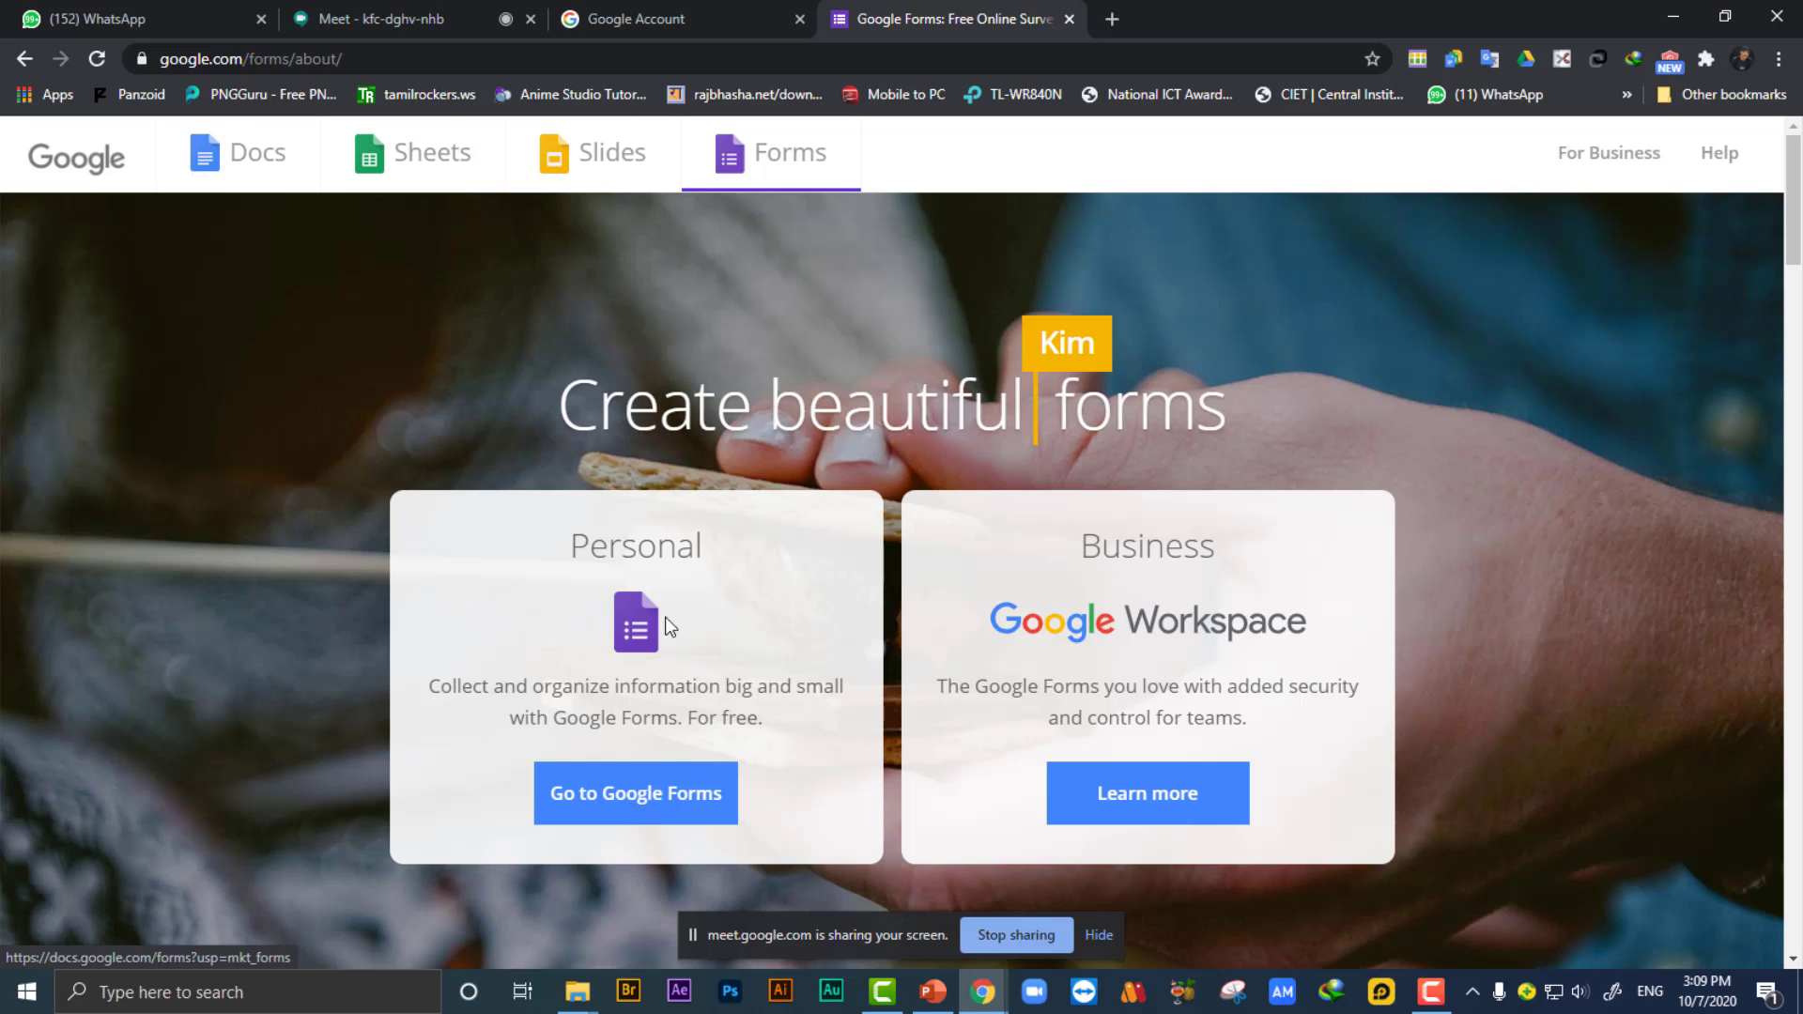
Open the personal Google Forms home page and look through the new-form templates and recent forms.
click(613, 793)
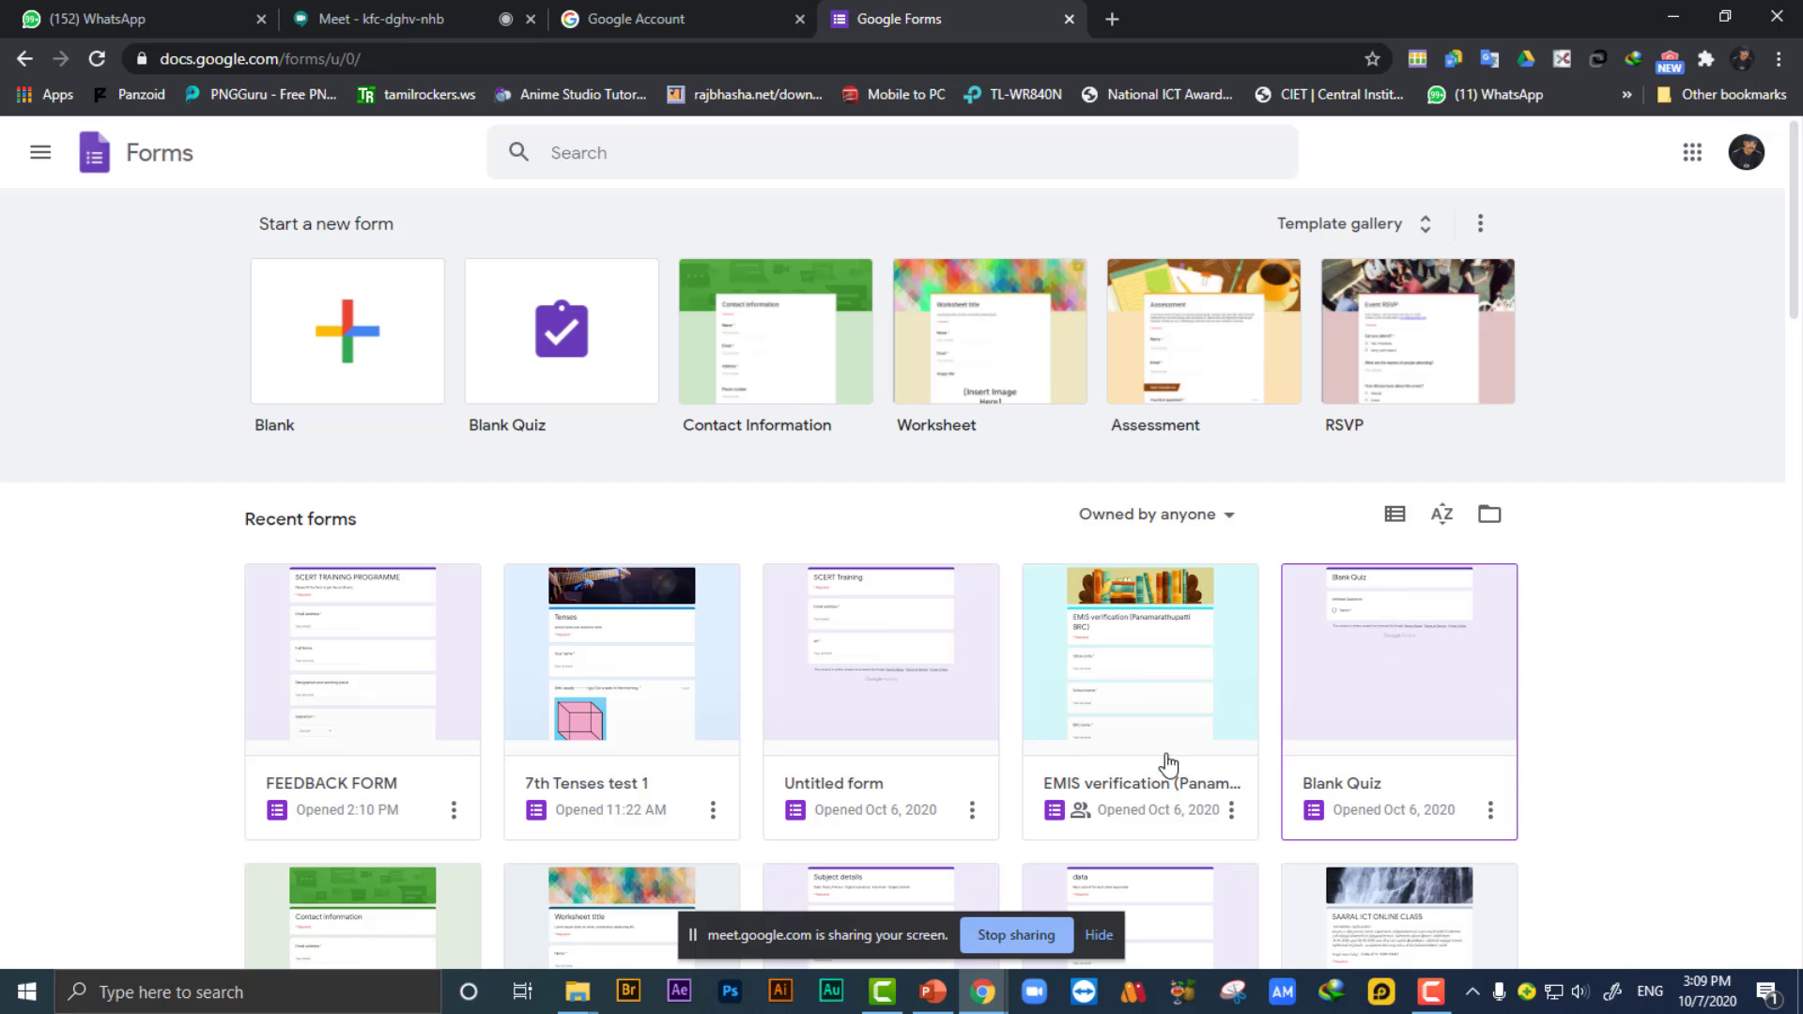
scroll(1319, 768, down, 10)
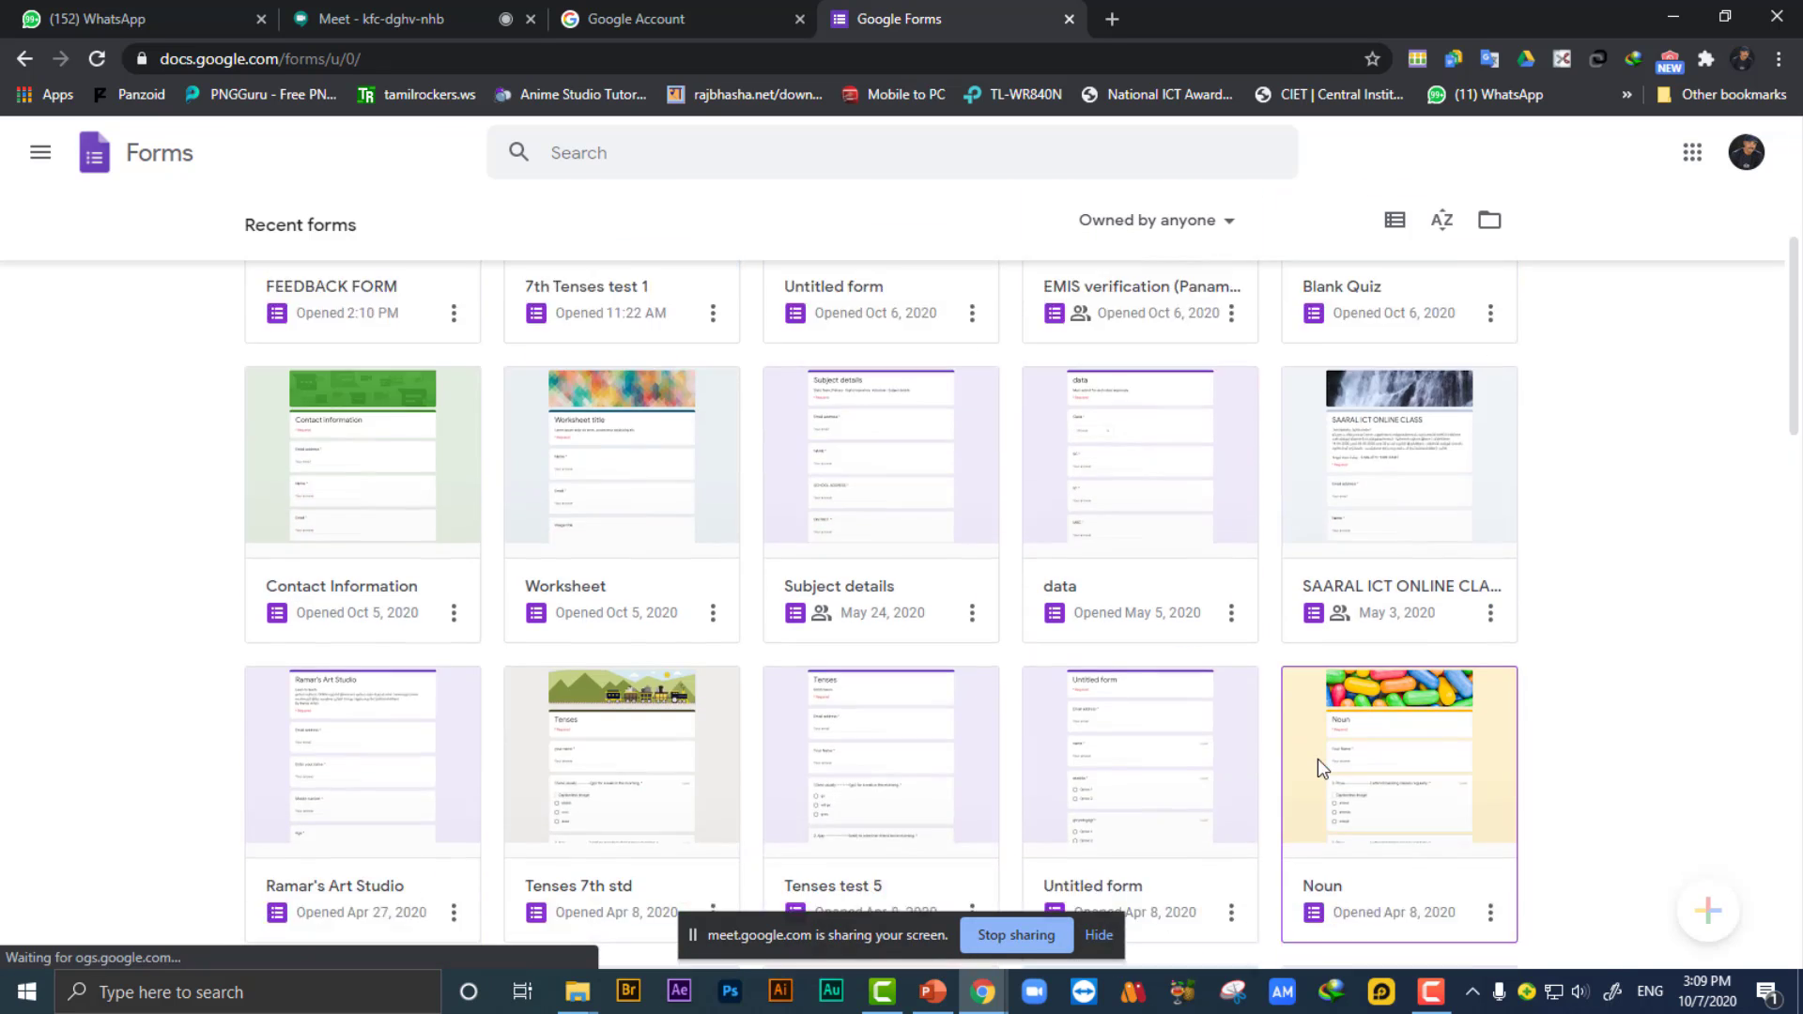
scroll(1320, 768, up, 8)
scroll(1319, 768, down, 15)
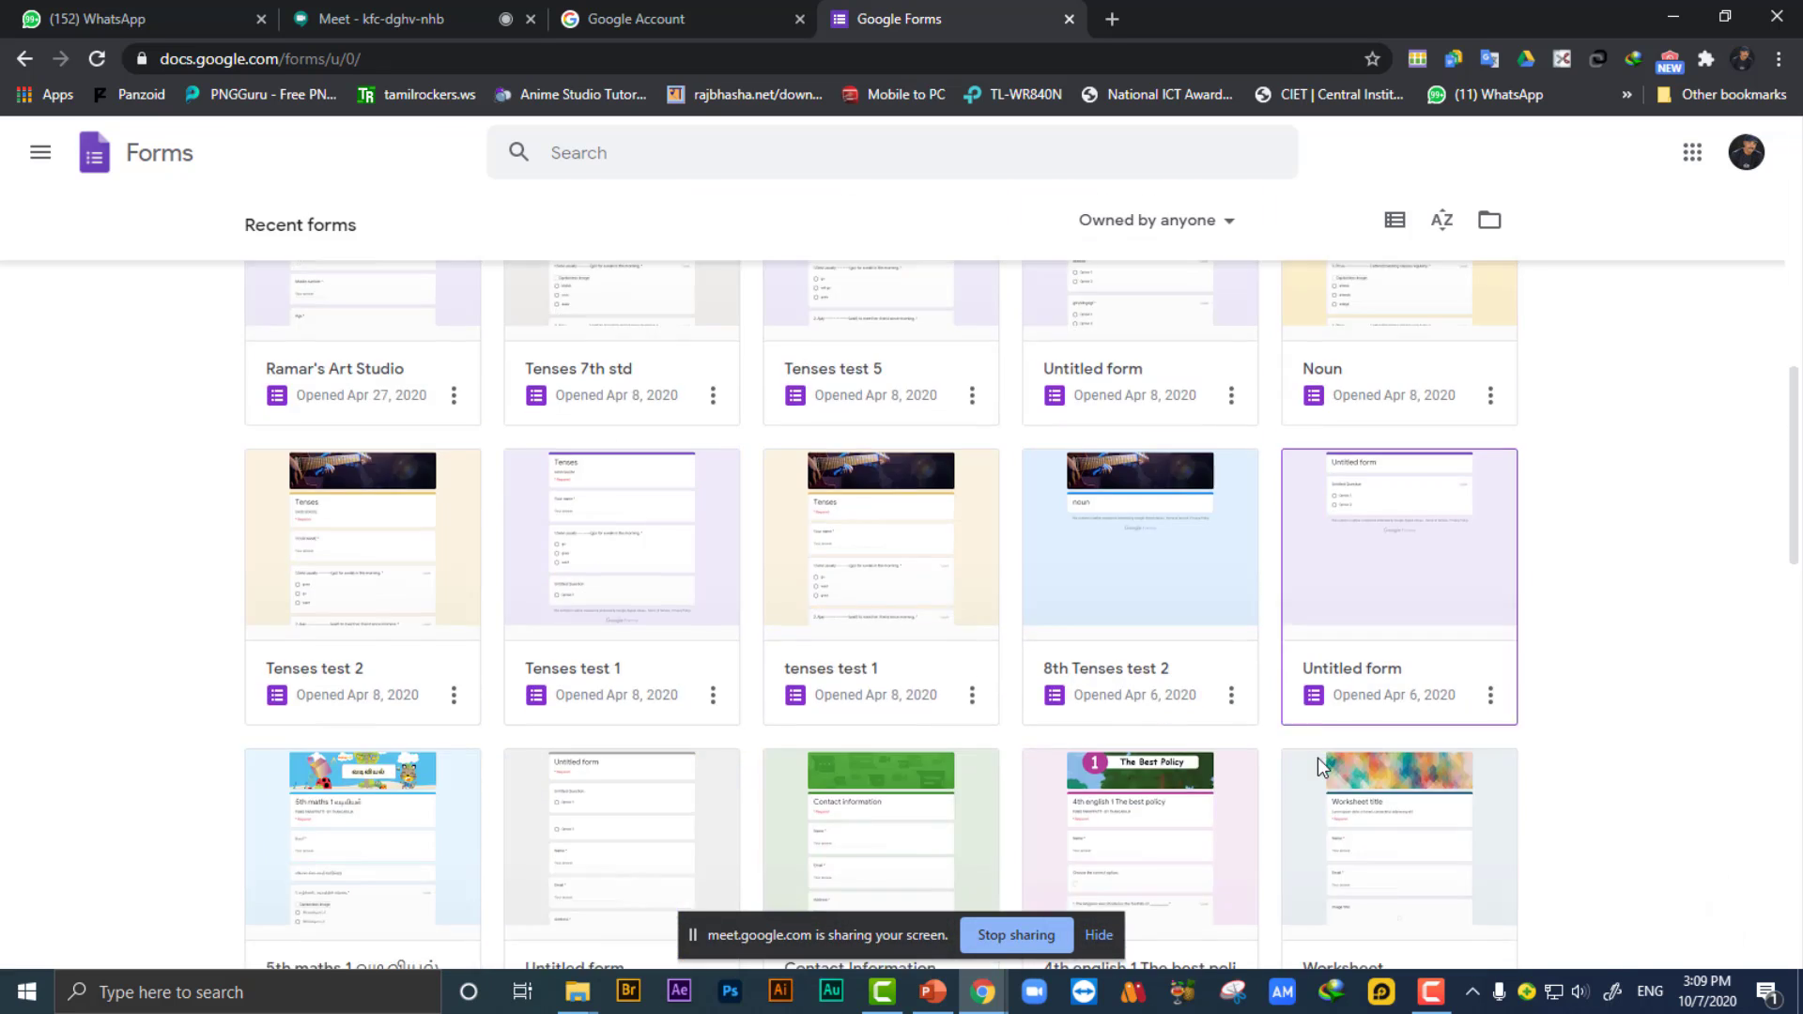
scroll(1319, 768, up, 20)
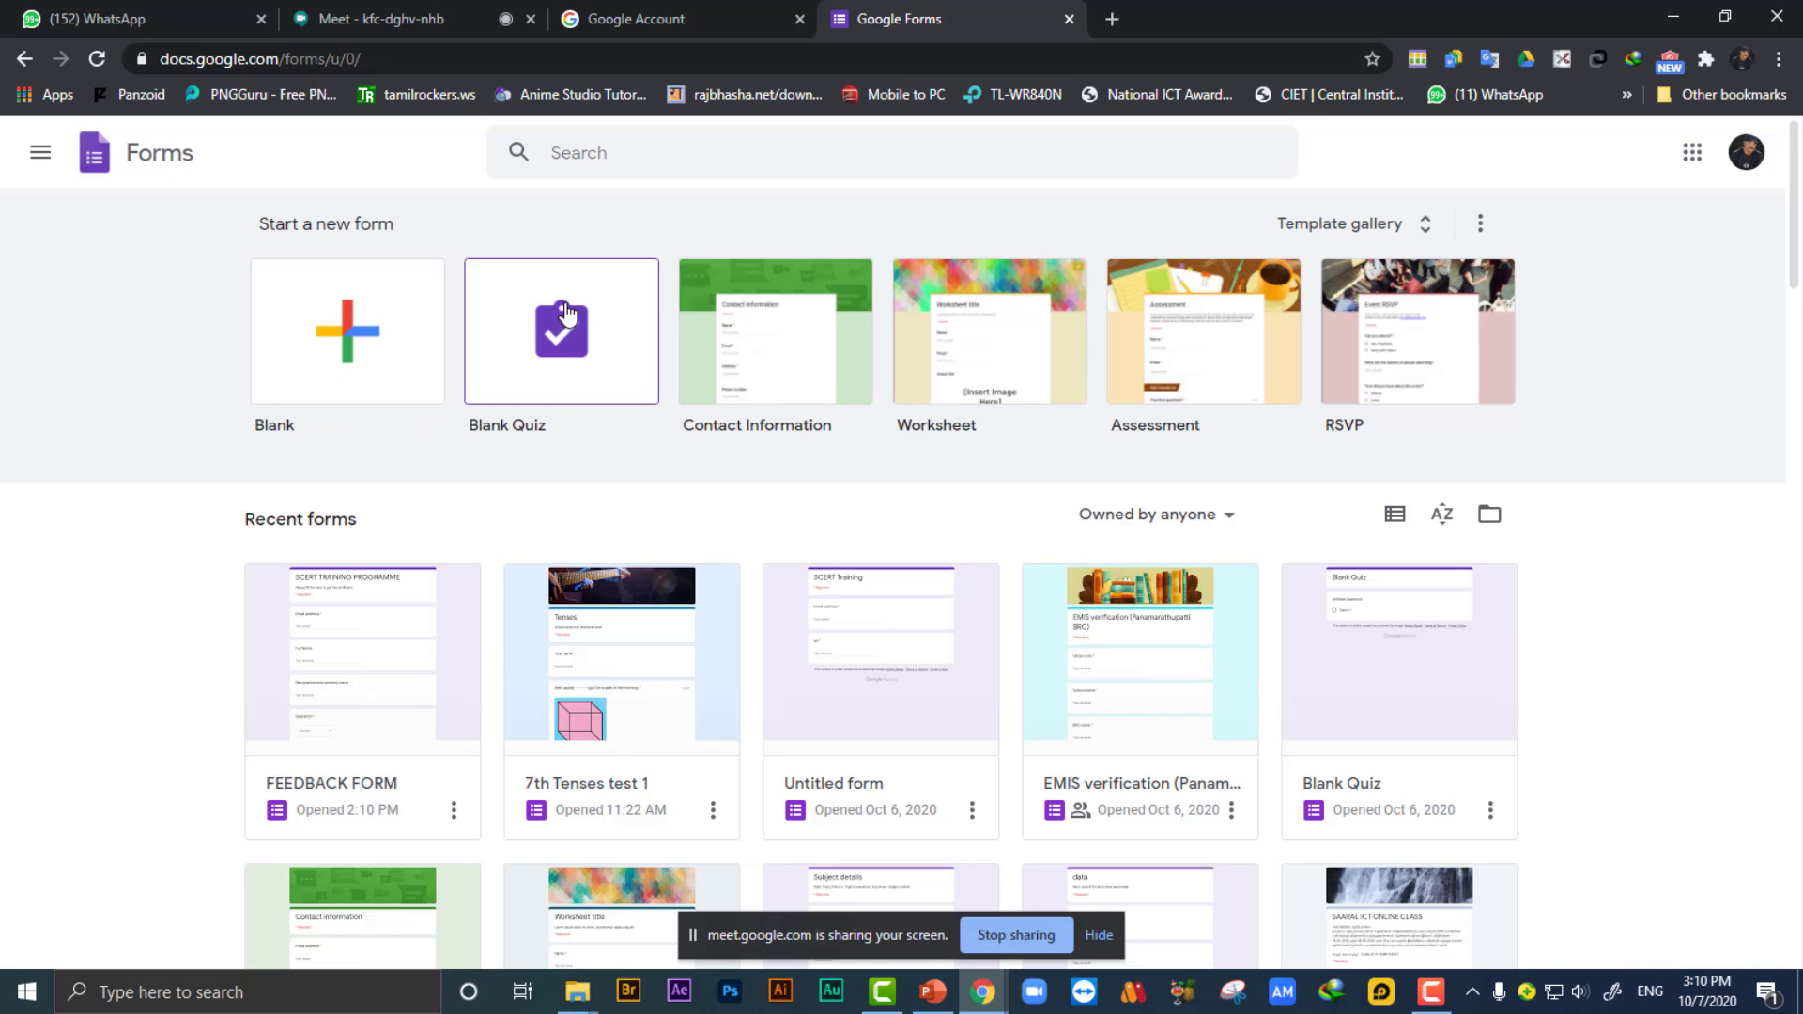
Close the Google Forms page and open My Drive in a new browser tab.
click(1069, 18)
click(843, 19)
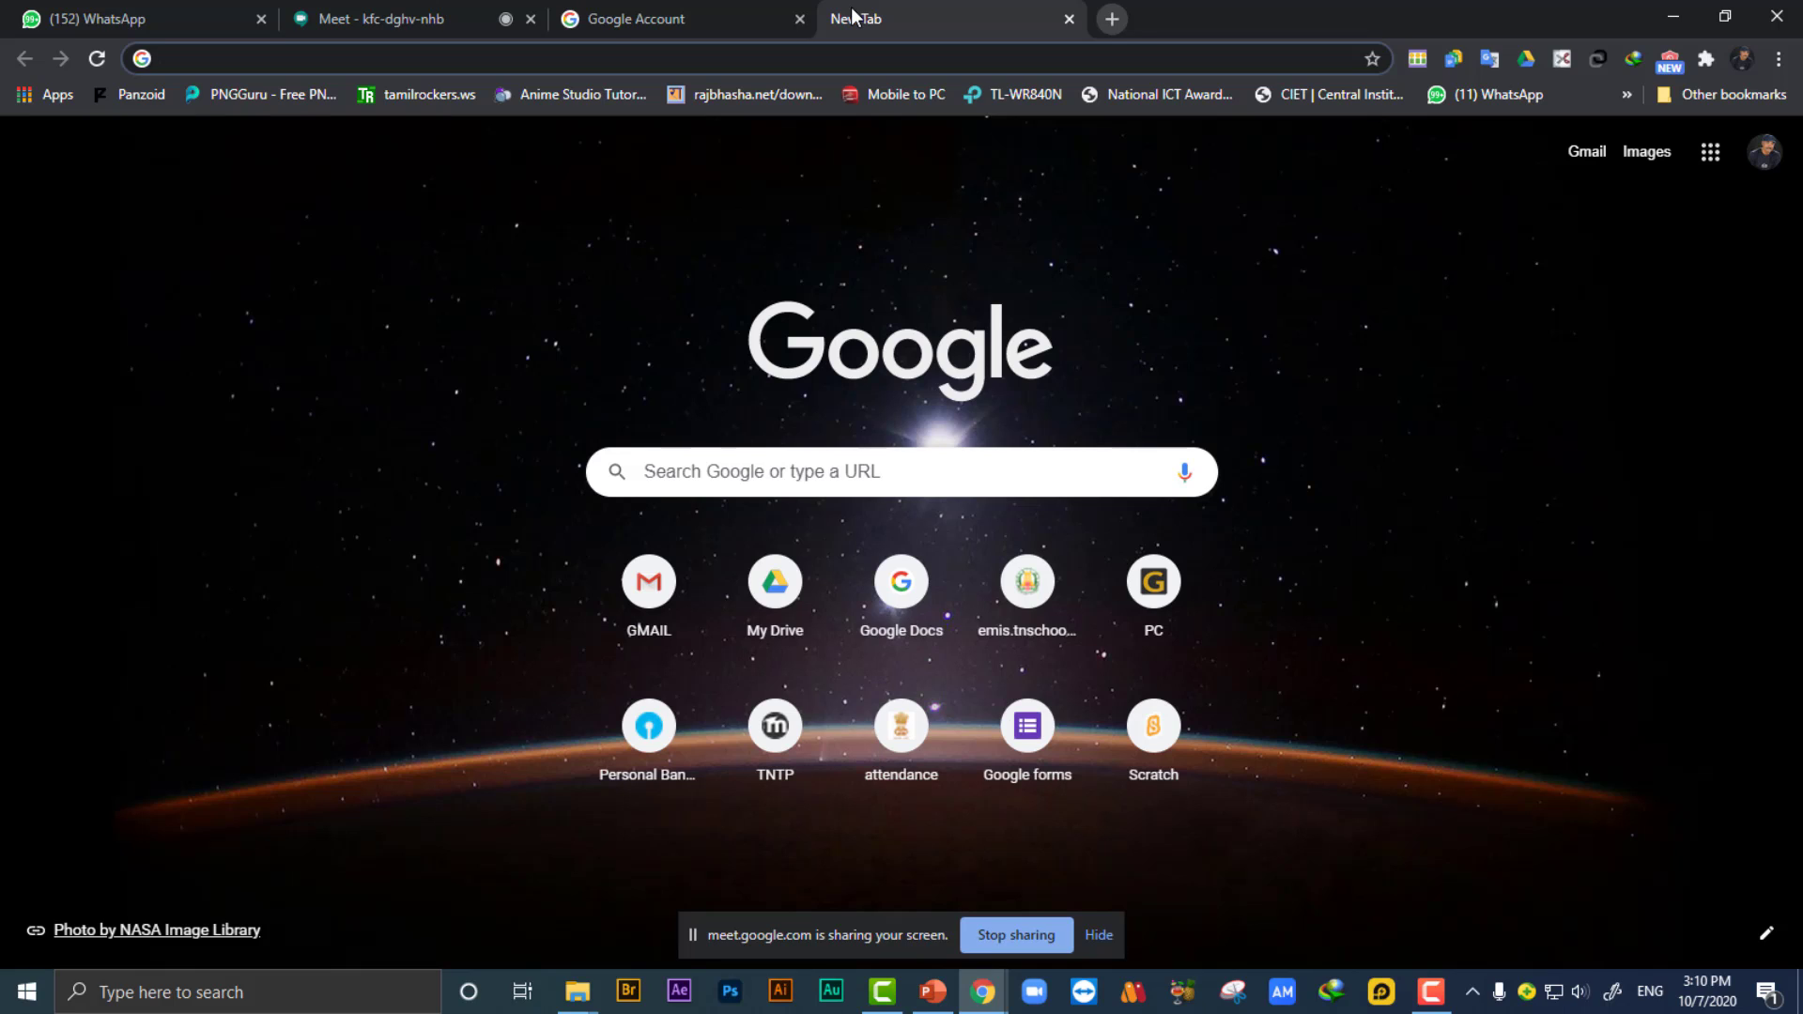
click(779, 596)
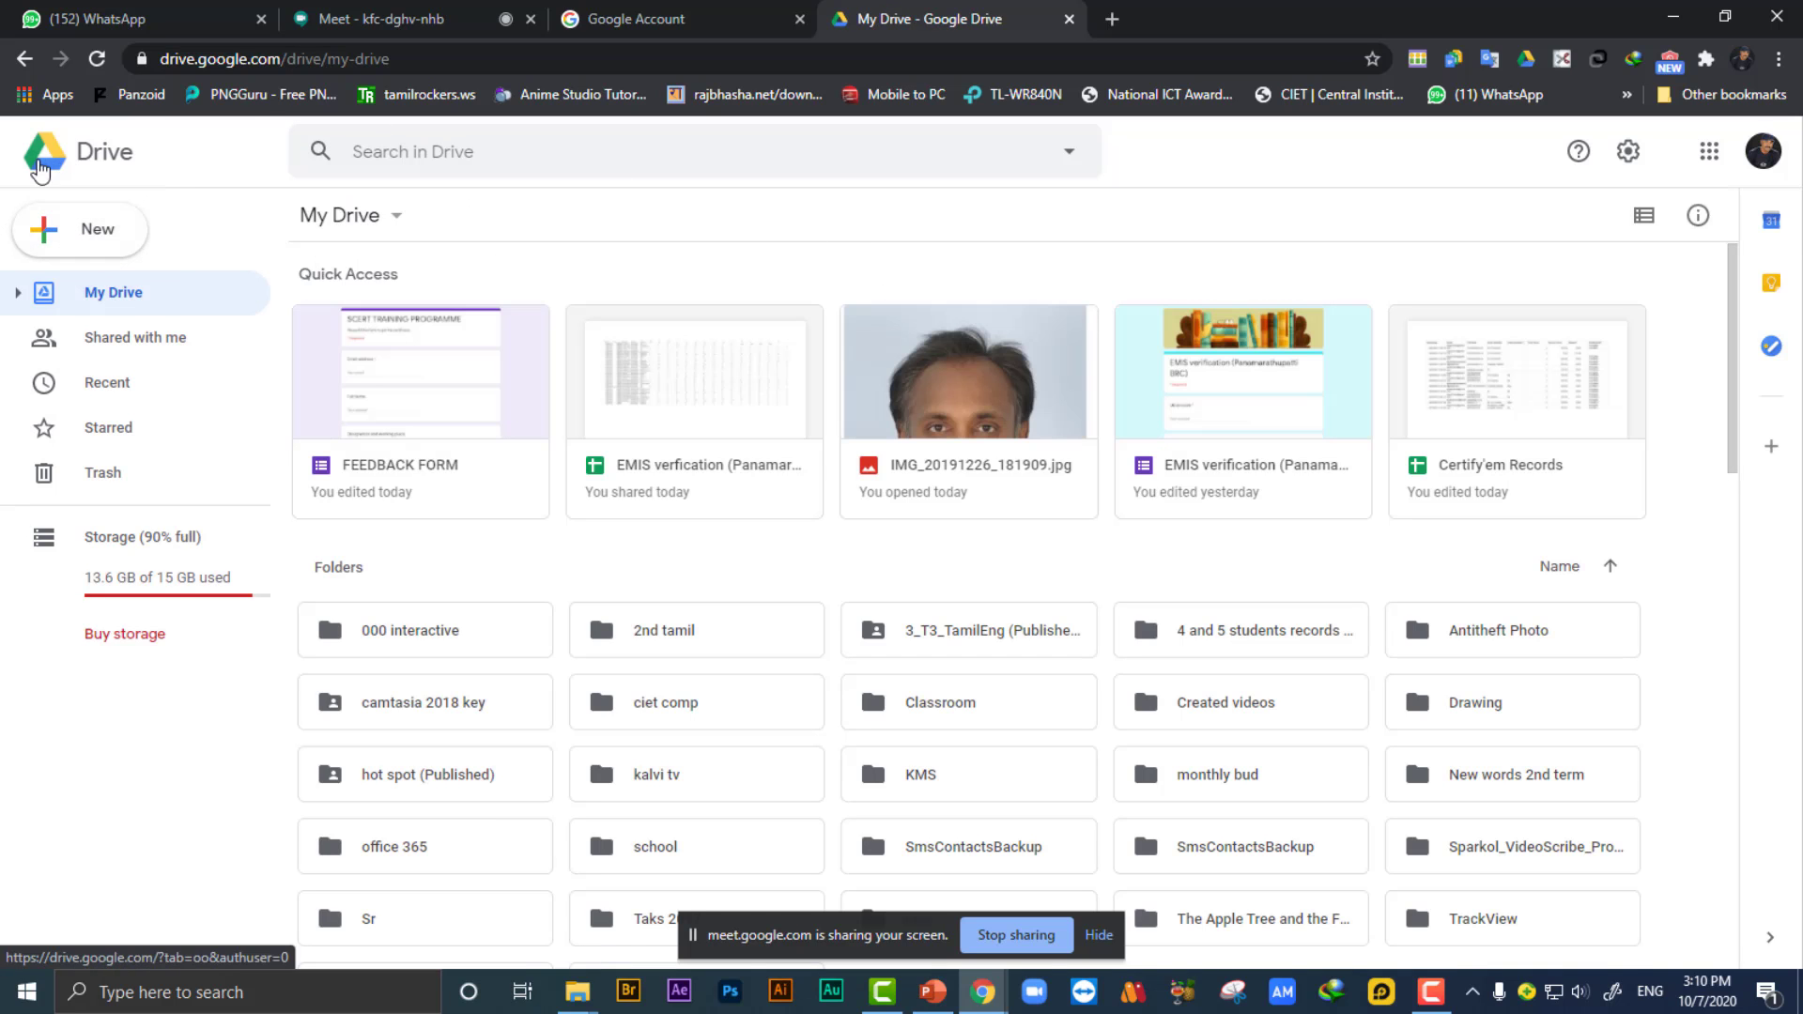
Create a blank Google Form from Drive and close it without editing.
click(113, 241)
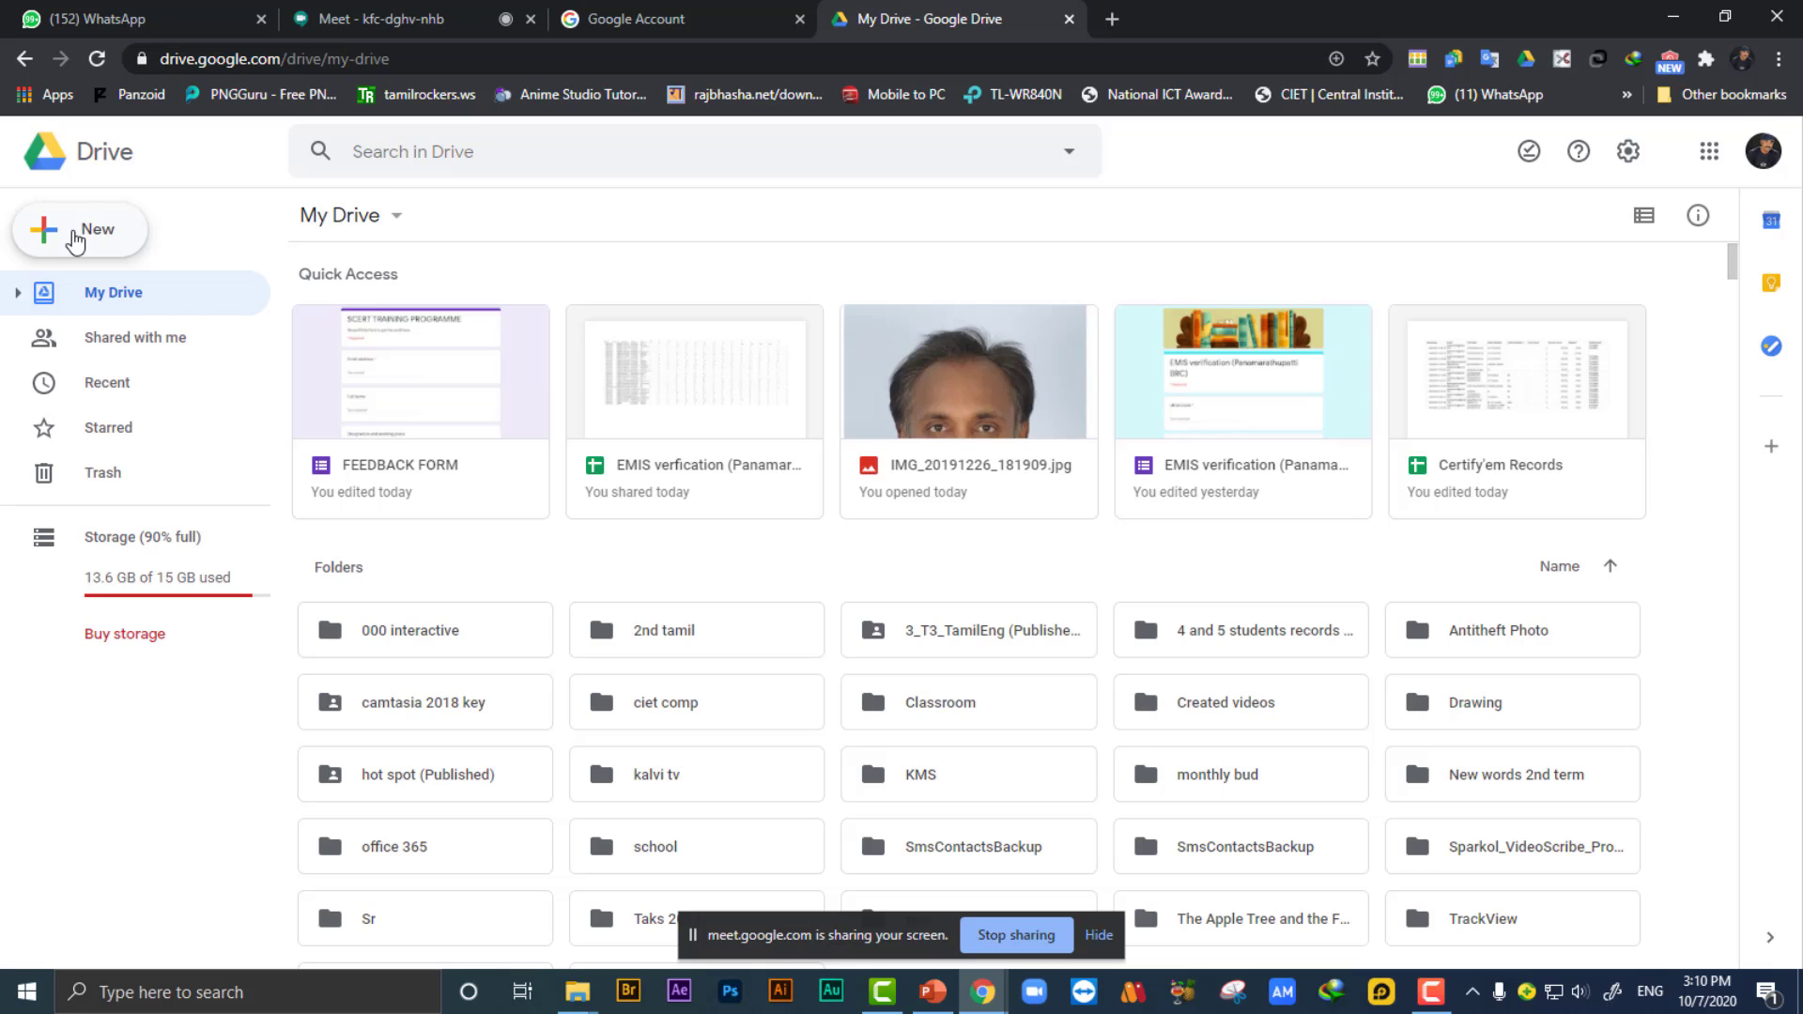
click(76, 241)
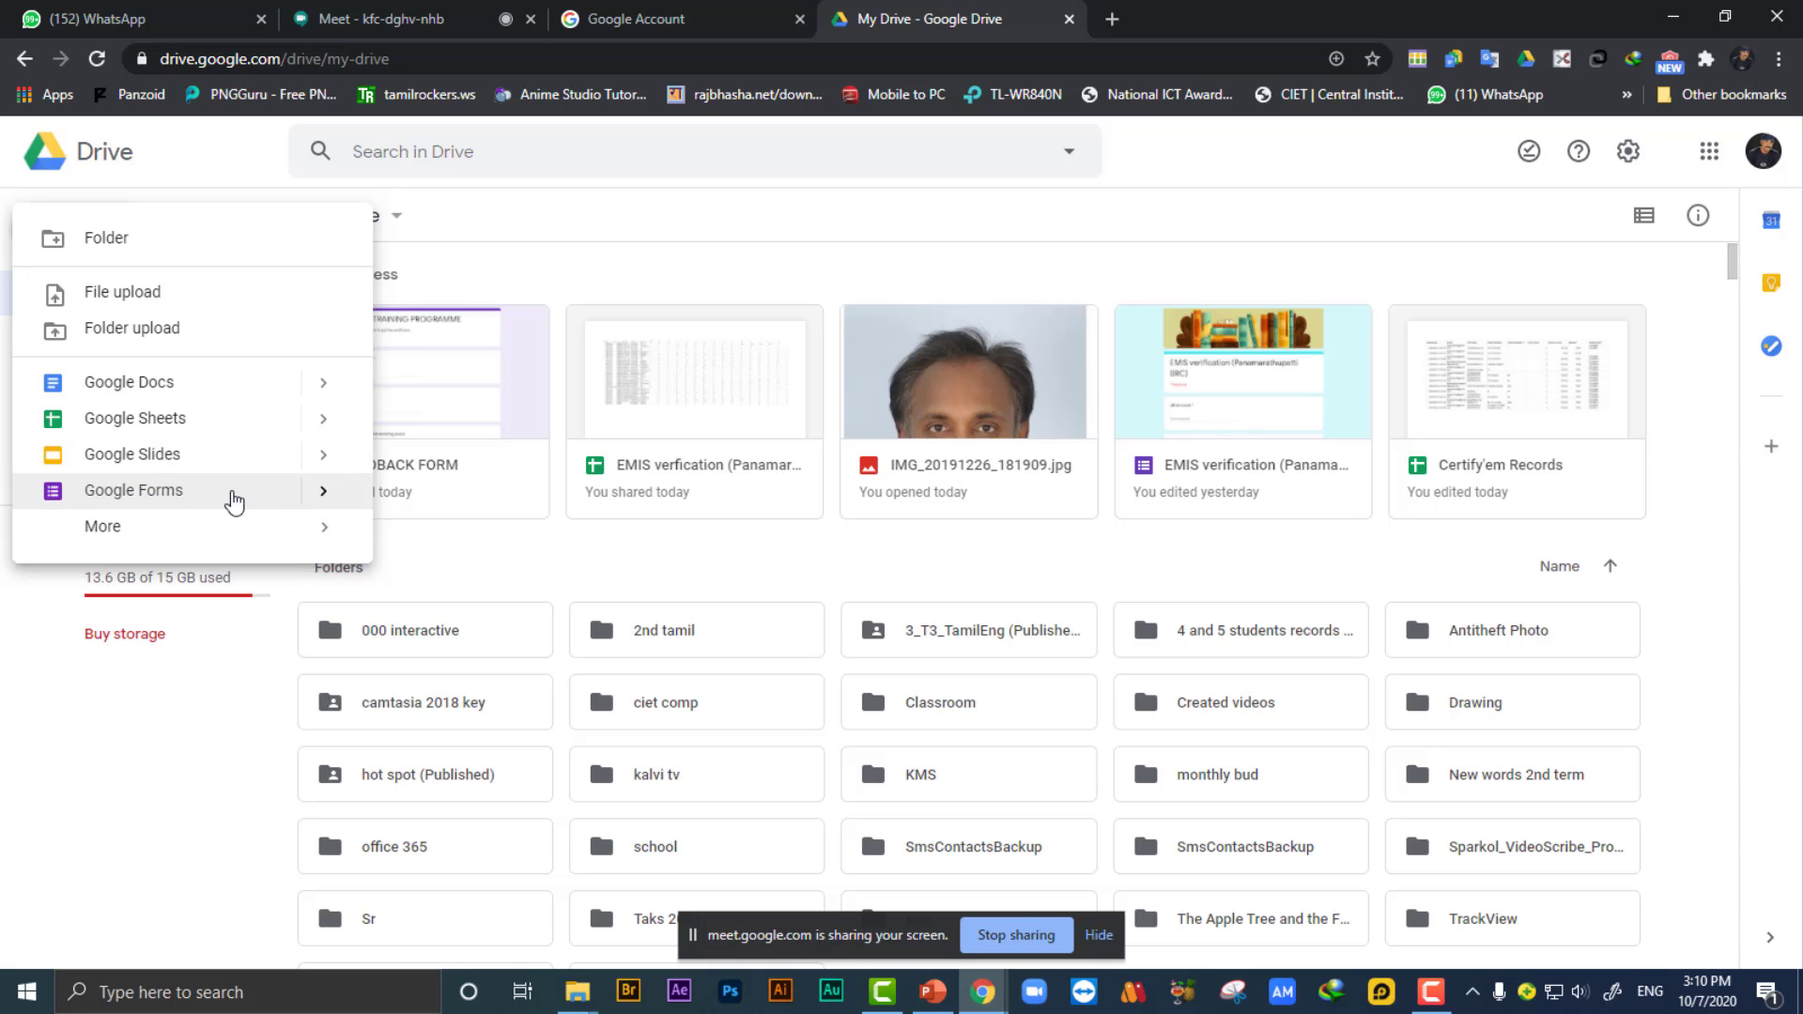
click(322, 491)
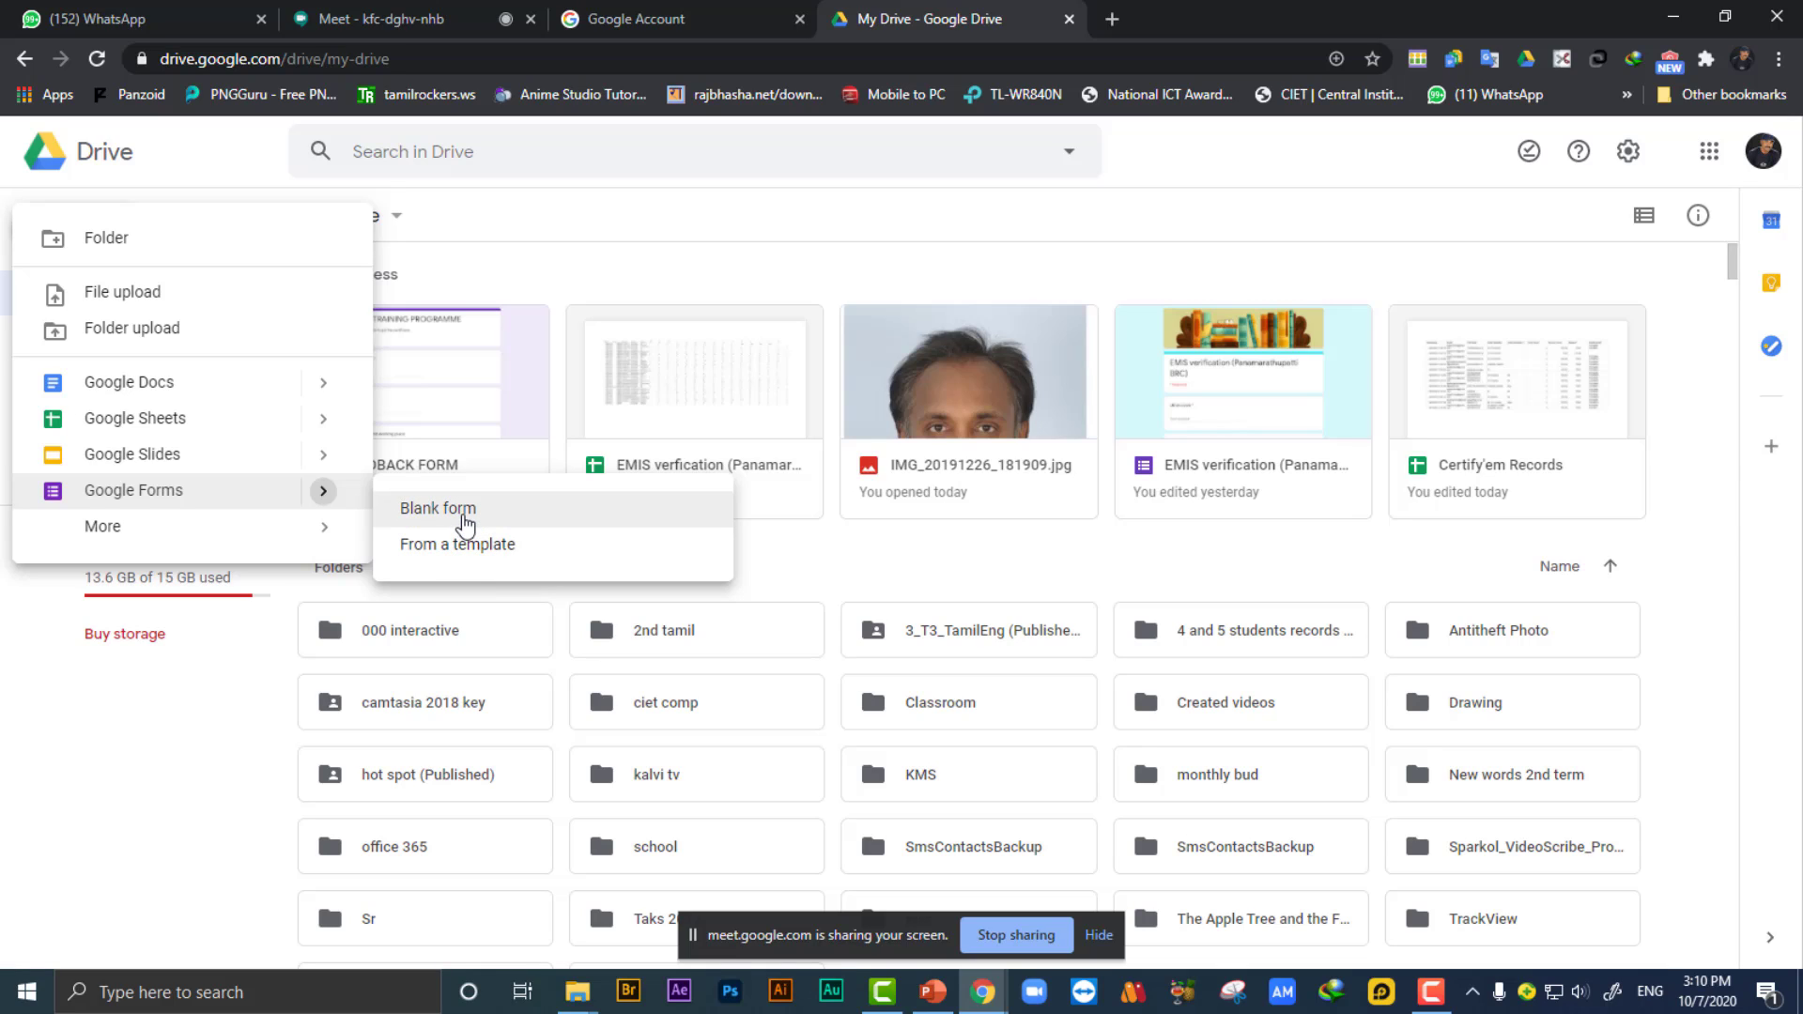
click(466, 524)
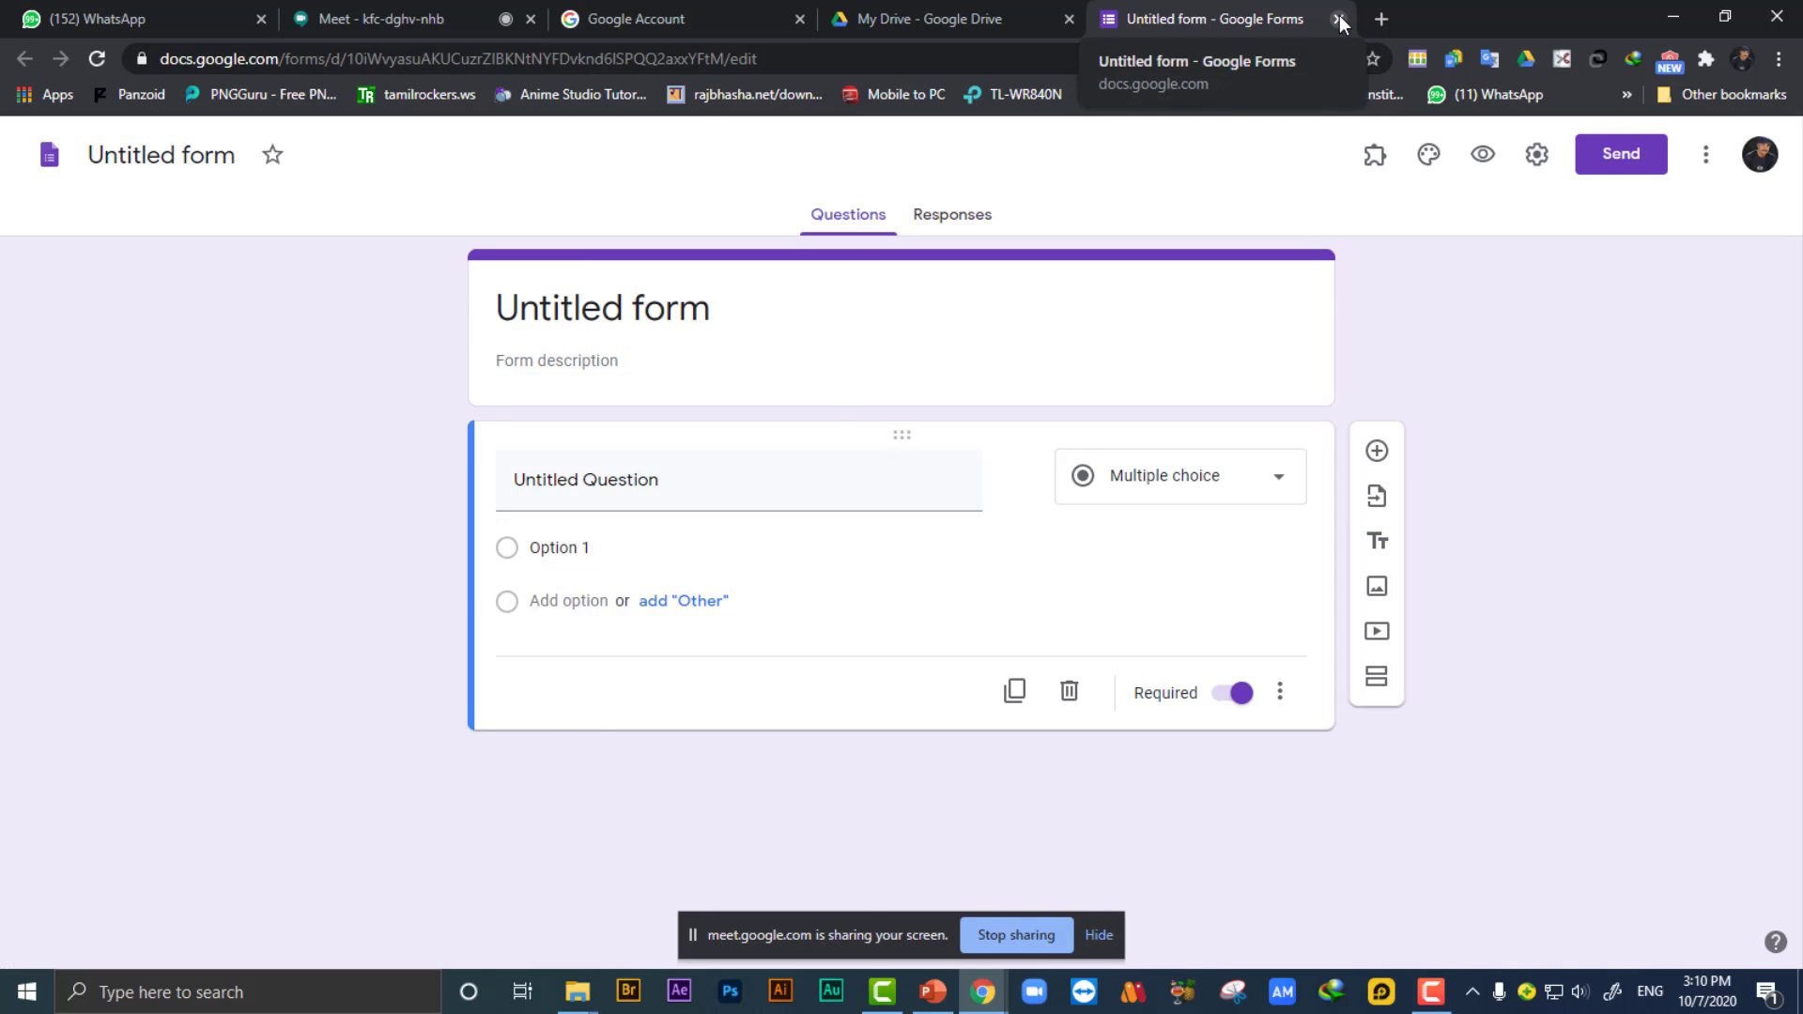
click(1338, 19)
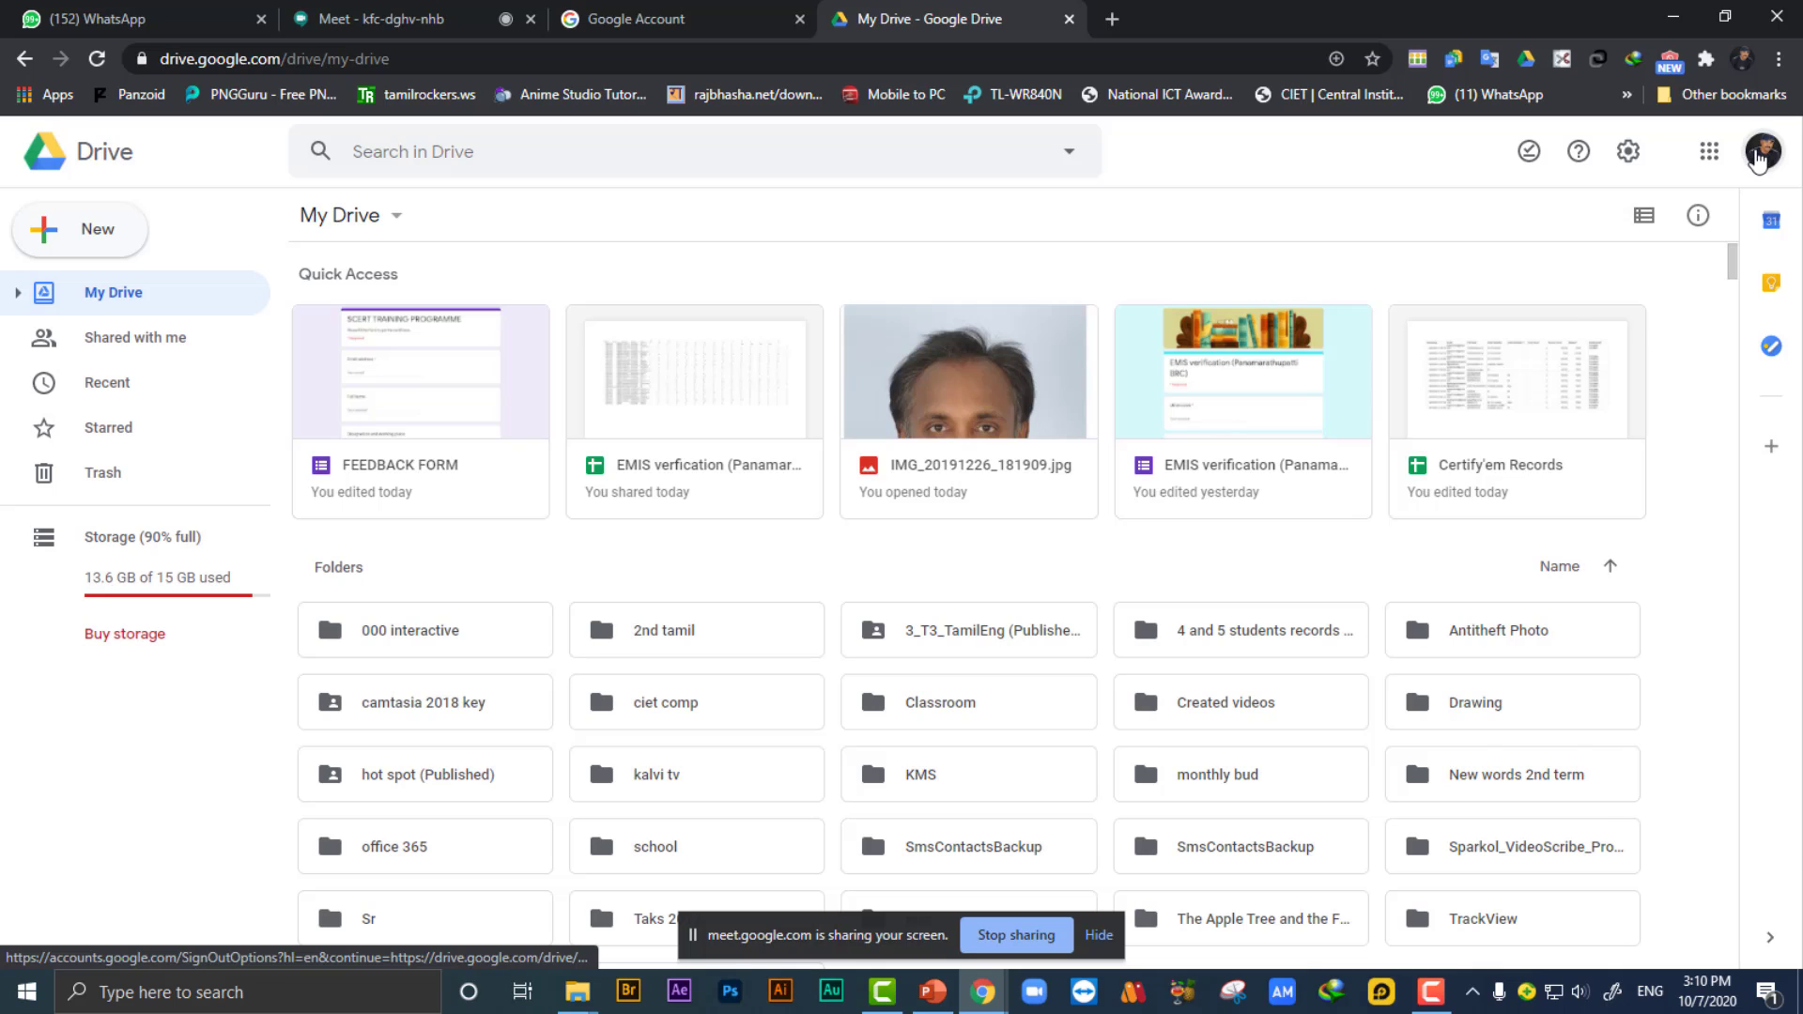
Open the Drive of the school's Google account, the last one listed, and return to the original account's Drive.
click(1759, 161)
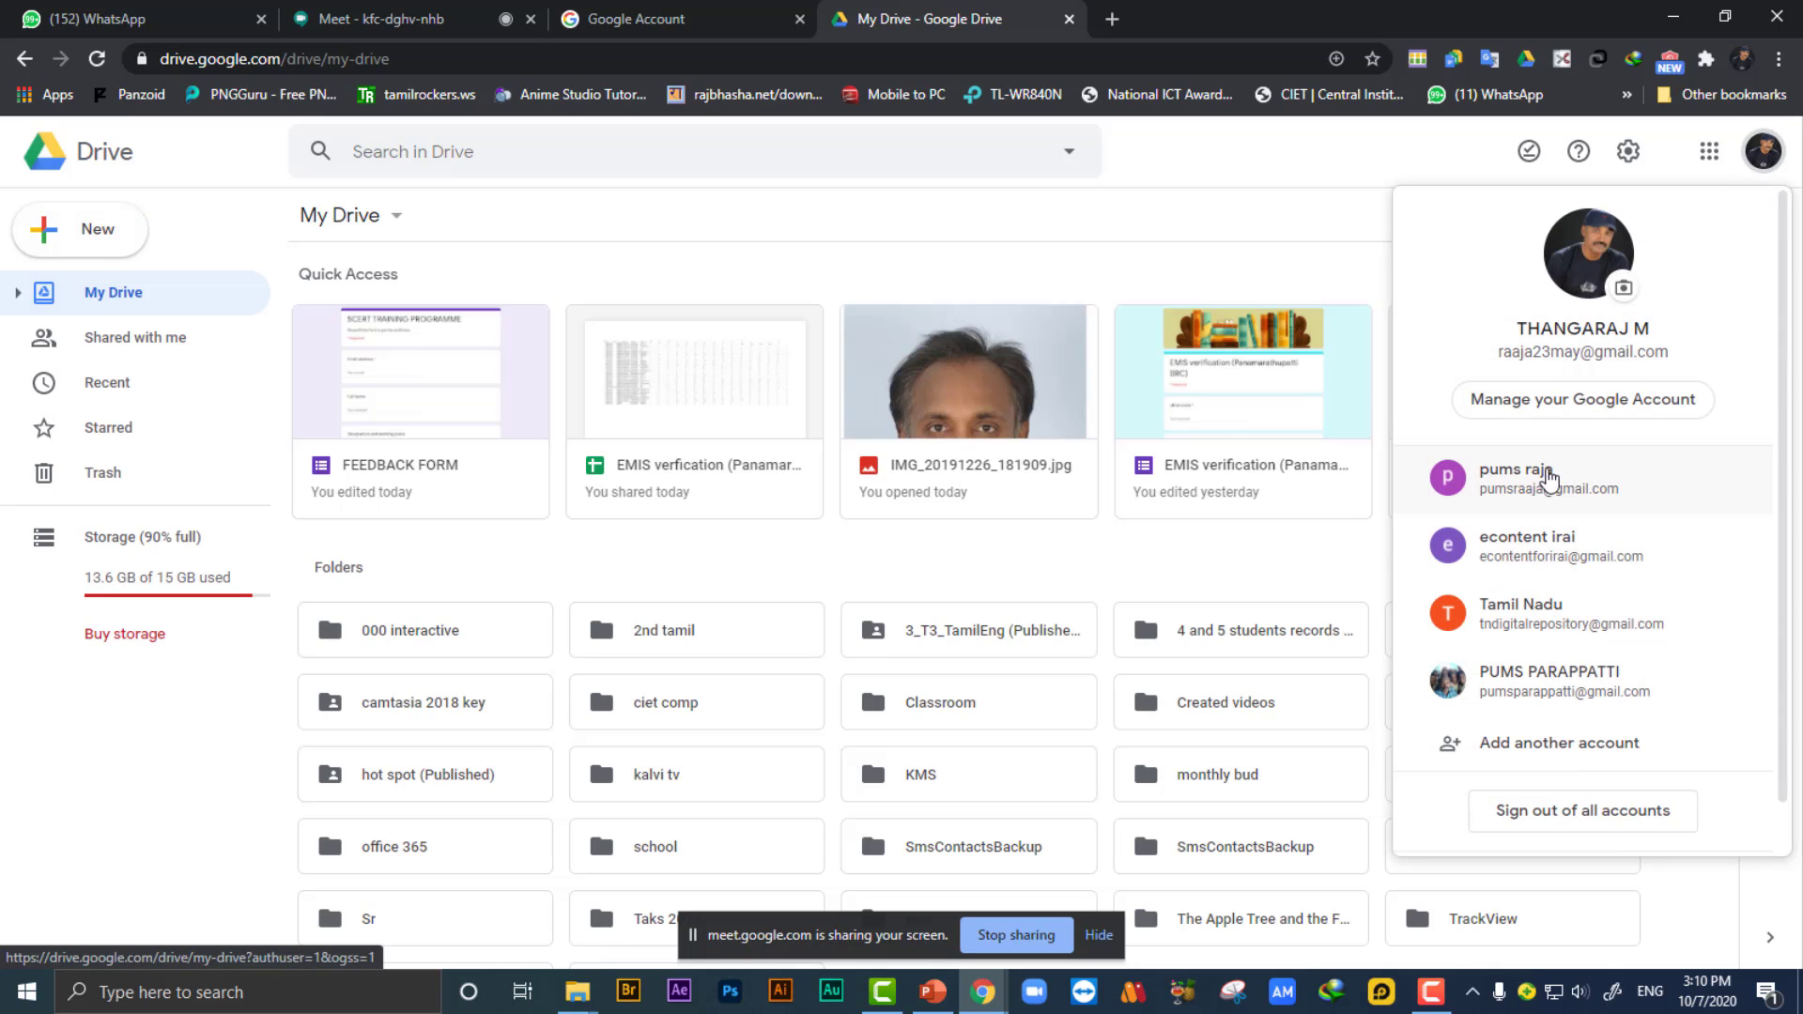
click(1548, 676)
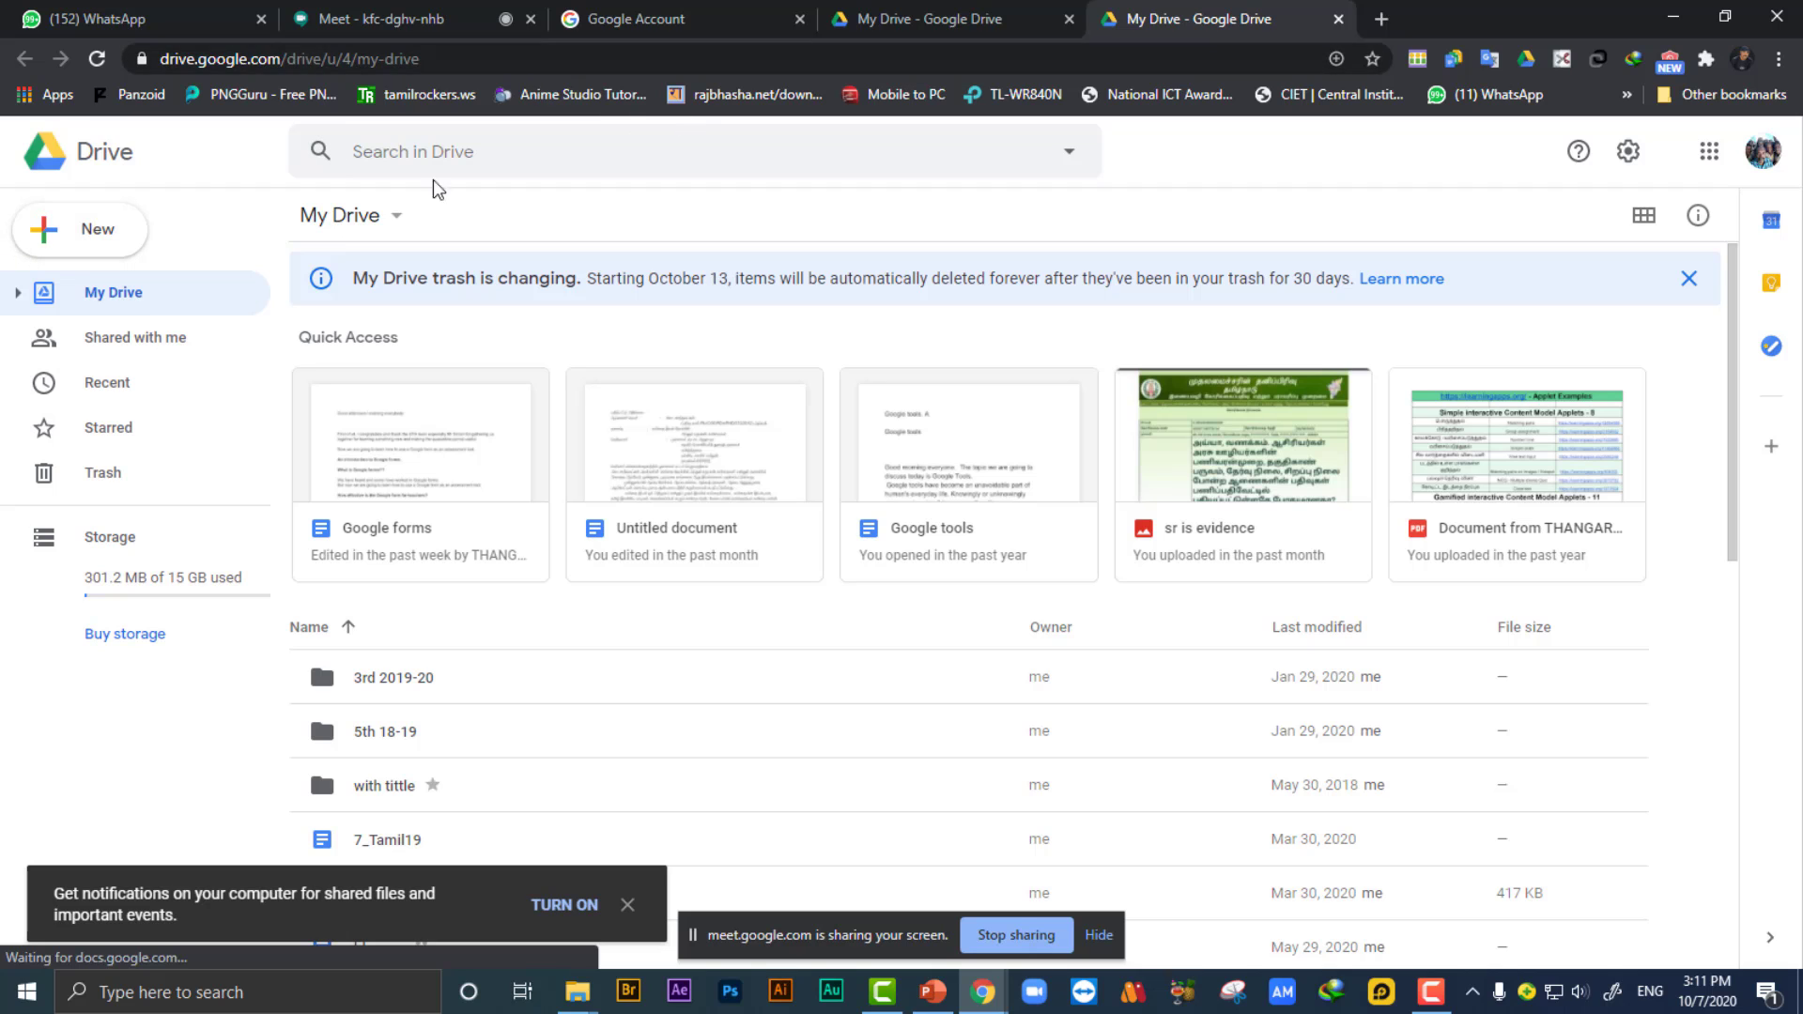
click(925, 21)
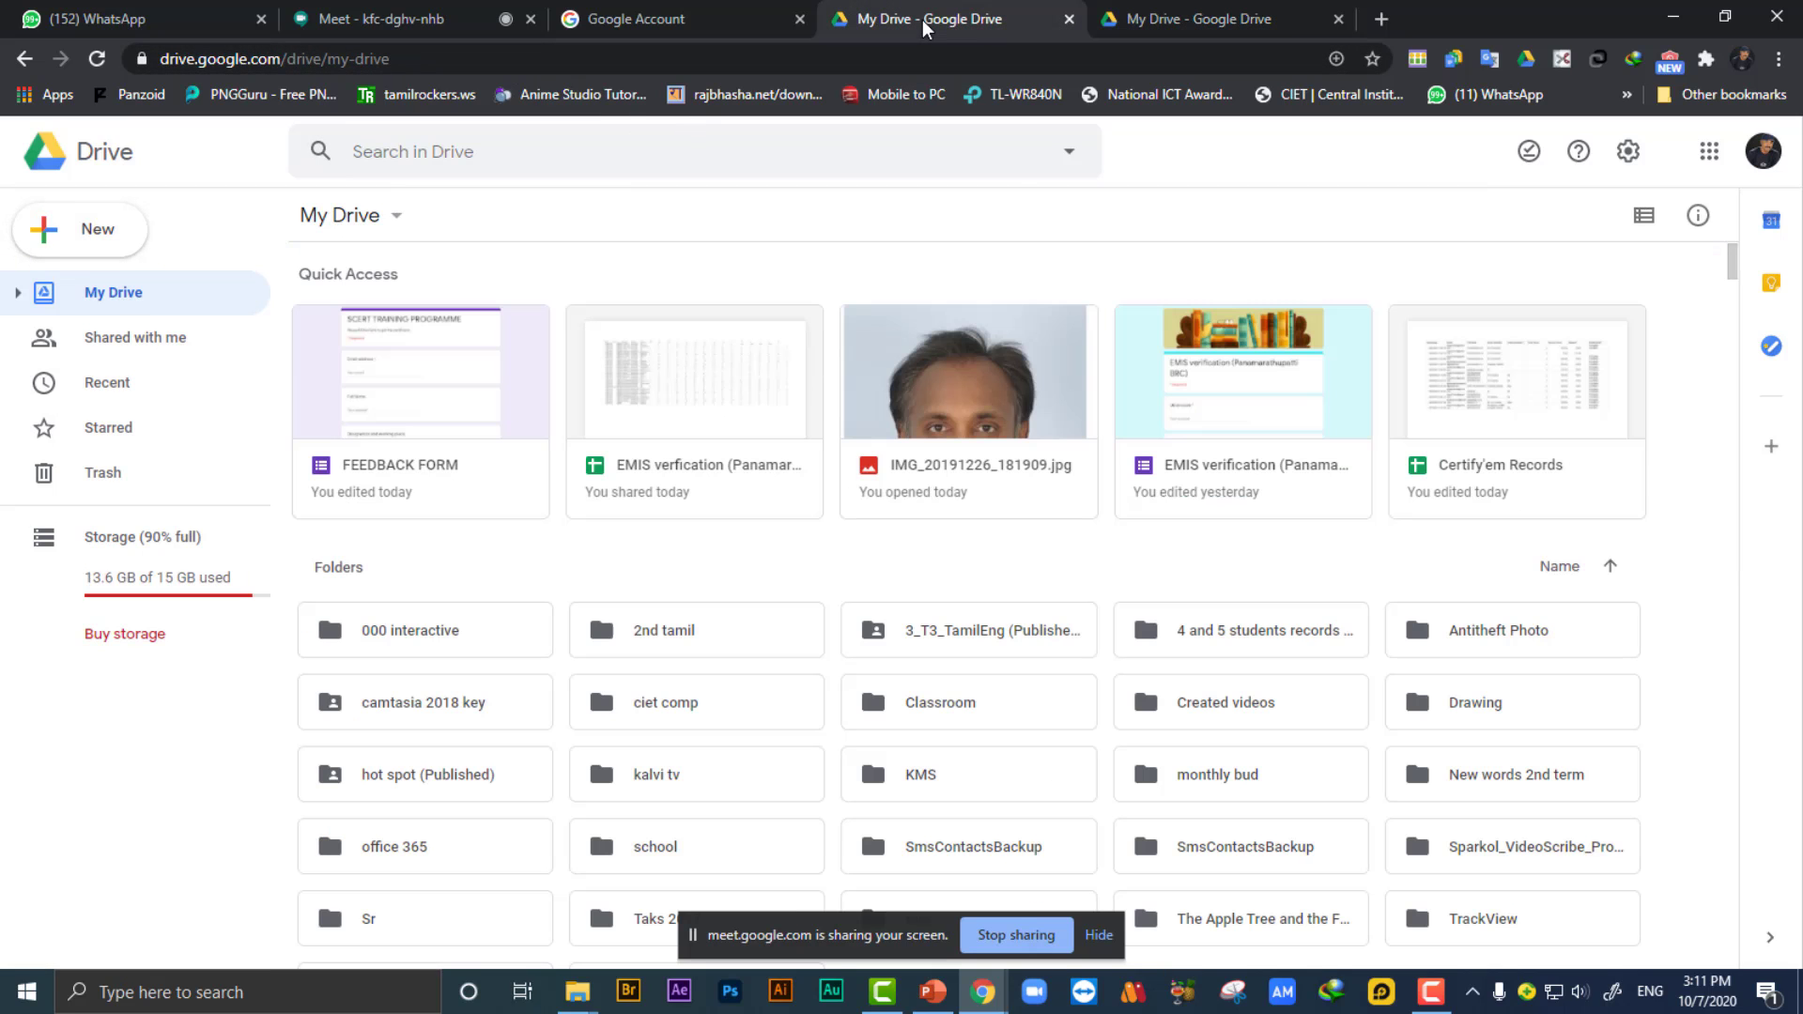
View the term (3) folder under 4 and 5 students records folder > 5th and return to My Drive.
scroll(857, 672, down, 3)
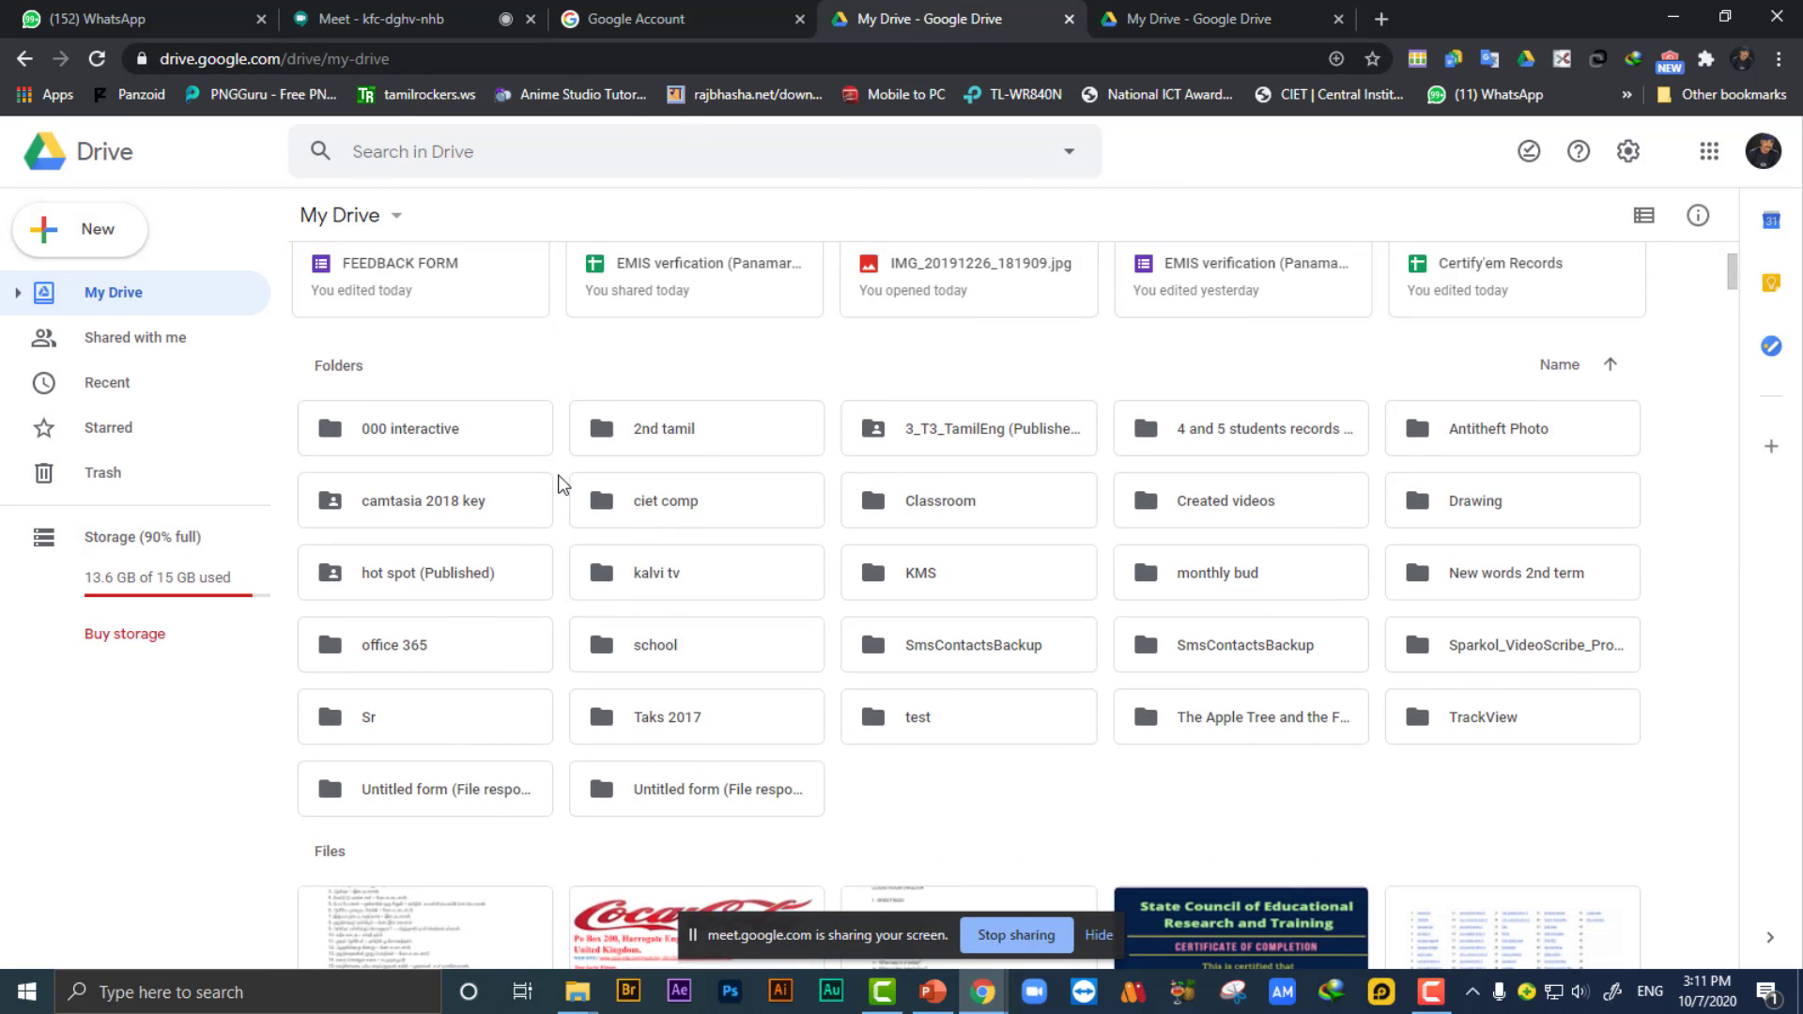
scroll(560, 479, up, 2)
scroll(563, 484, down, 1)
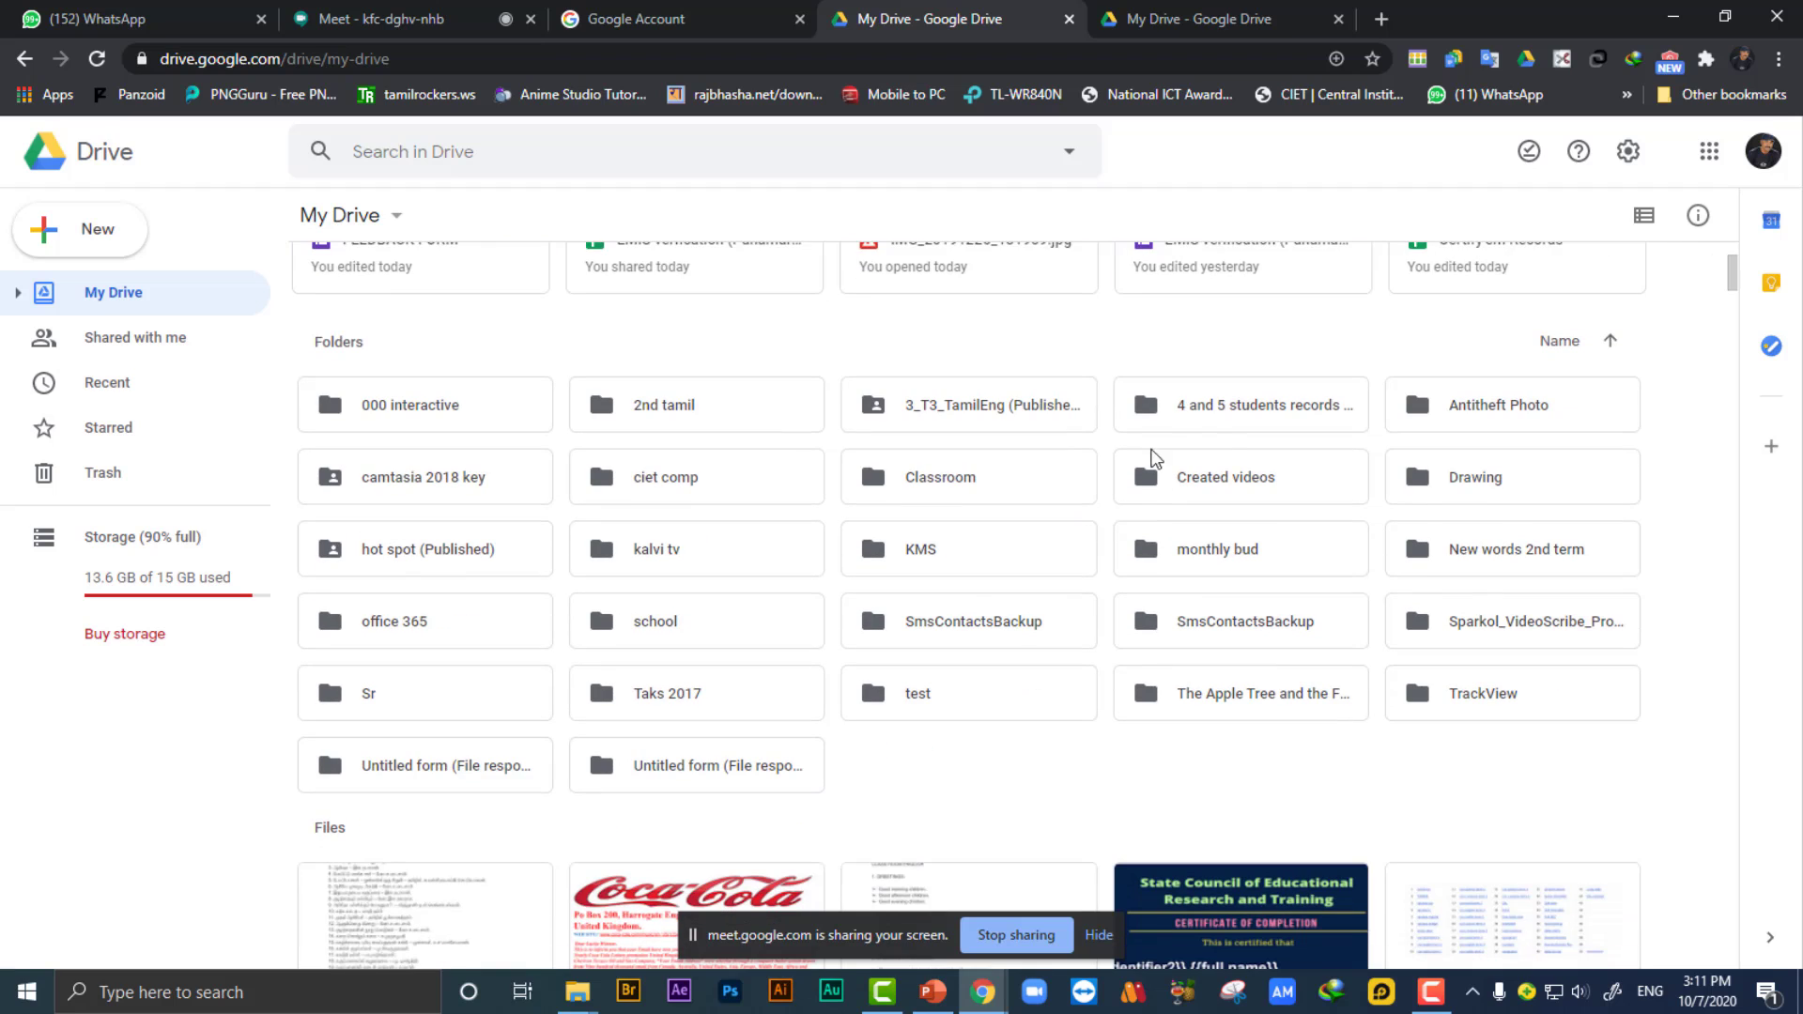
double_click(1237, 410)
double_click(636, 346)
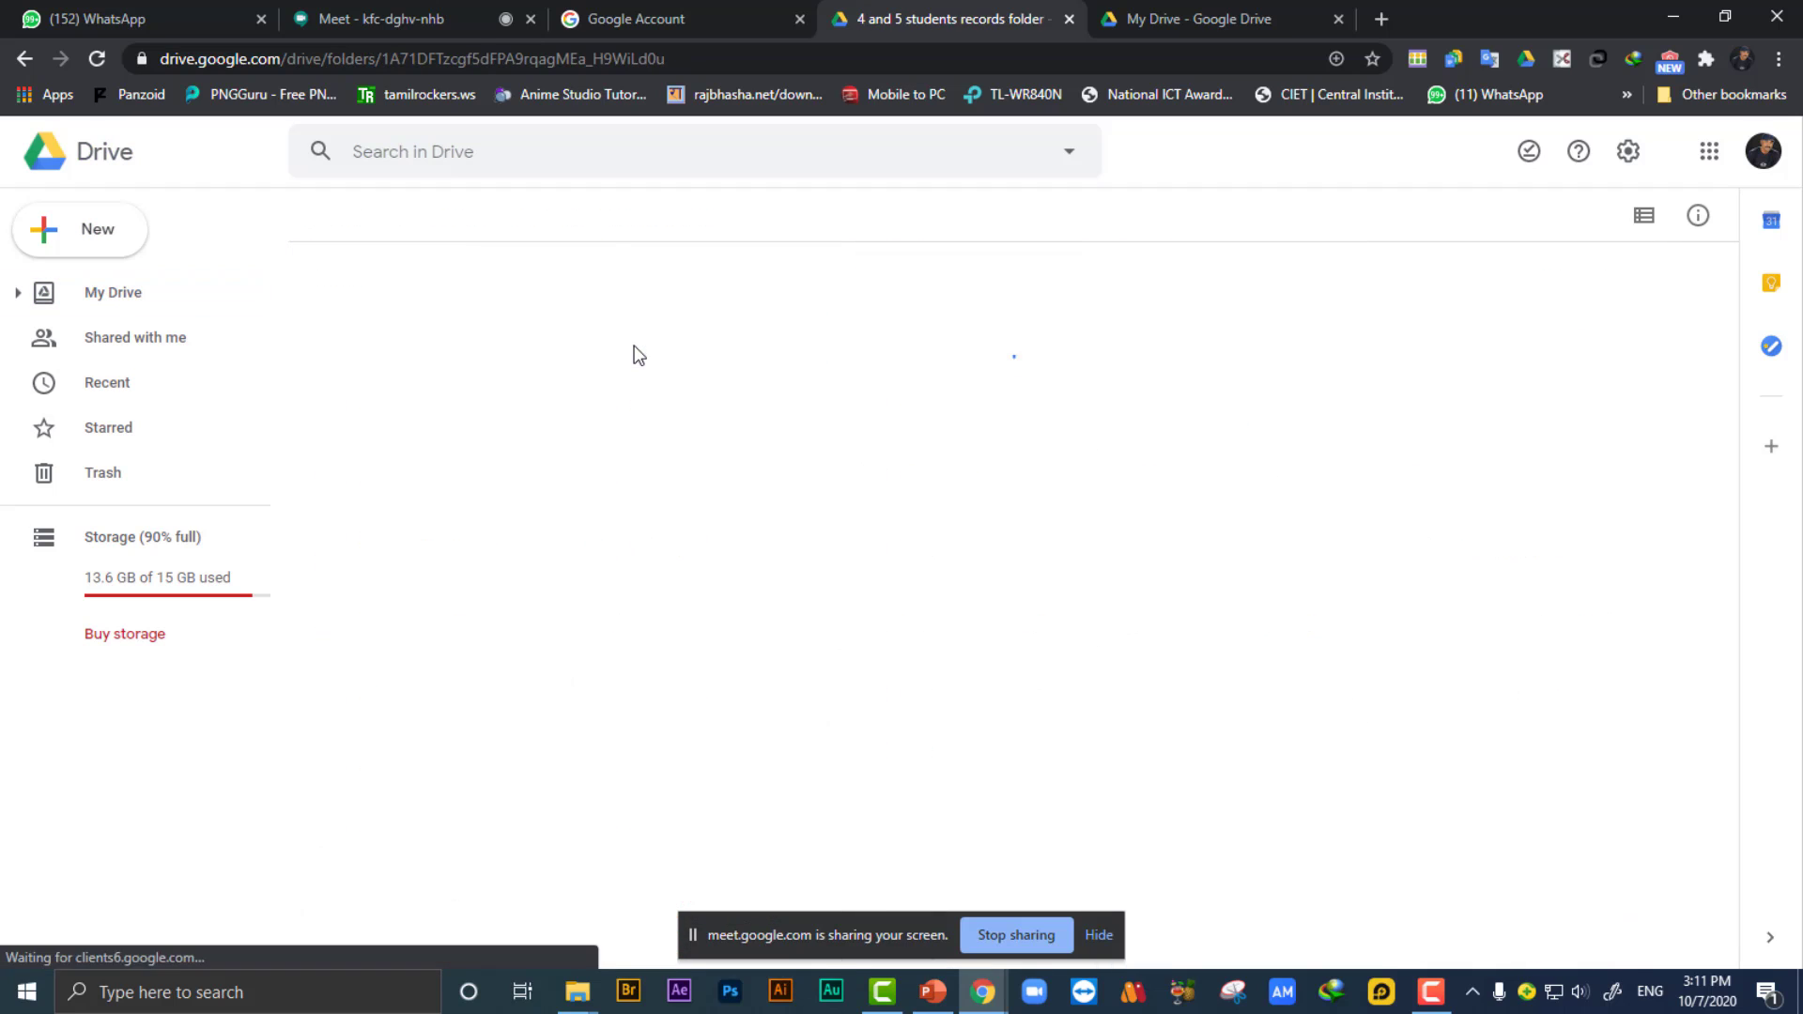
double_click(996, 361)
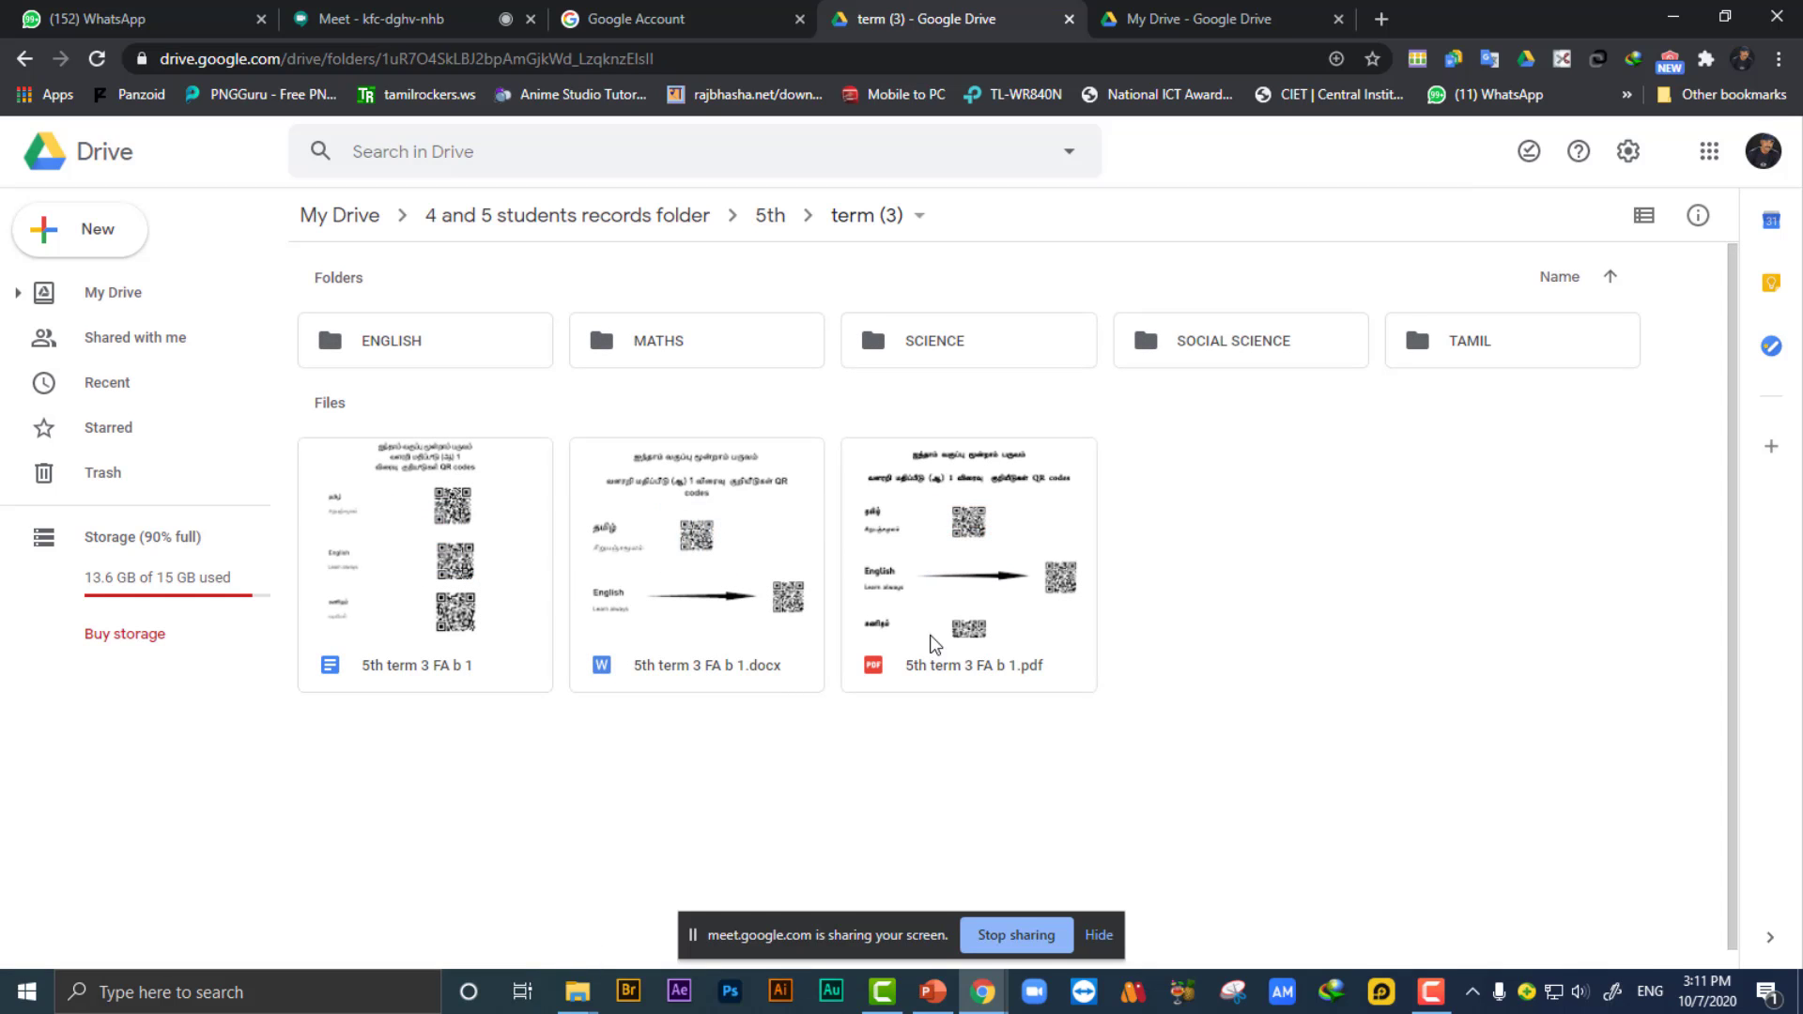
click(26, 60)
click(26, 60)
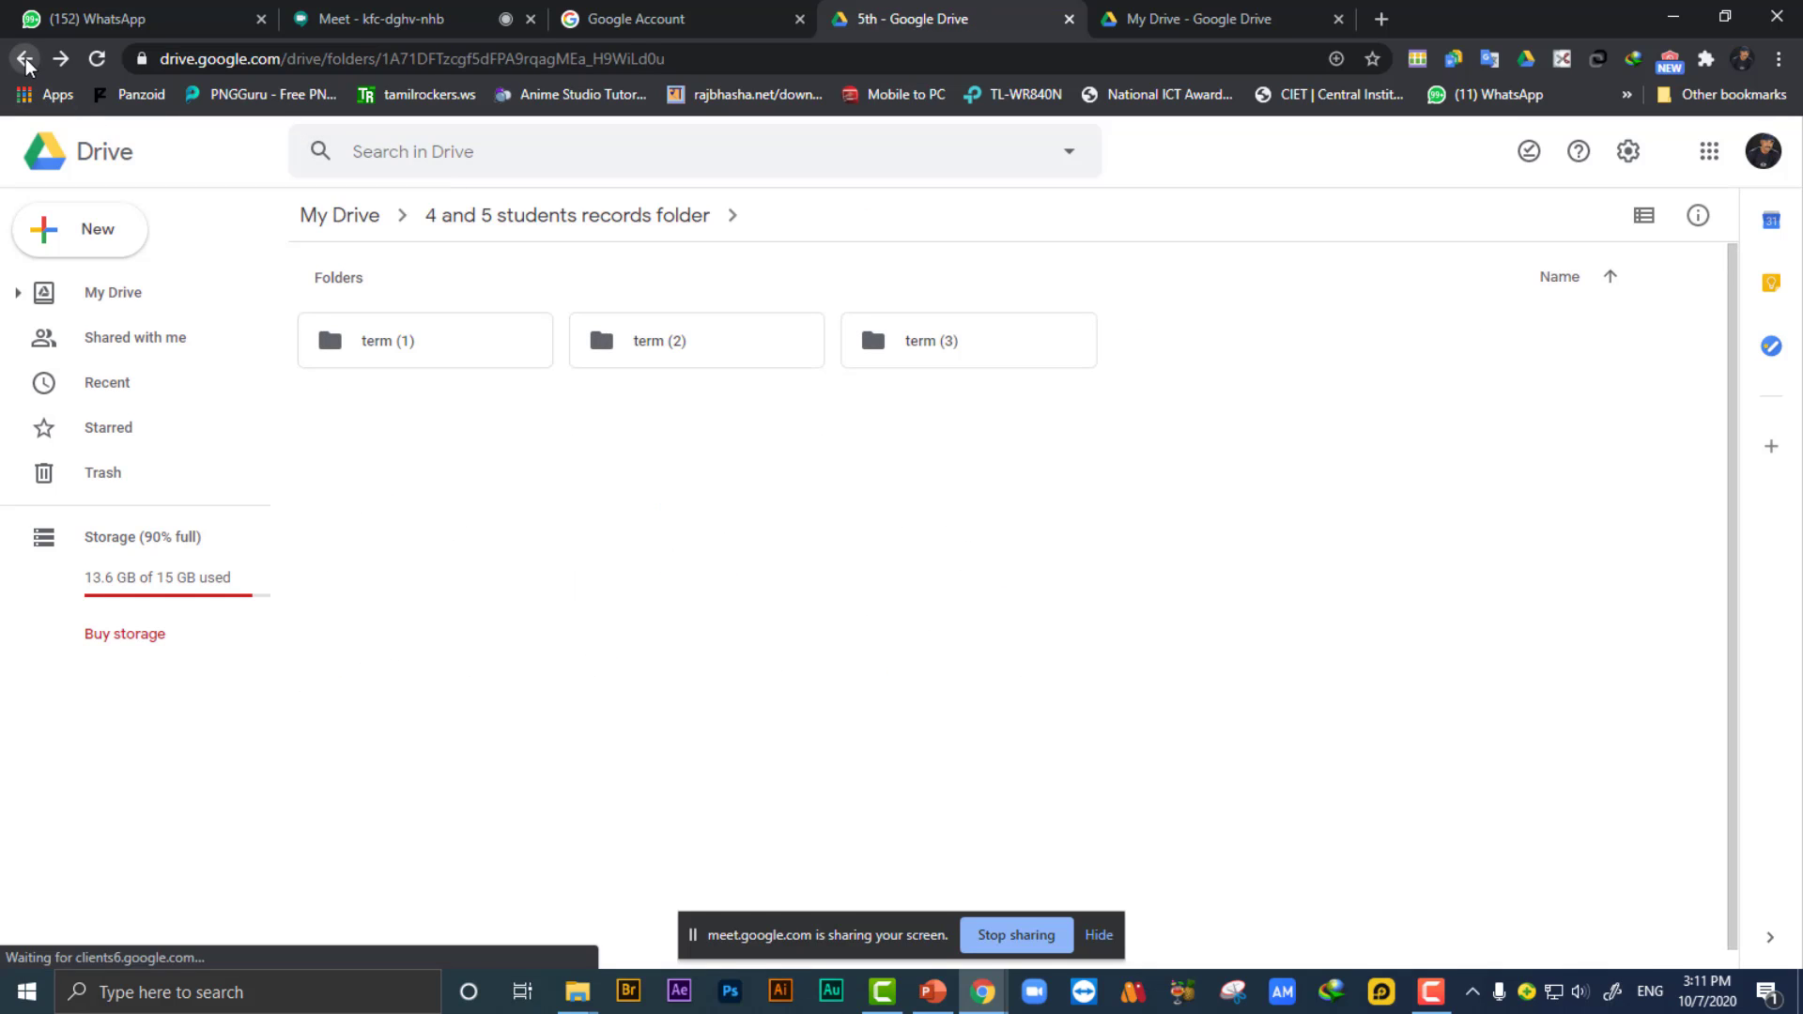
click(27, 60)
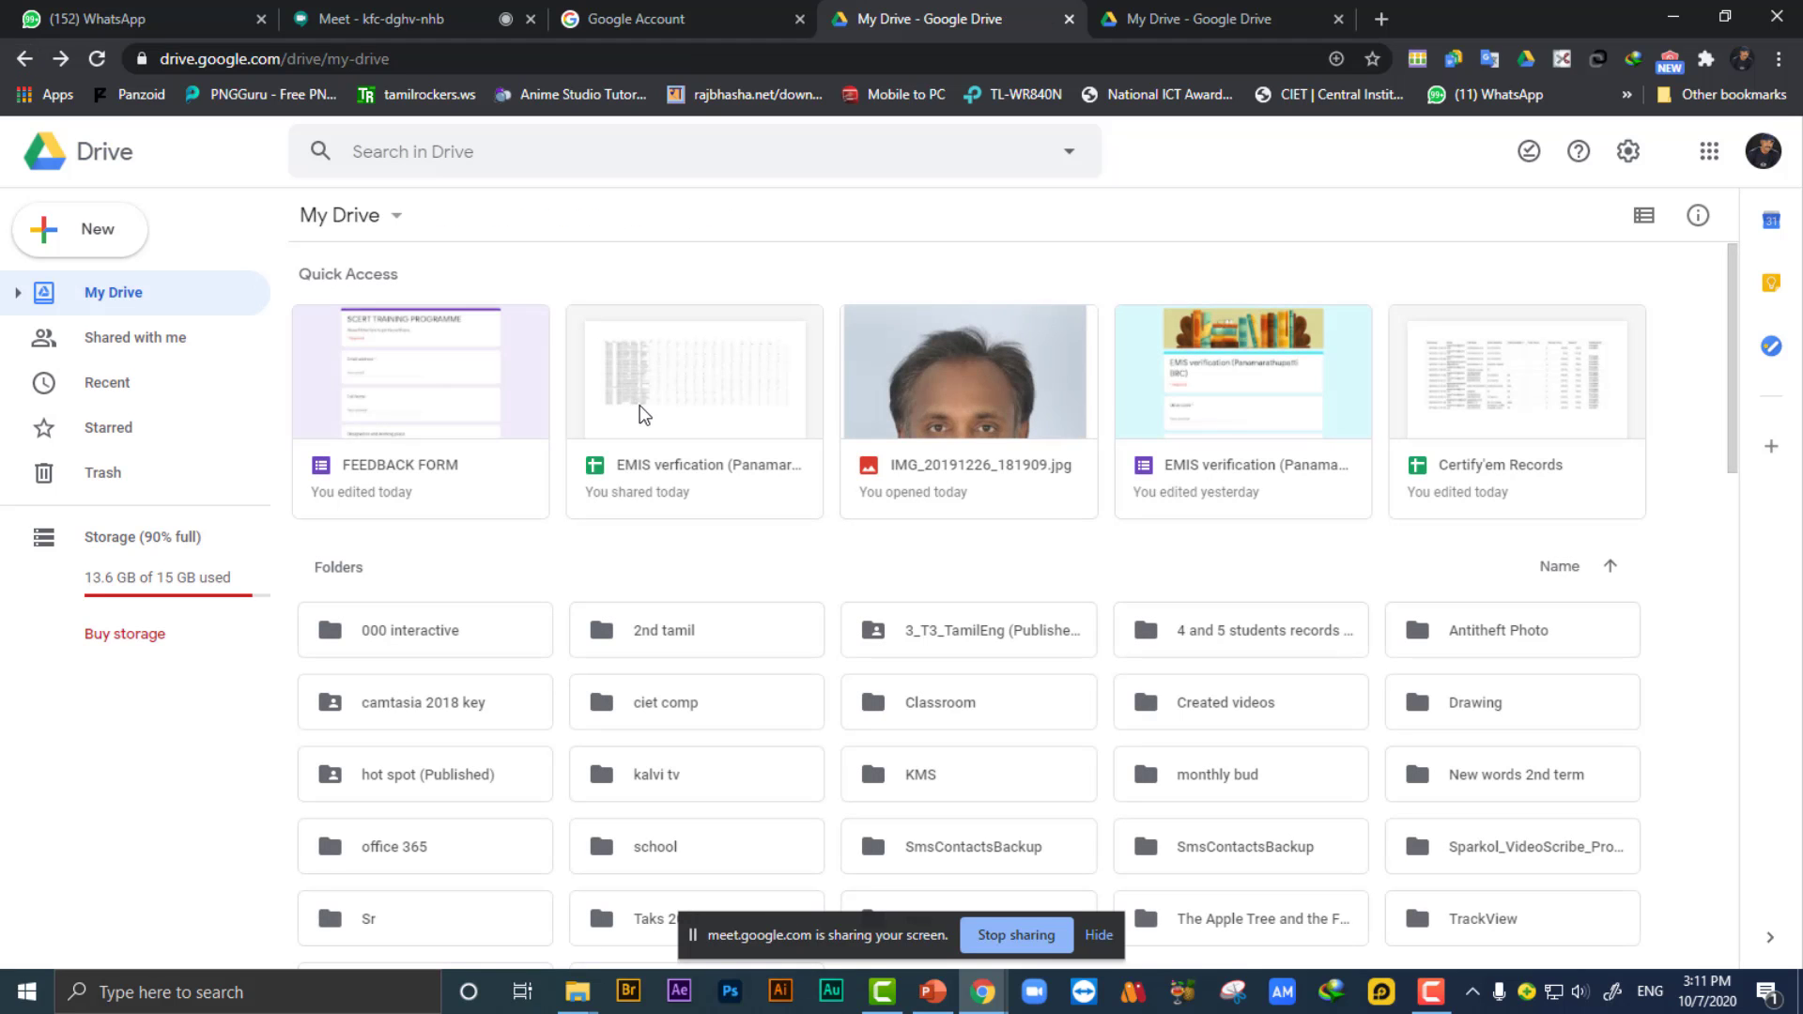
Open the MATHS folder under 4 and 5 students records folder > 5th > term (1).
double_click(1305, 659)
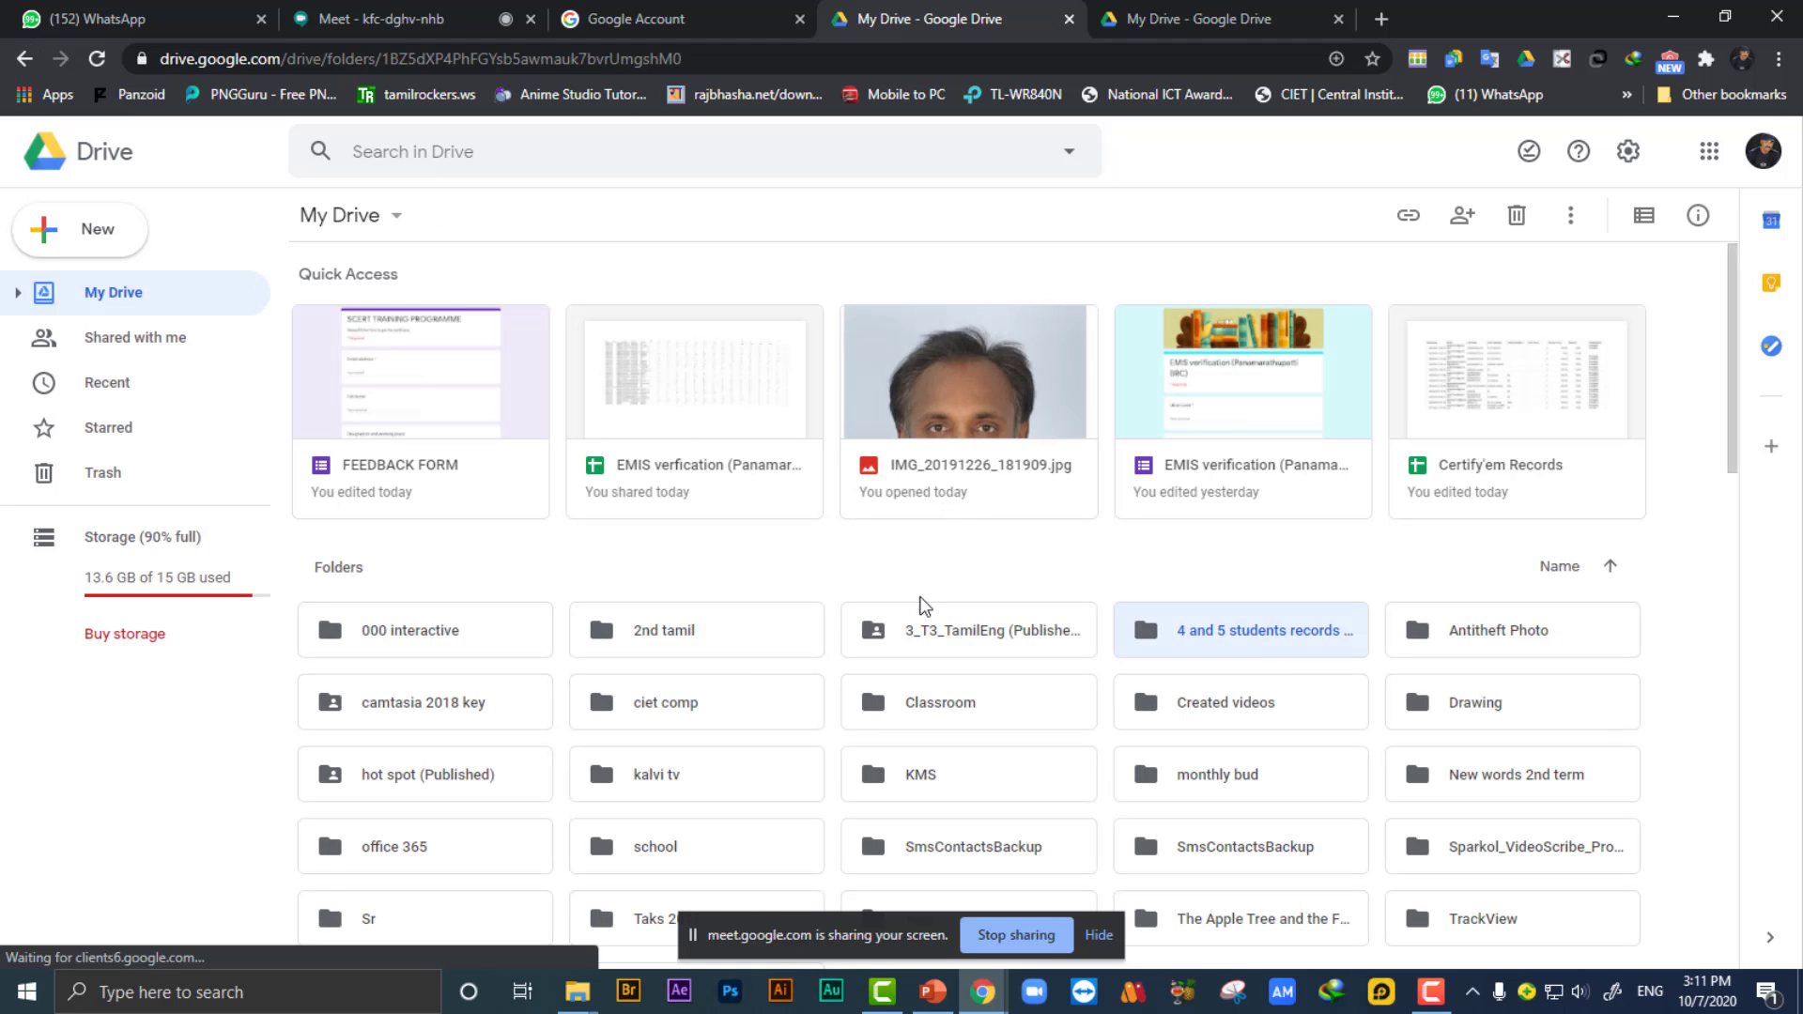
double_click(667, 342)
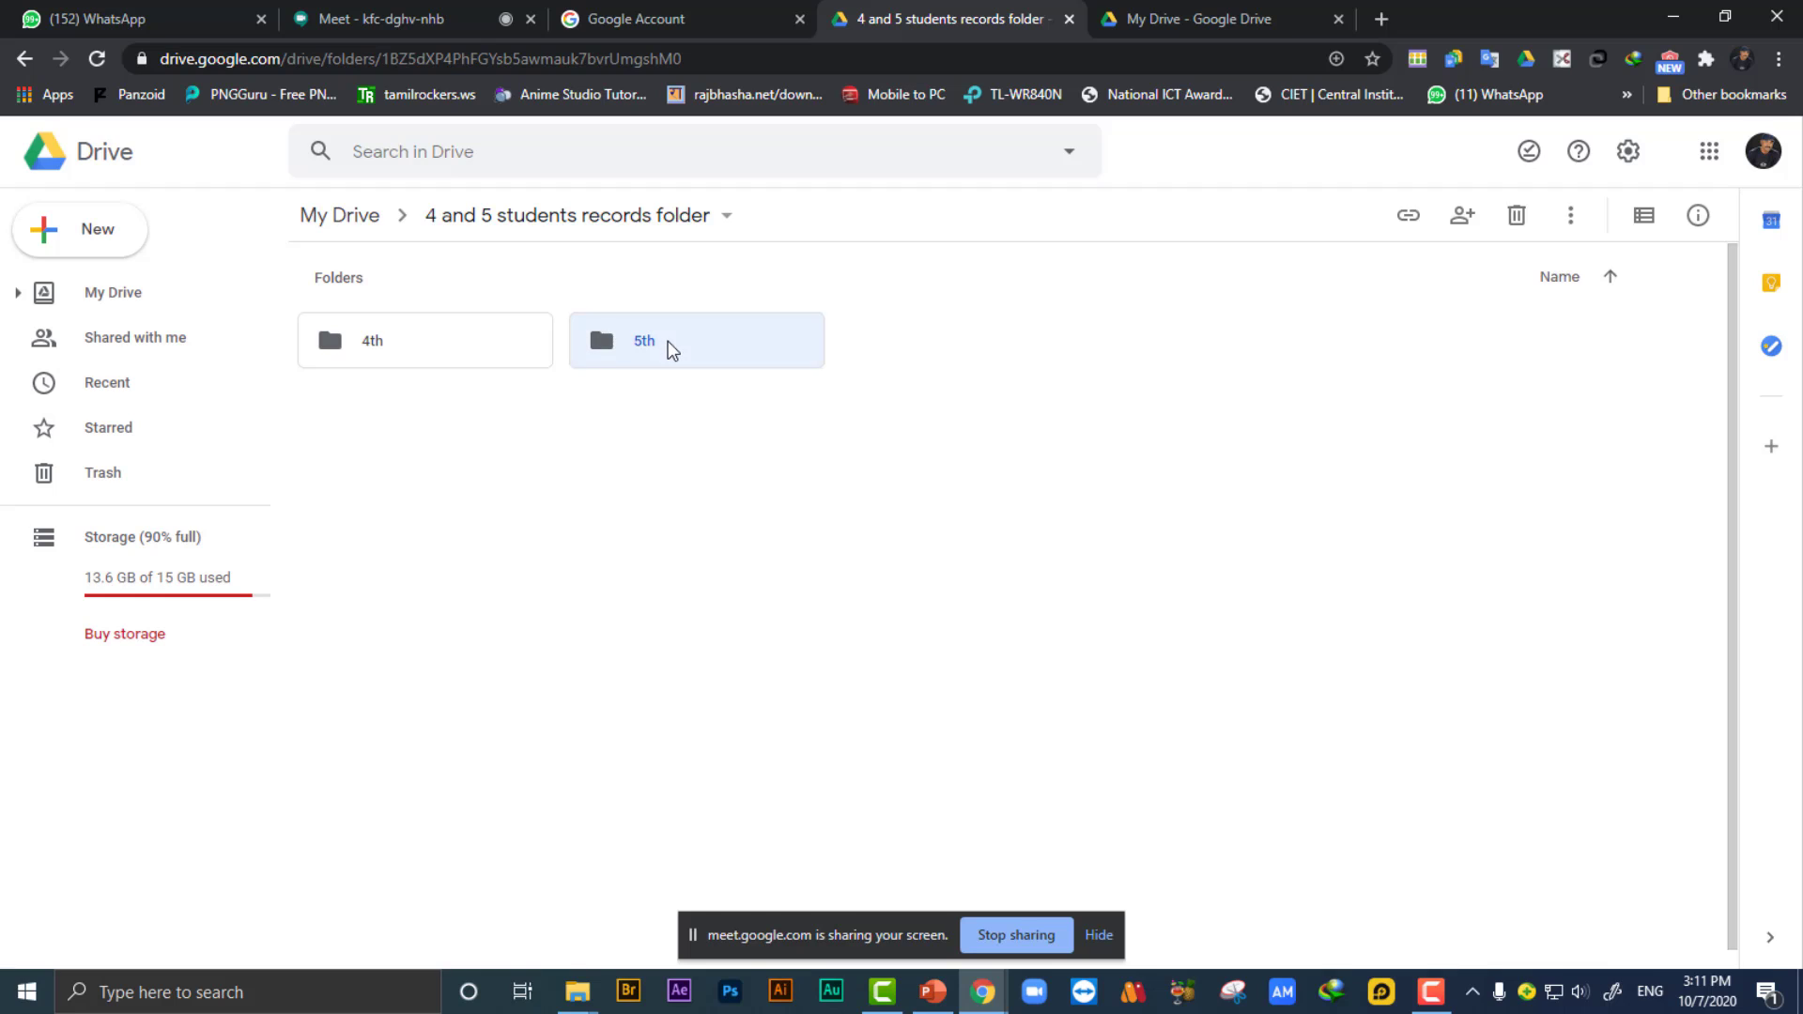
double_click(476, 357)
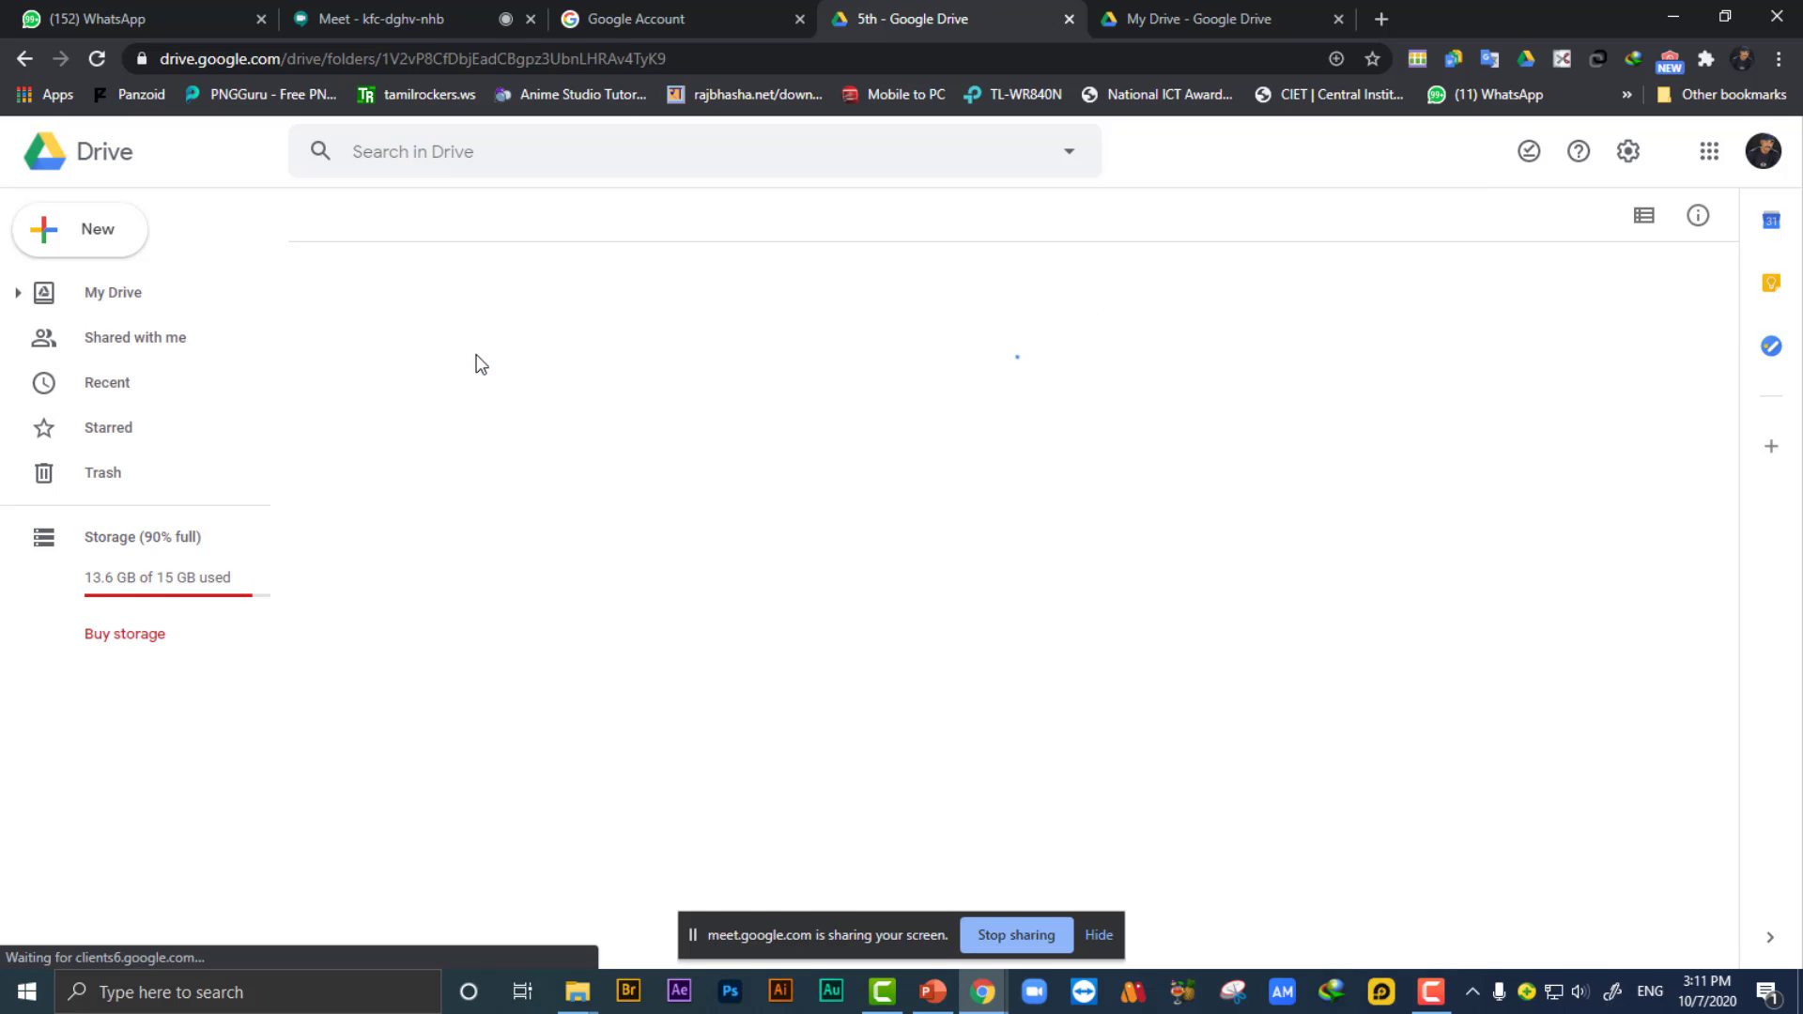
double_click(672, 355)
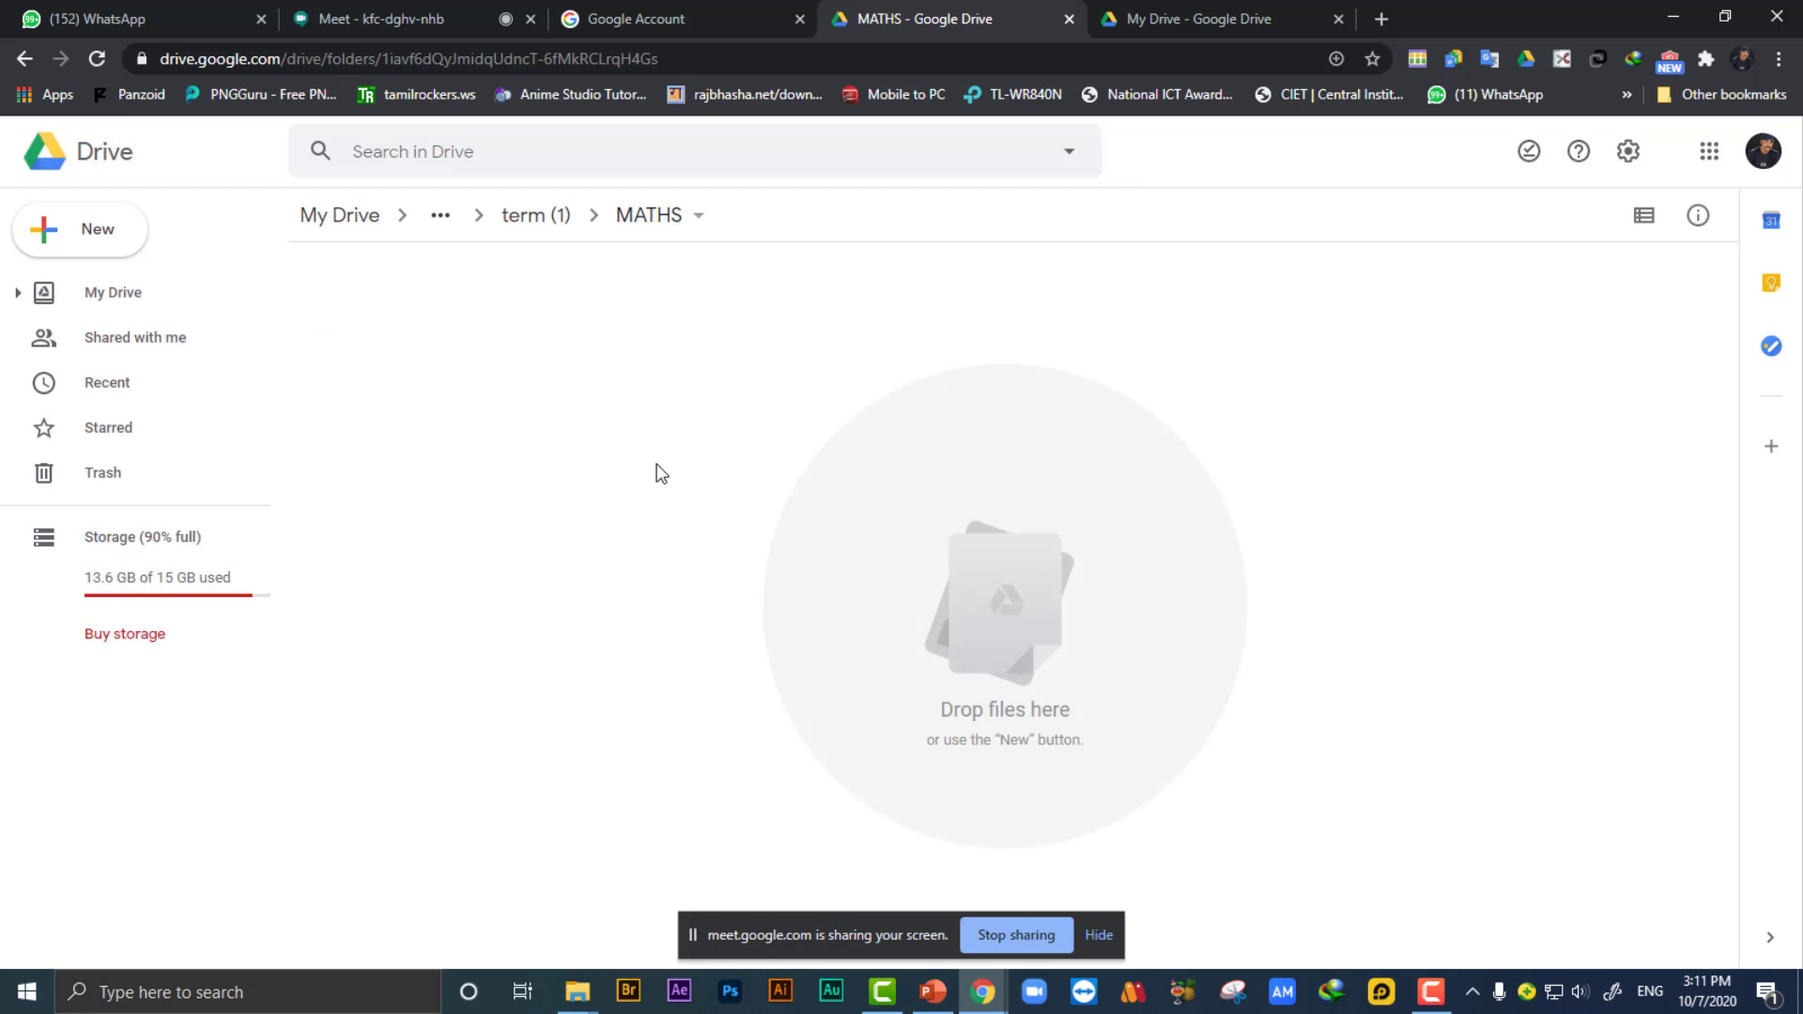
Go back to the 5th folder and open the MATHS folder inside term (3).
click(13, 55)
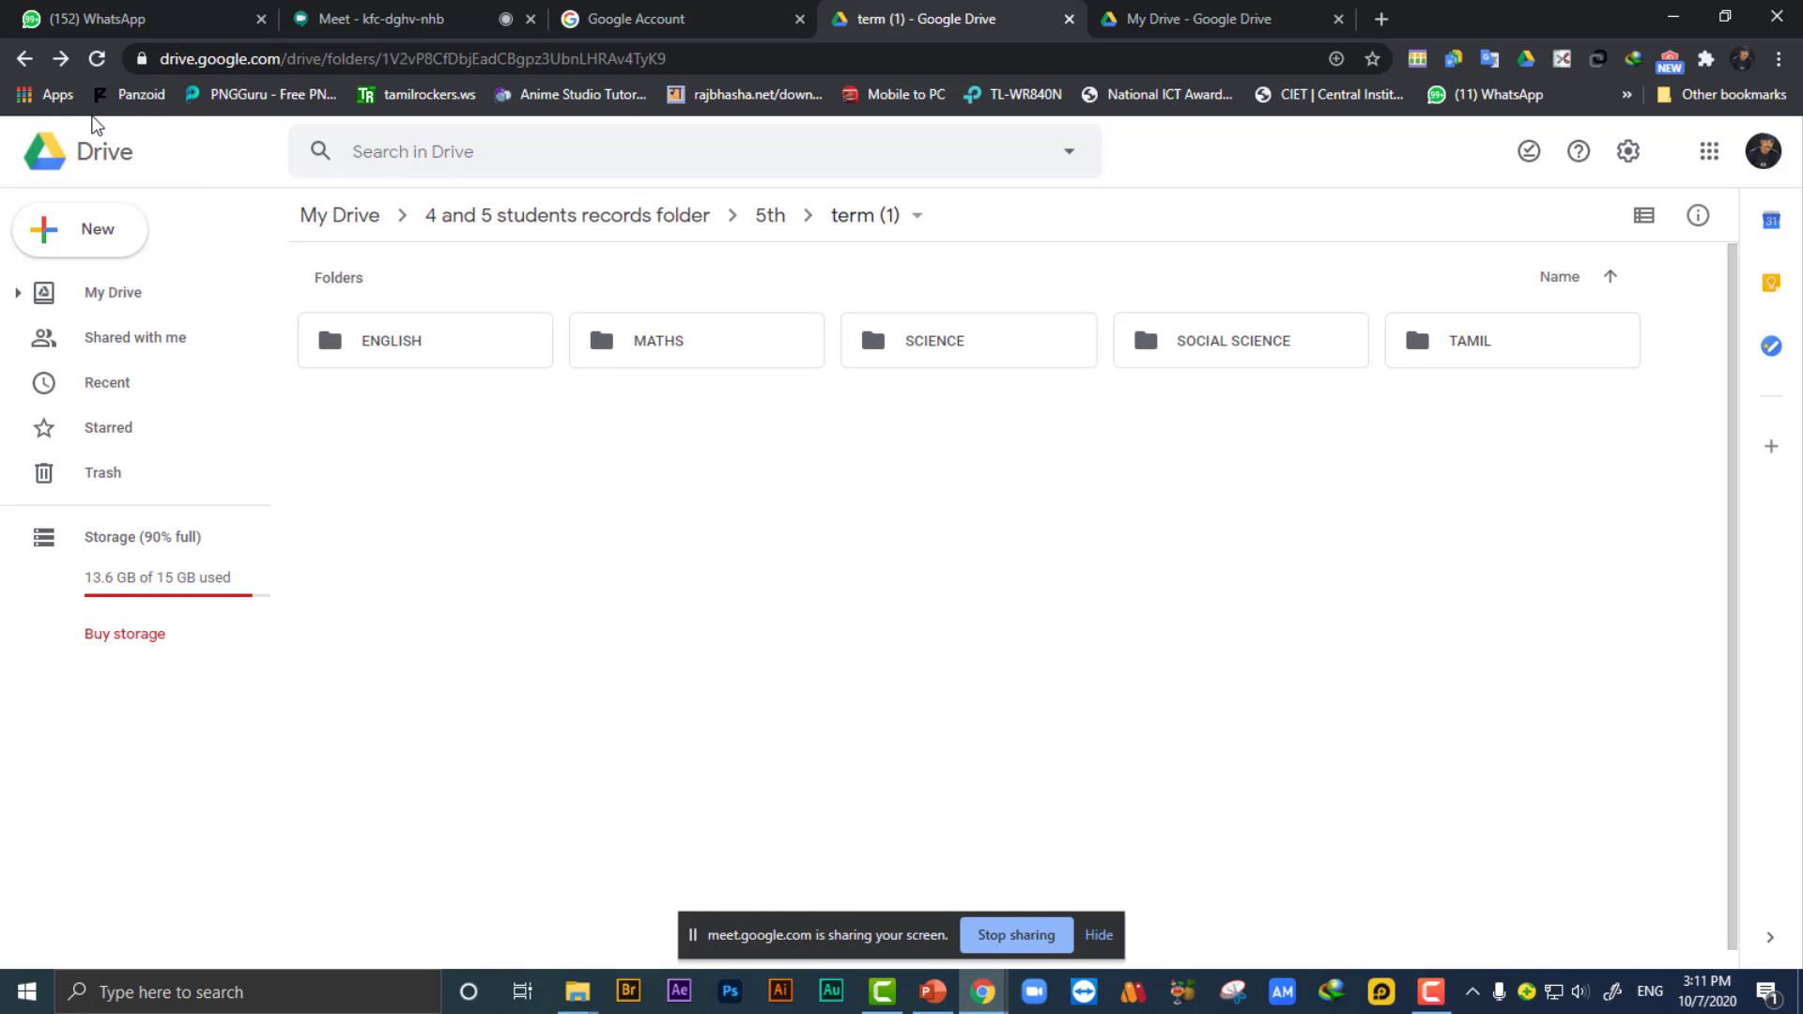
click(25, 59)
click(962, 338)
double_click(962, 338)
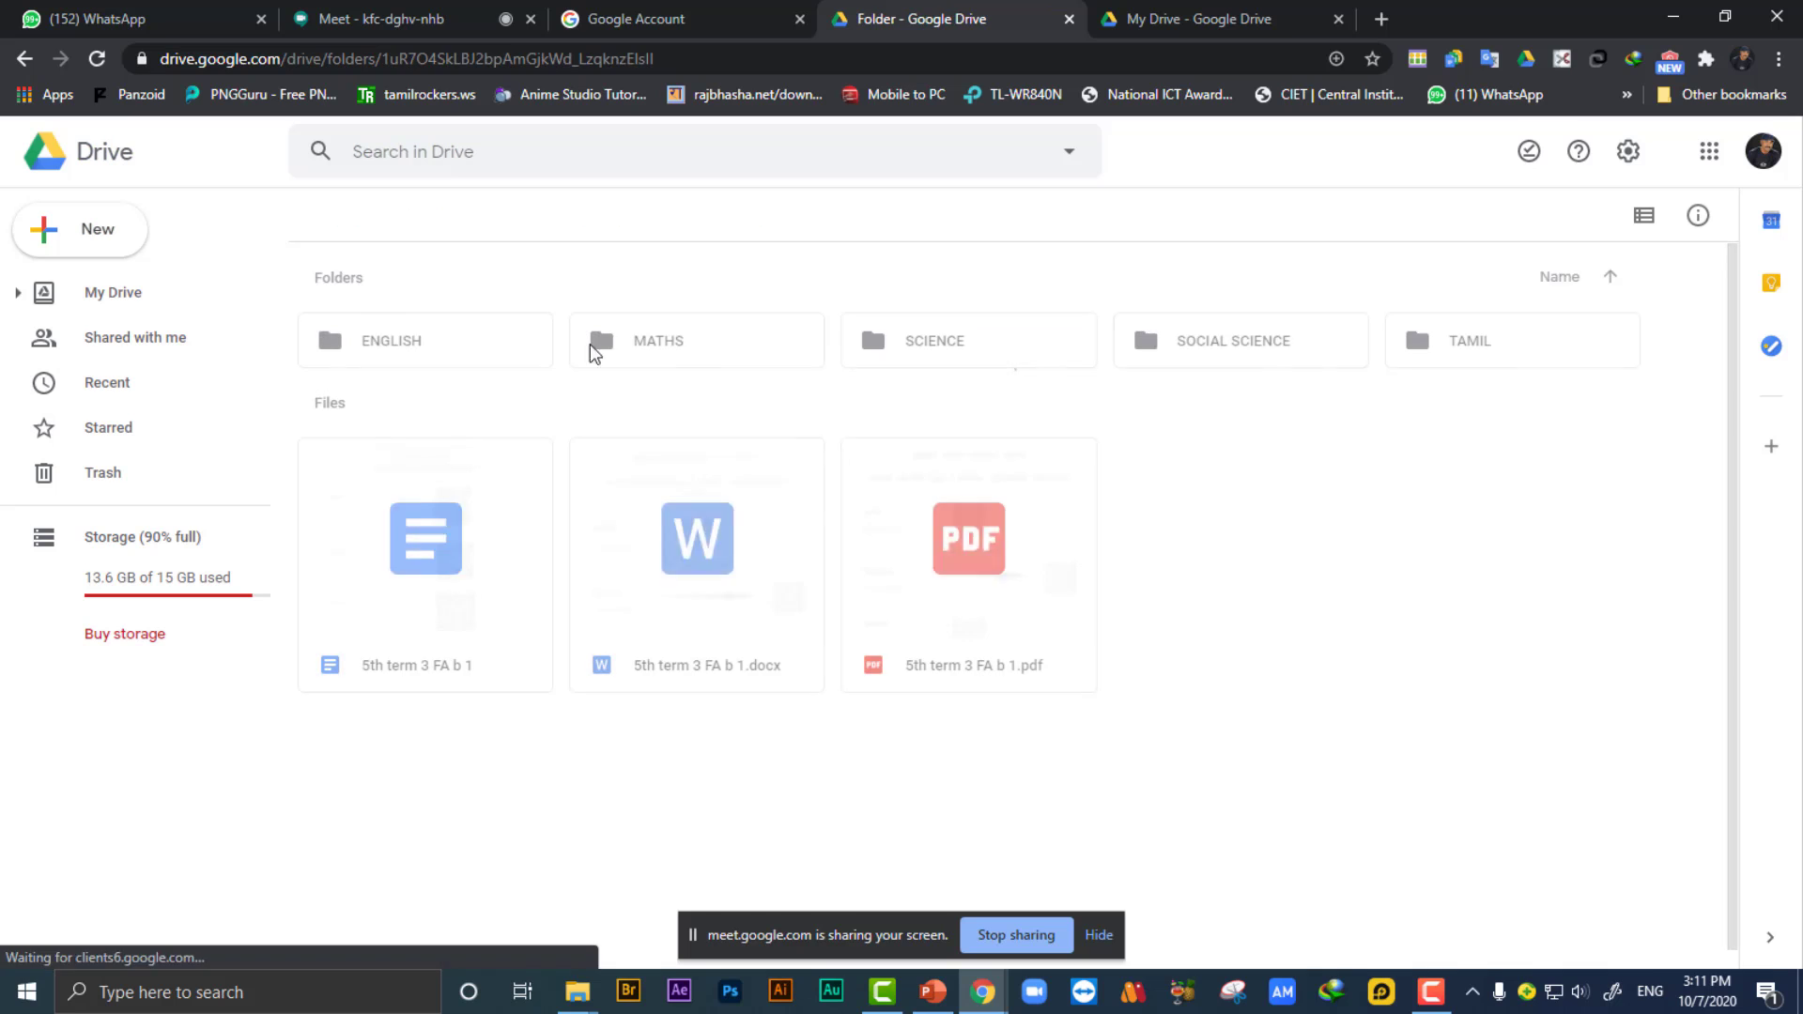
double_click(691, 348)
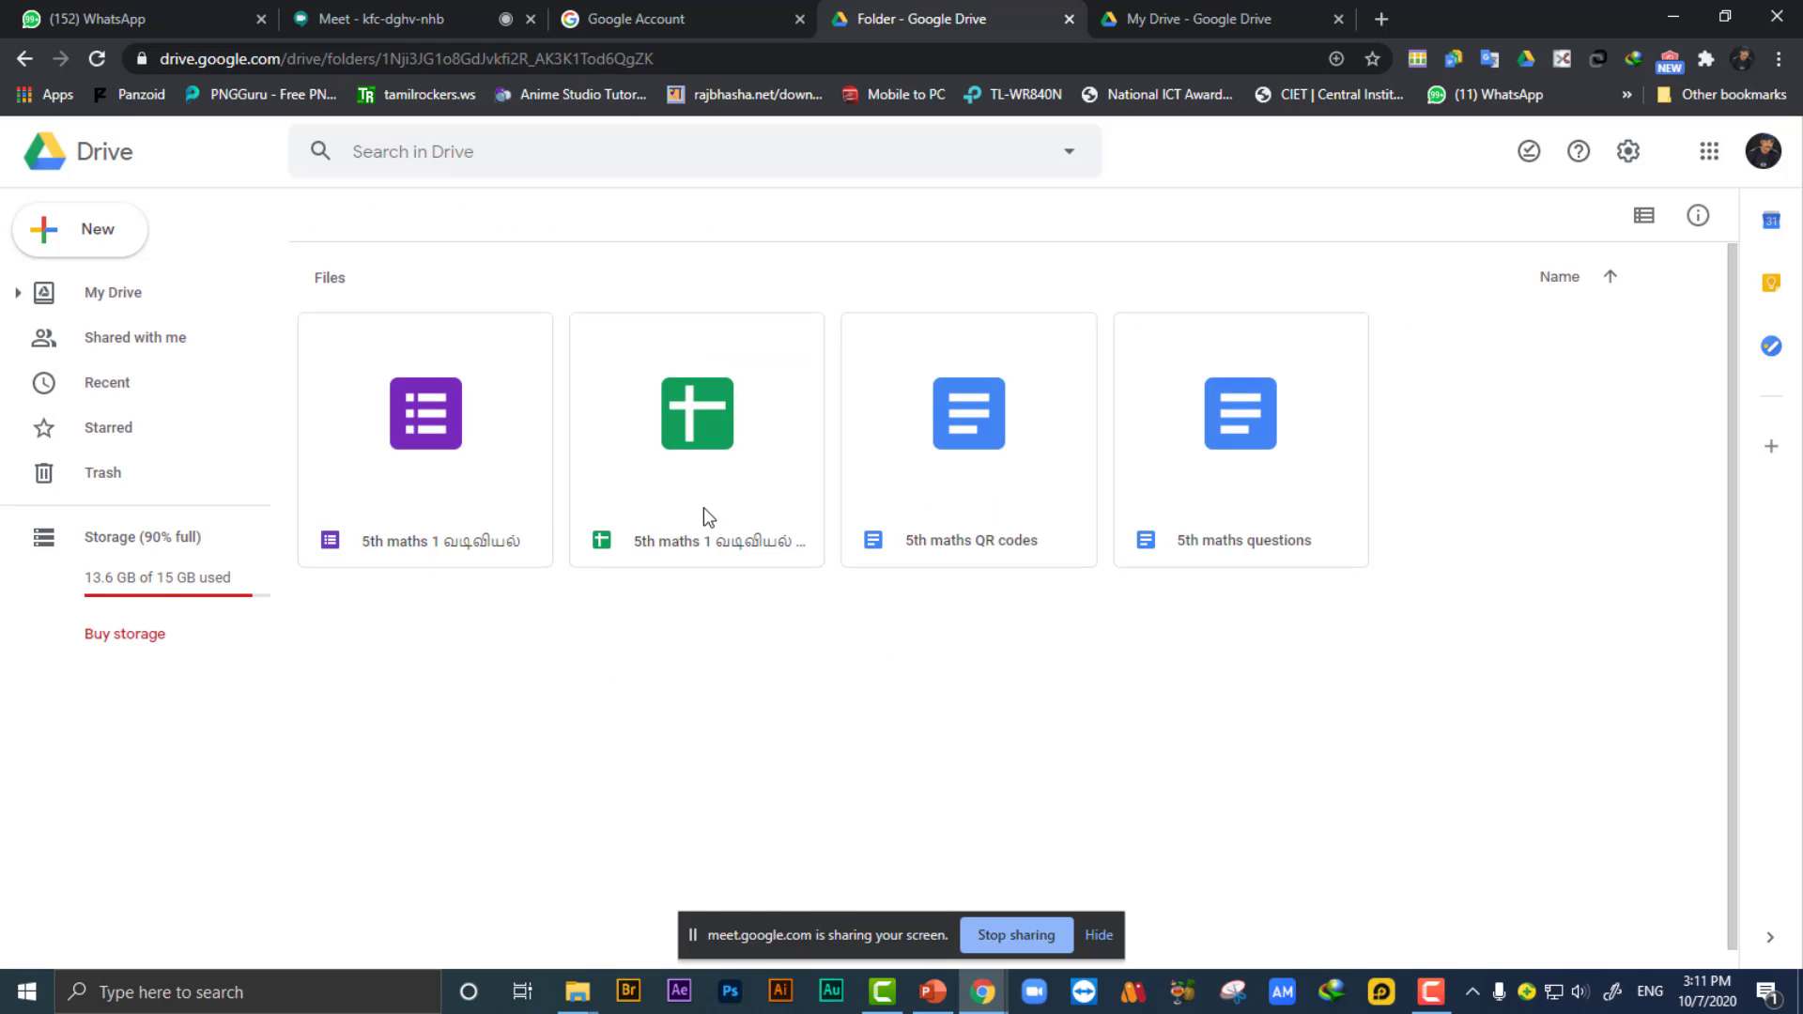
Open the 5th maths 1 வடிவியல் form for editing and show its respondent preview.
click(415, 445)
double_click(415, 445)
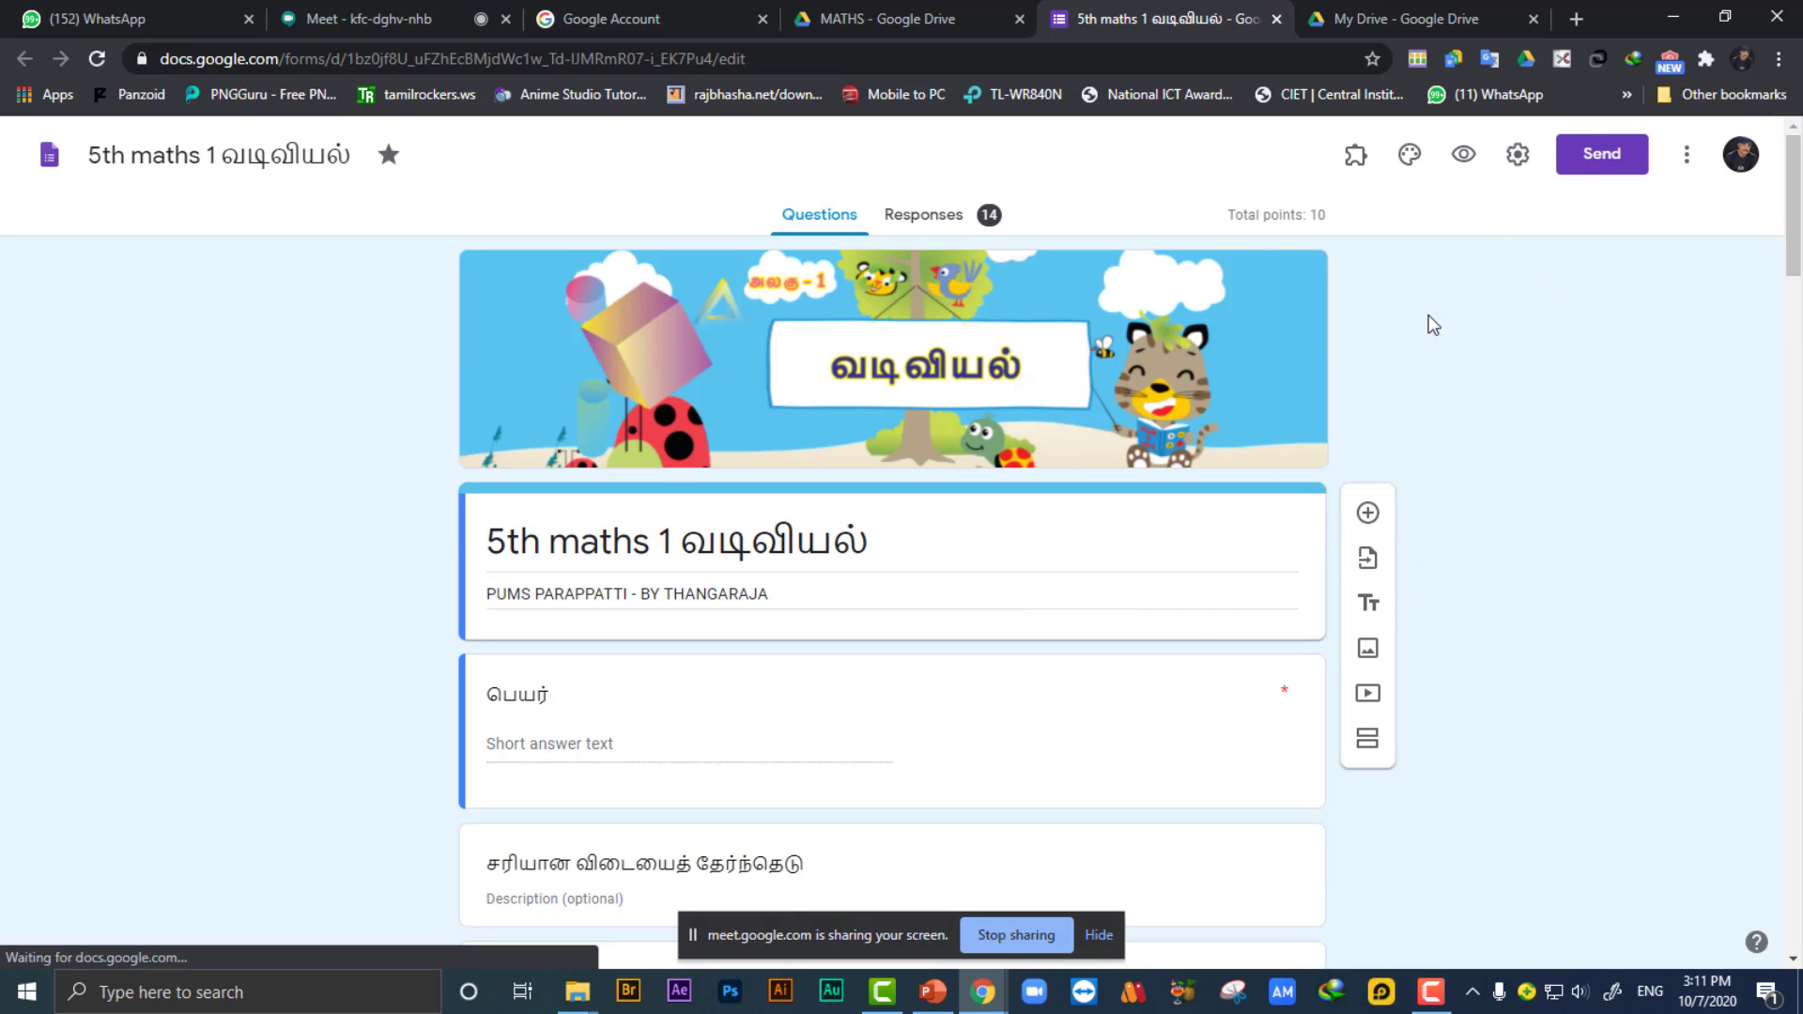
click(1463, 154)
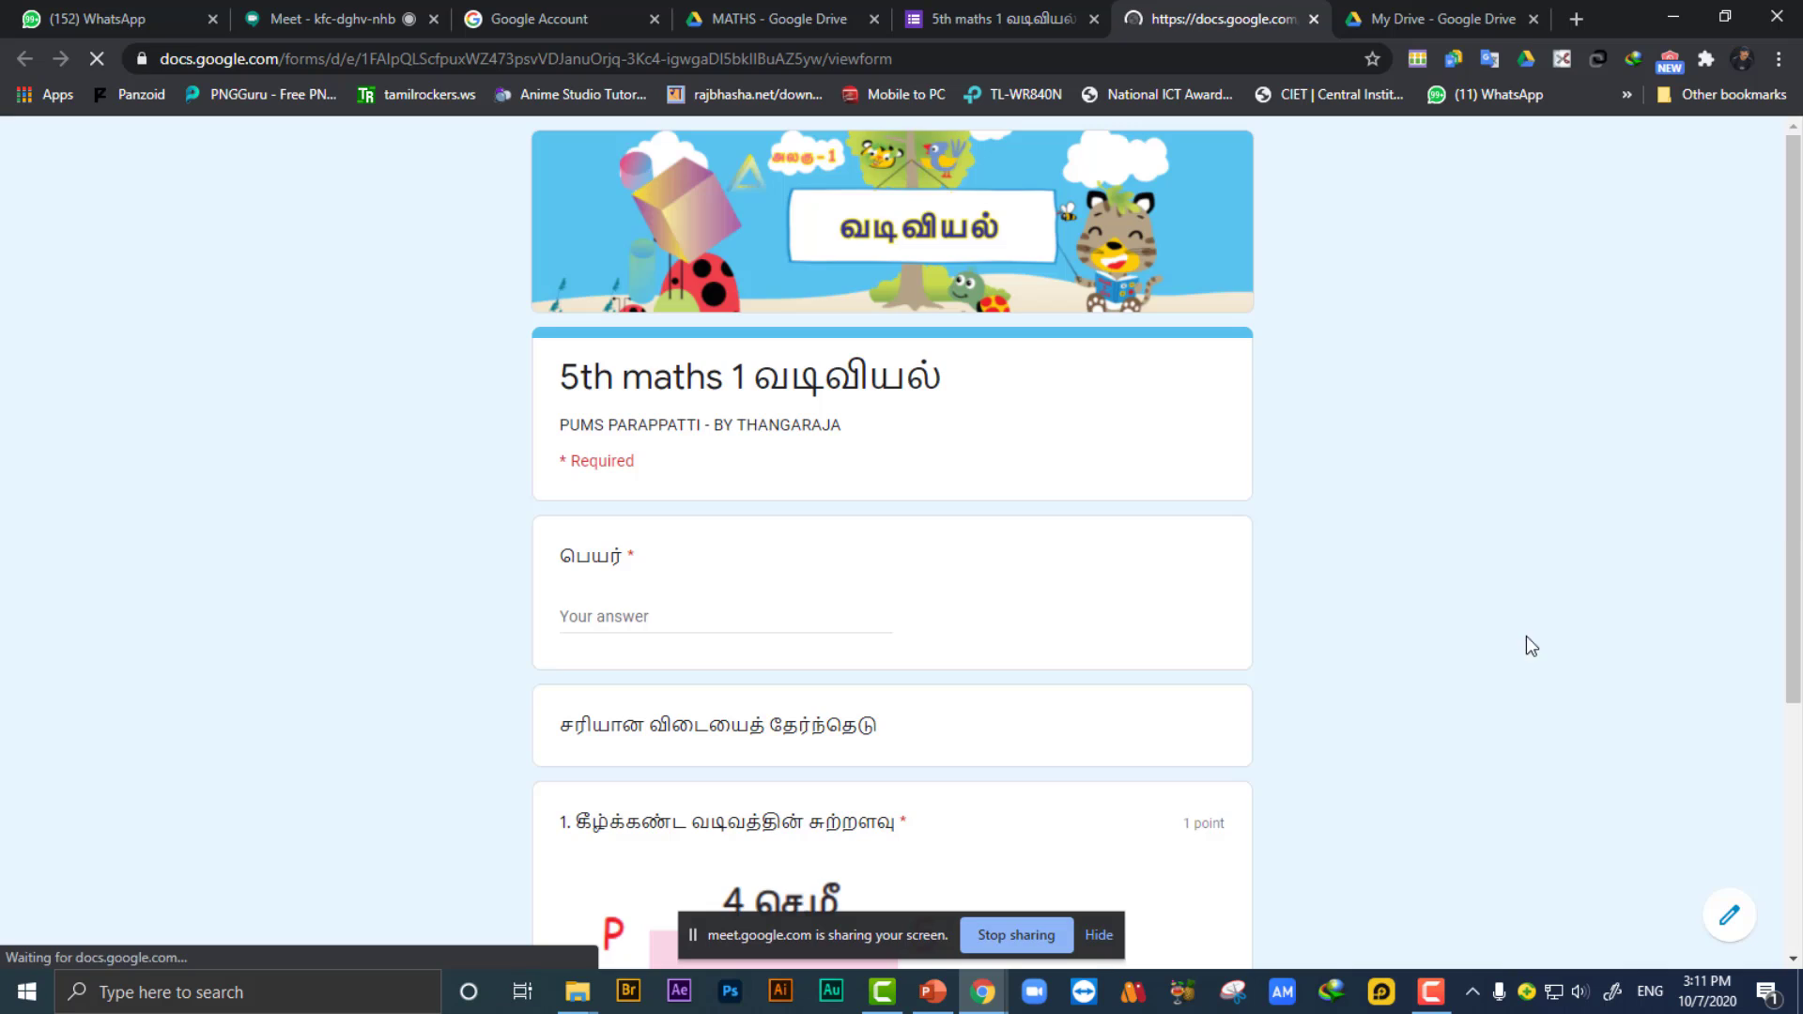
Examine the previewed maths quiz from its header and name field through all questions to the end.
scroll(1326, 511, down, 5)
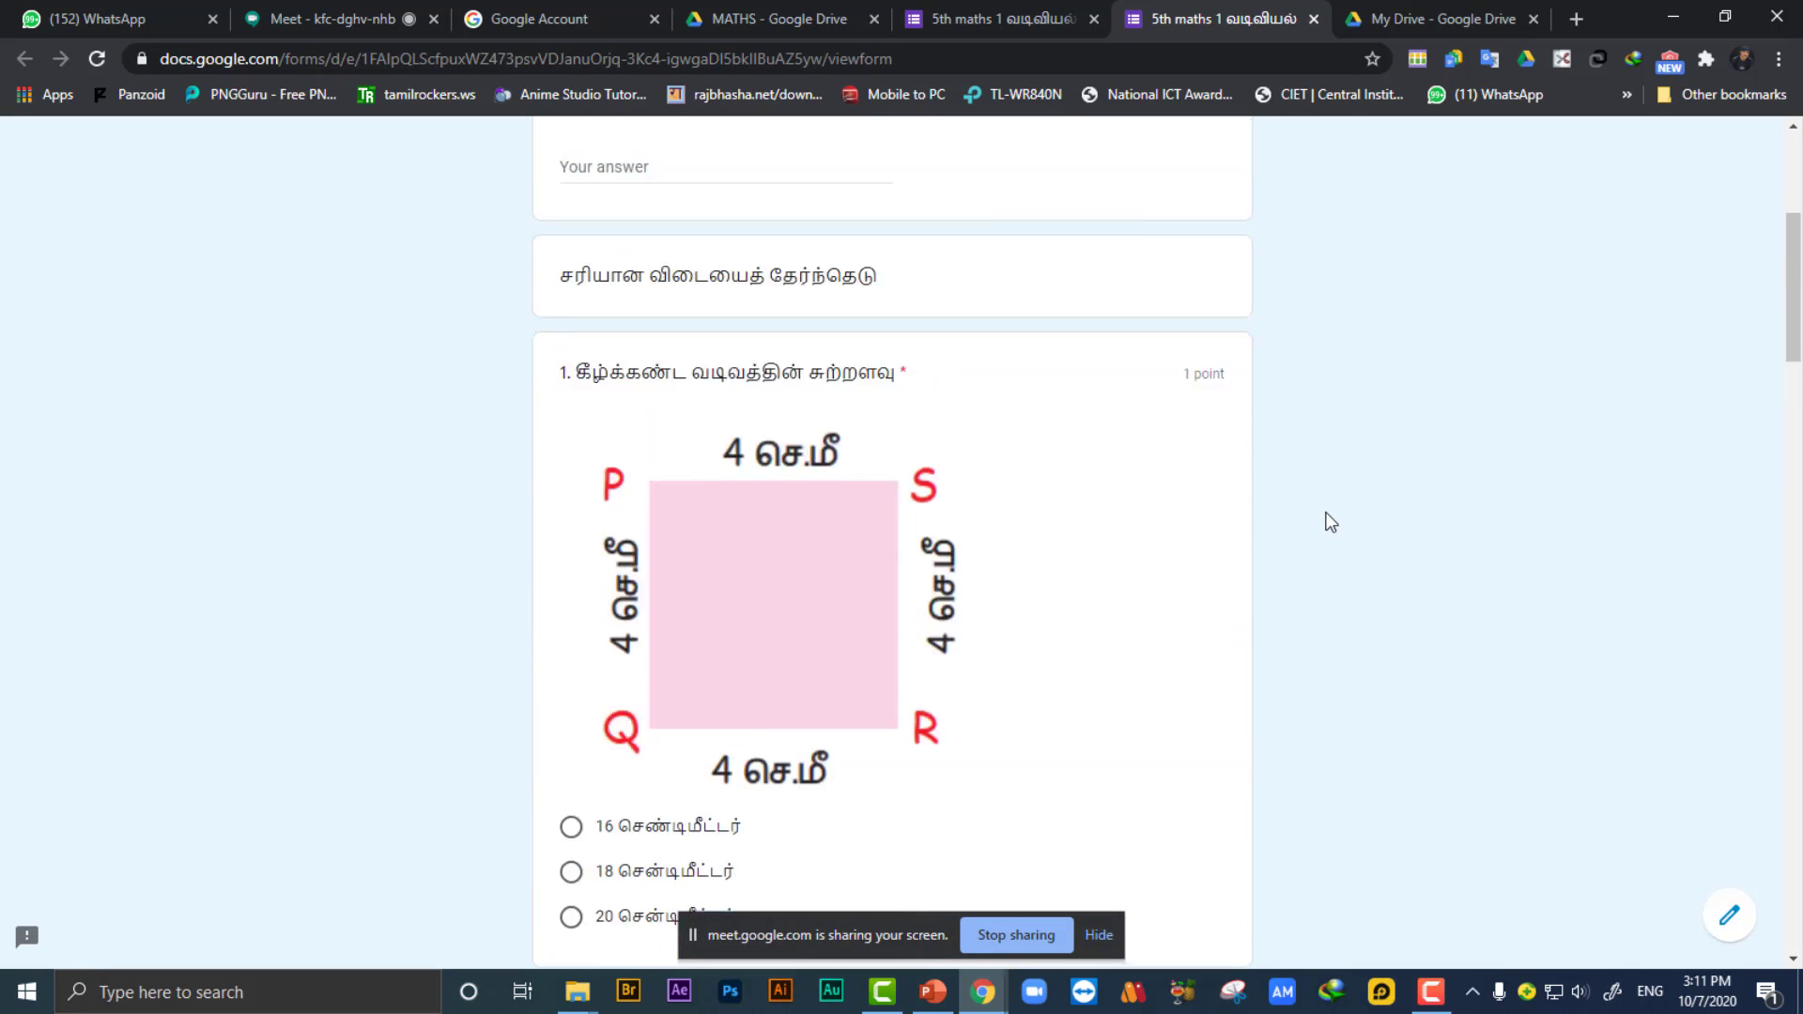
scroll(1328, 515, up, 5)
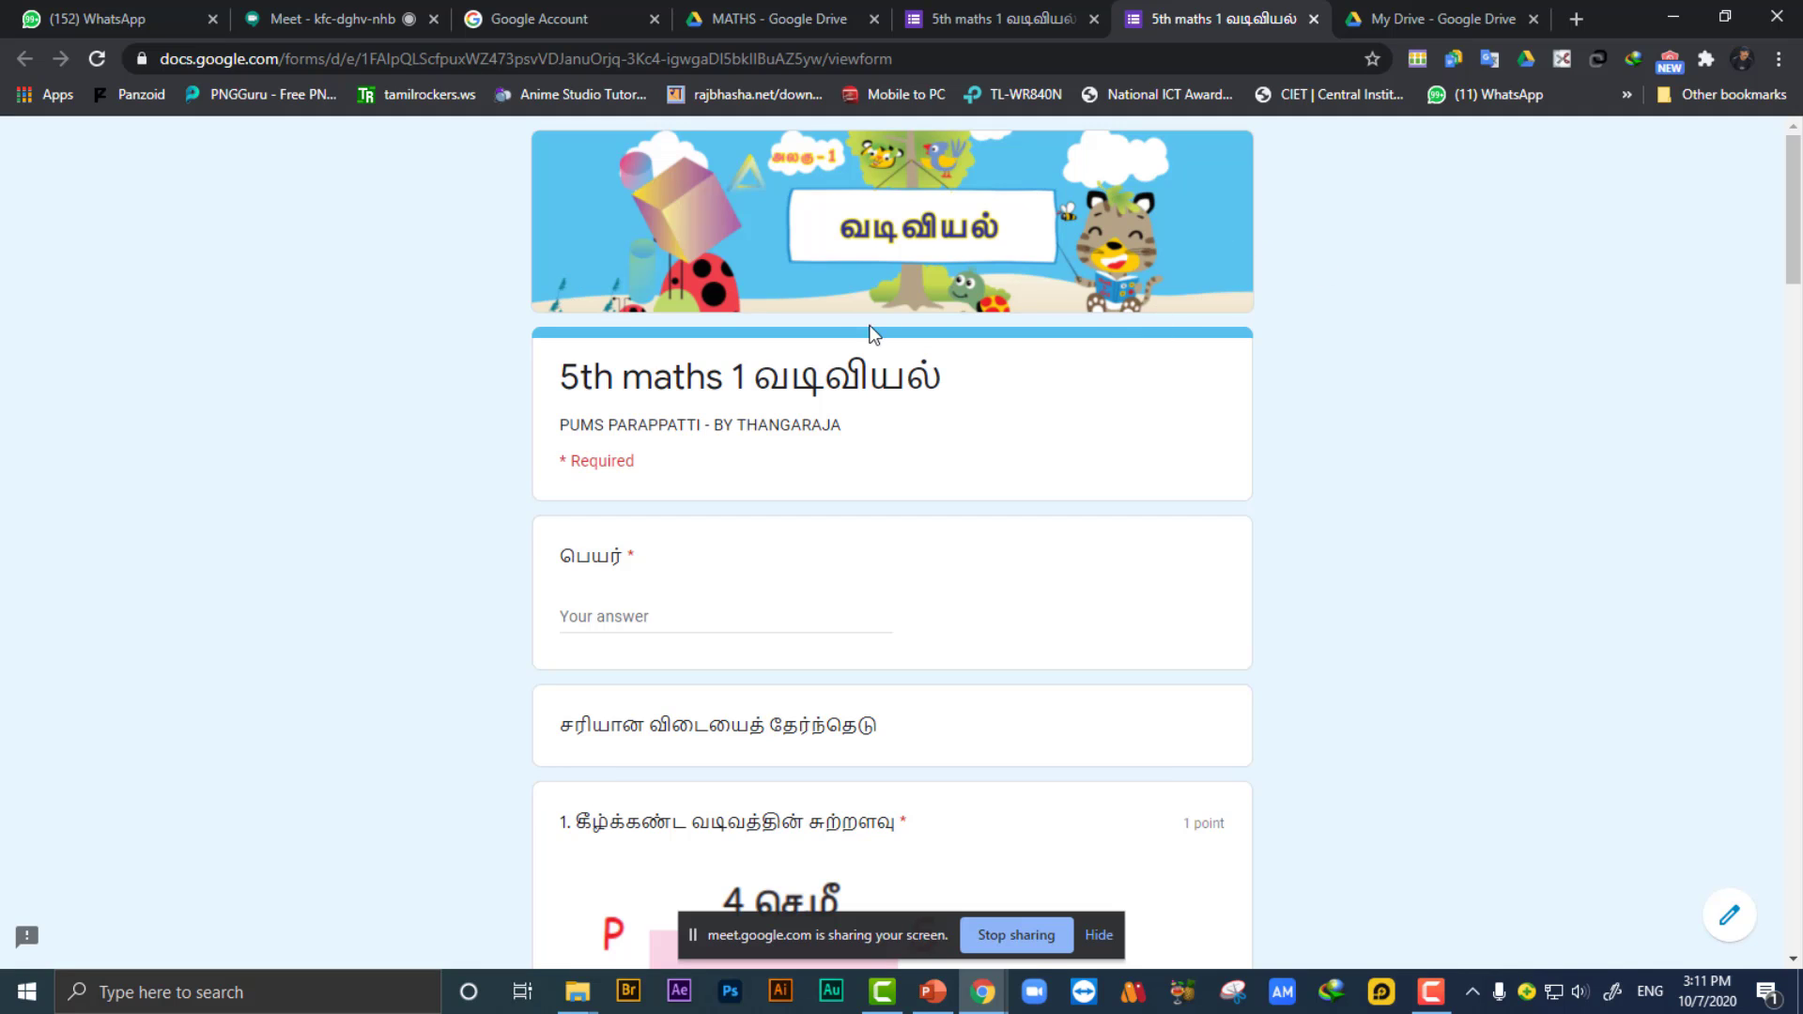
scroll(910, 568, down, 1)
scroll(837, 347, down, 3)
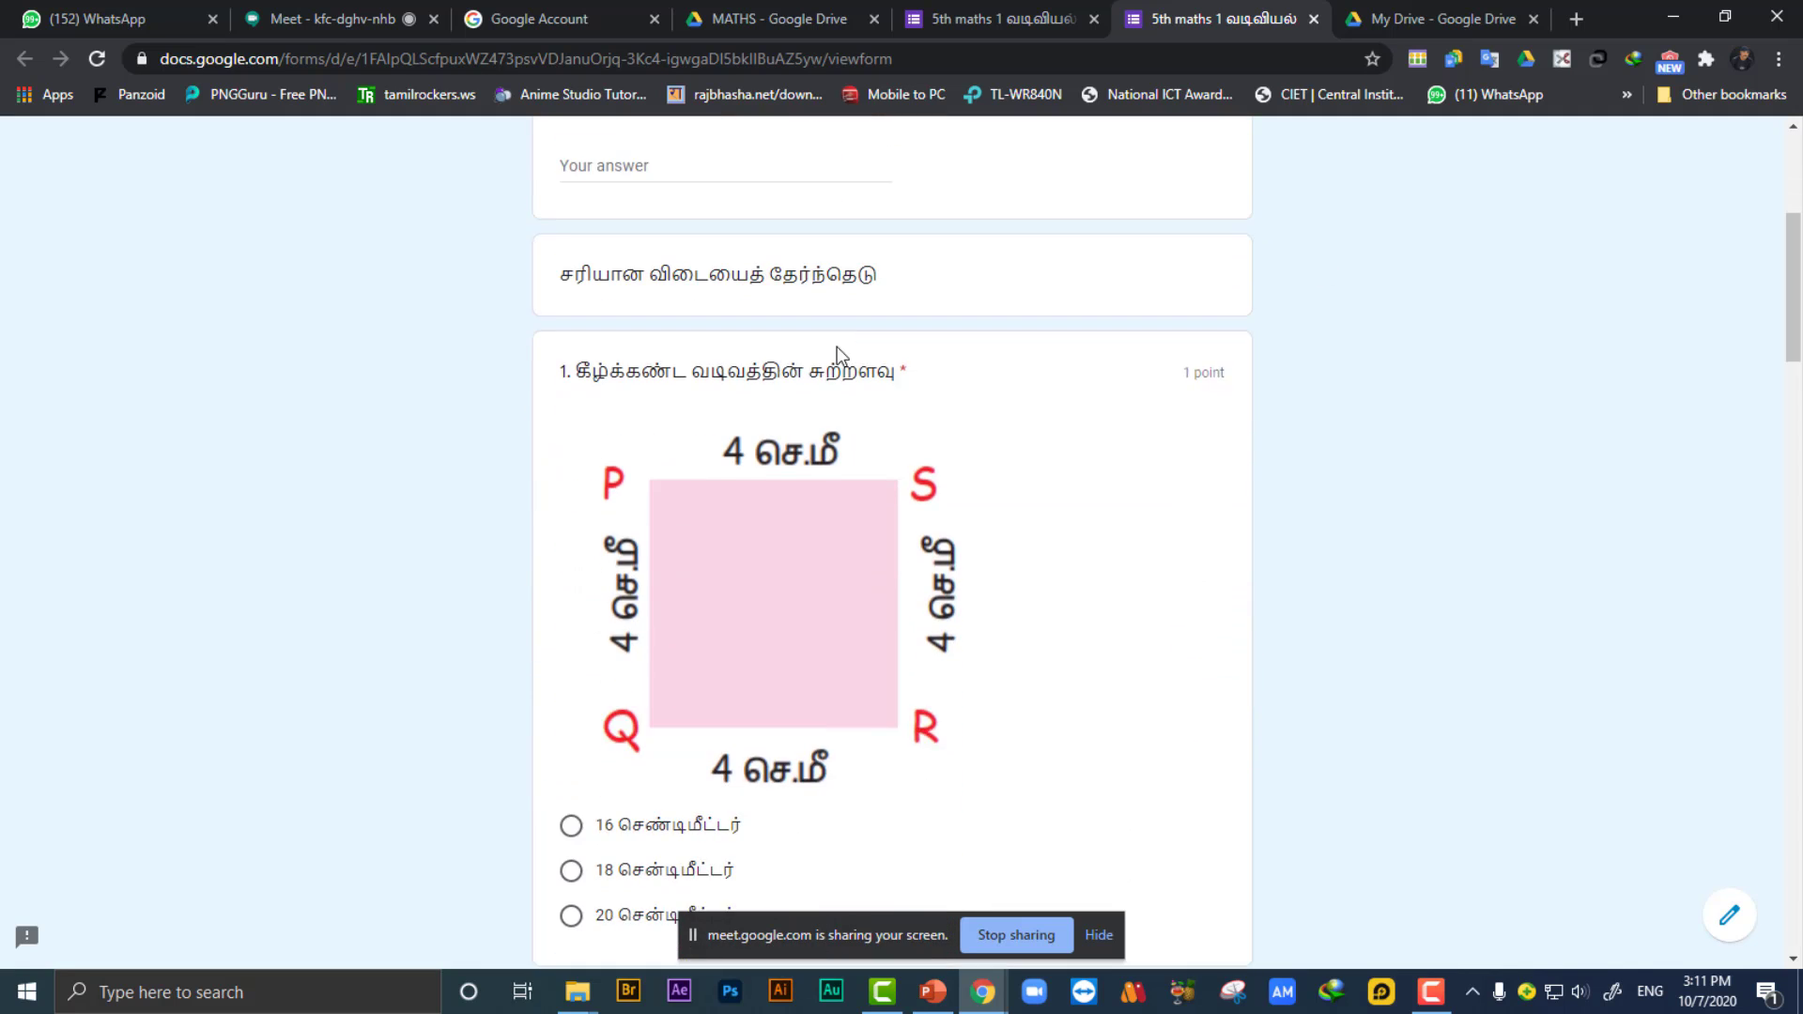
scroll(635, 523, up, 2)
scroll(697, 468, down, 2)
scroll(789, 582, down, 2)
scroll(888, 427, down, 5)
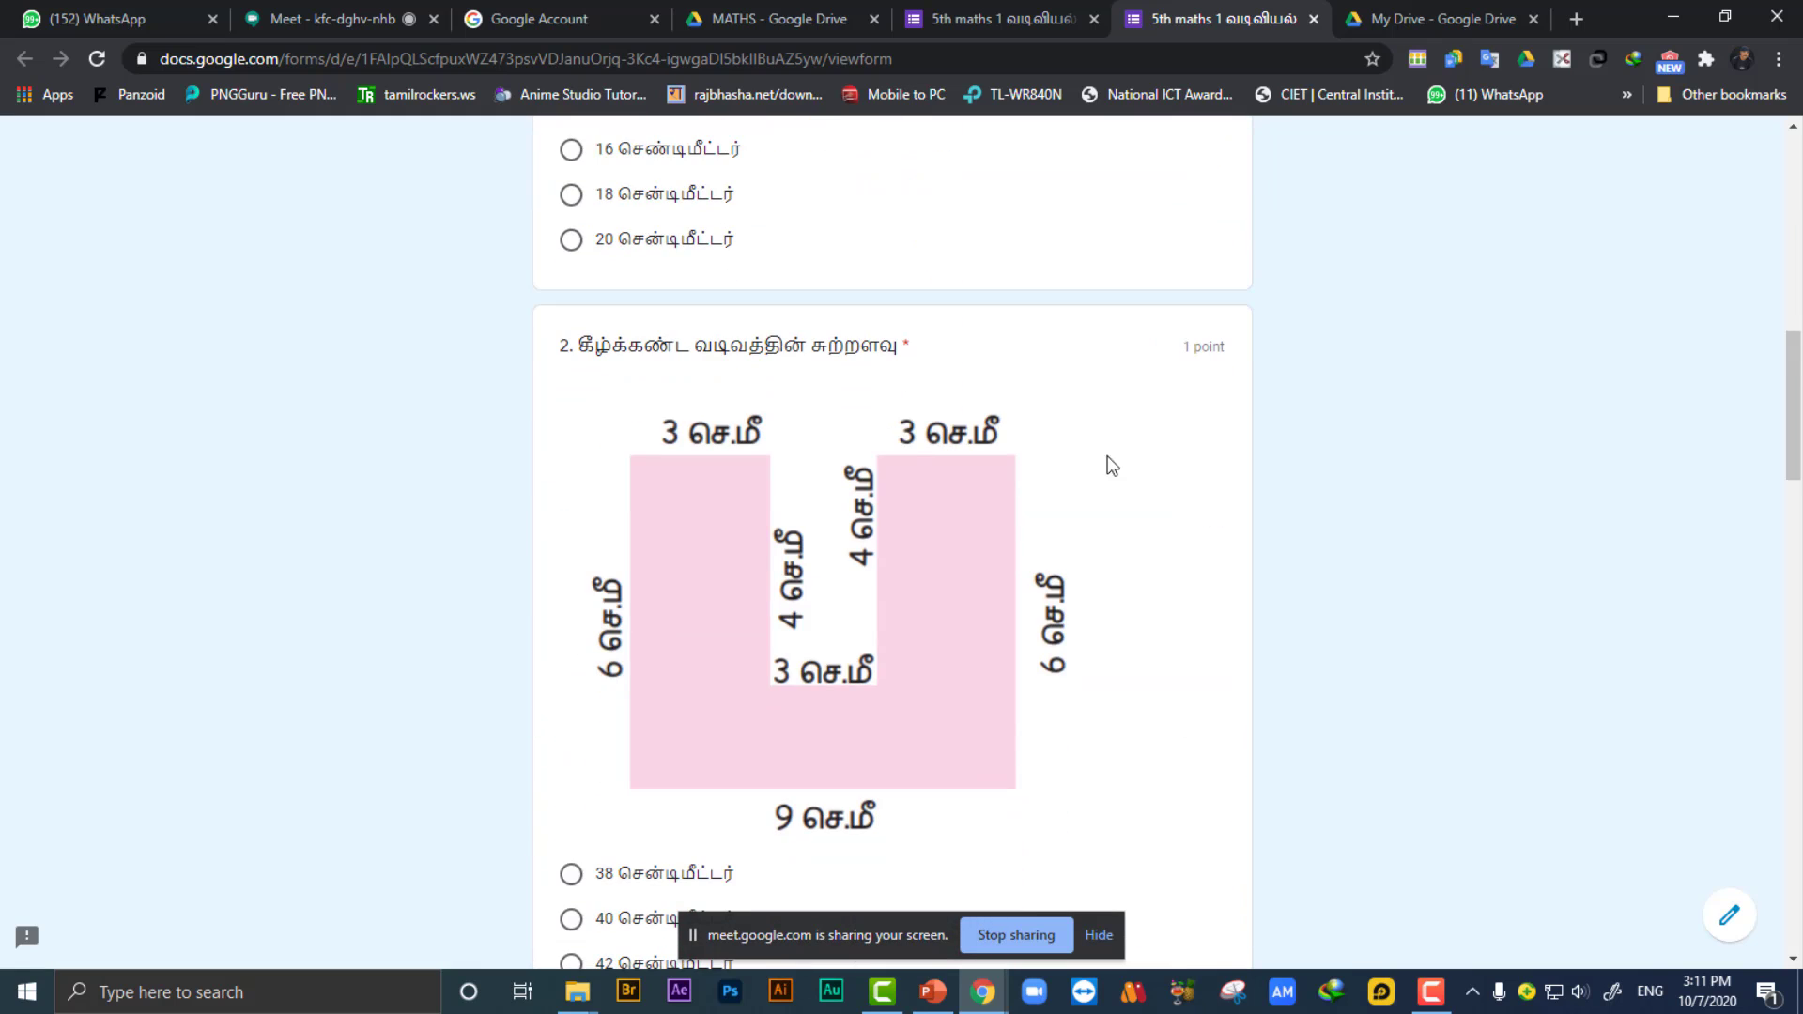
scroll(901, 272, down, 15)
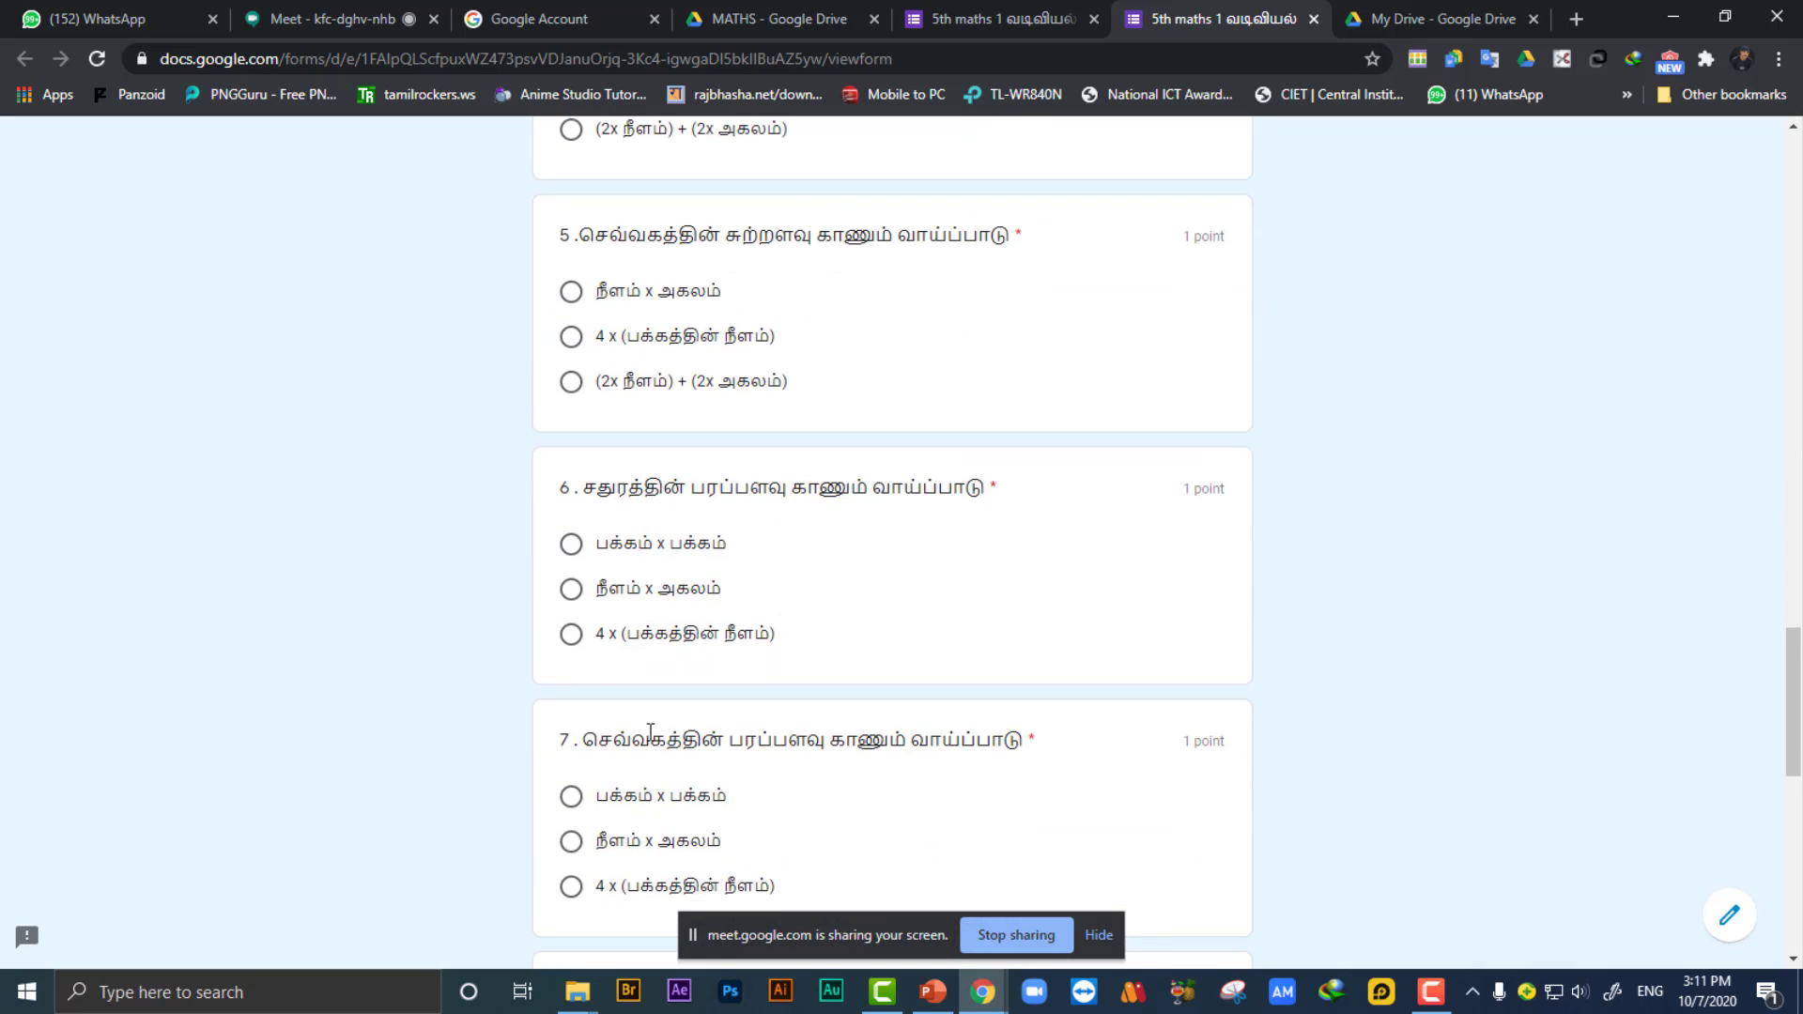
scroll(1328, 787, down, 10)
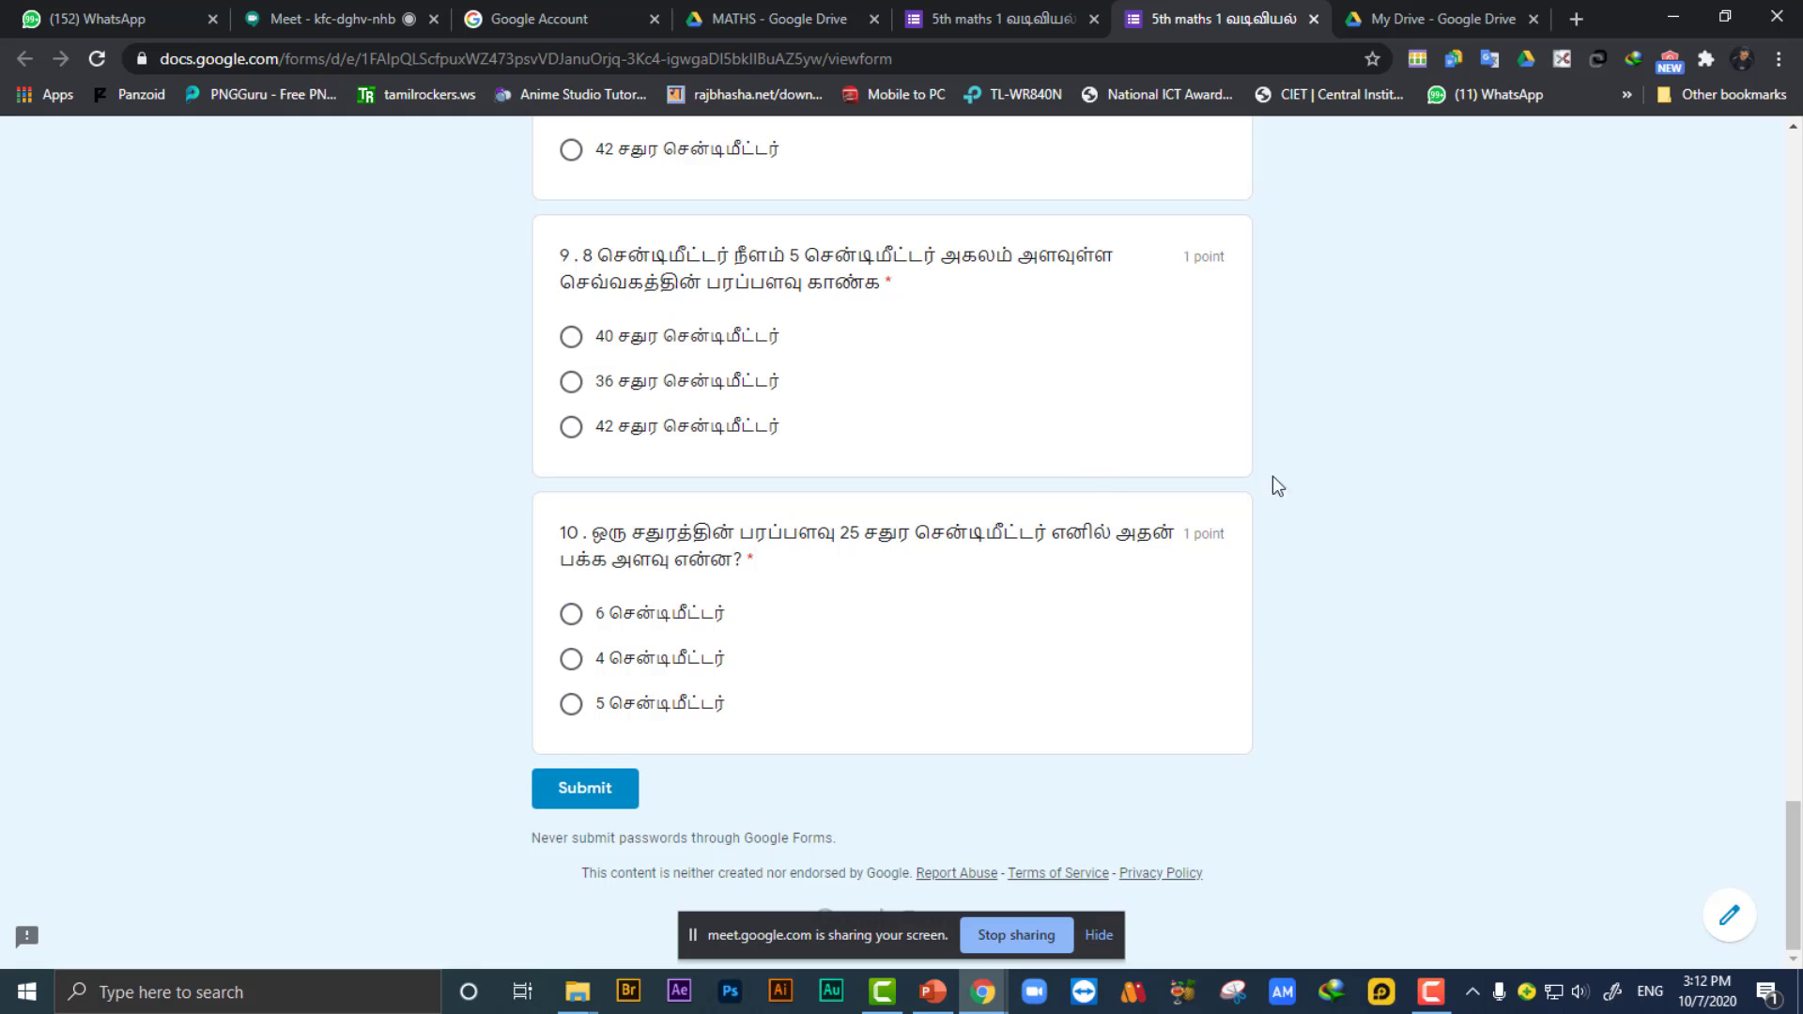
Close the maths quiz preview and its form editor, and dismiss the desktop notifications prompt in My Drive.
scroll(1271, 431, up, 4)
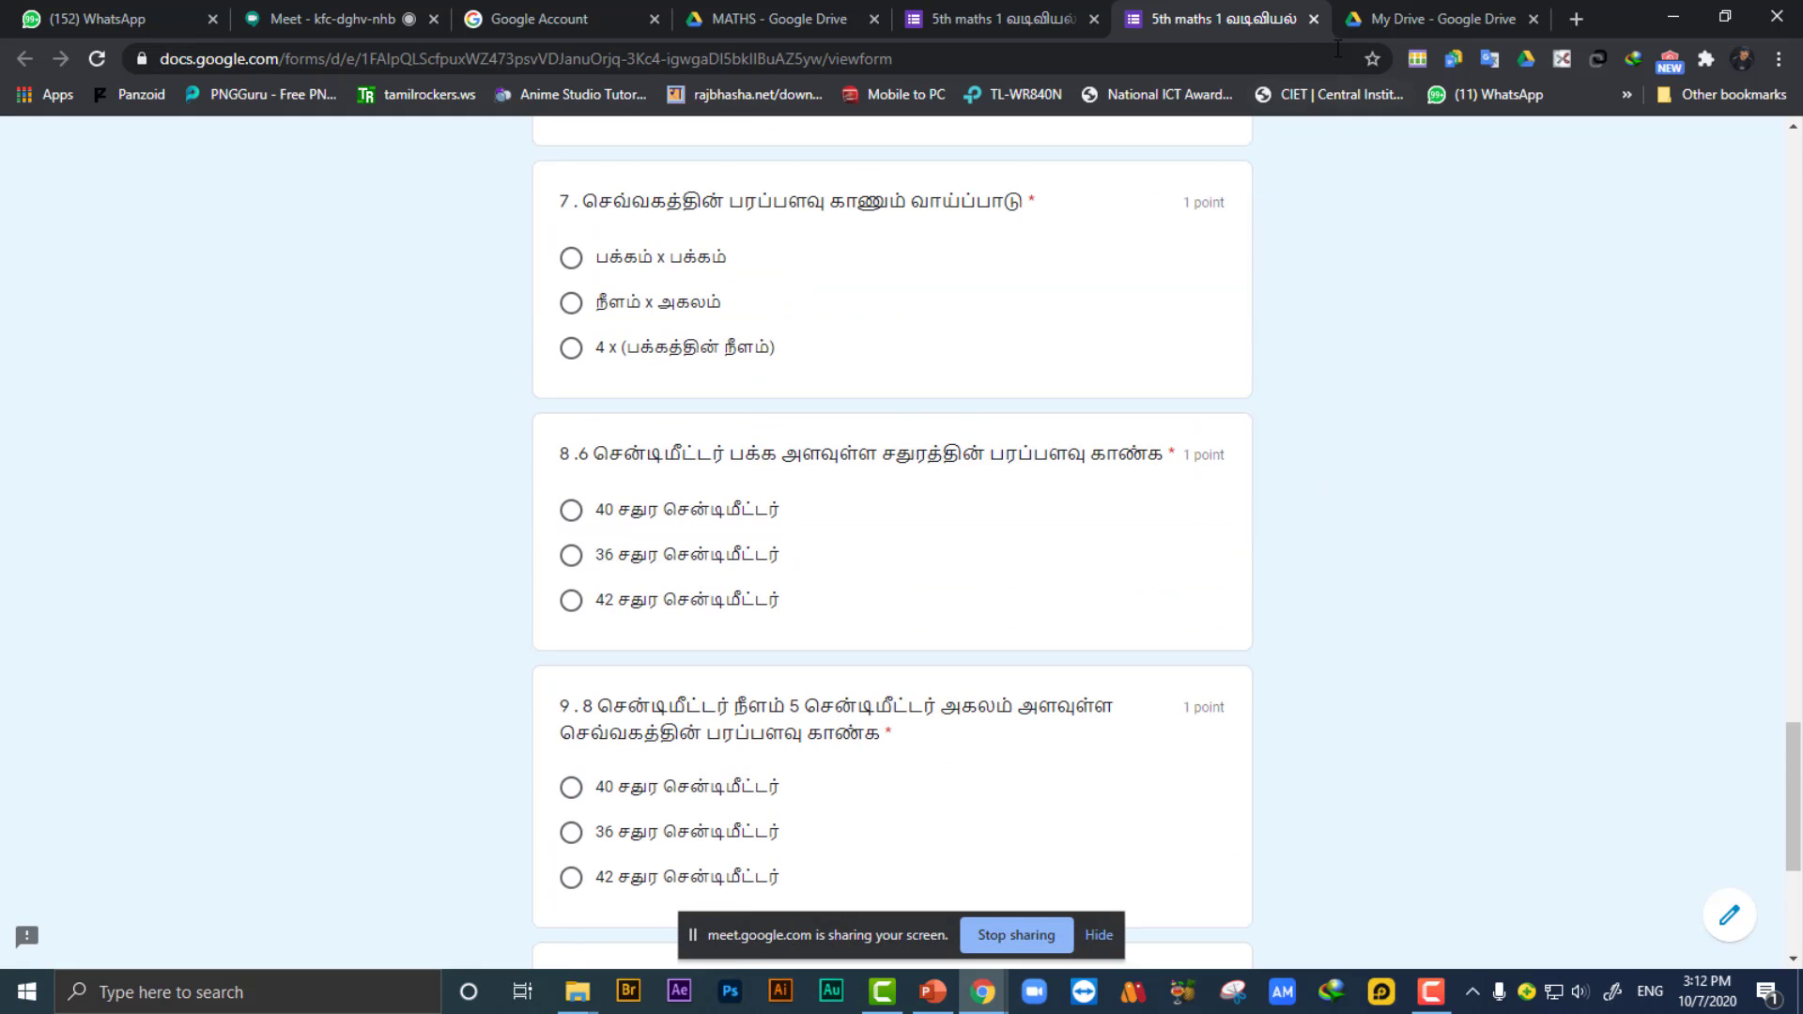
click(1314, 20)
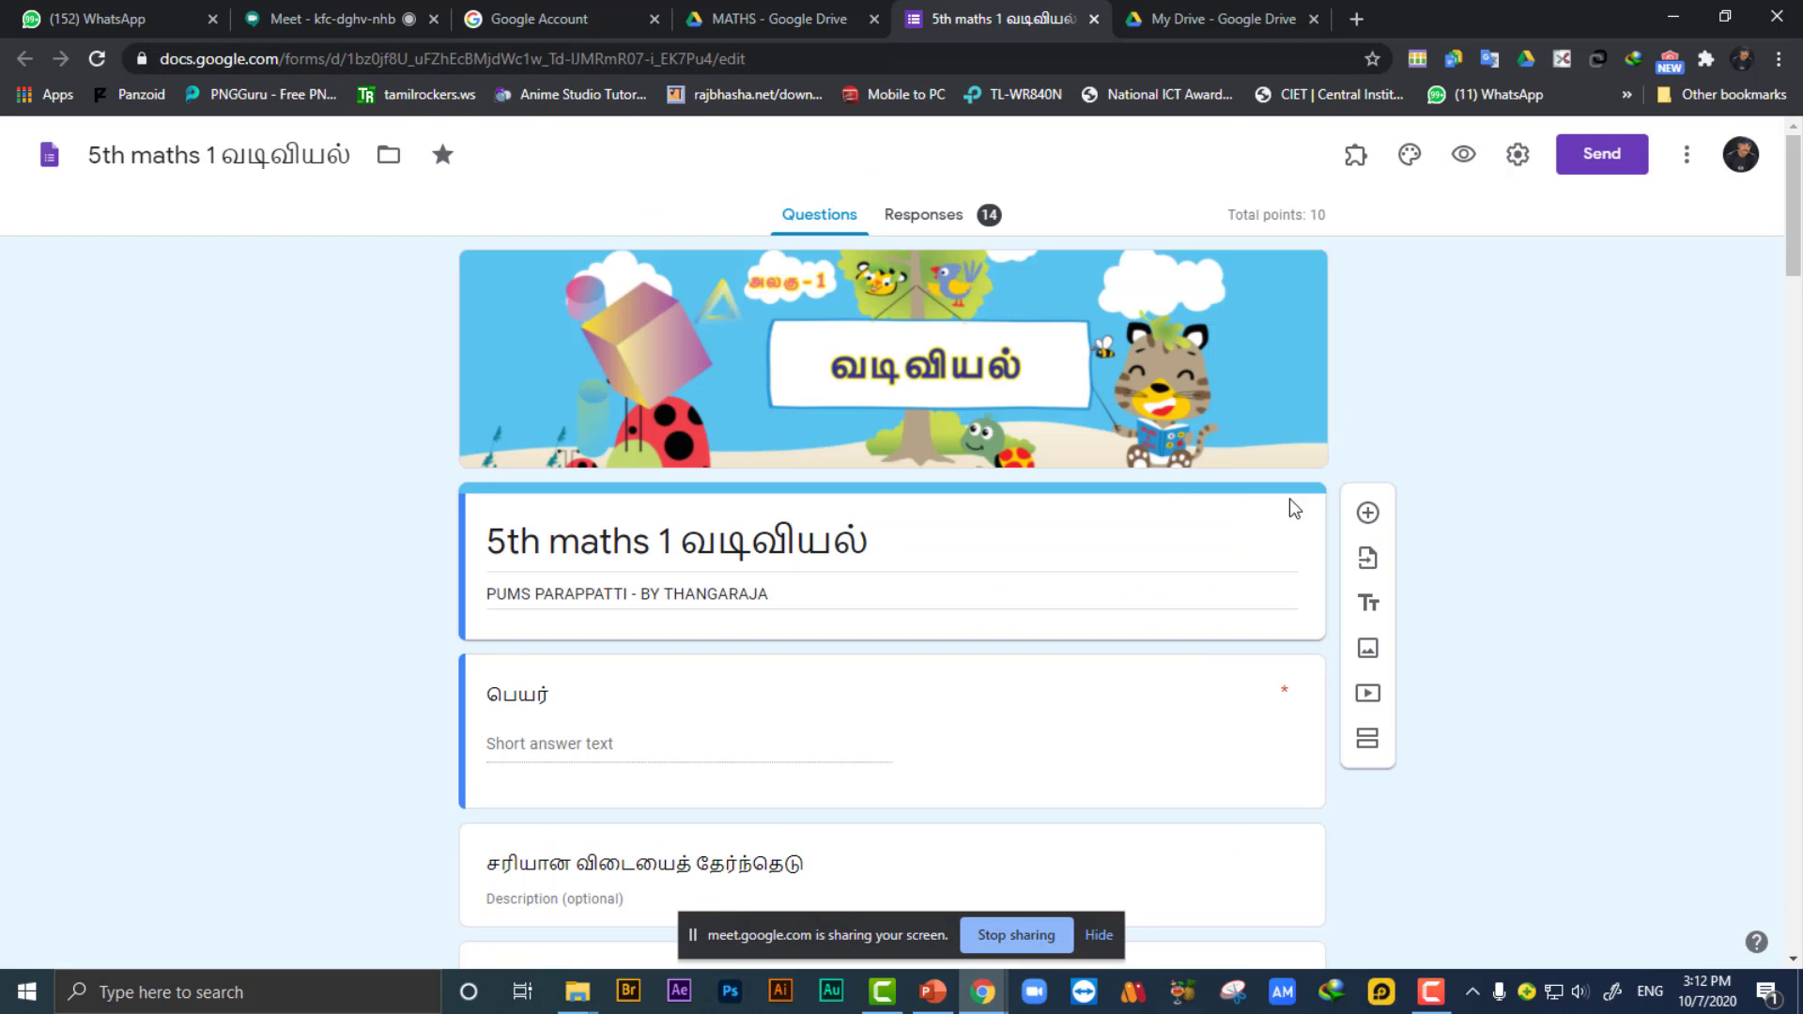
click(1276, 19)
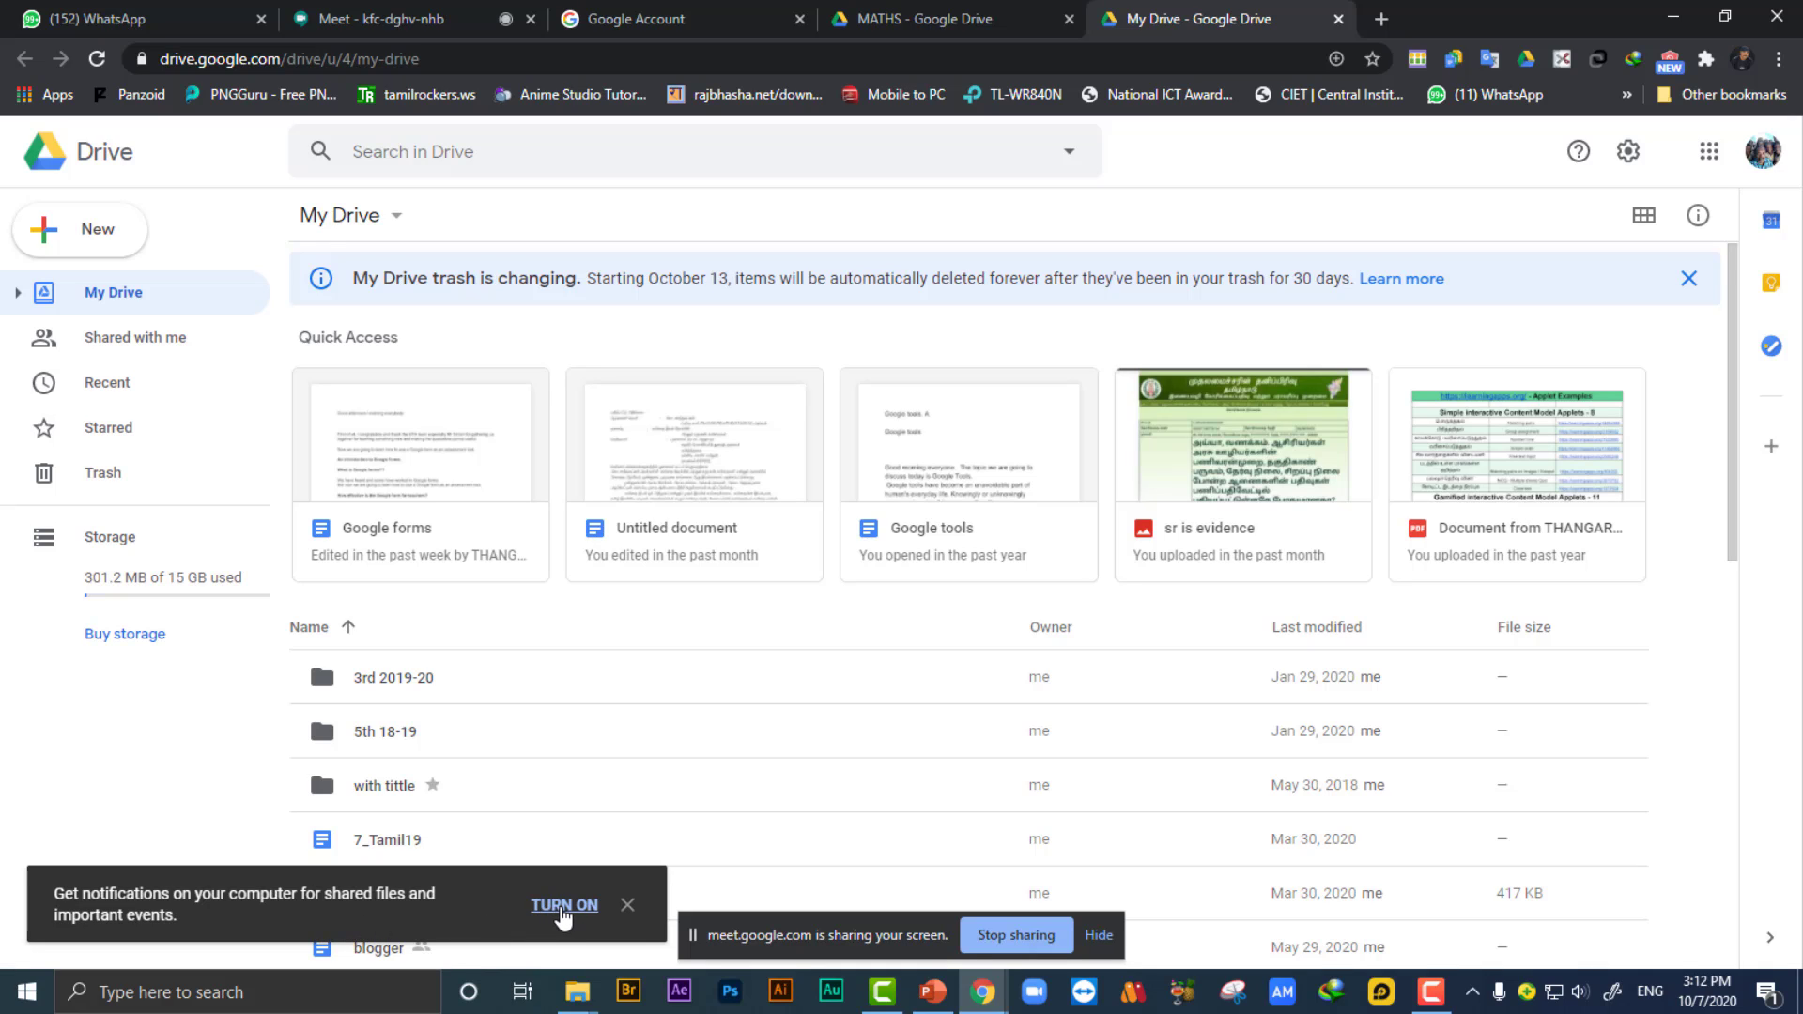
click(627, 908)
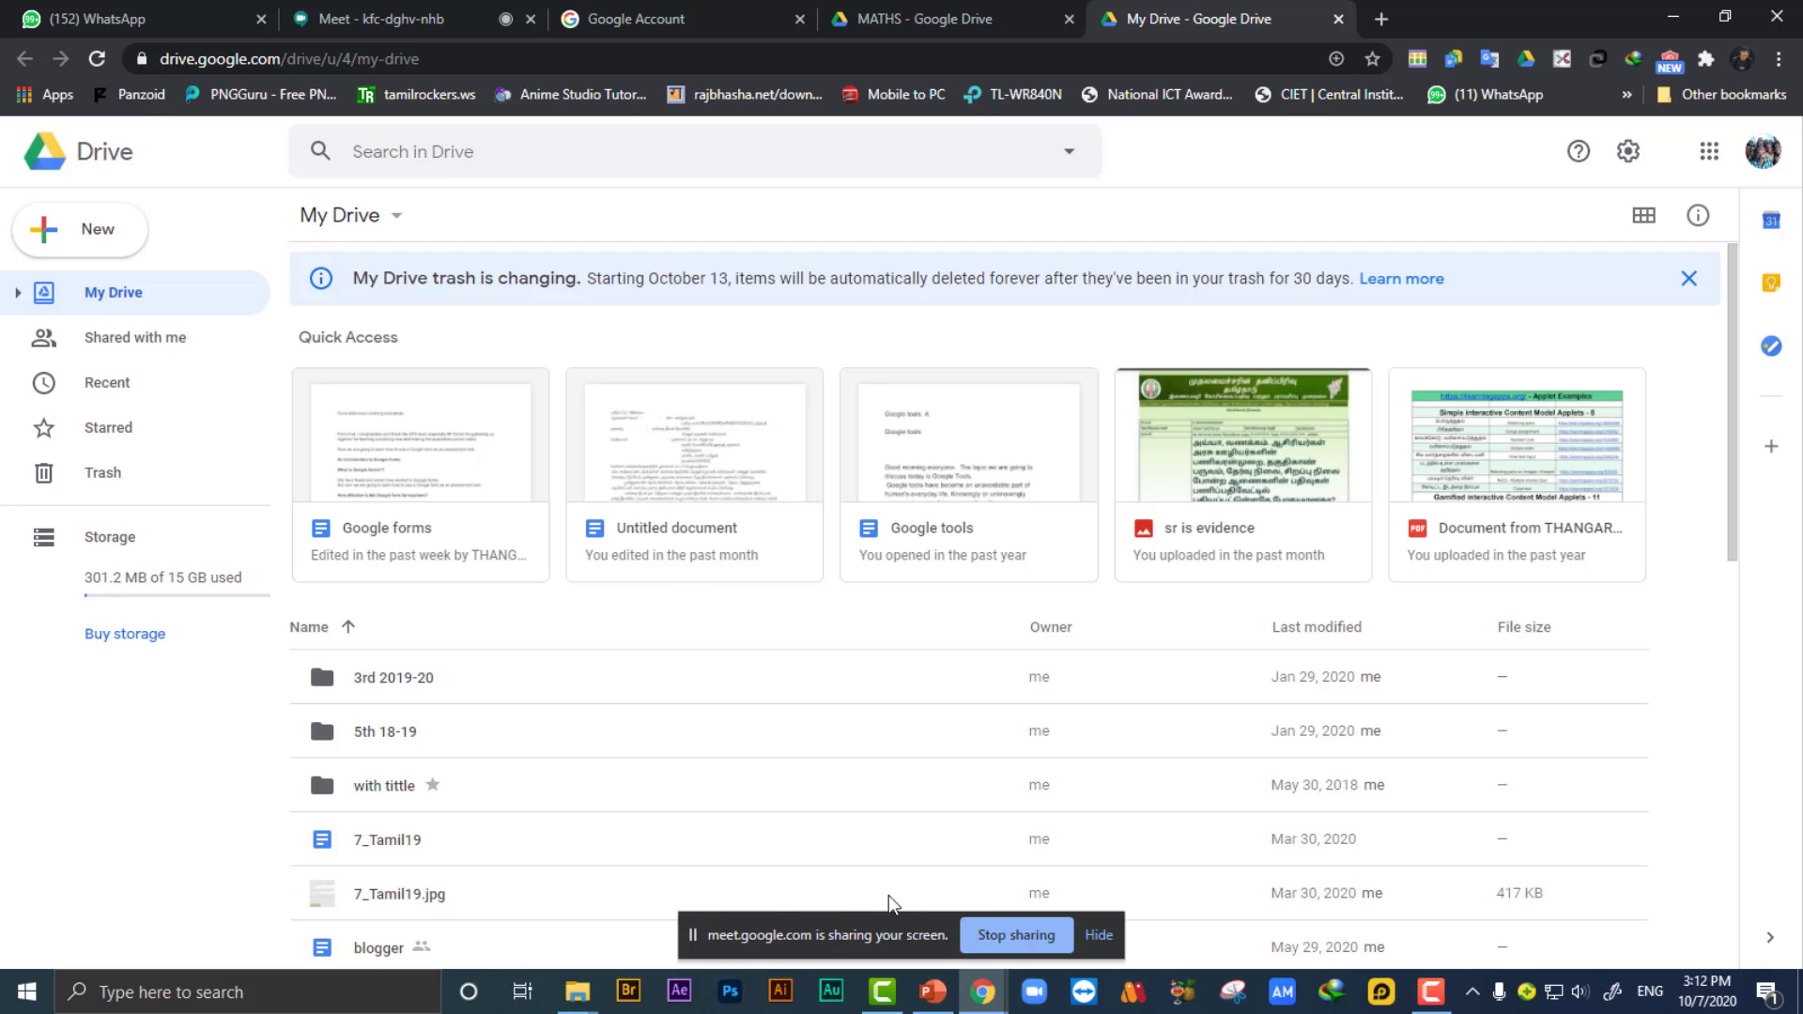
Stop the current screen share and present the entire screen again in the Google Meet call.
click(1000, 937)
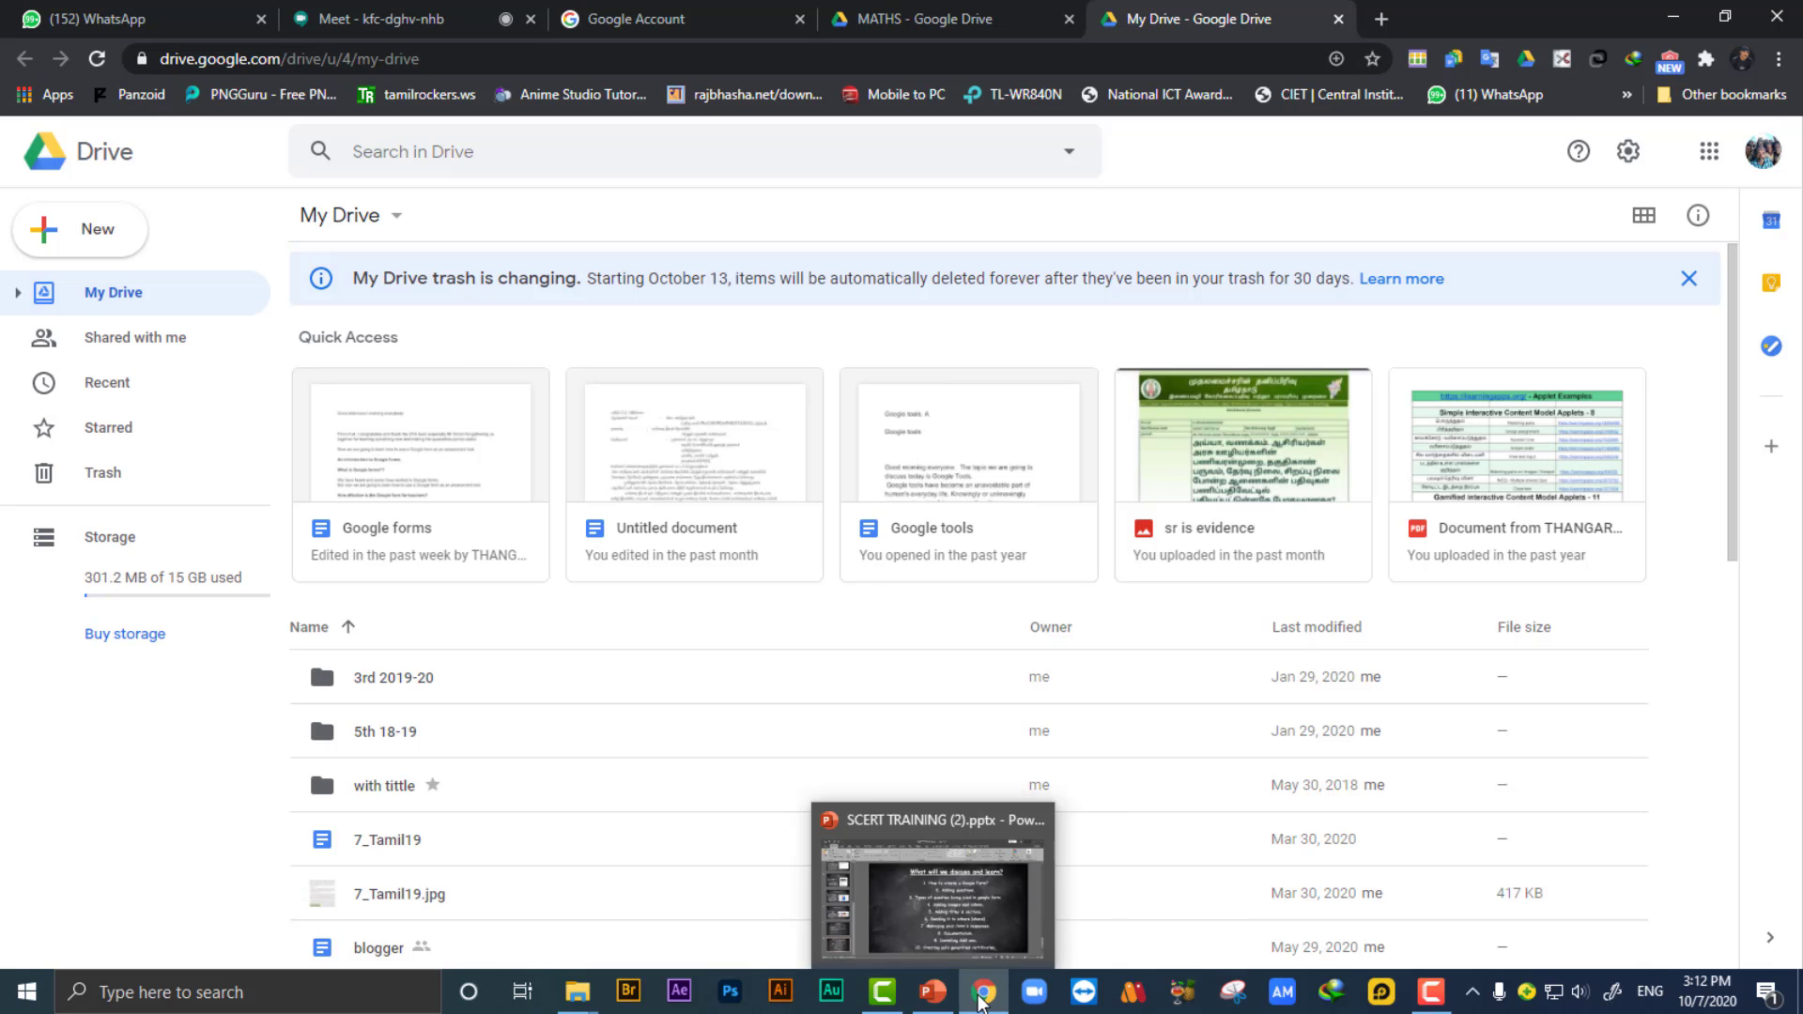
click(985, 964)
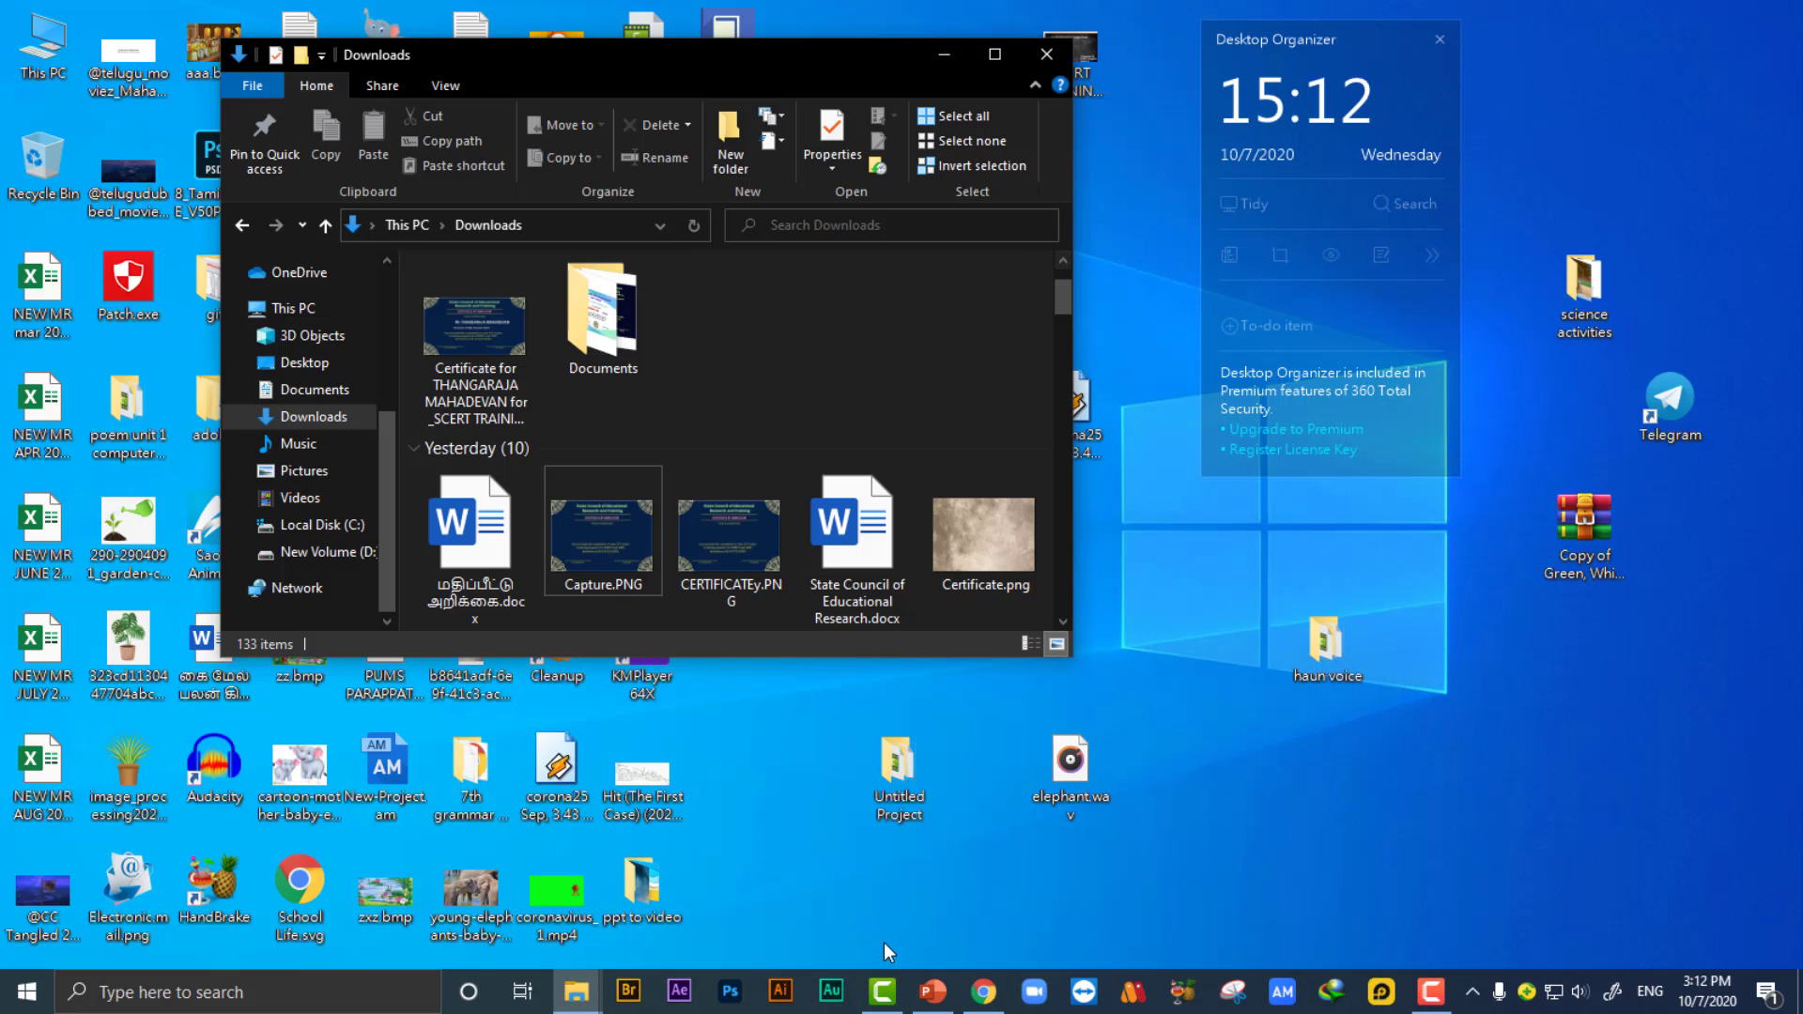
click(990, 995)
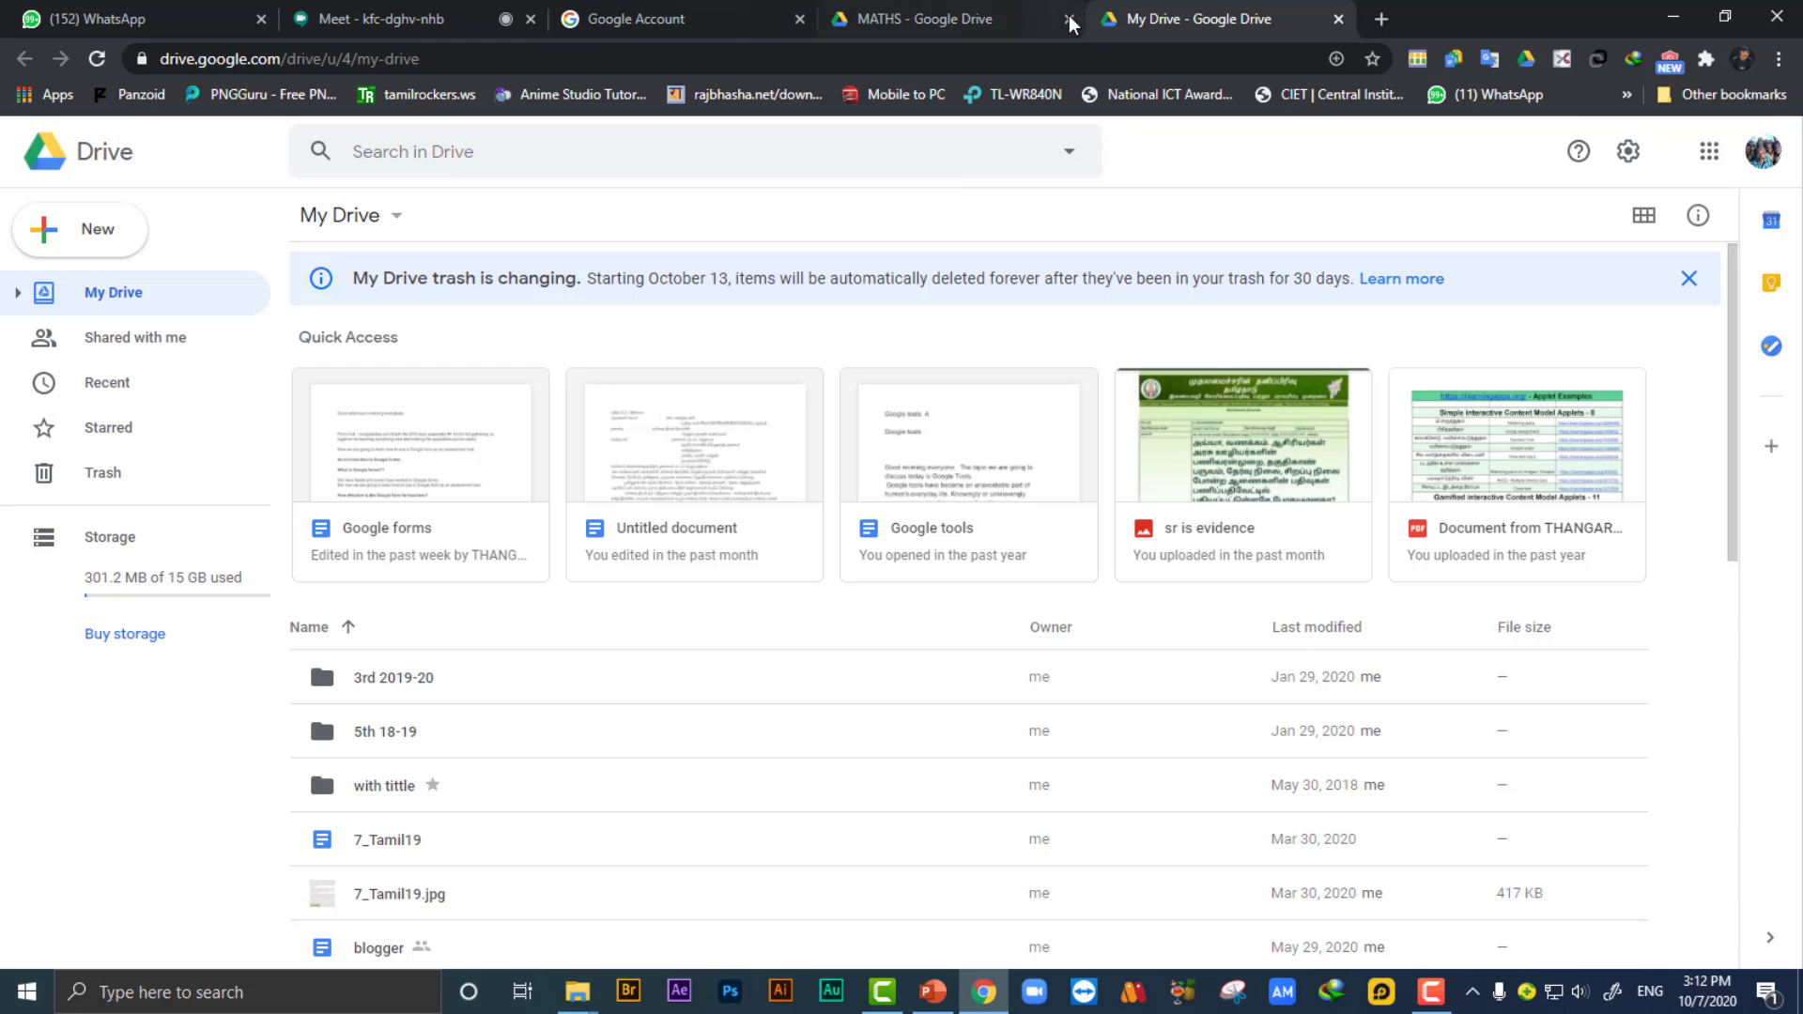
click(400, 24)
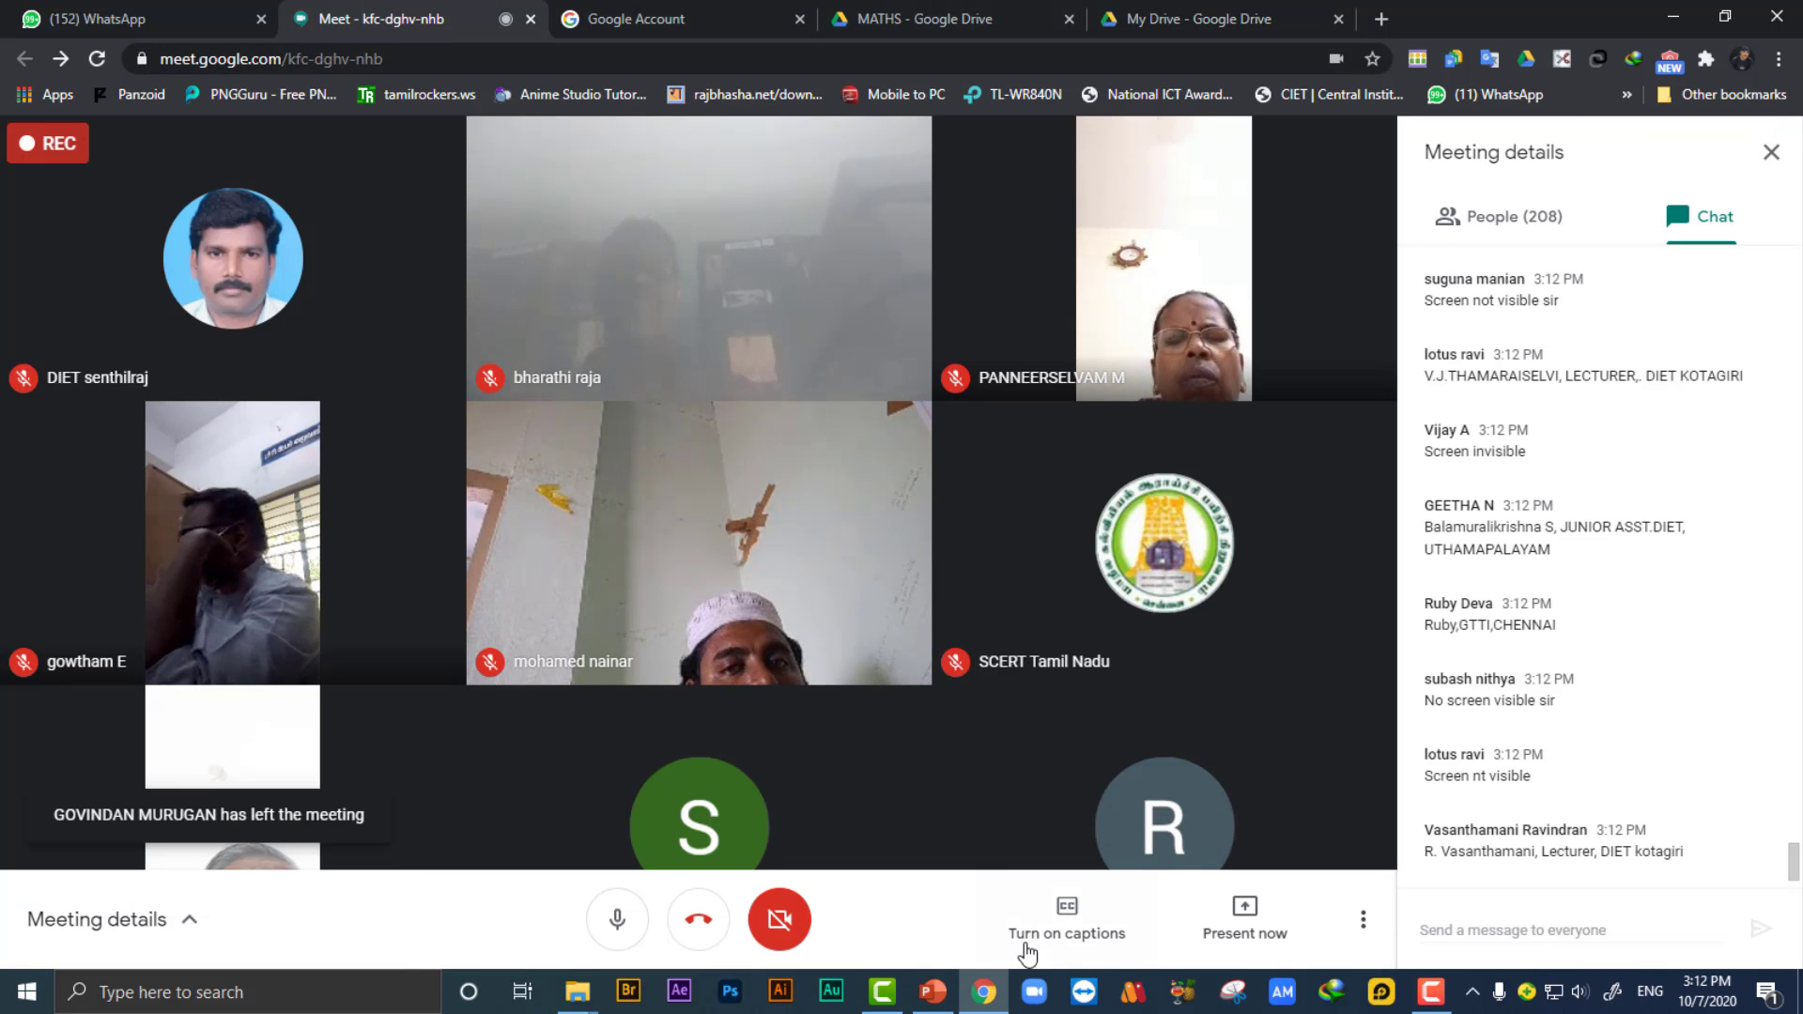
click(1249, 915)
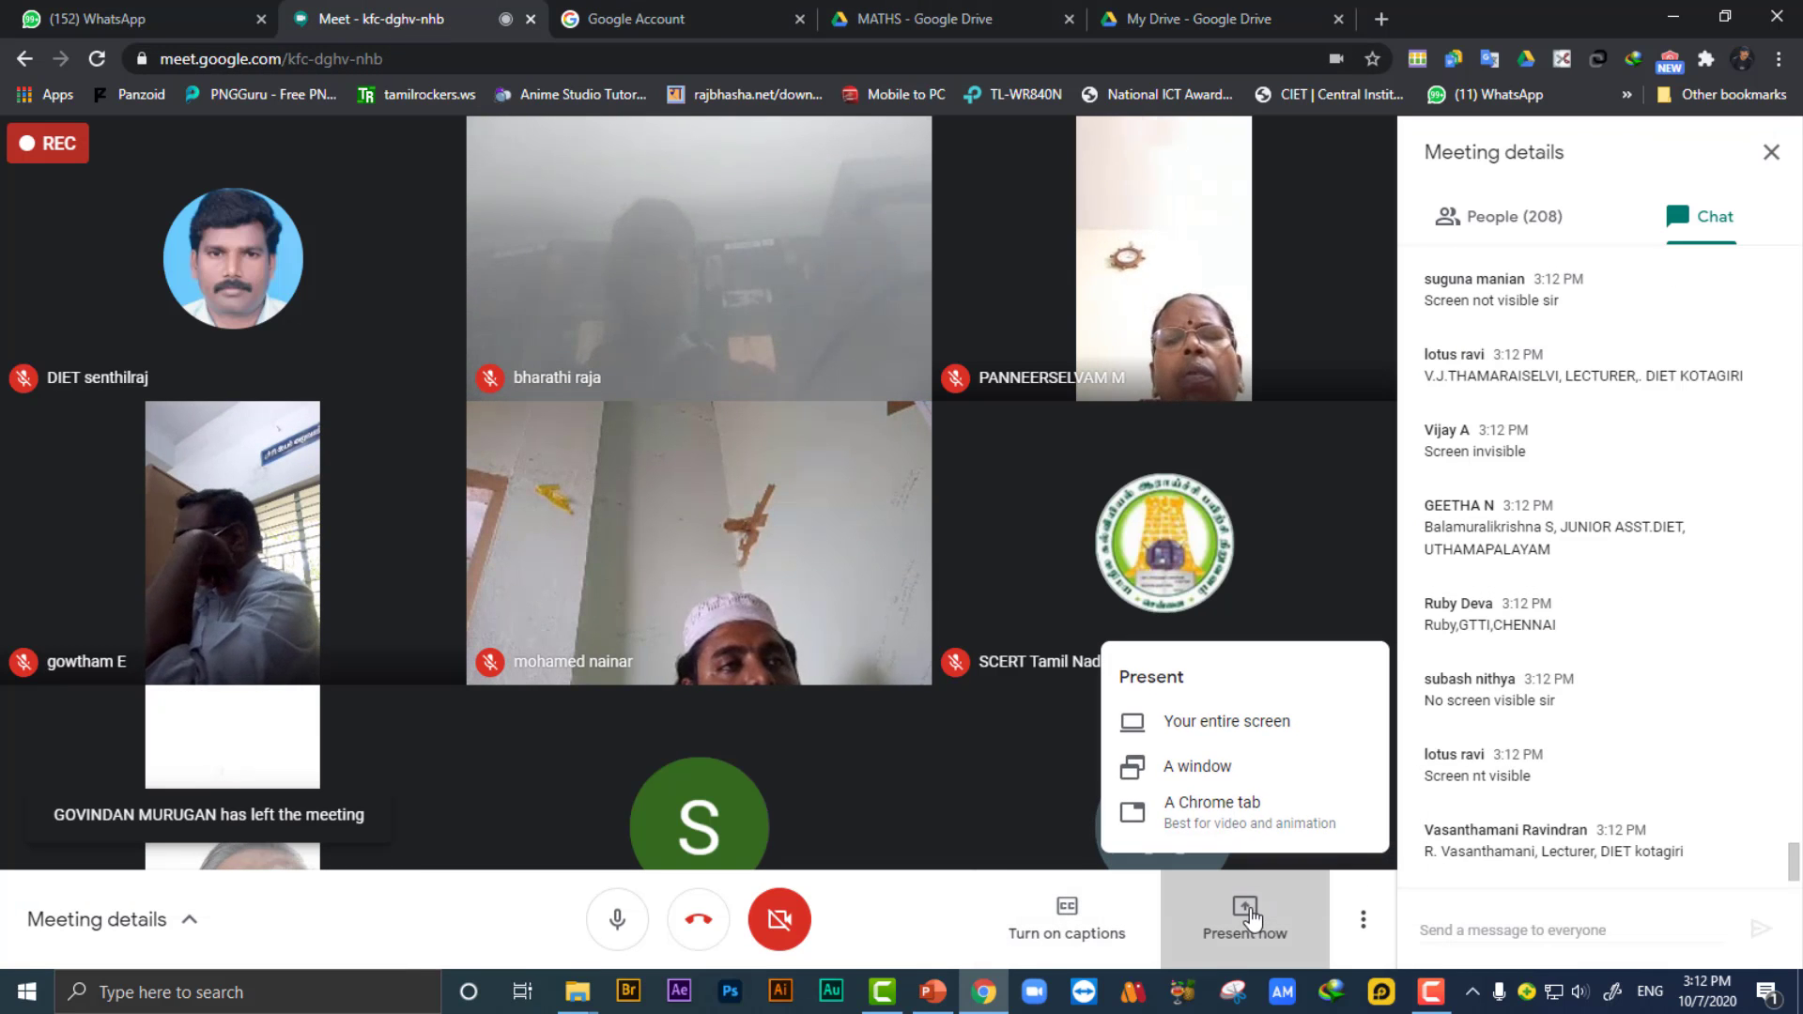
click(1222, 737)
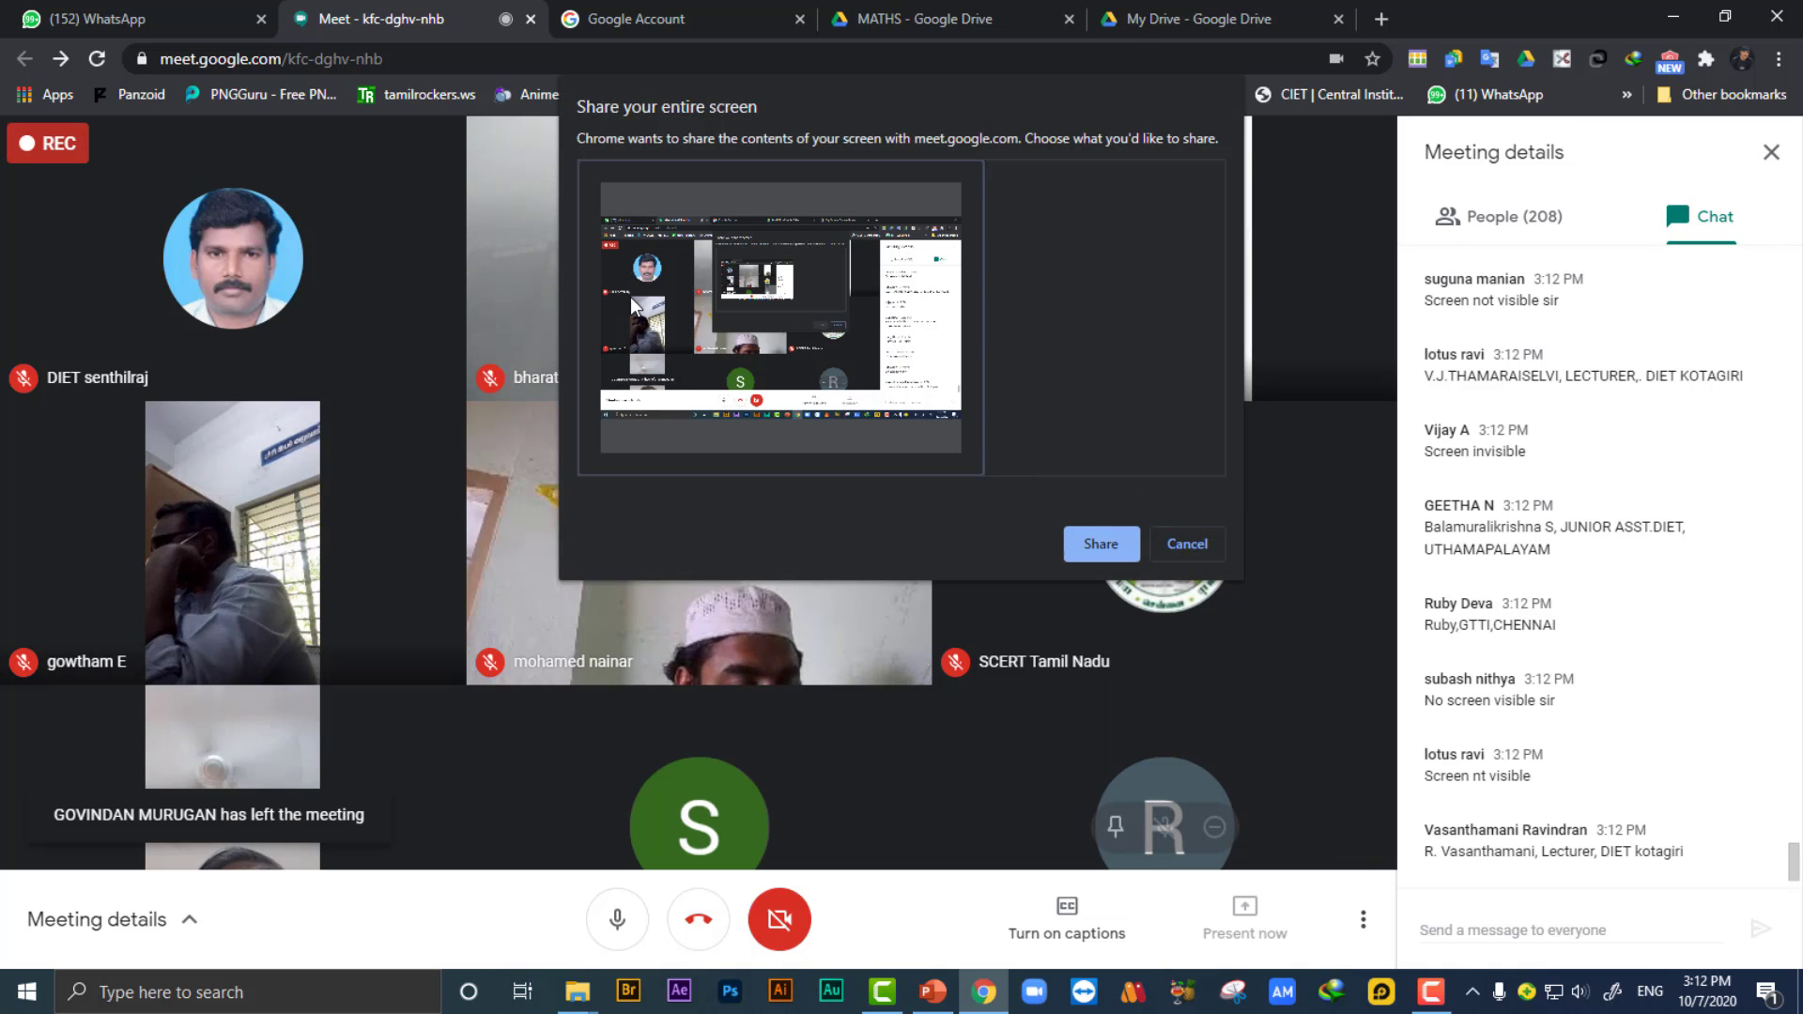
click(1091, 544)
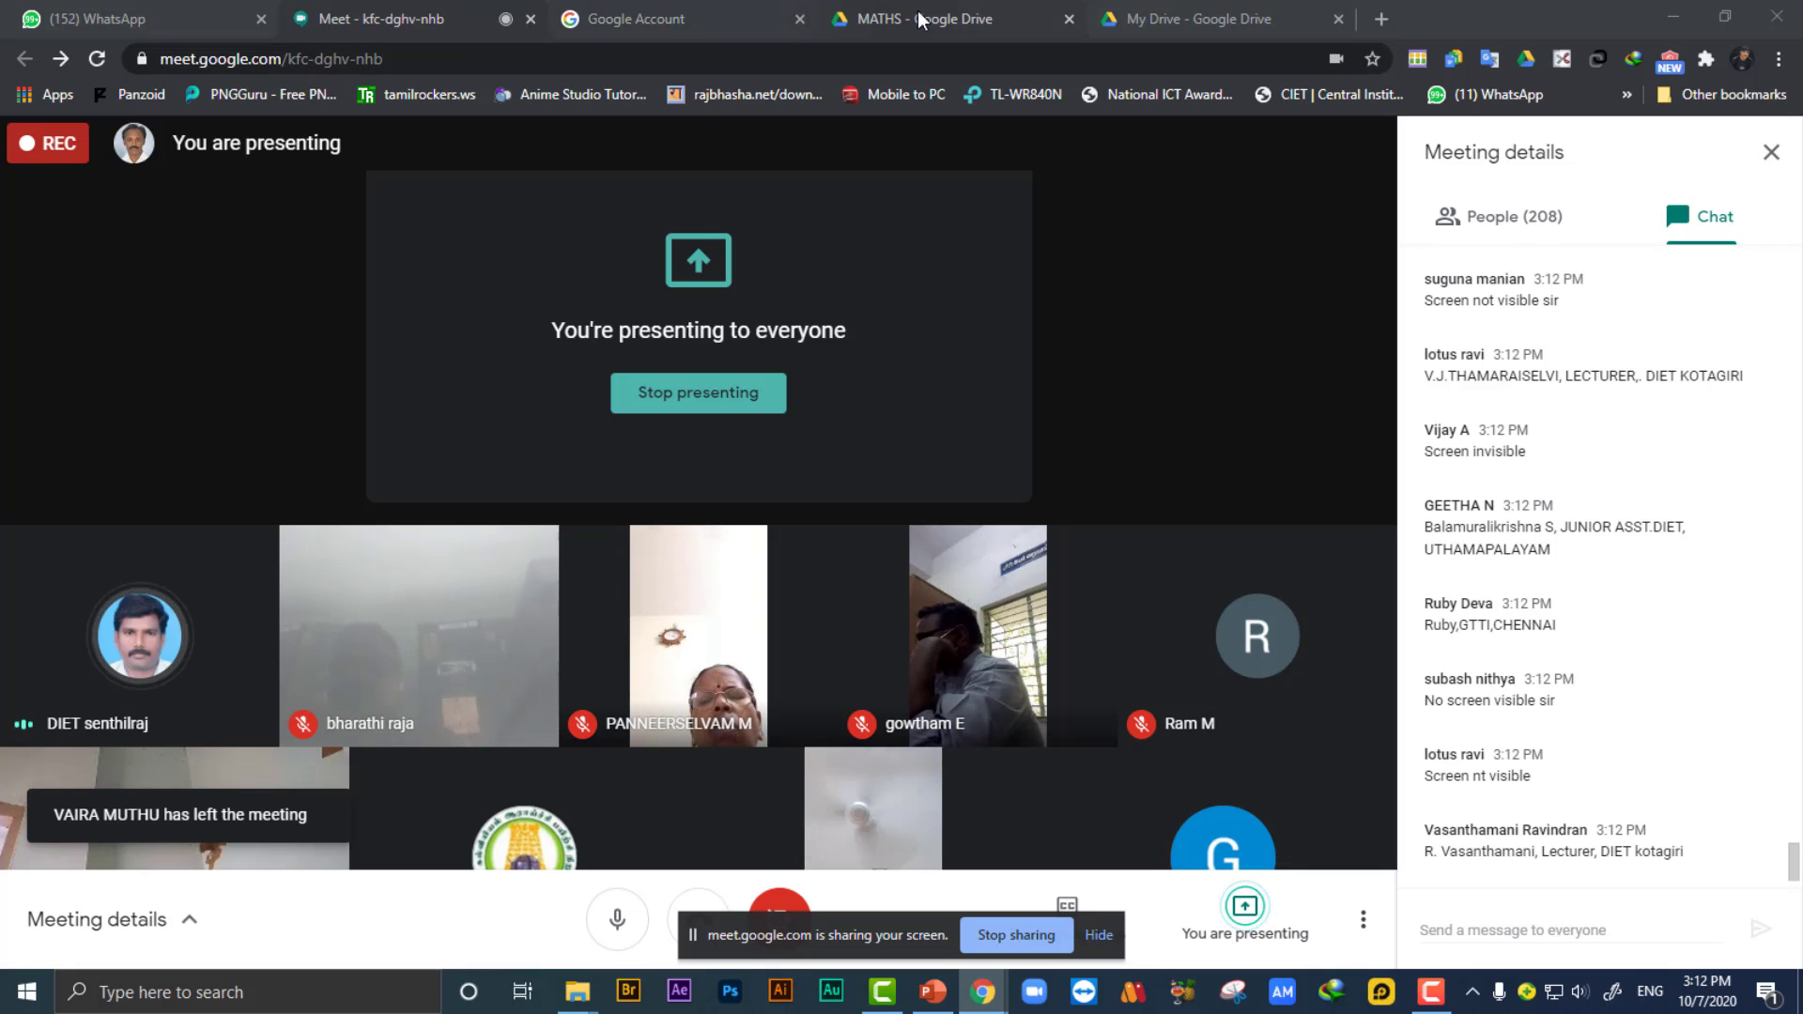
Return to the My Drive page of the second Drive account and create a new blank Google Form there.
click(920, 17)
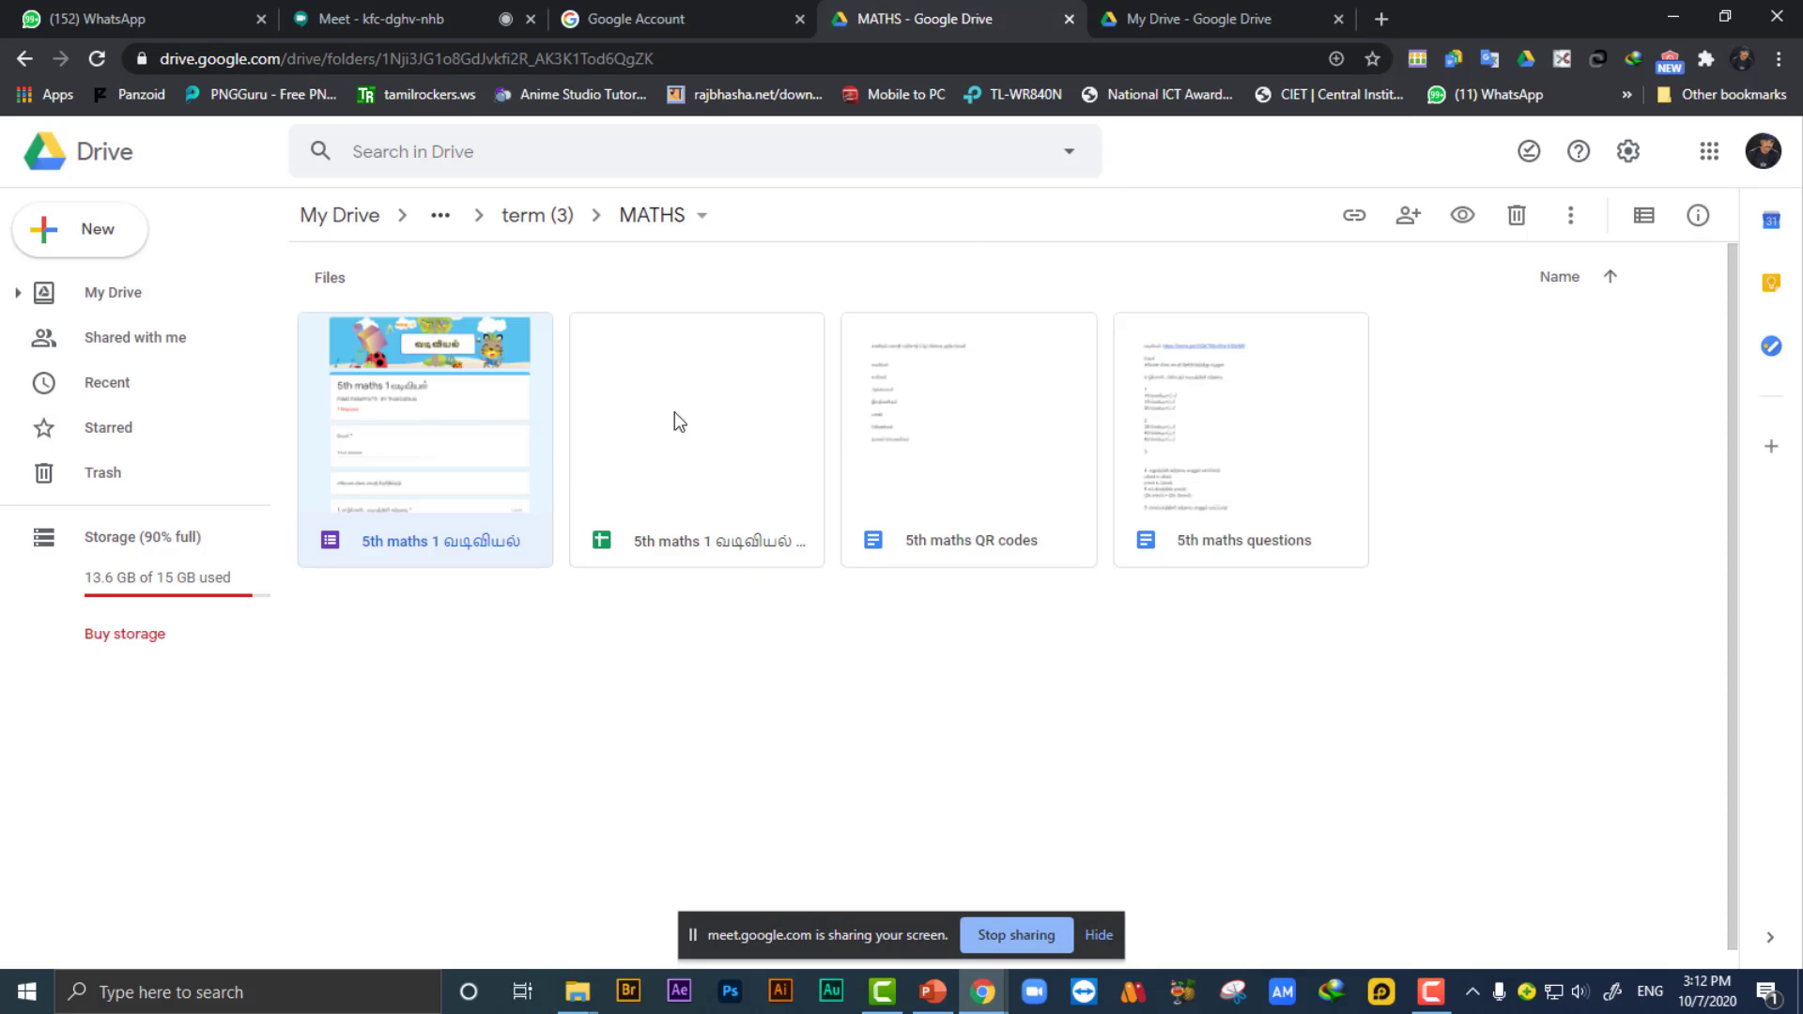
click(1206, 28)
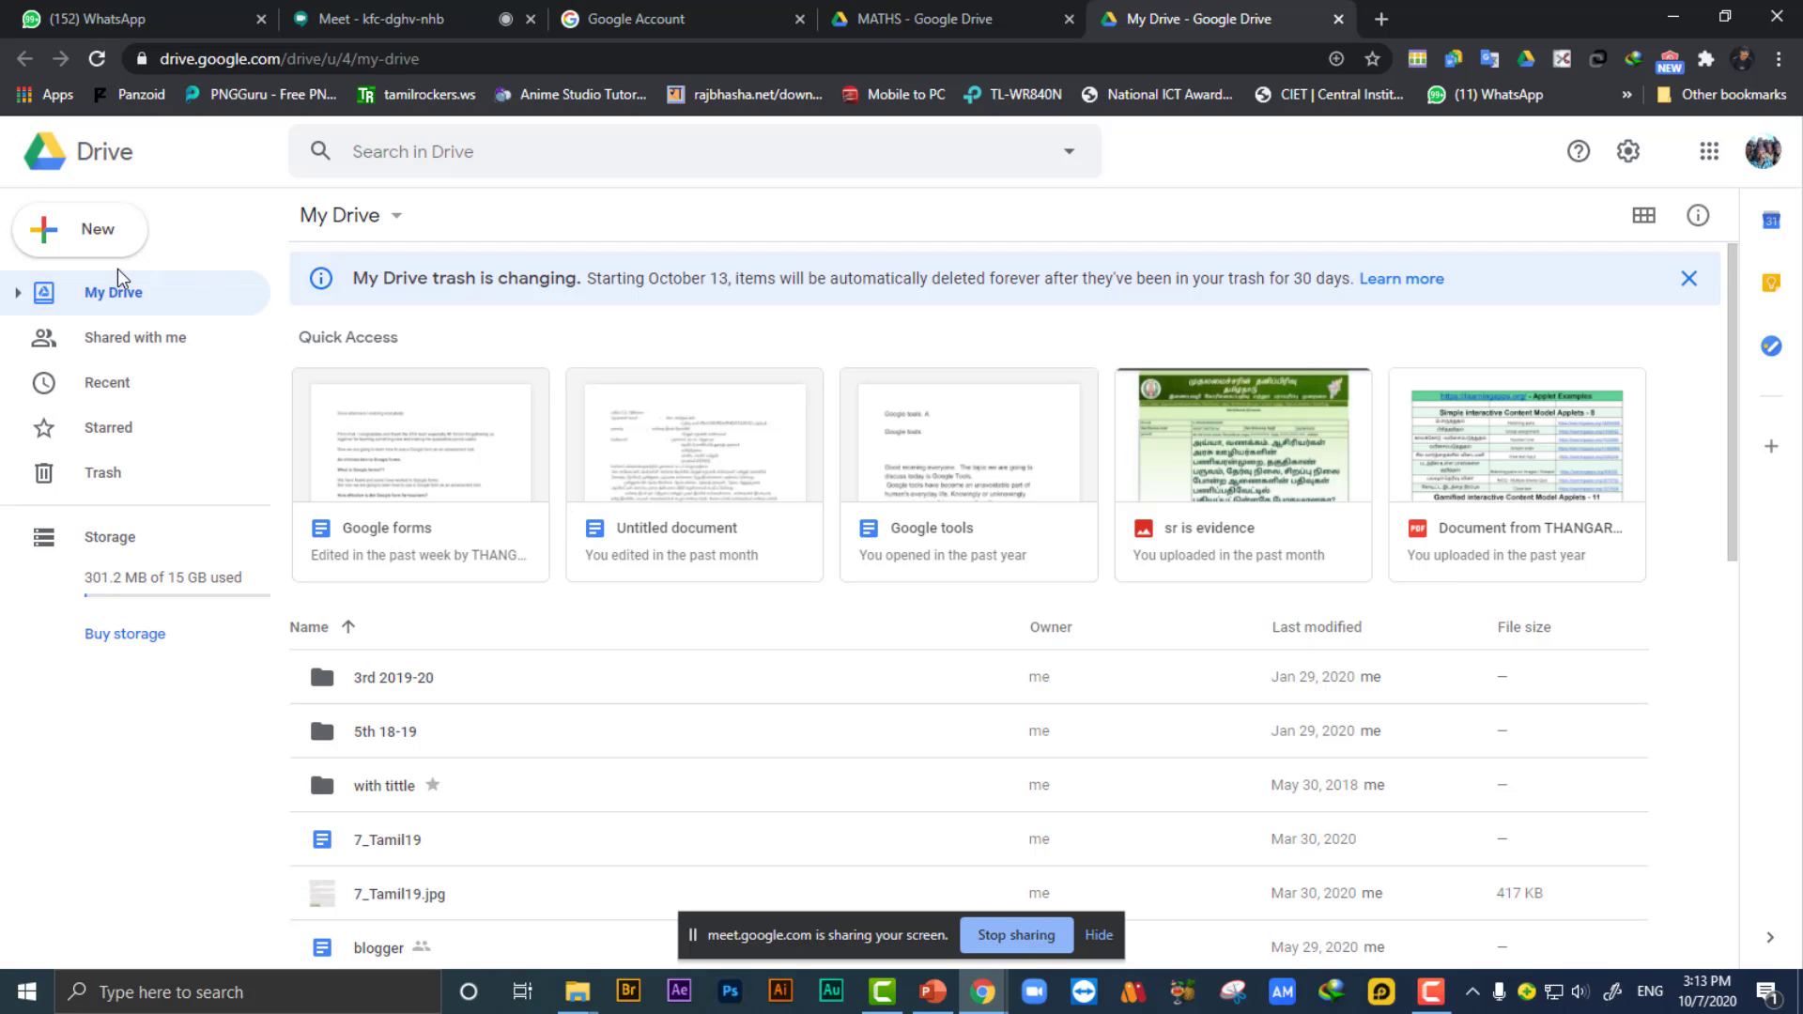
click(90, 244)
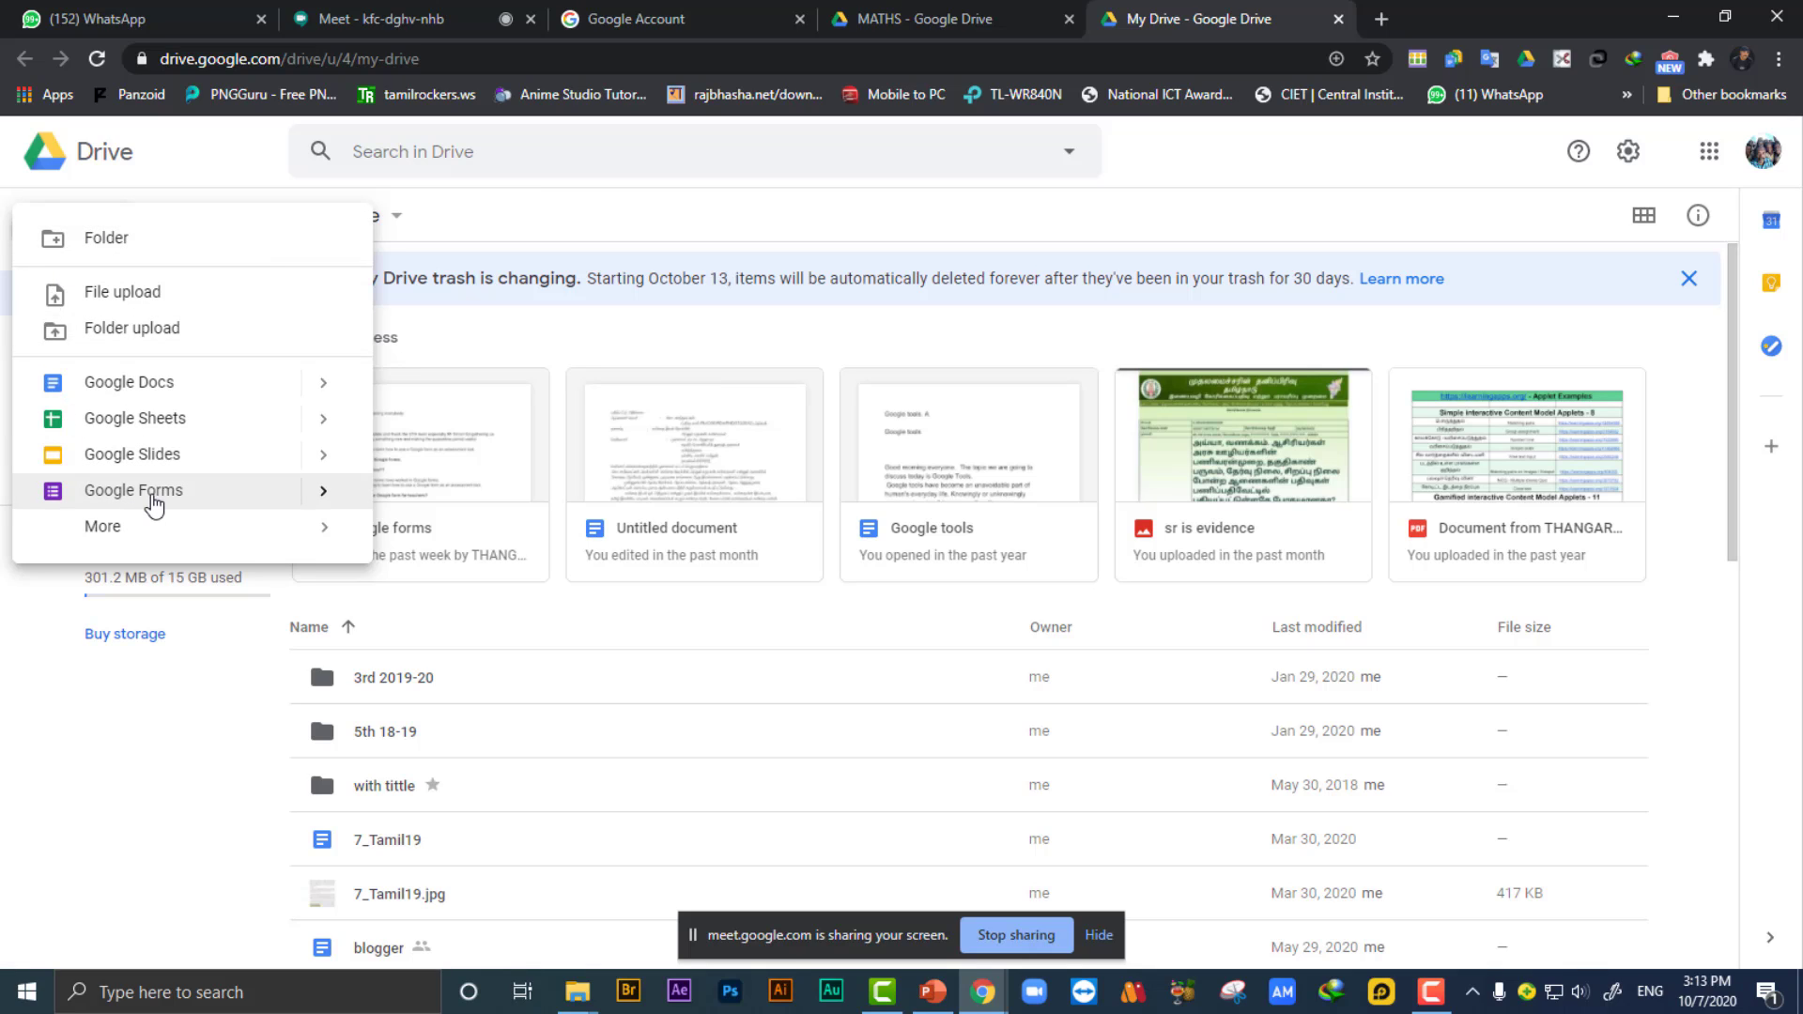
click(155, 505)
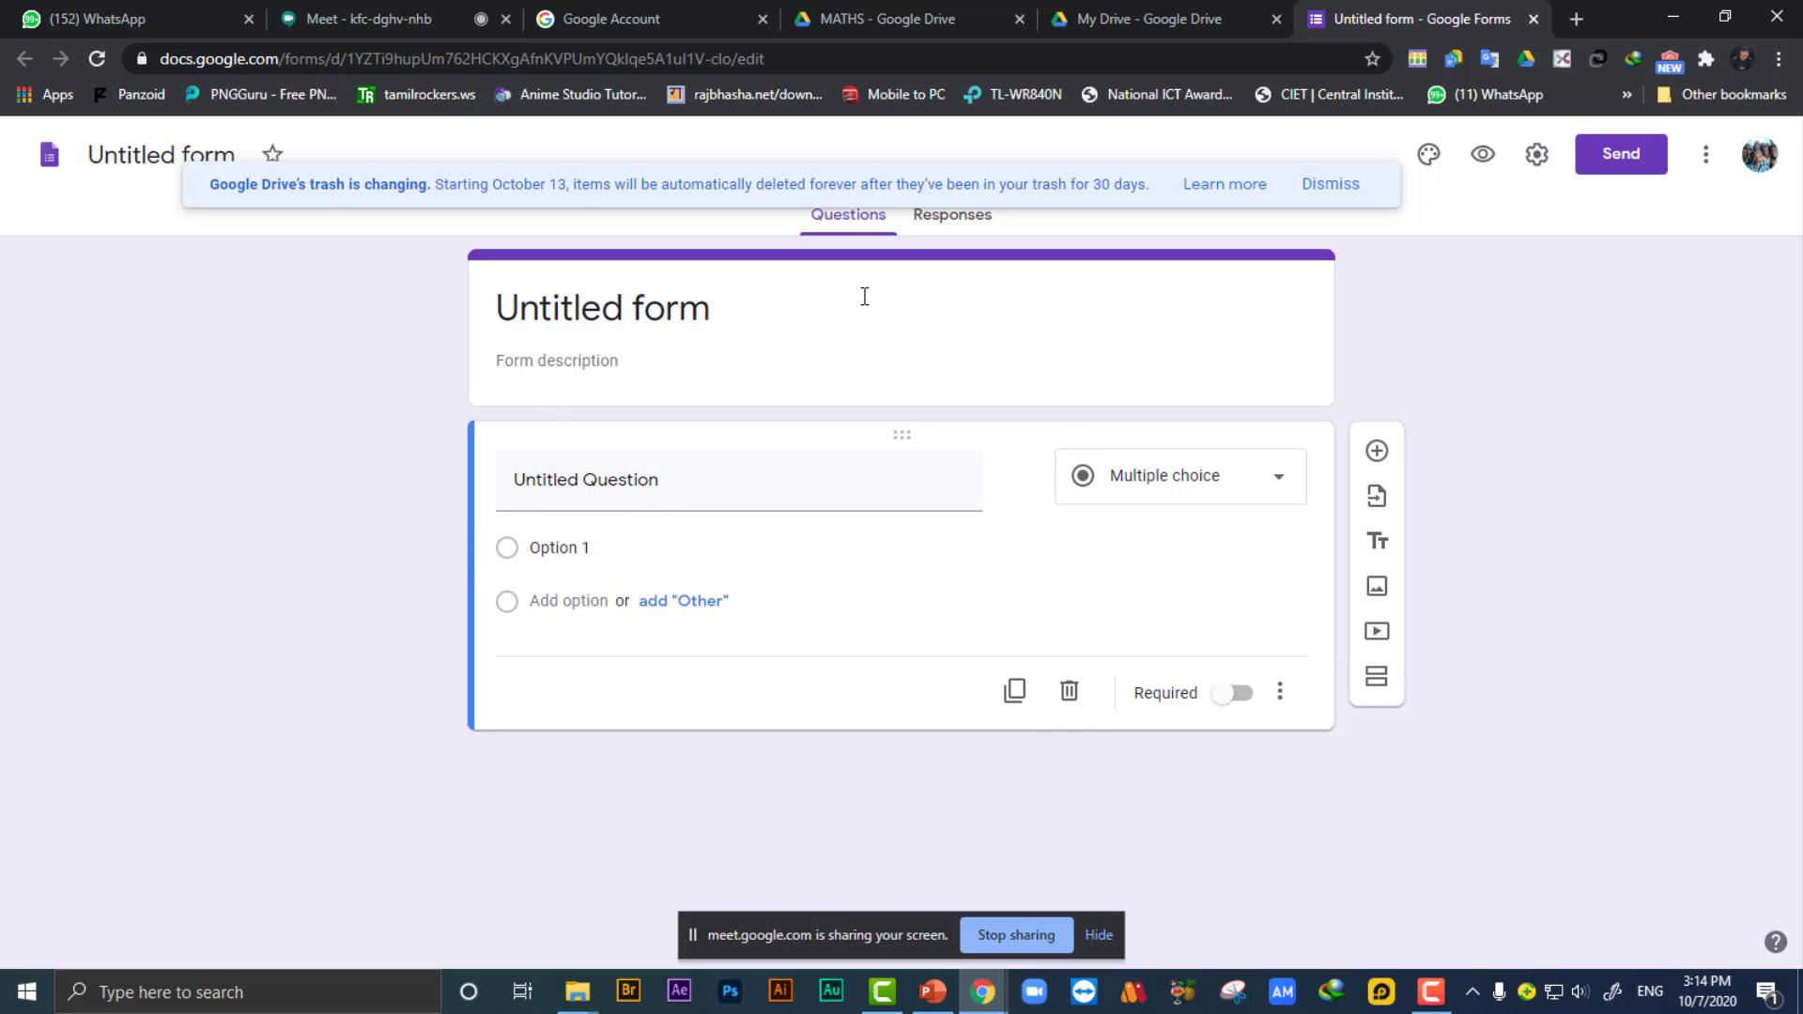
Title the new form "SCERT training programme" and dismiss the Drive trash notice covering its header.
click(702, 317)
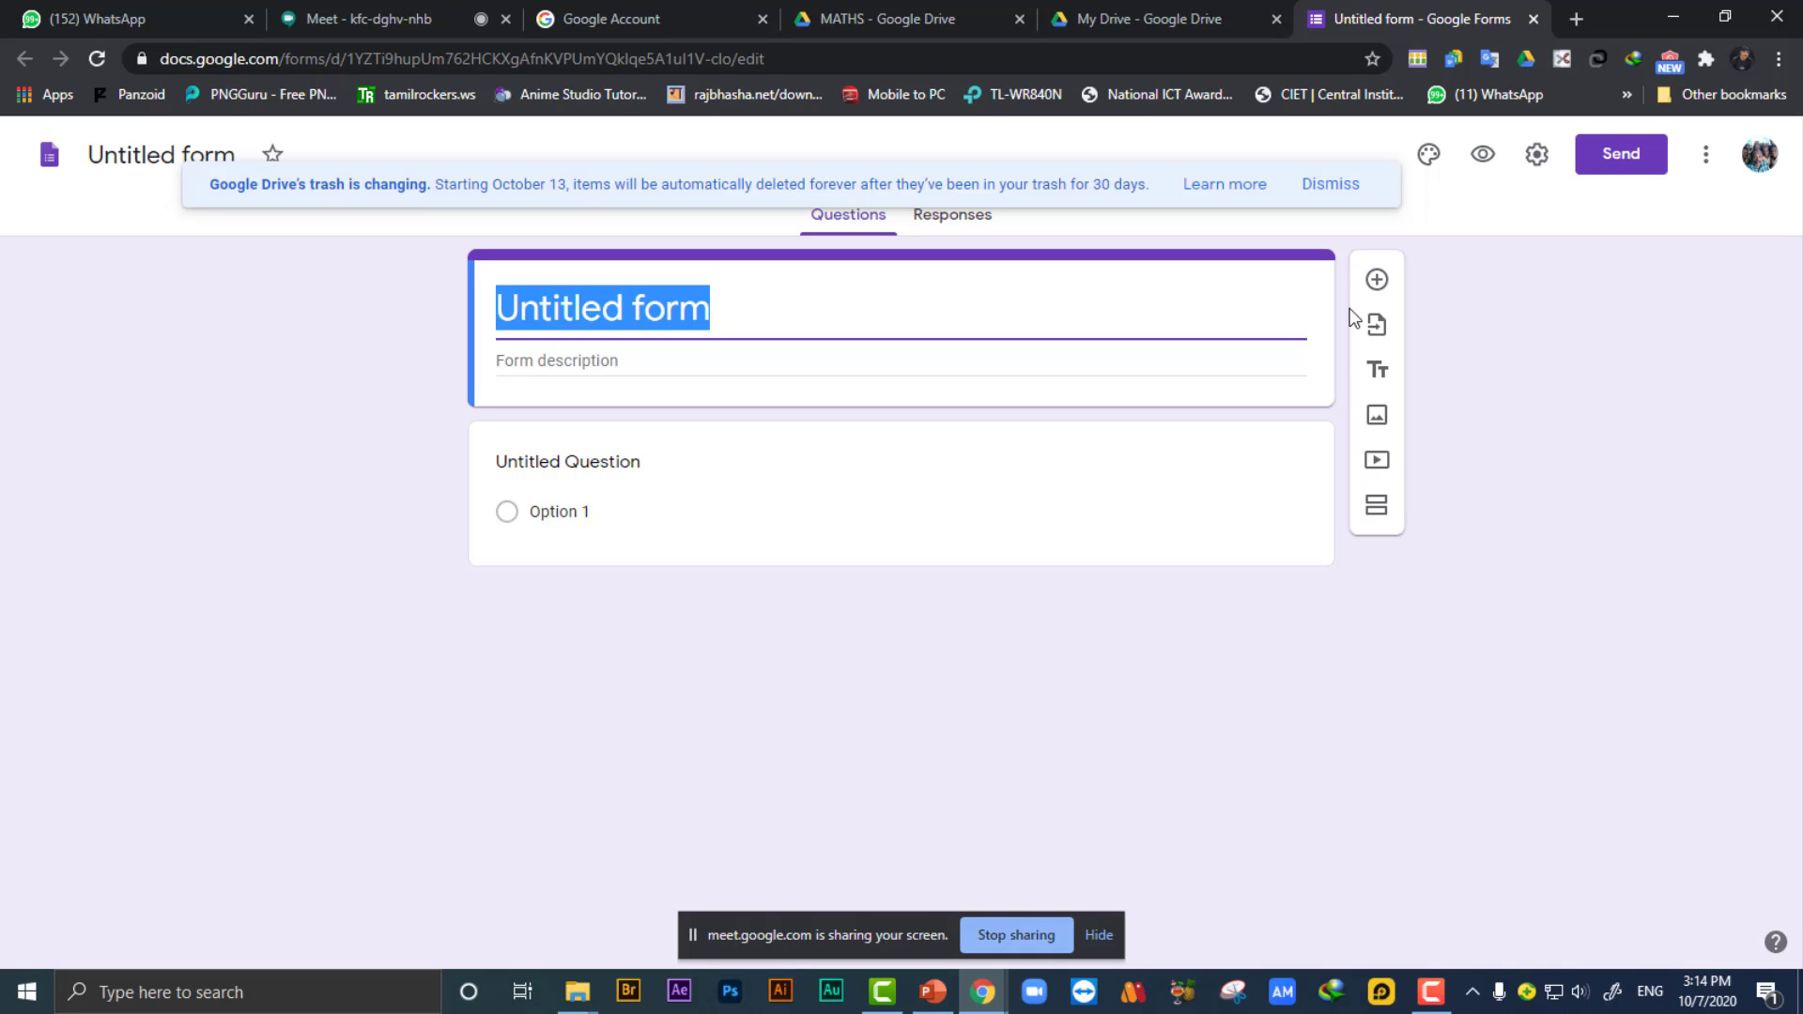
text(SCERT)
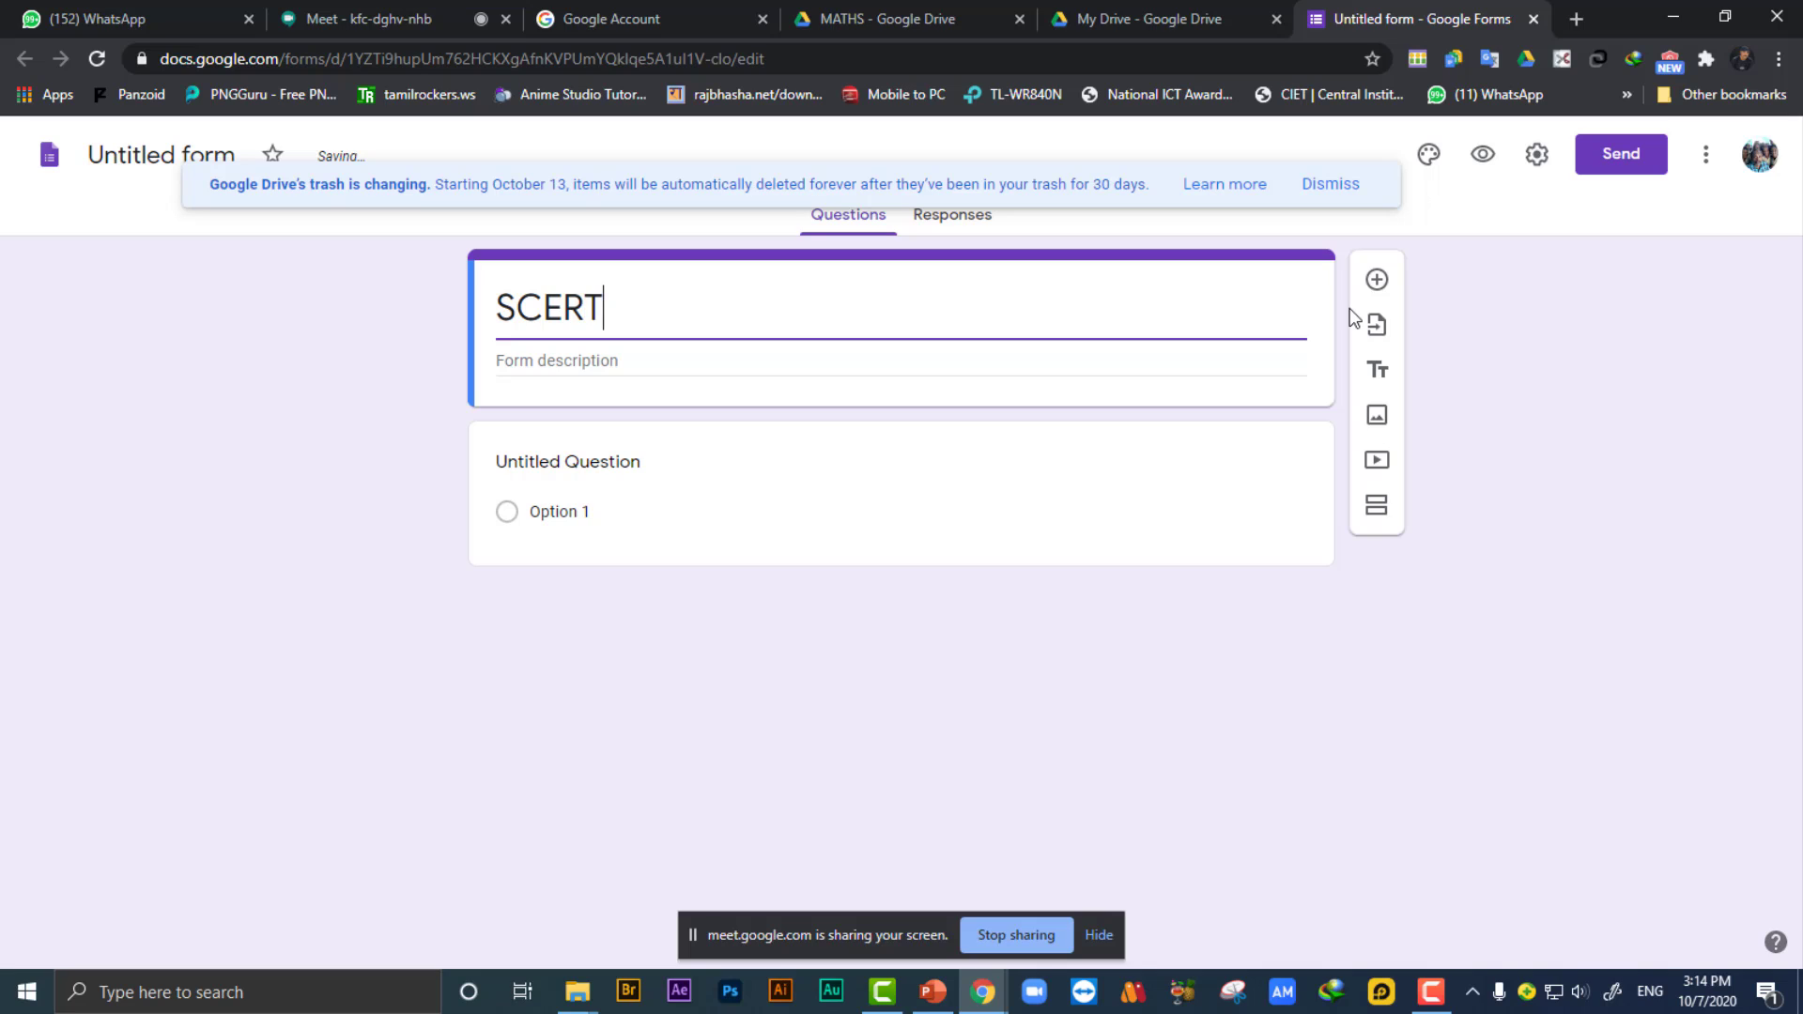
text( tr)
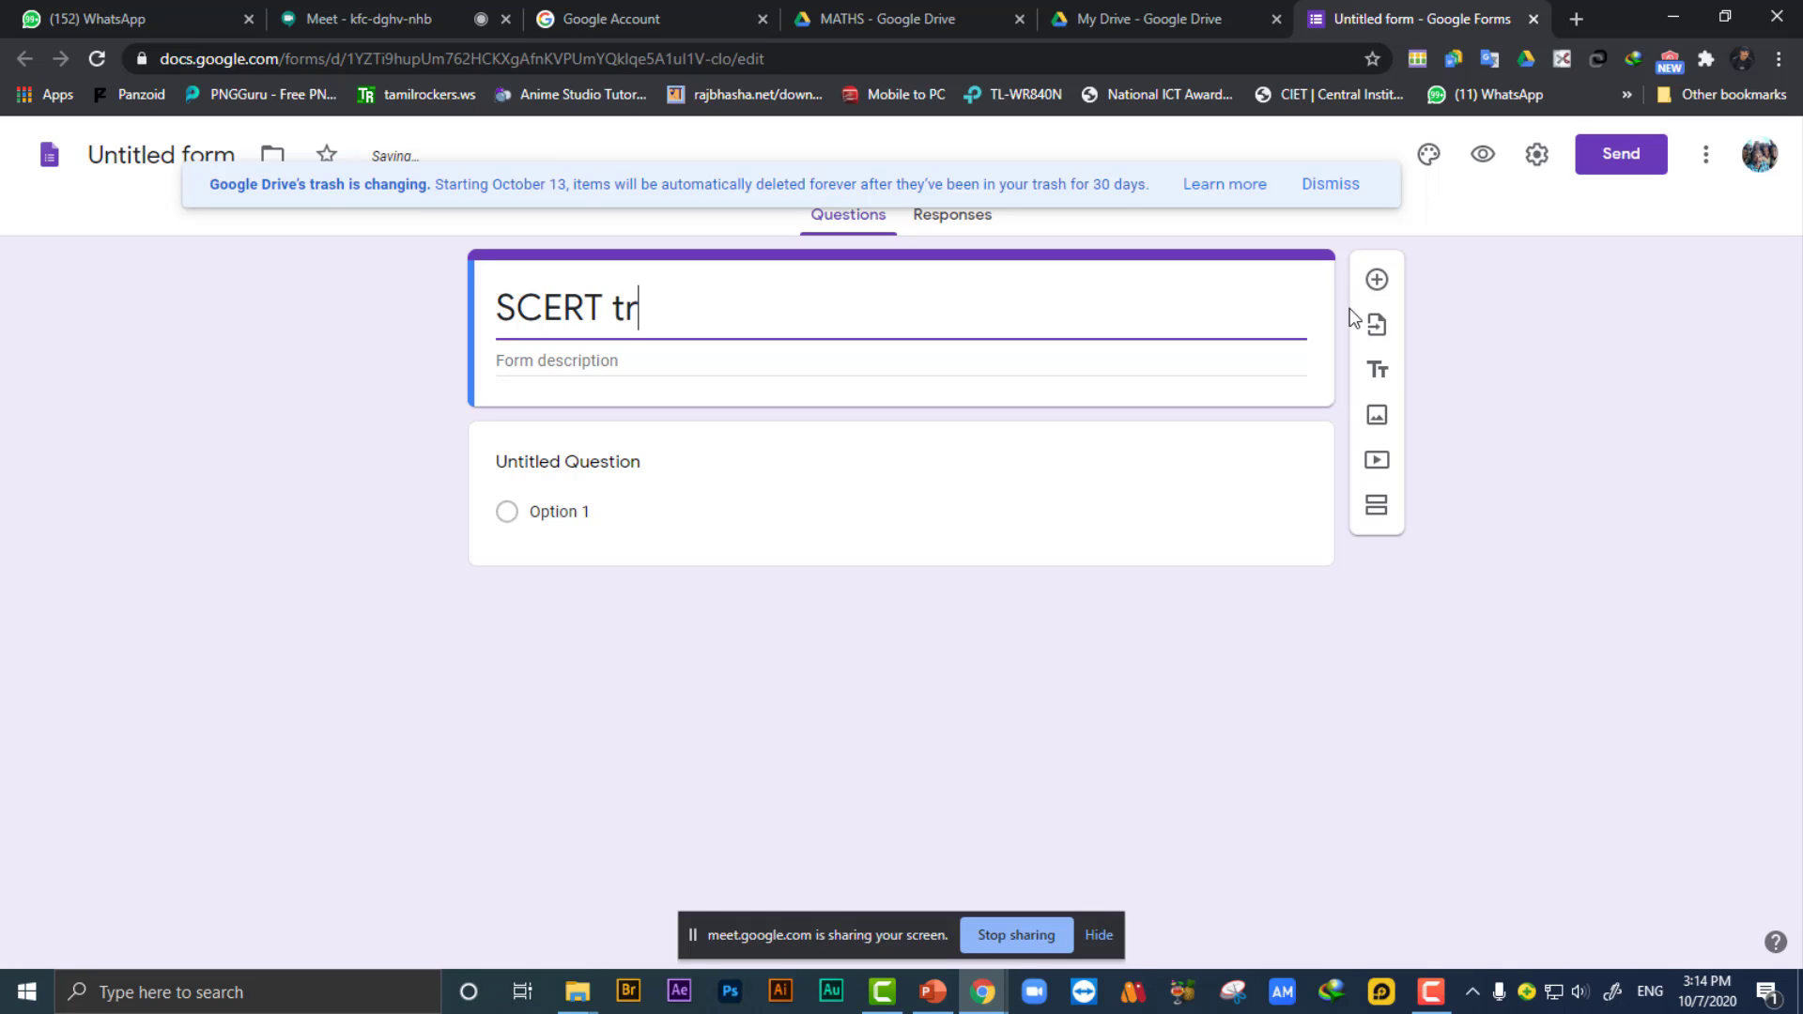
text(aining)
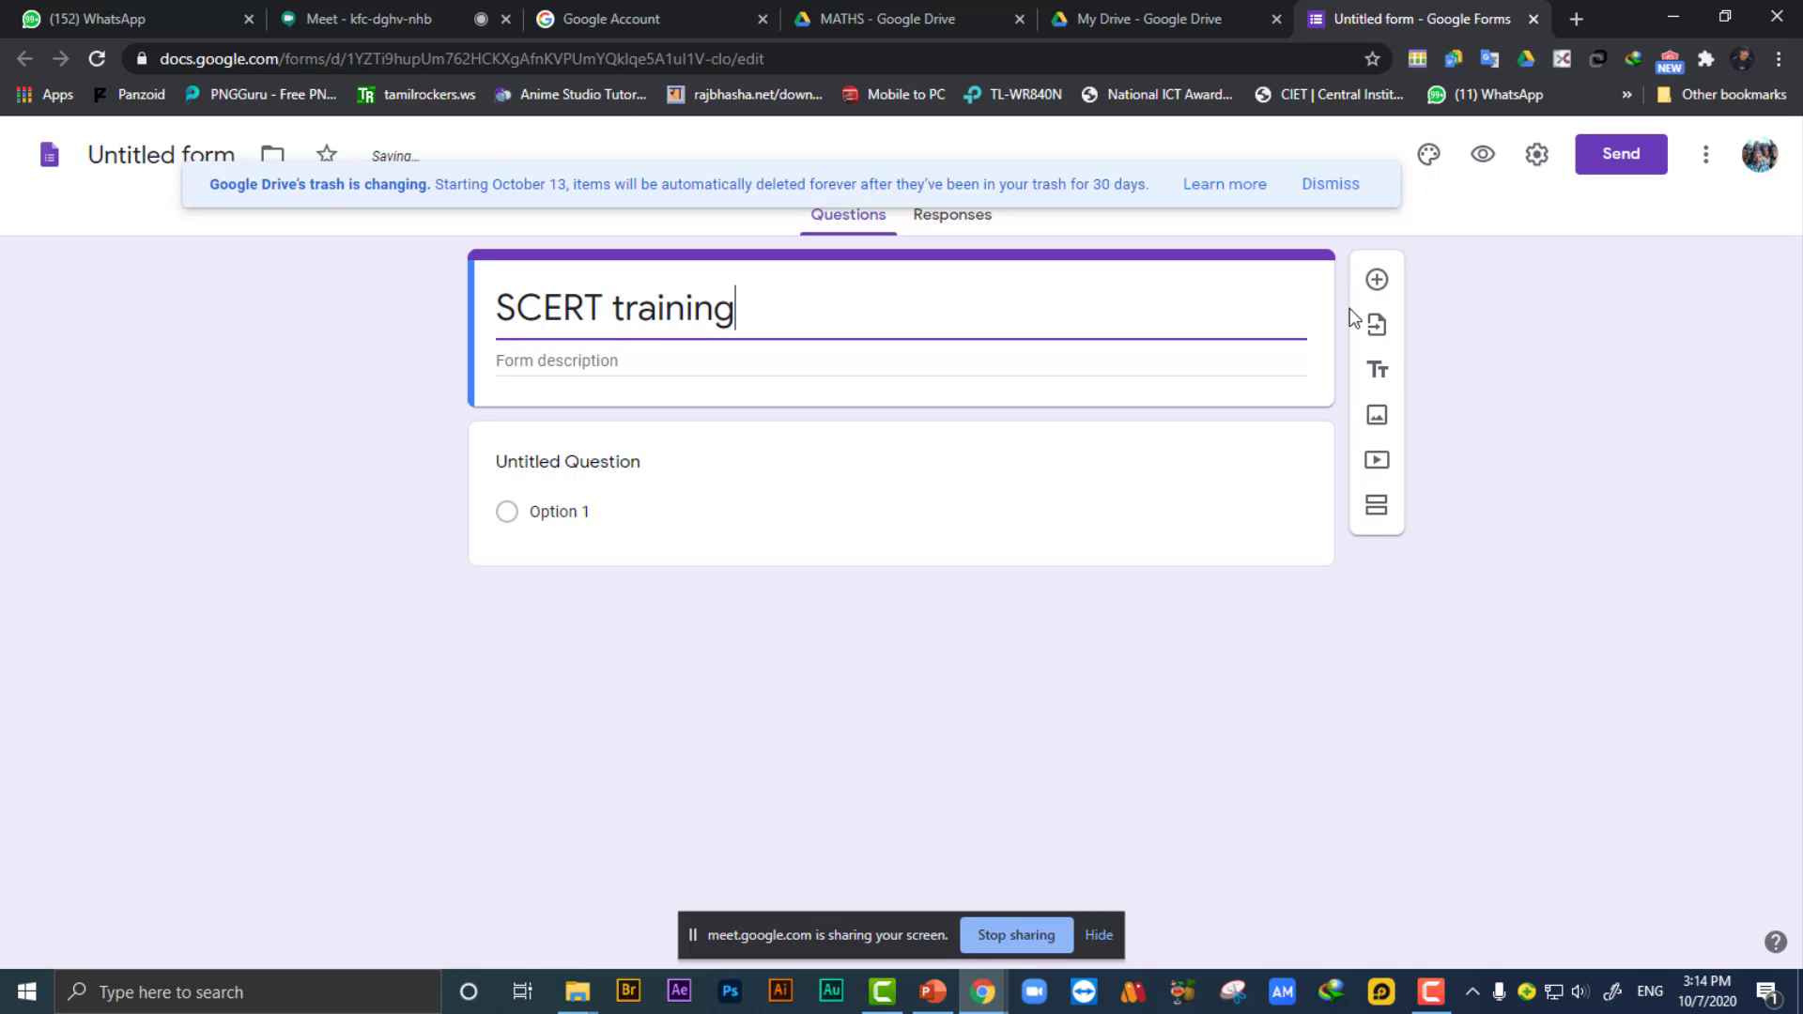
text( programme)
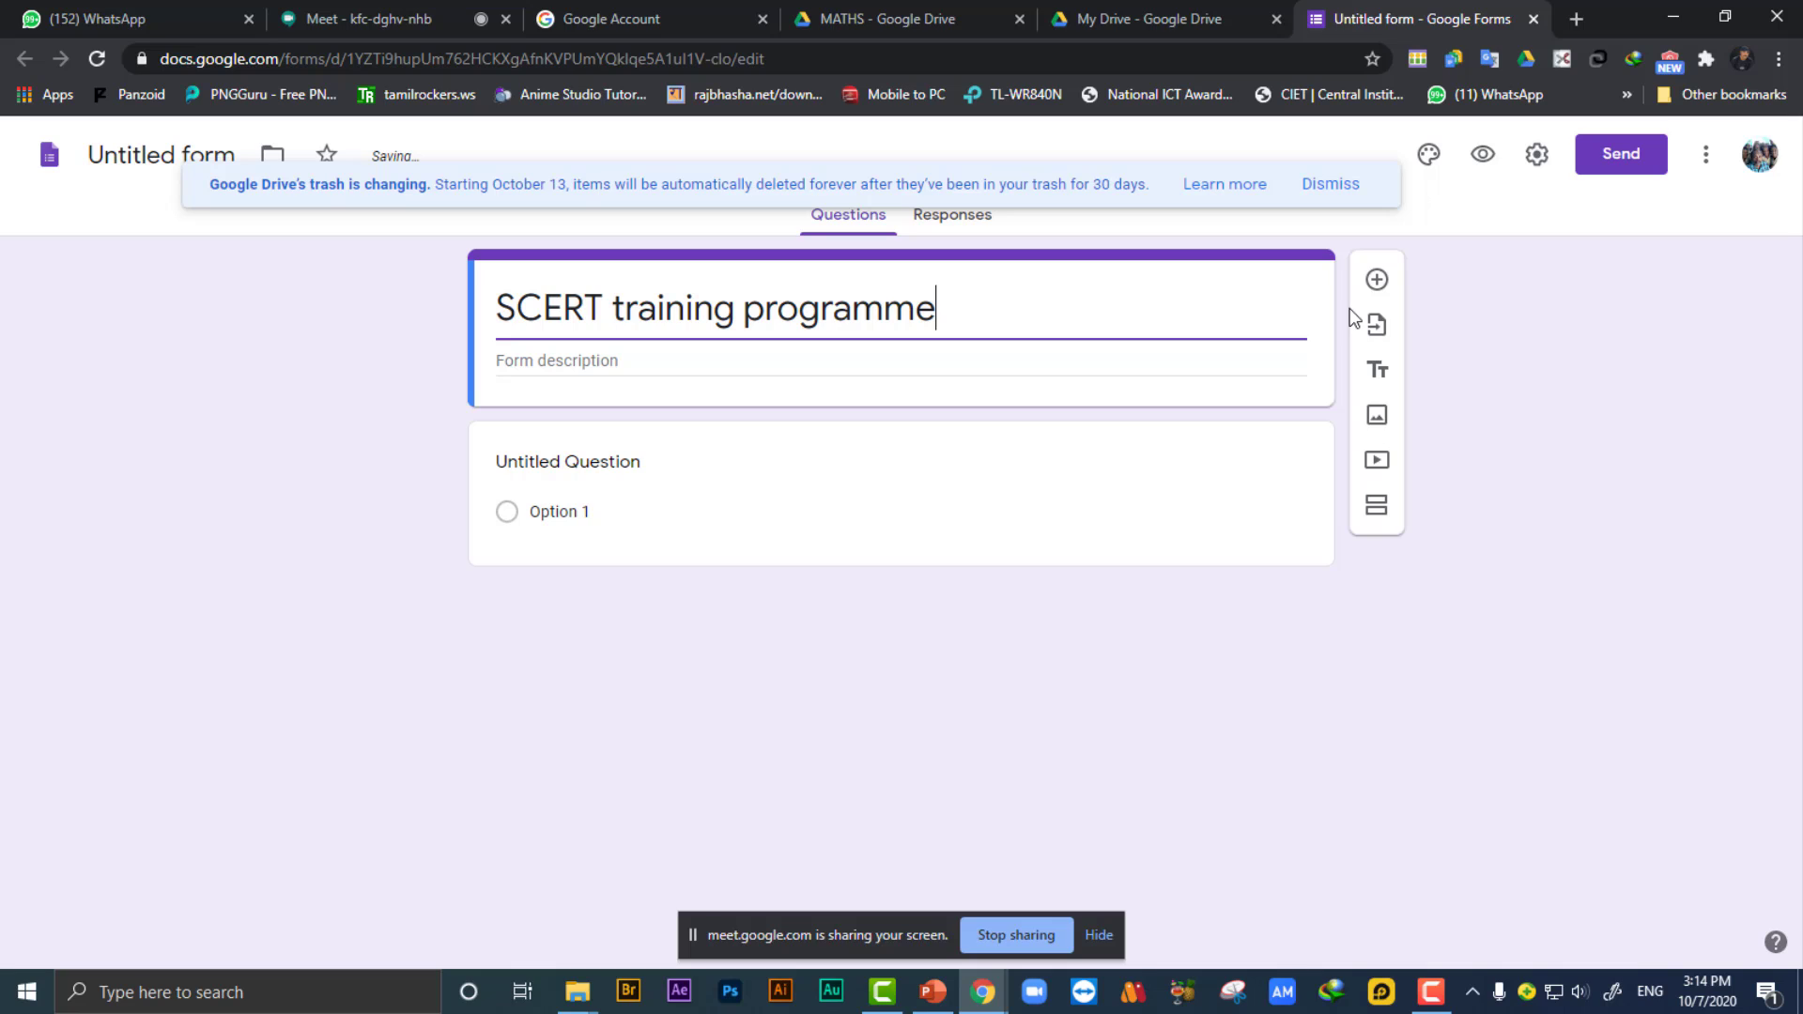
click(1677, 528)
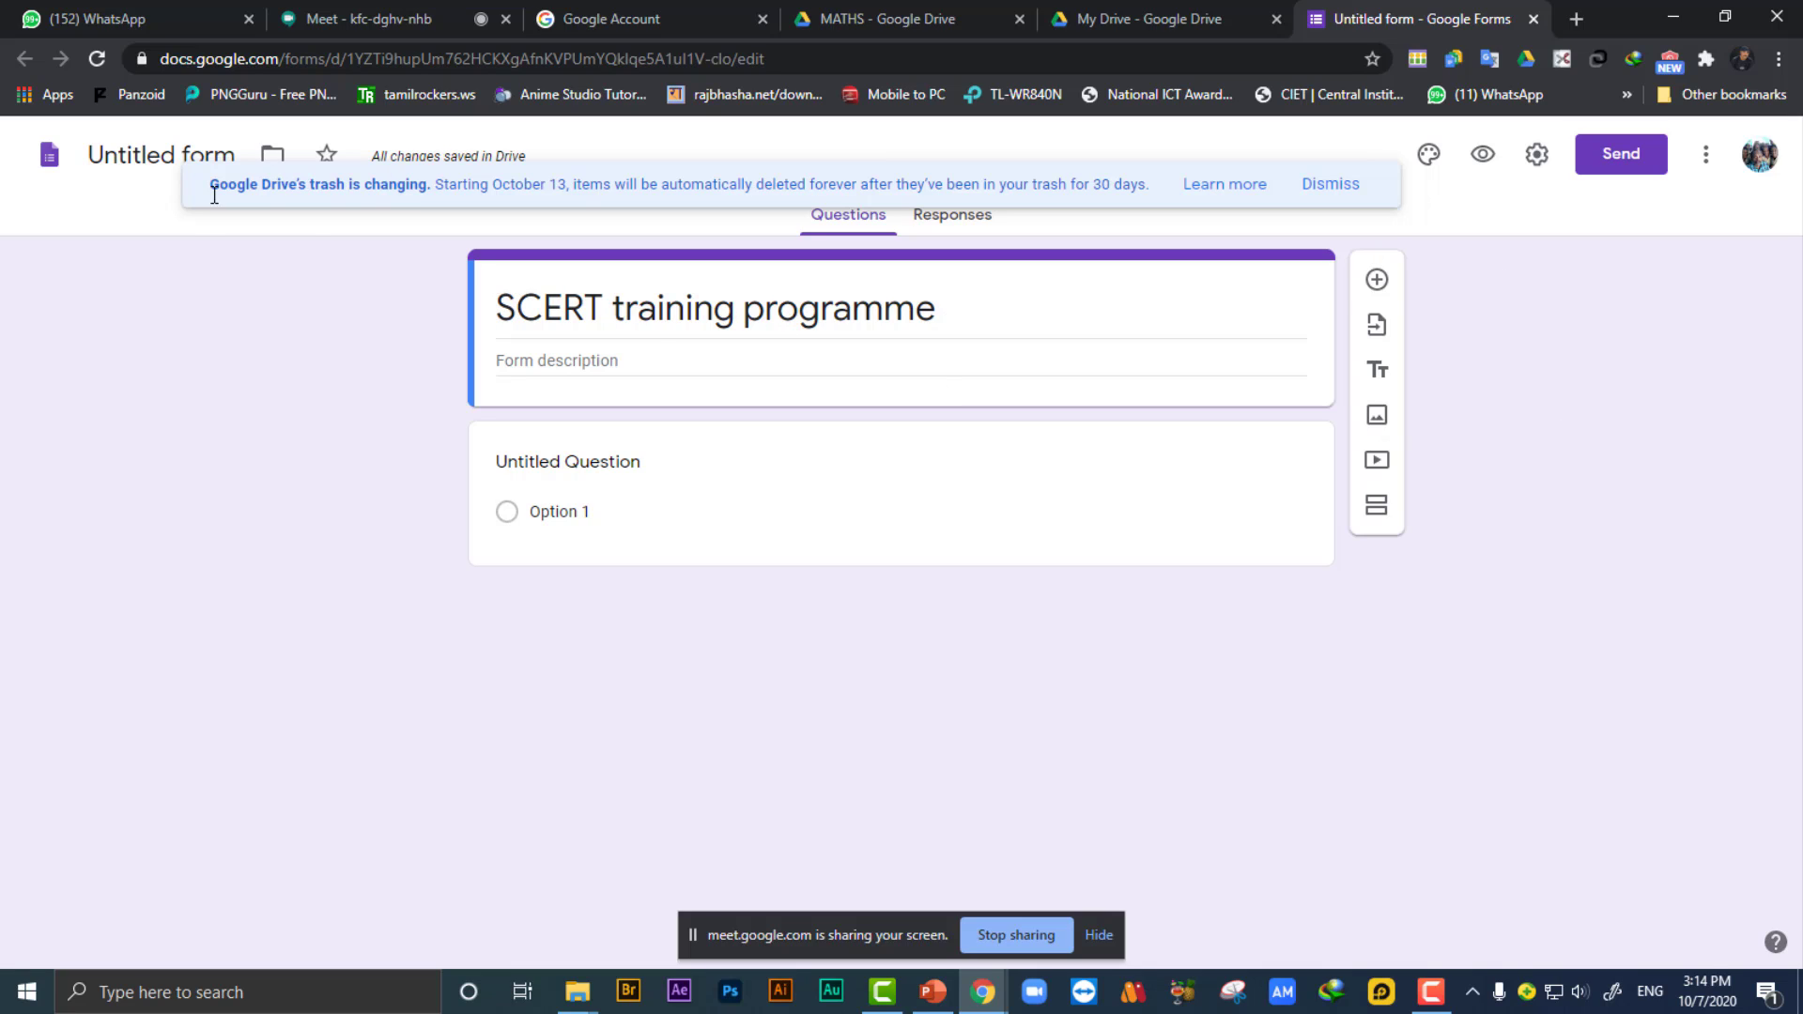
click(1331, 186)
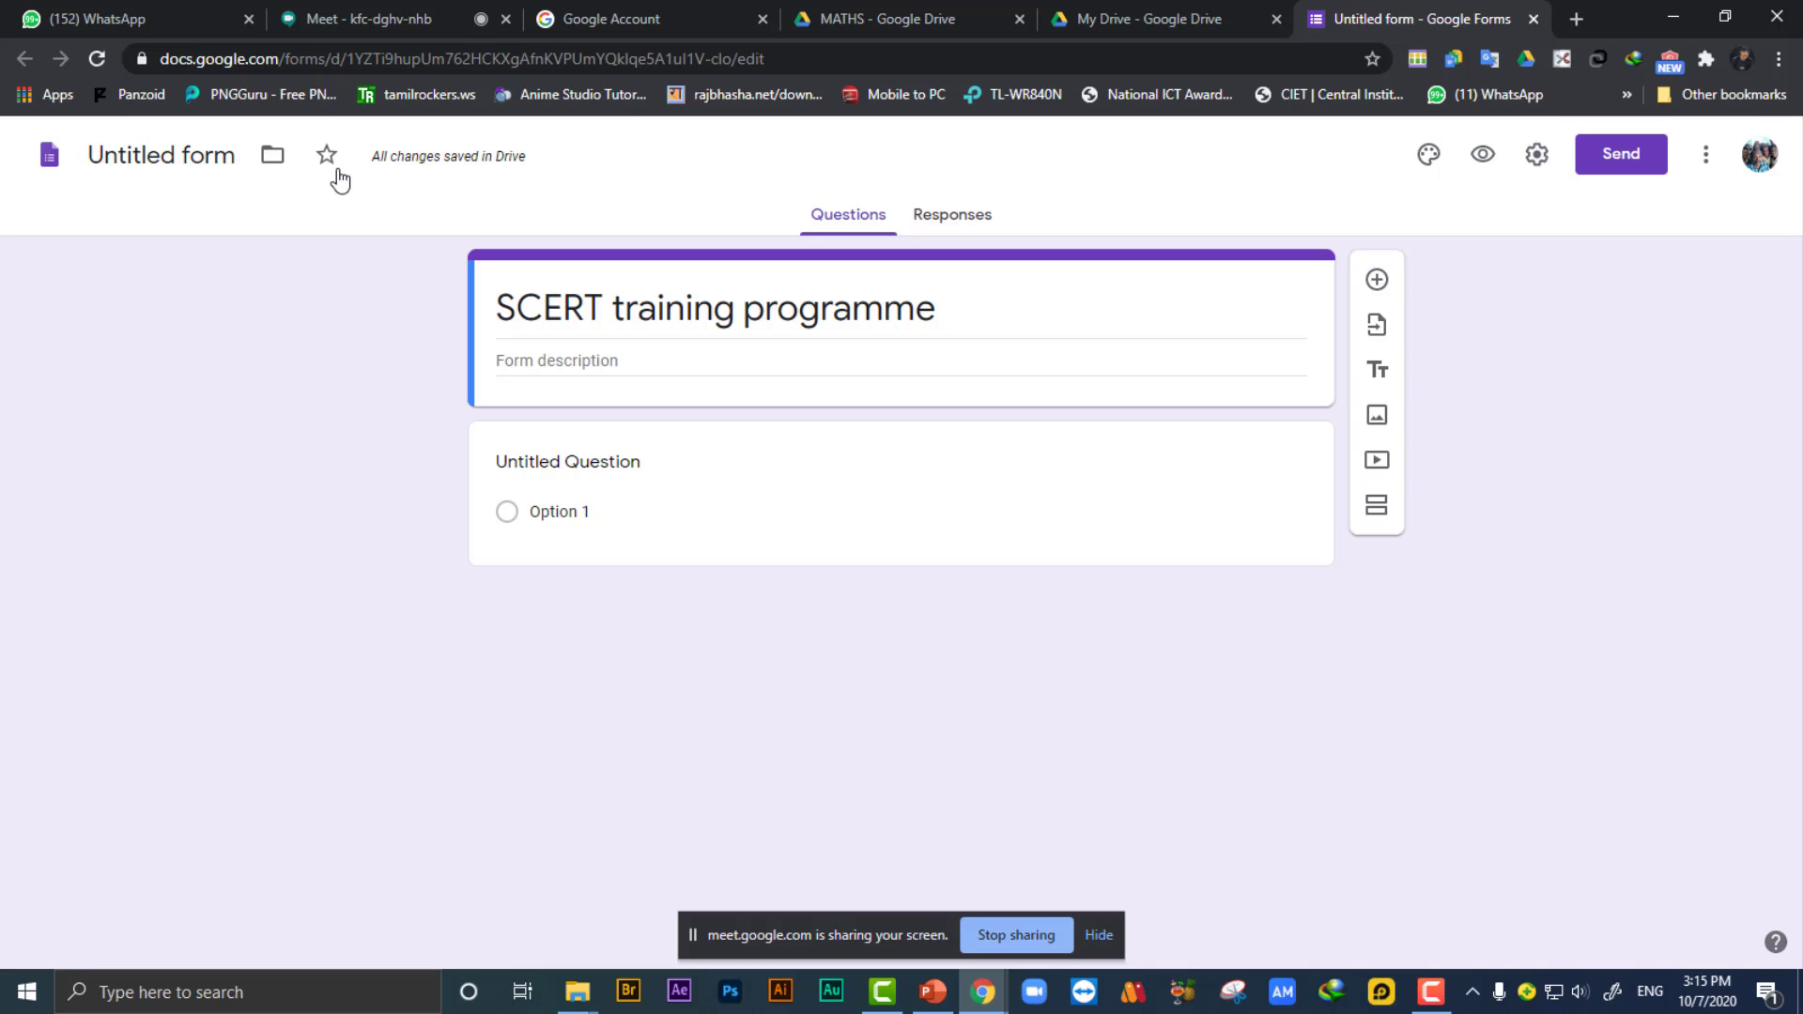
Close the form, refresh My Drive and reopen the saved Untitled form from Quick Access.
click(1536, 21)
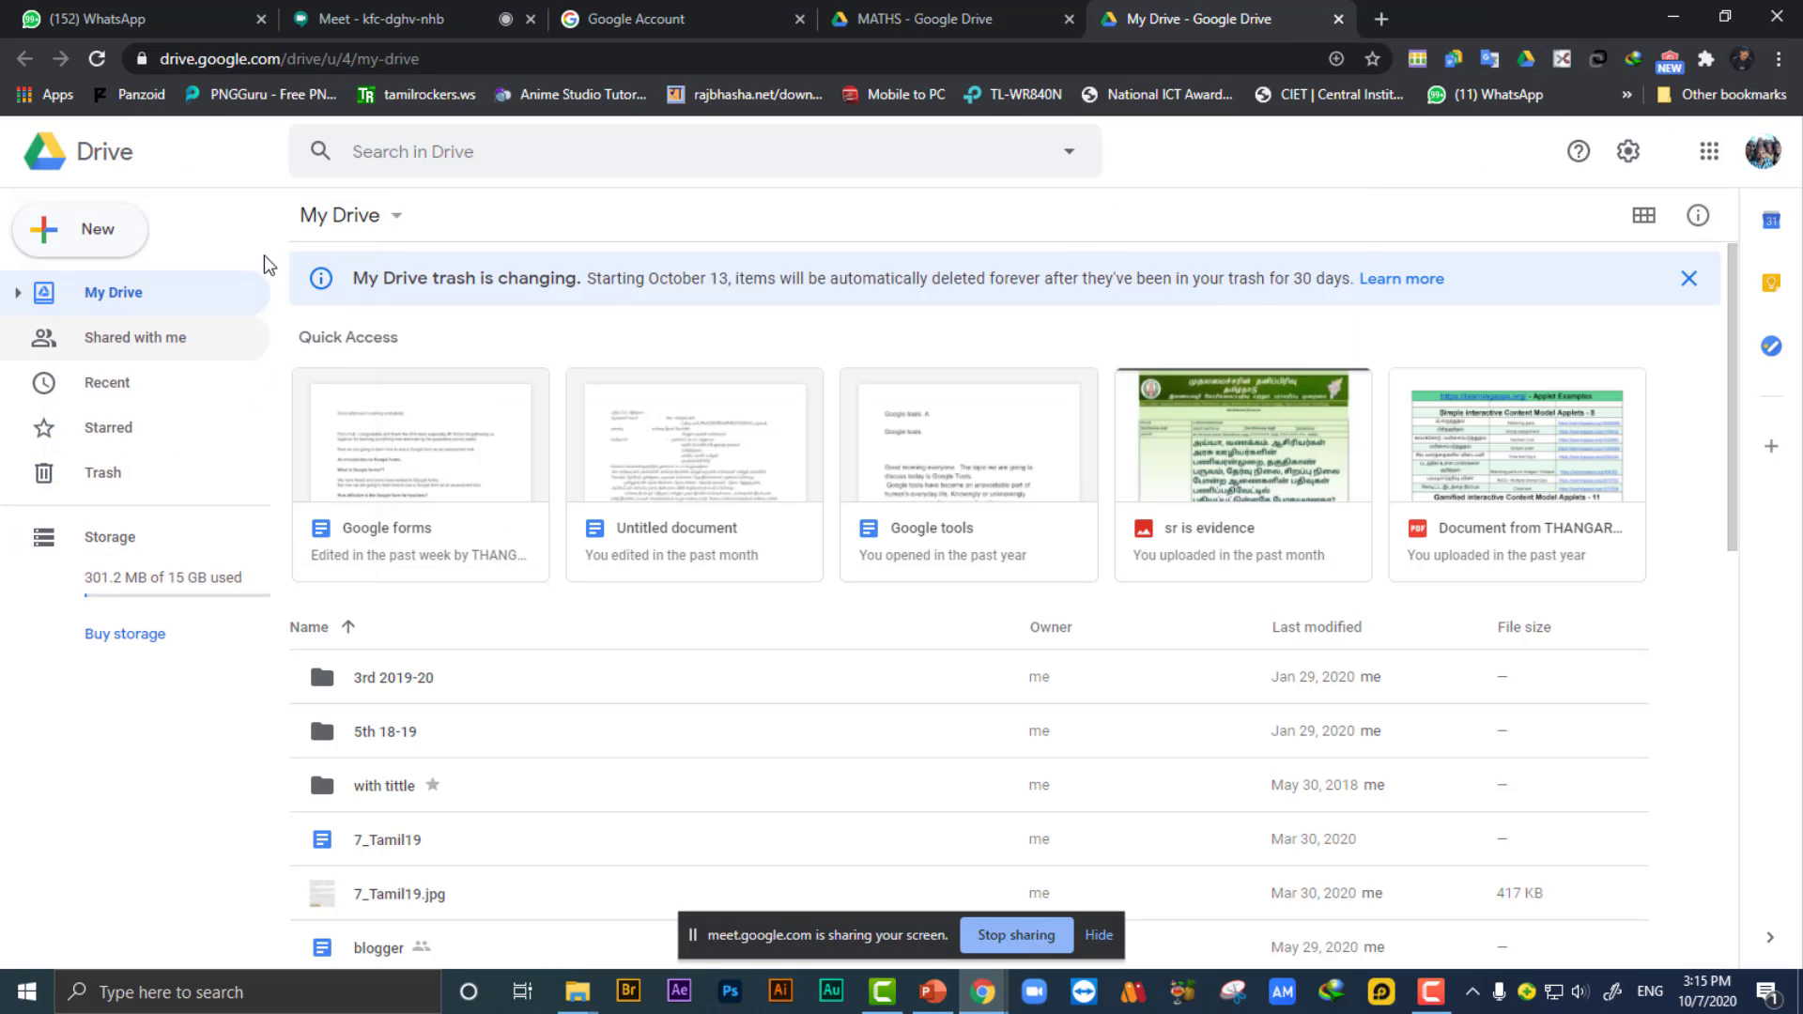
click(97, 58)
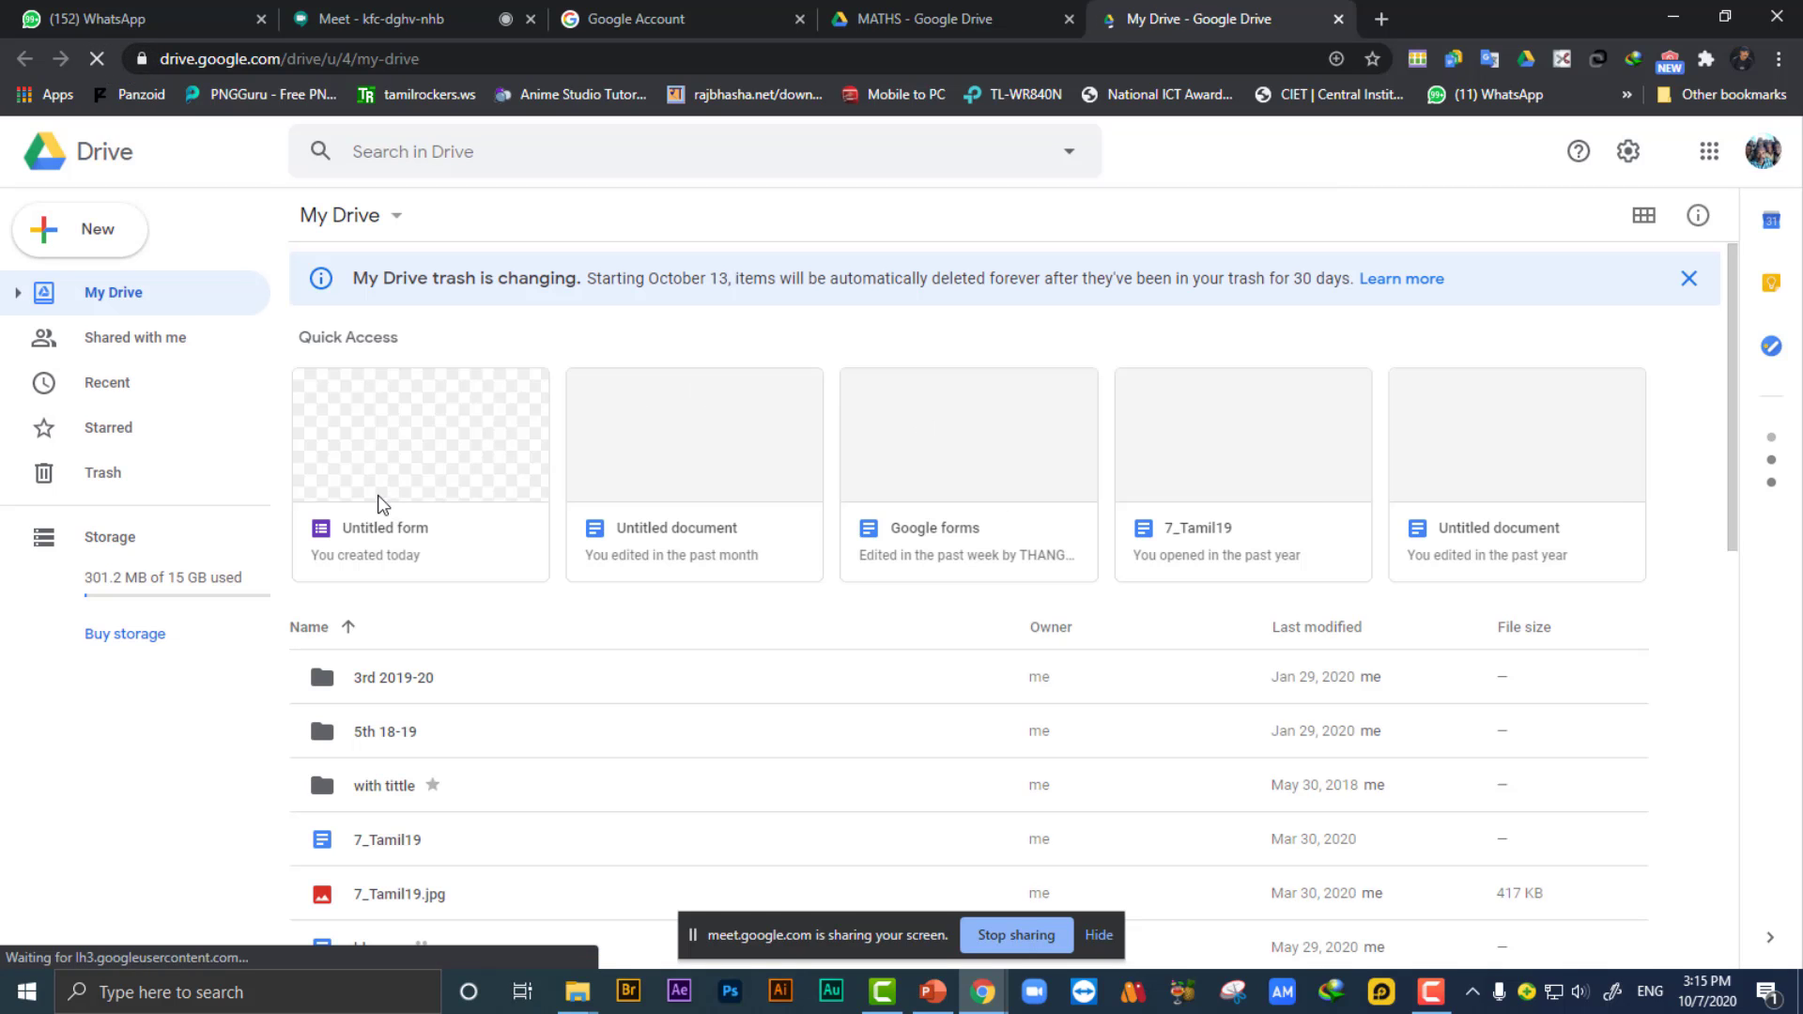
double_click(432, 500)
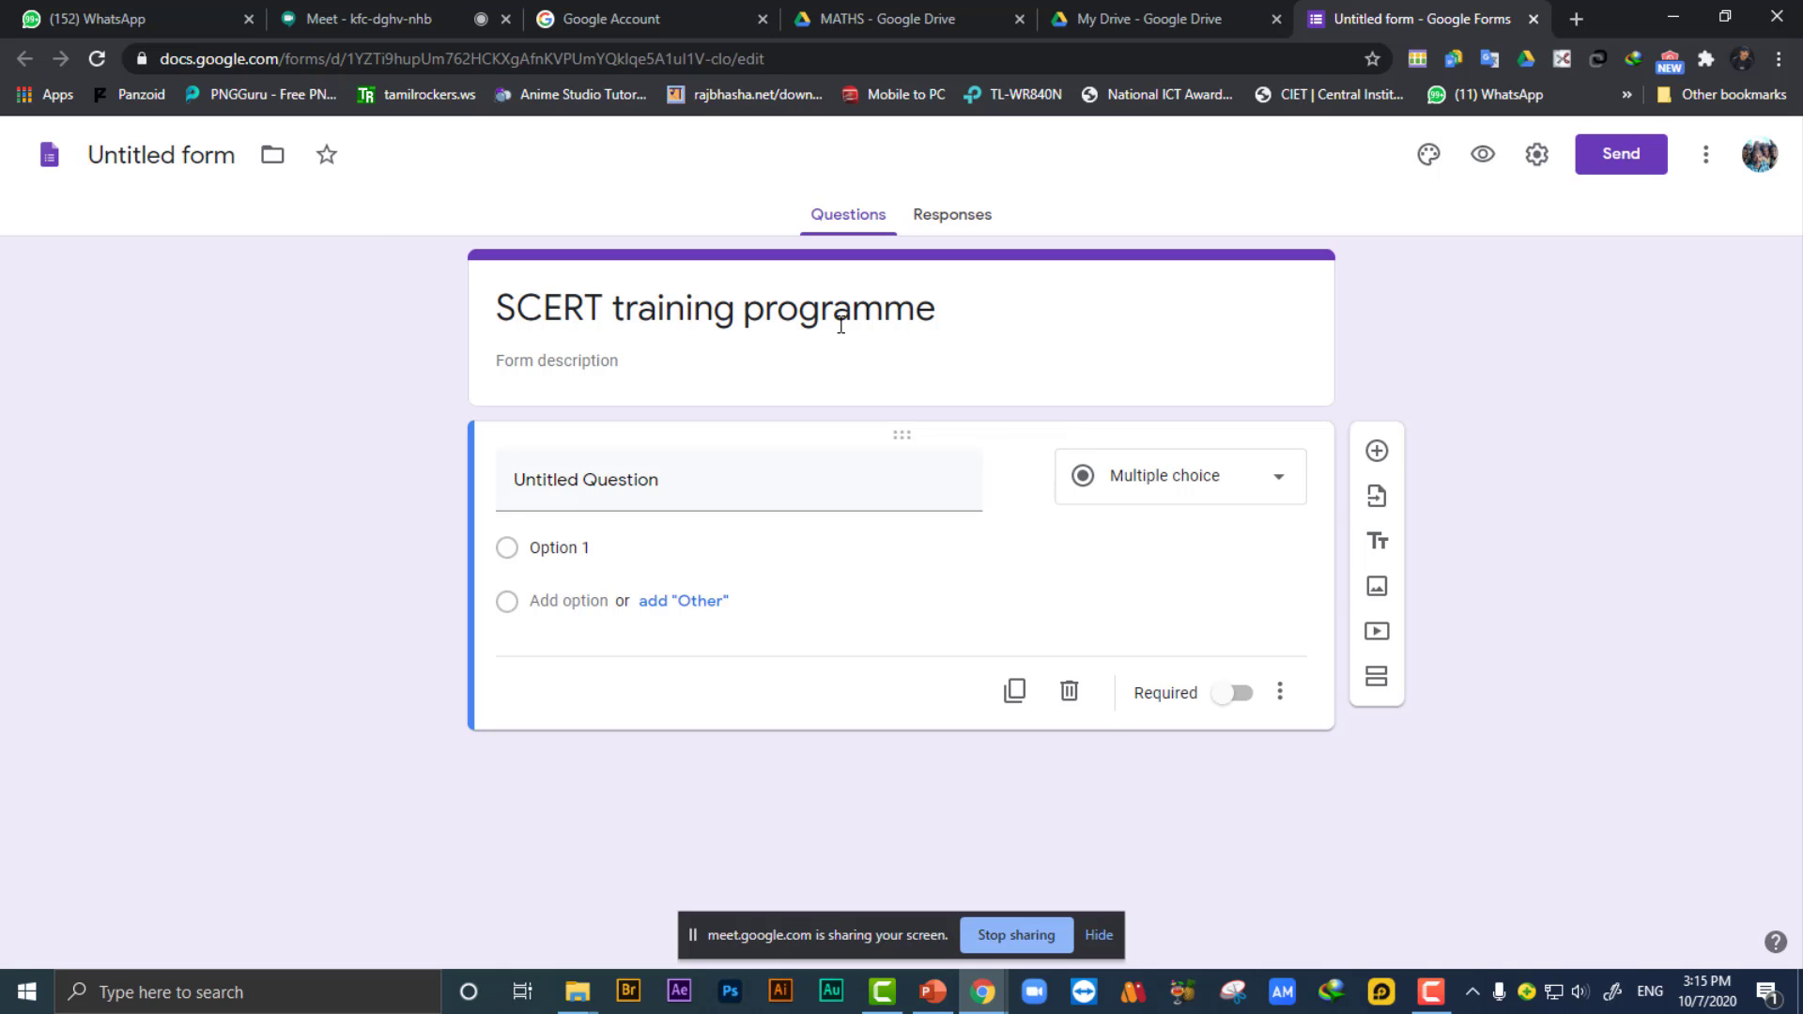
Rename the form file to "SCERT training programme_Registration", keeping the form's displayed title as it is.
click(173, 160)
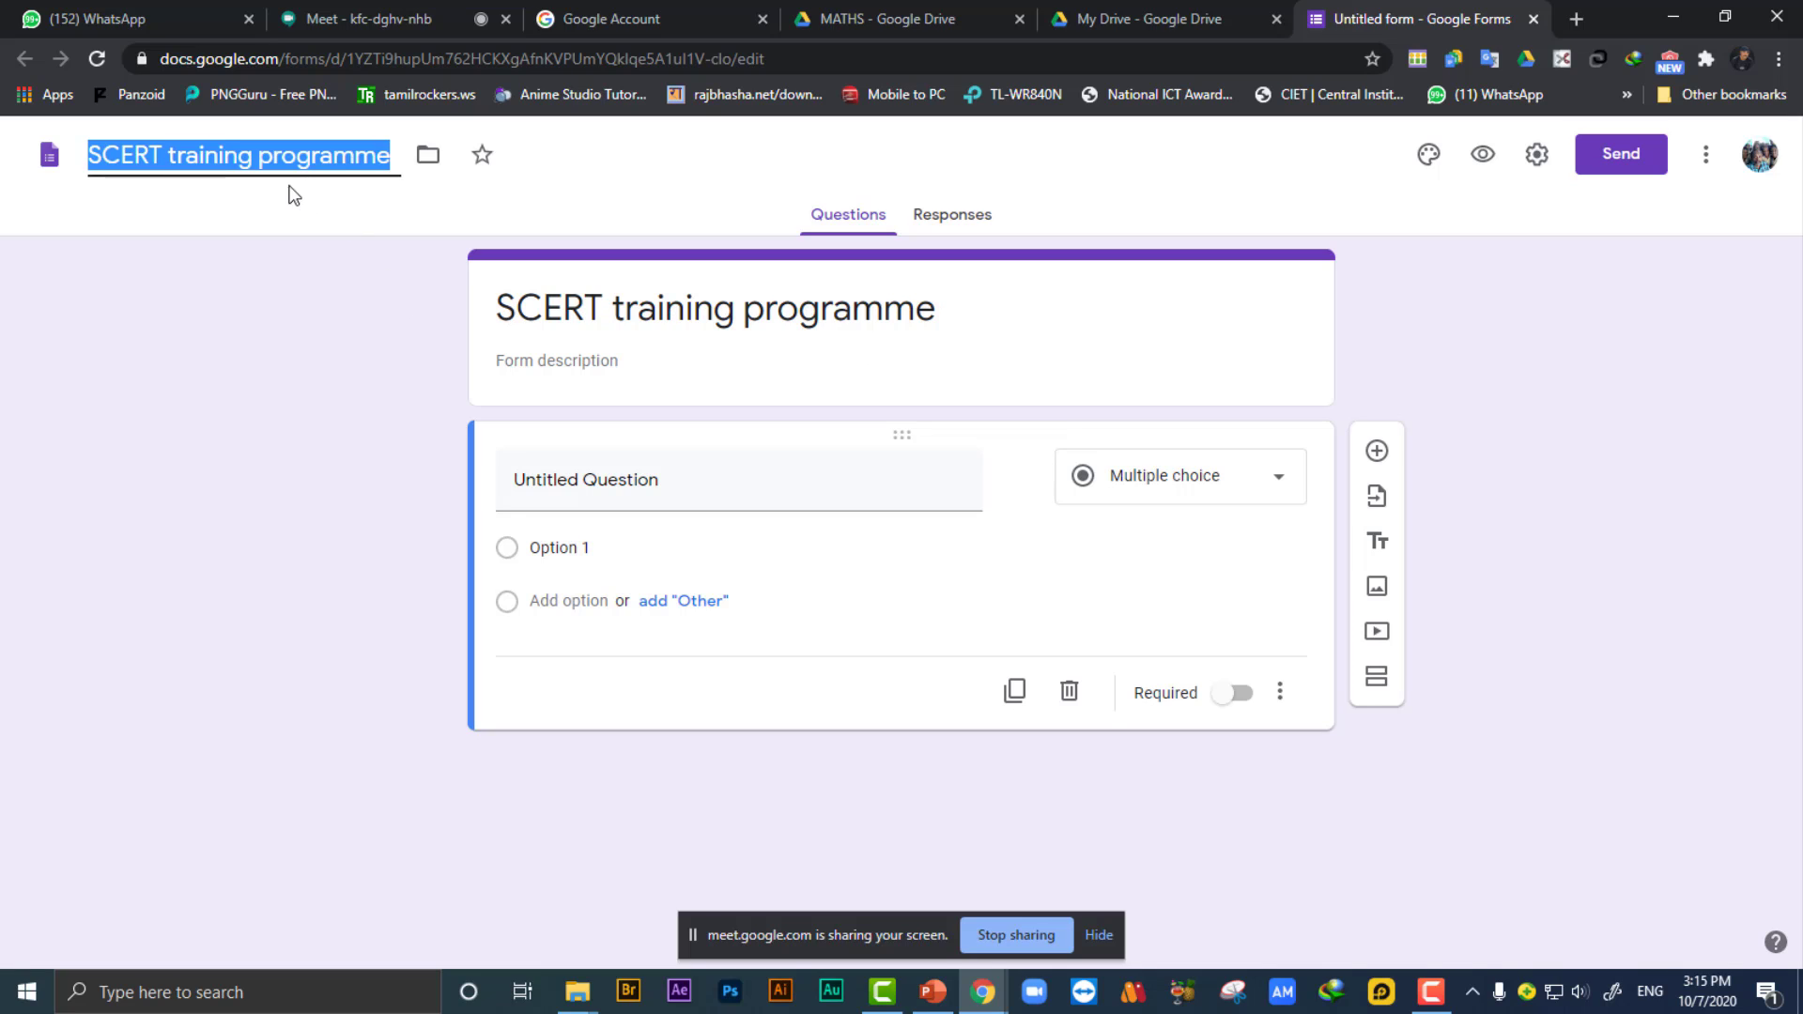
click(393, 156)
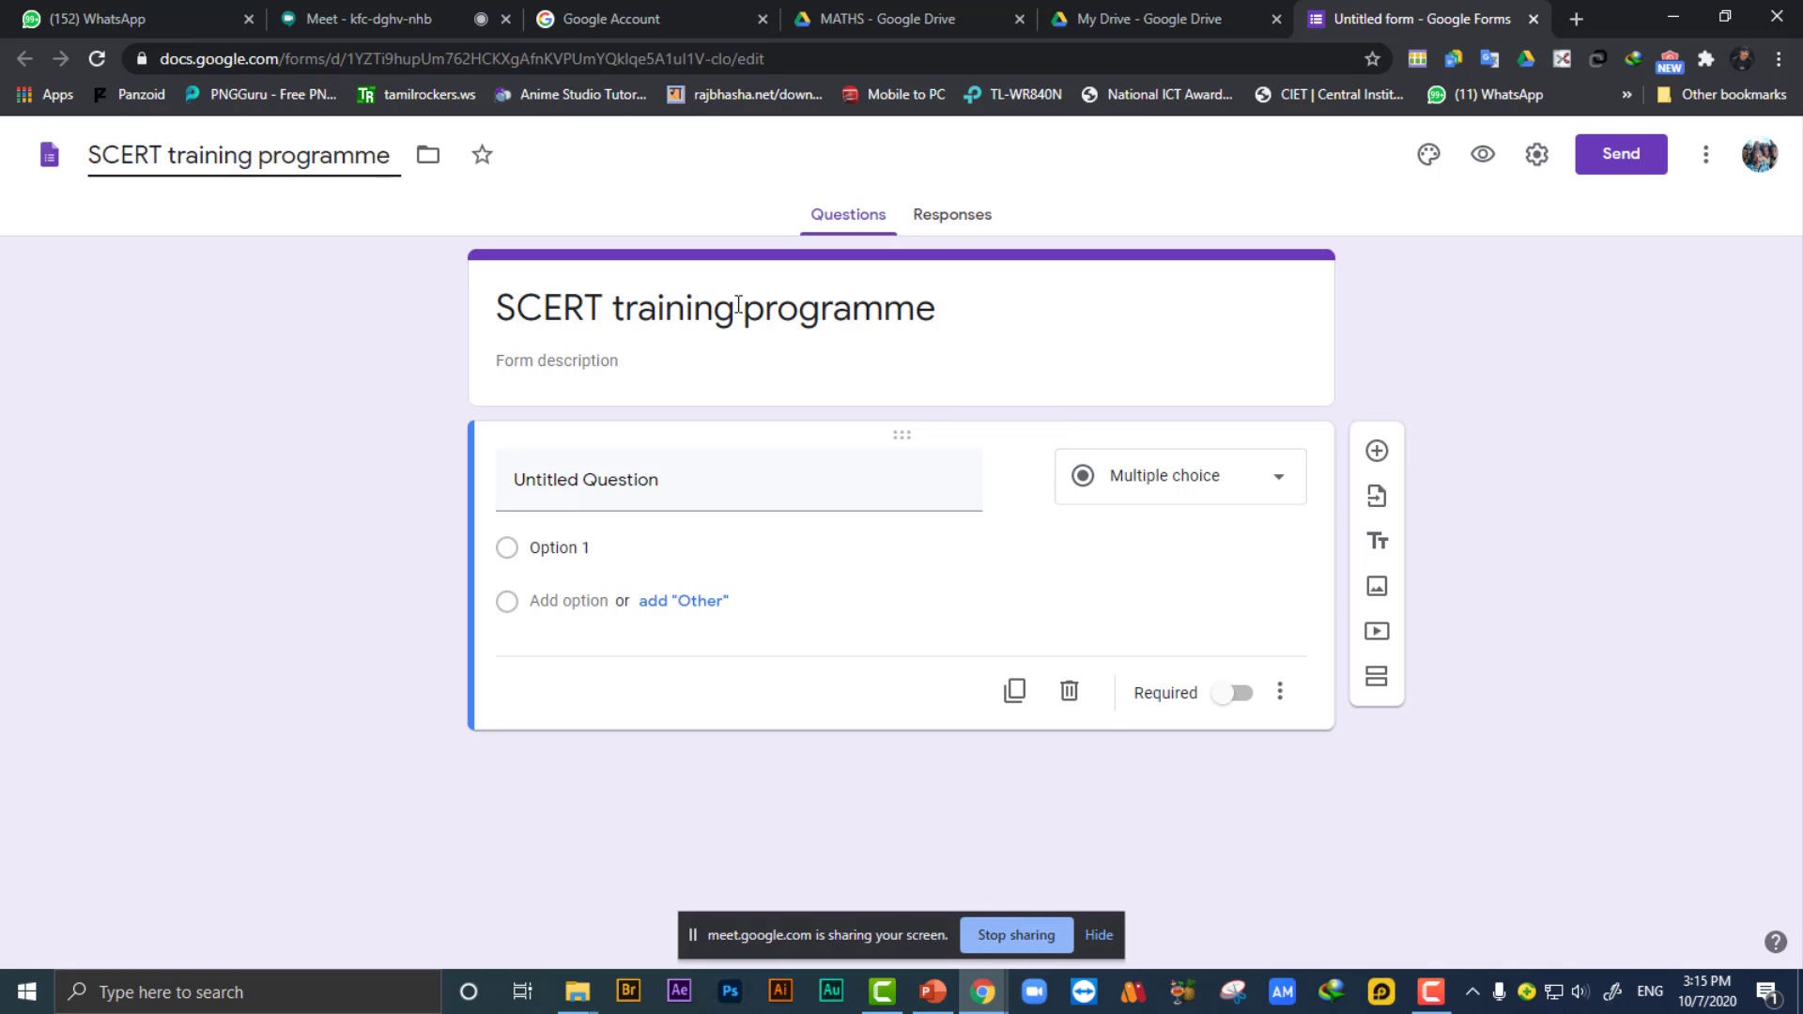
text(_Regist)
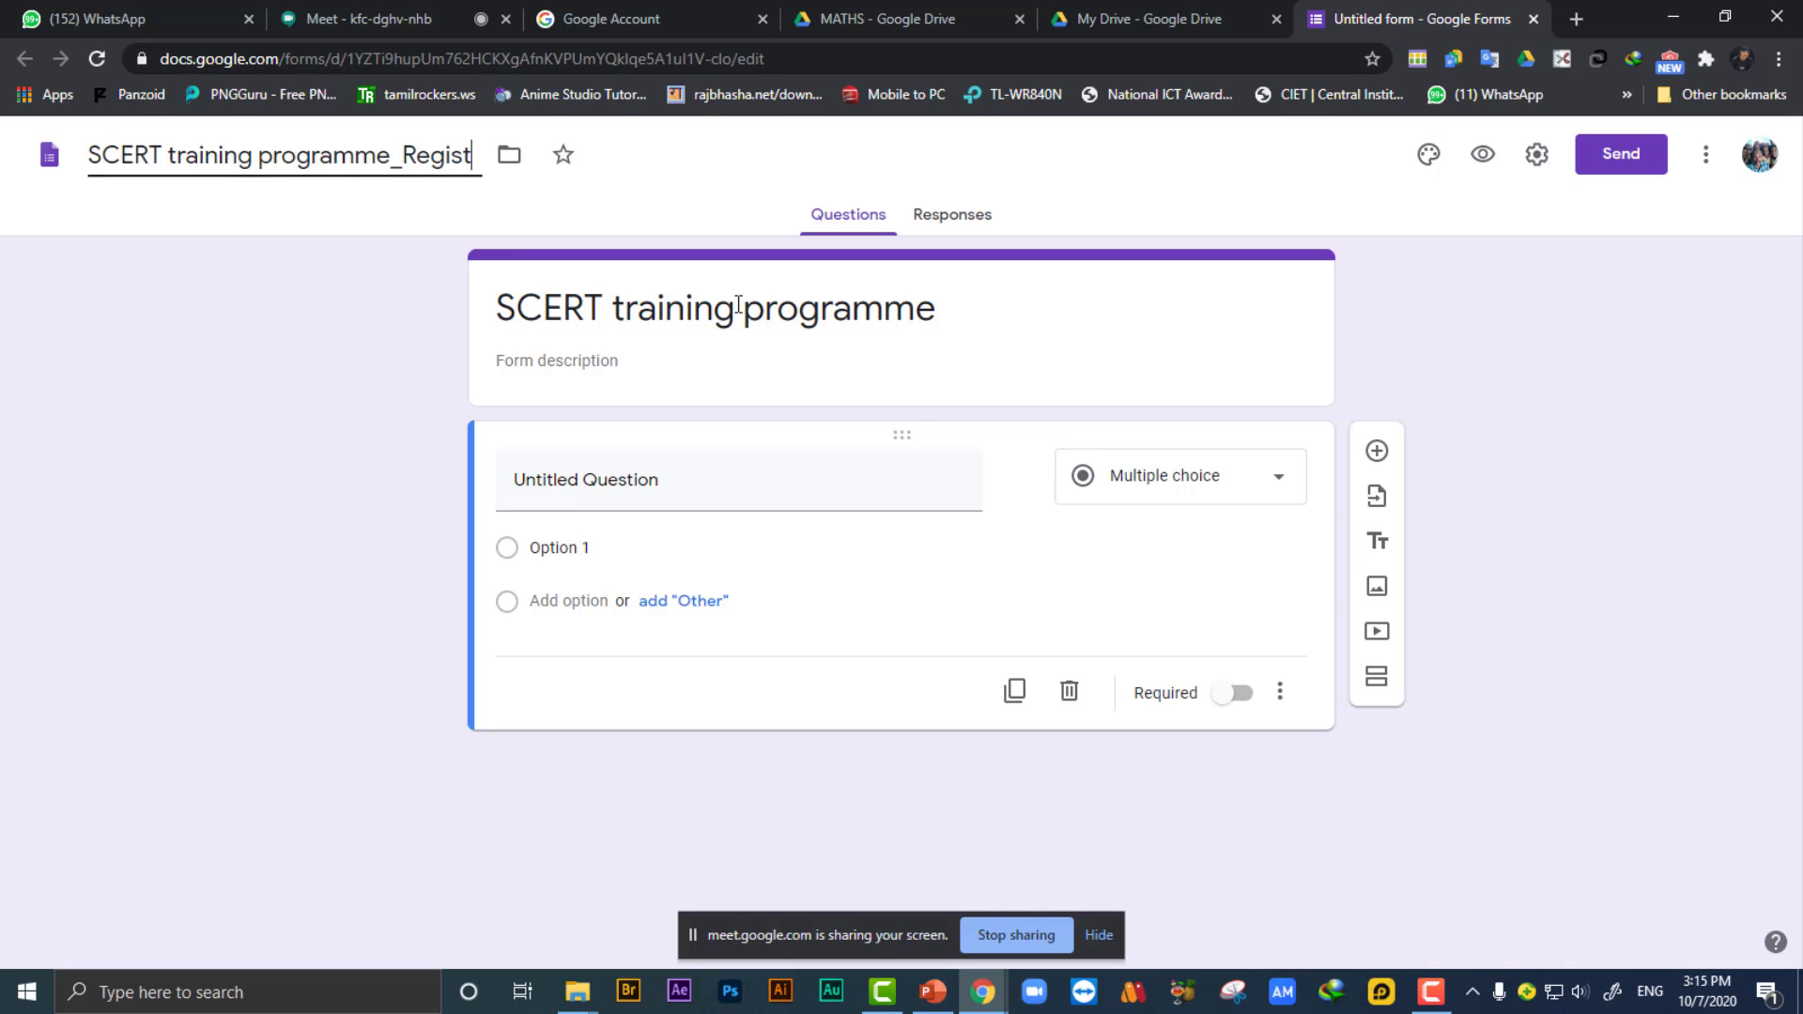
text(ration)
click(770, 178)
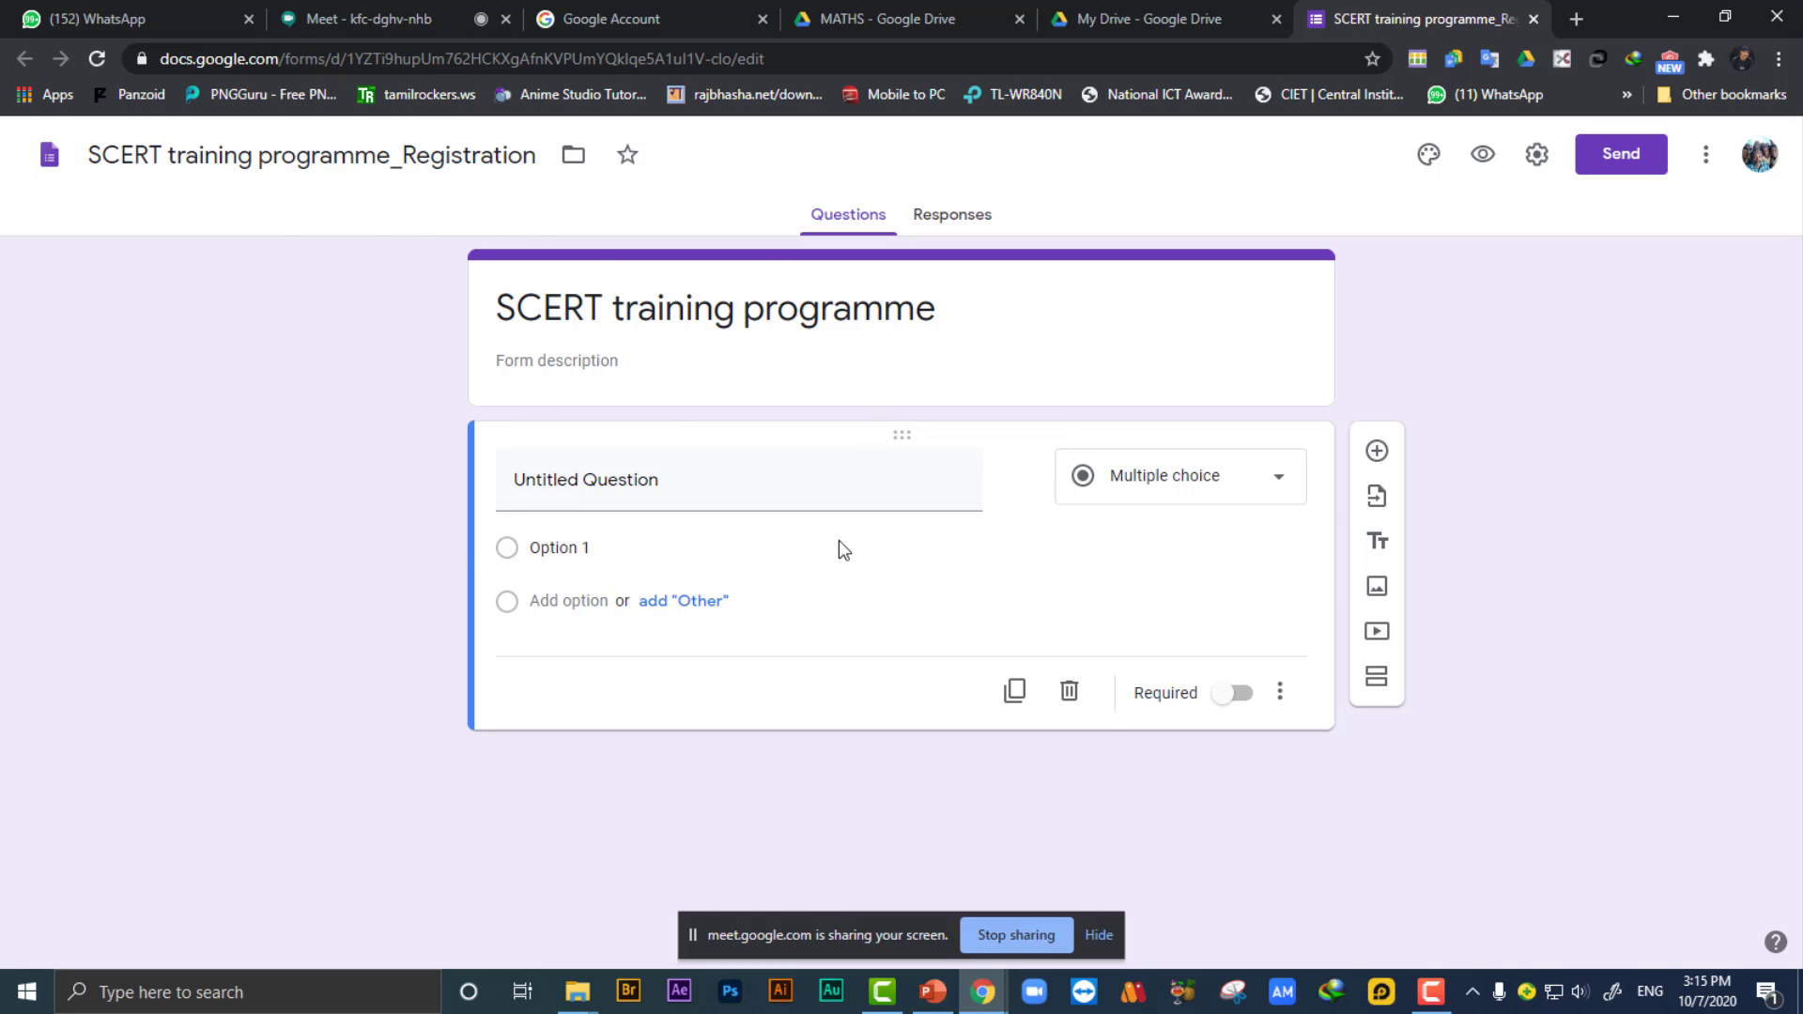
Add the form description "Please fill the below form with correct details" under the form title.
click(531, 362)
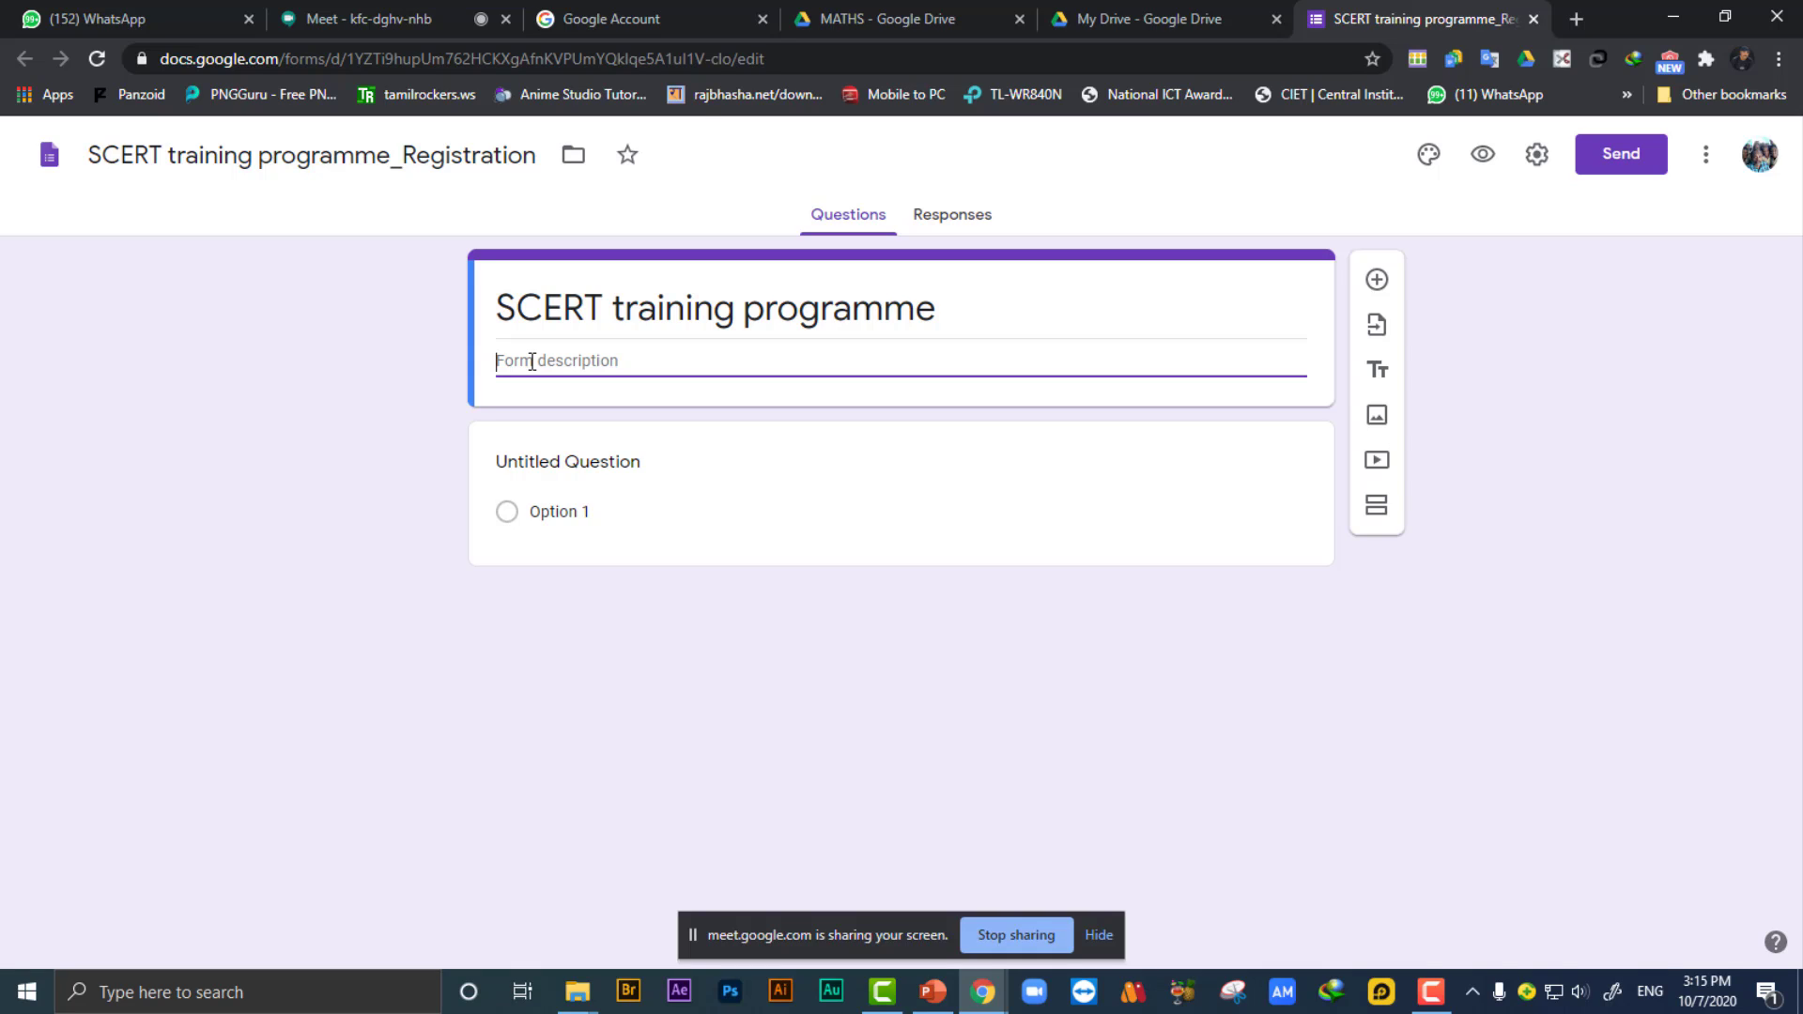
text(Please fi)
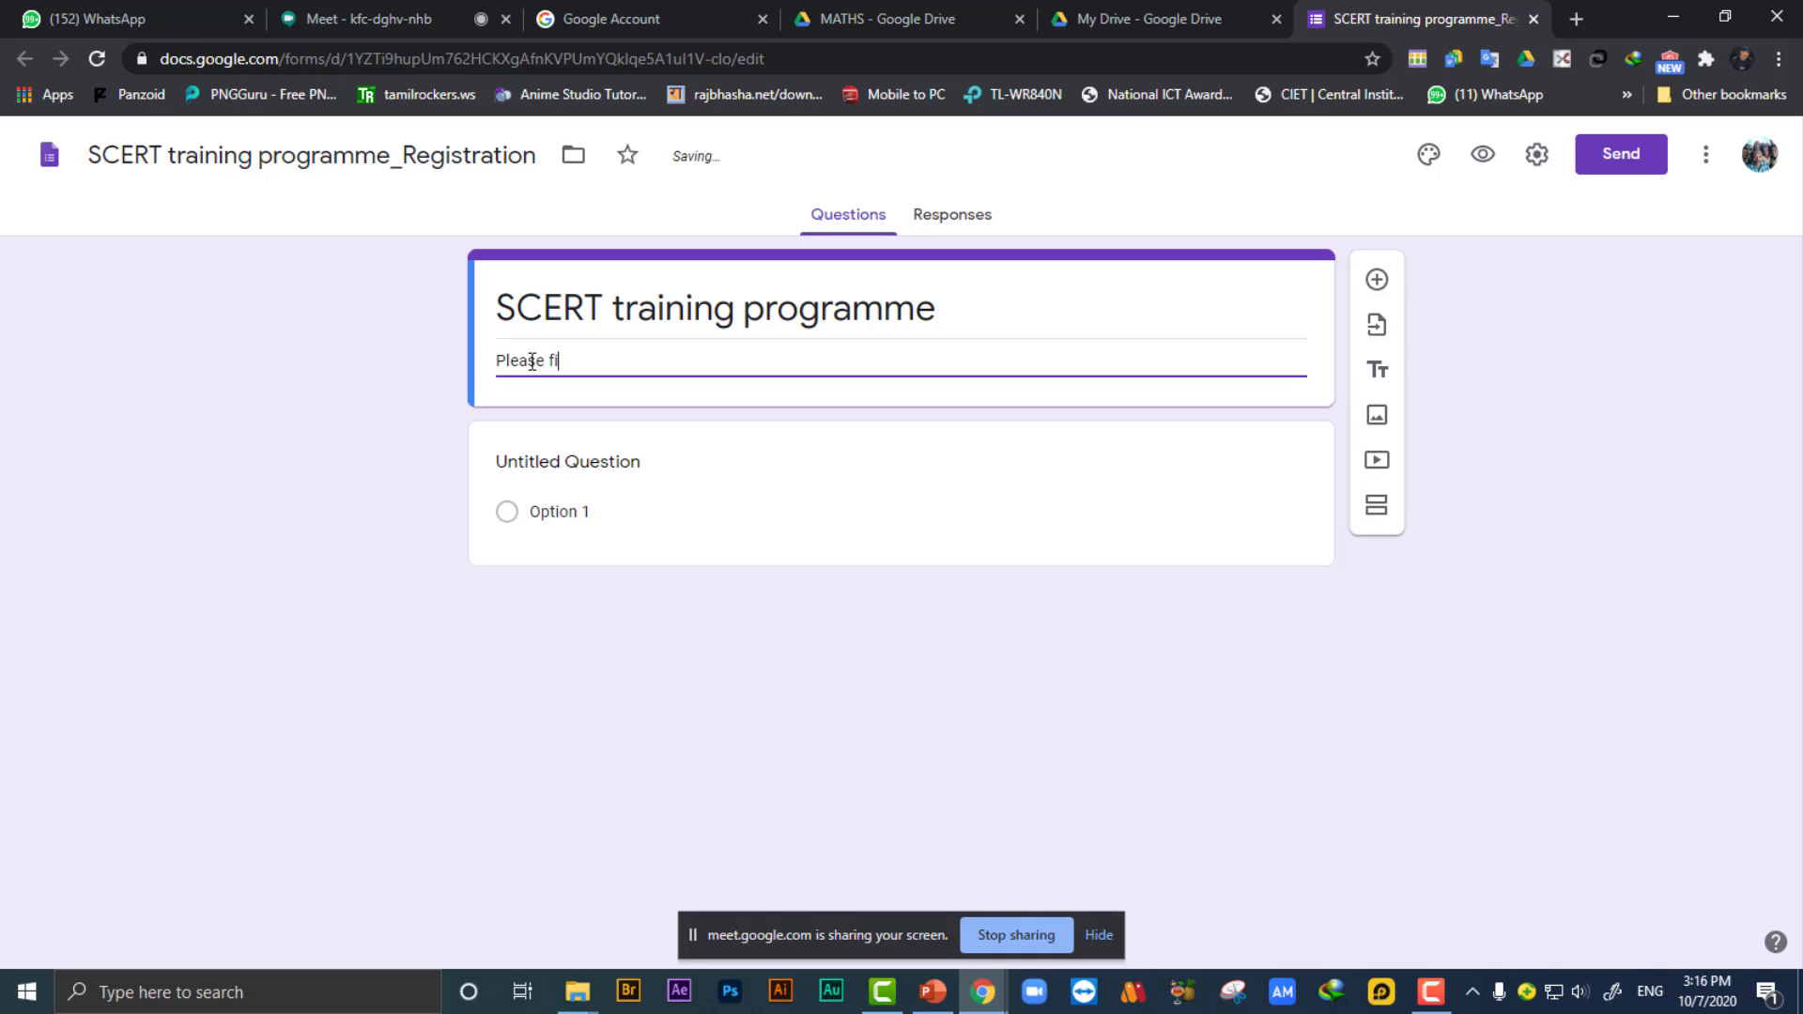
text(ll the)
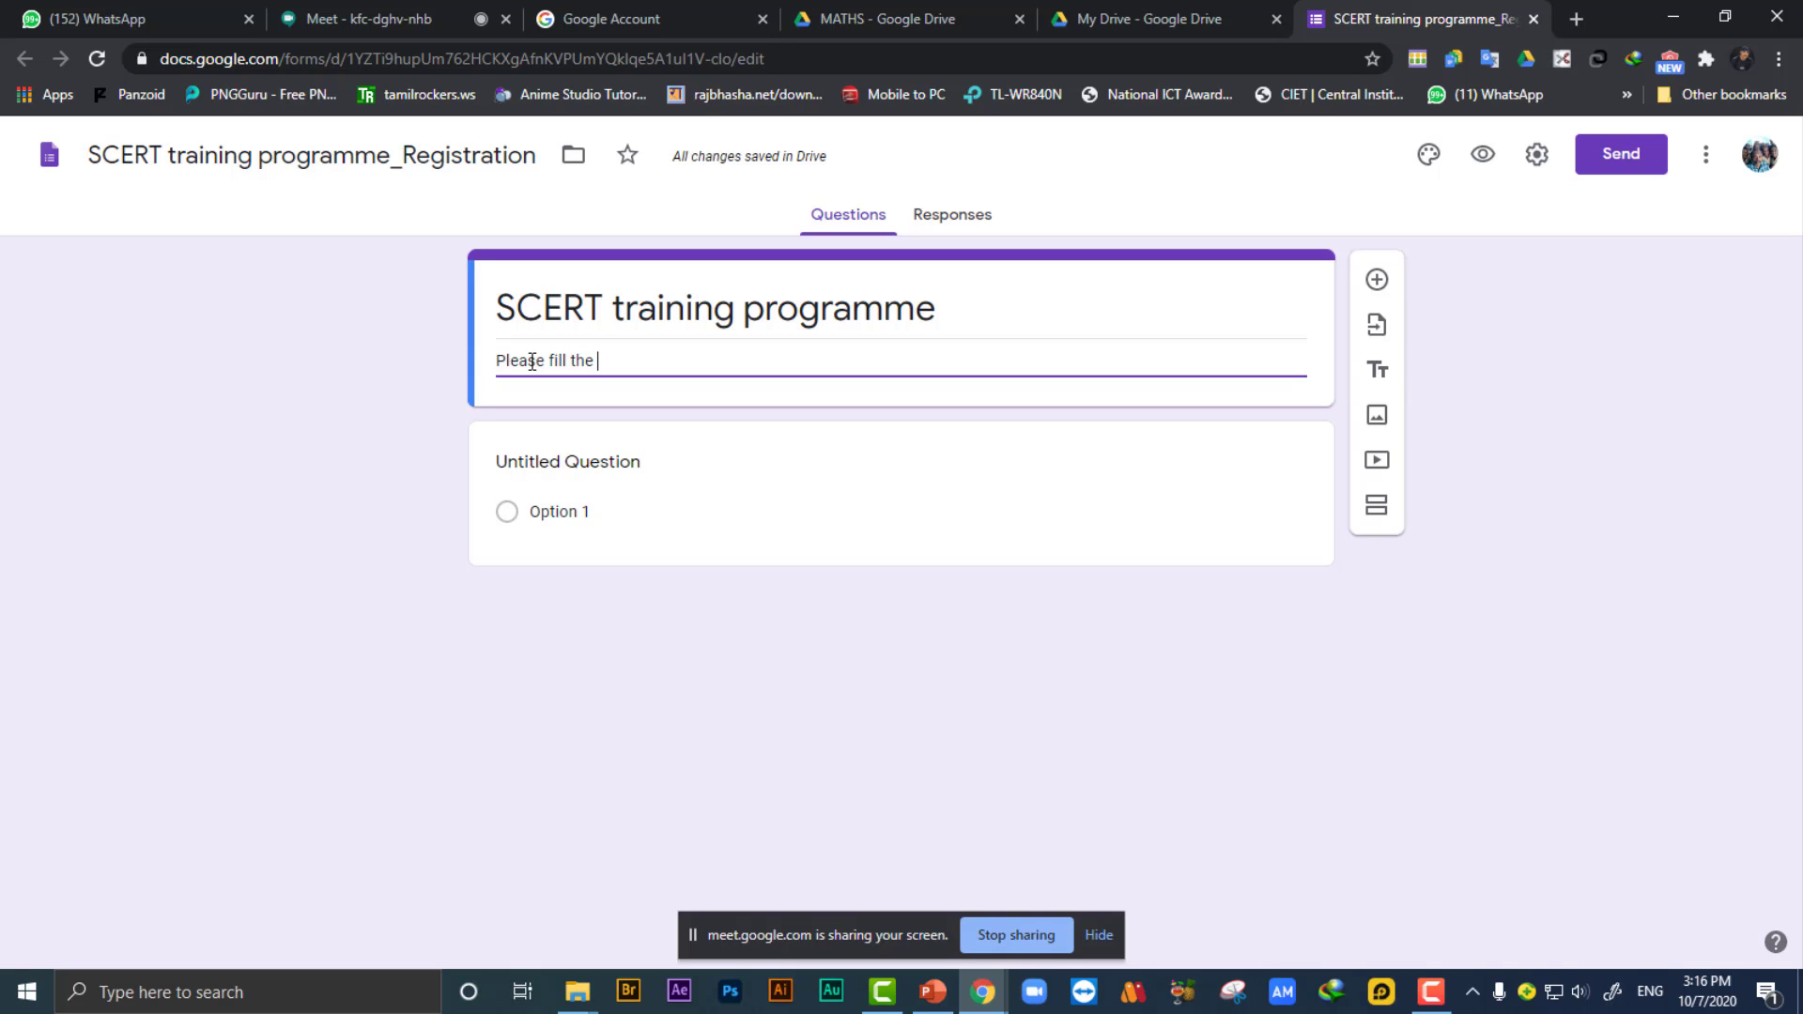
text( below )
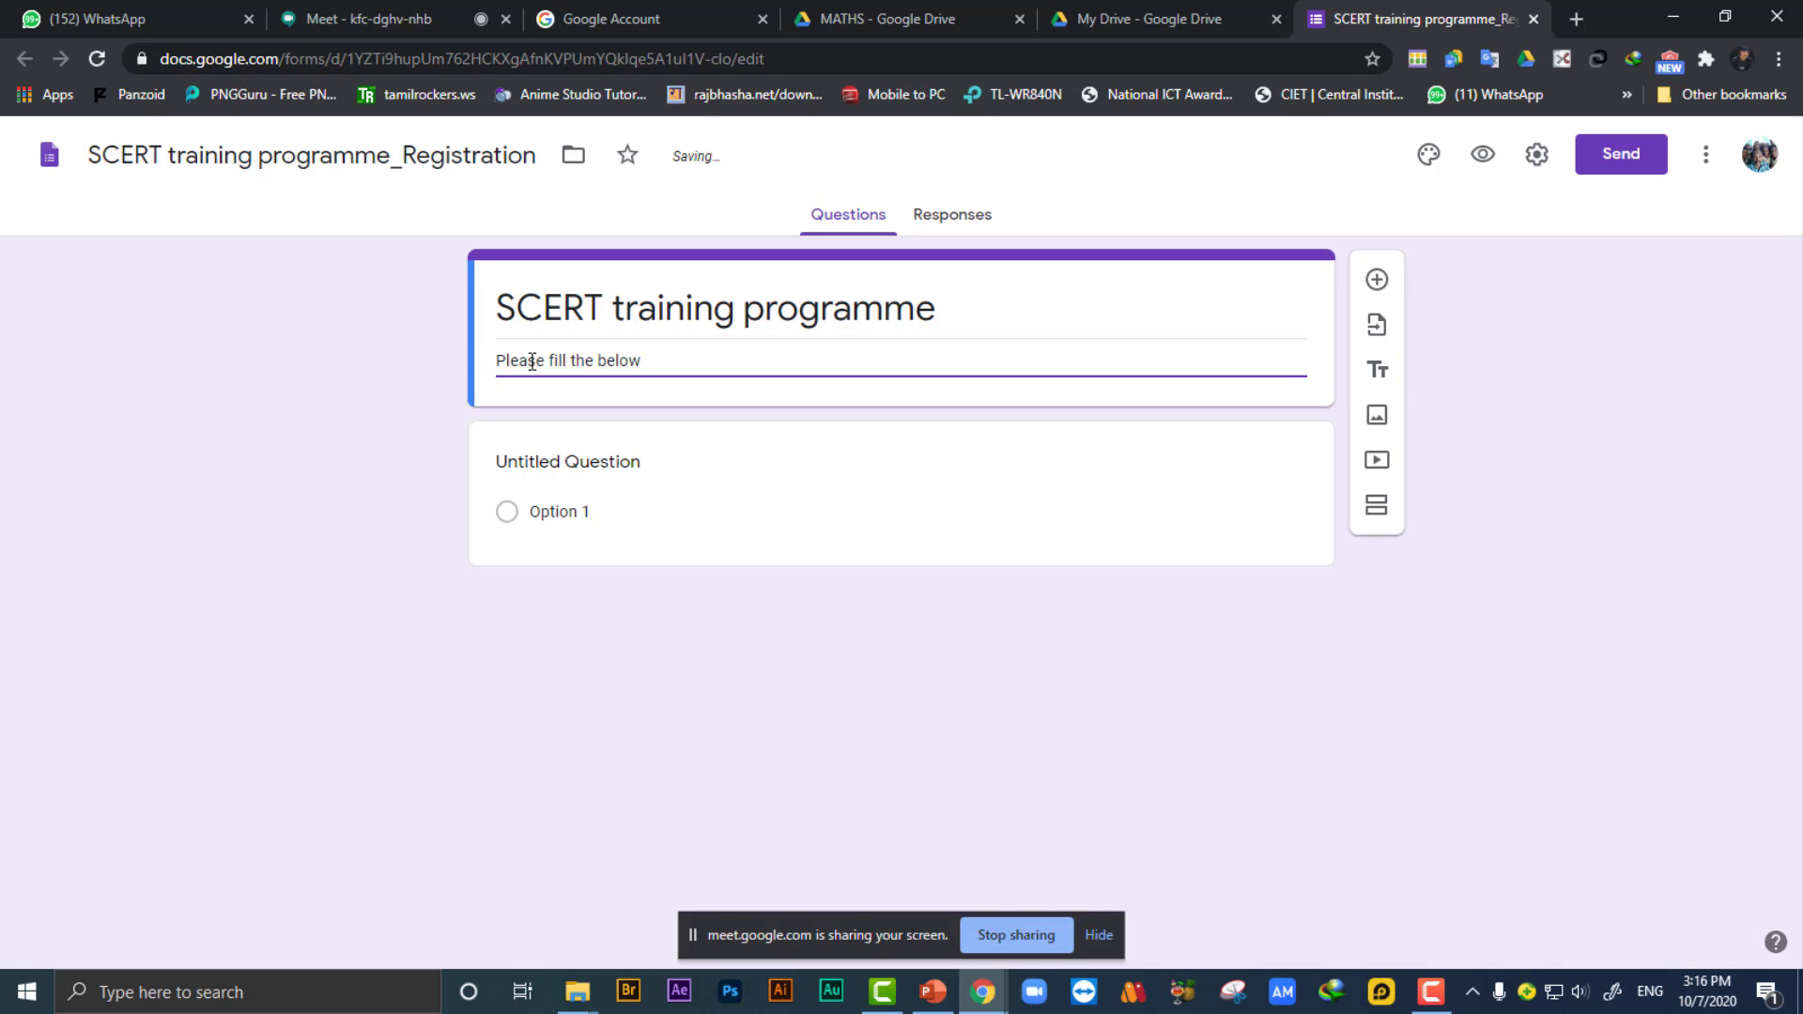
text(form with correct details)
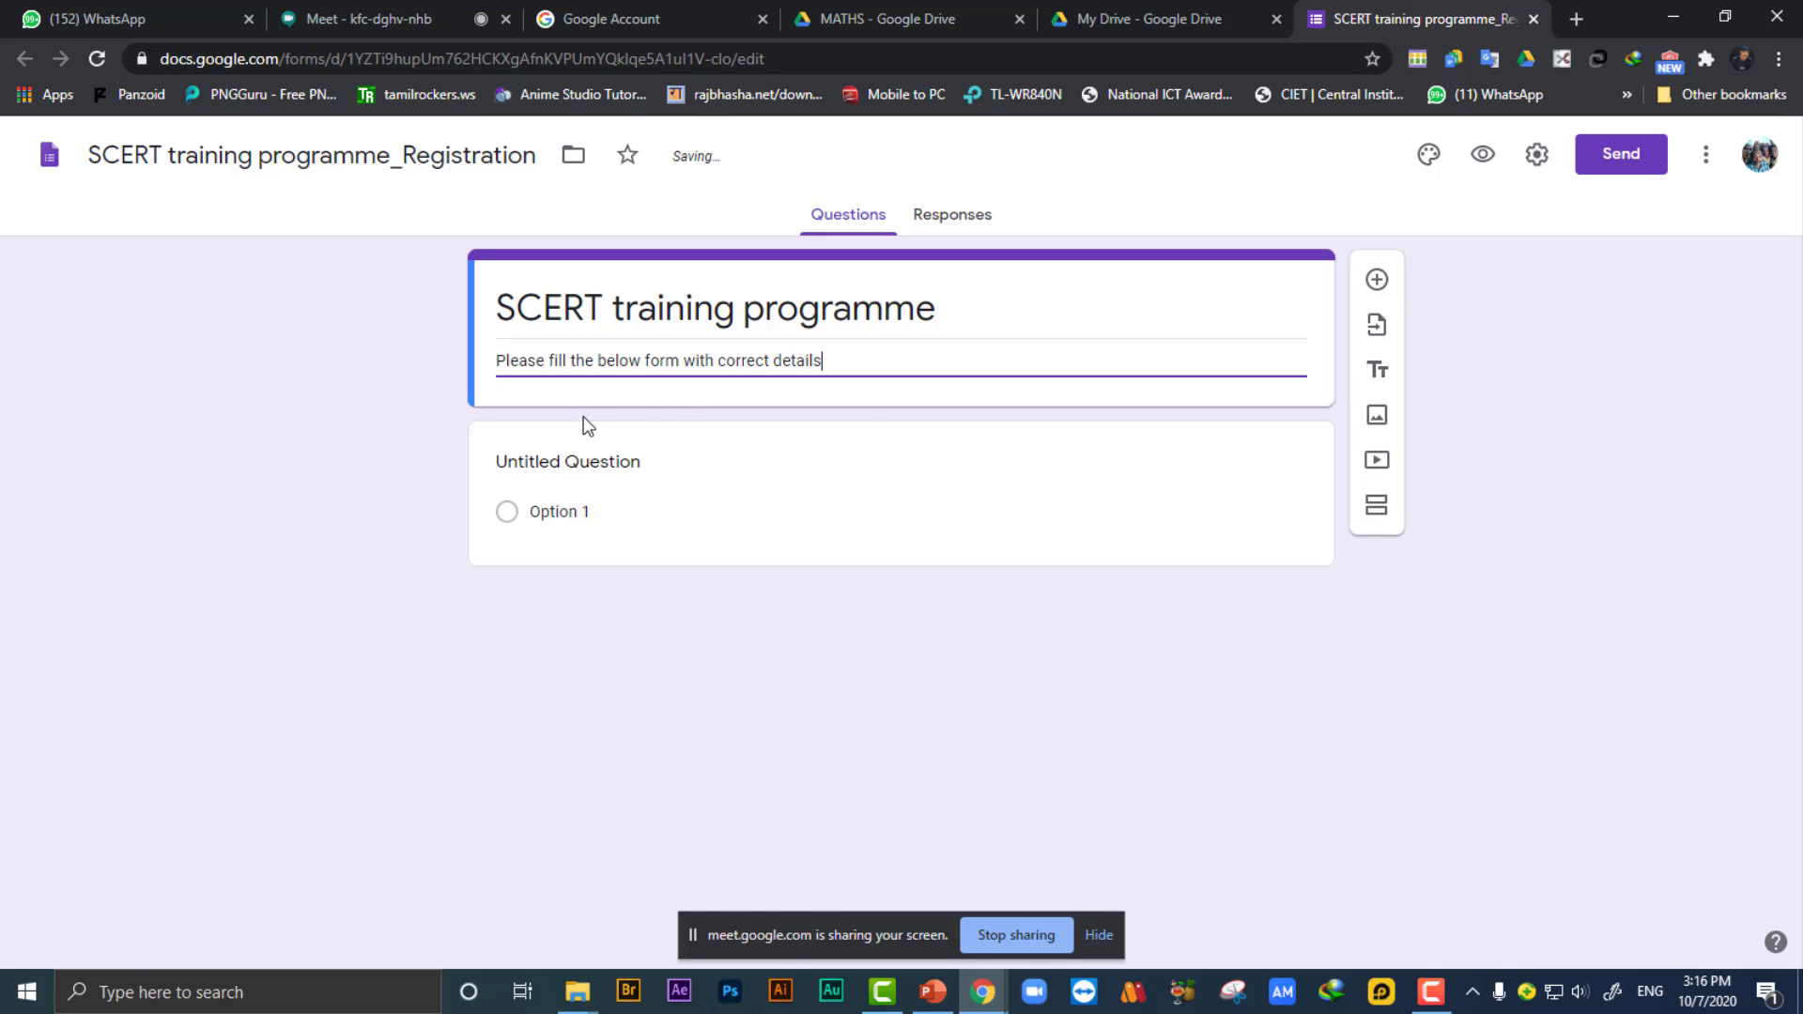
click(1065, 544)
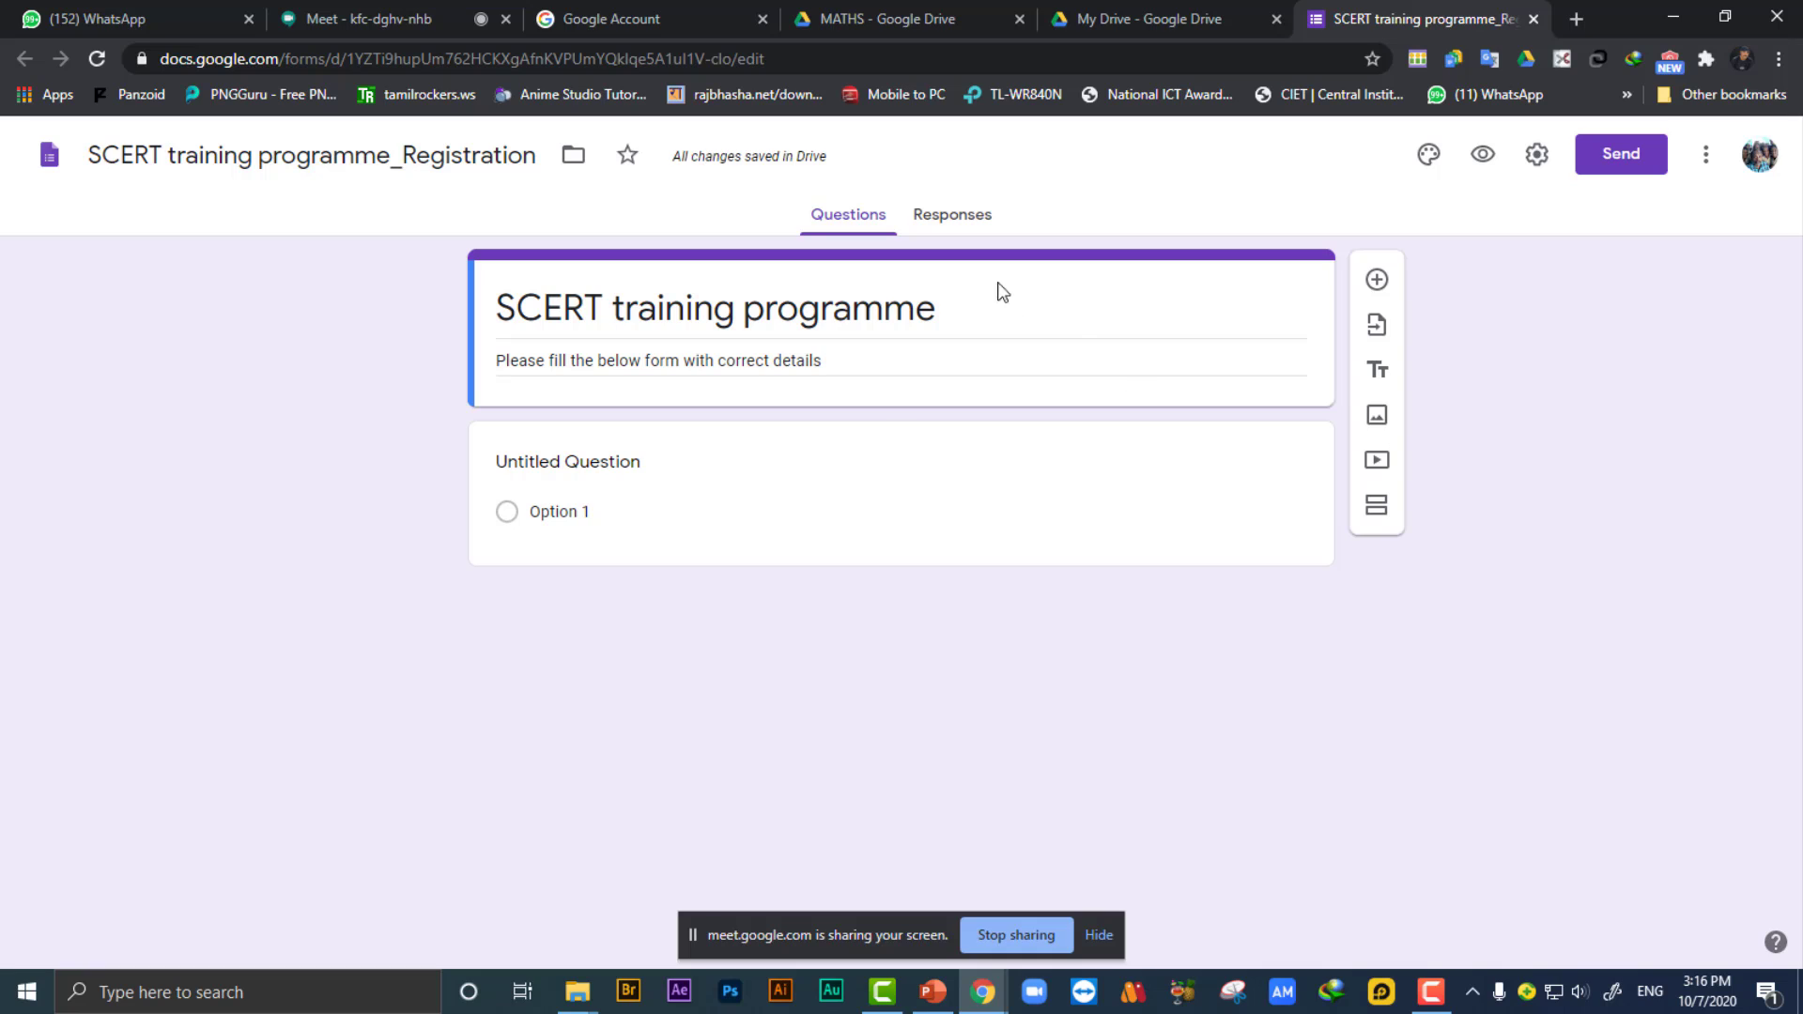
Replace the untitled question's text with "Name", making it a short-answer question.
click(517, 462)
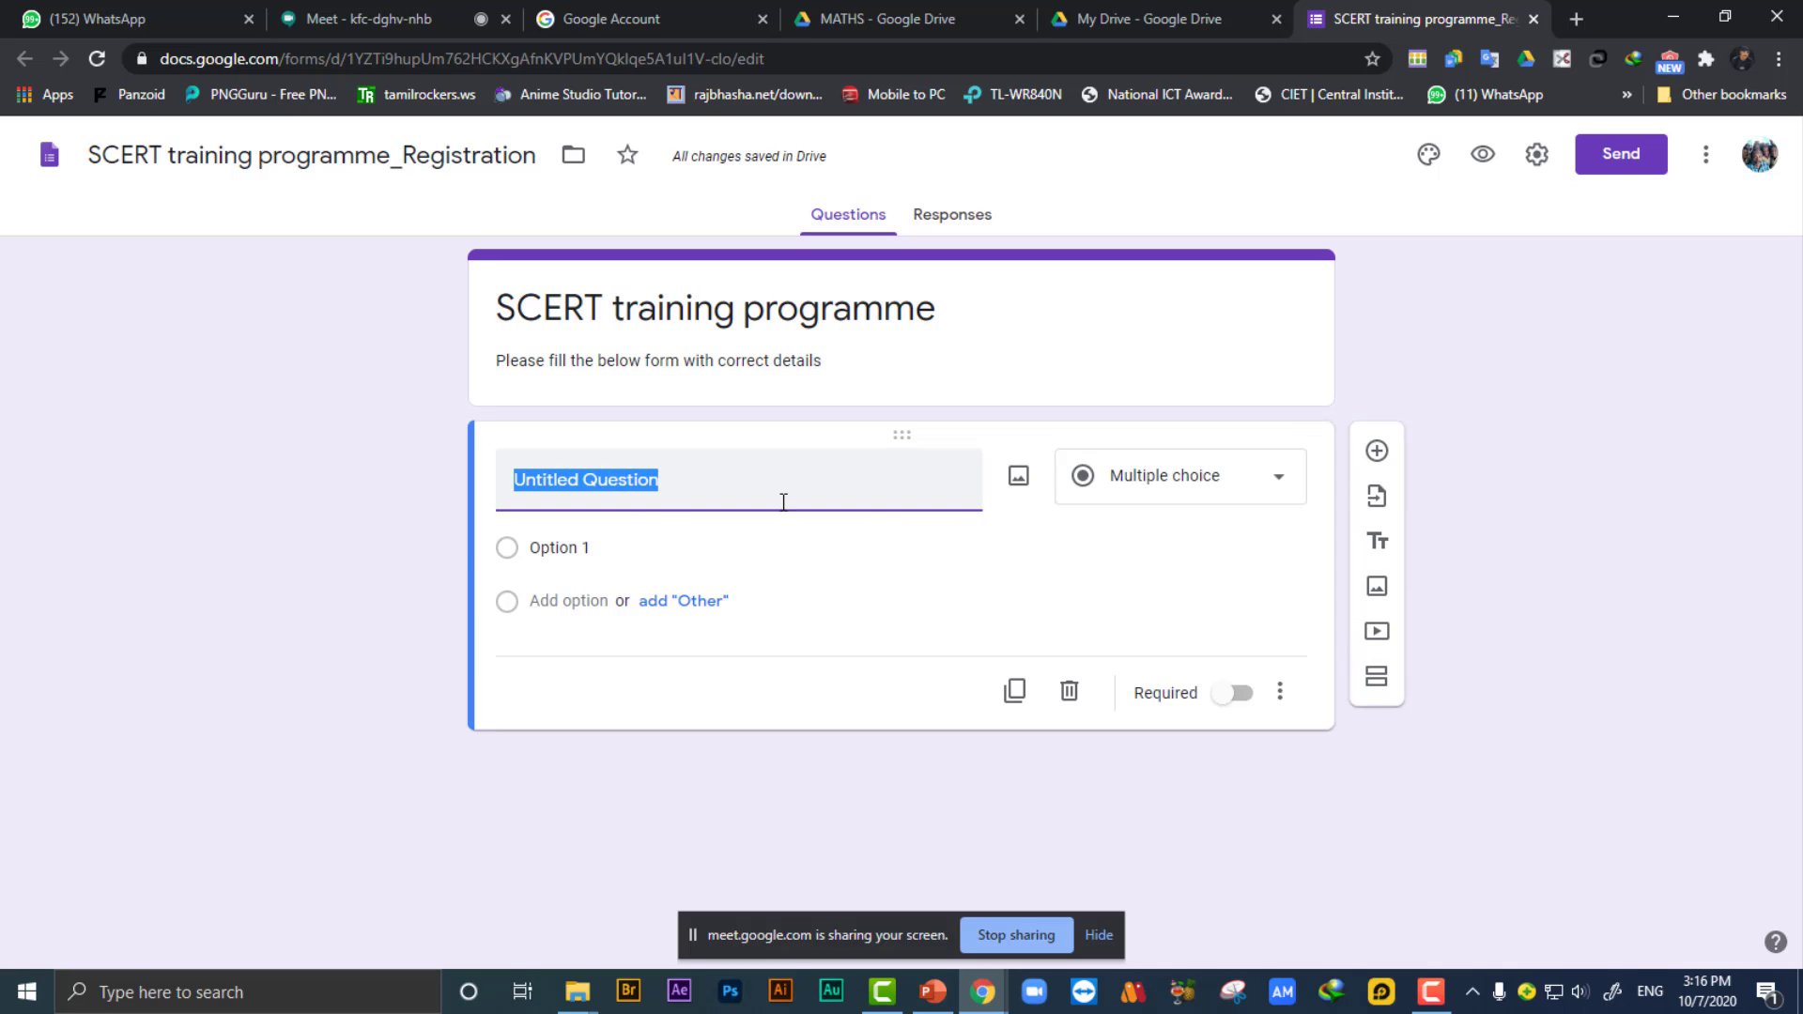
click(1567, 402)
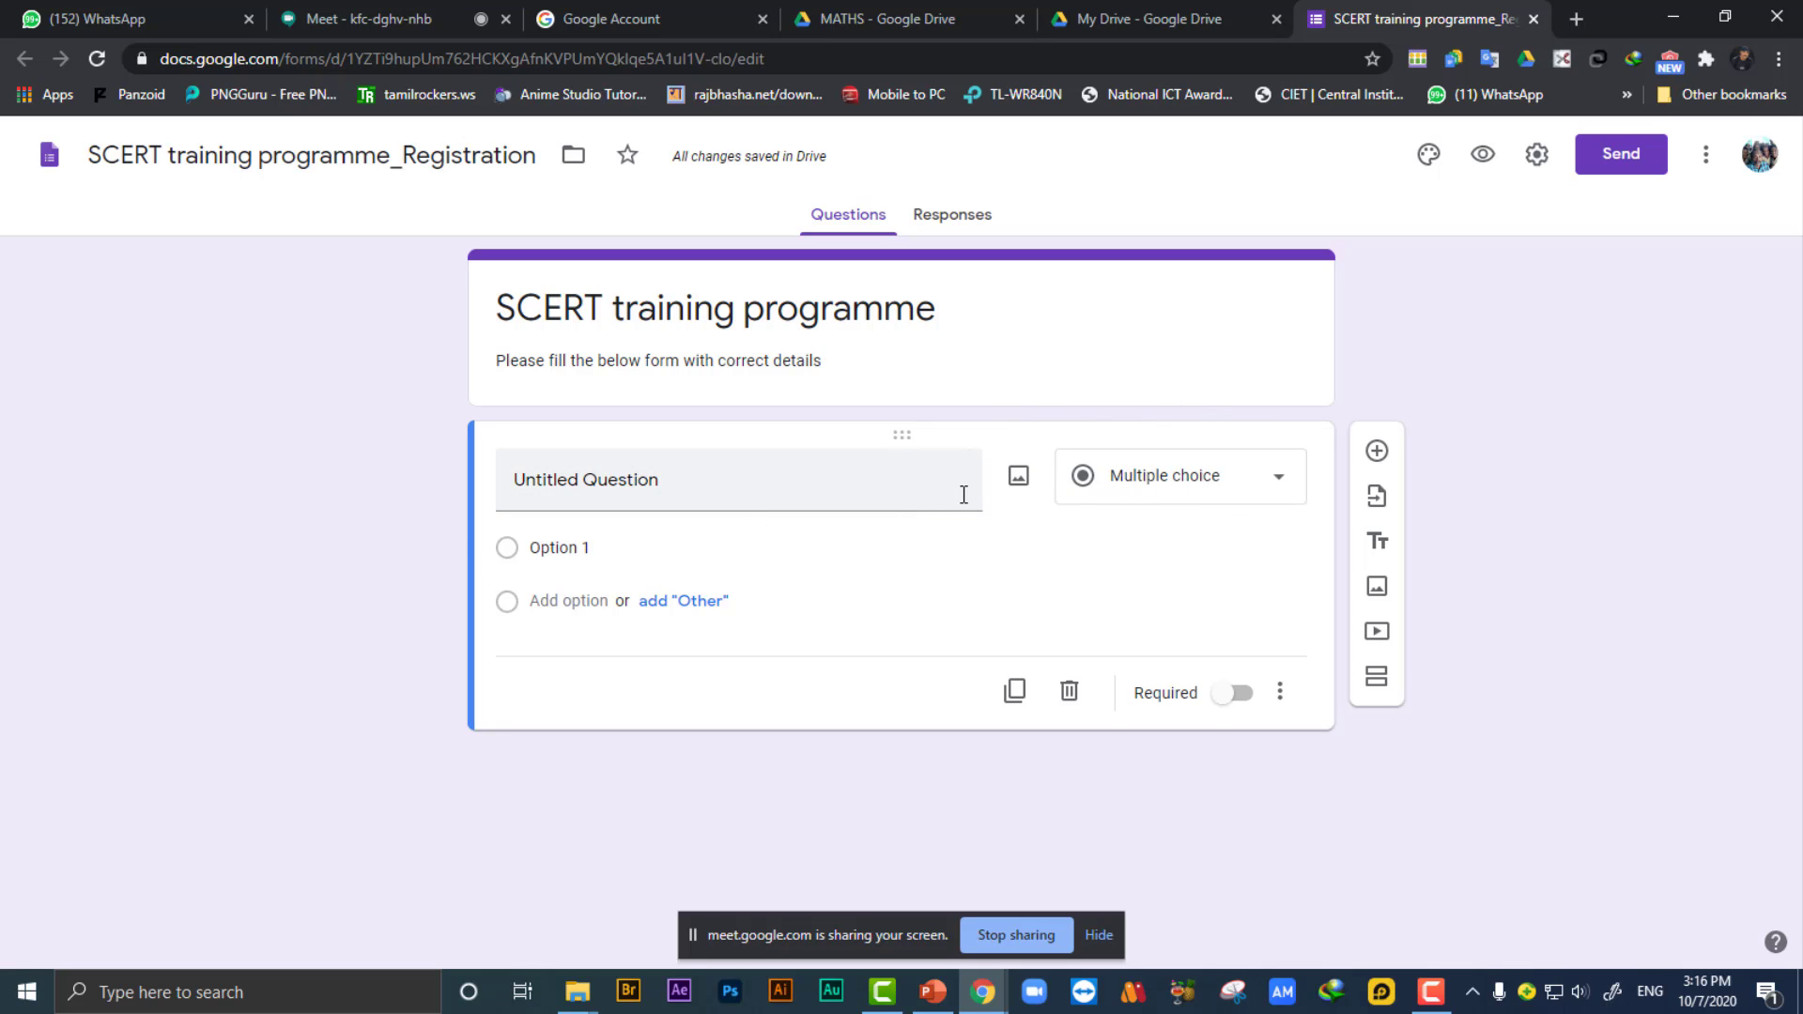
click(1279, 491)
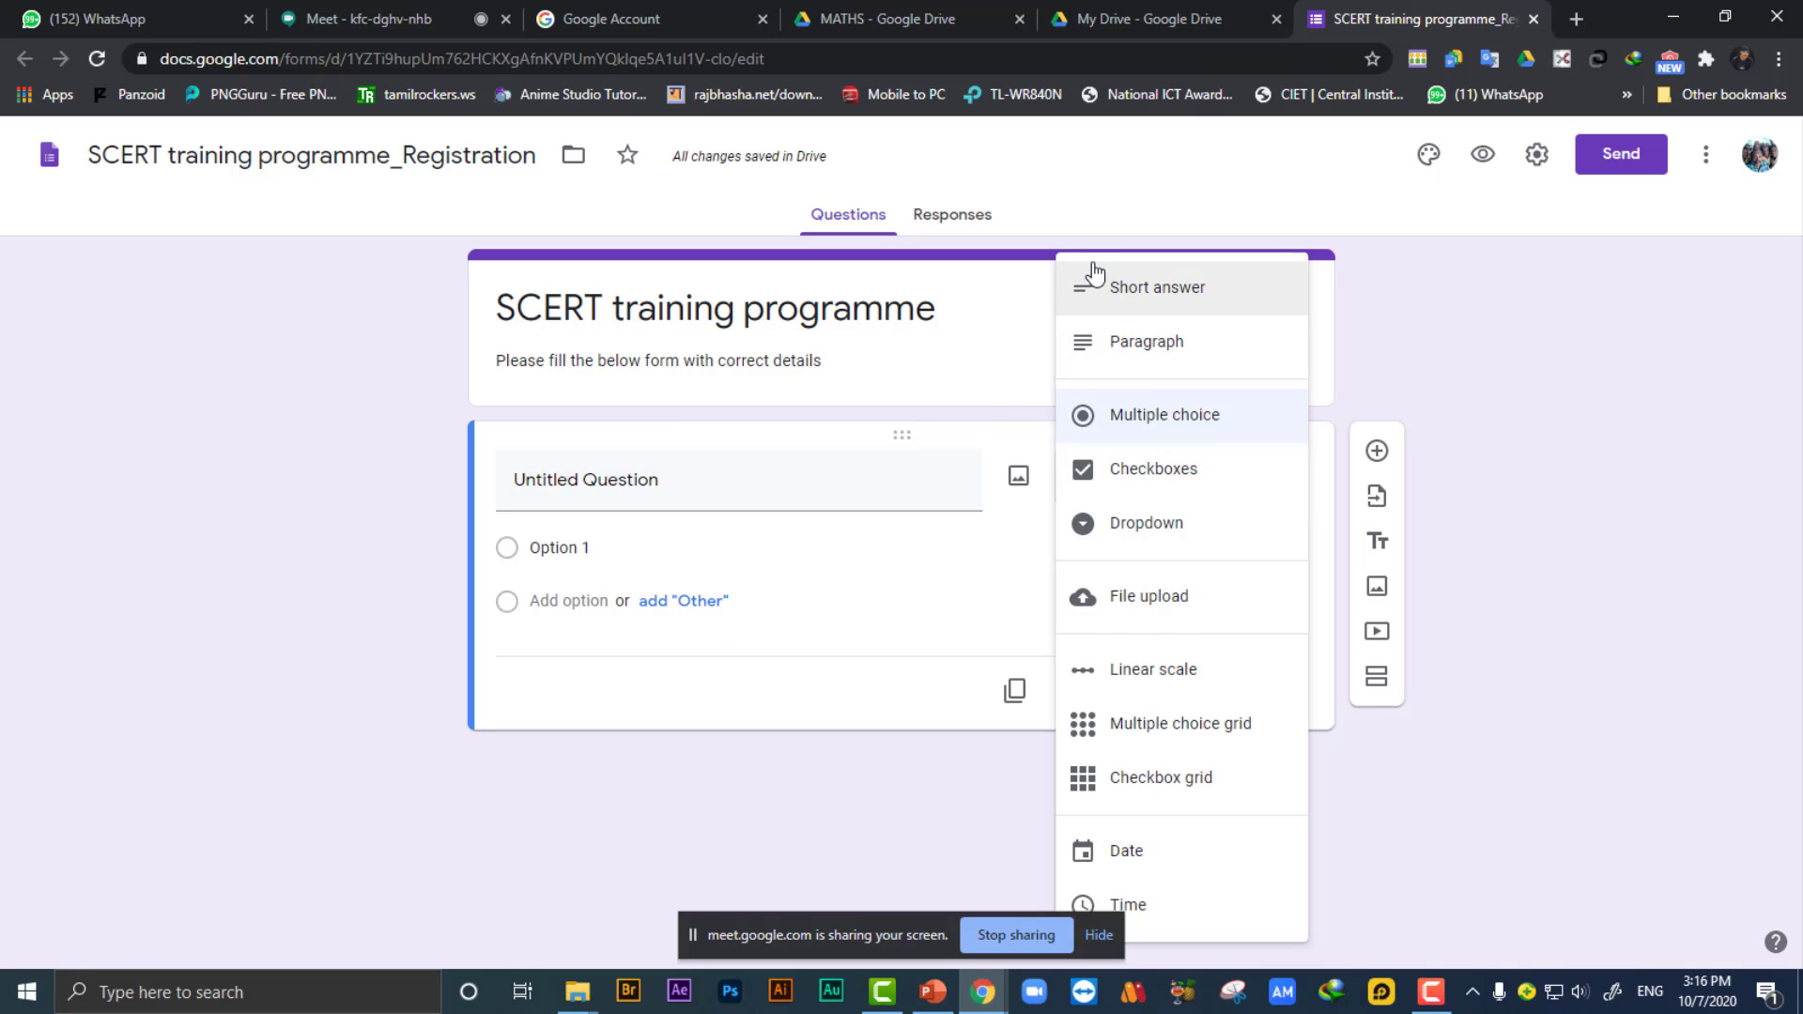
click(892, 597)
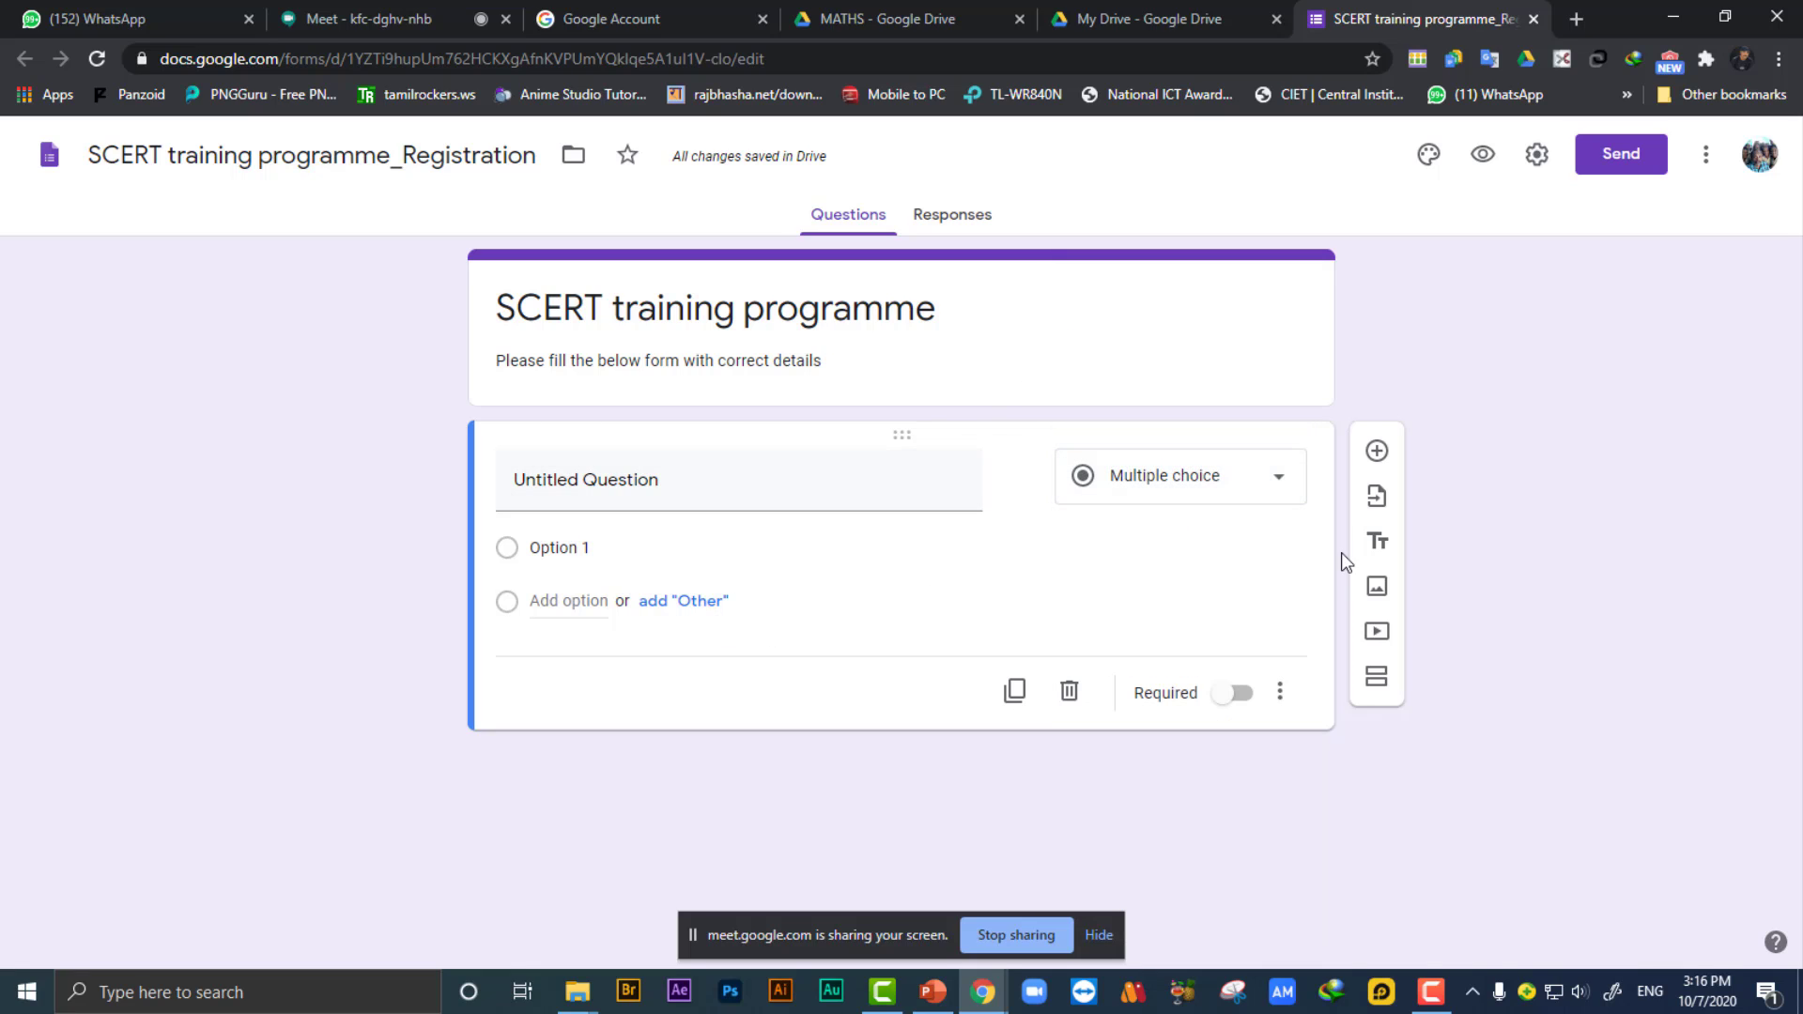
click(705, 484)
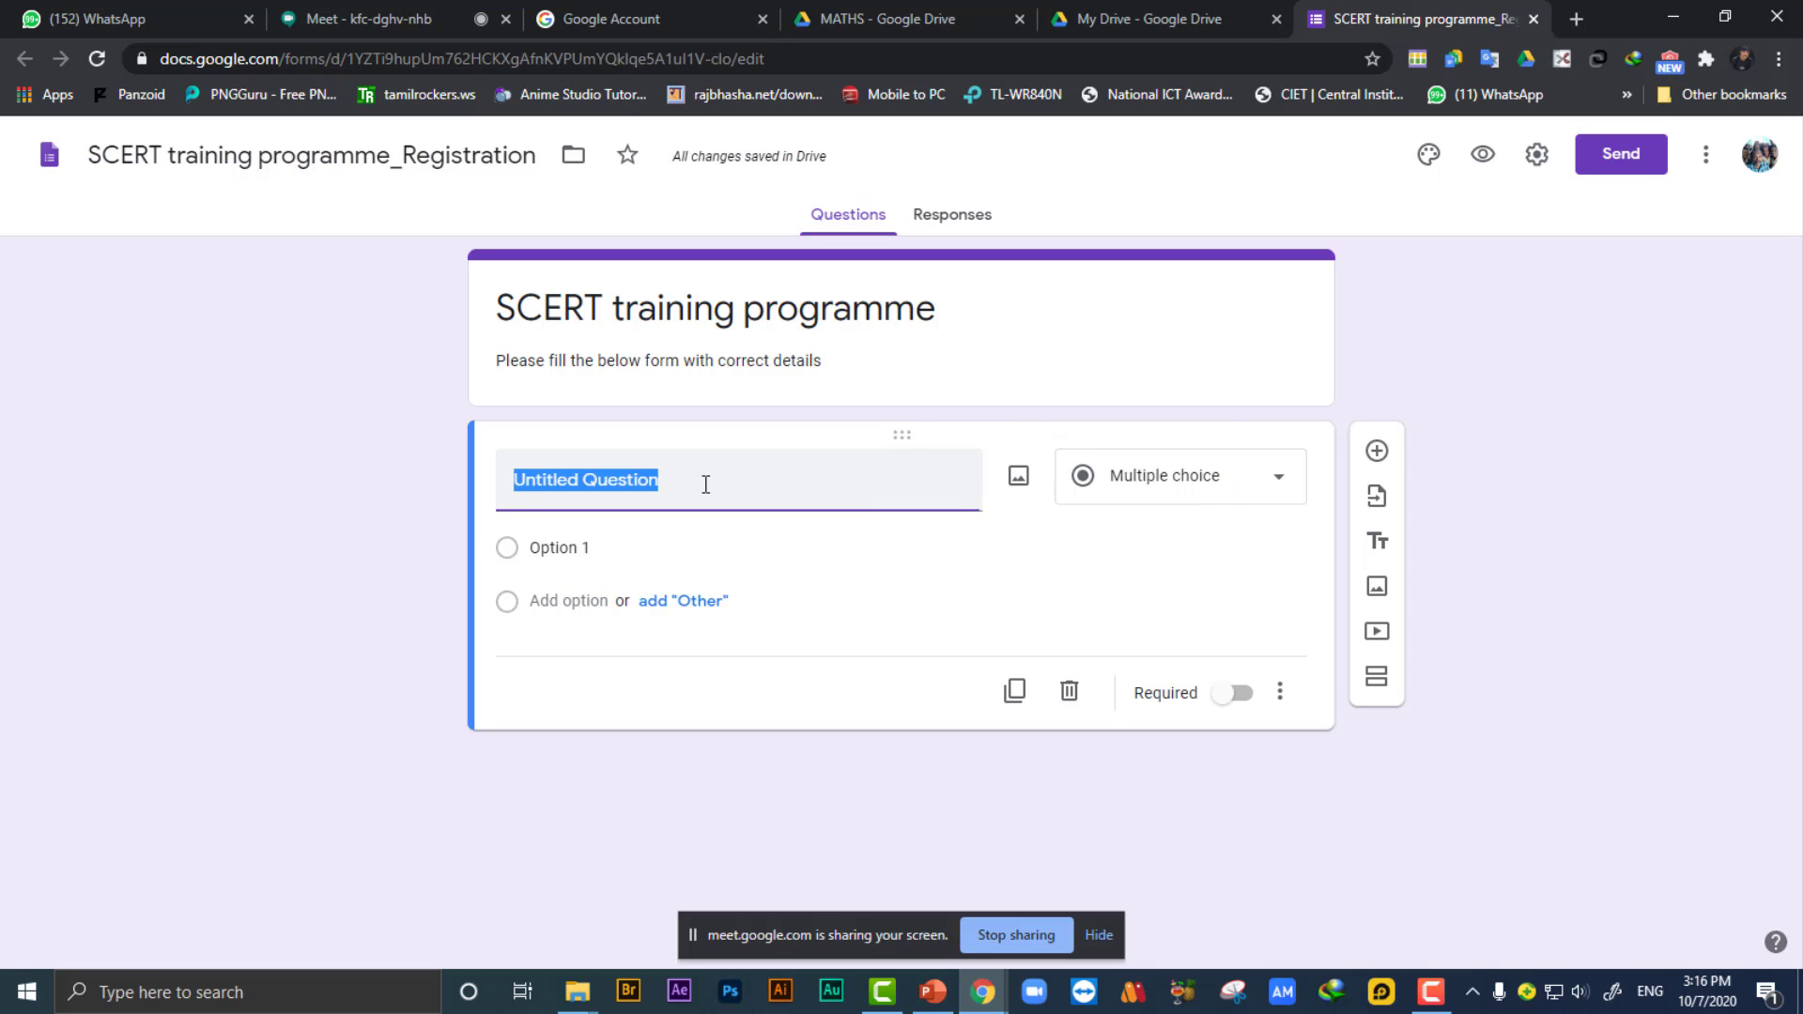
text(Name)
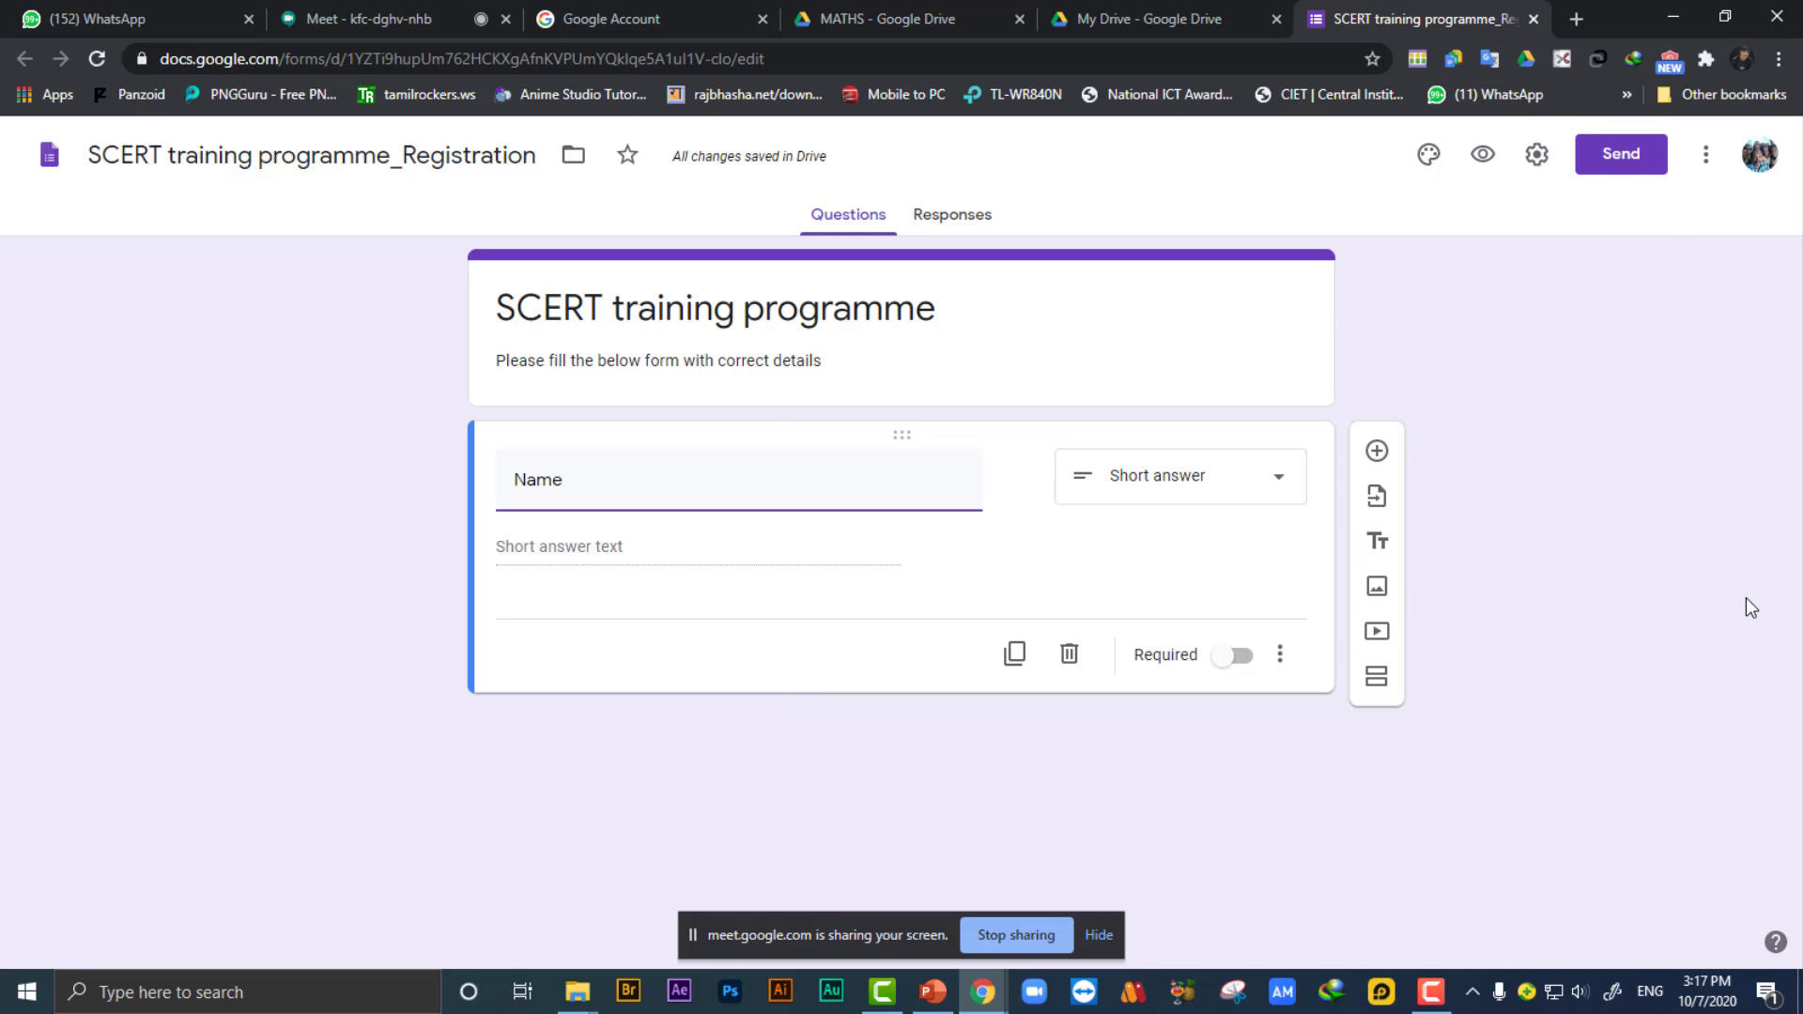
key(ctrl+4)
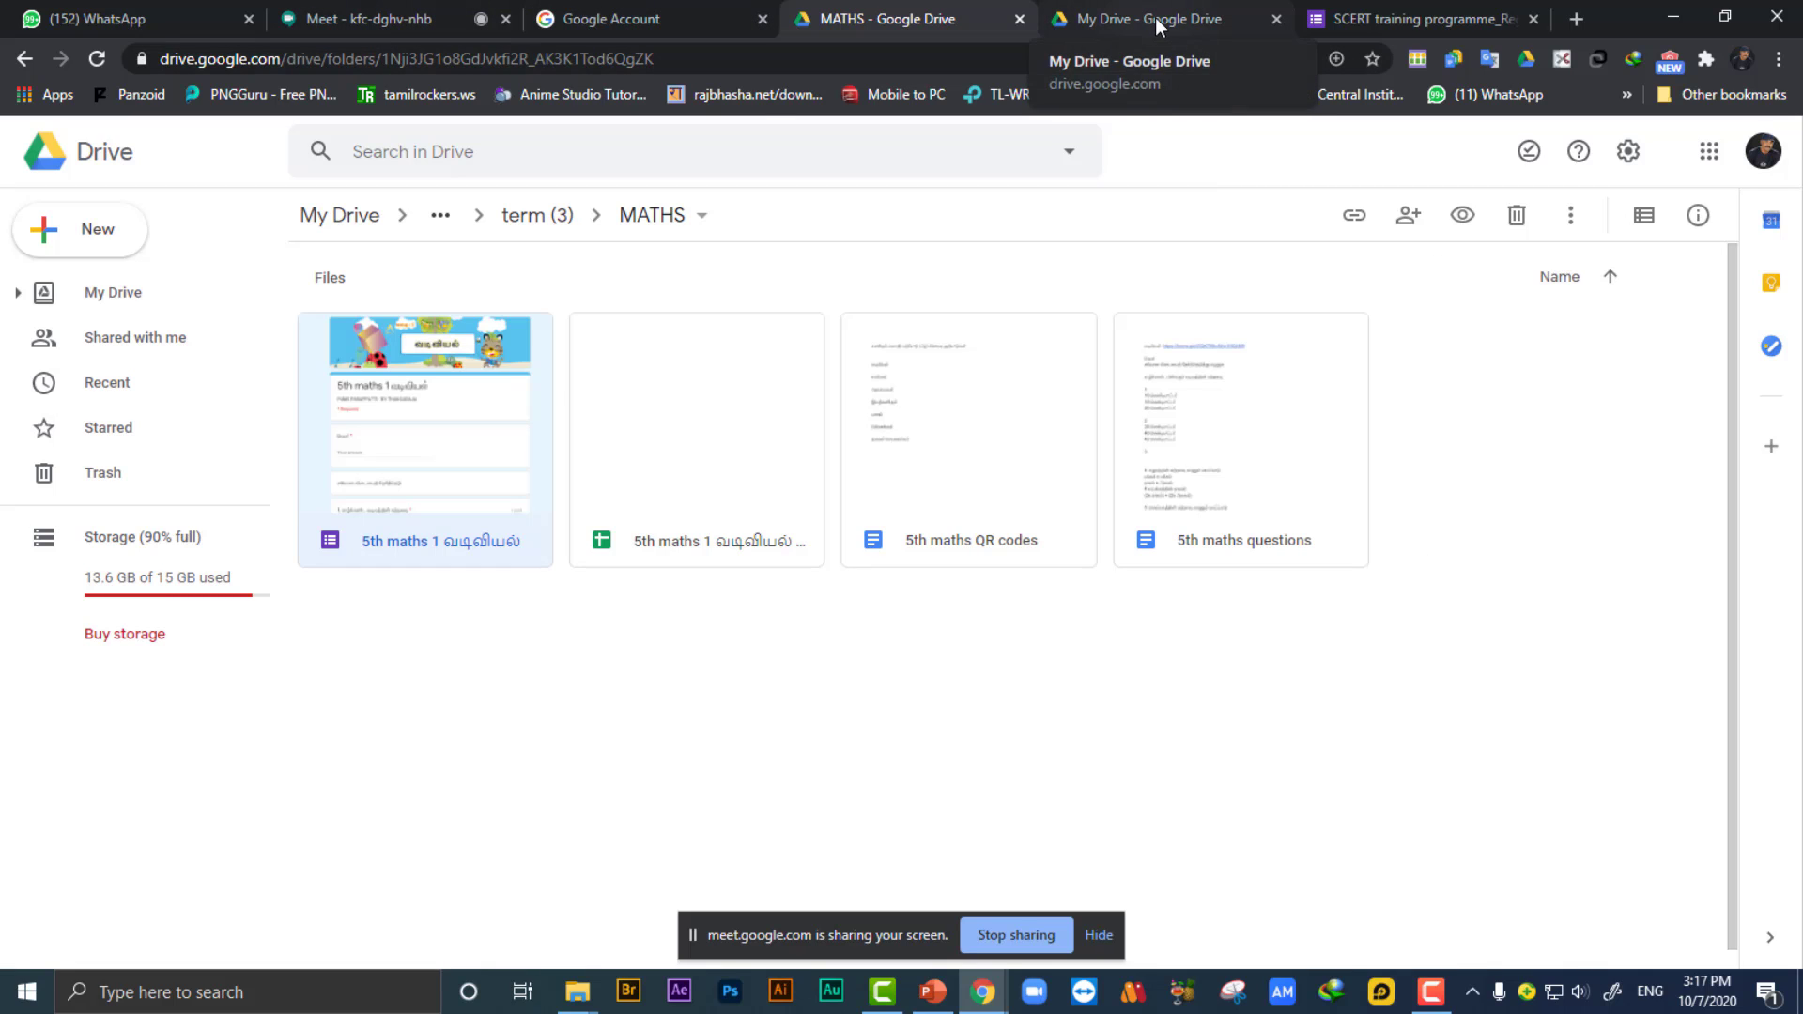
click(1332, 21)
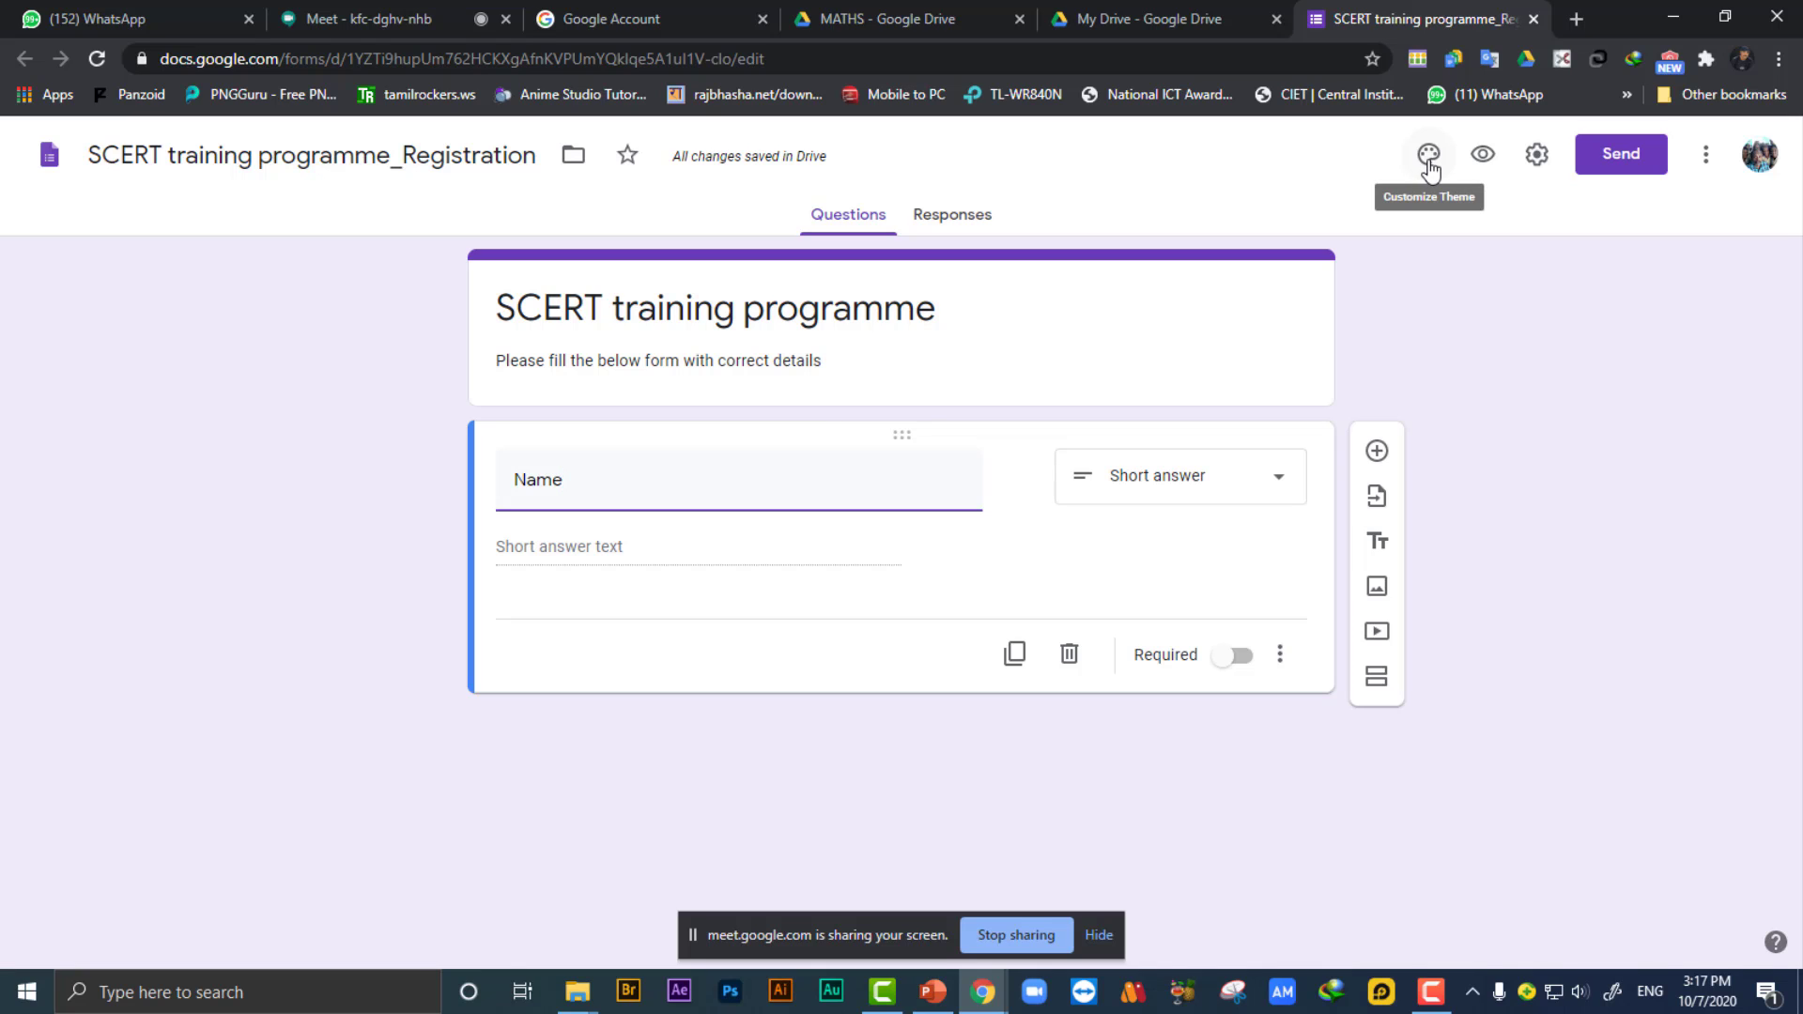
click(1537, 159)
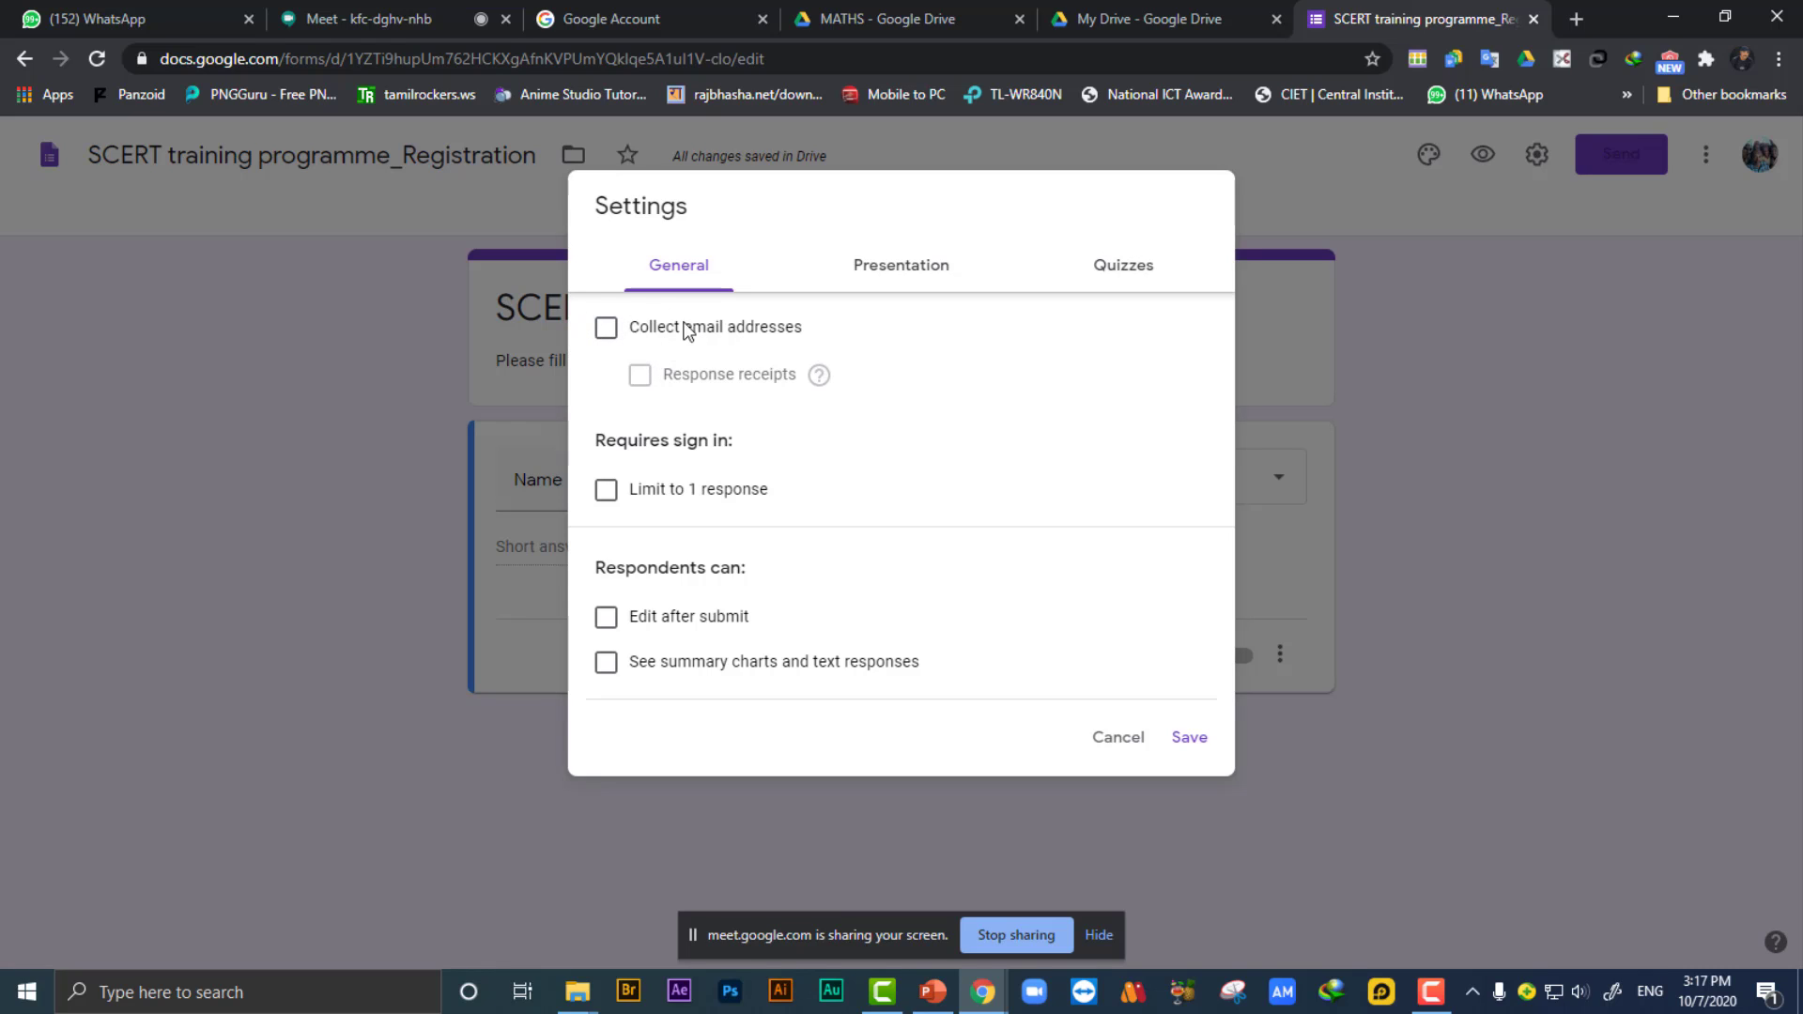
click(1118, 739)
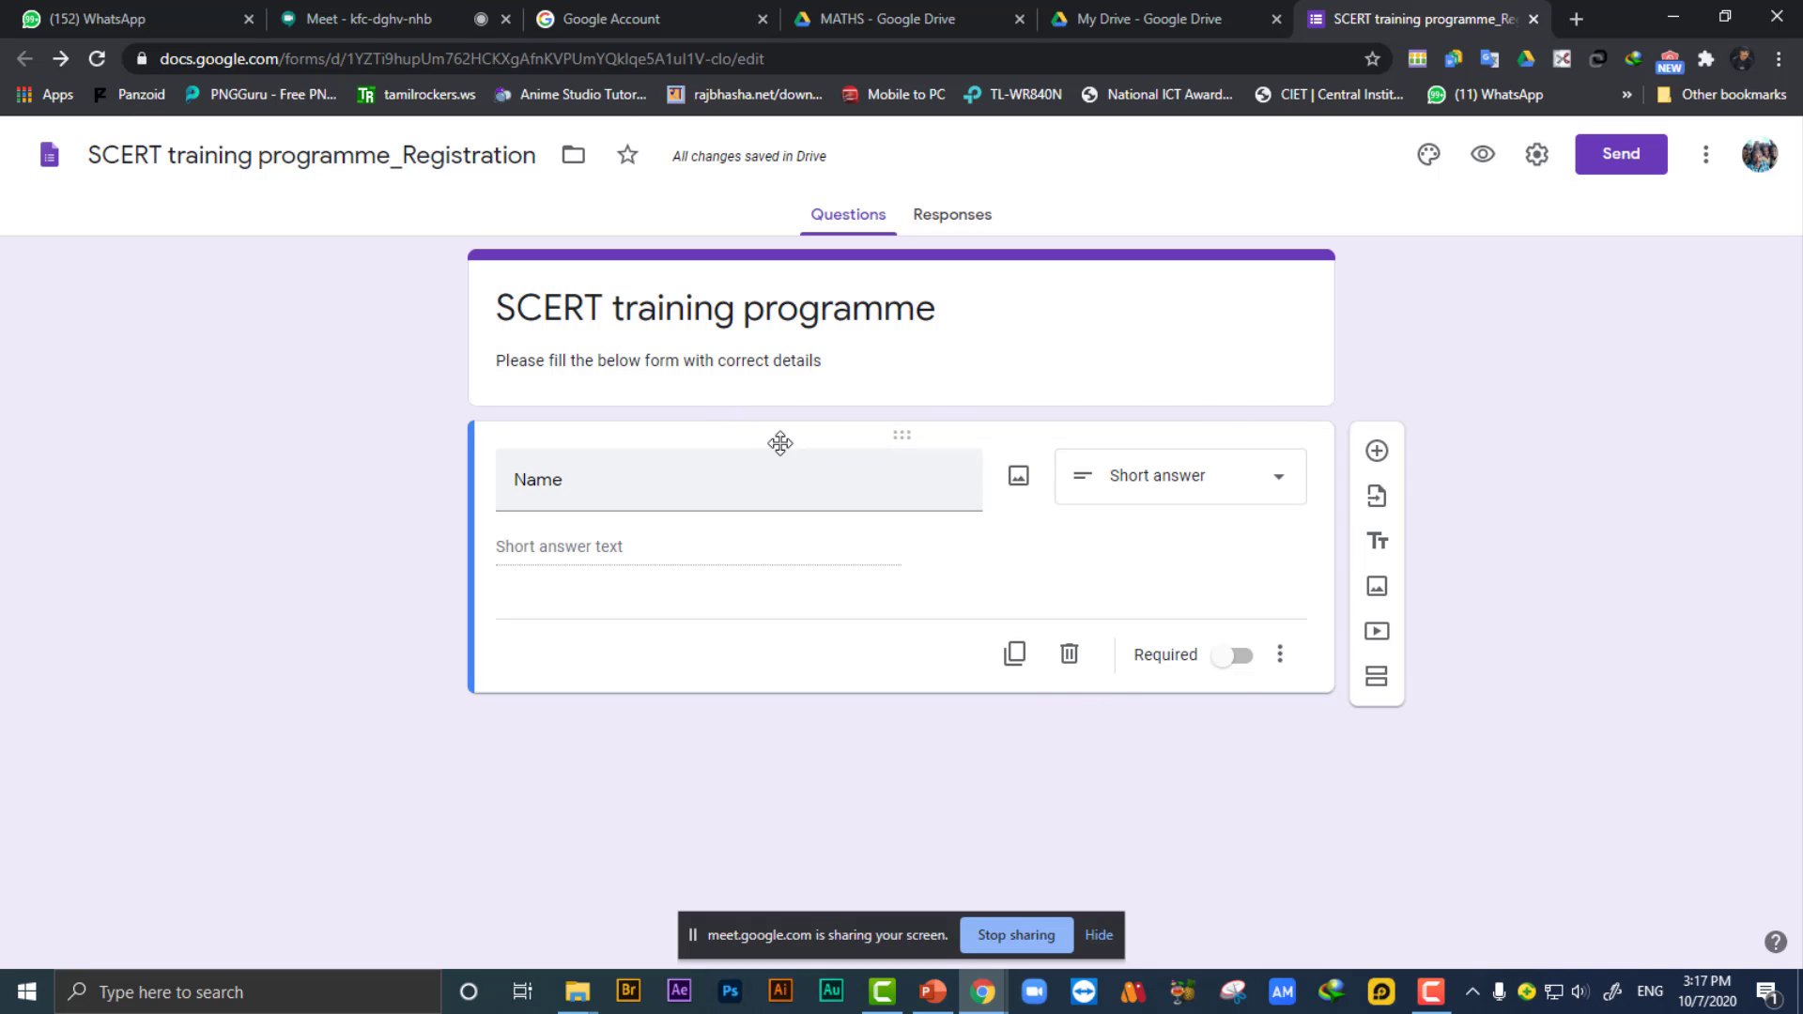
Turn on Collect email addresses in the form's general settings and save the change.
click(1536, 156)
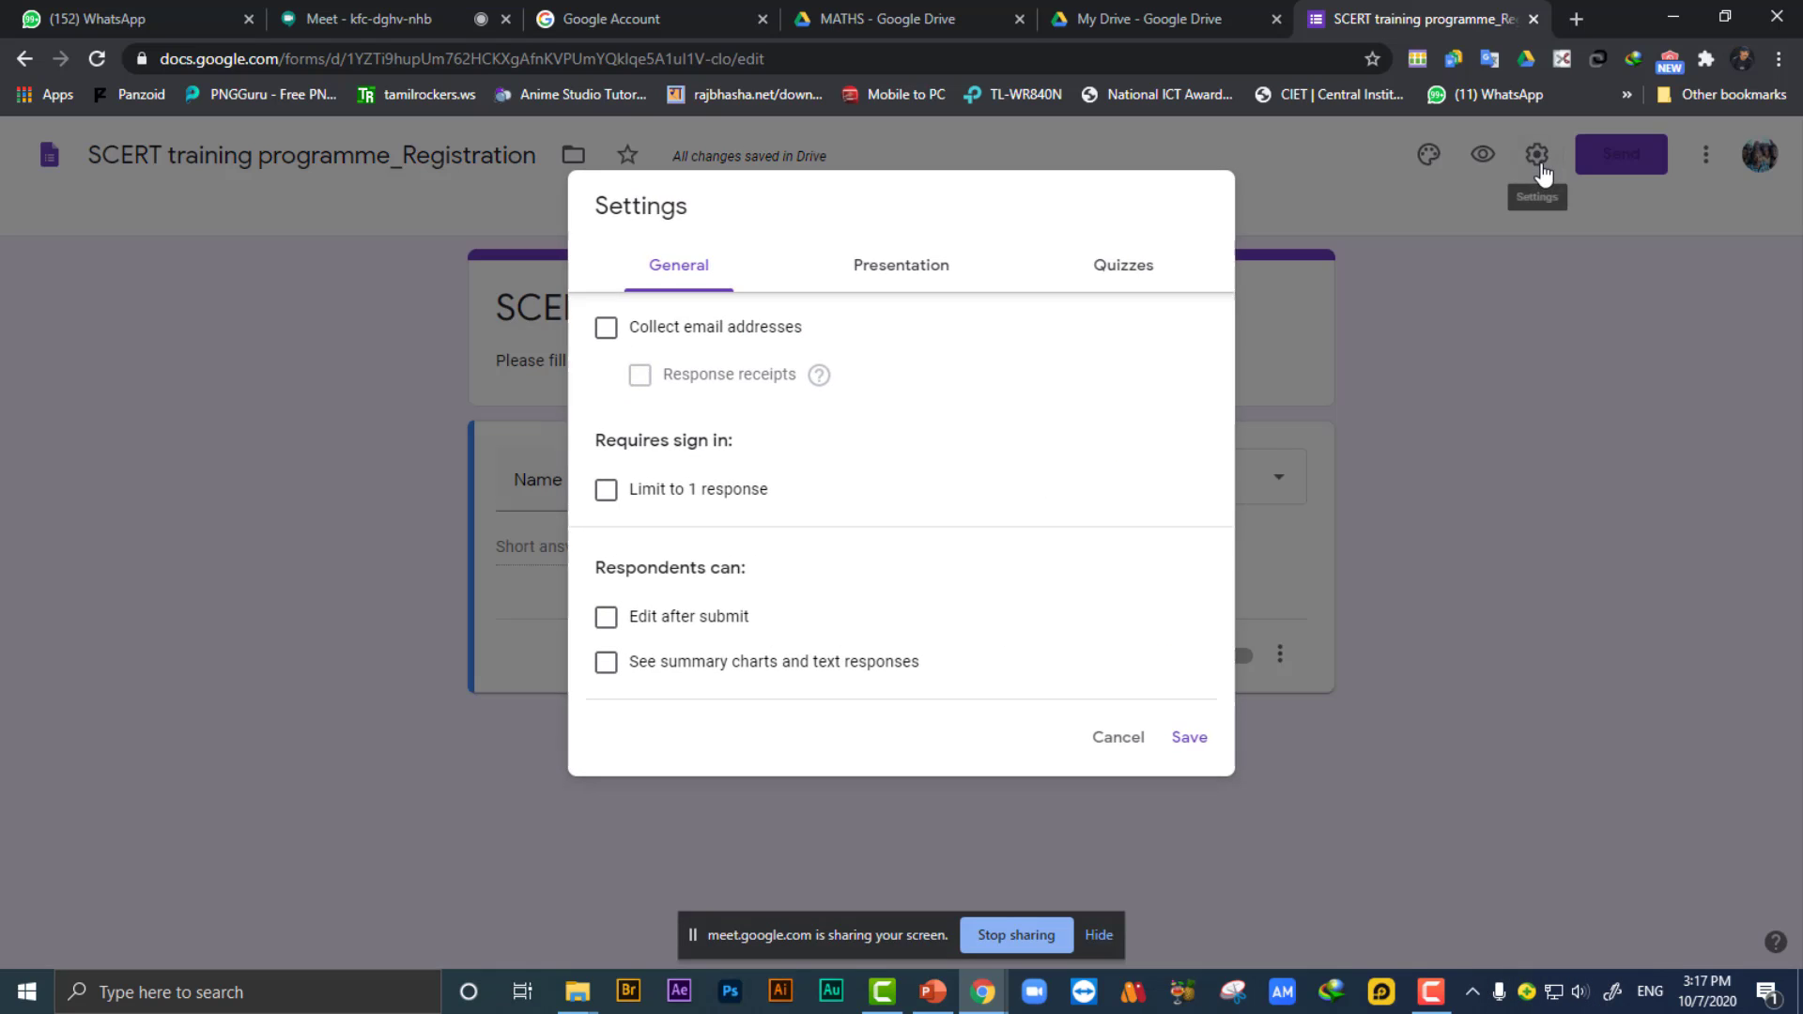
click(606, 327)
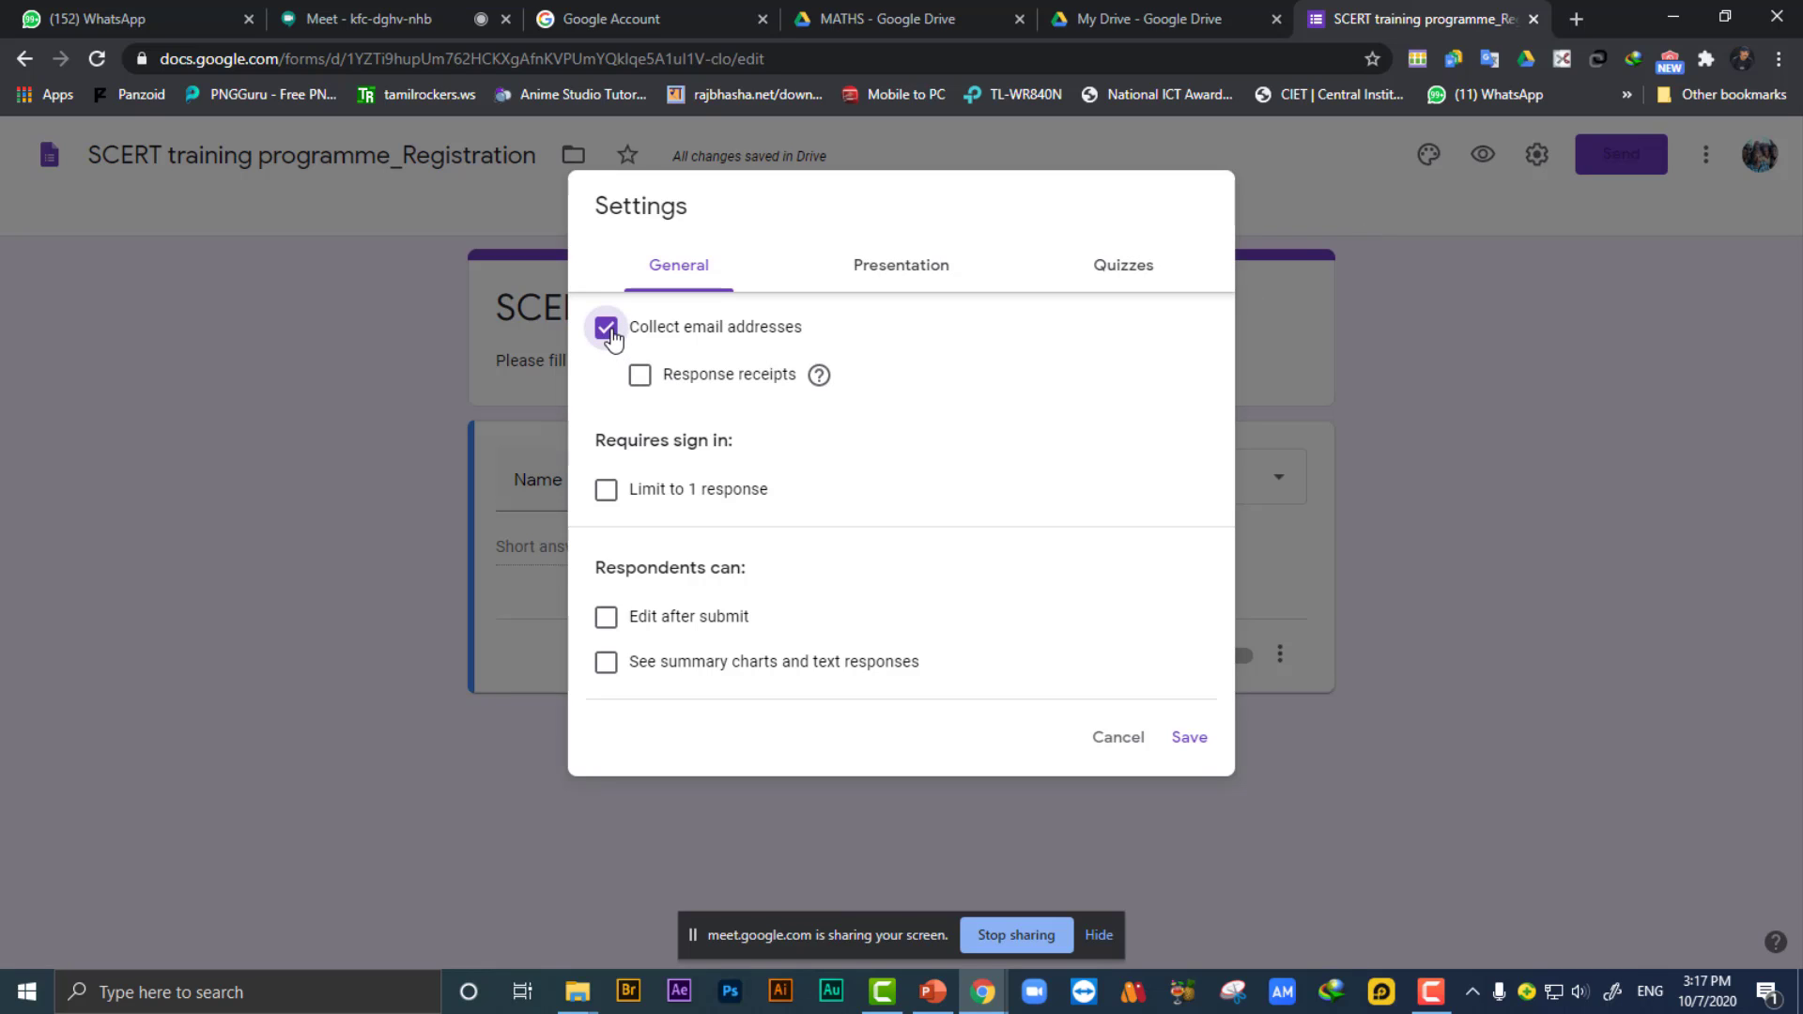
click(1190, 740)
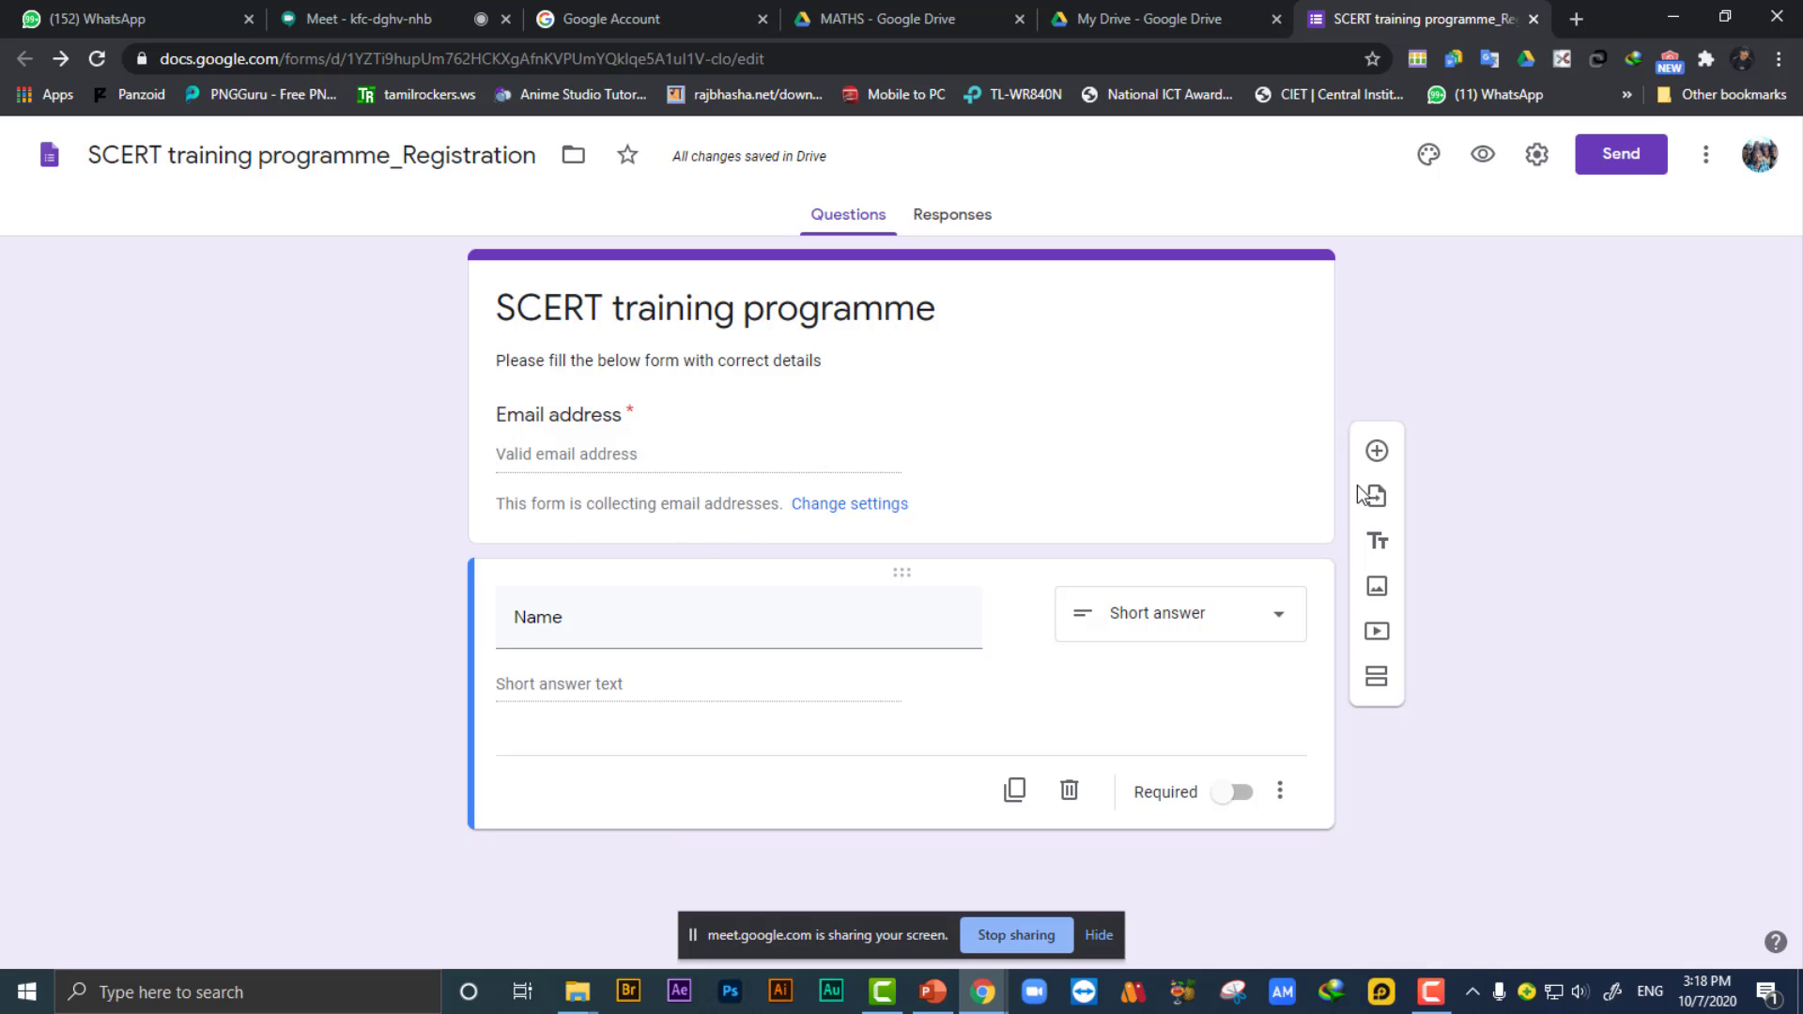
click(1275, 354)
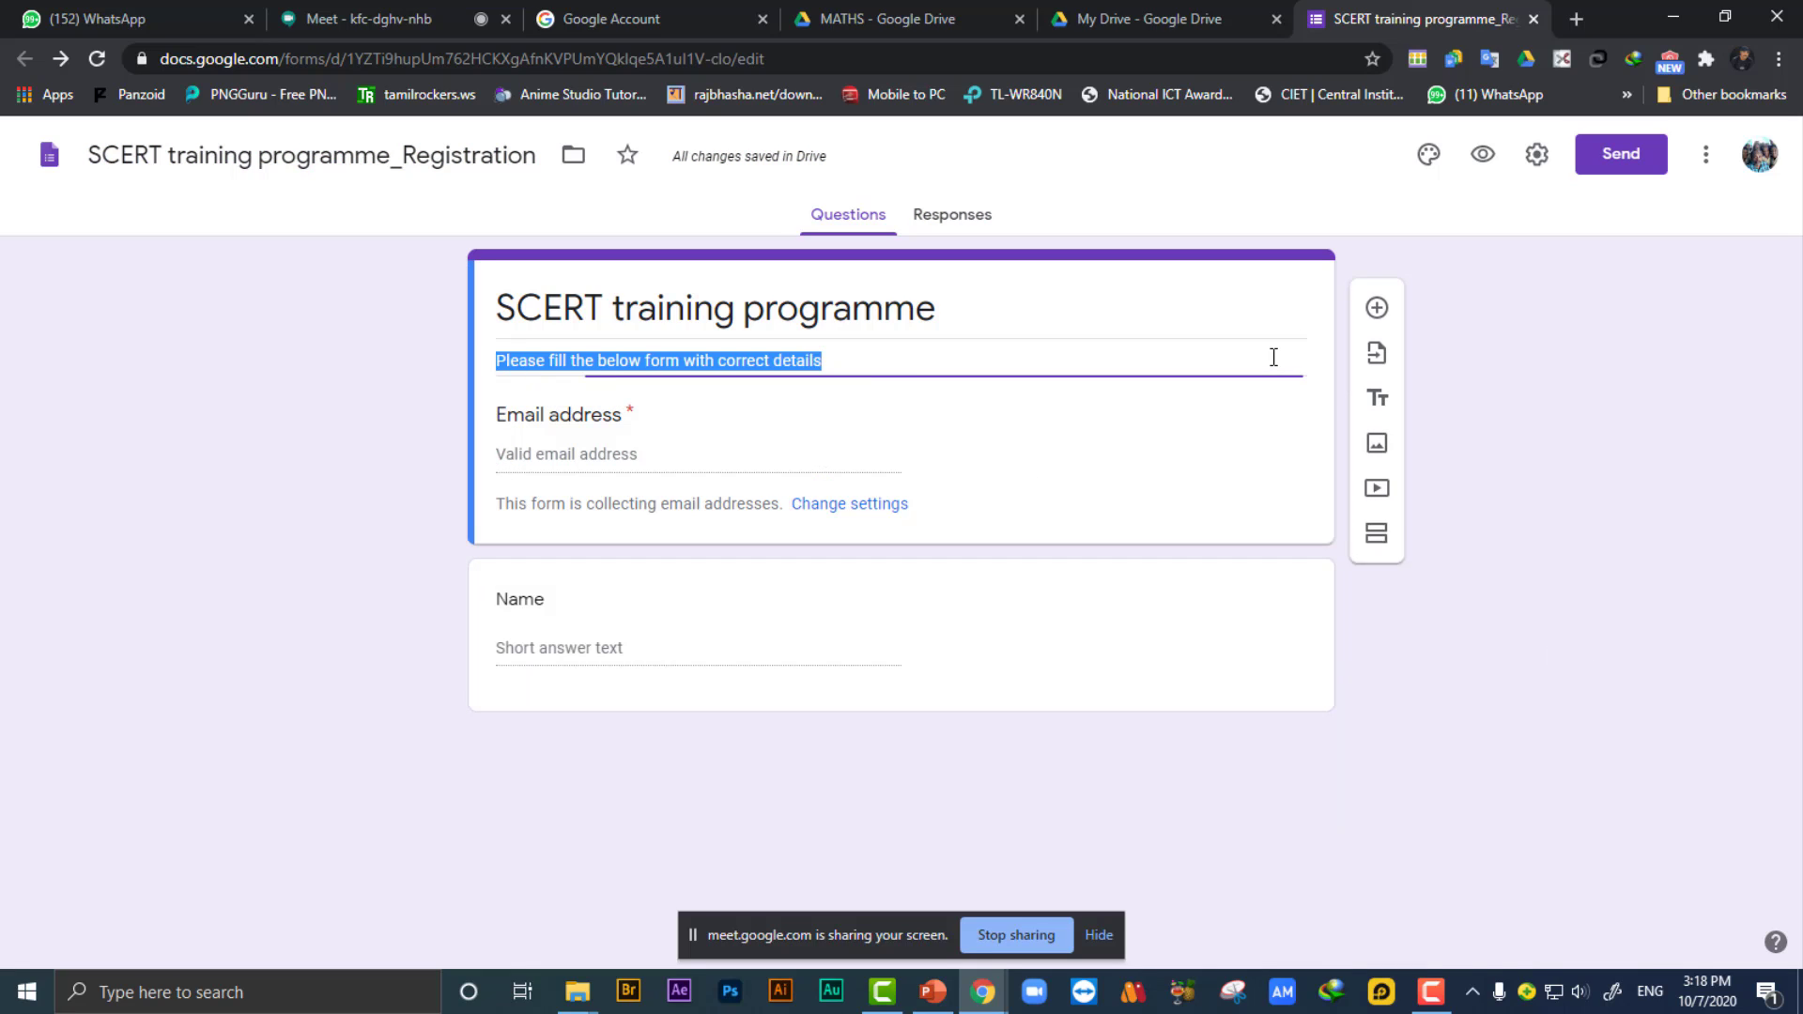
click(1726, 678)
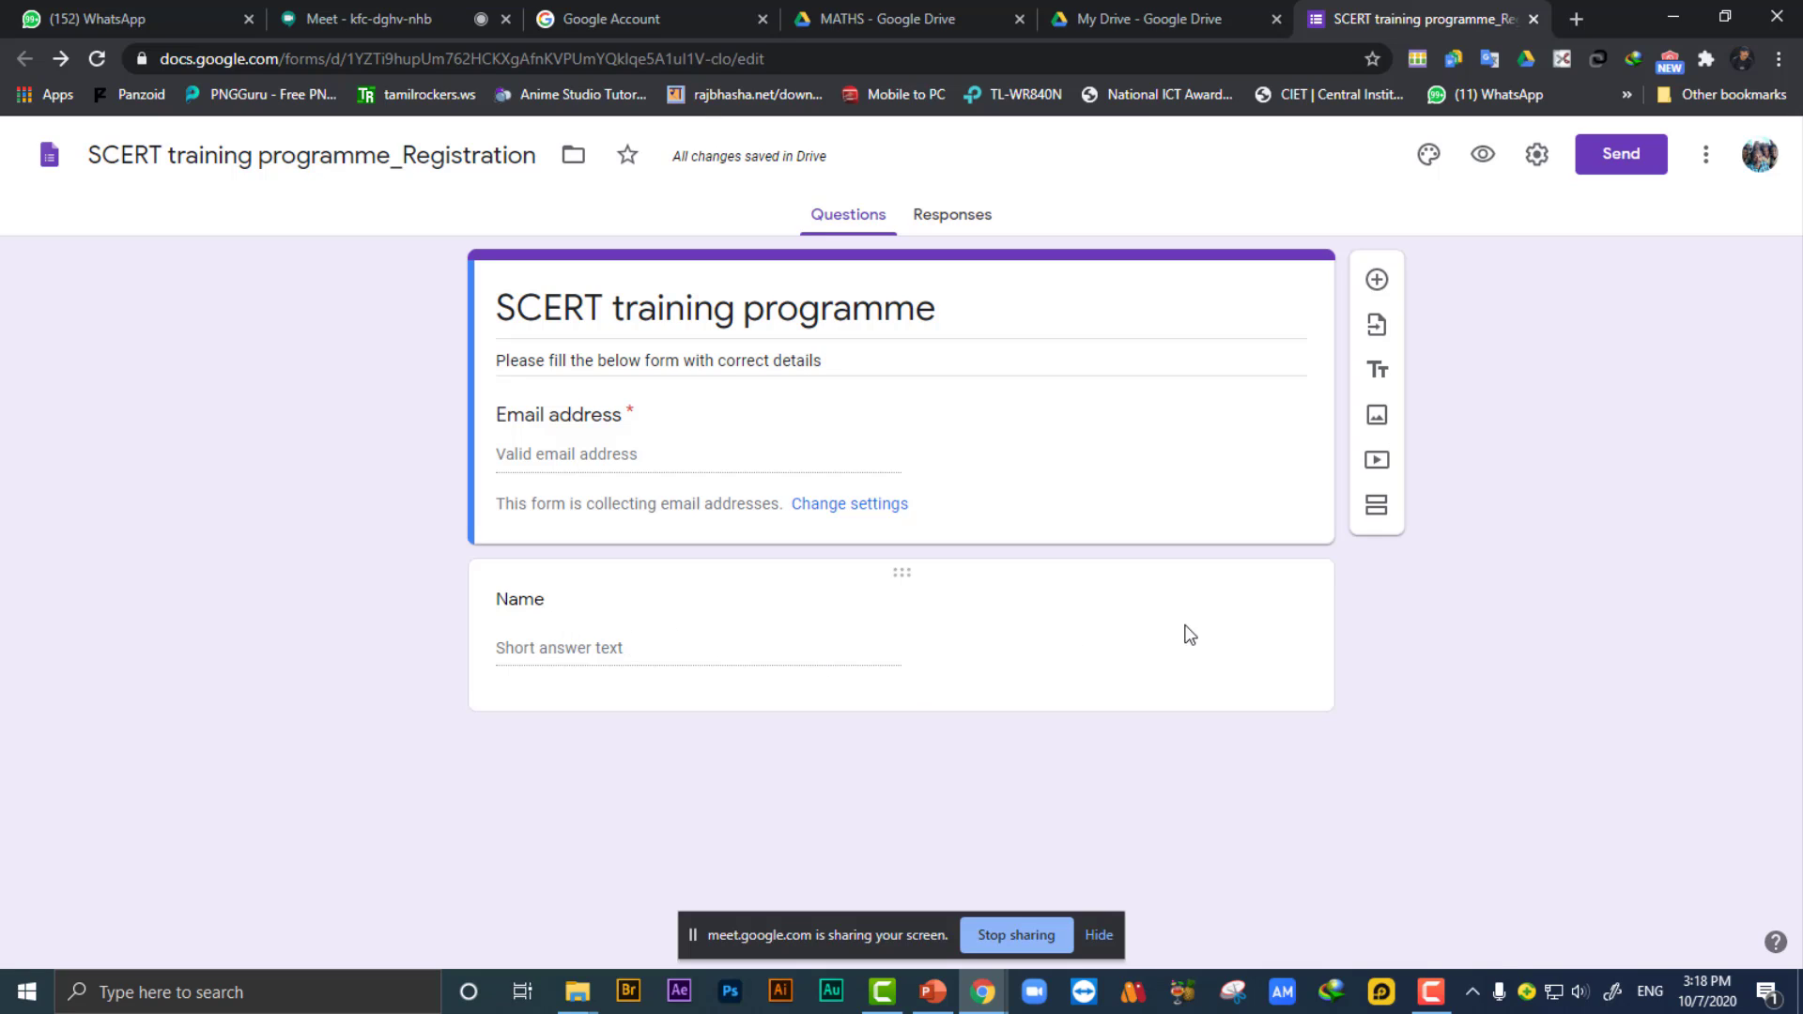
Make the Name question required.
click(958, 598)
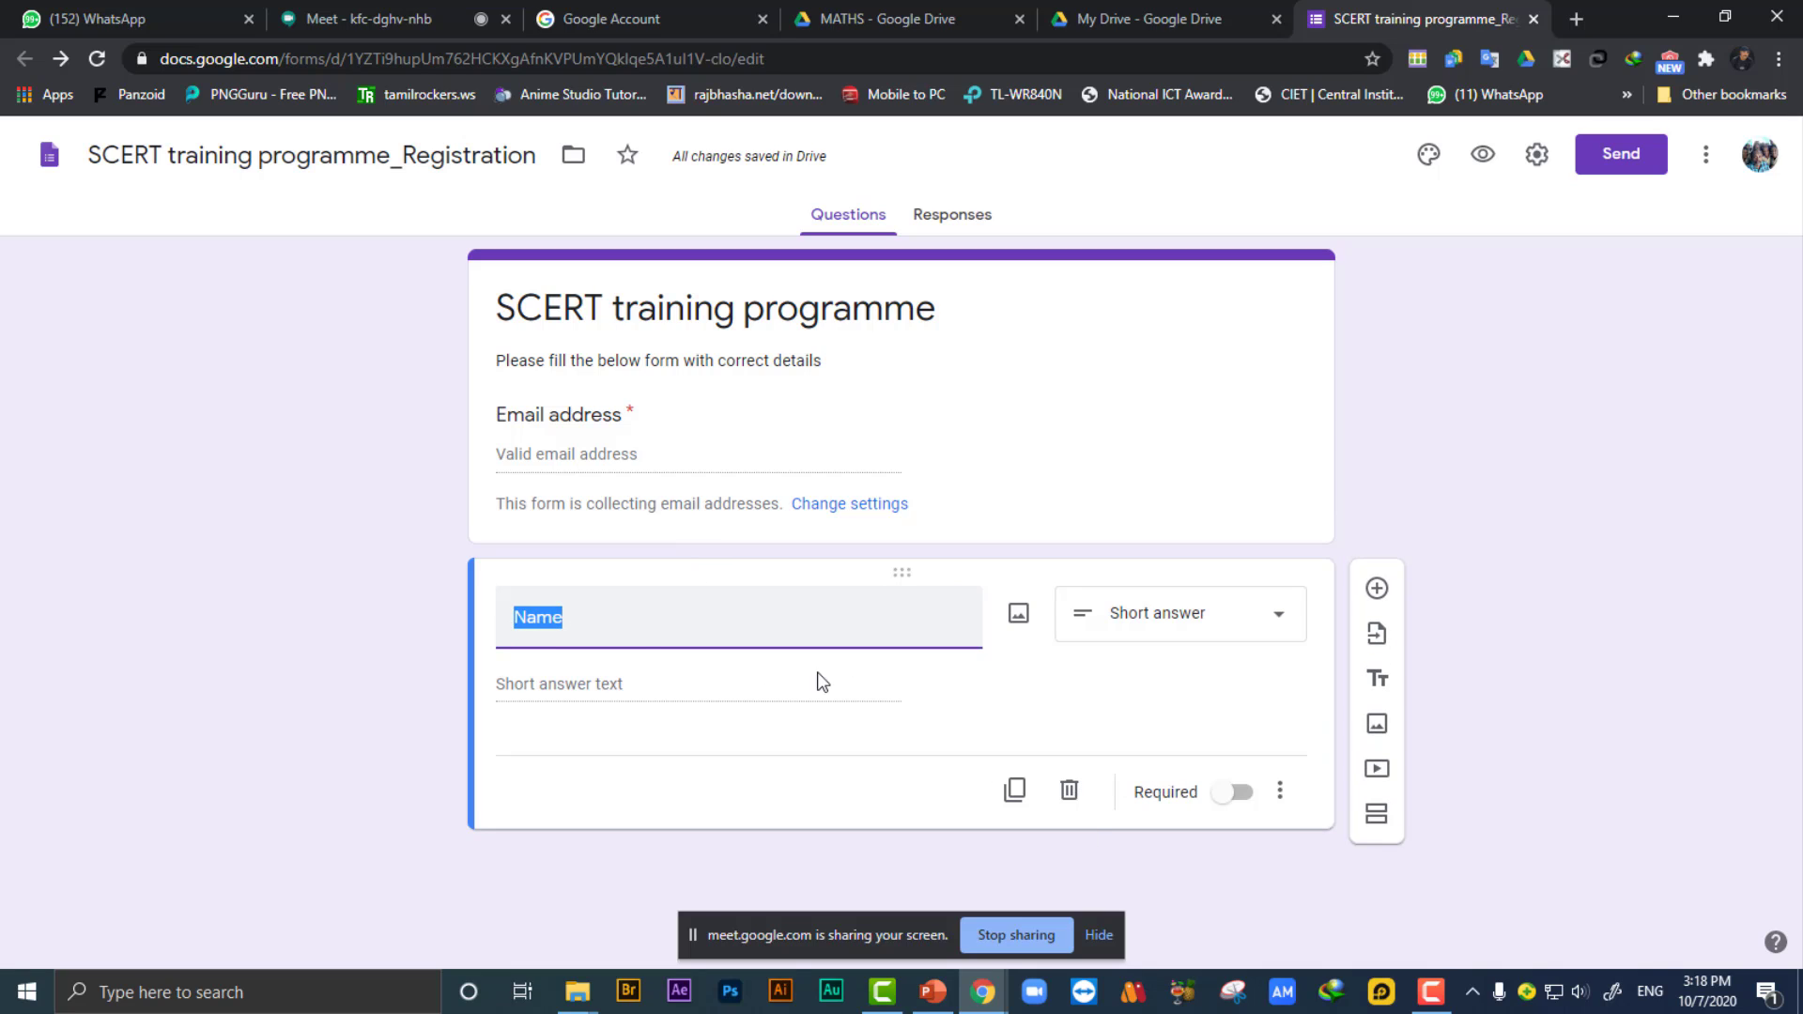
click(1242, 793)
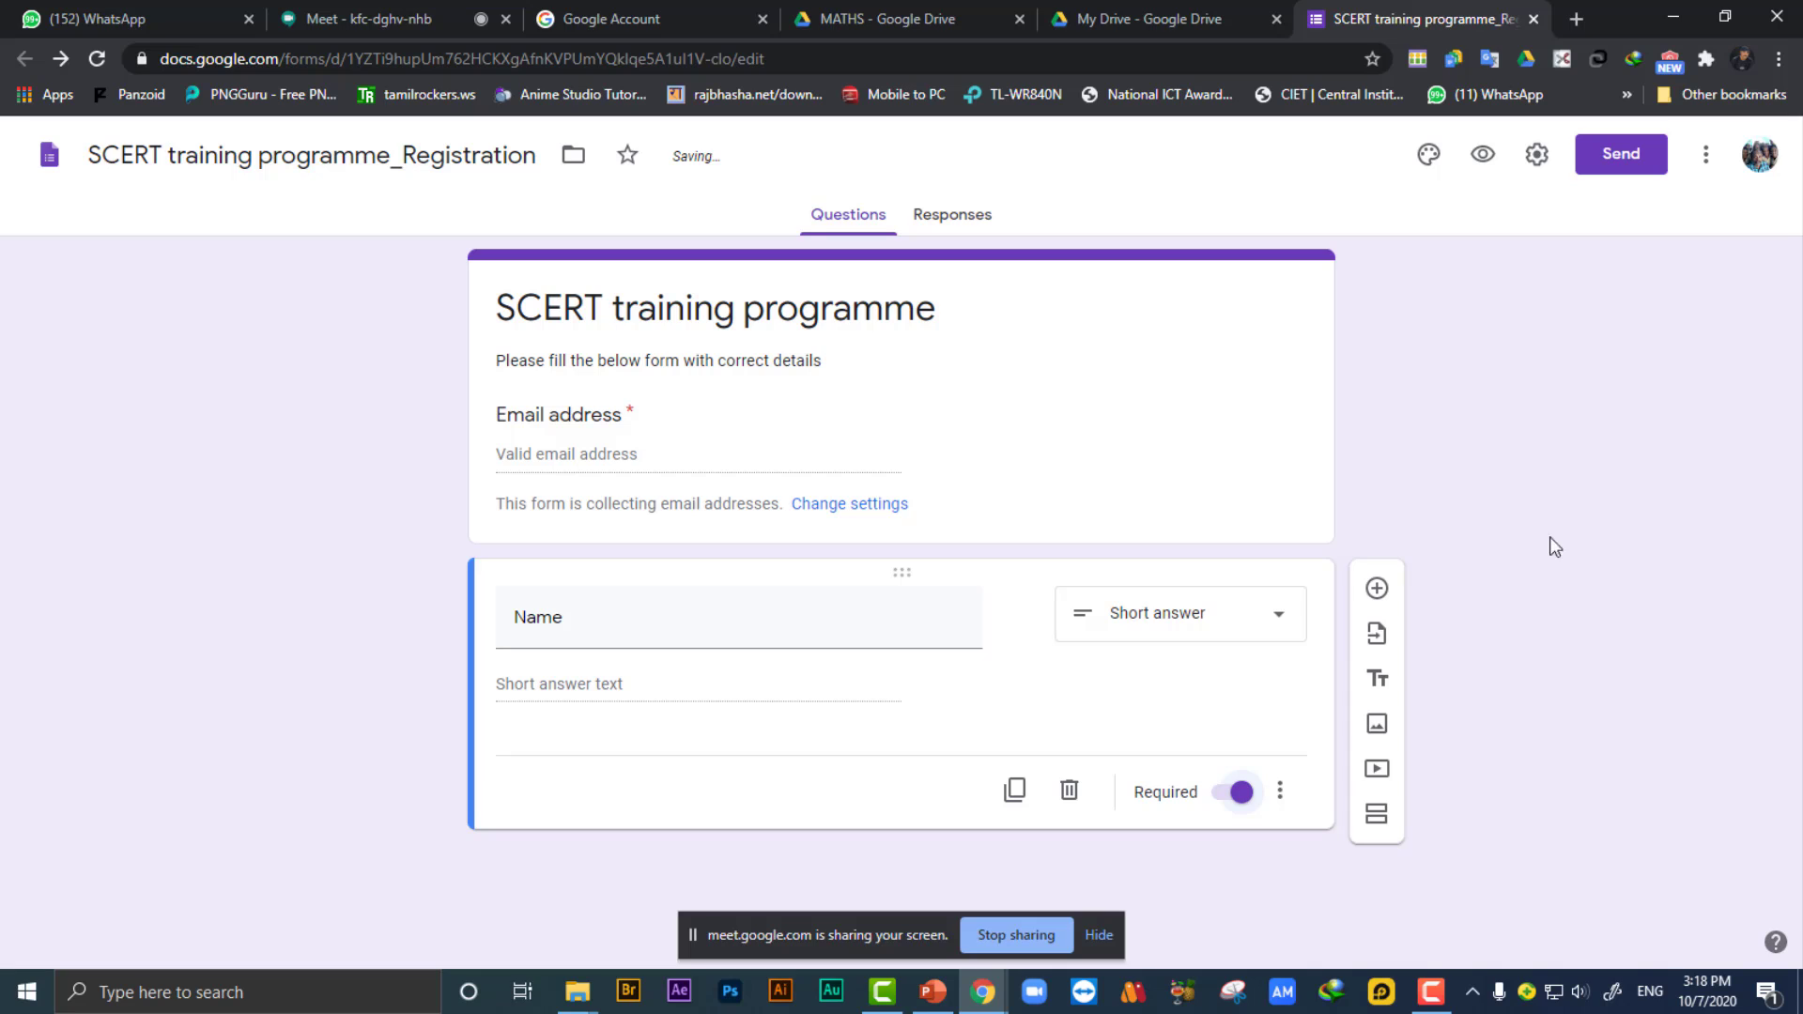
click(1275, 406)
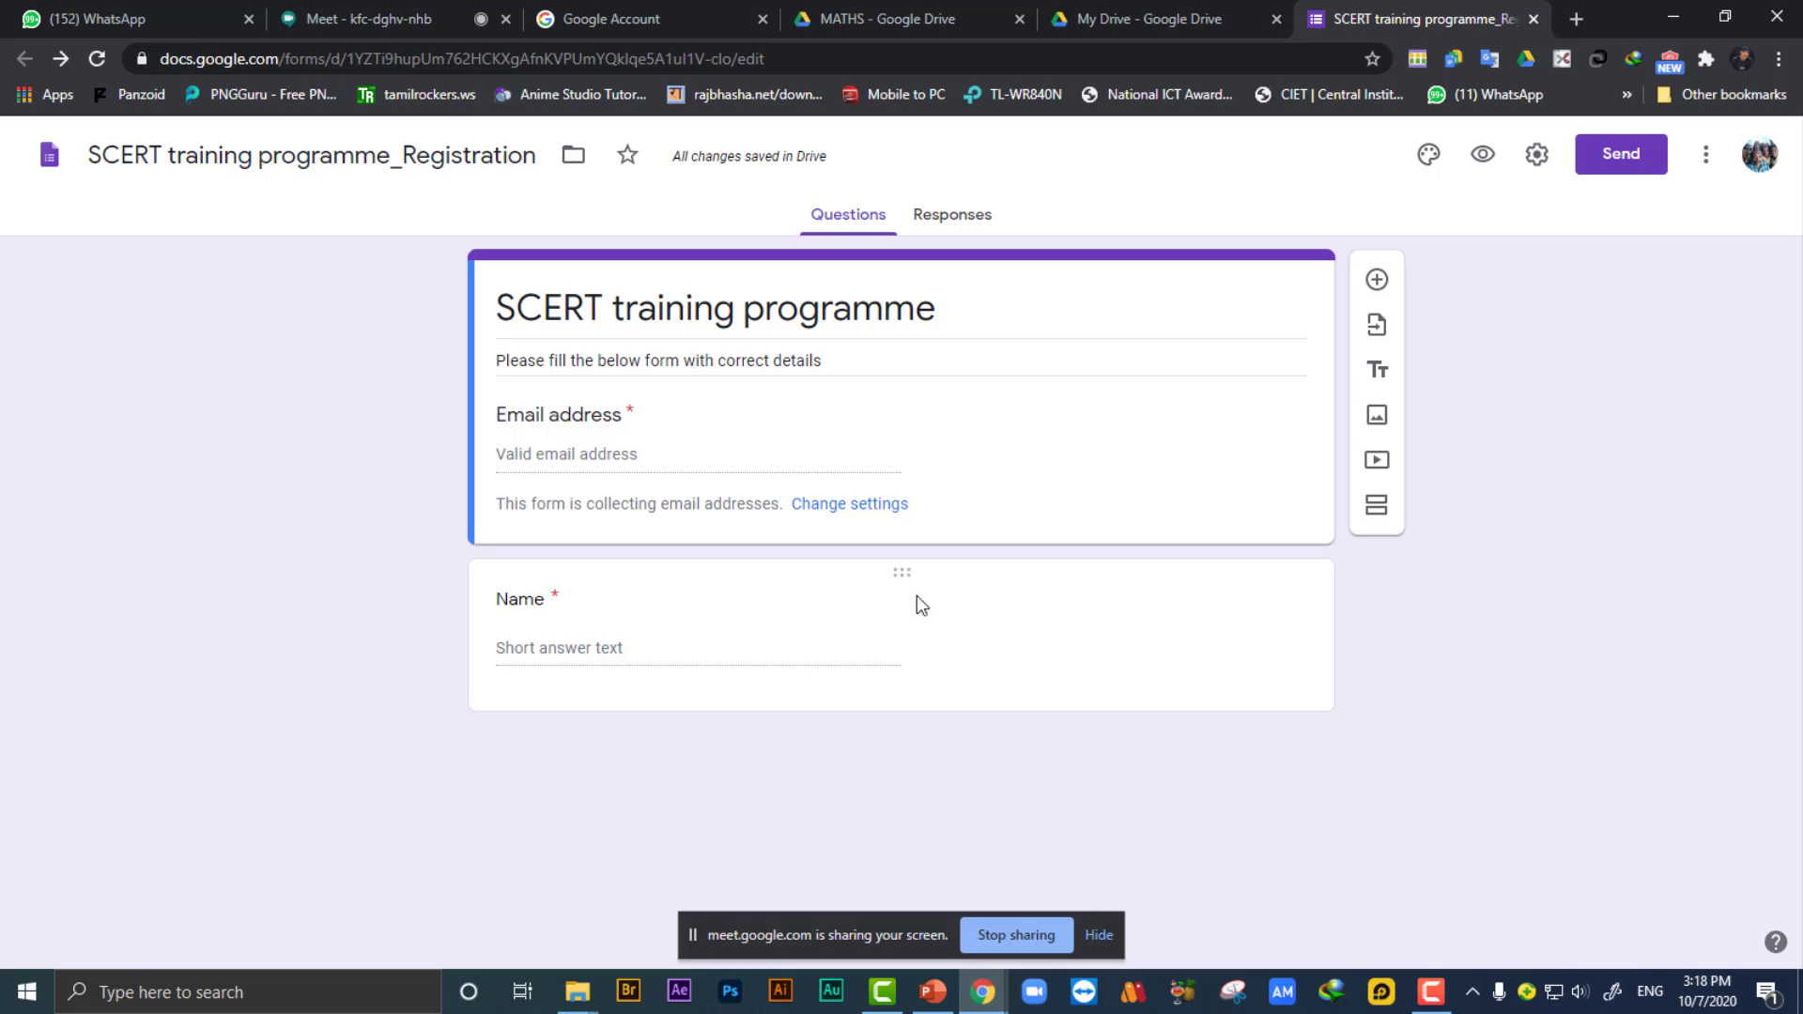
click(1277, 624)
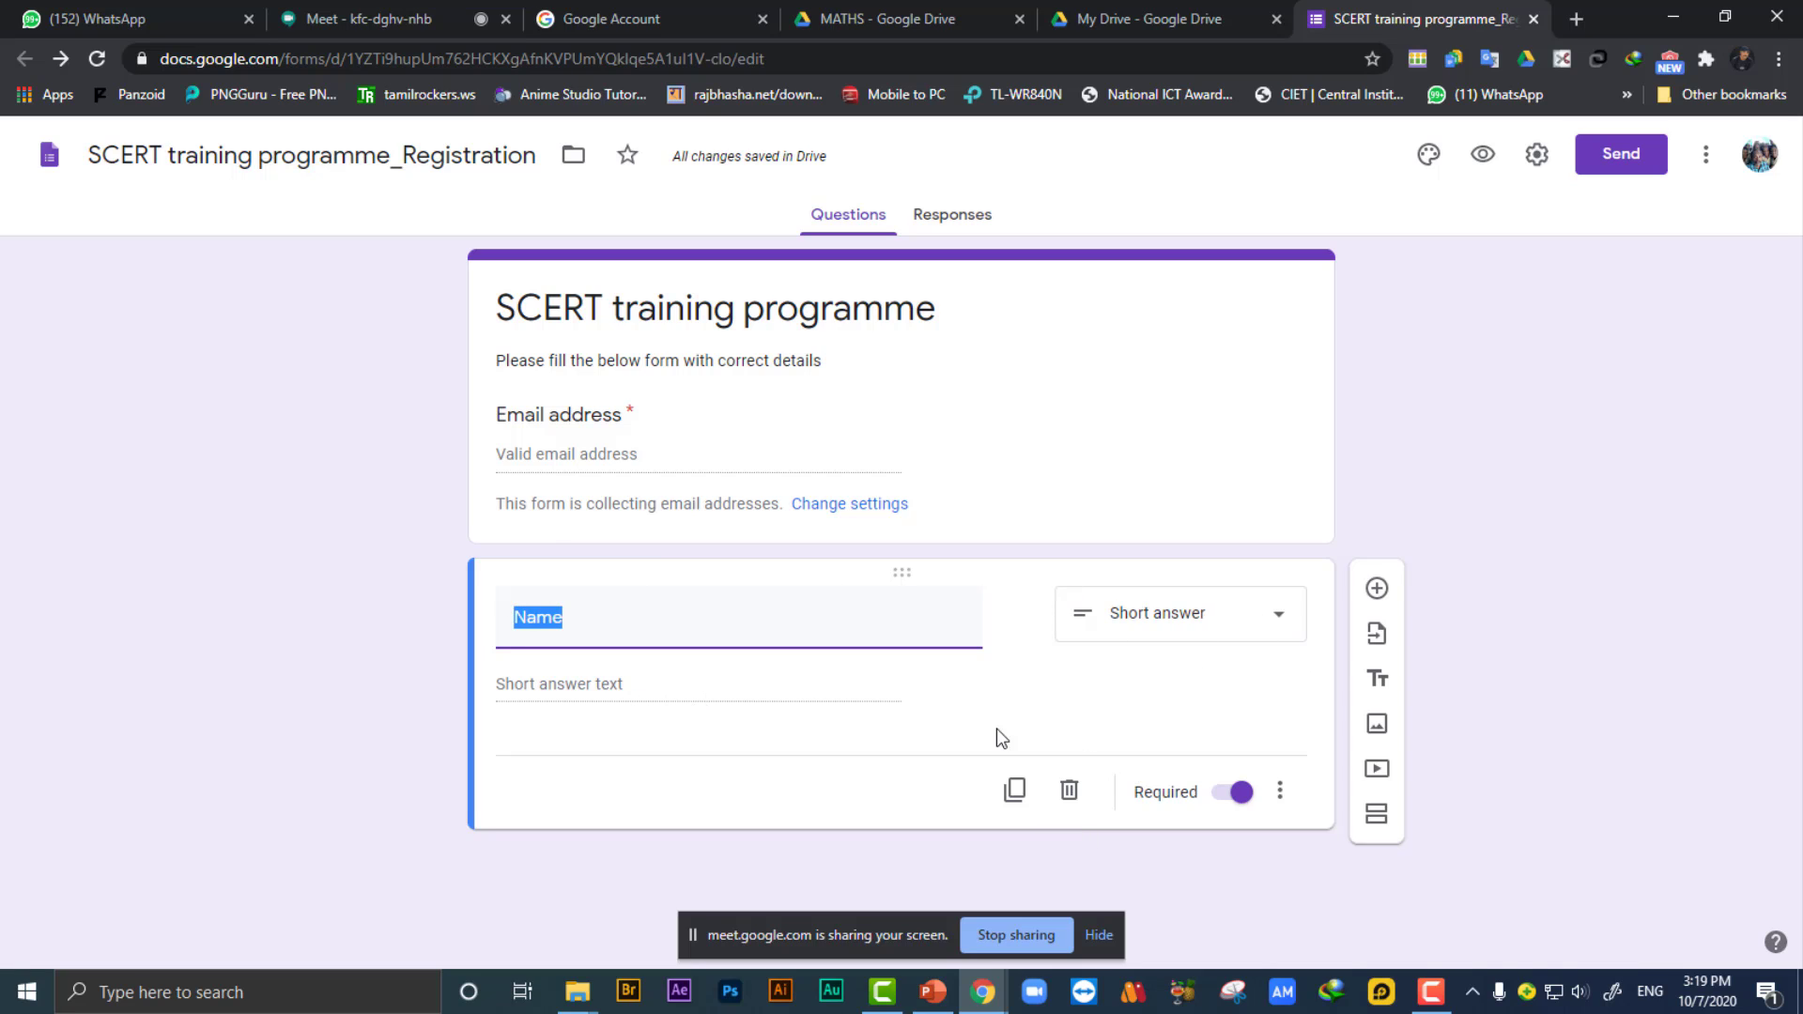
click(1247, 709)
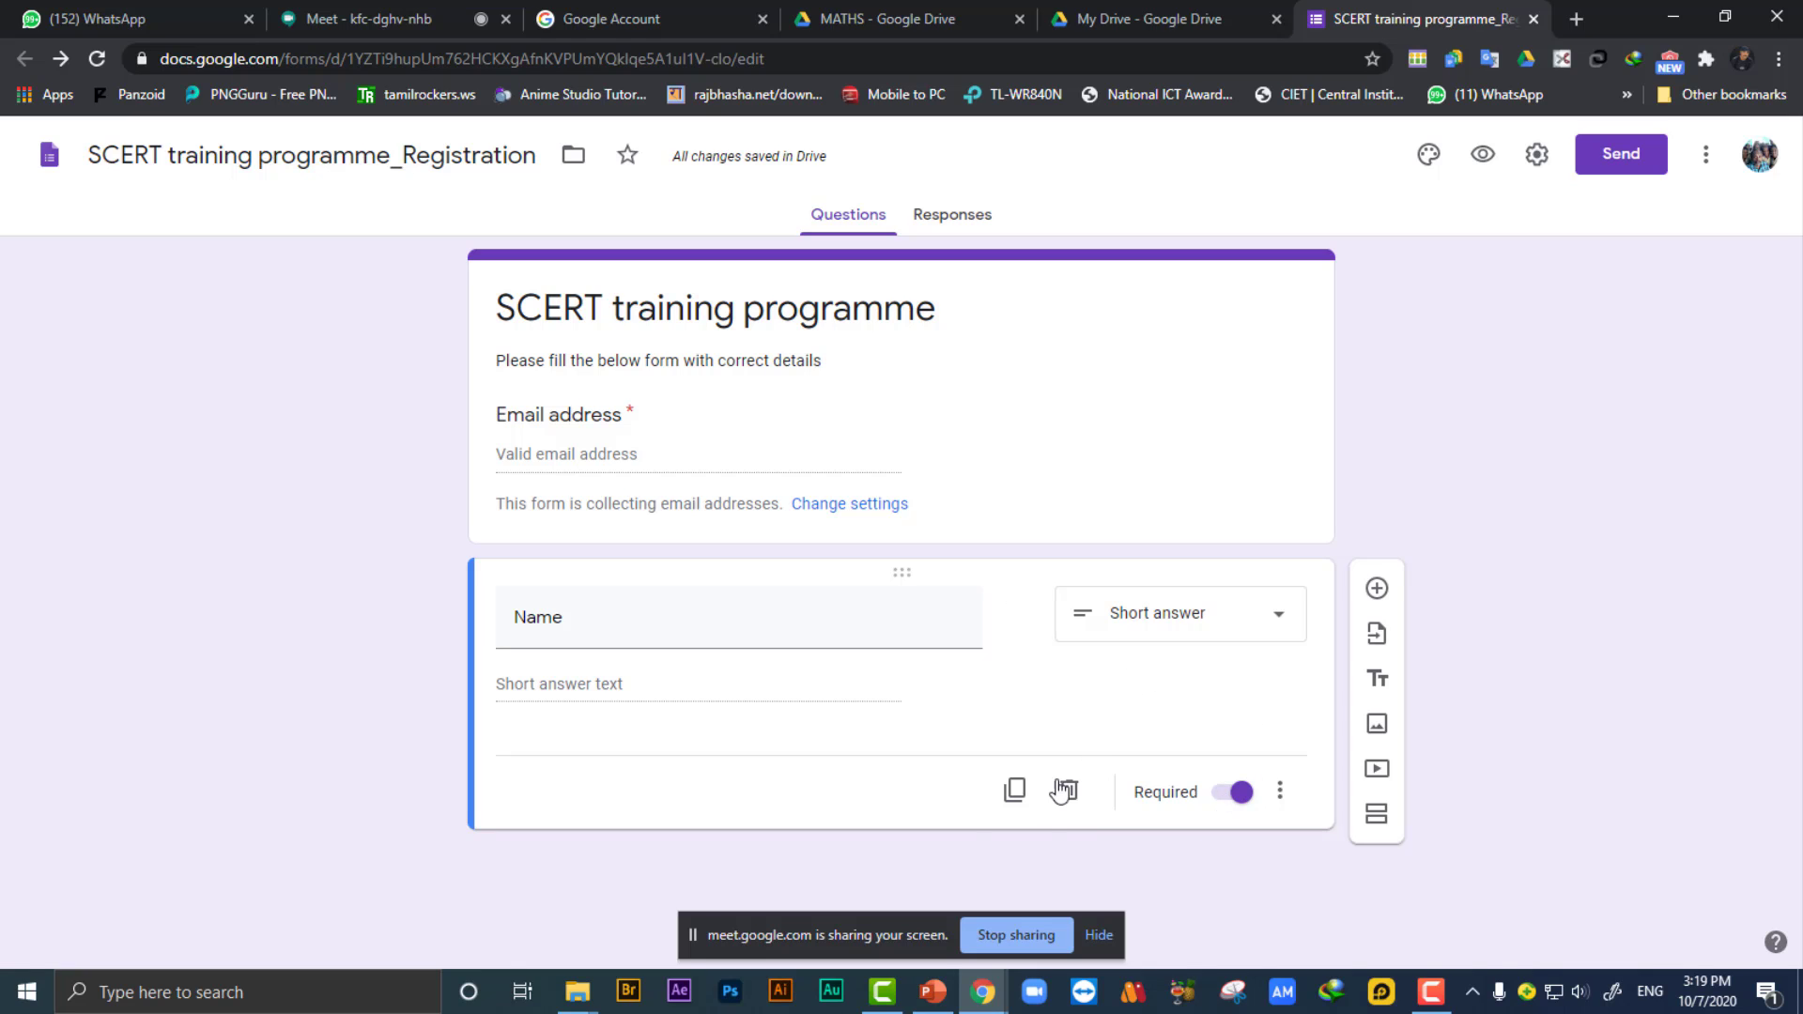
Duplicate the required Name question and retitle the copy "Designation".
click(1018, 792)
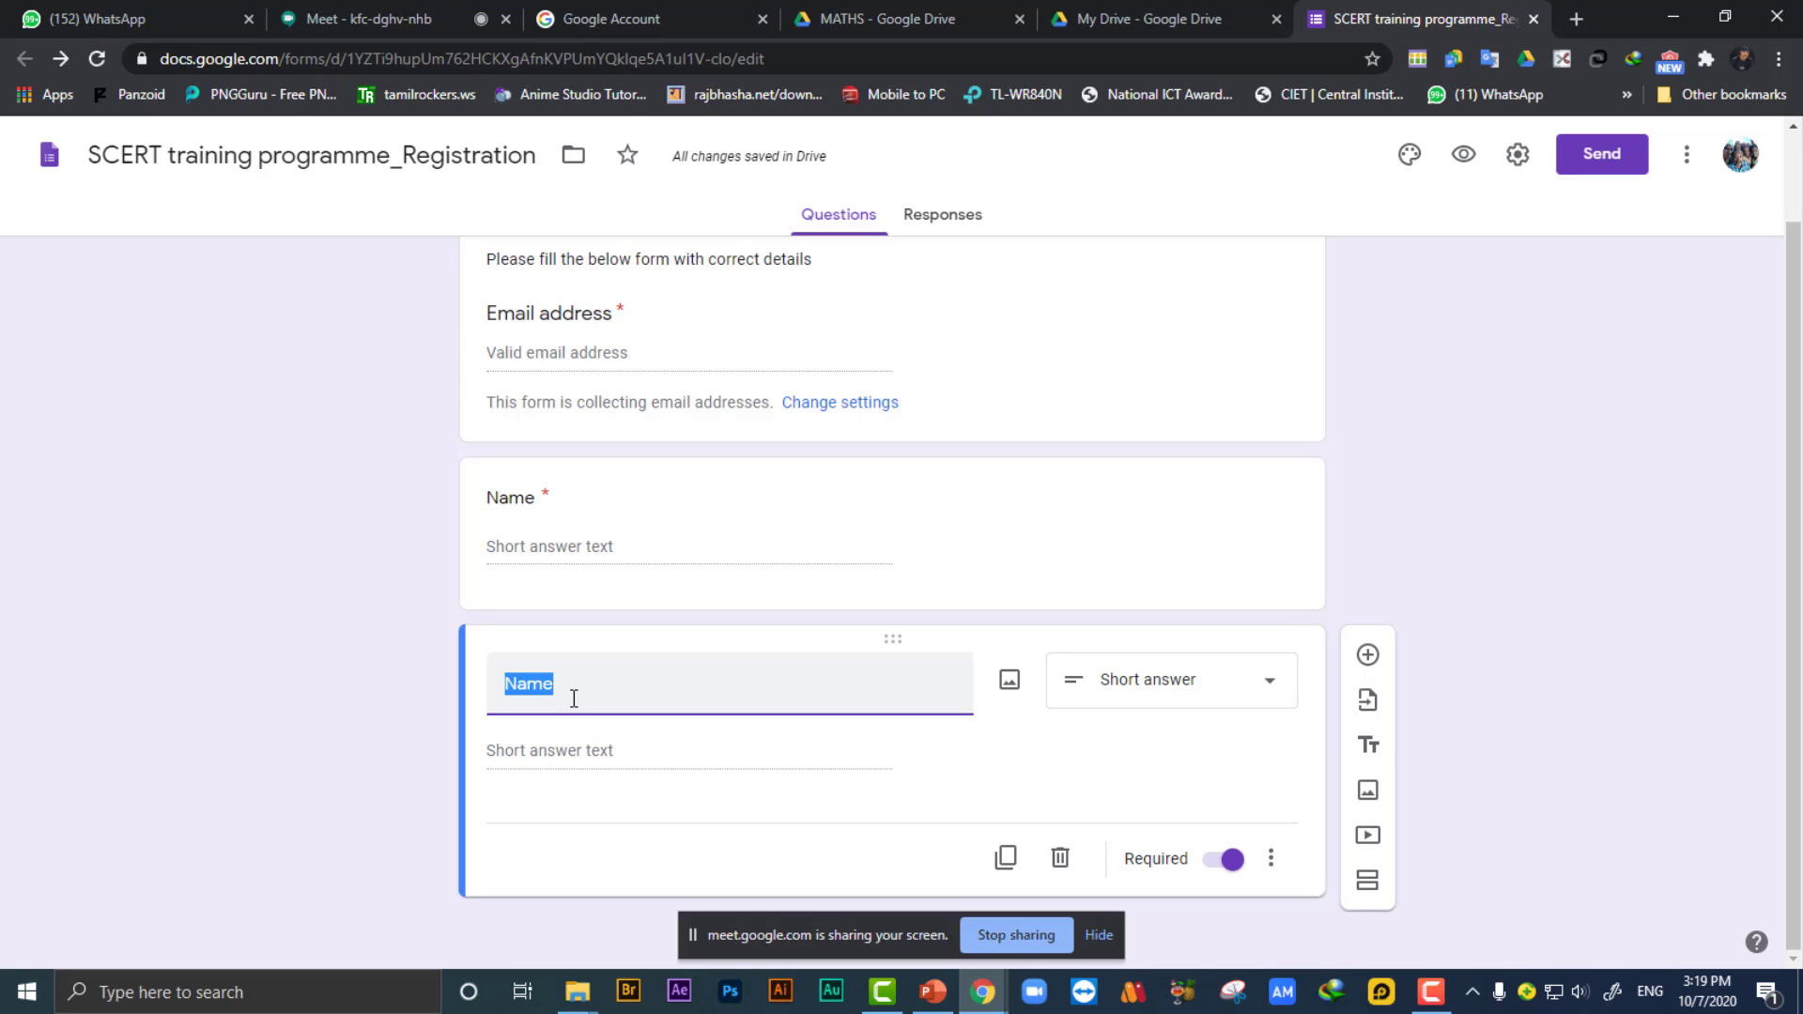
text(Desi)
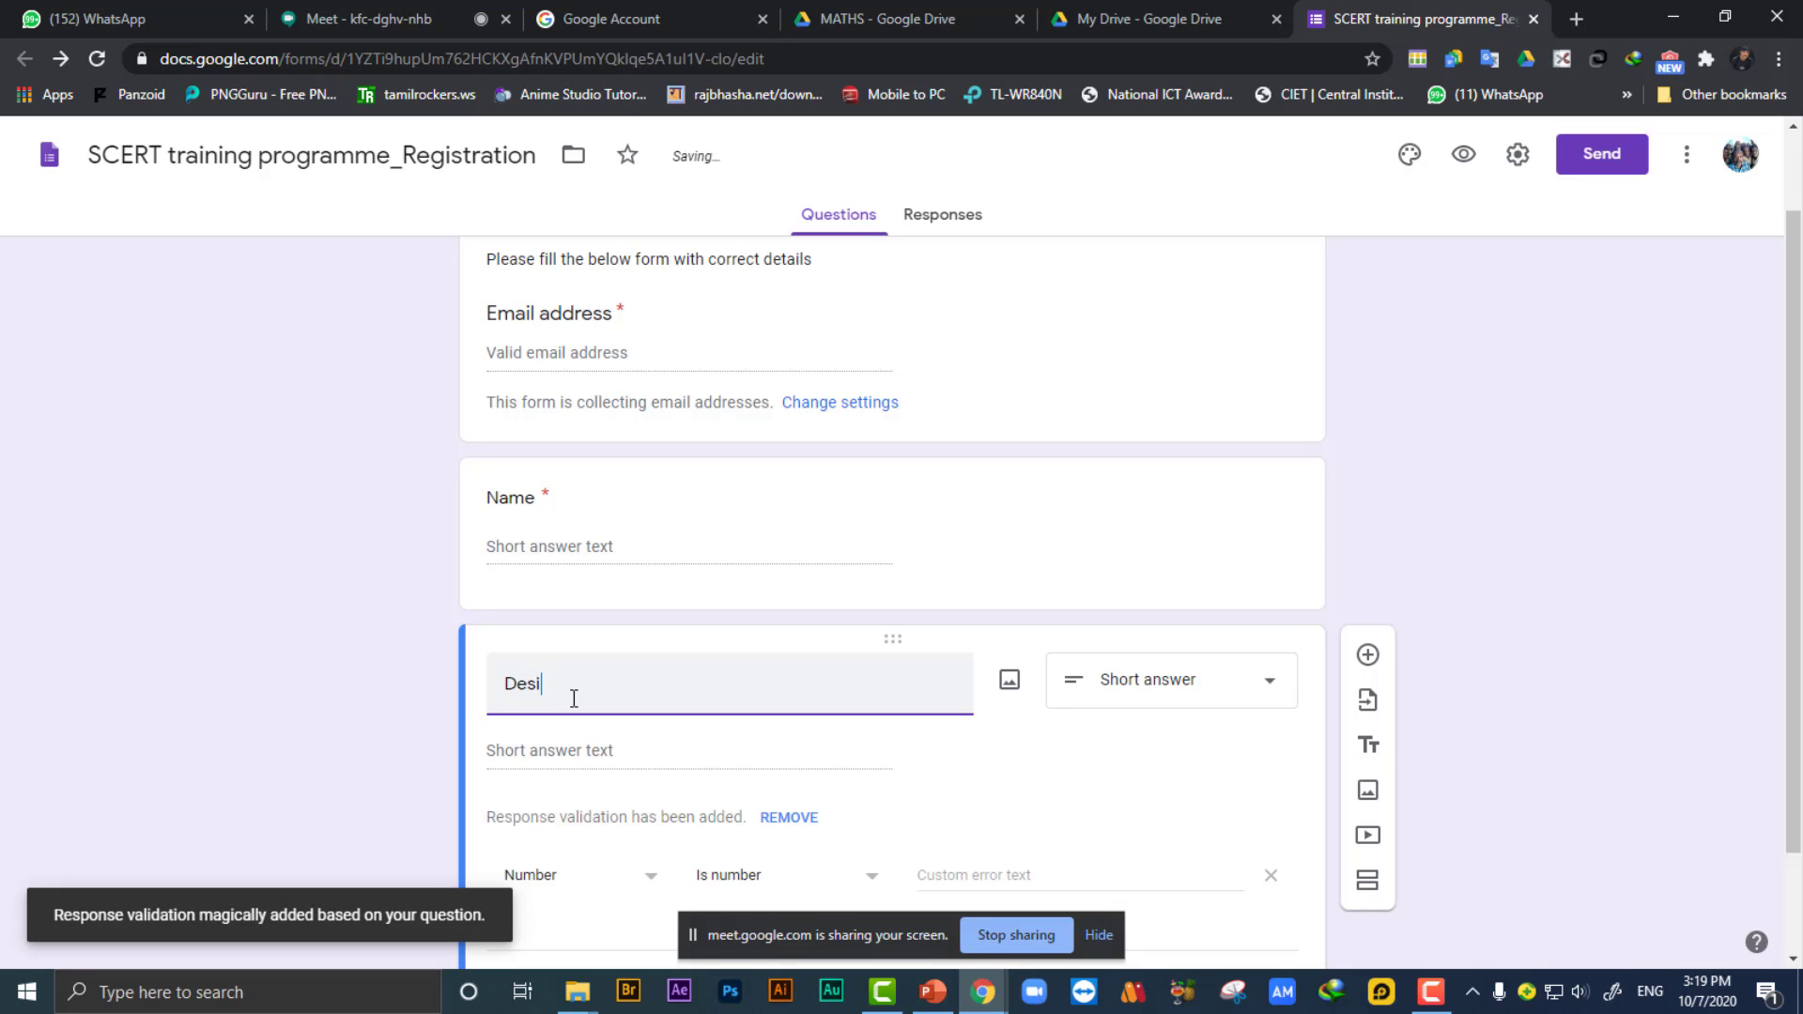
key(BackSpace)
text(g)
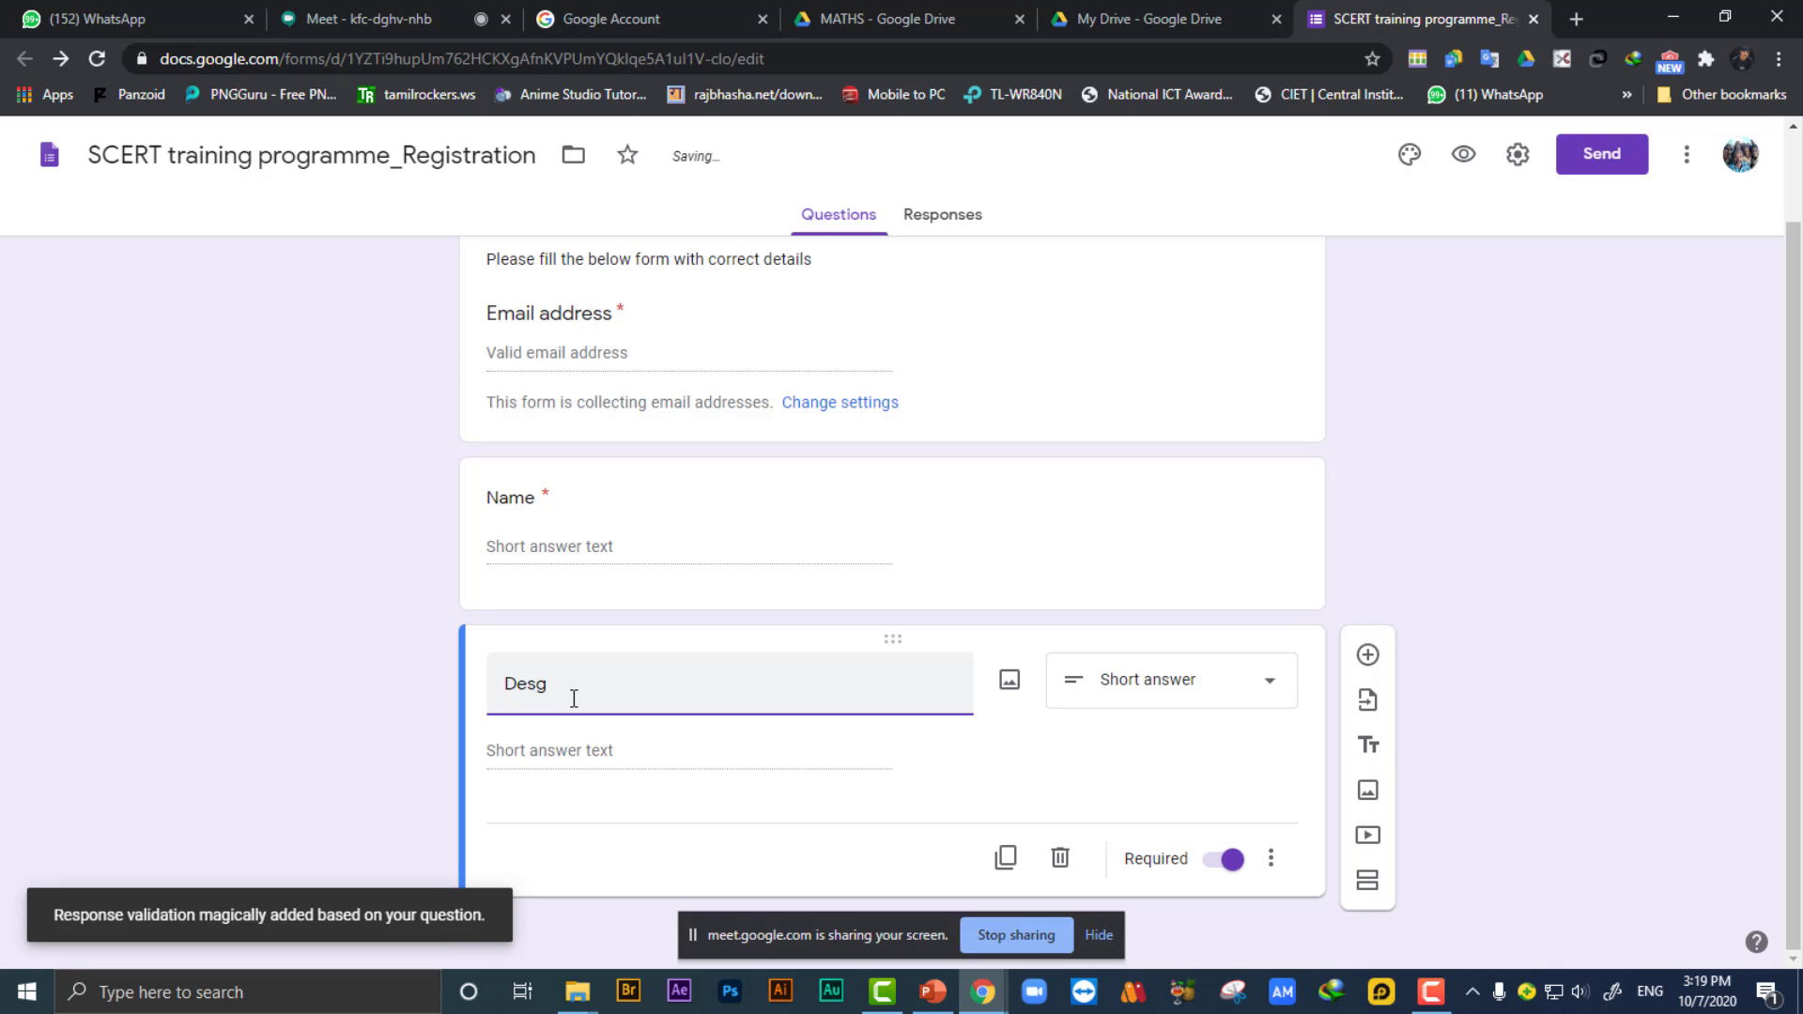
text(nation)
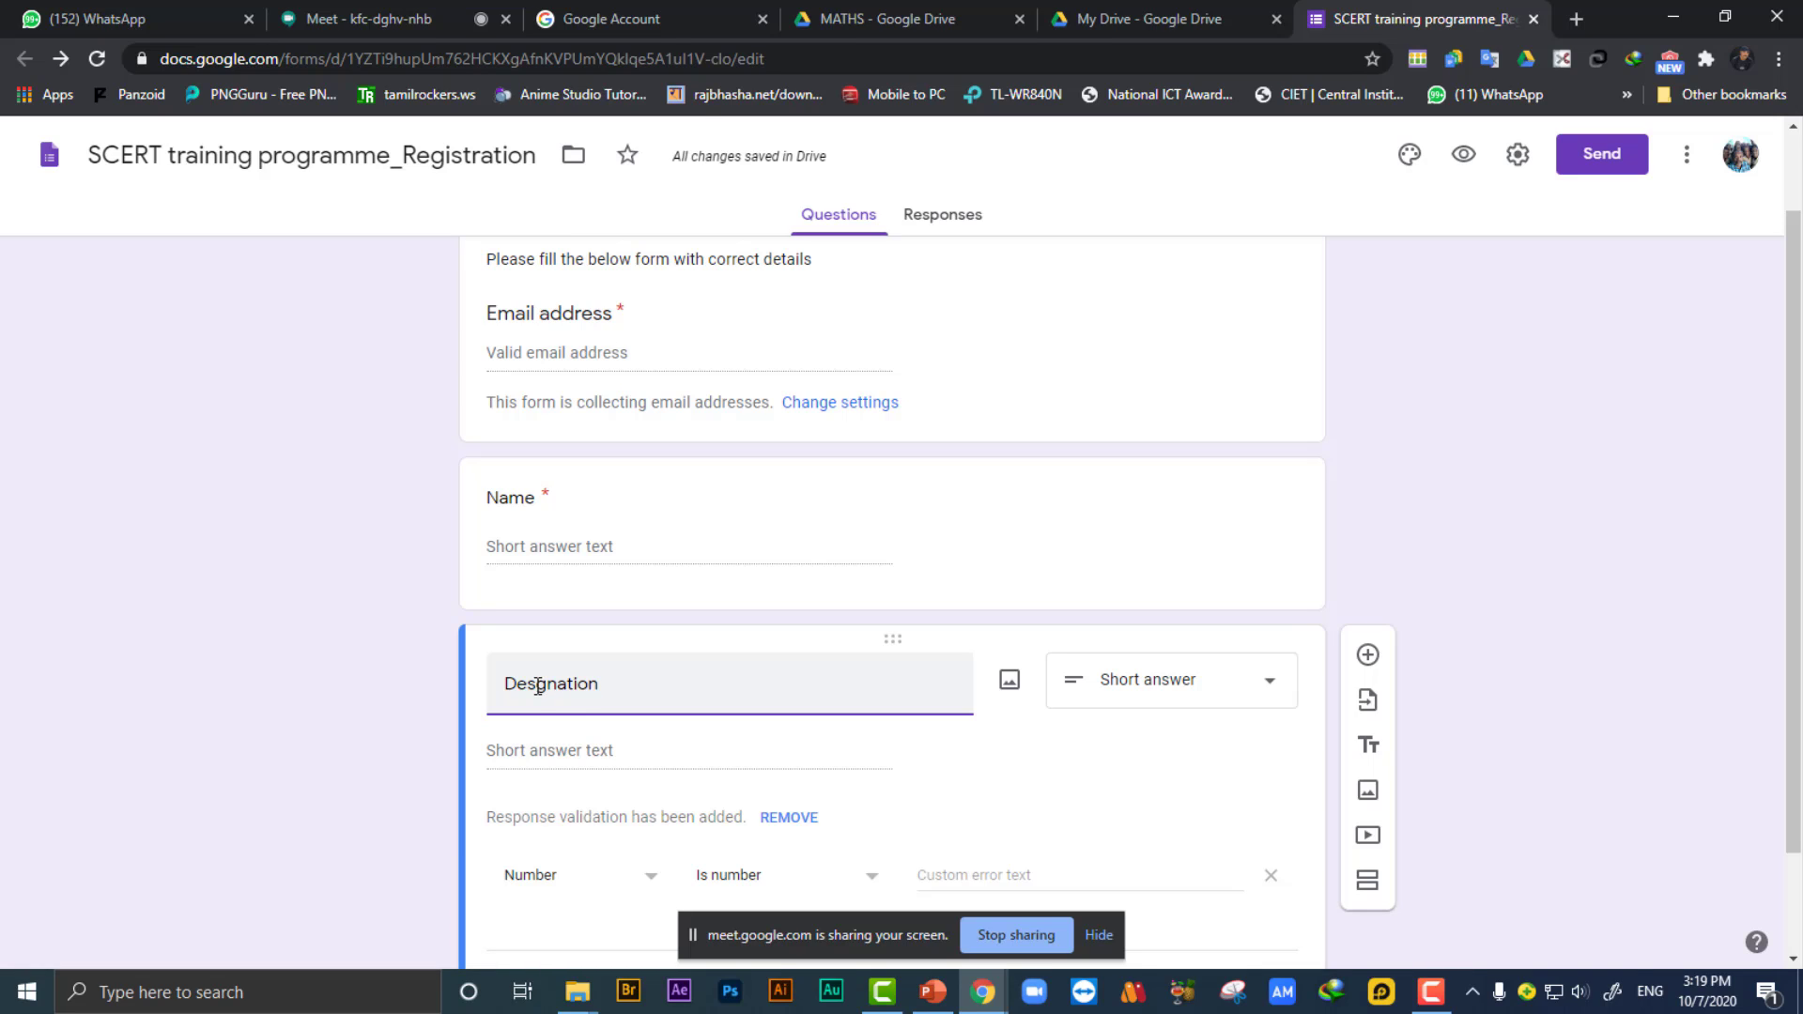
click(538, 685)
text(i)
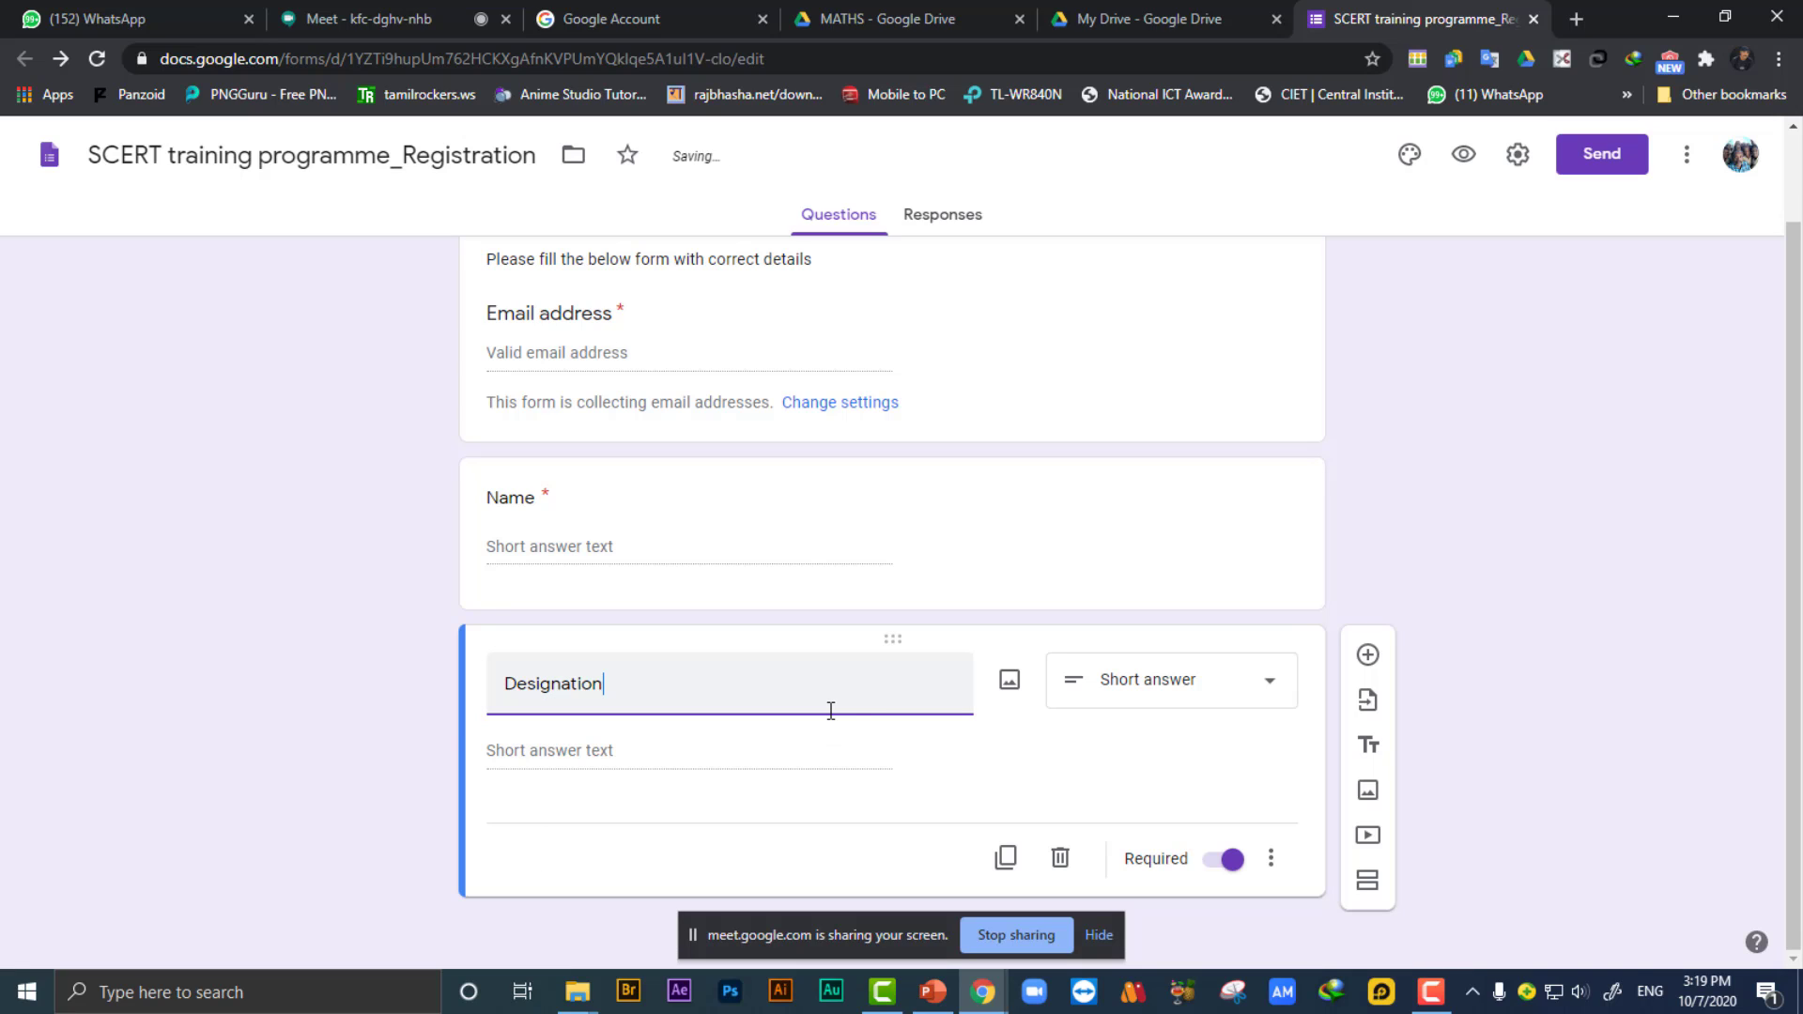
click(1296, 545)
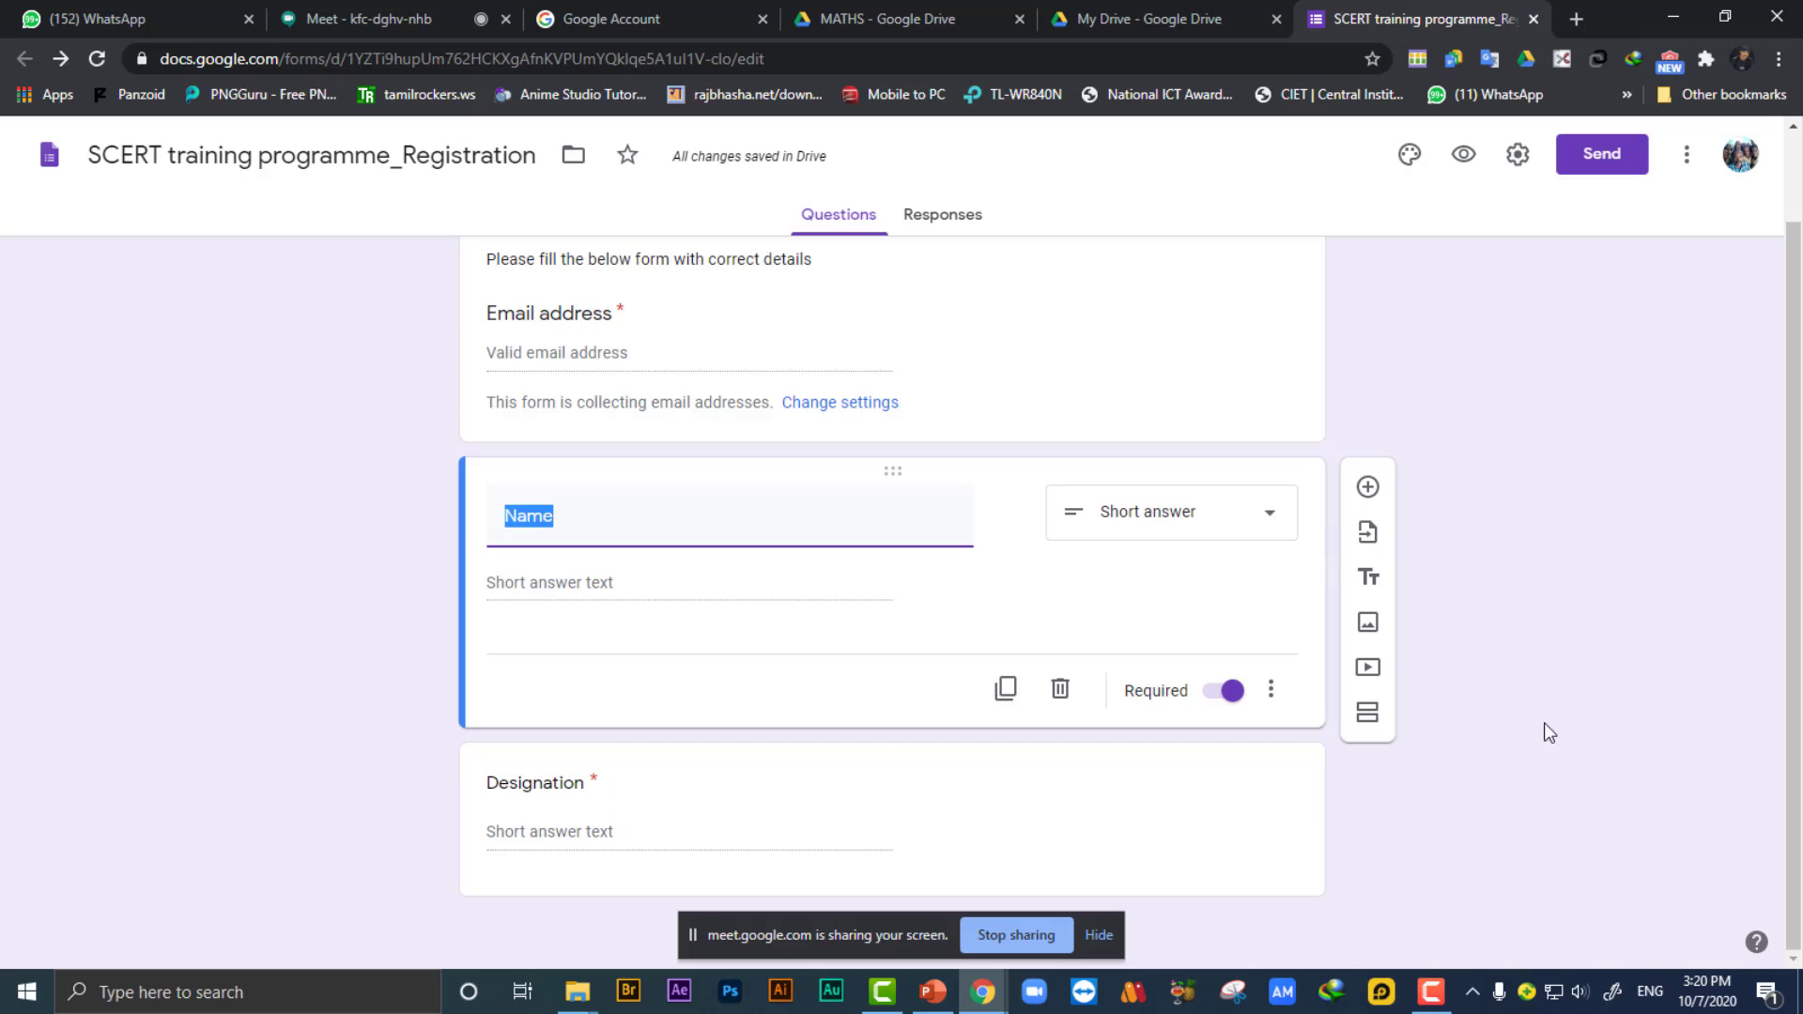
click(1595, 739)
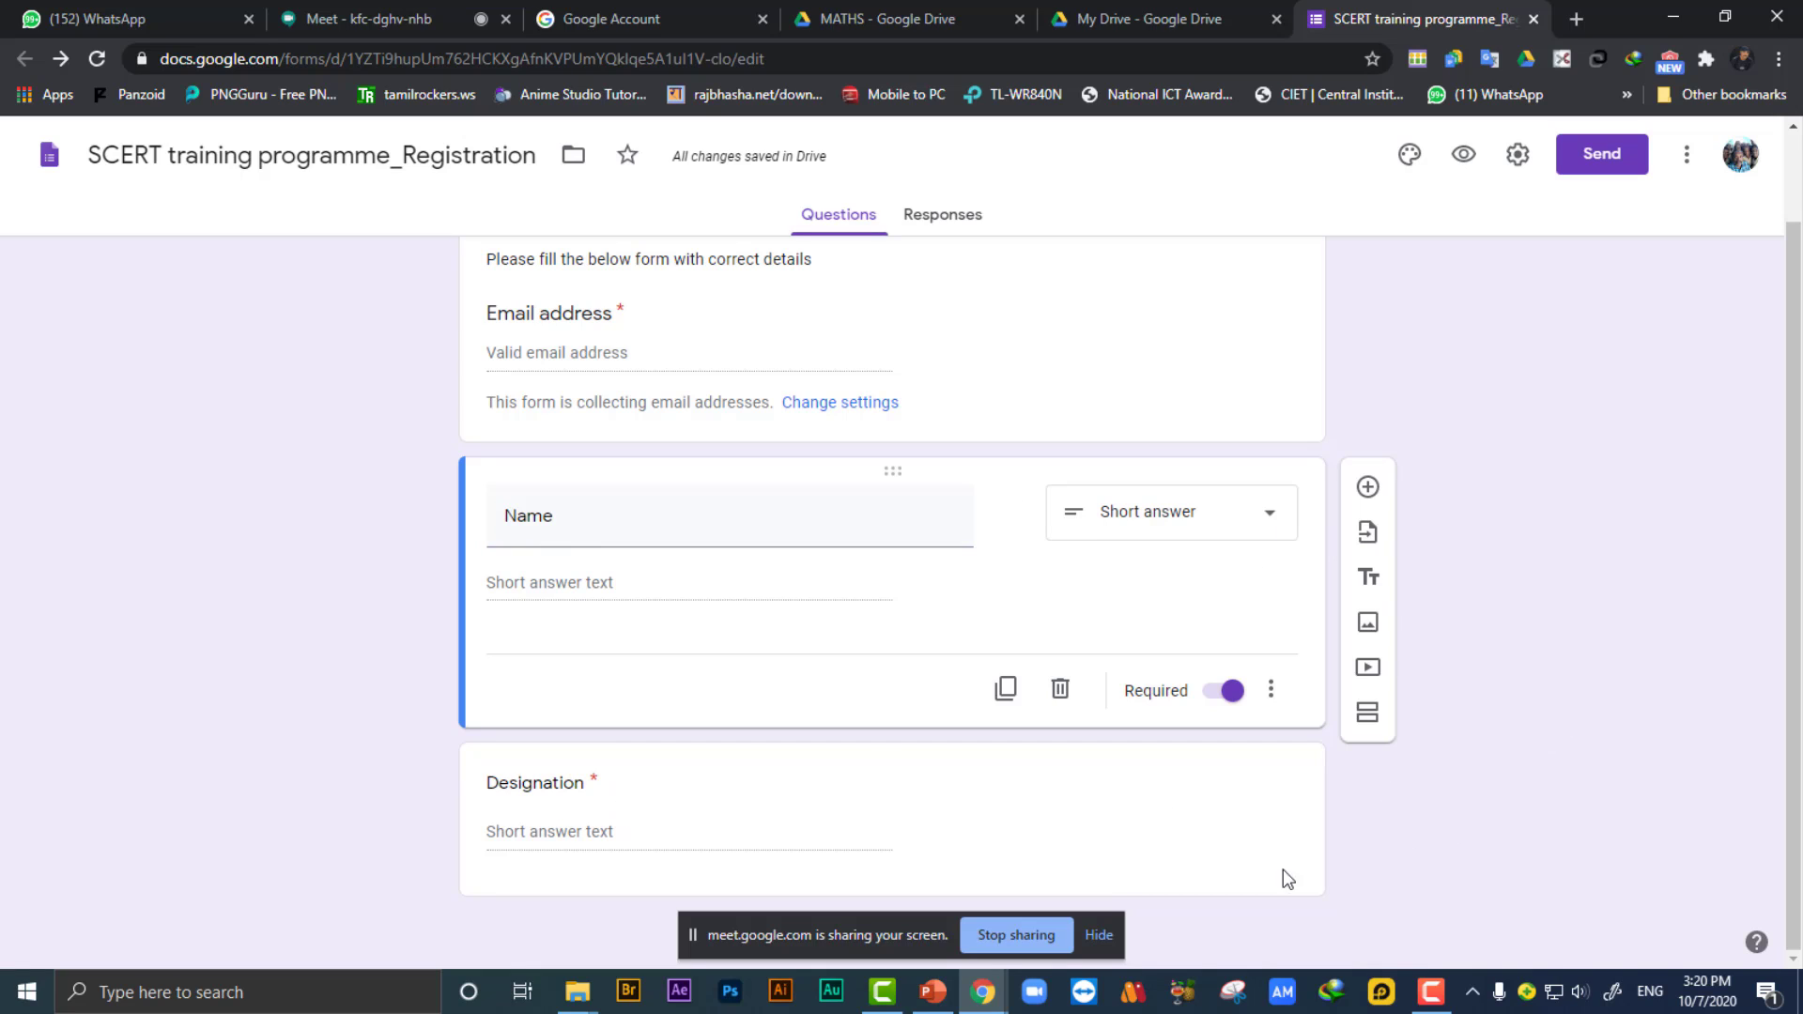
Add a short-answer question titled "Institution" below the Designation question and make it required.
click(1239, 790)
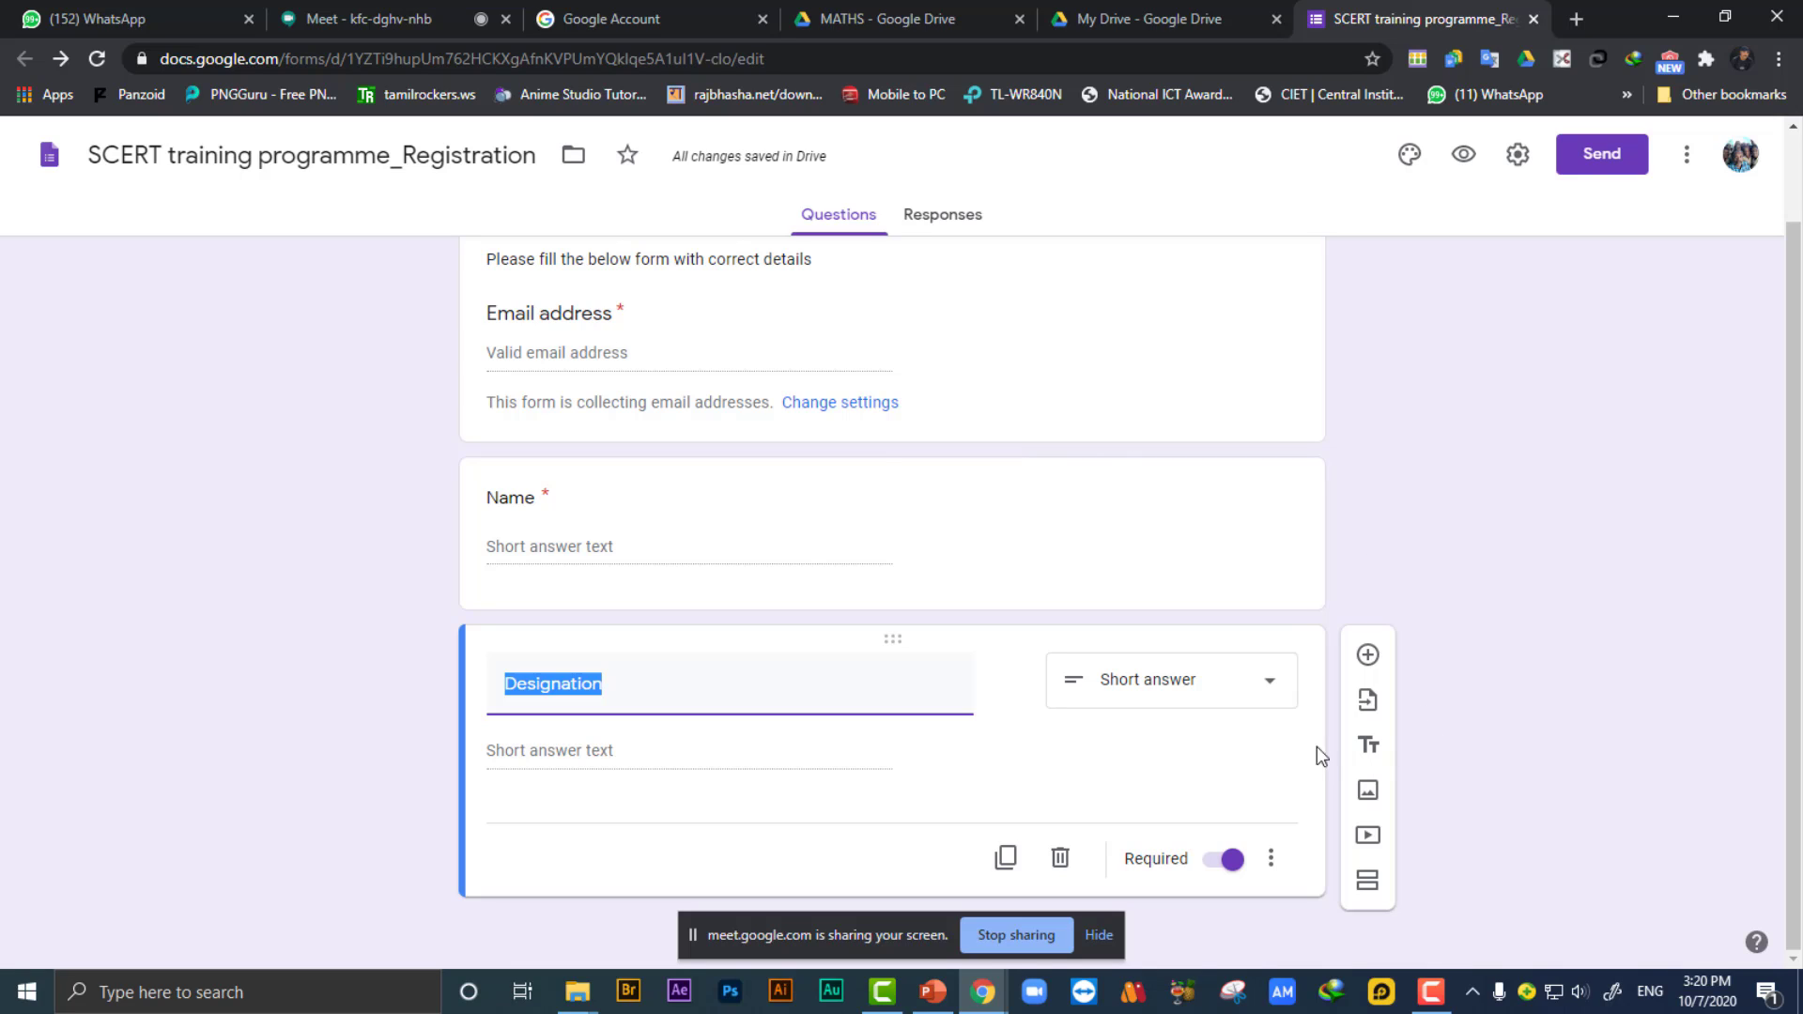
click(1369, 656)
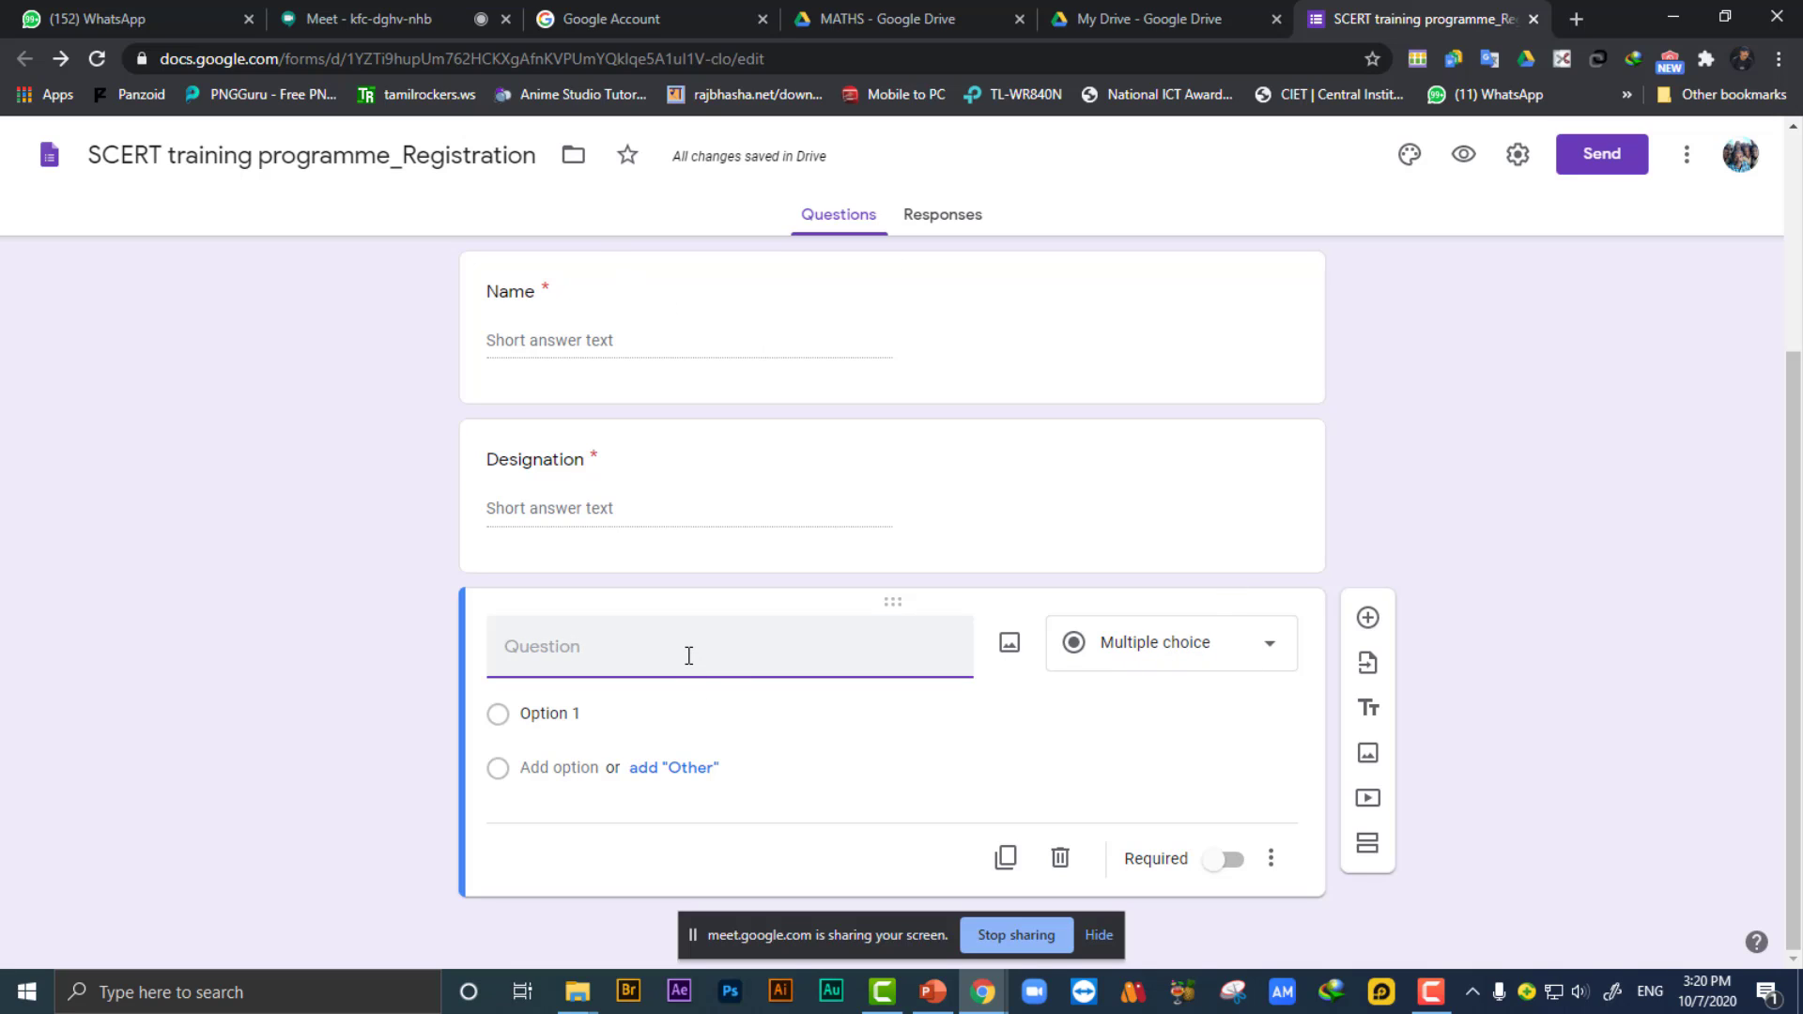
text(Institution)
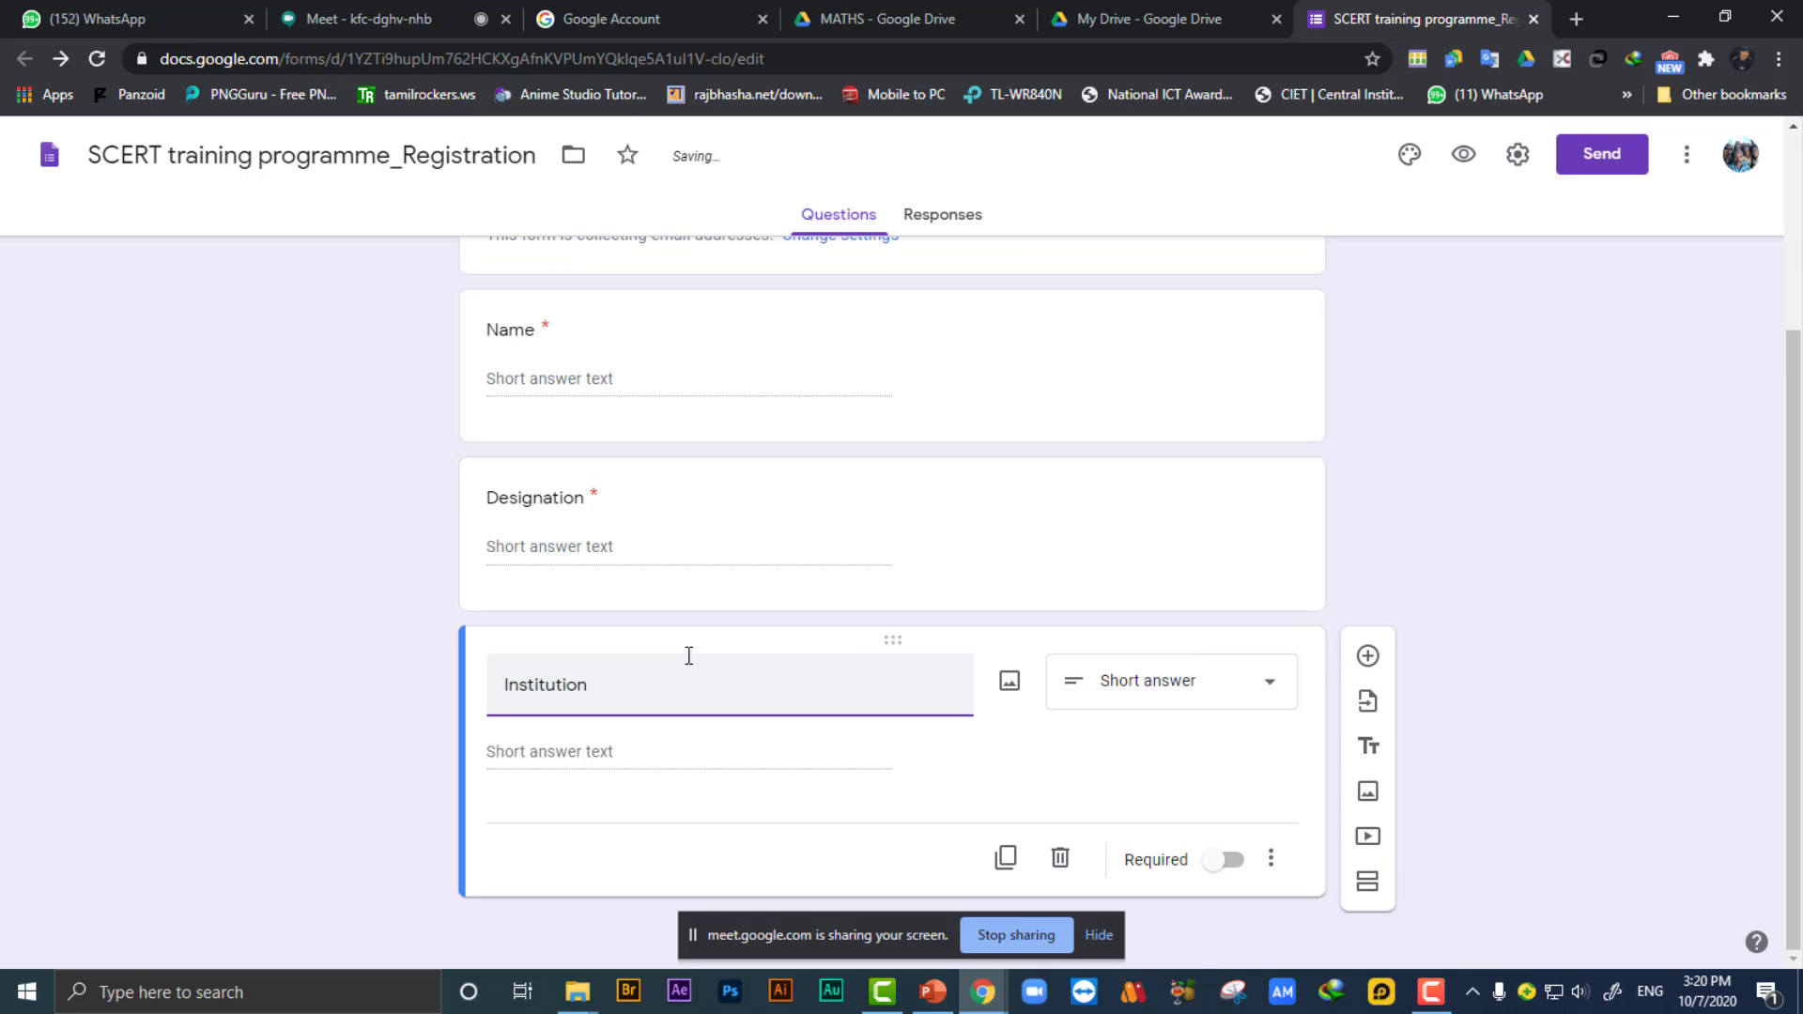
click(1208, 772)
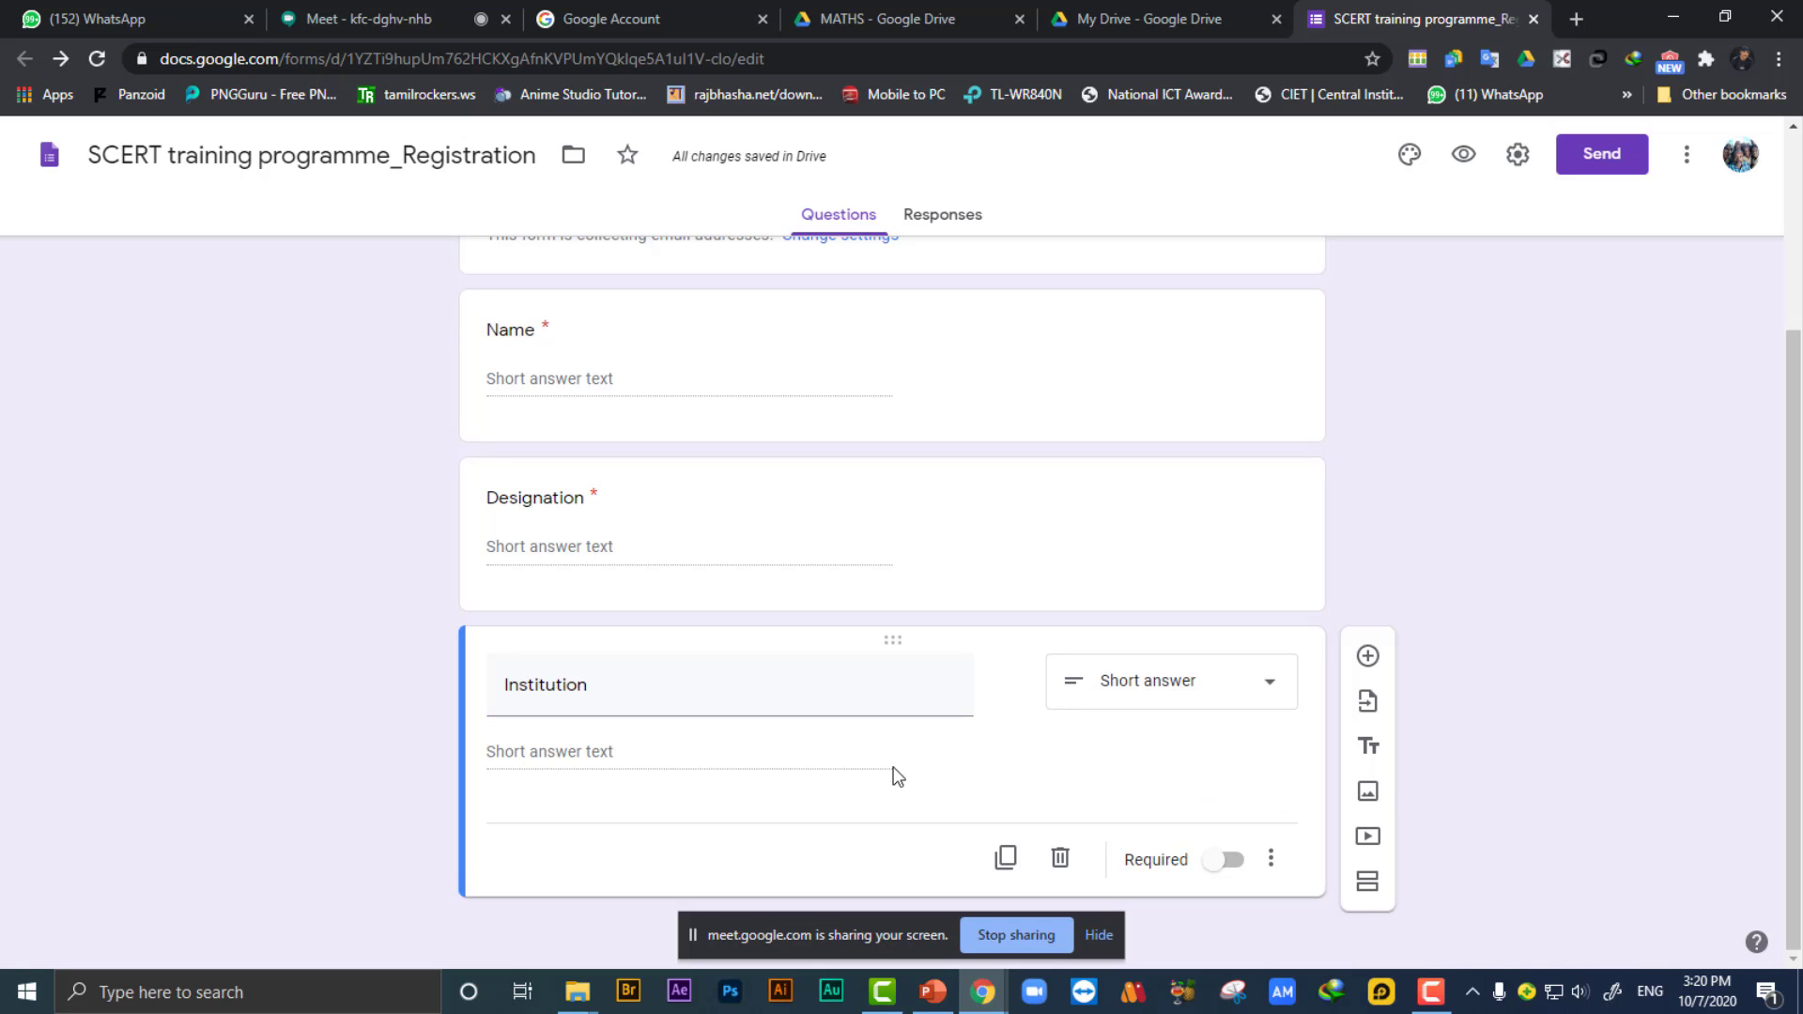
click(1232, 862)
Add a multiple-choice question titled "Subject" below the Institution question and make it required.
click(1367, 657)
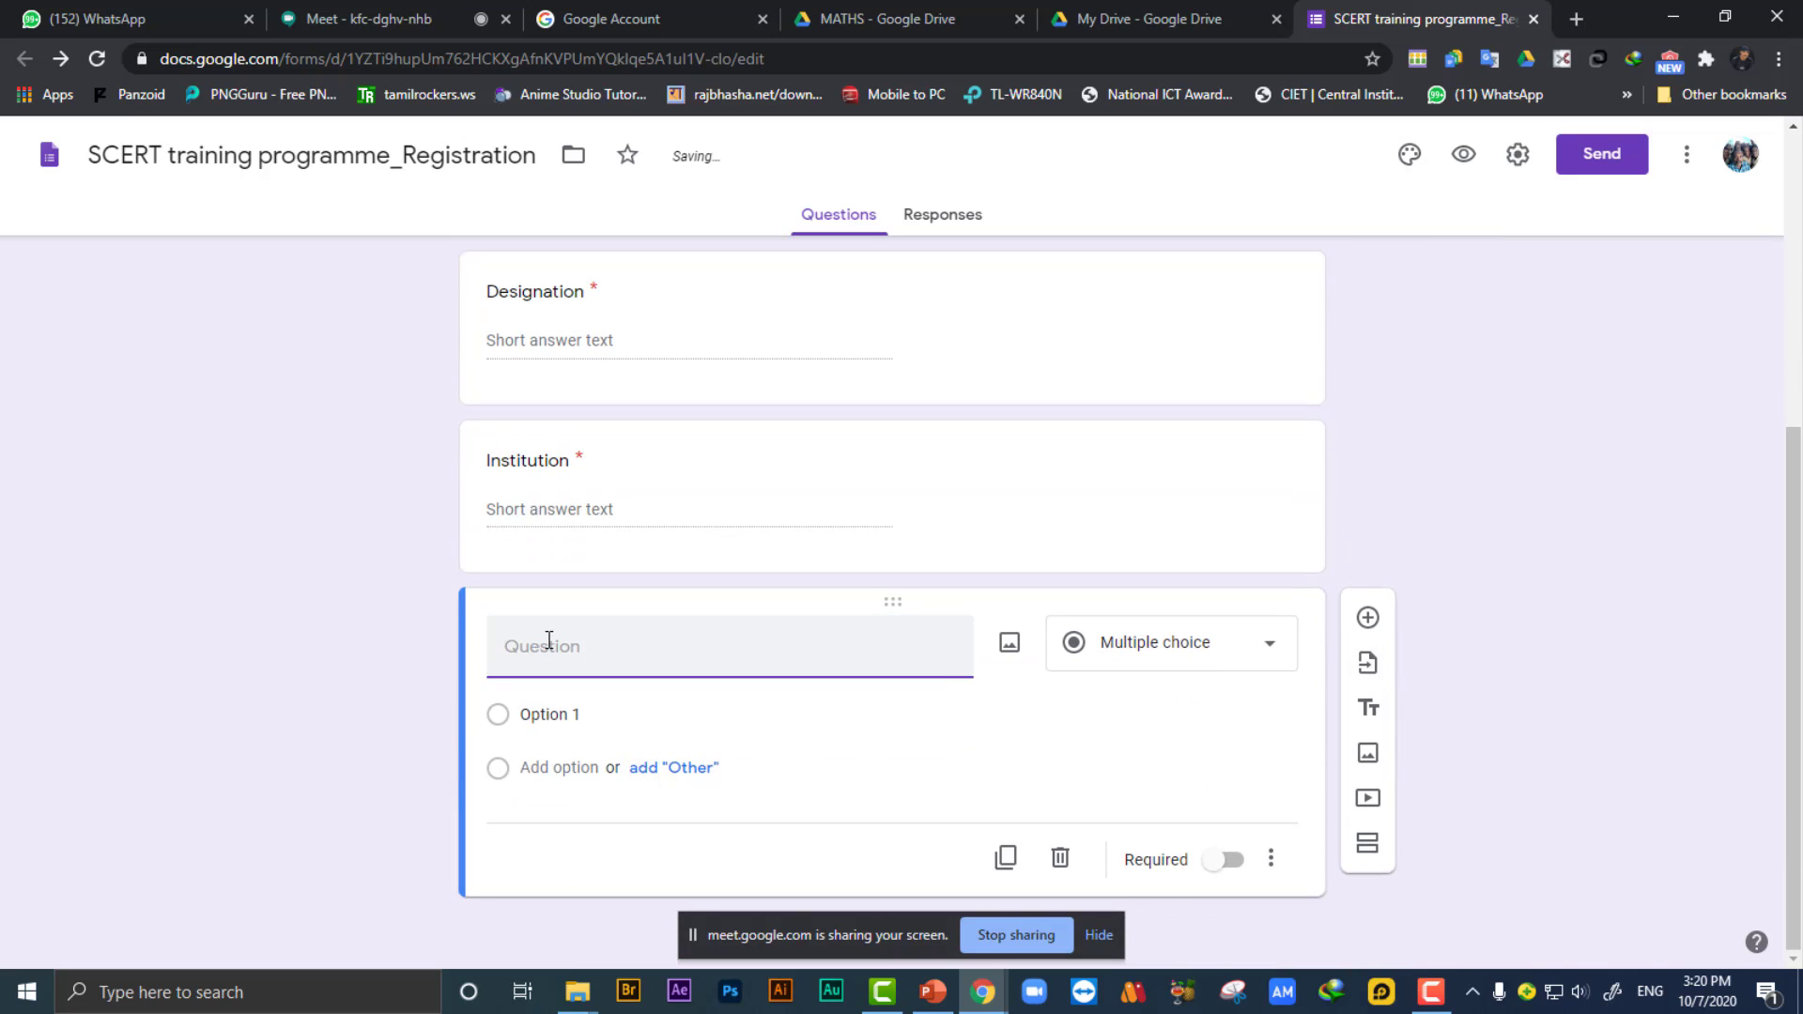
text(Subject)
click(1236, 866)
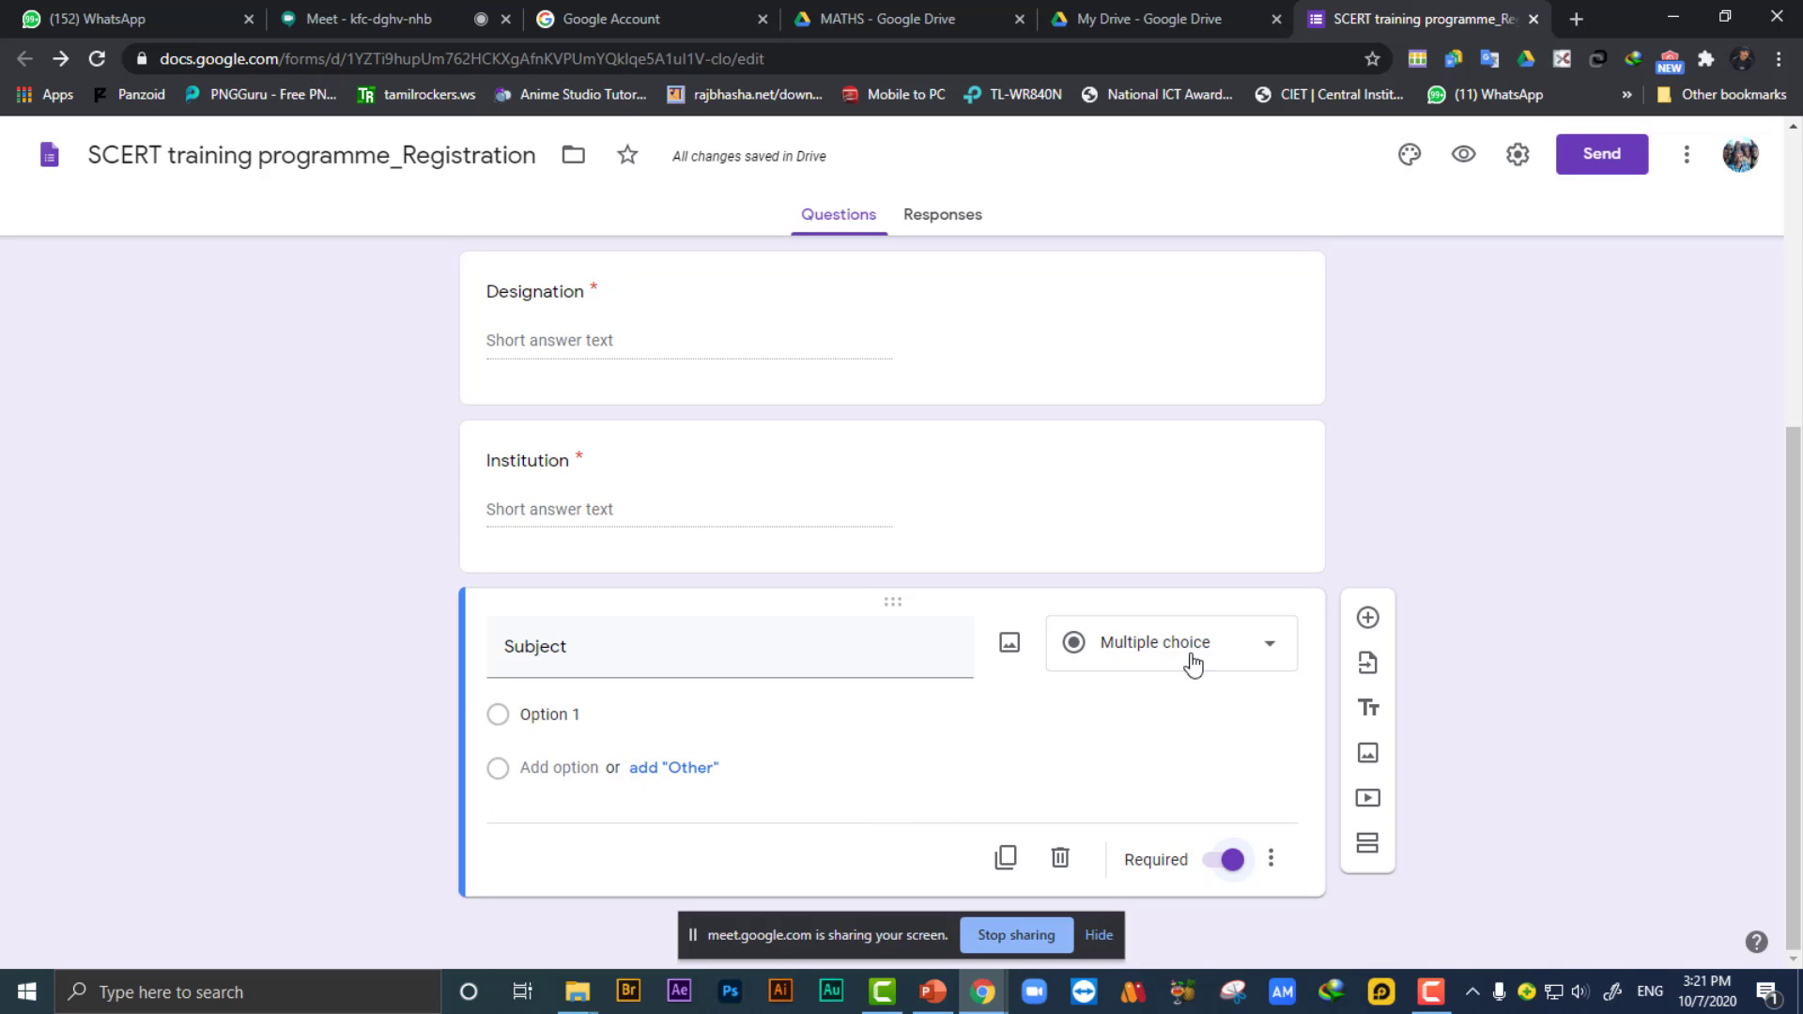
Fill the Subject question with the answer options Tamil, English and Maths.
click(648, 721)
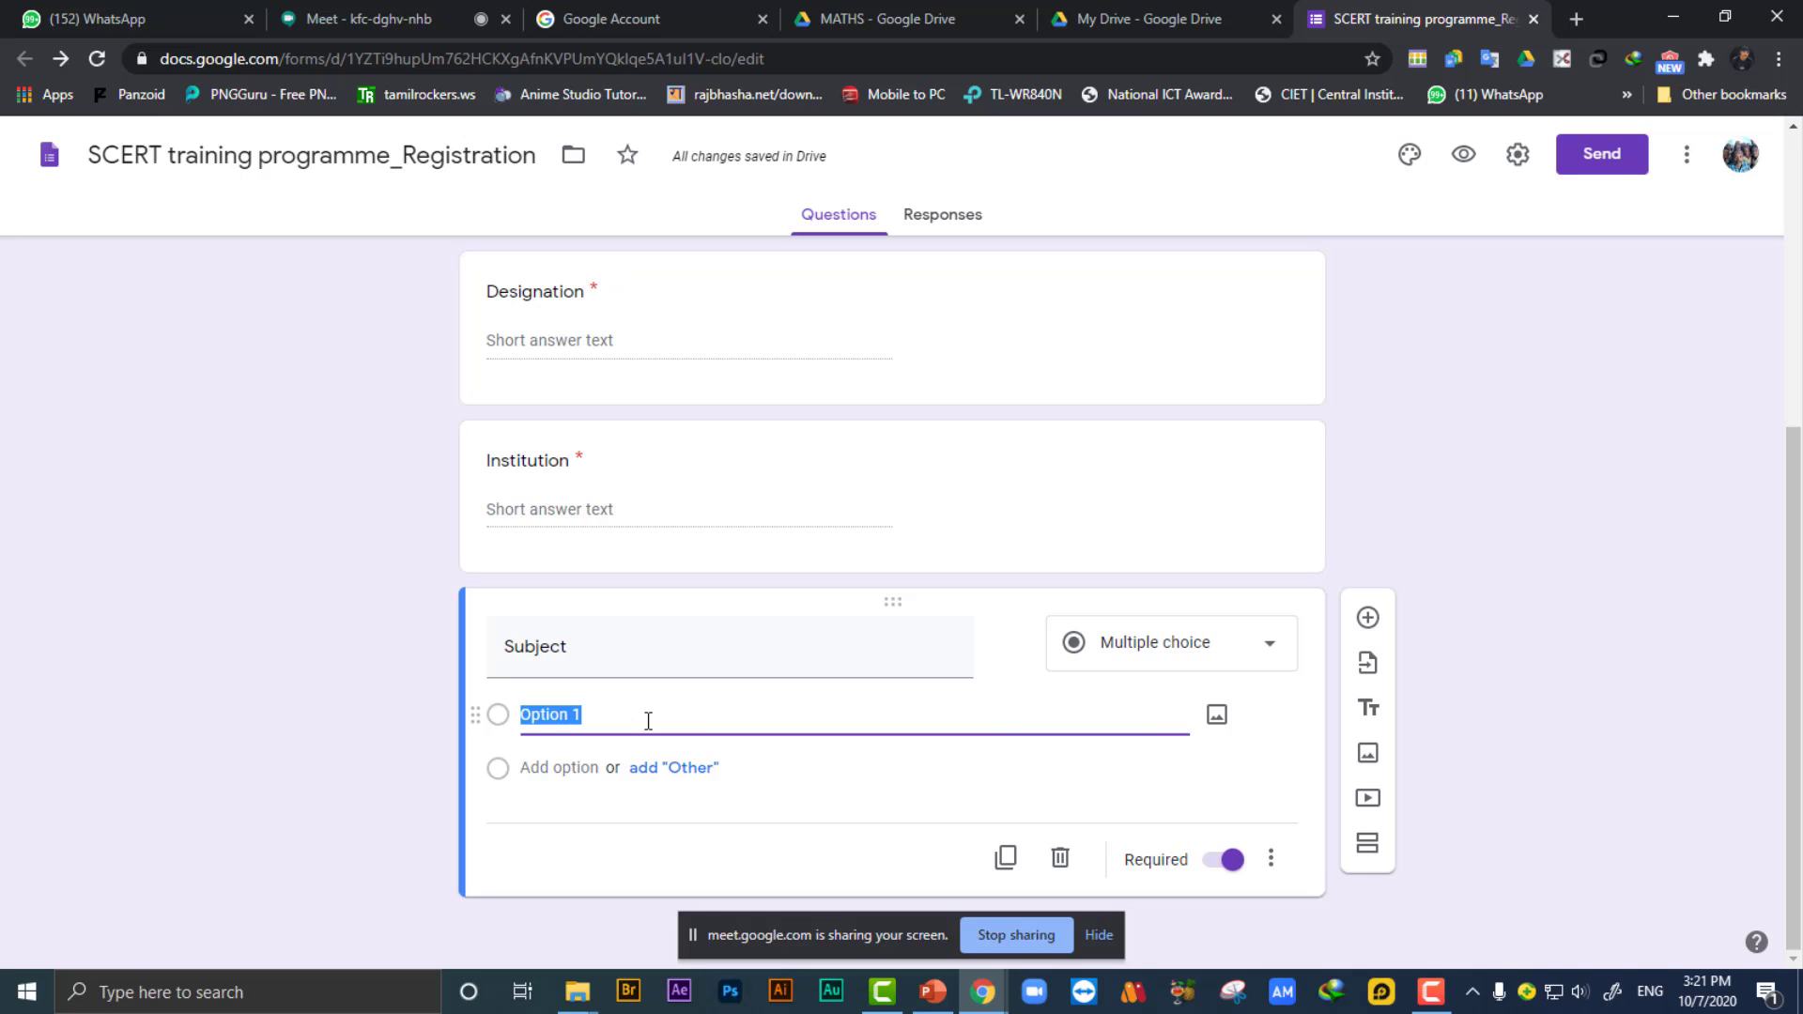
text(Tamil)
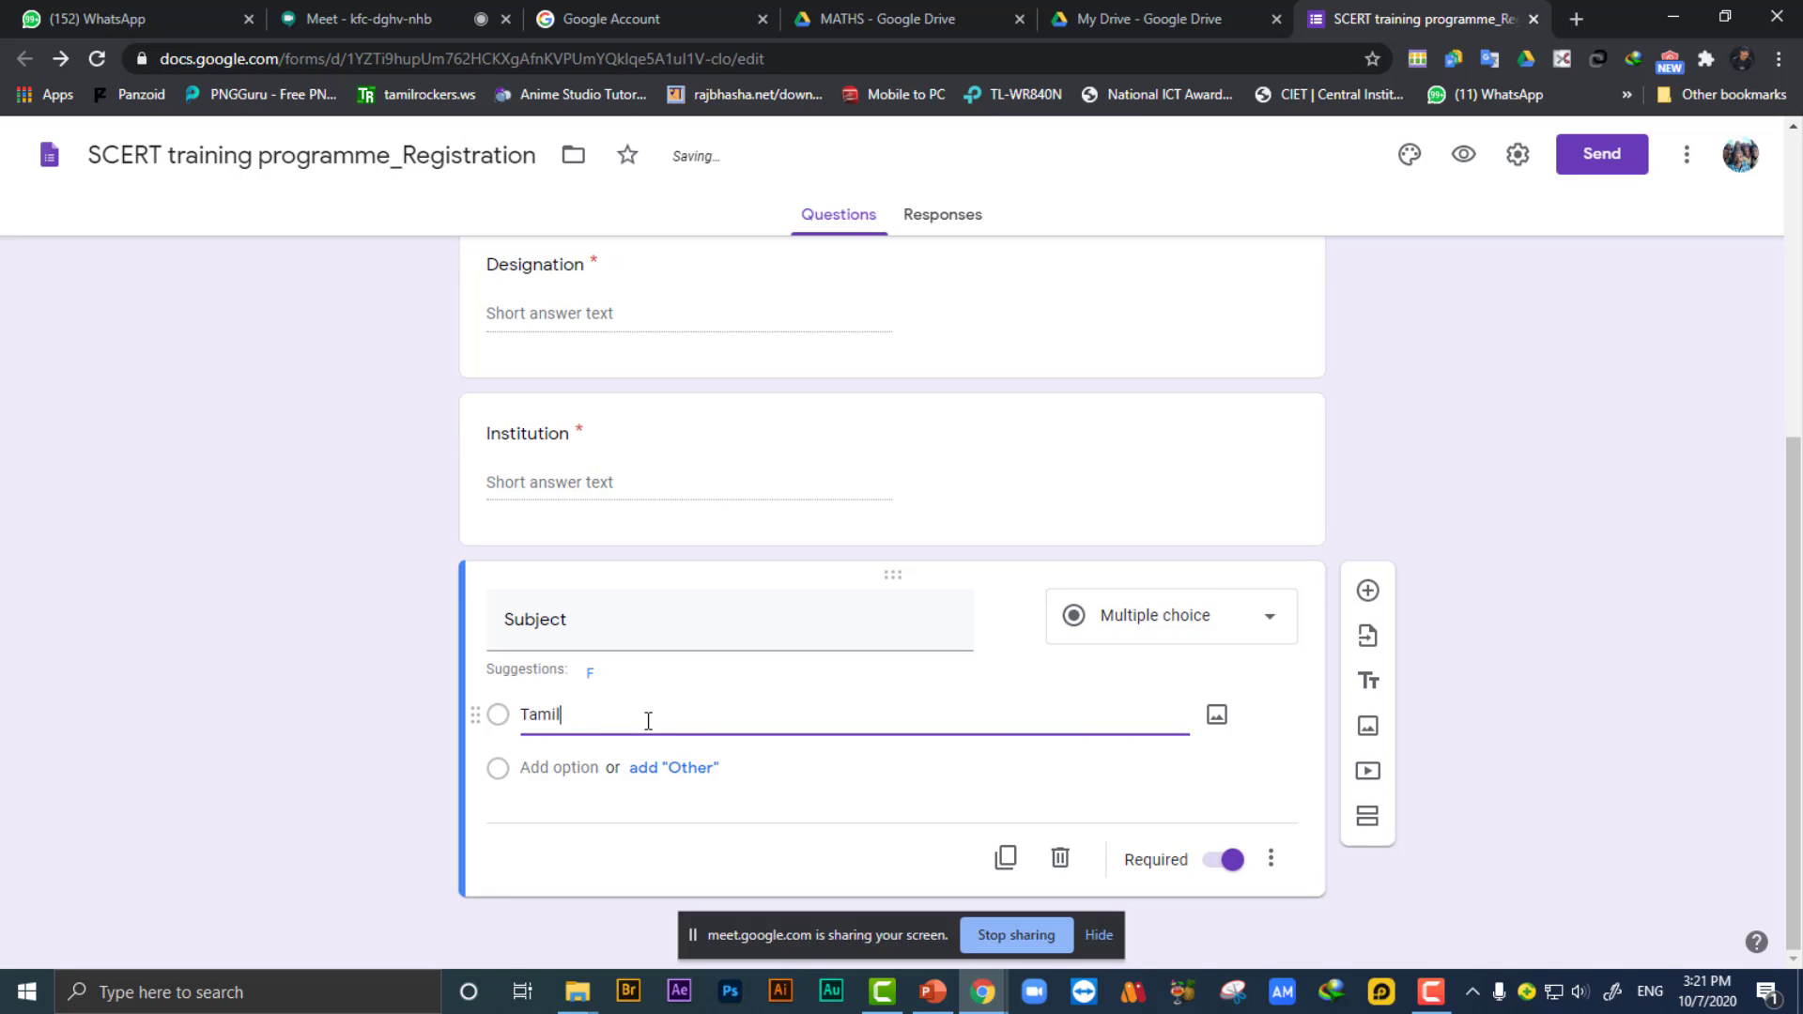
key(Return)
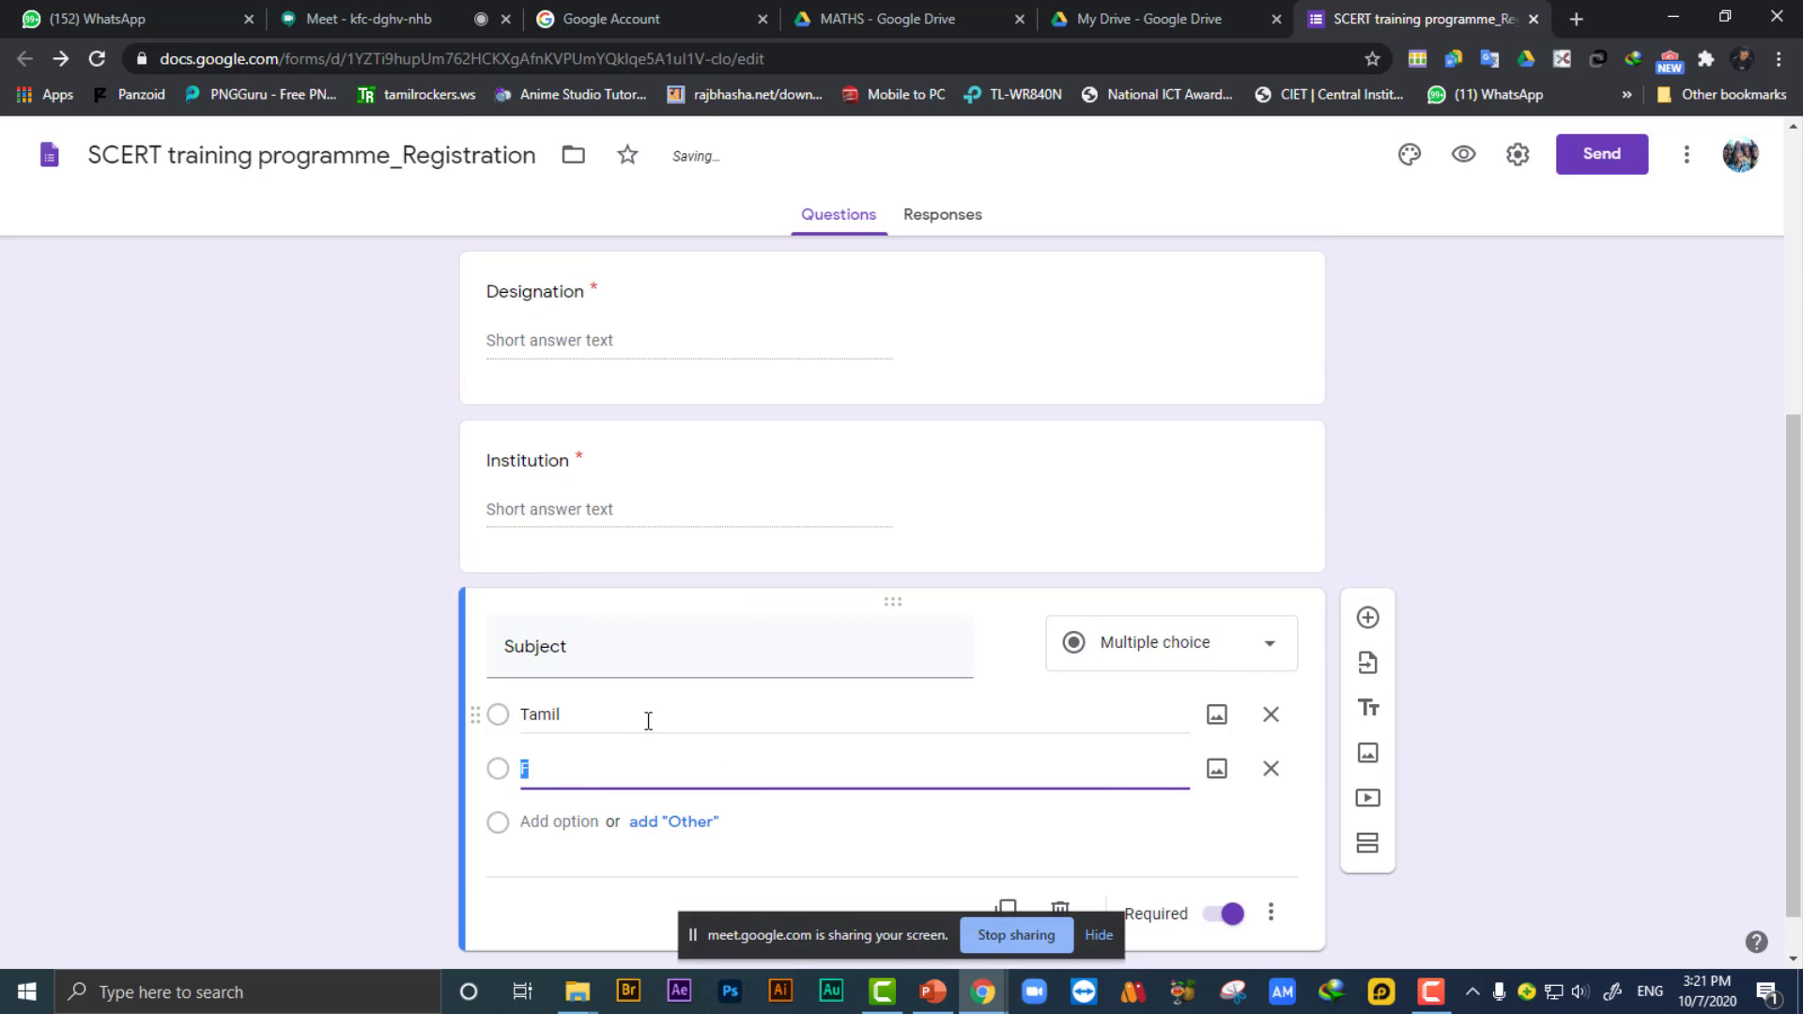
text(E)
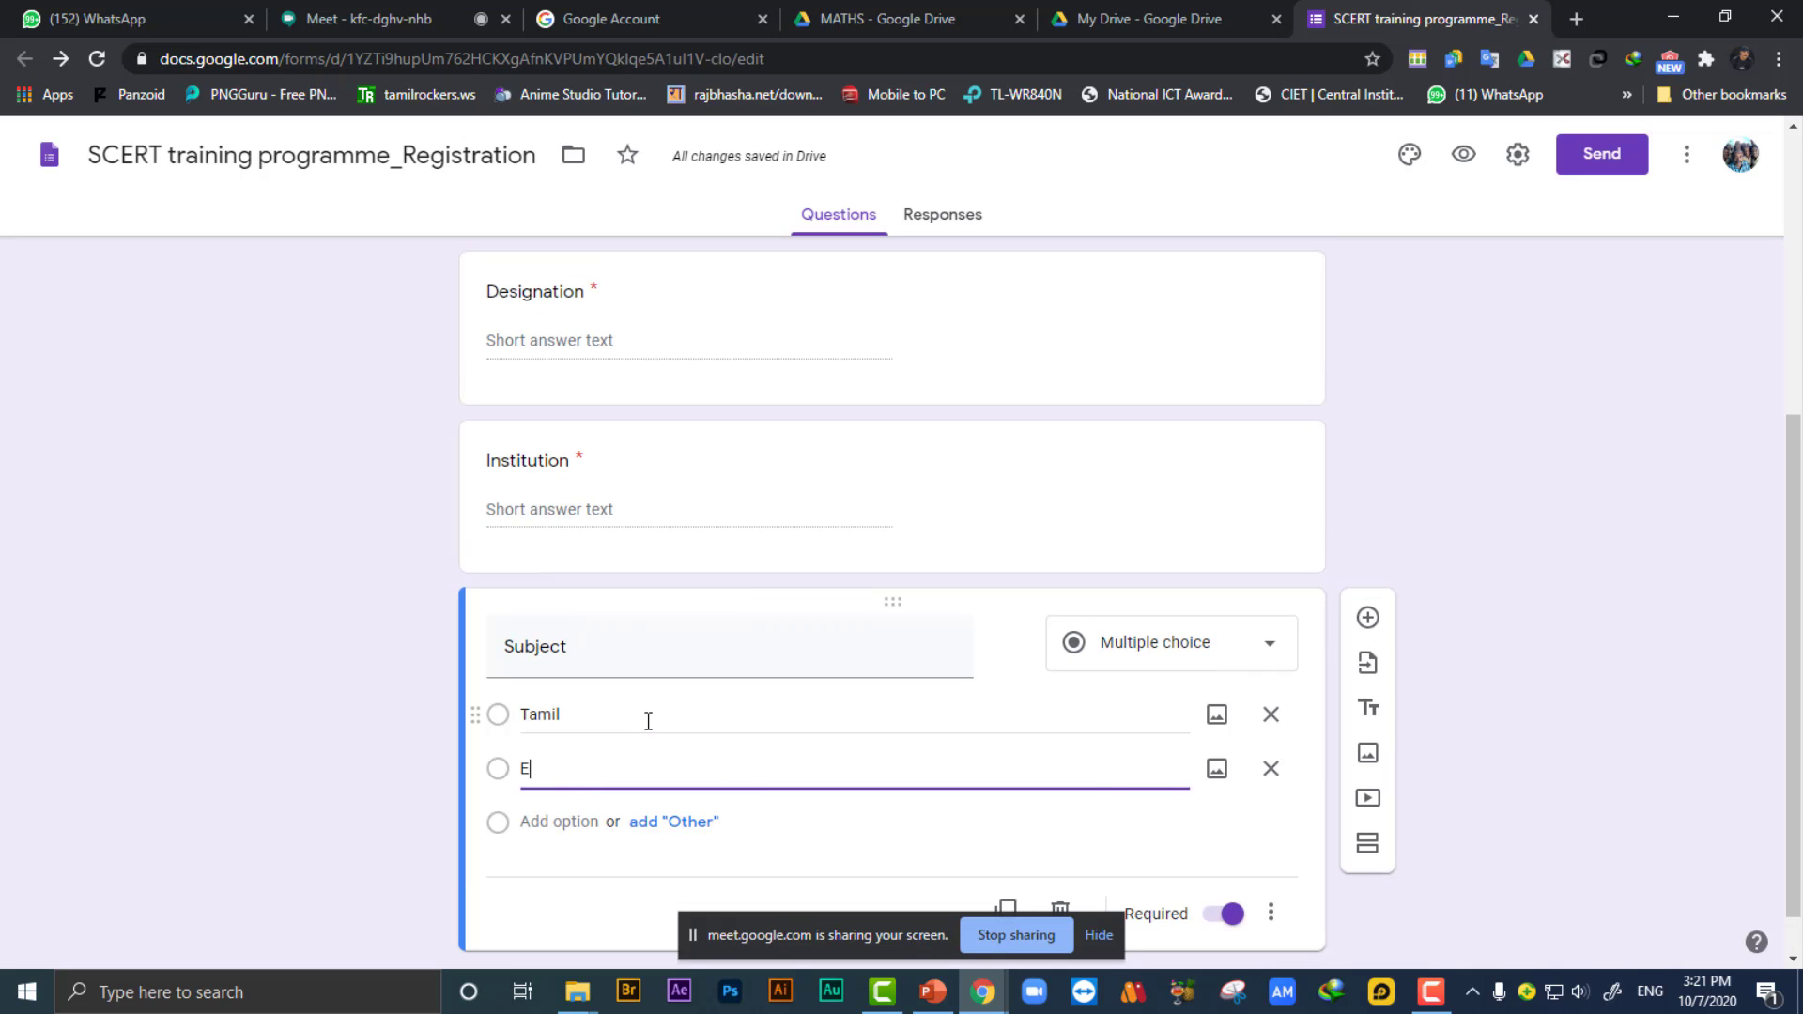
text(nglish)
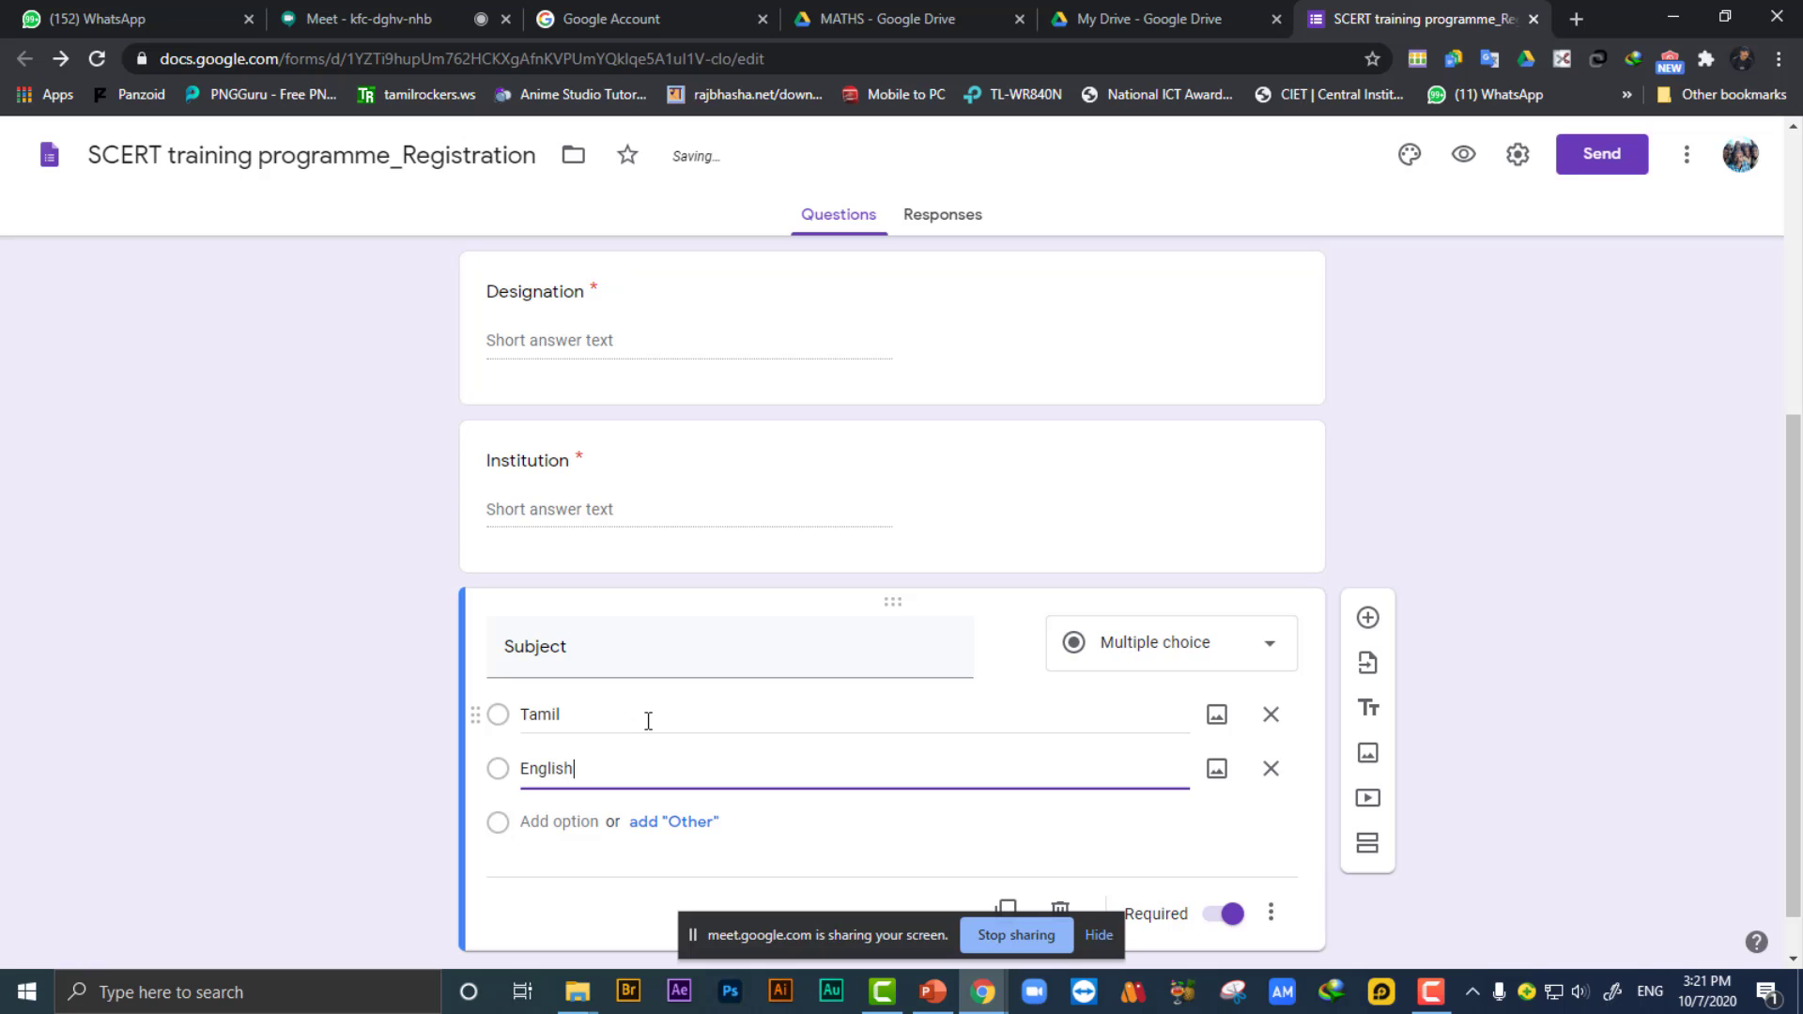
key(Return)
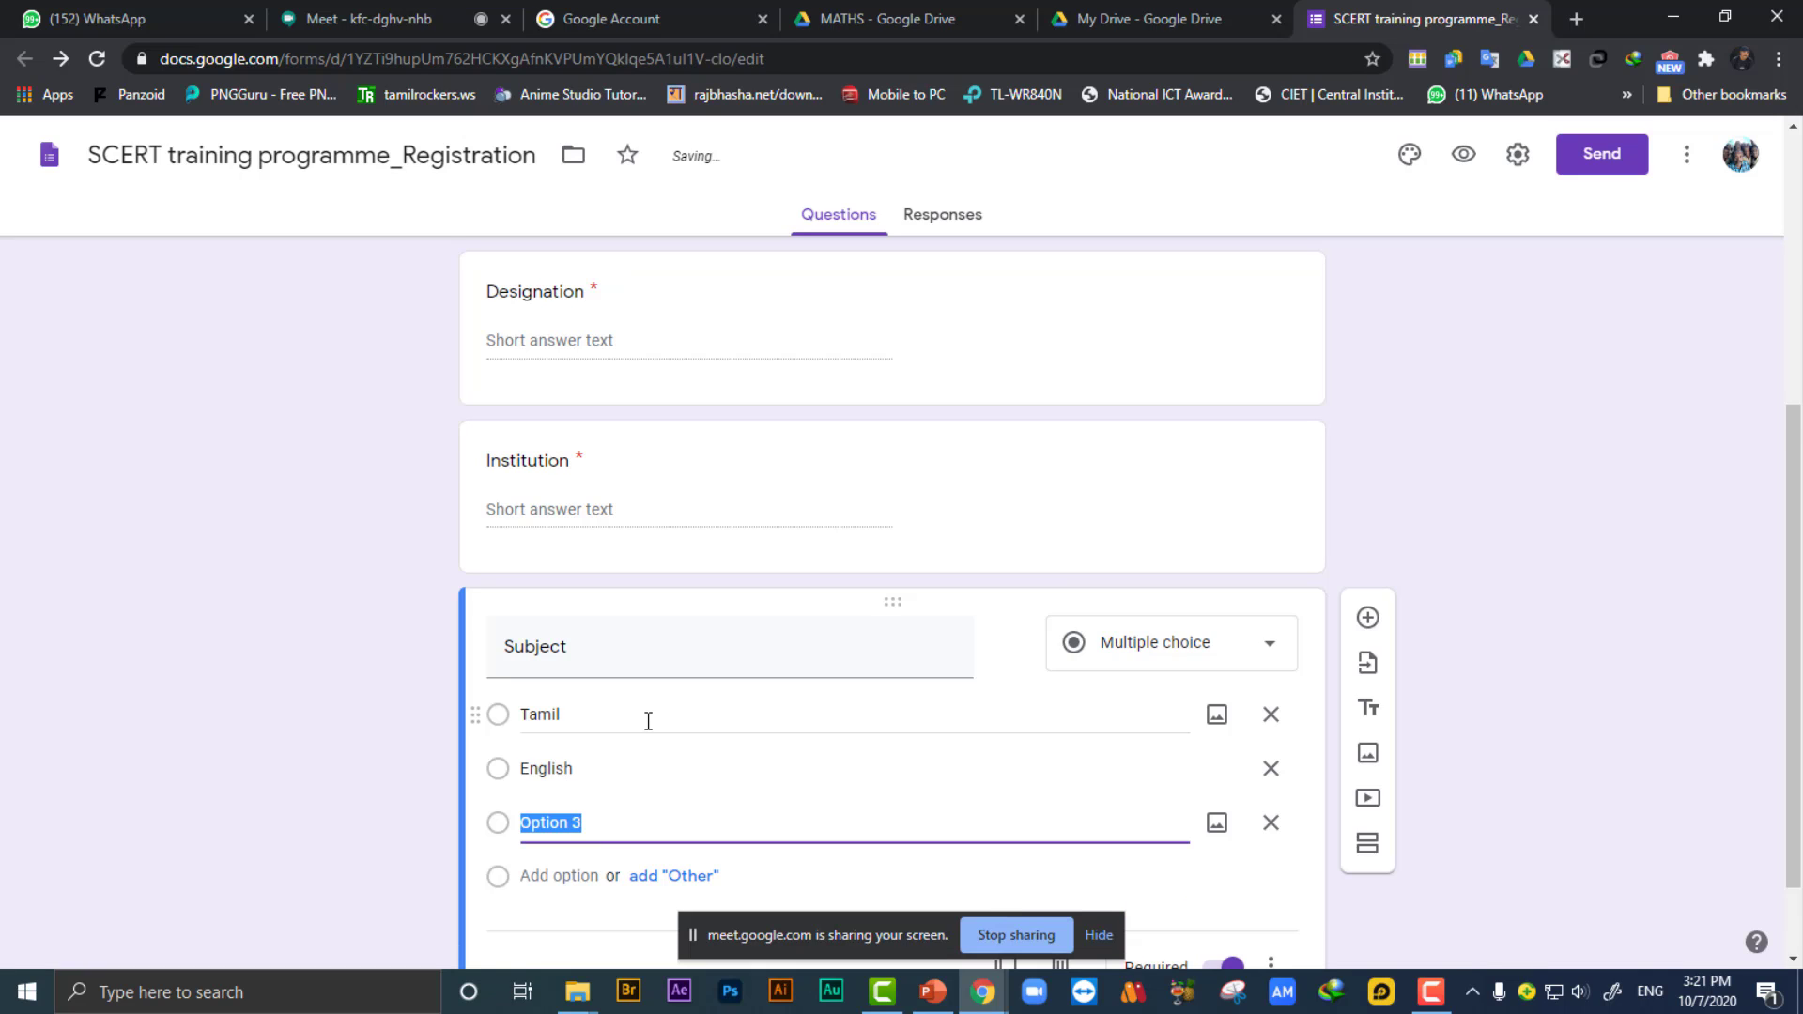
text(Maths)
click(1541, 526)
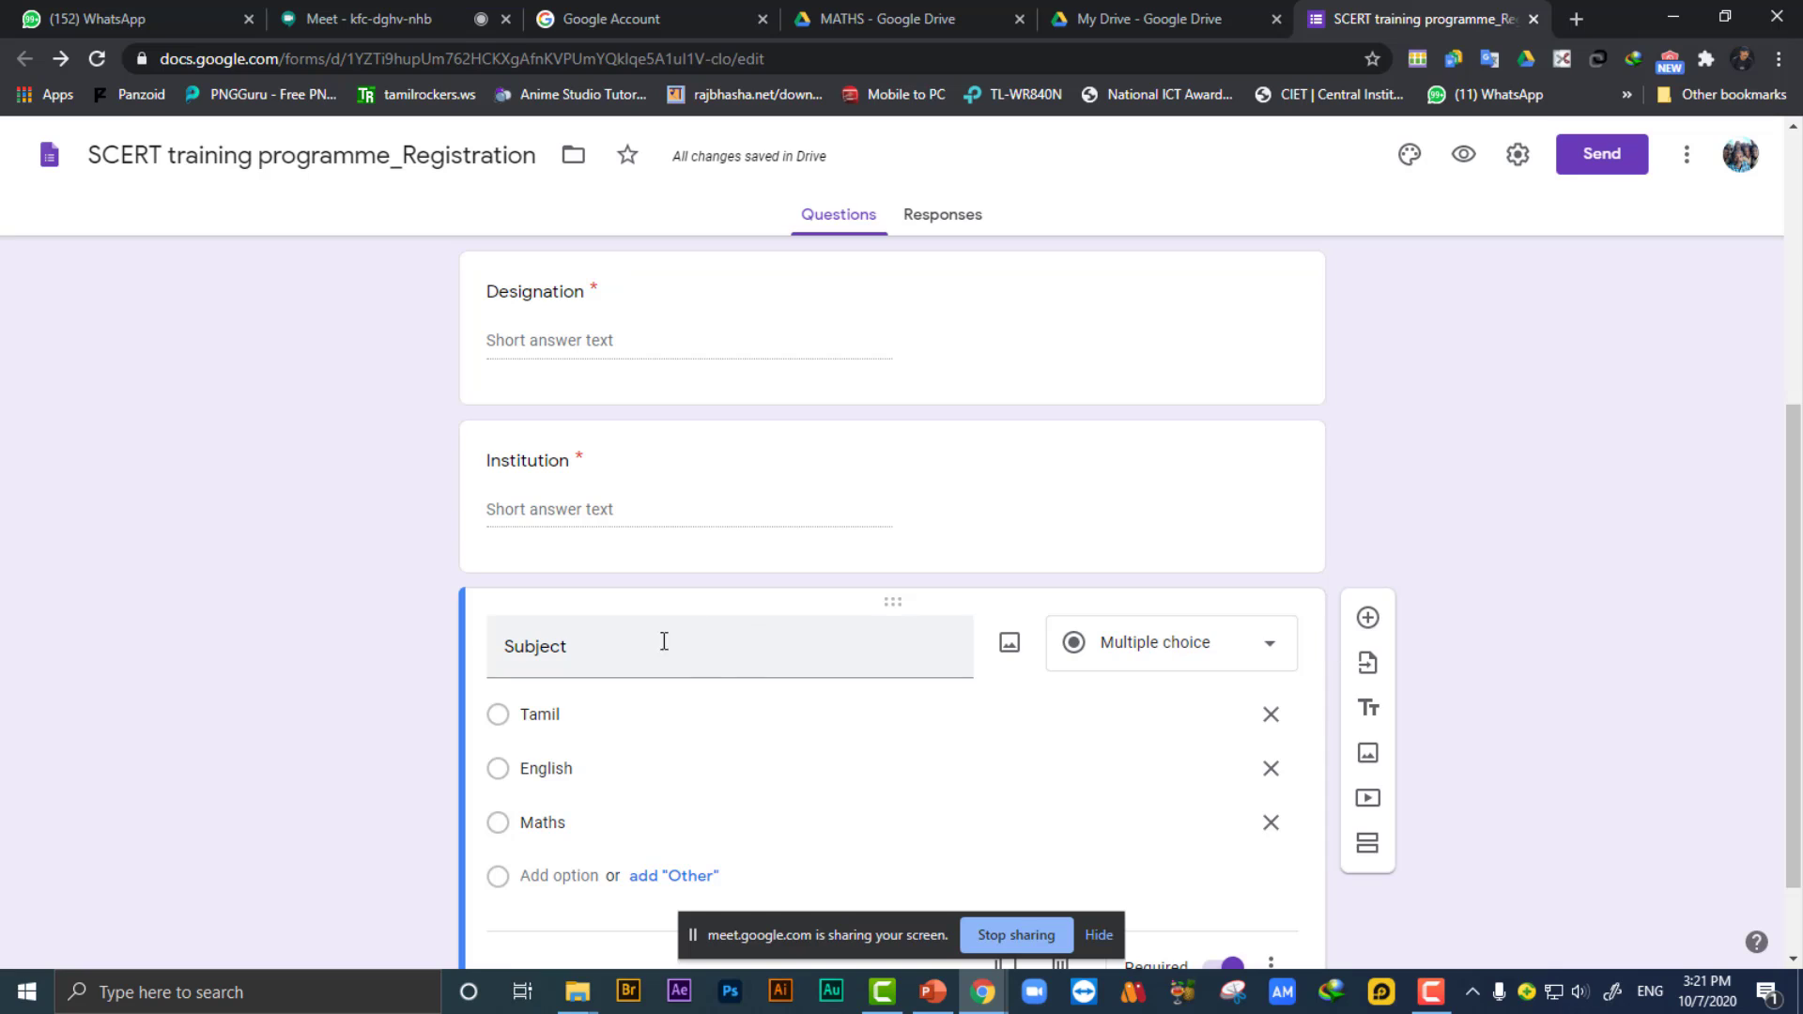
Preview the form, try the Tamil, English and Maths options of the Subject question, and close the preview.
scroll(741, 672, down, 1)
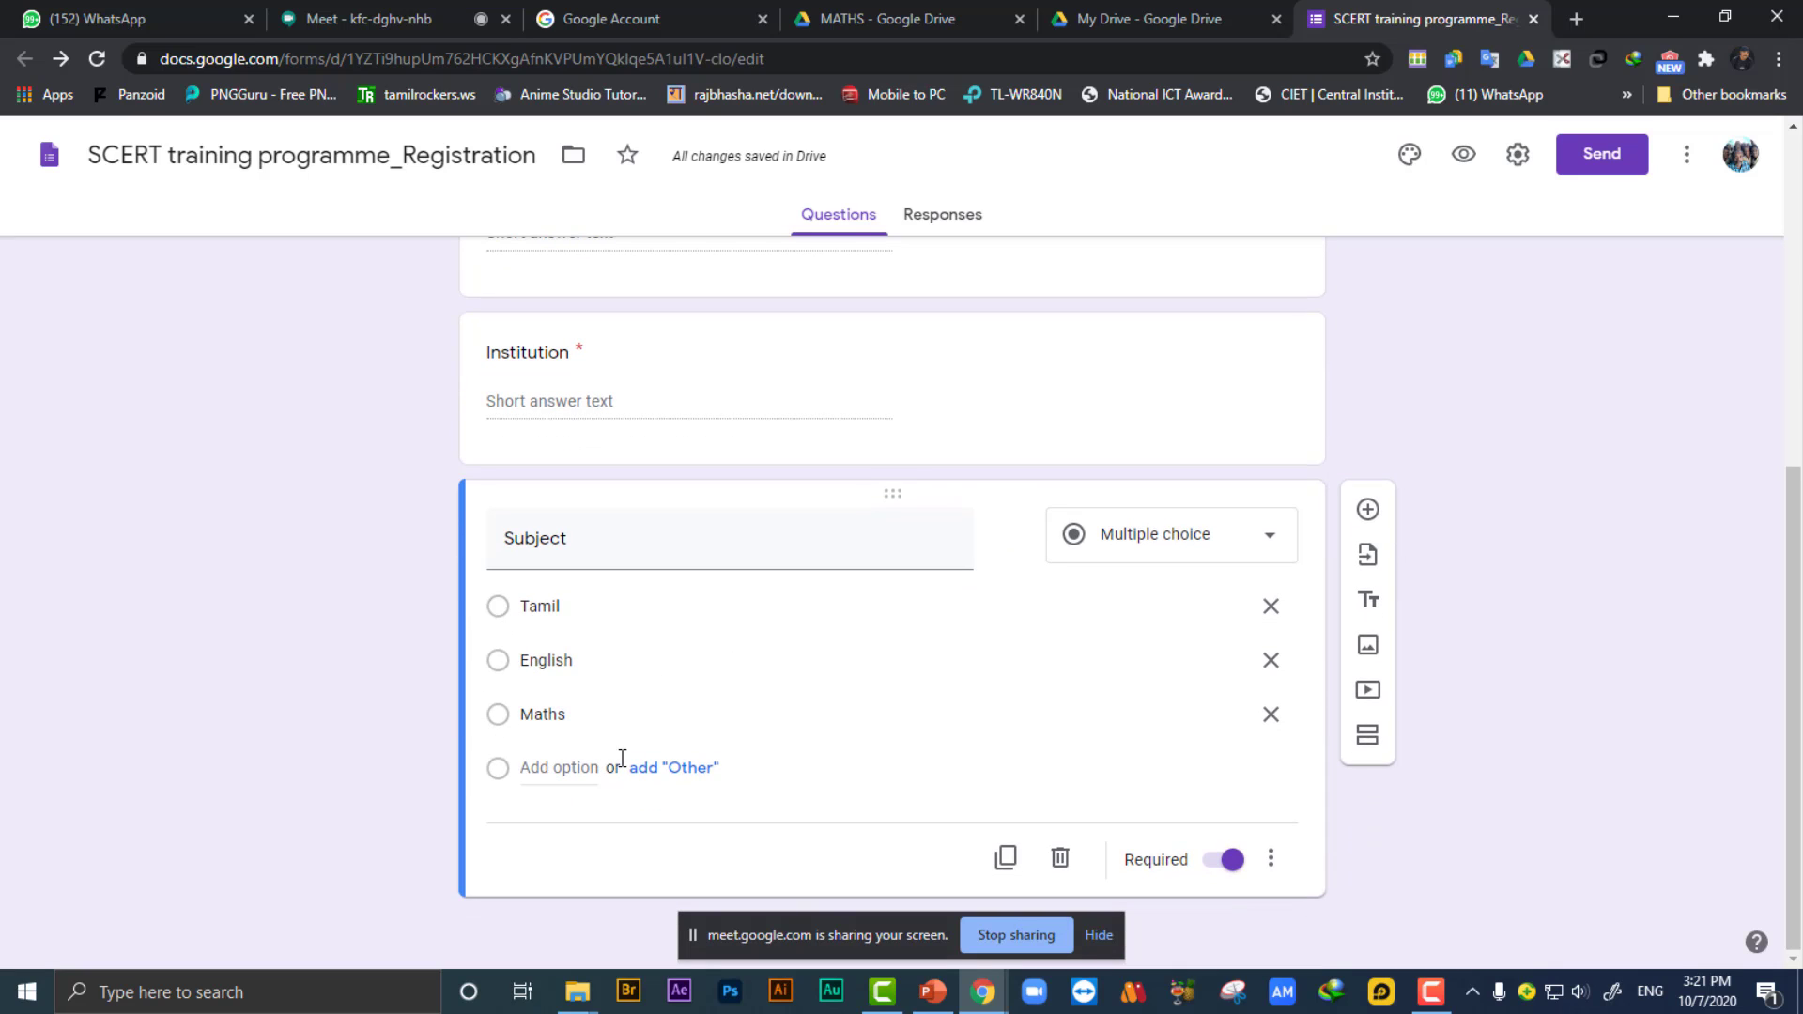
scroll(692, 593, up, 5)
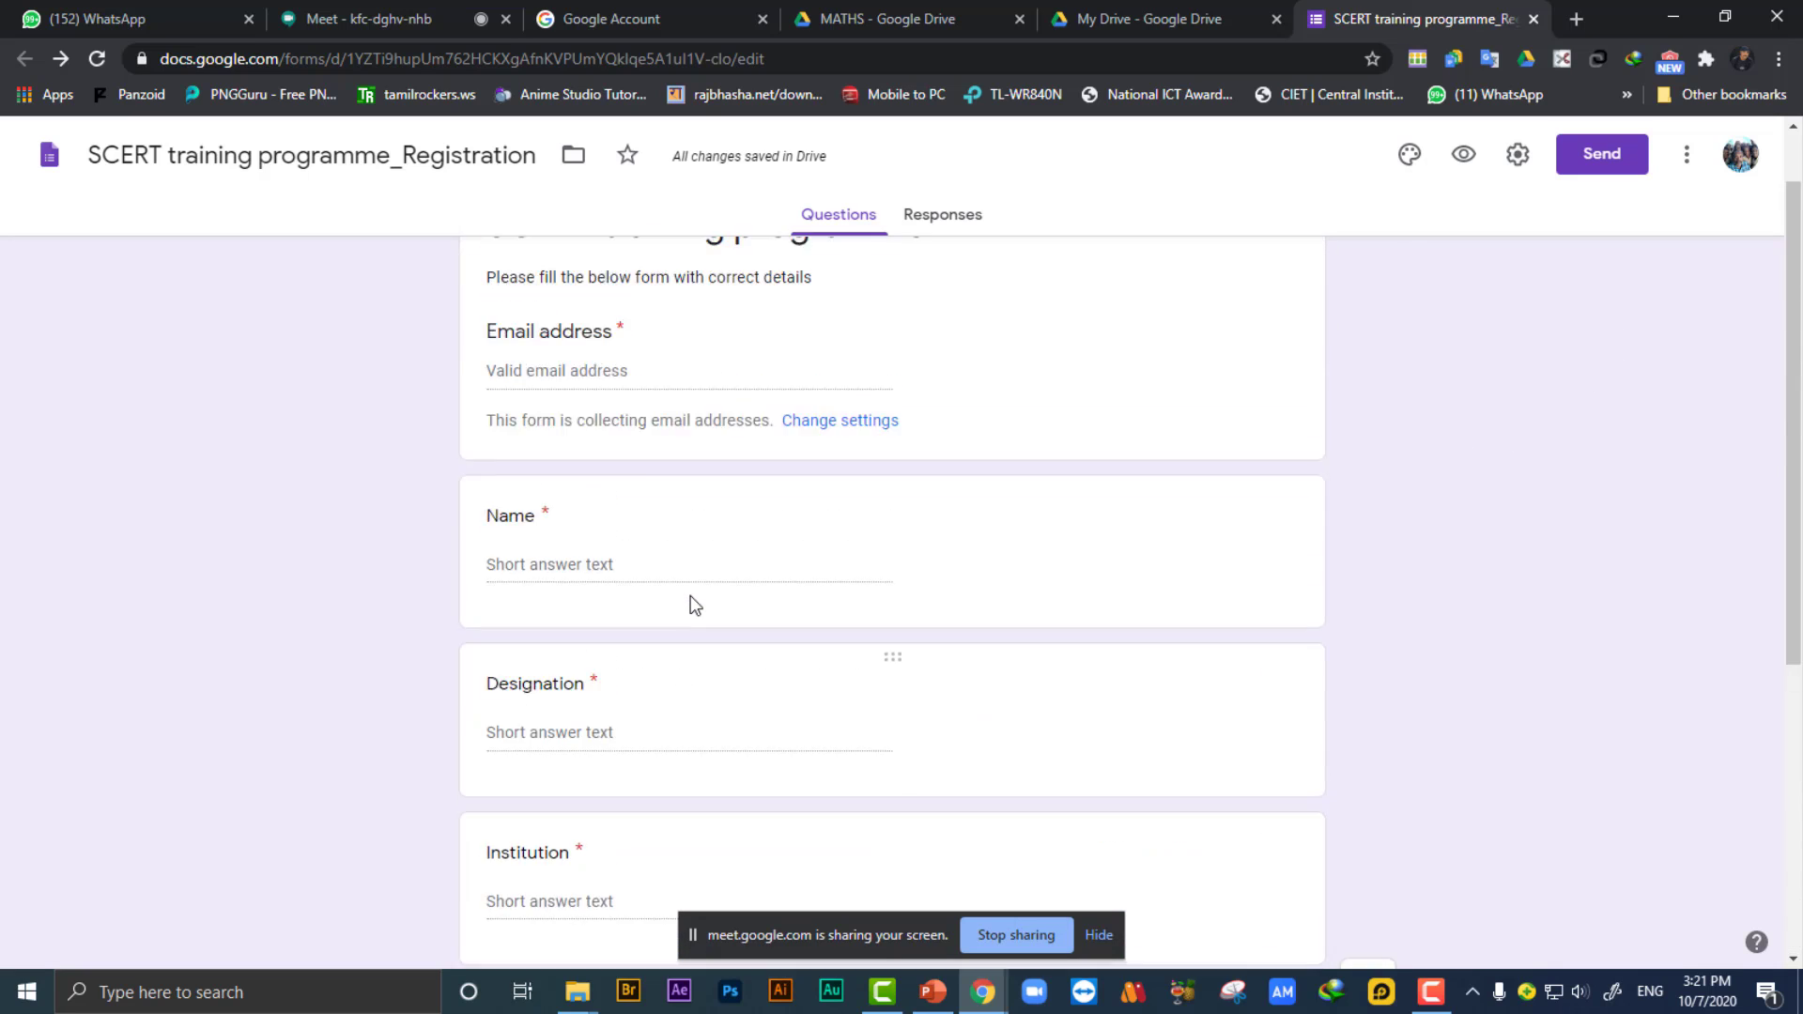
scroll(724, 572, down, 4)
scroll(724, 583, up, 4)
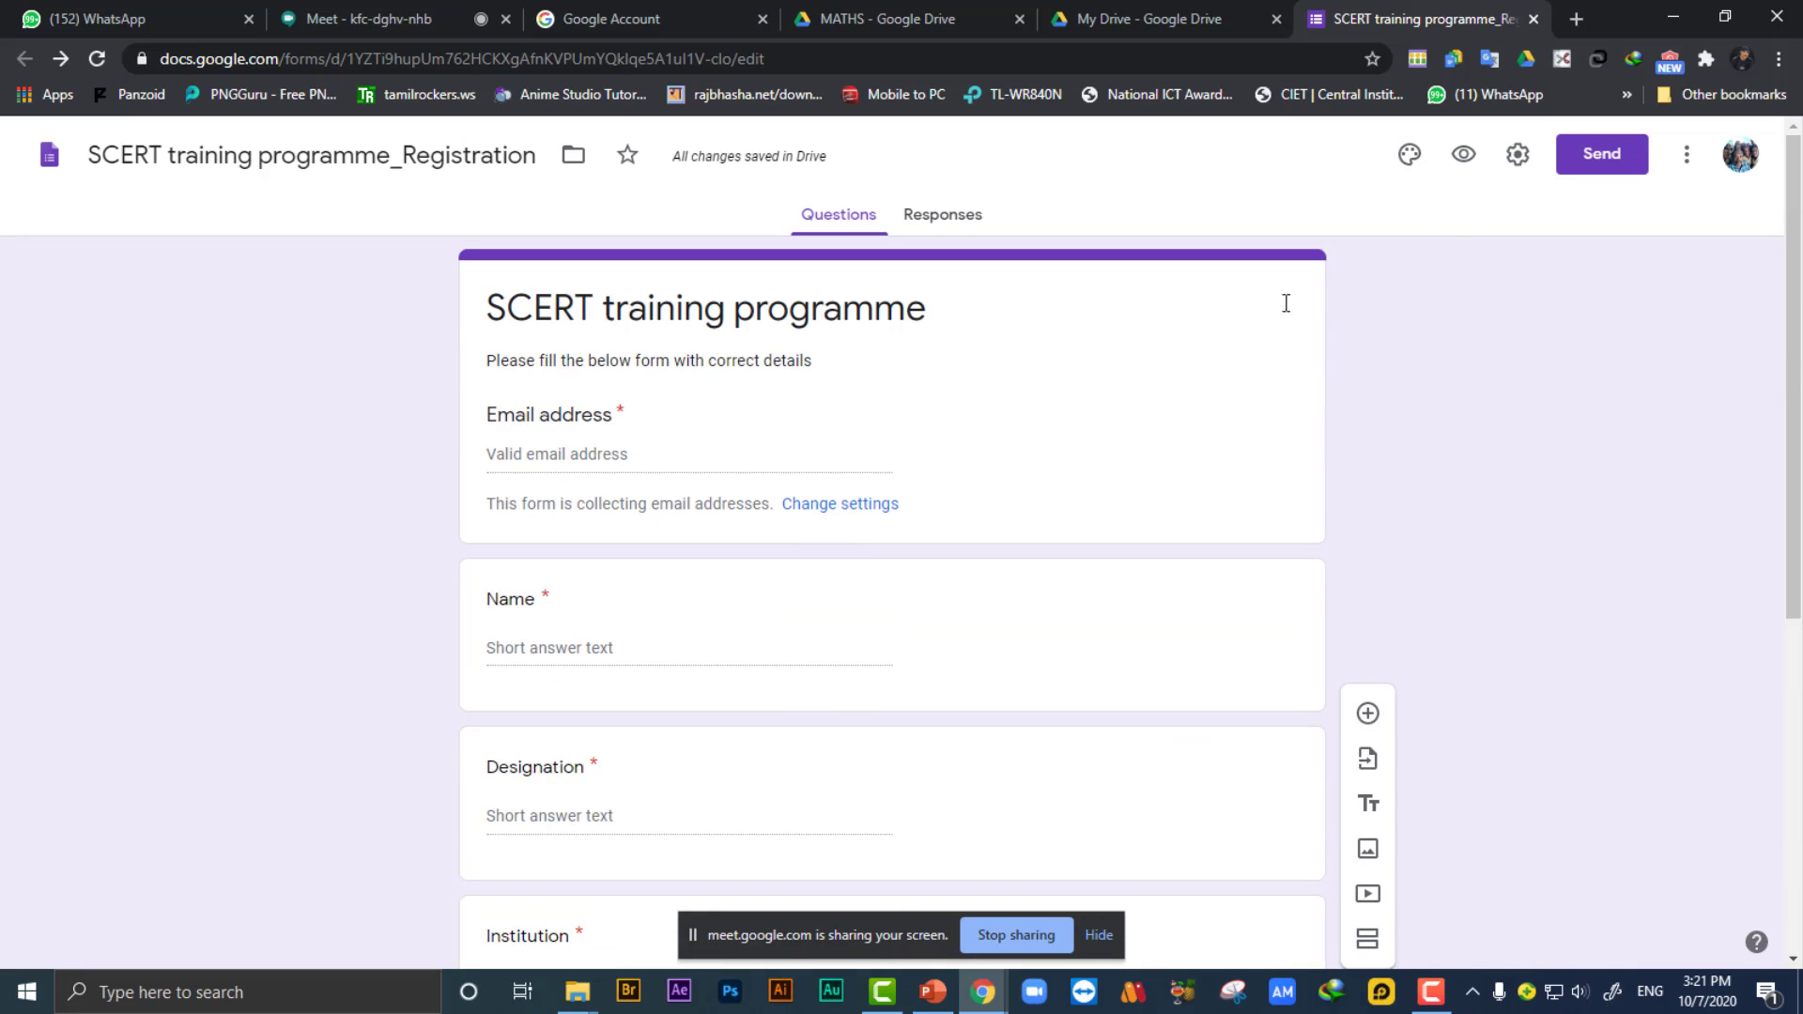
click(1465, 162)
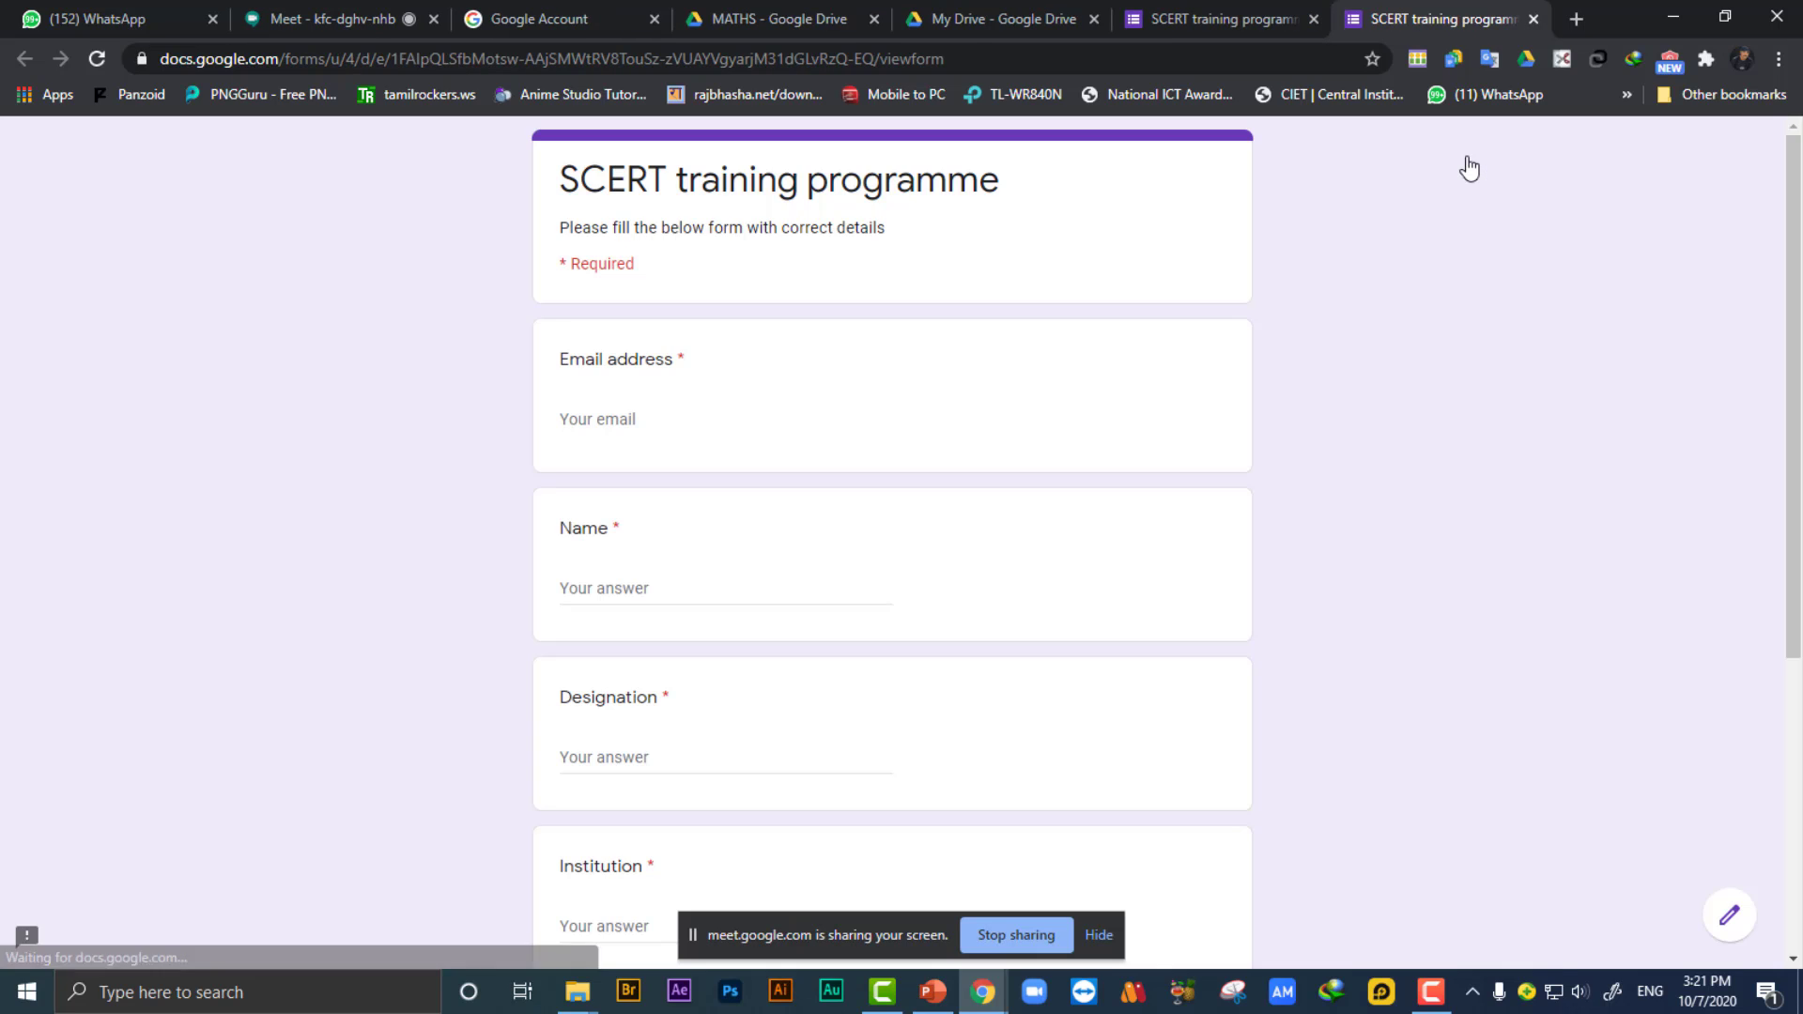
scroll(668, 400, down, 5)
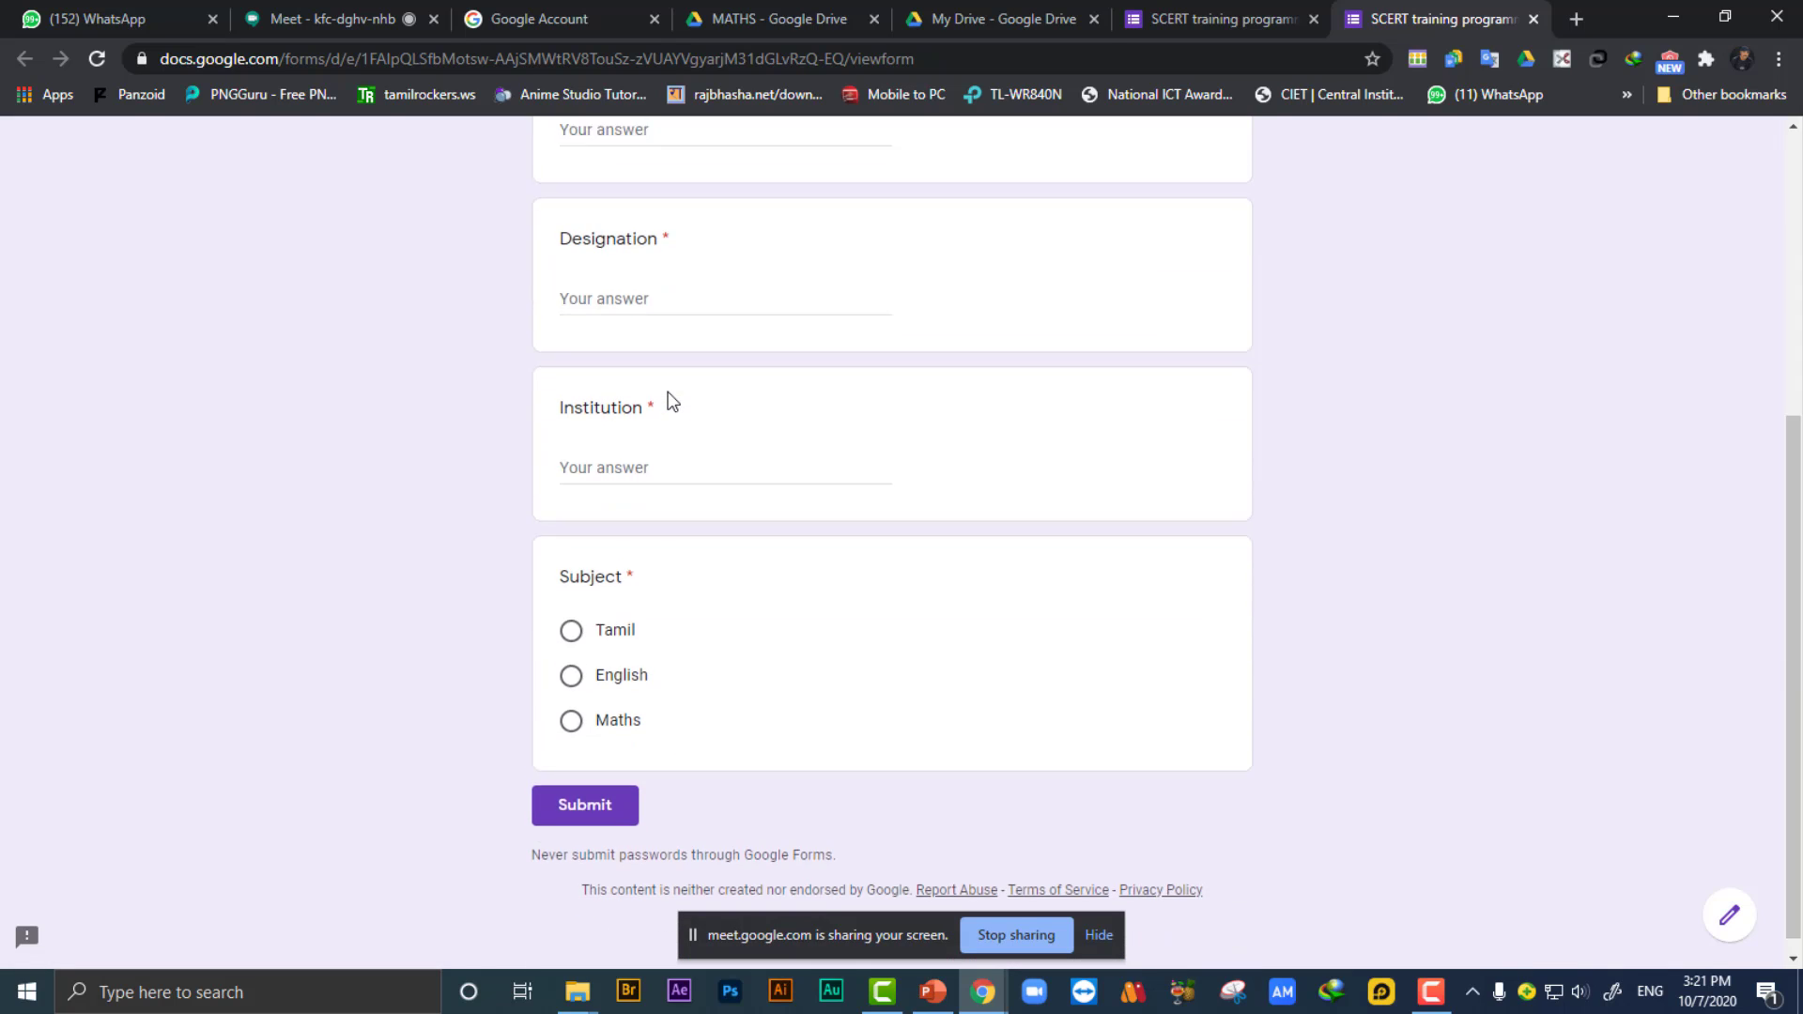
click(570, 618)
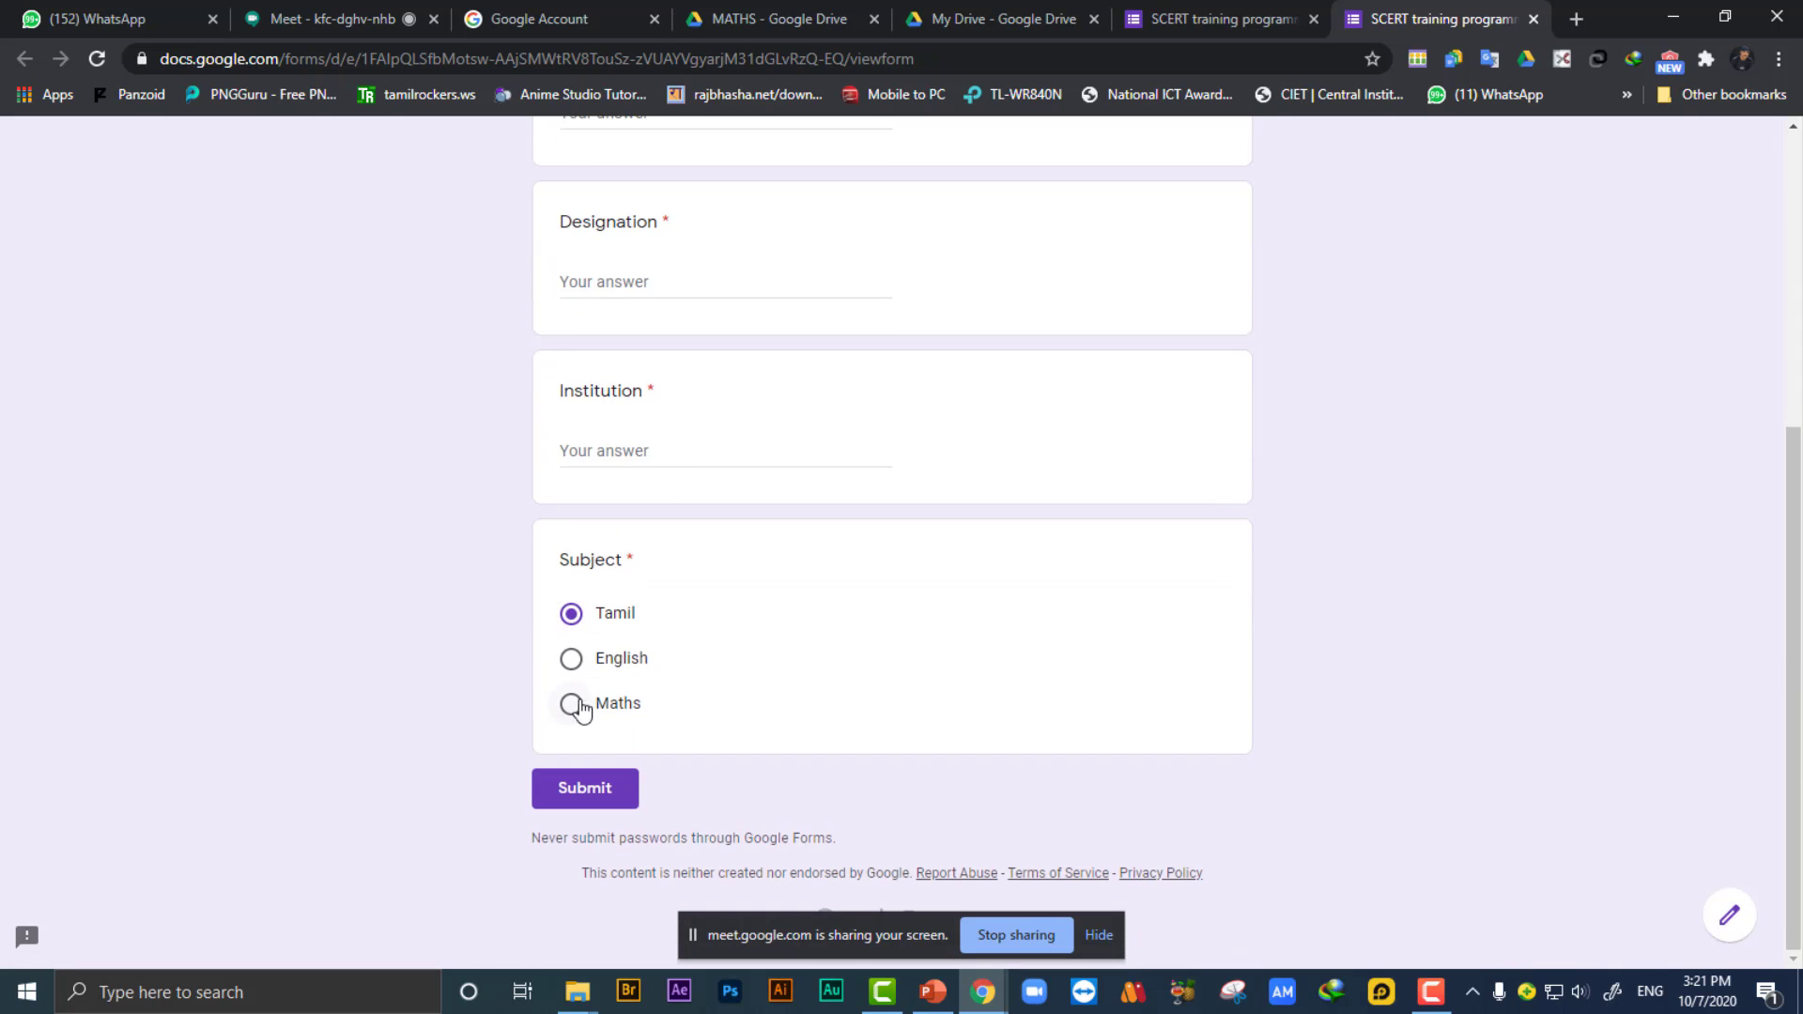
click(570, 658)
click(572, 706)
scroll(791, 420, up, 5)
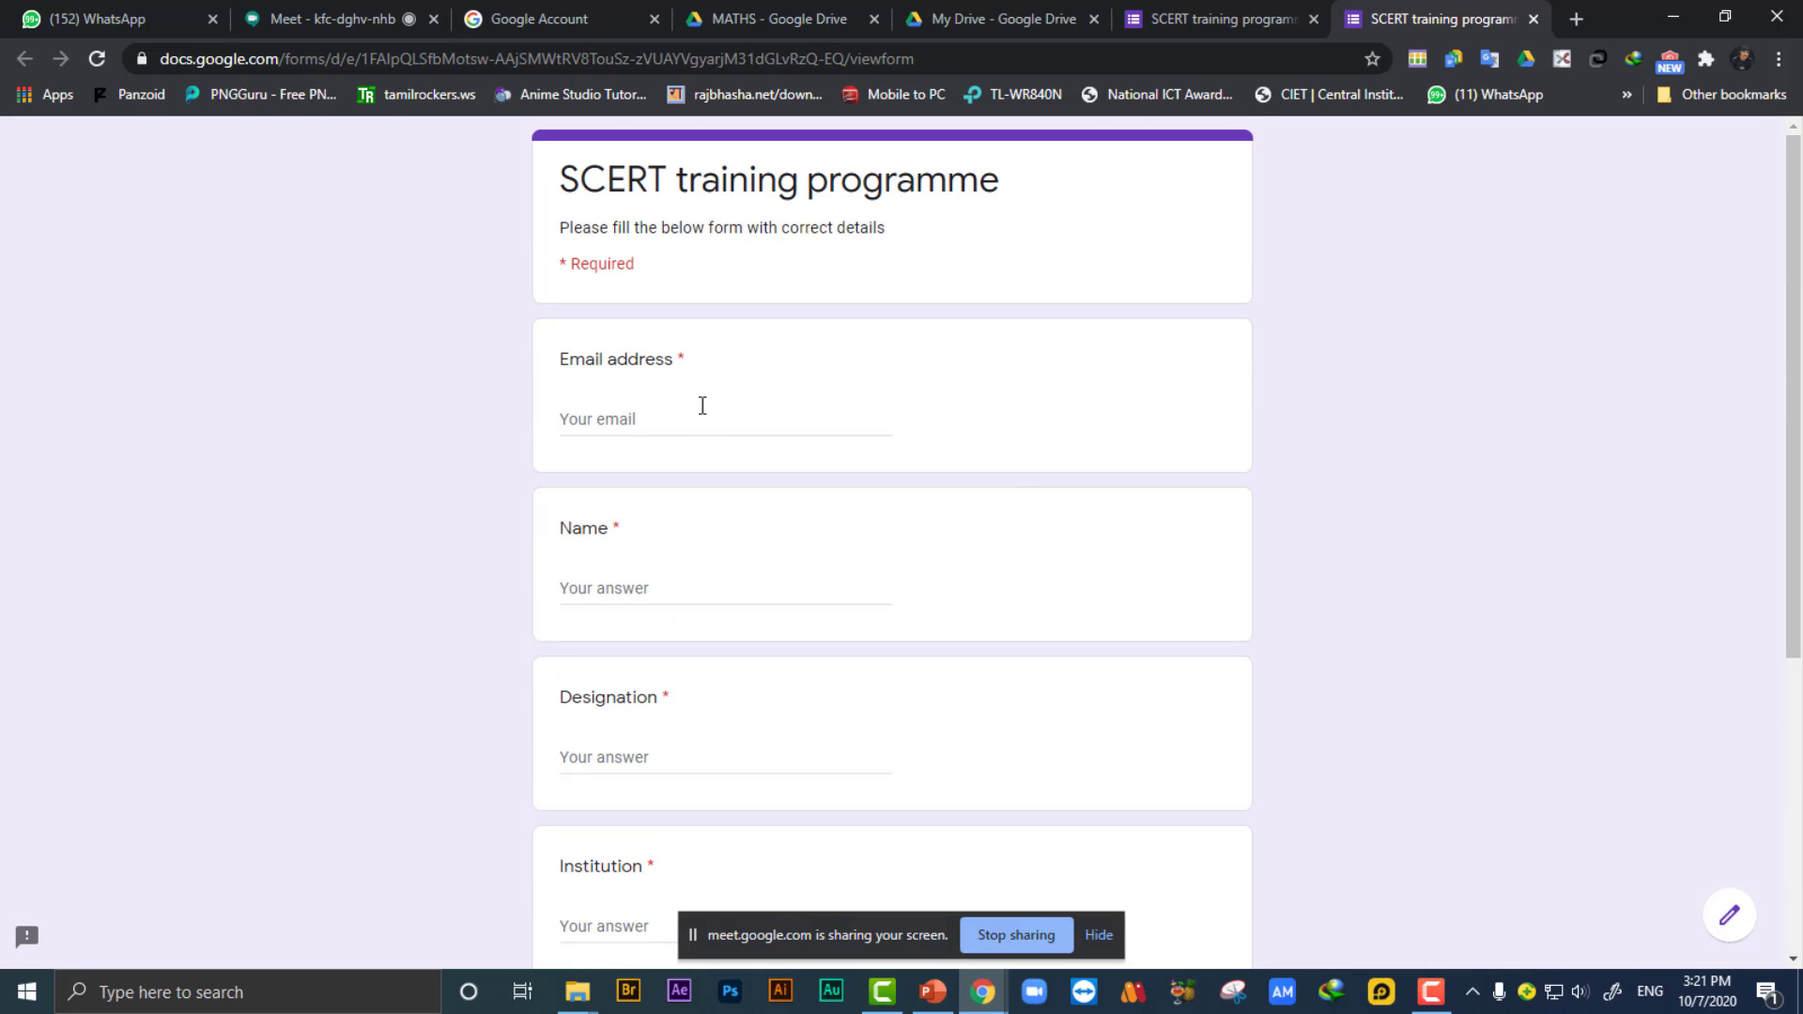
scroll(1279, 418, down, 5)
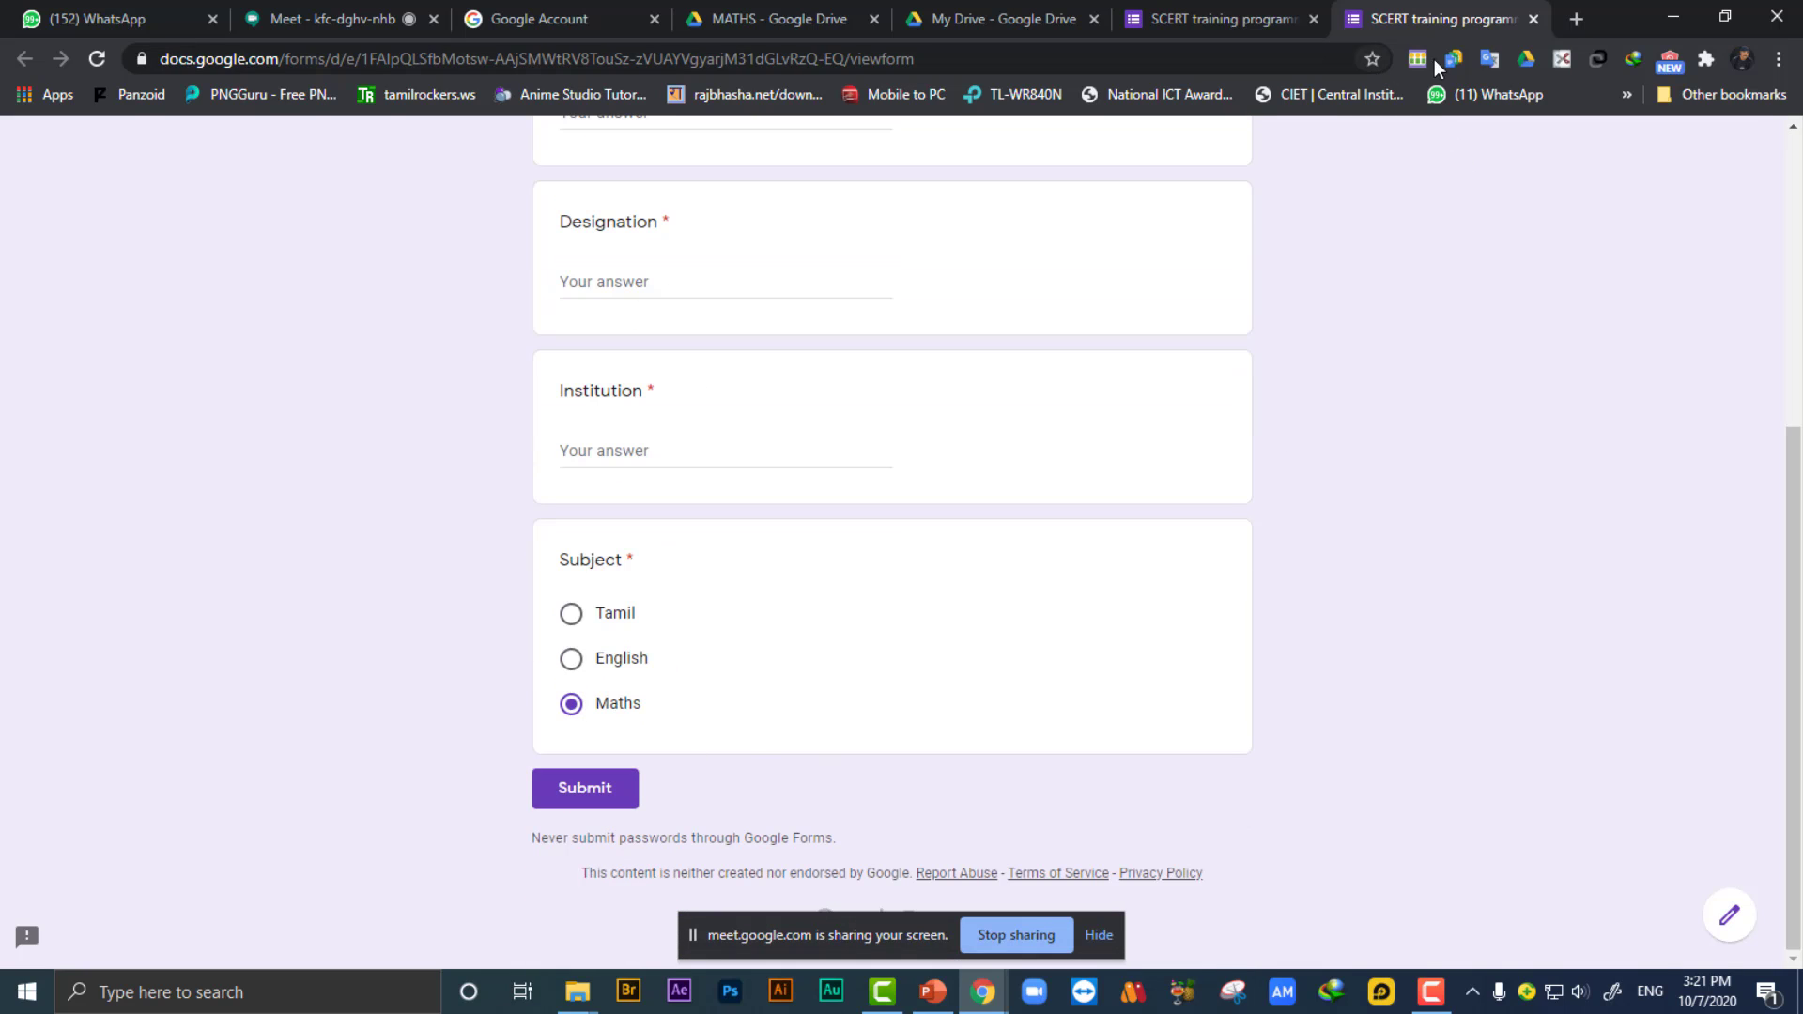
click(1532, 20)
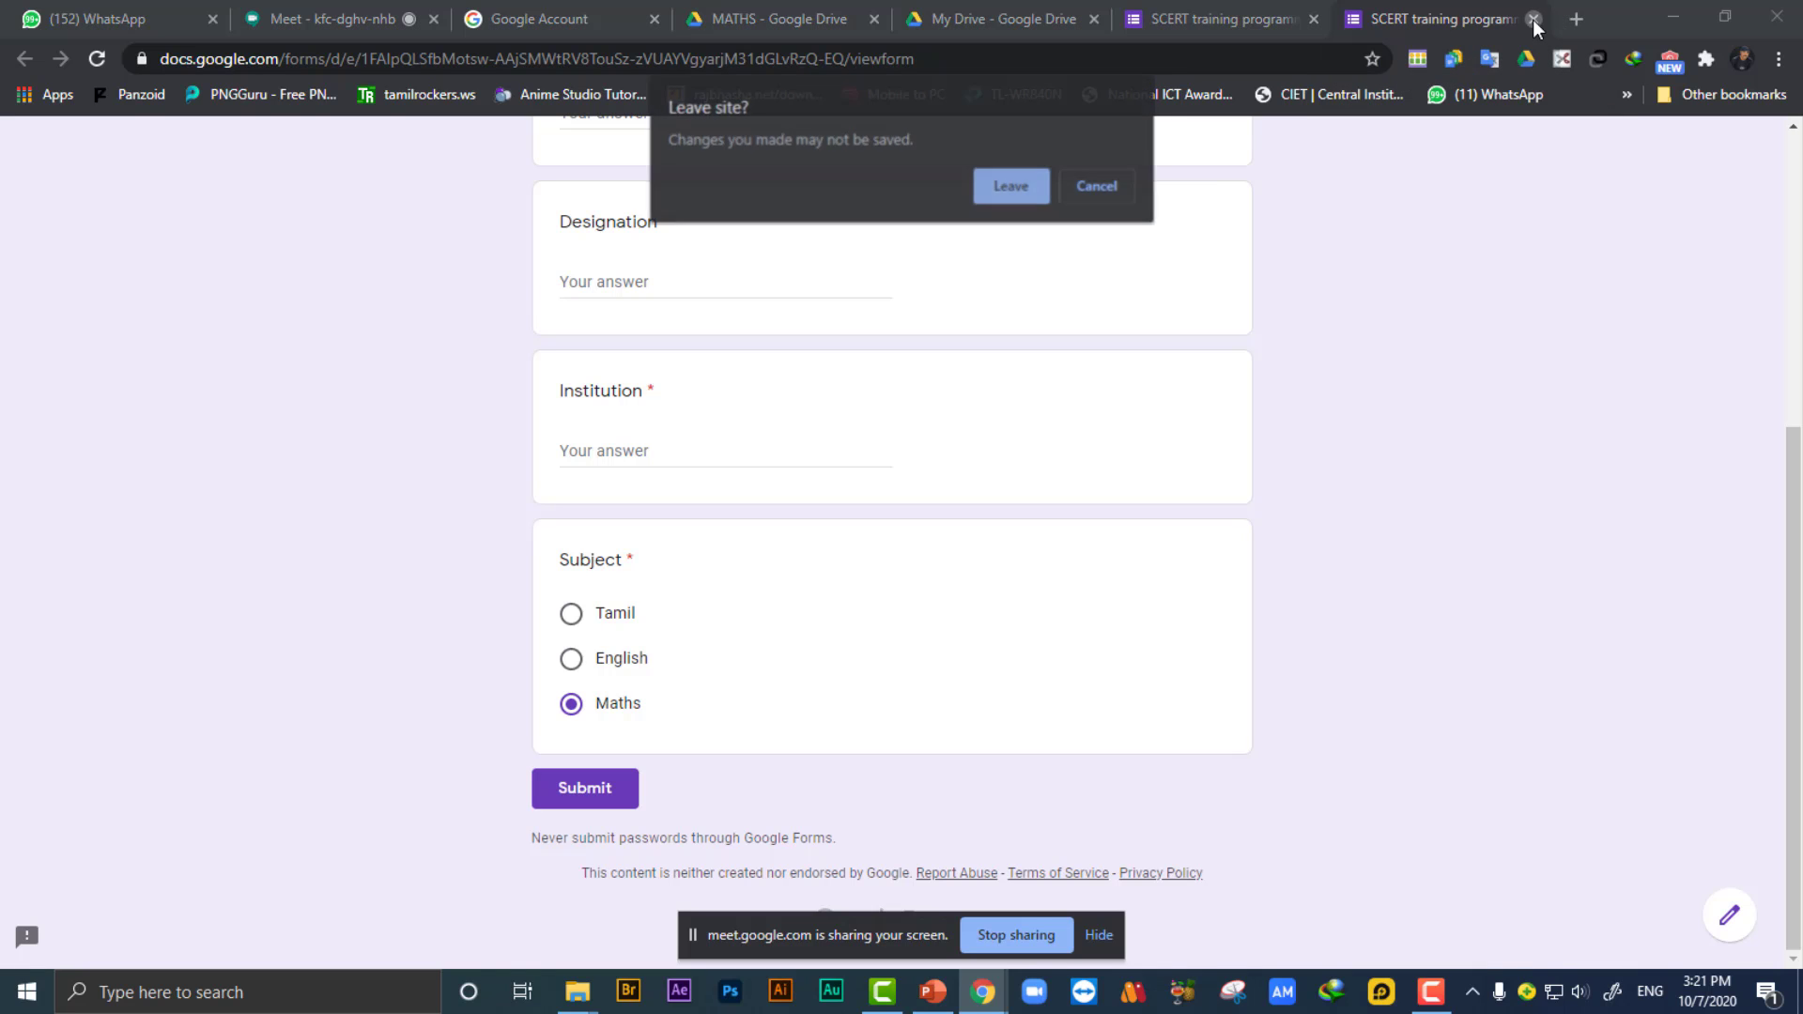
click(1018, 184)
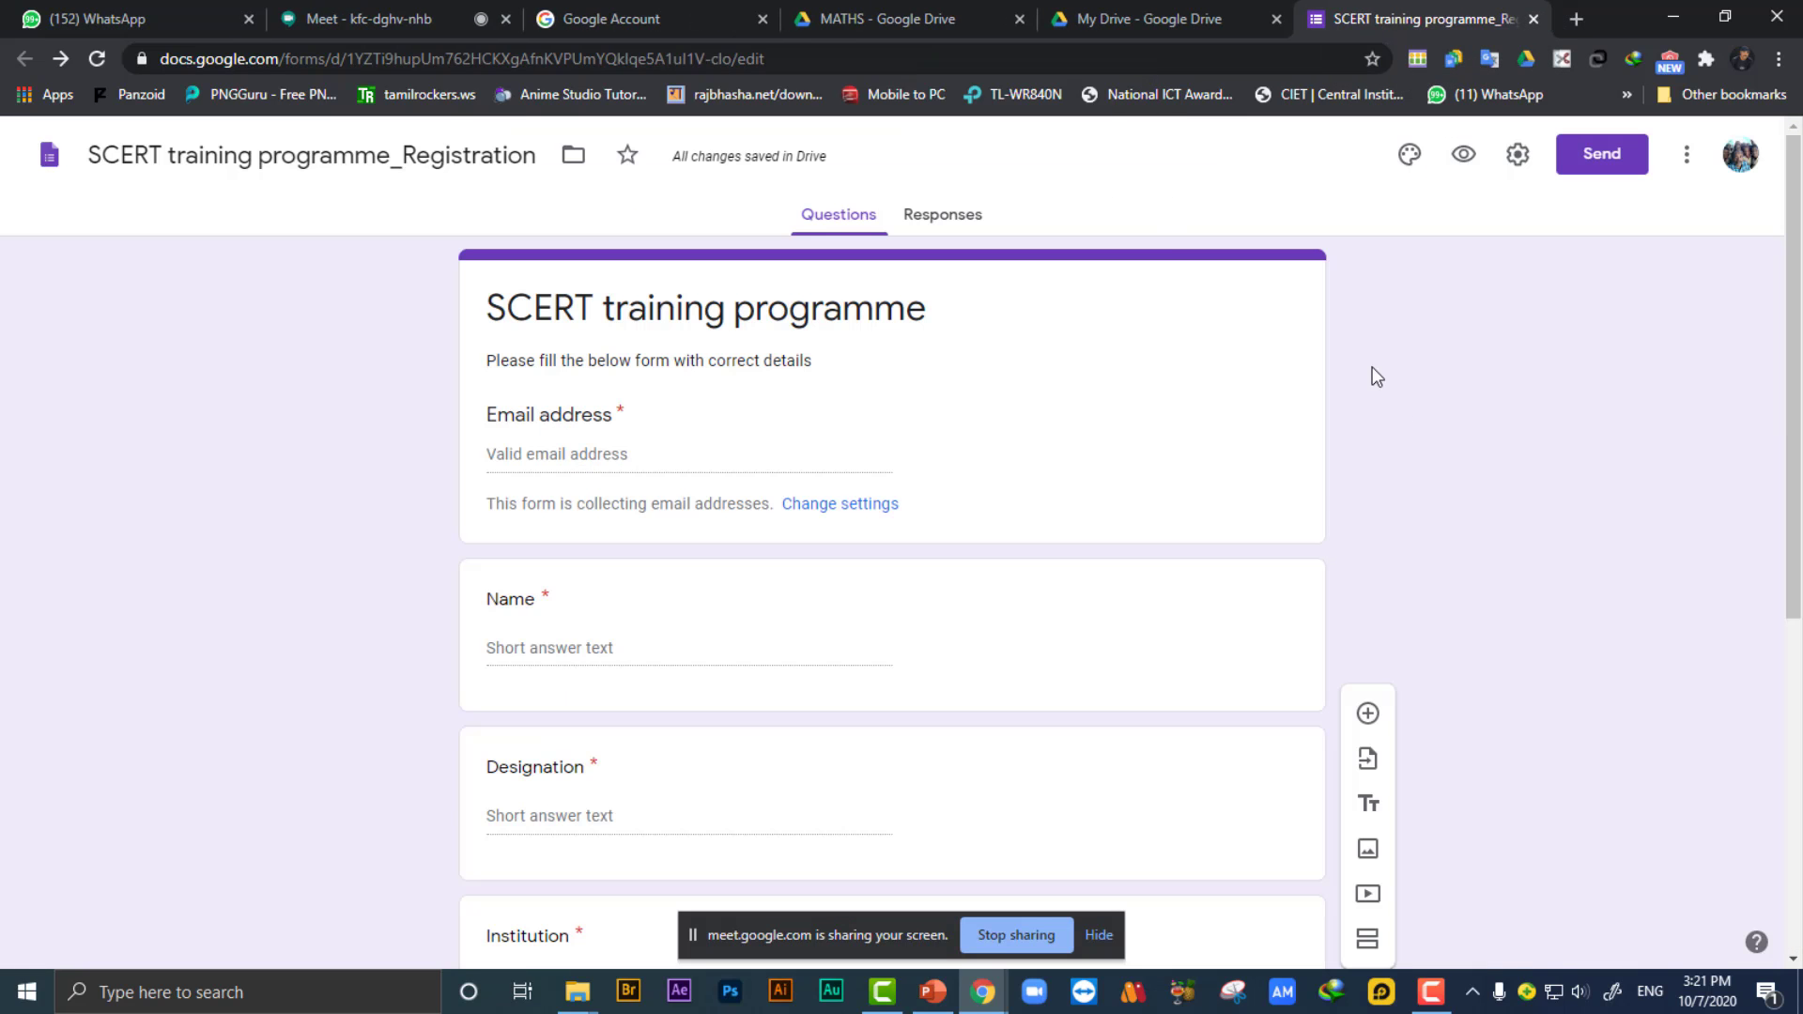
Move the Subject question above the Institution question.
scroll(1209, 453, down, 5)
scroll(1205, 448, down, 2)
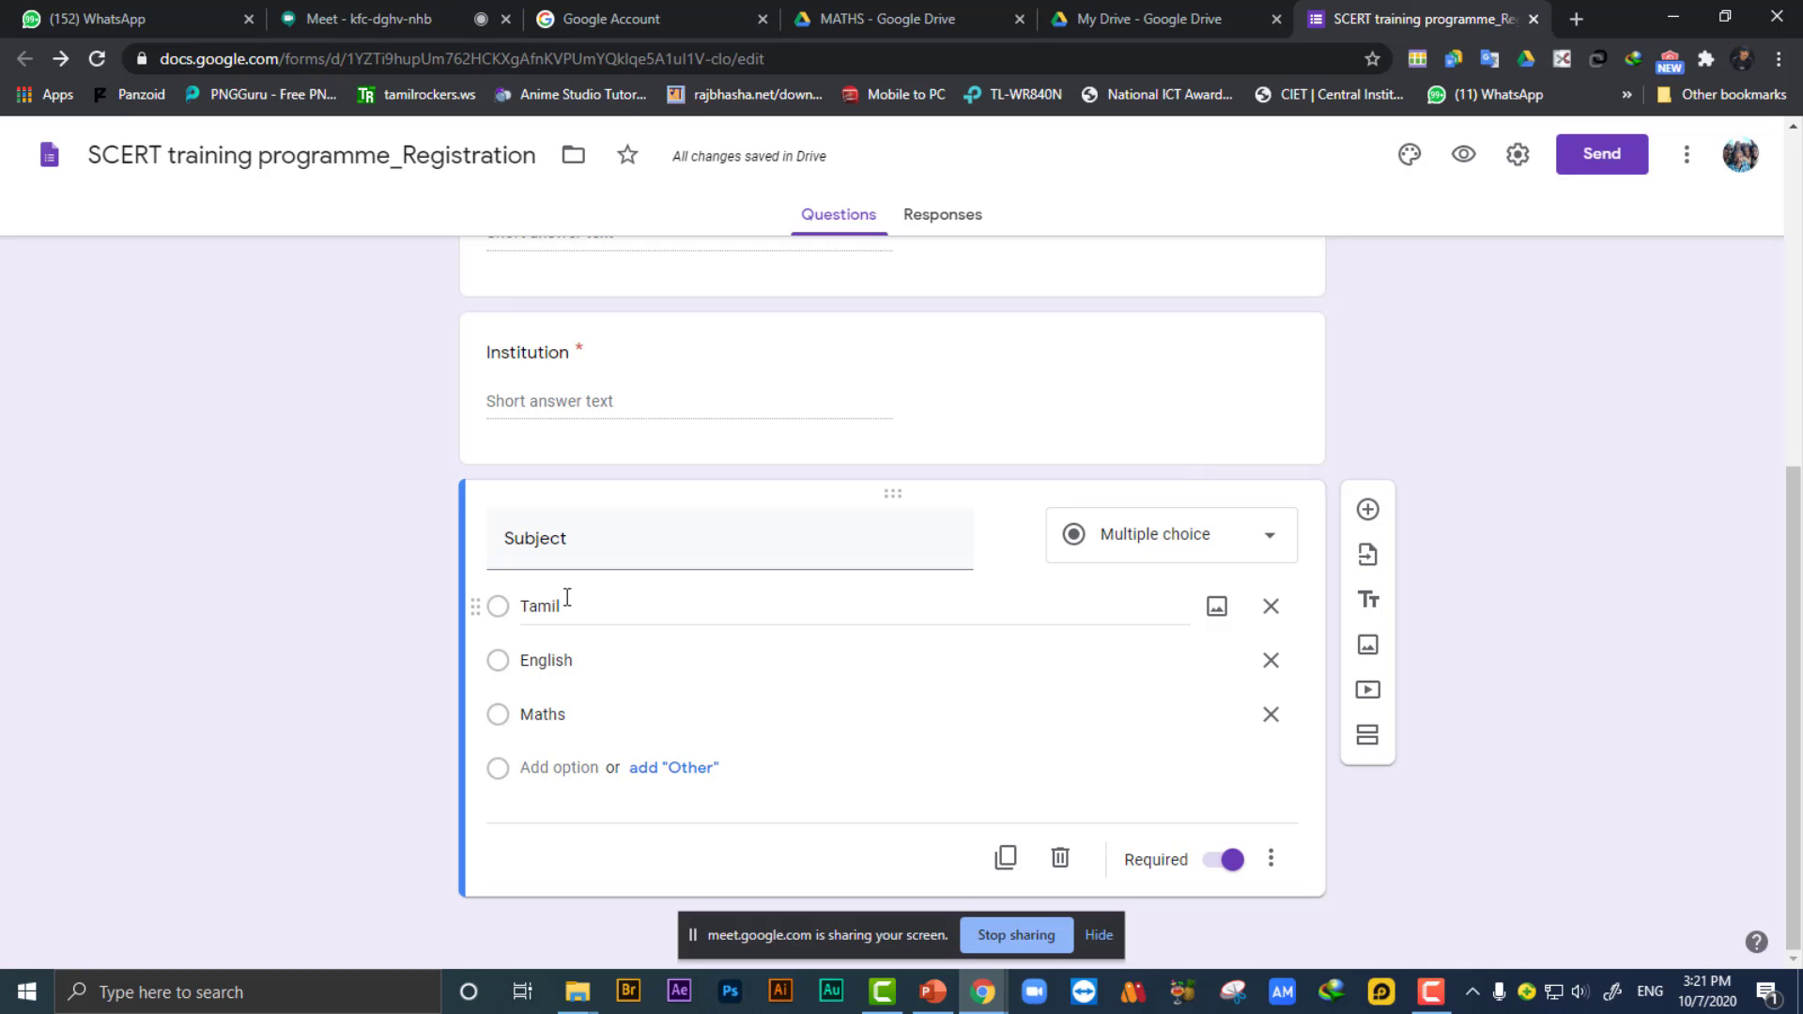
scroll(619, 583, up, 4)
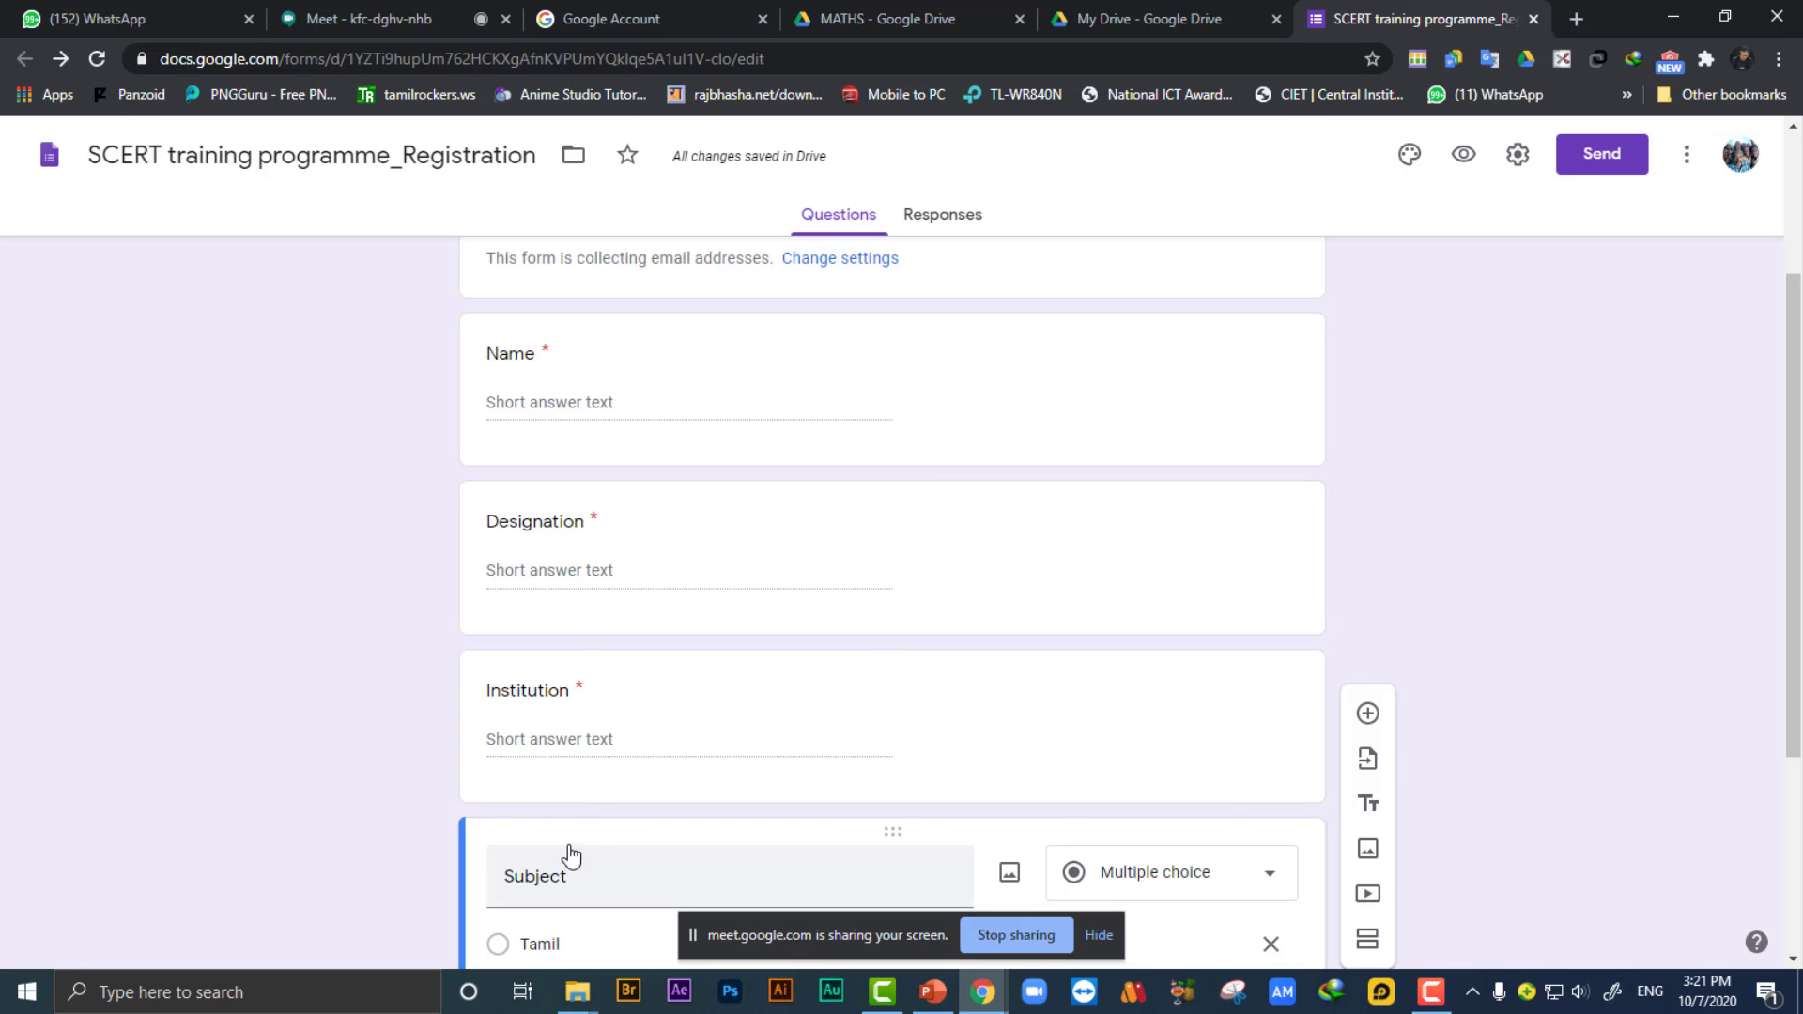
scroll(1502, 704, down, 2)
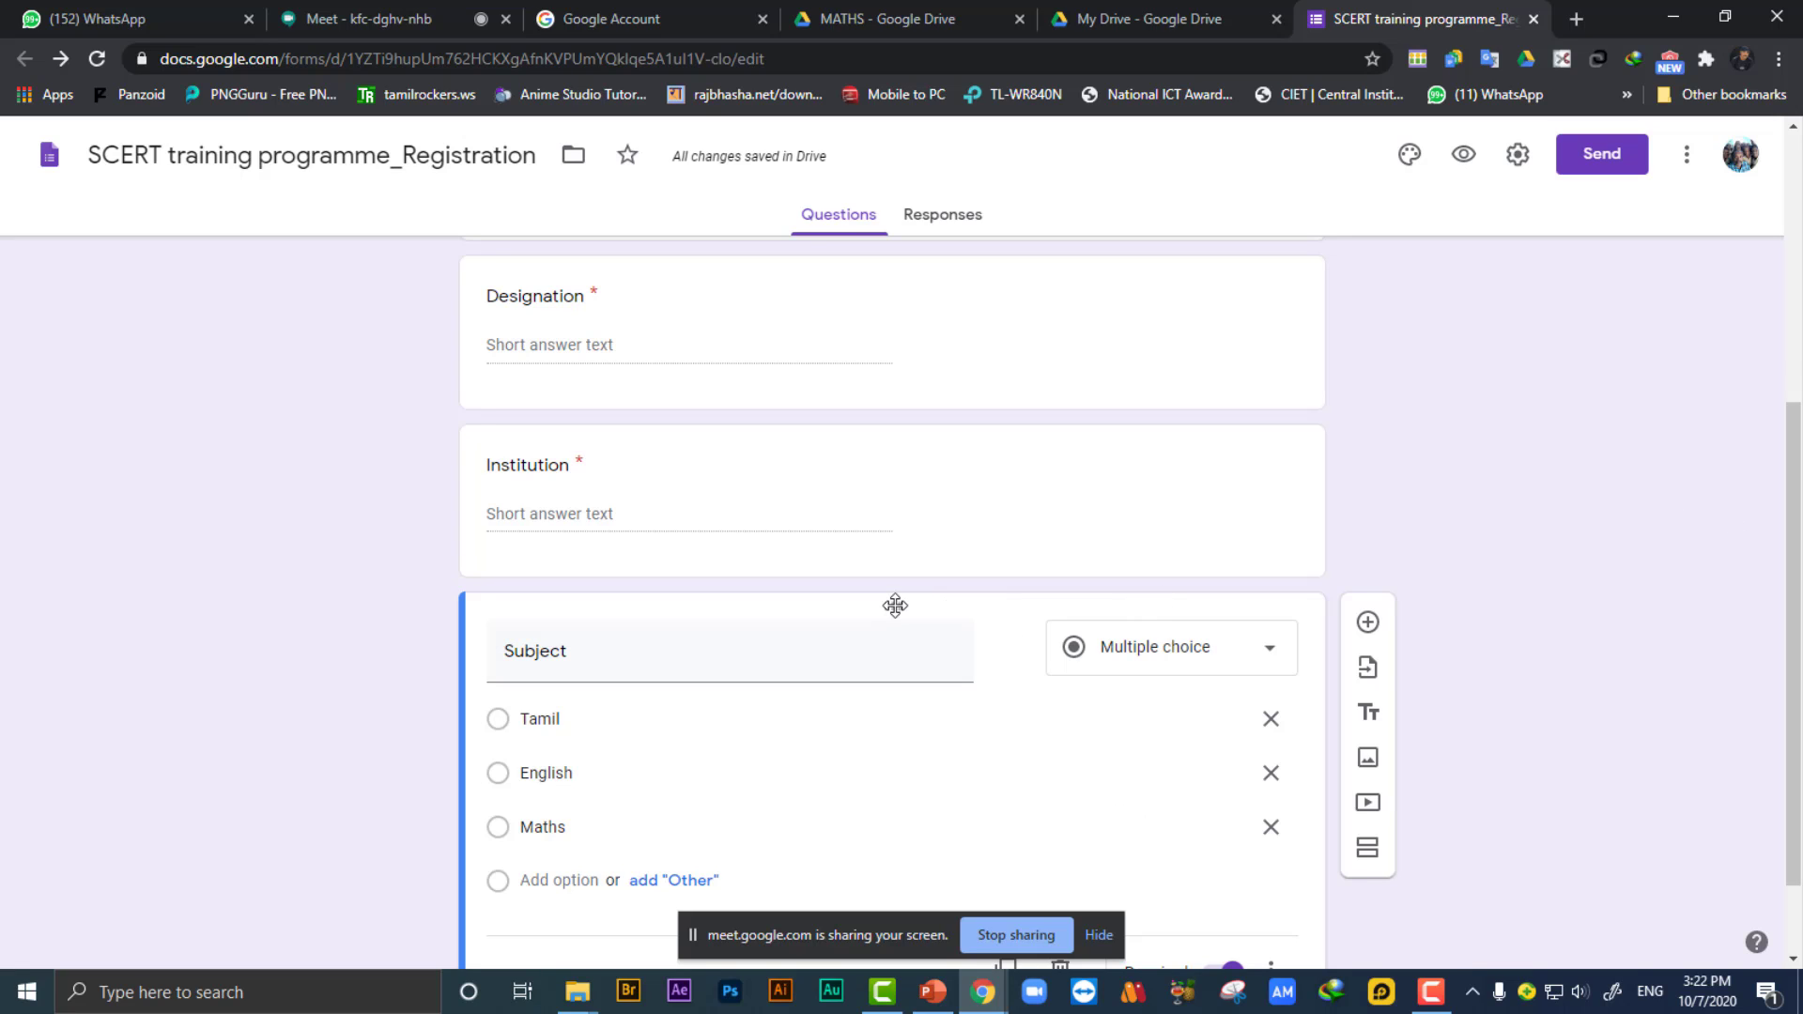
drag(895, 606, 884, 494)
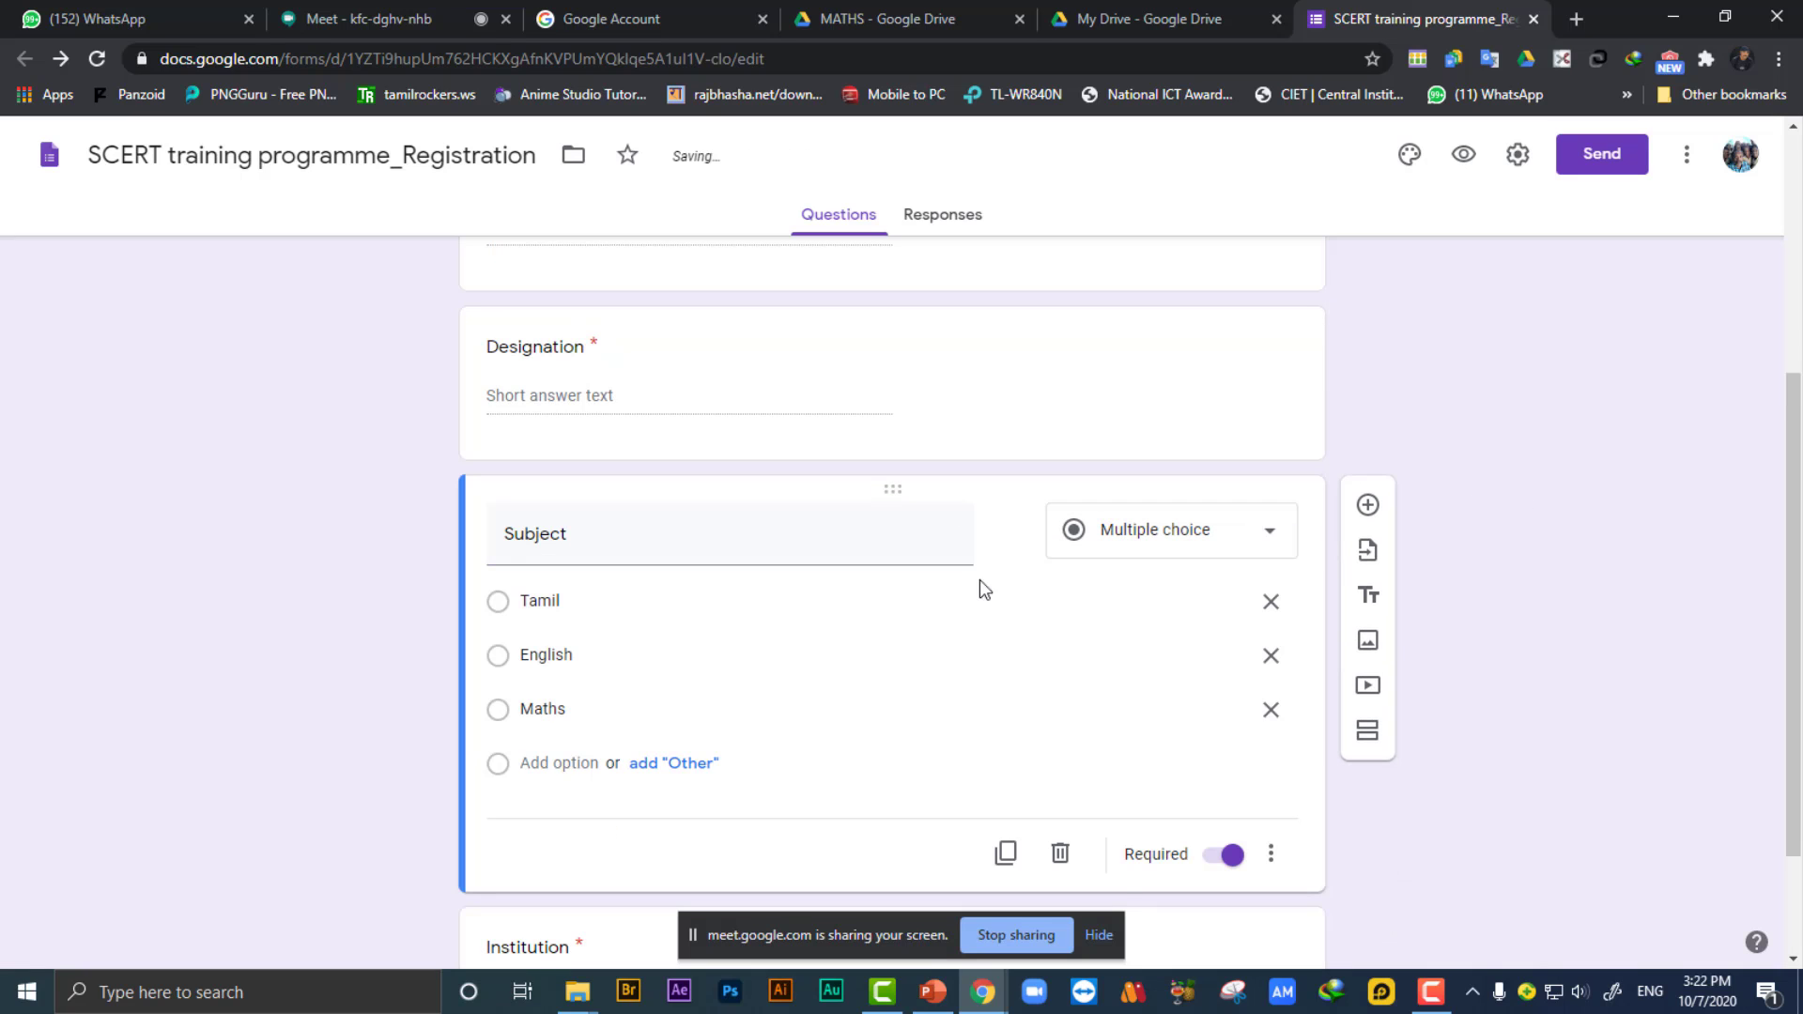
Review the question order and activate the Institution, Subject and Designation questions in turn to examine their editing controls.
scroll(978, 587, up, 3)
scroll(765, 584, up, 2)
scroll(673, 420, down, 3)
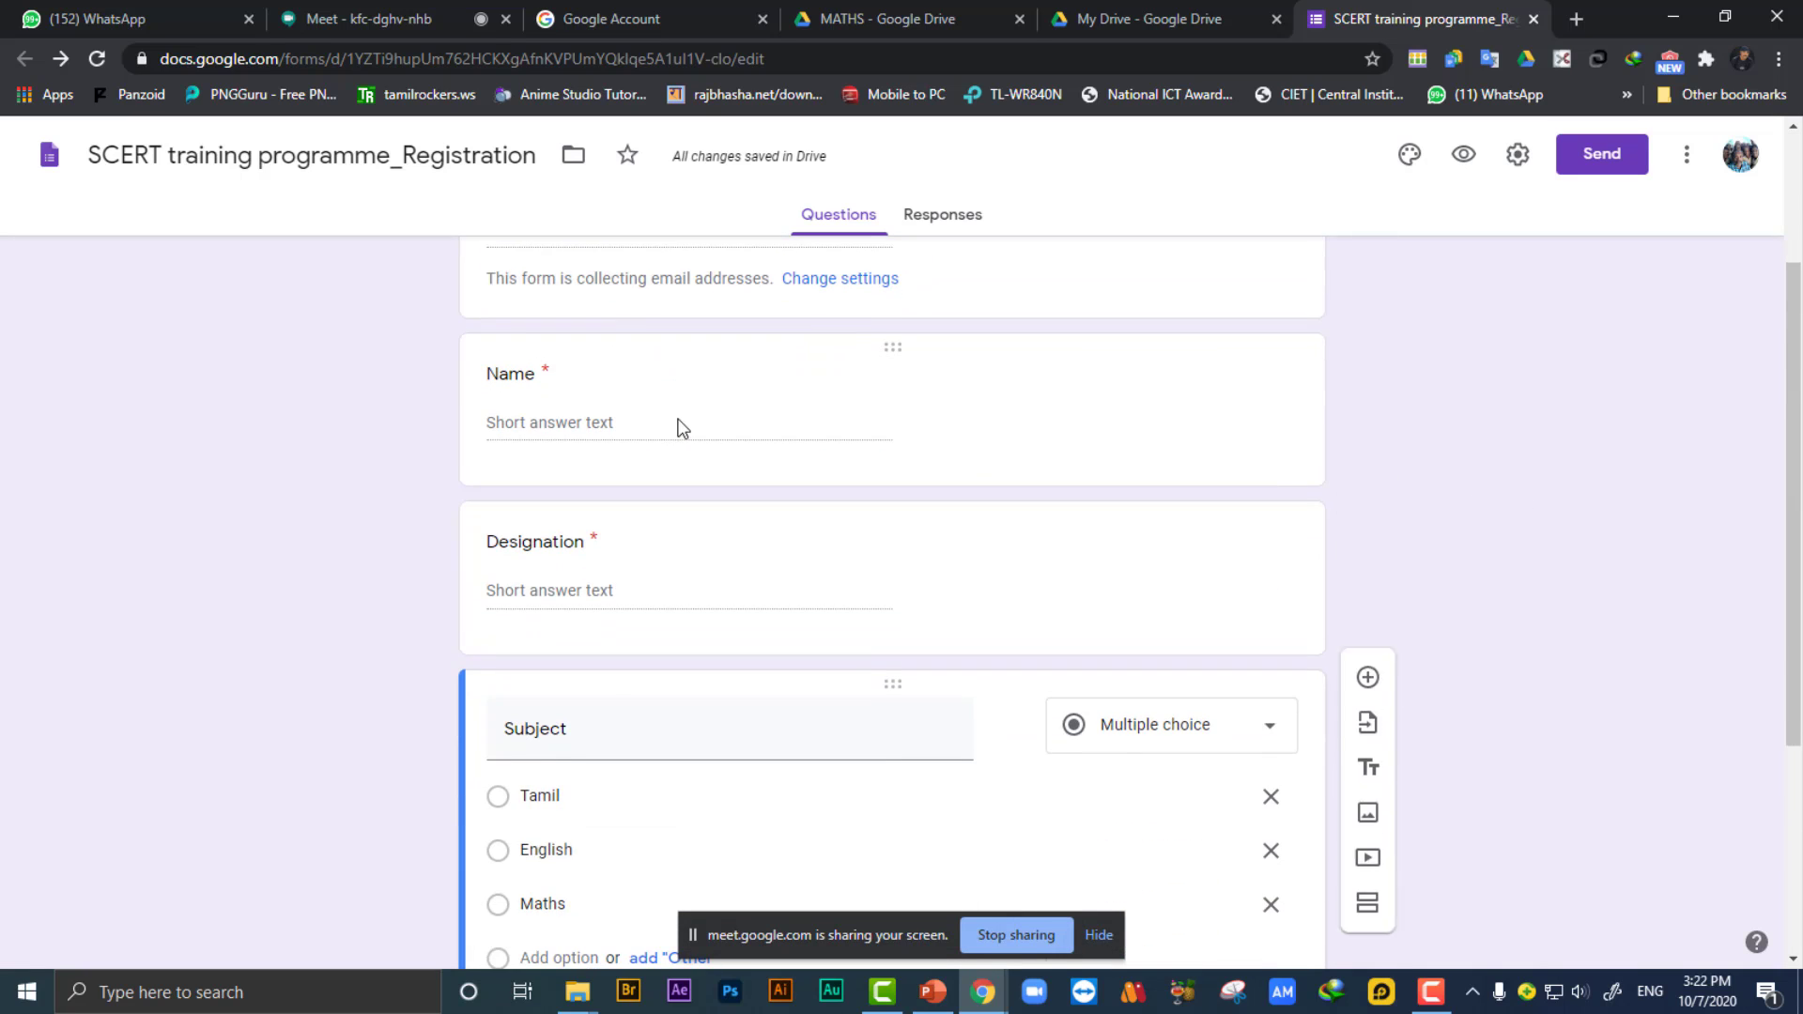
scroll(762, 563, down, 3)
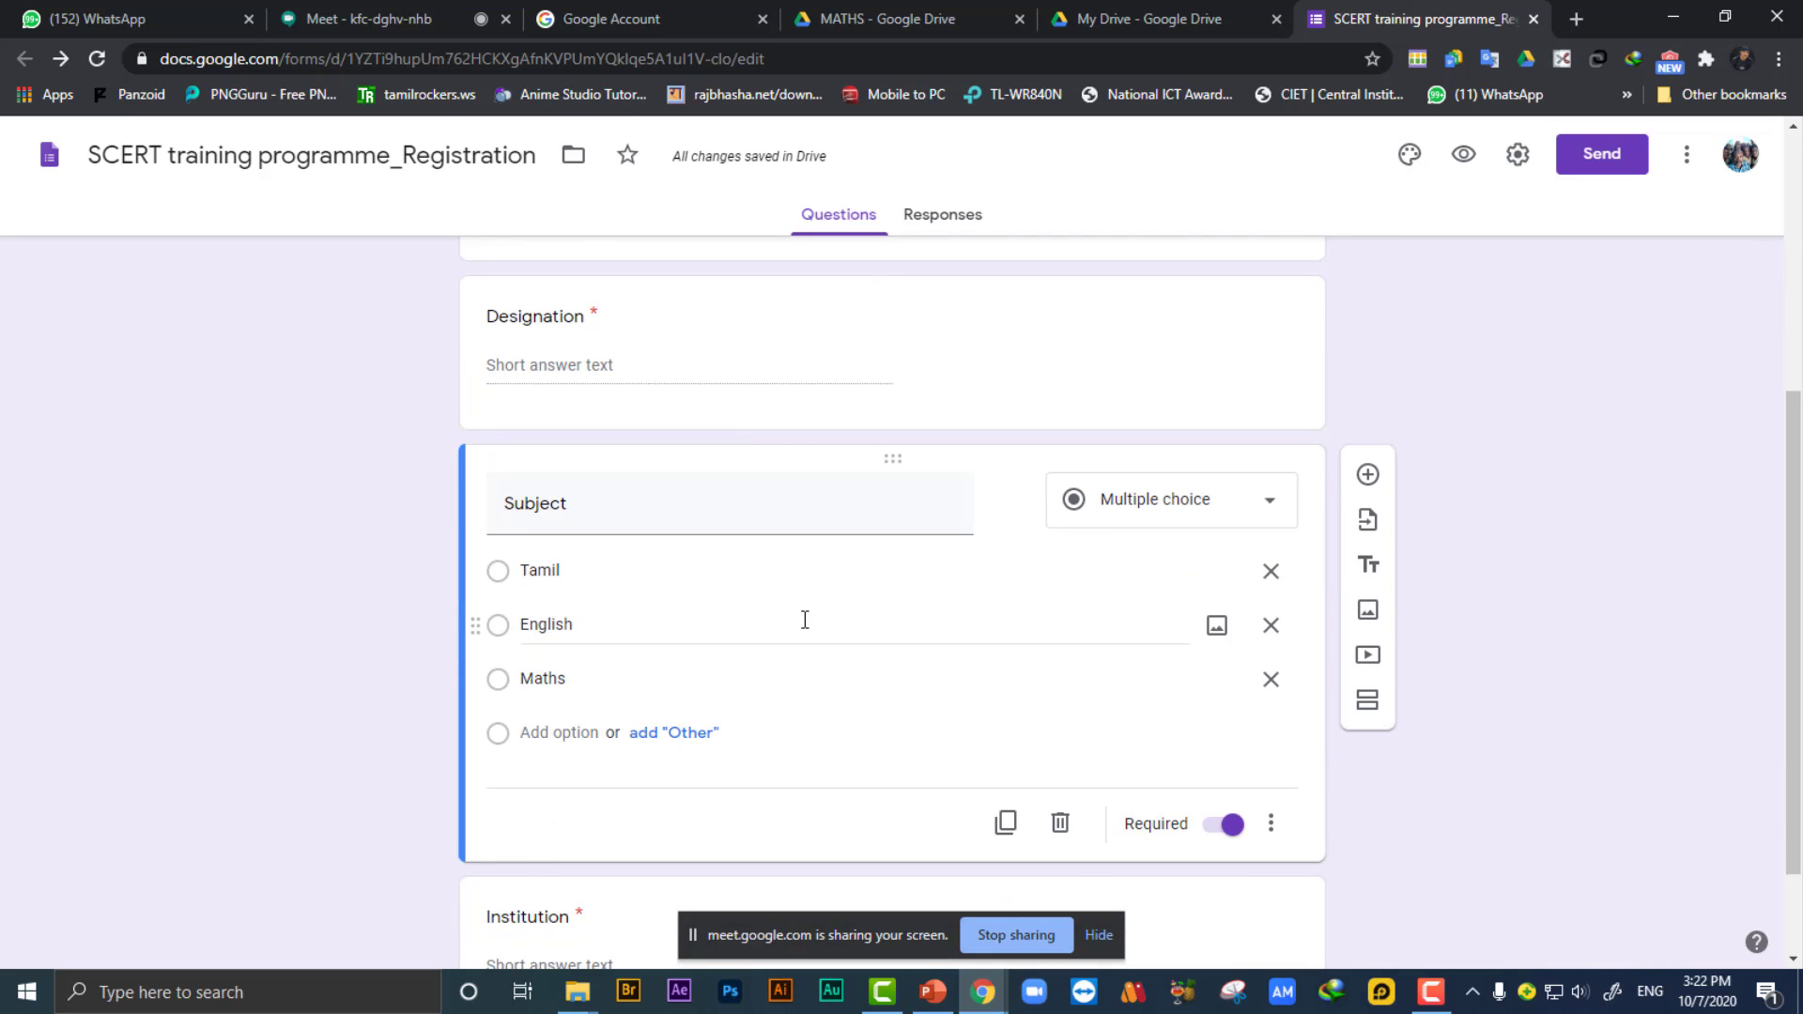
scroll(807, 622, down, 2)
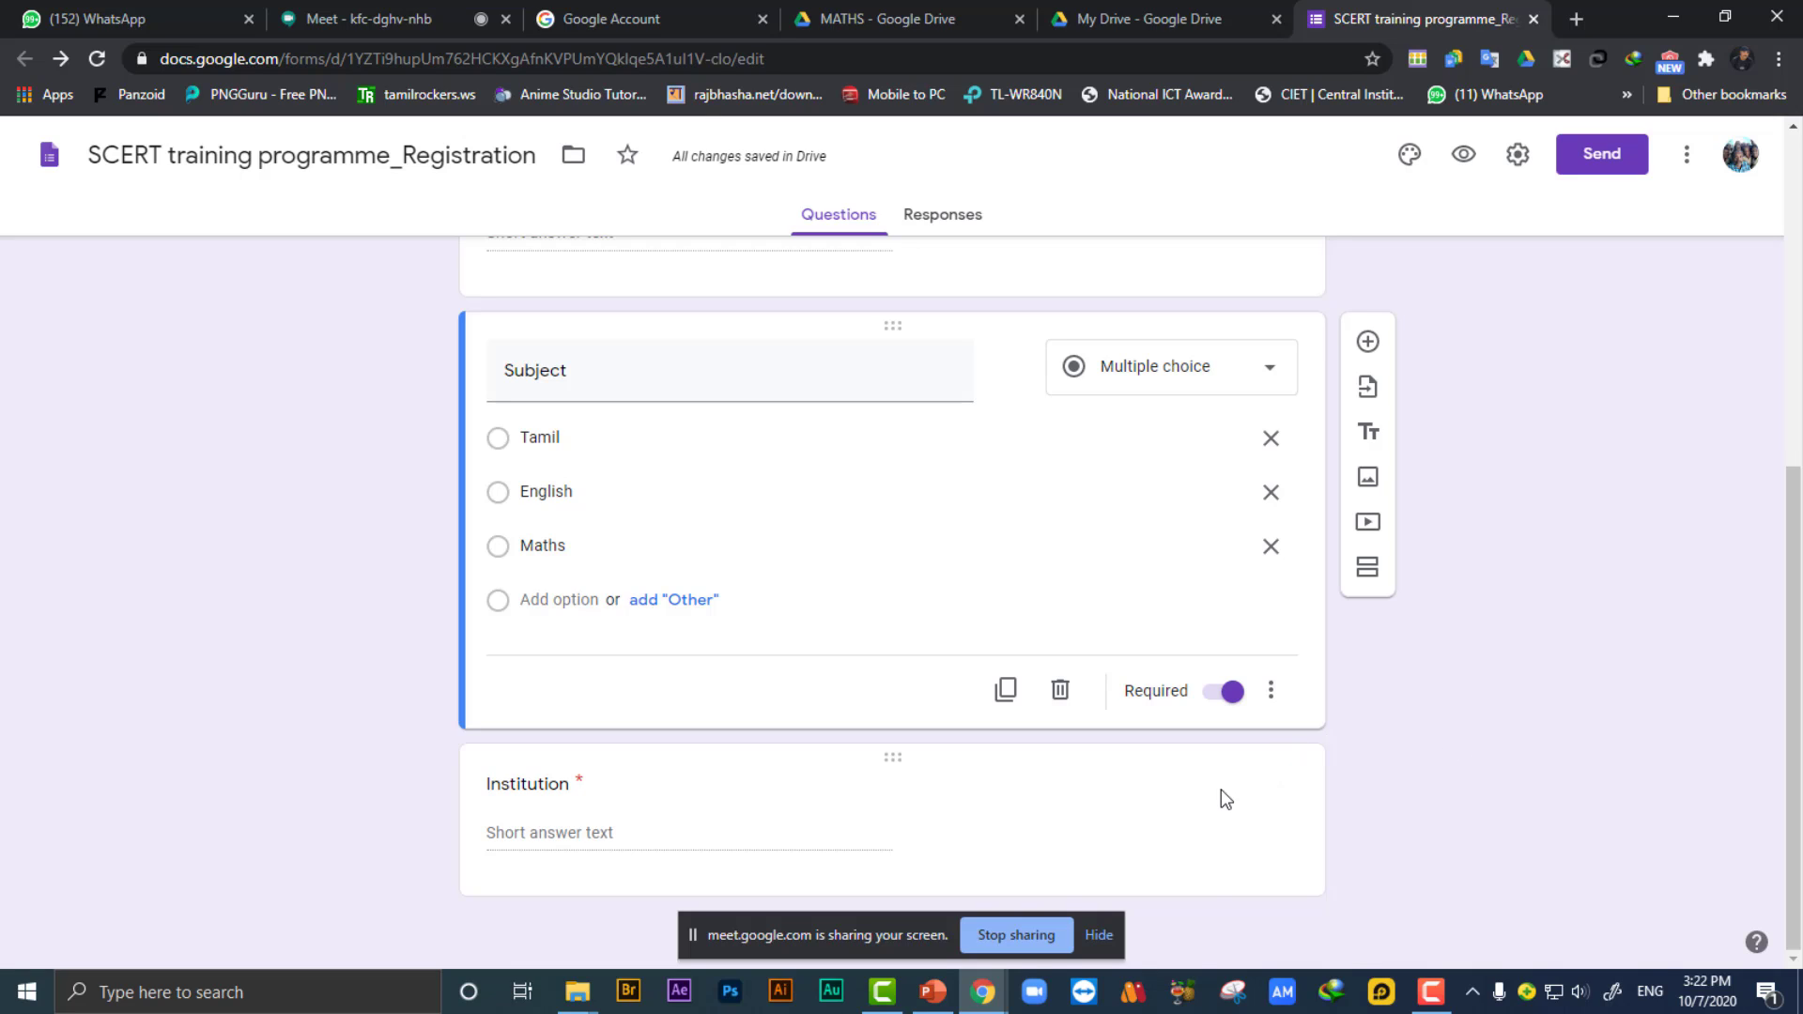
click(1278, 828)
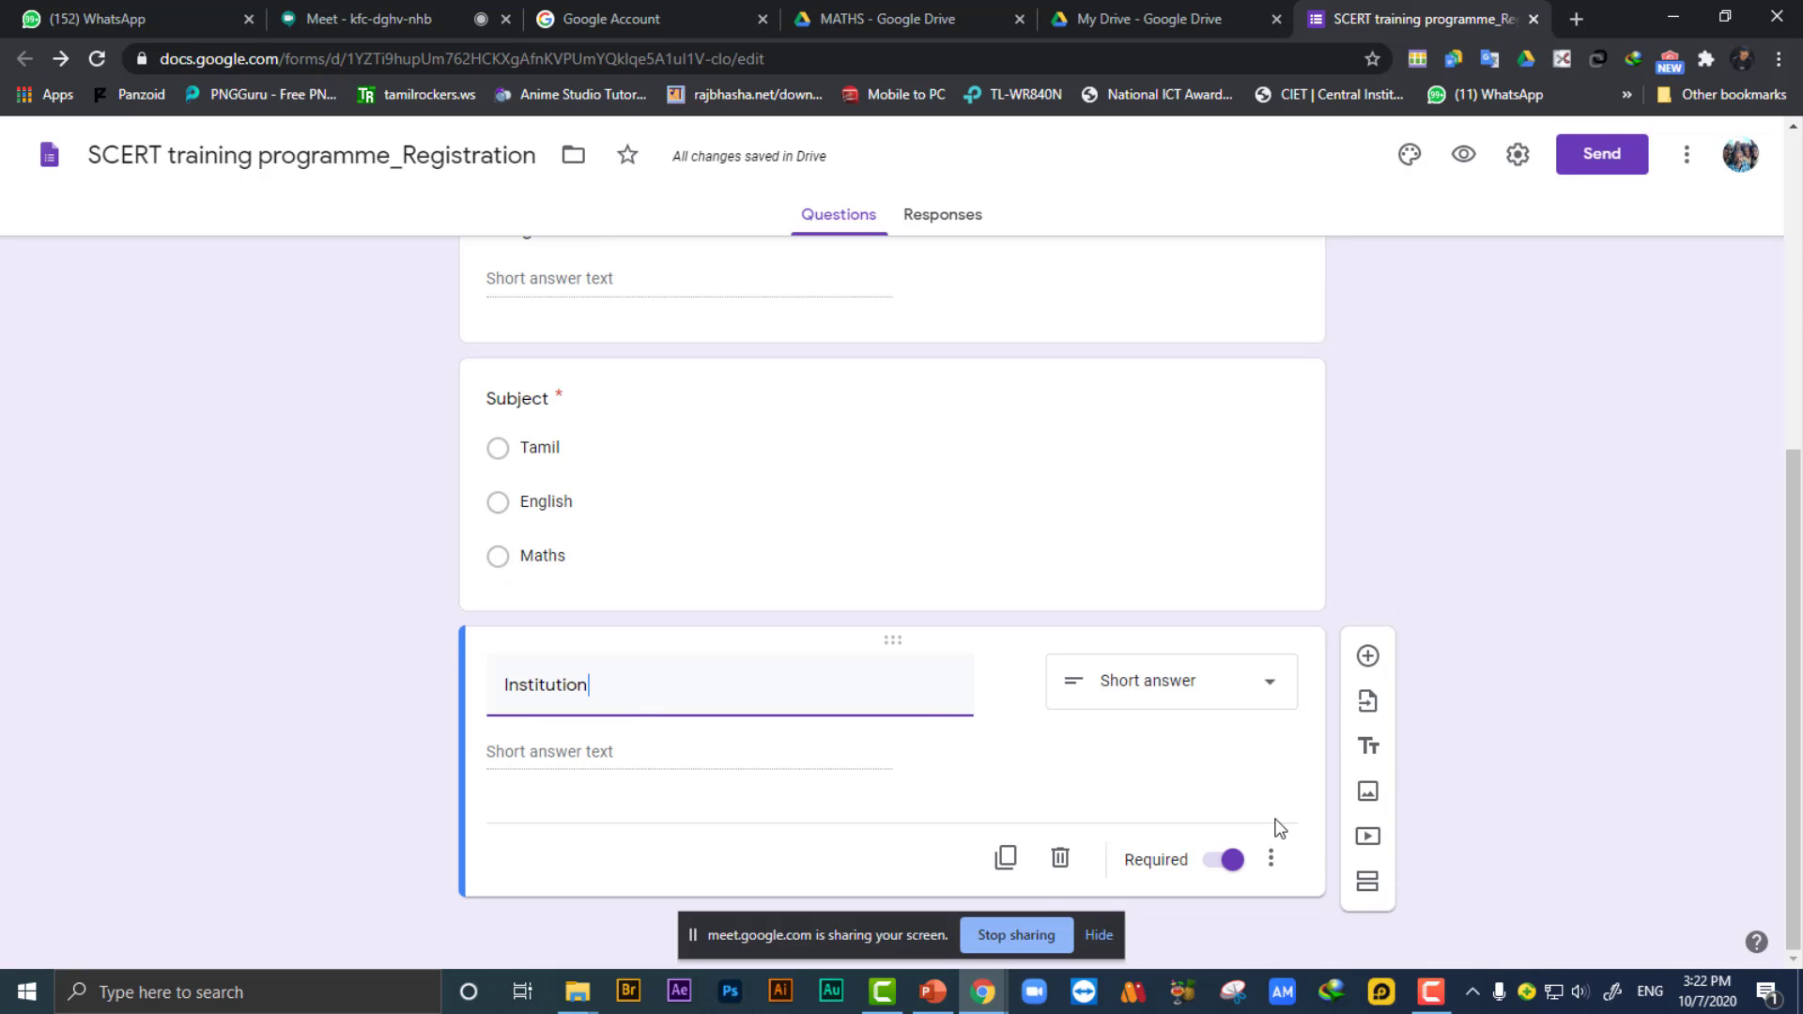
click(1265, 477)
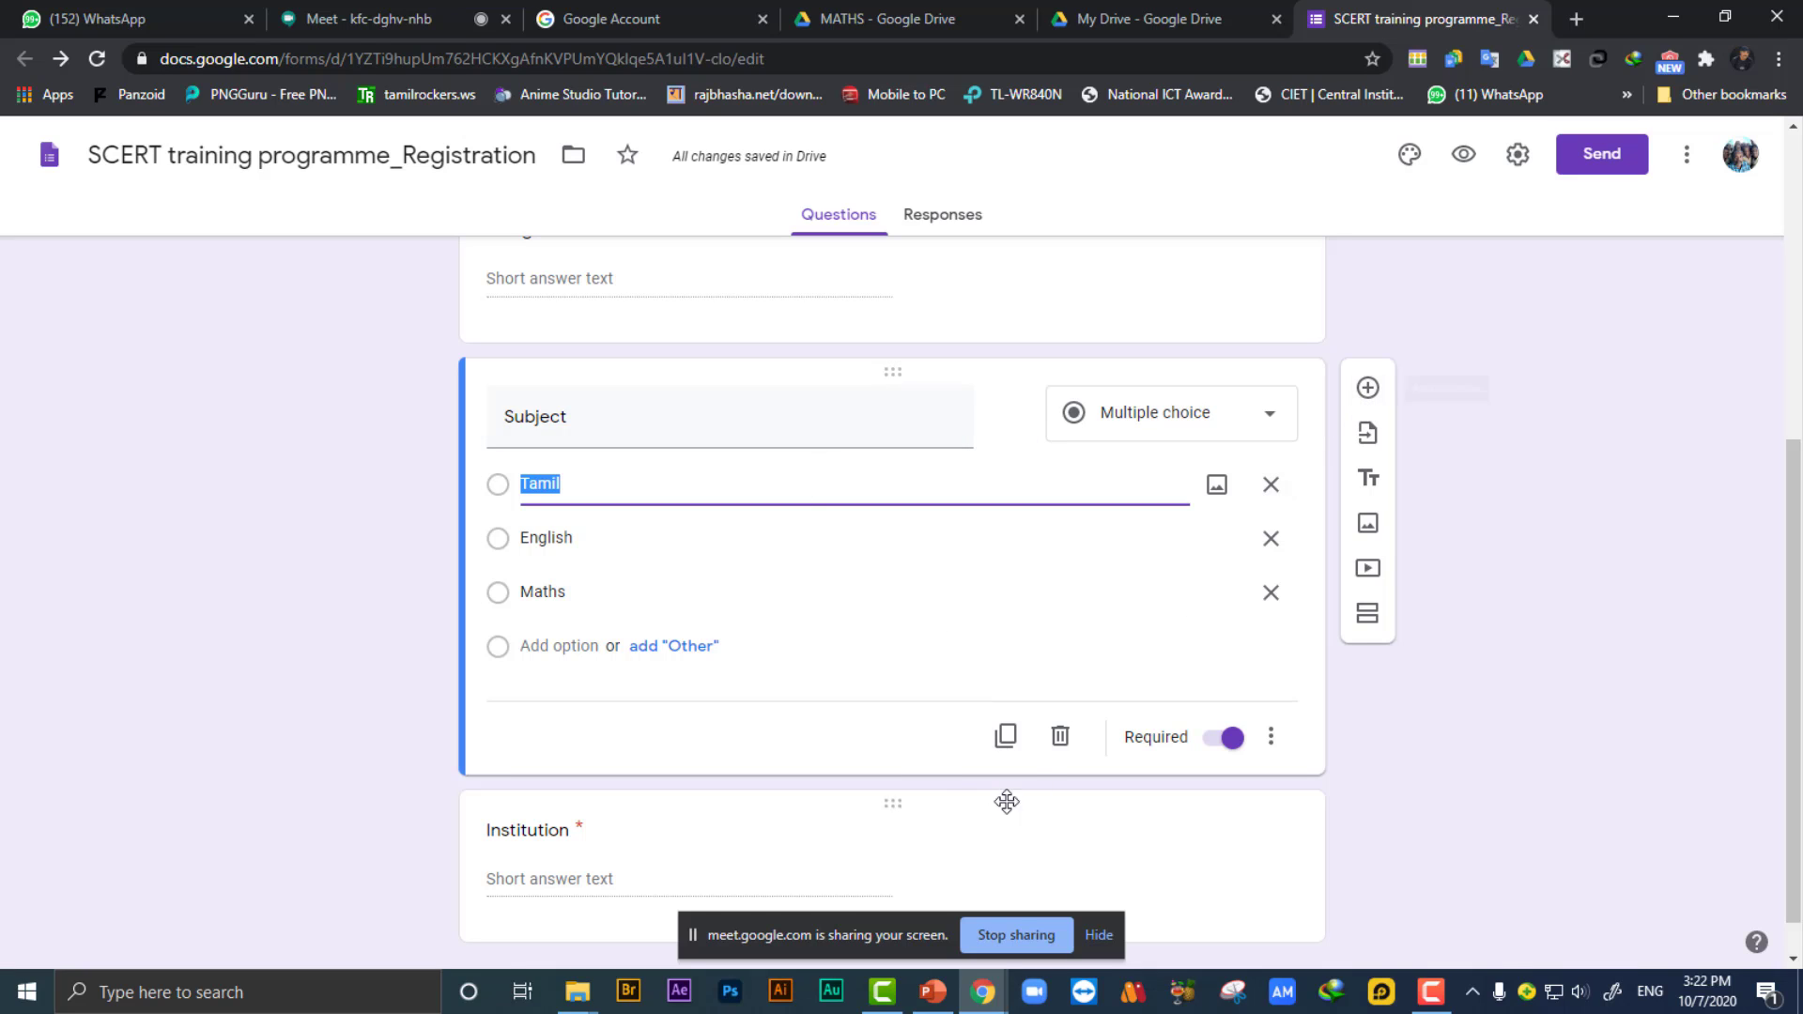
scroll(1080, 813, up, 1)
scroll(1080, 813, up, 2)
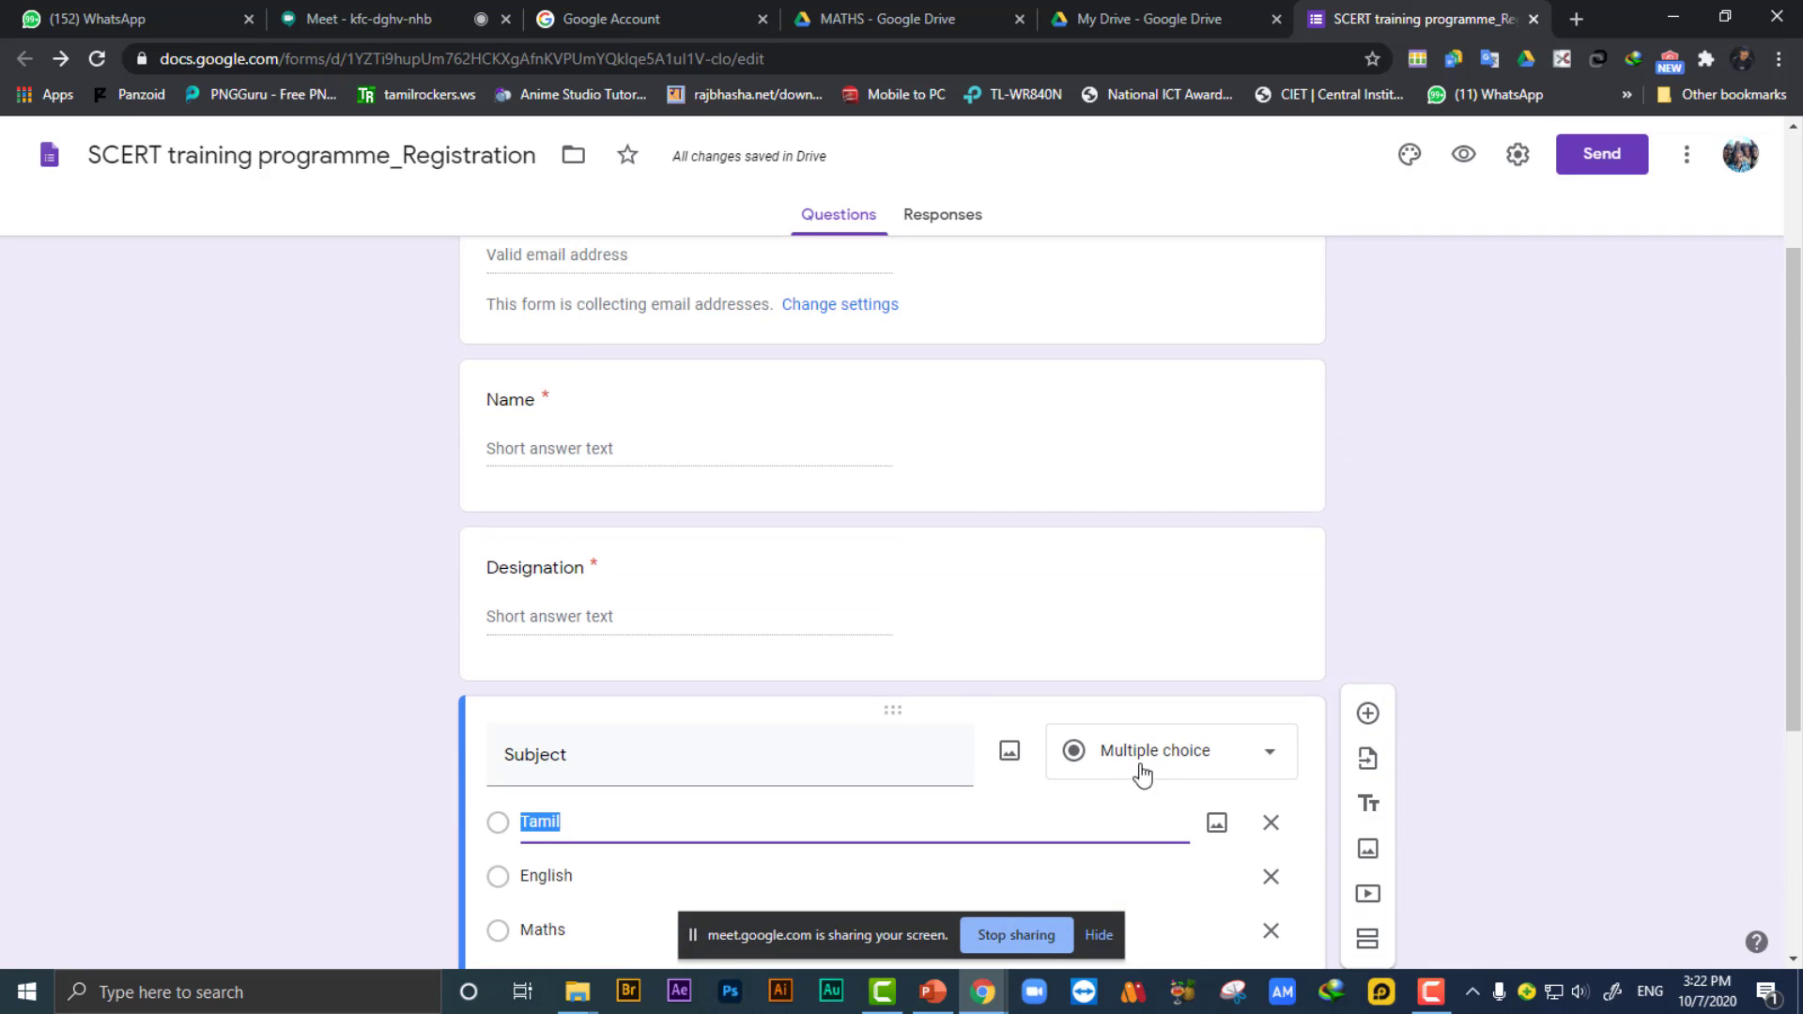
scroll(745, 687, down, 2)
scroll(1033, 564, up, 2)
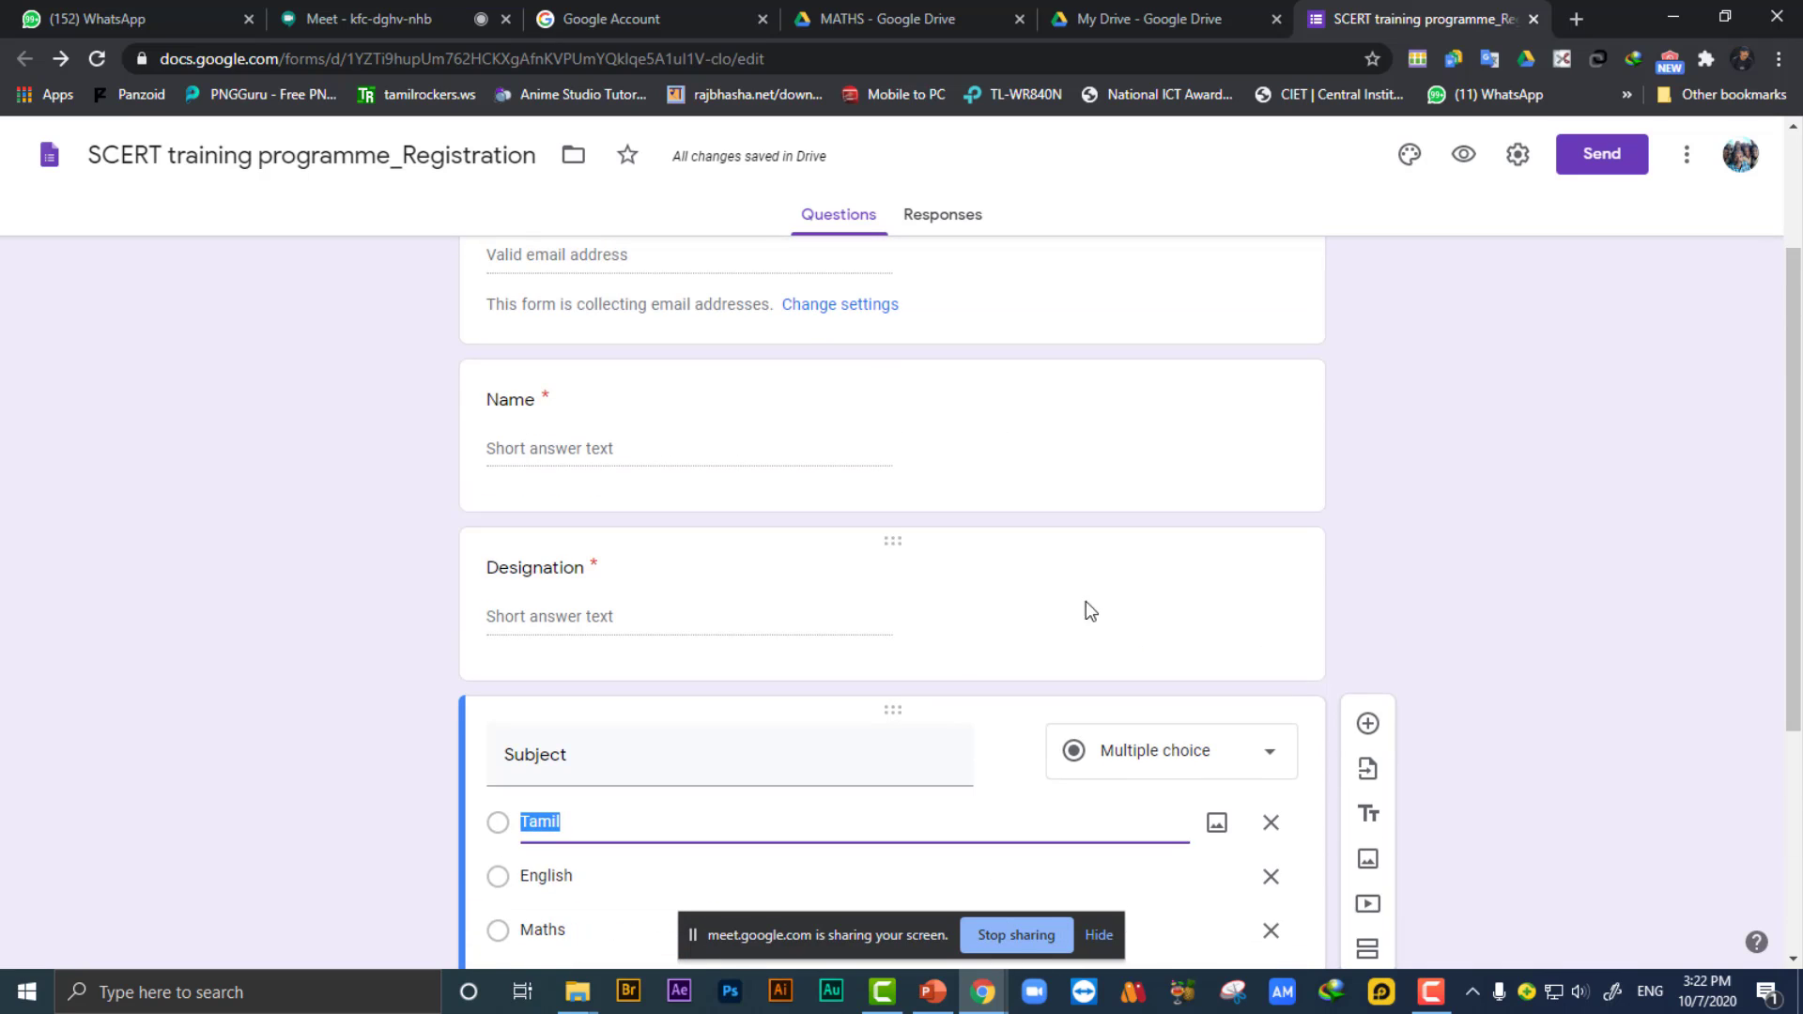
scroll(1099, 624, down, 3)
click(1254, 843)
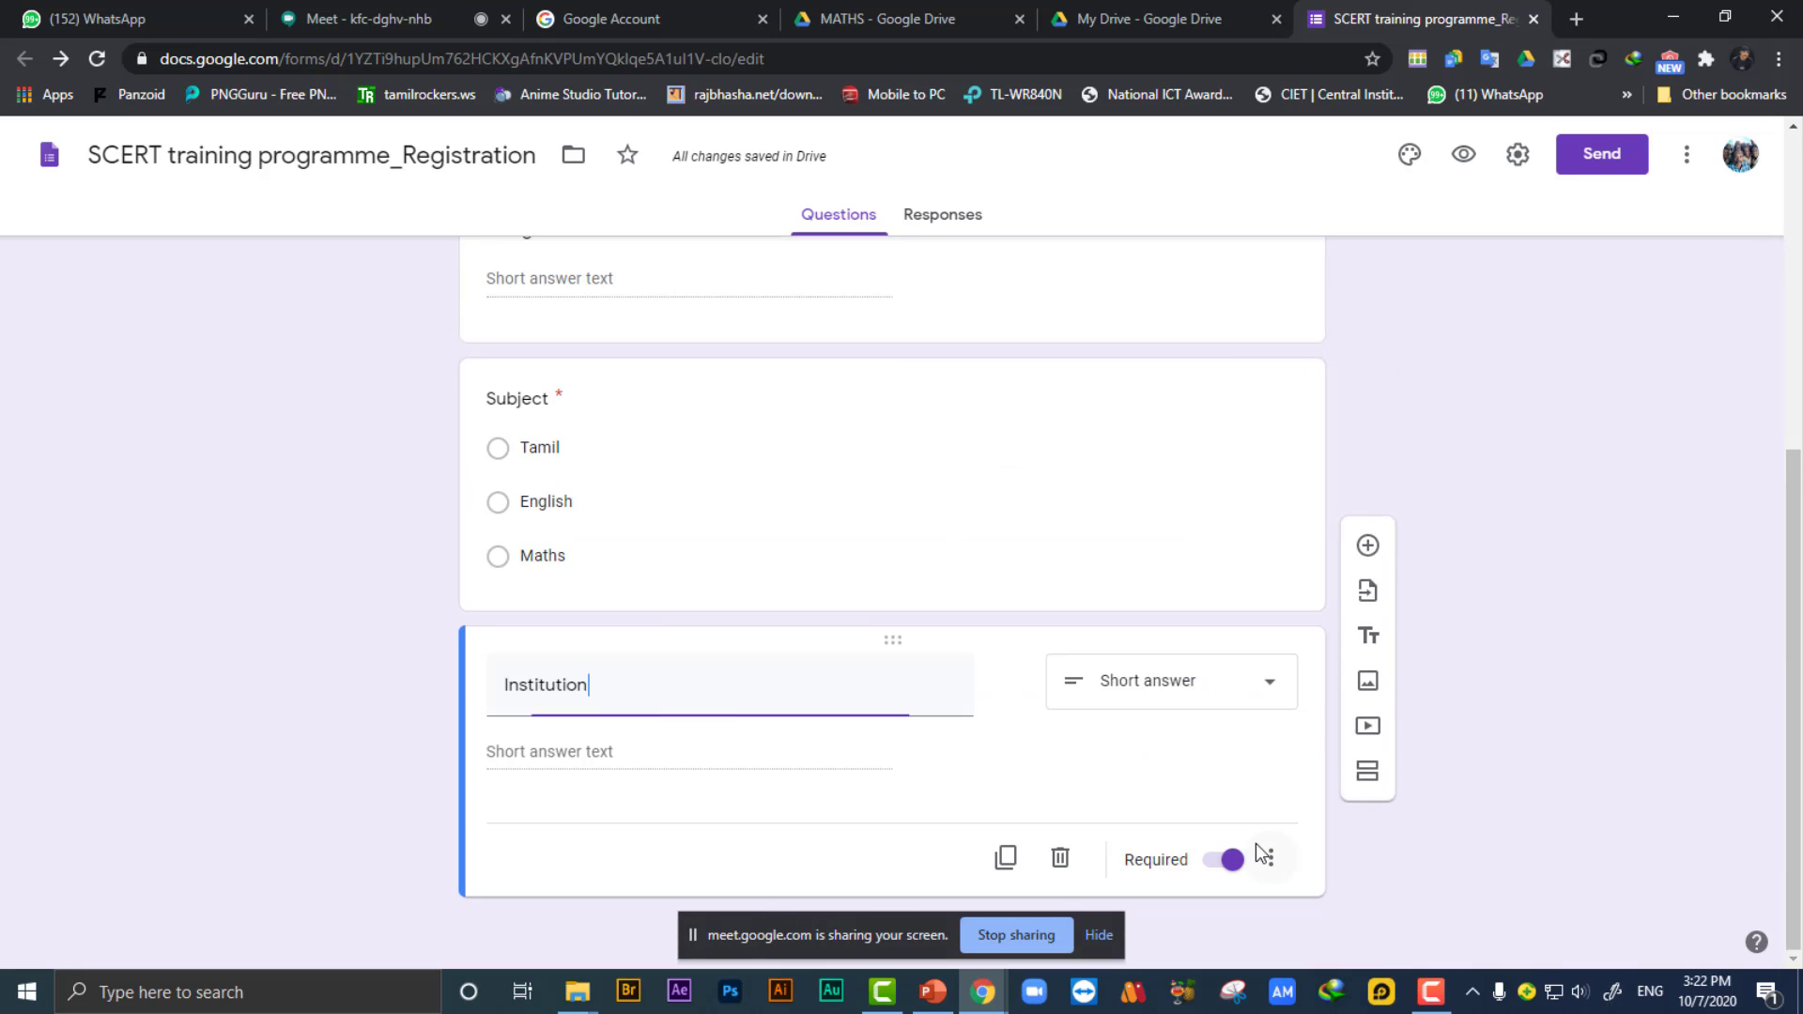
click(1221, 311)
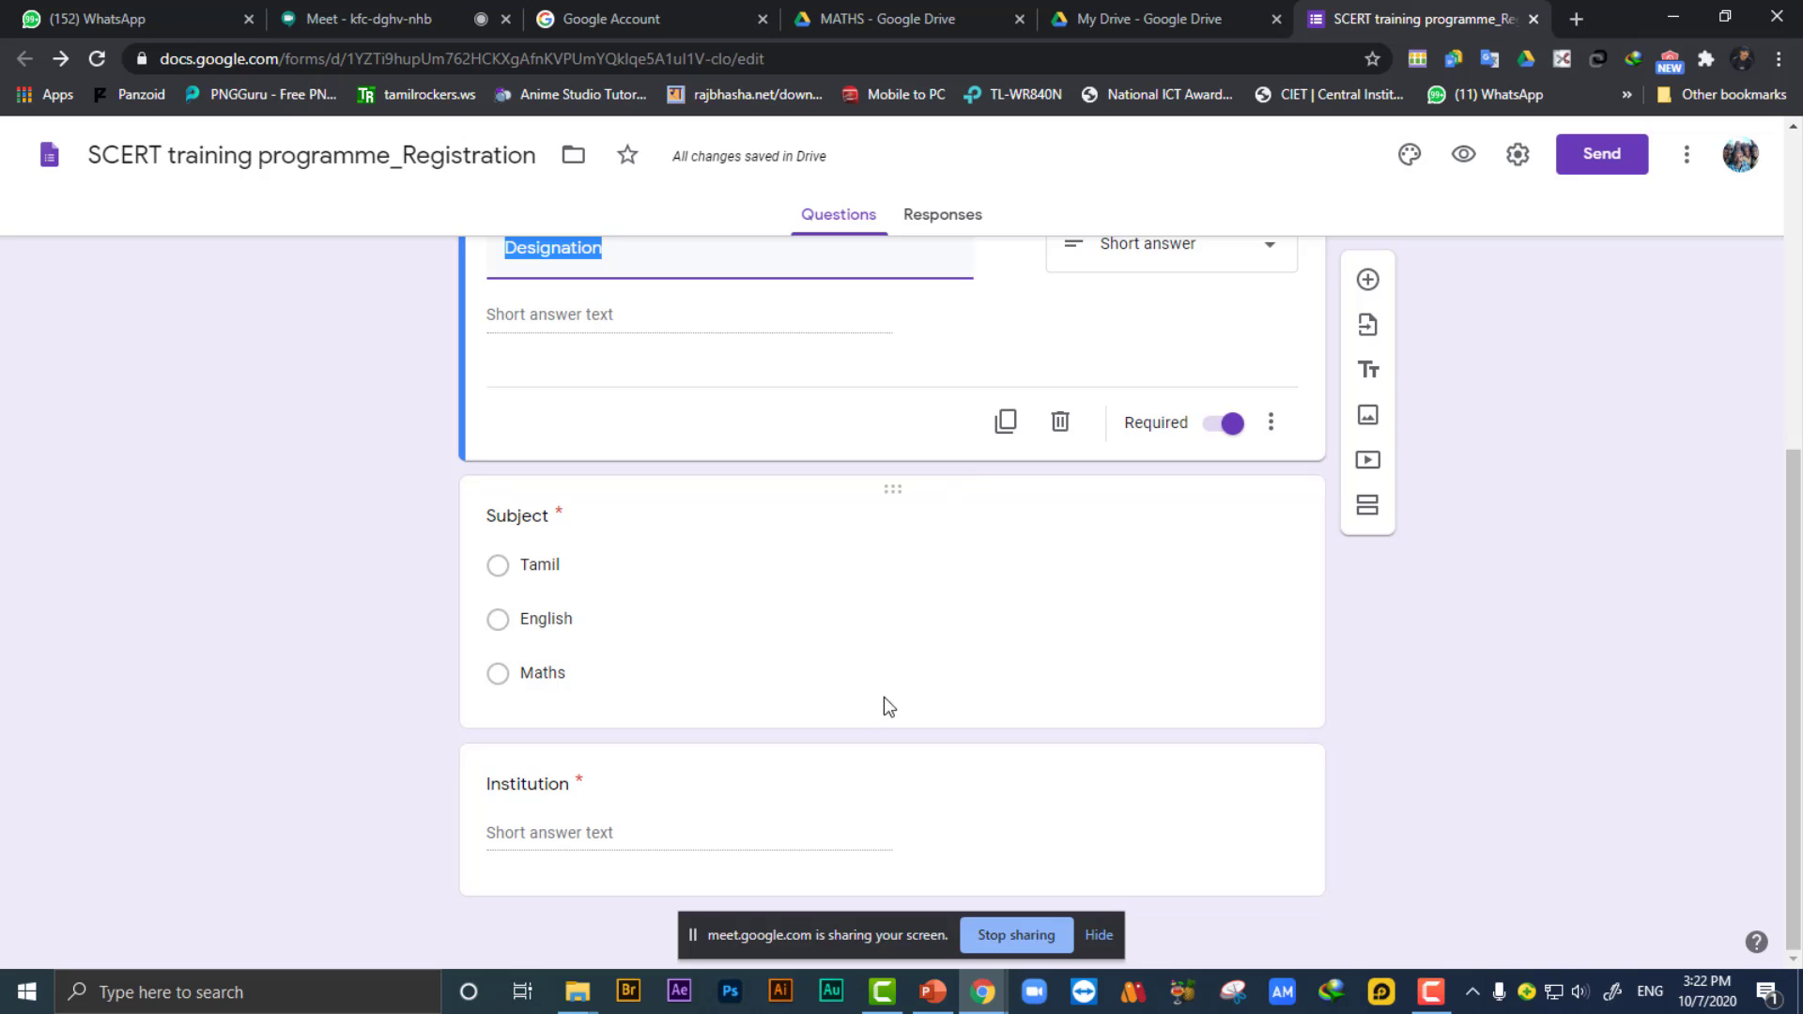
click(1283, 822)
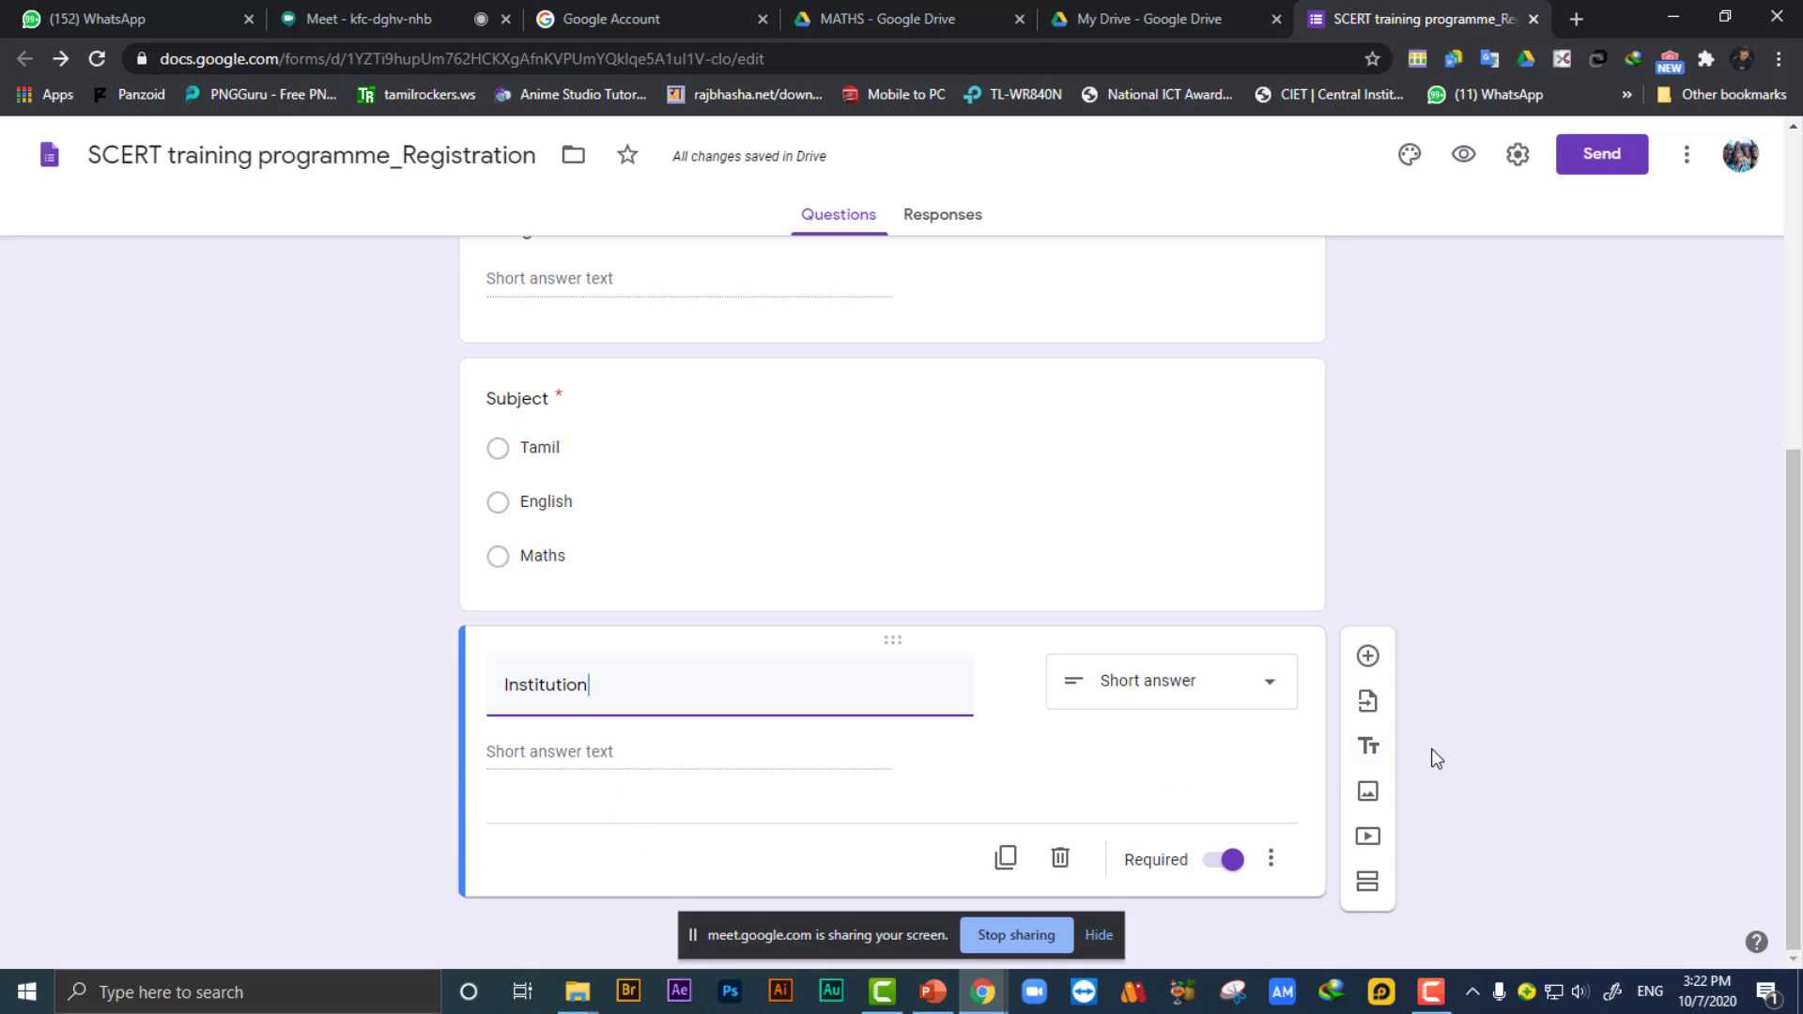
click(1139, 530)
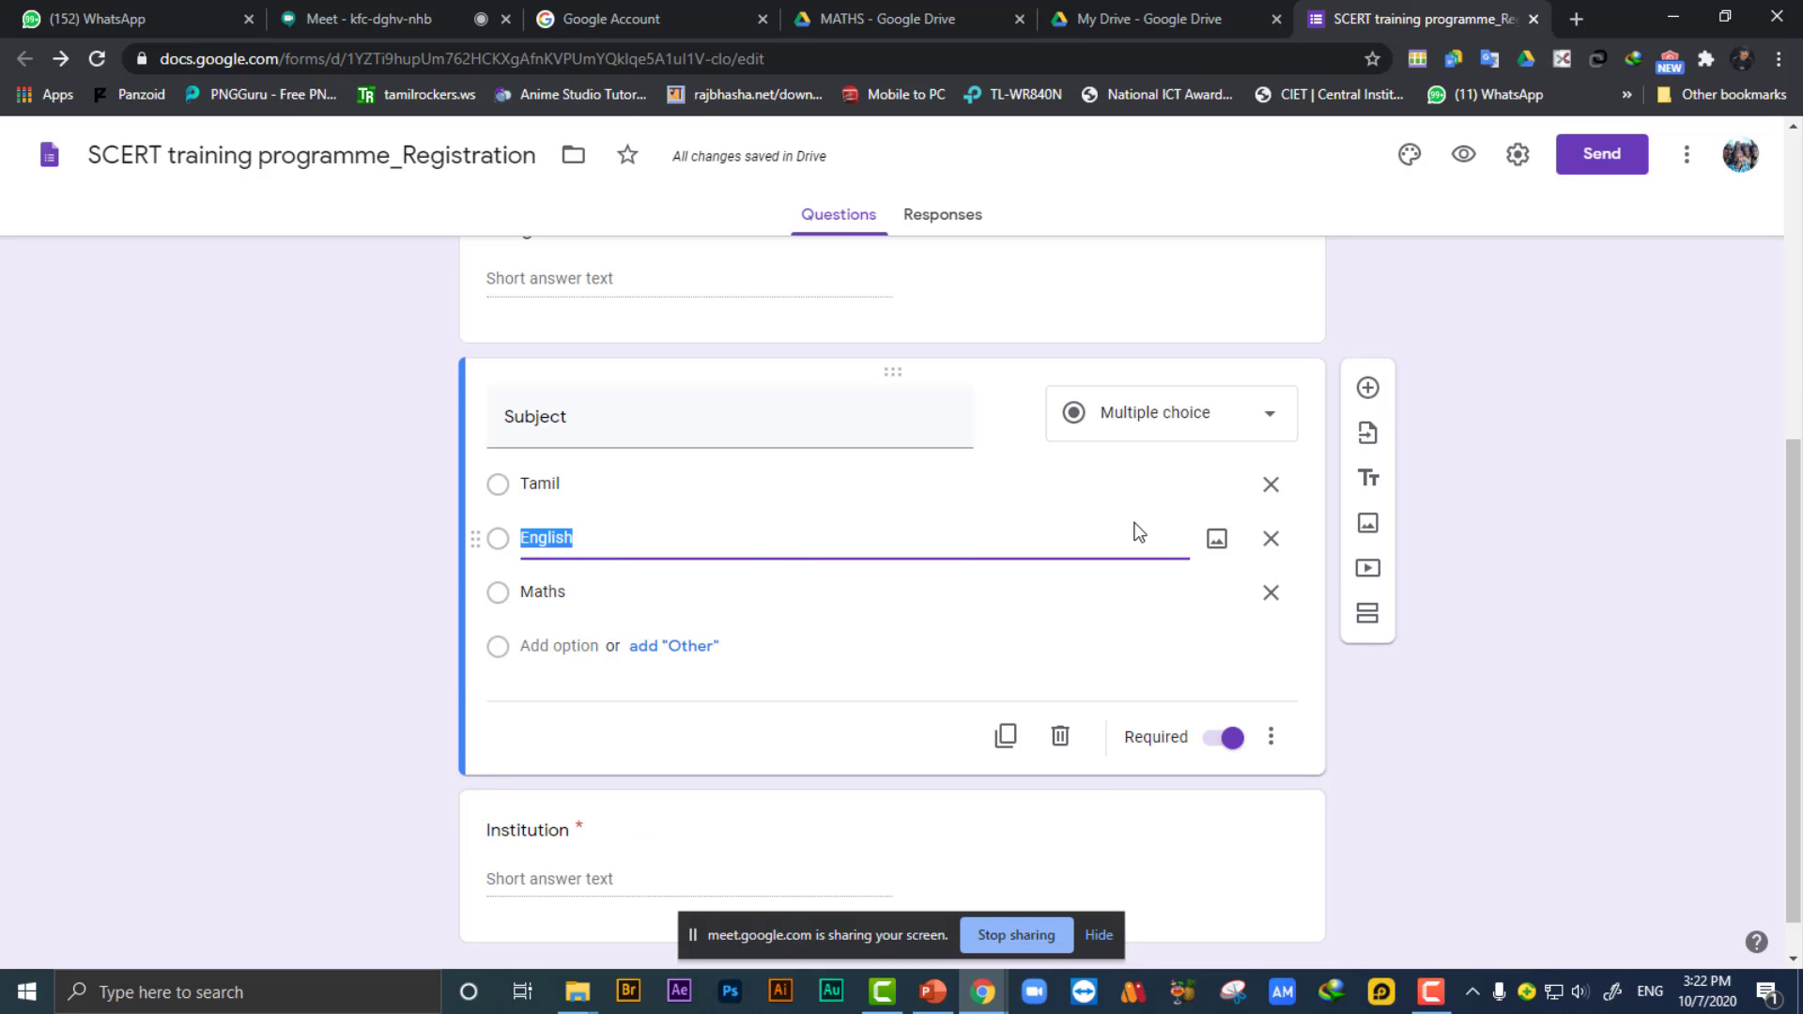
Add a question titled "District" below the Institution question.
click(1277, 809)
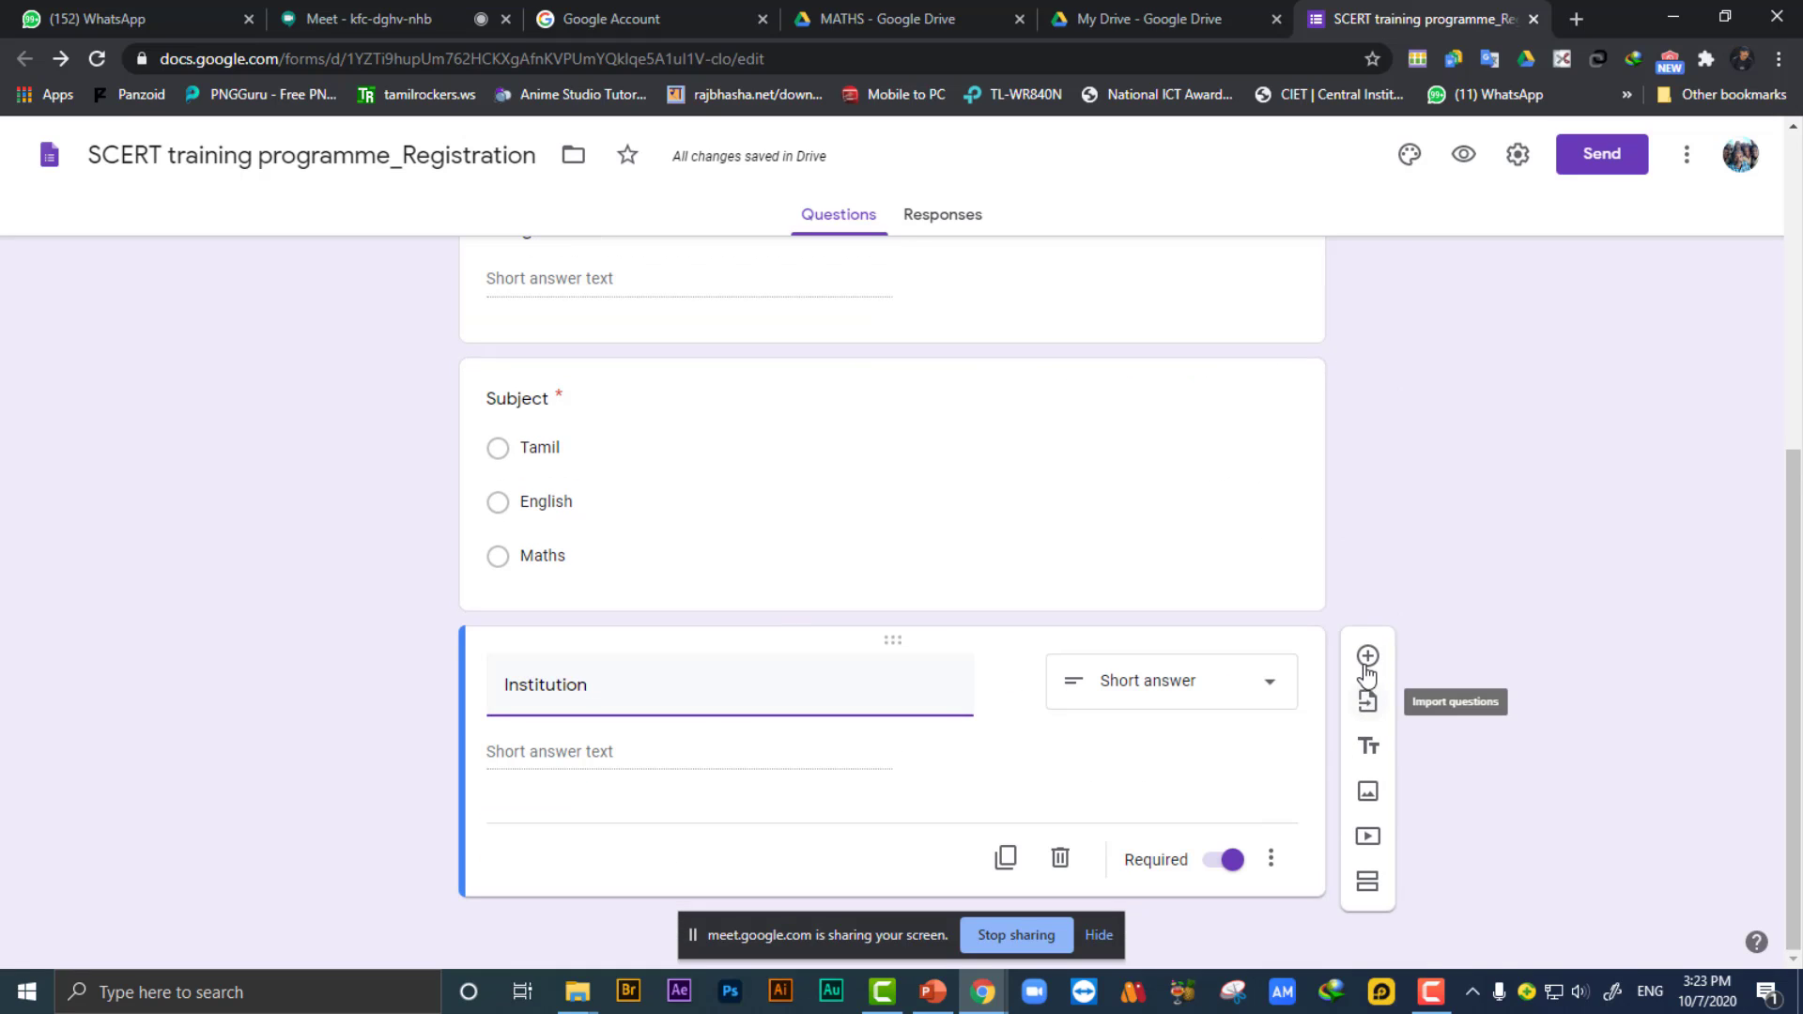
click(1367, 660)
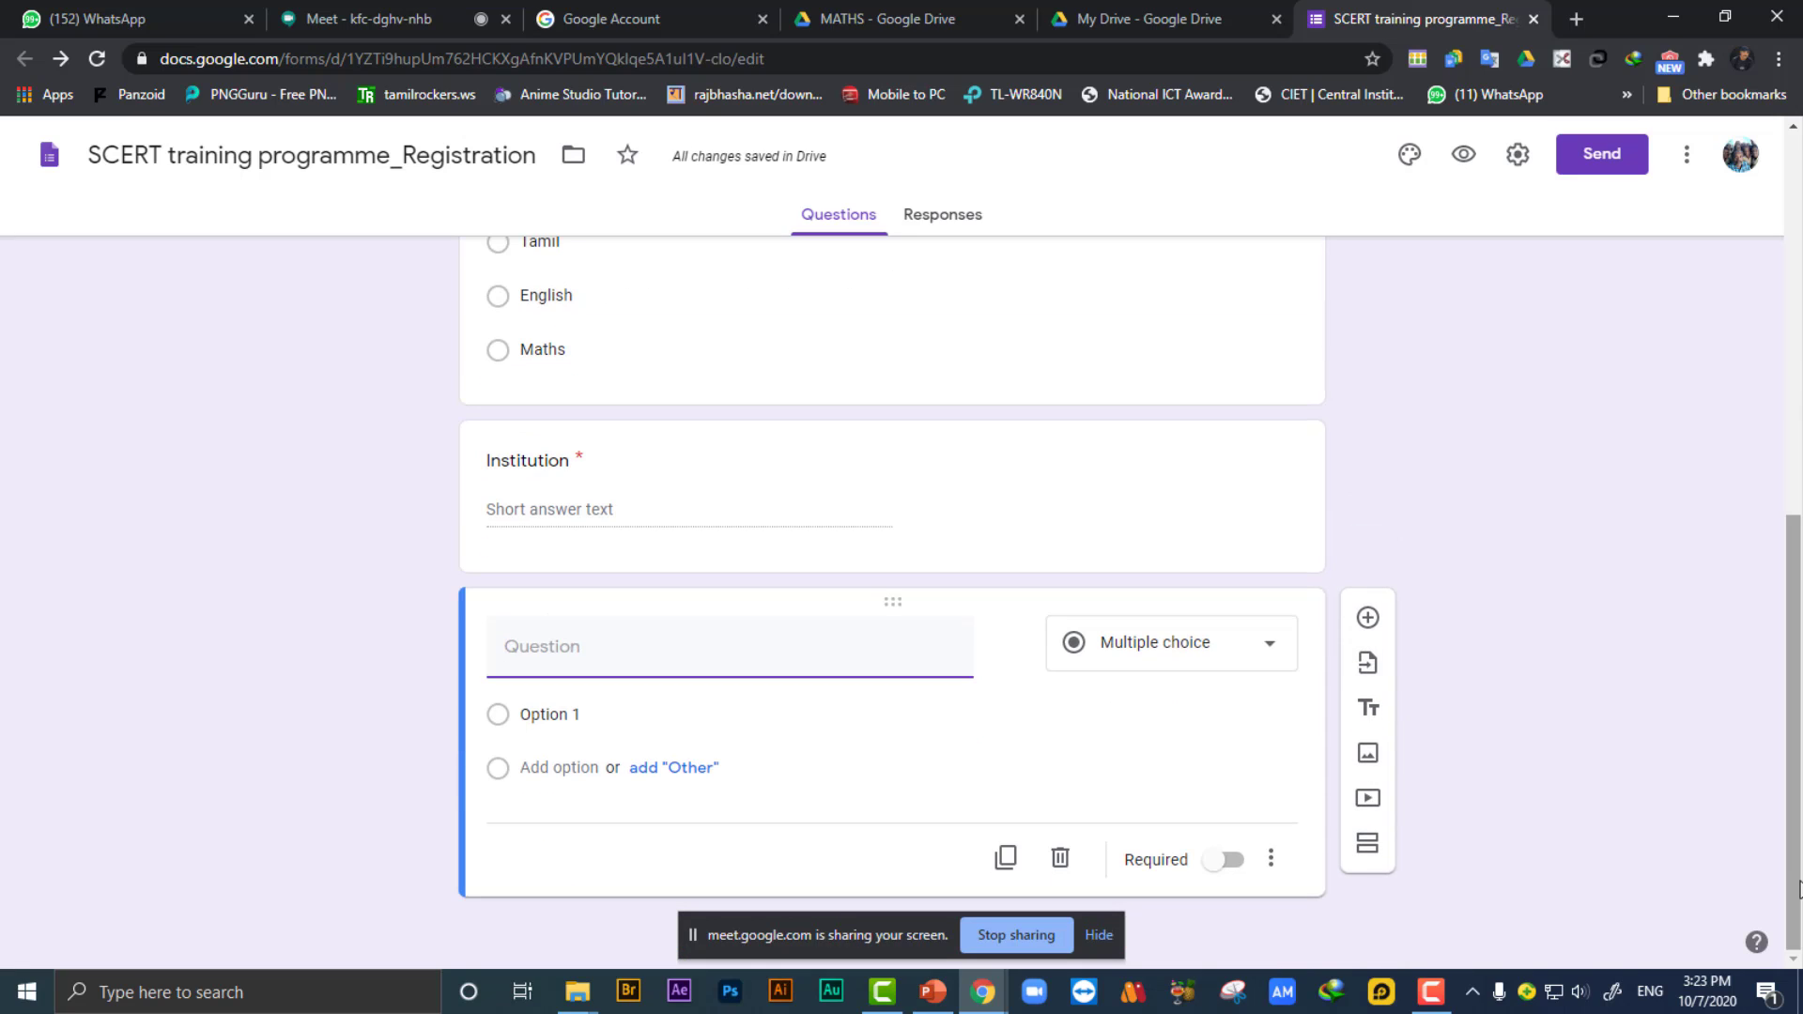
text(District)
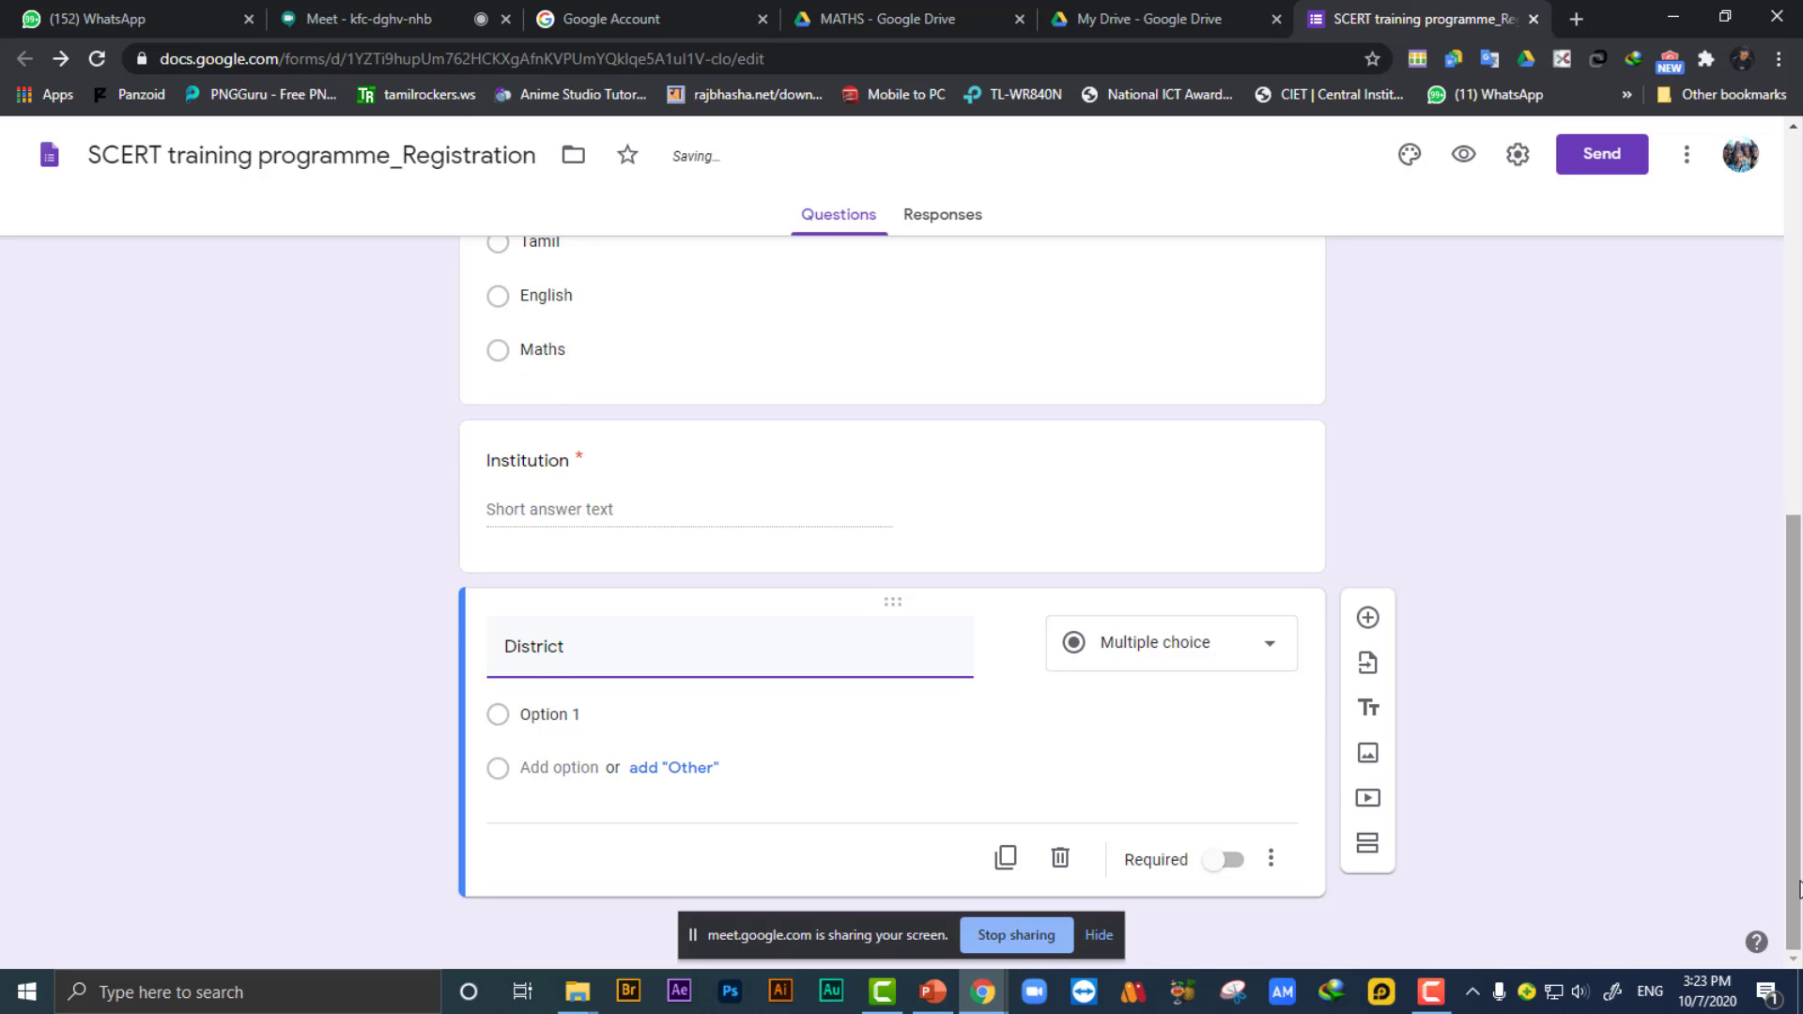
Set the District question's answer type to Multiple choice.
click(1167, 761)
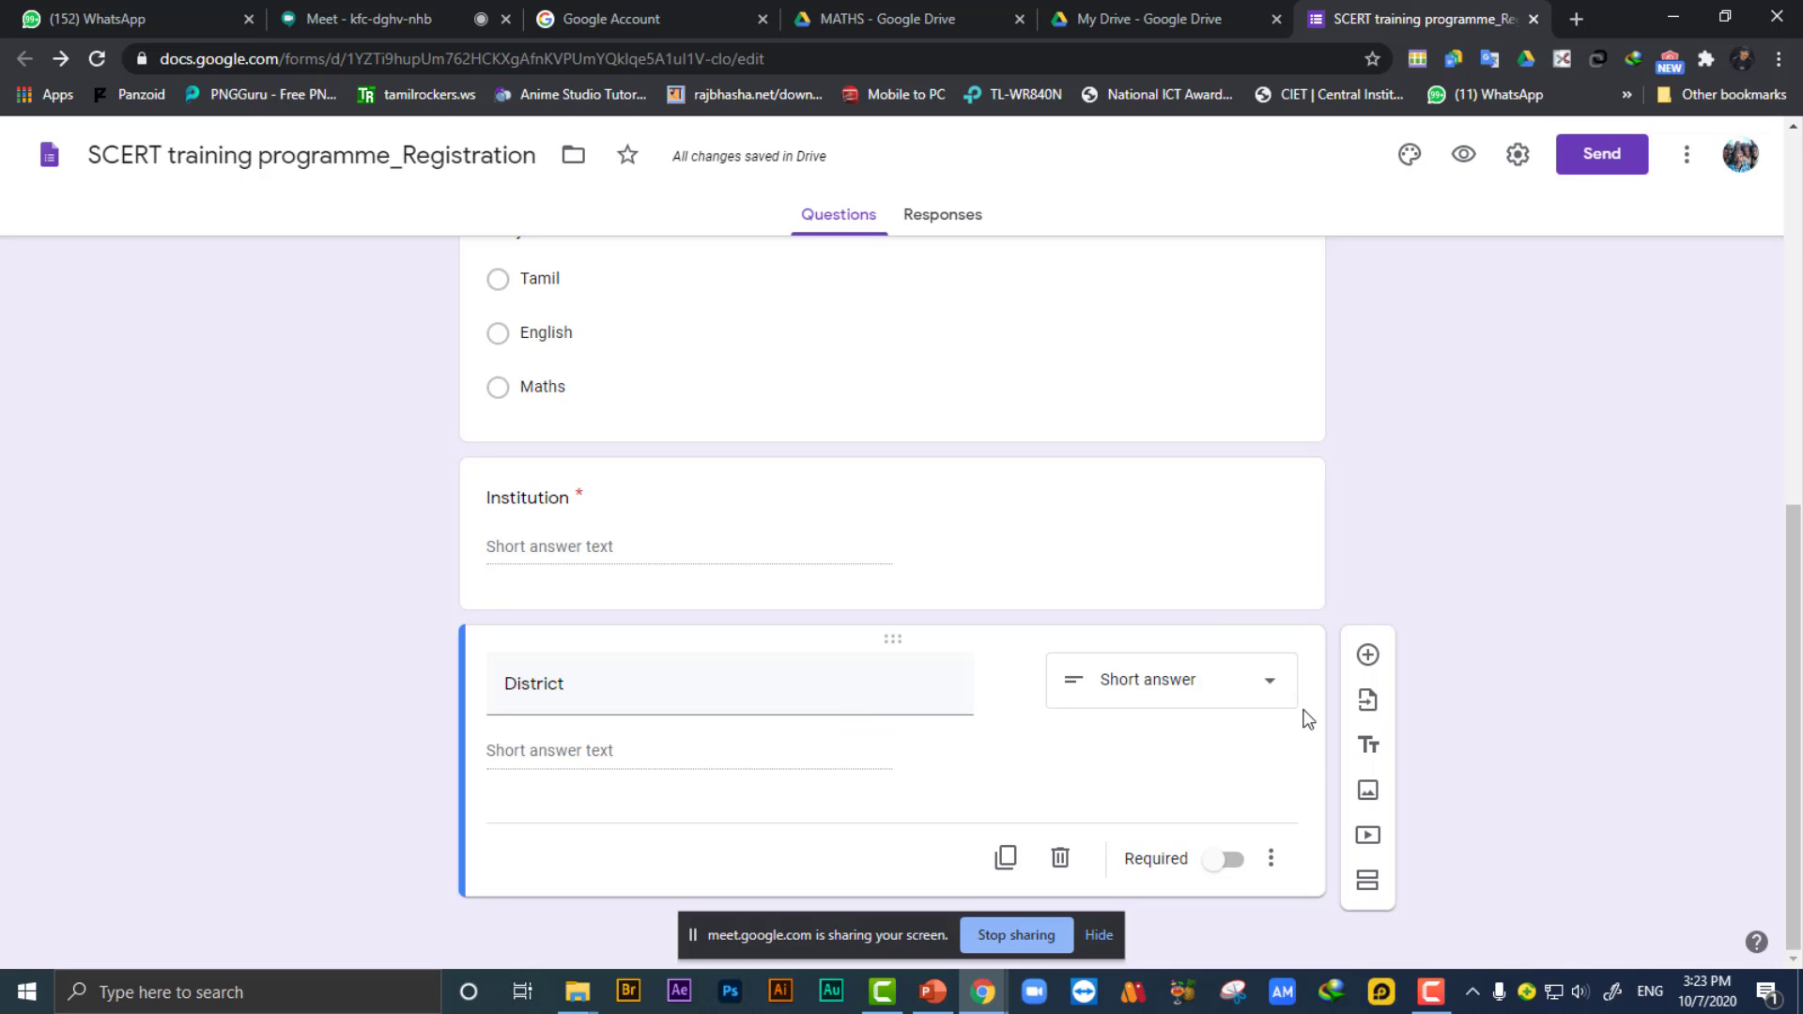
click(1253, 684)
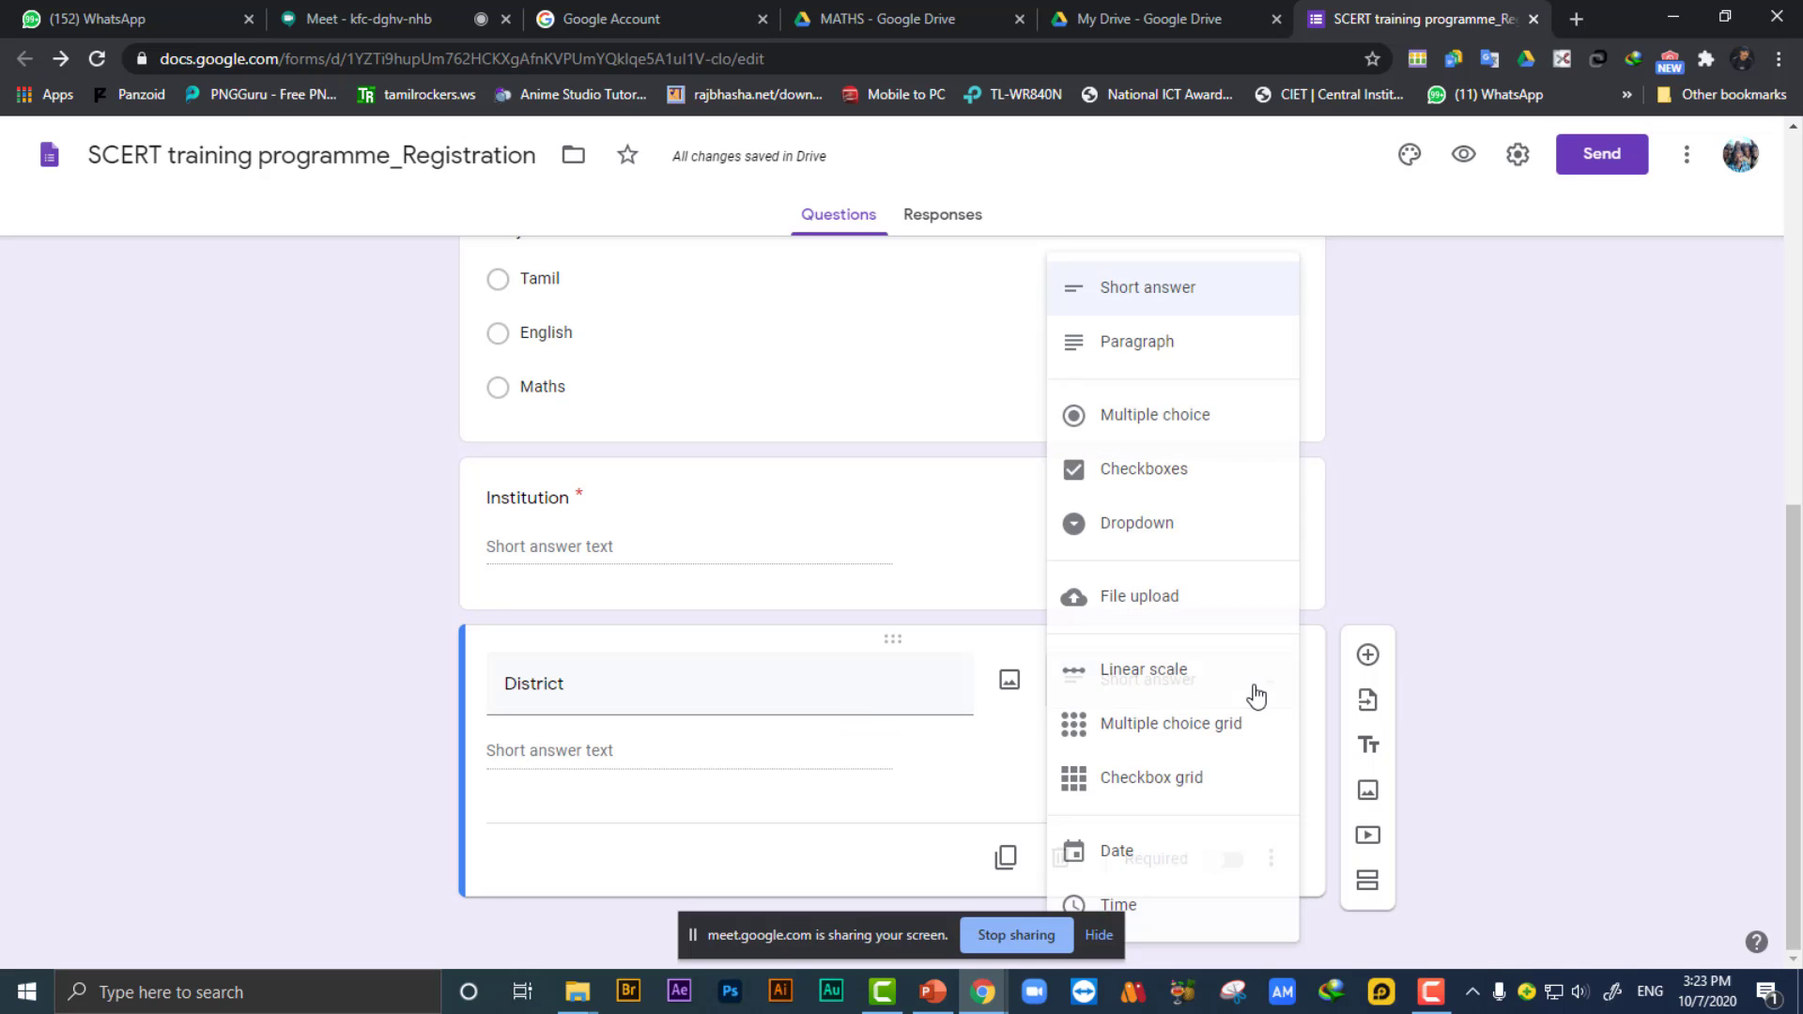
click(1175, 437)
scroll(1000, 673, up, 2)
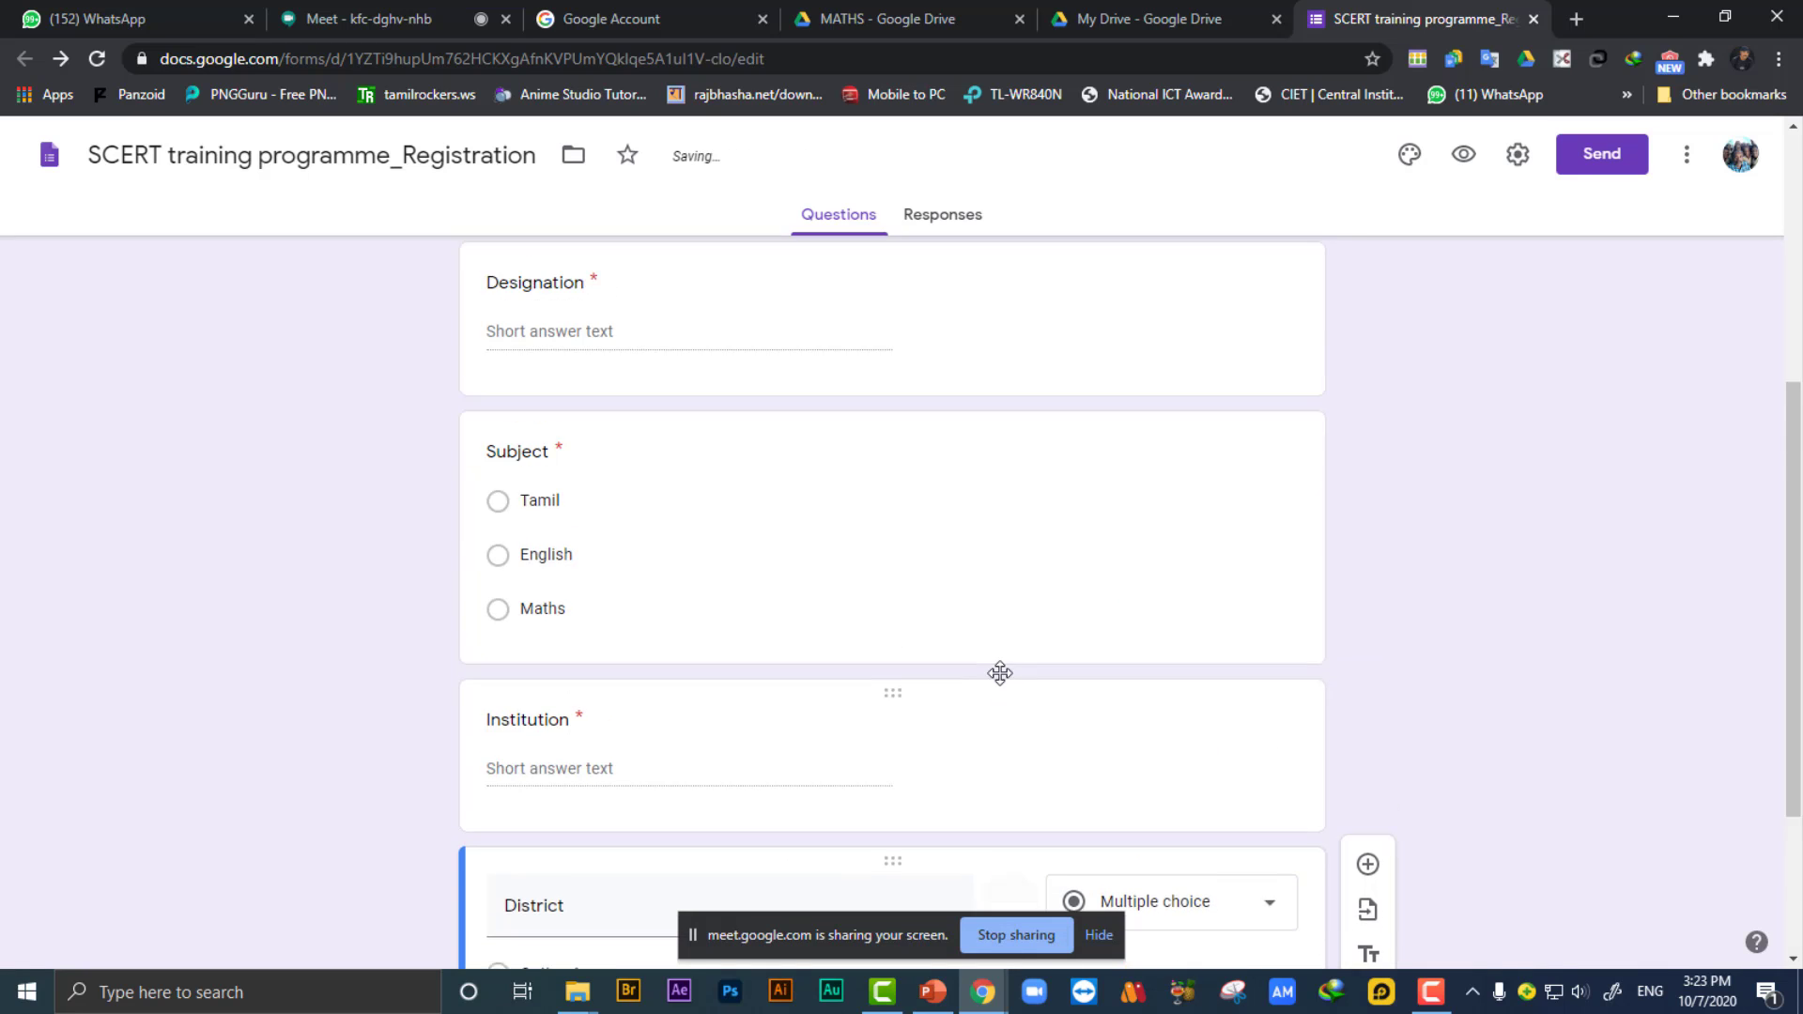
scroll(1000, 673, down, 3)
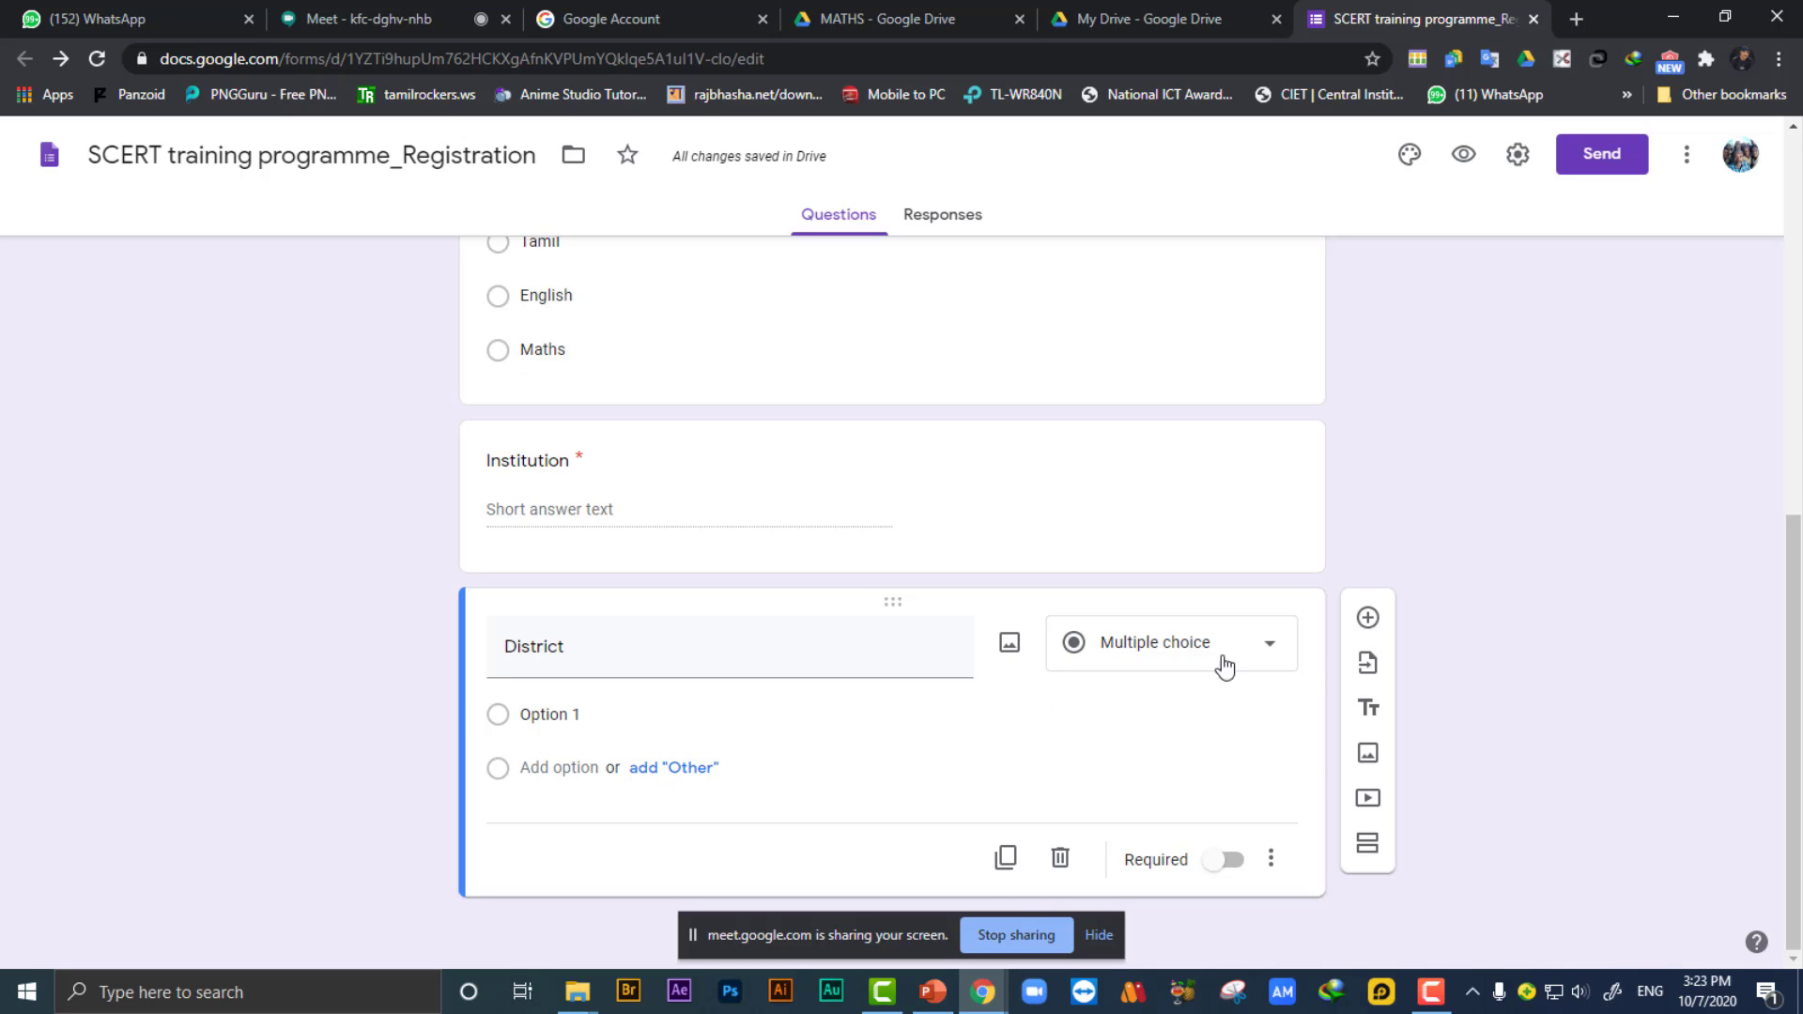
Change the District question's answer type to Dropdown.
click(1260, 648)
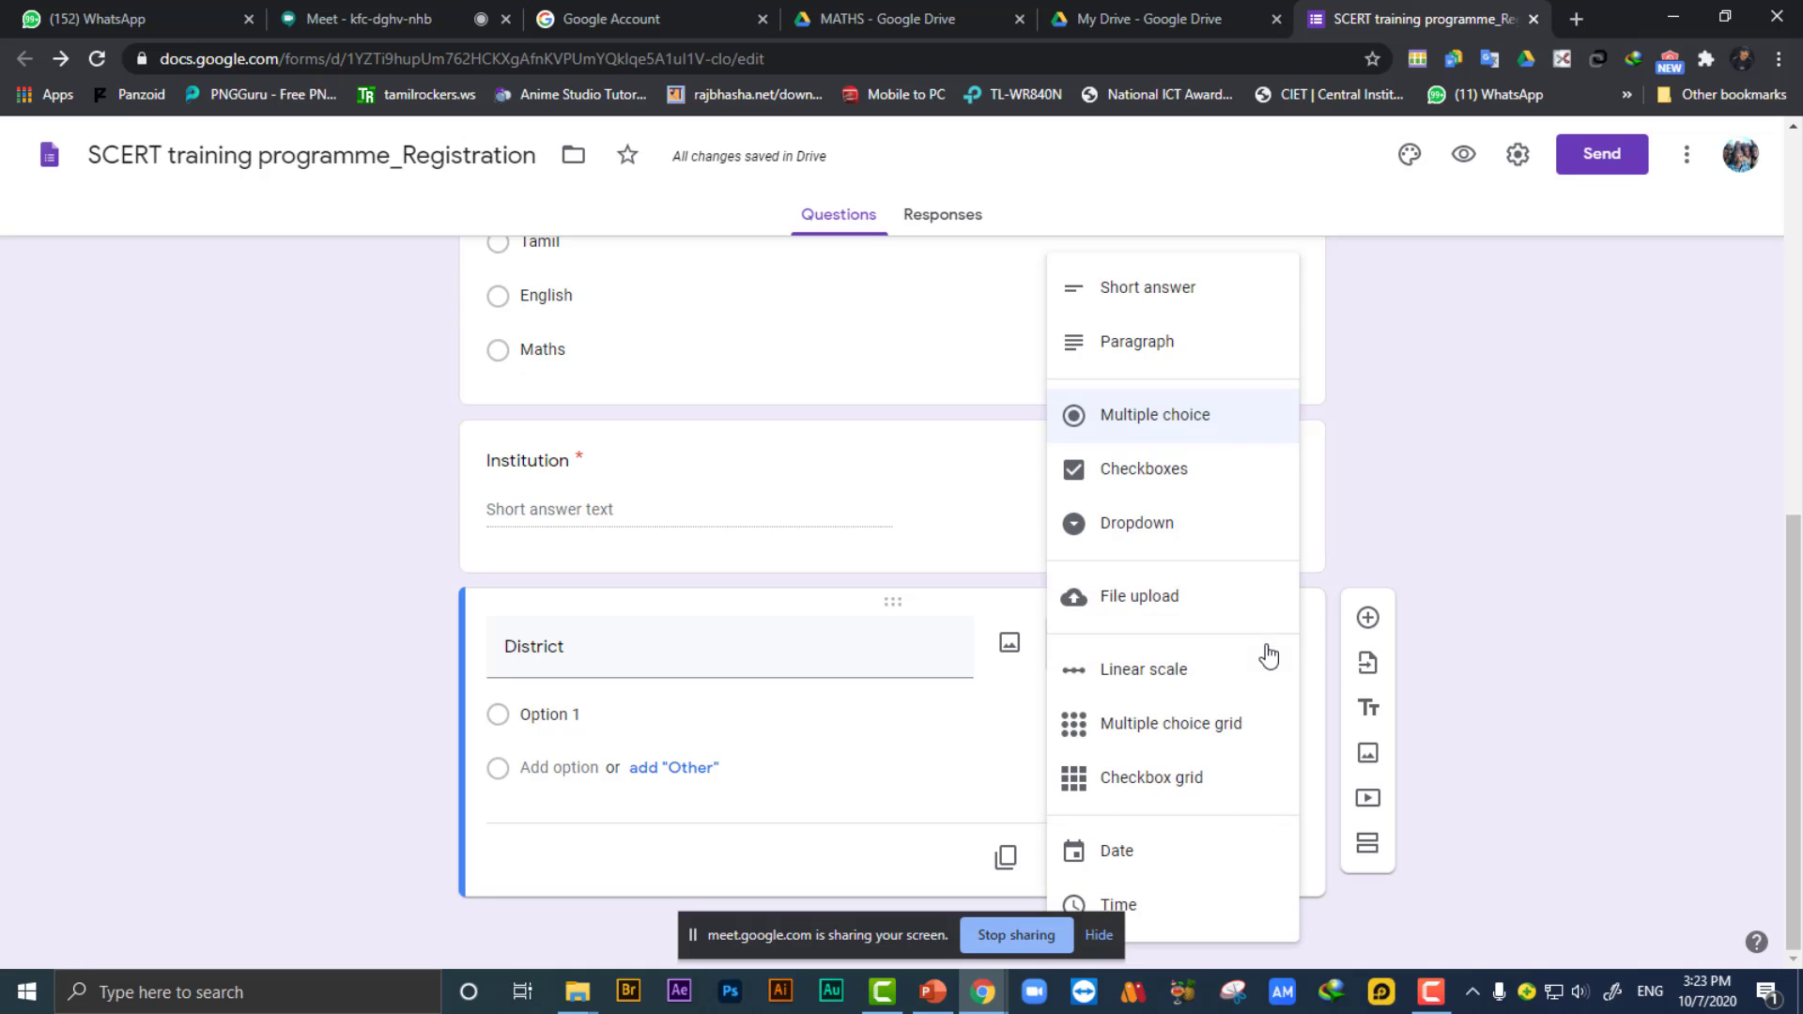
click(1194, 538)
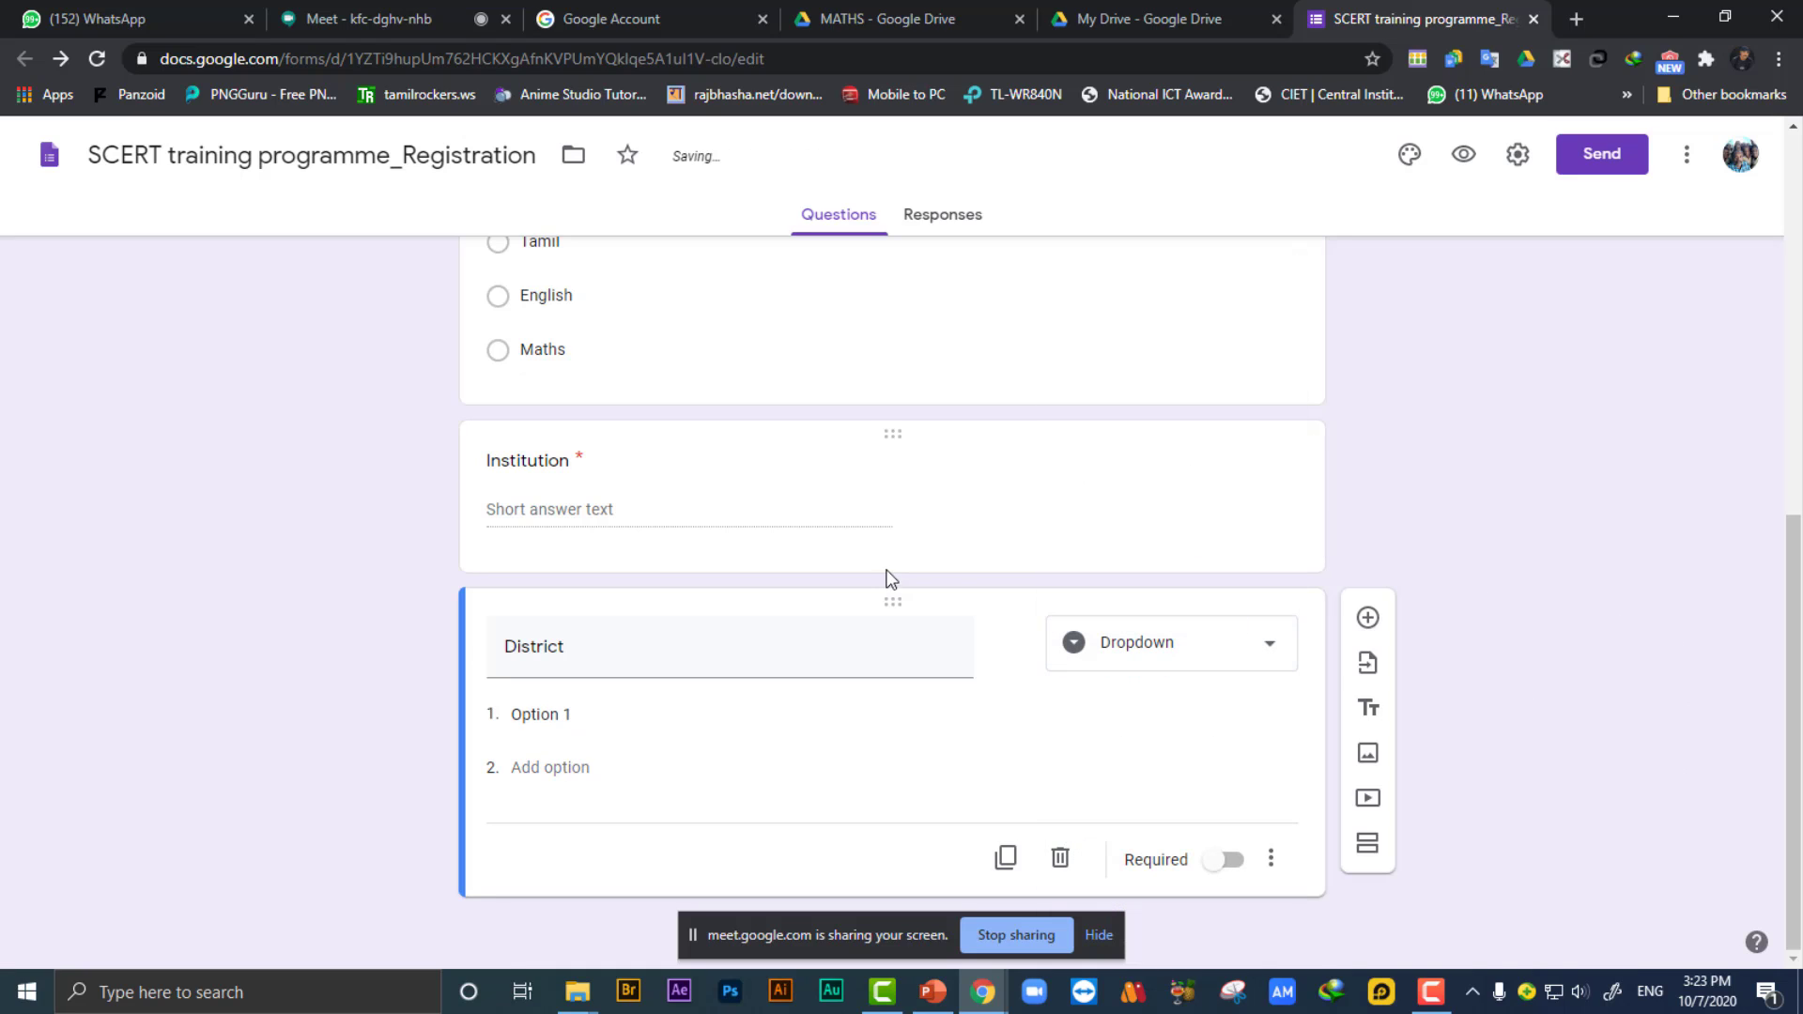
scroll(845, 582, up, 5)
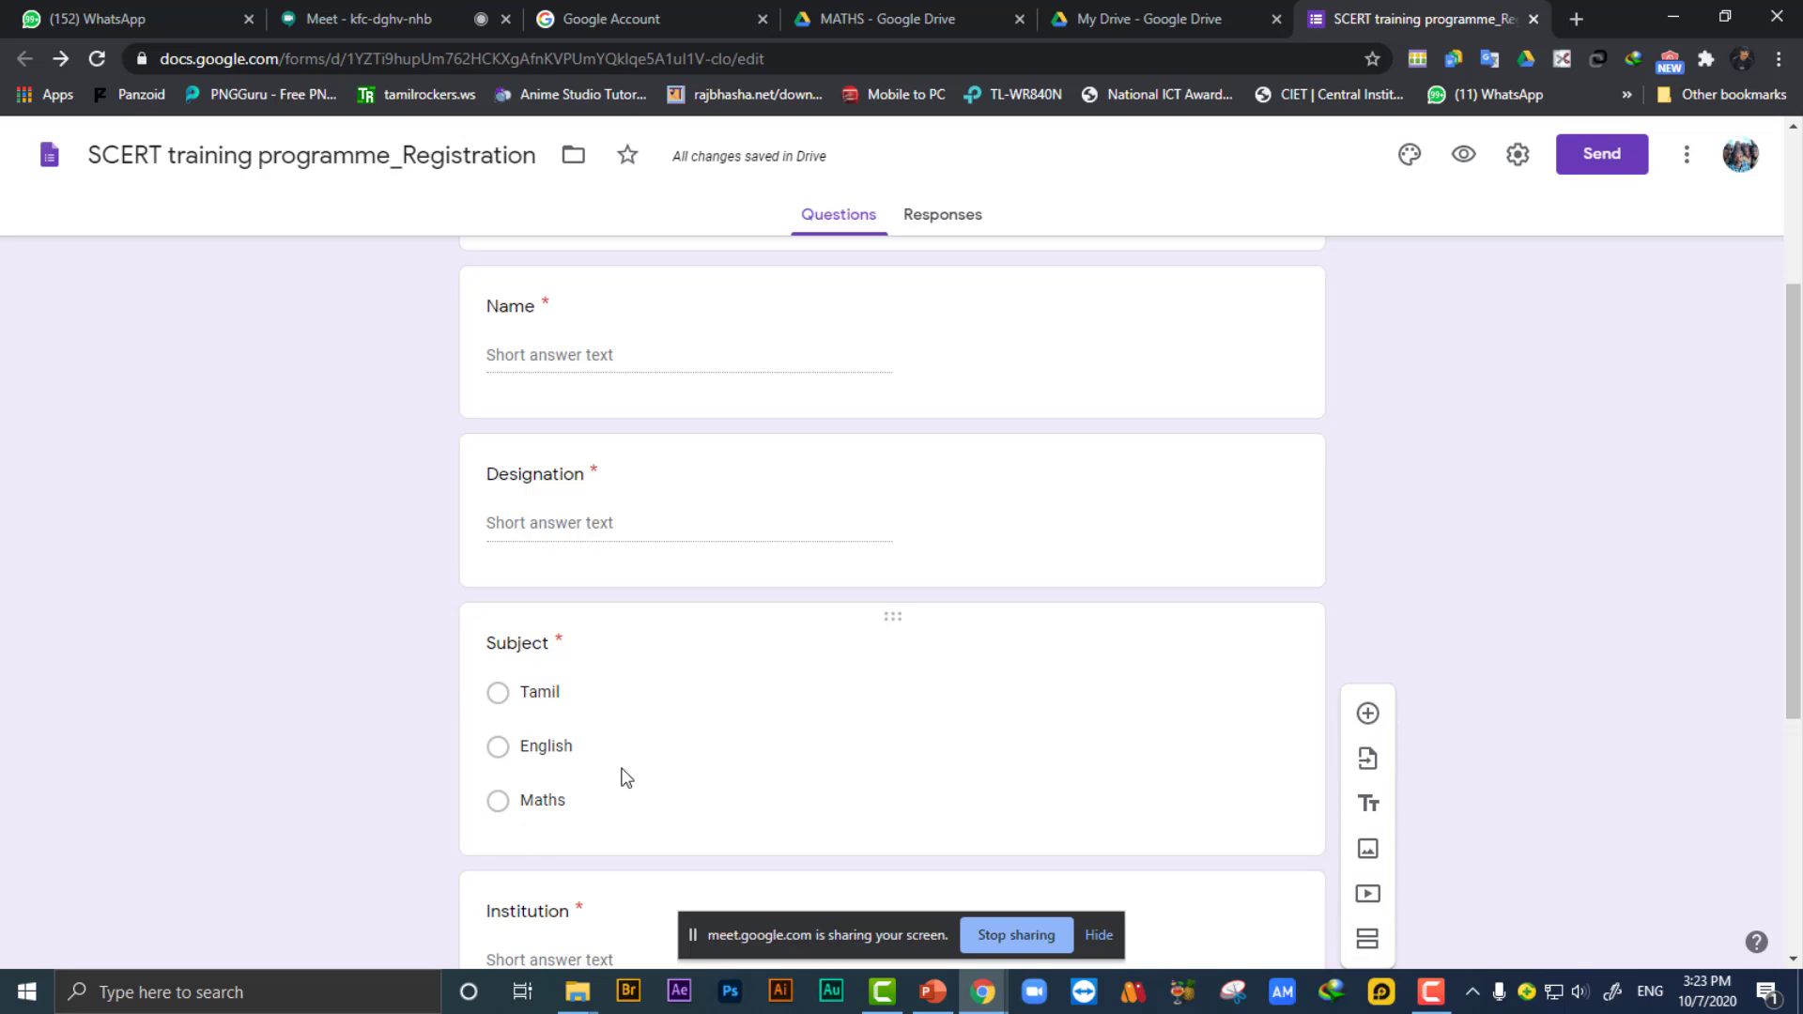
scroll(899, 694, down, 5)
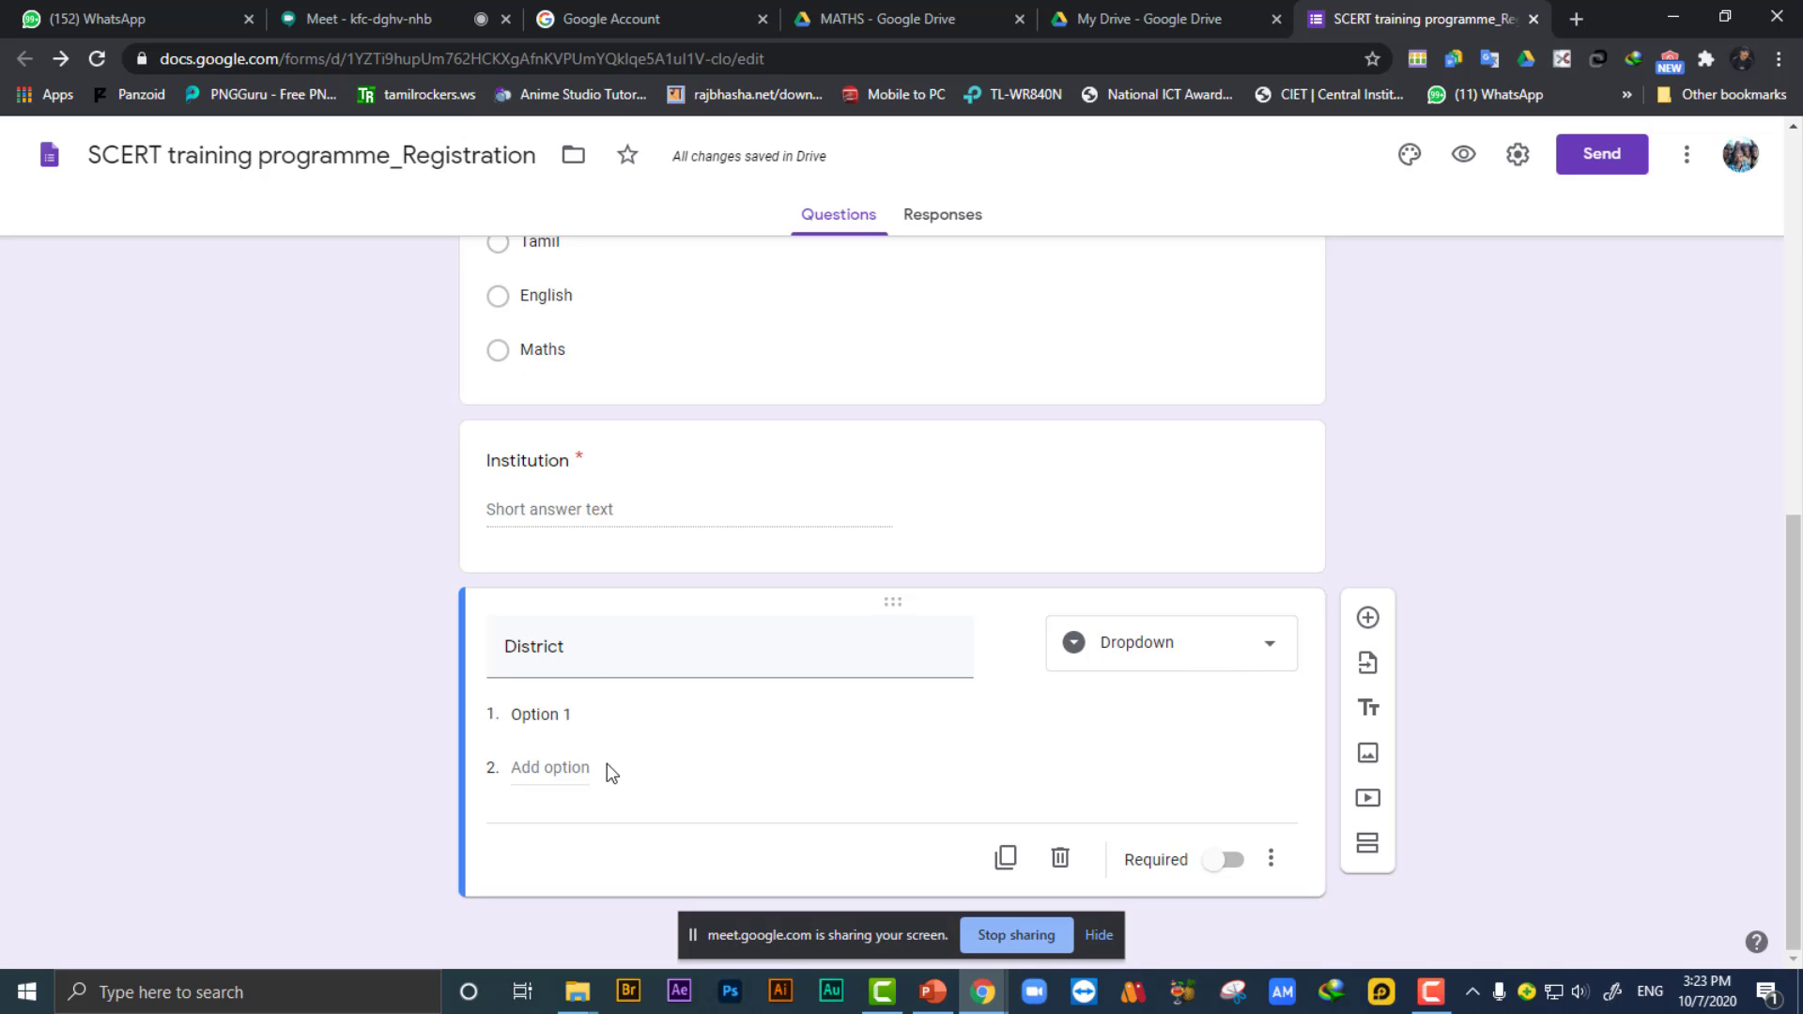
Enter Salem, Trichy and Madurai as the first three dropdown options of the District question.
click(596, 725)
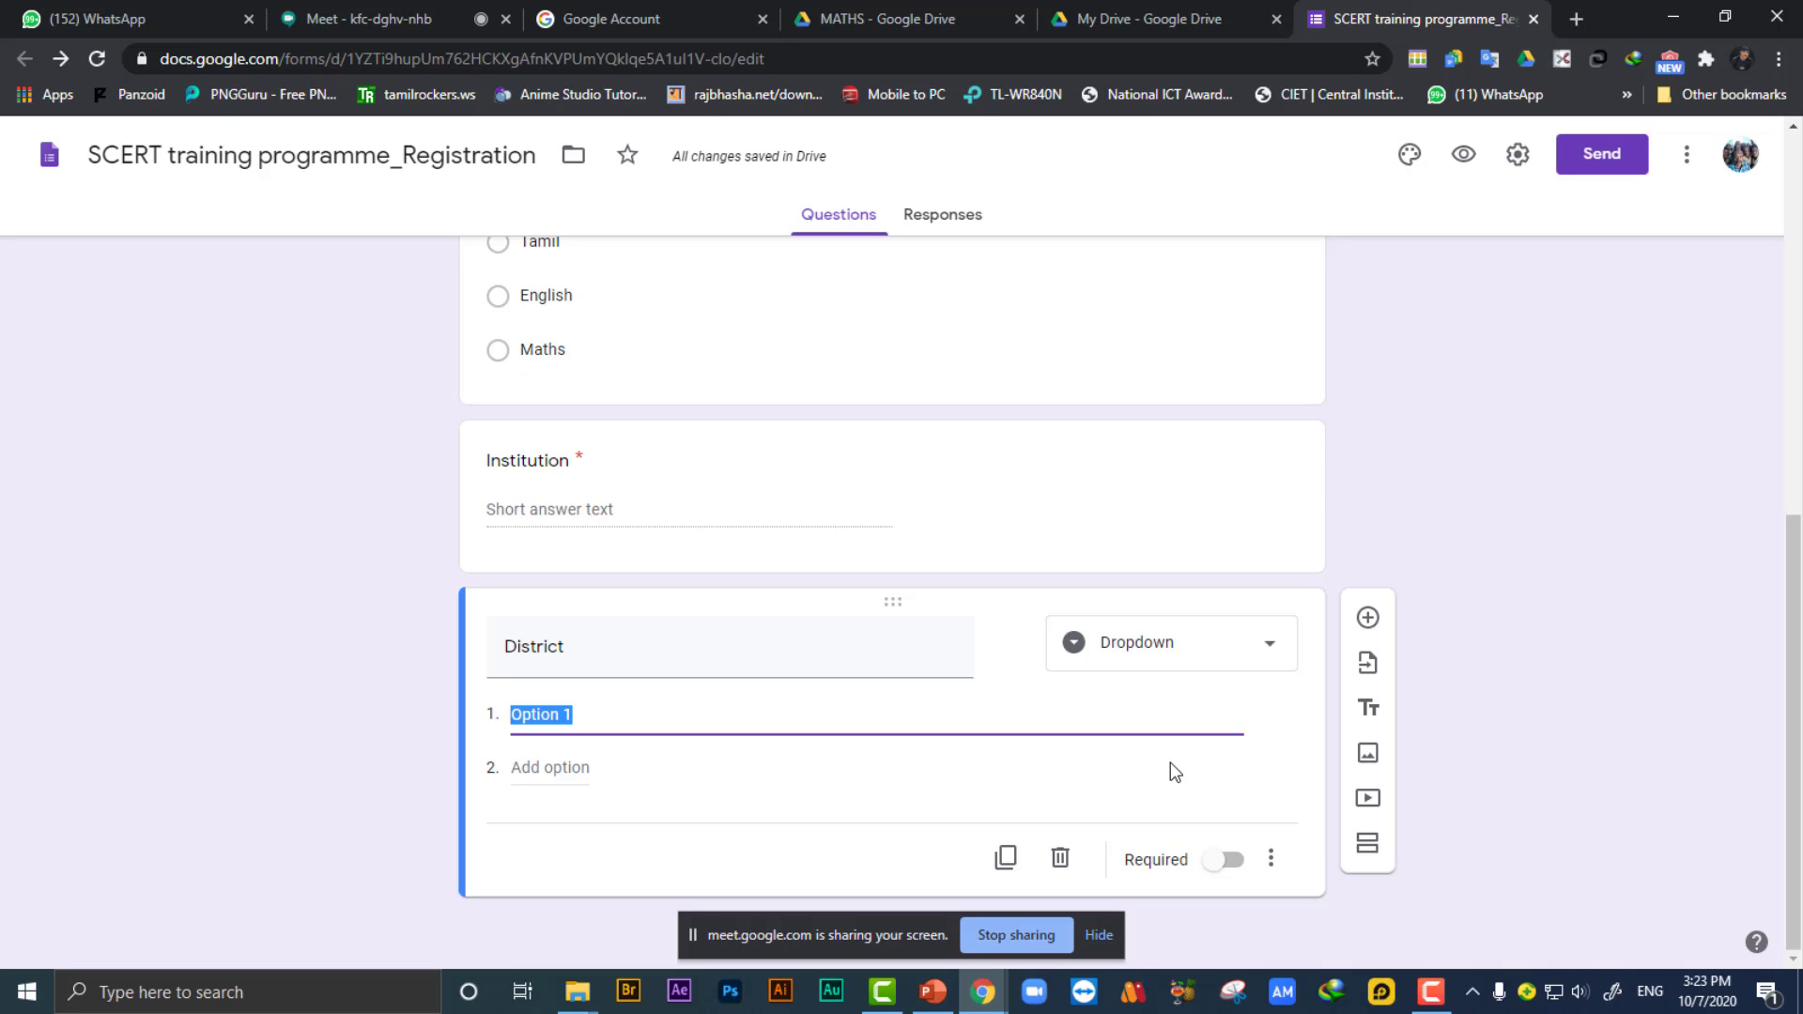
text(Salem)
key(Return)
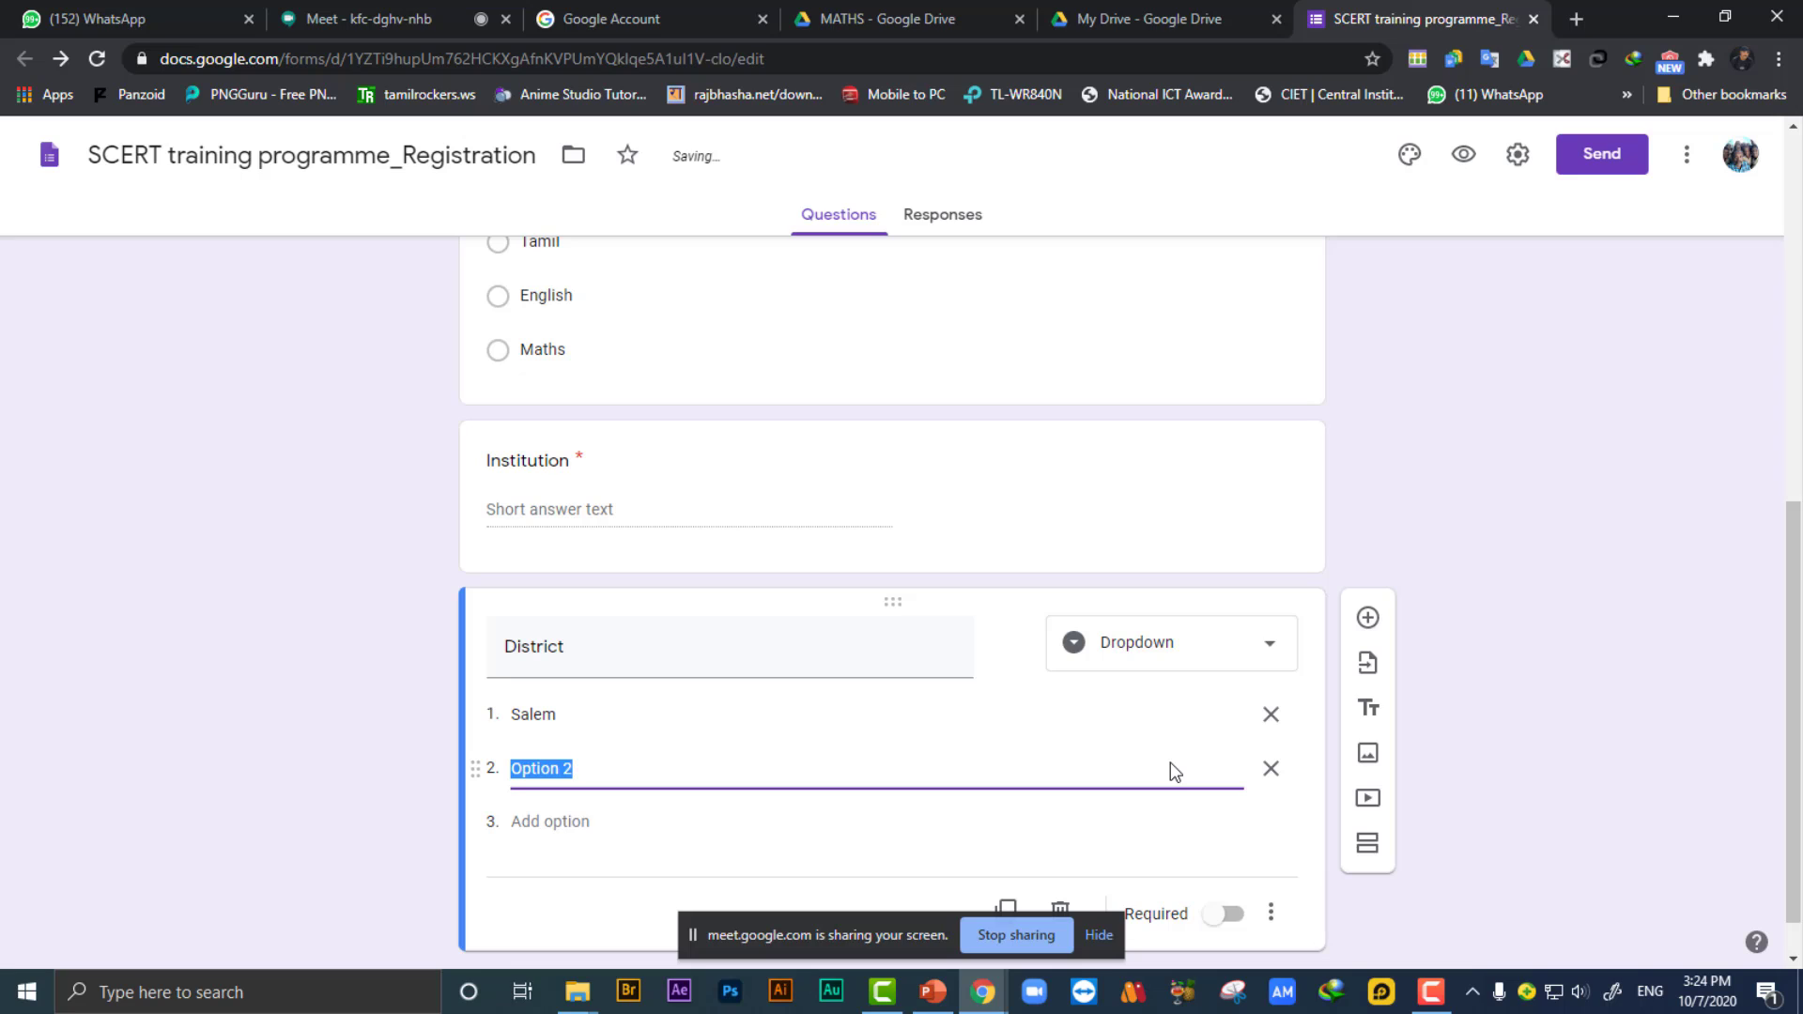
text(Trich)
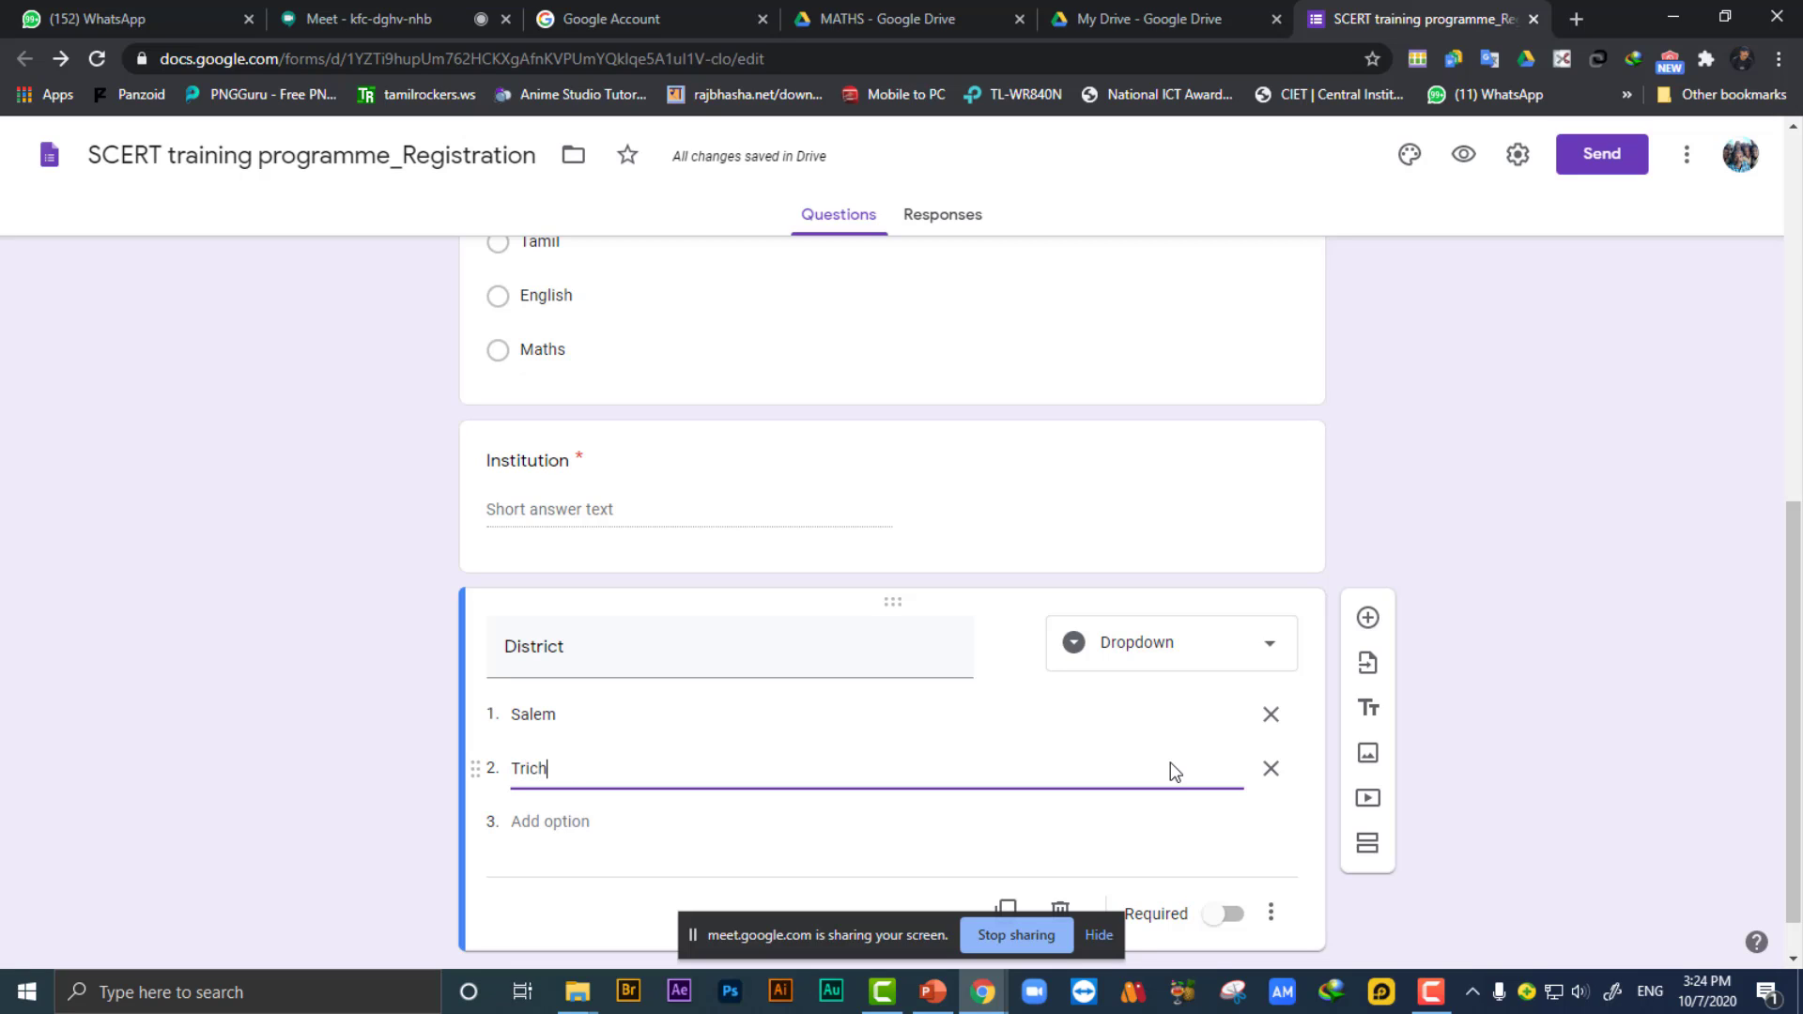
text(y)
key(Return)
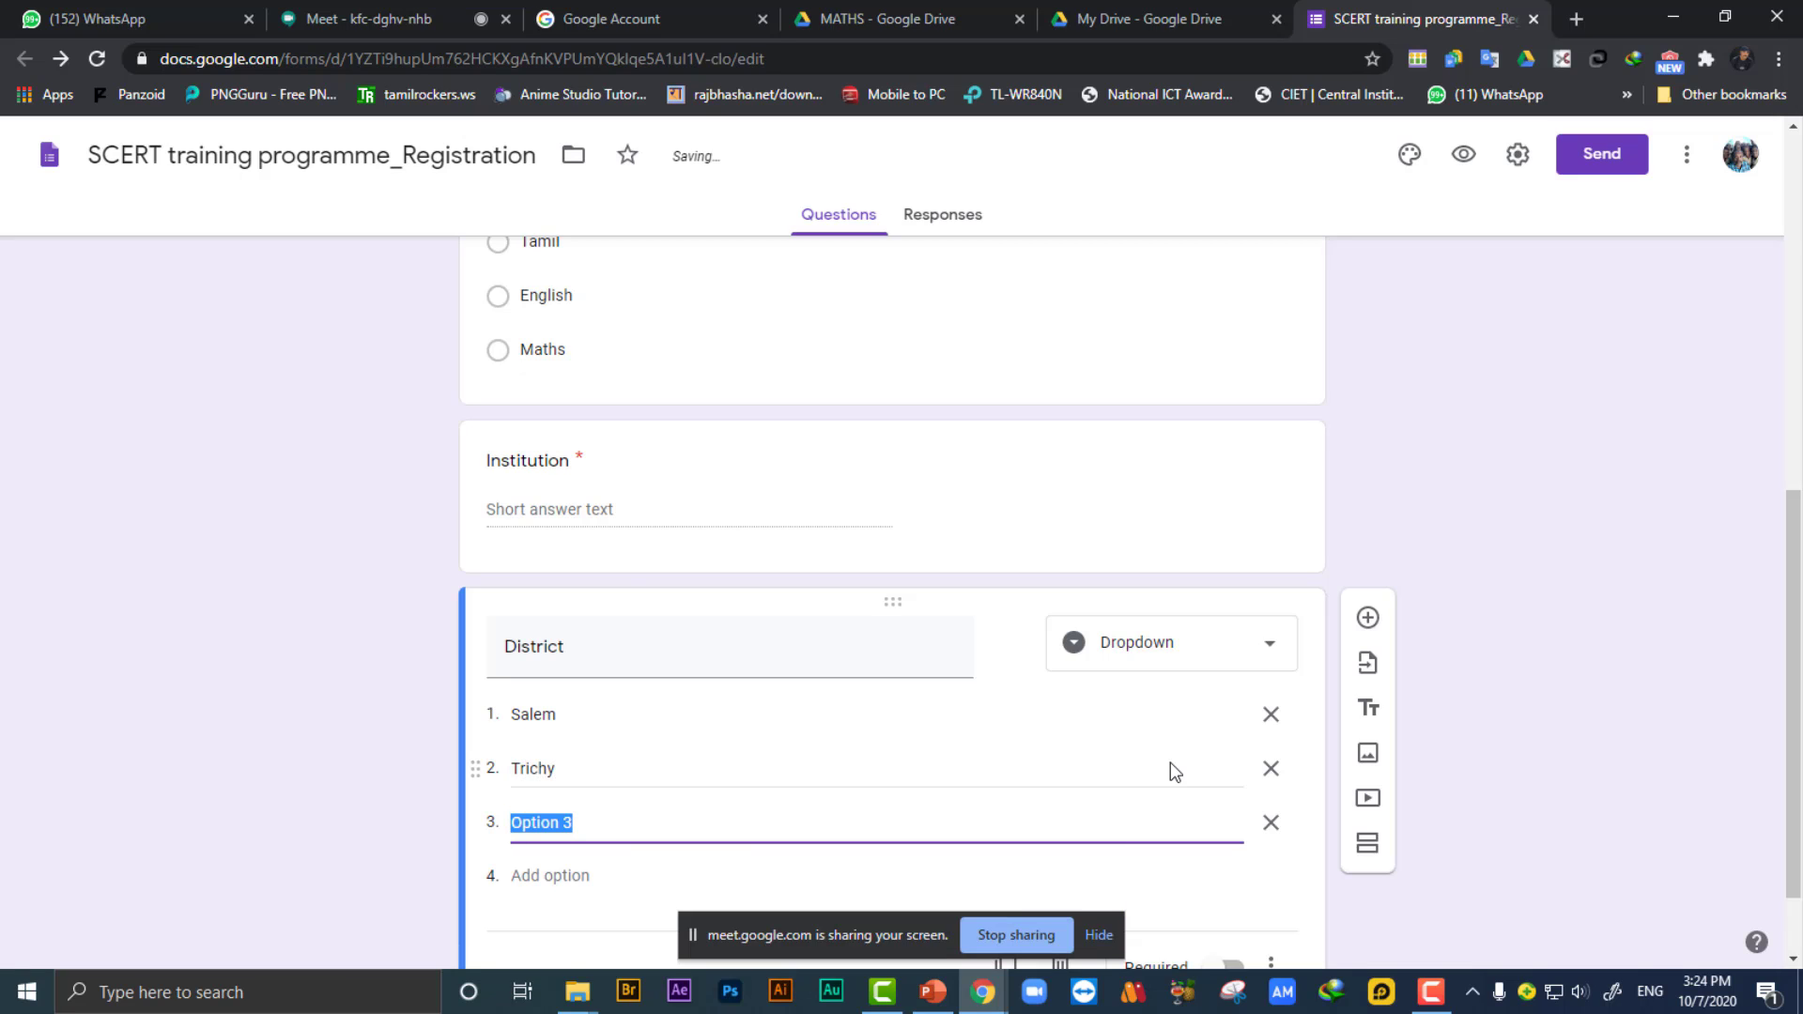
text(Madura)
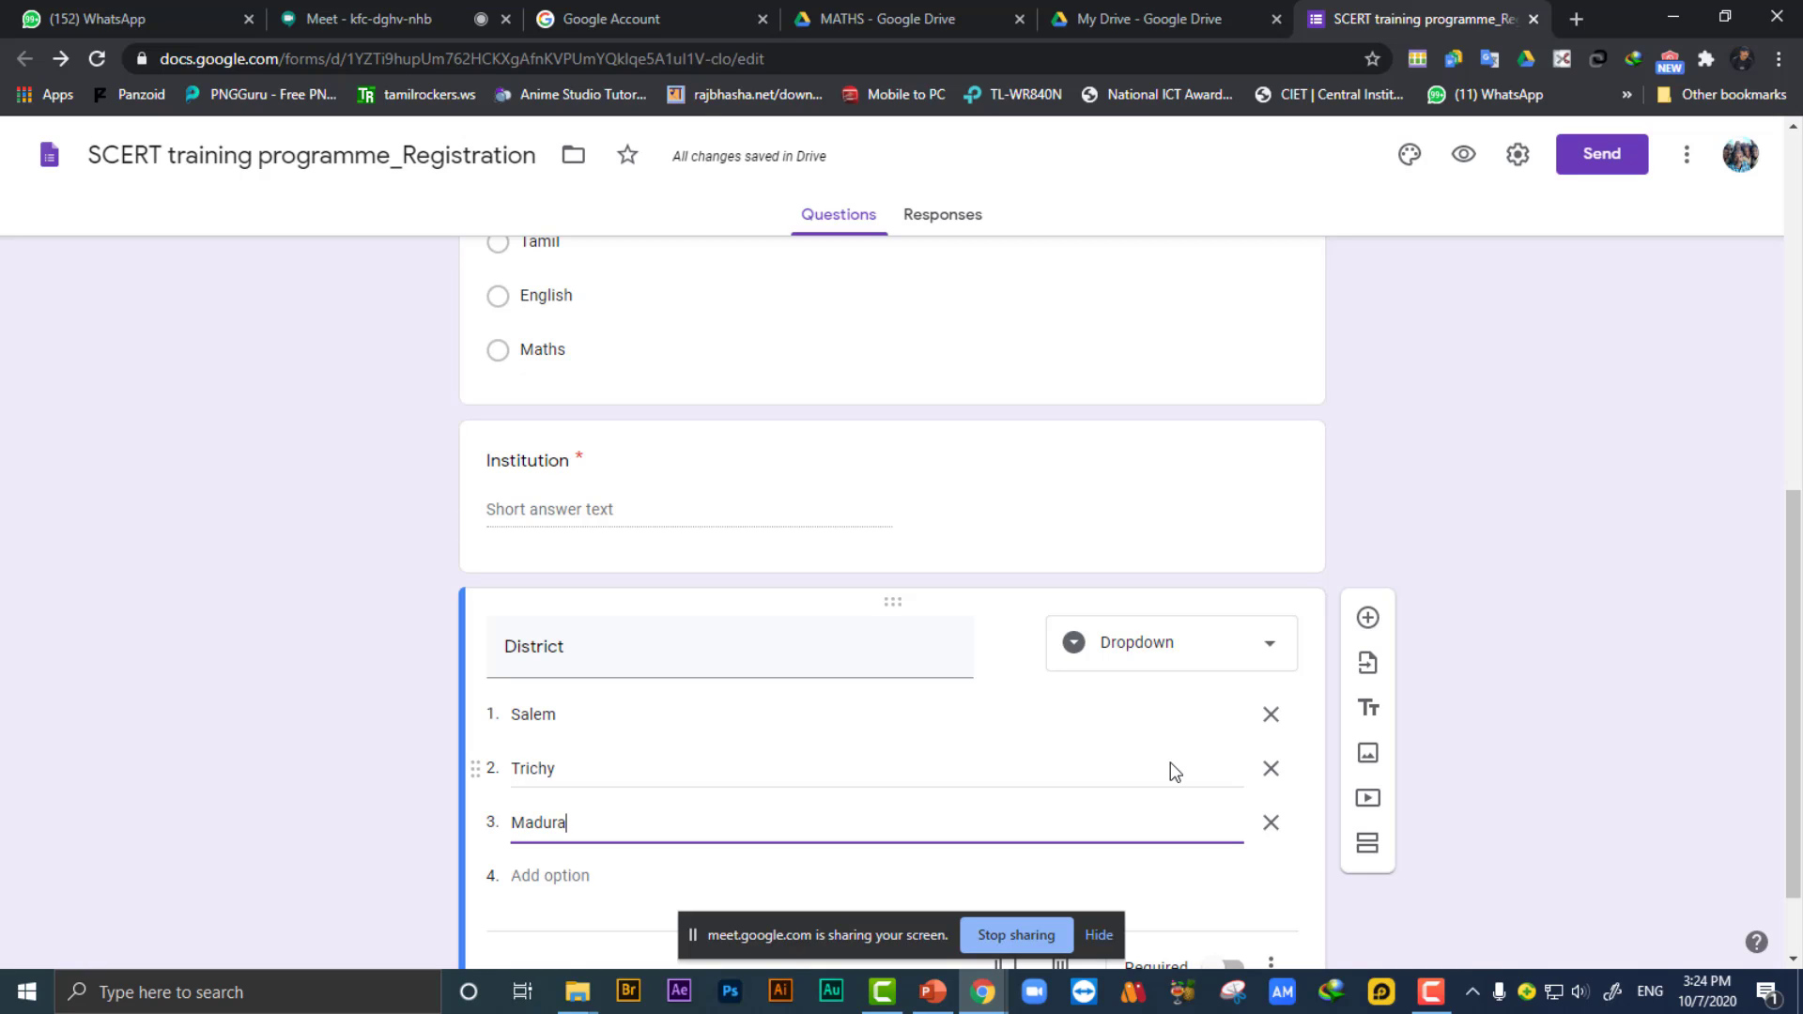
text(i)
key(Return)
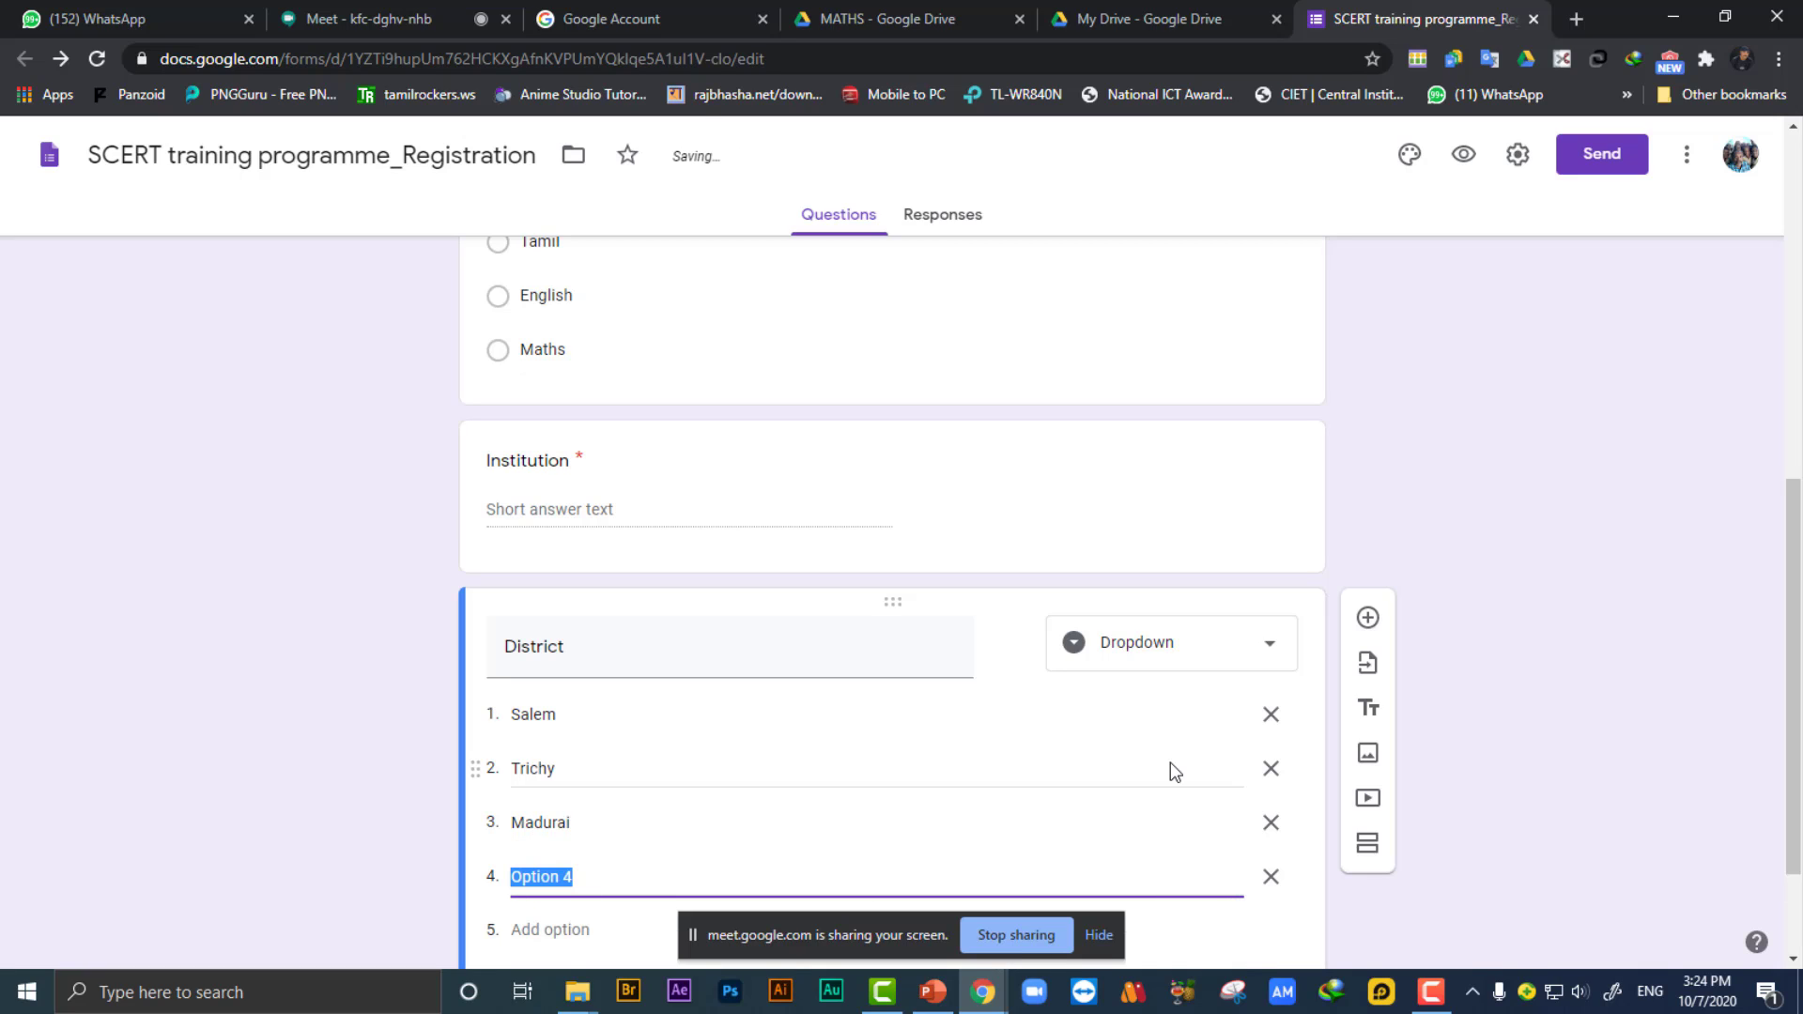
Add Namakkal and Erode as the fourth and fifth options of the District question.
text(Nam)
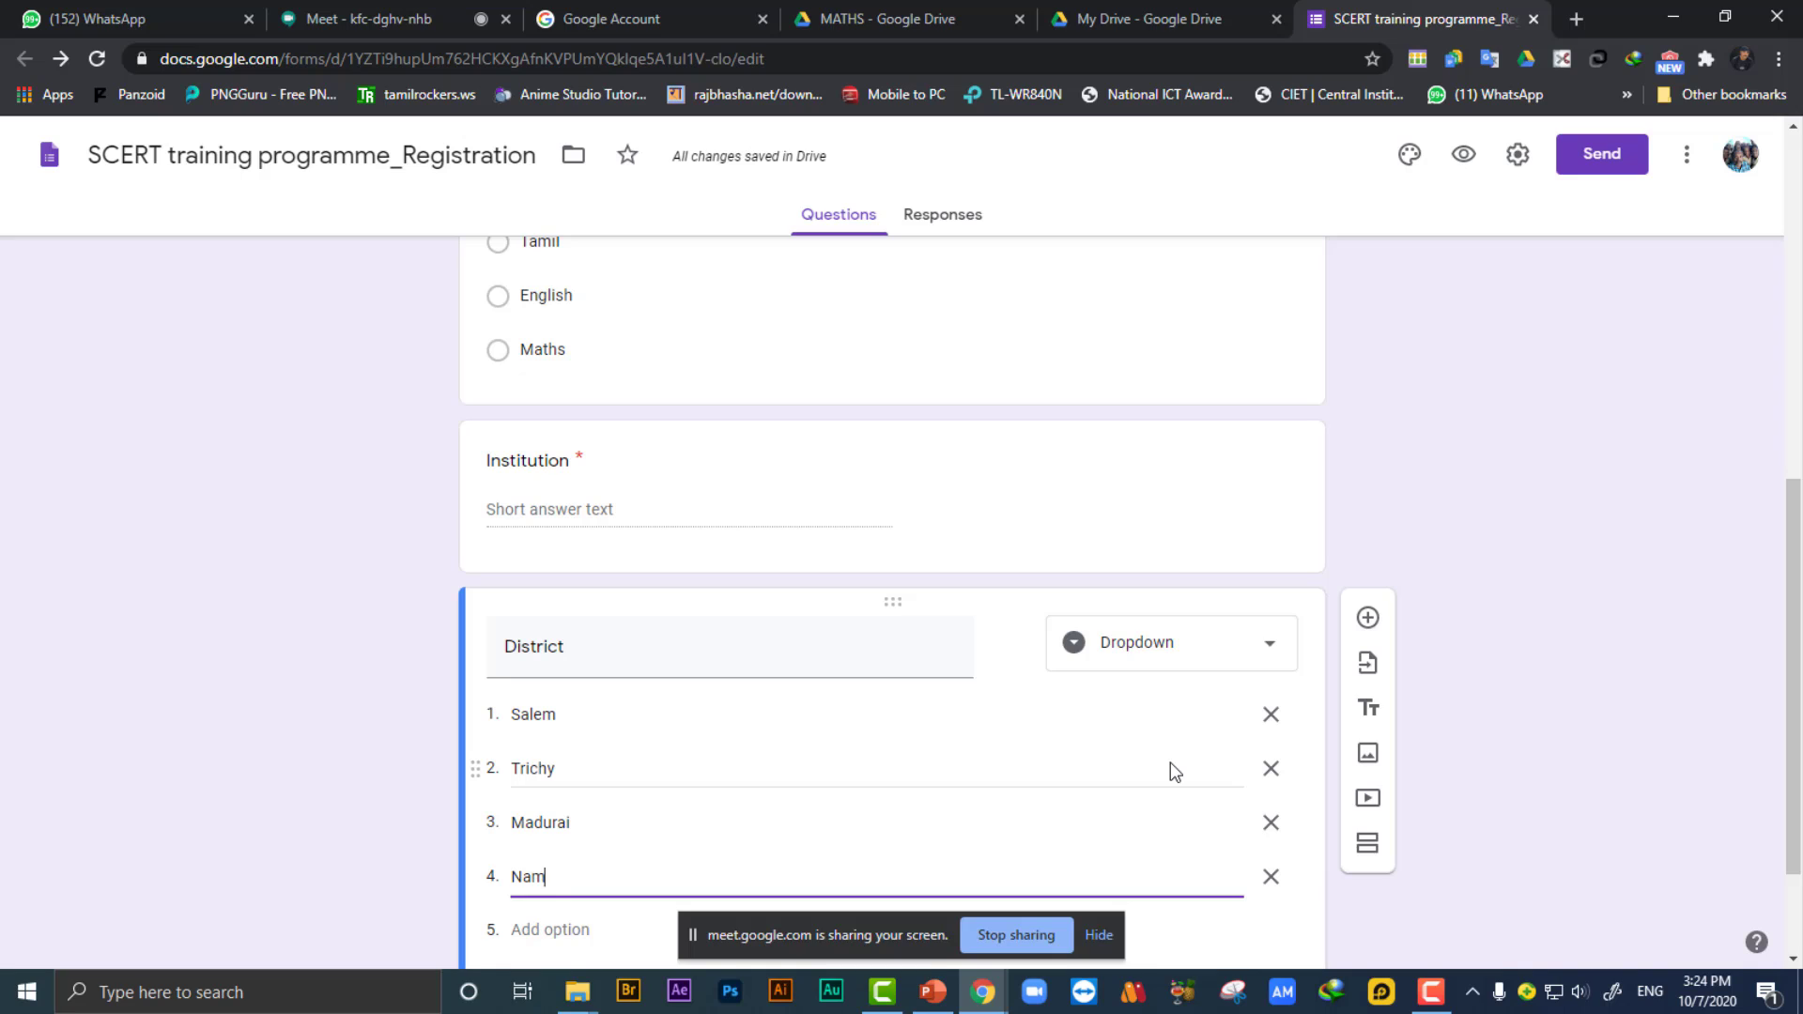
text(akk)
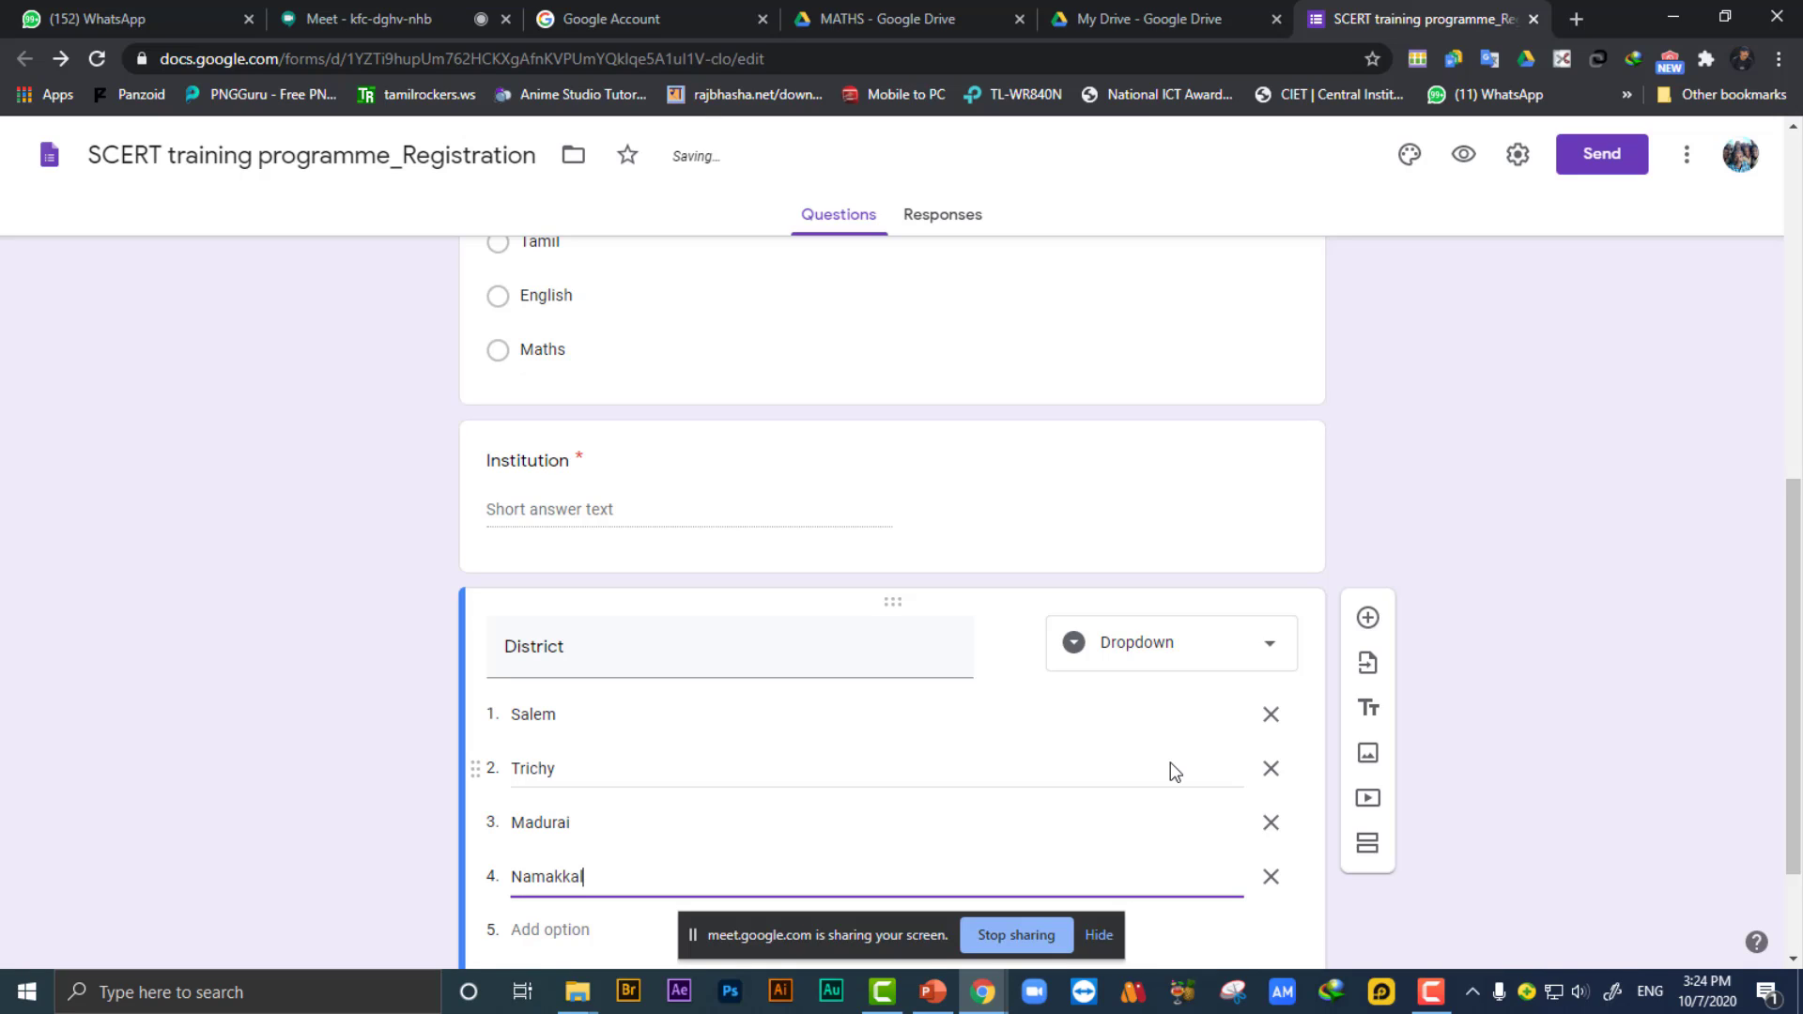
text(al)
key(Return)
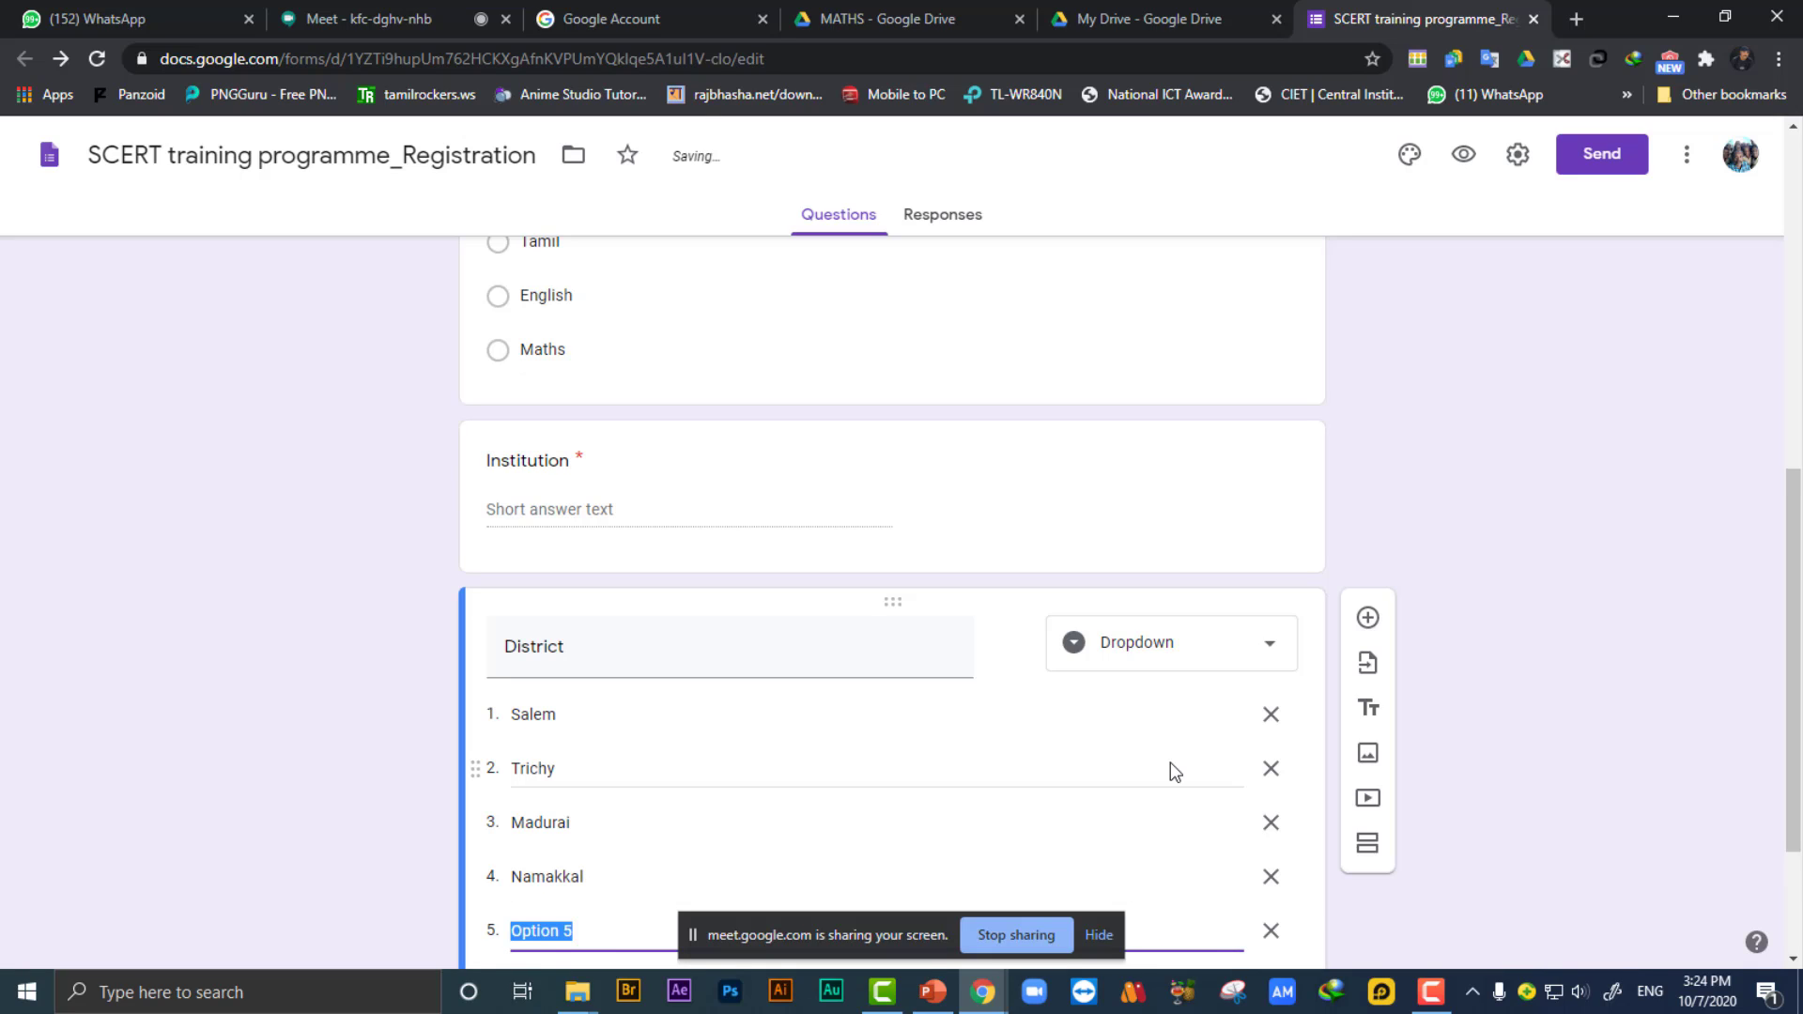
text(Erode)
click(1608, 699)
scroll(1132, 648, down, 2)
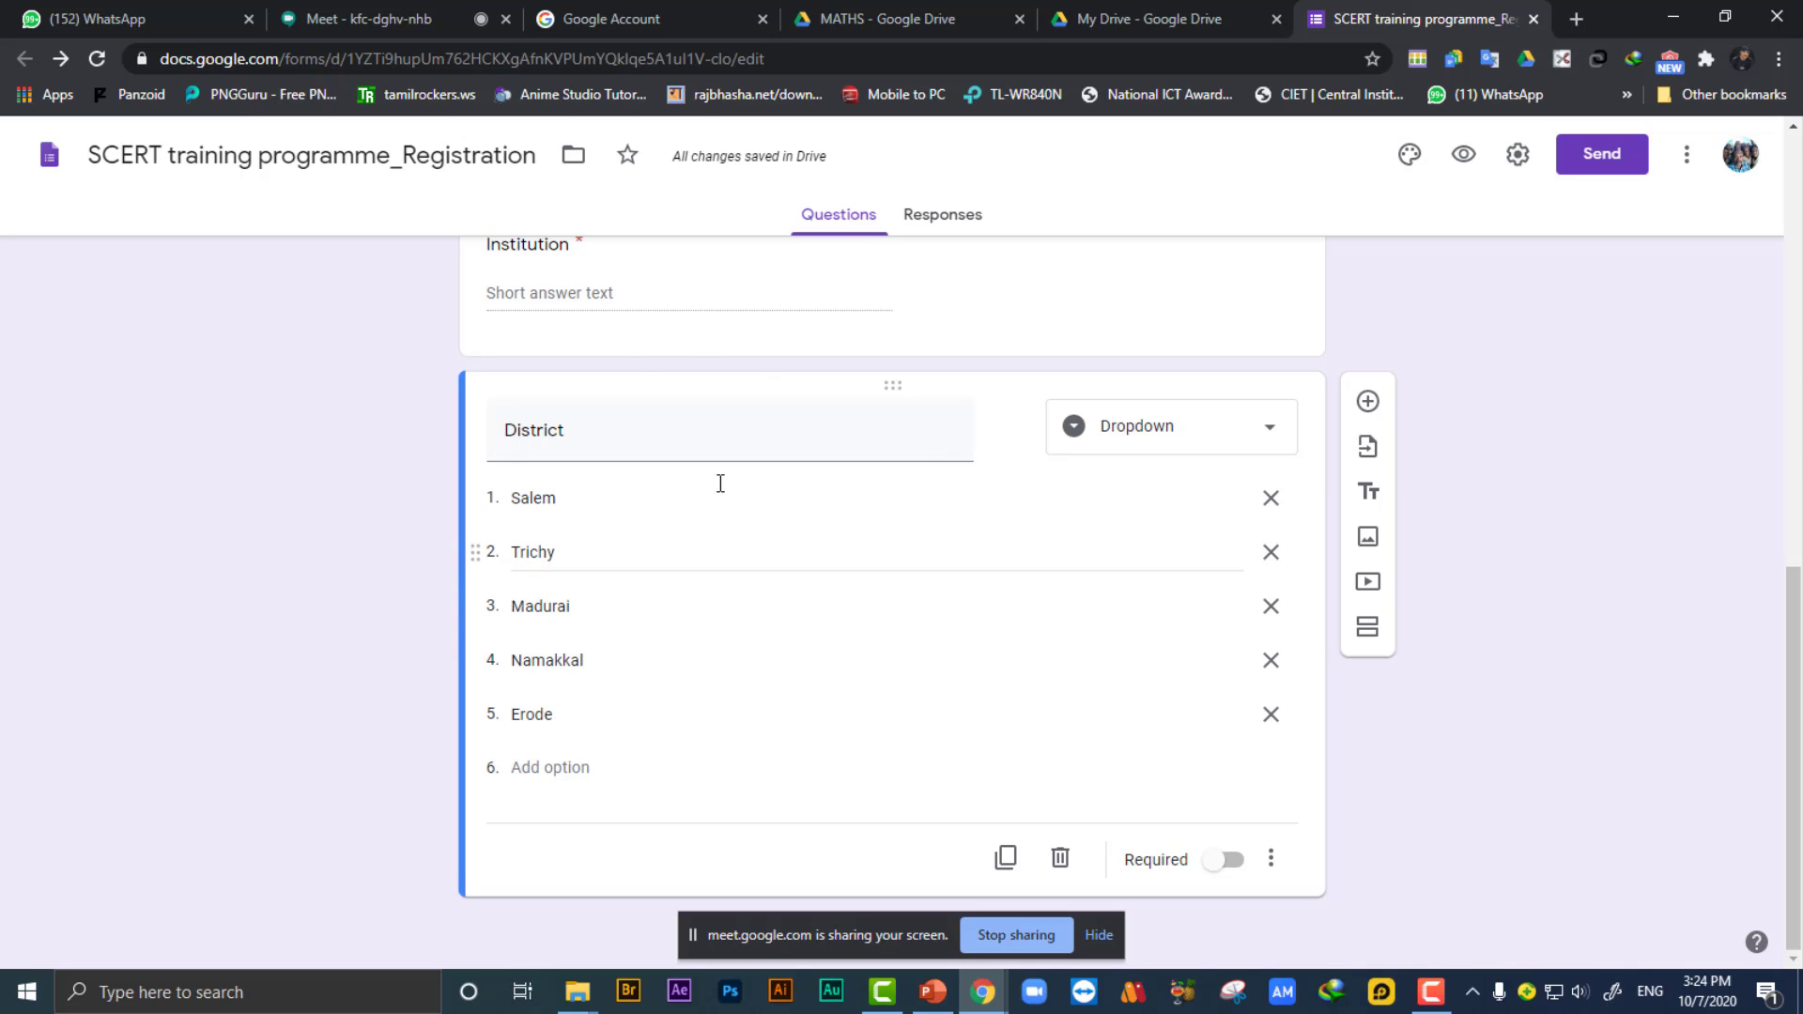
Preview the form, expand the District dropdown to check its choices, and close the preview.
click(1462, 167)
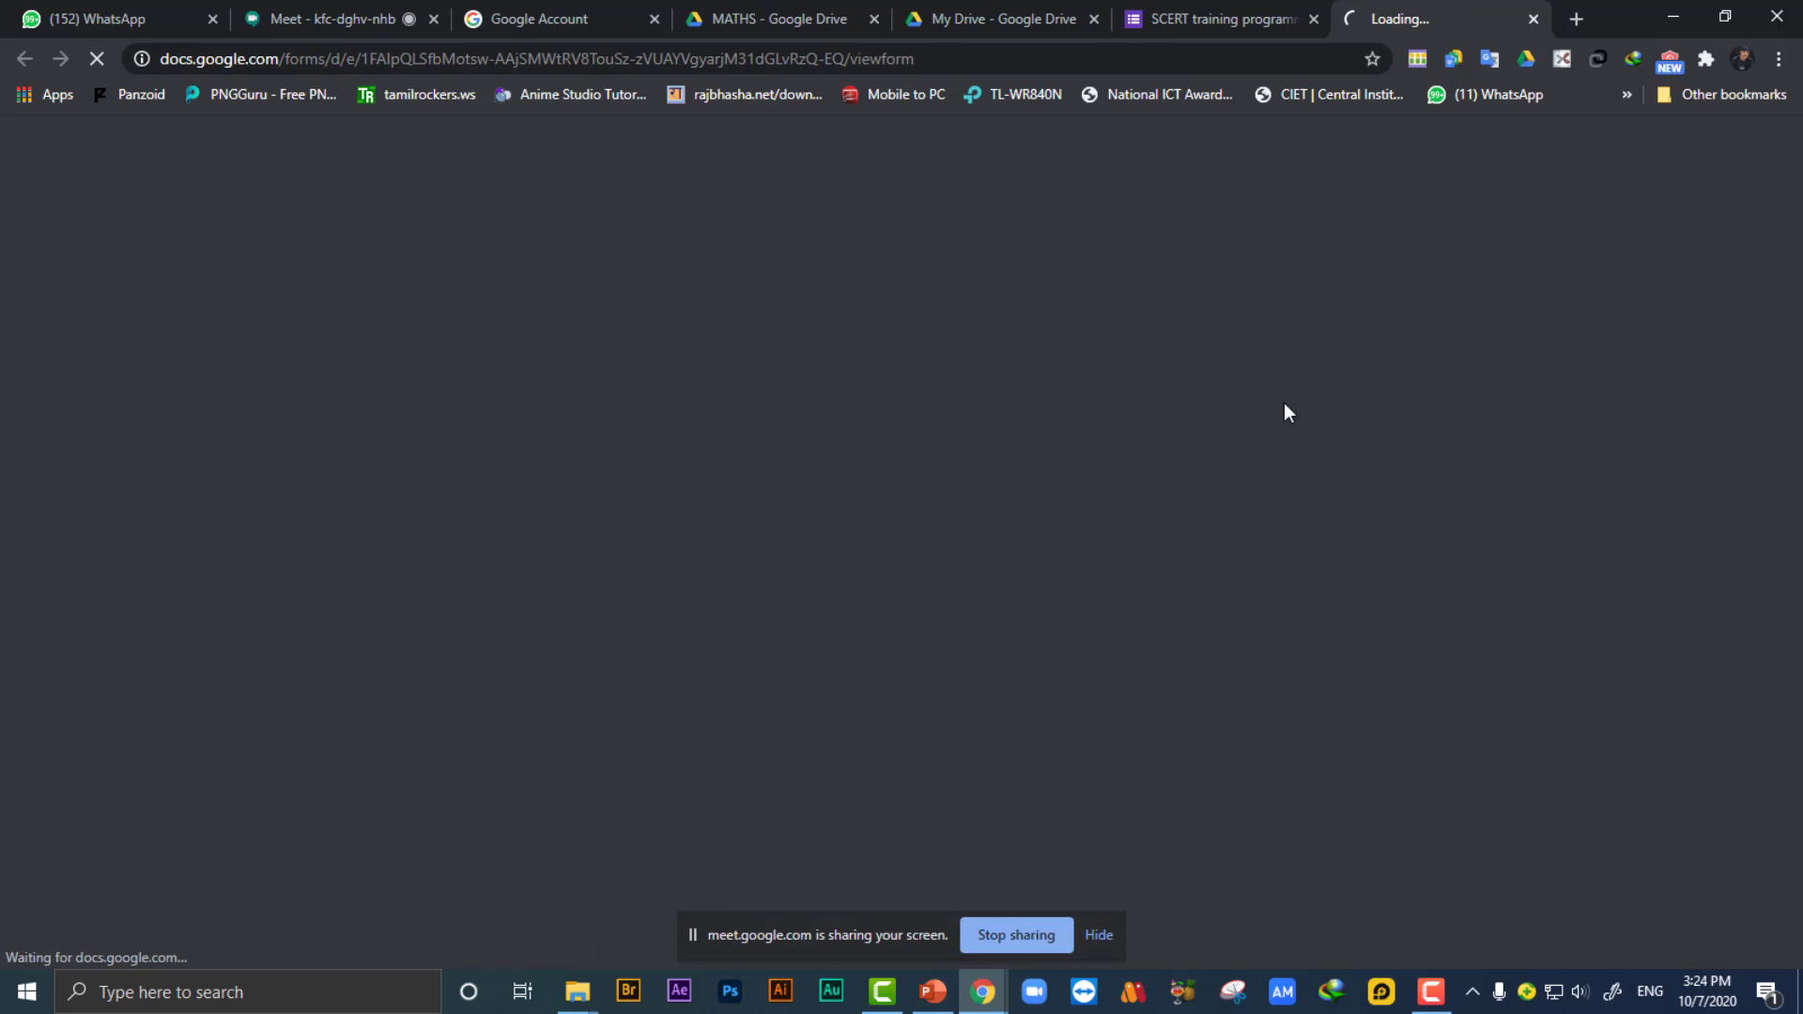
scroll(961, 389, down, 7)
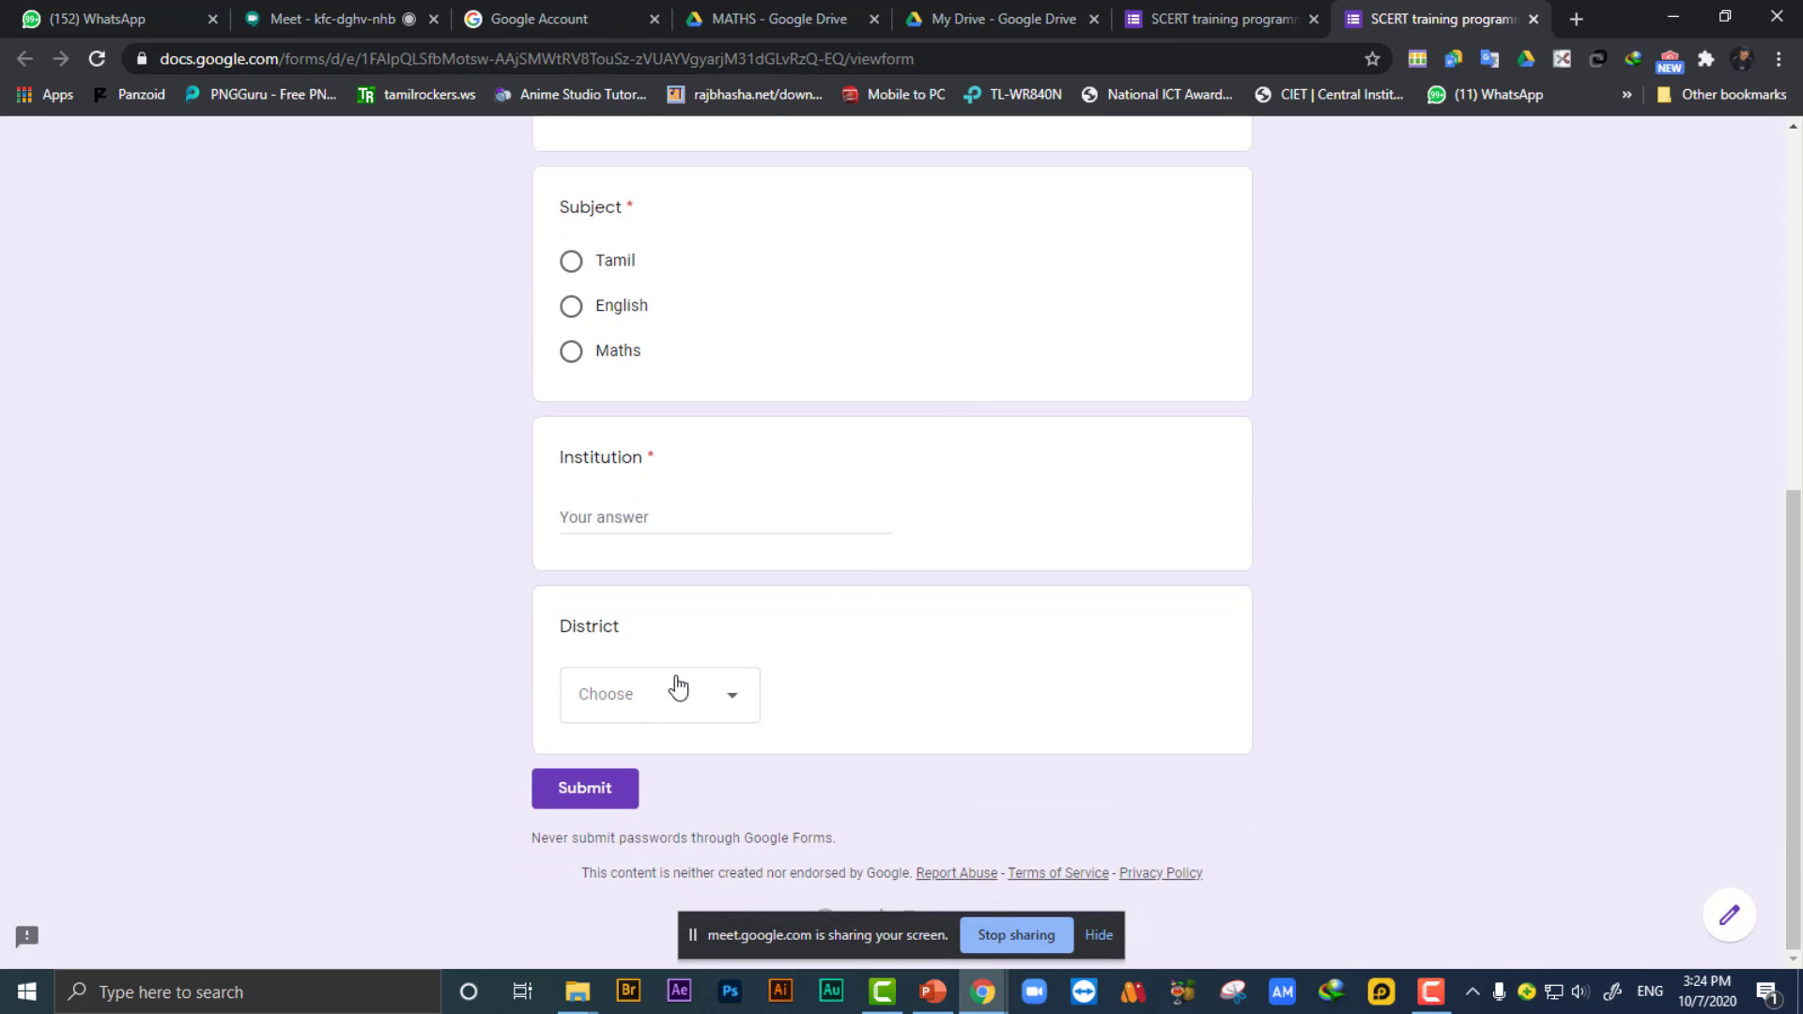
click(733, 697)
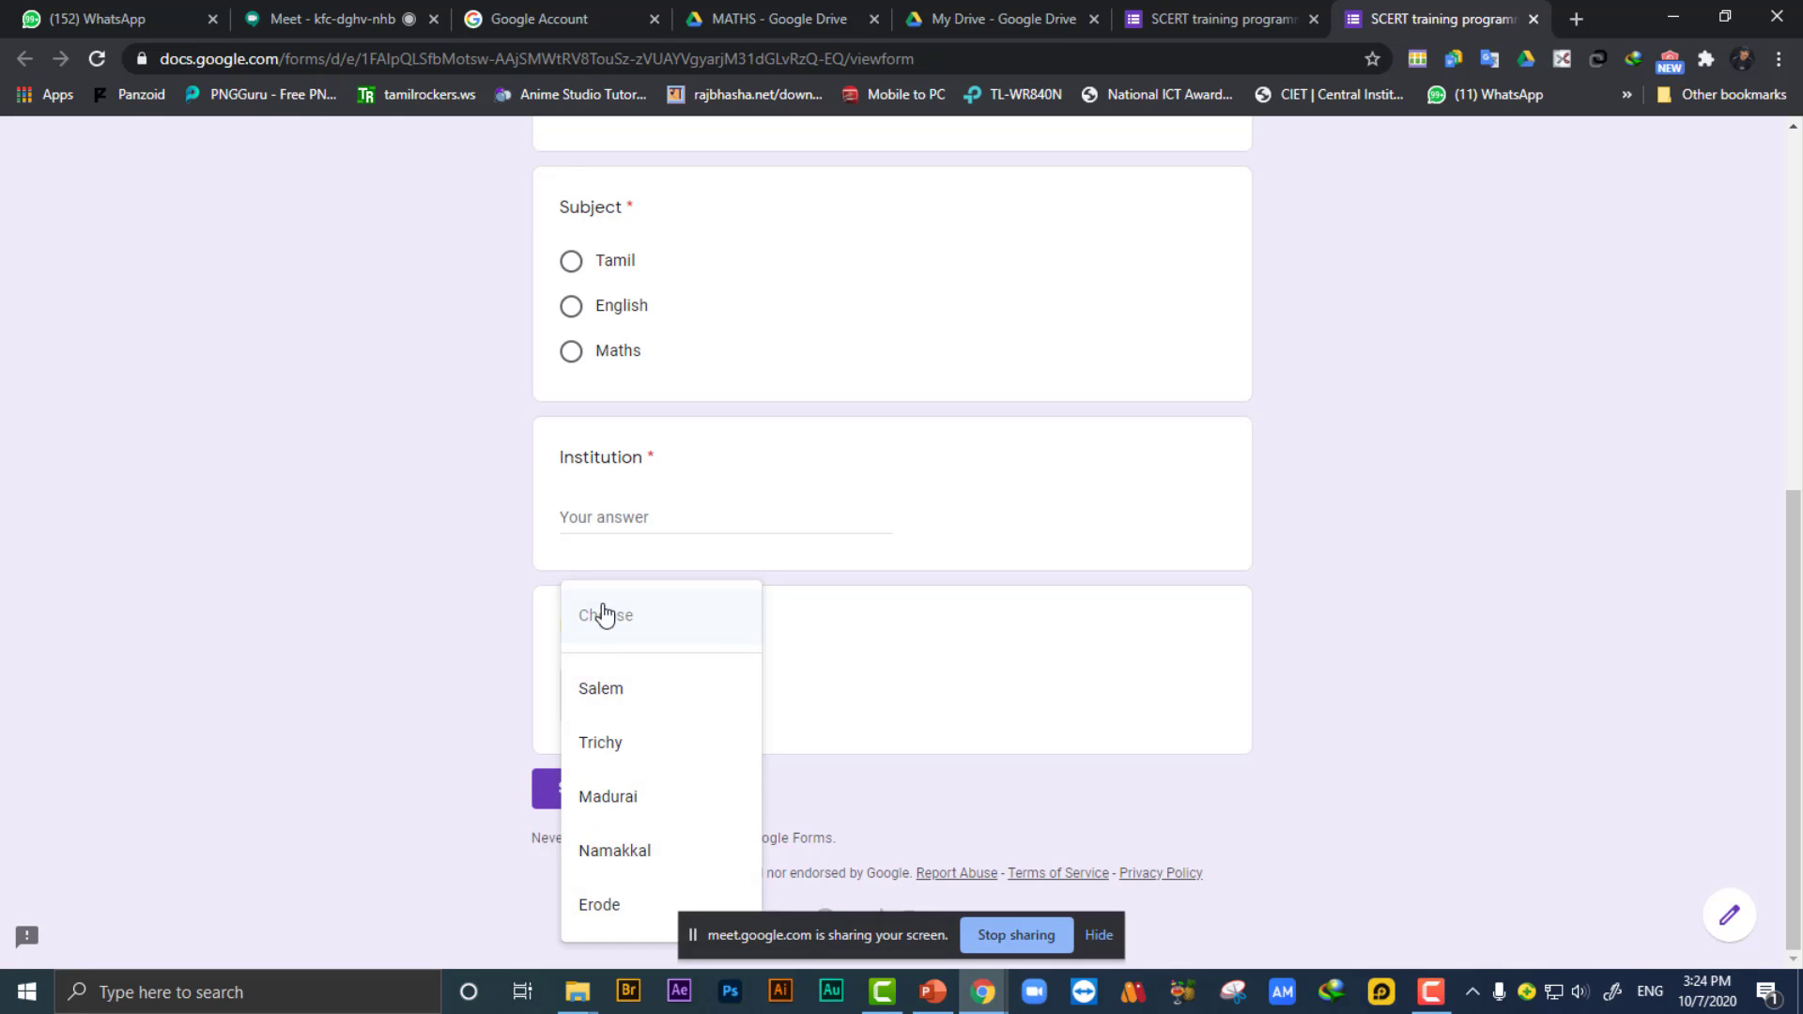
click(1434, 657)
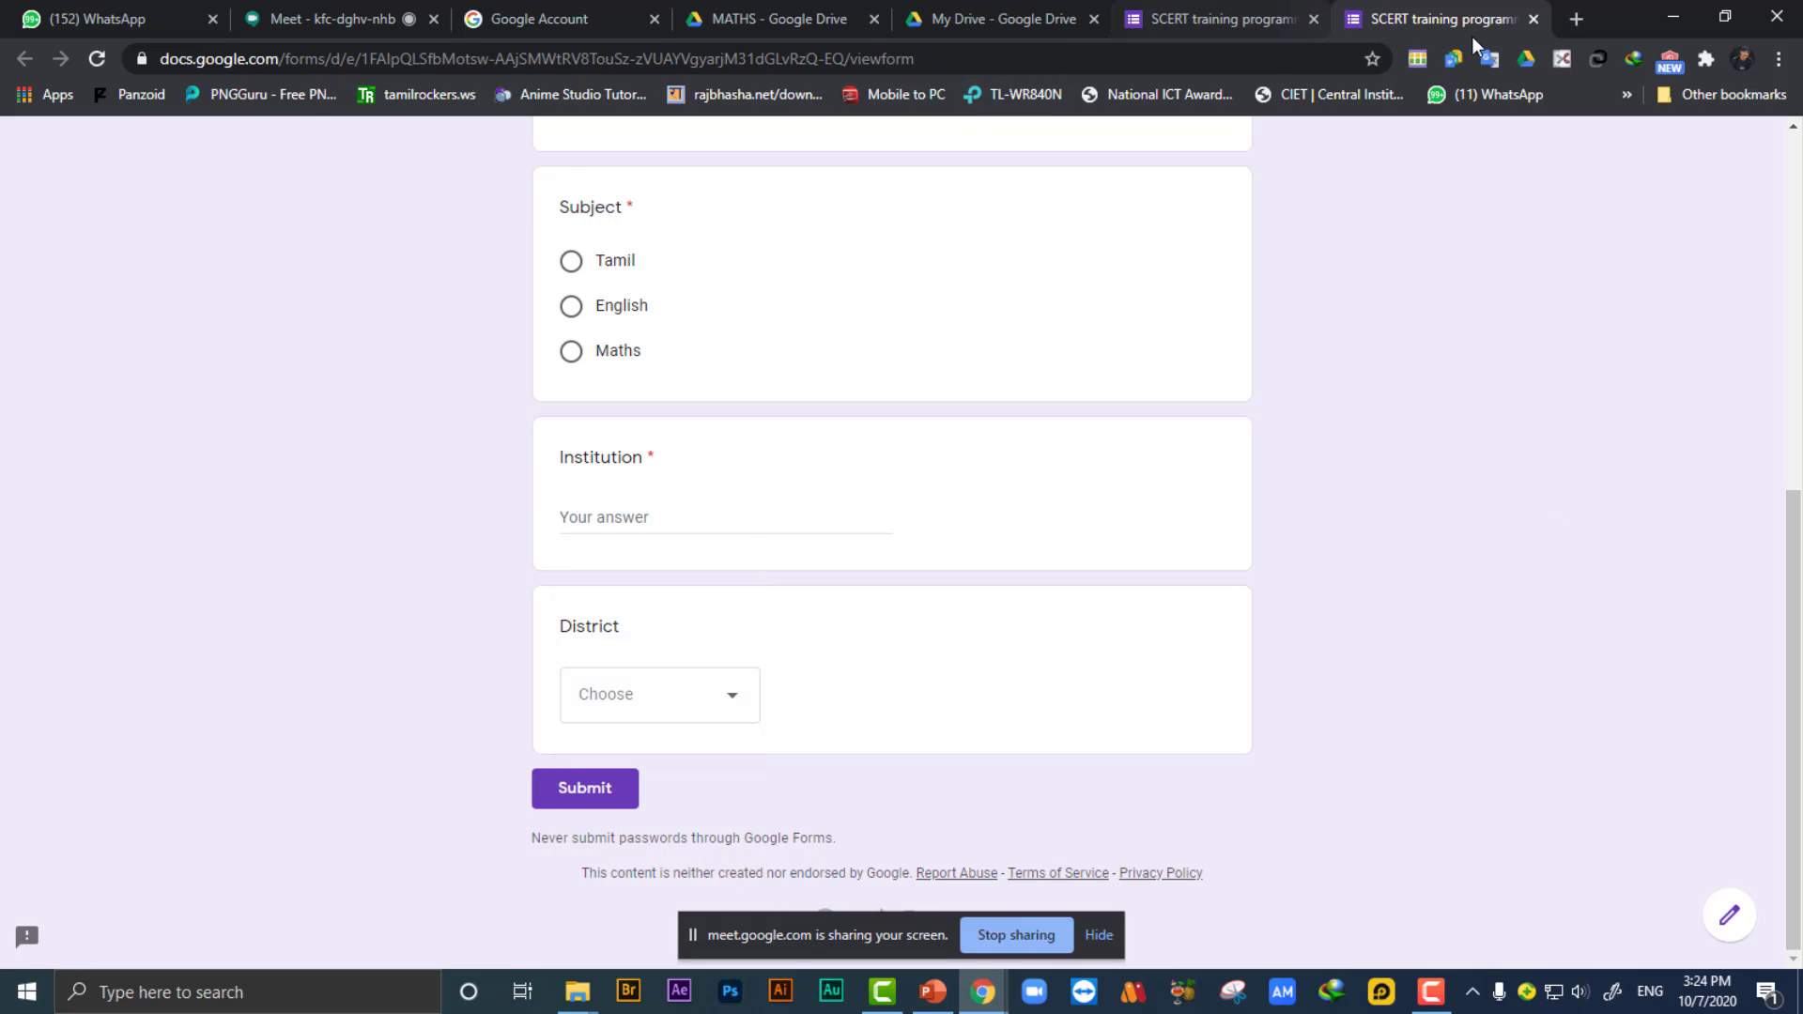
click(1534, 18)
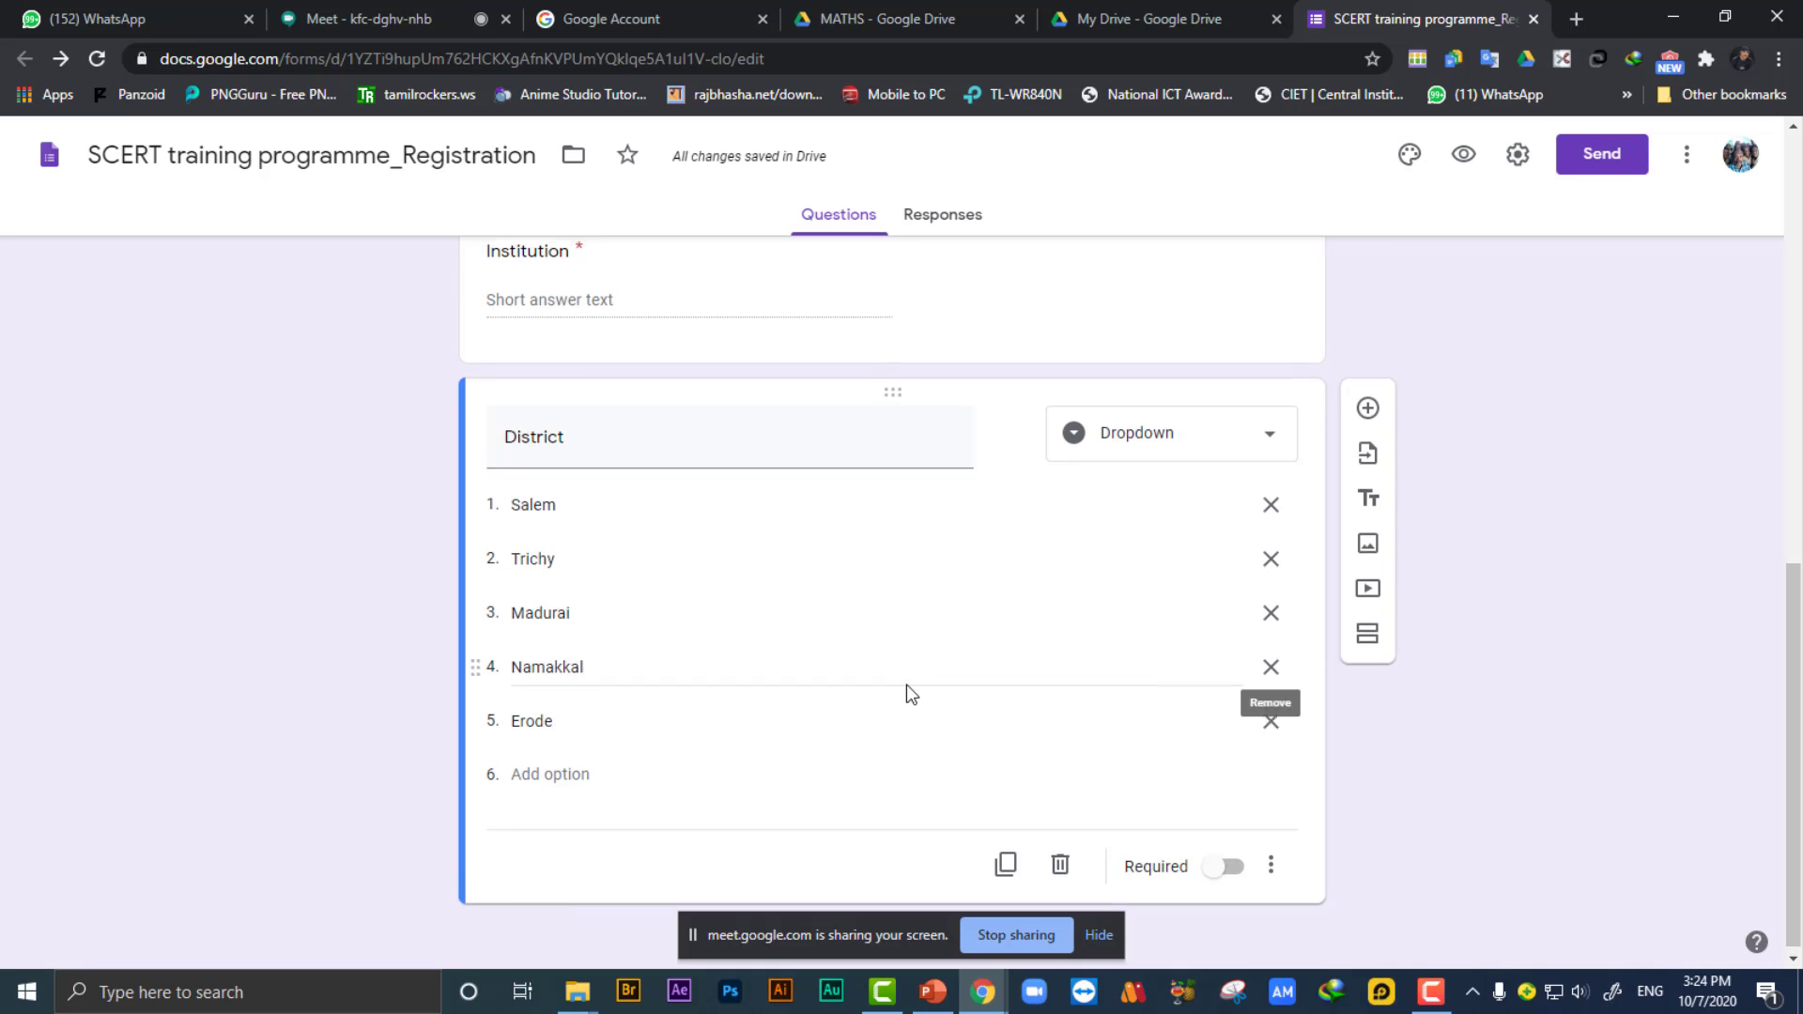
Review the form's questions and examine the answer types available for the District question.
scroll(898, 644, up, 9)
scroll(892, 610, down, 9)
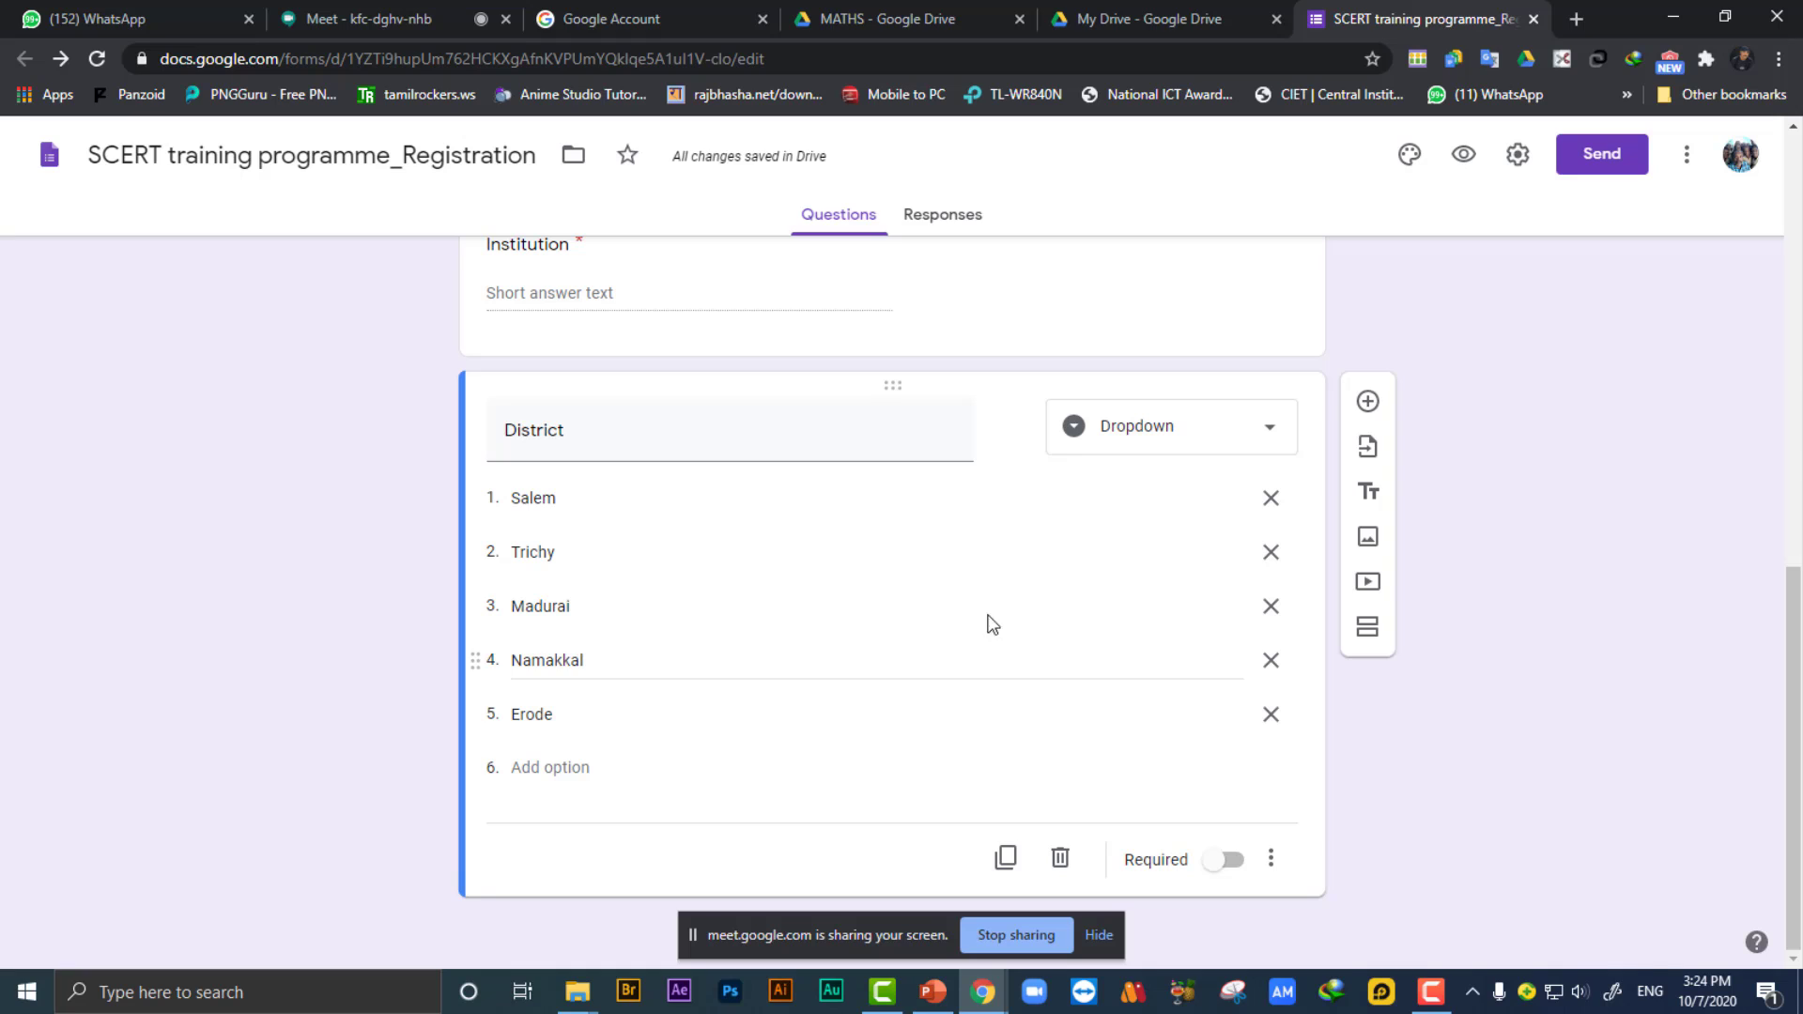
click(1245, 430)
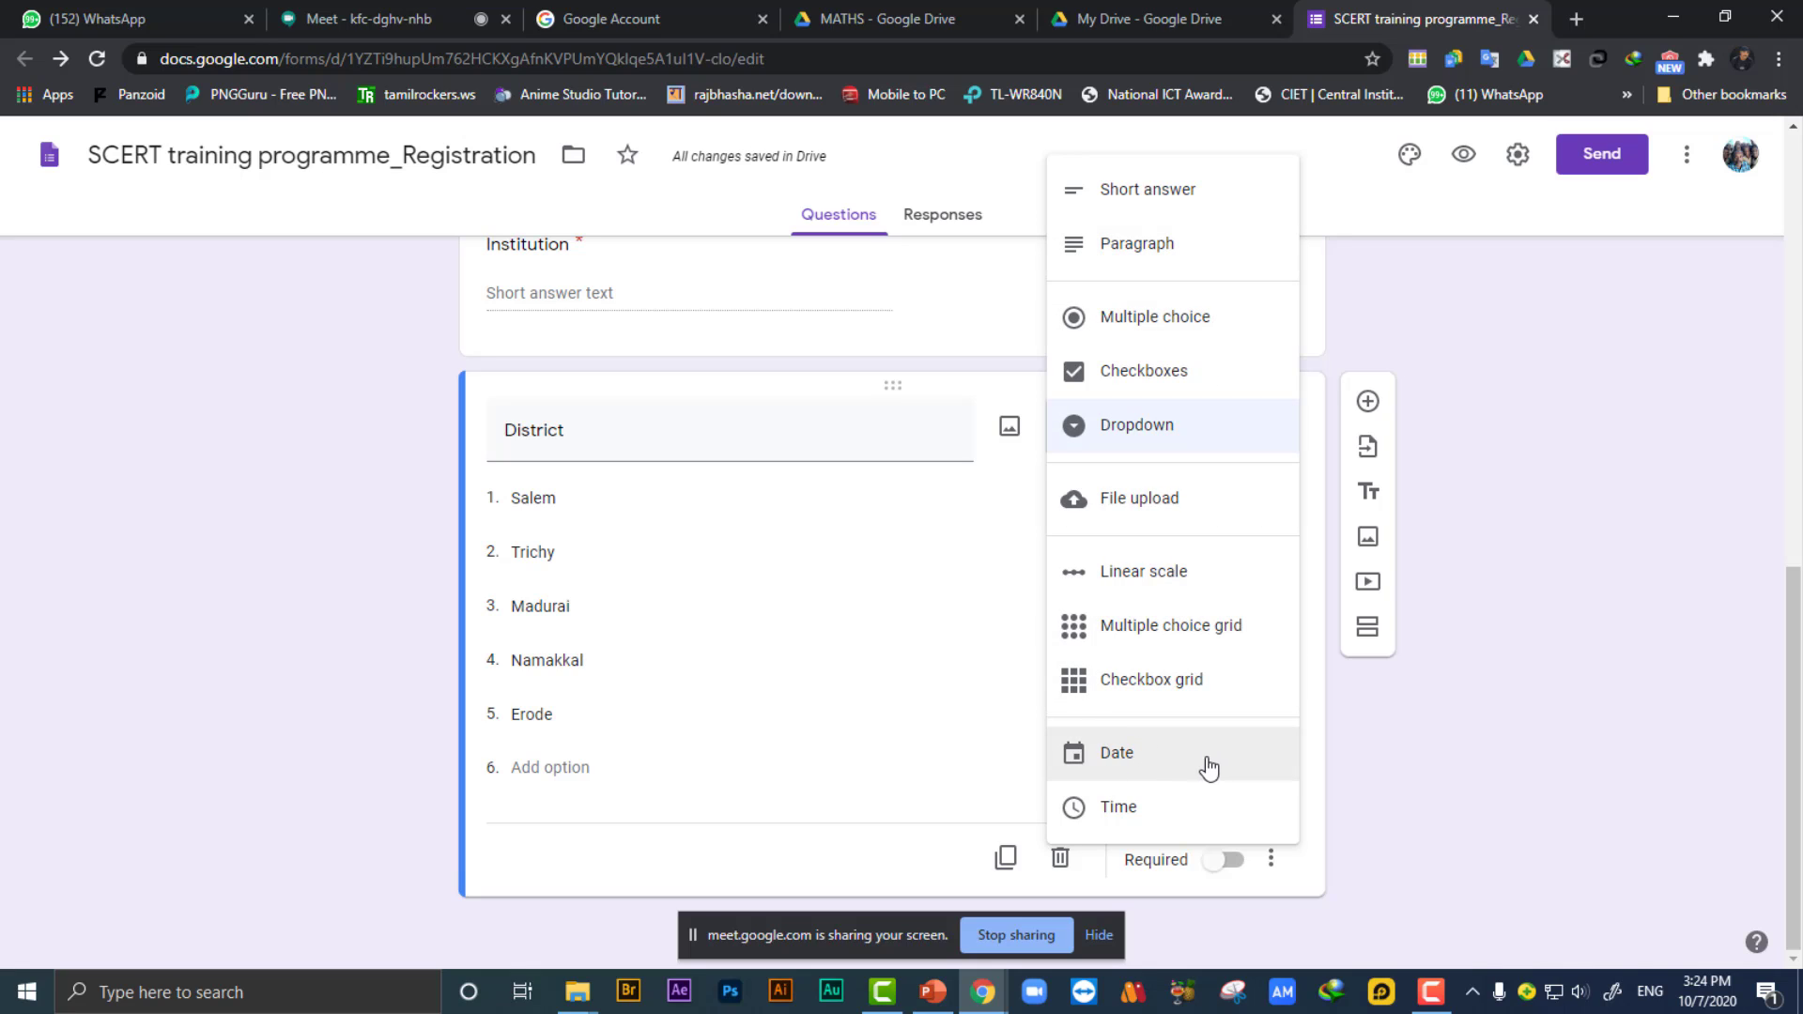
click(1594, 755)
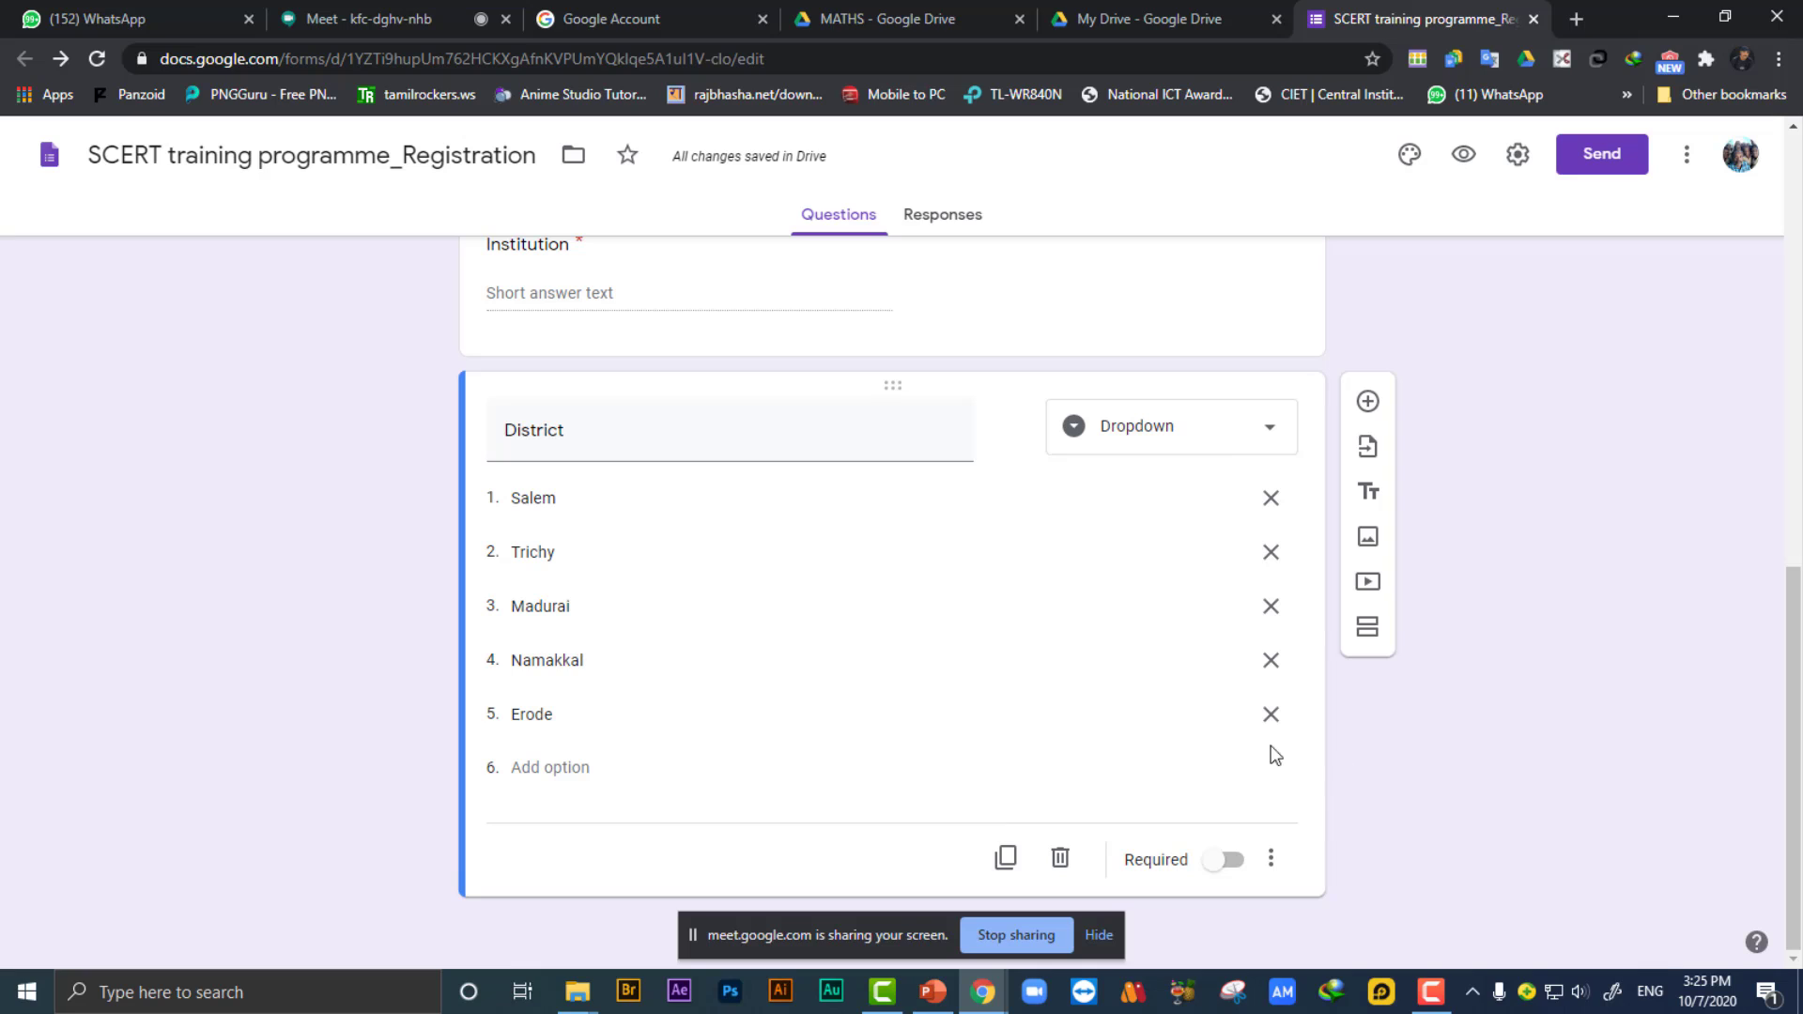
Add a question titled "Date of Birth" with the Date answer type below the District question.
click(1368, 401)
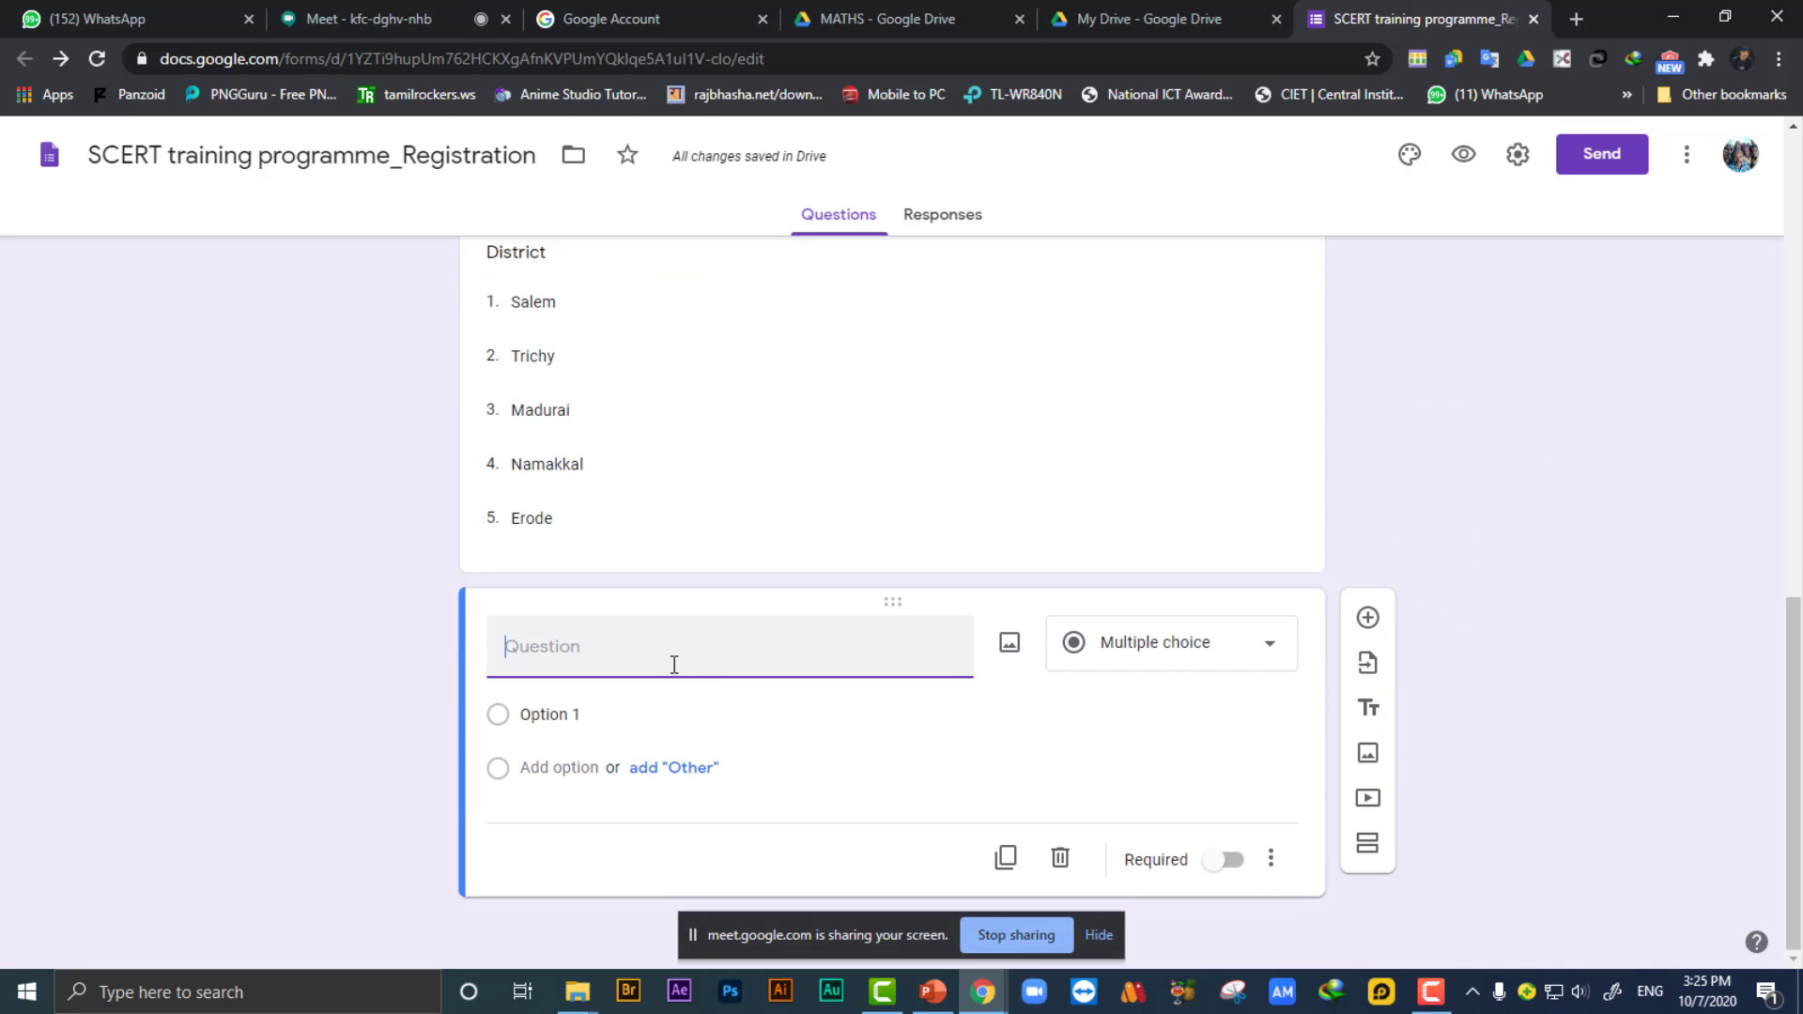
text(Da)
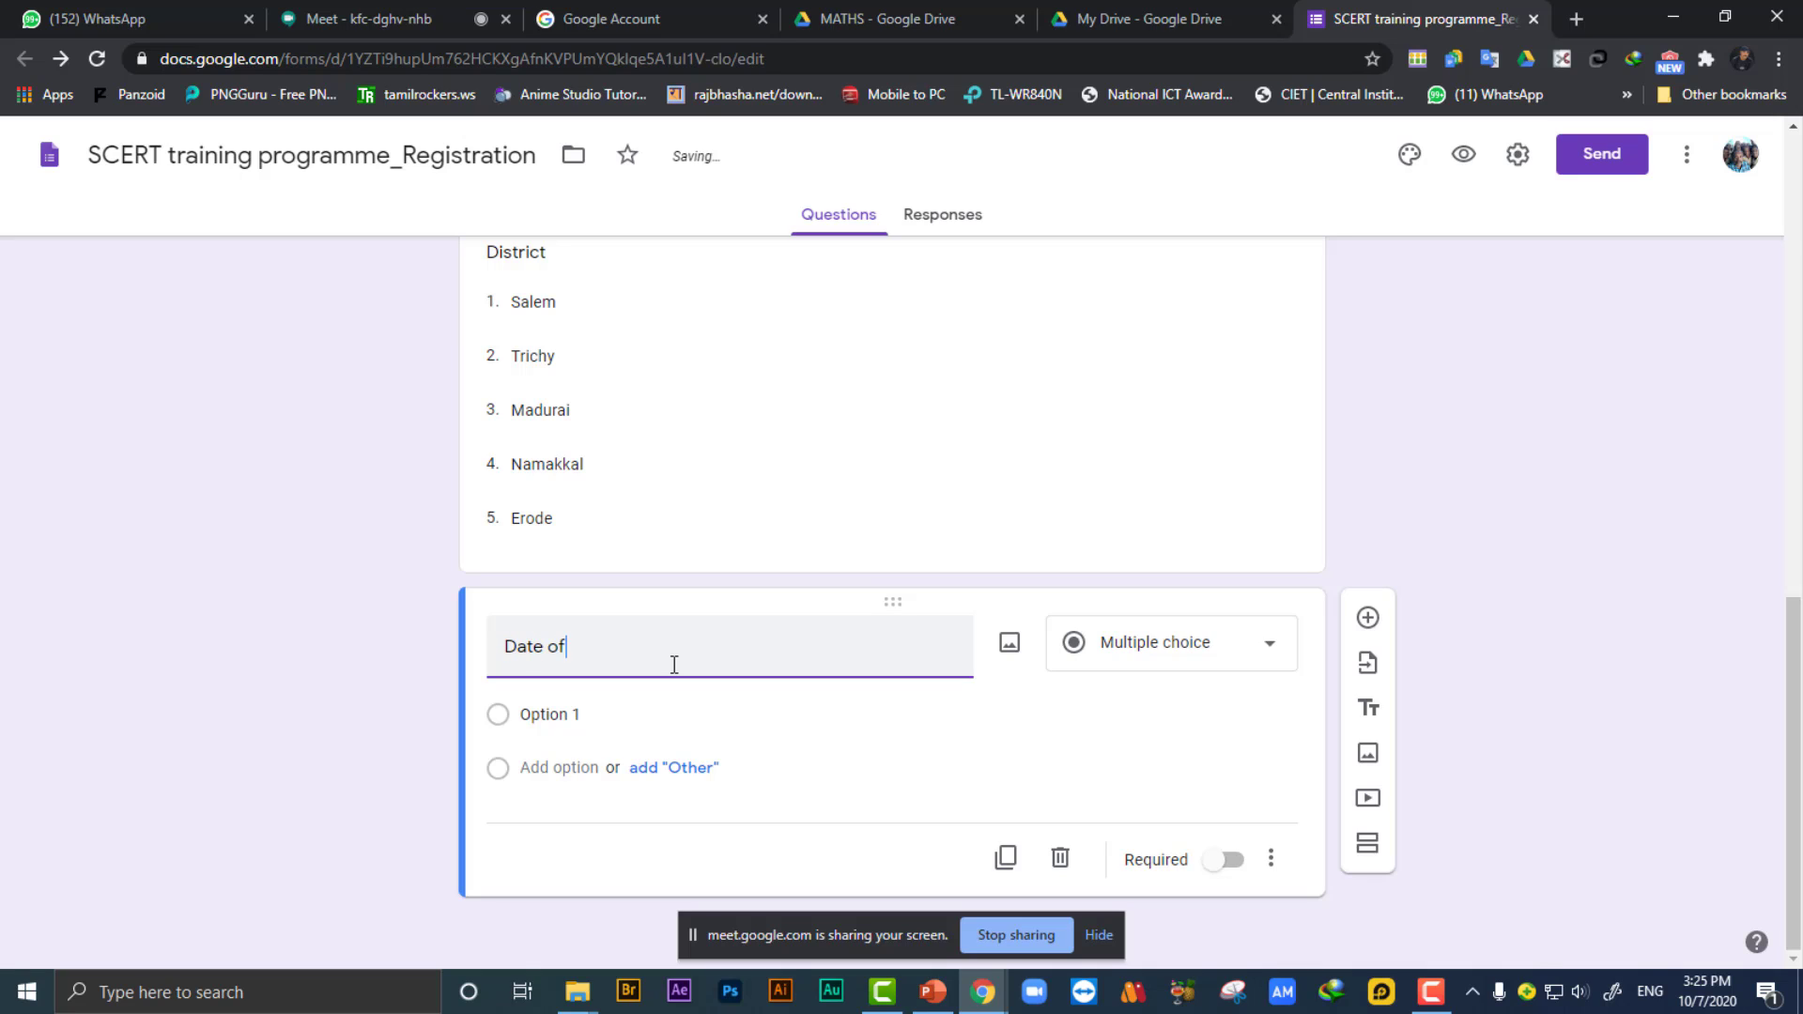
text(te of Birth)
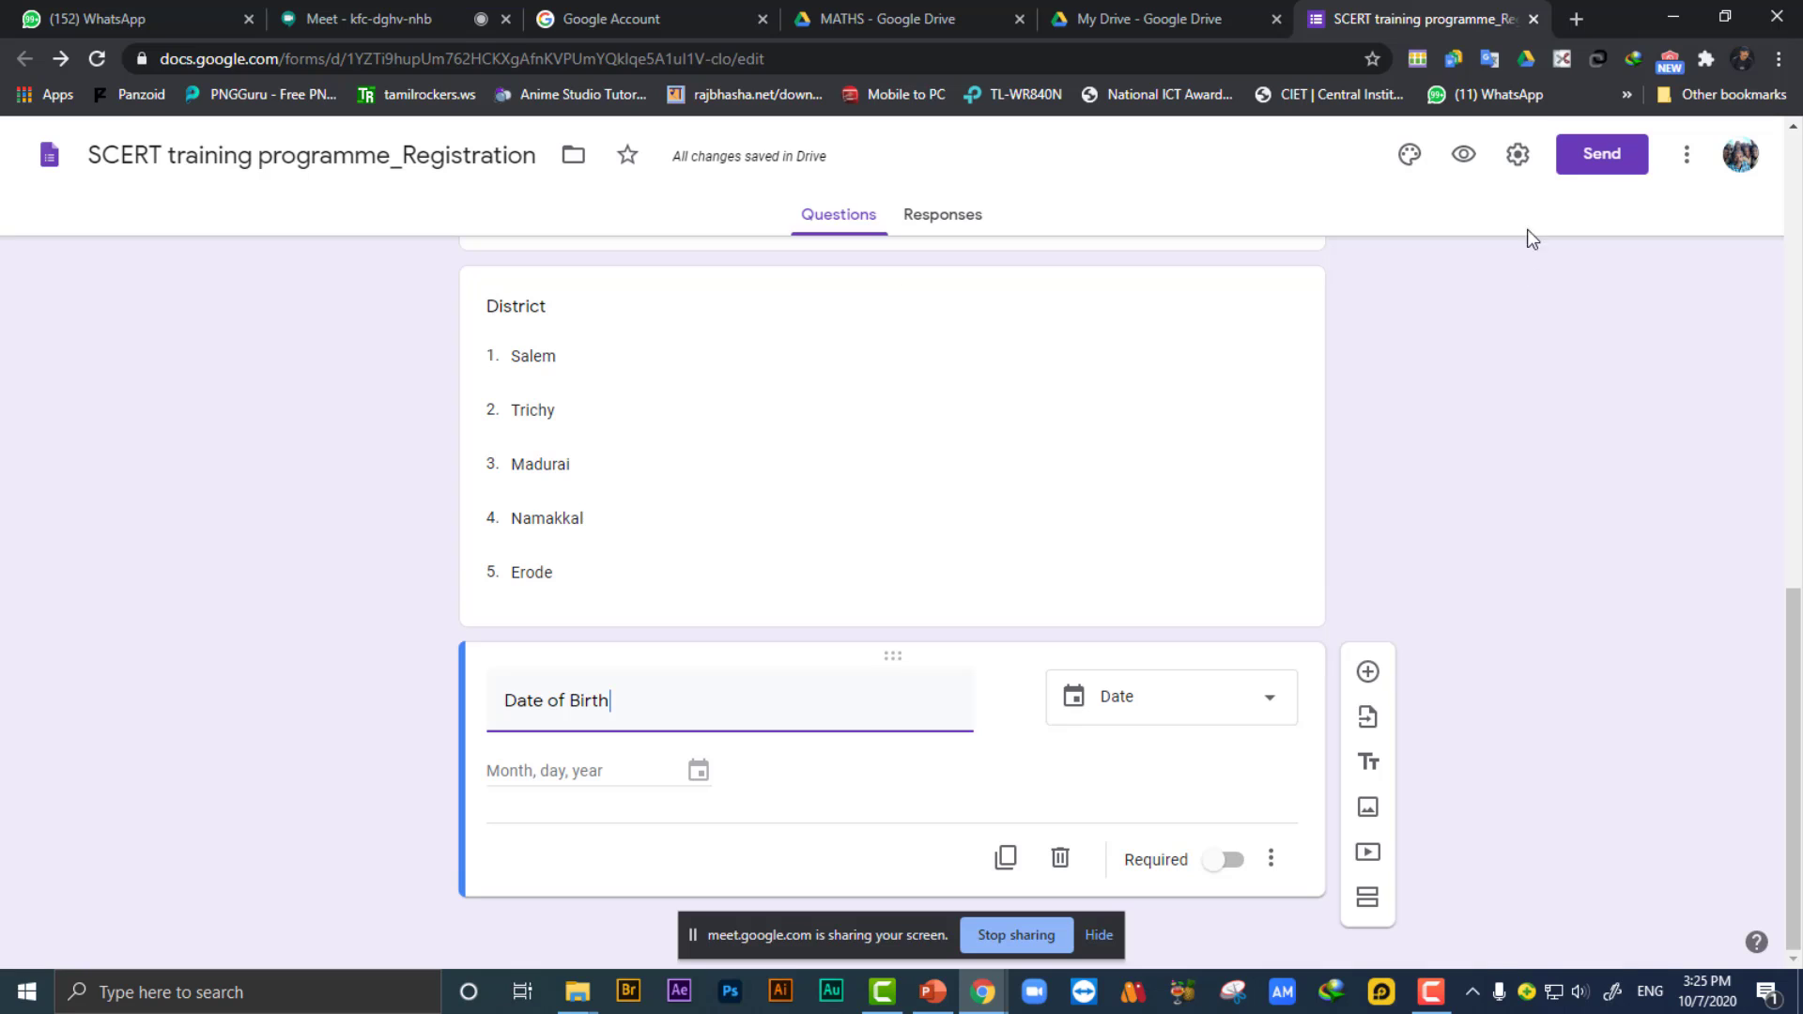
Preview the form, try the Date of Birth calendar by picking a sample date, and close the preview.
click(1465, 157)
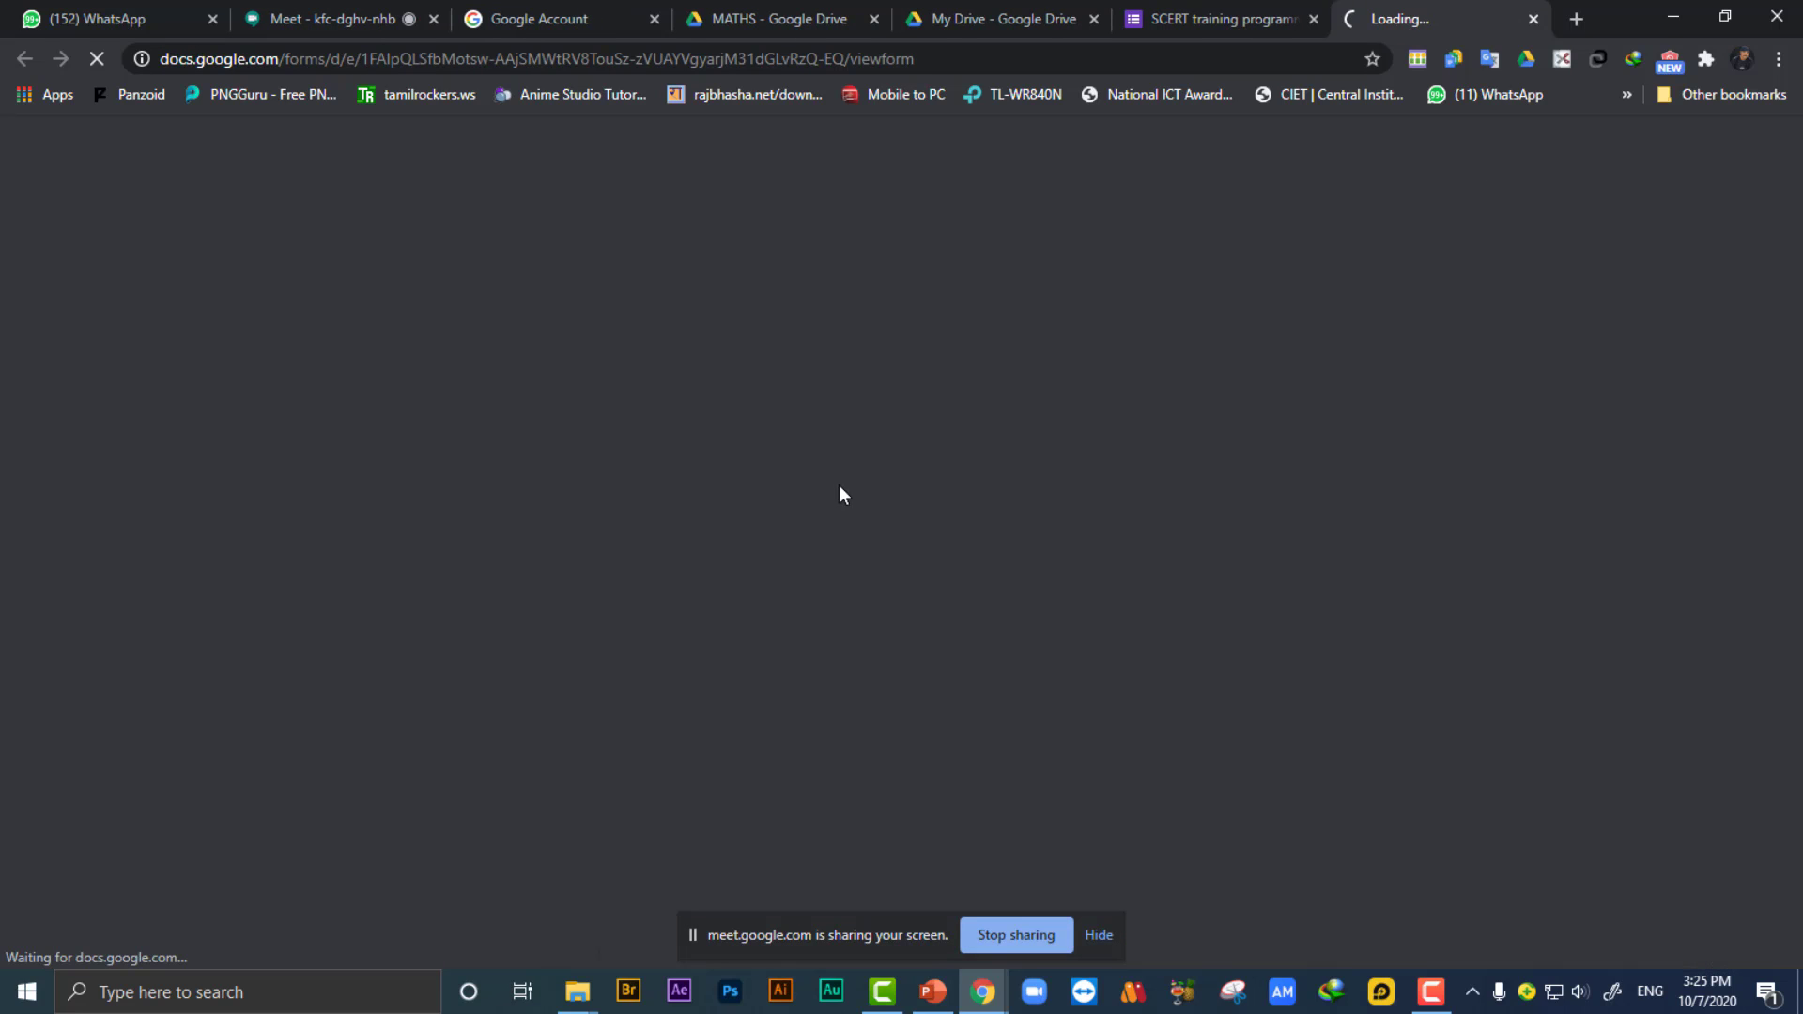
scroll(826, 474, down, 3)
scroll(830, 481, down, 6)
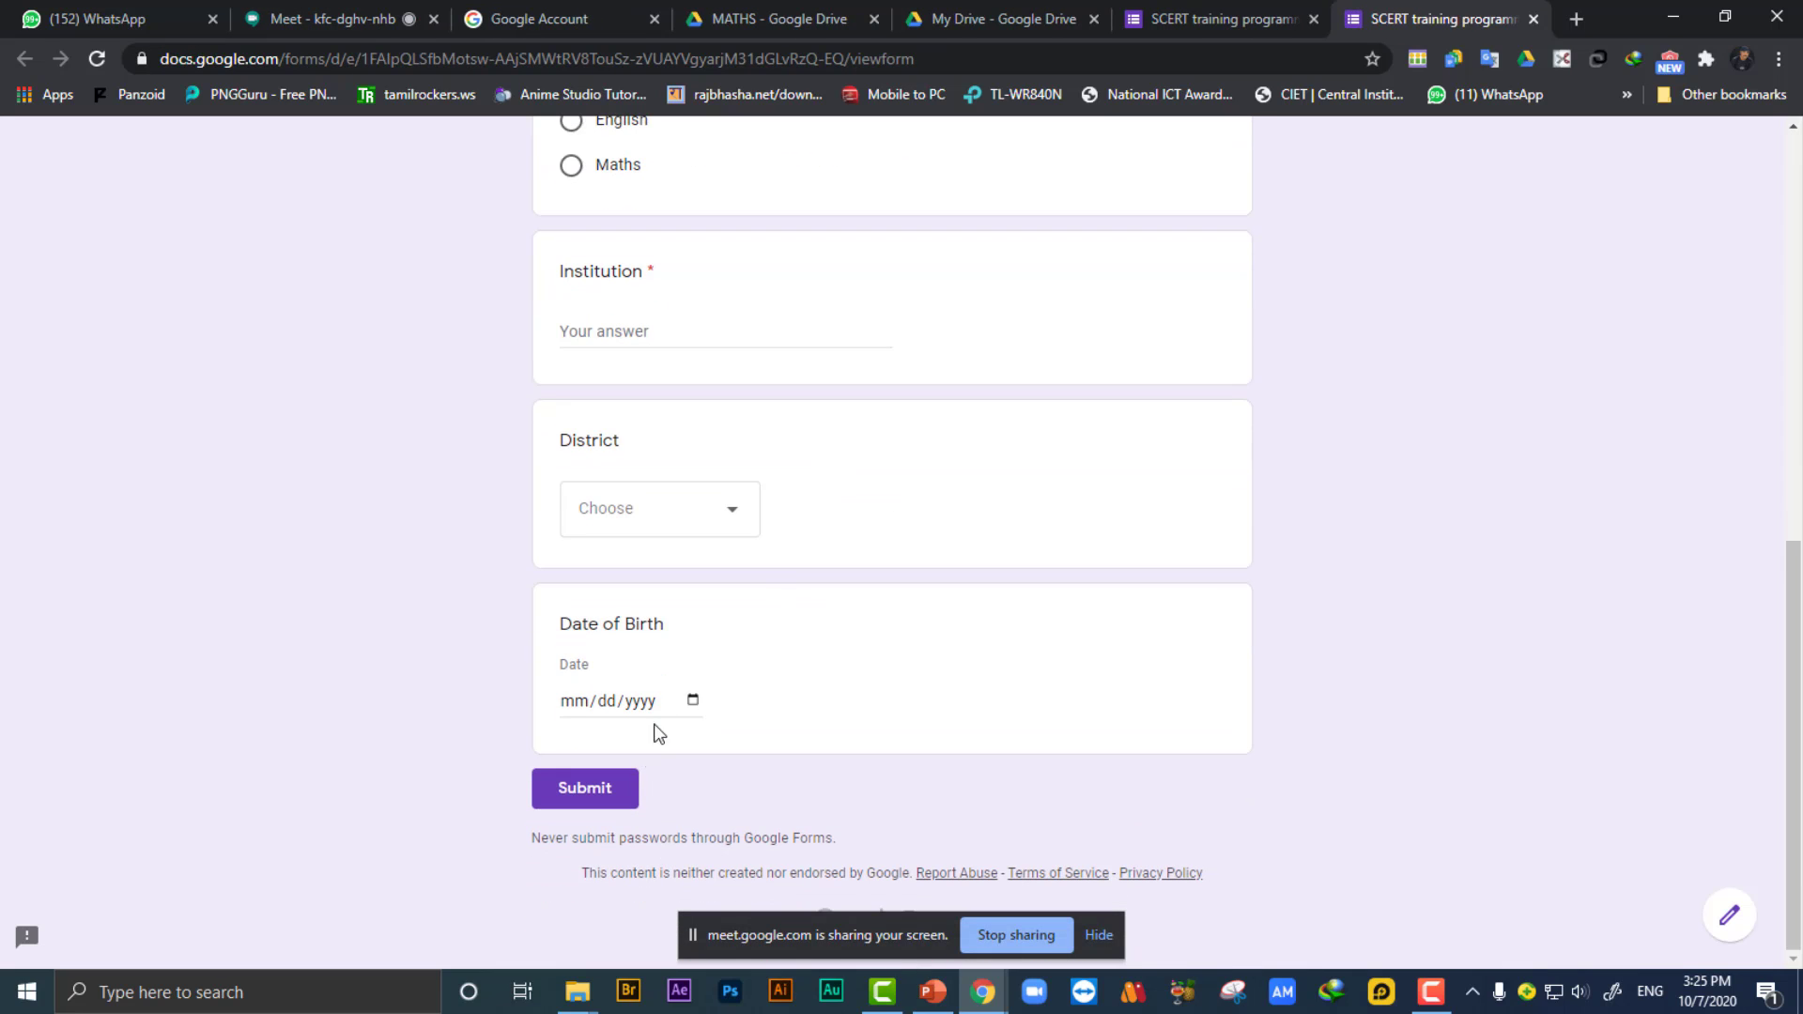
click(692, 700)
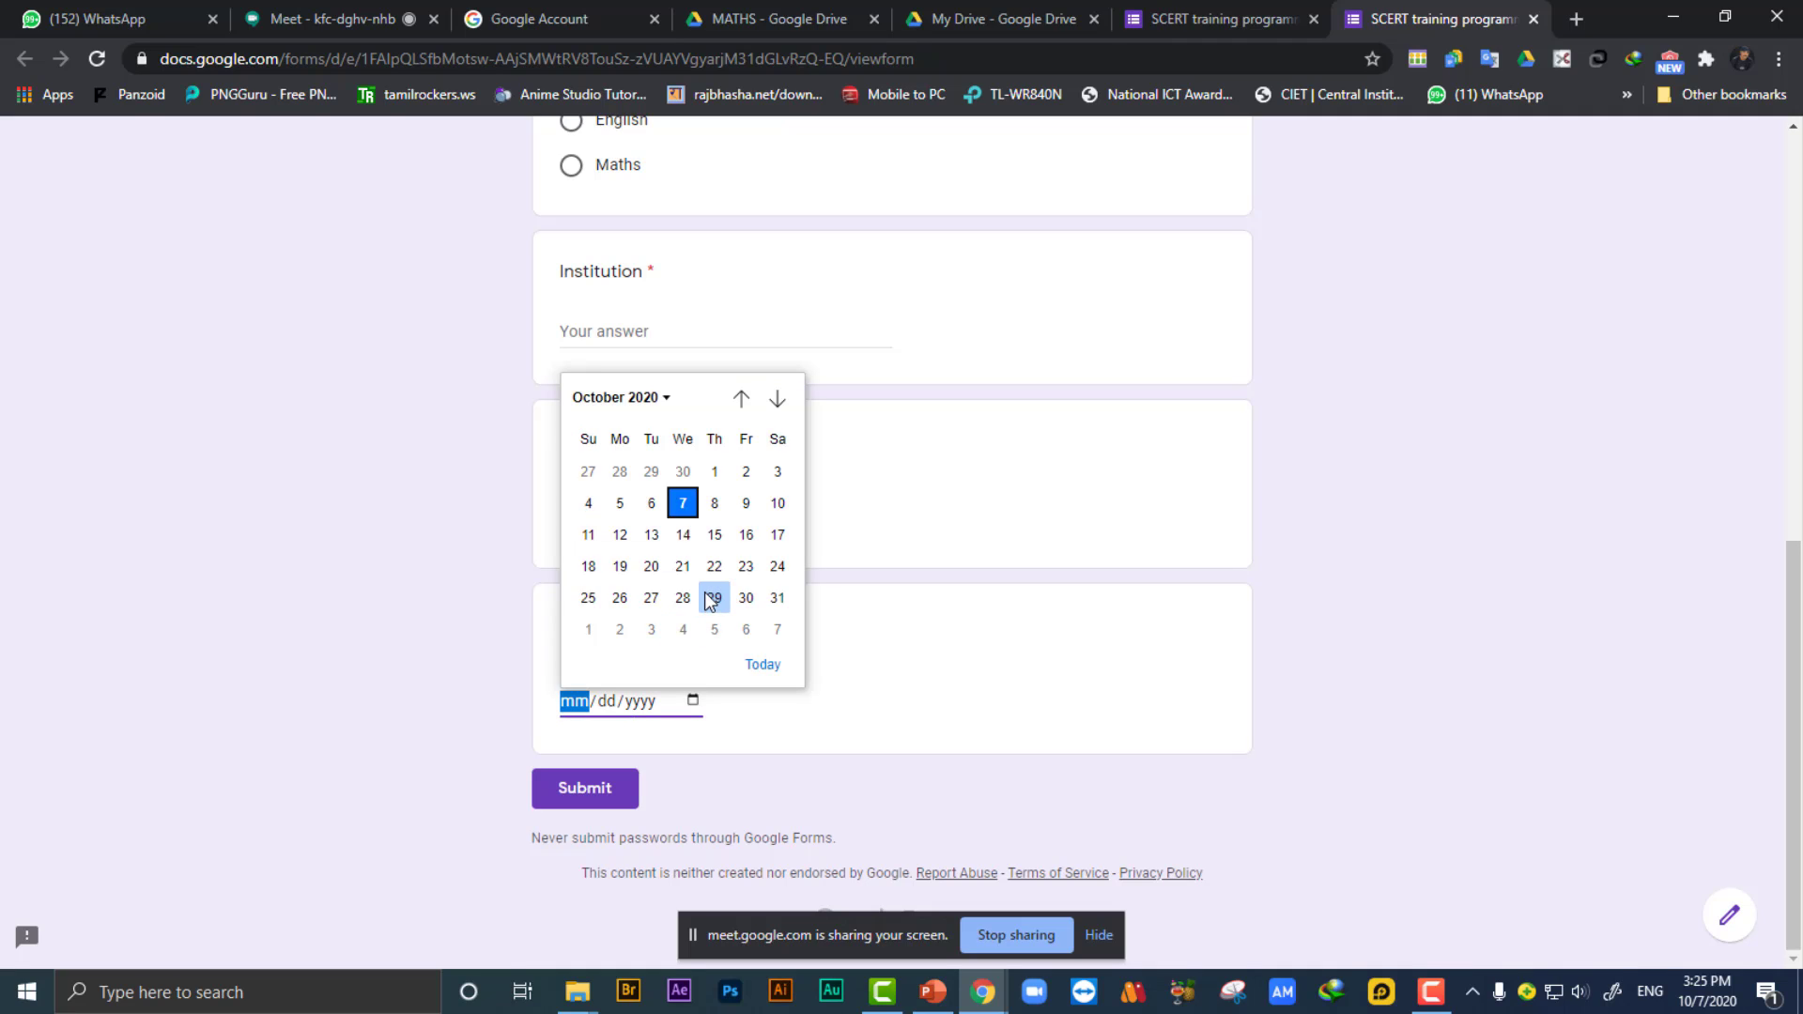
click(663, 402)
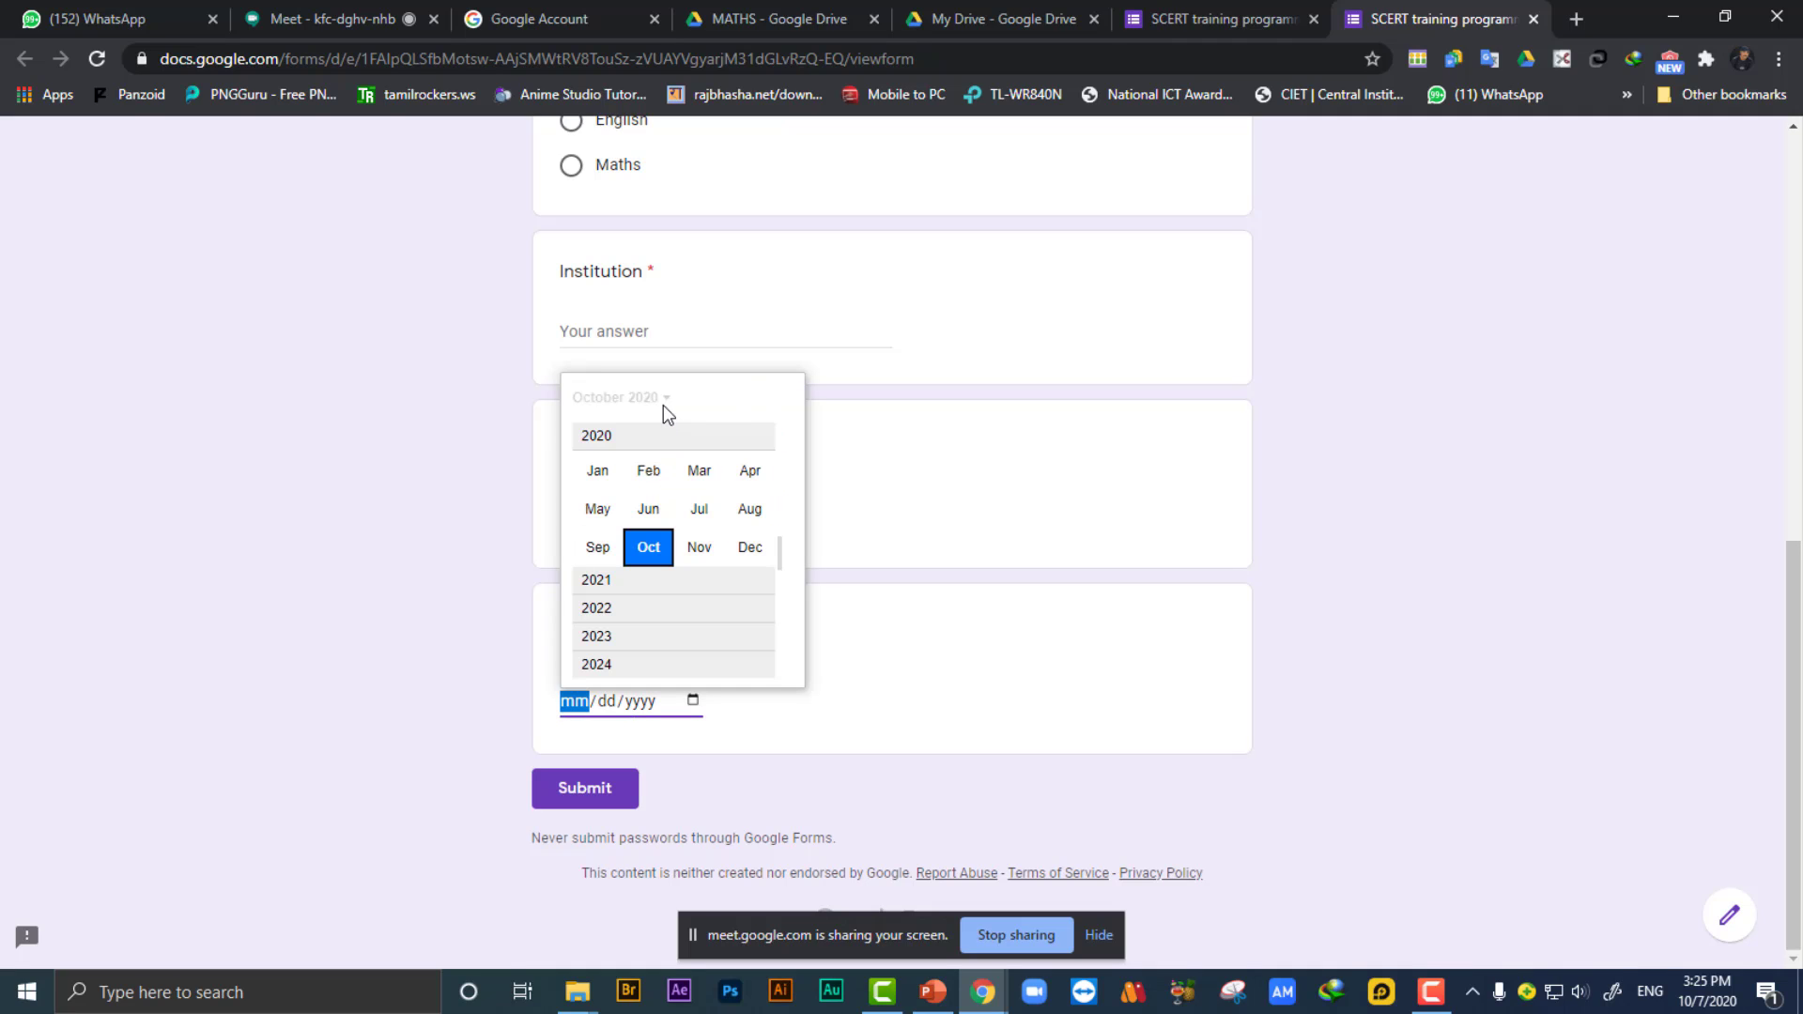
scroll(781, 526, up, 8)
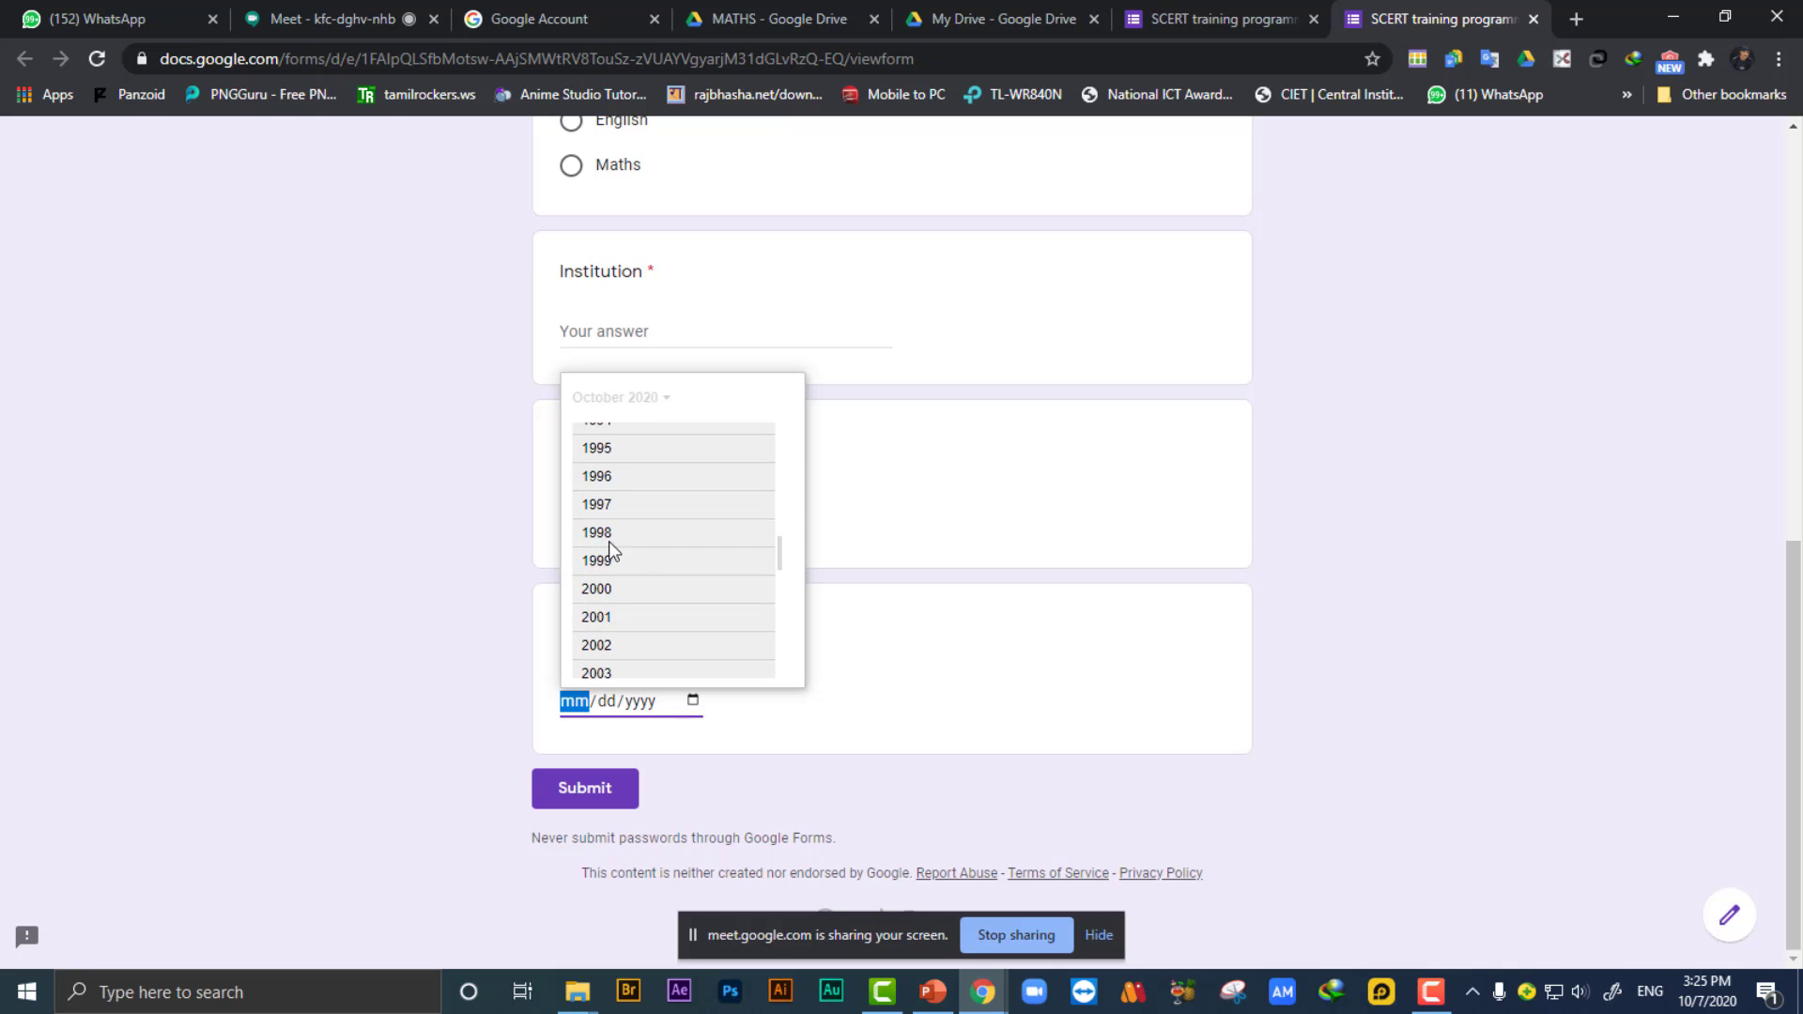
click(646, 532)
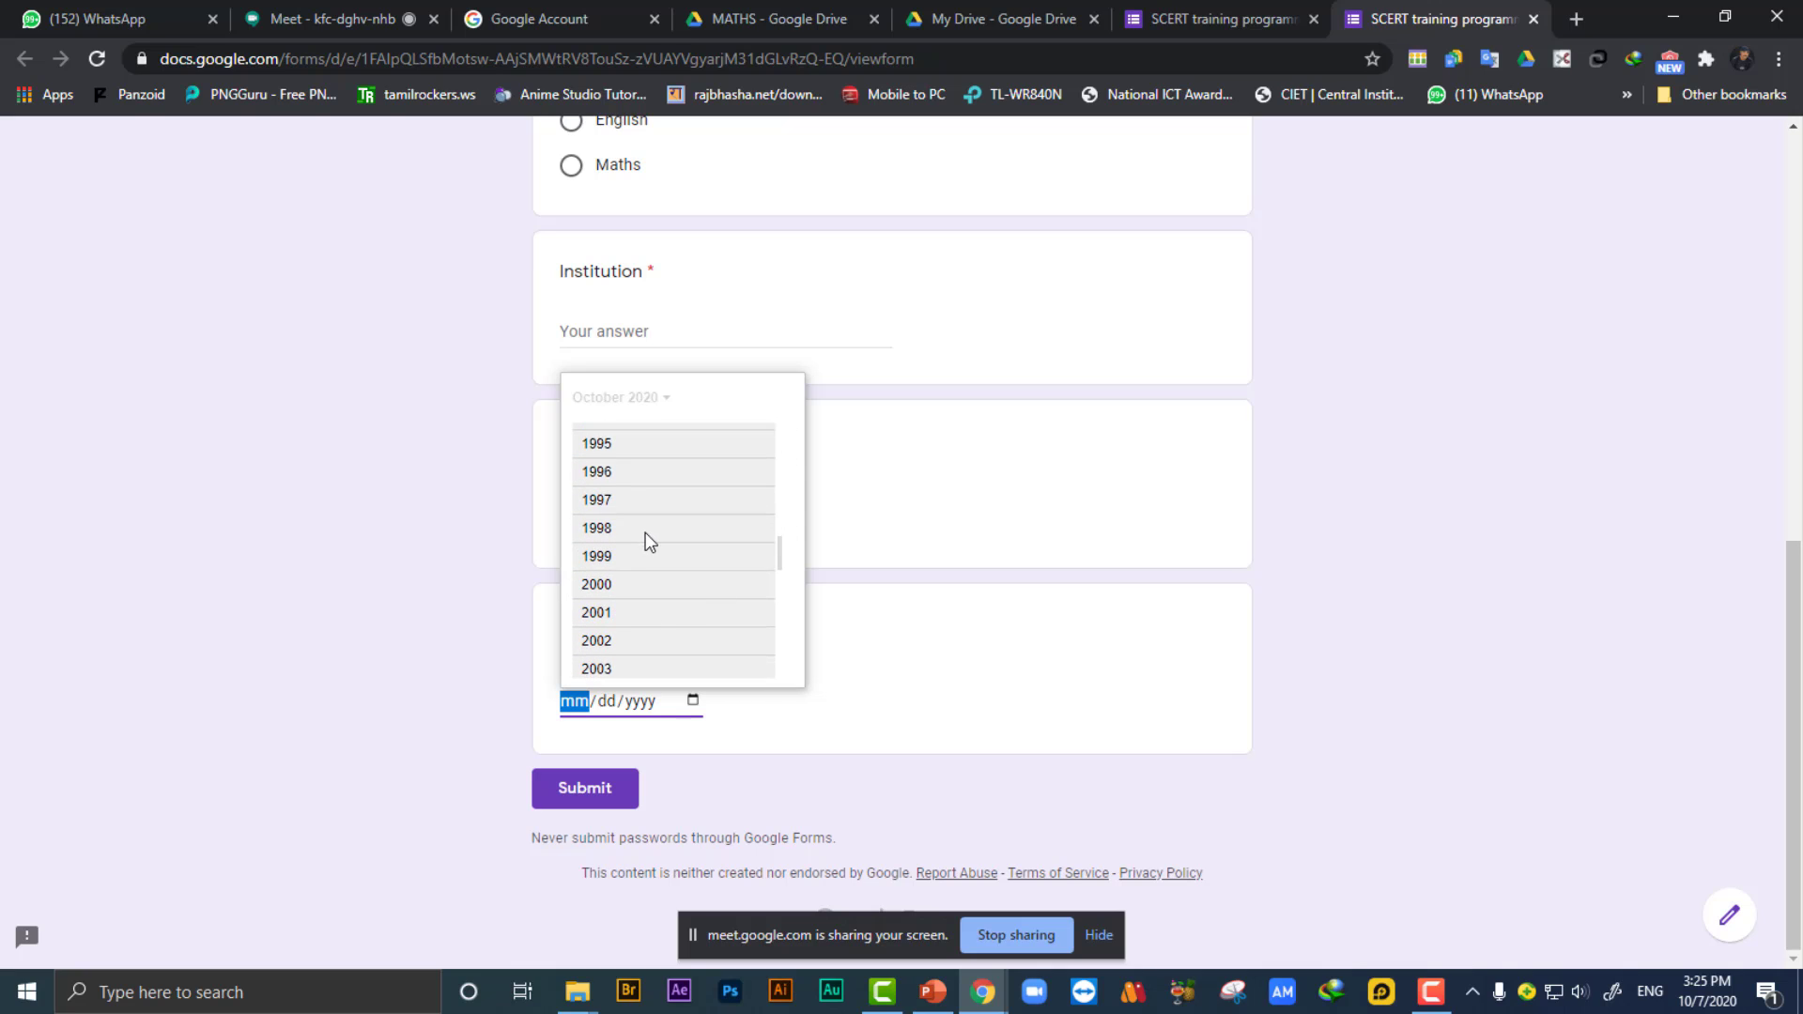
click(647, 519)
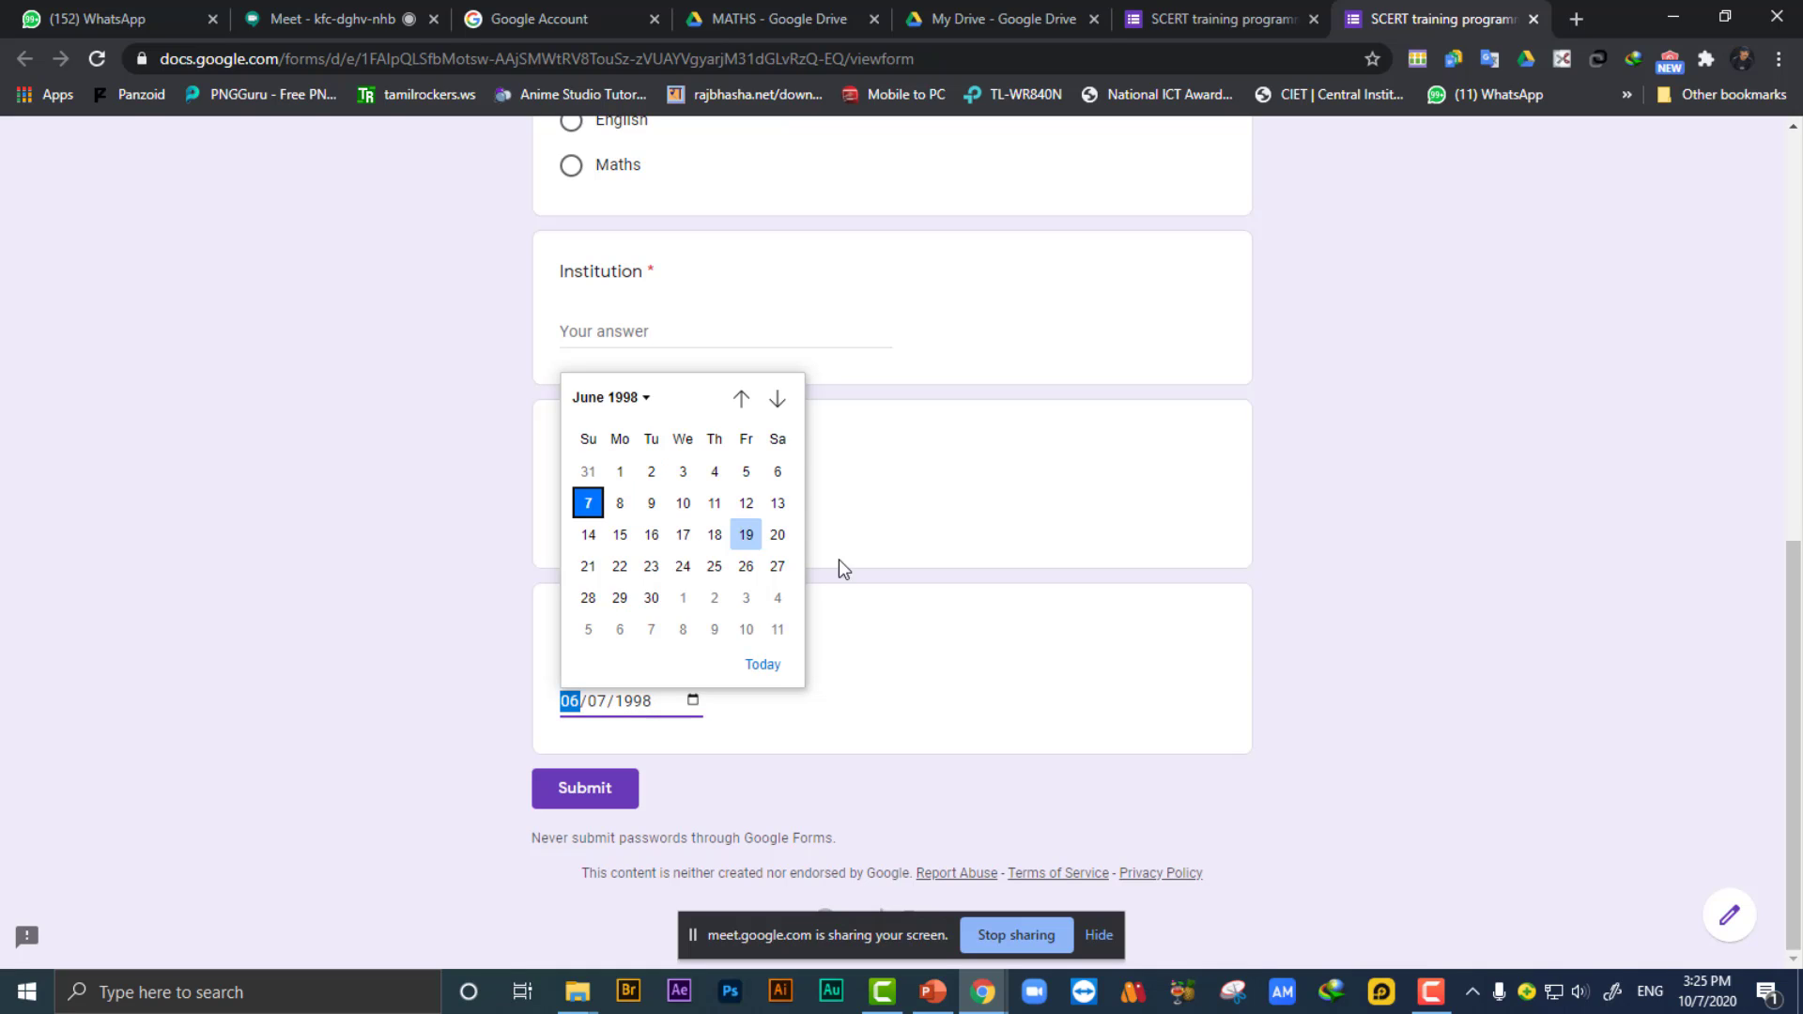
click(626, 481)
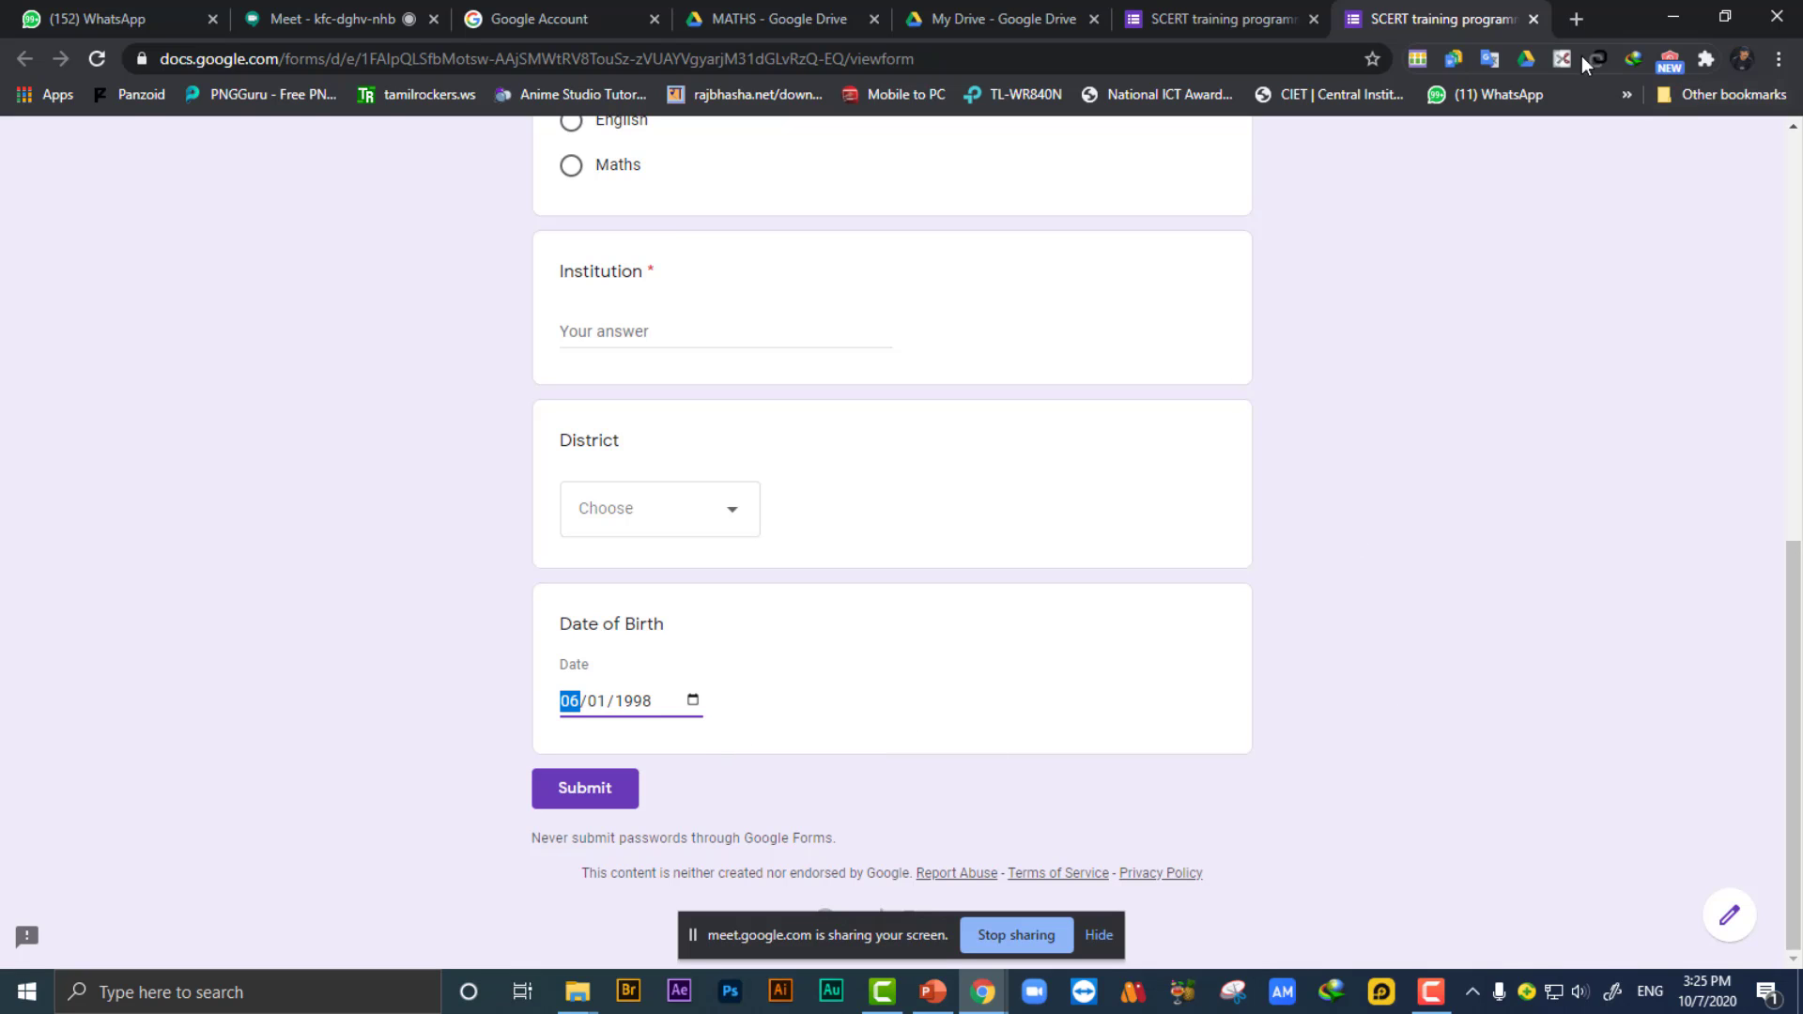
click(1534, 20)
click(1011, 193)
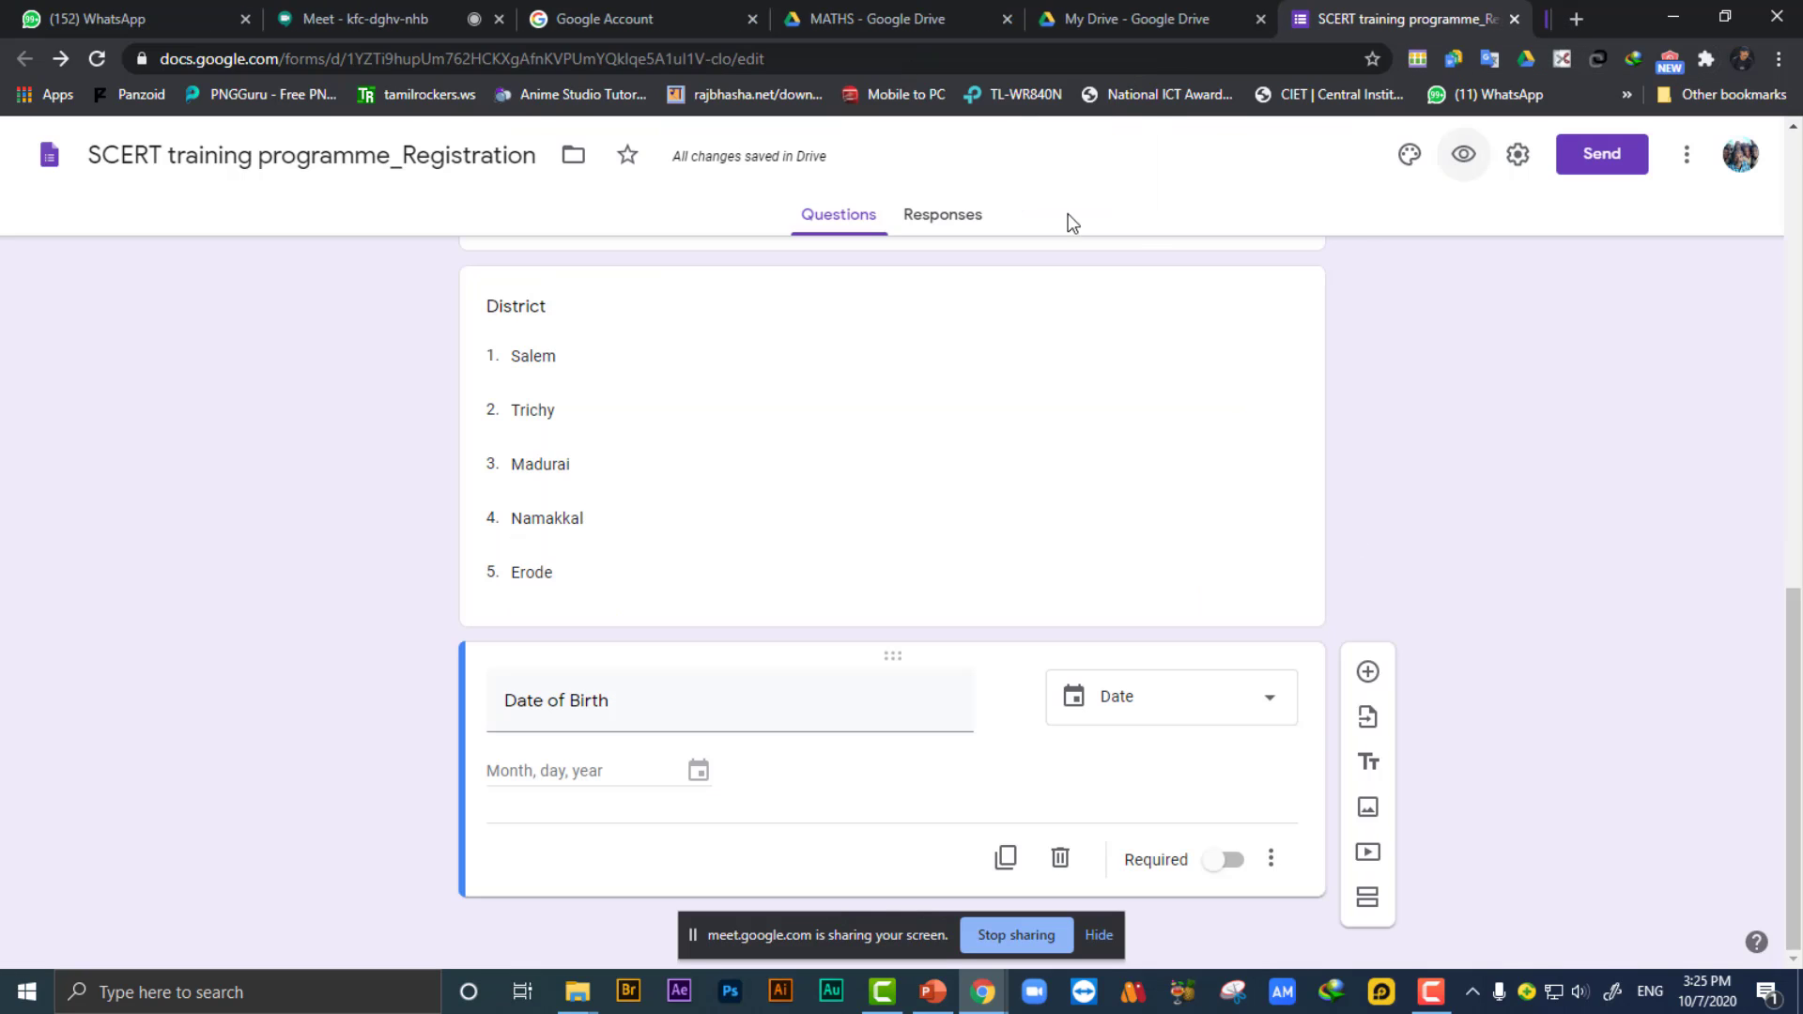
Move the Date of Birth question between Designation and Subject and make it required.
scroll(1418, 533, up, 5)
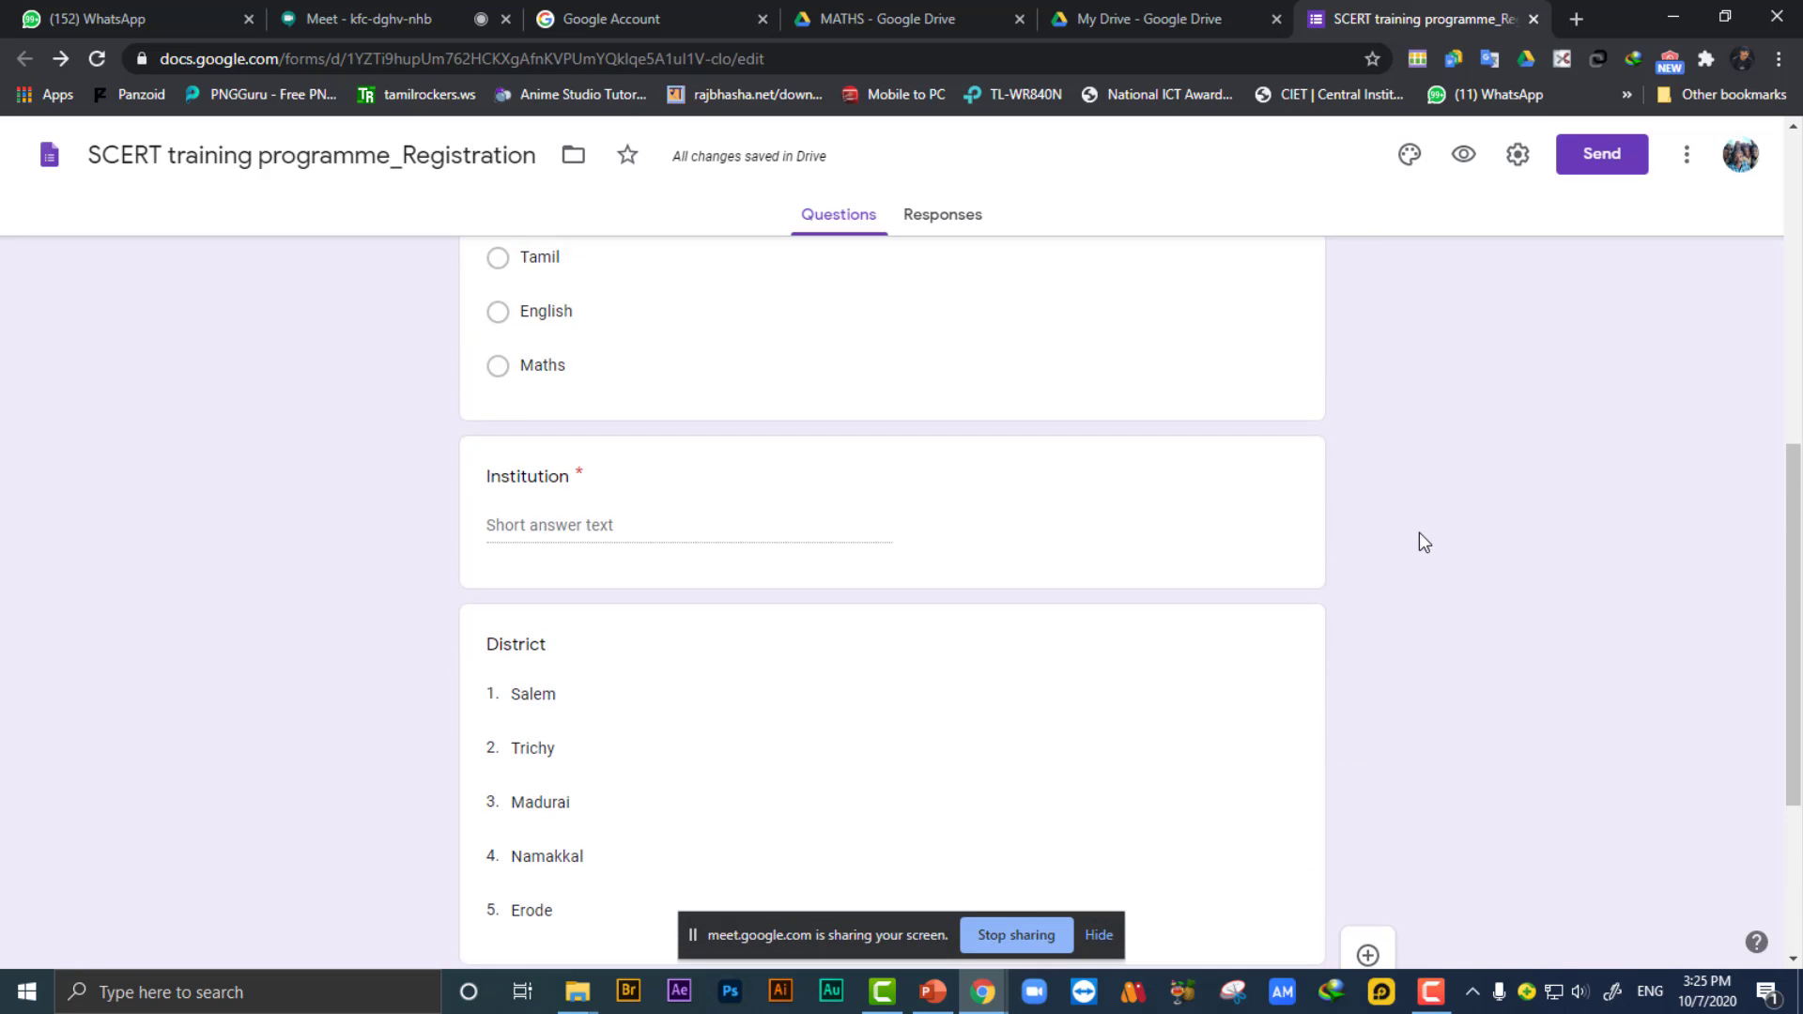
scroll(1418, 532, down, 5)
scroll(1024, 579, up, 7)
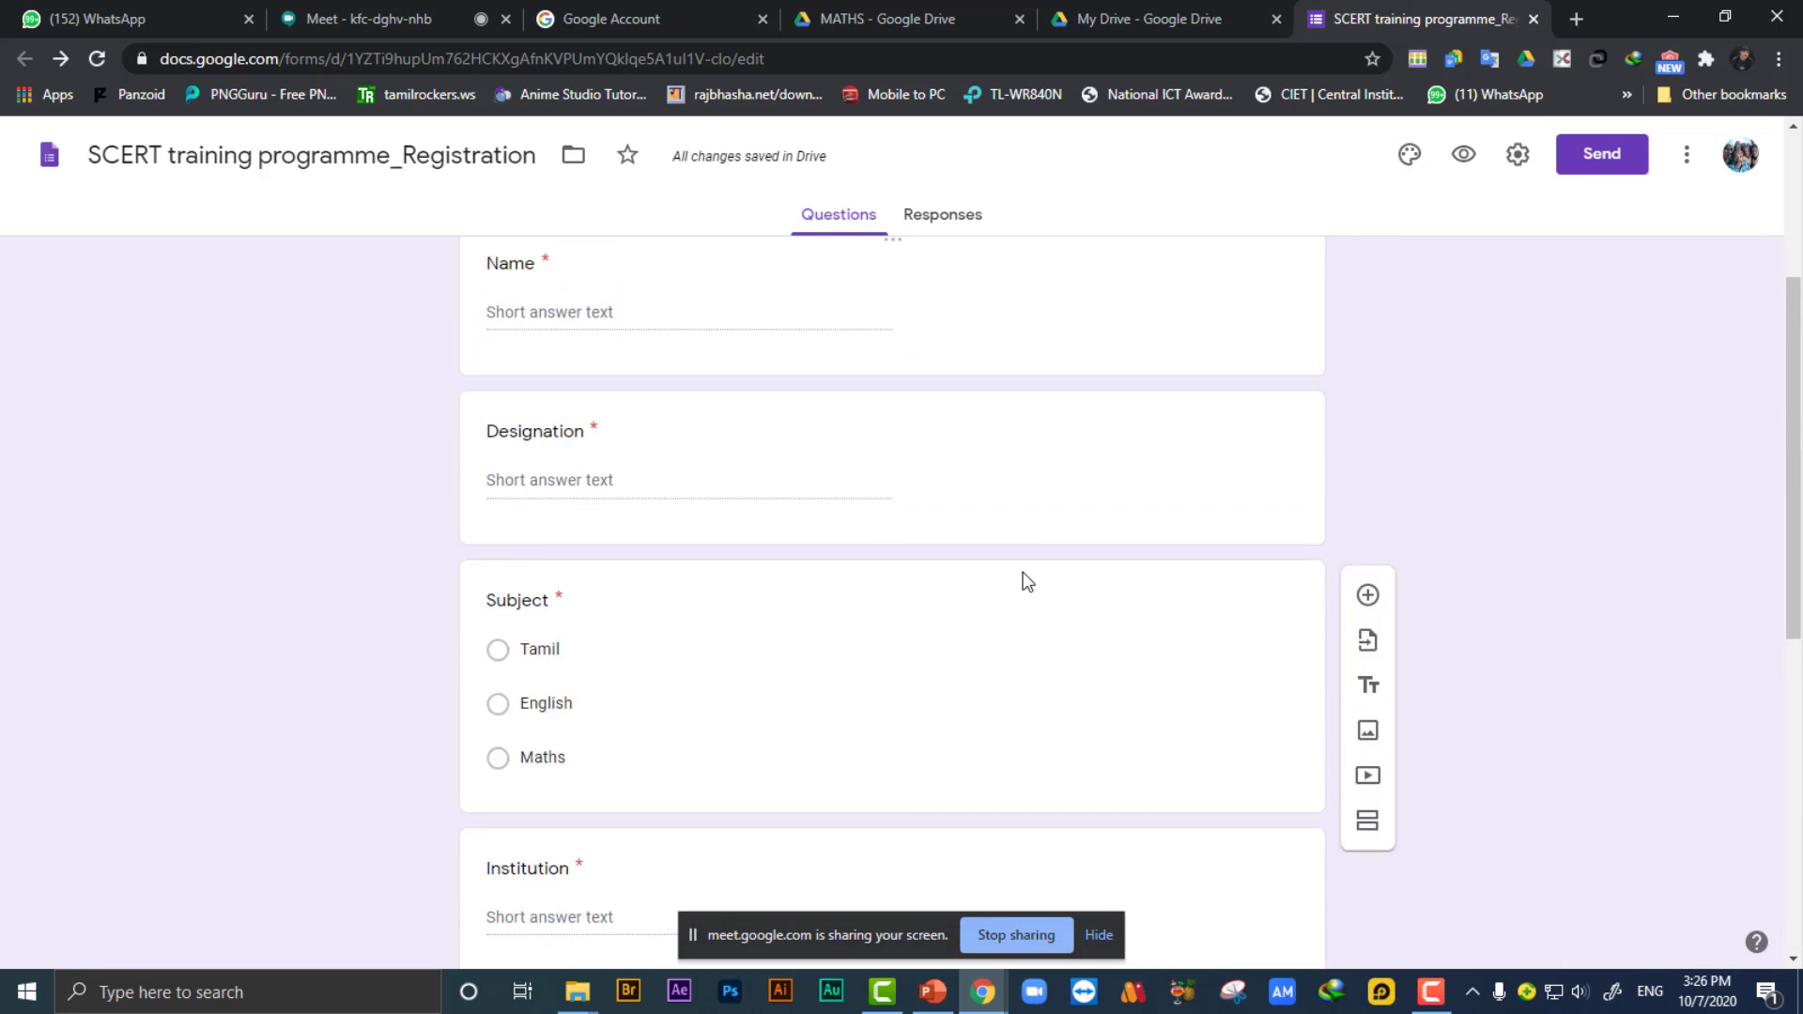
scroll(1023, 579, down, 8)
scroll(1026, 579, up, 9)
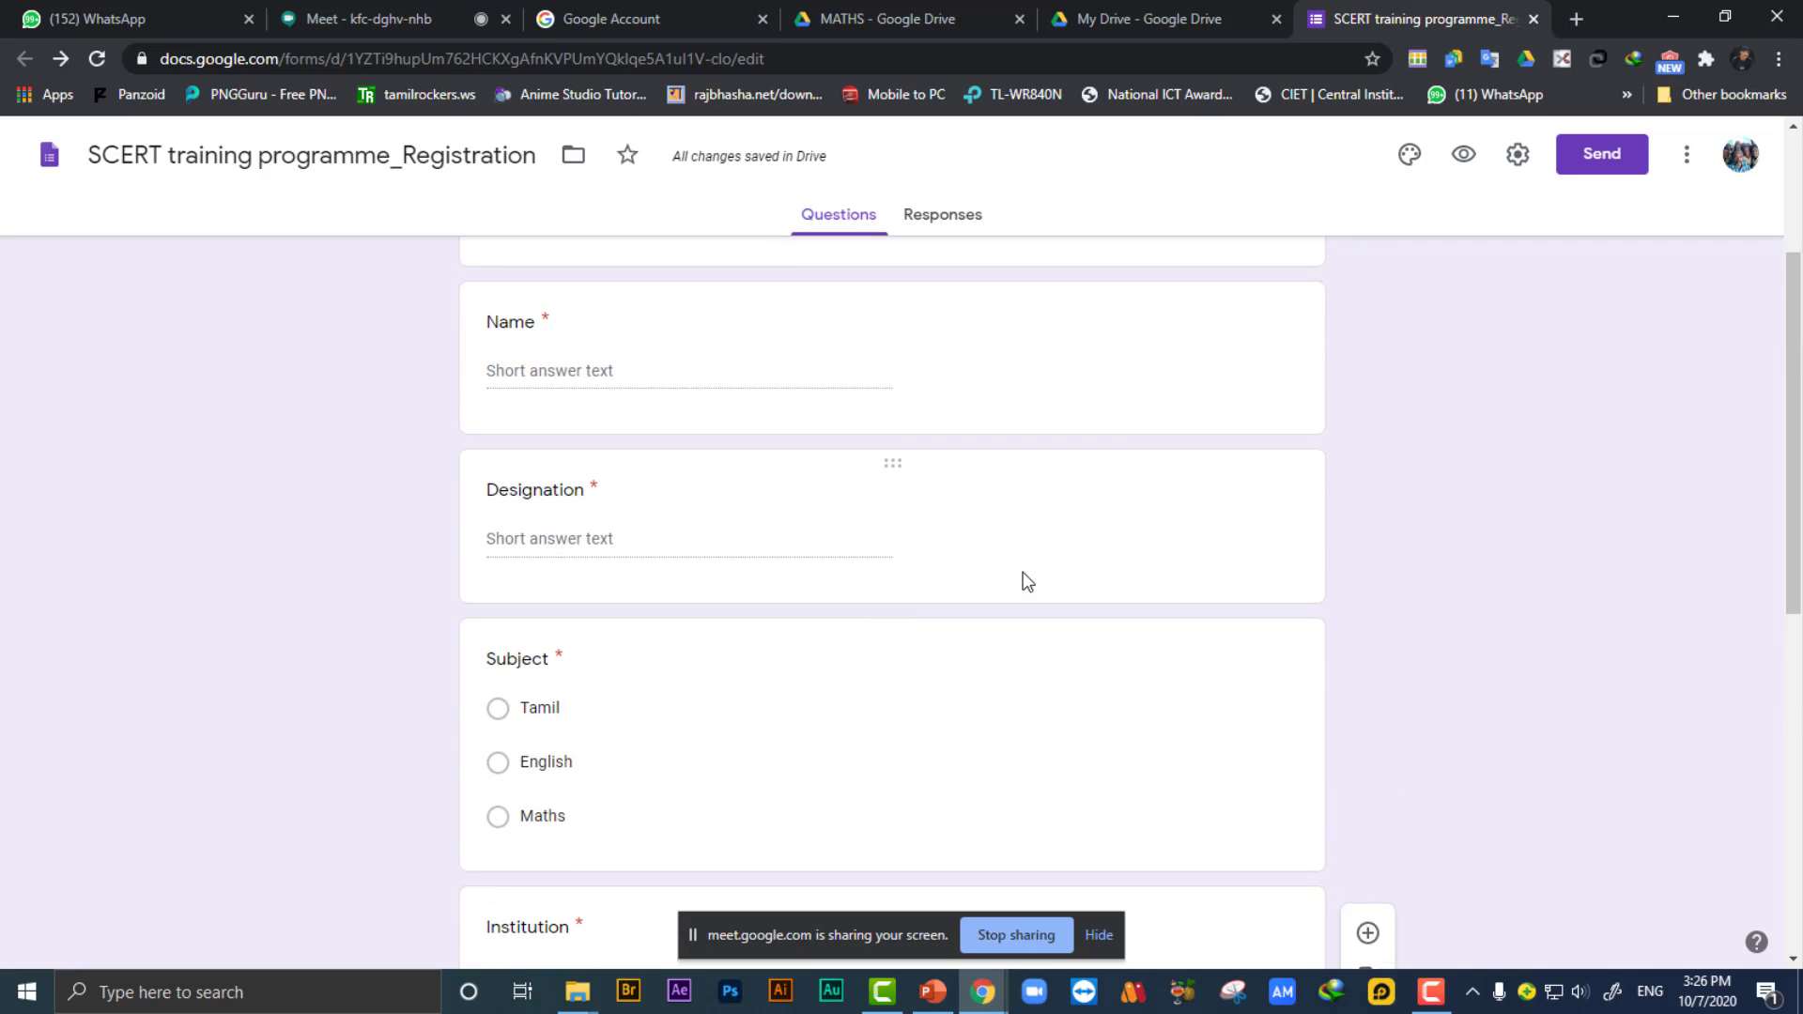
scroll(1023, 571, down, 1)
scroll(1022, 571, down, 7)
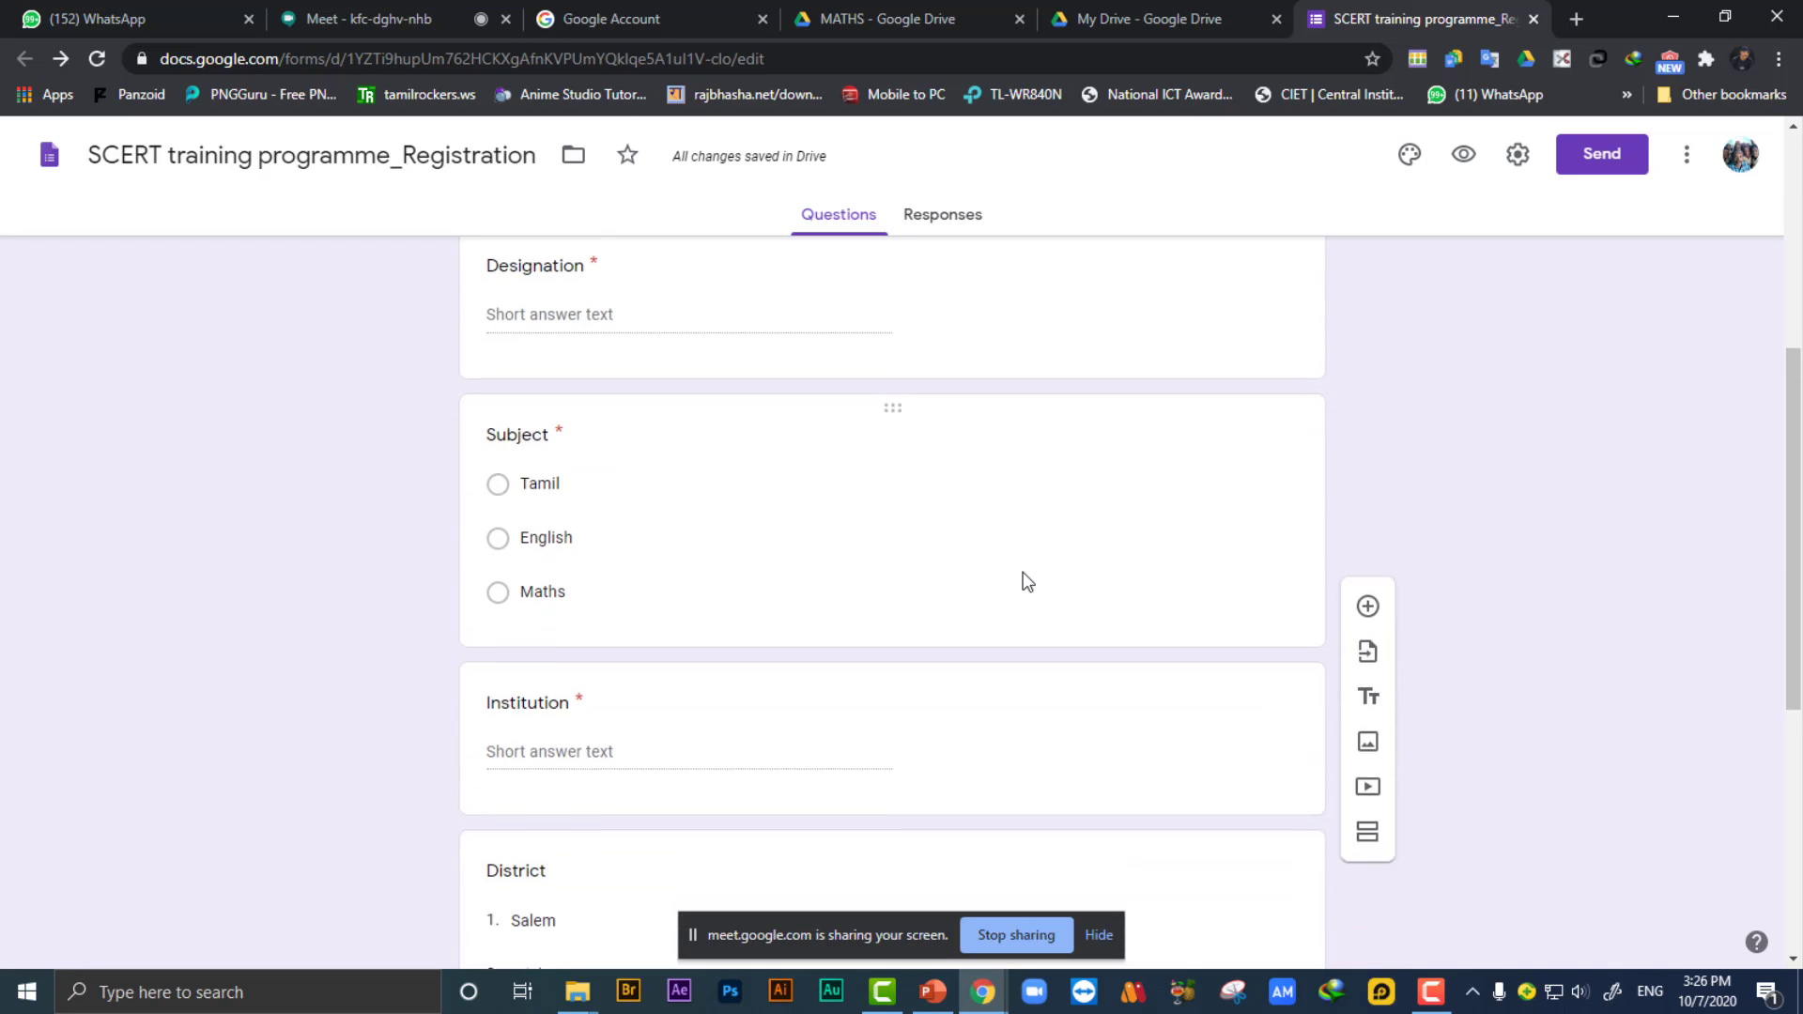
drag(893, 765, 918, 426)
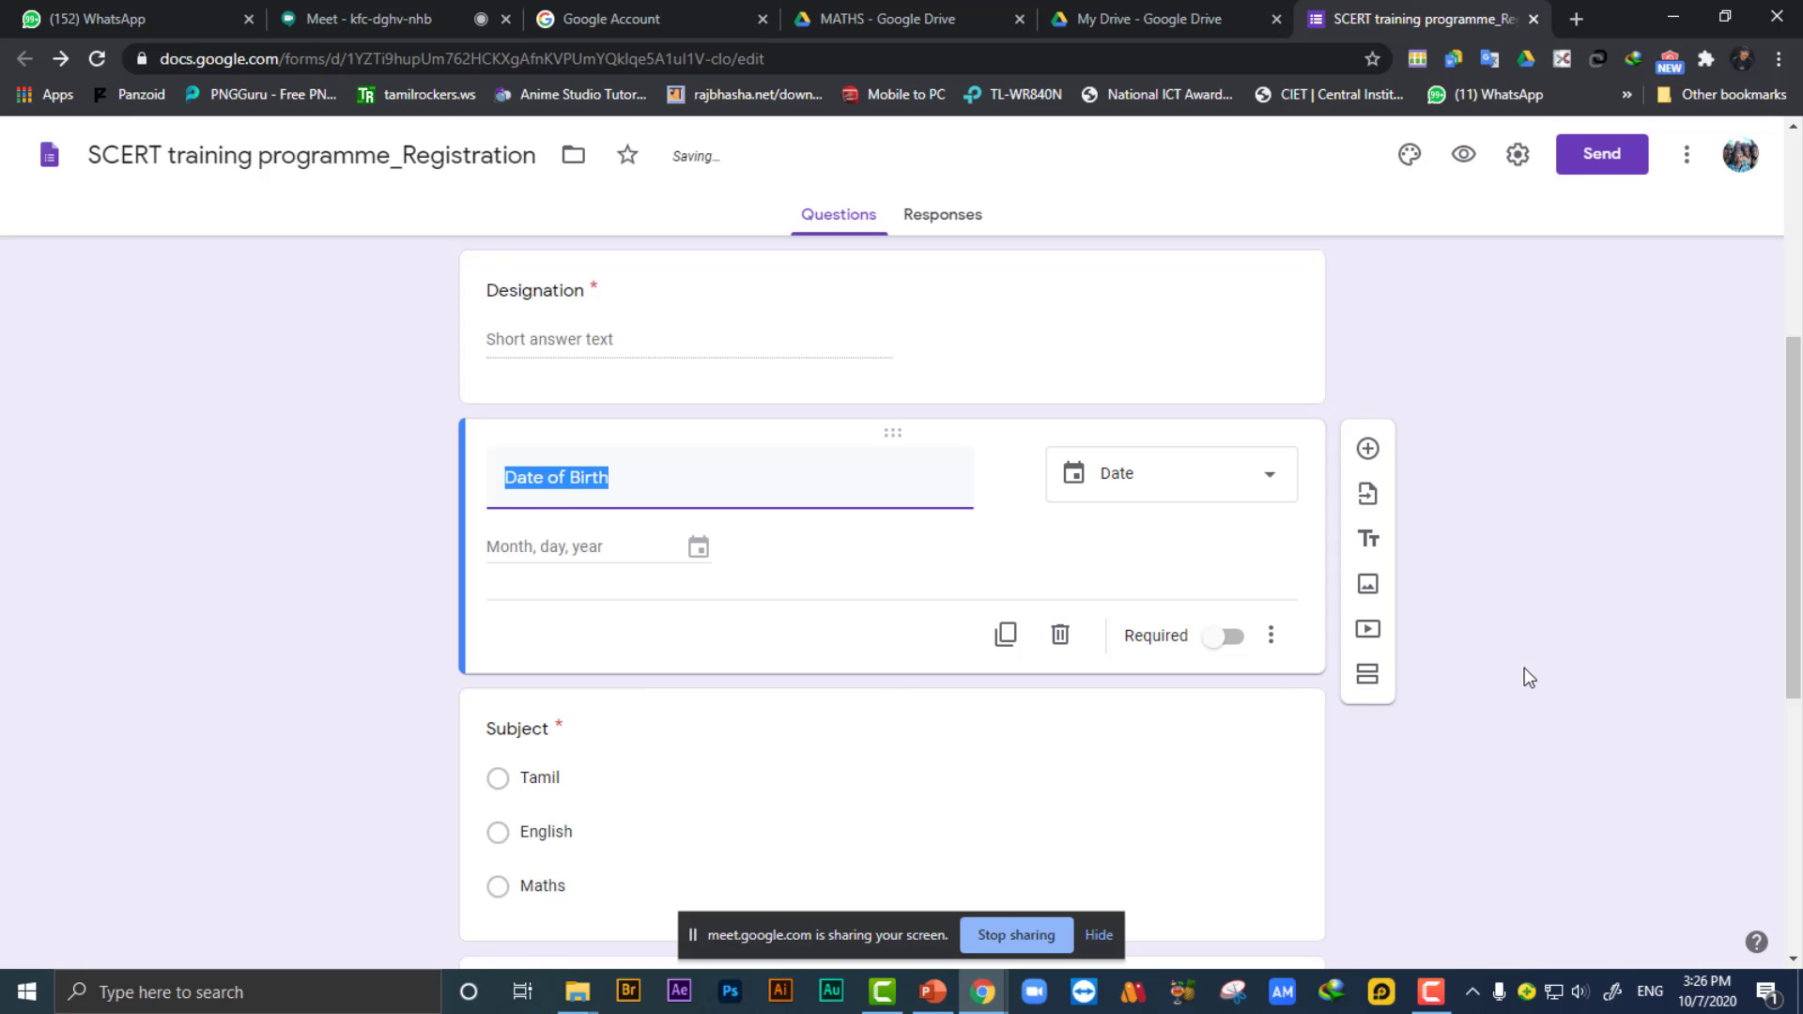
click(1229, 639)
Make the District question required.
scroll(985, 571, up, 2)
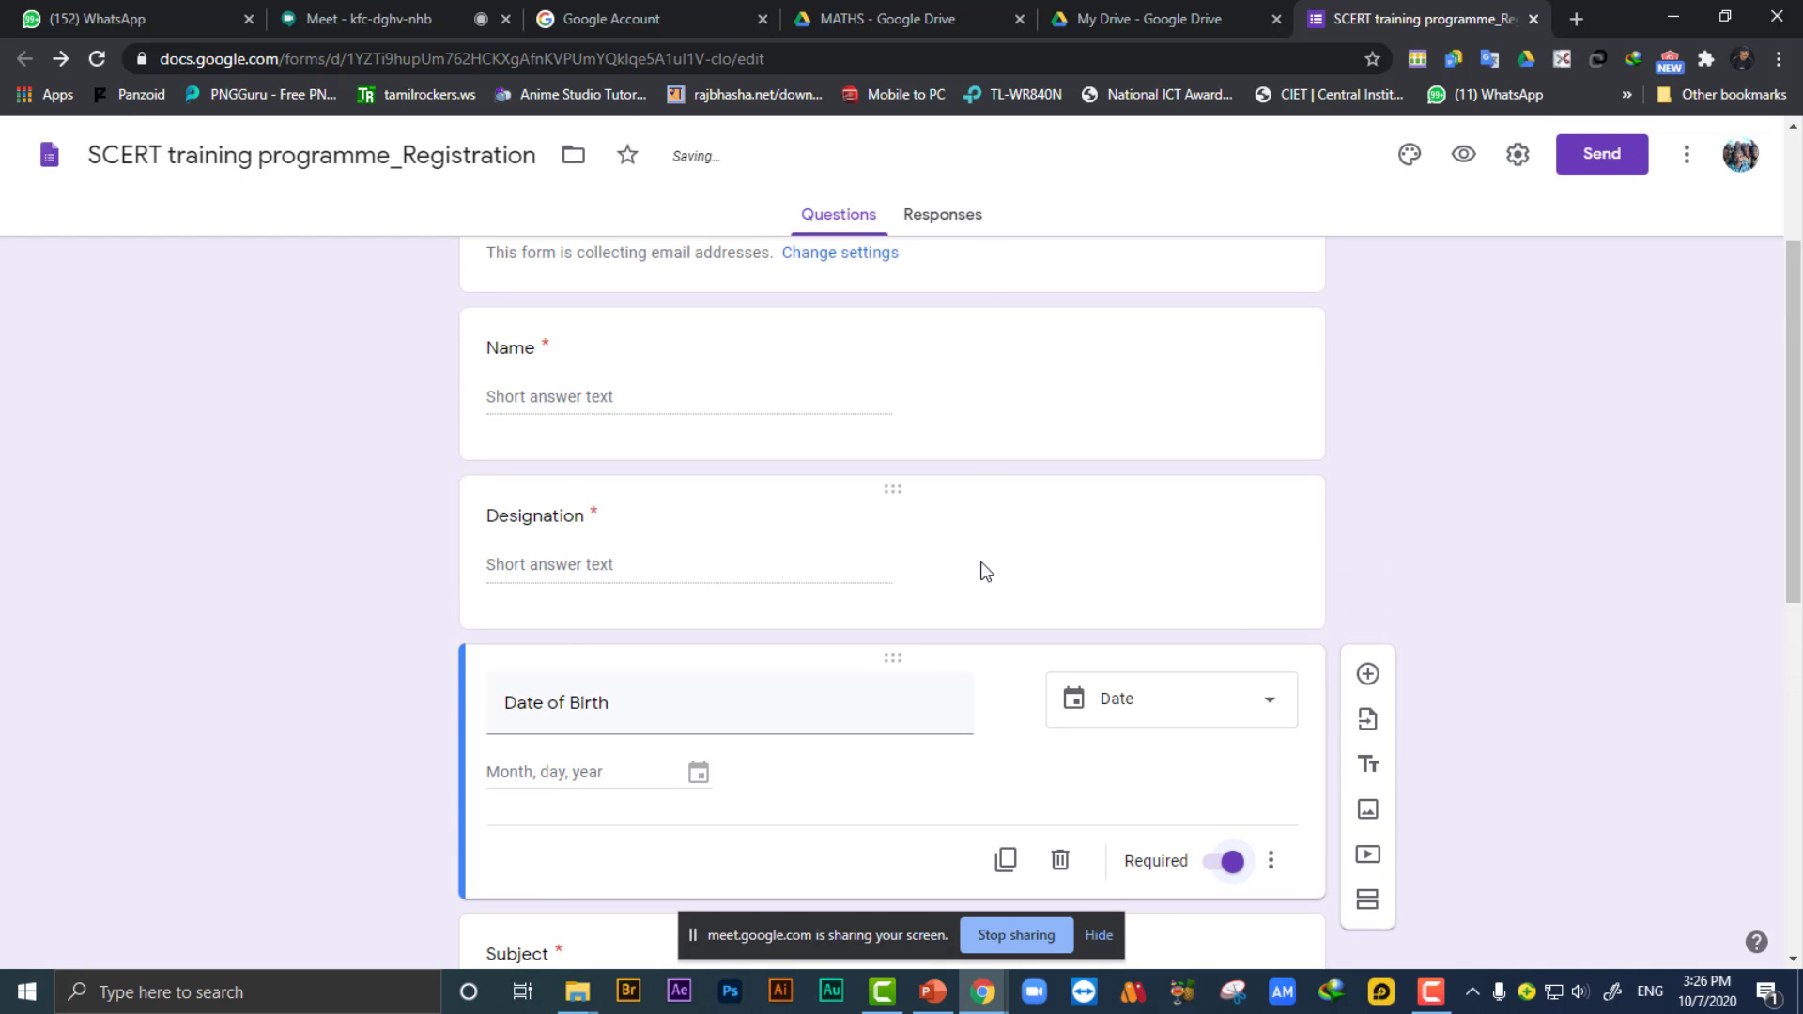
click(1198, 563)
scroll(1417, 584, up, 3)
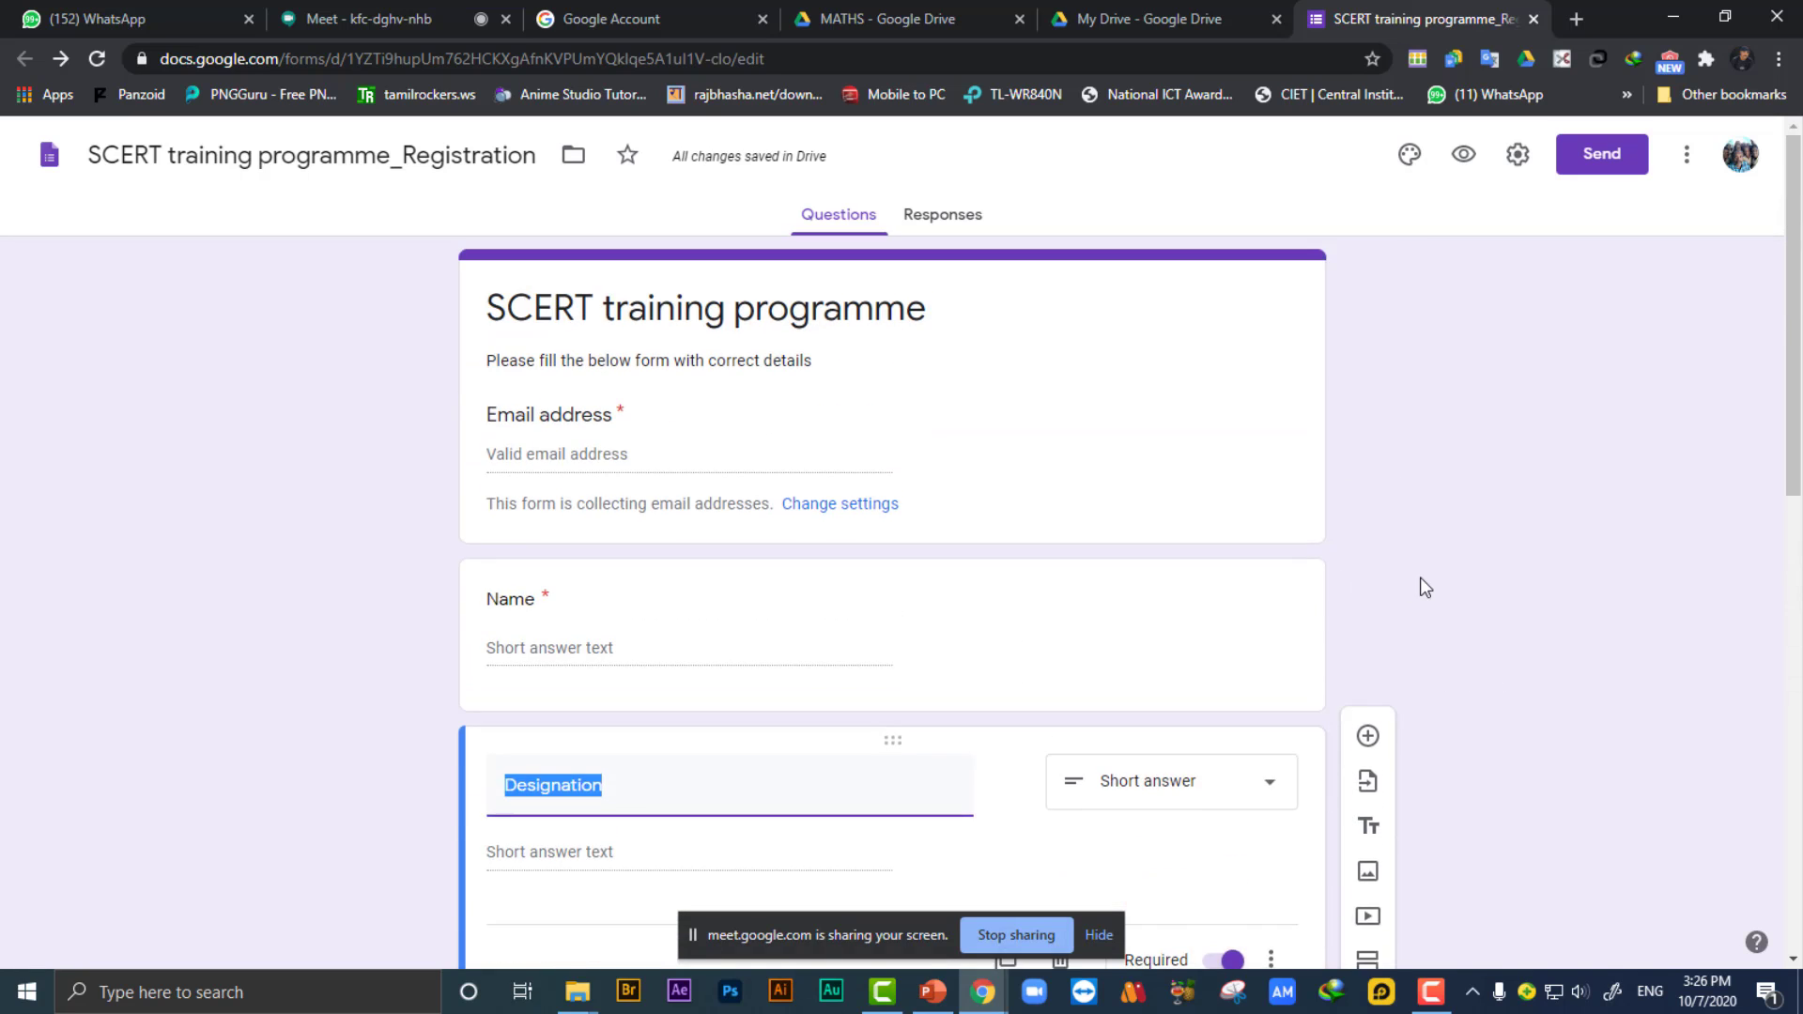
scroll(1553, 609, down, 6)
scroll(1554, 610, down, 5)
click(1212, 691)
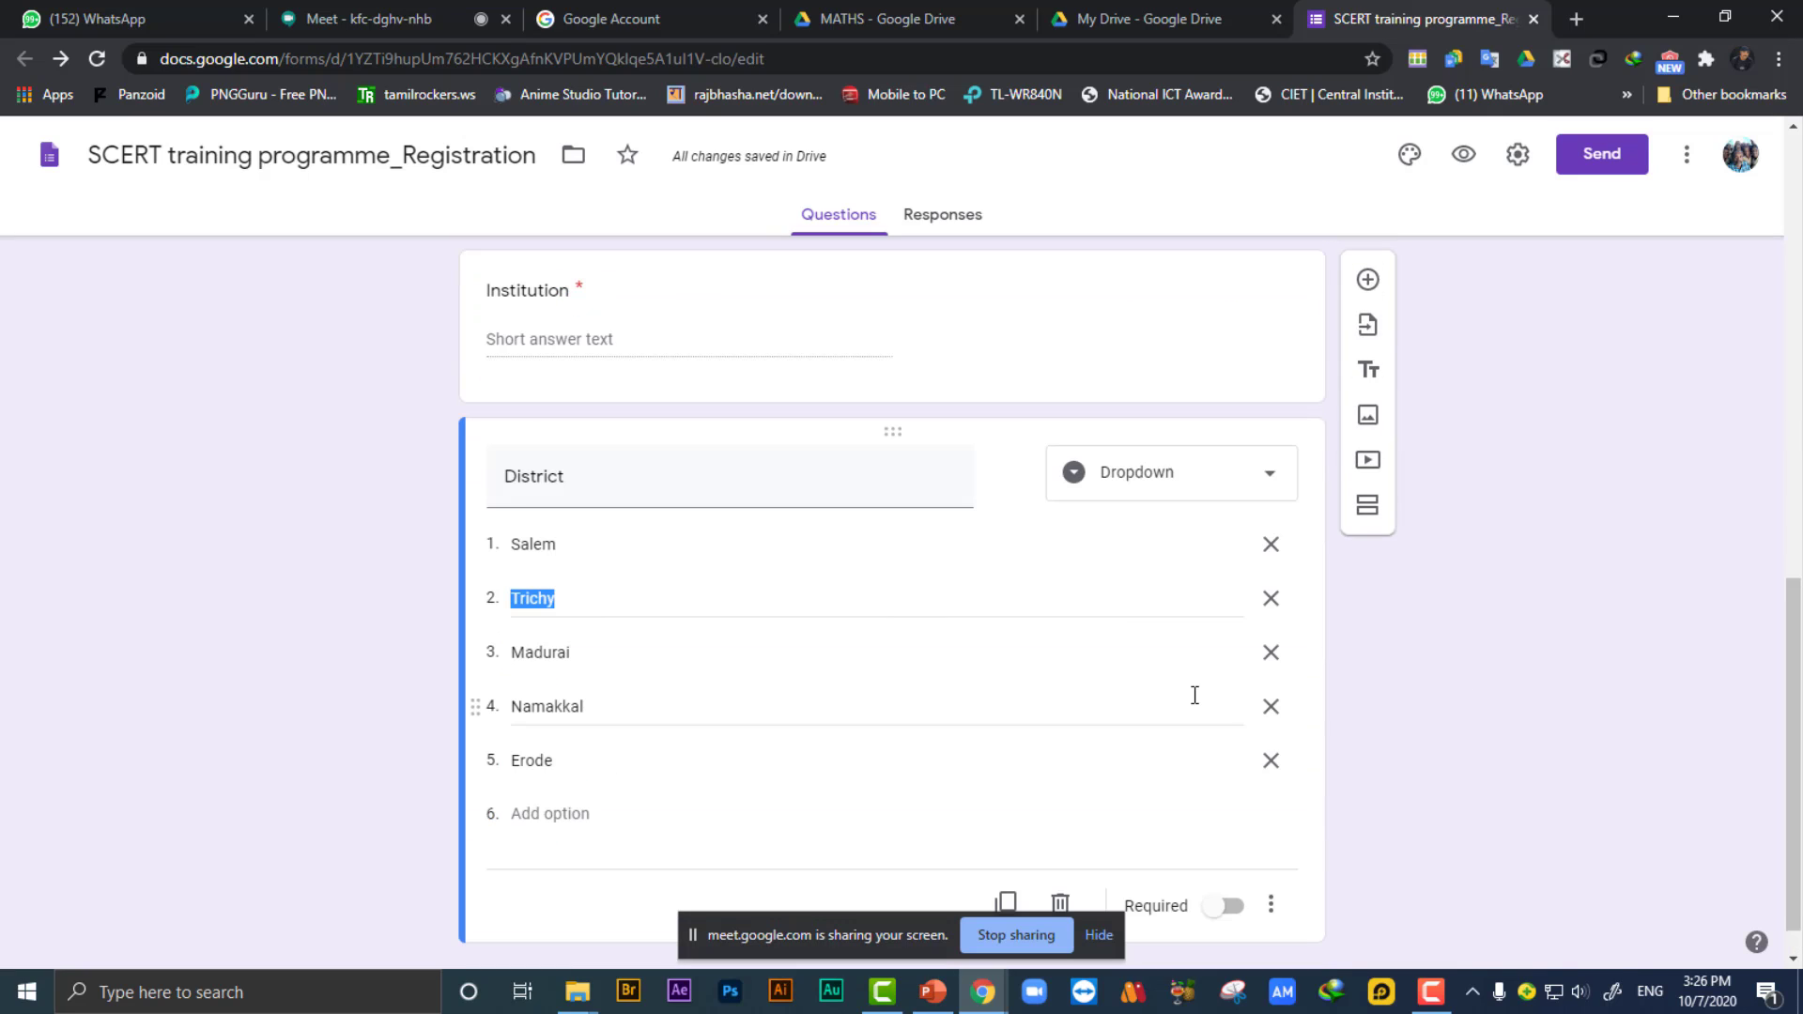
click(1231, 907)
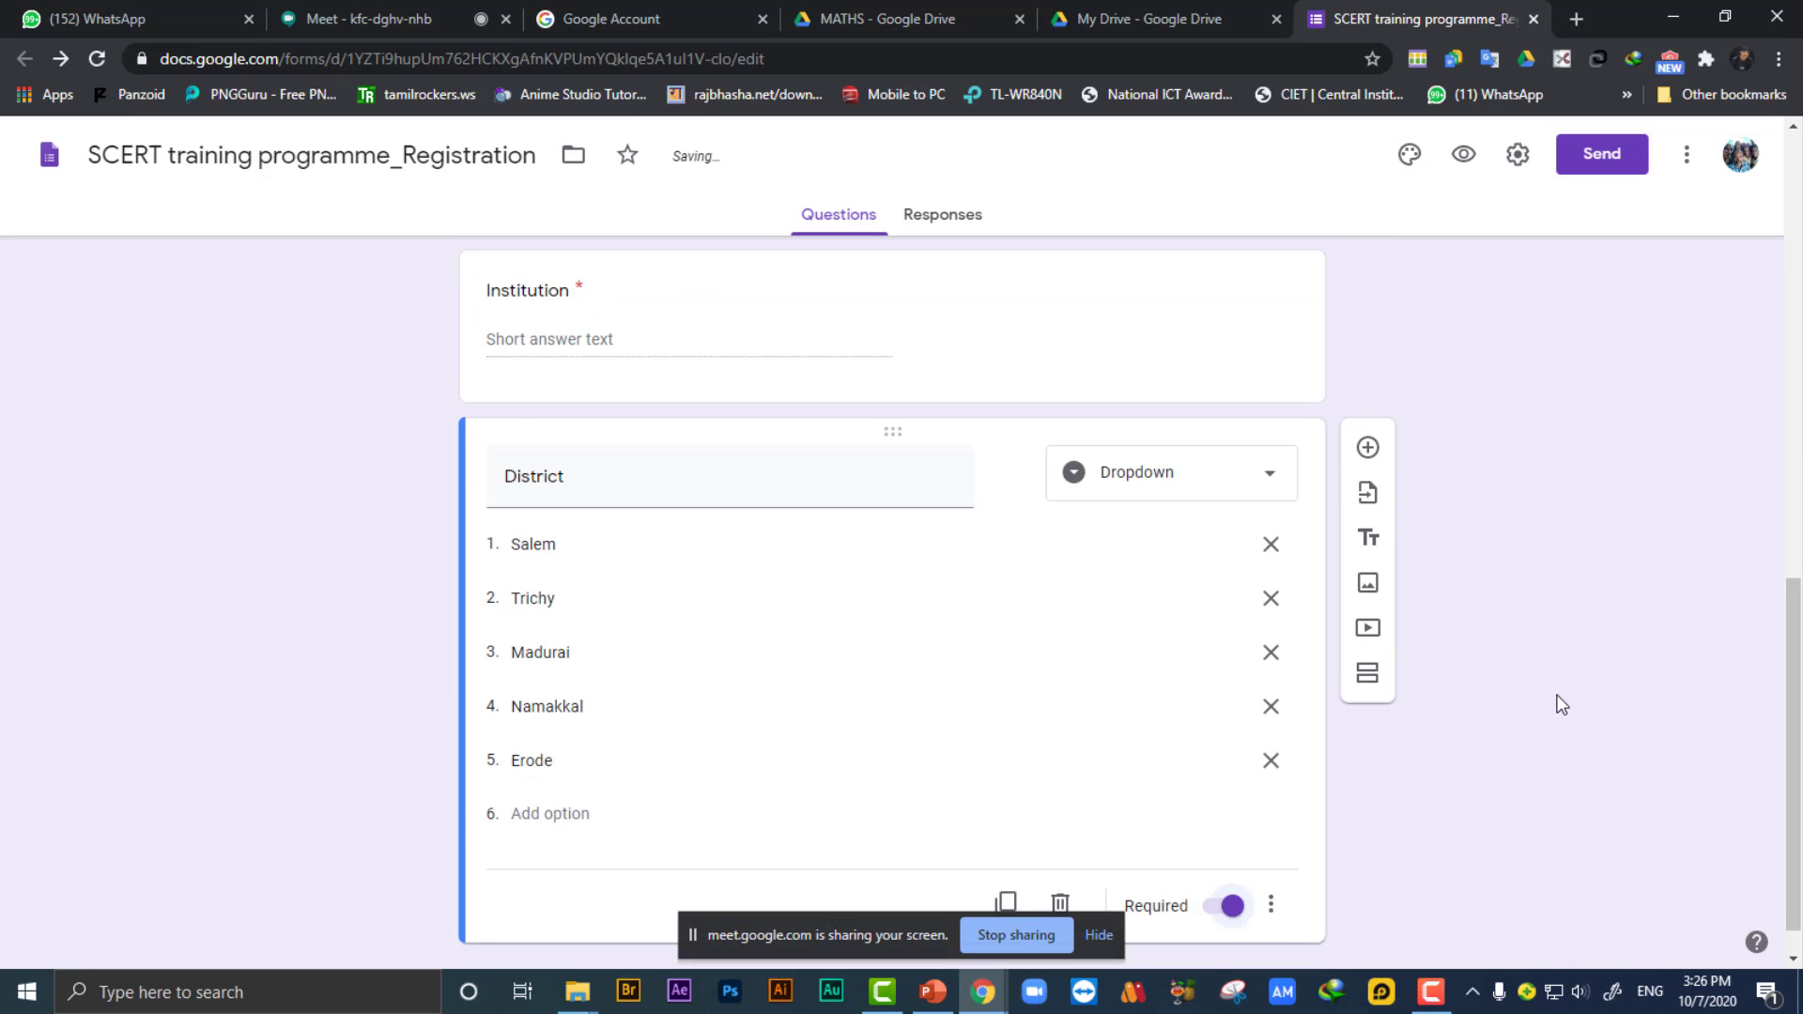
scroll(1504, 630, down, 1)
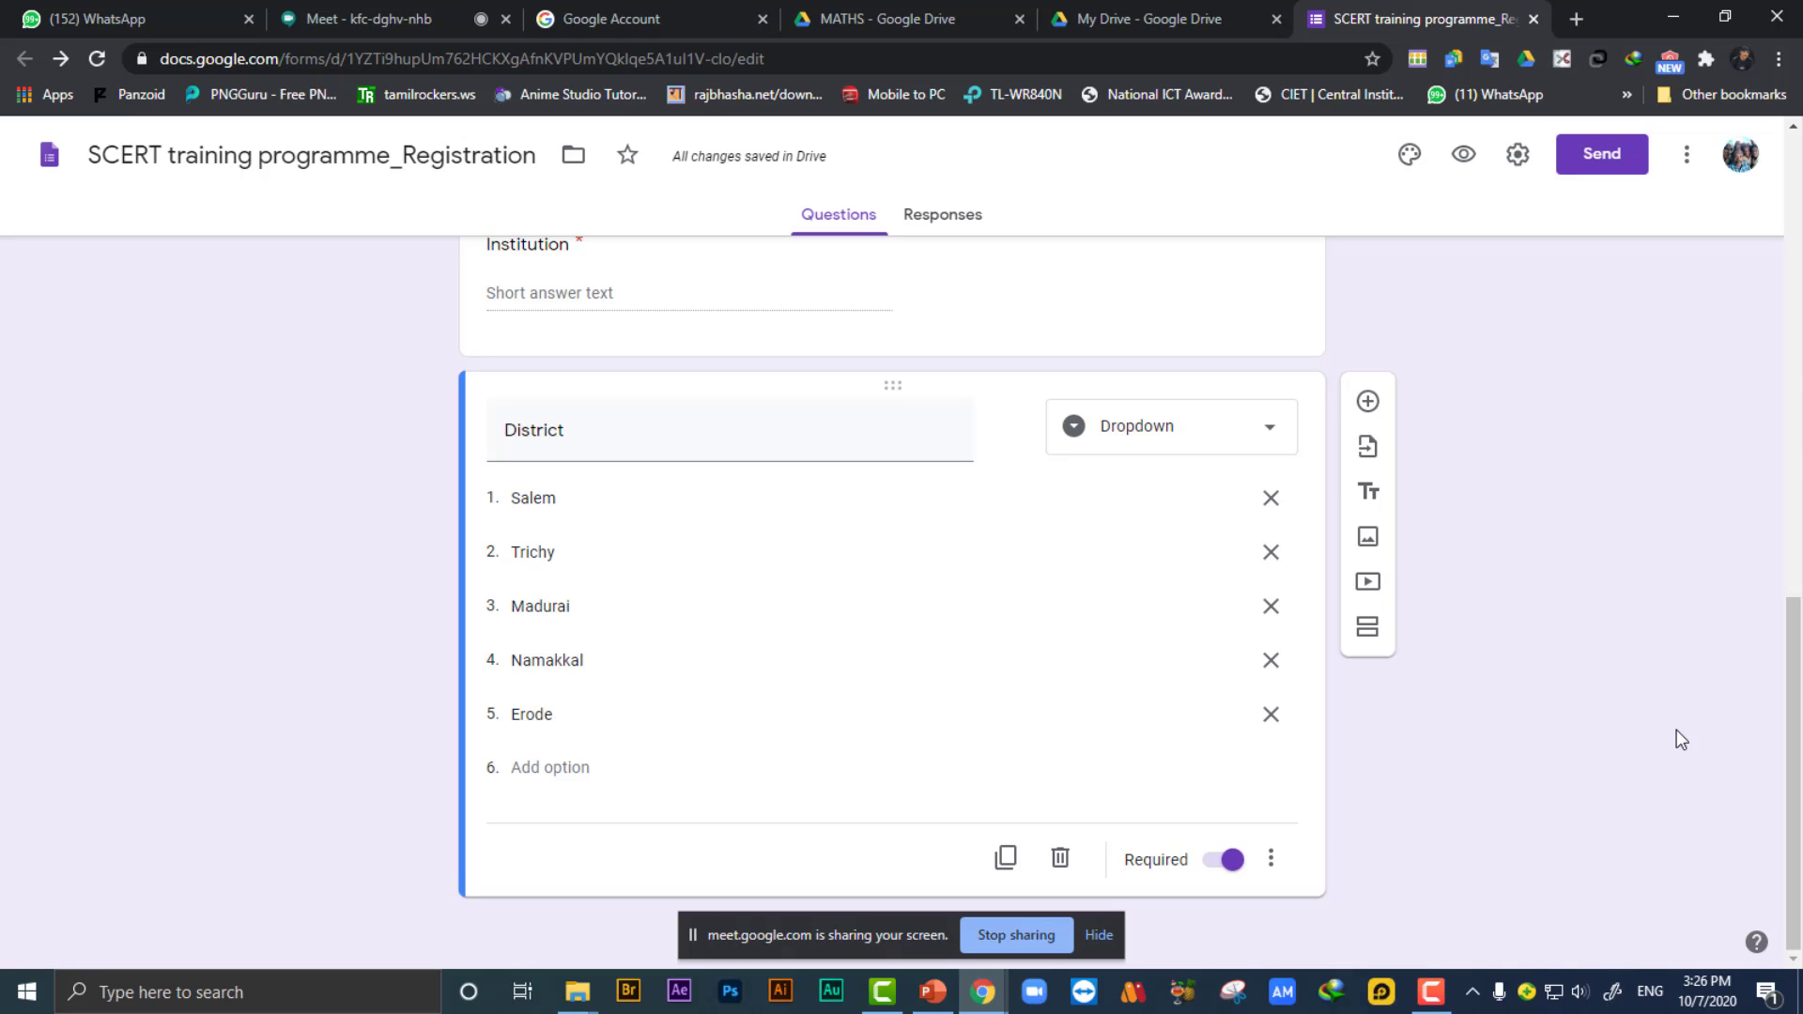
Add a question below District titled "If you have already attended this training upload your certificate".
click(1367, 401)
scroll(1418, 655, down, 3)
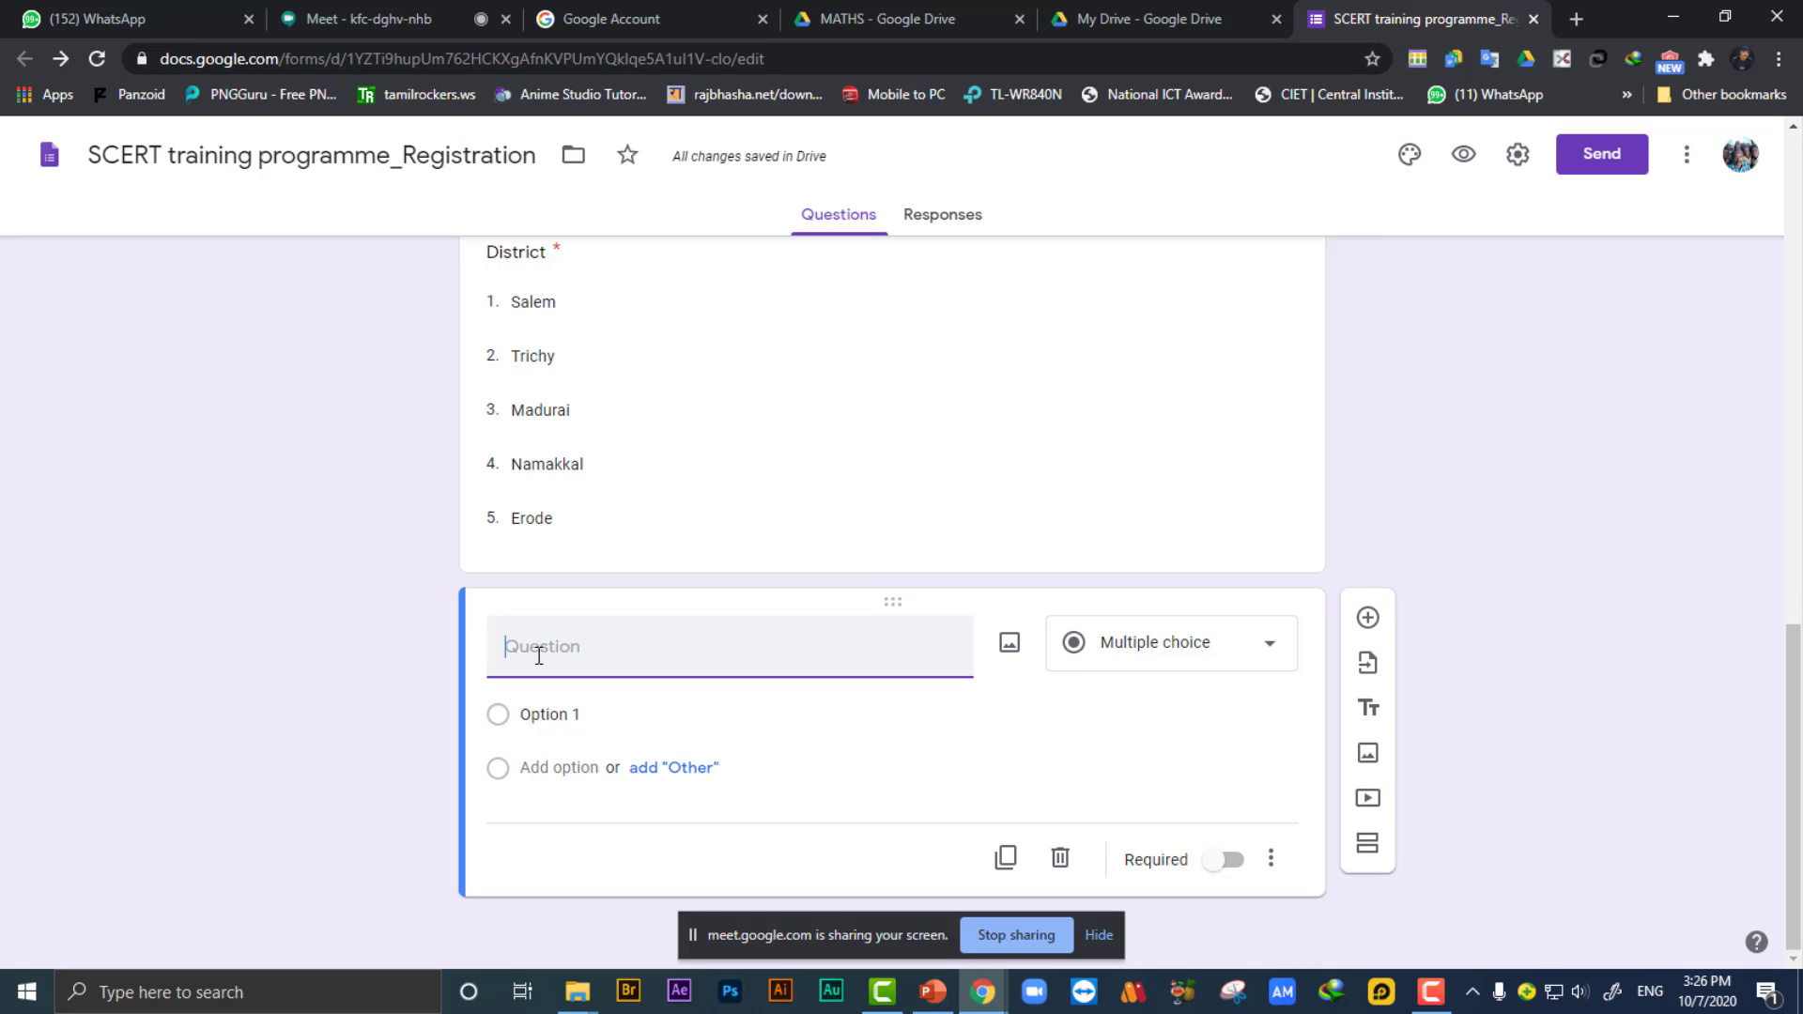
text(If you )
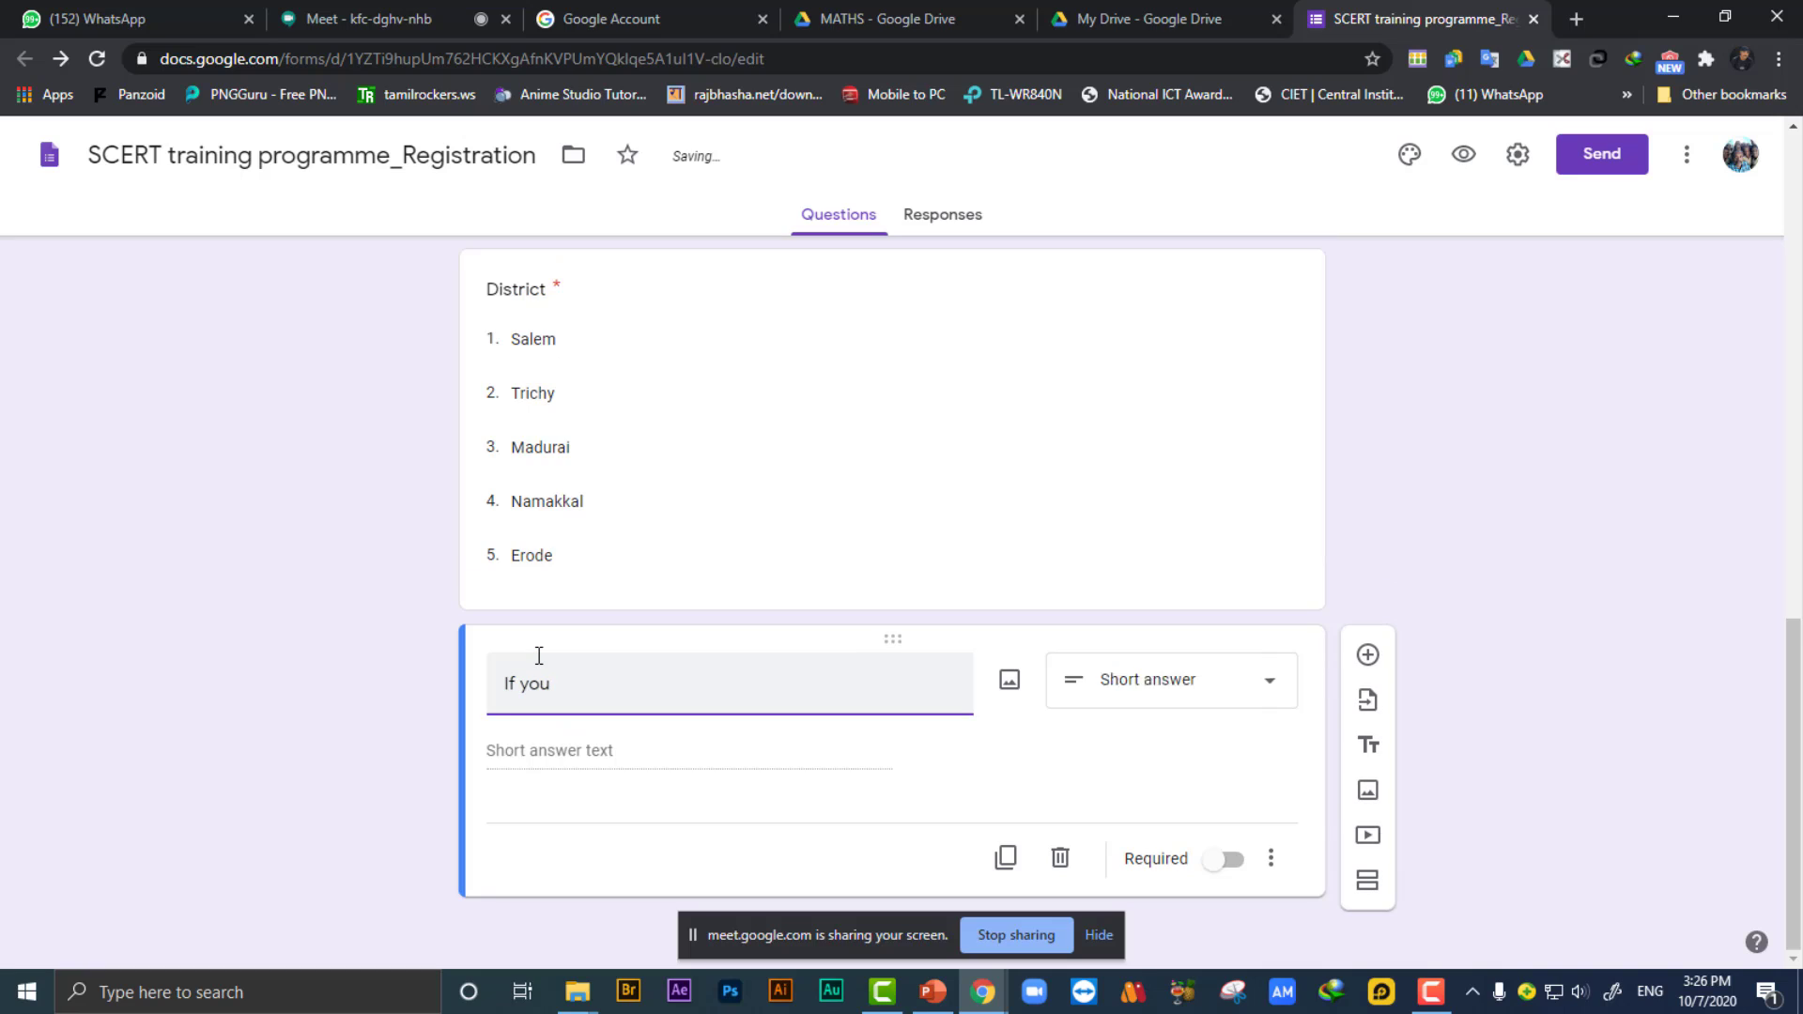
text(have already attended th)
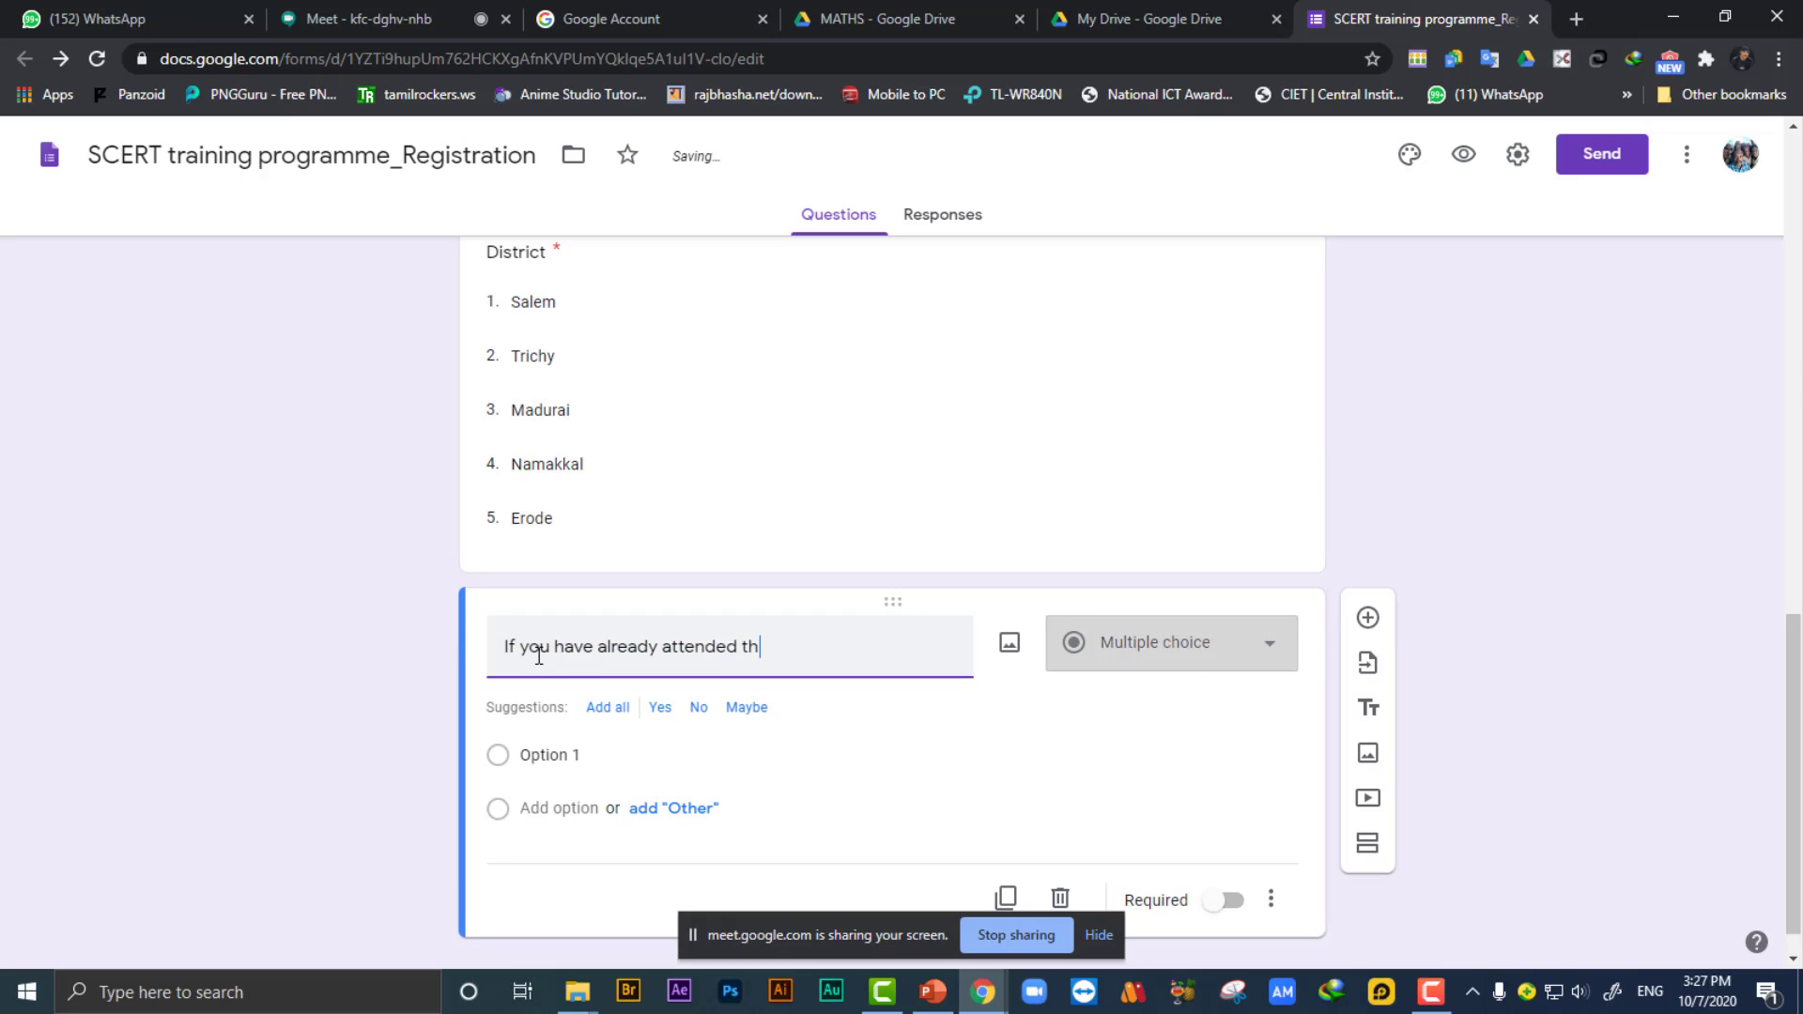
text(is tr)
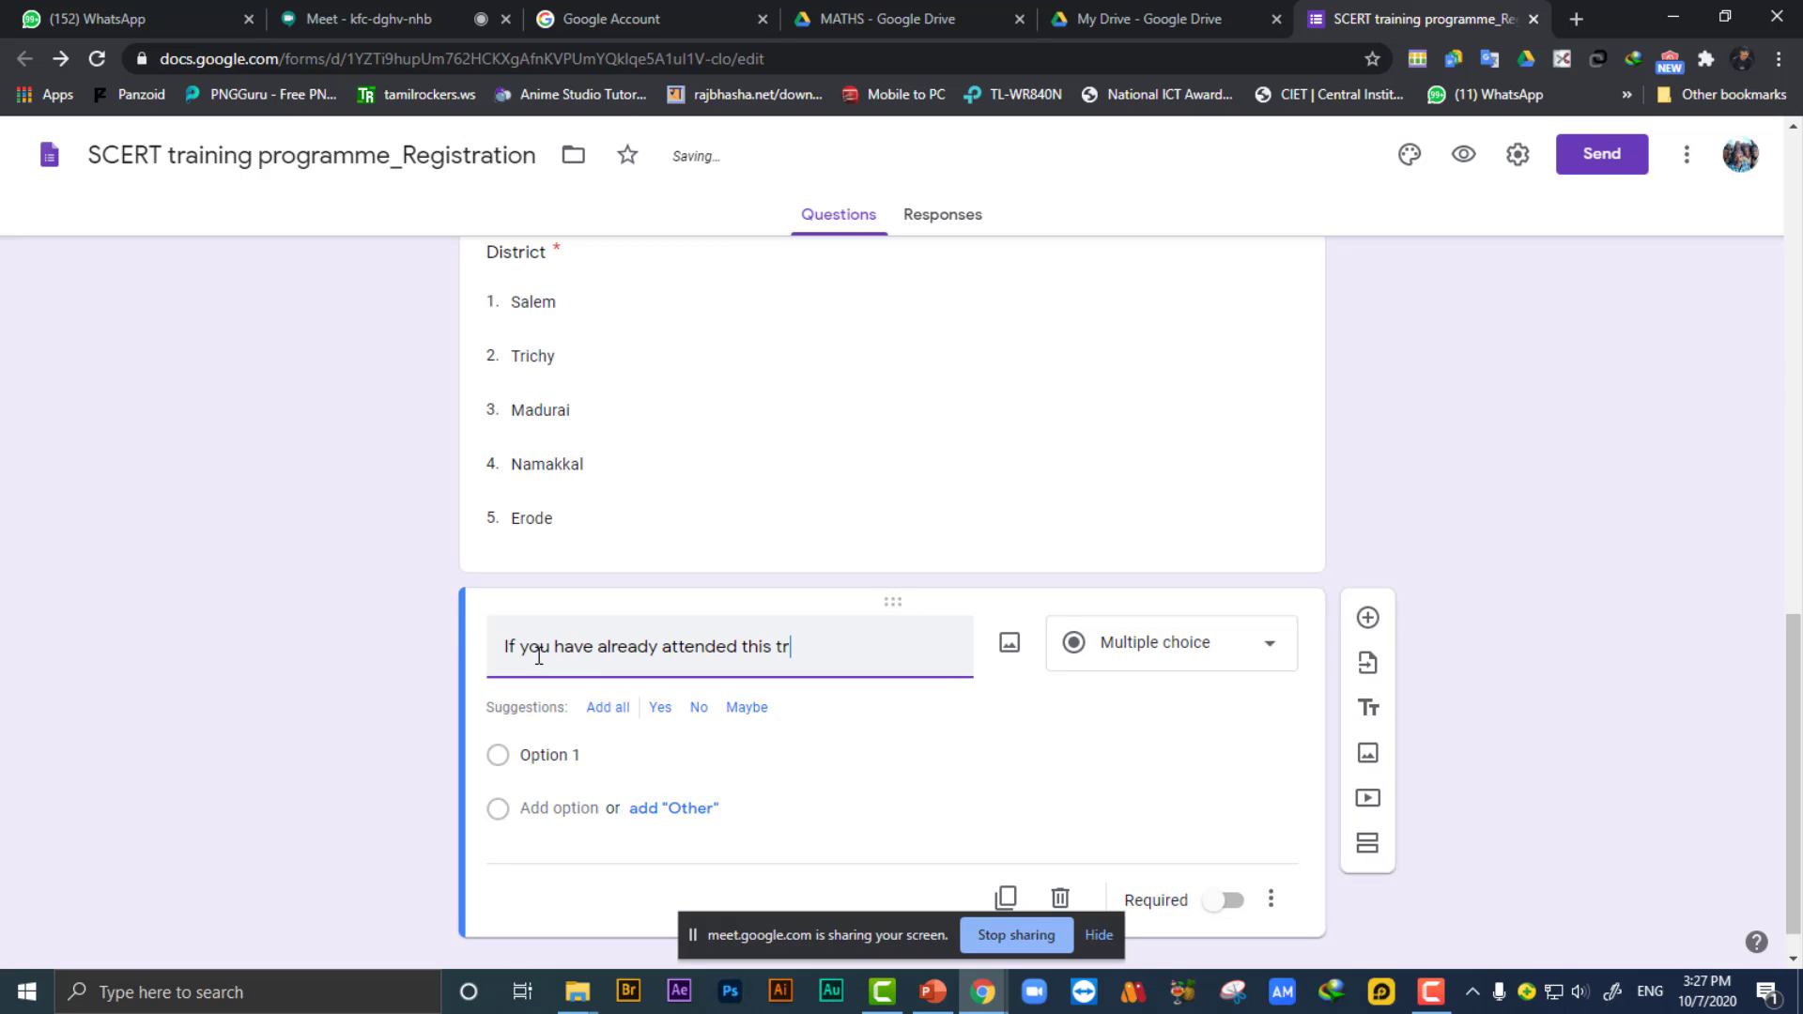
text(aining )
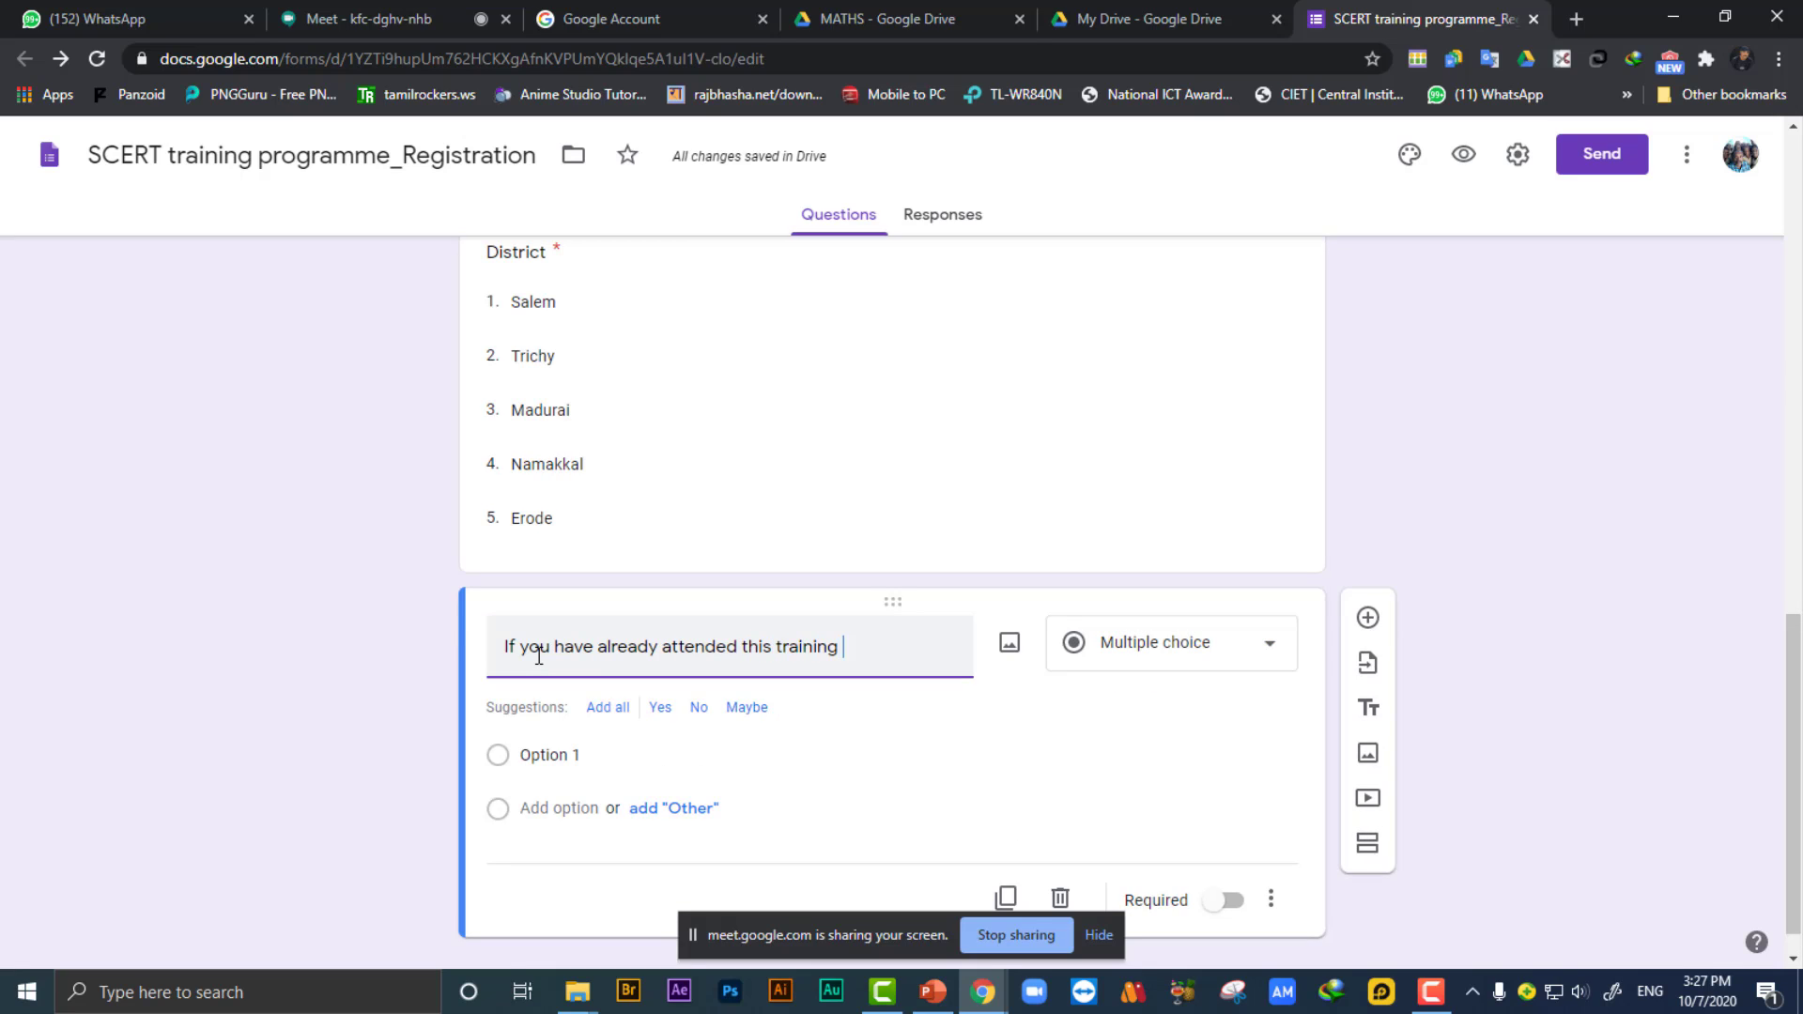
text(upload)
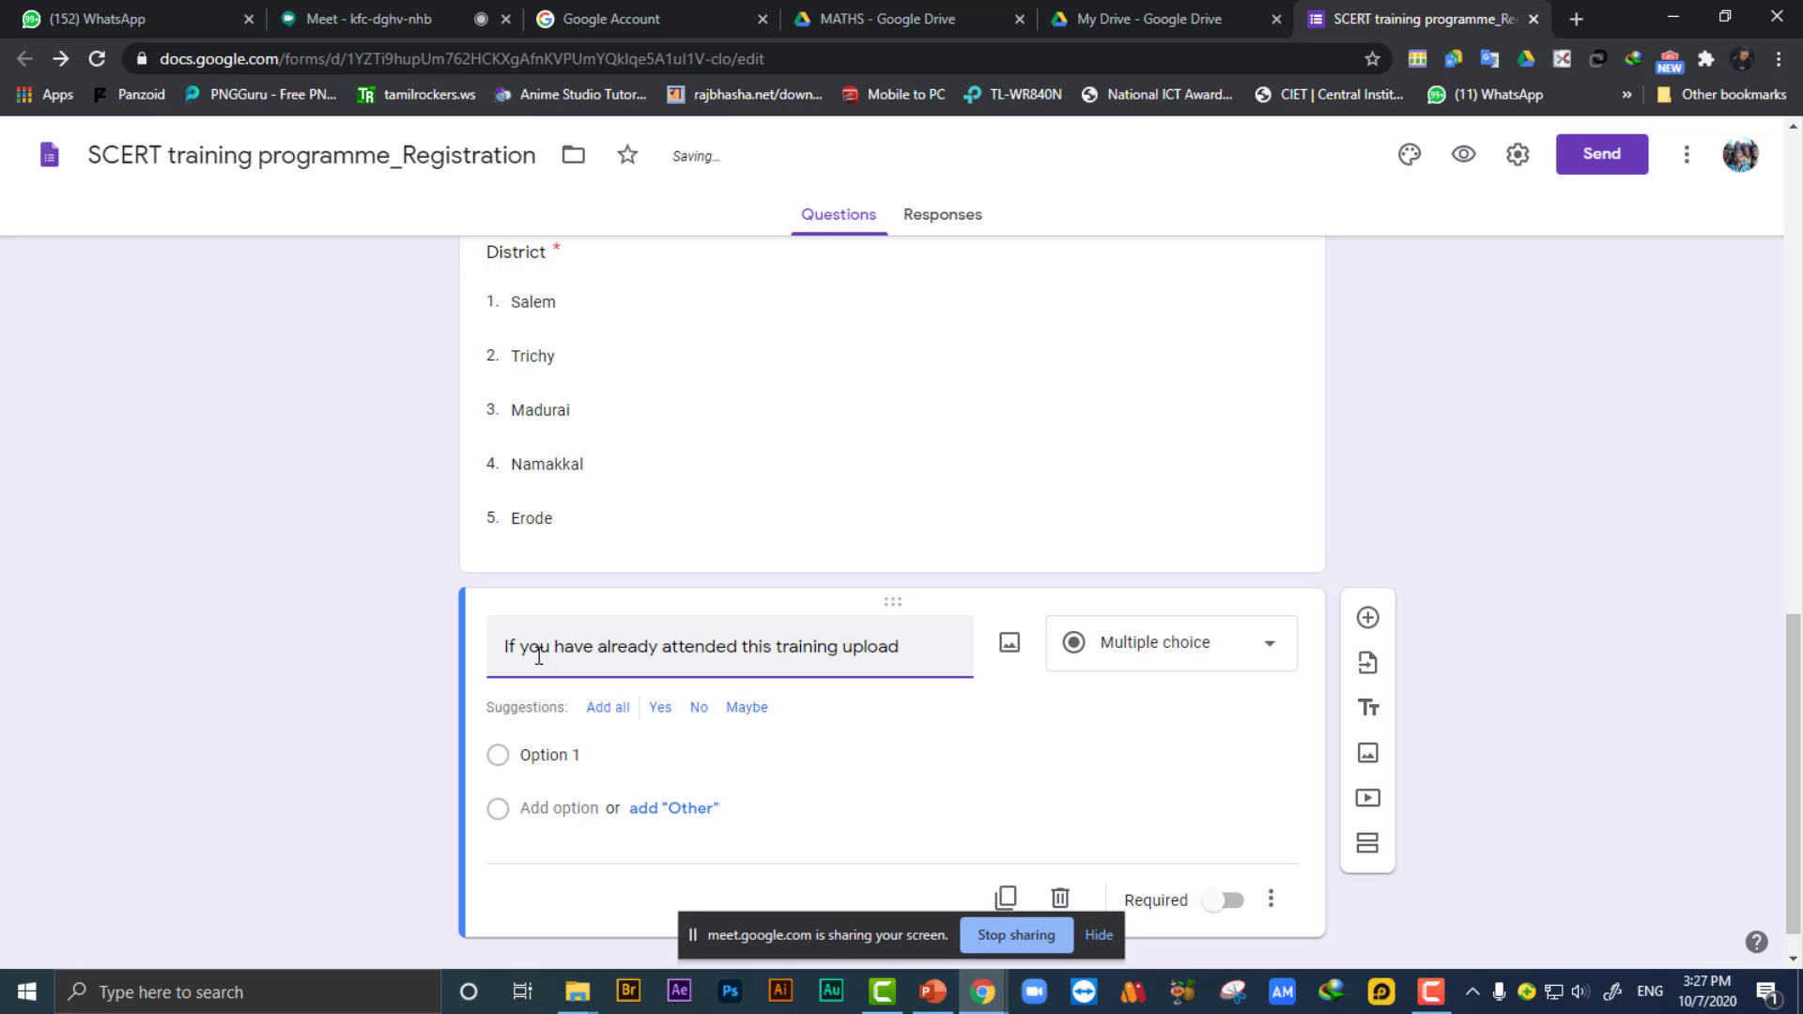
text( your certi)
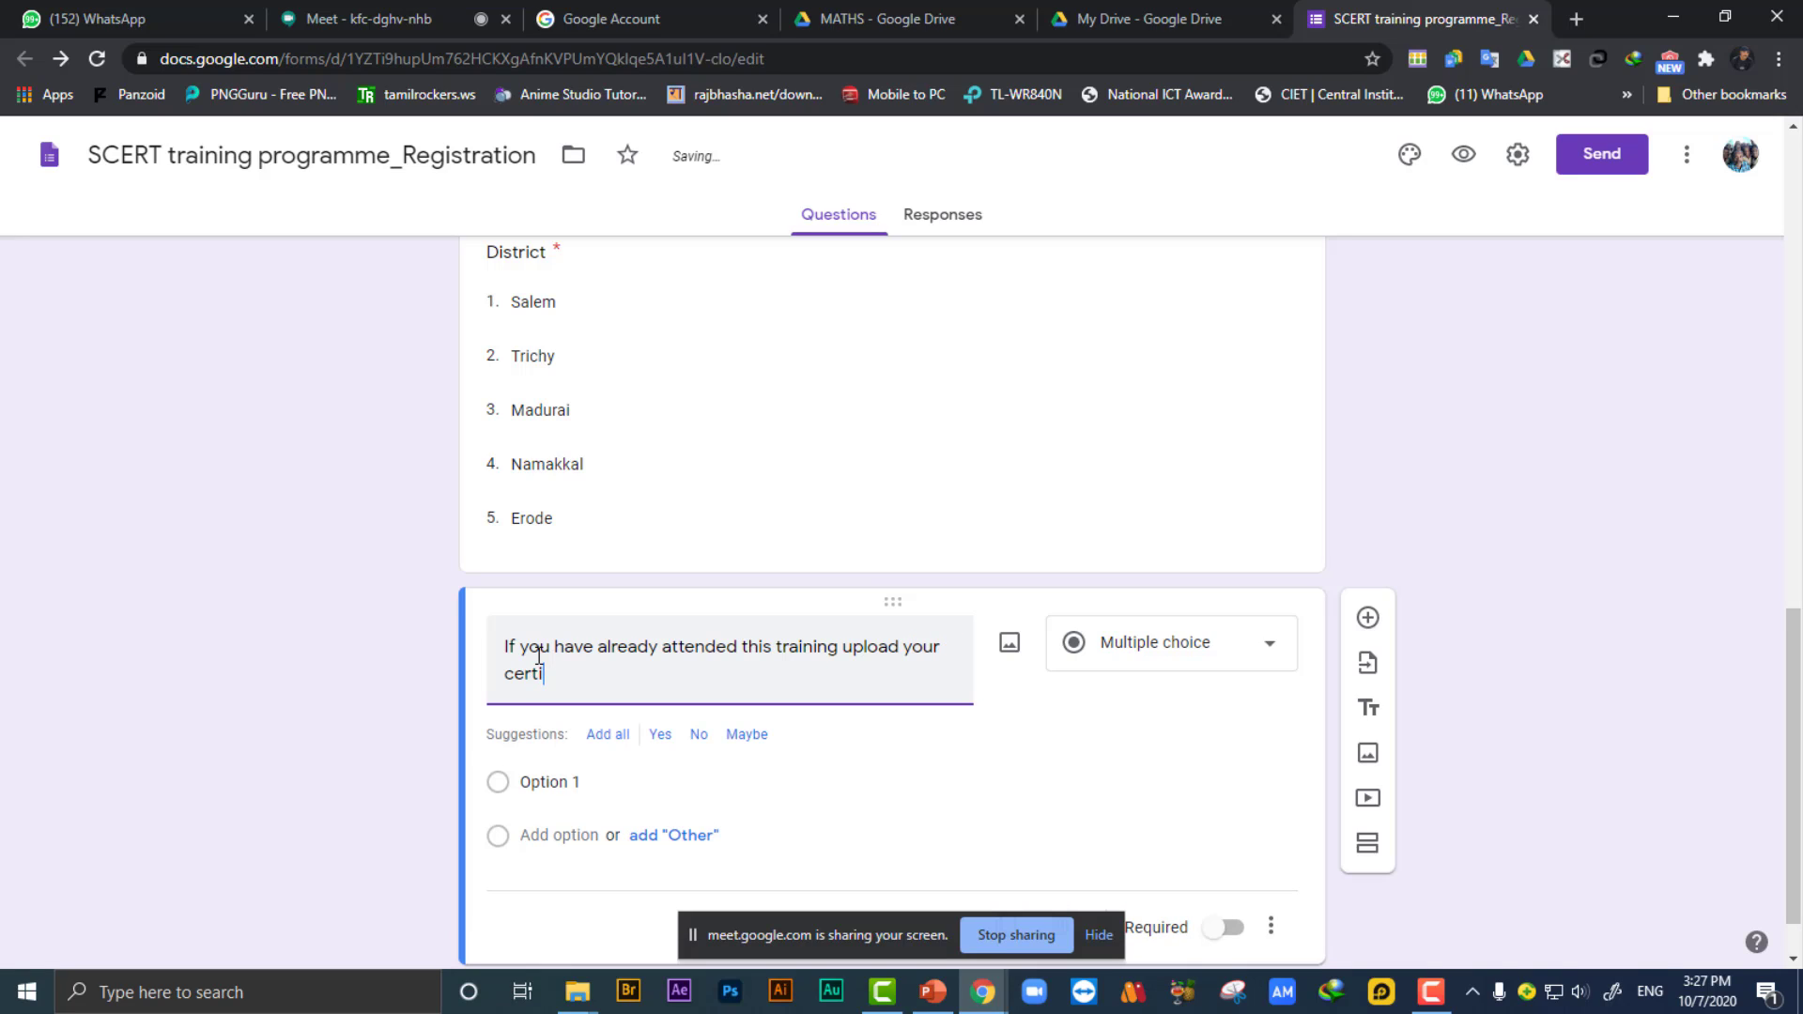
text(ficate)
Change the certificate question's answer type to File upload and allow respondents to upload files to Drive.
click(1071, 779)
click(1032, 464)
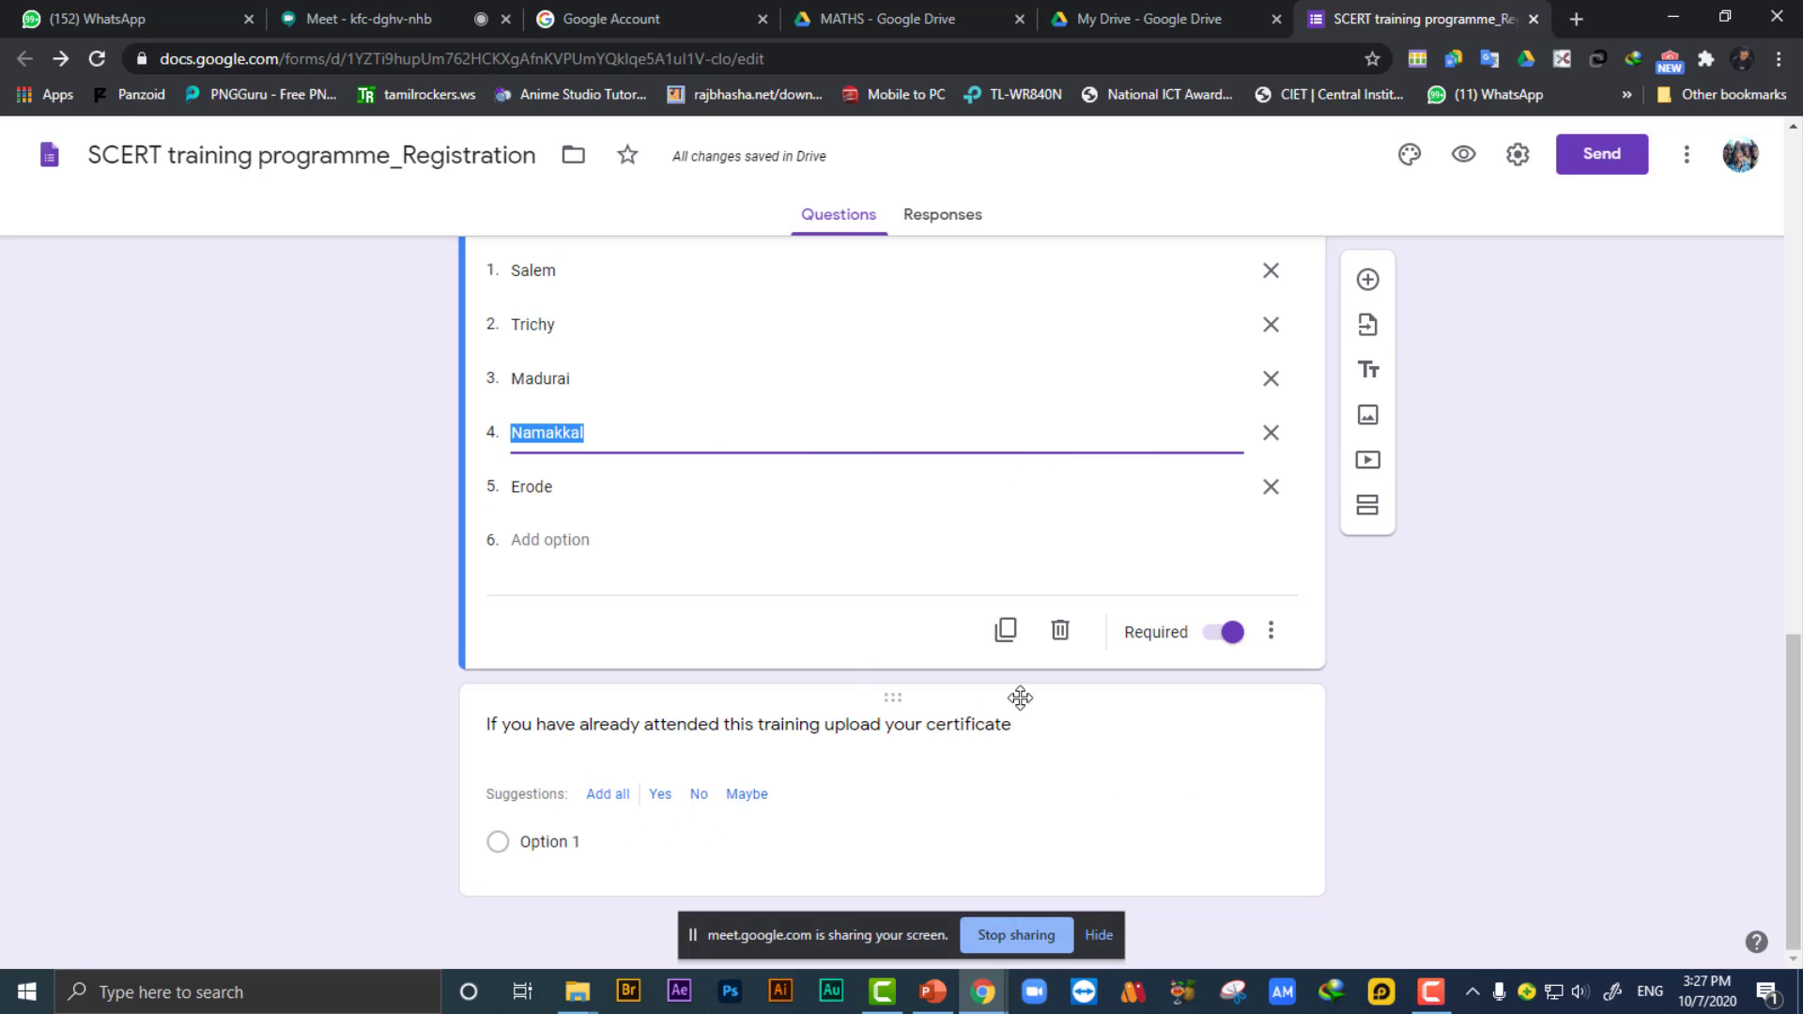
click(984, 775)
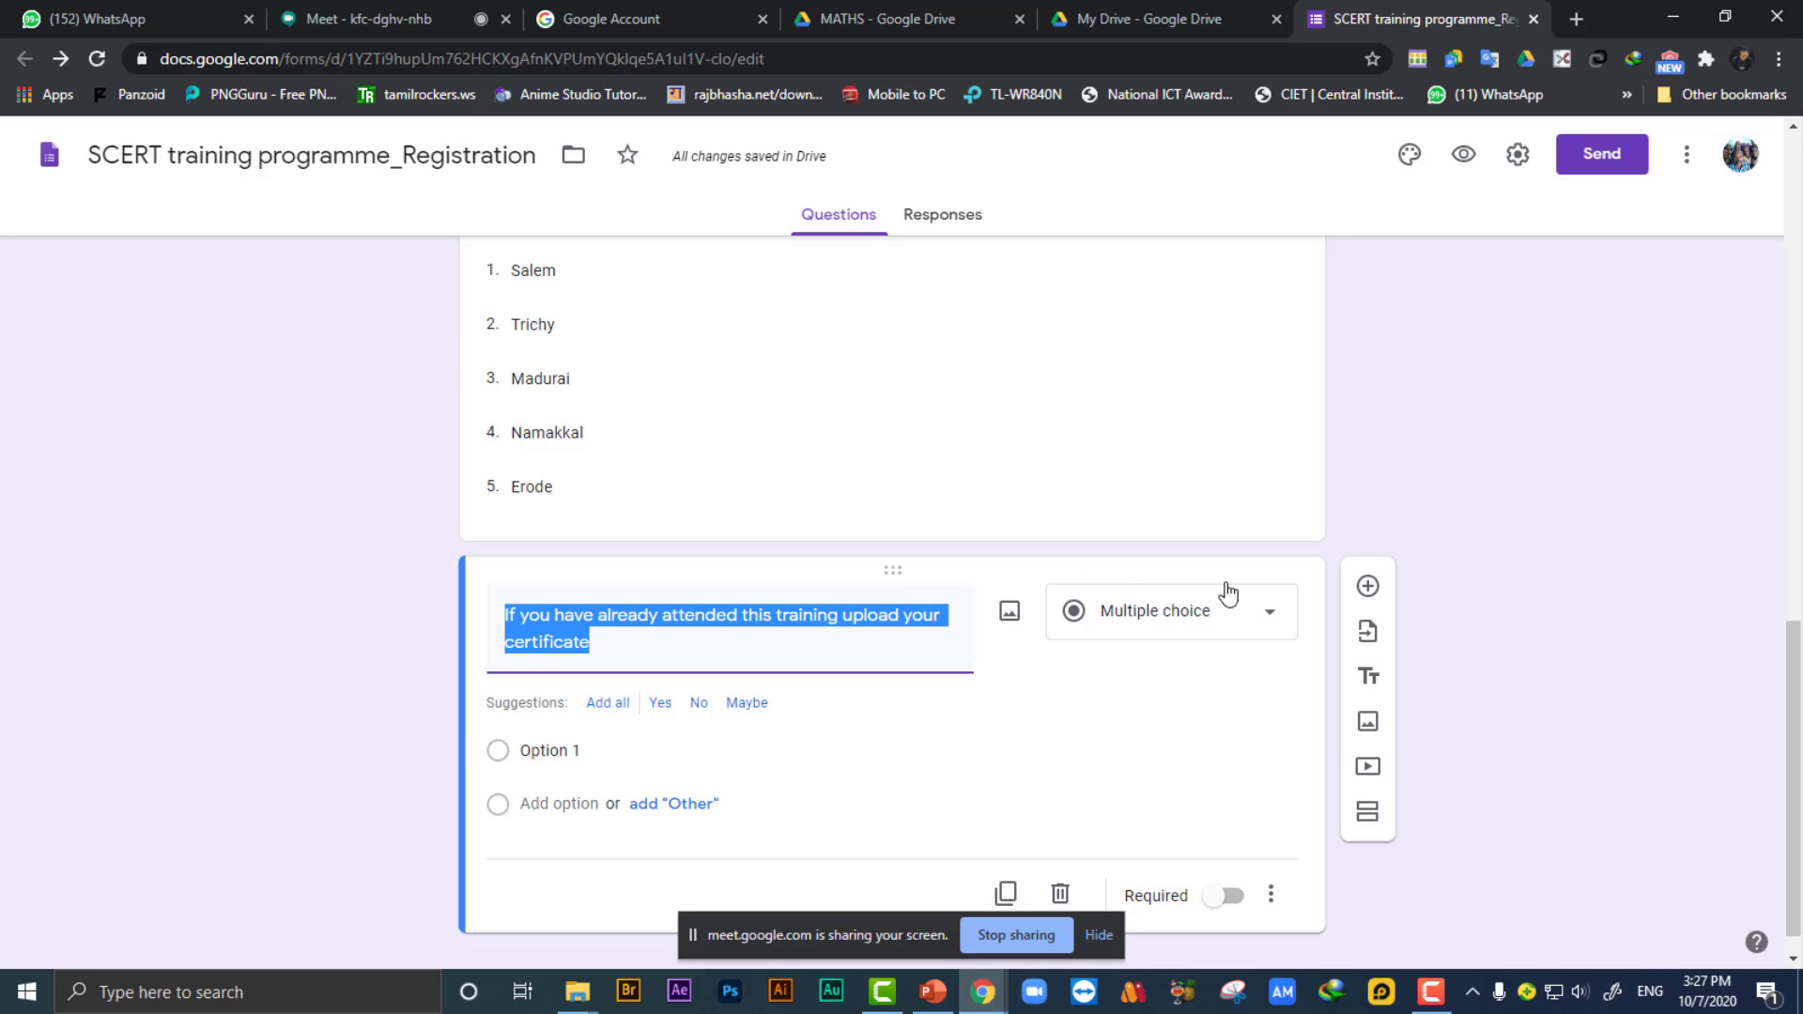
click(1233, 622)
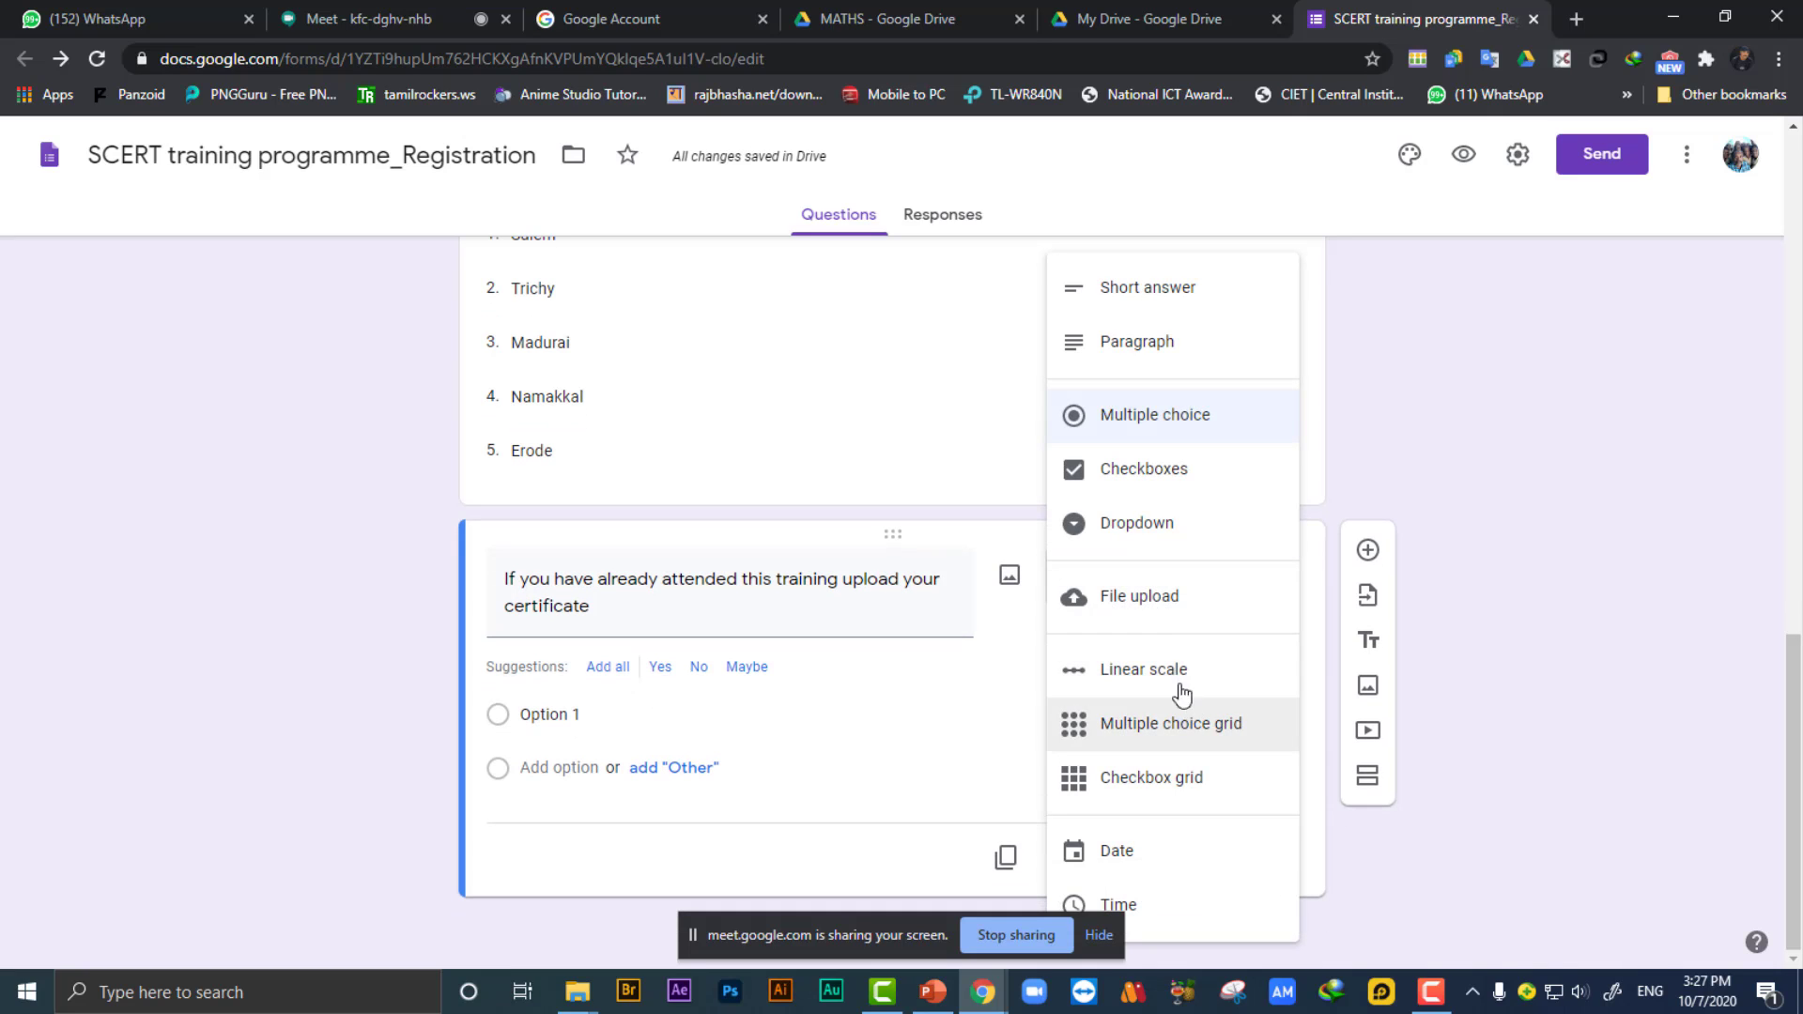
click(1161, 616)
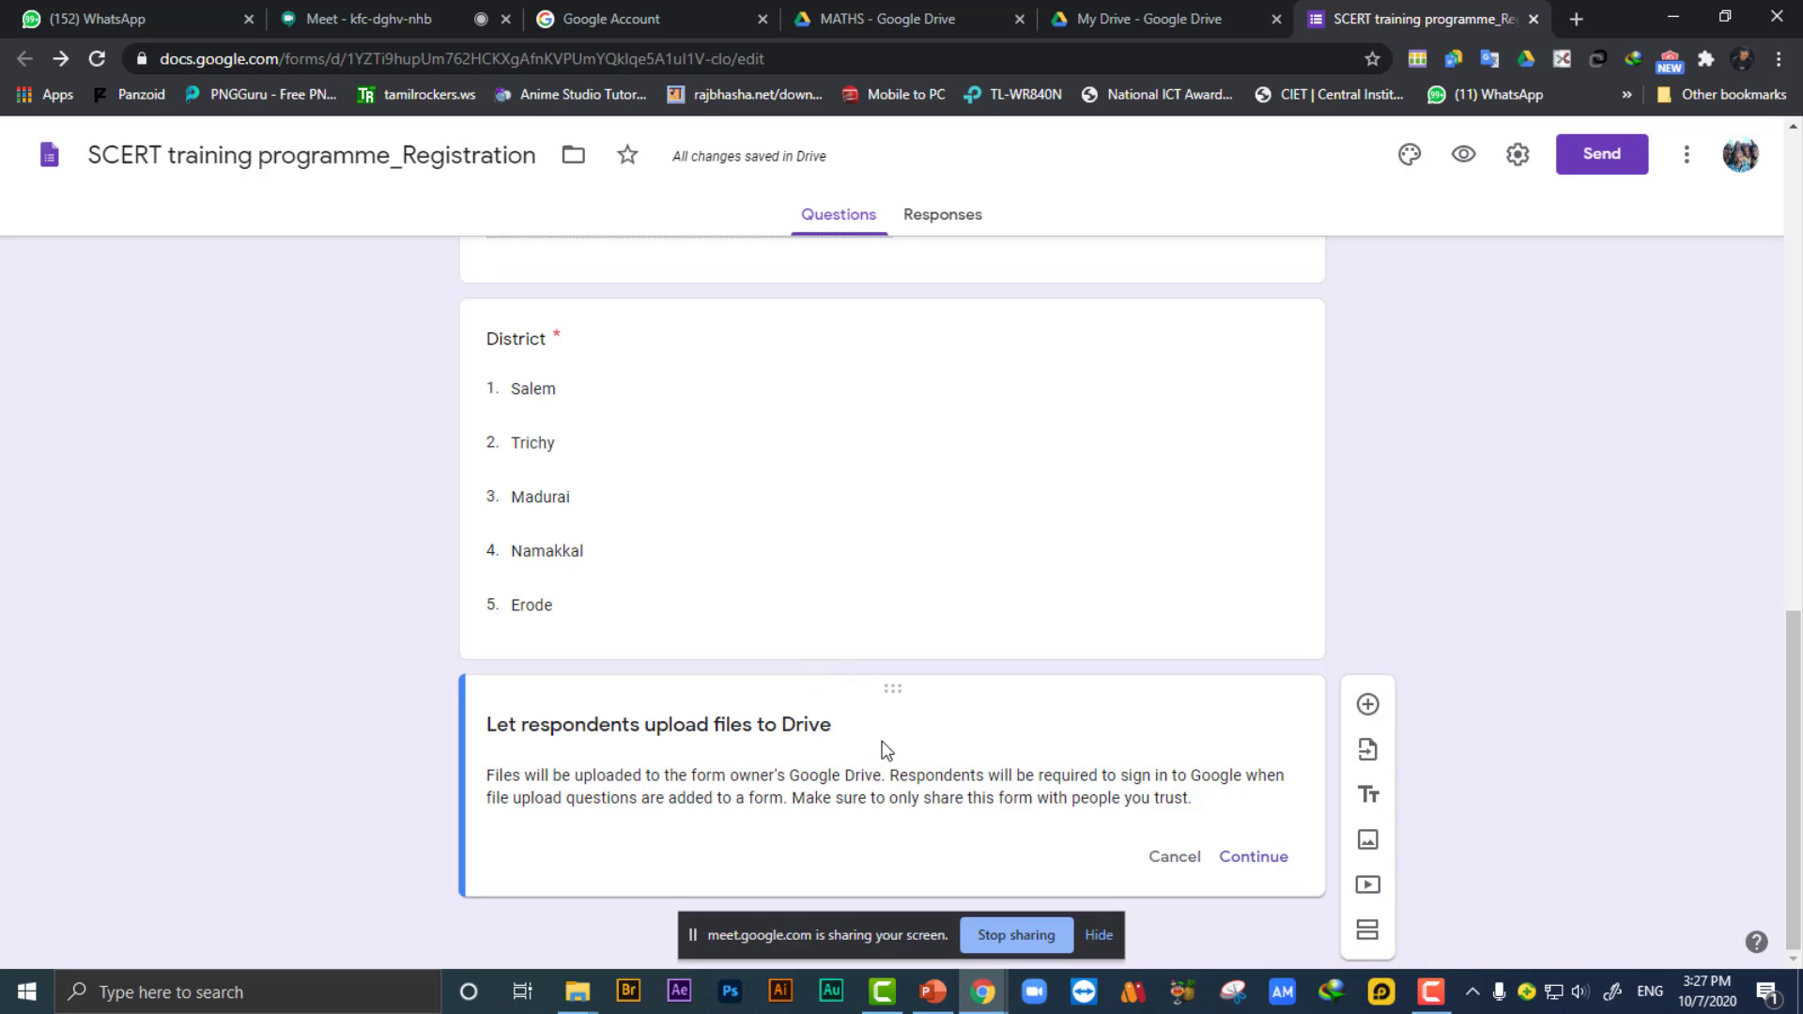
click(1261, 858)
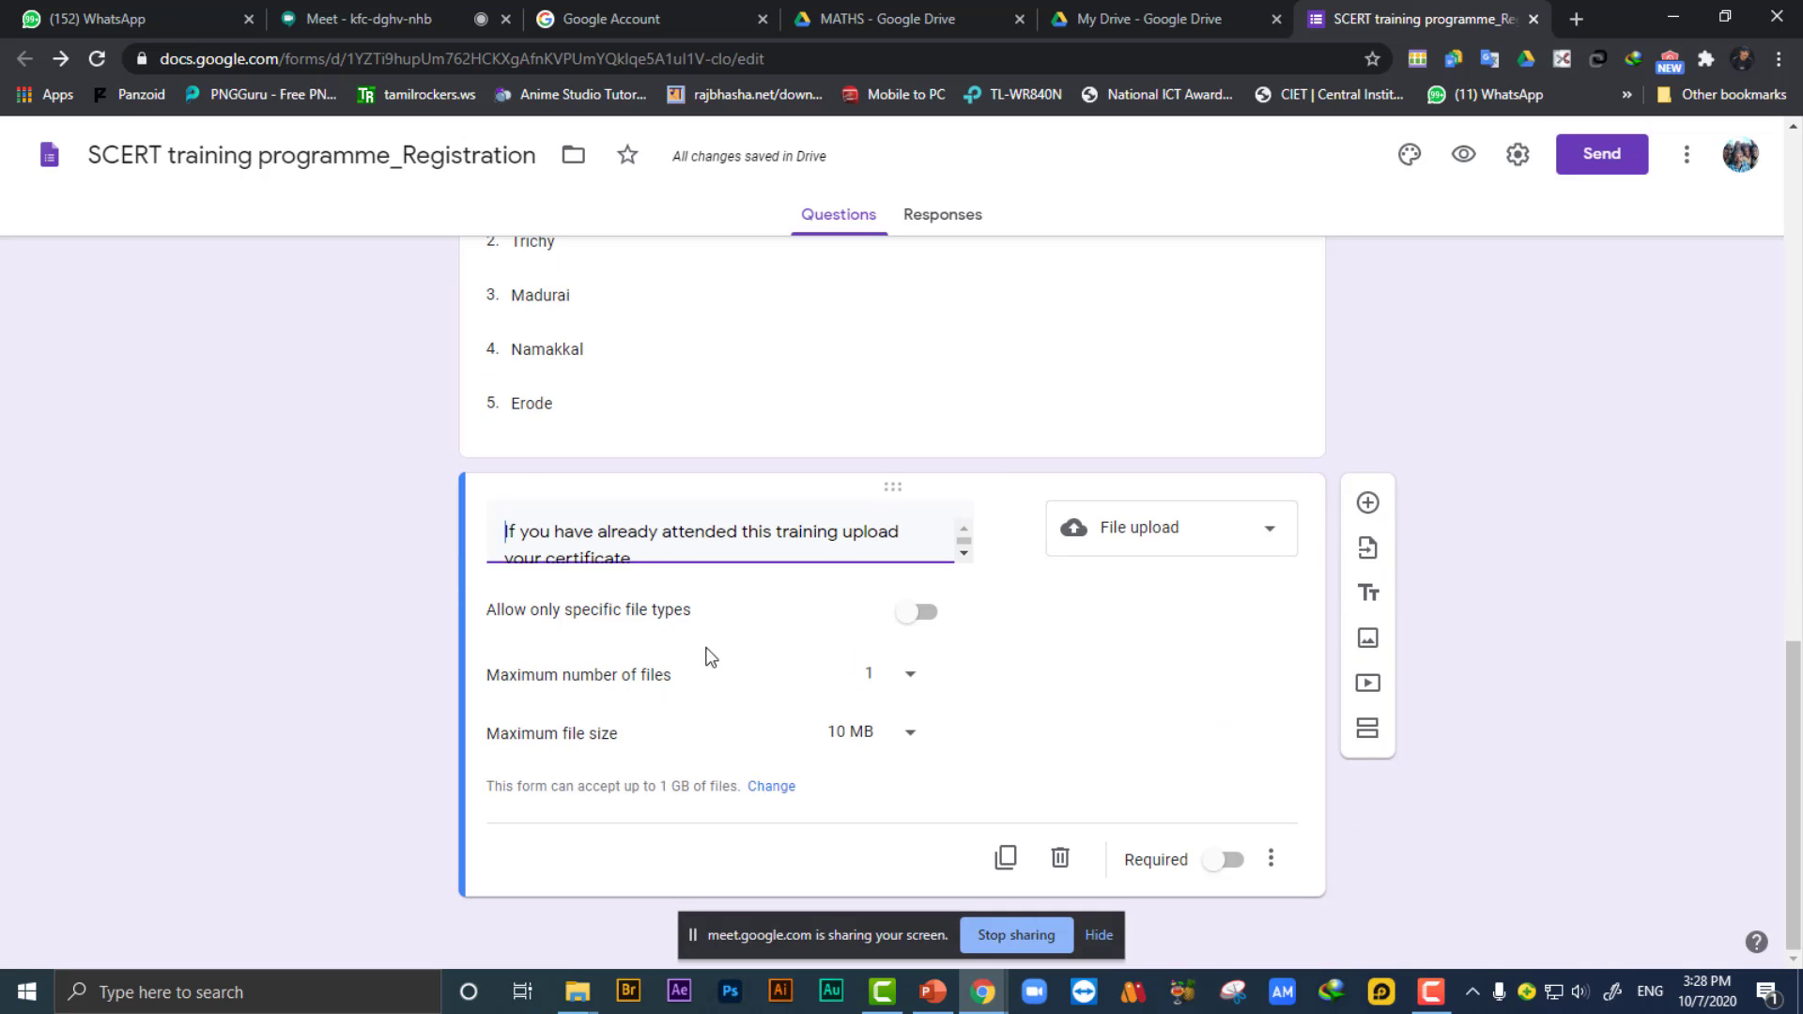
Examine the certificate question's choices for maximum number of files and maximum file size, and its specific file types setting.
click(910, 674)
click(914, 688)
click(910, 732)
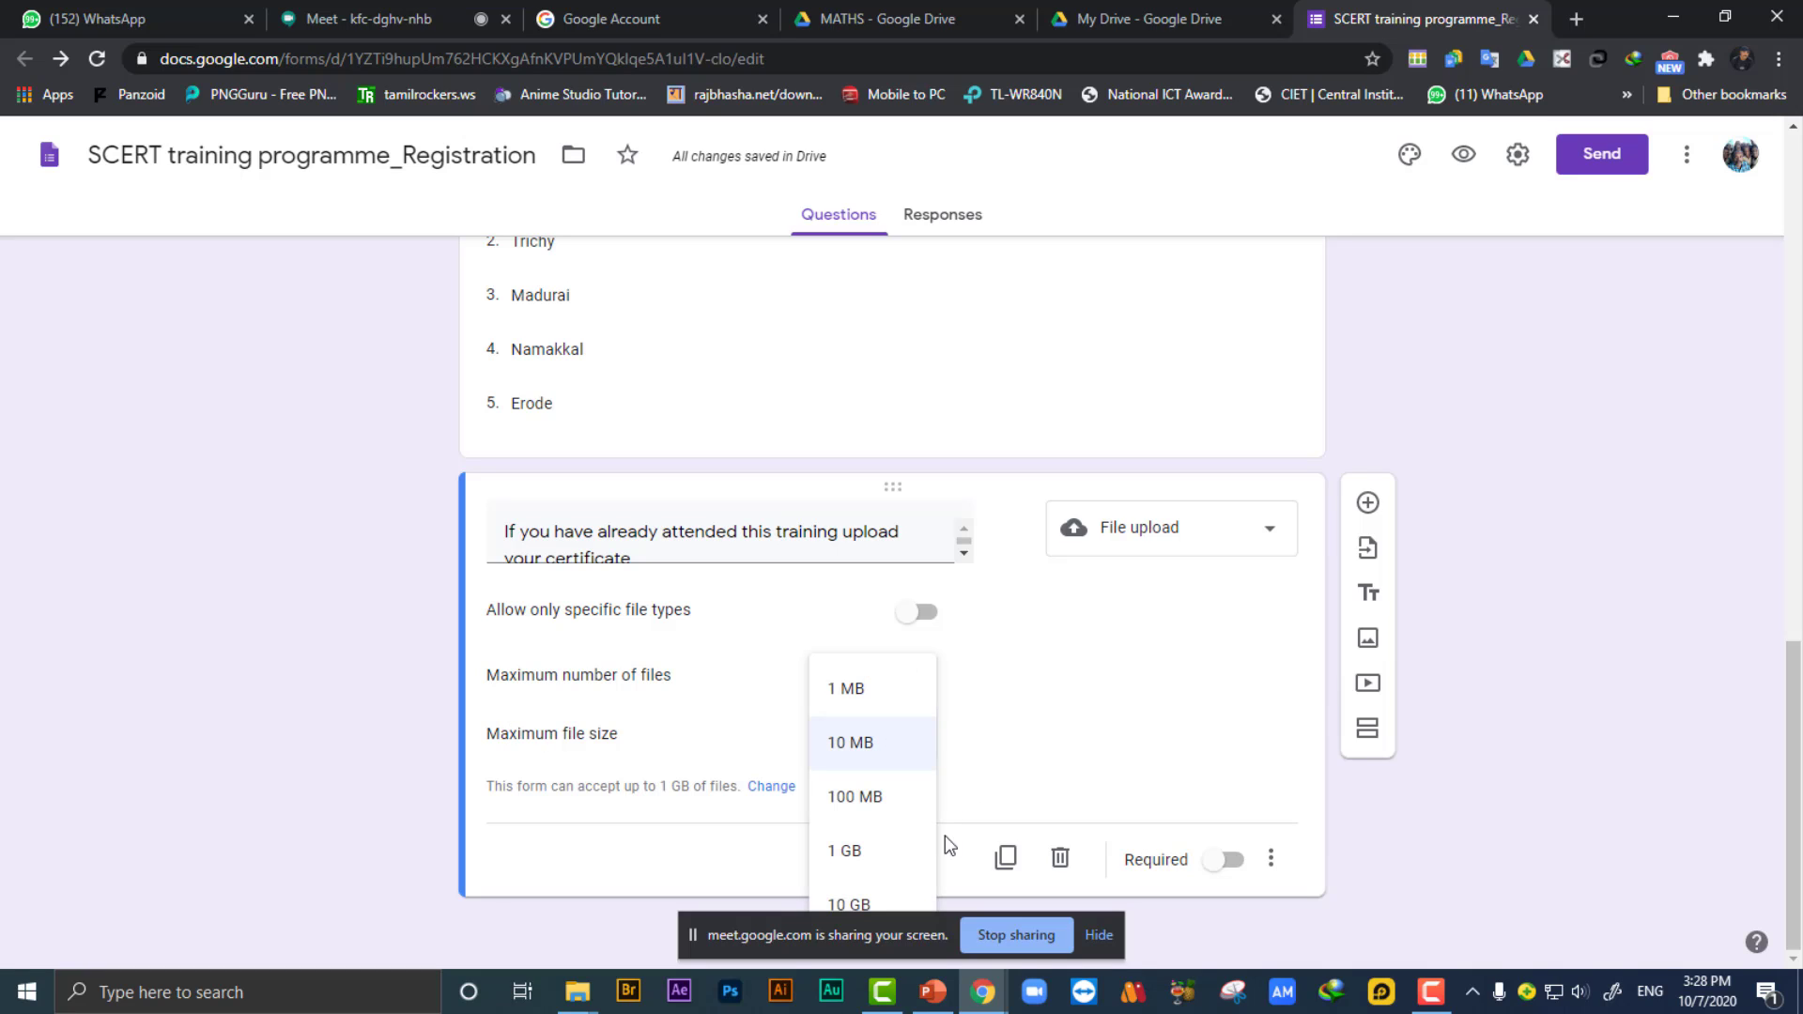
click(1033, 722)
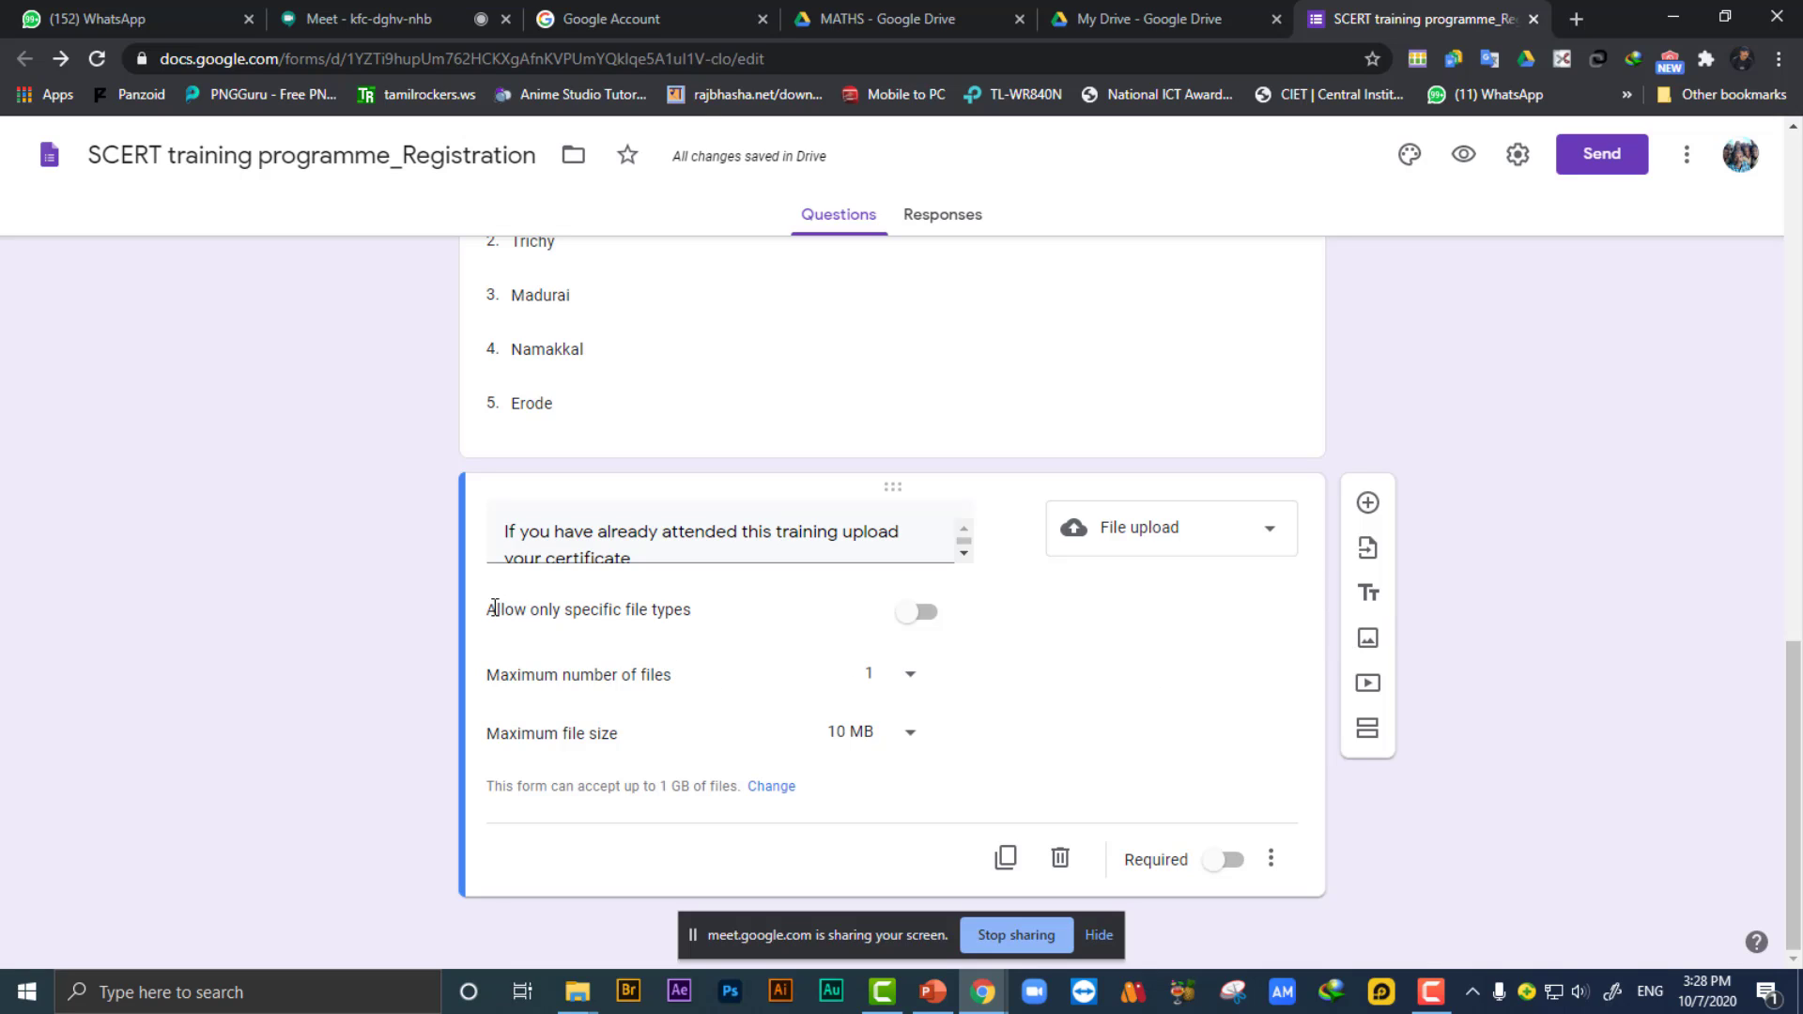
drag(491, 610, 691, 606)
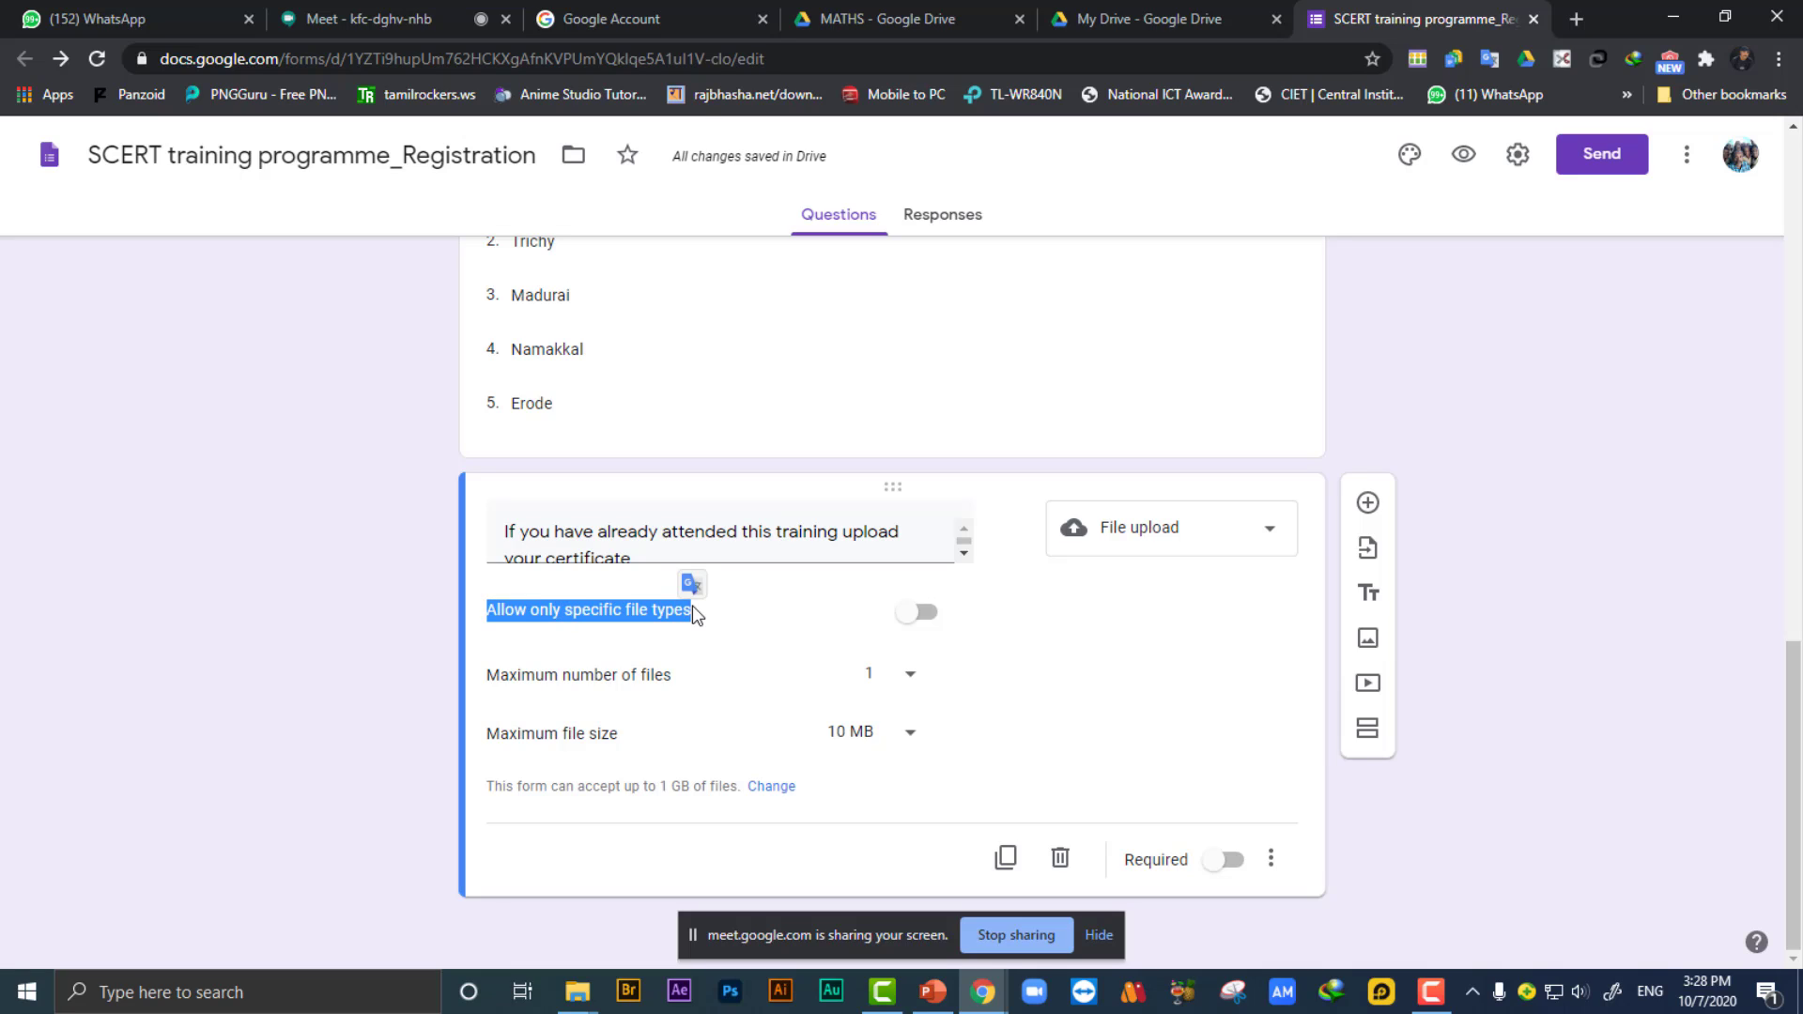
click(1109, 642)
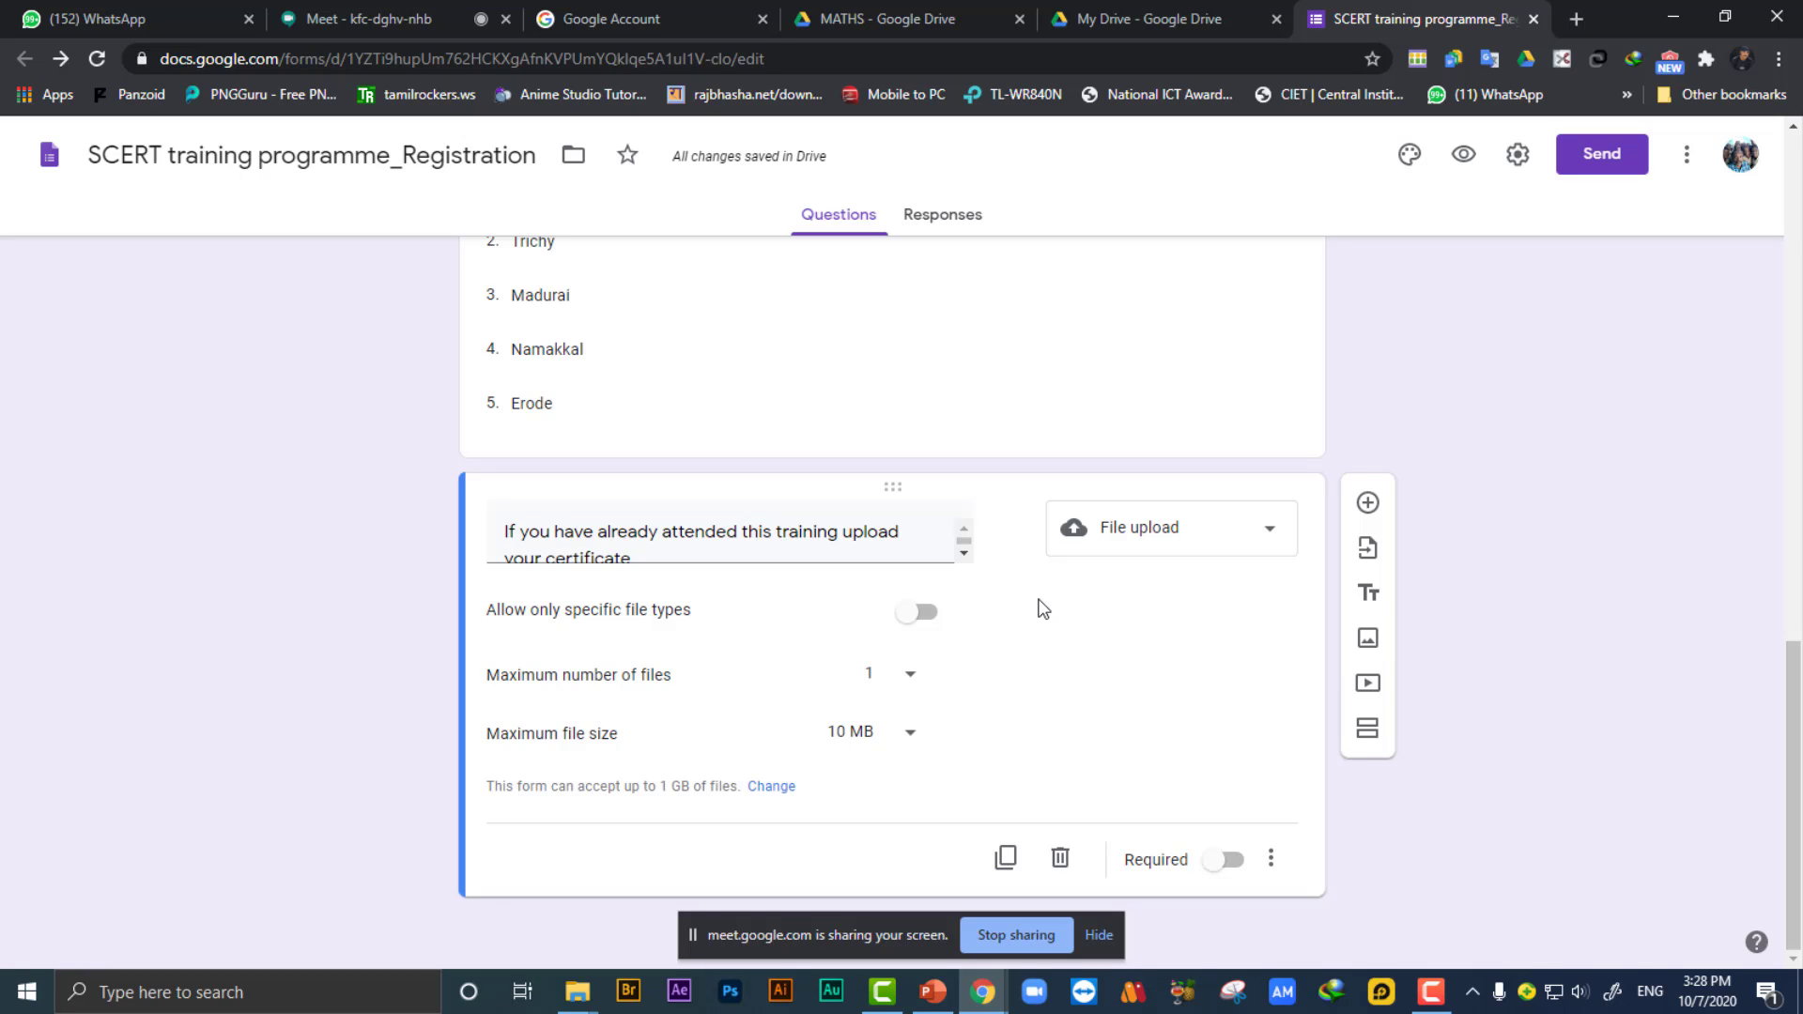
Restrict the certificate question's uploads to the Image file type and make the question required.
click(924, 612)
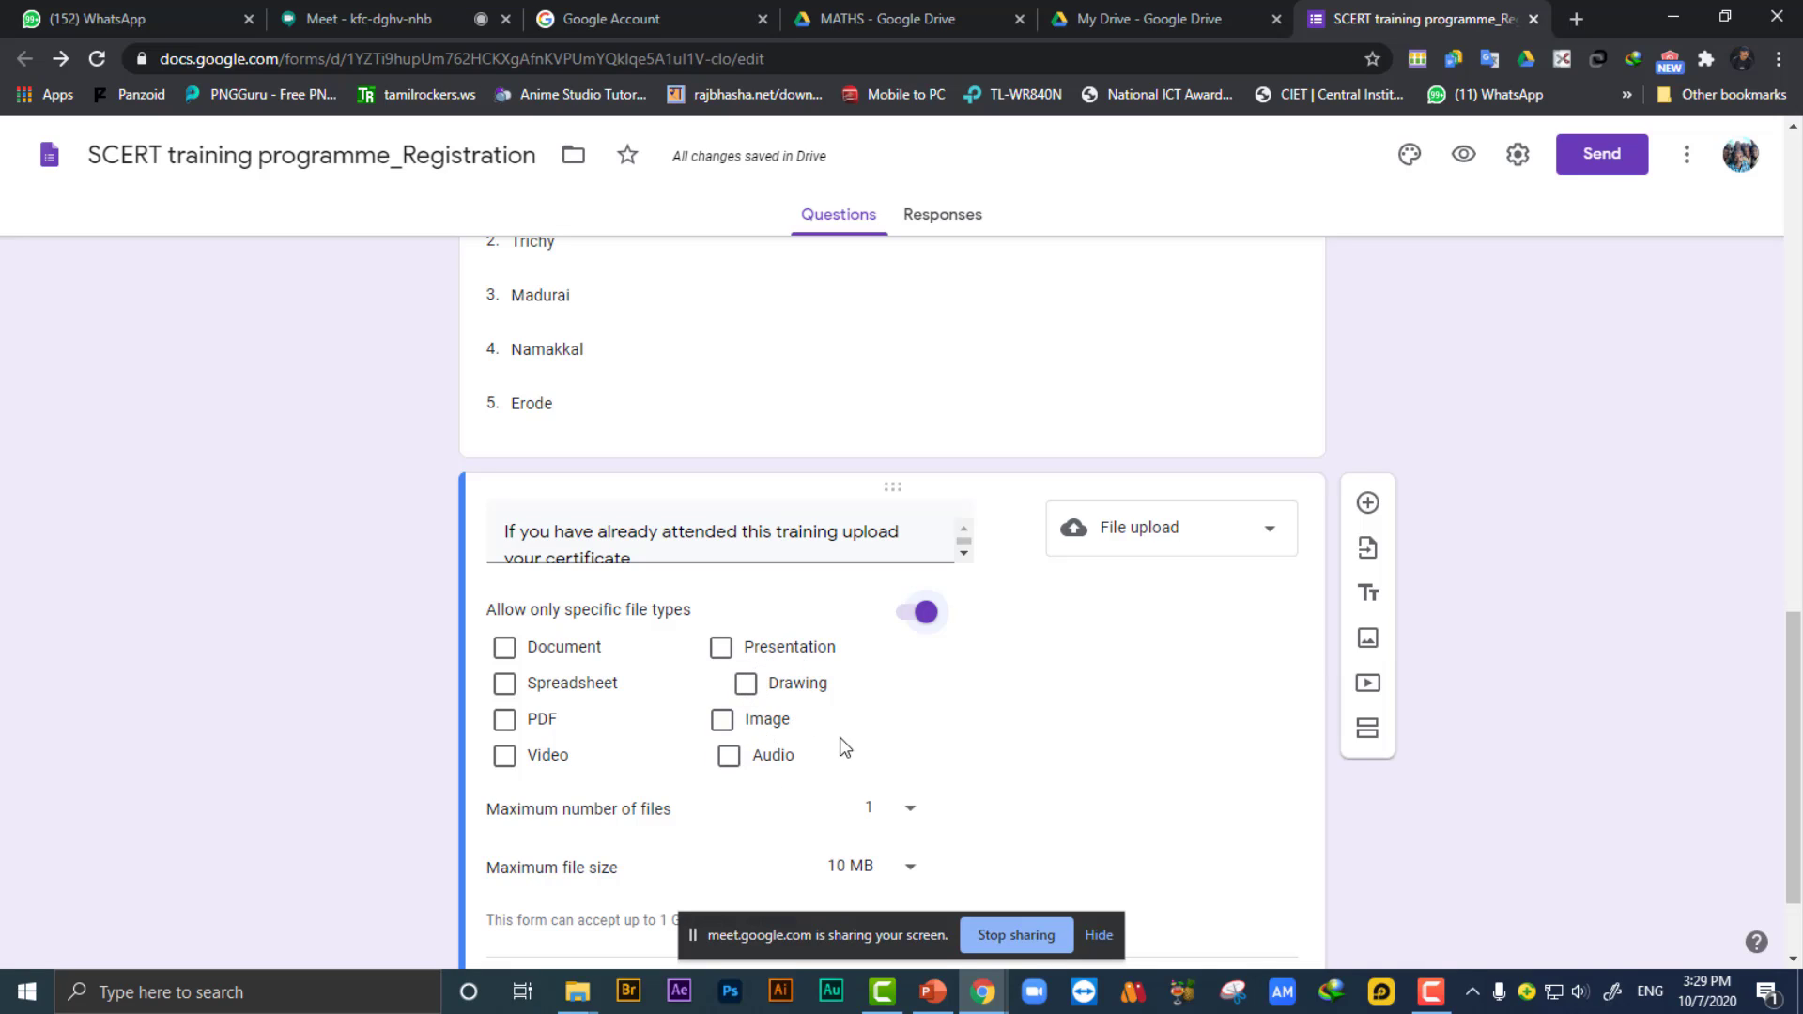
click(723, 721)
scroll(929, 632, down, 1)
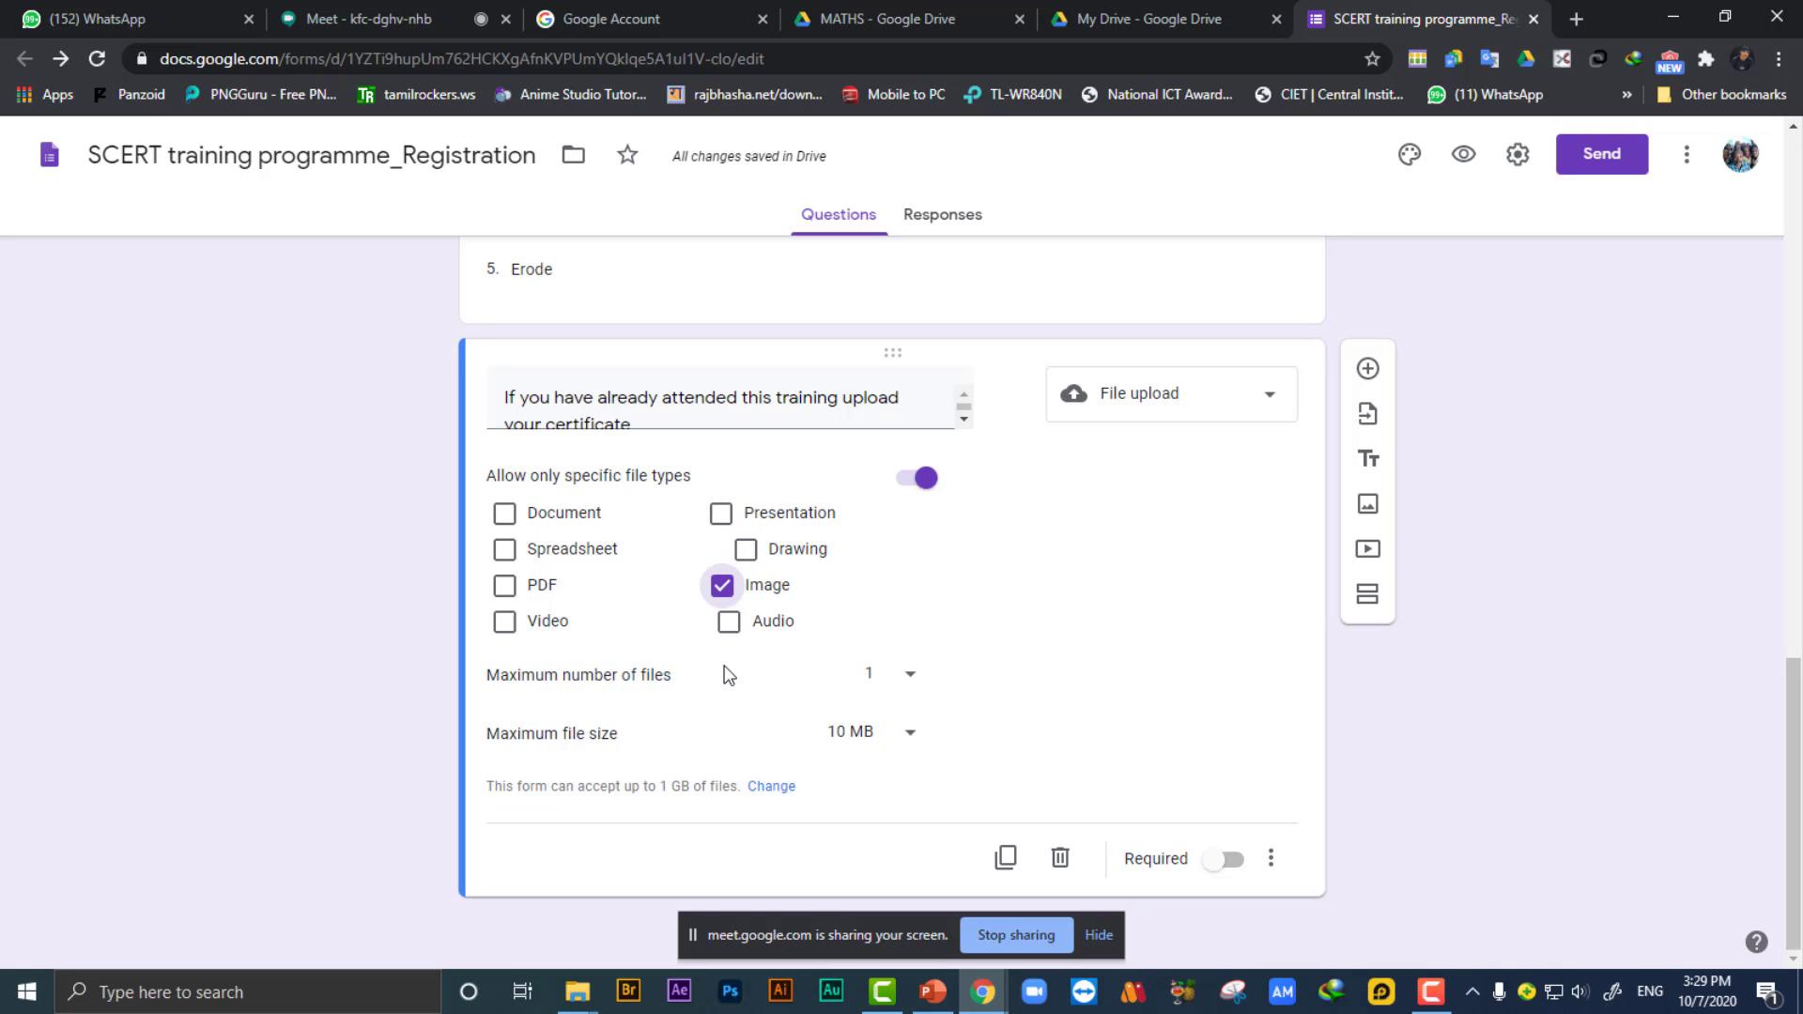
click(1232, 862)
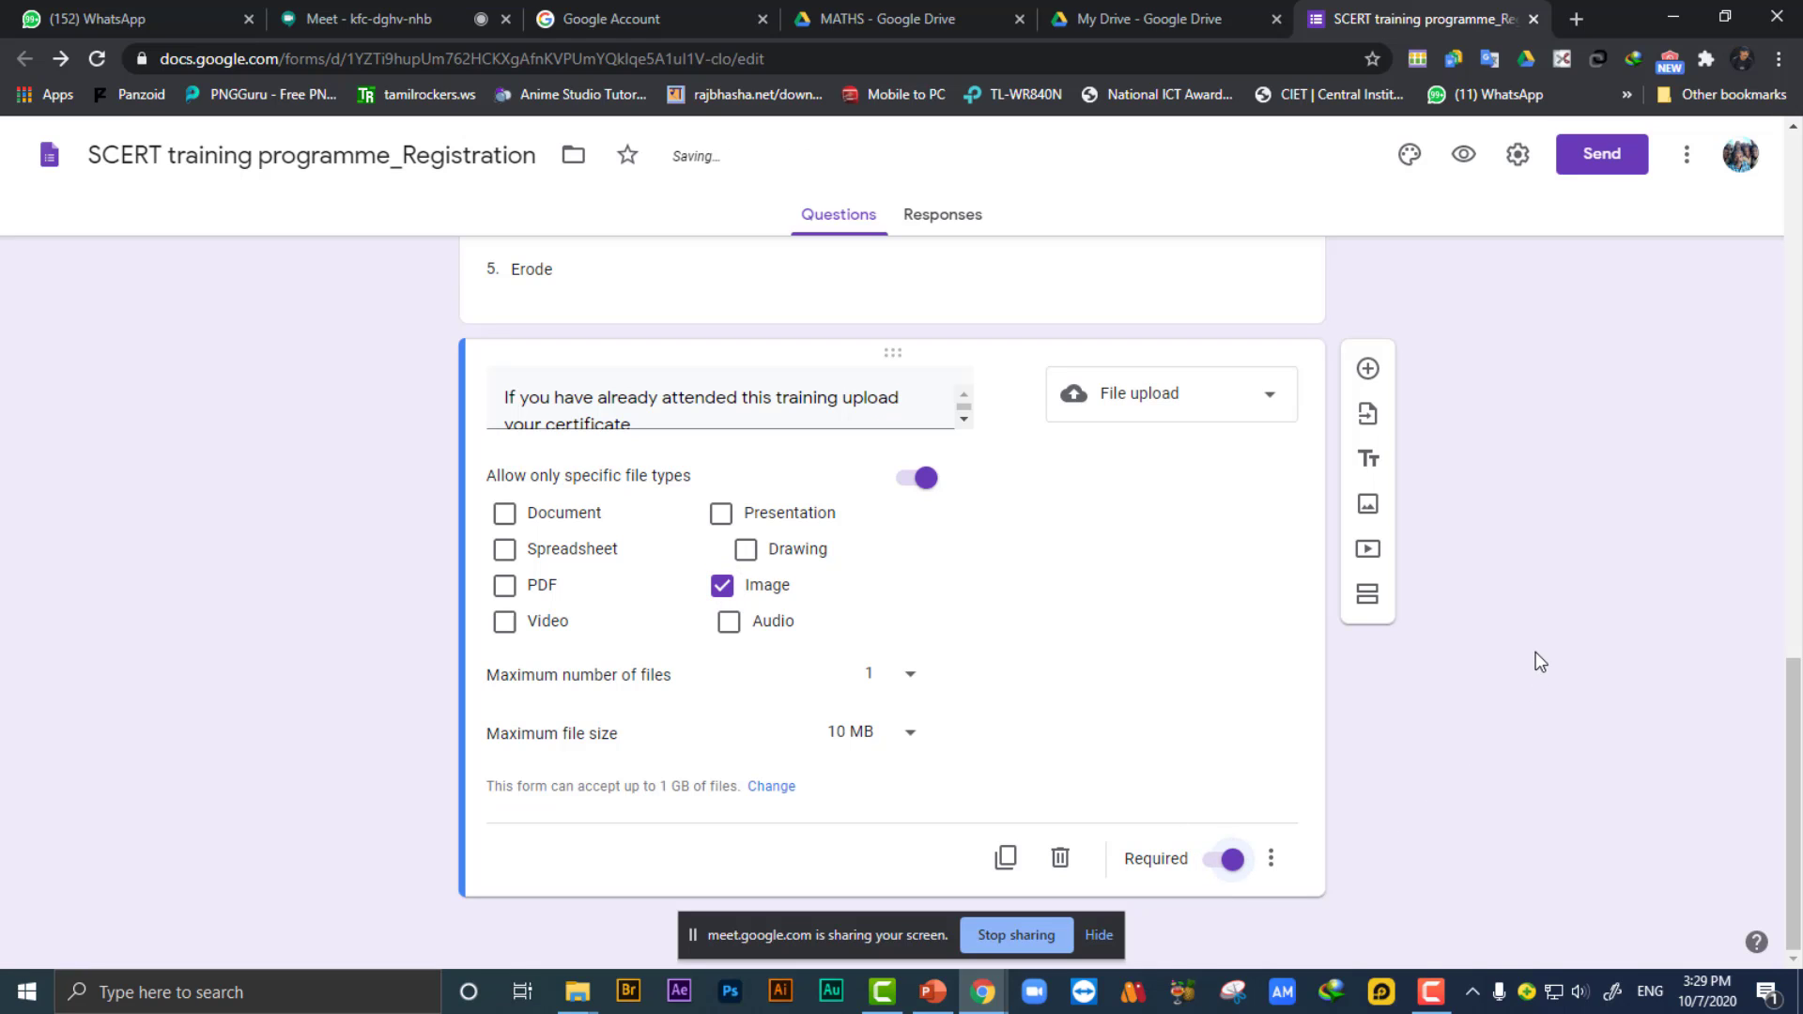
Review the form from its title down to the certificate upload question, including the list of available answer types.
scroll(1514, 684, up, 3)
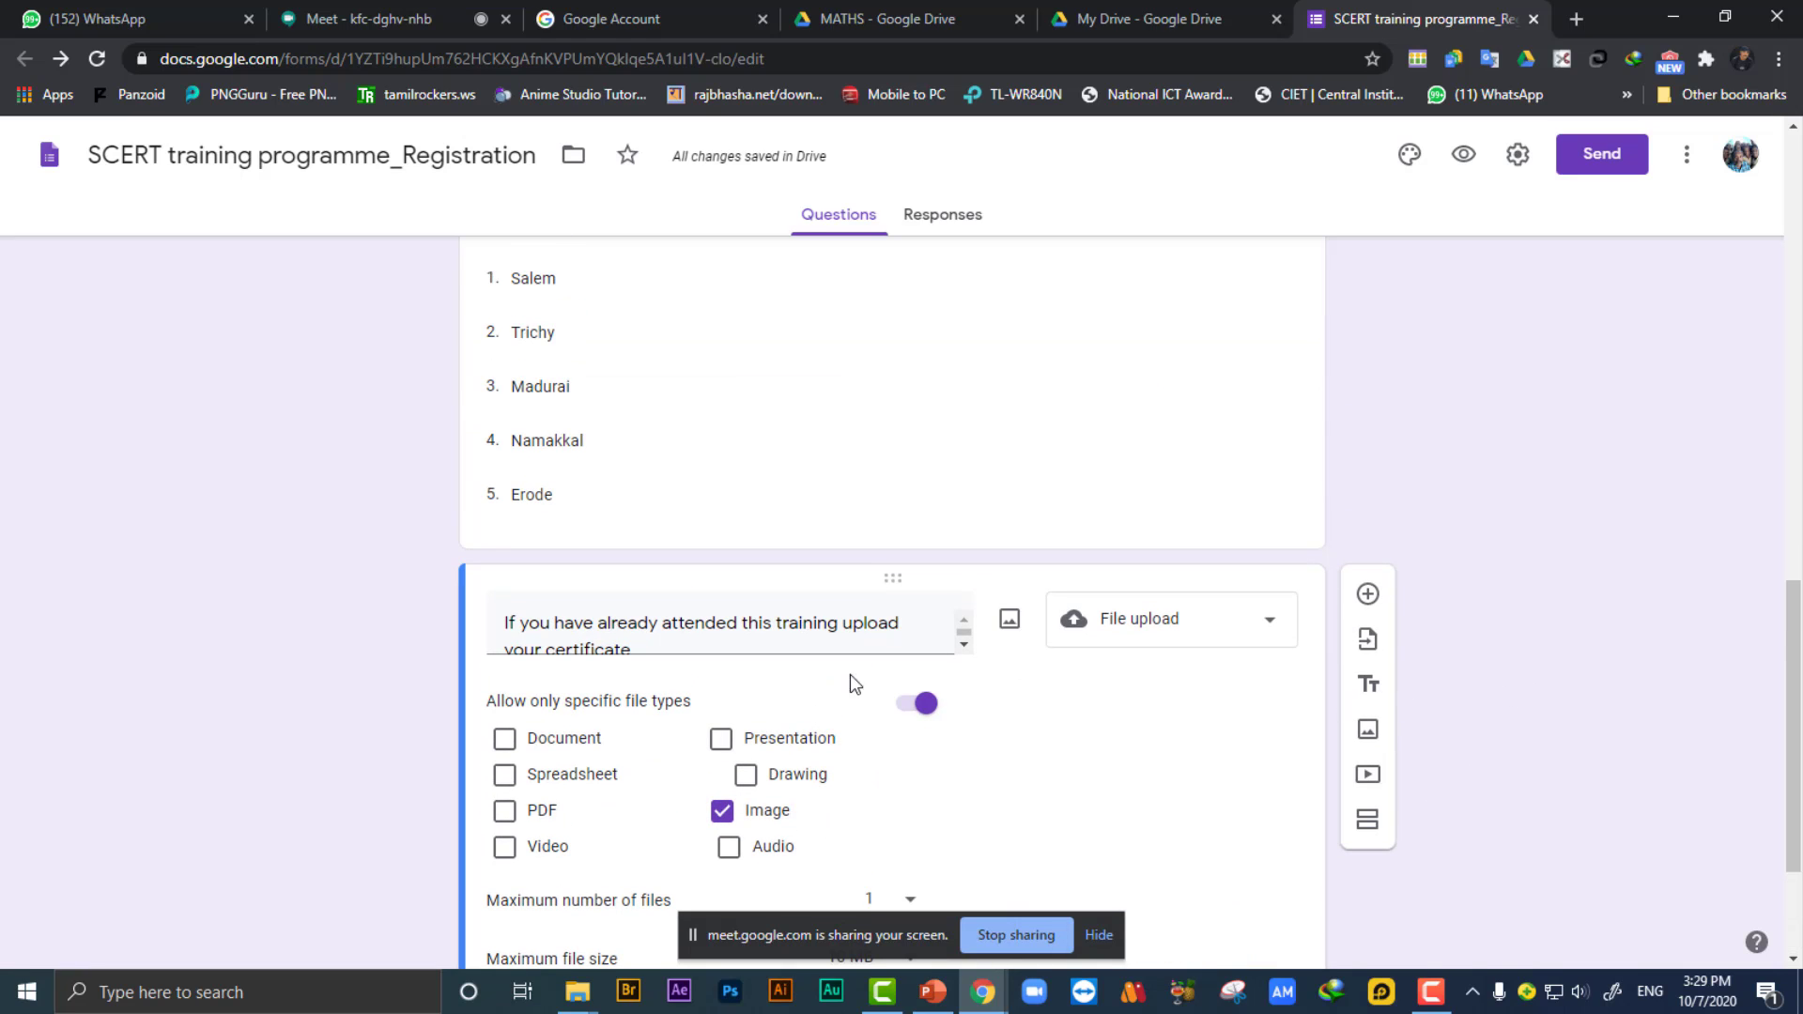
scroll(920, 488, up, 10)
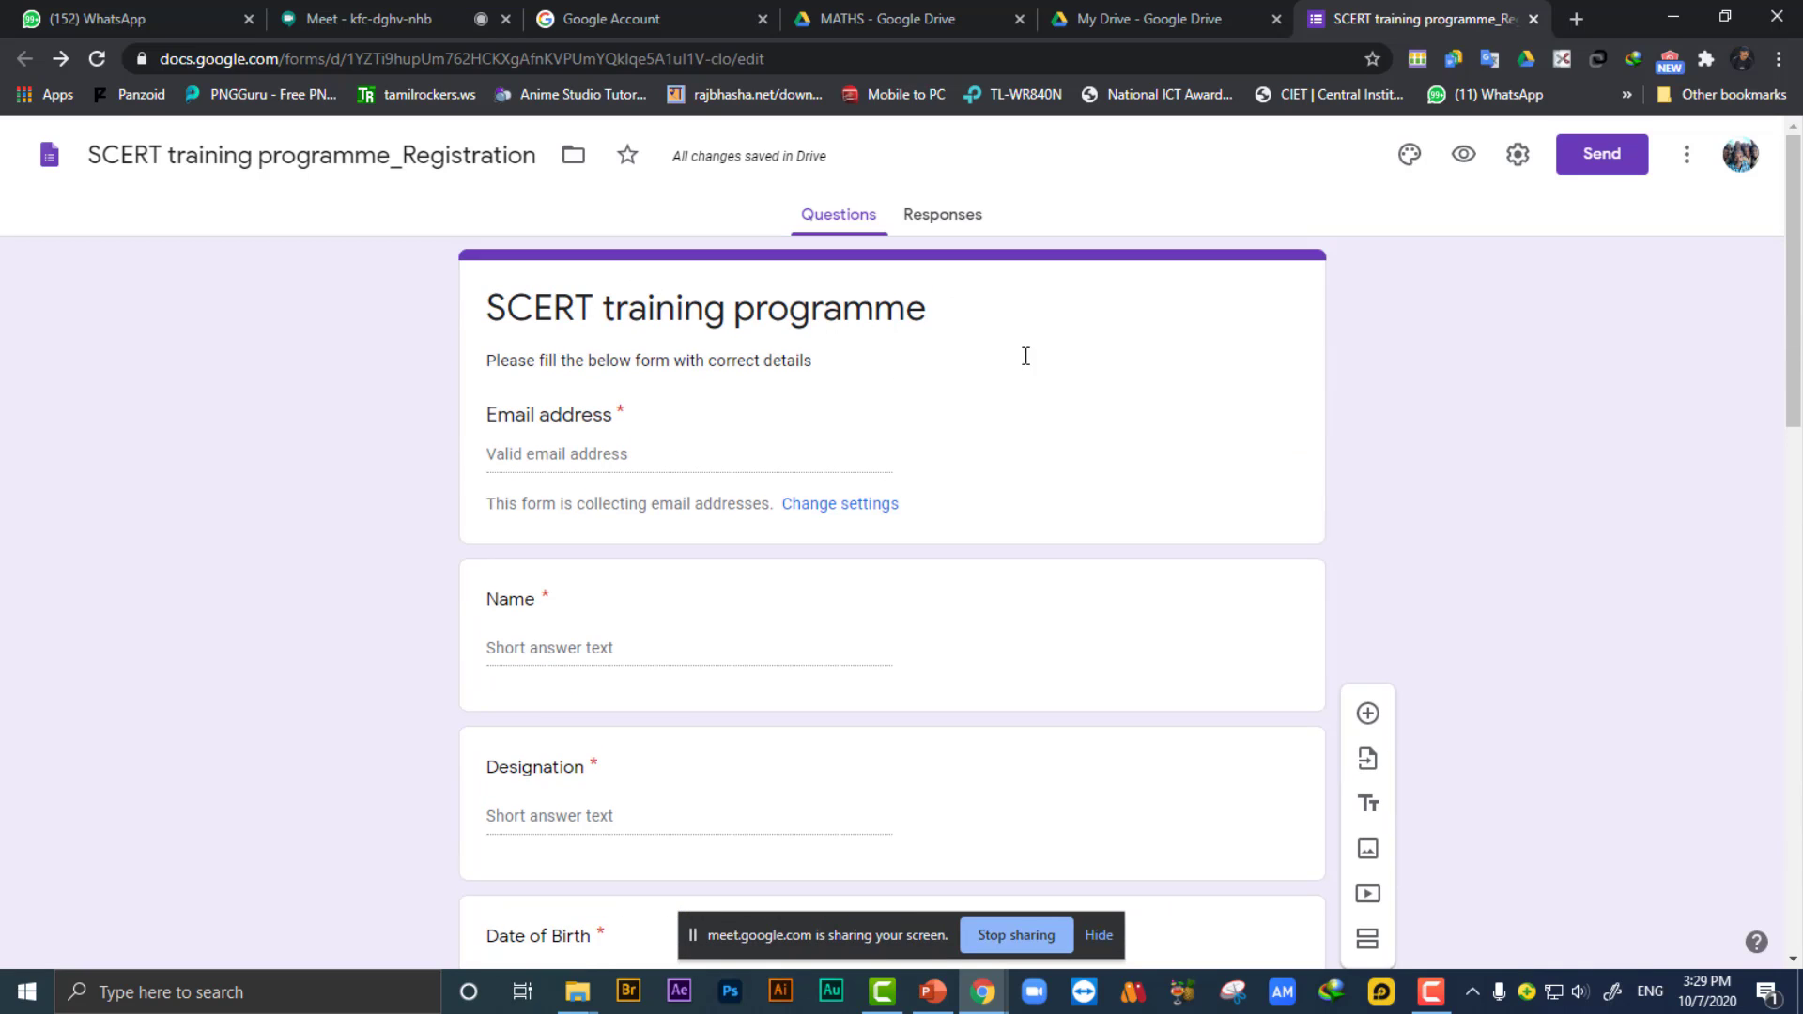
scroll(723, 410, down, 3)
scroll(721, 413, down, 12)
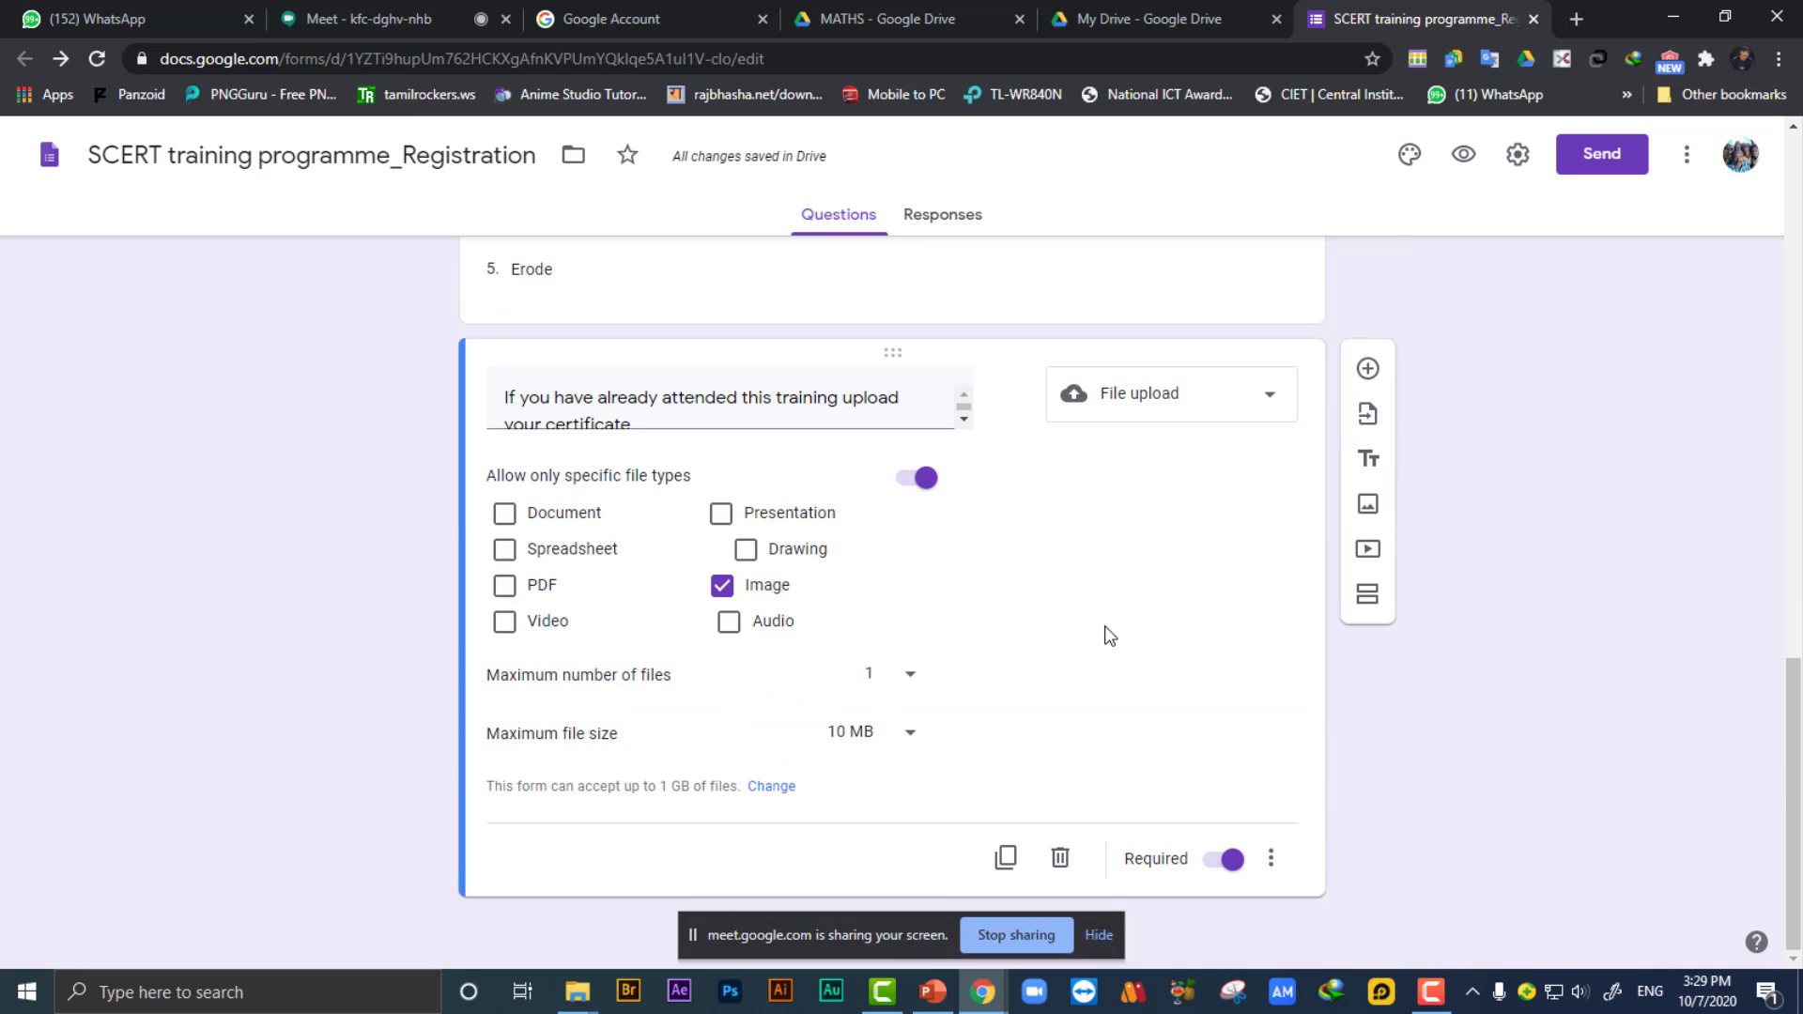
scroll(1105, 626, up, 13)
scroll(1104, 626, up, 2)
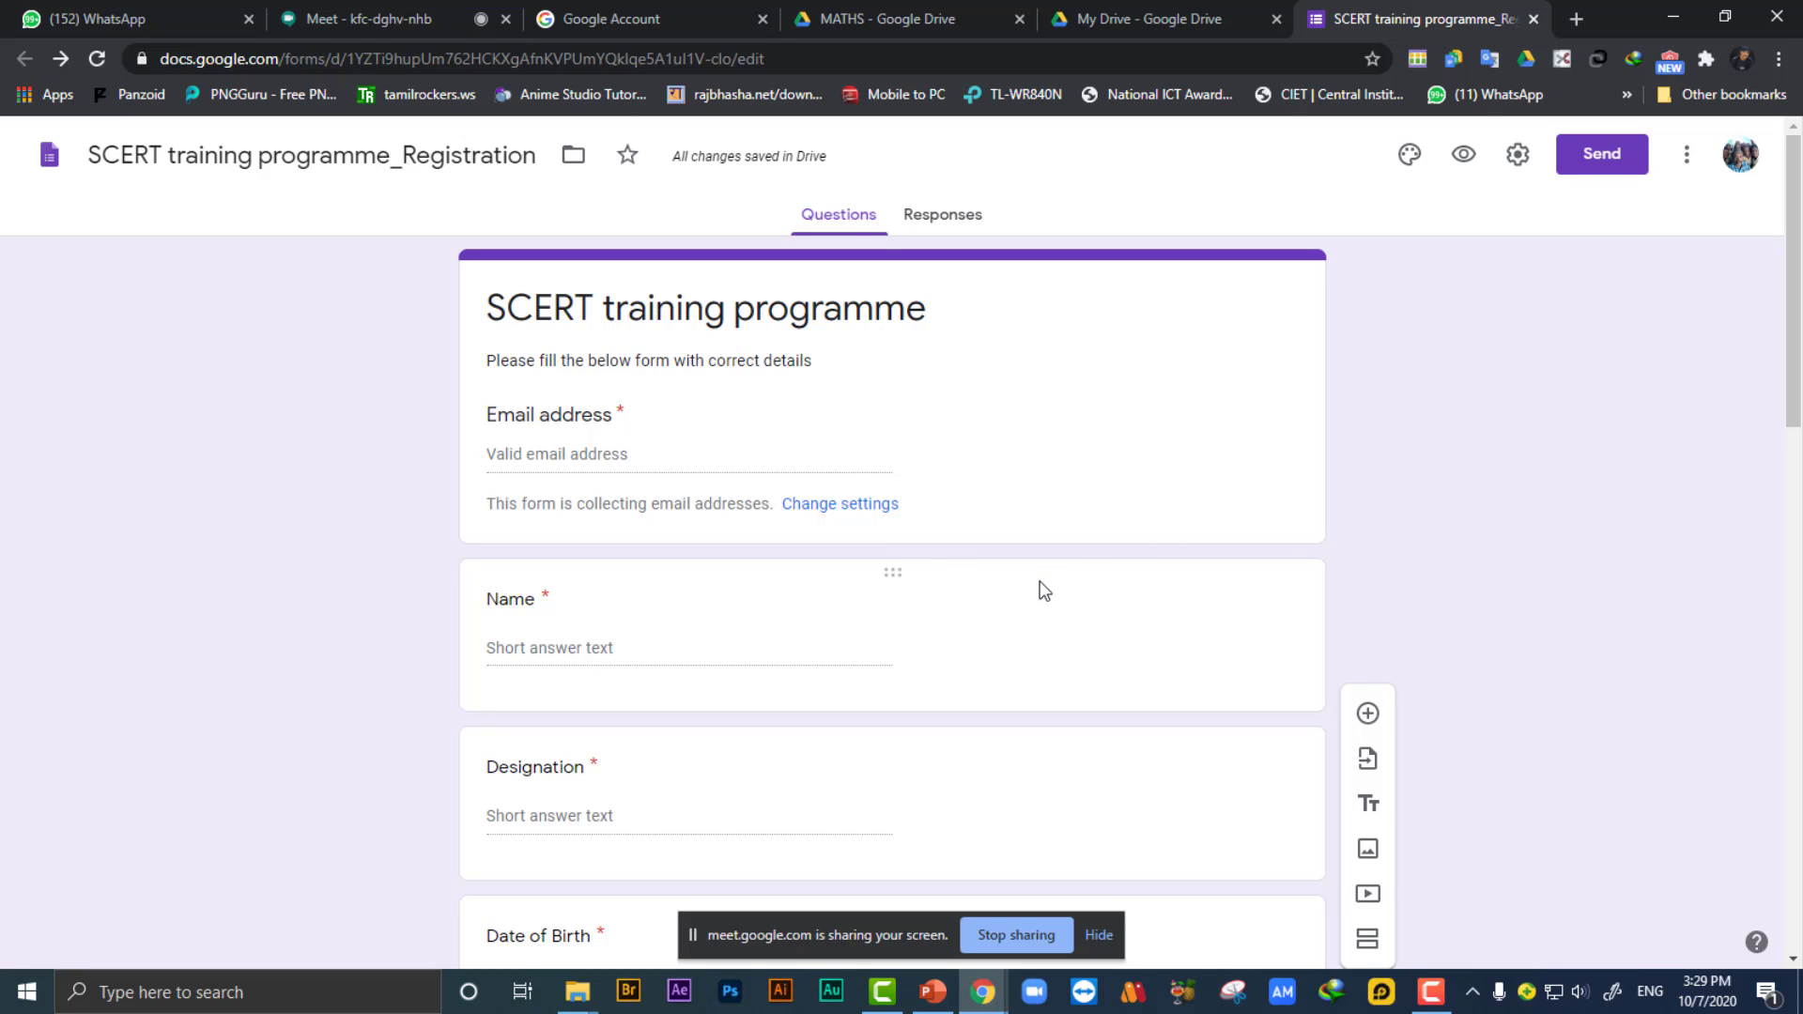
scroll(1215, 624, down, 12)
click(1215, 809)
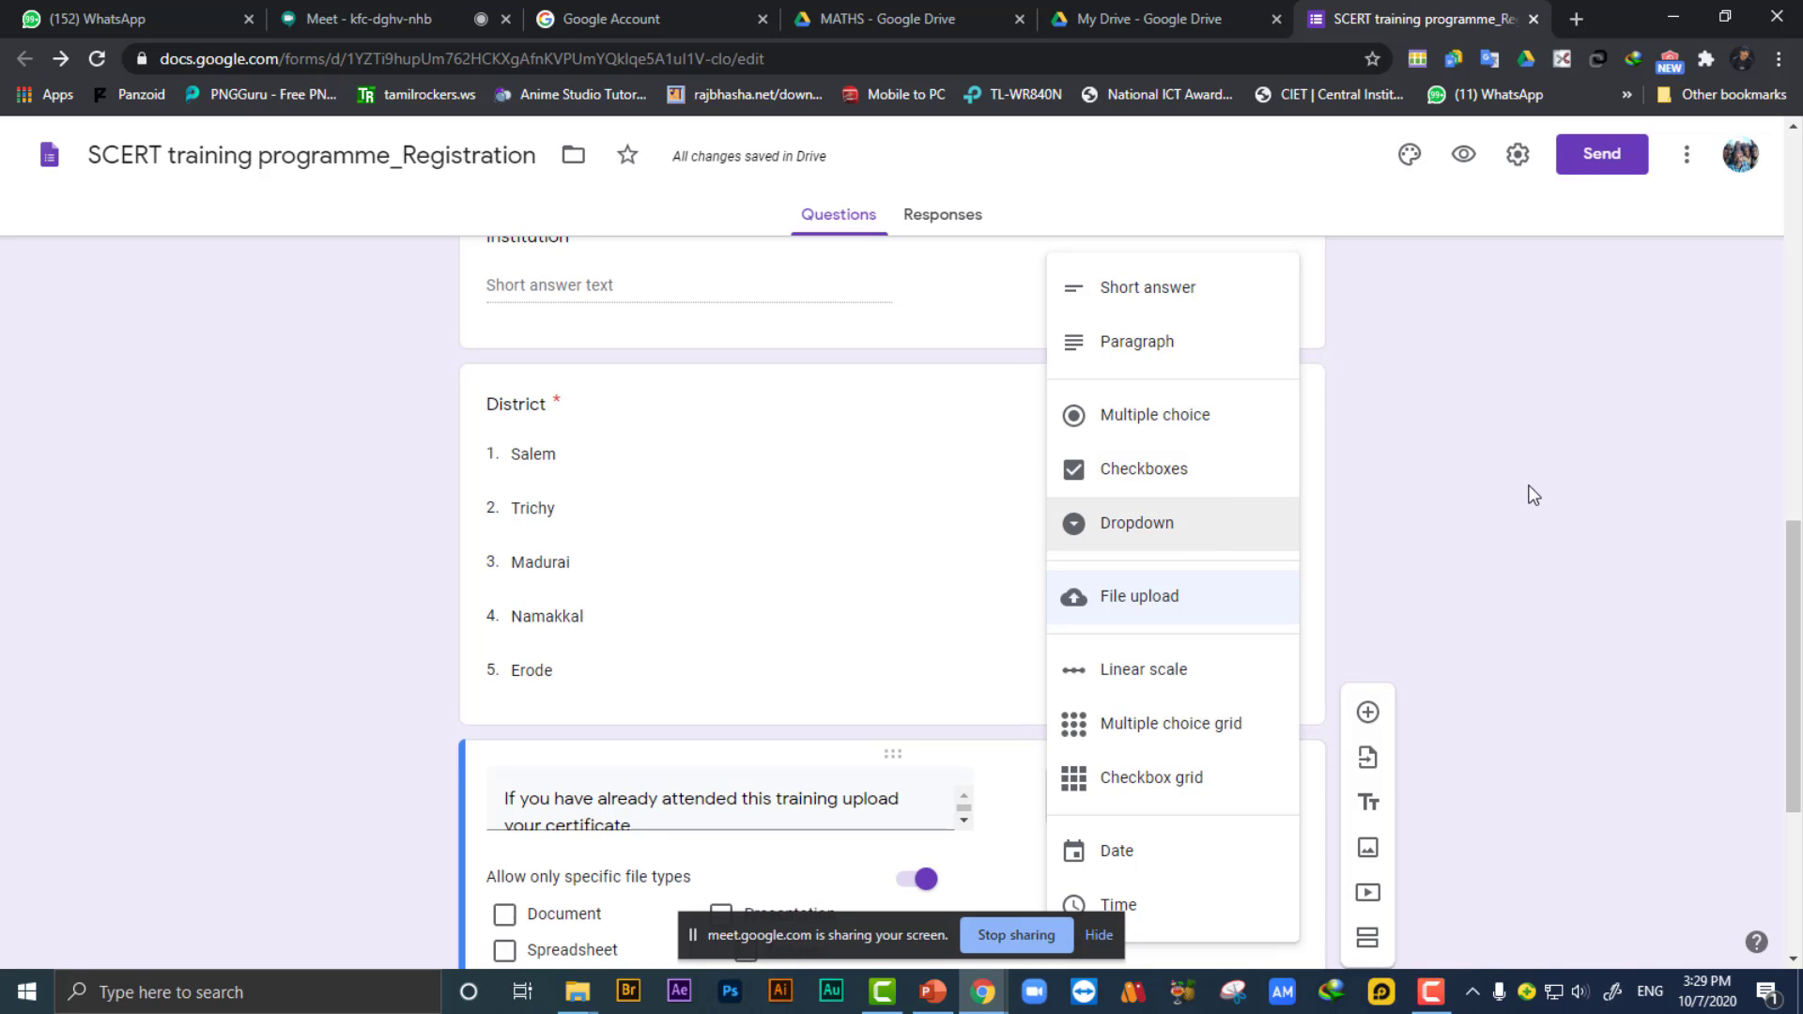
scroll(1531, 496, down, 3)
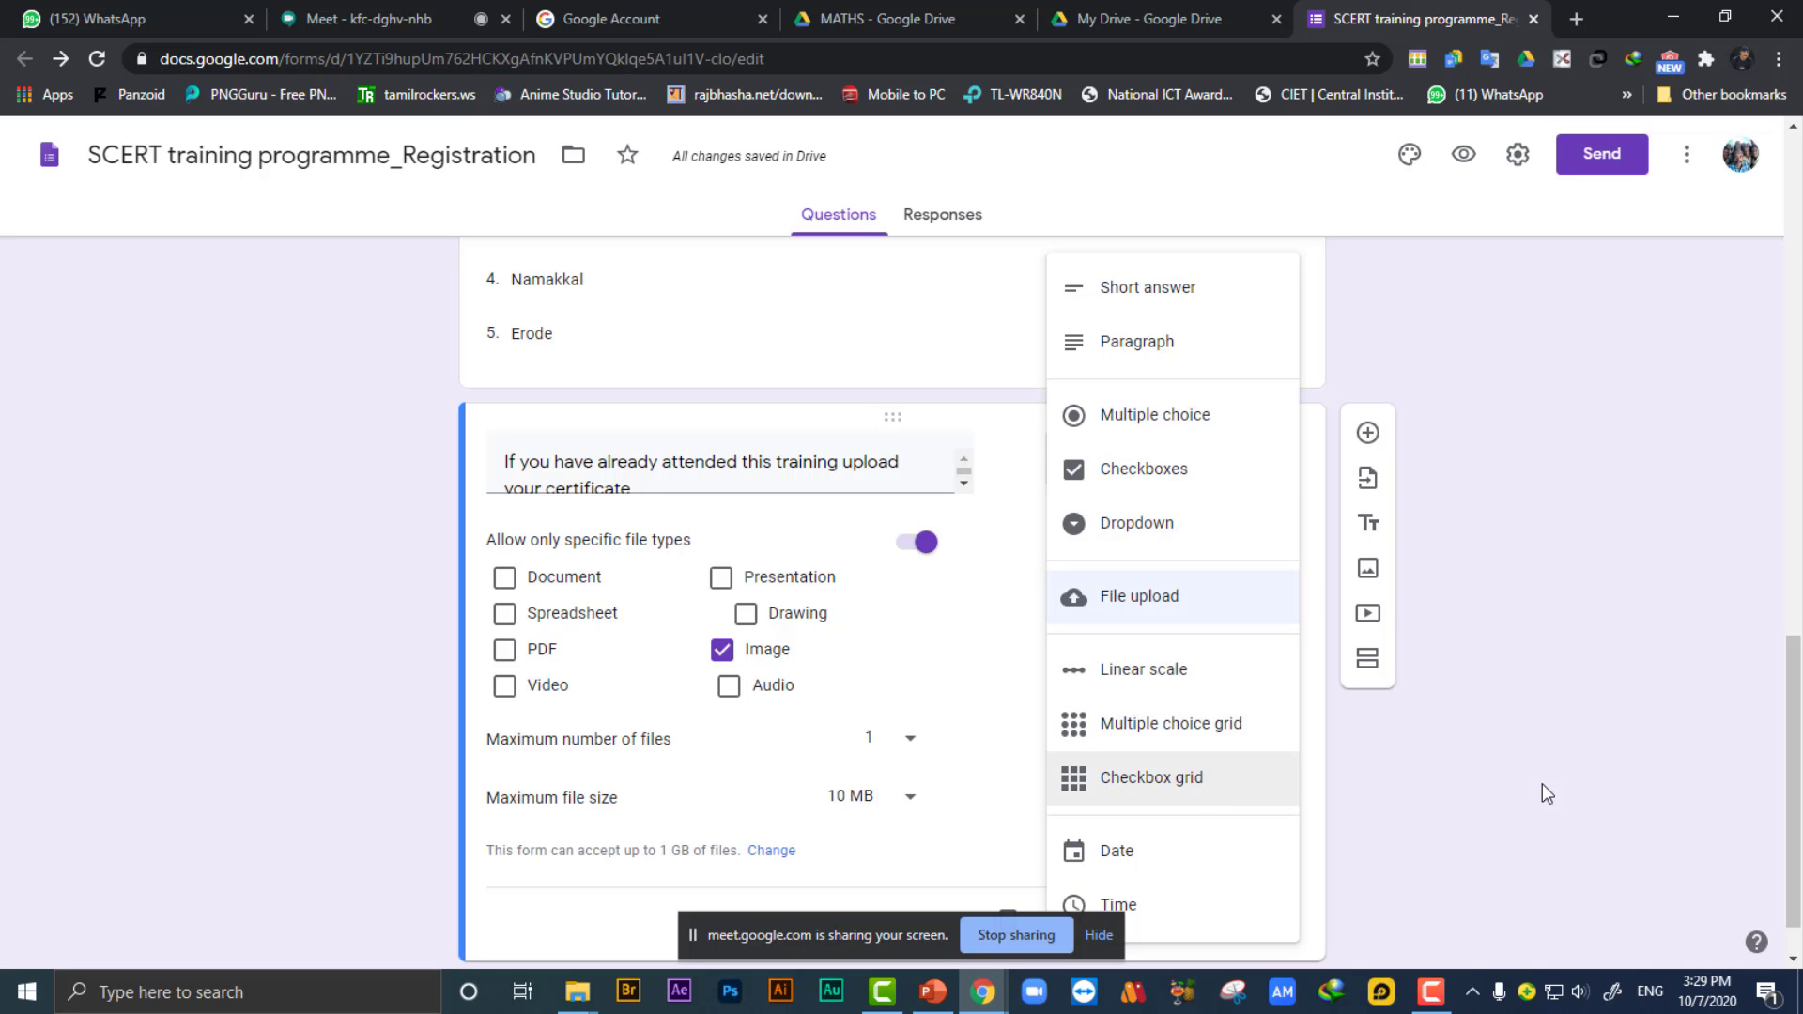
click(1645, 706)
scroll(1151, 590, up, 3)
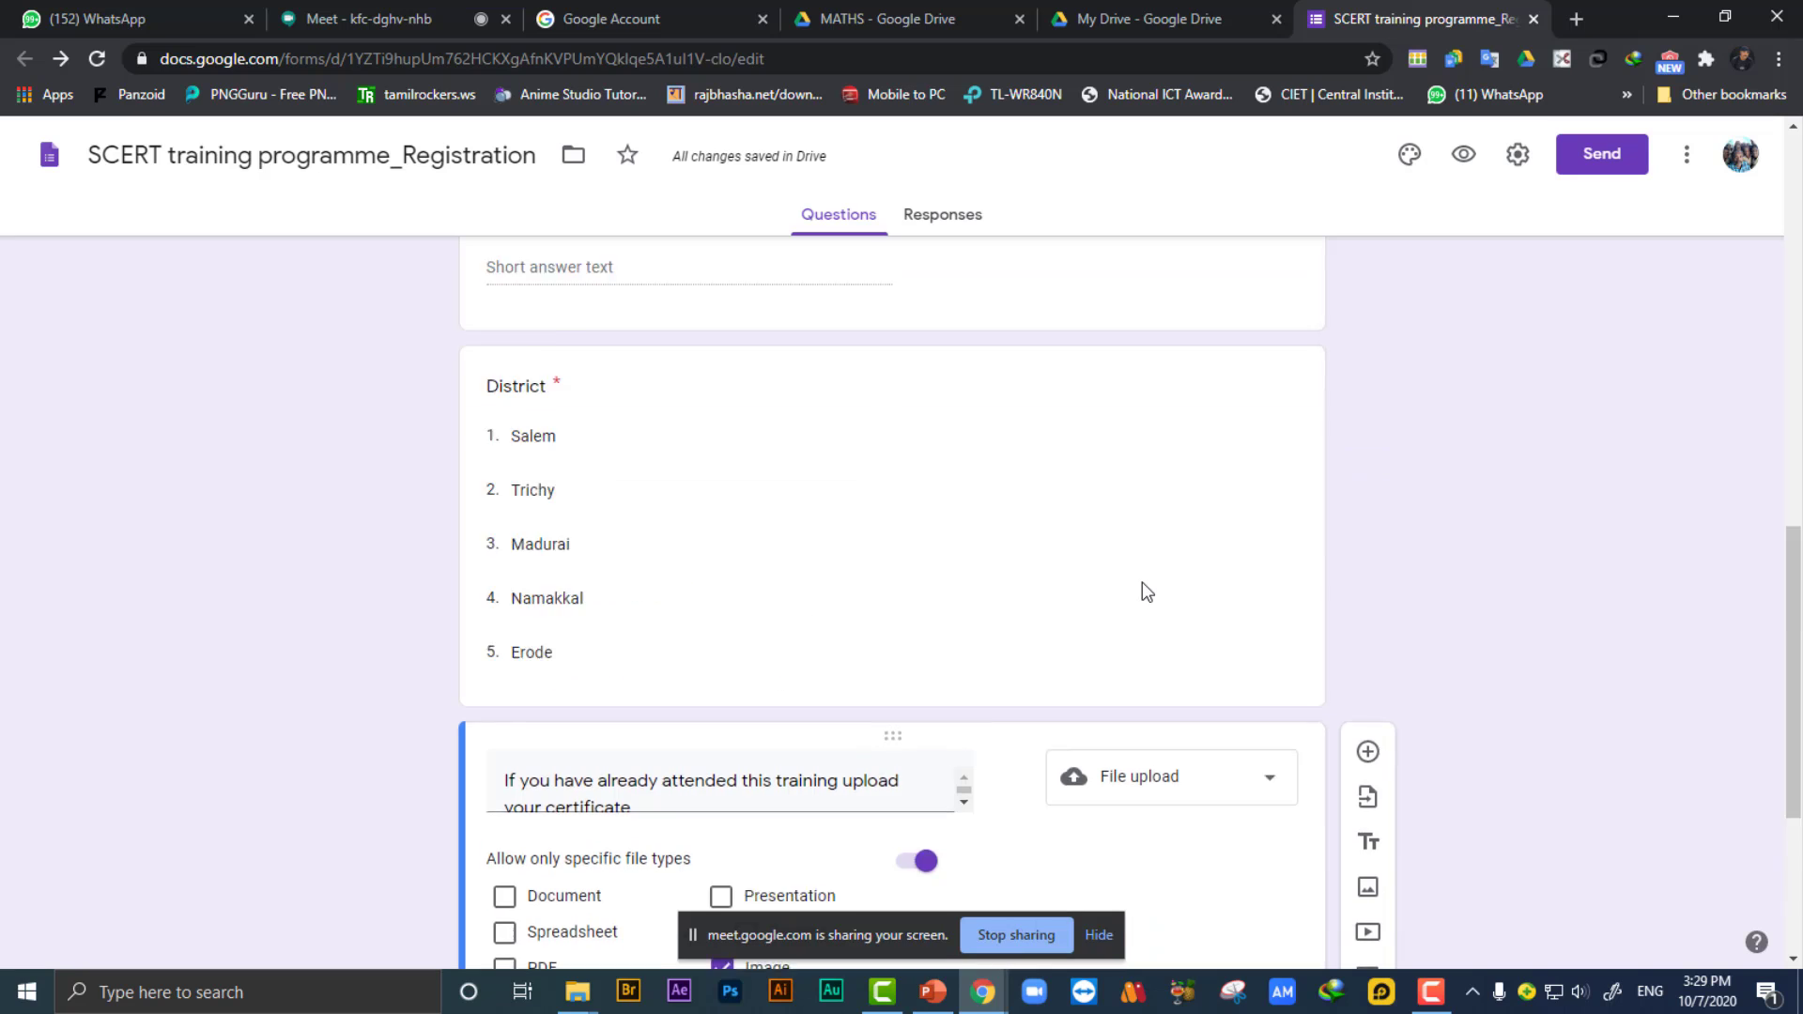
scroll(1142, 582, up, 15)
scroll(1142, 582, down, 16)
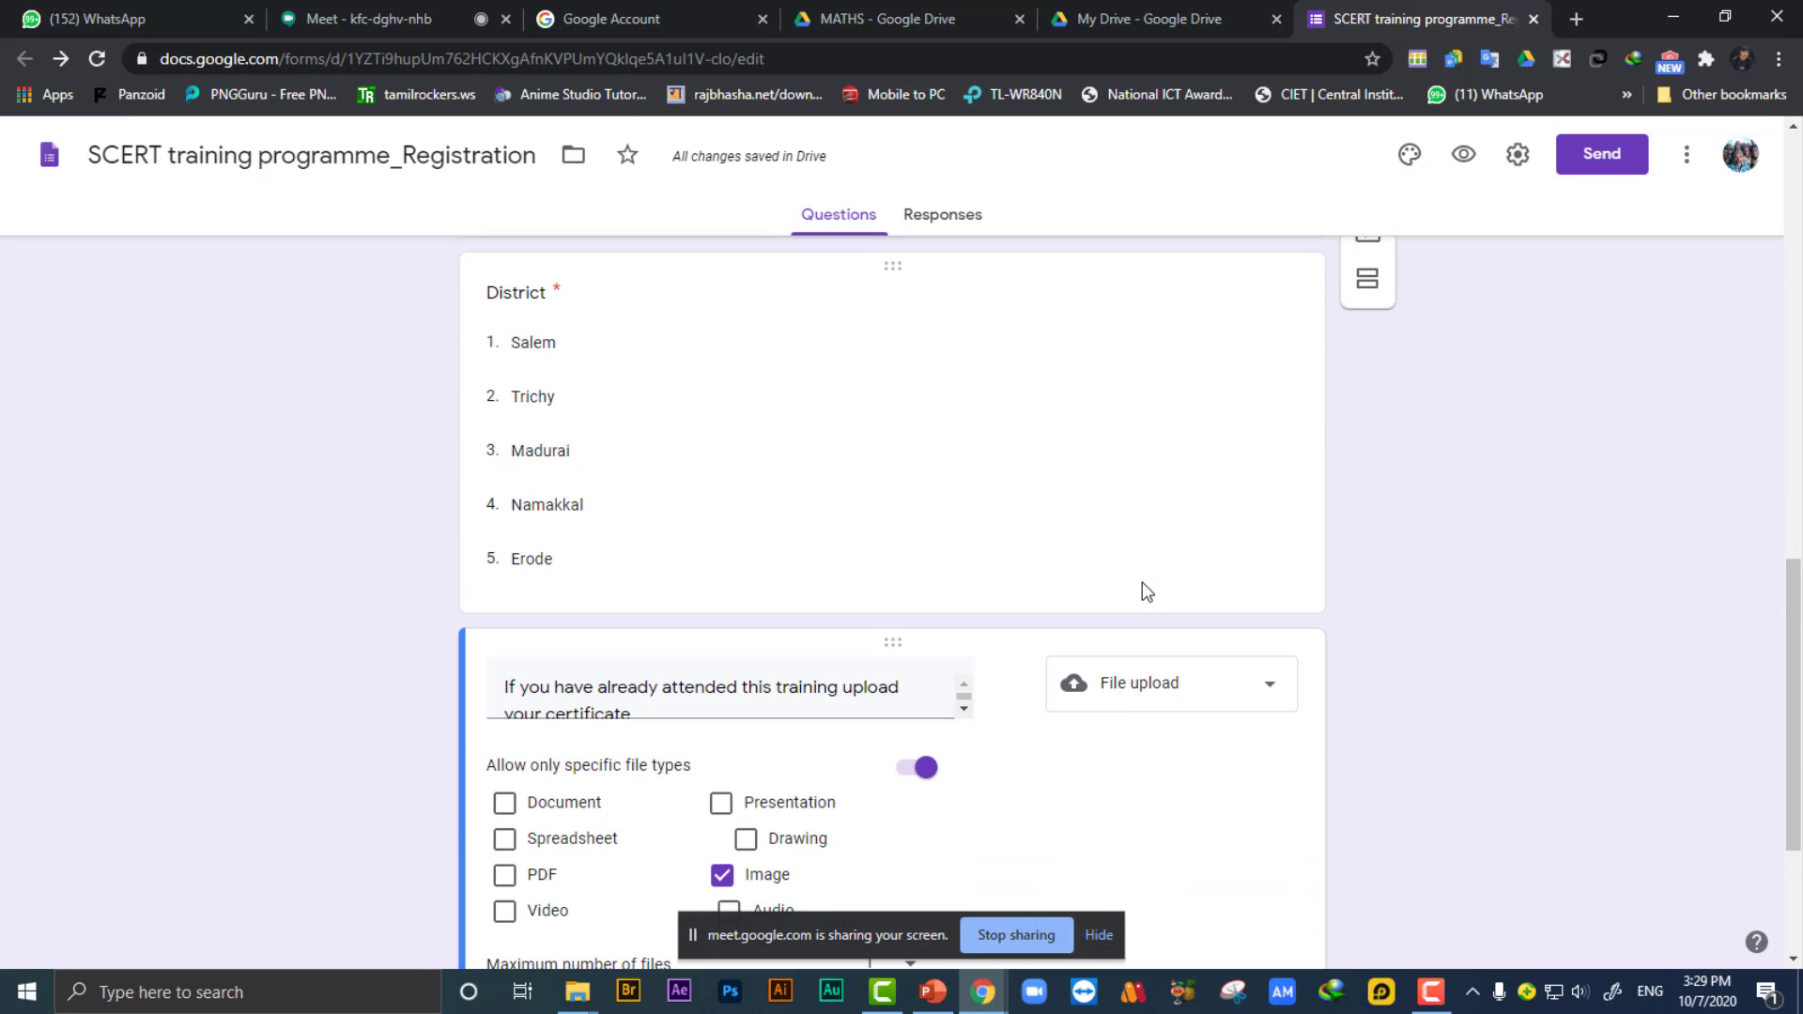
scroll(1142, 582, down, 3)
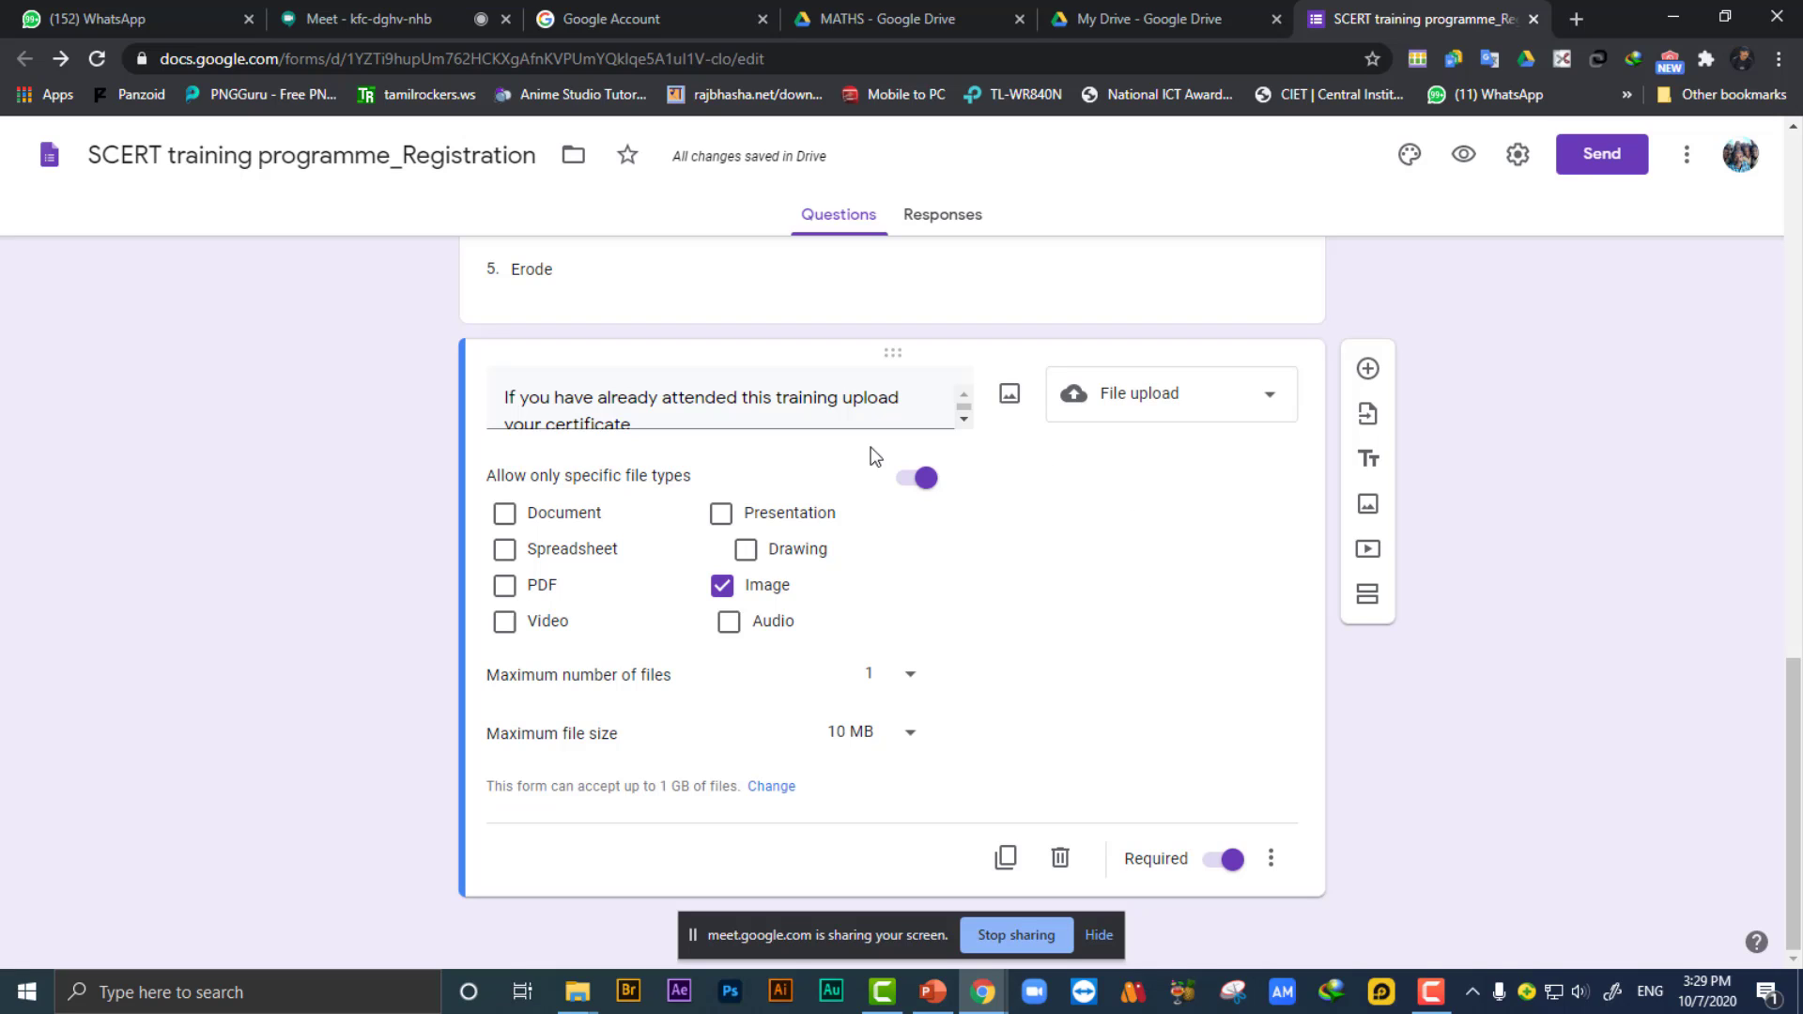
scroll(1158, 566, up, 2)
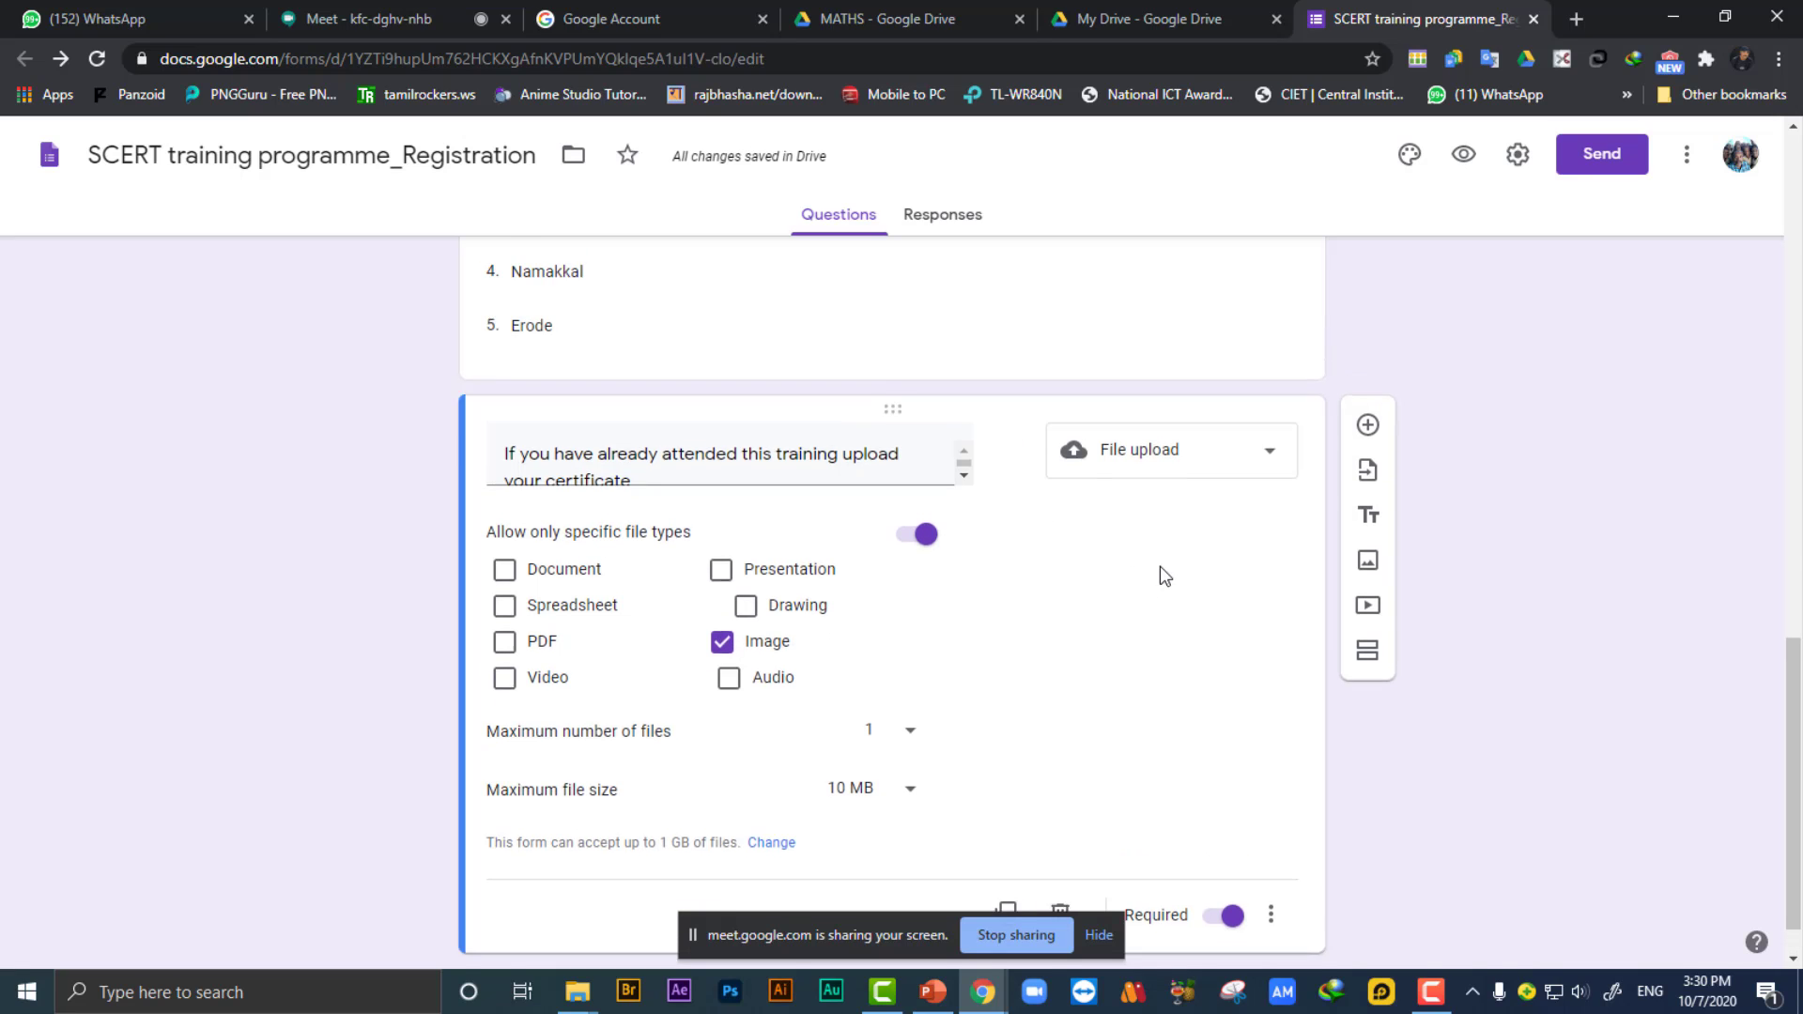
View the SCERT training certificate image from the Downloads folder, and return to the registration form in Chrome.
mouse_move(1015, 515)
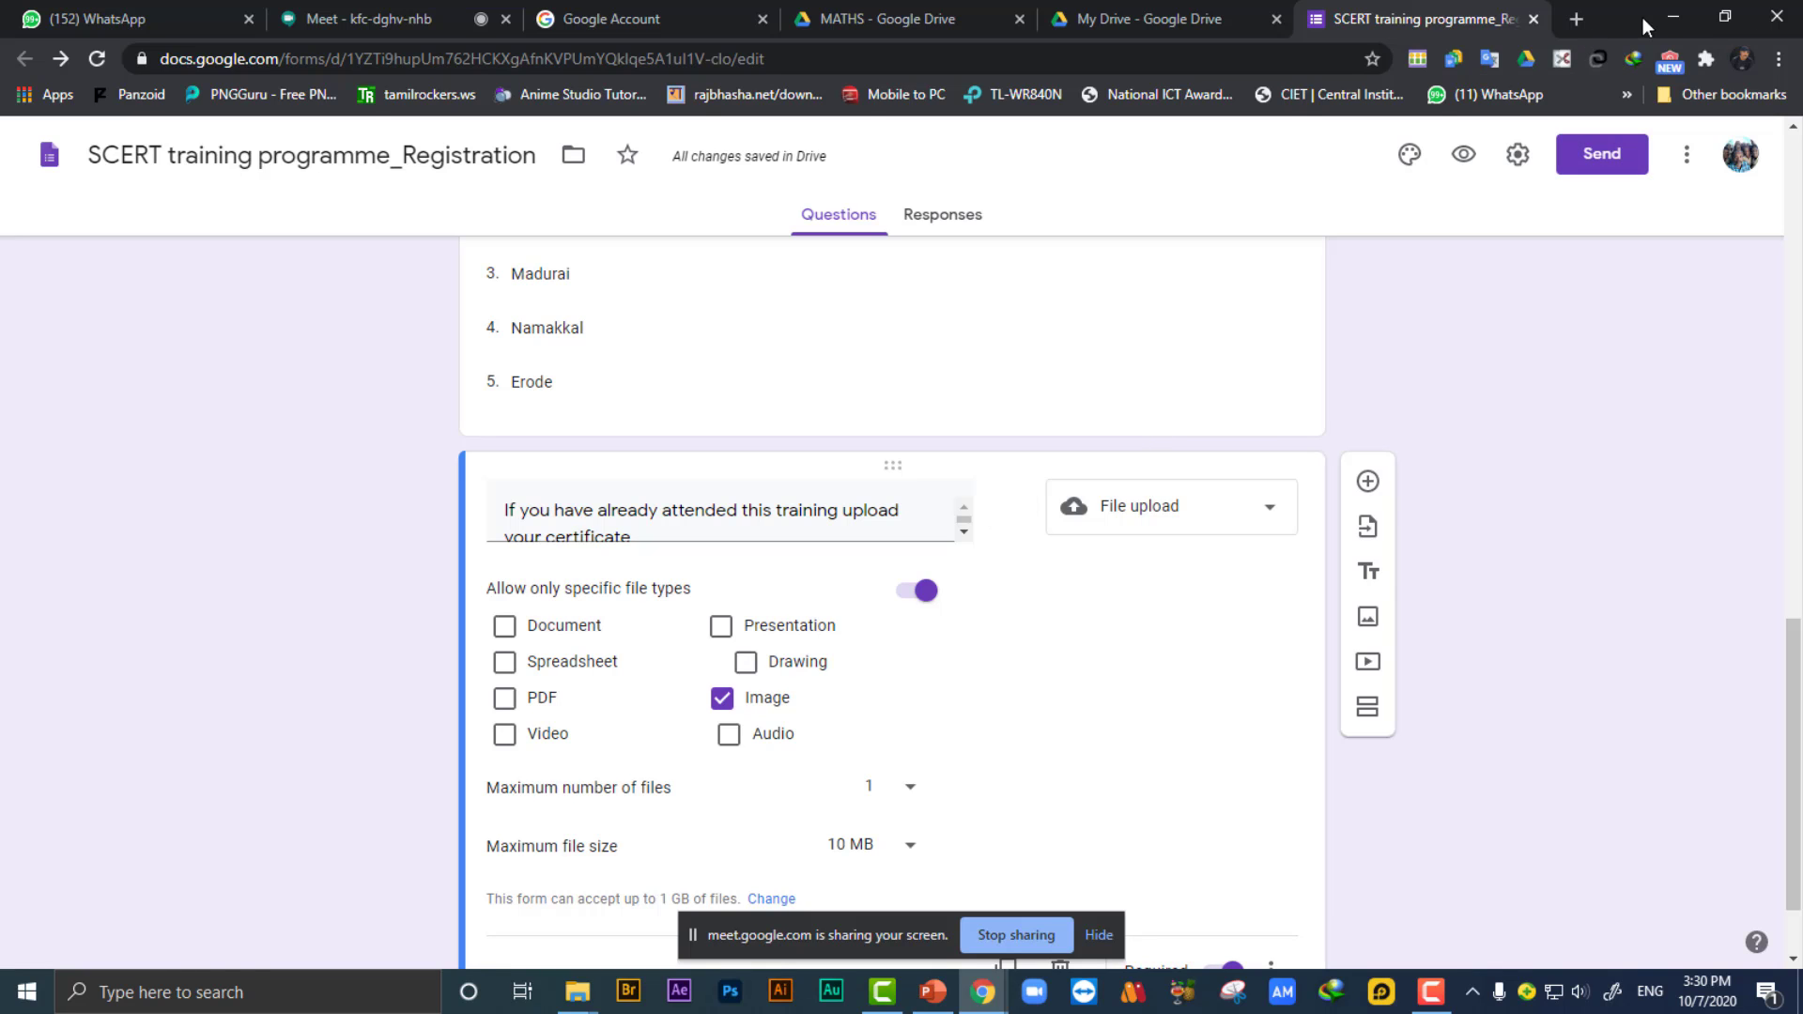
click(1672, 17)
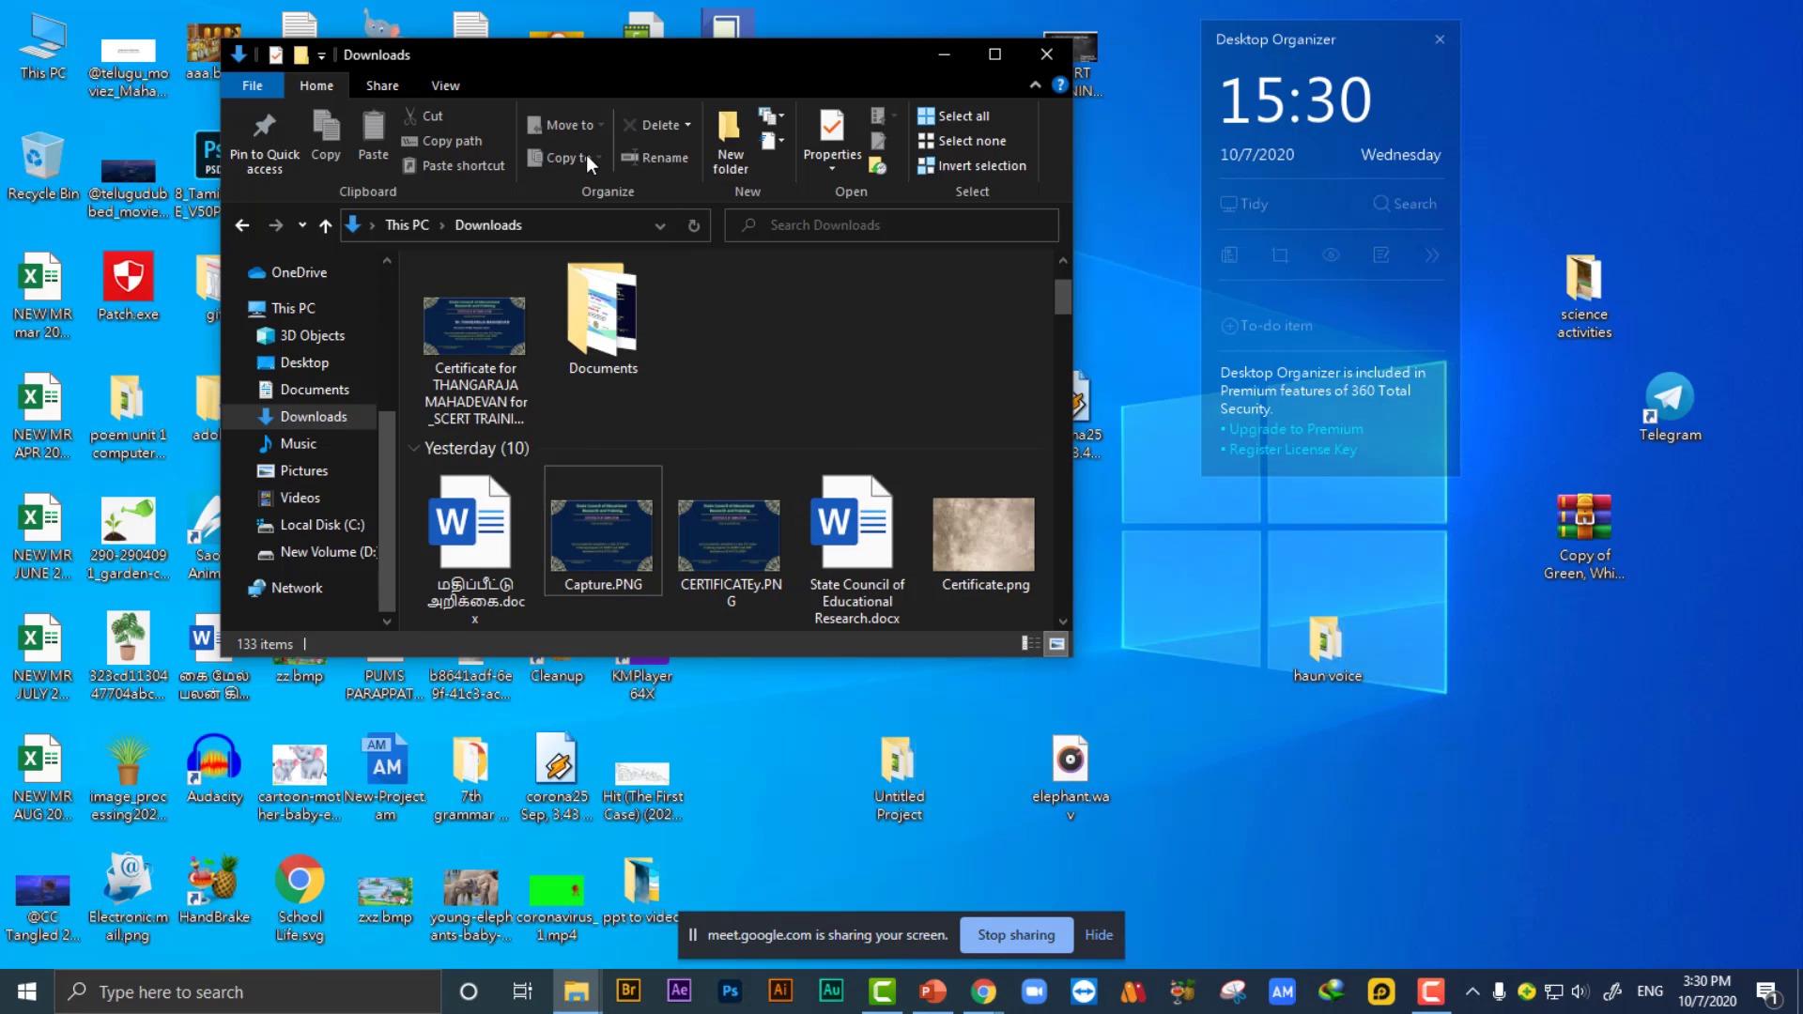
double_click(477, 336)
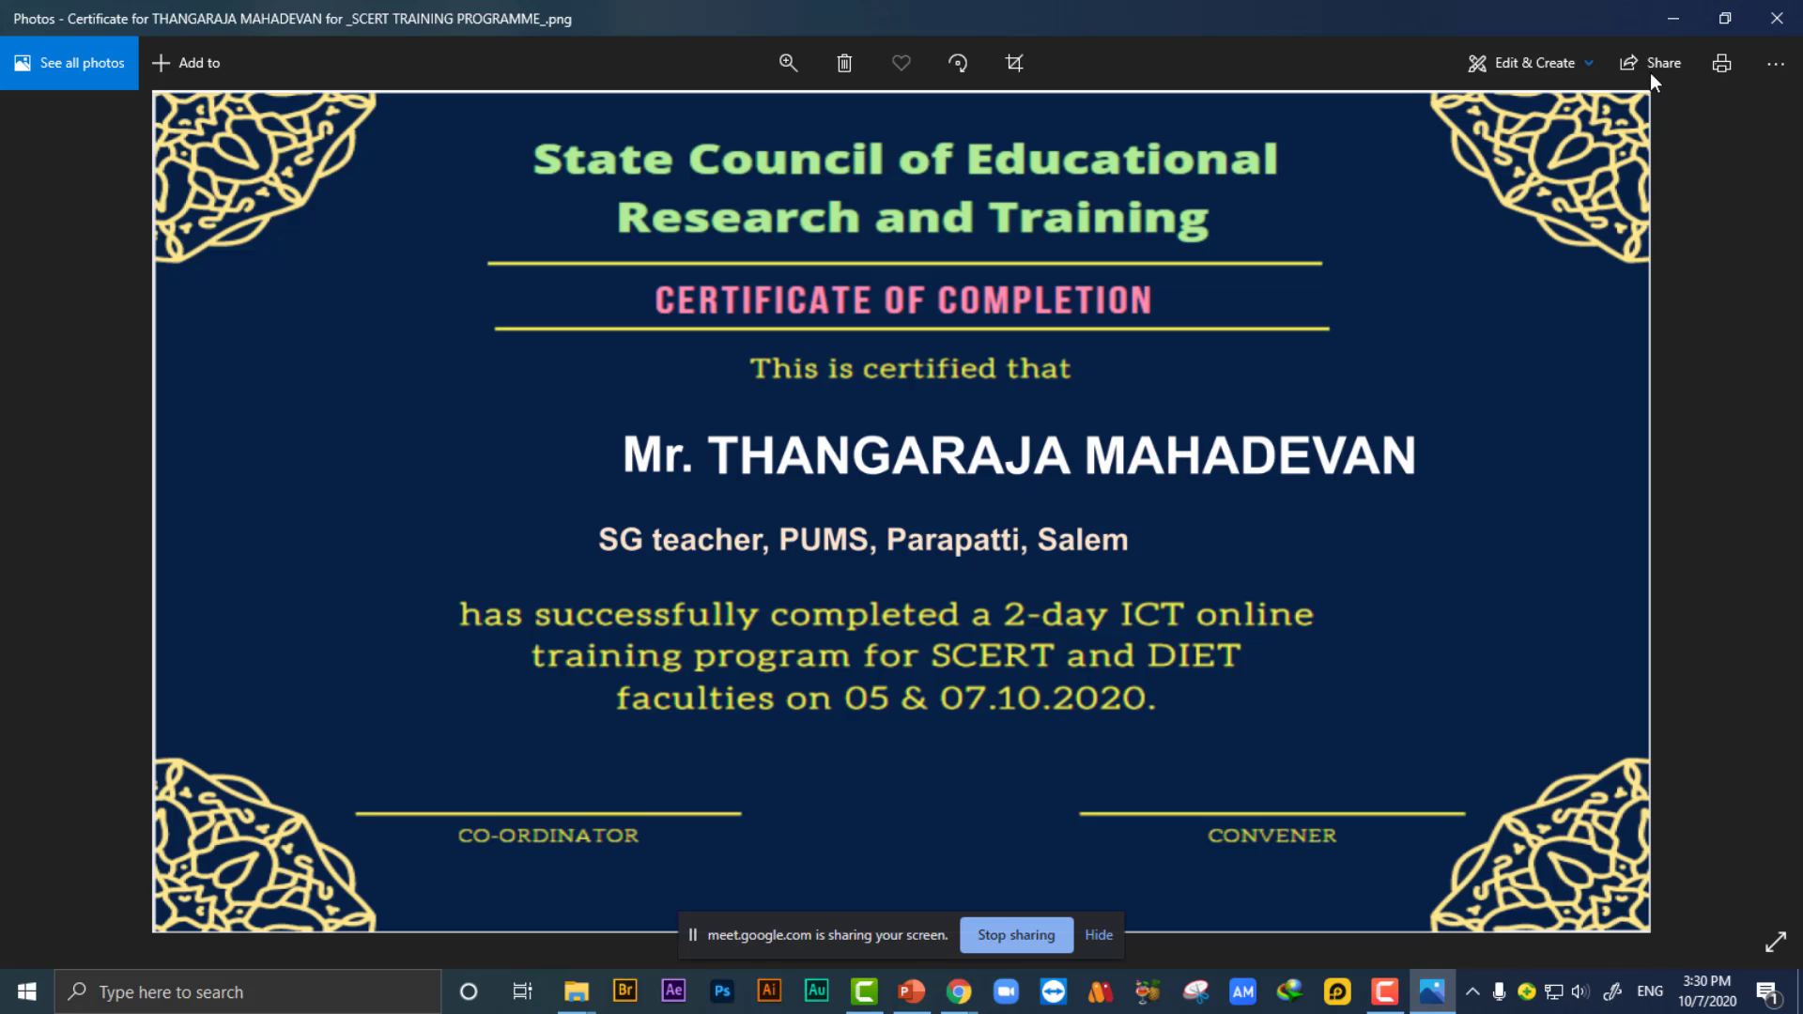
click(1671, 21)
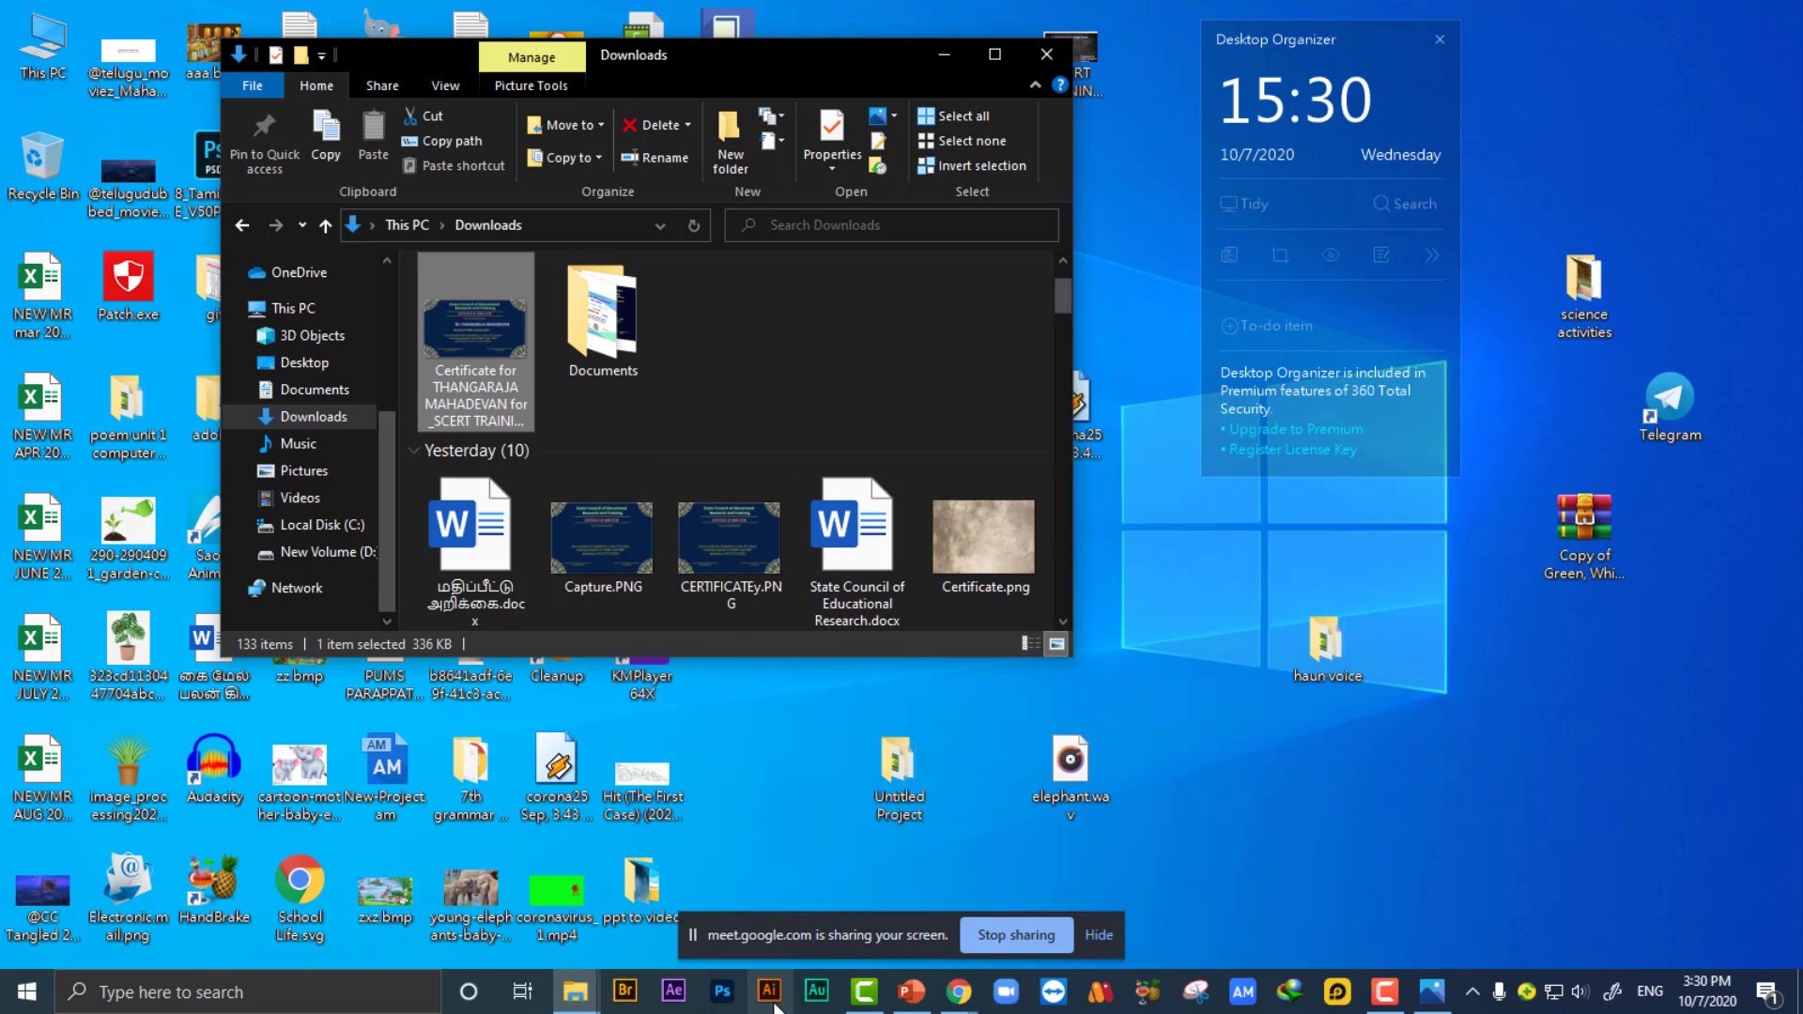
mouse_move(934, 1002)
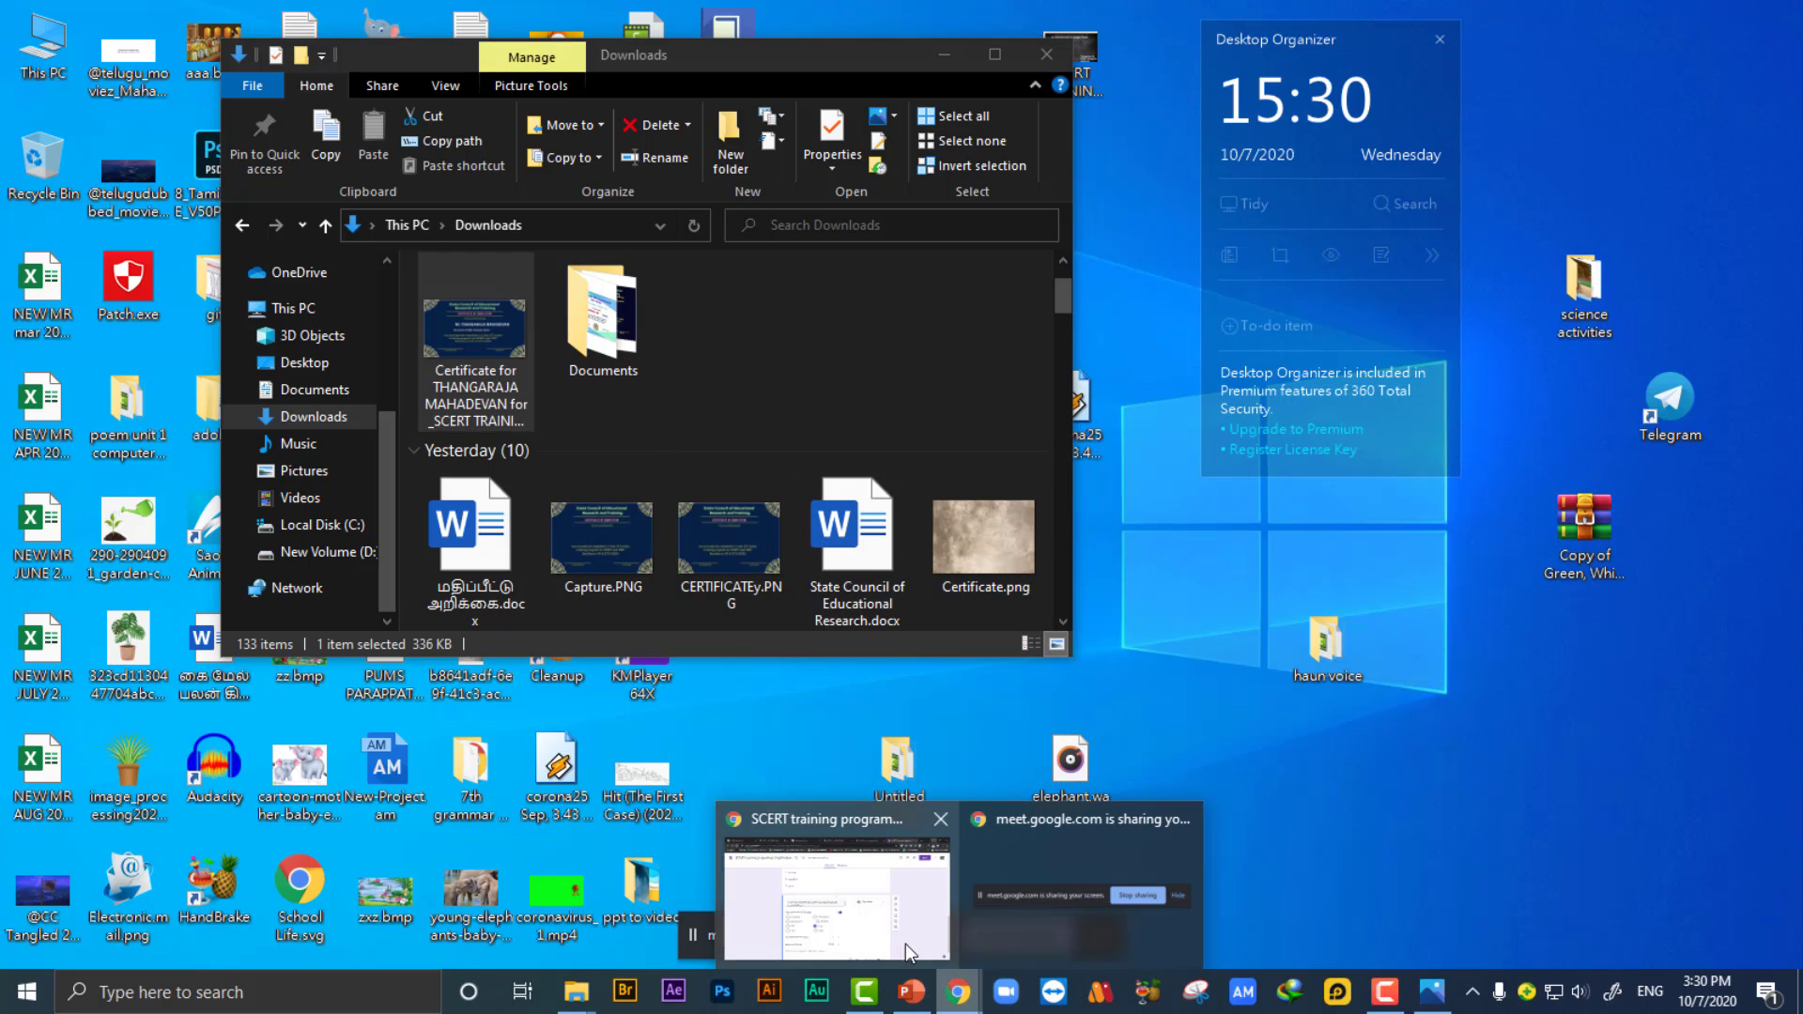
click(920, 915)
scroll(1125, 584, down, 1)
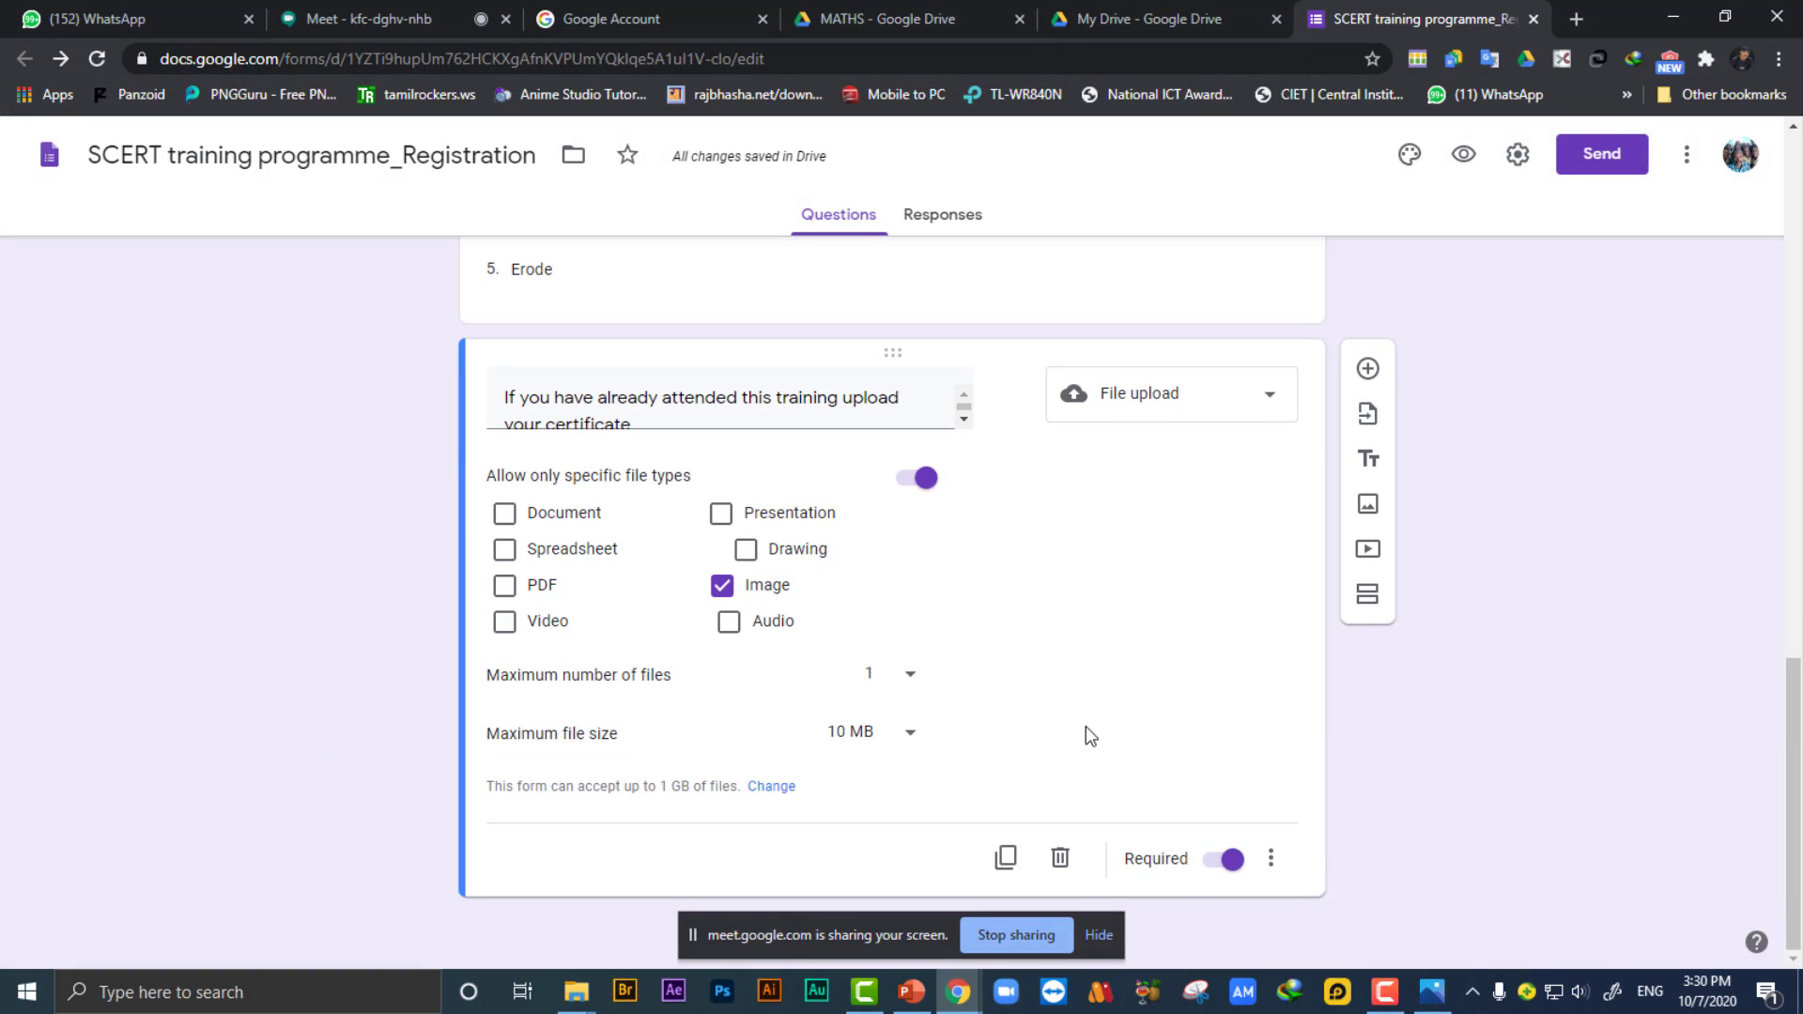
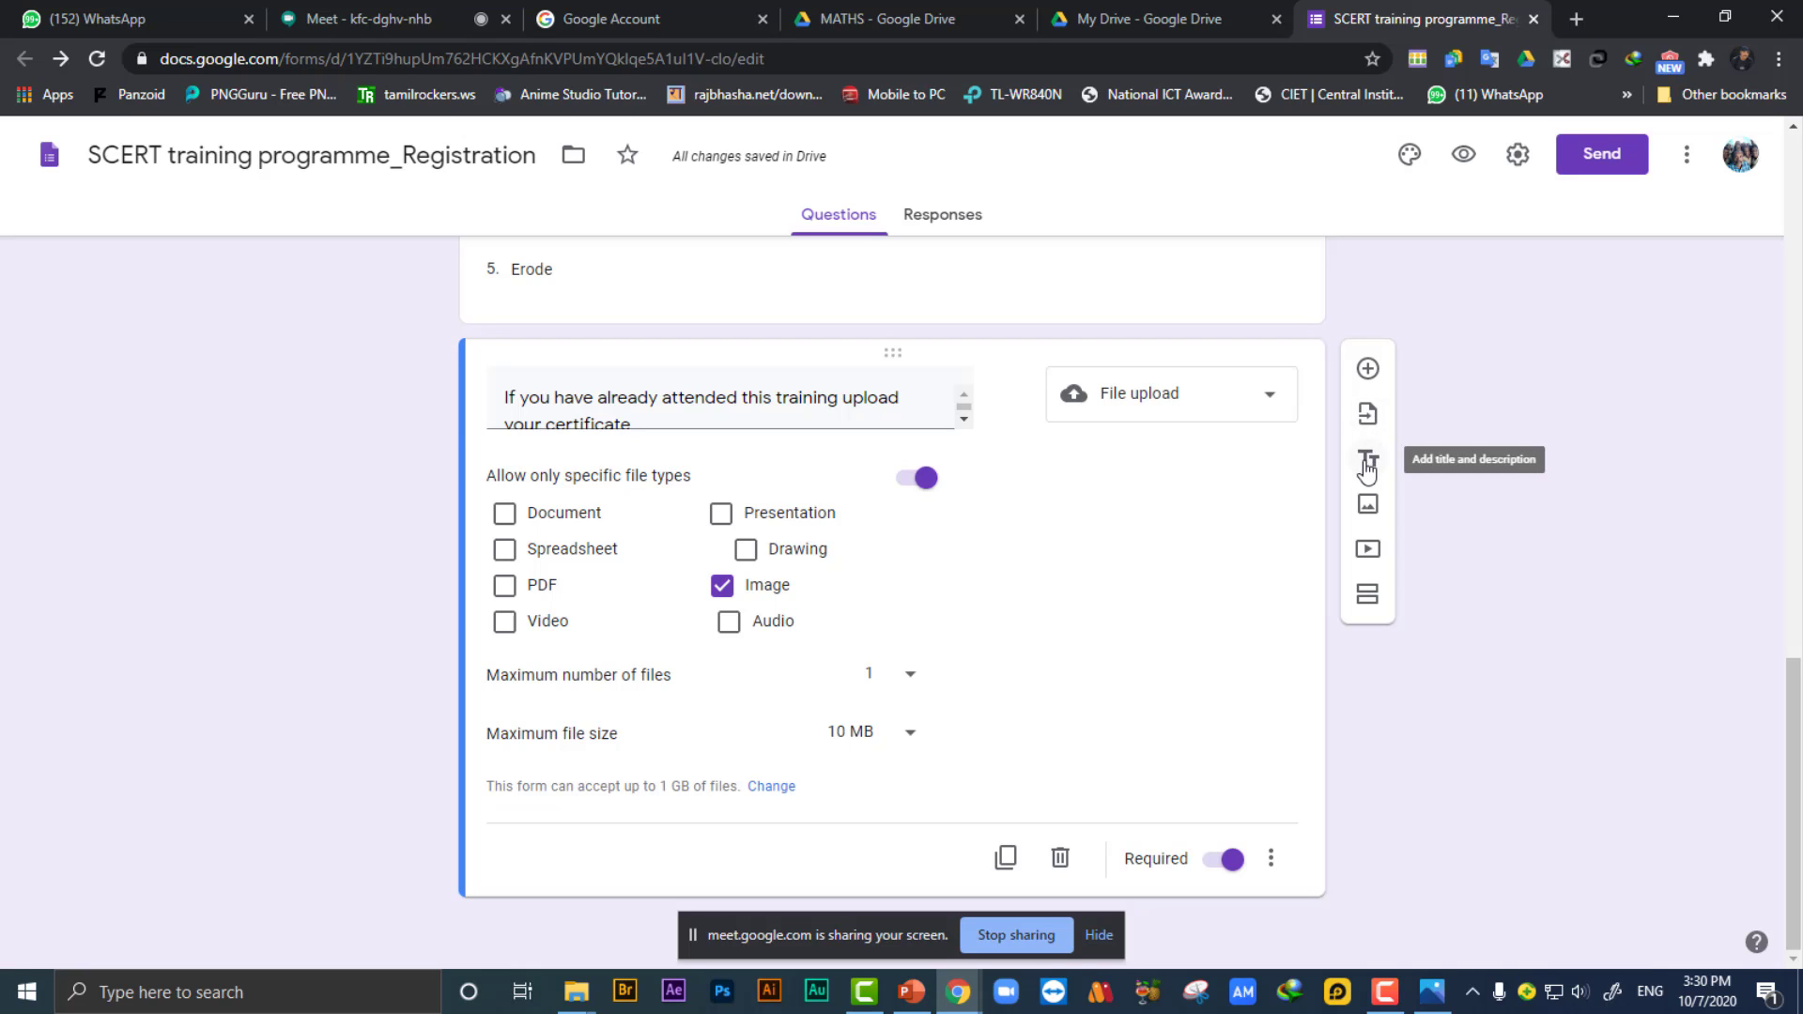
Insert the SCERT training certificate PNG from Downloads as a separate image item below the certificate question.
scroll(1155, 515, up, 15)
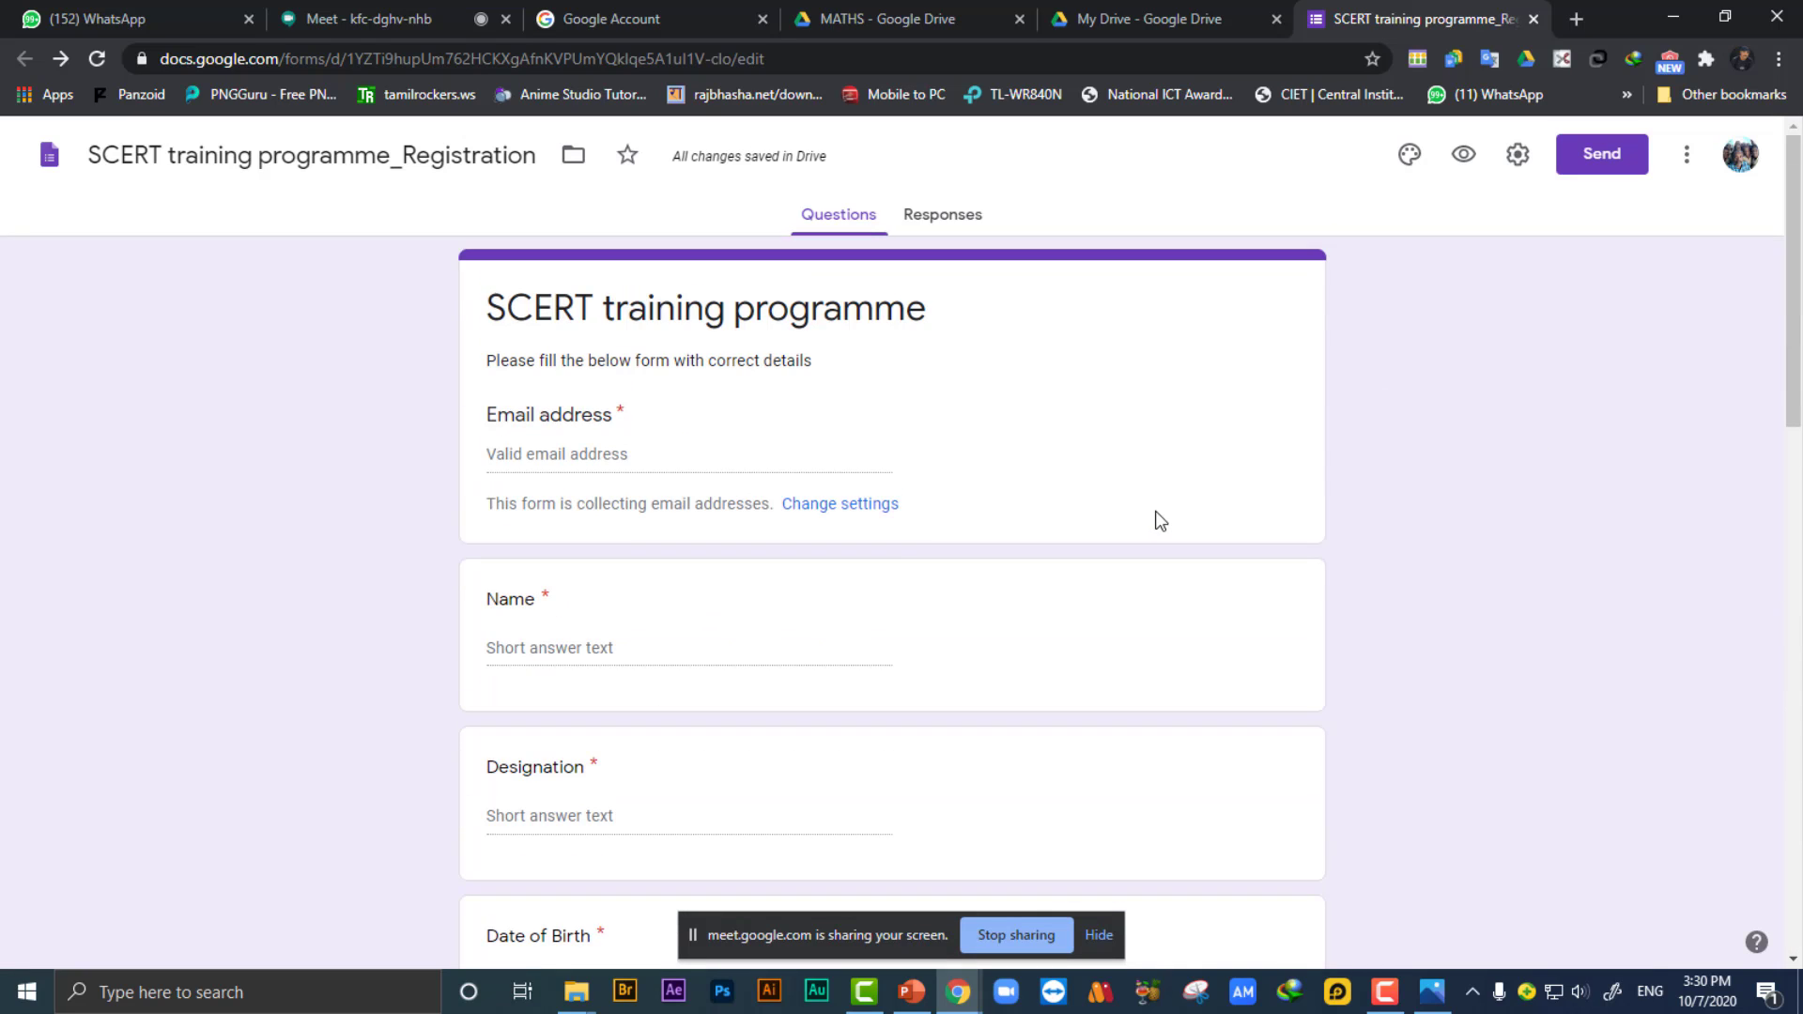
scroll(777, 434, down, 15)
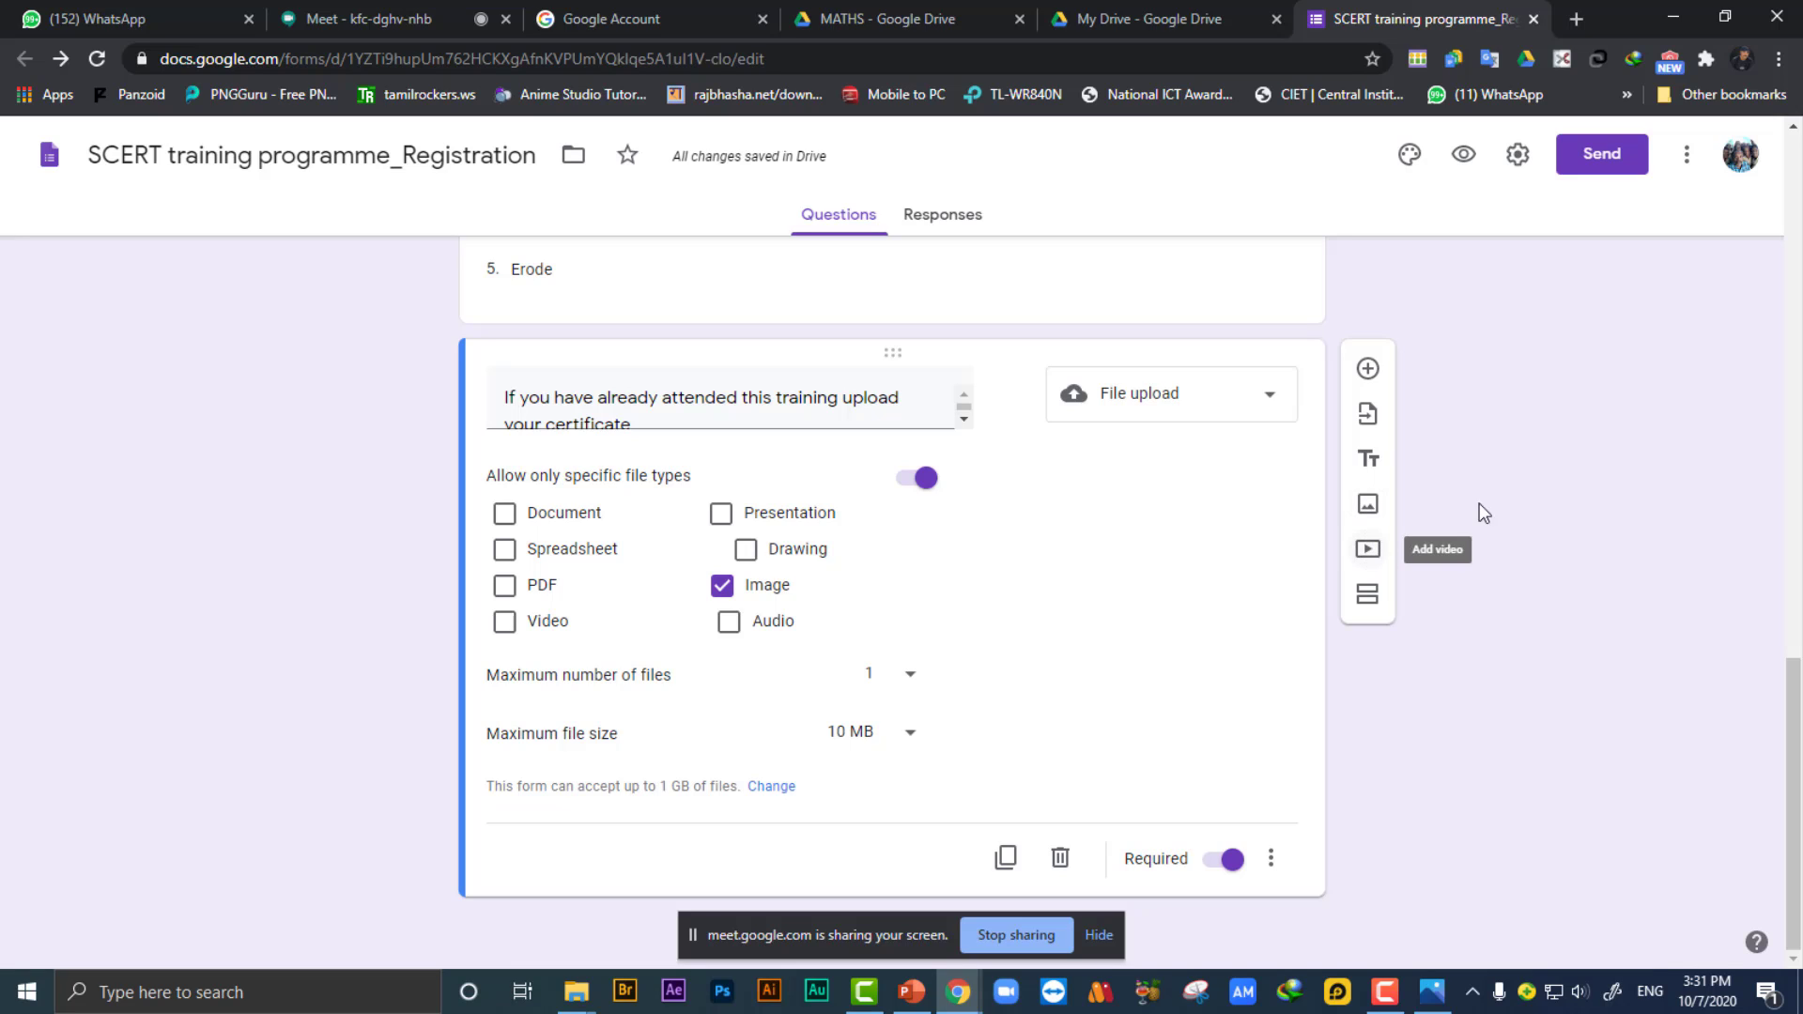
click(1368, 505)
click(1367, 505)
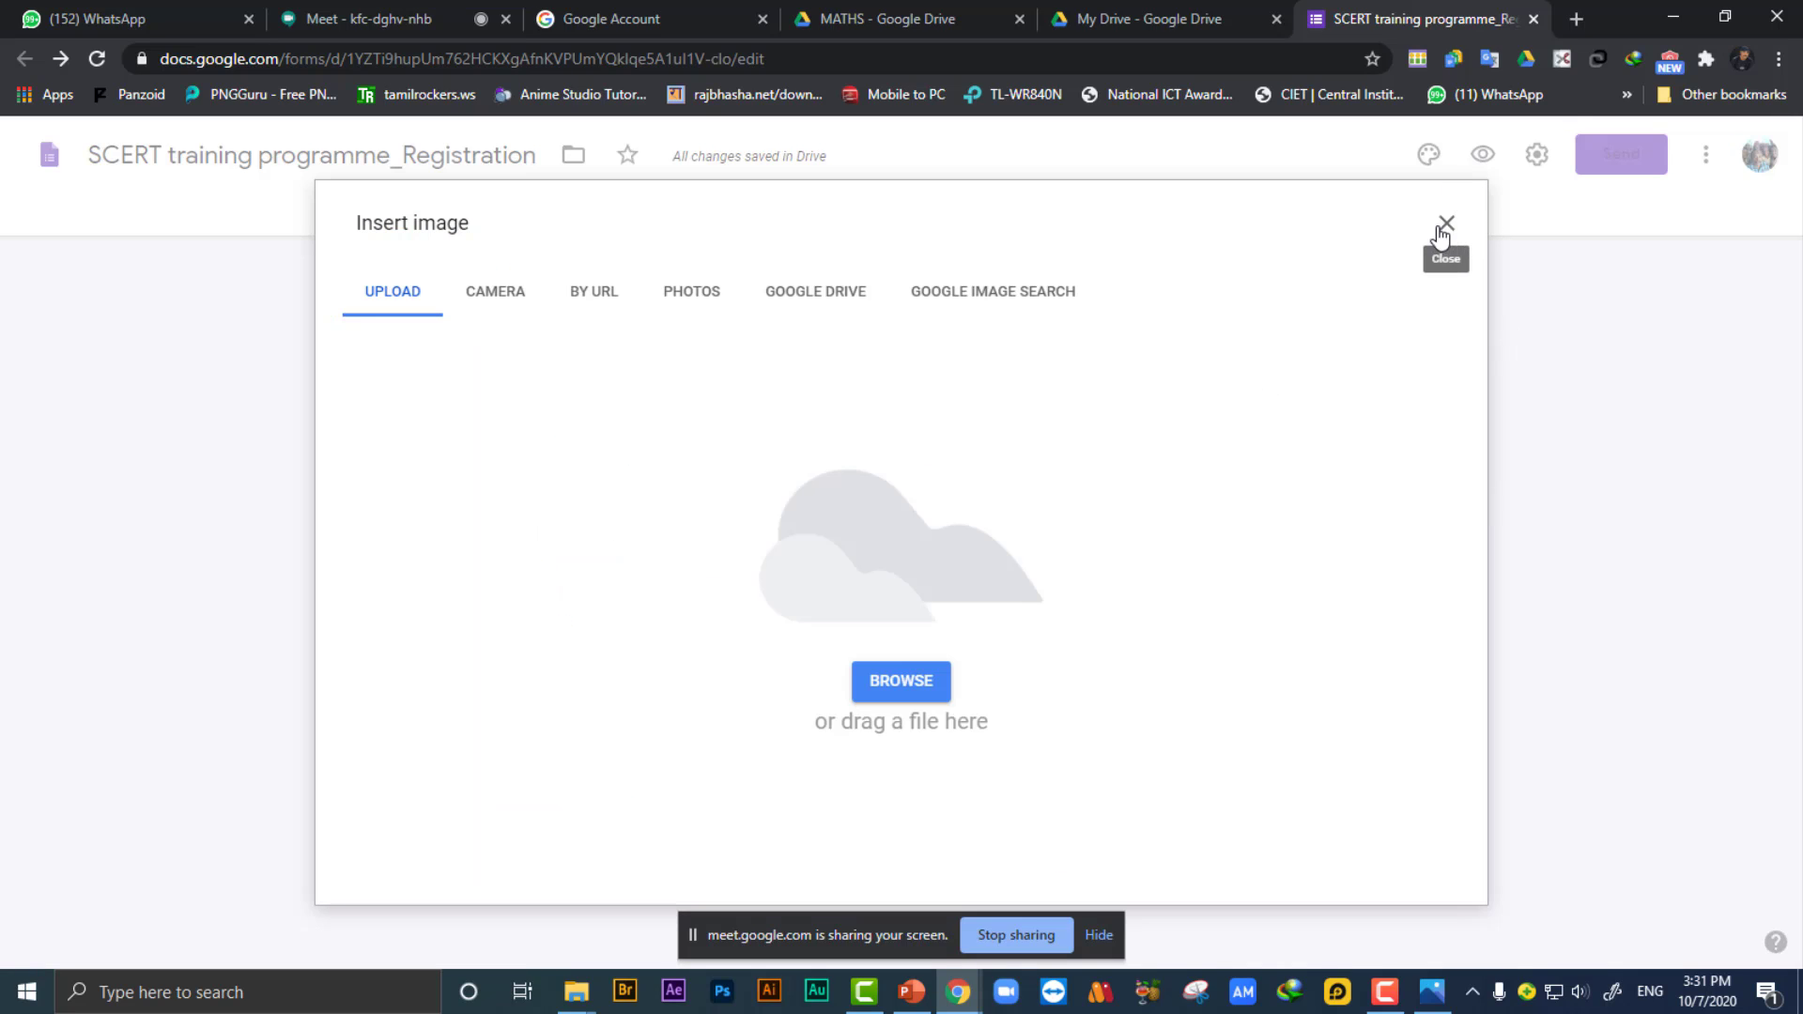
click(690, 297)
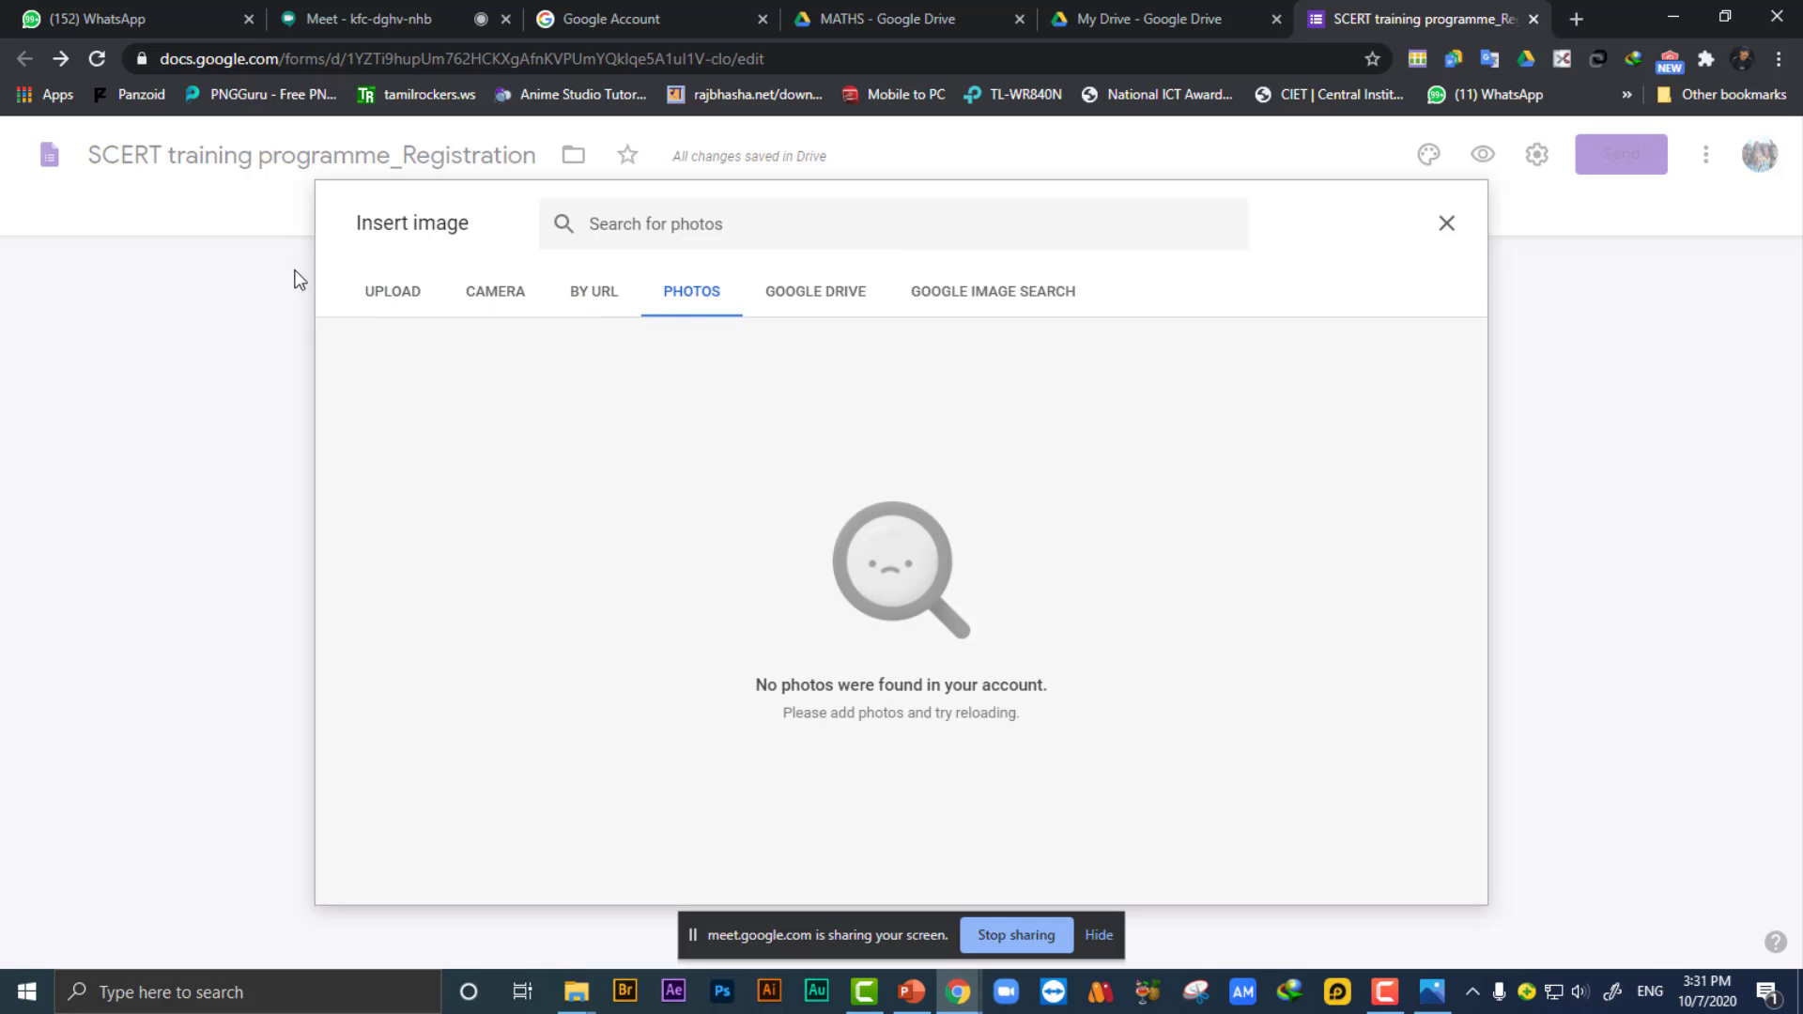
click(381, 293)
click(906, 681)
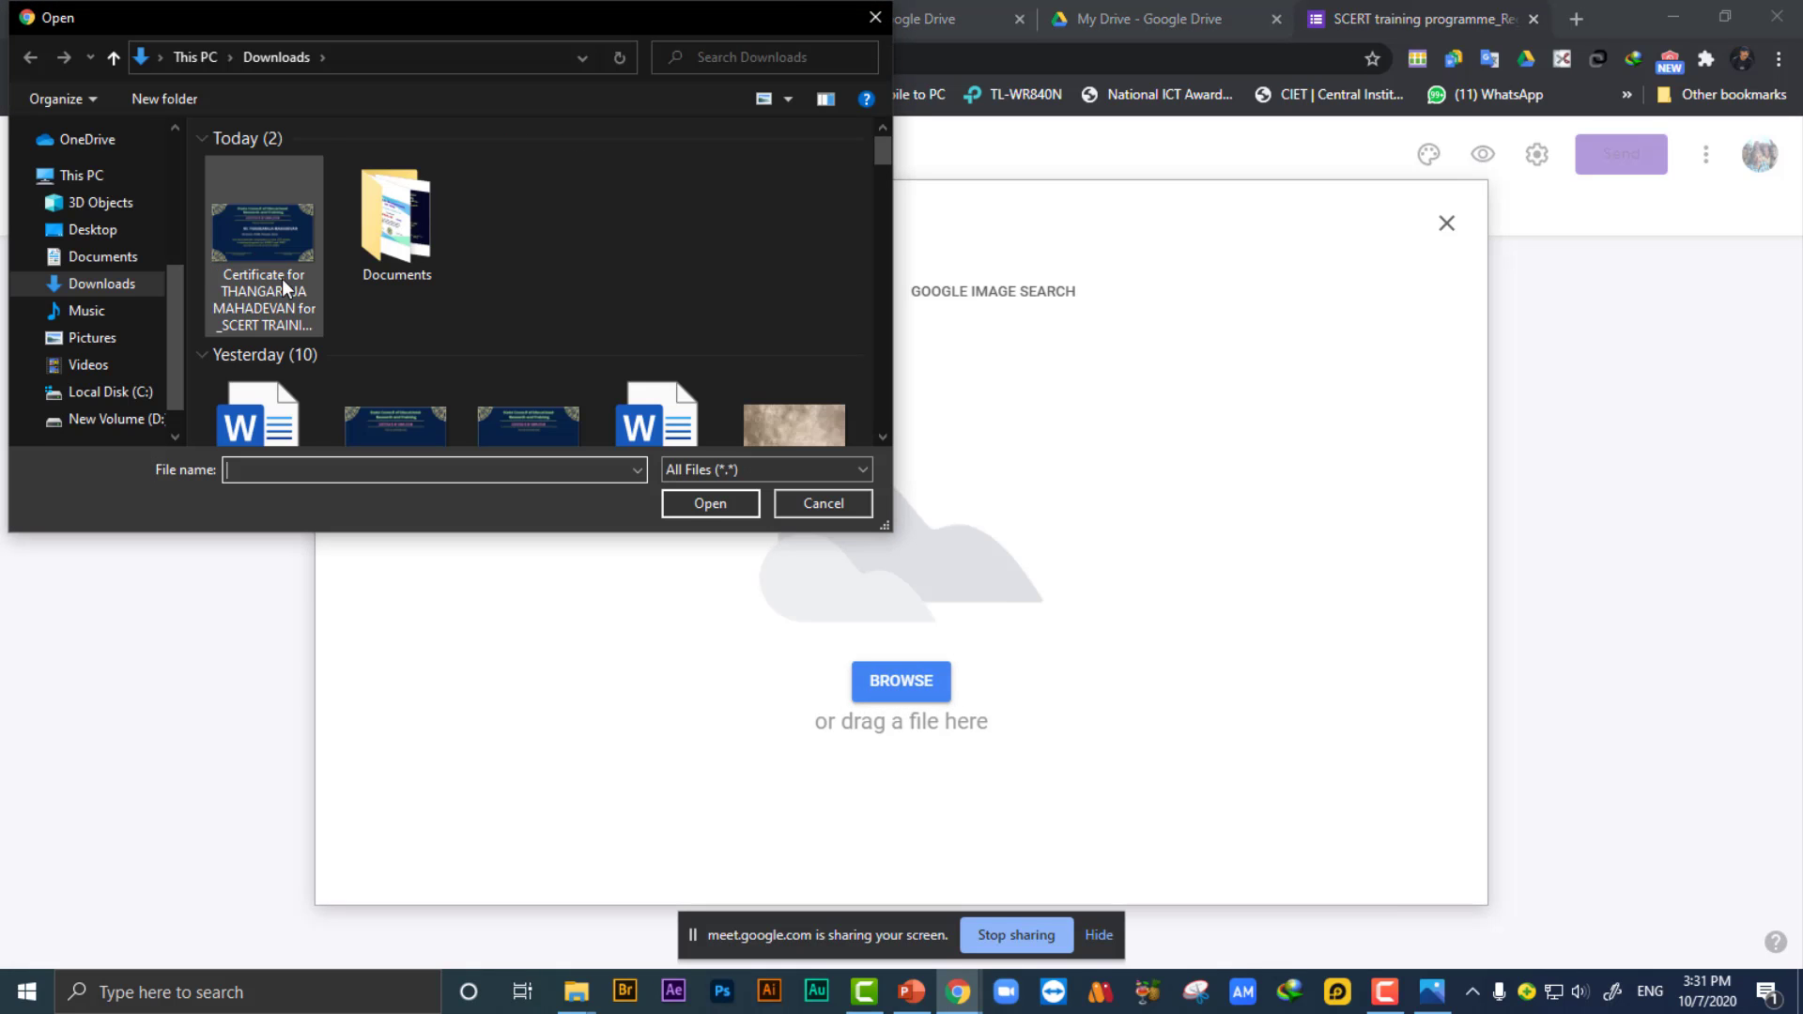
click(288, 245)
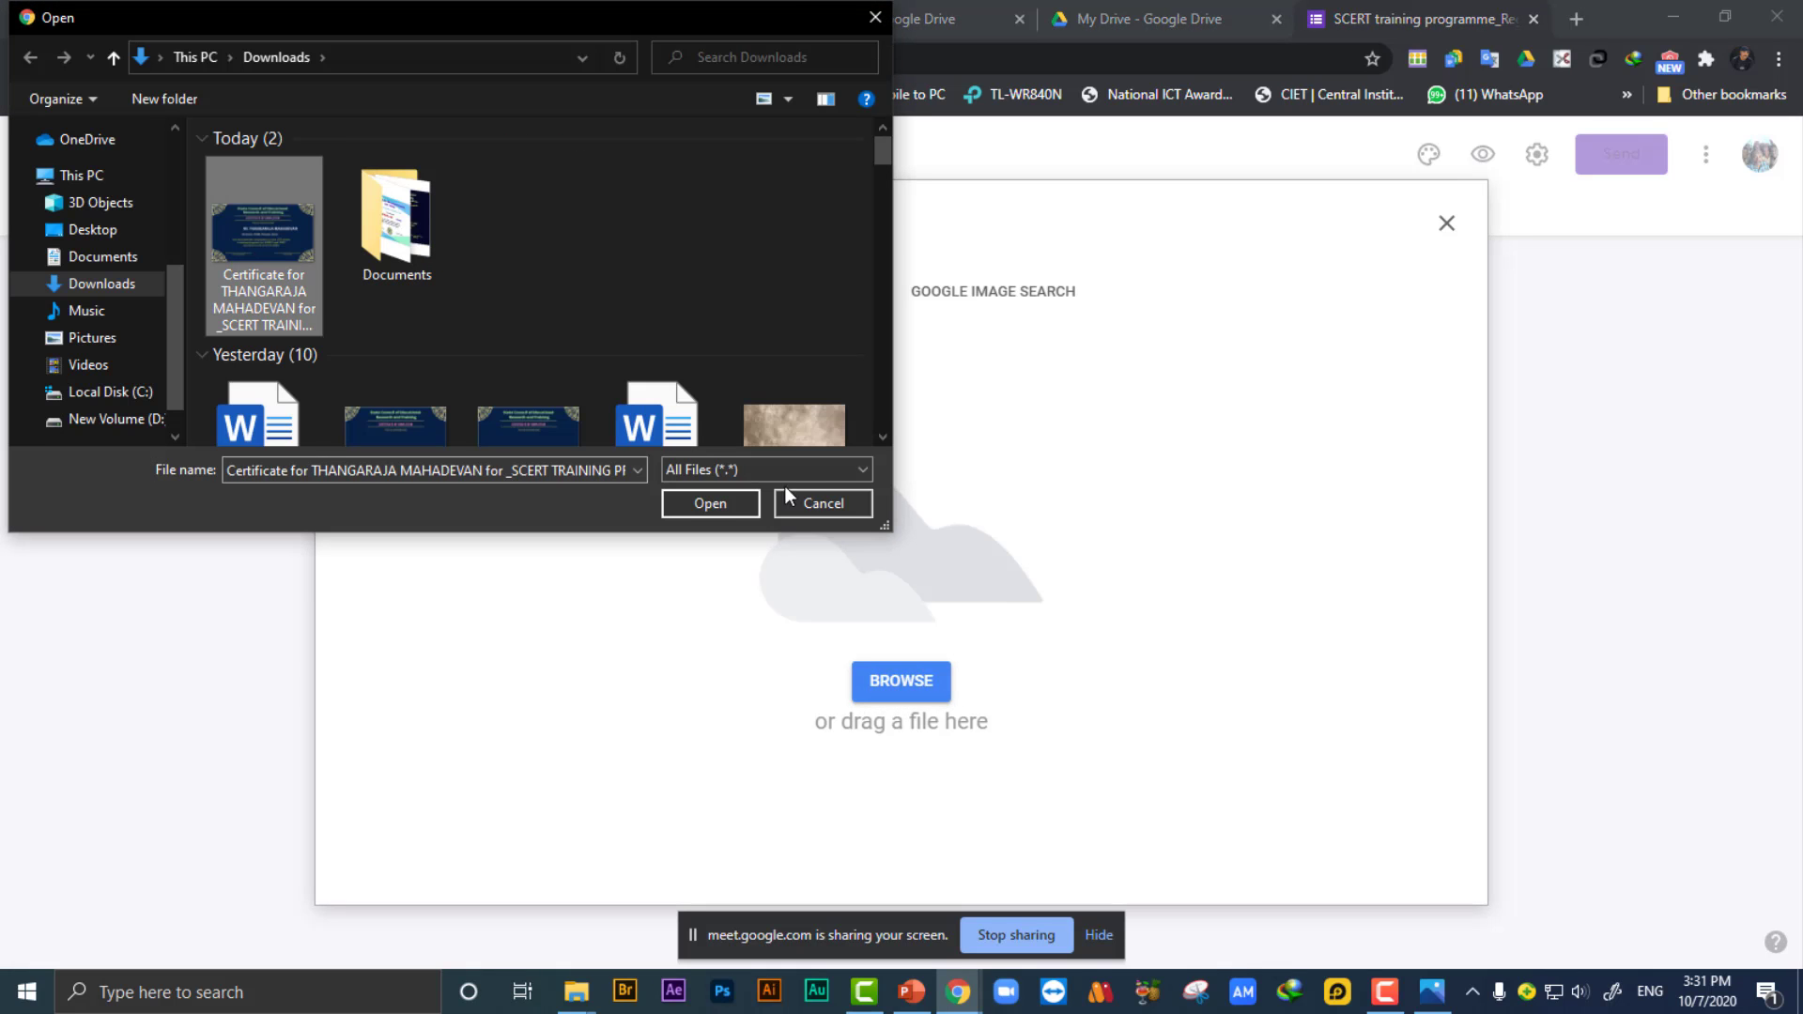
click(721, 502)
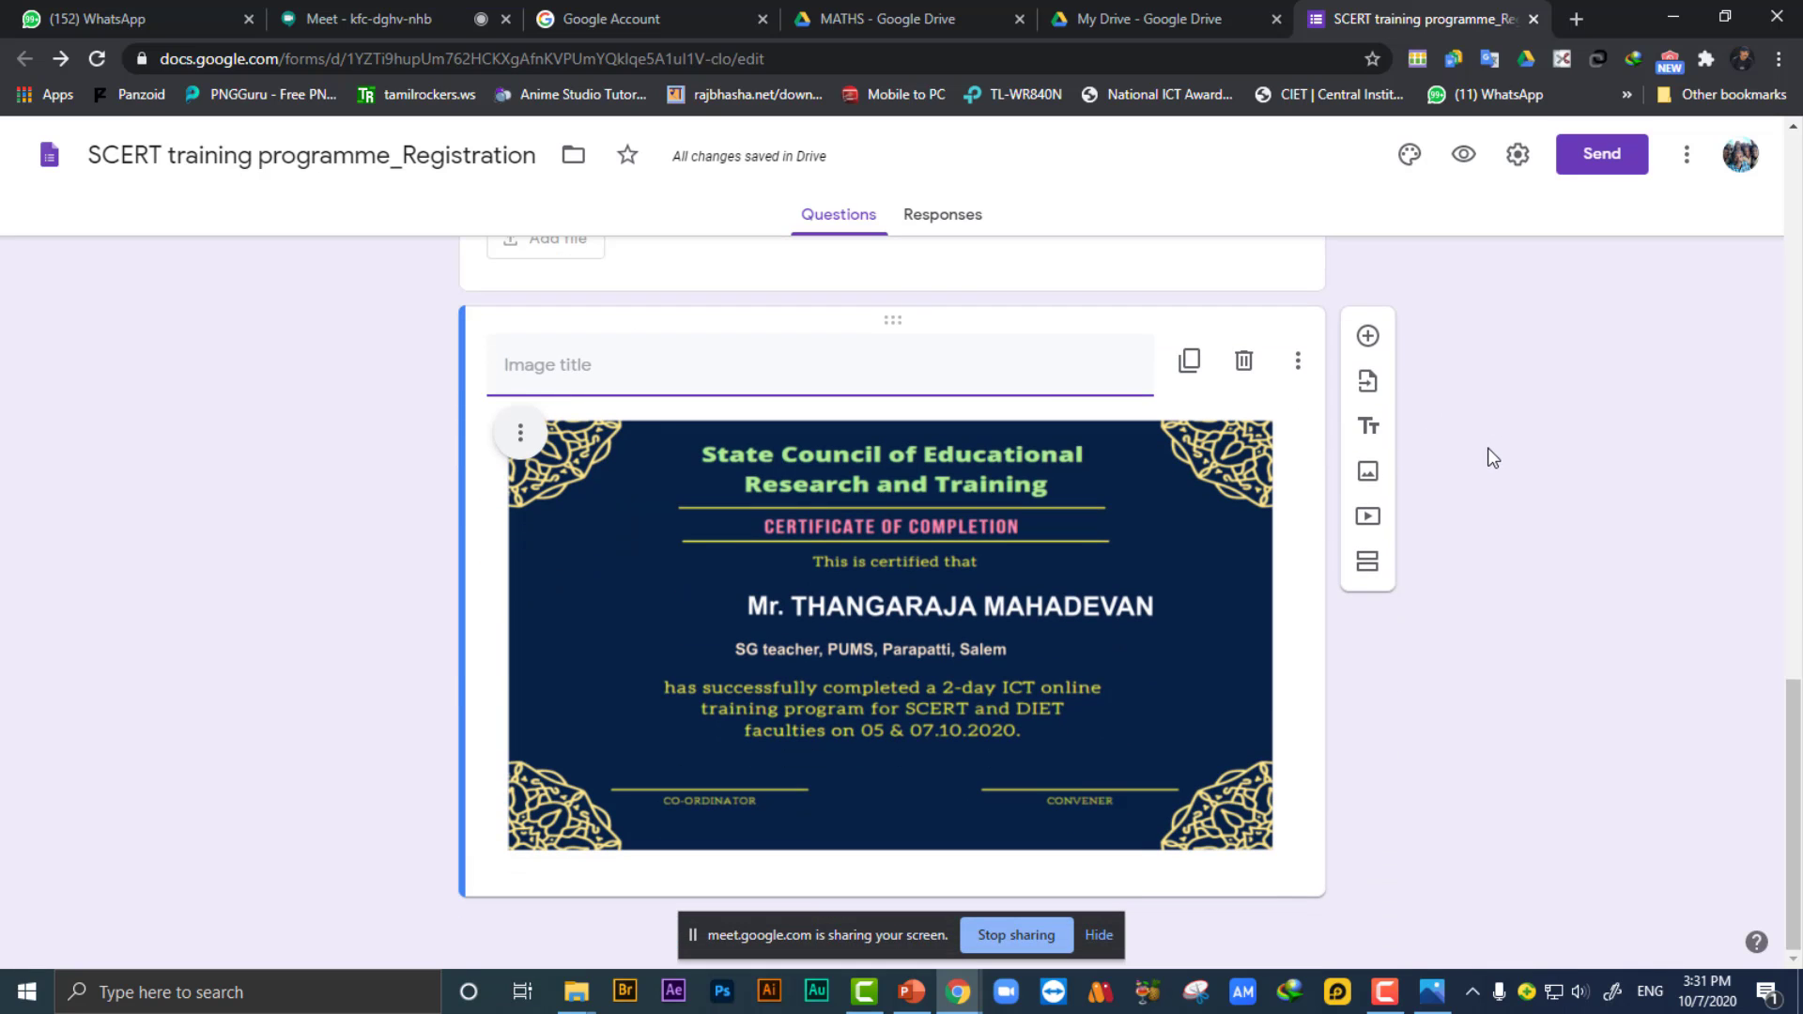
Check the separate certificate image item's placement below the upload question and delete the item.
scroll(988, 533, up, 5)
scroll(697, 817, down, 3)
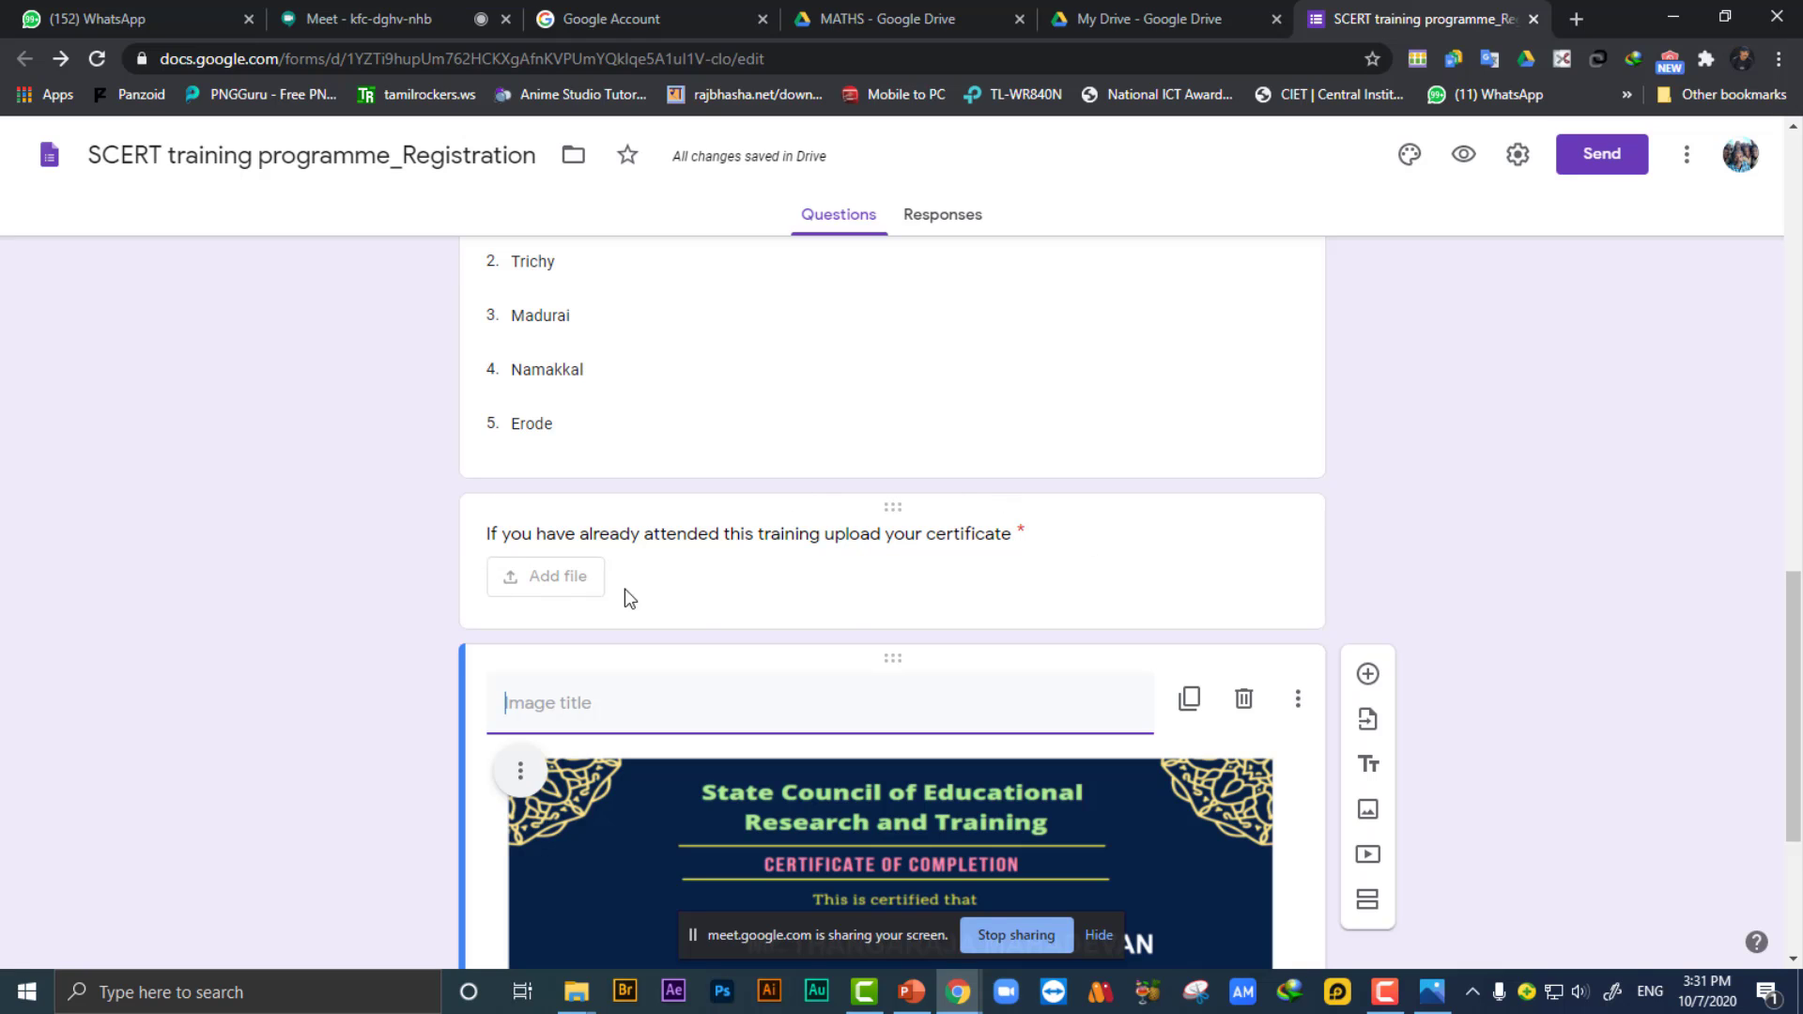
scroll(1042, 713, down, 3)
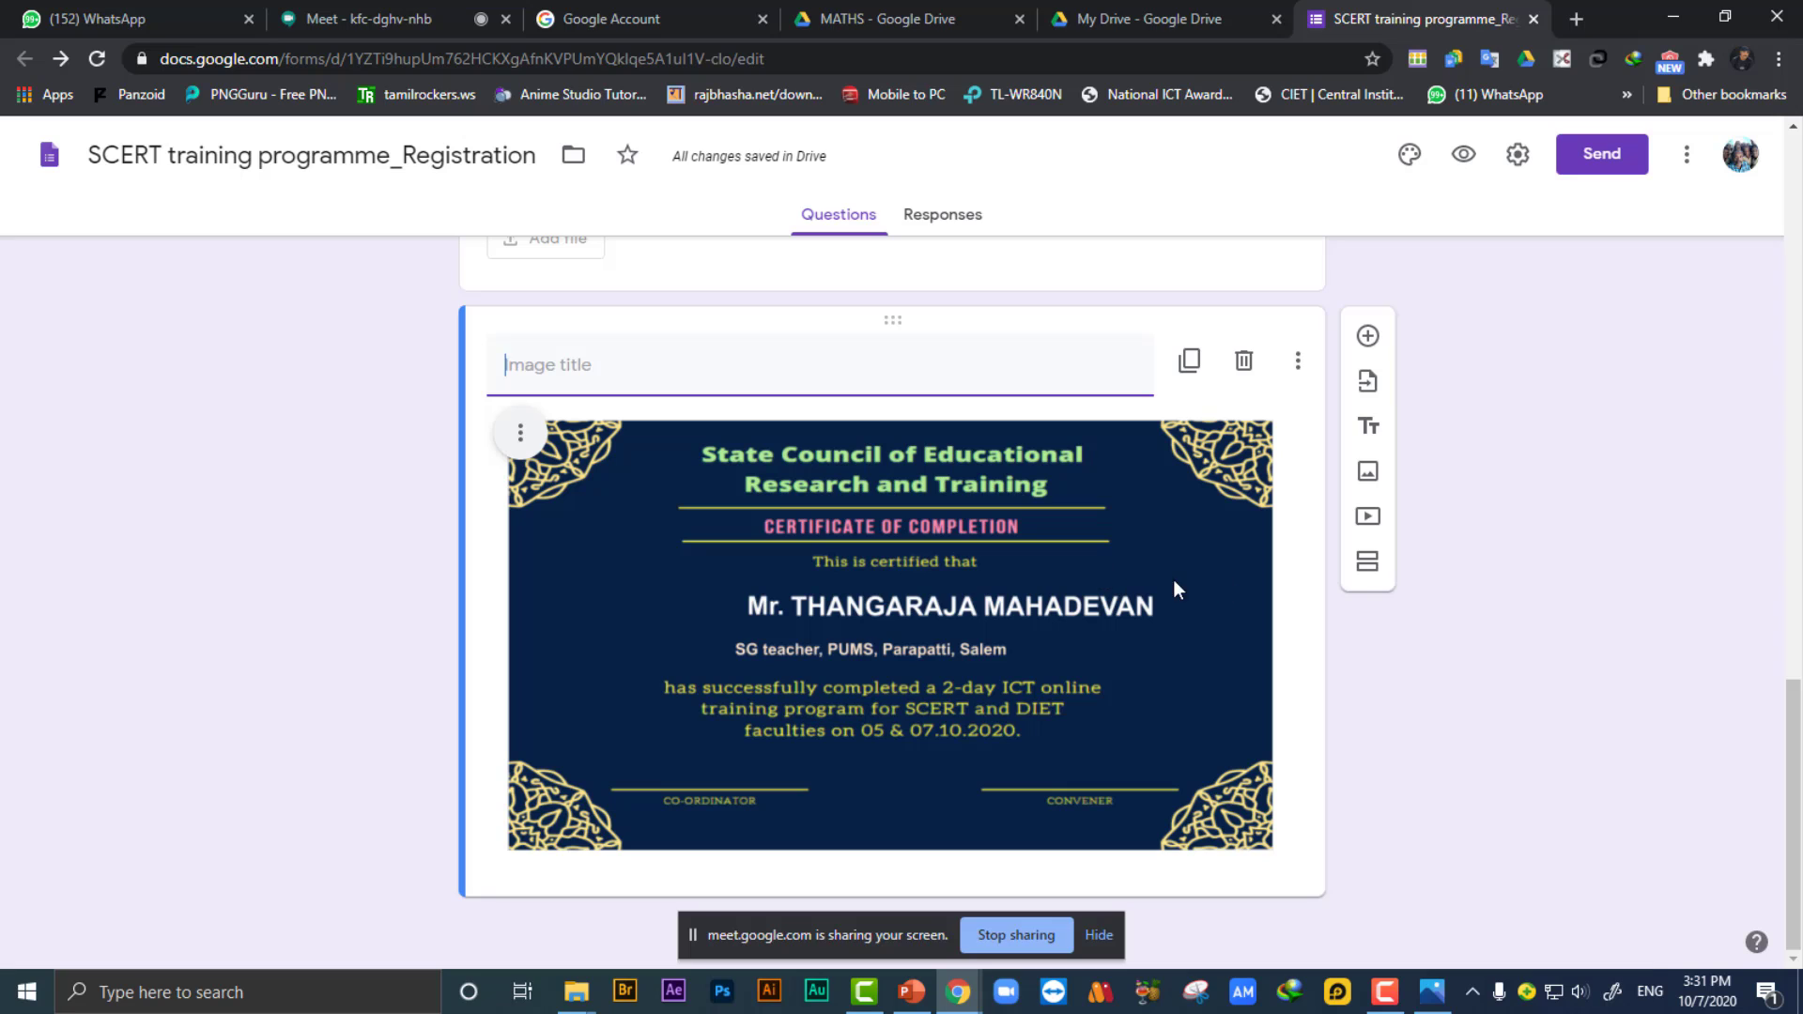
click(1244, 360)
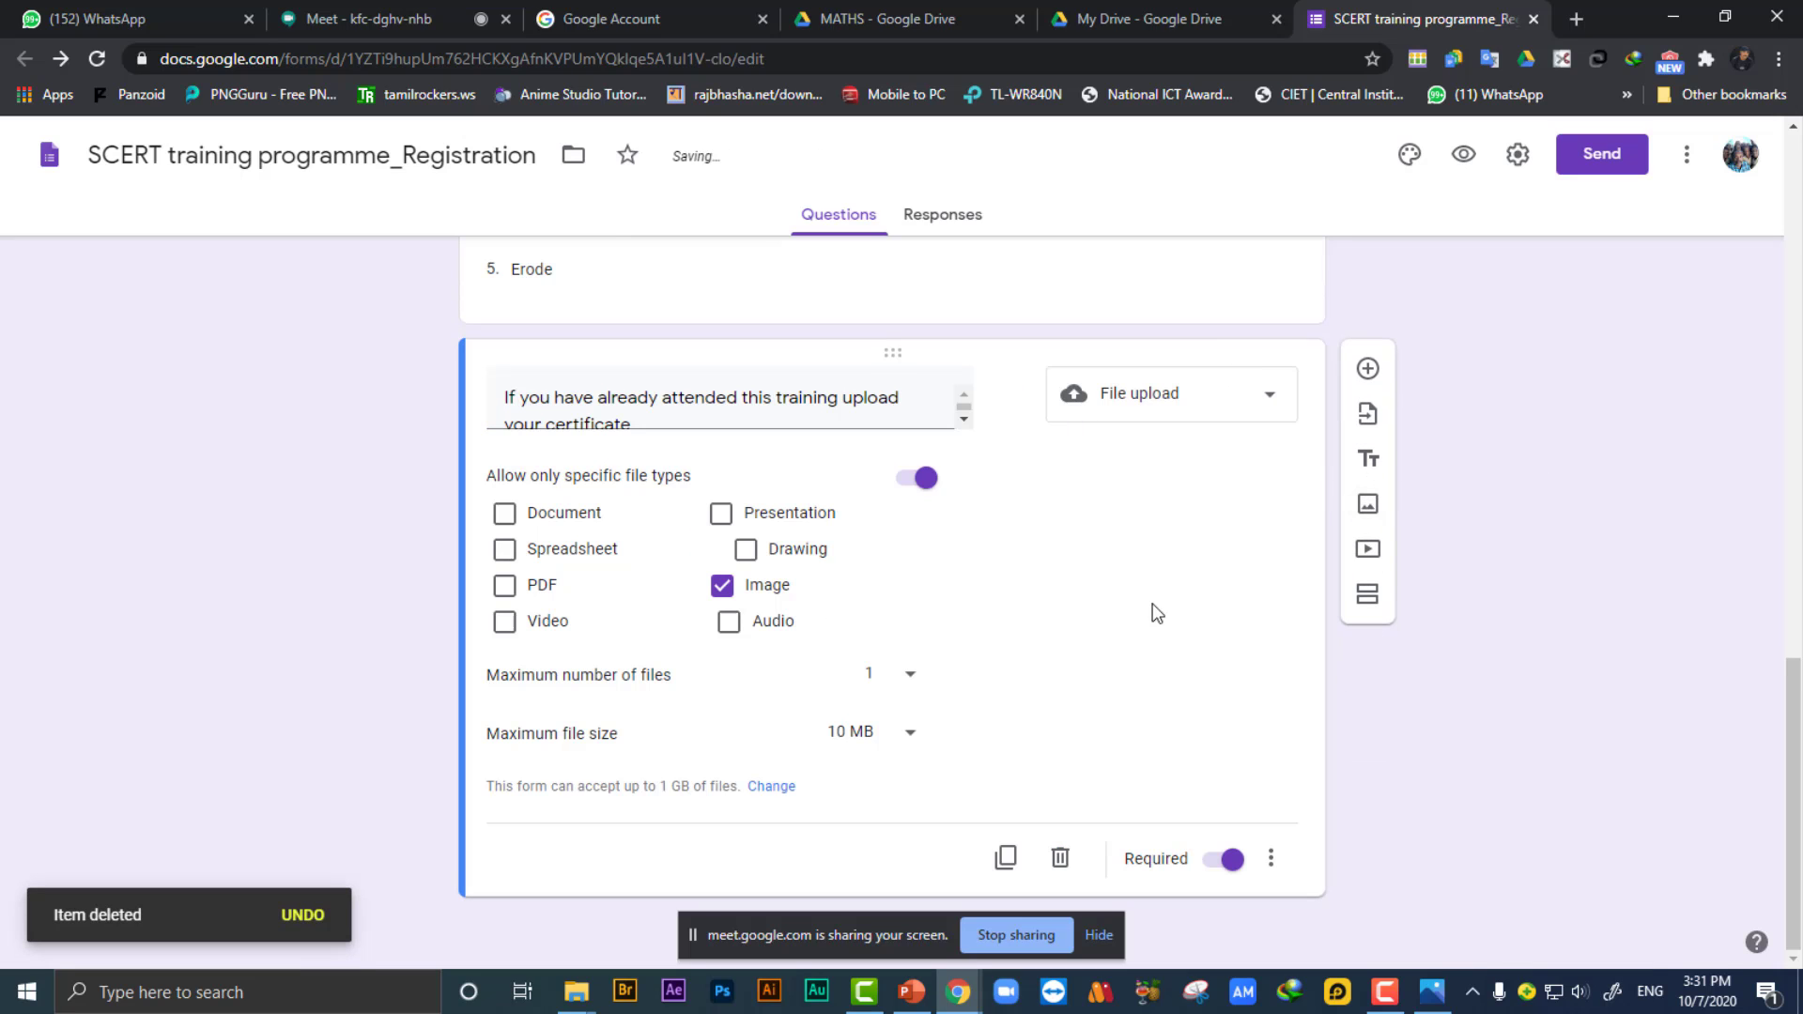
Attach the SCERT training certificate PNG from Downloads directly to the certificate upload question as its image.
mouse_move(1021, 402)
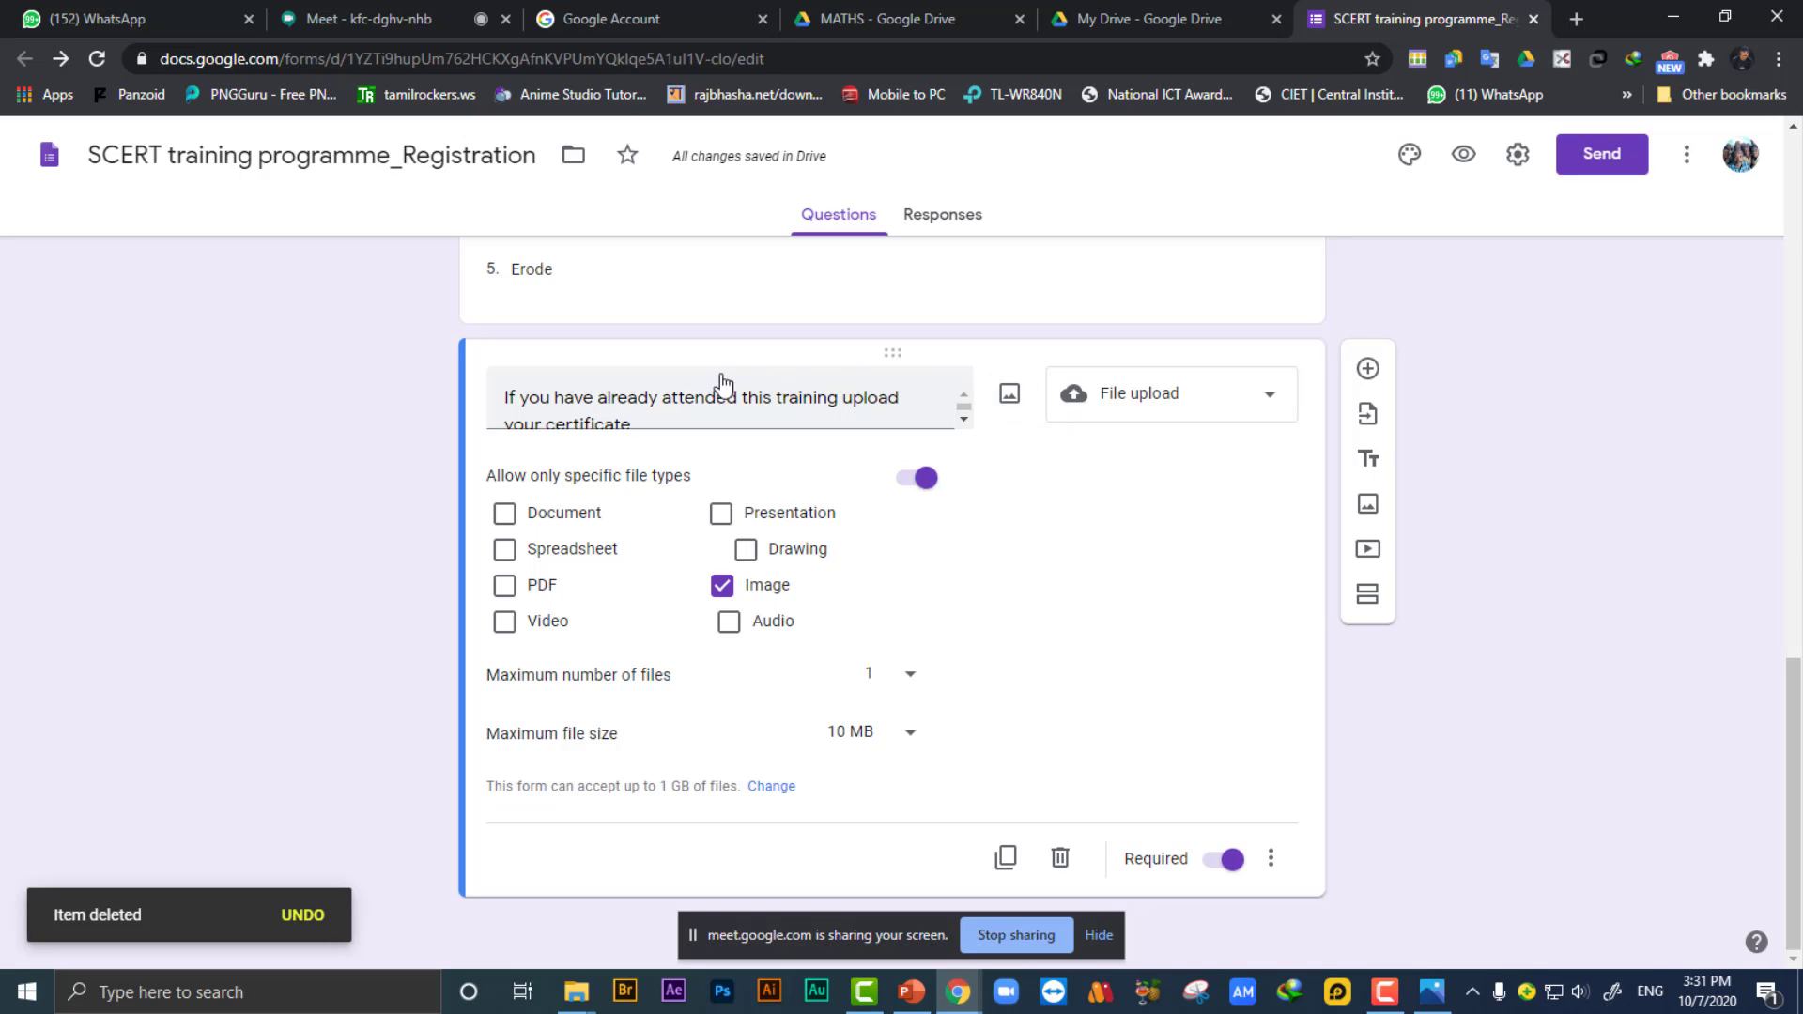
click(1009, 404)
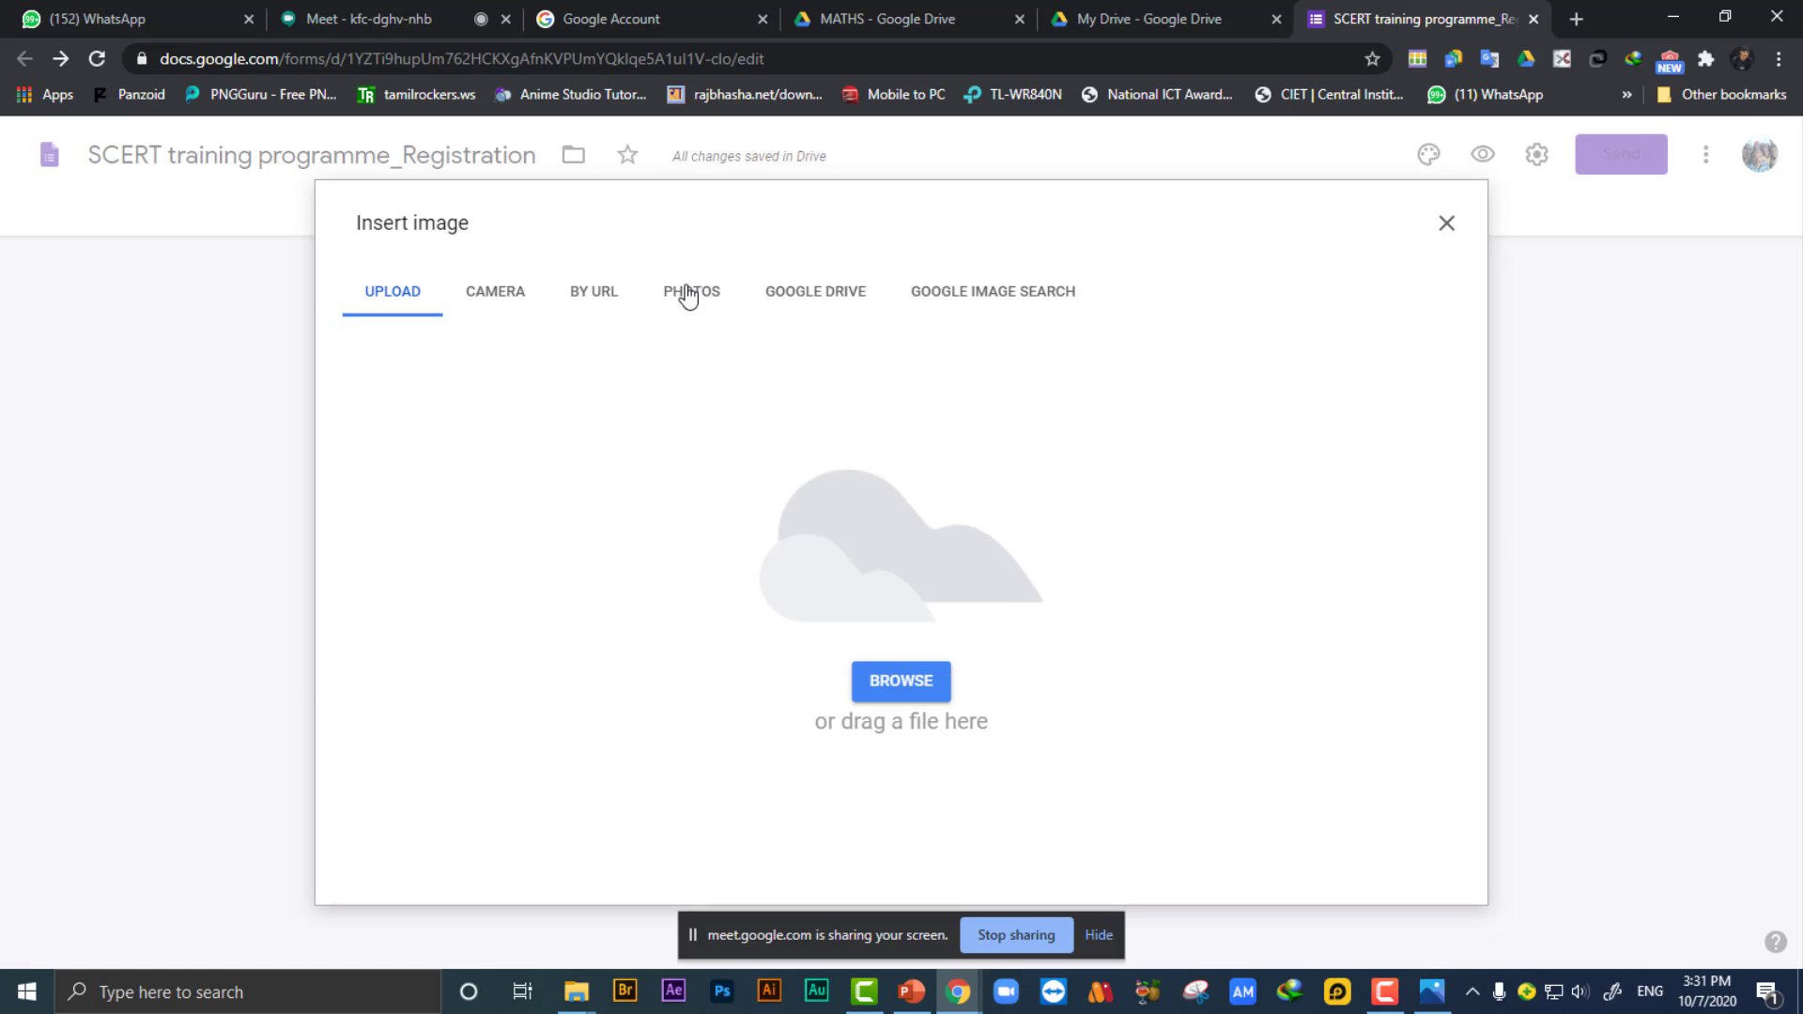
click(882, 685)
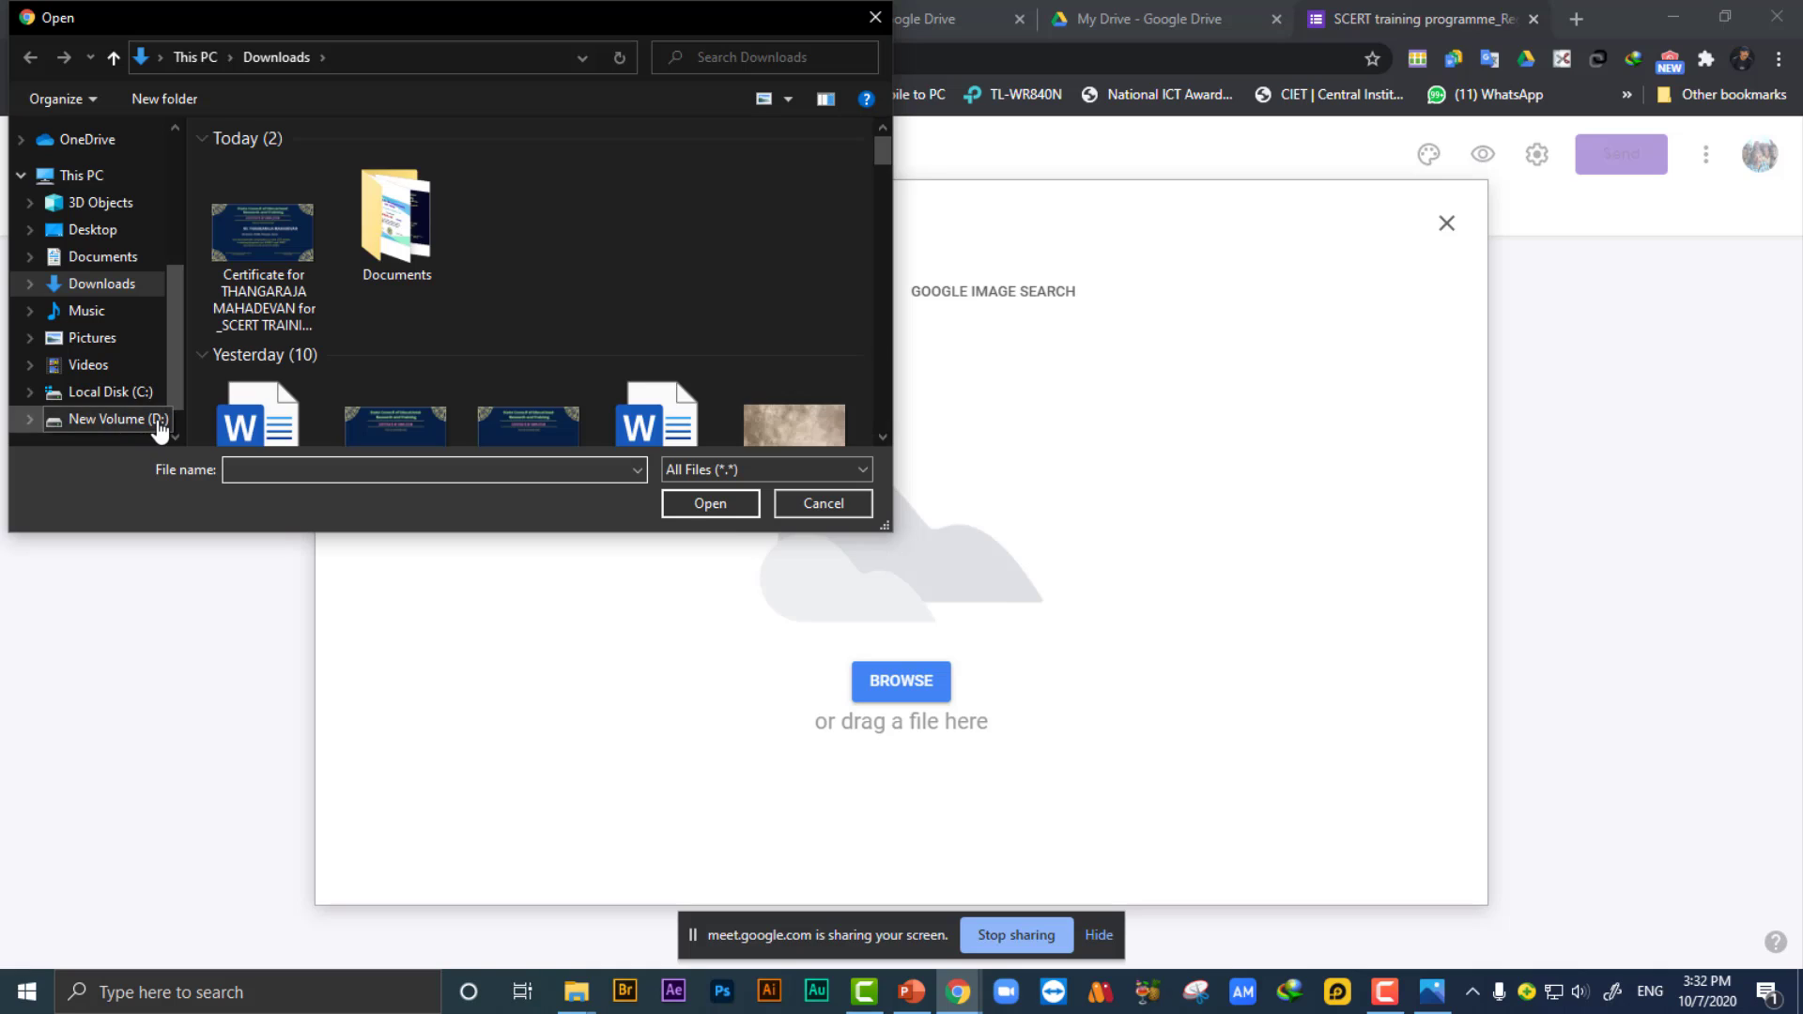
click(258, 247)
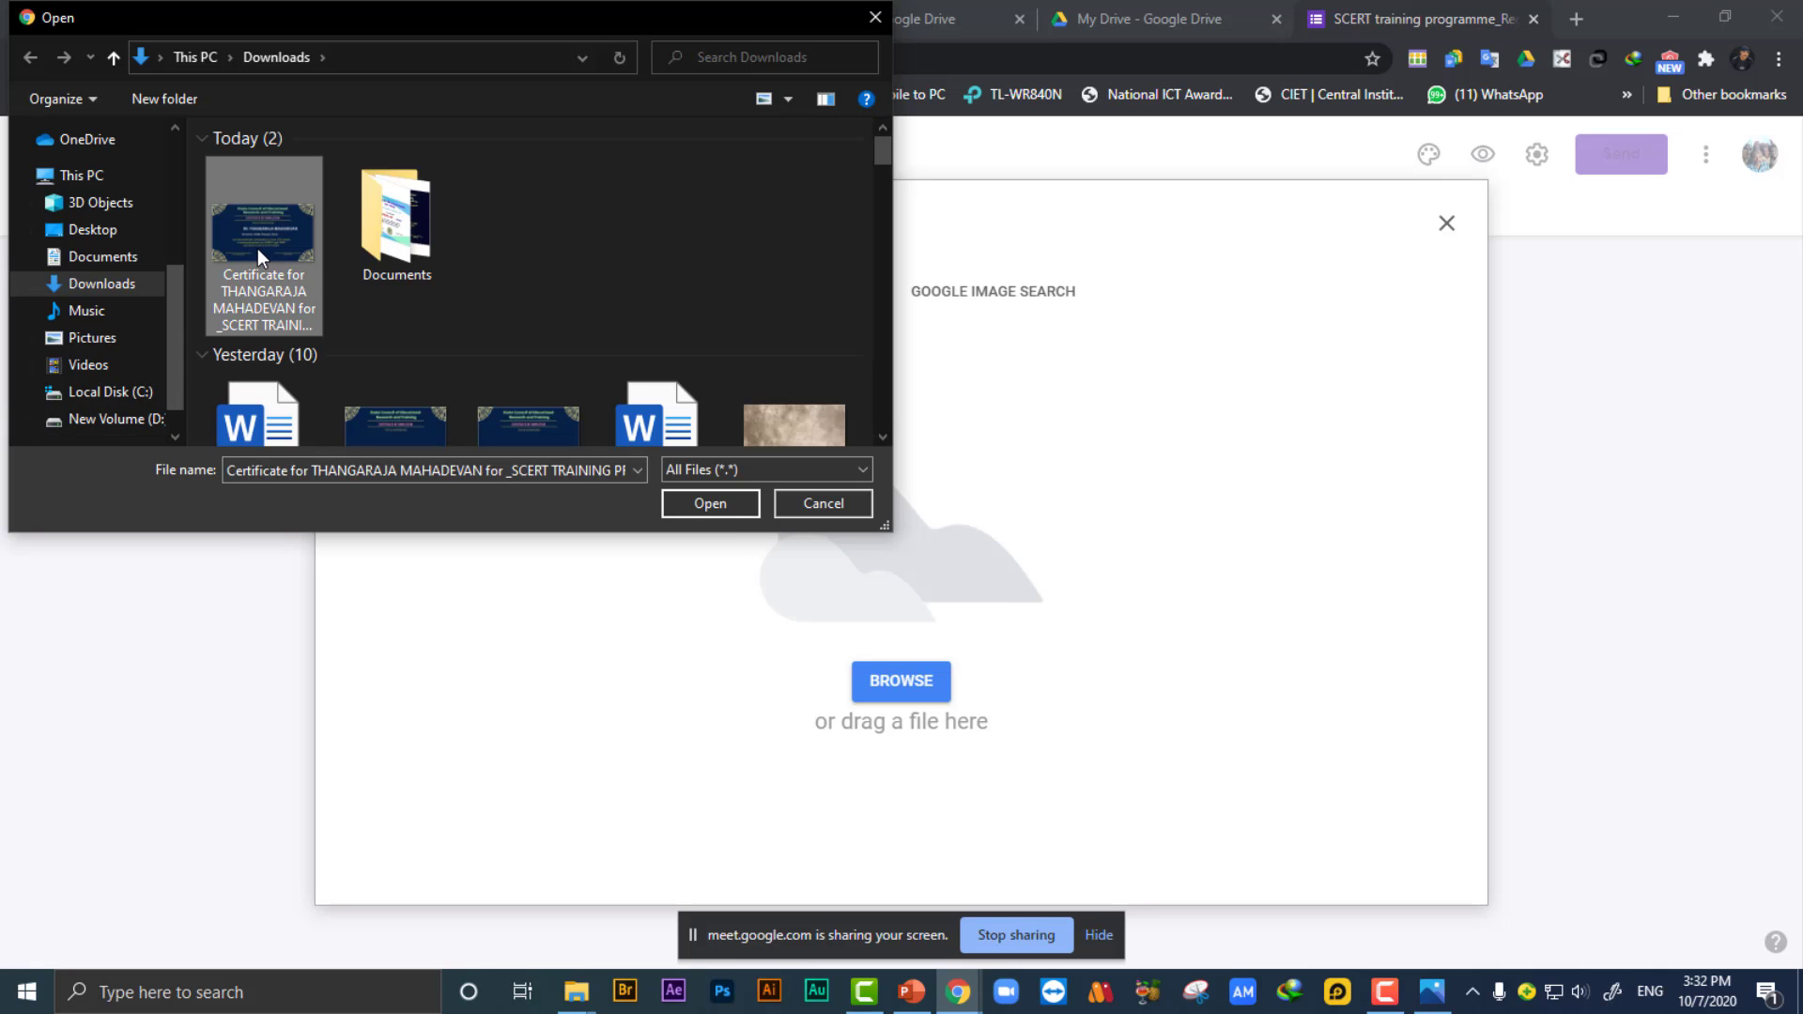
click(702, 504)
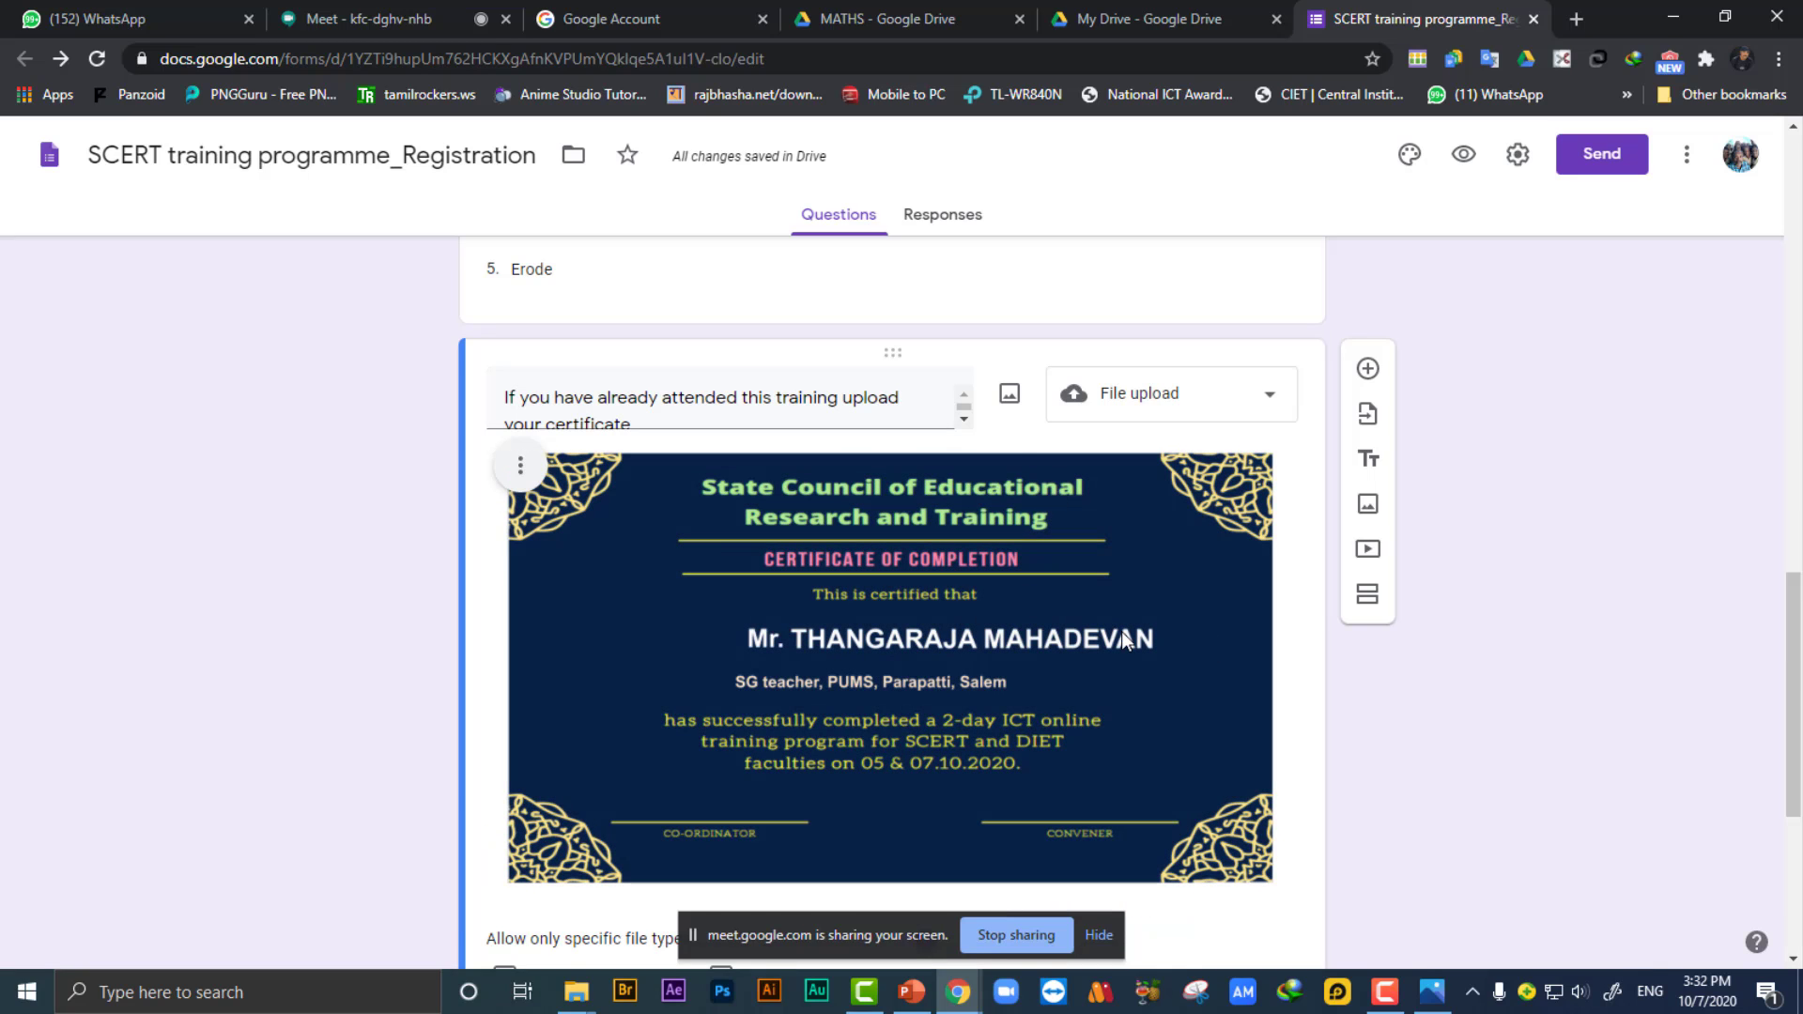
Shrink the certificate image in the file upload question to about 40 percent of its inserted width.
click(1217, 748)
drag(1272, 879, 815, 561)
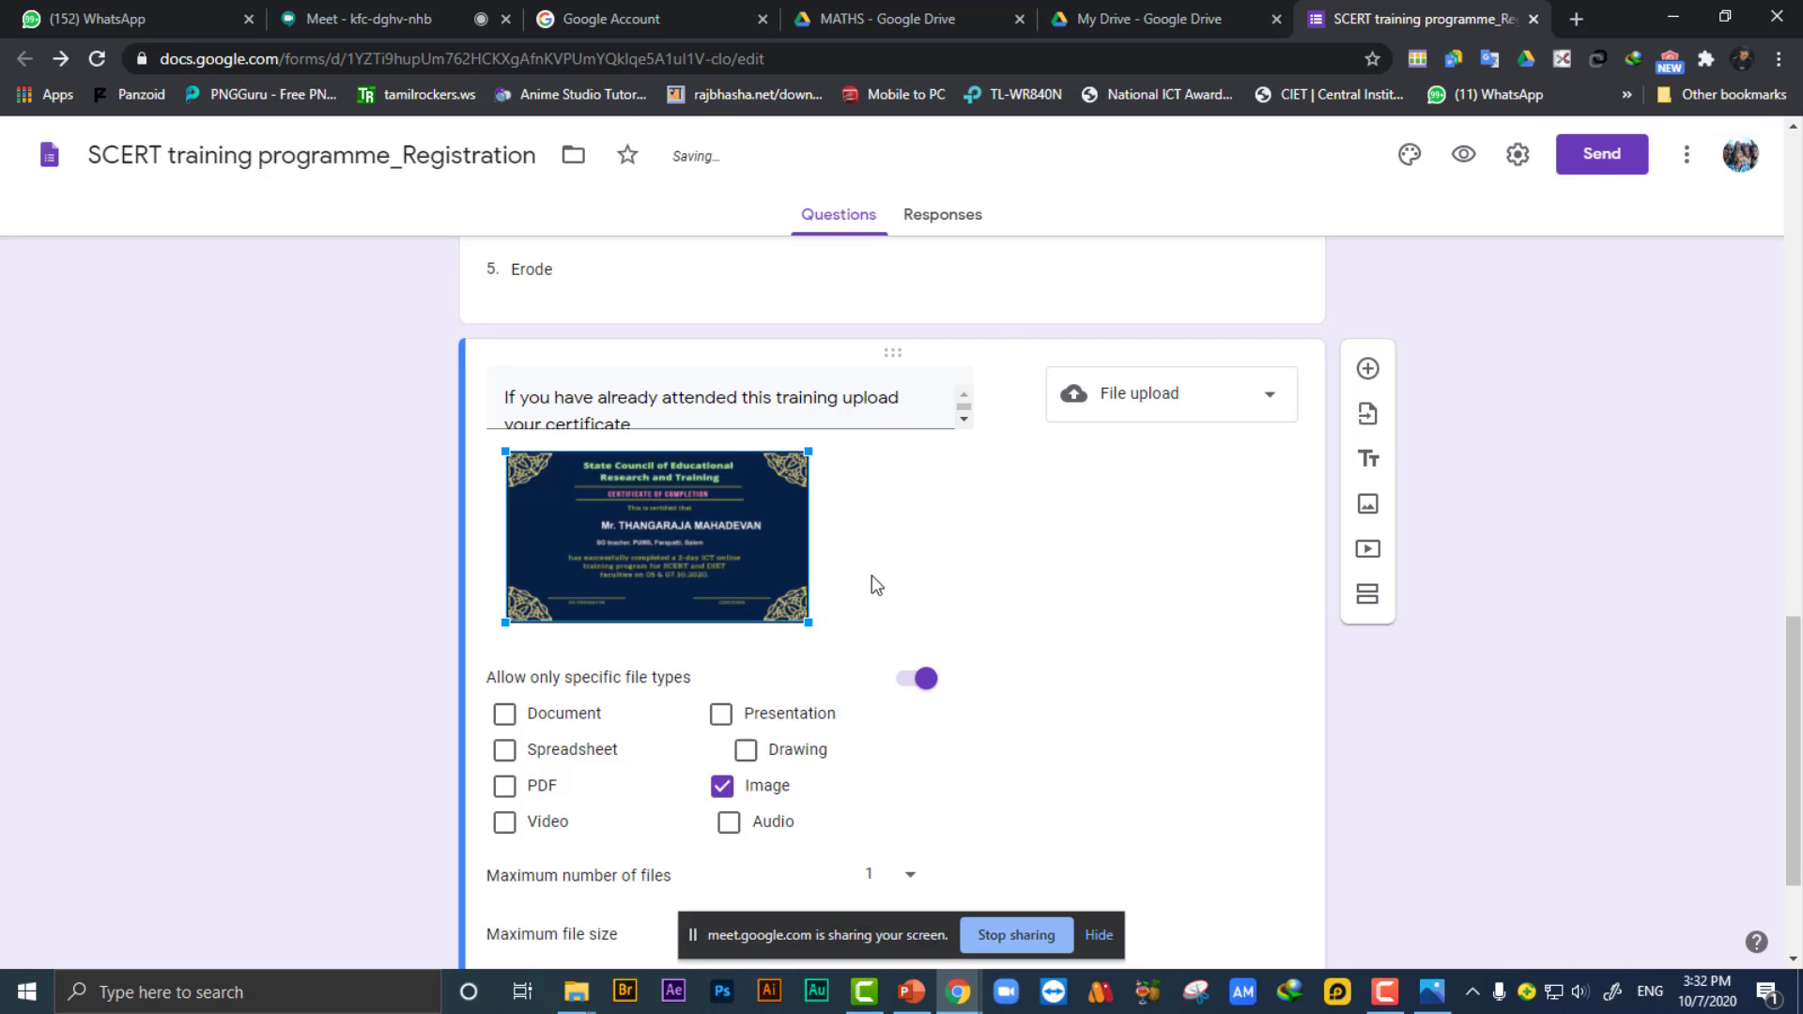
click(948, 554)
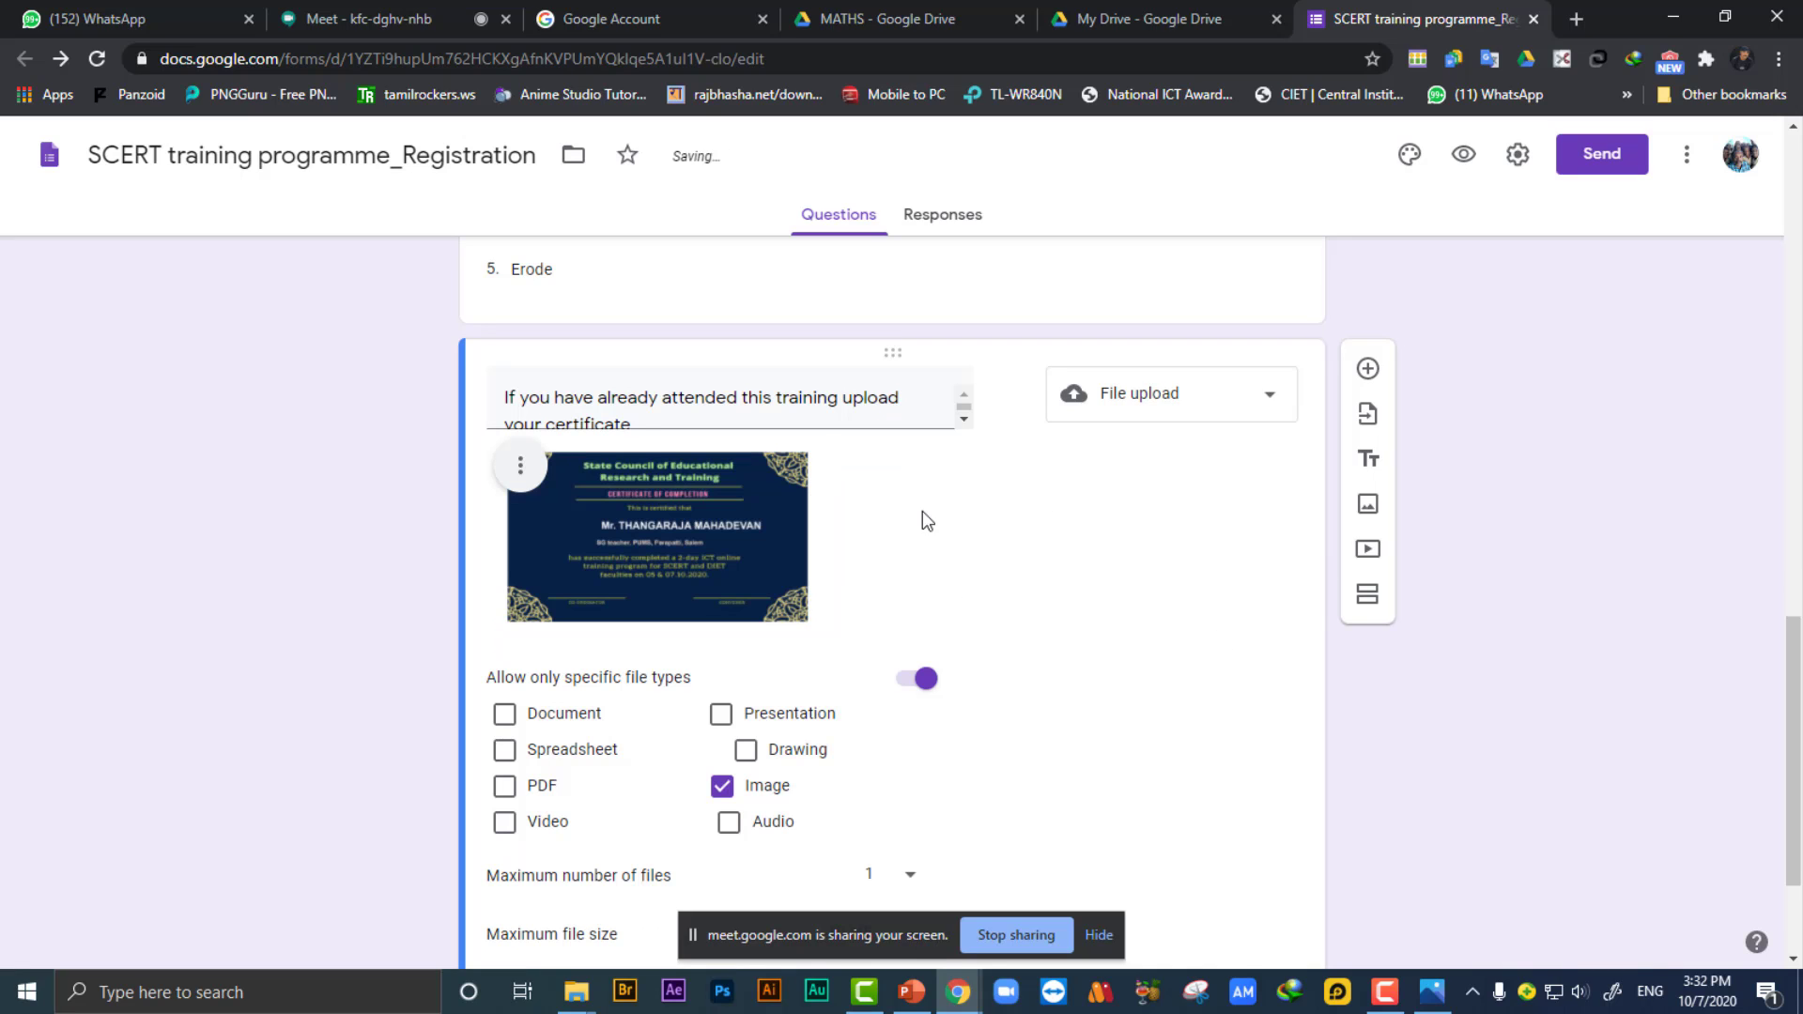
Enlarge the shrunken certificate image slightly, to just under half of its inserted width.
click(673, 524)
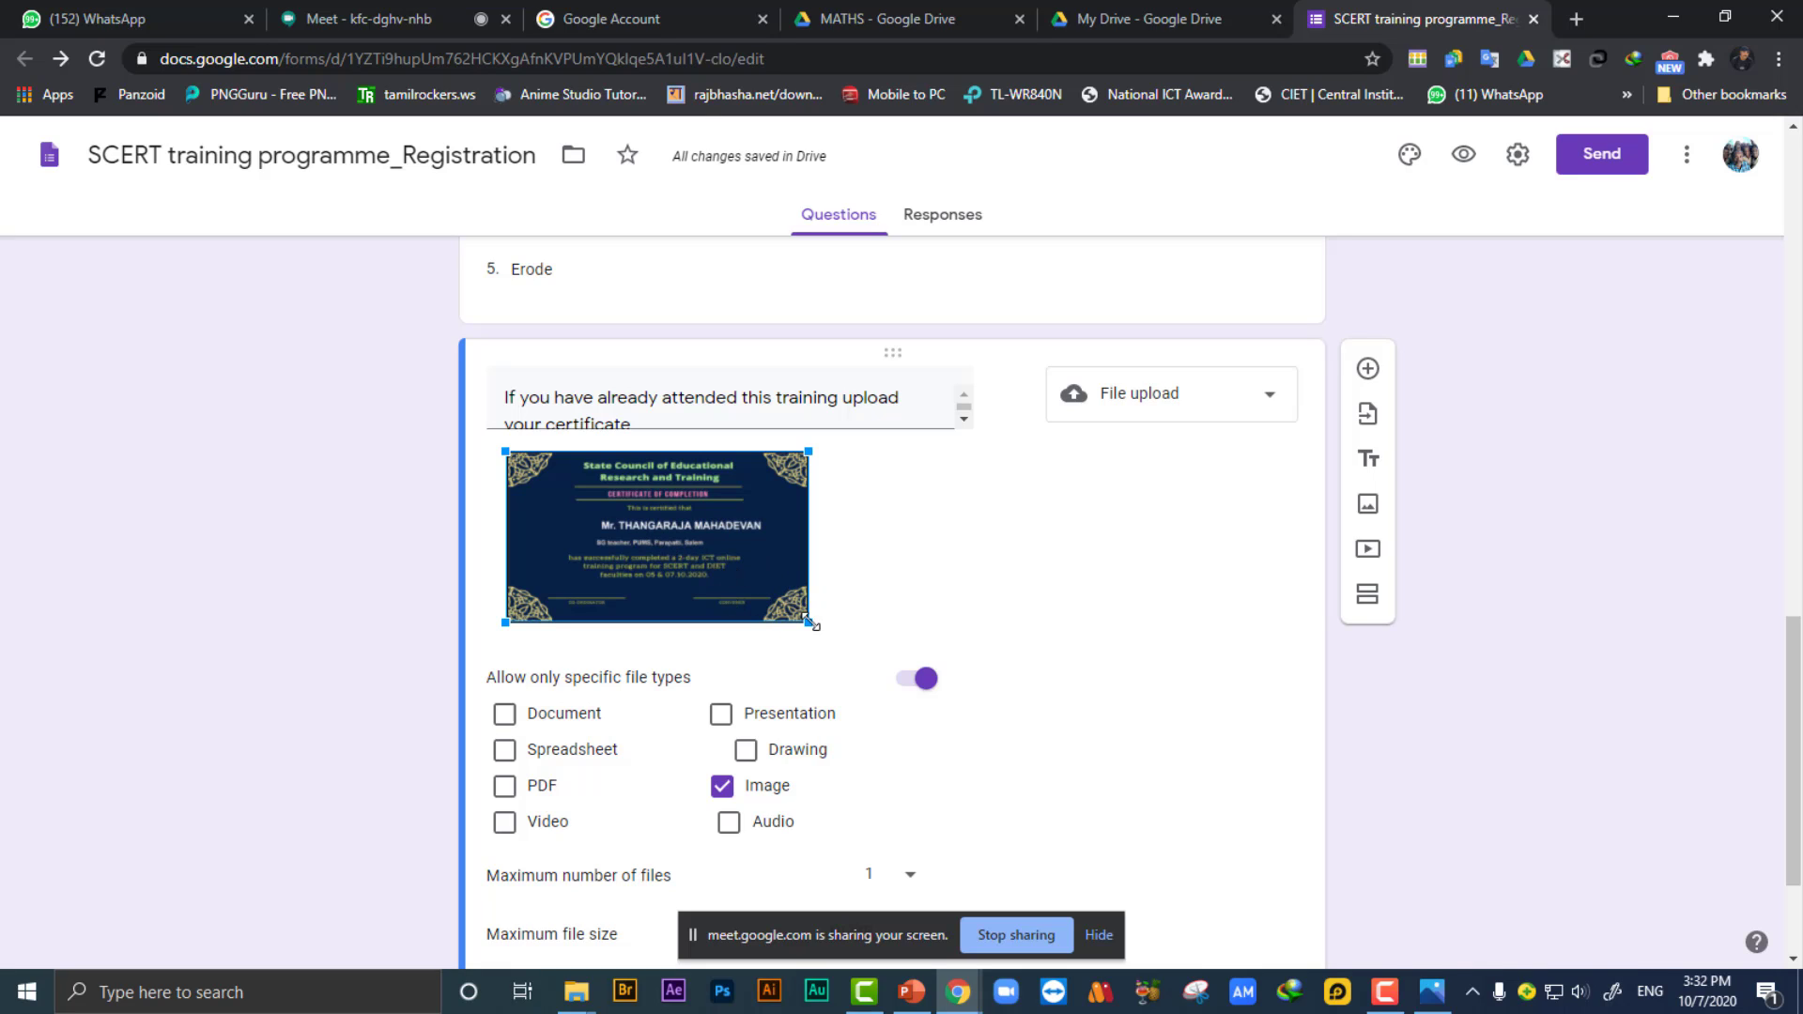
drag(813, 625, 852, 646)
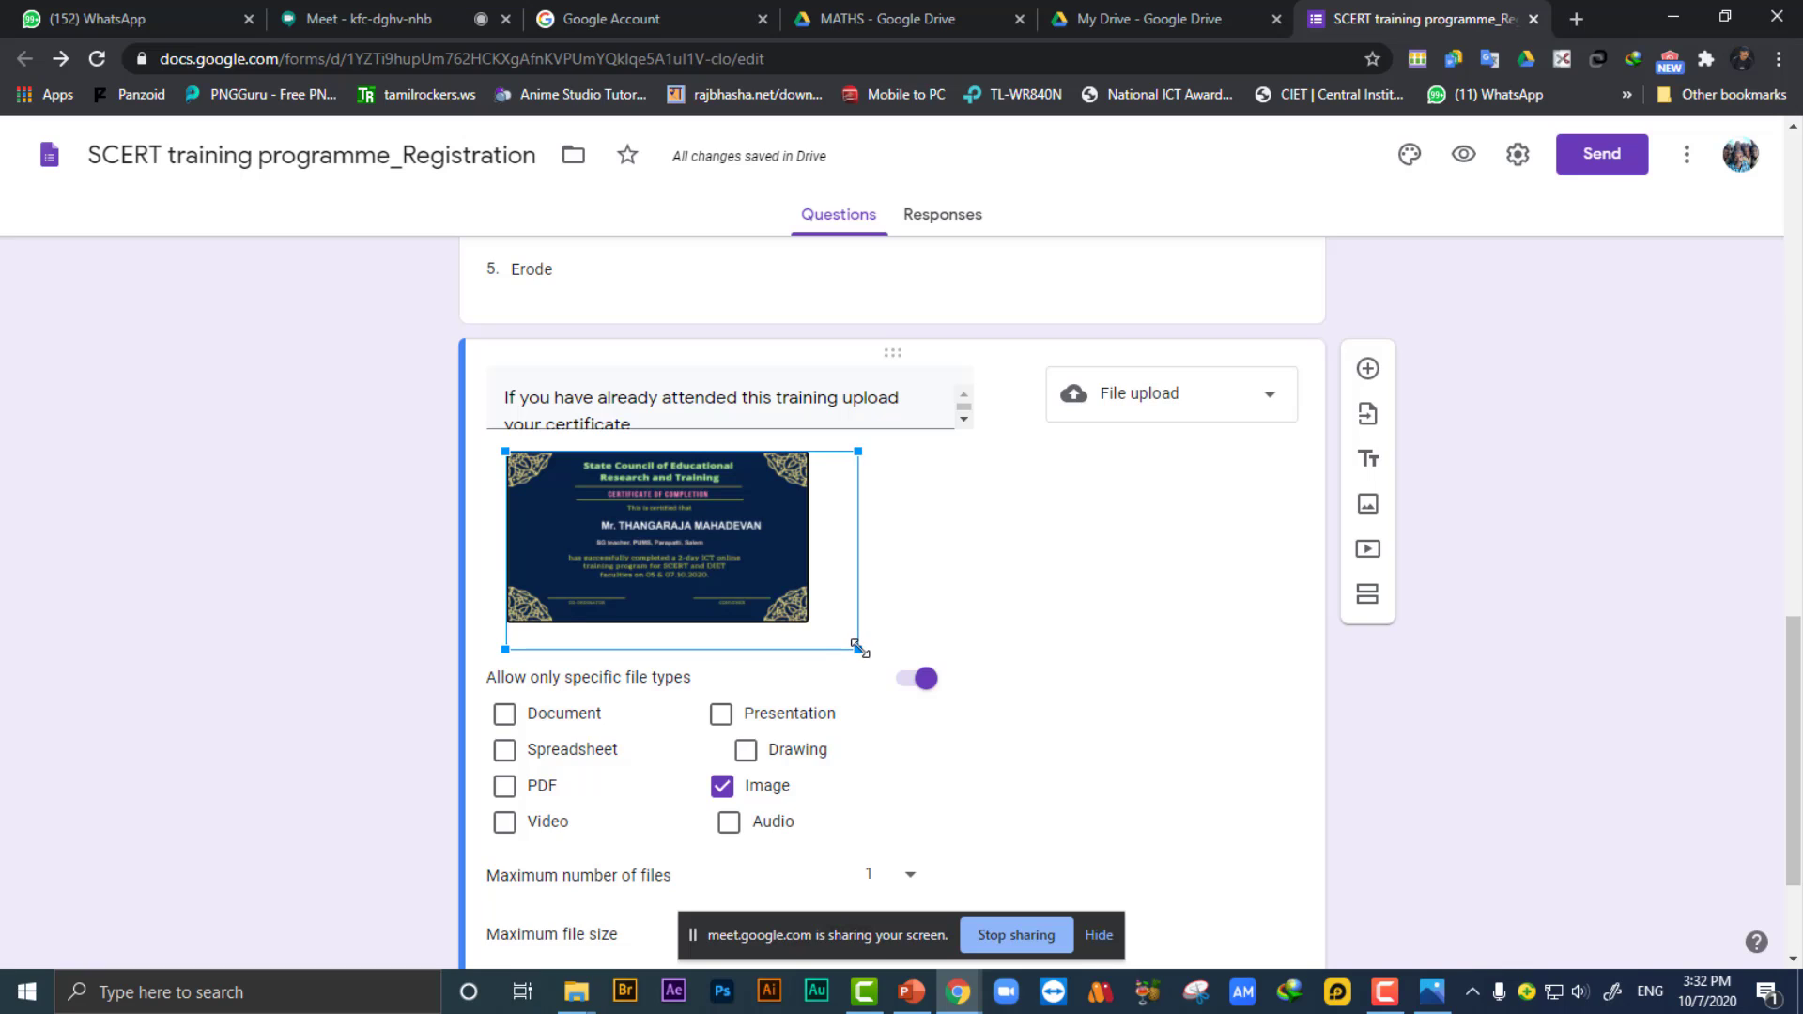
right_click(712, 568)
click(685, 533)
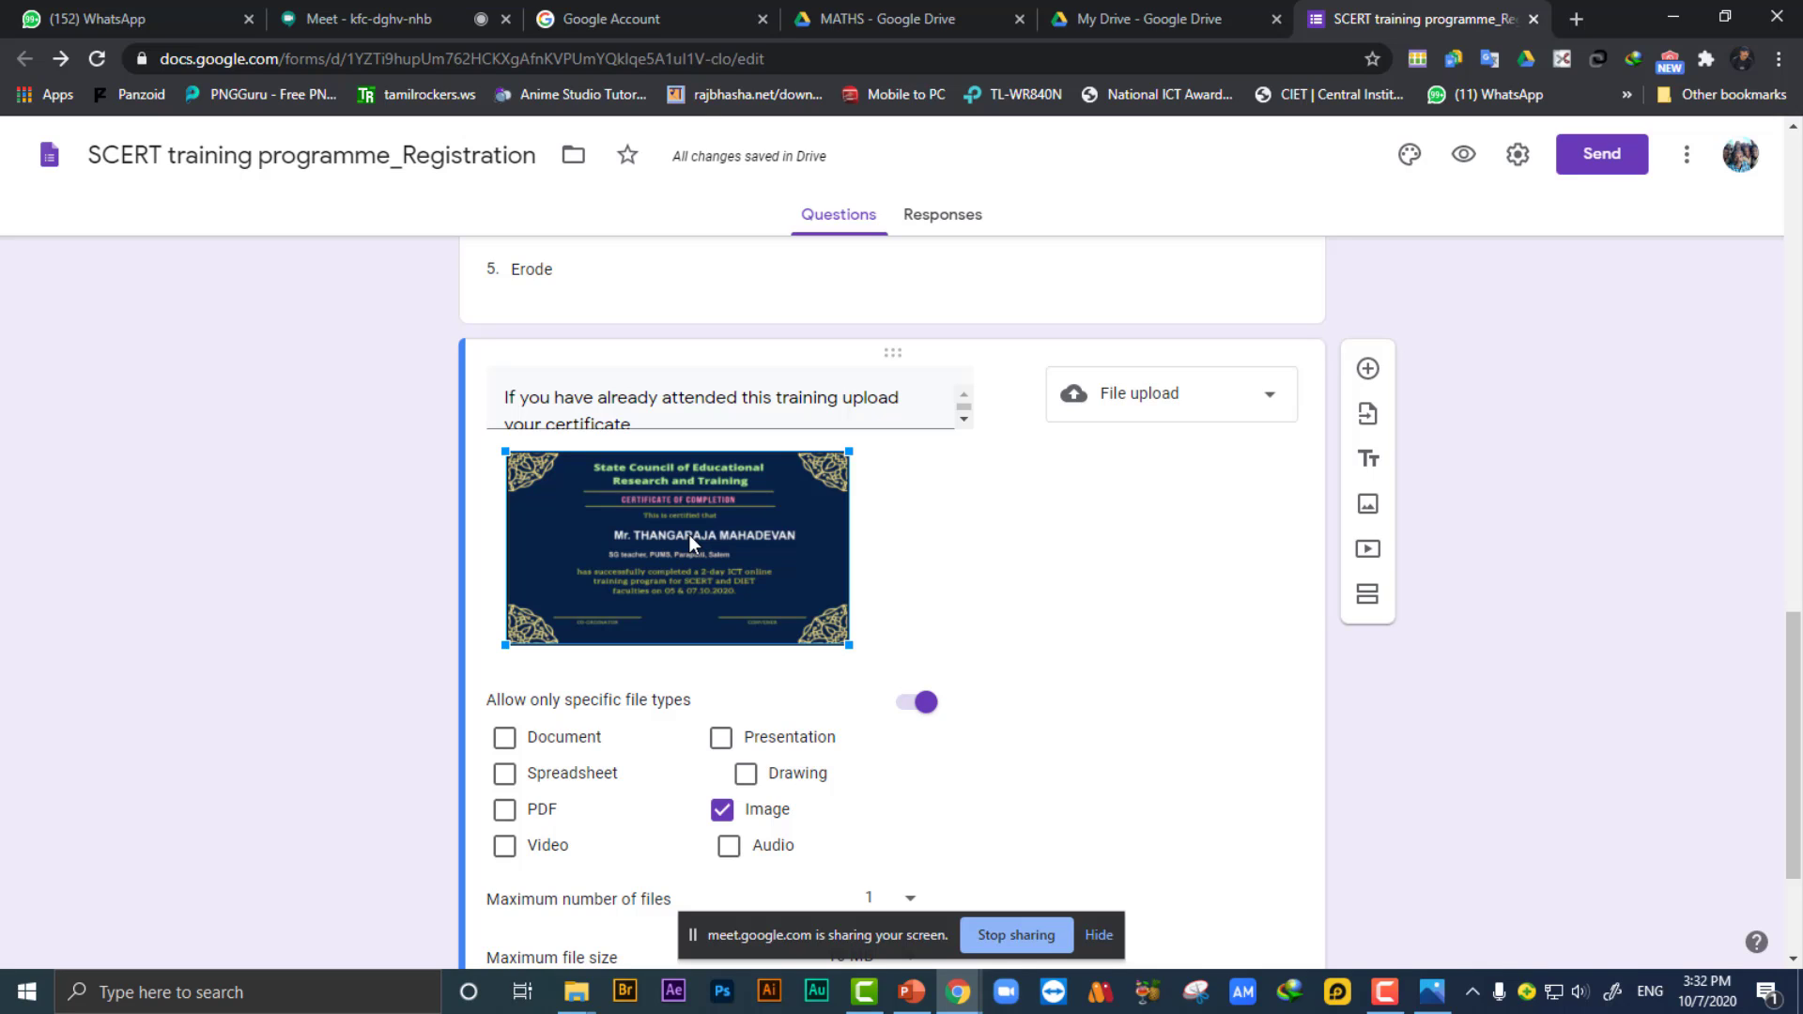
right_click(689, 534)
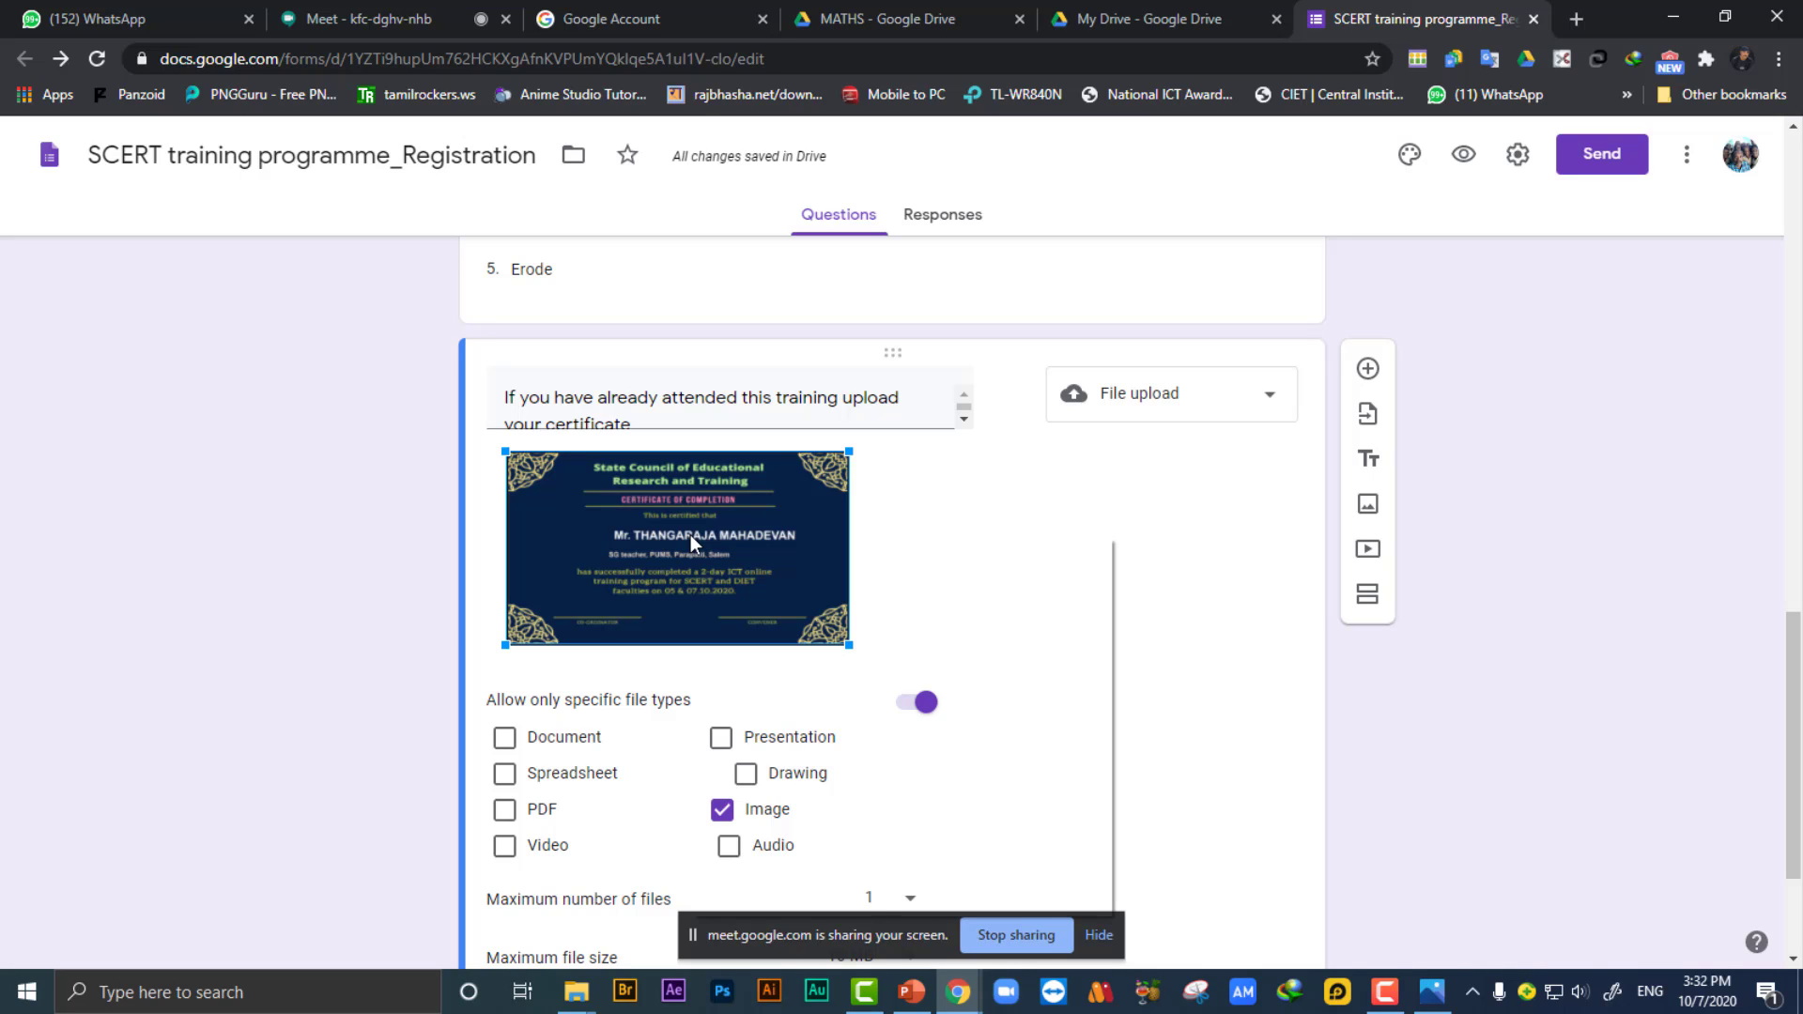
click(594, 519)
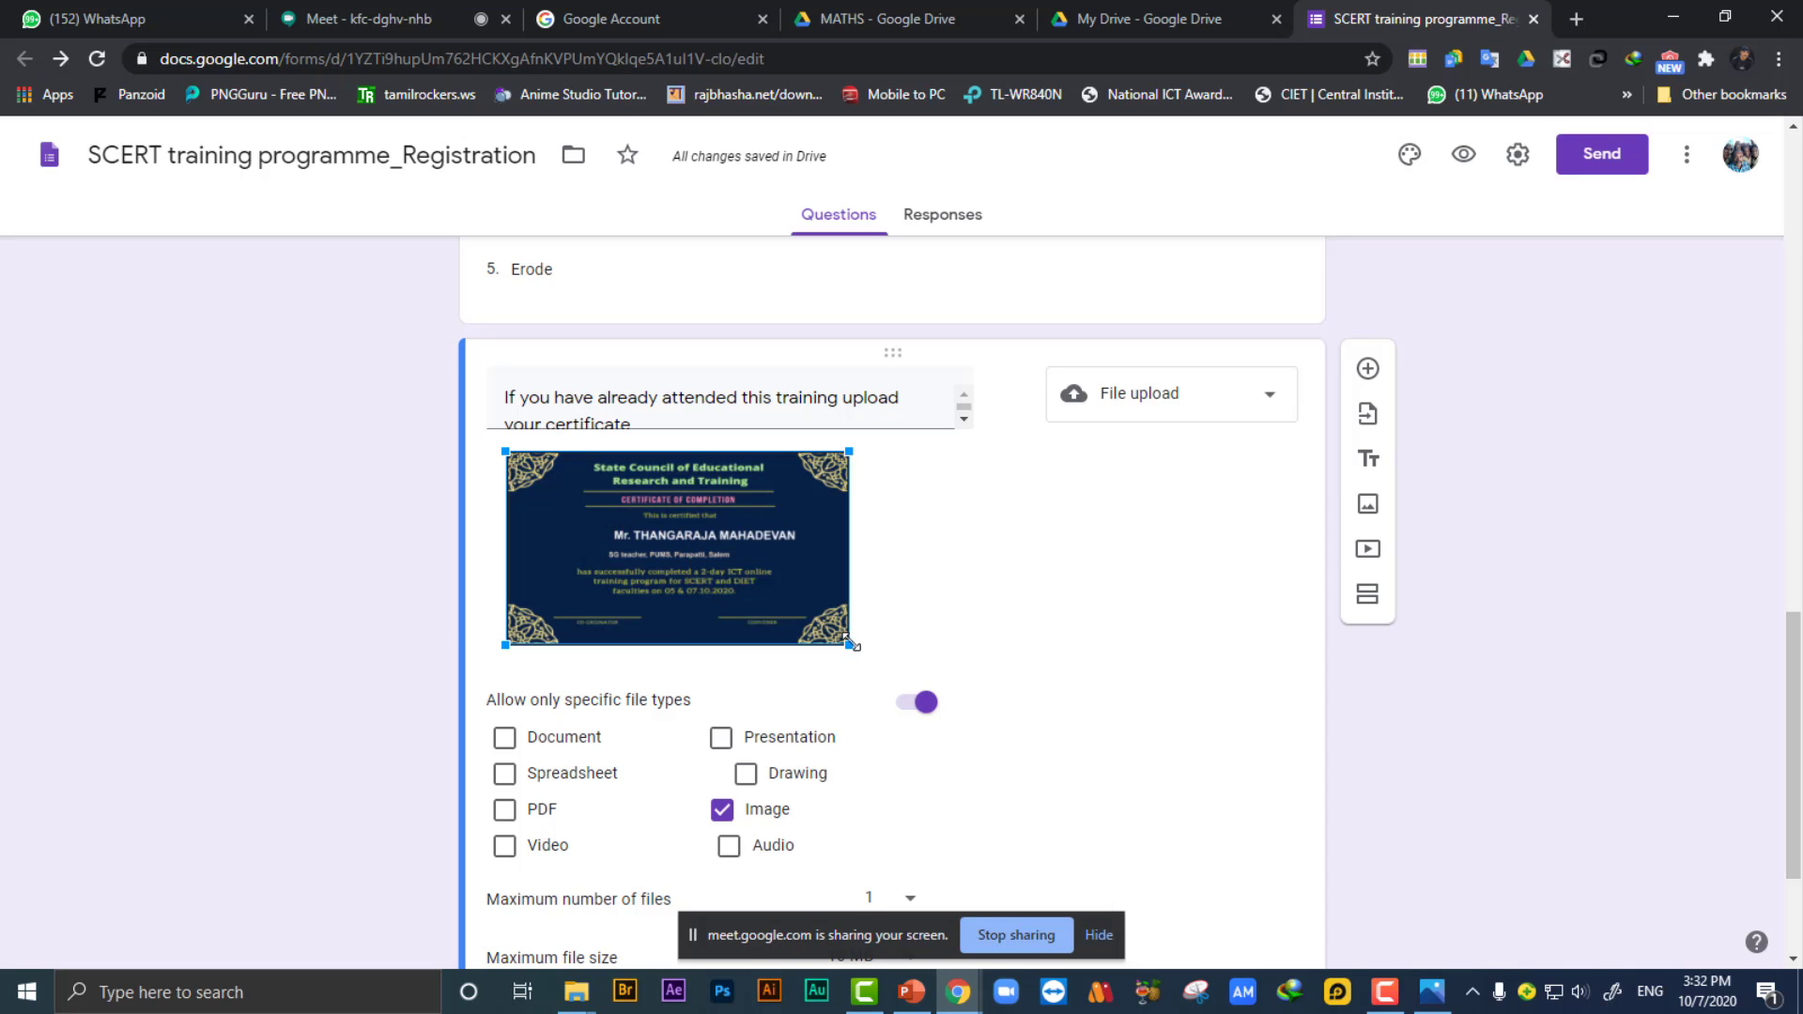
drag(848, 645, 877, 658)
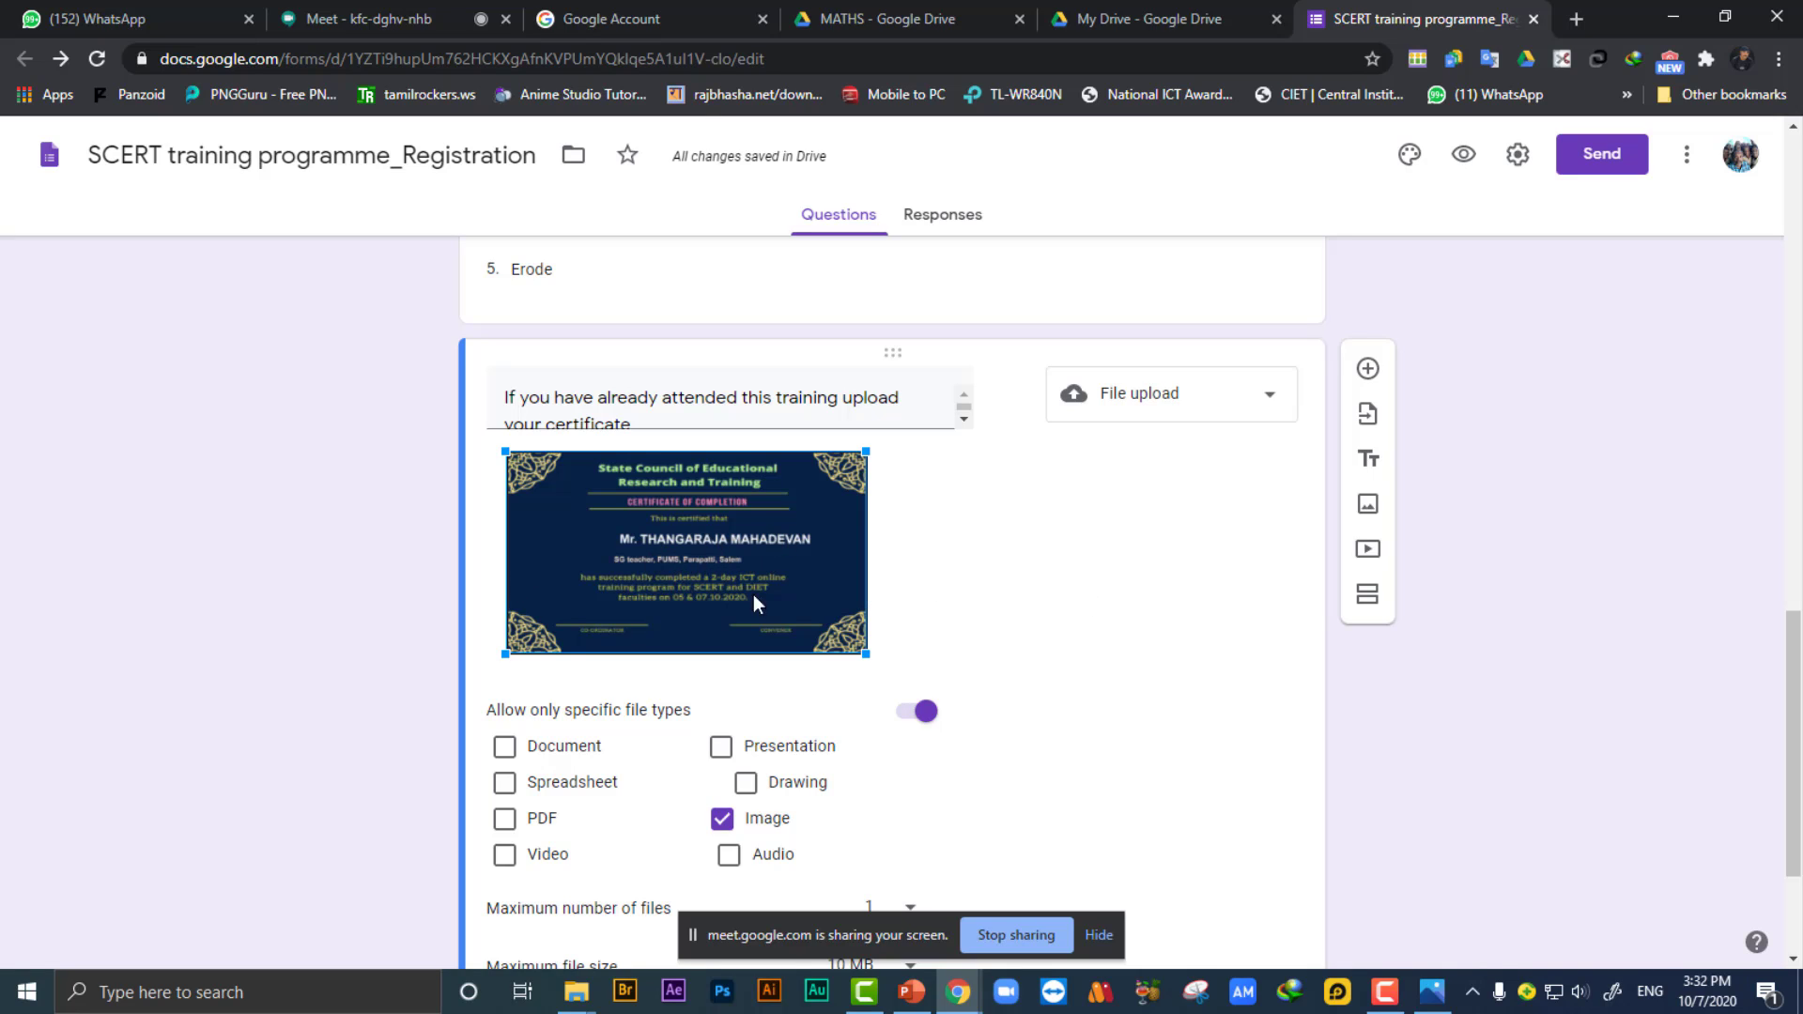
click(1051, 538)
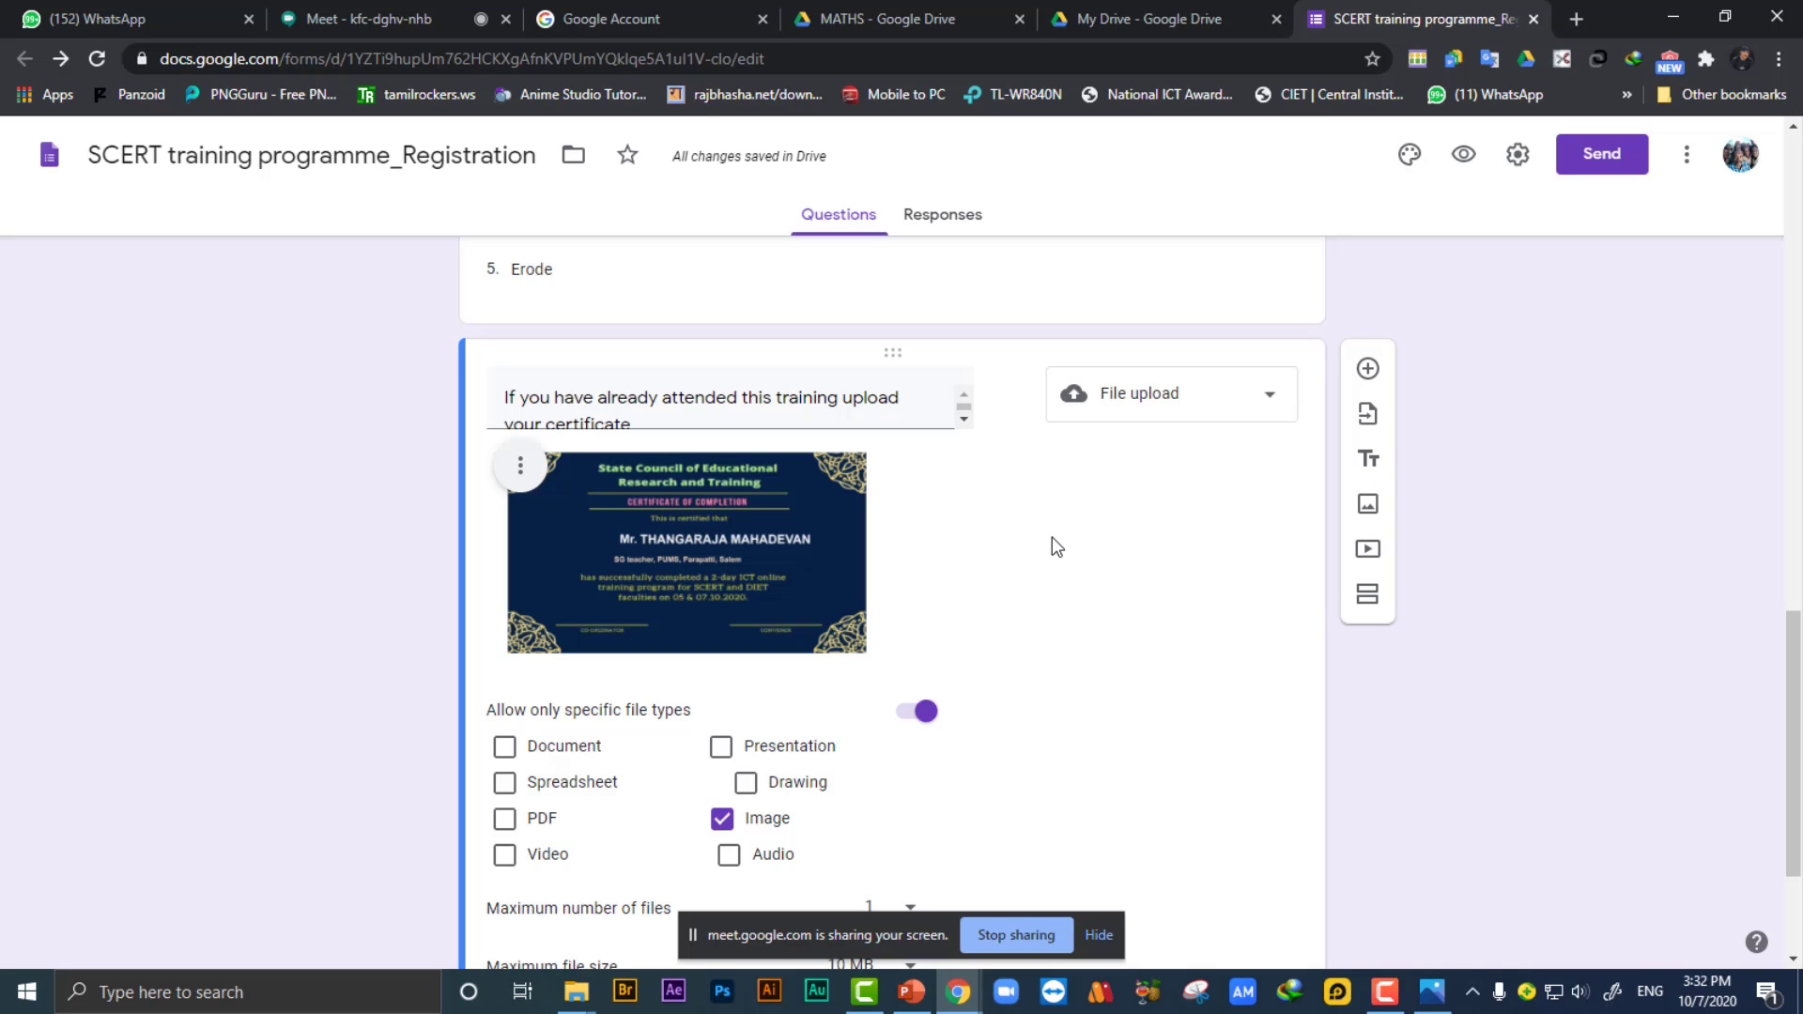
Try right alignment on the certificate image, and center-align it within the upload question.
click(520, 466)
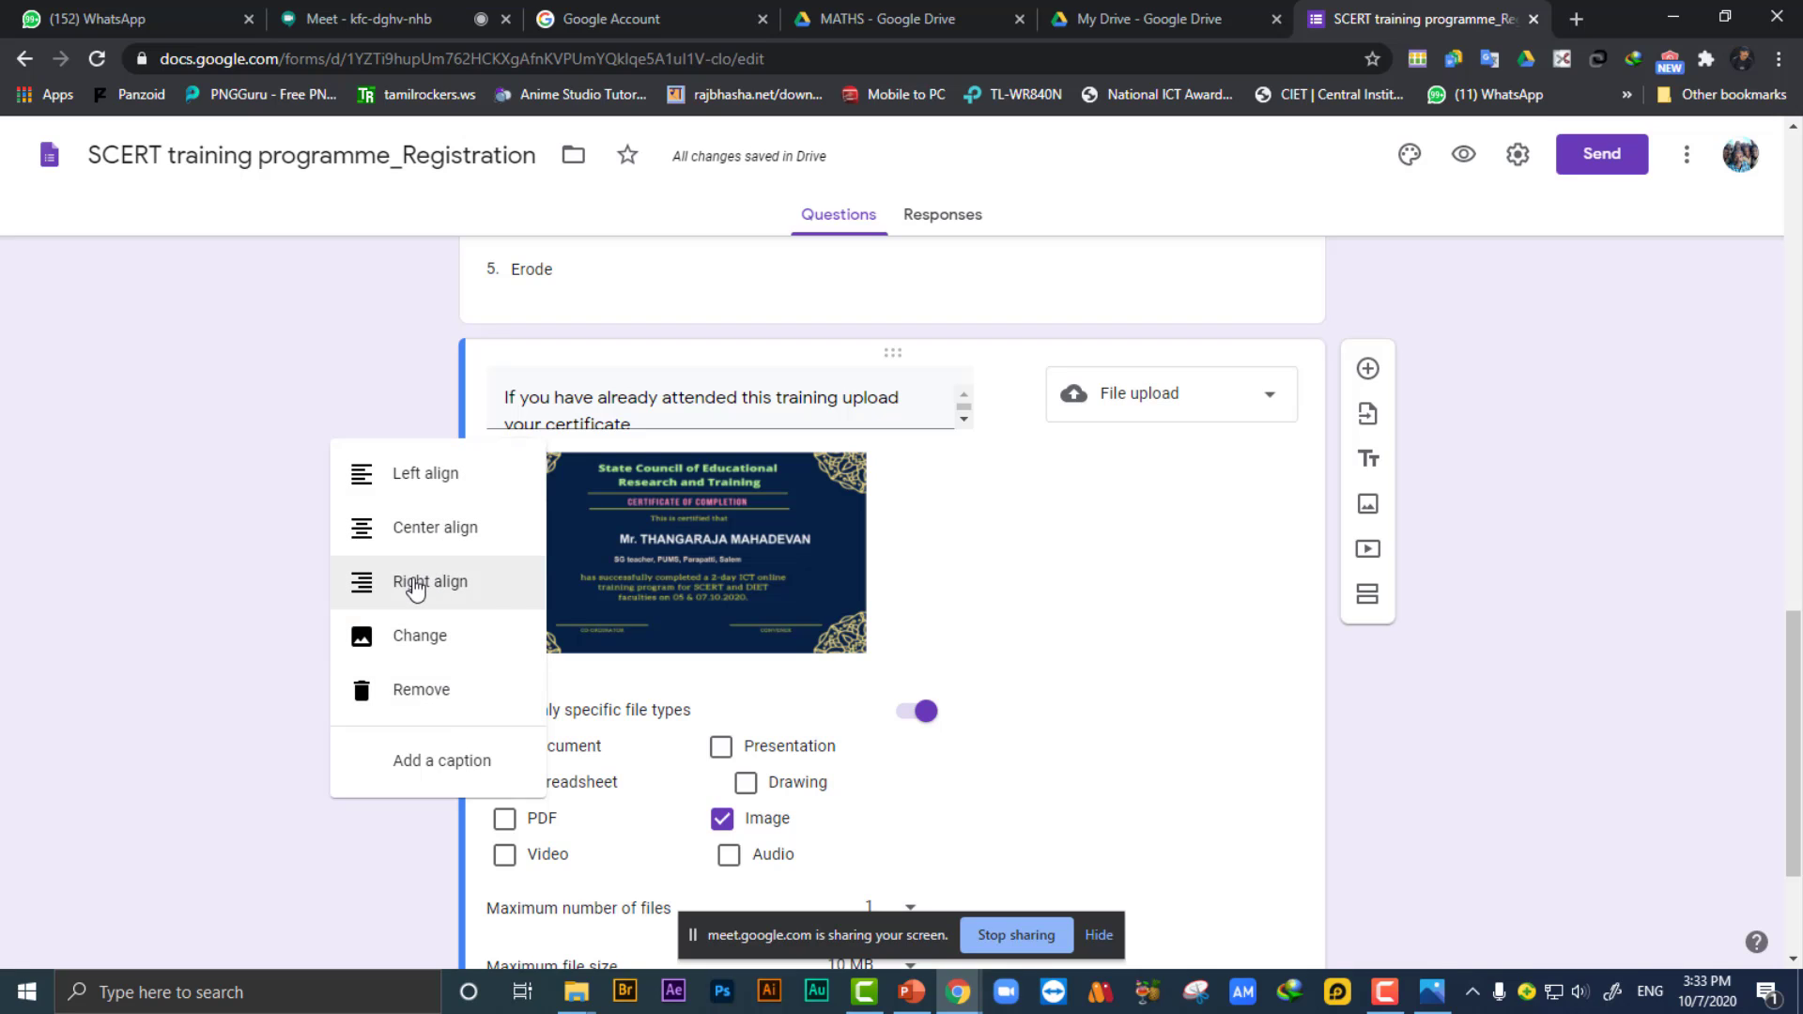
click(413, 584)
click(950, 467)
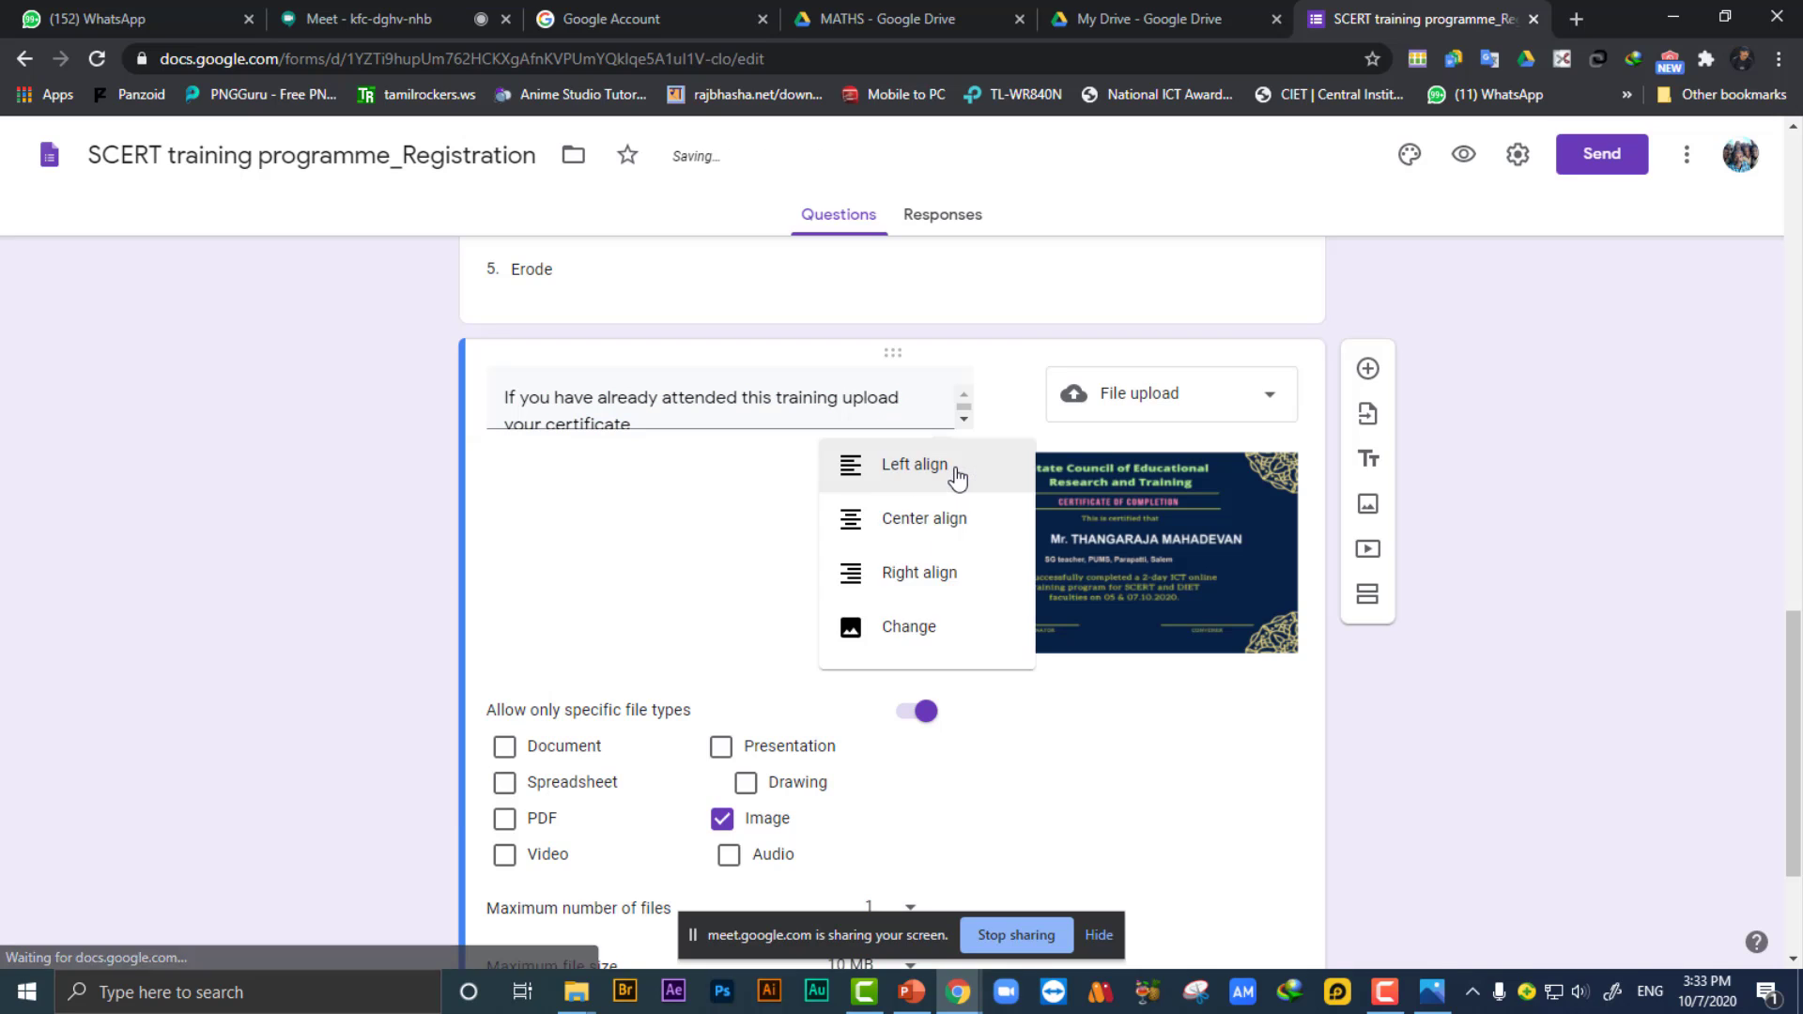
click(812, 532)
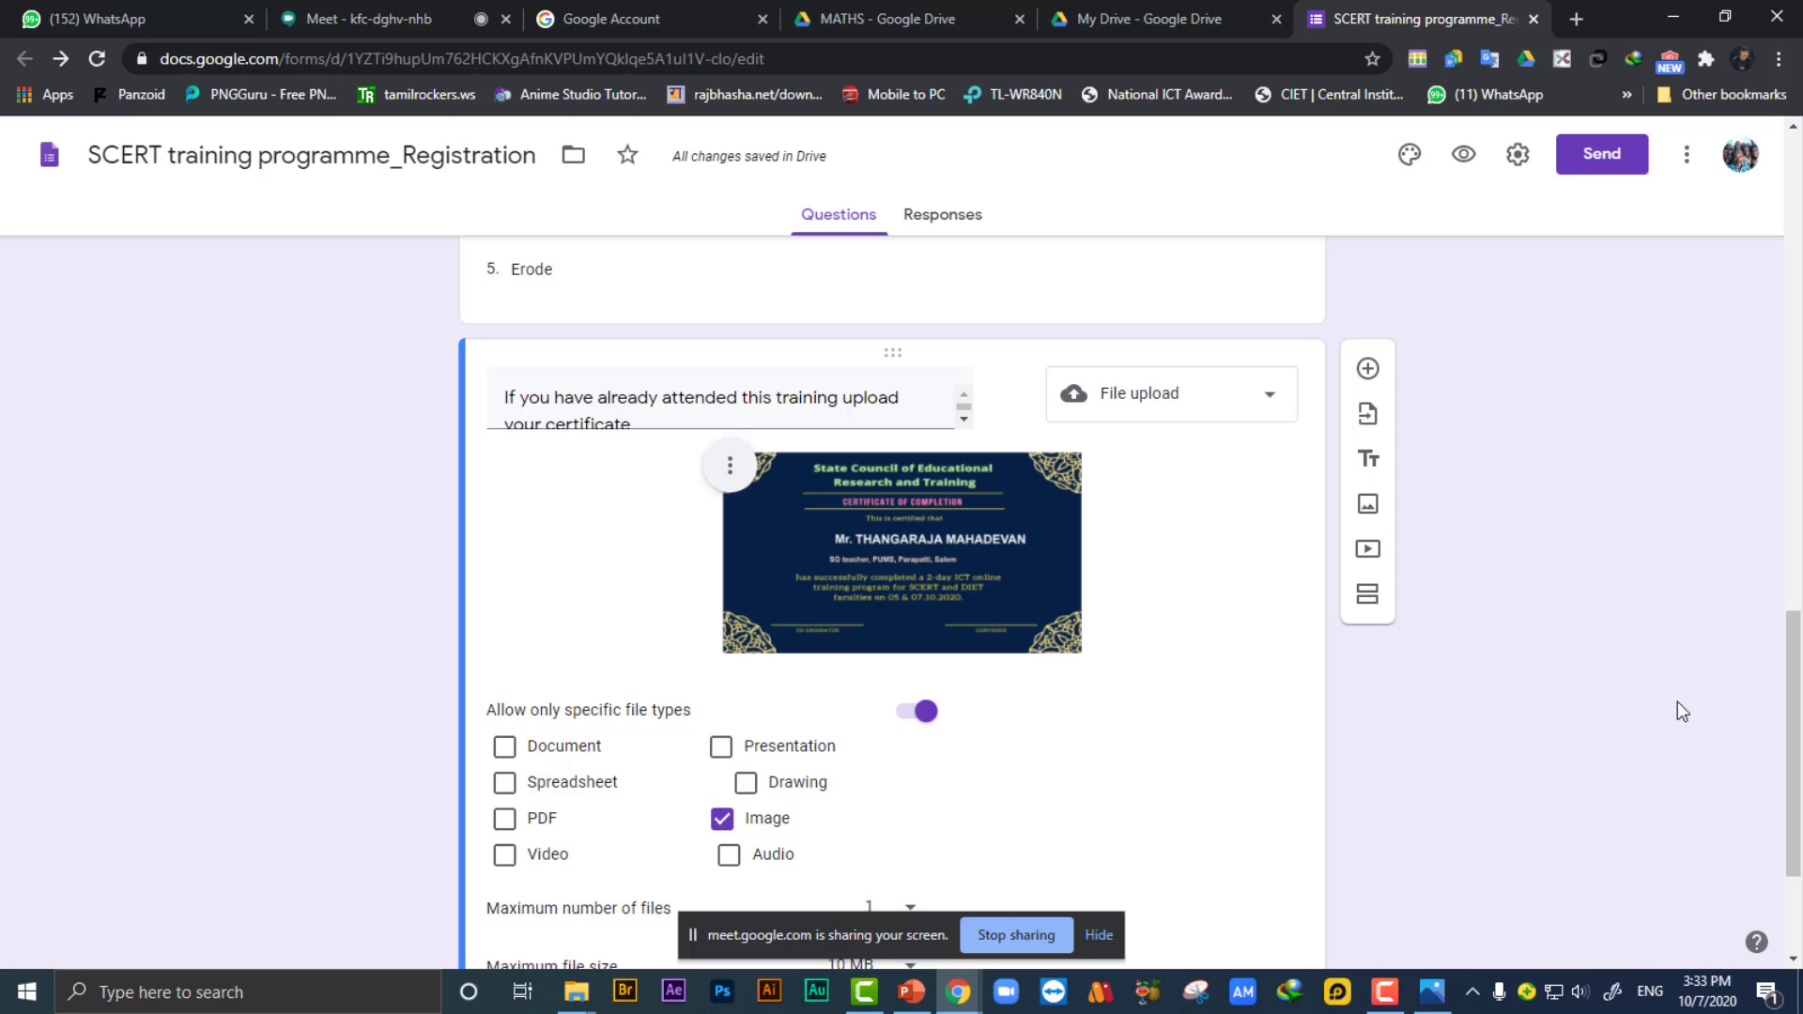
click(1253, 403)
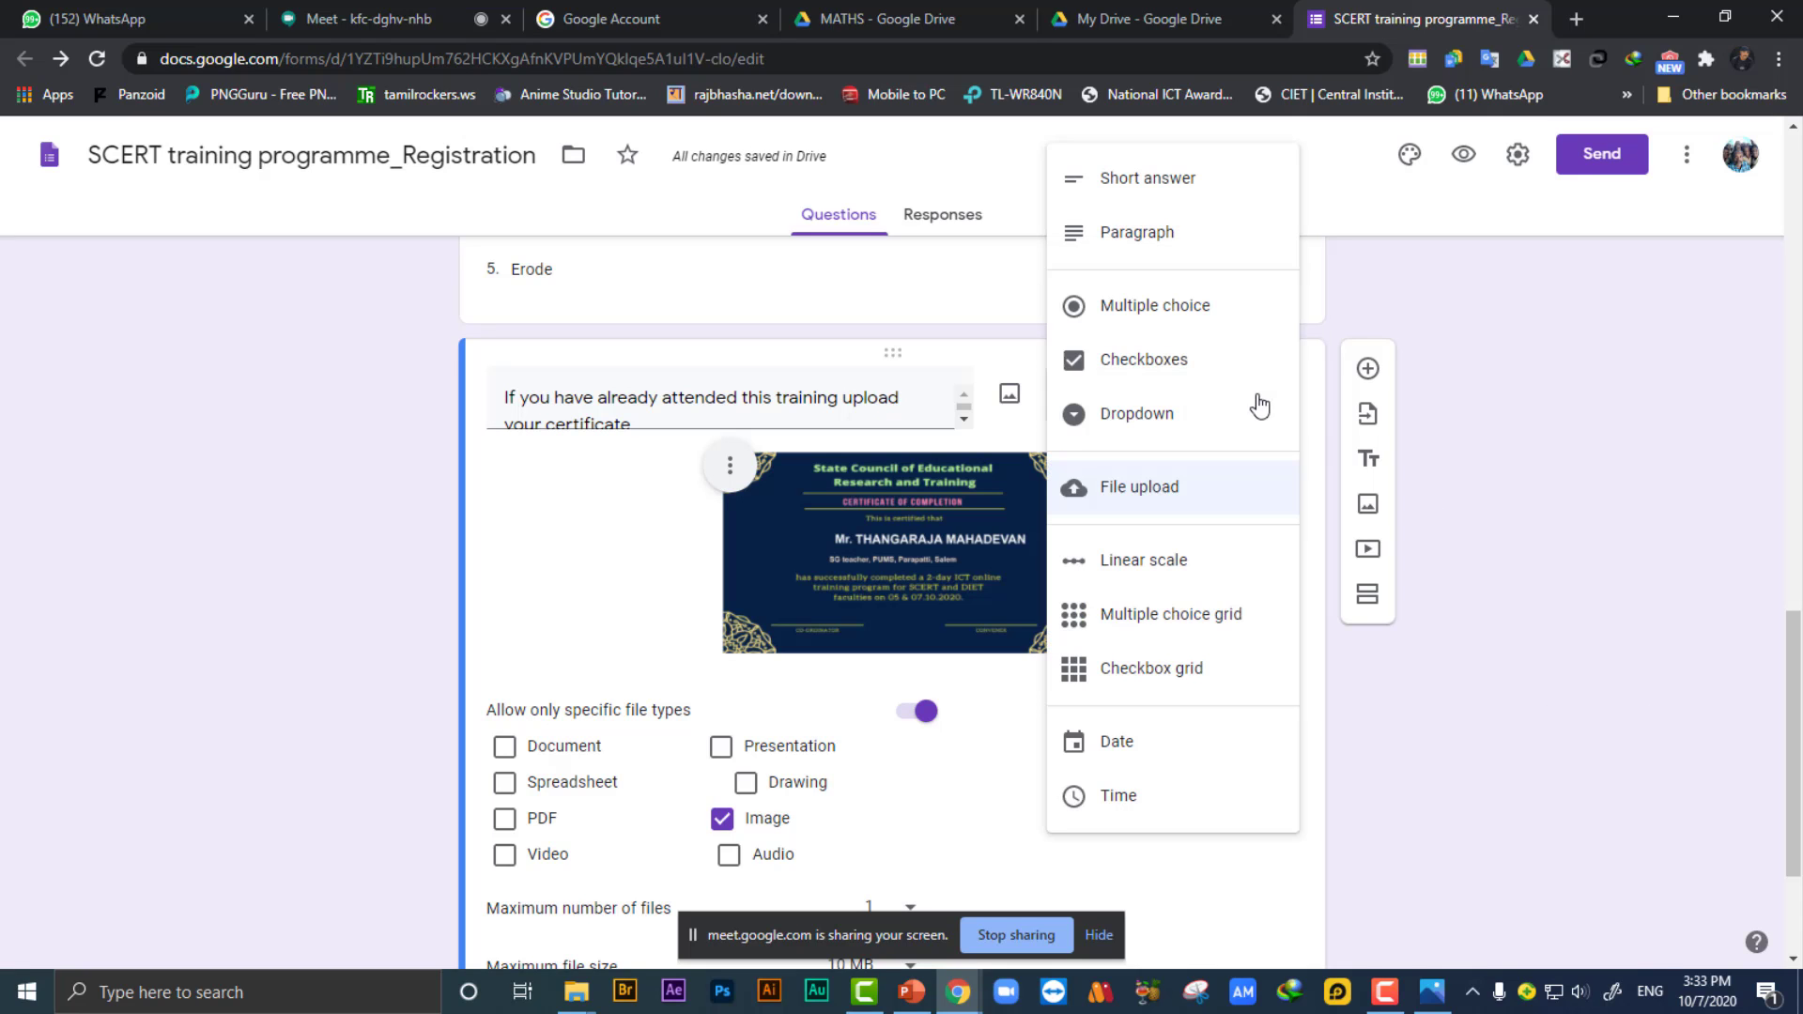
click(1693, 663)
Change the registration form's theme color from purple to light blue.
scroll(1581, 617, up, 20)
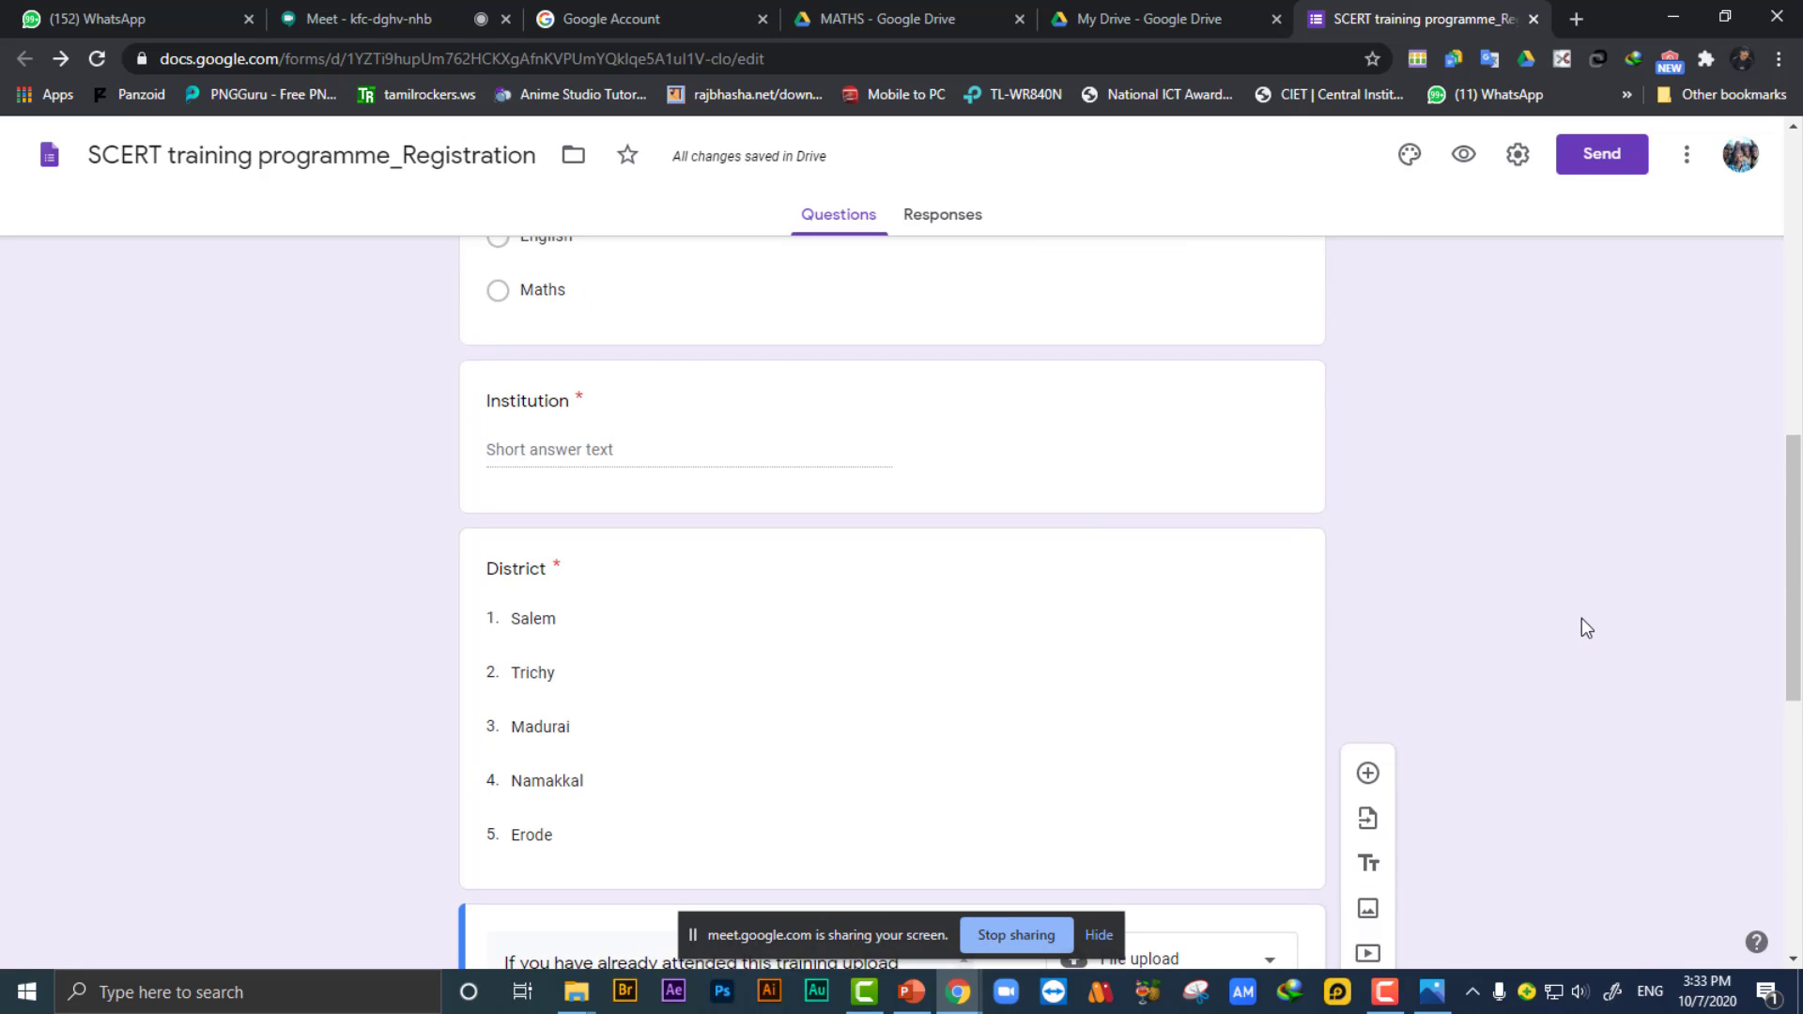
scroll(1481, 494, down, 20)
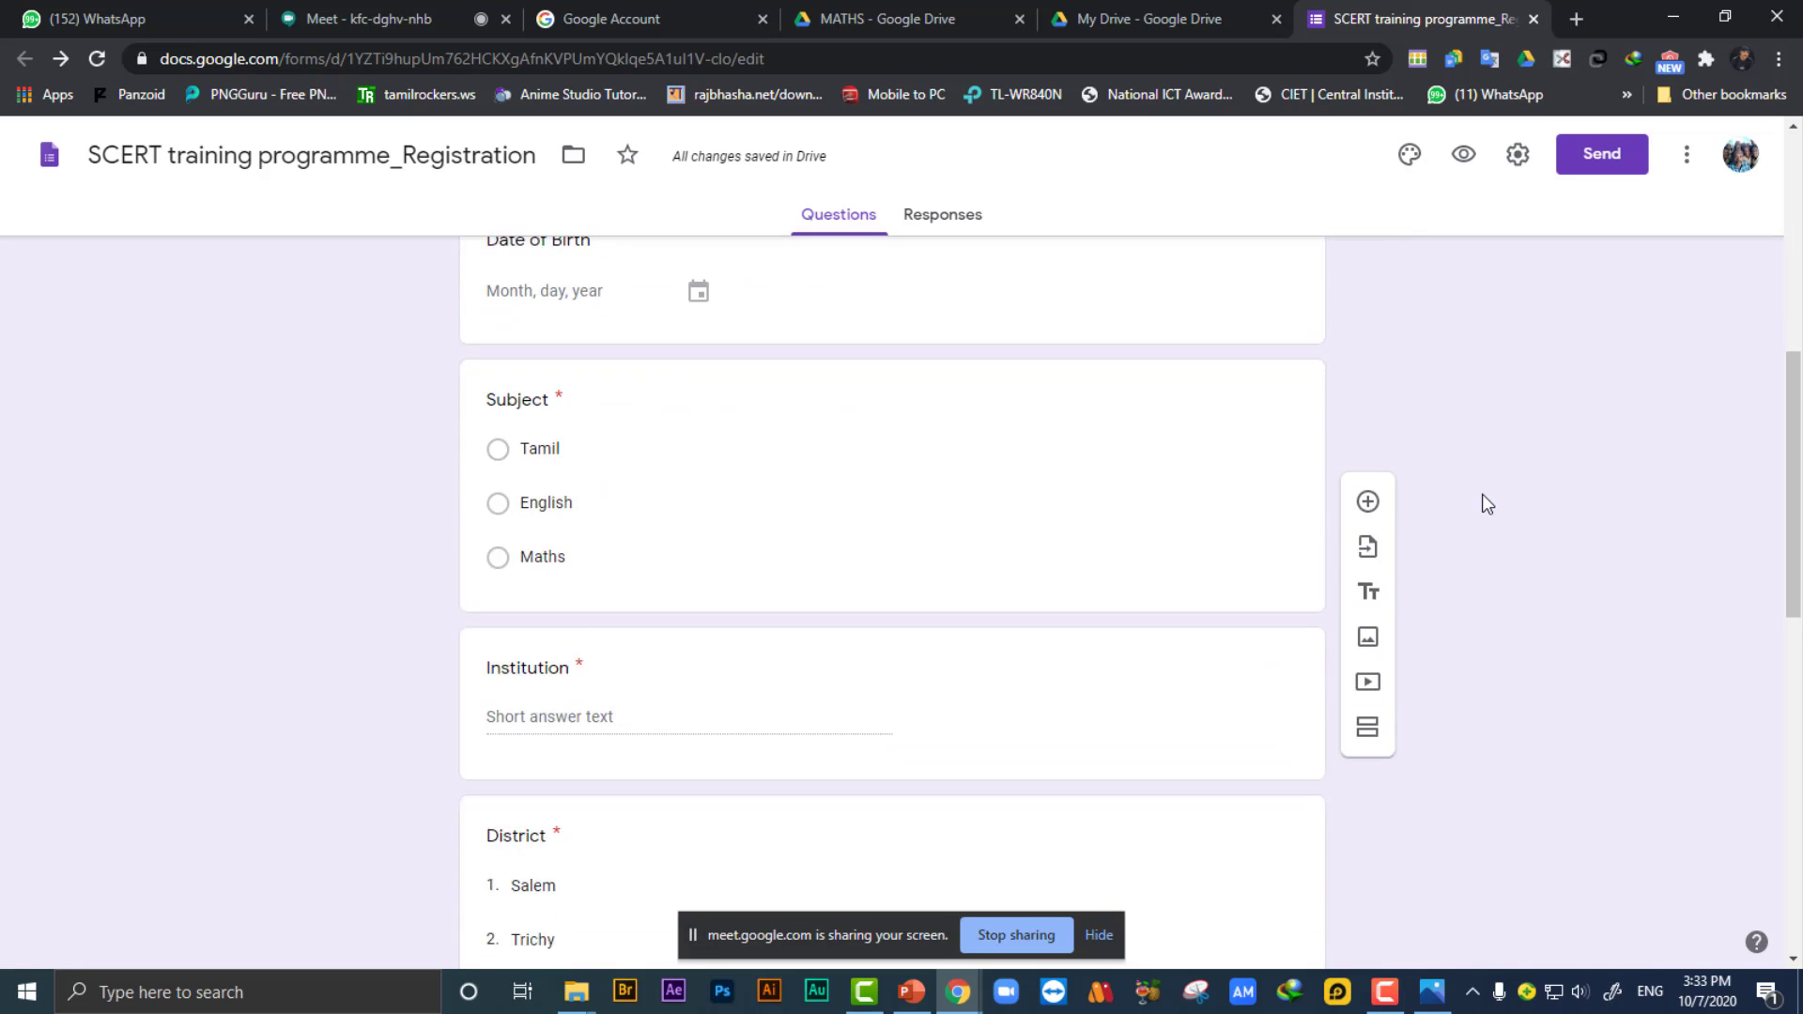
scroll(1482, 495, up, 15)
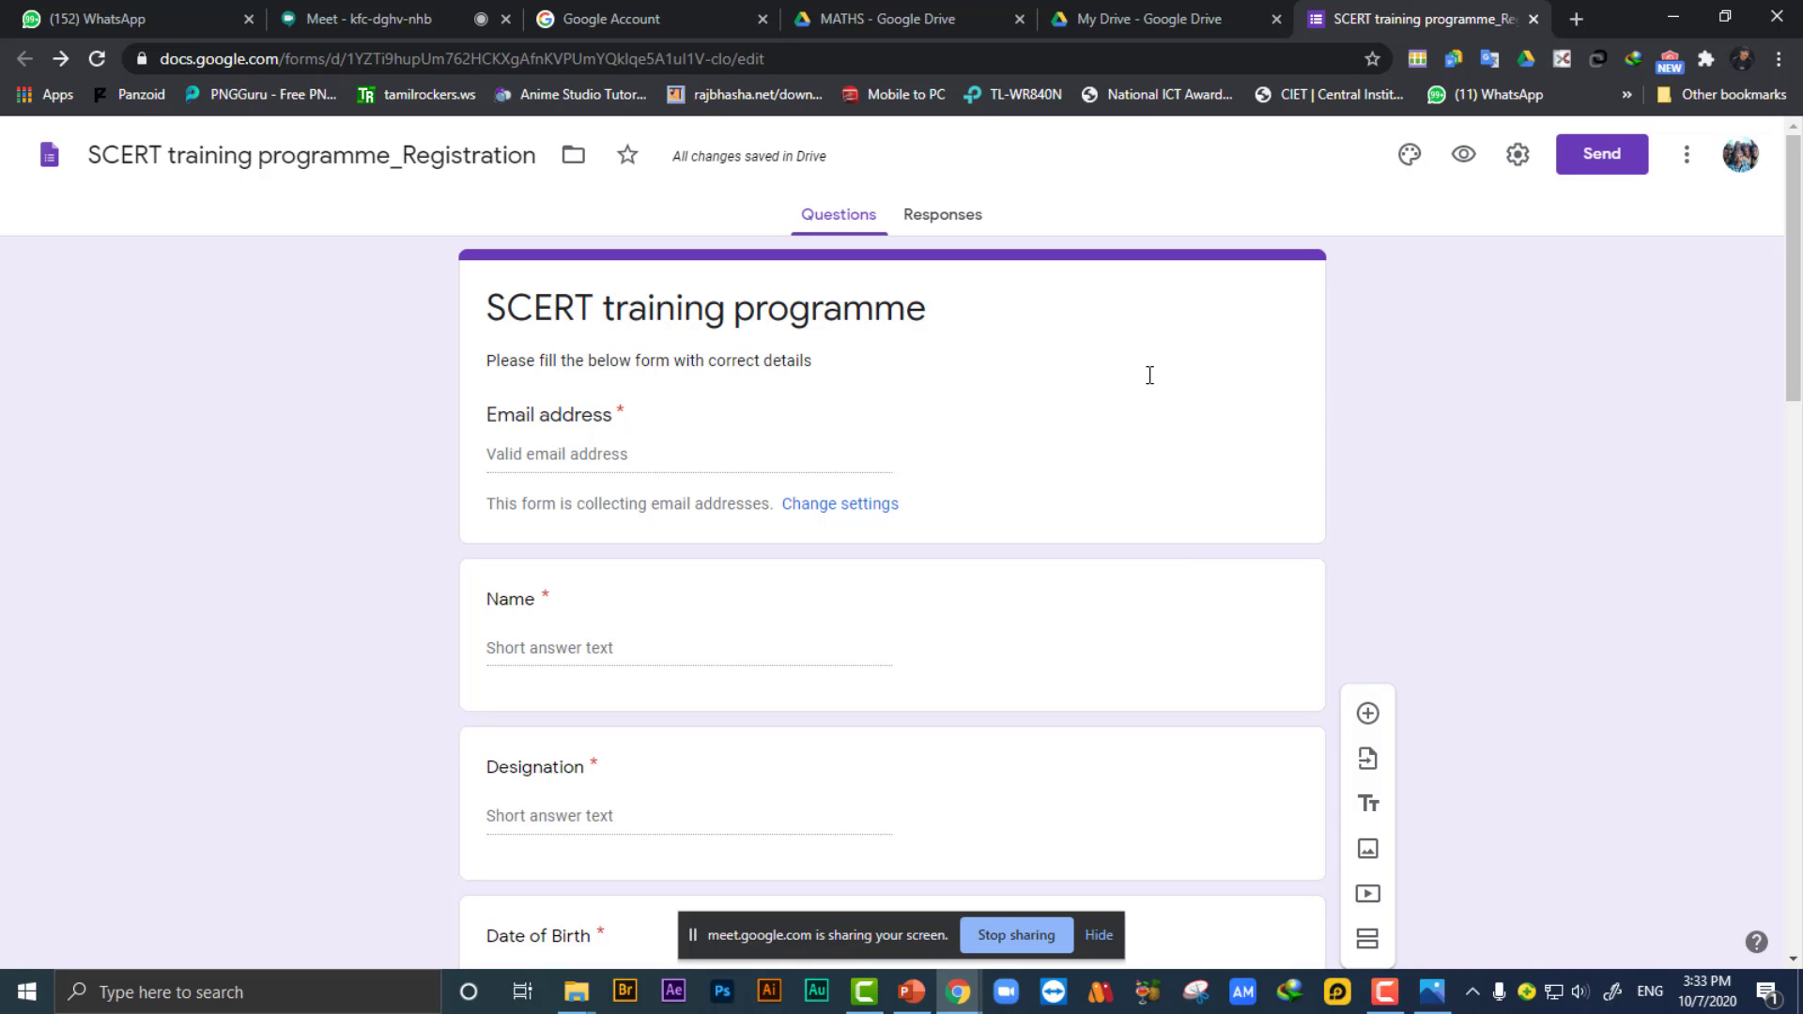
click(1409, 155)
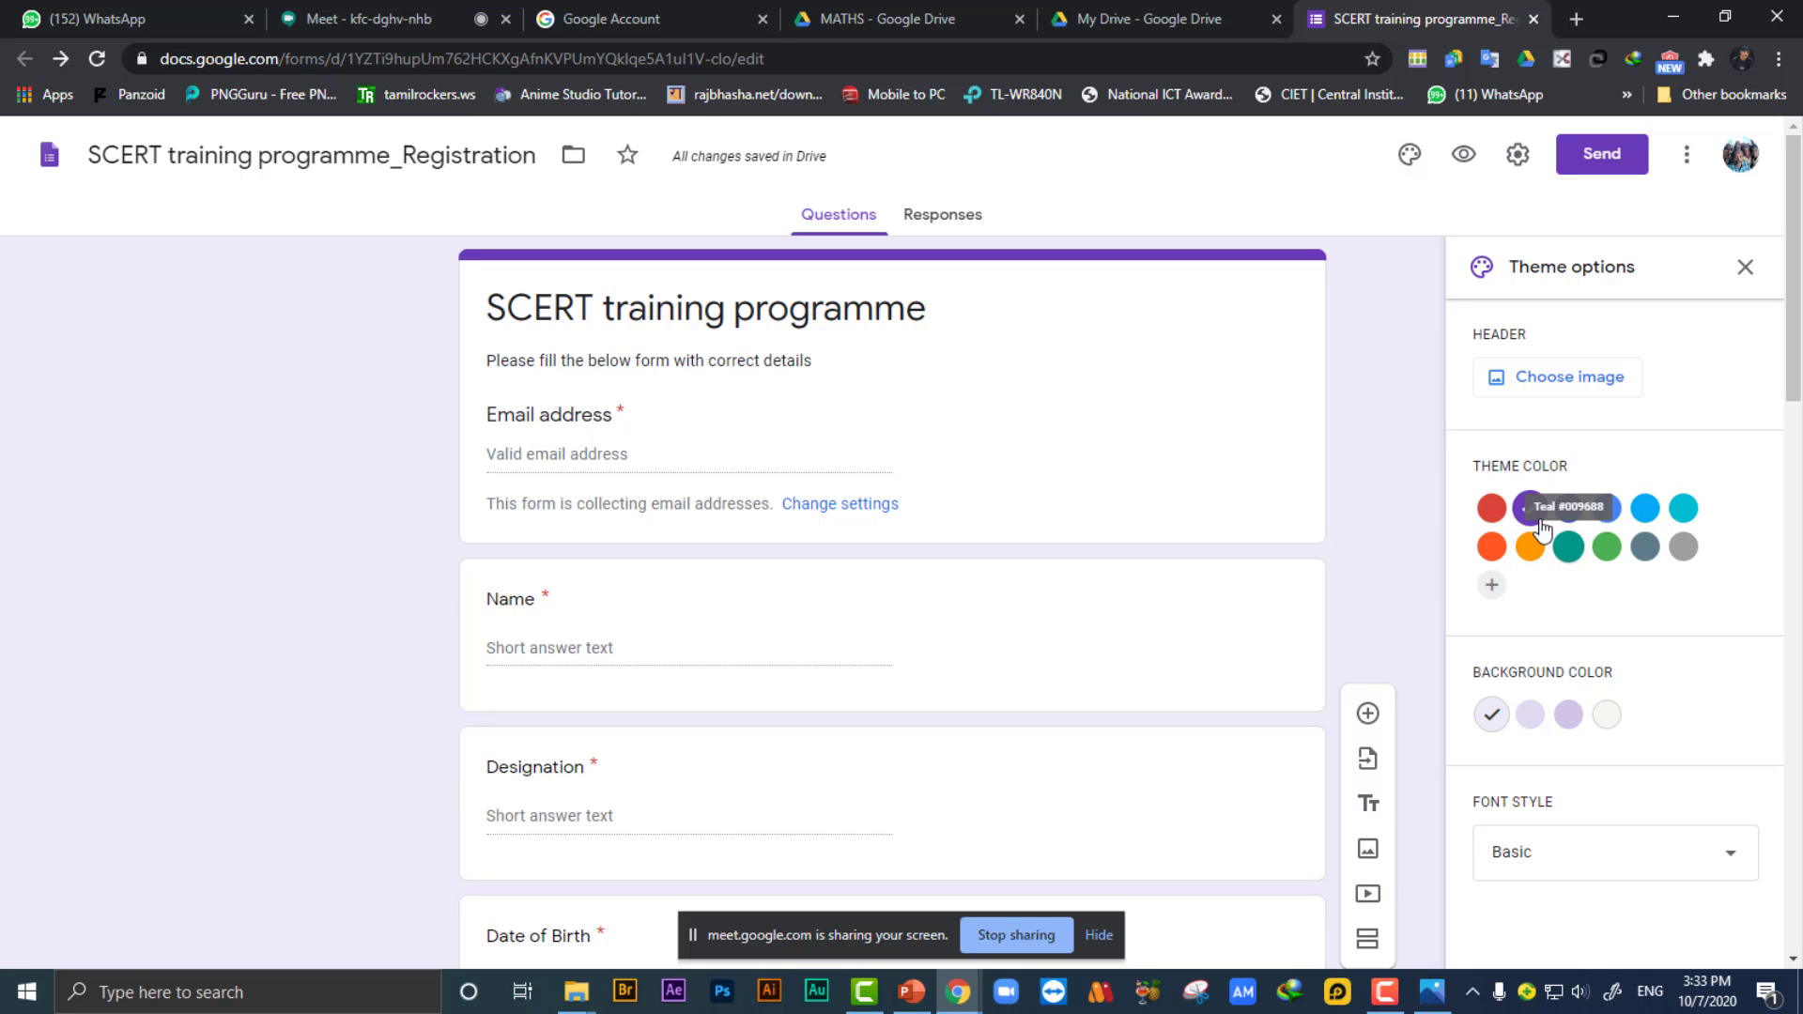
click(1643, 511)
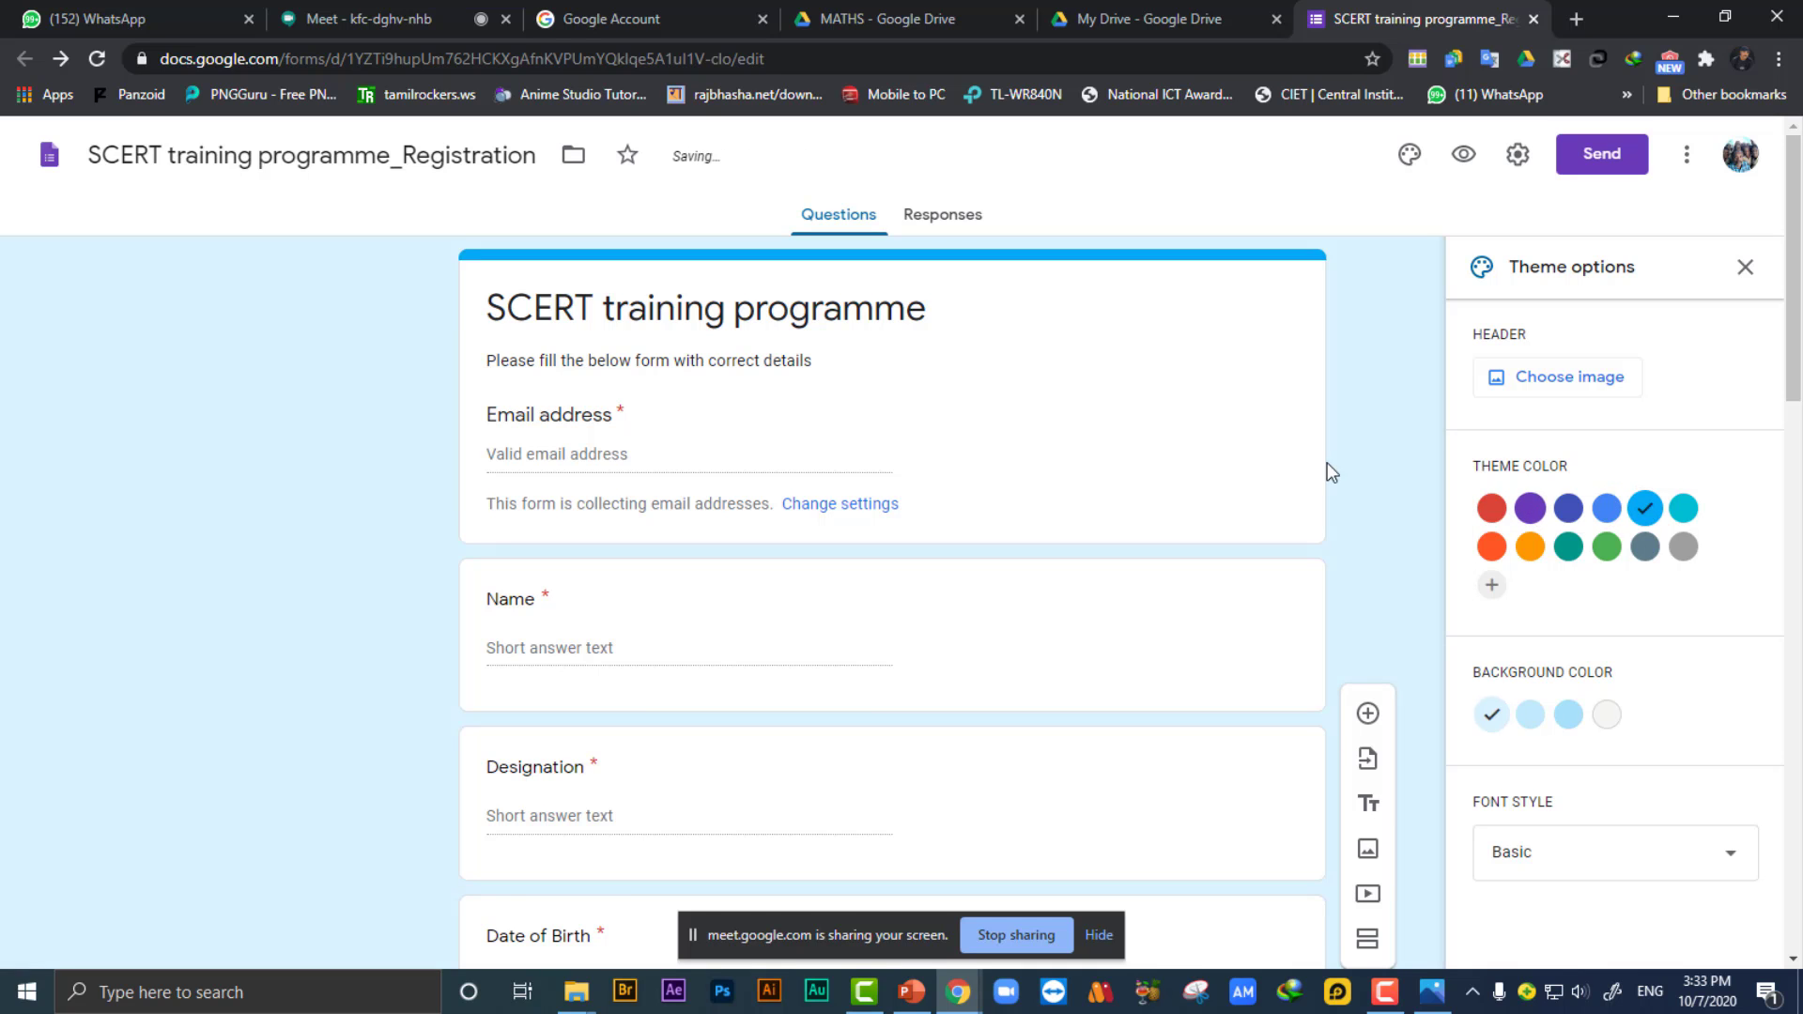
Review the whole form in its light blue theme, from the title to the certificate upload question.
scroll(1091, 586, down, 15)
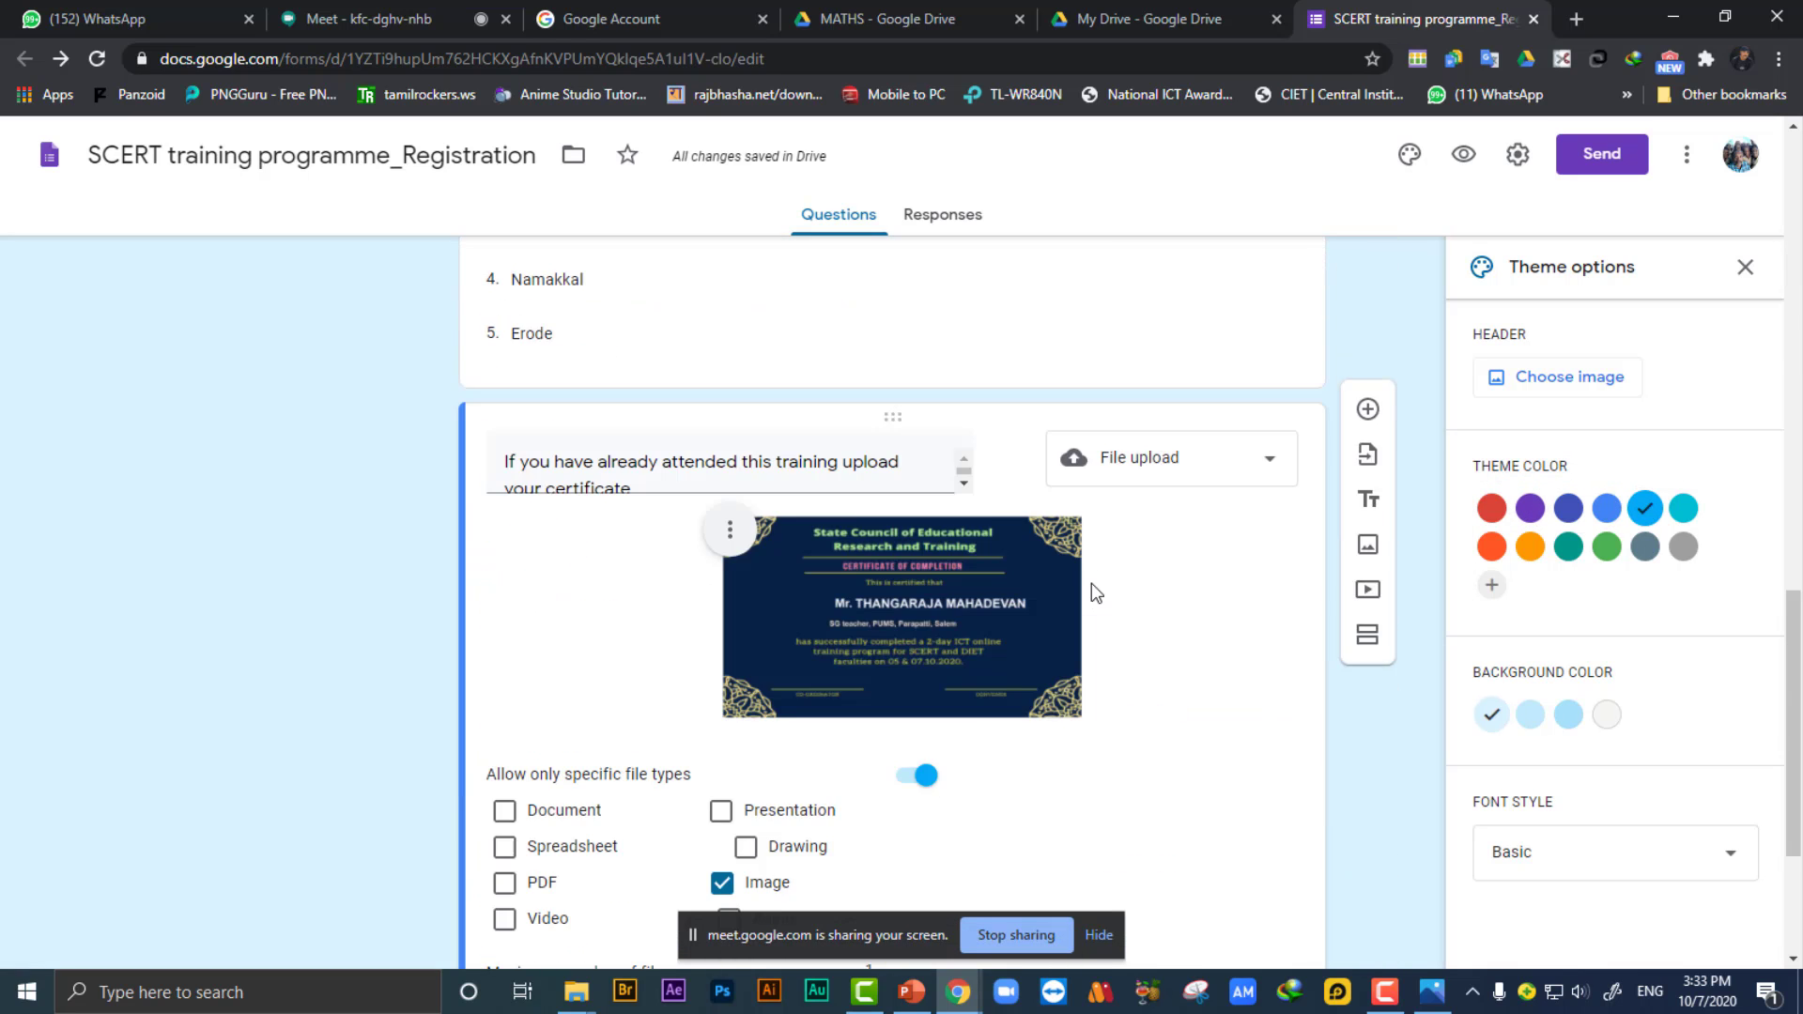
scroll(1091, 587, up, 3)
scroll(1091, 583, up, 15)
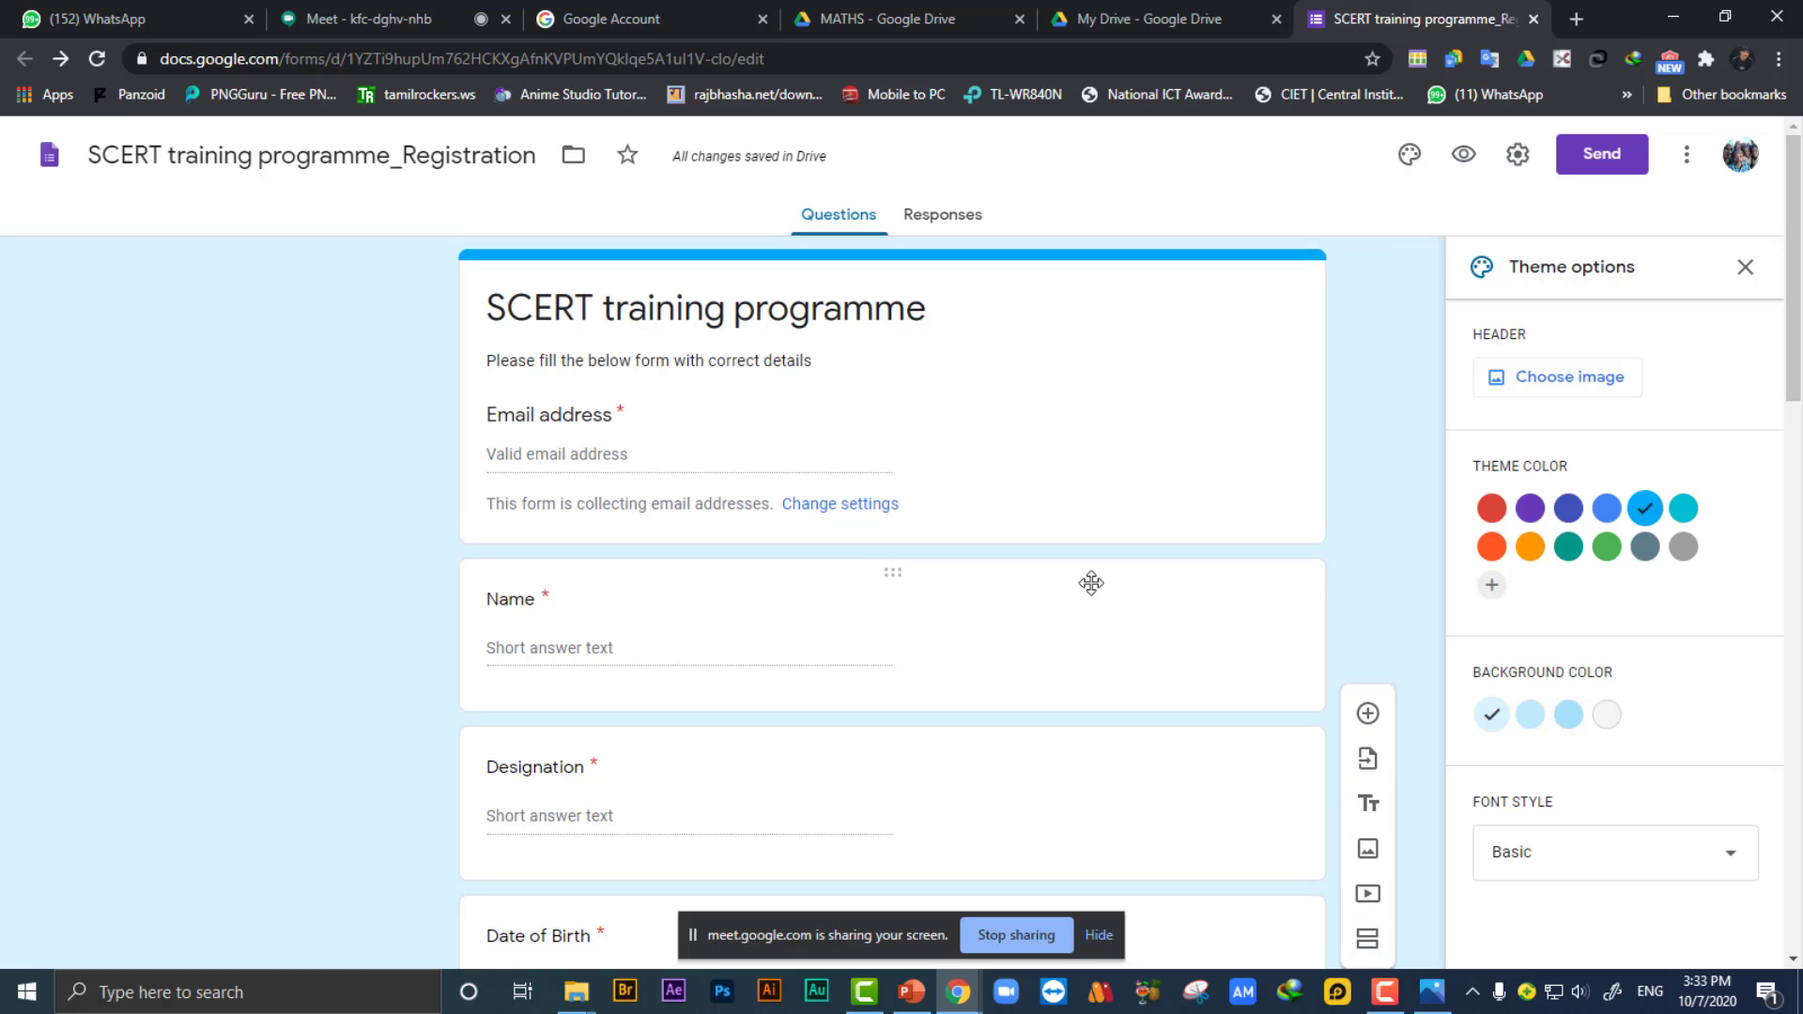
scroll(1091, 583, down, 12)
scroll(1090, 584, down, 5)
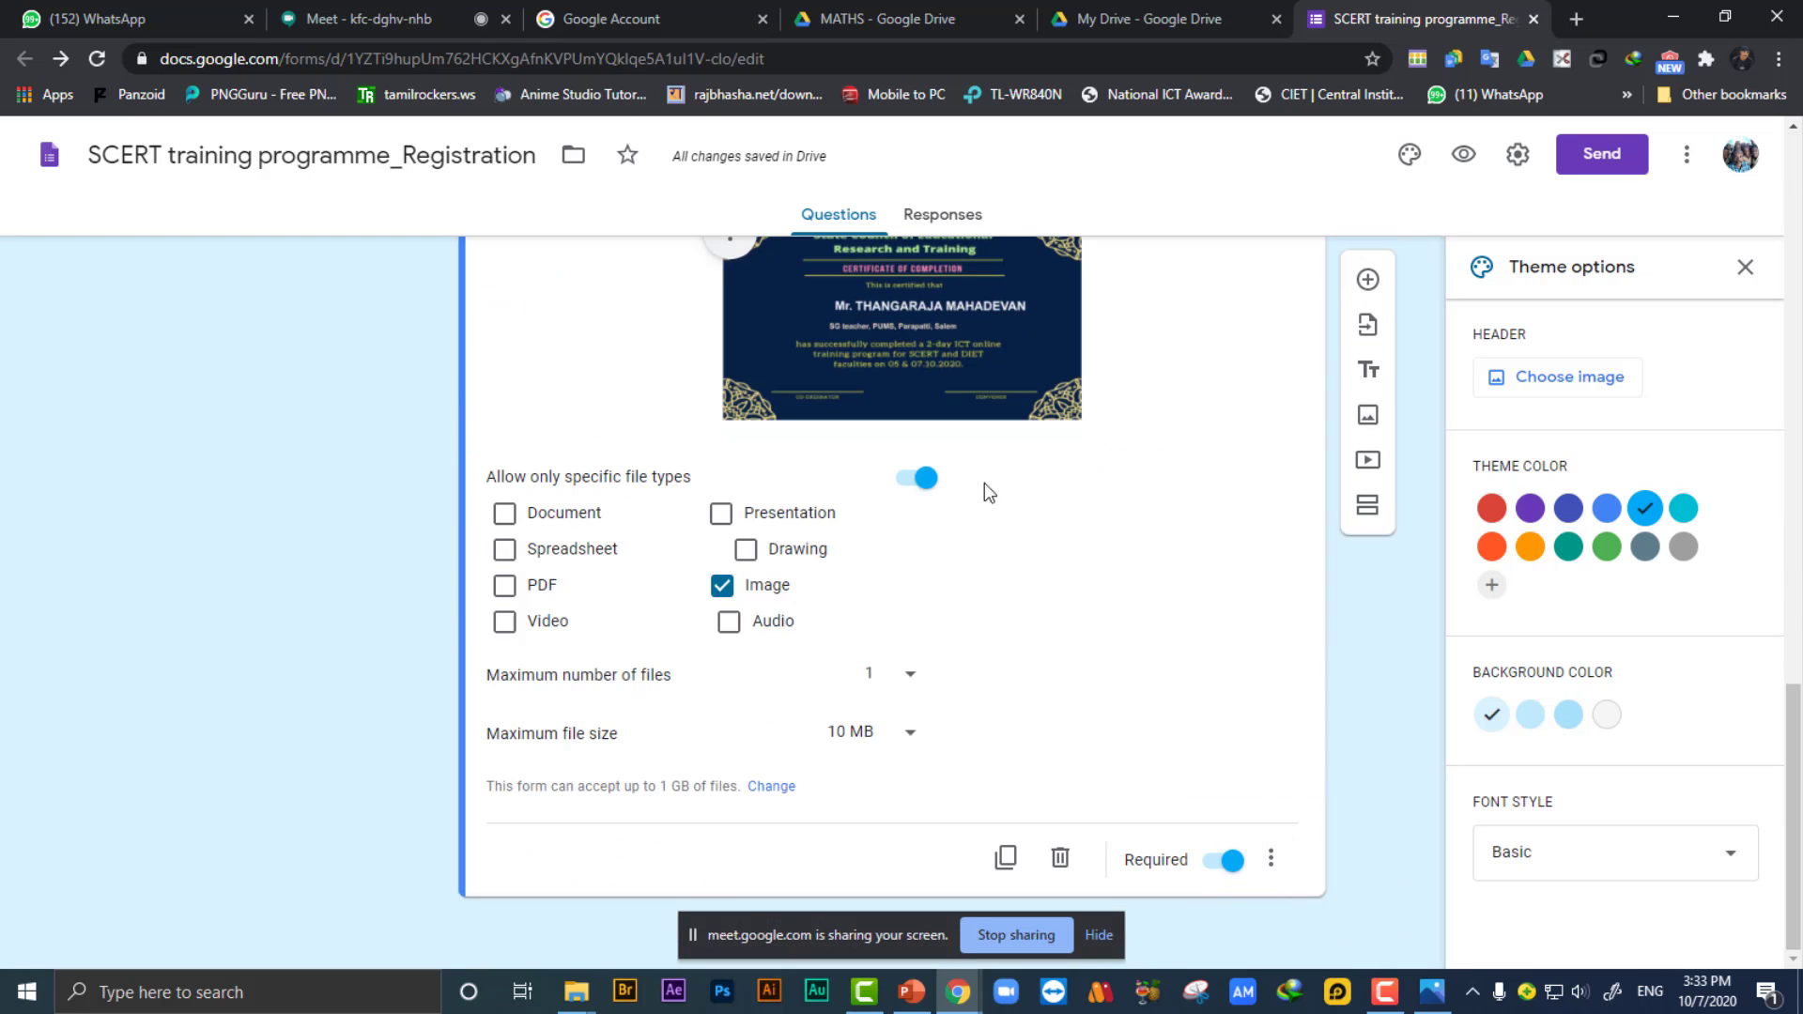
scroll(1215, 572, up, 7)
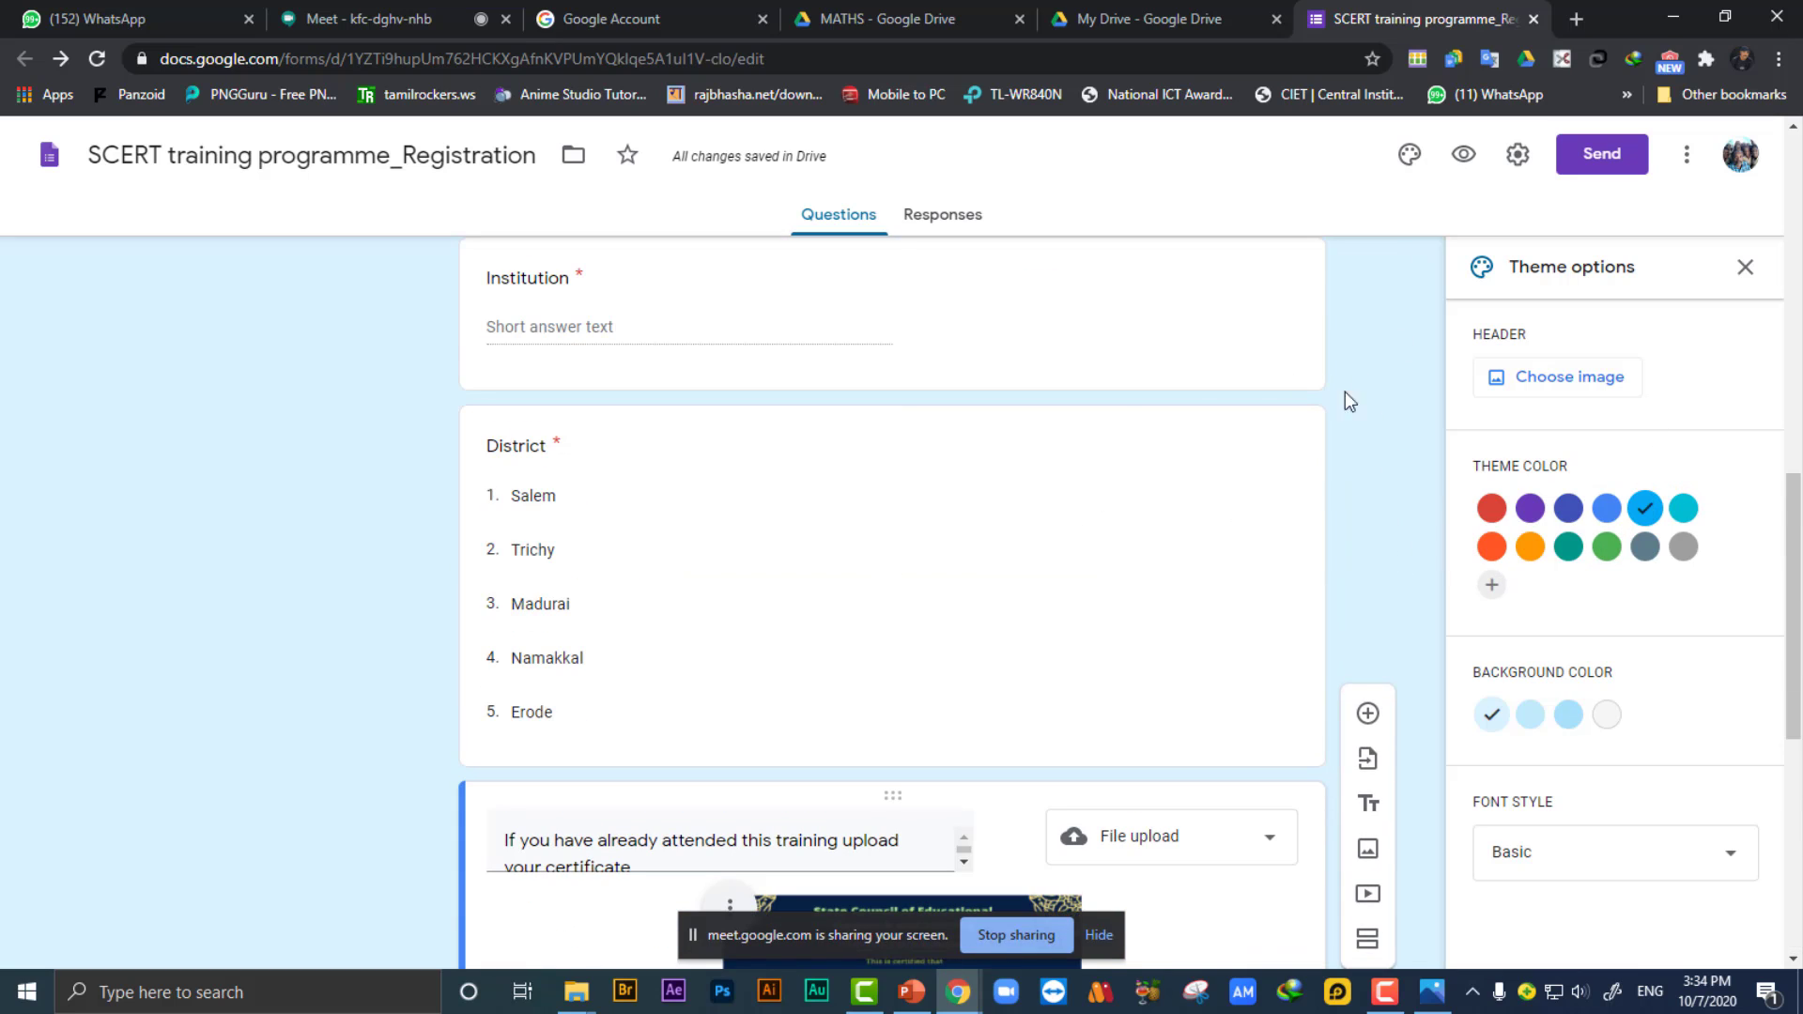
scroll(962, 414, up, 10)
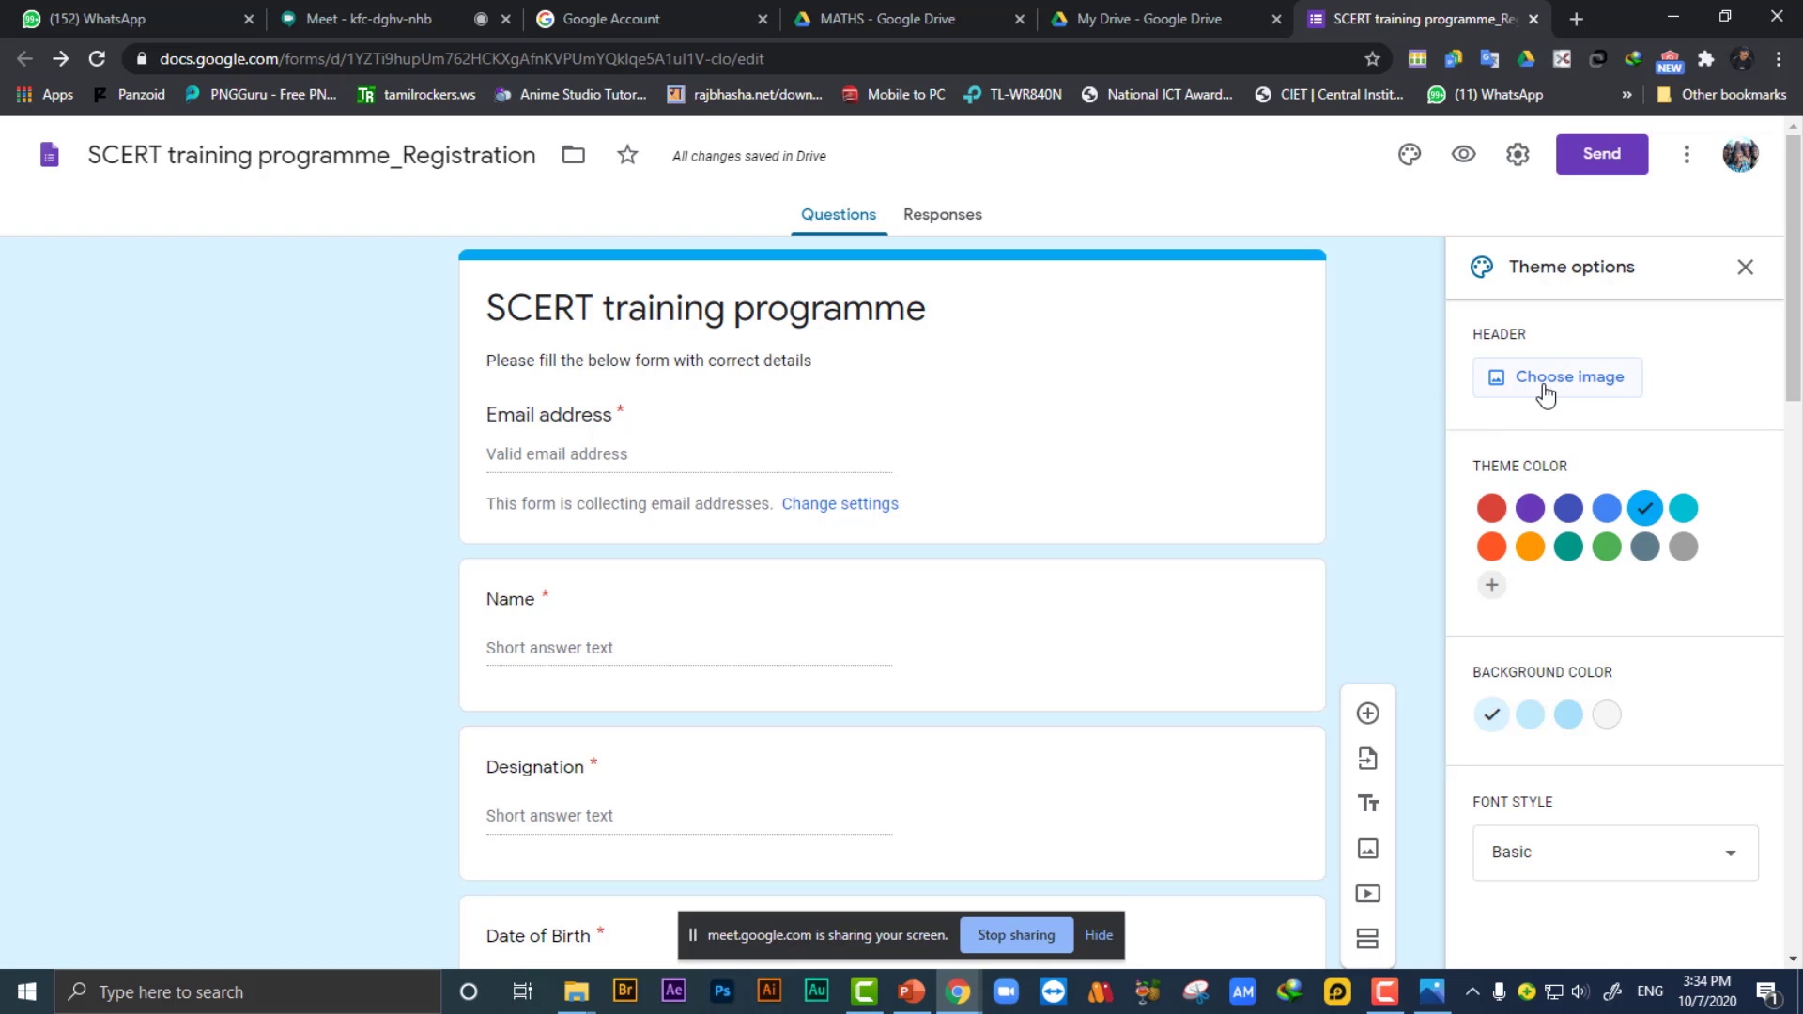
Examine the font style options Basic, Decorative, Formal and Playful for the form, and leave Basic selected.
triple_click(590, 316)
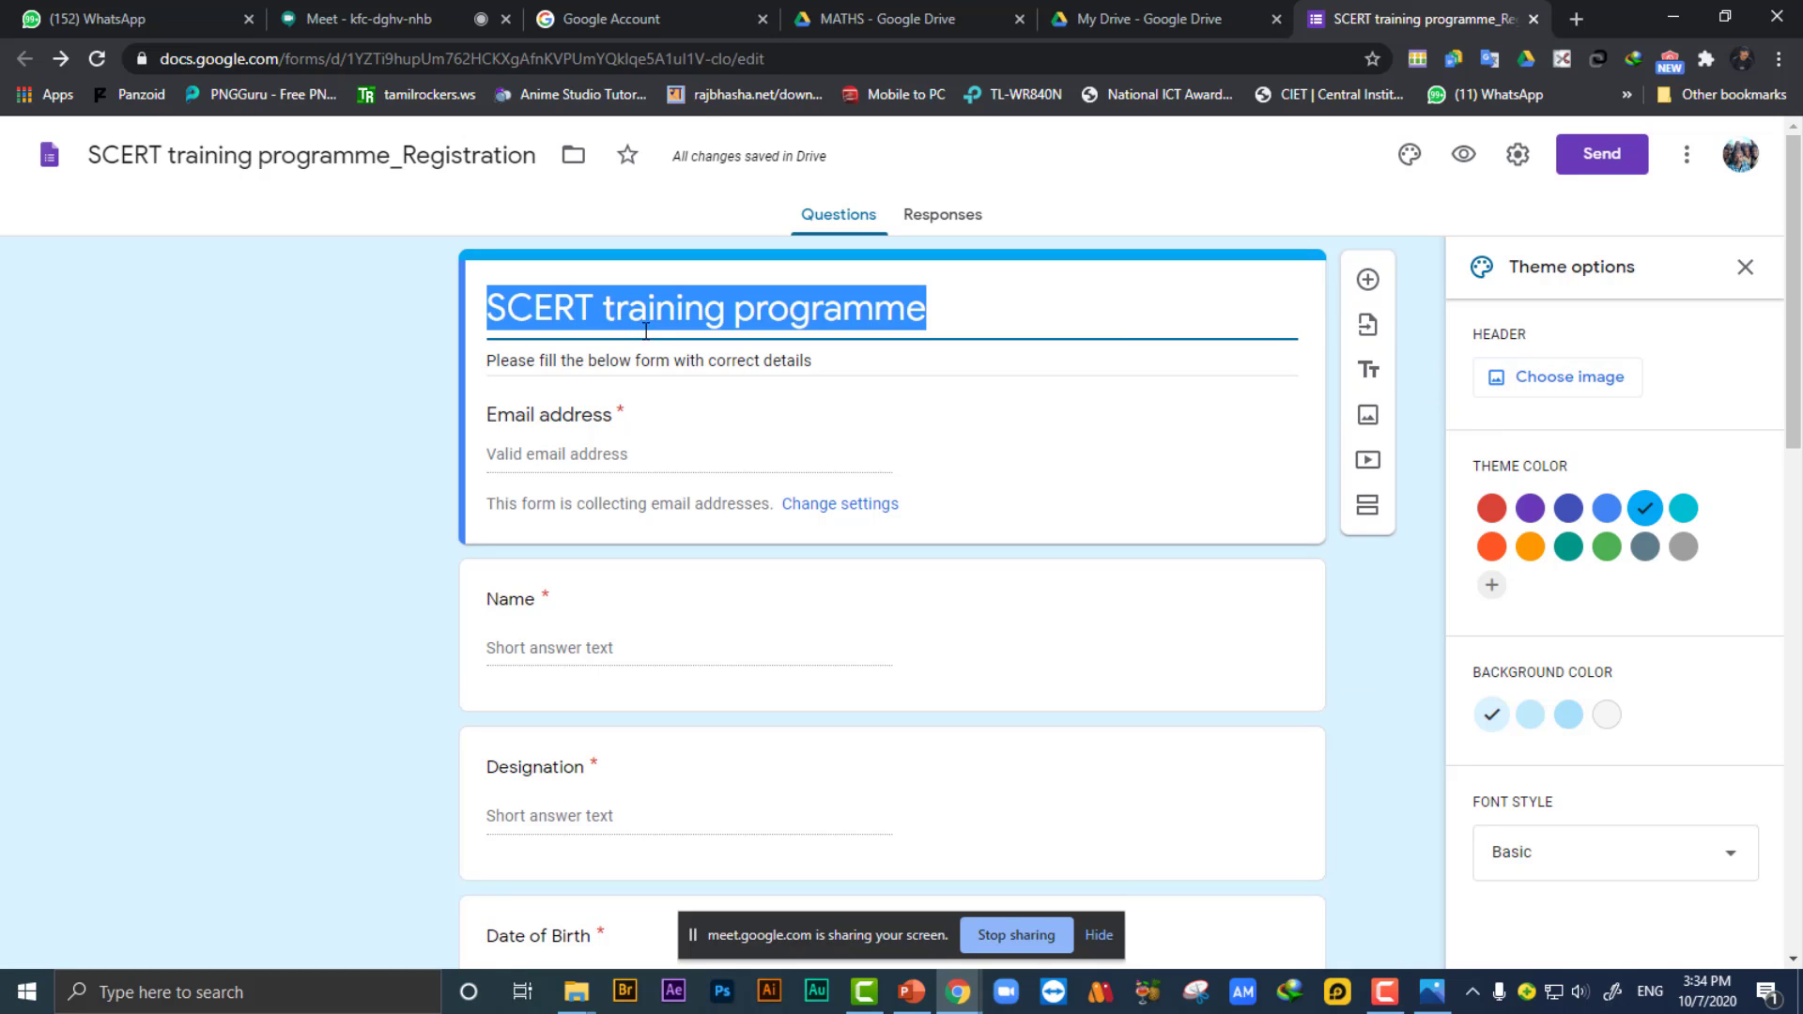
click(1703, 861)
scroll(1609, 893, down, 5)
scroll(1608, 878, up, 5)
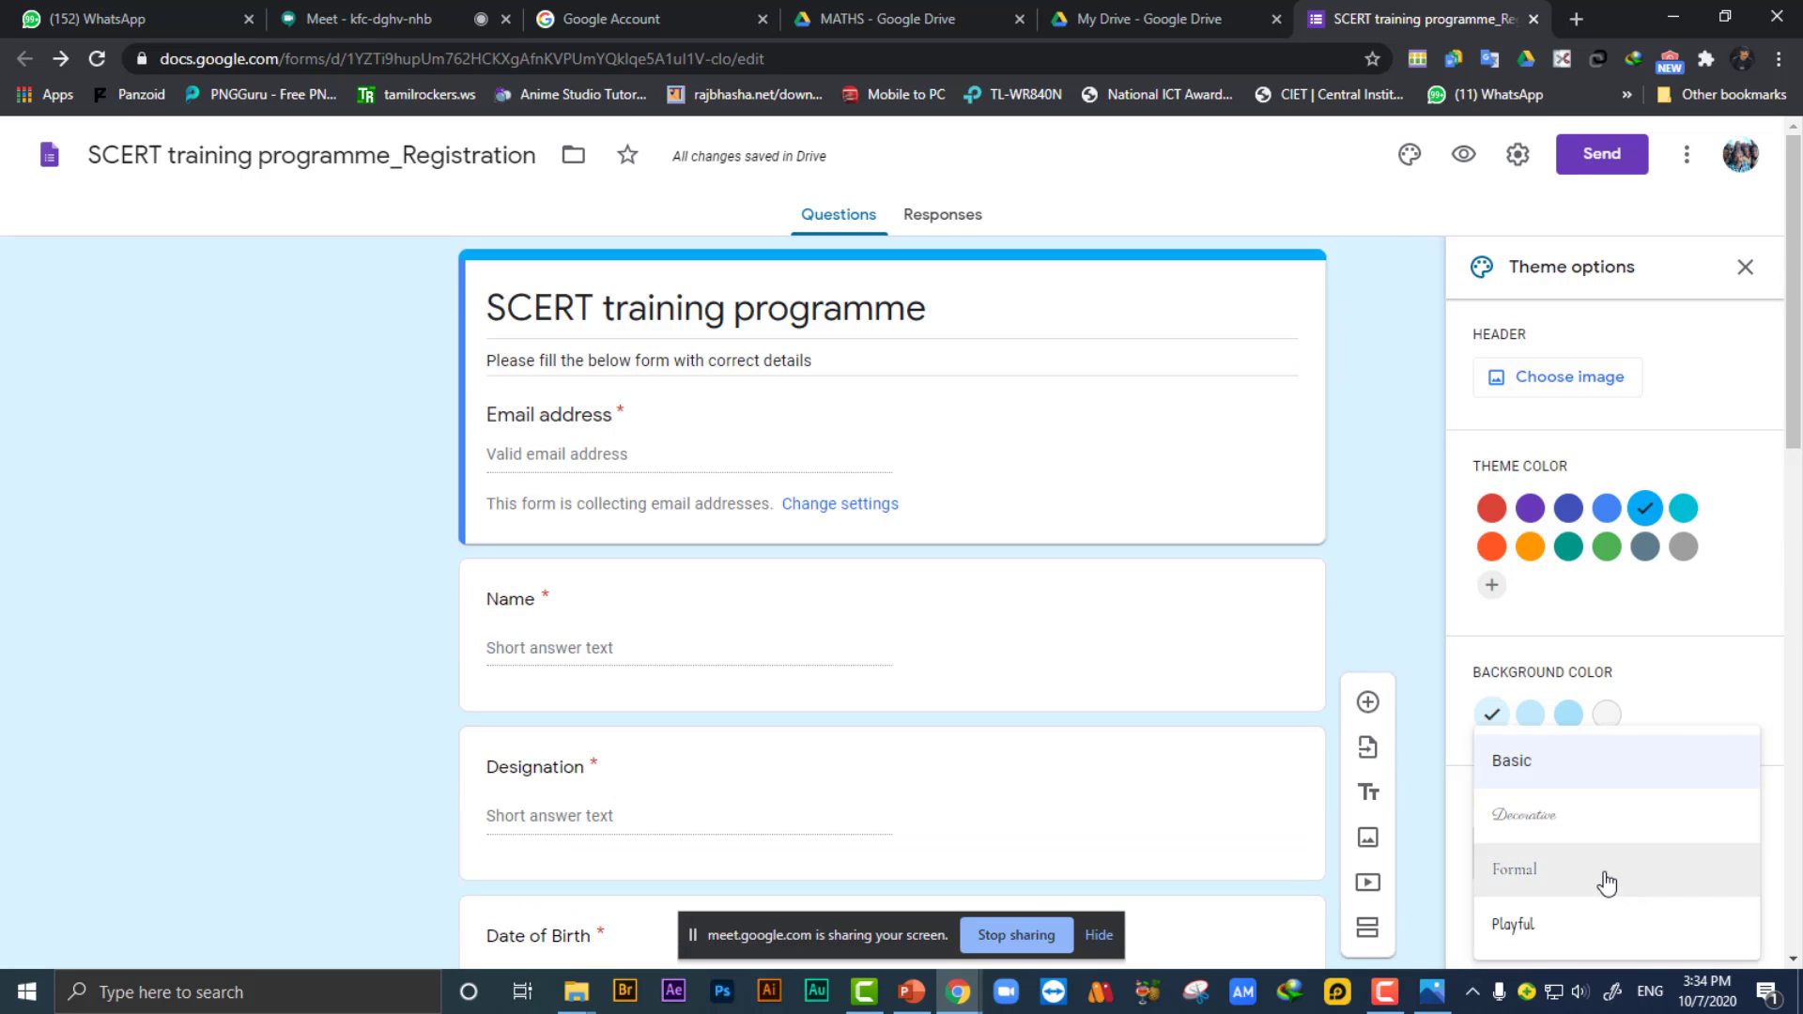
scroll(1550, 877, down, 5)
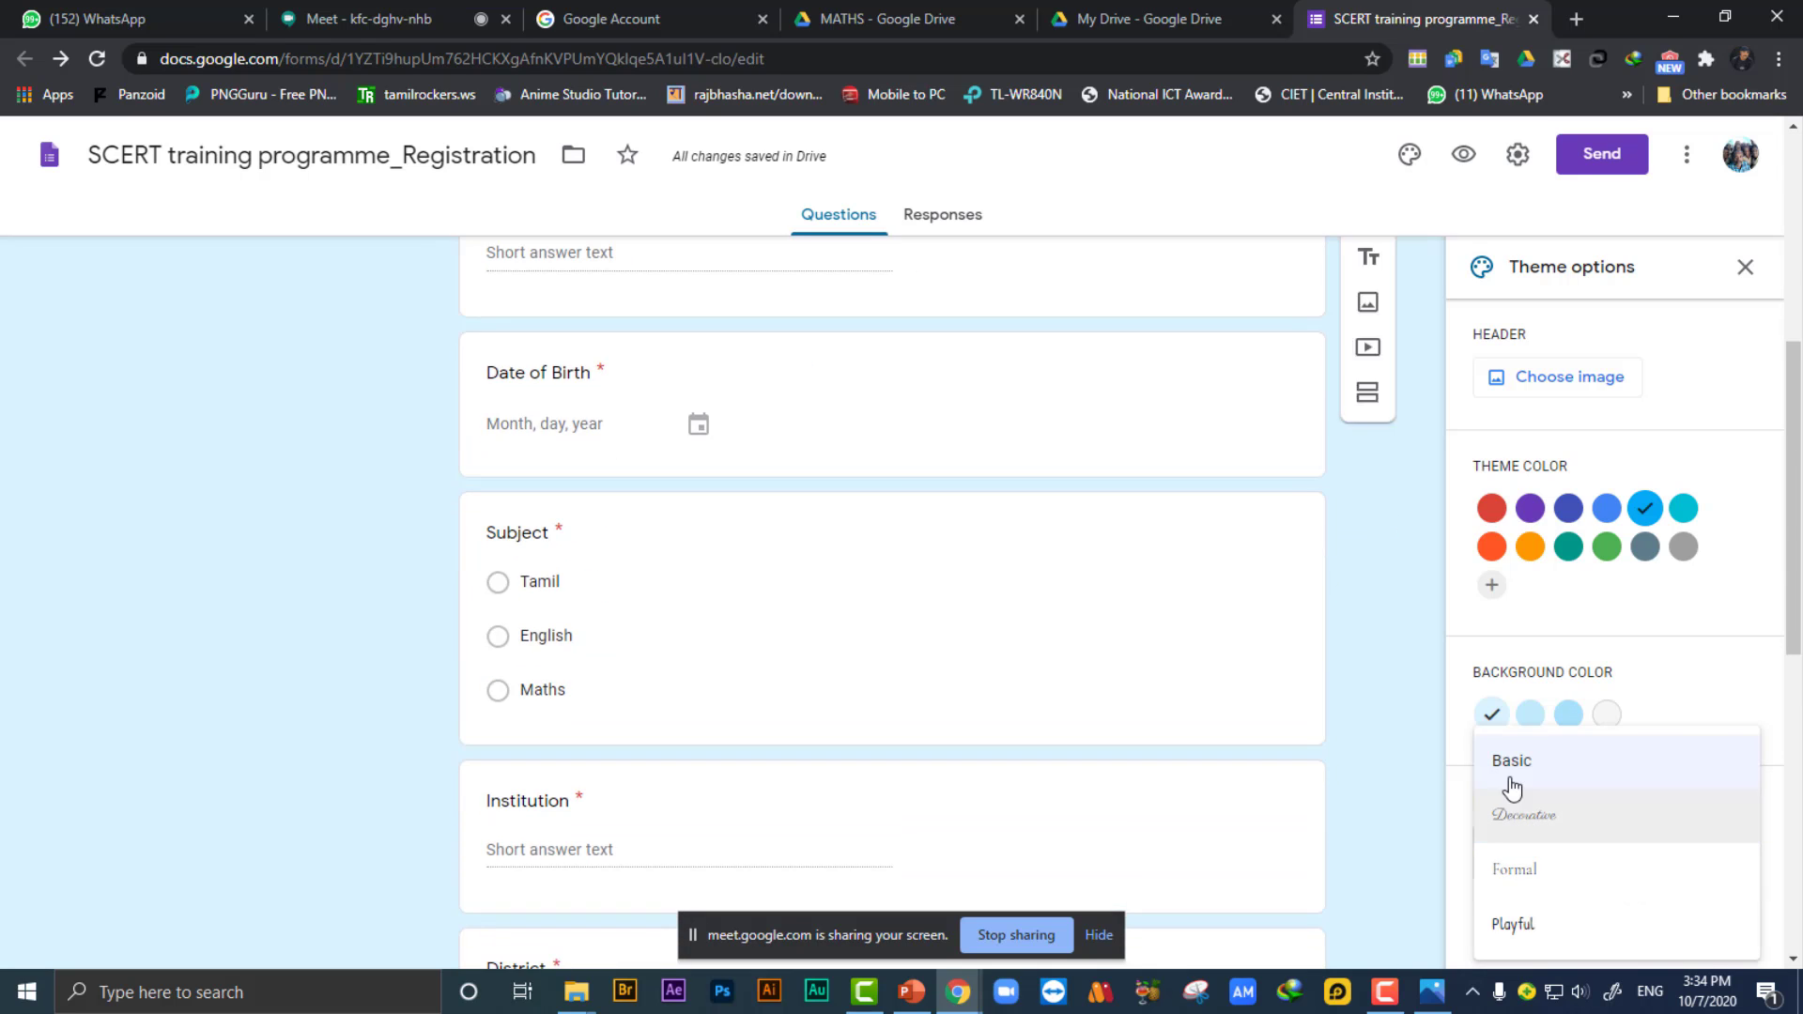
scroll(1512, 789, up, 5)
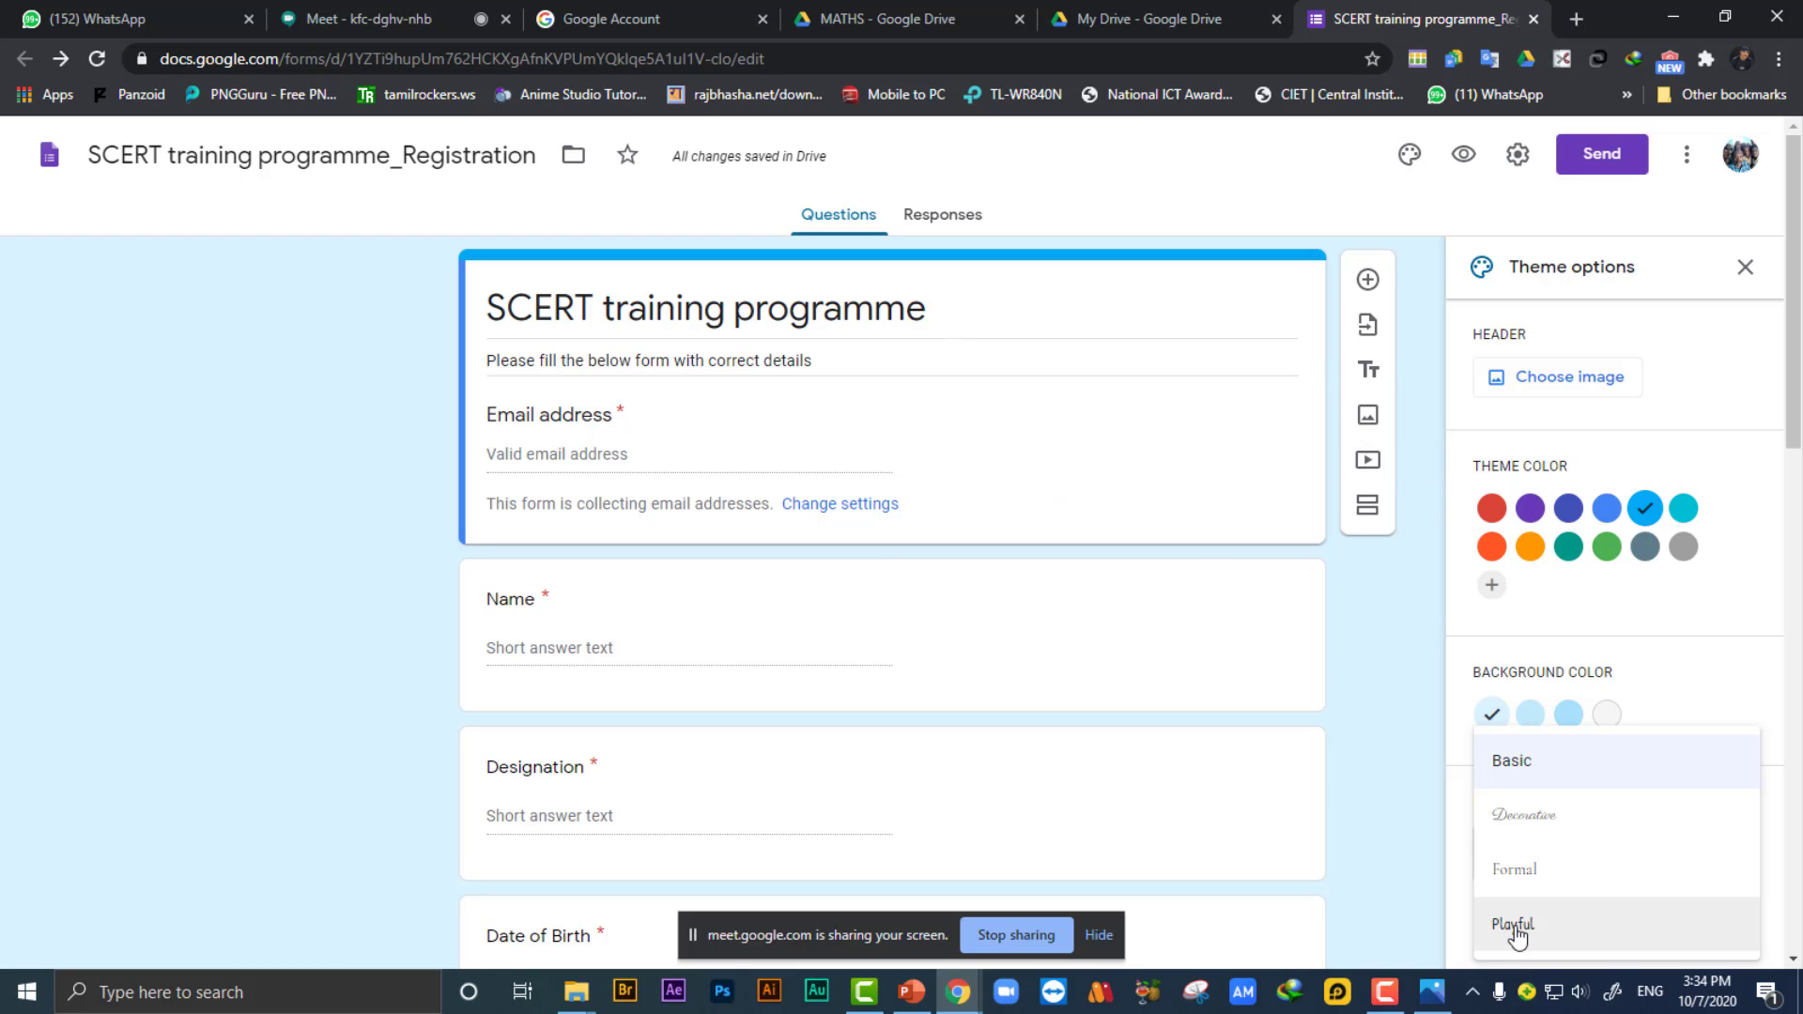
click(1398, 736)
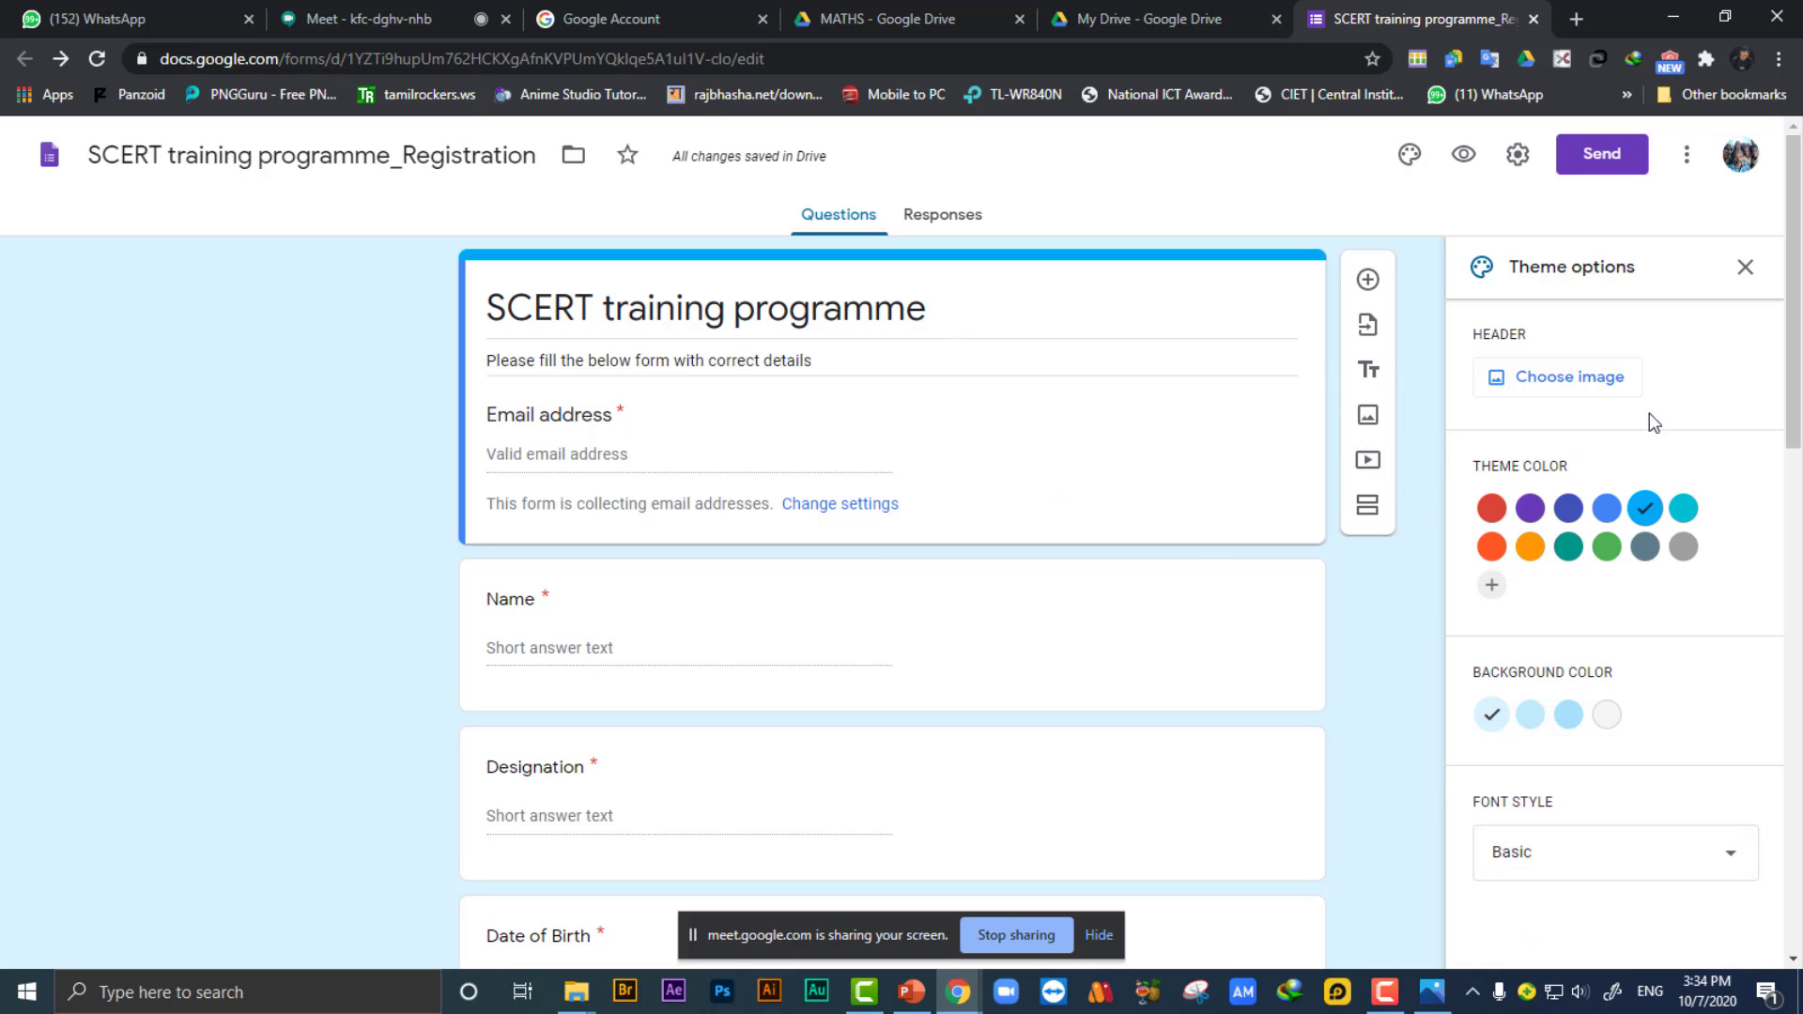
Browse the header image themes under Work and School, Illustrations and Birthday, and return to Work and School.
click(1563, 379)
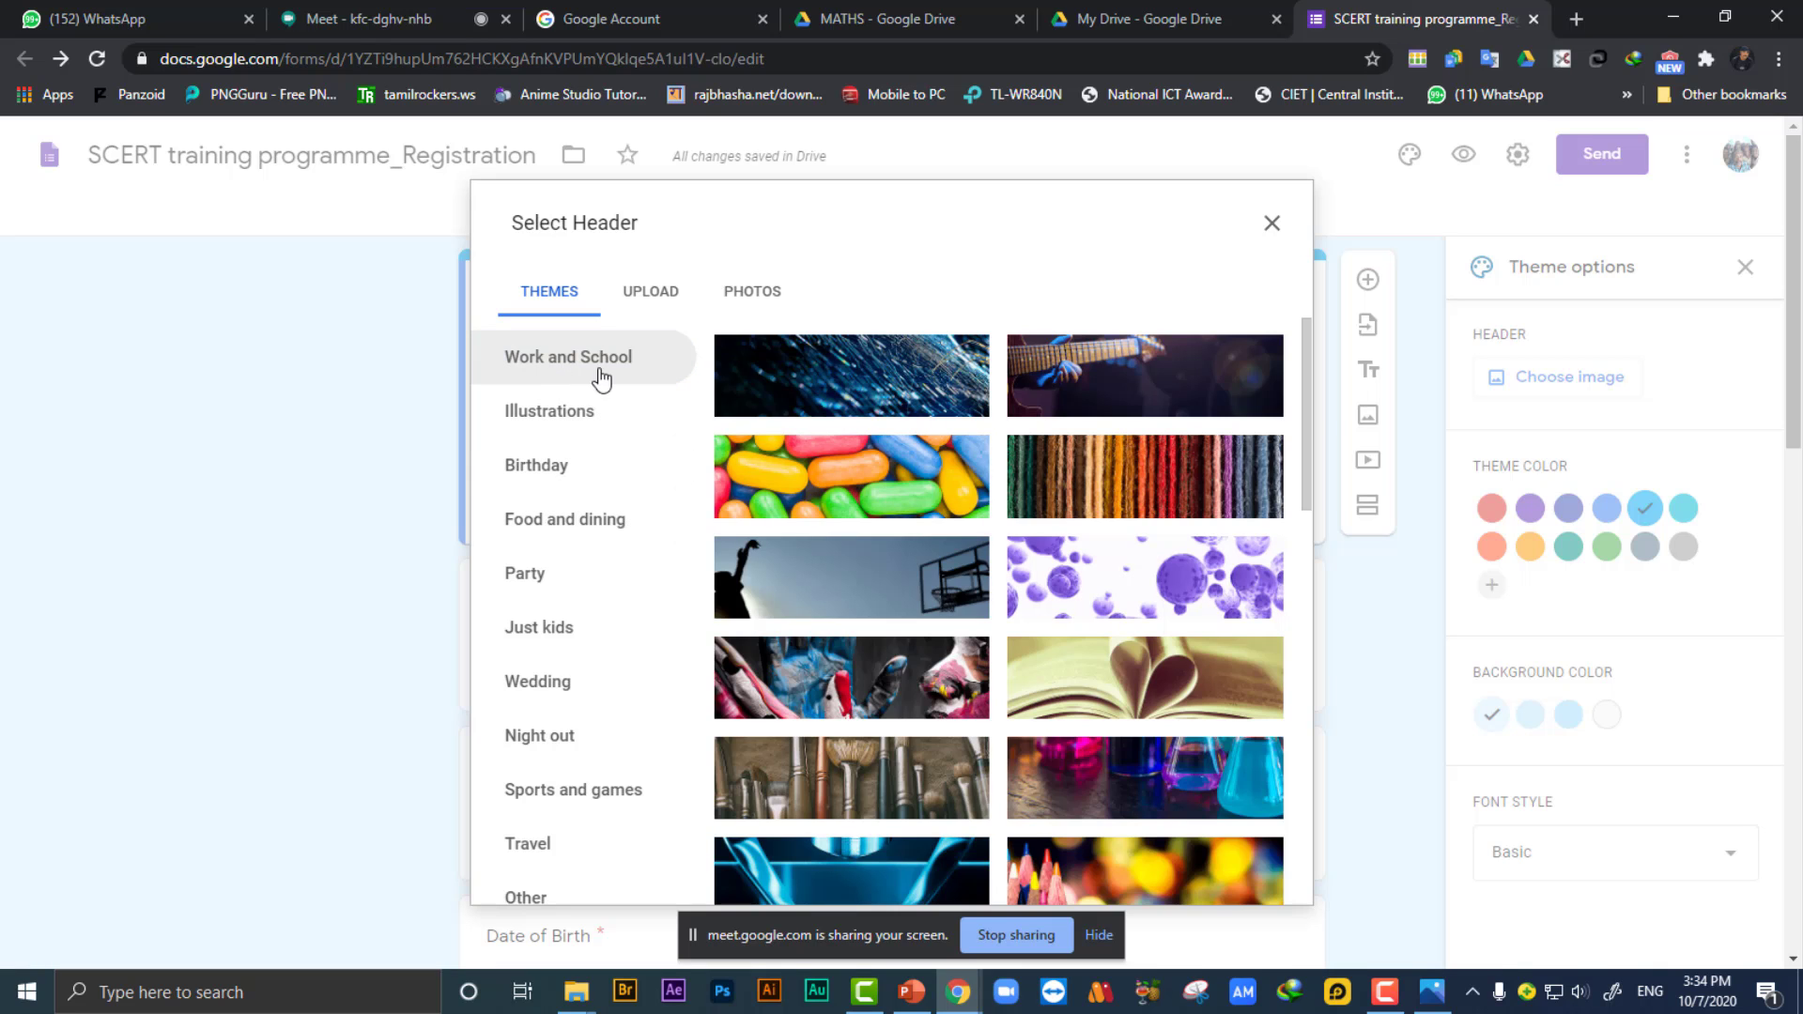
scroll(899, 456, down, 1)
scroll(899, 455, down, 6)
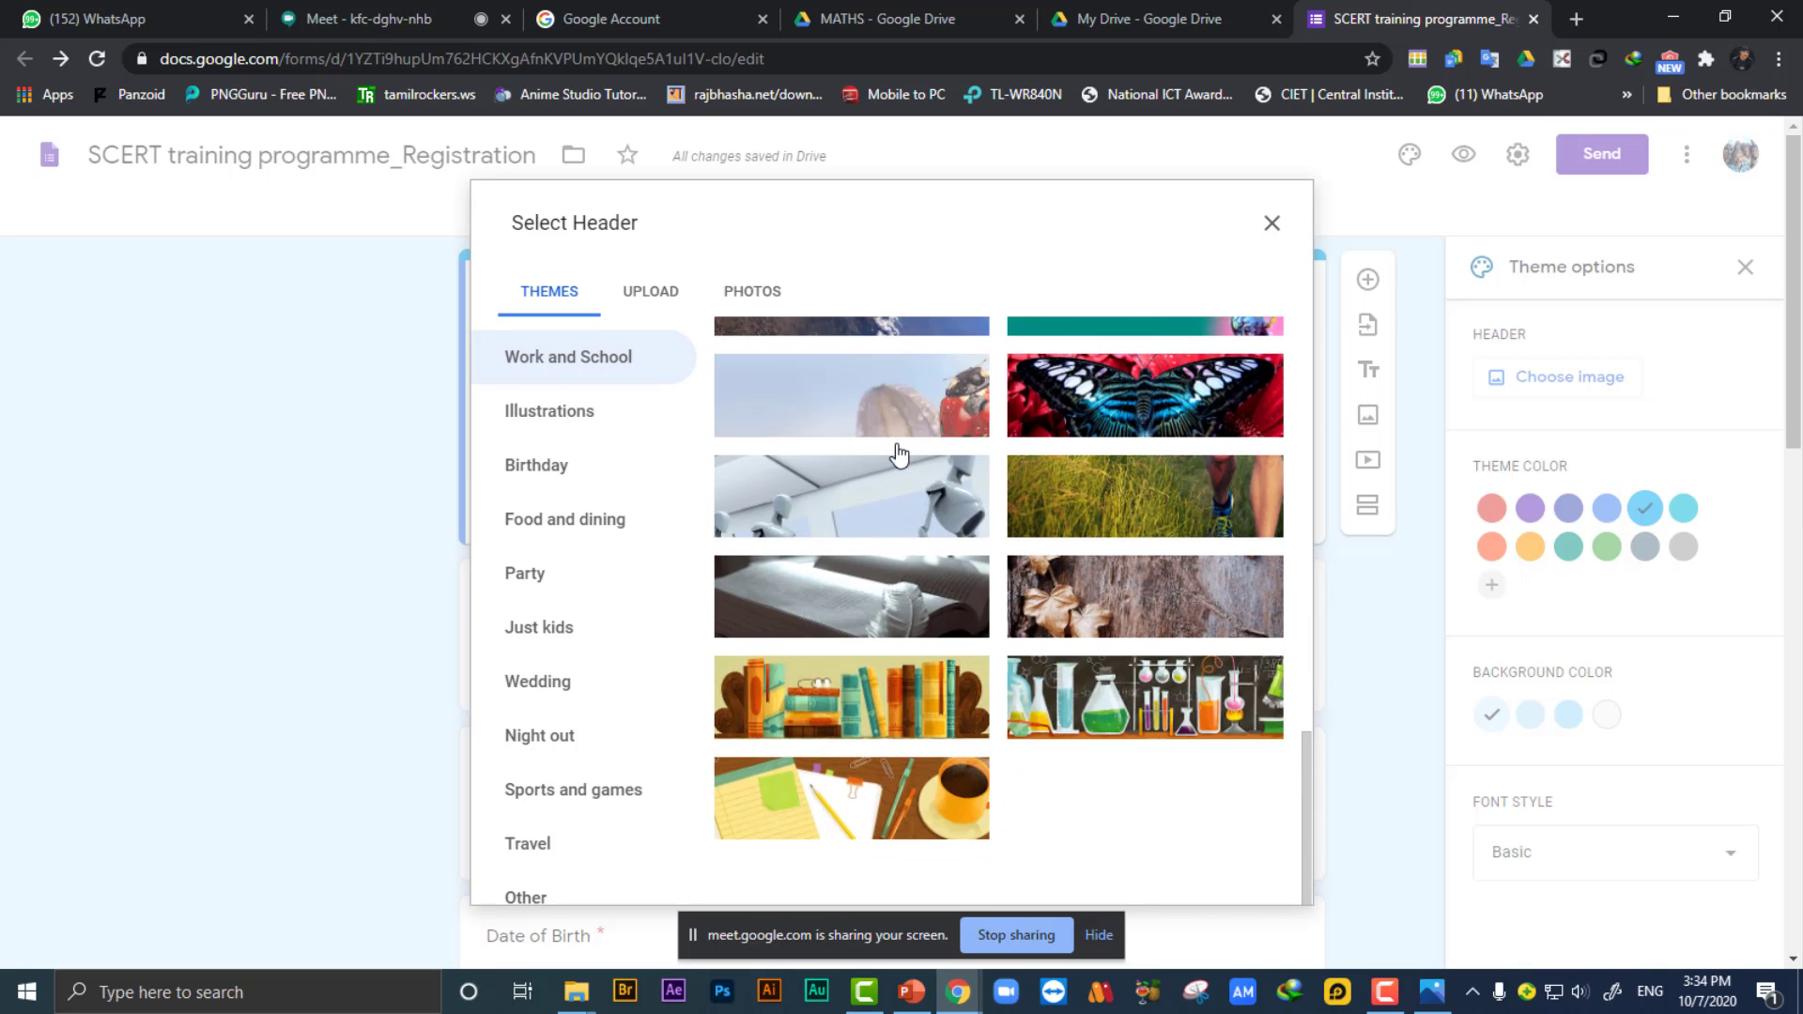
click(563, 424)
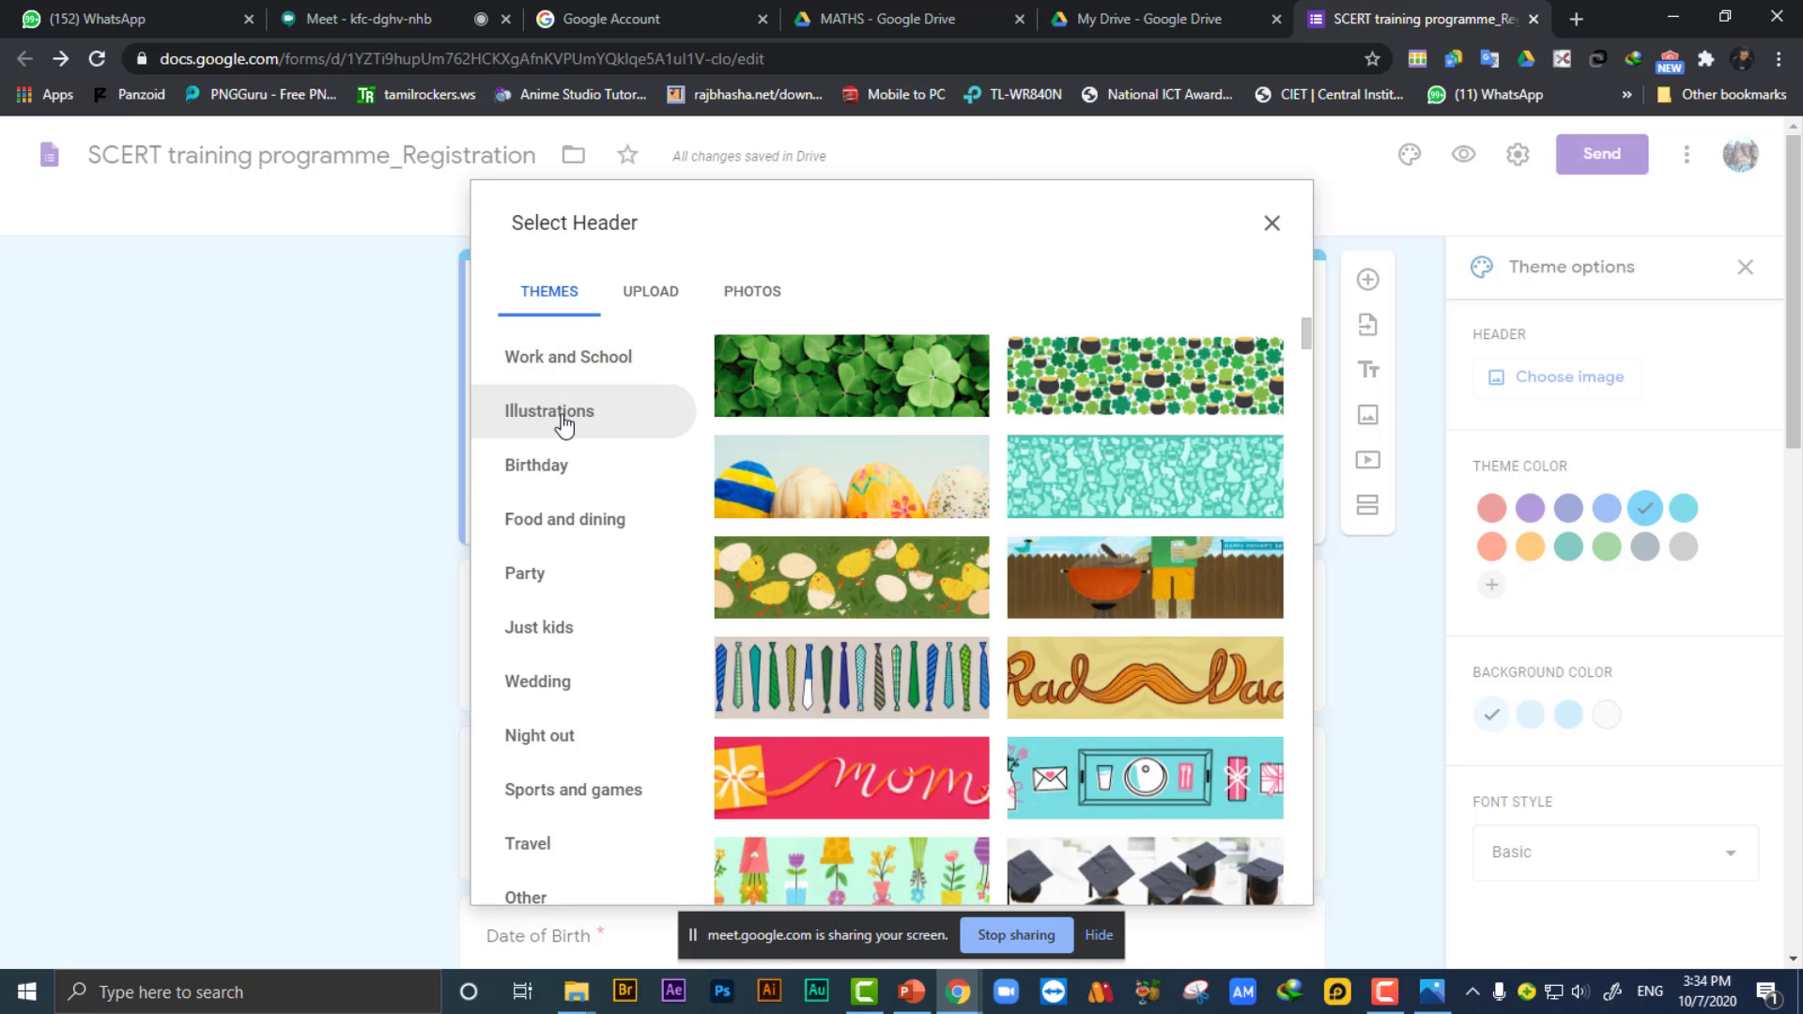
click(534, 463)
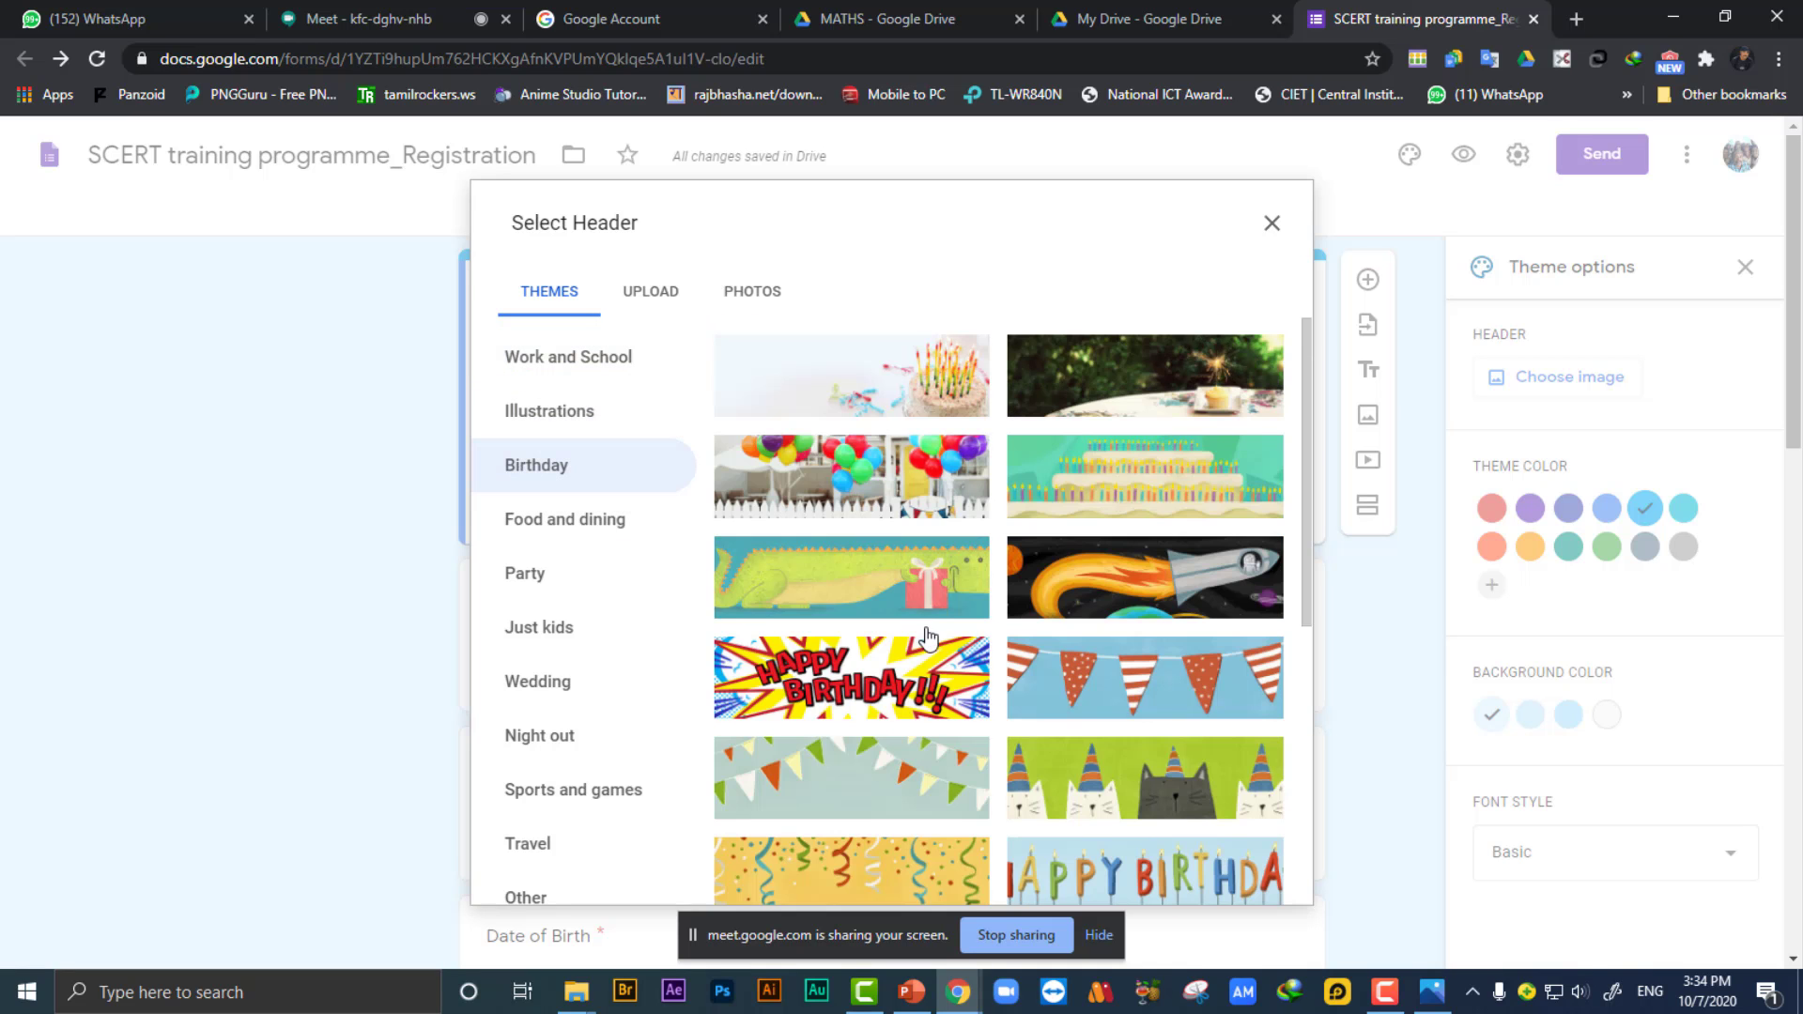
scroll(737, 644, down, 6)
scroll(972, 688, up, 6)
click(672, 372)
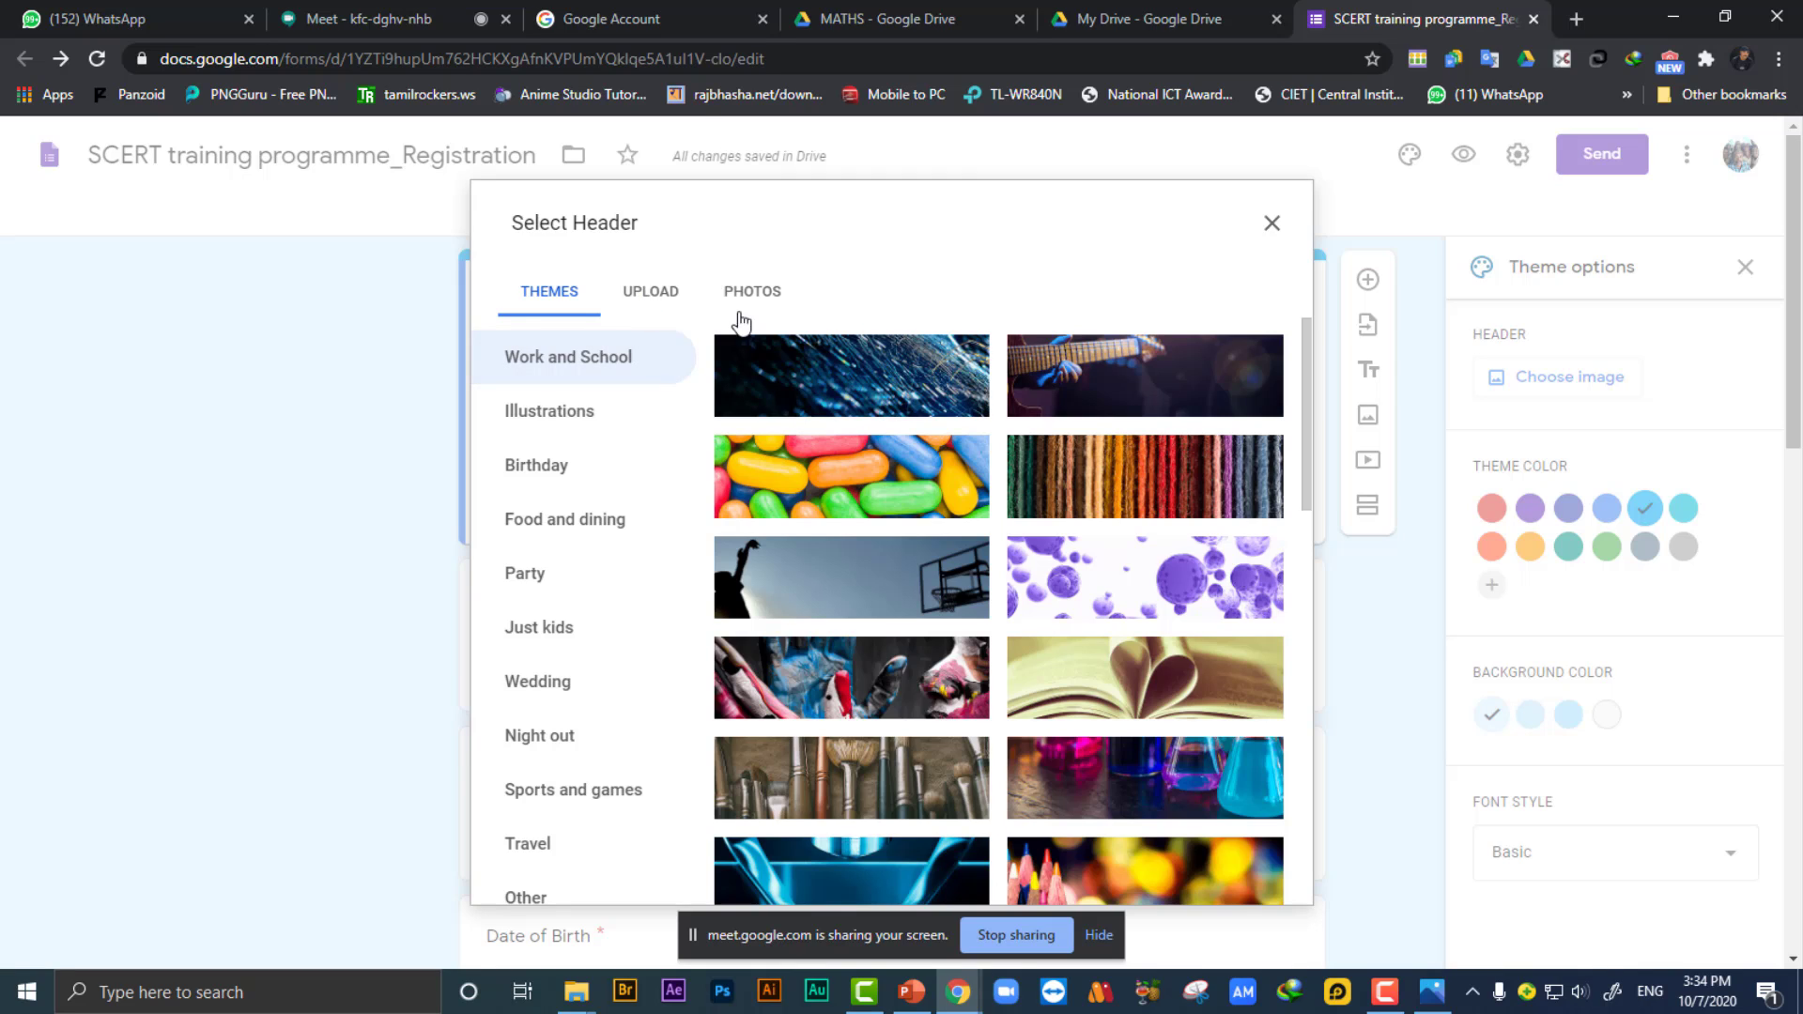
Look through the Downloads folder for an image to upload as the form header, and close the file picker without choosing one.
click(652, 299)
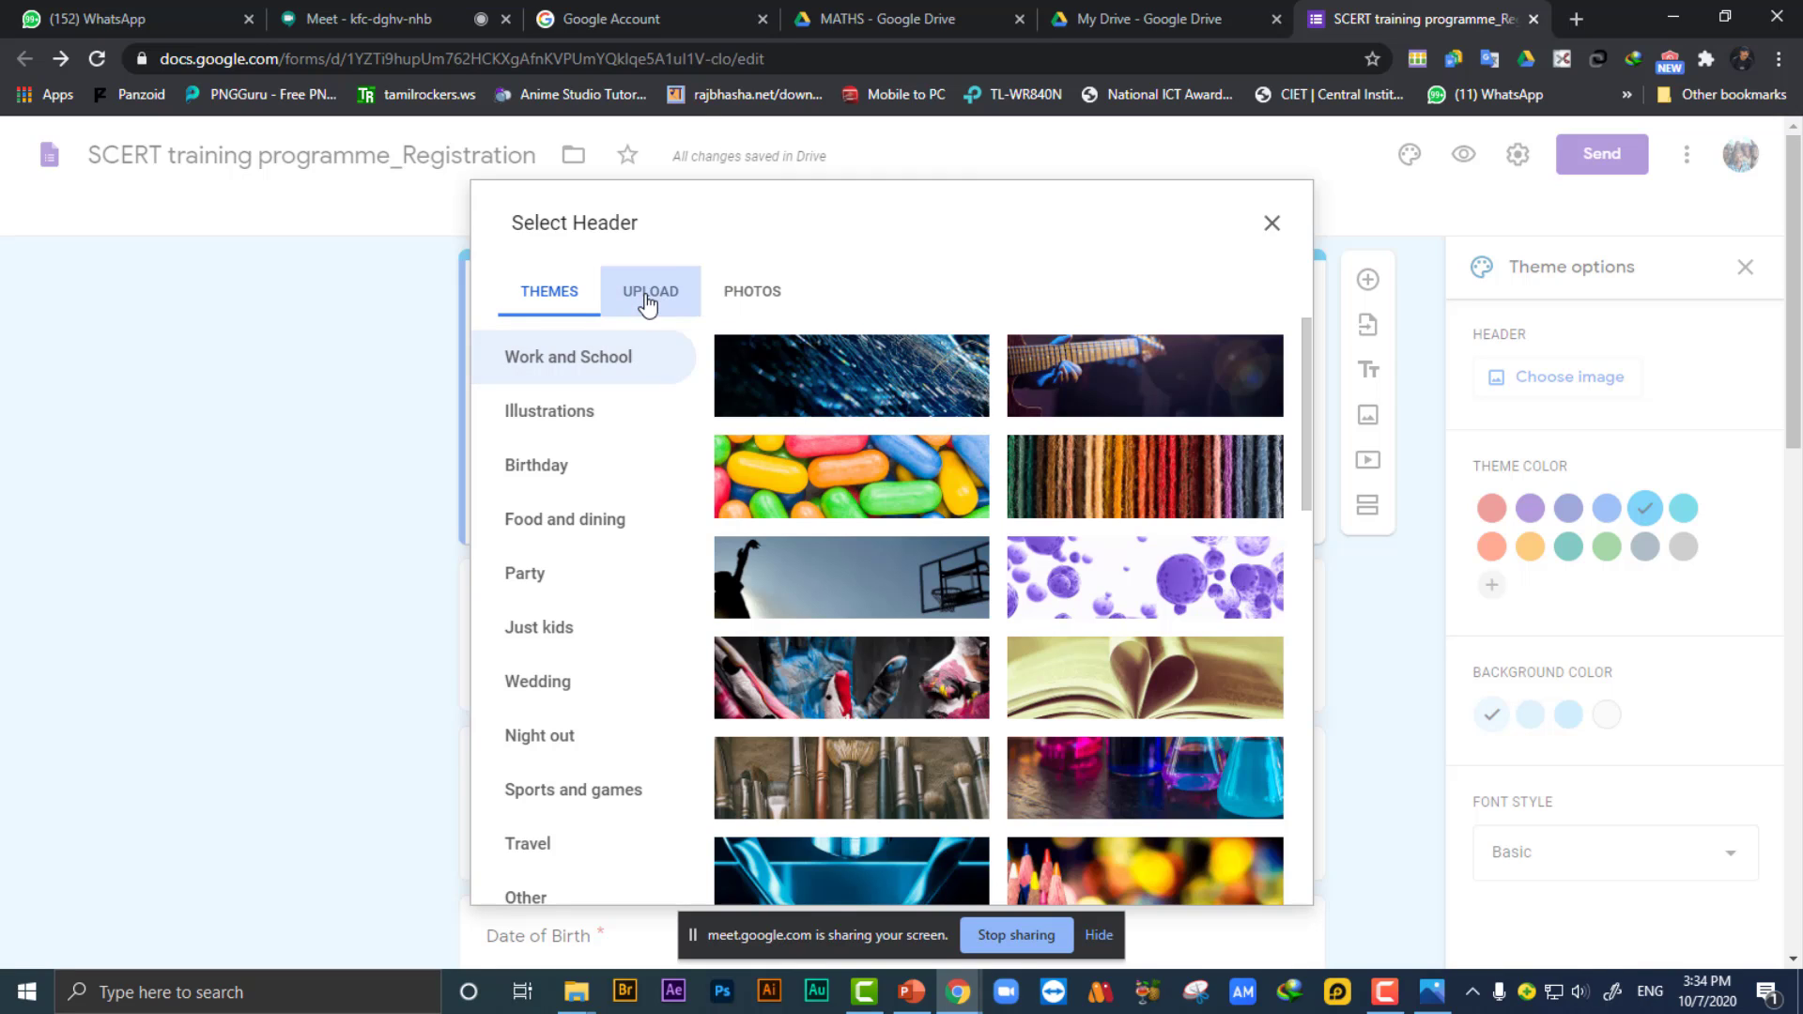
click(891, 691)
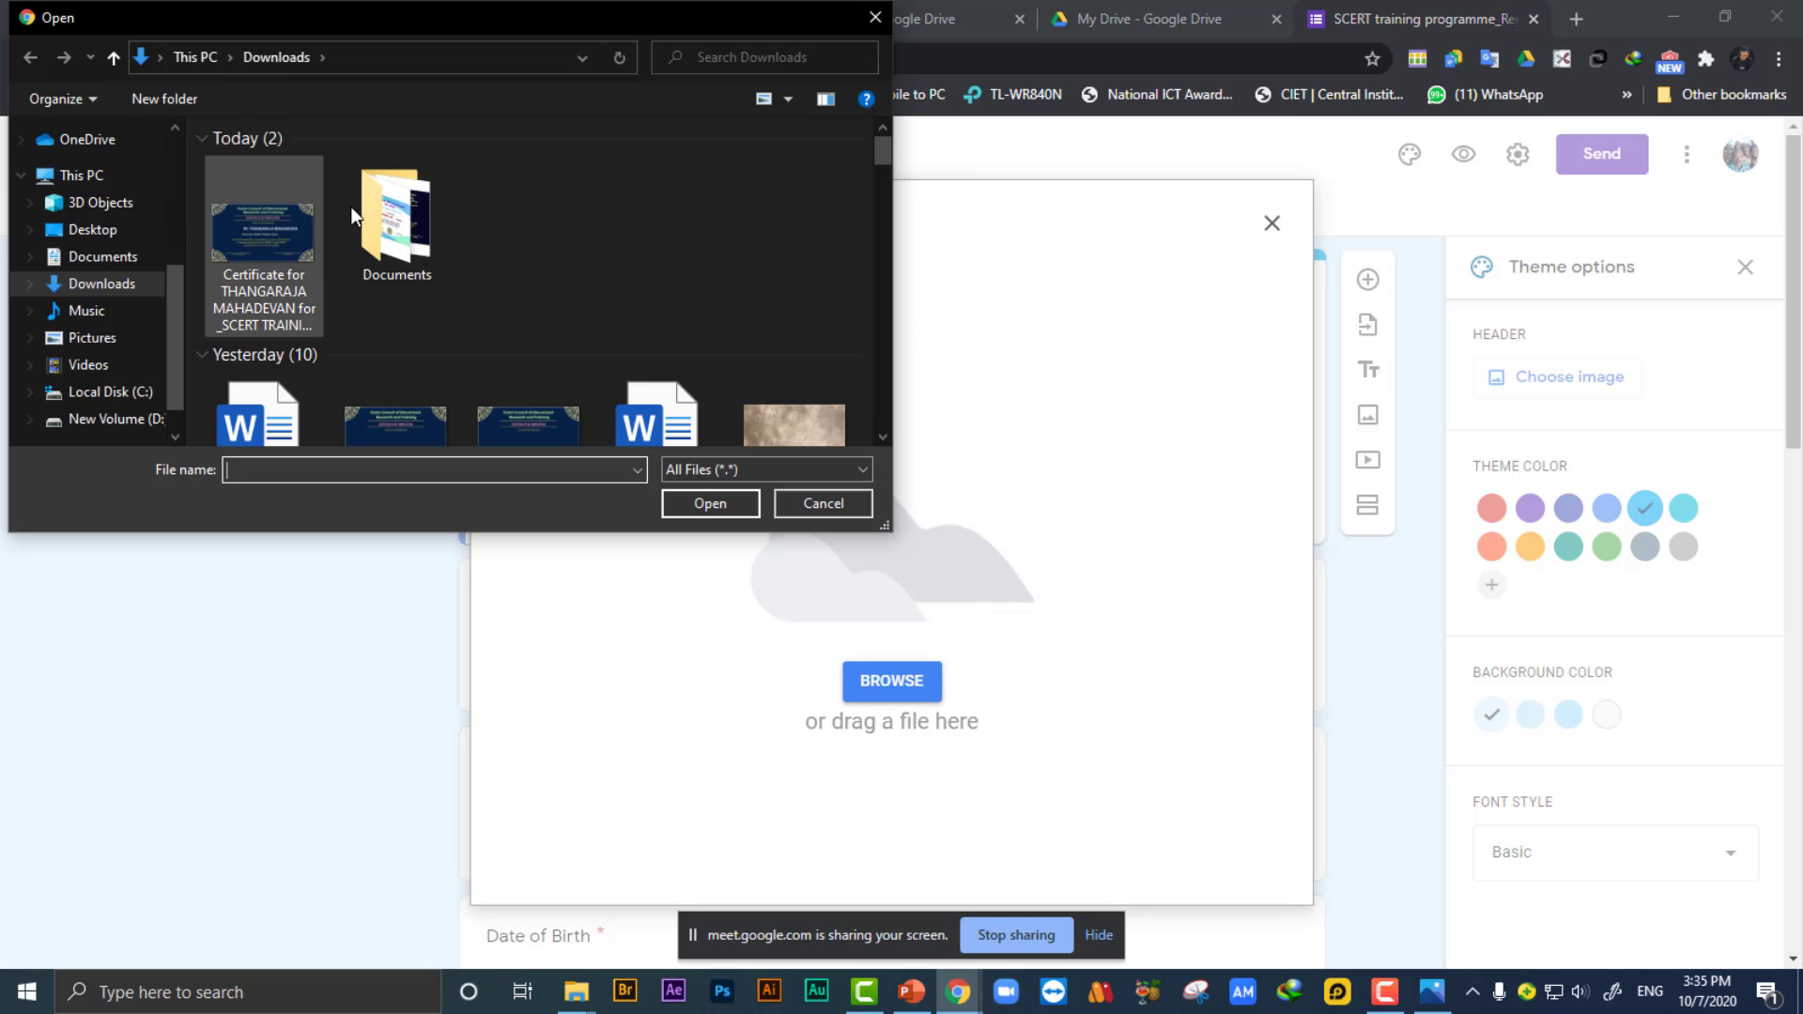
scroll(400, 382, down, 5)
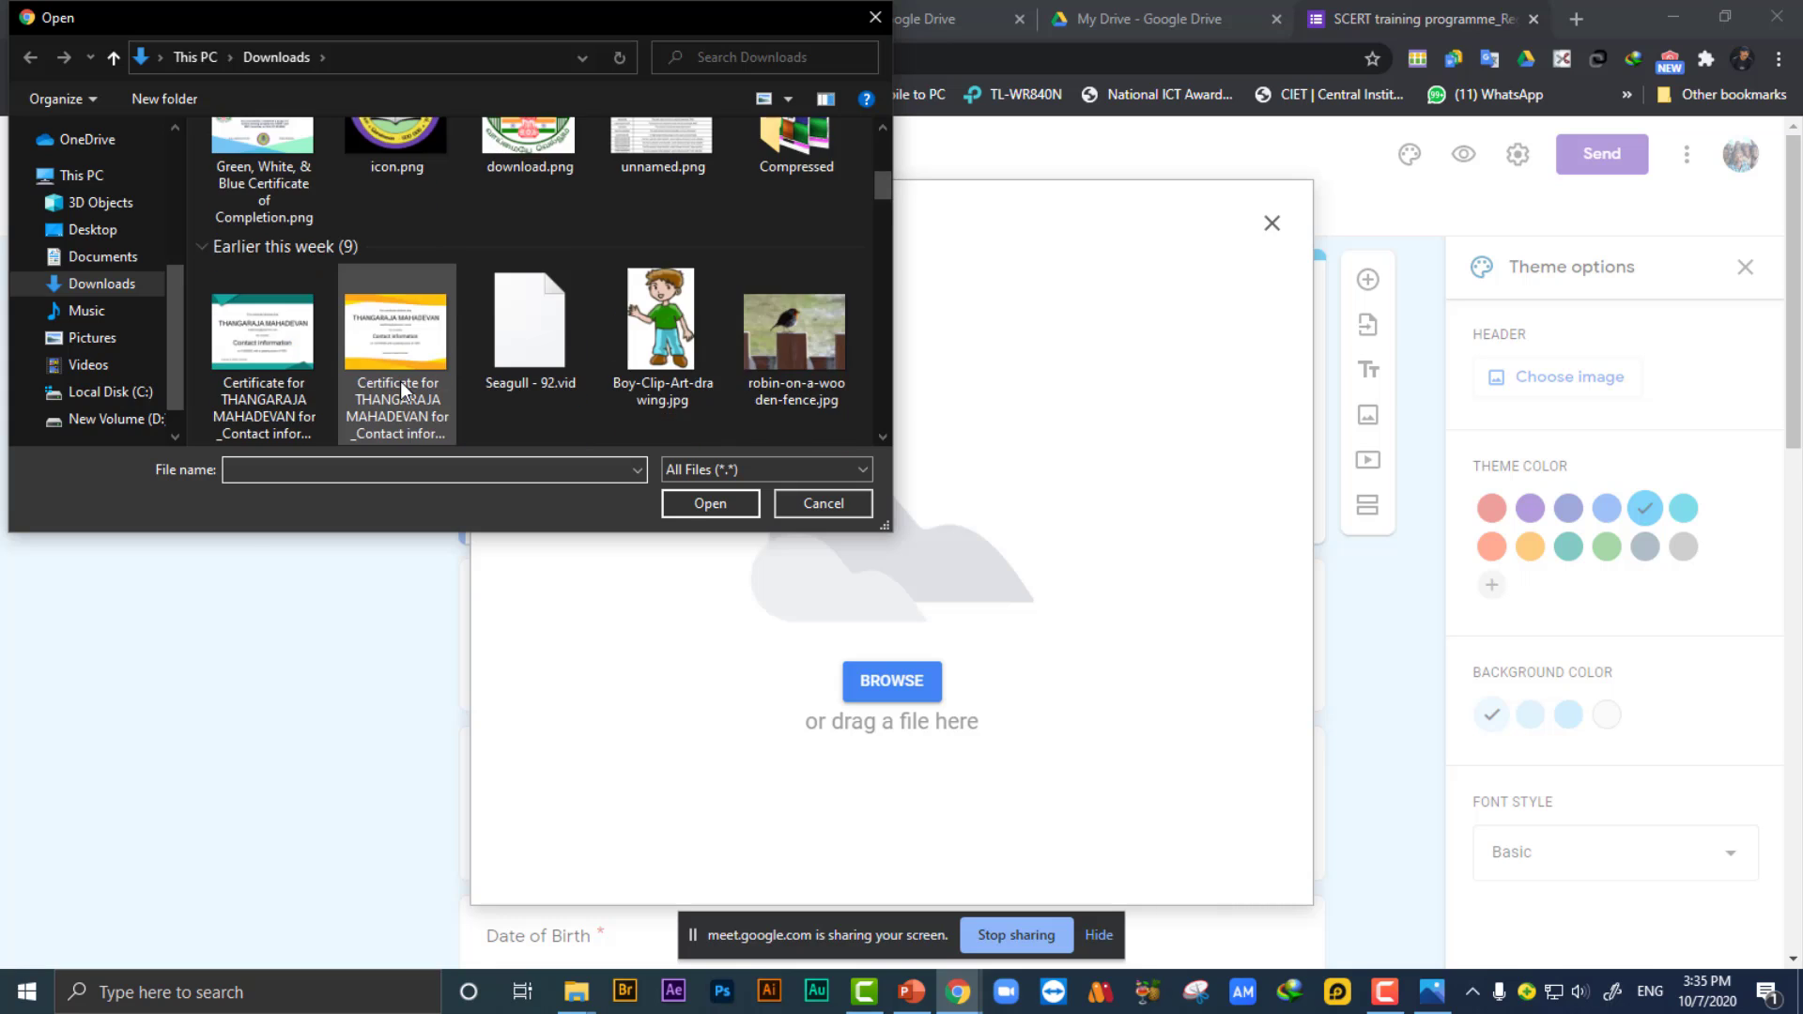
scroll(400, 382, up, 1)
scroll(836, 413, down, 4)
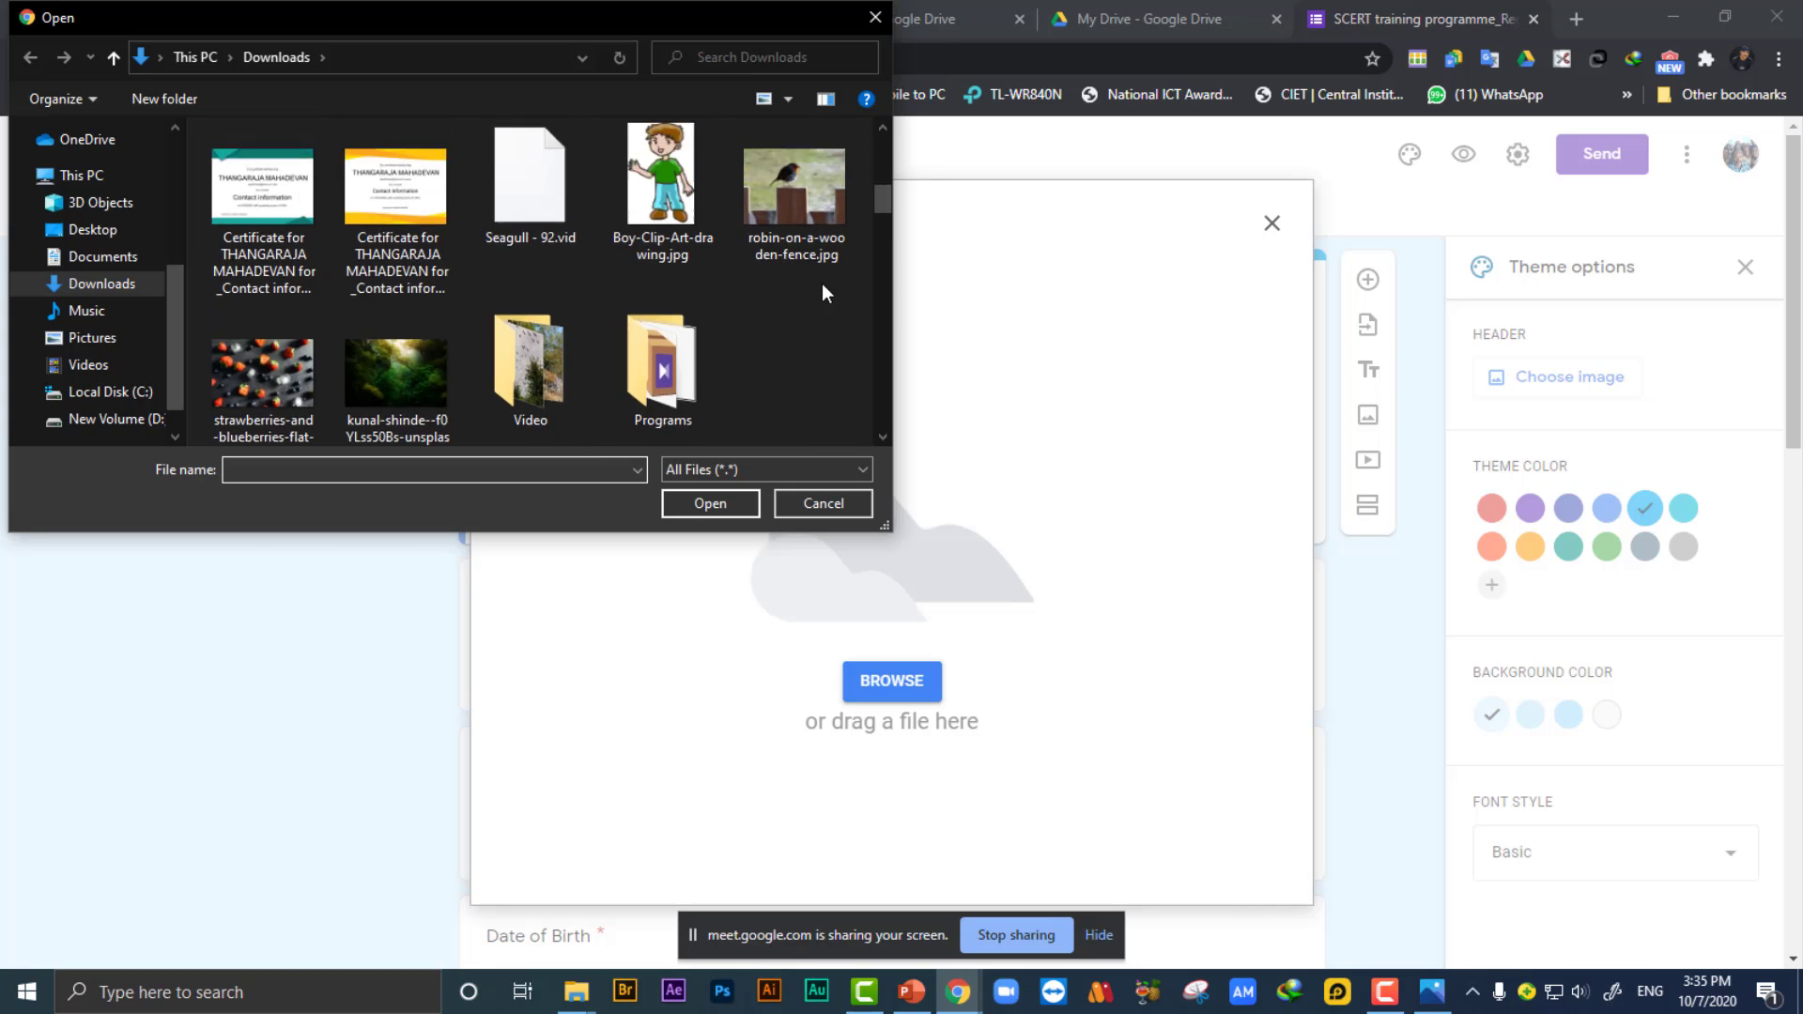
scroll(820, 283, up, 4)
click(875, 18)
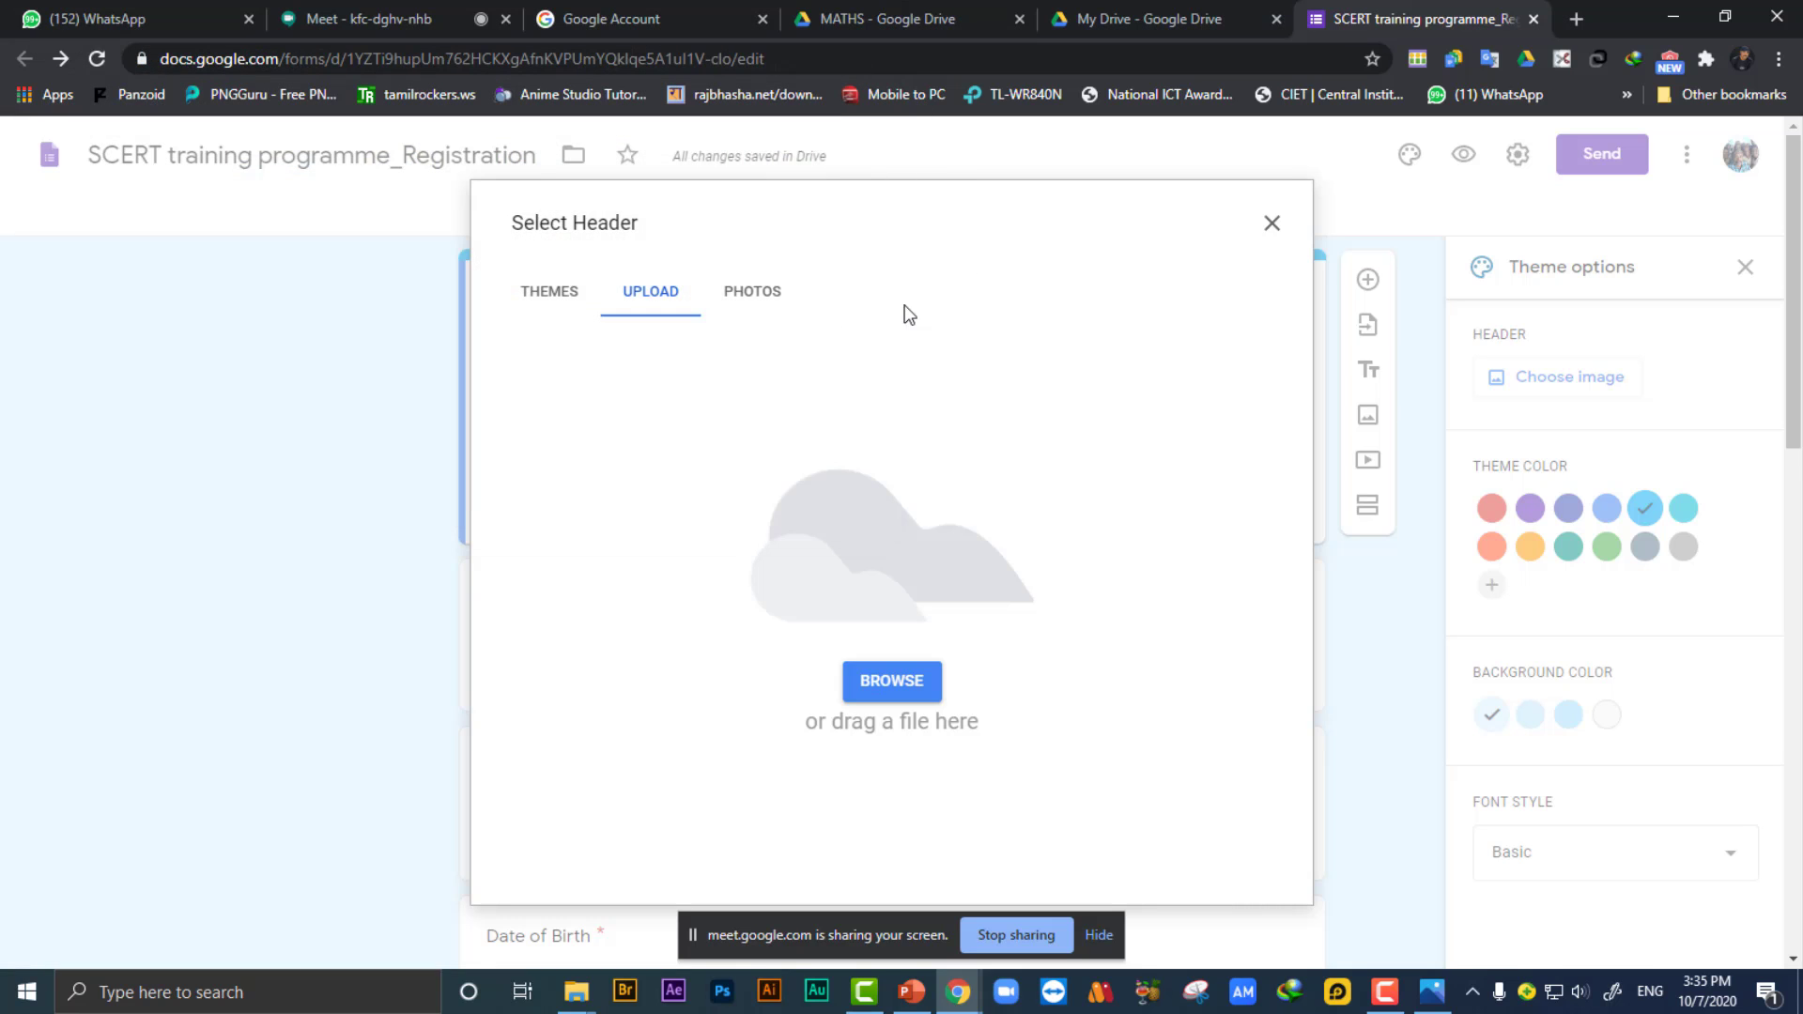
Insert the illustrated chemistry lab glassware image from the Work and School themes as the form header.
click(571, 297)
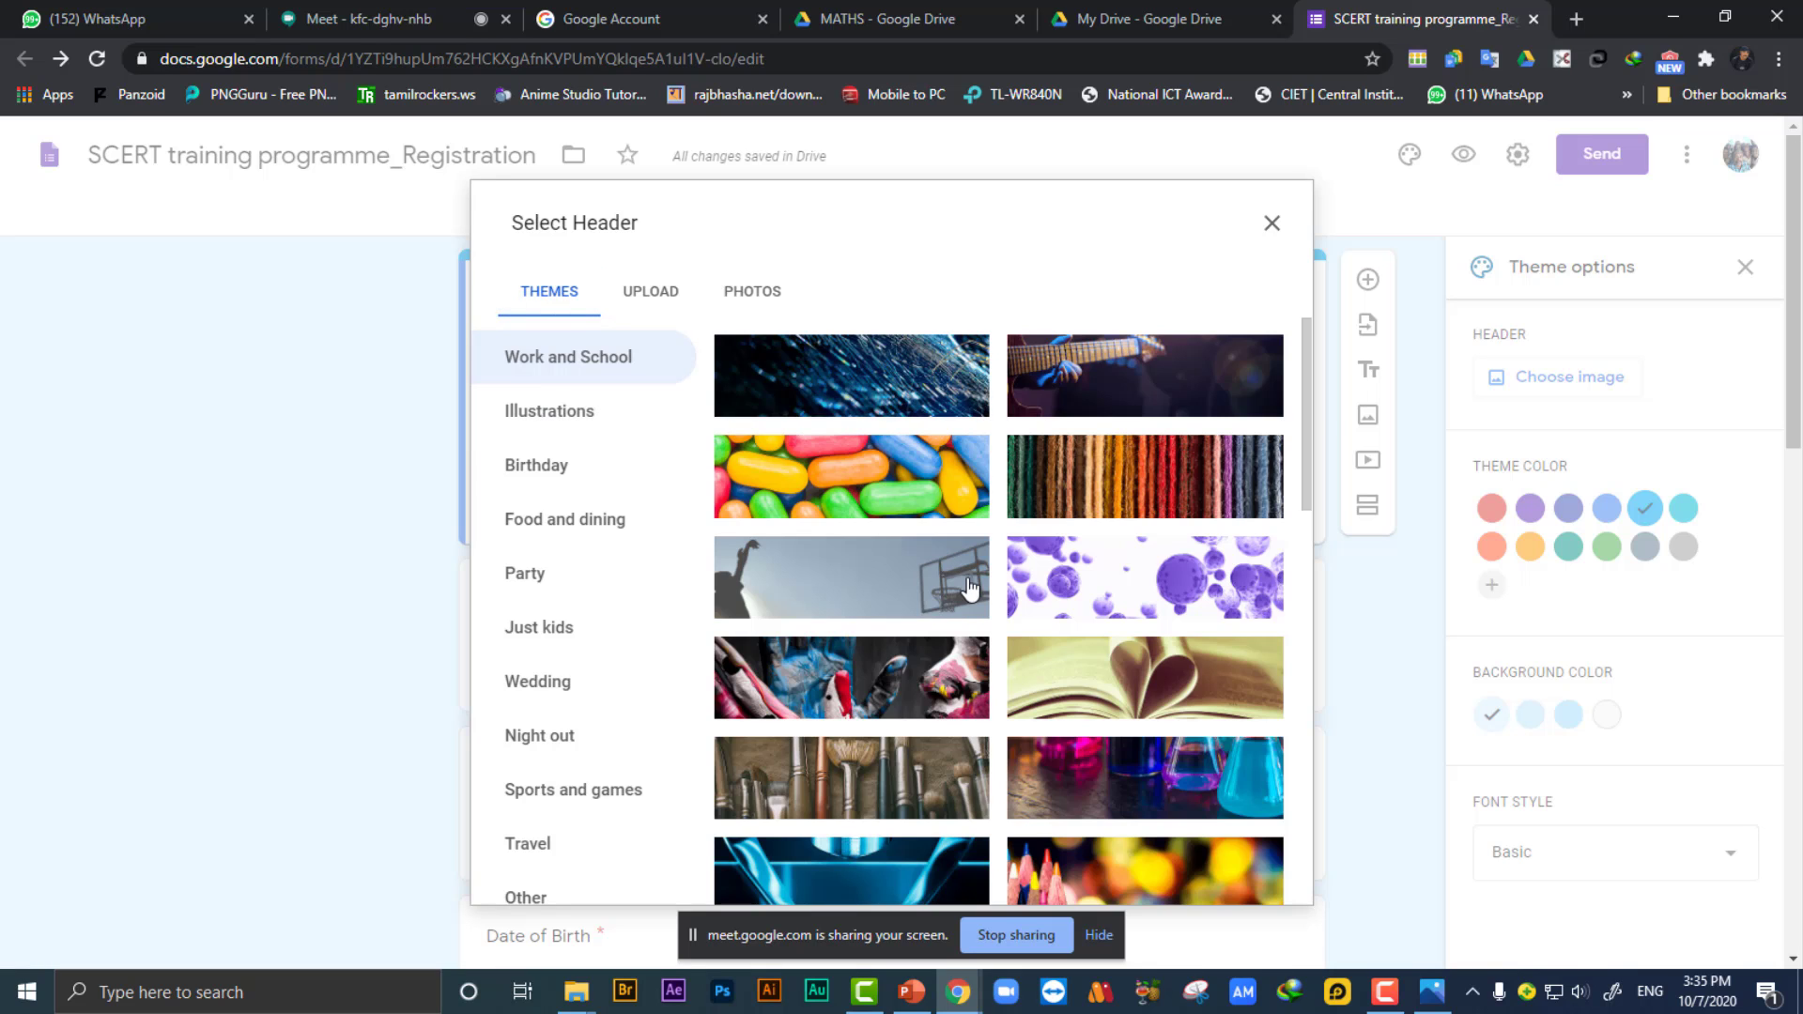
scroll(970, 589, down, 10)
scroll(970, 589, down, 1)
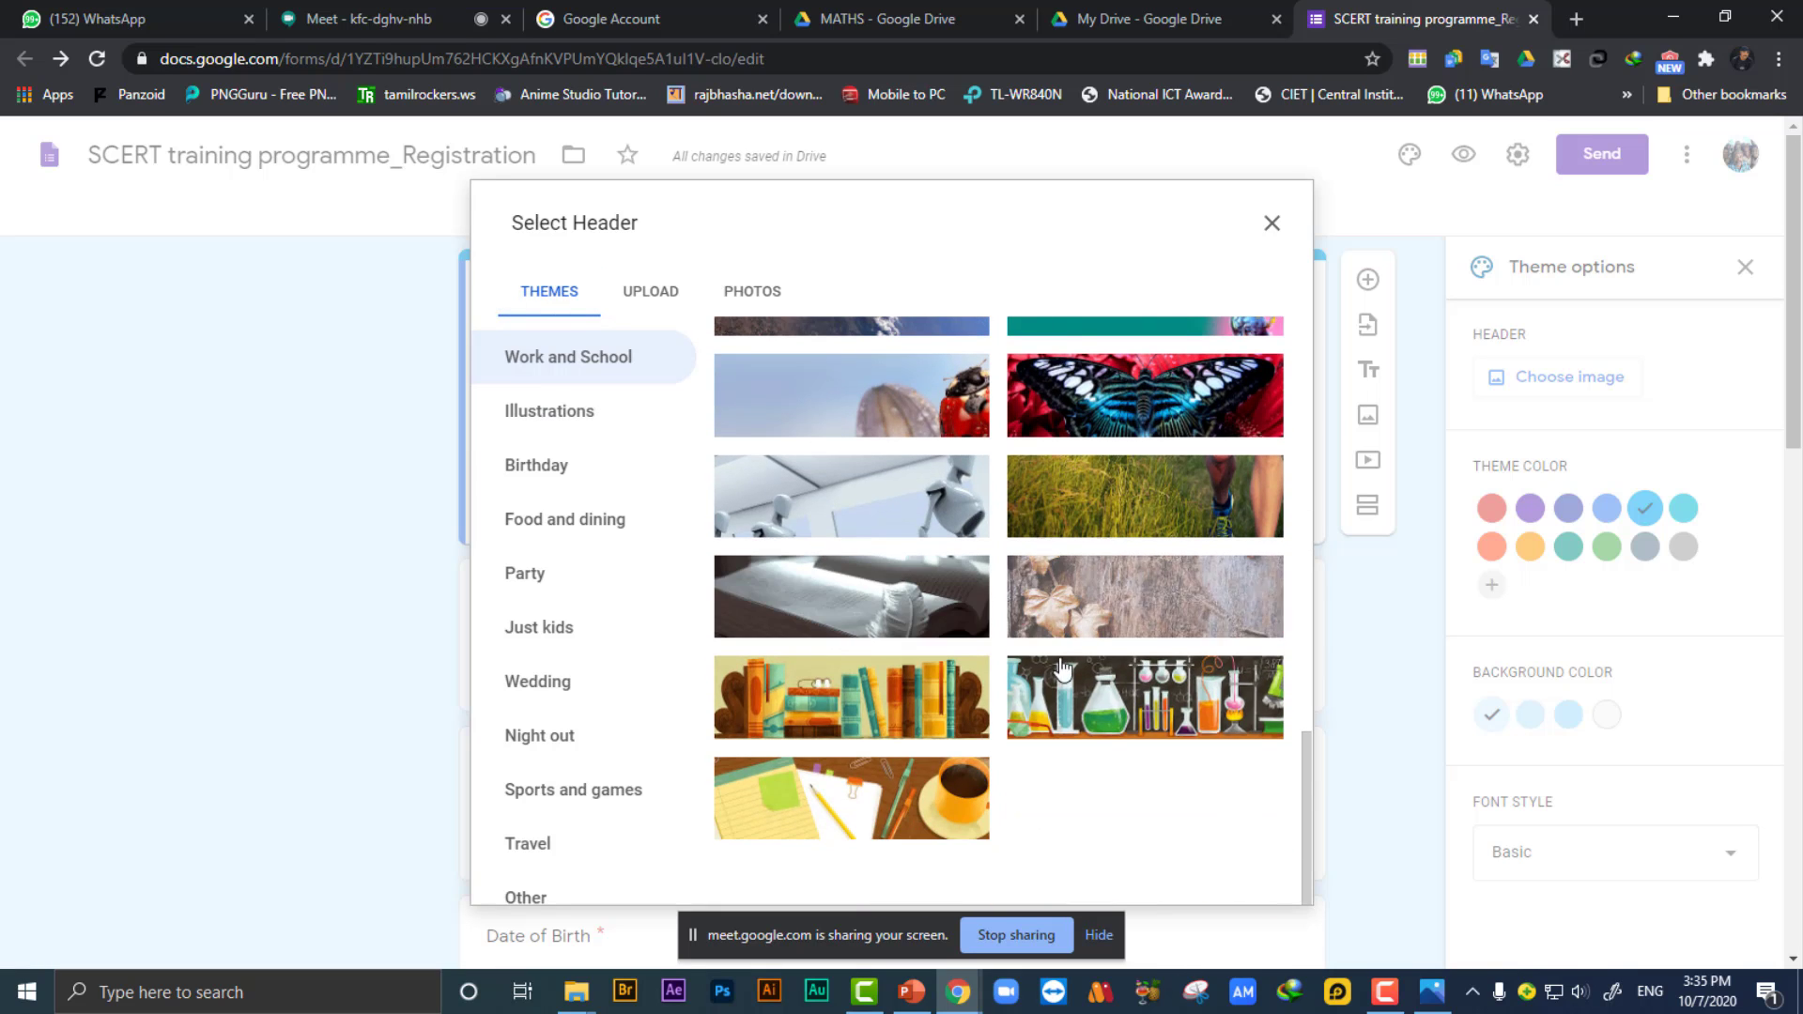
click(1160, 710)
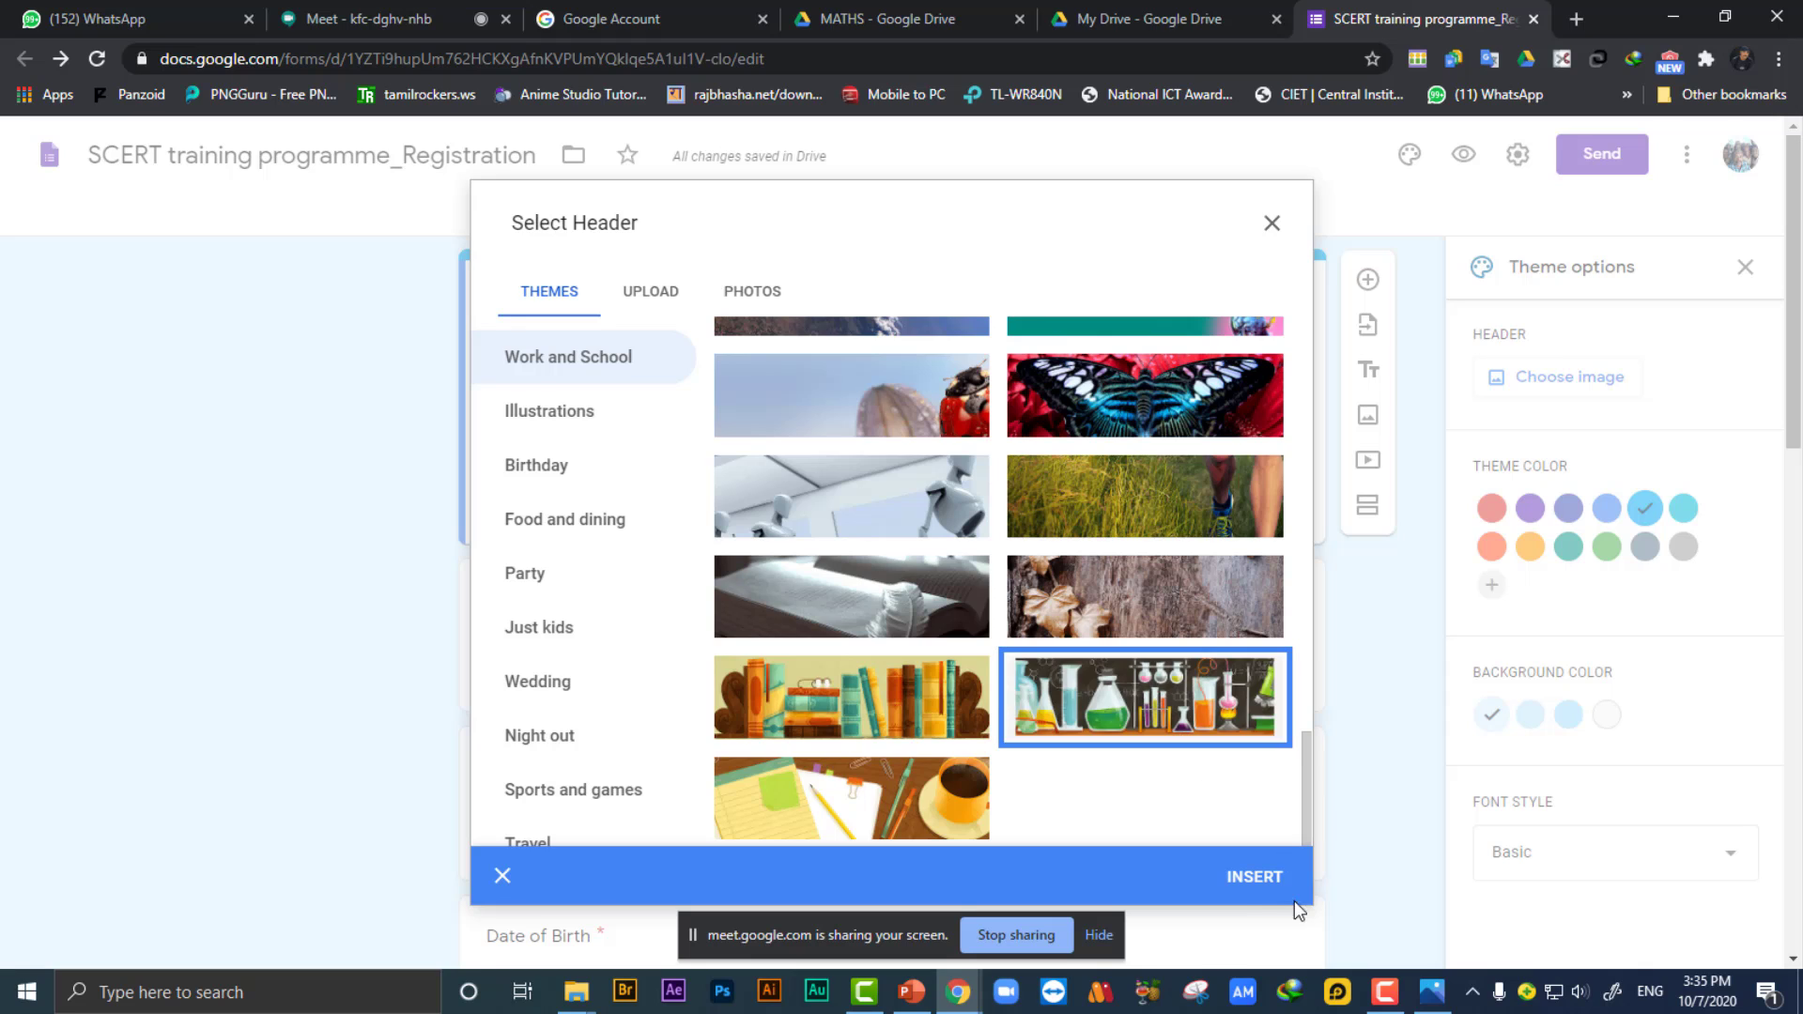
click(1247, 881)
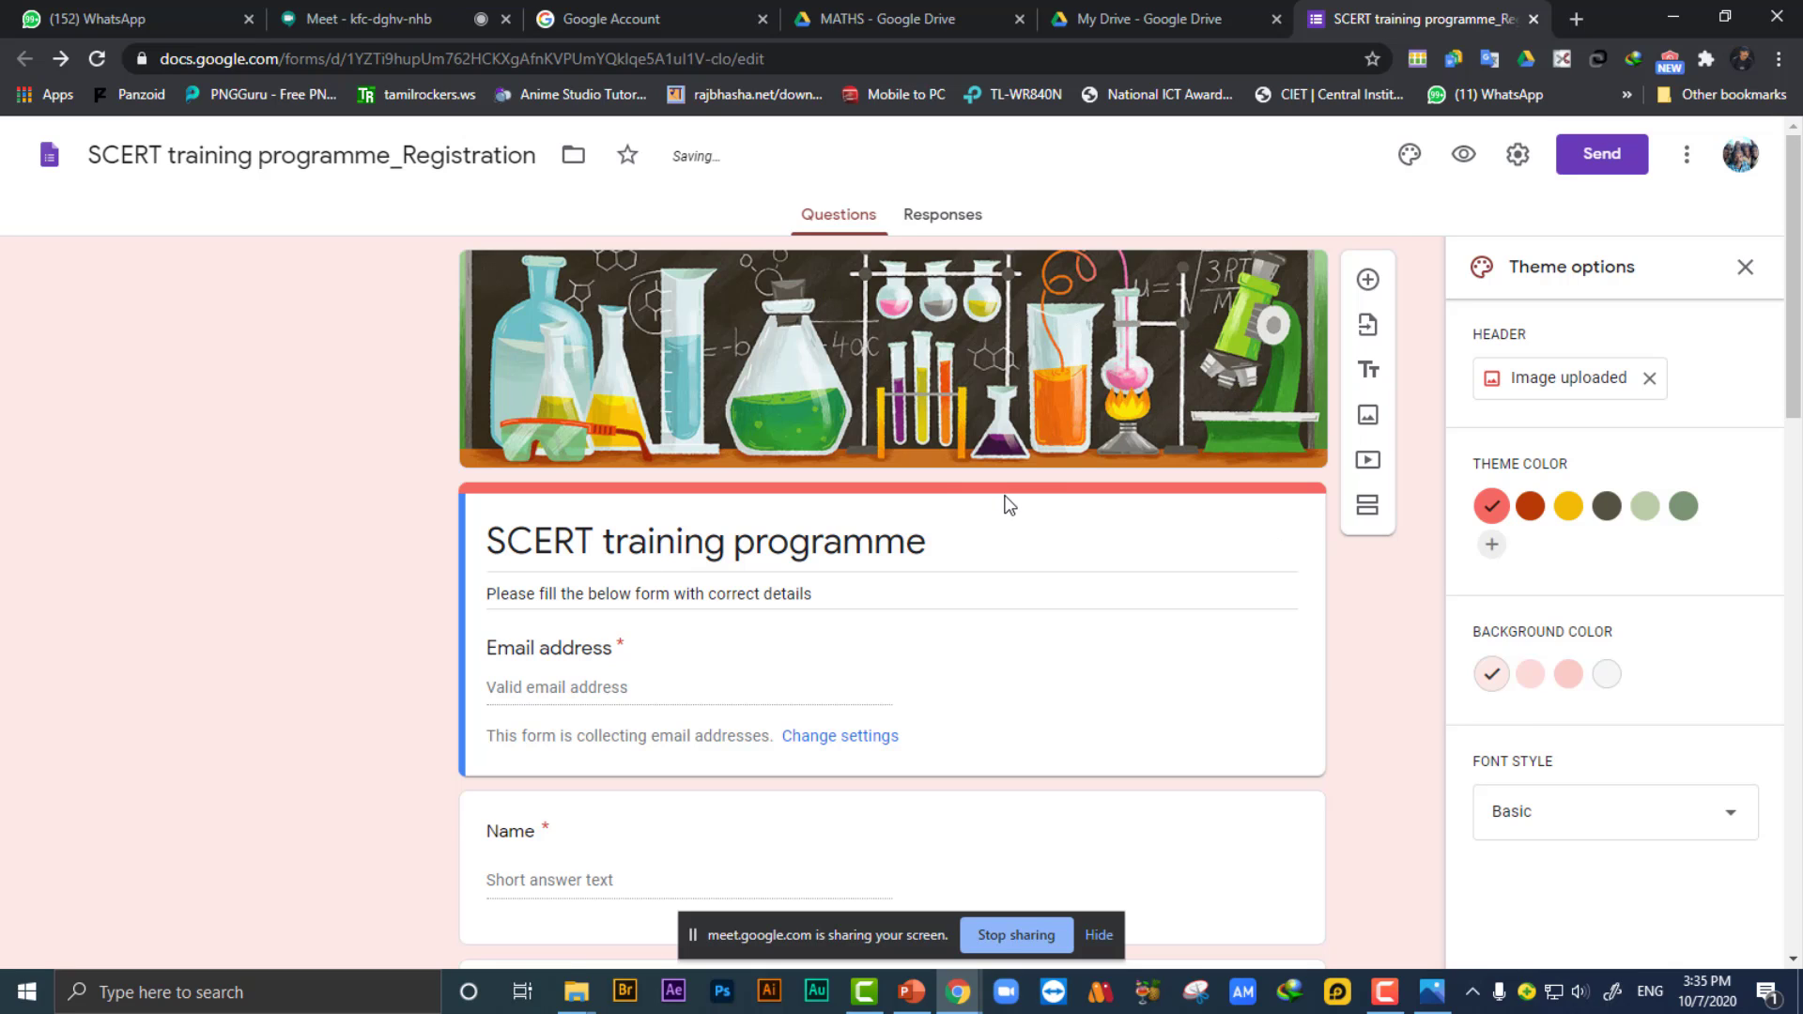
Try the light green and dark green theme colors on the form.
scroll(998, 530, down, 3)
scroll(996, 536, up, 3)
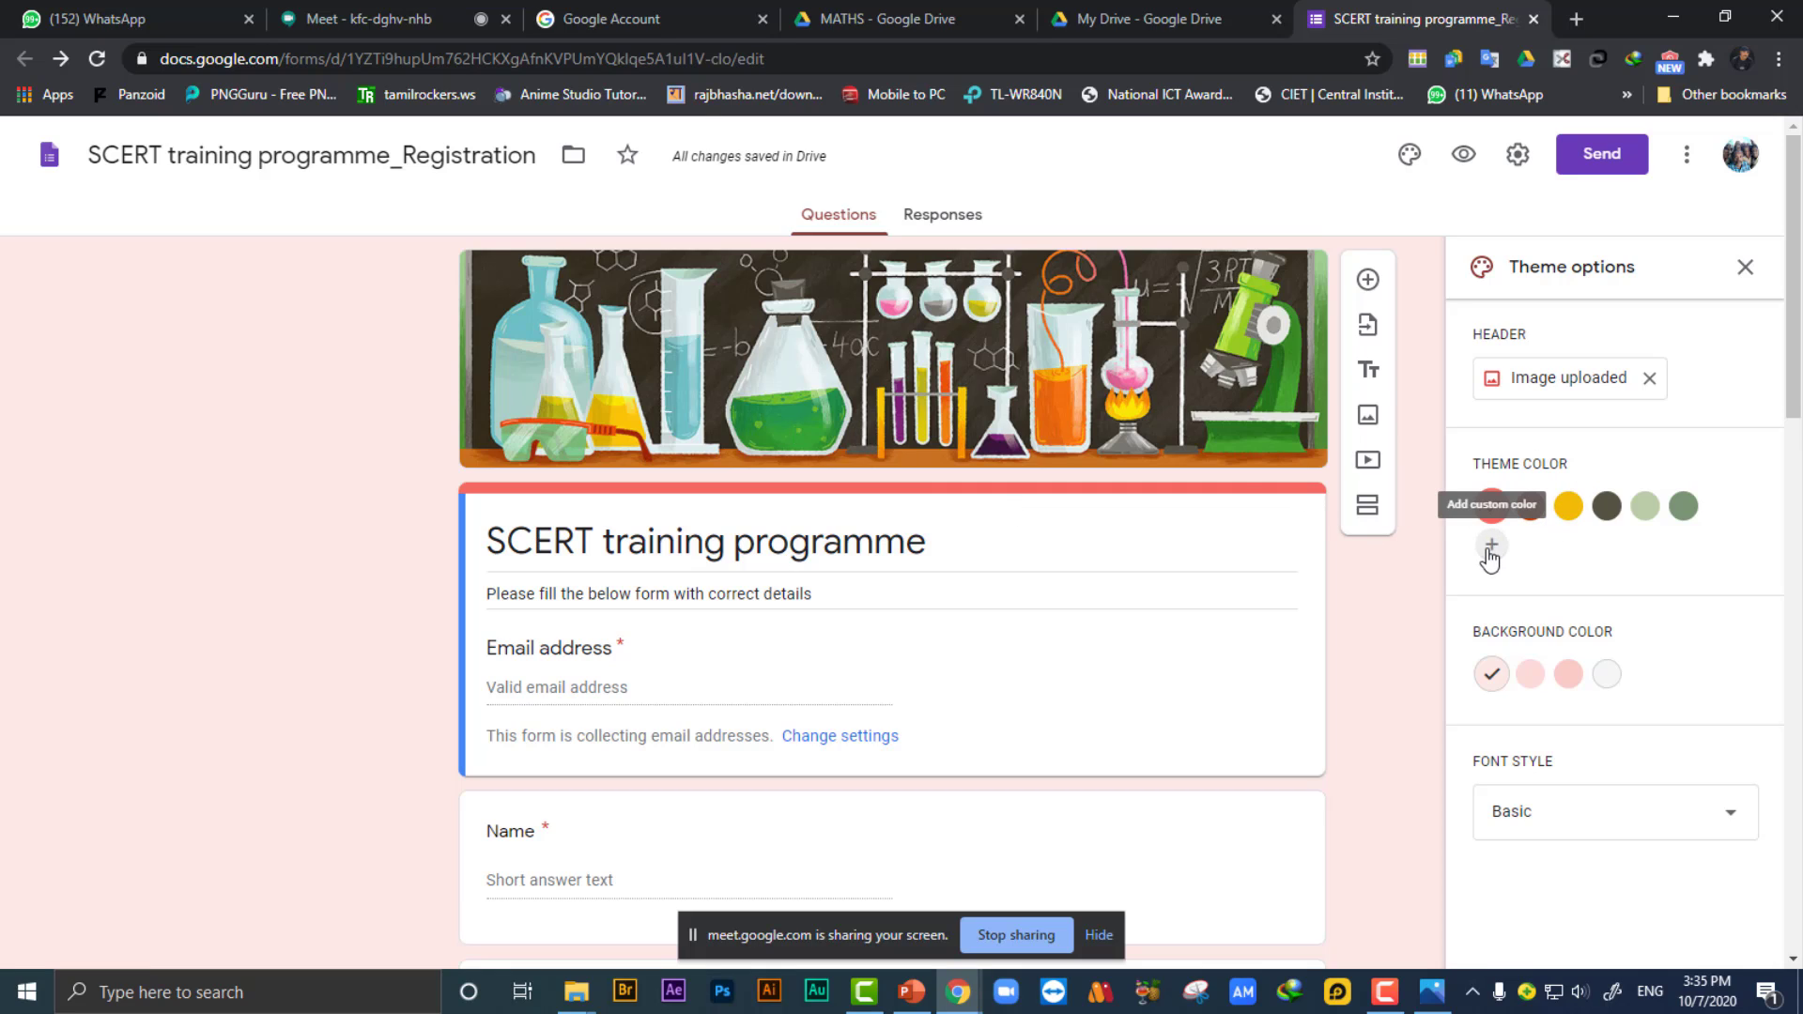
click(1645, 509)
click(1684, 507)
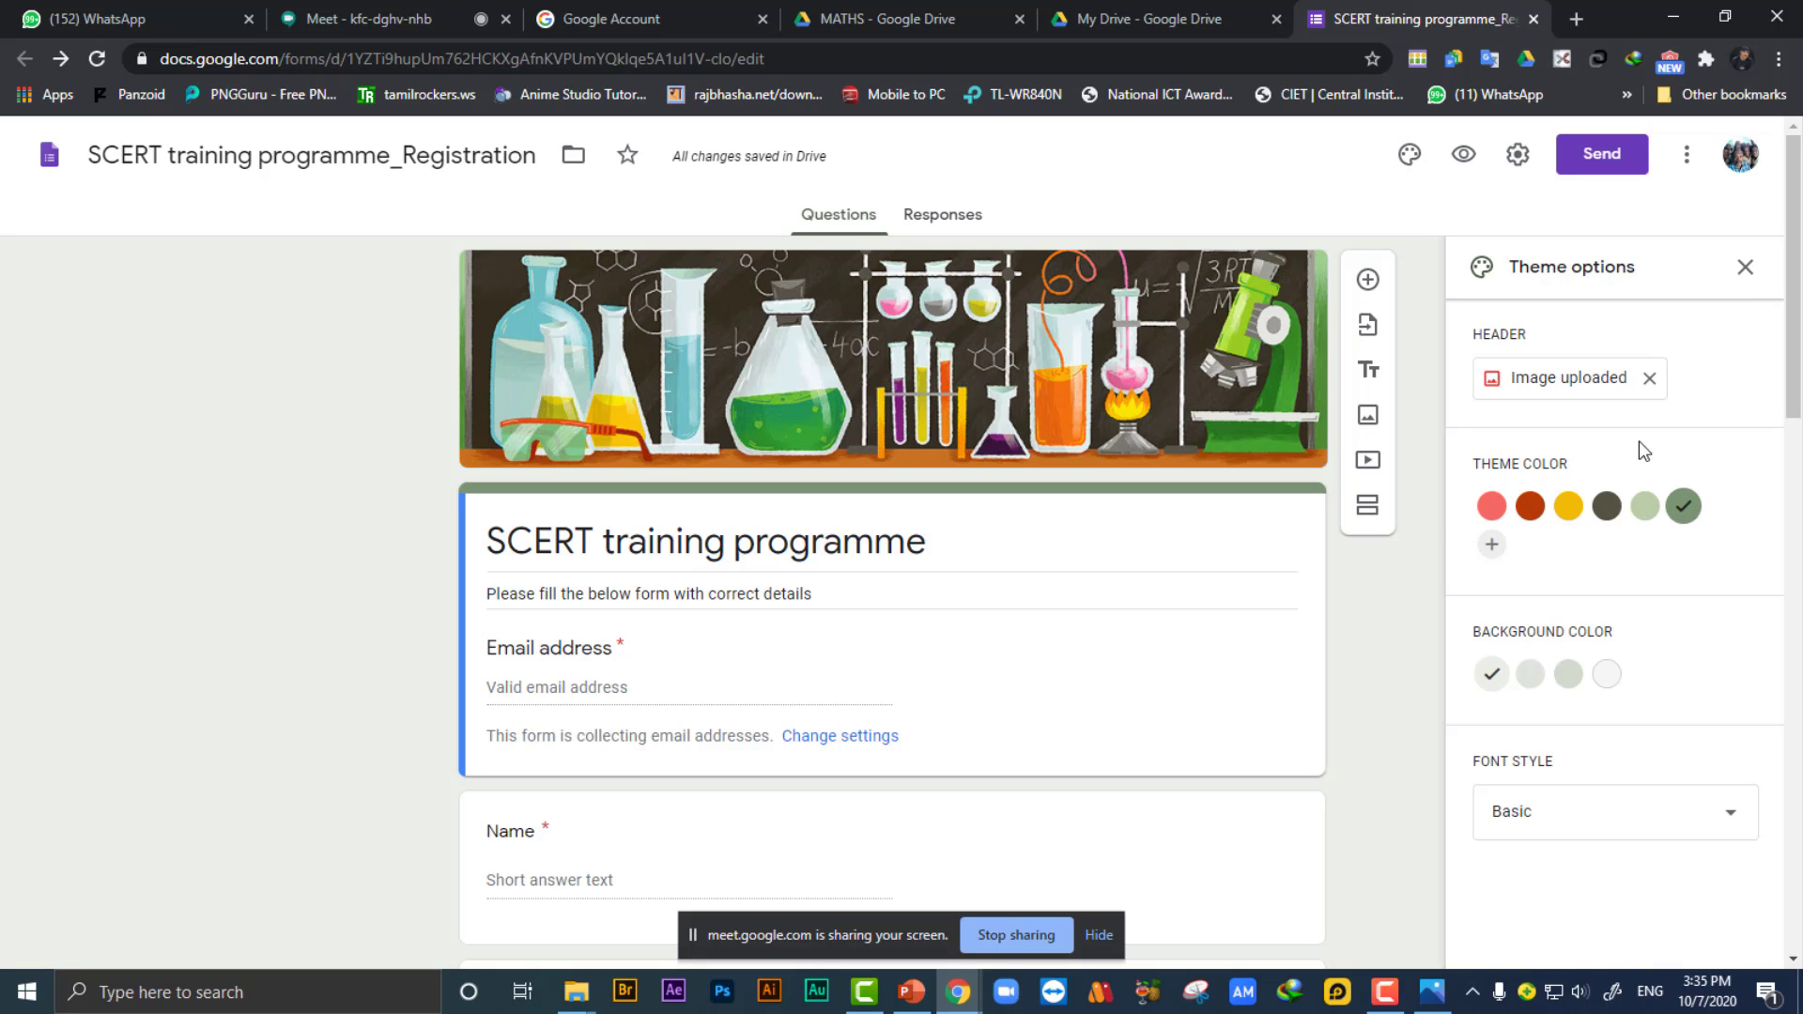
Add the custom cyan color #0fdcf3 and apply it as the form's theme color.
click(1492, 548)
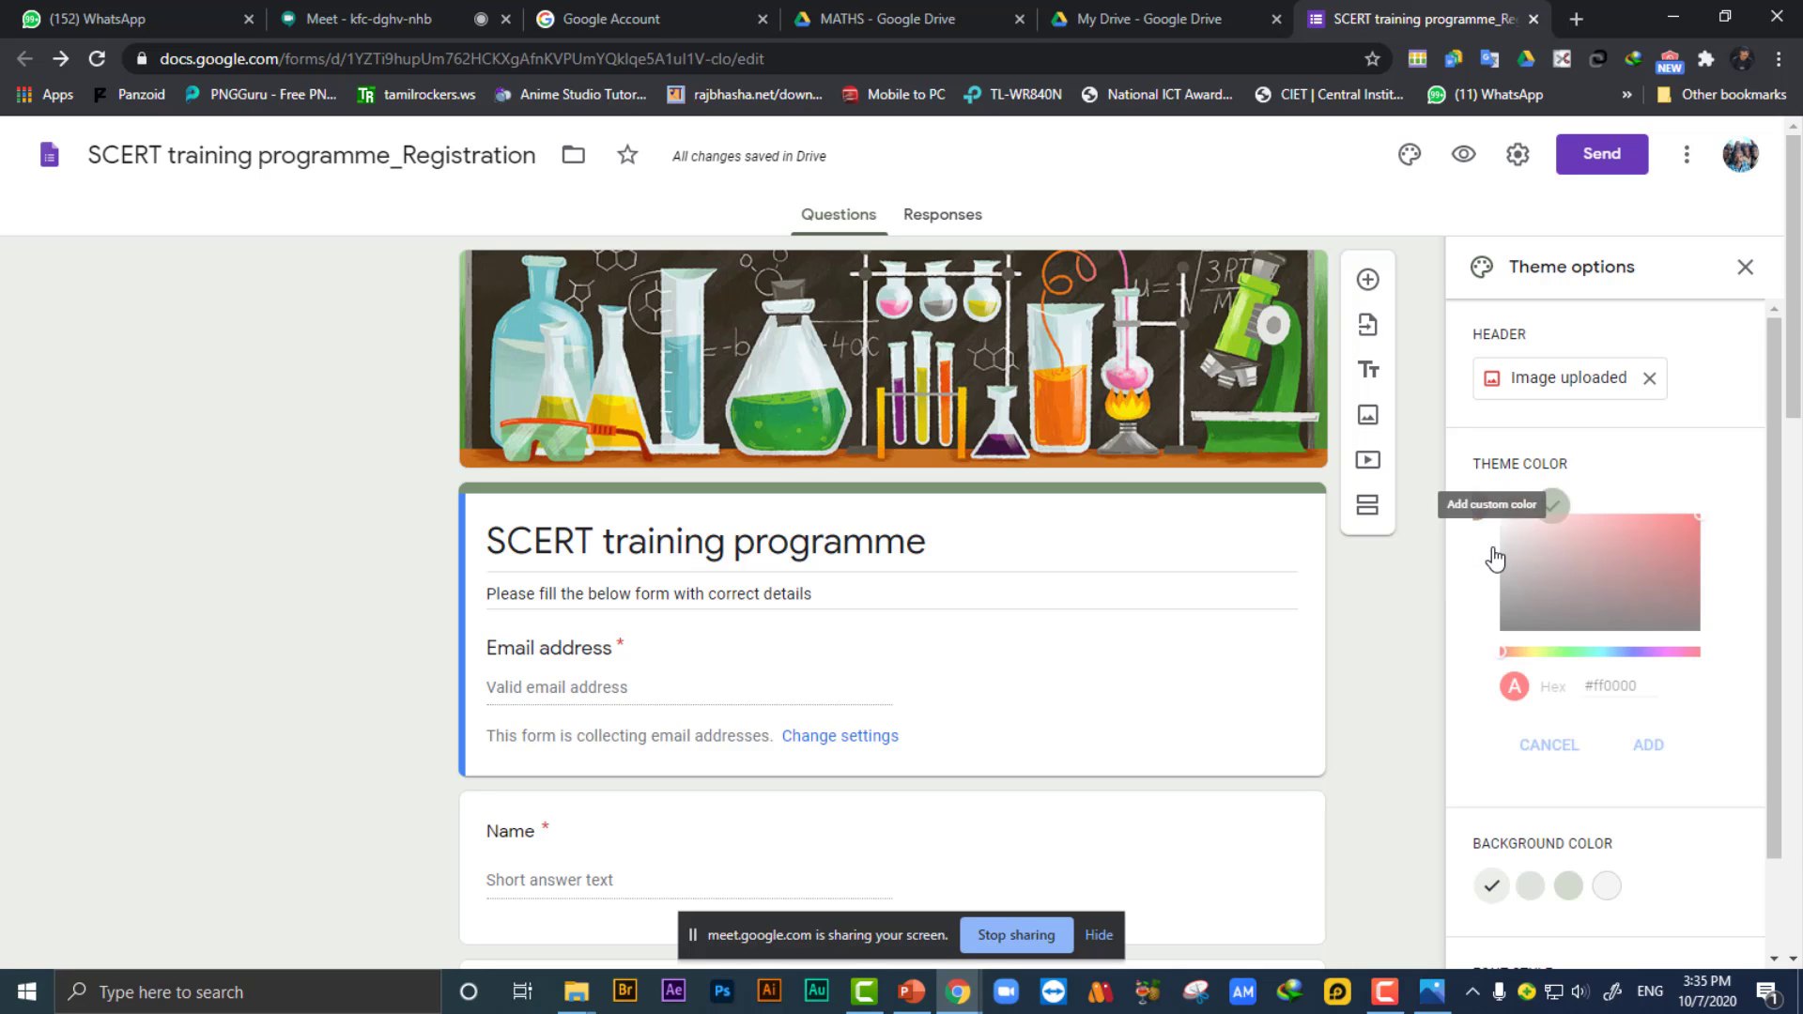
click(1603, 652)
click(1689, 520)
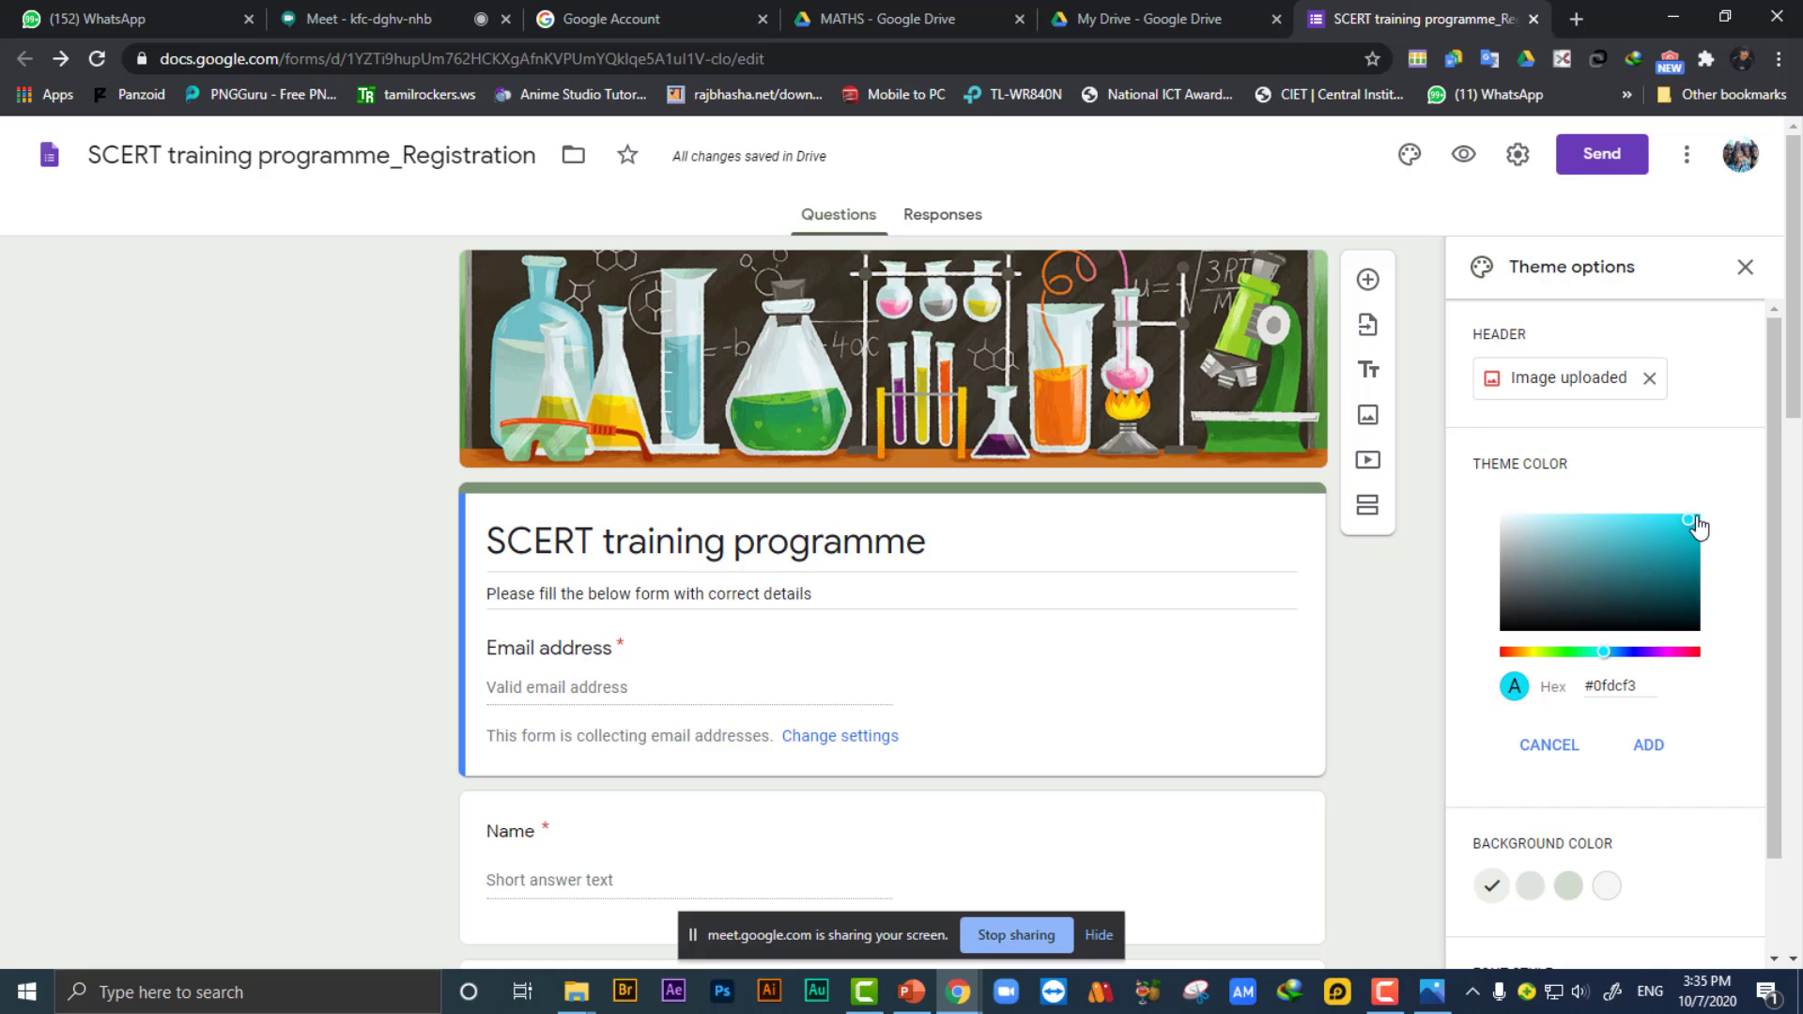
click(1646, 748)
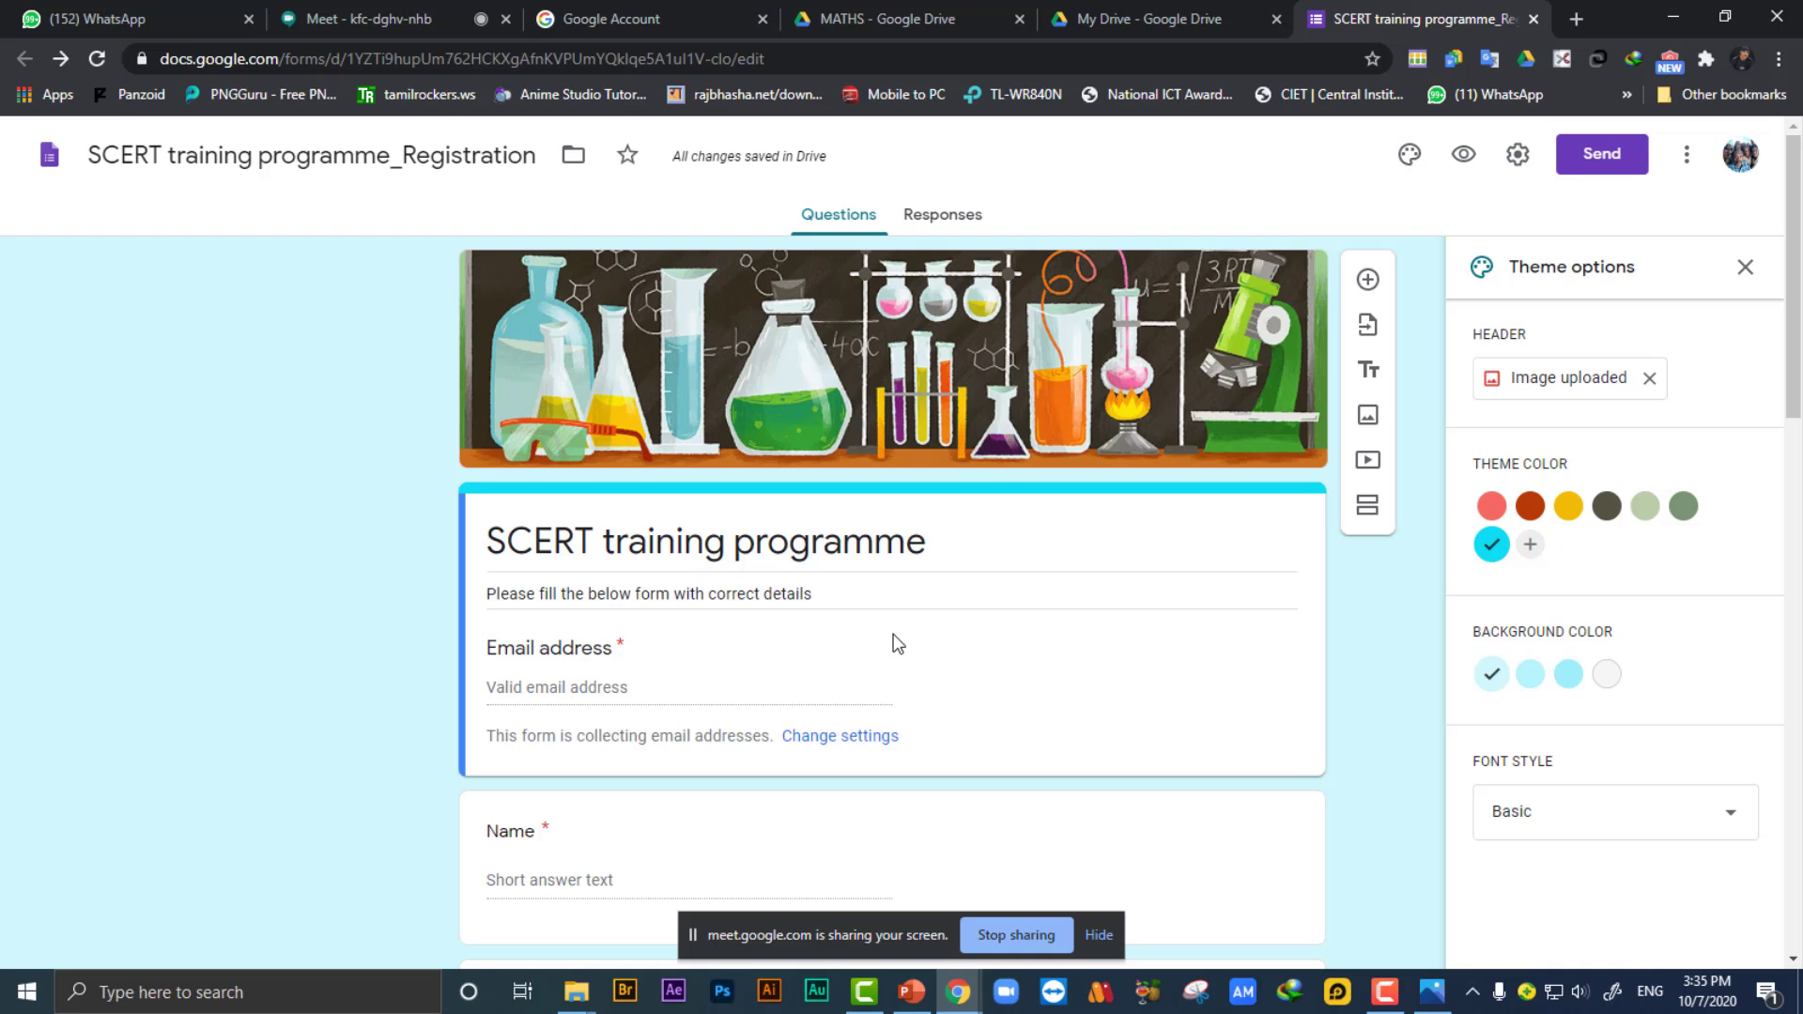
Review the cyan-themed form from its header to the certificate upload question, and open the Subject question with its Tamil option for editing.
scroll(893, 636, down, 12)
scroll(894, 635, down, 5)
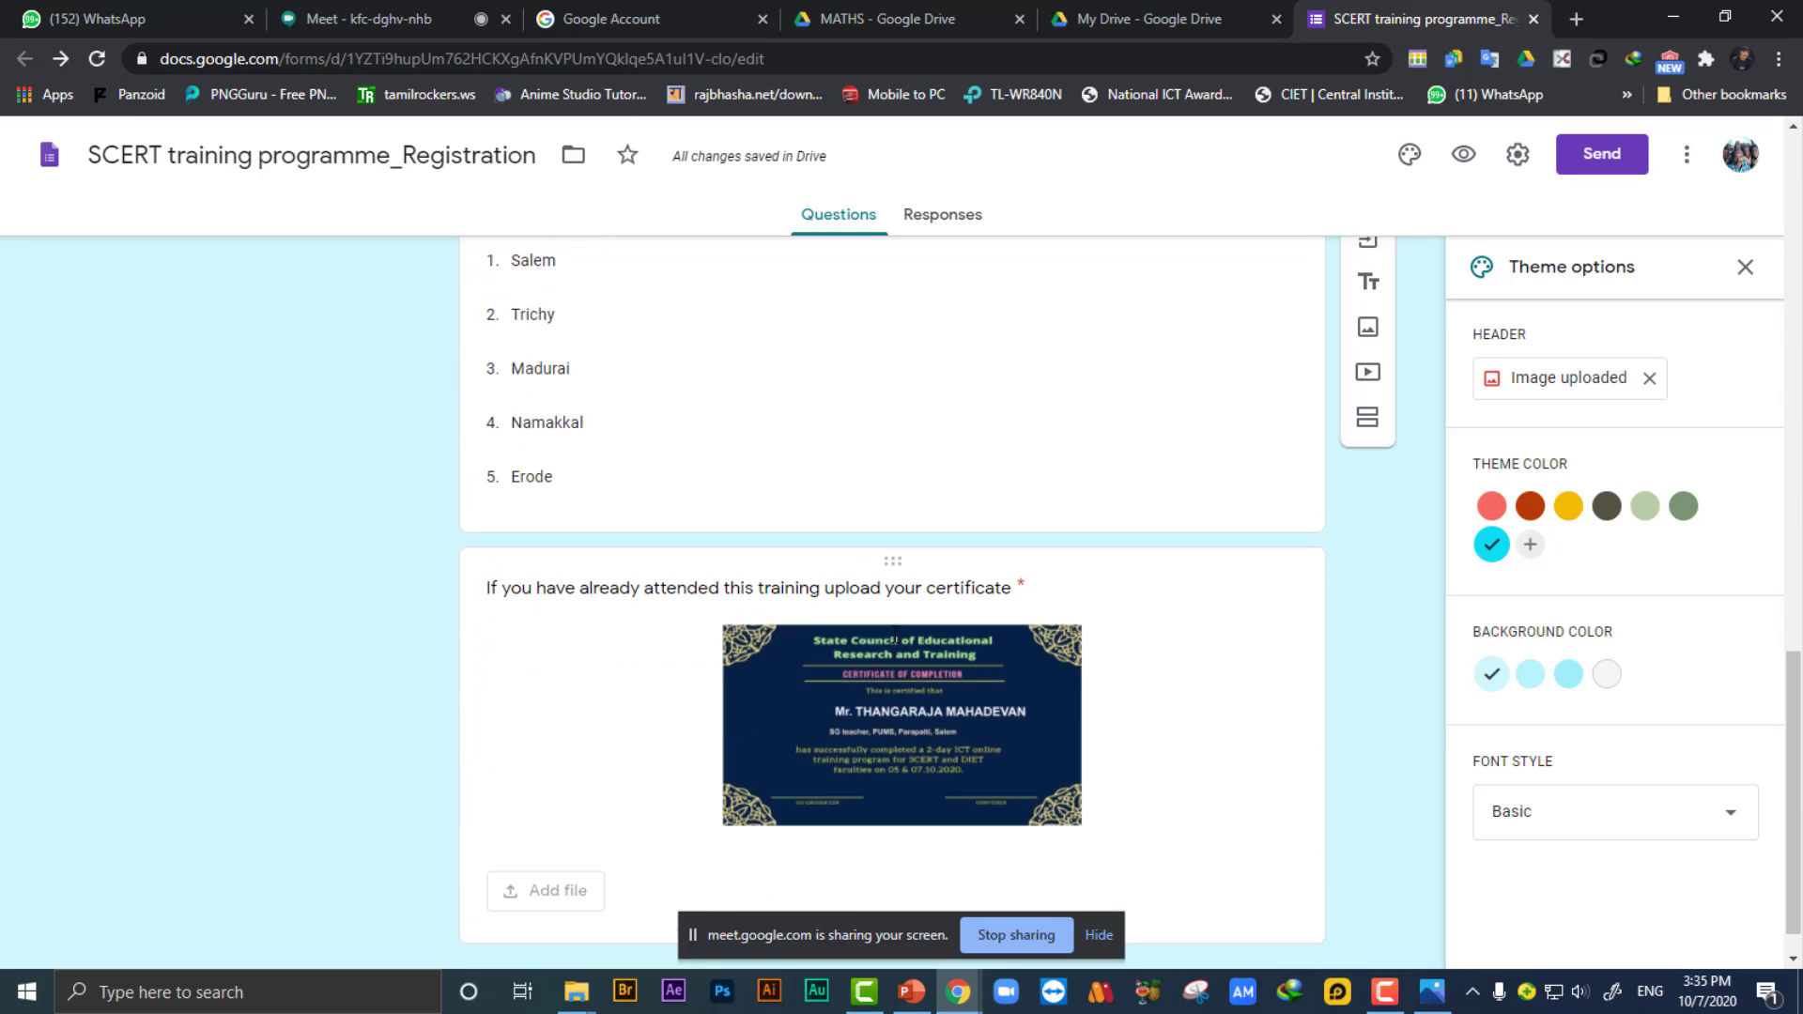
scroll(893, 636, up, 17)
scroll(897, 643, down, 6)
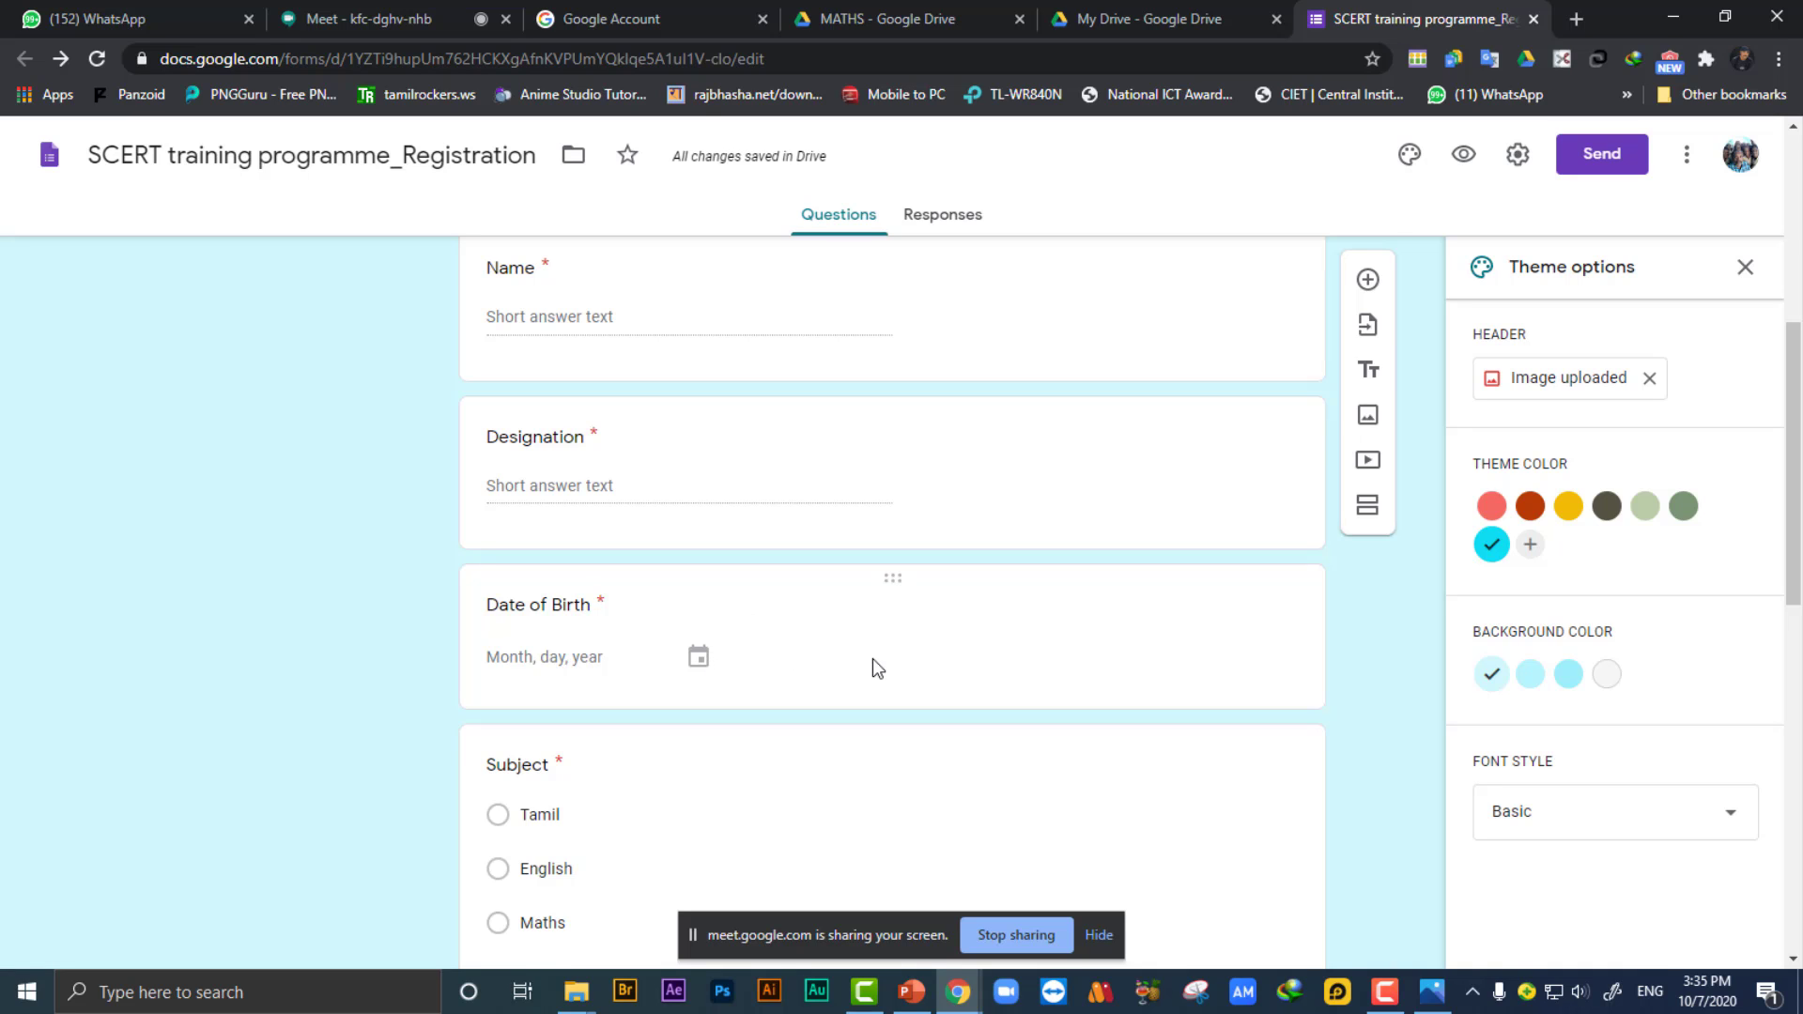
scroll(872, 660, down, 7)
scroll(871, 657, up, 6)
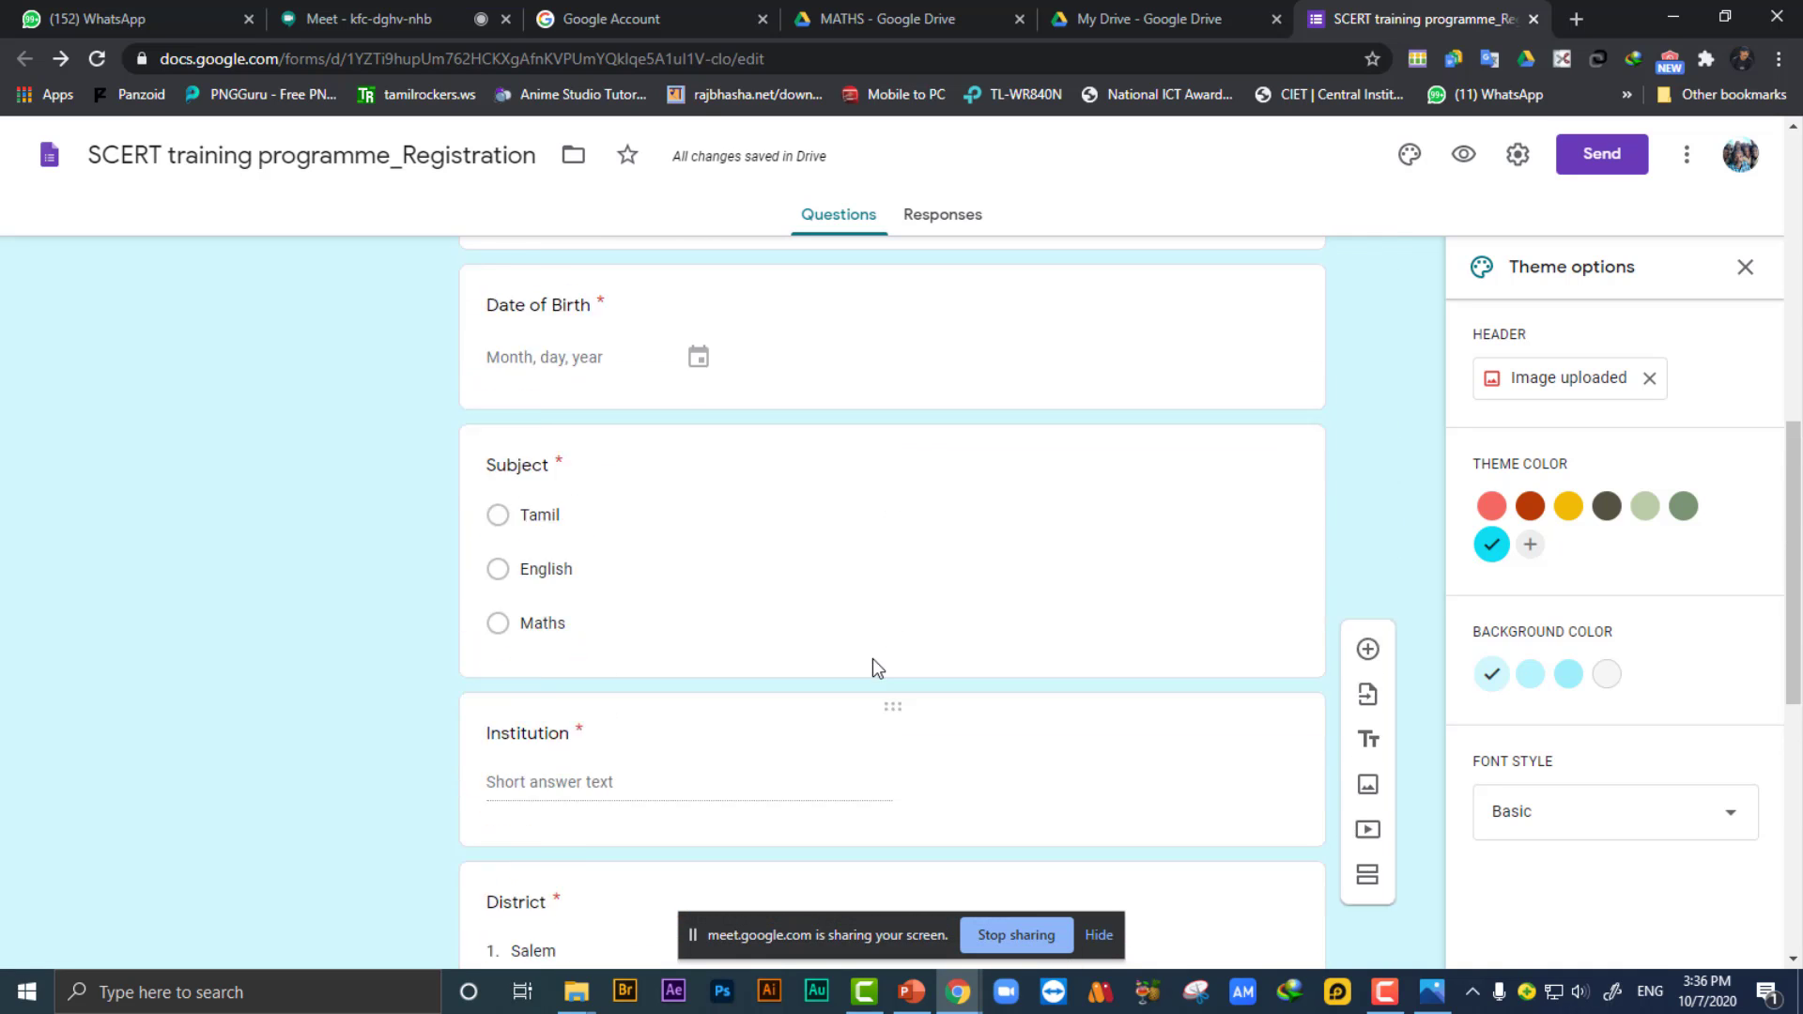
scroll(780, 699, down, 1)
scroll(738, 716, down, 9)
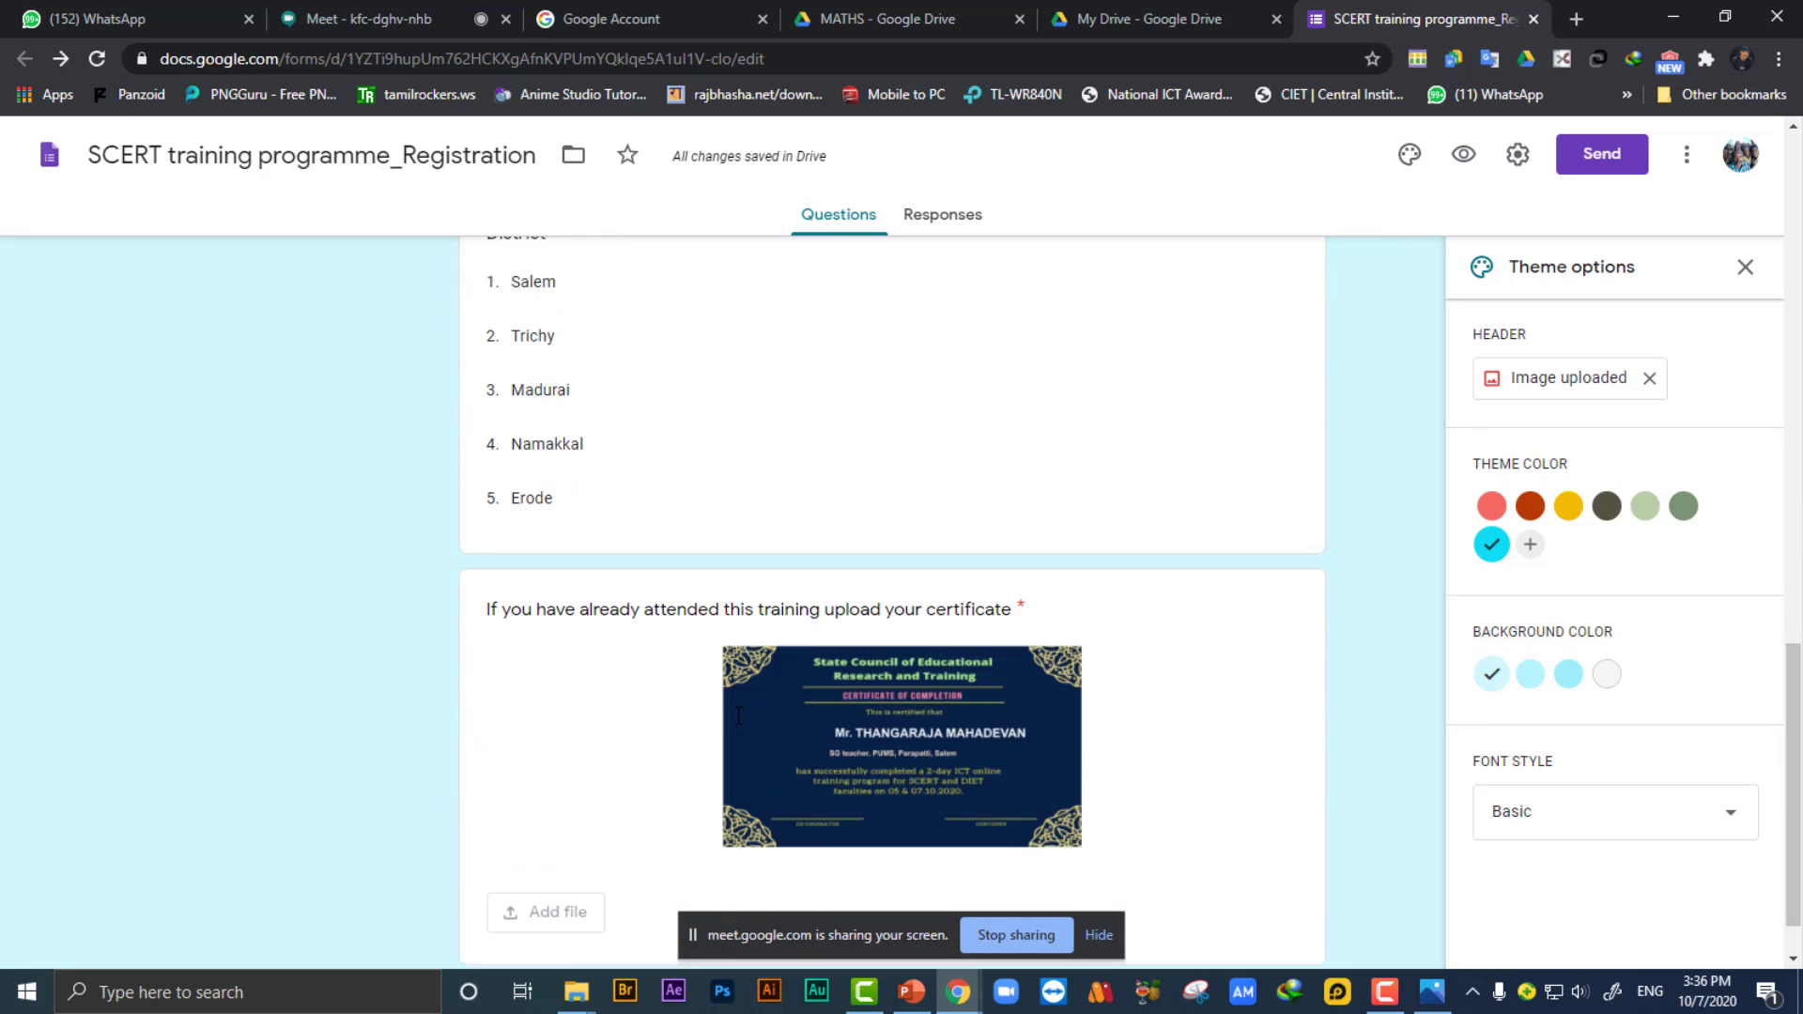
scroll(906, 453, up, 7)
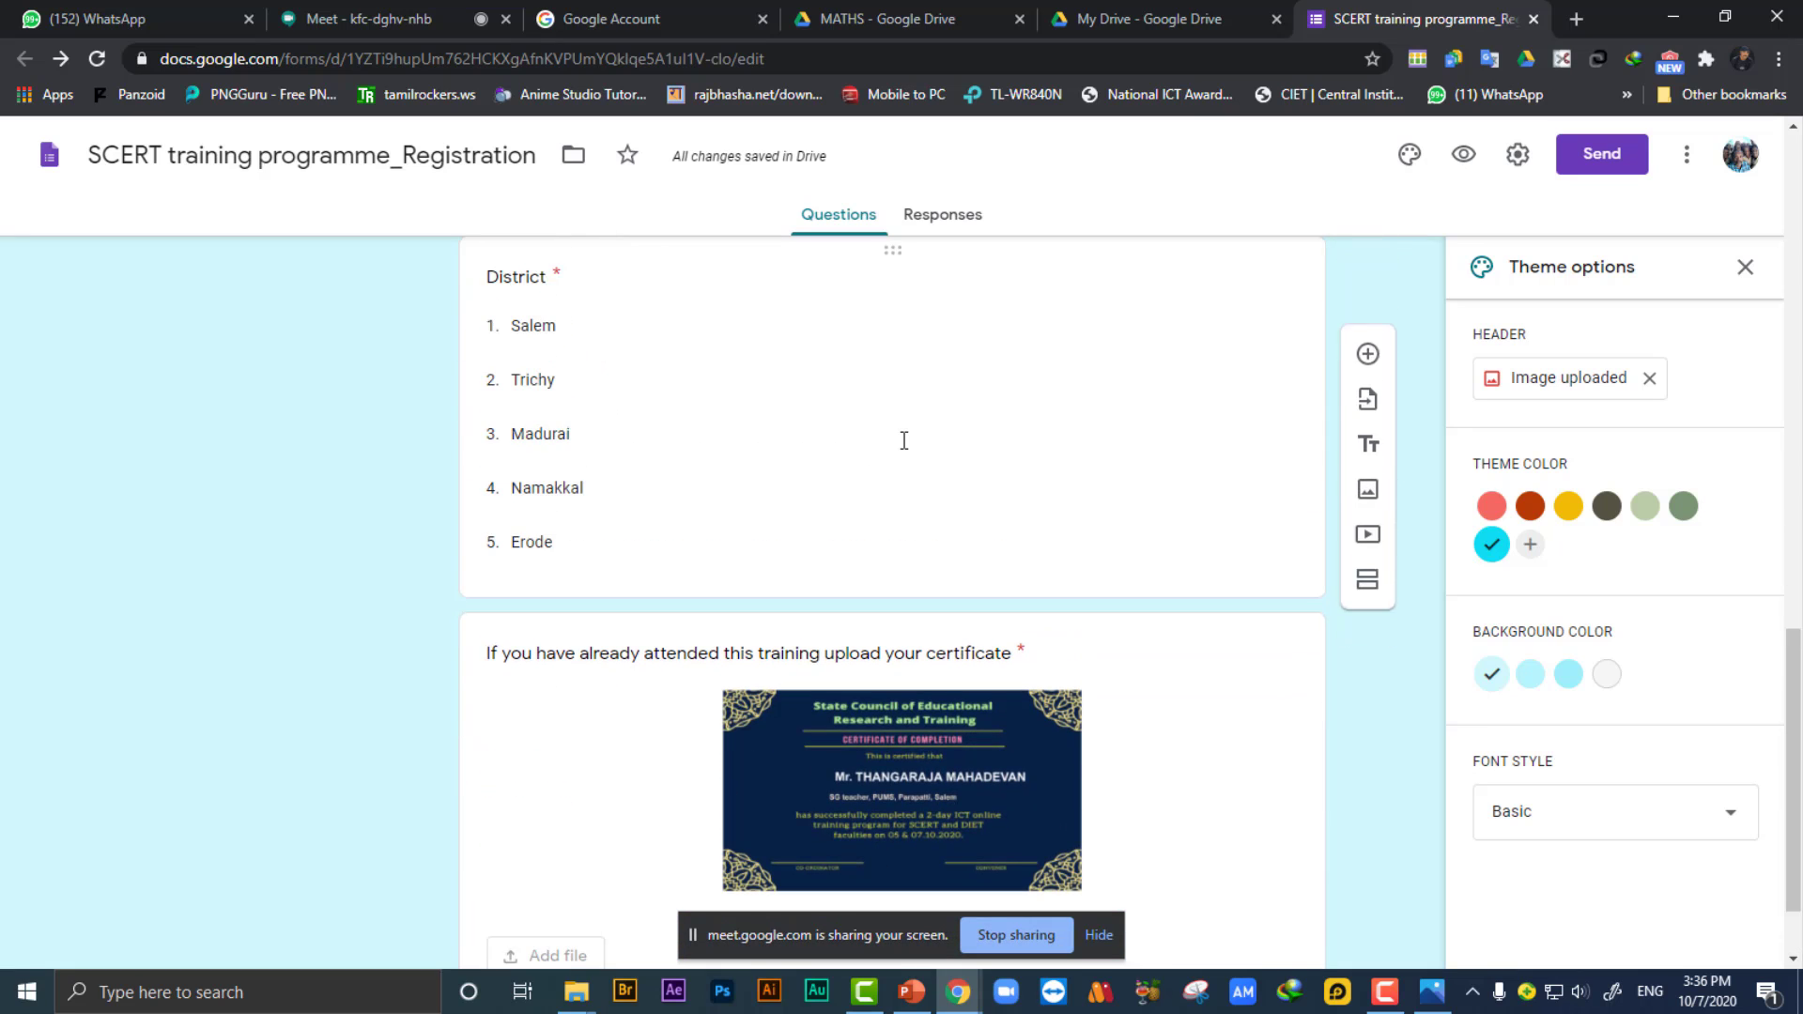
scroll(770, 516, up, 1)
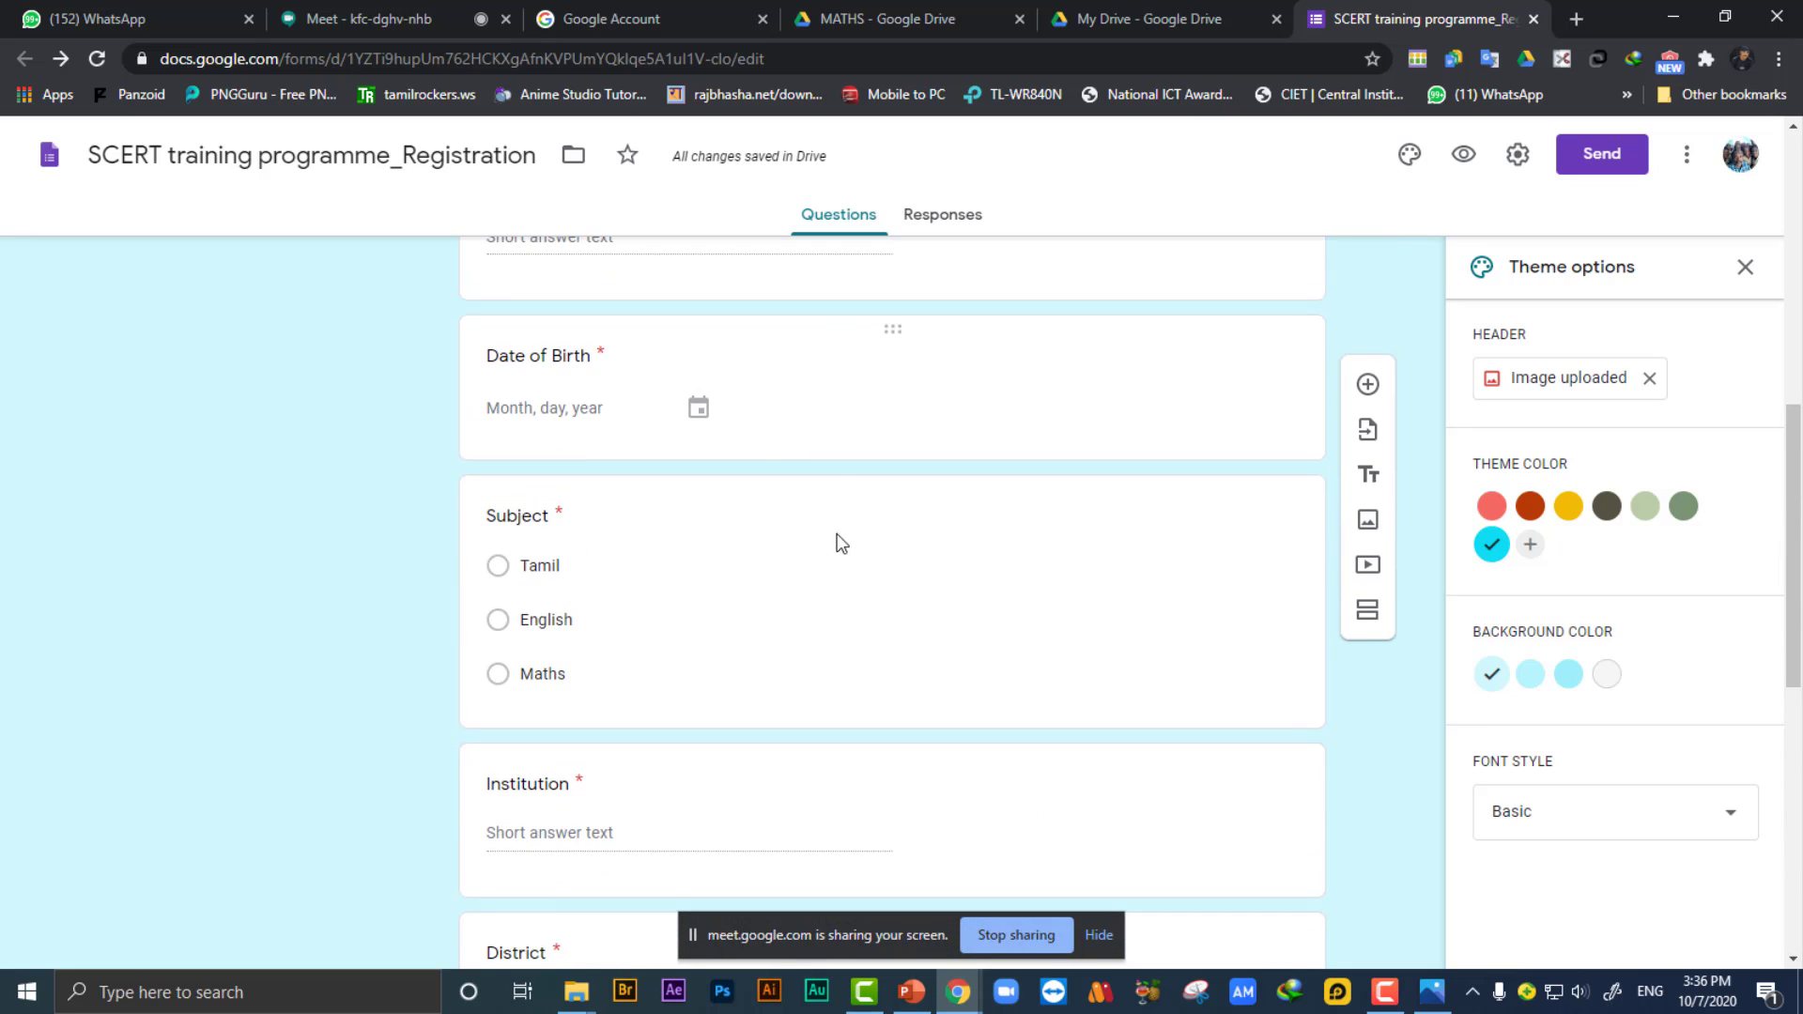
click(825, 511)
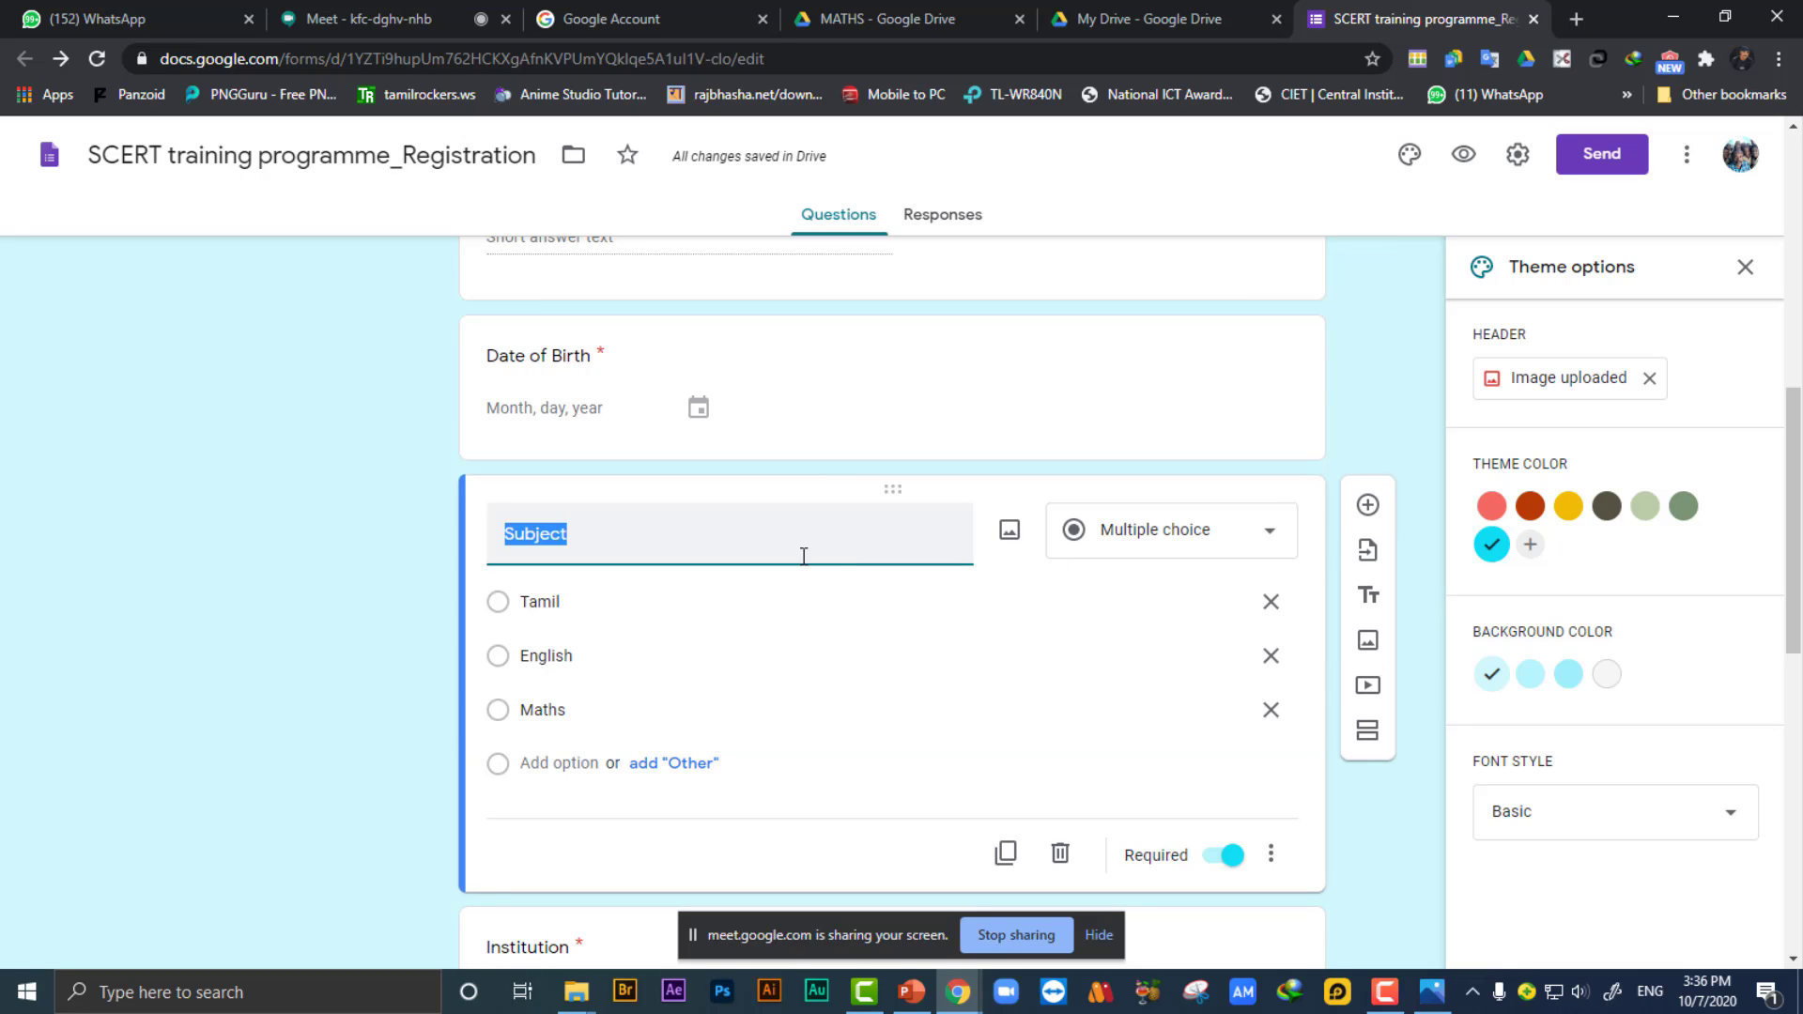
click(1013, 584)
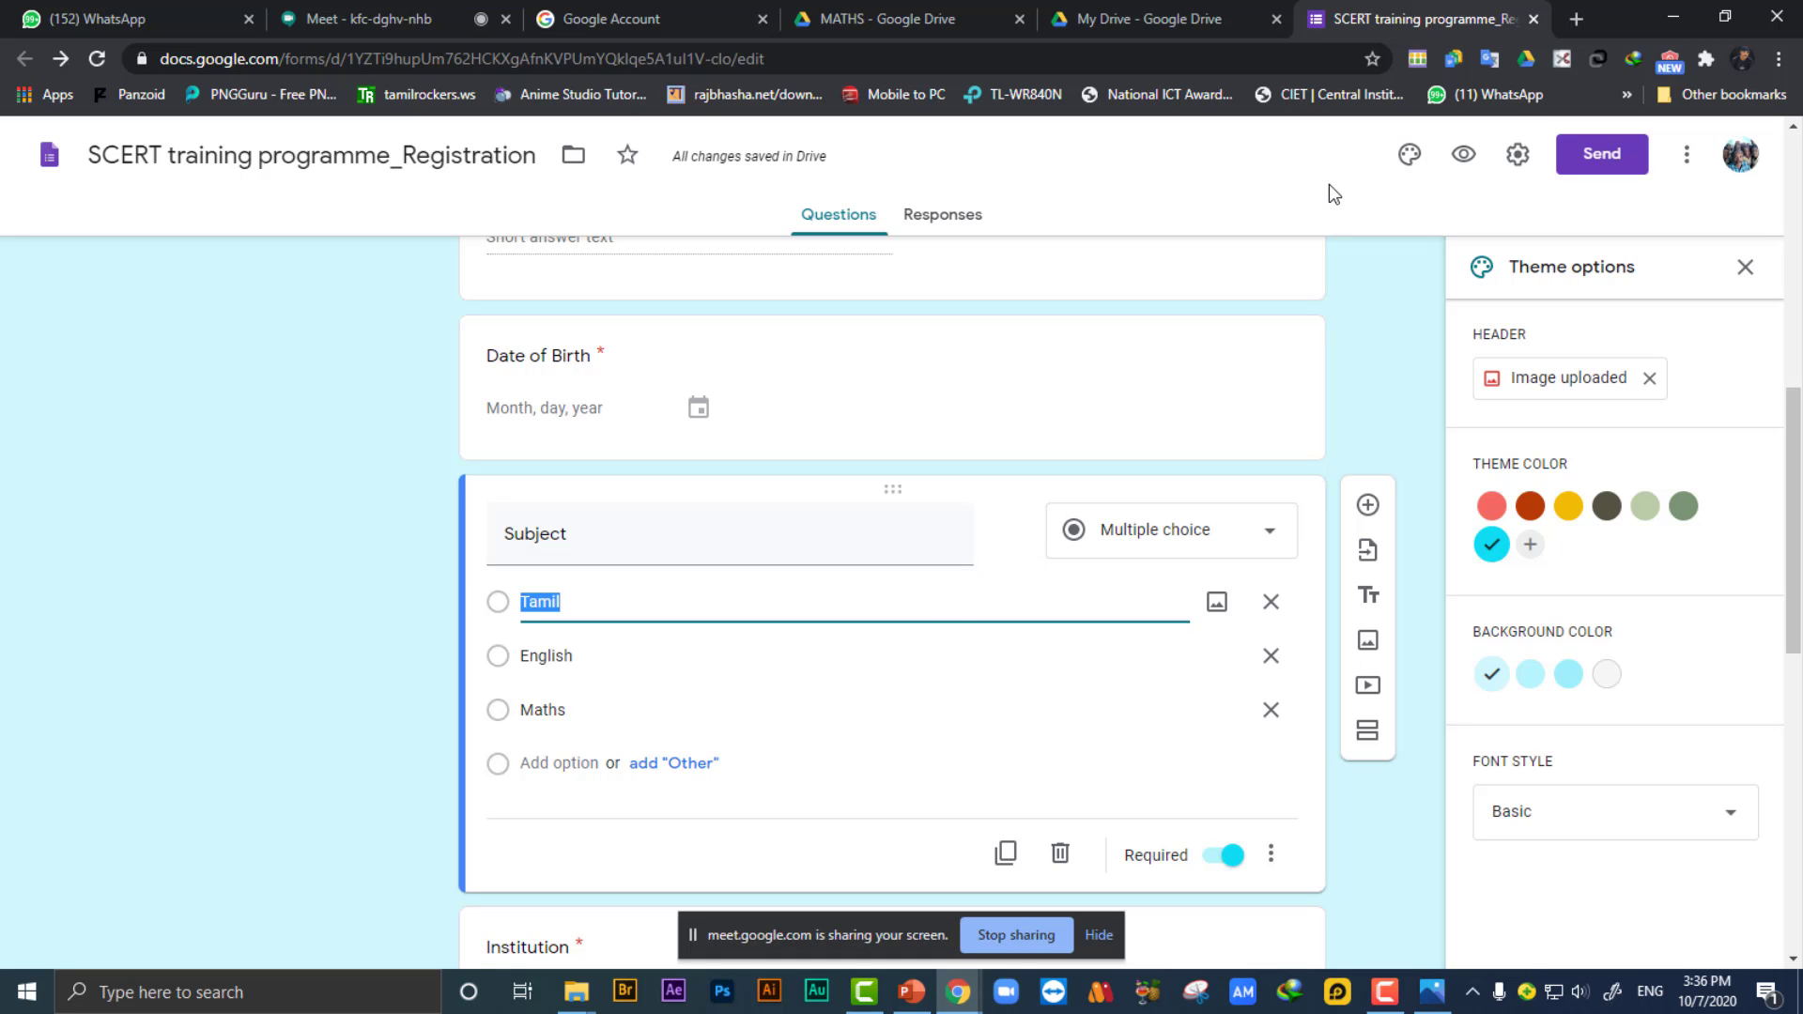
click(1575, 21)
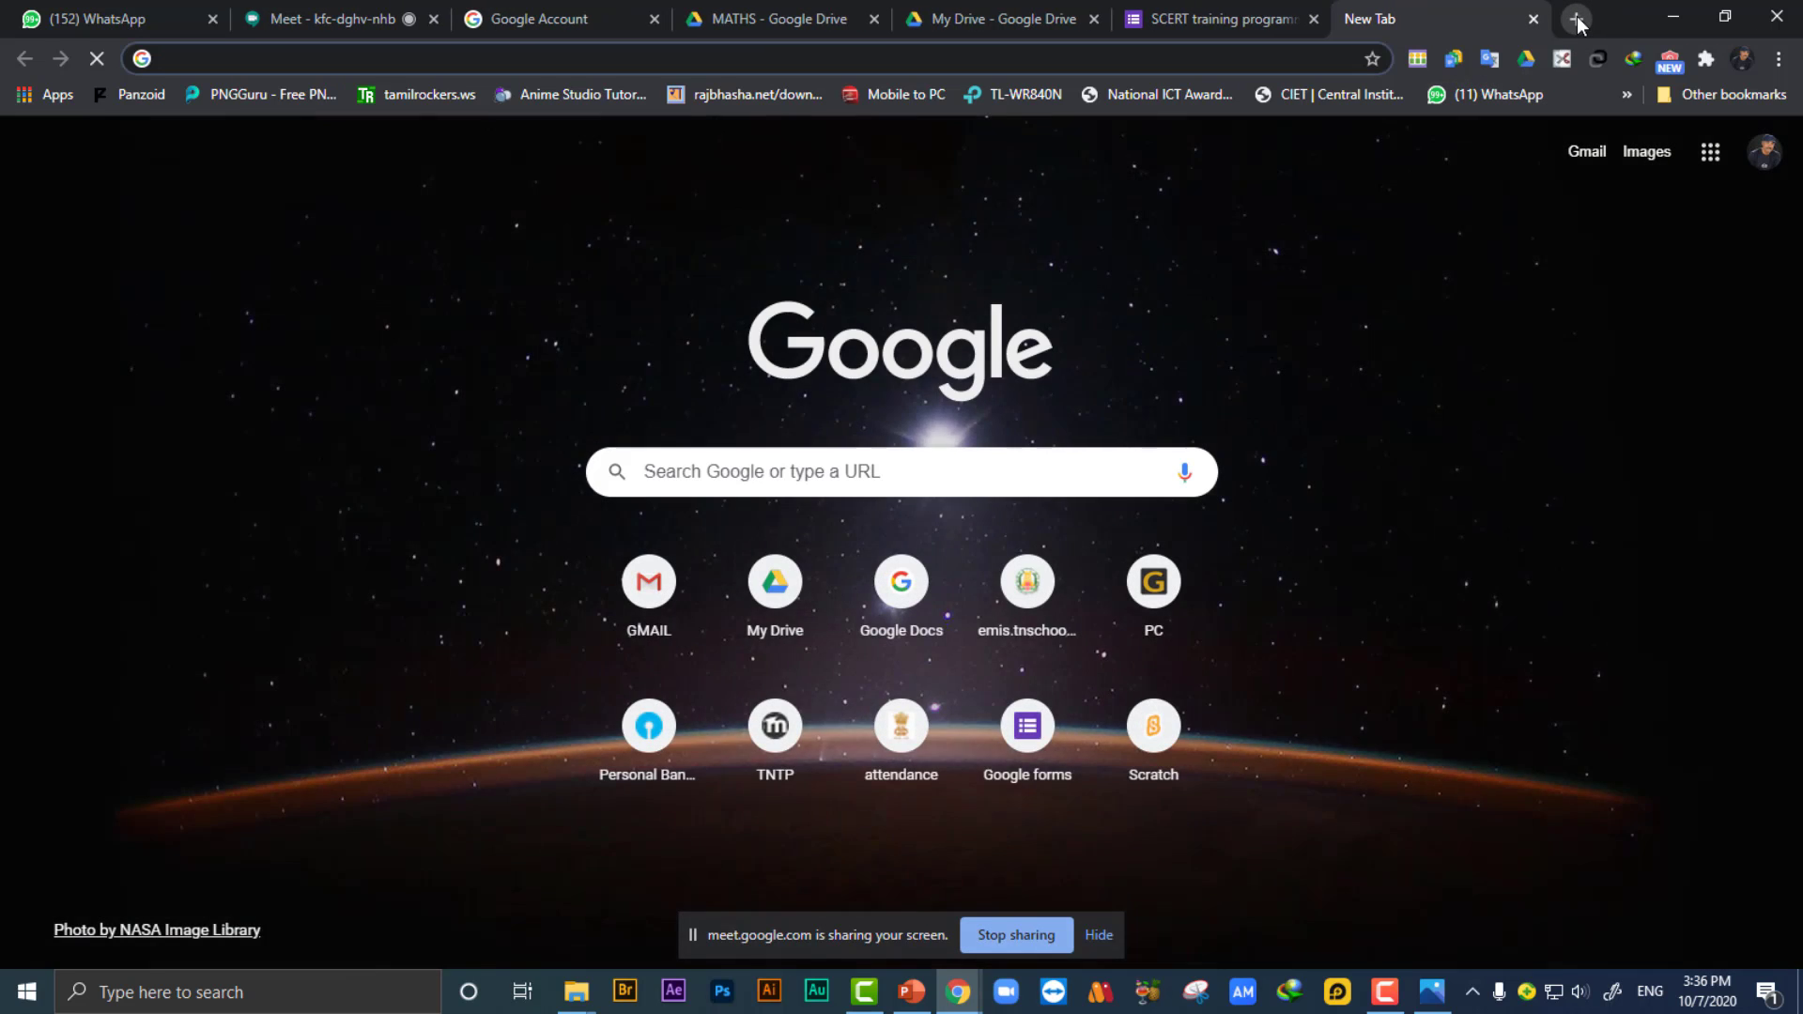
click(1576, 19)
click(1578, 19)
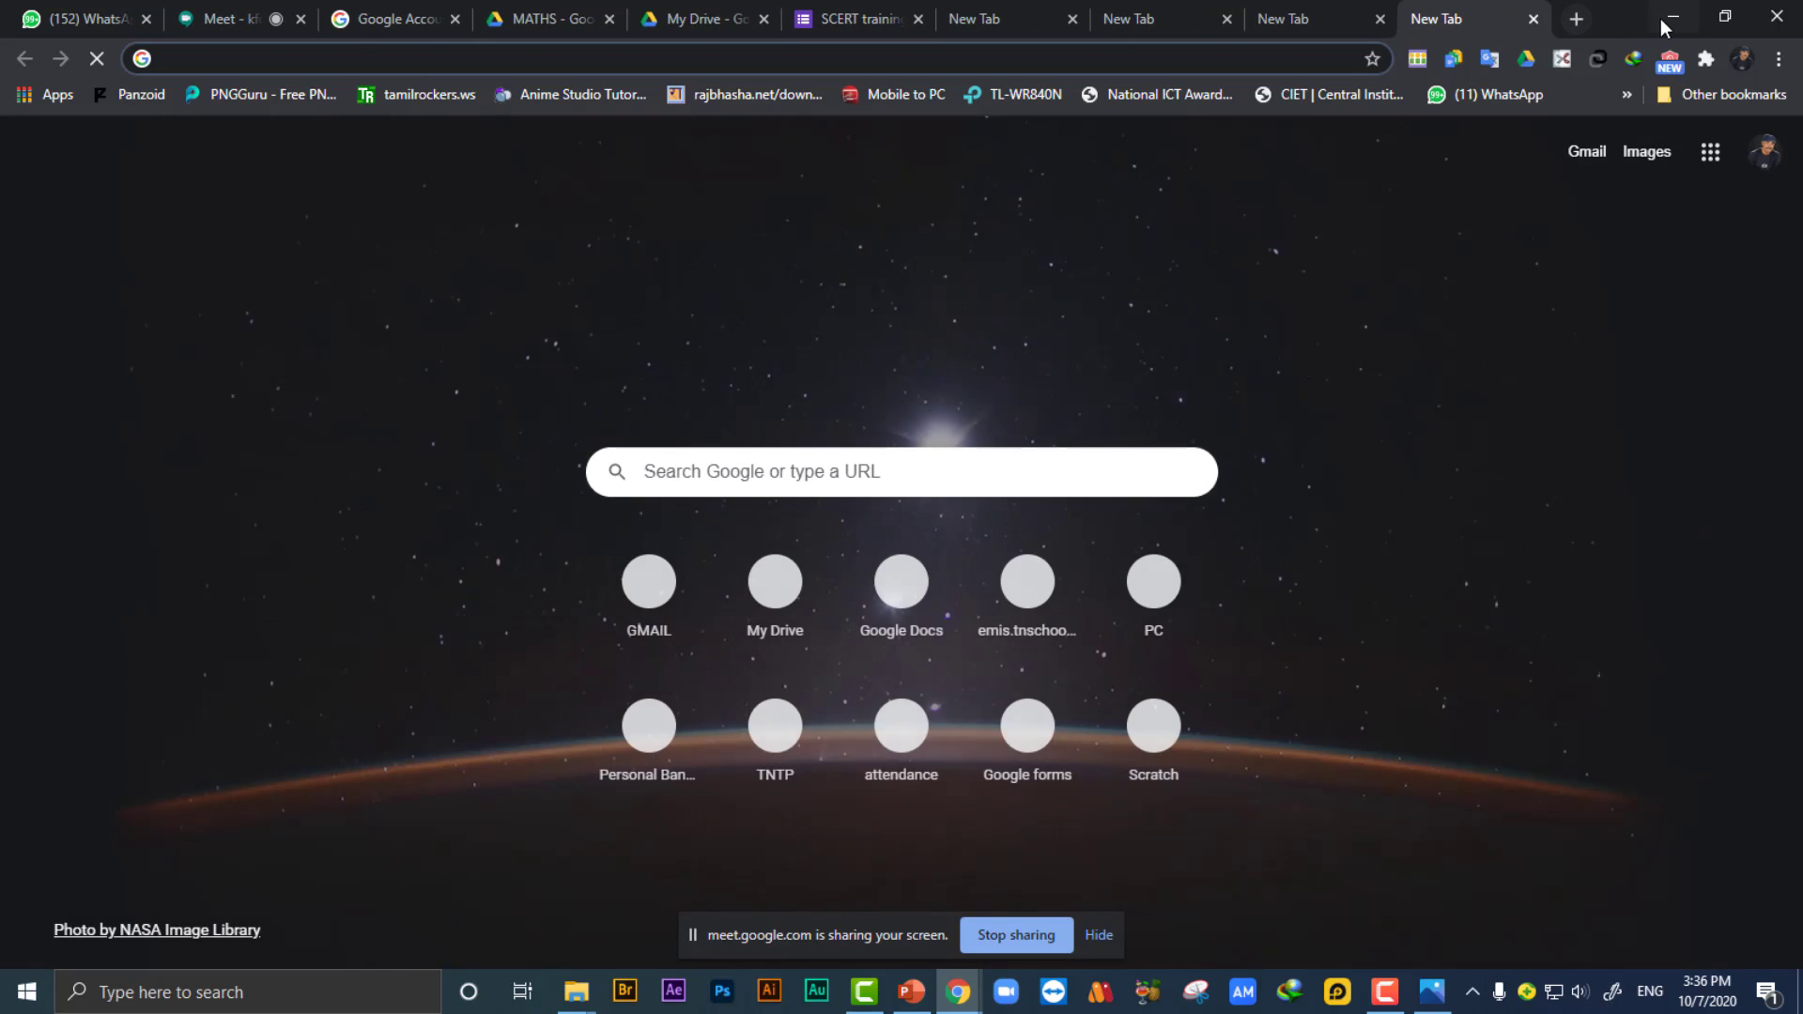
Switch to the desktop's science activities folder and open 7th_Std_Mathematics_TM_Term-2_Tamil_Medium.pdf in Foxit PhantomPDF.
click(1670, 17)
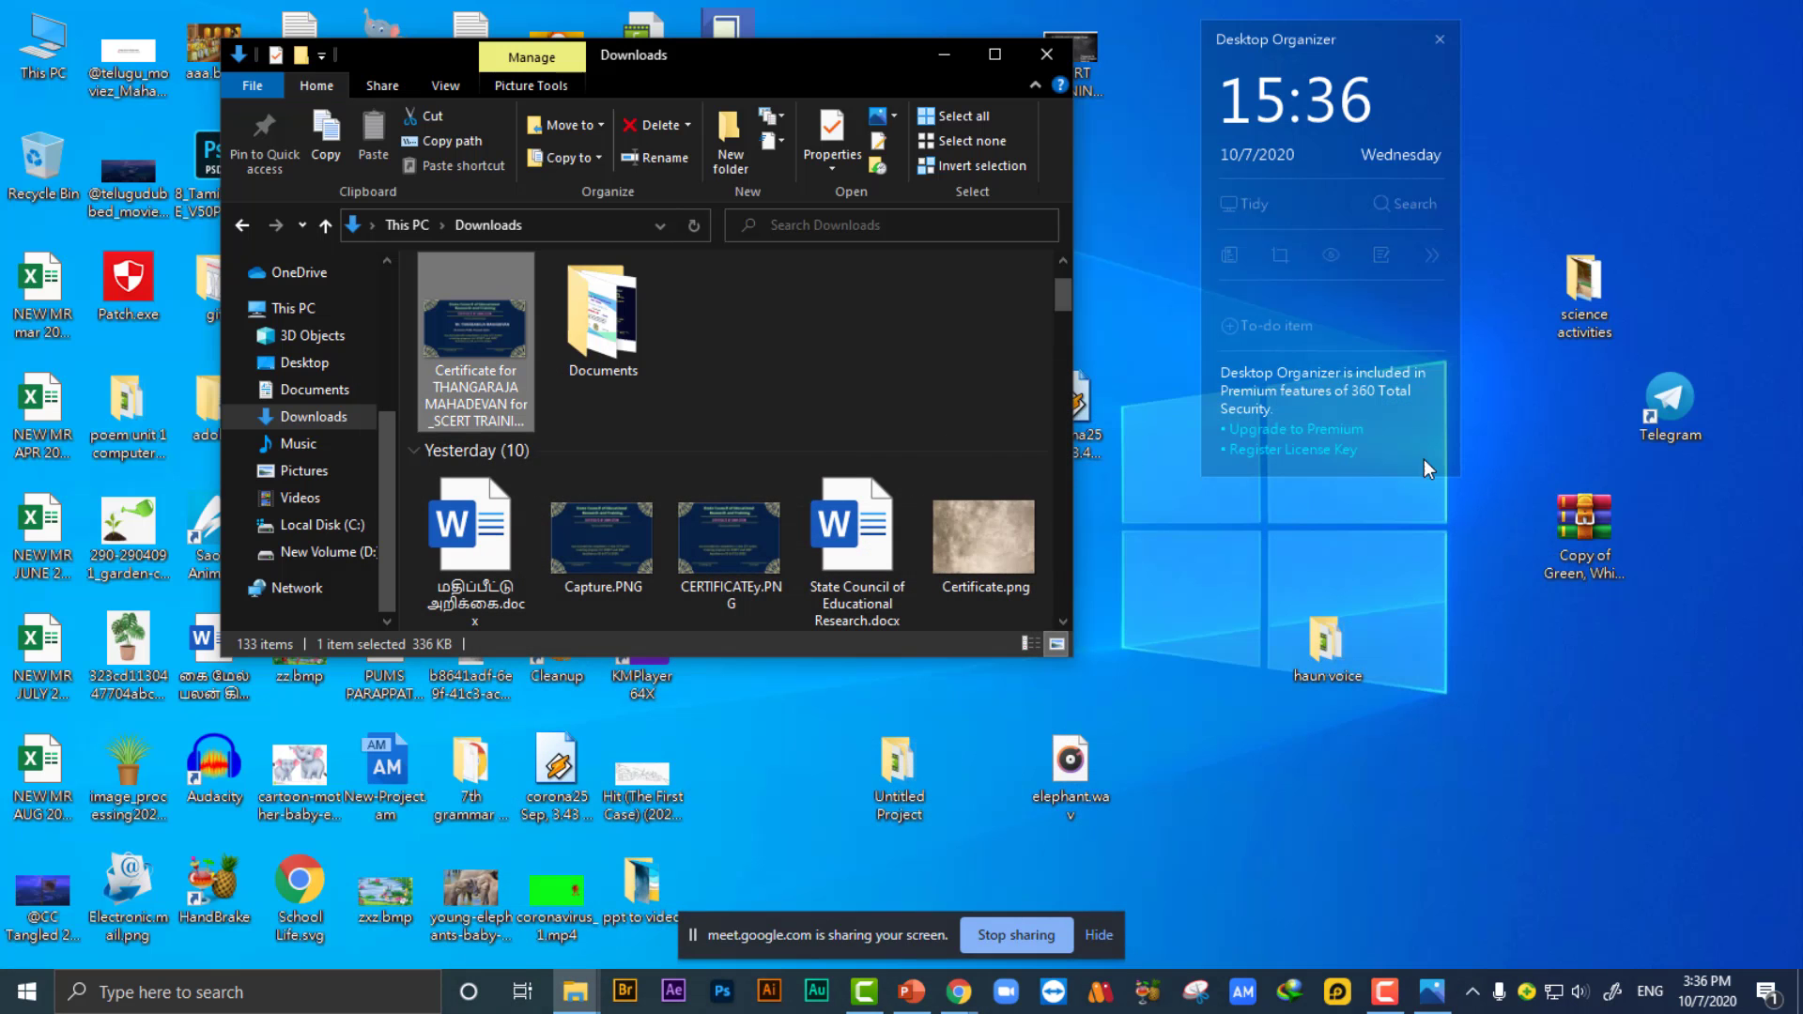
double_click(1586, 324)
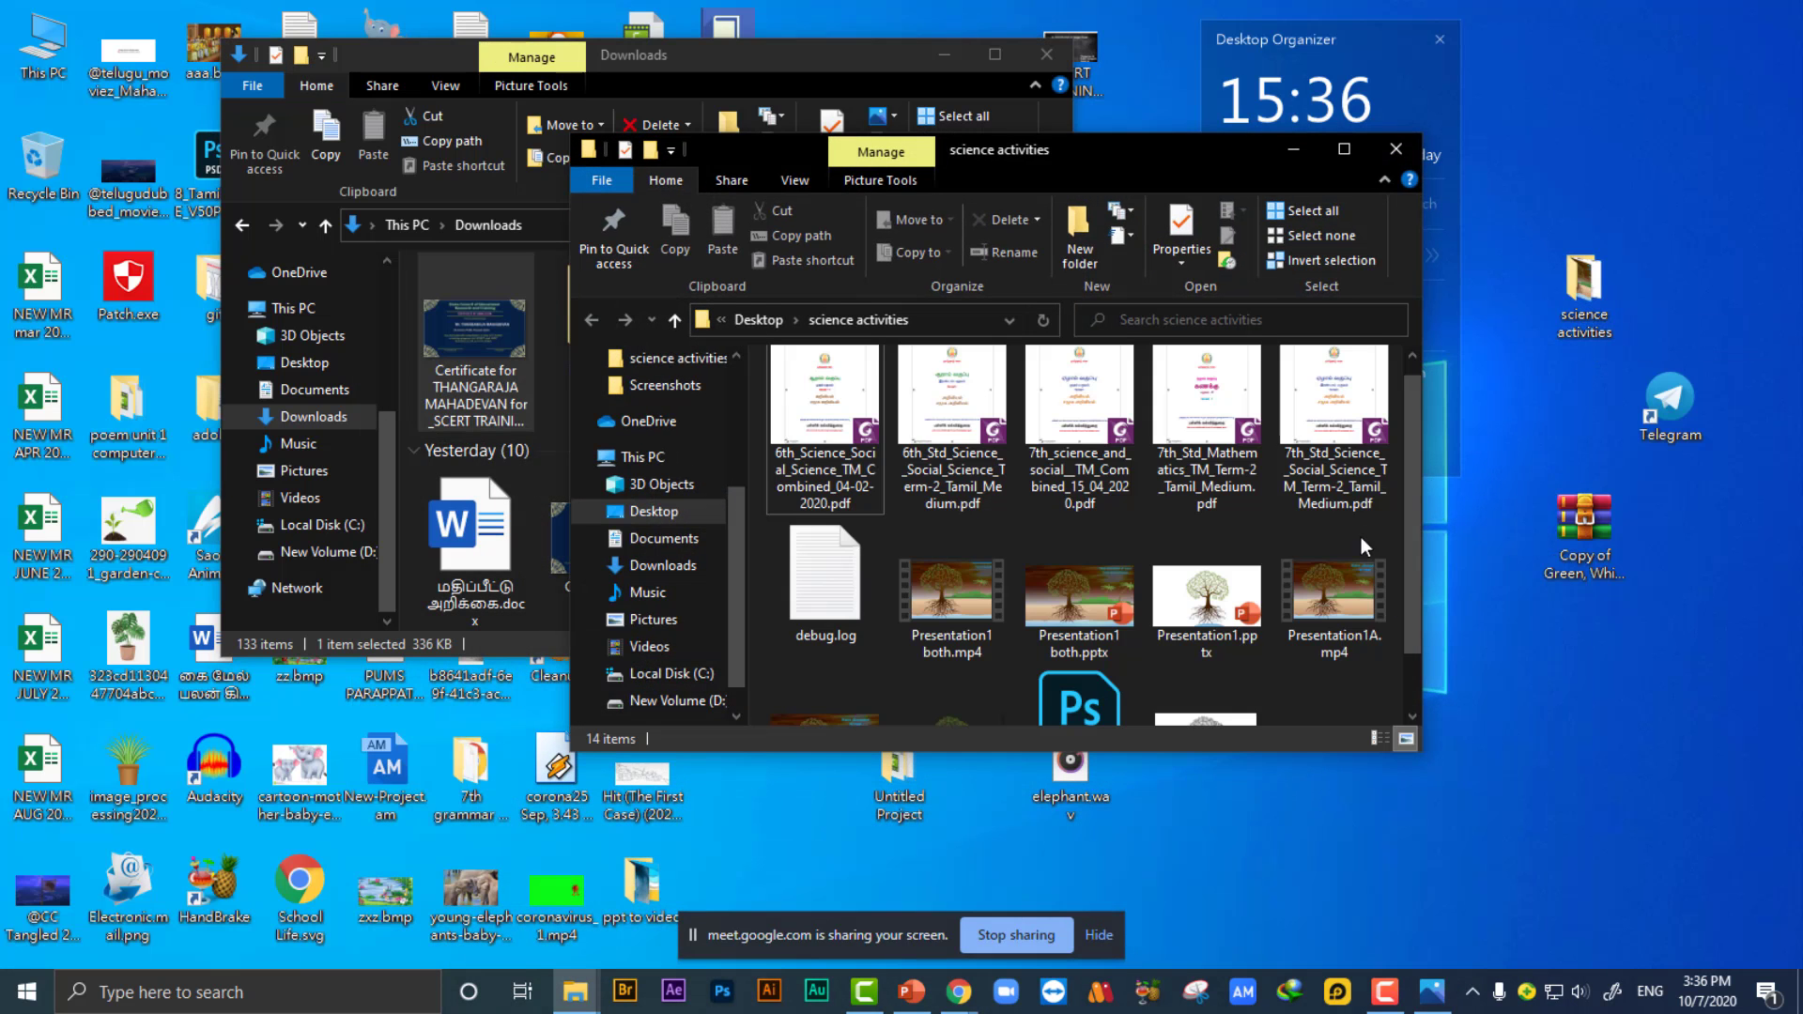
scroll(1356, 554, down, 1)
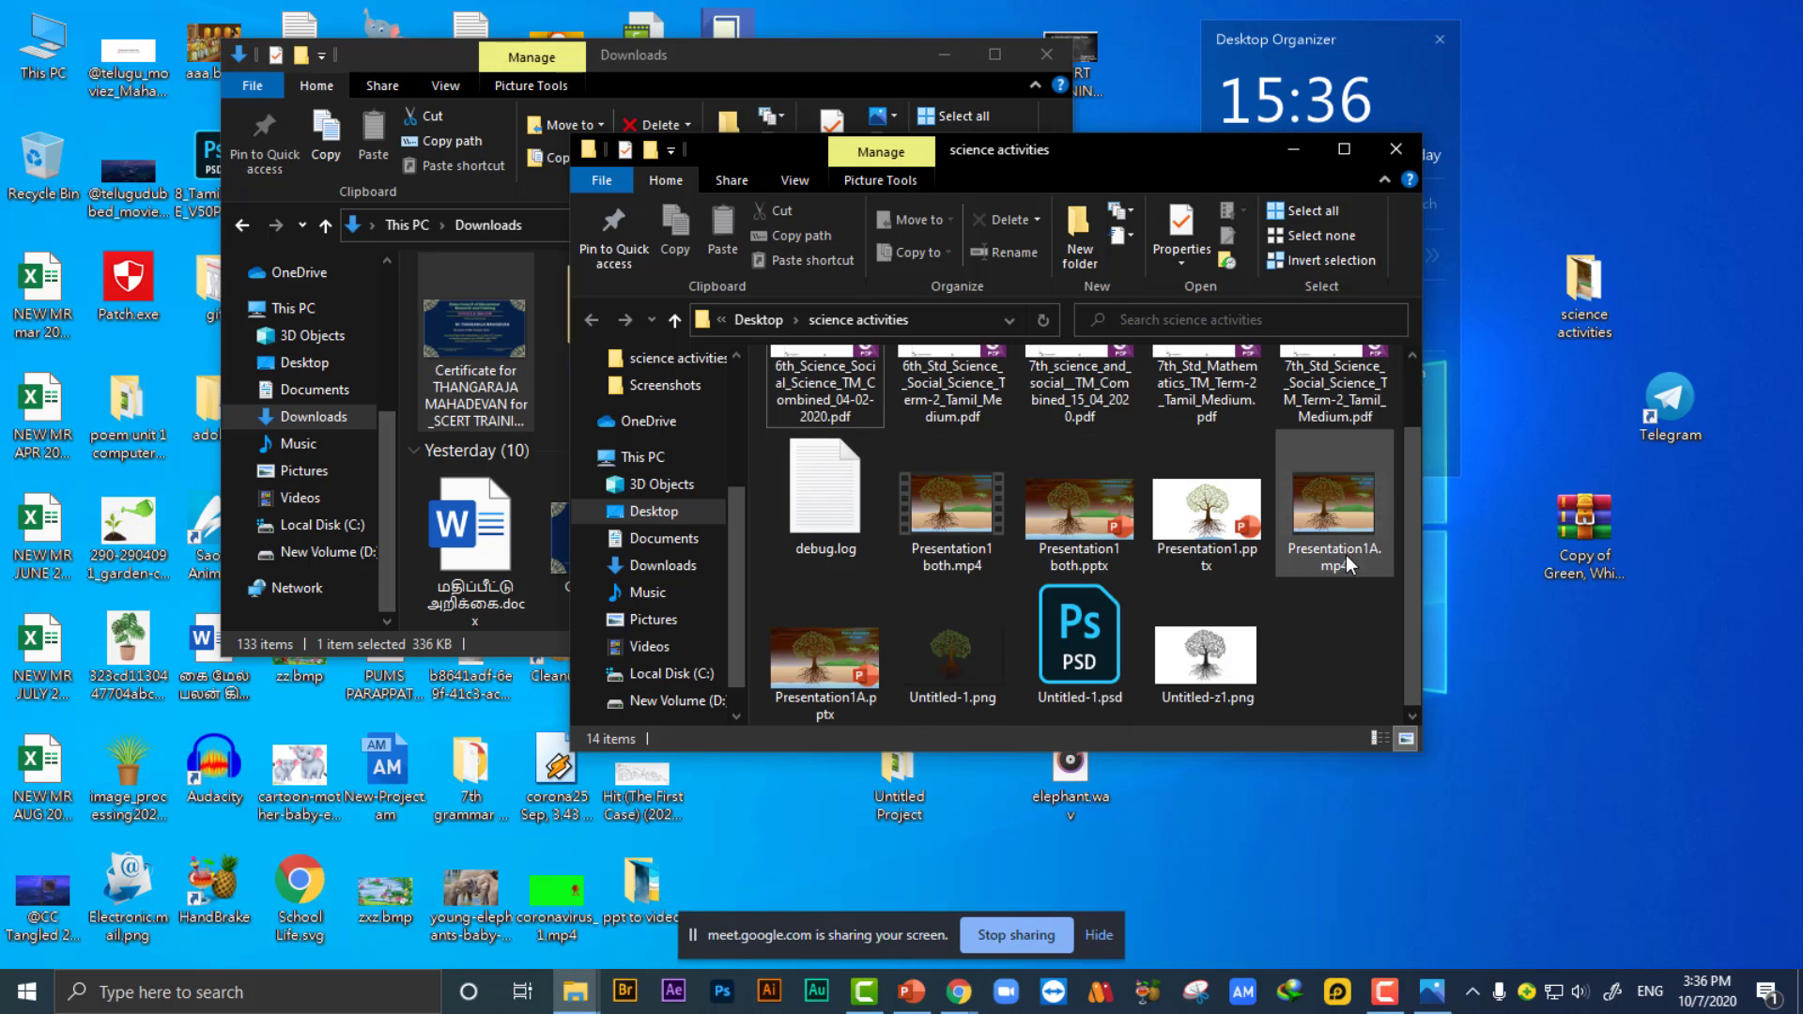
scroll(1352, 469, up, 1)
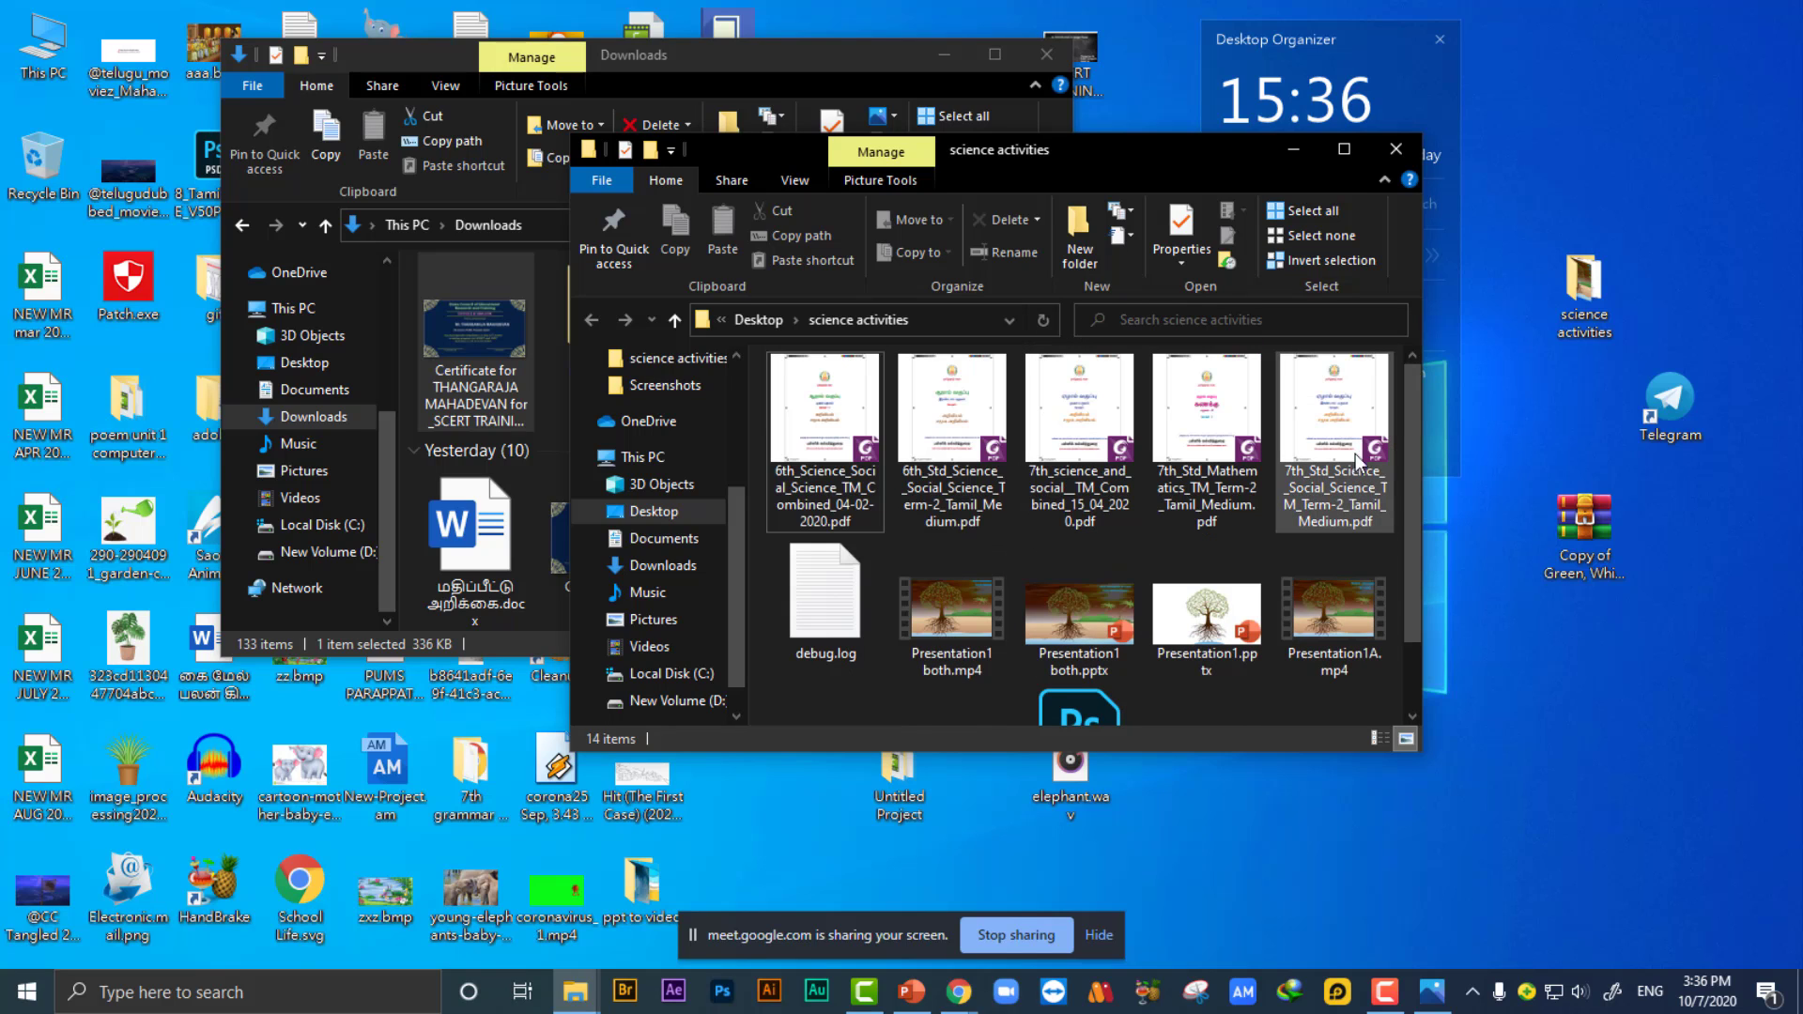
click(1188, 437)
double_click(1176, 461)
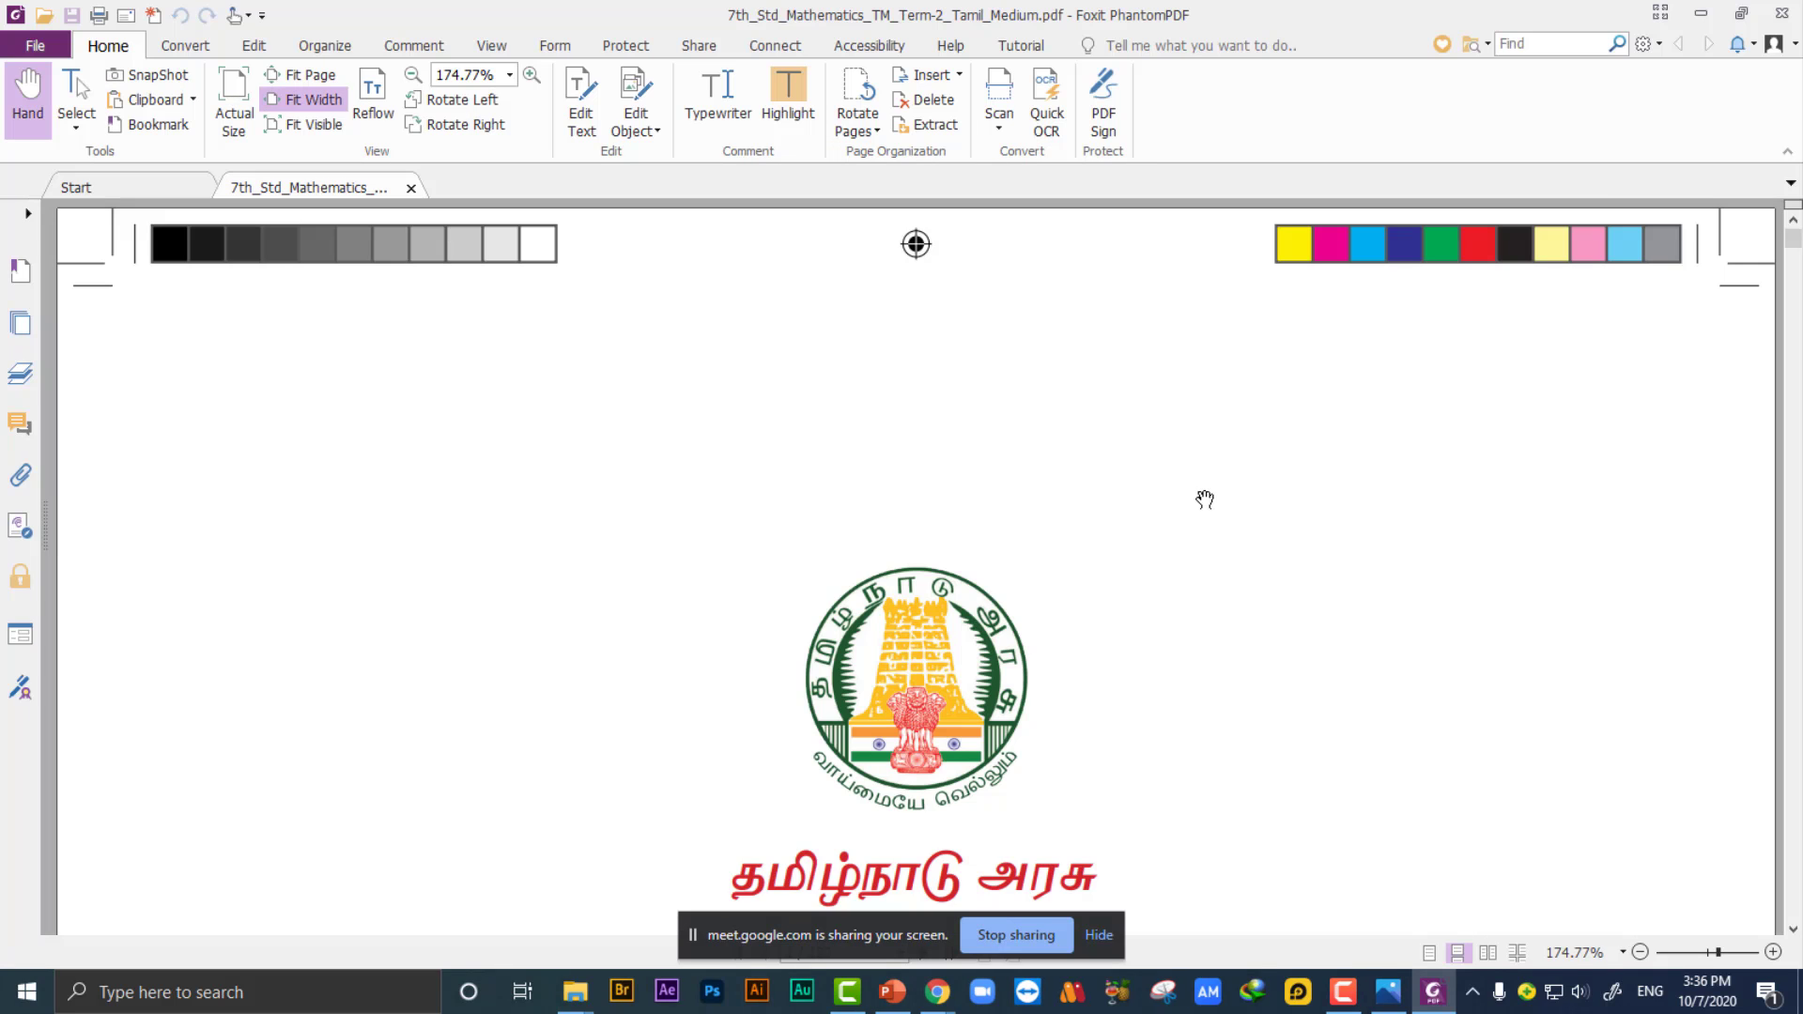
Look through the mathematics textbook to the Decimal Numbers chapter and examine its picture and fraction exercises on writing decimals.
scroll(1204, 499, down, 15)
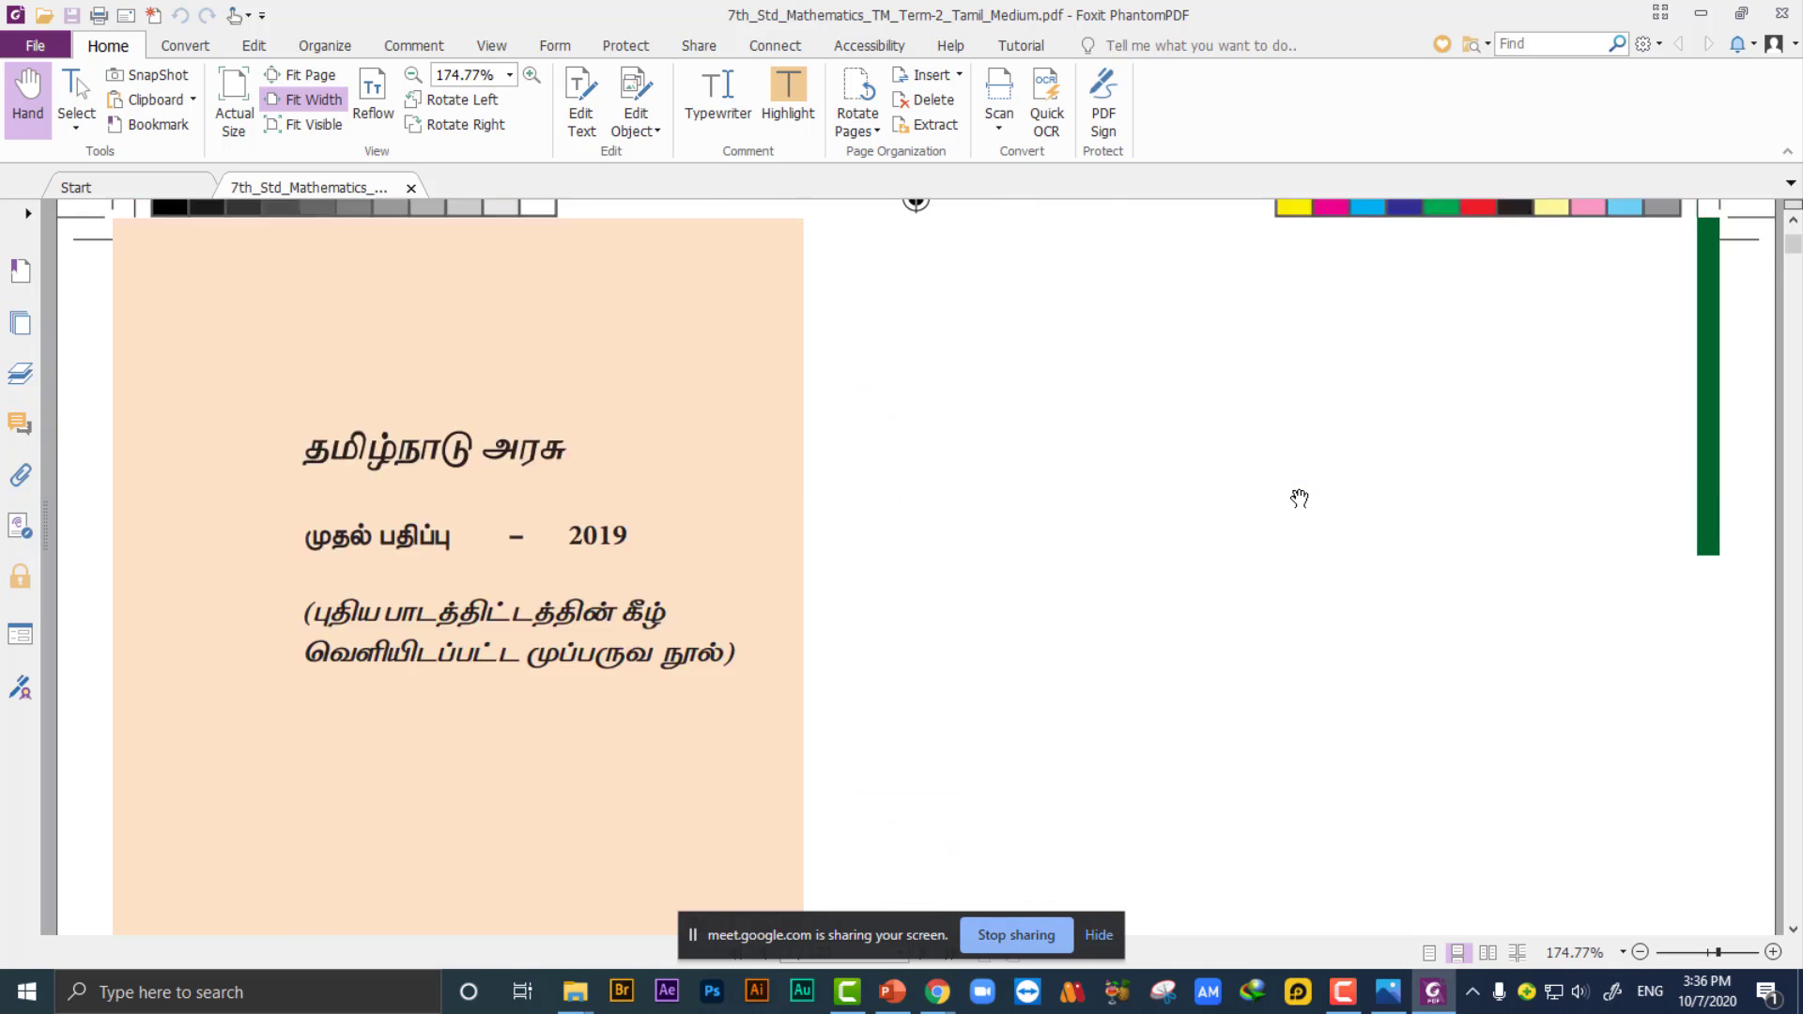
scroll(1298, 498, down, 20)
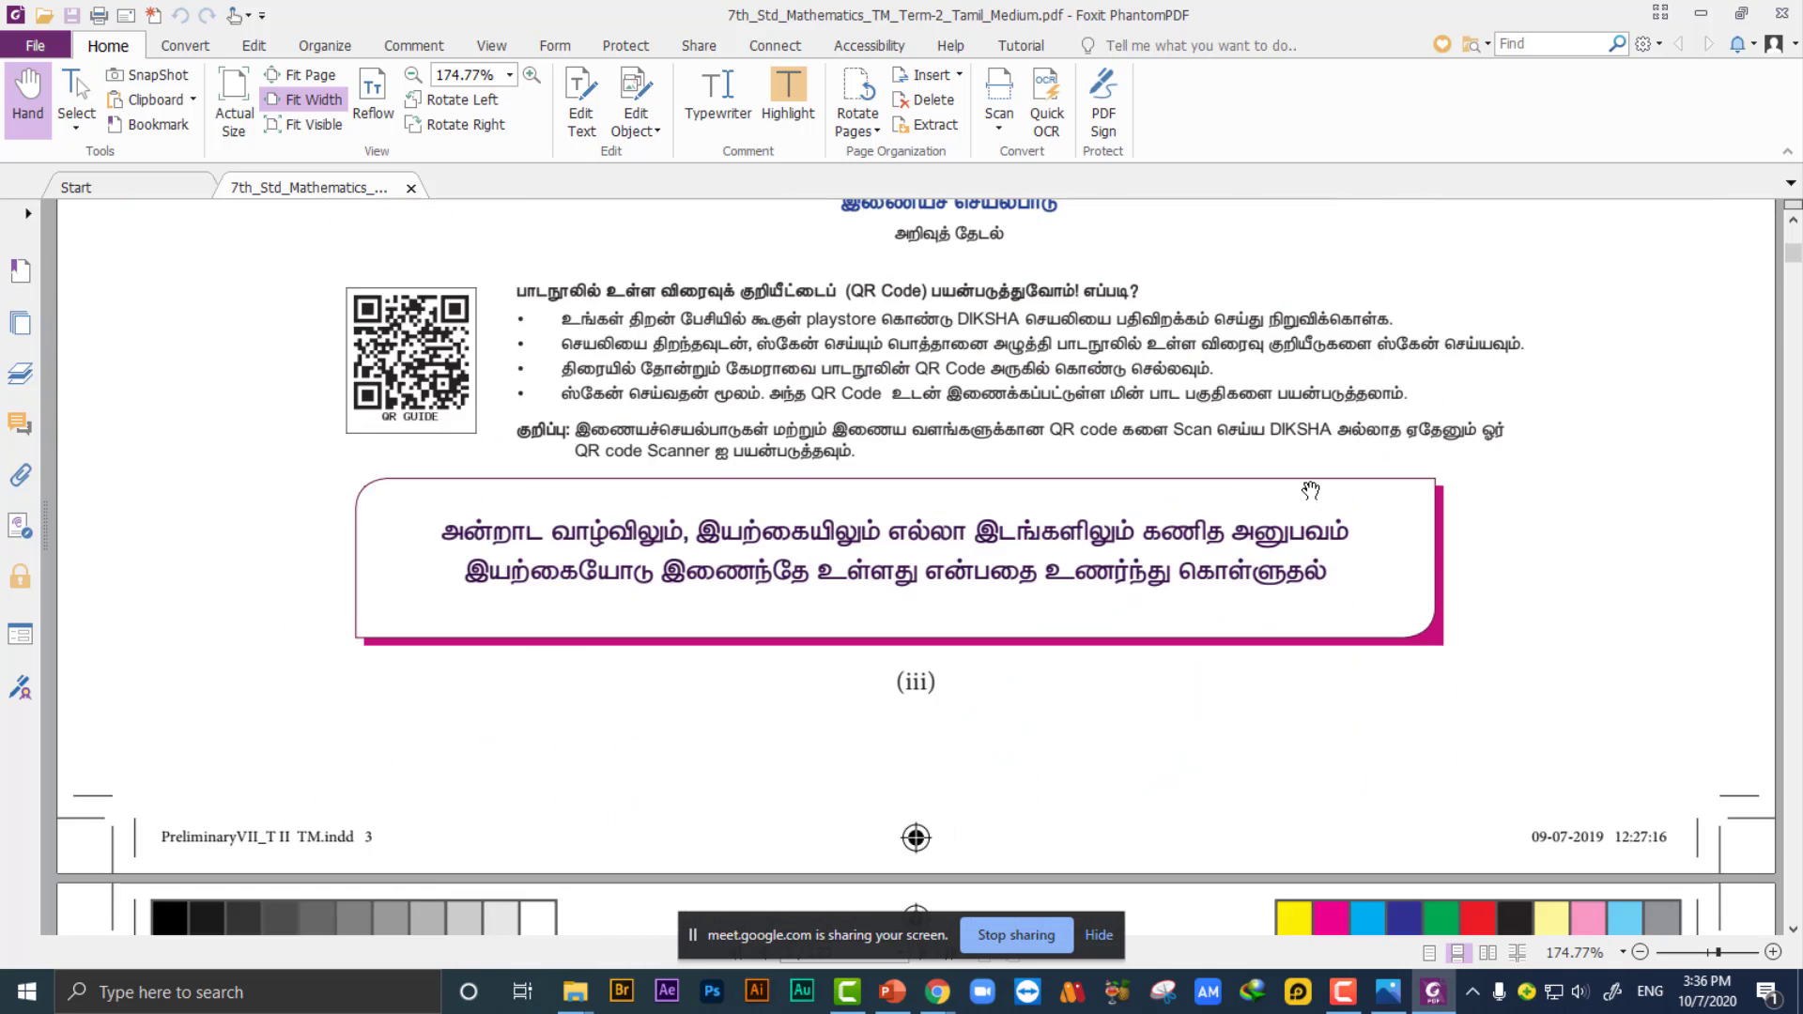
scroll(1312, 489, down, 20)
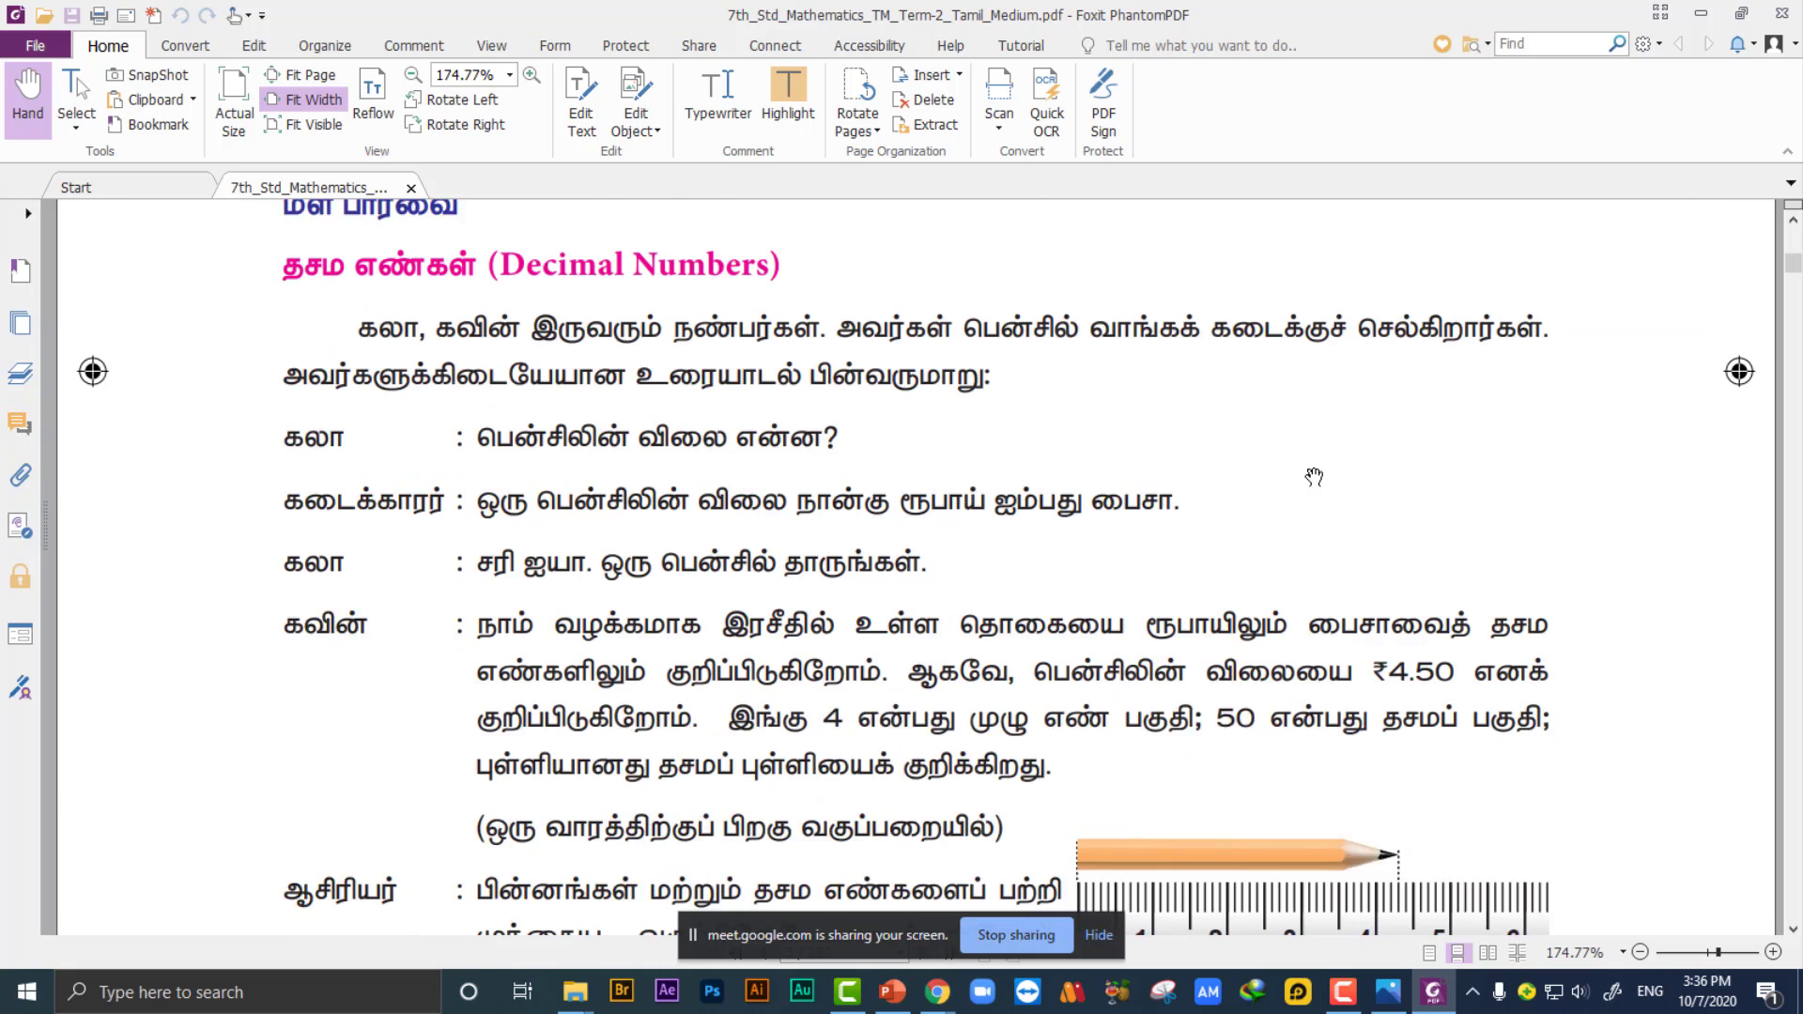
scroll(1313, 474, down, 7)
scroll(1318, 462, down, 12)
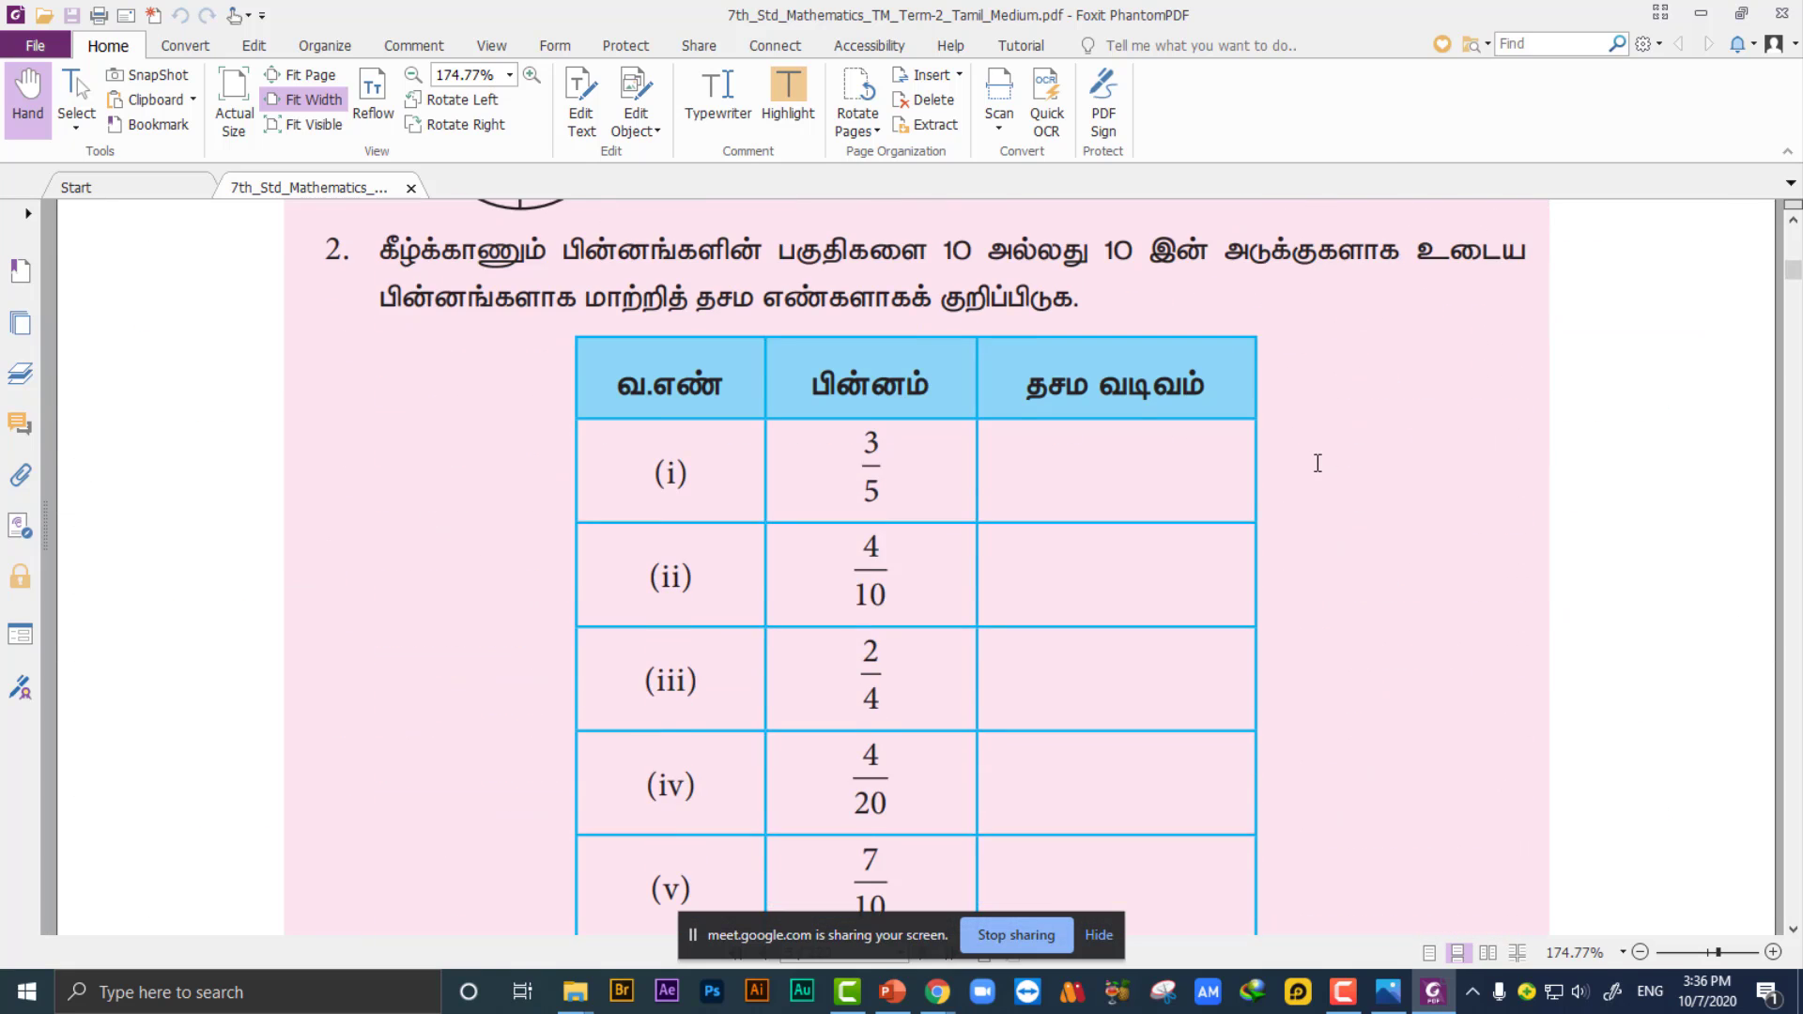
scroll(1318, 458, up, 12)
scroll(1319, 455, down, 3)
scroll(1319, 455, down, 3)
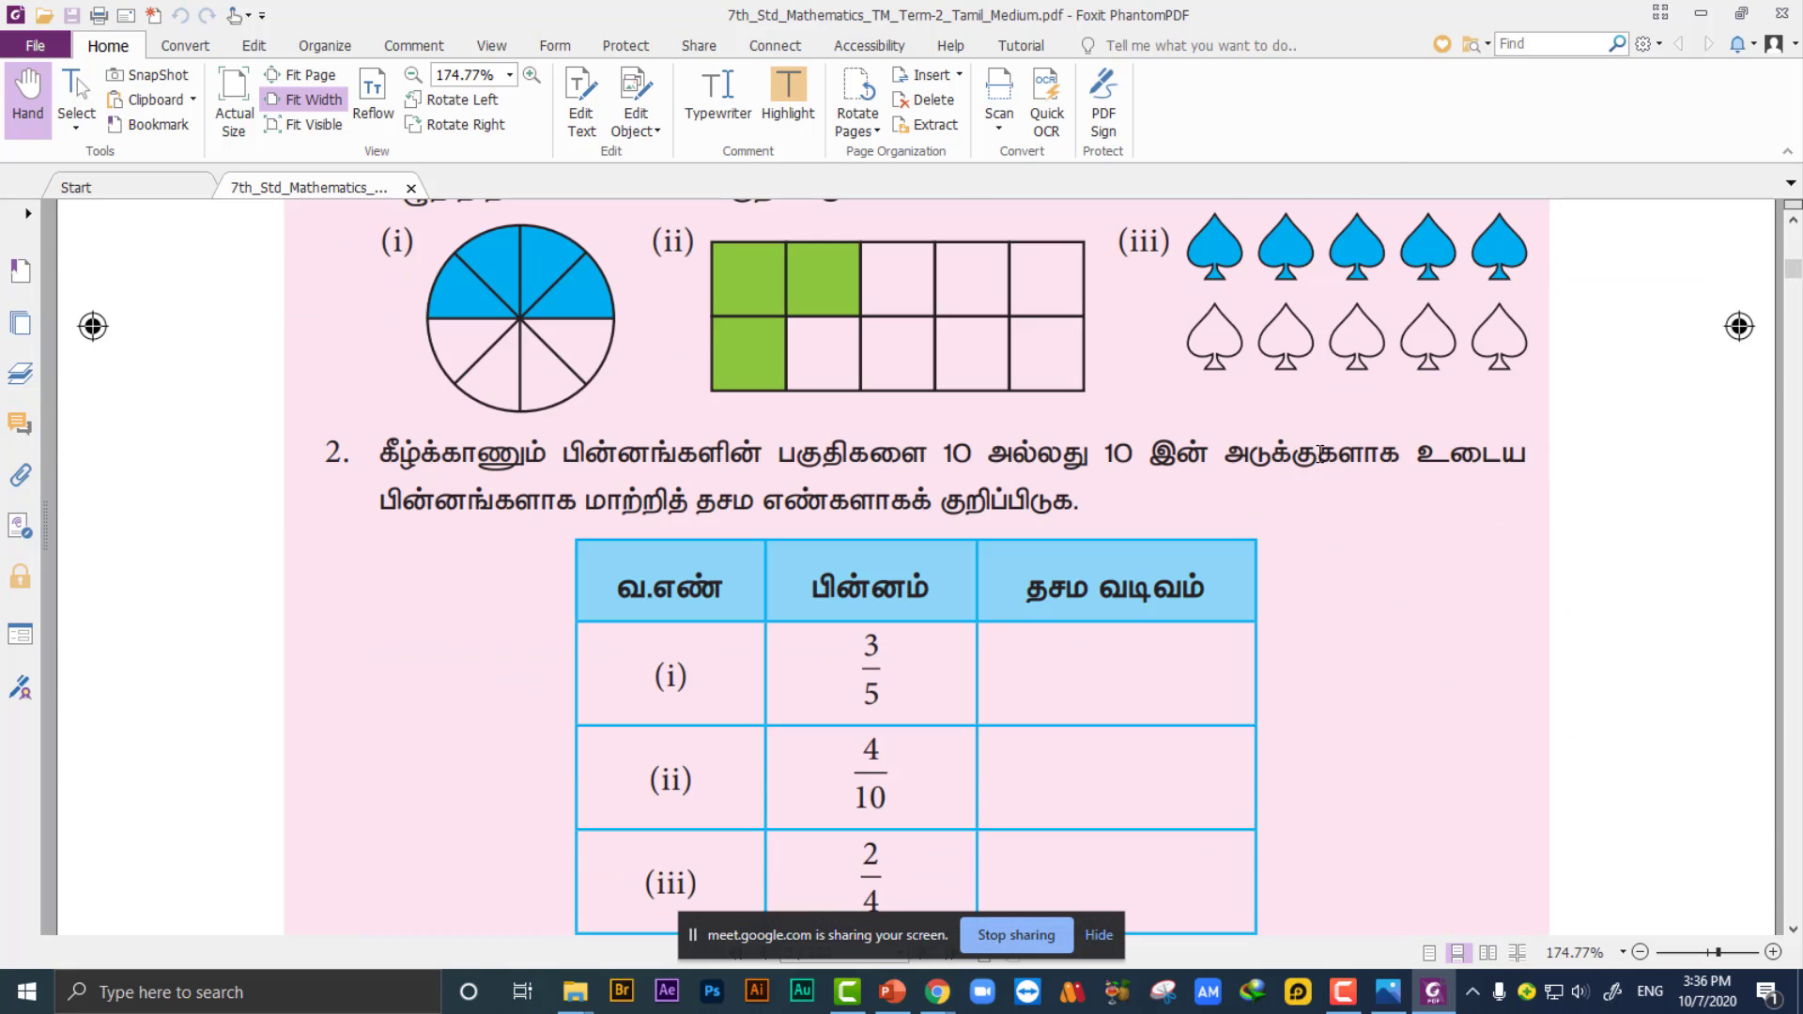
scroll(872, 369, up, 4)
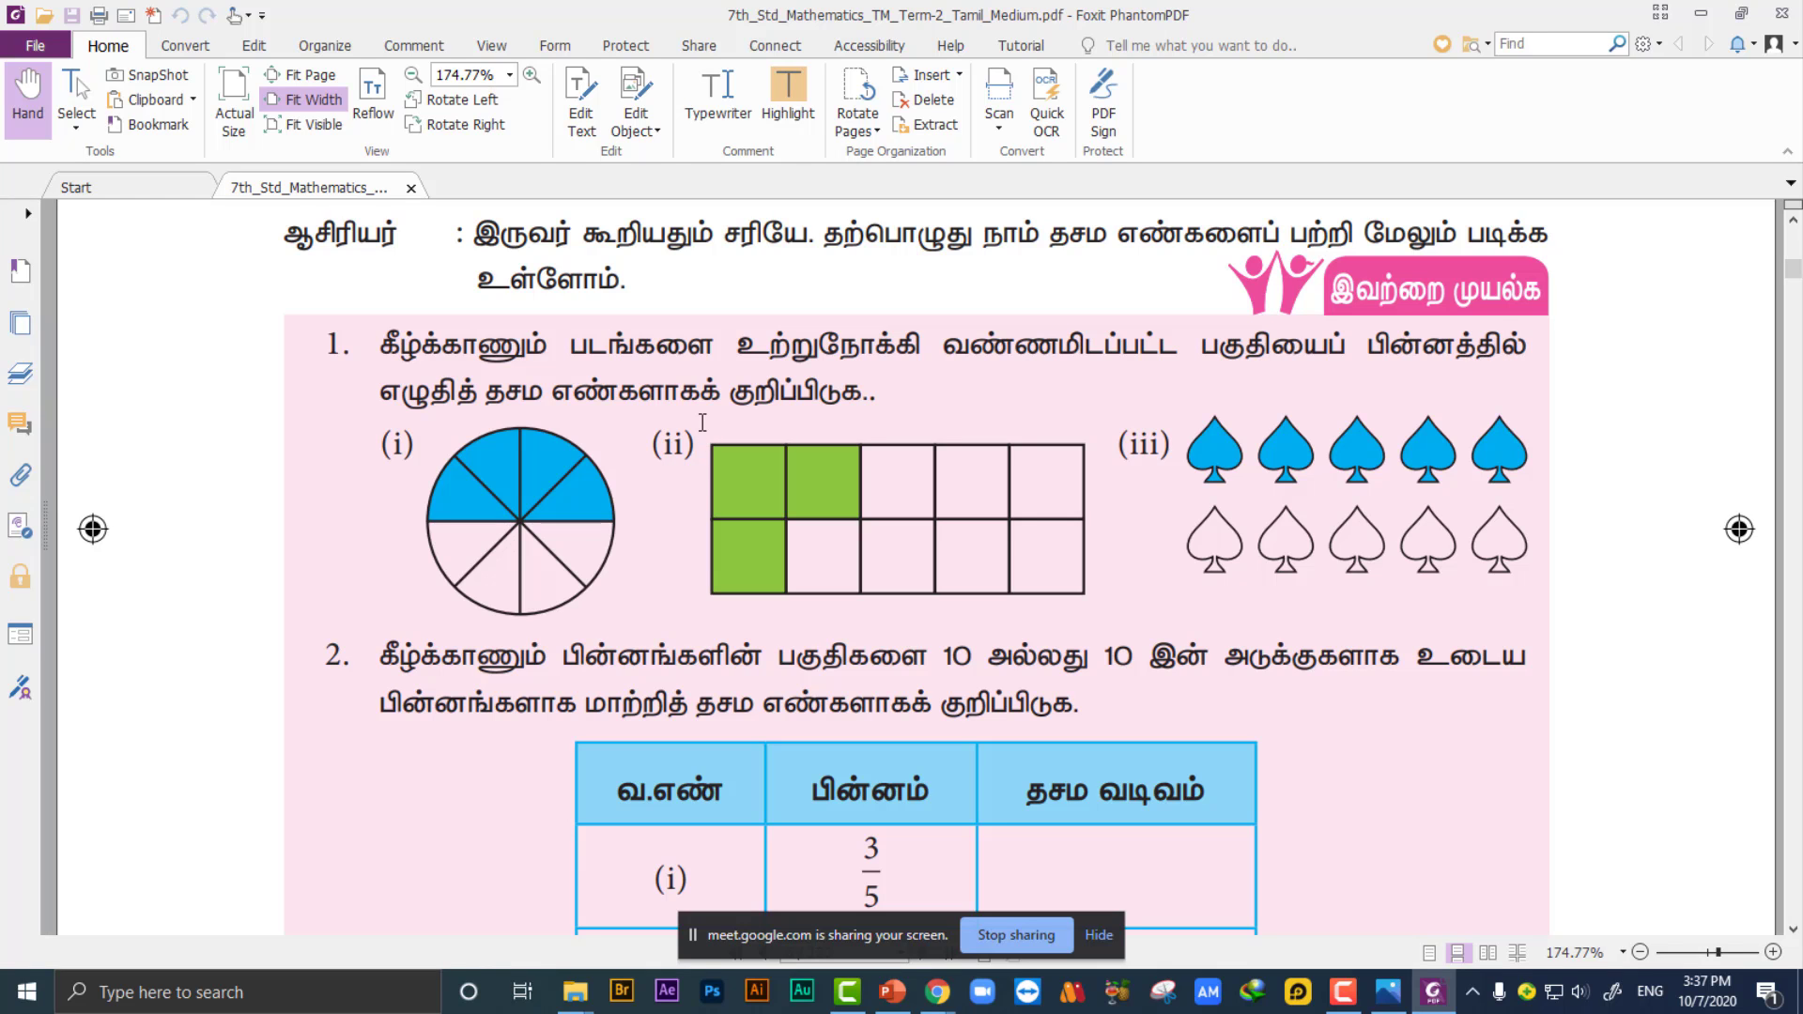
Look through the decimal chapter's fraction, place-value and measurement exercises up to the metre-to-kilometre conversion example on page 7.
scroll(901, 424, down, 6)
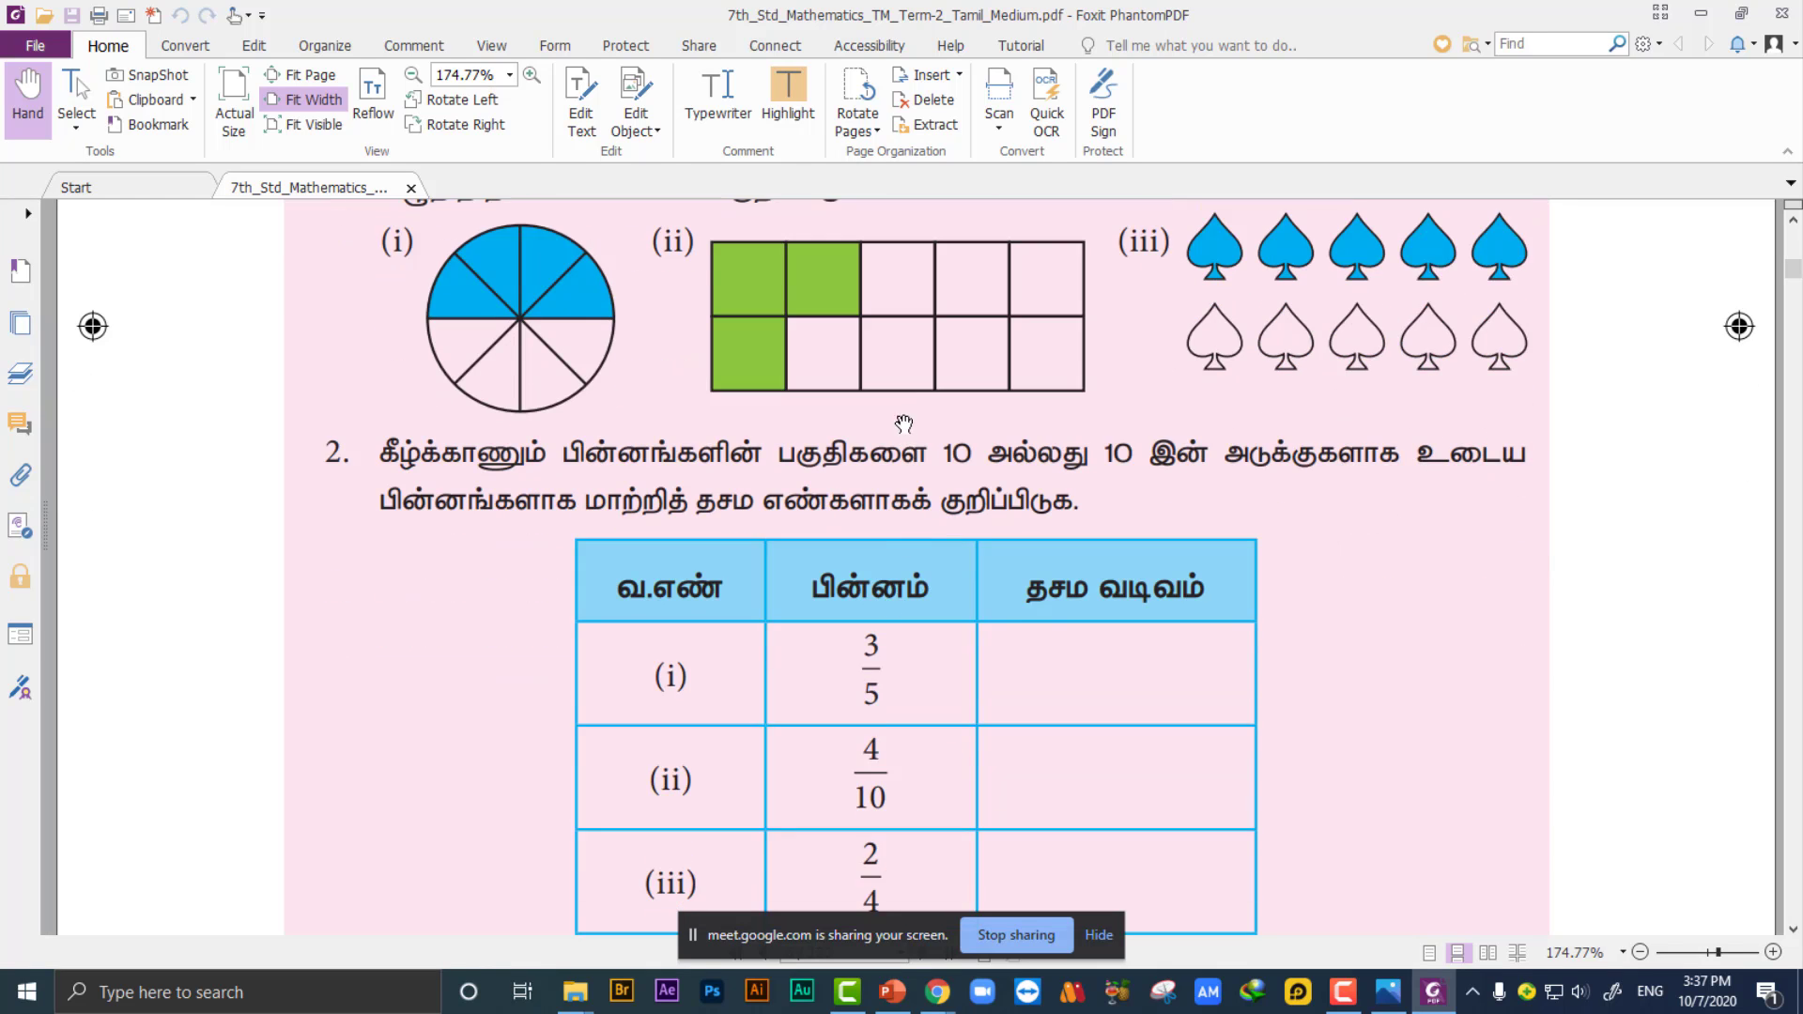
scroll(963, 450, down, 20)
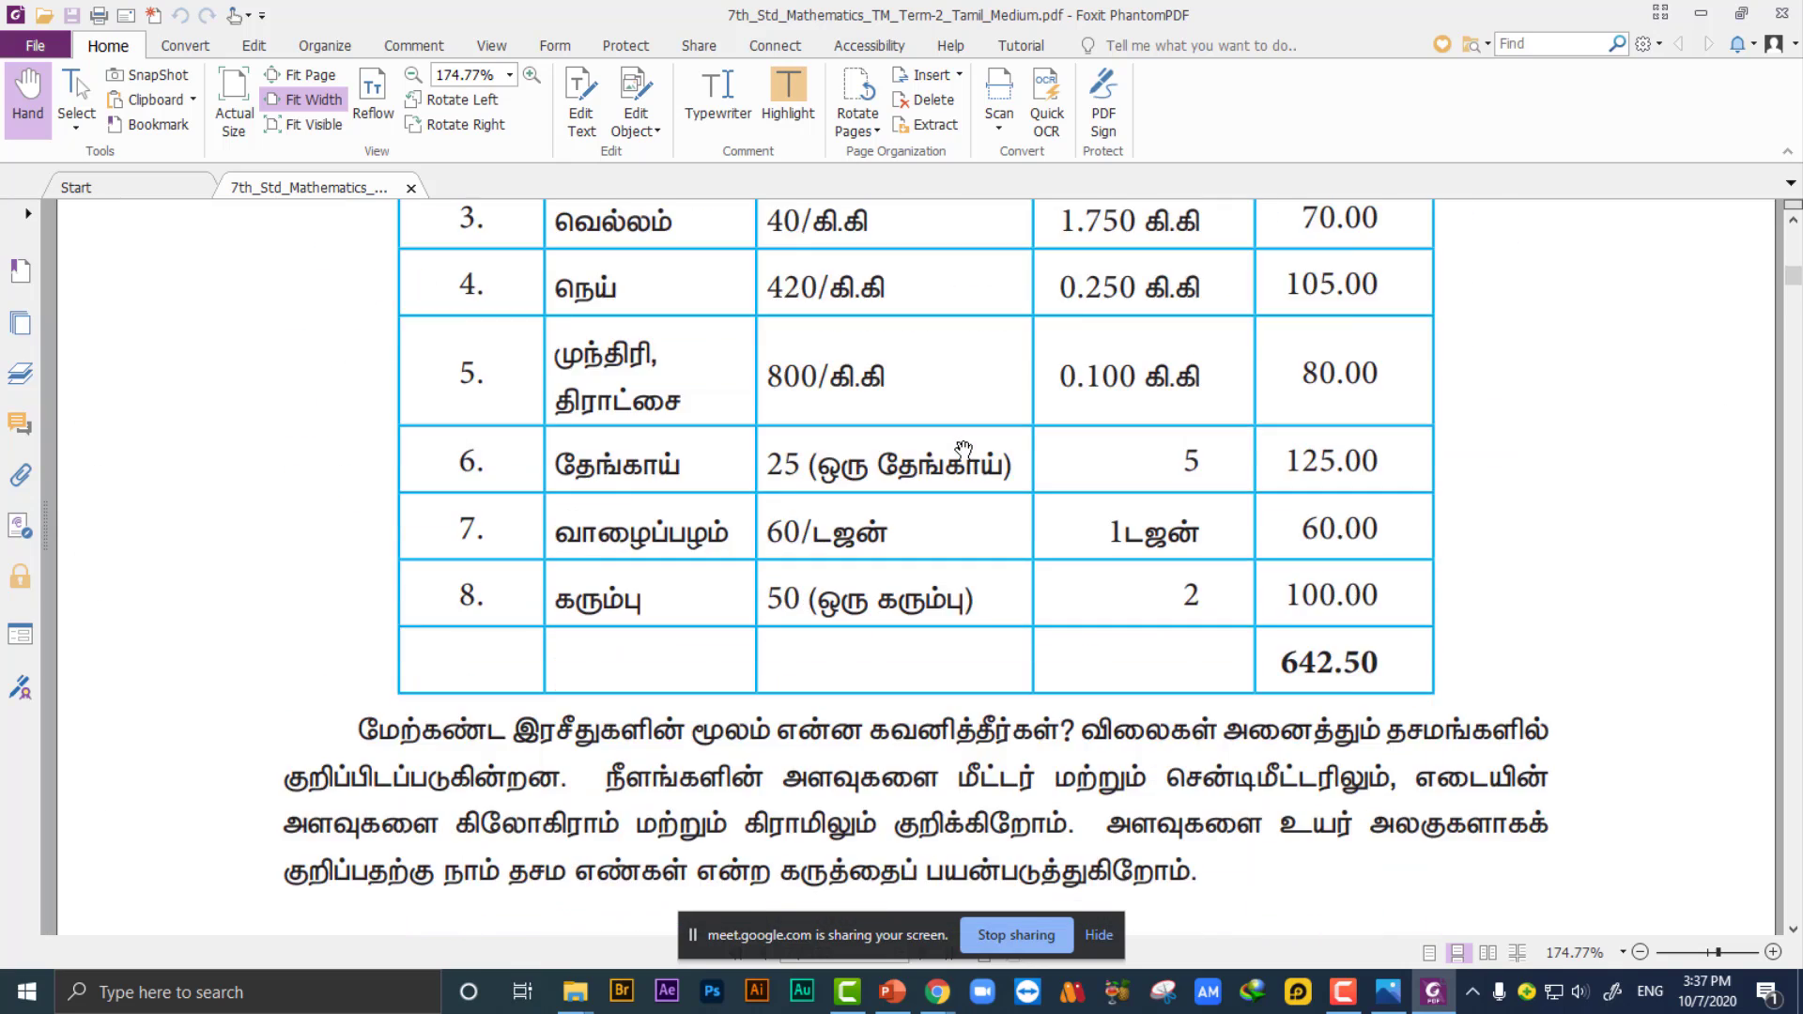
scroll(964, 450, down, 20)
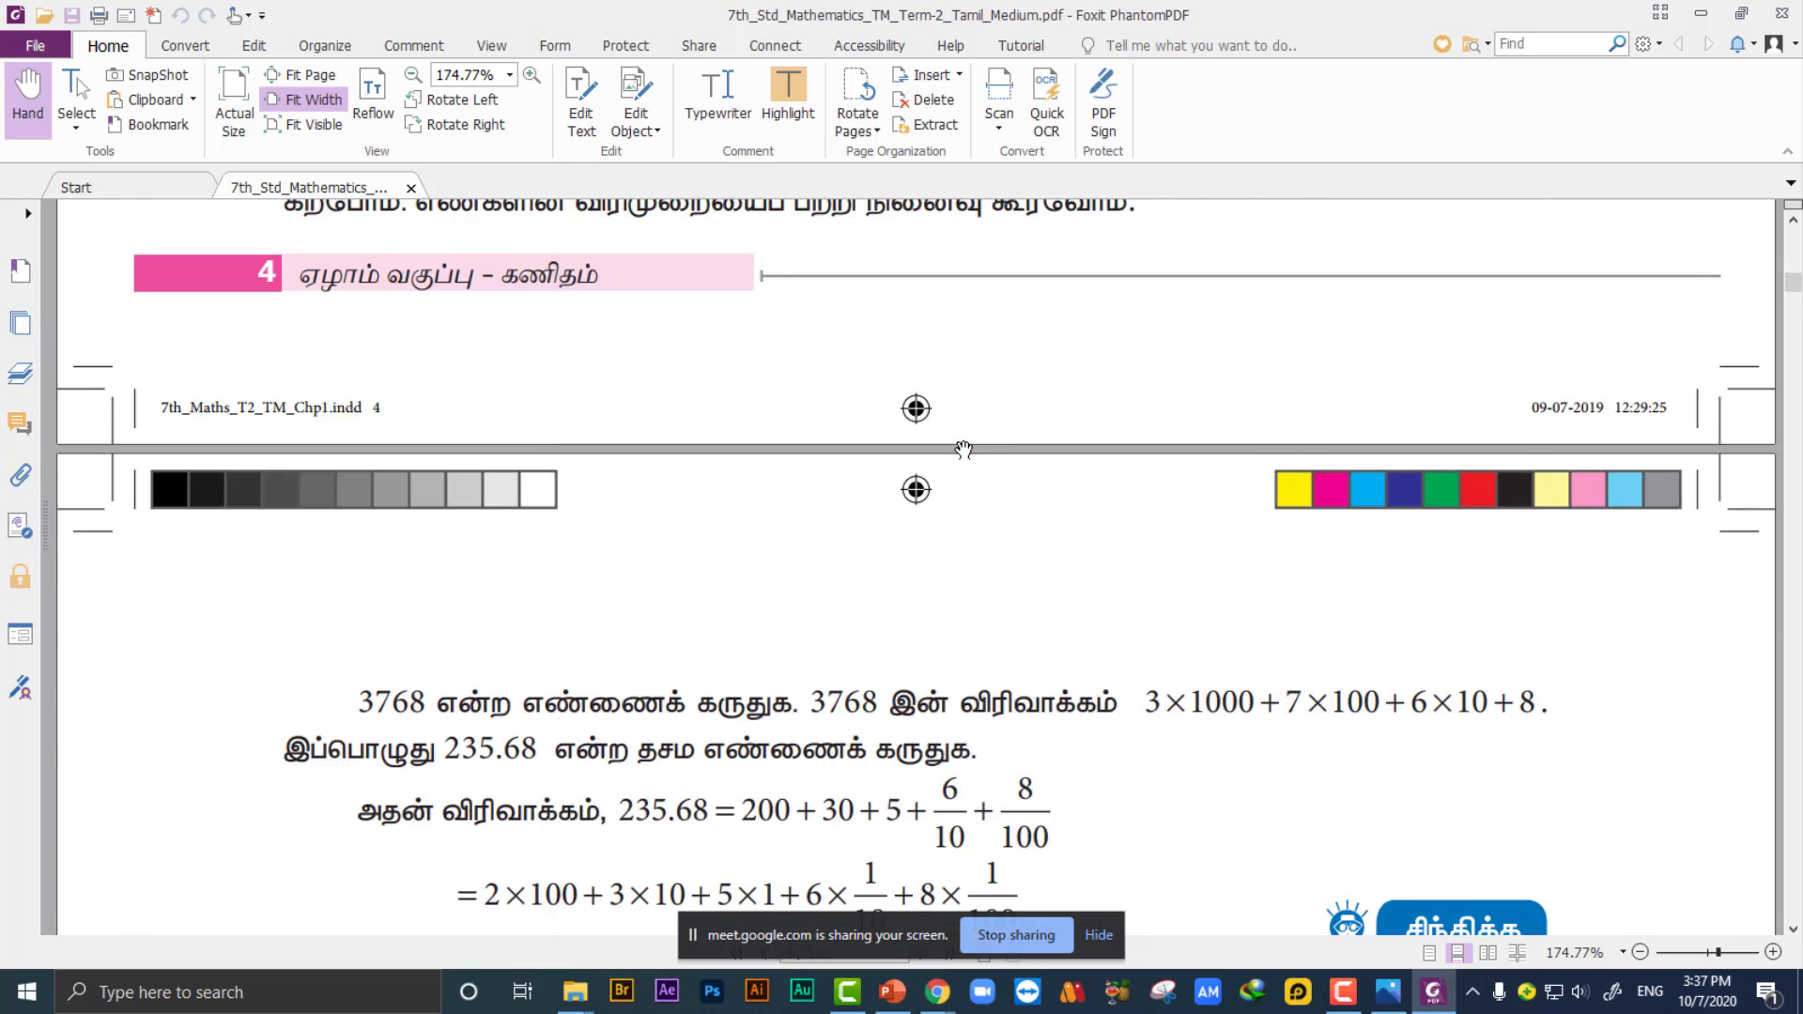
scroll(963, 450, down, 10)
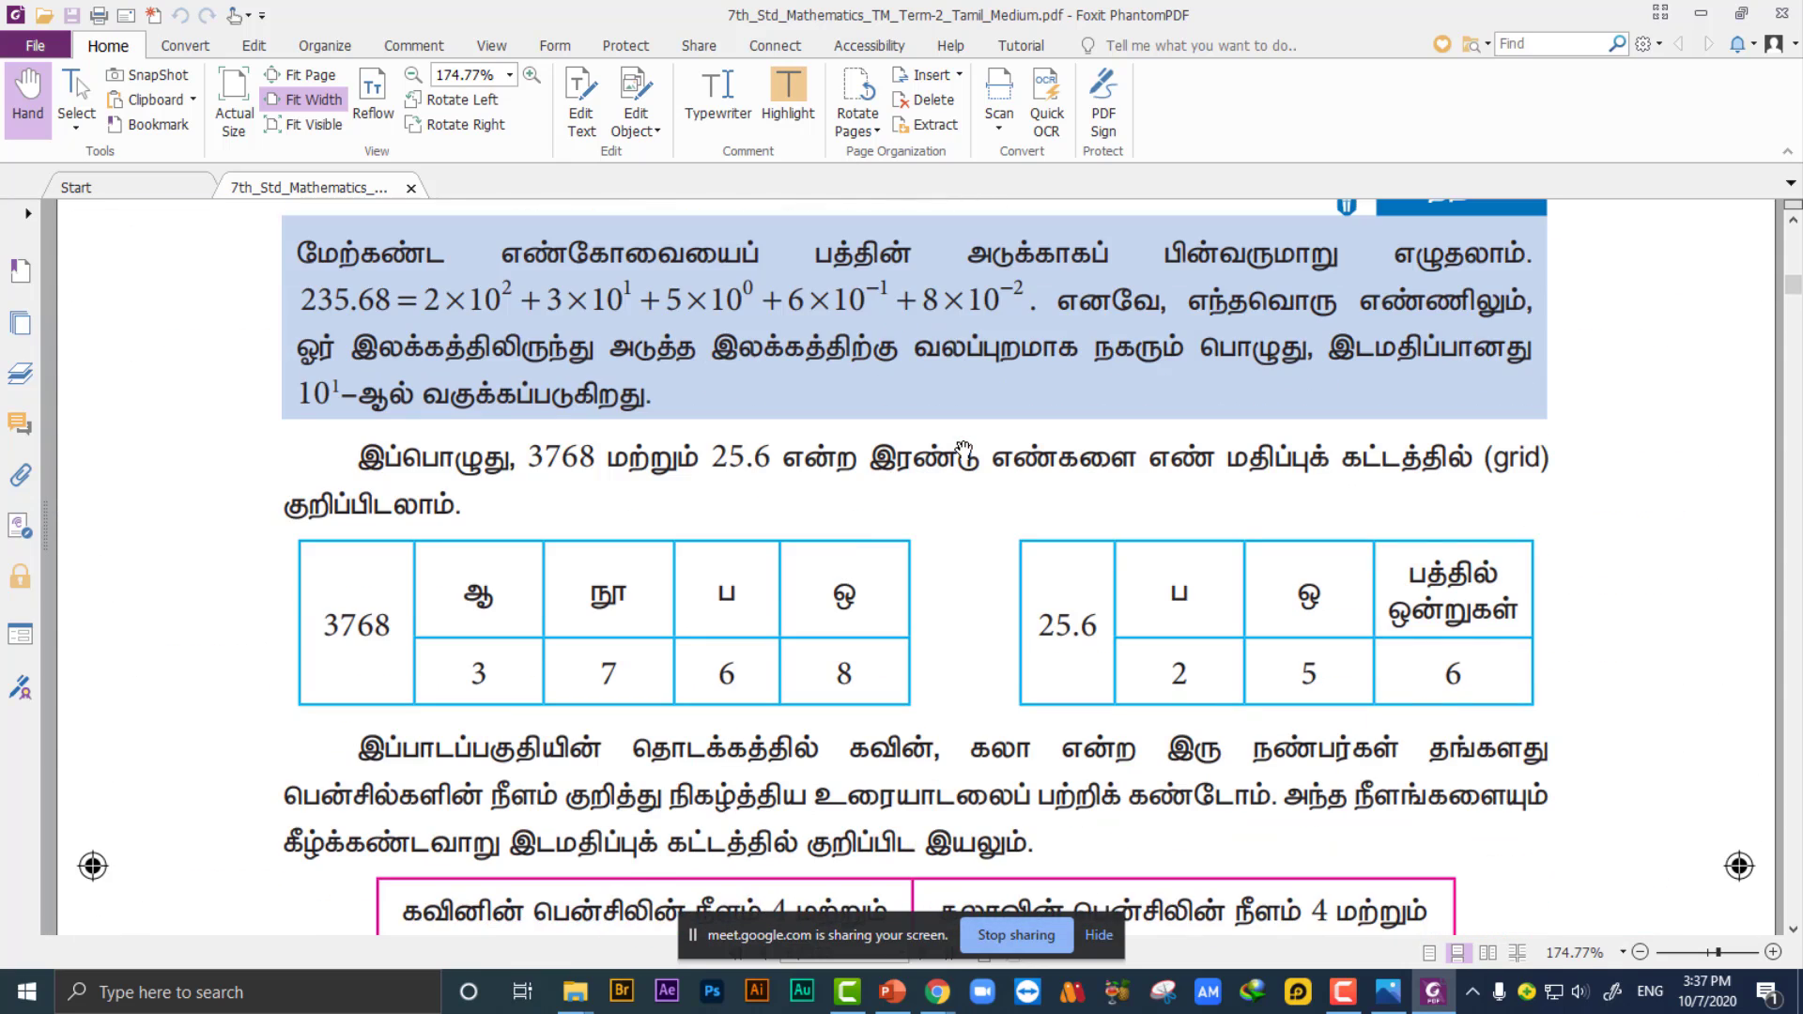
scroll(963, 449, up, 12)
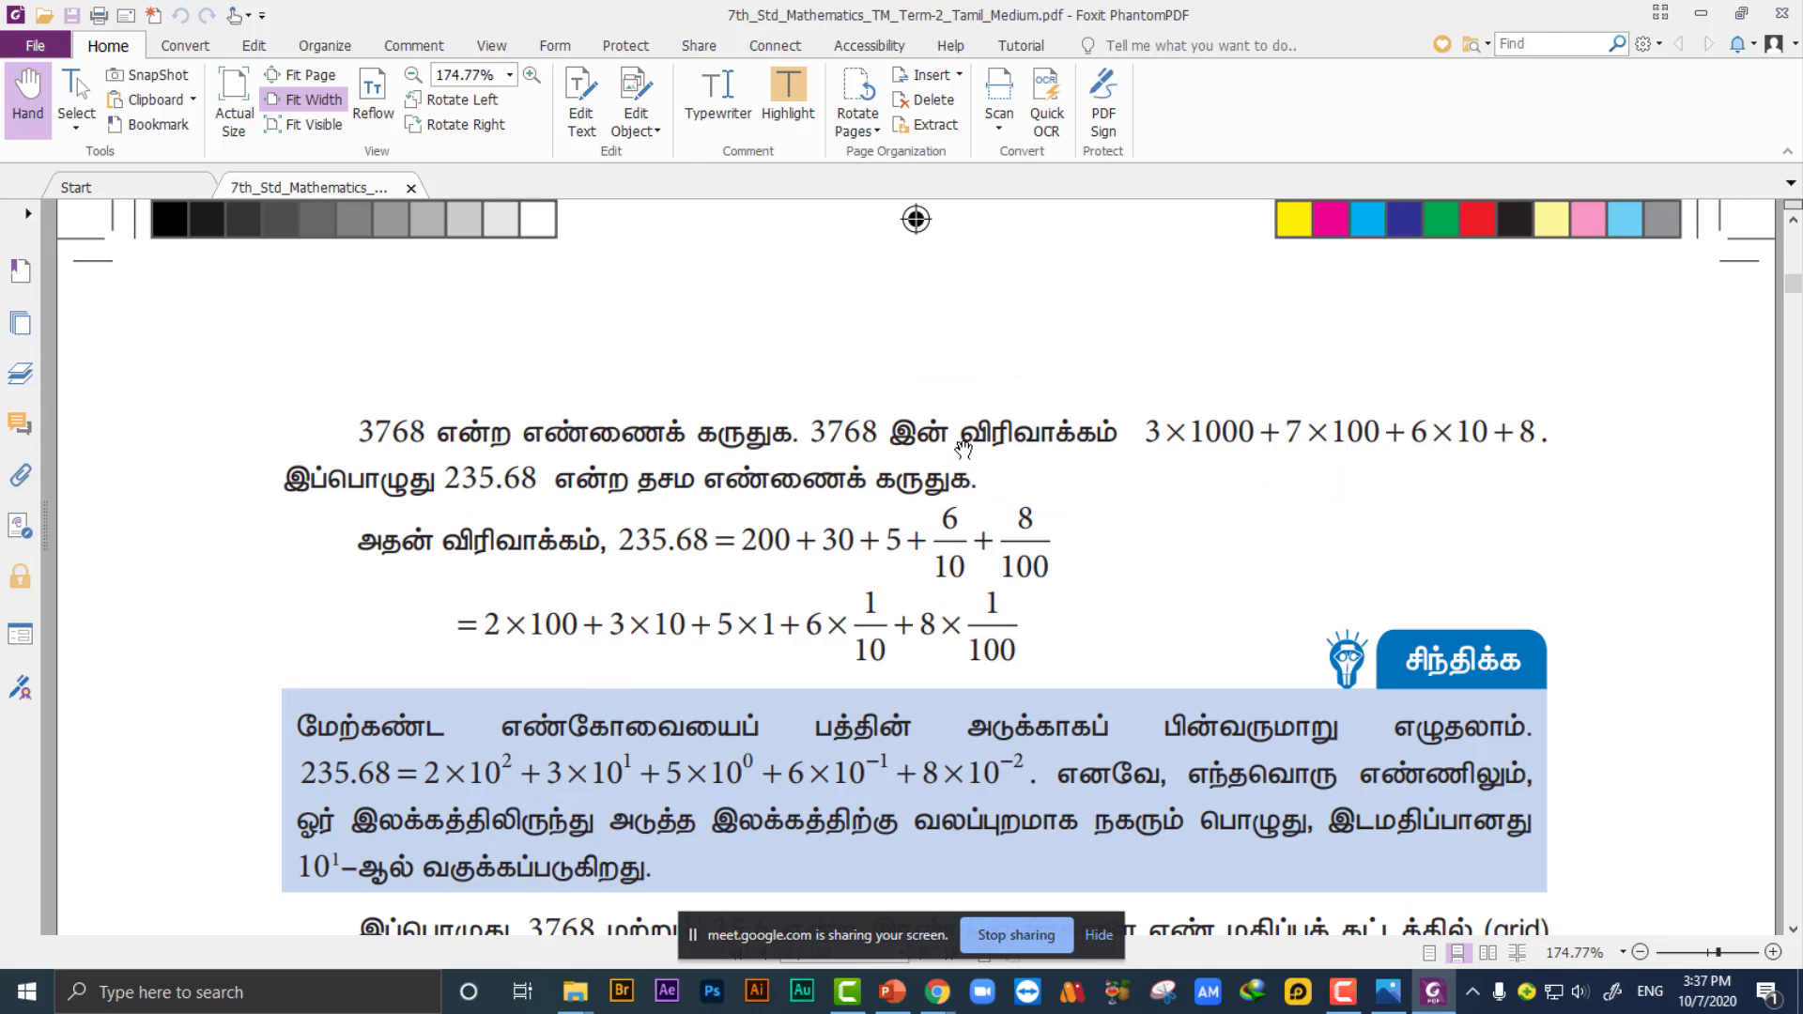
scroll(964, 450, down, 3)
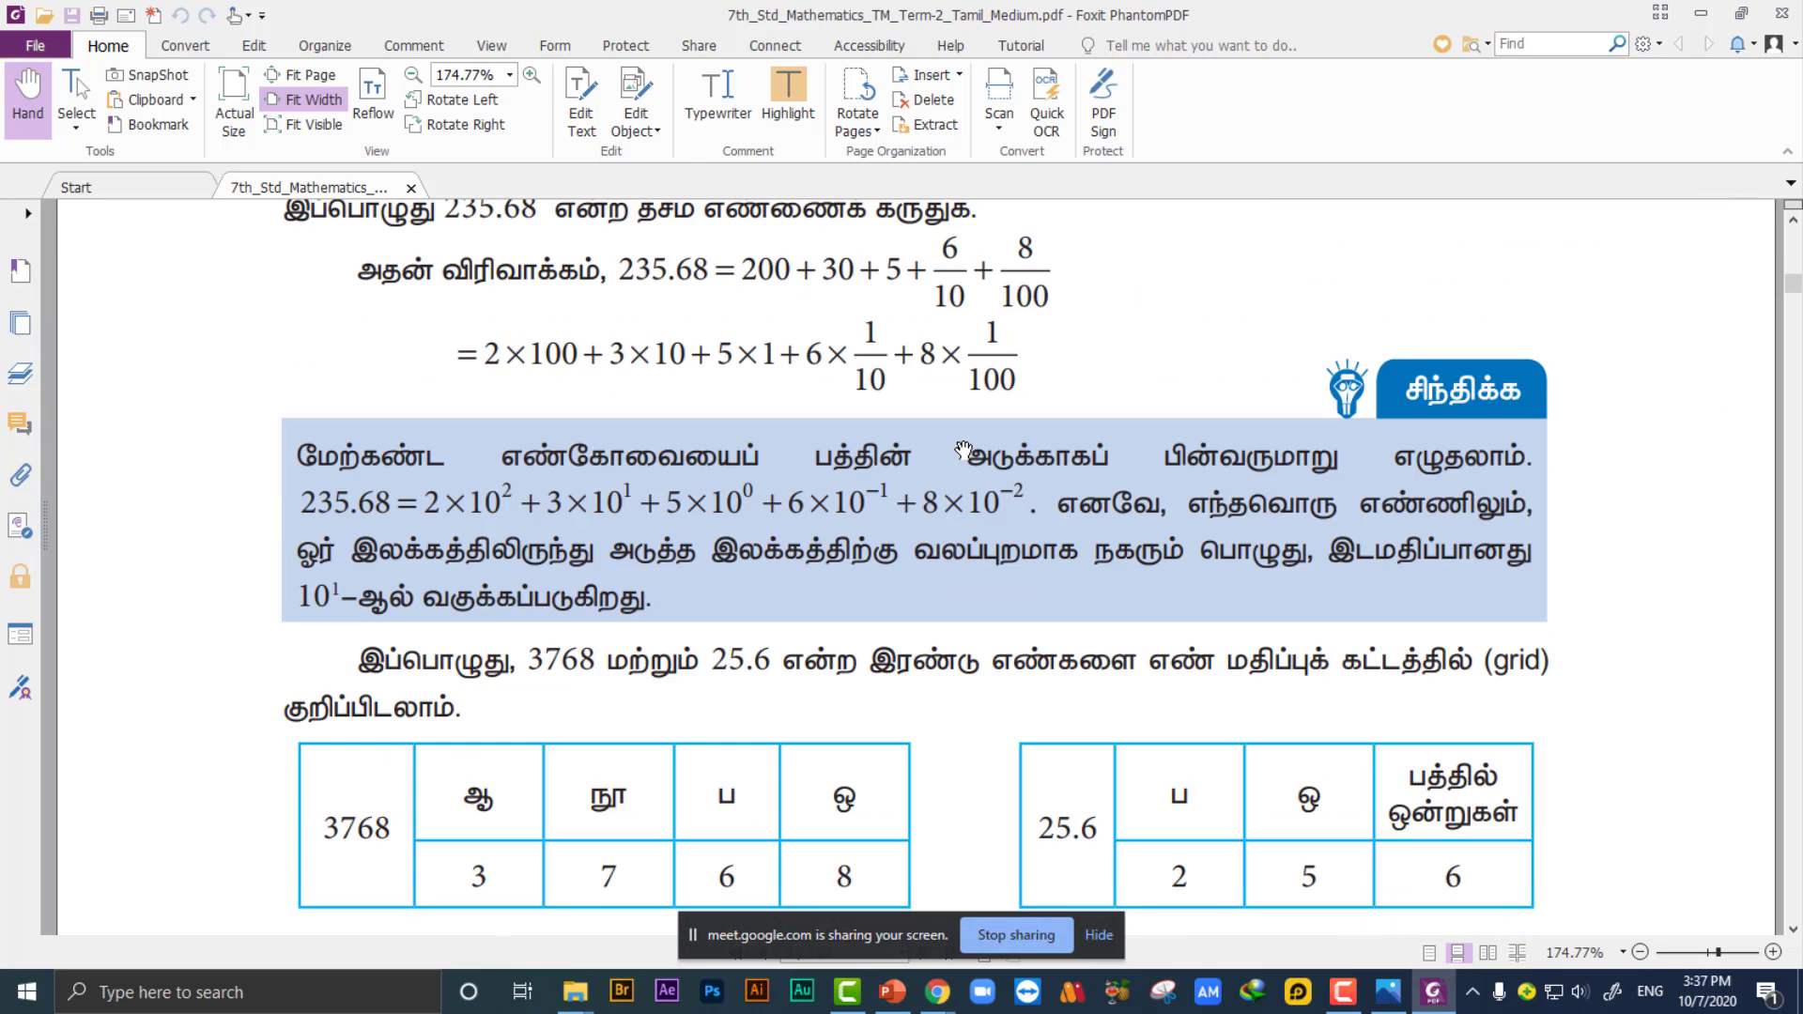
scroll(963, 450, down, 15)
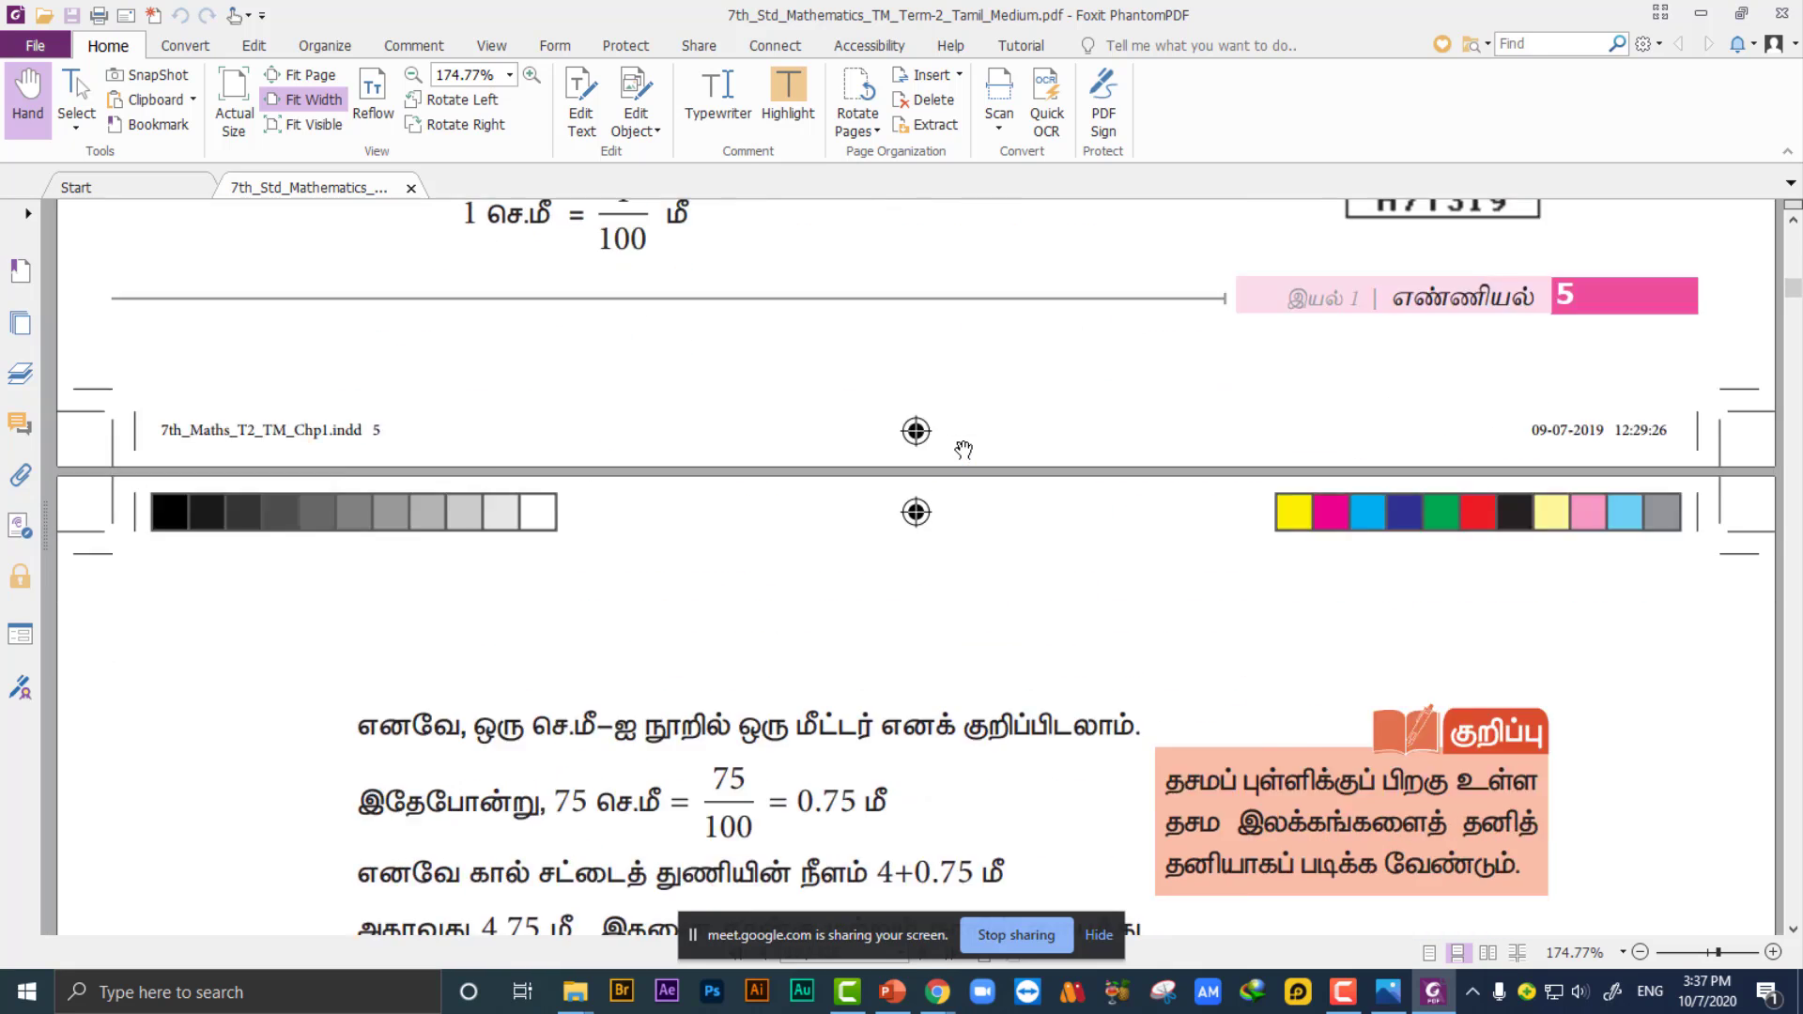
scroll(964, 450, down, 5)
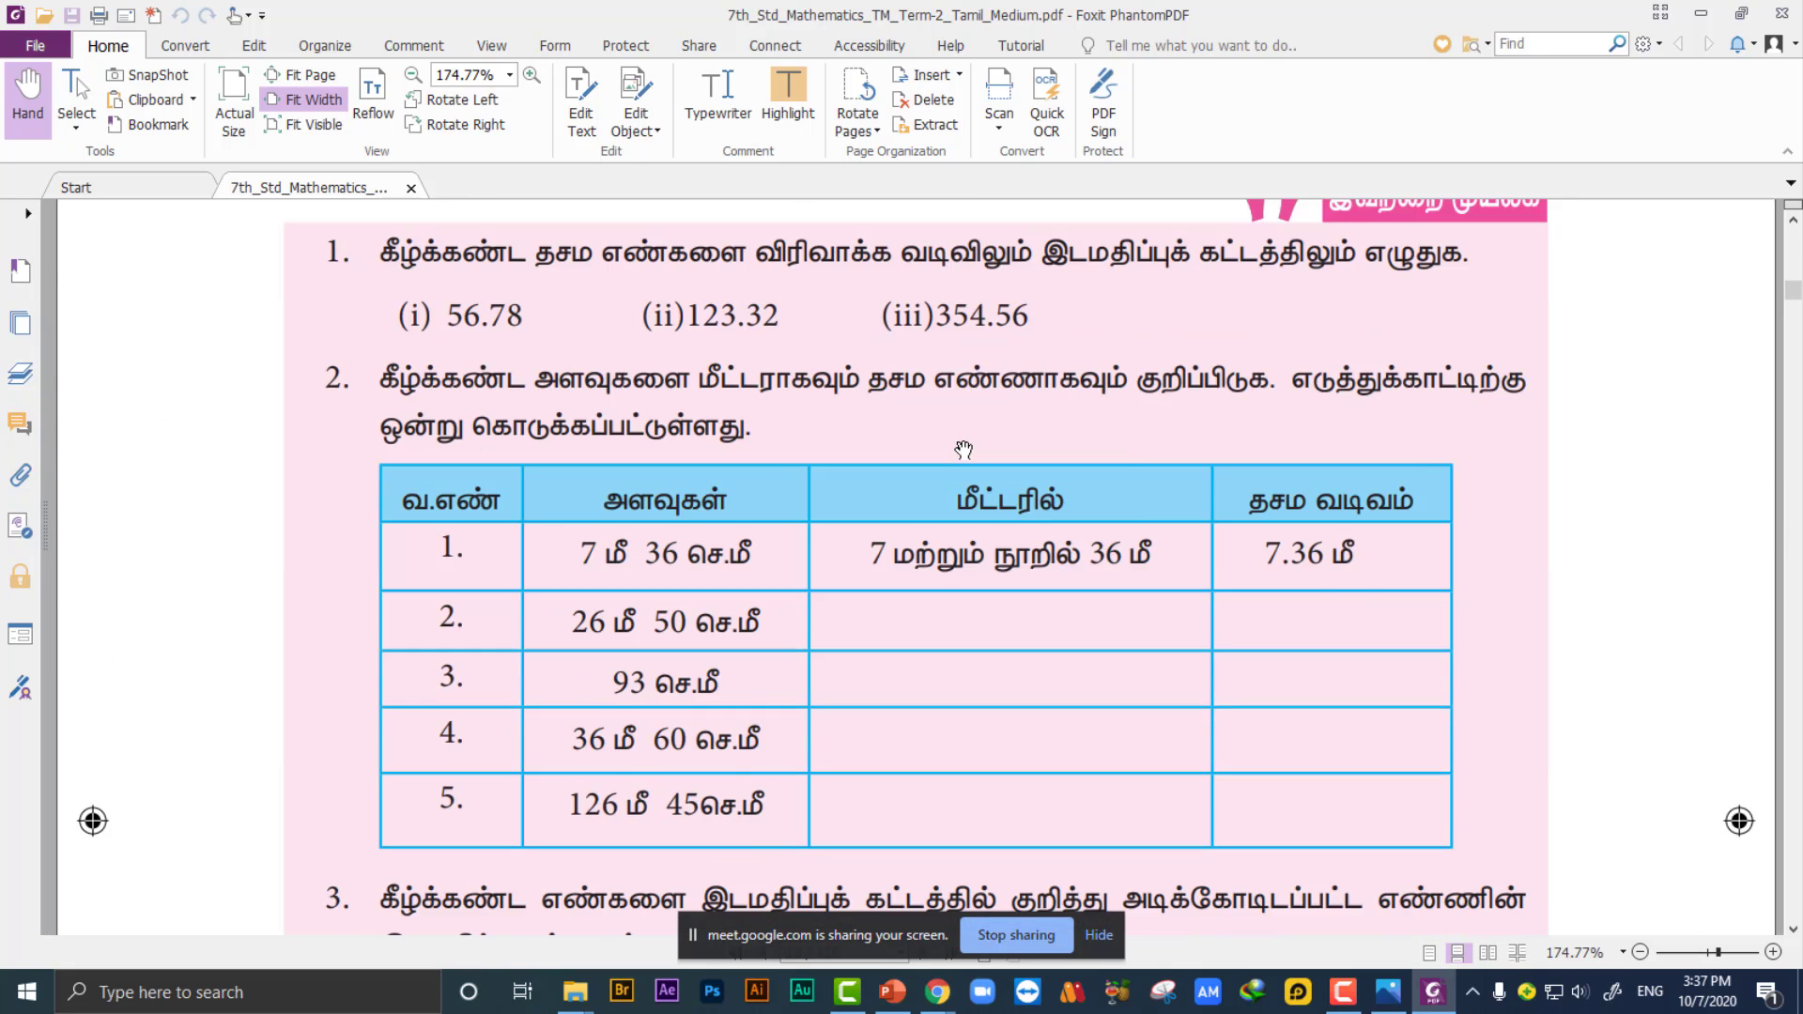
scroll(963, 450, up, 7)
scroll(963, 450, down, 14)
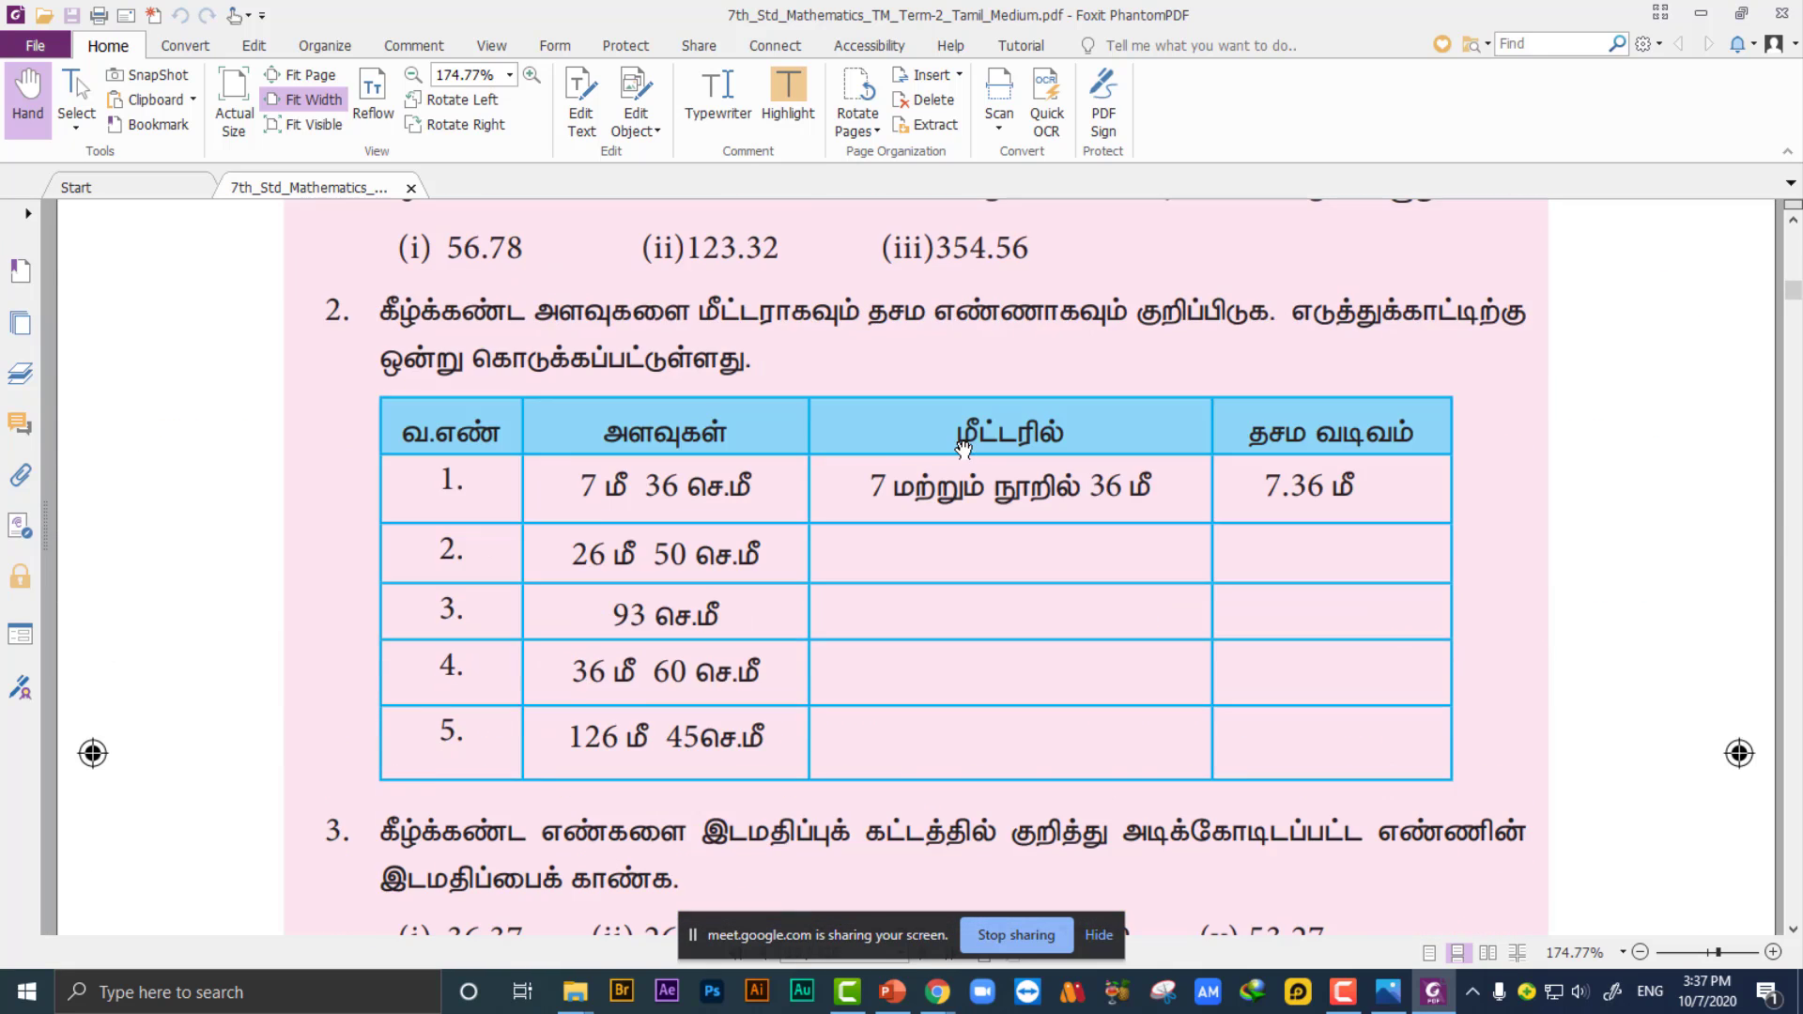
scroll(964, 450, down, 20)
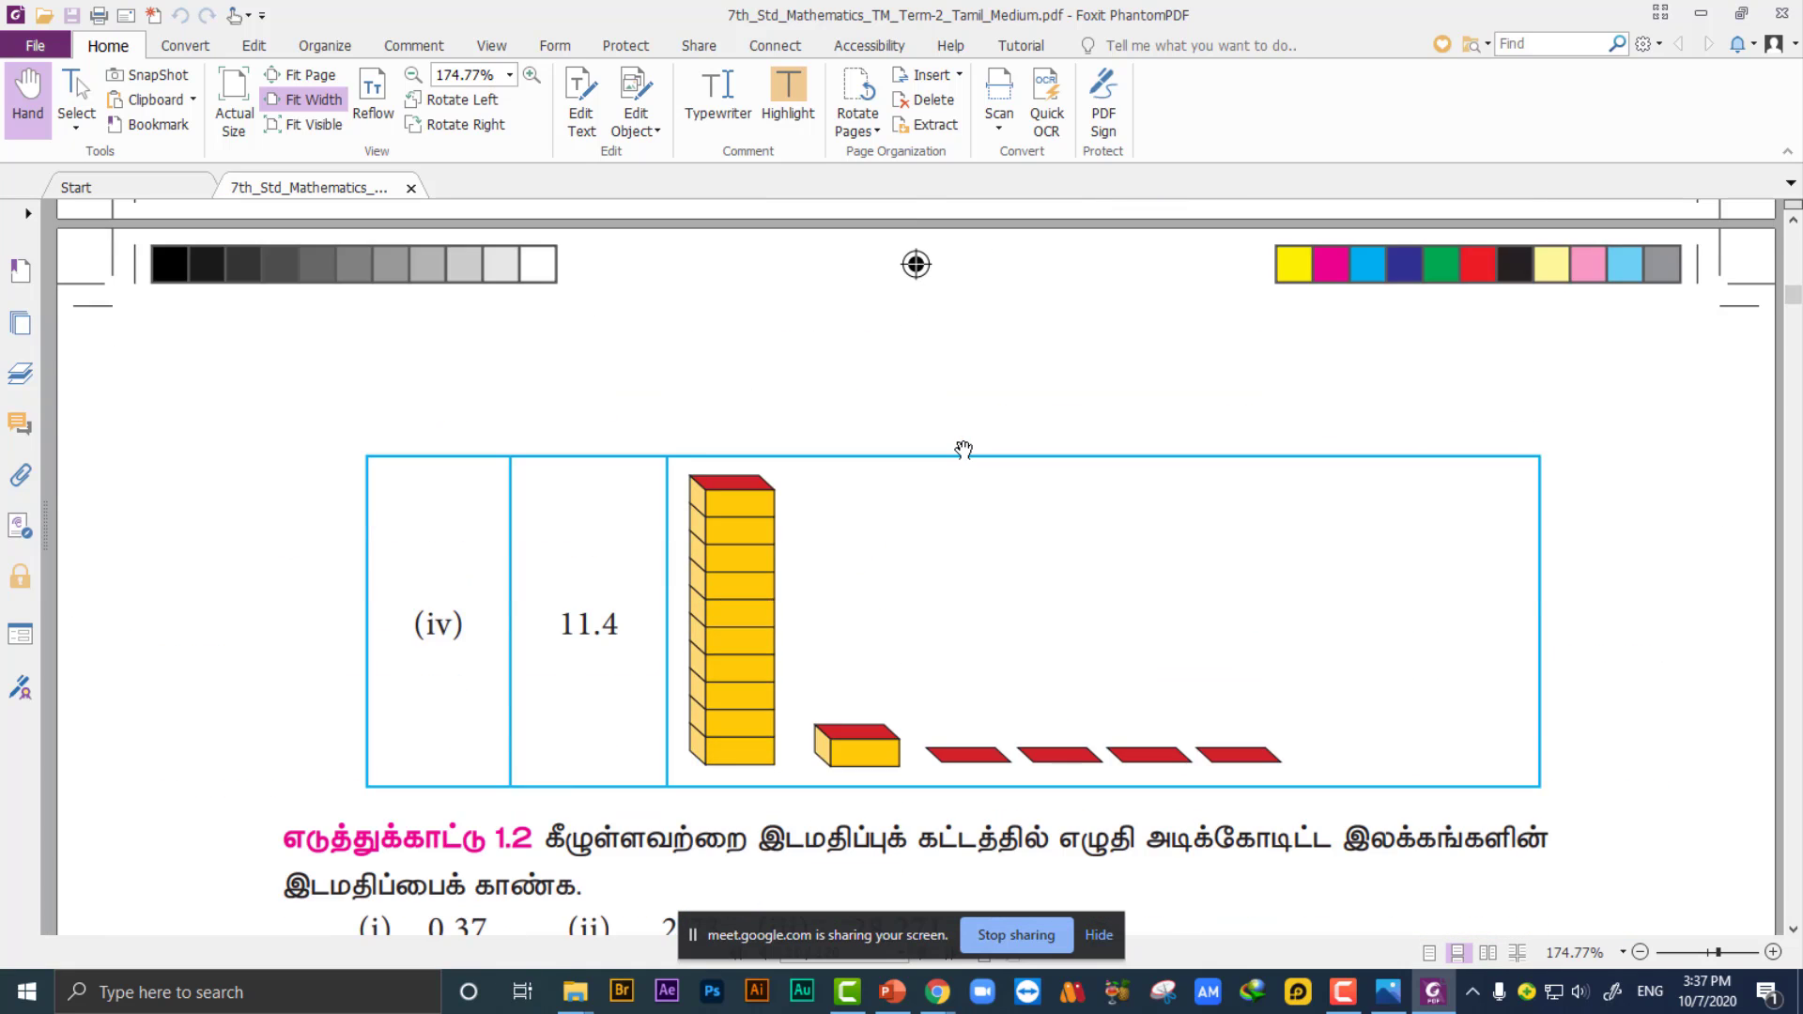
scroll(964, 449, down, 4)
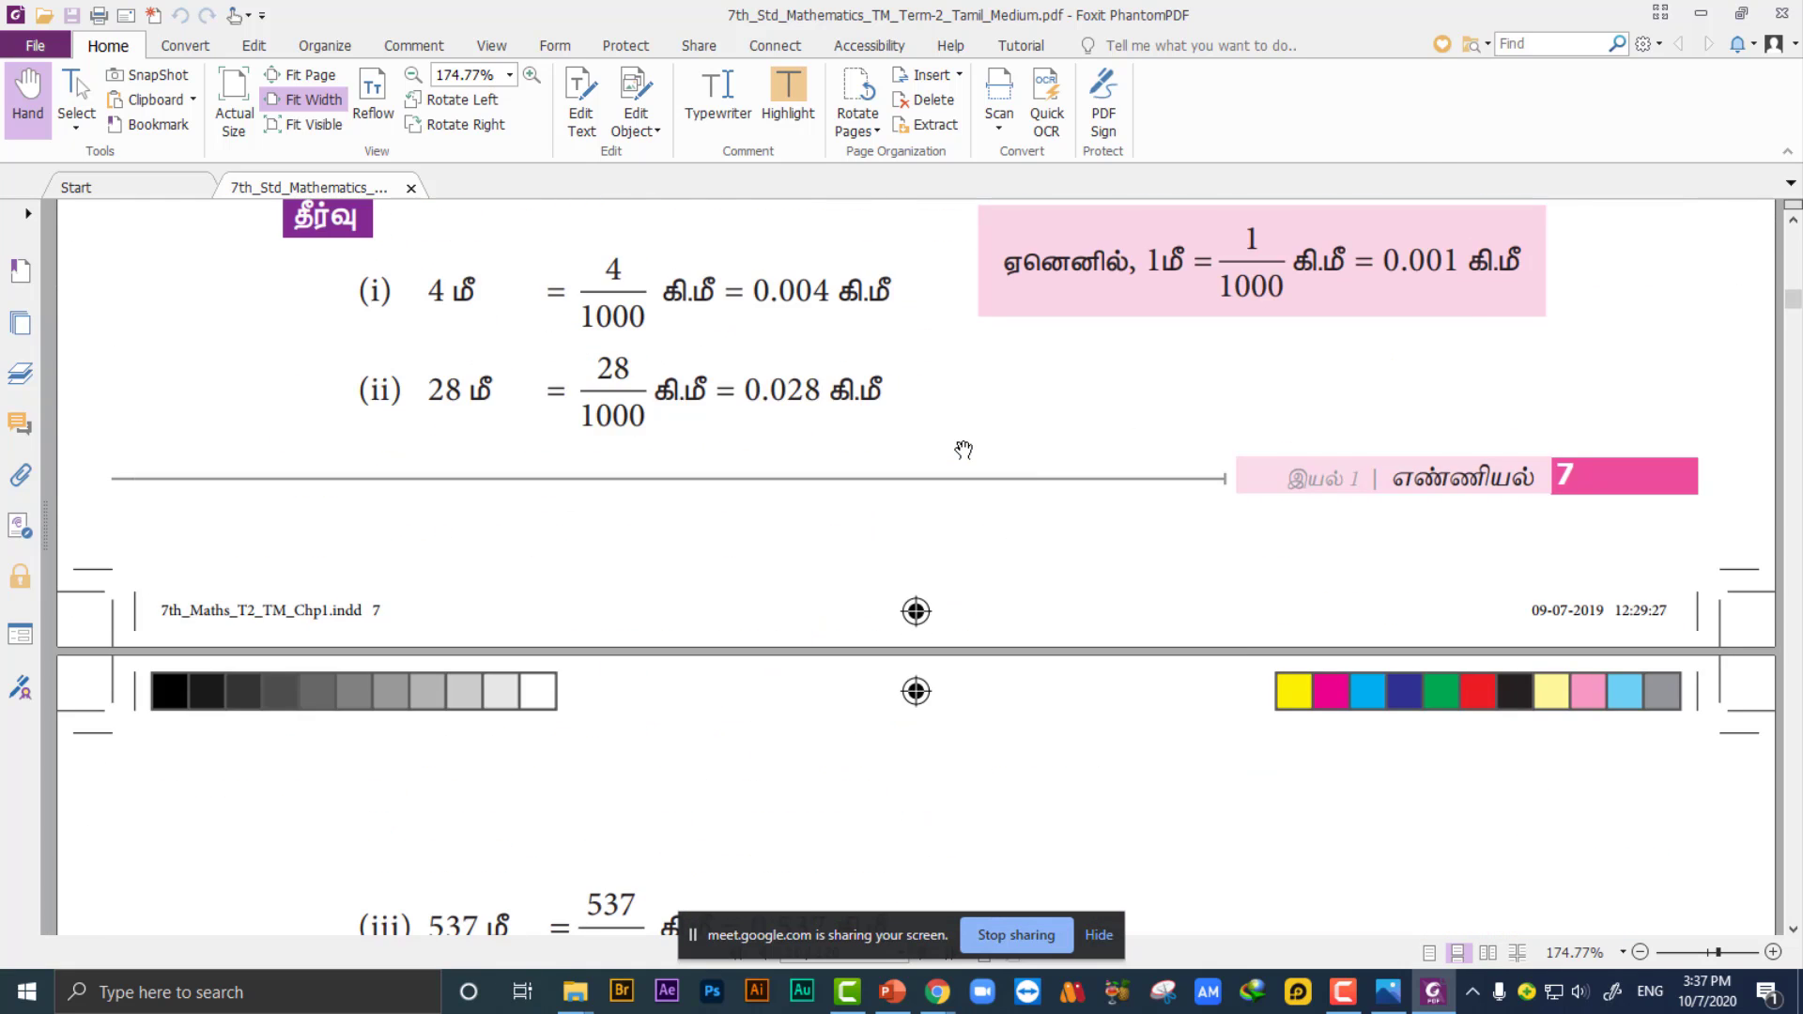
scroll(964, 450, down, 5)
scroll(963, 450, up, 4)
scroll(963, 450, up, 2)
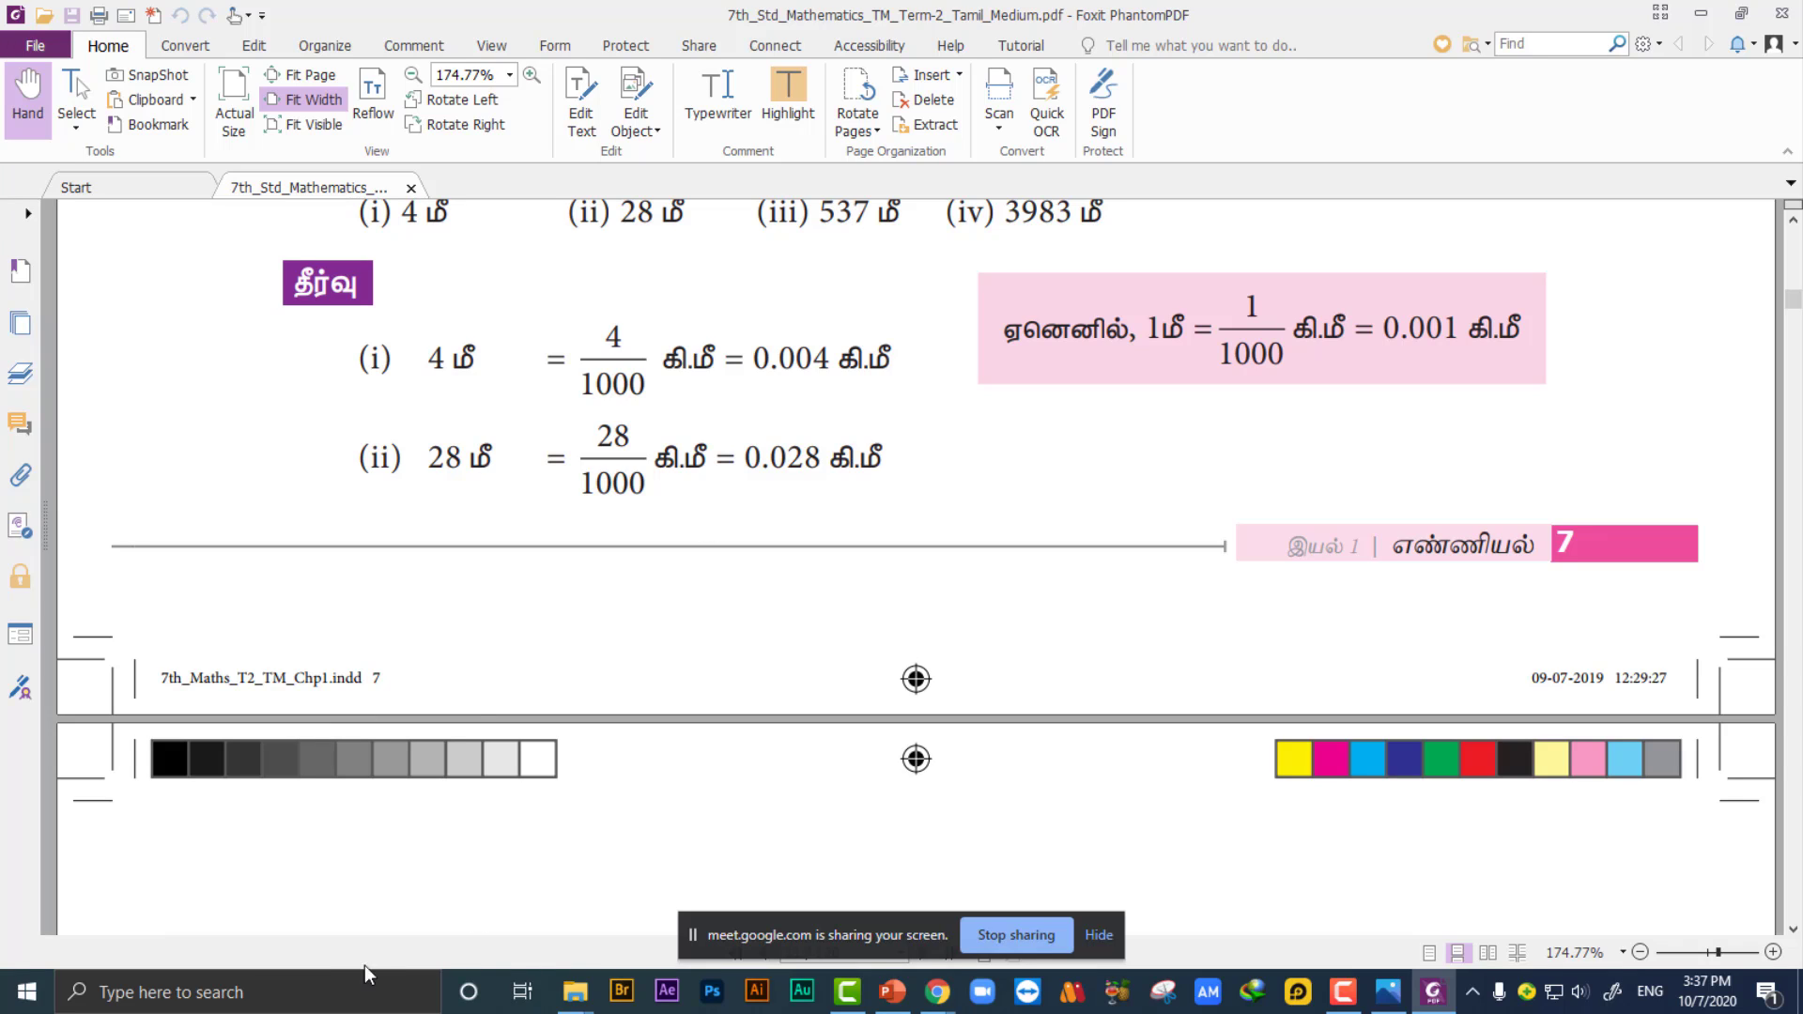
Find and open the Snipping Tool, and move its window away from the pink conversion formula.
click(306, 995)
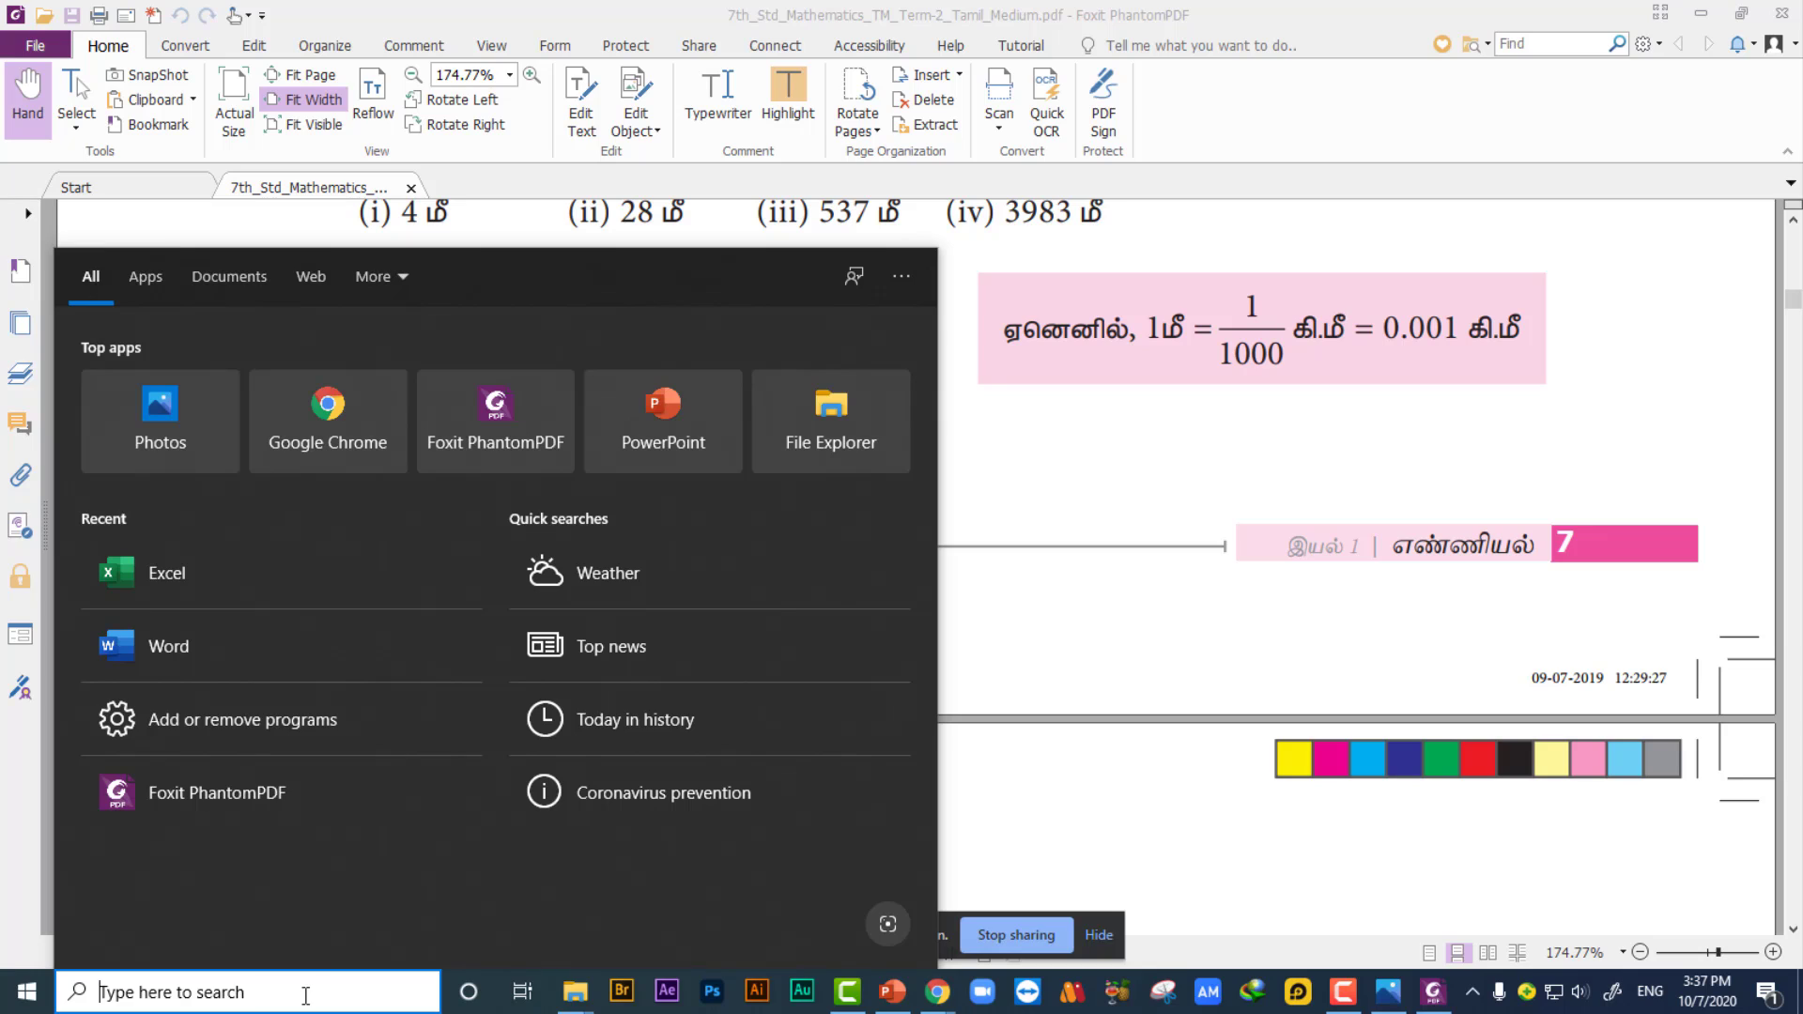
text(sn)
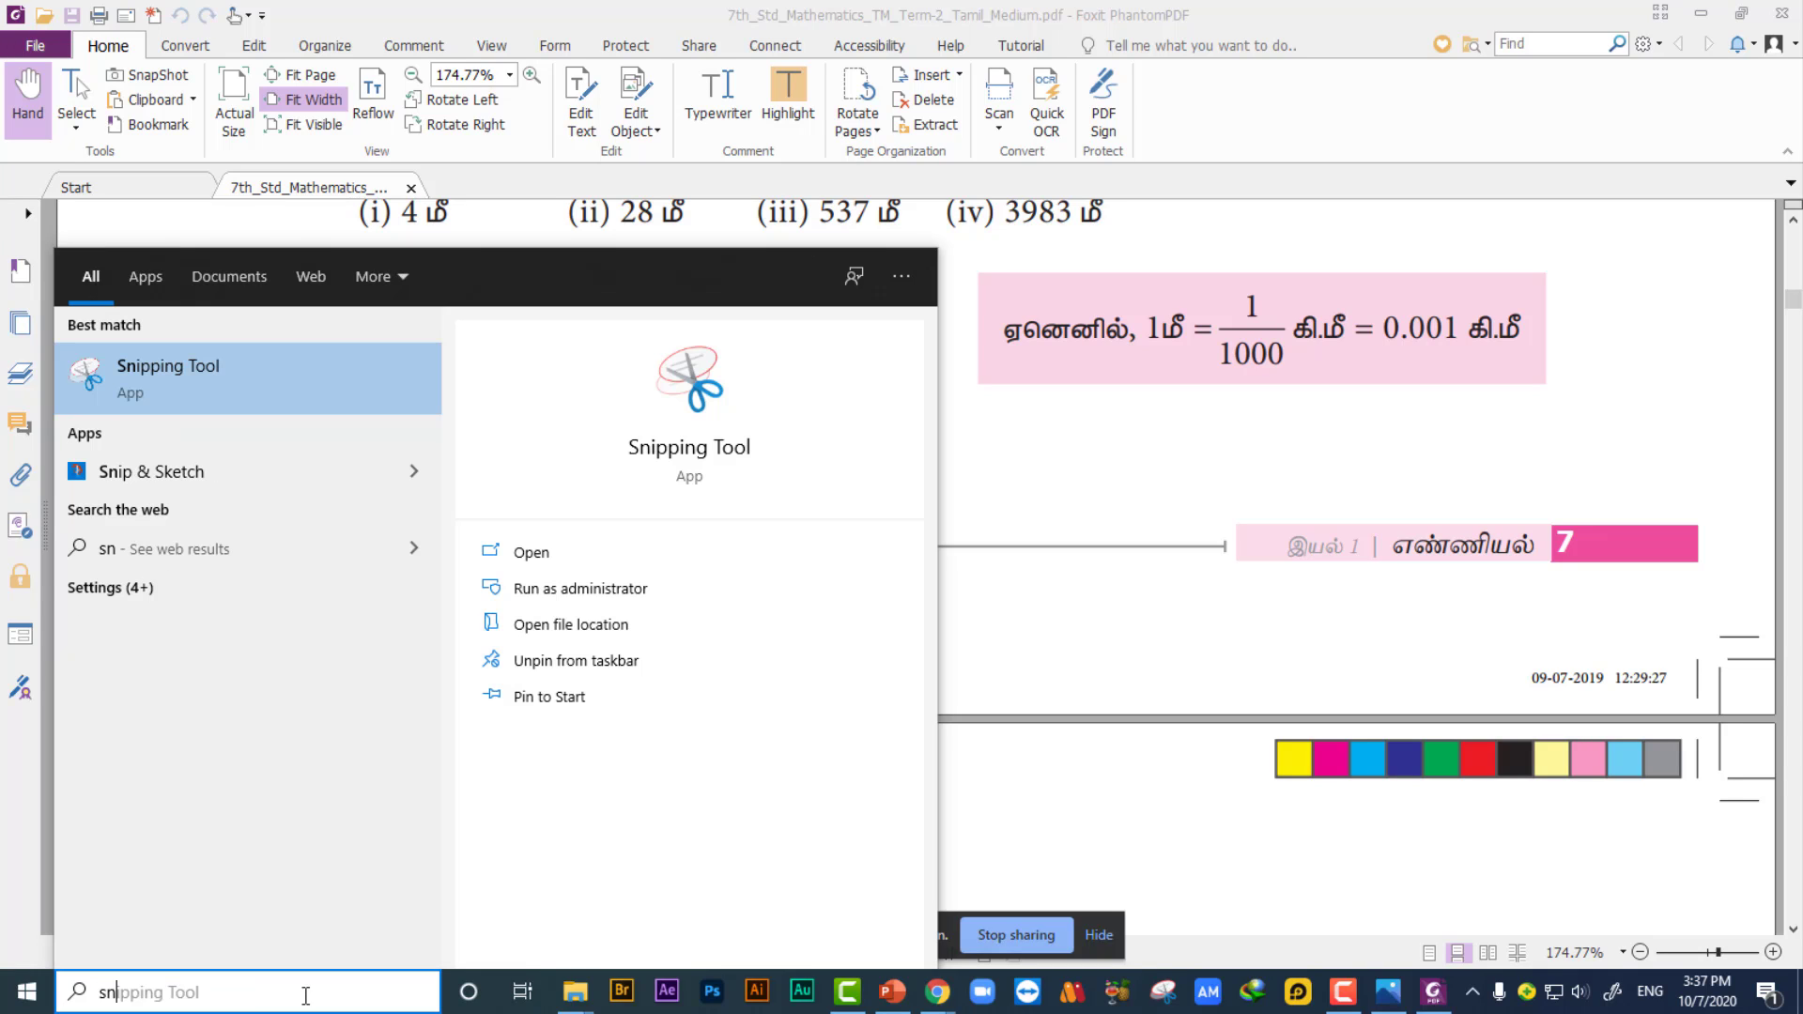
text(ipp)
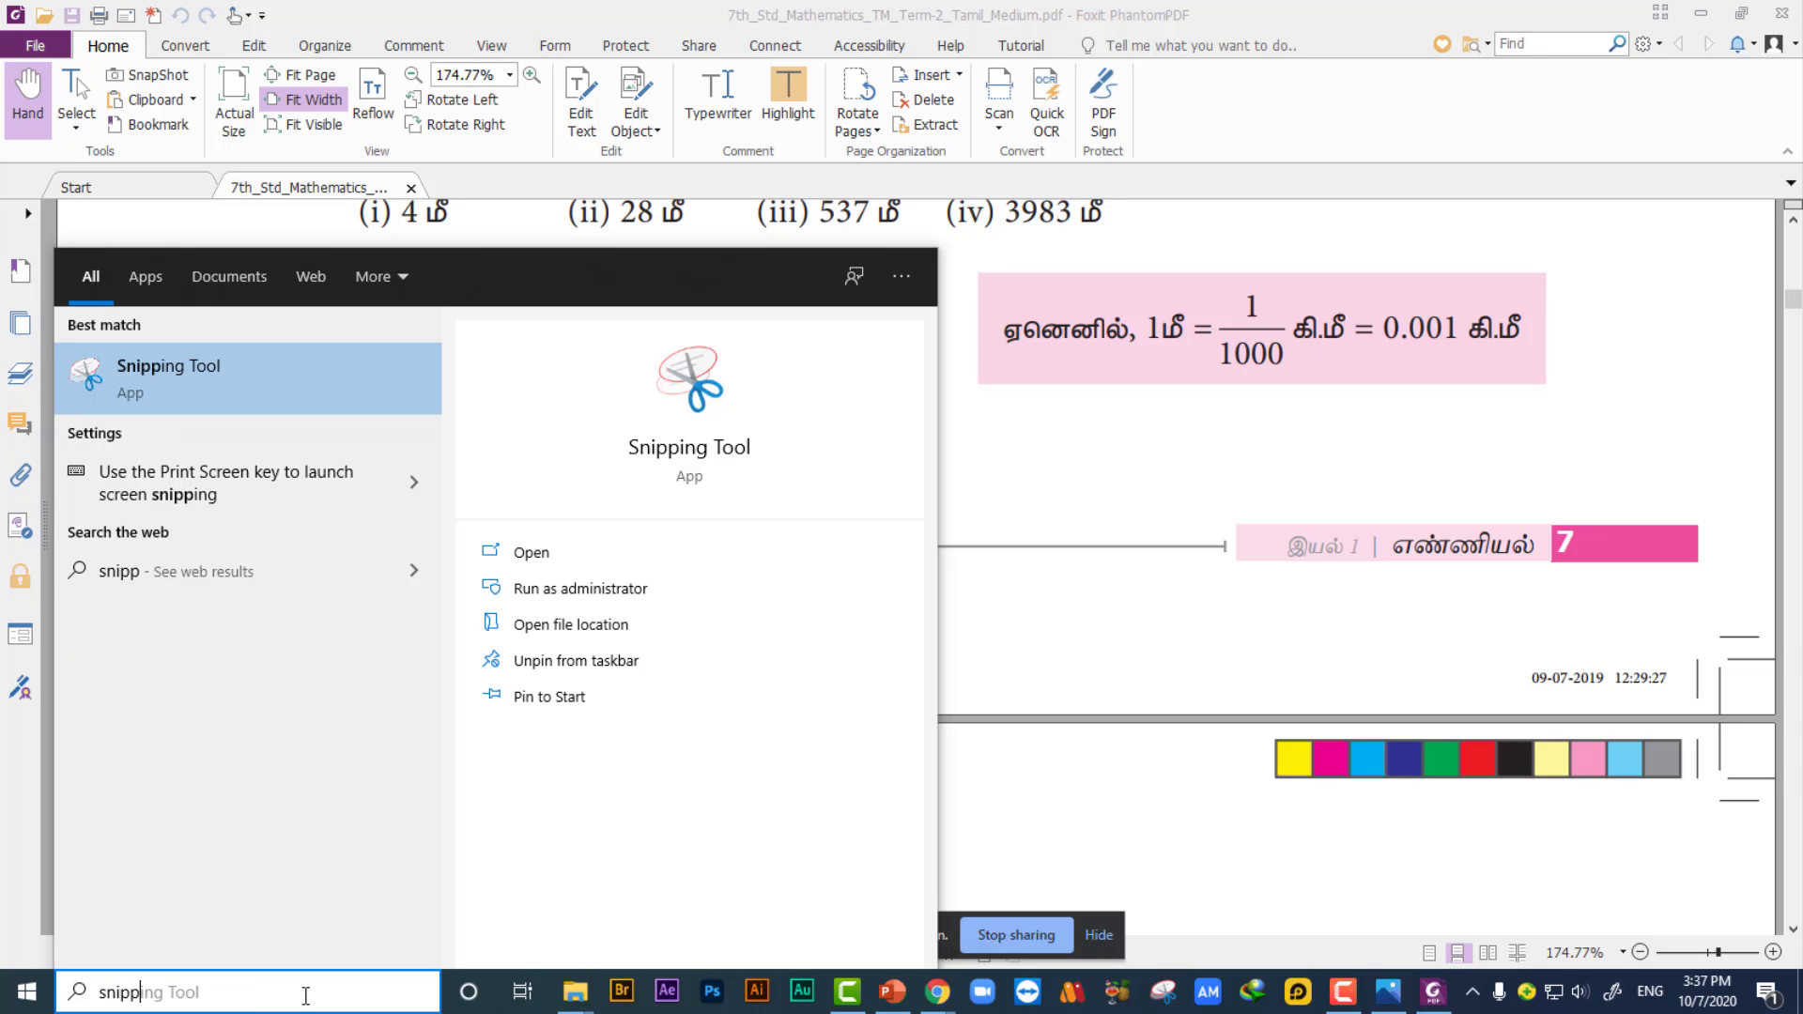
click(139, 372)
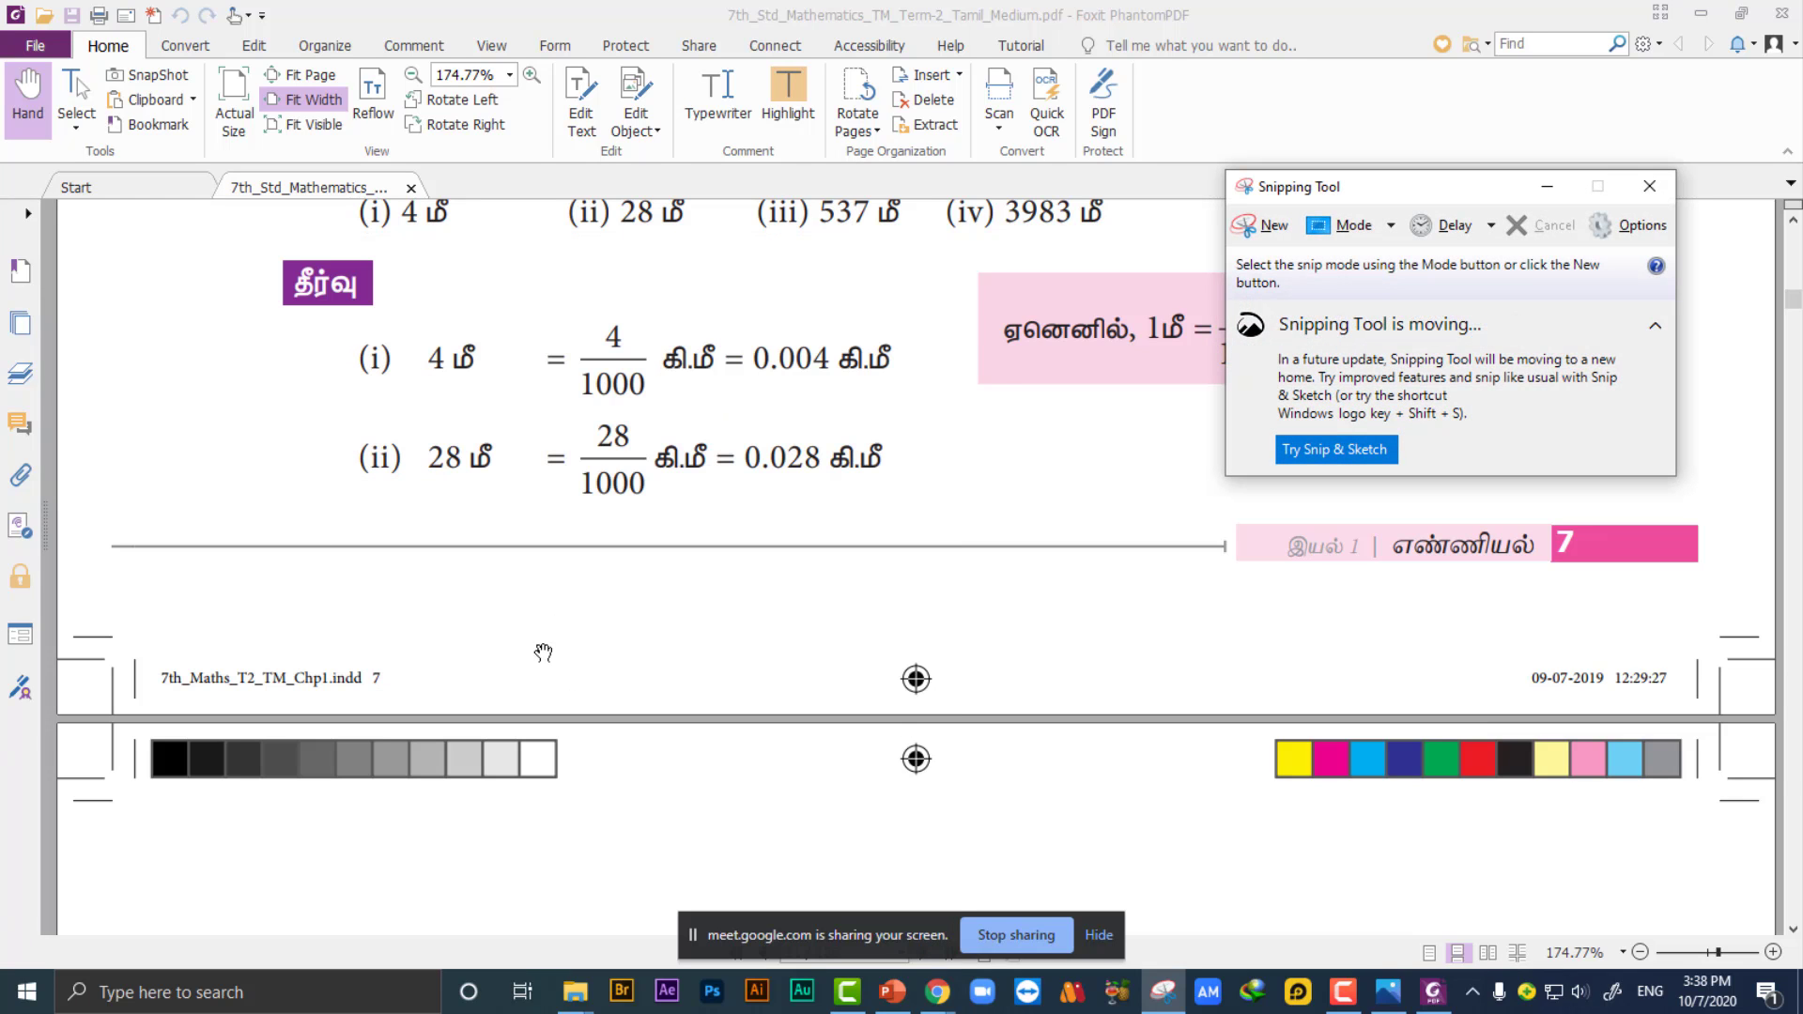
drag(1417, 198, 636, 253)
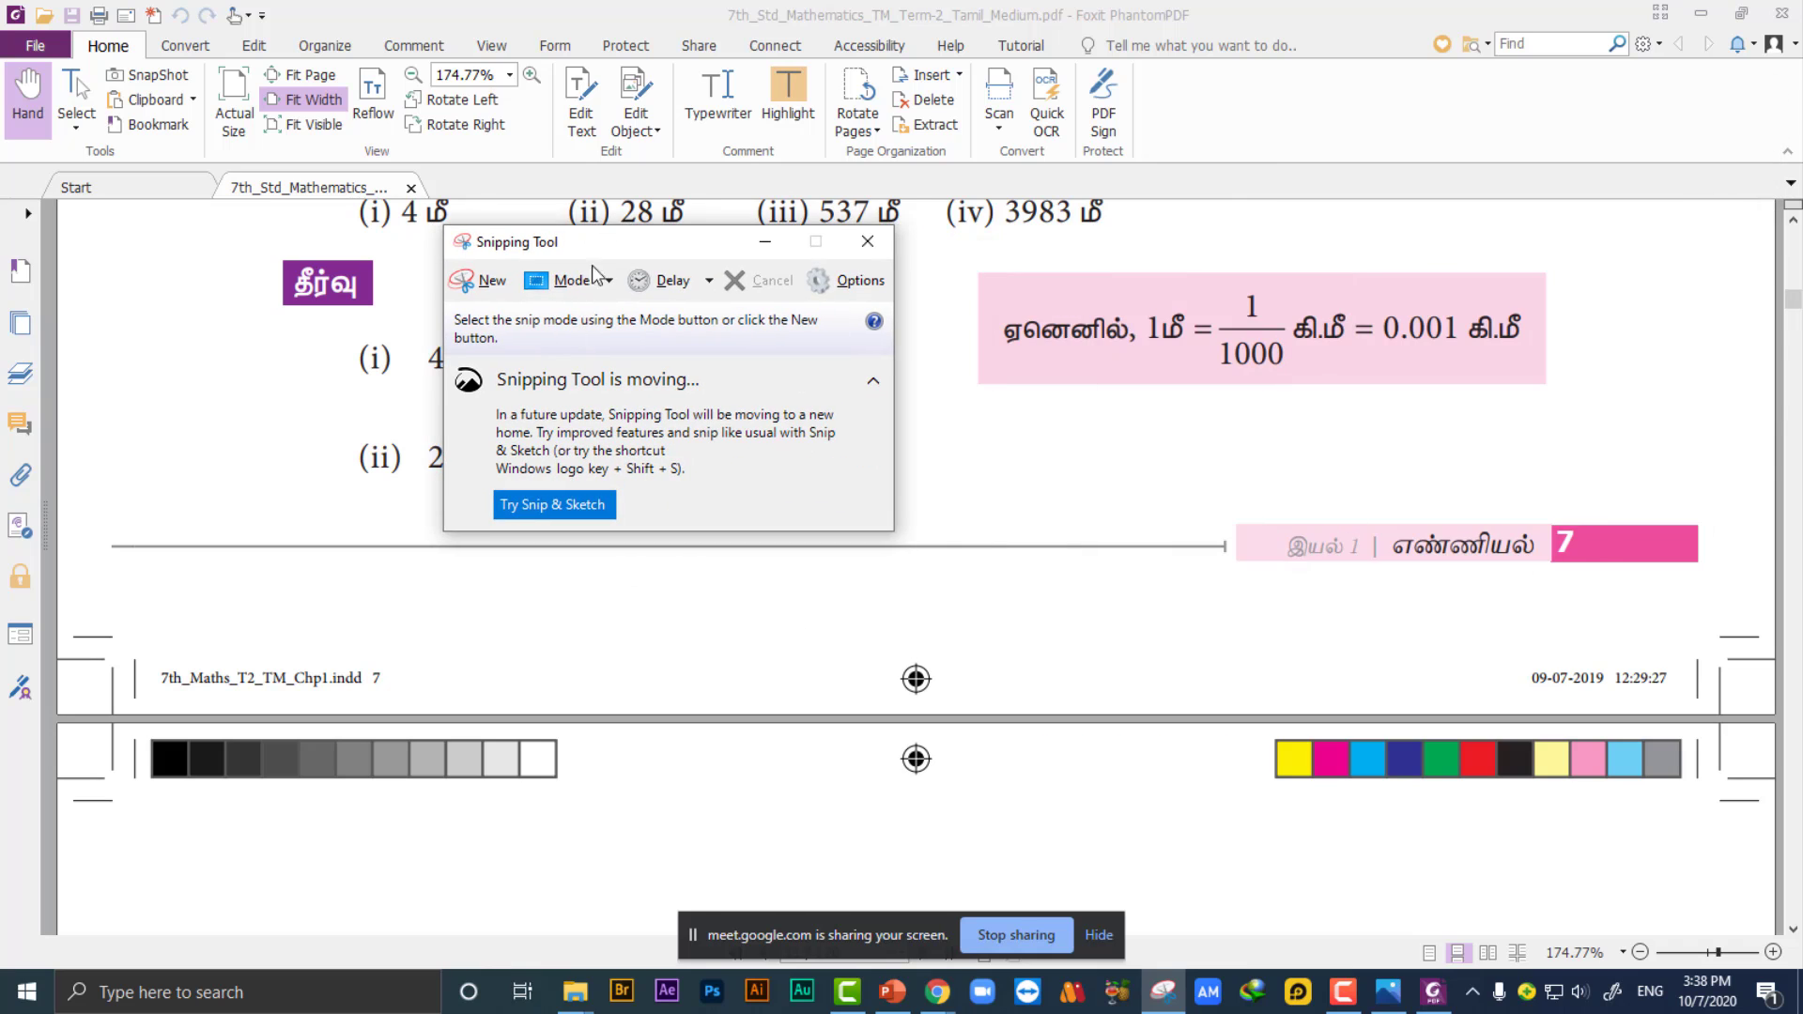
Capture a rectangular snip of the pink-shaded formula converting 1 metre to kilometres, and move the capture window clear of it.
click(490, 283)
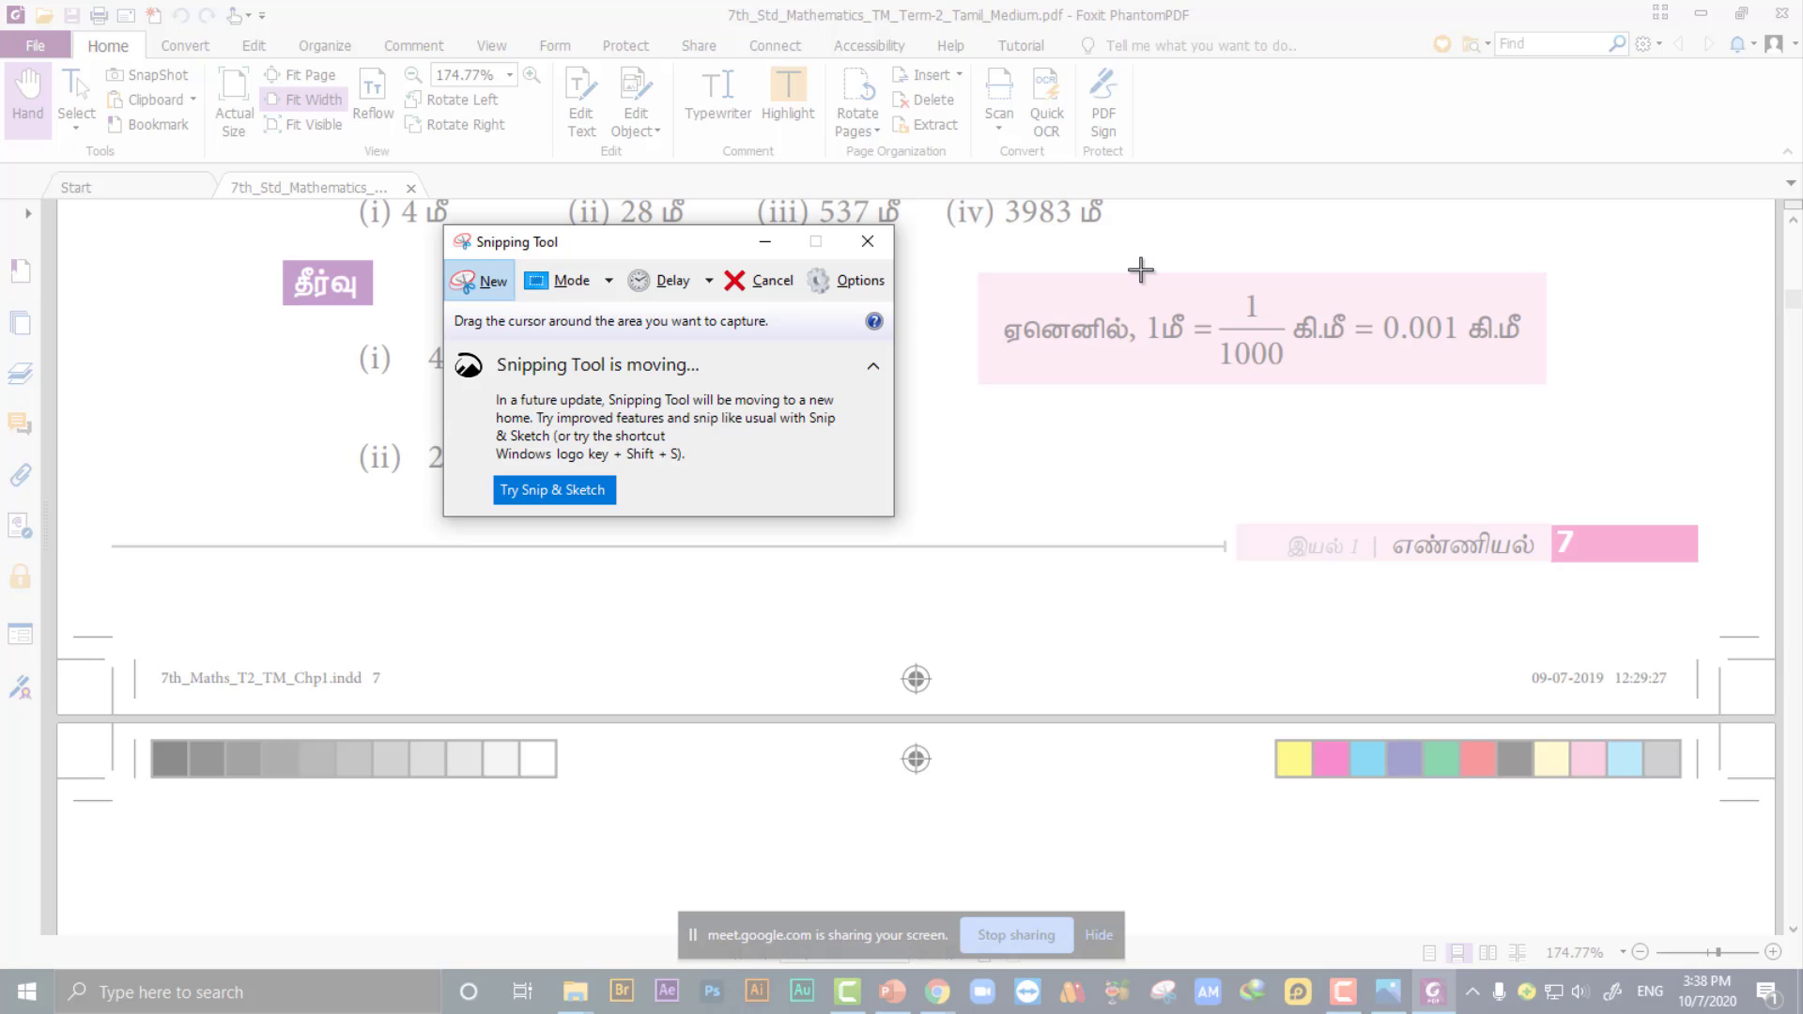
drag(1142, 273, 1548, 386)
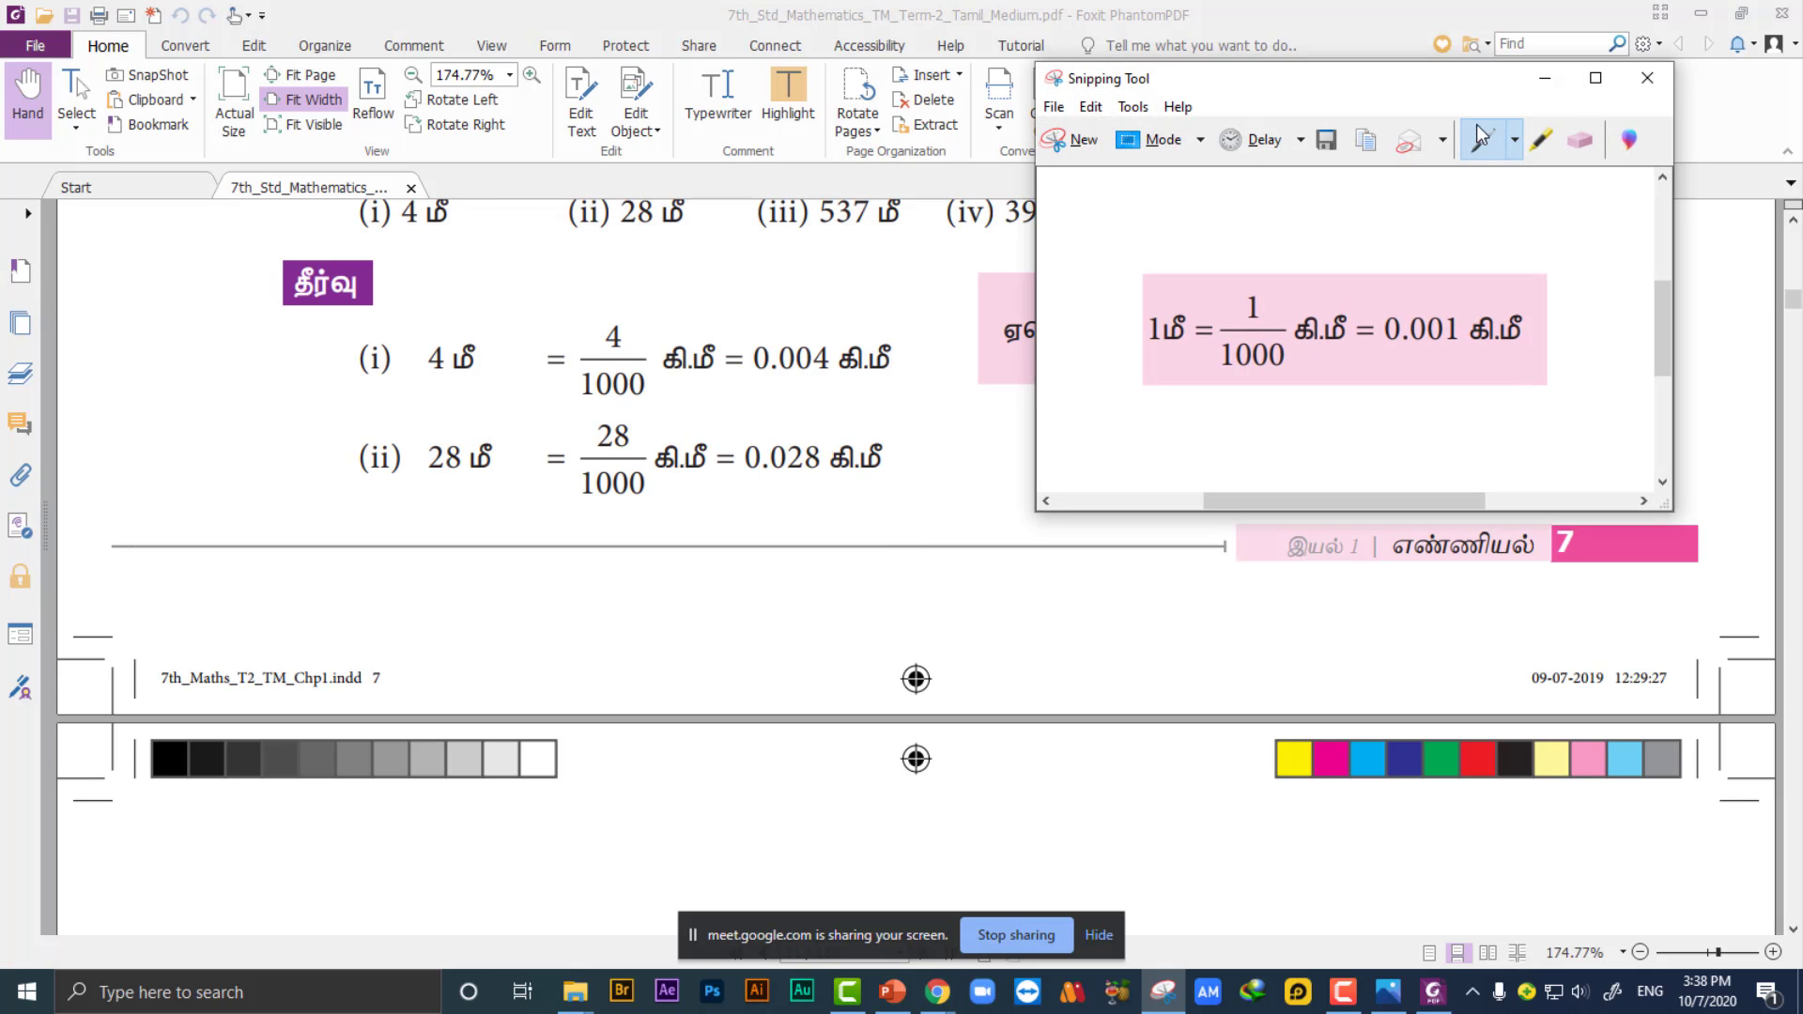
drag(1395, 83, 646, 104)
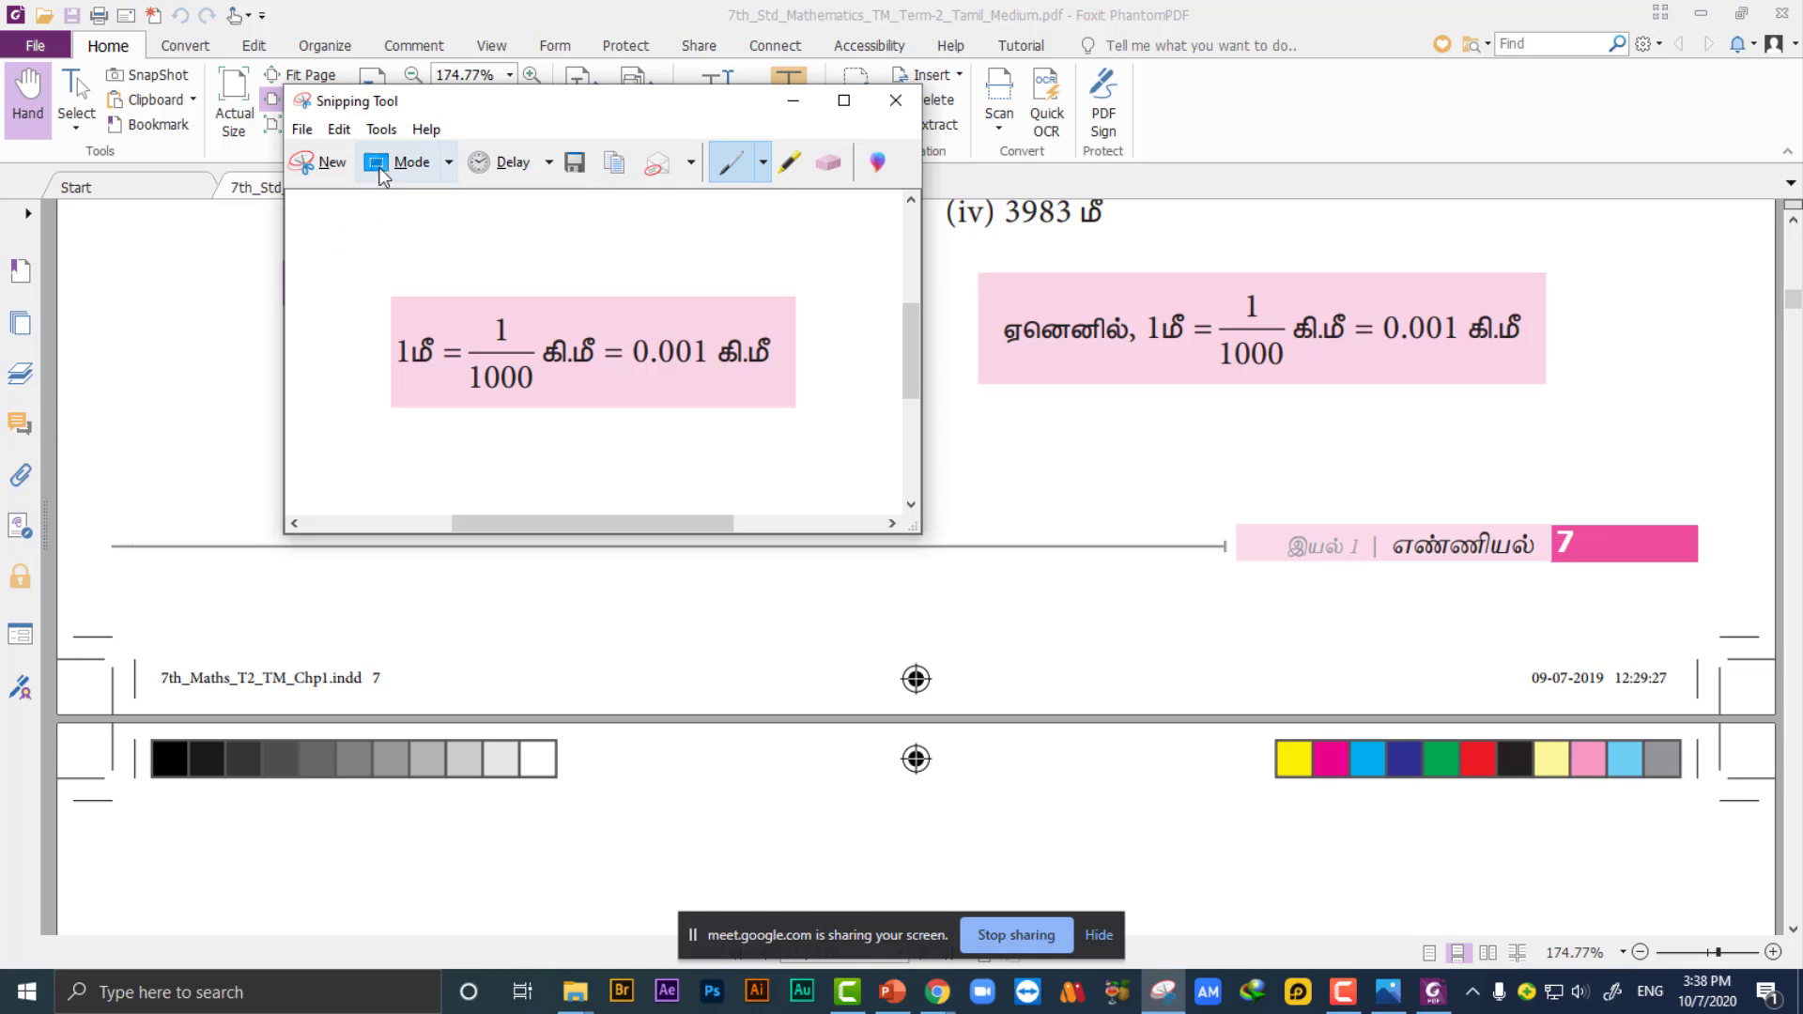
Save the formula snip as Capturea.PNG in the Pictures folder.
click(576, 167)
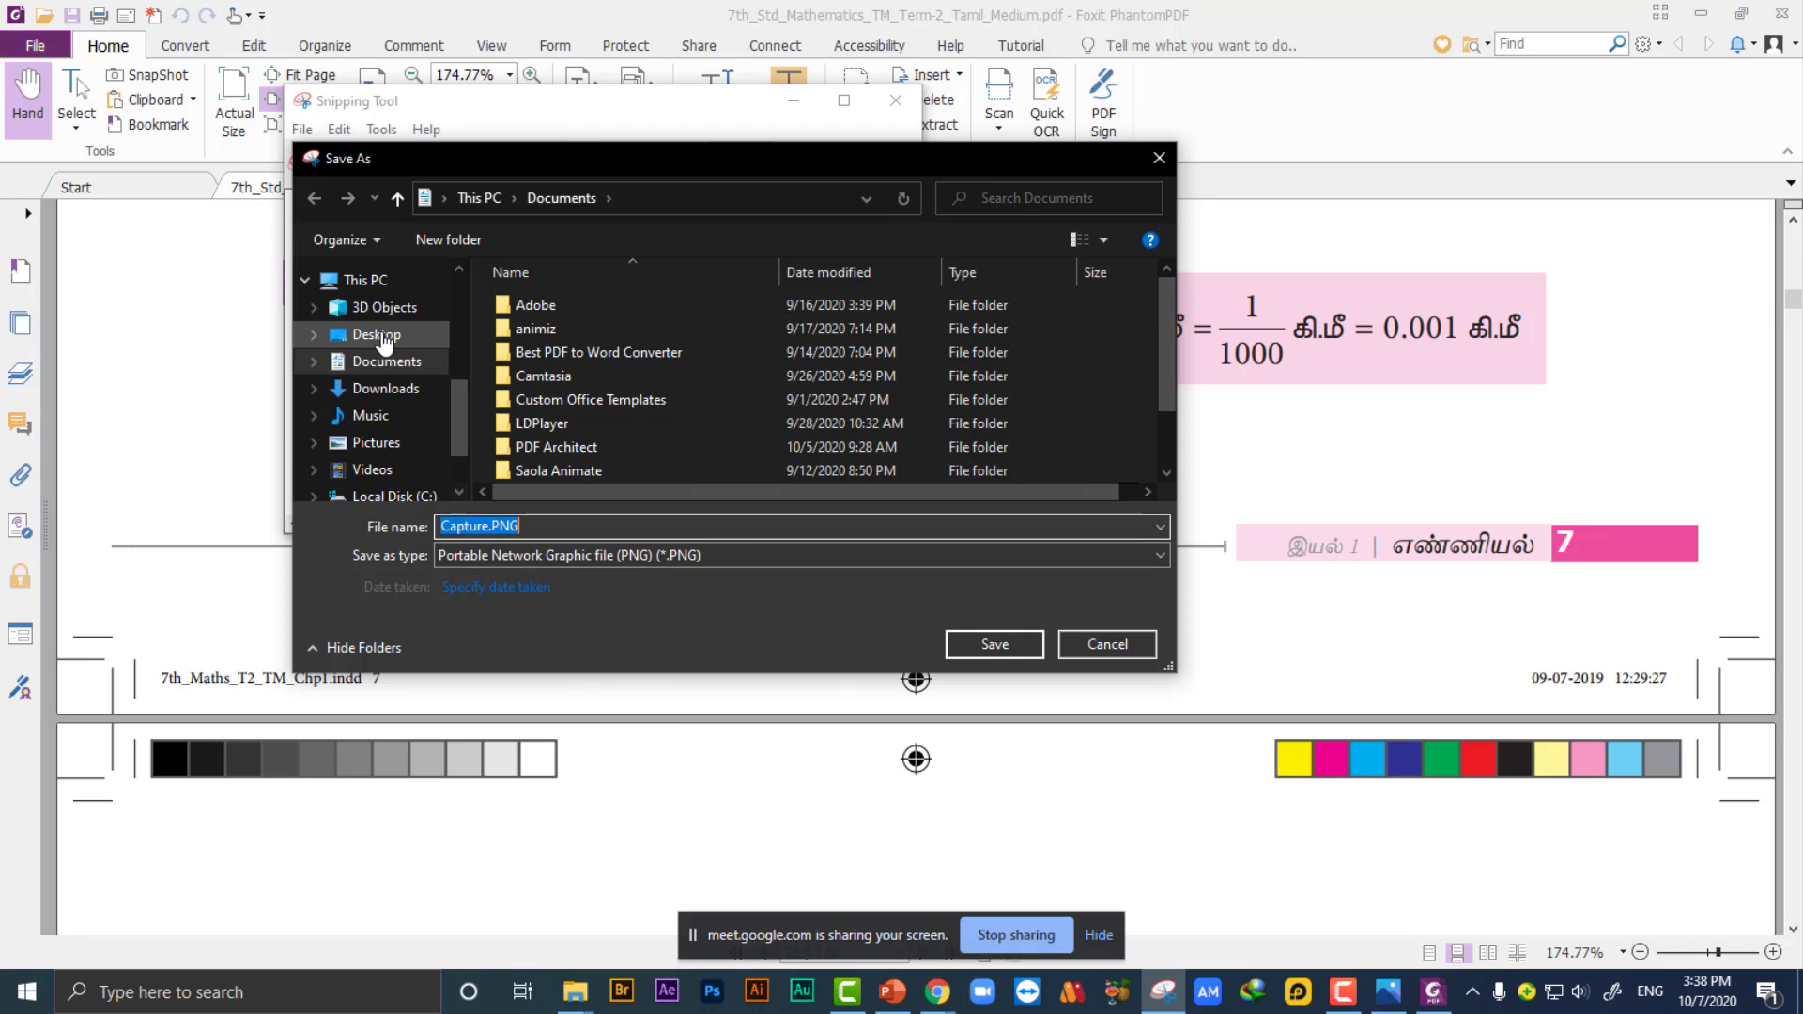
click(391, 445)
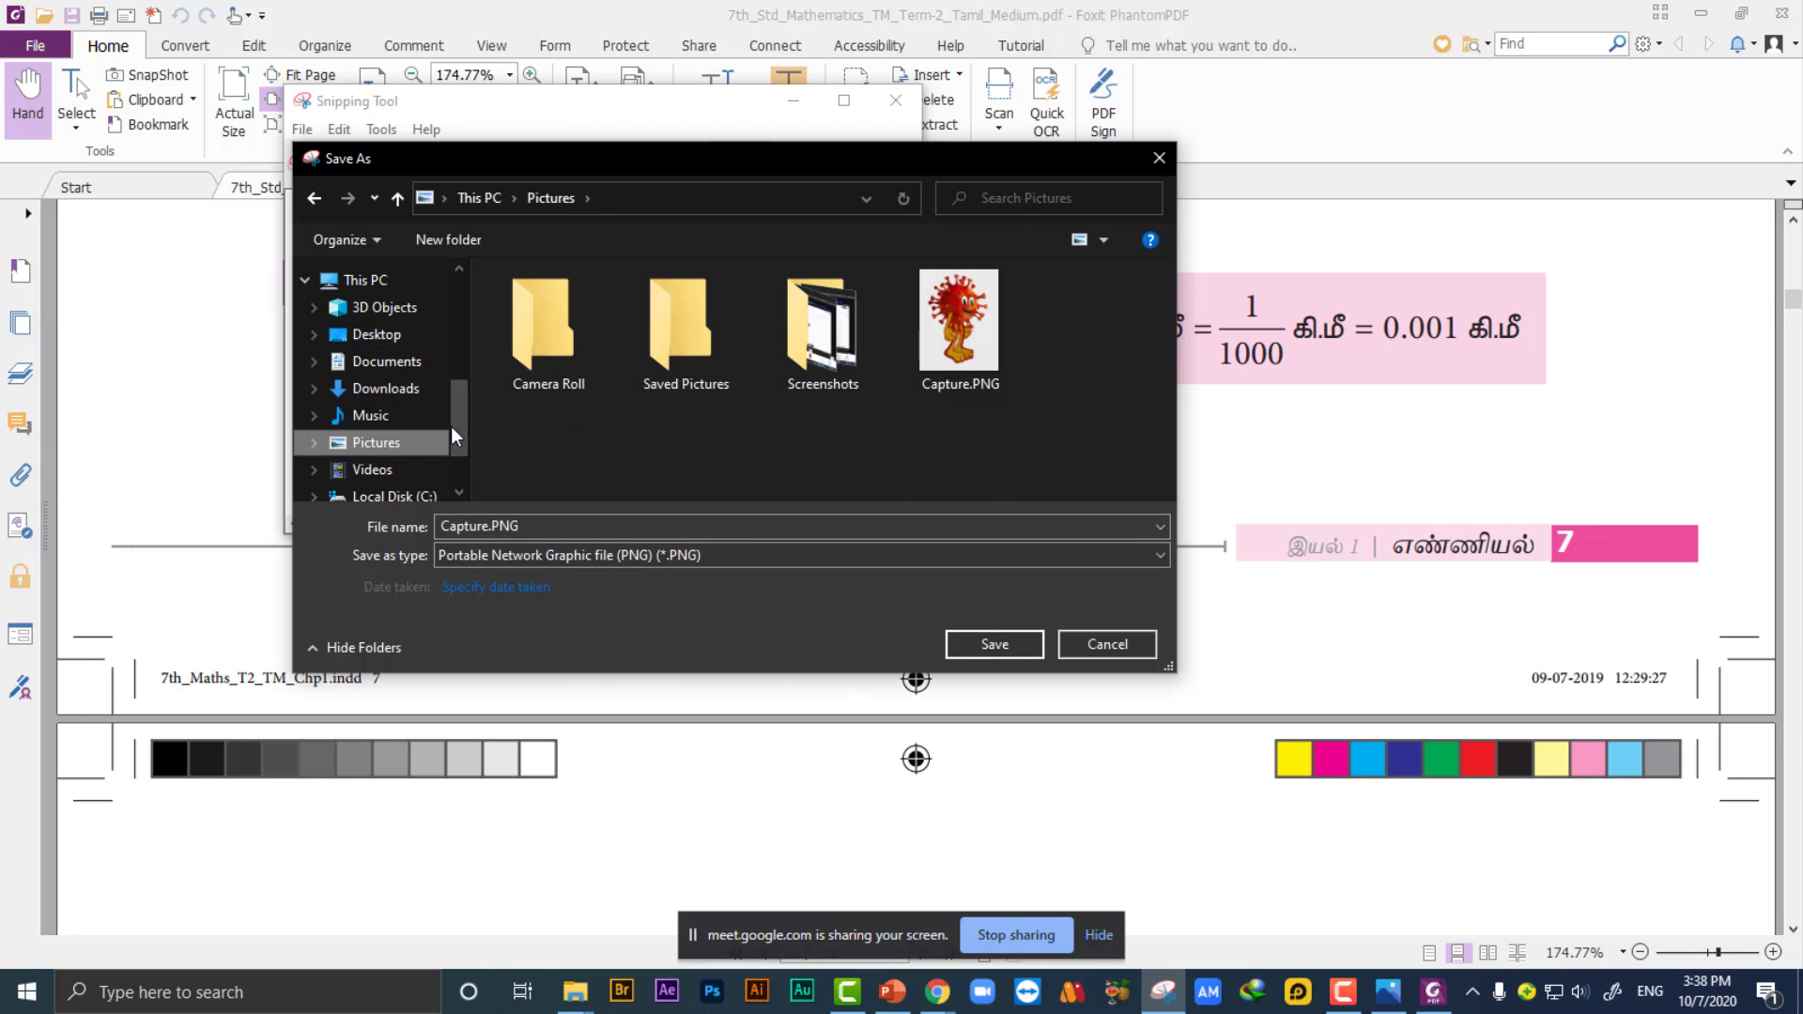
click(488, 527)
click(487, 526)
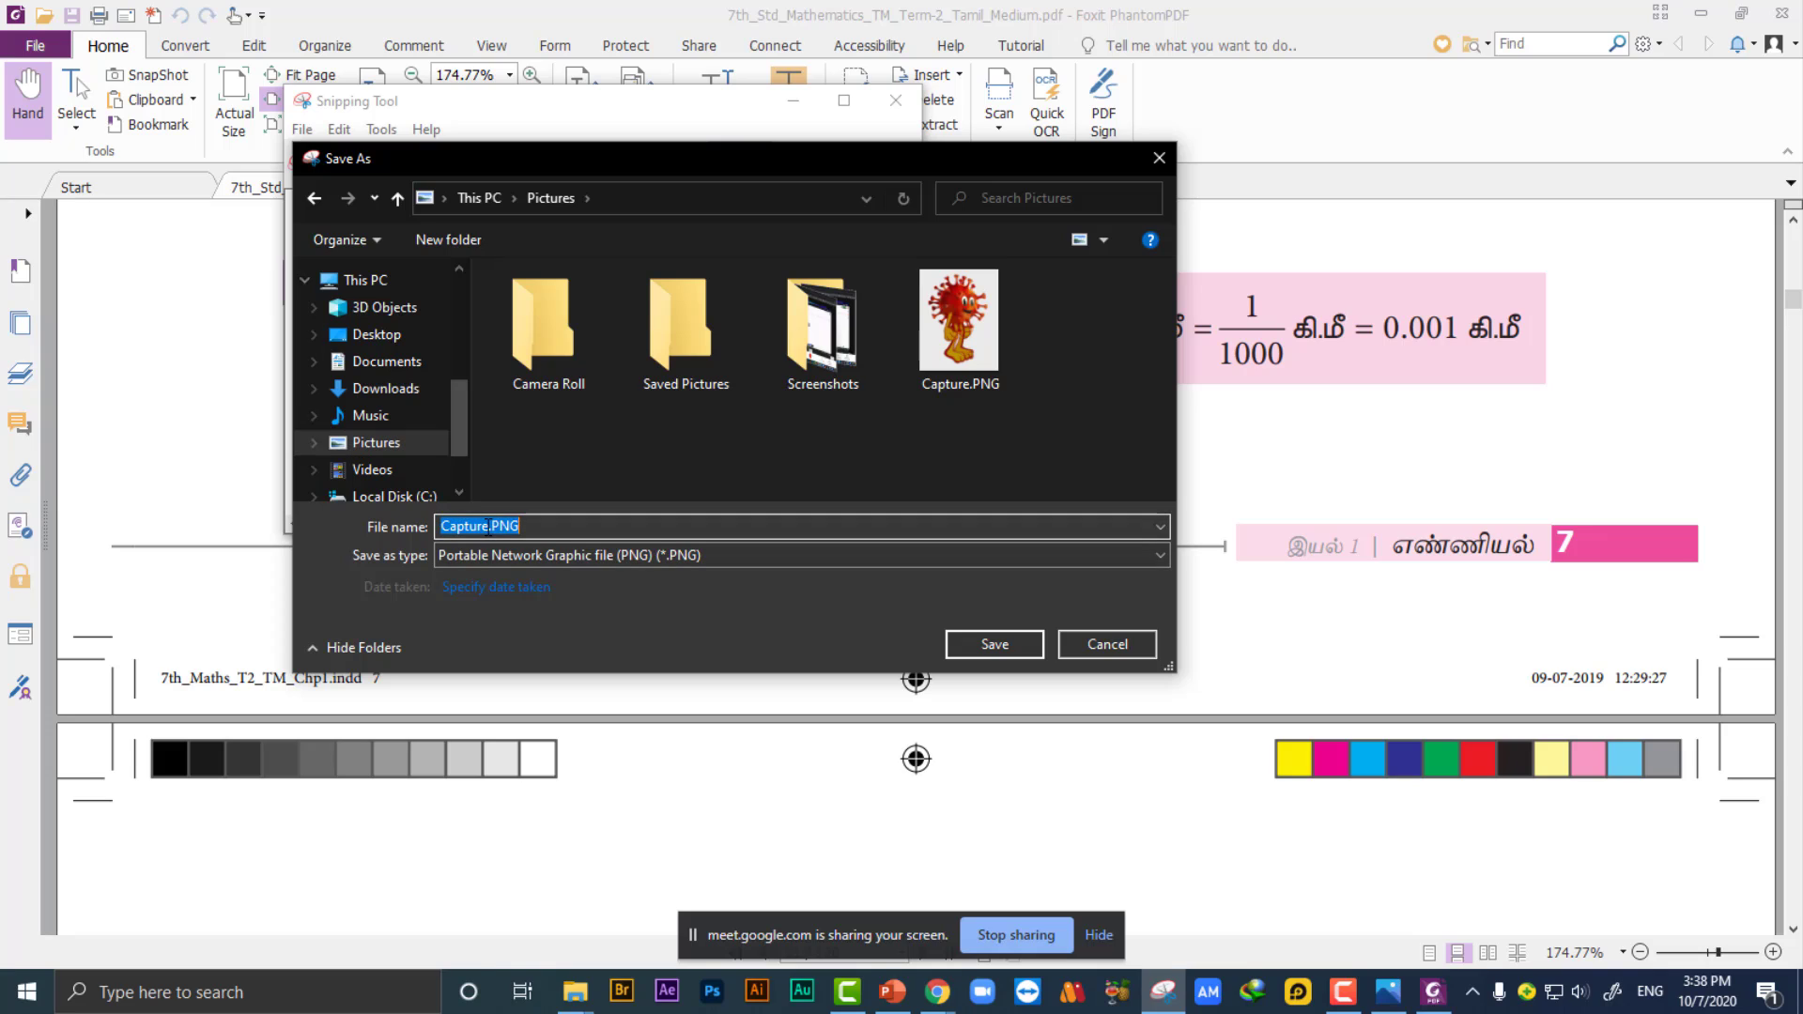
click(488, 527)
text(a)
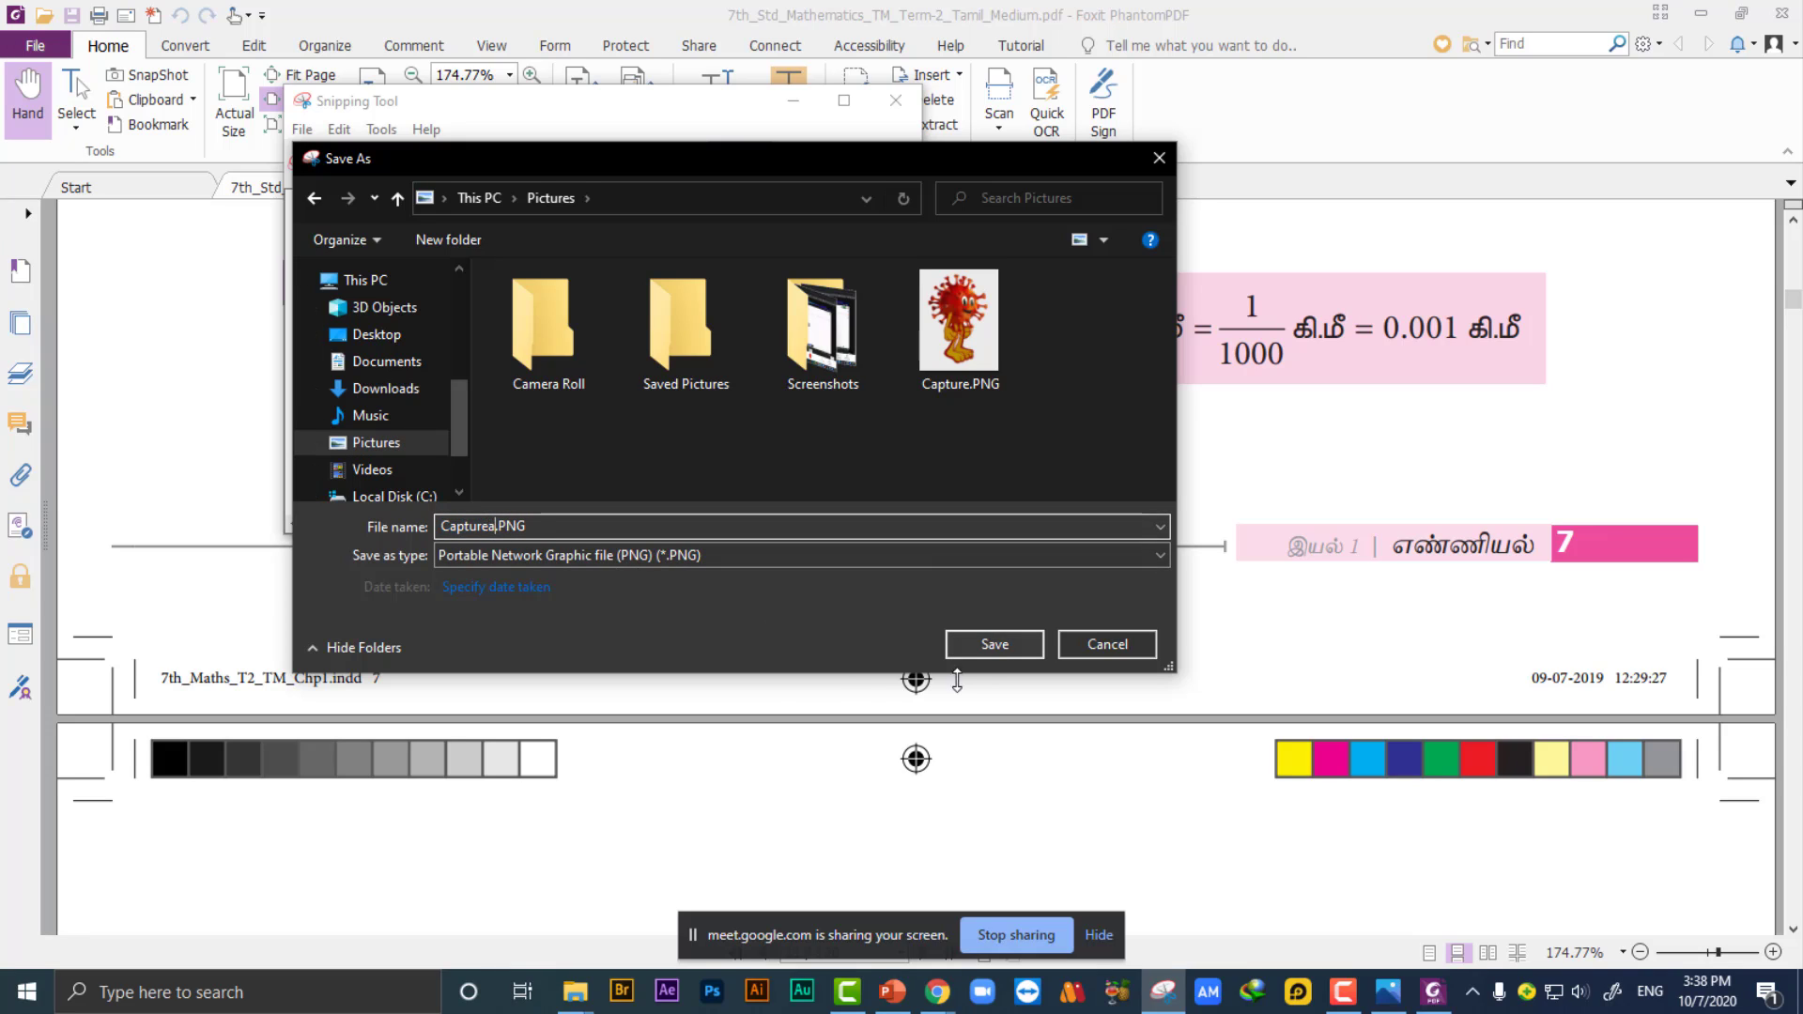
click(1008, 644)
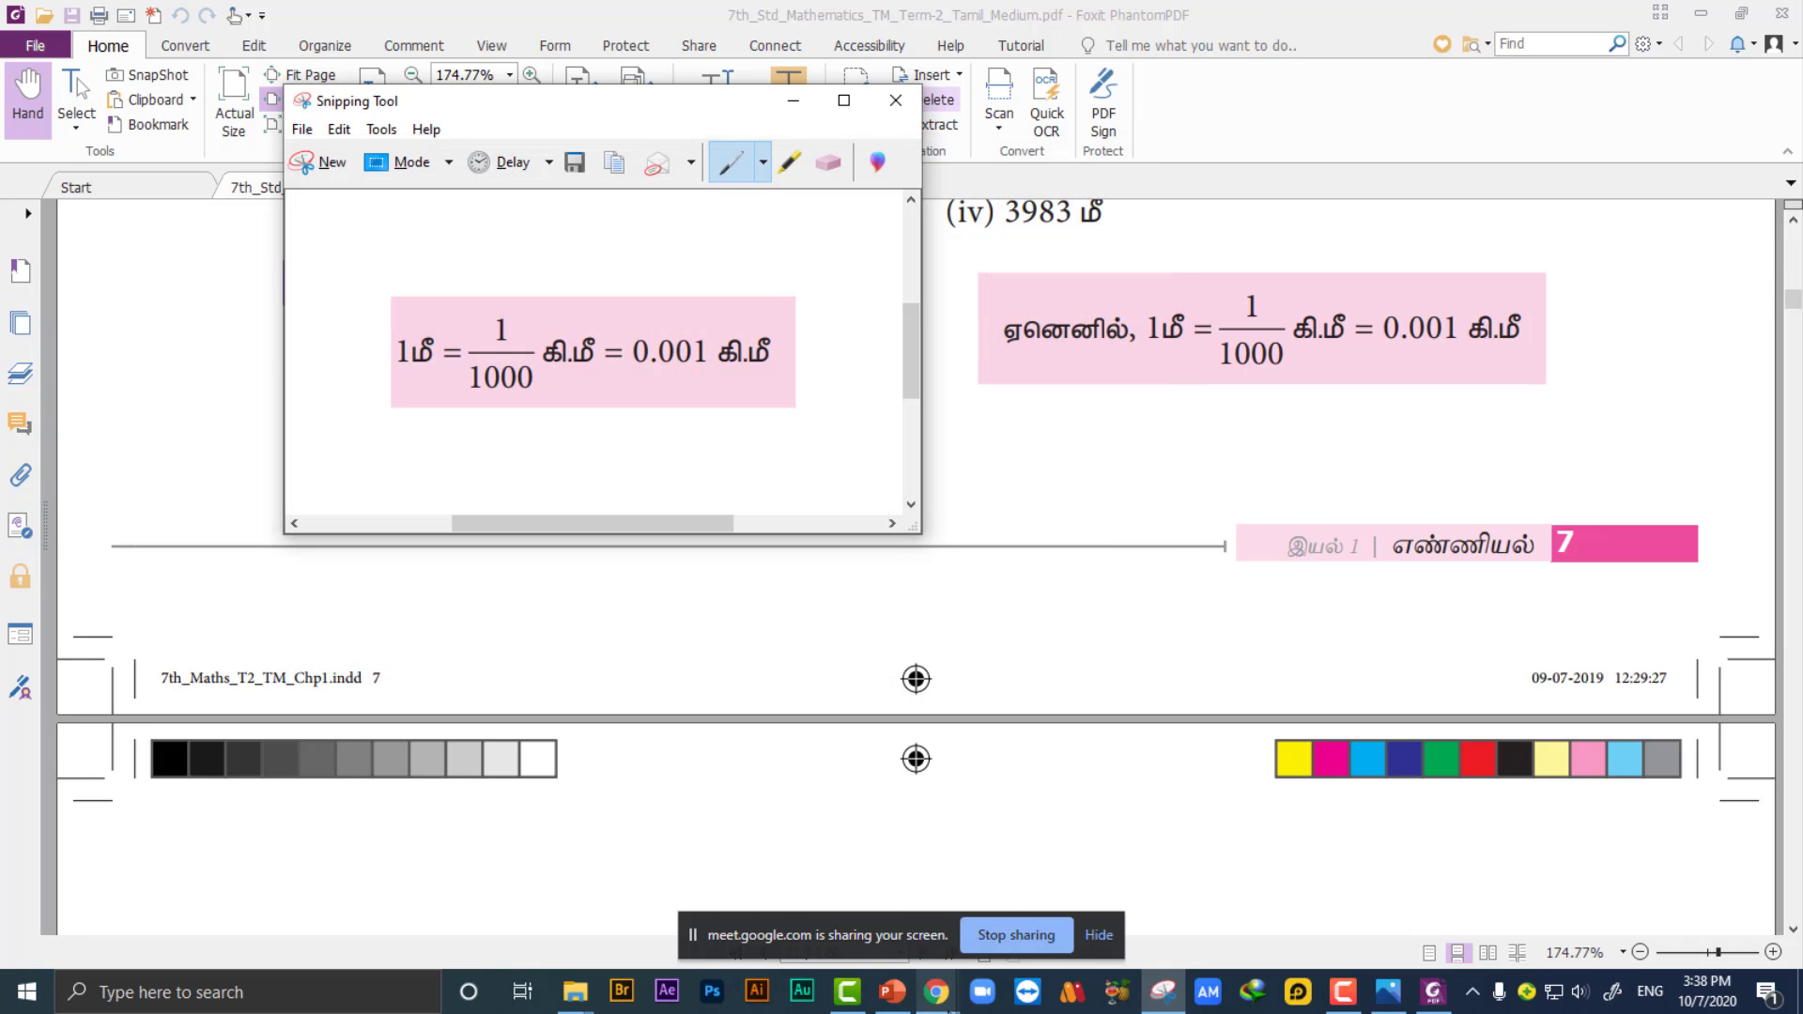
Switch to the Google Chrome window that holds the SCERT training form.
click(937, 992)
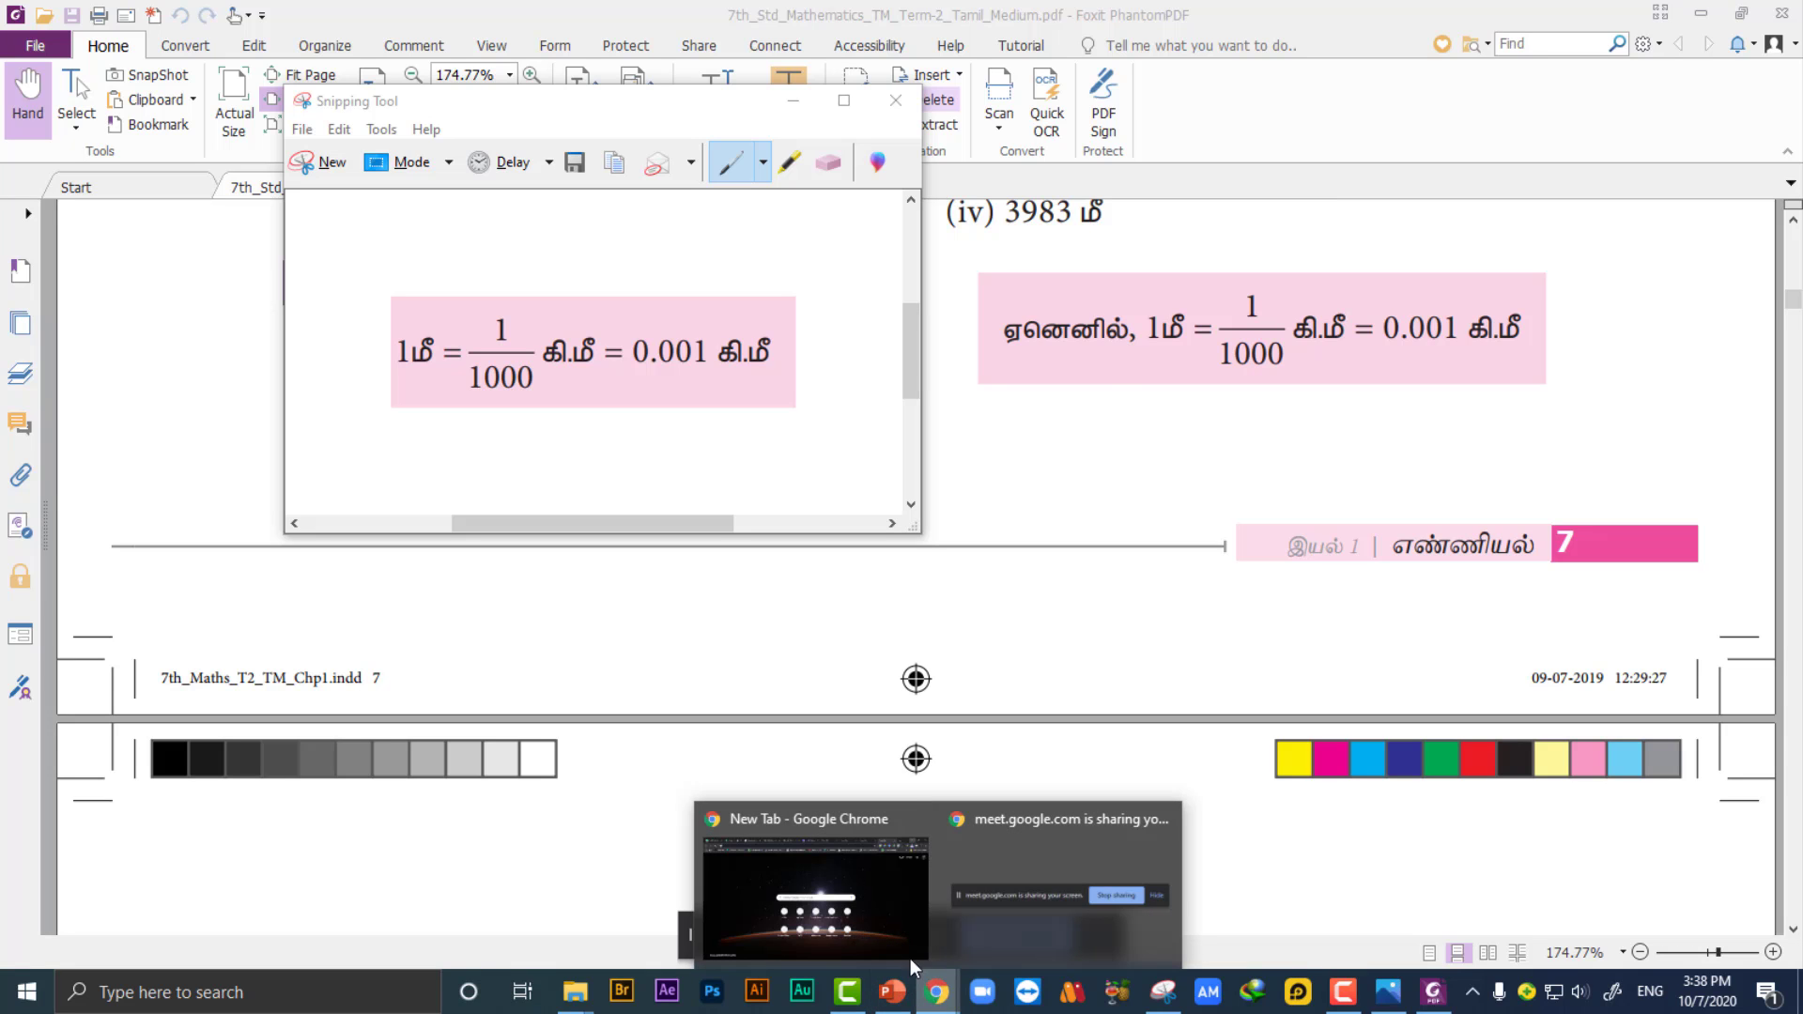
click(887, 926)
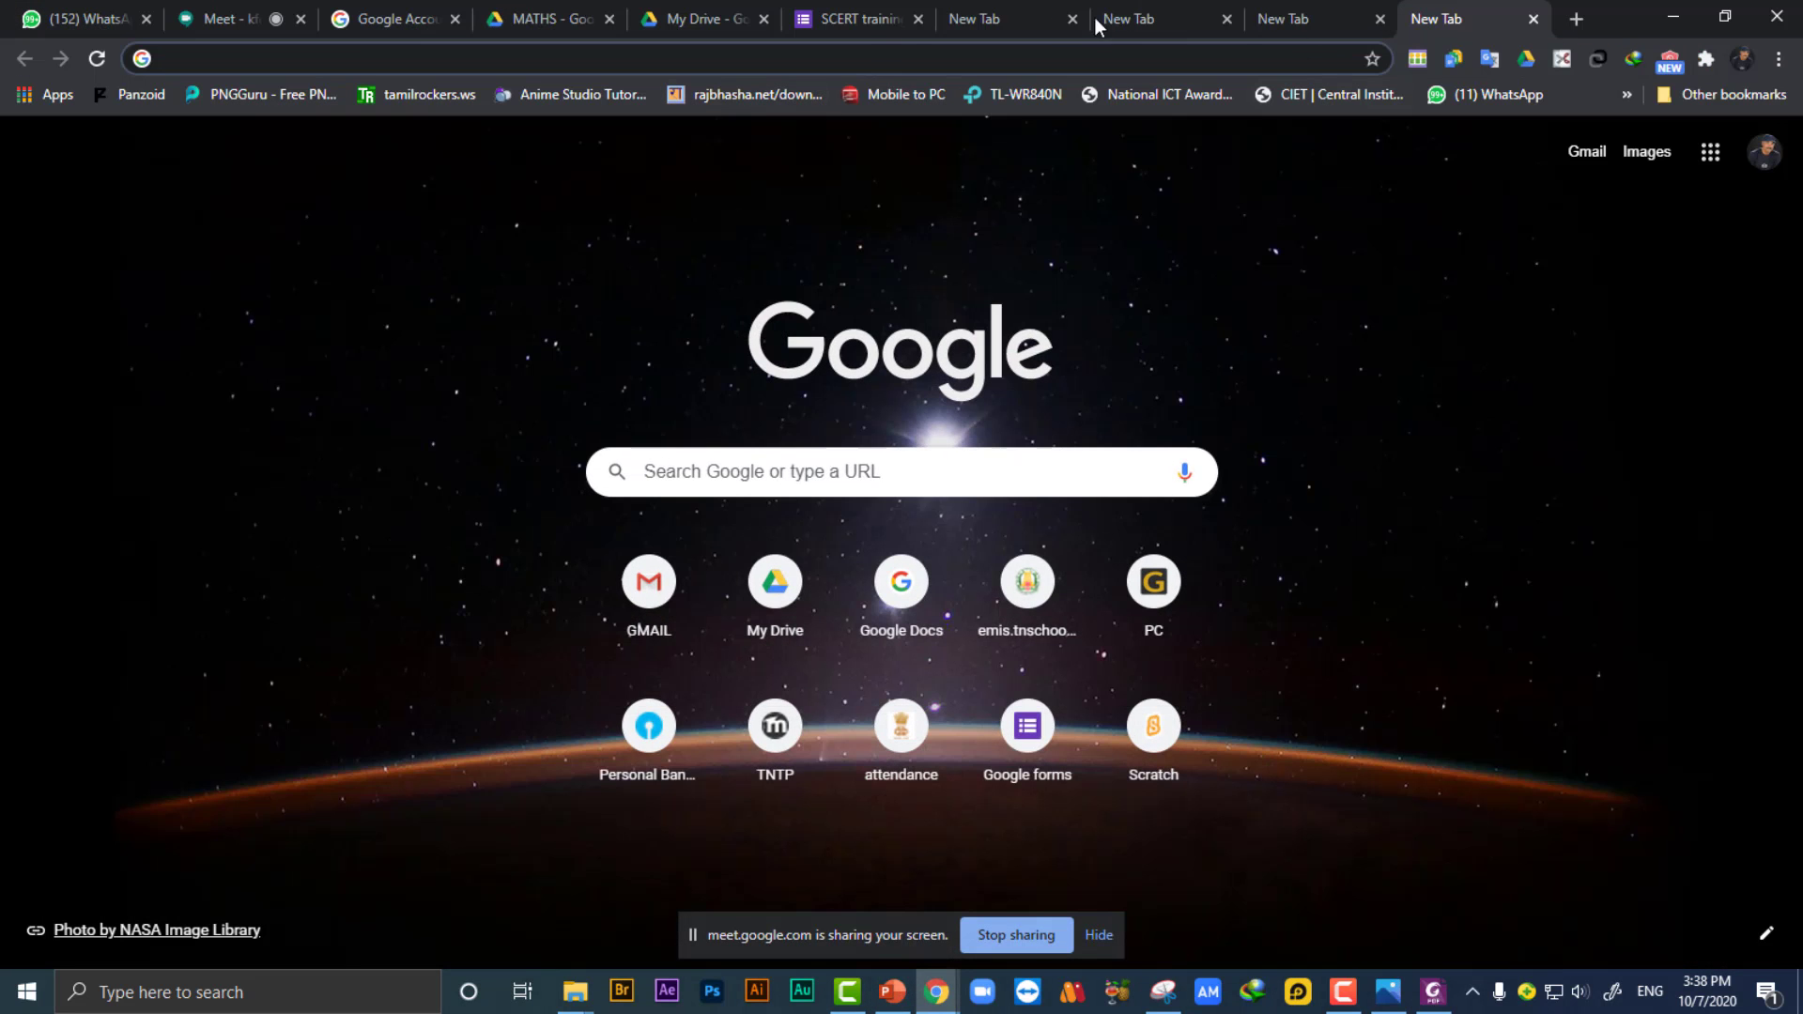
Switch to the SCERT registration form and insert Capturea.PNG from the Pictures folder into the Subject question.
click(862, 19)
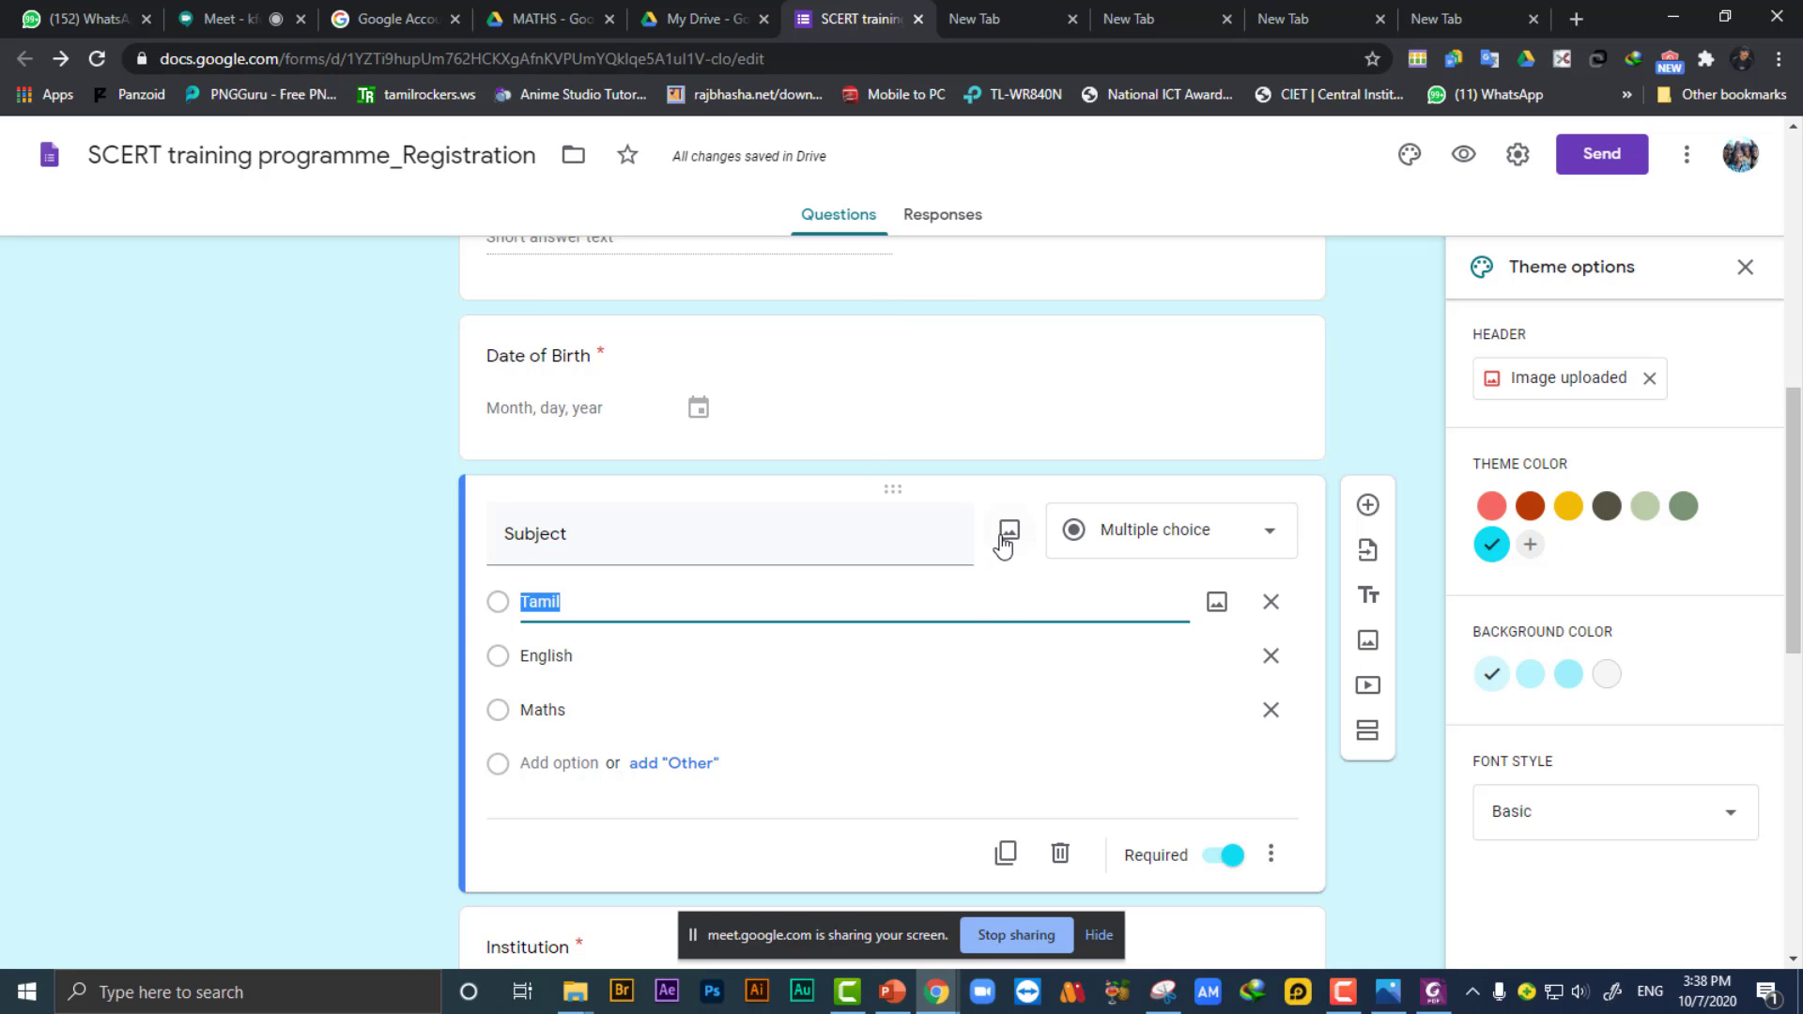
click(1010, 533)
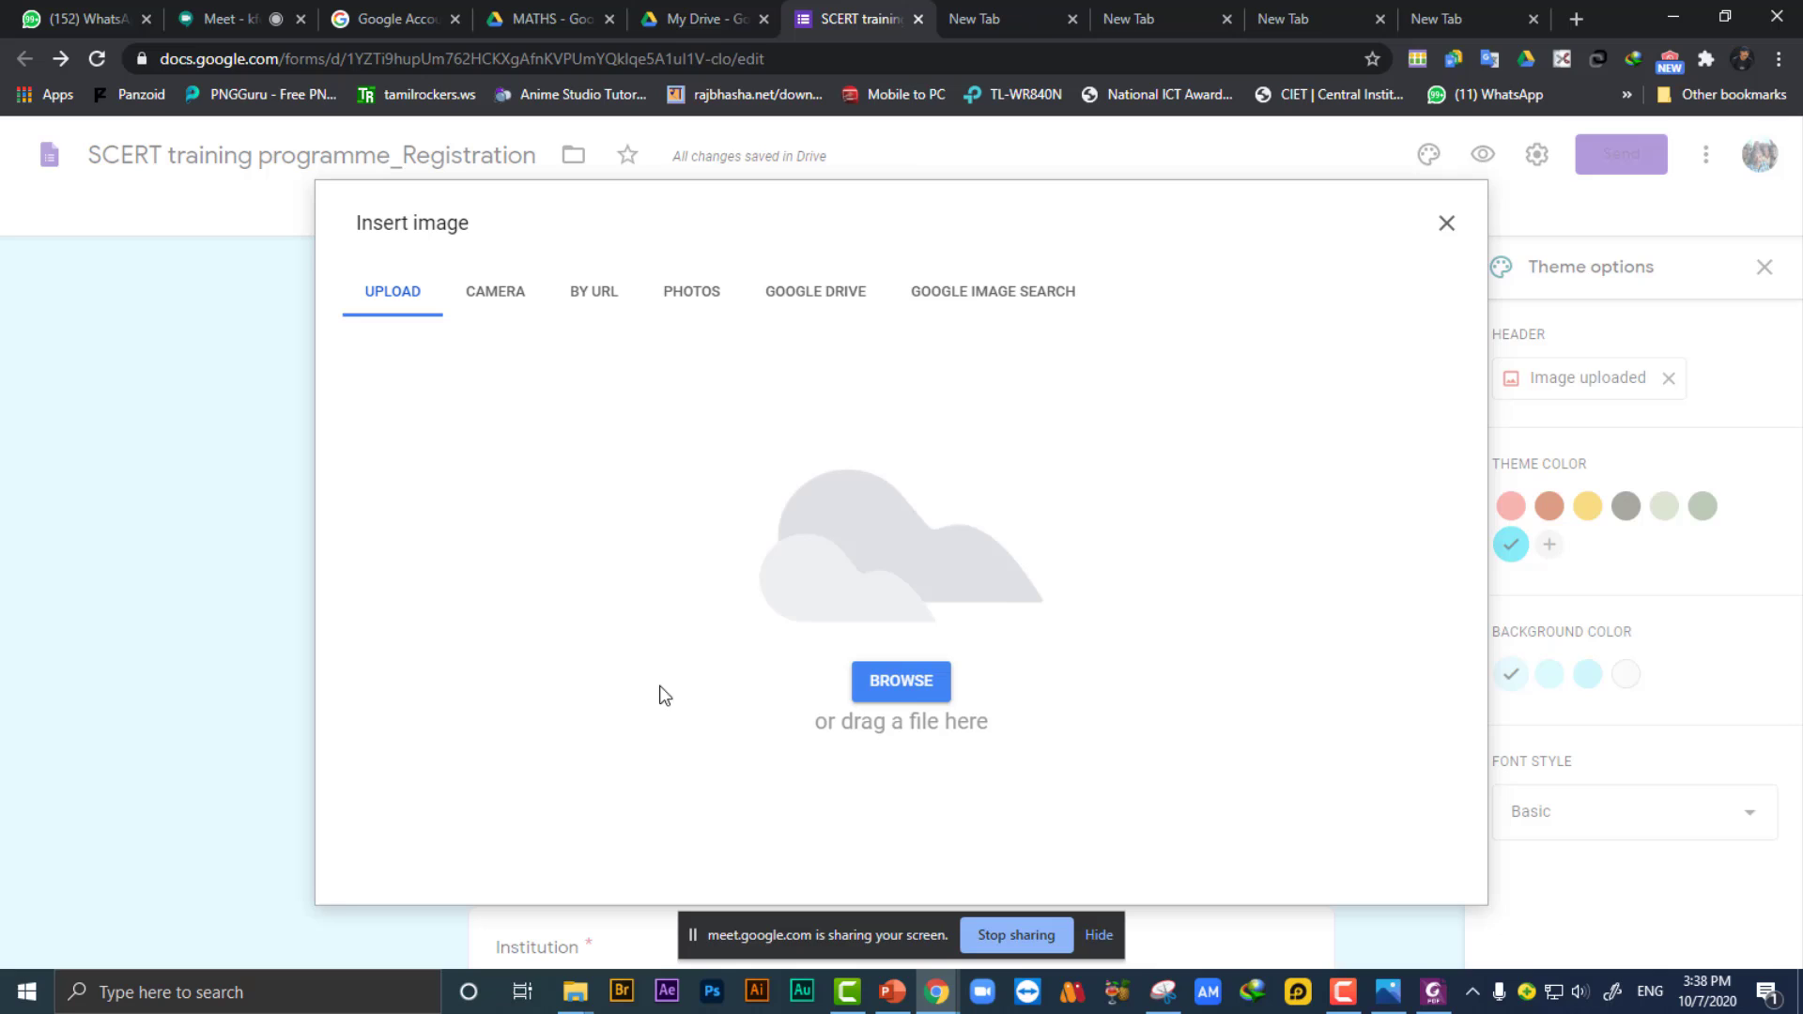
click(907, 685)
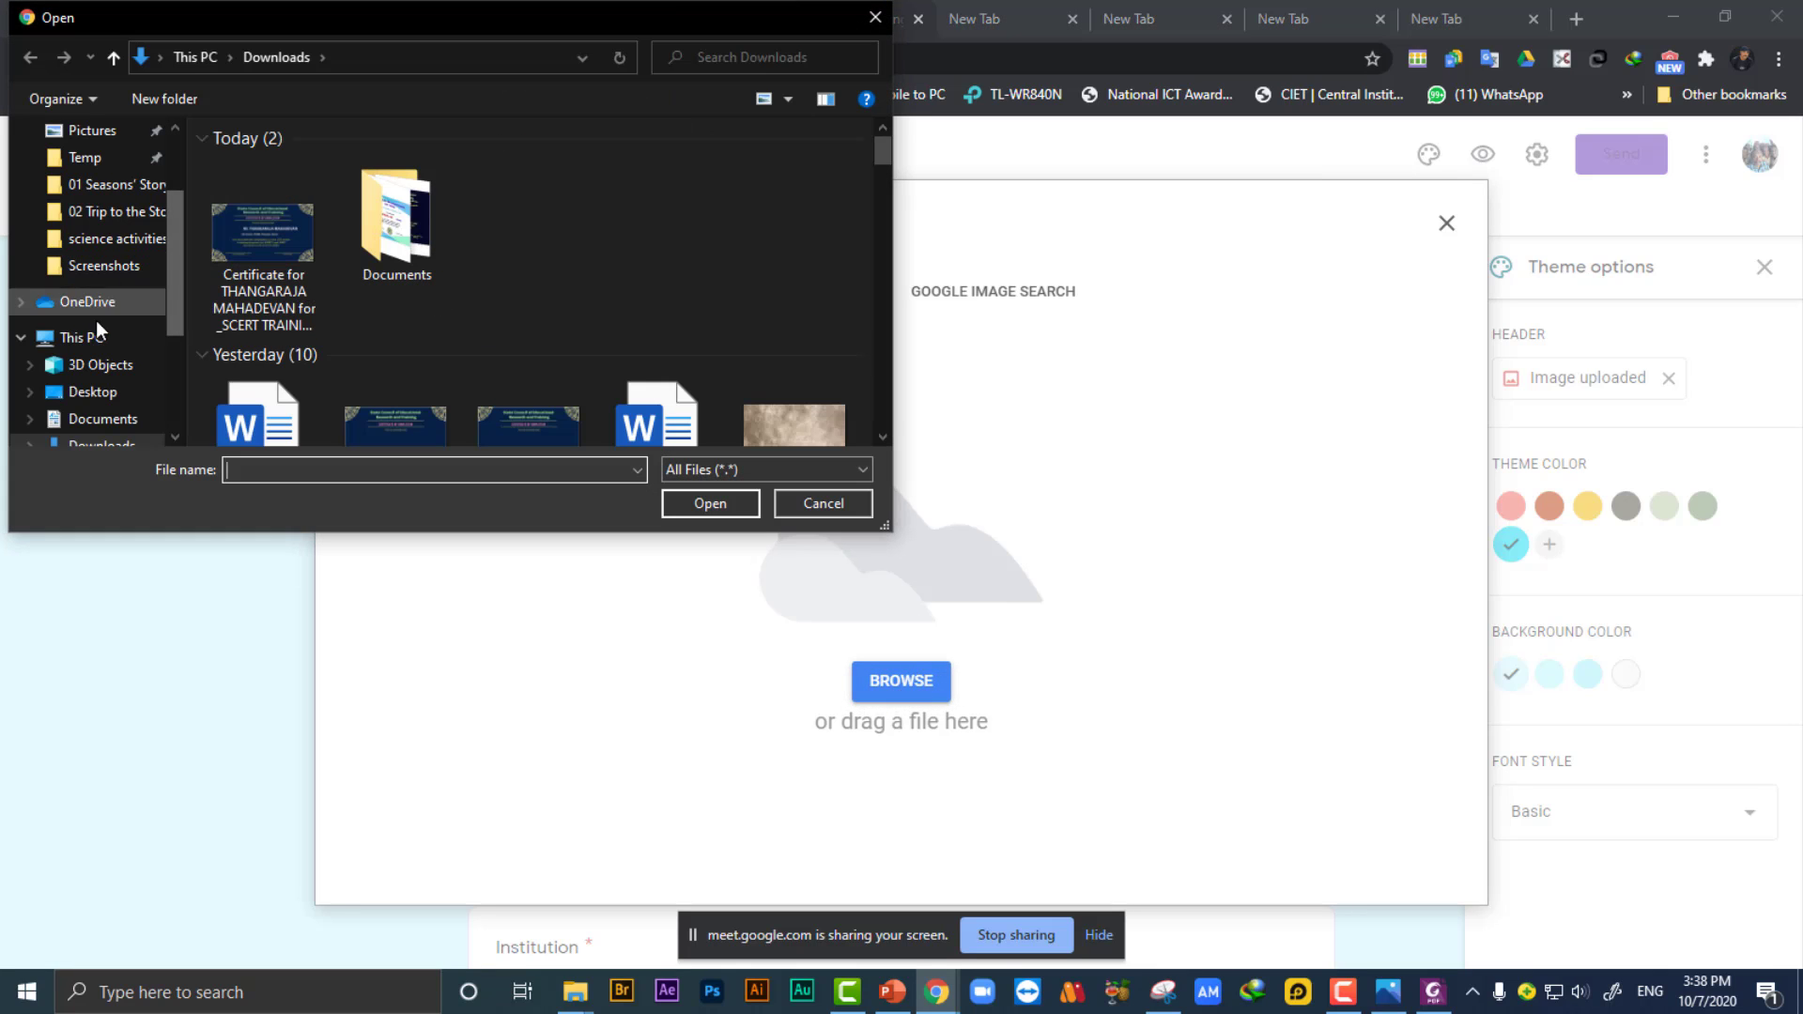
scroll(99, 357, up, 1)
click(99, 165)
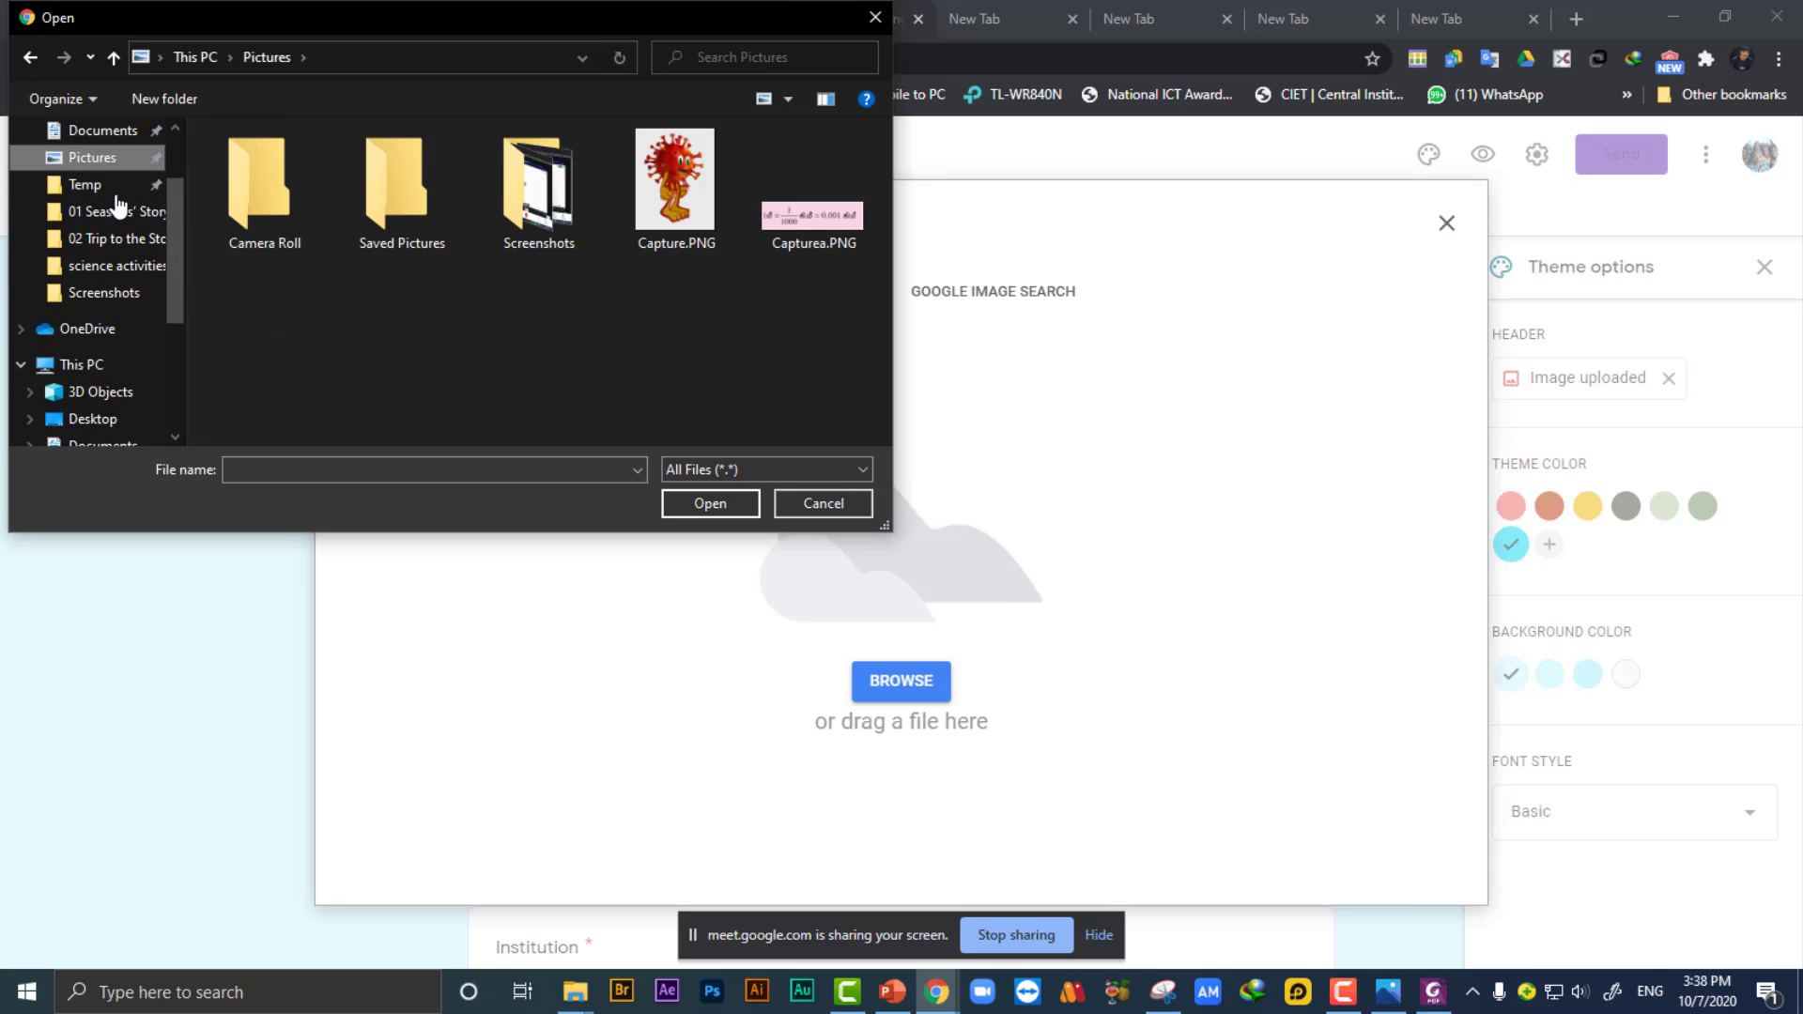
click(781, 223)
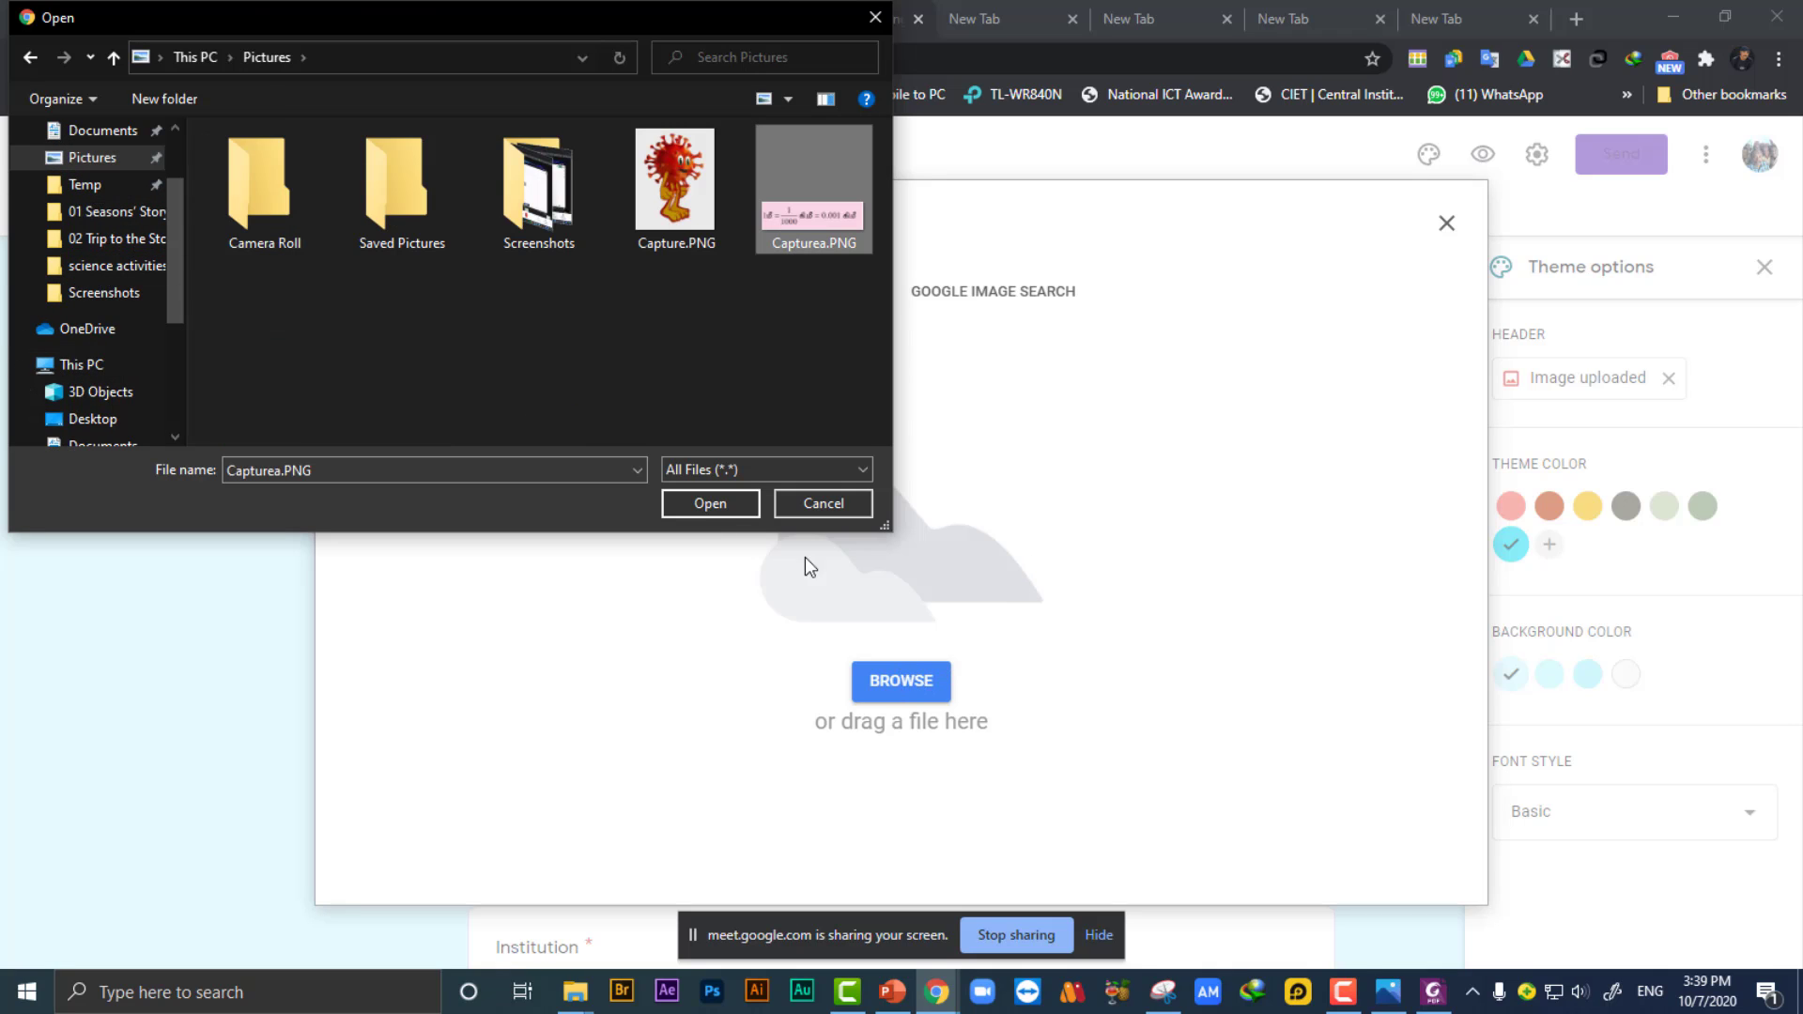
click(711, 504)
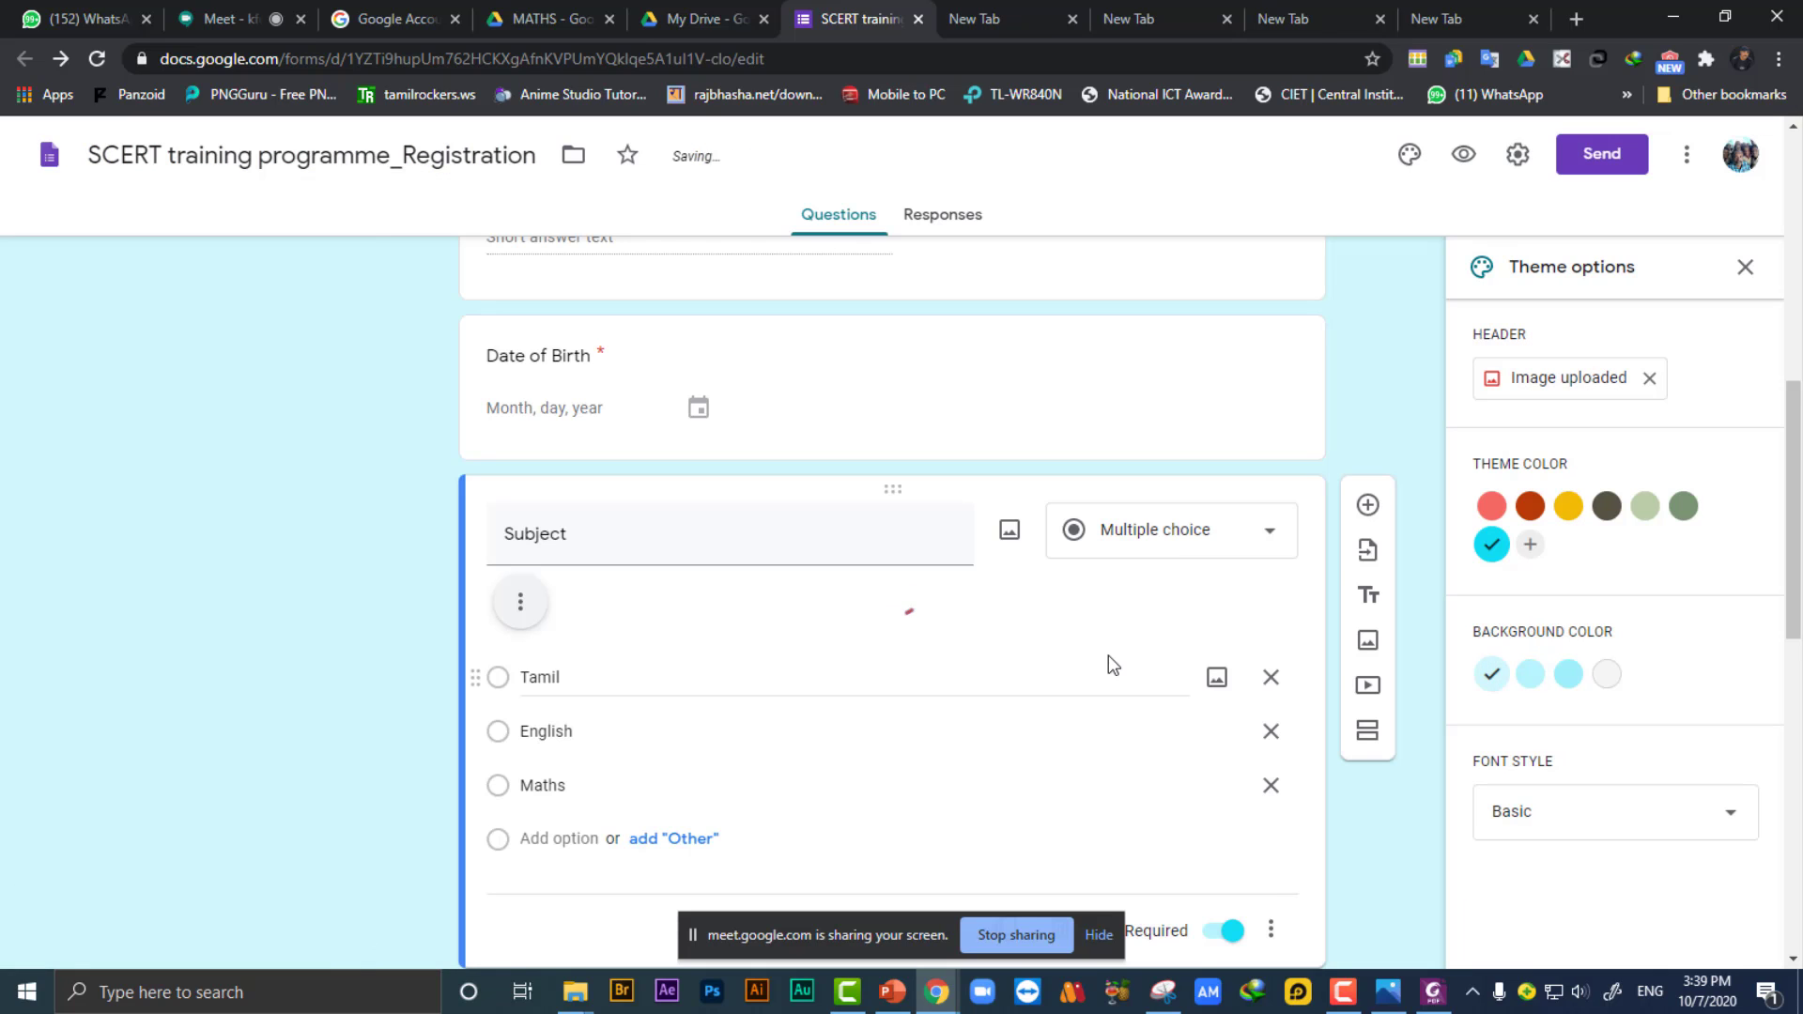
Shrink the Subject question's image, then enlarge it slightly, keeping its proportions.
click(832, 662)
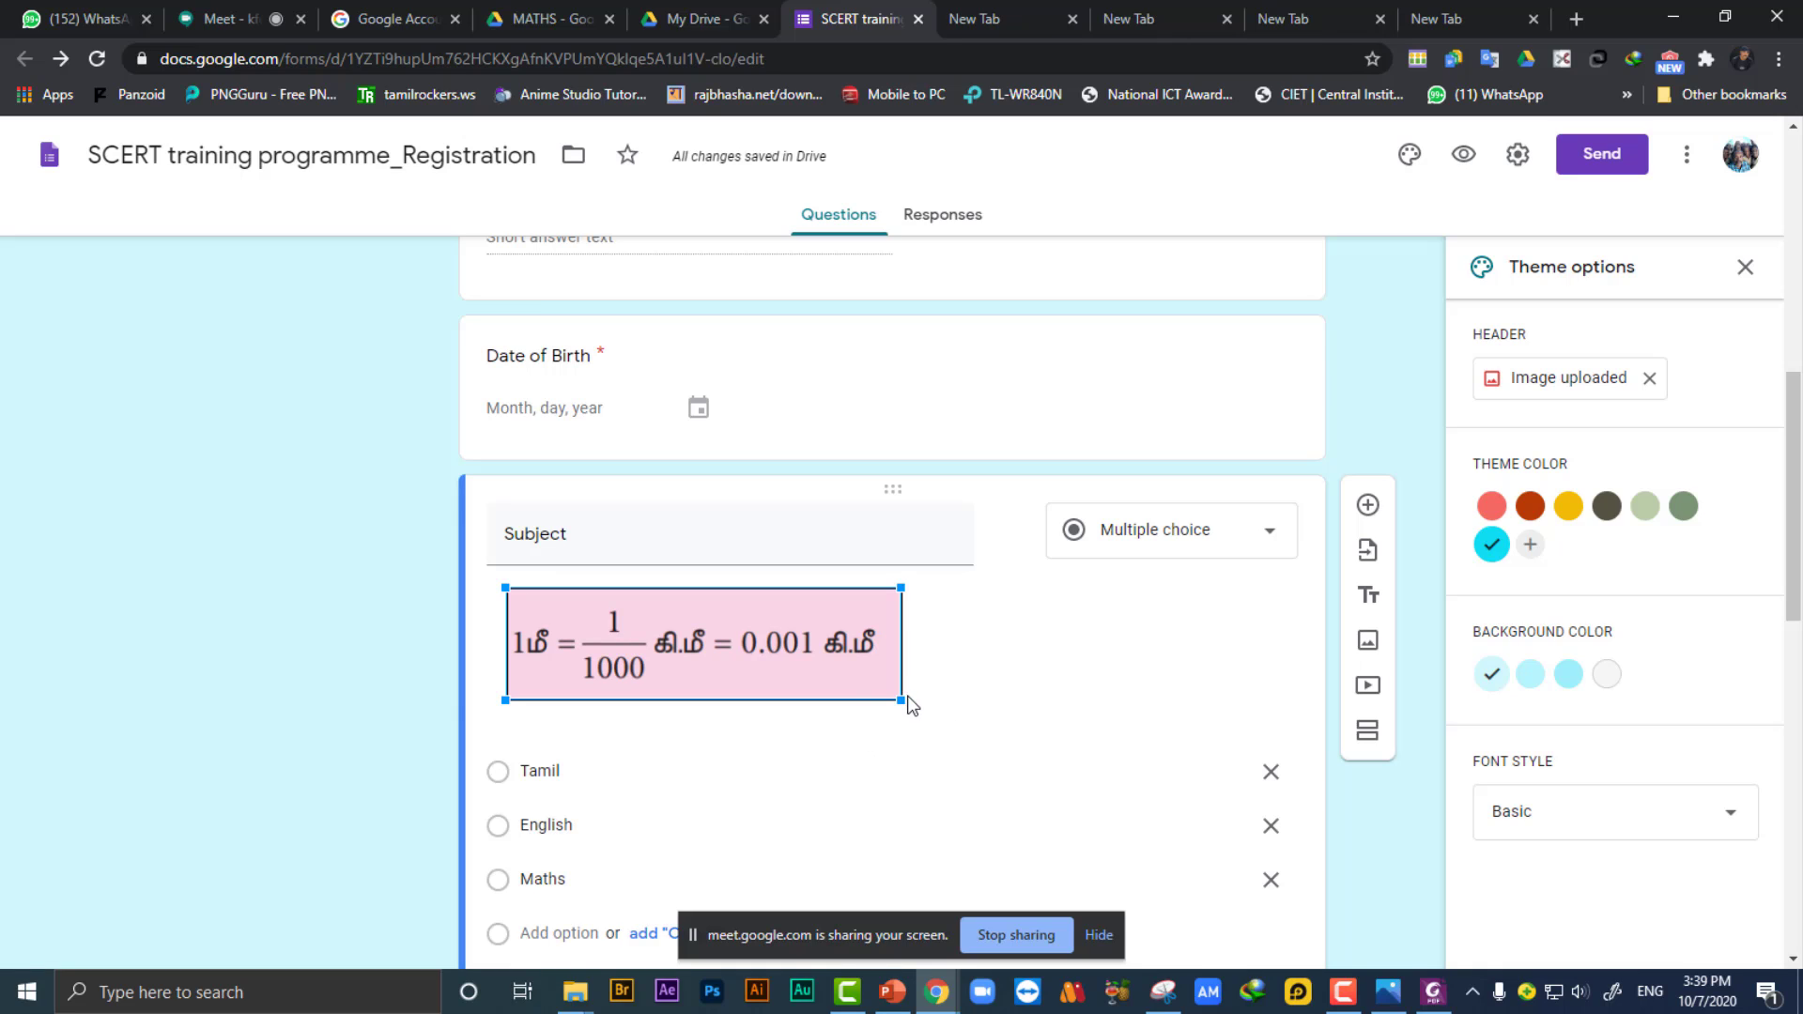
drag(899, 699, 834, 673)
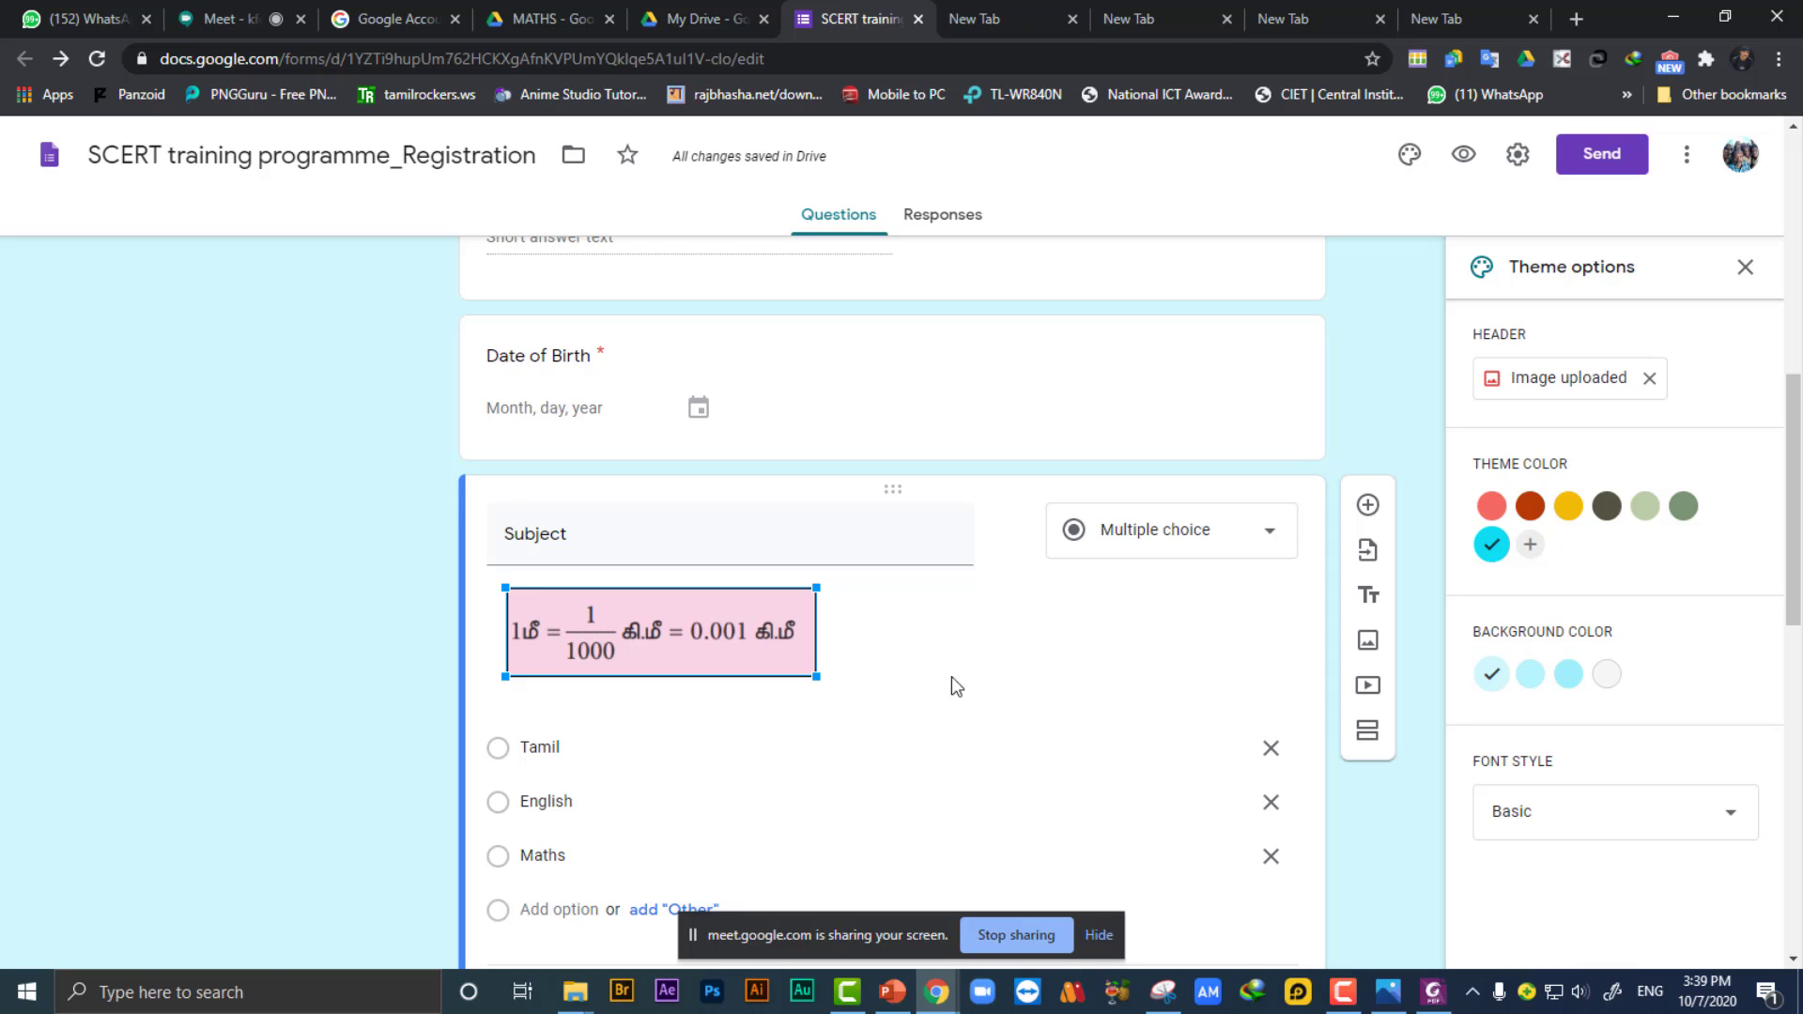
click(943, 635)
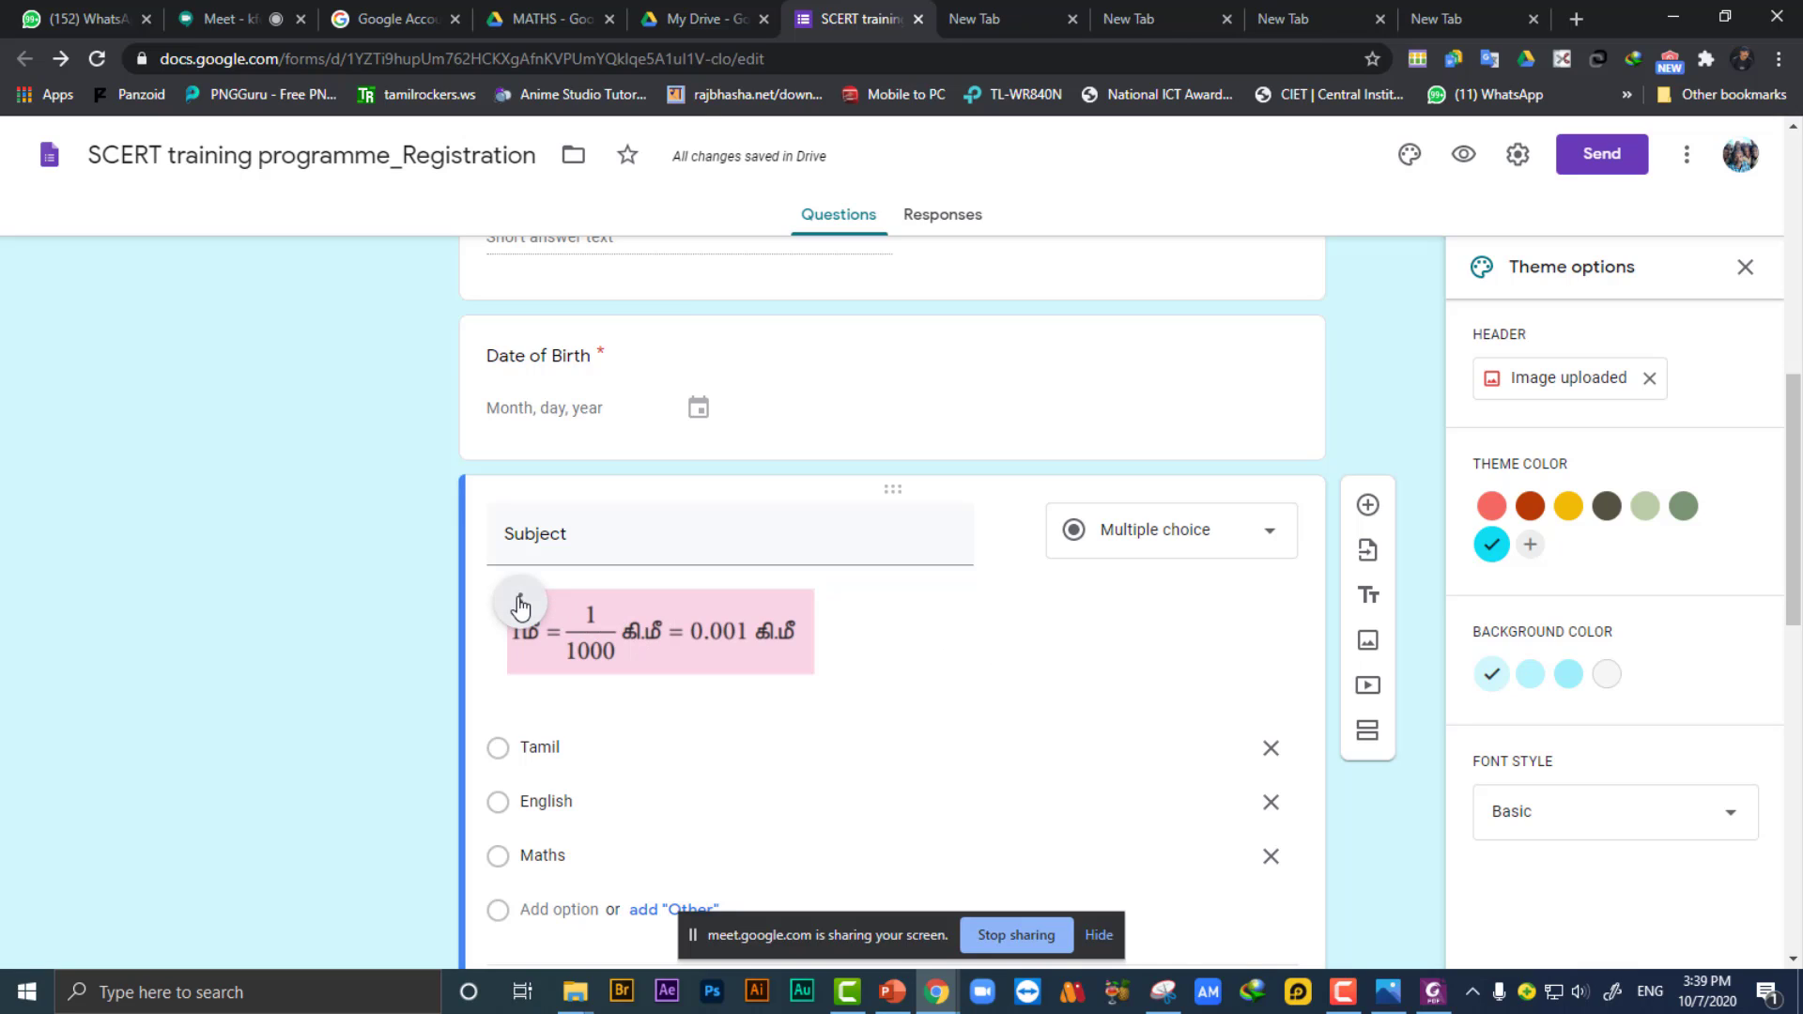
click(719, 642)
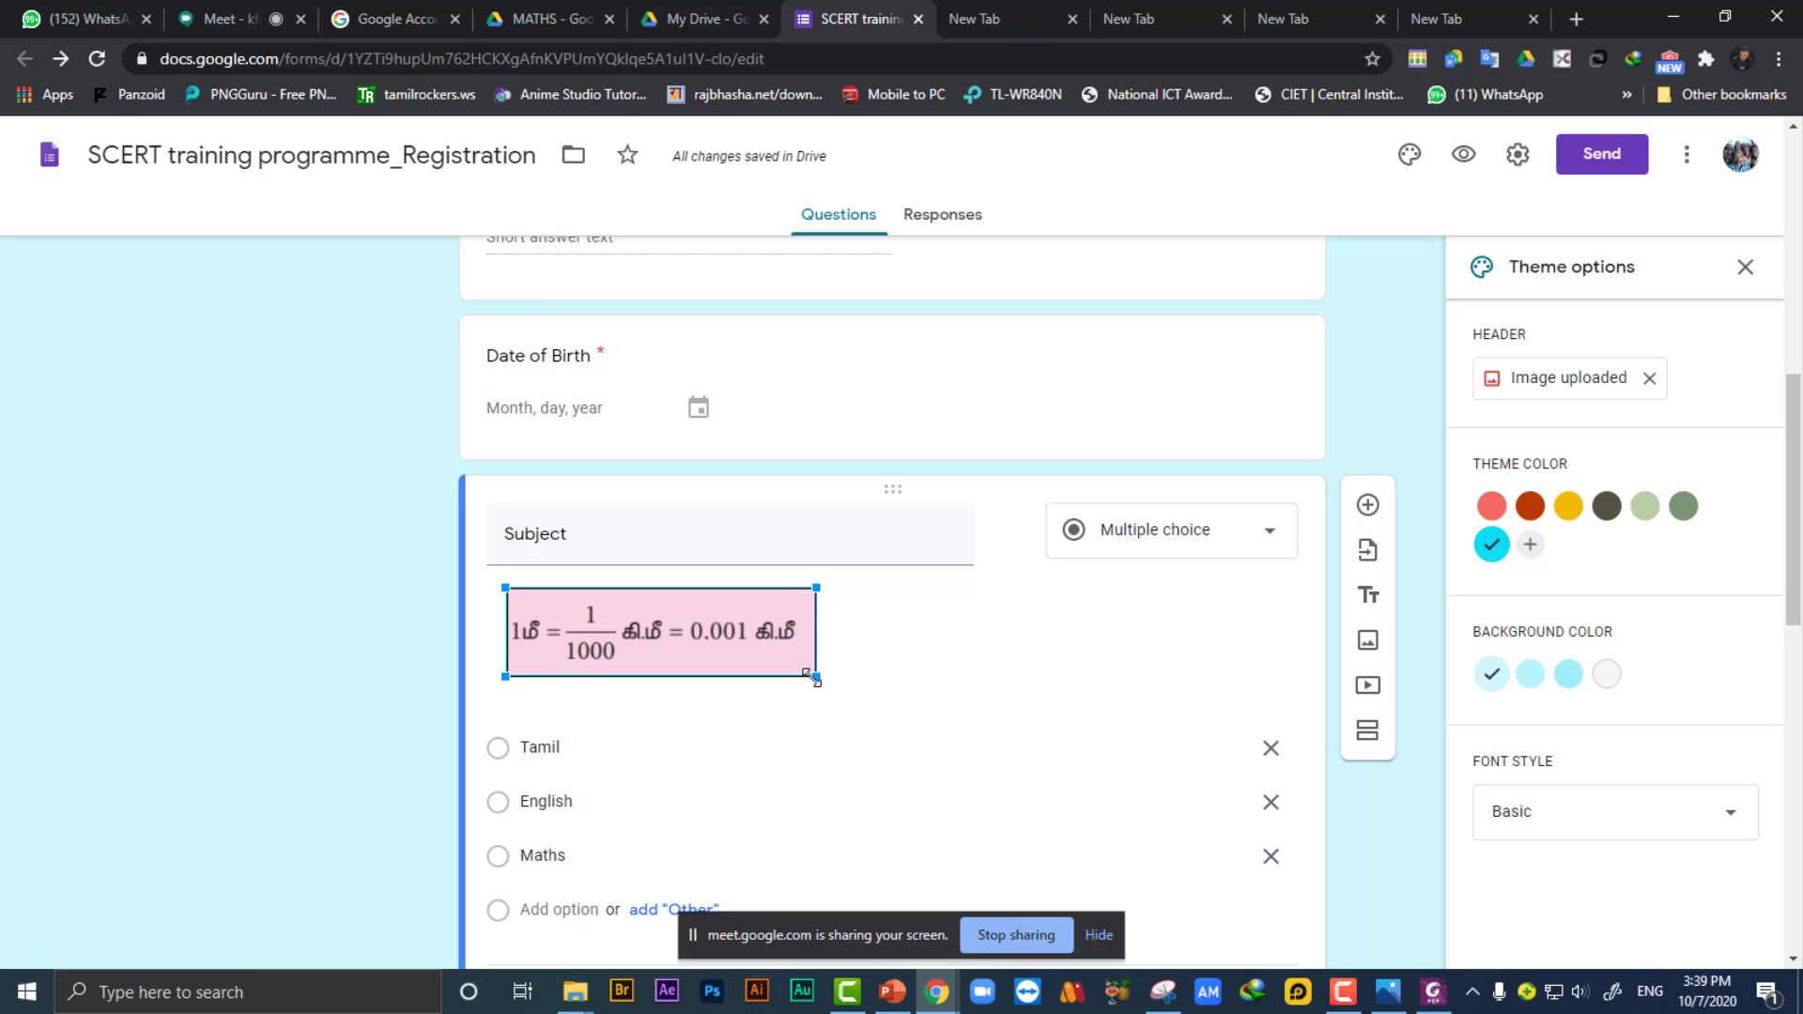
drag(813, 678, 848, 704)
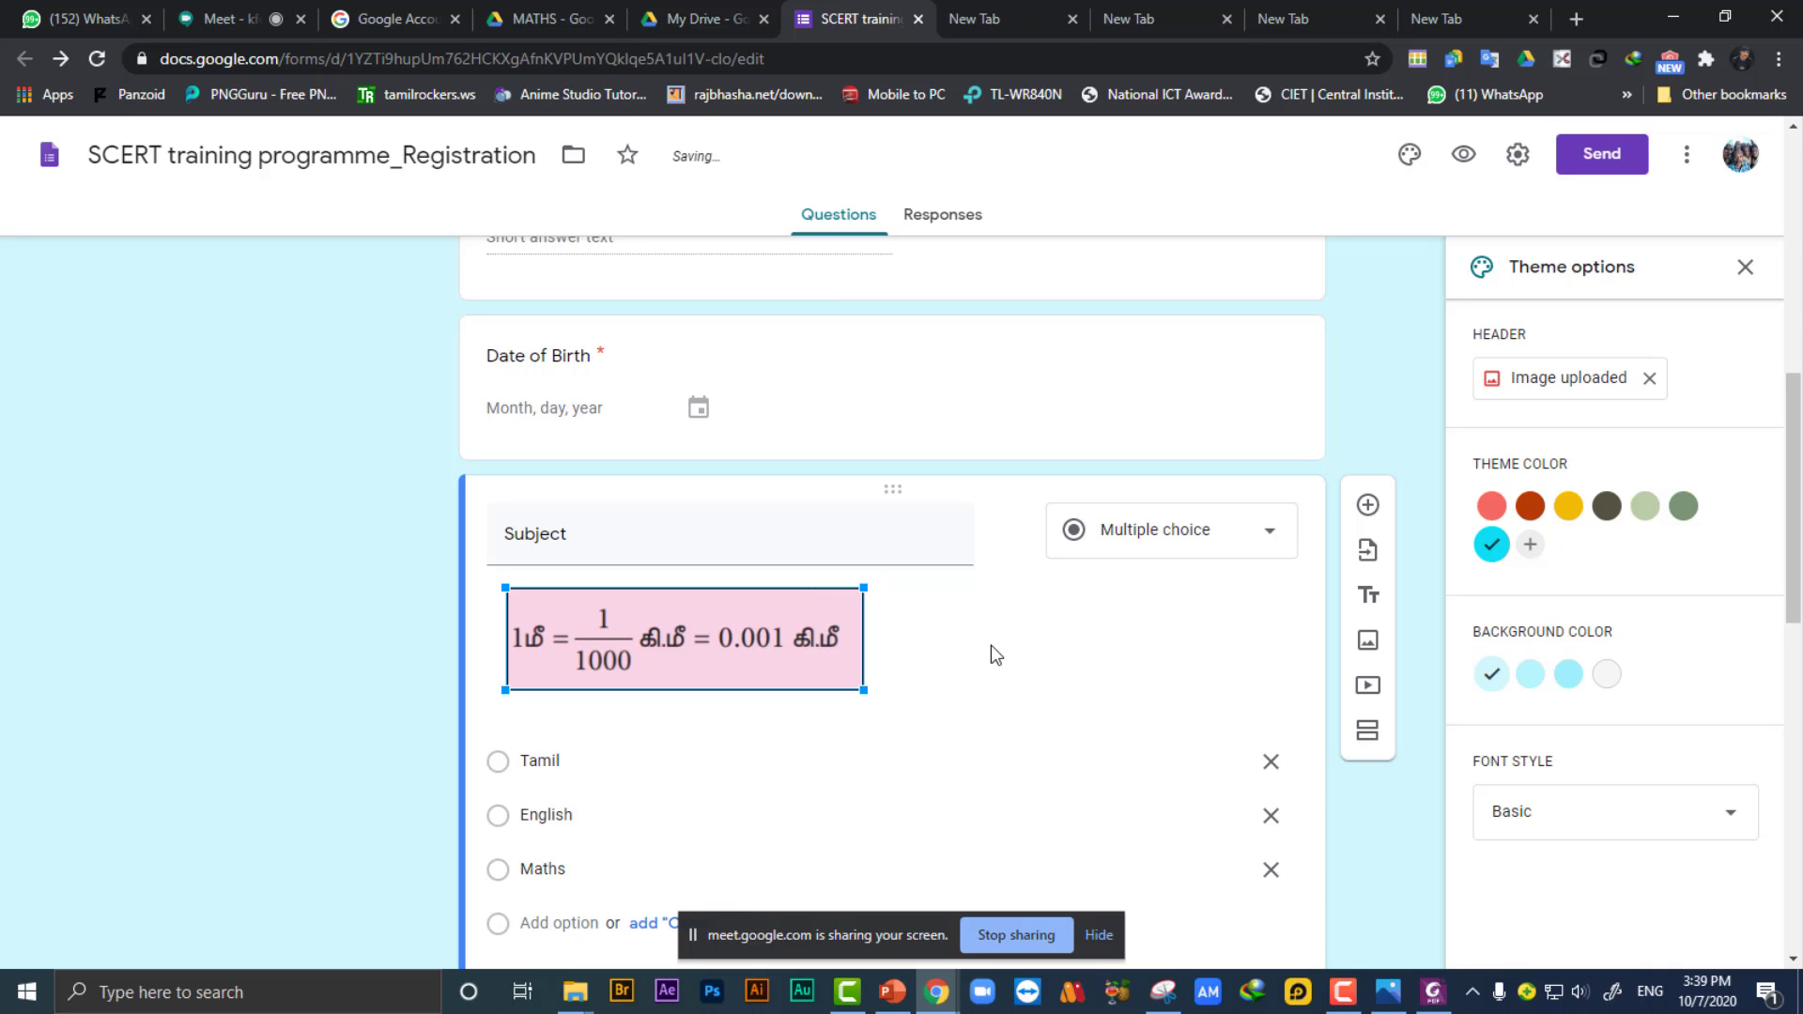
Remove the equation image from the Subject question.
scroll(990, 645, down, 3)
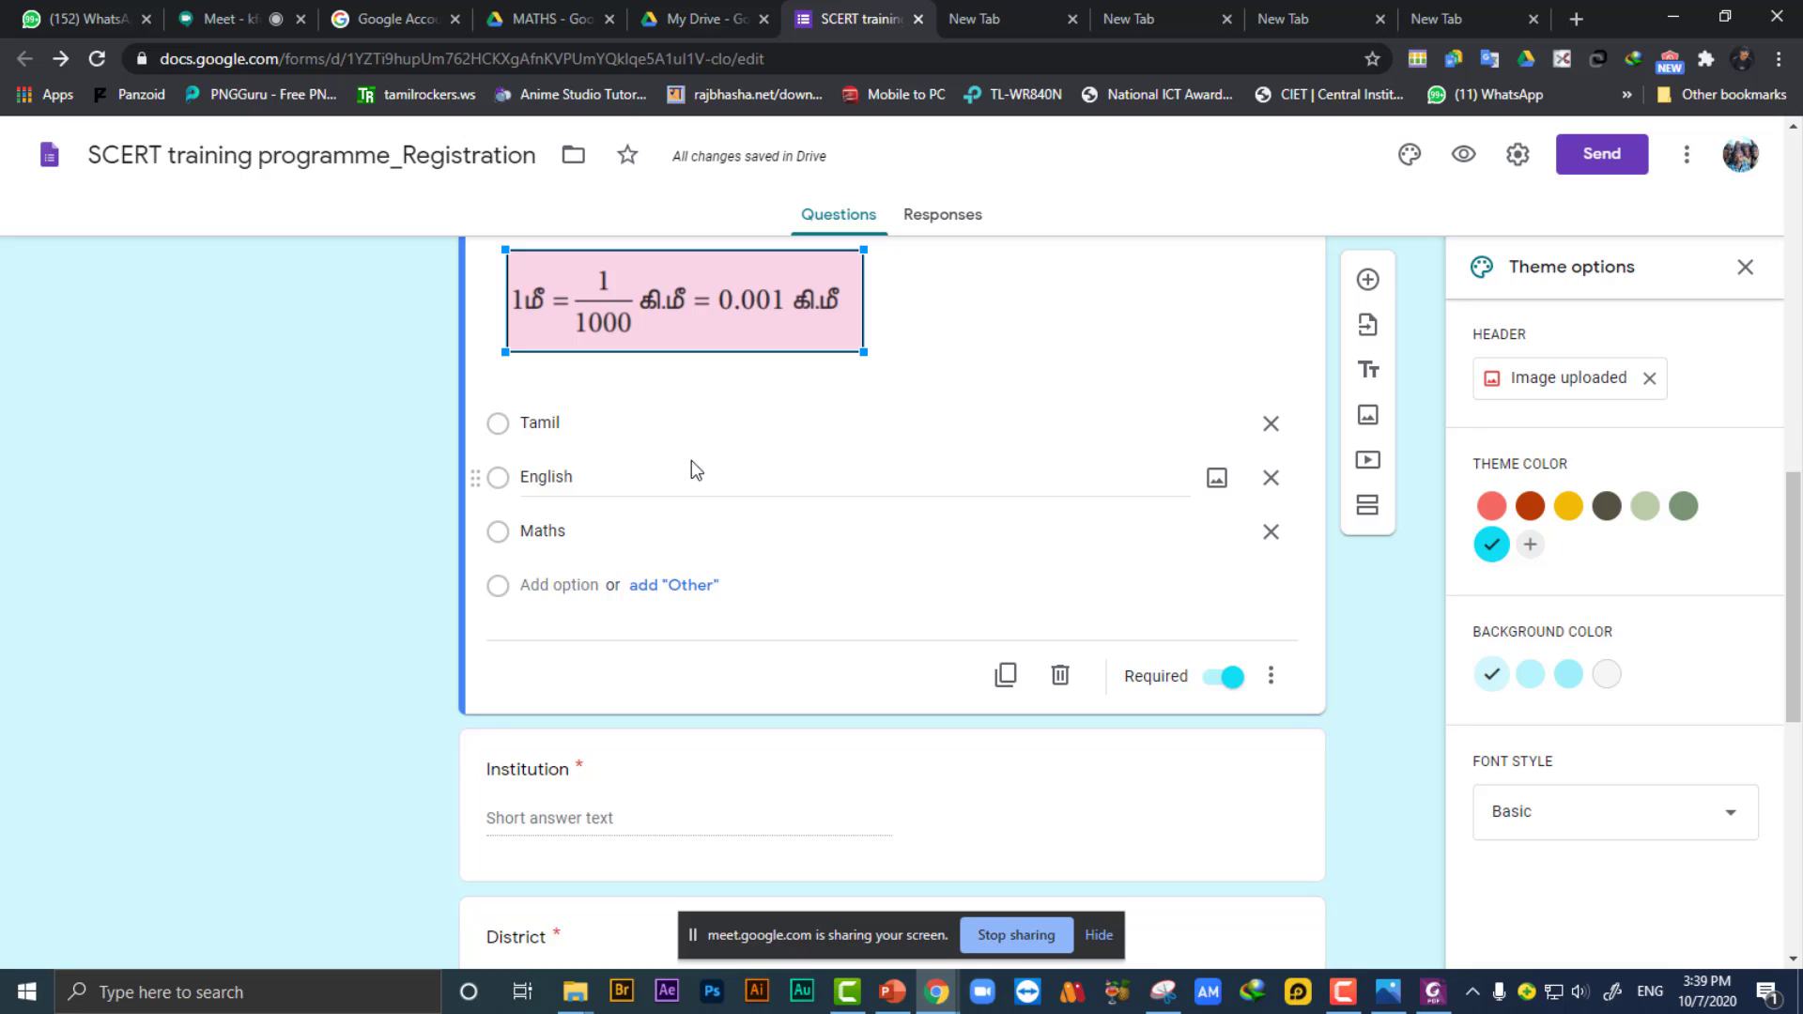
scroll(693, 467, up, 1)
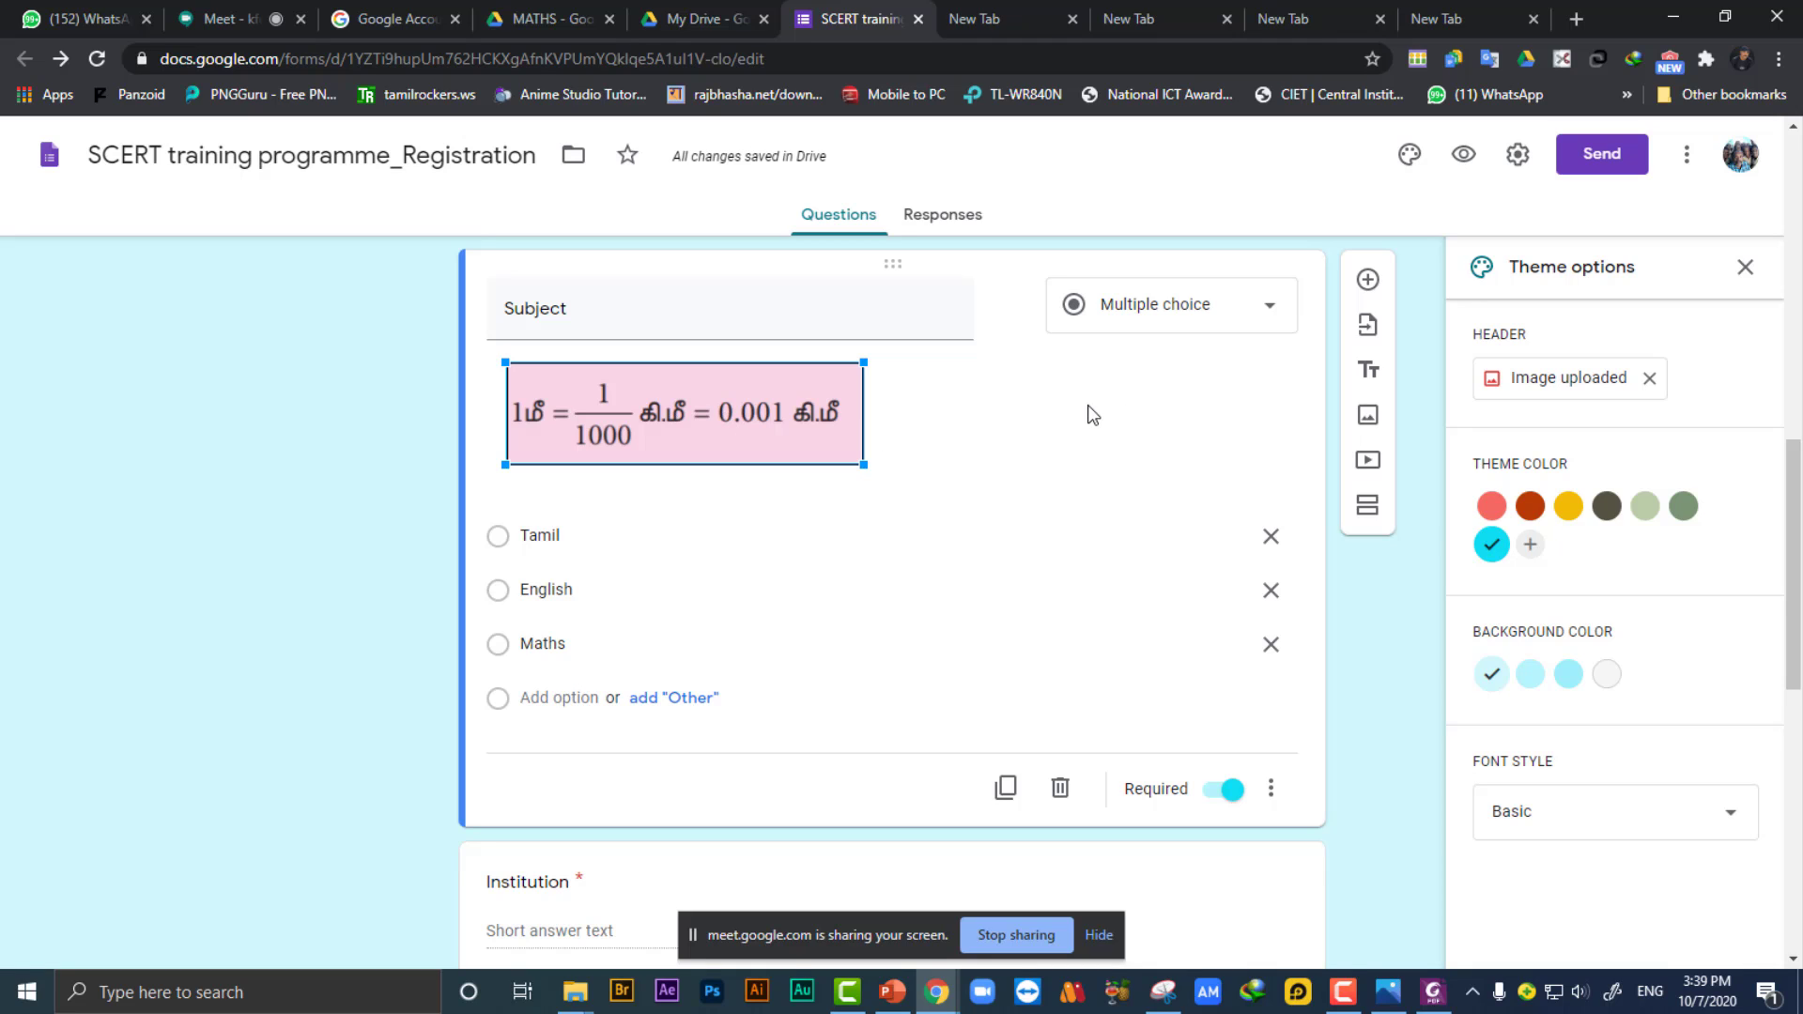
click(514, 381)
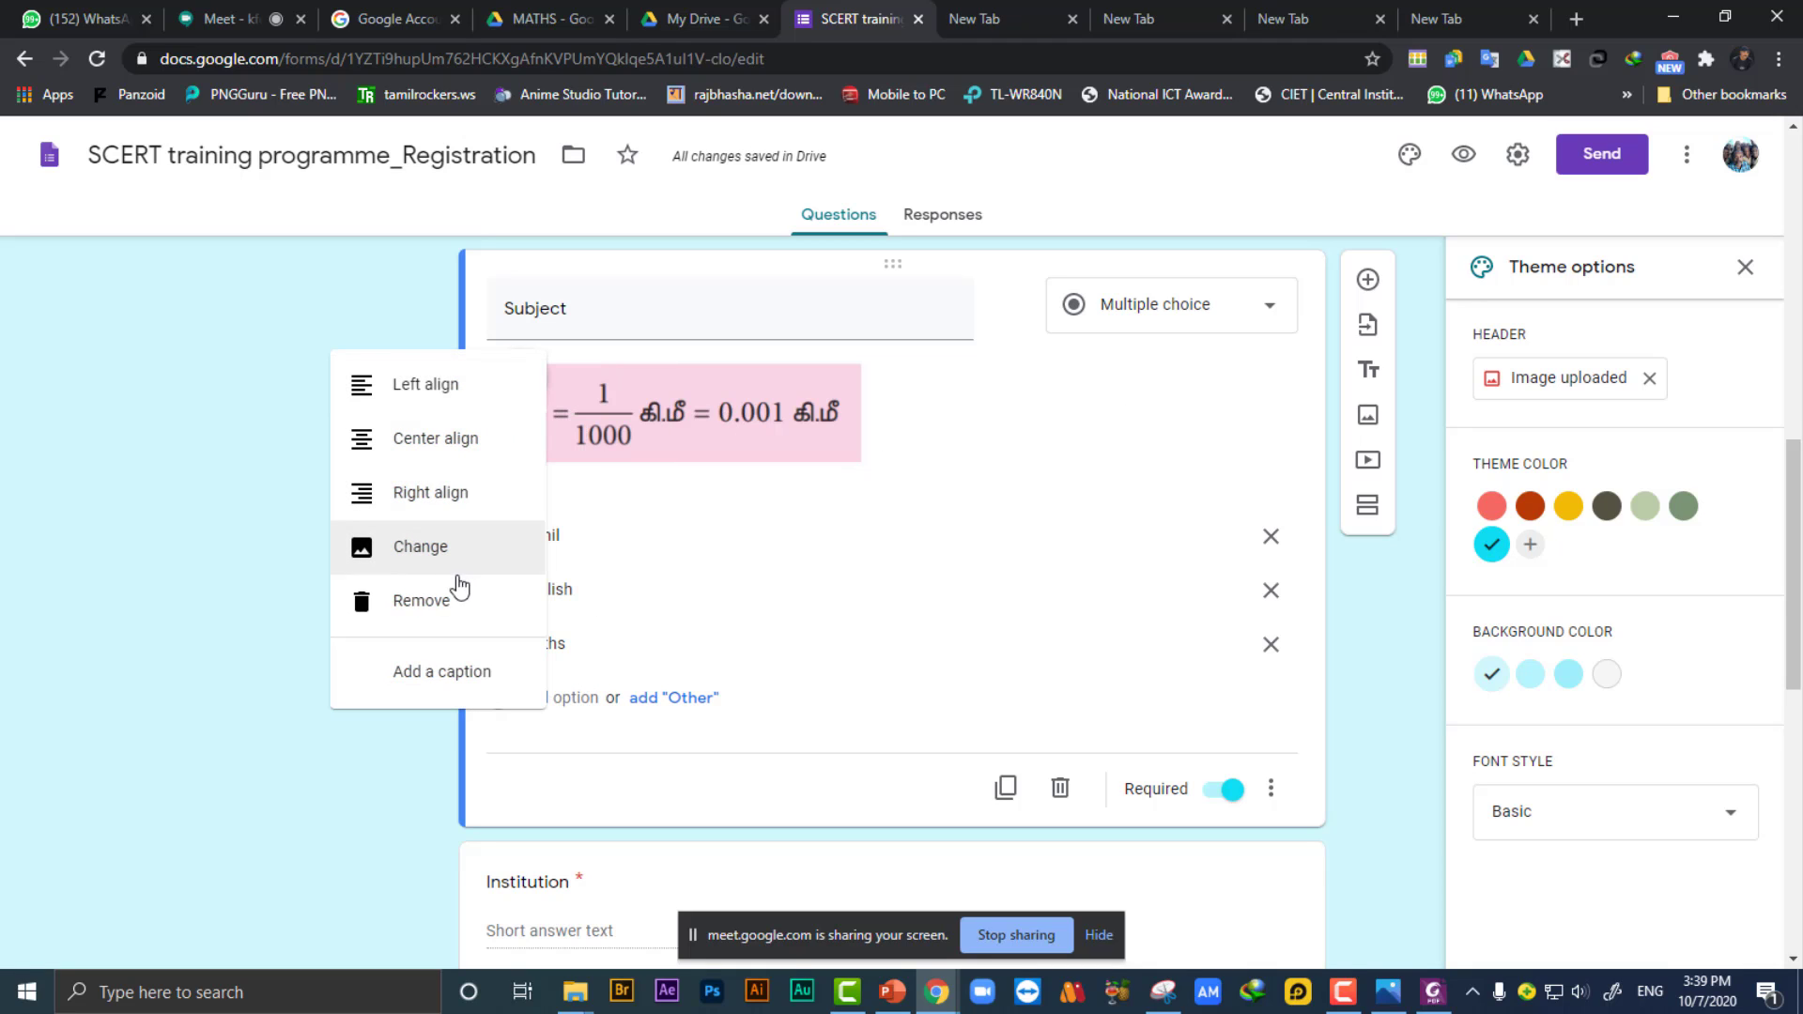
click(427, 603)
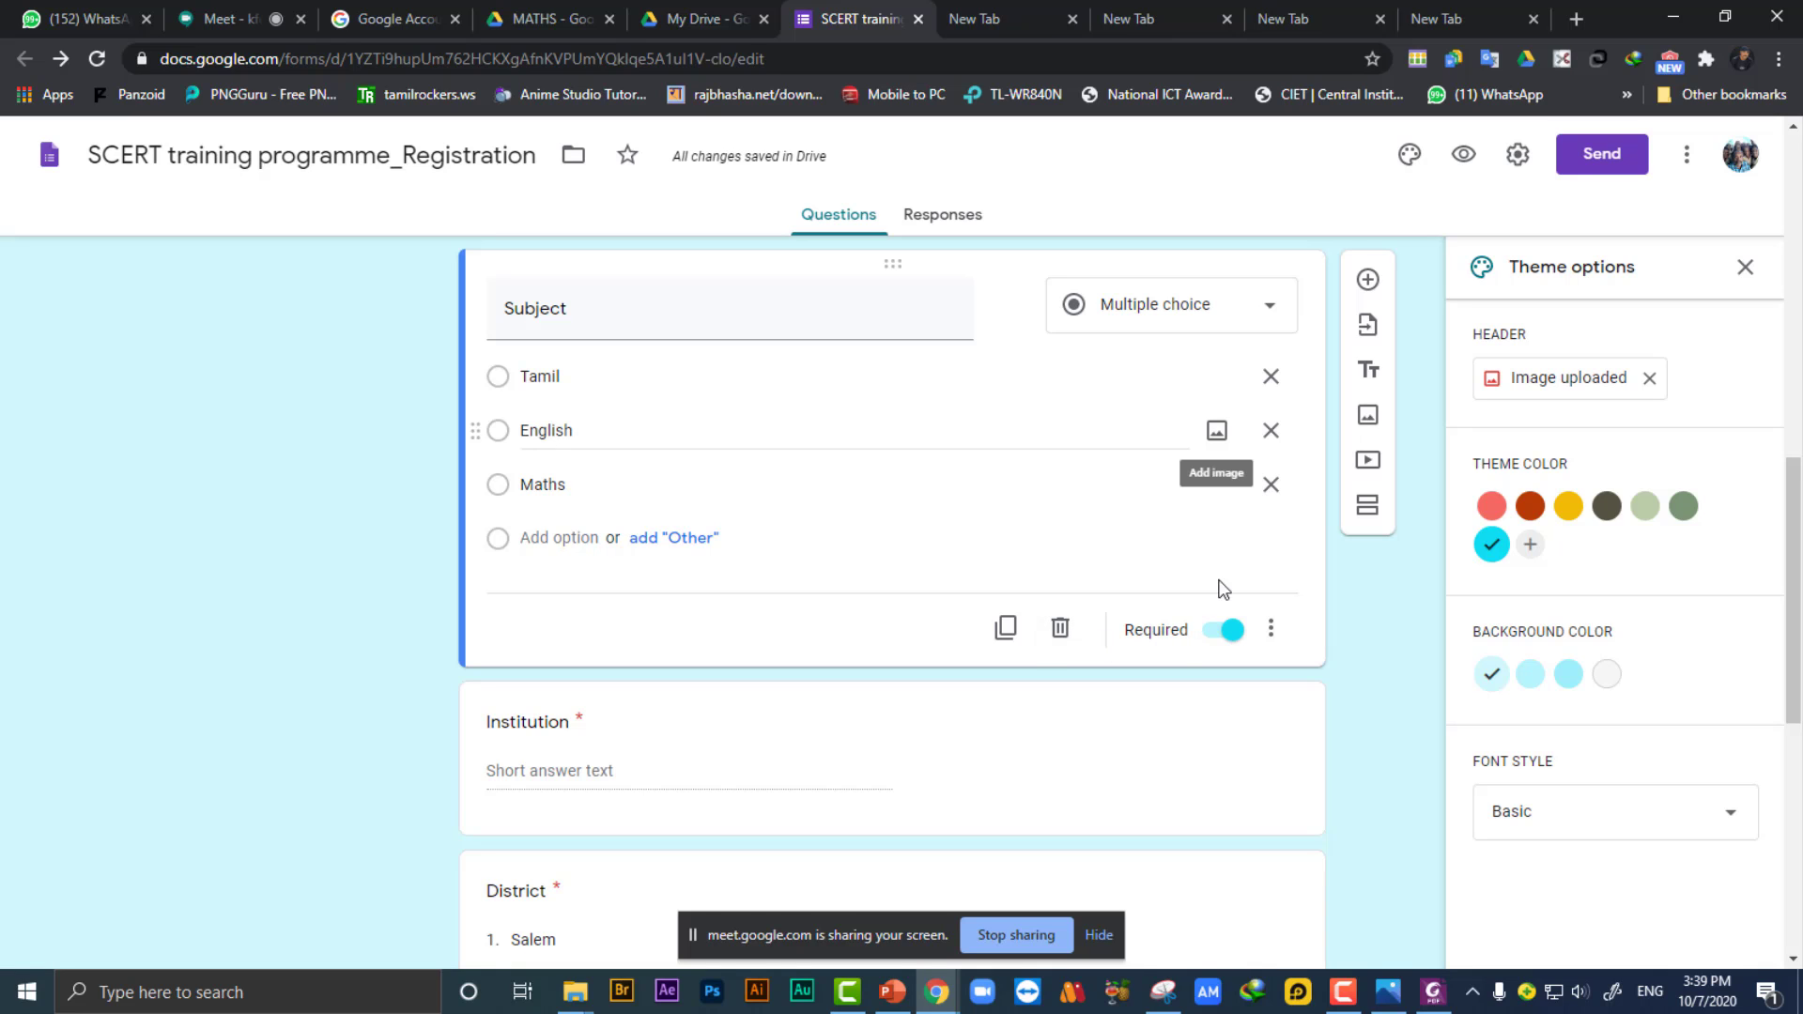
Review the form's questions from Name through the certificate upload to decide where to split the form.
scroll(1375, 684, up, 2)
scroll(1375, 684, down, 3)
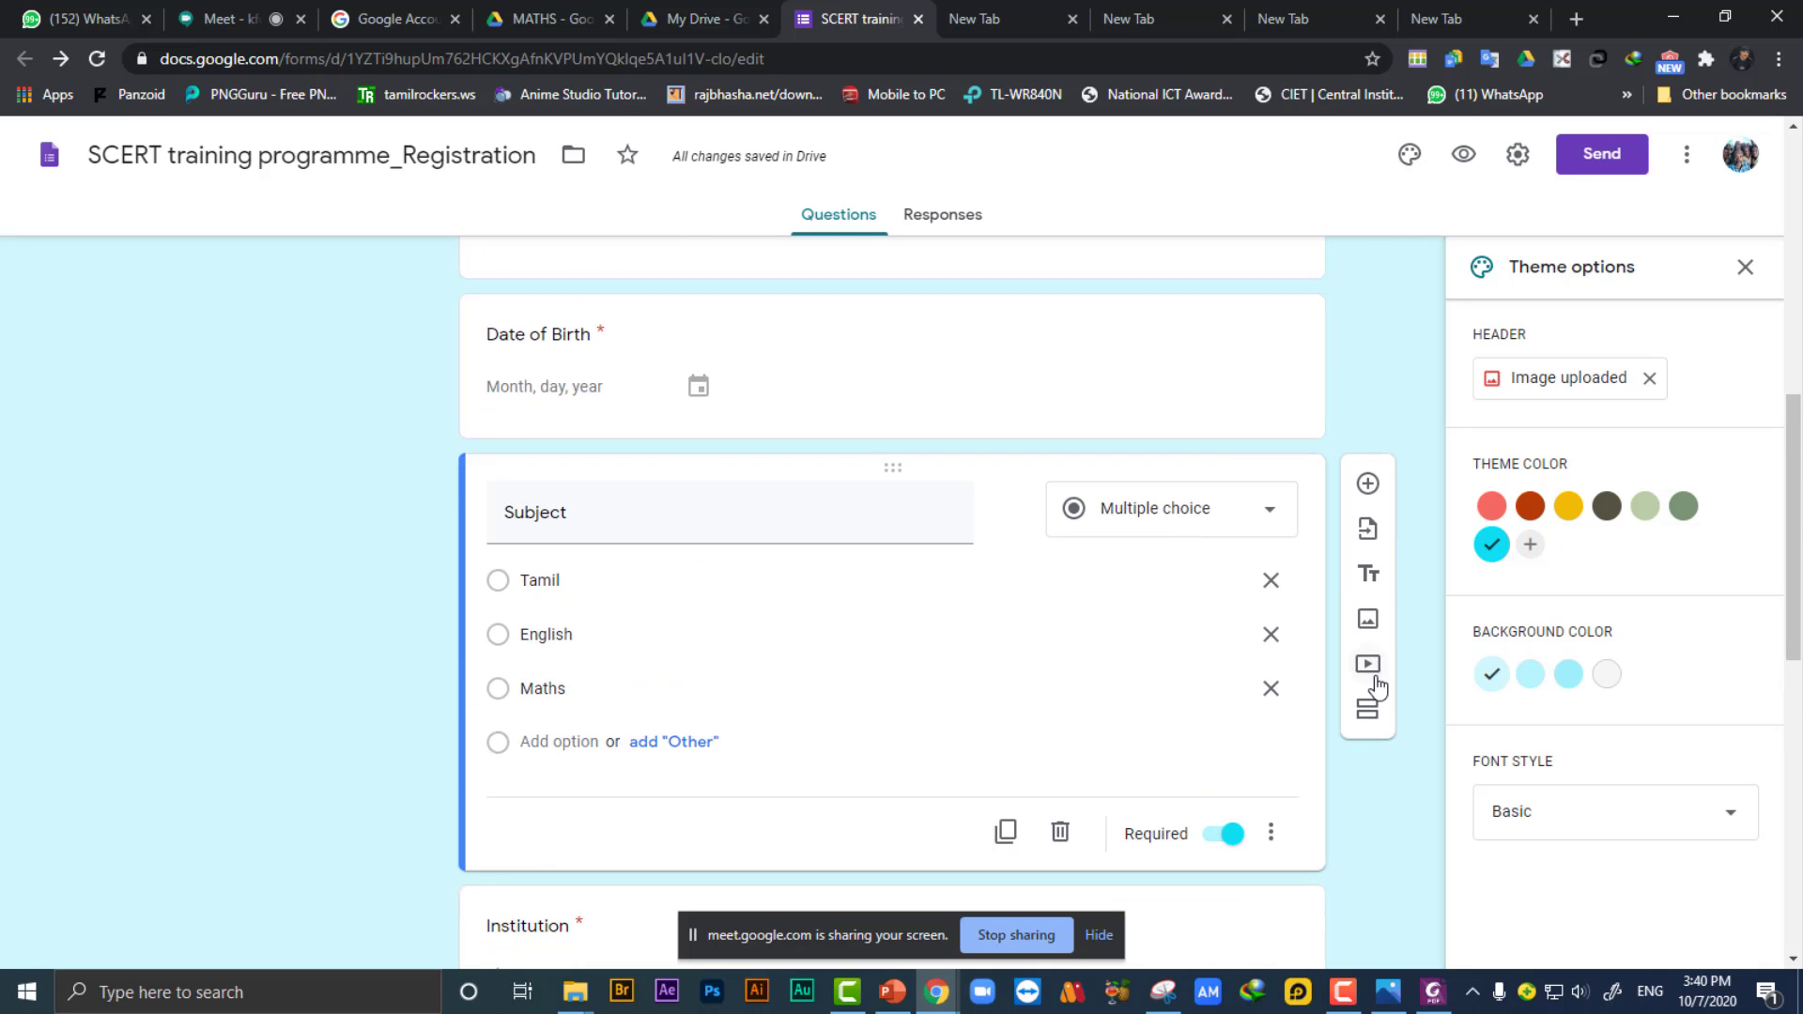
scroll(1375, 680, down, 6)
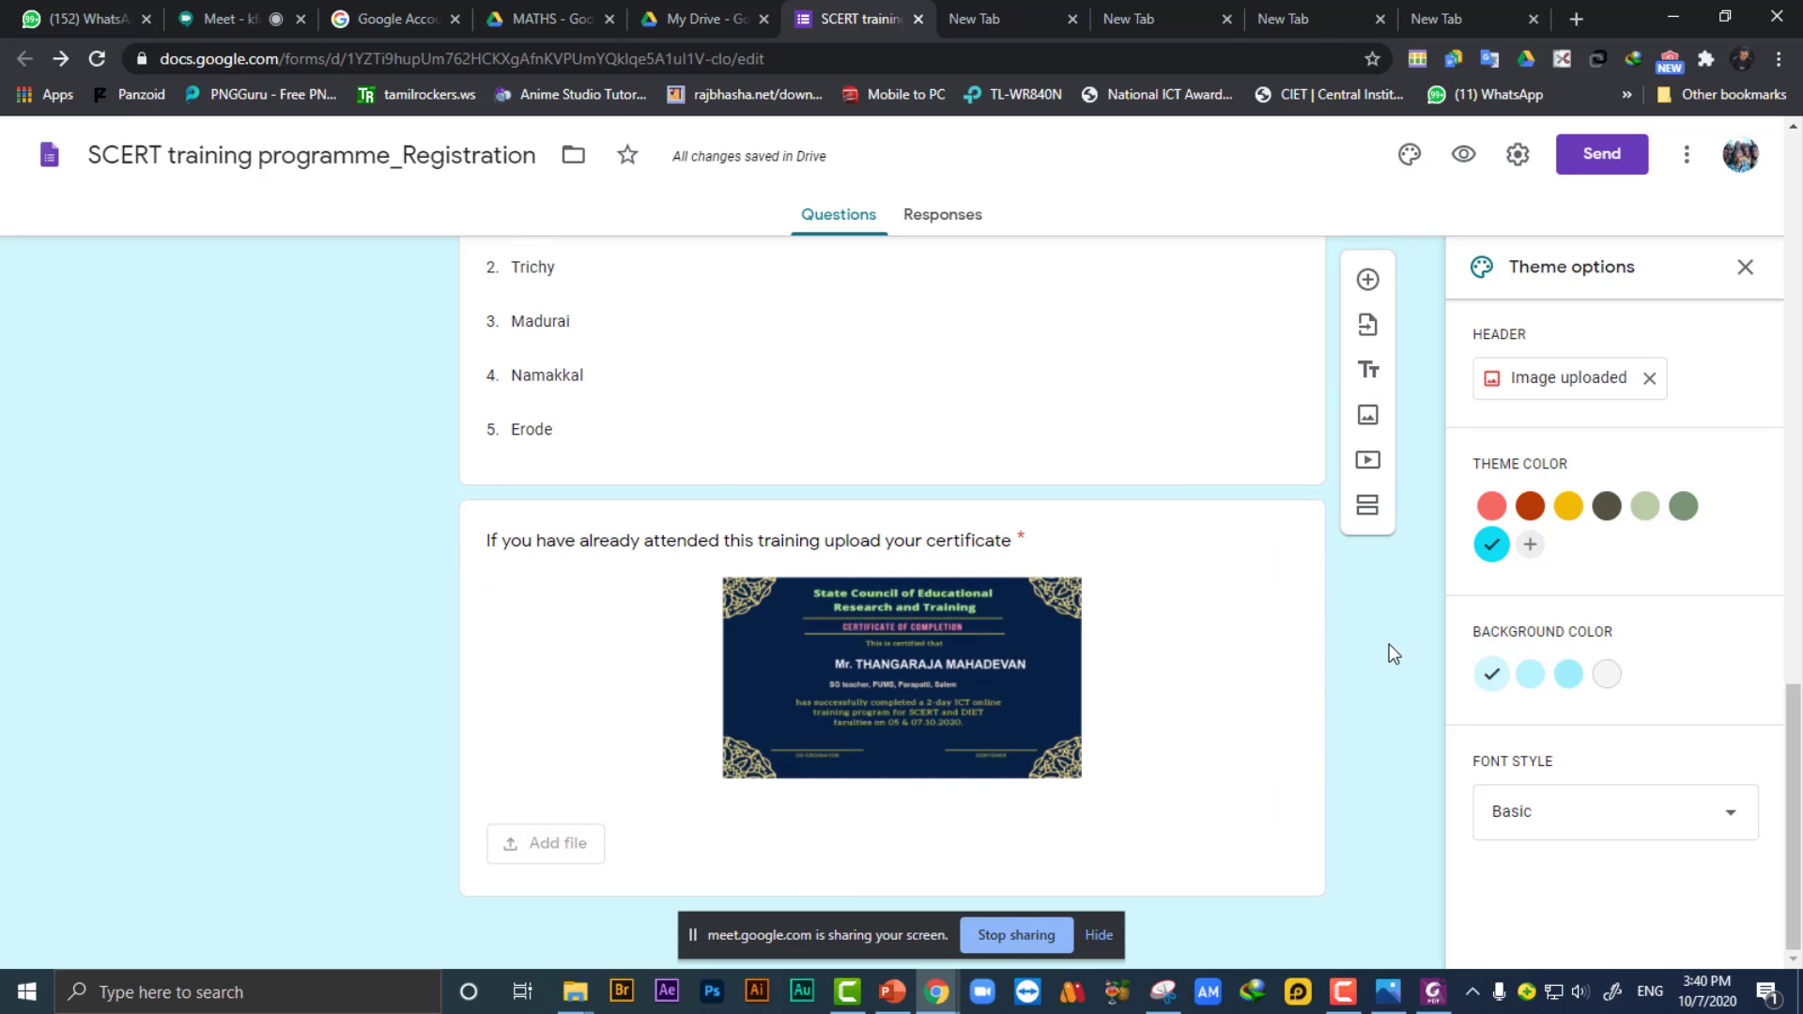
scroll(1389, 648, up, 2)
scroll(1377, 591, down, 2)
scroll(1213, 647, up, 4)
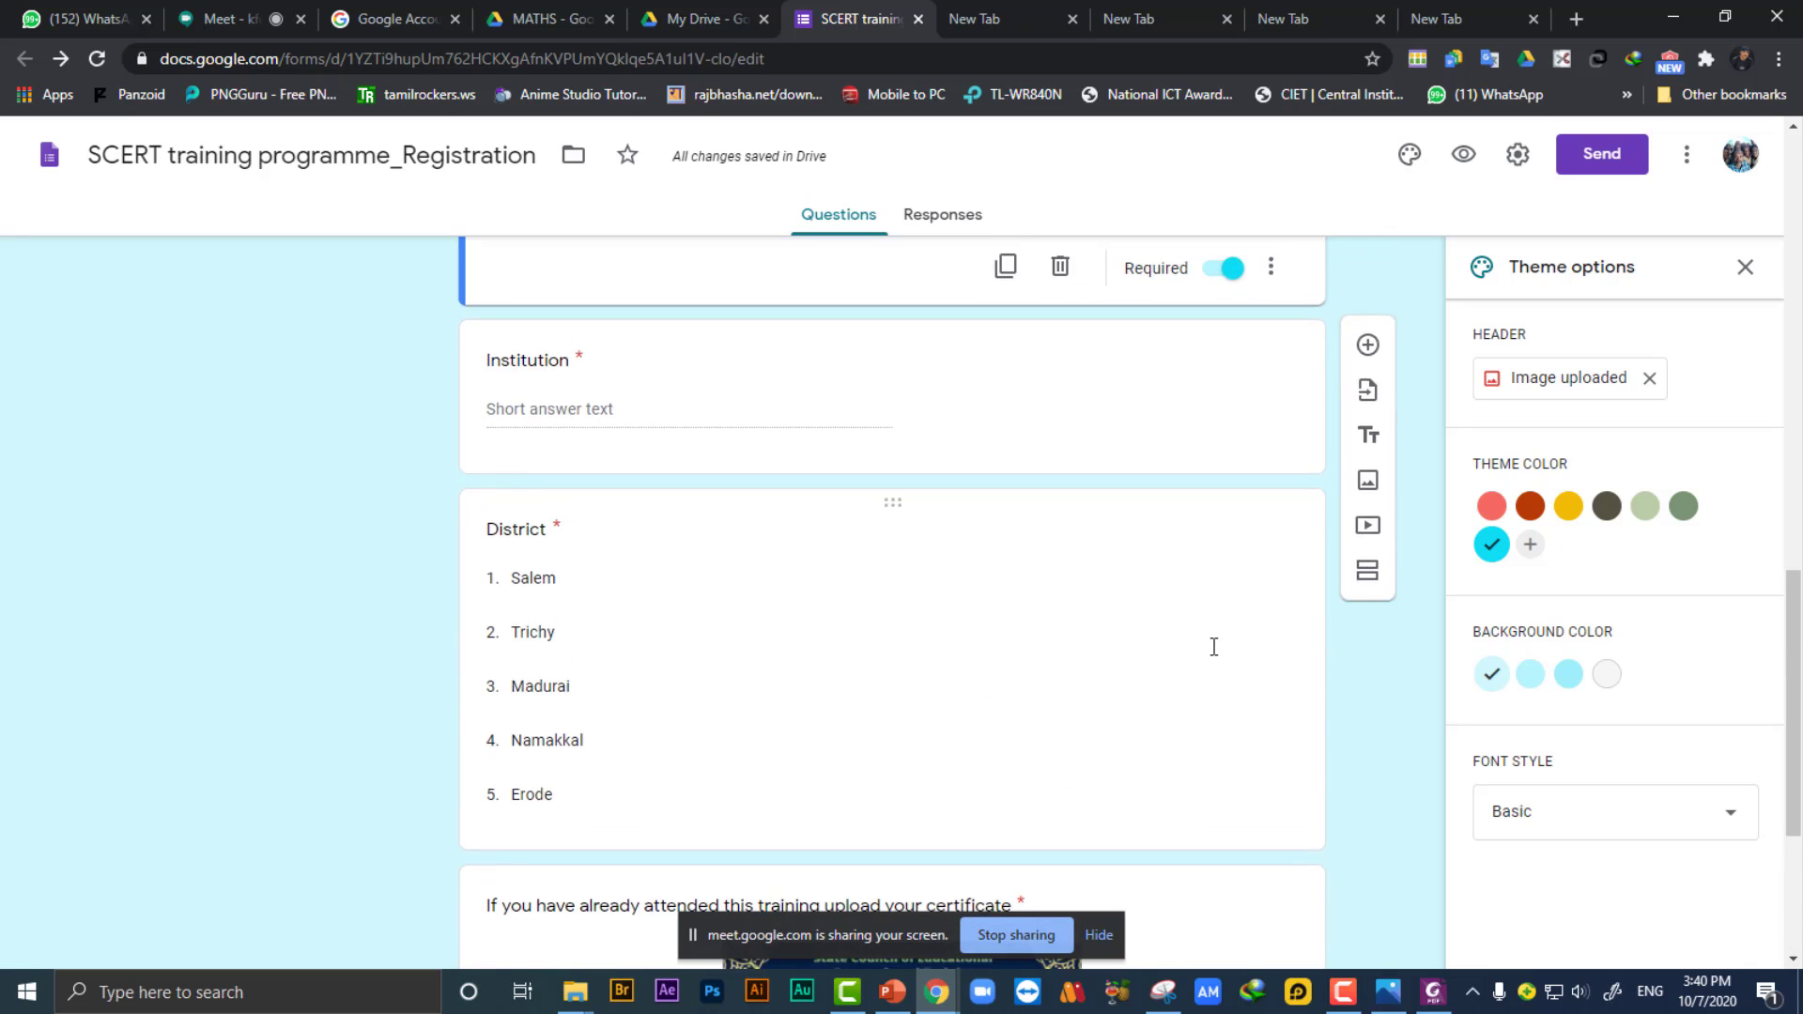
scroll(1183, 646, up, 3)
scroll(741, 648, up, 5)
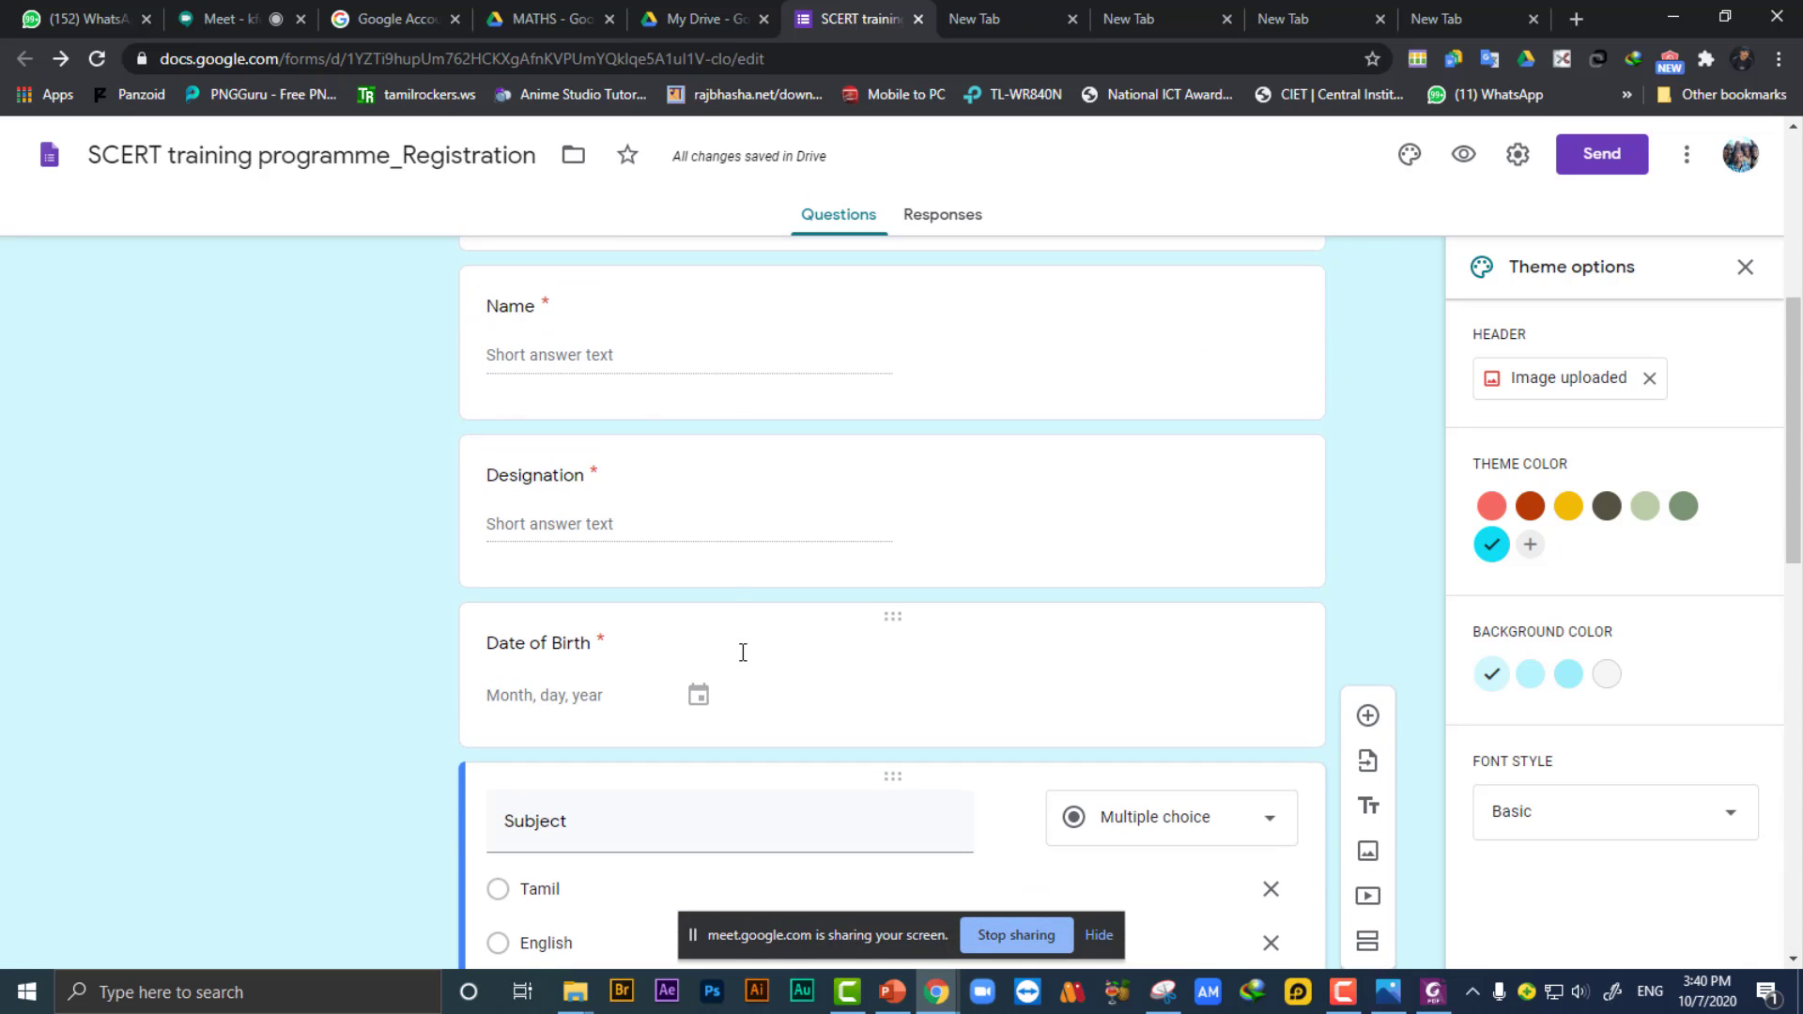
scroll(674, 494, down, 3)
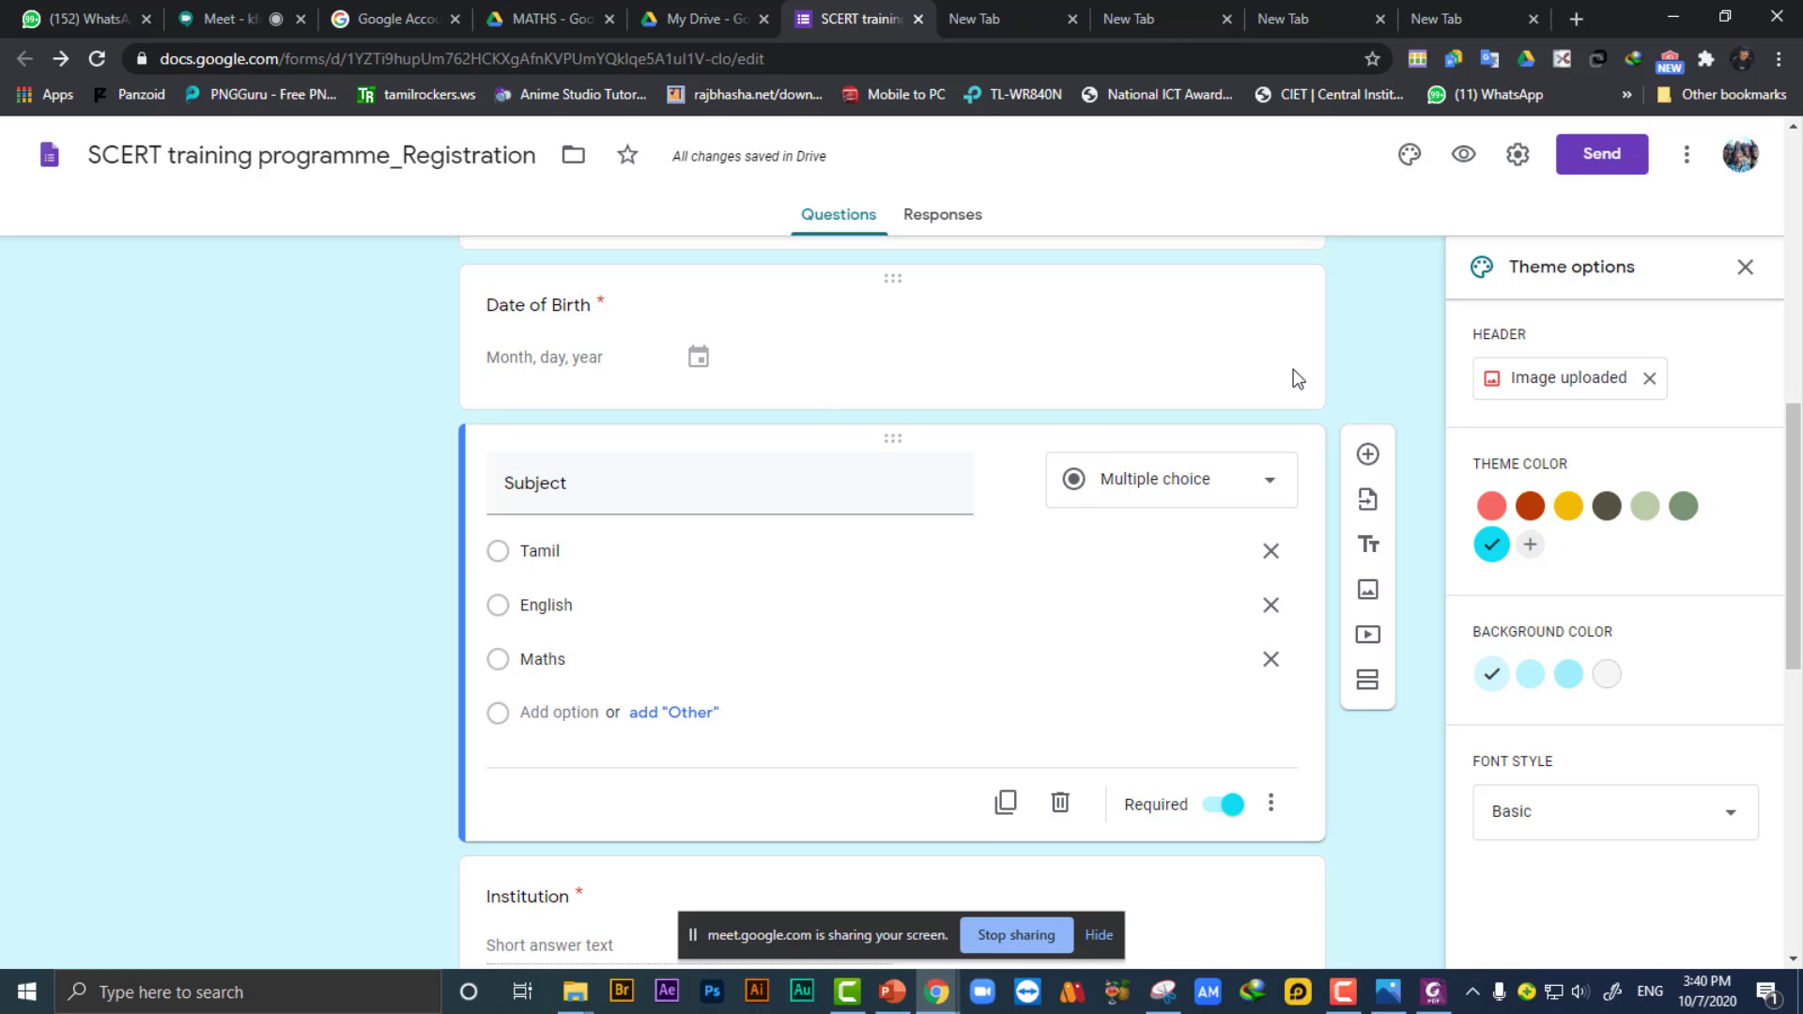
Add a new section directly after the Date of Birth question.
click(1289, 338)
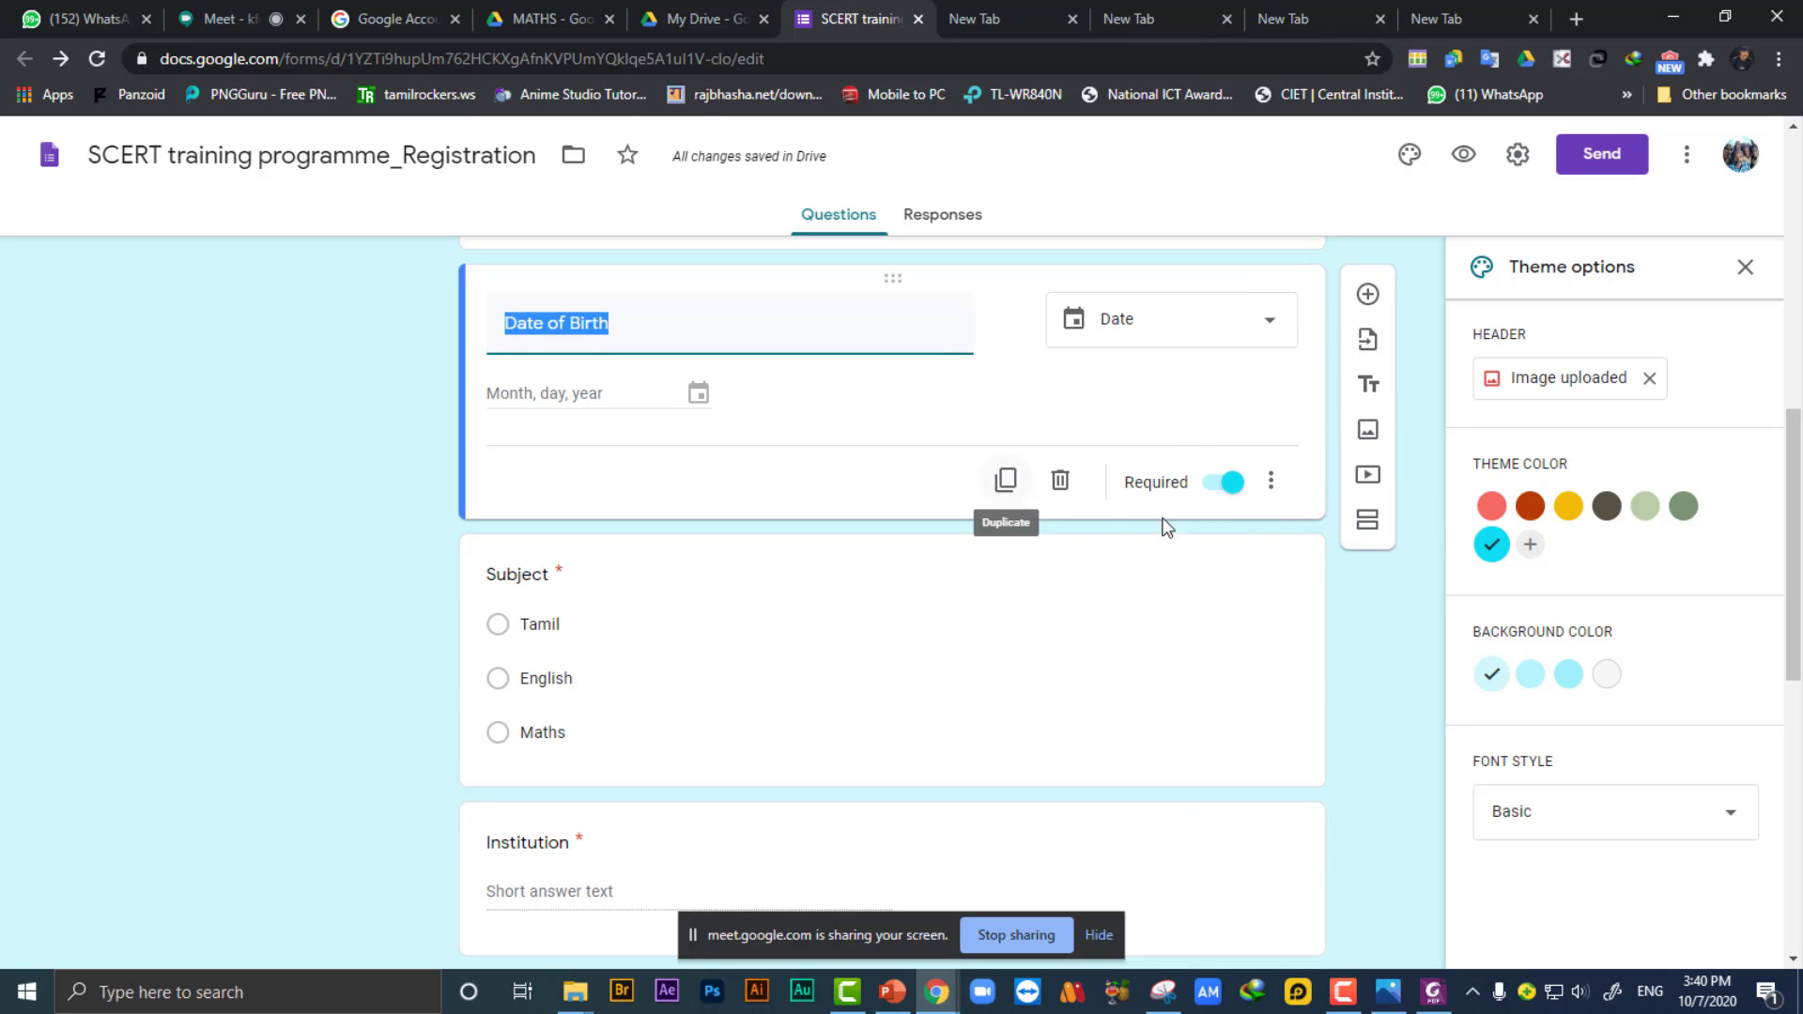
click(1321, 502)
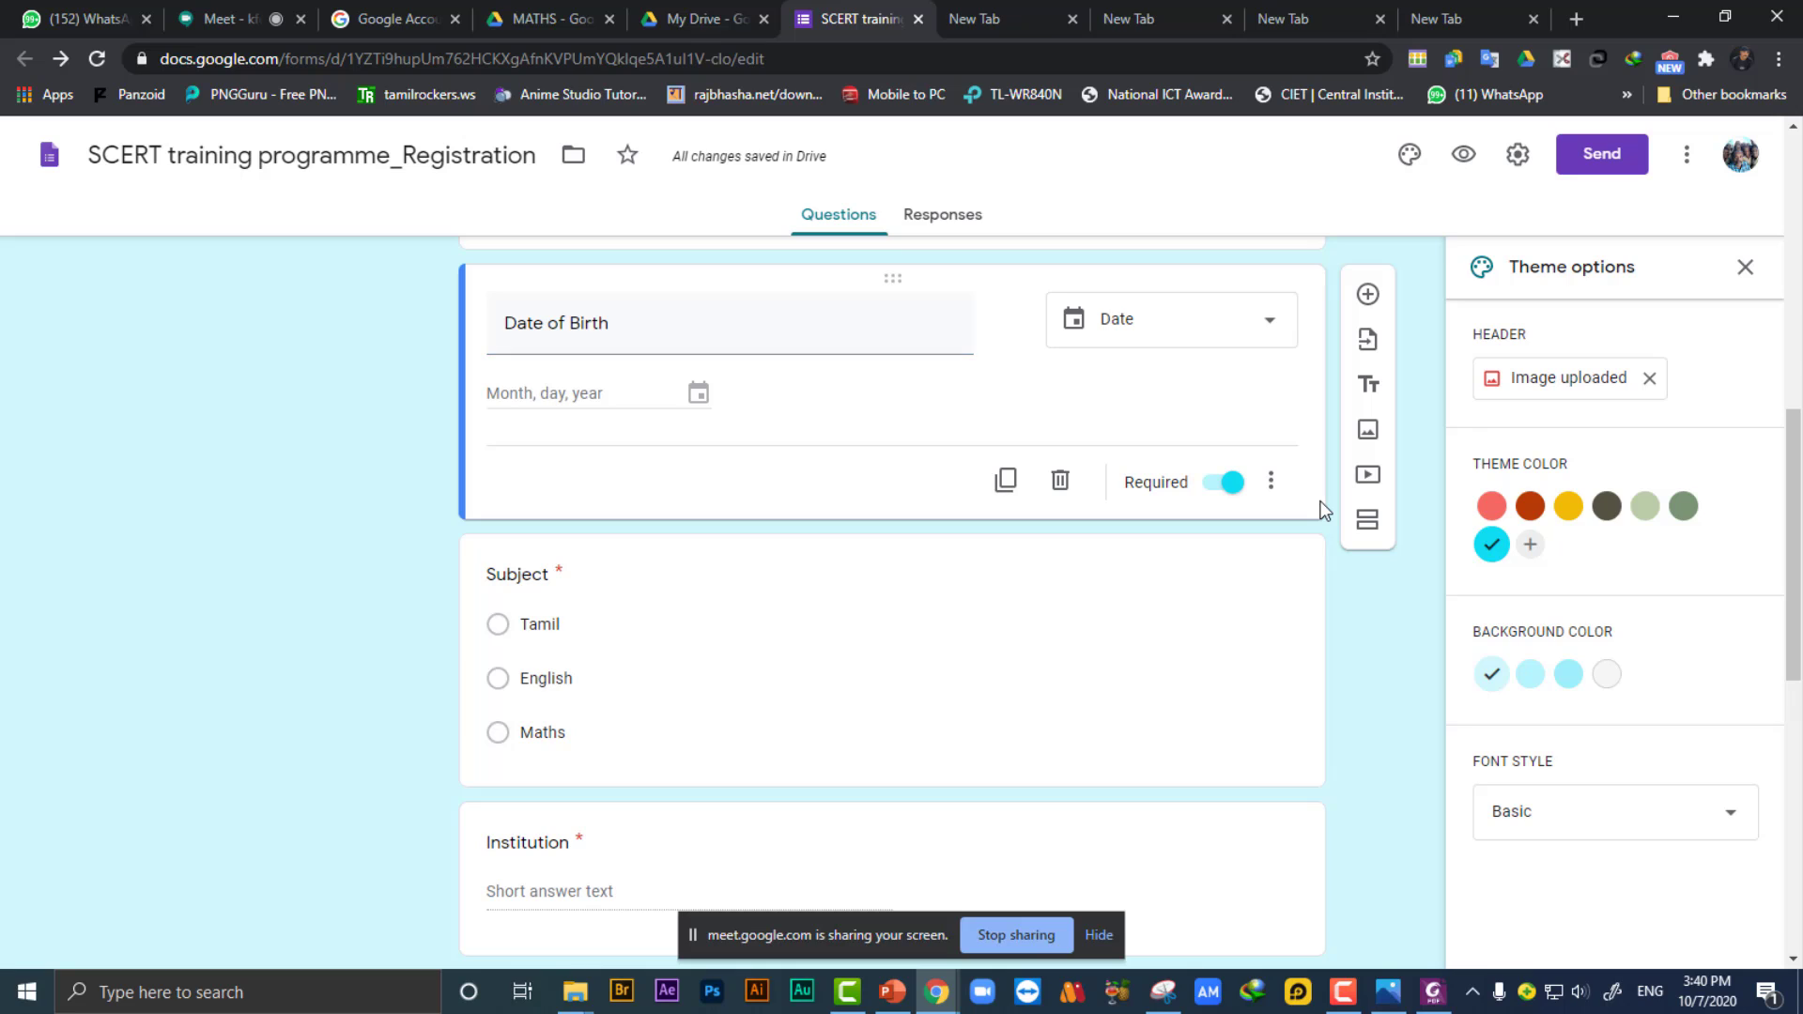
click(1373, 533)
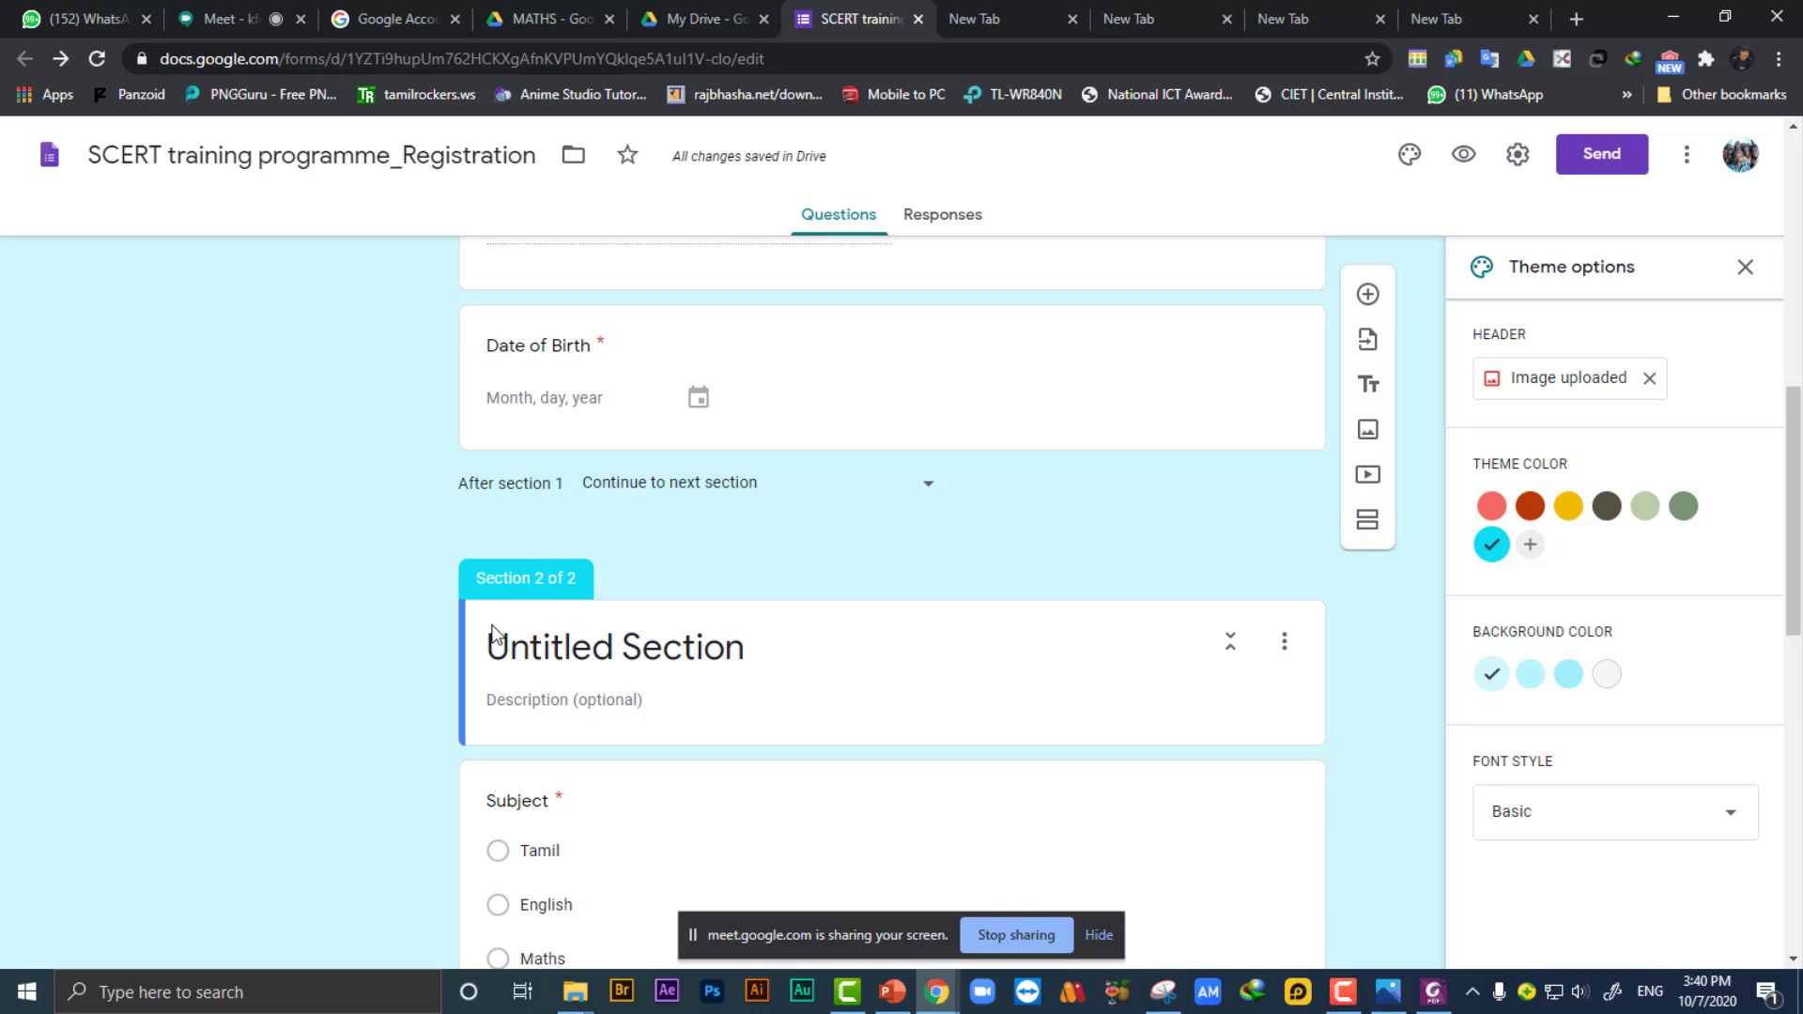
Examine the new section's title and description fields and the questions it contains.
scroll(584, 668, down, 5)
scroll(603, 621, up, 4)
scroll(541, 661, down, 3)
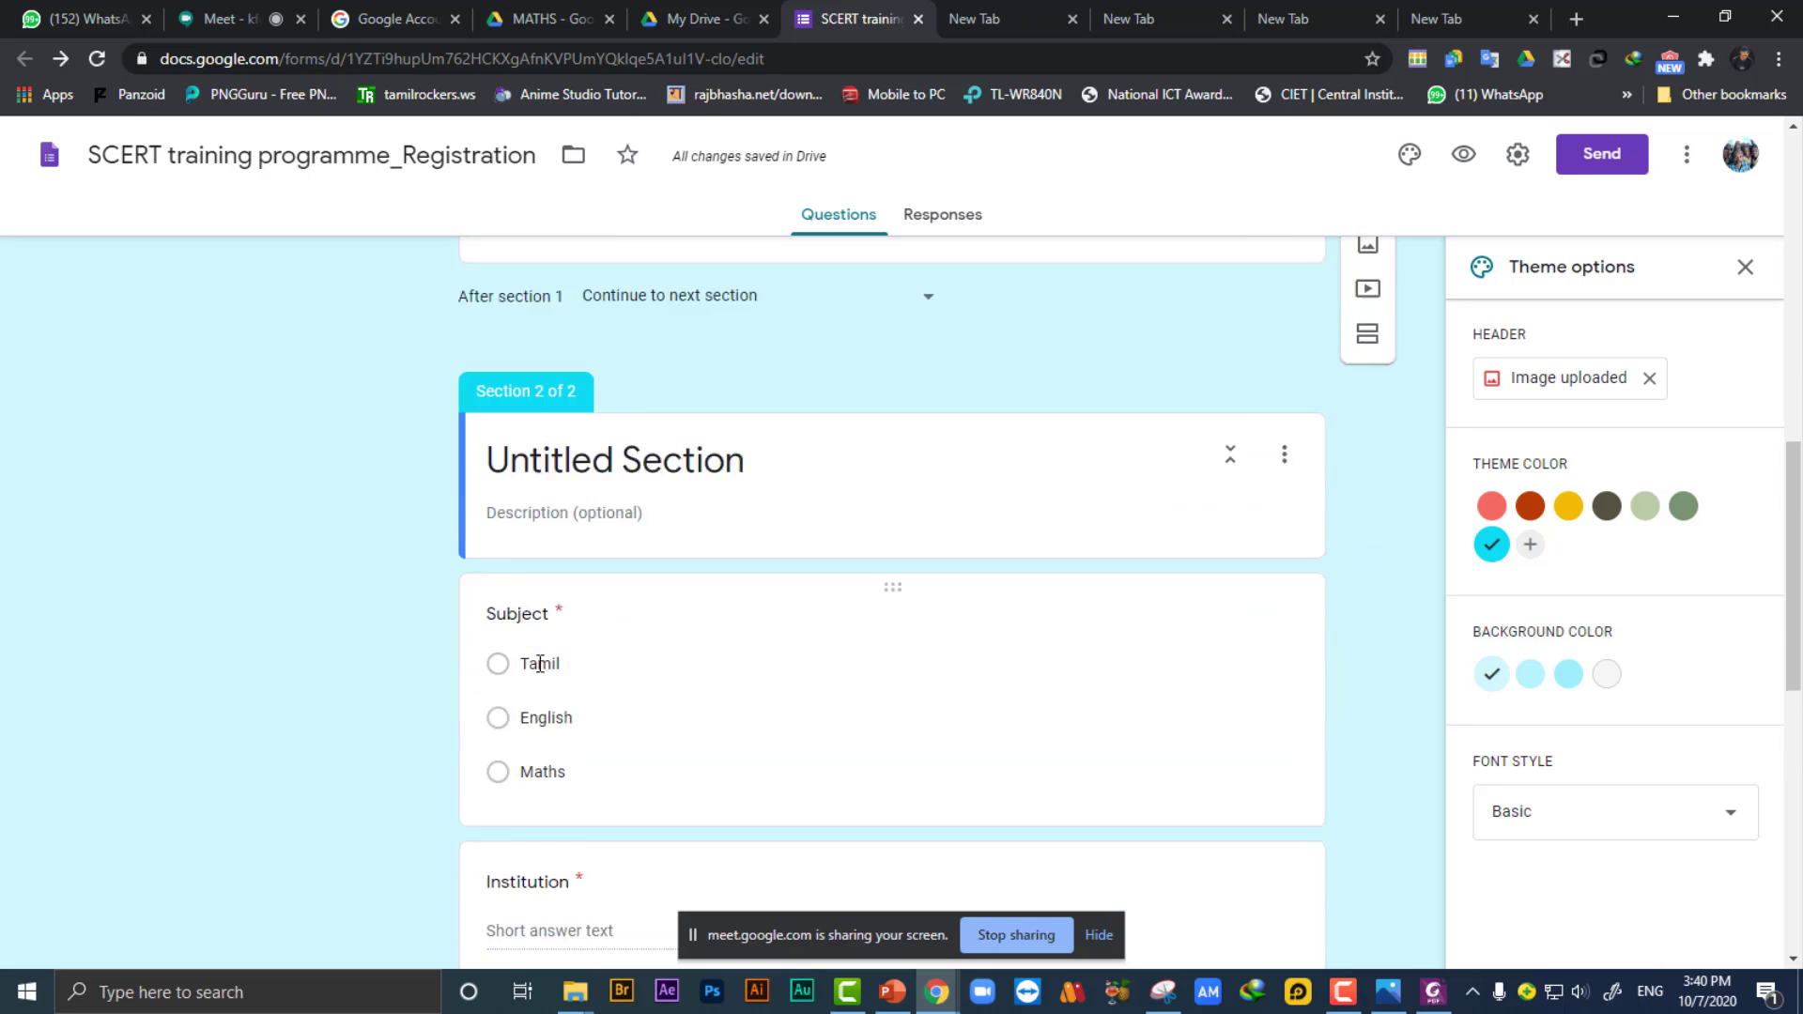
click(754, 317)
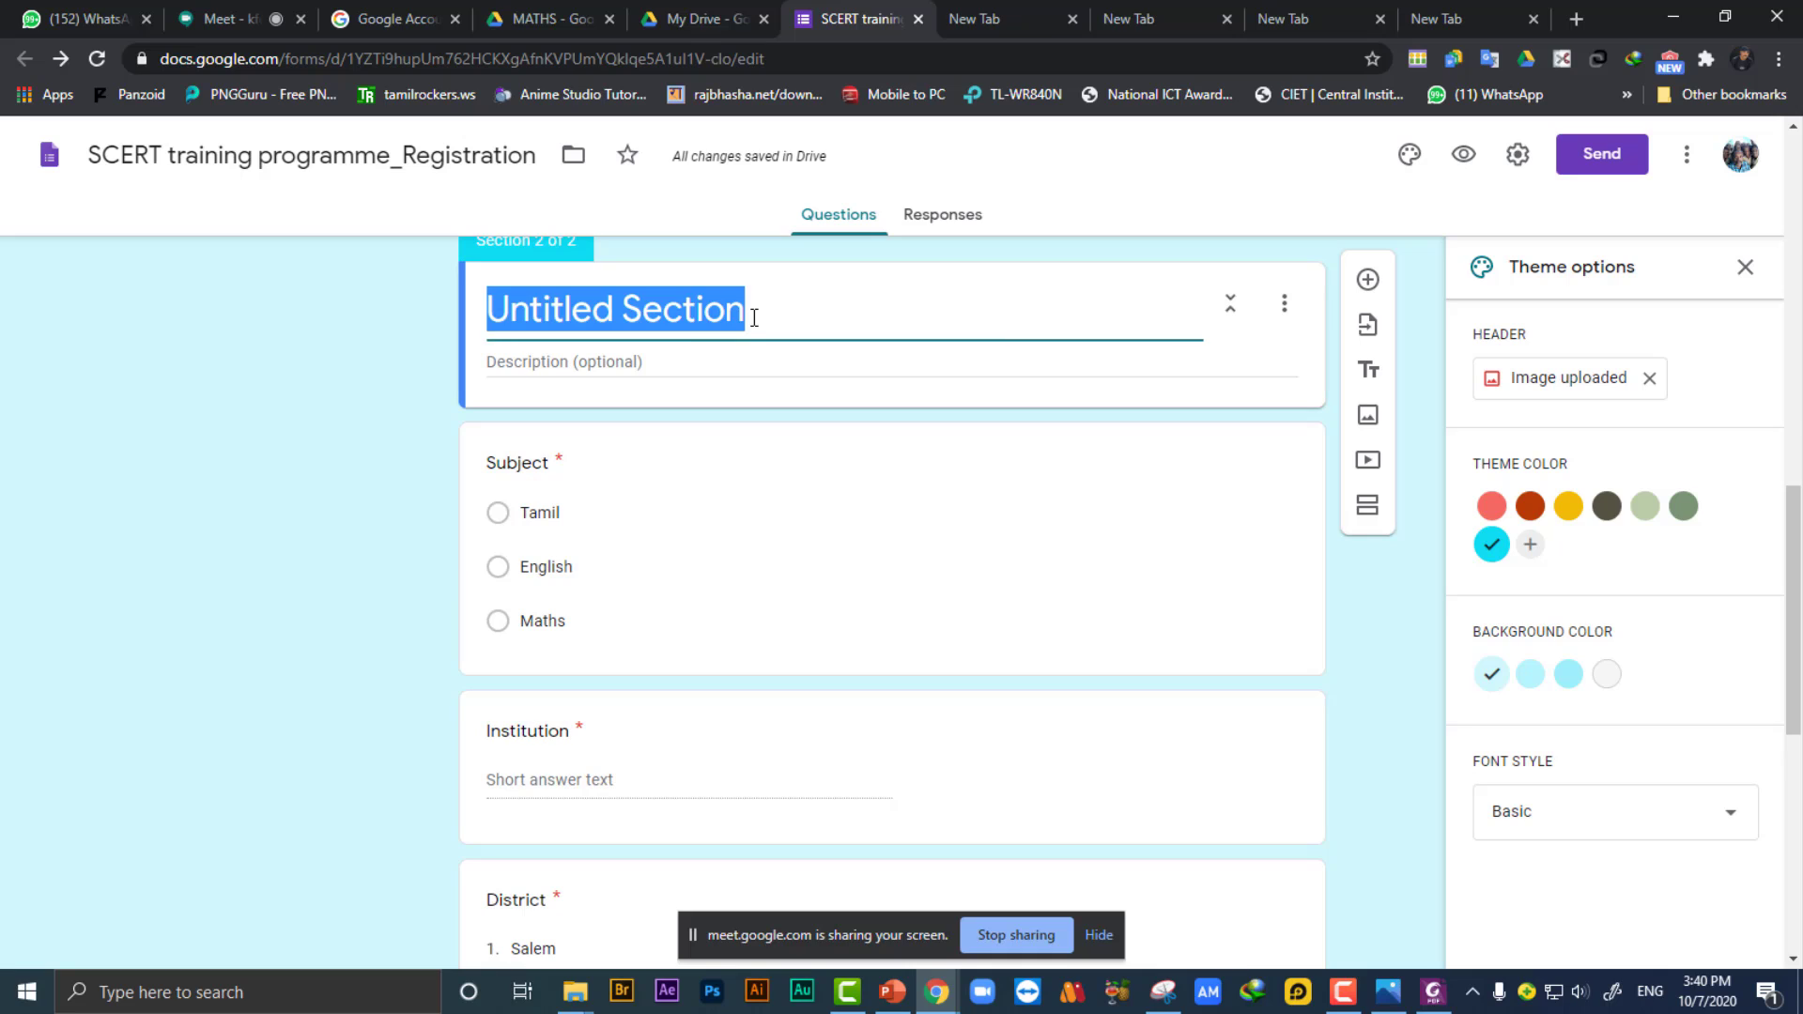
click(583, 363)
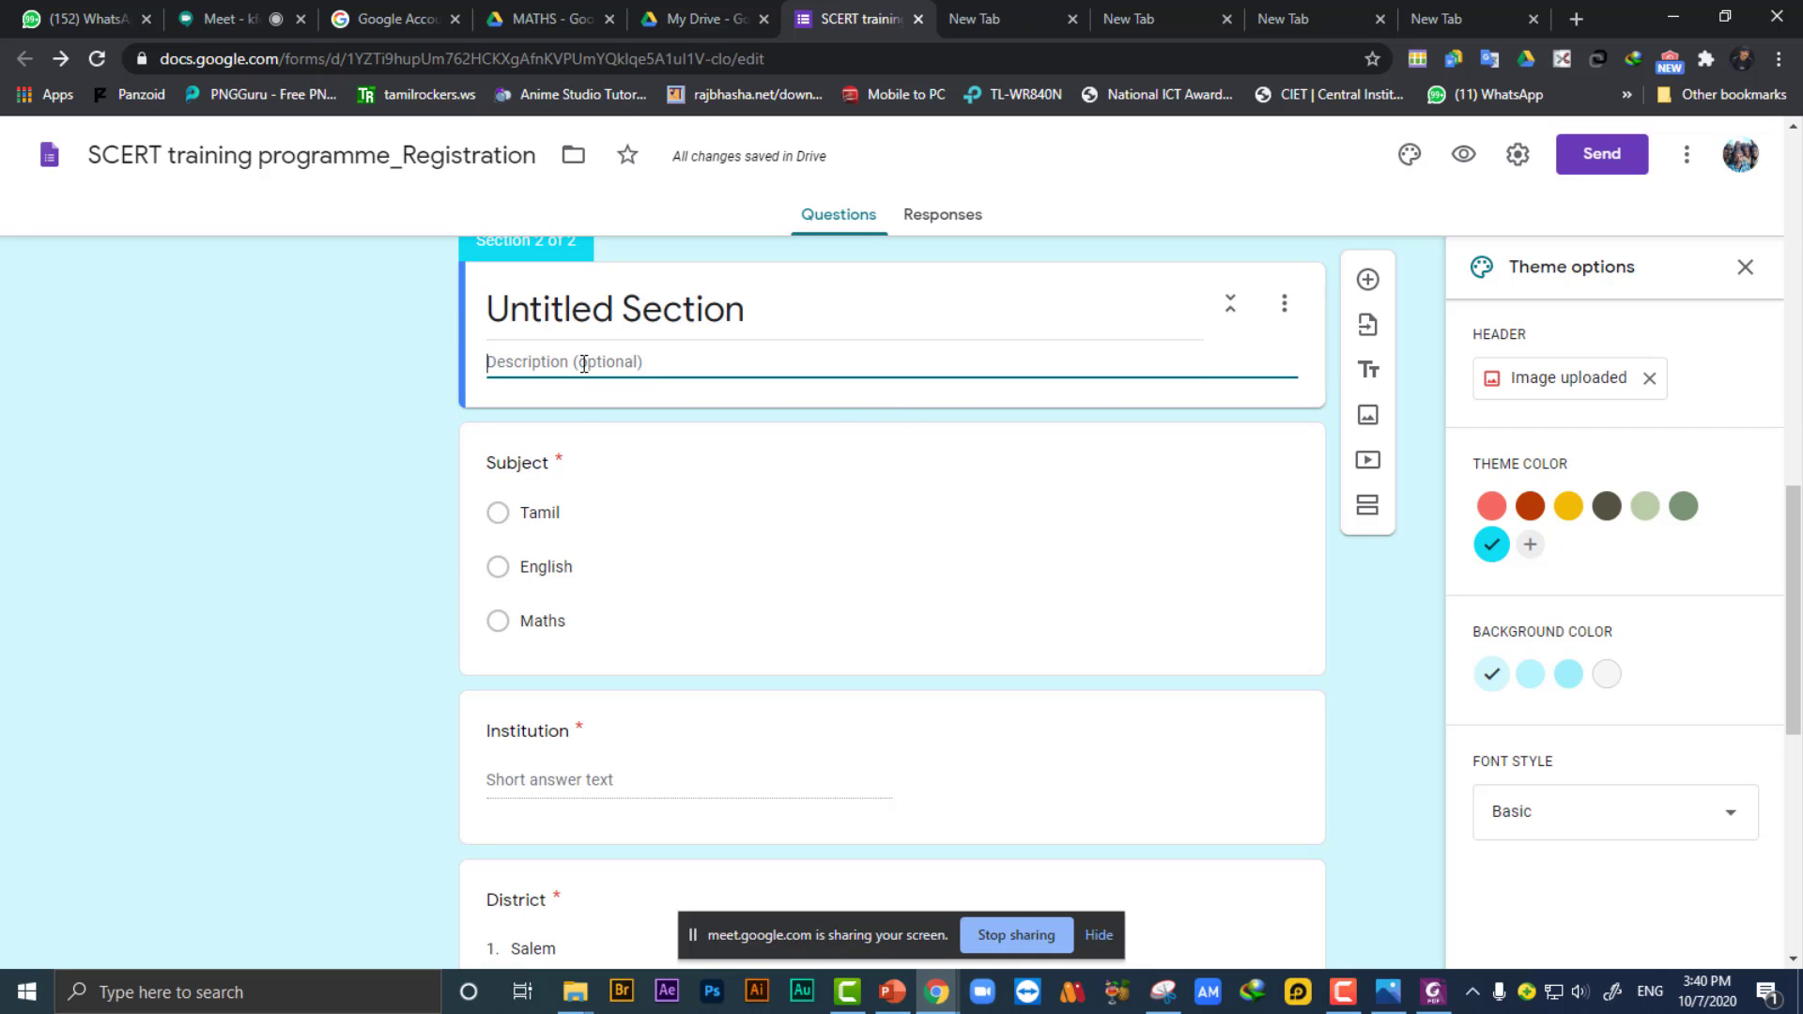
click(296, 504)
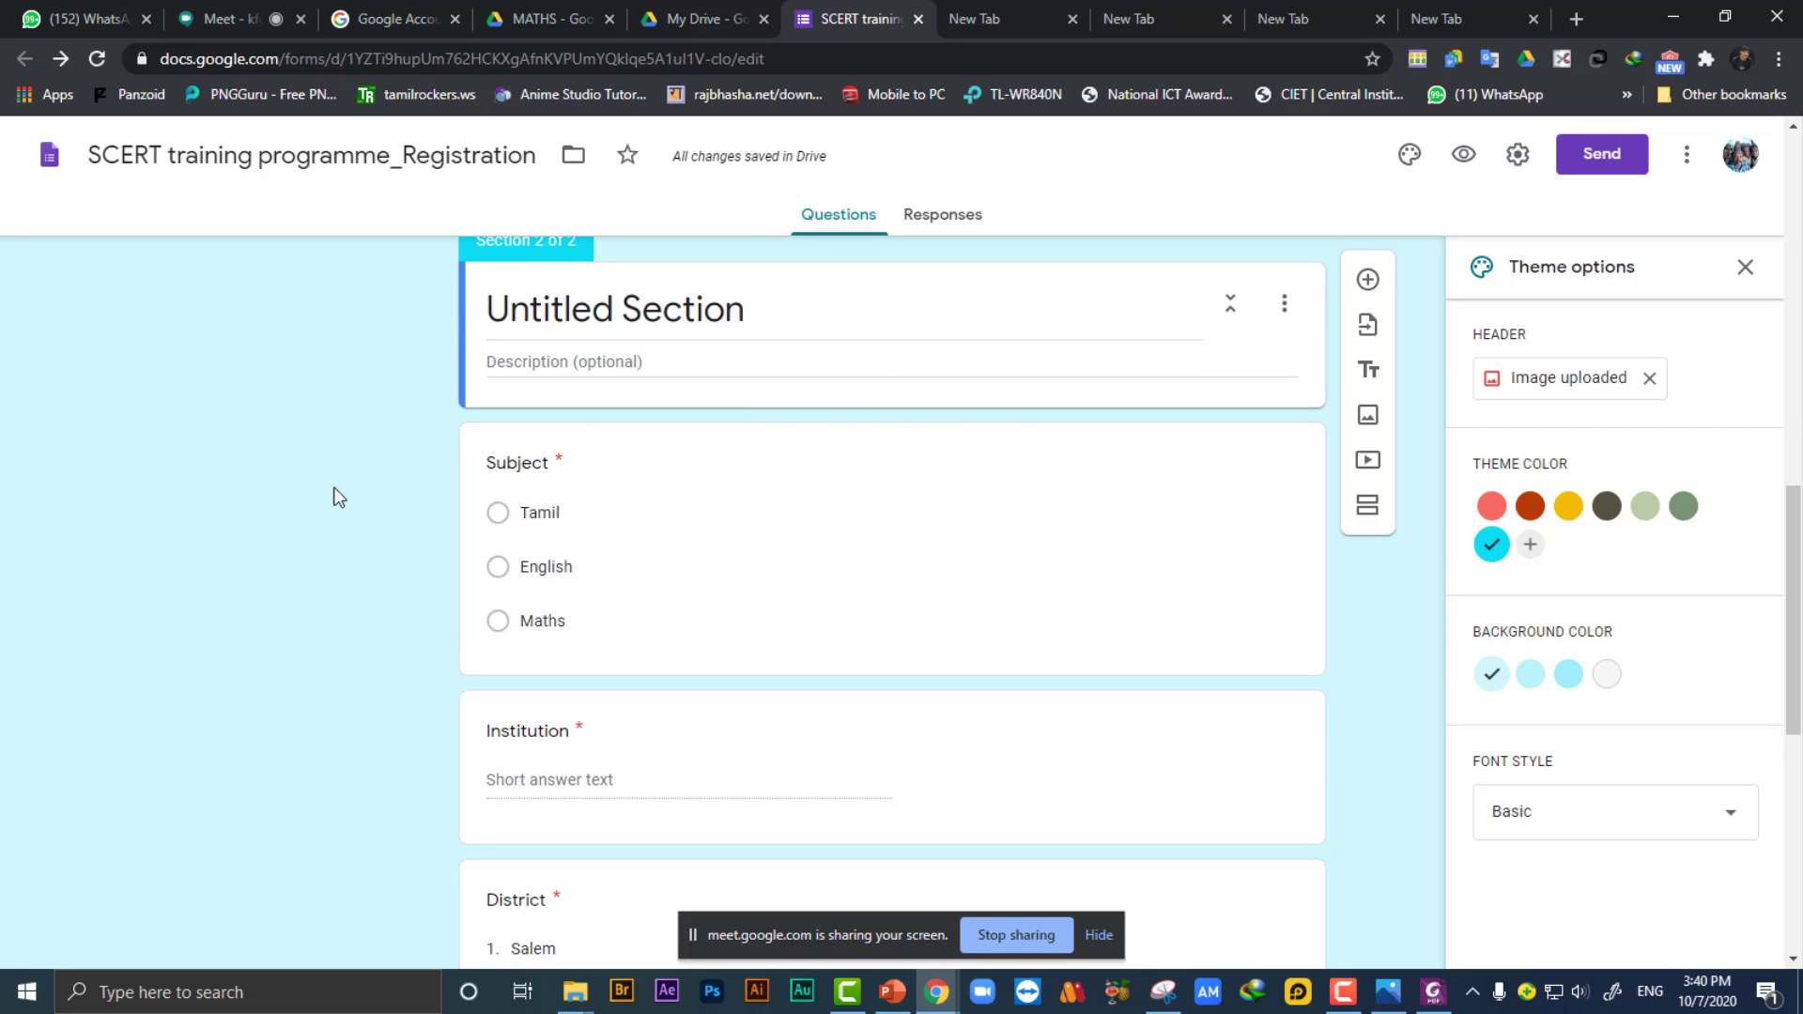
Preview the form, check where its first page ends, and close the preview.
click(1464, 154)
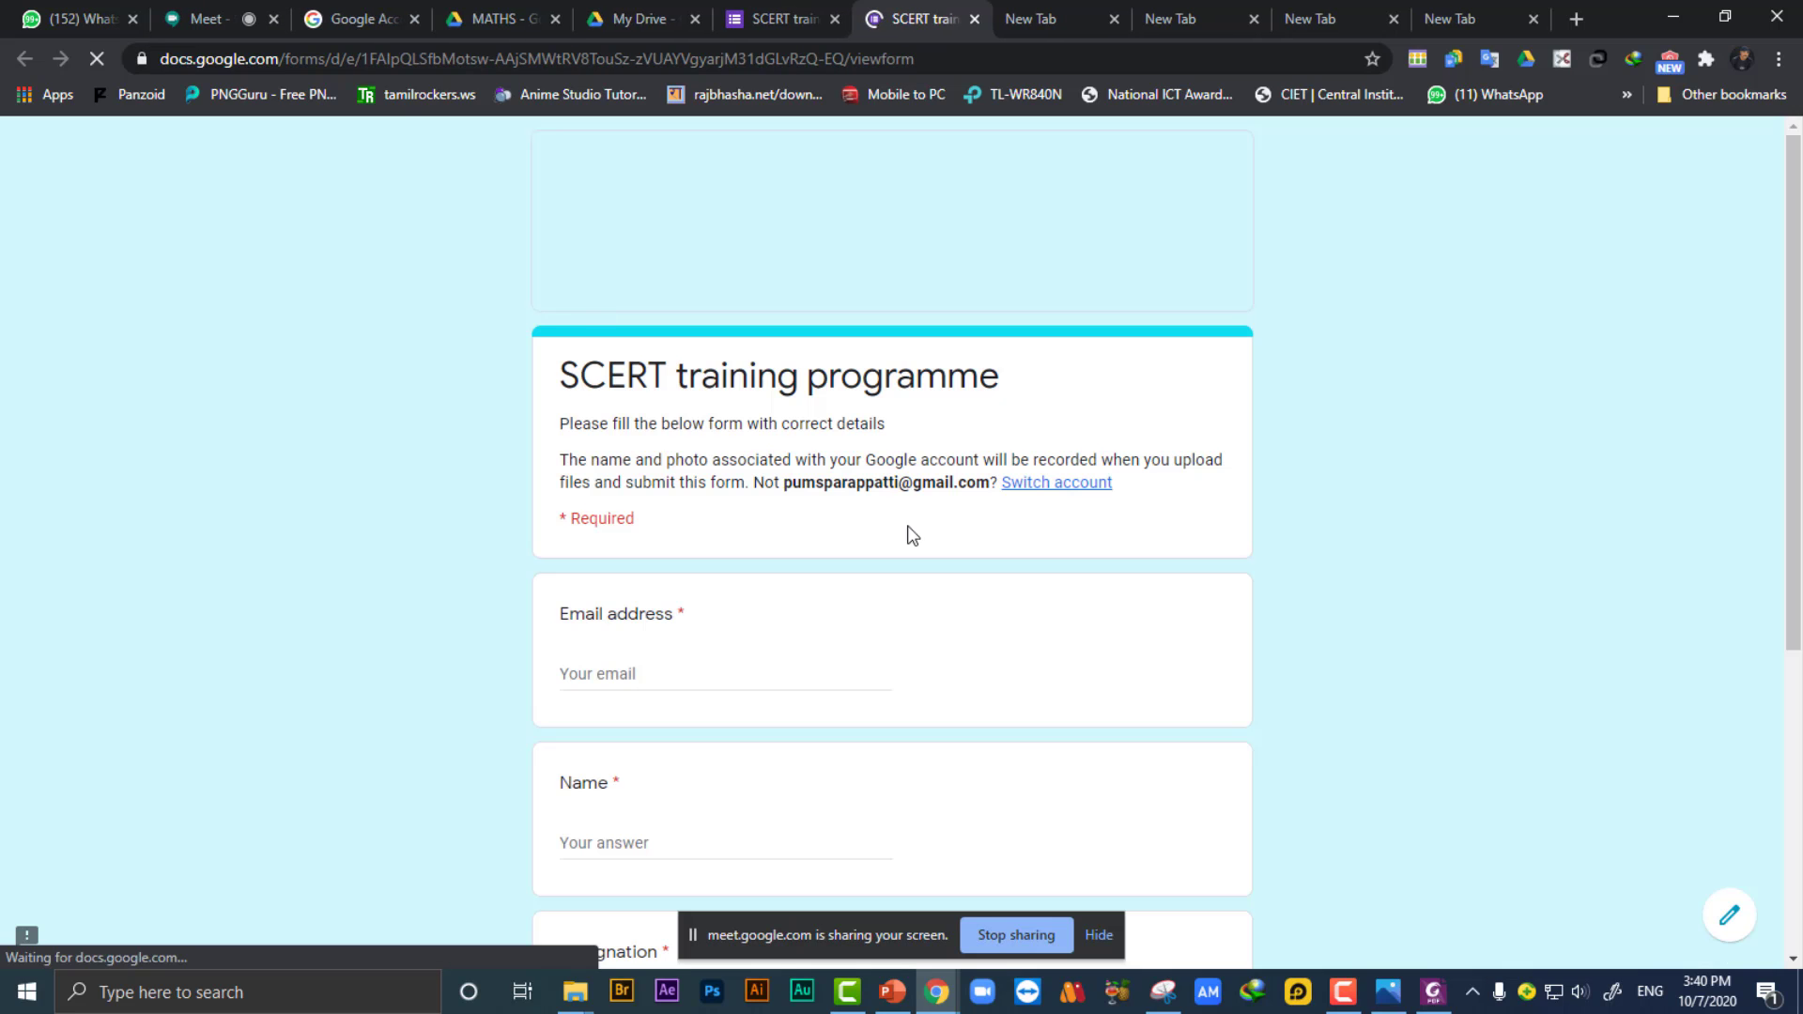
scroll(685, 421, down, 5)
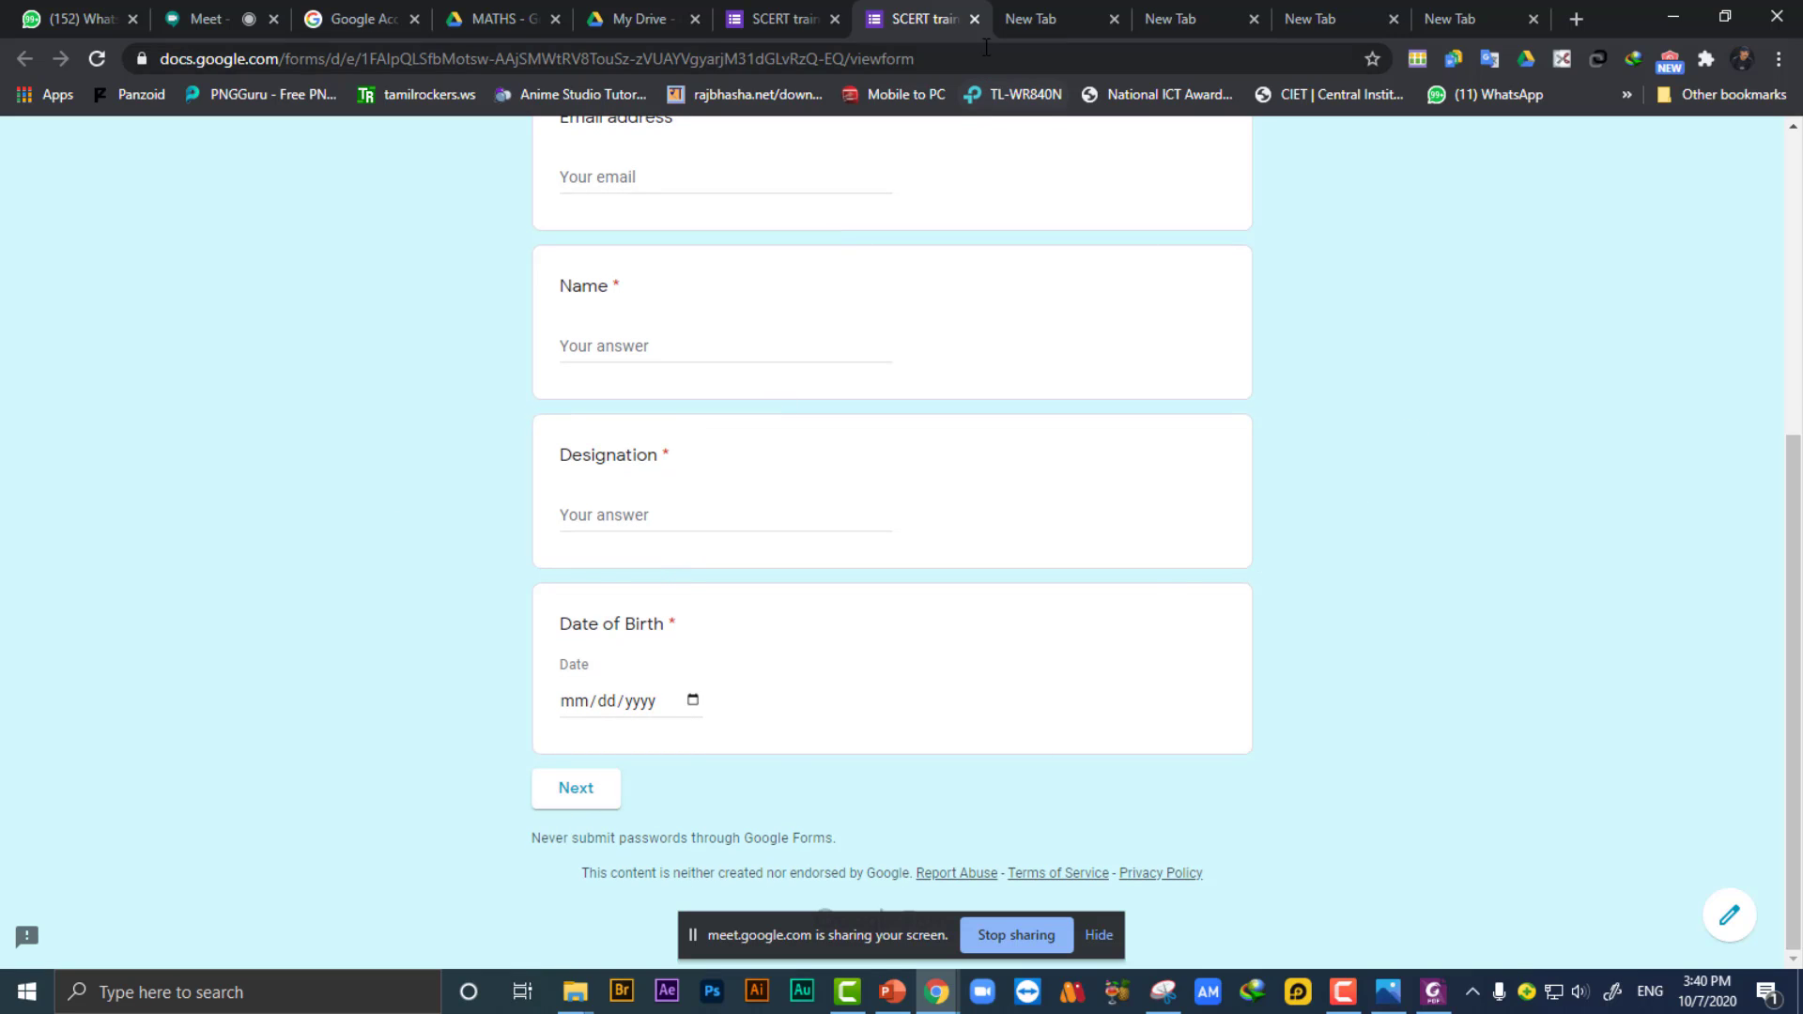
click(974, 18)
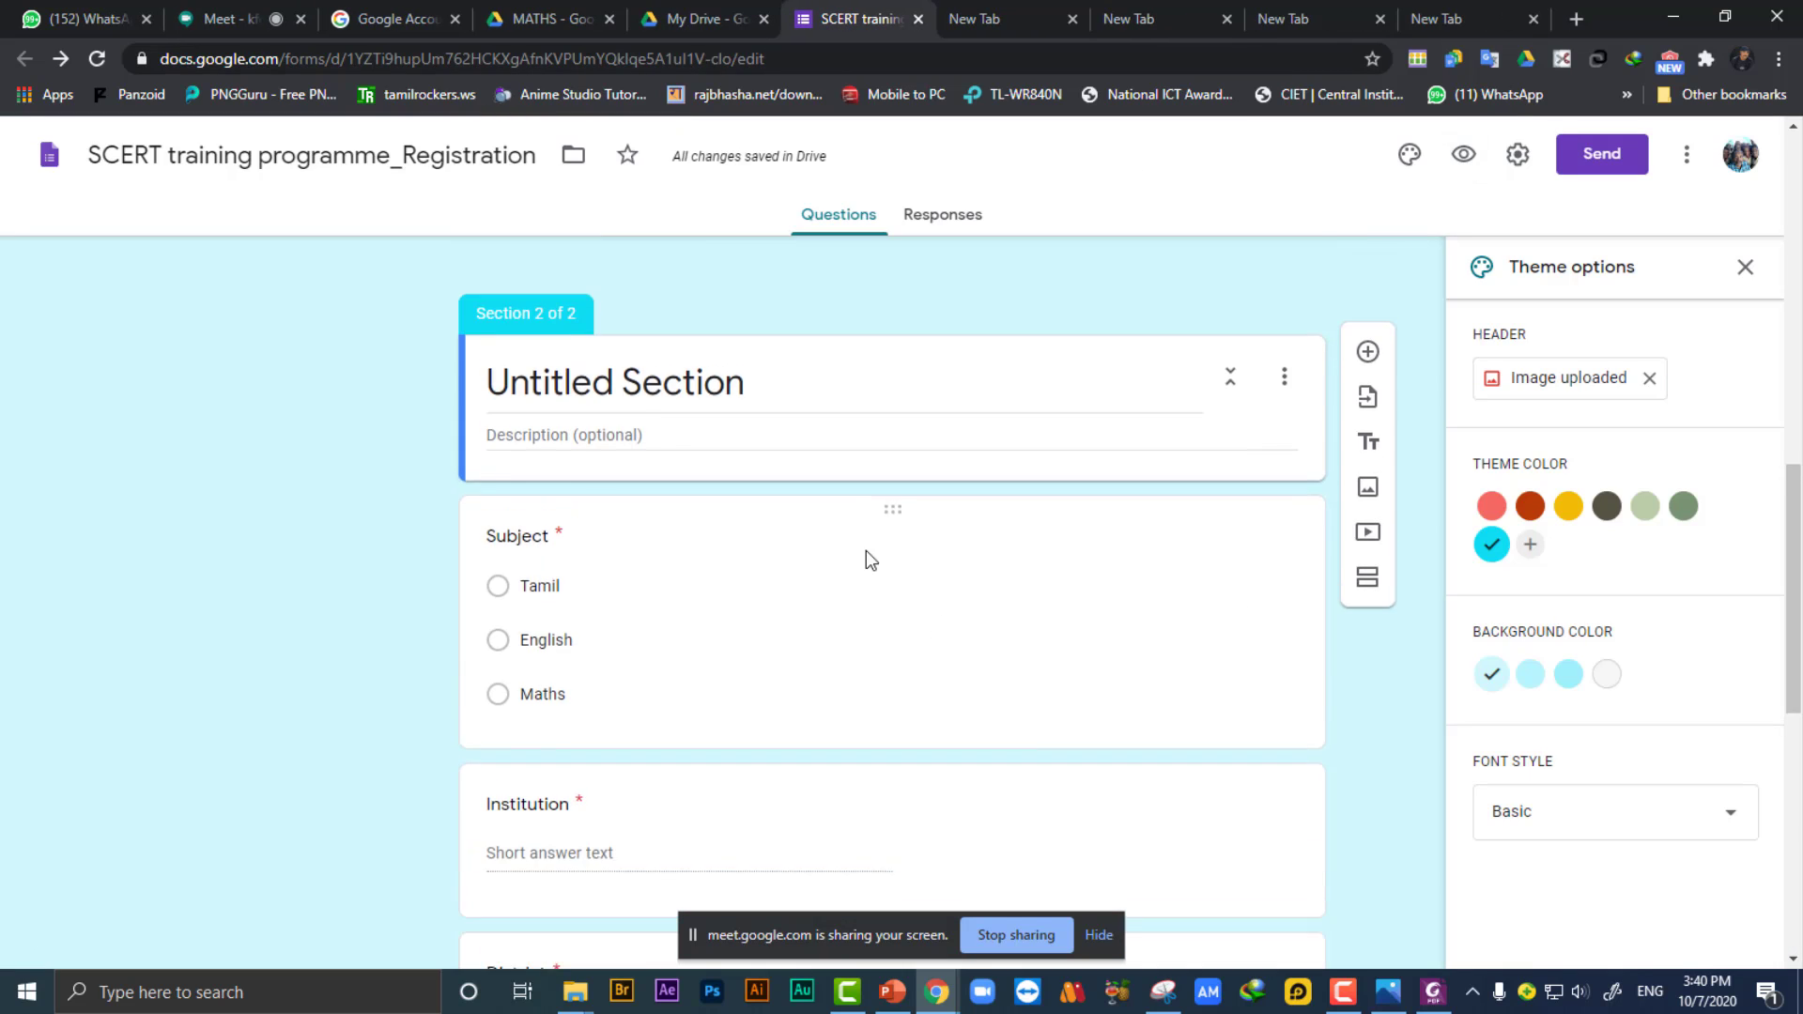
View the available options for section 2 without applying any of them.
scroll(866, 550, up, 2)
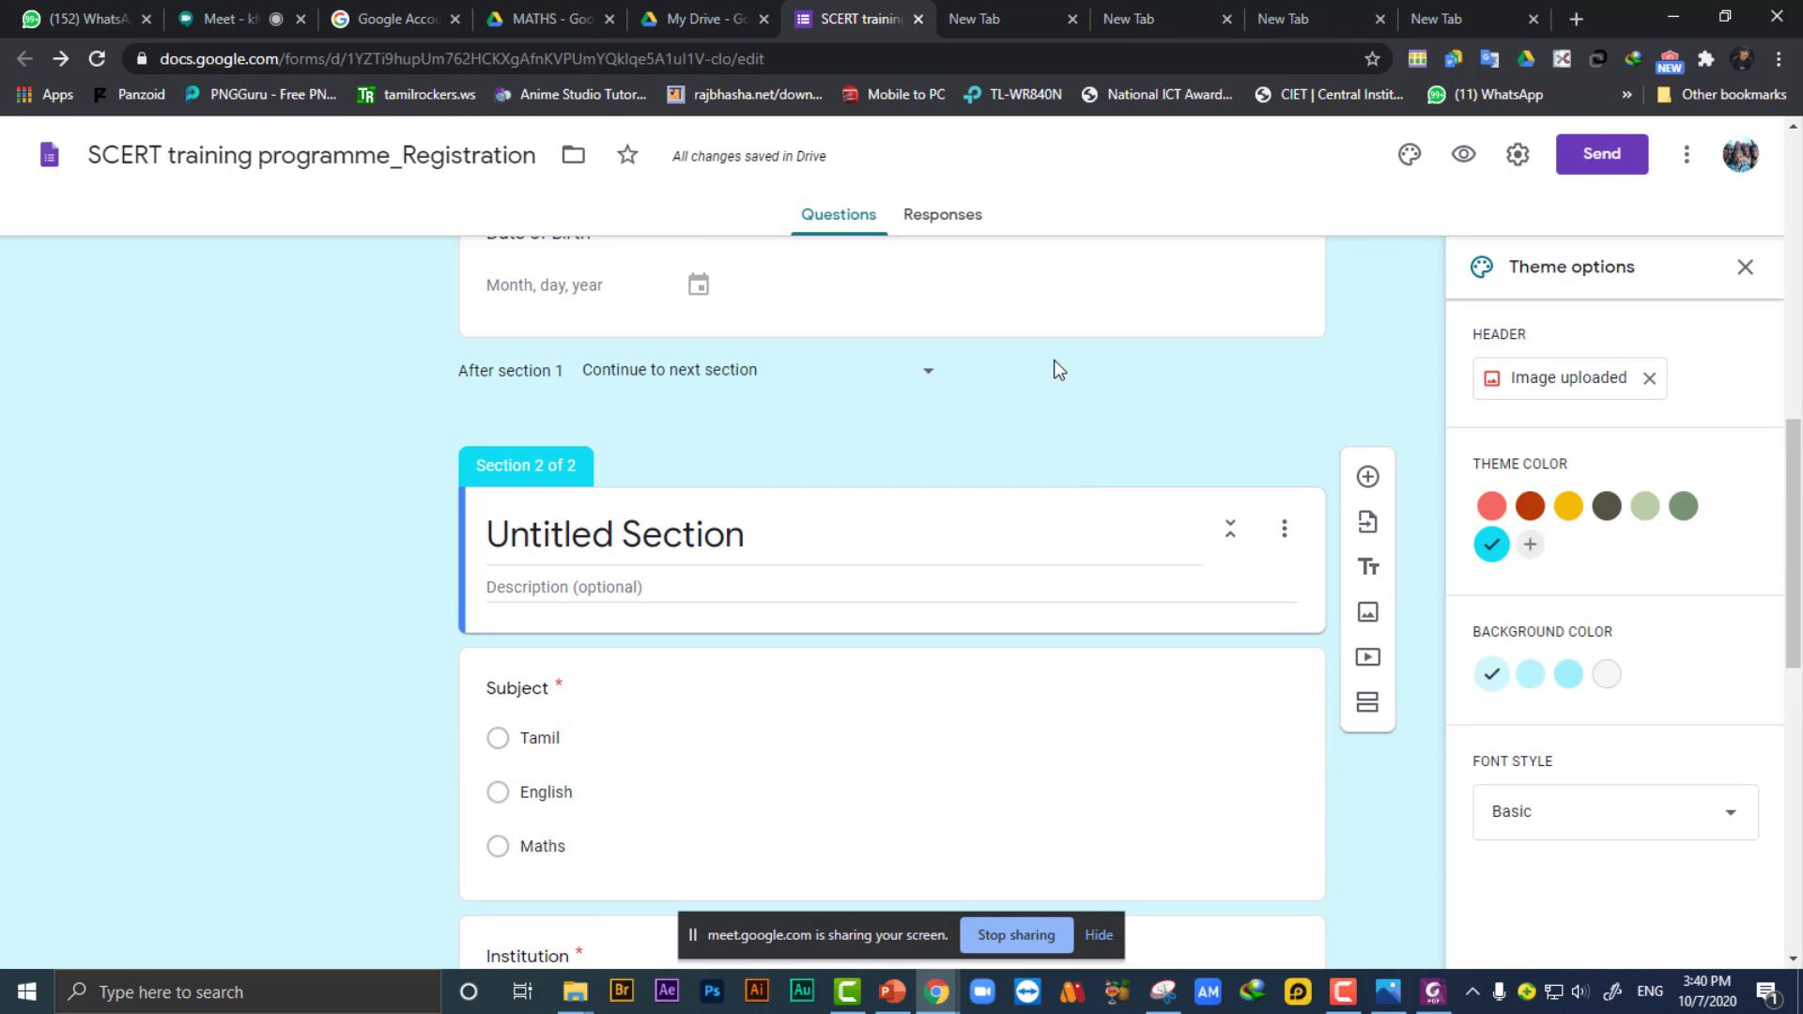
click(1283, 528)
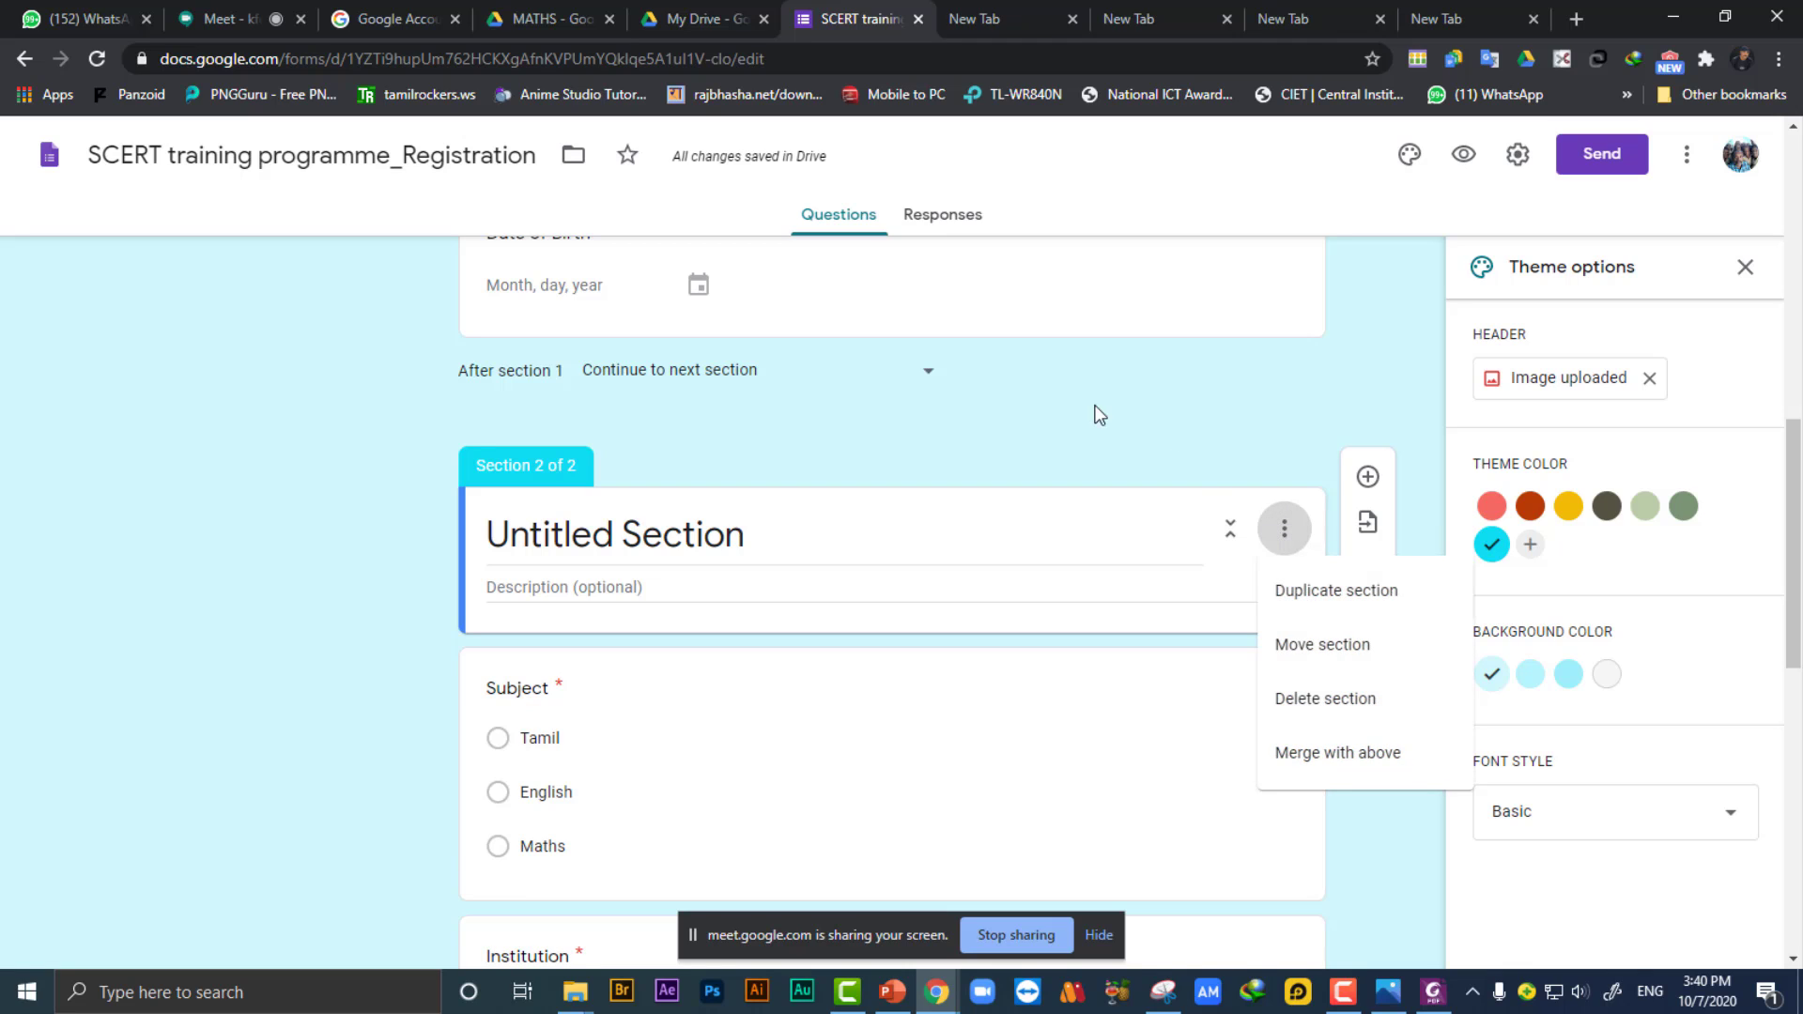
click(1035, 405)
Move the Date of Birth question from section 1 into section 2, above the Subject question.
scroll(1126, 419, up, 1)
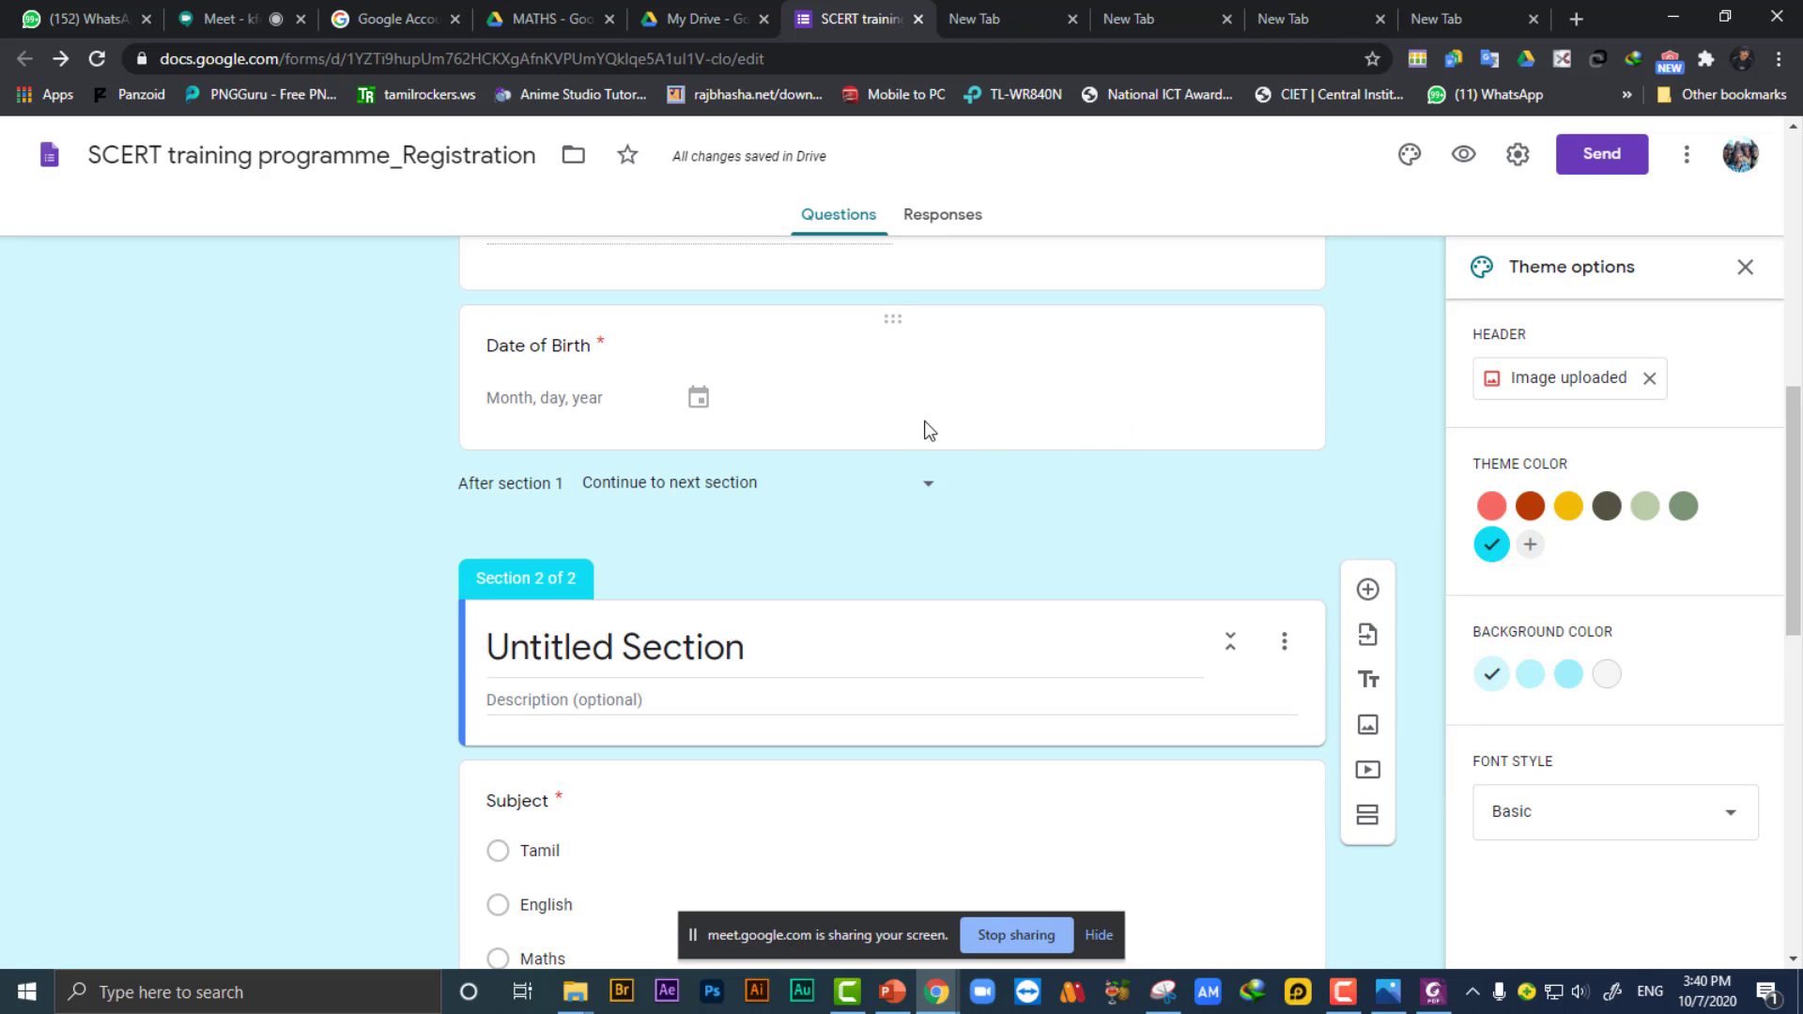
click(892, 357)
drag(892, 317, 883, 643)
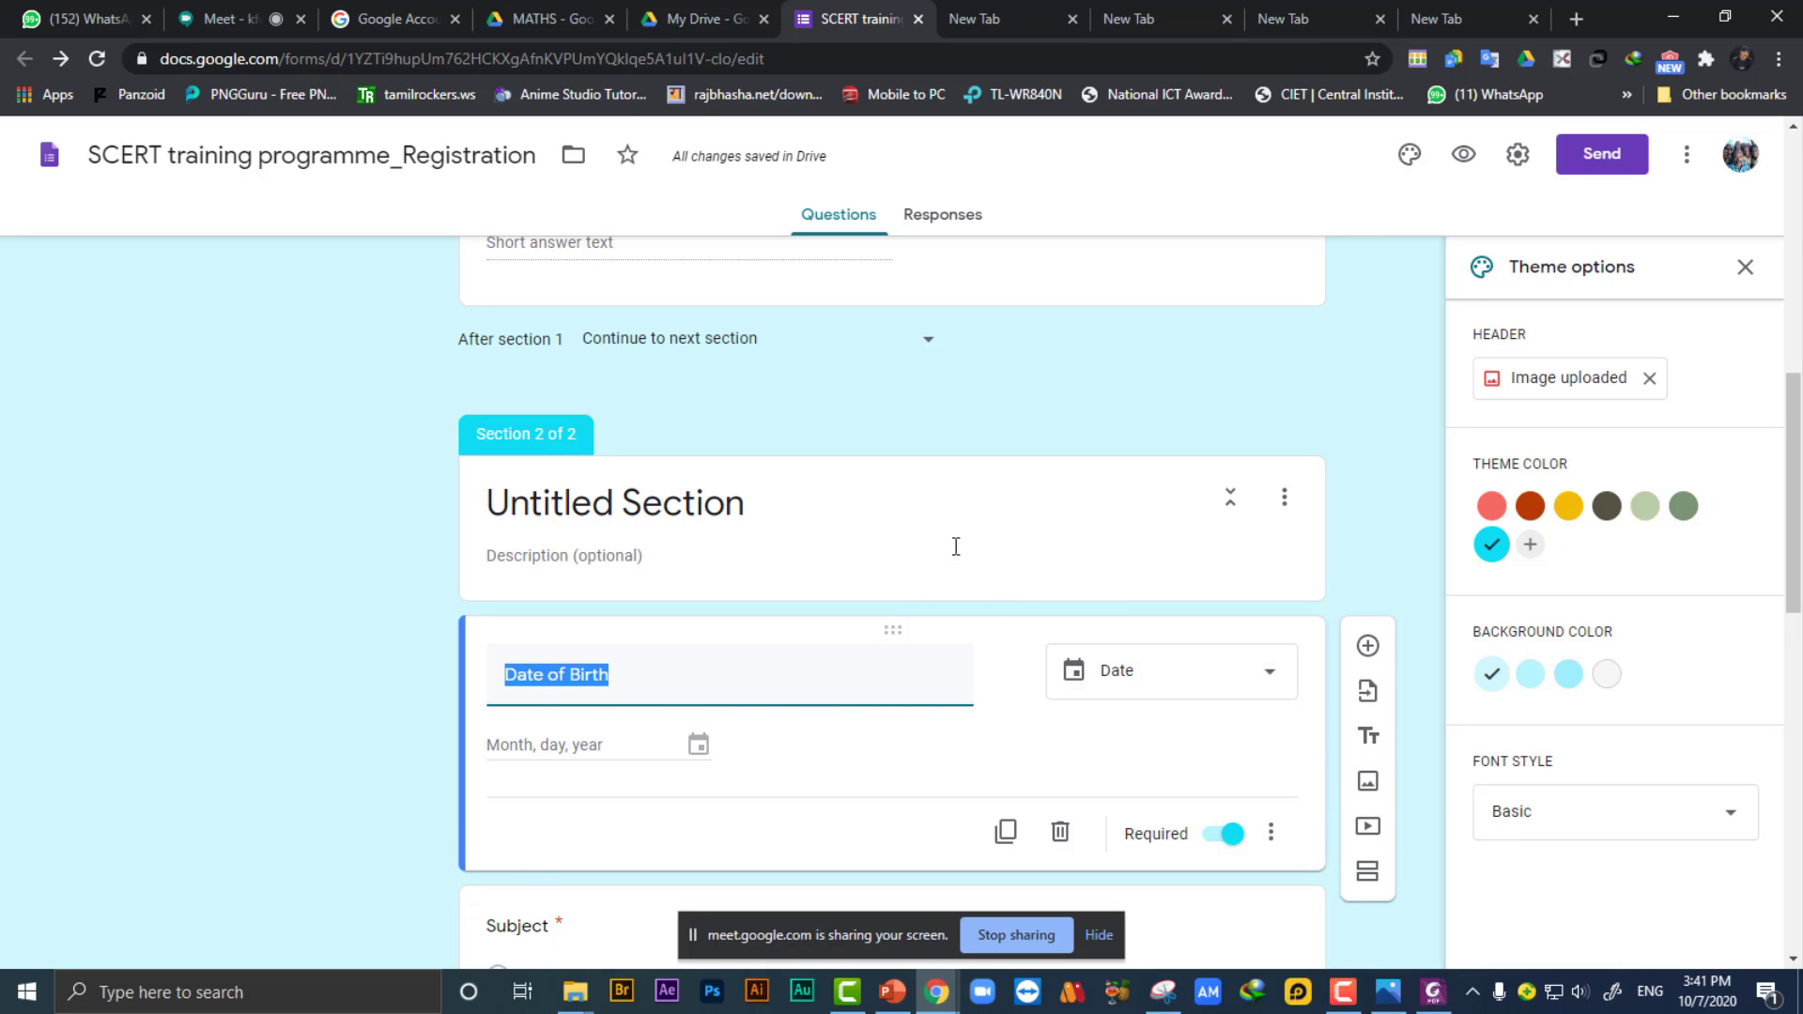
click(1254, 524)
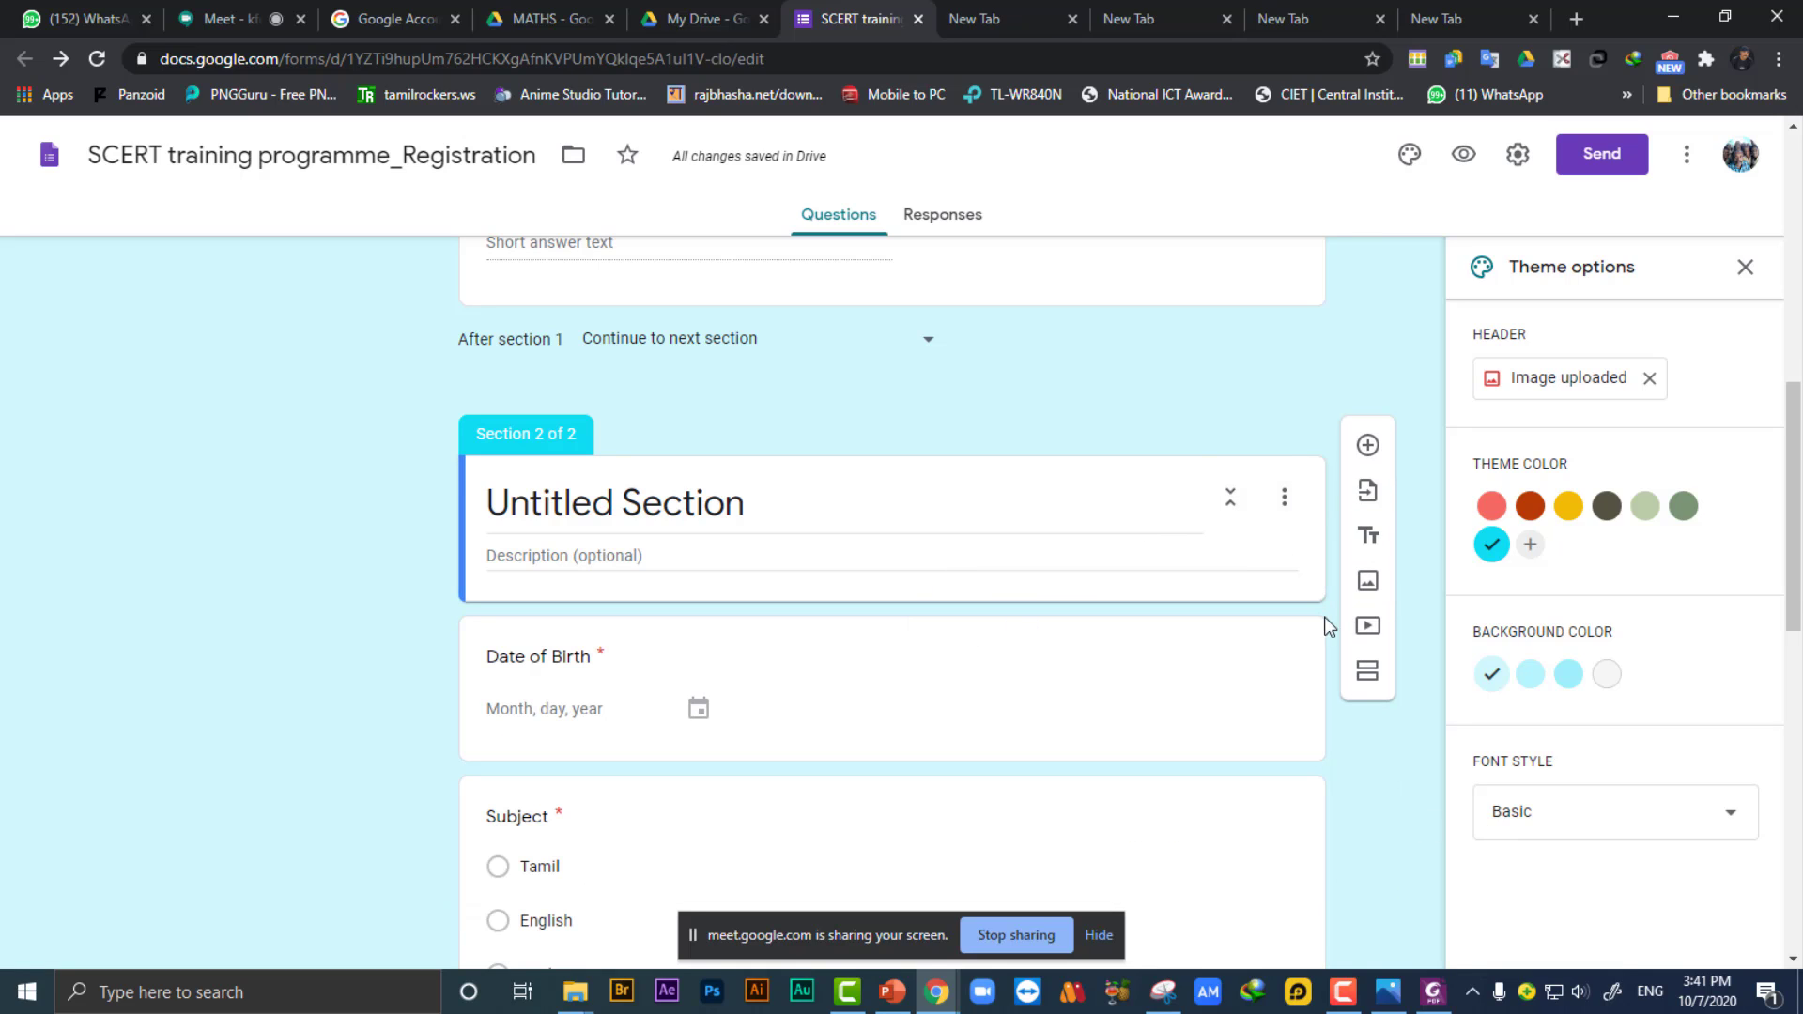
Review how the questions are divided between the two sections and view the options available for section 2.
scroll(936, 455, up, 9)
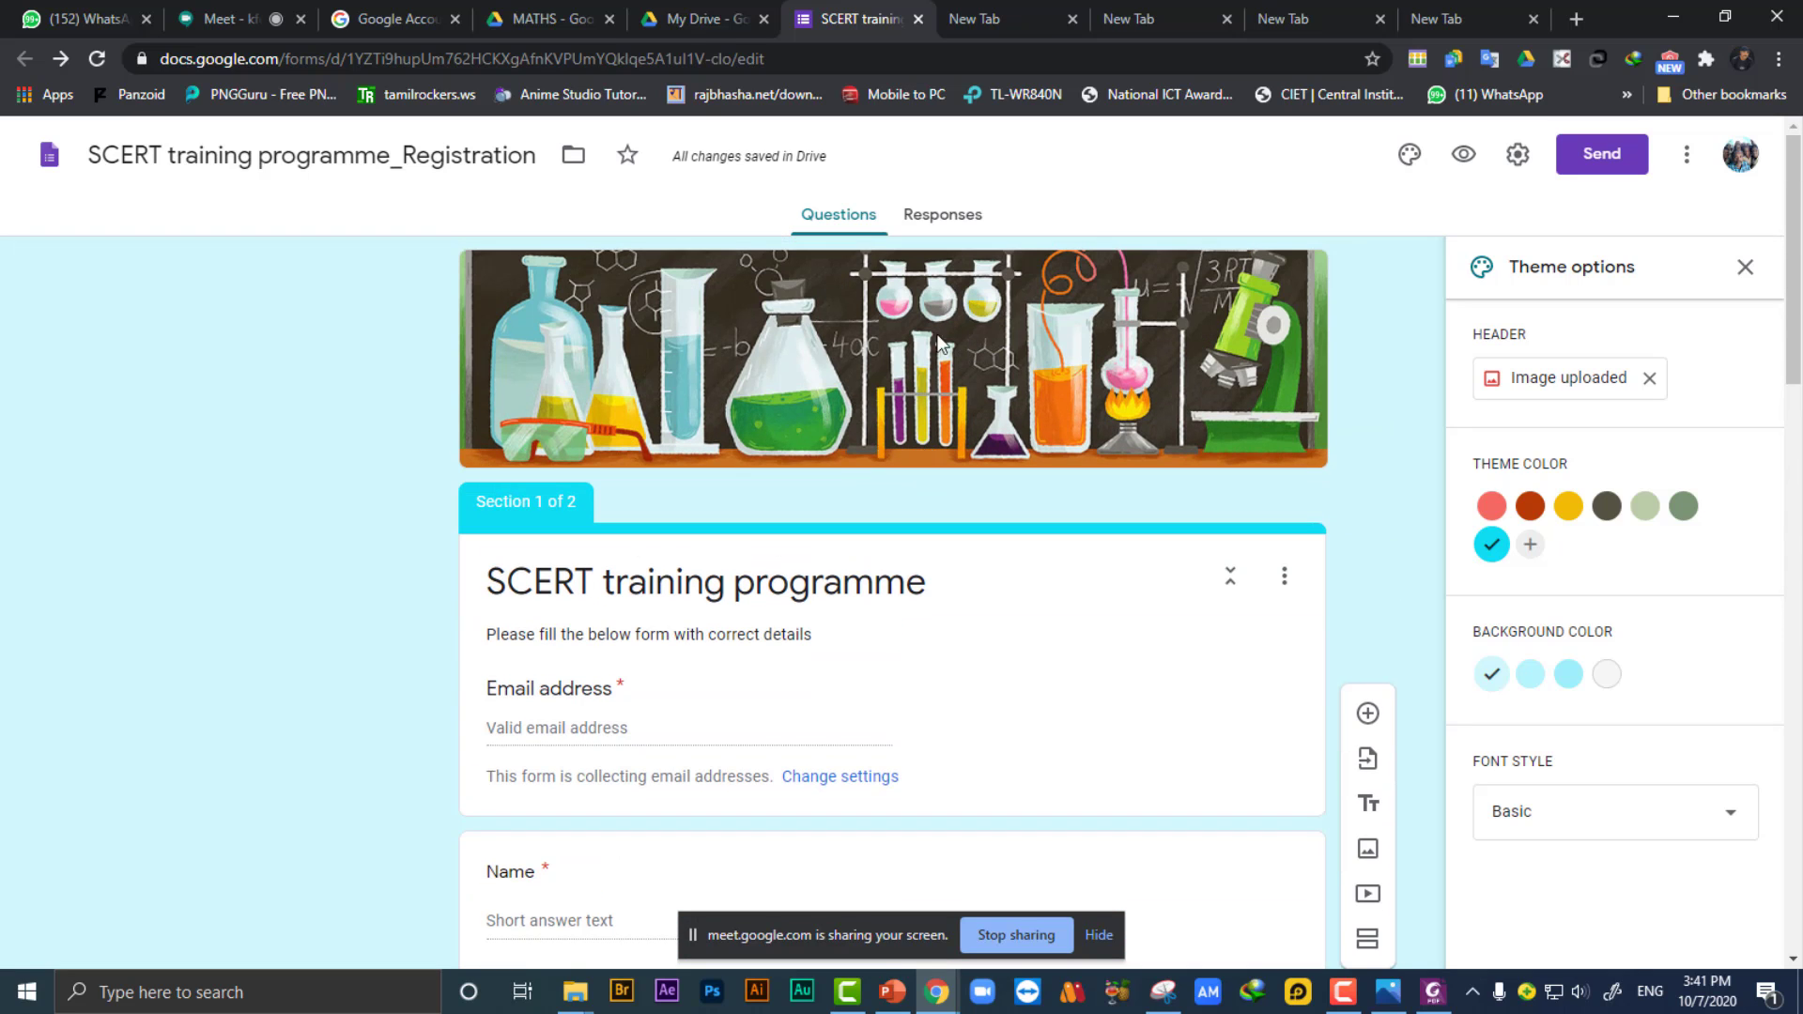
scroll(898, 662, down, 6)
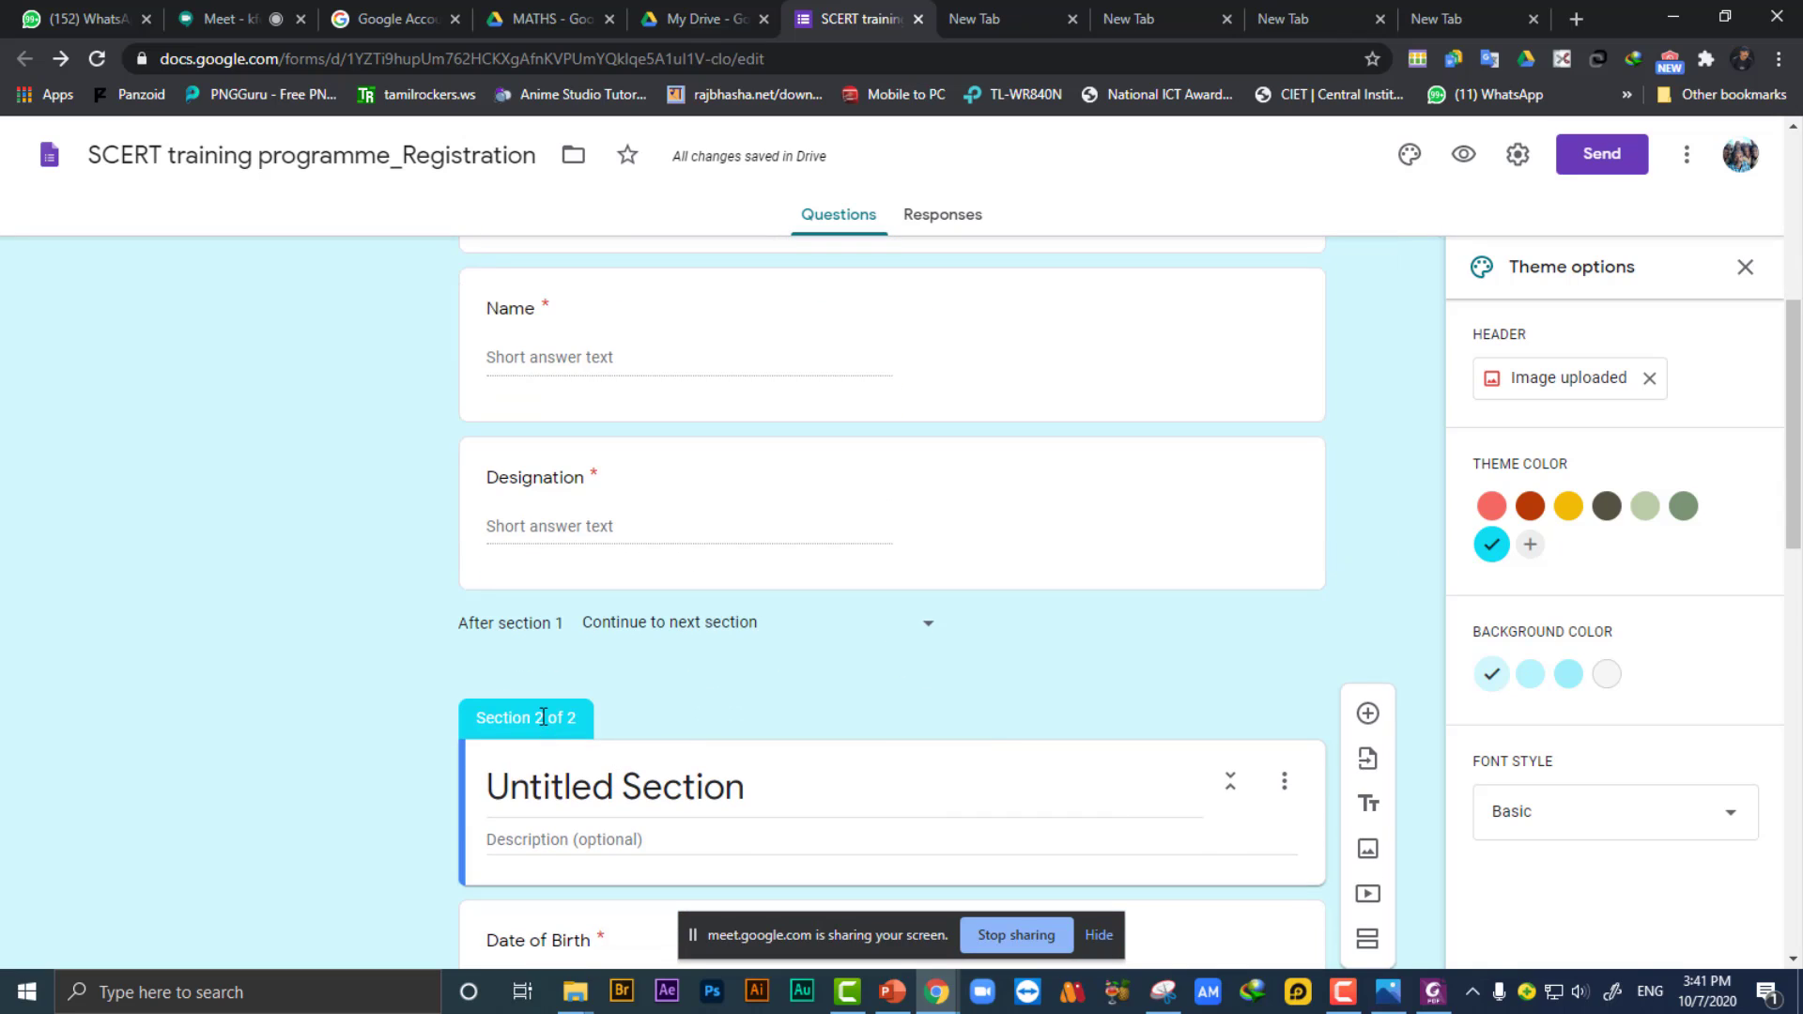
scroll(756, 704, down, 4)
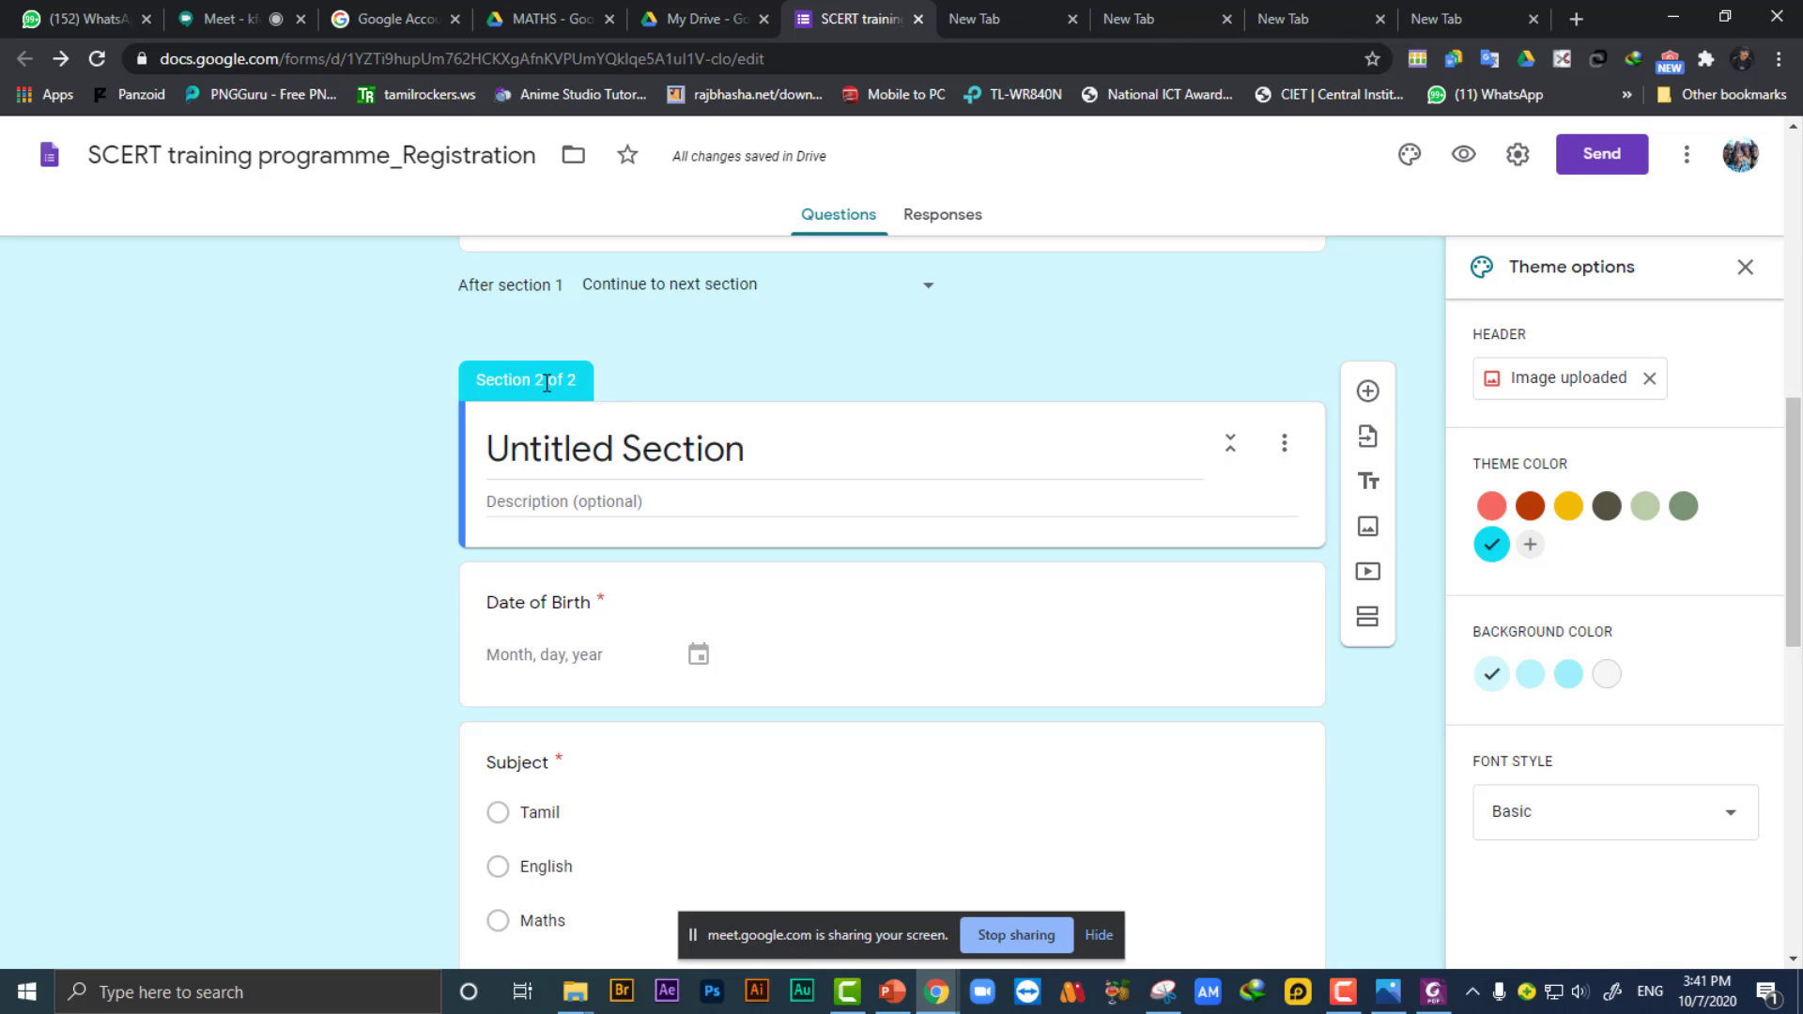
click(1284, 445)
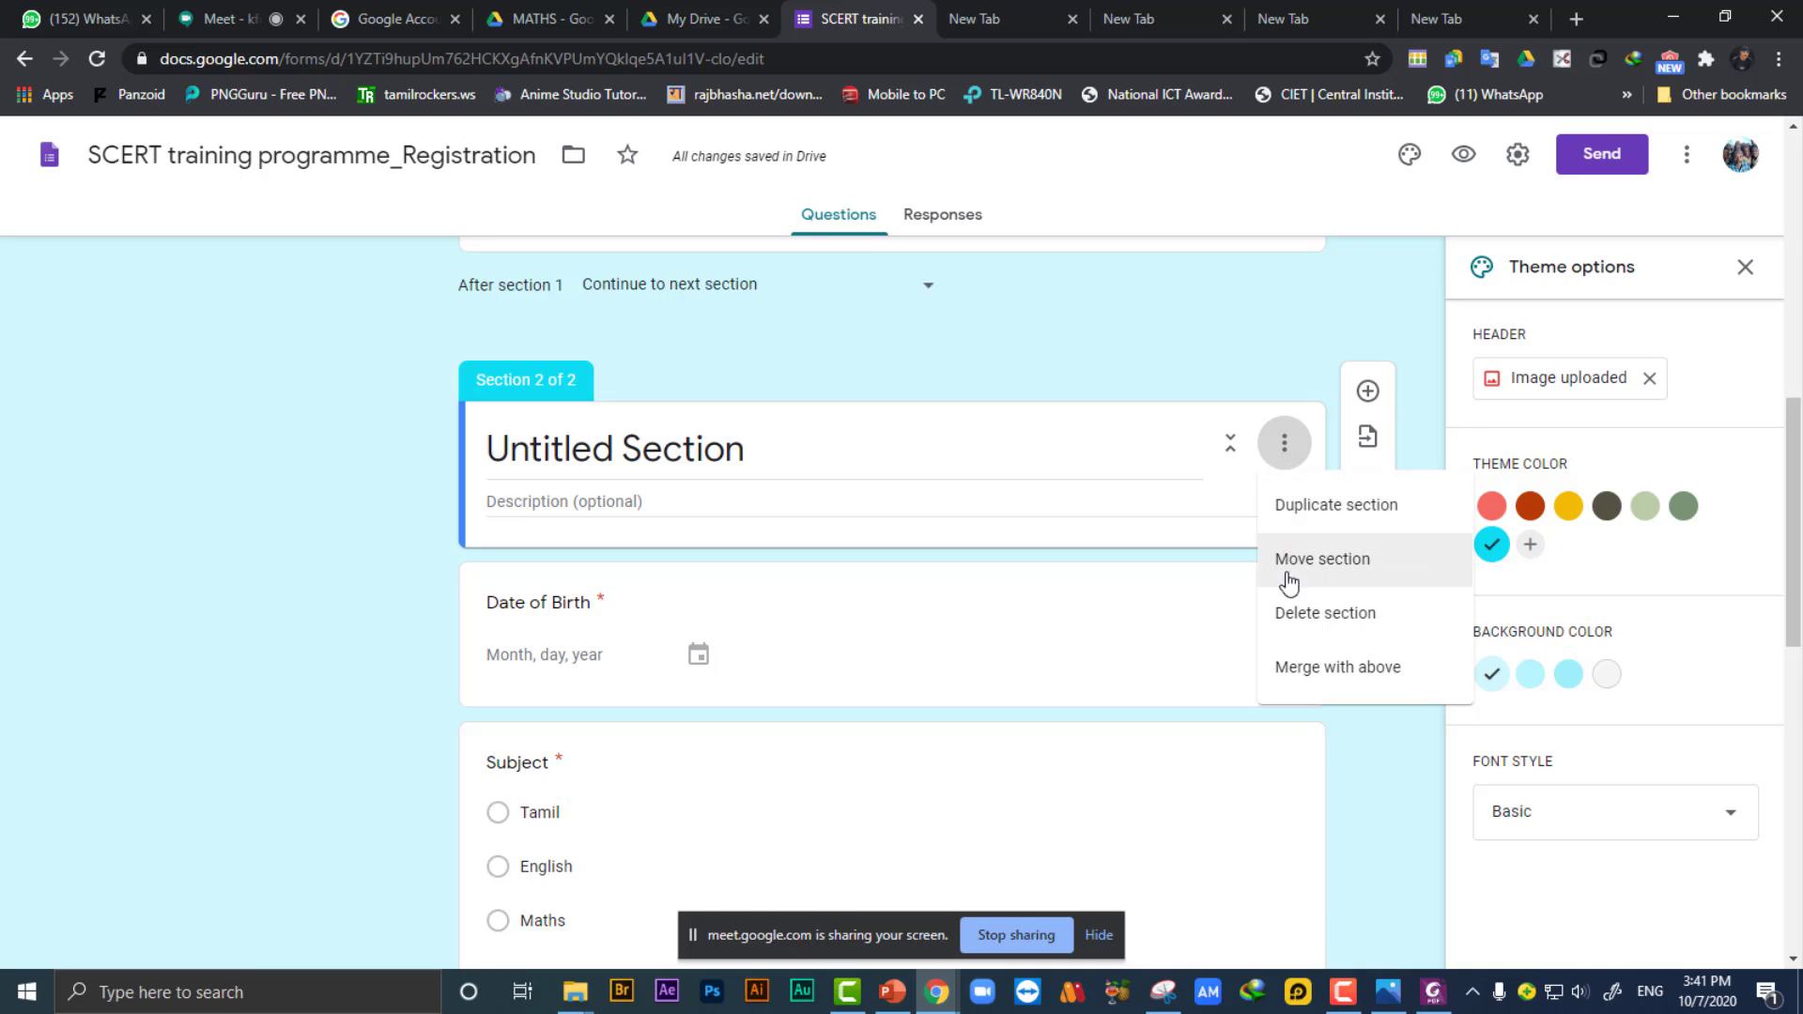
click(1283, 612)
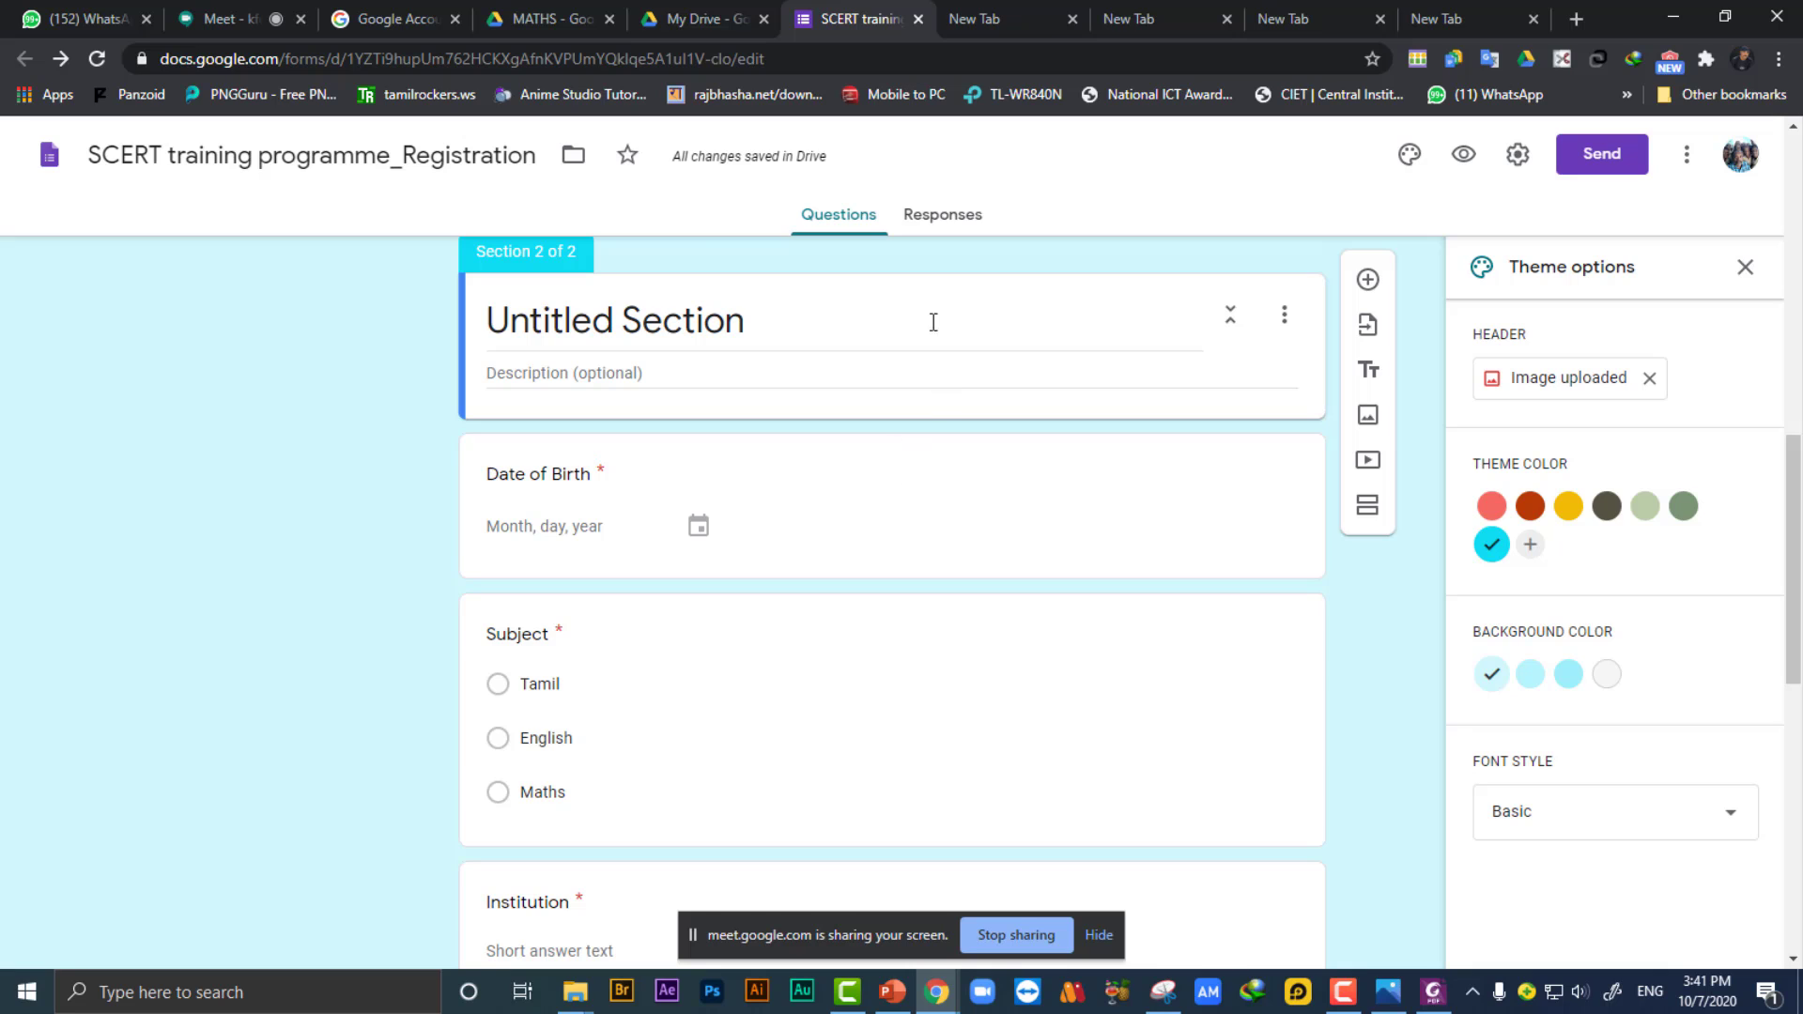
Try to move the Date of Birth question from section 2 up into section 1.
click(893, 454)
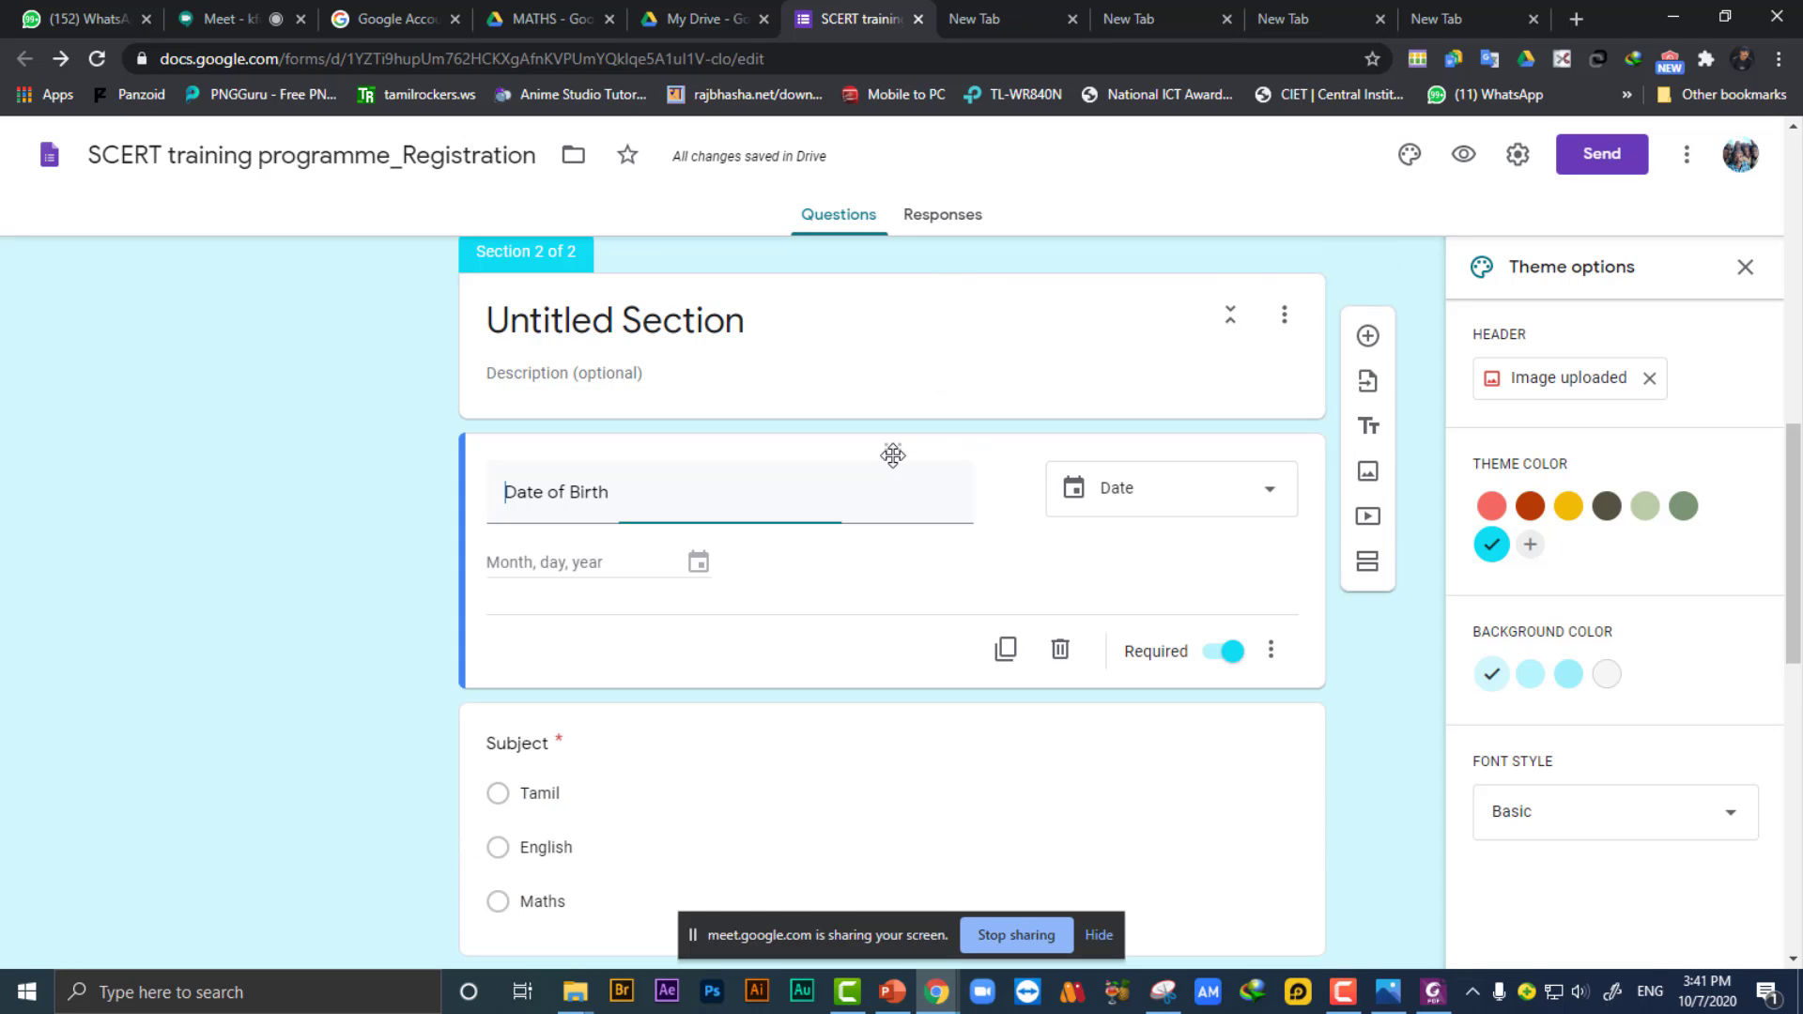
drag(893, 454, 914, 262)
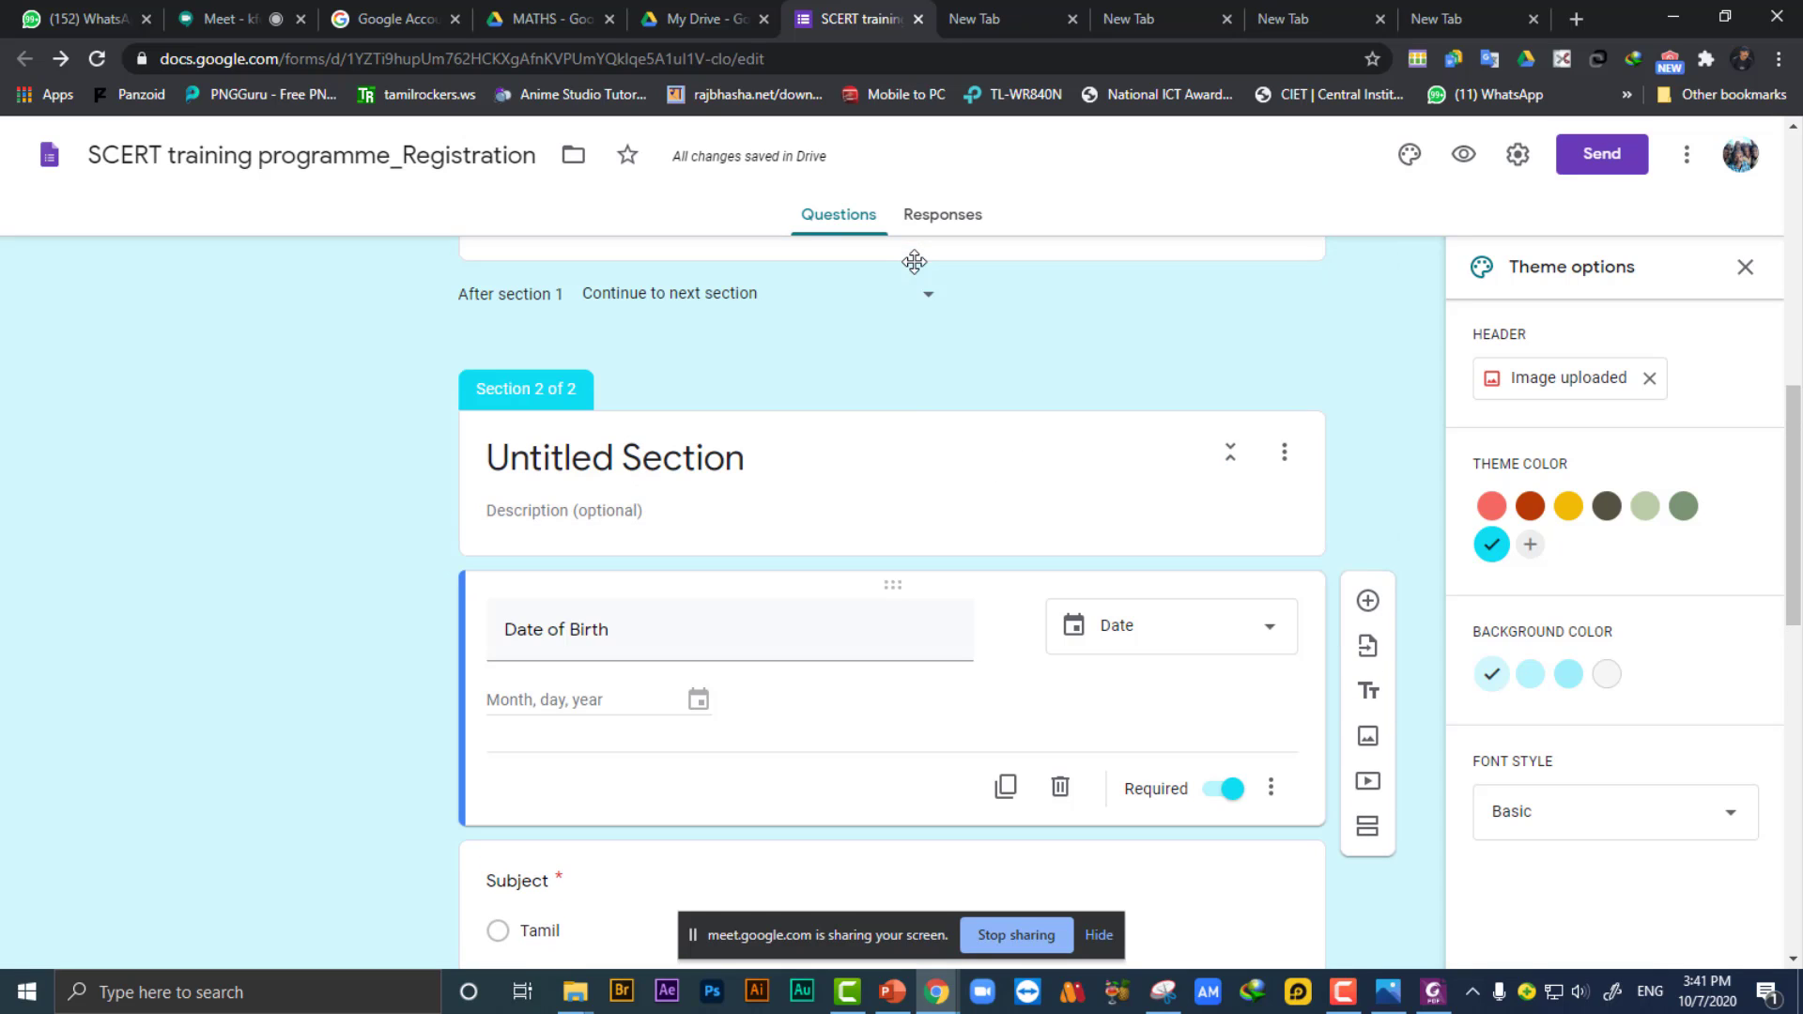
drag(895, 584, 928, 246)
Examine the questions in both sections, from the form header through to the certificate upload question.
scroll(883, 664, down, 13)
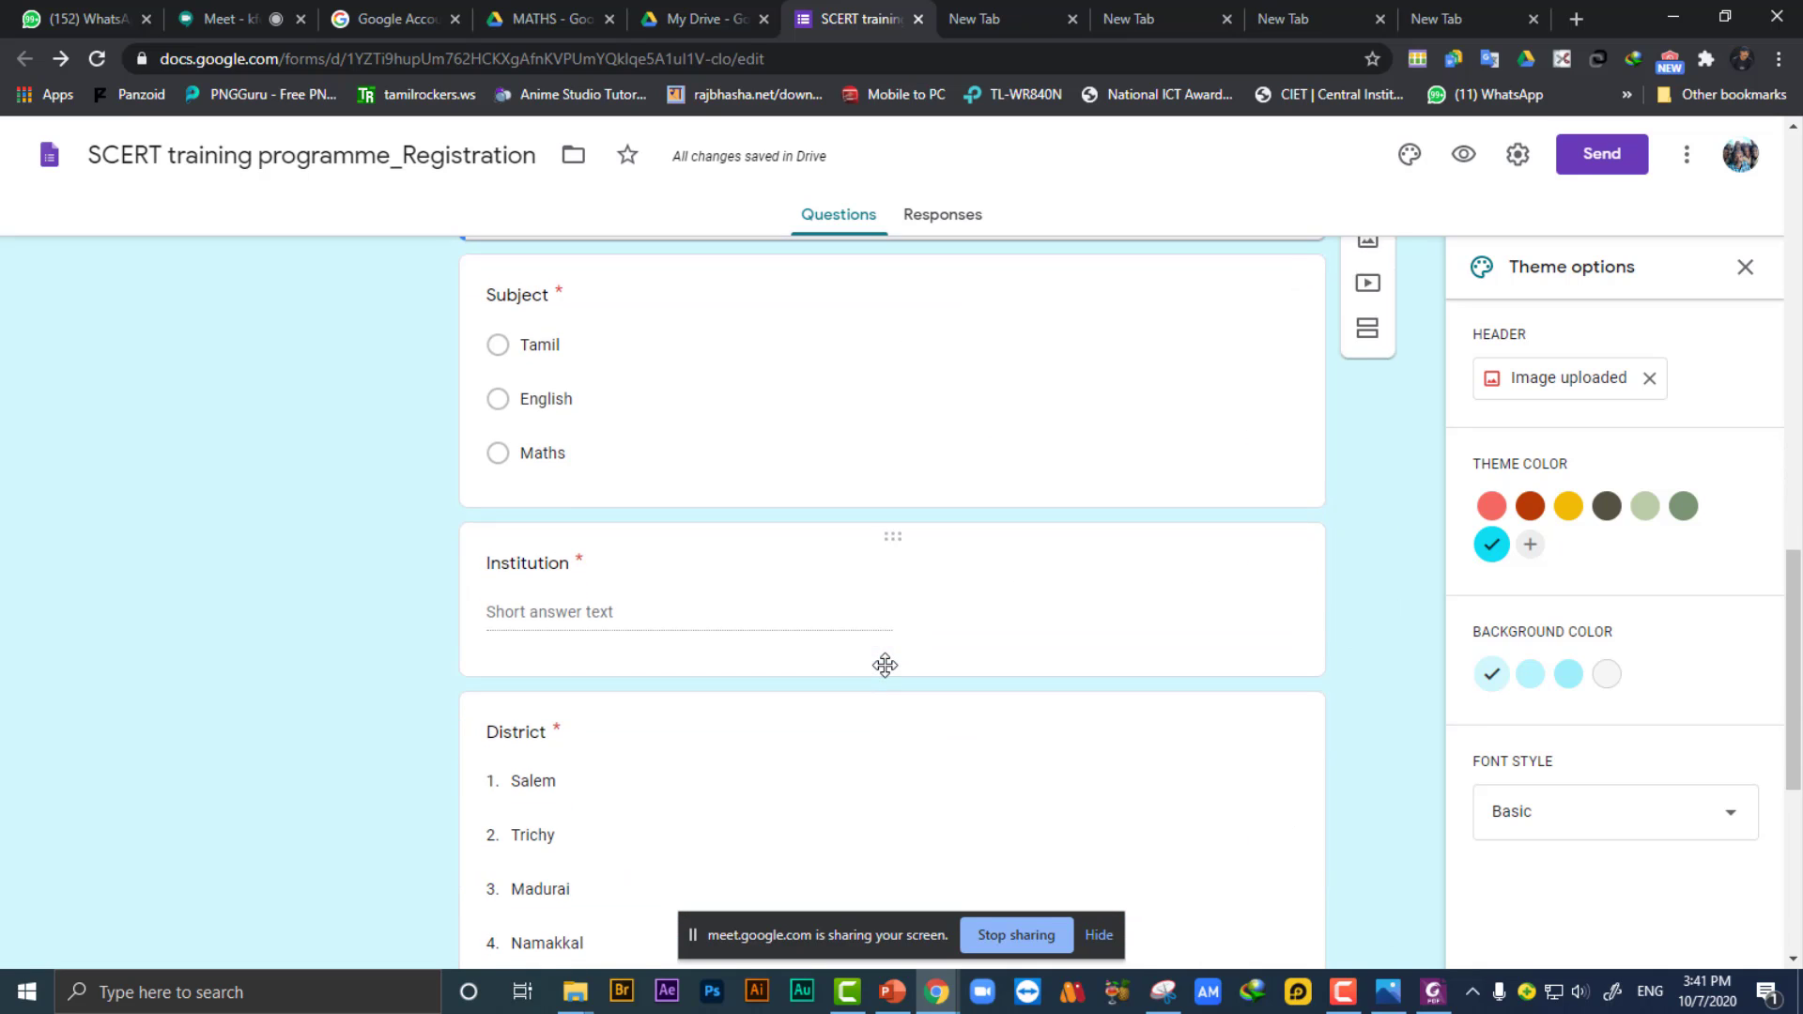
scroll(884, 664, up, 12)
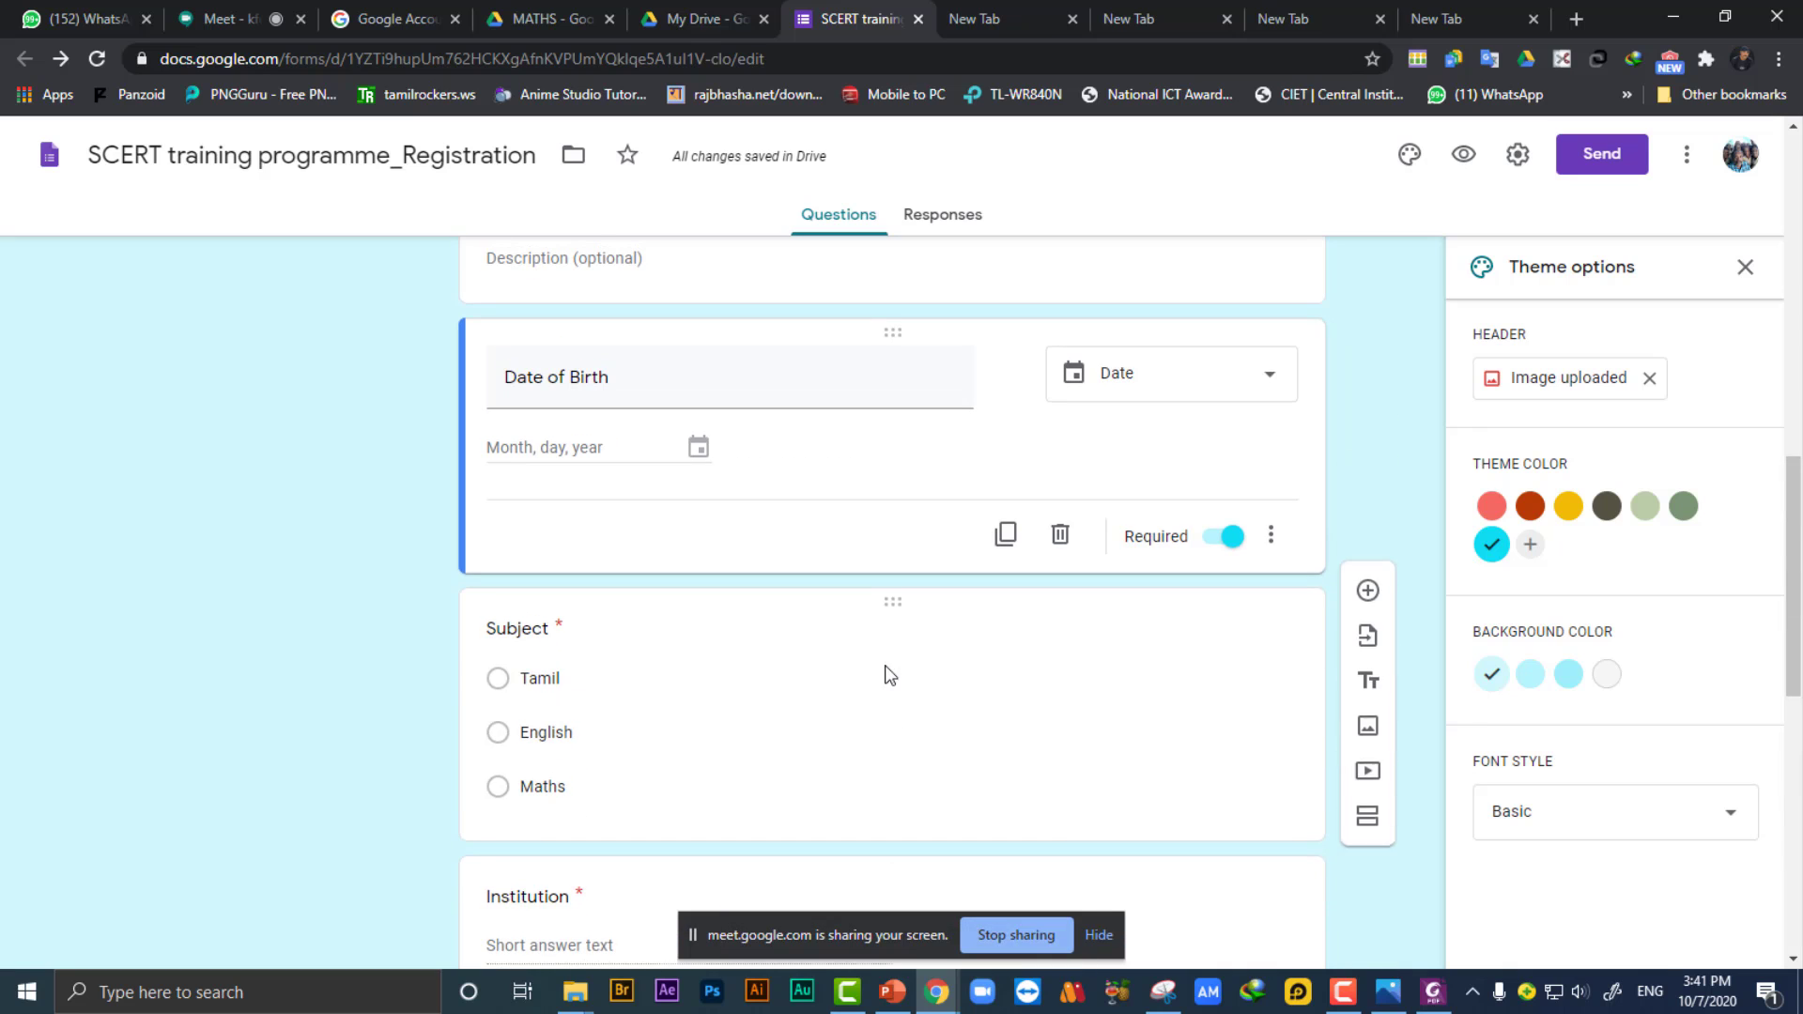
scroll(748, 669, down, 10)
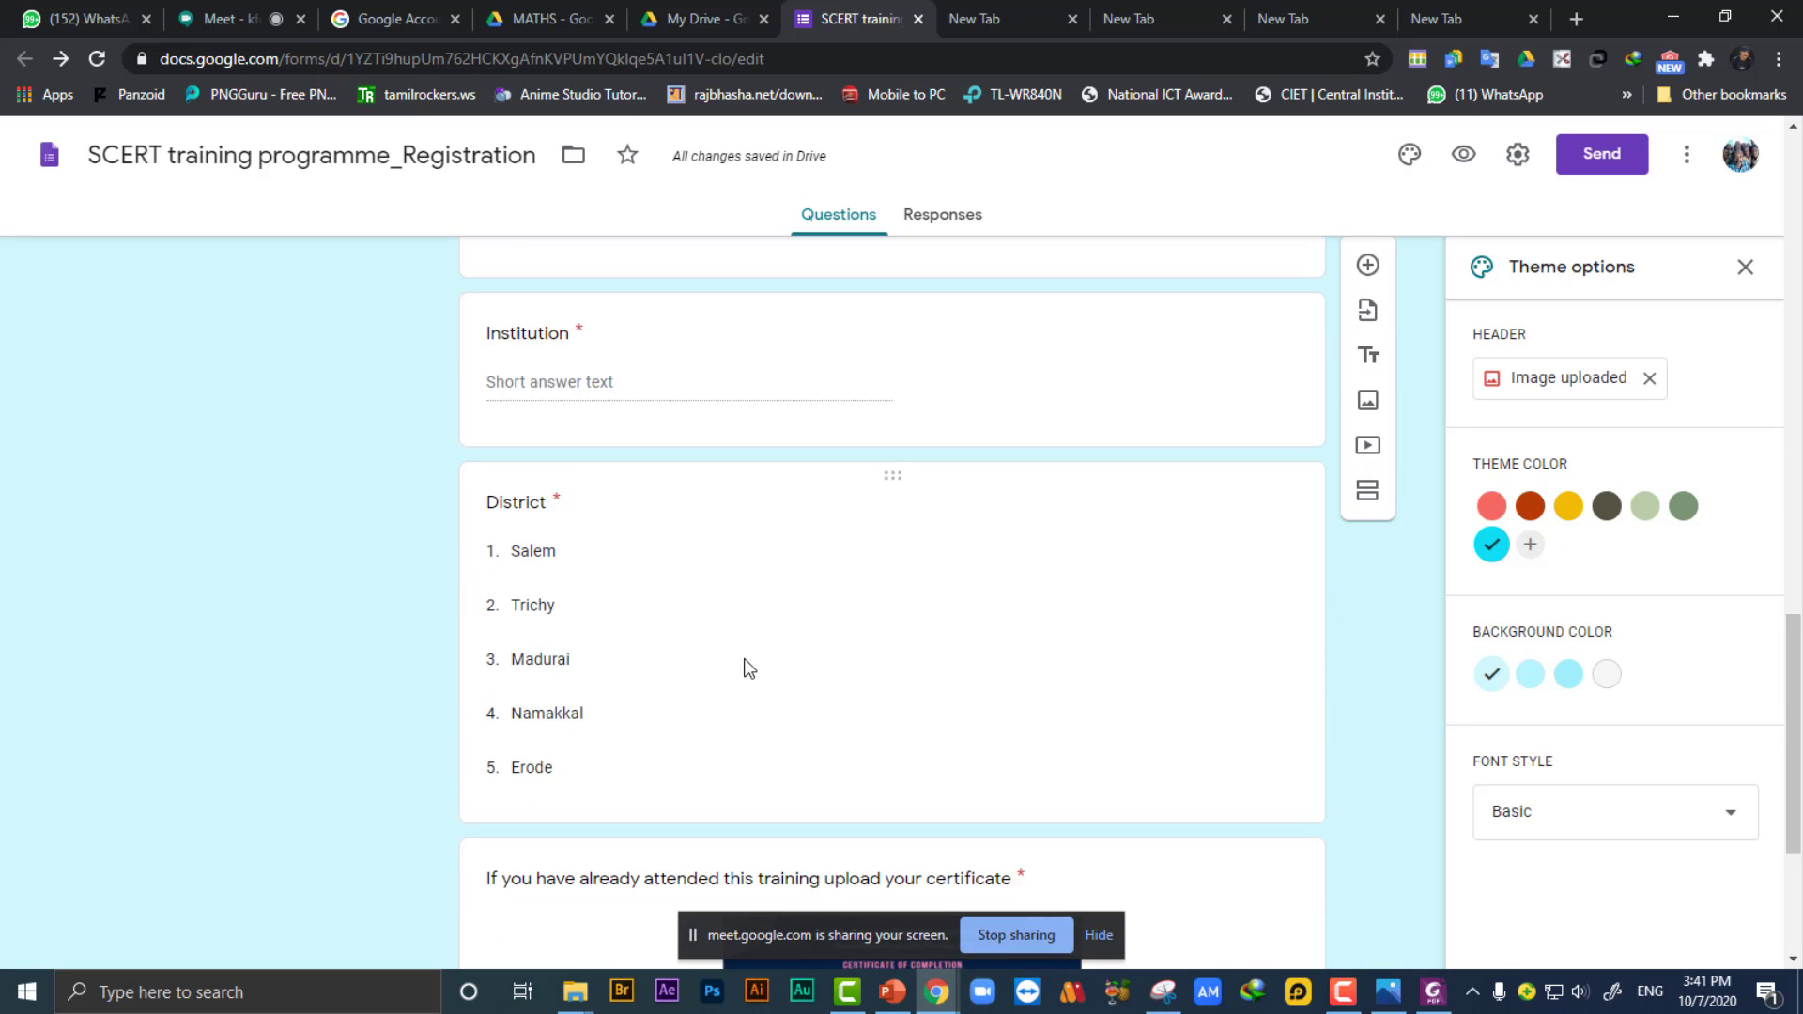
scroll(743, 661, up, 20)
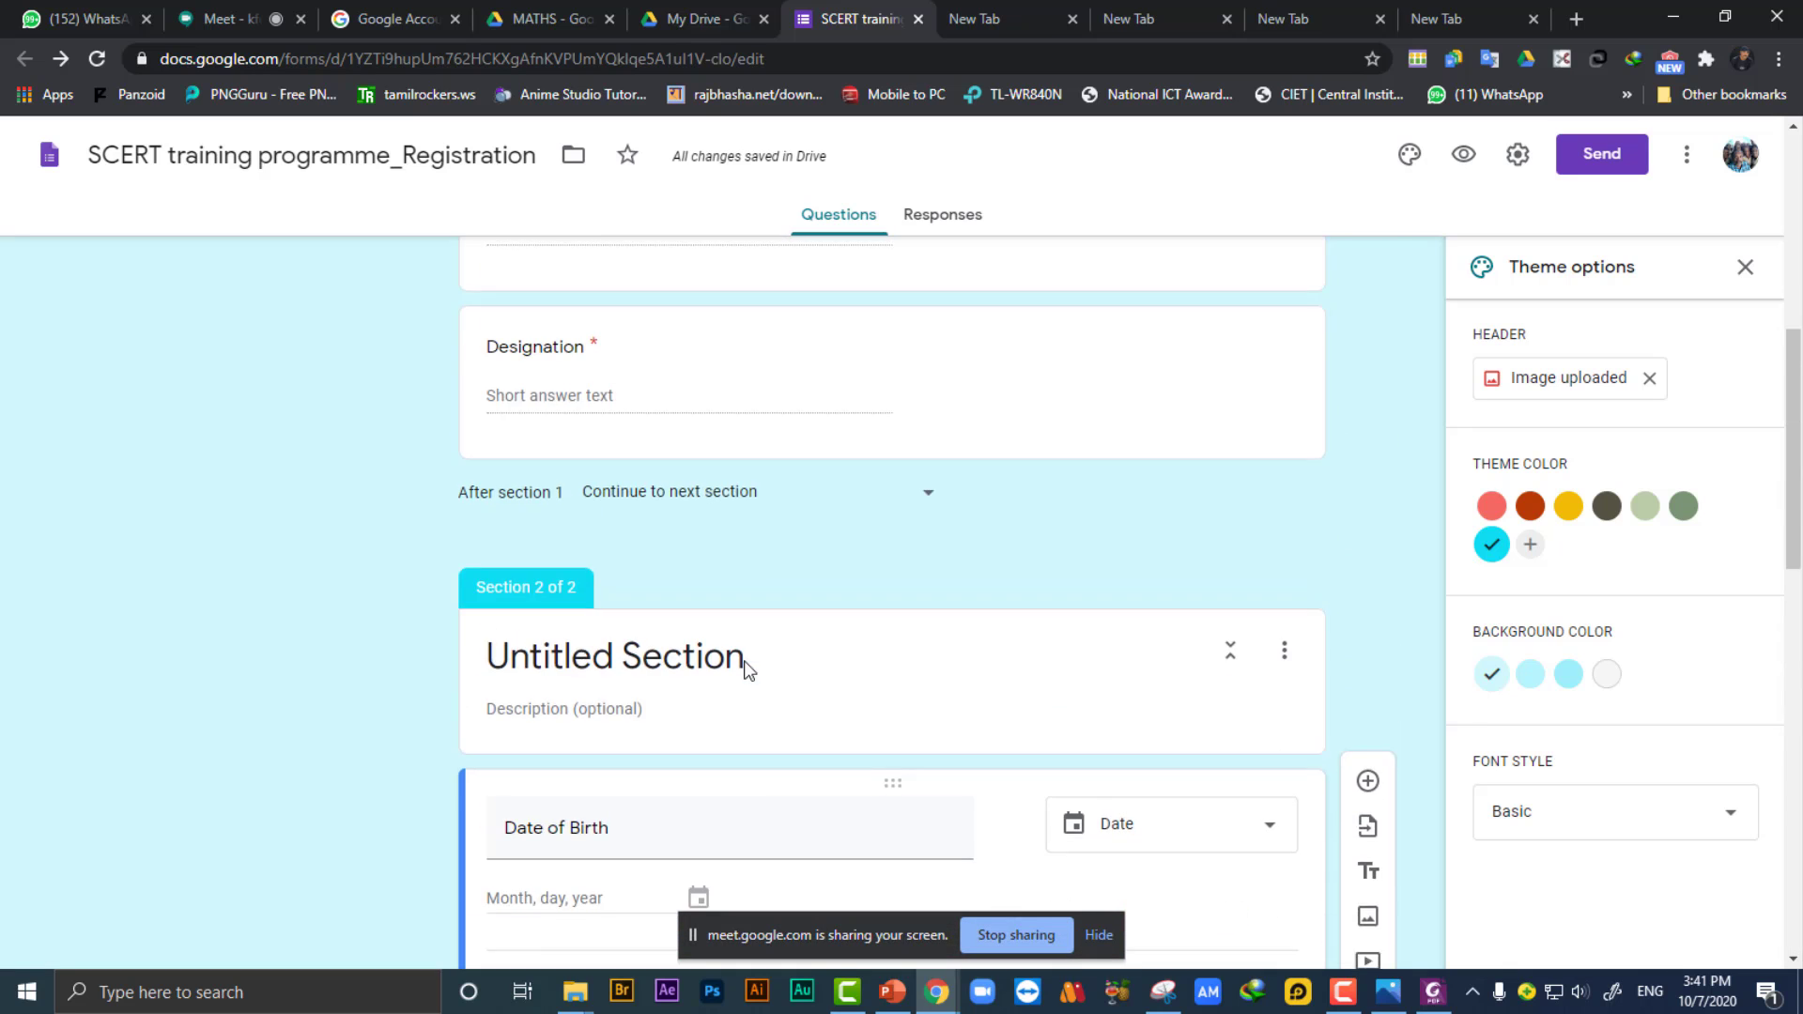
scroll(860, 639, down, 2)
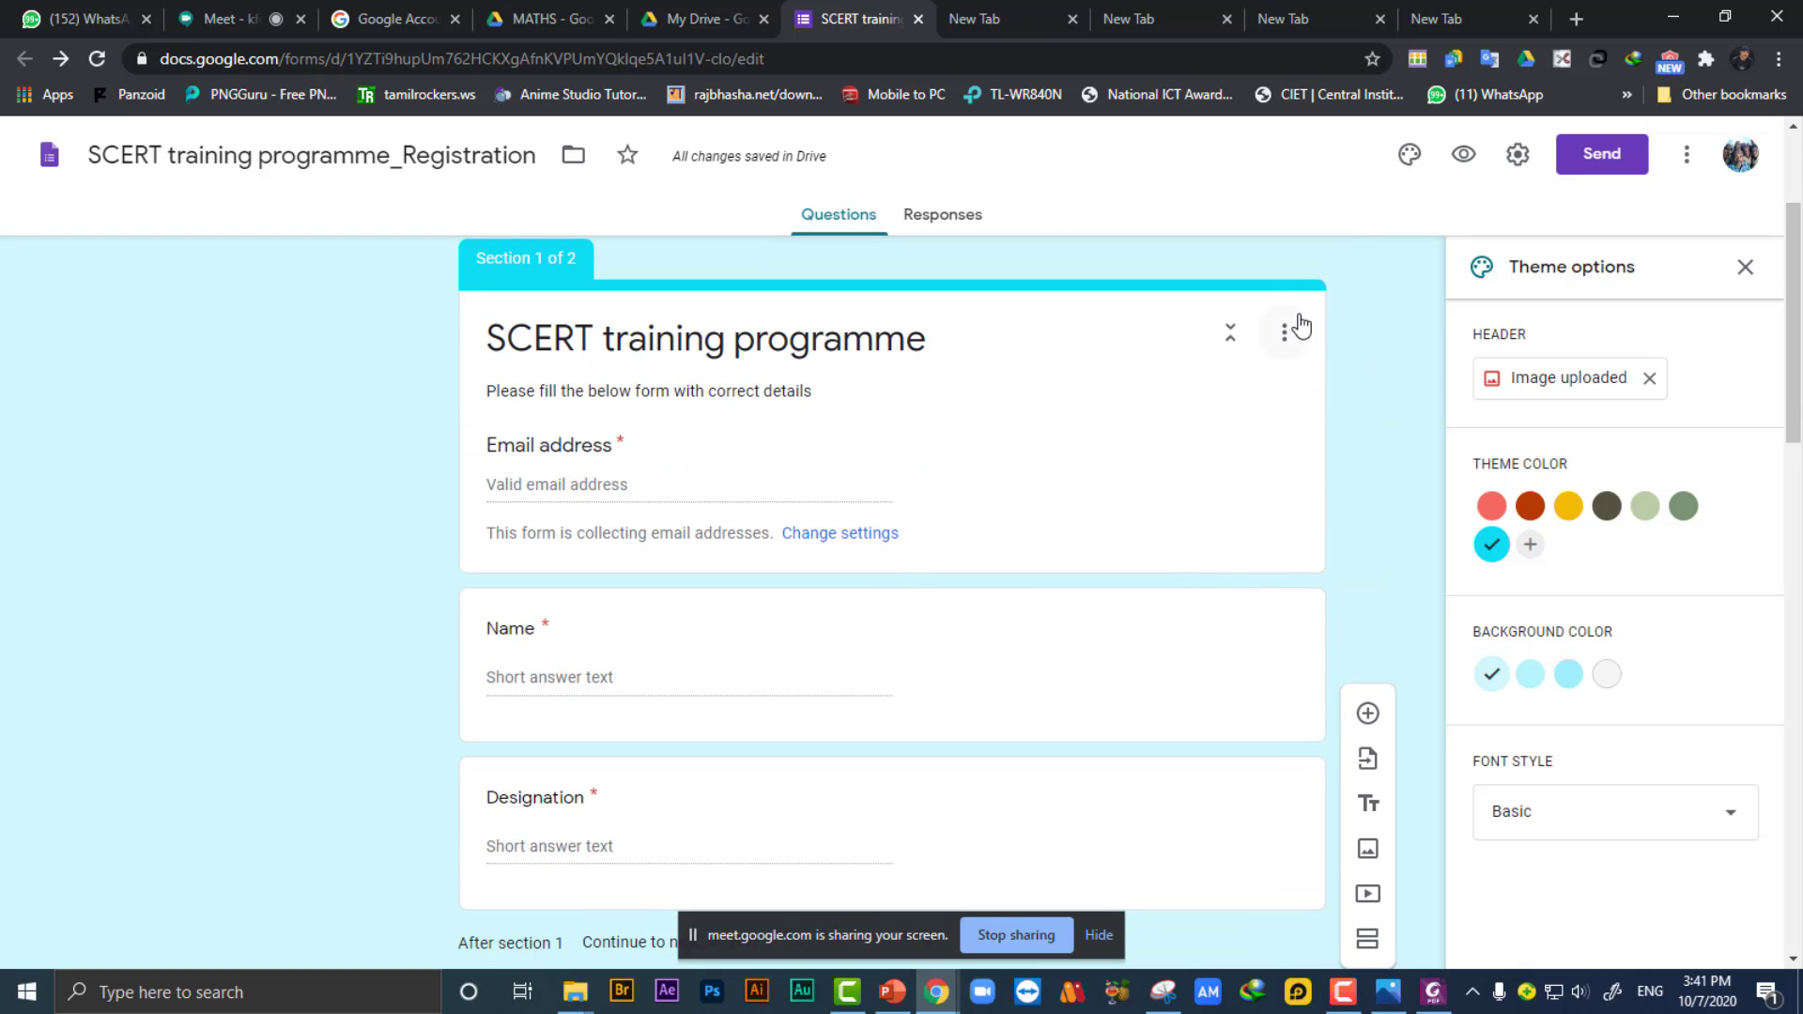
scroll(1238, 522, down, 10)
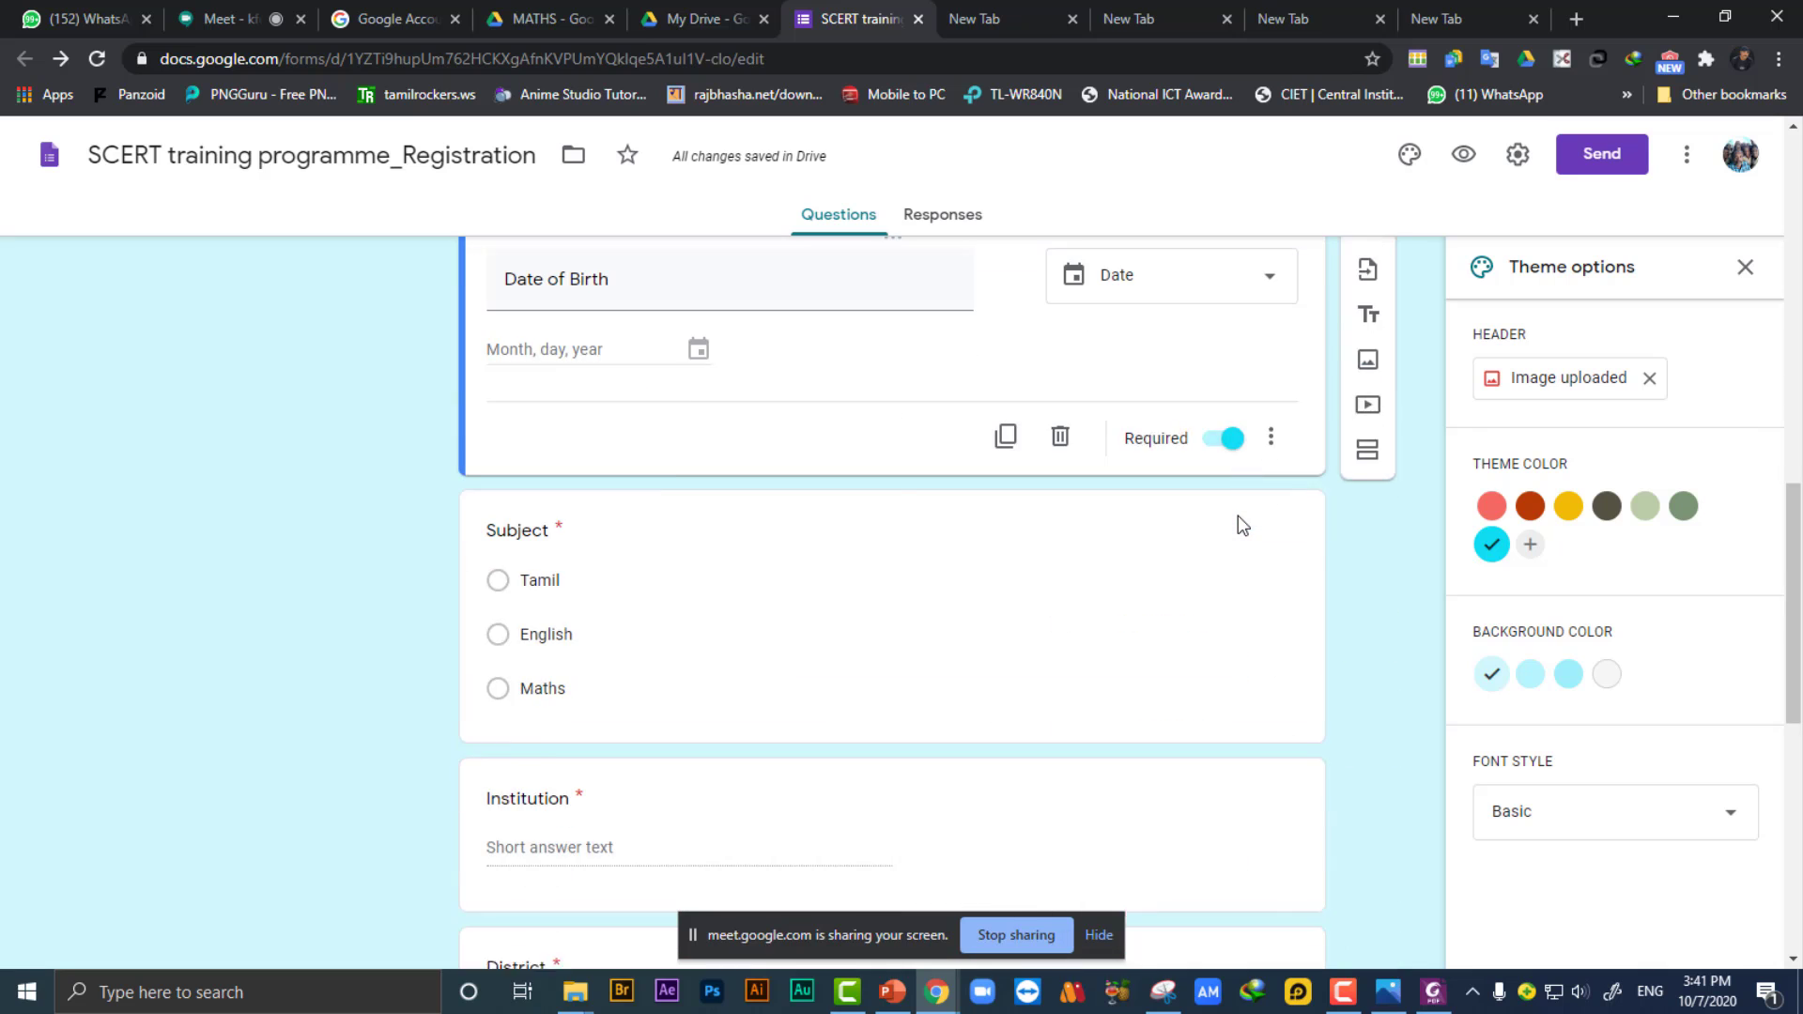
scroll(1238, 515, down, 9)
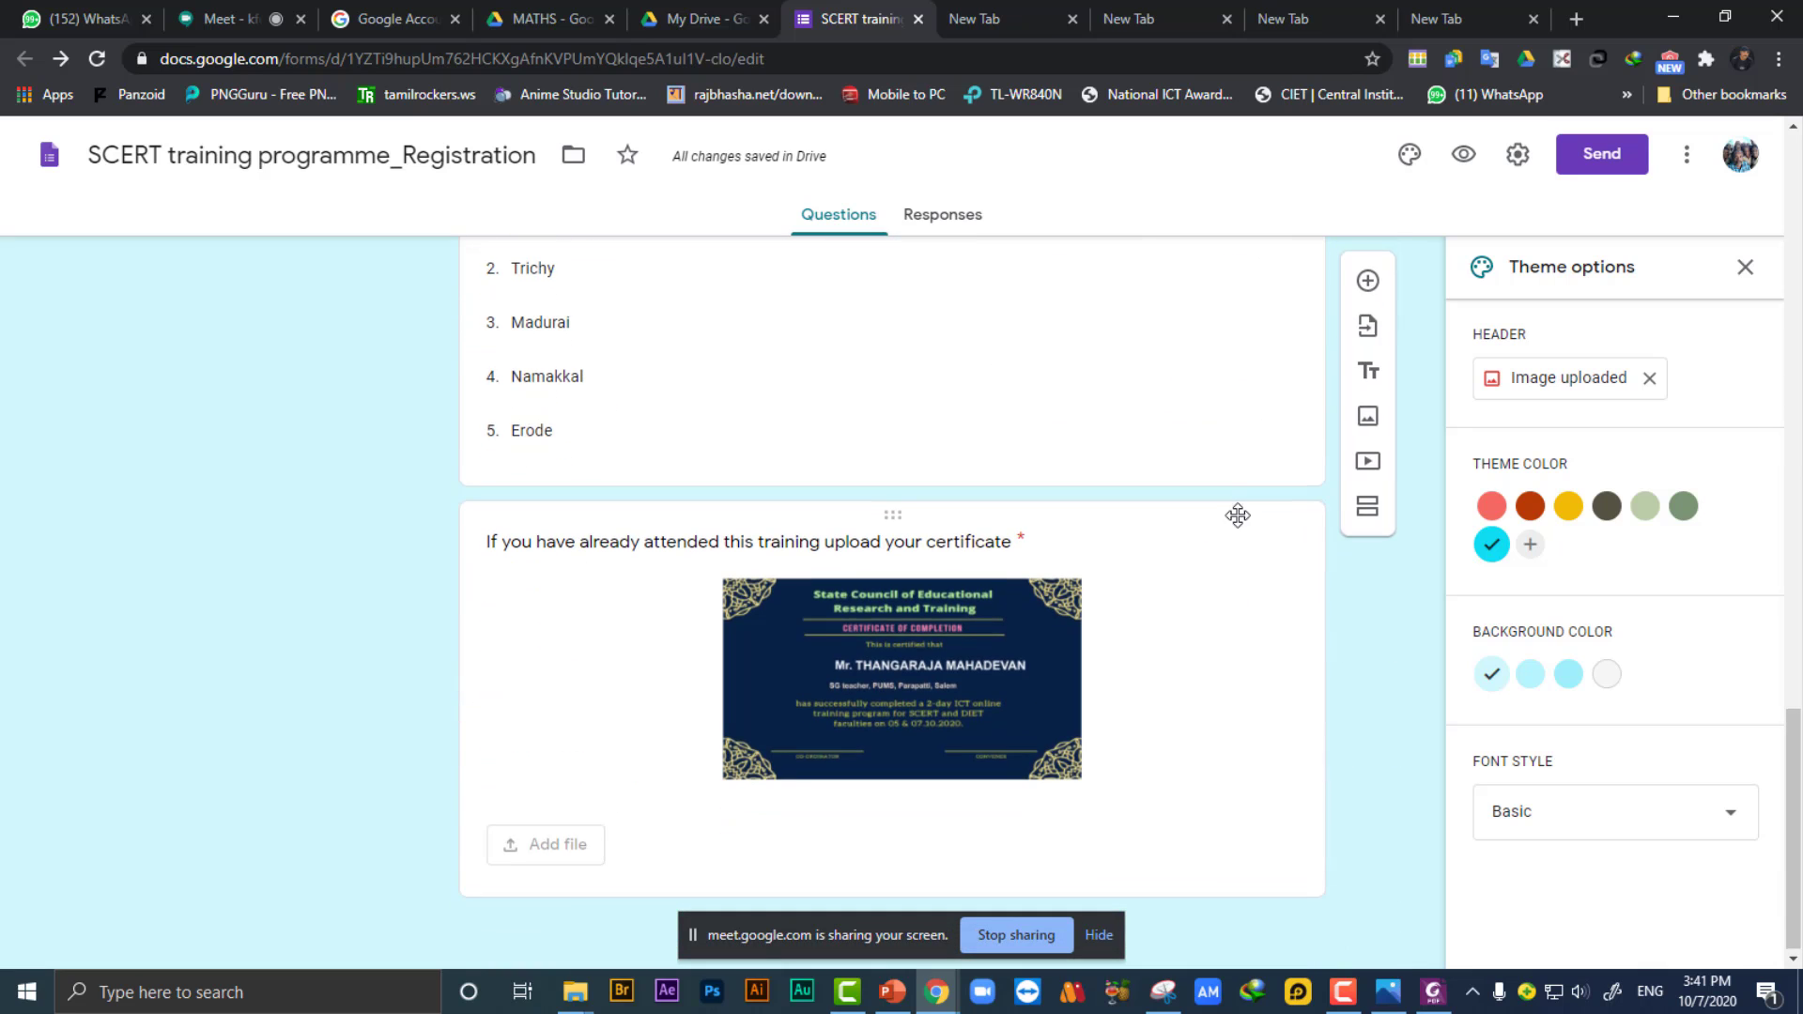
scroll(1237, 516, up, 20)
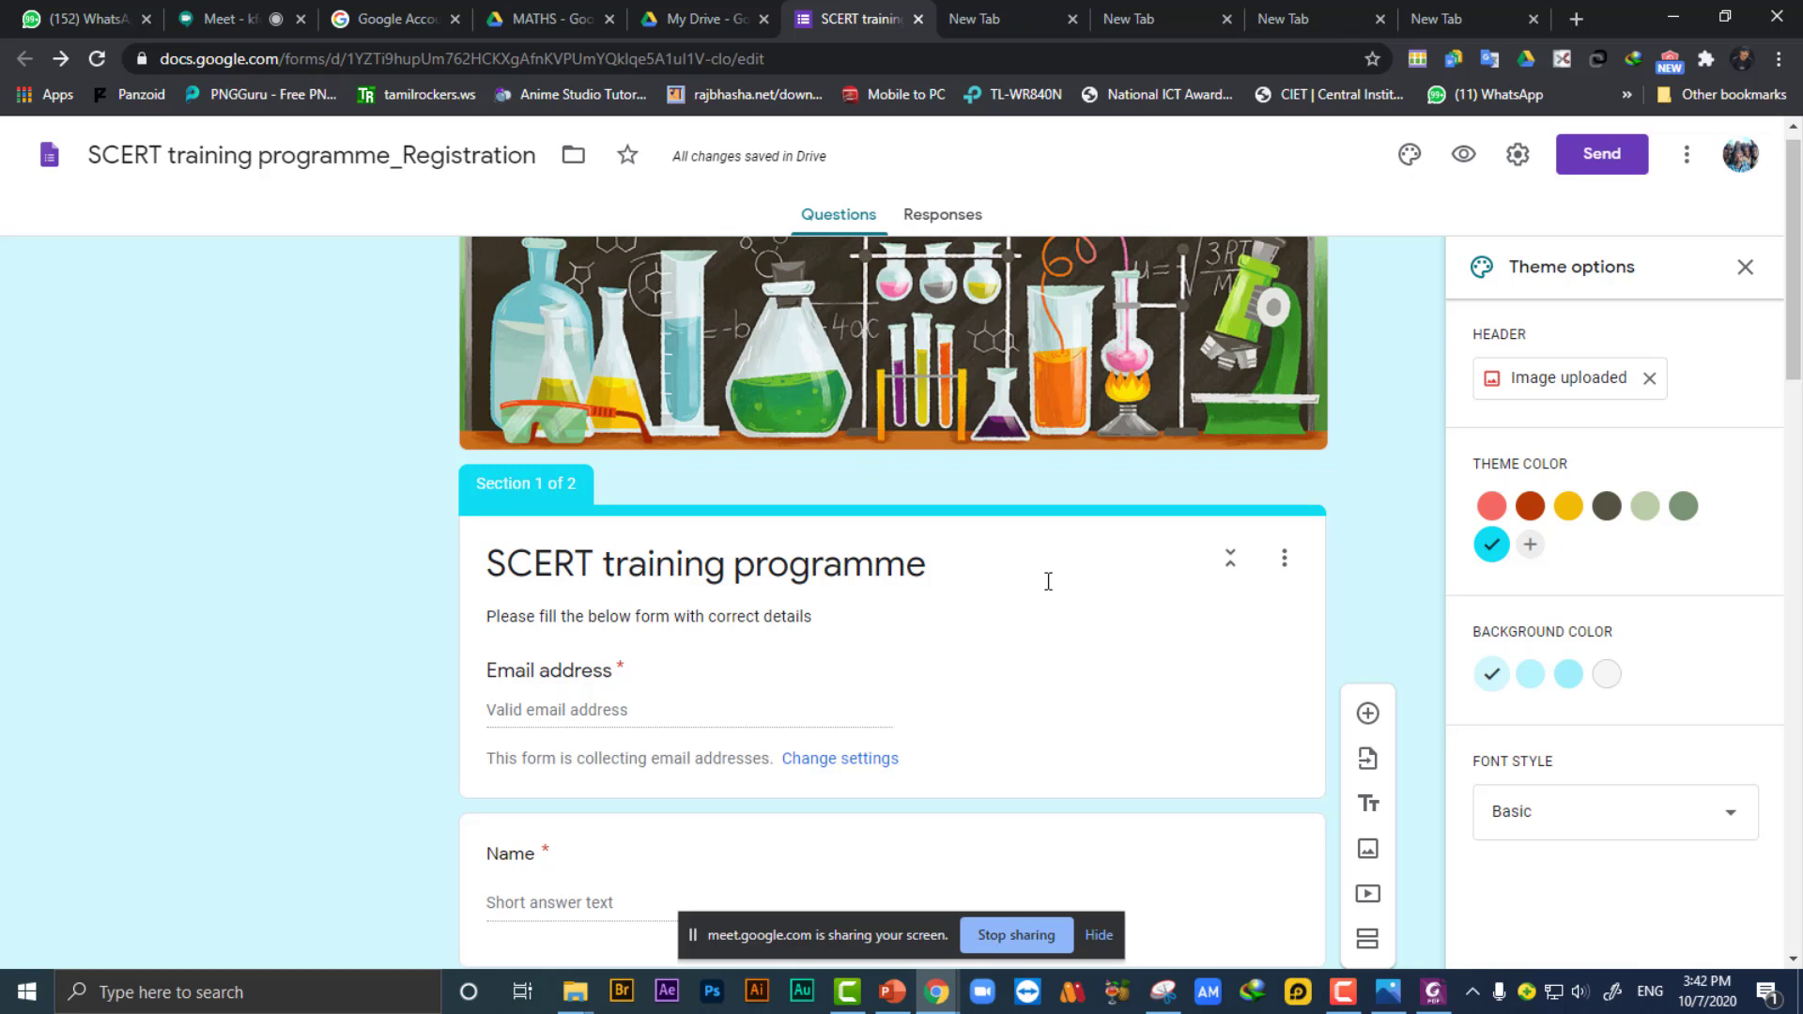
scroll(1317, 612, down, 4)
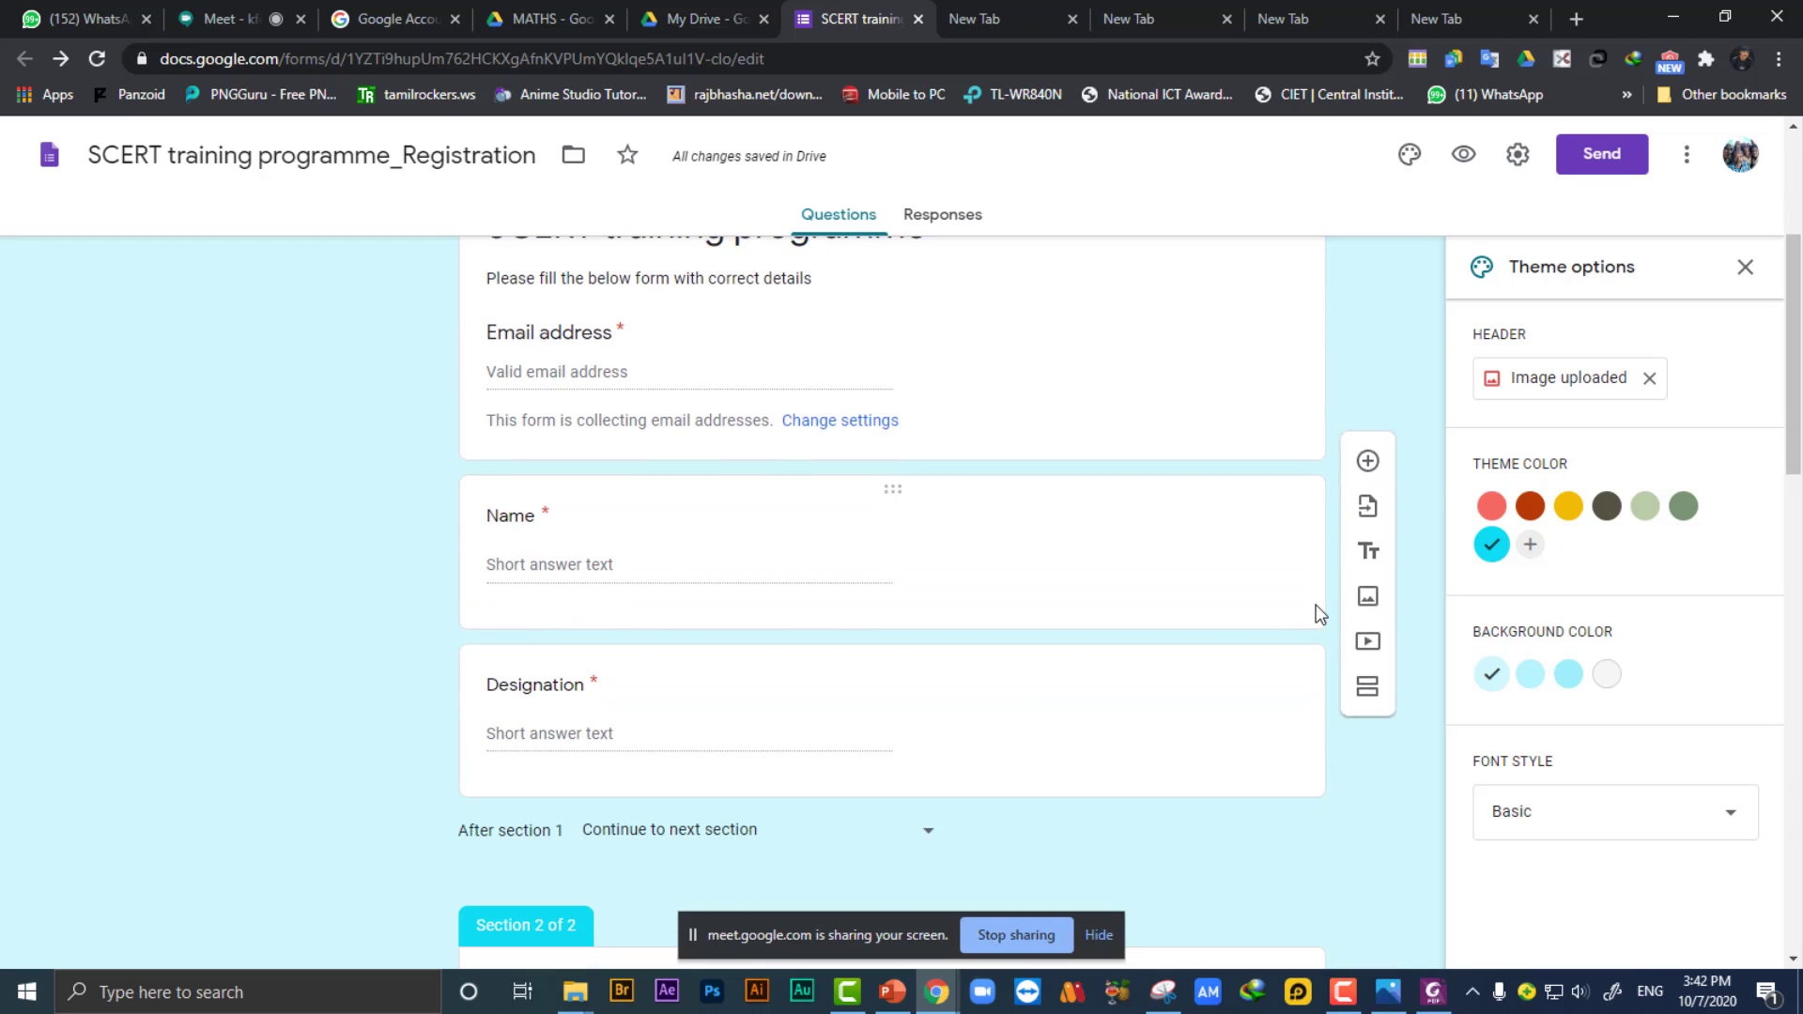
scroll(1348, 587, down, 5)
scroll(1350, 588, down, 3)
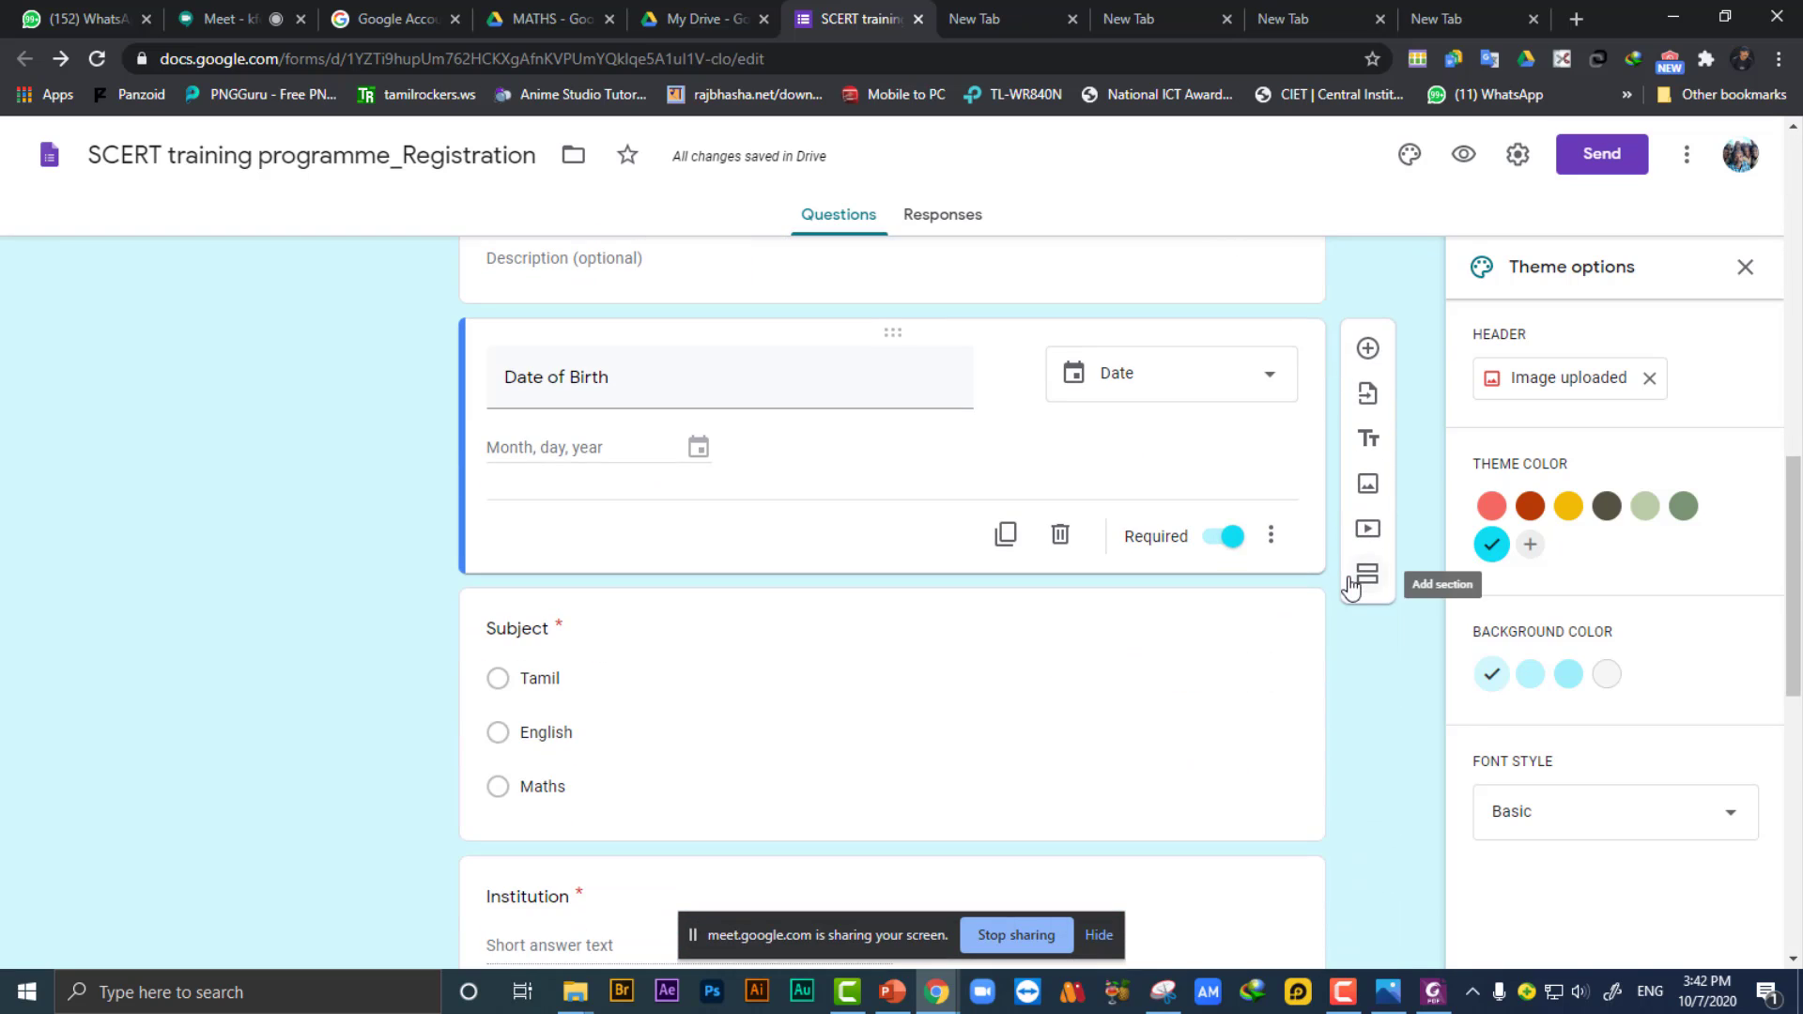
scroll(1379, 642, down, 3)
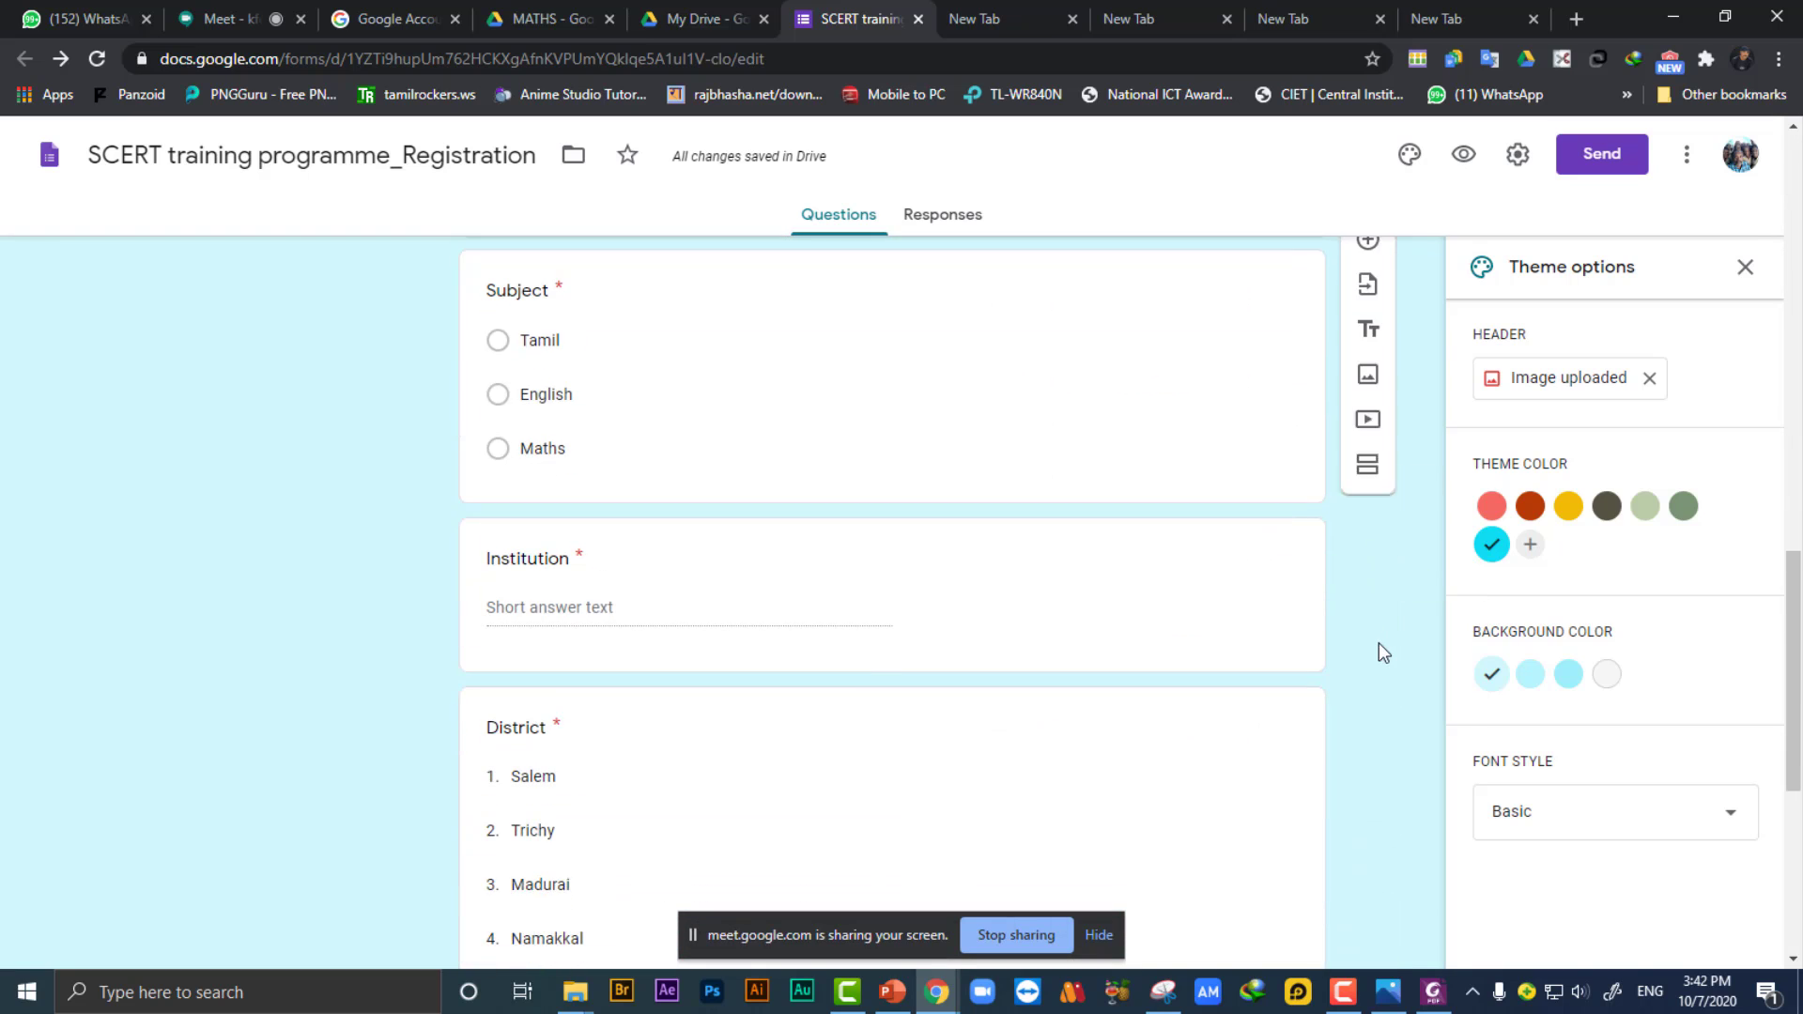
scroll(1374, 634, down, 4)
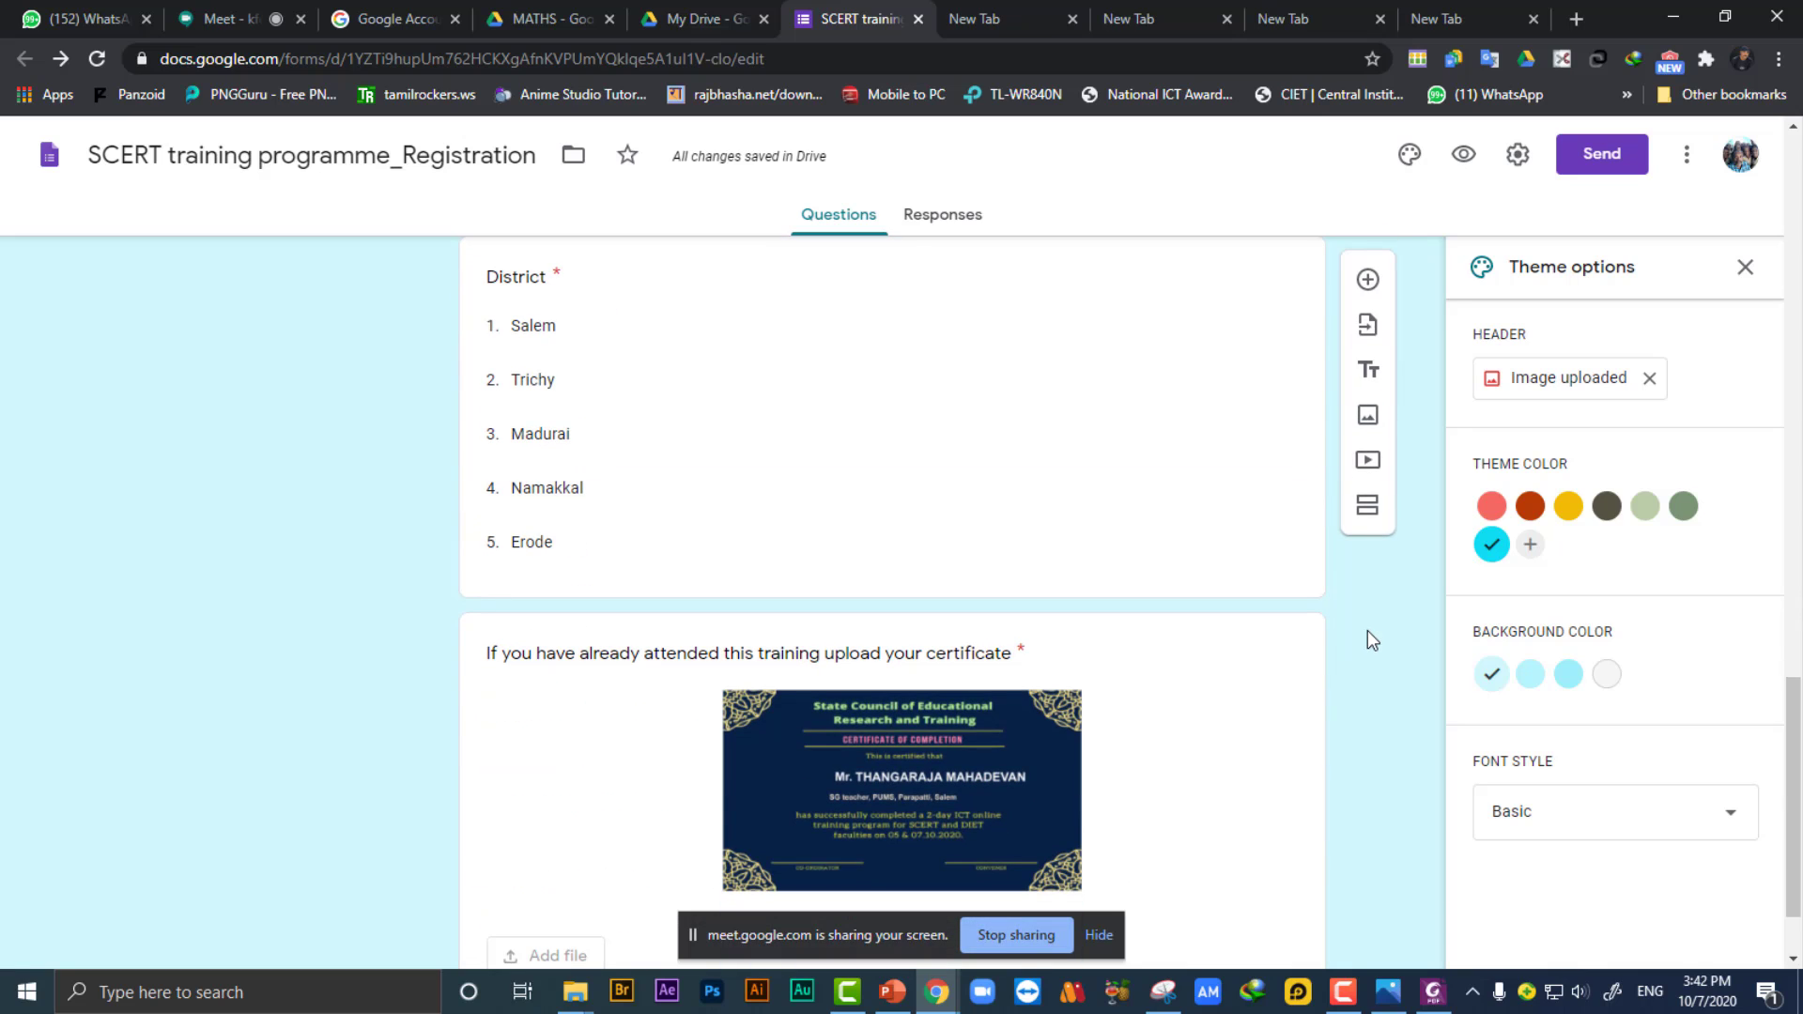
scroll(1367, 631, down, 1)
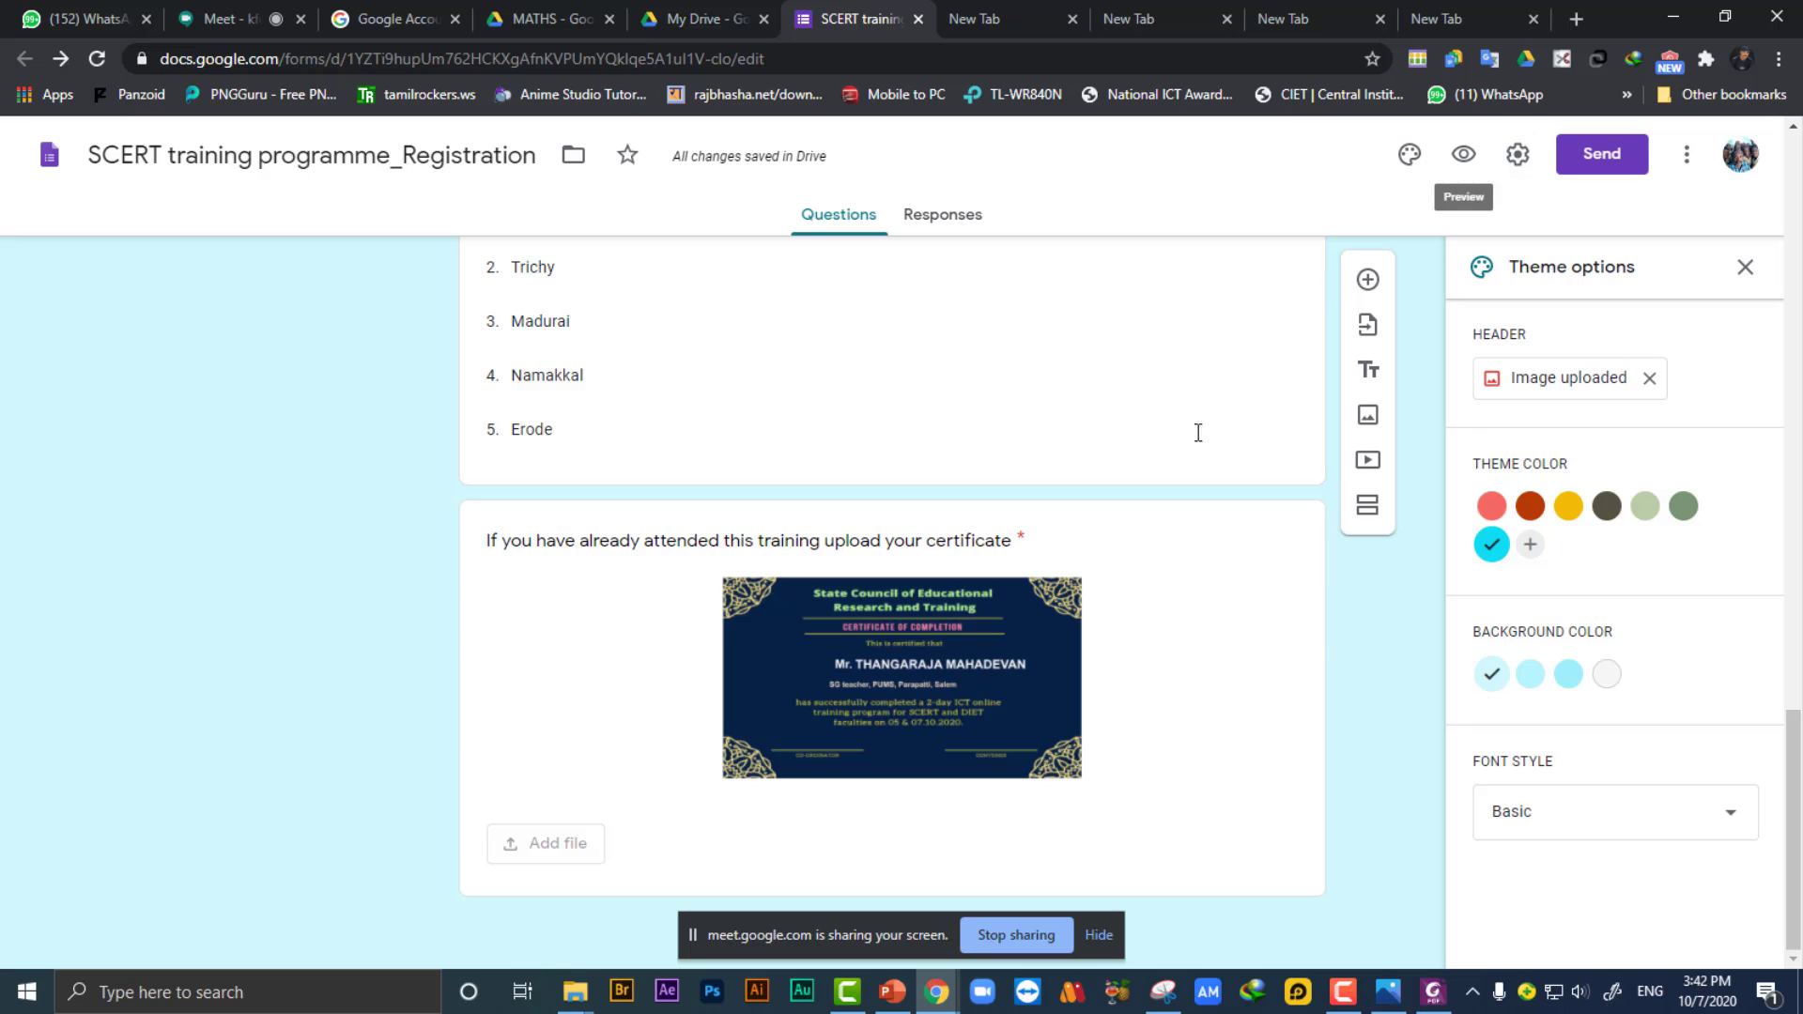
View the section reordering dialog for section 2 and close it without changing the order.
scroll(1236, 583, up, 10)
scroll(1240, 583, up, 1)
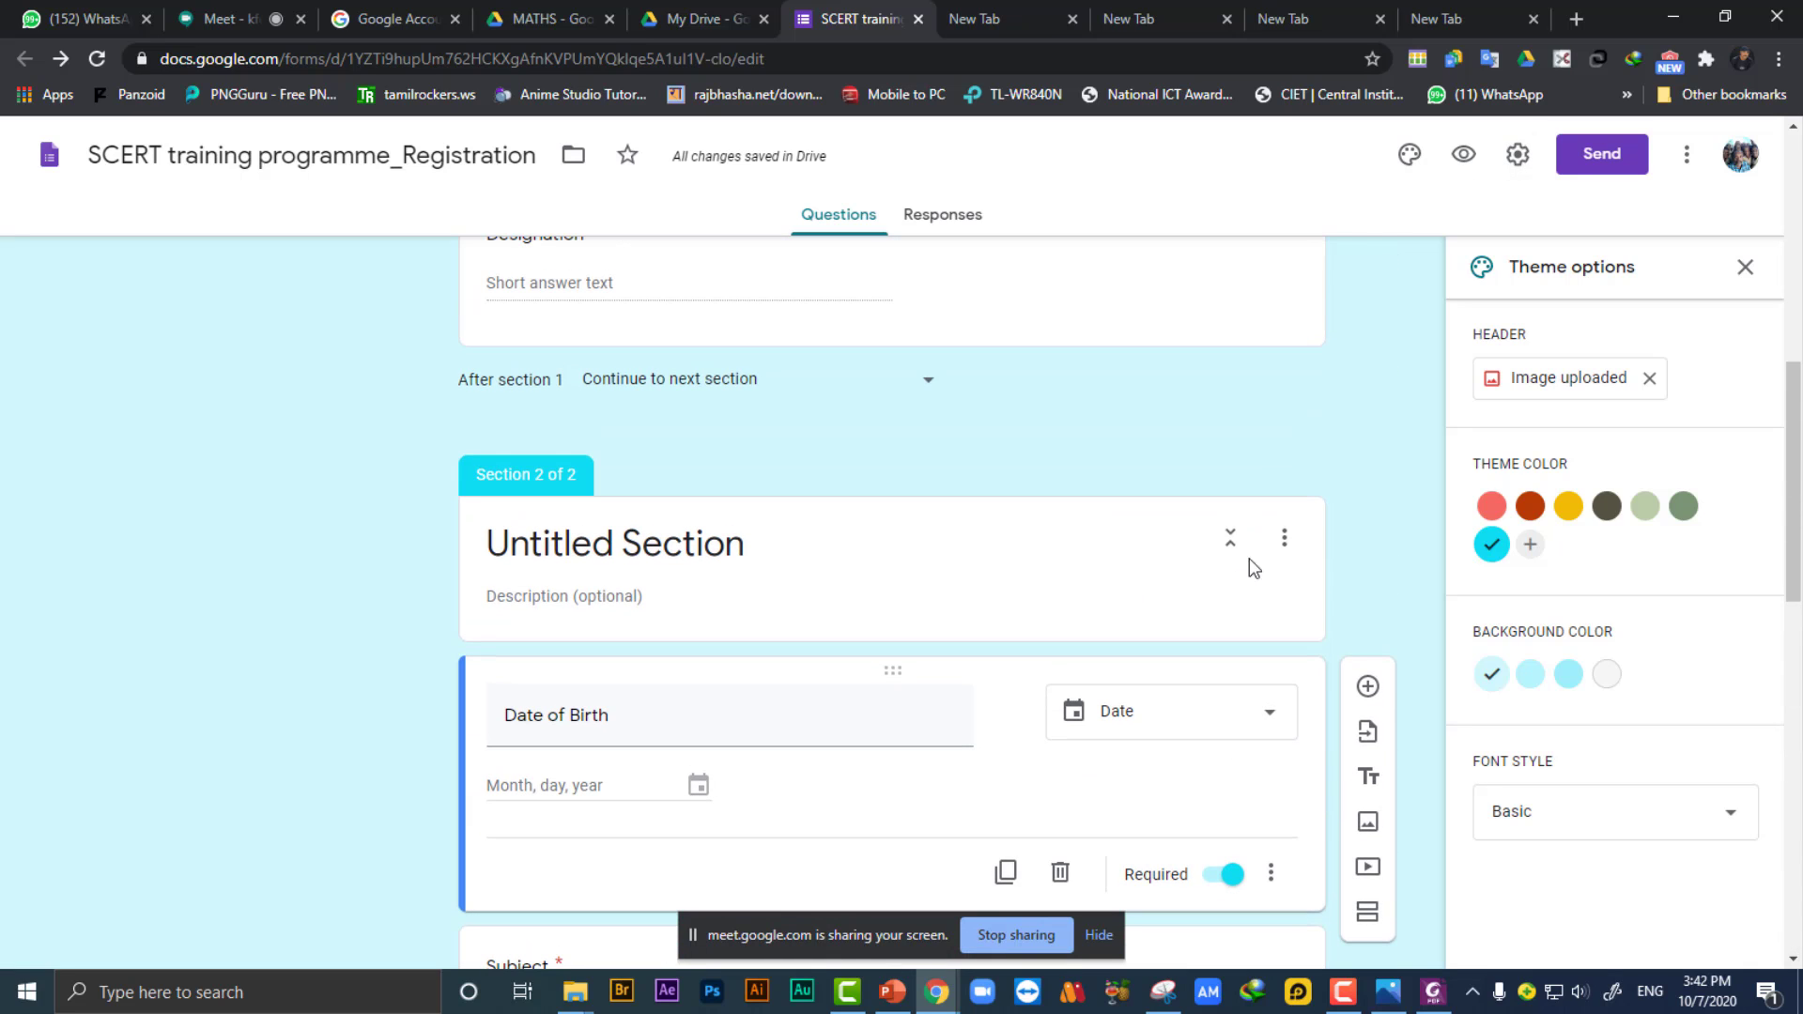
click(1284, 548)
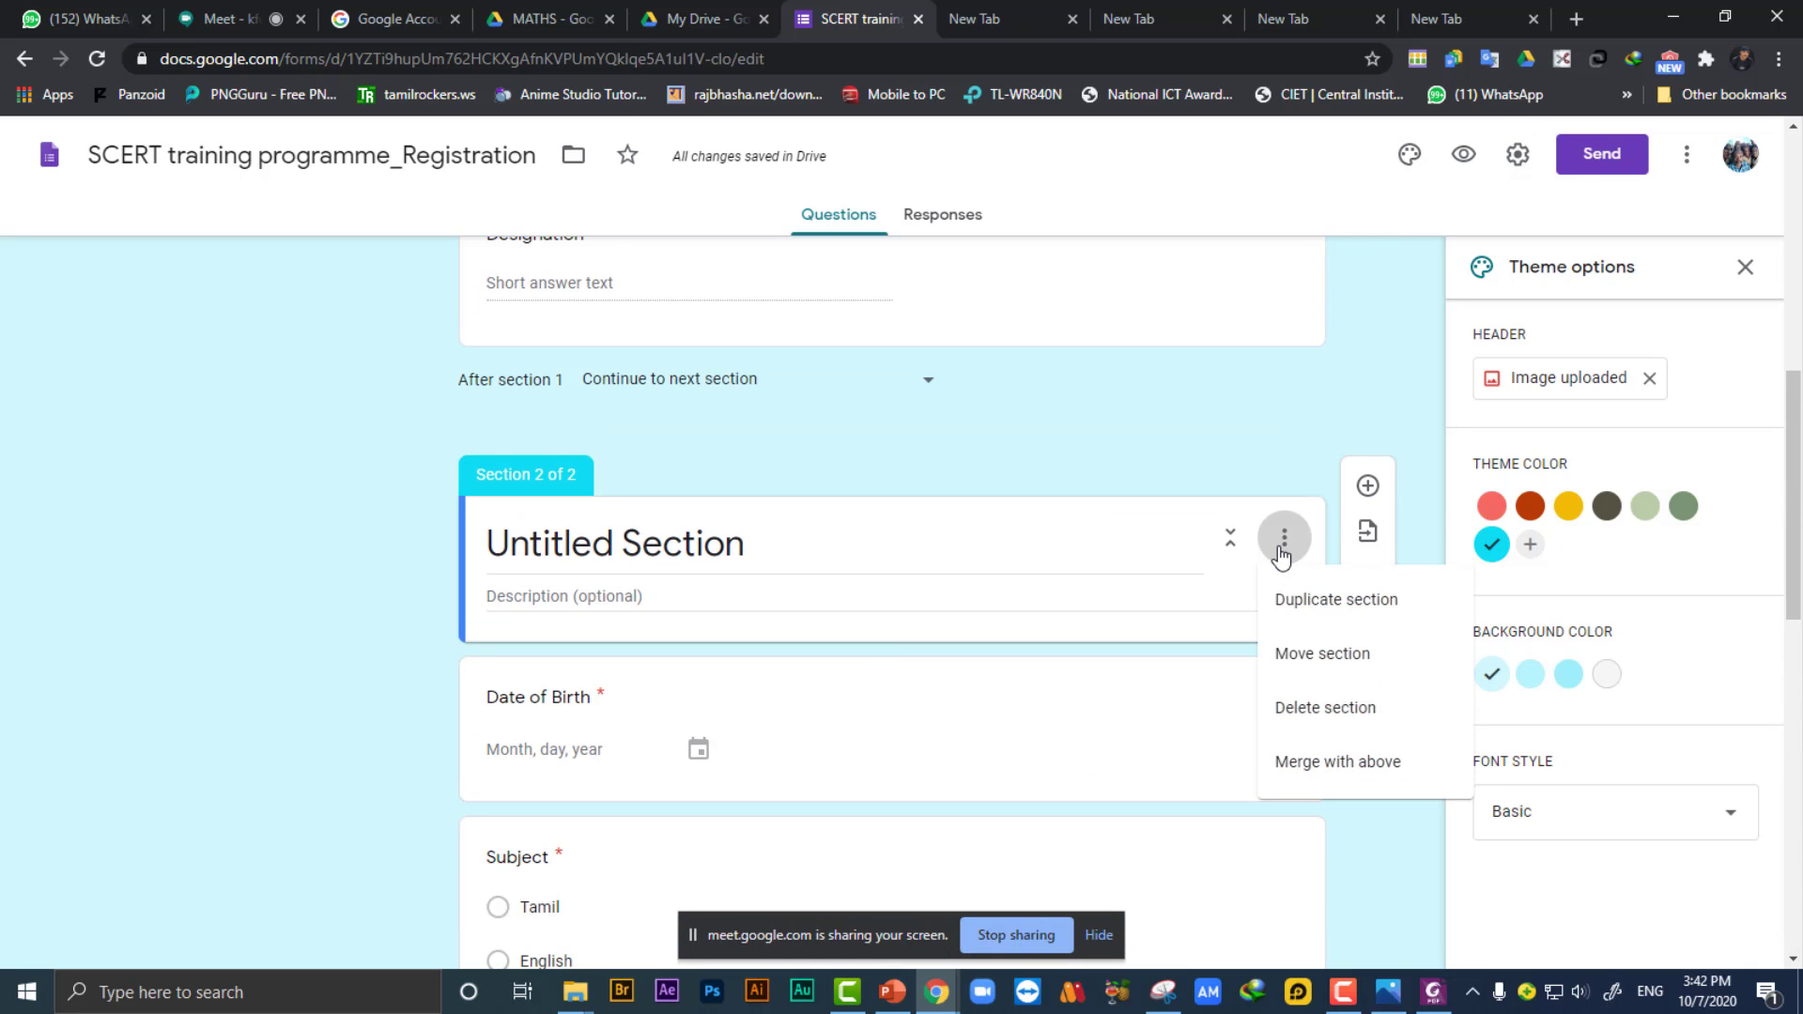
click(1277, 650)
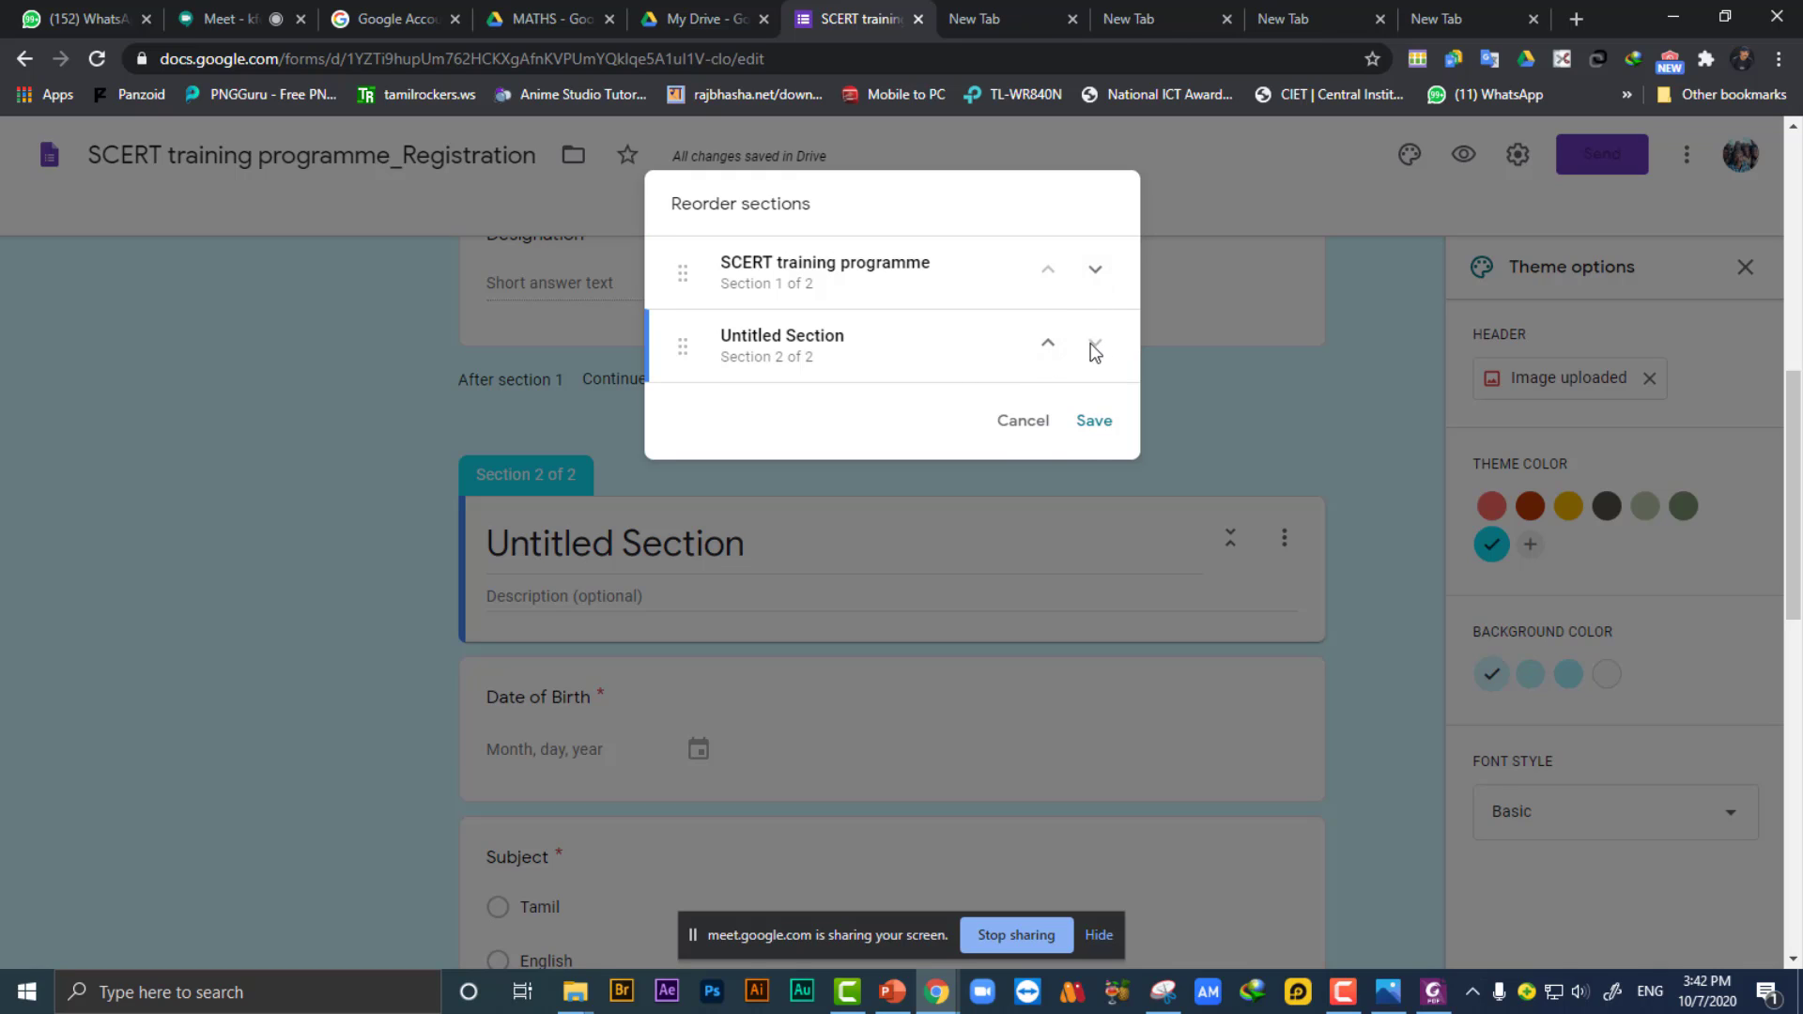
click(1024, 423)
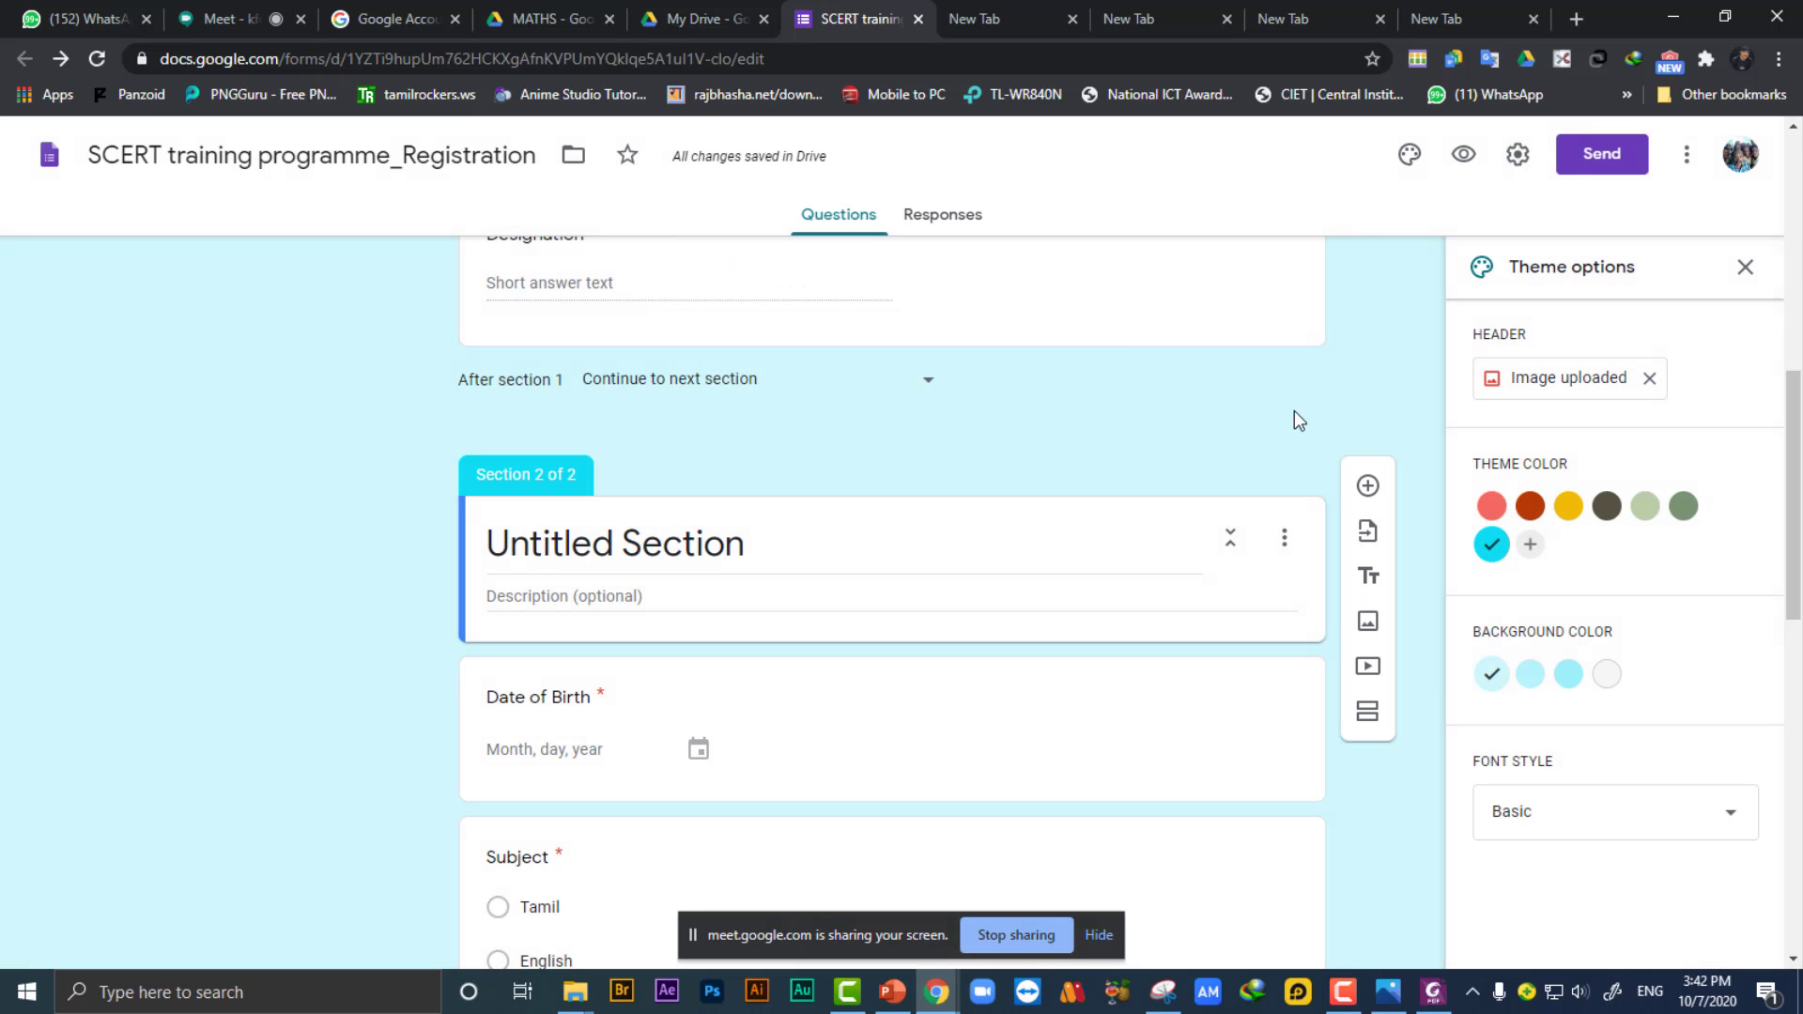
Review the form's general and presentation settings, turn on "Make this a quiz", and save the settings.
scroll(1071, 459, up, 10)
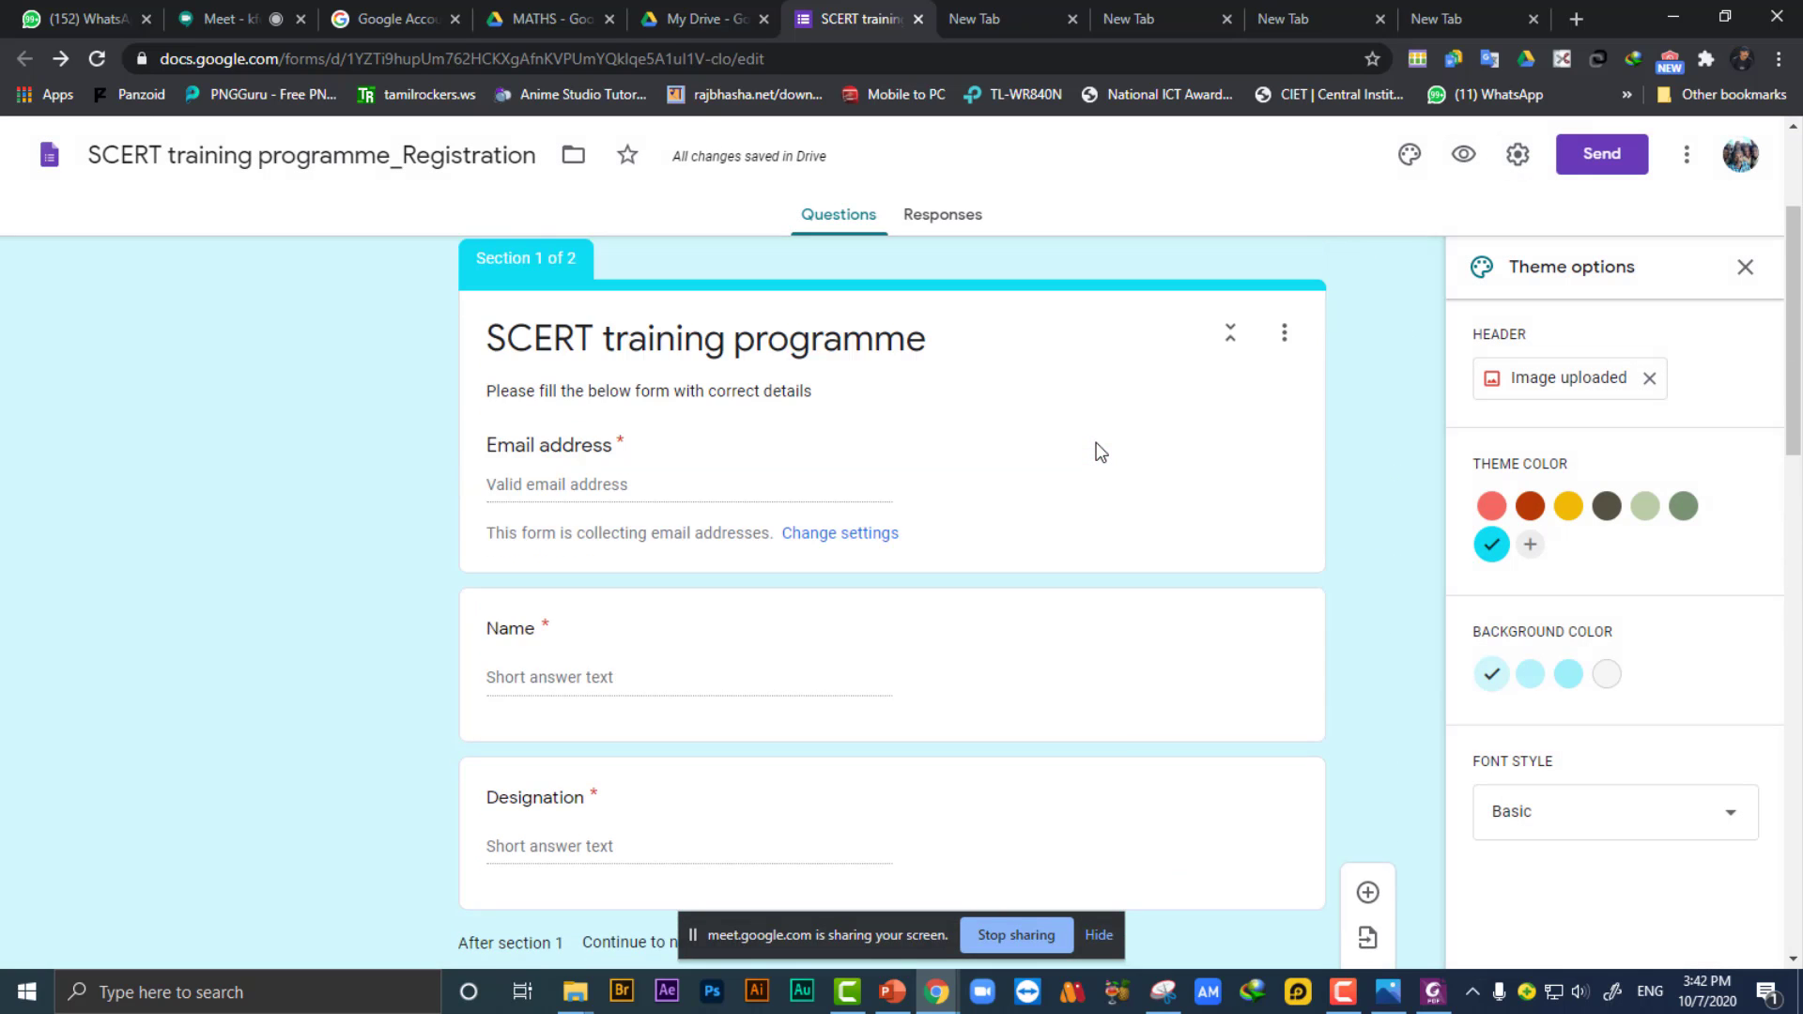
click(1519, 159)
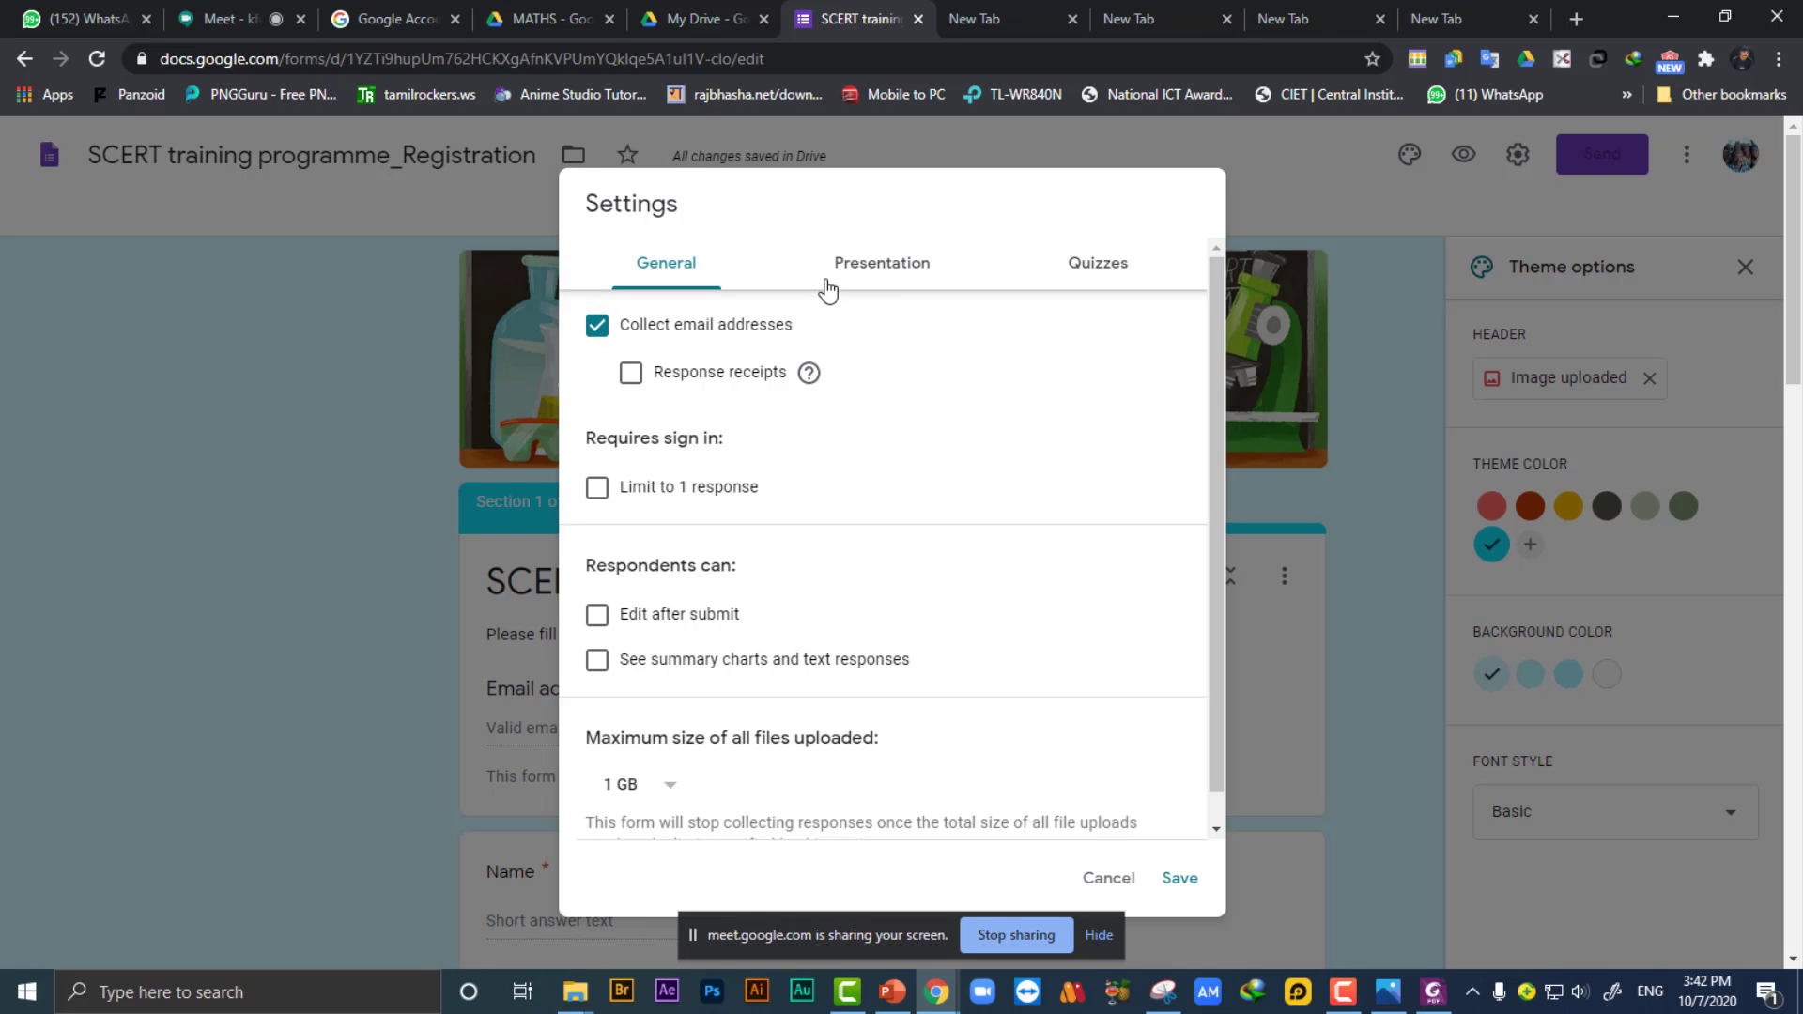
click(879, 275)
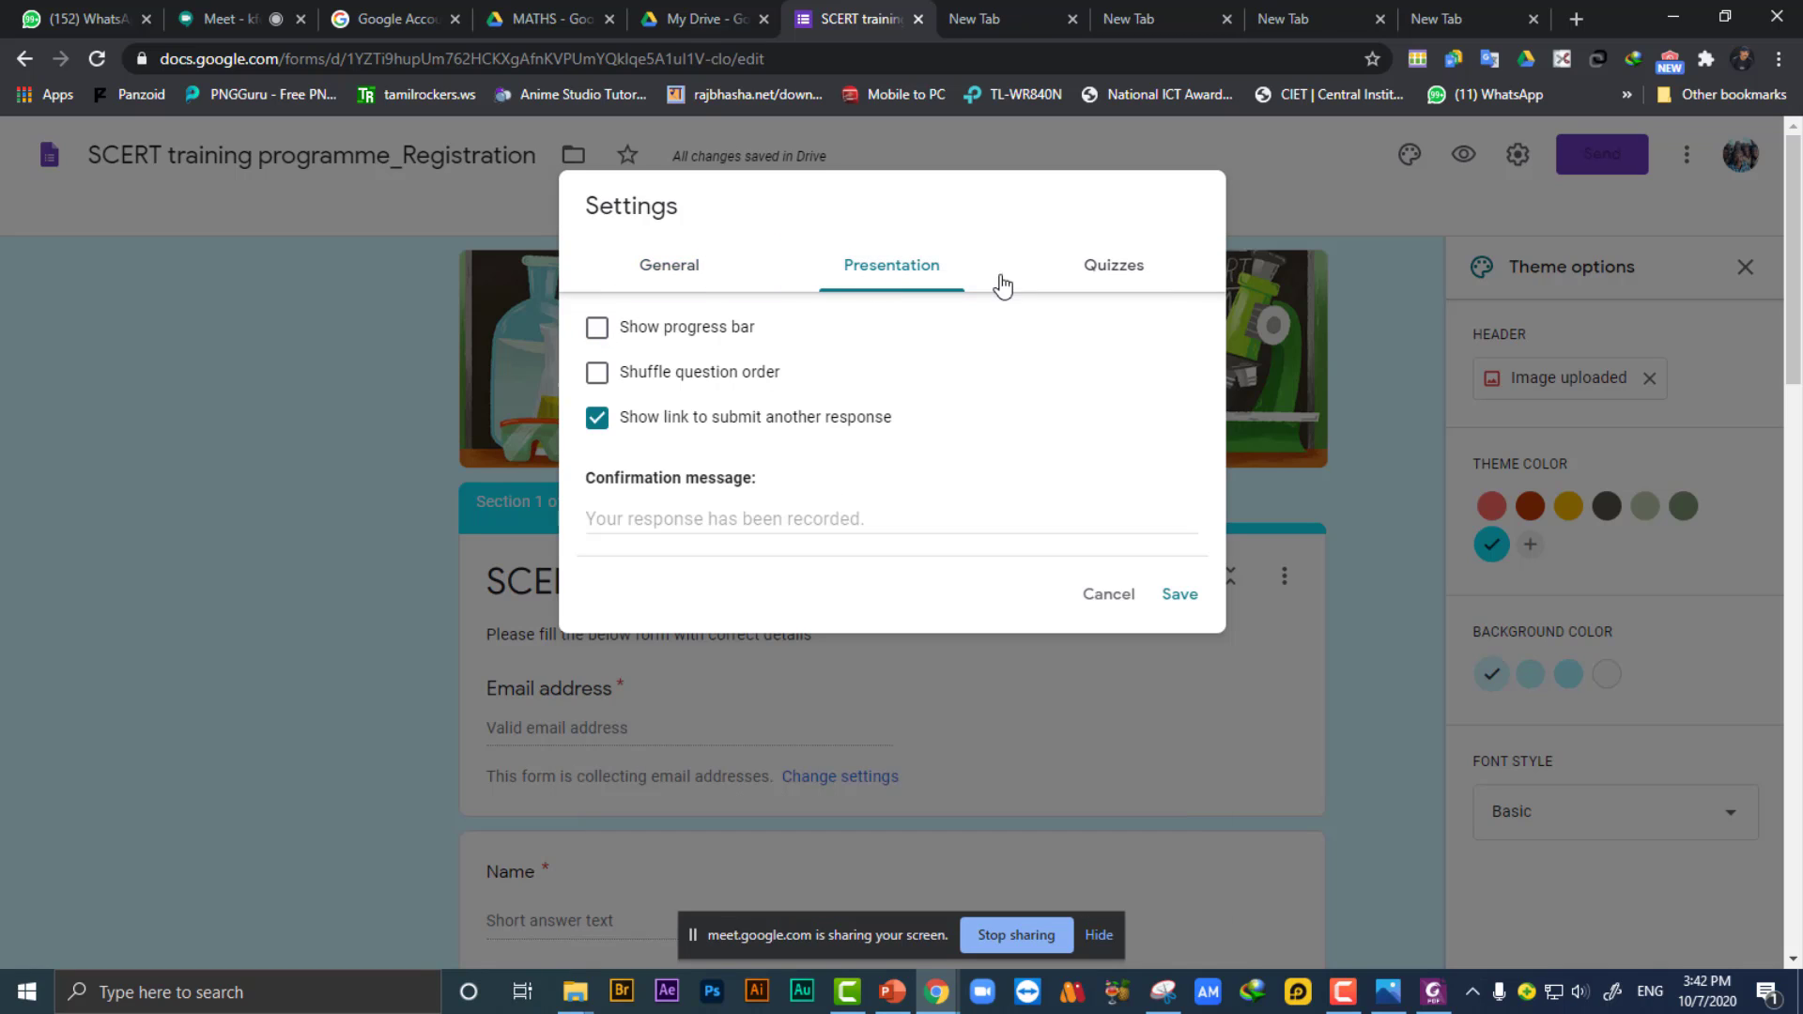
click(1113, 273)
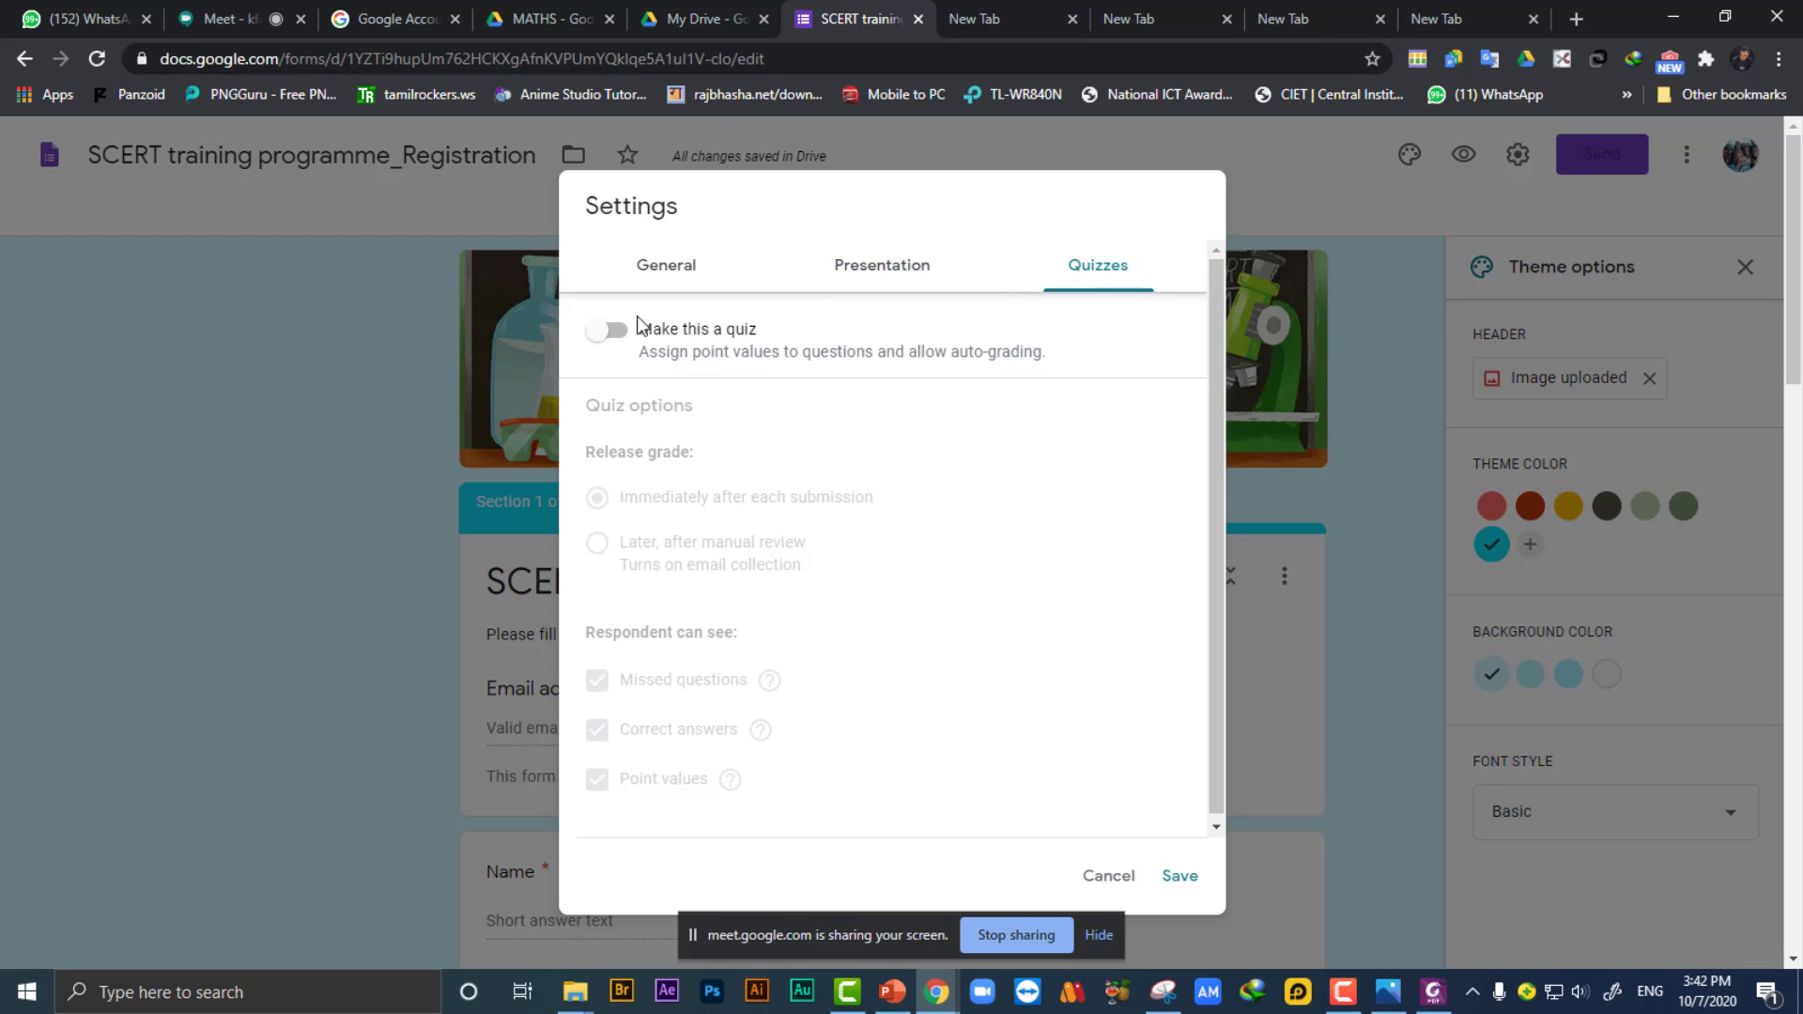
click(620, 340)
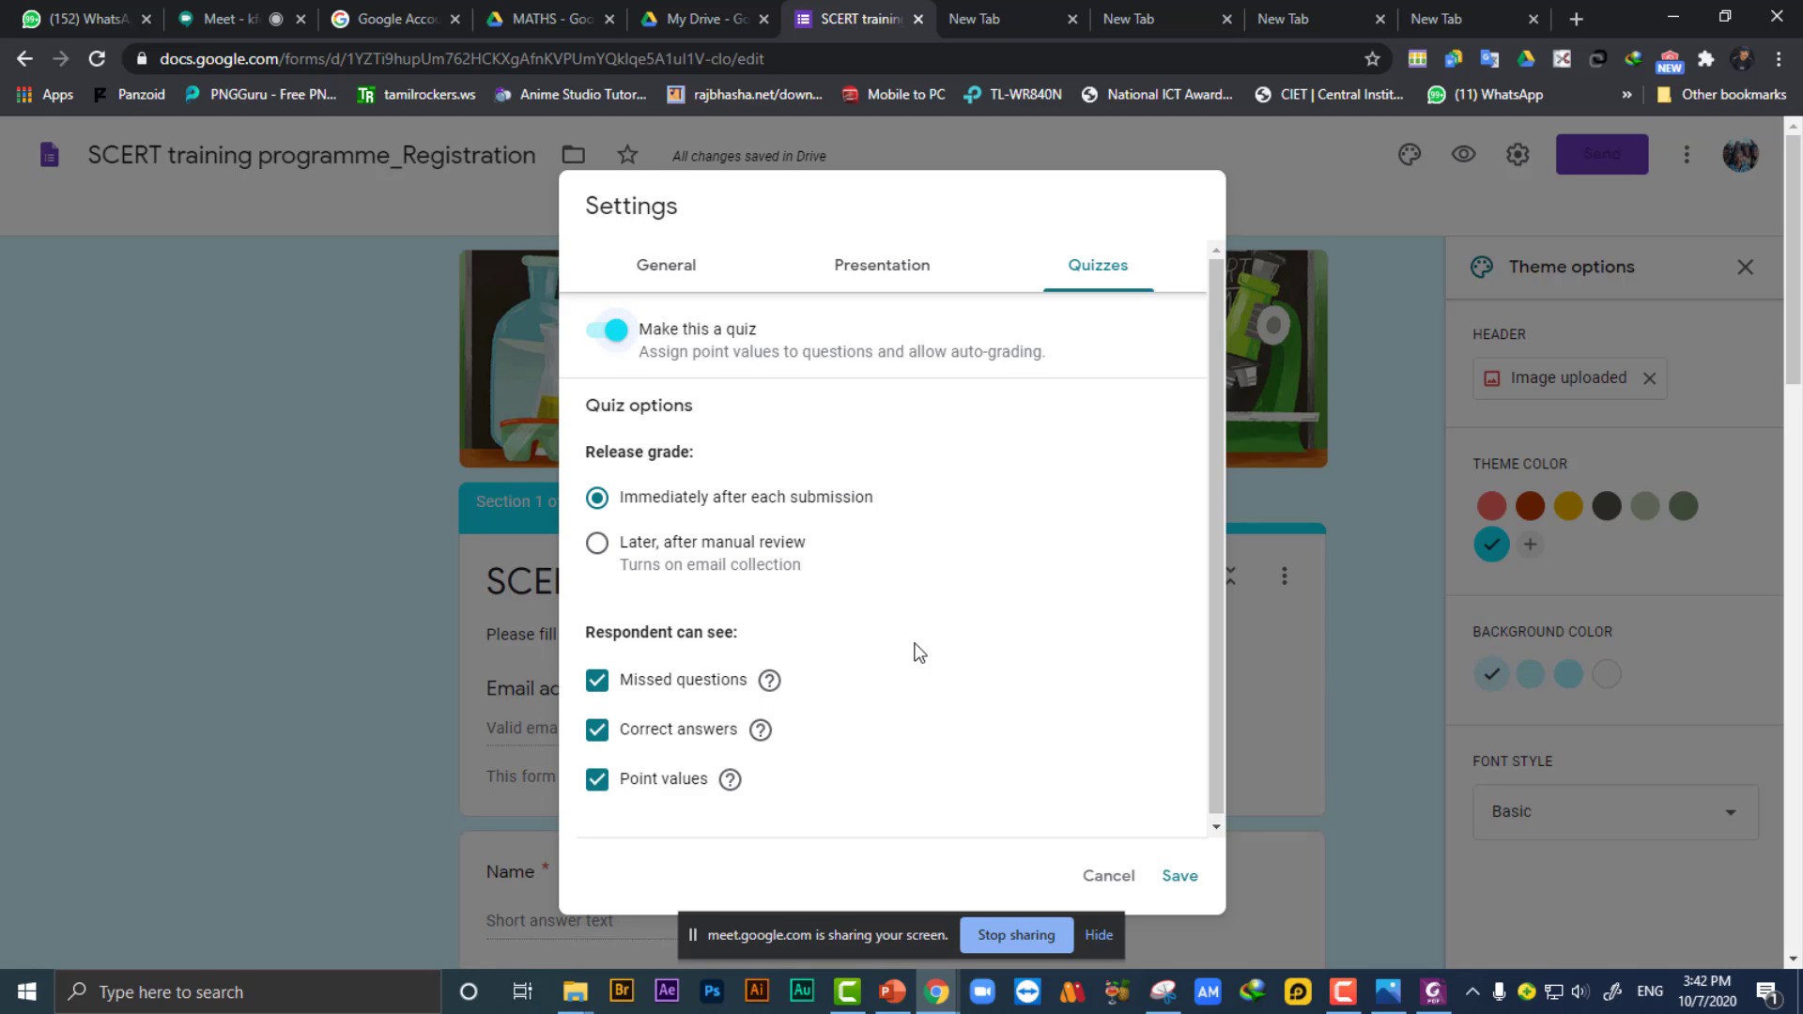
click(1178, 875)
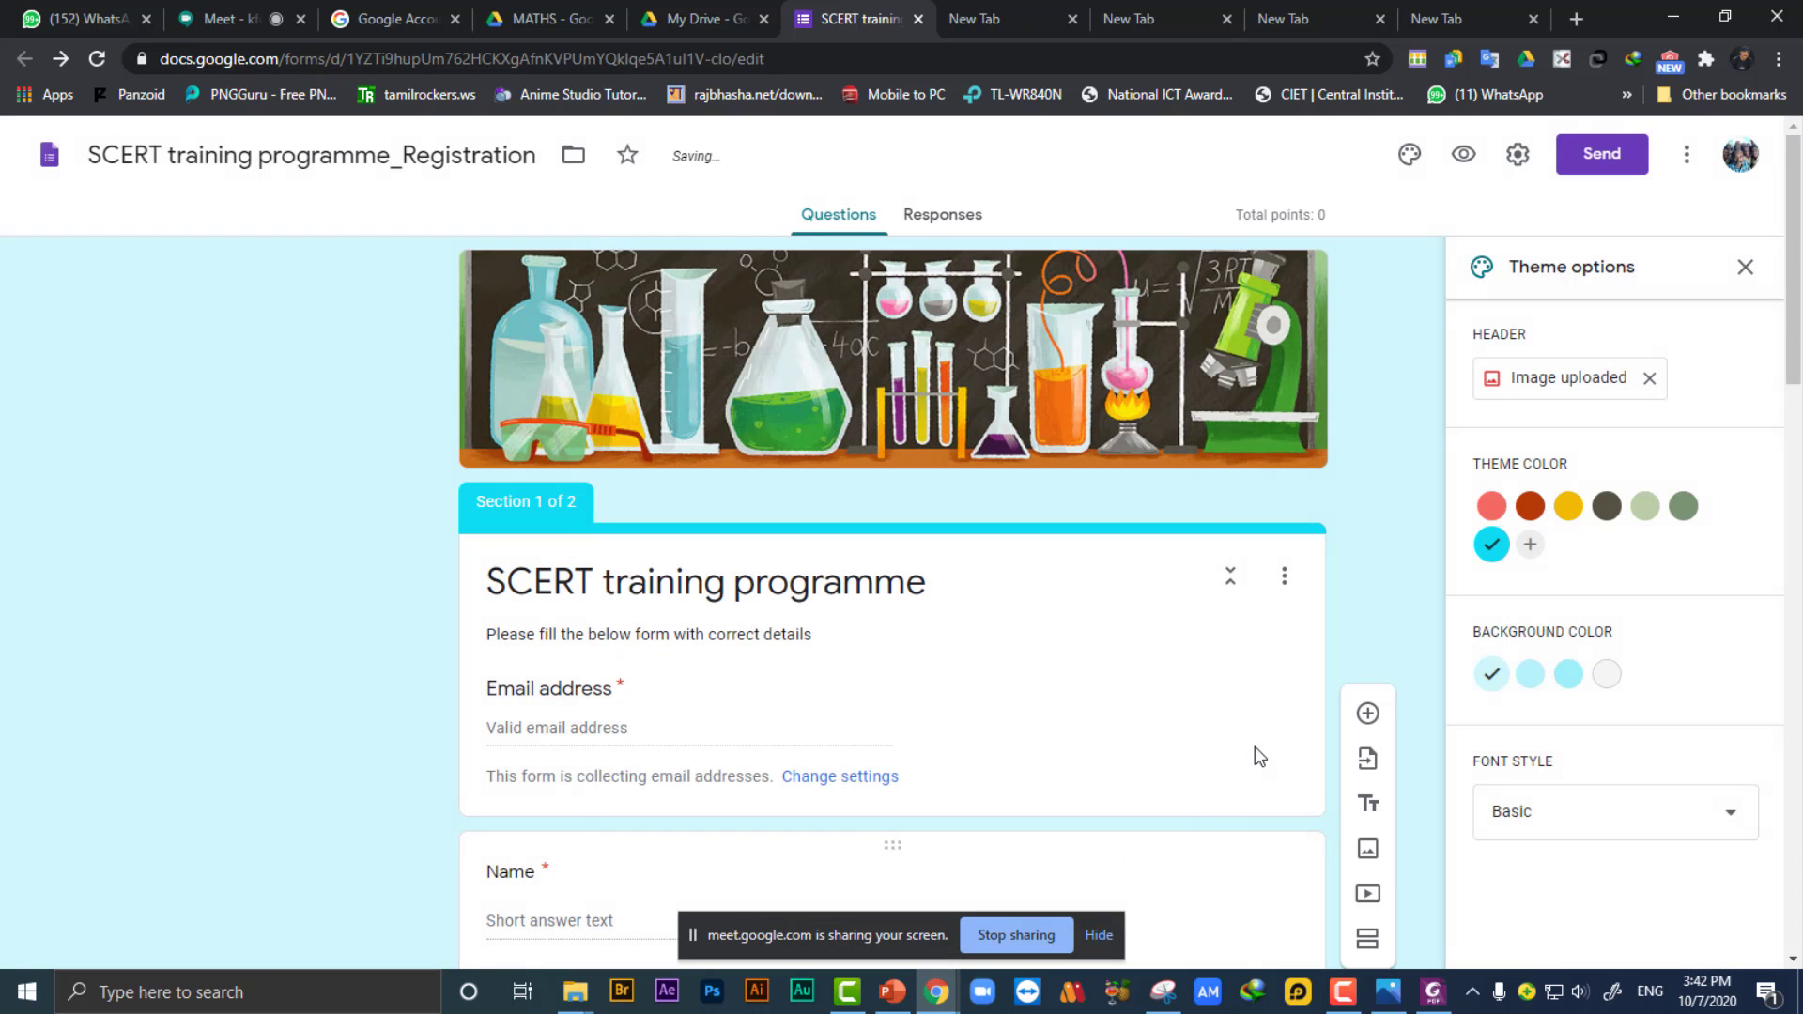
Open the Subject question in section 2 for editing and look at its answer key and points option.
scroll(1097, 464, down, 7)
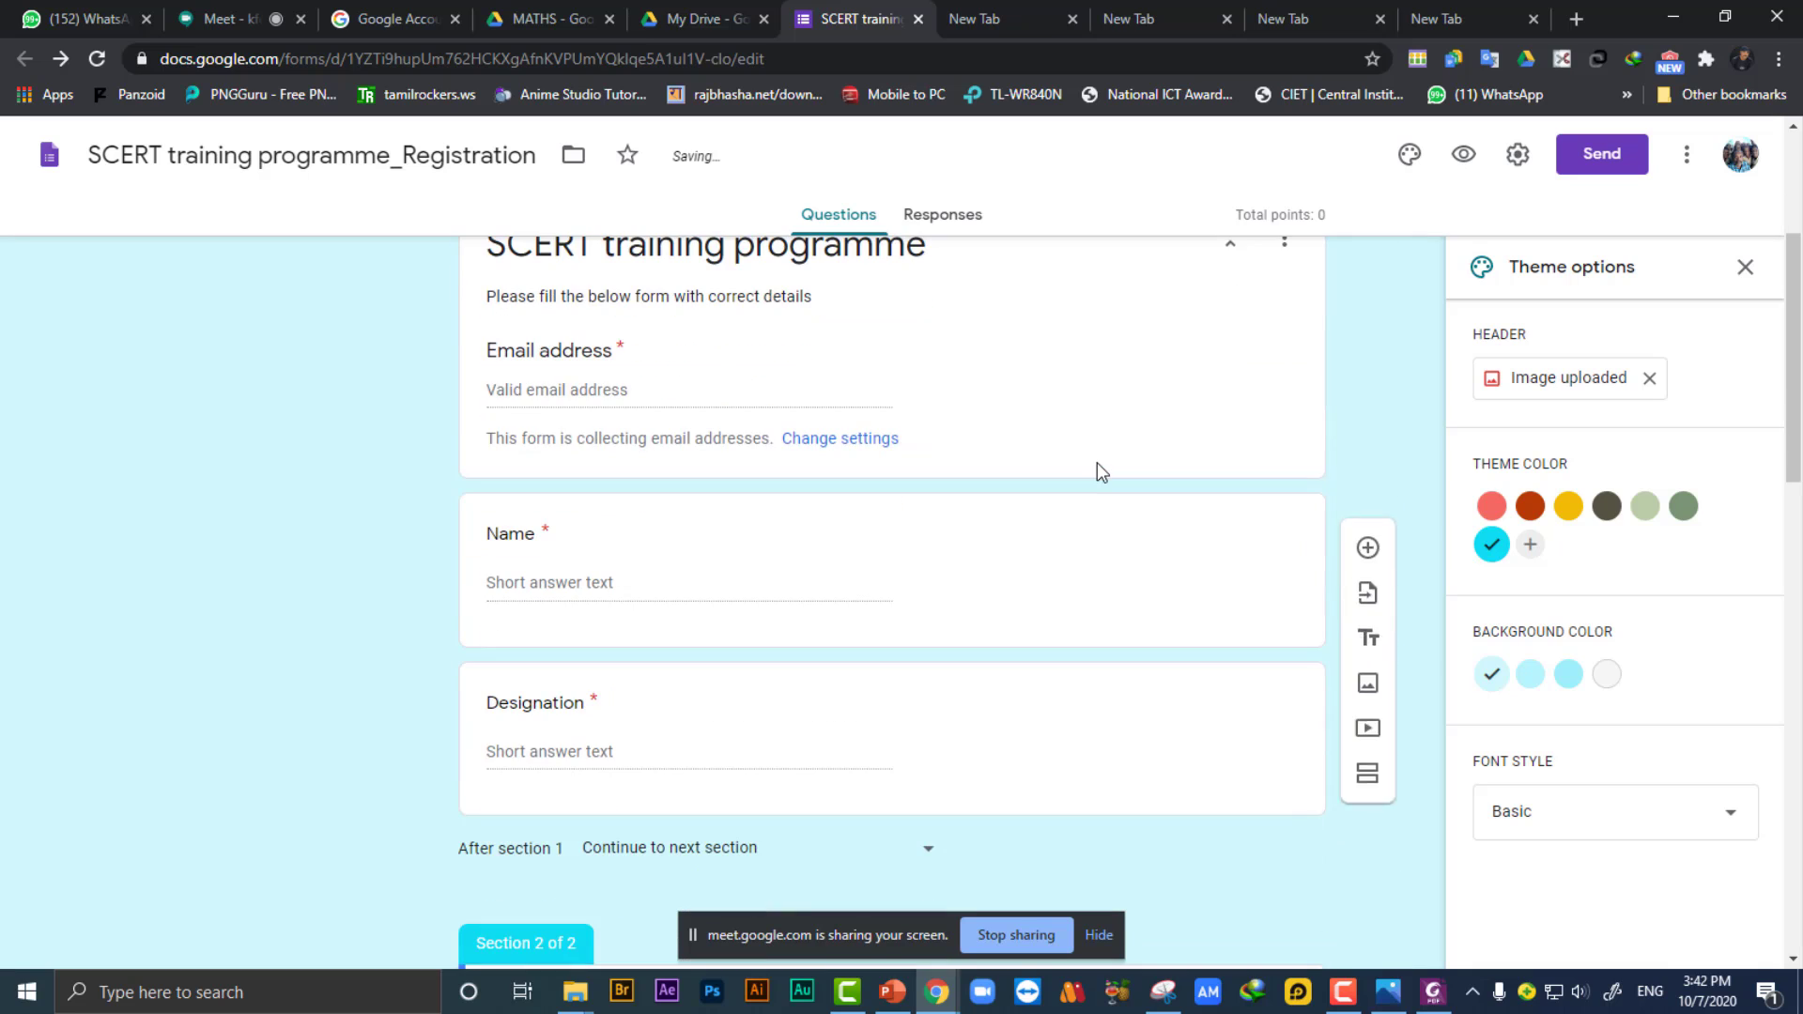
scroll(958, 552, up, 1)
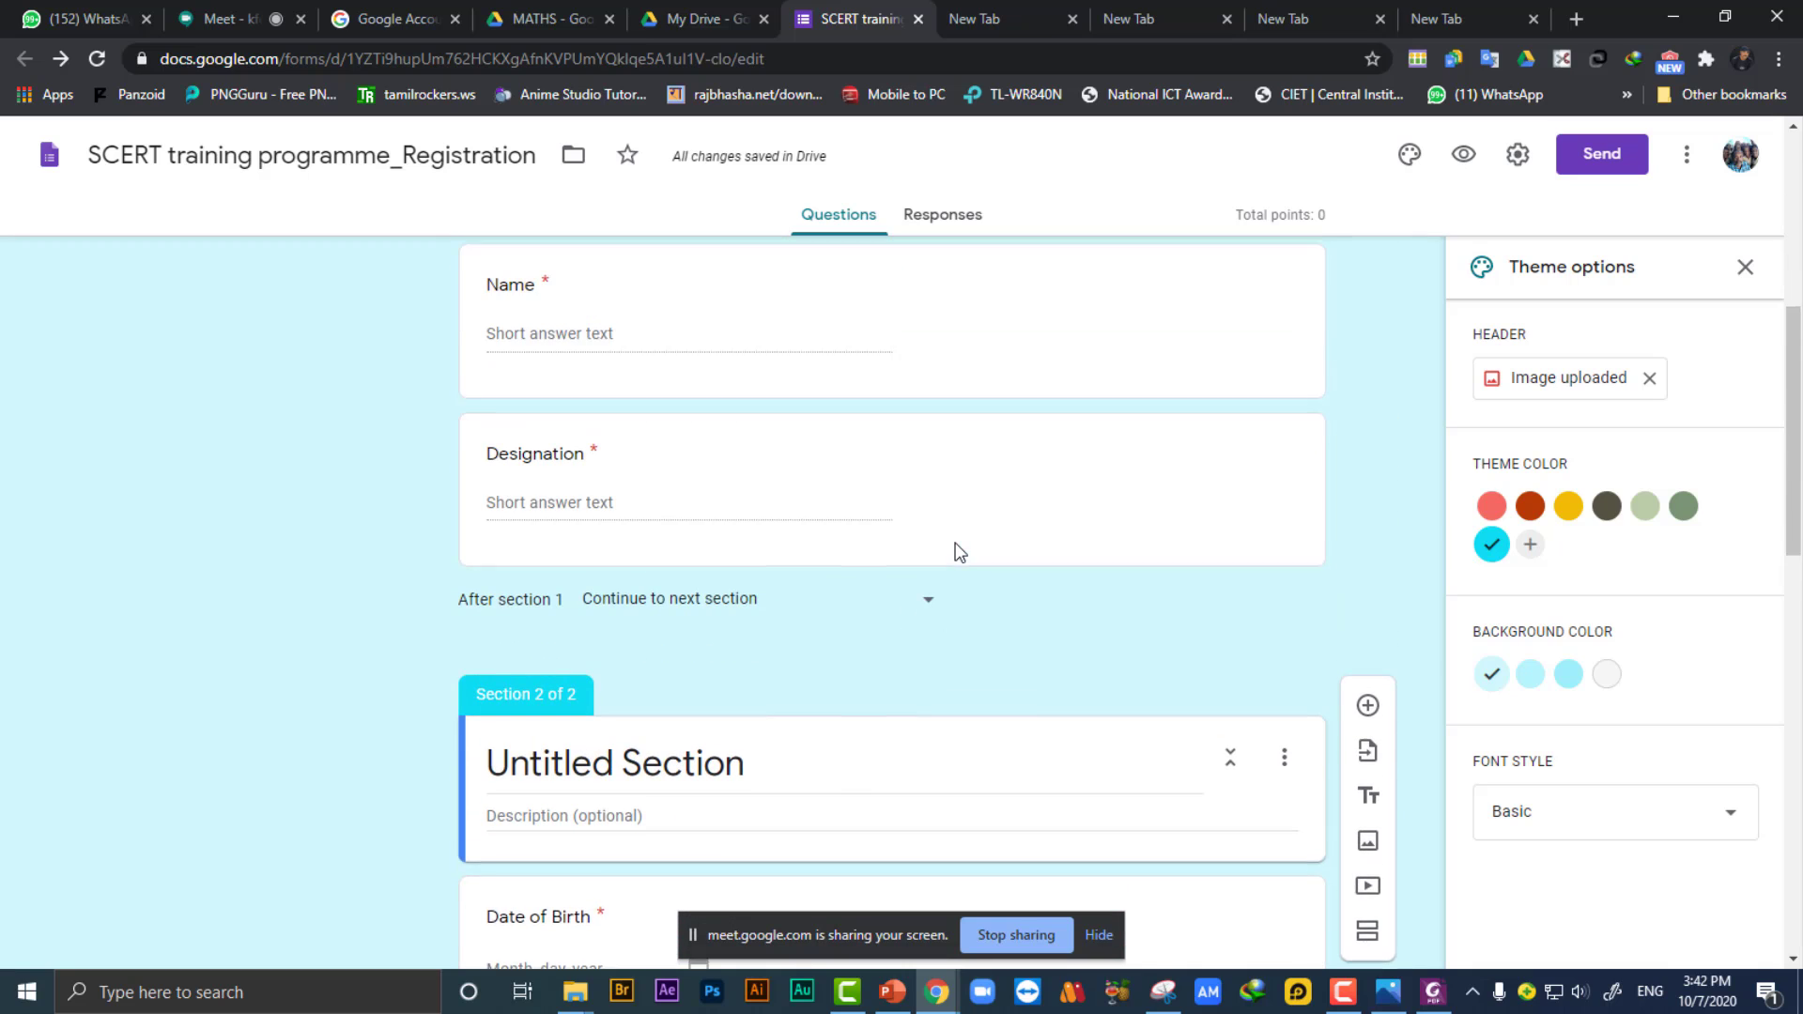
scroll(732, 749, down, 5)
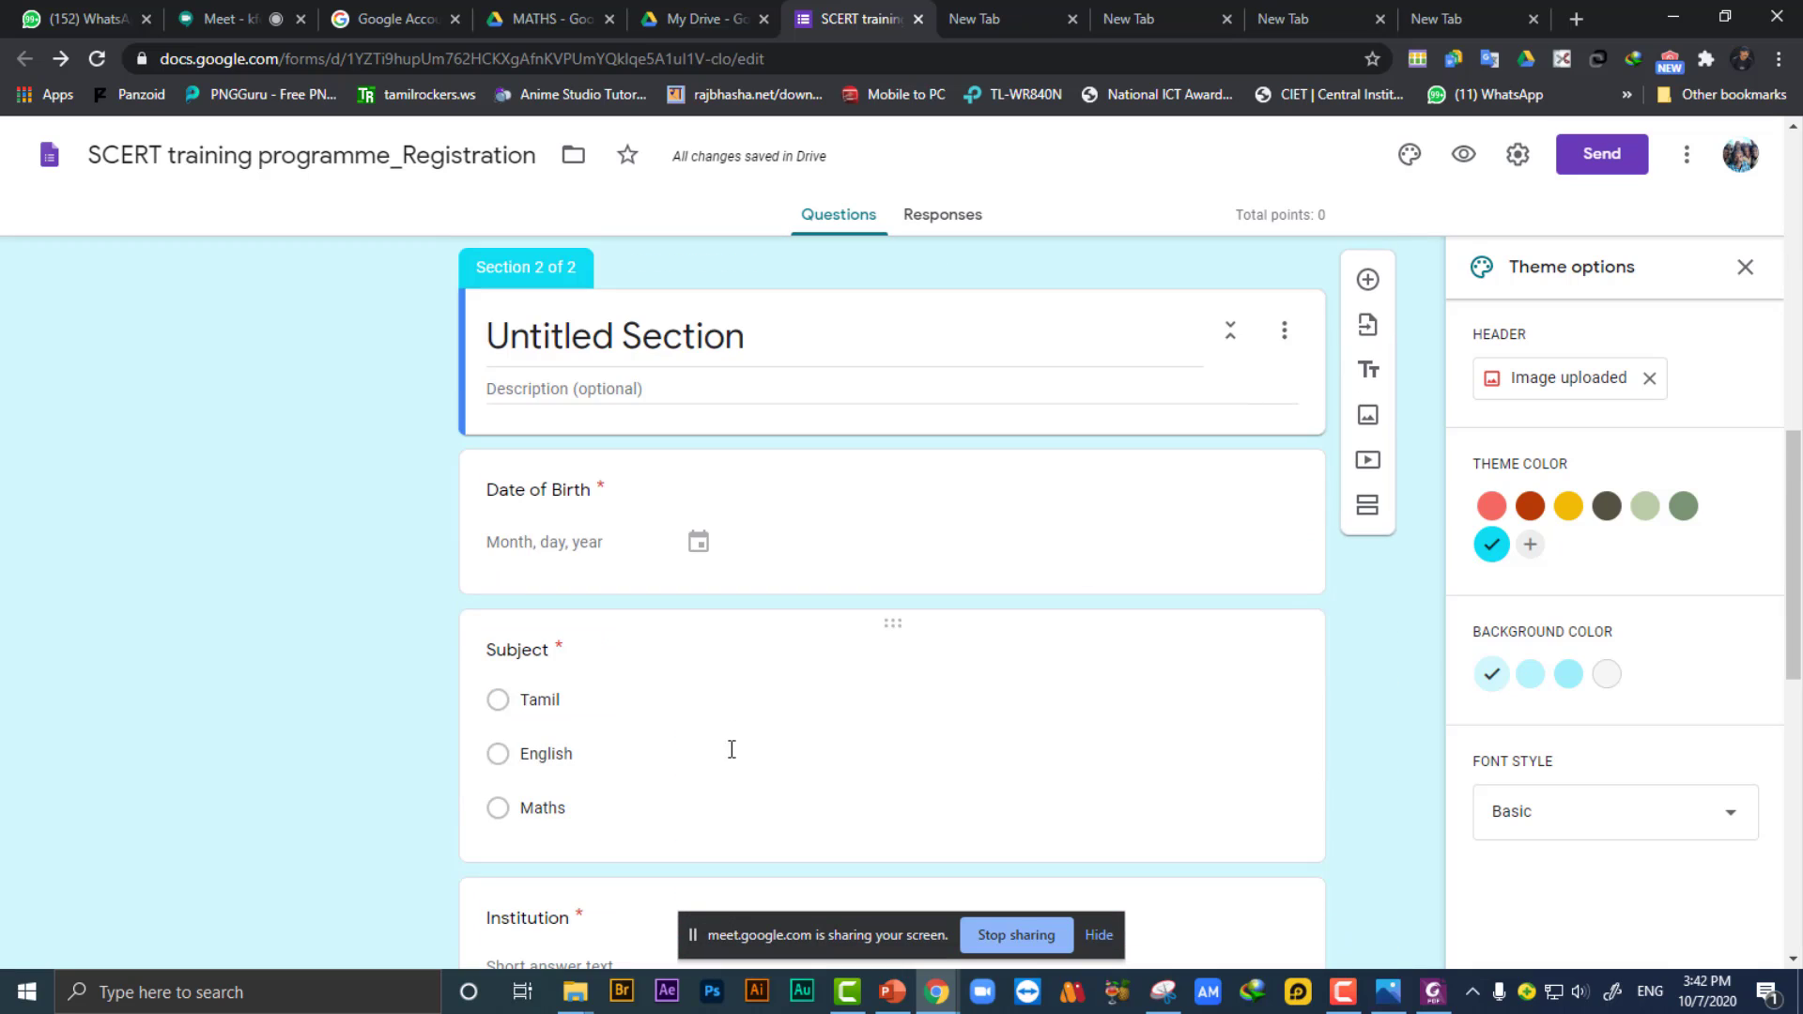
scroll(1109, 687, down, 4)
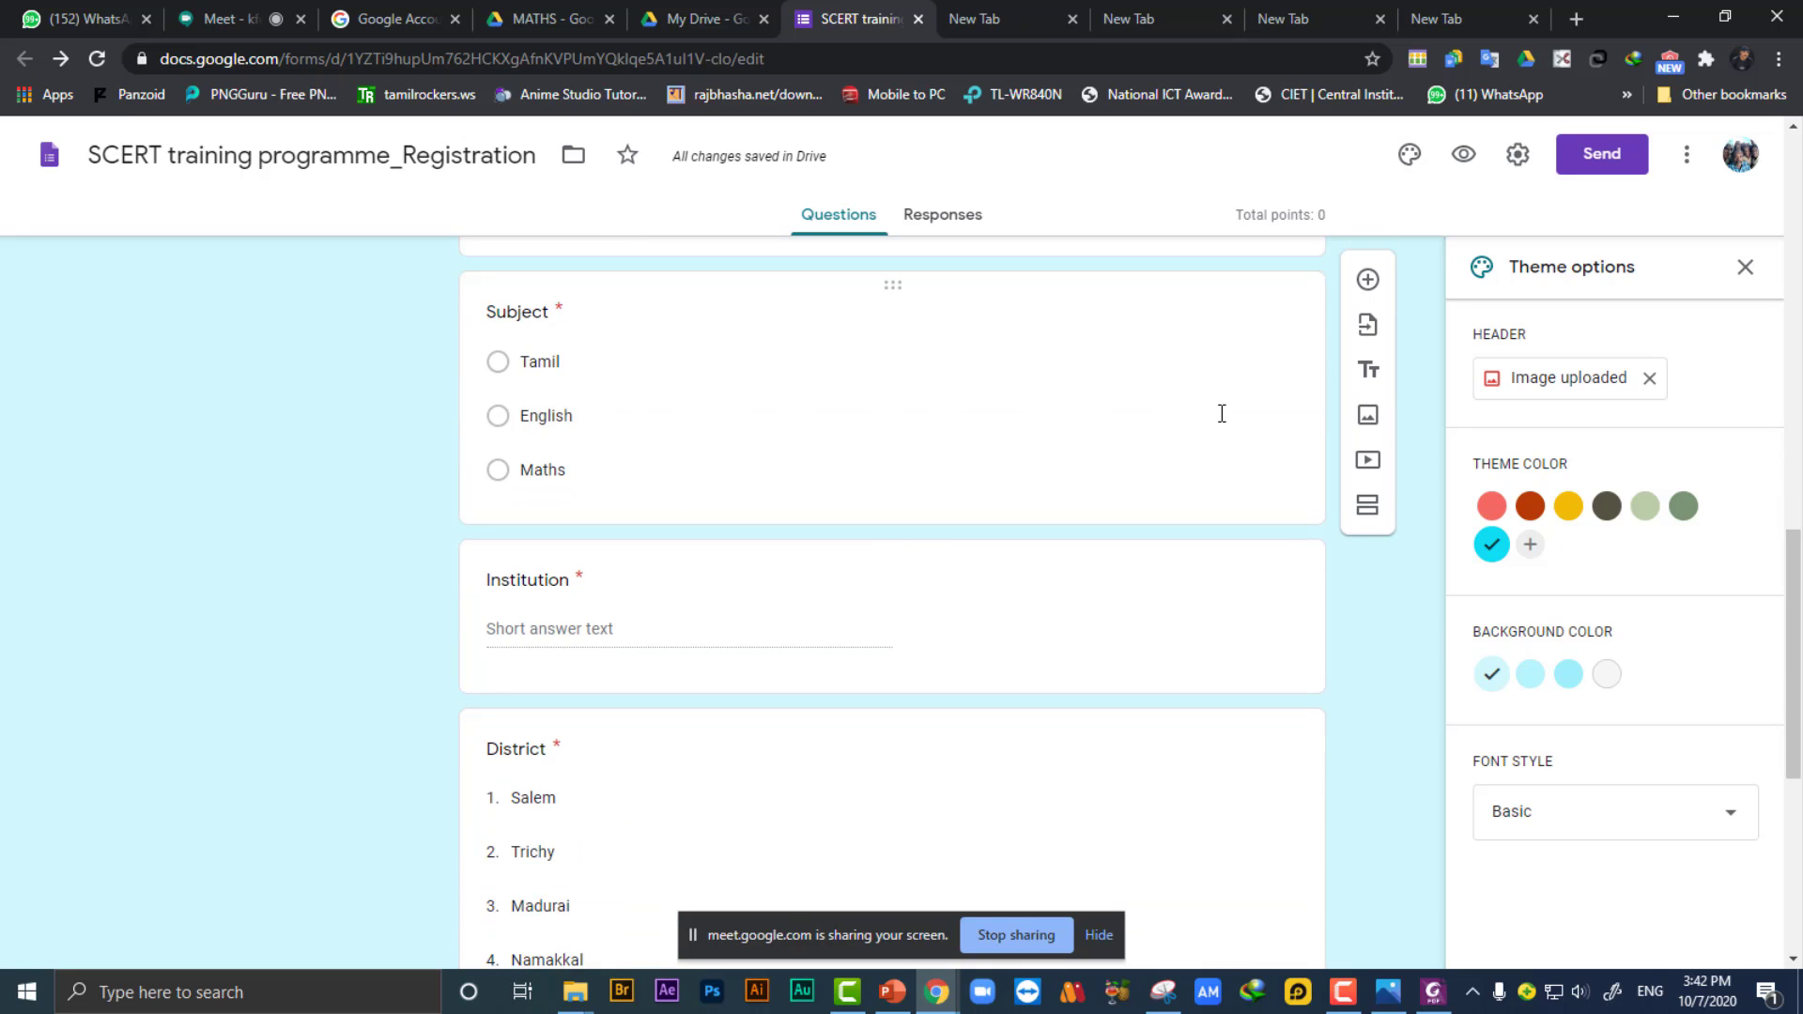
click(1232, 381)
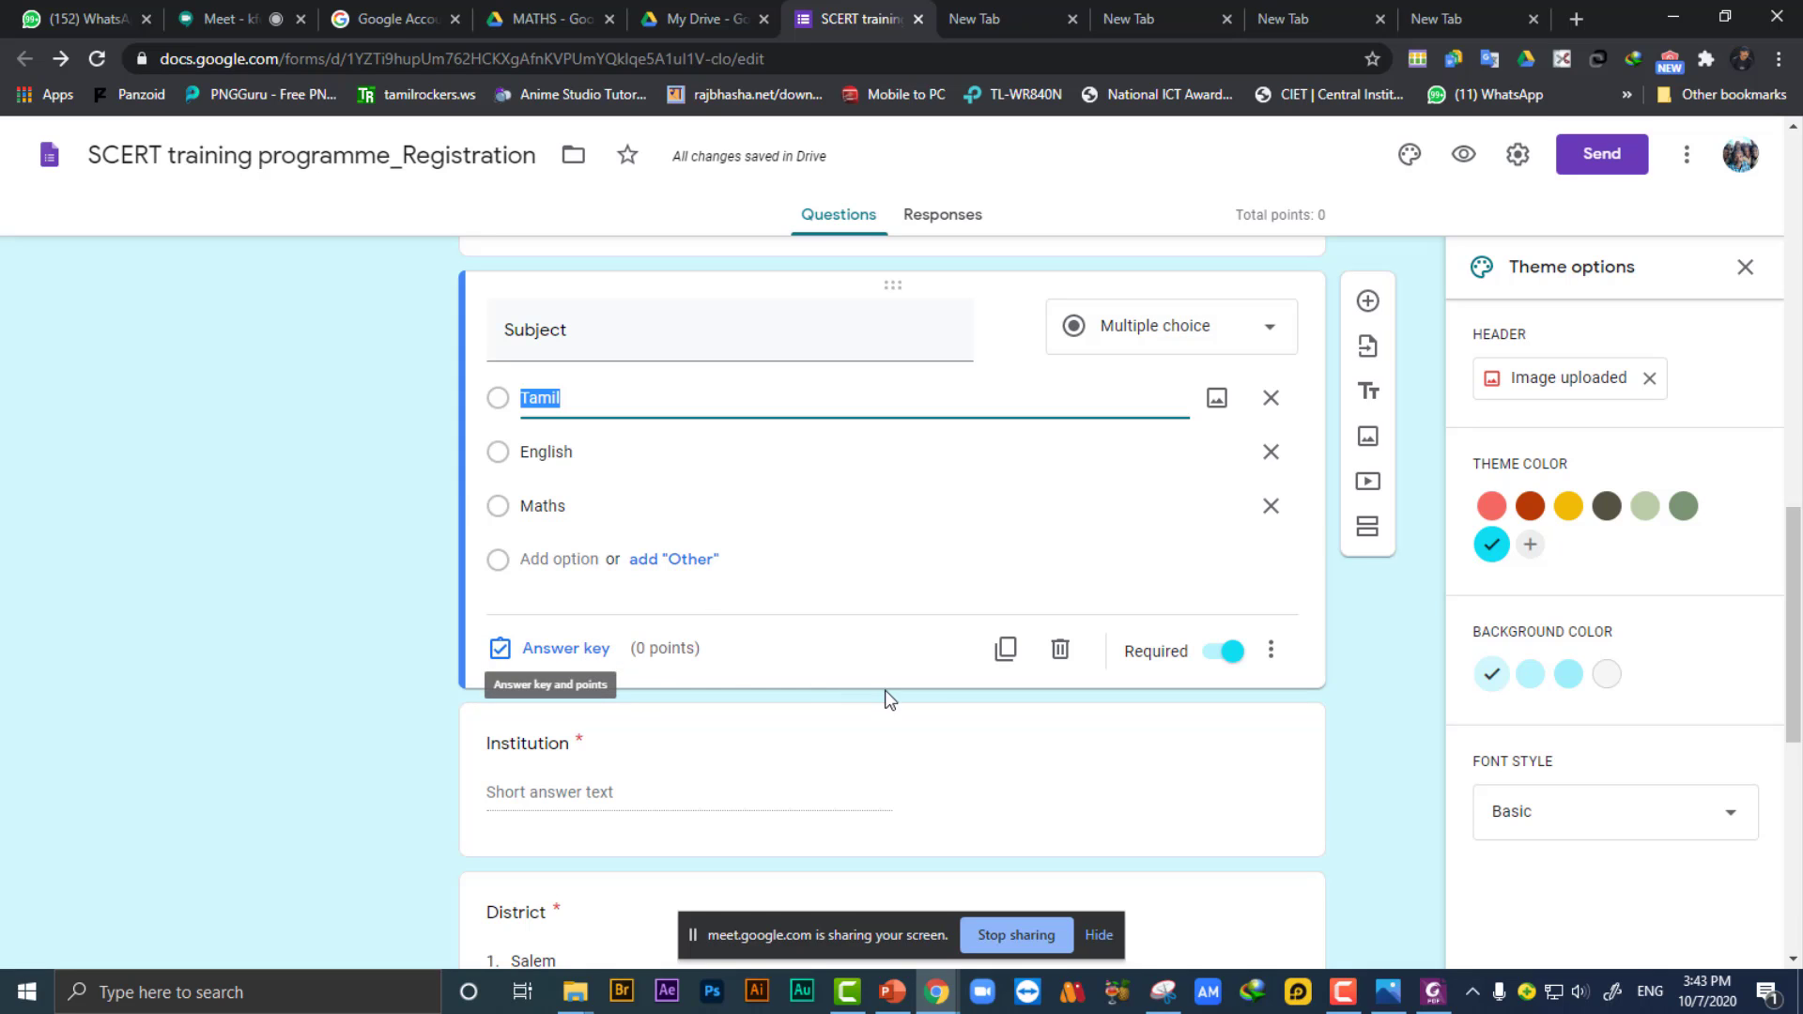
Turn off "Make this a quiz" in the form's quiz settings and save the settings.
scroll(915, 709, up, 10)
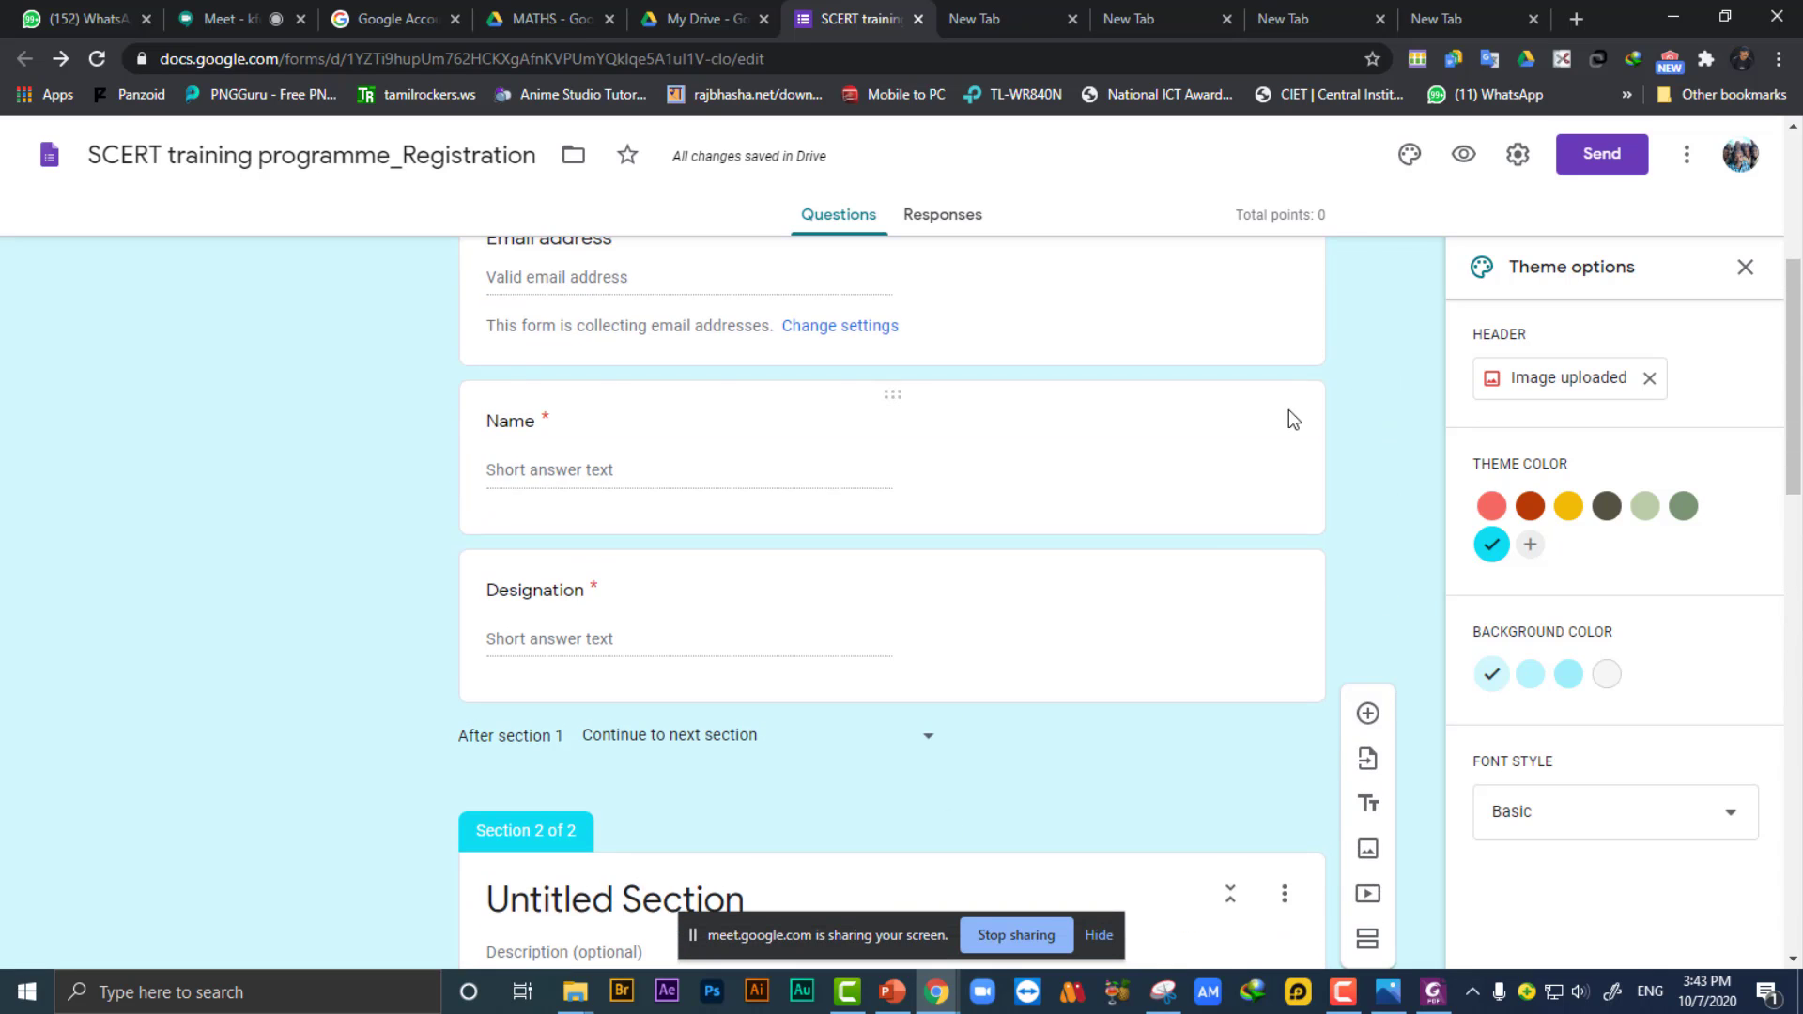
scroll(1291, 404, up, 5)
click(1517, 156)
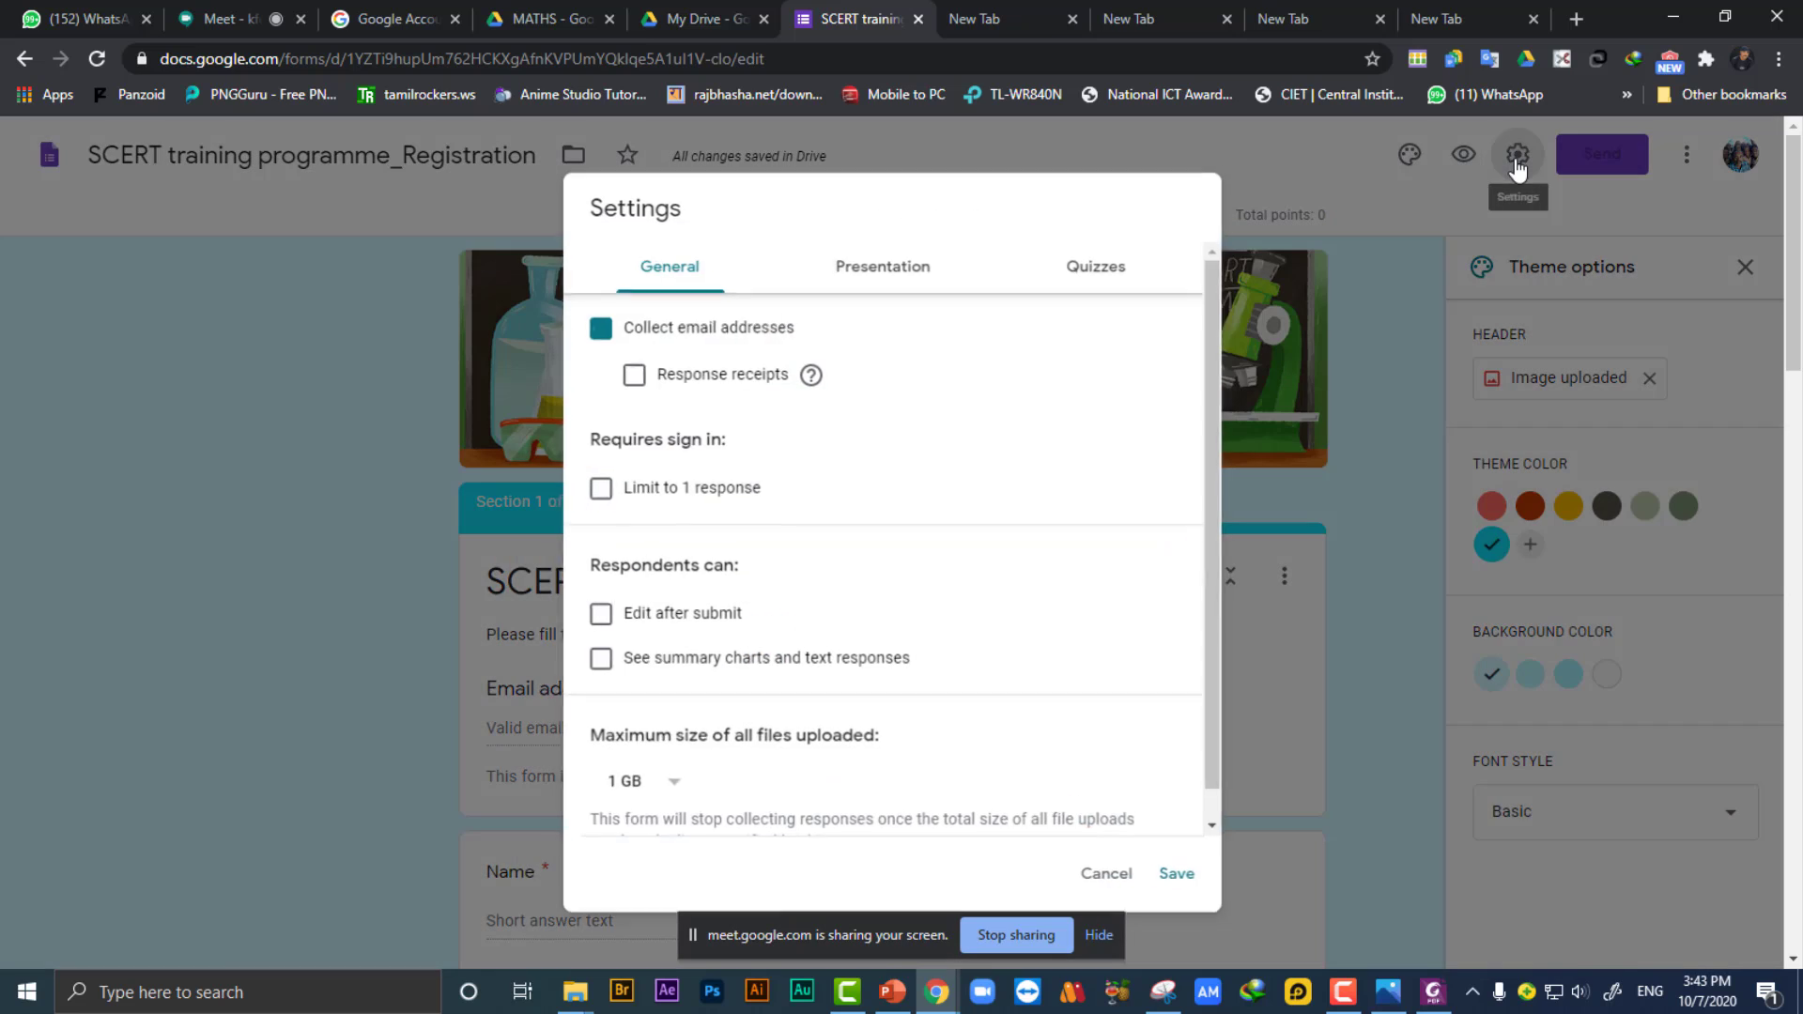
click(1135, 271)
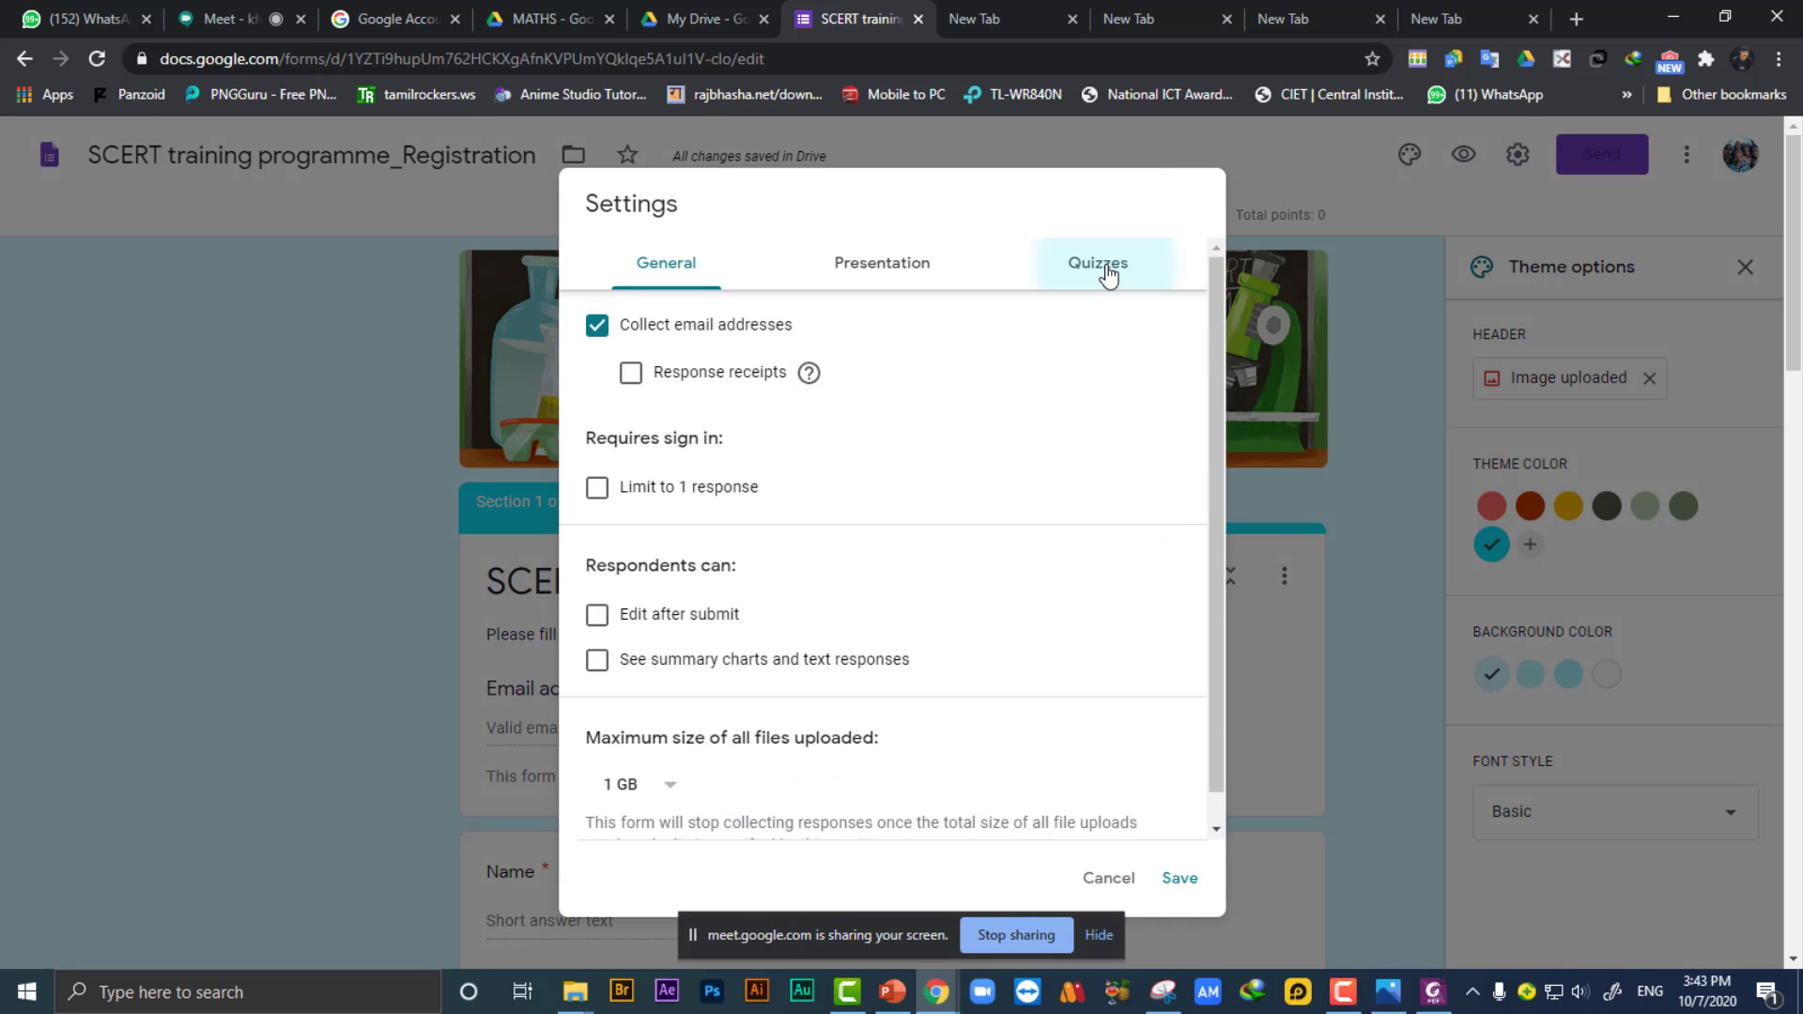
click(595, 346)
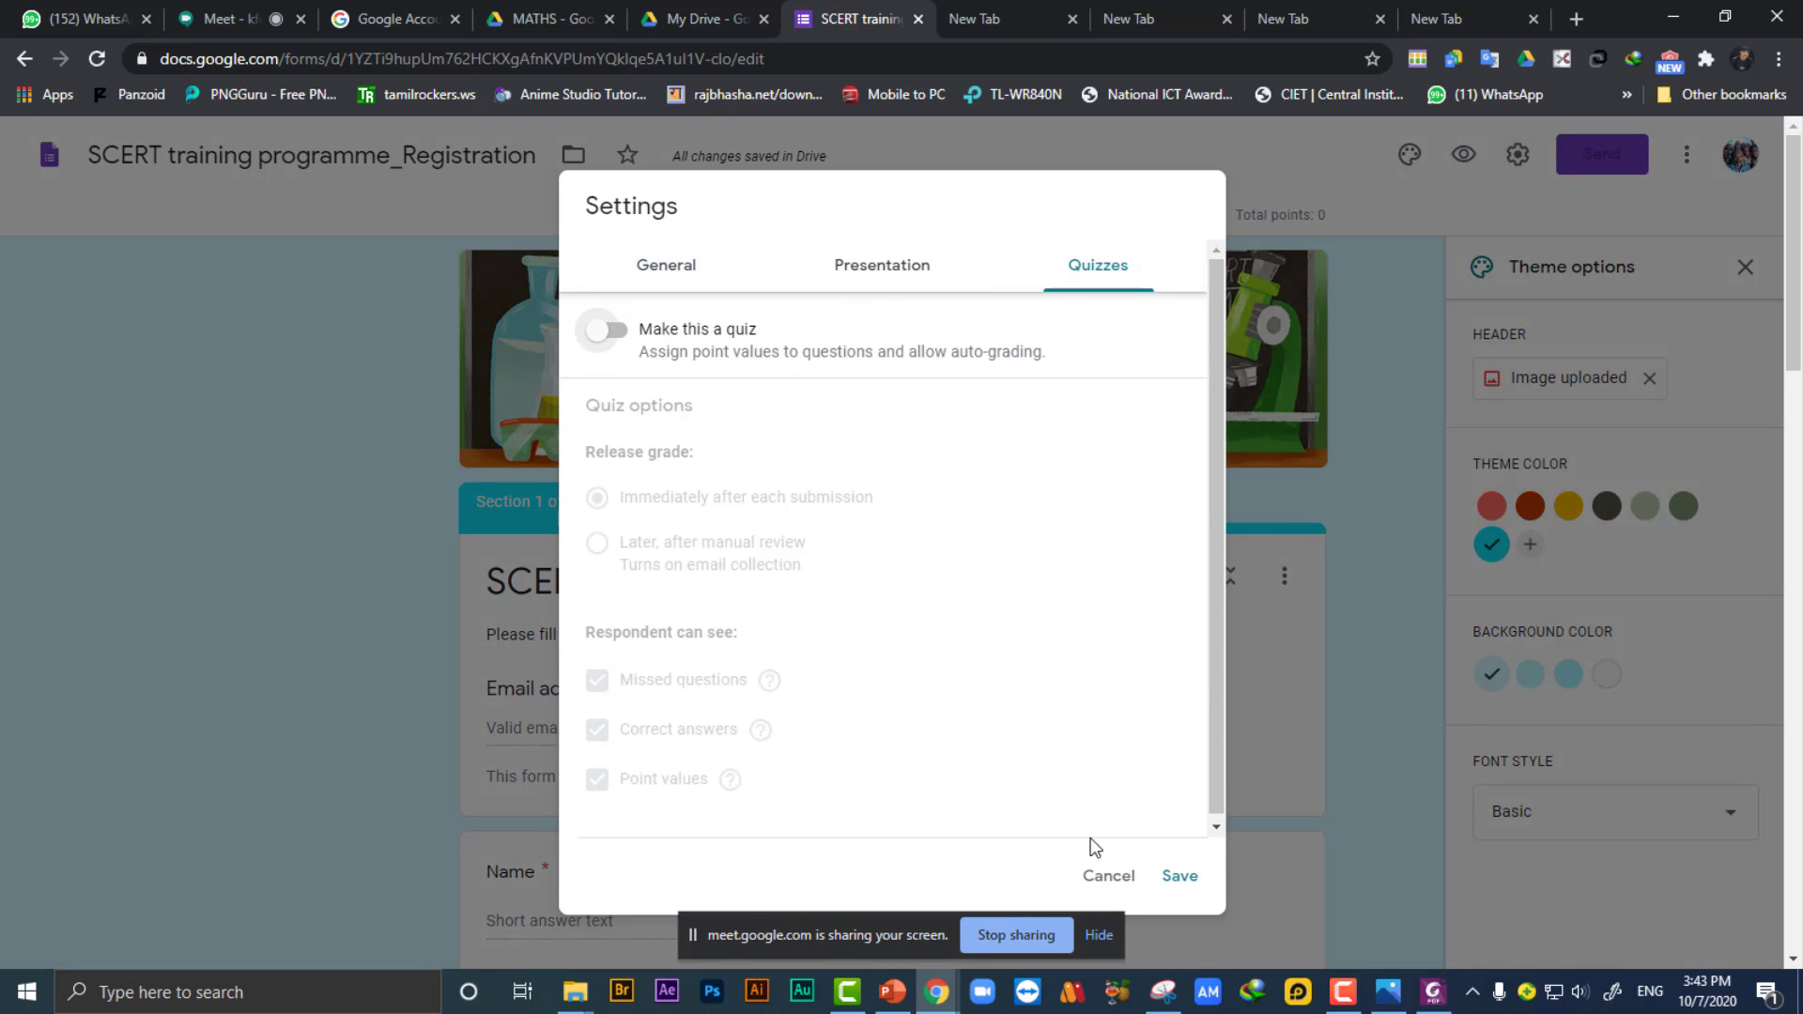
click(1180, 877)
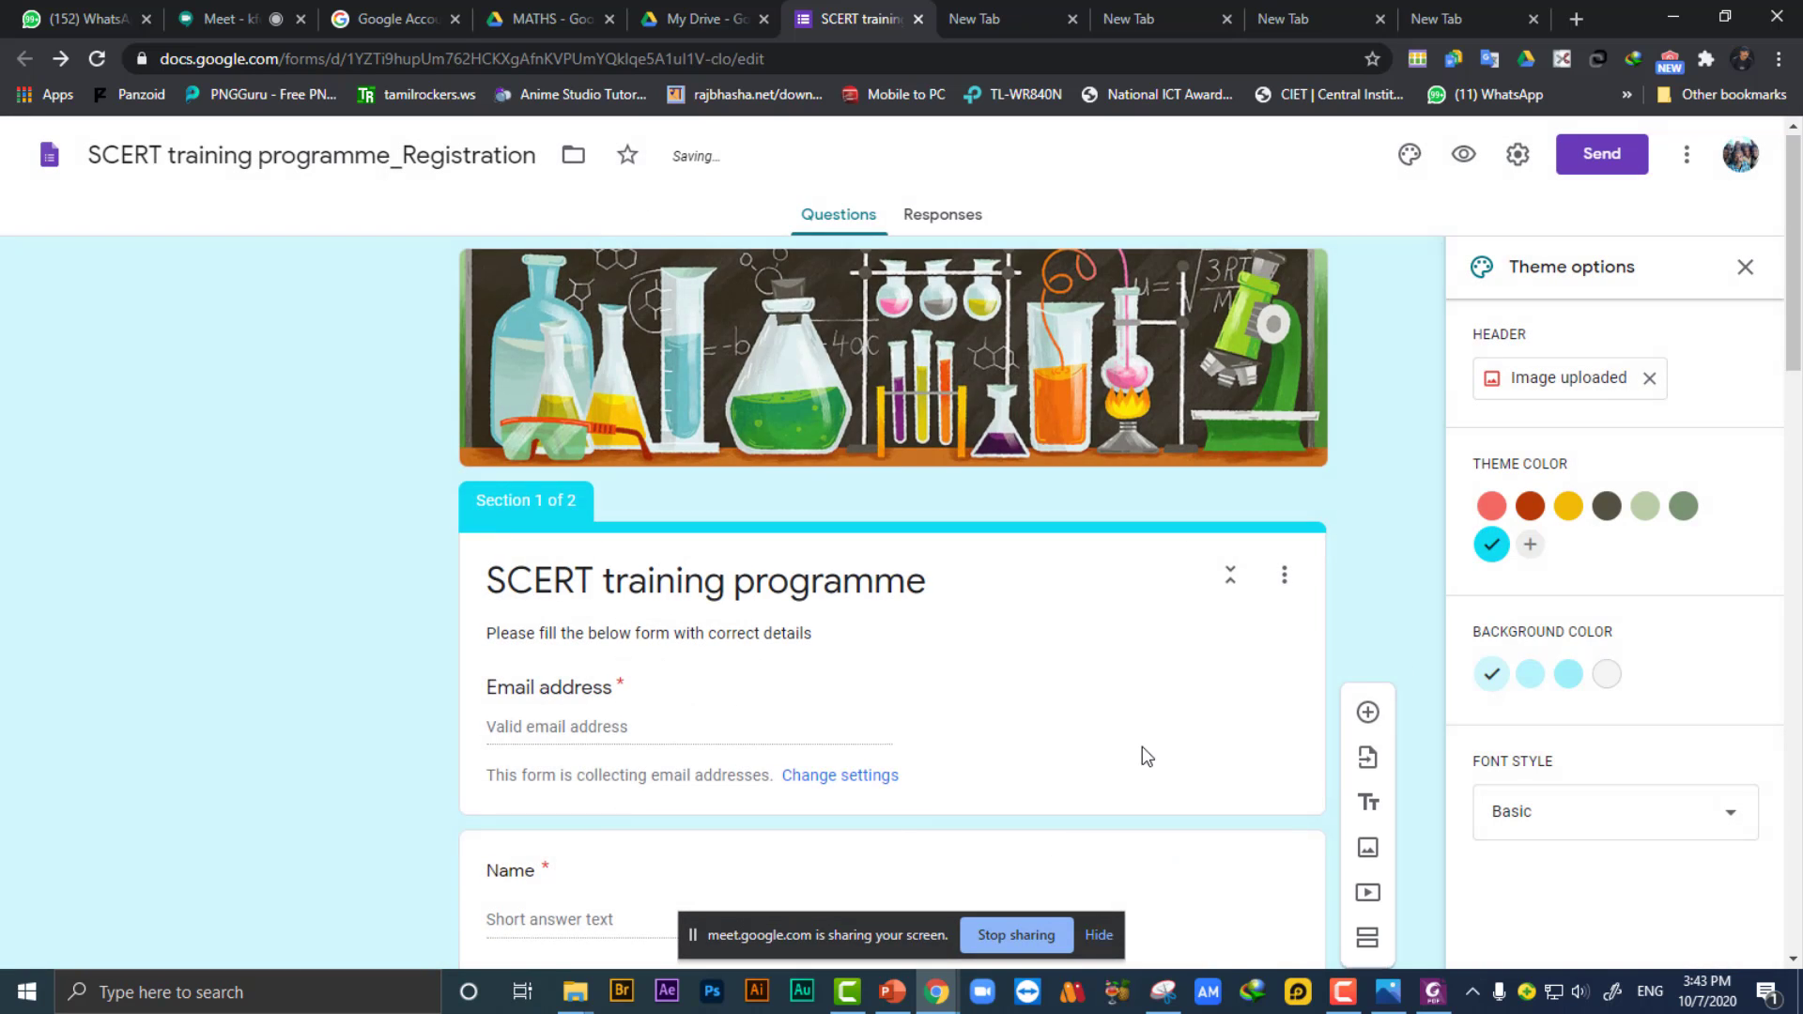
Check the Subject question's editing options with quiz mode off, and look over the section 1 questions and form header.
scroll(1136, 723, down, 6)
scroll(1128, 687, down, 7)
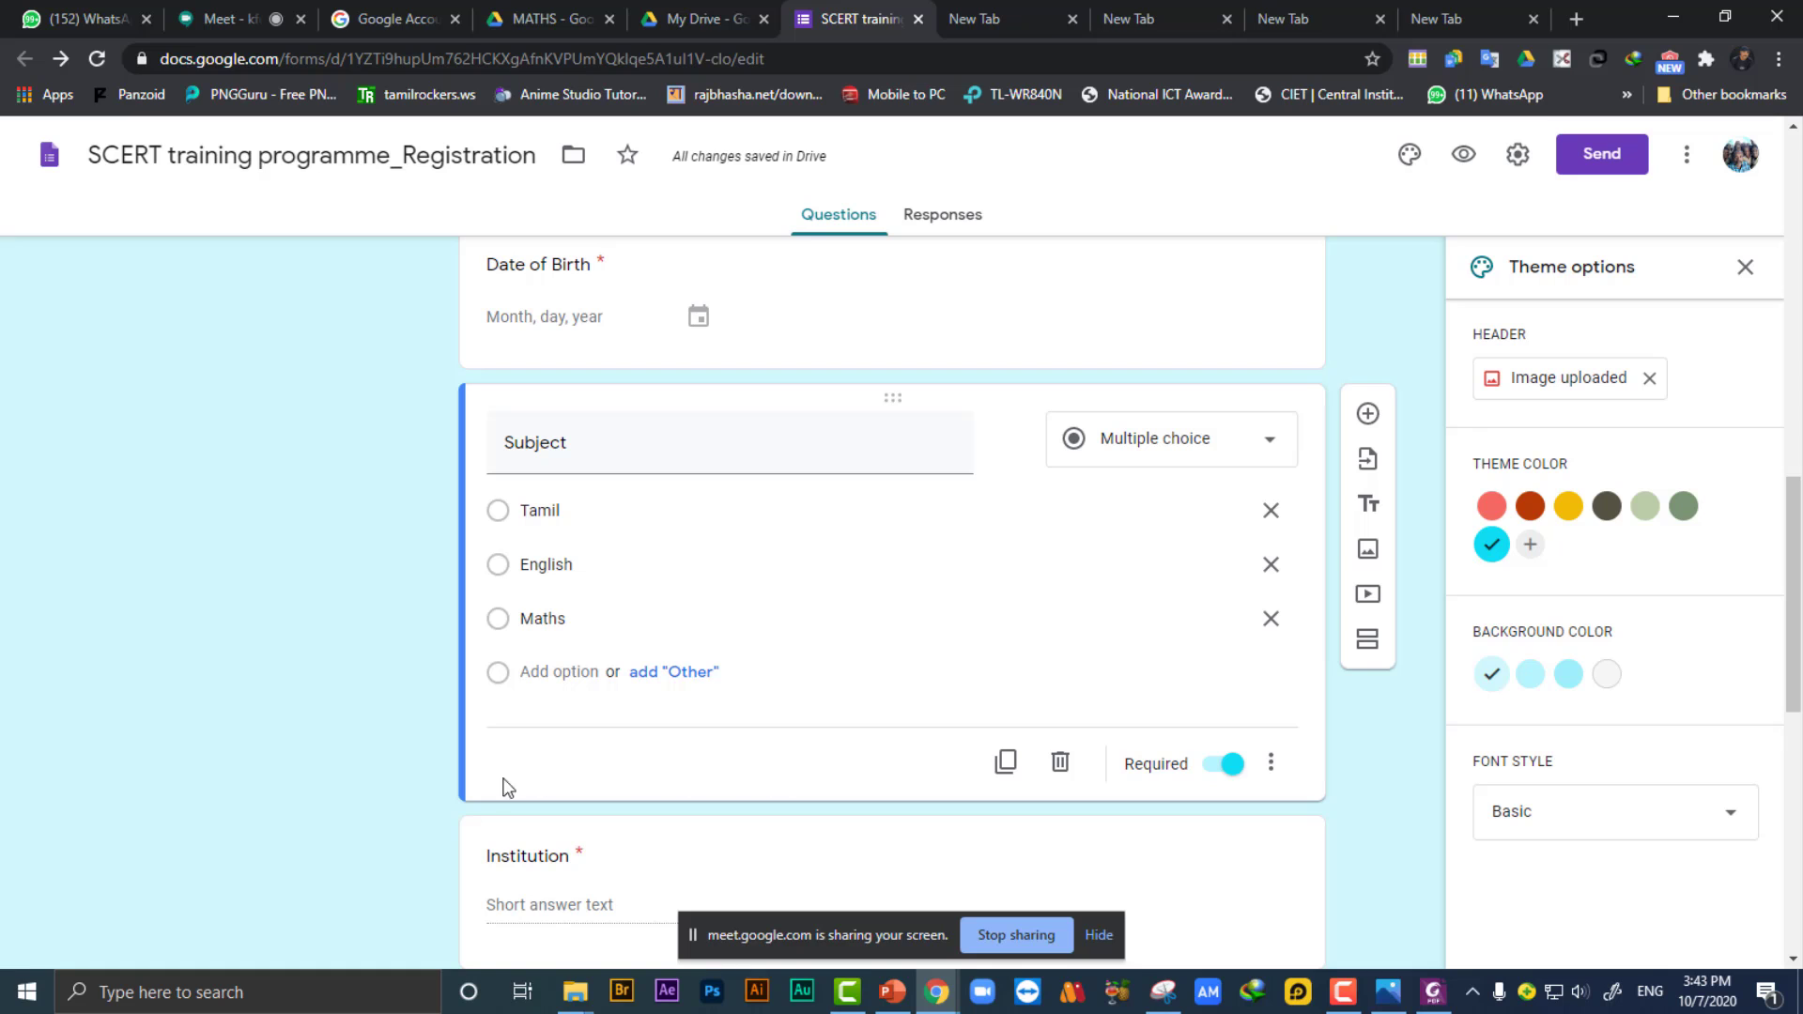
scroll(1399, 684, up, 12)
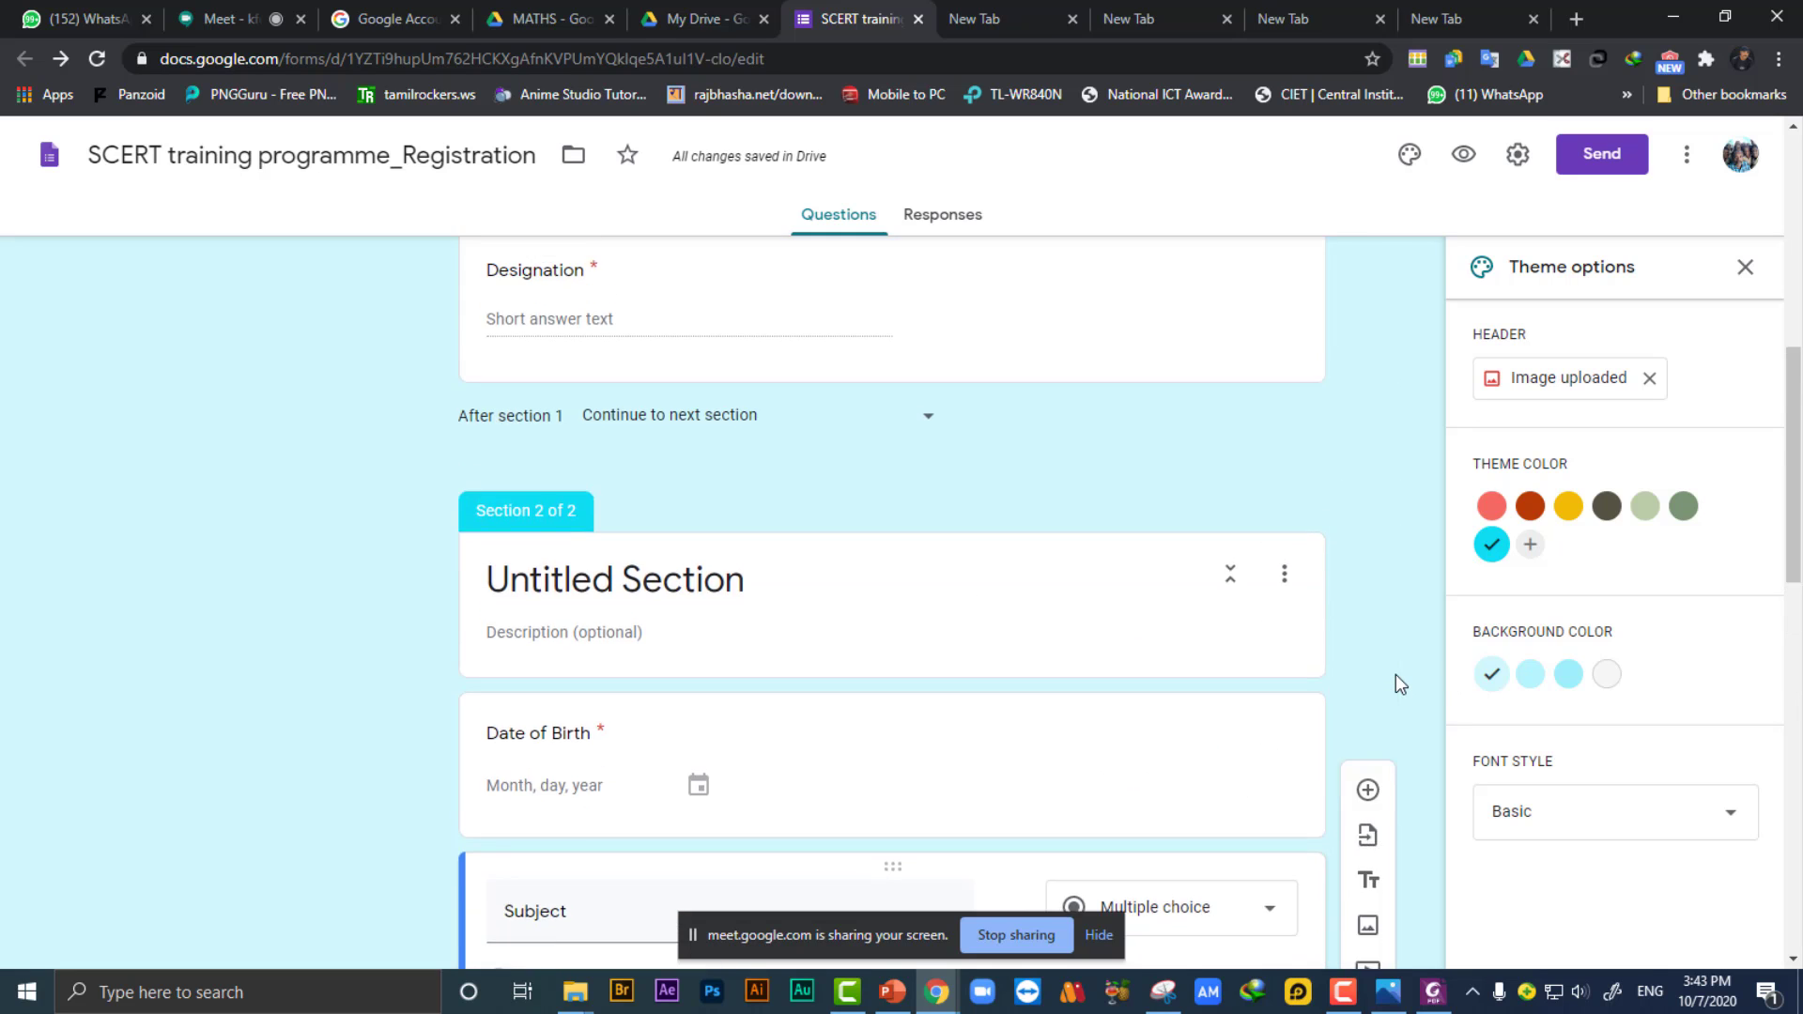
scroll(1400, 488, down, 3)
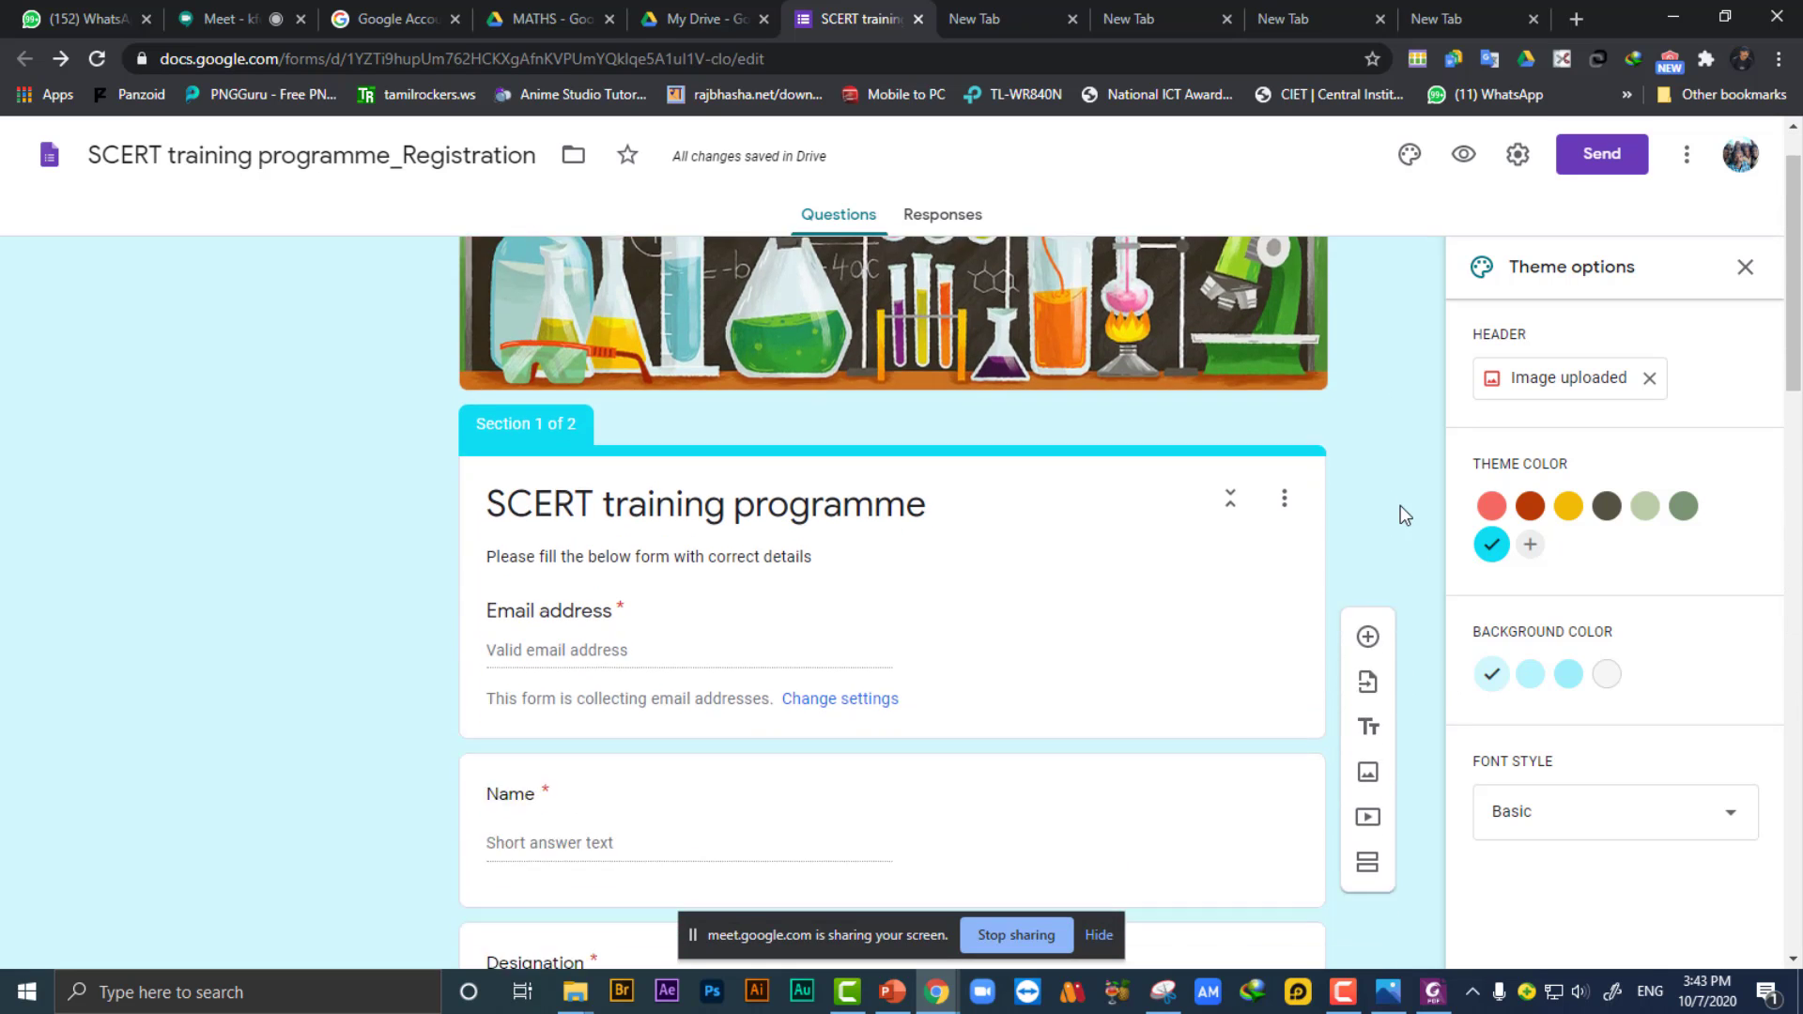
scroll(1385, 430, down, 3)
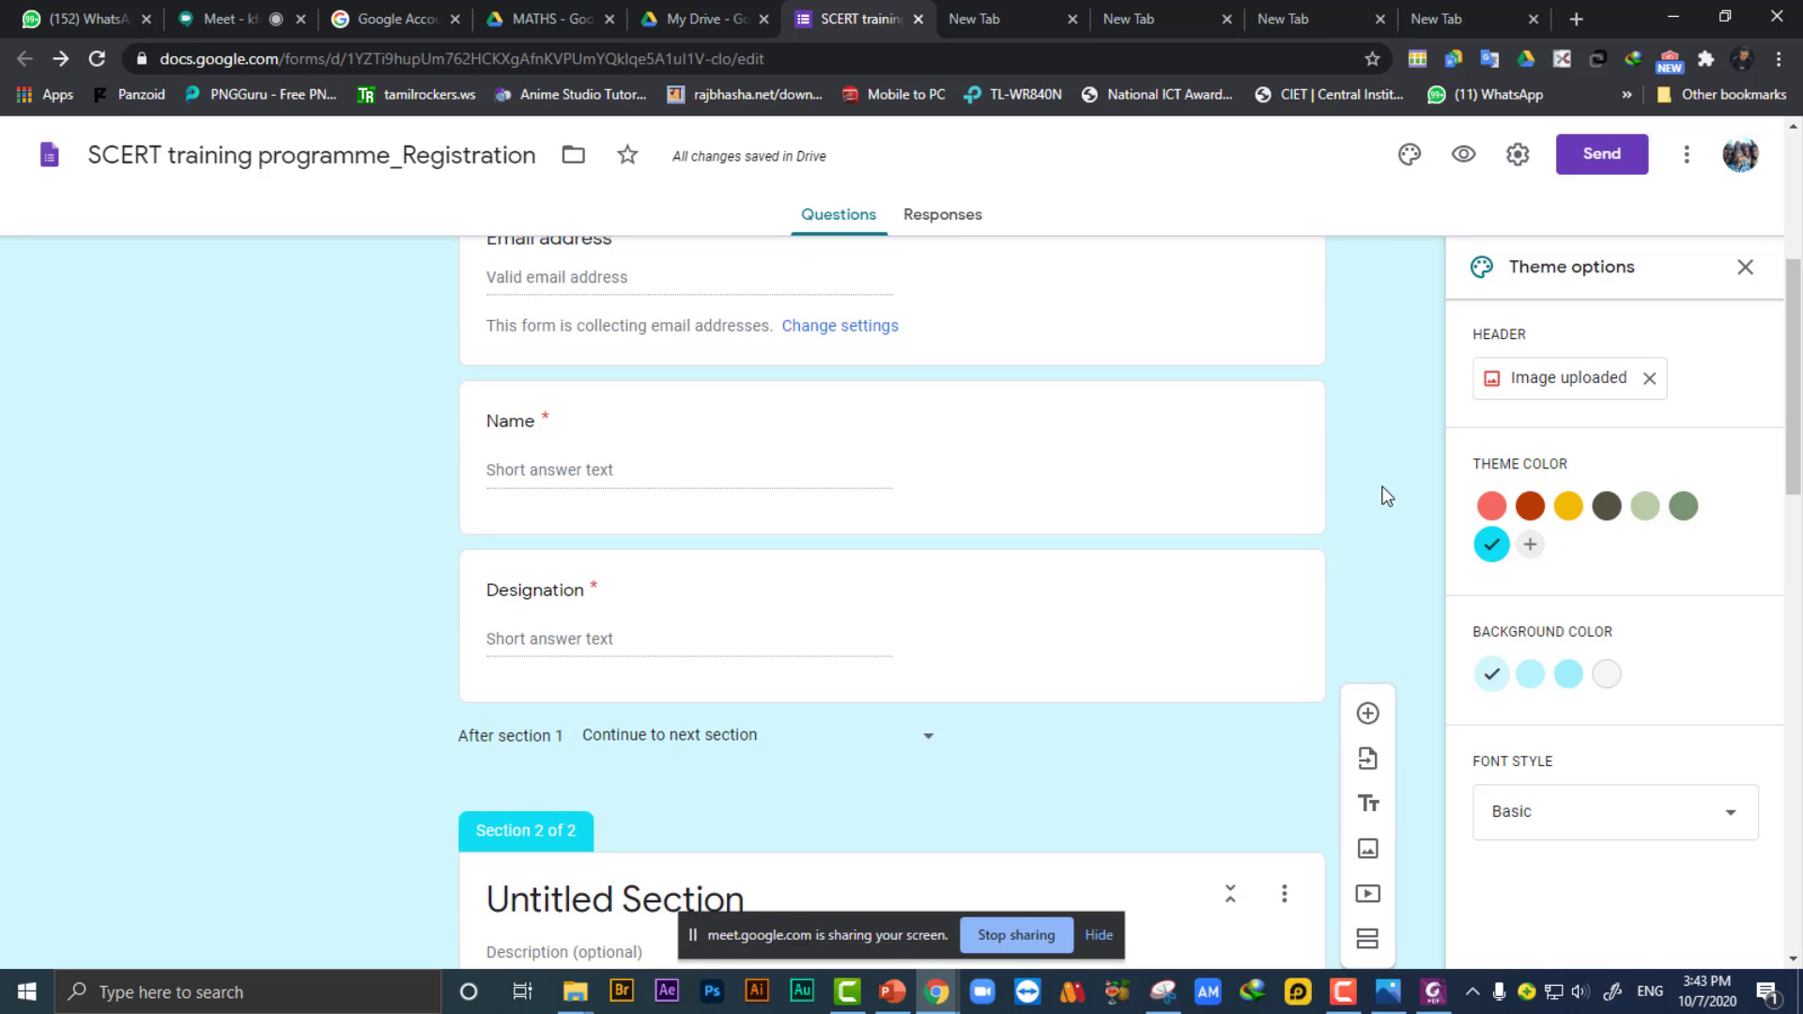
scroll(1380, 486, up, 3)
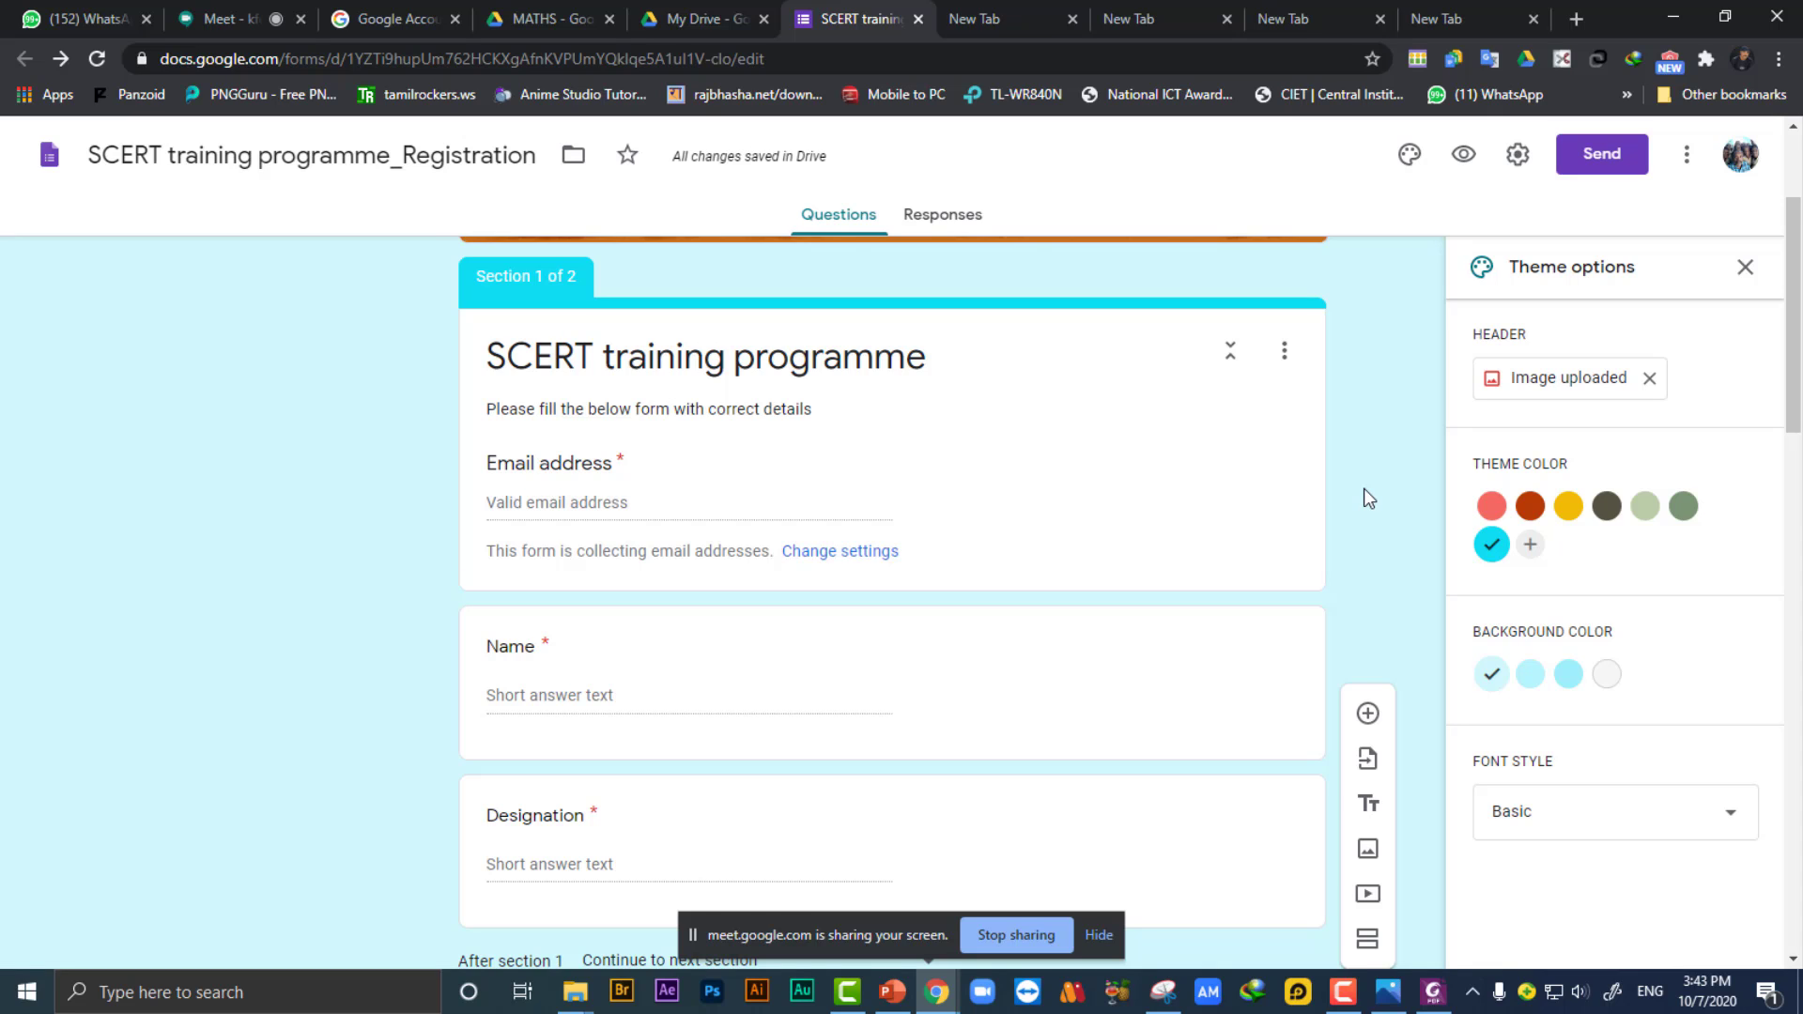
scroll(1384, 497, down, 2)
scroll(1389, 451, up, 4)
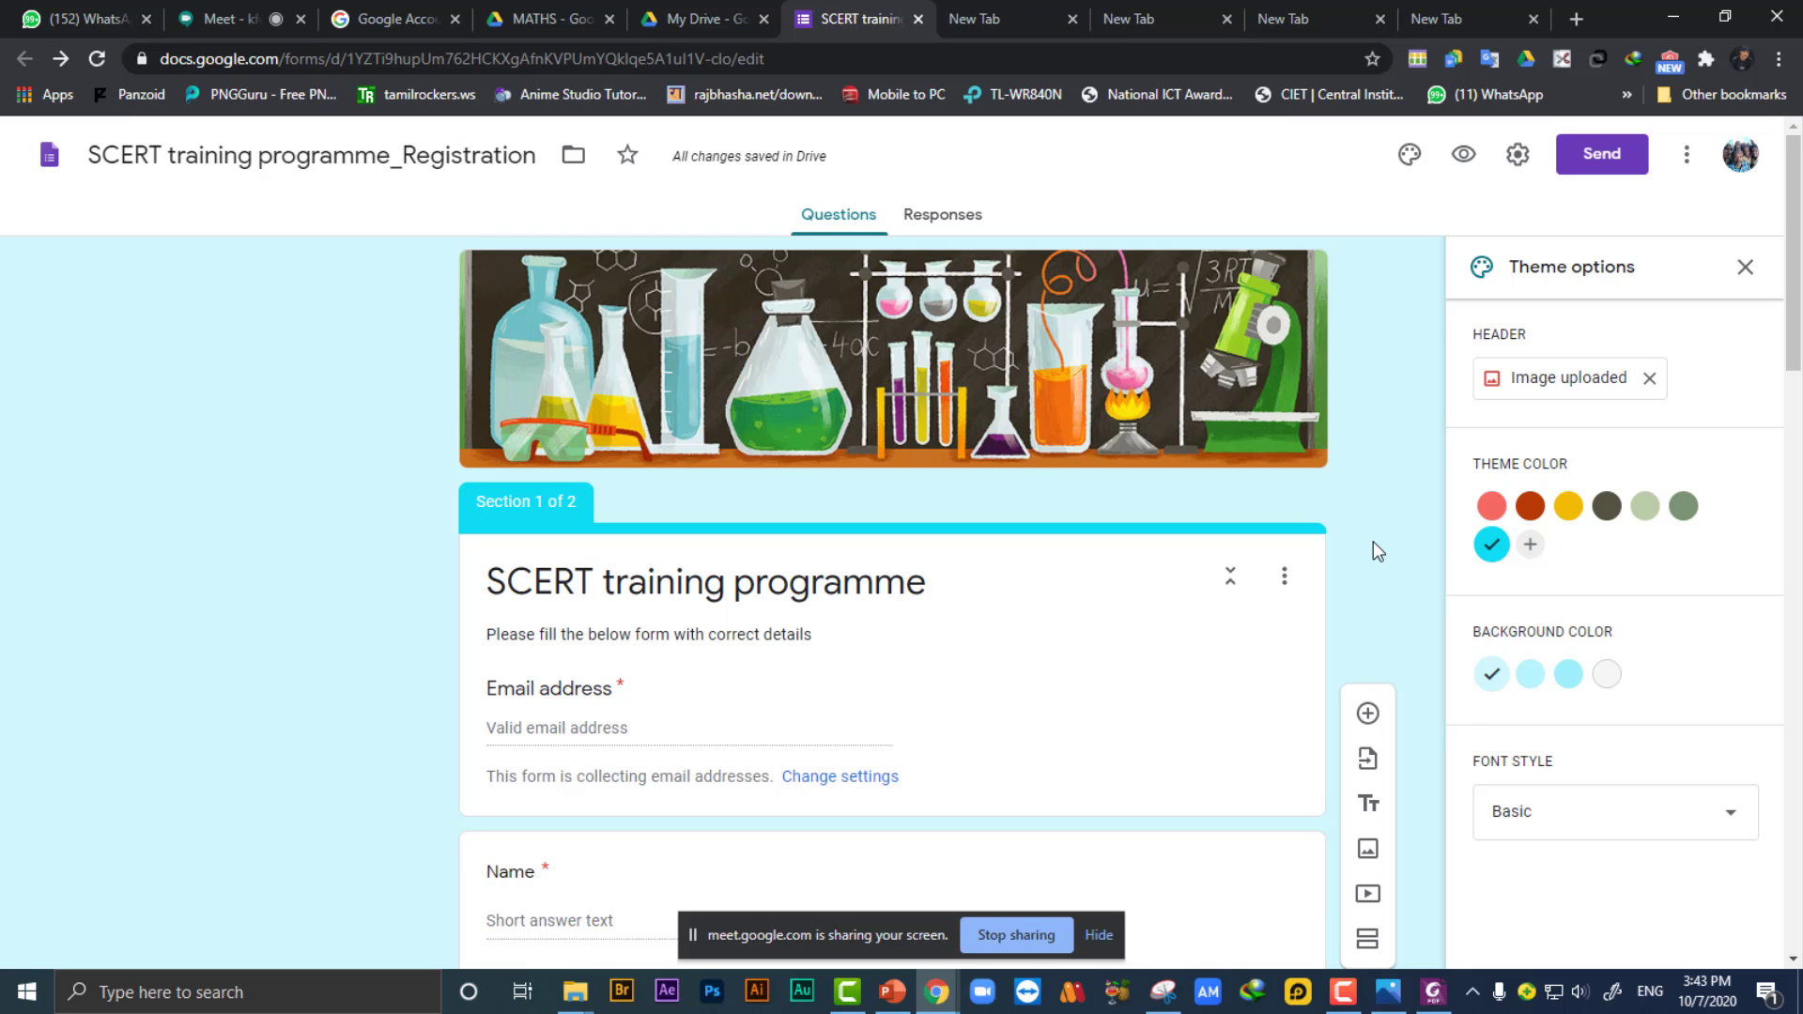
Make the certificate upload question at the end of section 2 optional by turning off its Required setting.
scroll(1373, 541, down, 10)
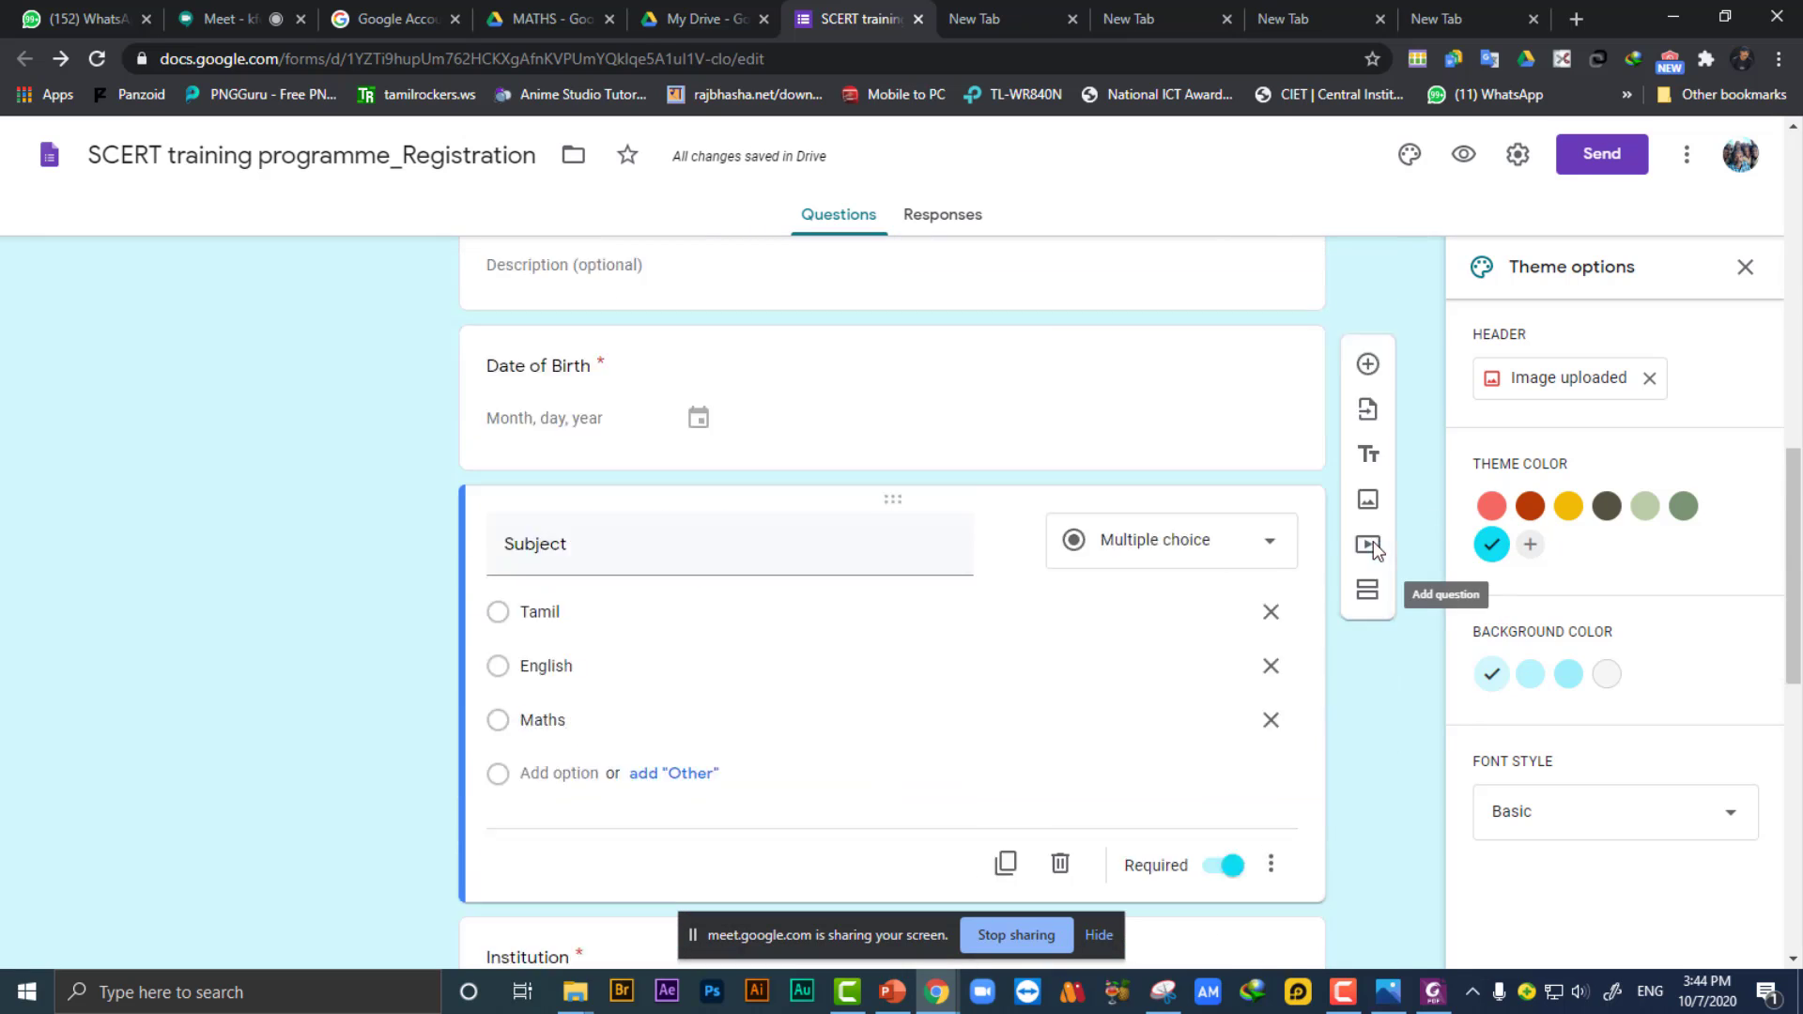
scroll(1332, 668, down, 10)
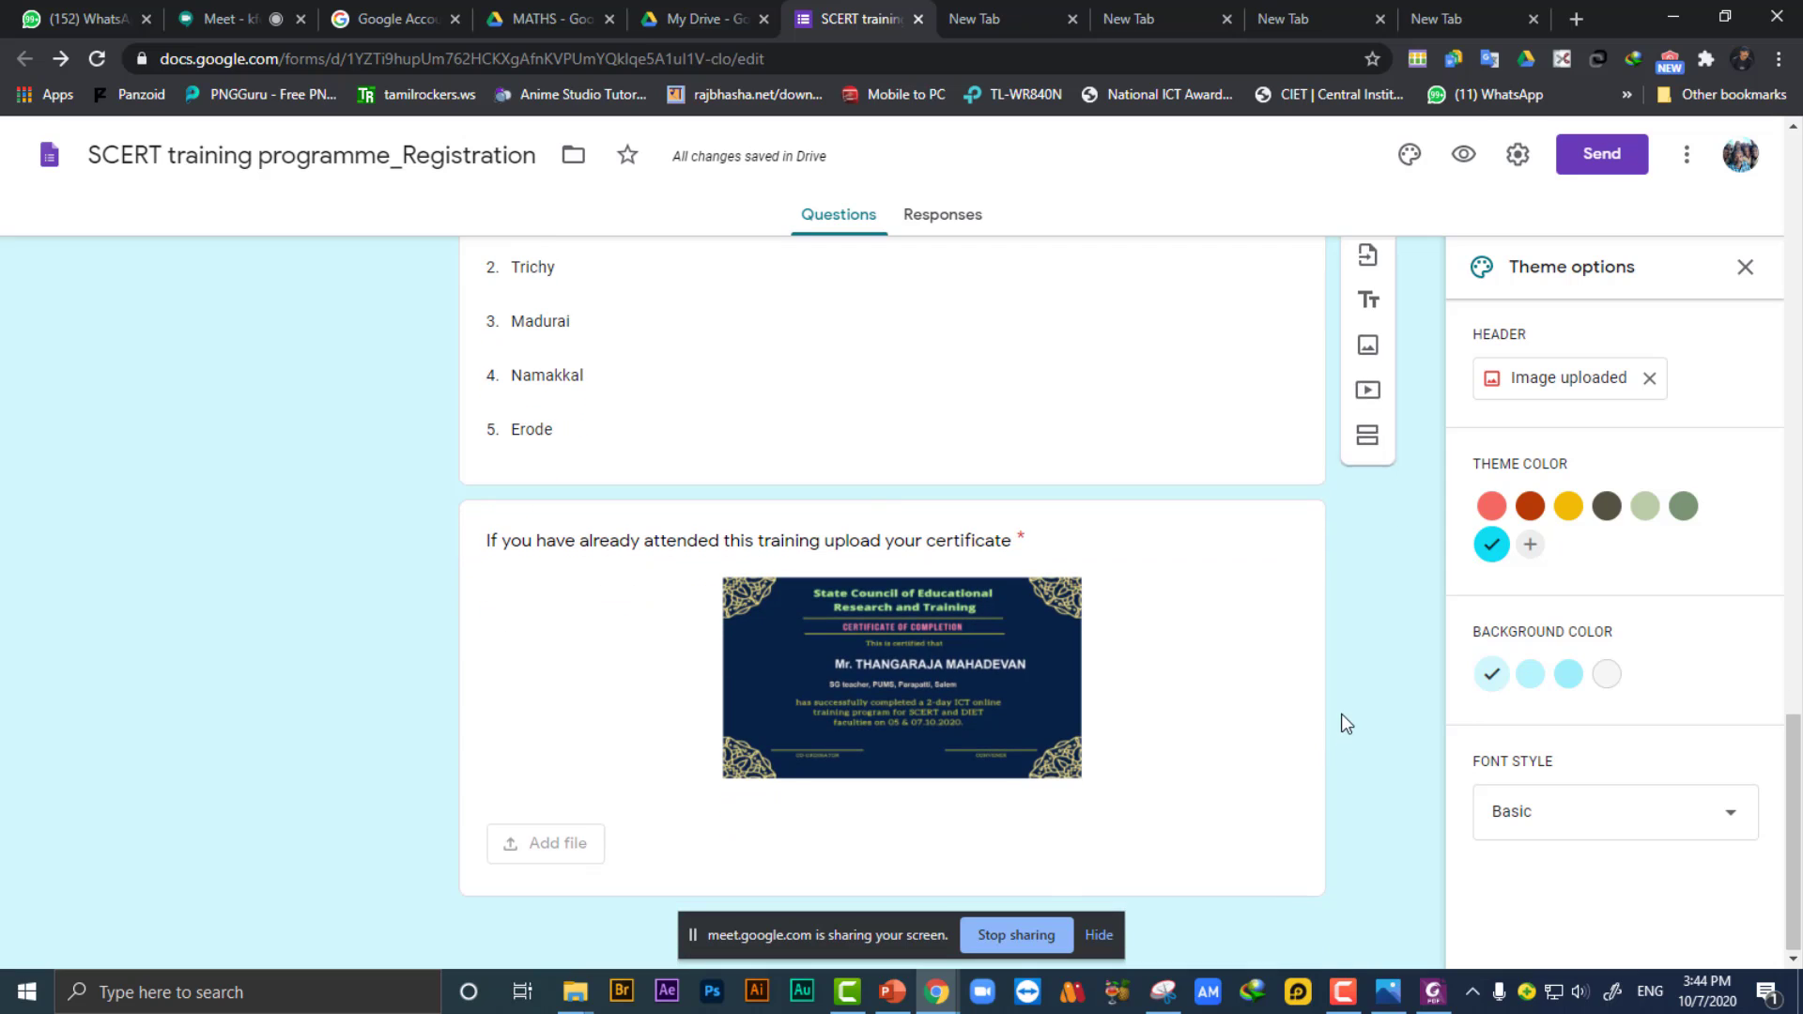
click(1171, 574)
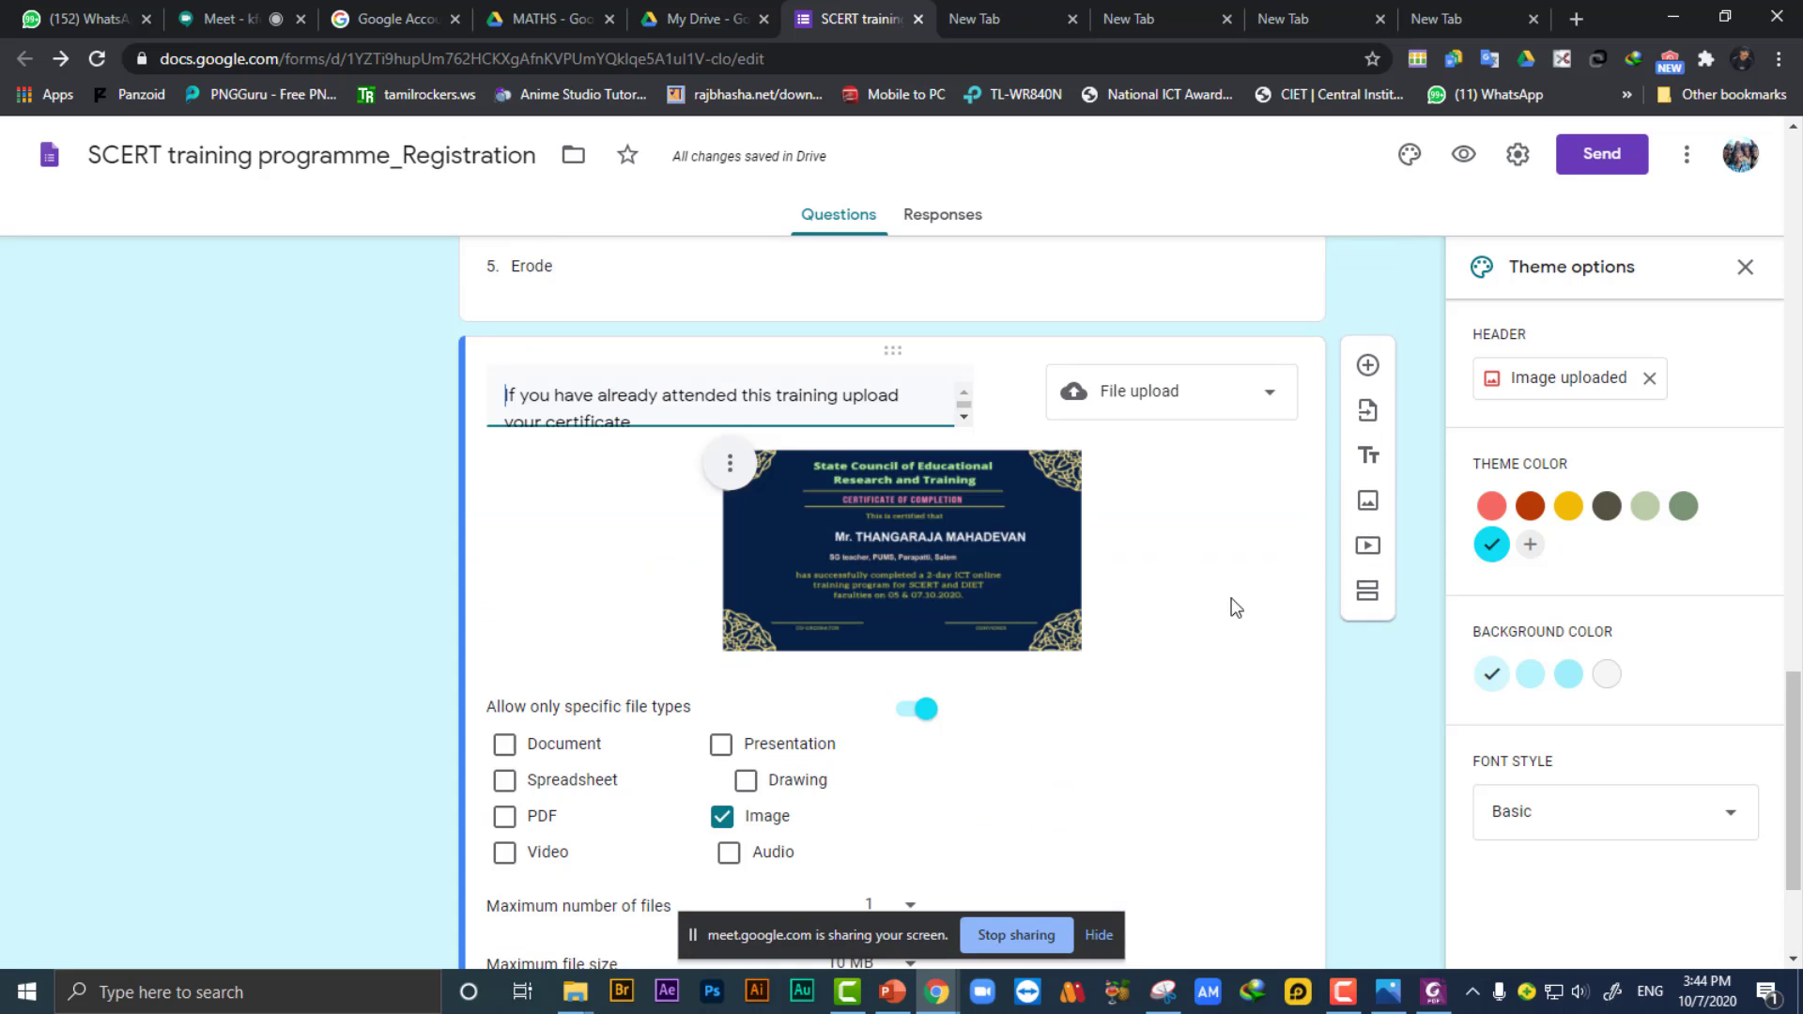
scroll(1136, 680, down, 3)
click(1221, 863)
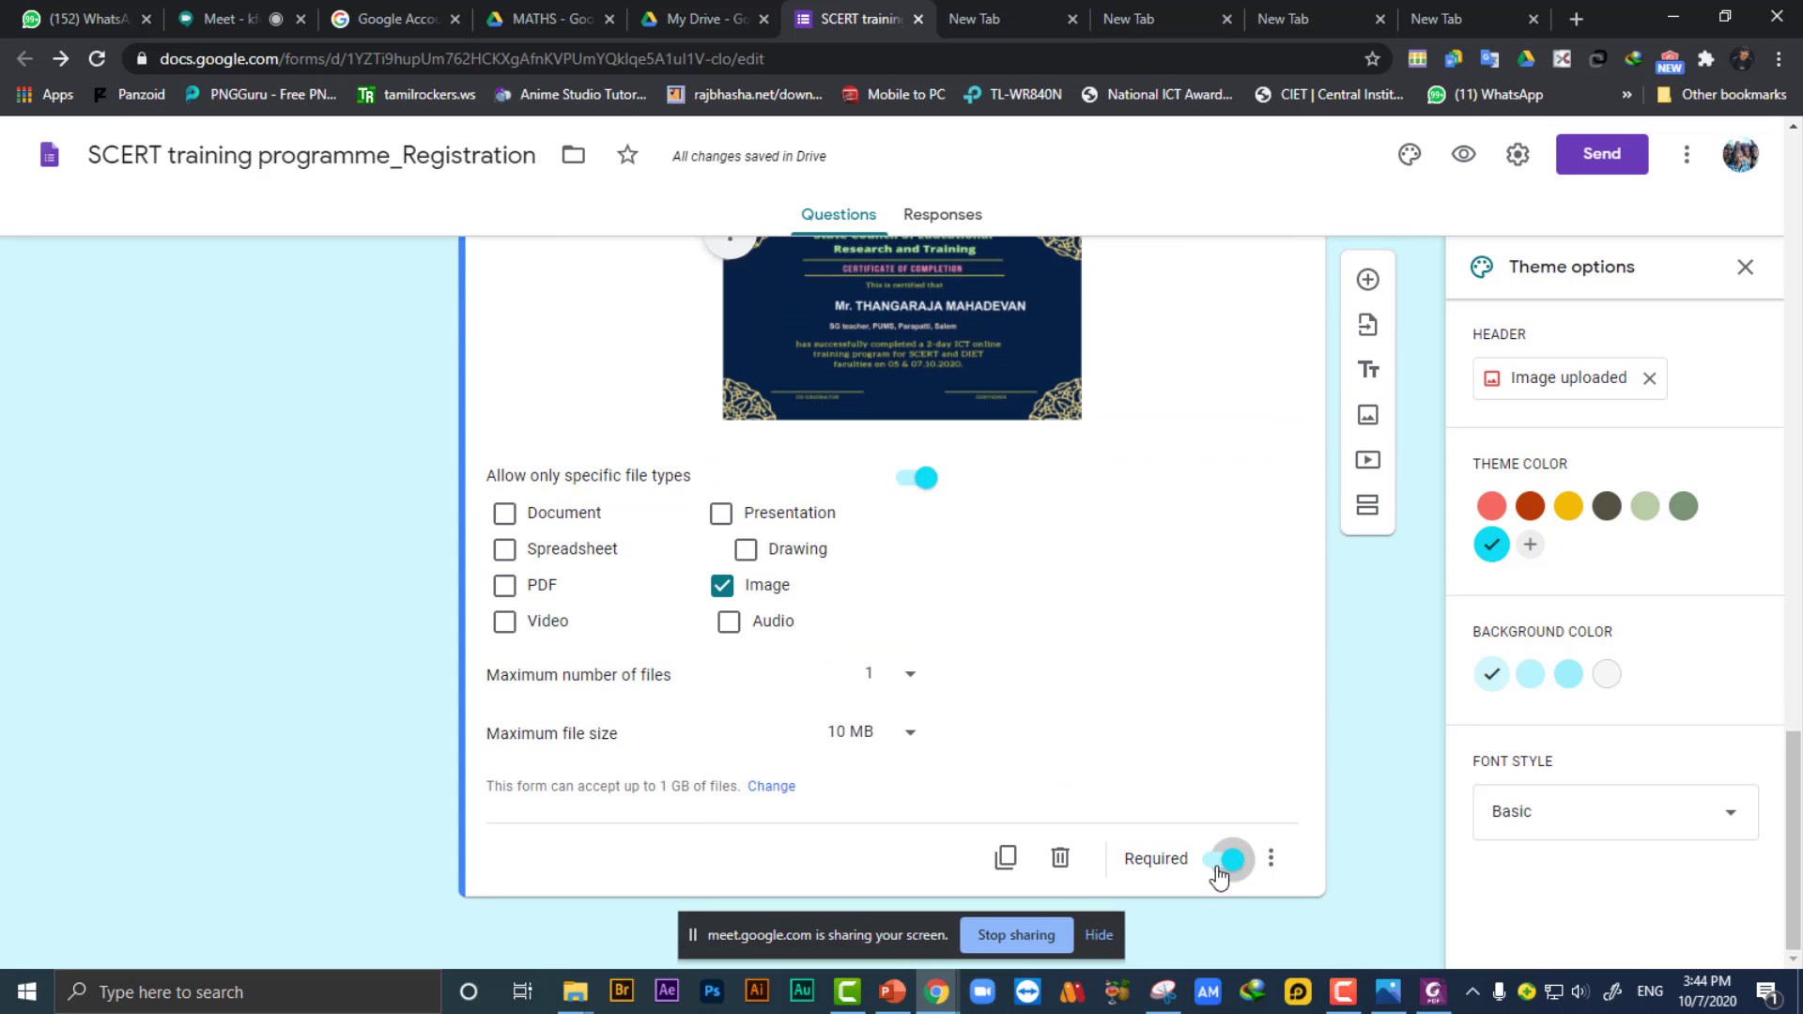
Make the Date of Birth question in section 2 optional by turning off its Required setting.
scroll(1277, 752, up, 6)
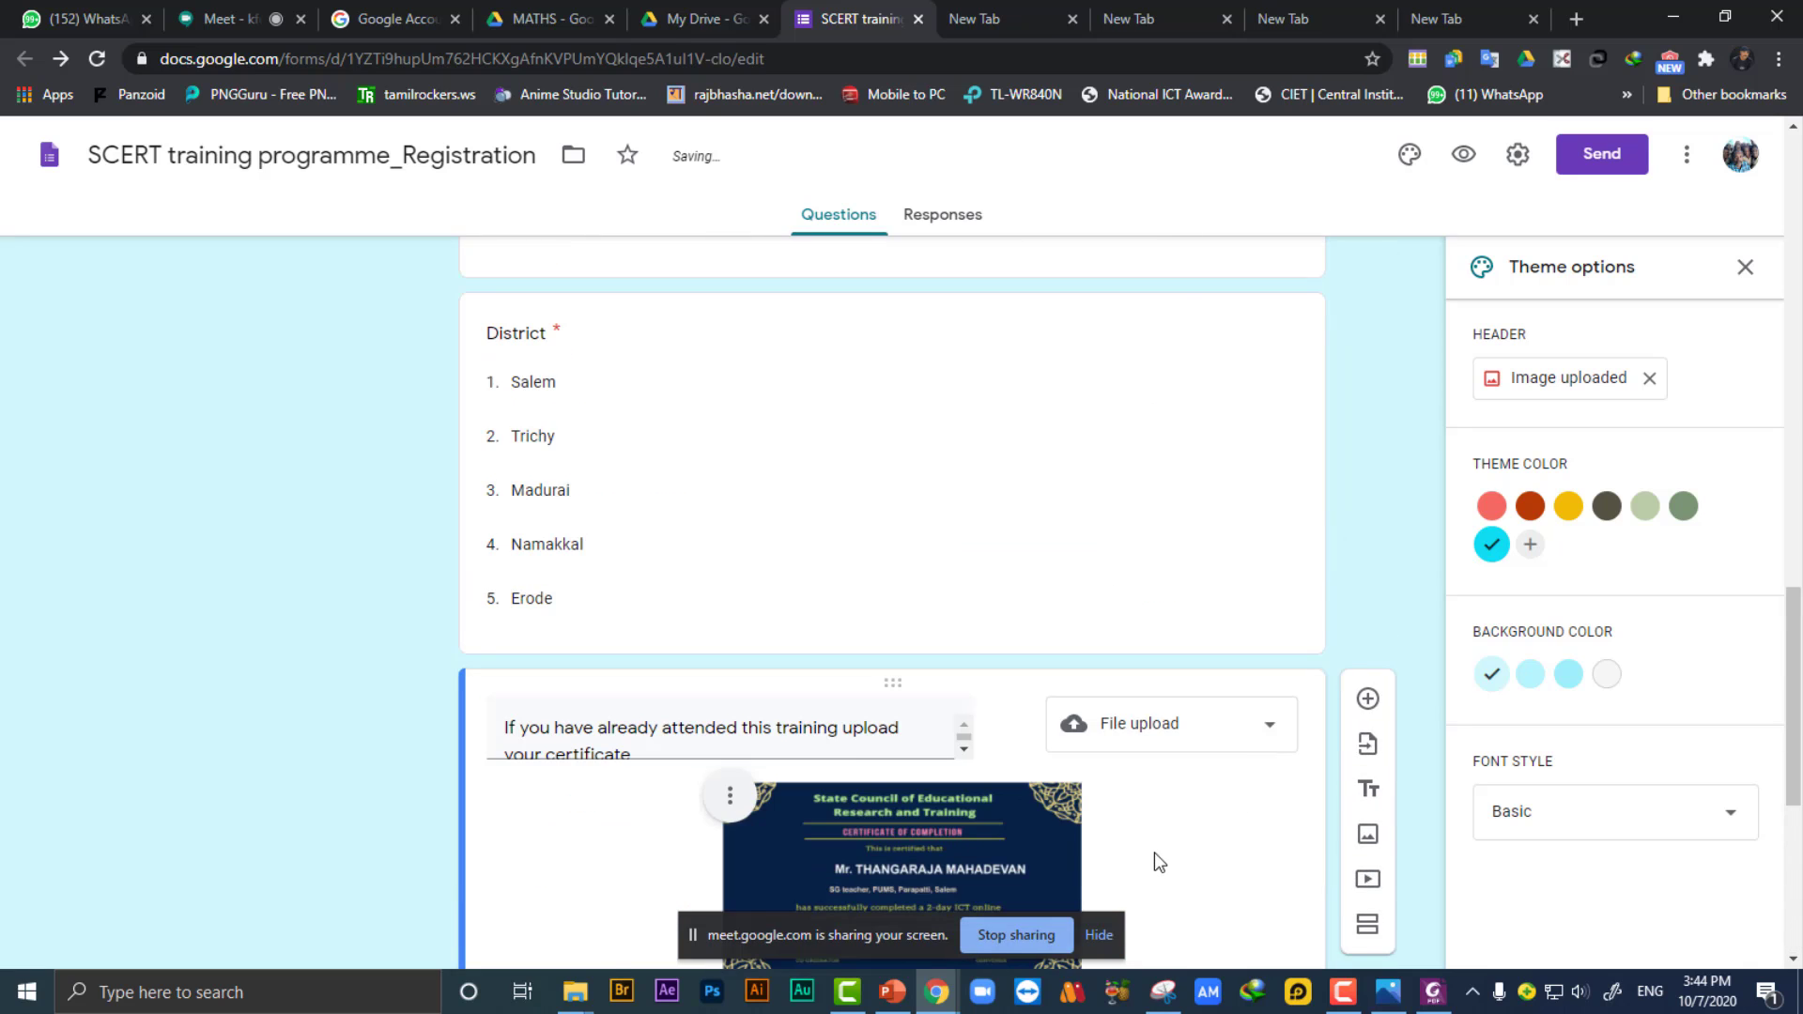
scroll(1175, 833, down, 3)
scroll(1199, 815, up, 9)
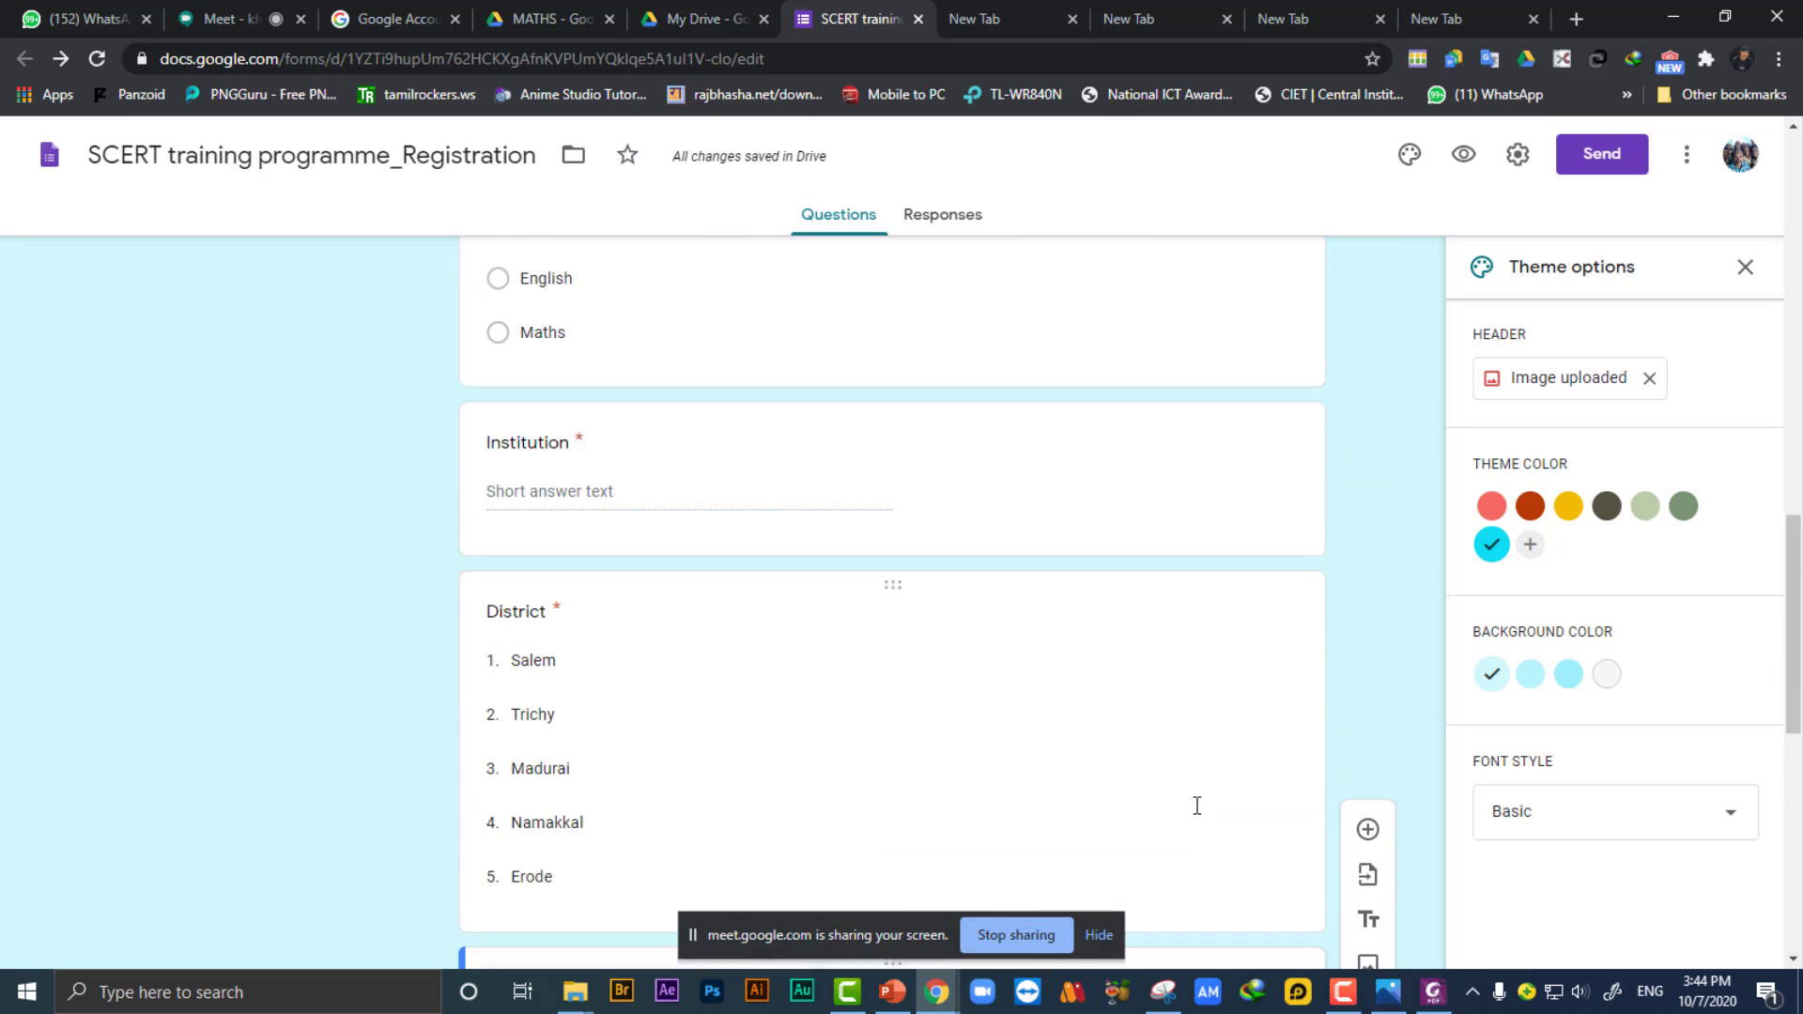
scroll(1130, 495, up, 1)
click(1133, 479)
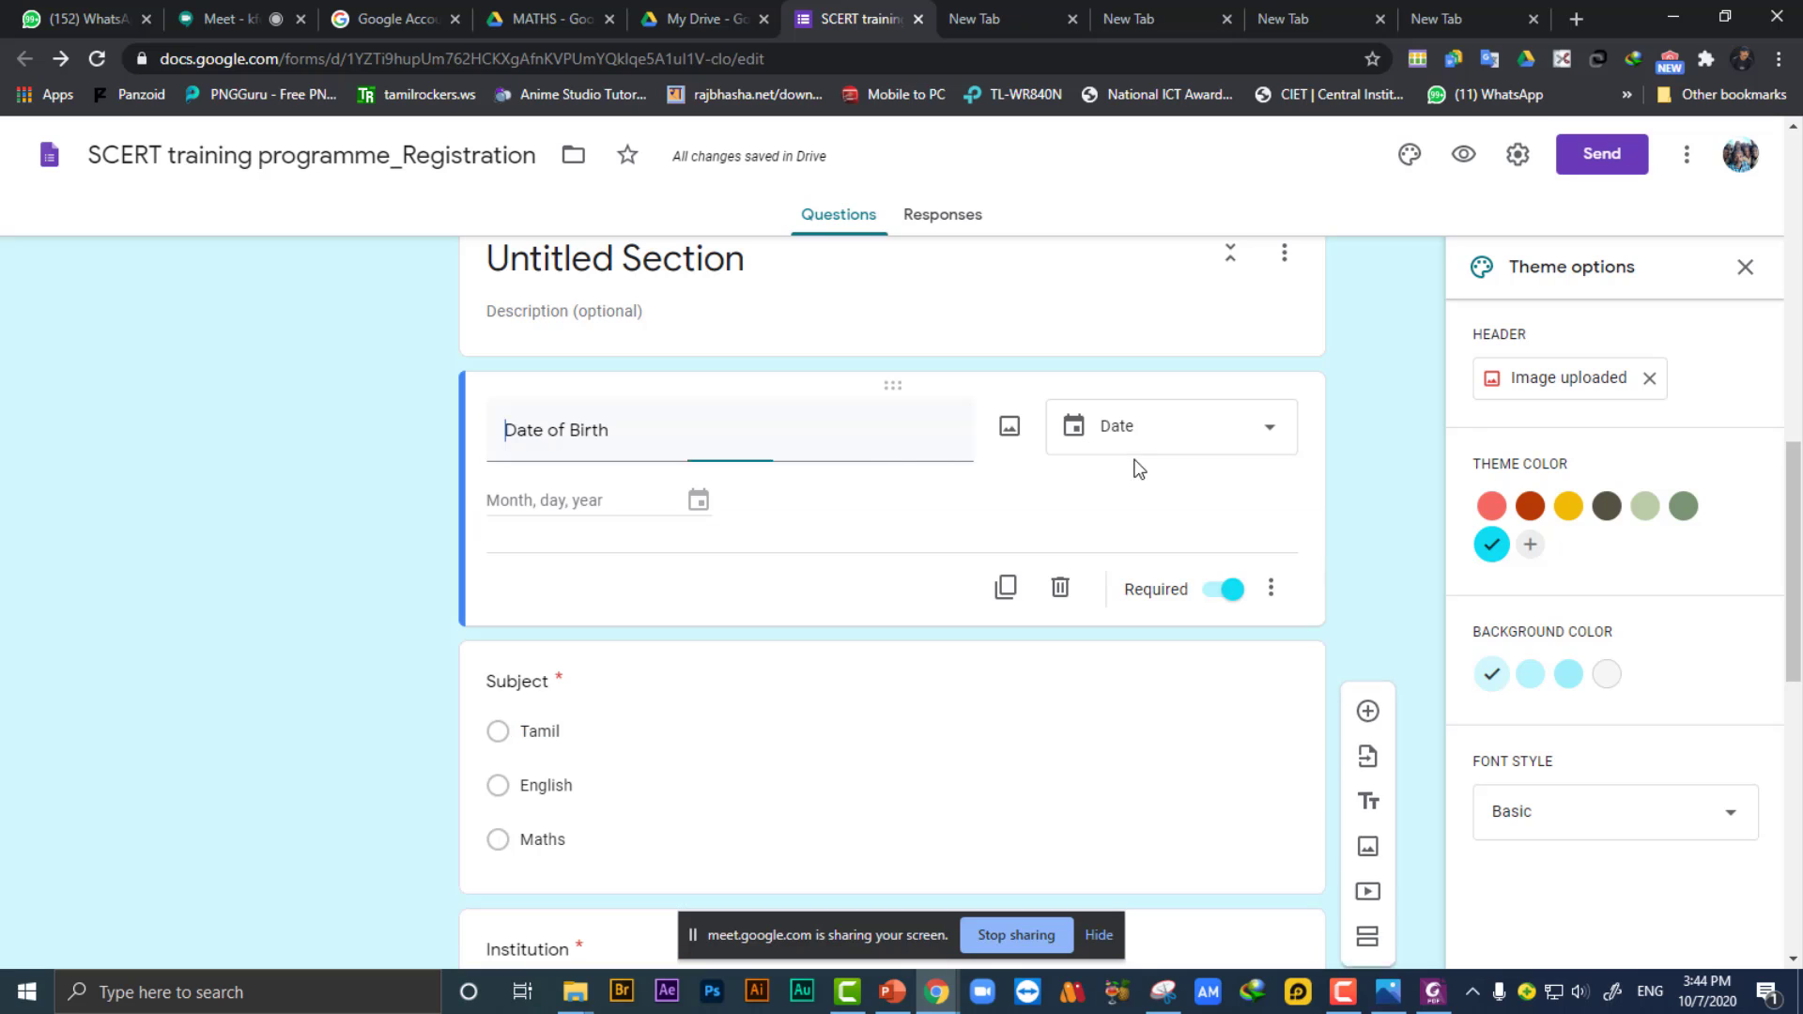
click(1218, 590)
Examine which questions in both sections are marked as required, from Name through to the certificate upload.
scroll(1030, 676, up, 10)
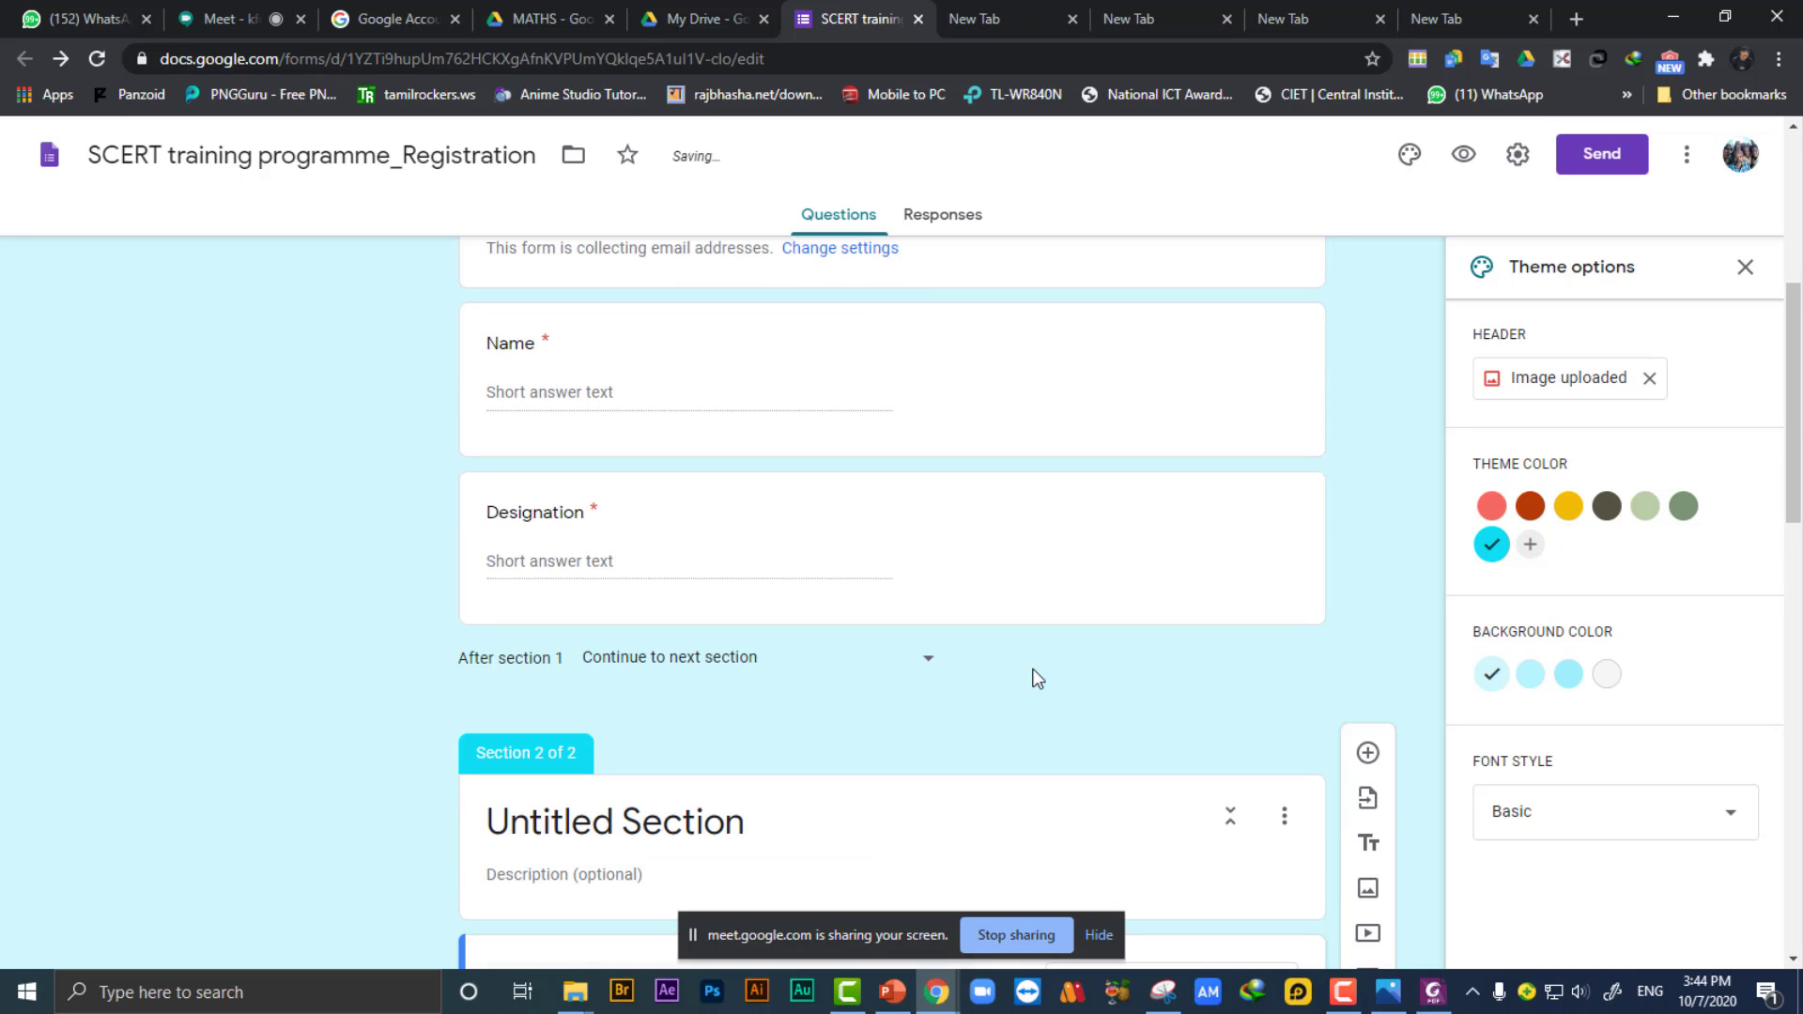
scroll(658, 601, down, 5)
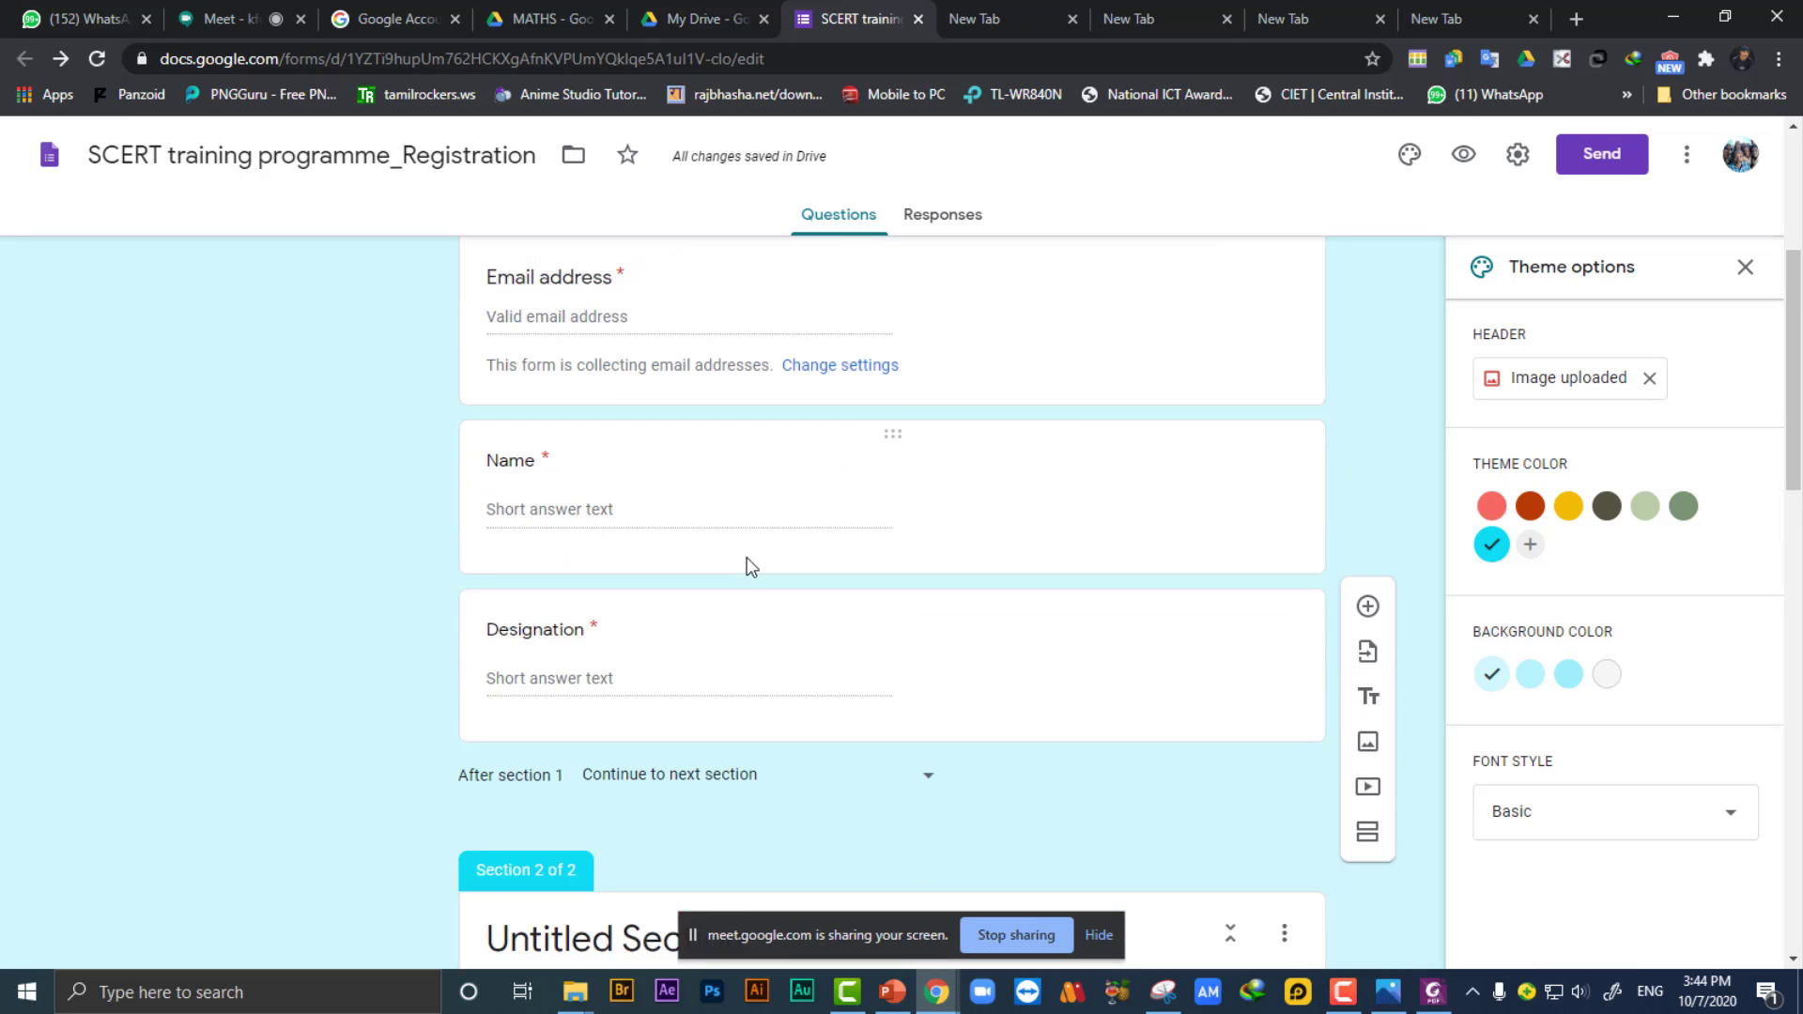
scroll(696, 565, down, 5)
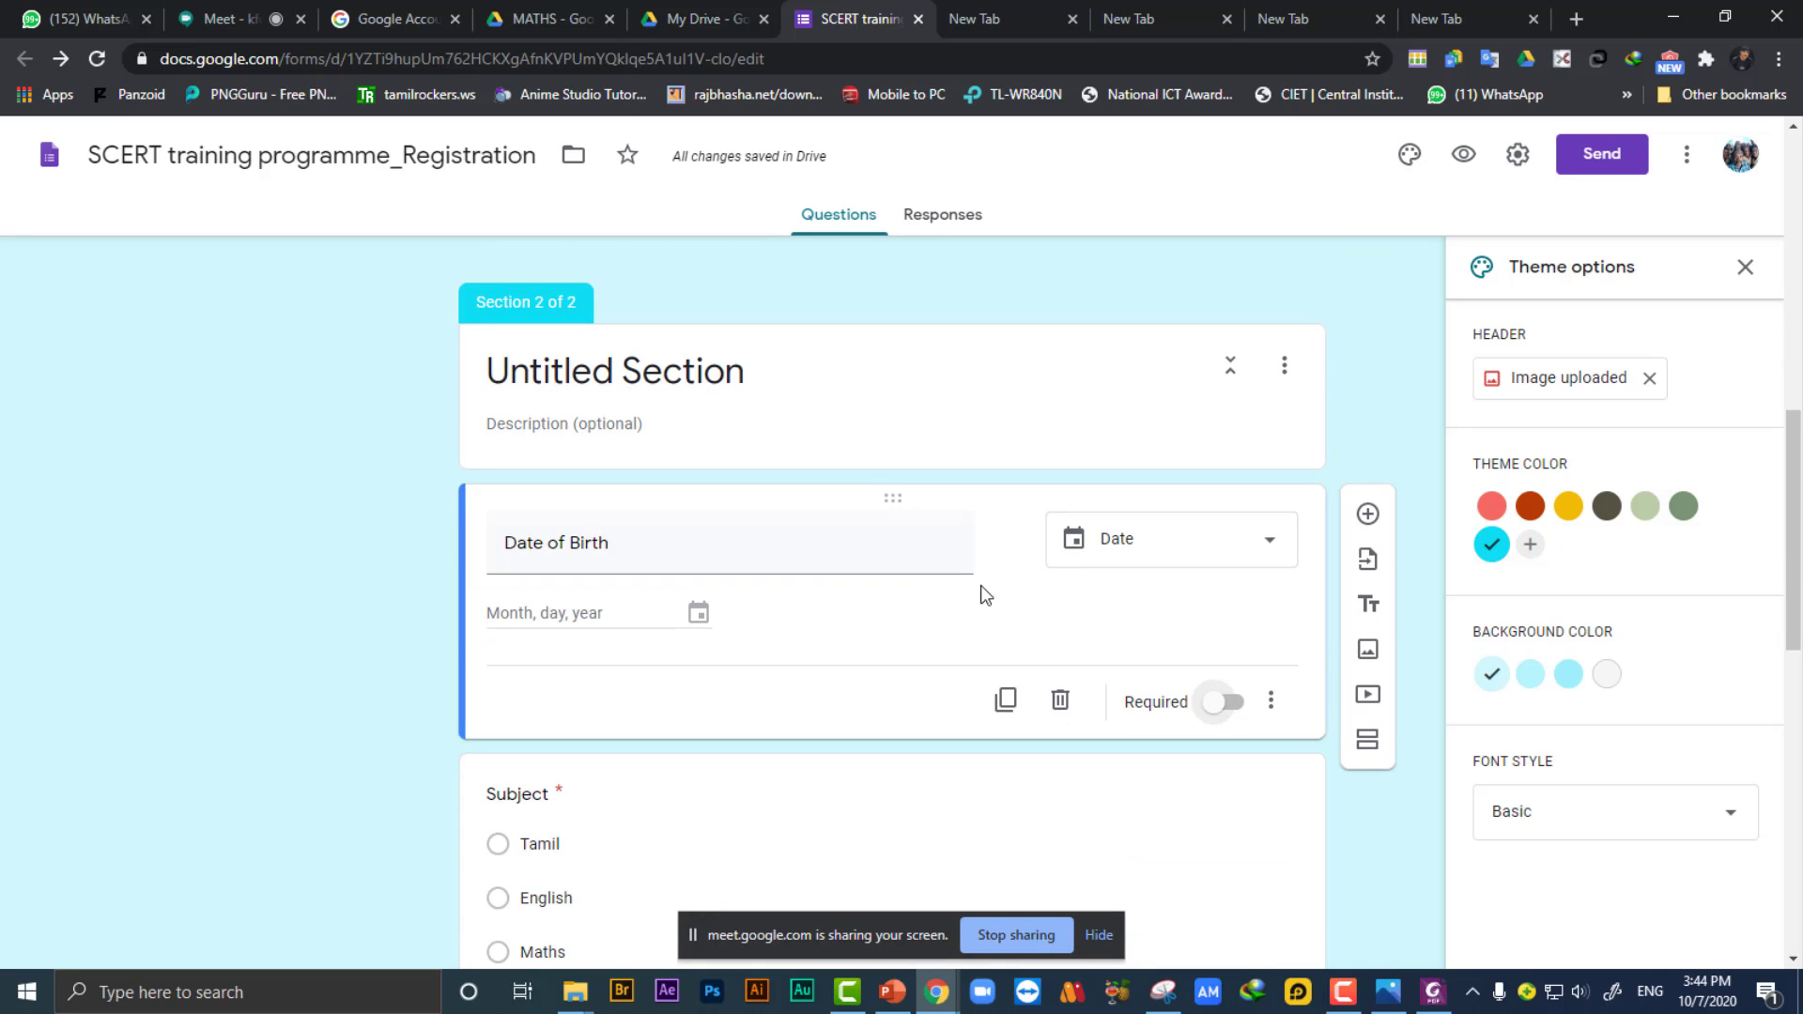
scroll(838, 592, down, 5)
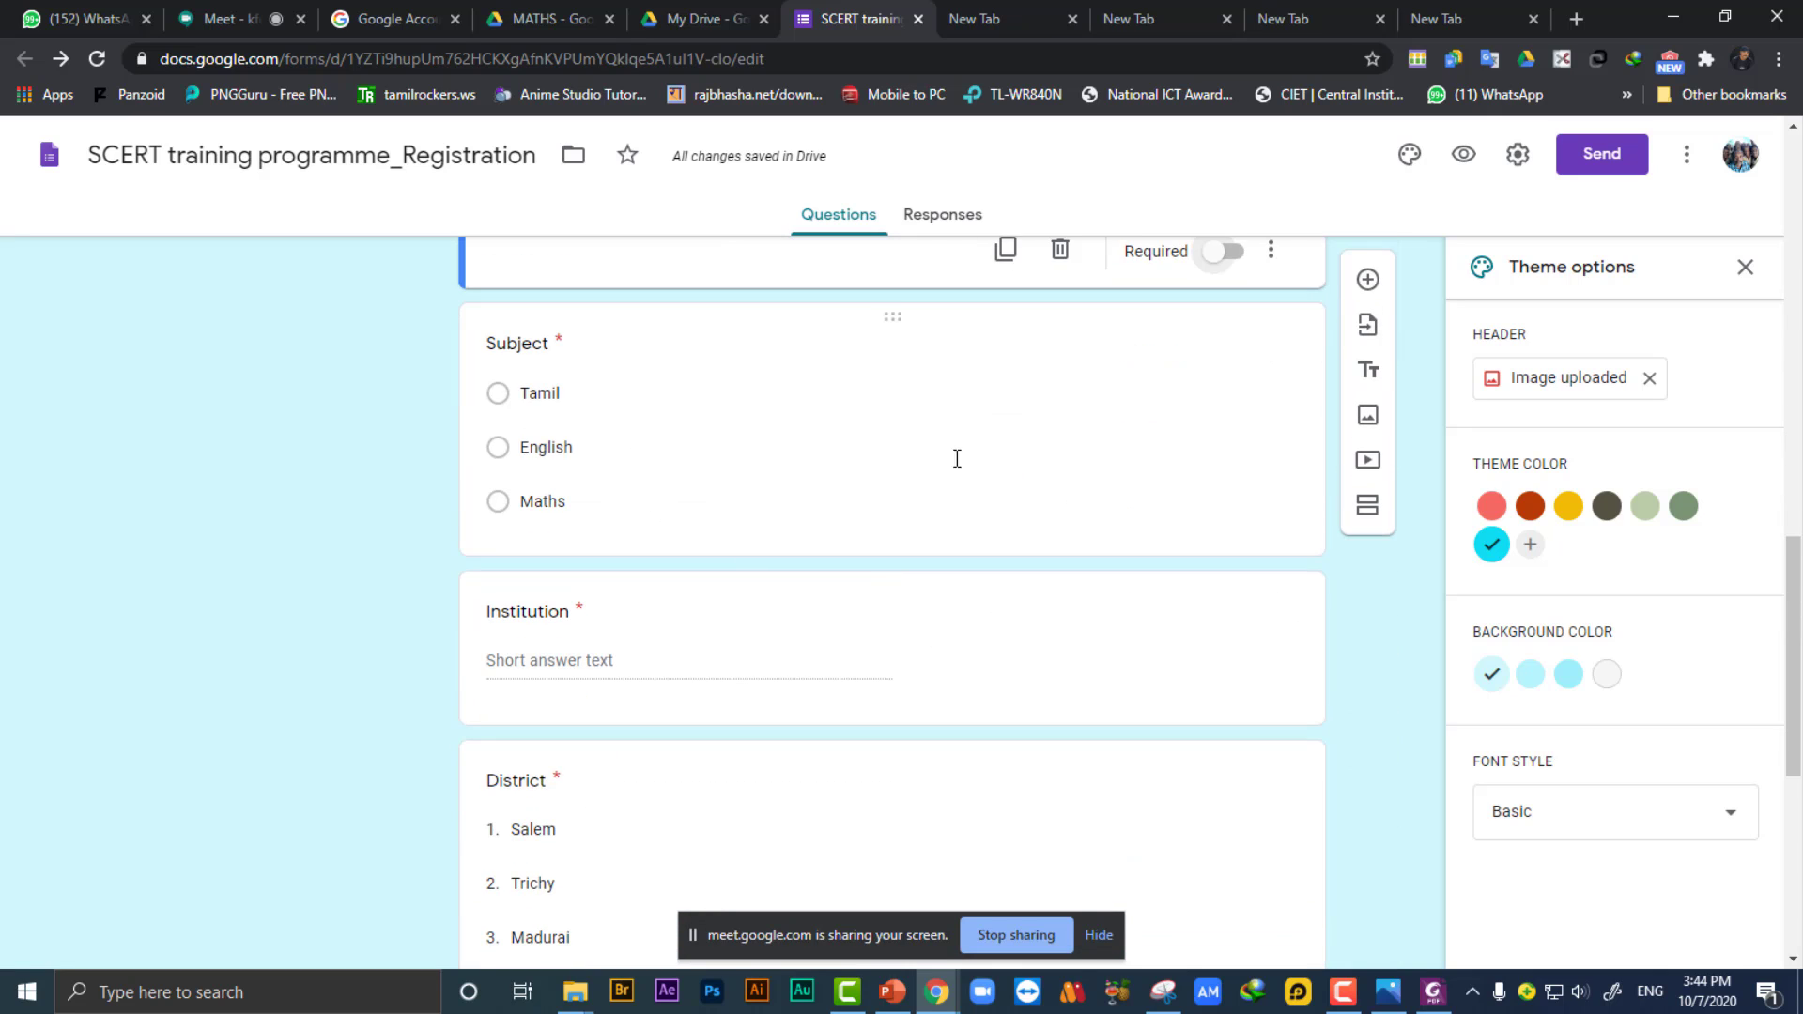
scroll(994, 523, down, 4)
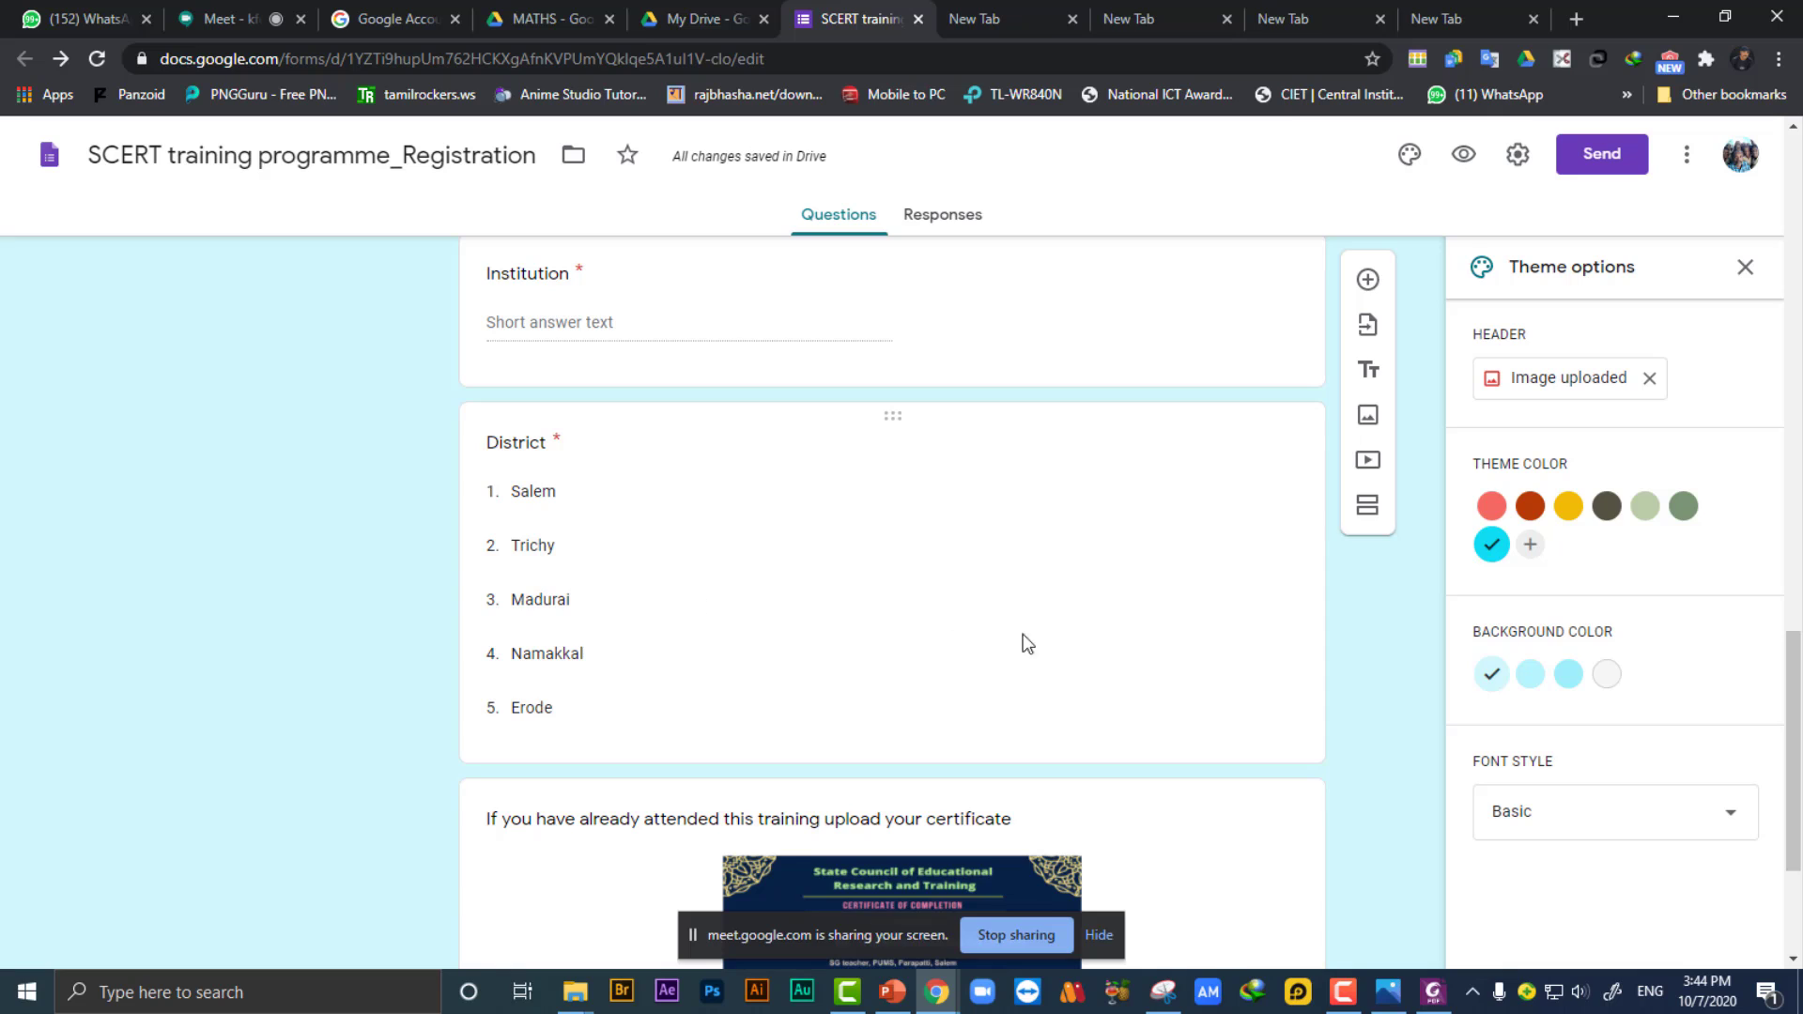
scroll(1026, 642, down, 3)
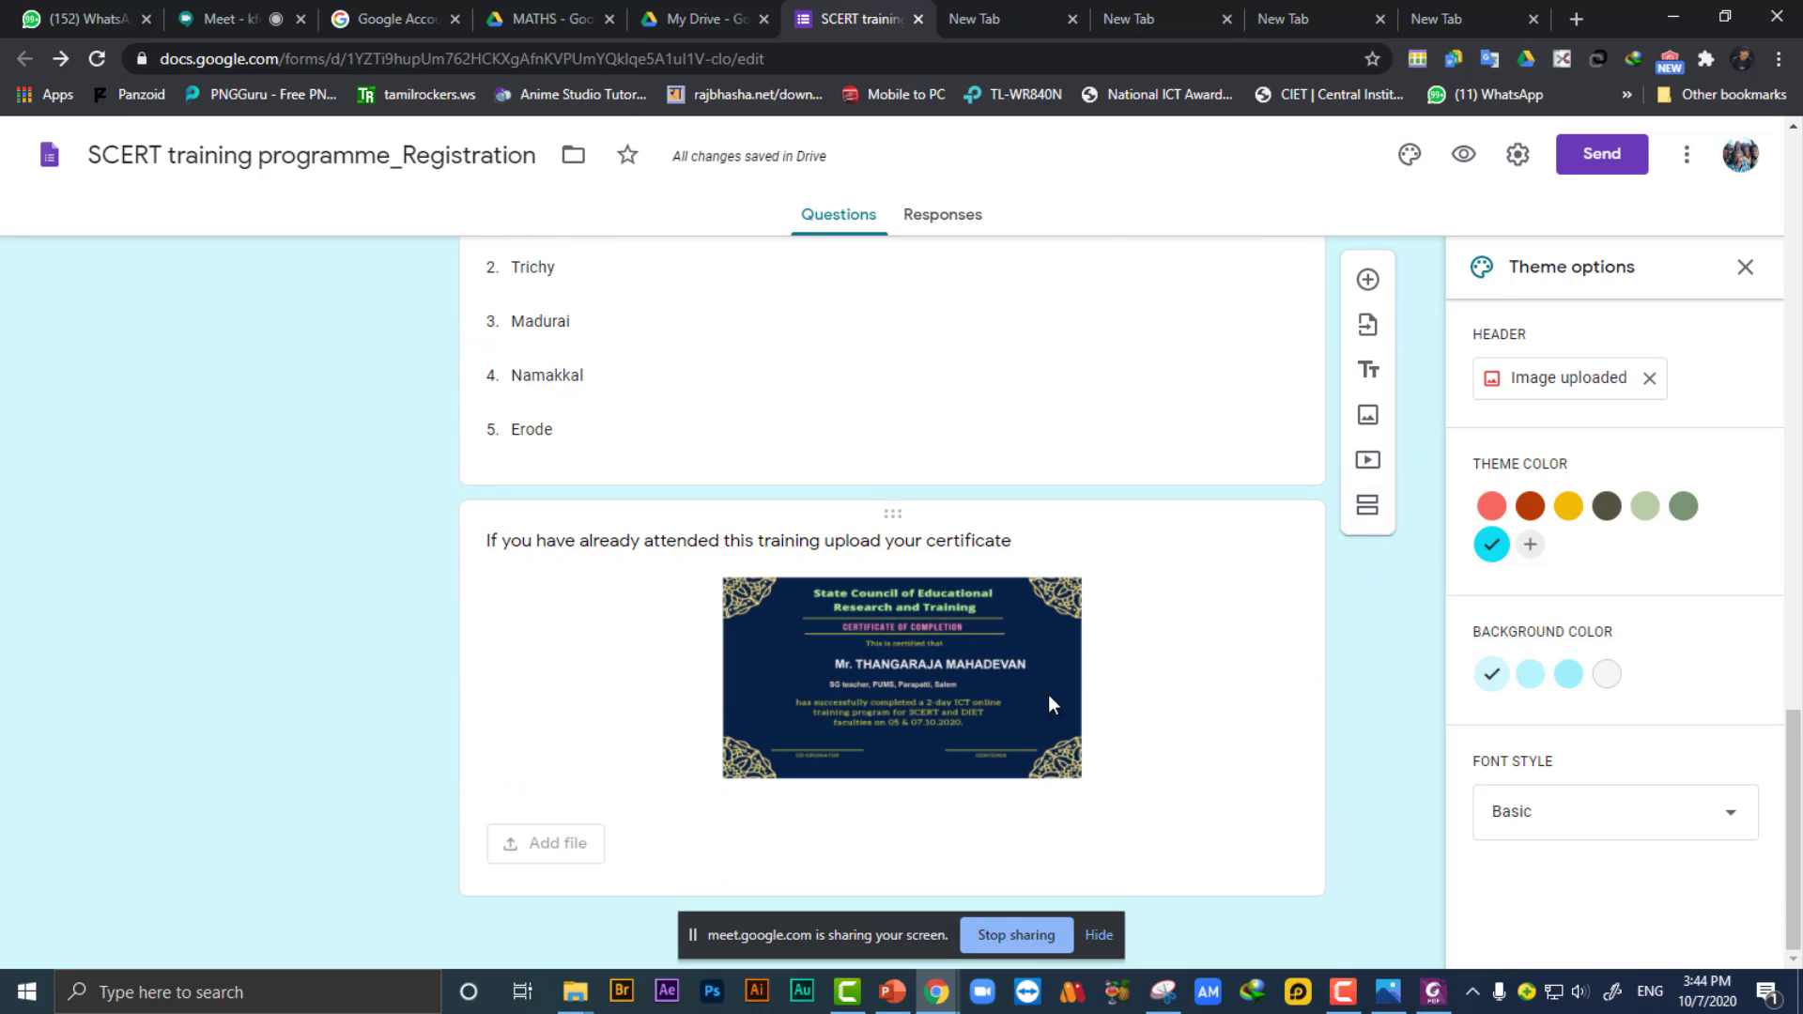
scroll(1371, 713, up, 20)
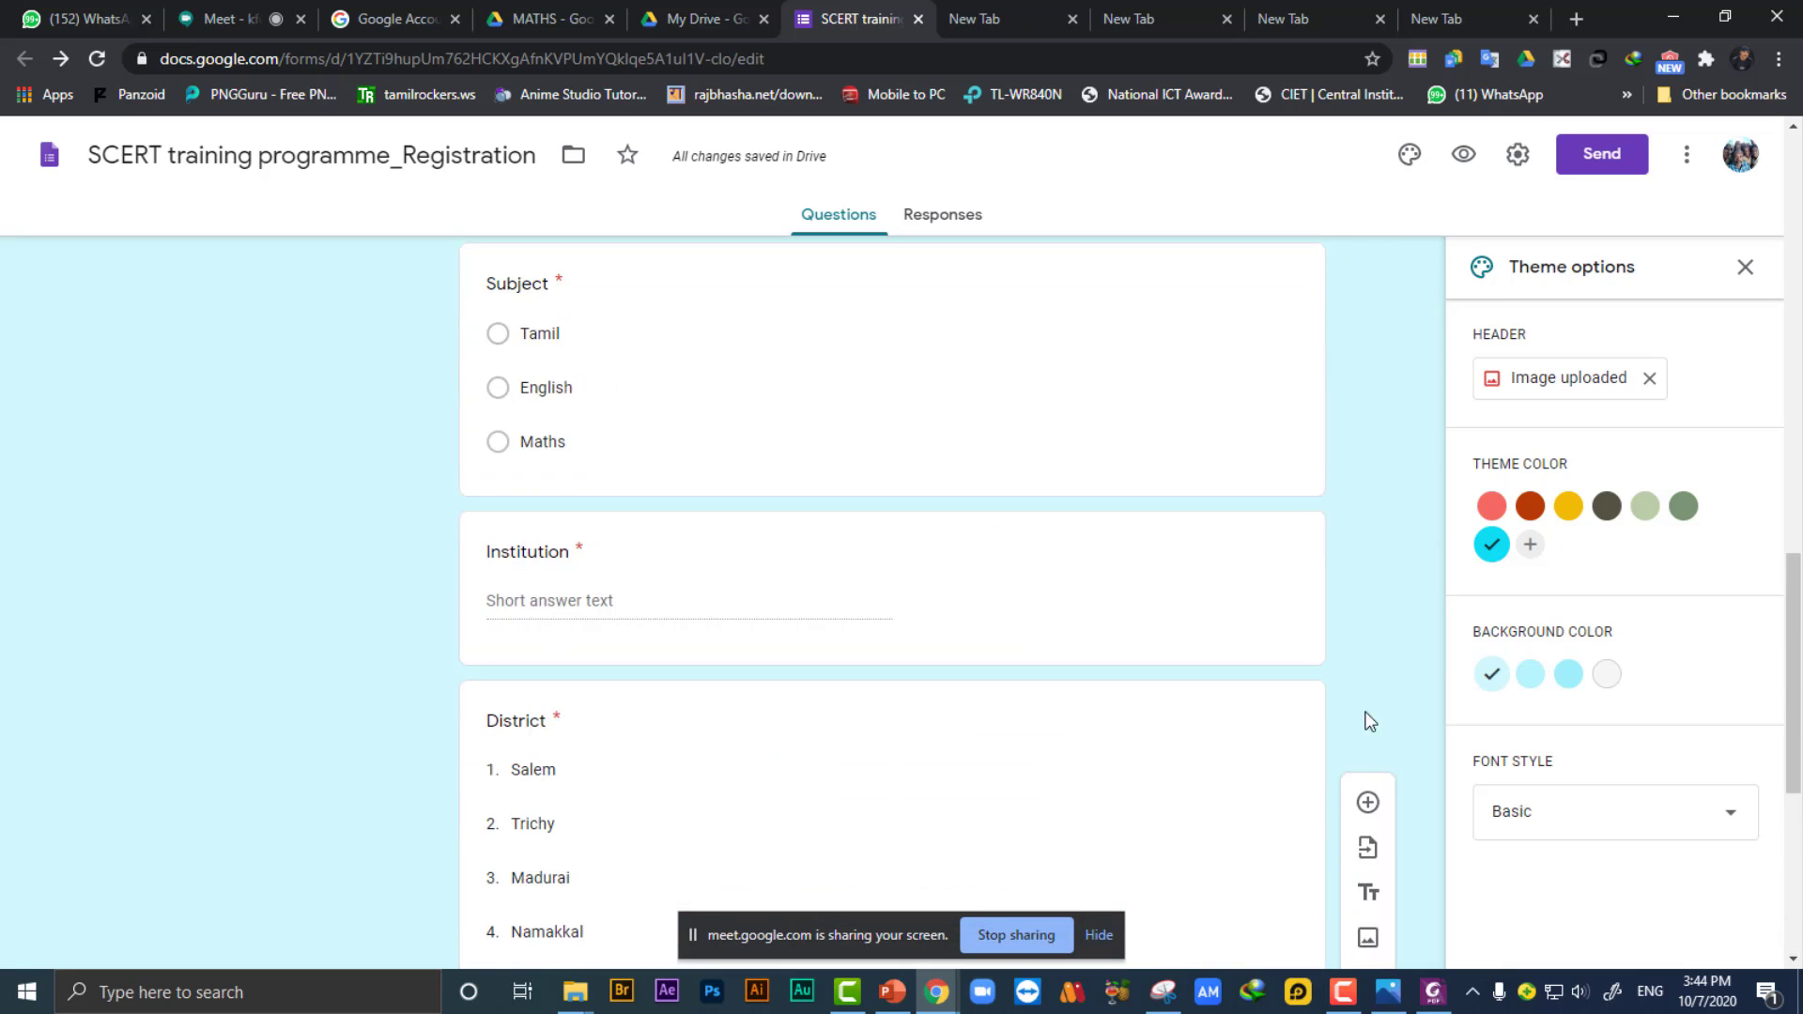
scroll(1374, 285, up, 4)
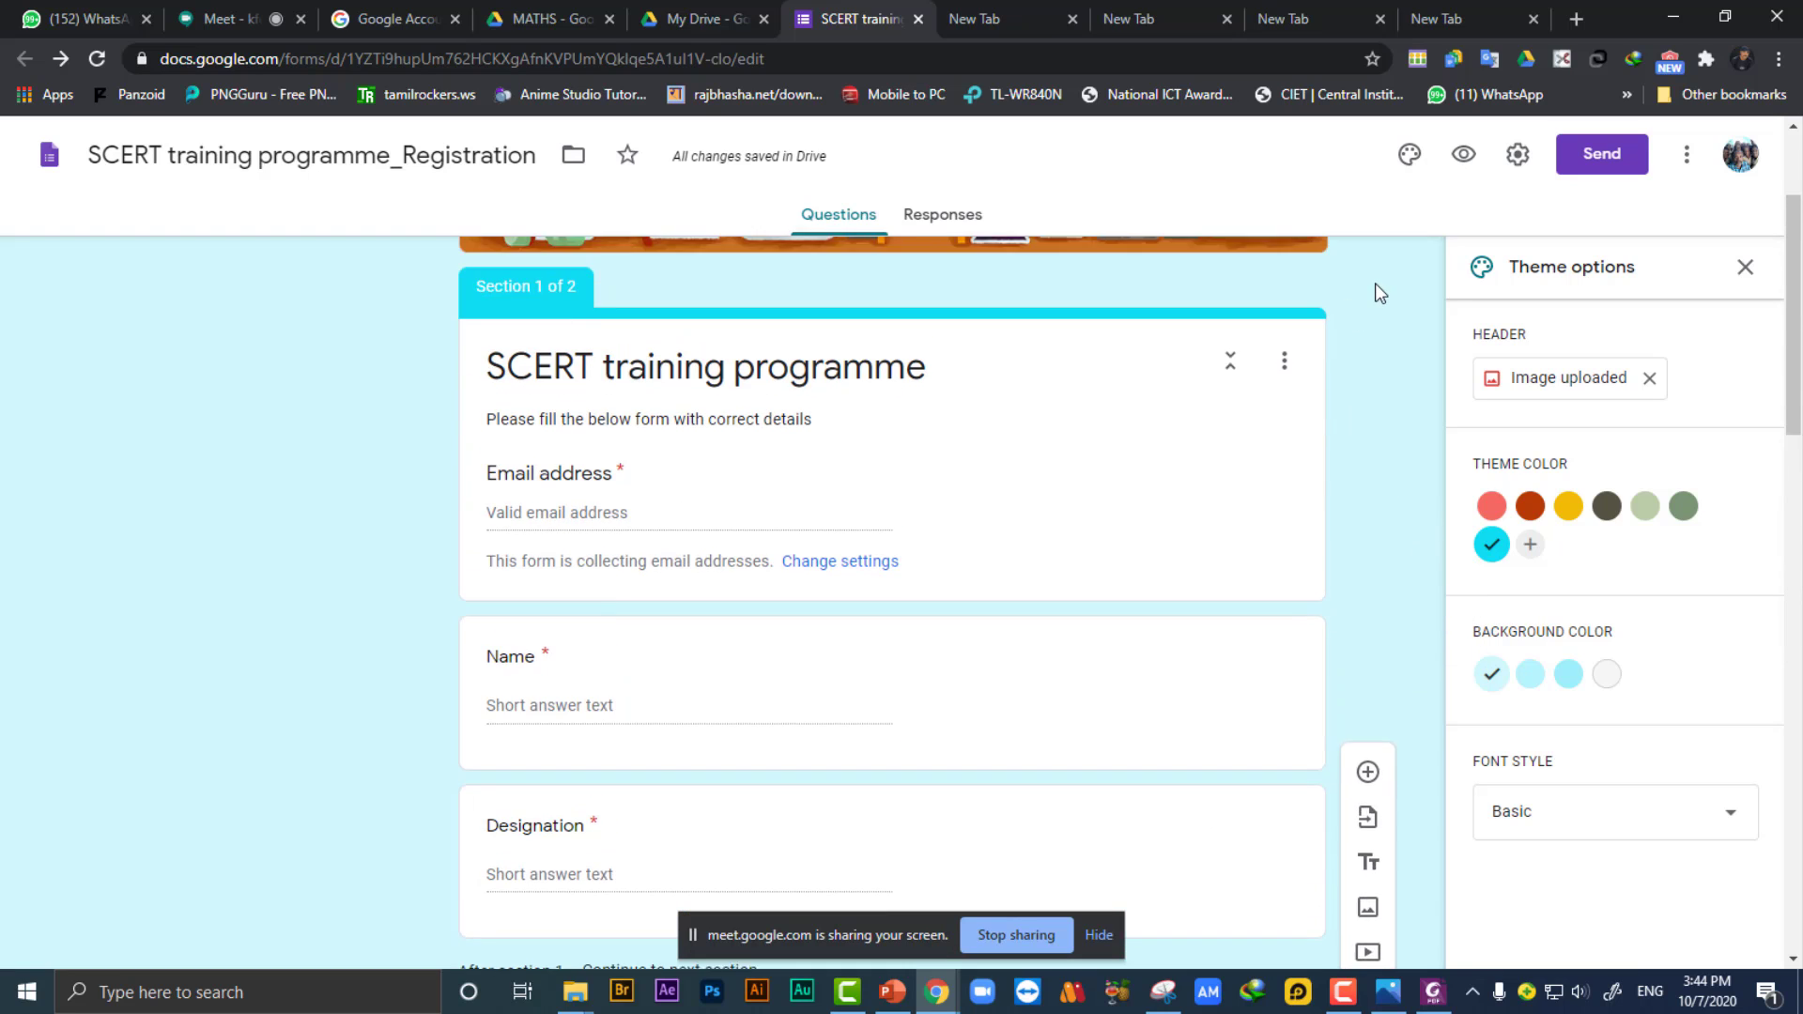
Close the theme options and preview the form as respondents see it, closing the preview to return to the editor.
click(1745, 267)
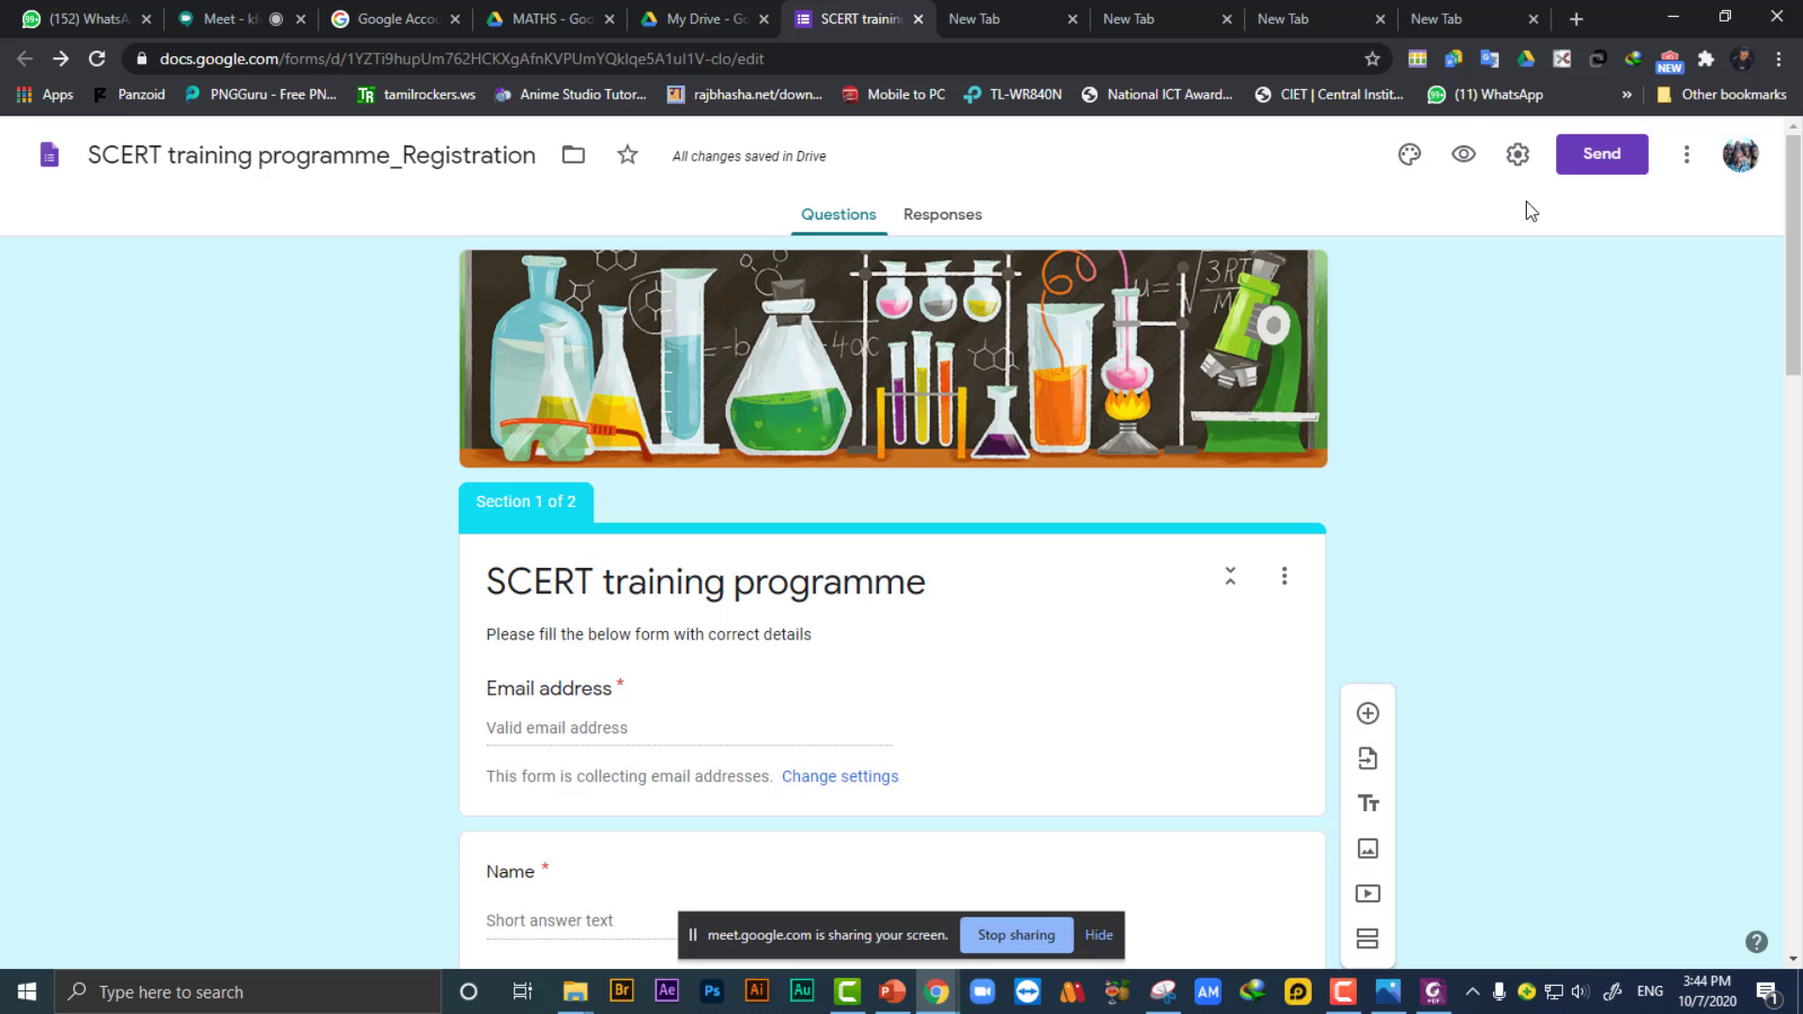
click(1463, 154)
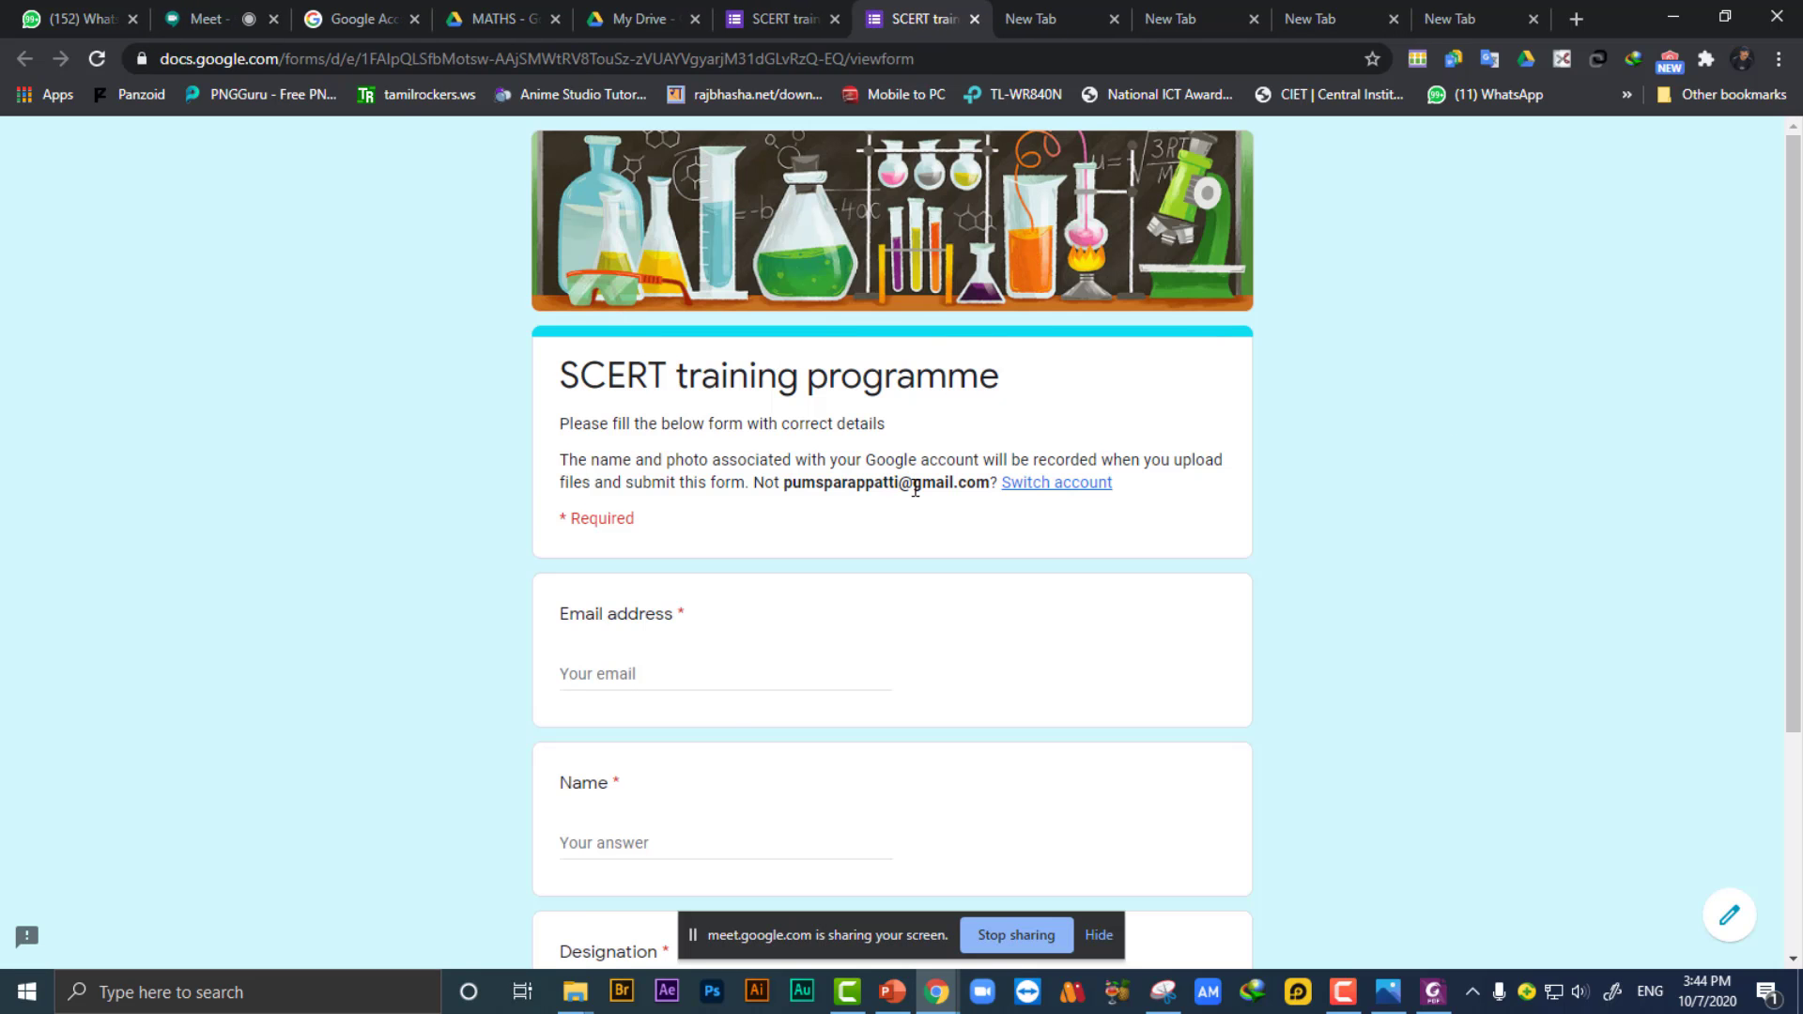
click(974, 18)
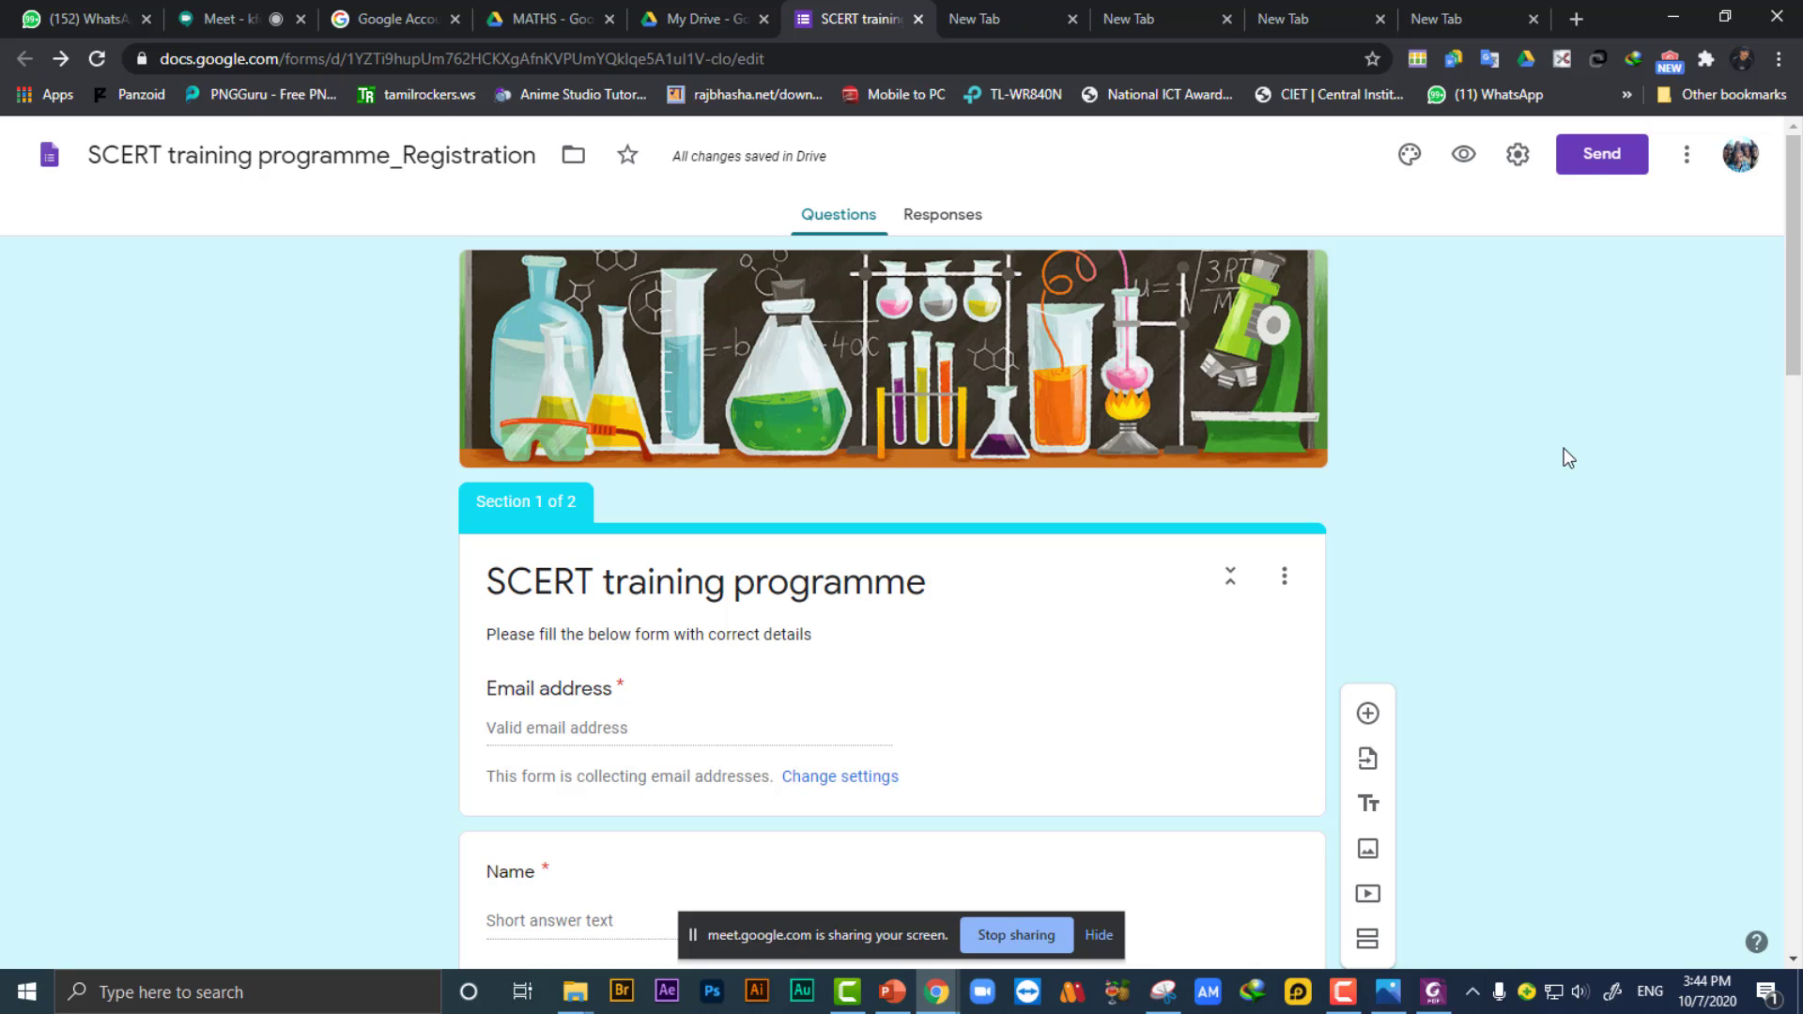
scroll(1562, 450, down, 5)
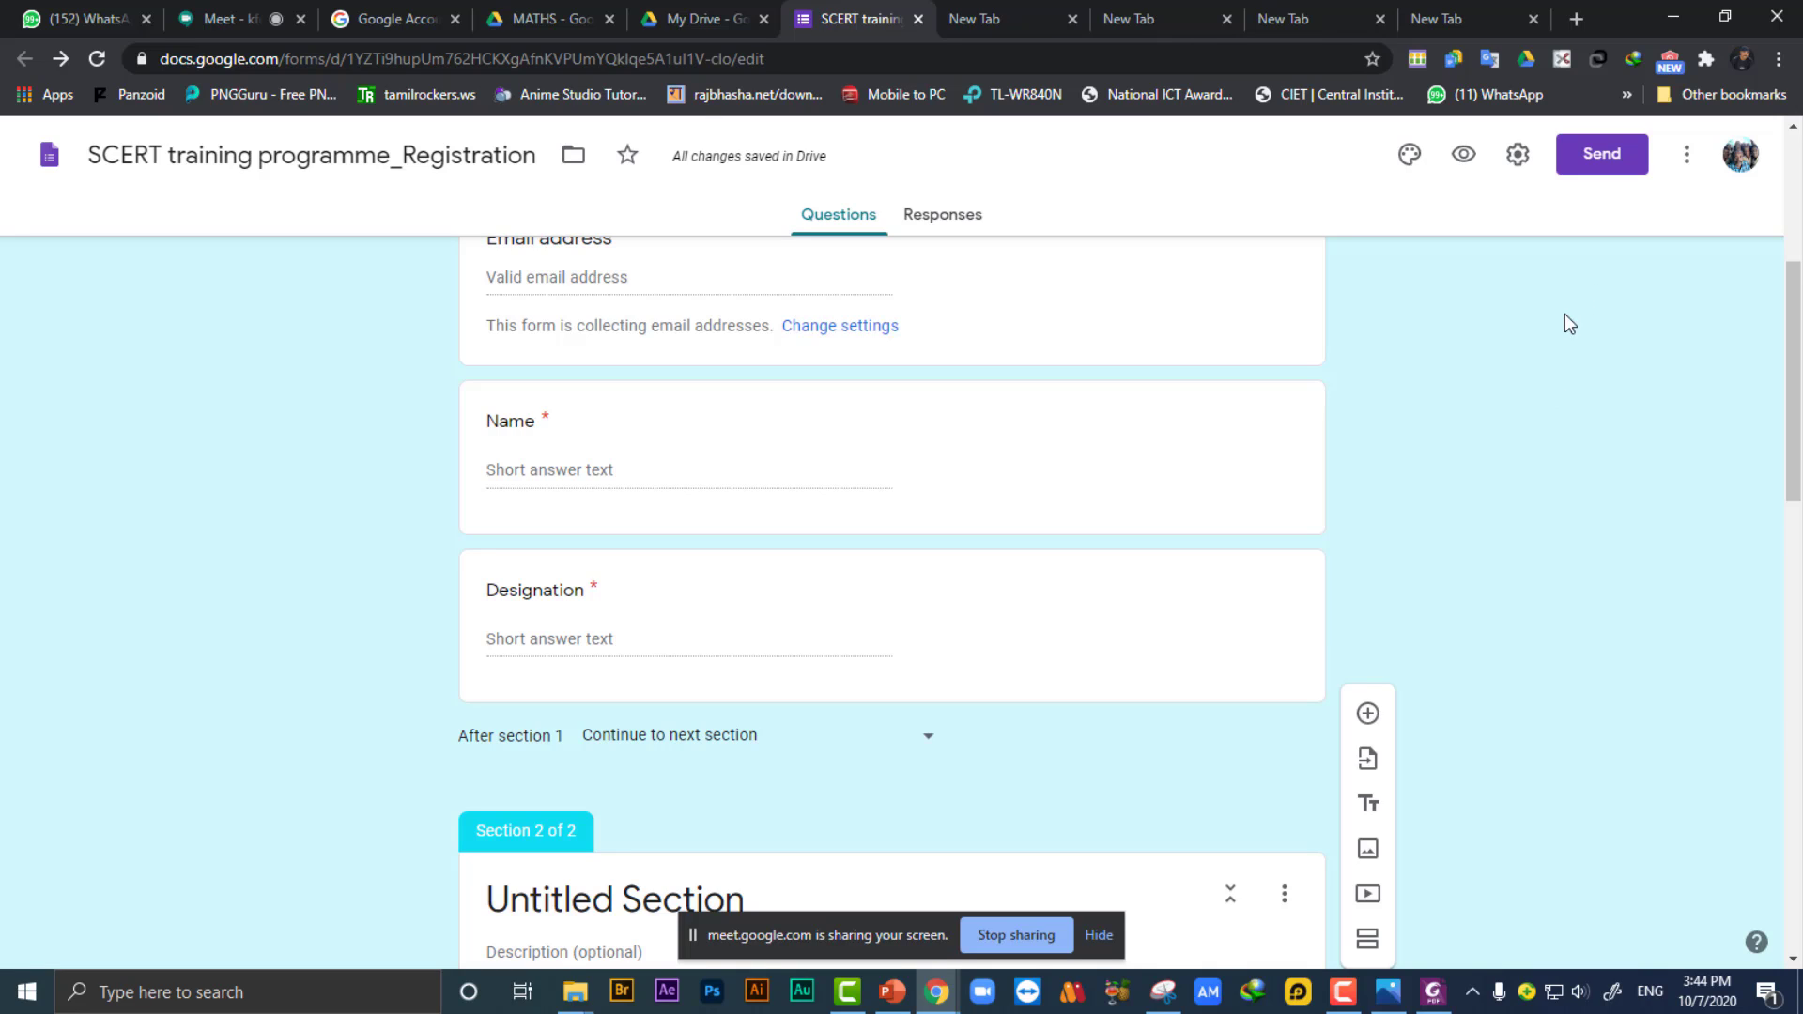
Generate a shortened link for sending the form, copy it to the clipboard and close the send dialog.
click(1602, 160)
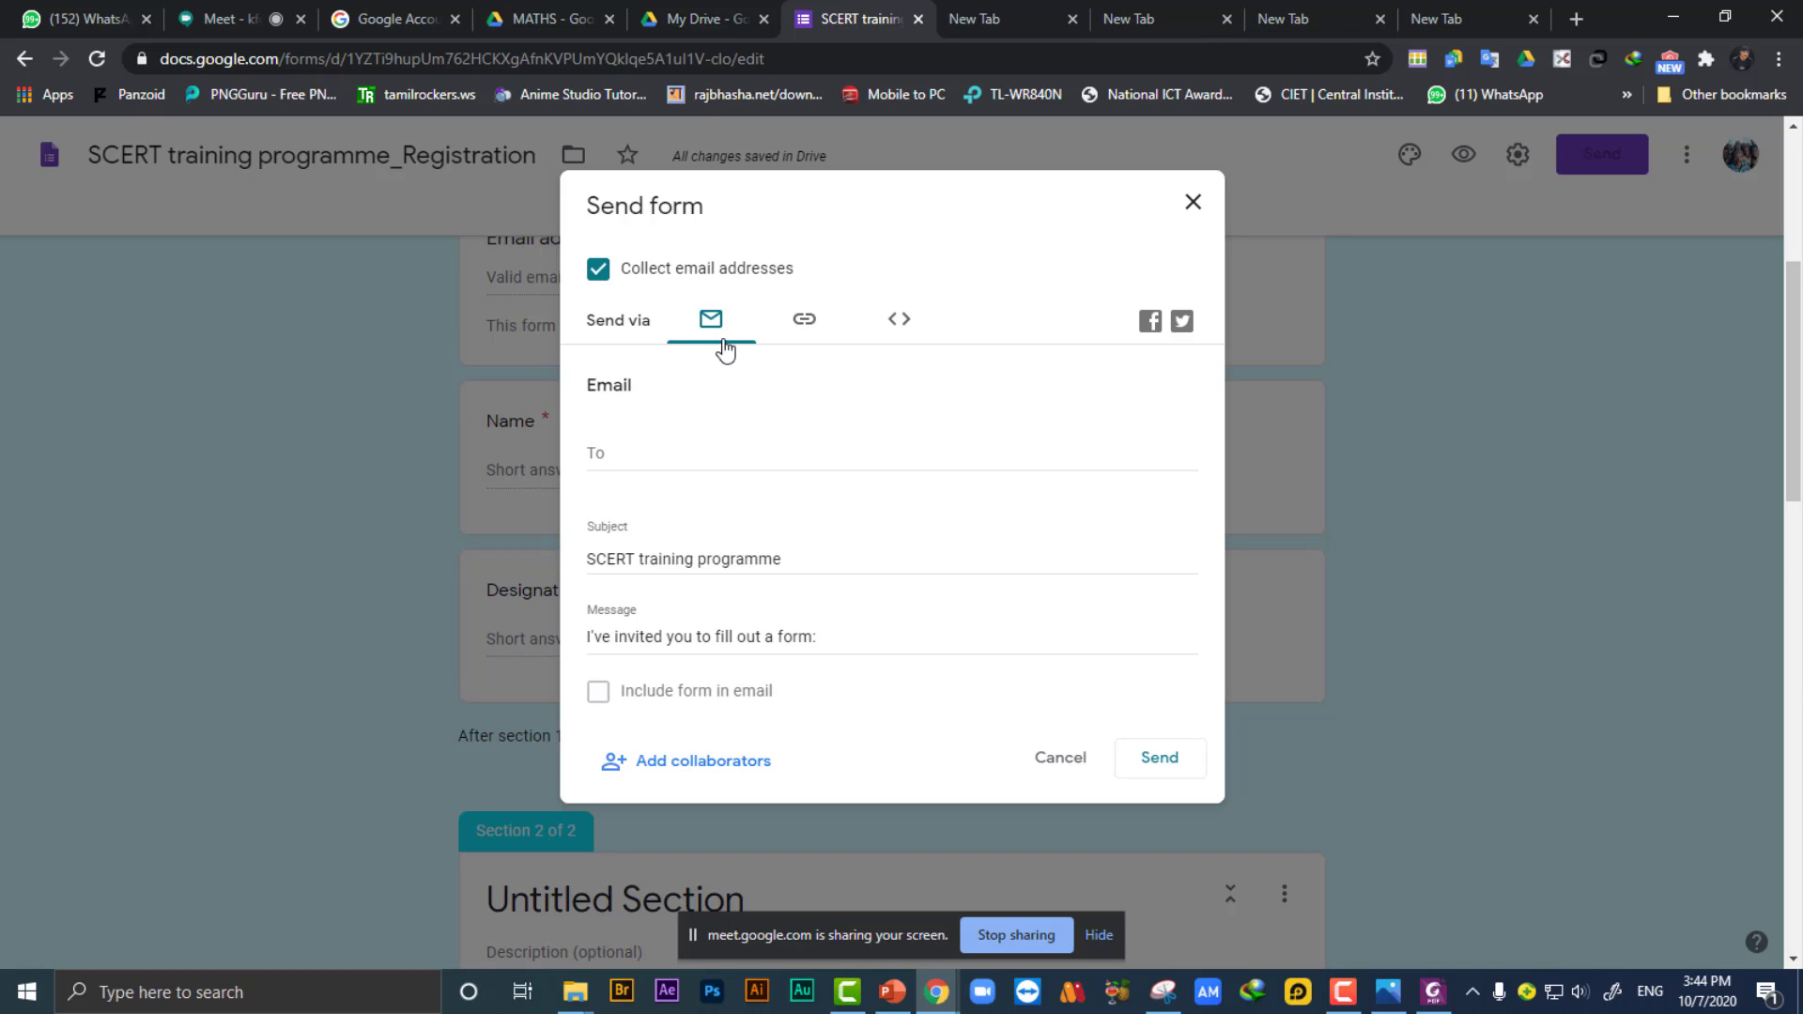
click(808, 324)
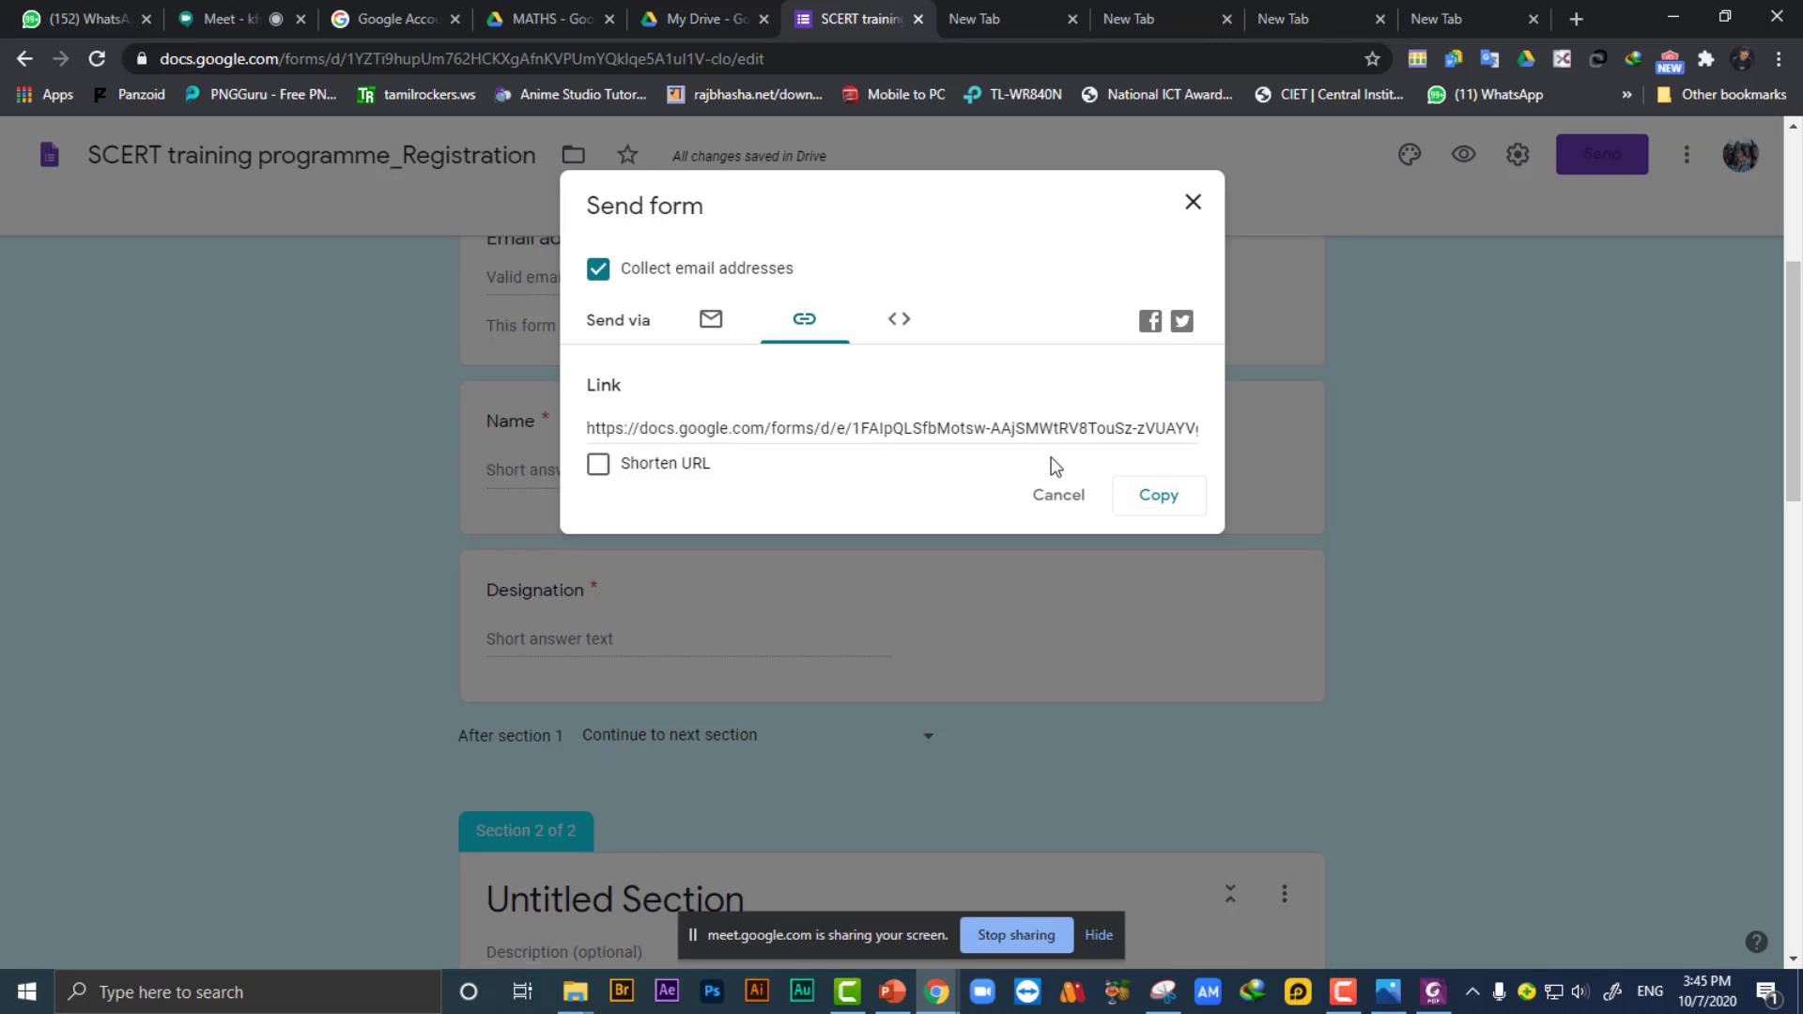
click(598, 467)
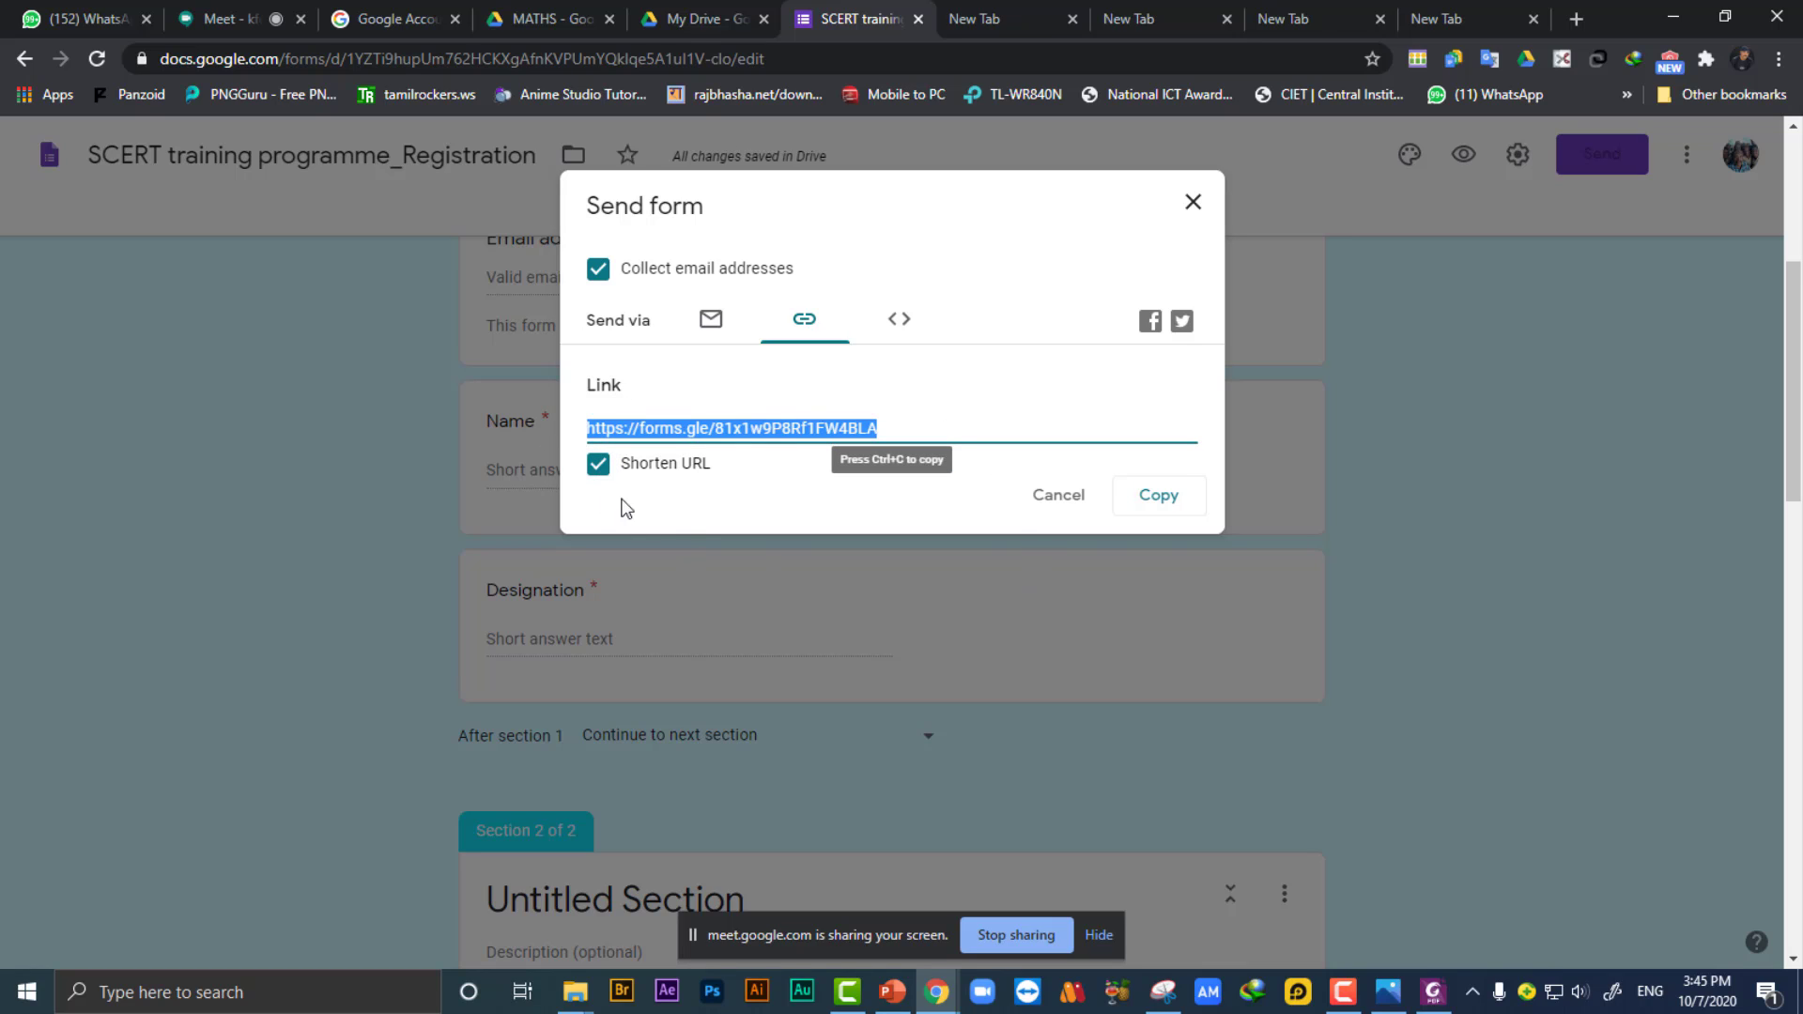
click(1161, 504)
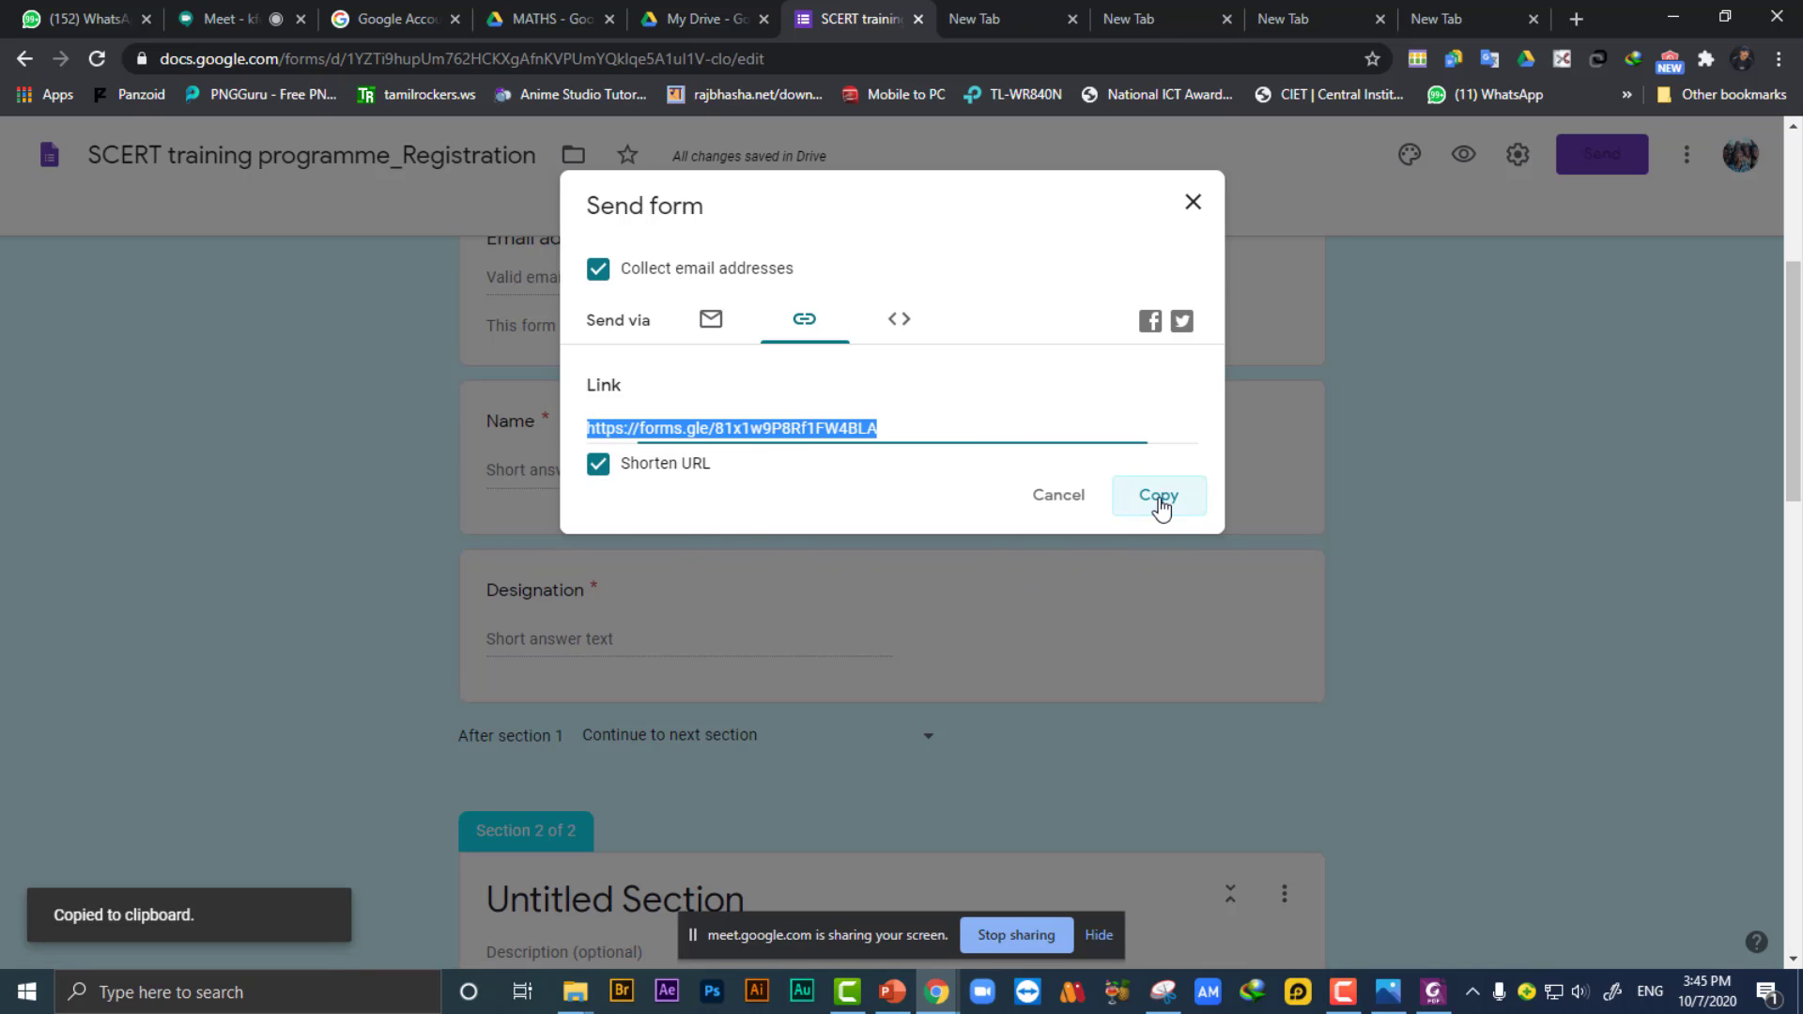
click(1190, 210)
Switch to the Google Meet call and share the copied form link with all participants in the meeting chat.
click(229, 19)
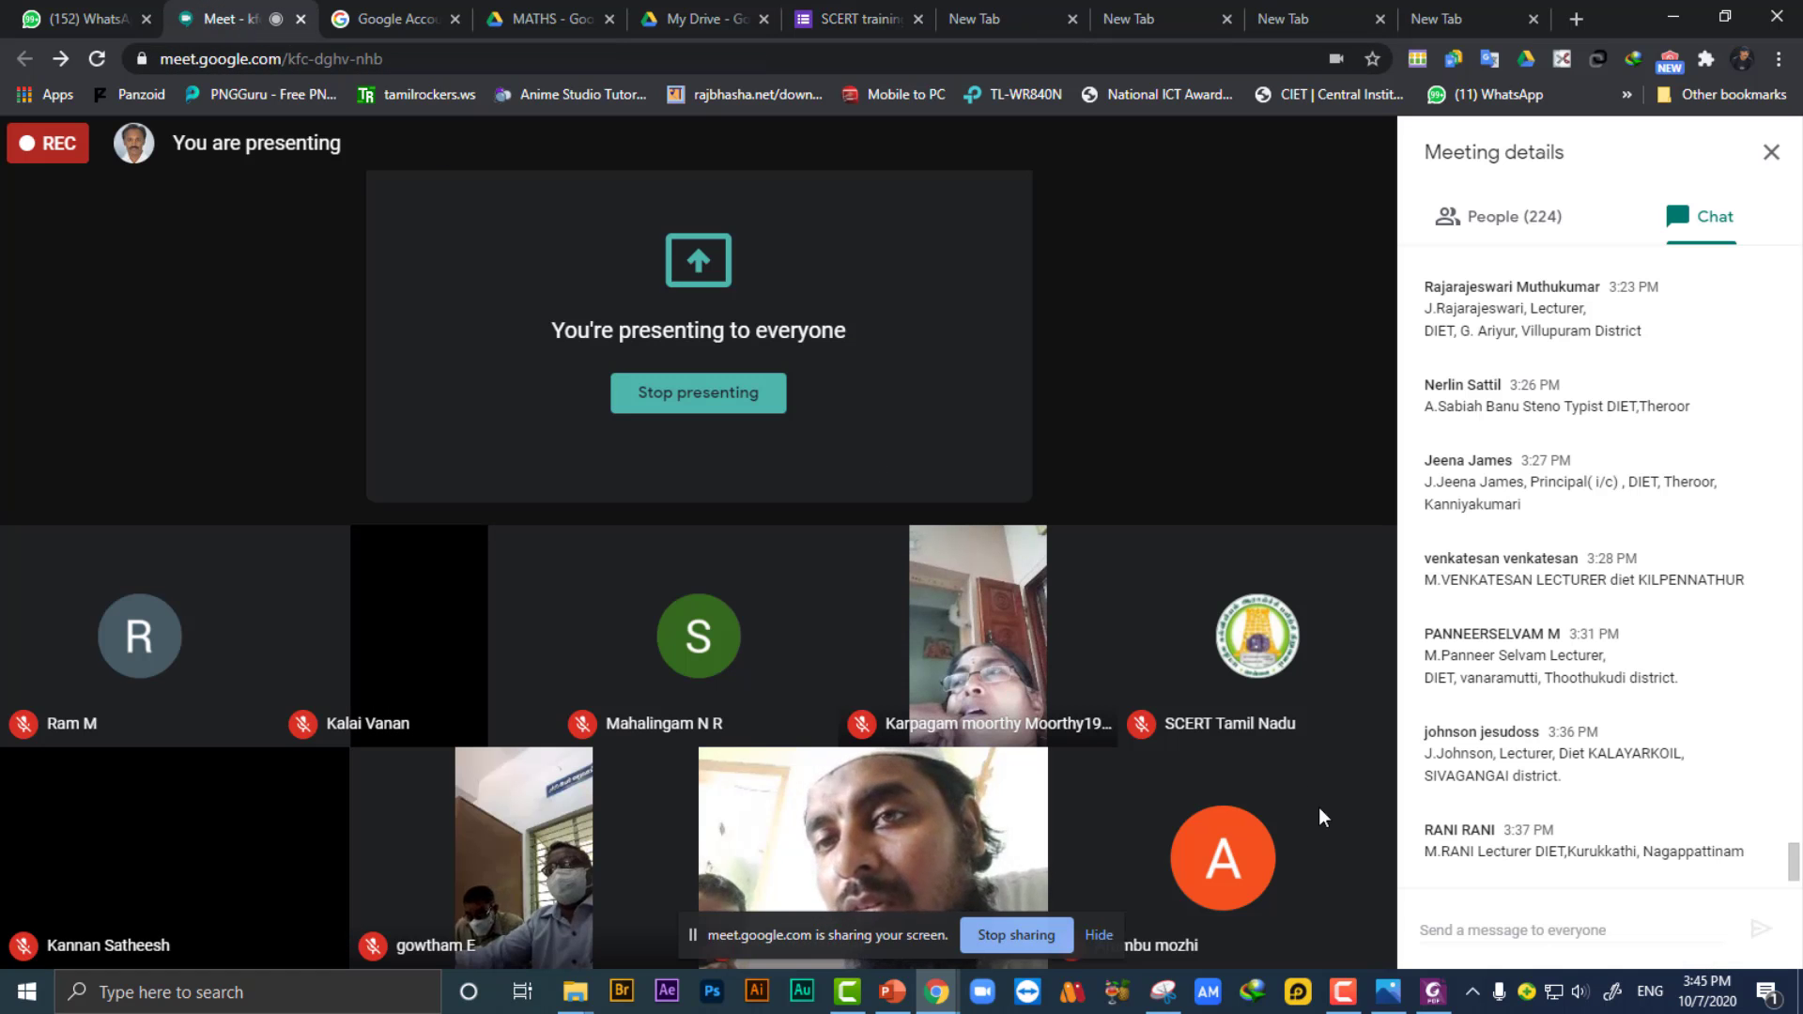
click(1504, 929)
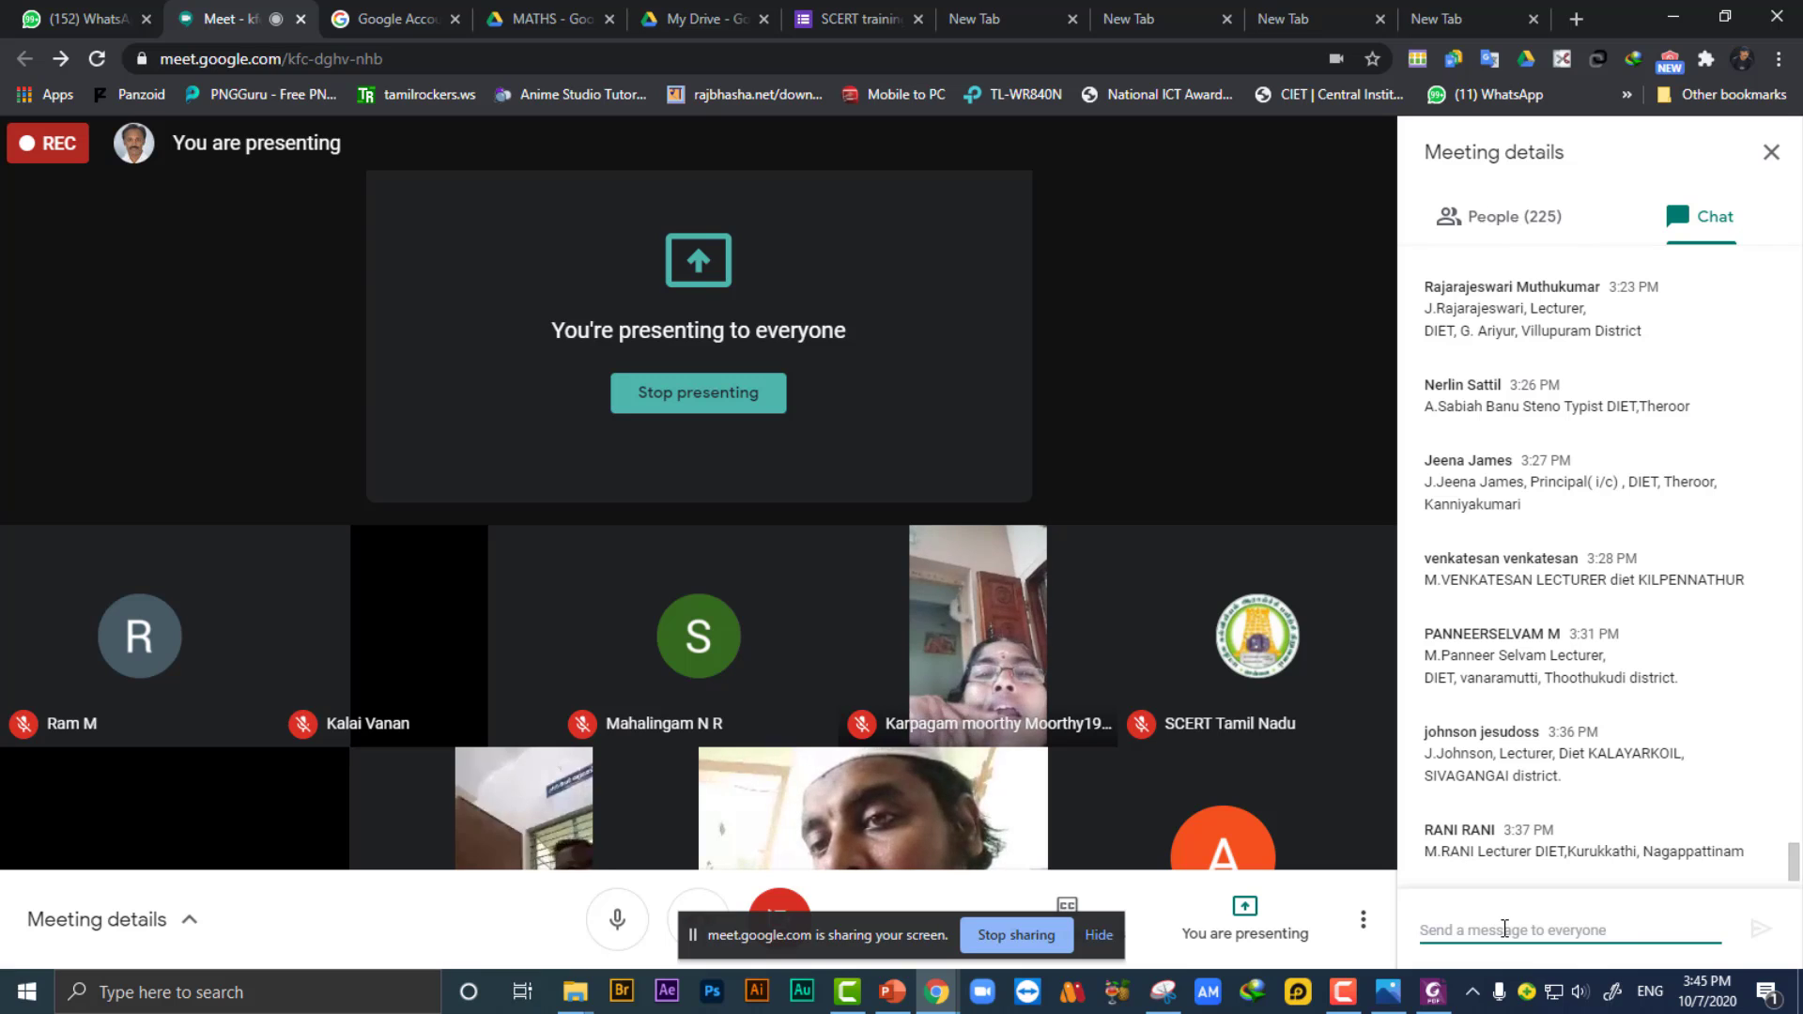
key(ctrl+v)
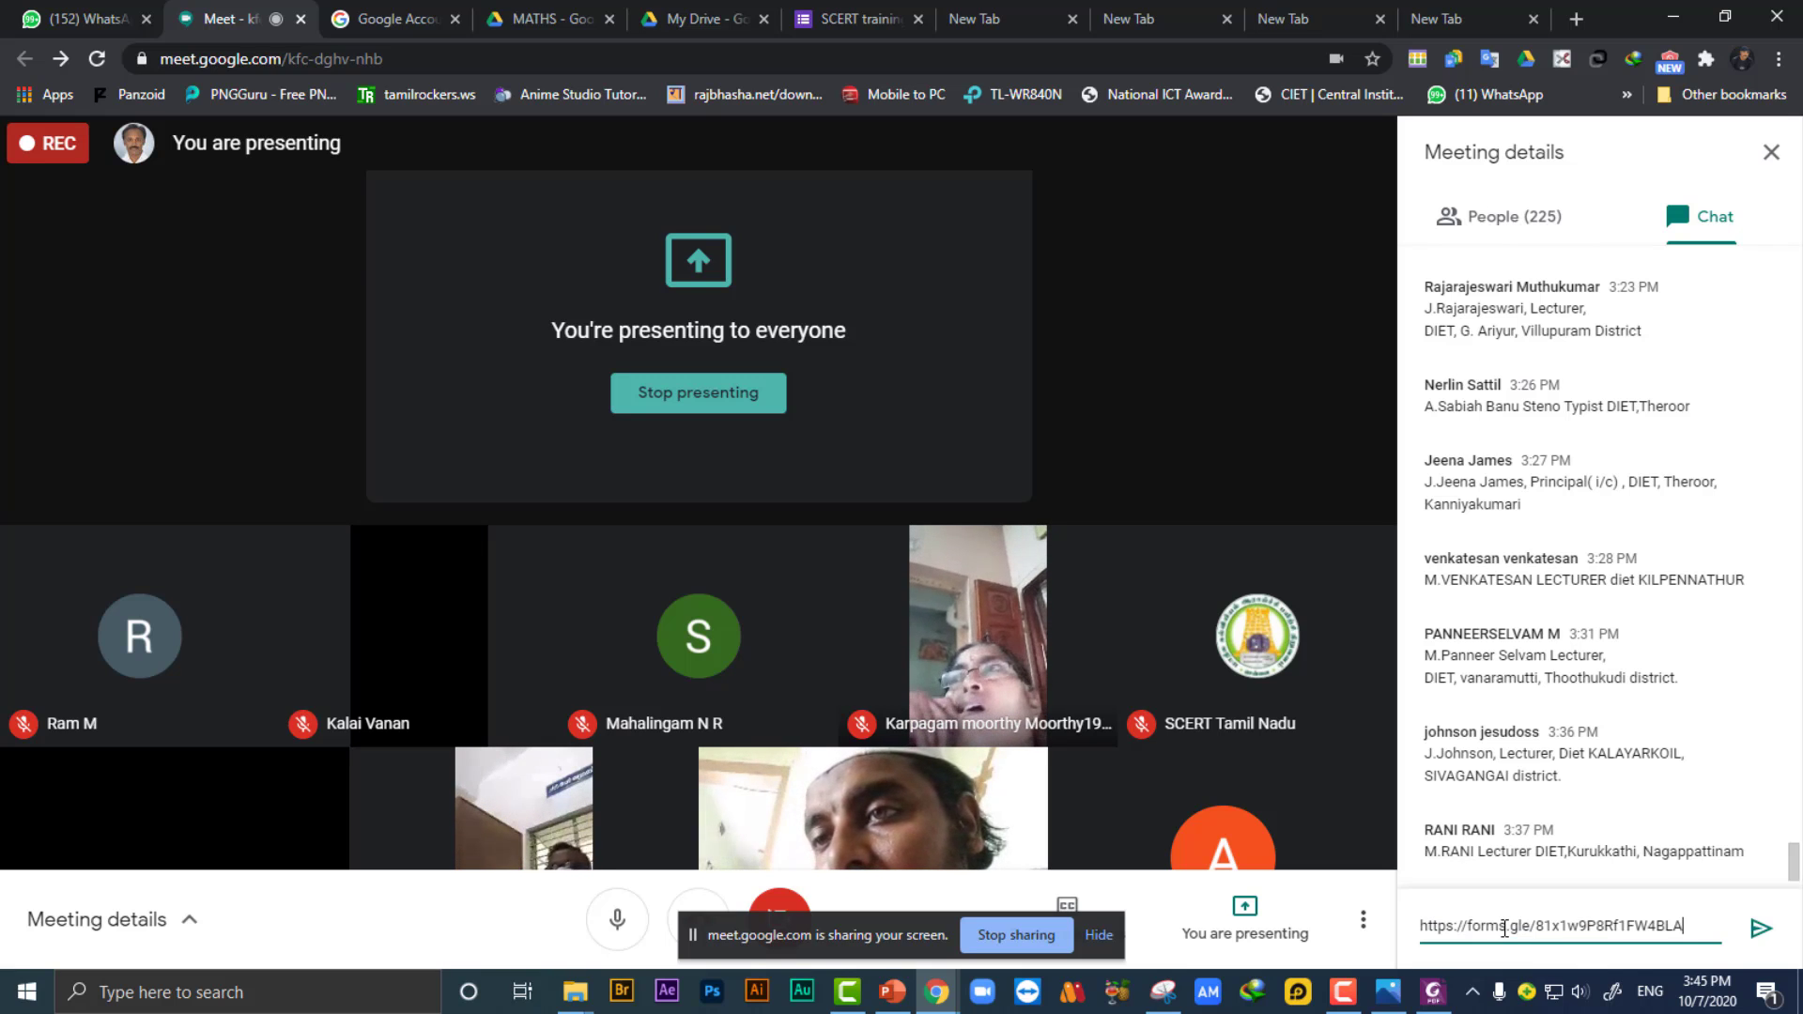
click(1765, 931)
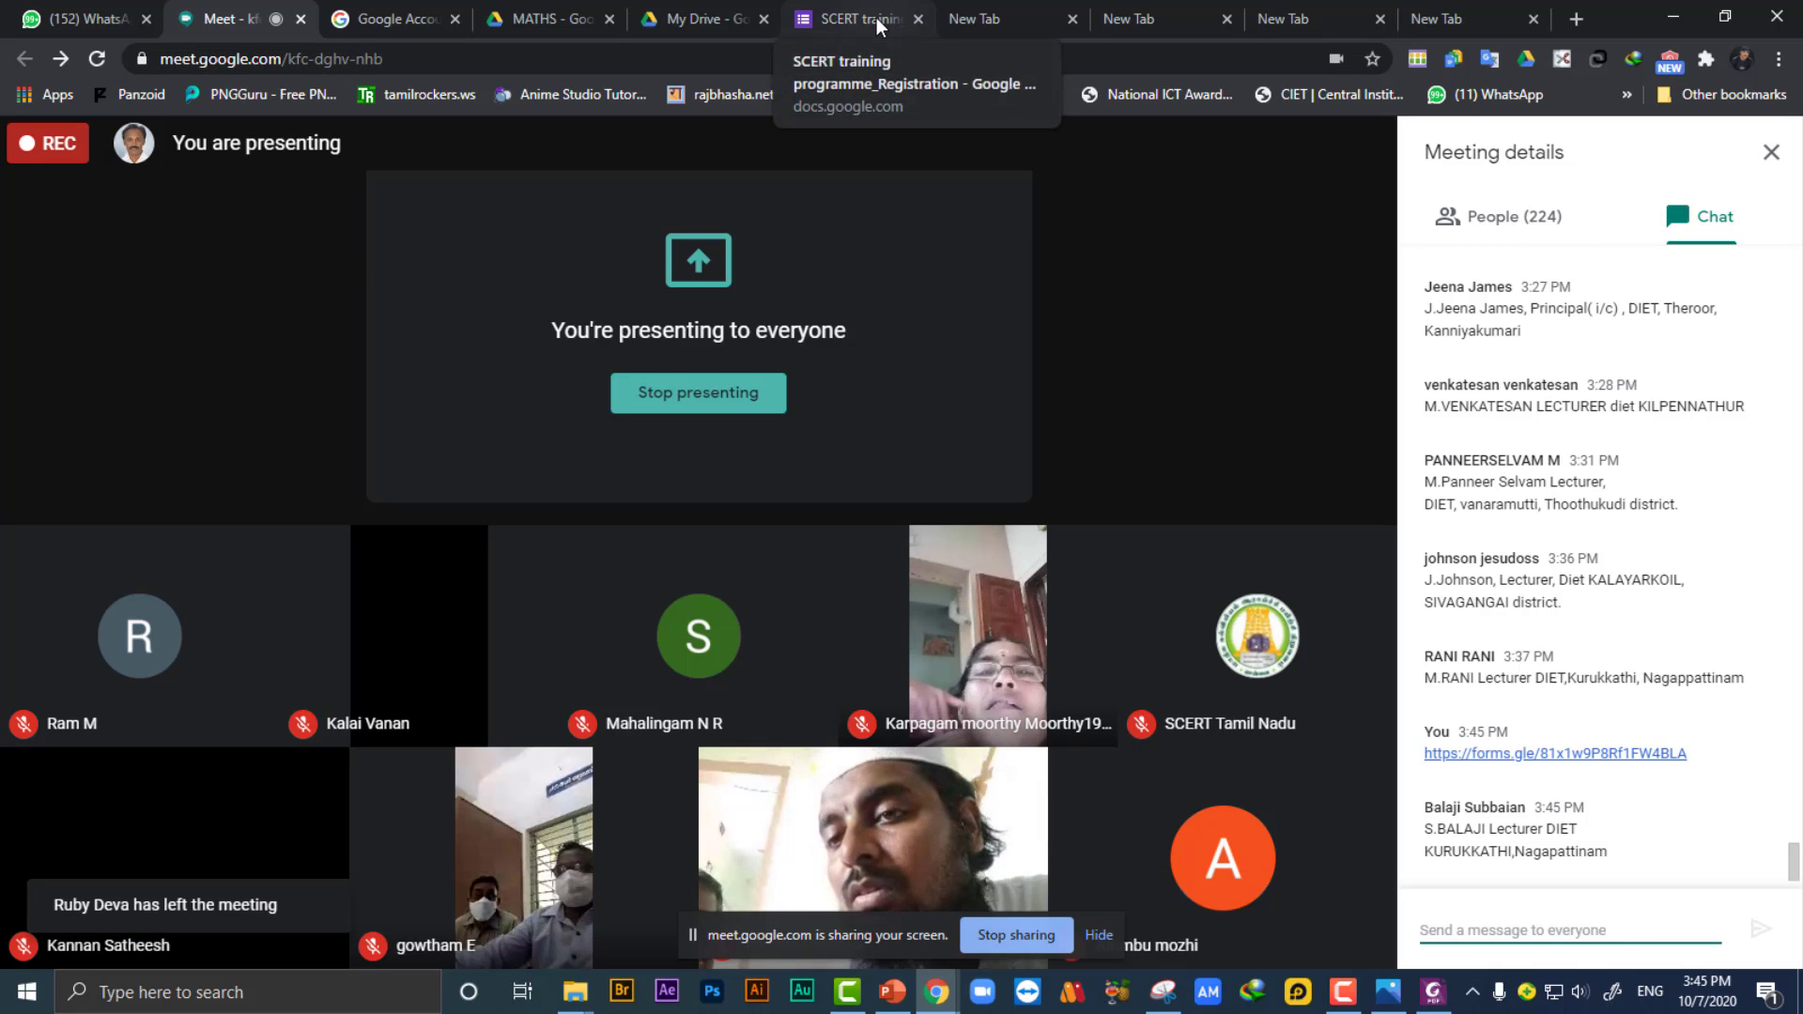
click(820, 20)
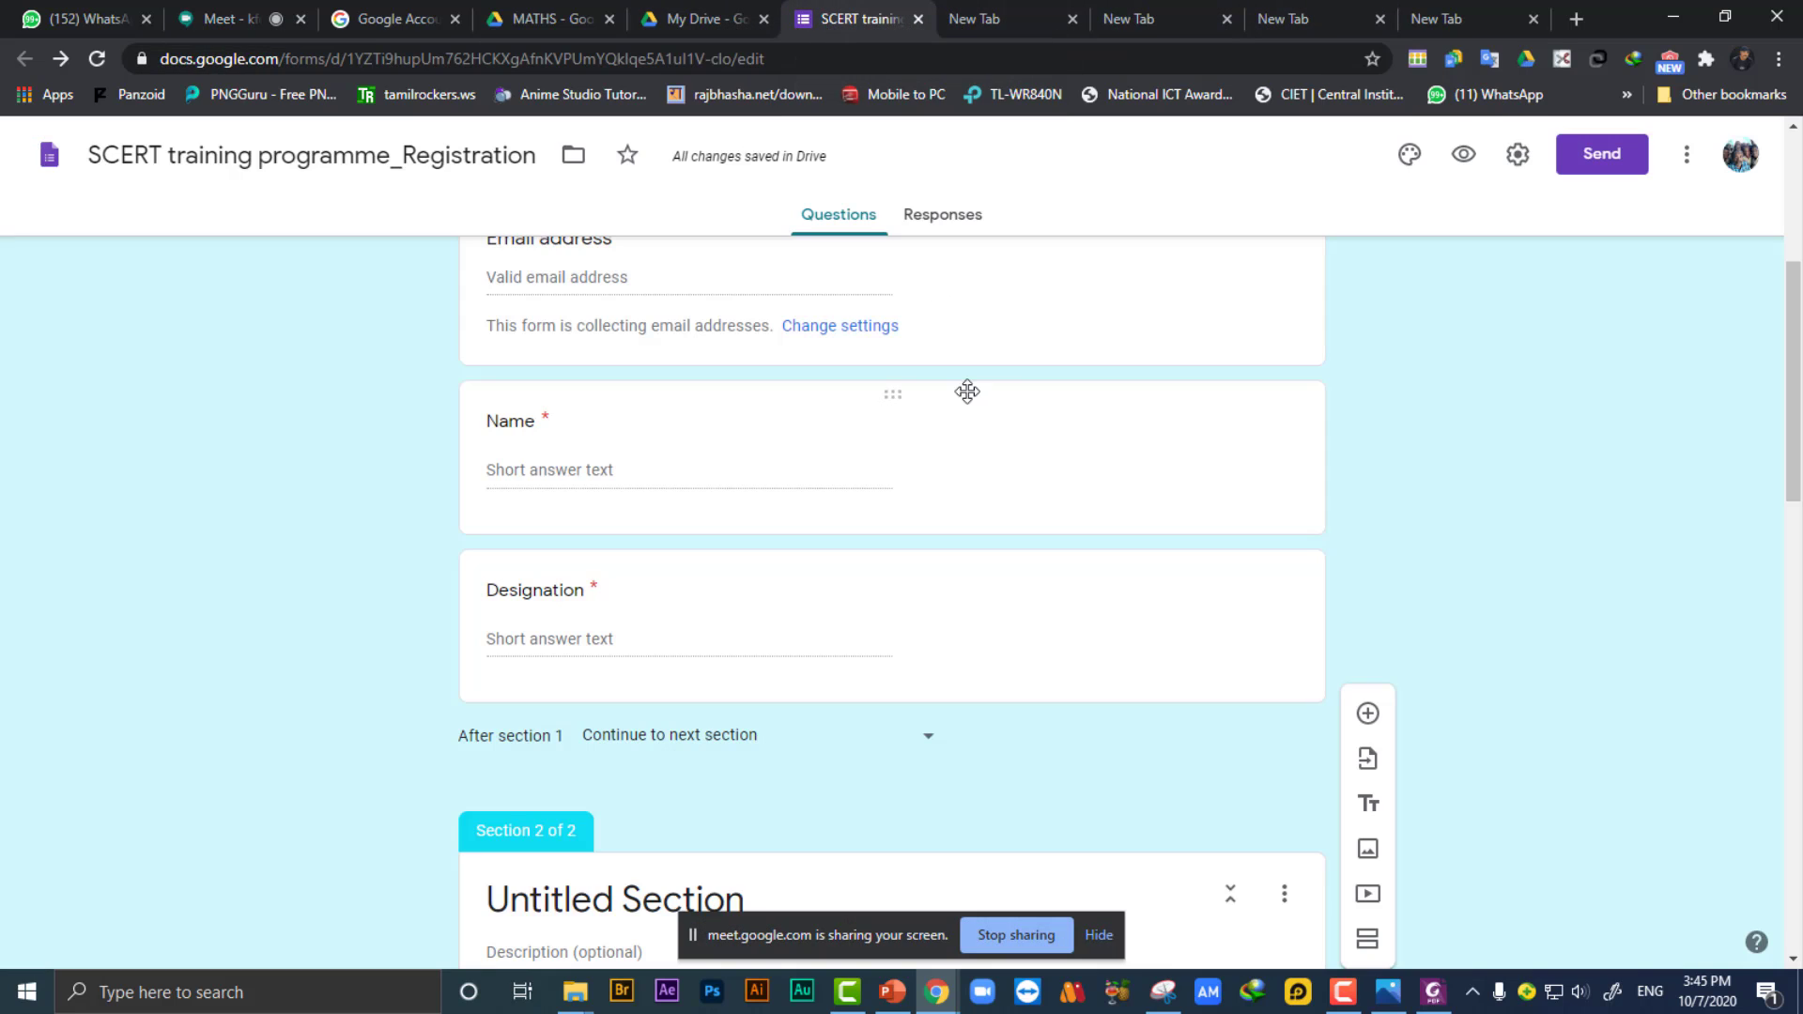
click(665, 20)
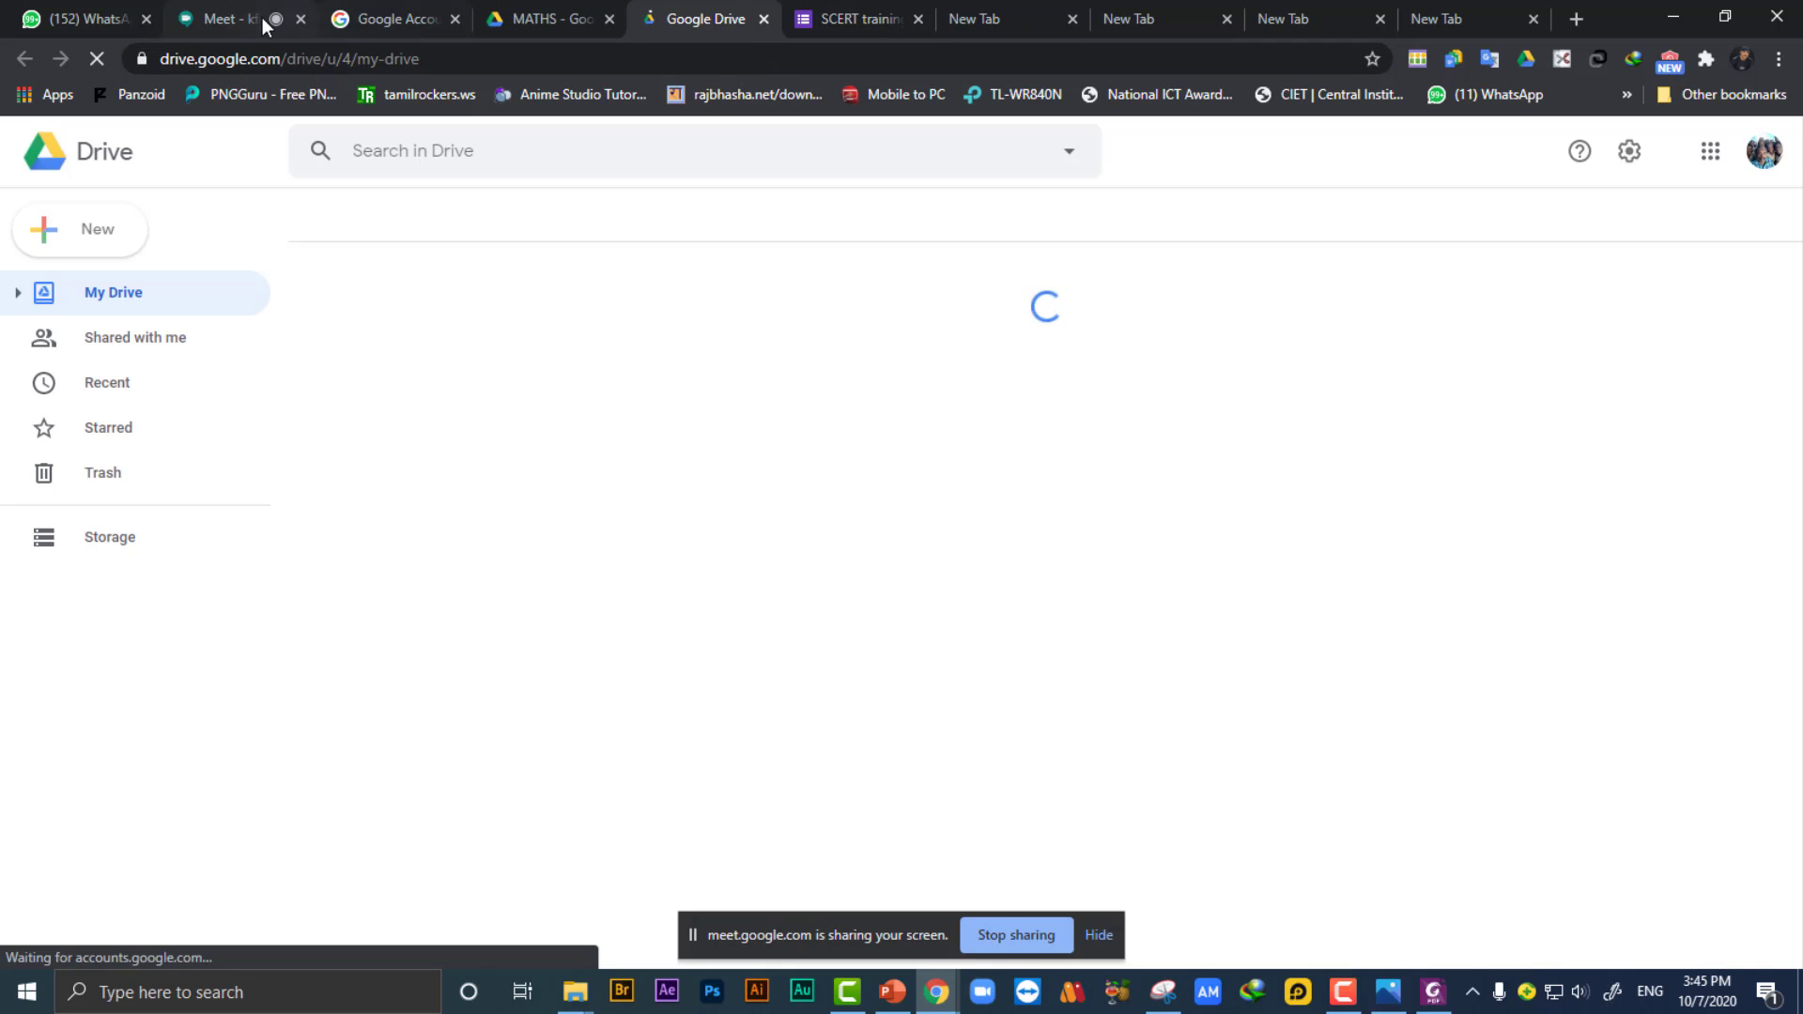
click(225, 19)
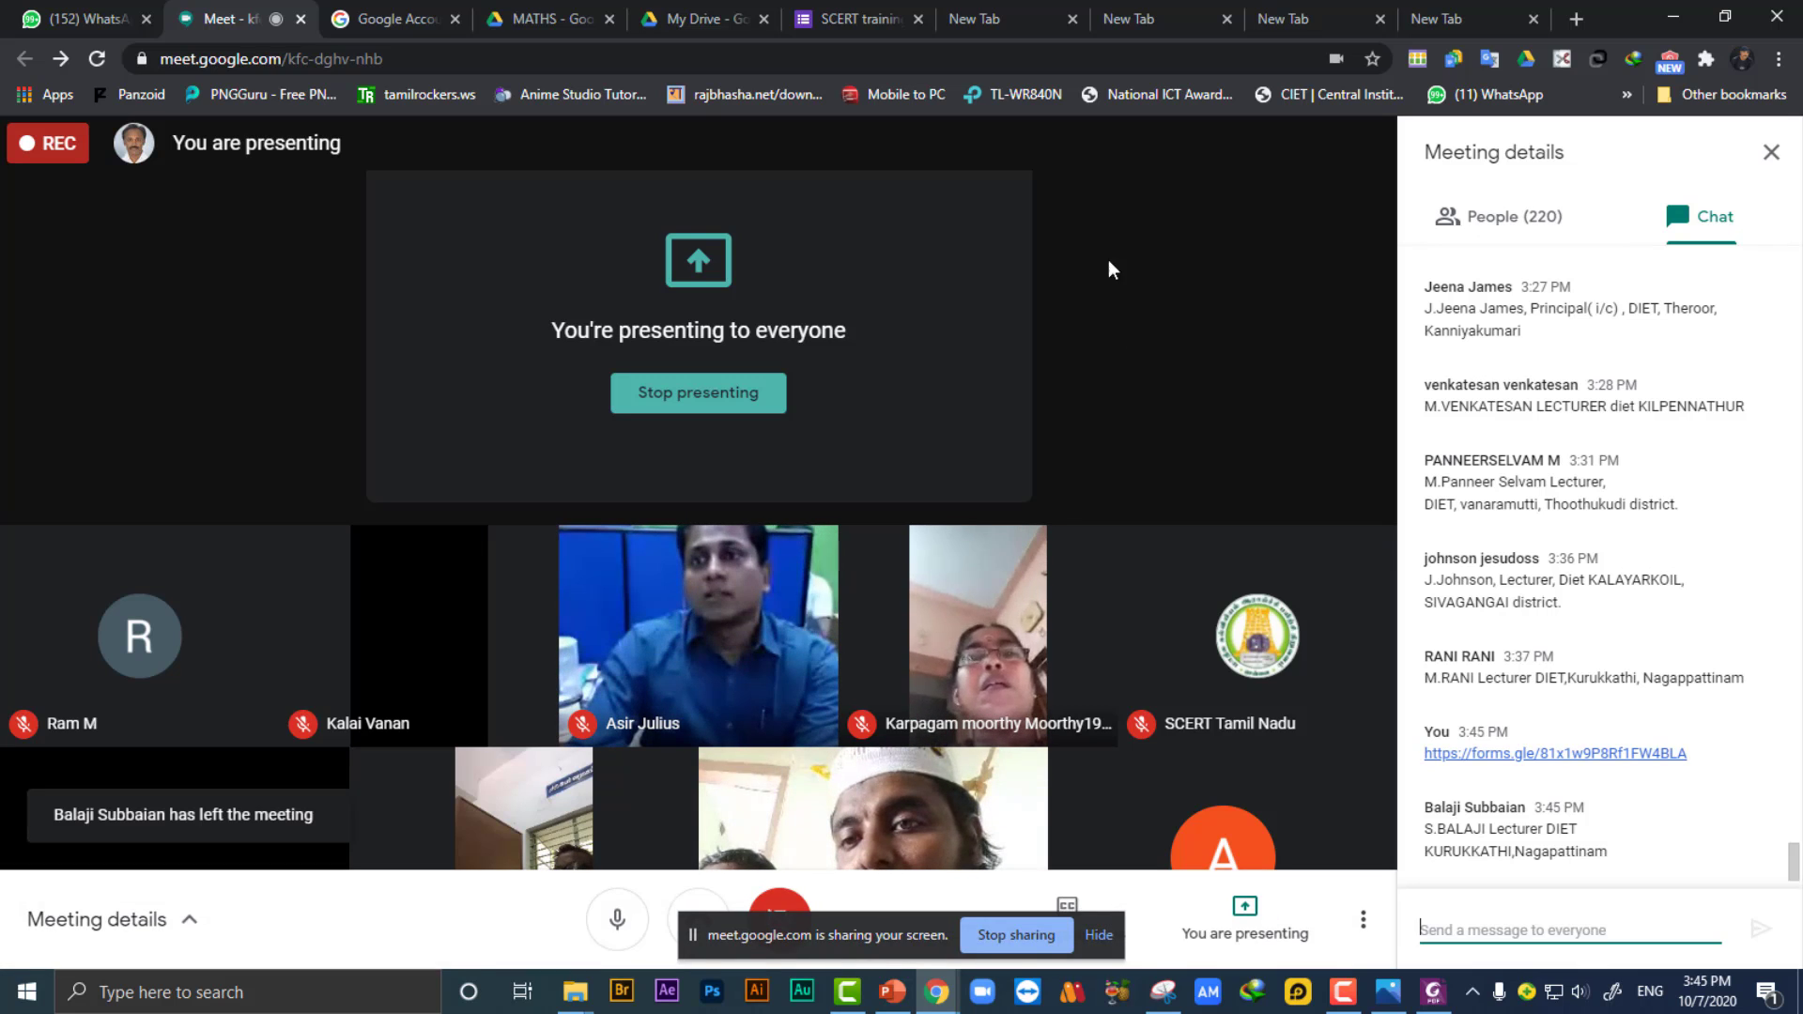
Return to the form editor, reload it, and examine the response summary from respondent e-mails through to the certificate upload question.
click(844, 20)
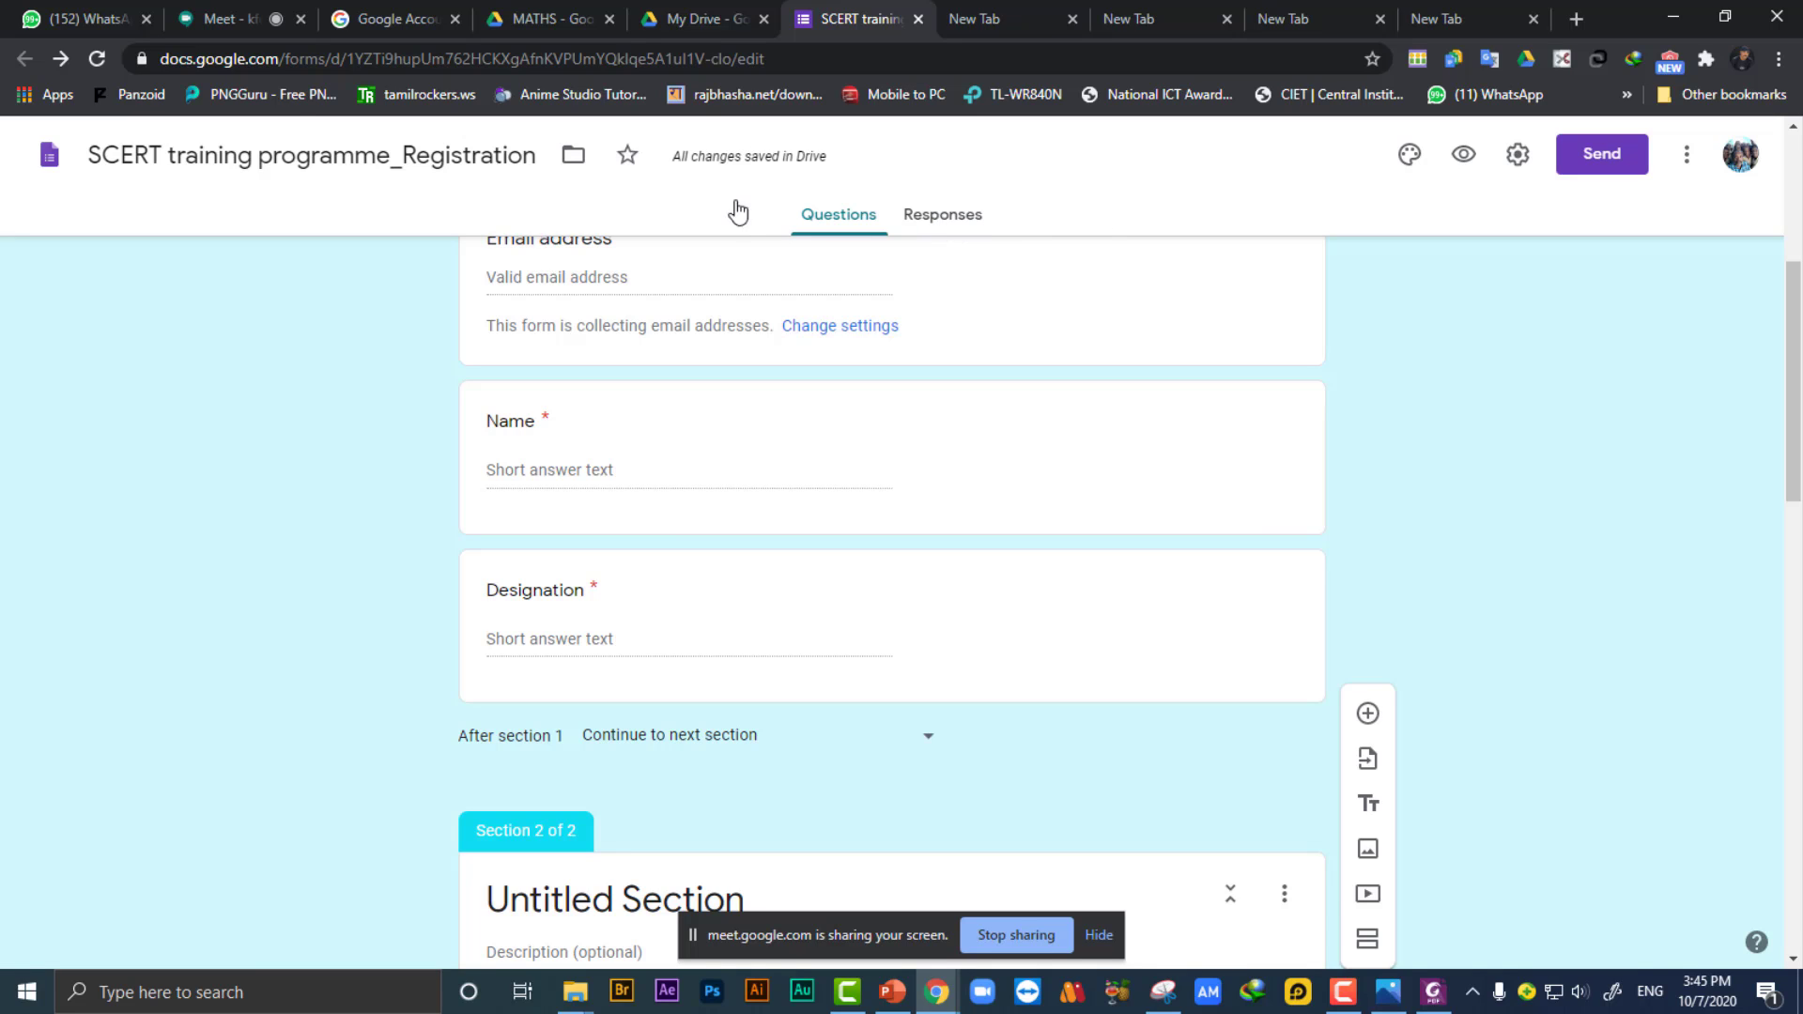
click(97, 58)
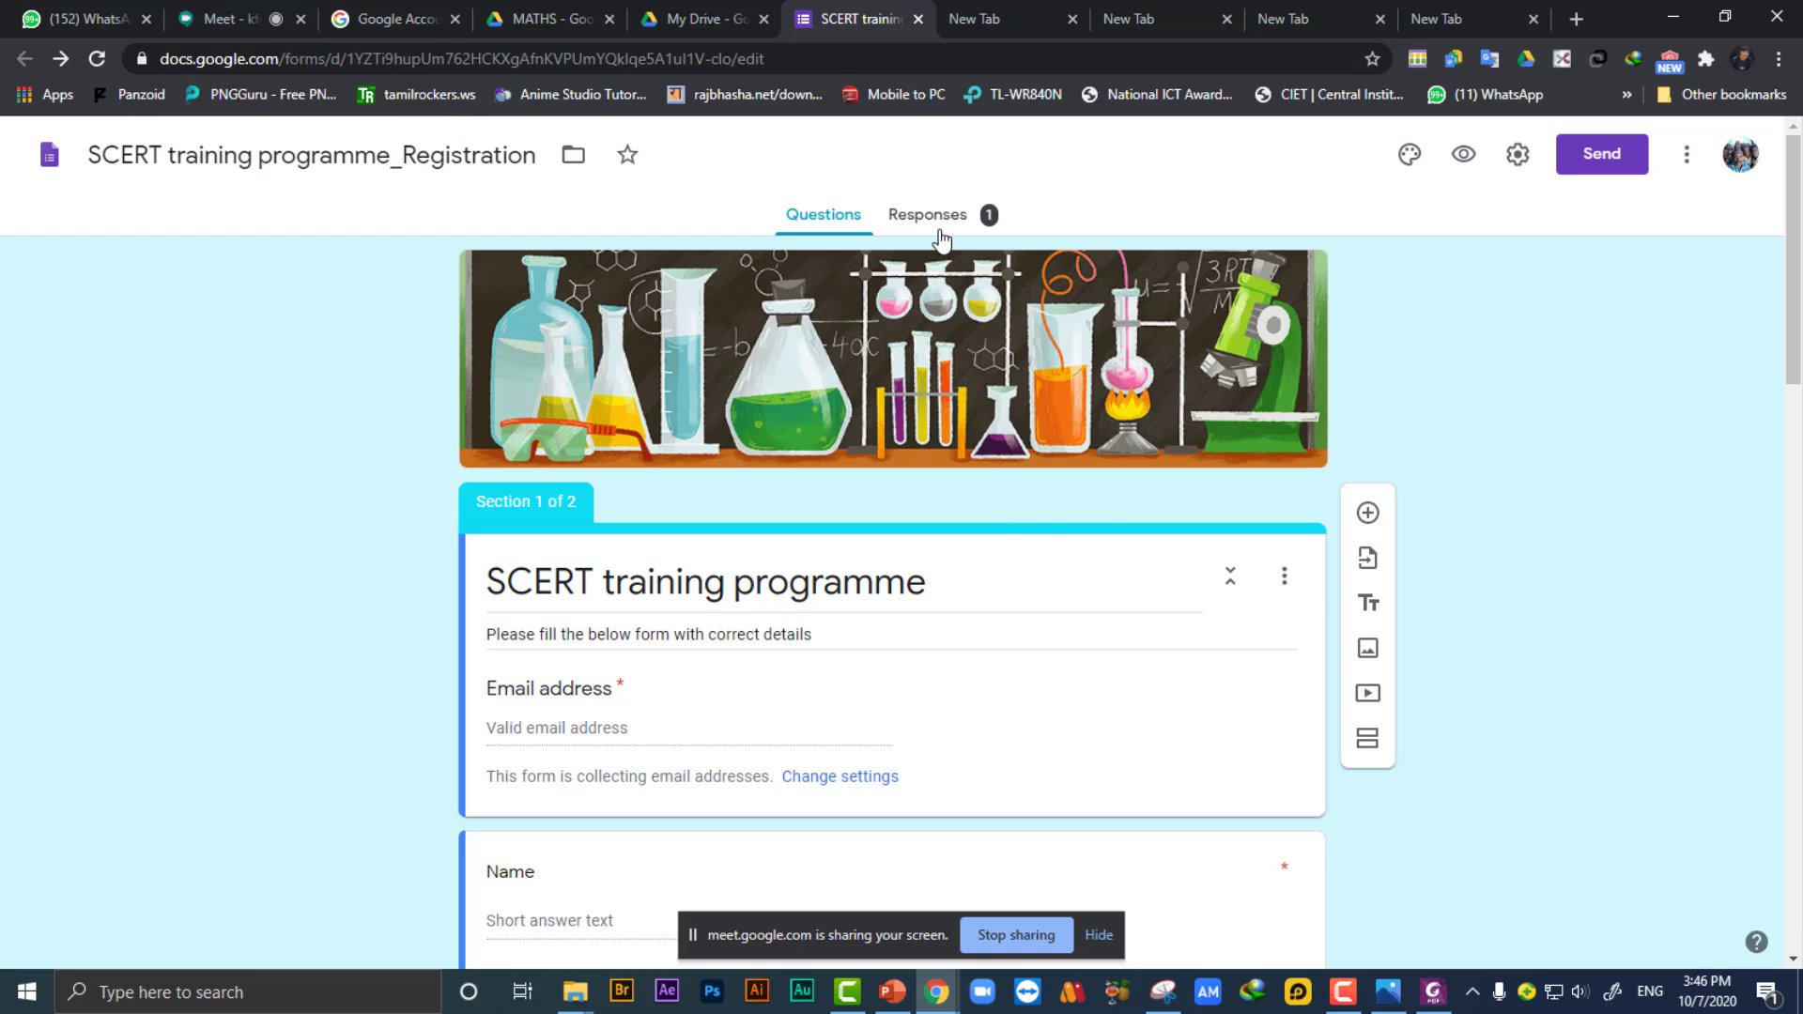
click(935, 220)
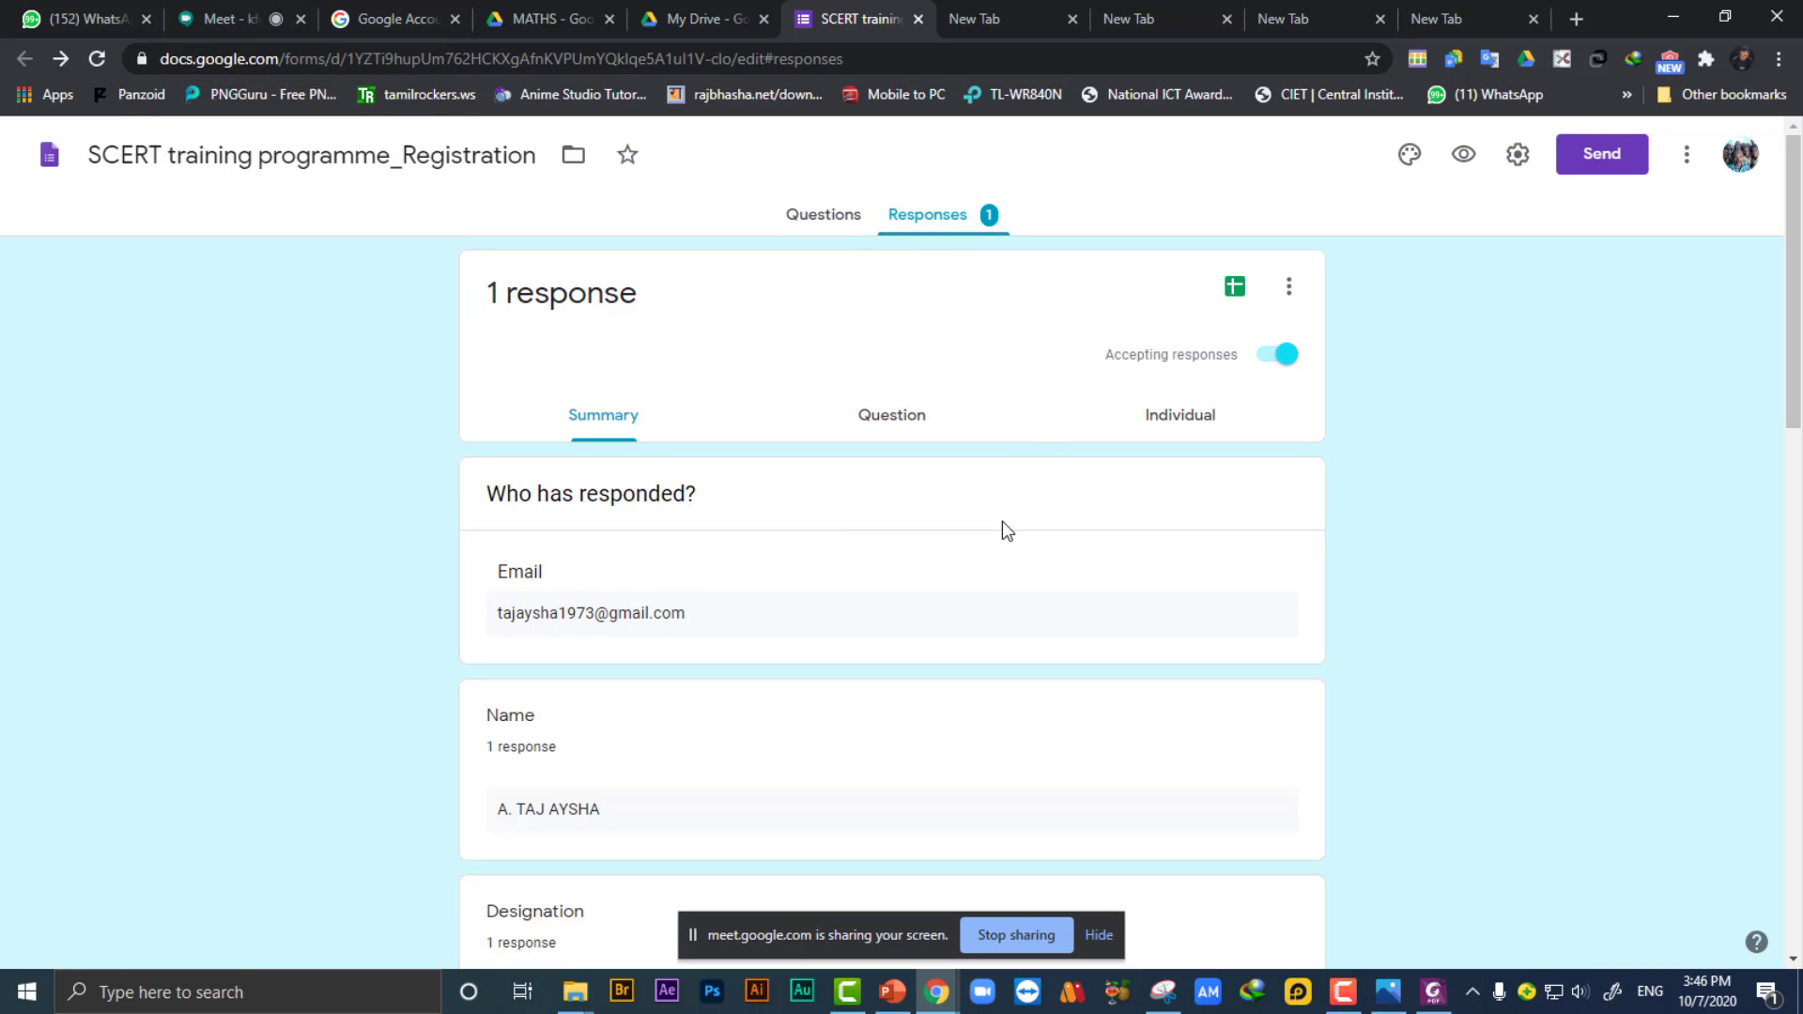
scroll(1003, 526, down, 5)
scroll(1003, 526, down, 6)
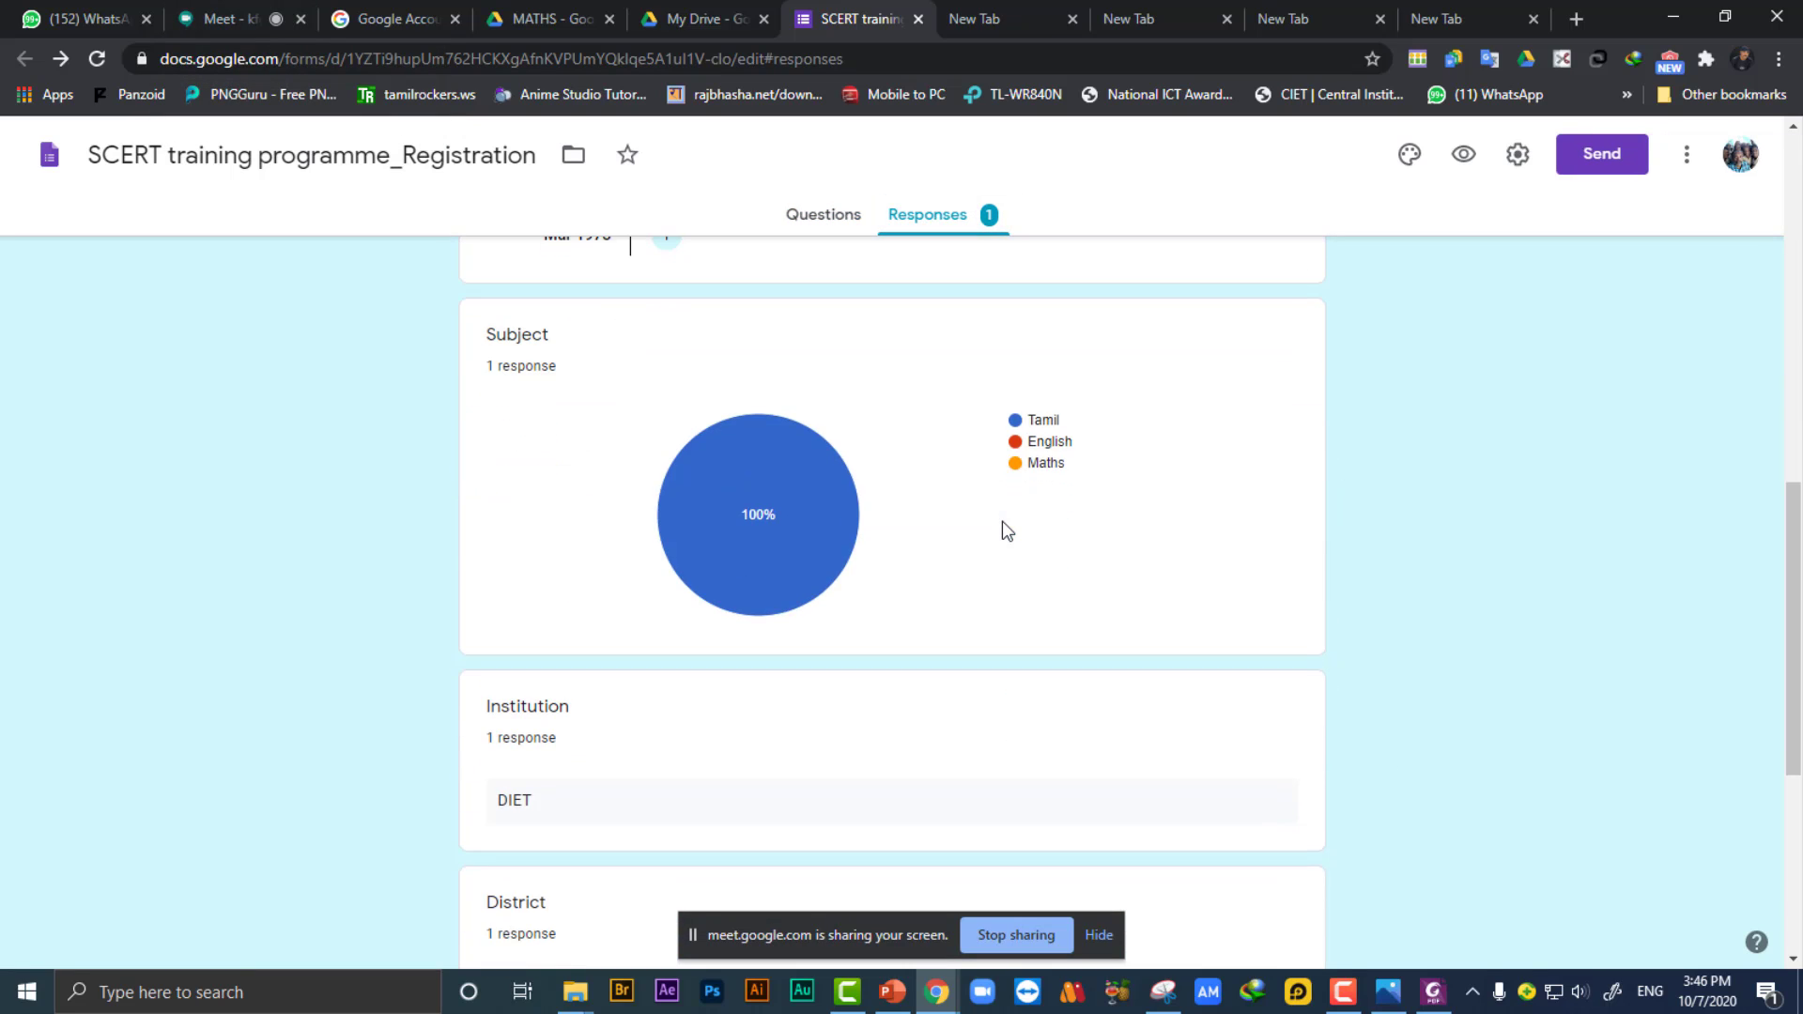
scroll(1001, 521, down, 5)
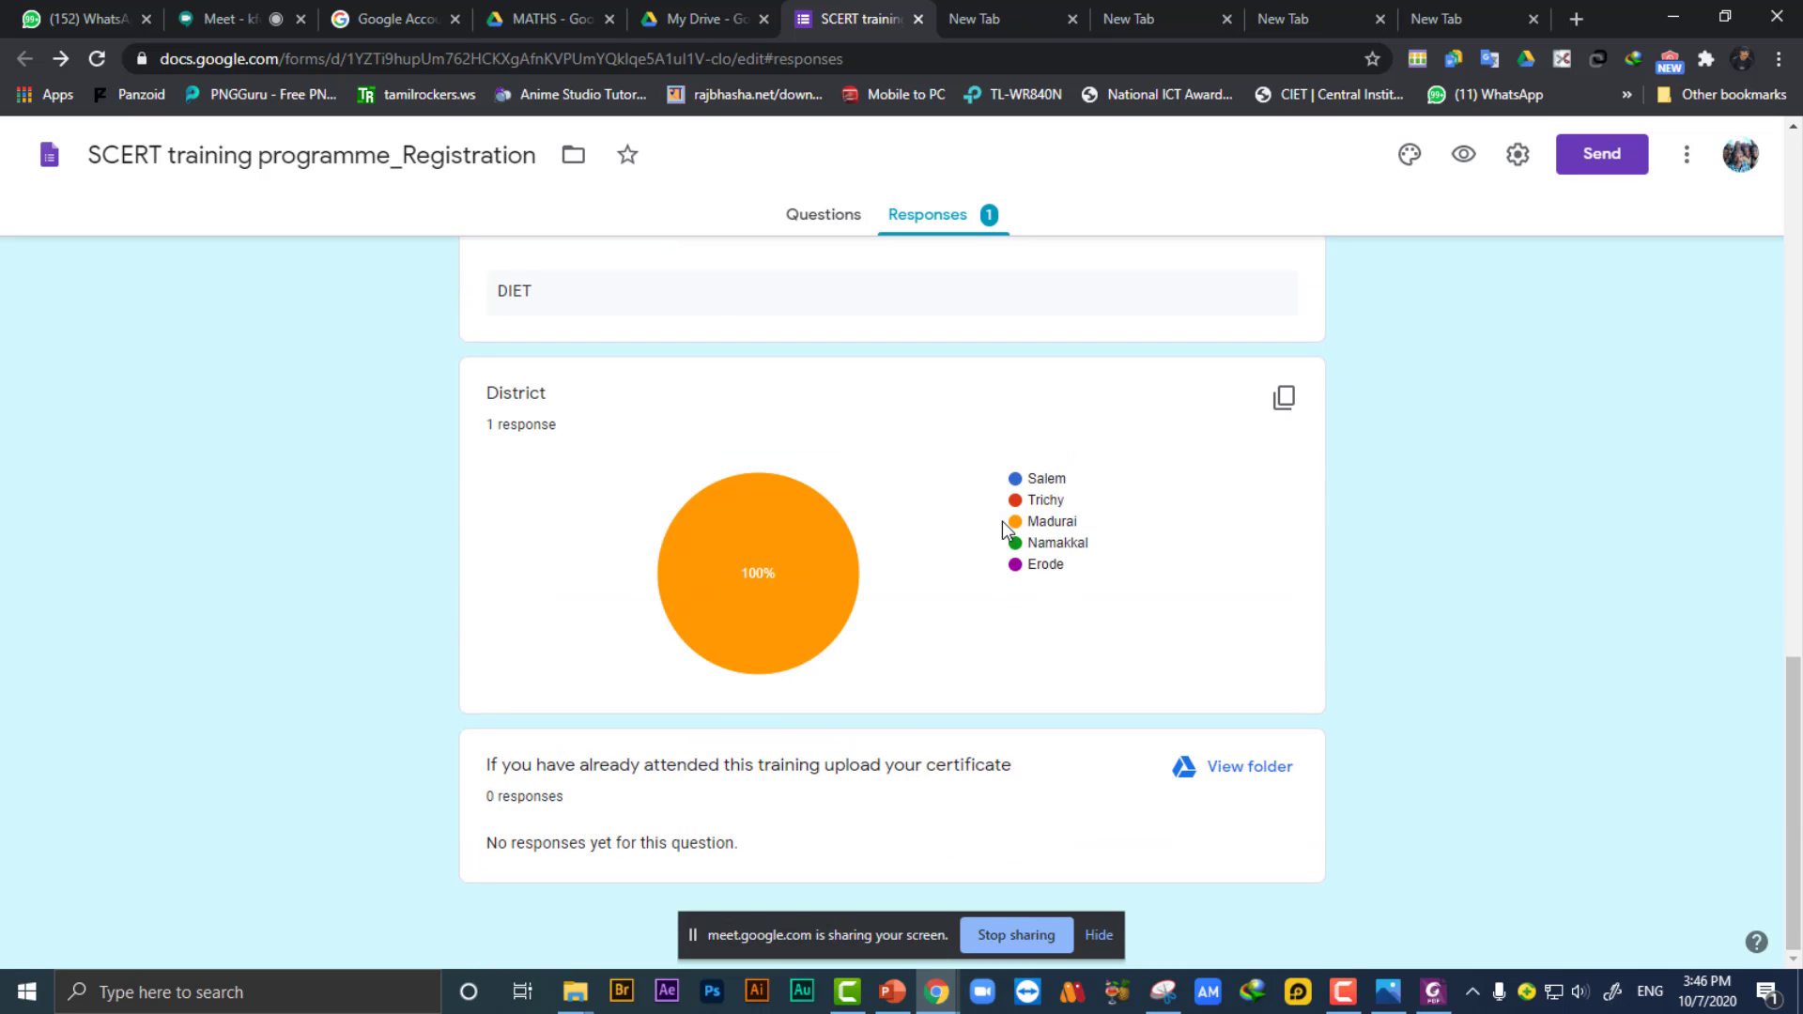
scroll(1001, 521, up, 15)
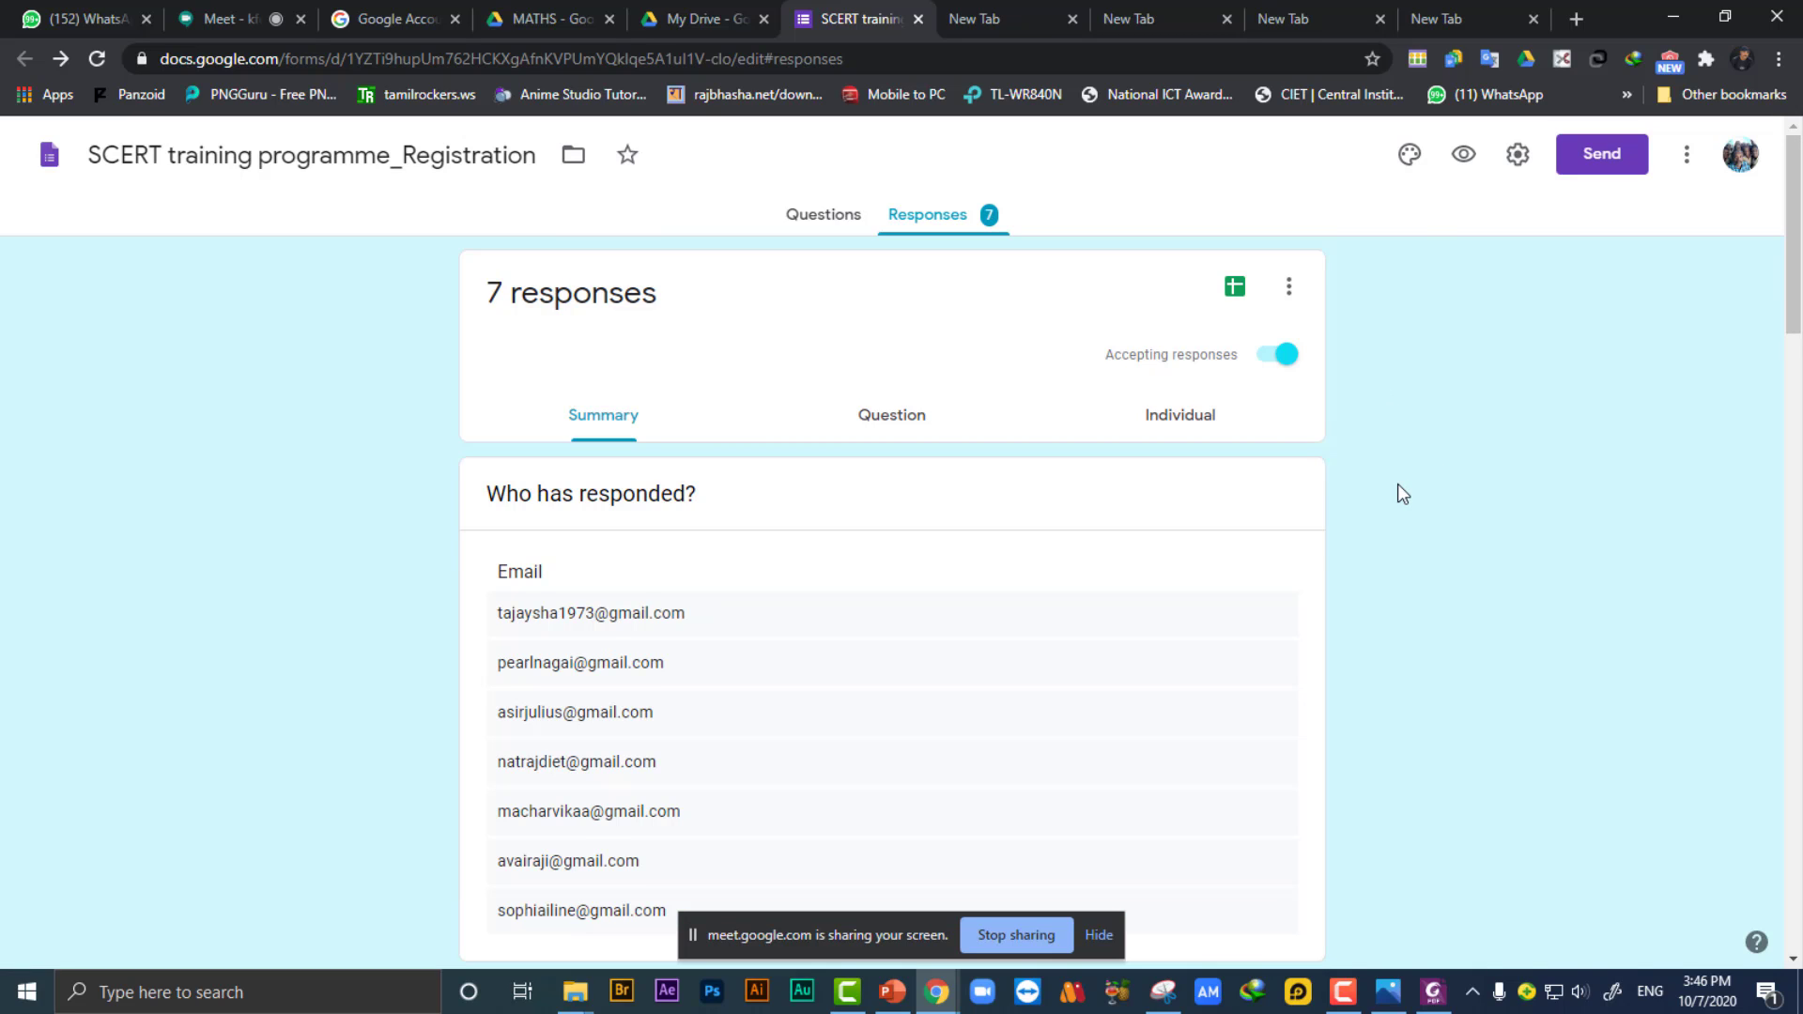
scroll(1397, 484, down, 2)
scroll(1397, 485, up, 2)
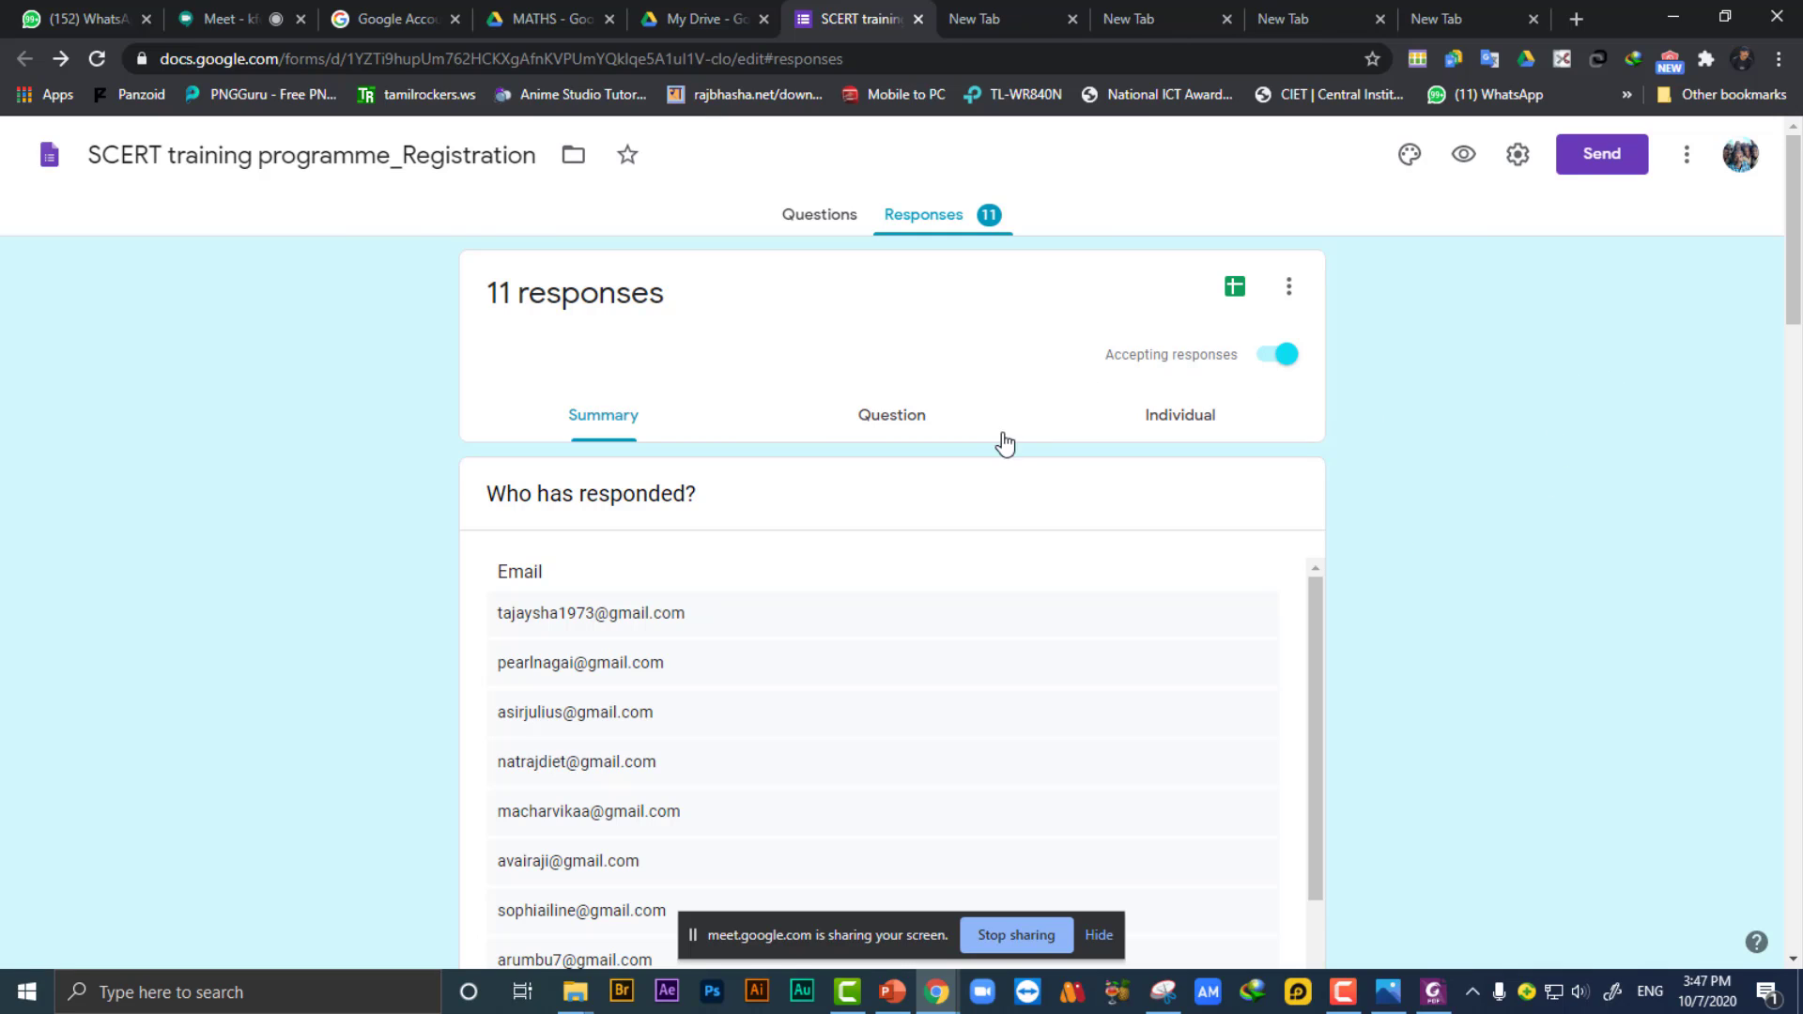
Go back to the form's questions, preview section 1 as respondents see it, and close the preview.
click(806, 219)
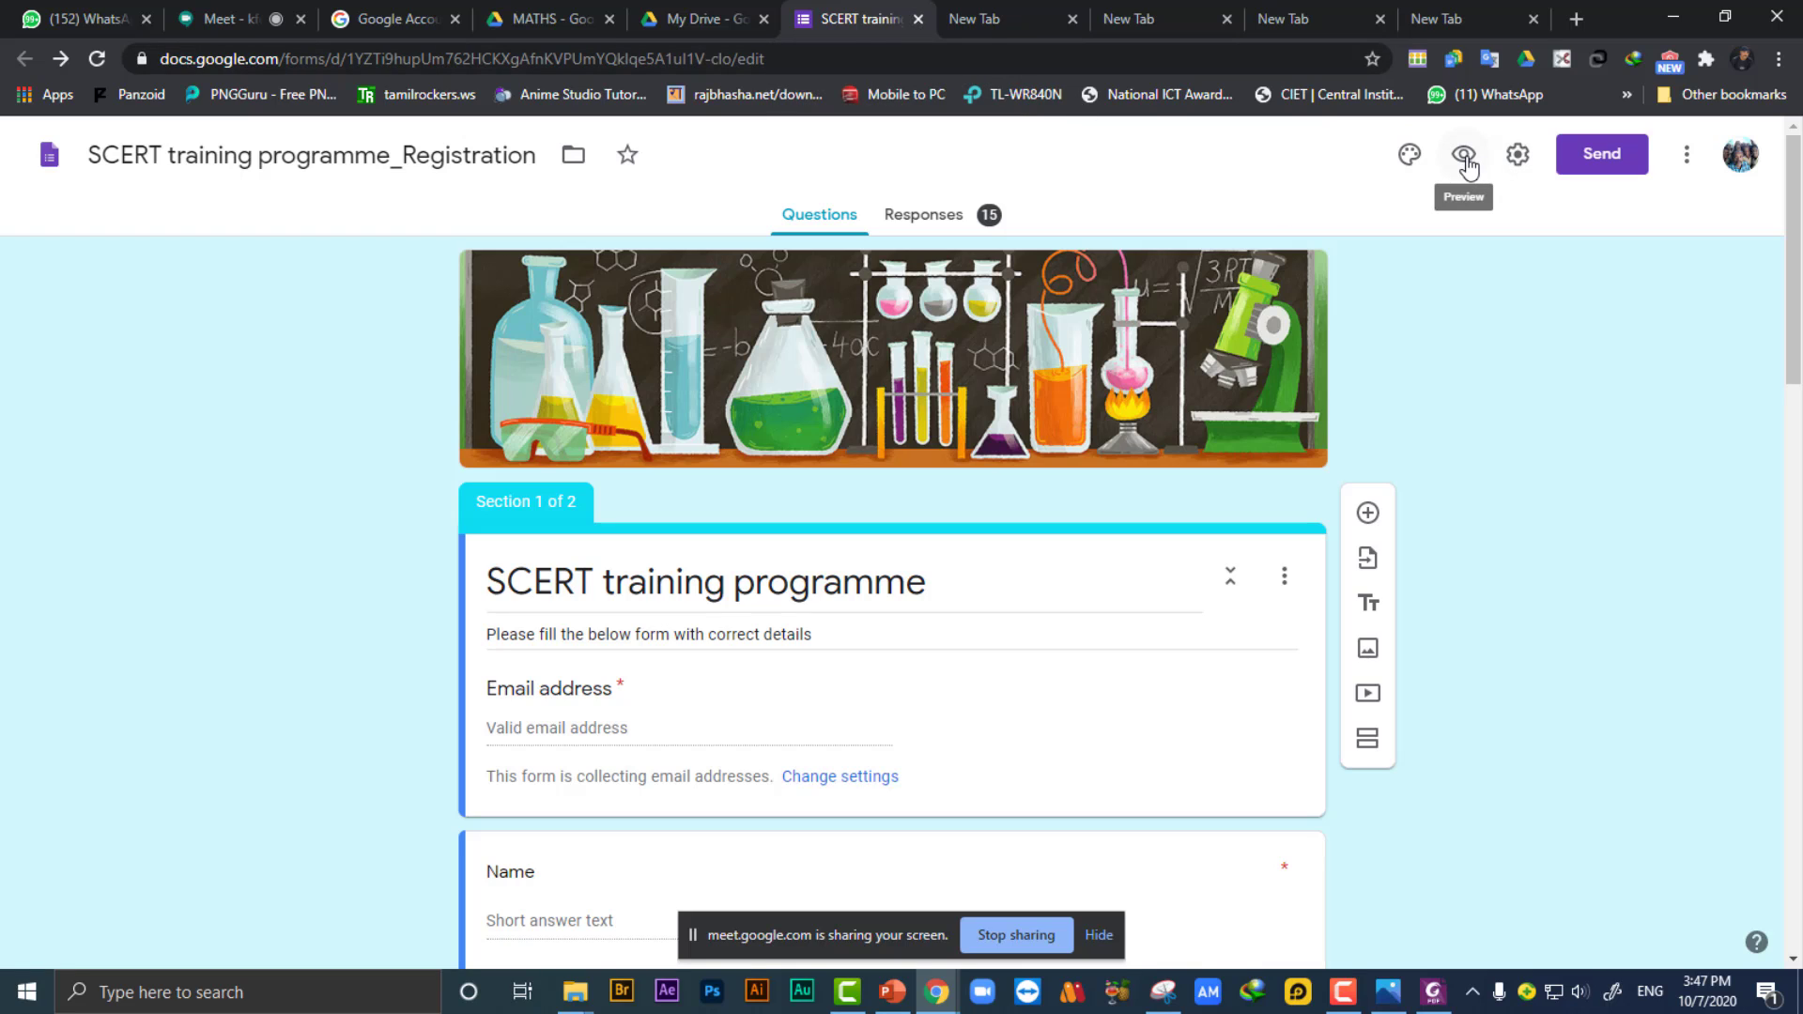
click(1463, 156)
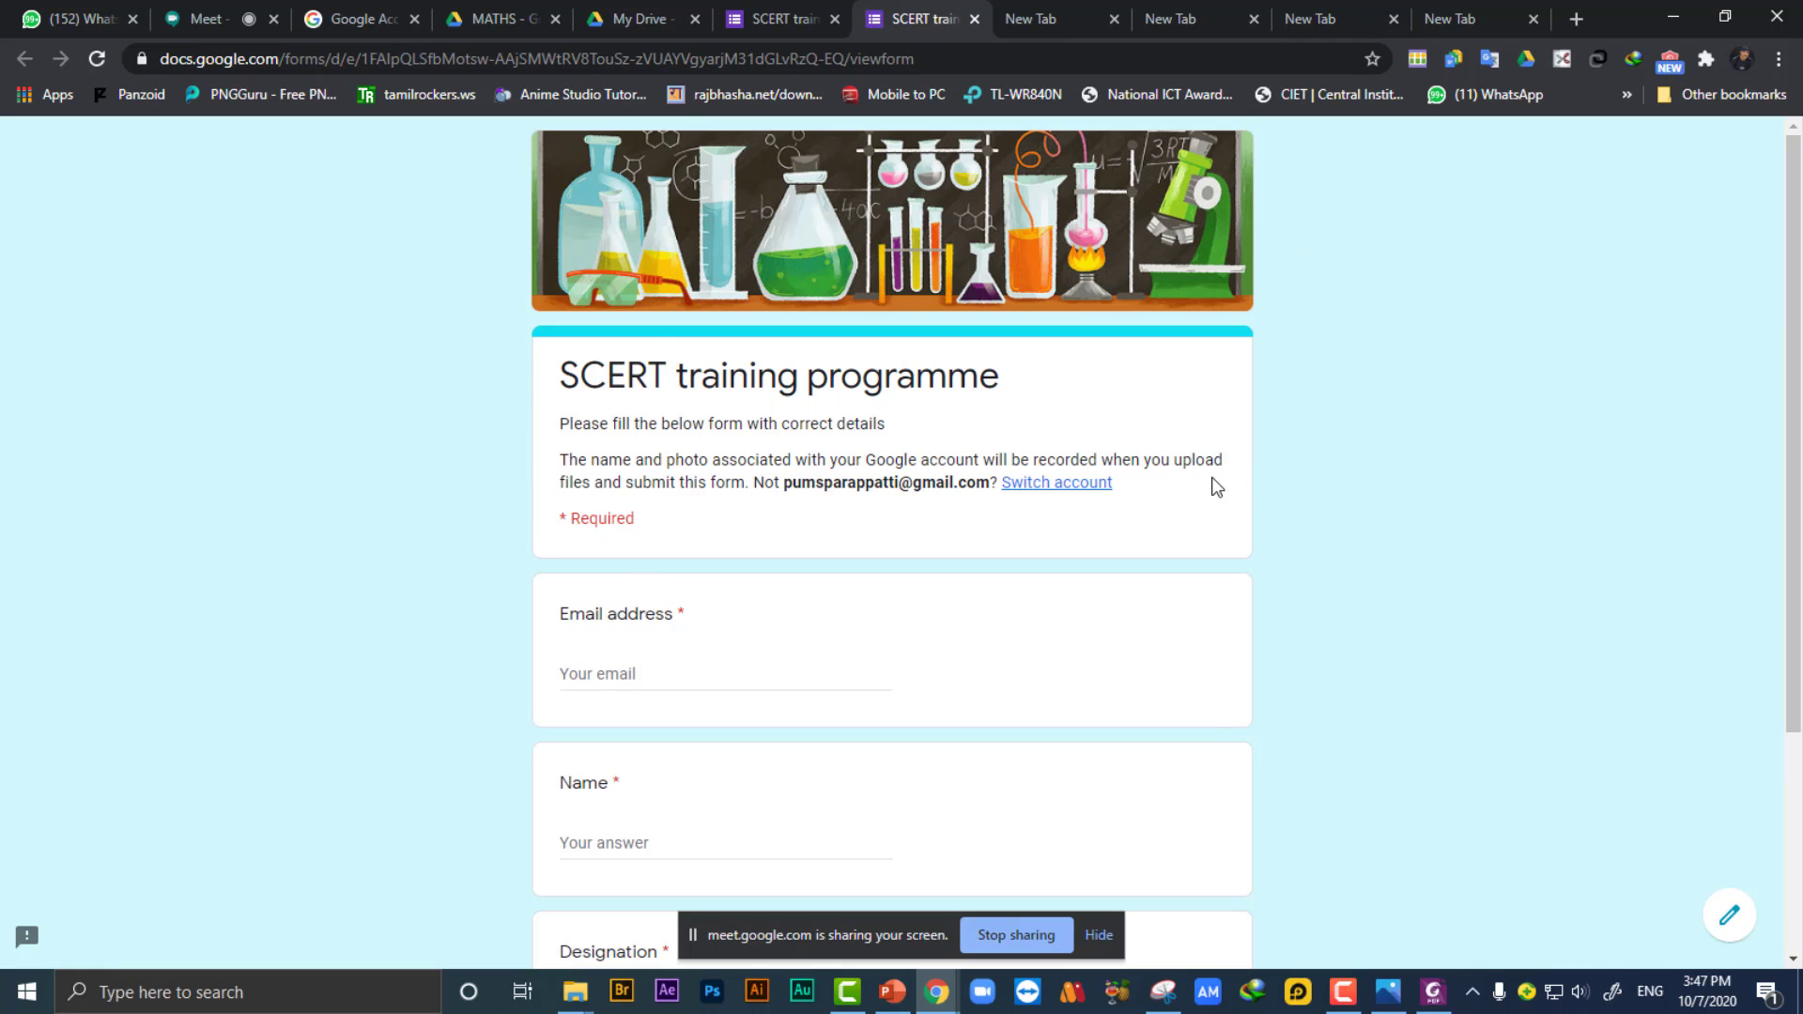
scroll(1216, 486, down, 3)
scroll(1213, 512, up, 3)
scroll(1215, 411, down, 3)
scroll(1215, 410, up, 3)
scroll(1249, 451, down, 3)
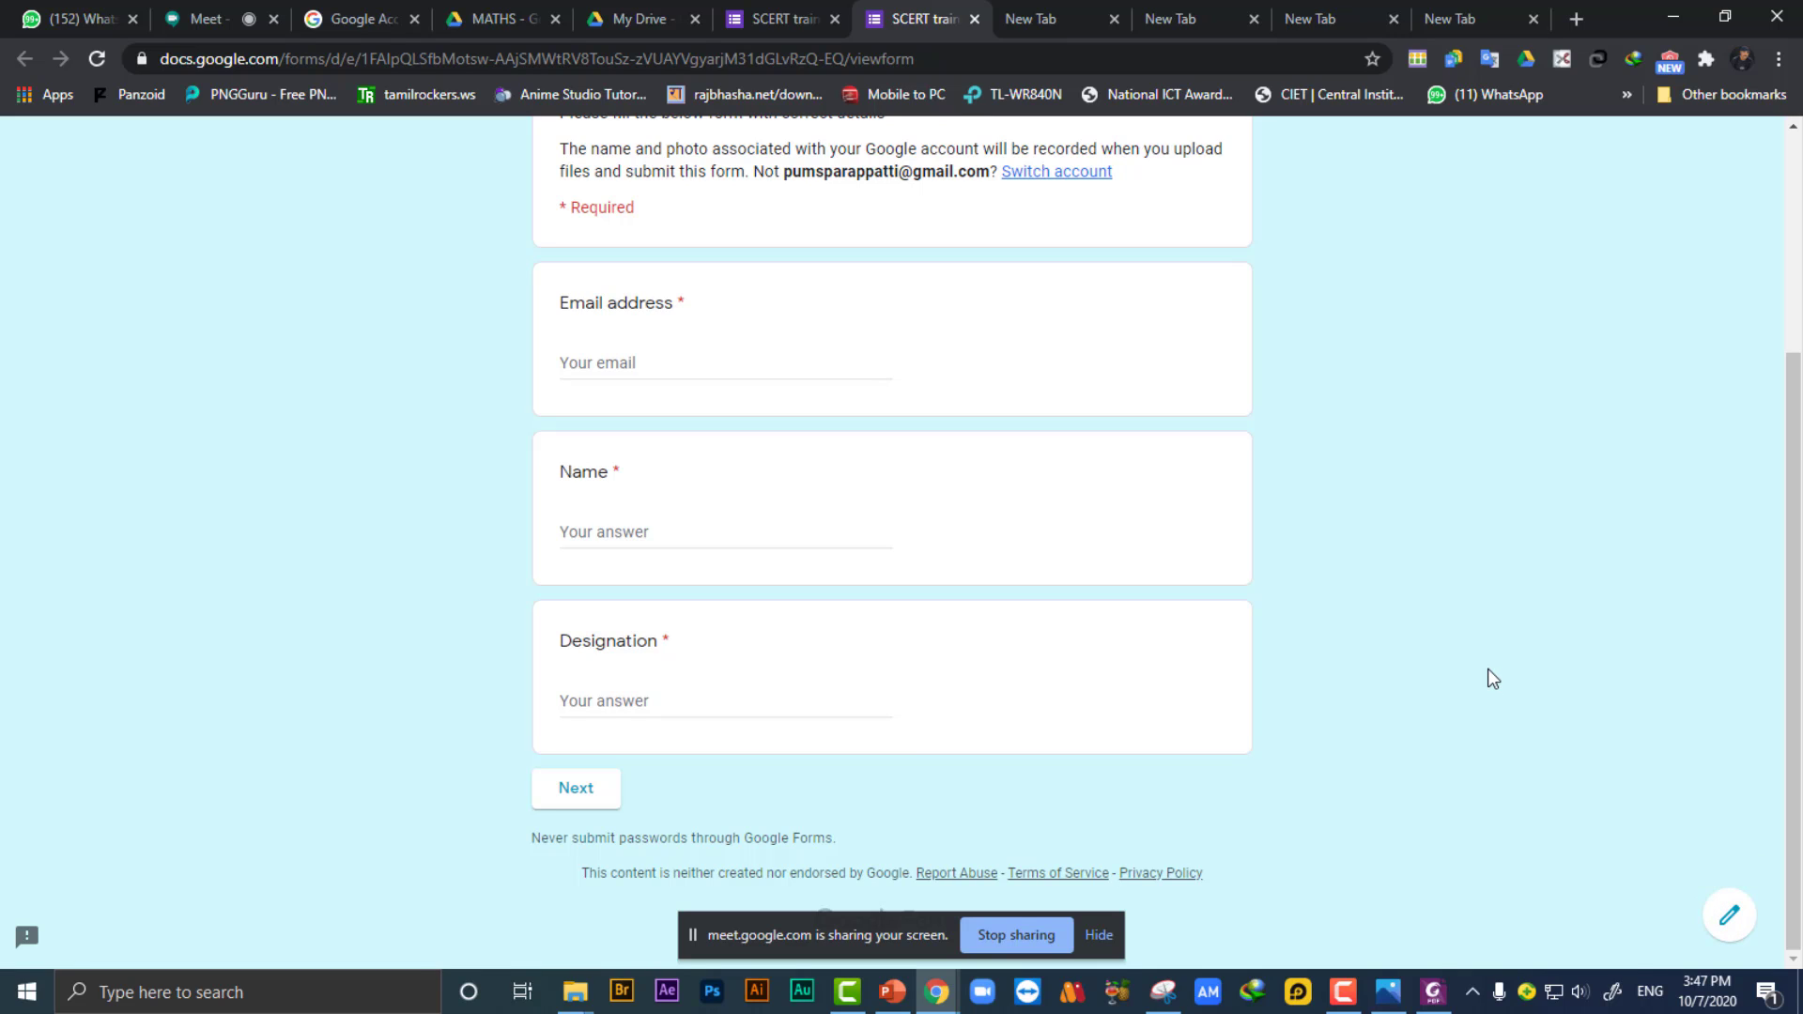
scroll(1493, 676, up, 2)
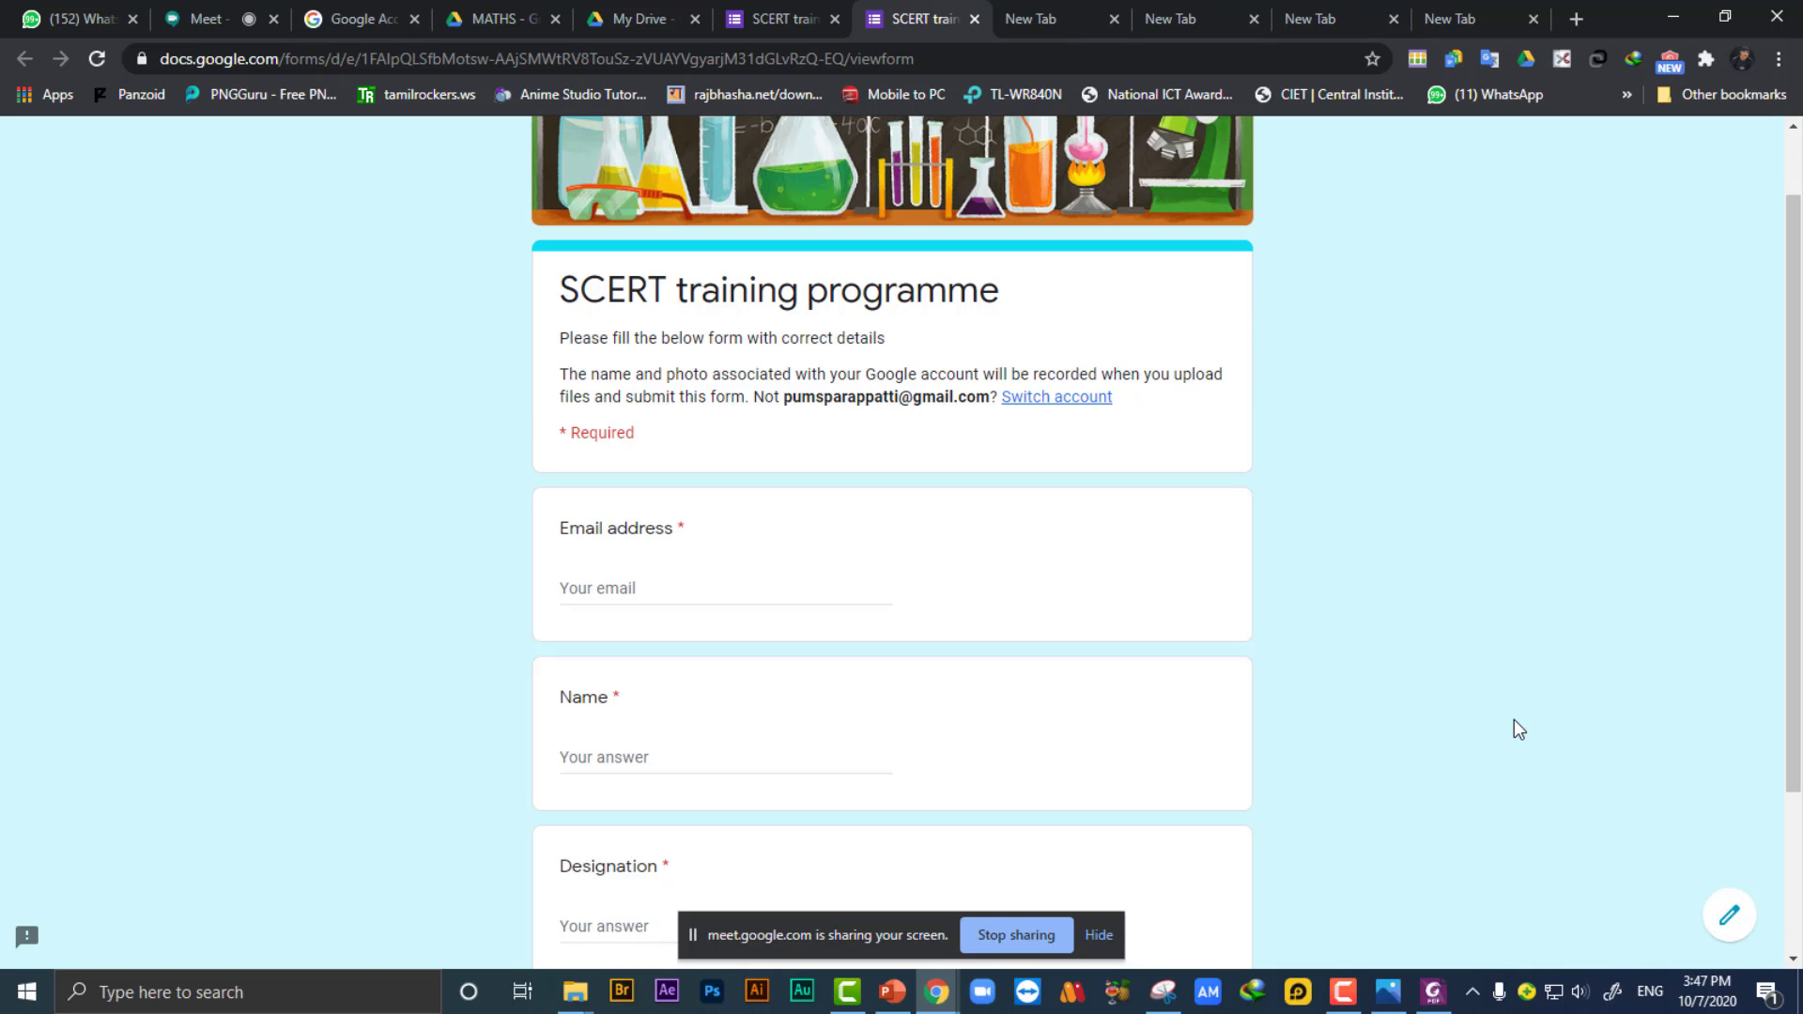
scroll(949, 523, up, 1)
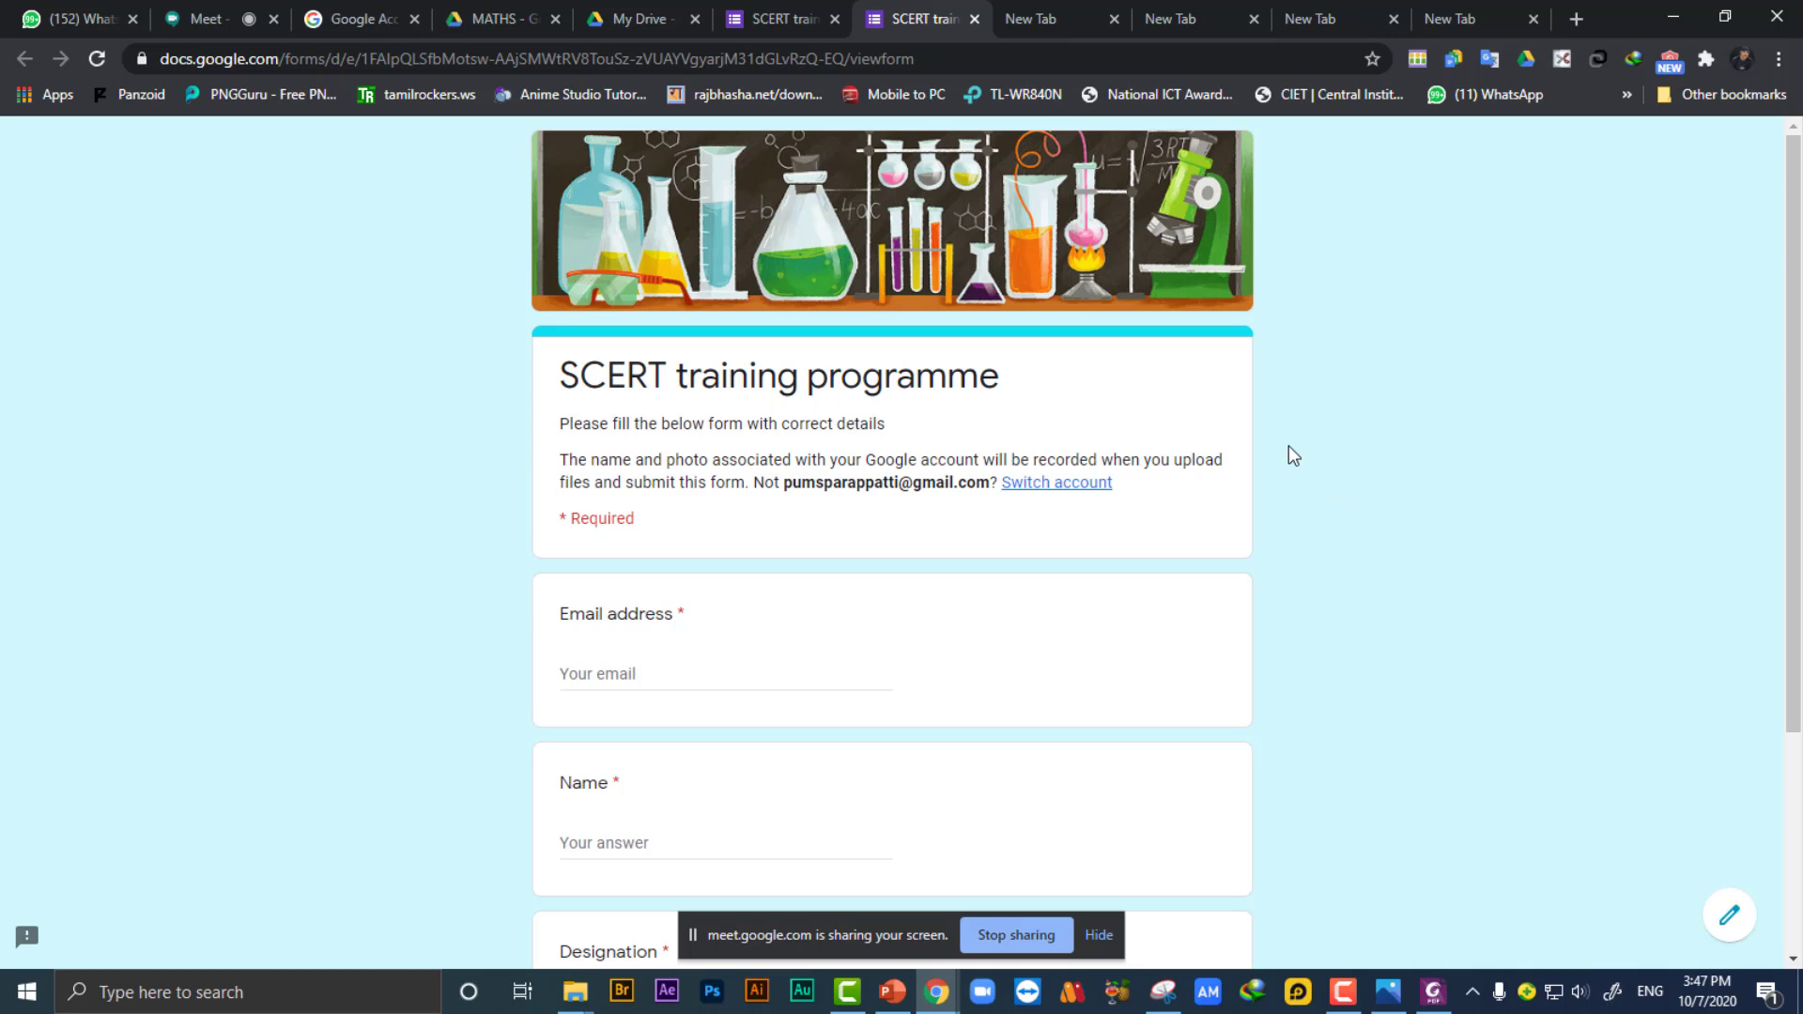
click(975, 21)
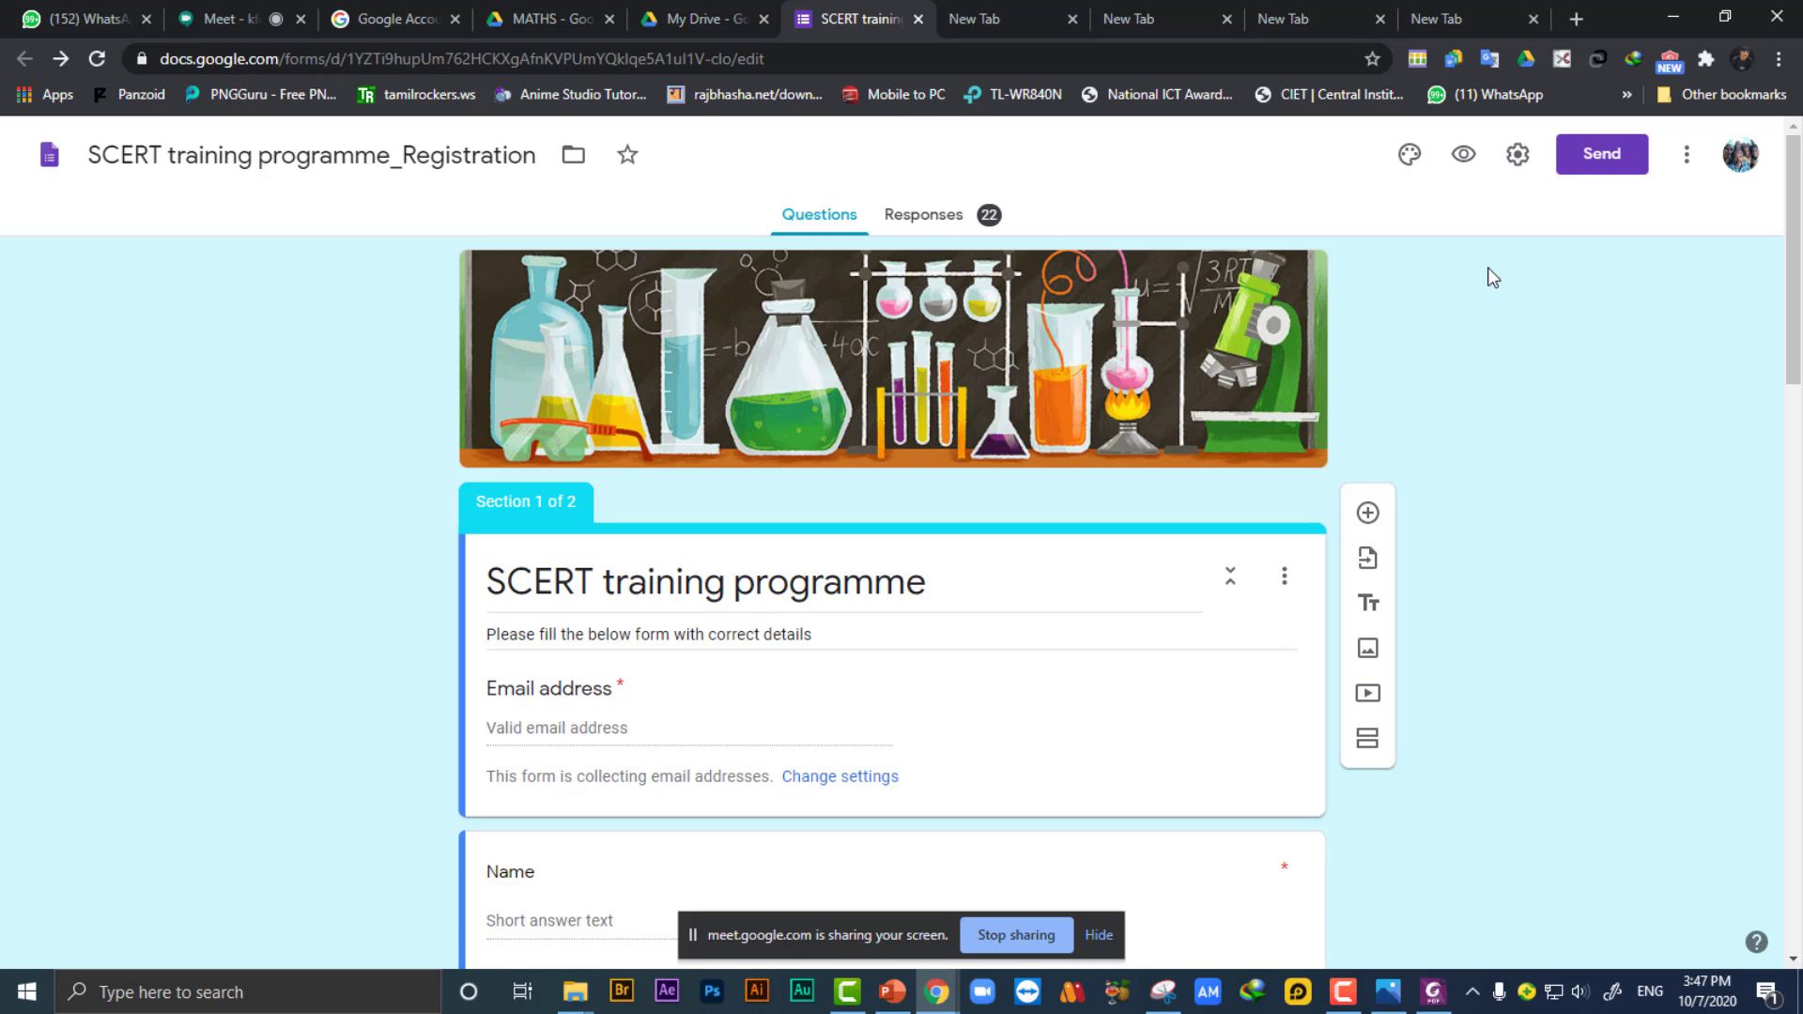
Examine the lists of respondents' e-mail addresses and names in the response summary.
click(936, 226)
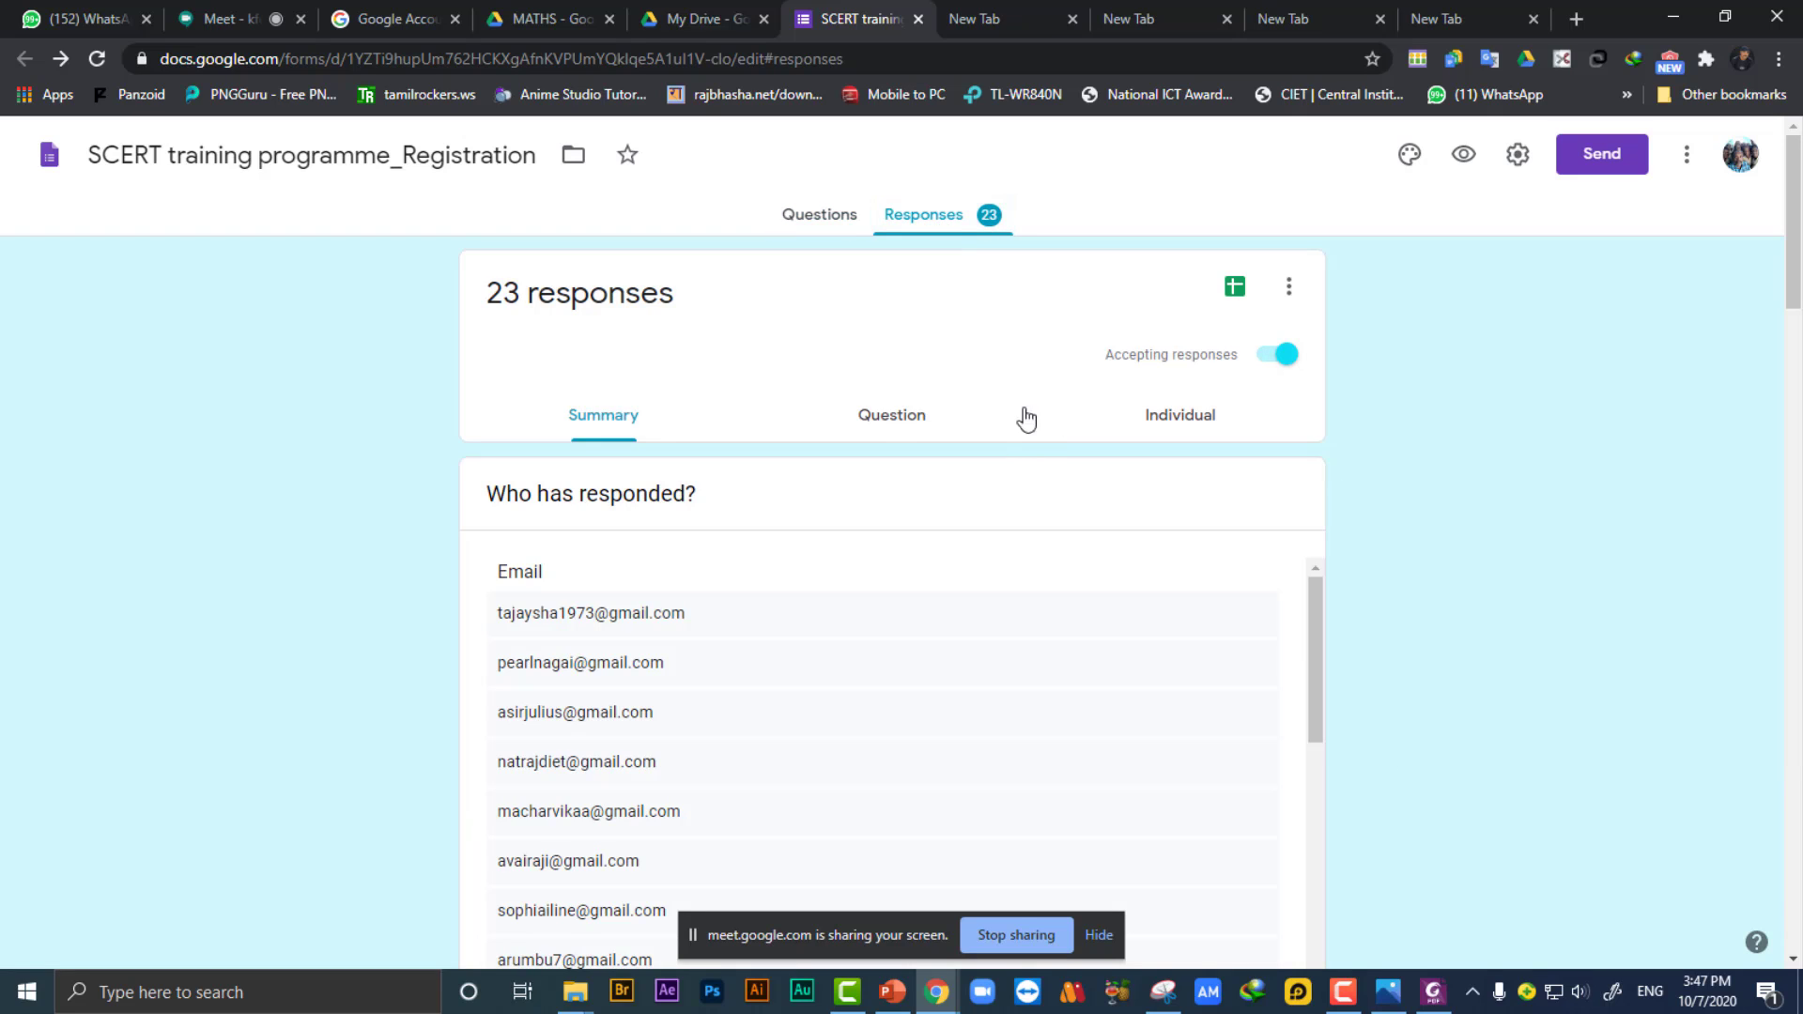
scroll(877, 414, down, 4)
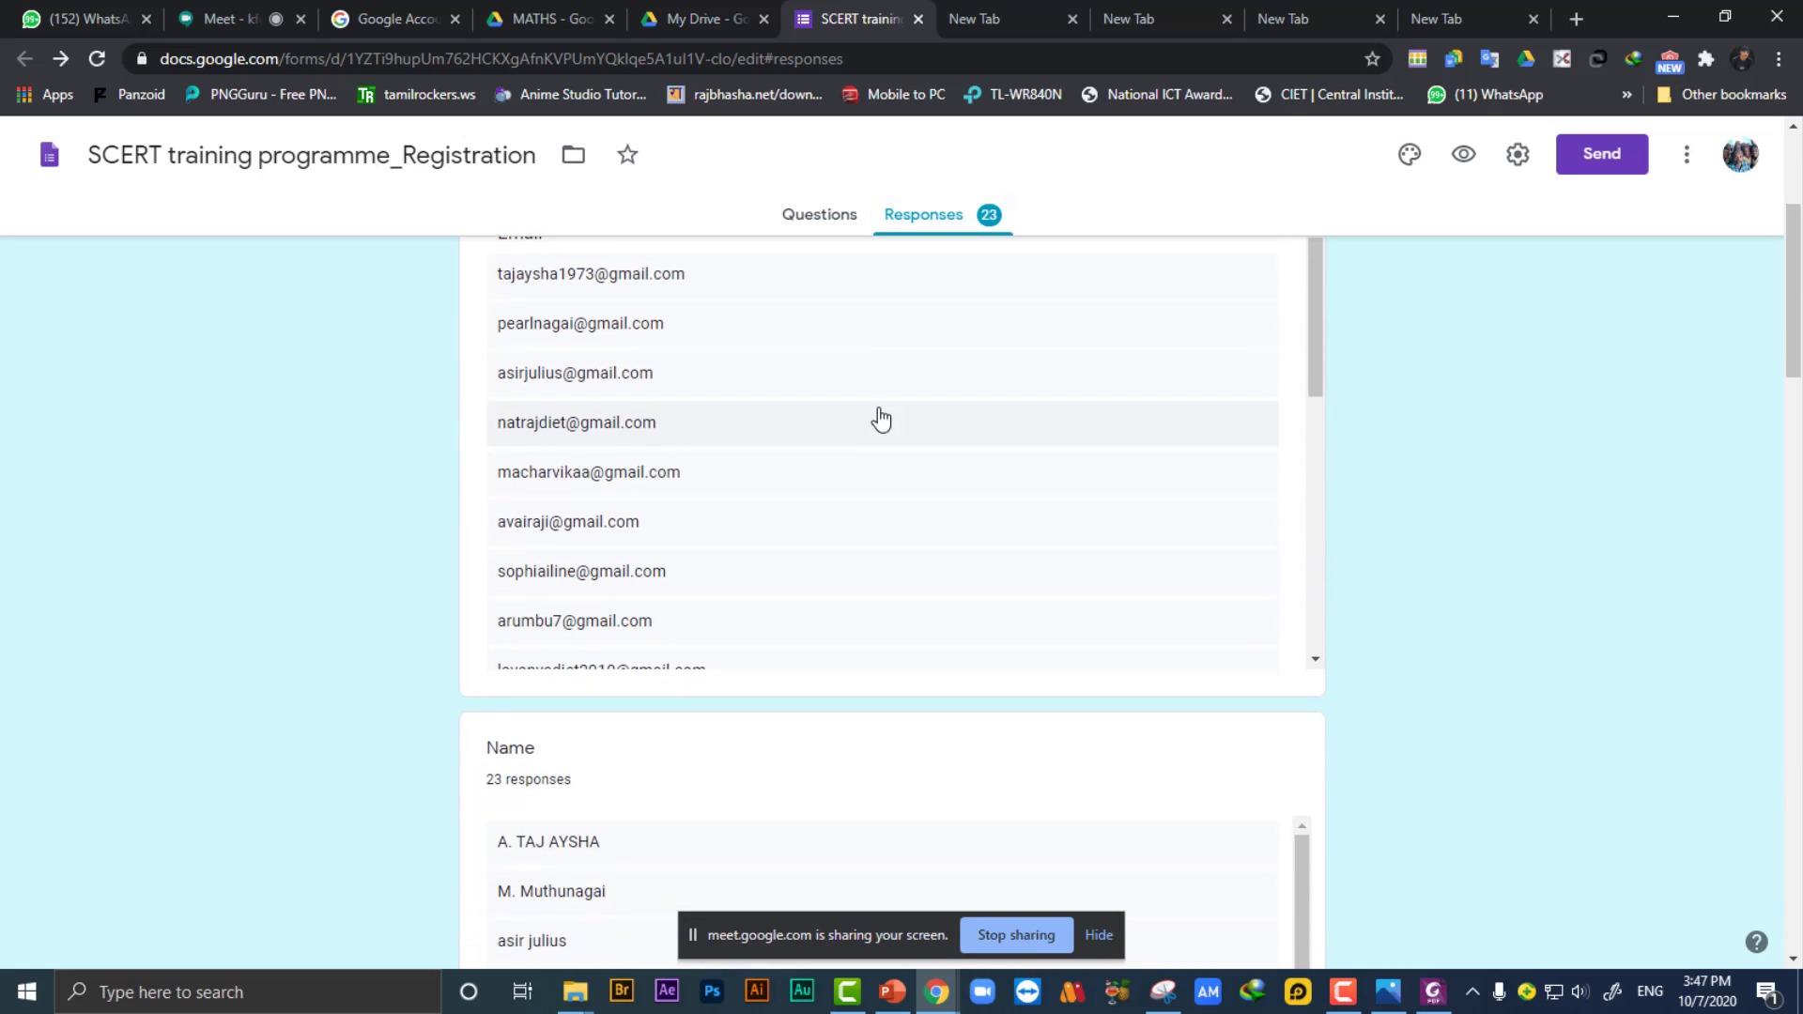
scroll(879, 408, up, 1)
drag(1318, 441, 1324, 645)
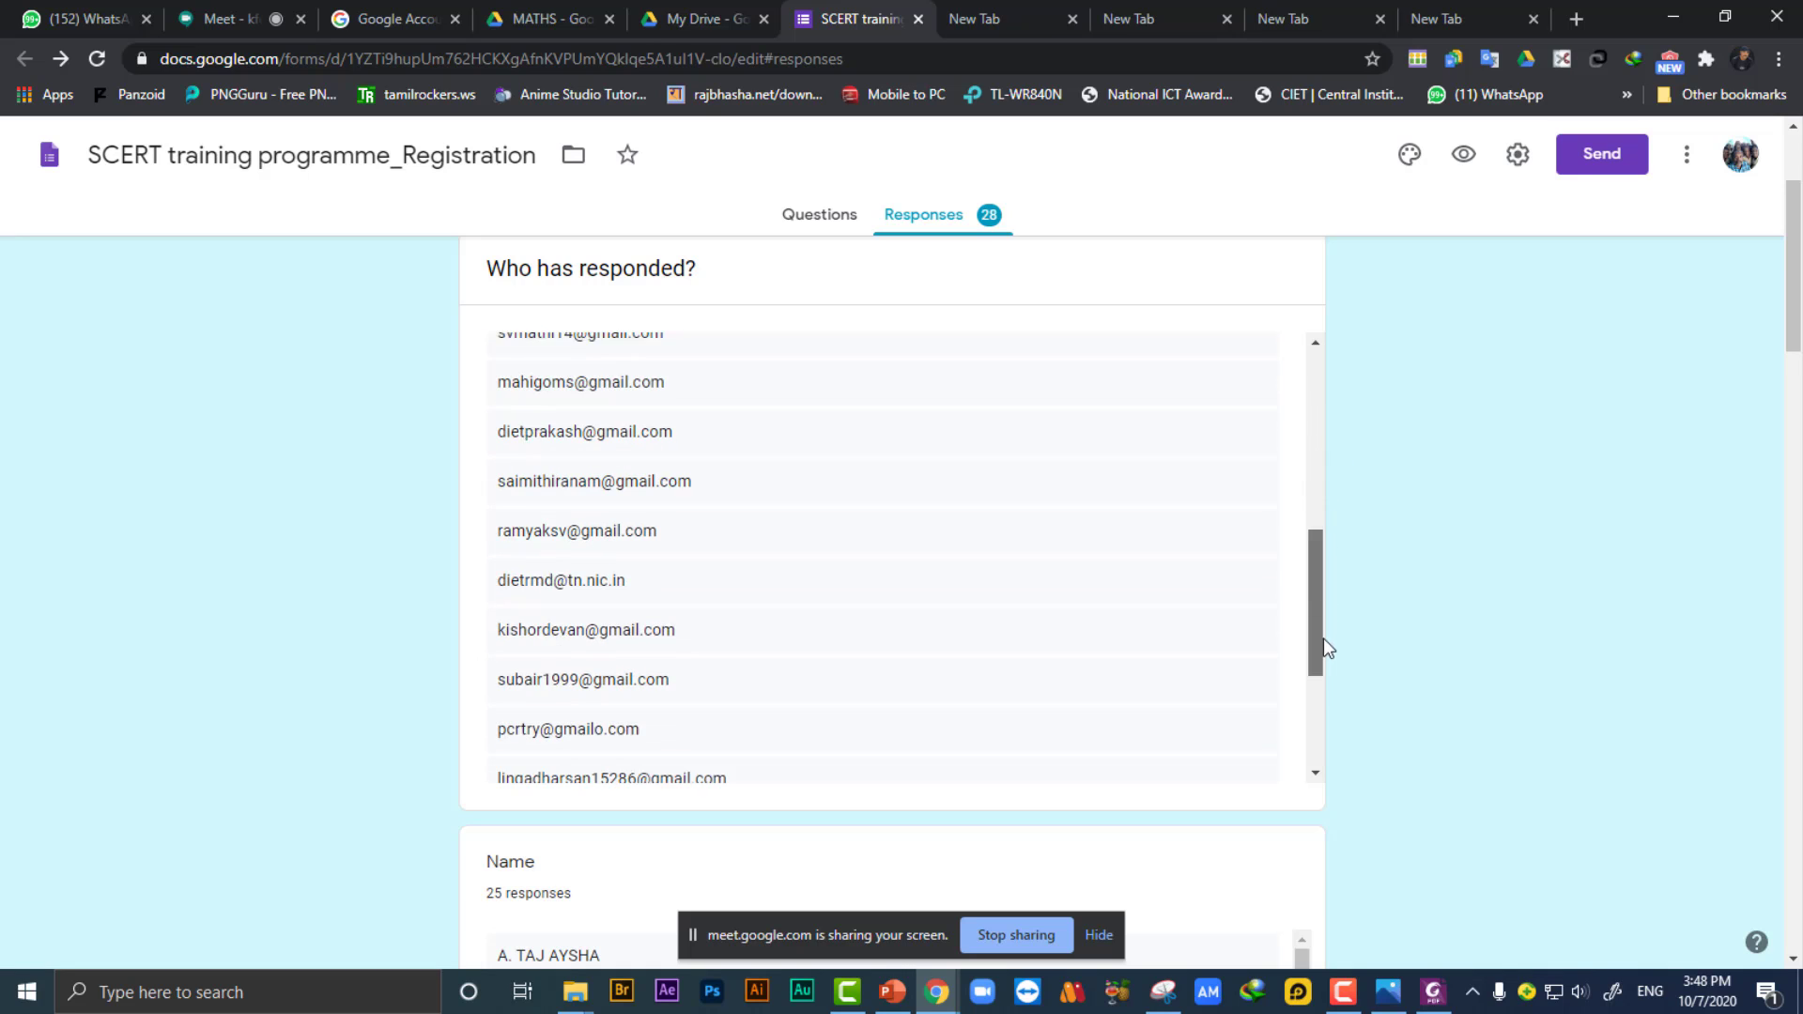
drag(1318, 489, 1296, 450)
scroll(1039, 569, down, 3)
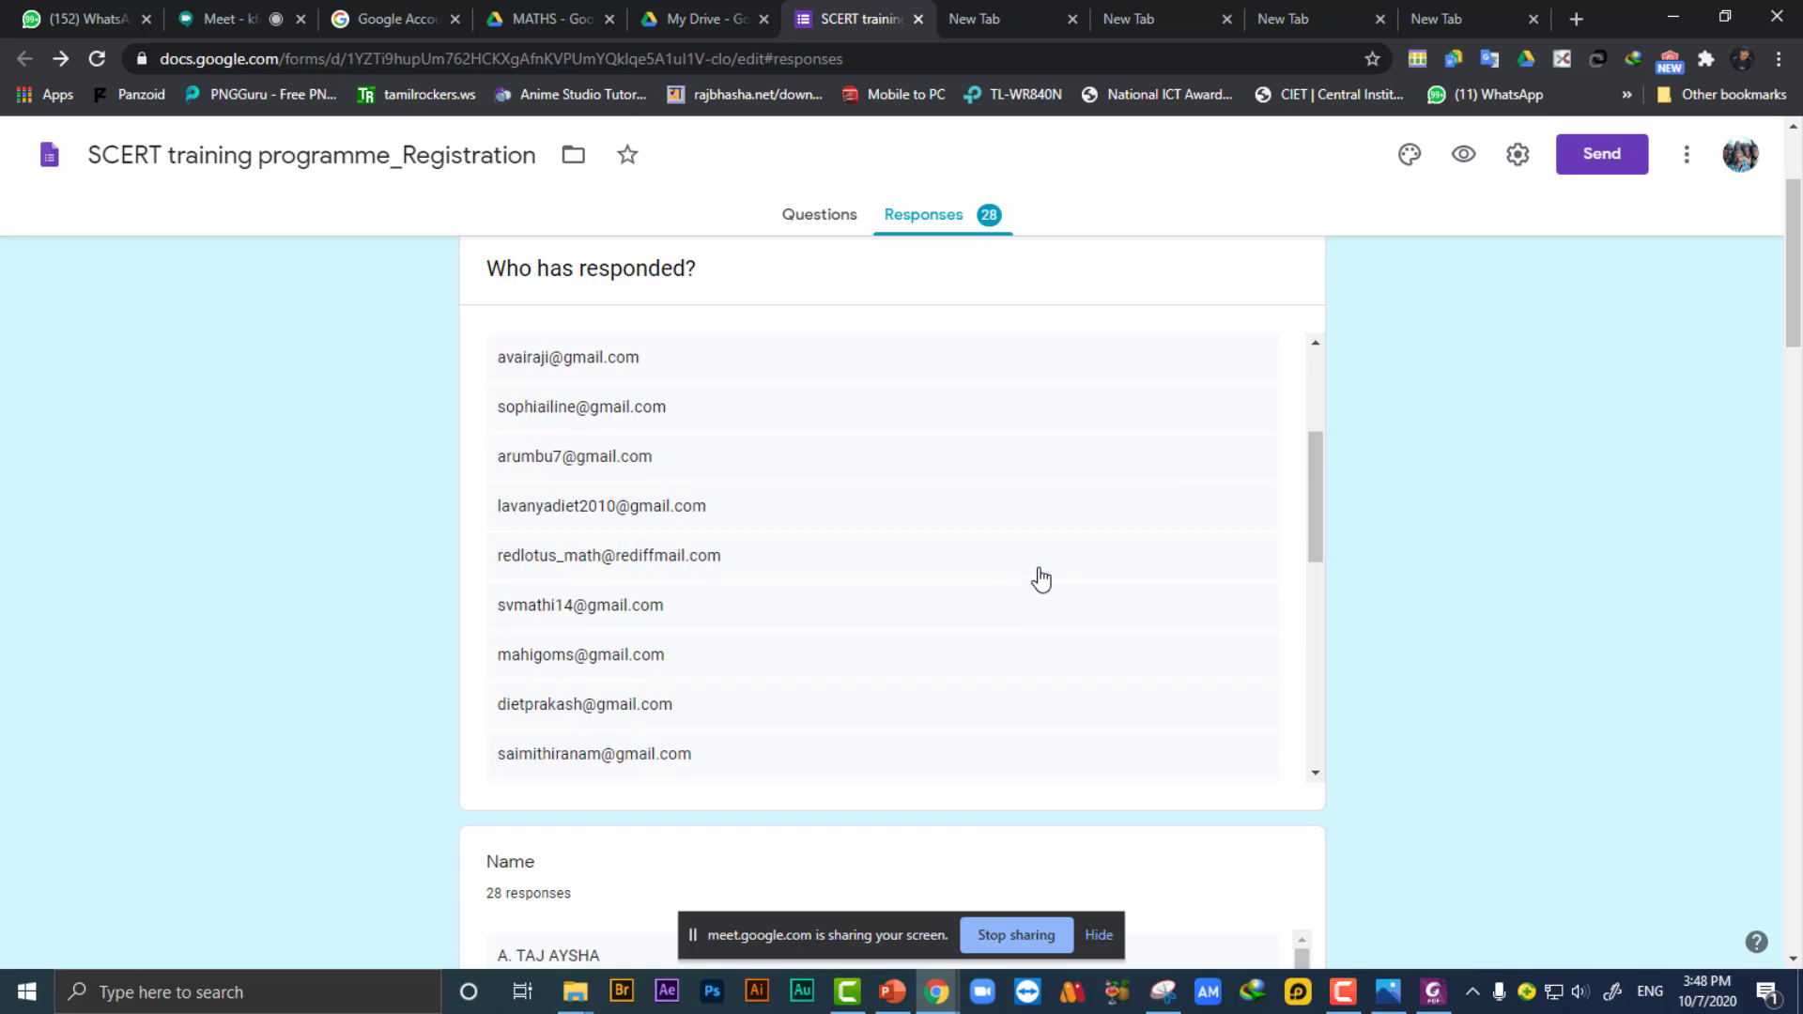
scroll(1307, 774, down, 6)
scroll(1344, 859, down, 6)
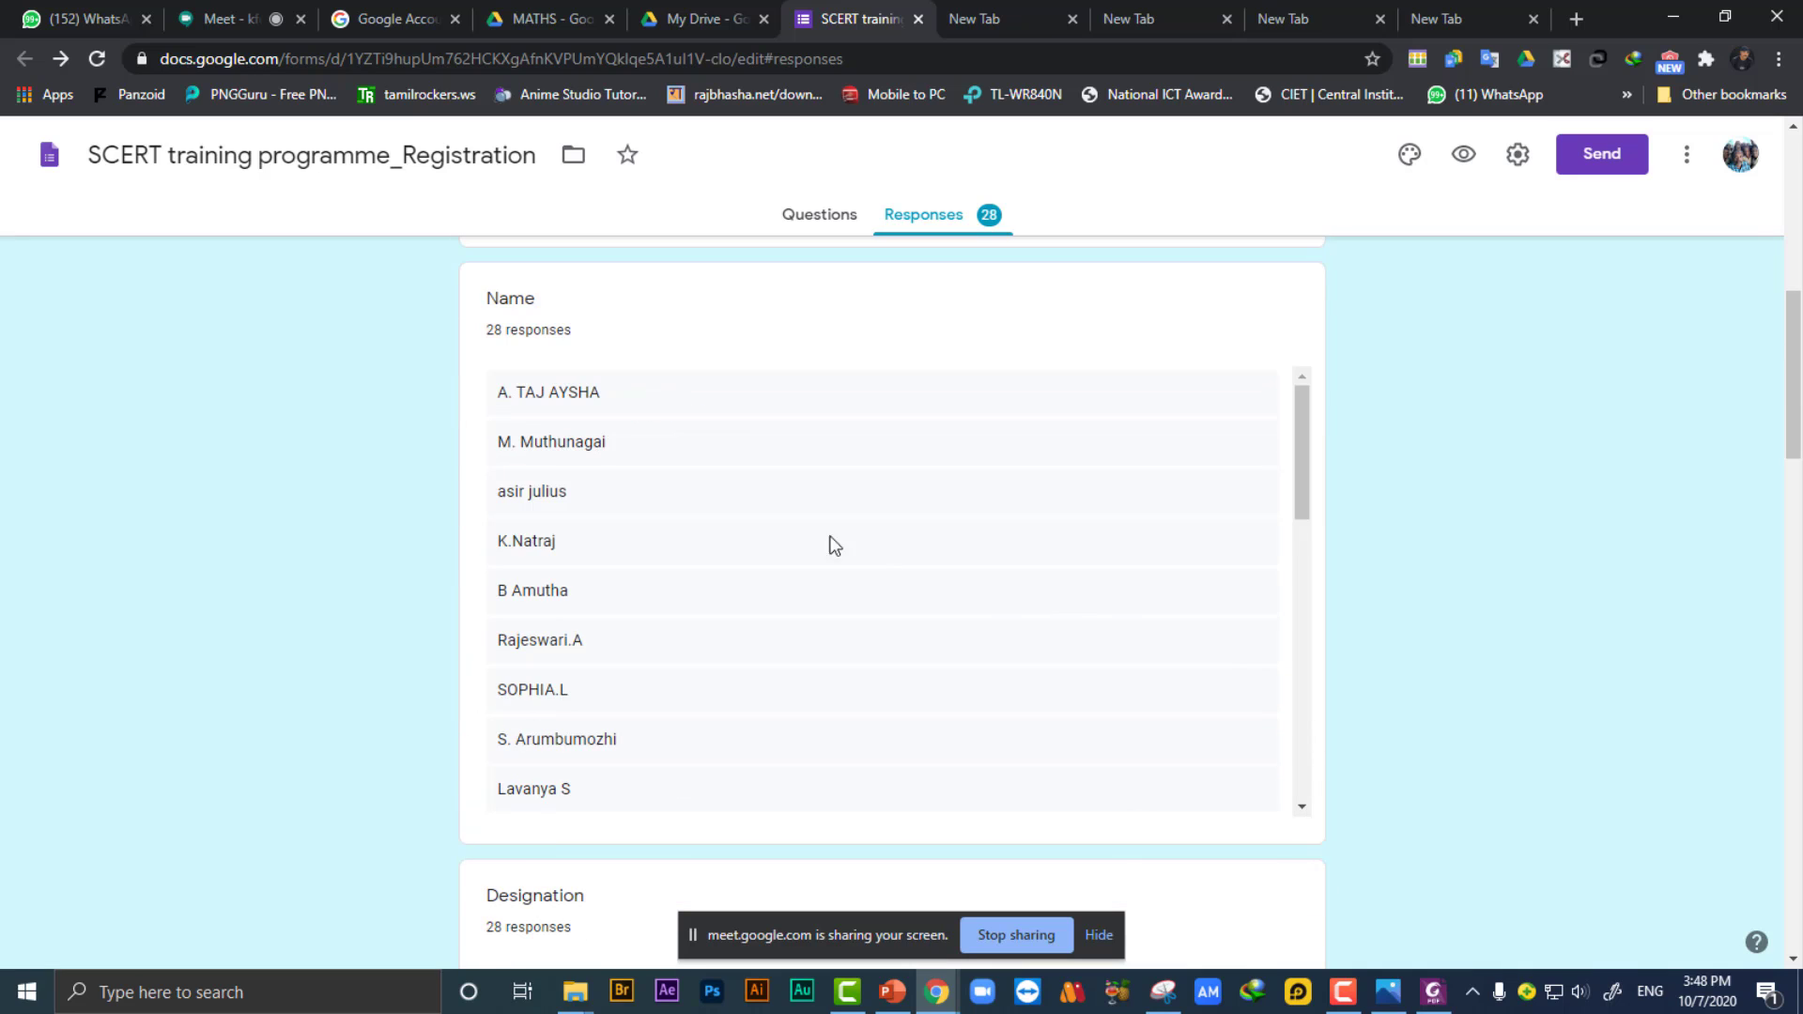
mouse_move(1305, 472)
mouse_down()
mouse_move(1295, 769)
mouse_move(1284, 480)
mouse_up()
scroll(1438, 663, down, 1)
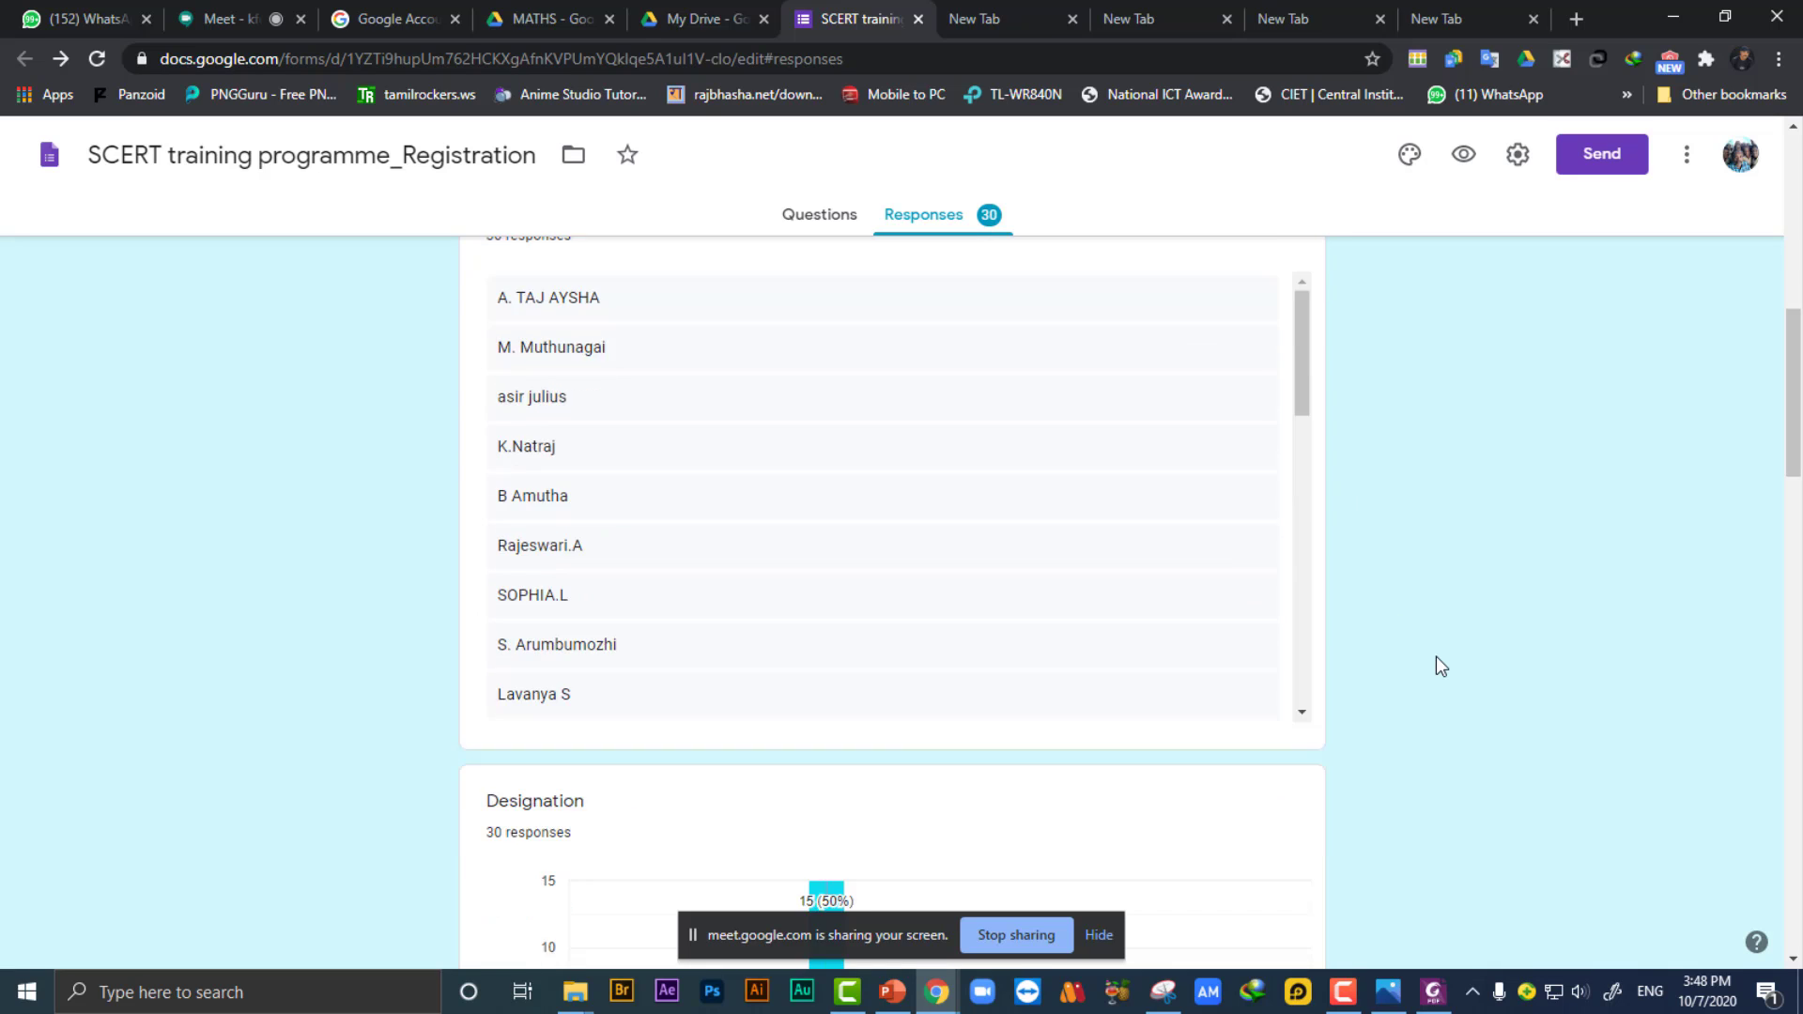
Examine the summarized answers for Designation, Date of Birth, Subject and Institution, including the subject distribution in the pie chart.
scroll(1435, 656, down, 5)
scroll(1220, 608, down, 5)
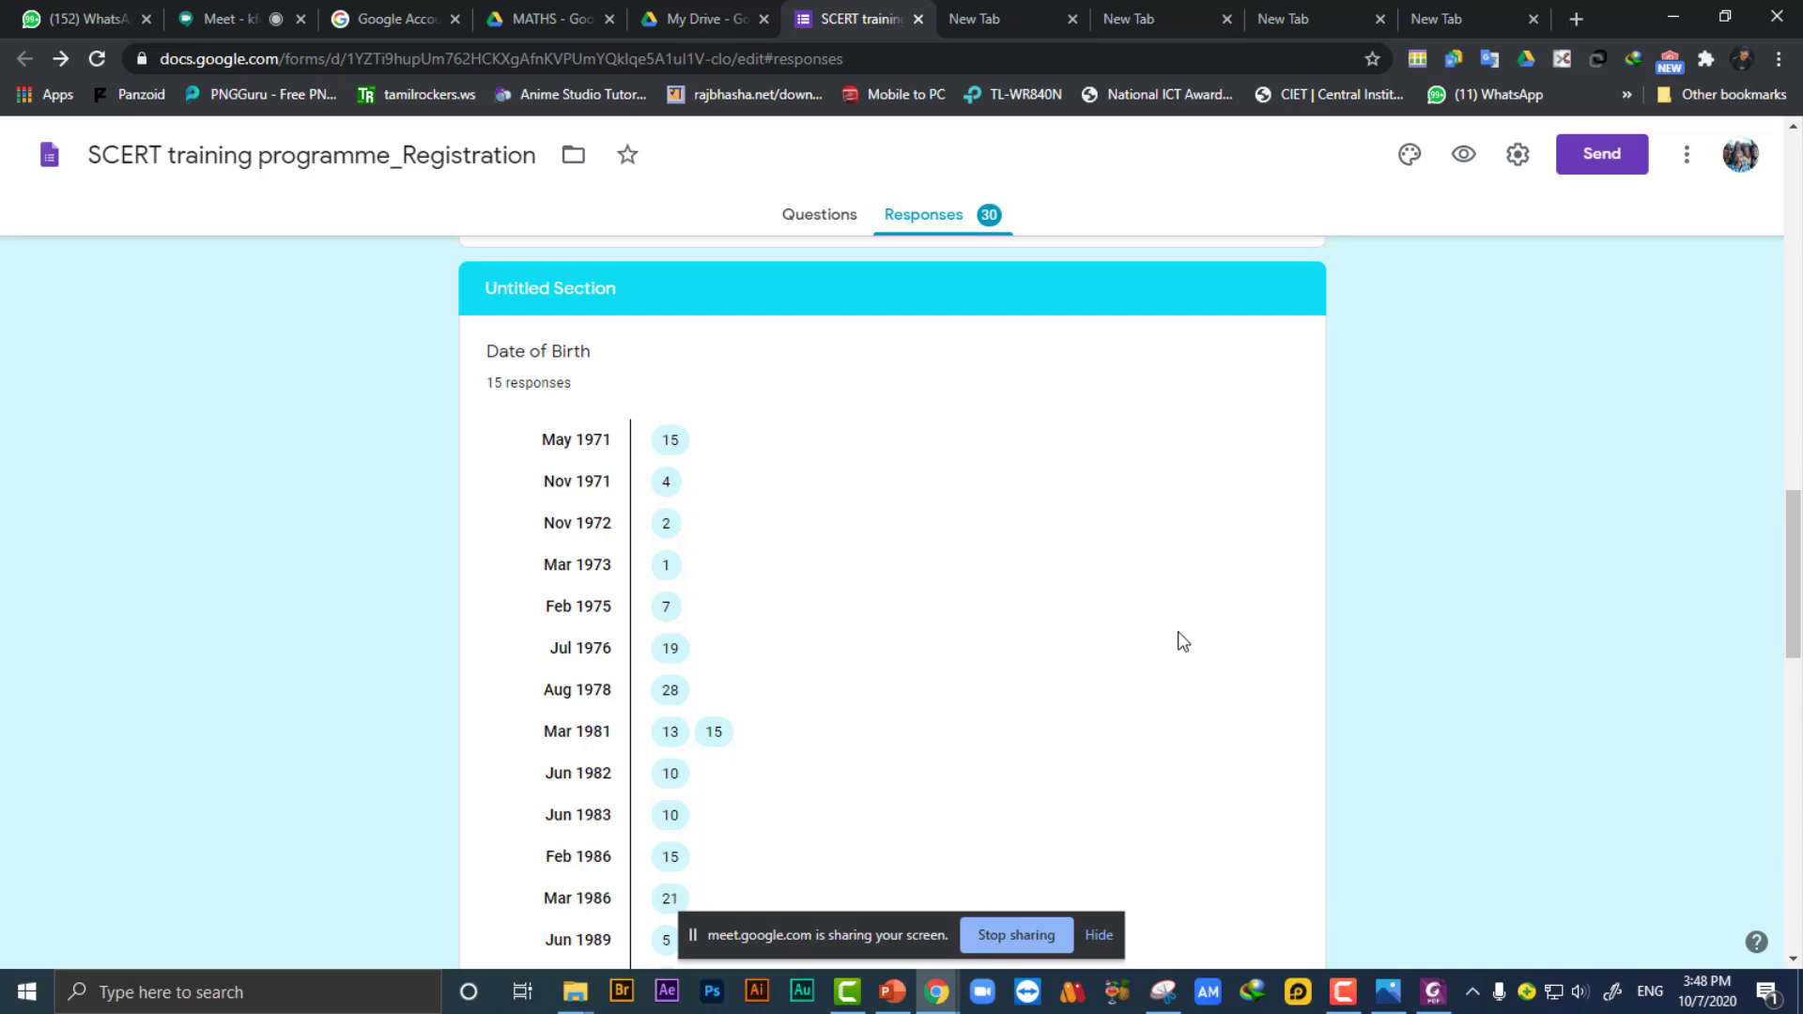
scroll(1139, 640, down, 1)
scroll(1058, 611, down, 5)
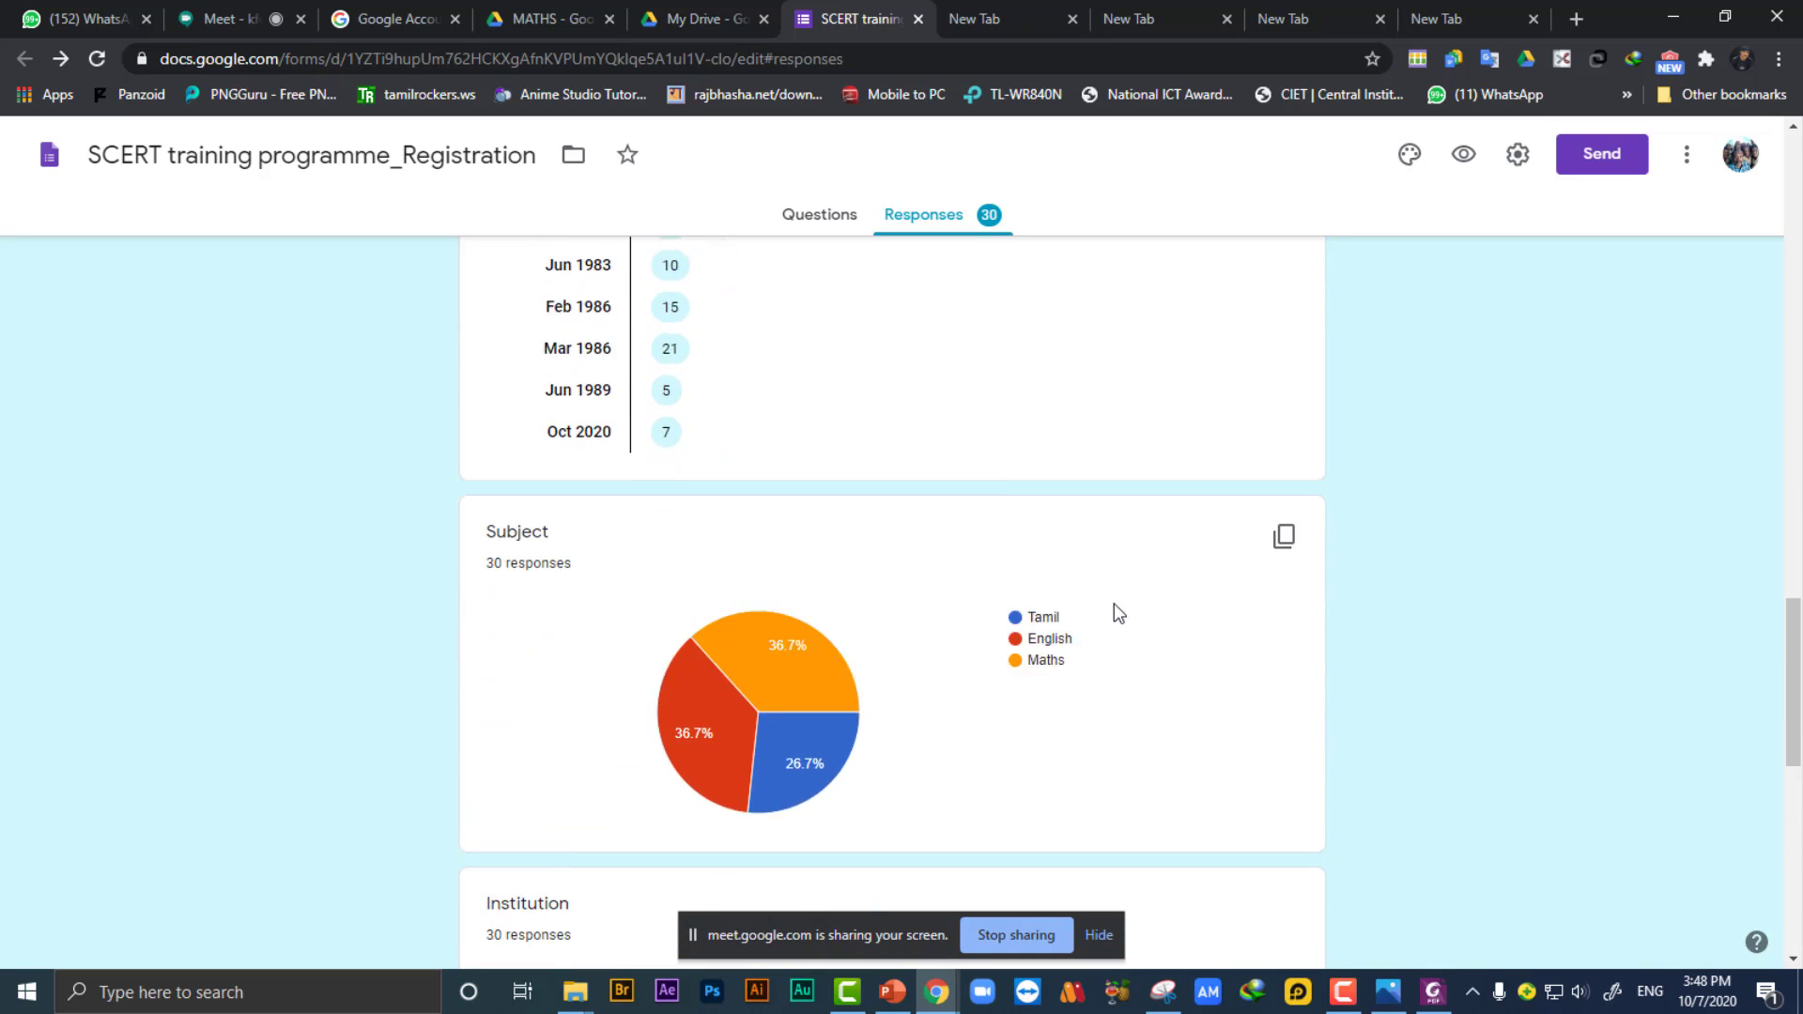
scroll(1114, 603, down, 3)
mouse_move(714, 466)
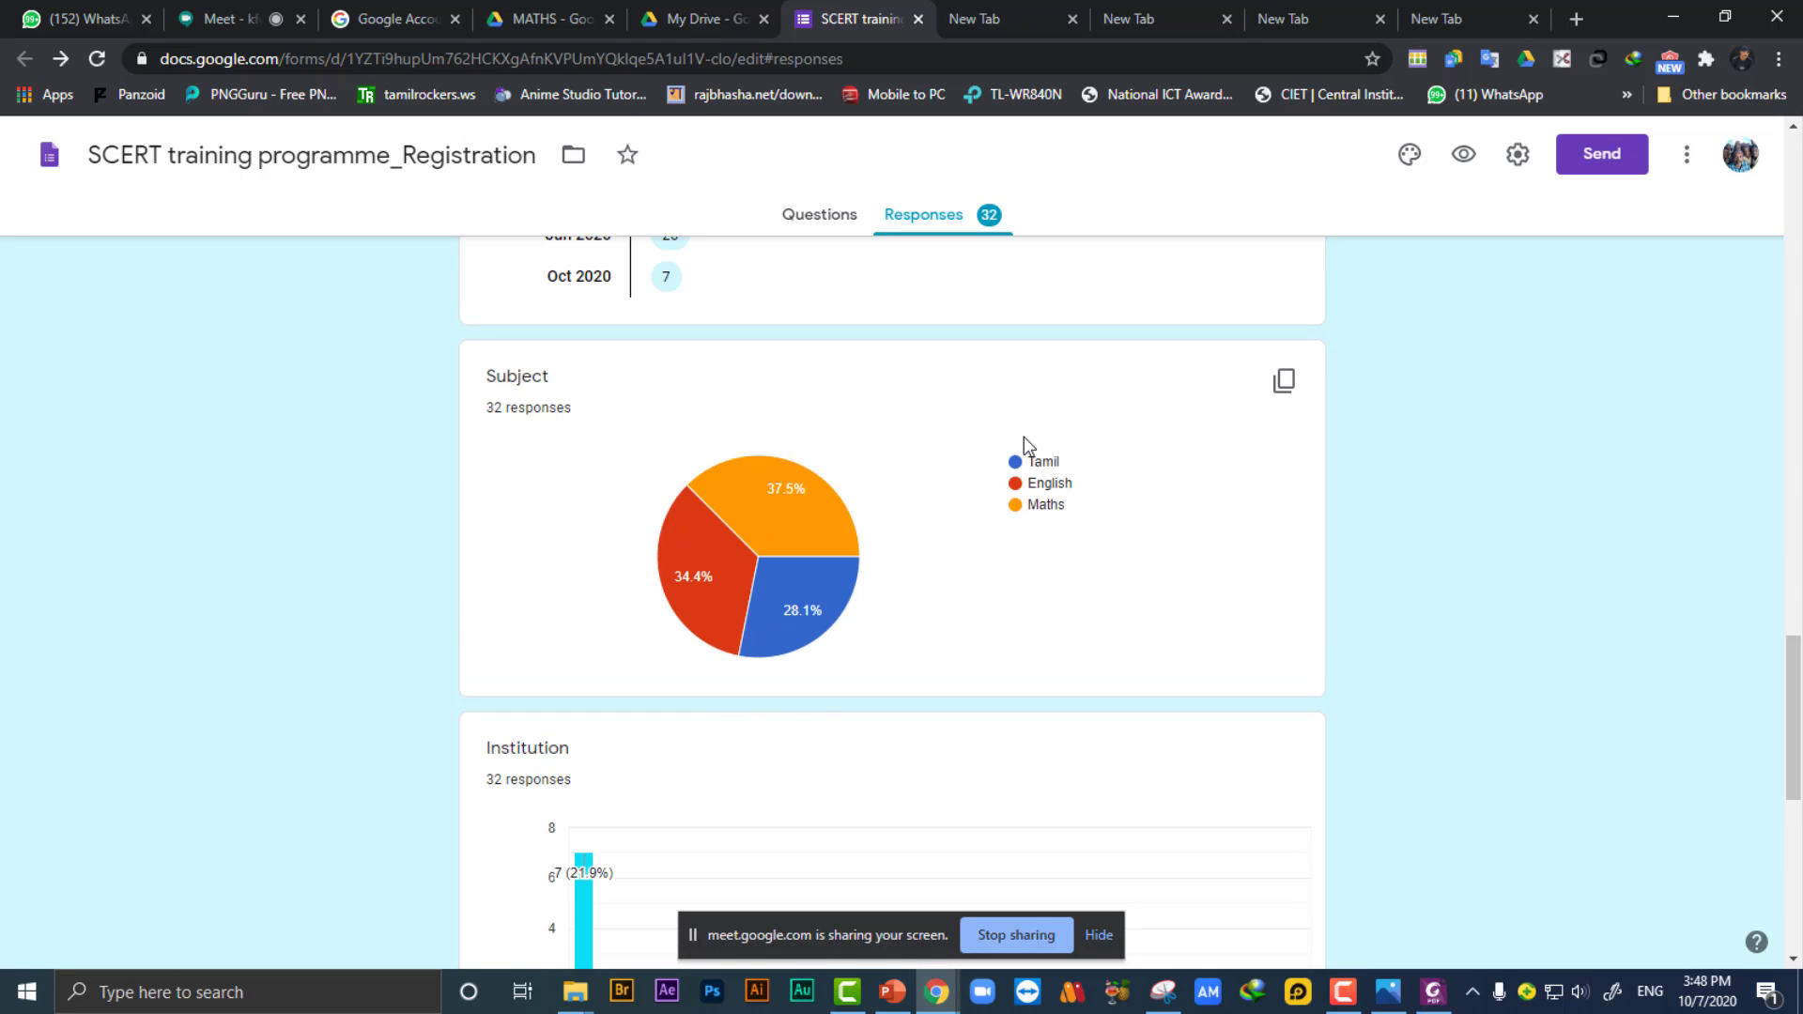
mouse_move(713, 602)
mouse_move(774, 525)
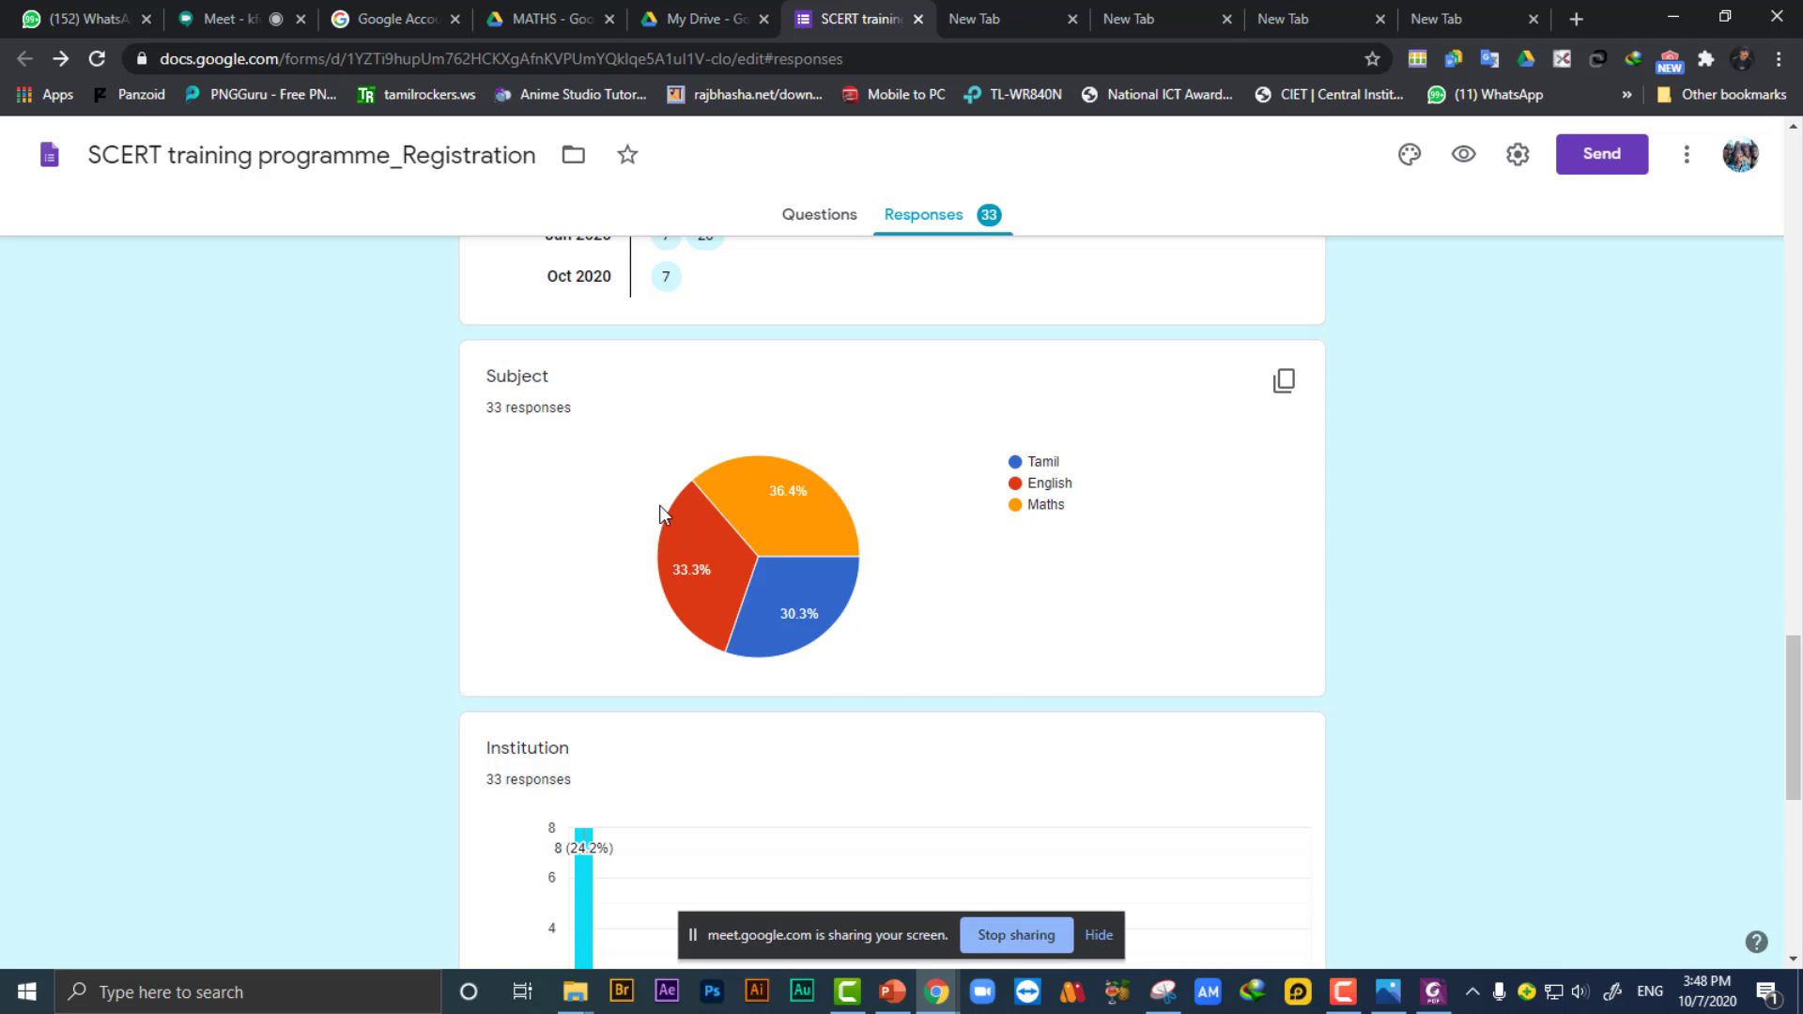
scroll(1054, 591, down, 2)
scroll(1058, 593, down, 3)
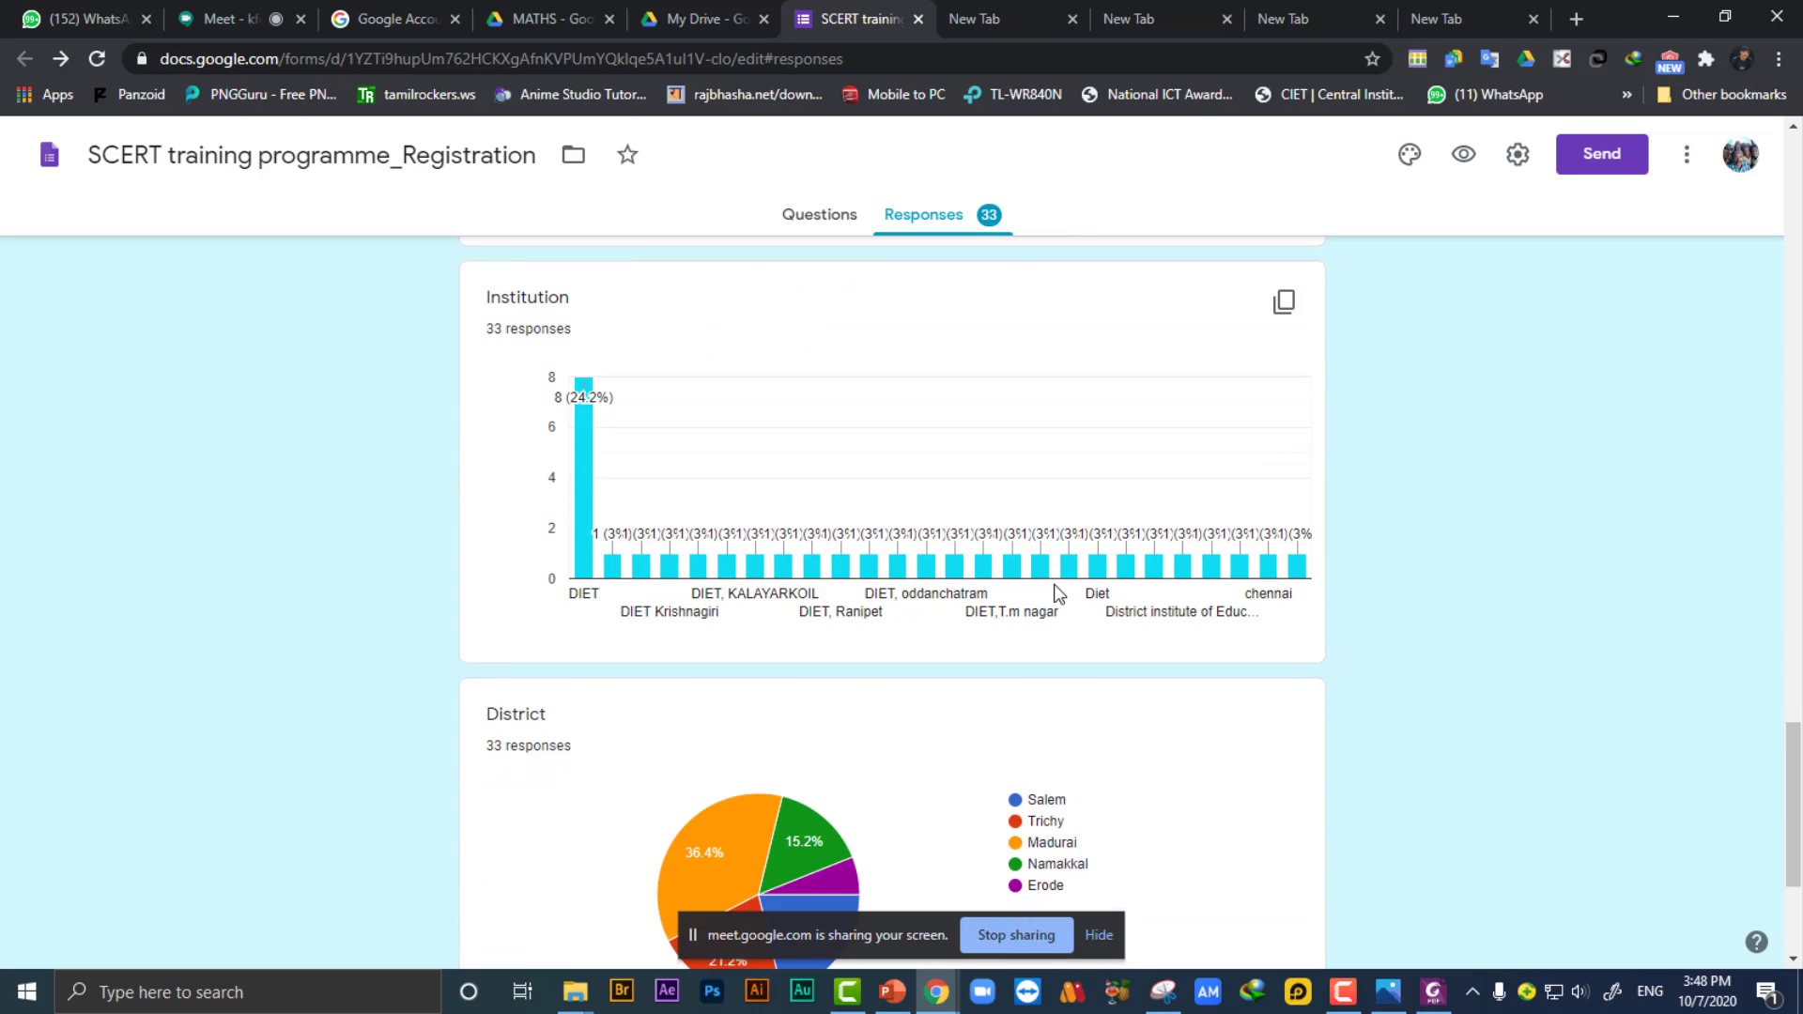
Examine the District pie chart, including the Madurai and Erode slices, and the certificate upload question in the response summary.
scroll(1058, 594, down, 2)
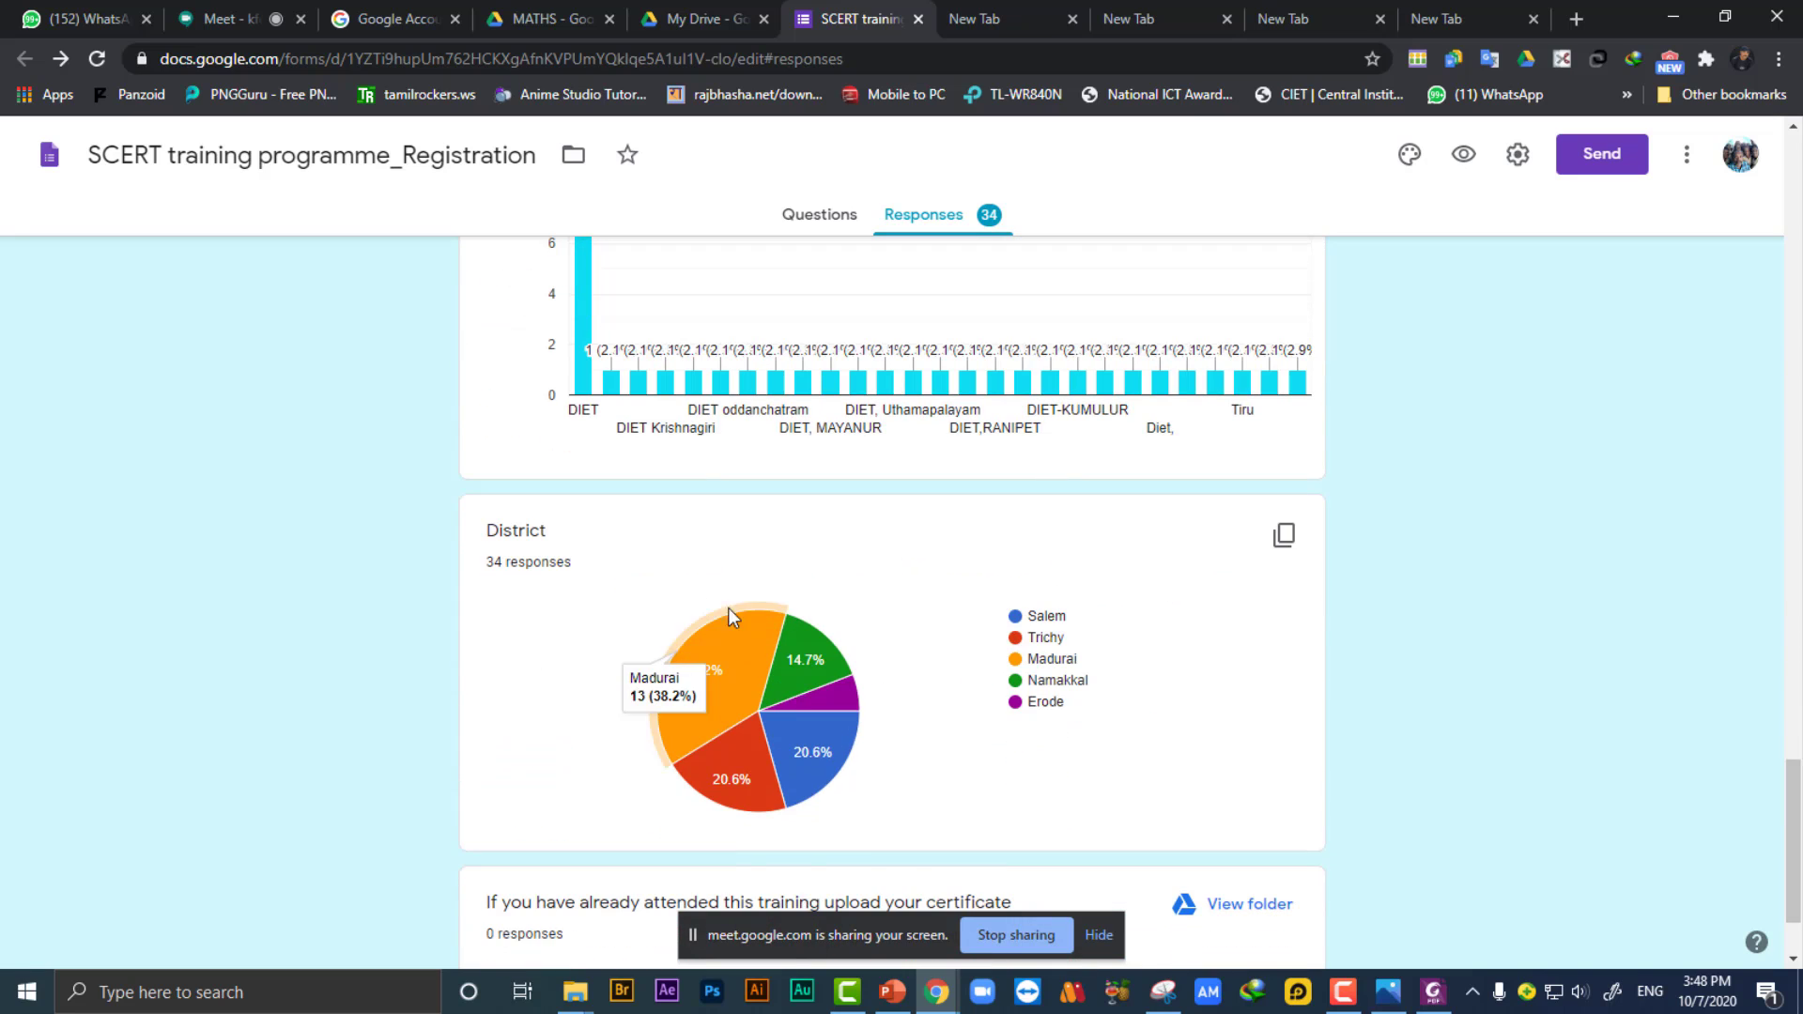
scroll(1109, 699, down, 1)
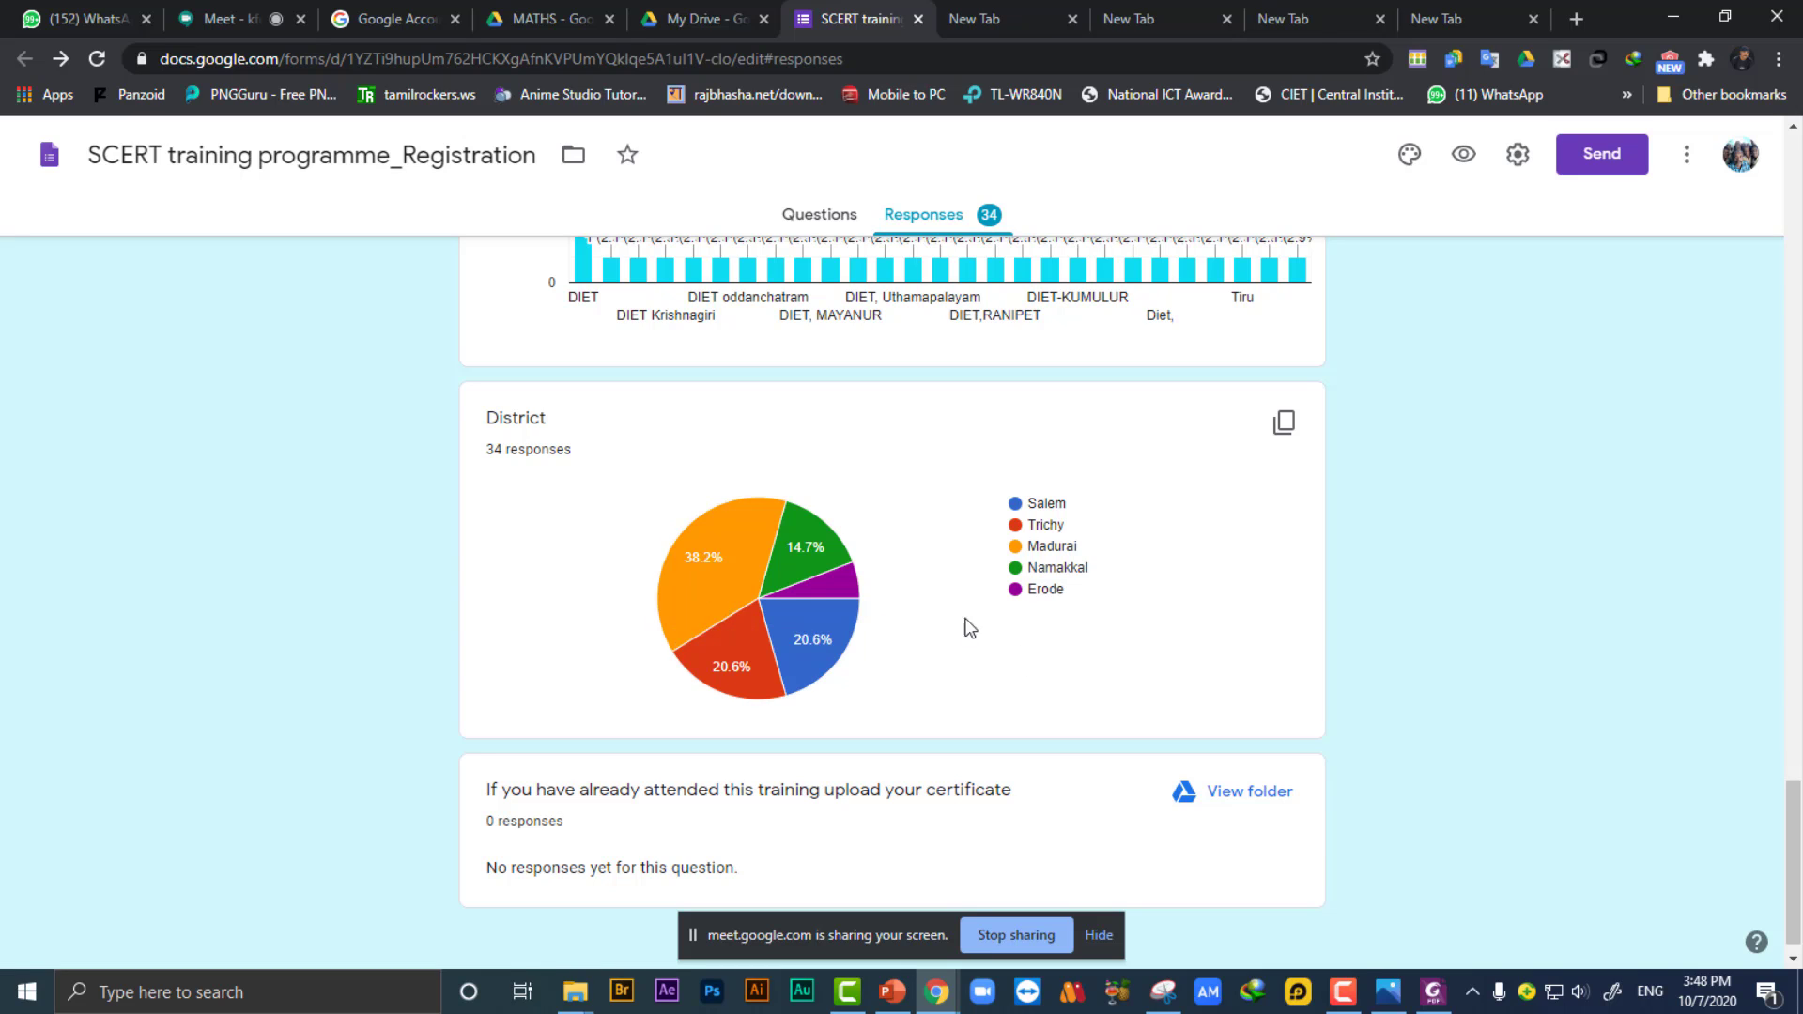
scroll(1121, 623, down, 1)
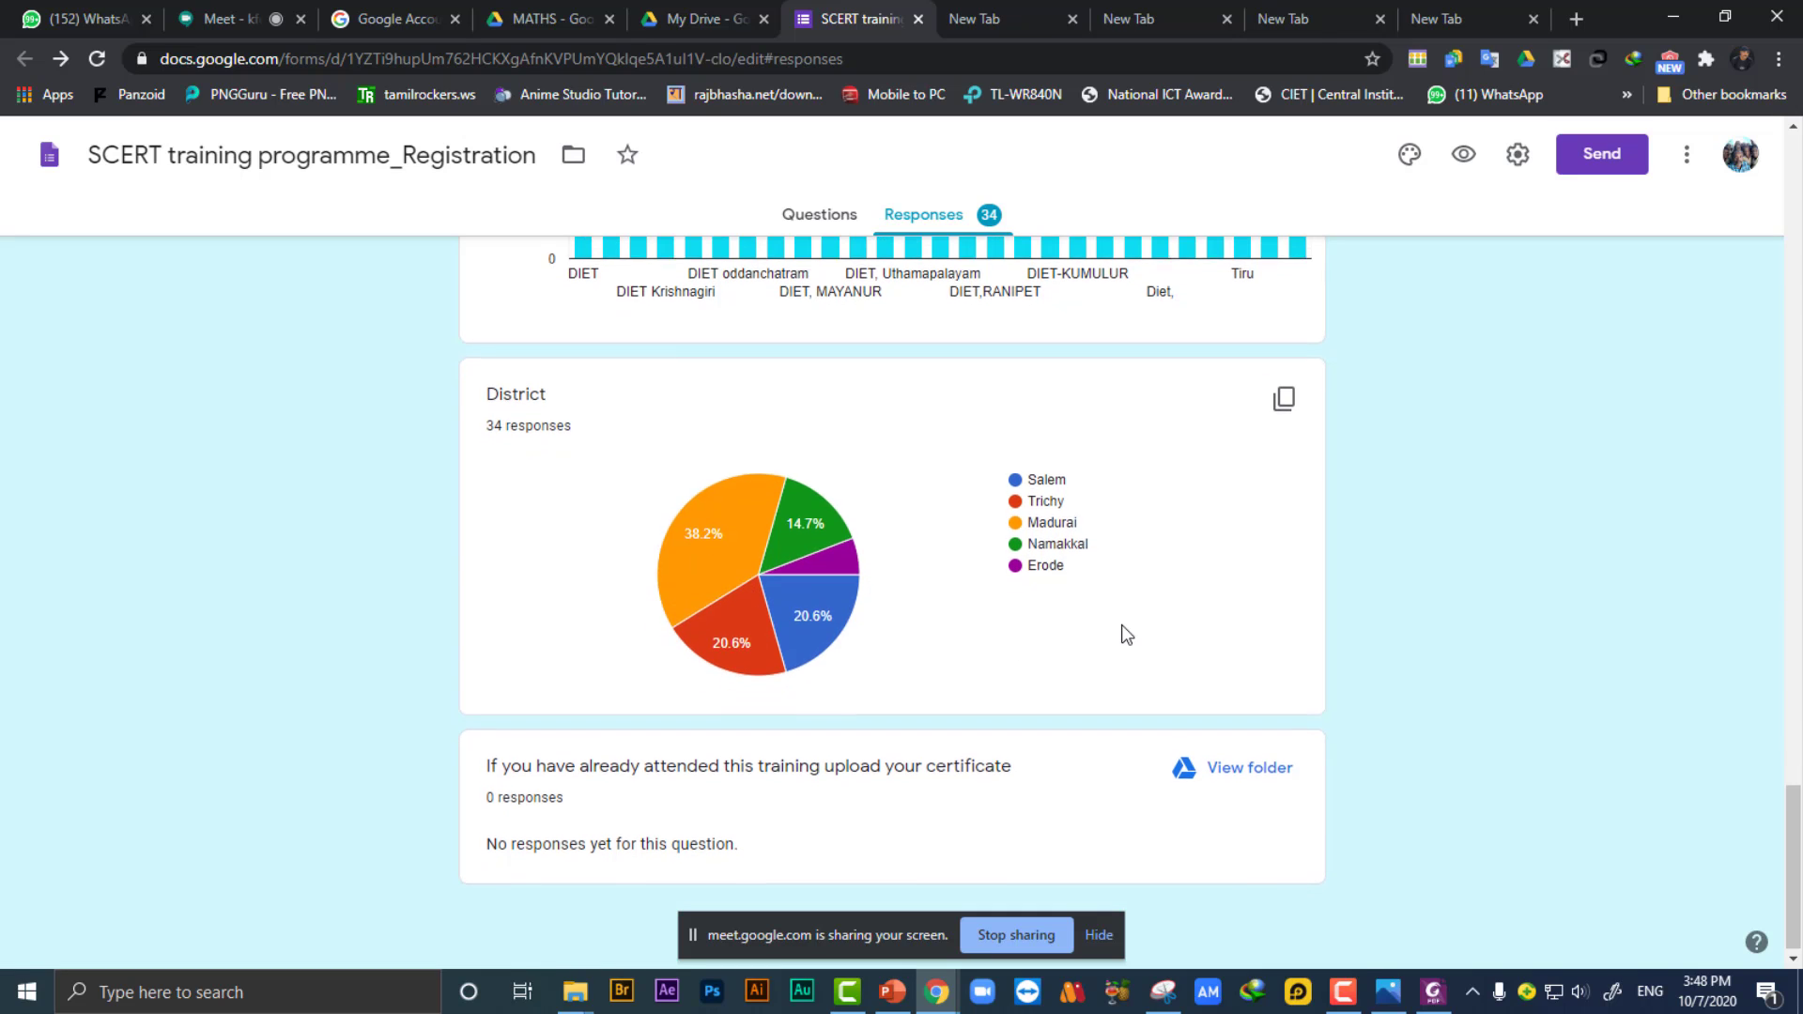
mouse_move(706, 641)
mouse_move(688, 562)
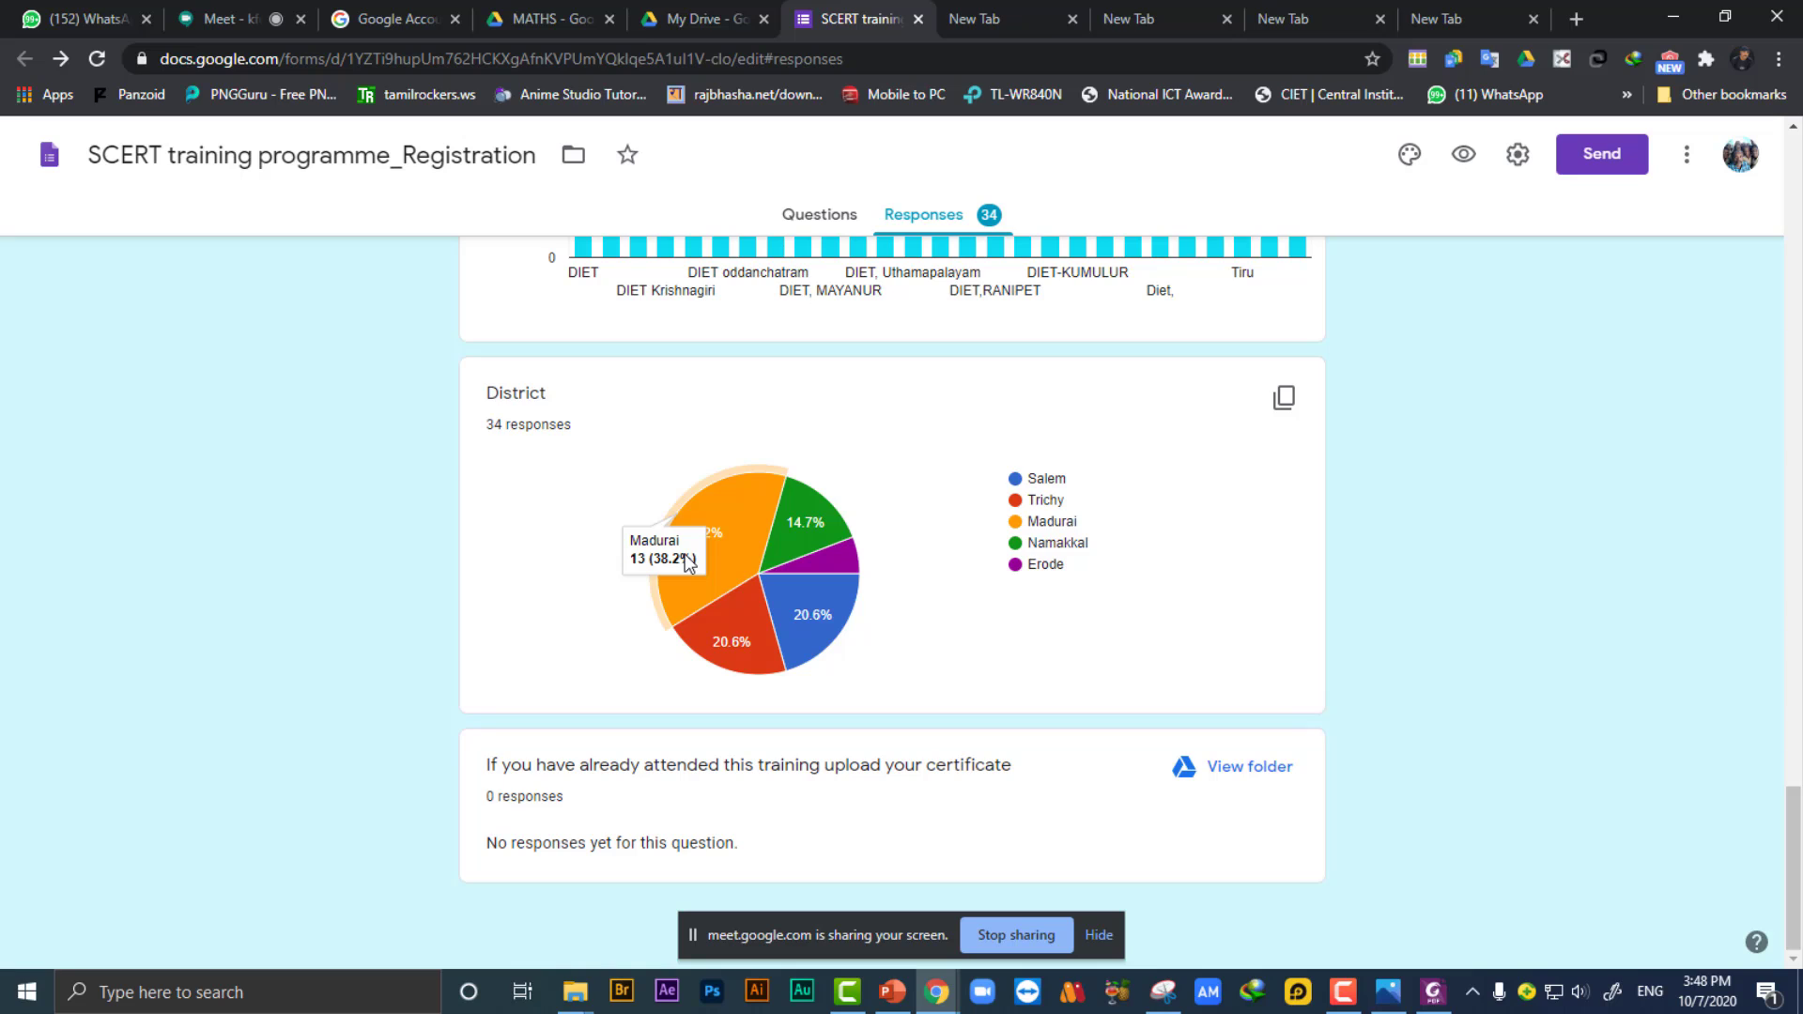
scroll(689, 561, up, 1)
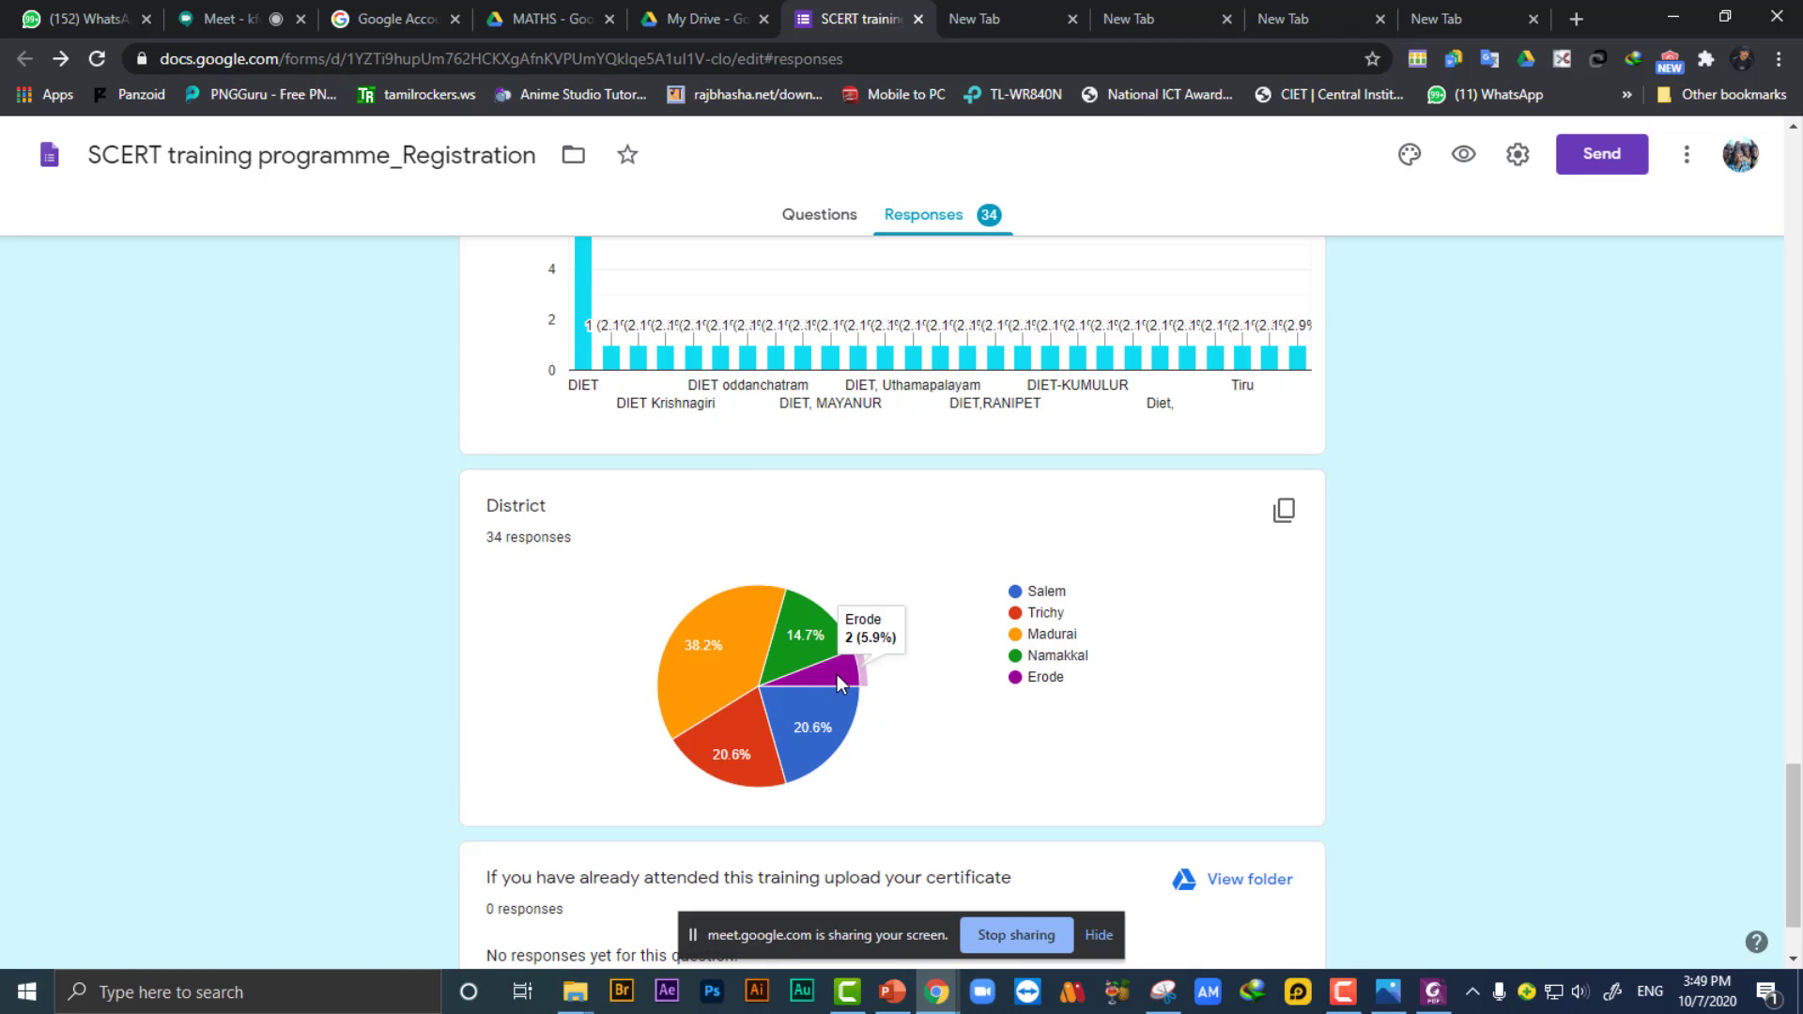
scroll(877, 763, down, 1)
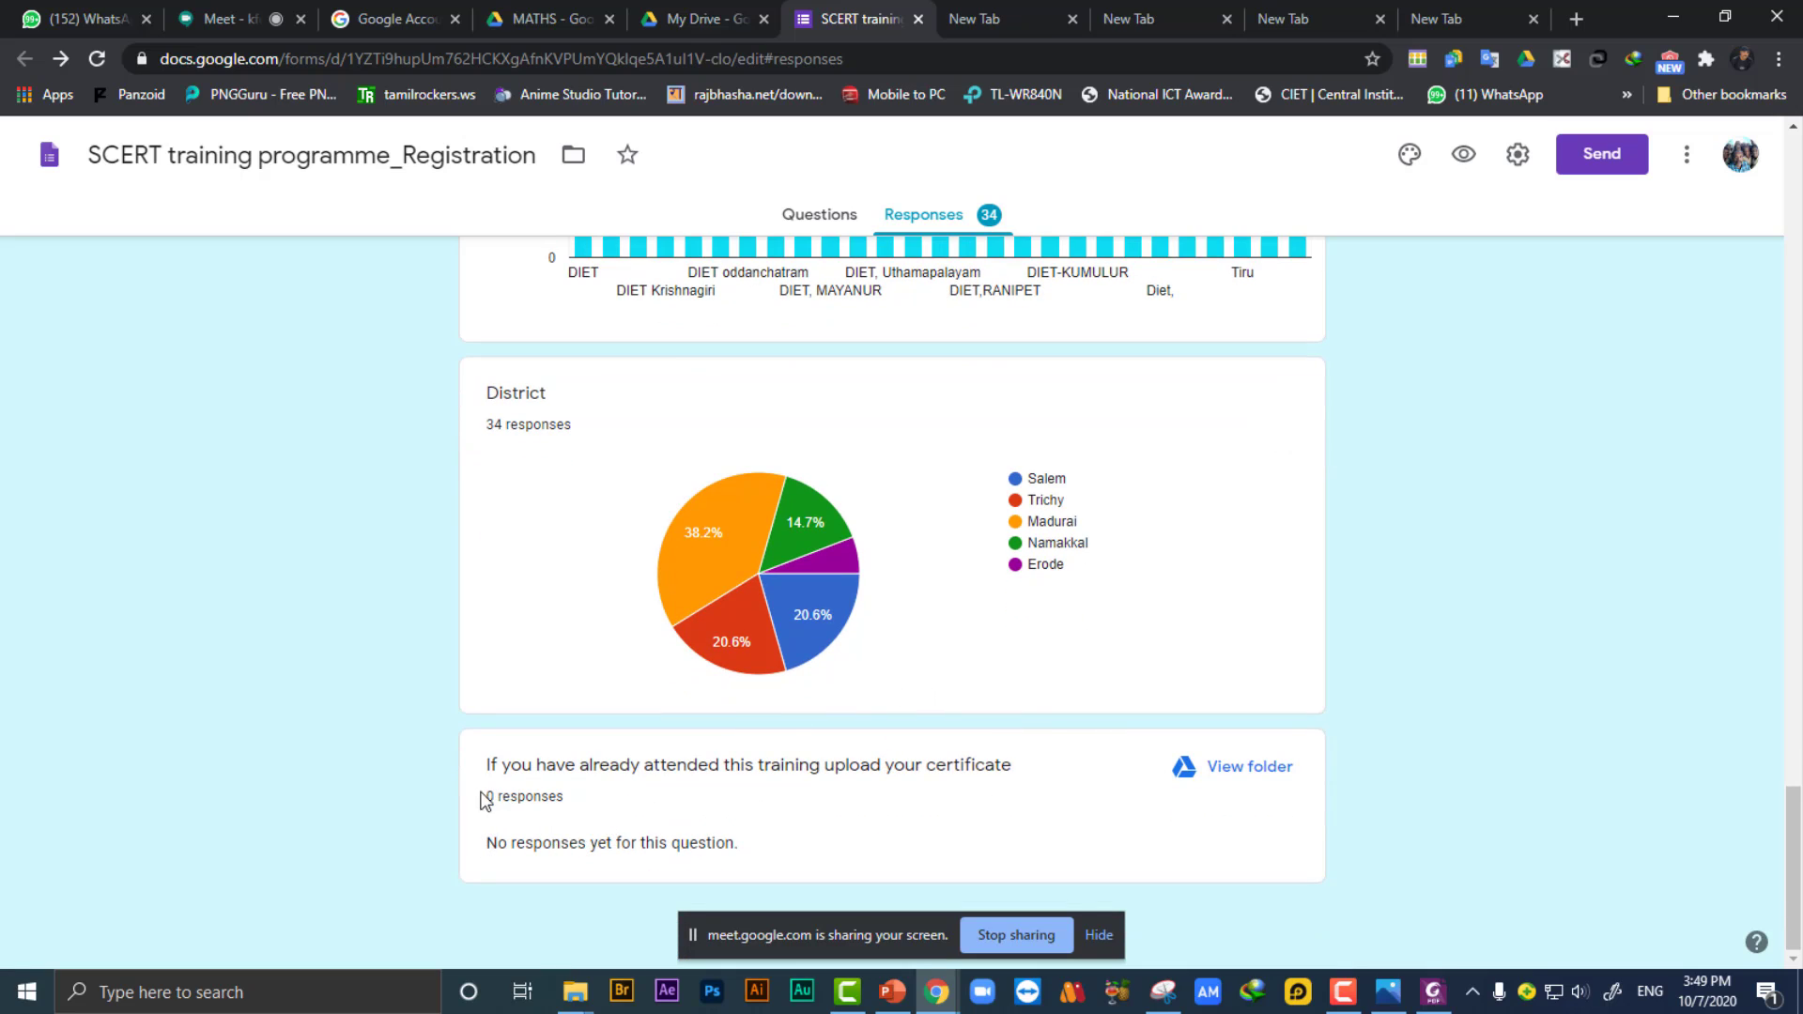
Return to the start of the response summary and create a new spreadsheet as the response destination.
scroll(883, 676, up, 6)
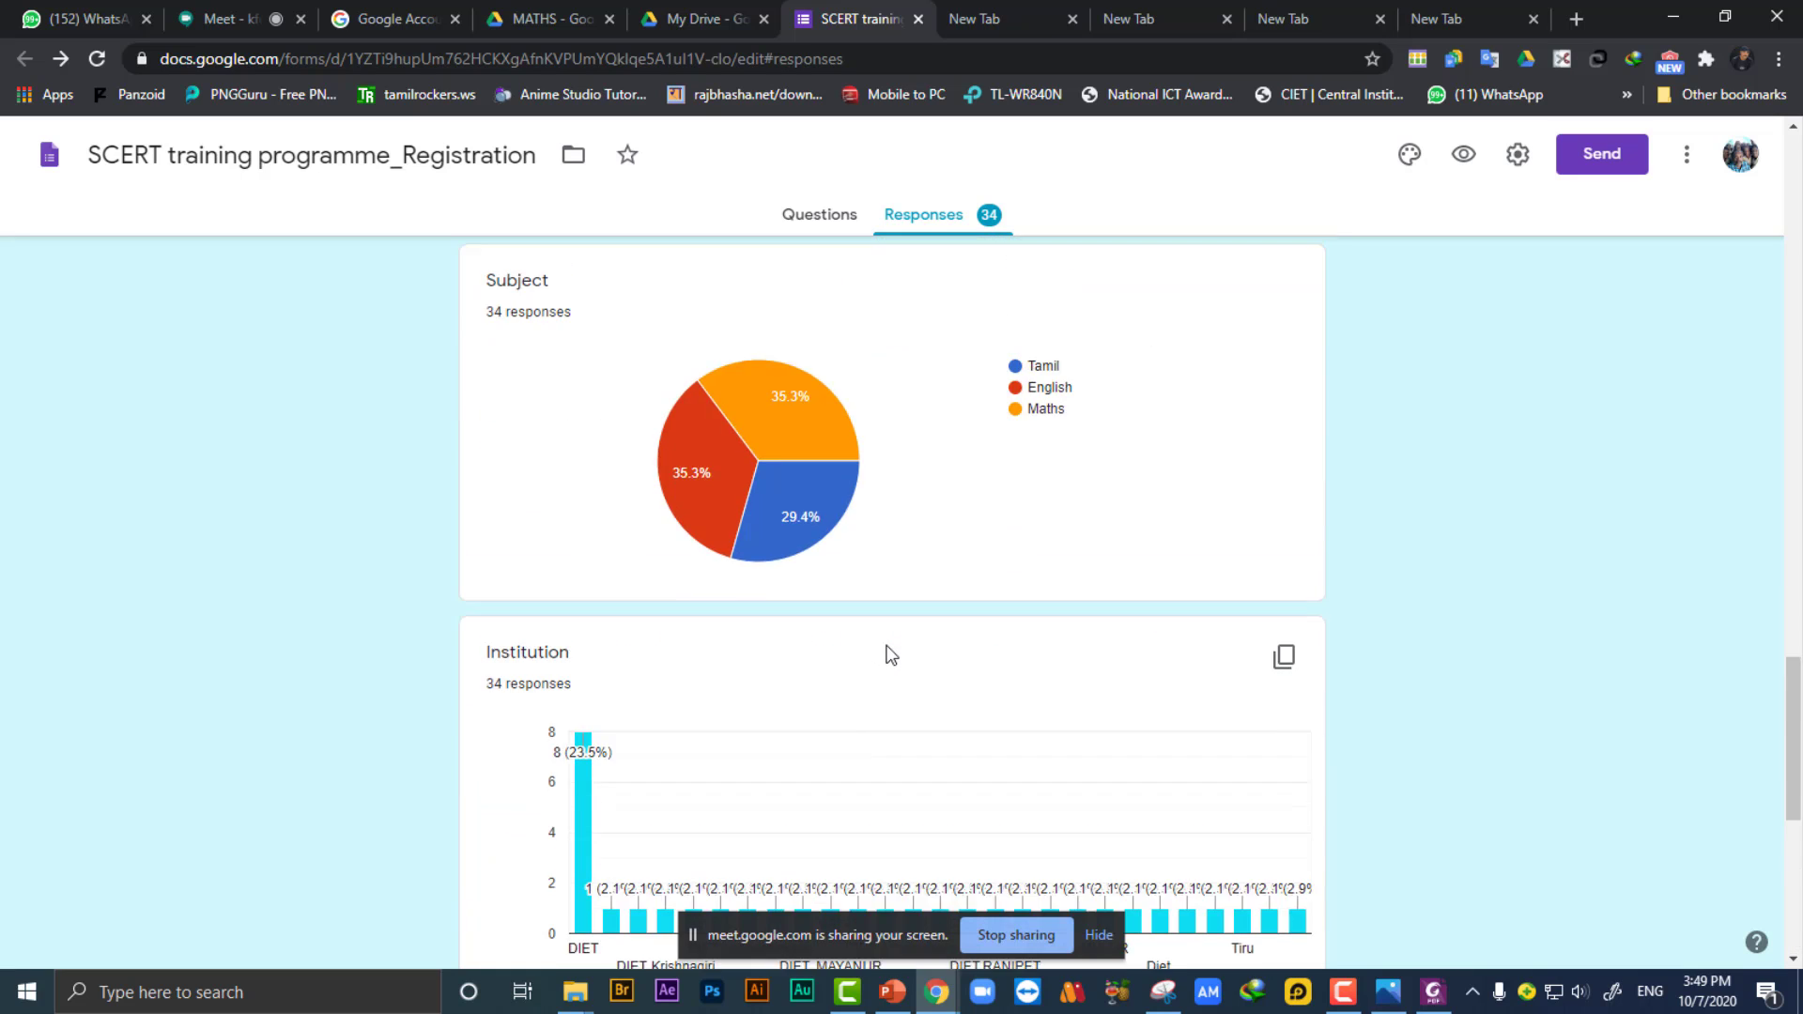
scroll(890, 654, up, 20)
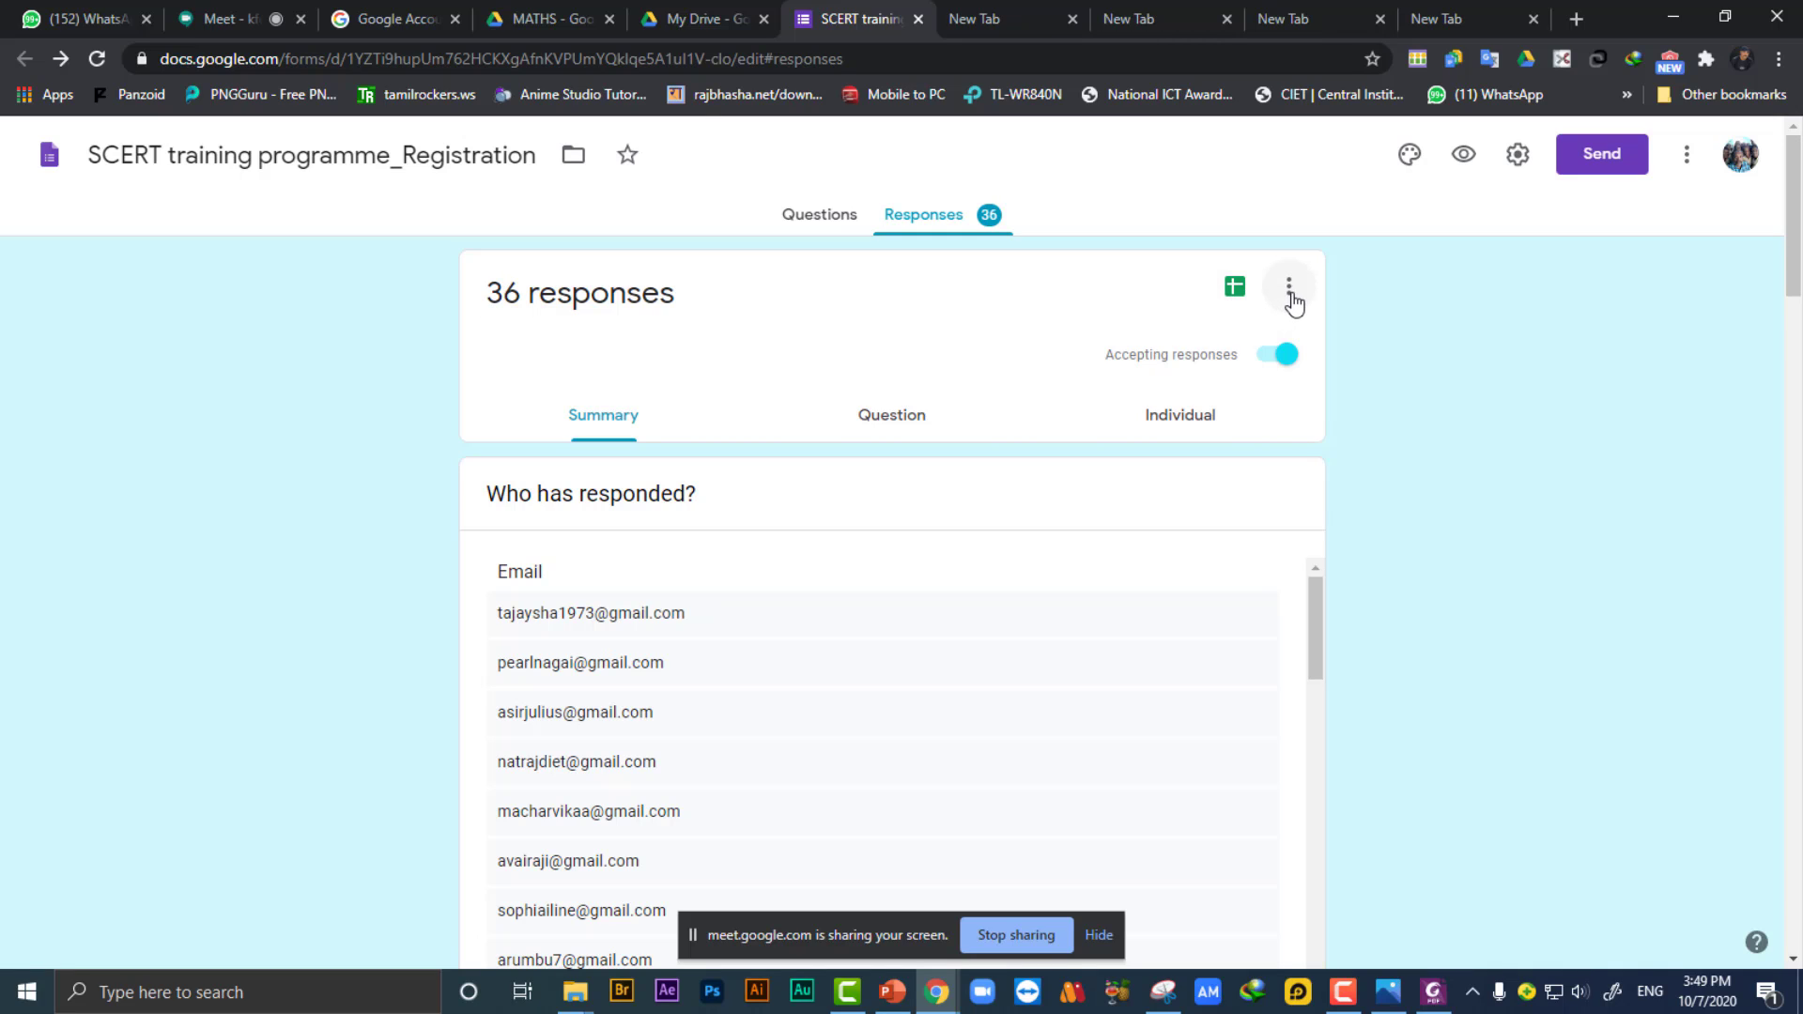
scroll(961, 615, down, 3)
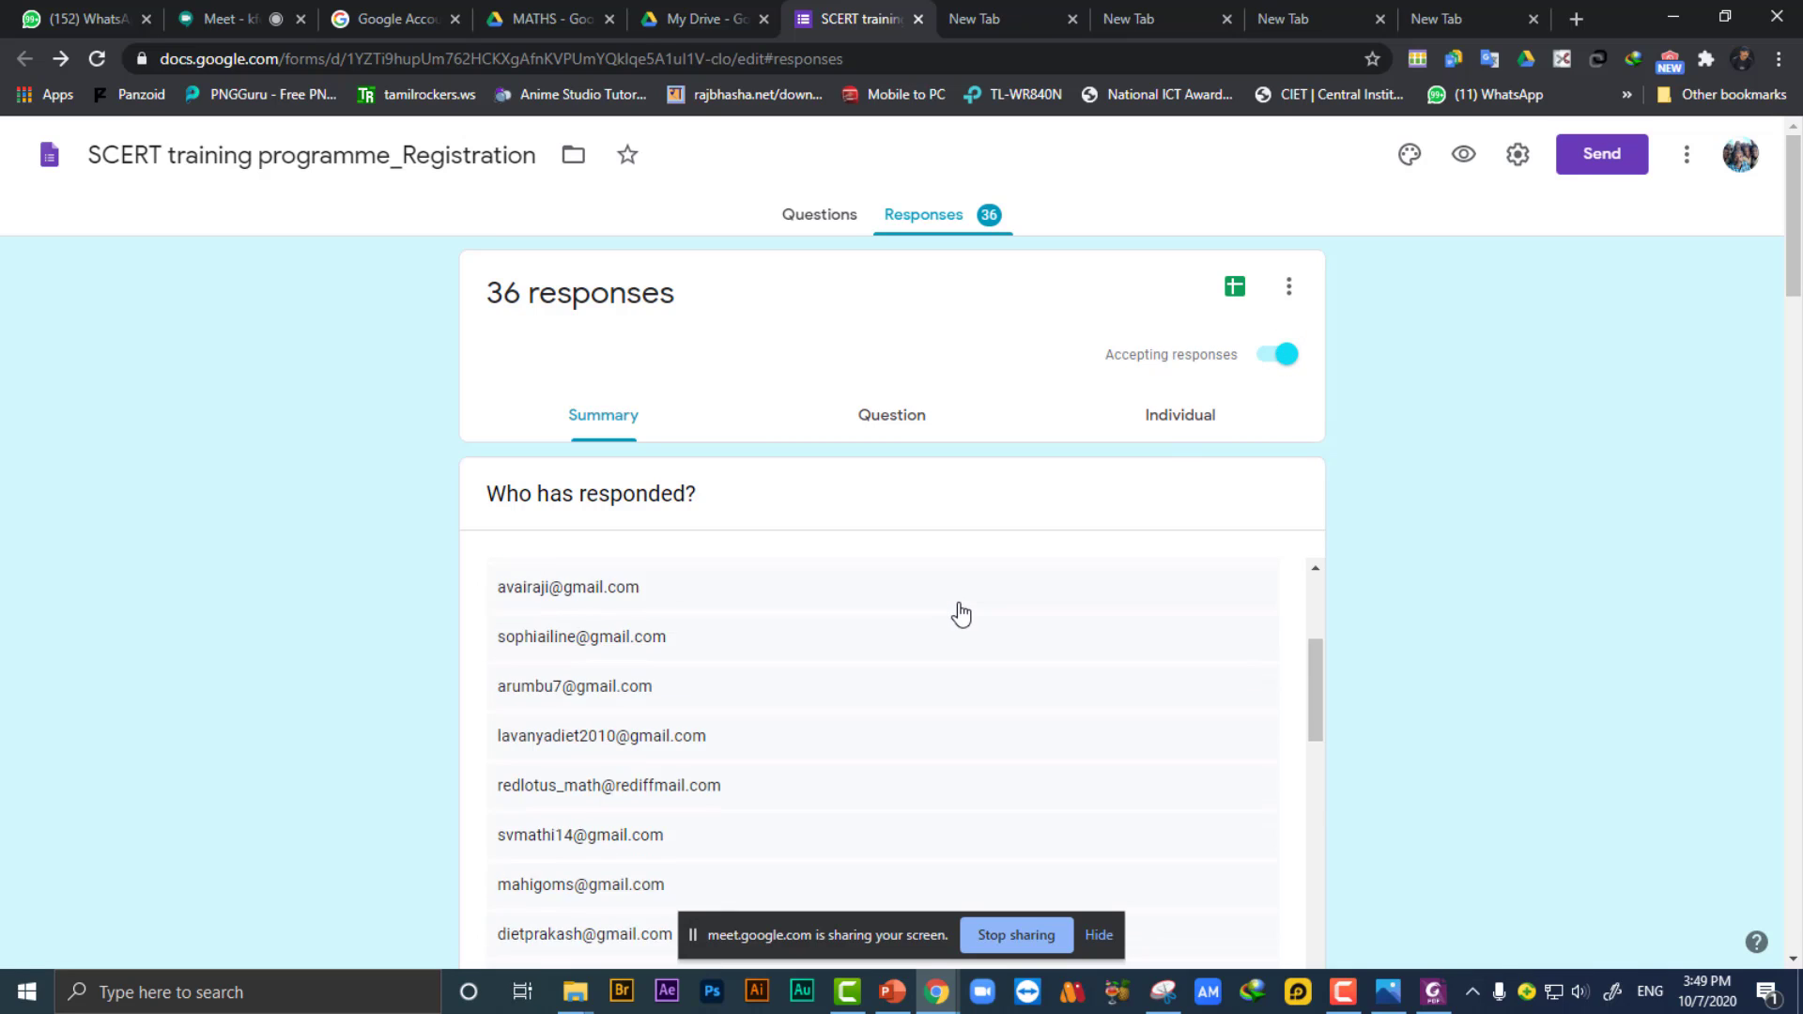
scroll(959, 613, up, 3)
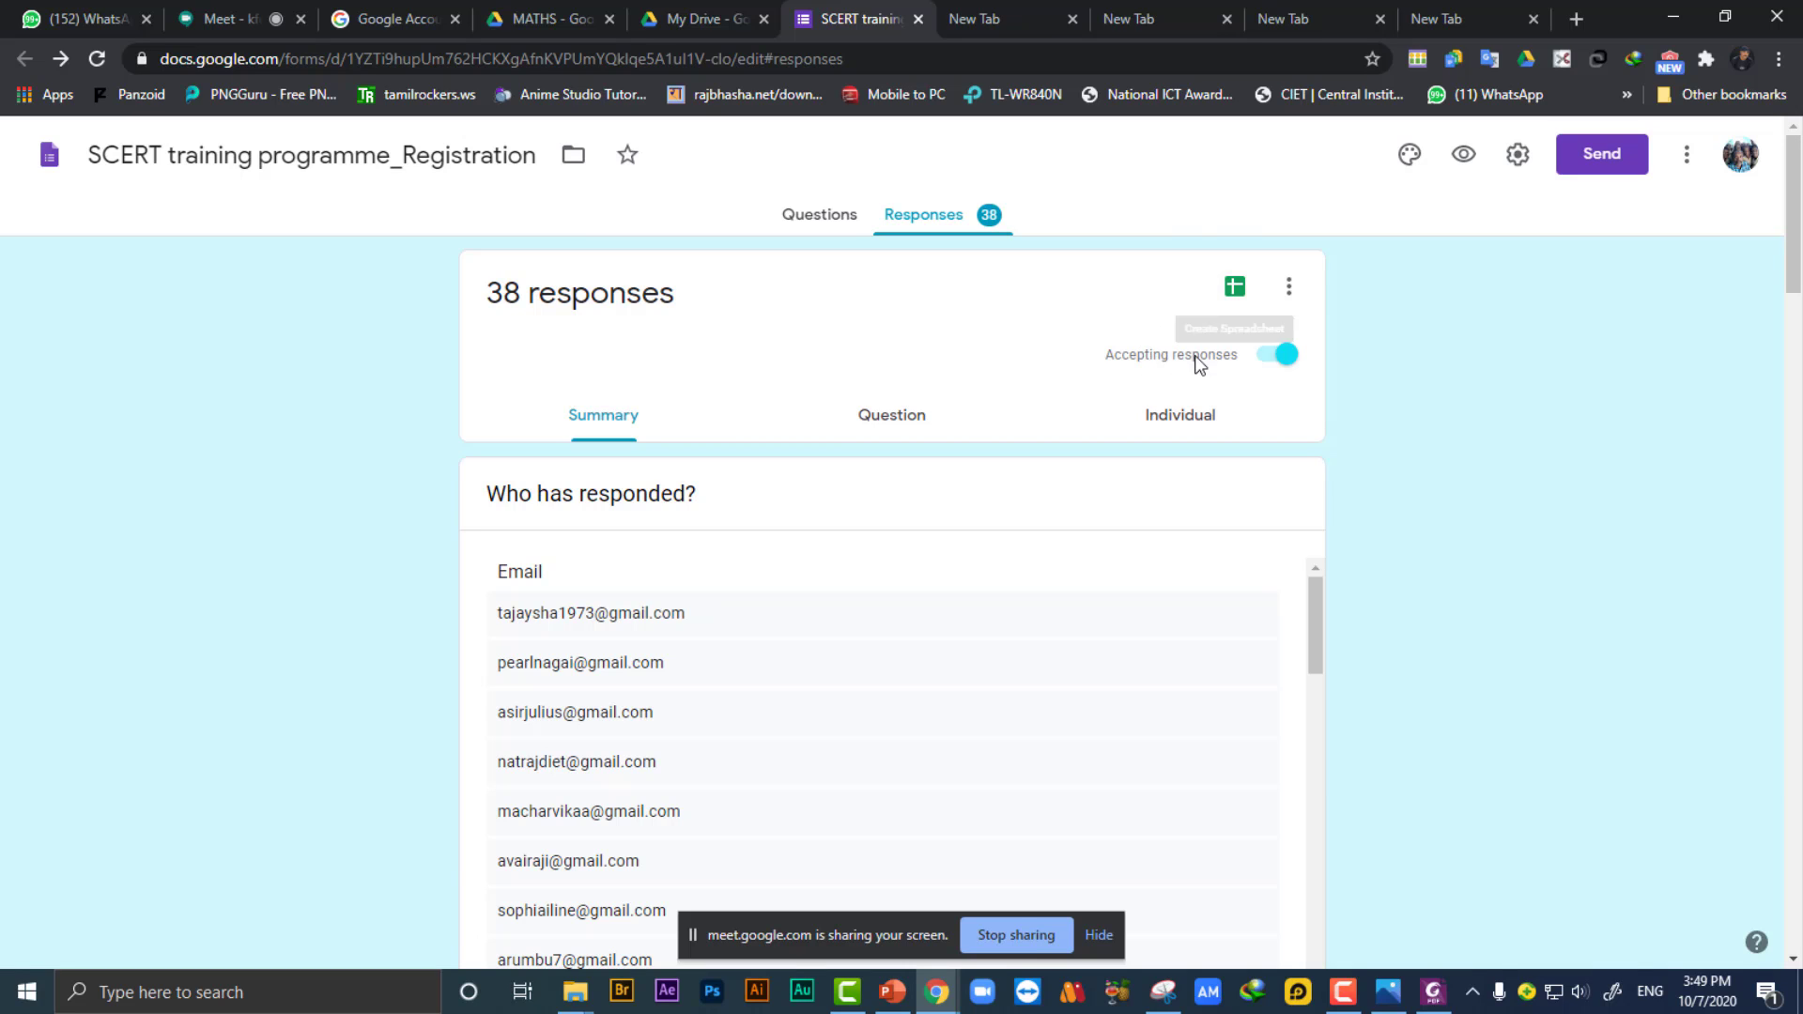
click(1235, 289)
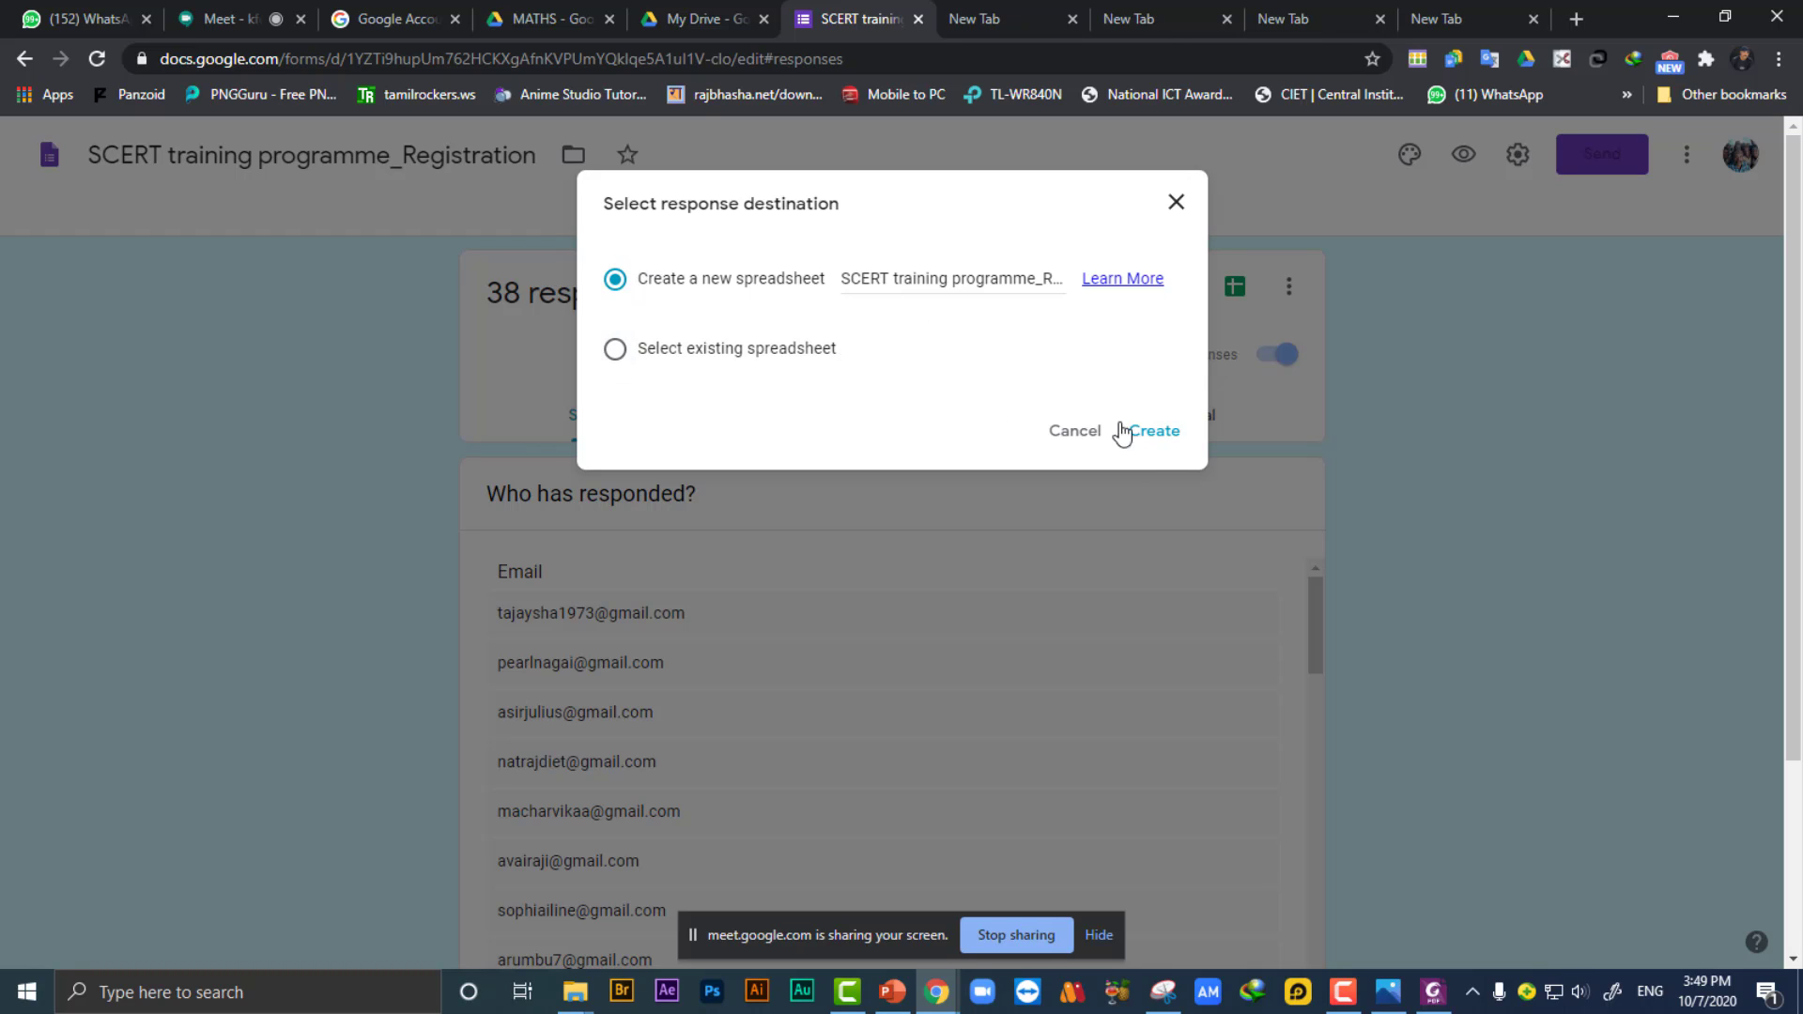
click(1170, 443)
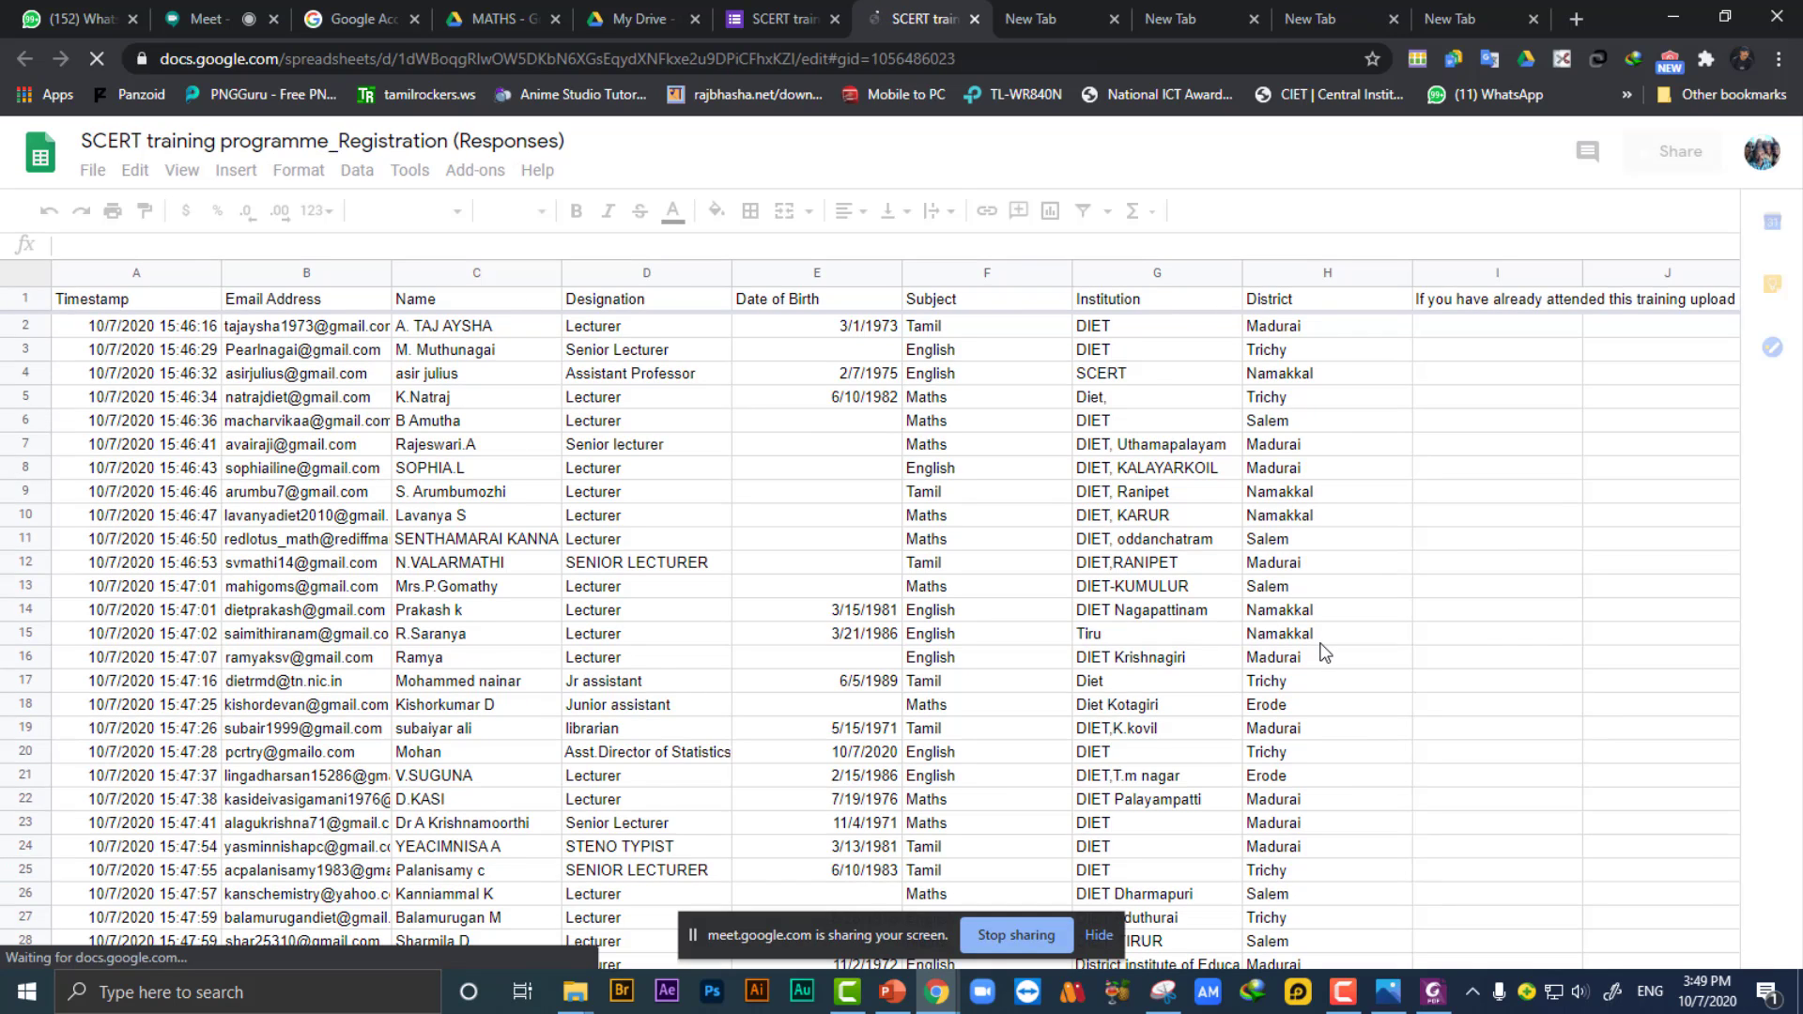
Look through the response rows in the new spreadsheet and dismiss the tip about cell edit history.
scroll(1324, 652, down, 3)
scroll(1324, 652, down, 5)
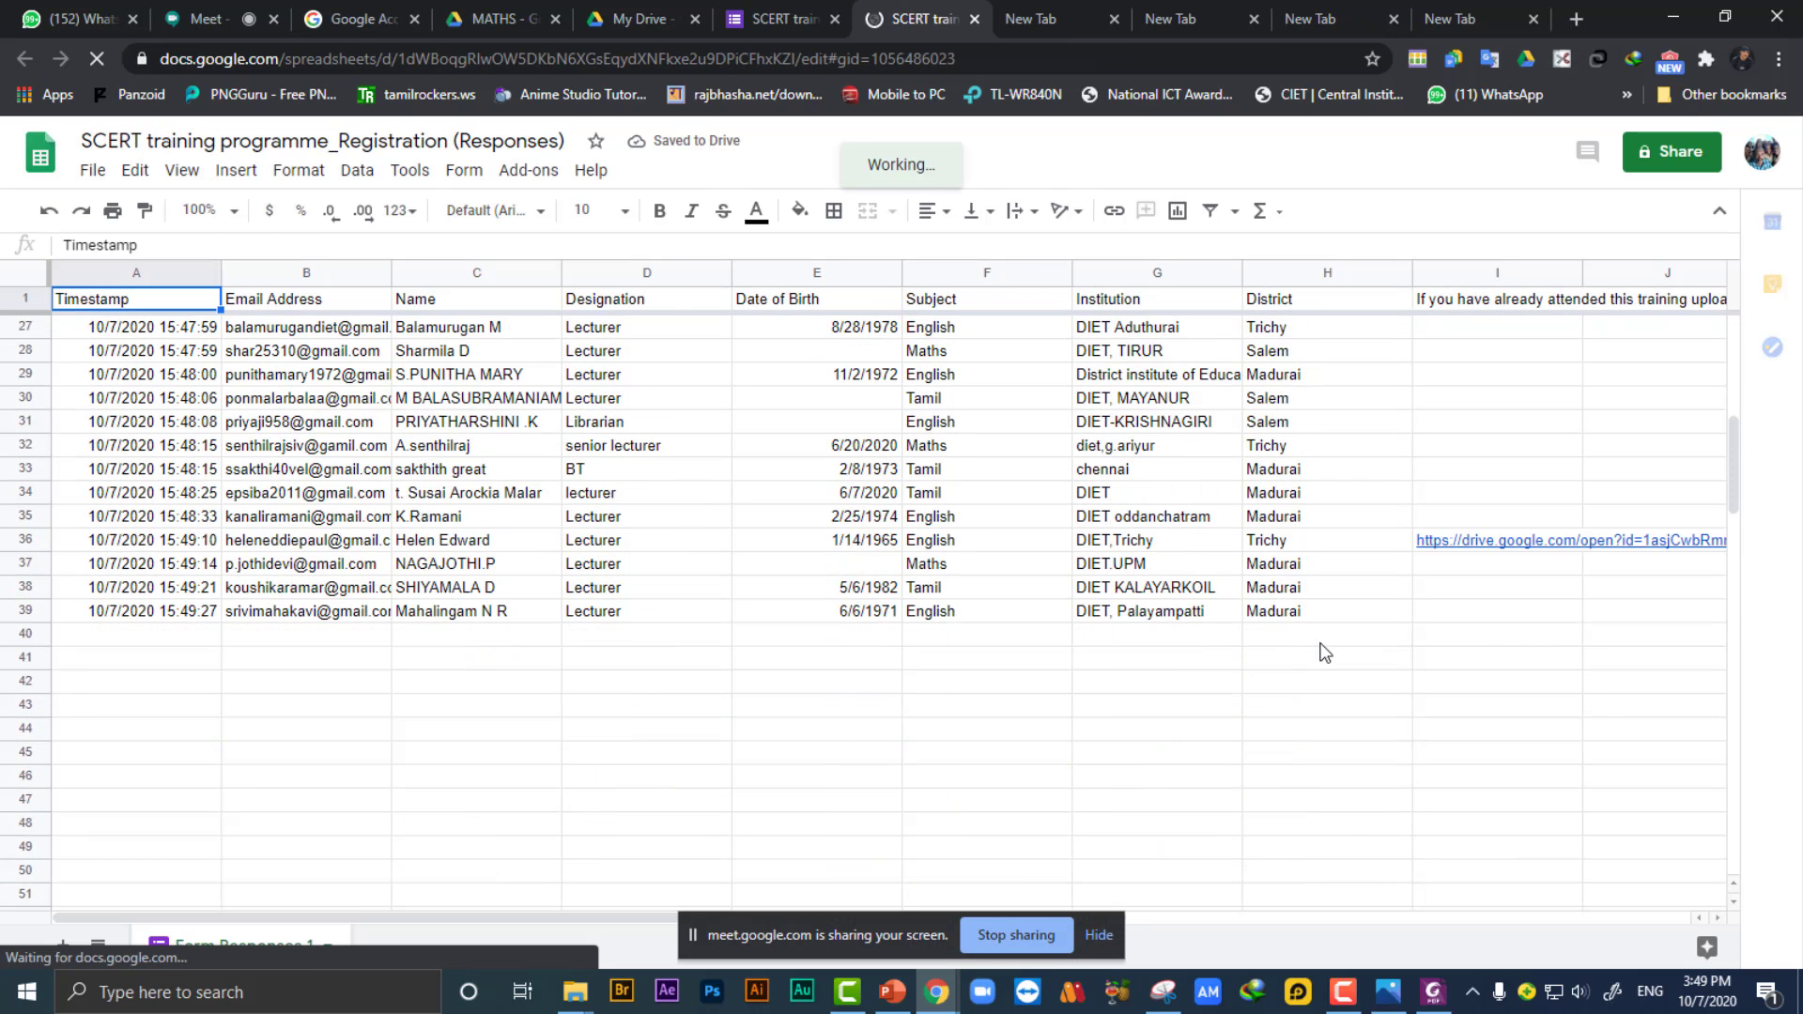
scroll(1324, 652, up, 5)
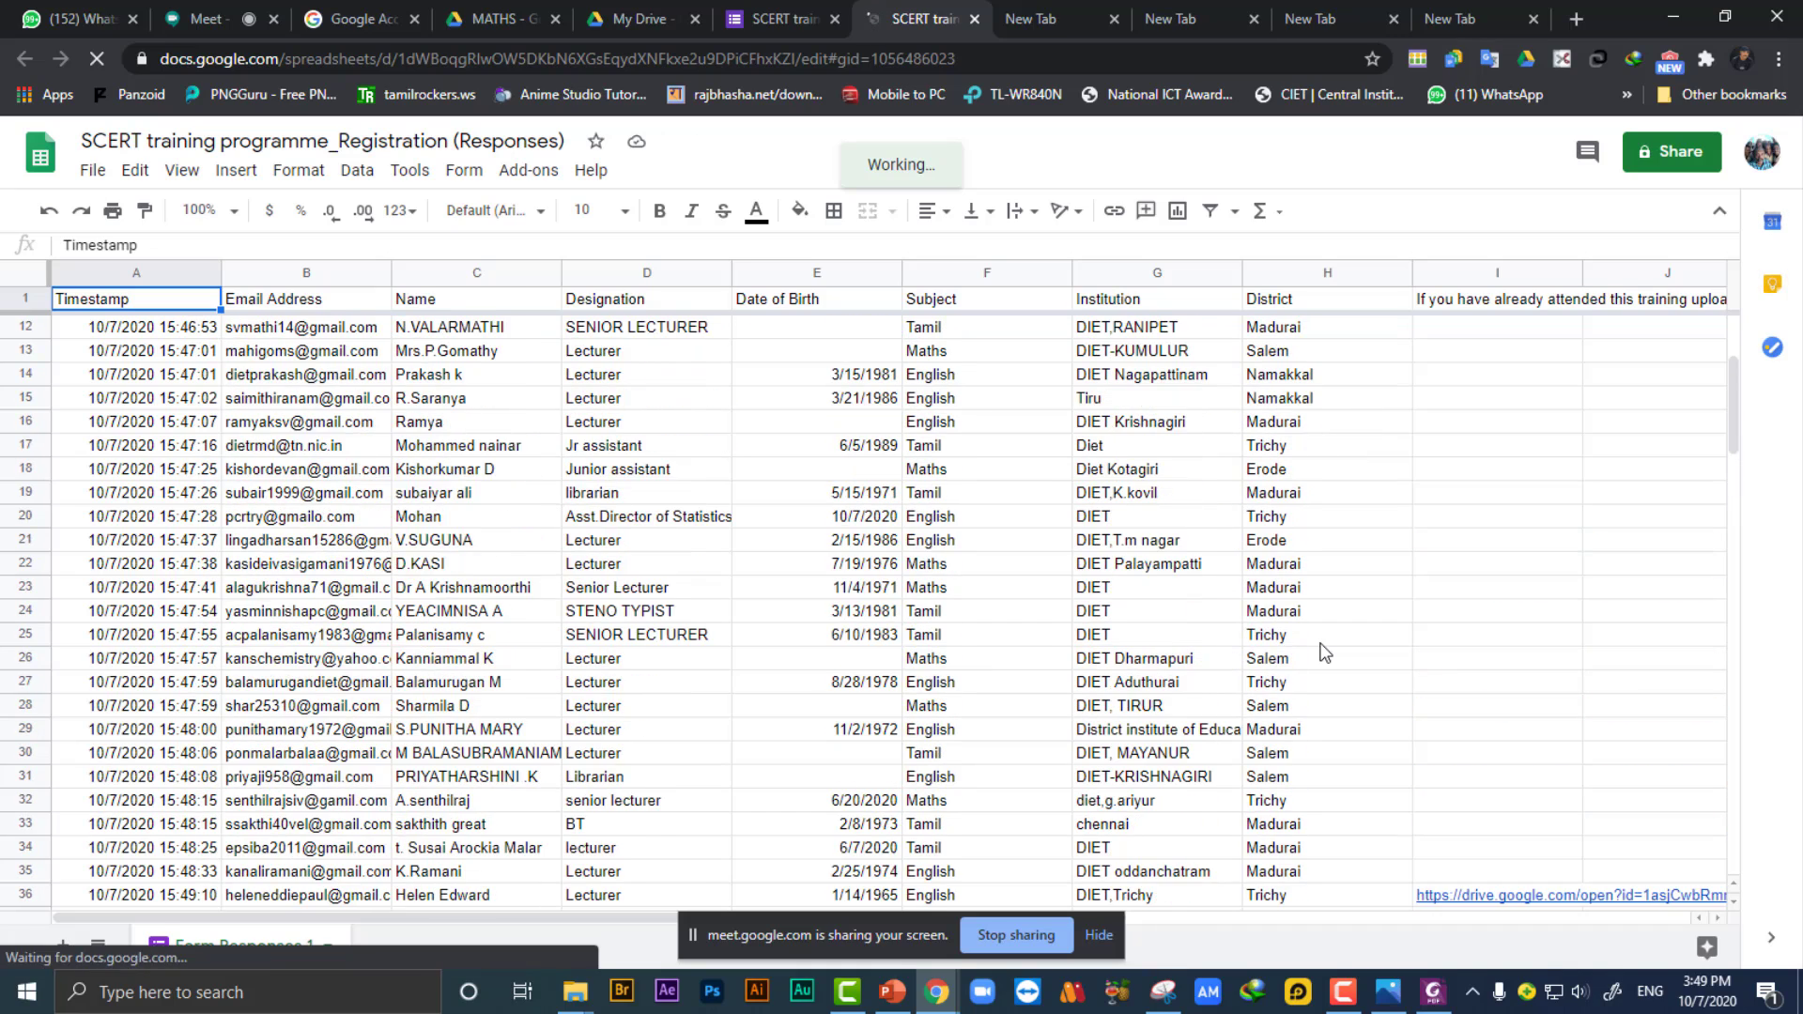
scroll(1324, 652, up, 3)
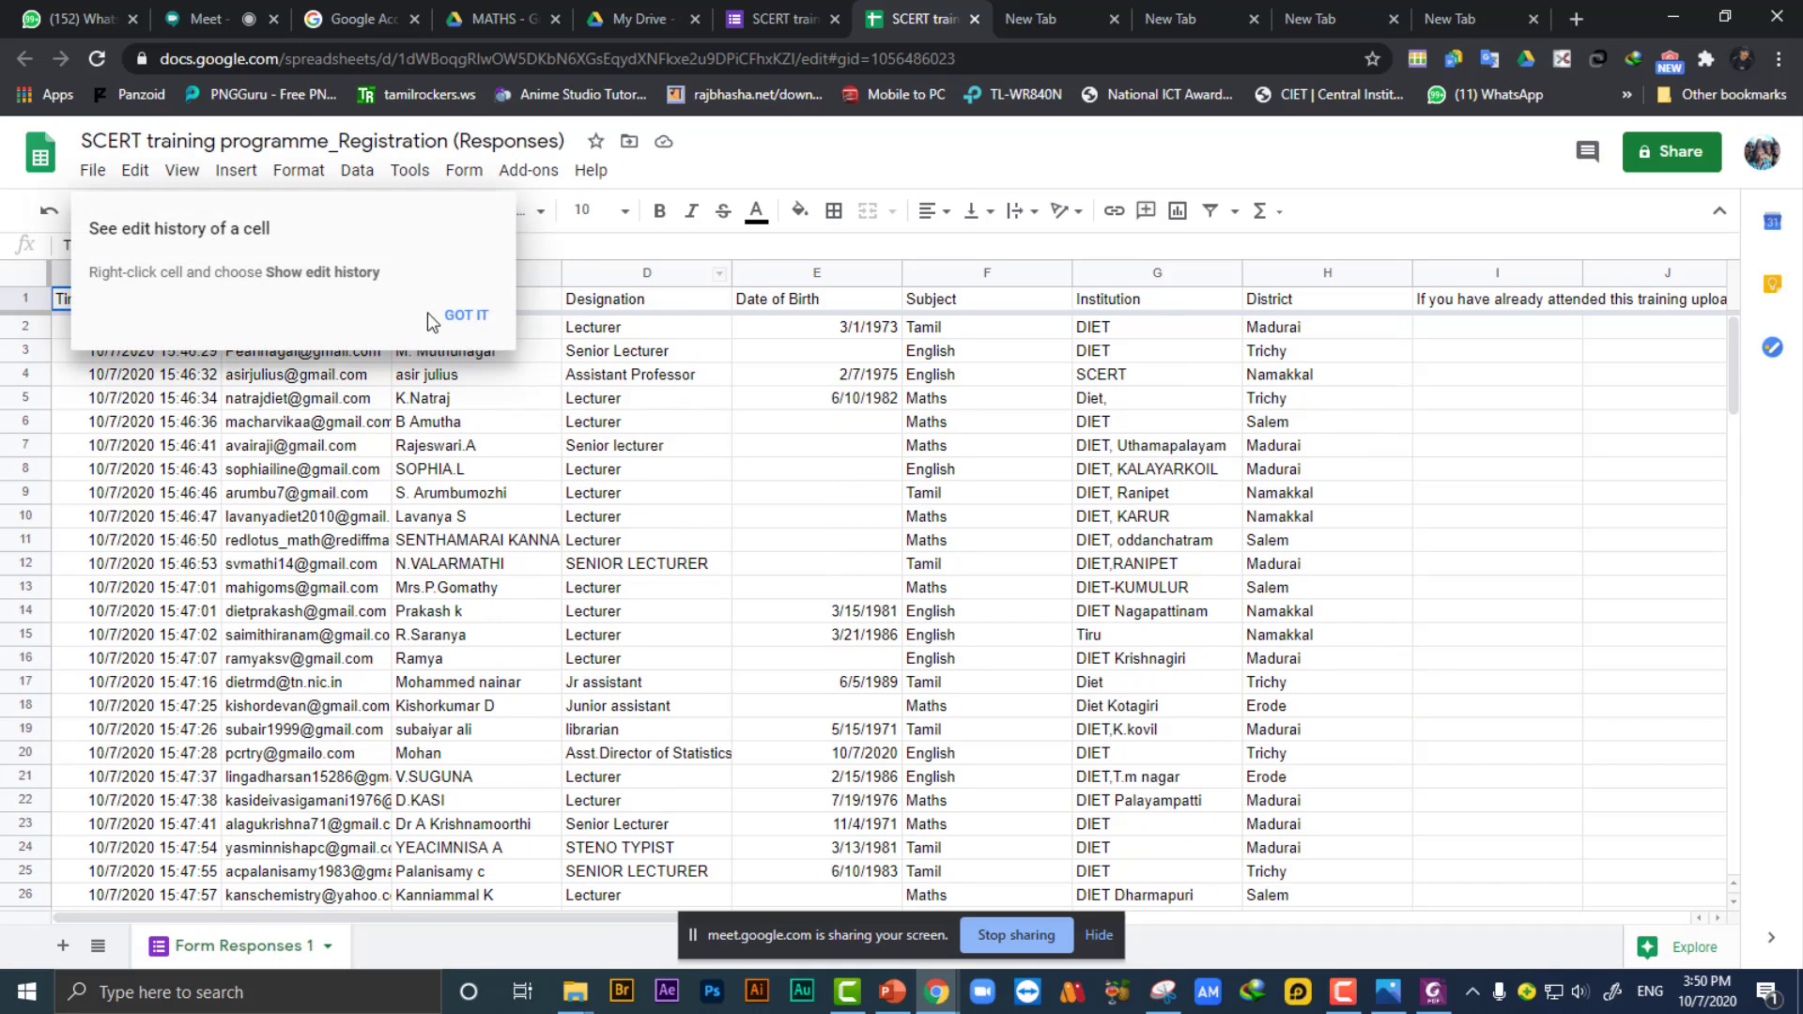
click(465, 316)
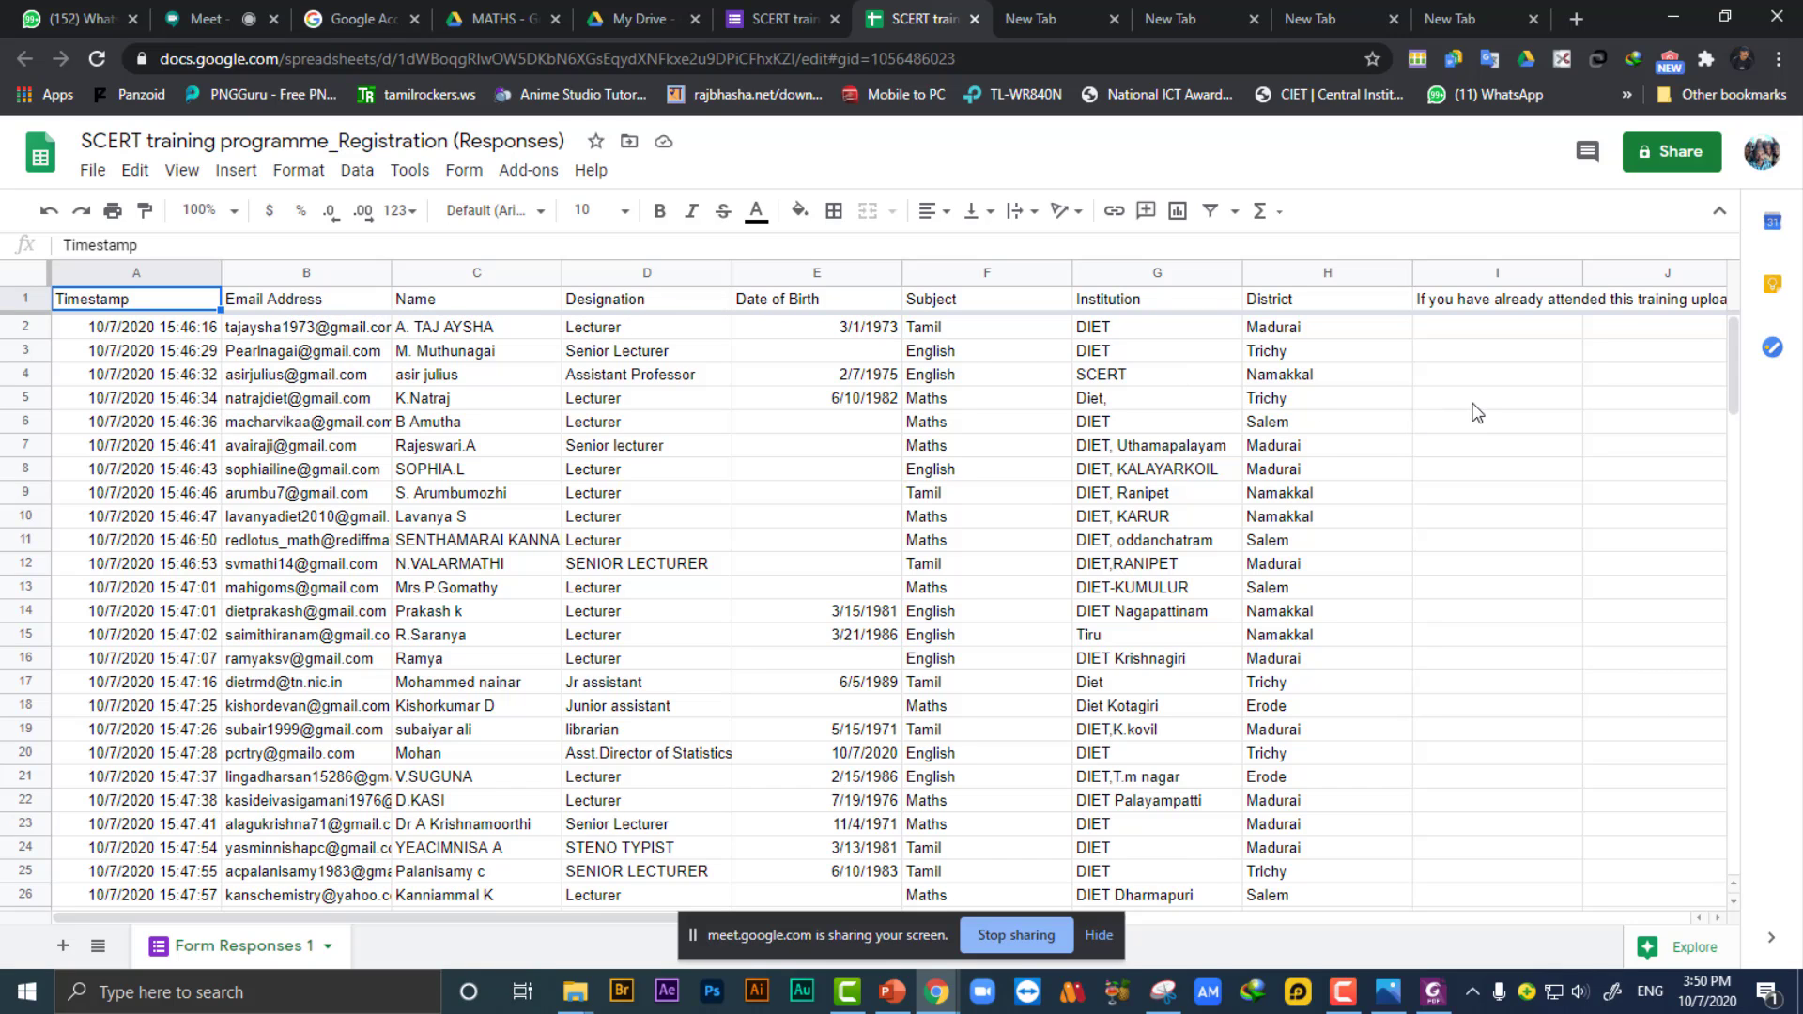
Examine the response rows across all columns, including the certificate upload links, and close the spreadsheet.
scroll(1477, 413, down, 5)
scroll(1476, 413, up, 3)
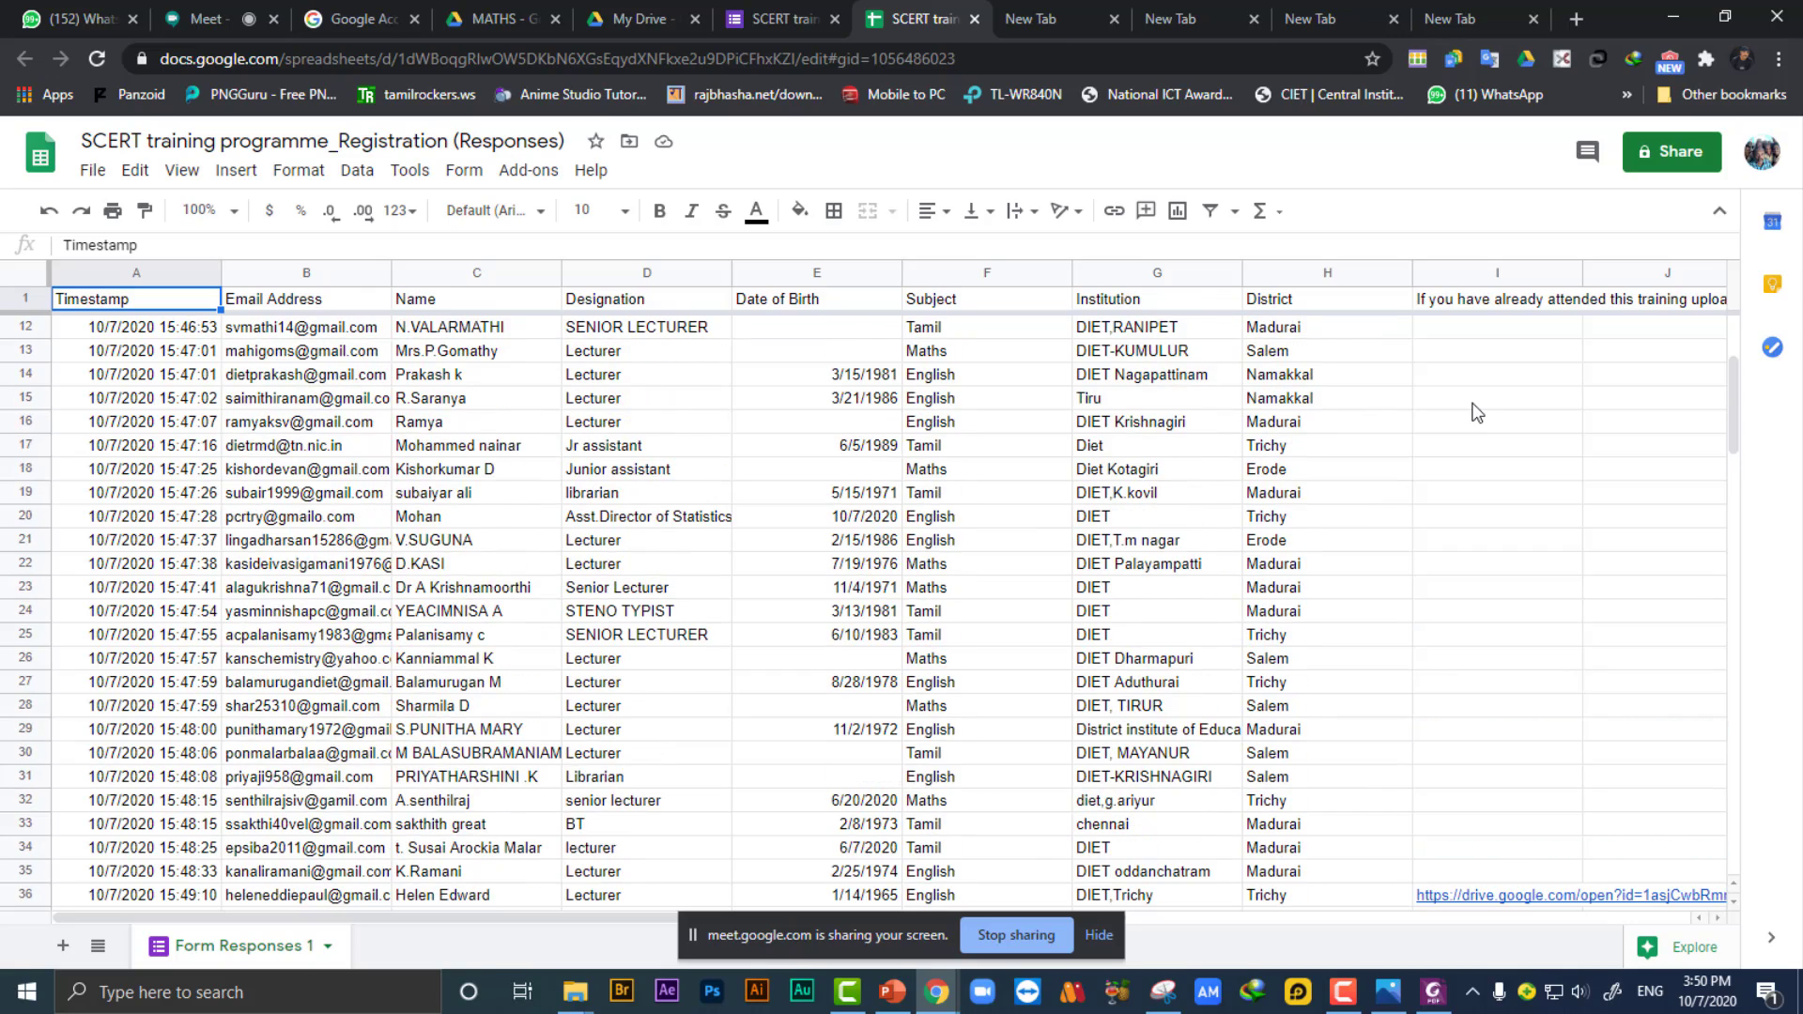
scroll(1476, 413, down, 1)
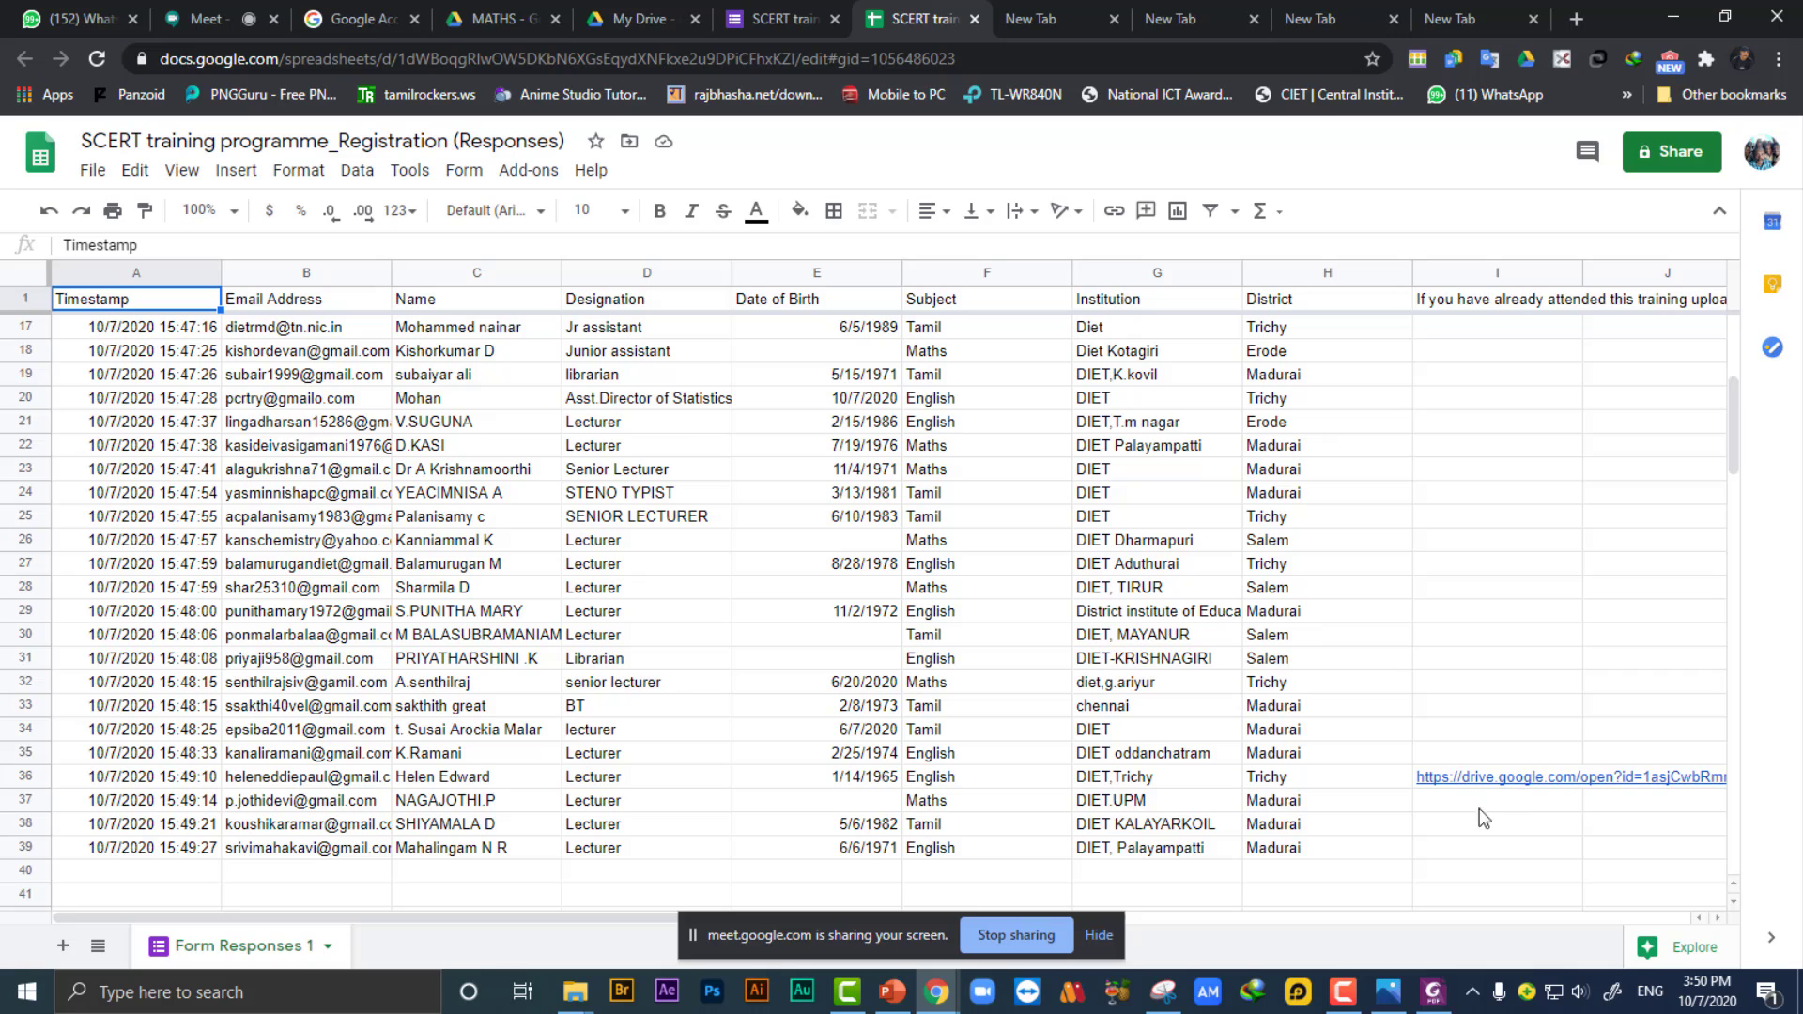
scroll(752, 541, down, 1)
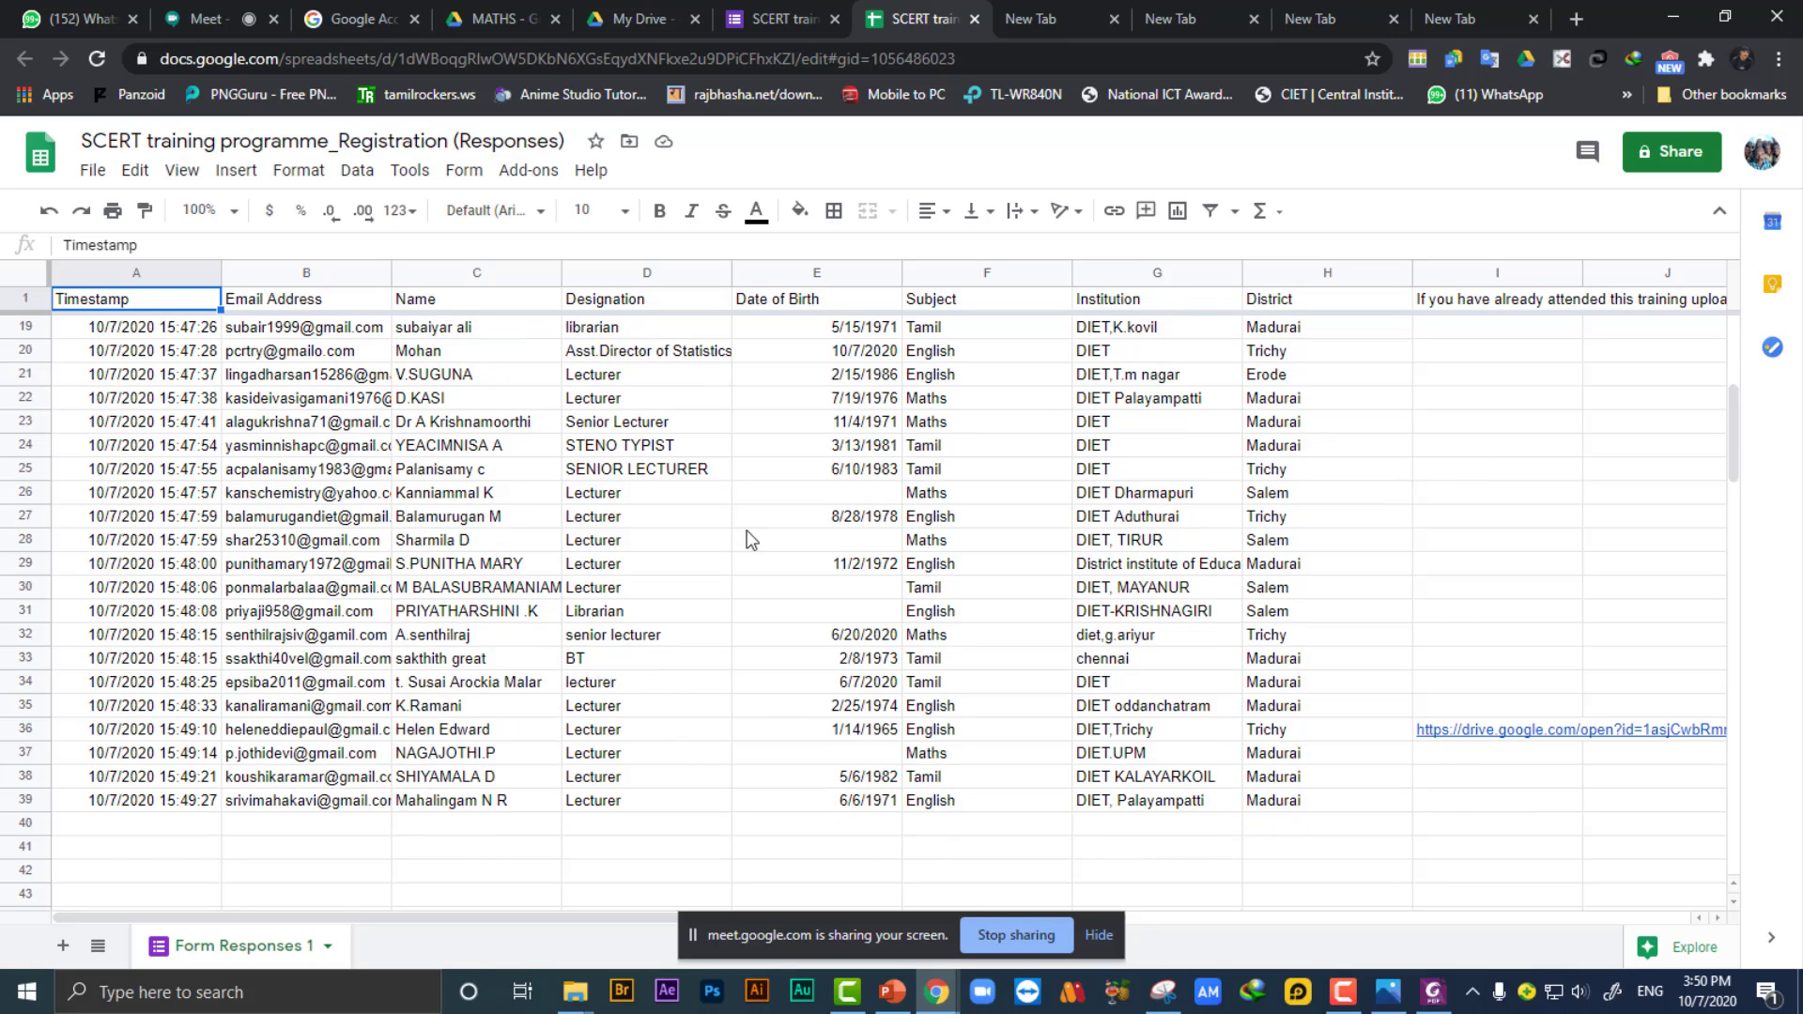
scroll(1068, 588, up, 1)
scroll(1068, 589, up, 3)
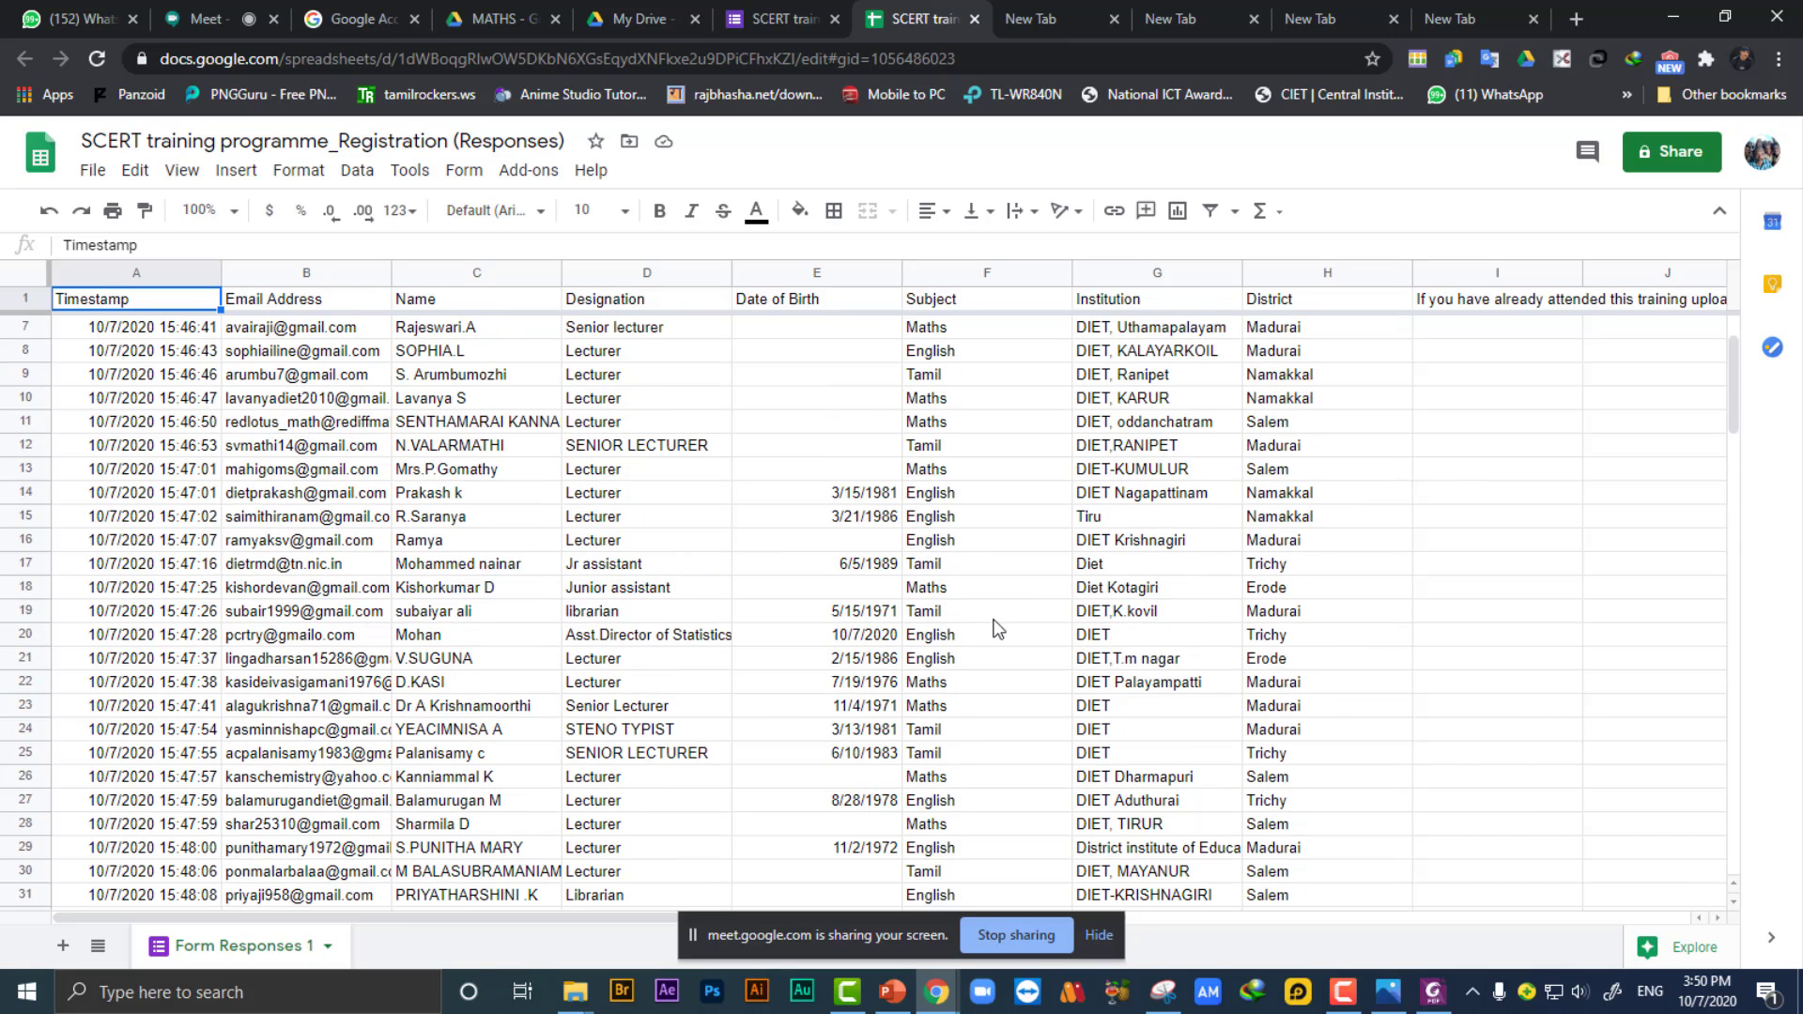
scroll(1420, 594, up, 2)
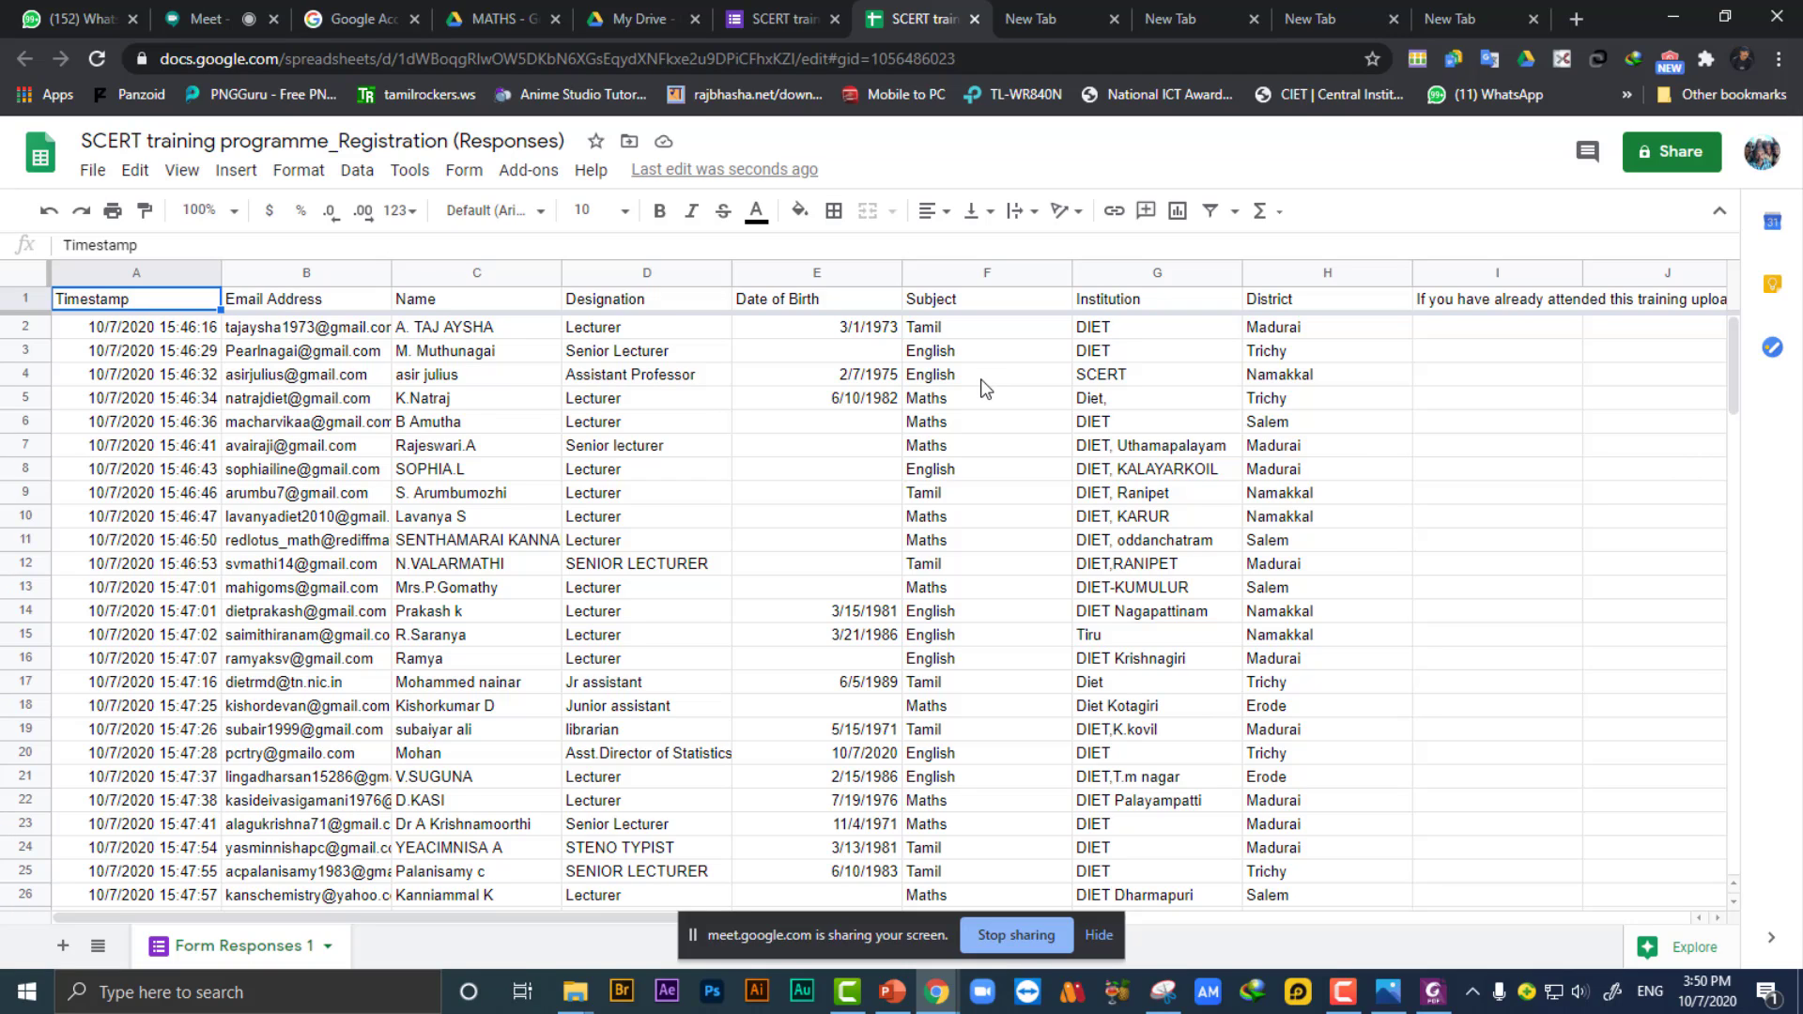
click(976, 21)
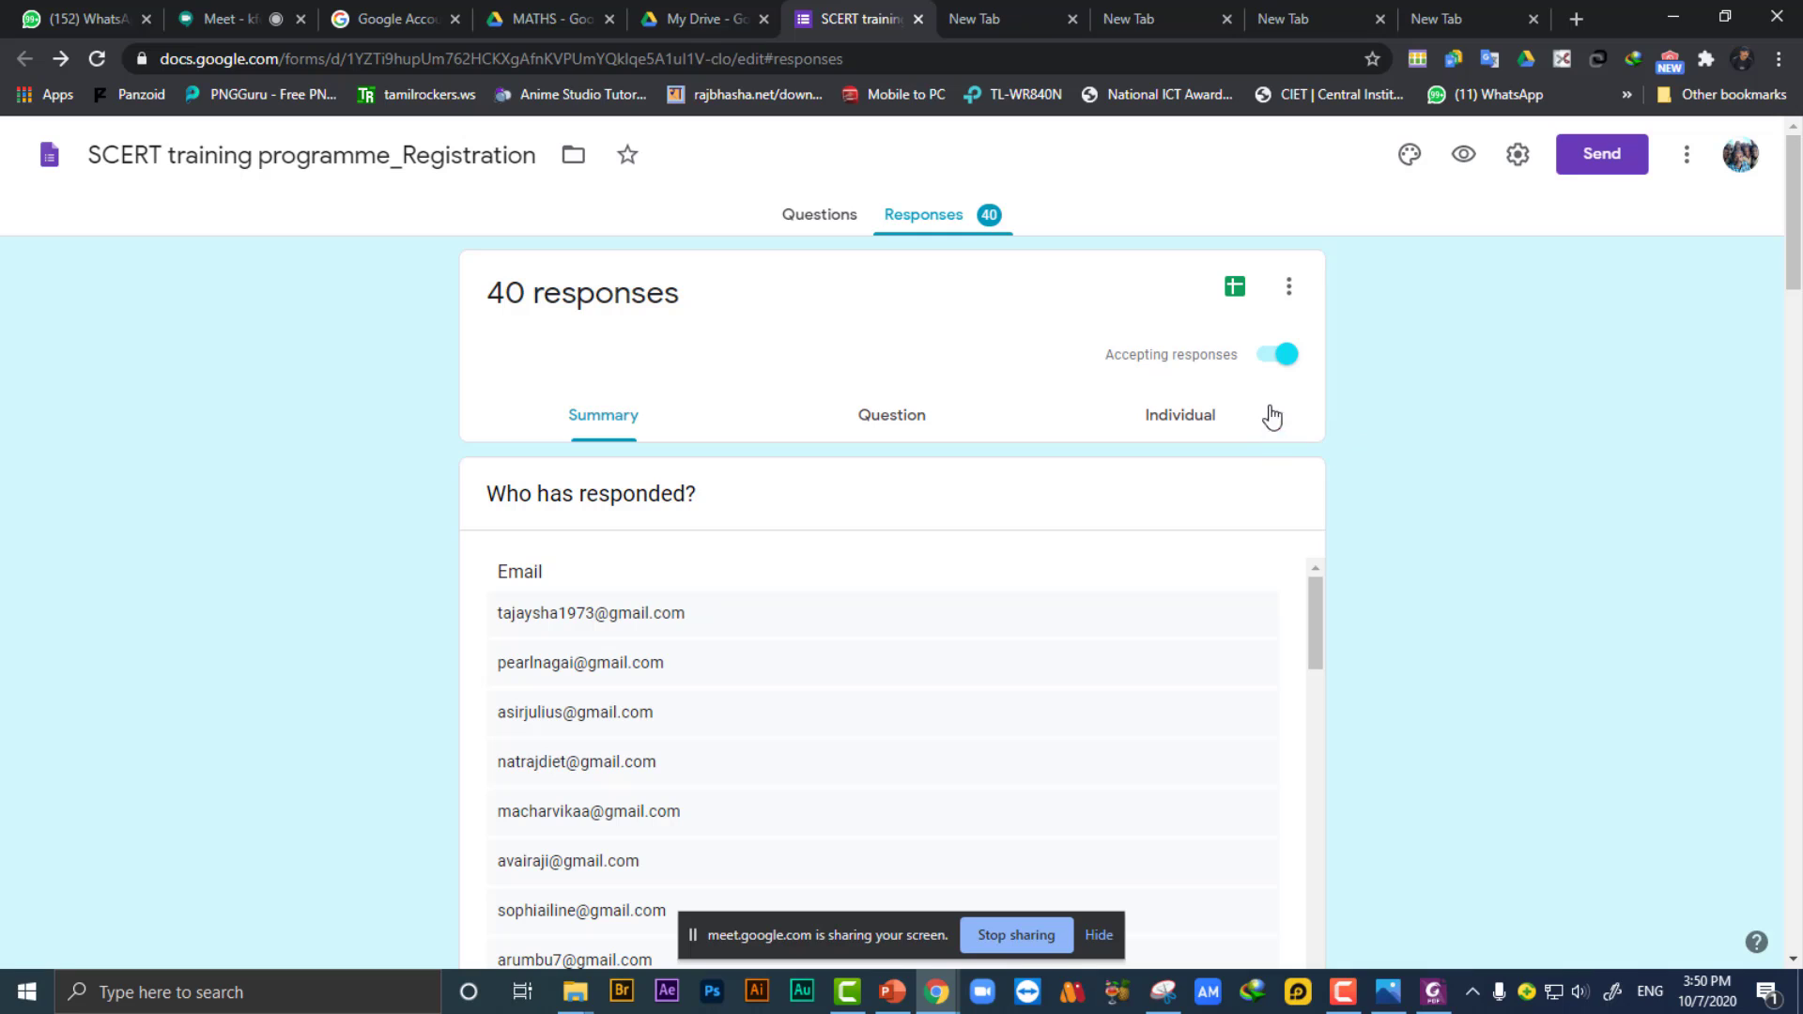
Stop accepting responses, turn accepting responses back on, and look through the list of respondents' e-mail addresses.
click(1282, 355)
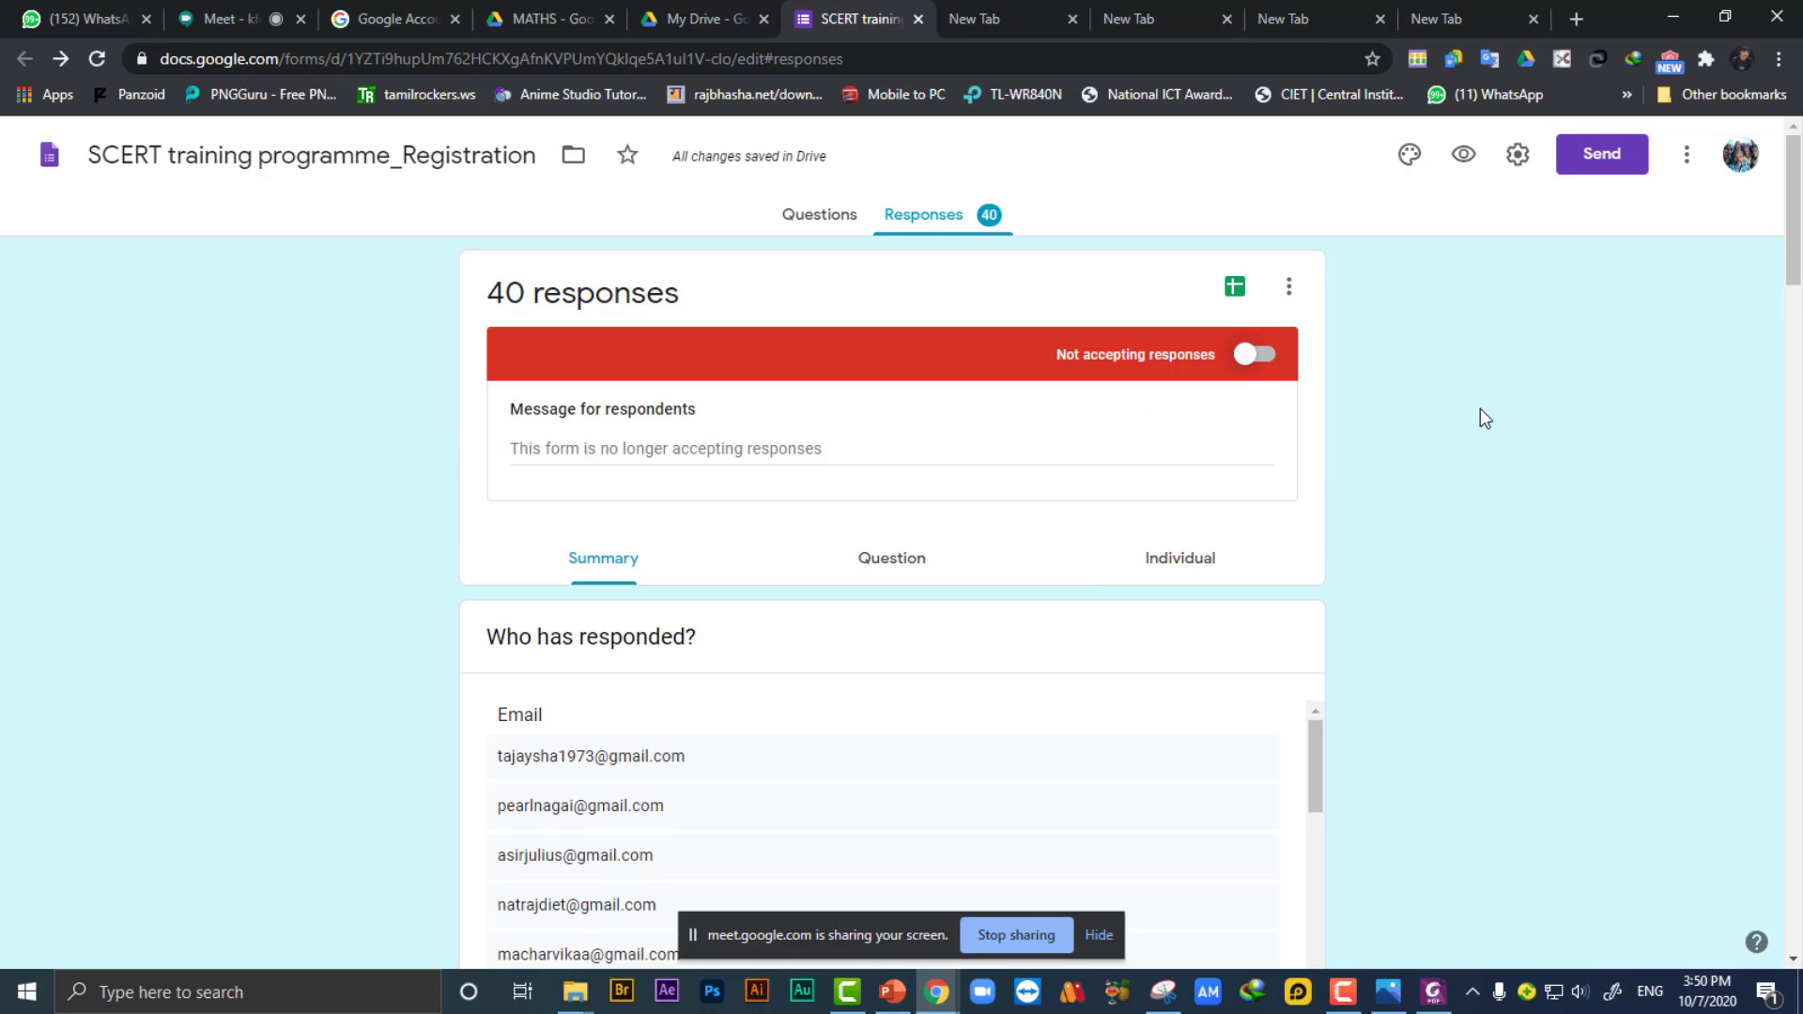
click(1261, 356)
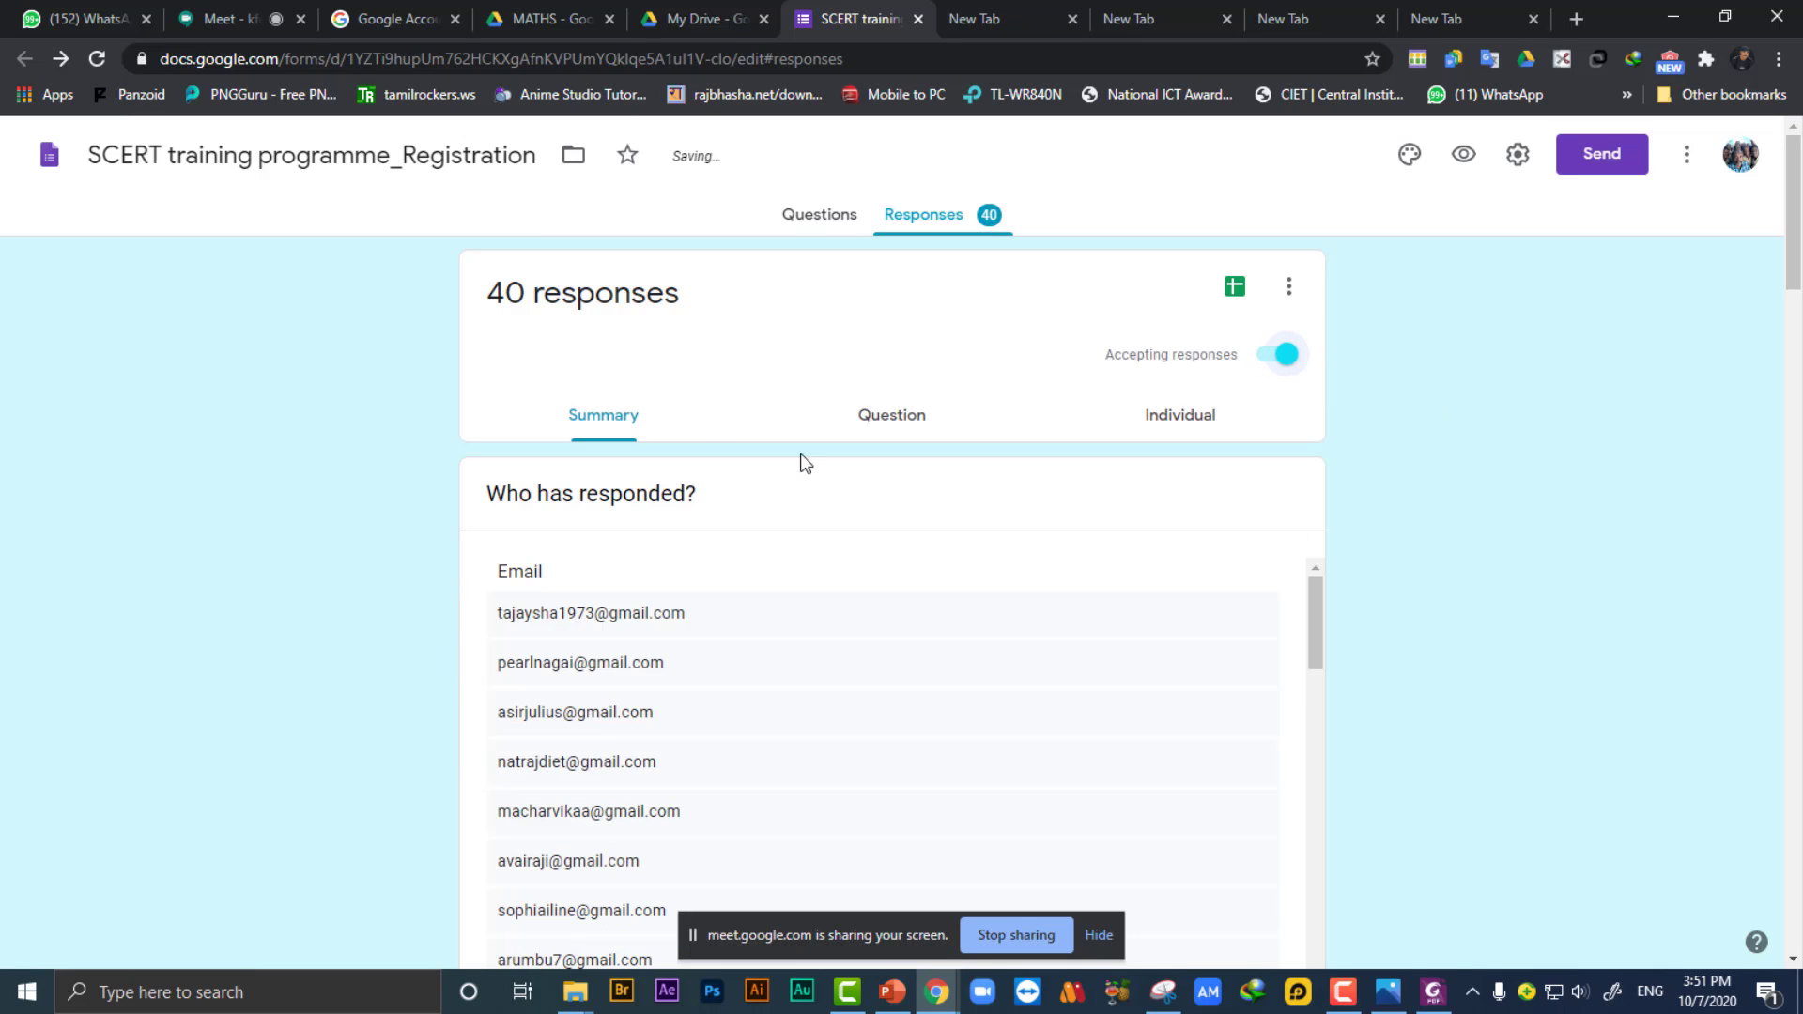
scroll(896, 575, down, 12)
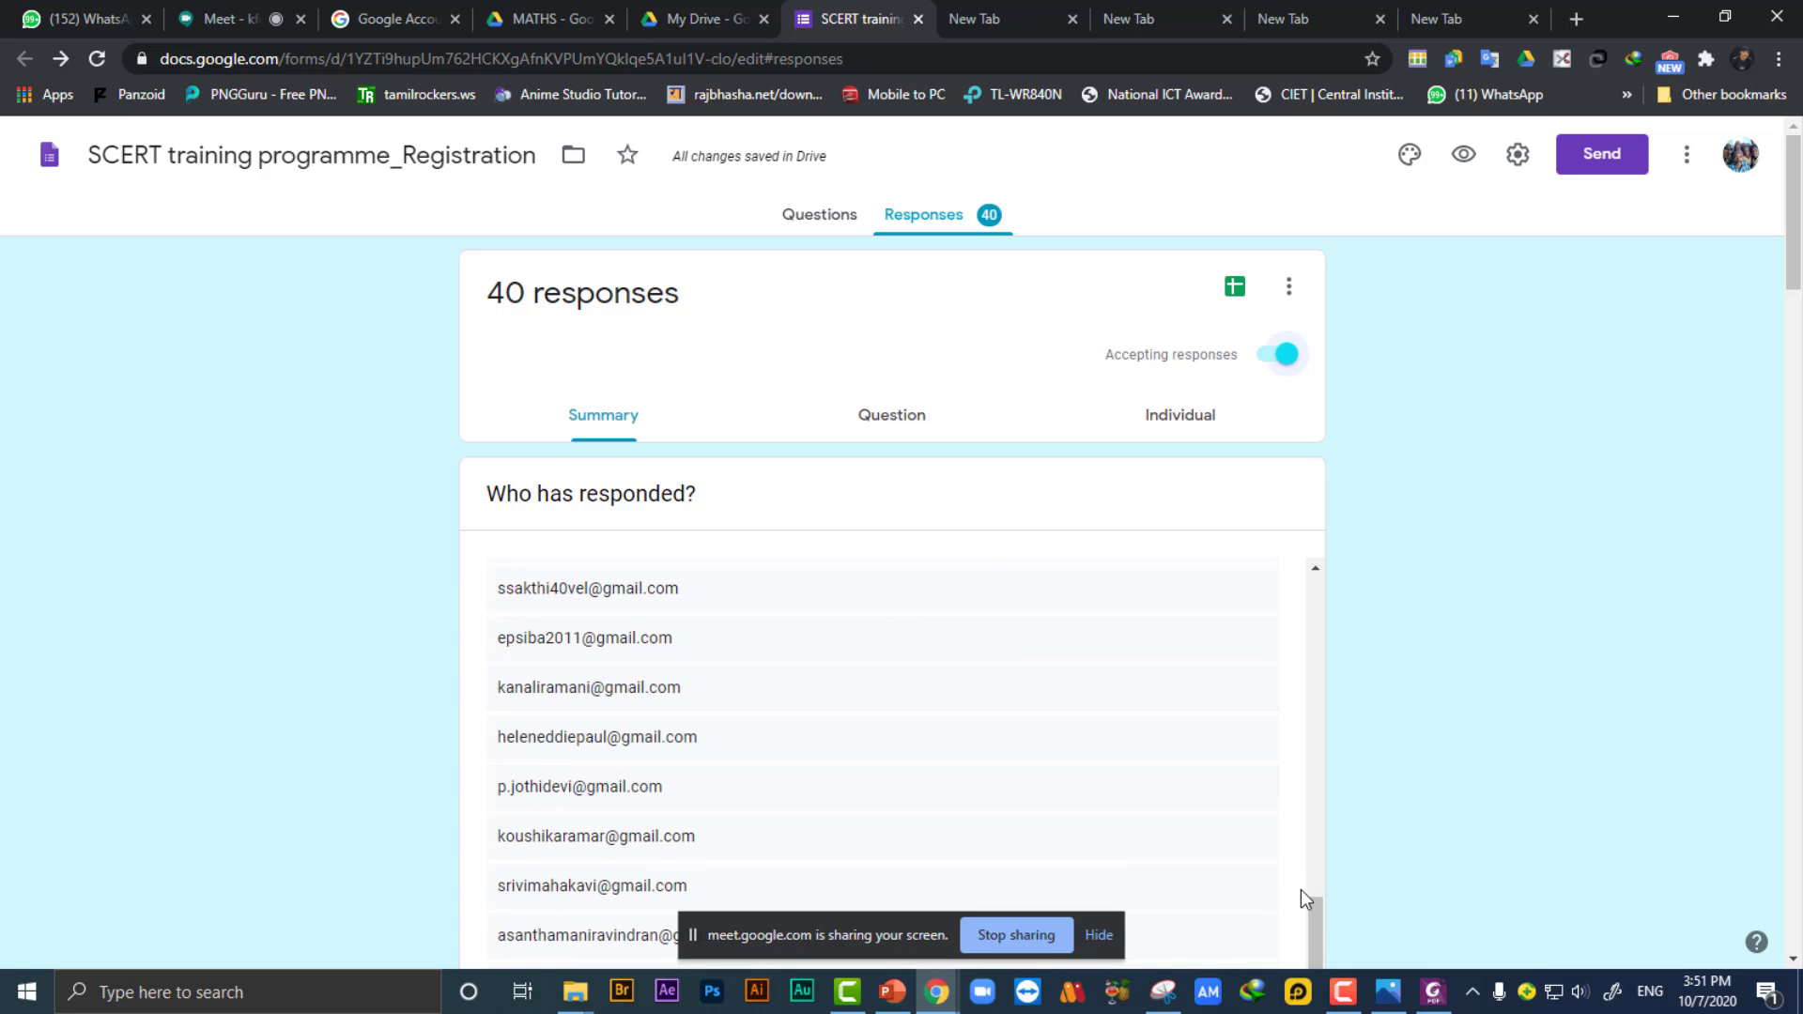
drag(1319, 900, 1361, 564)
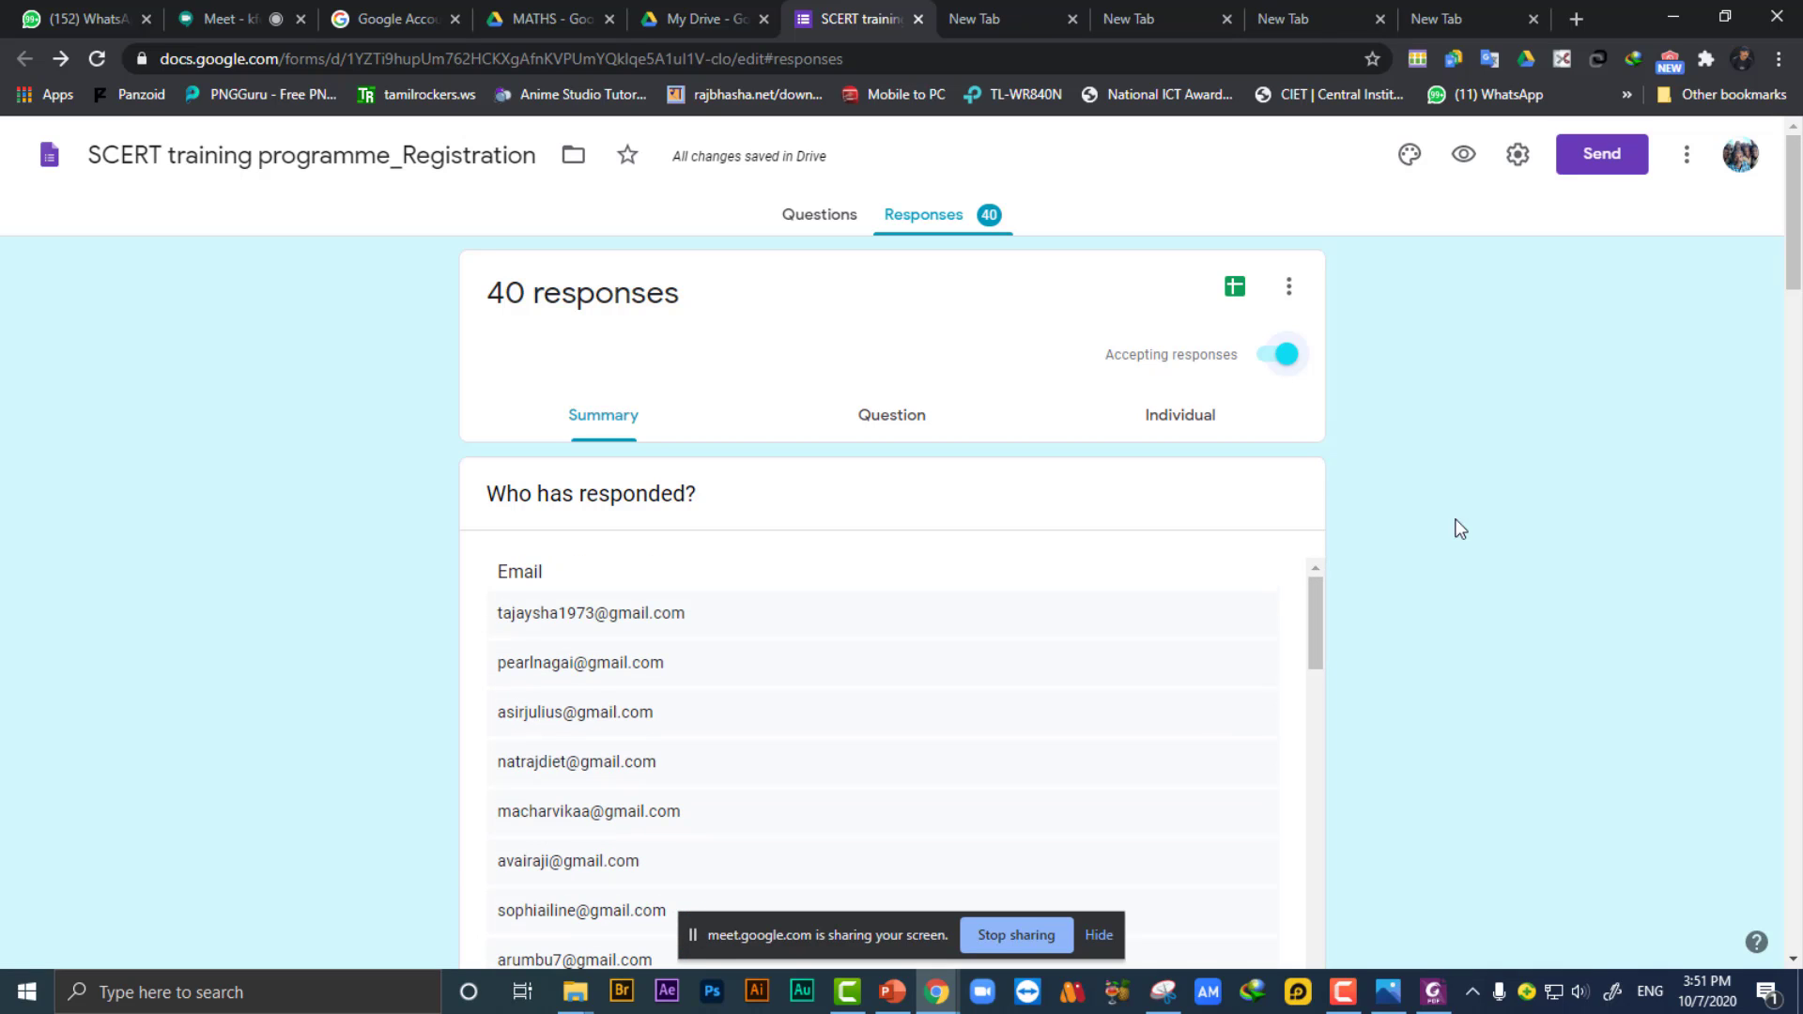
Open the print preview for all form responses and look through the respondents' pages, including their uploaded certificates.
click(1293, 293)
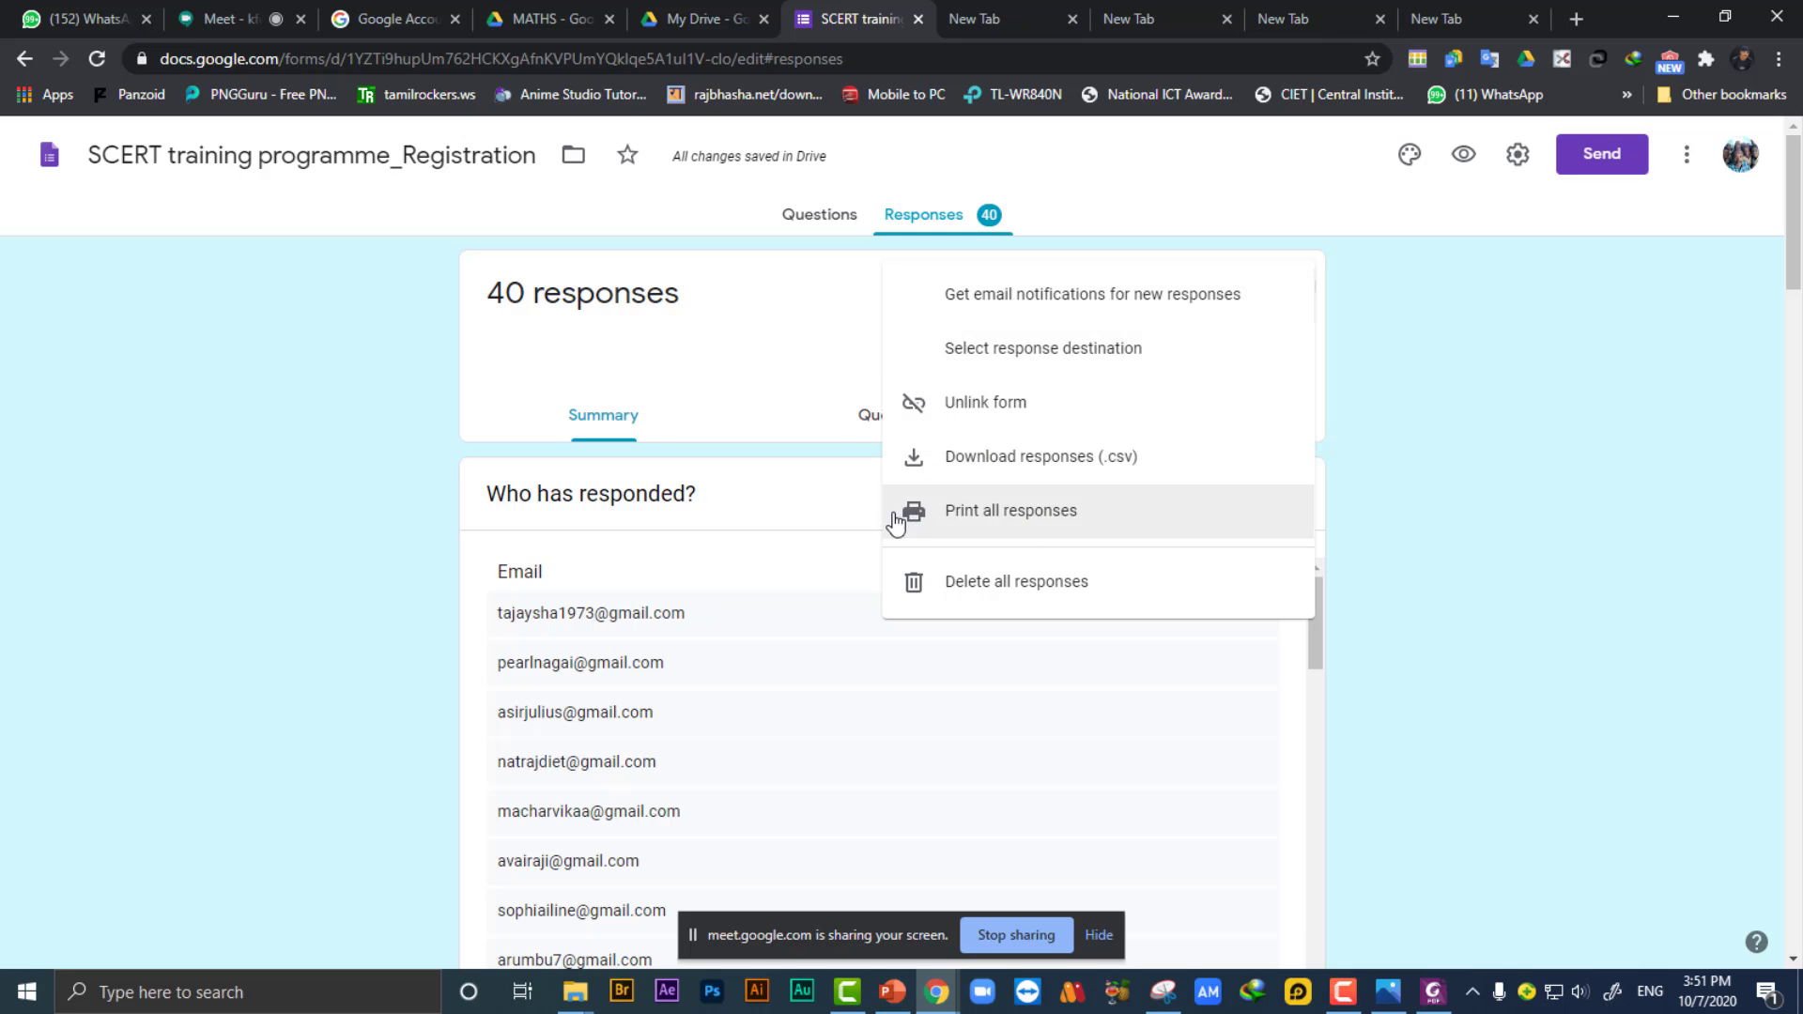
click(1033, 515)
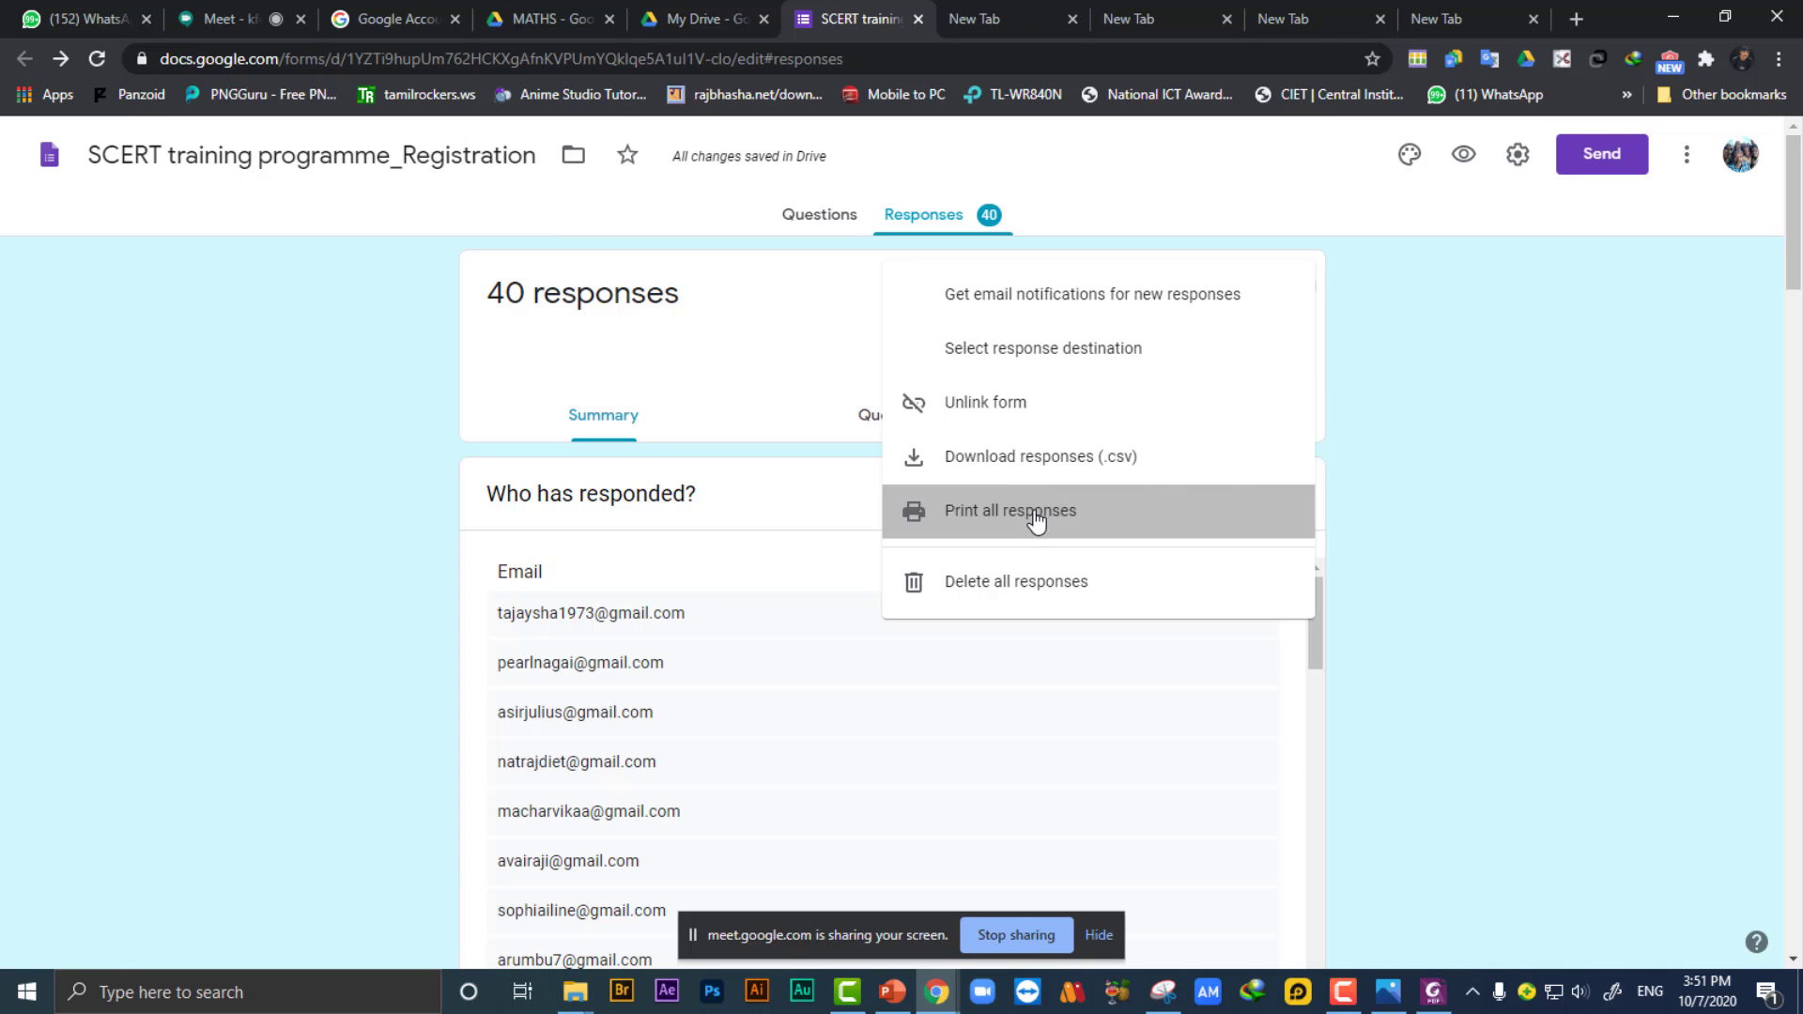
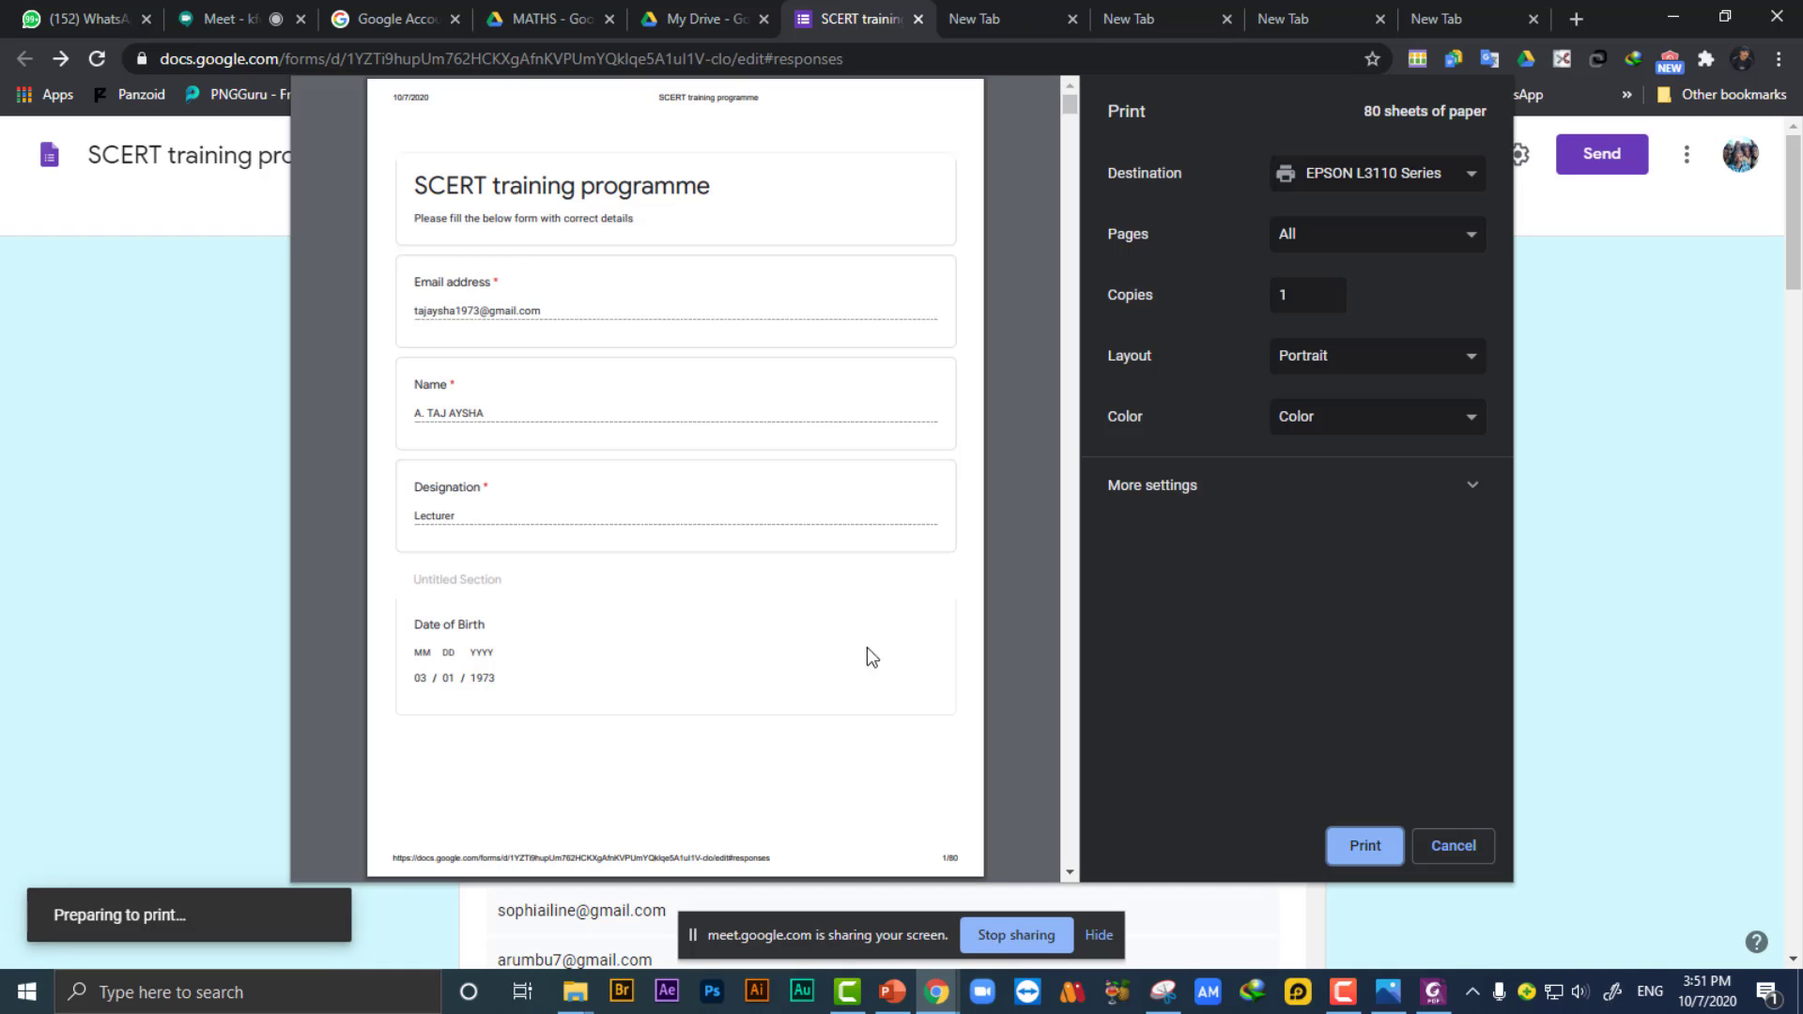
scroll(749, 615, down, 10)
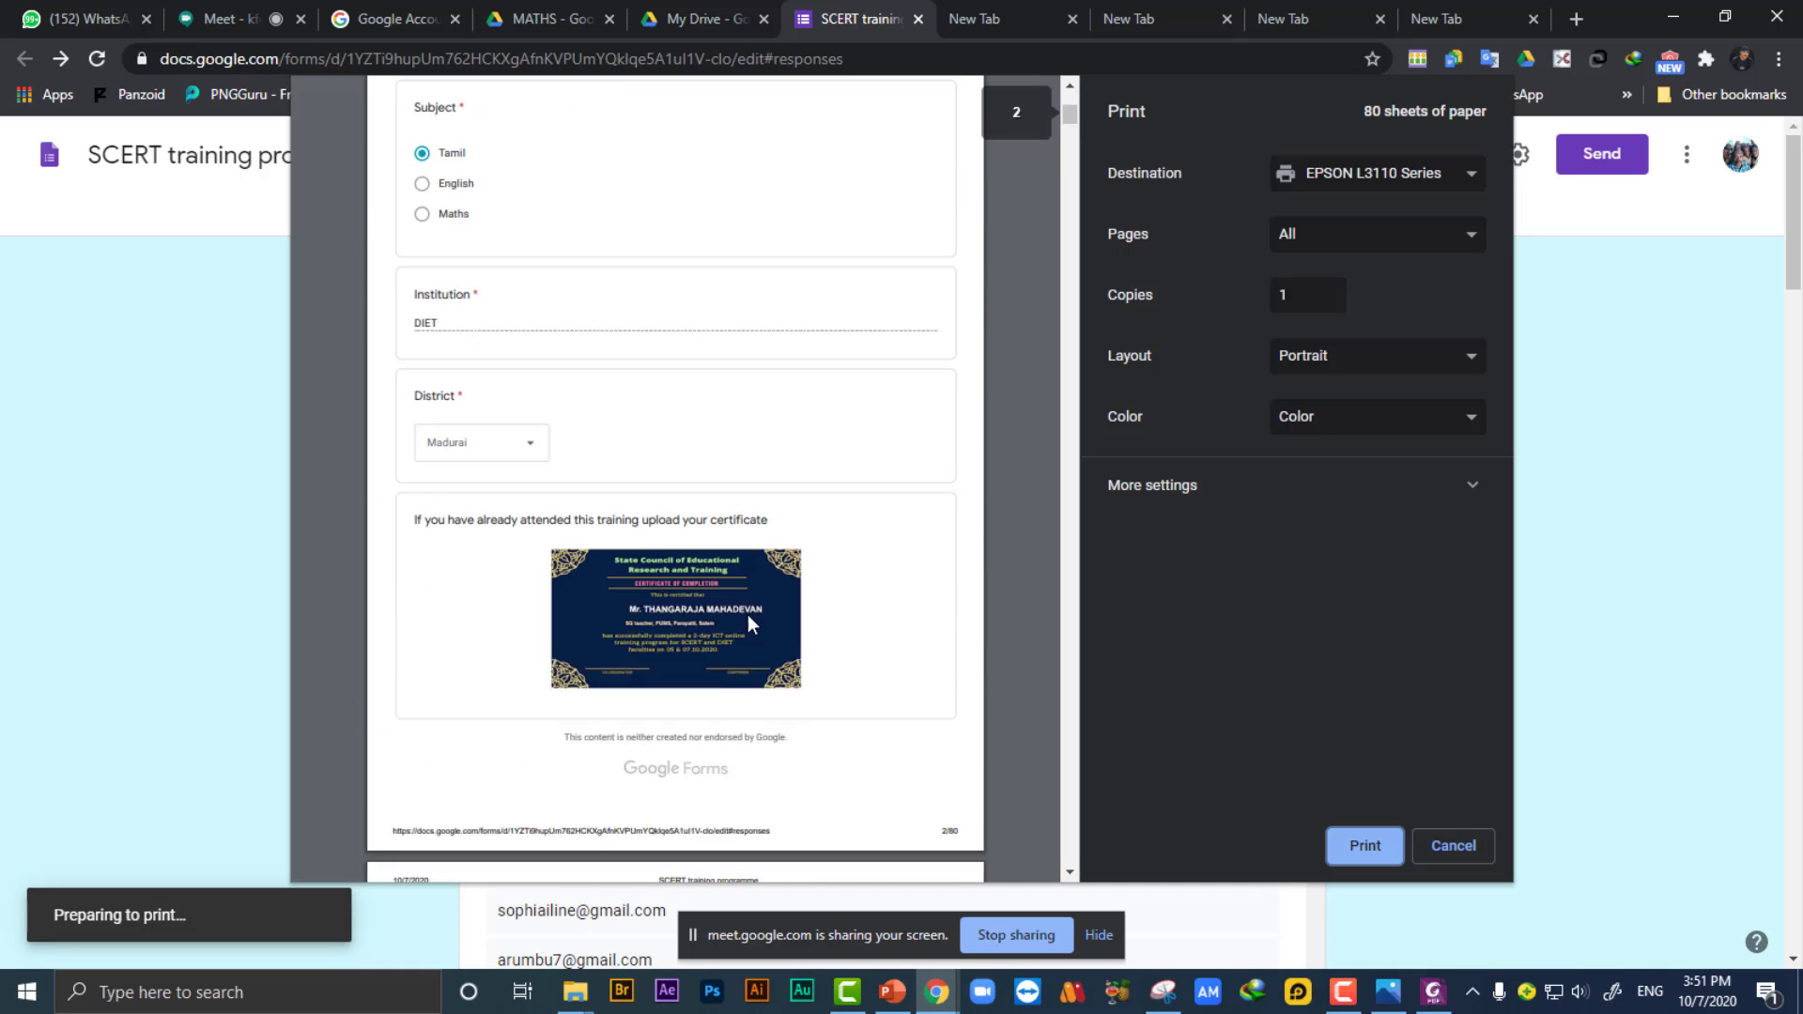
scroll(748, 616, down, 15)
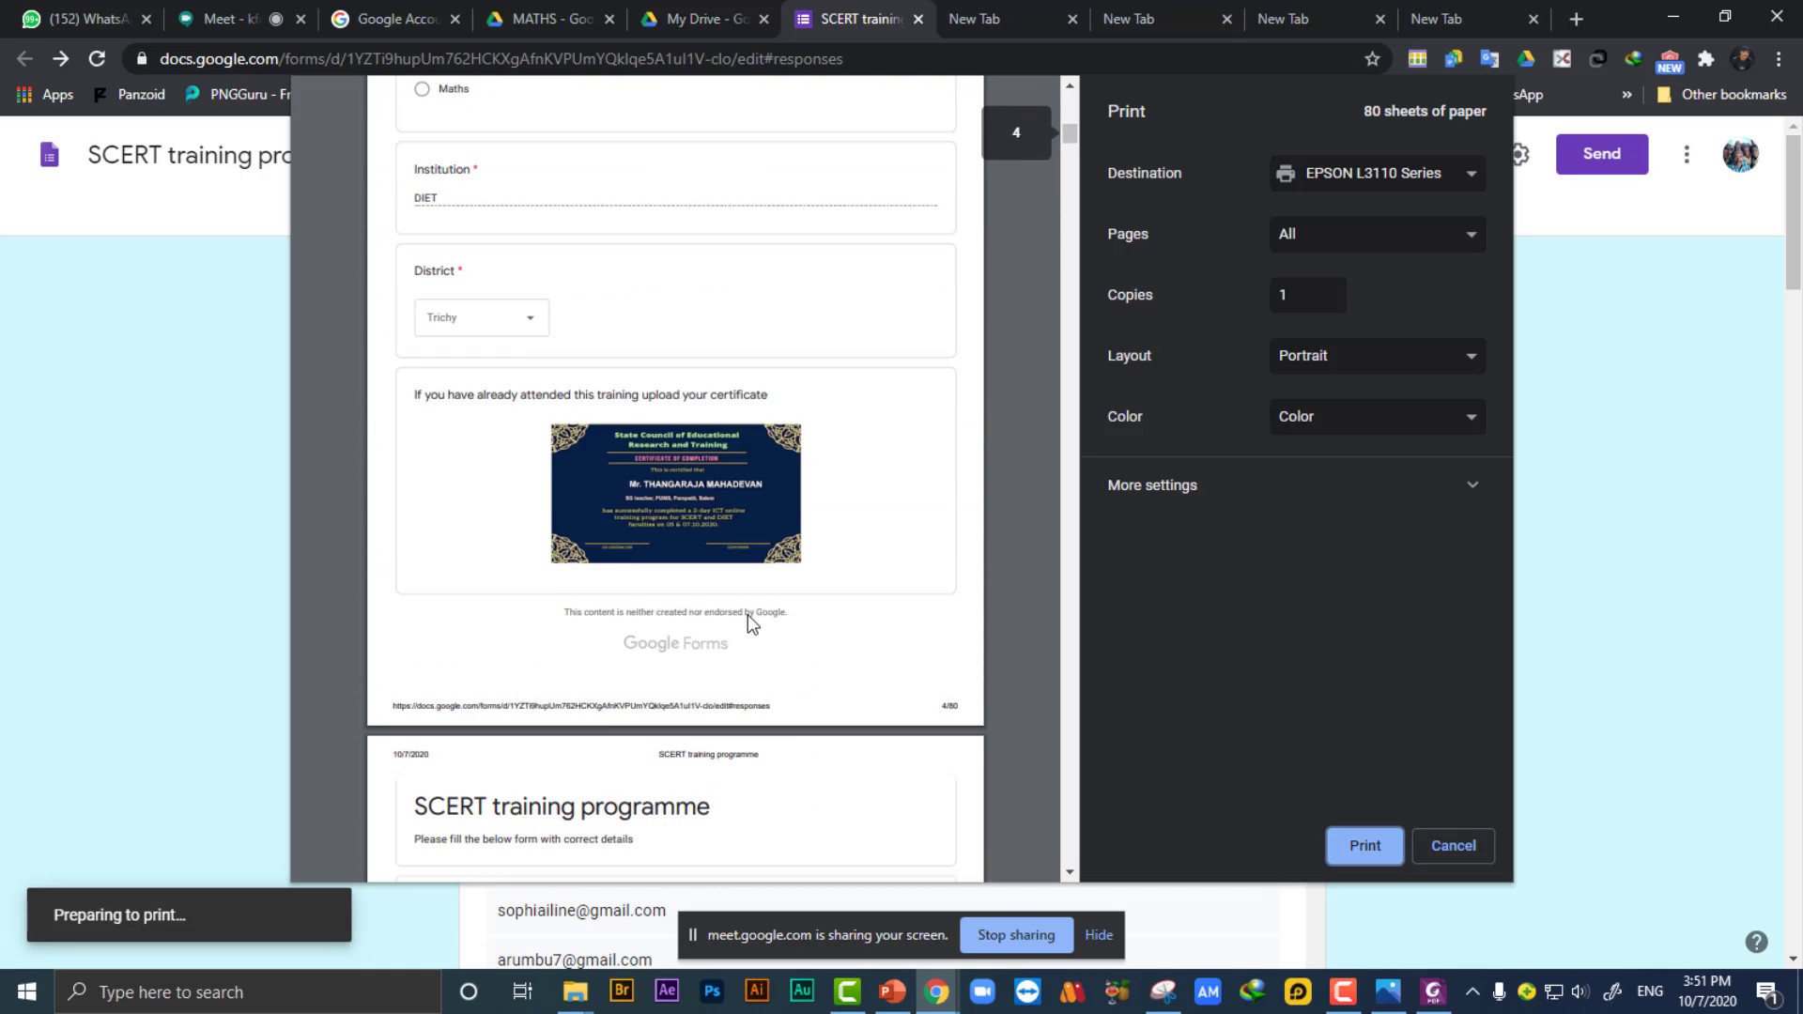
scroll(748, 625, down, 5)
scroll(748, 609, down, 5)
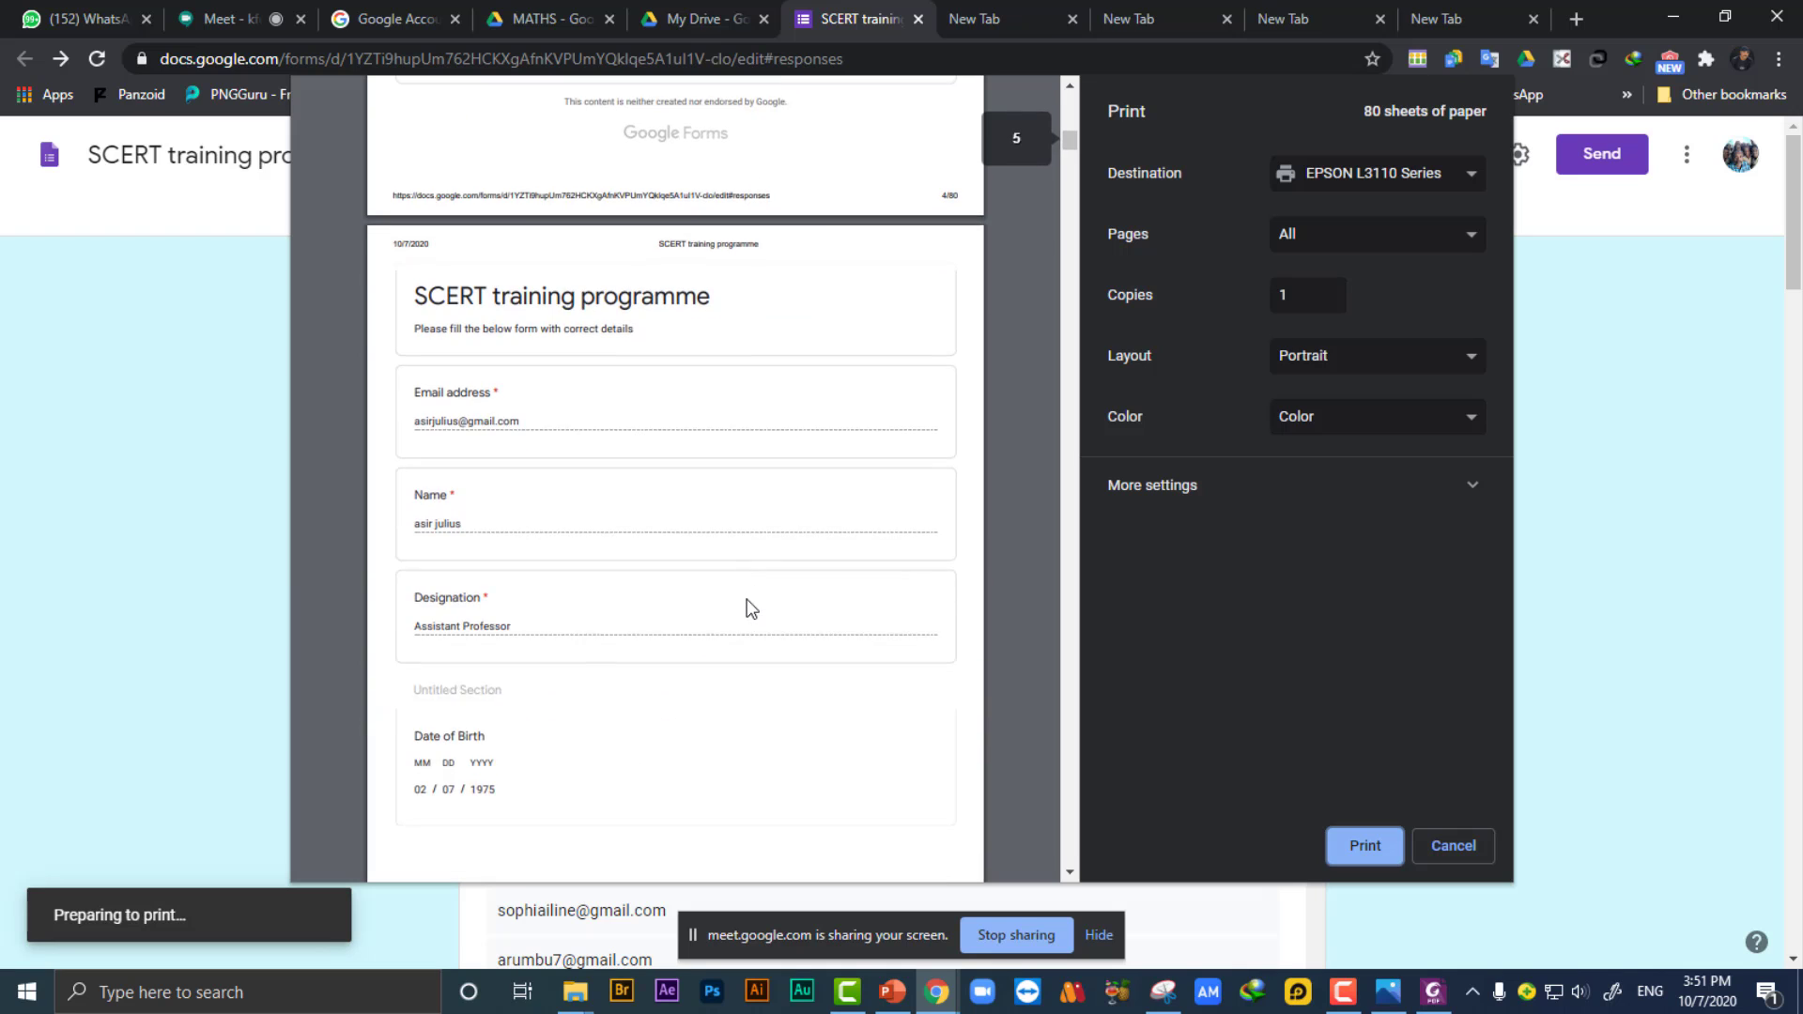
scroll(748, 608, down, 8)
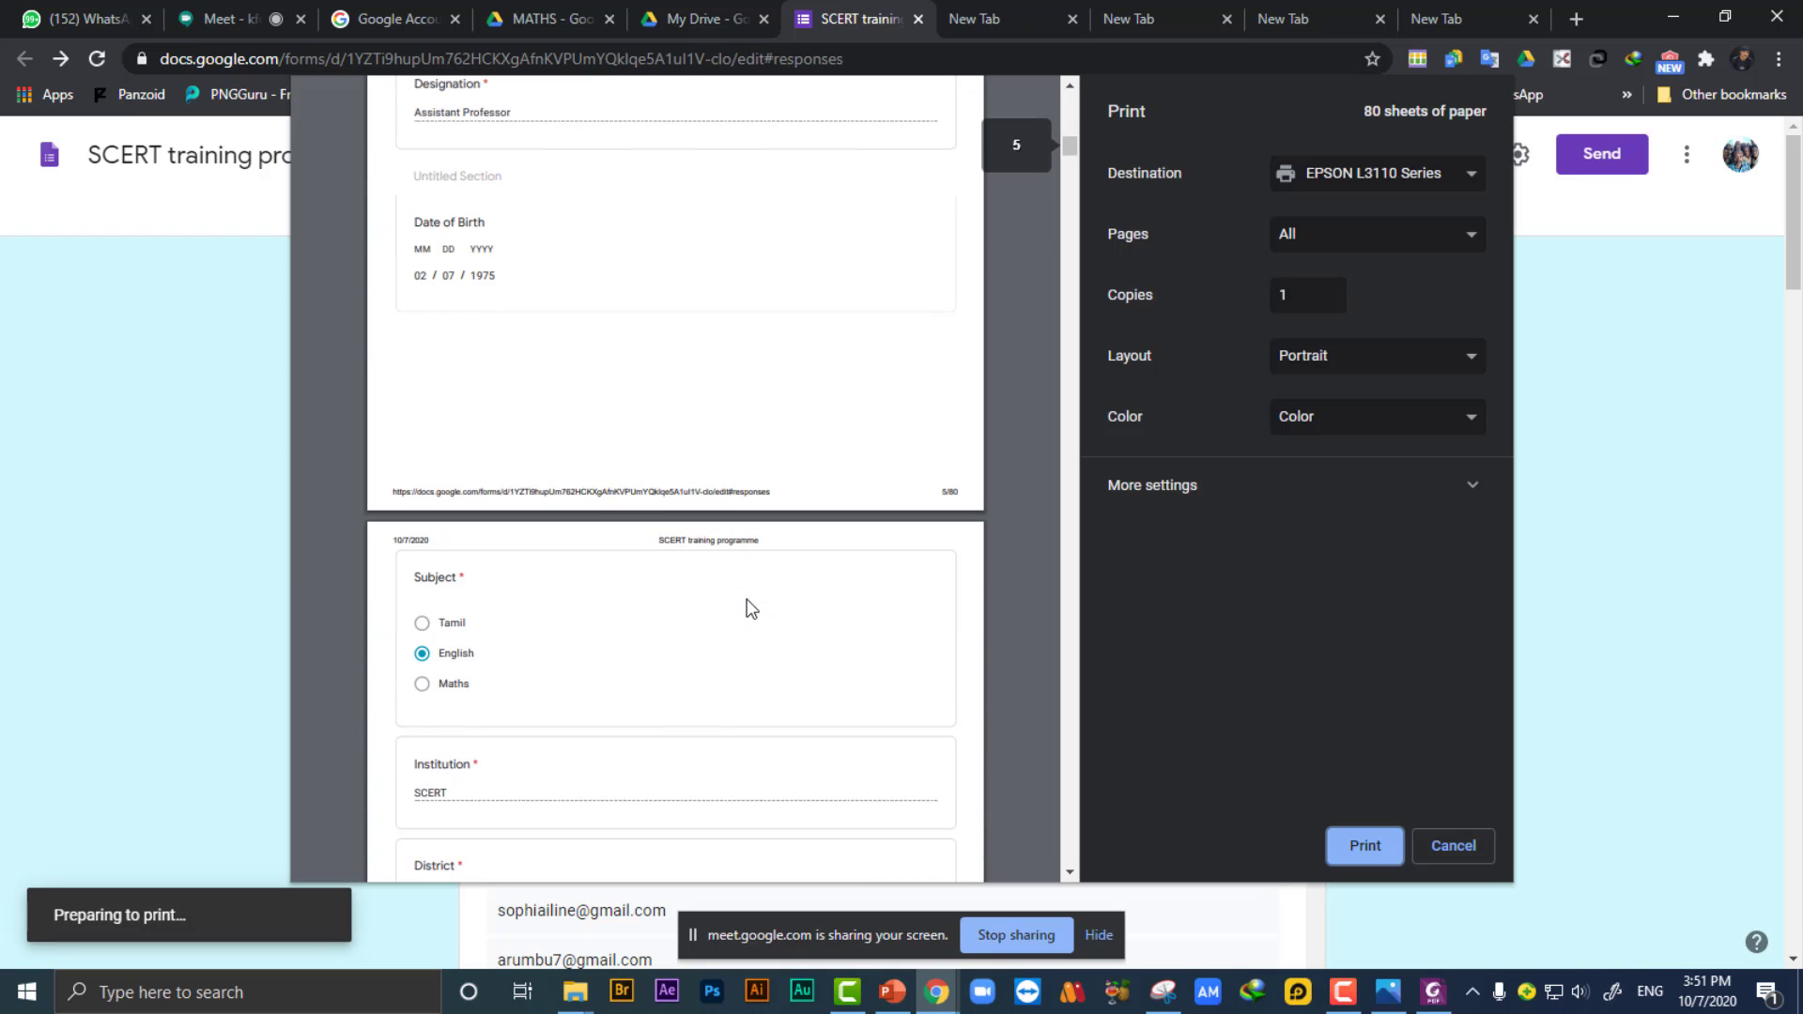
scroll(751, 609, down, 15)
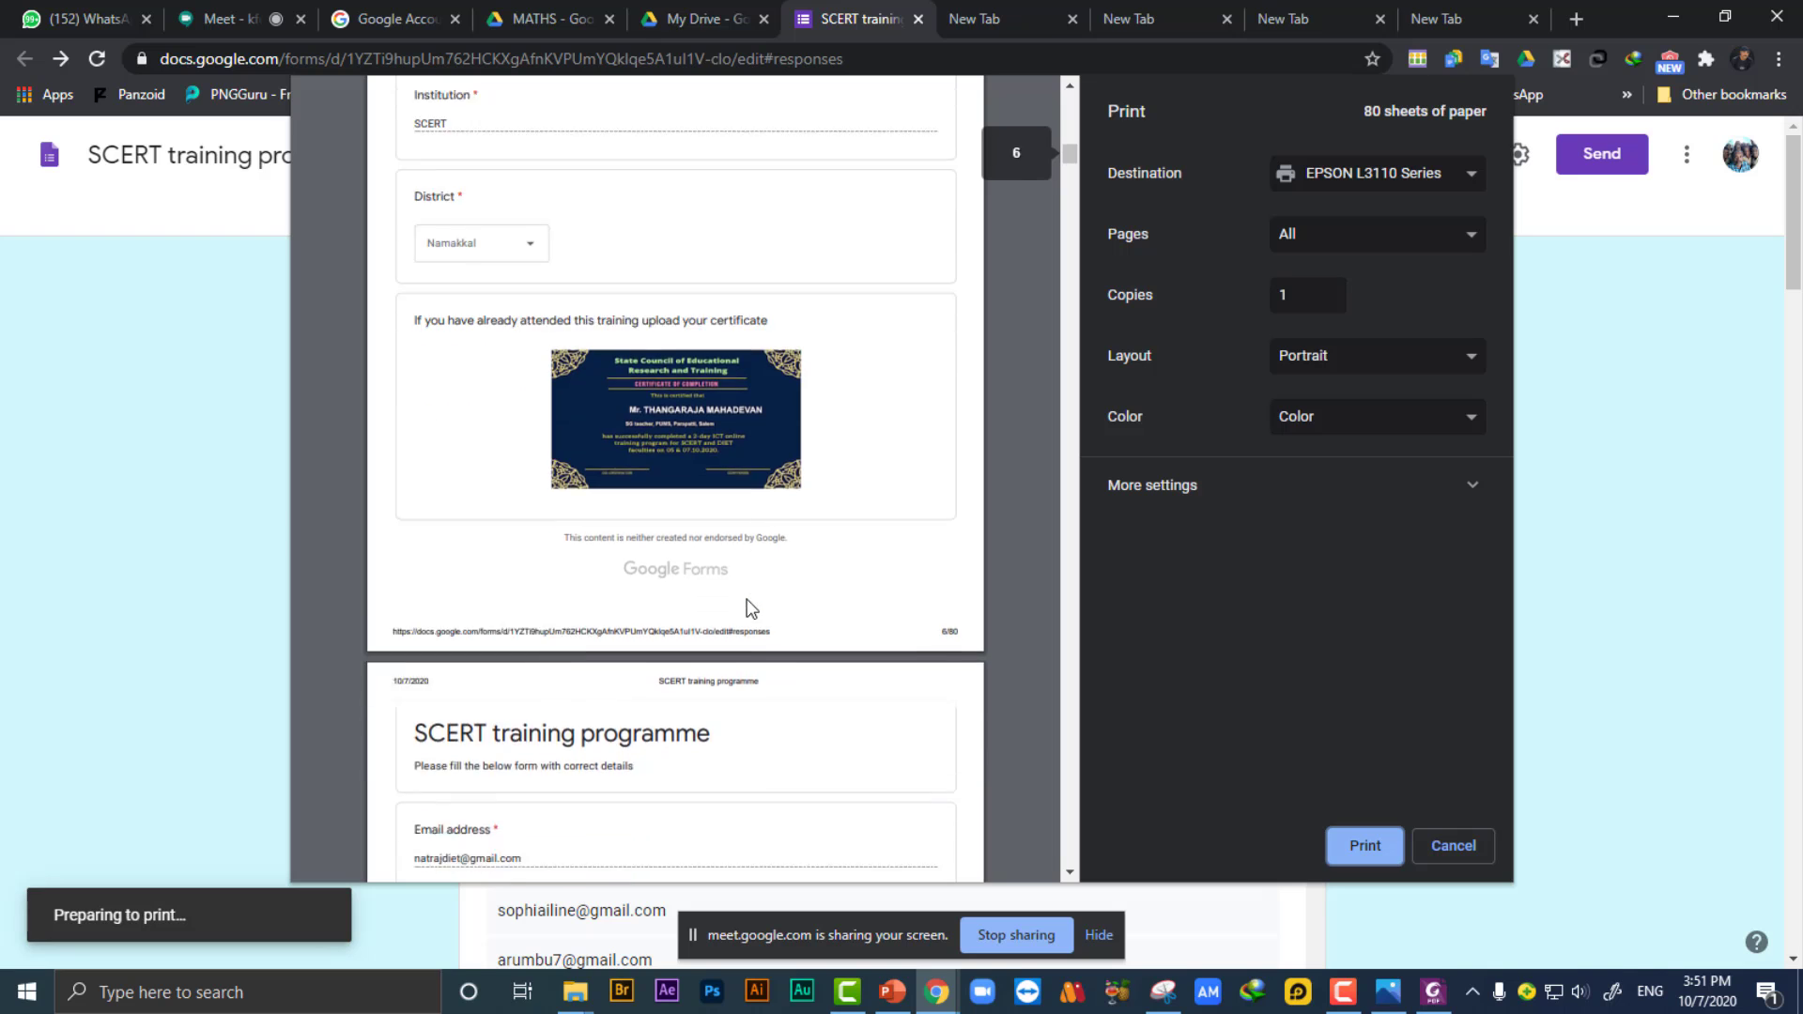
scroll(752, 609, down, 20)
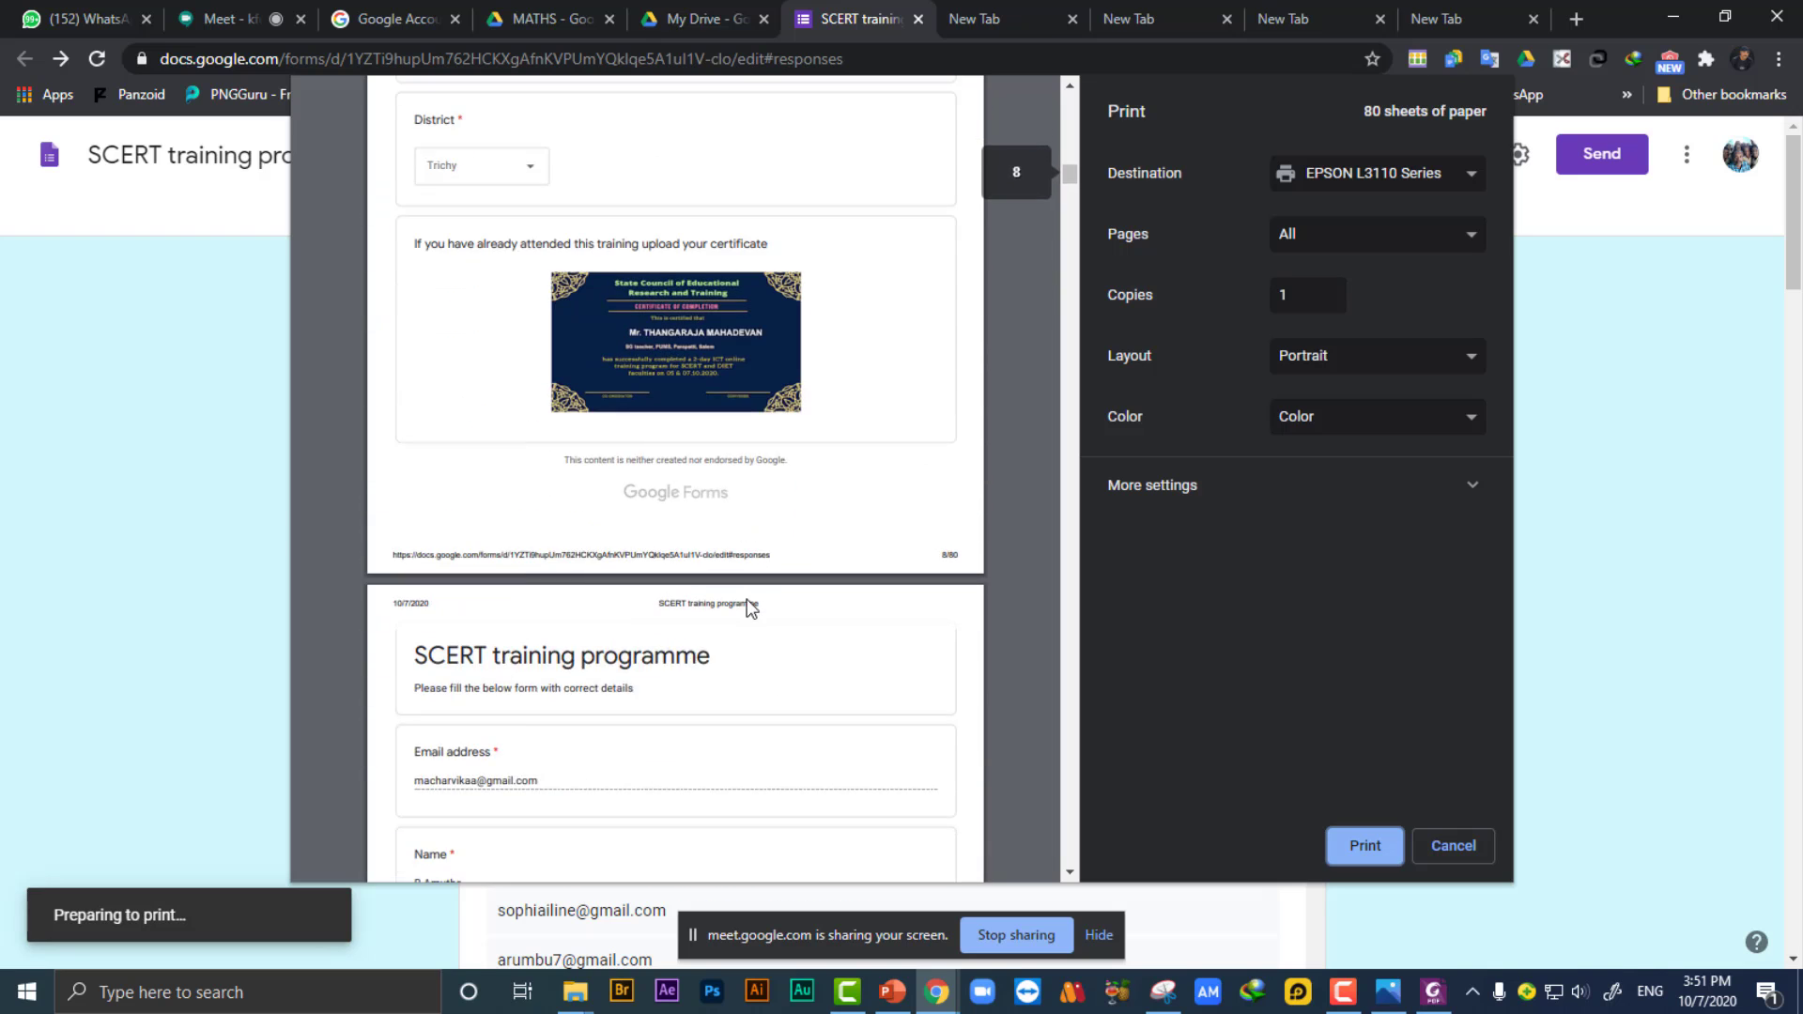
scroll(751, 608, down, 20)
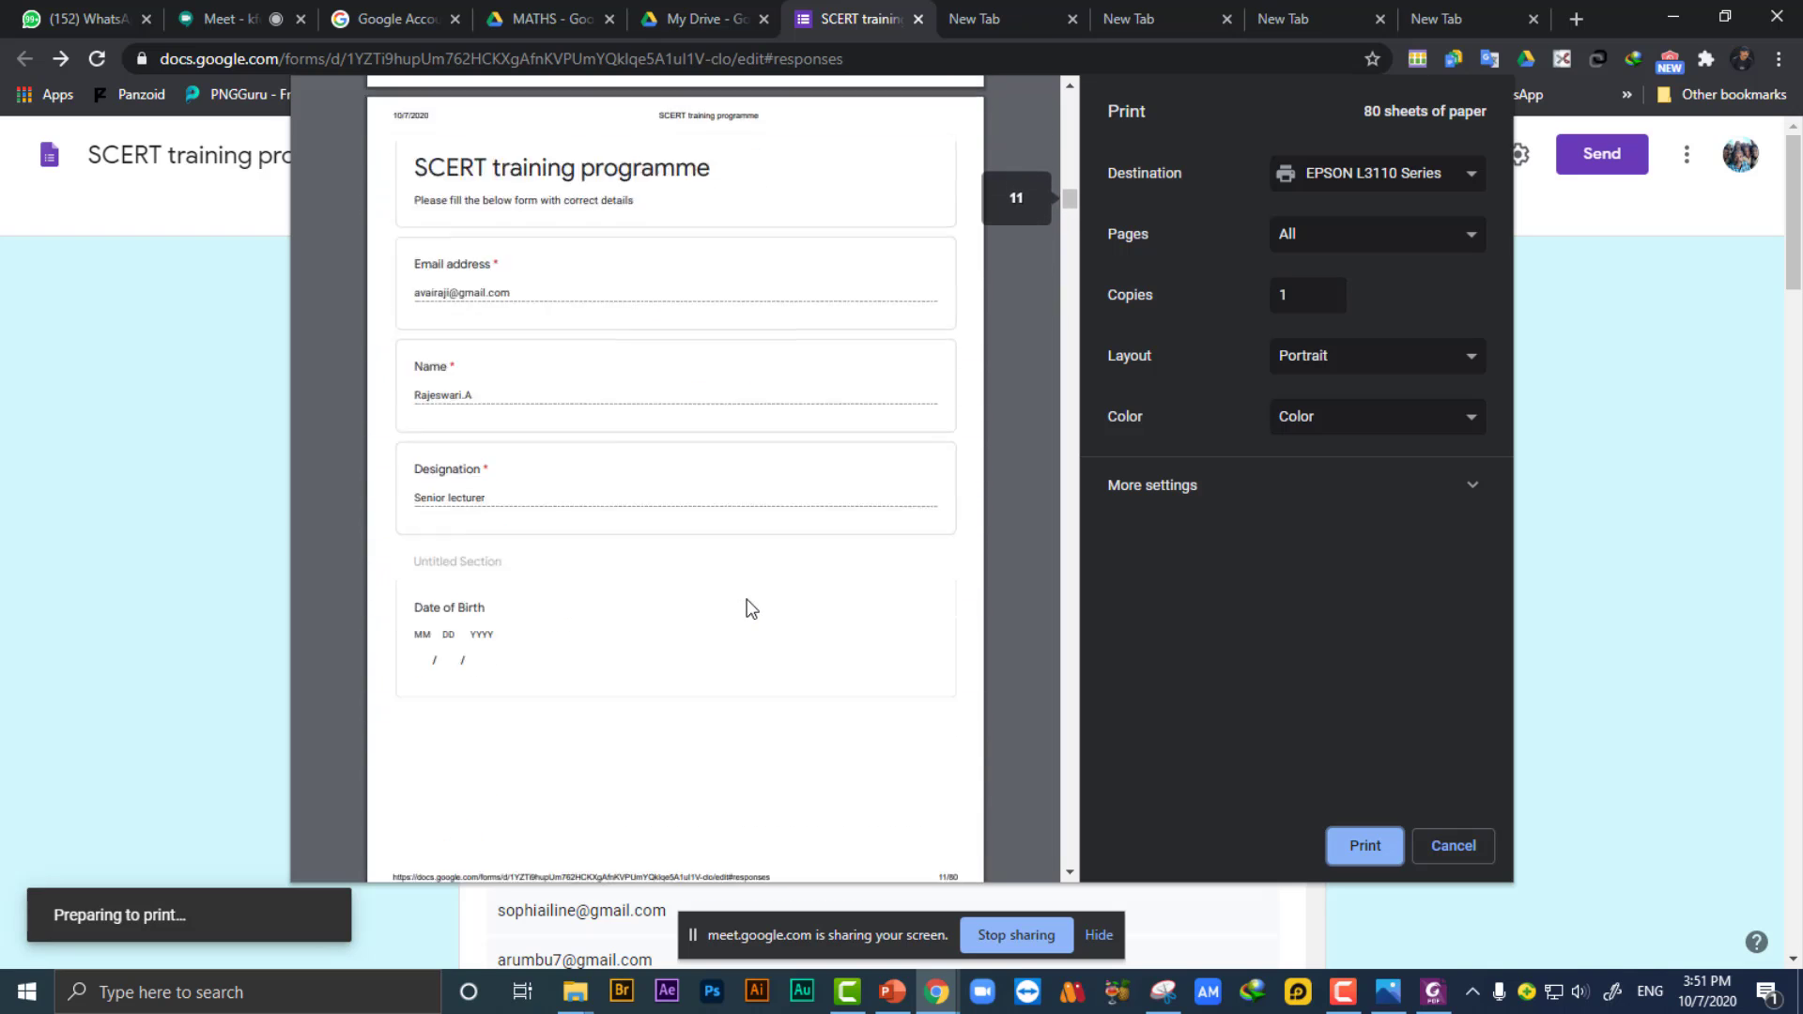
scroll(751, 609, down, 20)
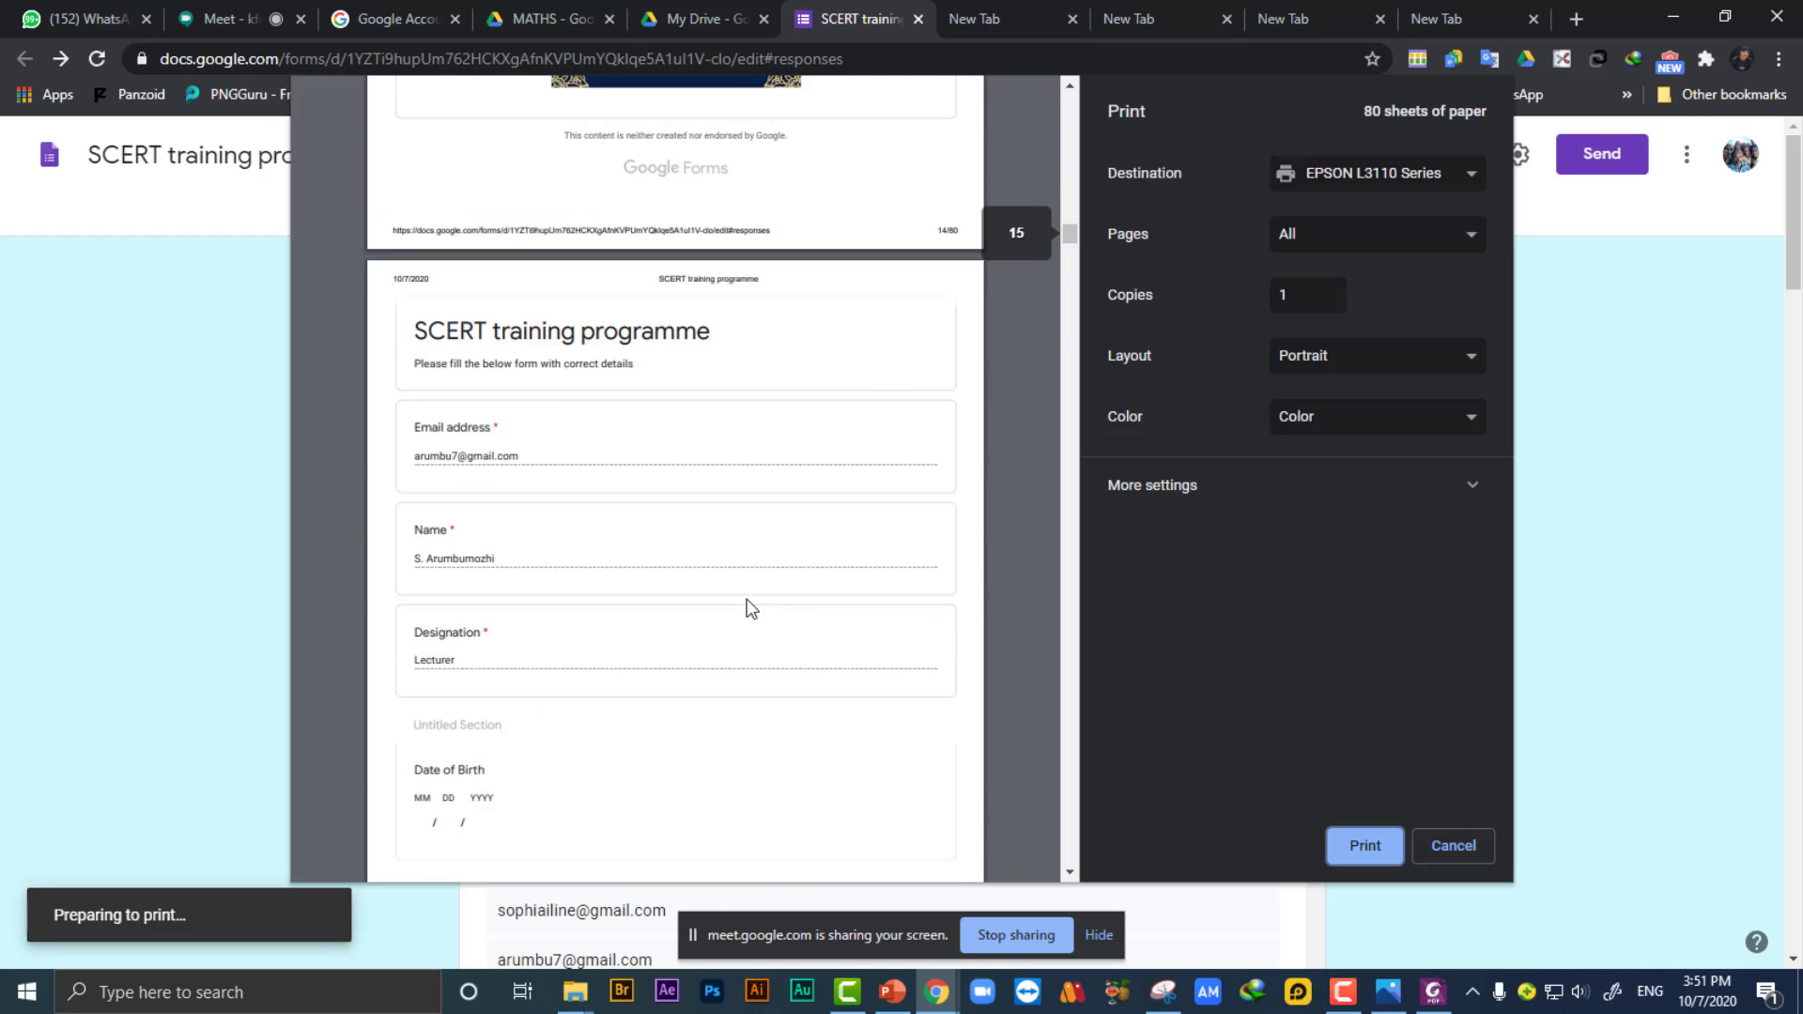
scroll(748, 606, down, 20)
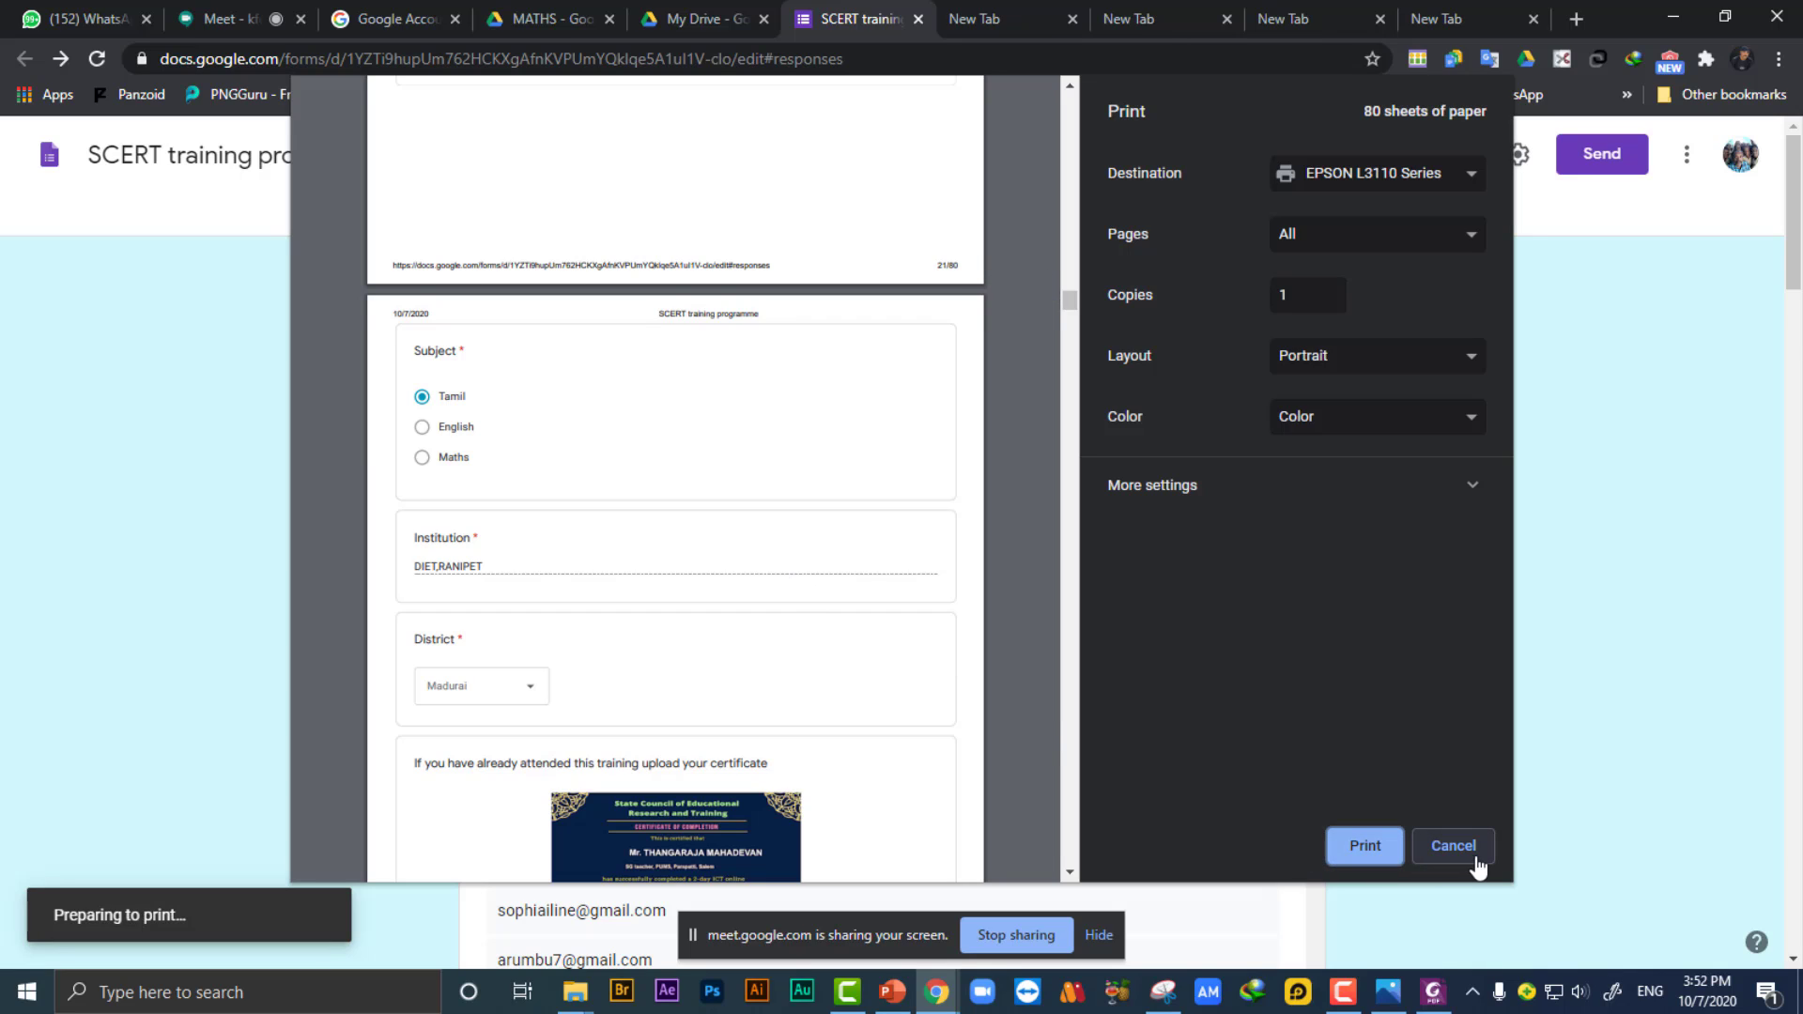
Switch the print destination to Save as PDF and cancel printing.
click(1451, 175)
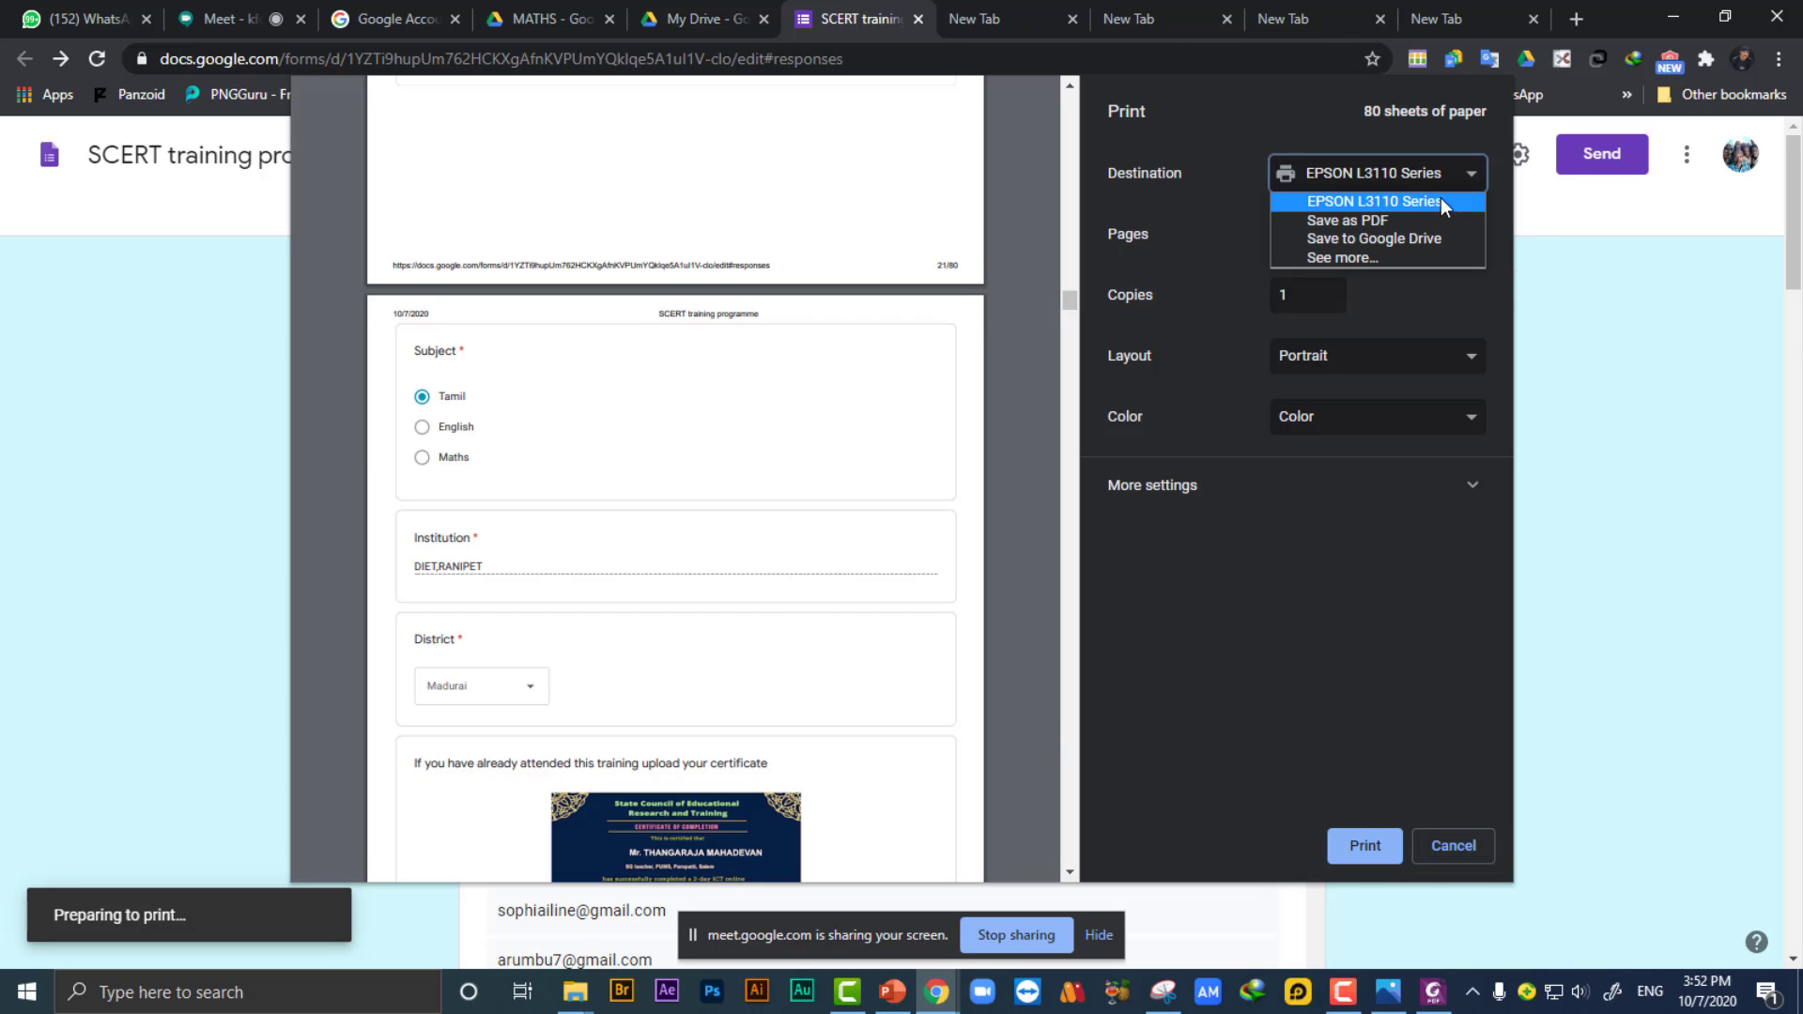
click(1409, 220)
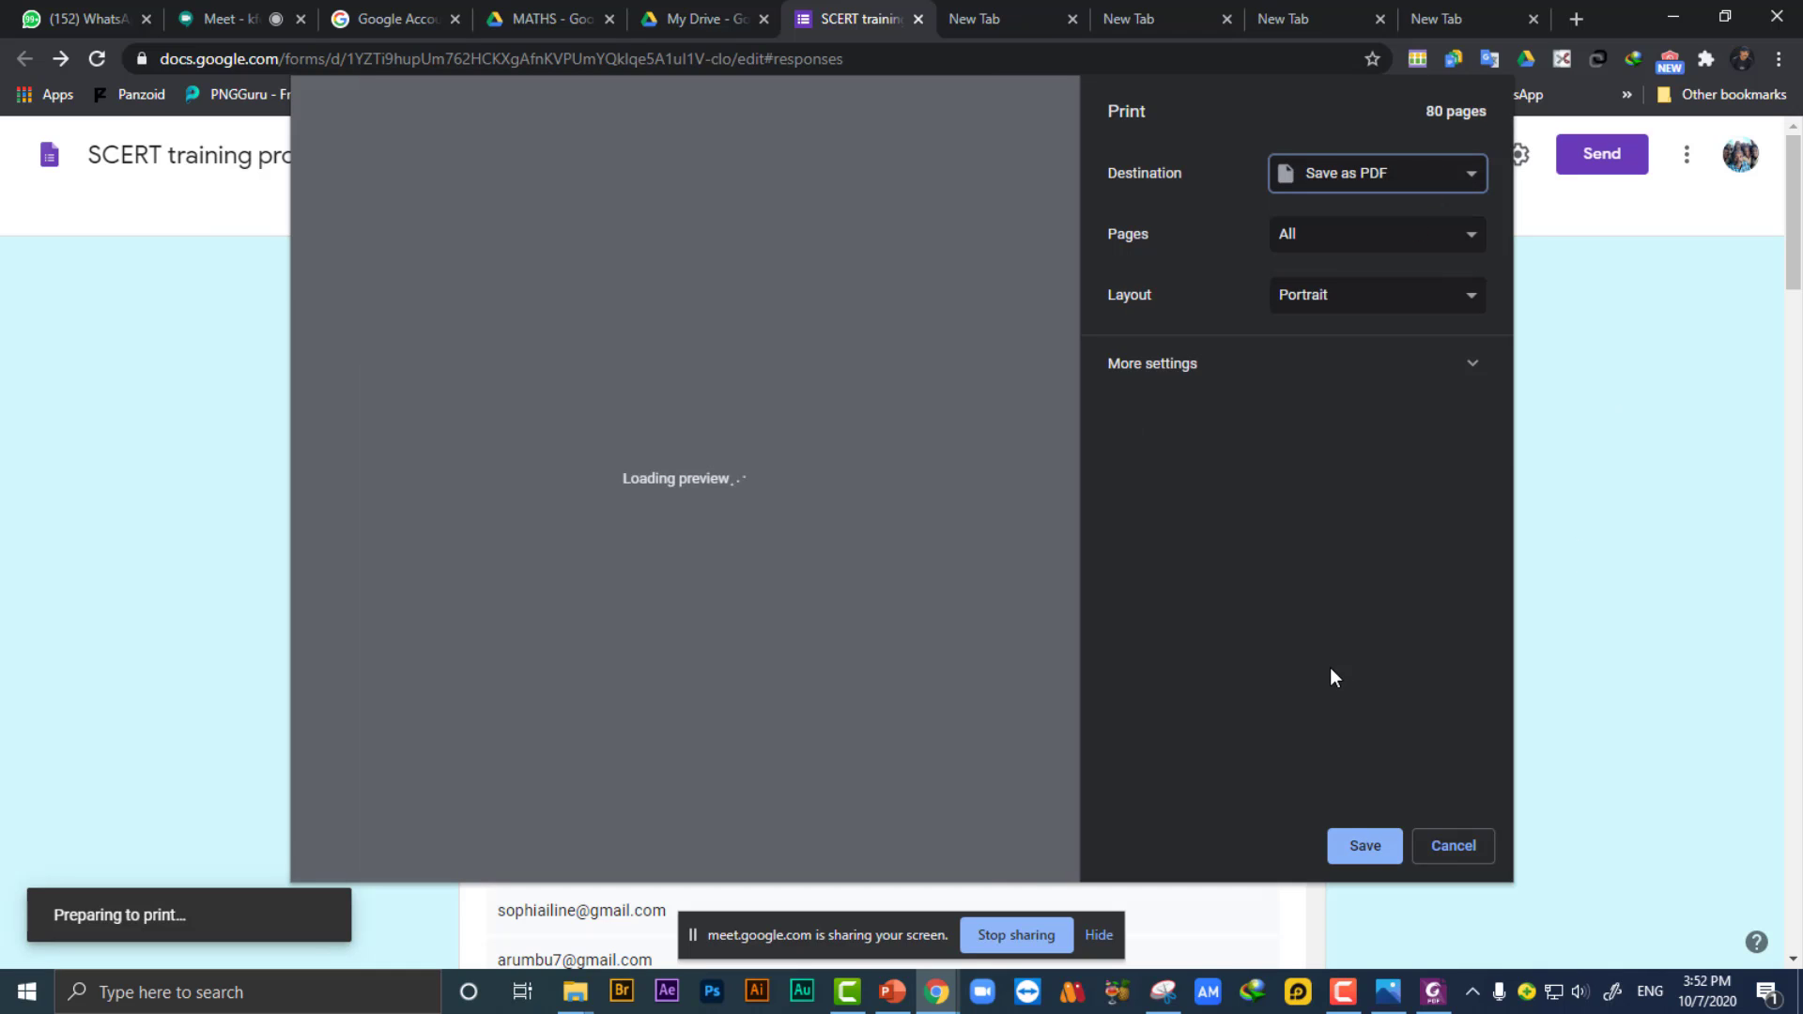
click(1456, 846)
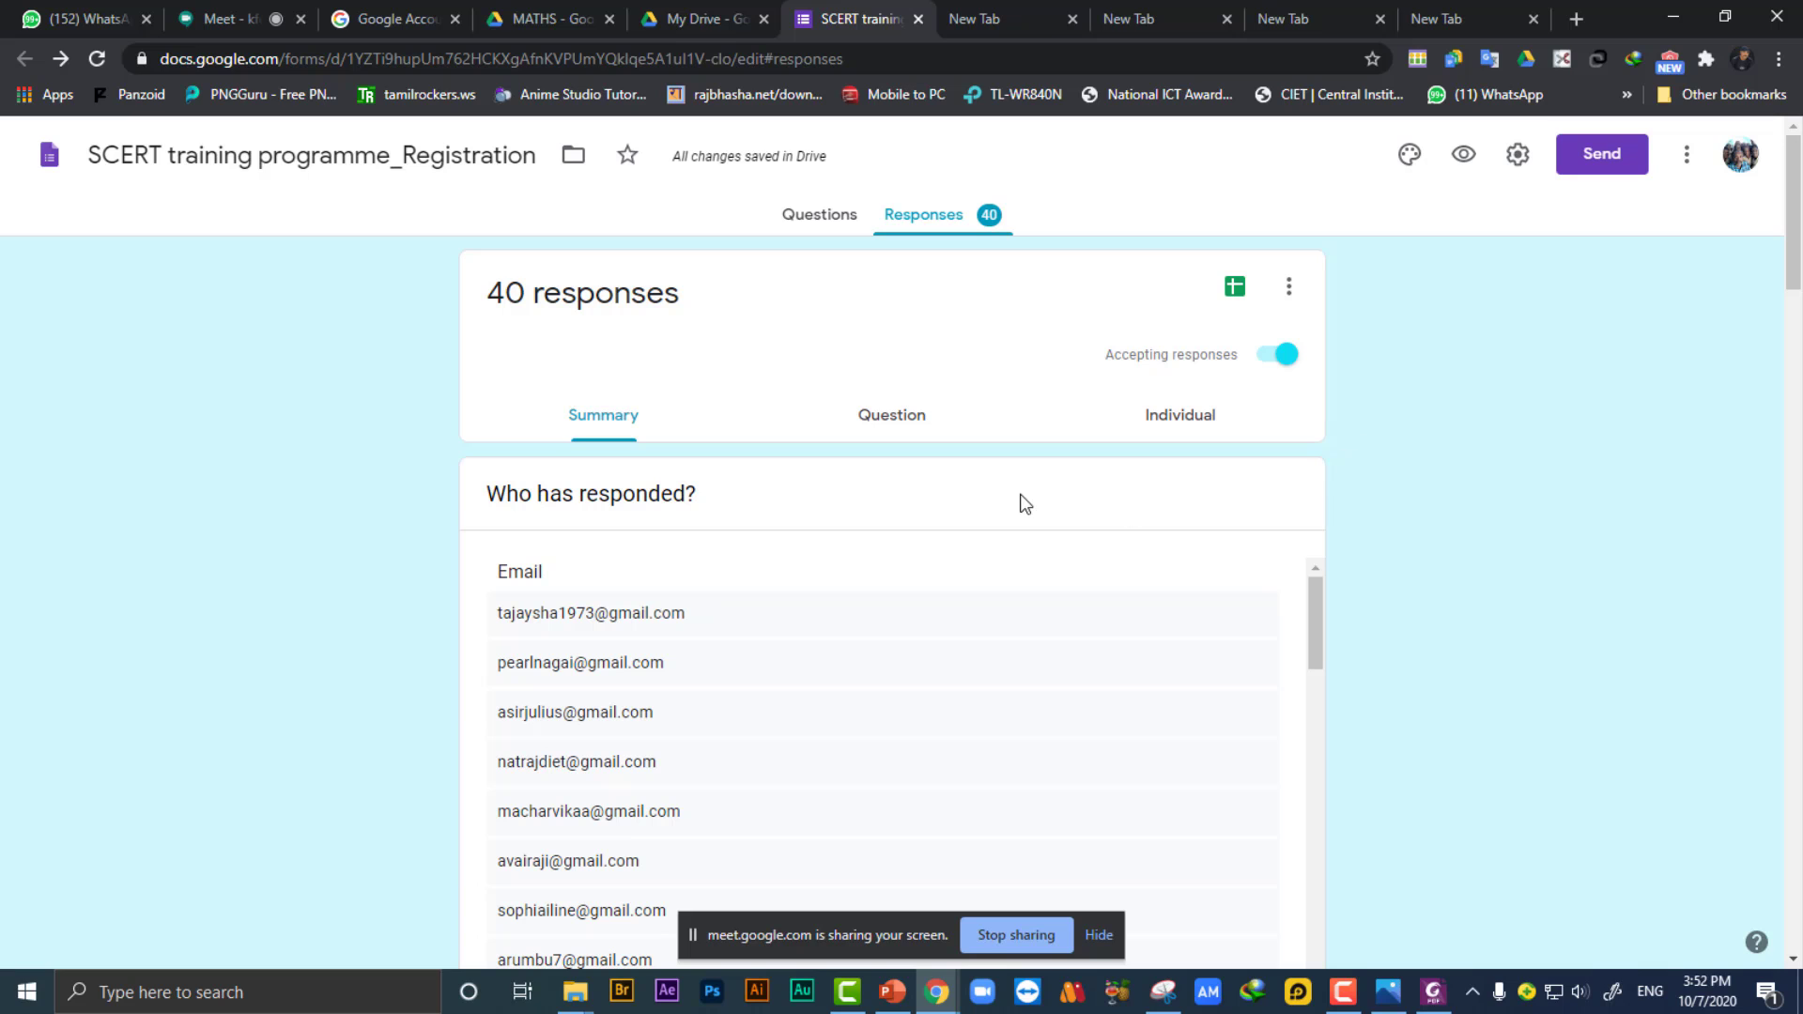
View the responses grouped by question and look through the answers to the Name question.
scroll(760, 475, down, 3)
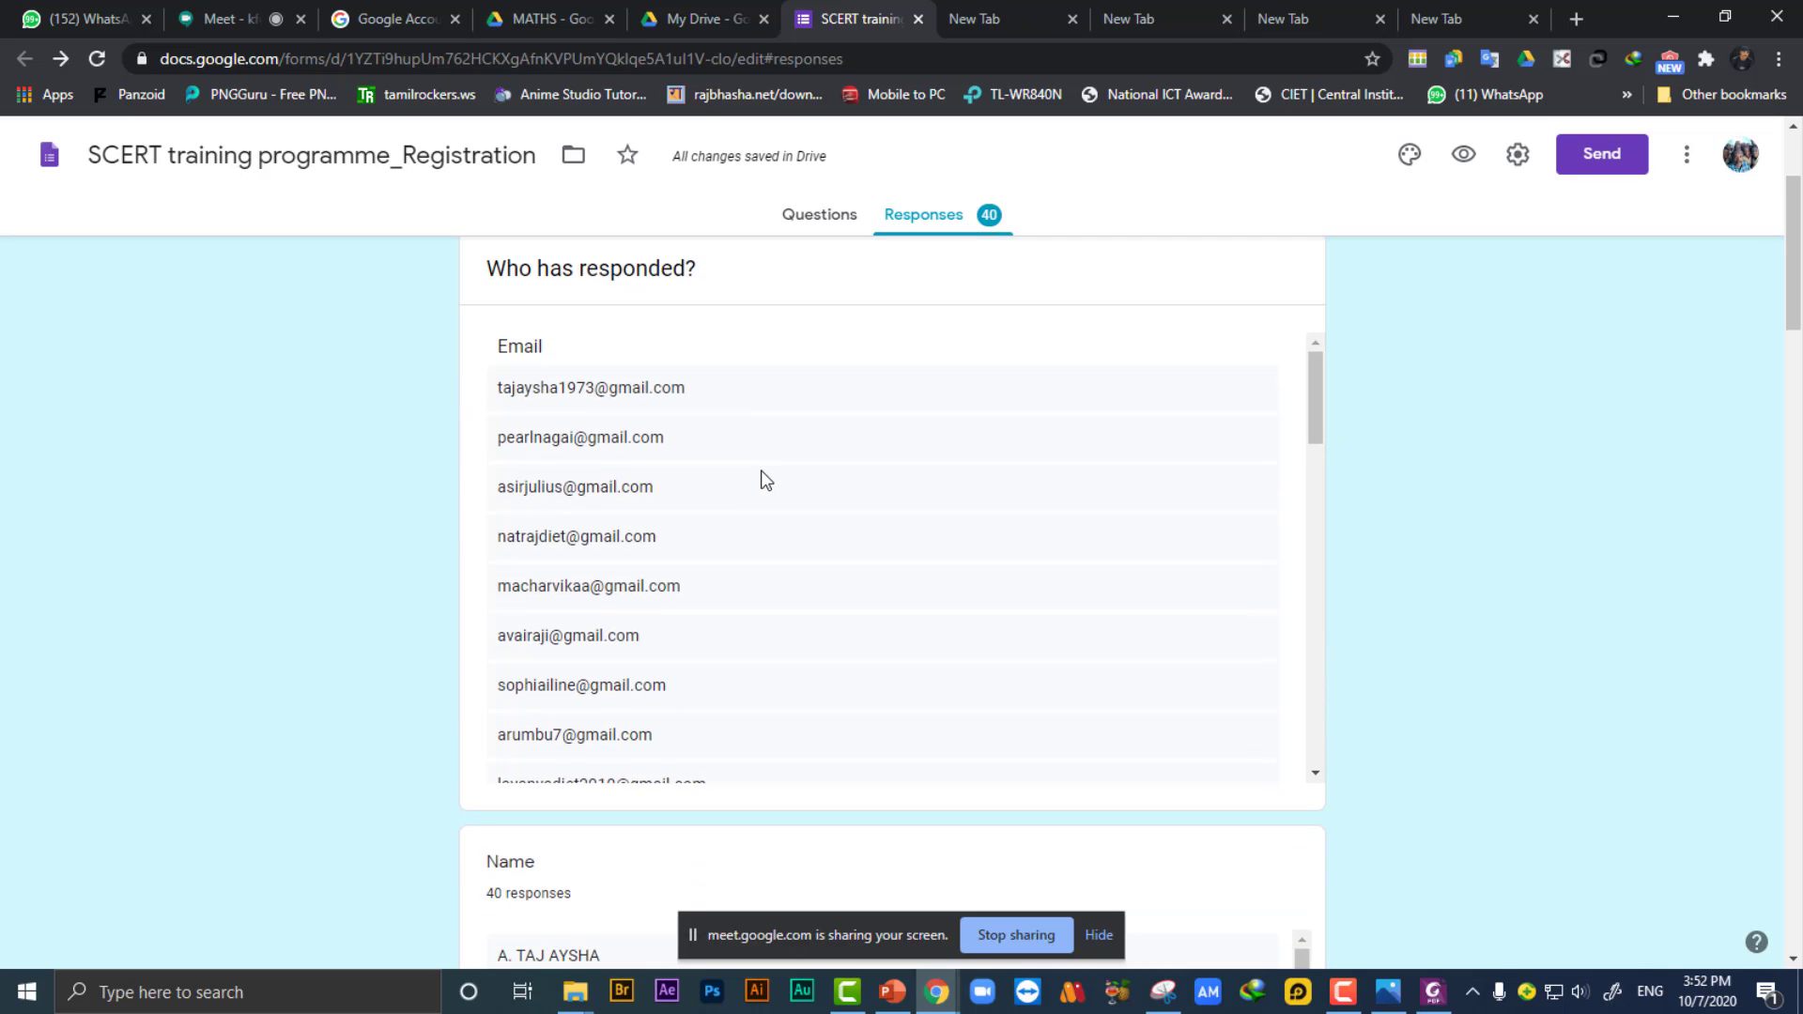
scroll(845, 441, up, 3)
click(902, 421)
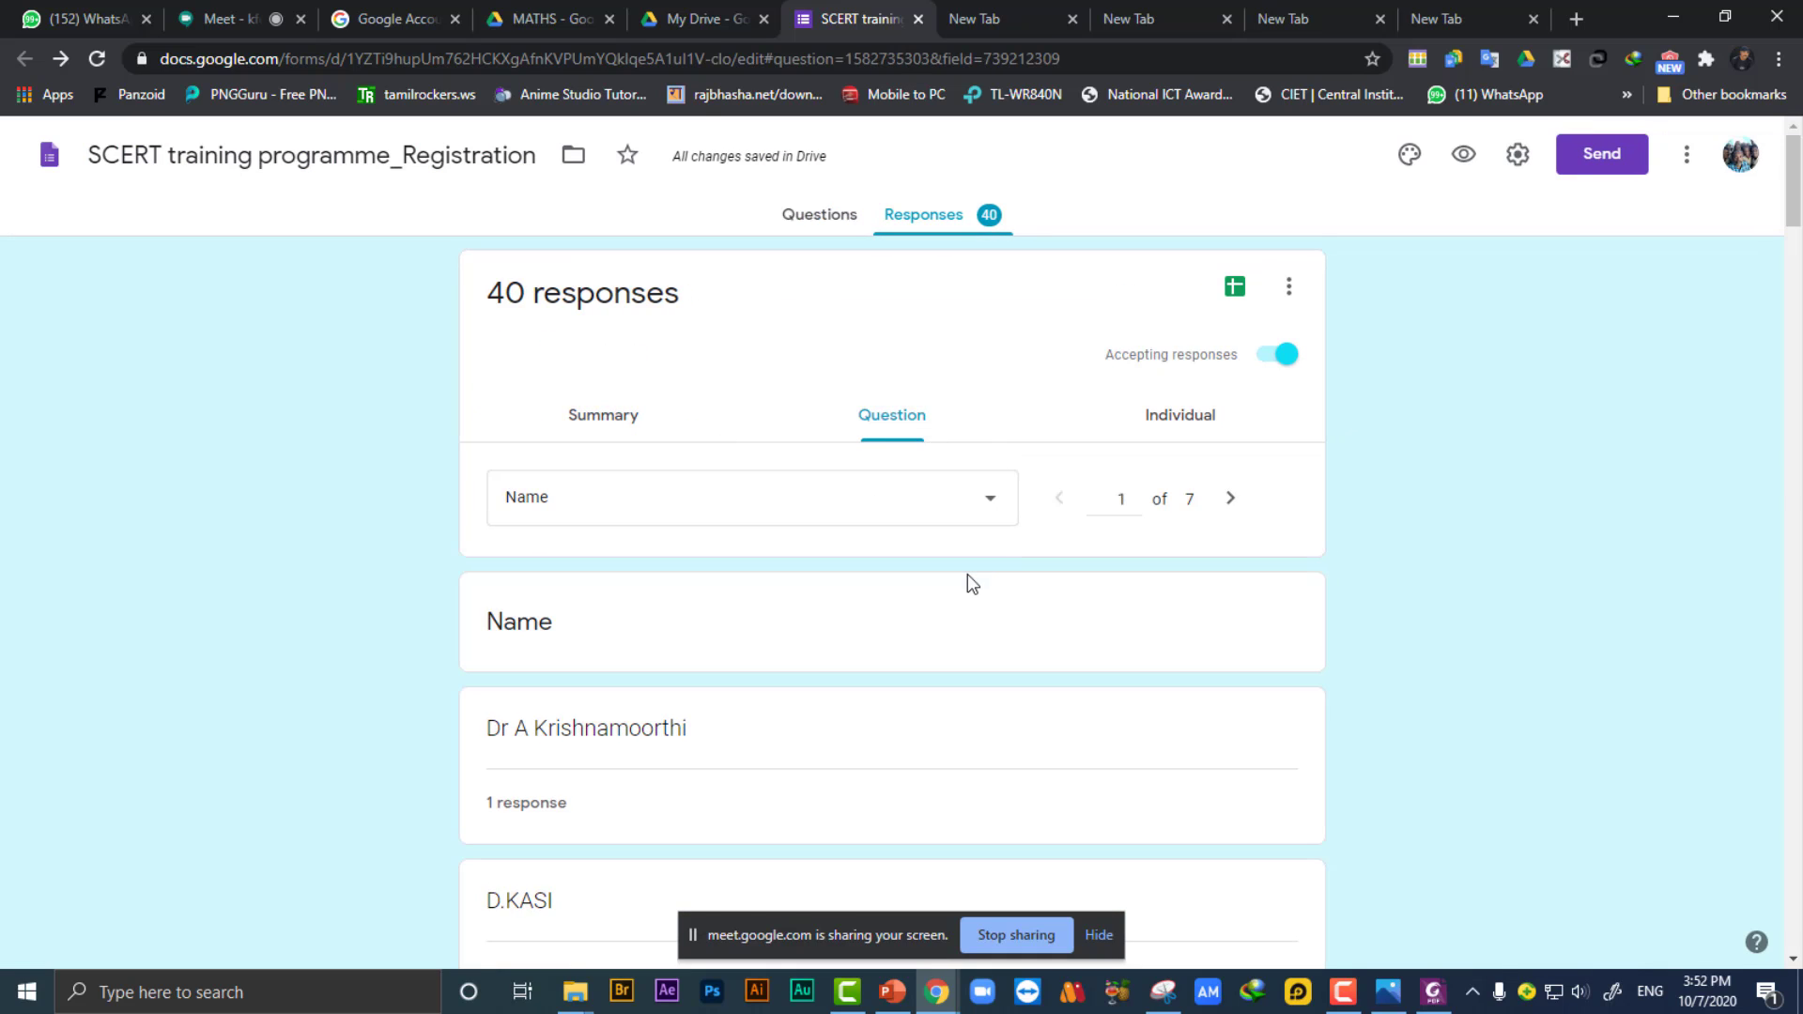
scroll(968, 576, down, 20)
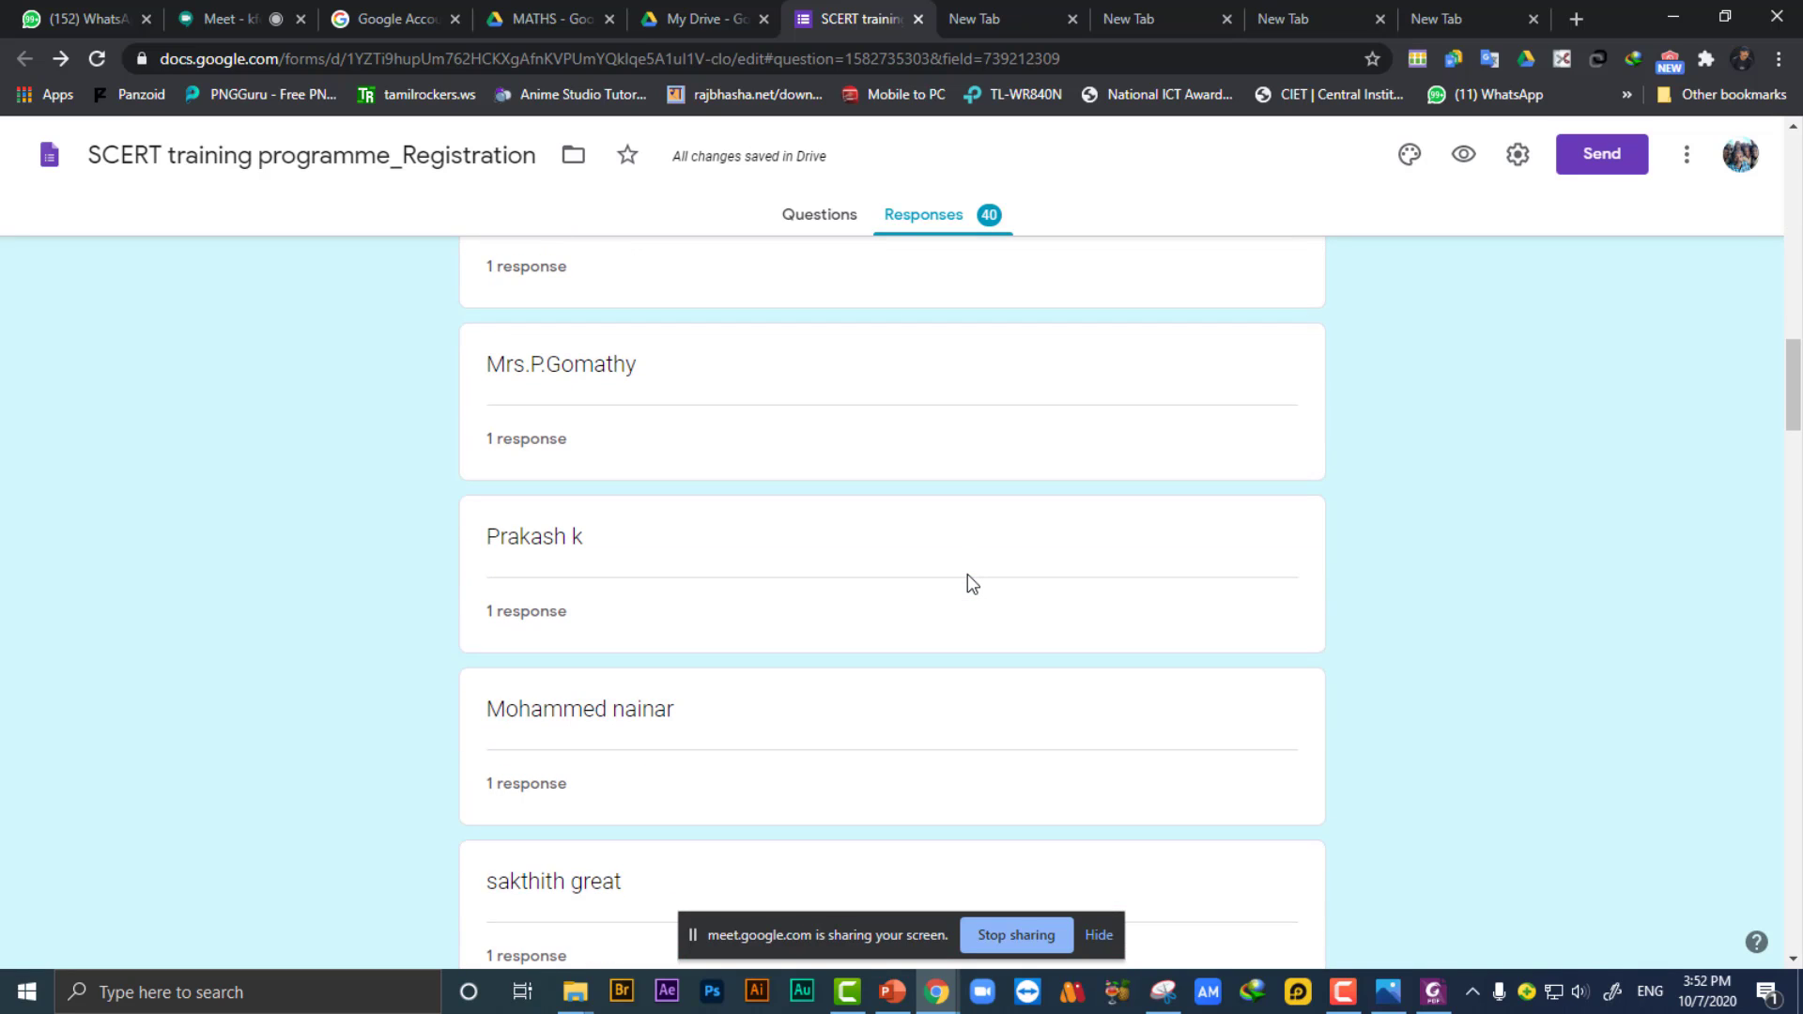
scroll(970, 582, down, 3)
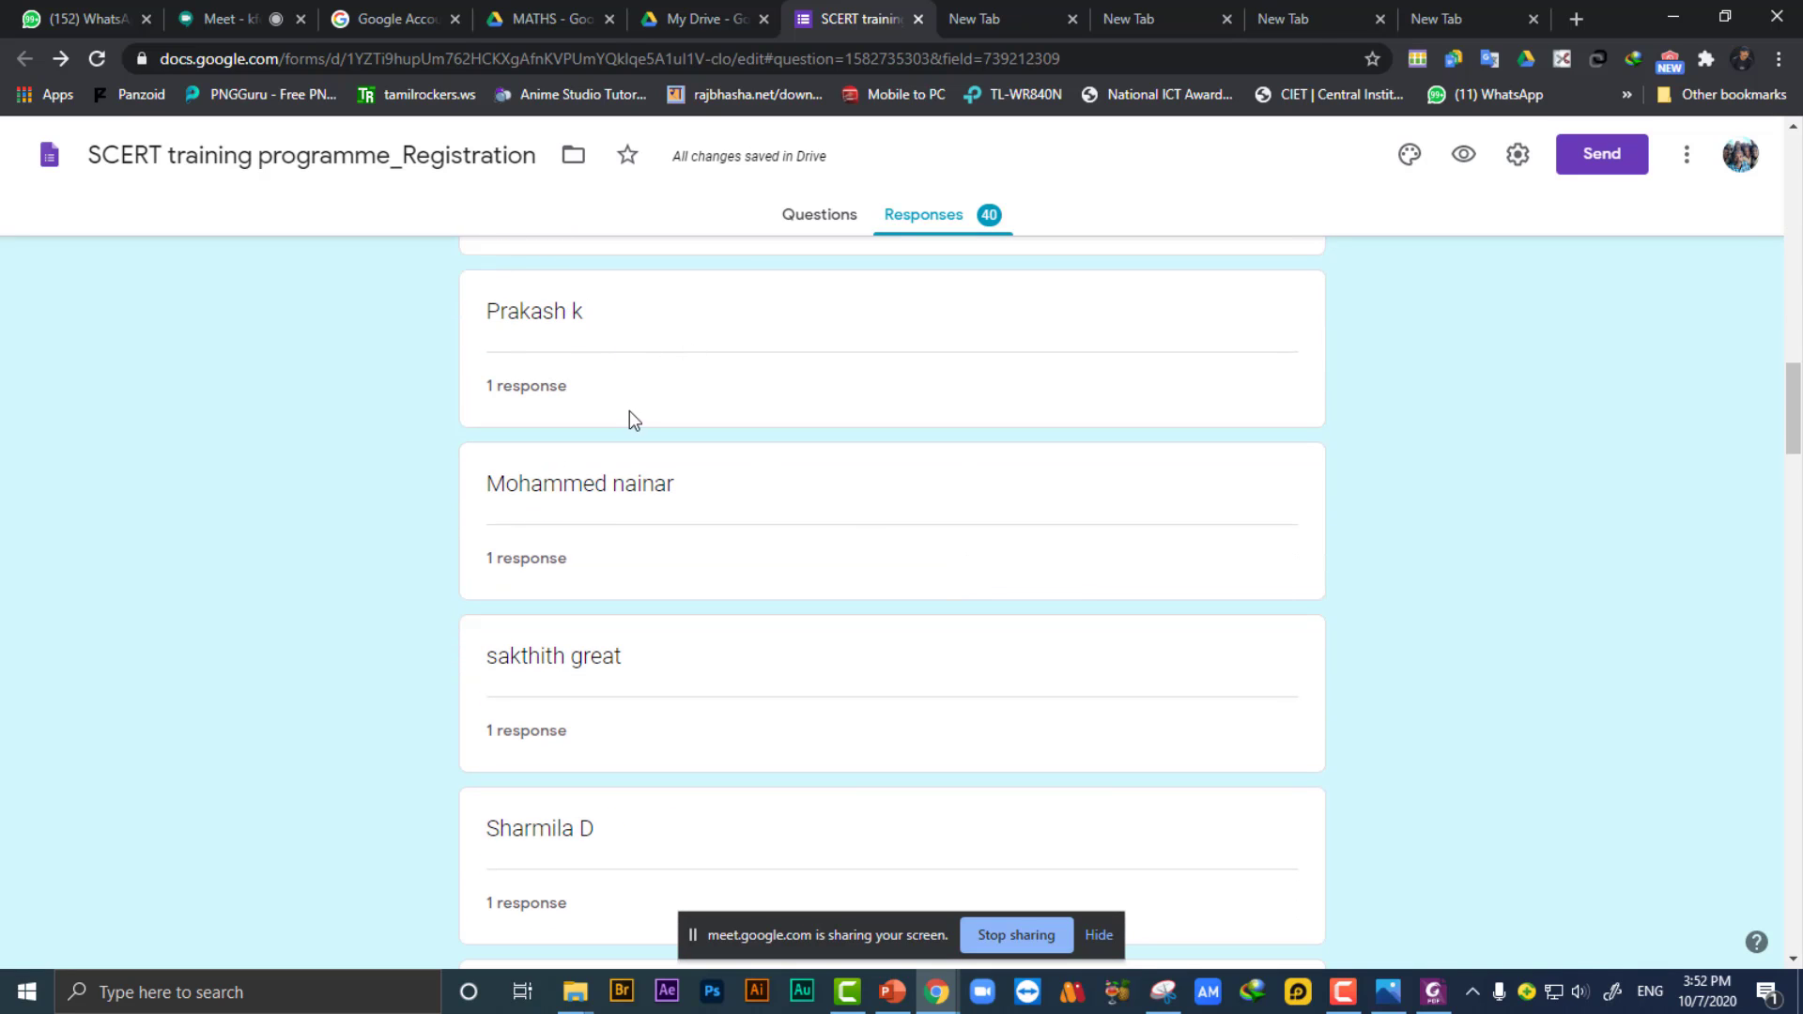
mouse_move(582, 402)
scroll(1277, 498, up, 20)
scroll(1229, 463, up, 2)
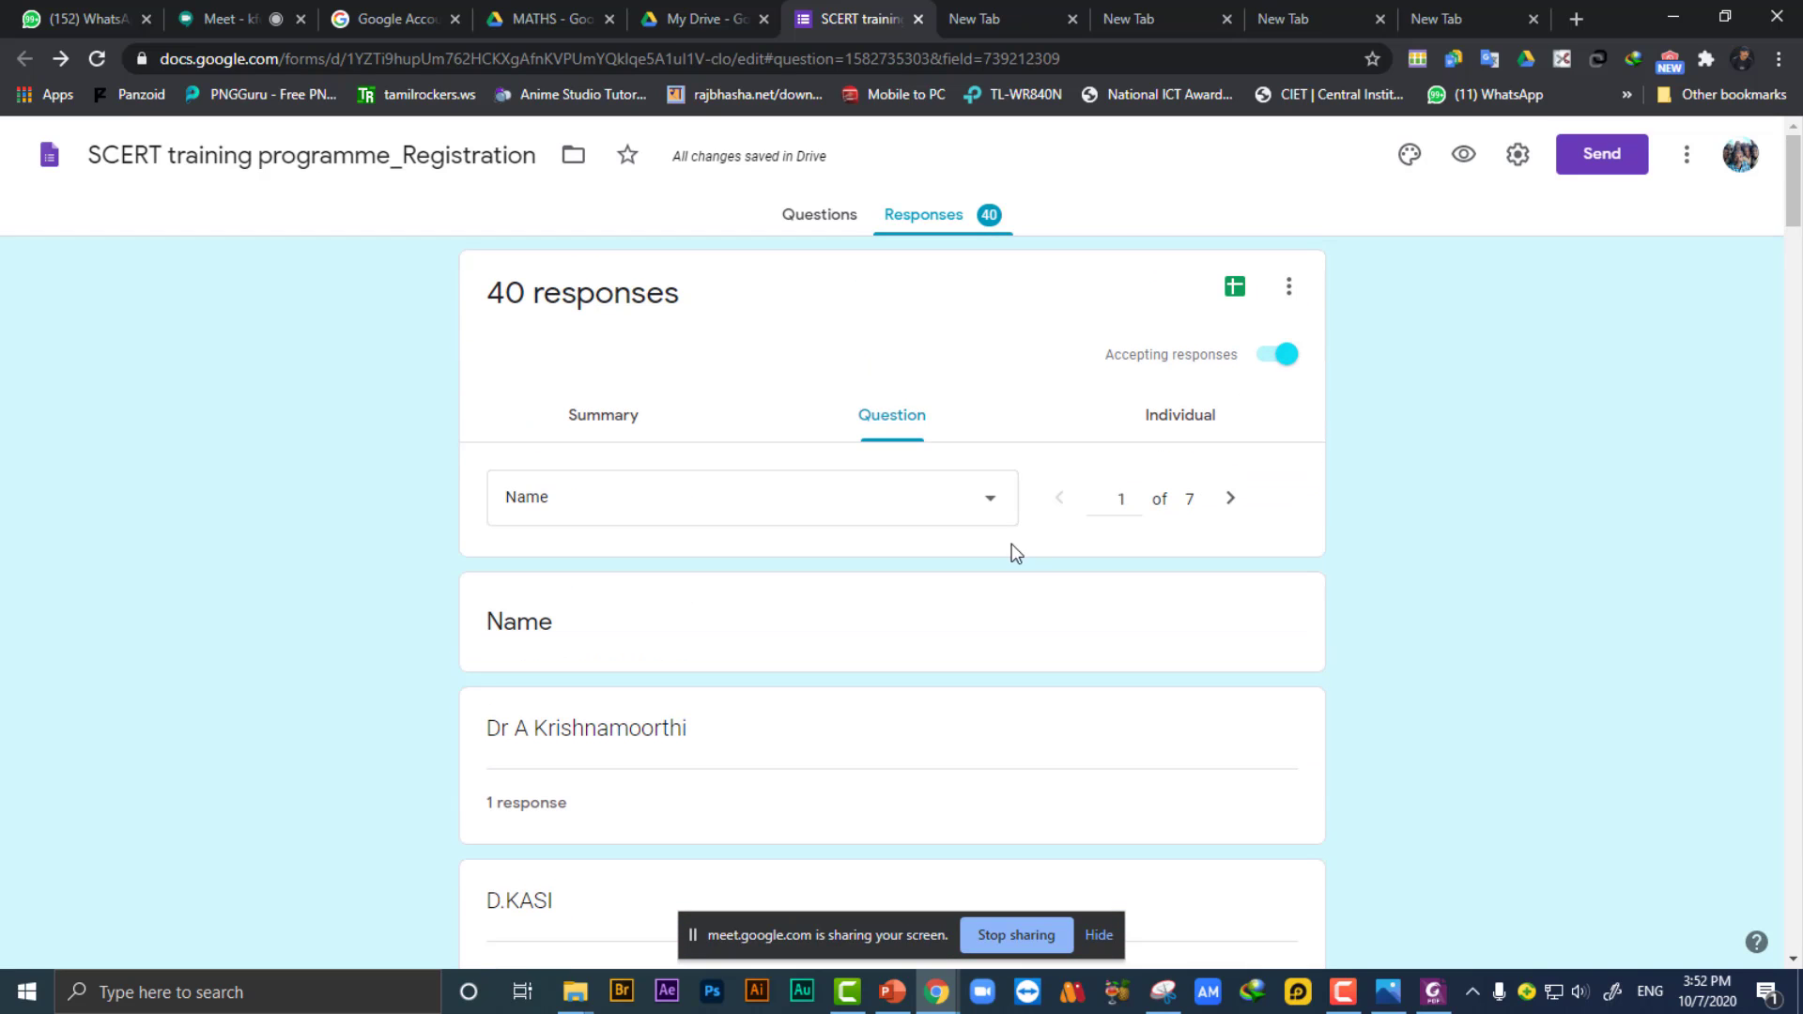
View the responses individually and read the first respondent's submission through to the uploaded certificate.
click(1185, 429)
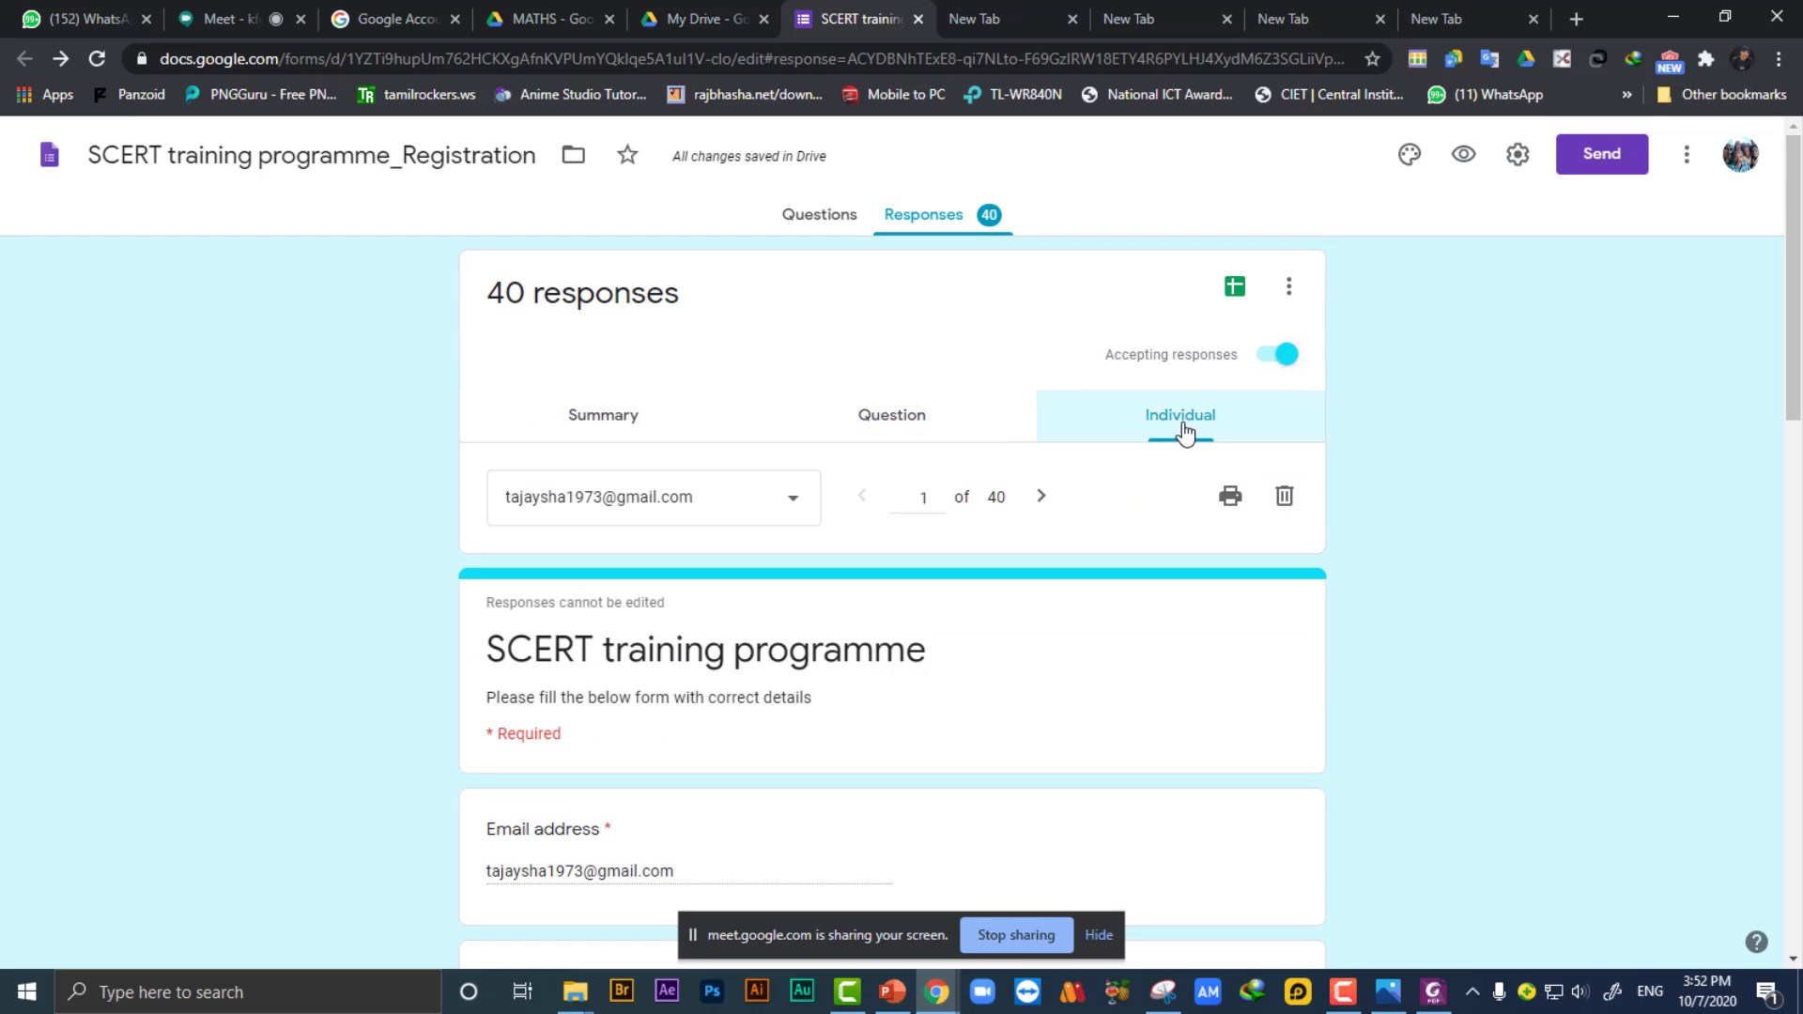
scroll(922, 590, down, 15)
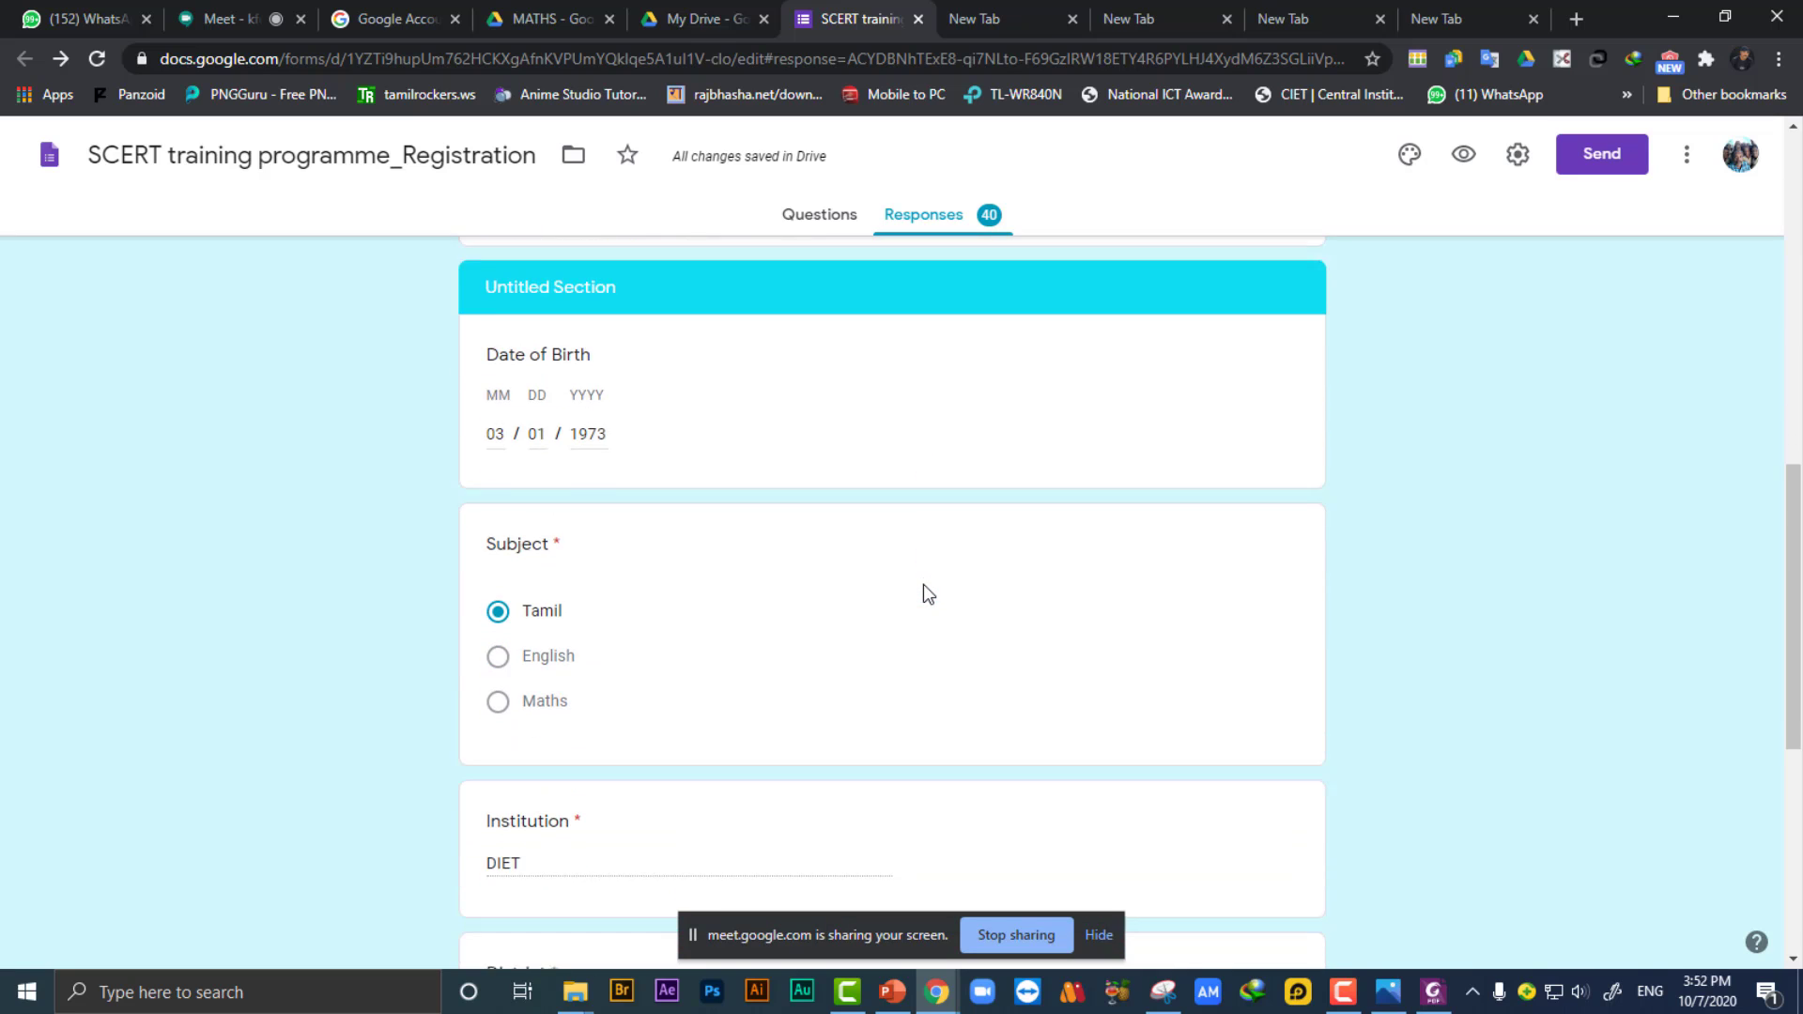
scroll(927, 593, down, 2)
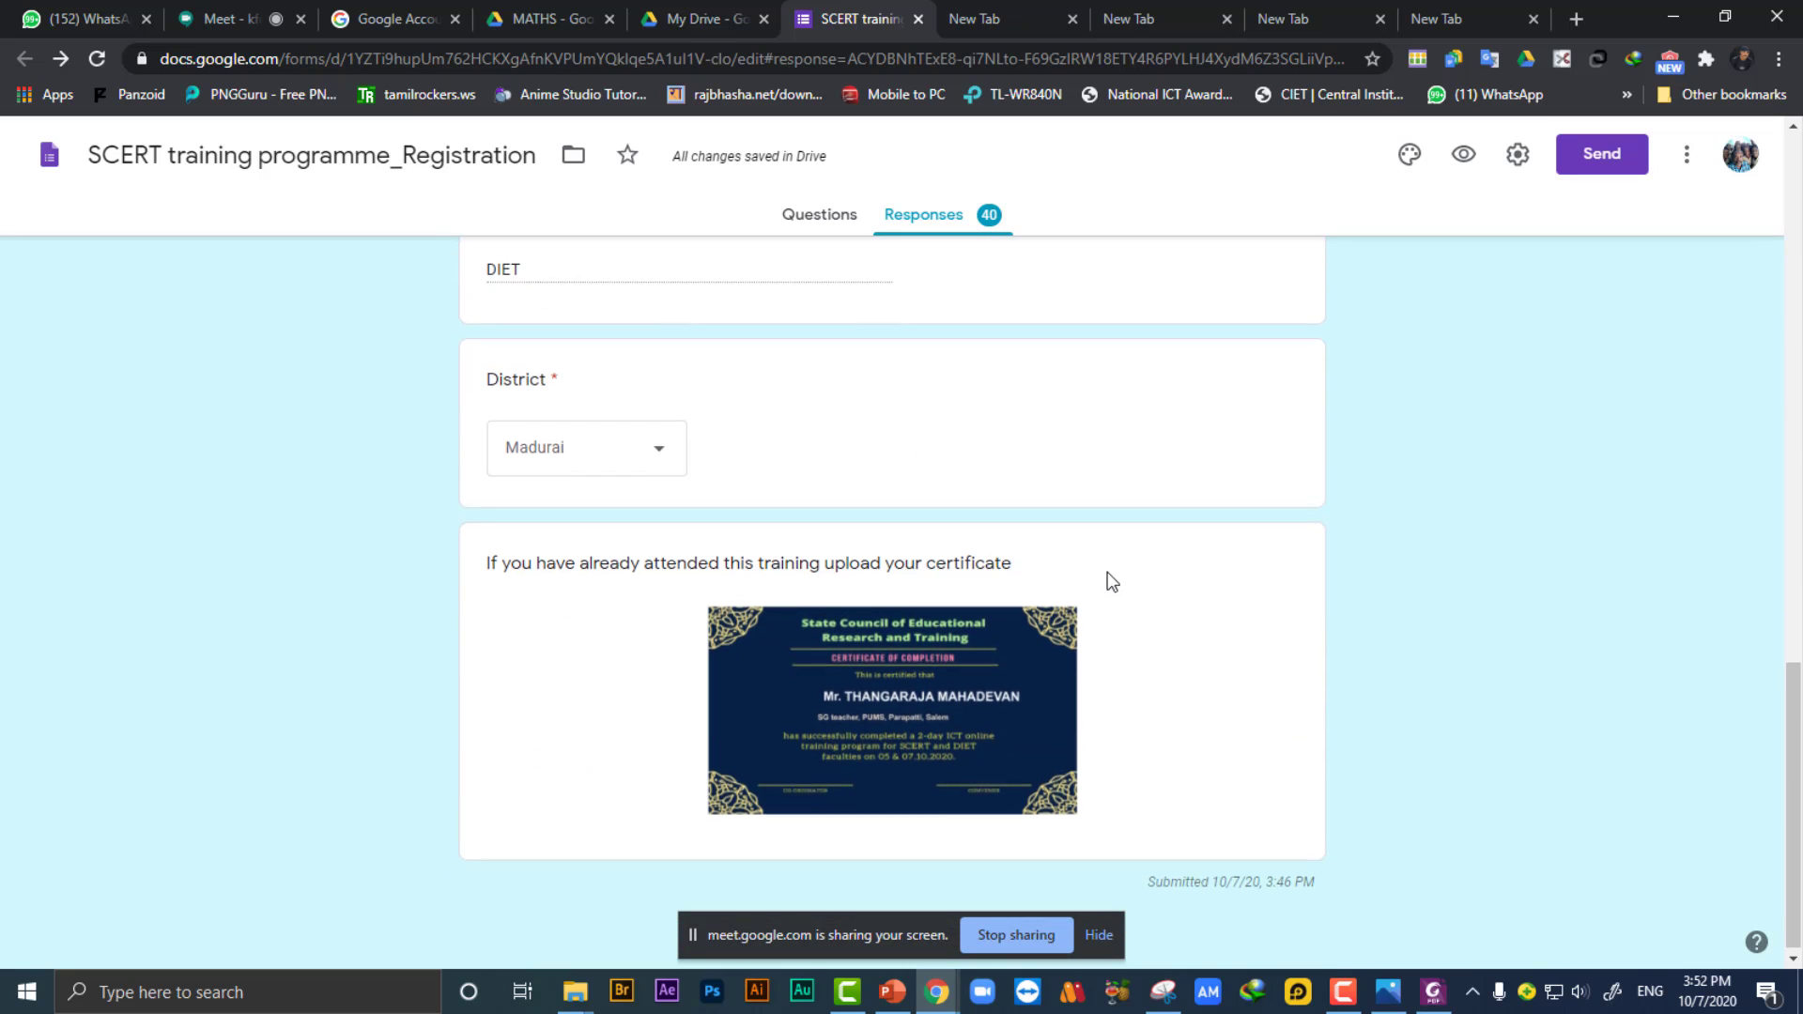
scroll(1107, 580, up, 17)
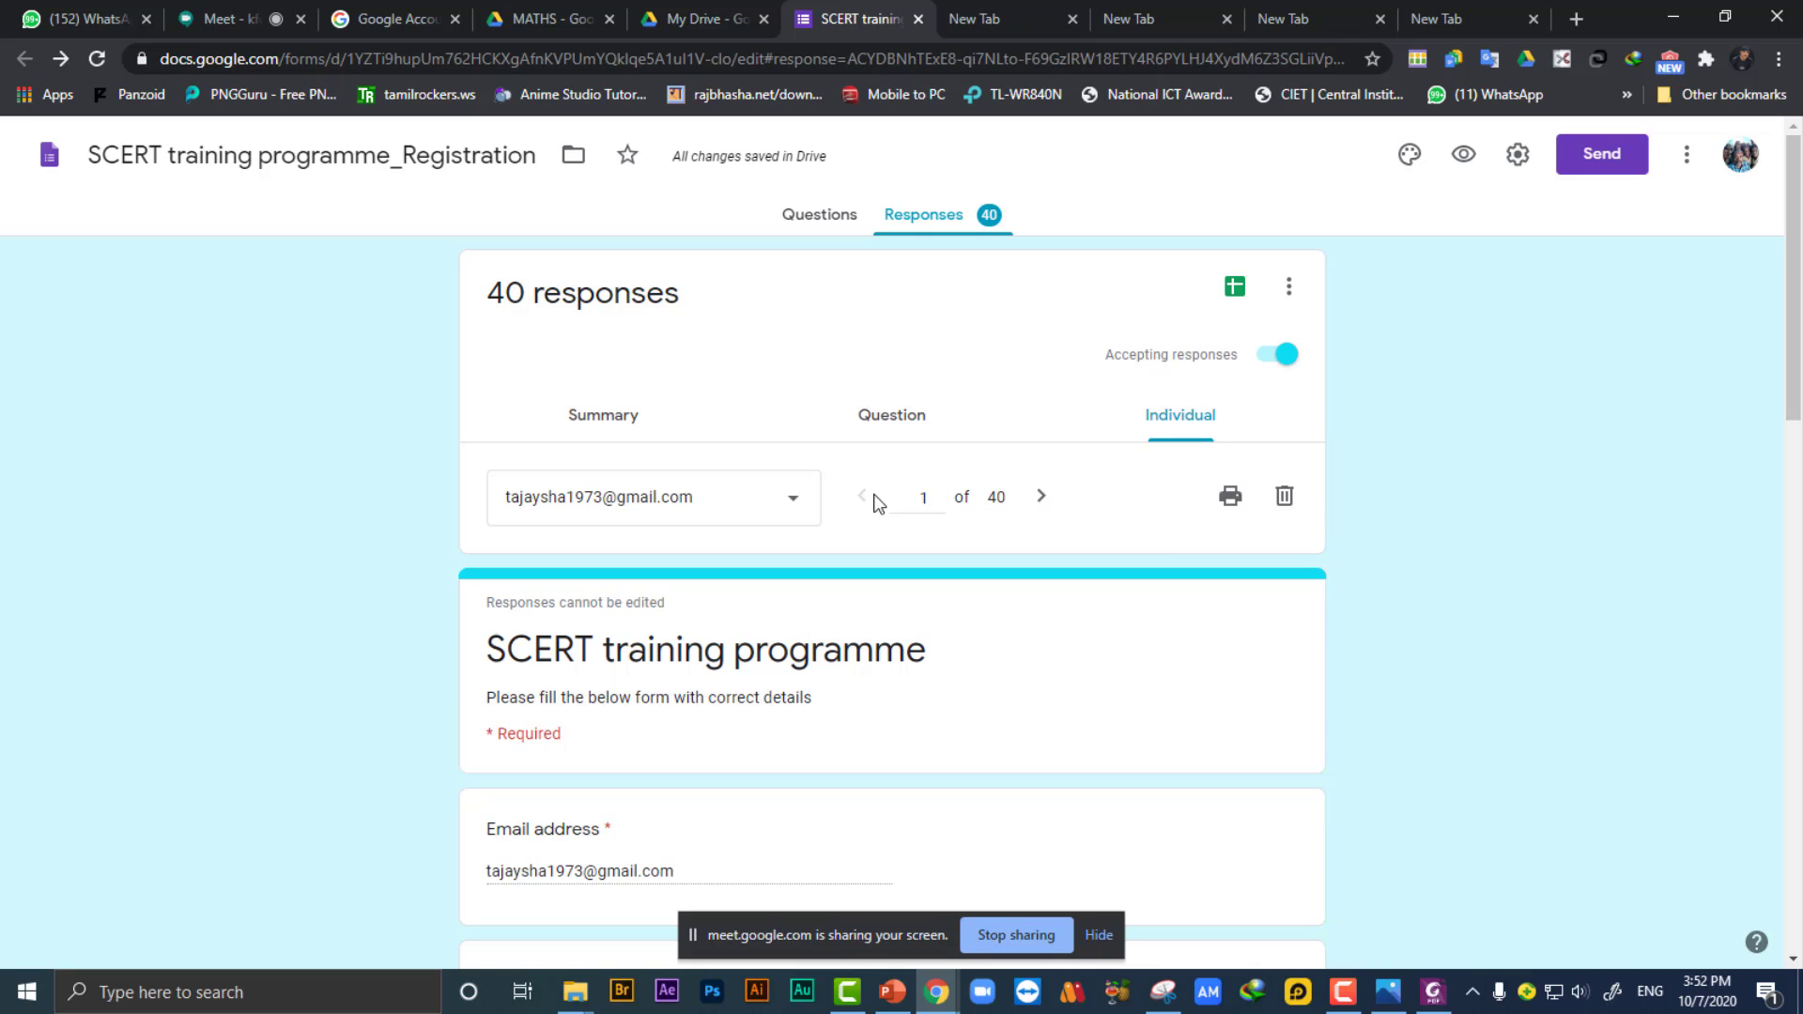
Step through the individual submissions from the second to the fourth respondent.
click(1043, 500)
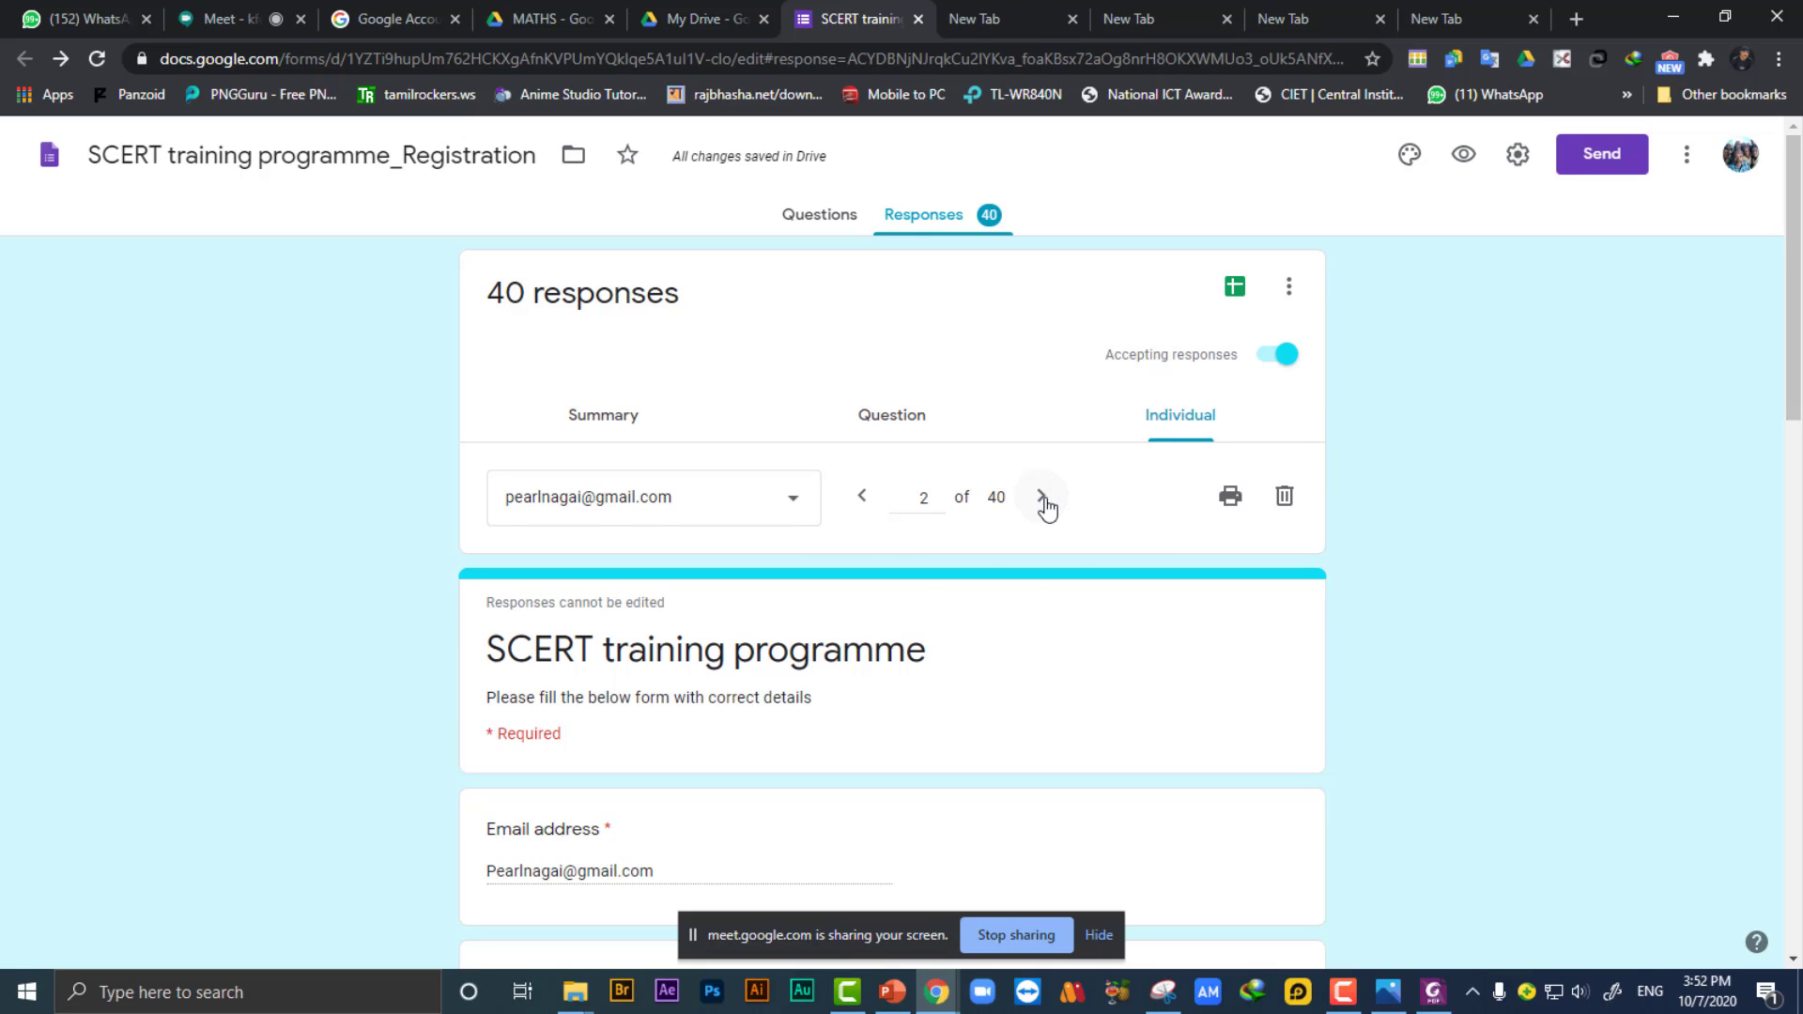
scroll(1047, 508, down, 3)
scroll(1030, 449, up, 3)
click(1043, 503)
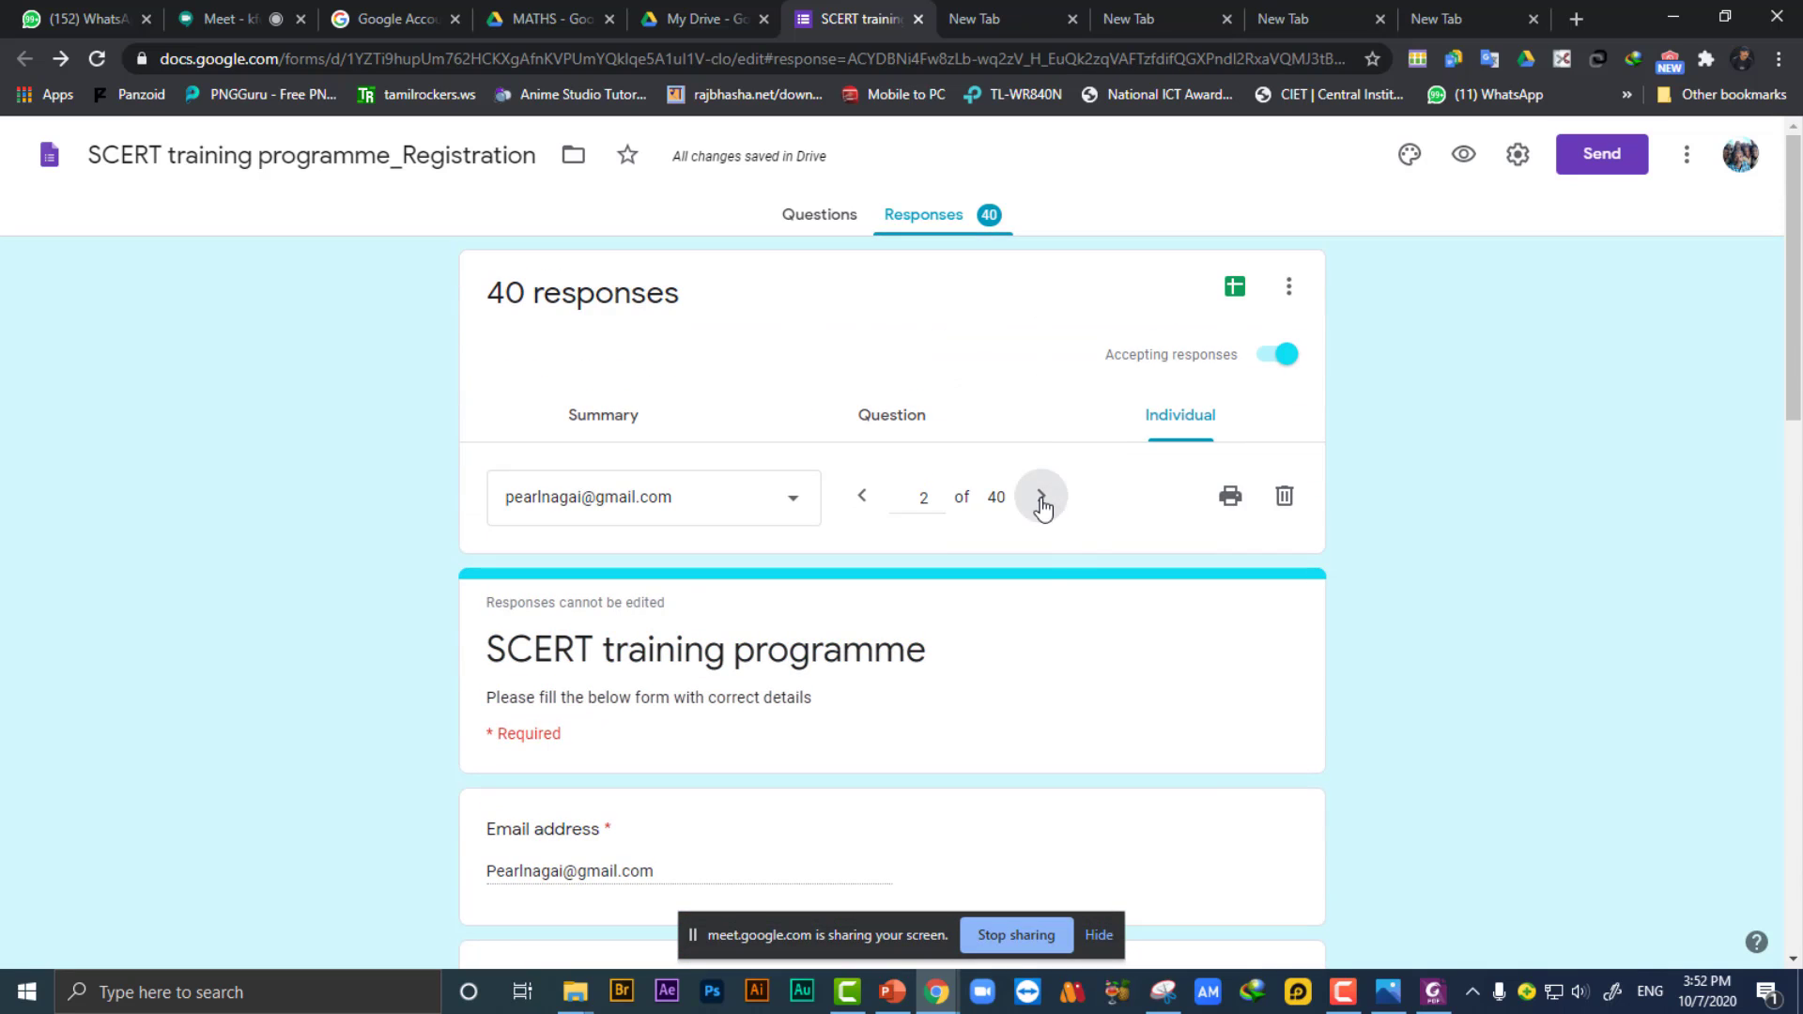
scroll(1051, 555, down, 5)
scroll(1051, 555, up, 5)
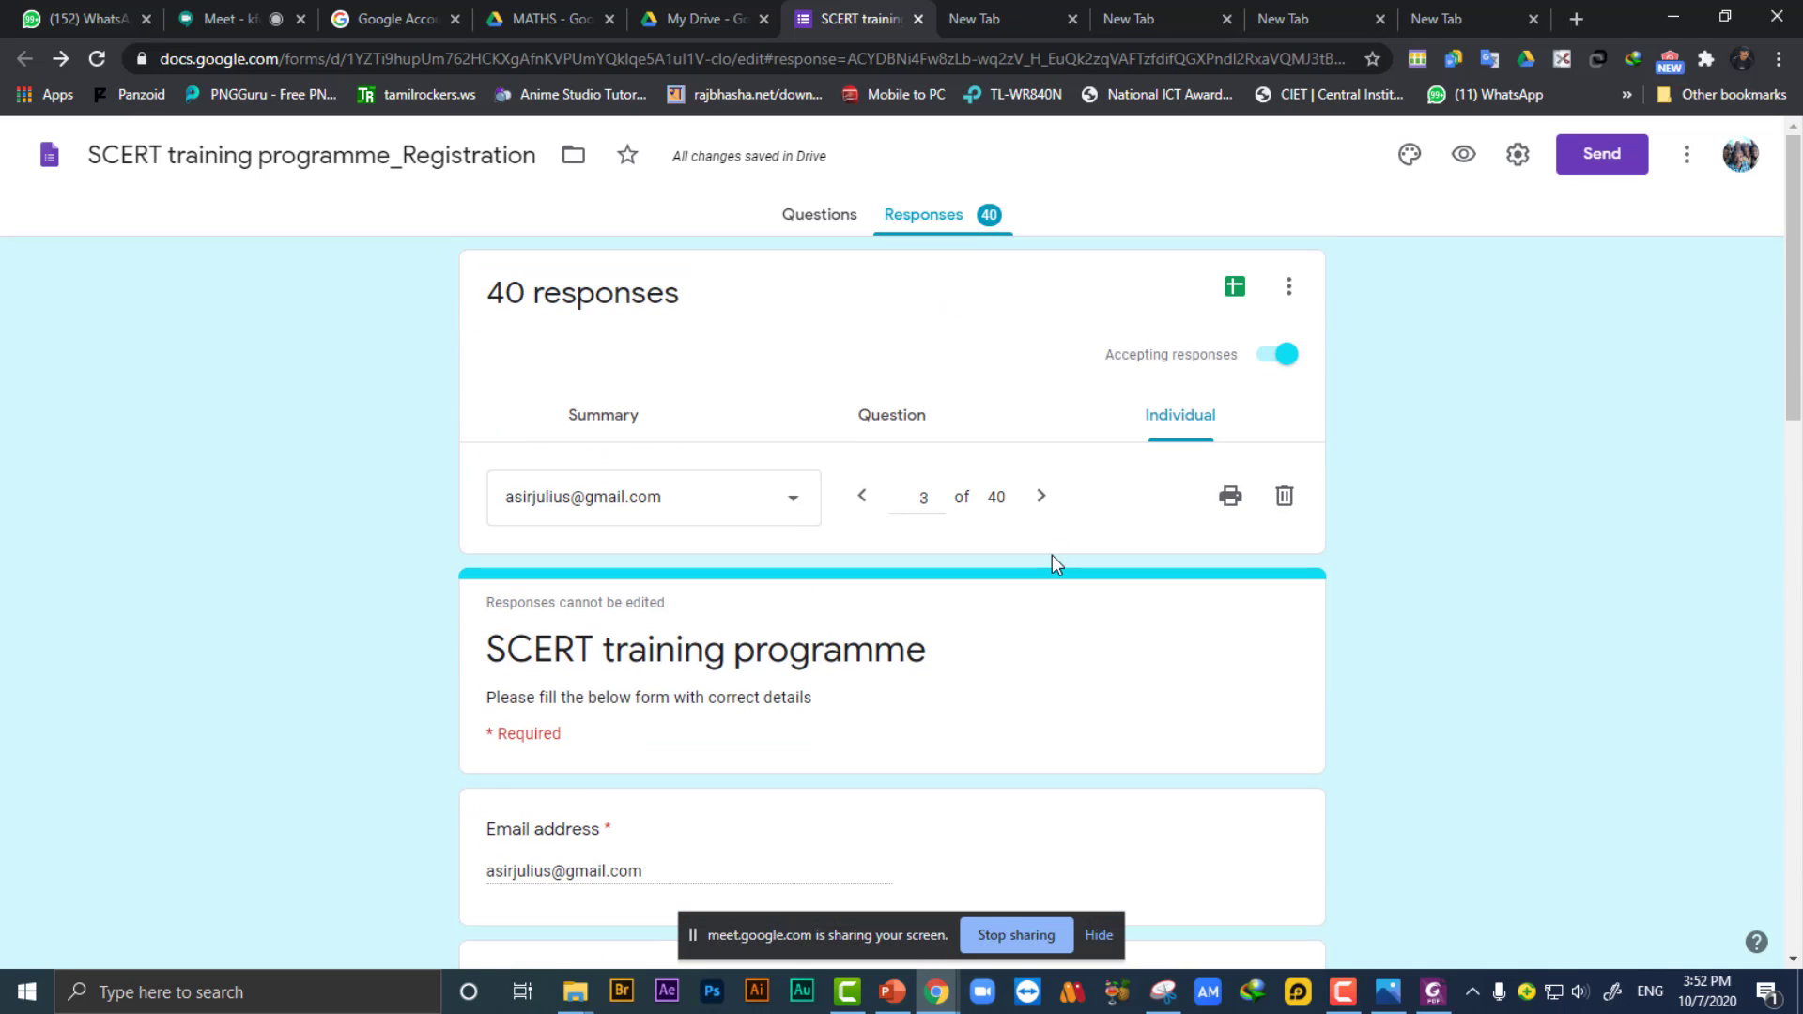
click(1044, 499)
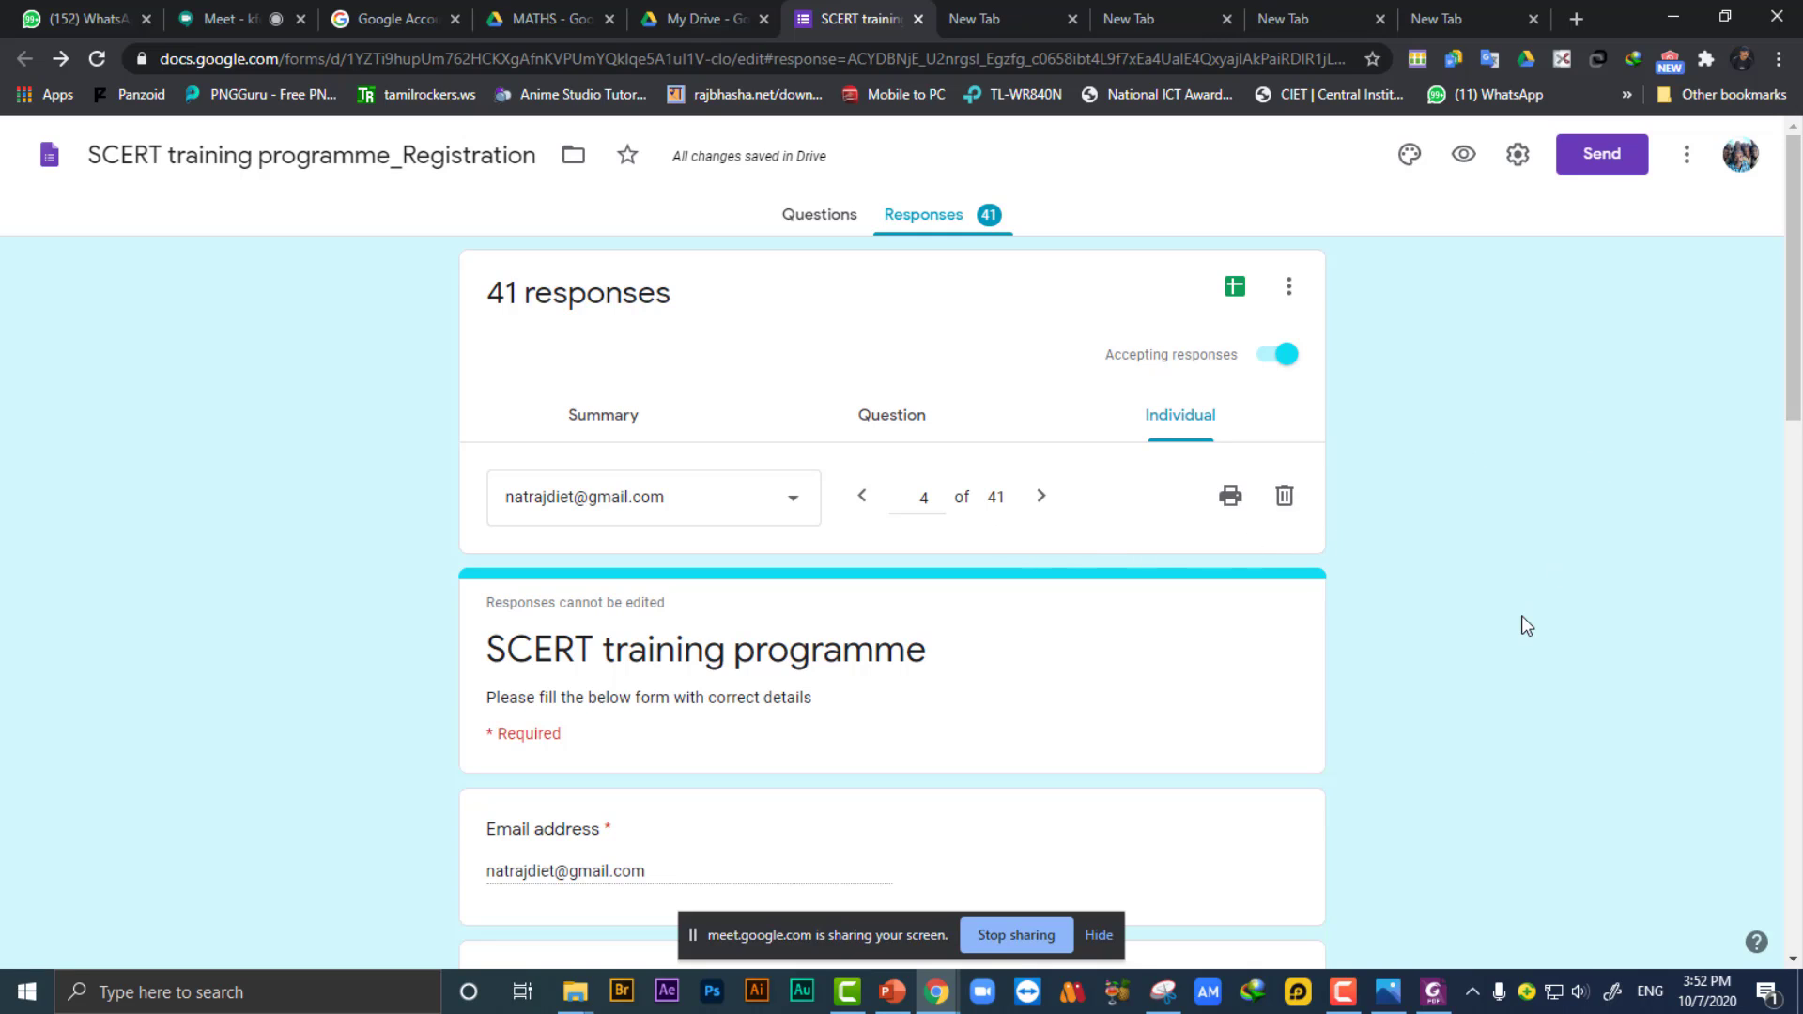
Check the options for managing all responses, dismiss them, and look over the fourth respondent's submission.
click(1288, 287)
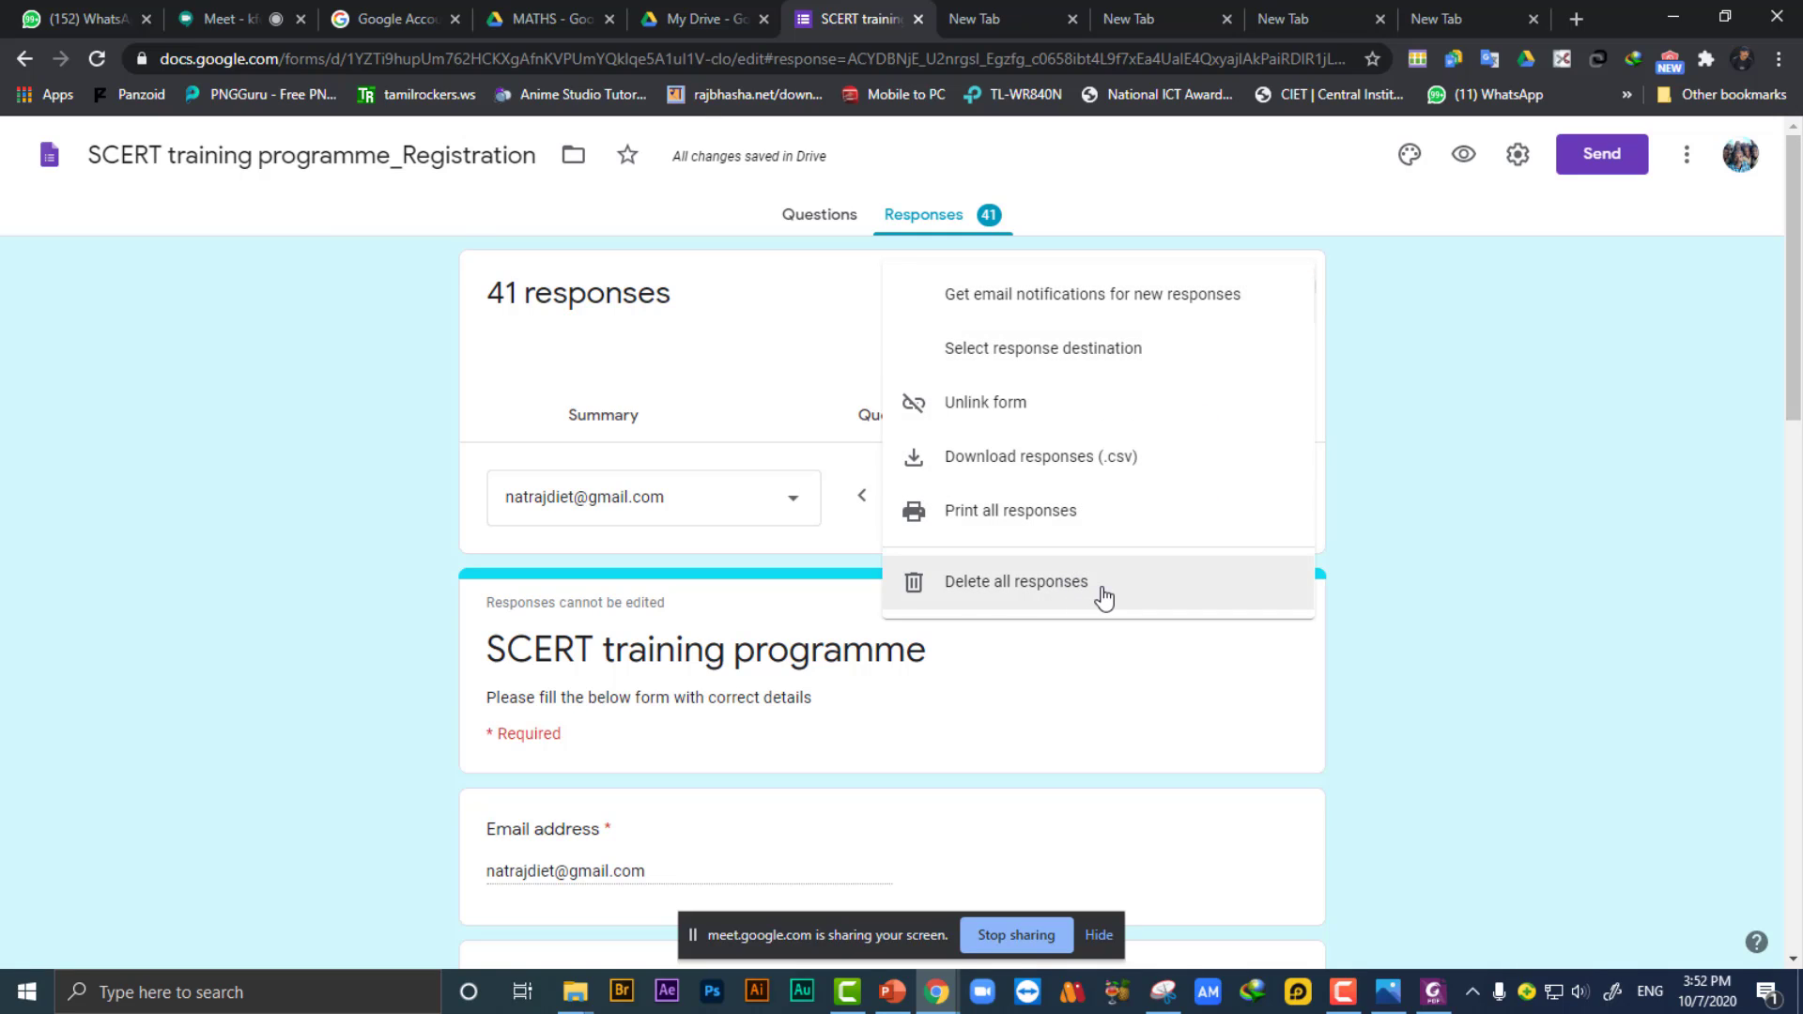
click(1618, 545)
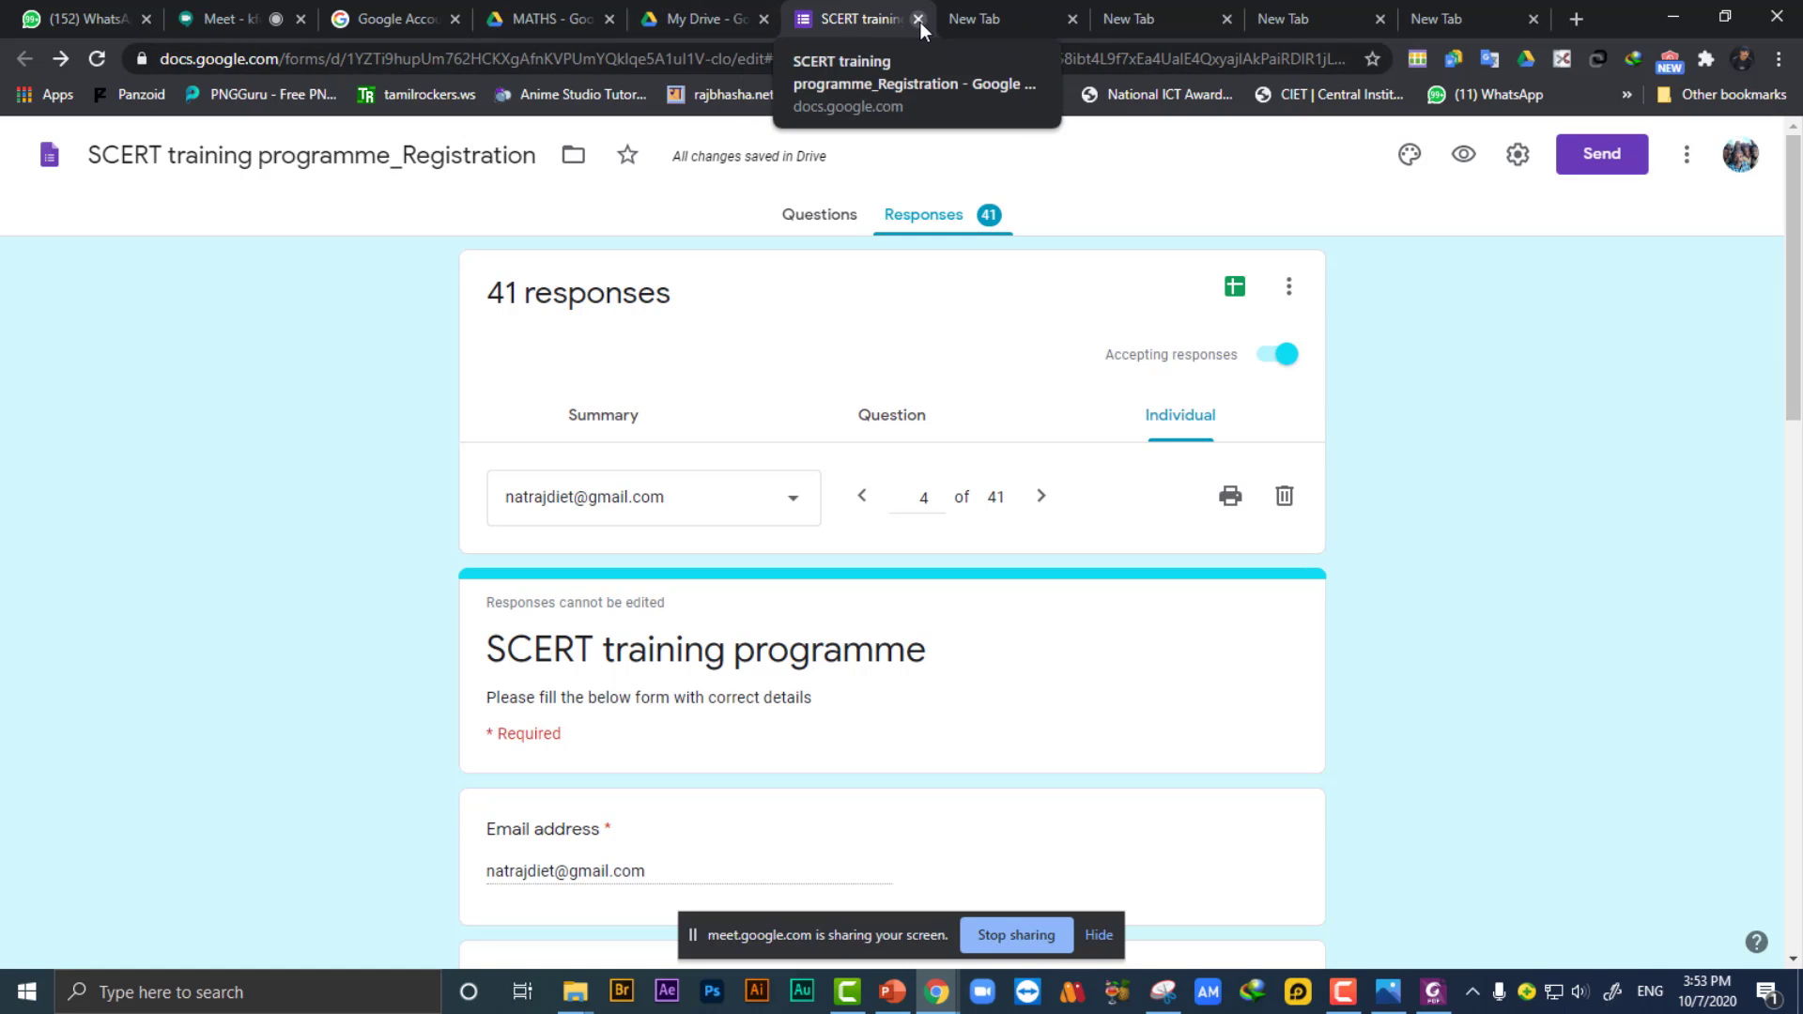
scroll(1123, 578, down, 15)
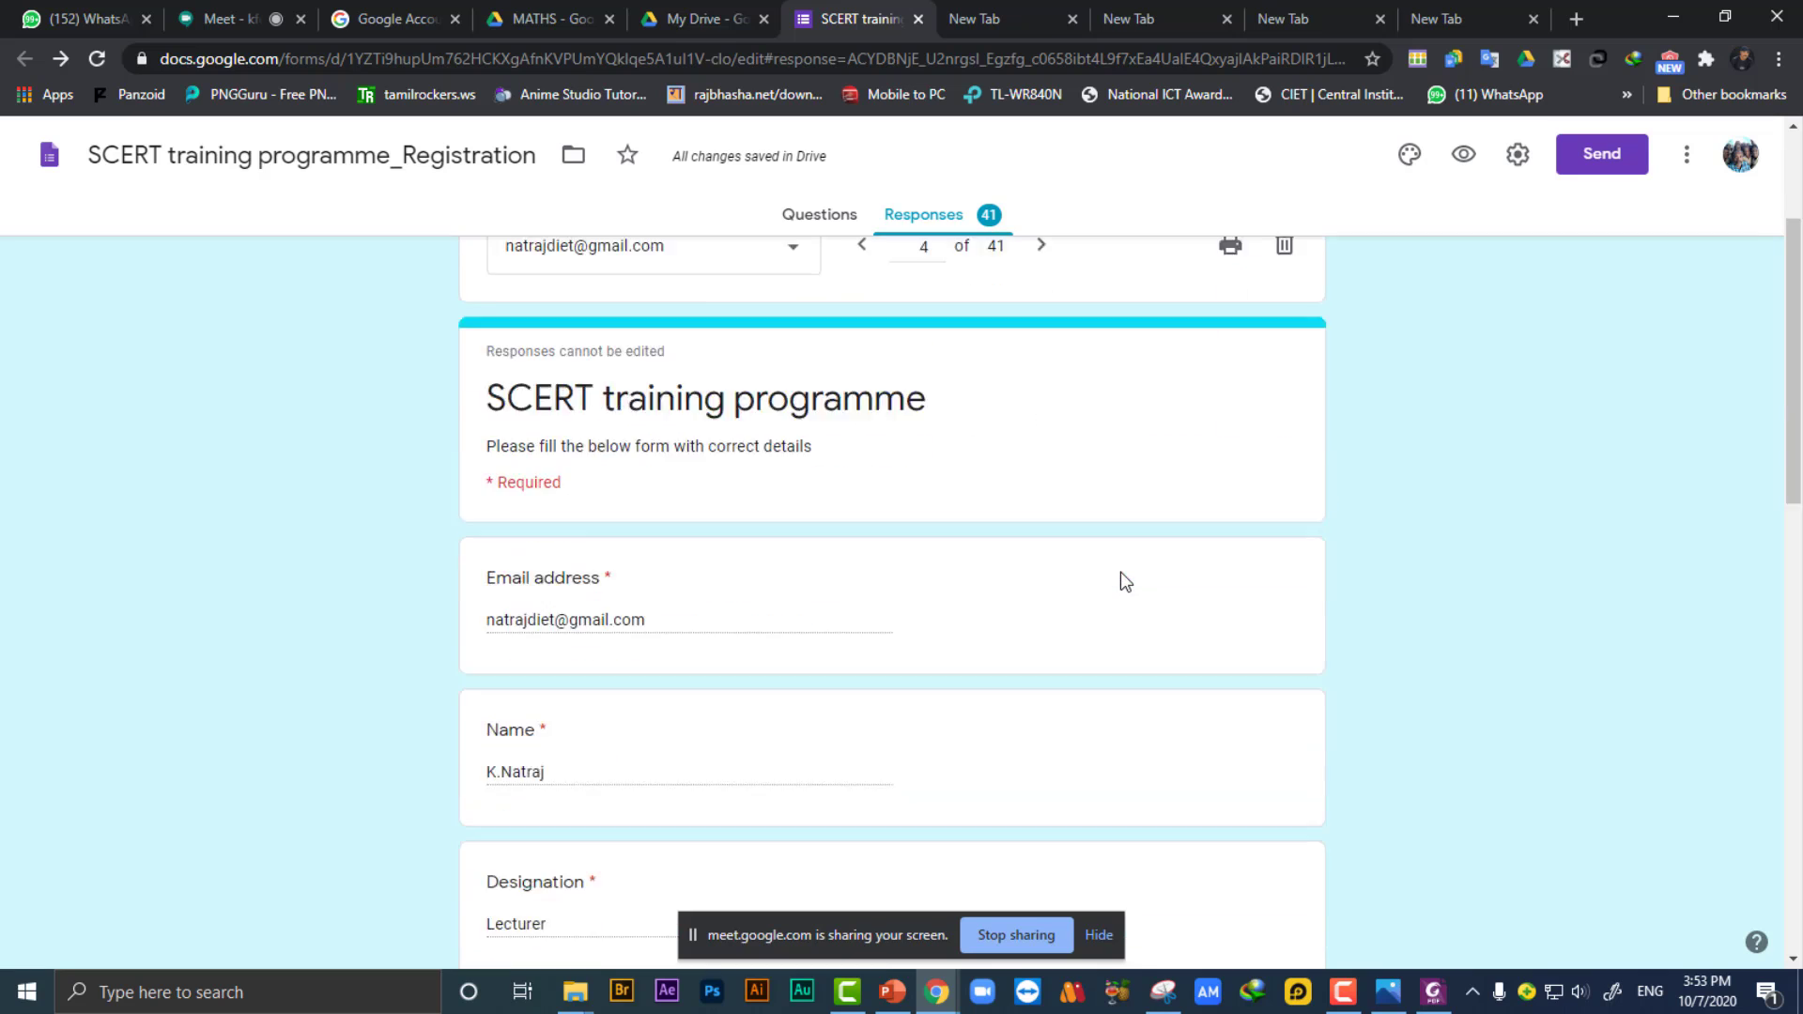
scroll(1122, 573, up, 15)
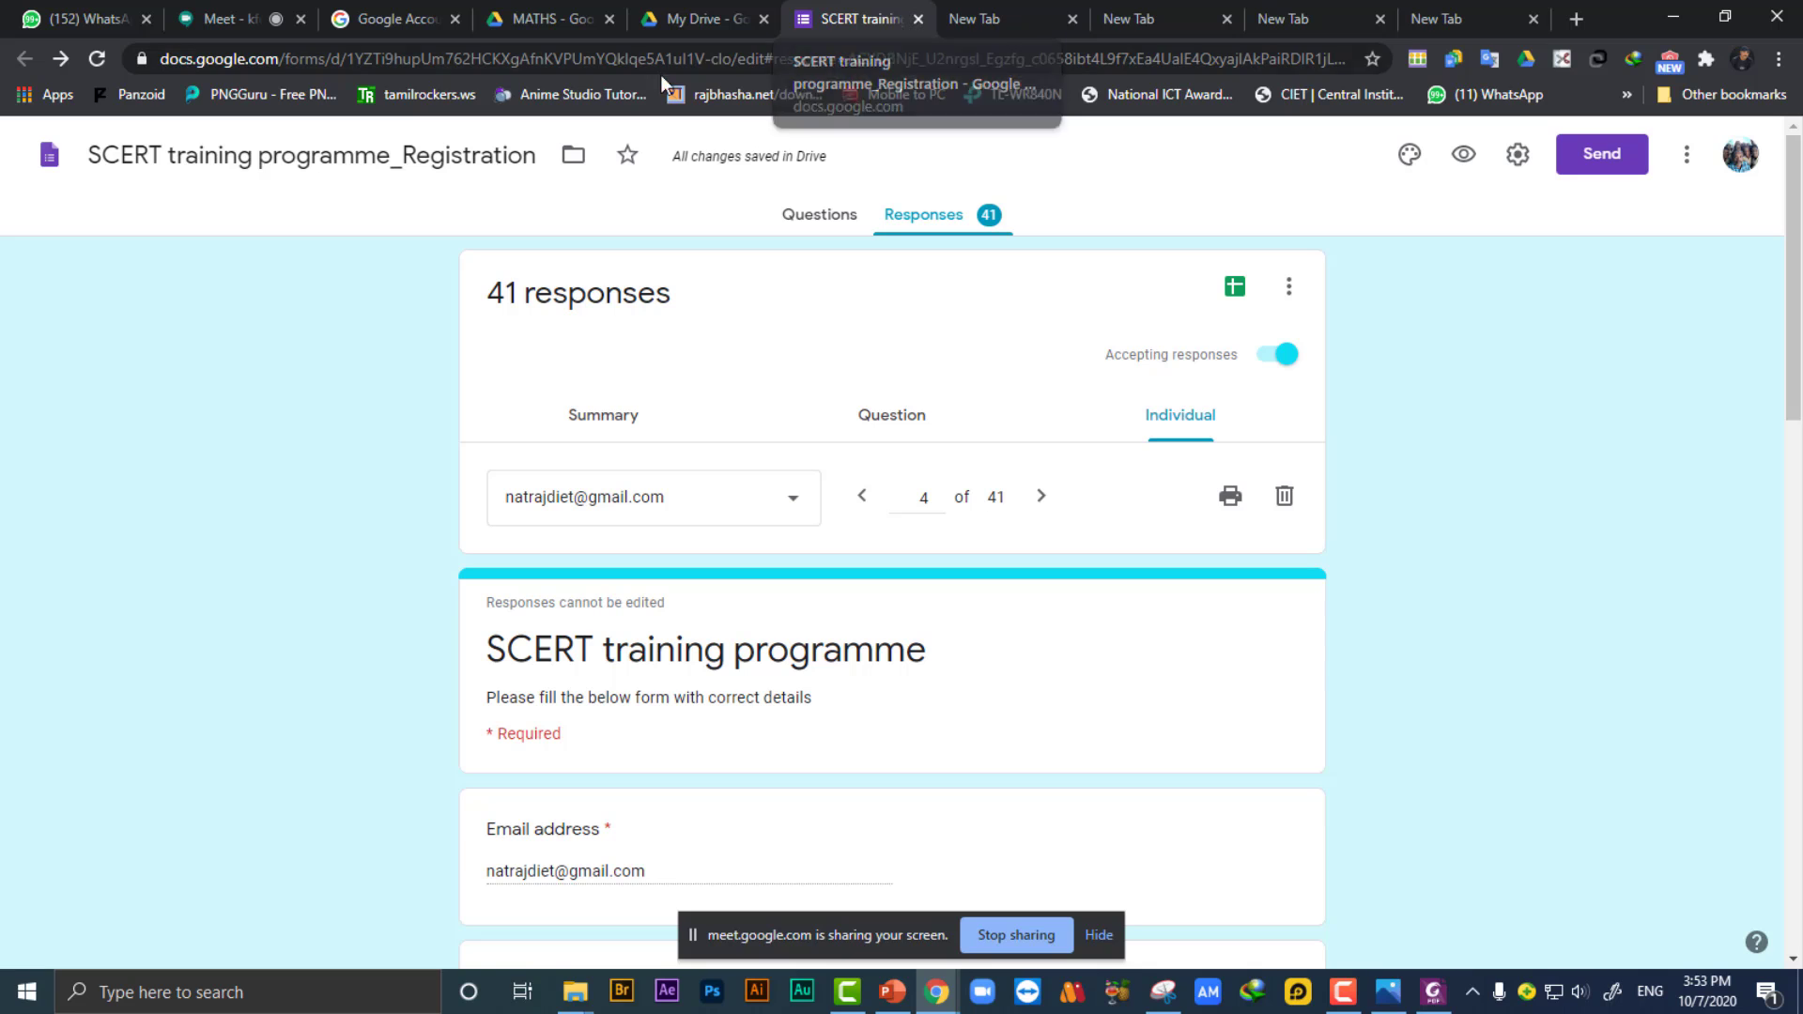
Close the registration form and create a new blank Google Form from My Drive.
click(920, 22)
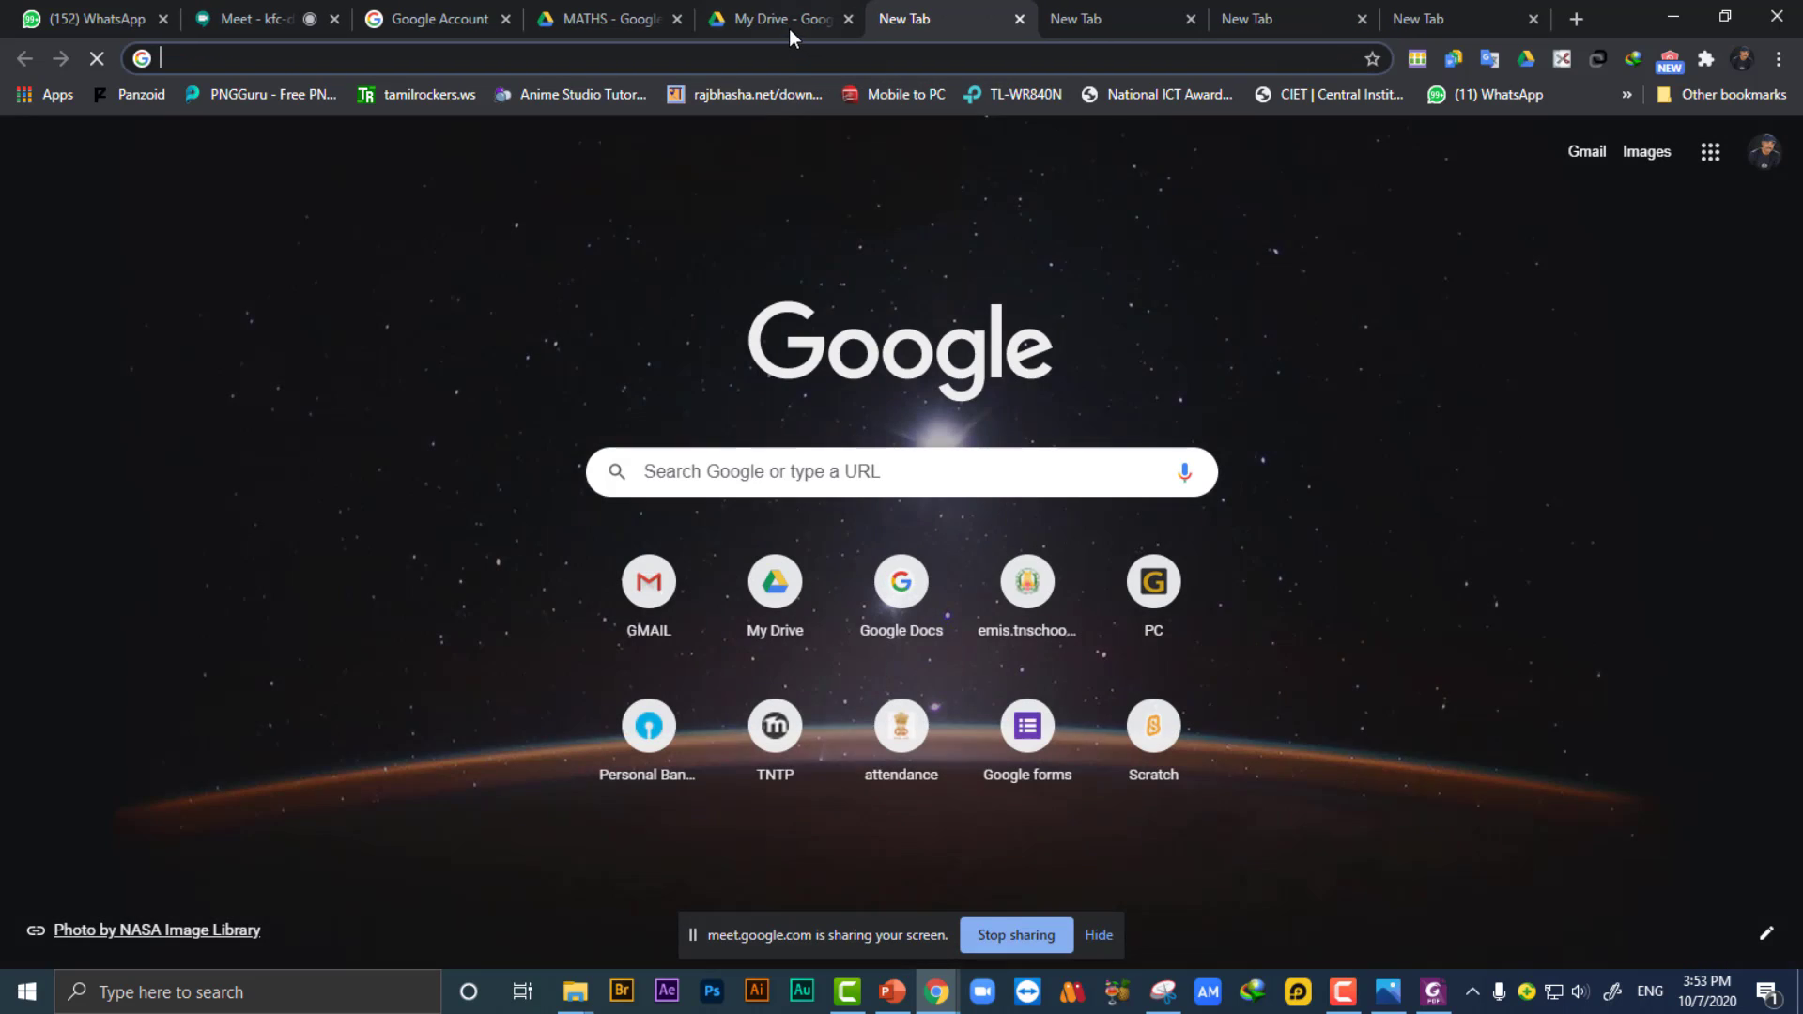
click(781, 20)
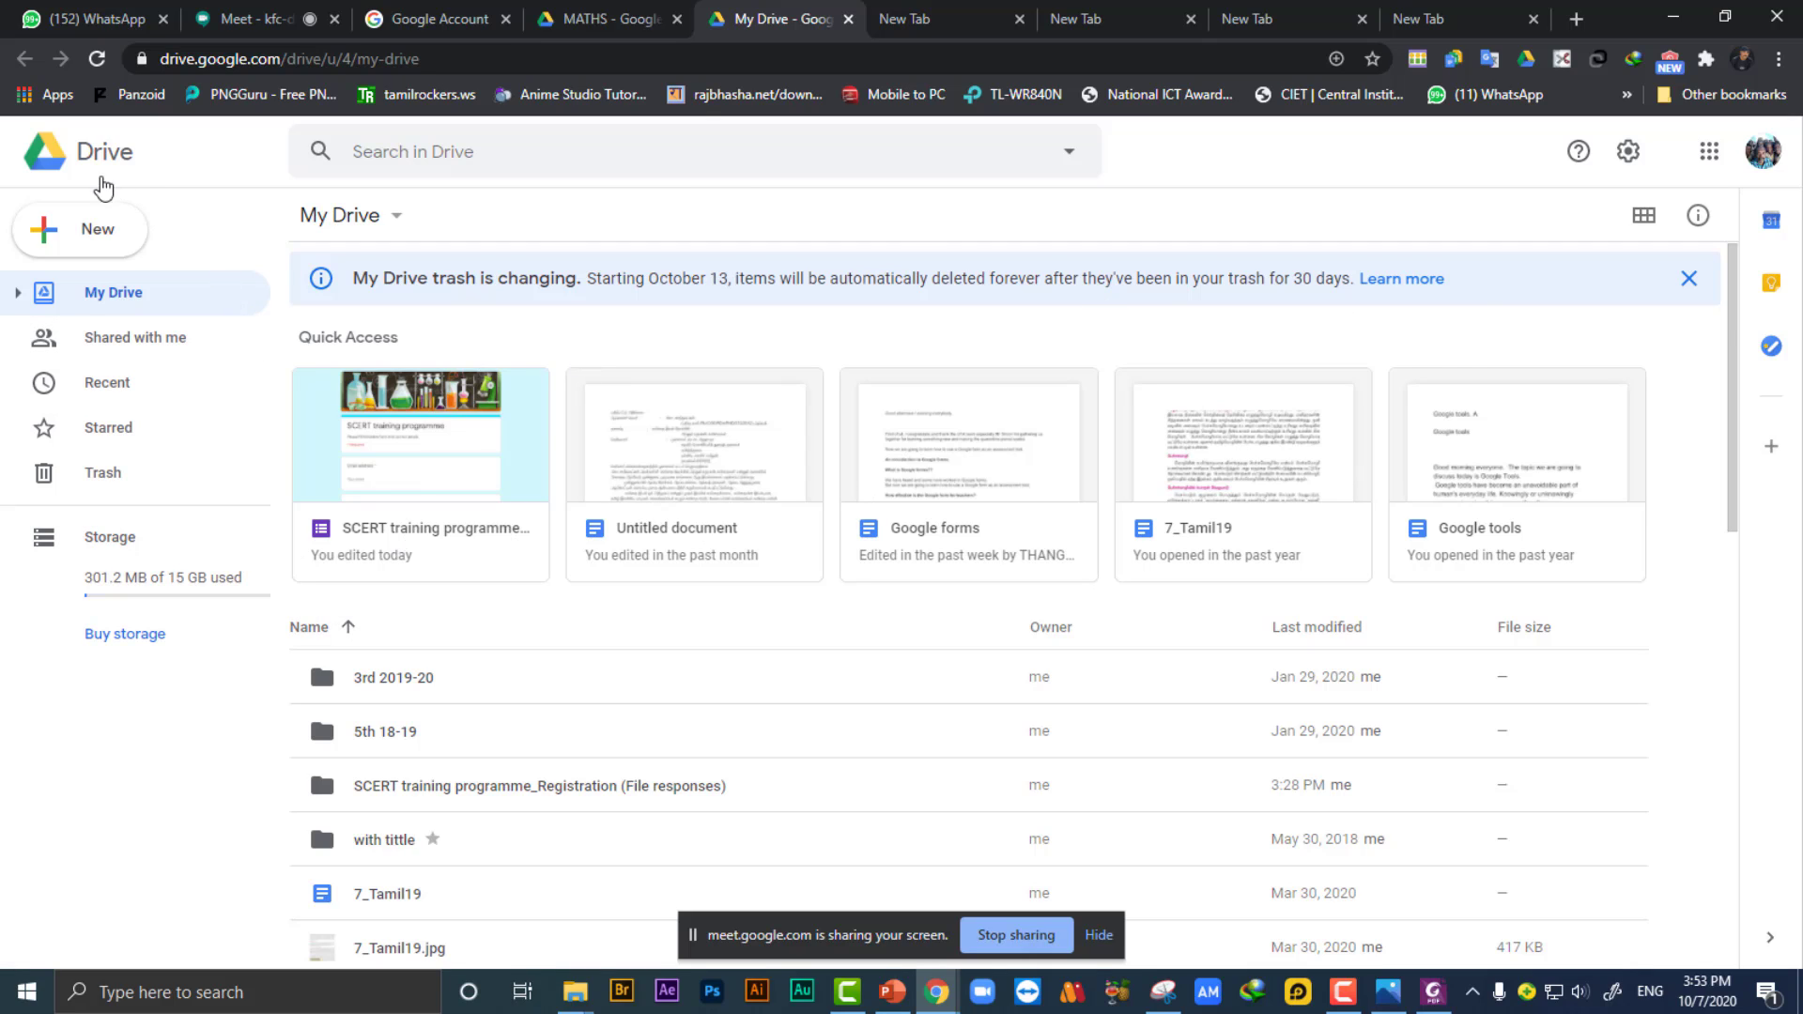
click(93, 249)
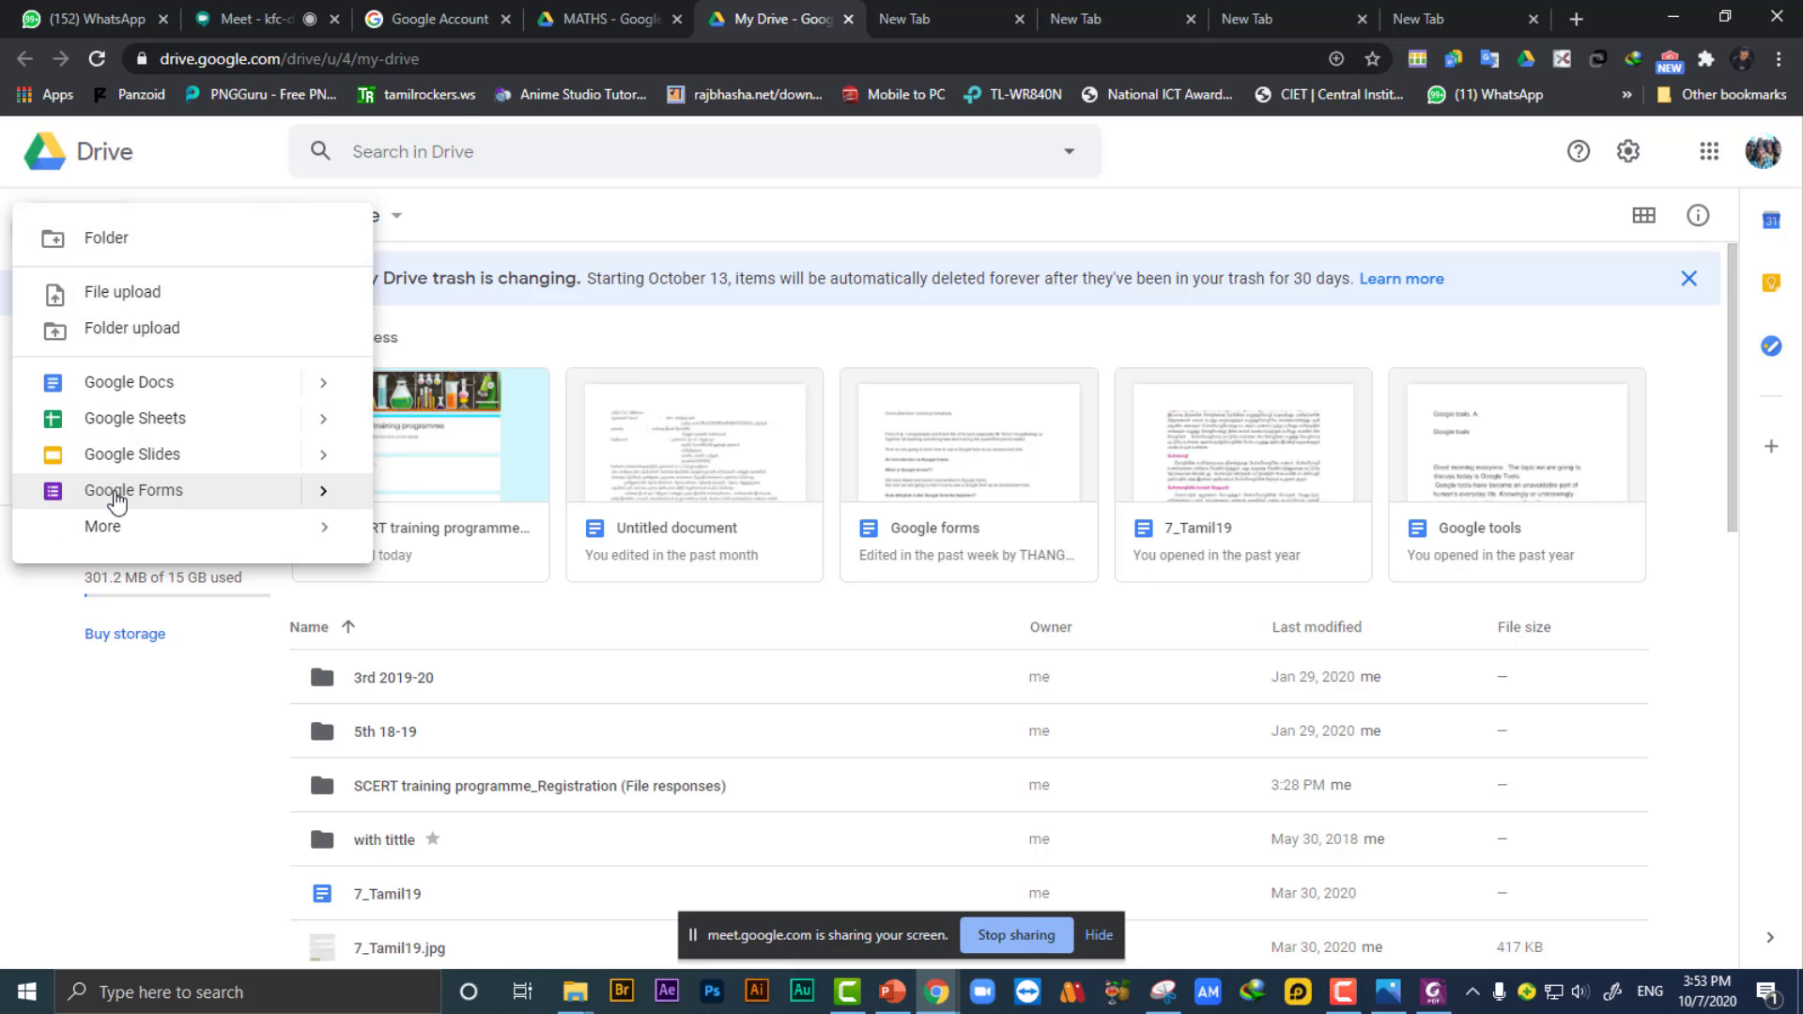
click(117, 497)
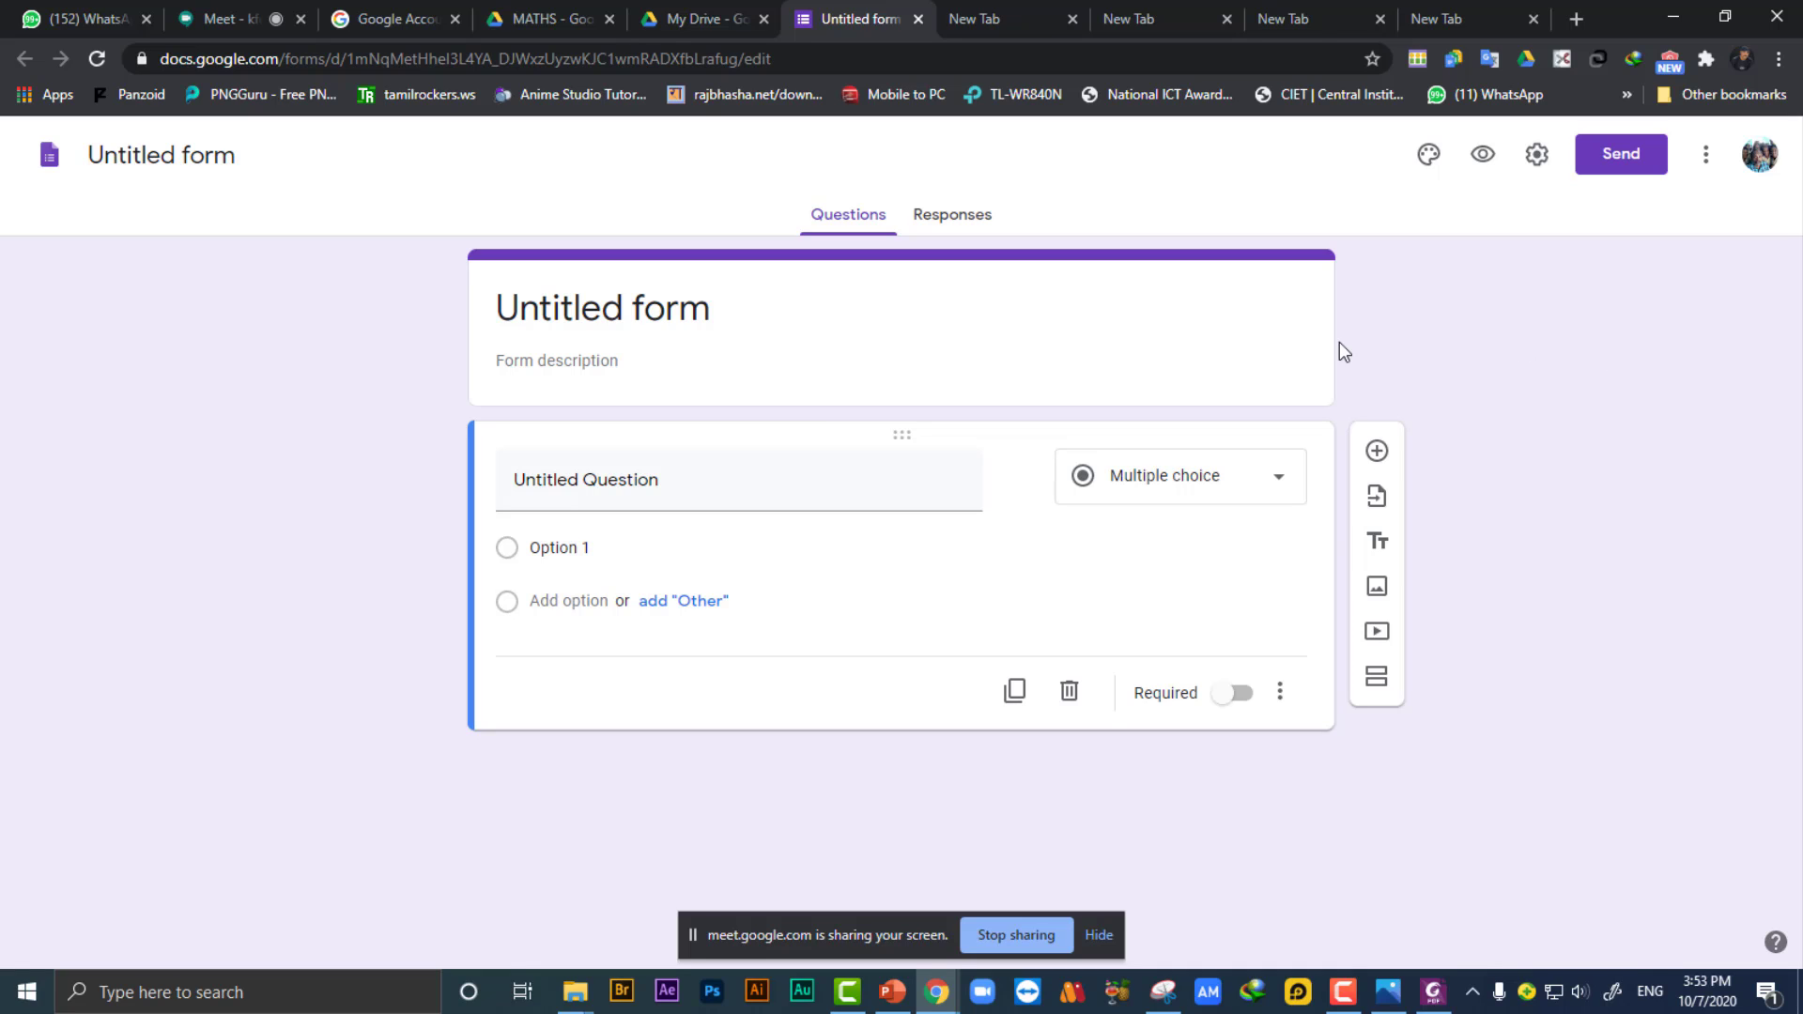
Title the new form "SCERT training programme".
click(1708, 155)
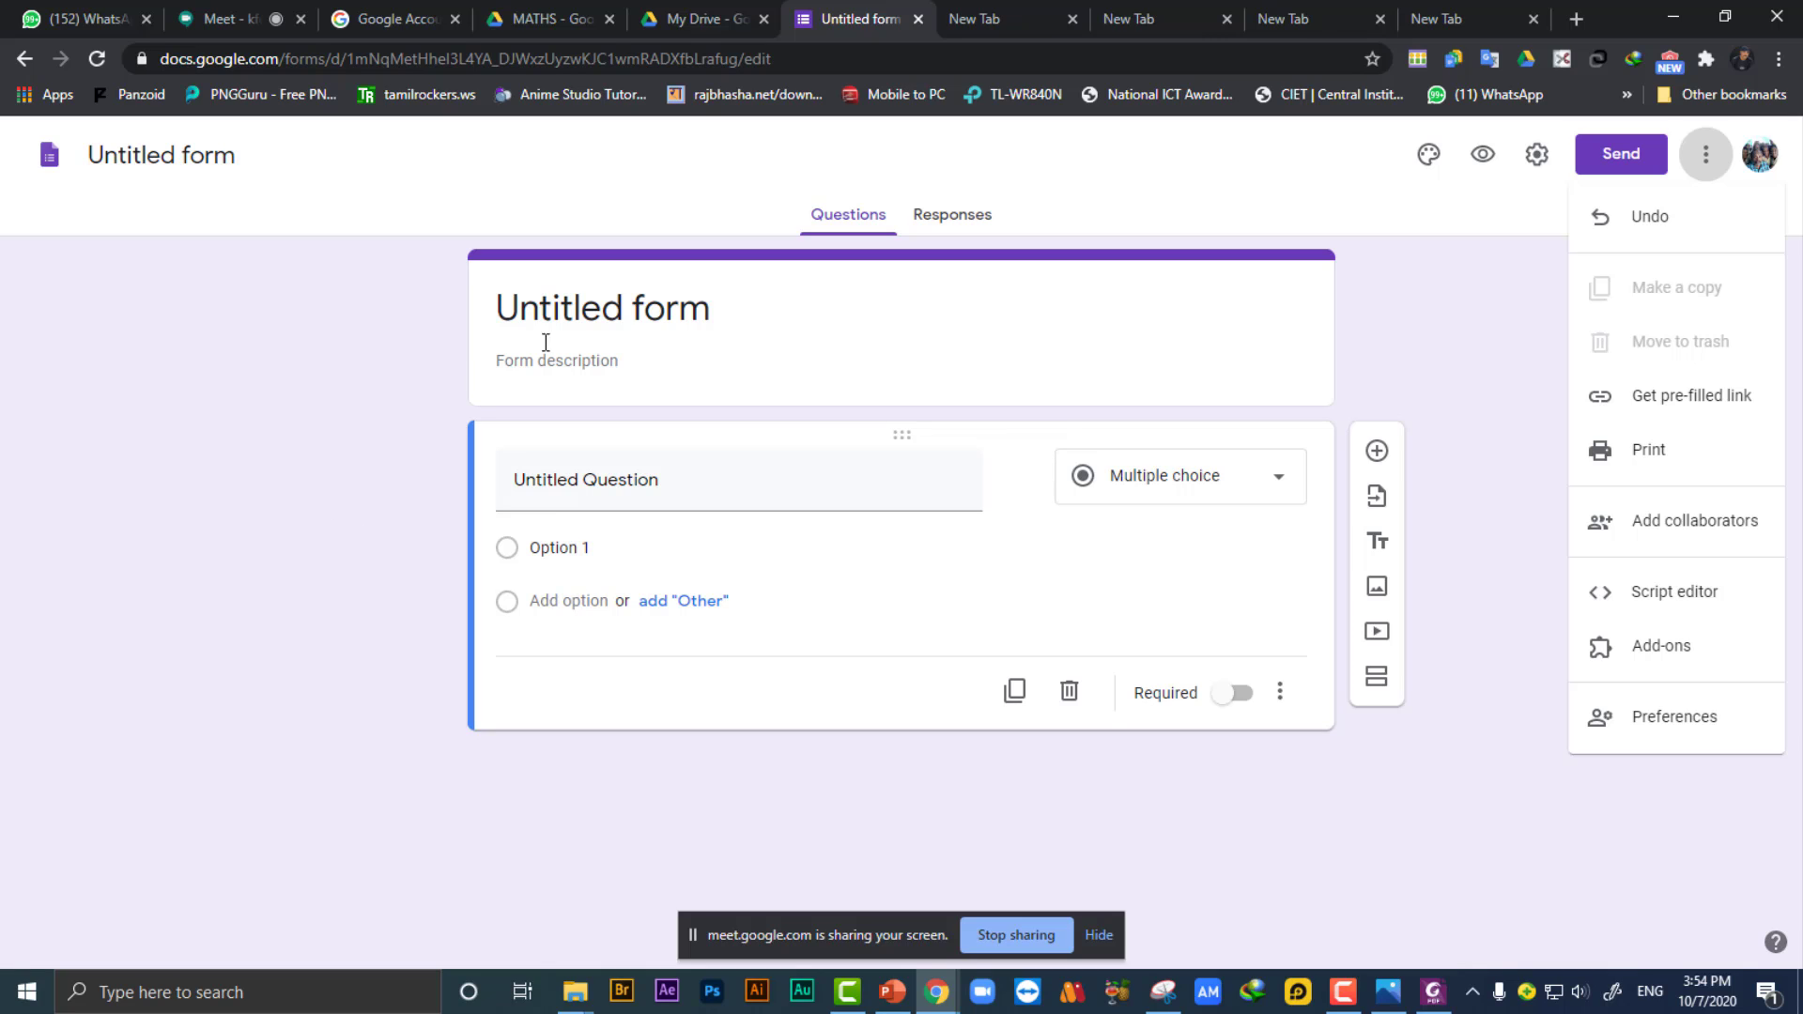
click(611, 313)
click(720, 302)
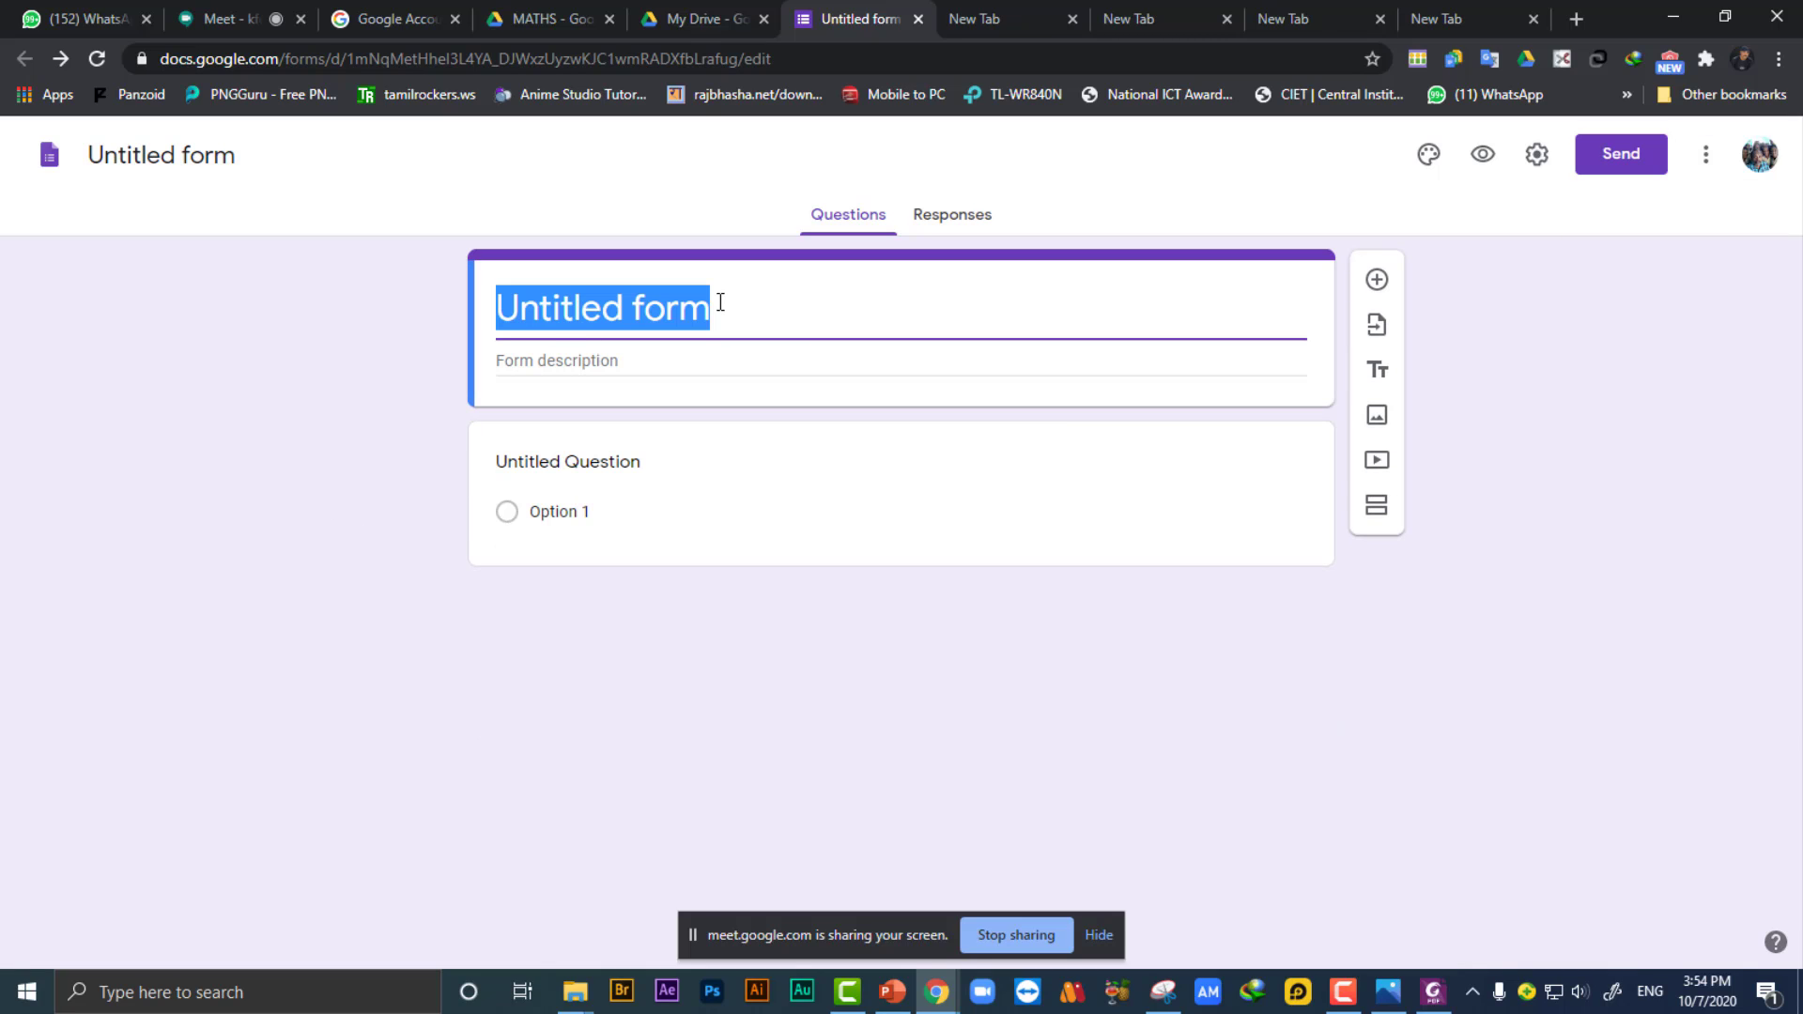
text(SCE)
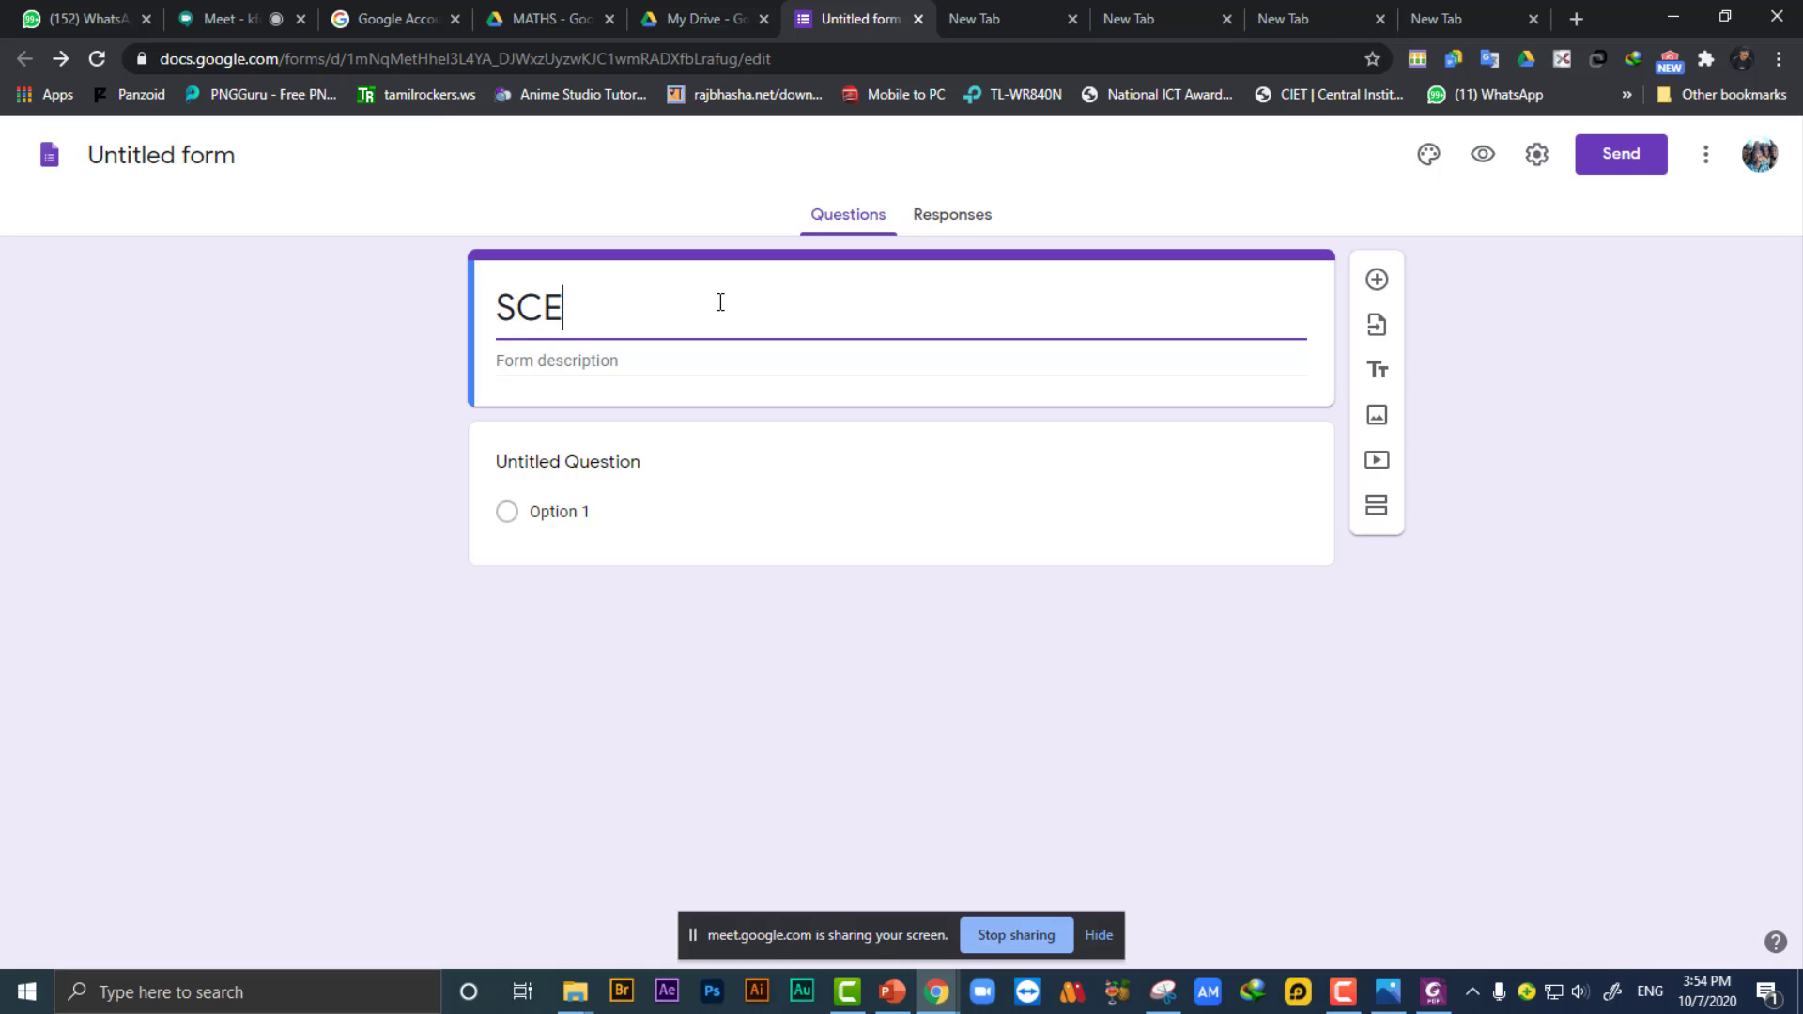
text(RT training )
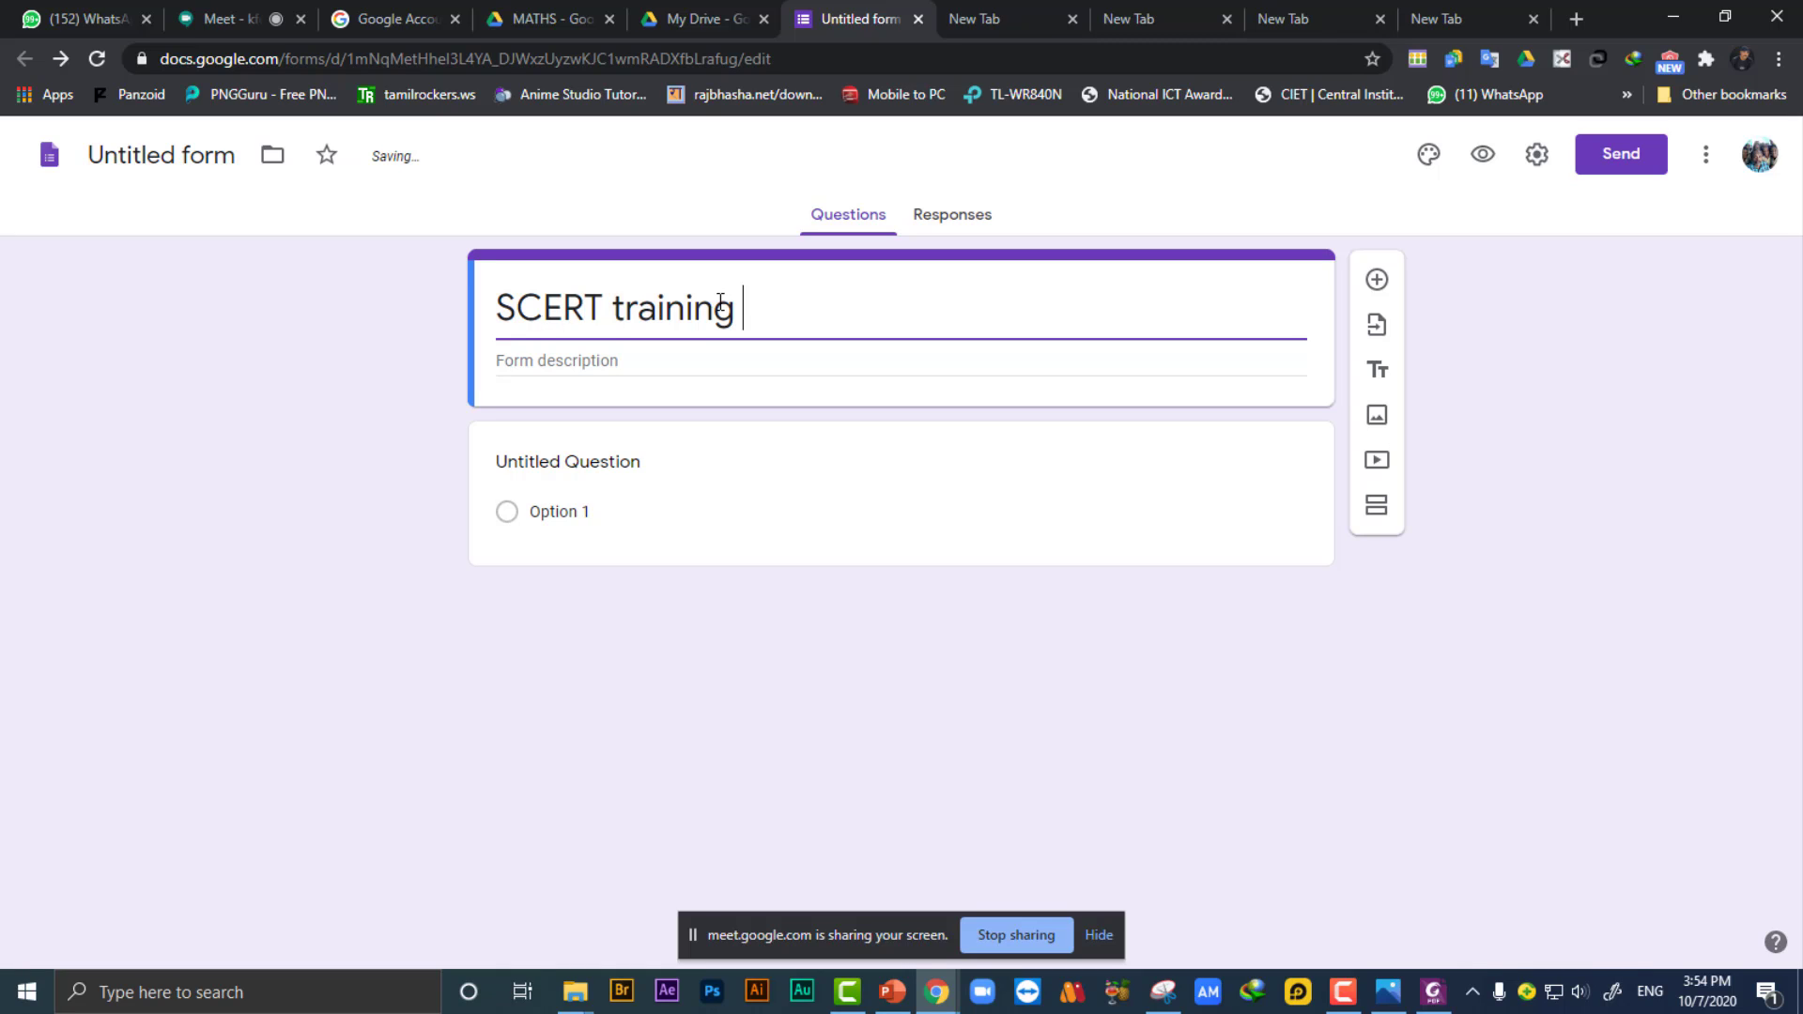
text(programme)
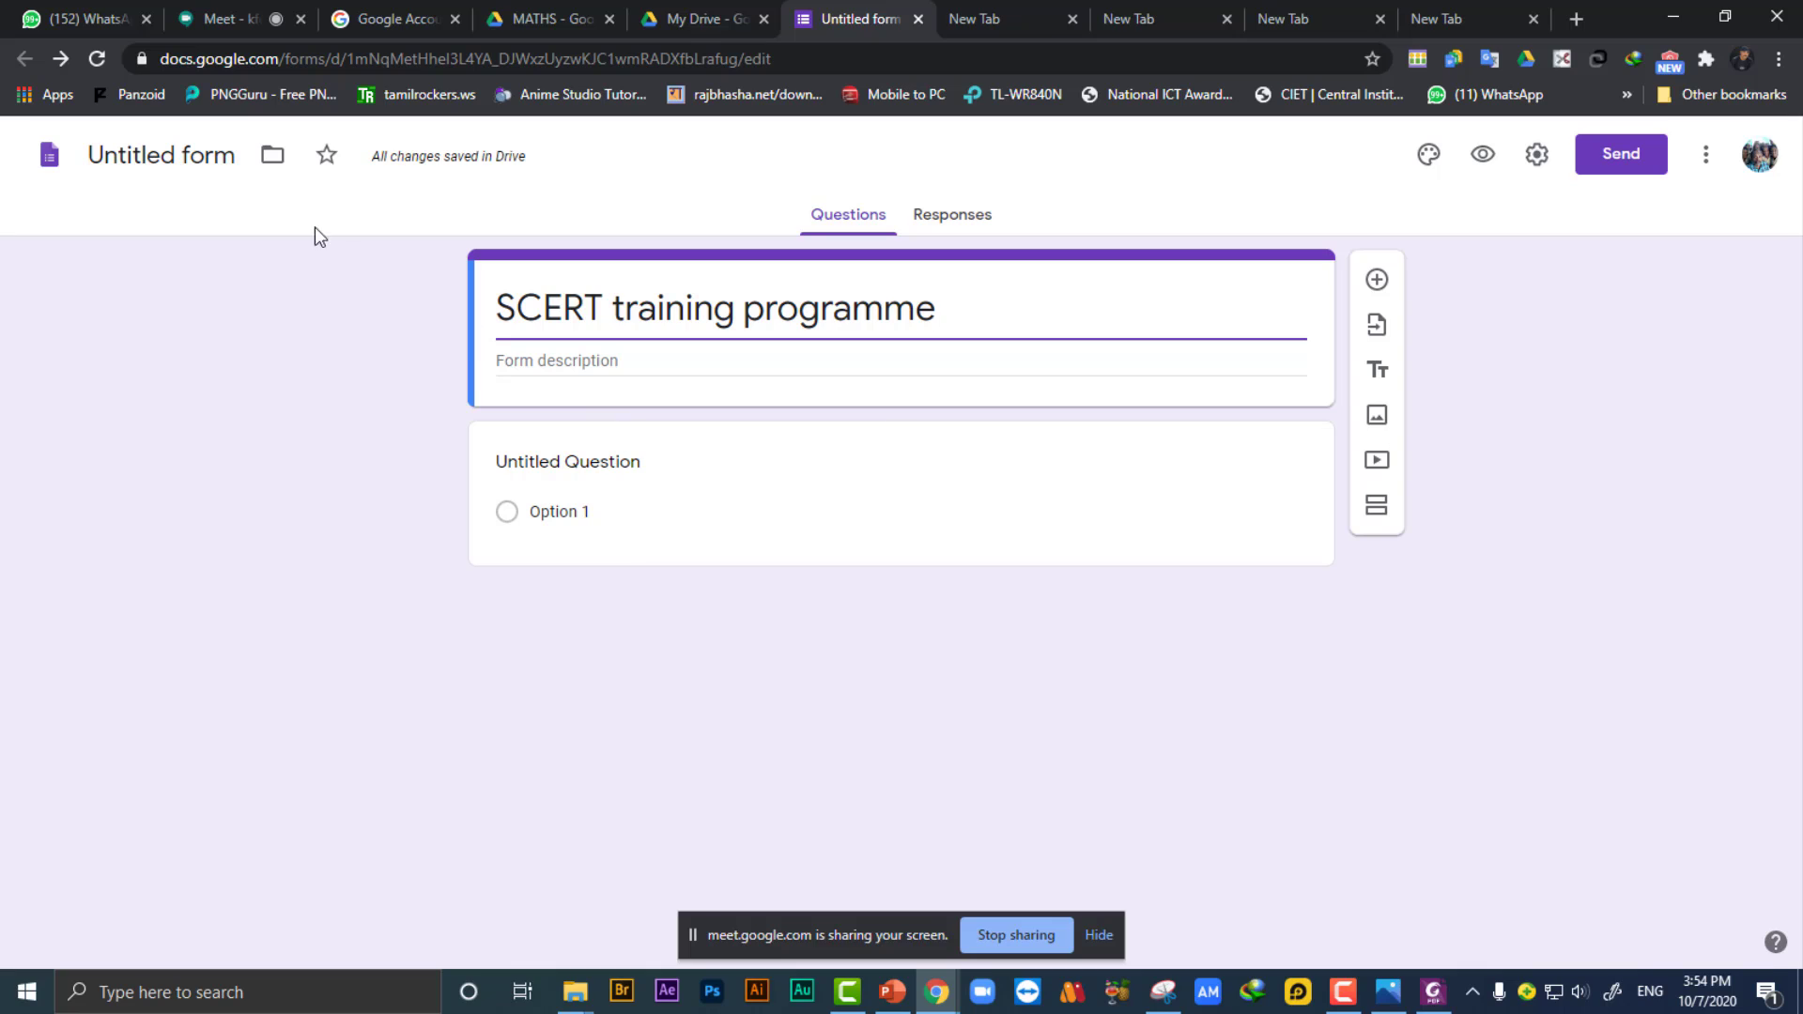
Rename the form file as "FEEDBACK FORM".
click(193, 158)
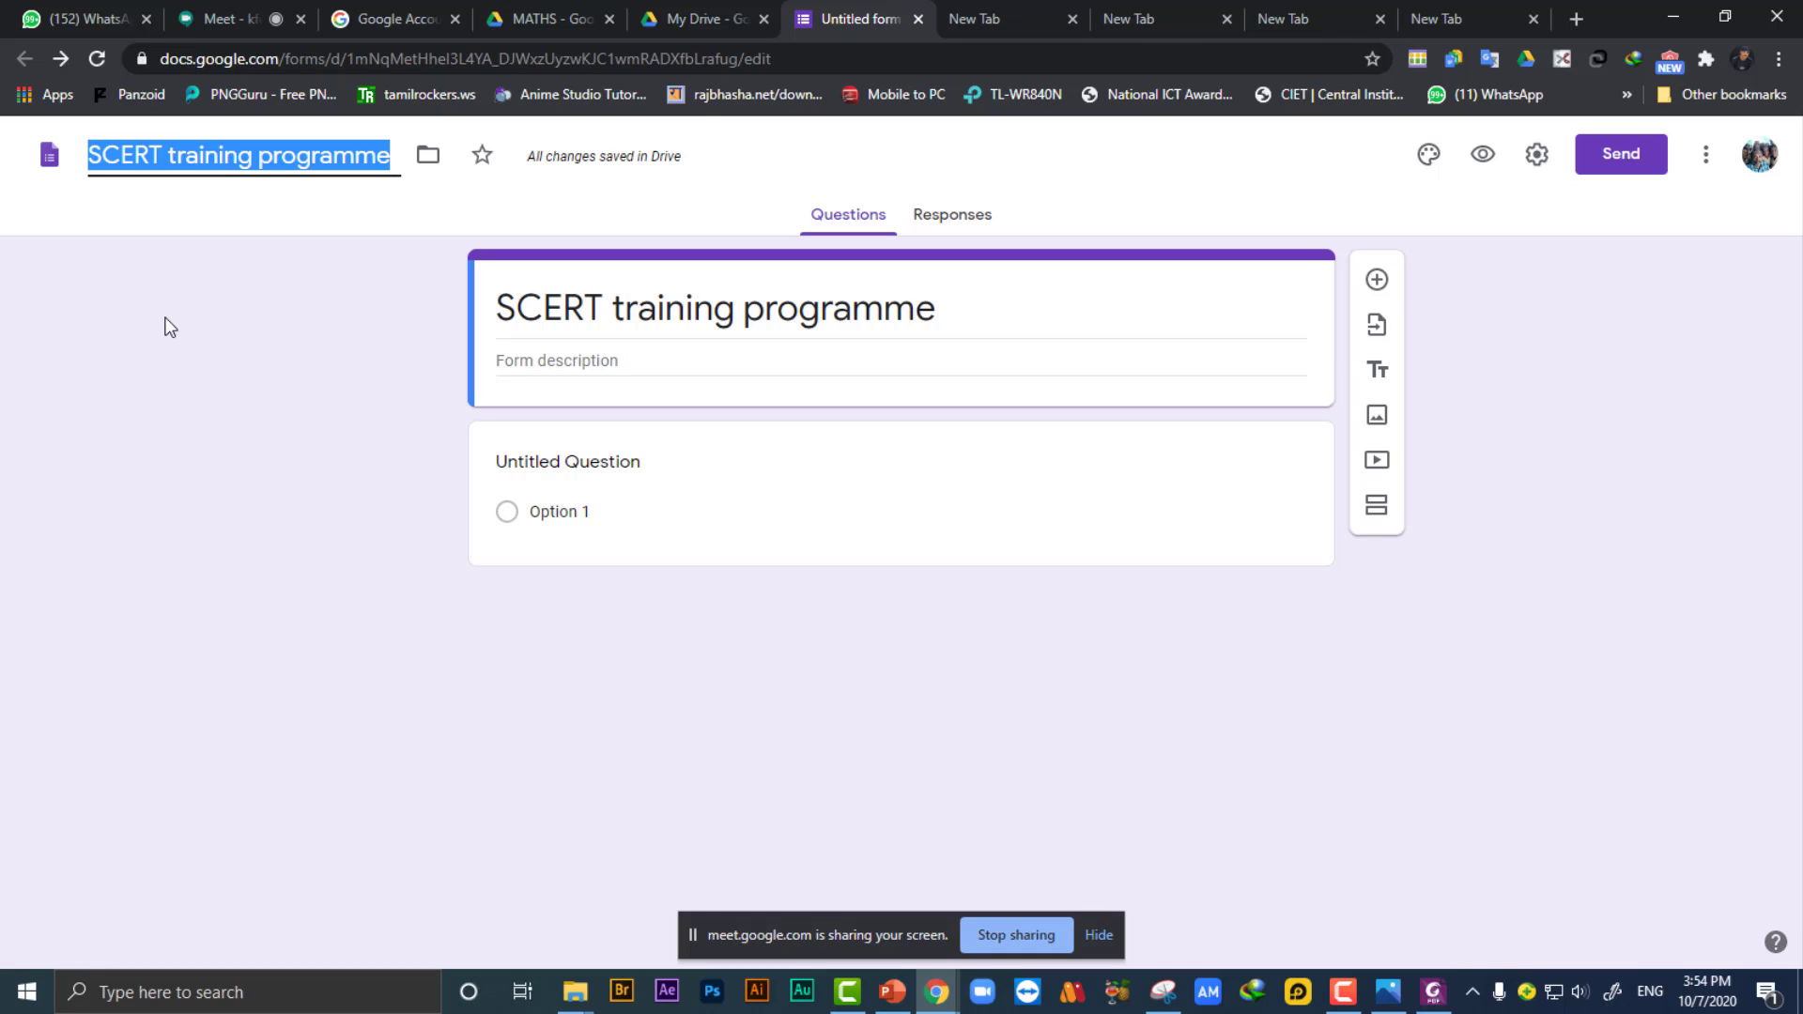
text(FEED)
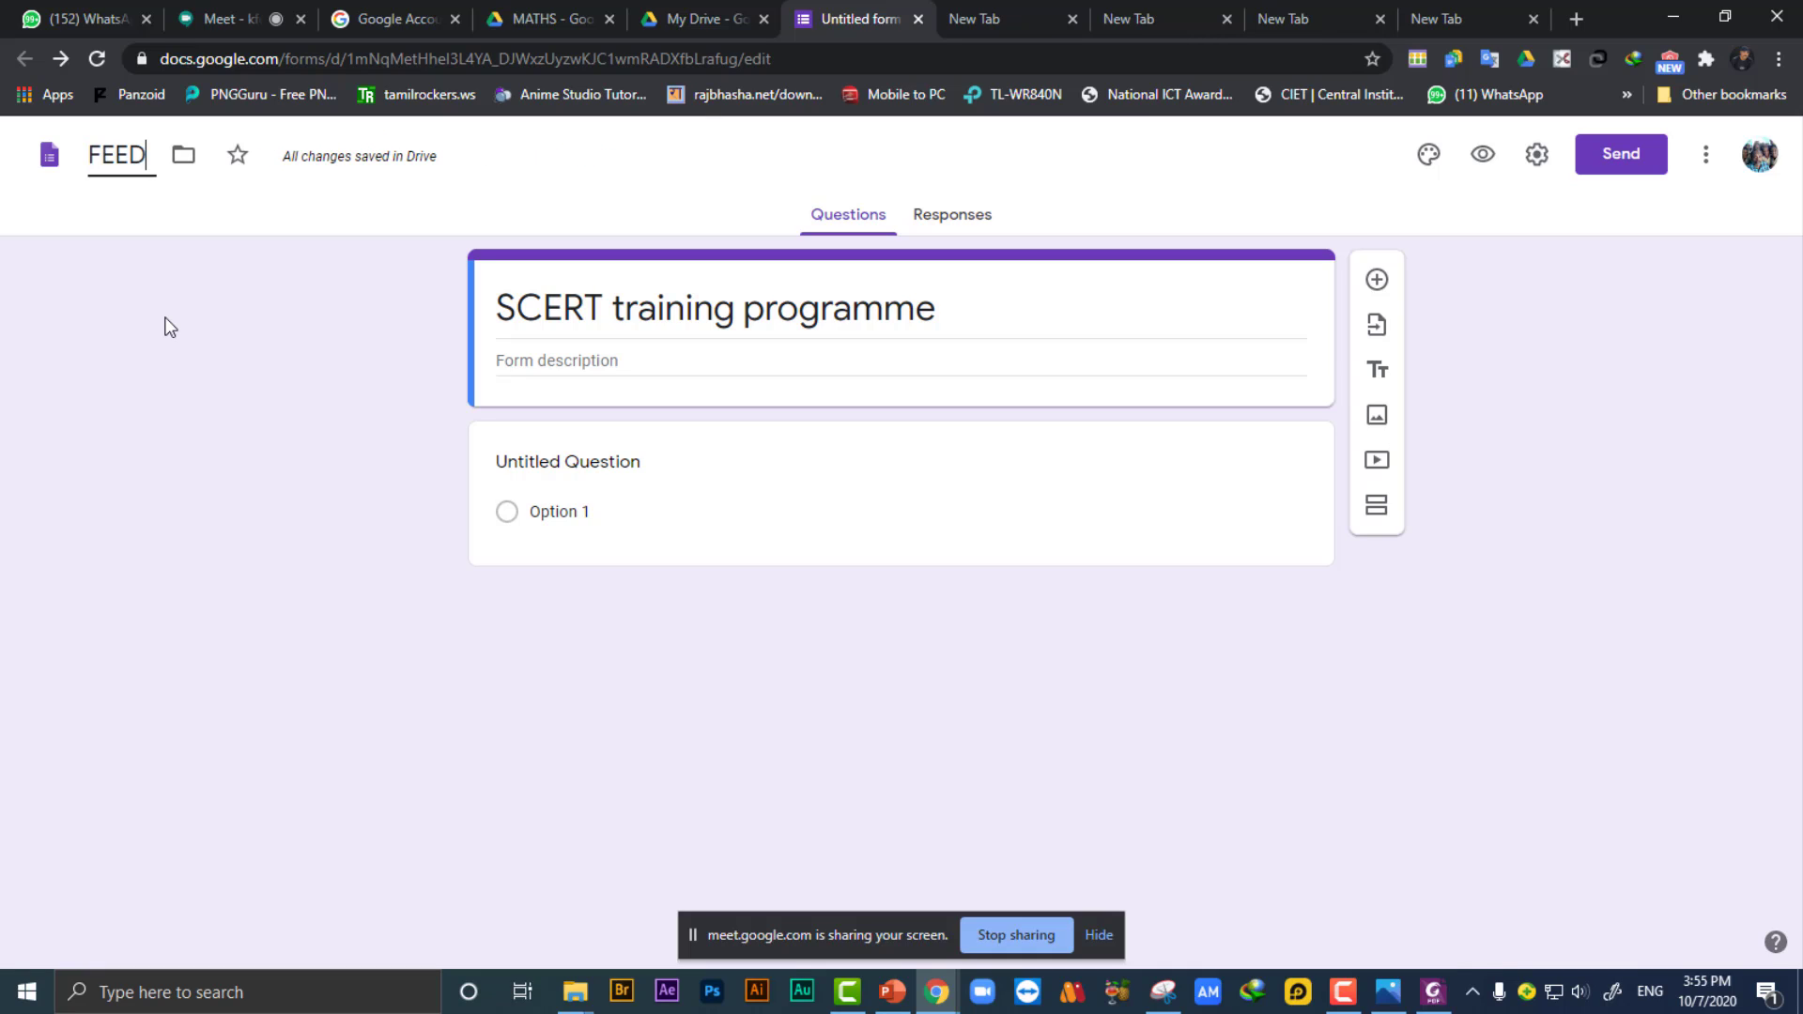
text(B)
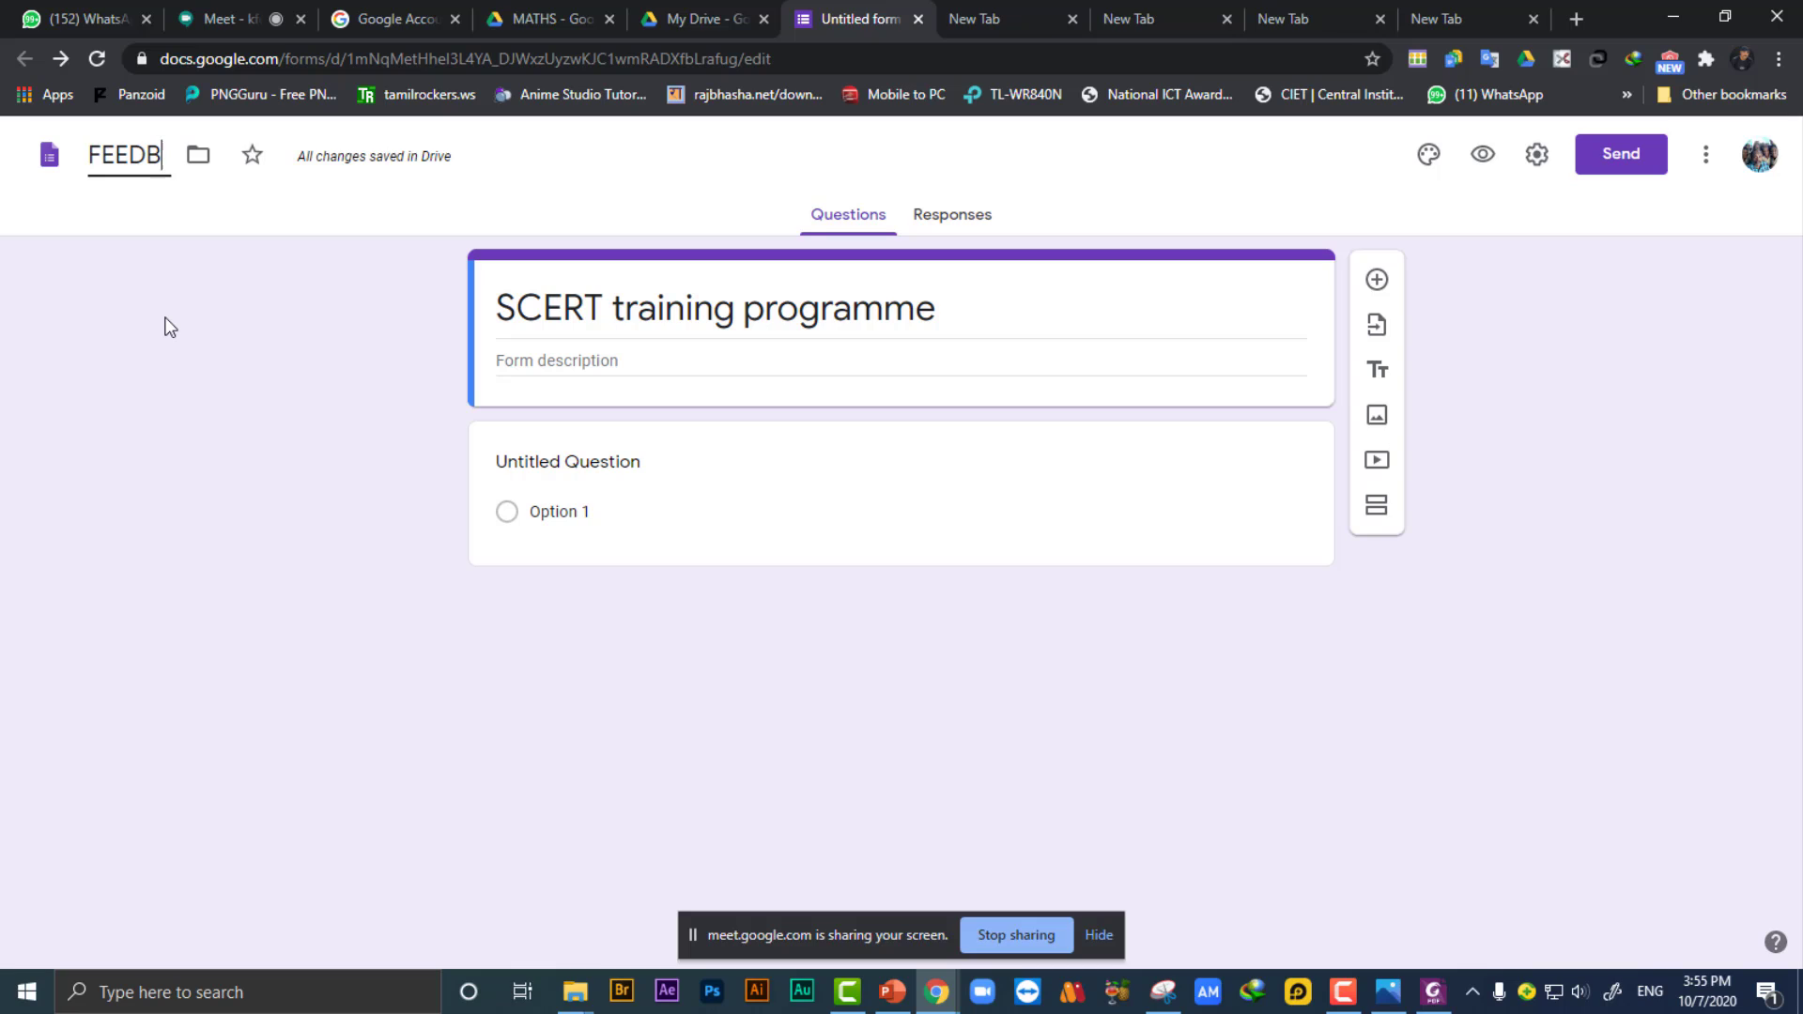
text(ACK F)
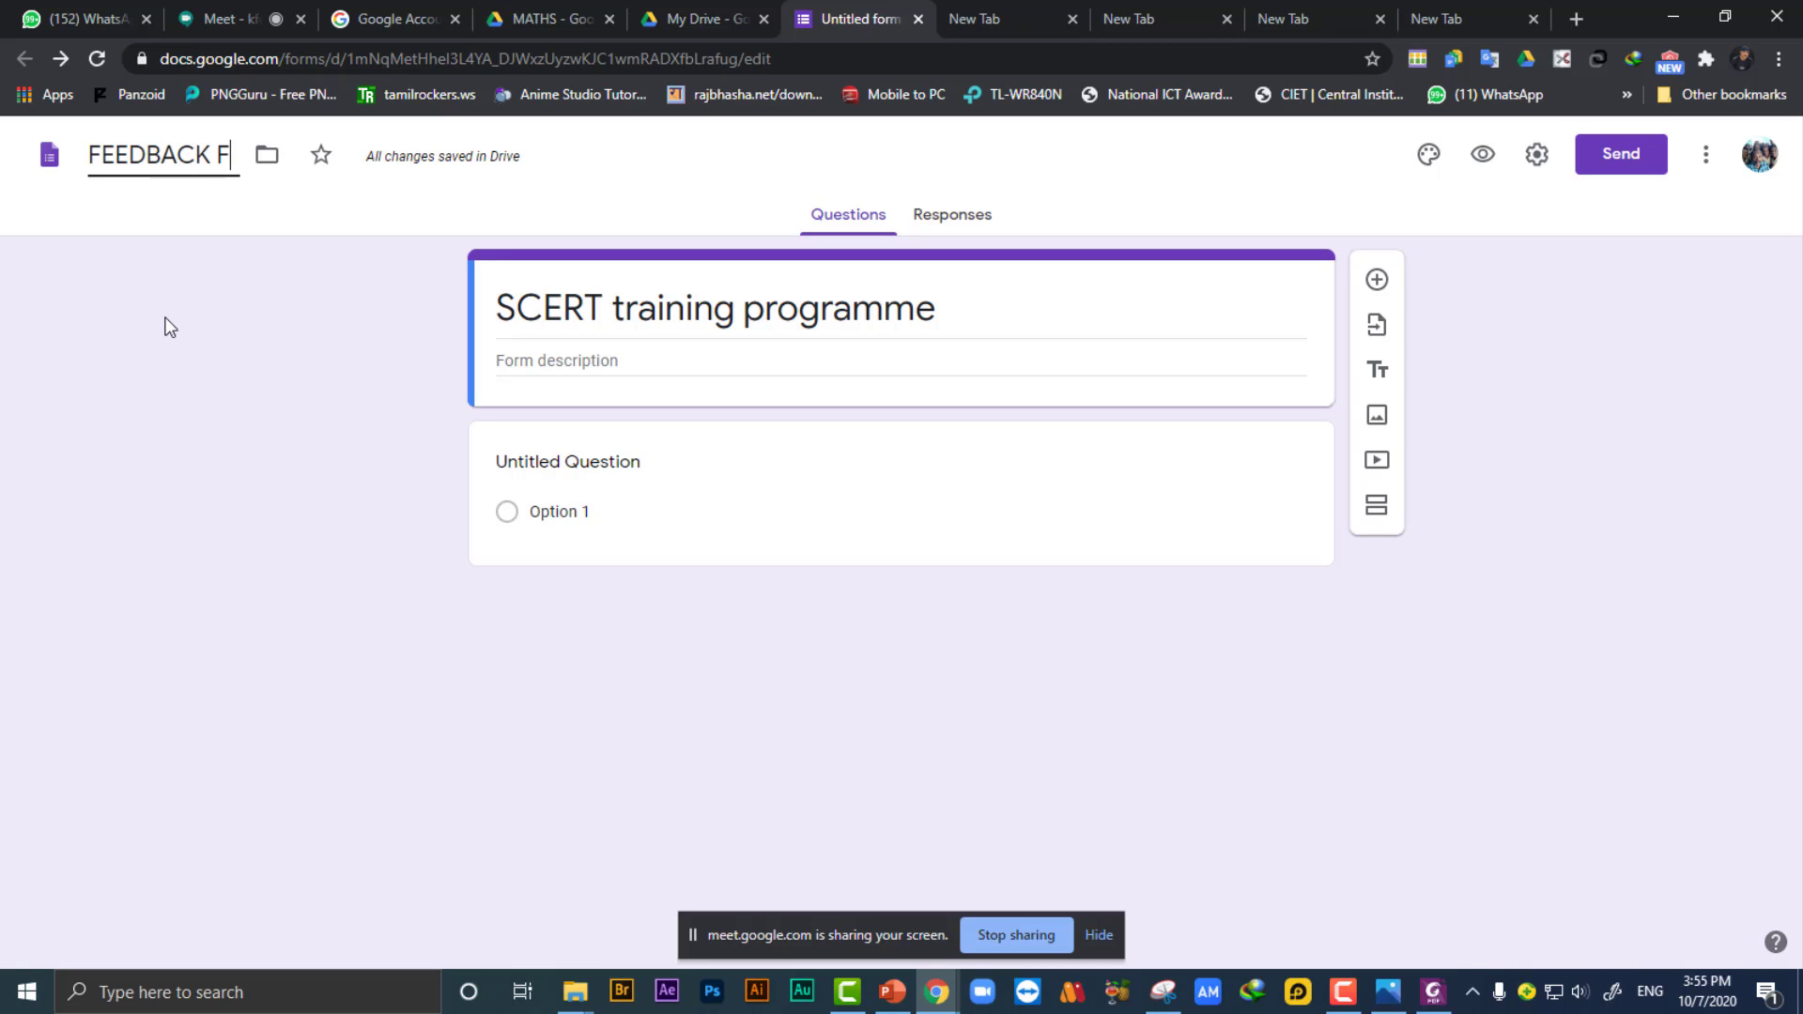
text(ORM)
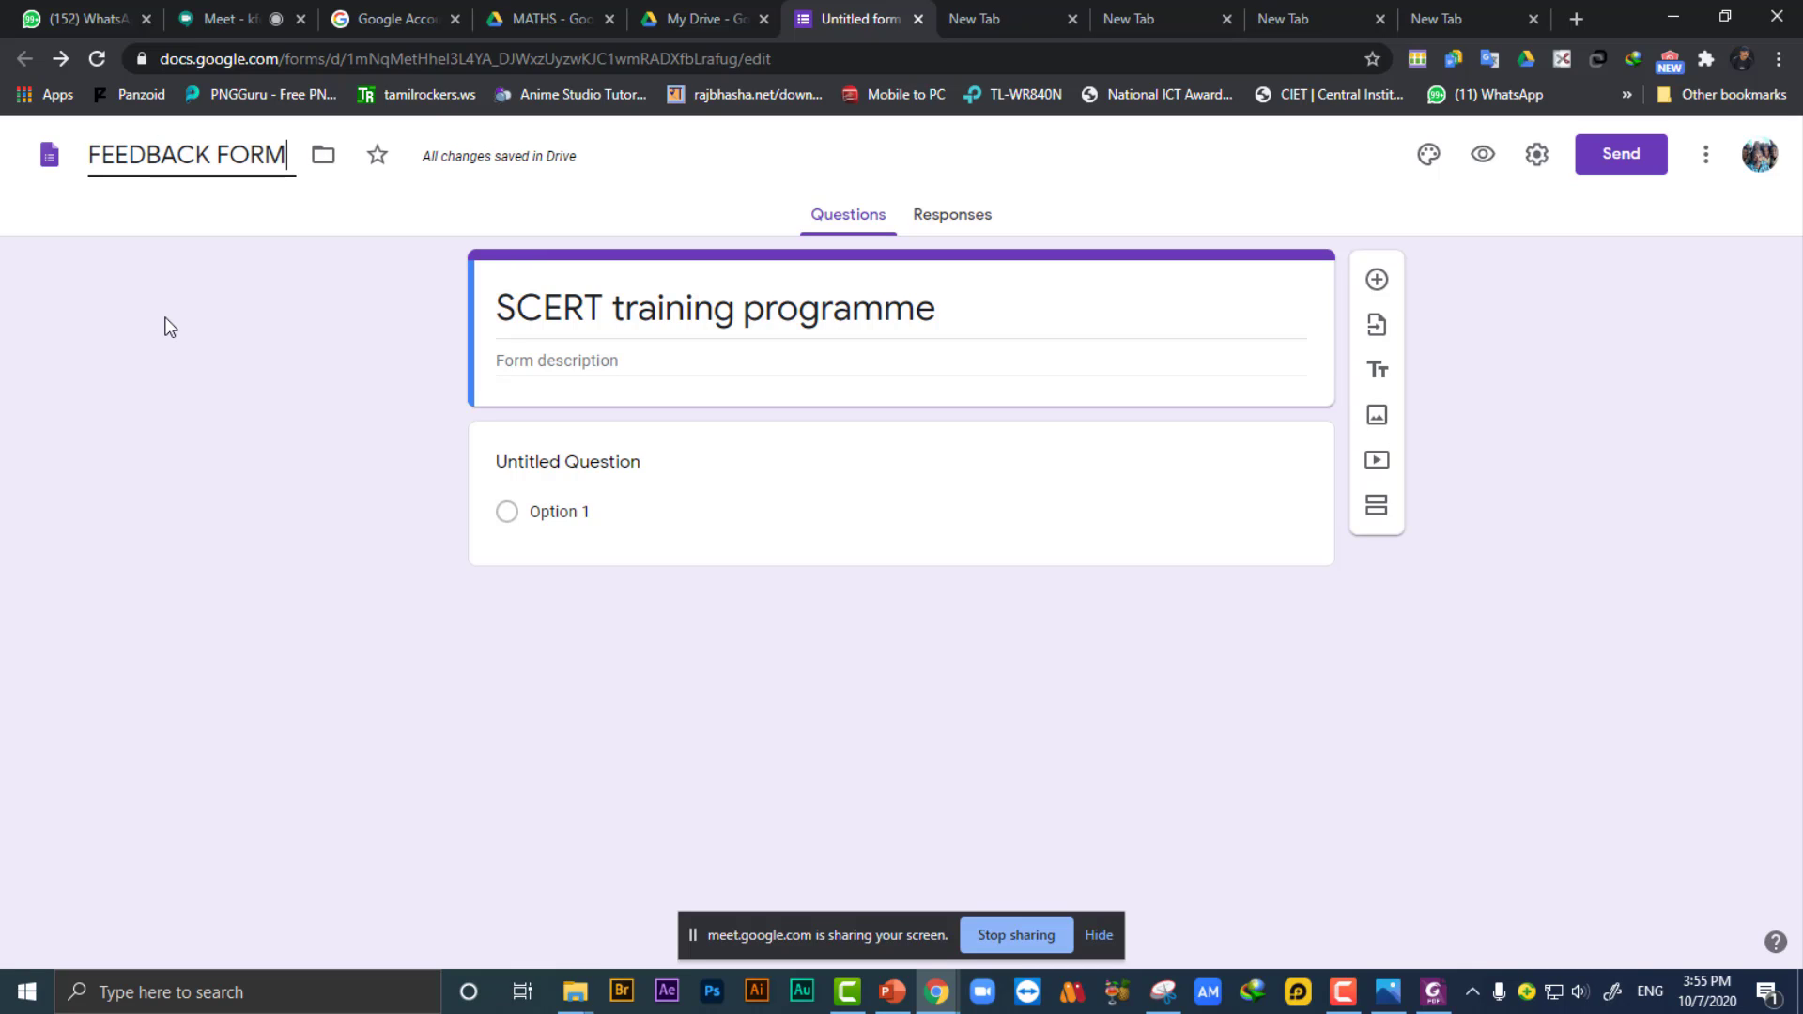
click(292, 460)
Browse the add-ons that work with Forms, search for Certify'em and open its details page.
click(1707, 159)
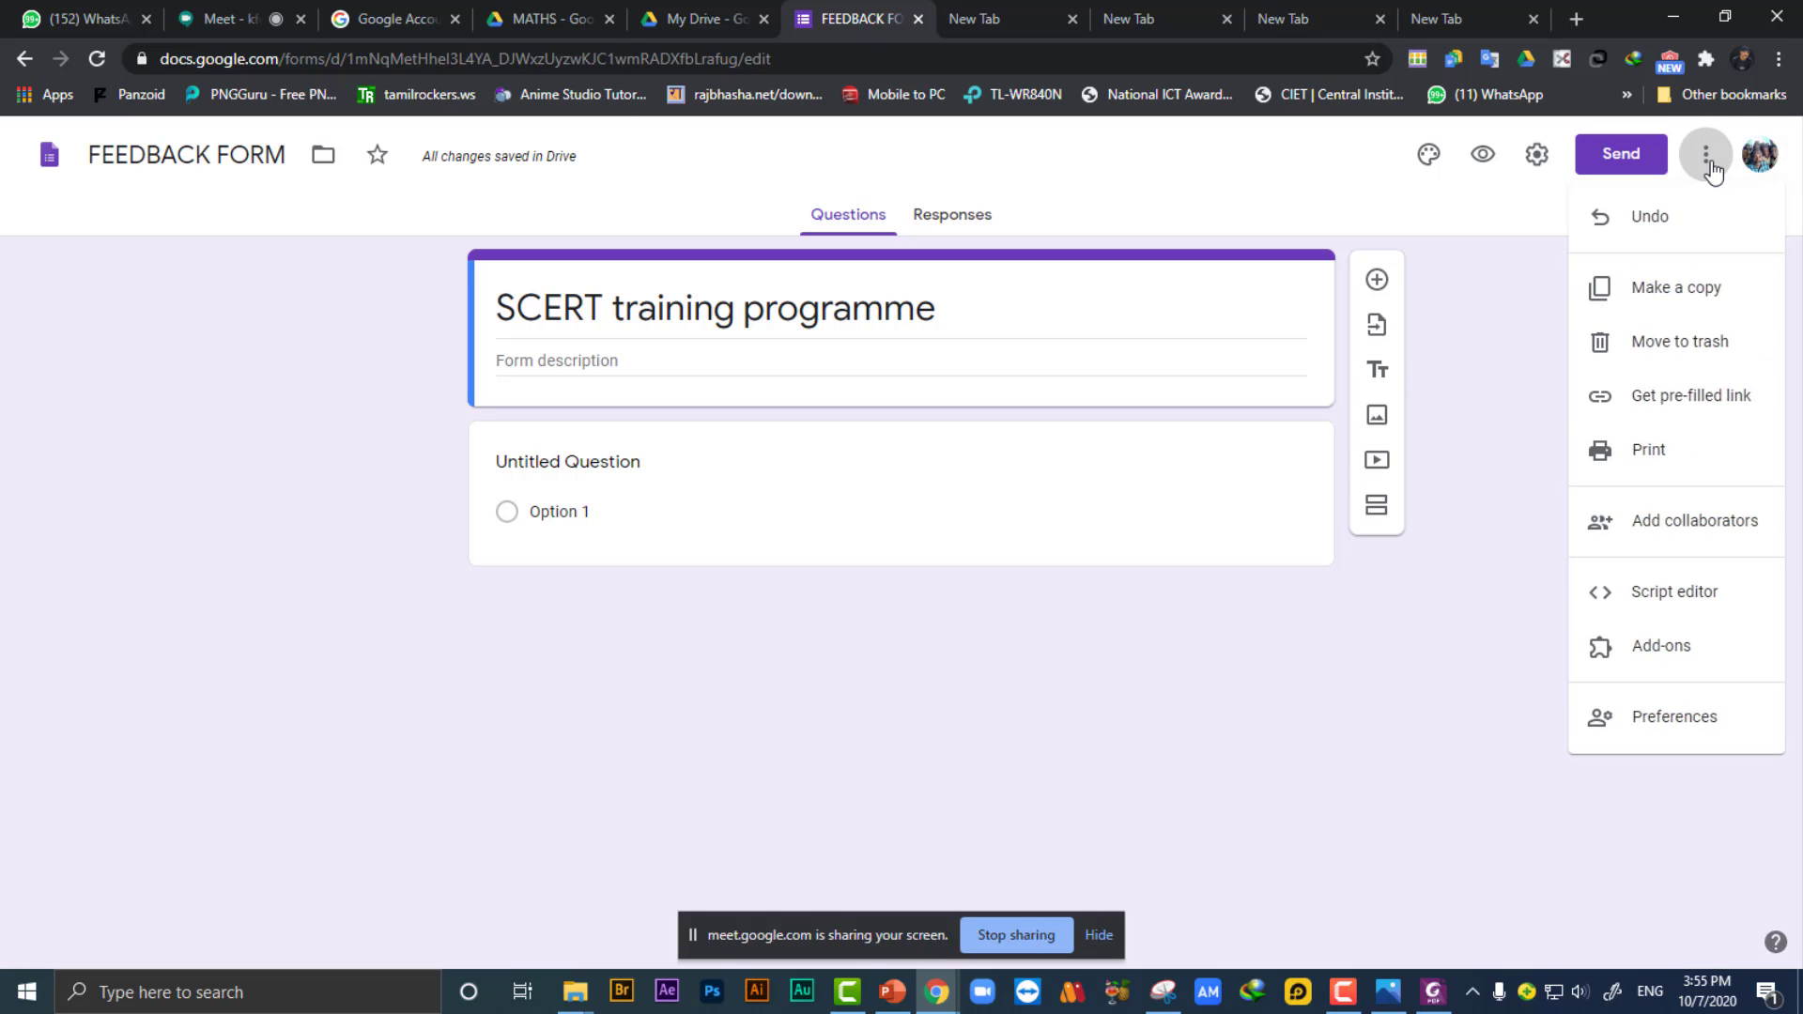
click(1668, 644)
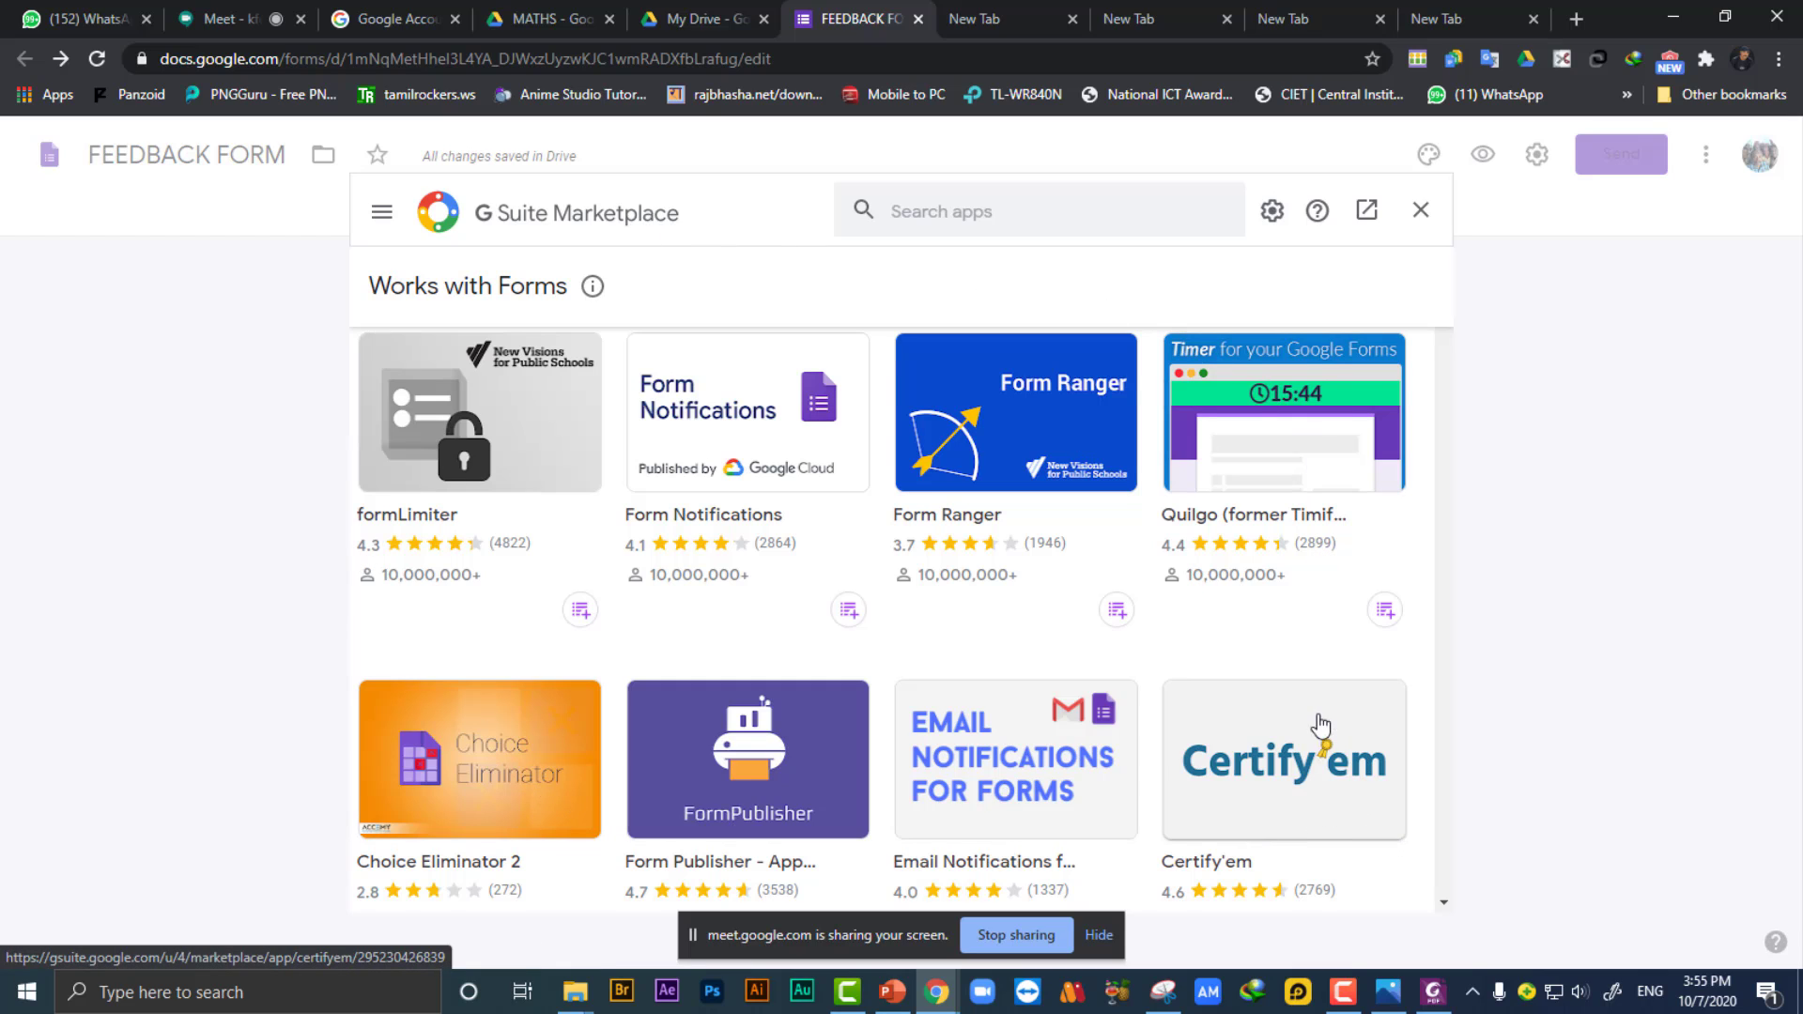
scroll(1239, 741, down, 10)
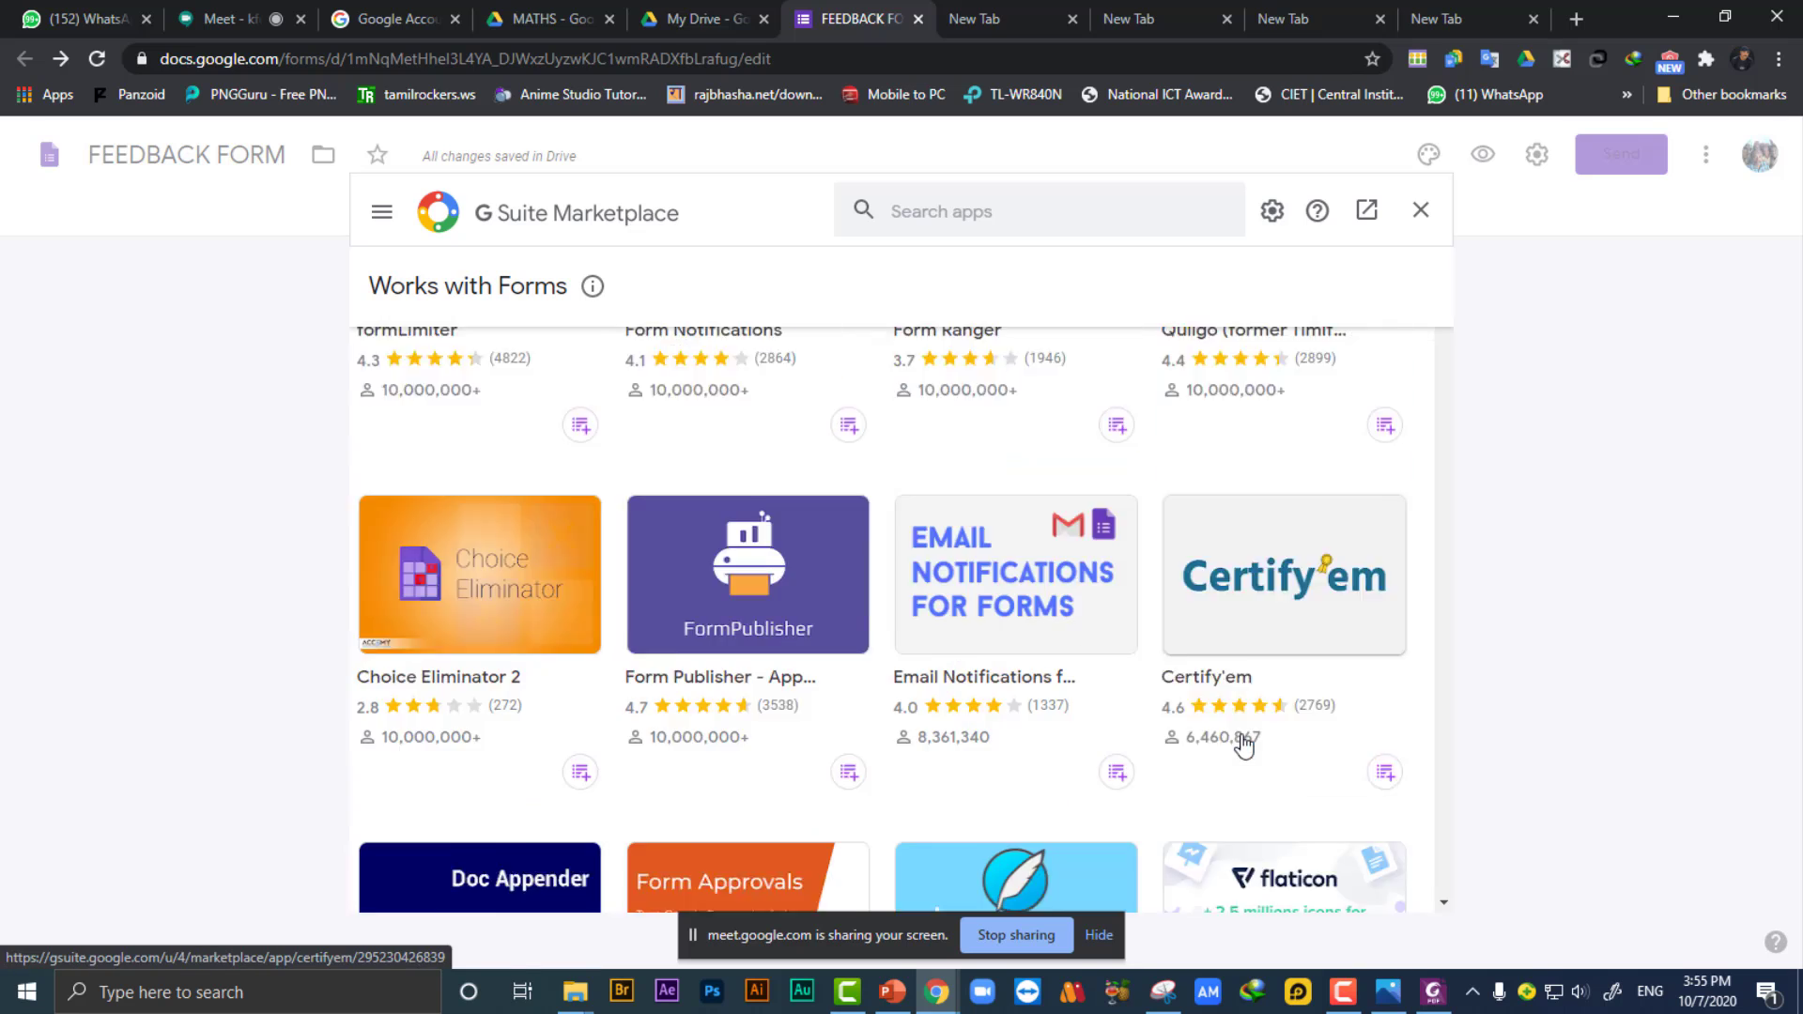
scroll(1246, 742, up, 10)
scroll(1246, 742, up, 2)
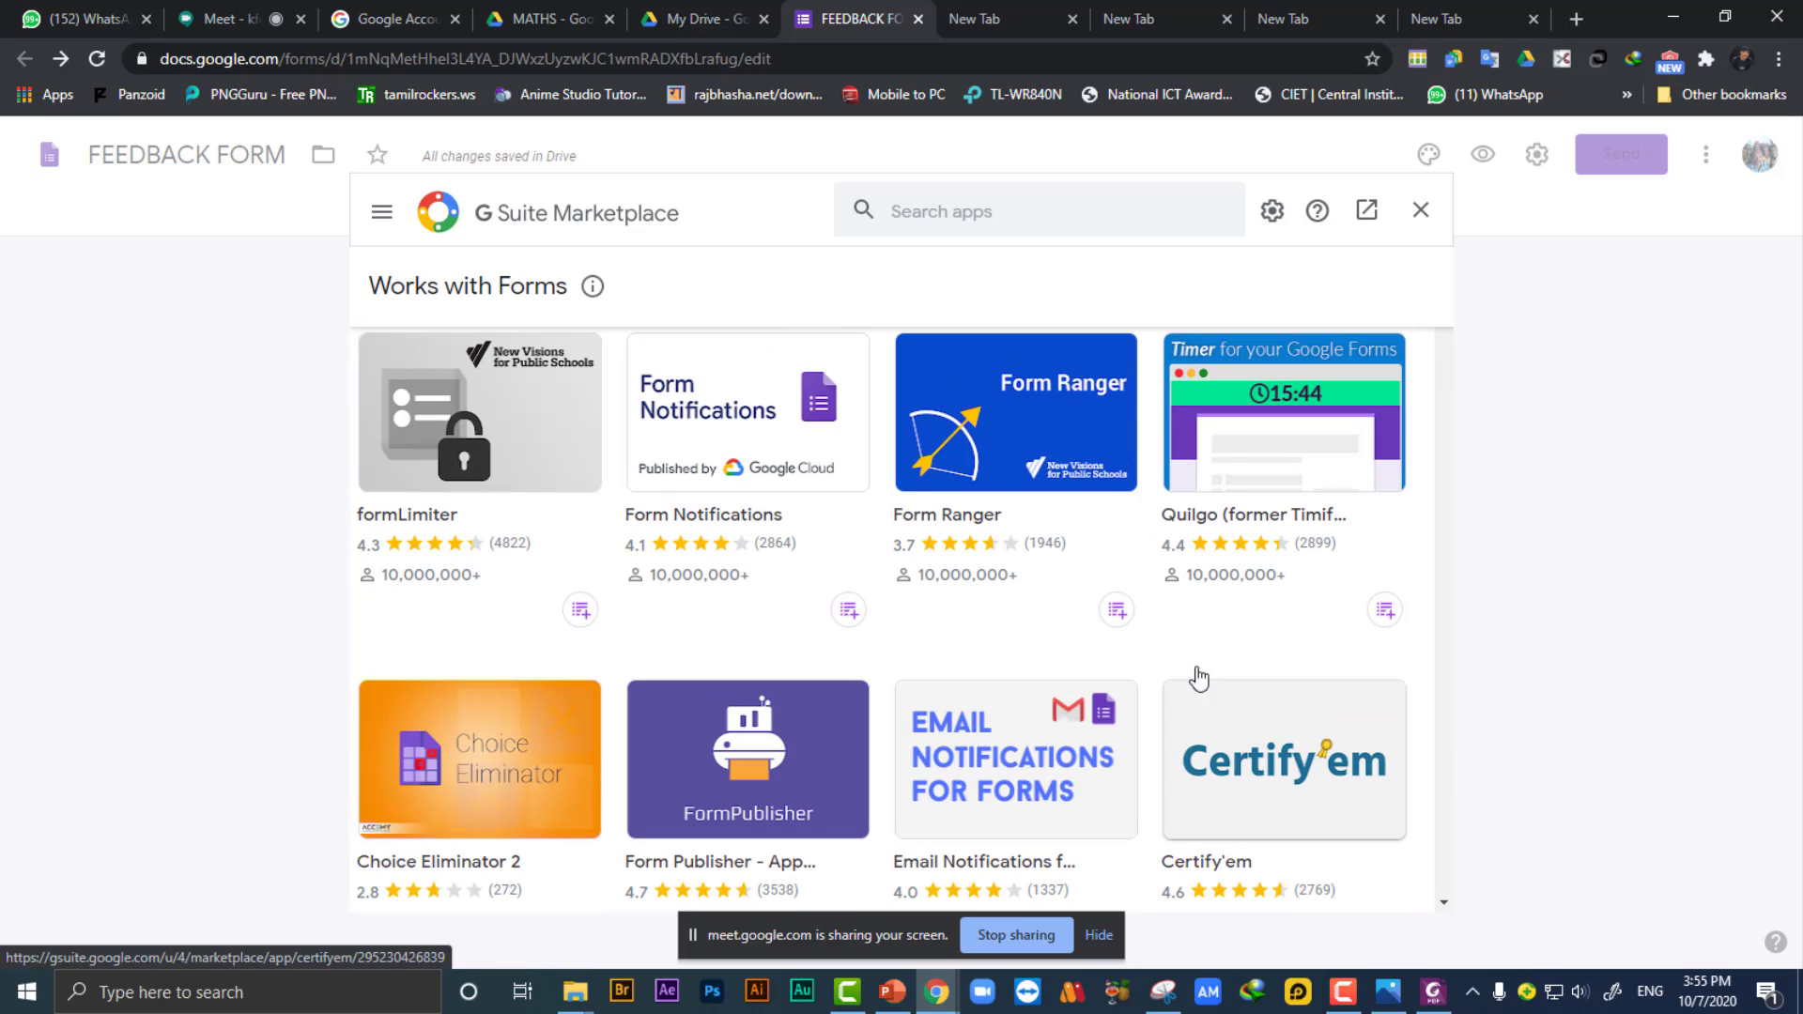
click(989, 211)
text(CER)
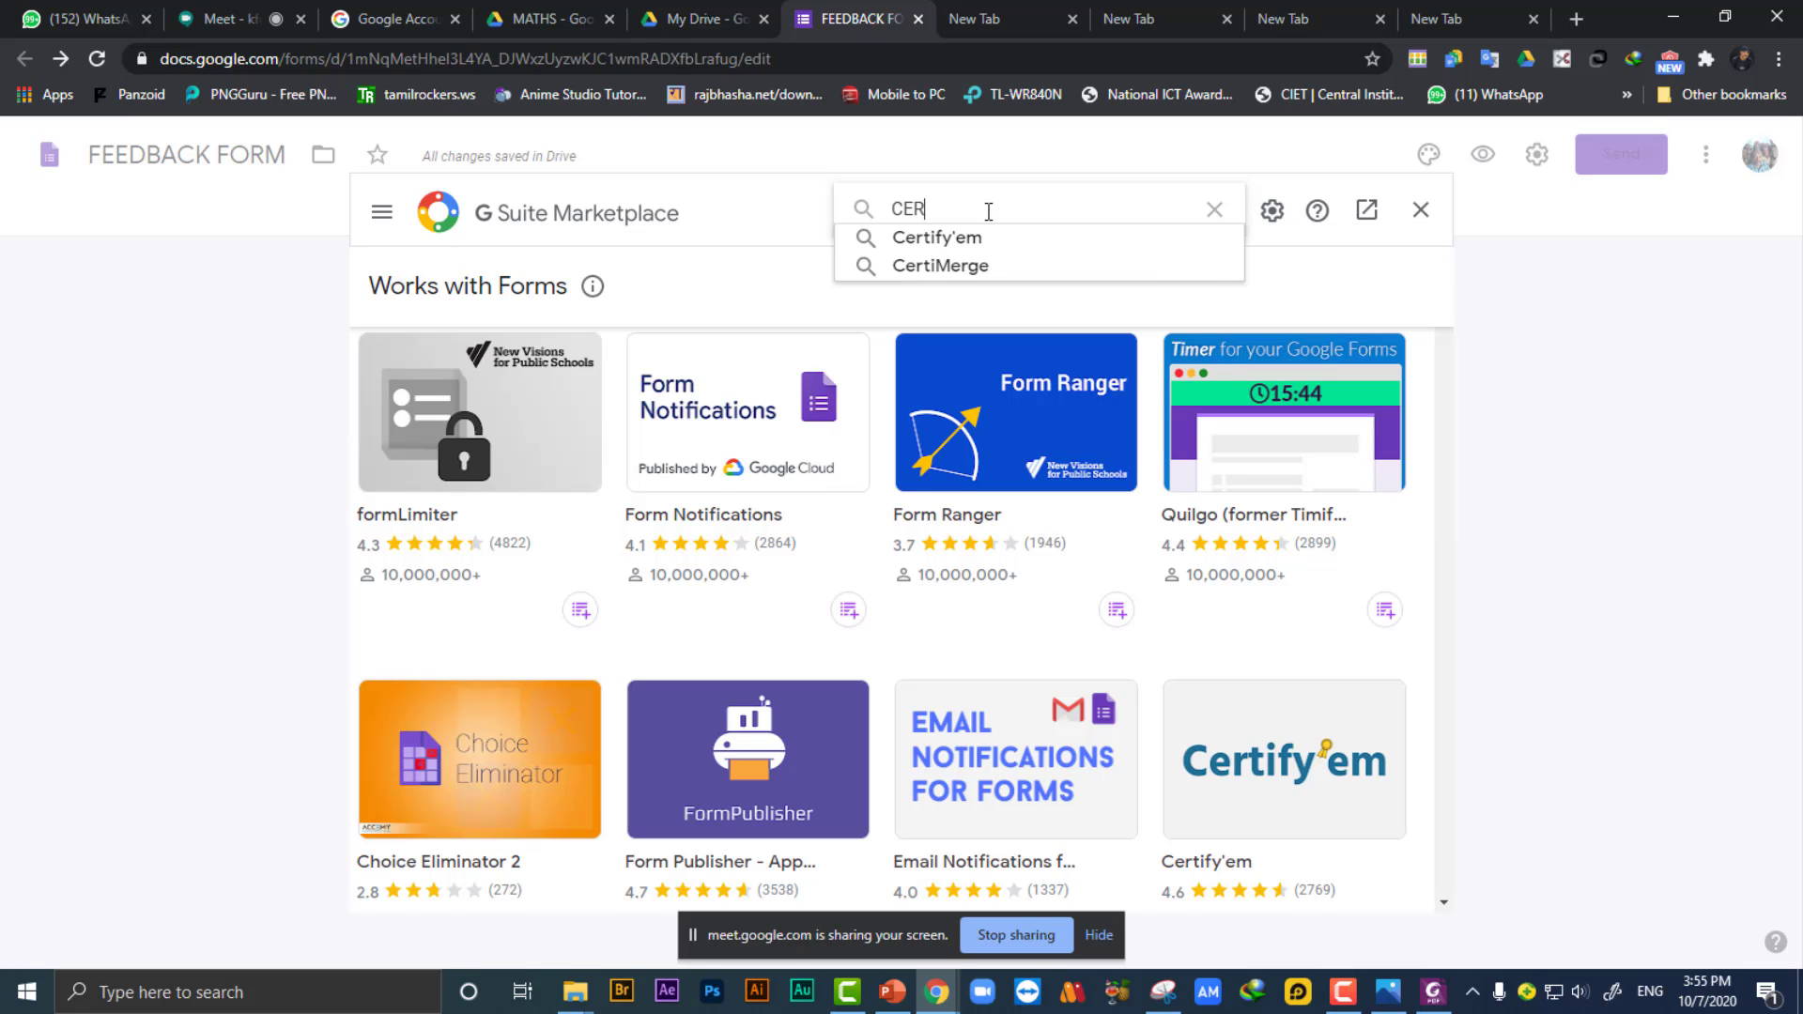
click(982, 241)
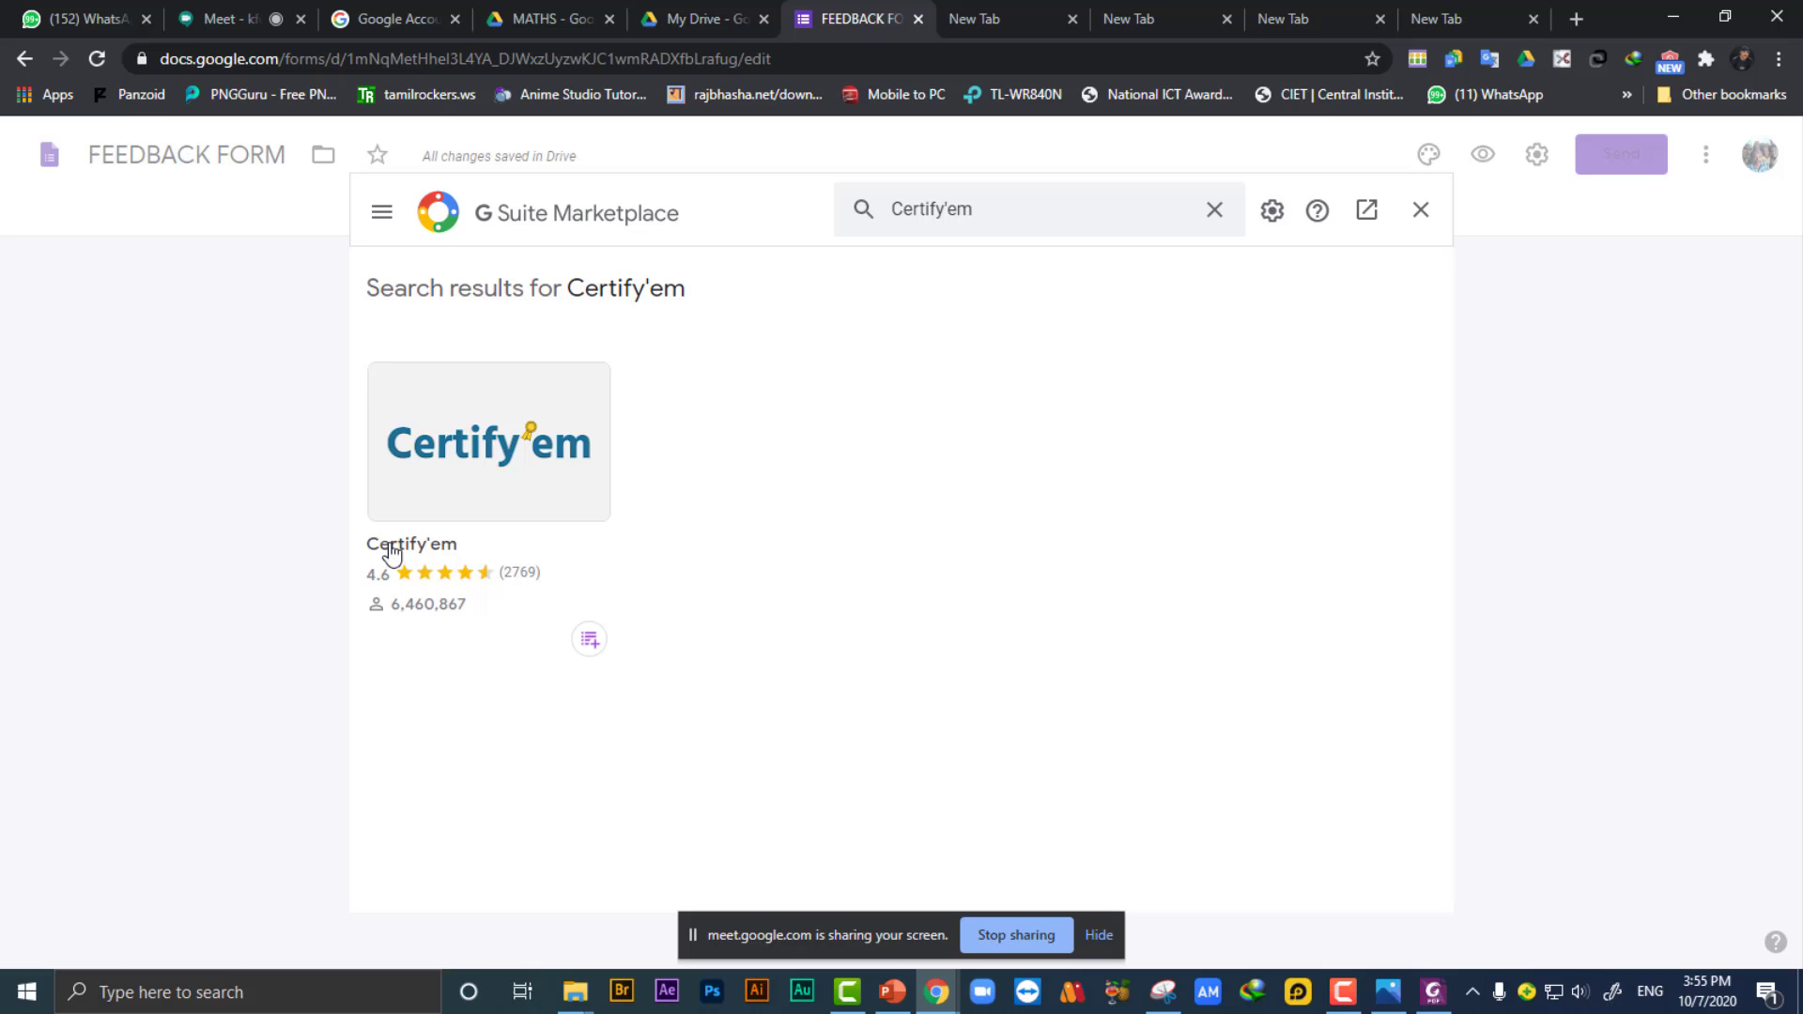
click(476, 455)
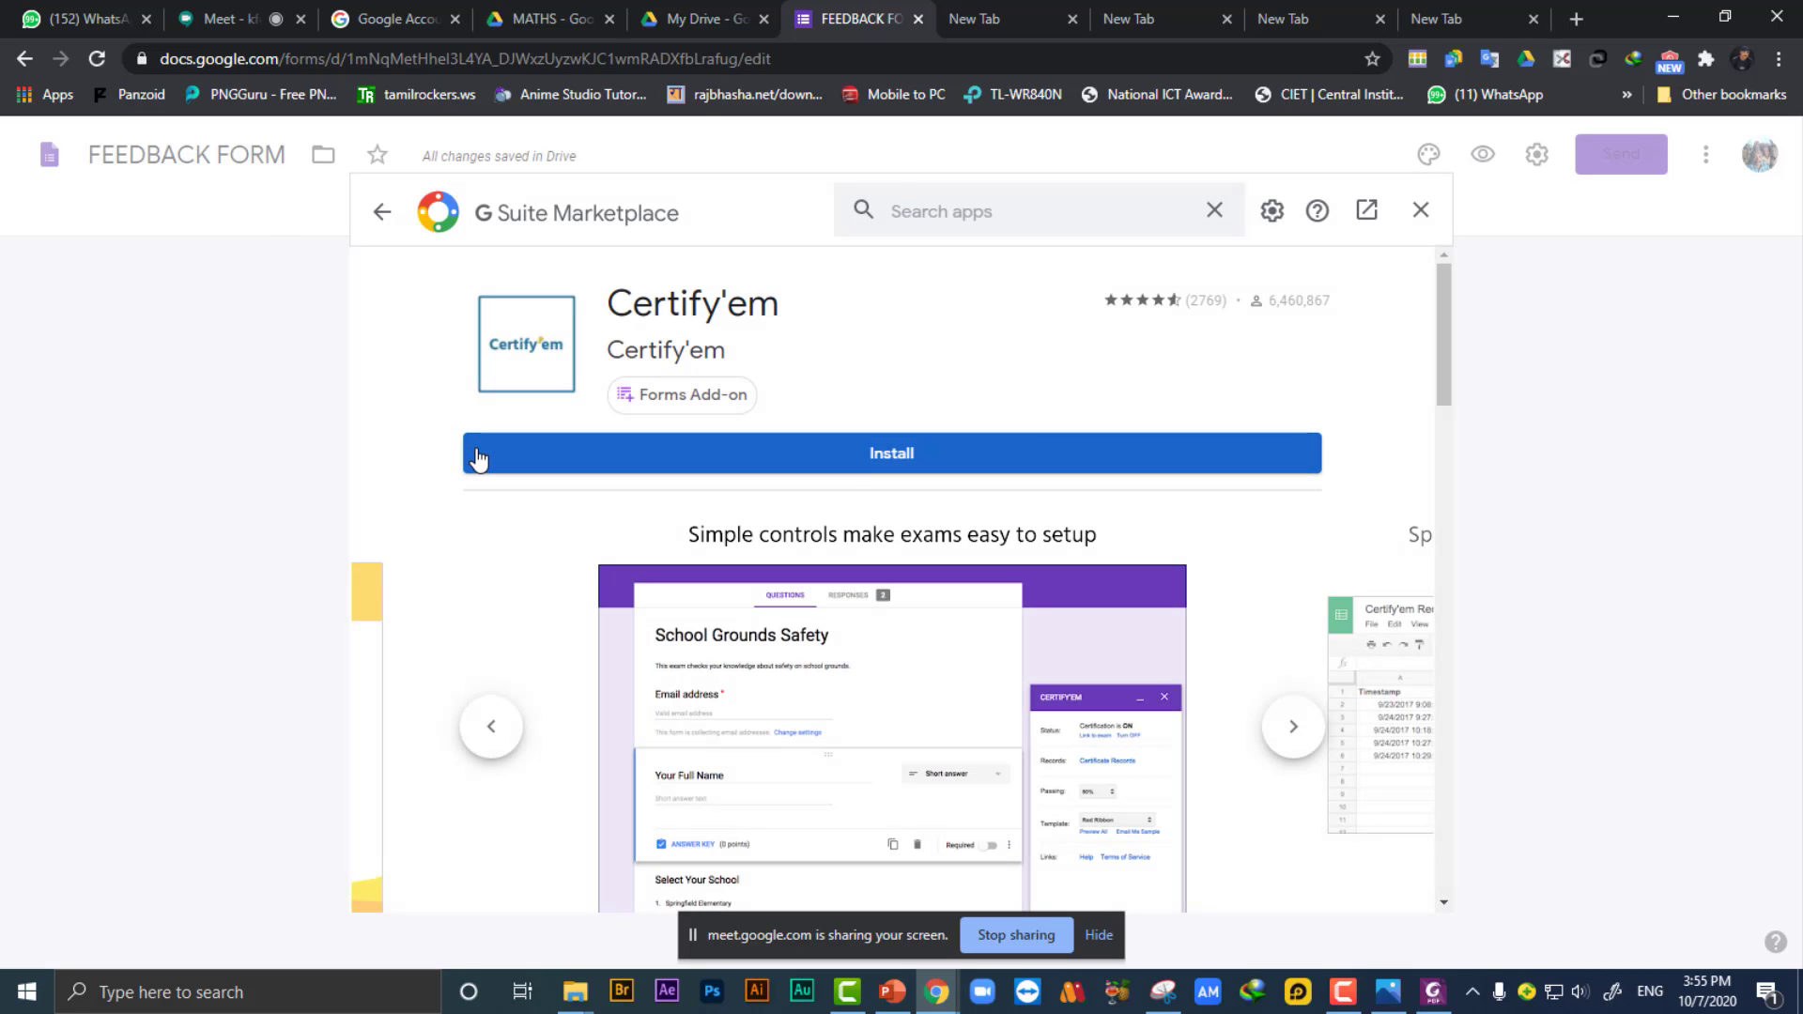
Try to install the Certify'em add-on, continuing past the permission request, and close the marketplace.
click(890, 458)
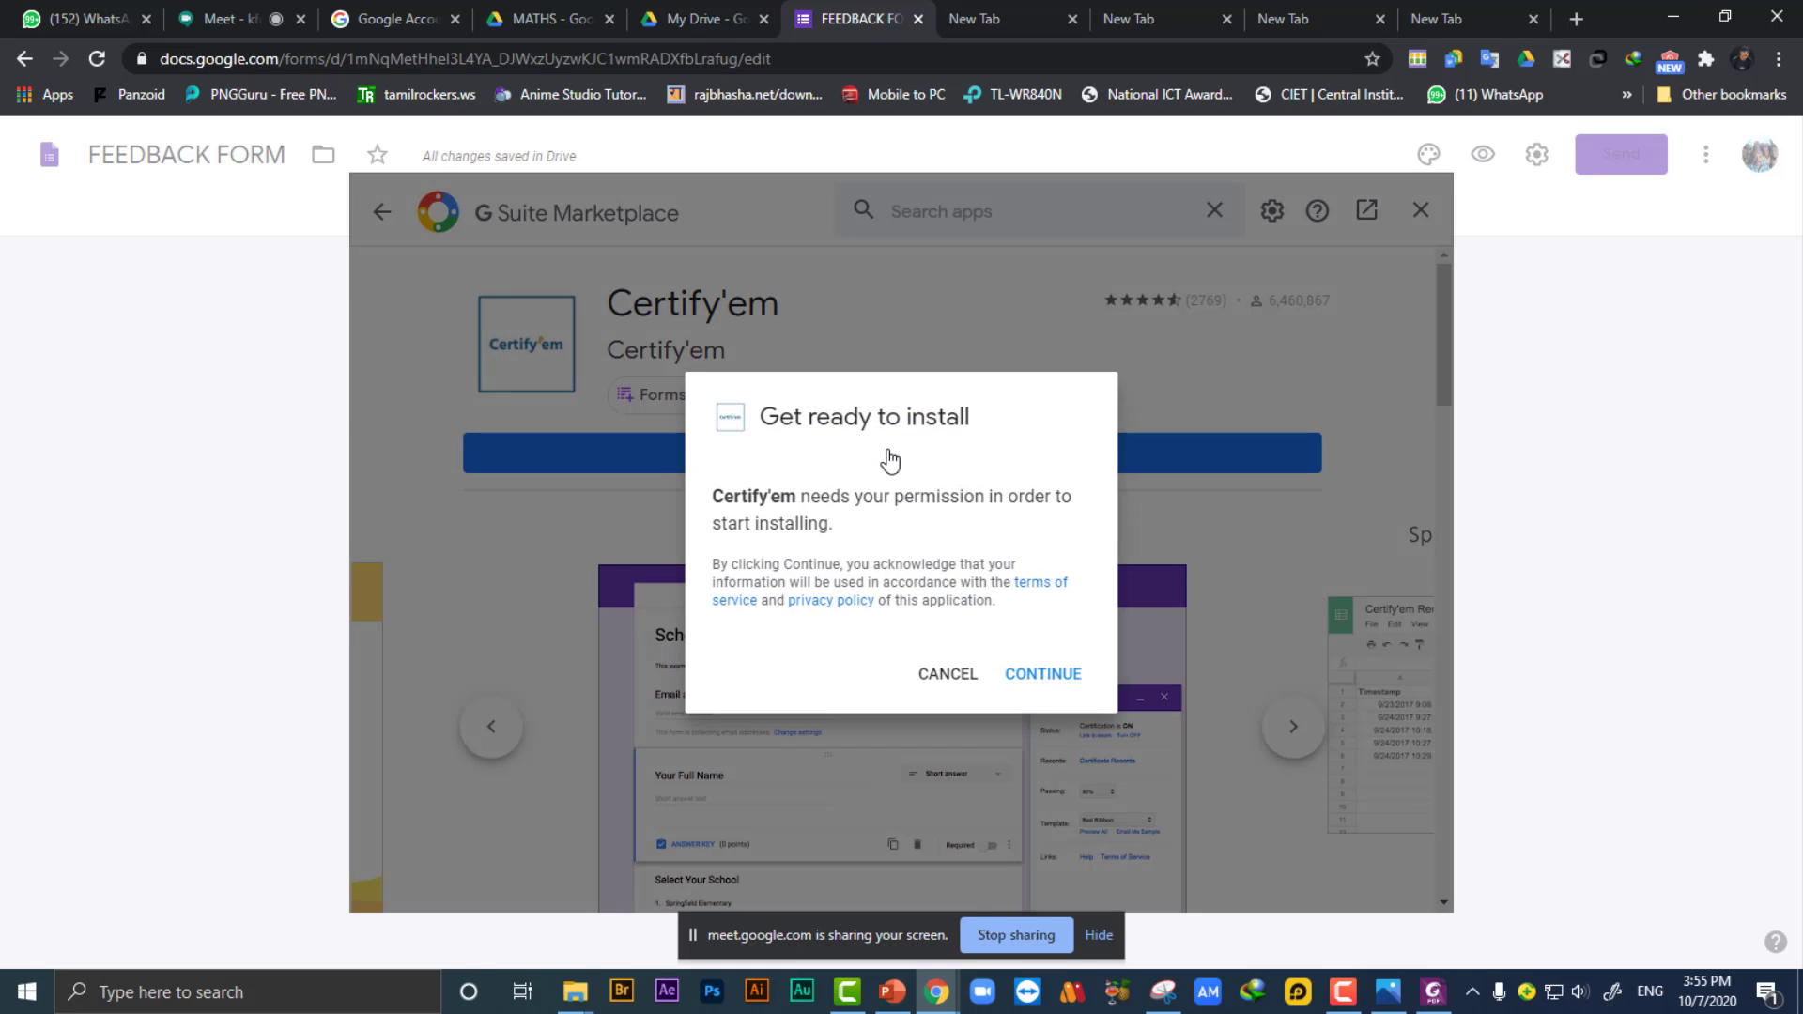
click(1039, 684)
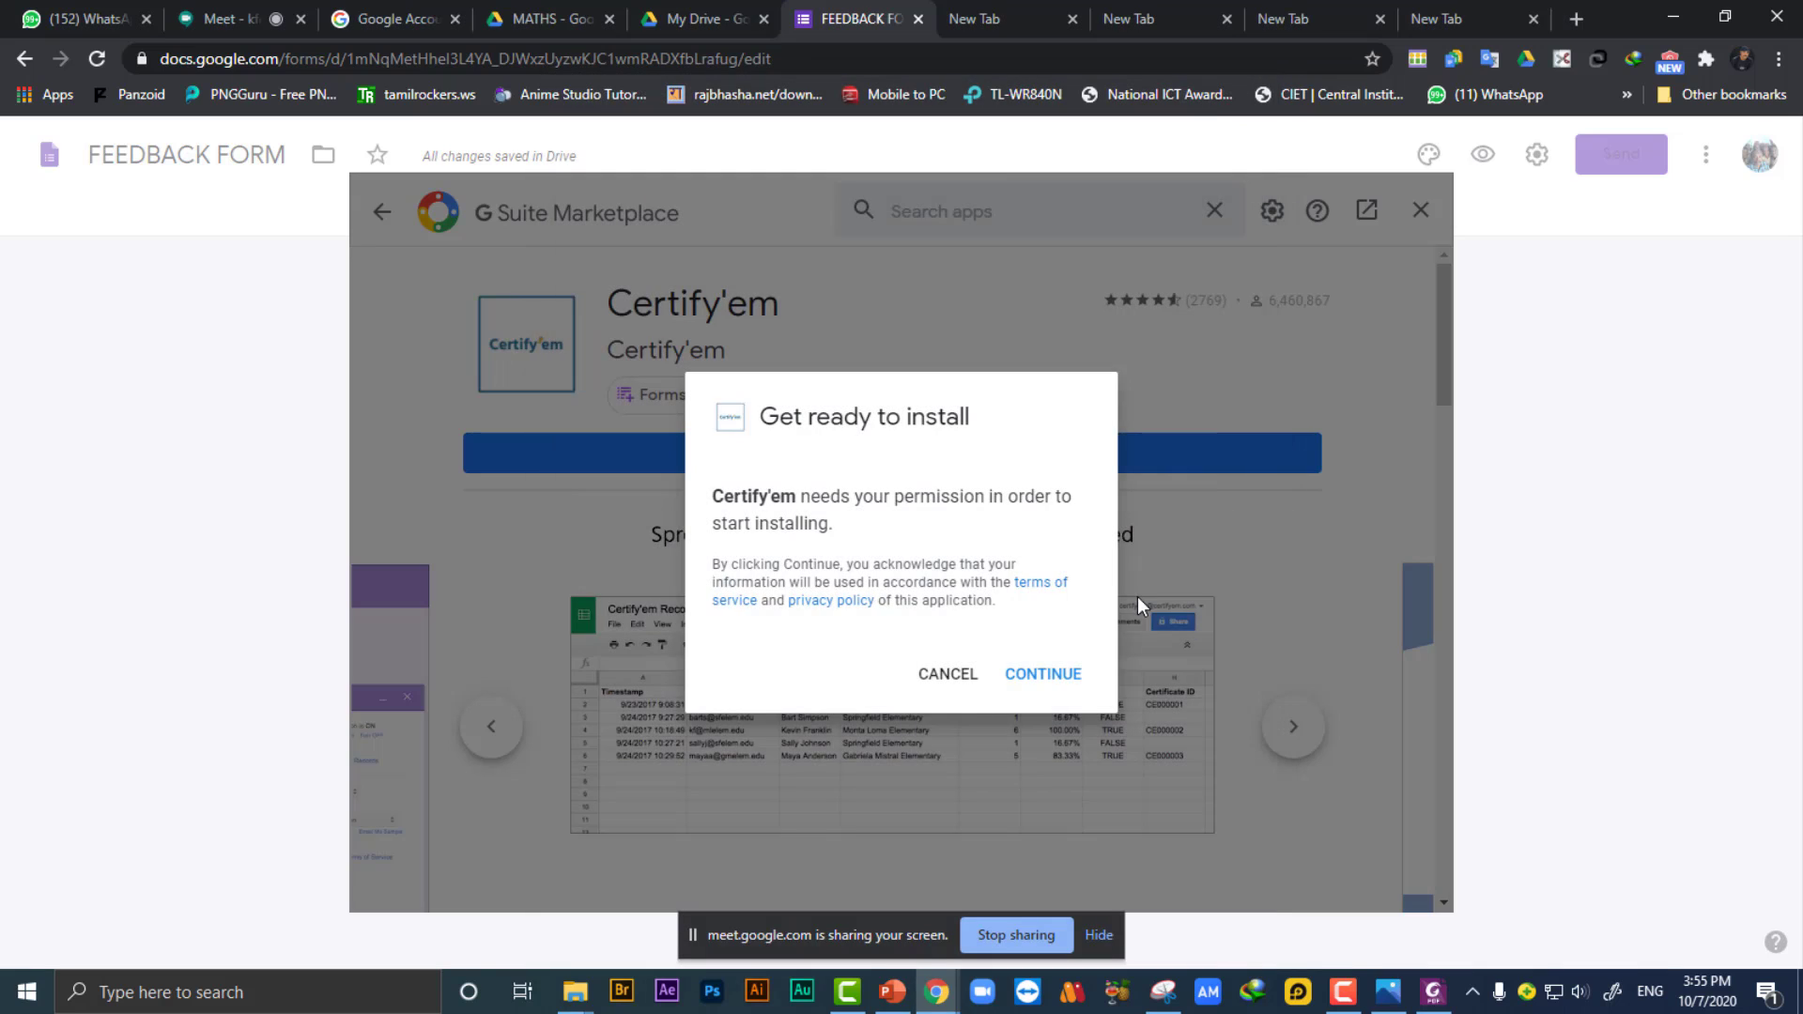
click(1061, 673)
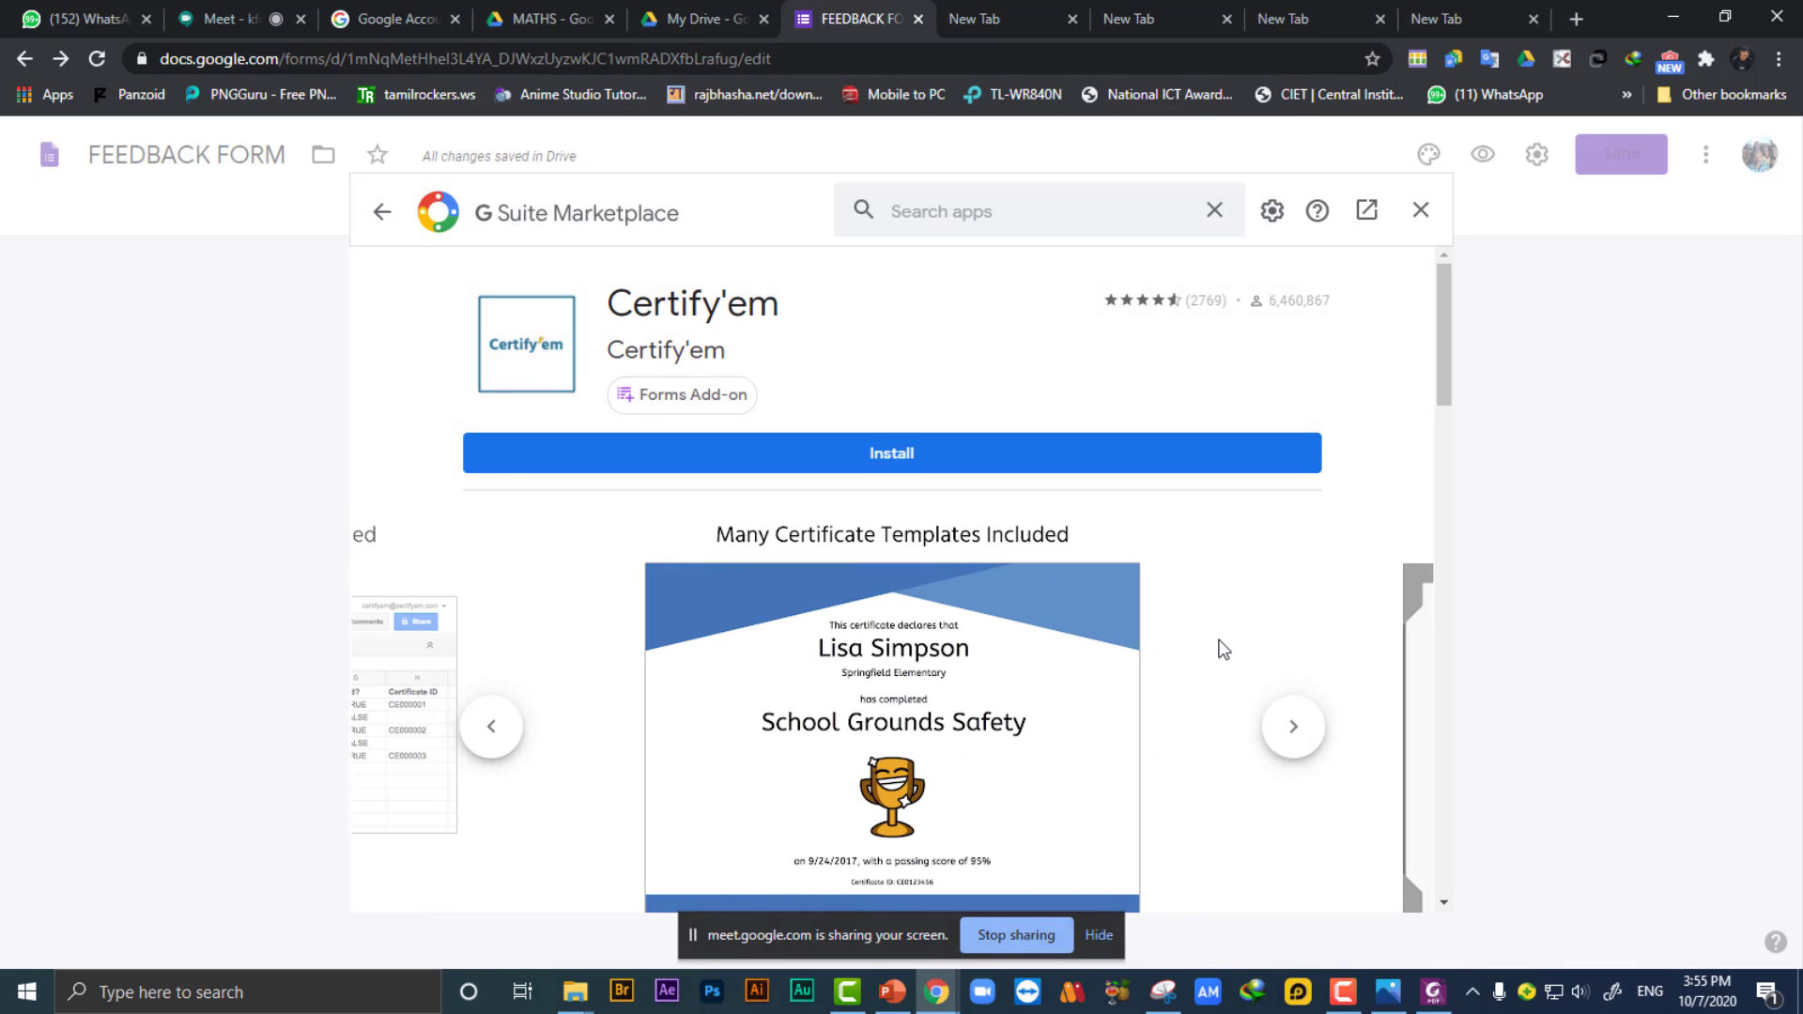
click(881, 462)
click(1038, 676)
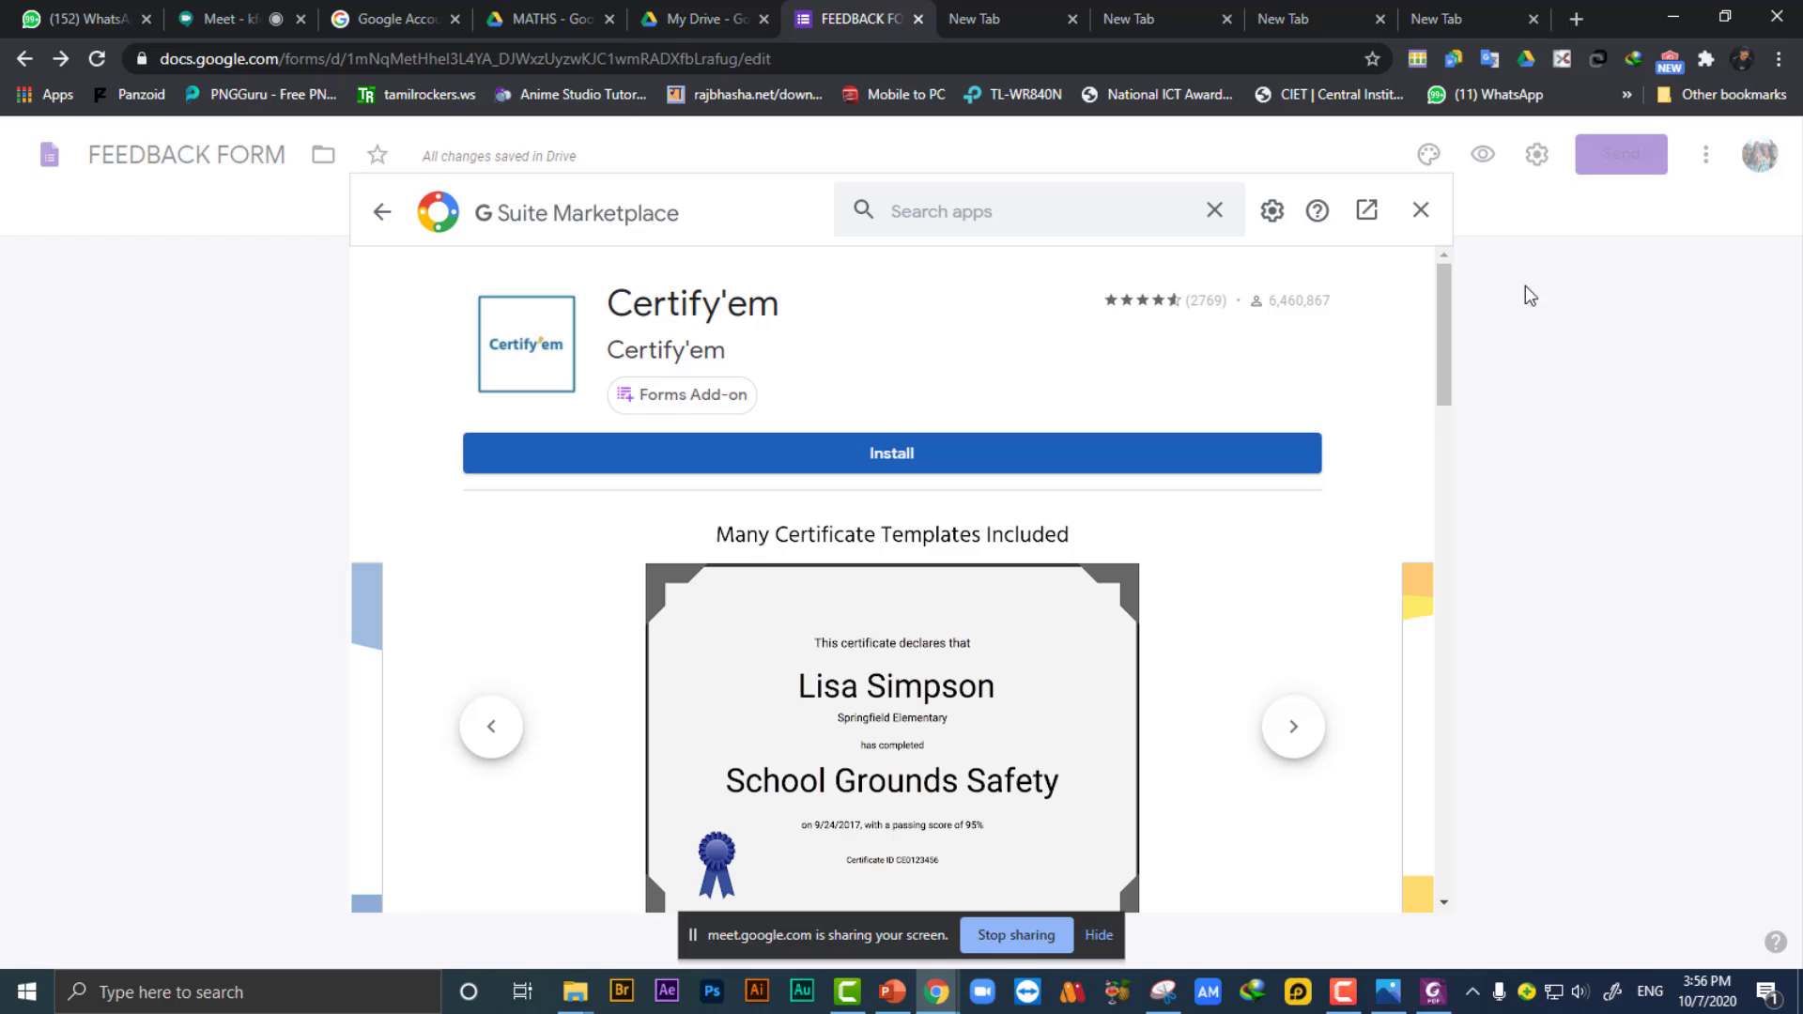
click(1421, 210)
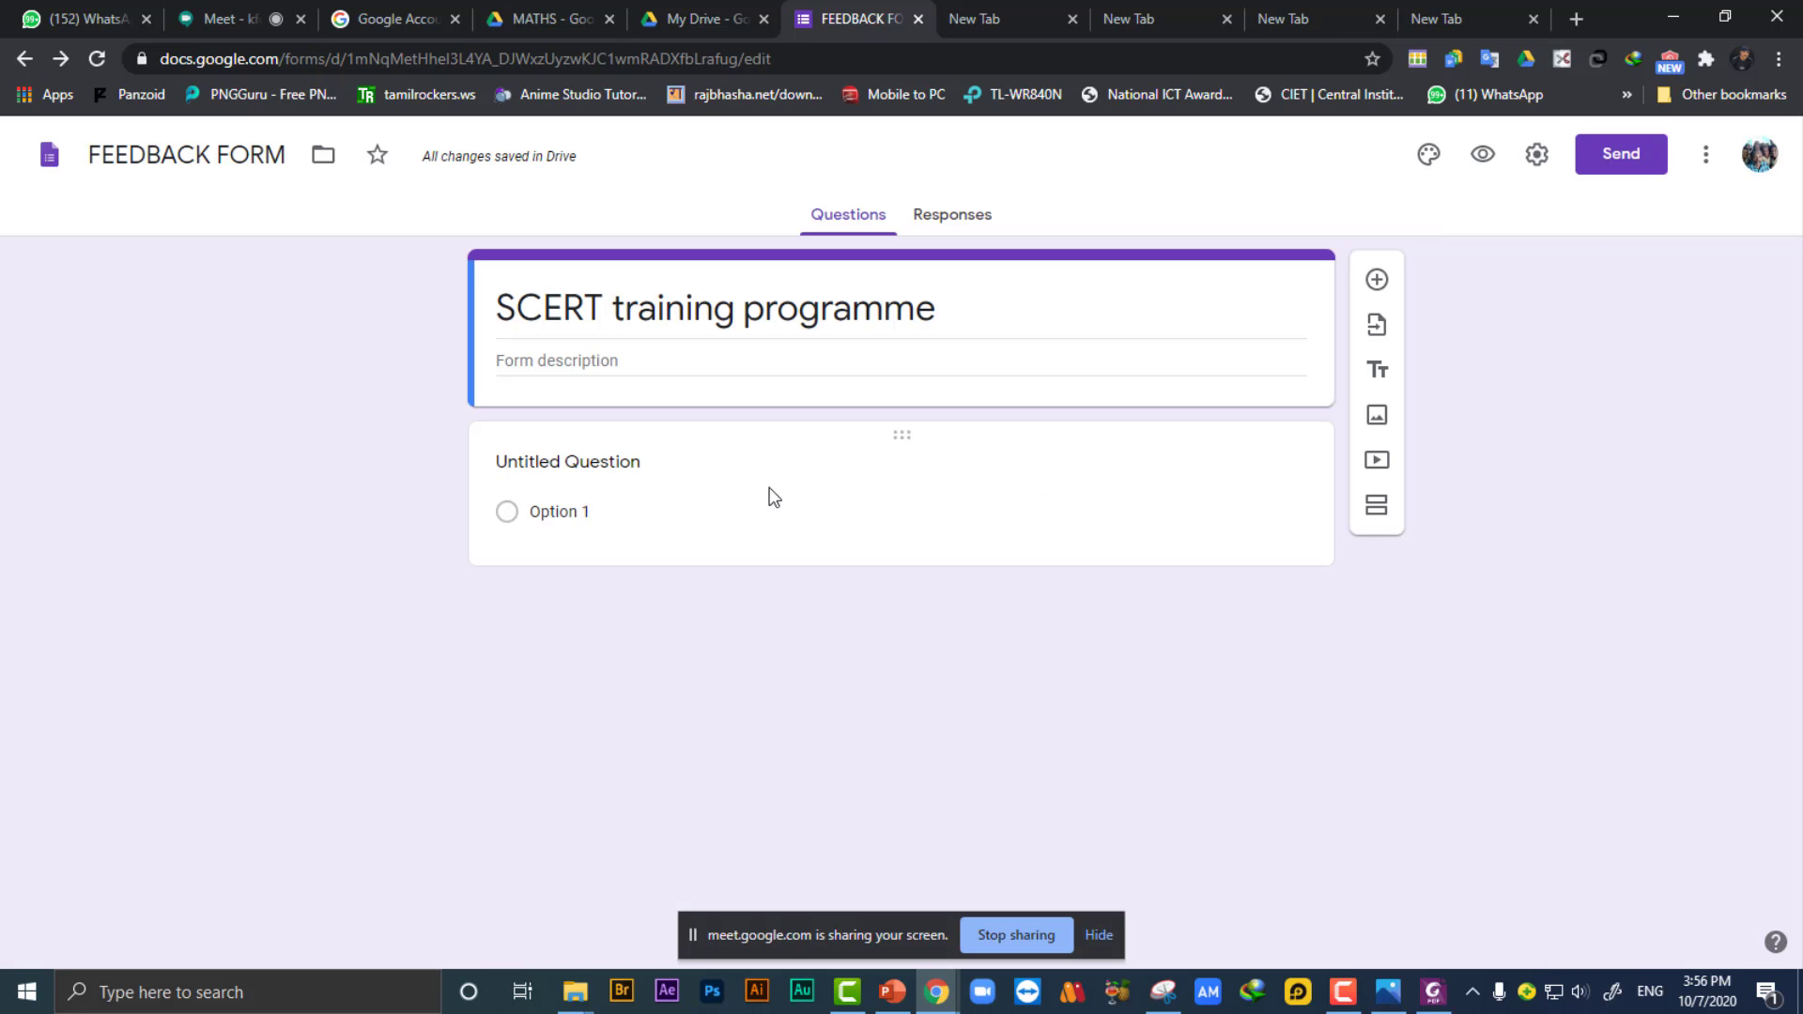
Reopen the Forms add-ons and try once more to install Certify'em from its details page.
click(1709, 159)
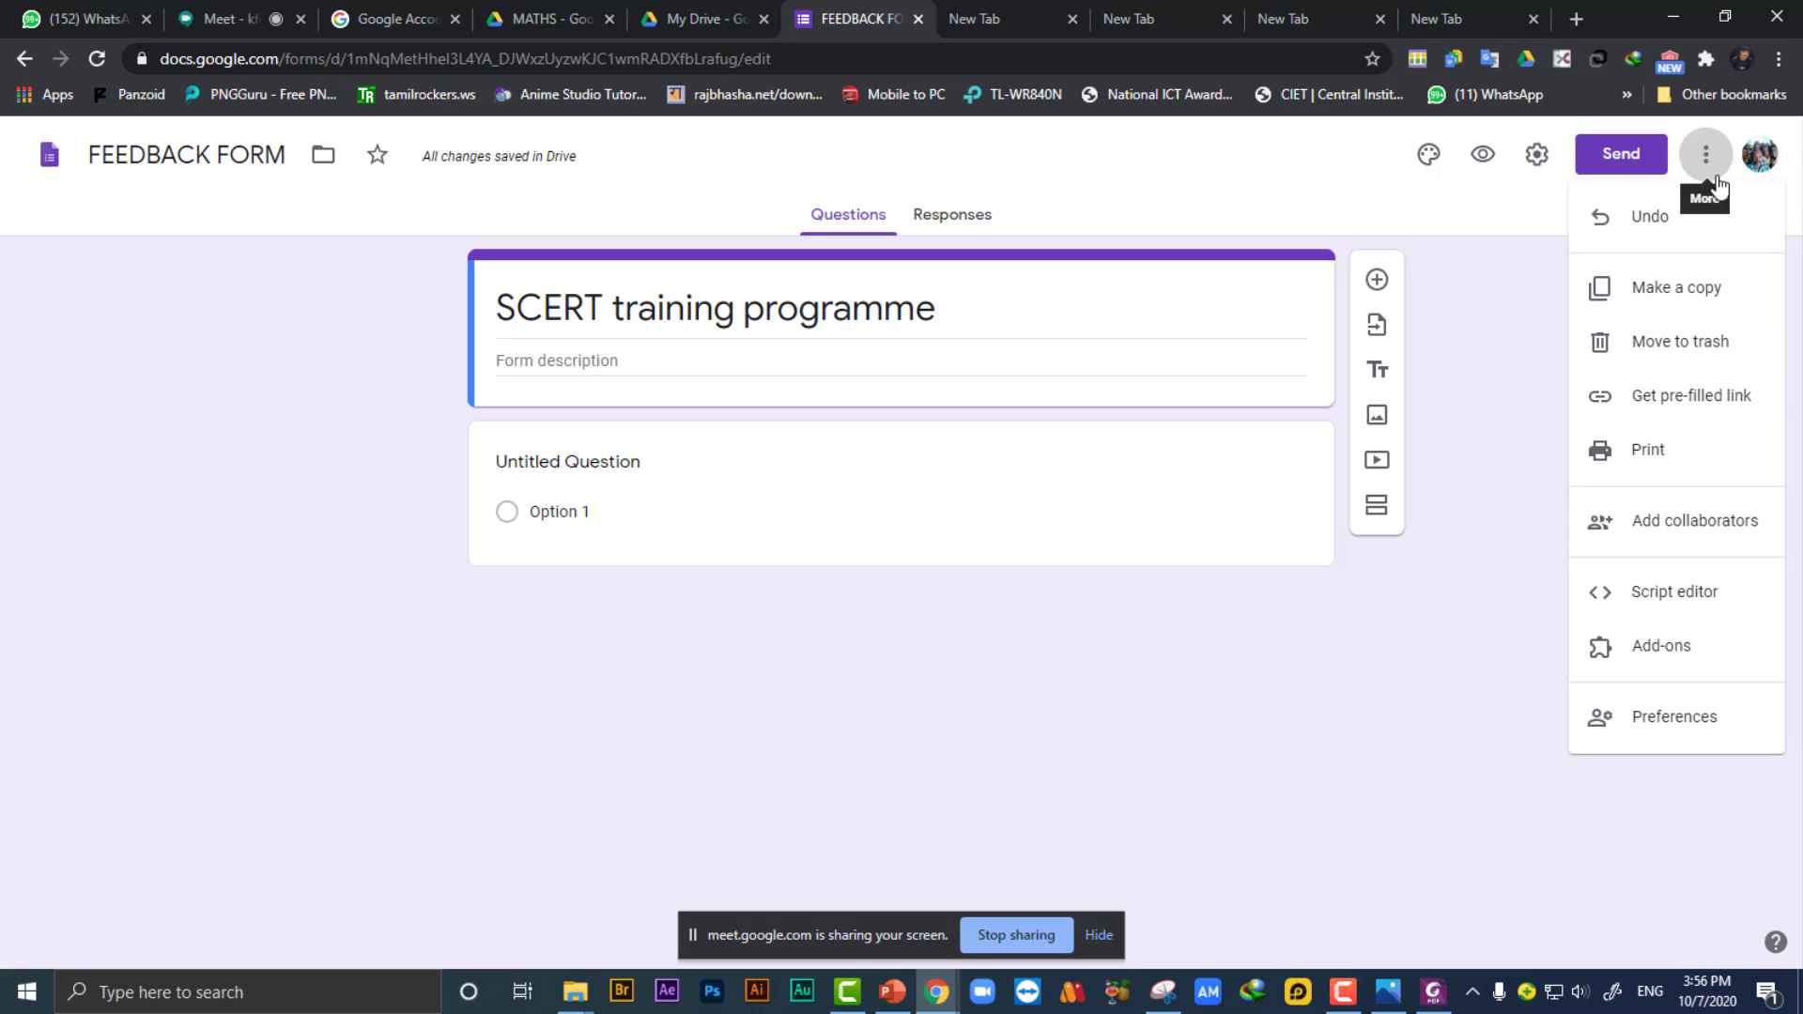
click(1683, 646)
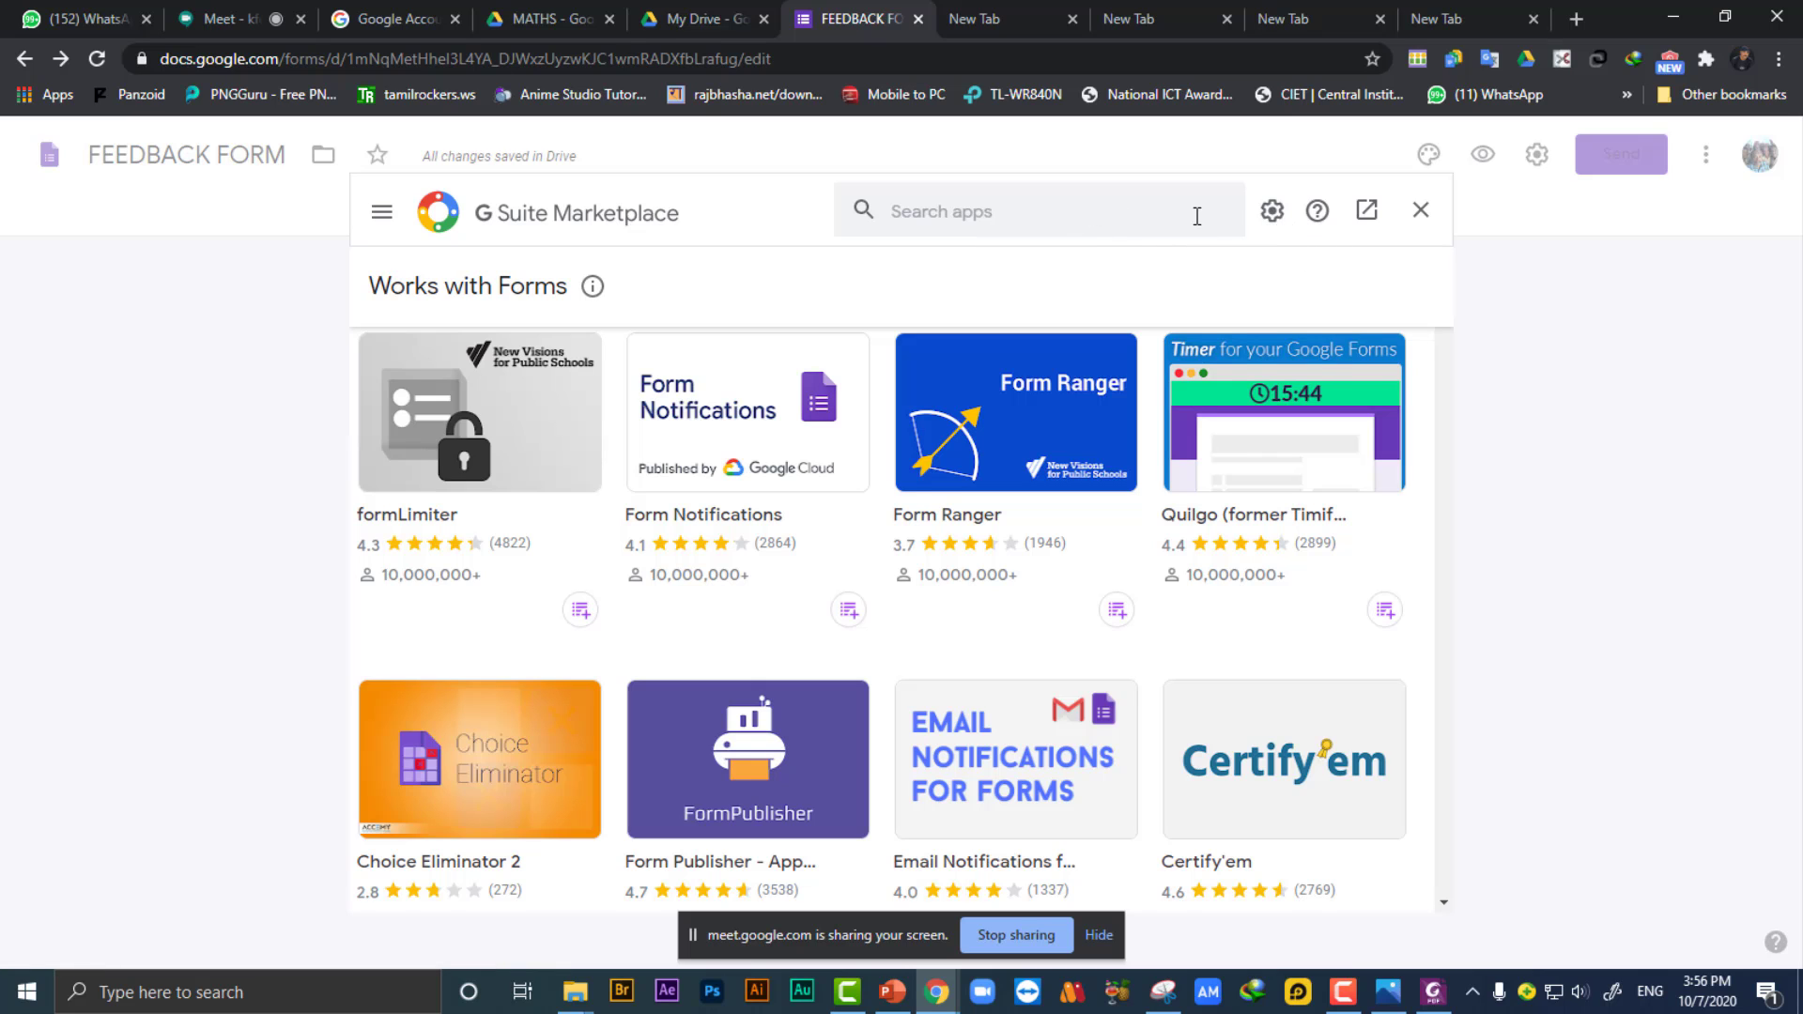
click(1278, 765)
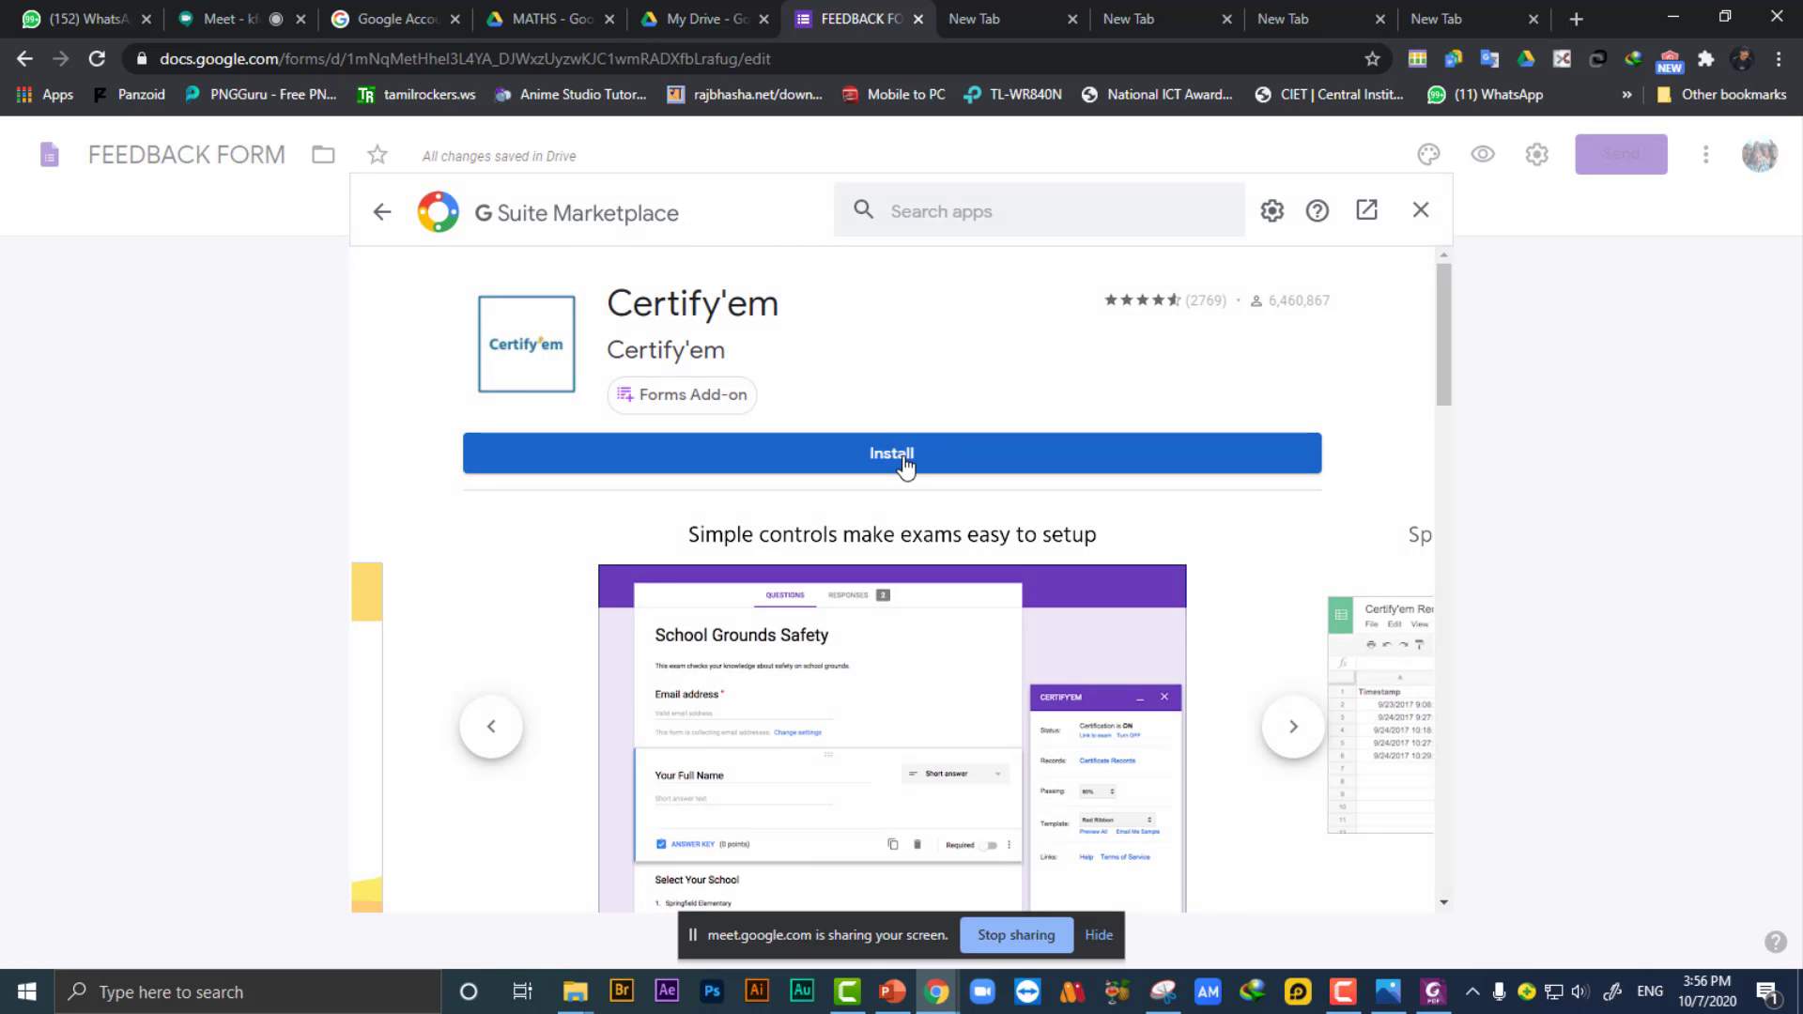
click(904, 460)
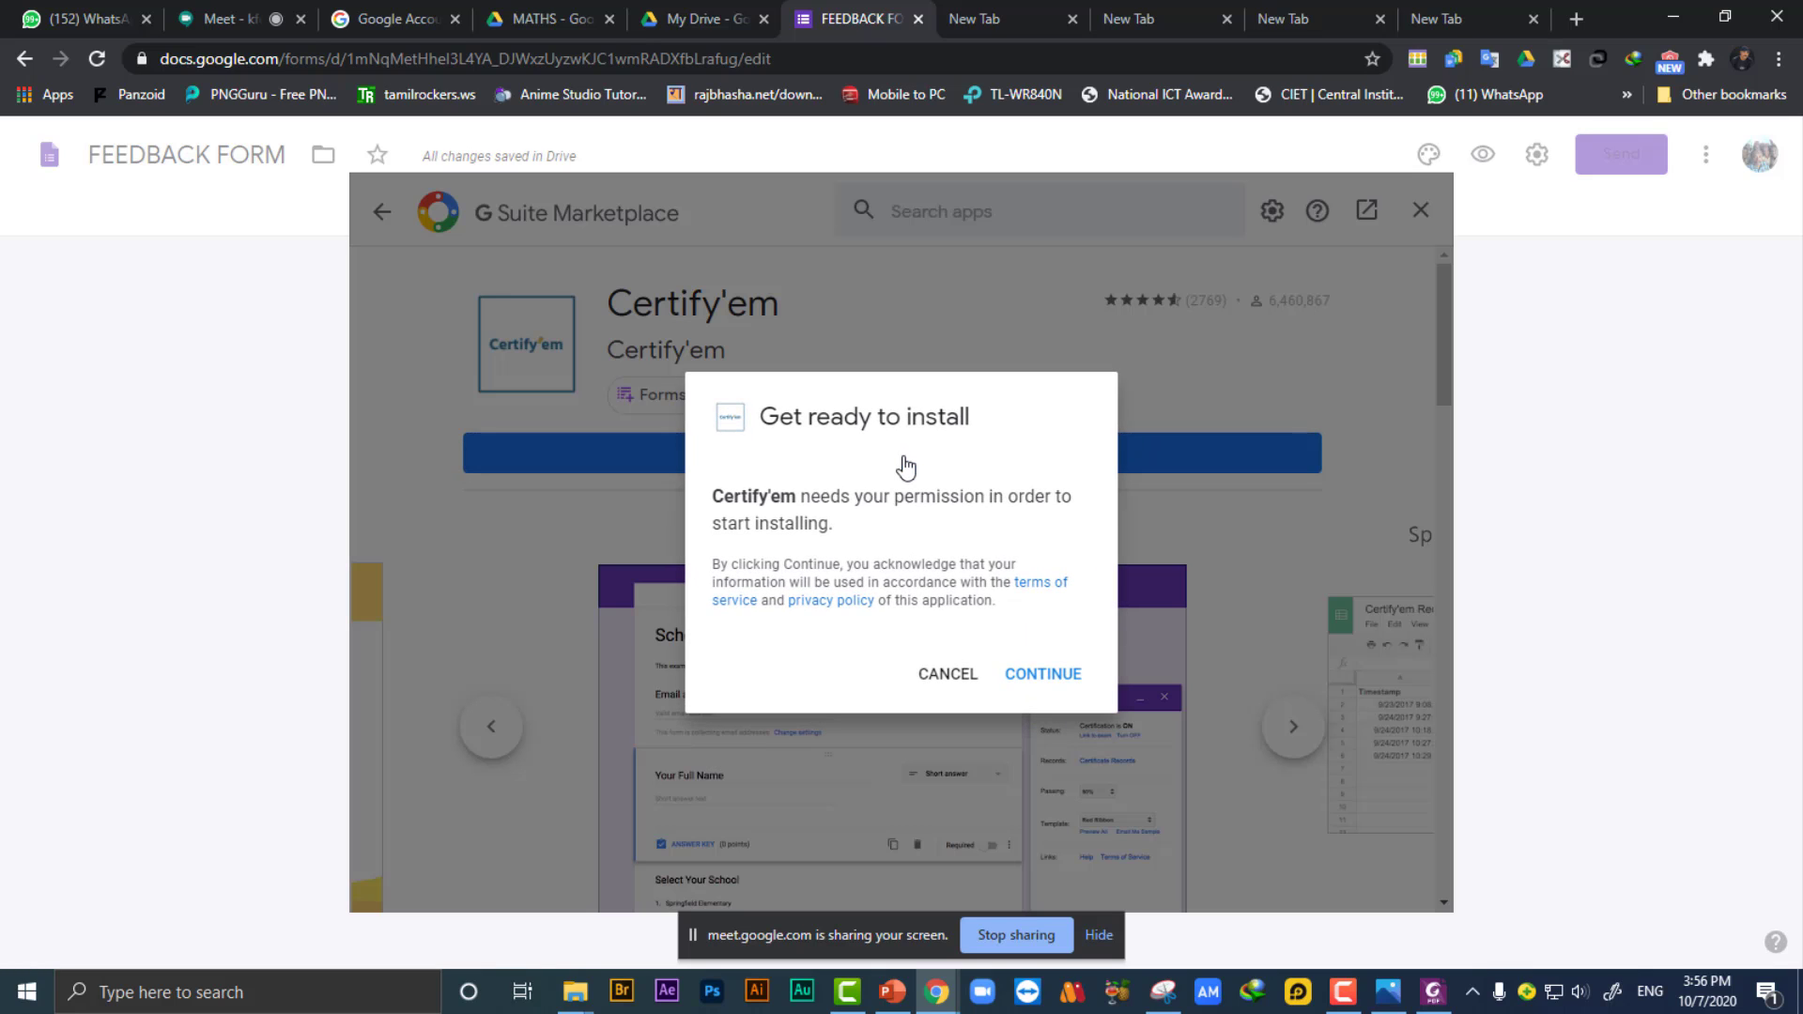
click(1044, 674)
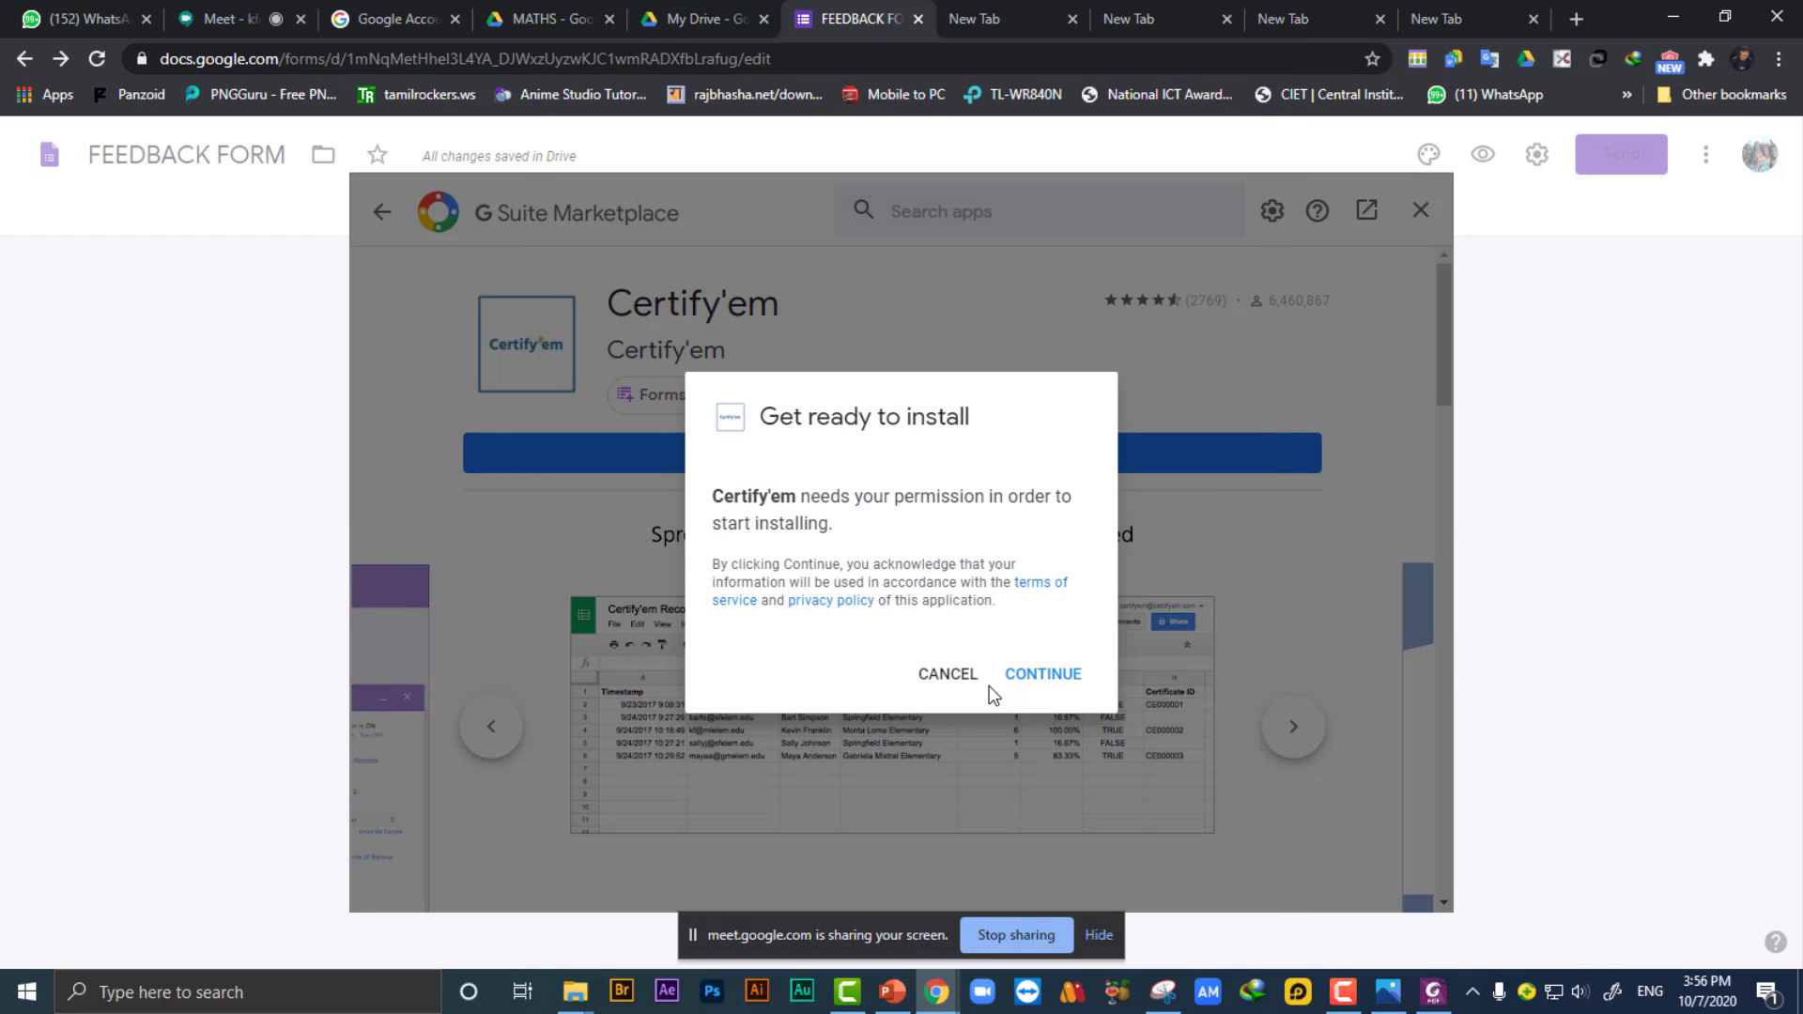
click(1001, 680)
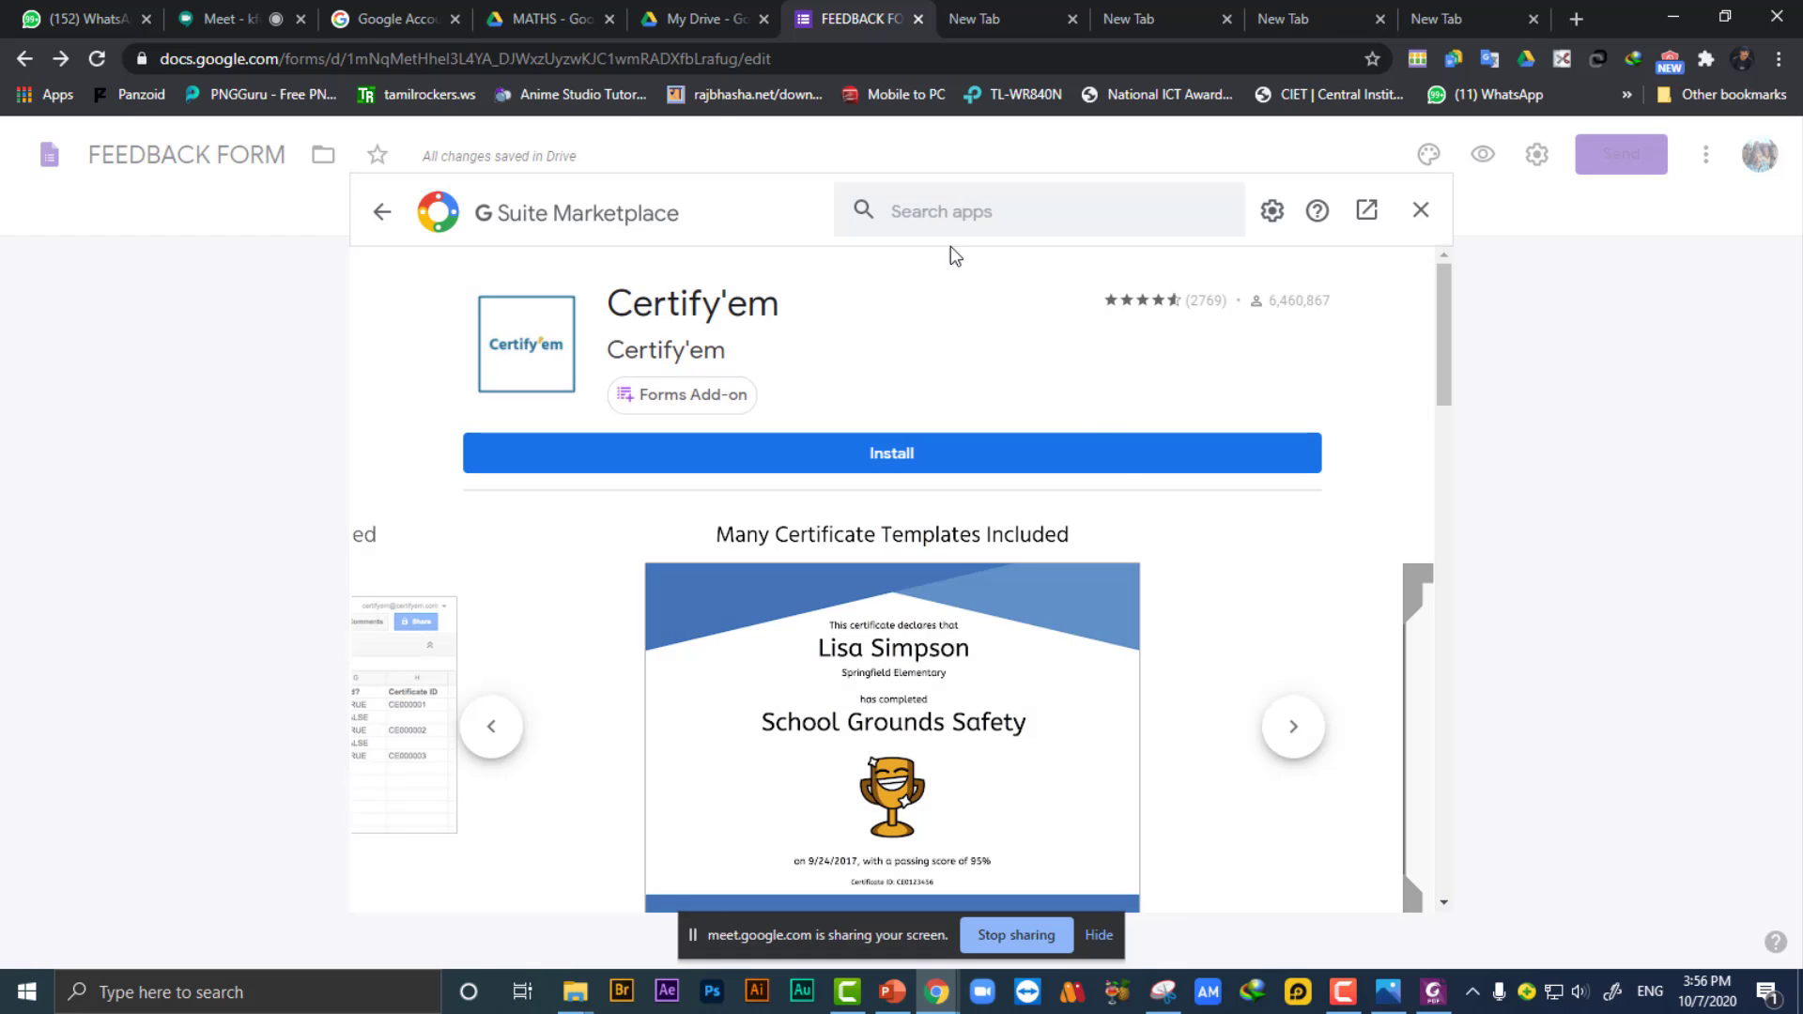
Close the feedback form, switch Drive to the second Google account and create a new blank form there.
click(918, 18)
click(1762, 151)
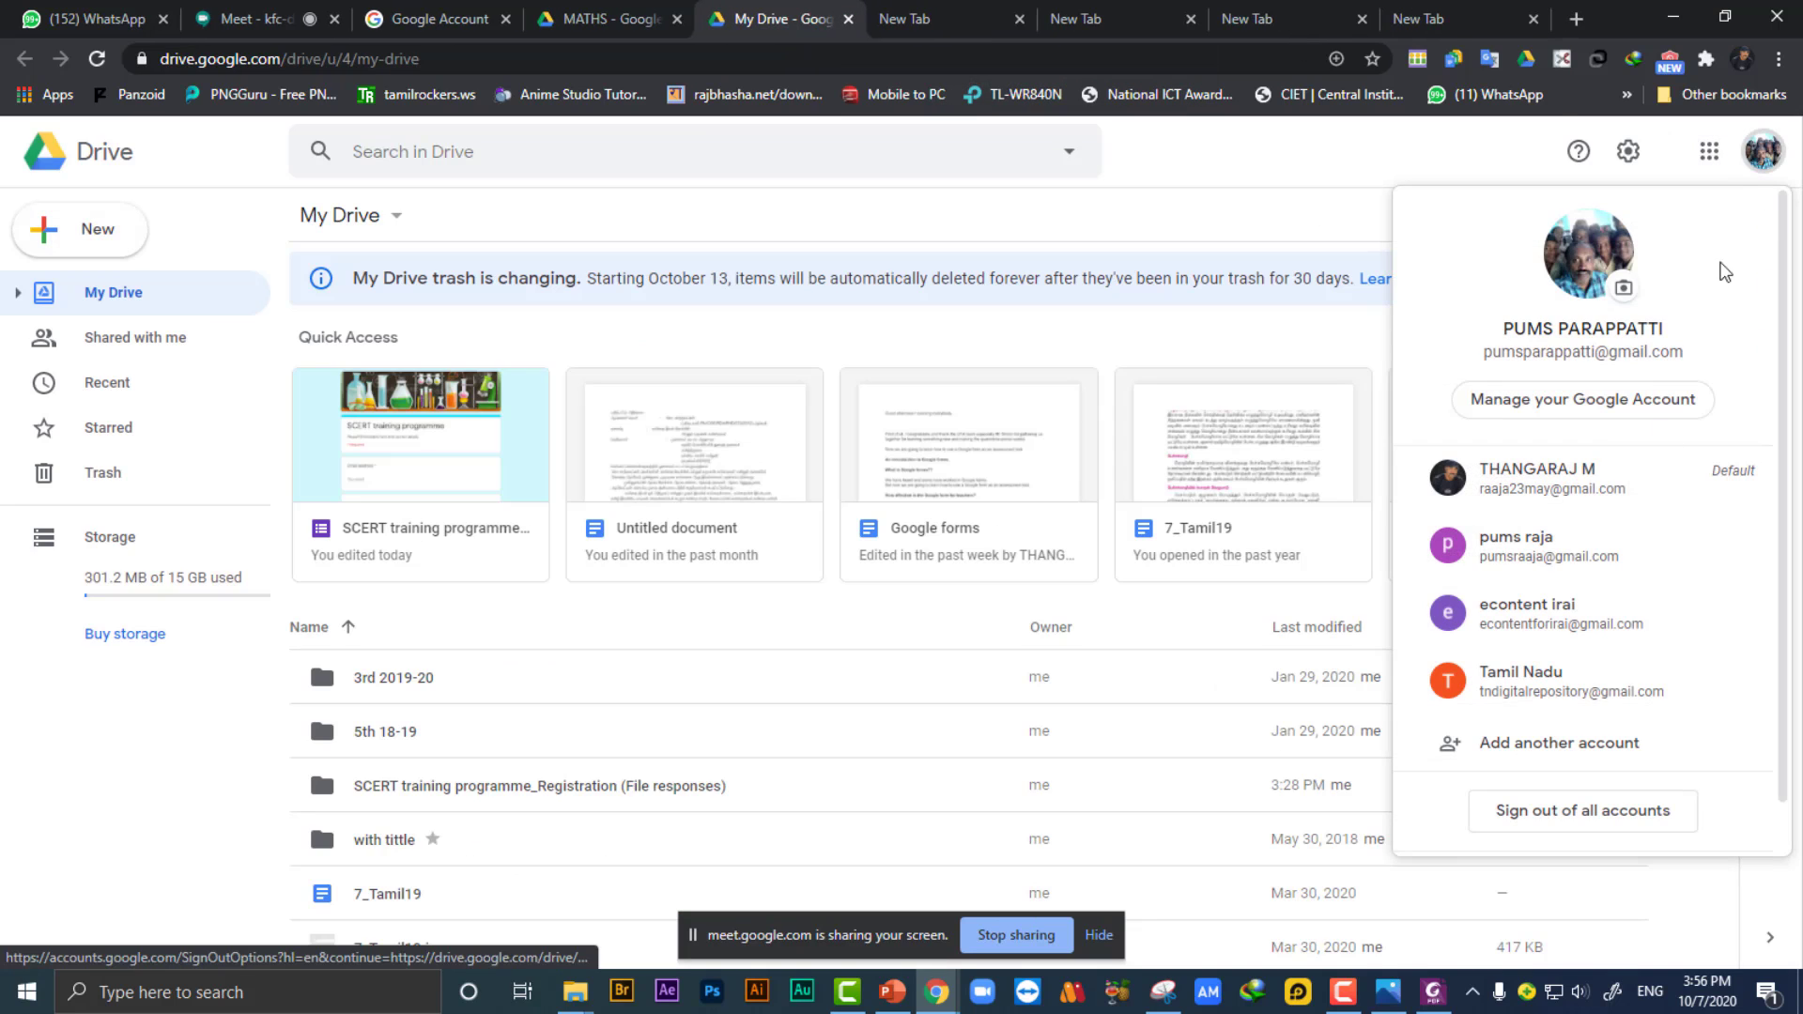
click(1541, 554)
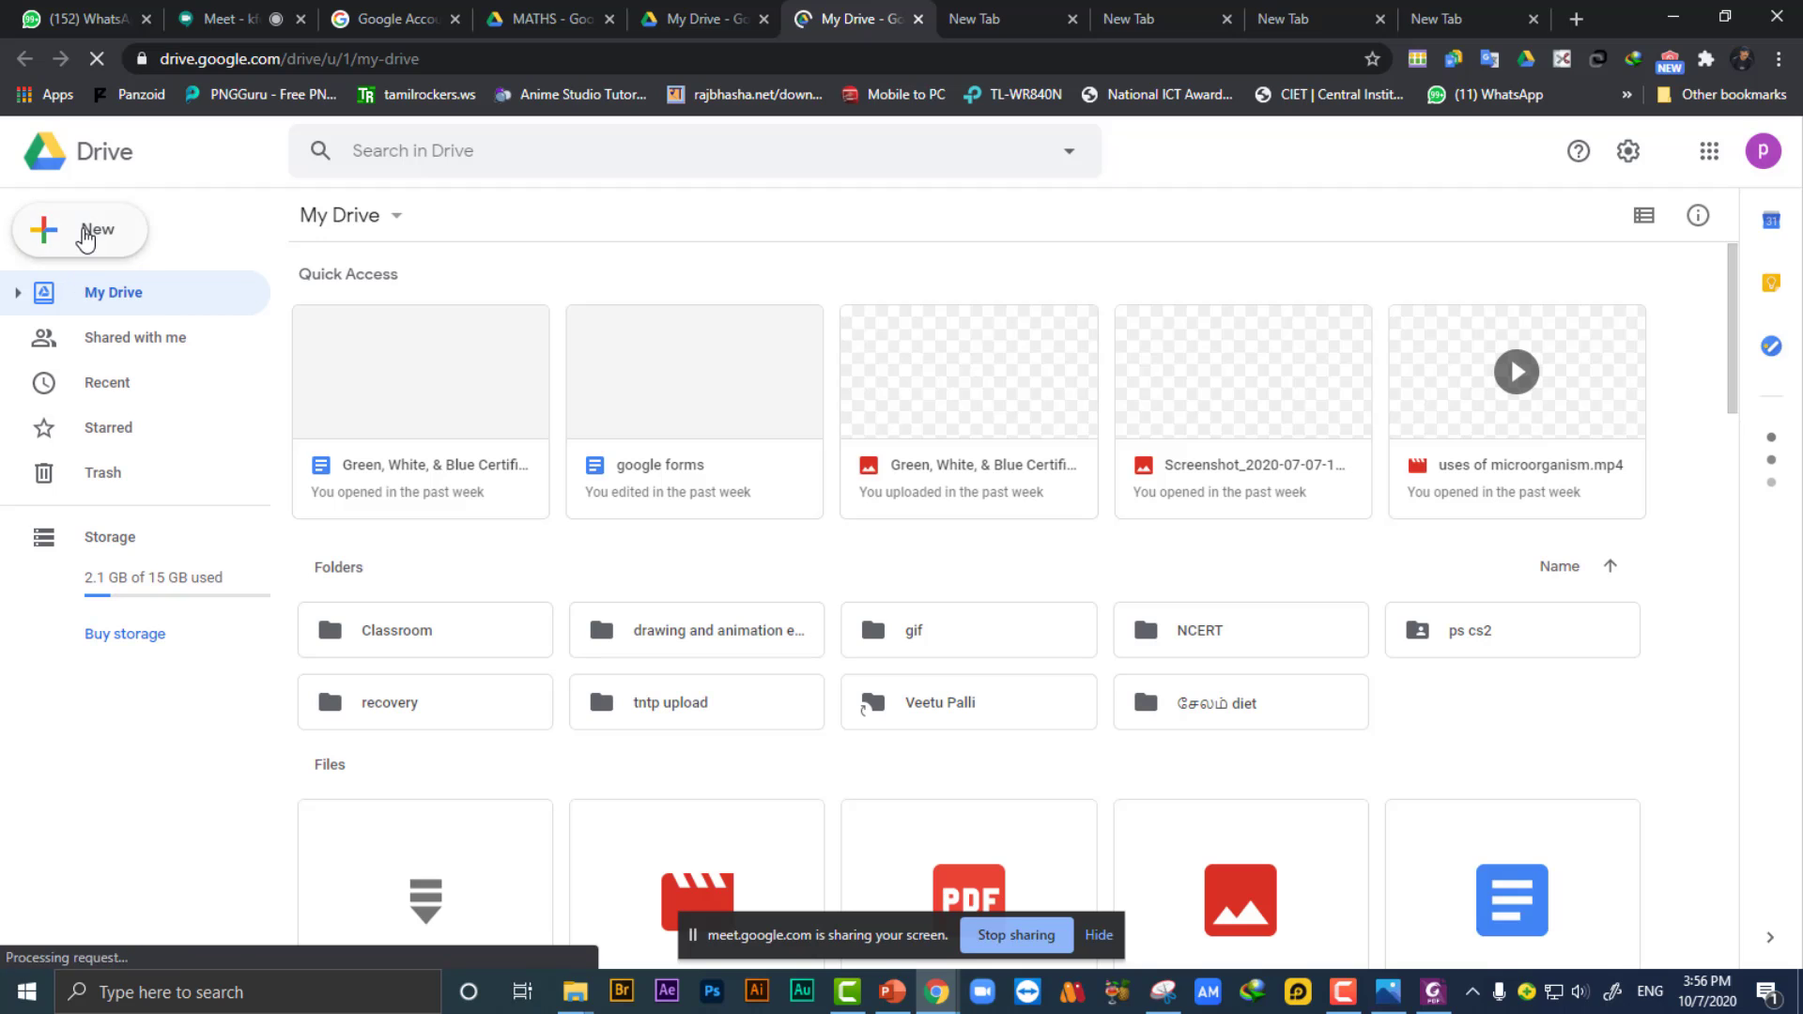
click(92, 232)
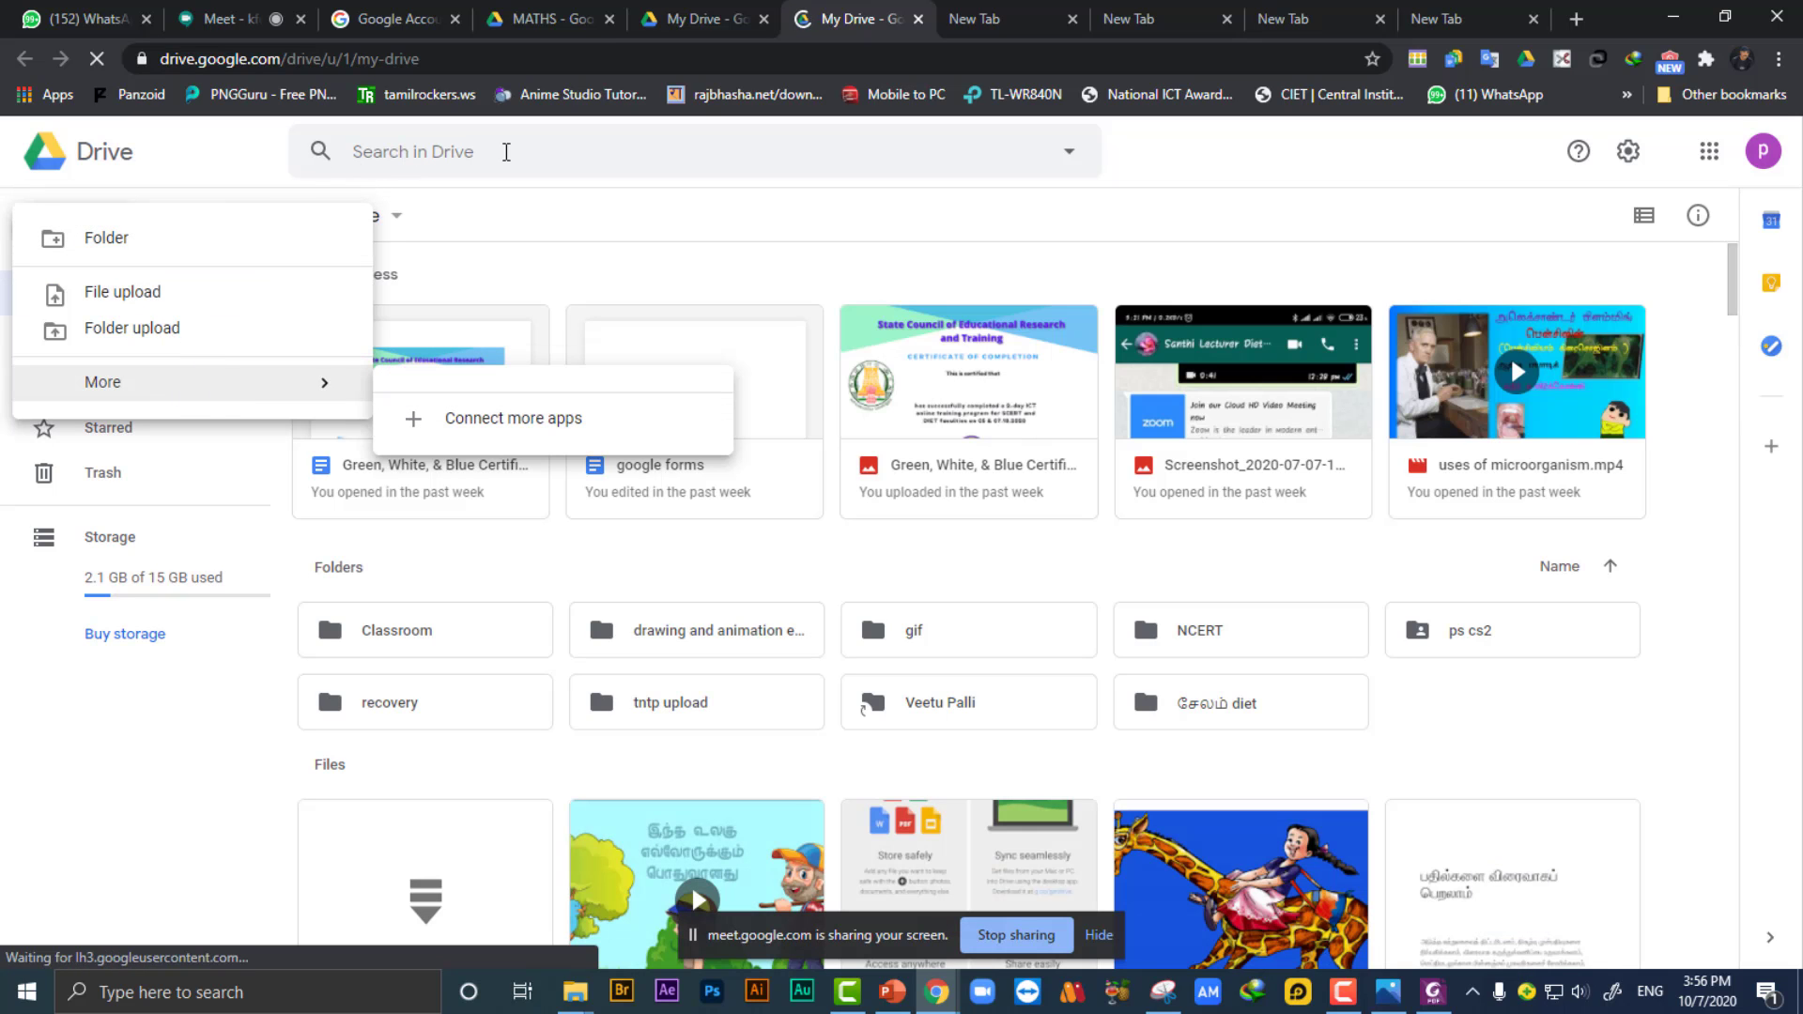
click(1230, 187)
click(120, 242)
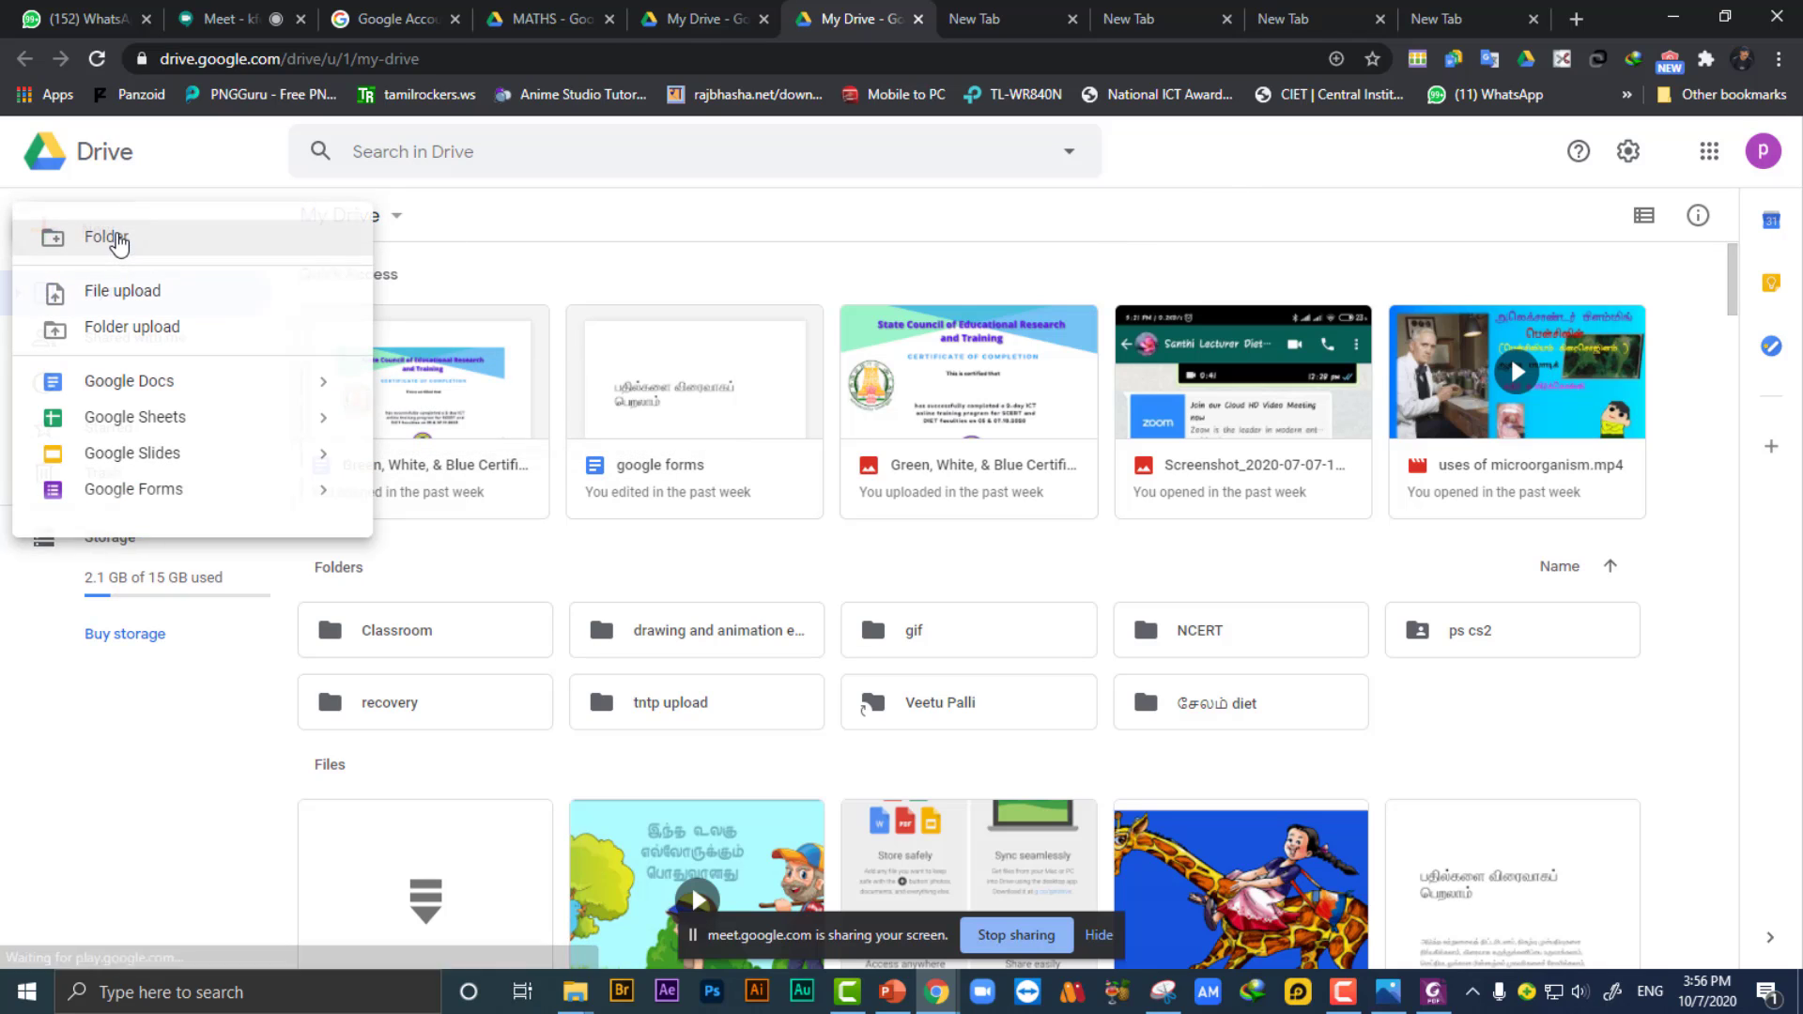
click(151, 492)
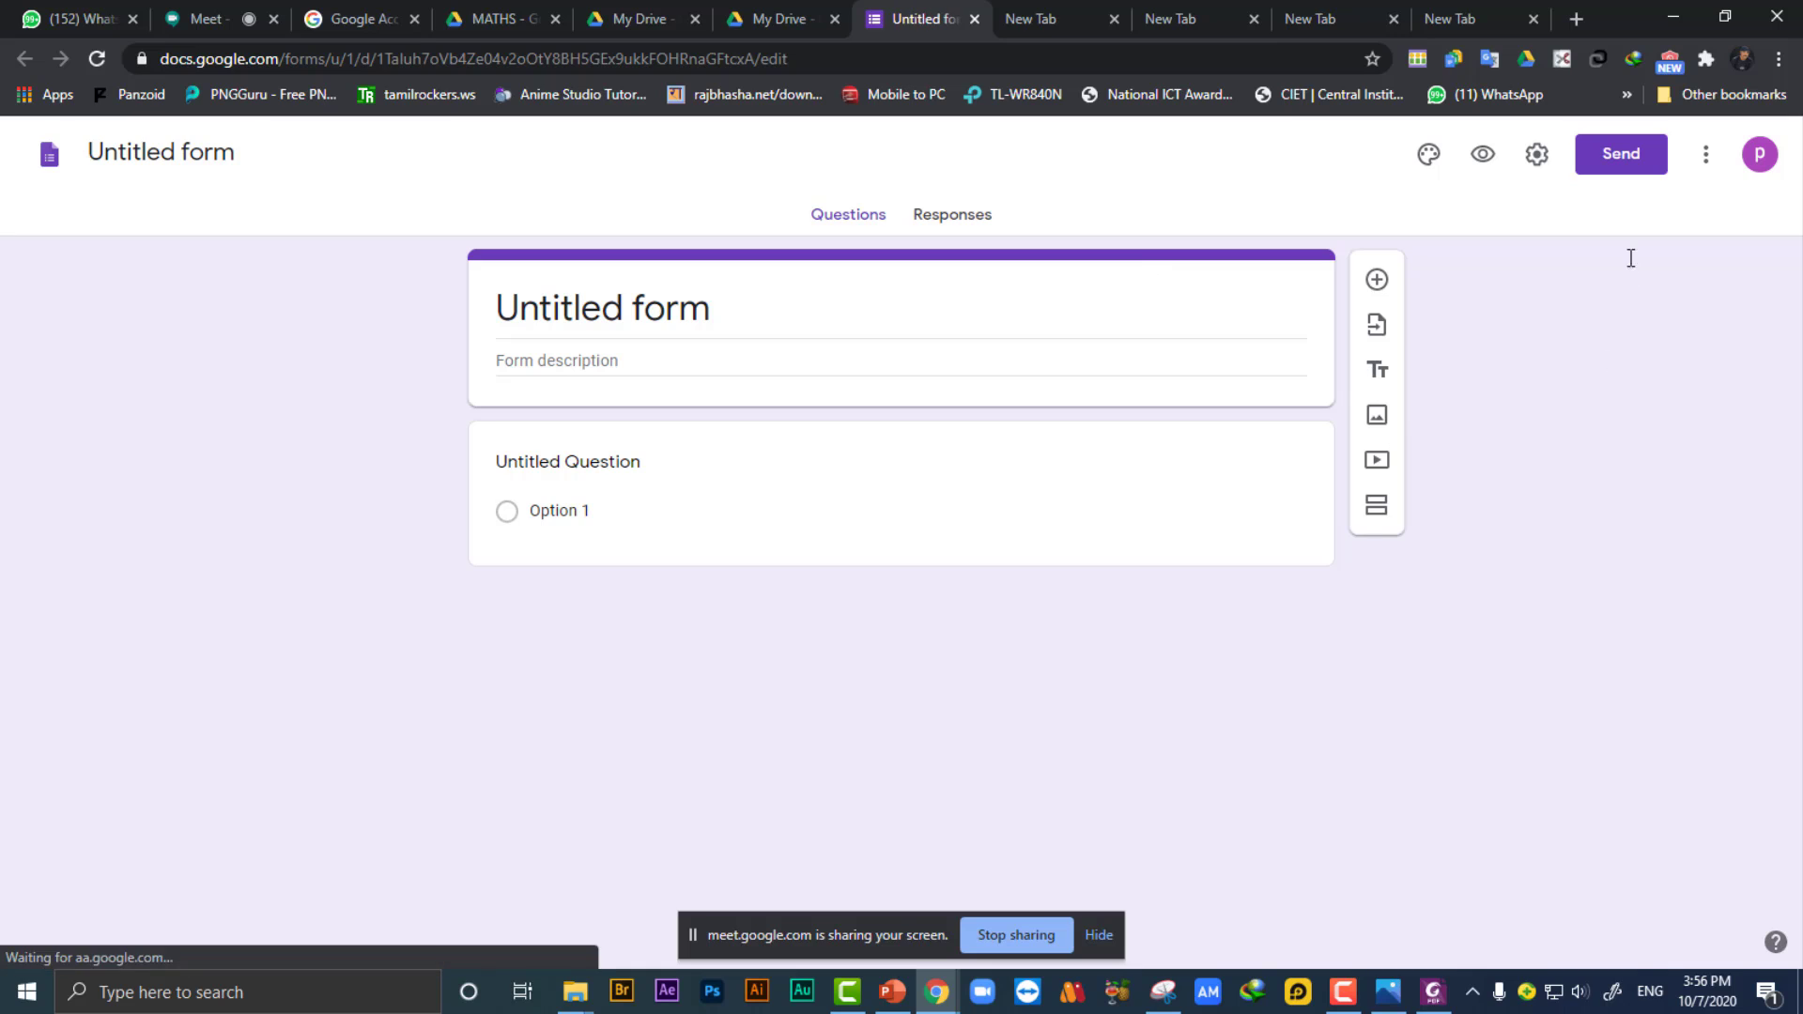
Try to install the Certify'em add-on for the new form, continuing past the permission request, and close the marketplace.
click(1706, 155)
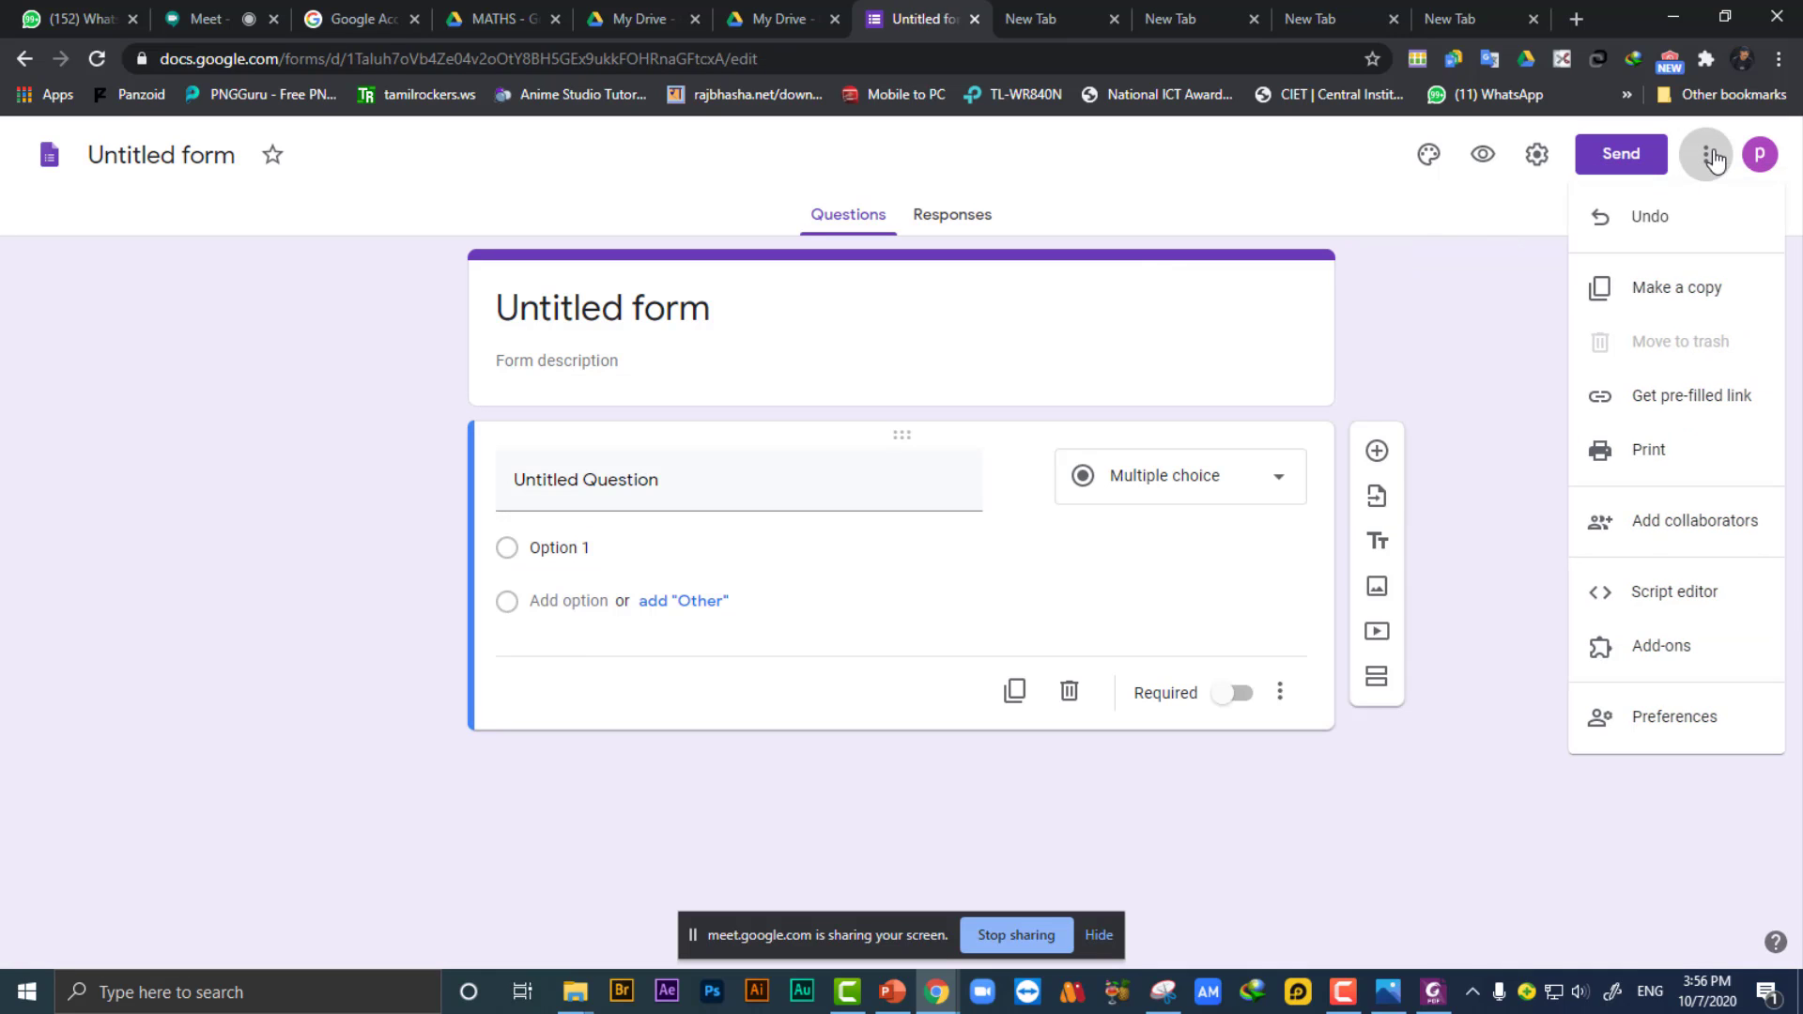
click(1655, 640)
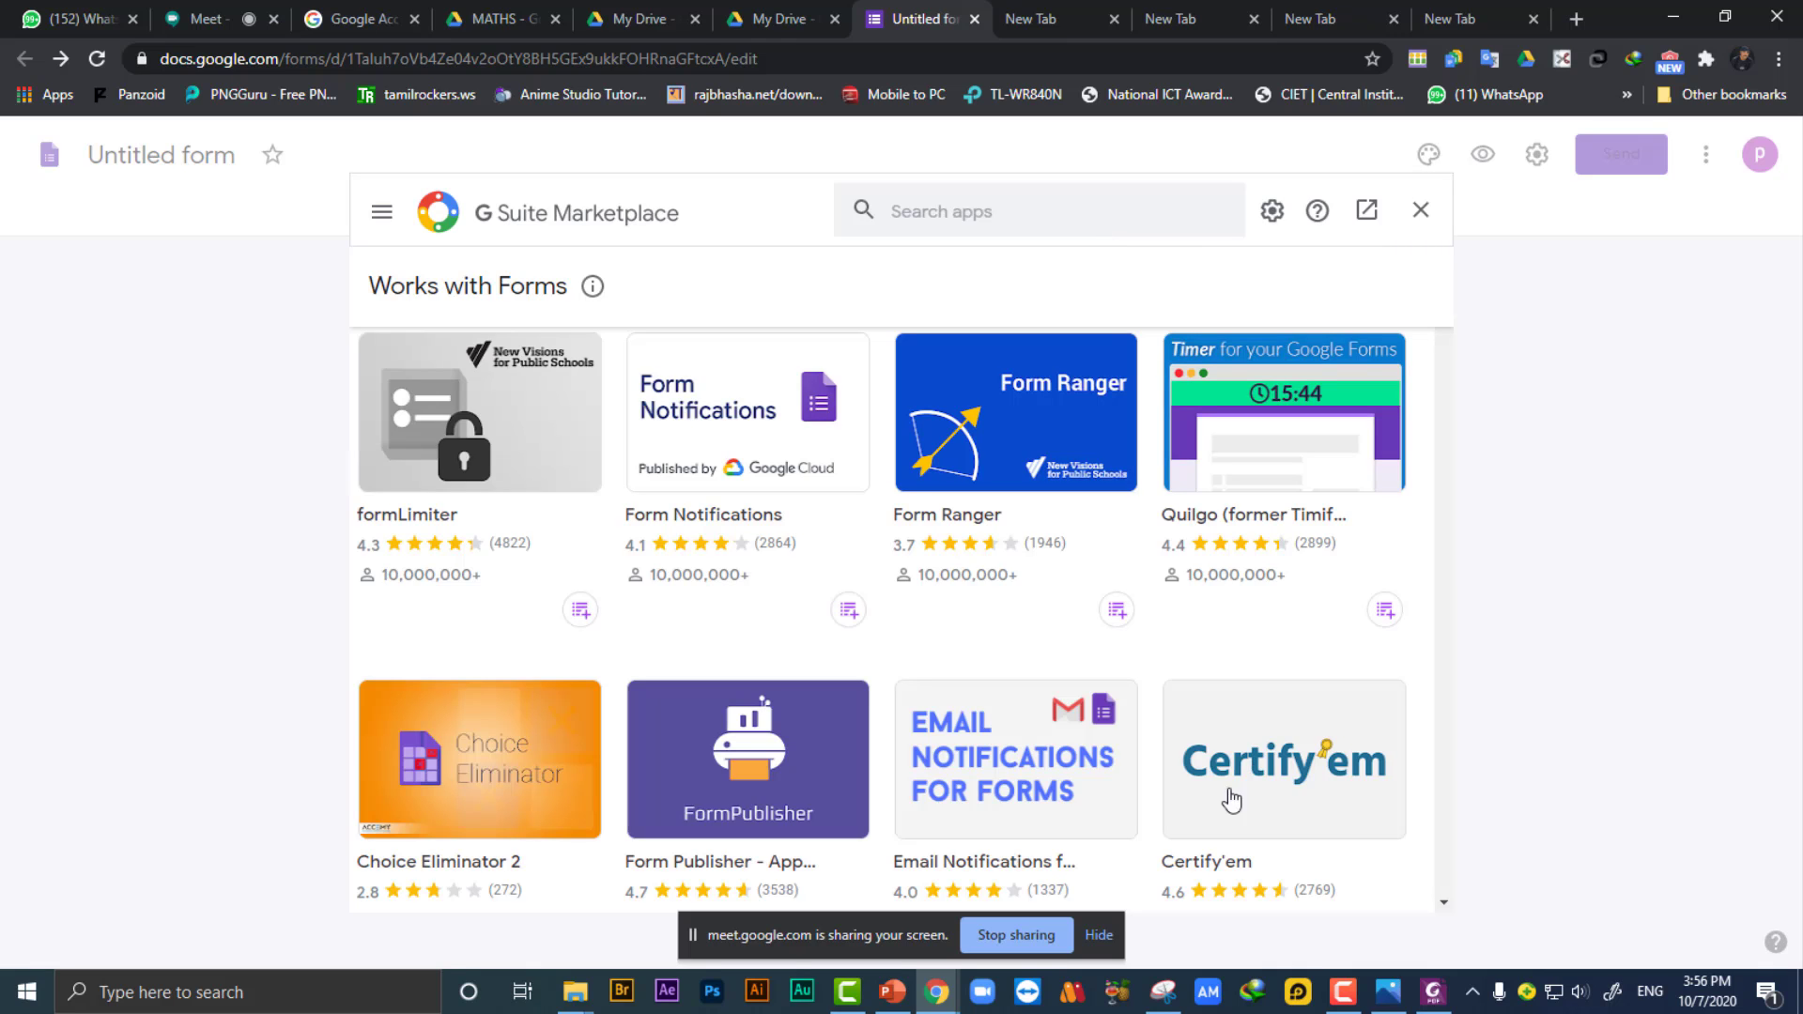
click(1279, 775)
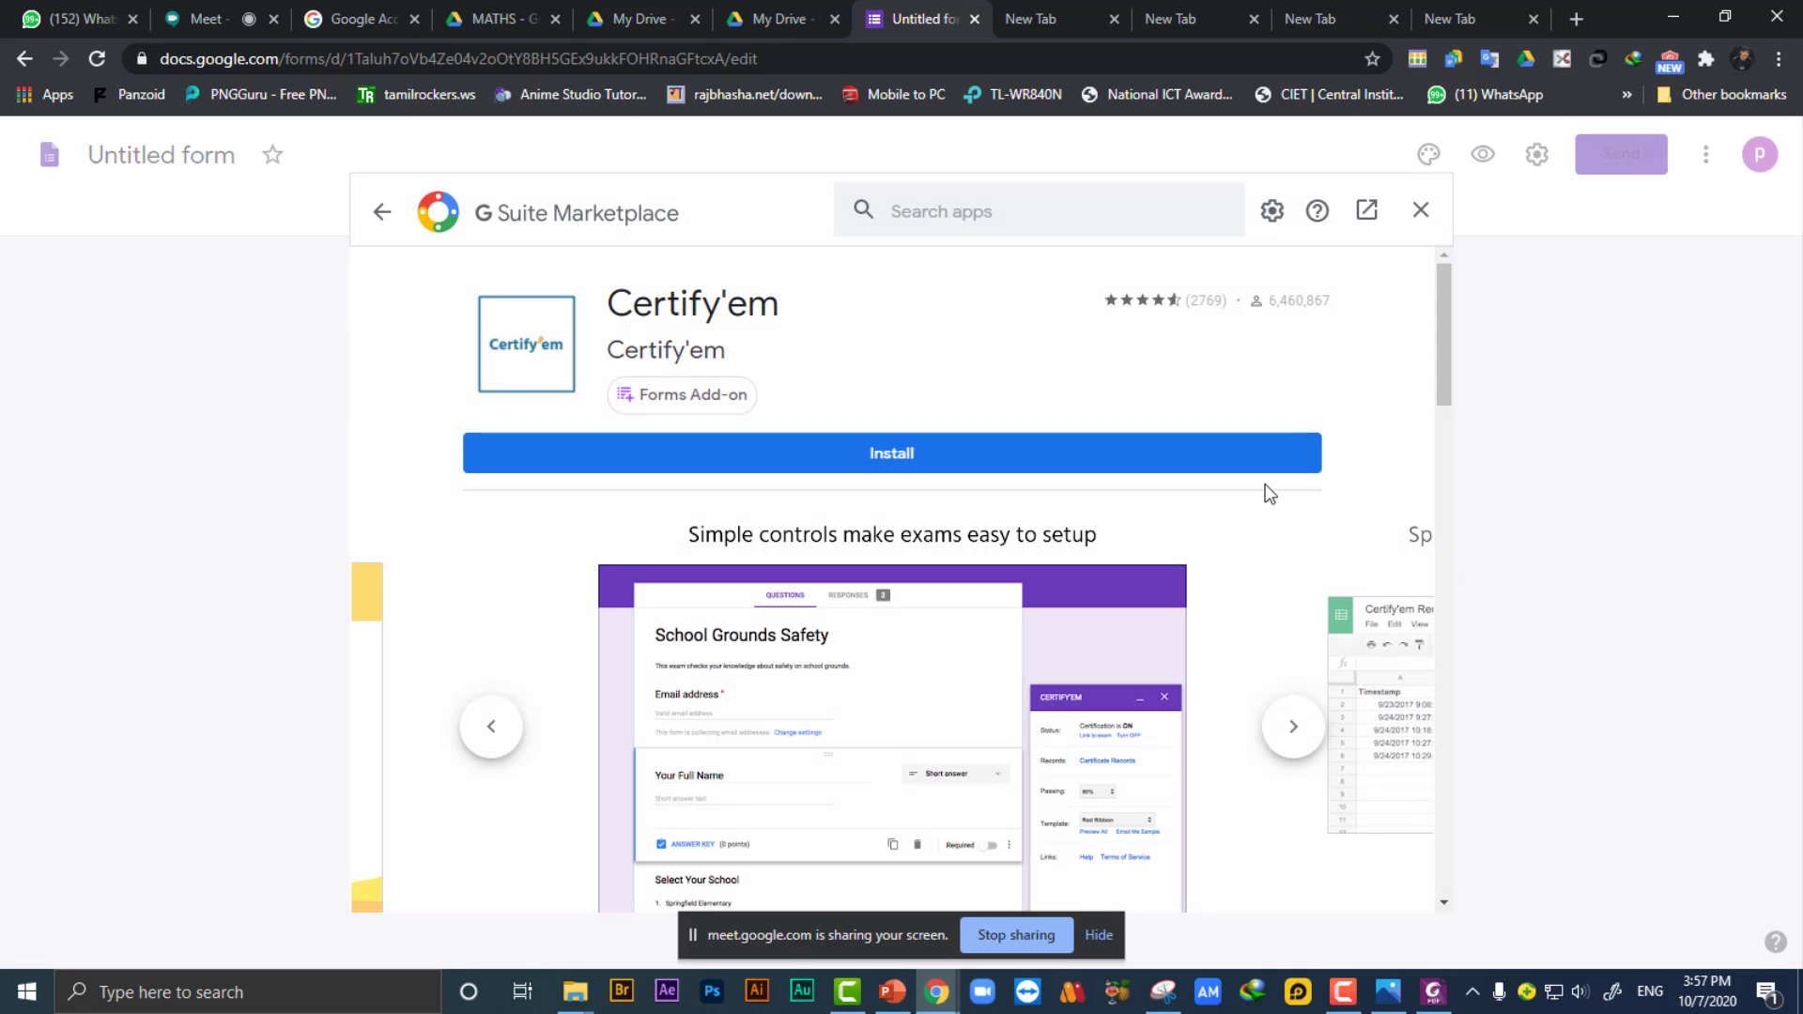
click(891, 454)
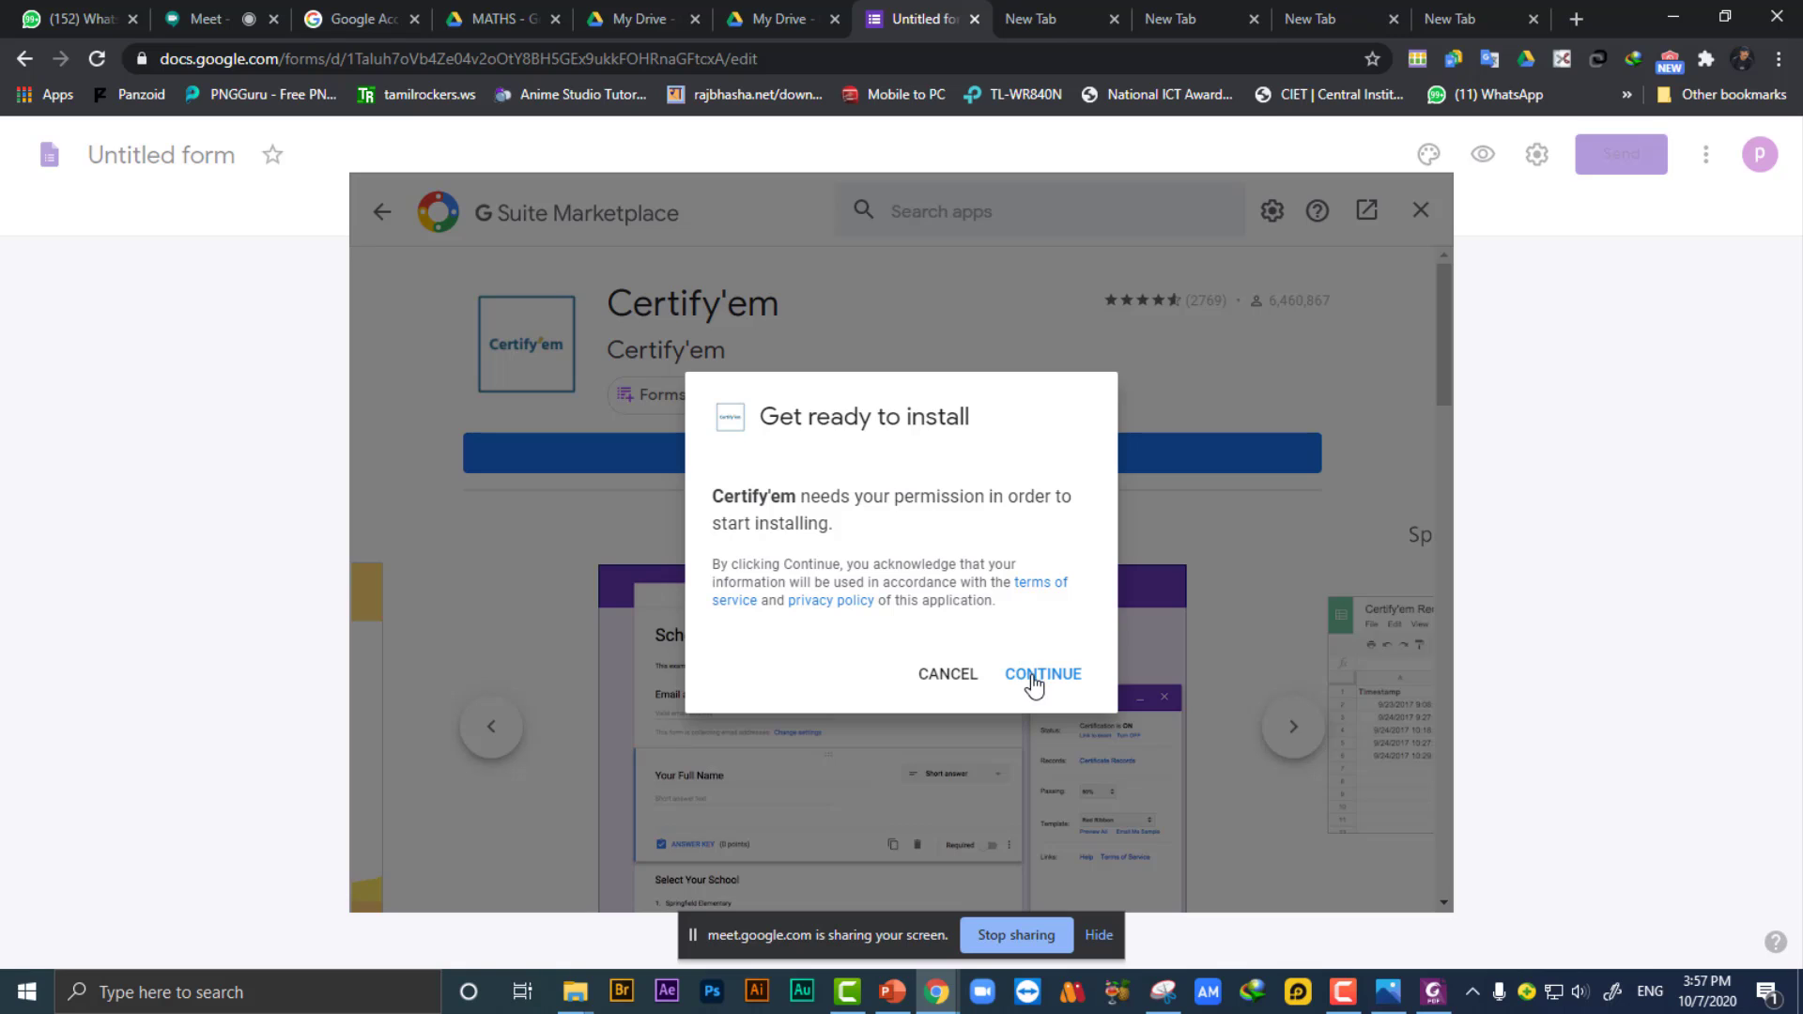
click(1034, 678)
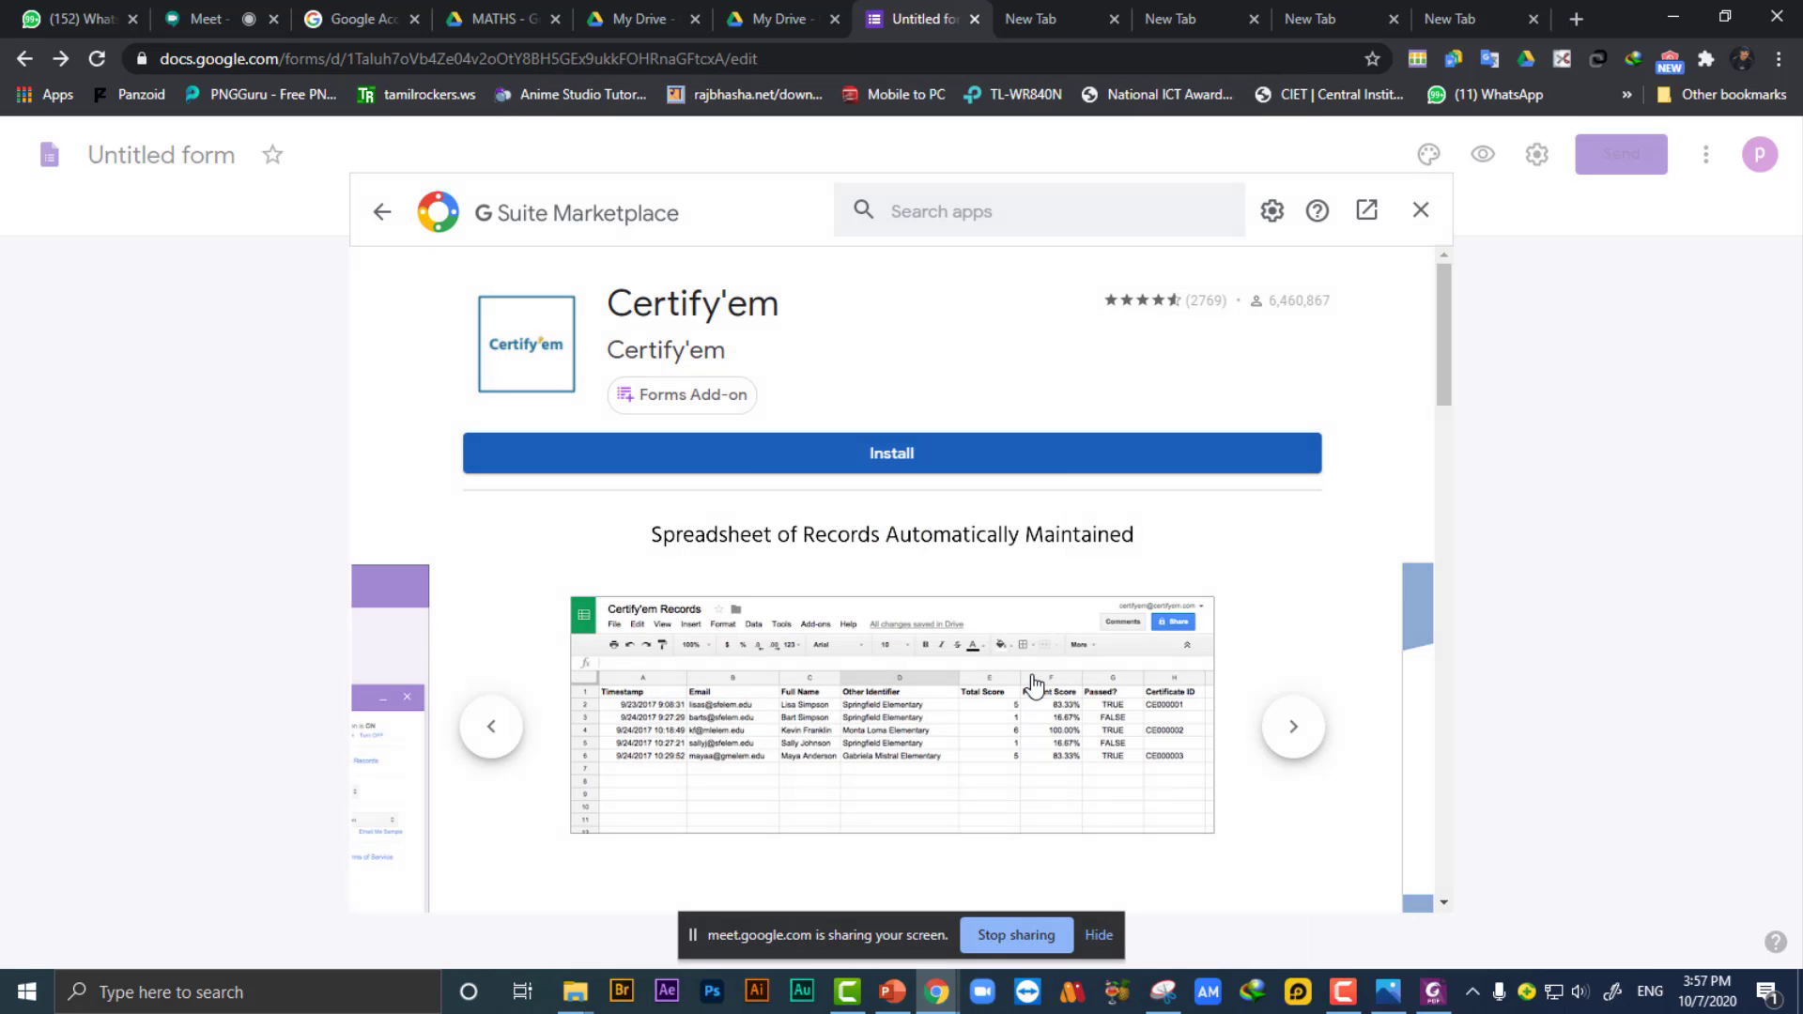
click(1420, 210)
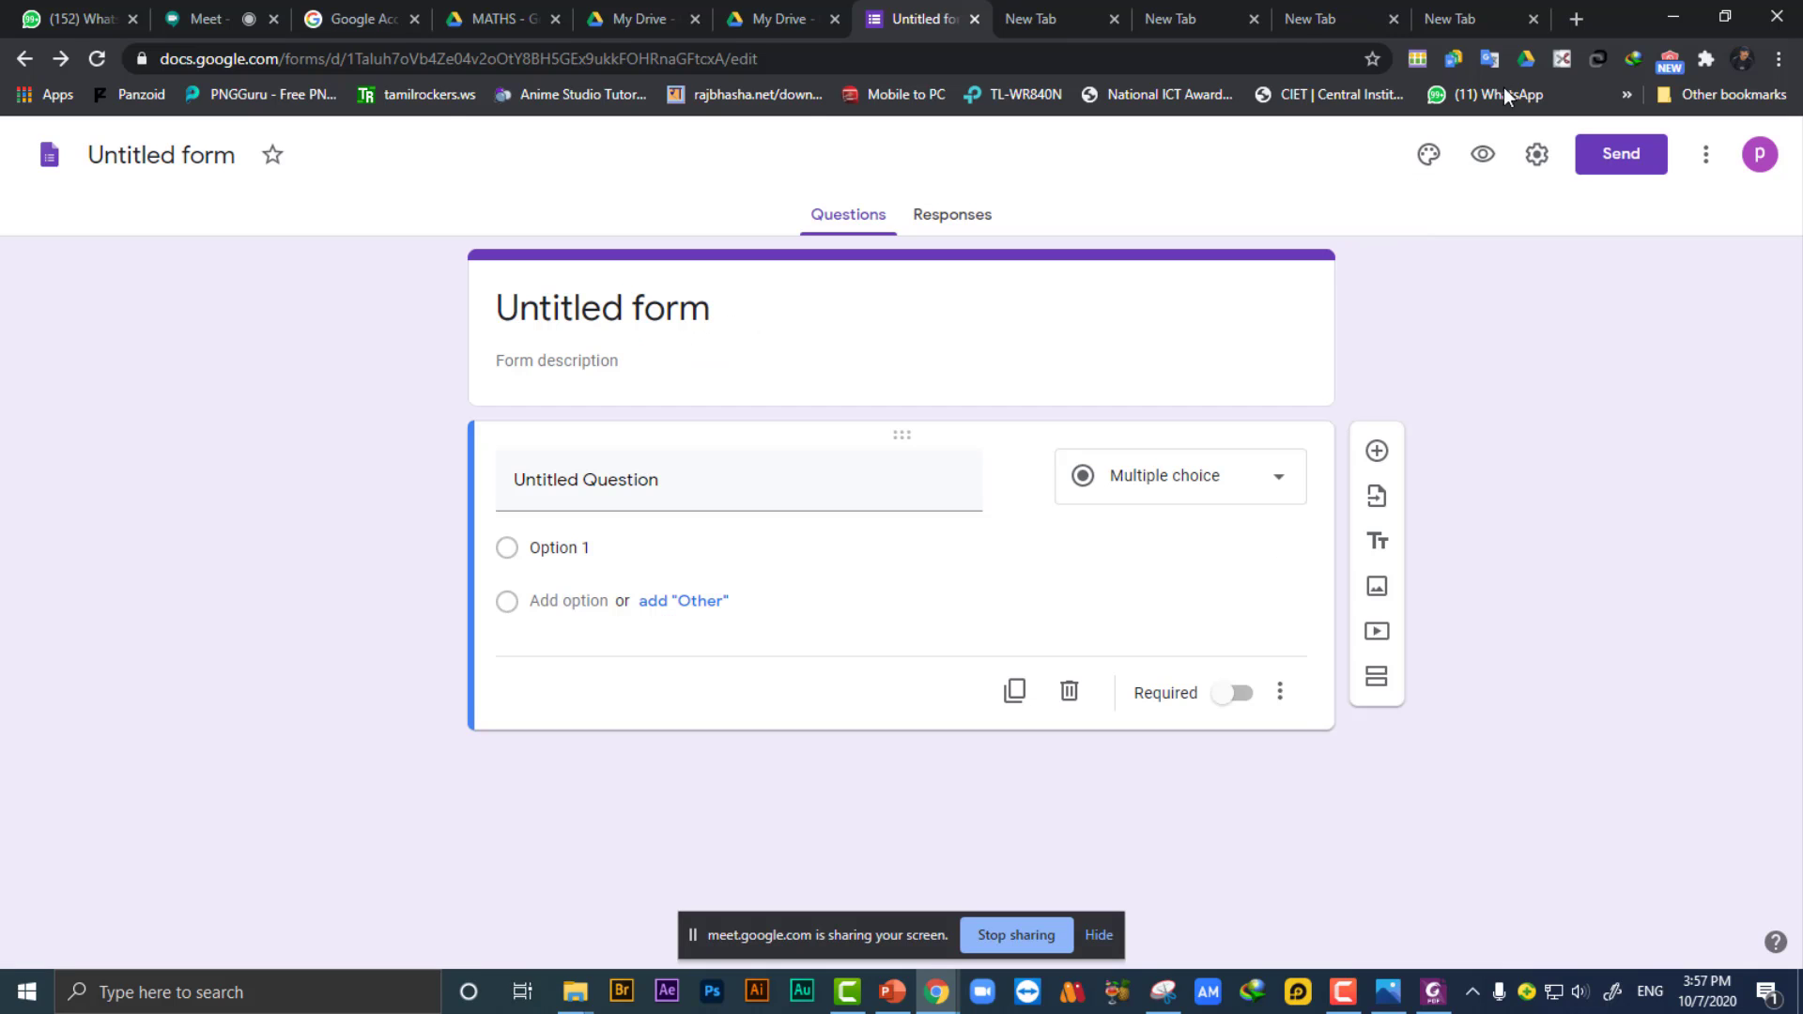
click(1705, 155)
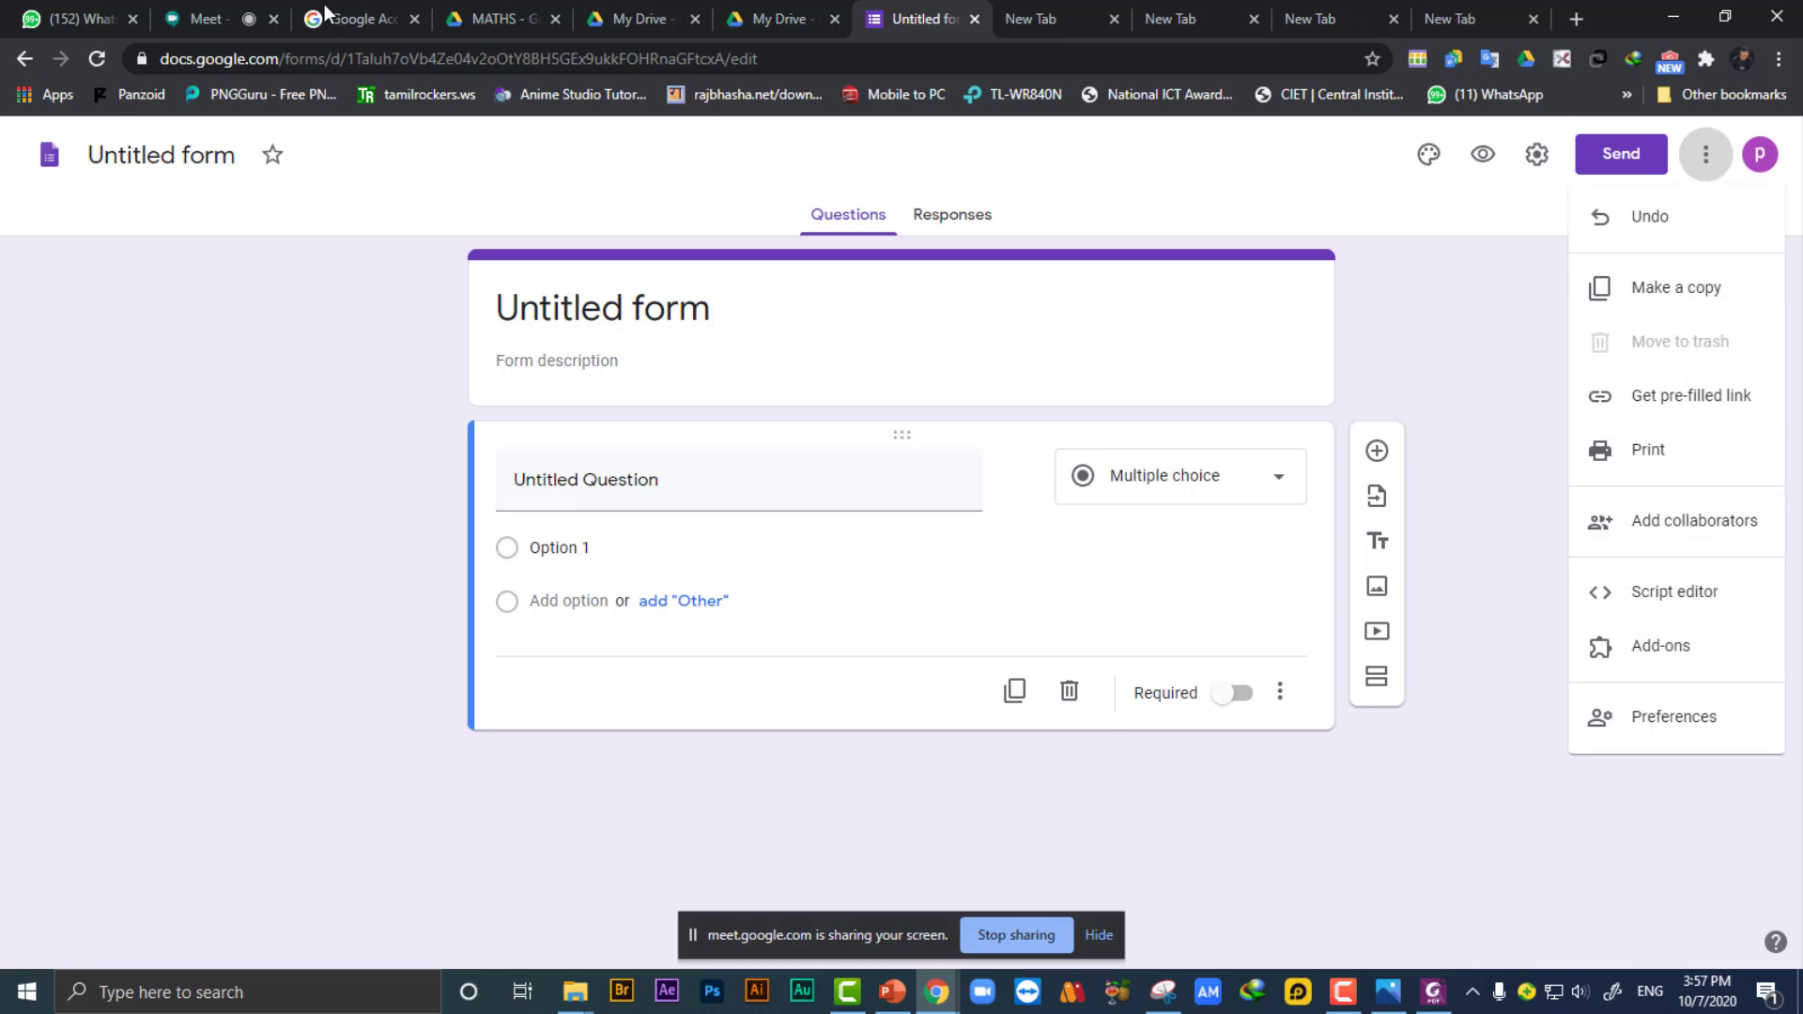
Return to the open Drive pages, switch to the default Google account and create a new blank form there.
click(492, 23)
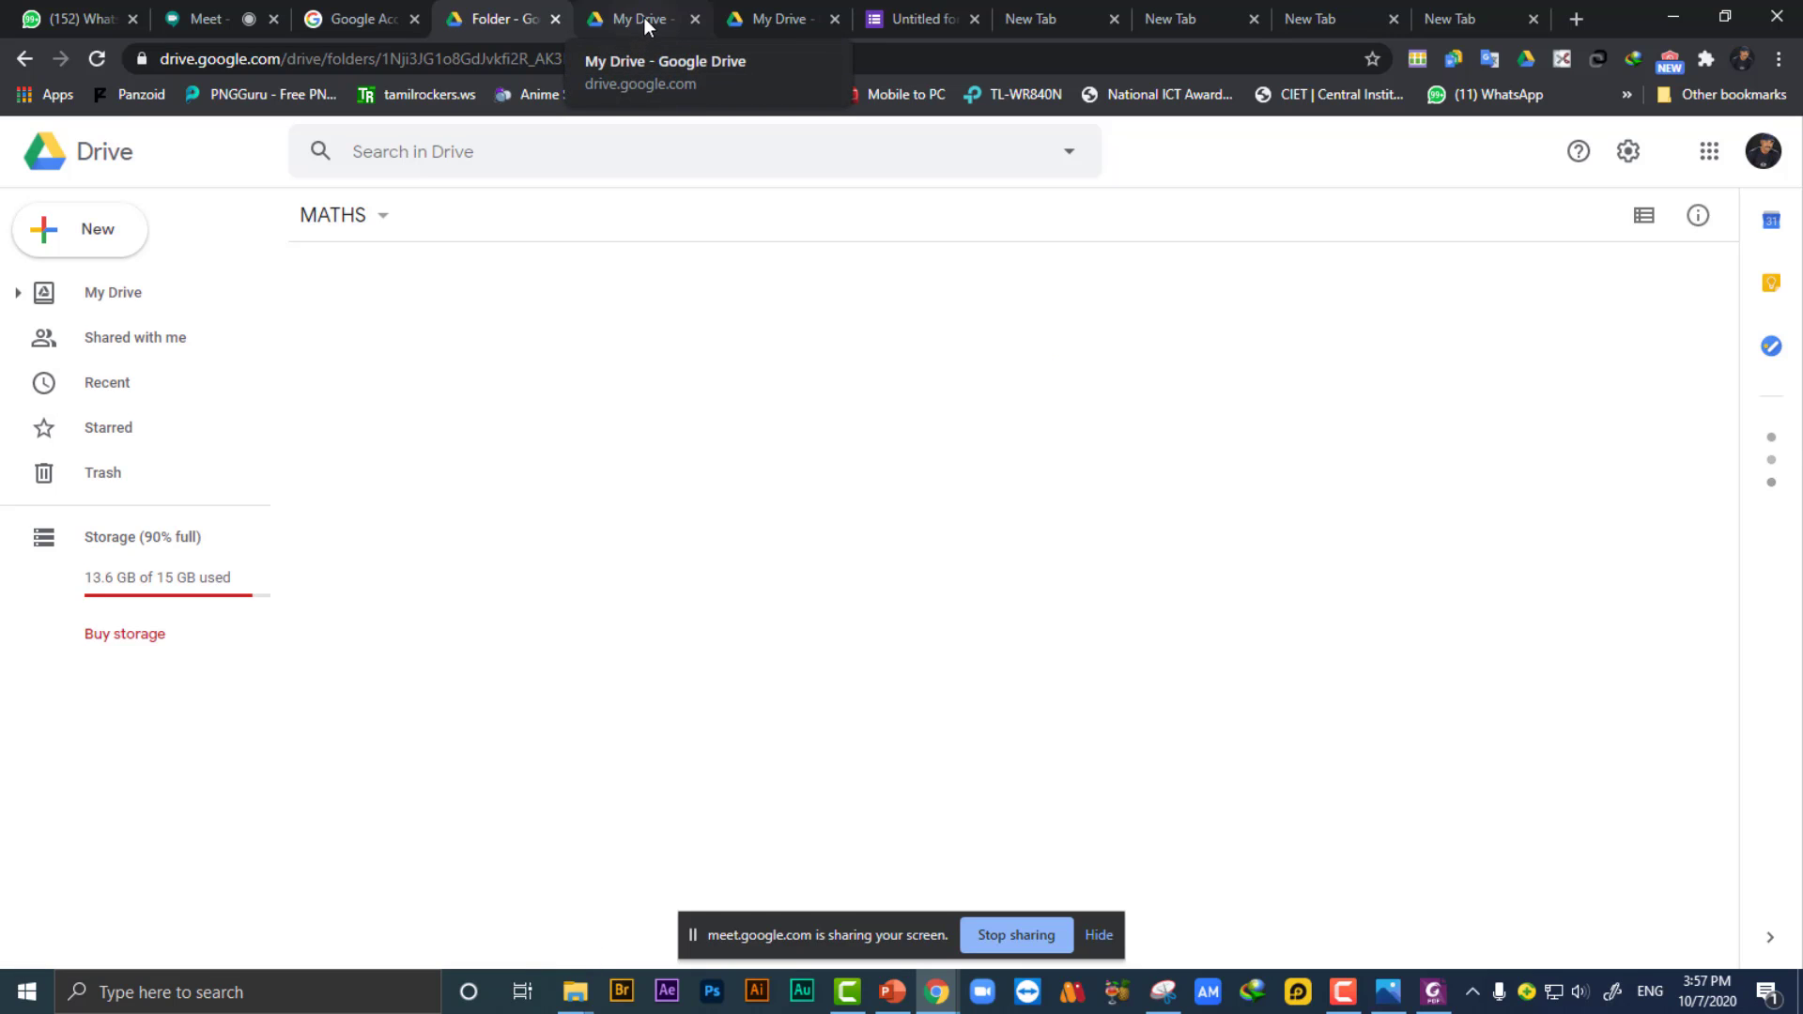
click(652, 18)
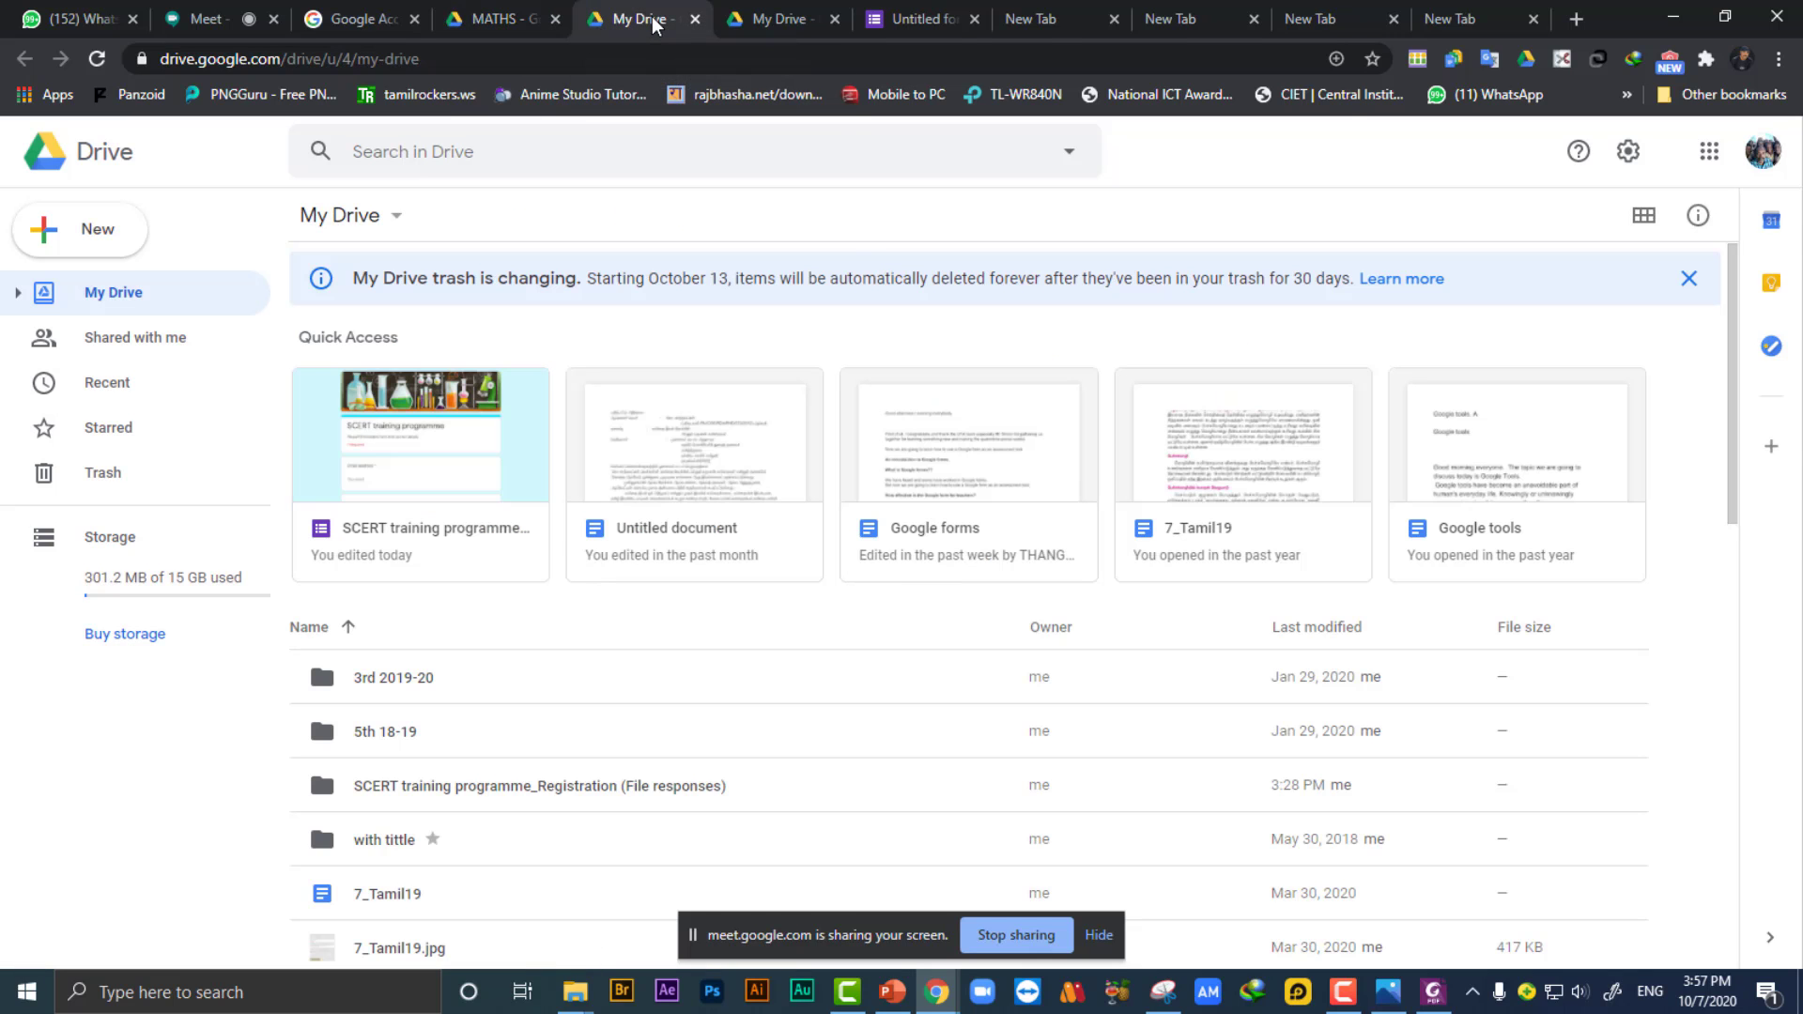
click(788, 22)
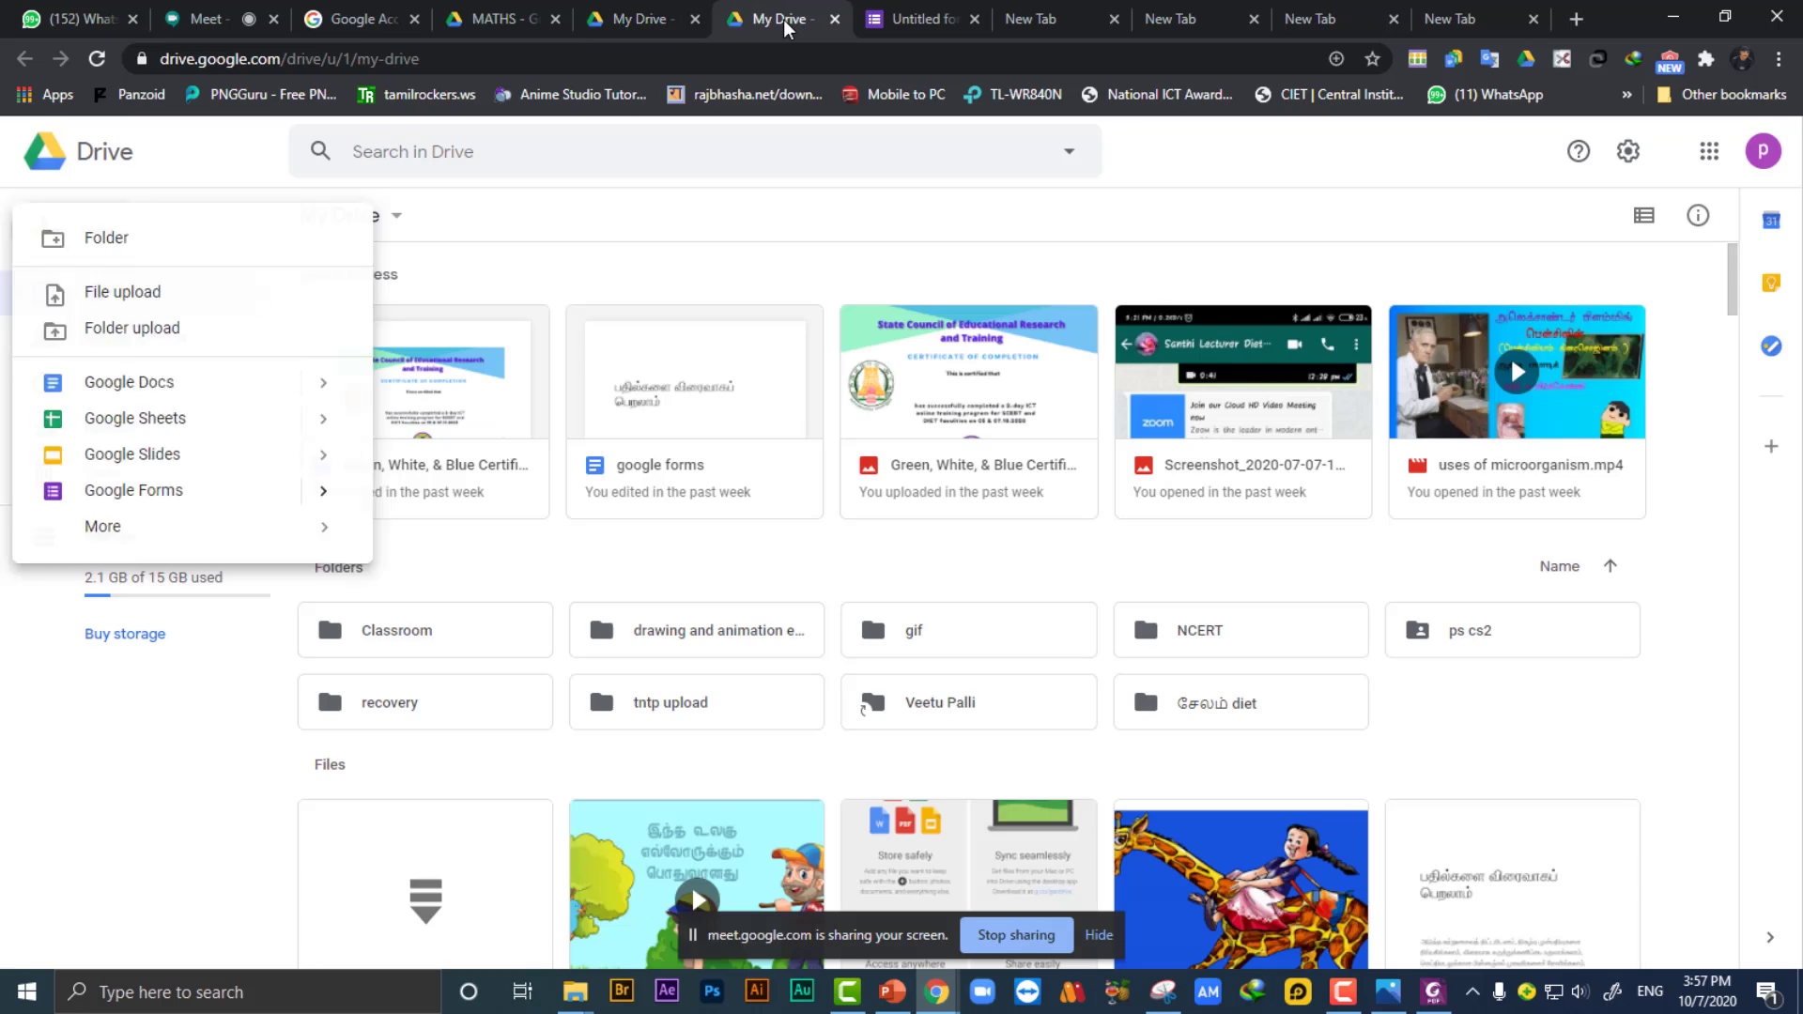
click(503, 19)
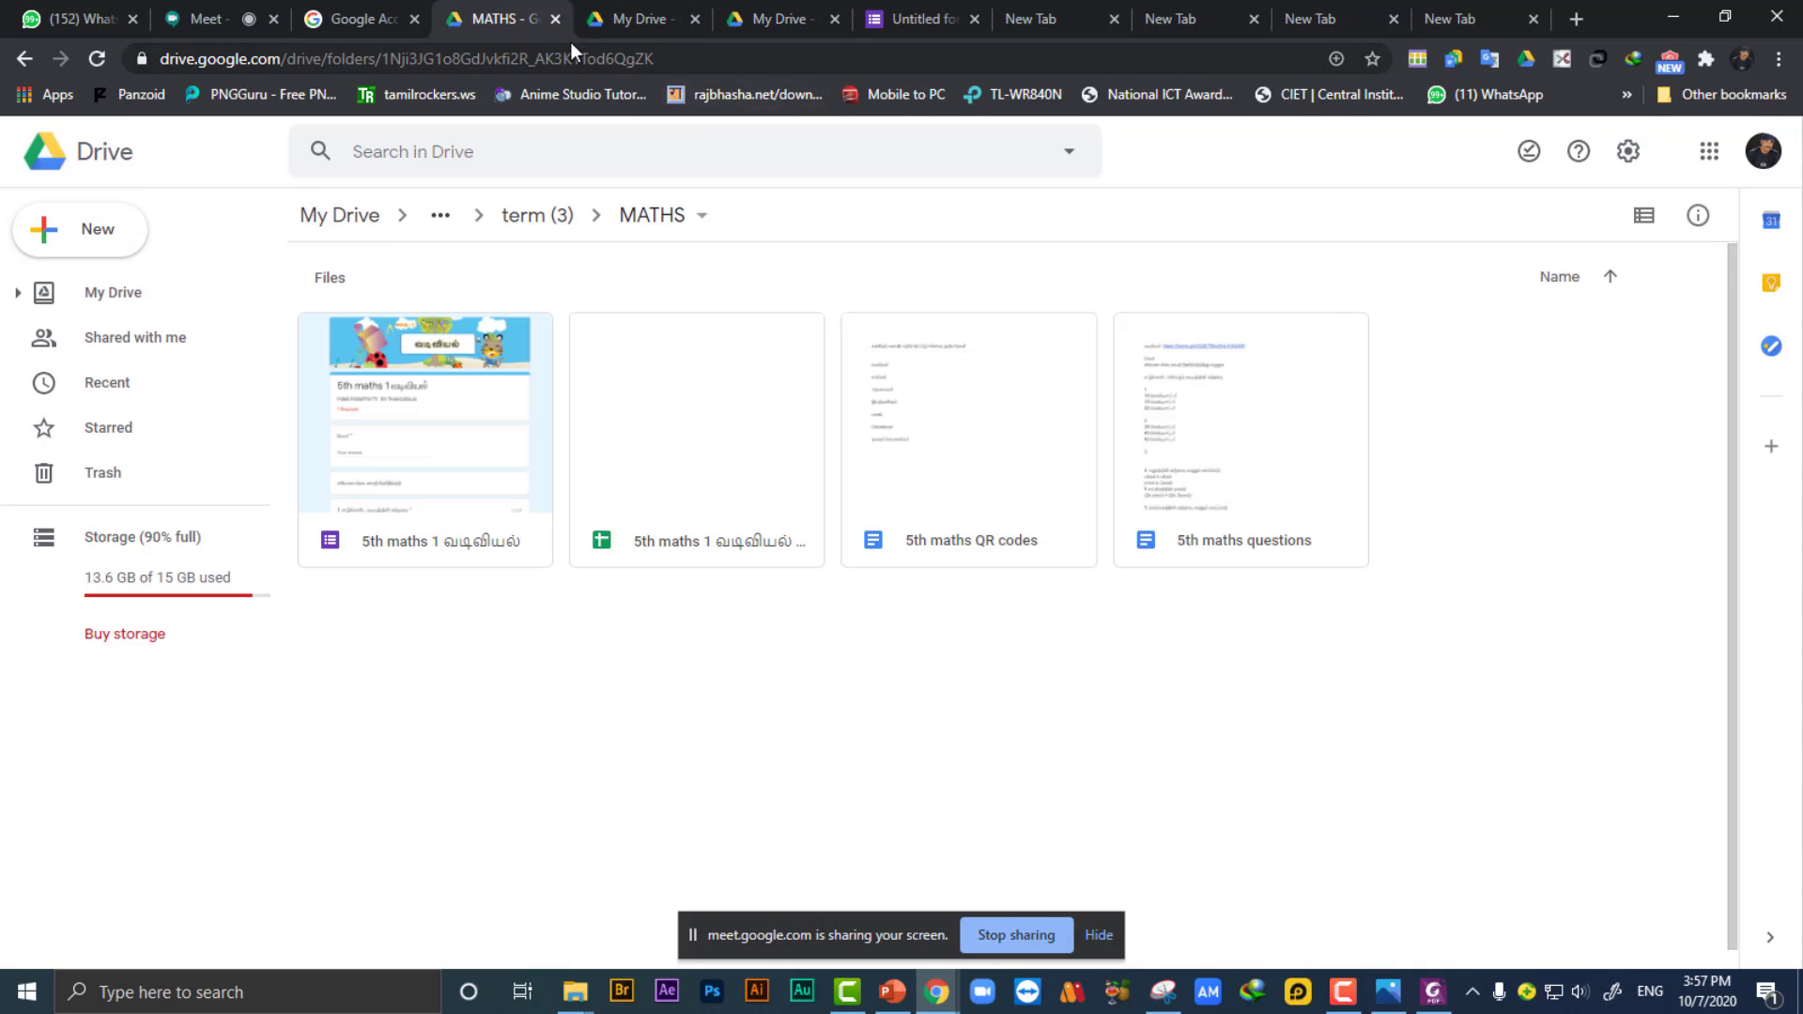
click(645, 17)
click(1762, 152)
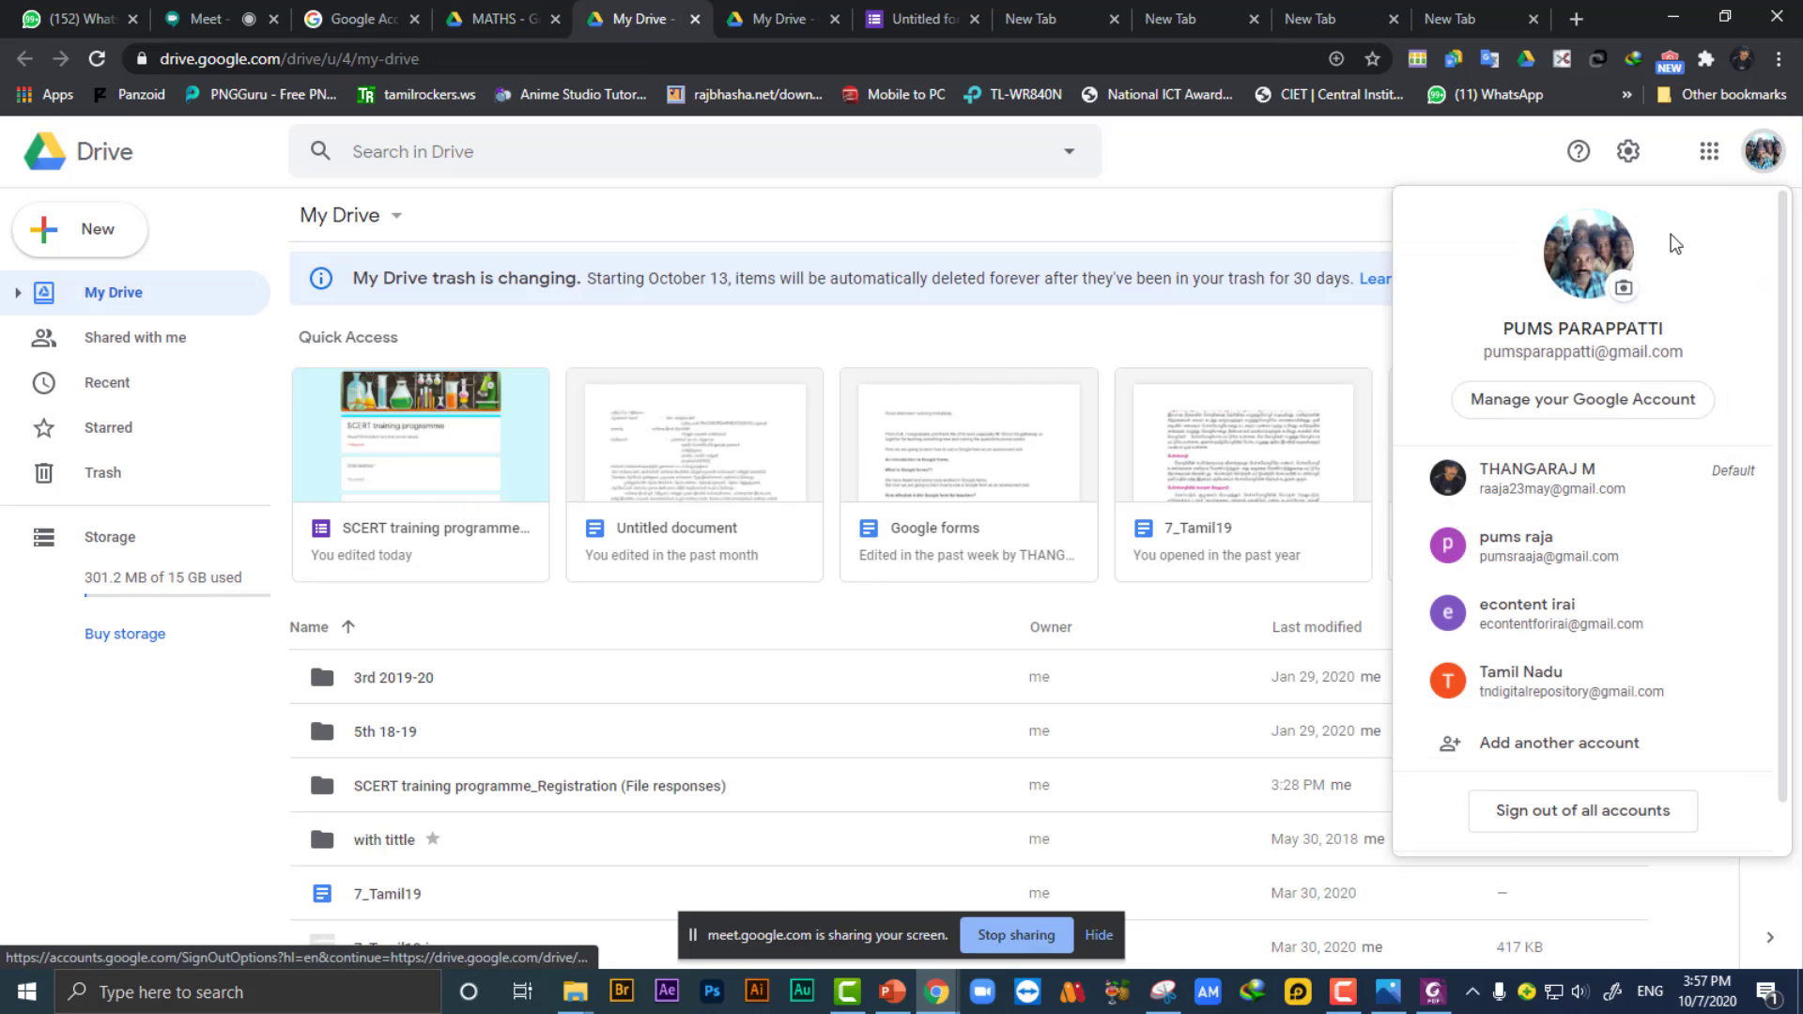
click(1566, 514)
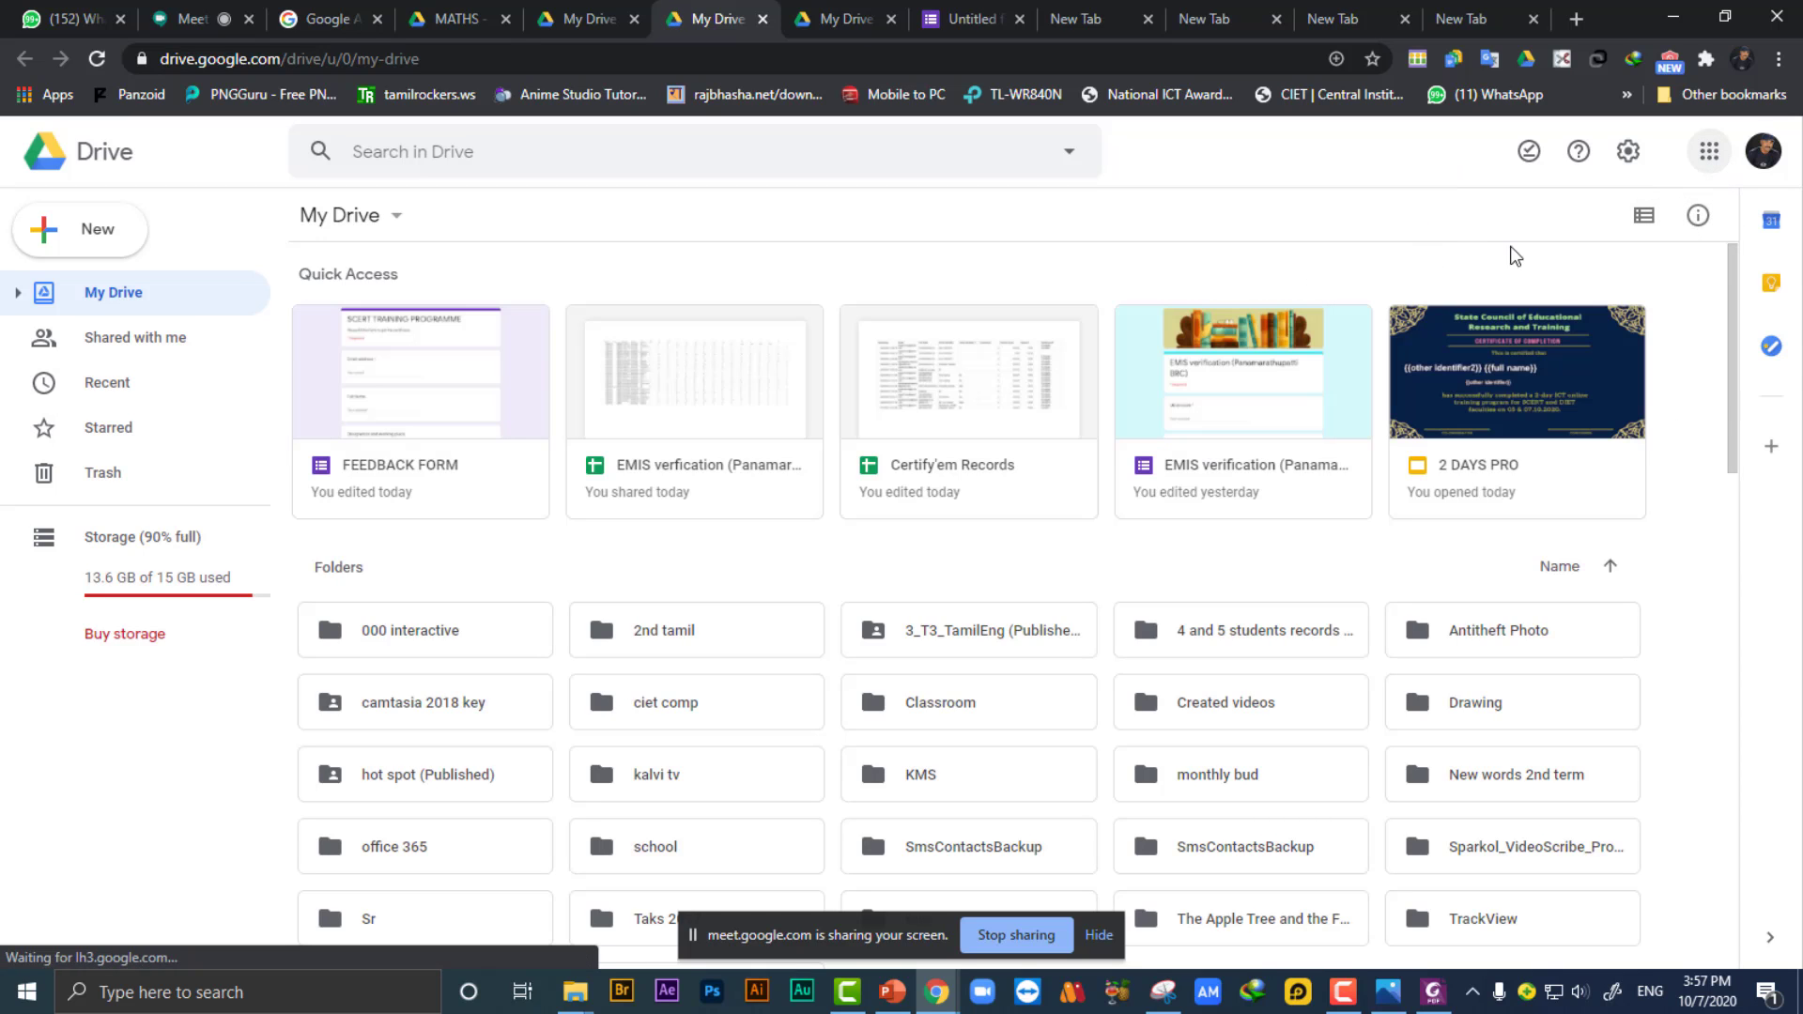
click(58, 243)
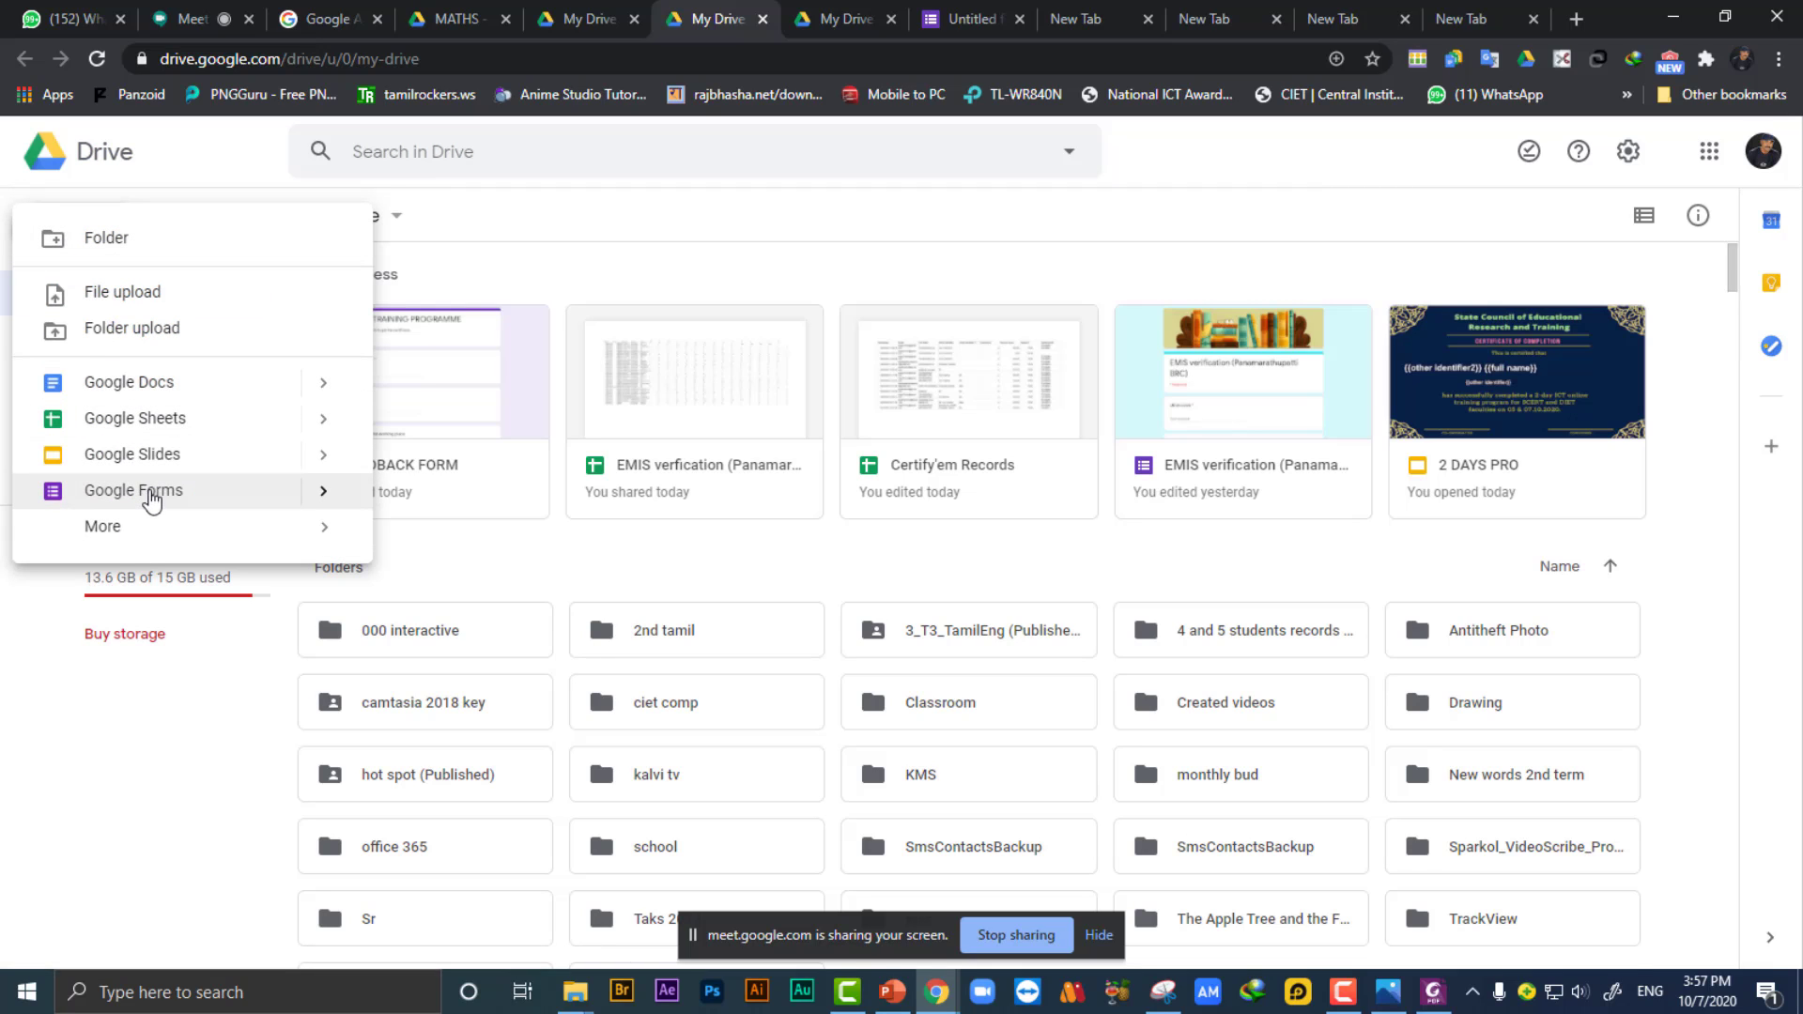
click(151, 497)
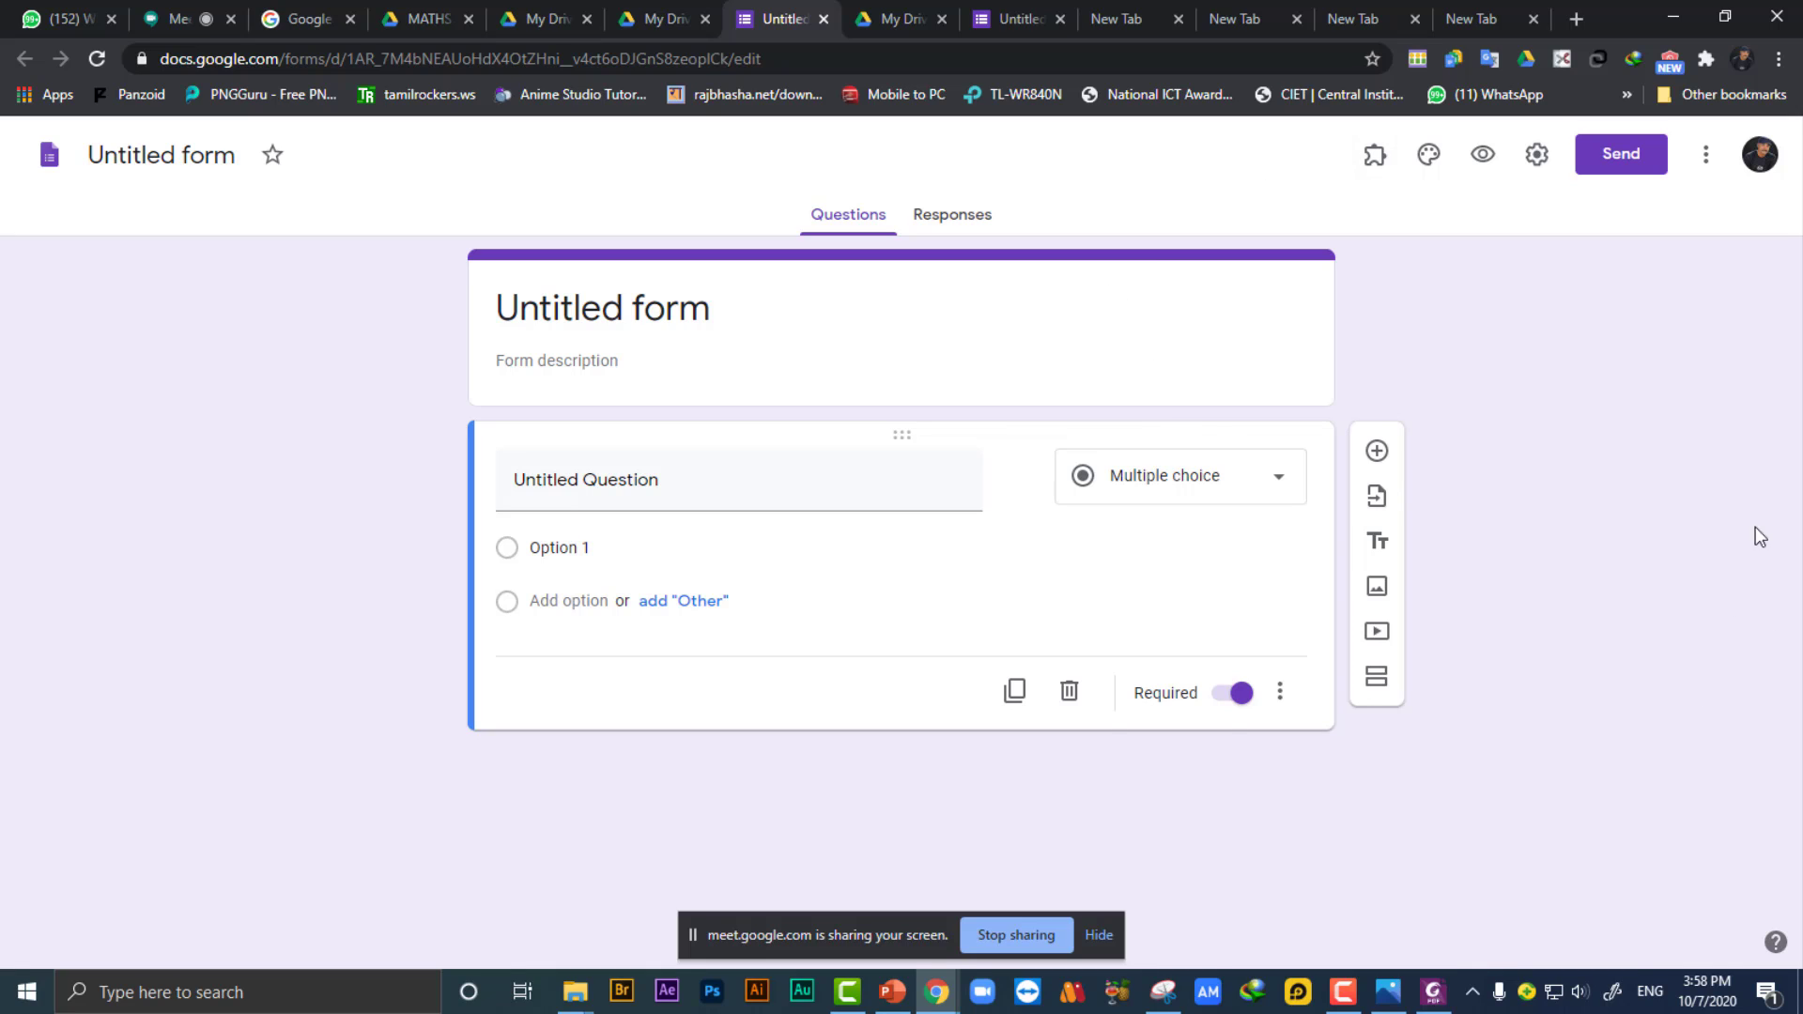
Set the form's title to "SCERT TRAINING".
click(678, 315)
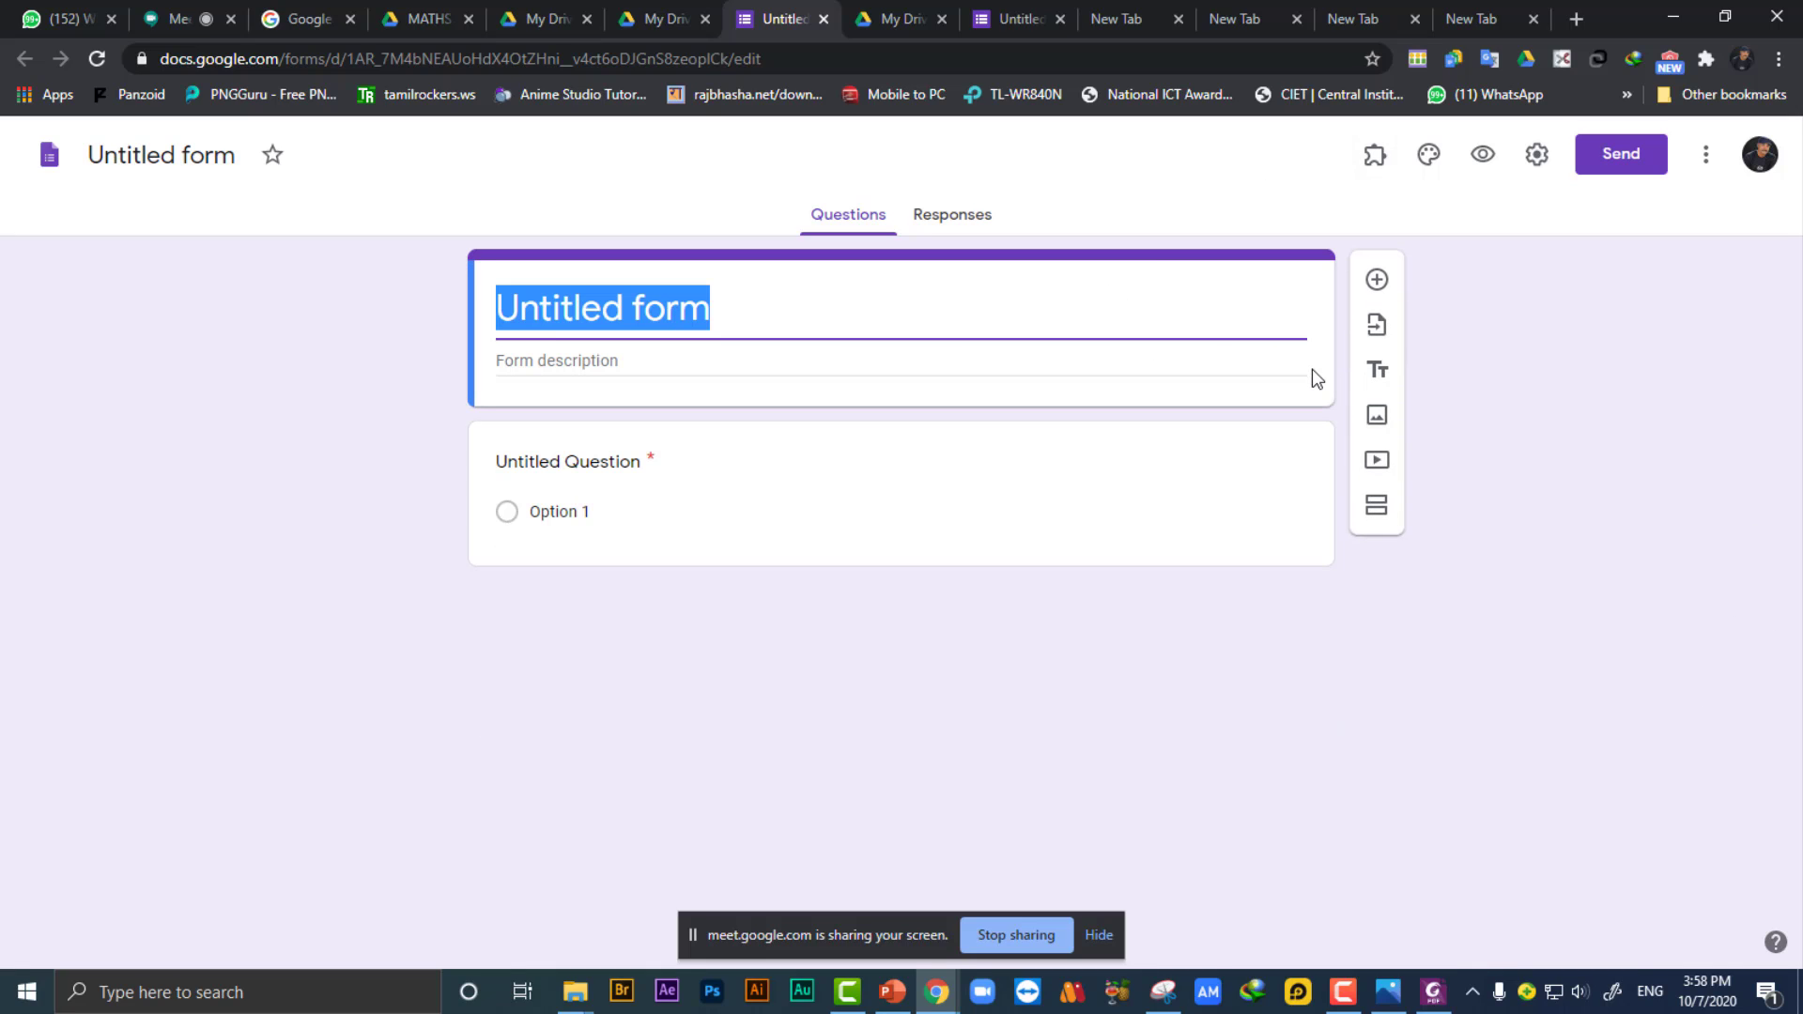
text(sCERR)
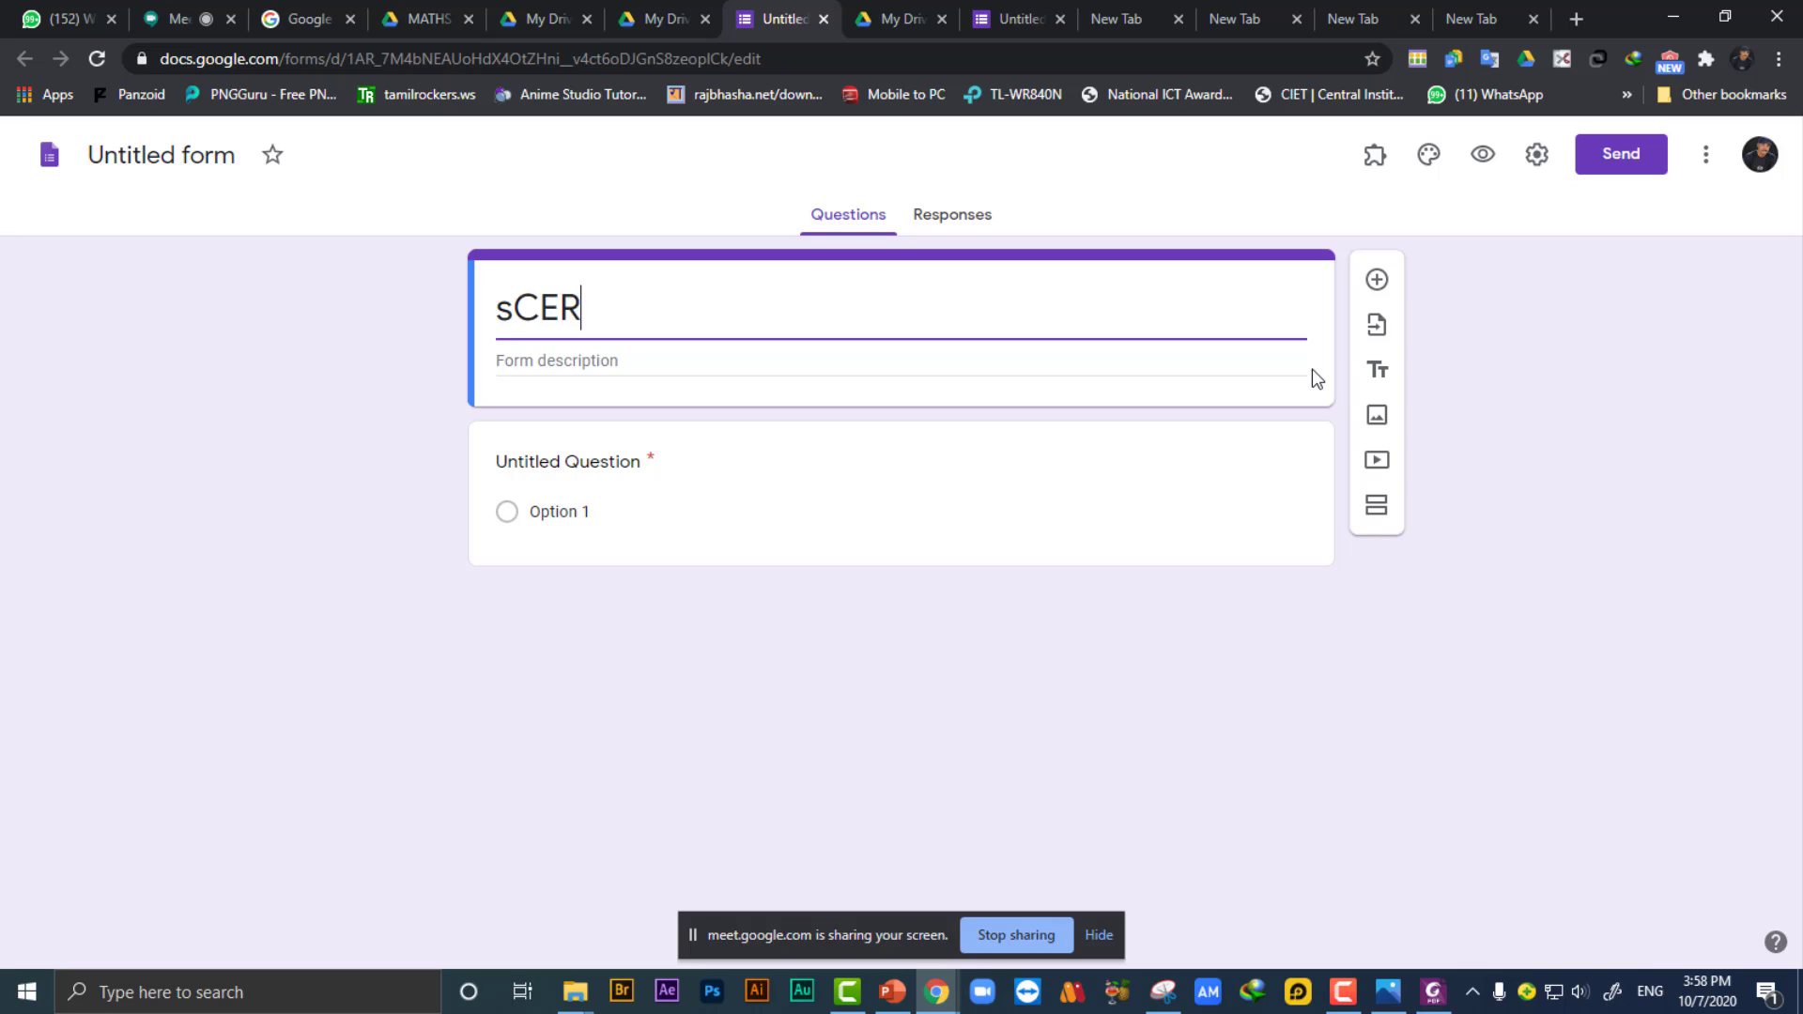
key(BackSpace)
key(BackSpace)
key(BackSpace)
key(BackSpace)
key(BackSpace)
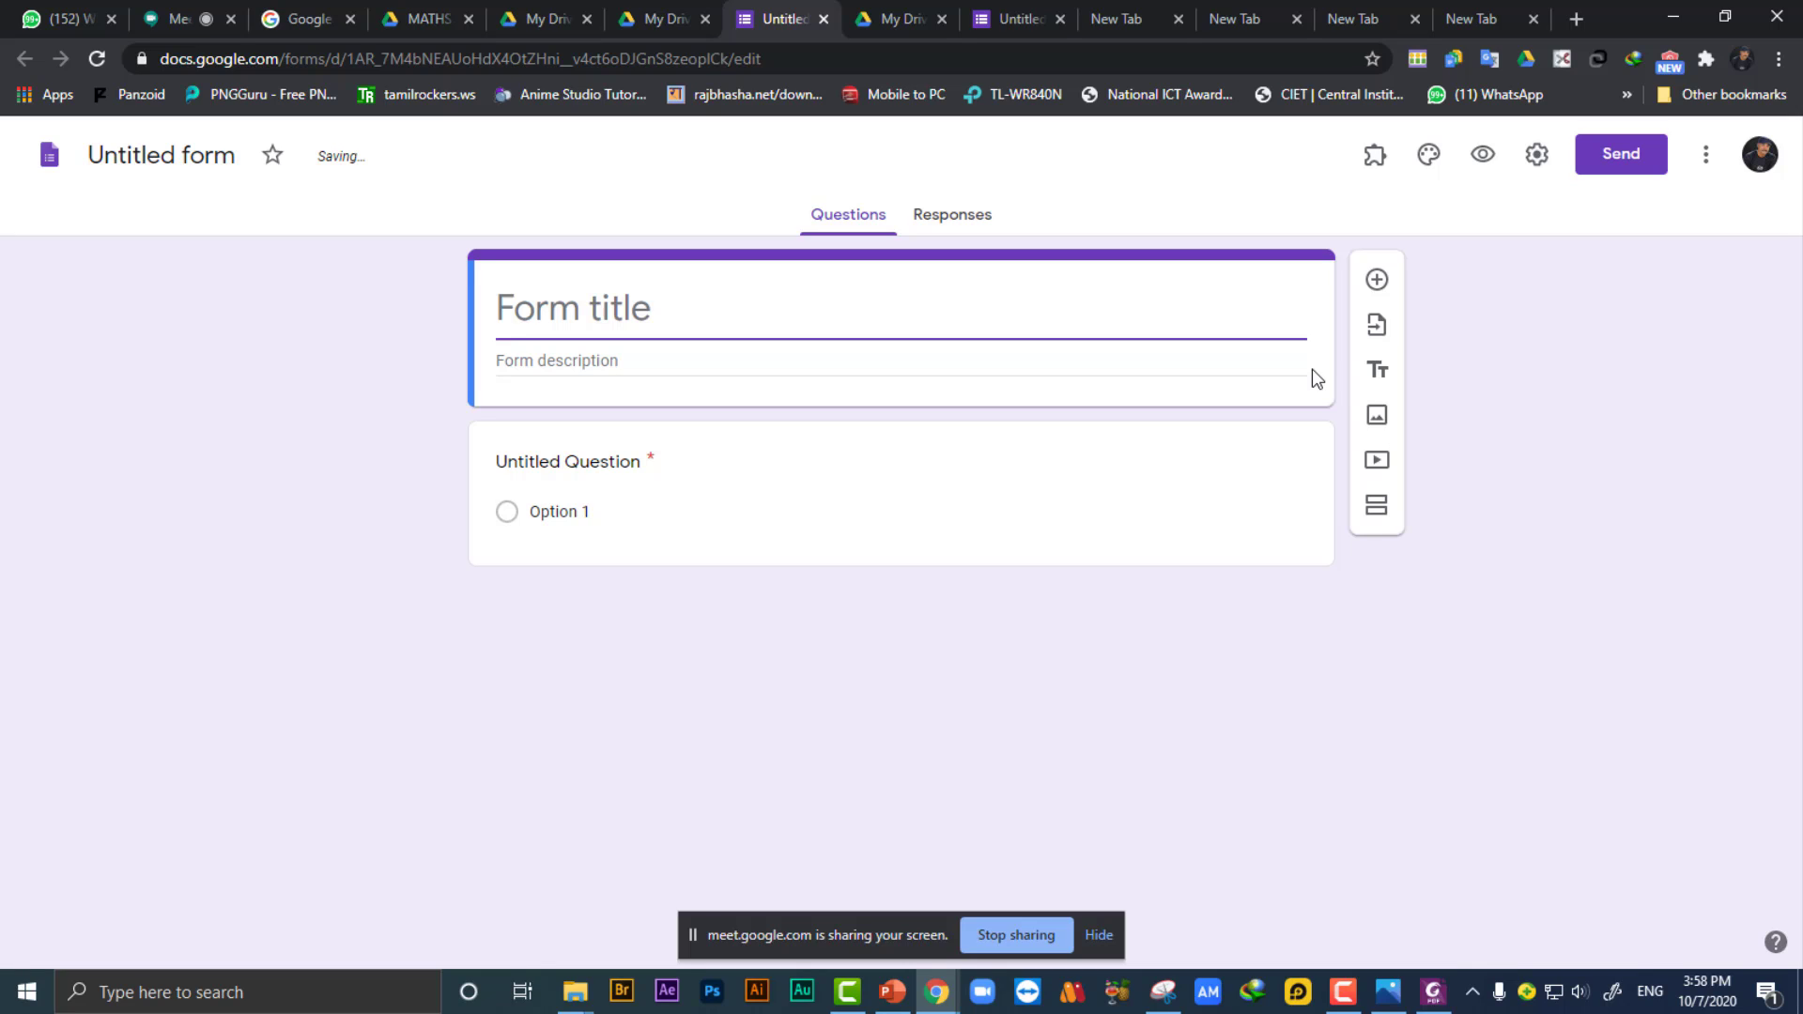
text(SCER)
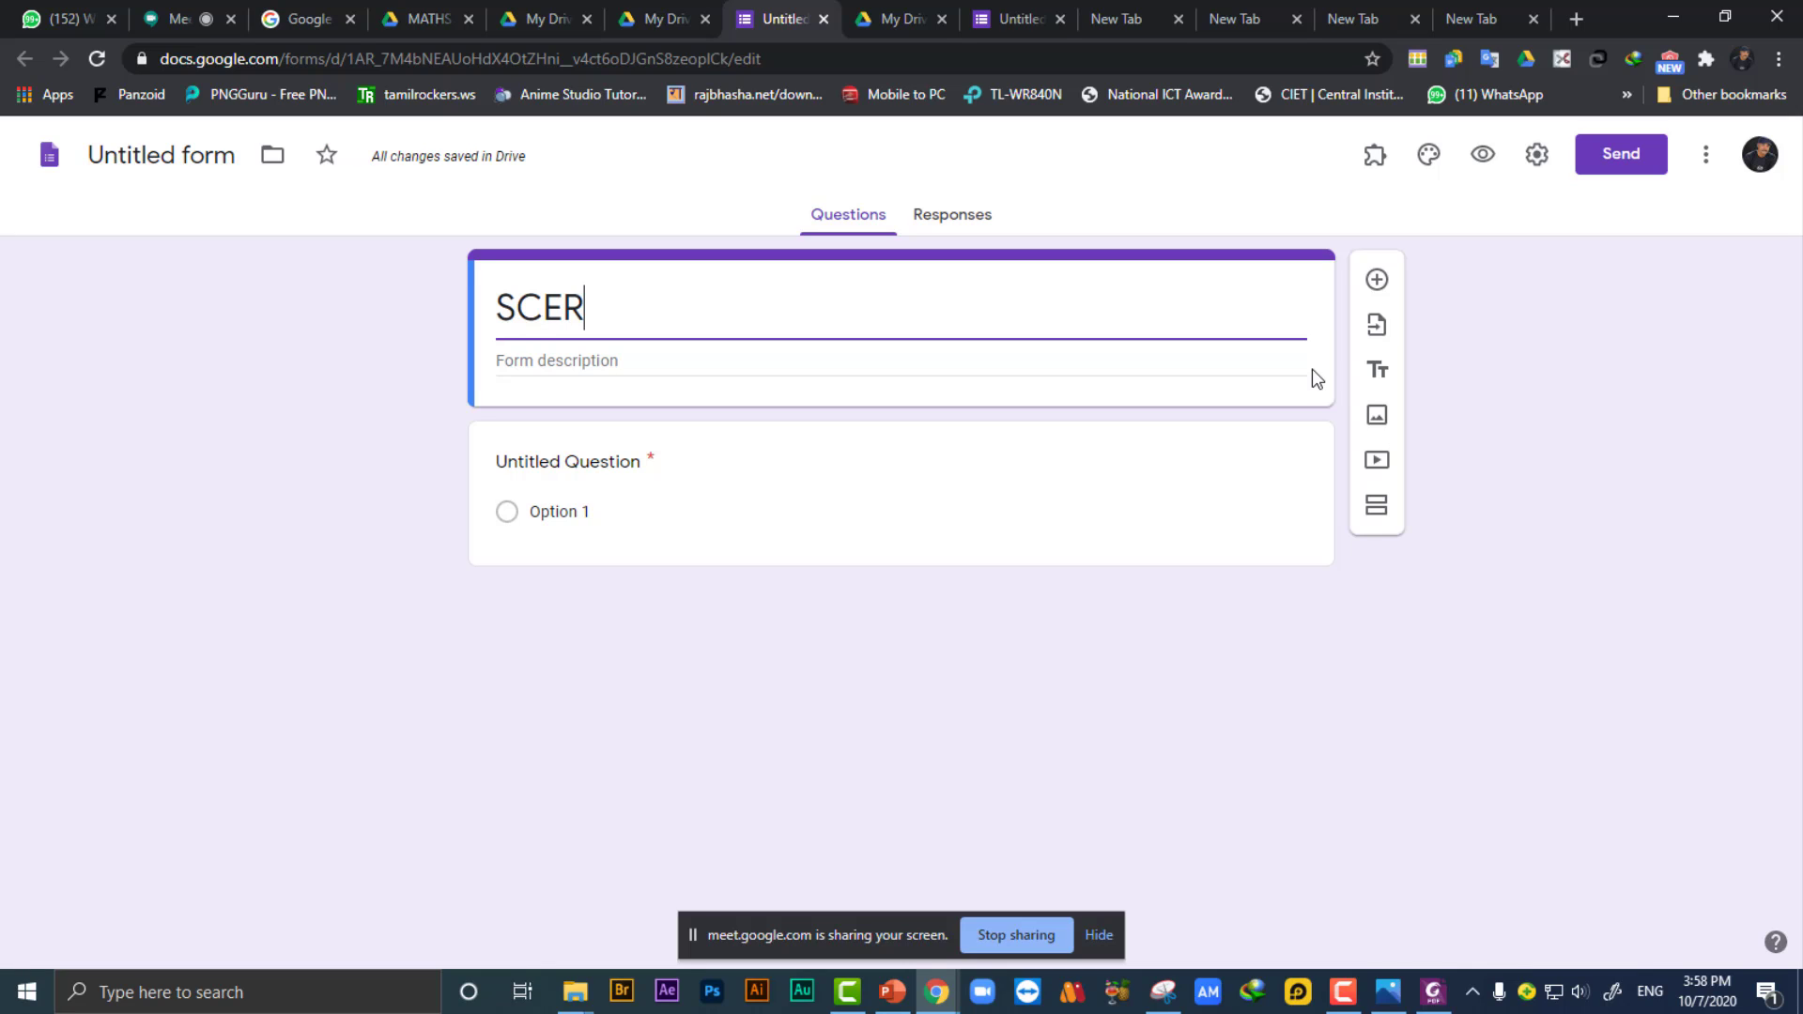
text(T TR)
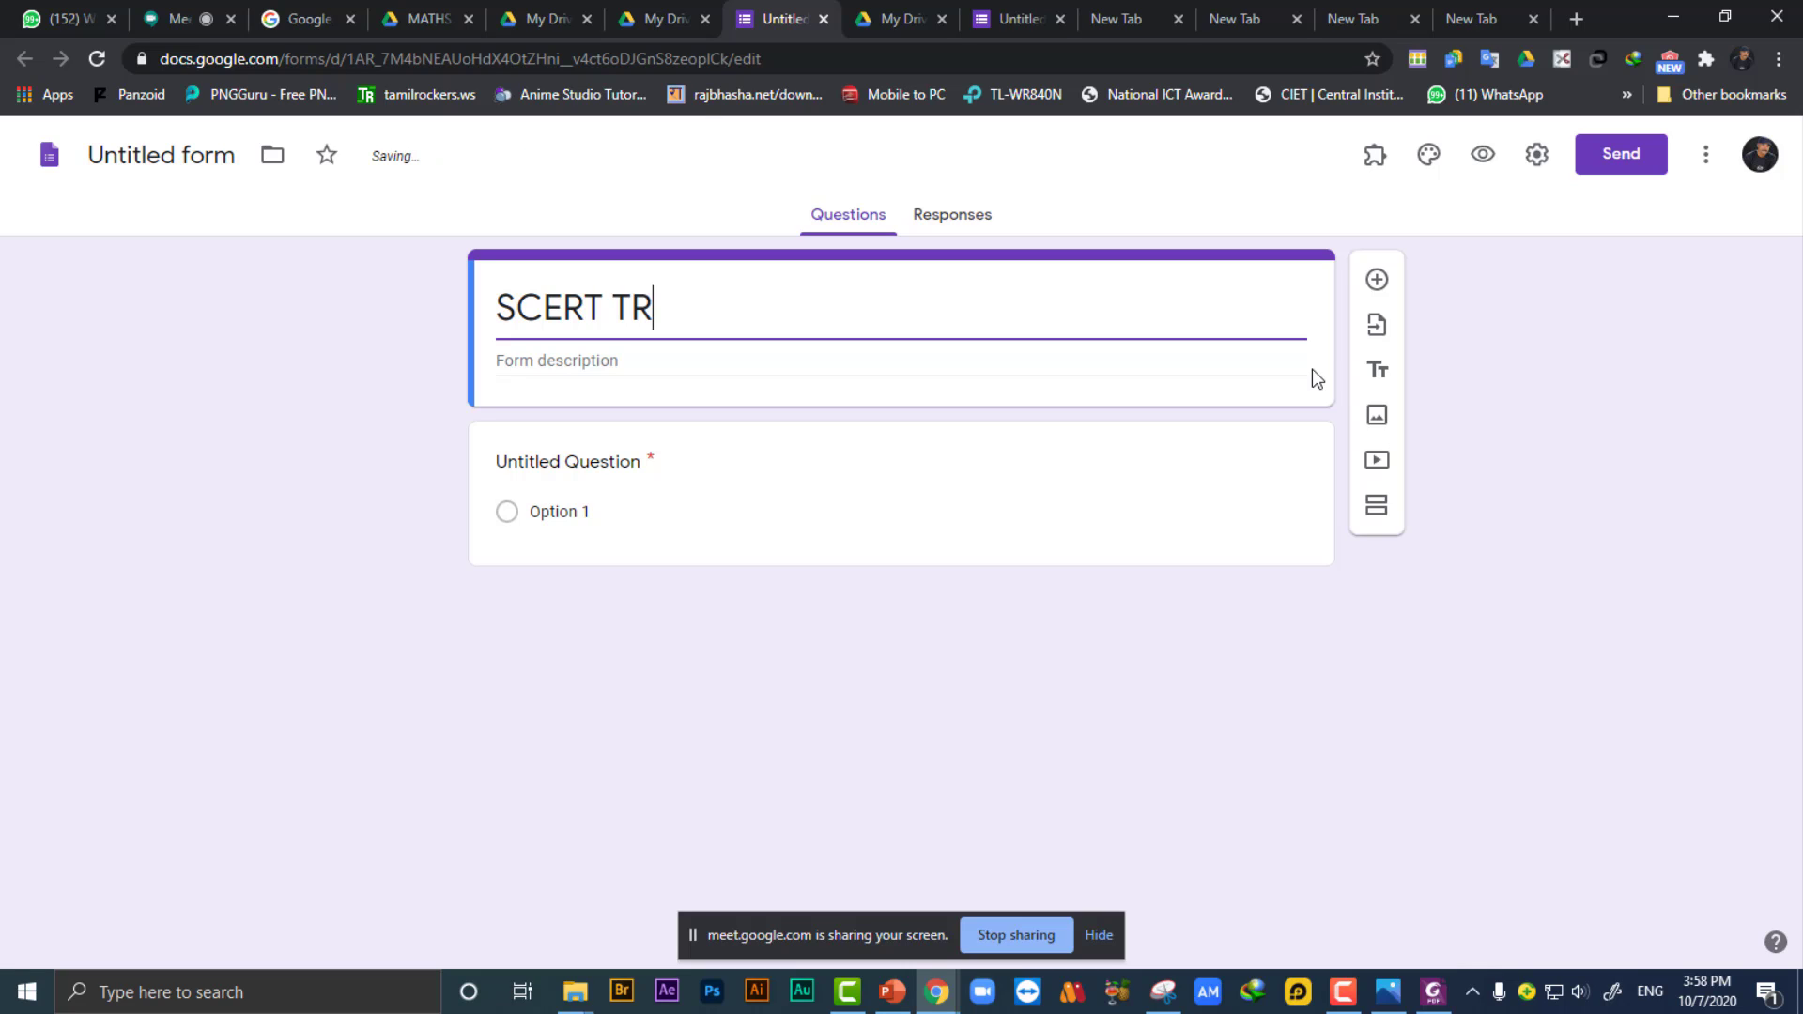
text(AINING)
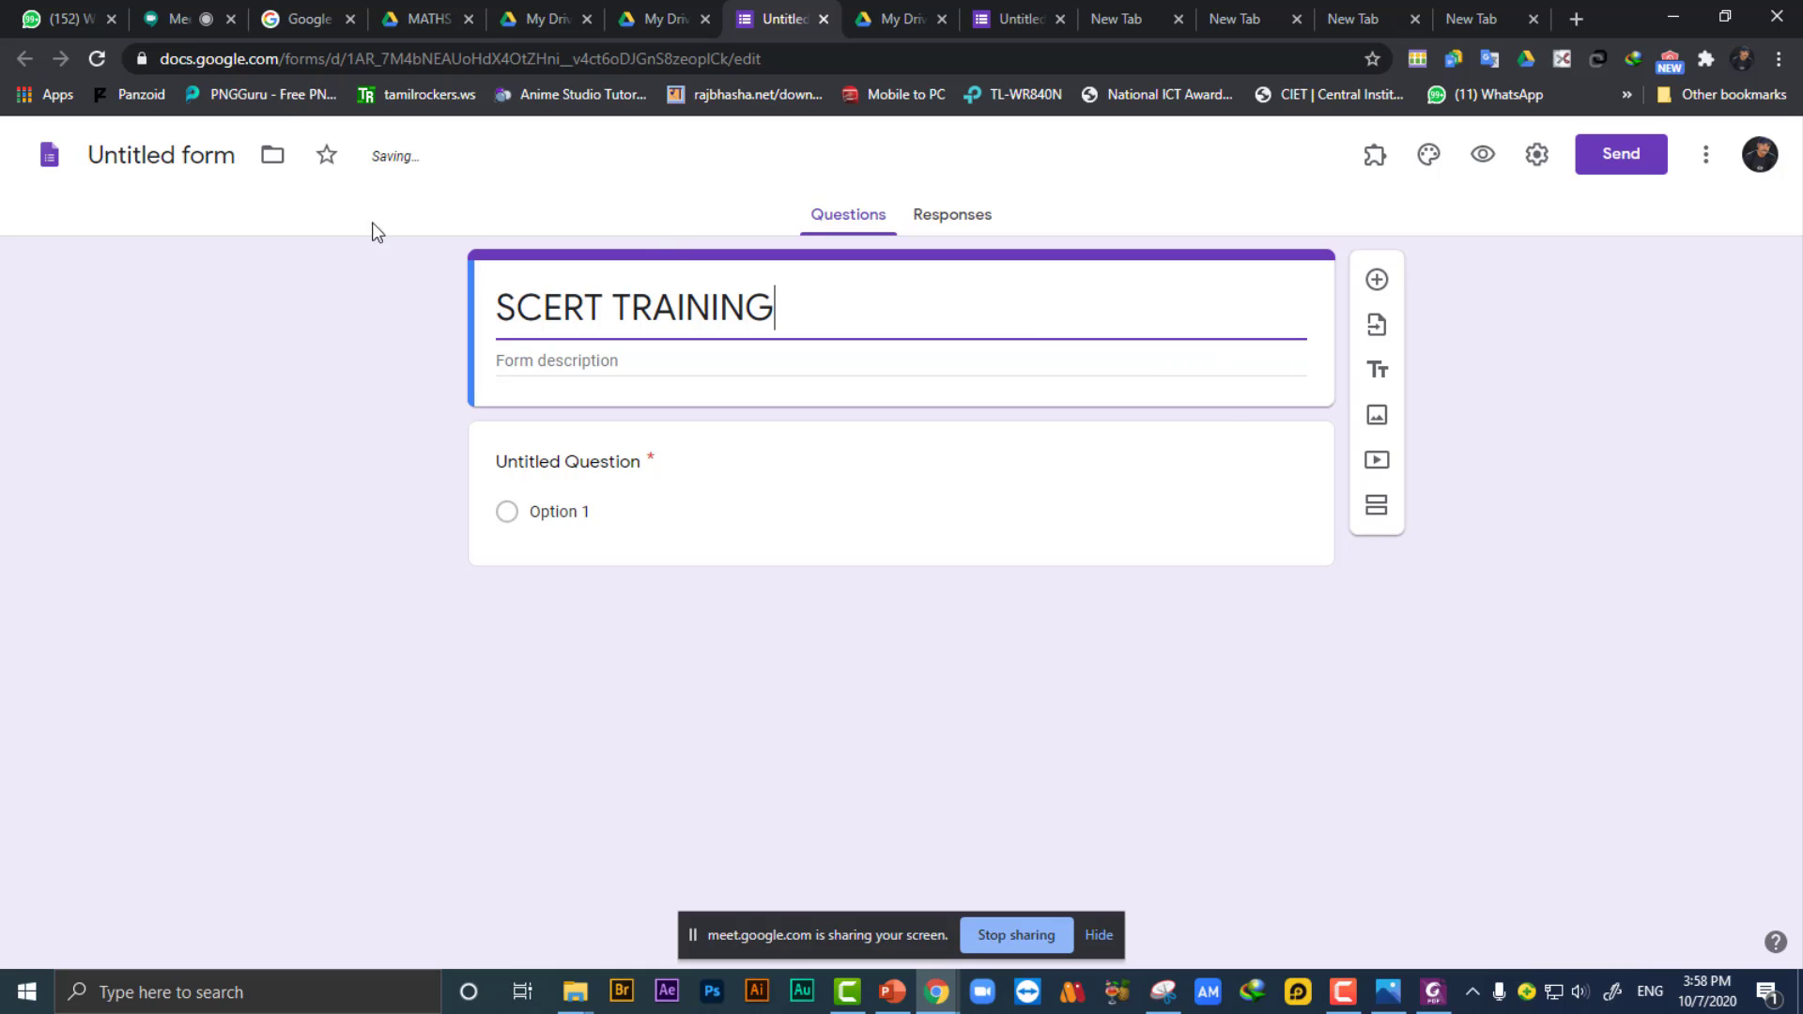
Rename the form file as "FEED BACK FORM 2".
click(270, 156)
click(225, 157)
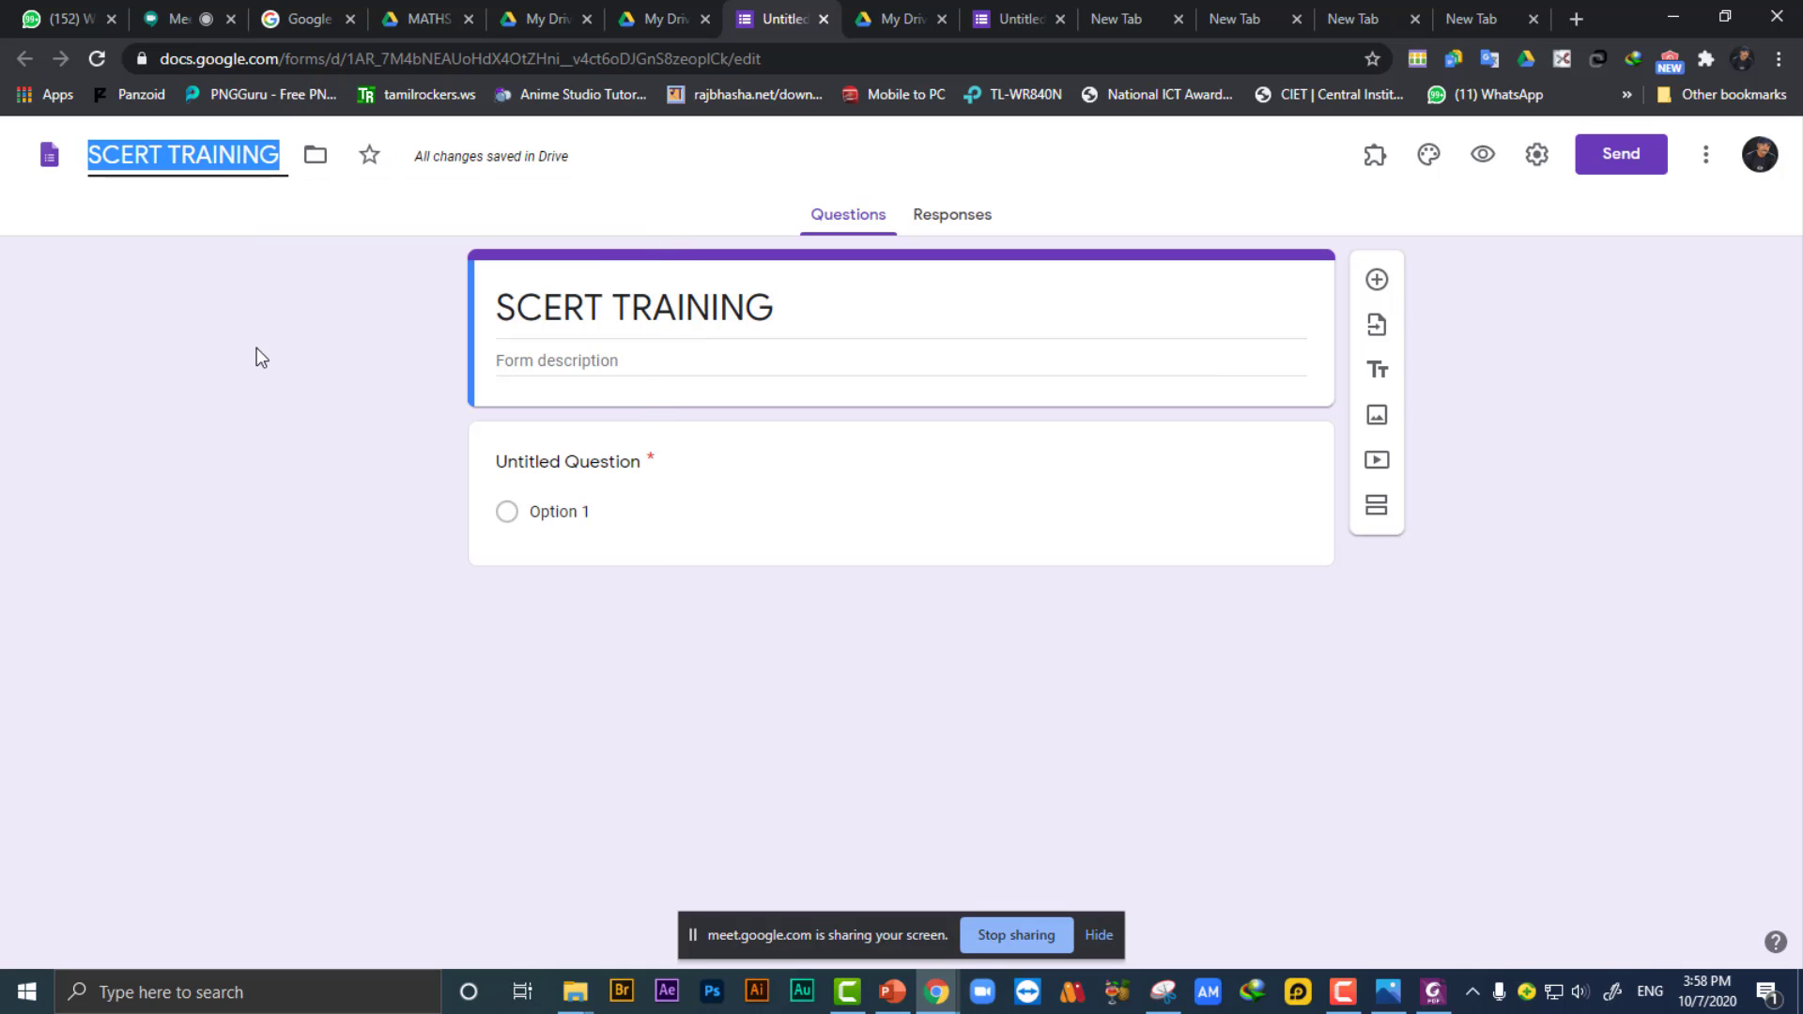
text(FEE)
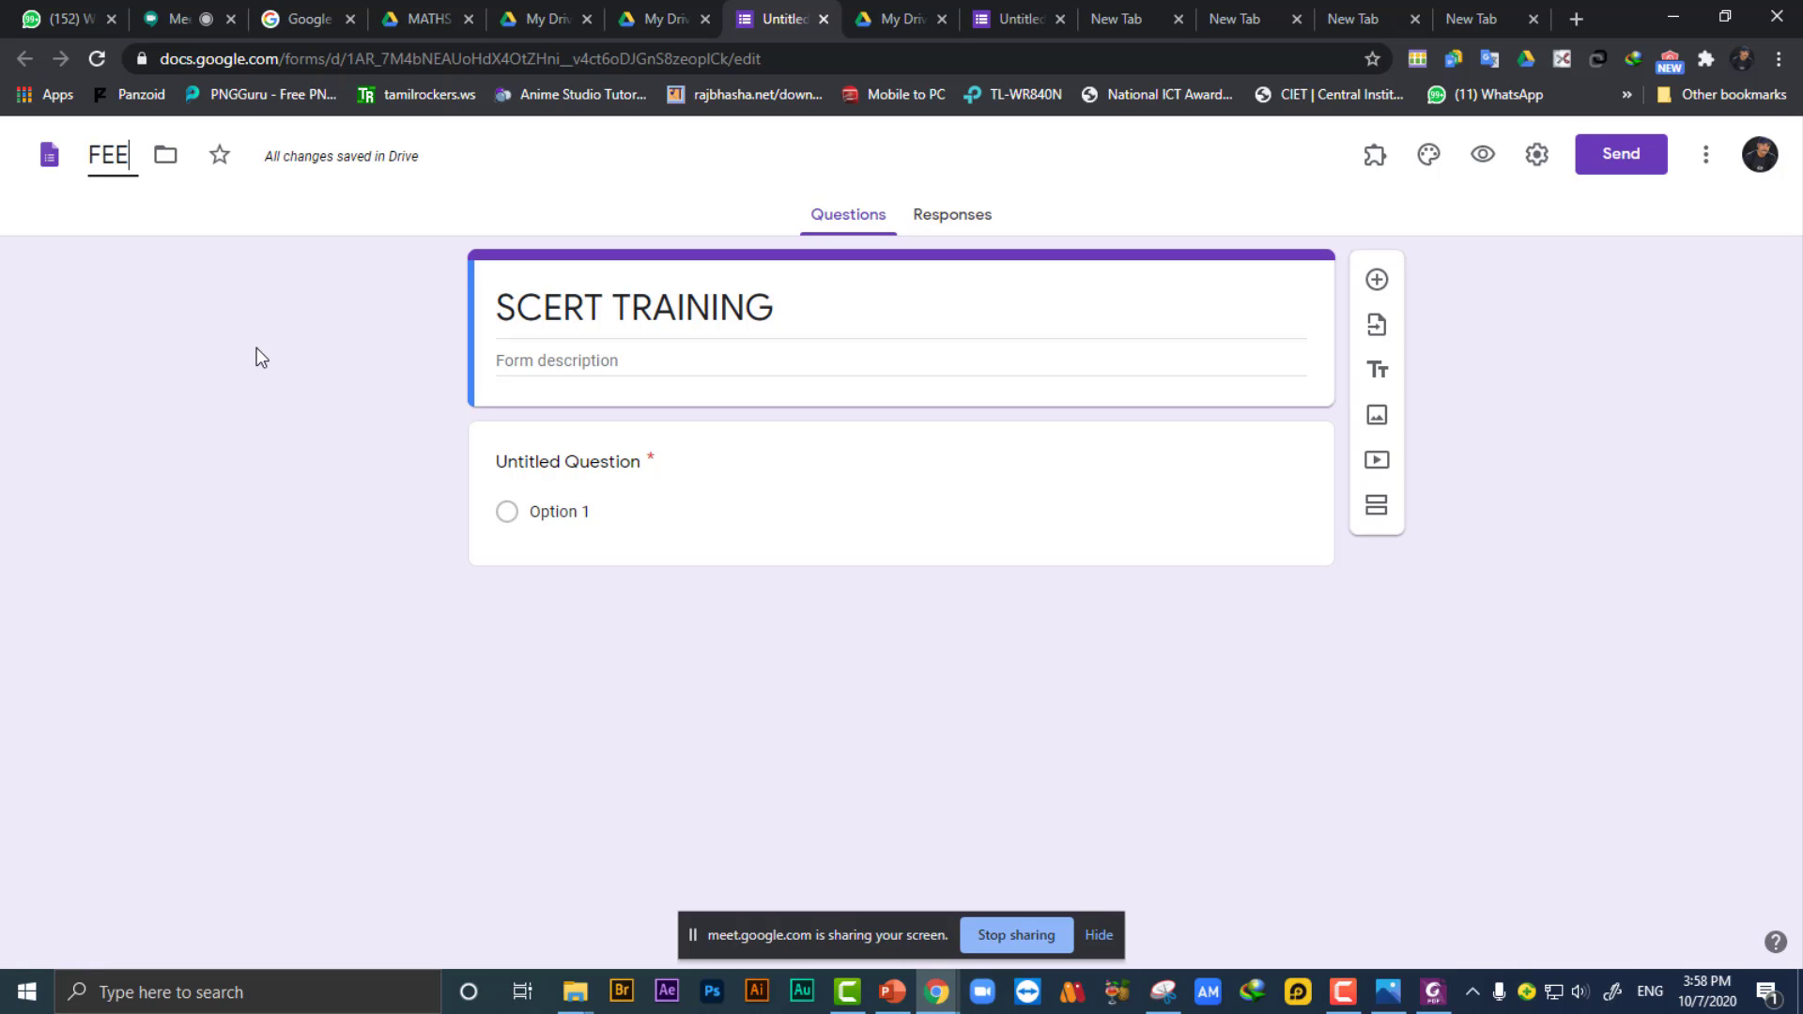
text(D)
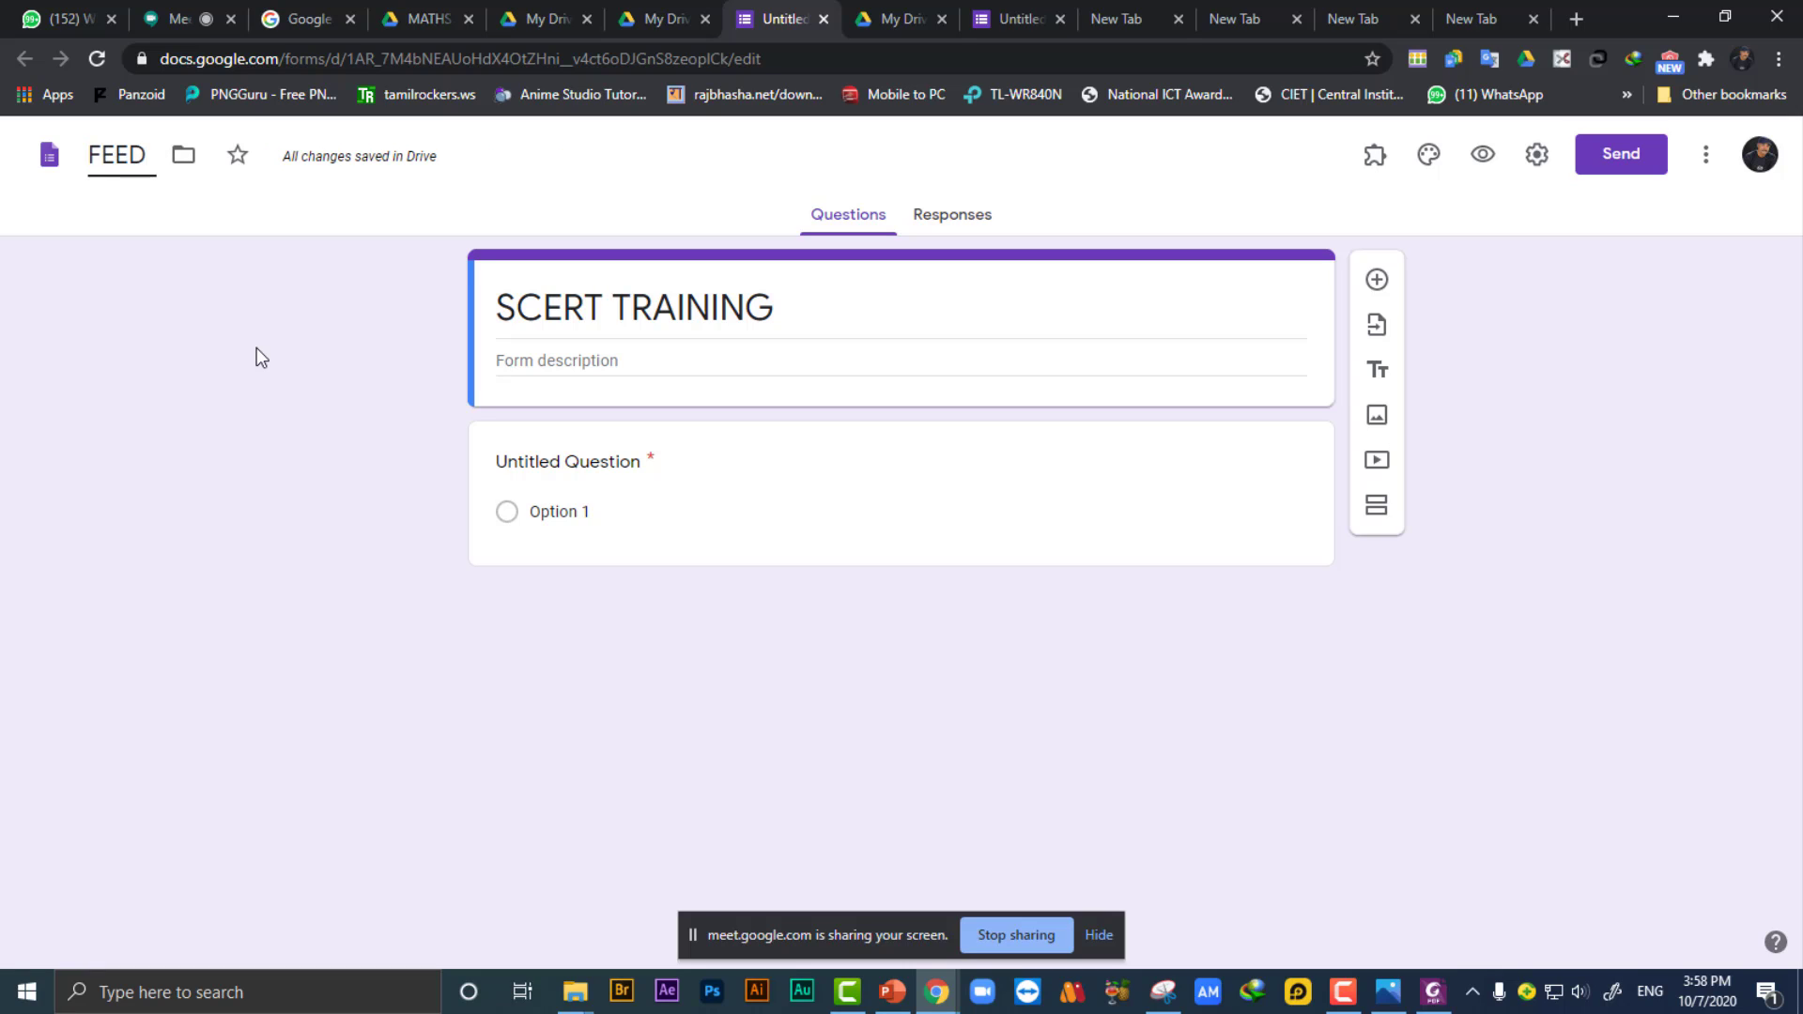
text( BACK F)
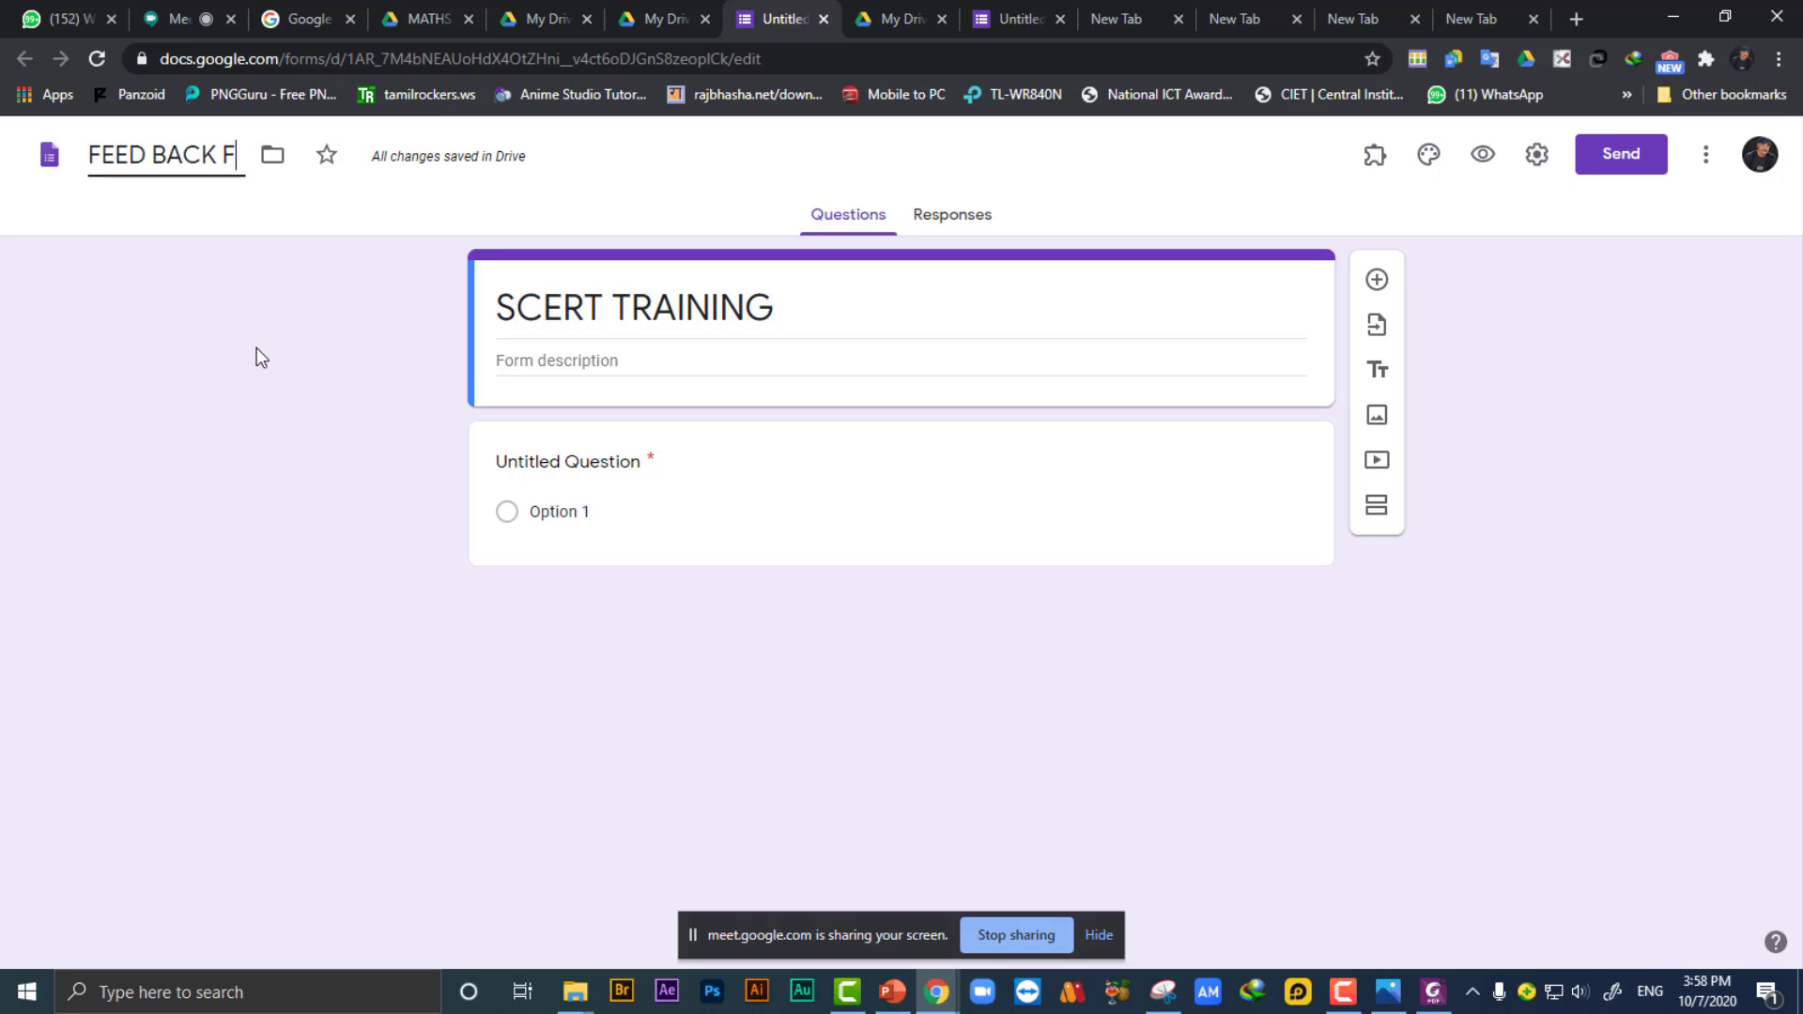
text(ORM 2)
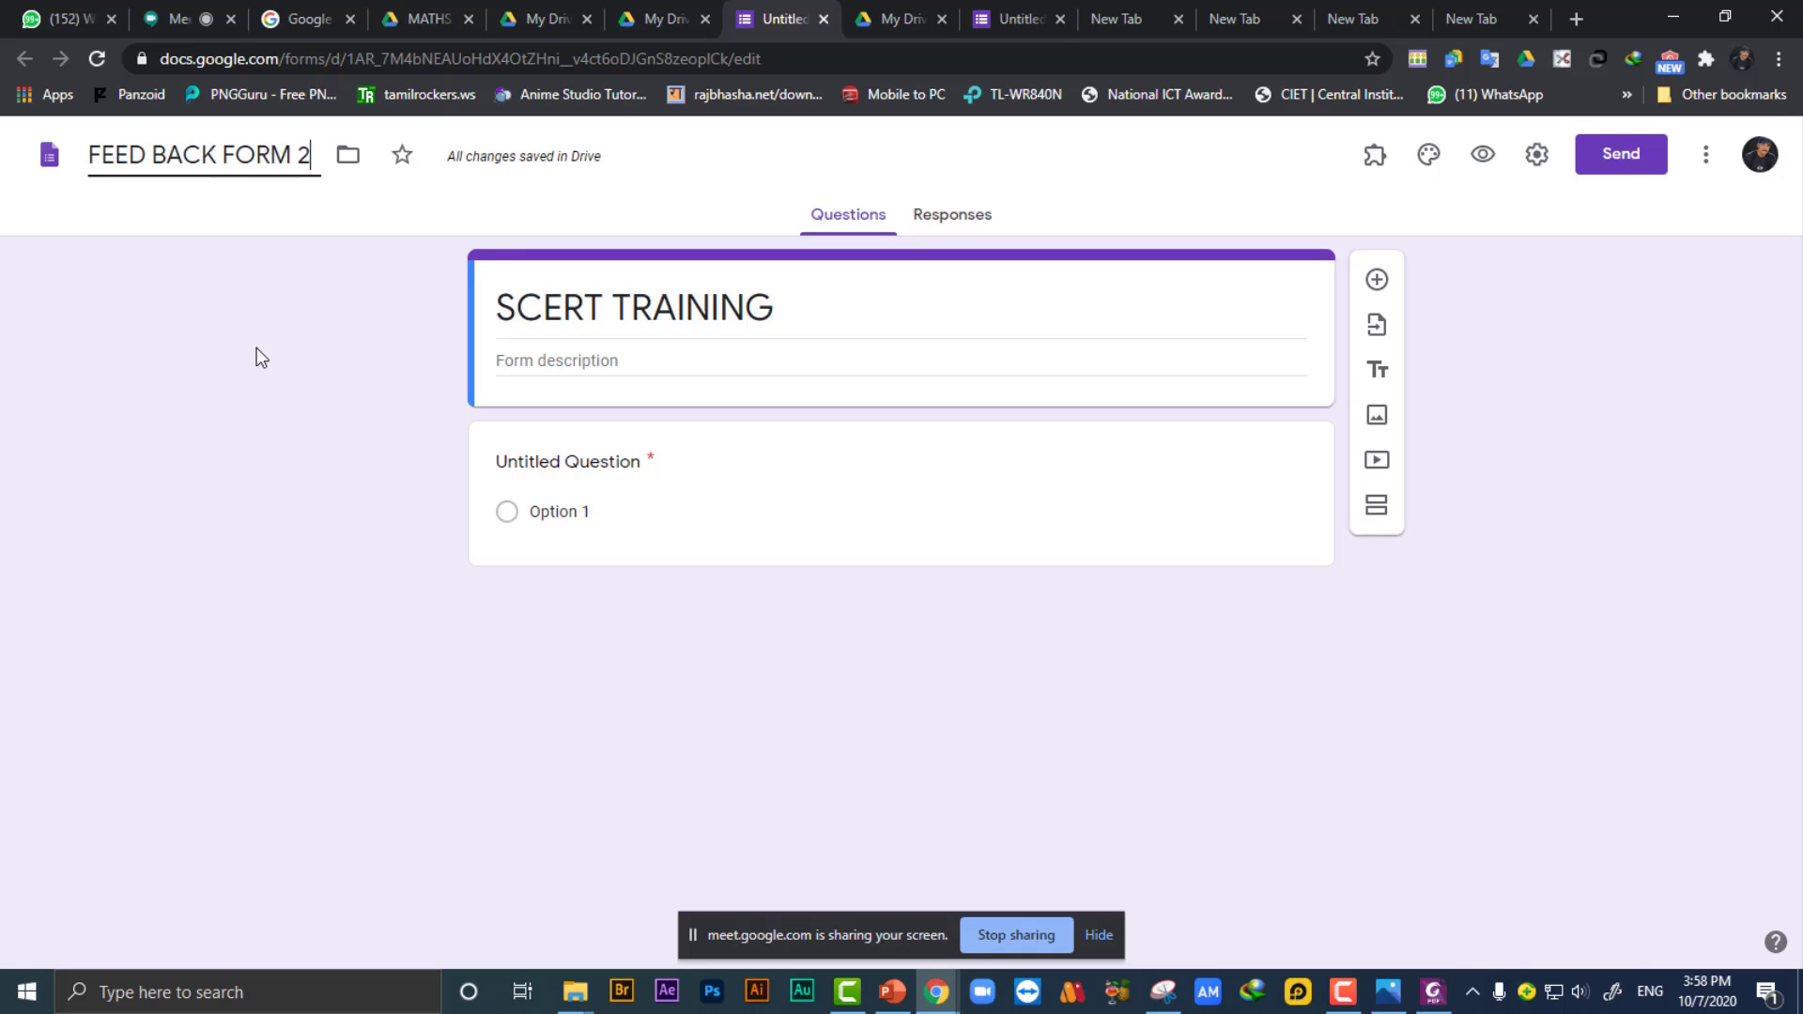
click(989, 710)
Review the quiz options in the form's settings and leave without saving.
click(1542, 158)
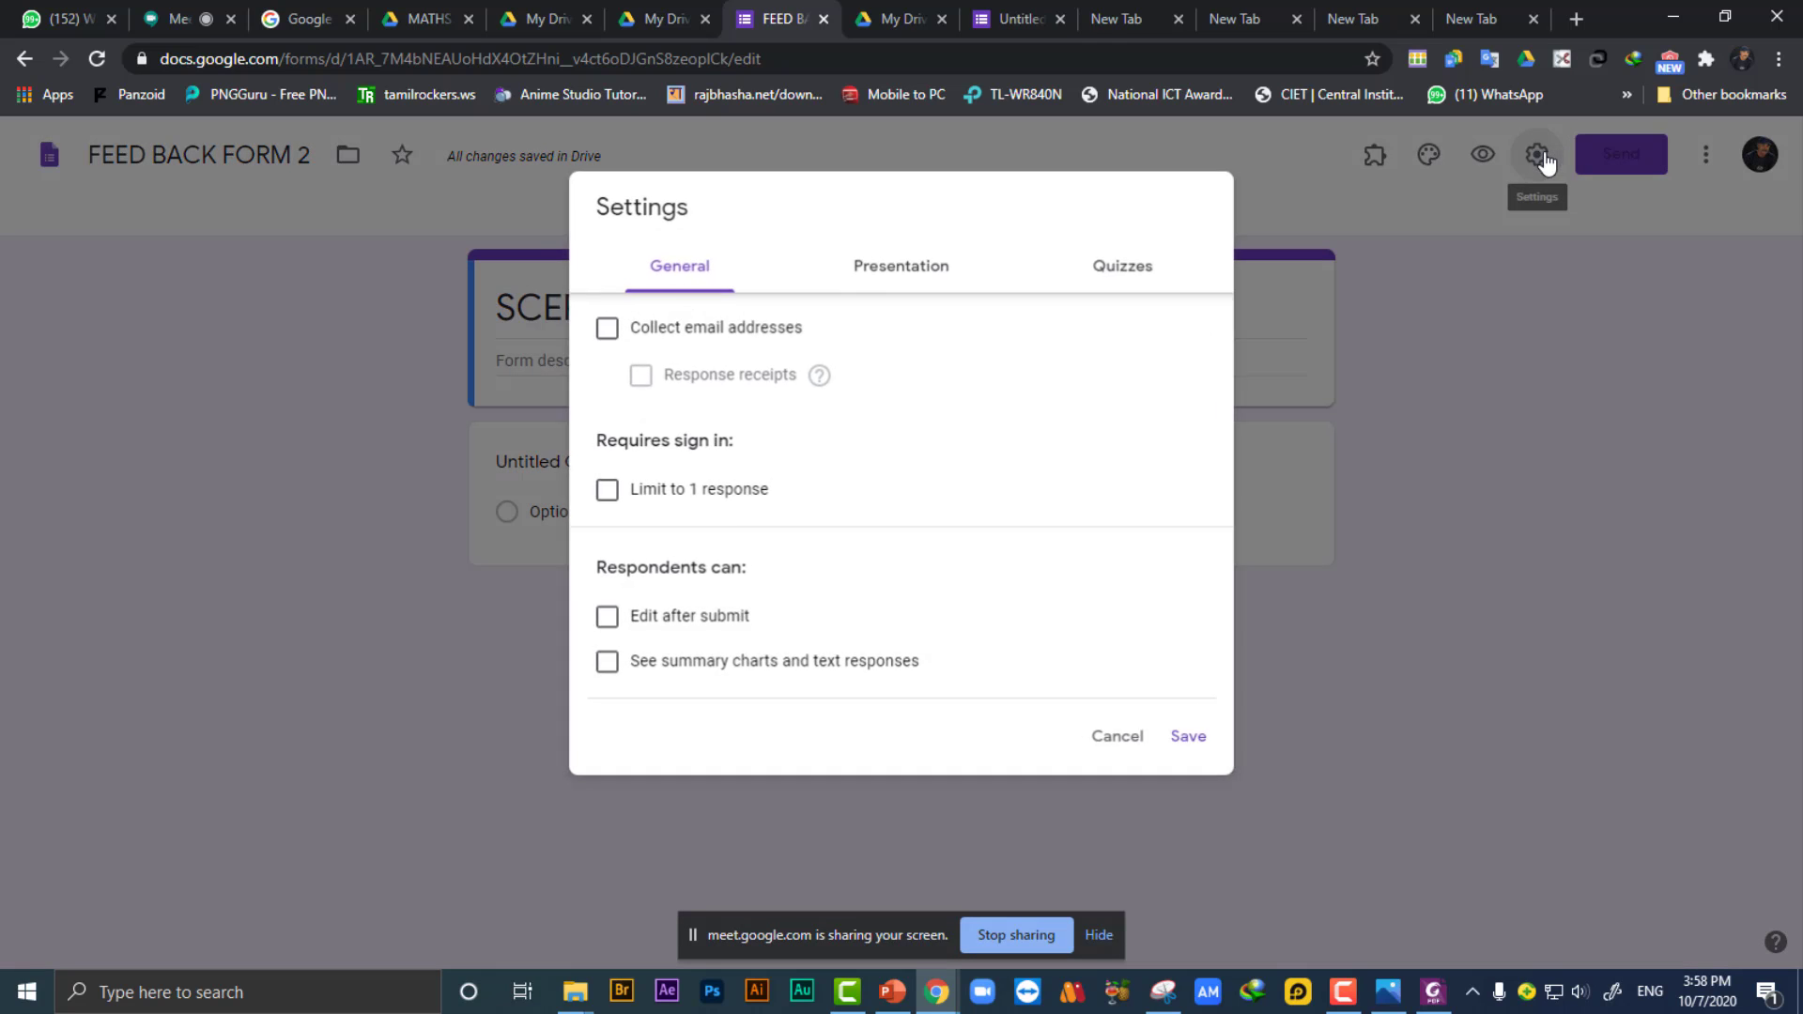
click(1128, 274)
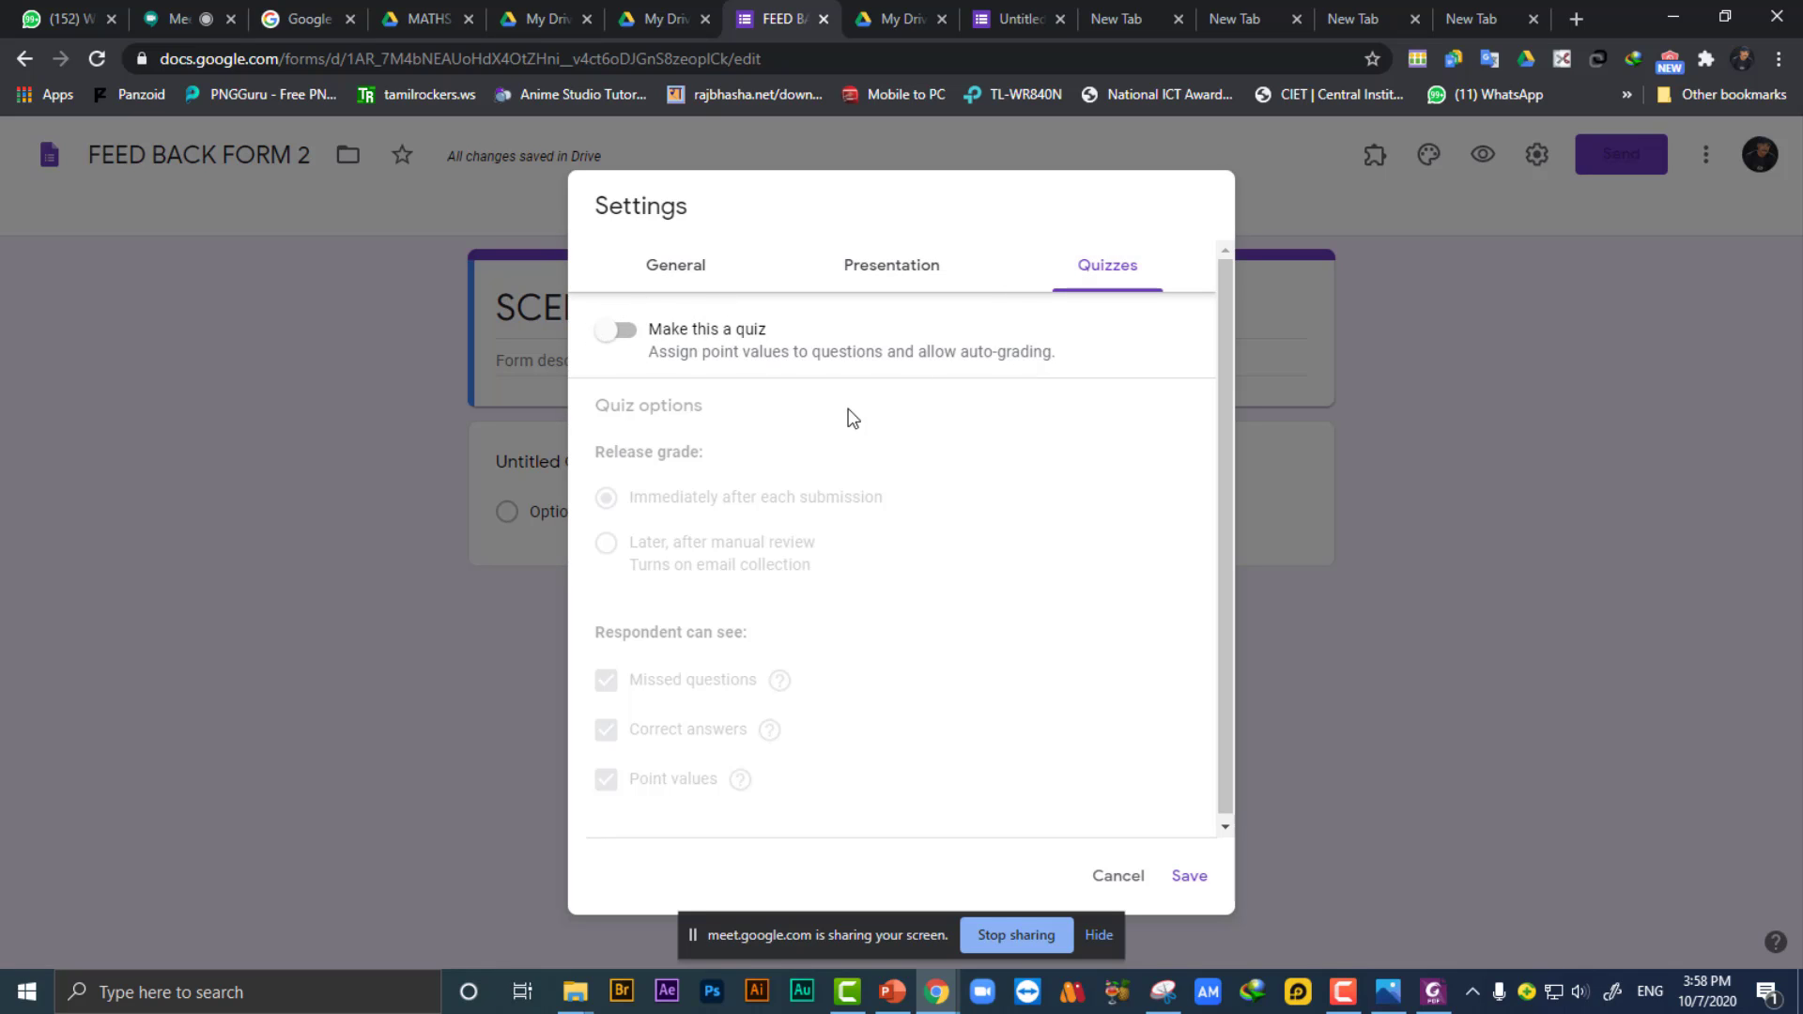
click(1118, 877)
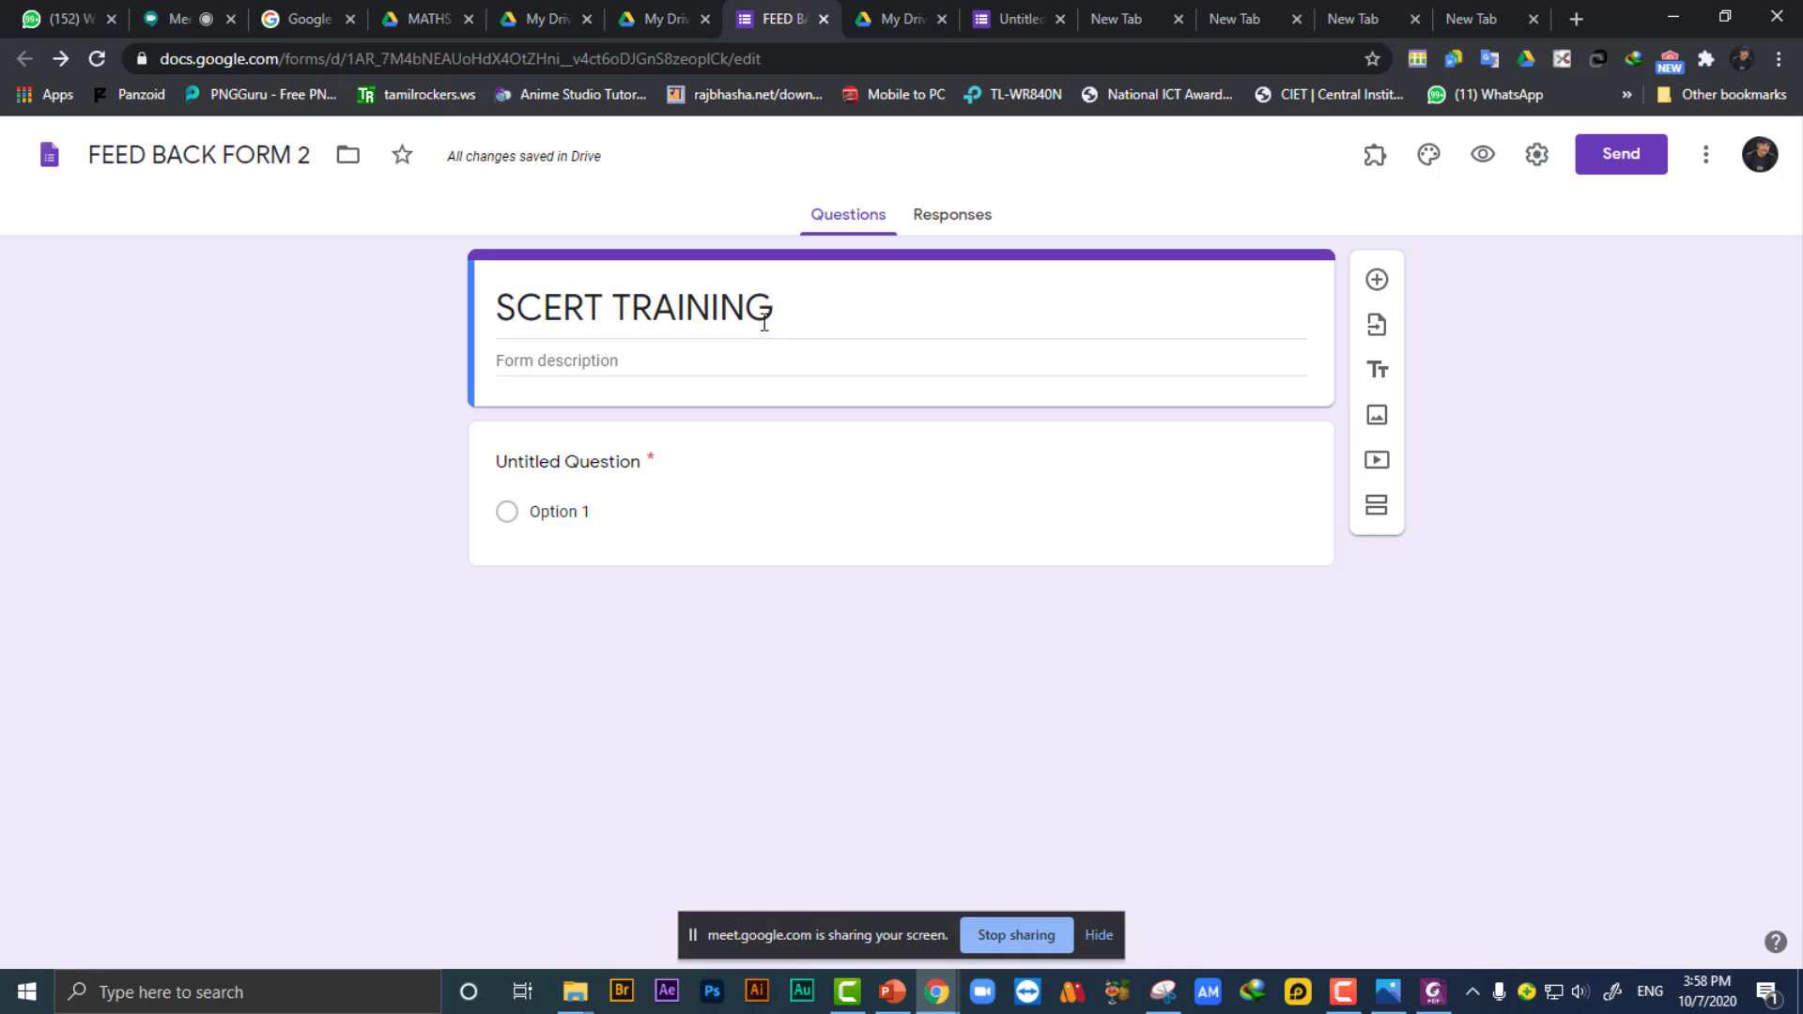
Set the form description to "Please fill the form to get the certificate".
click(571, 364)
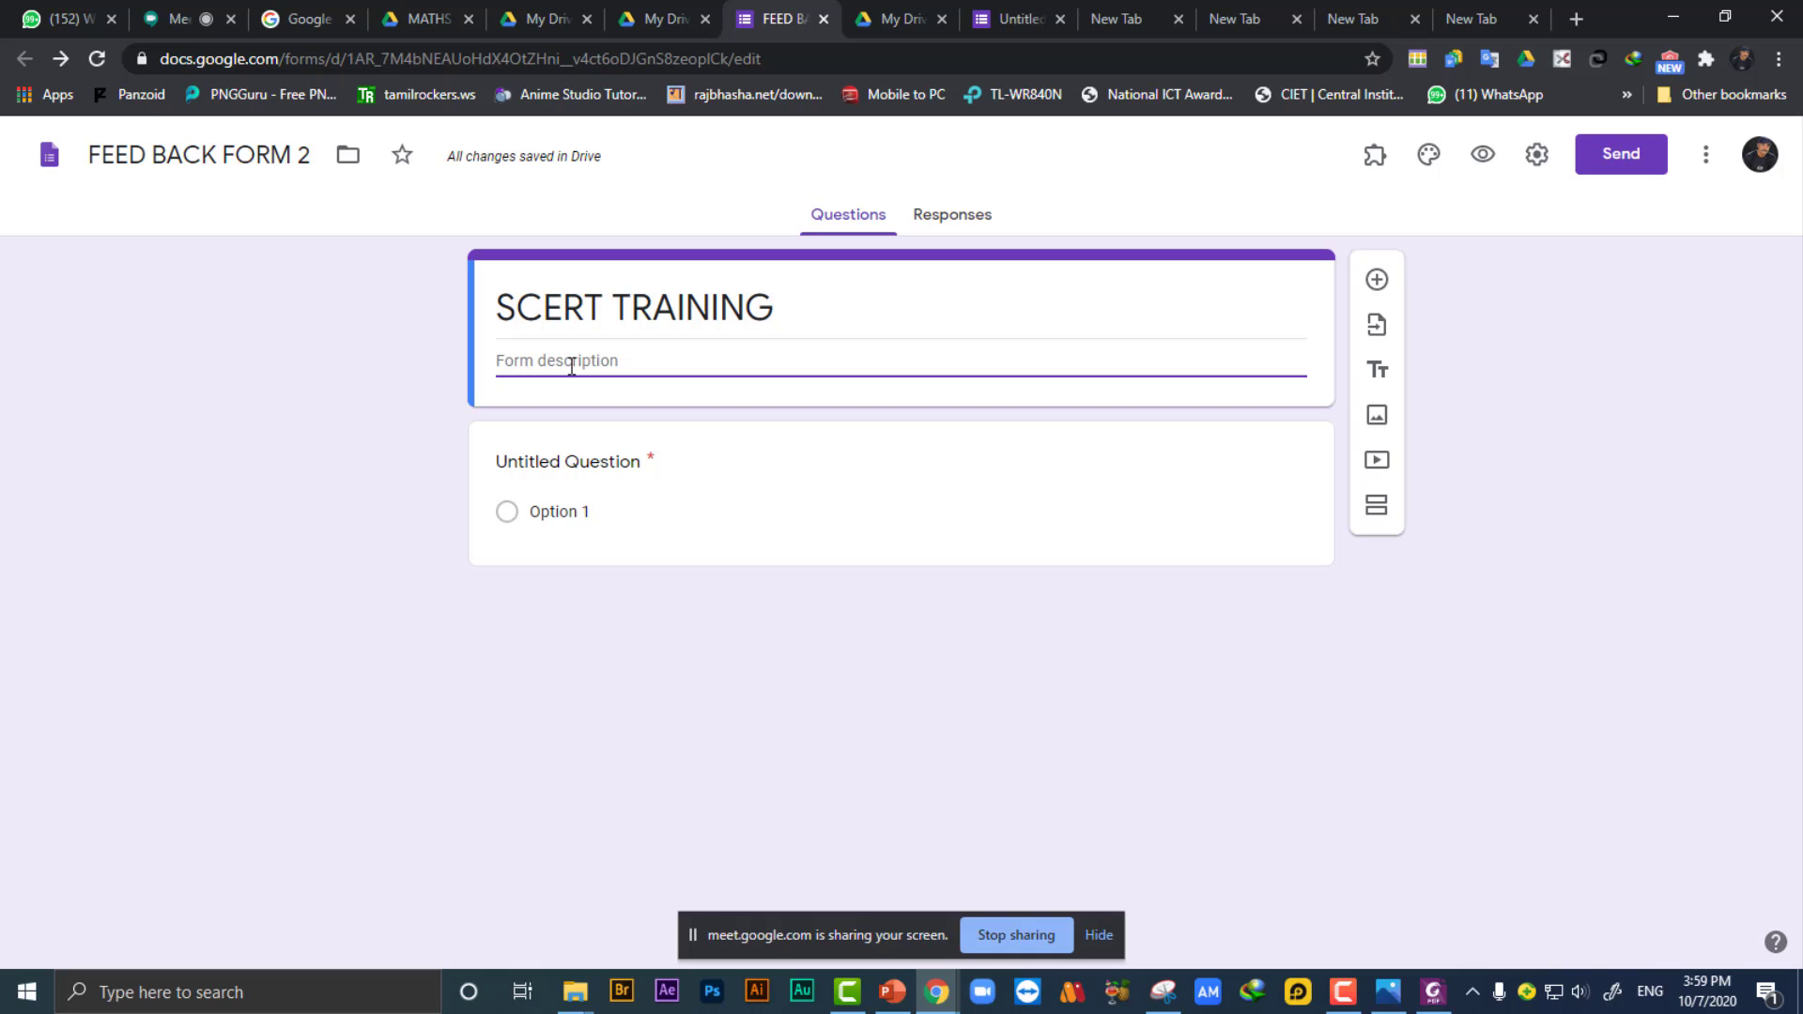
text(p)
key(BackSpace)
key(BackSpace)
text(P)
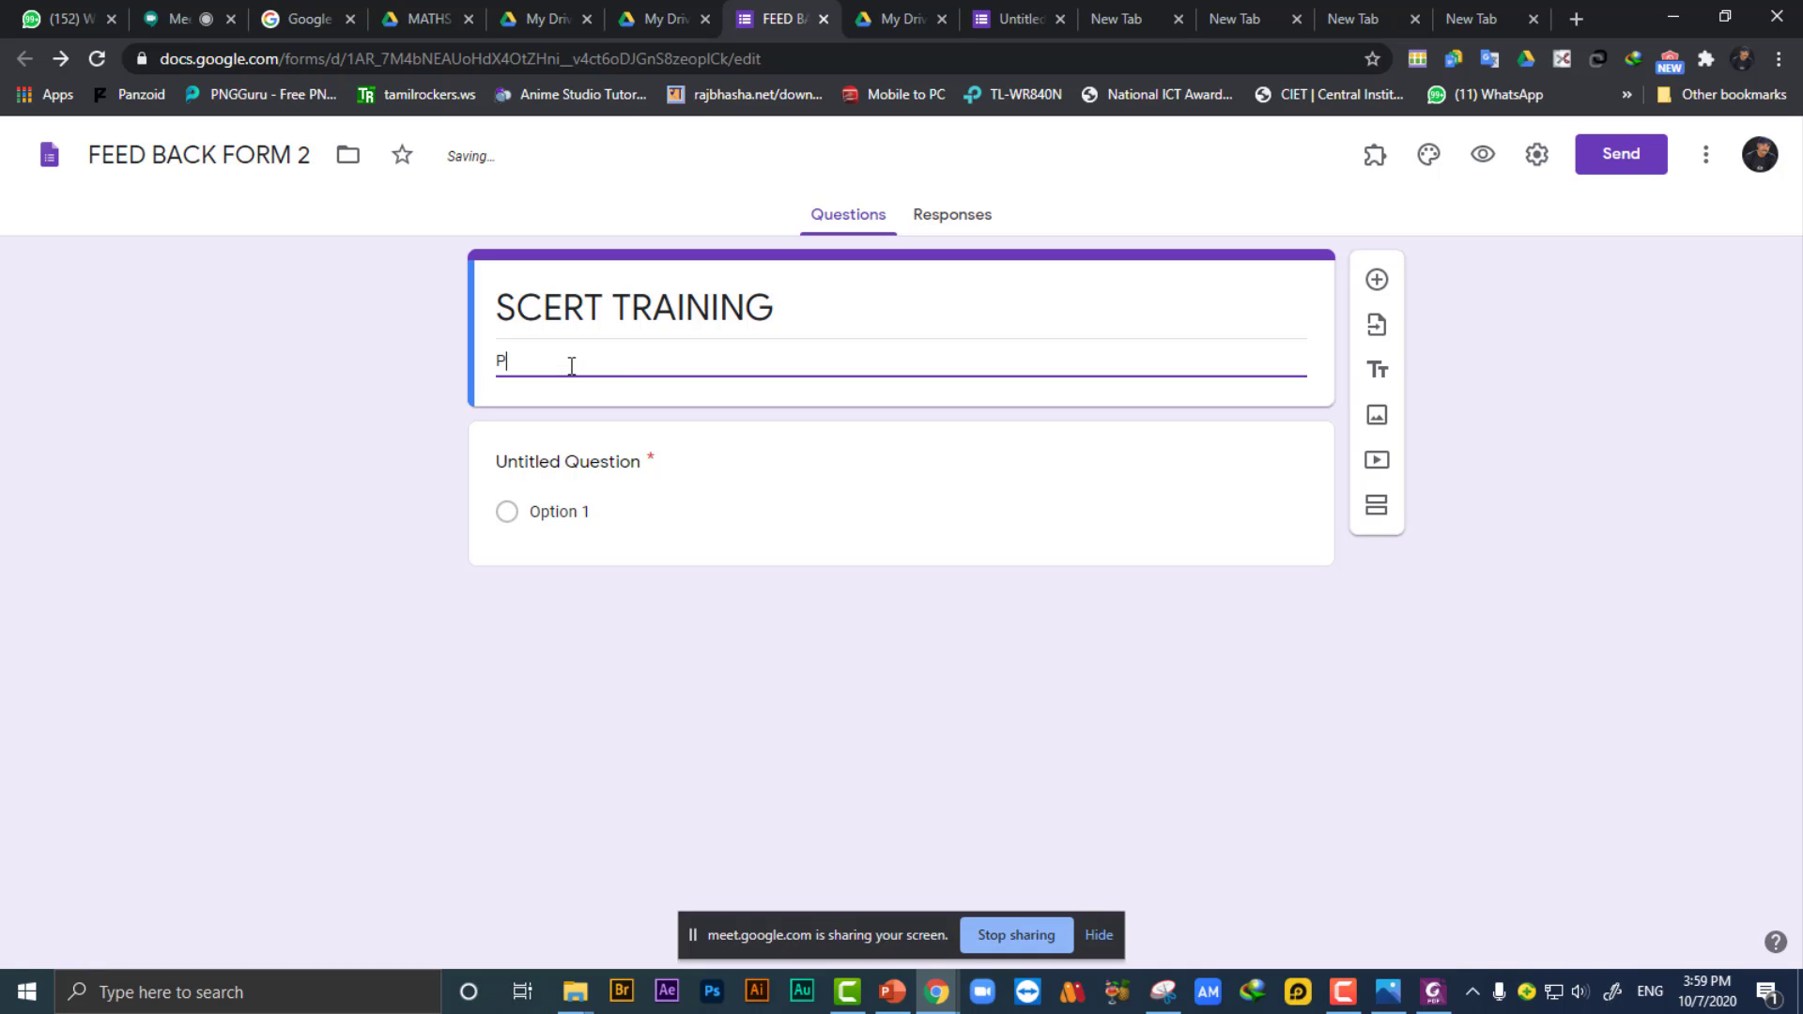
text(lease )
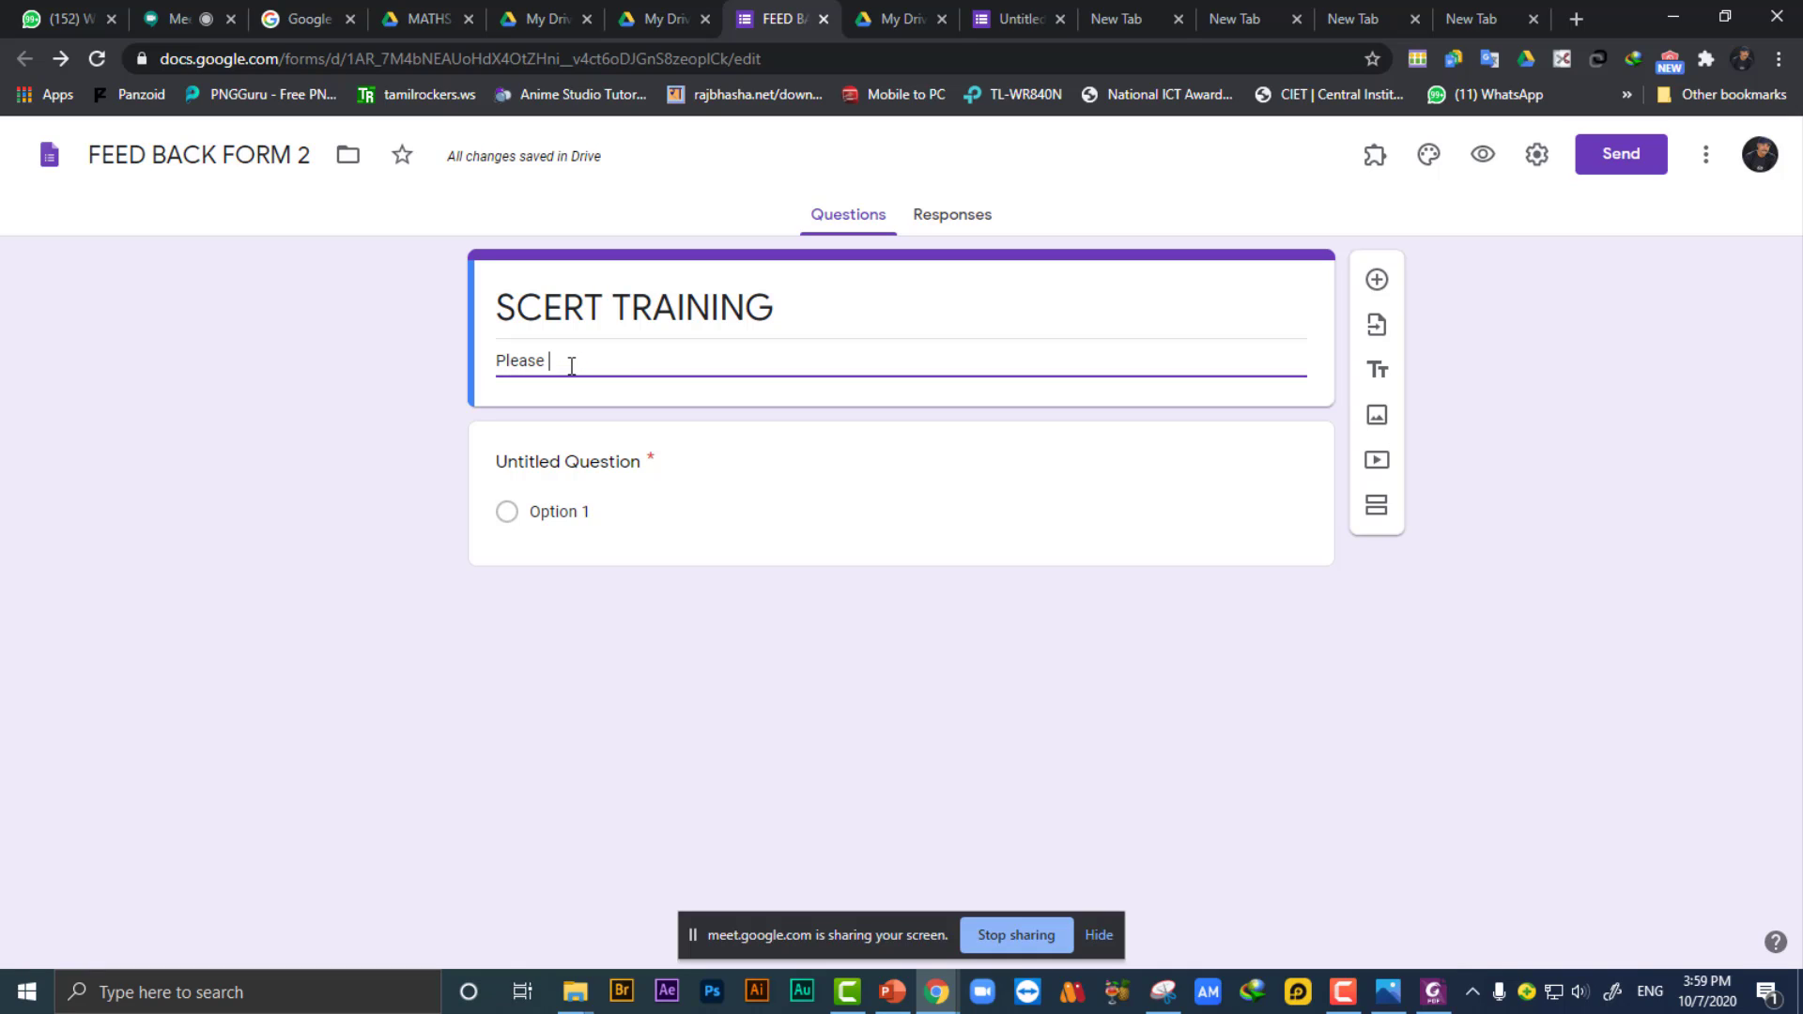
text(fill the fo)
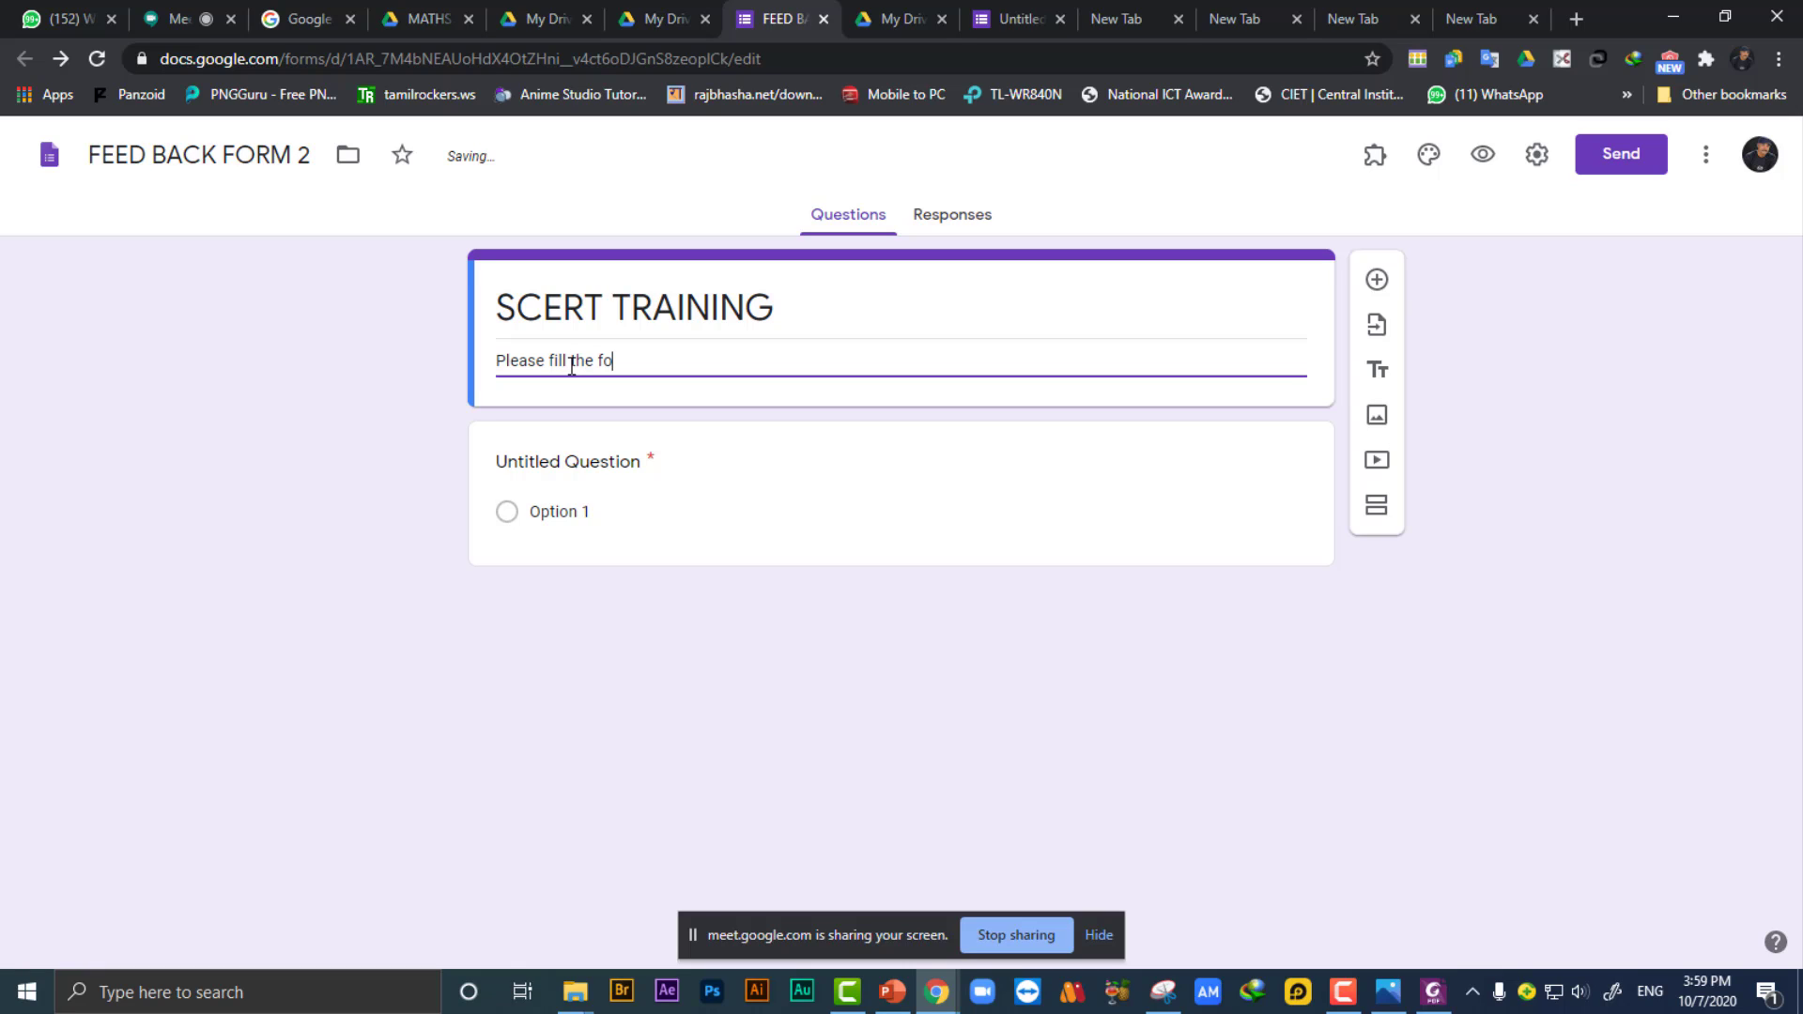
text(rm to get the certificate)
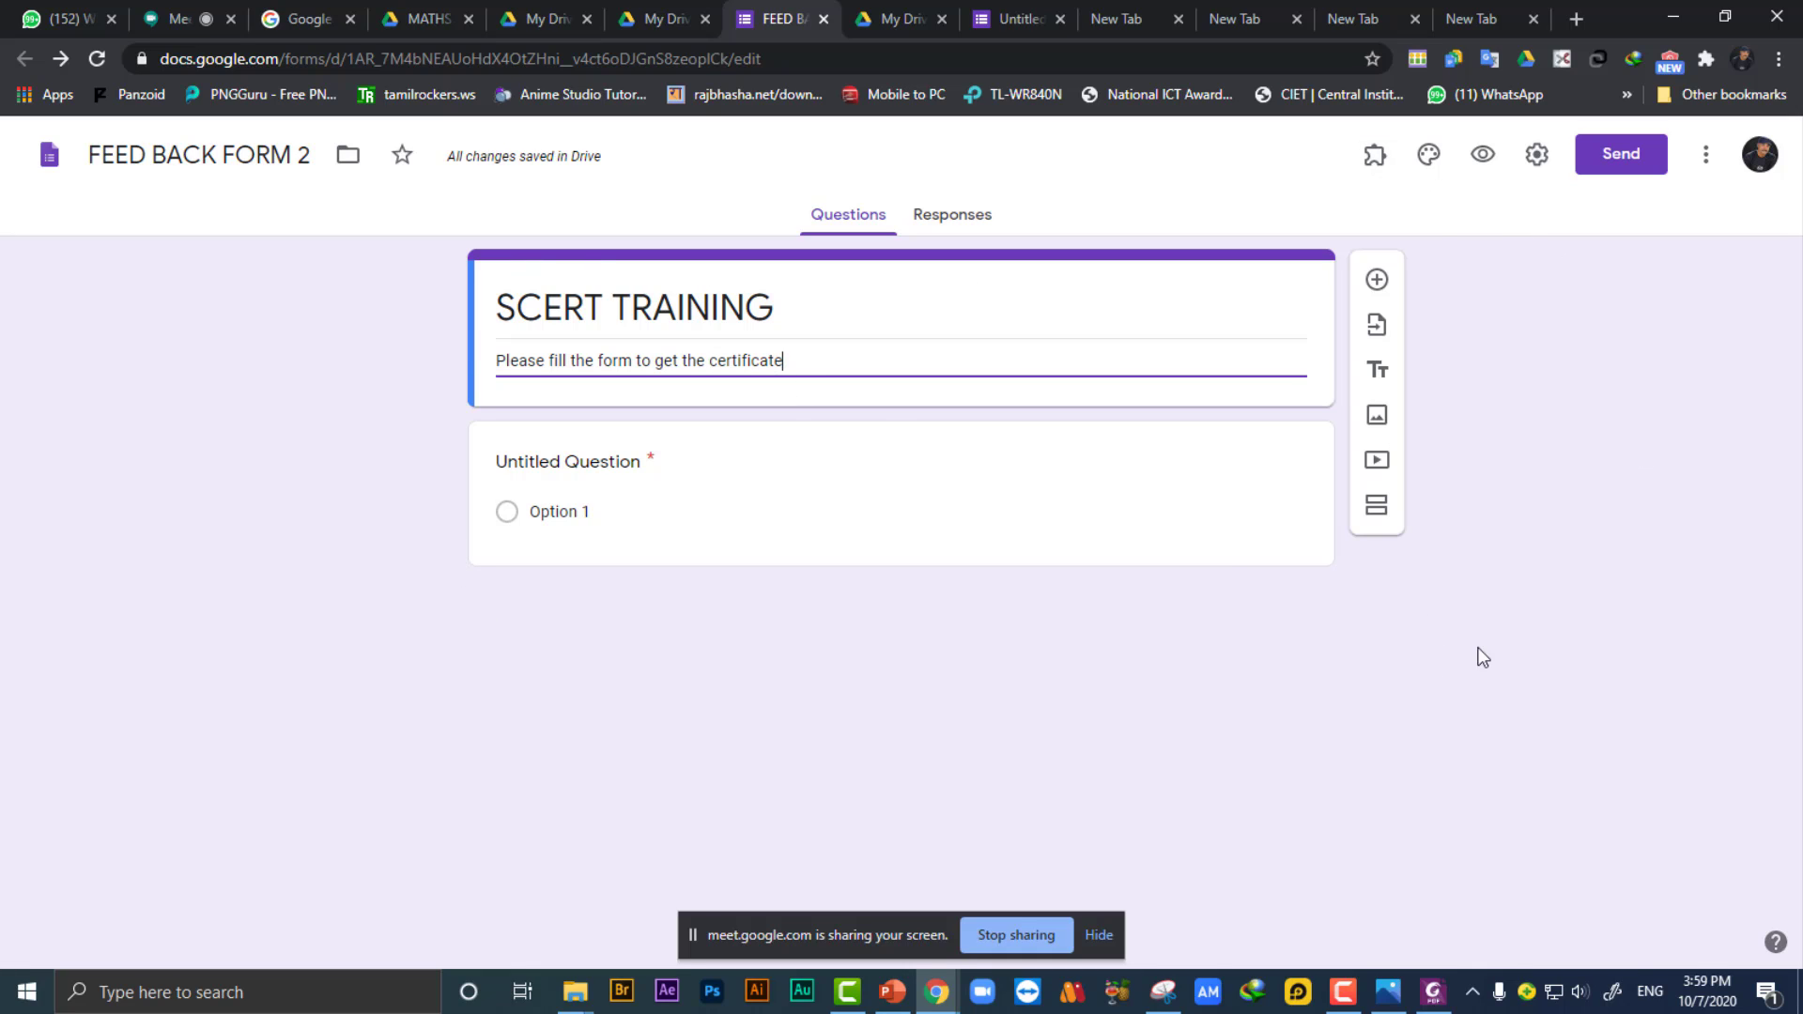
Enable the Certify'em add-on in this quiz and start its setup.
click(1375, 161)
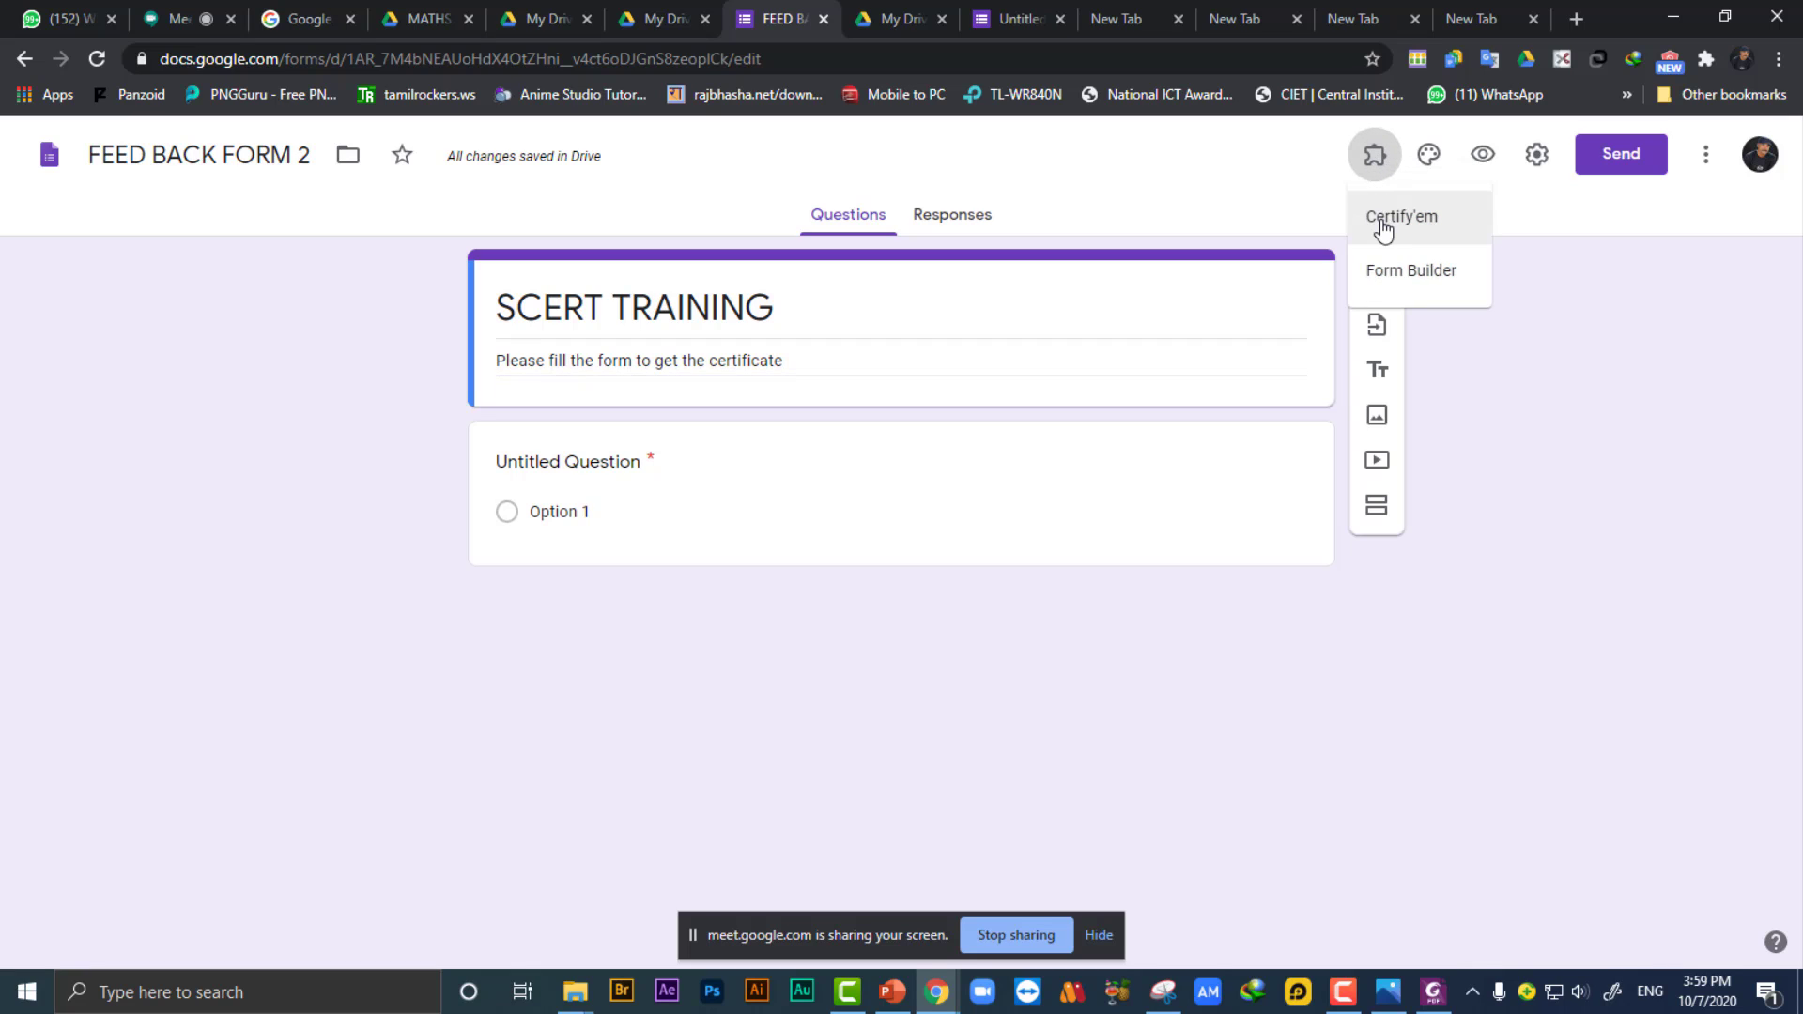
click(1382, 226)
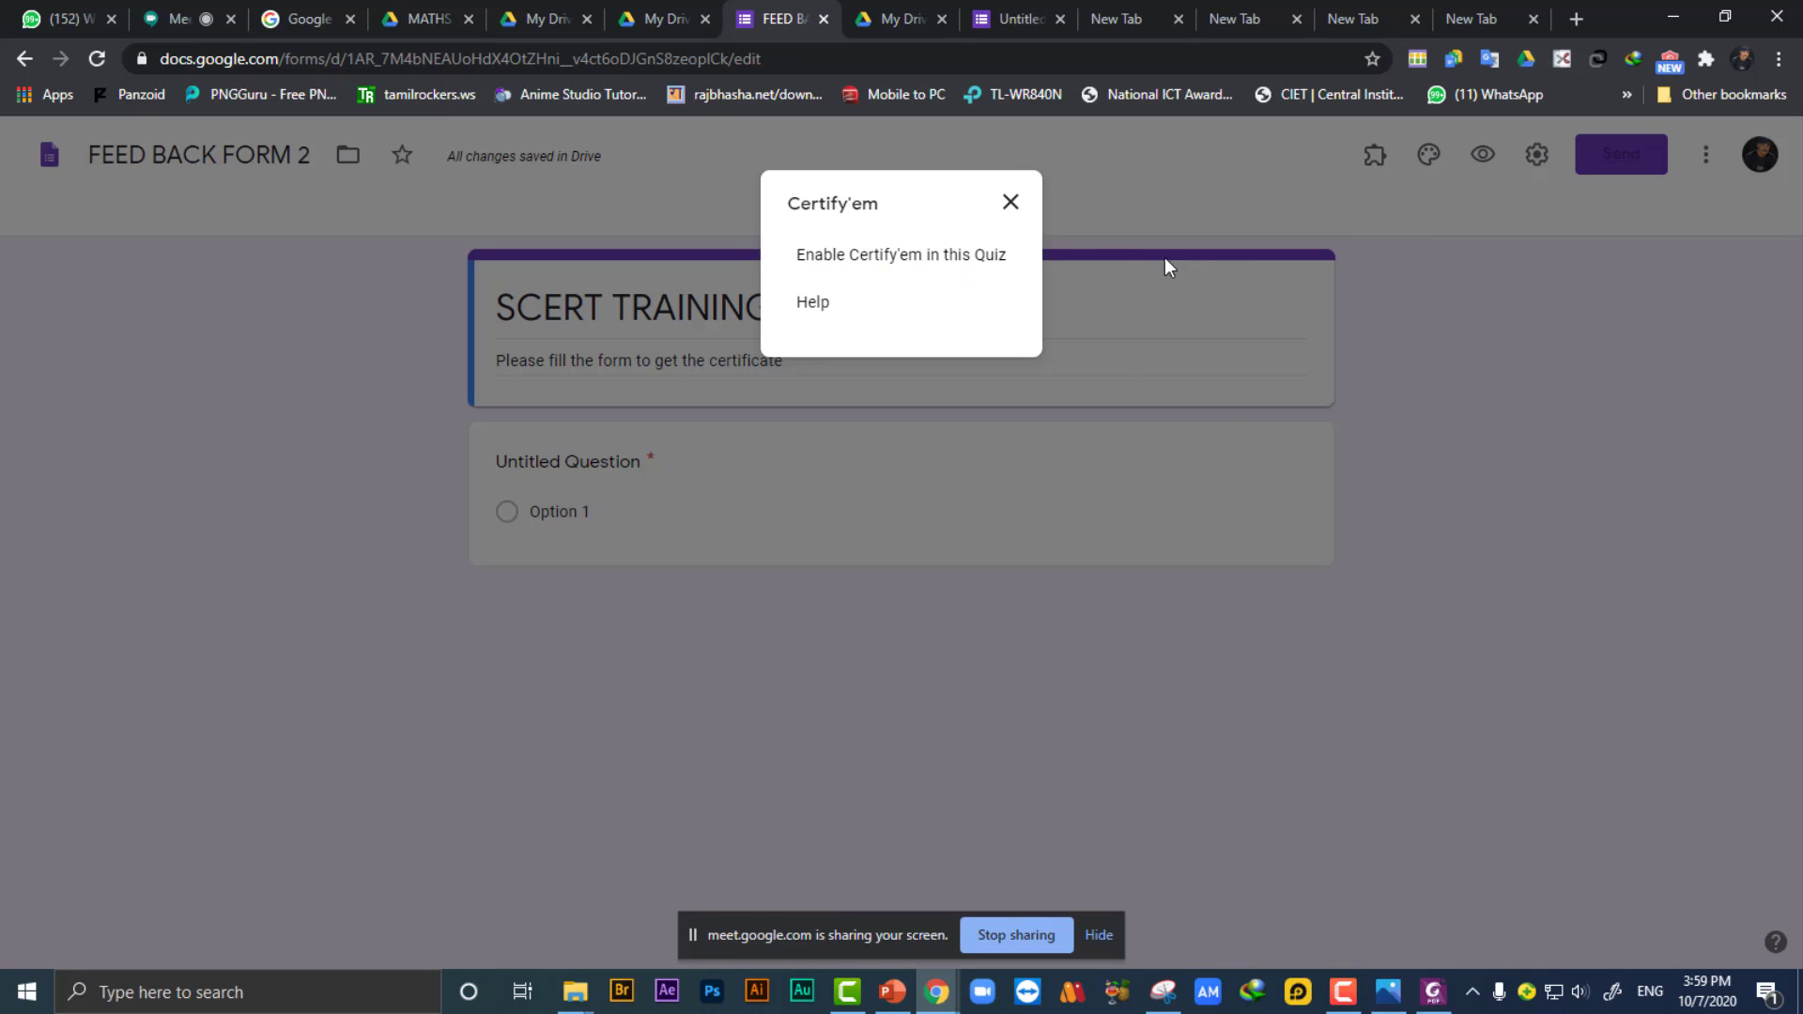
click(955, 269)
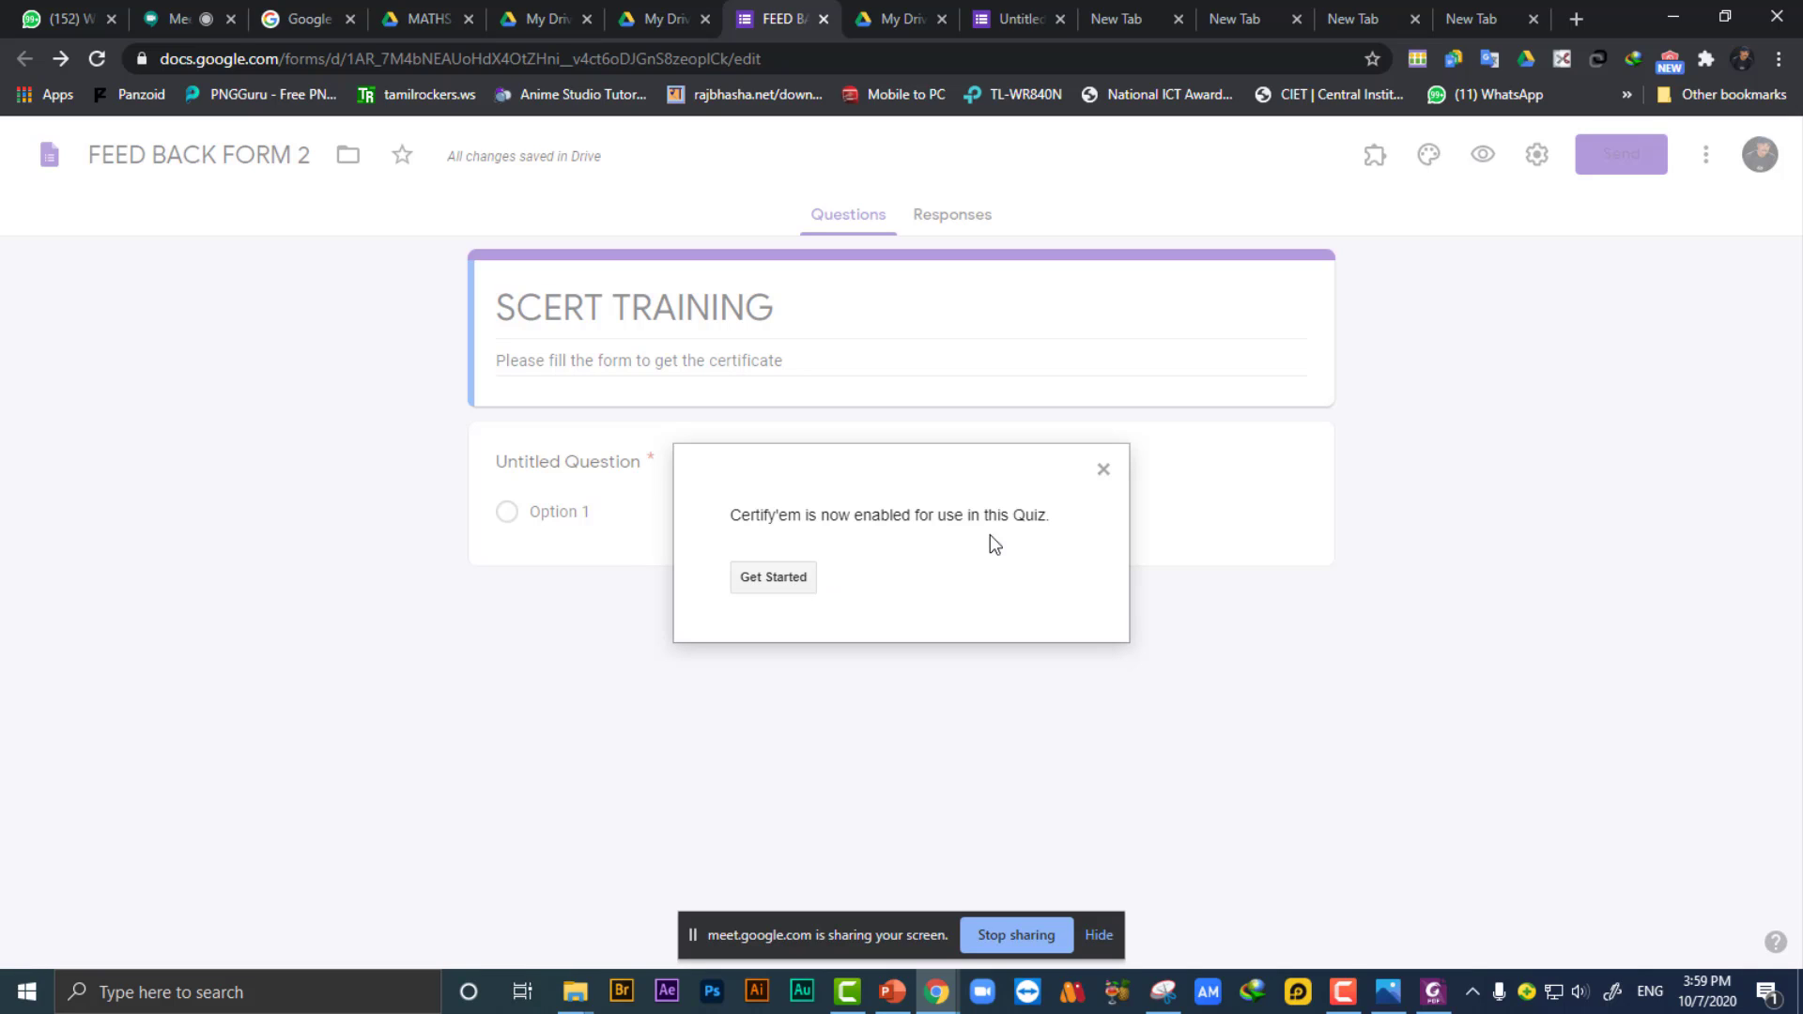
click(773, 578)
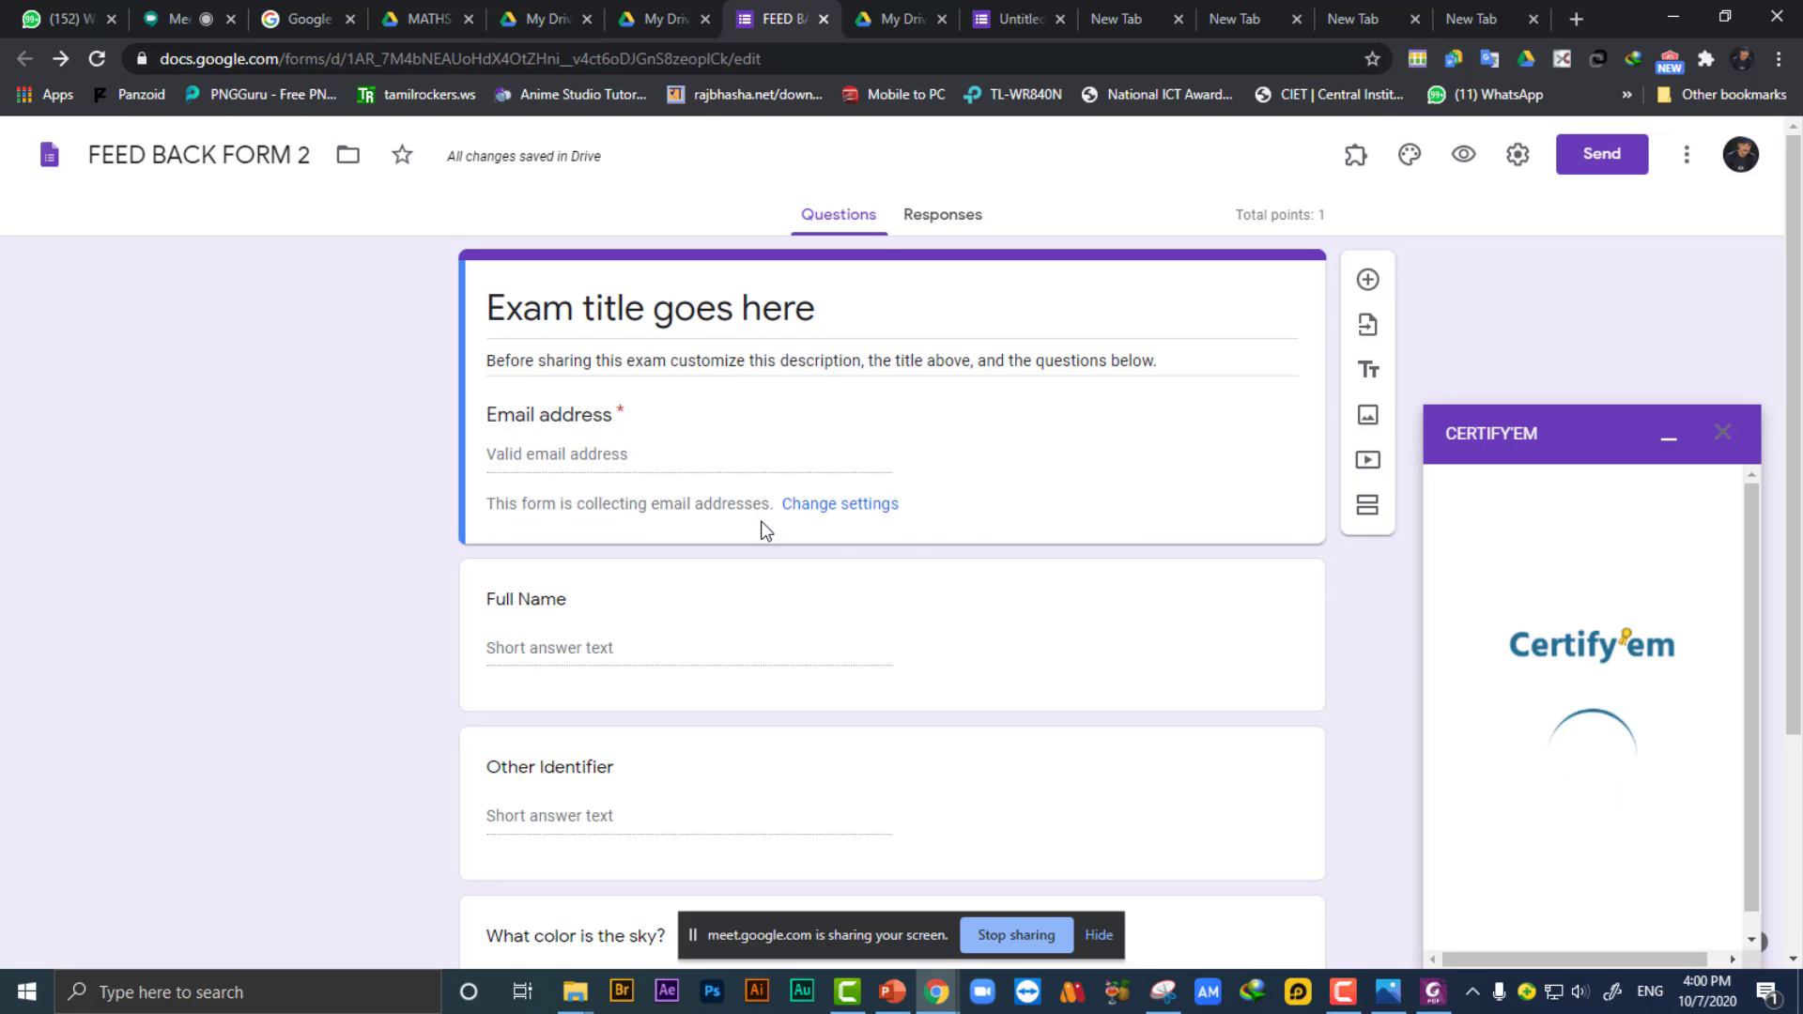
Examine the sample exam questions in the form and its quiz settings, leaving the settings without saving.
scroll(762, 531, down, 3)
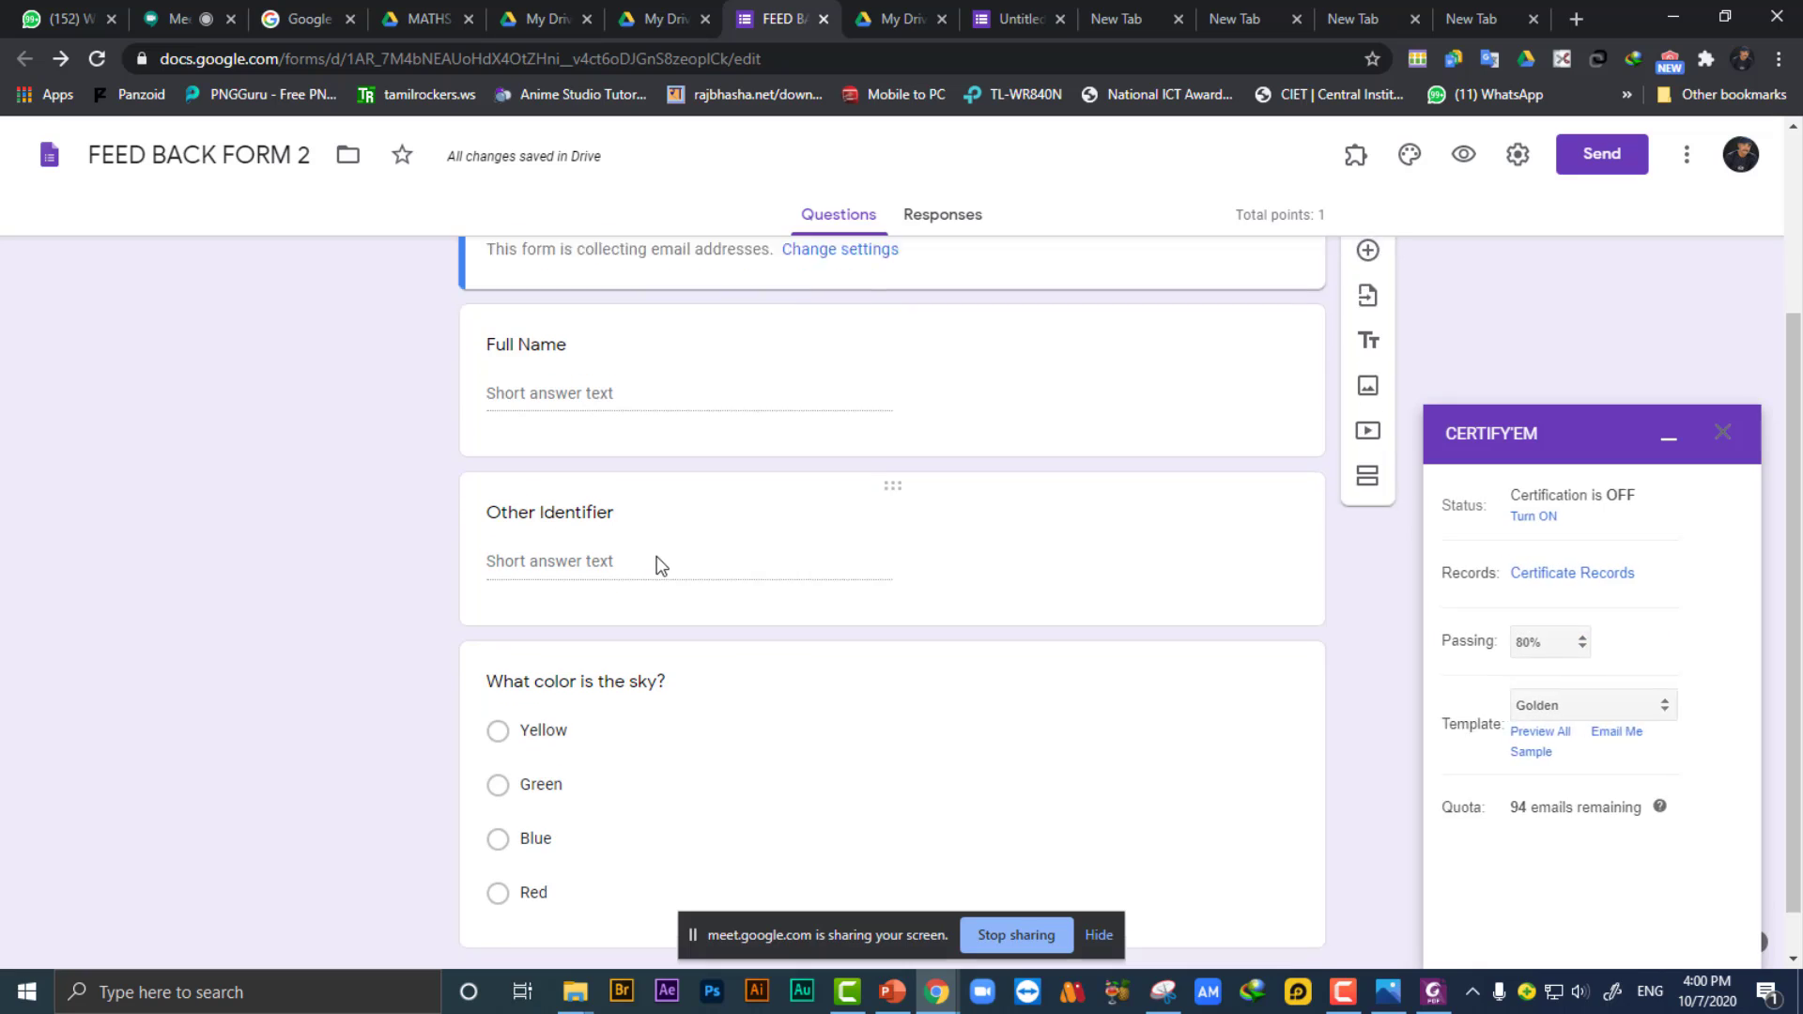
scroll(662, 565, down, 1)
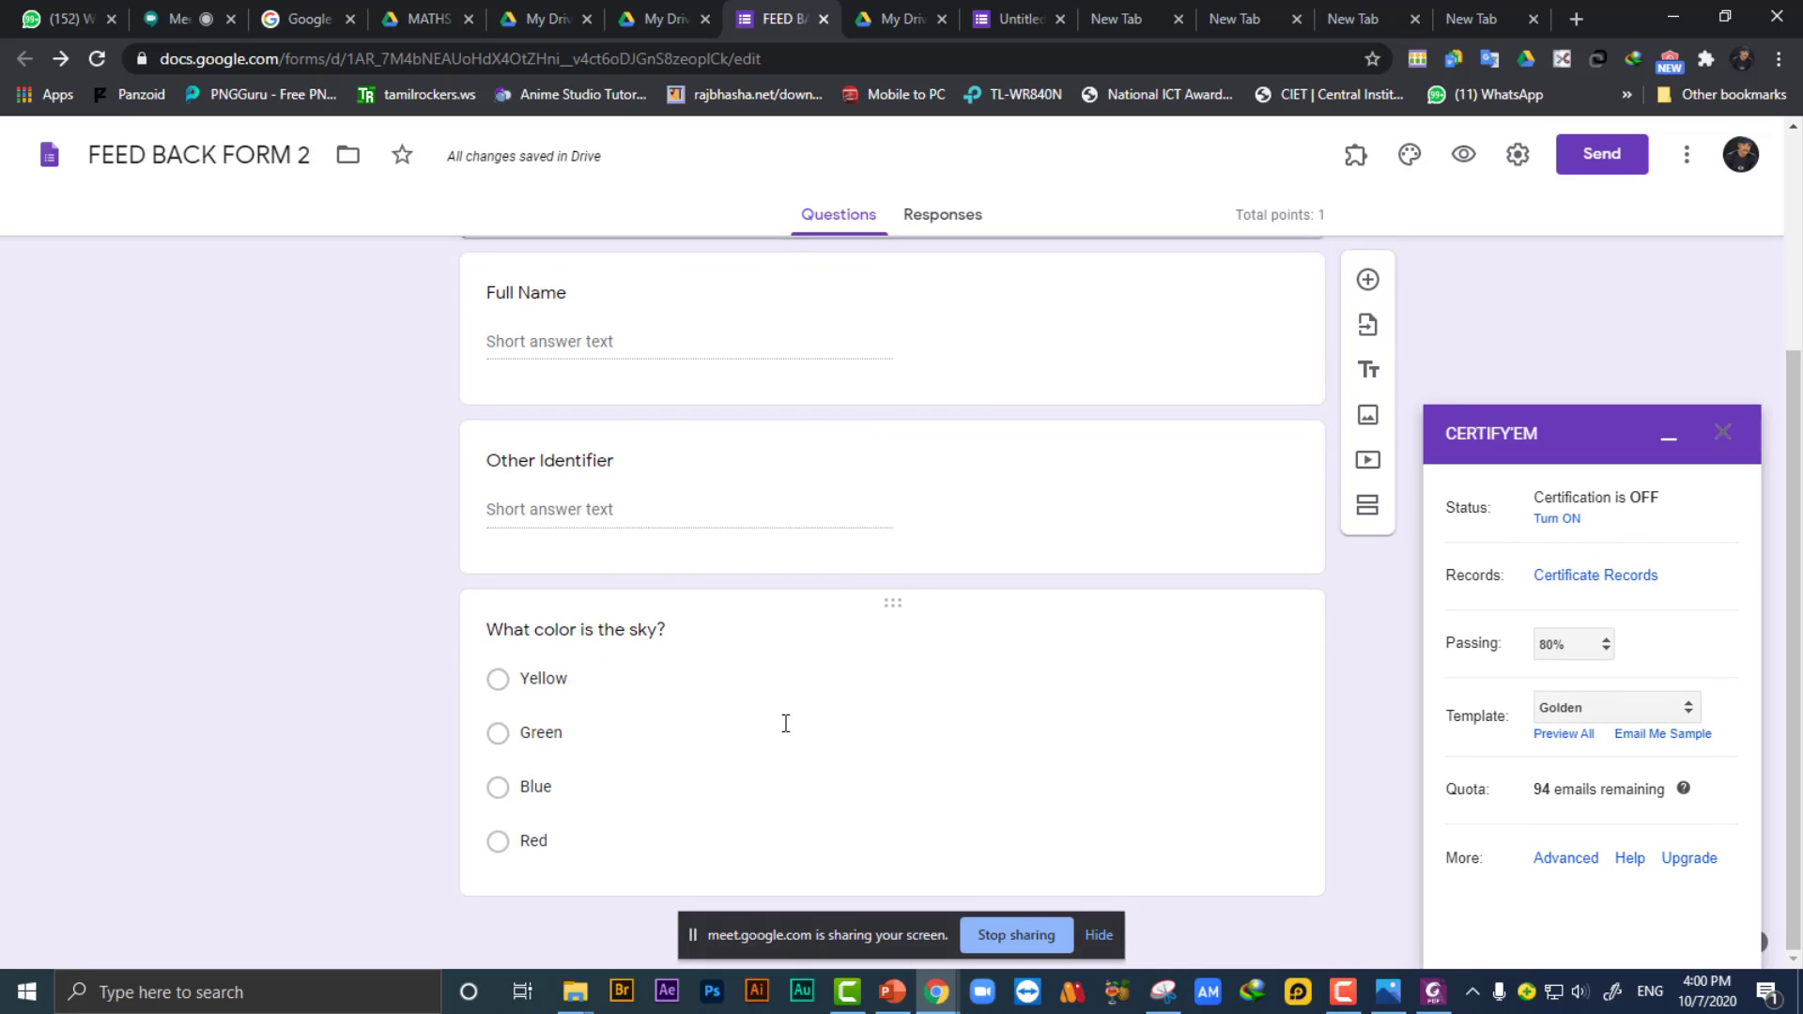
scroll(839, 689, up, 1)
scroll(840, 689, up, 3)
scroll(838, 686, down, 2)
scroll(838, 685, up, 2)
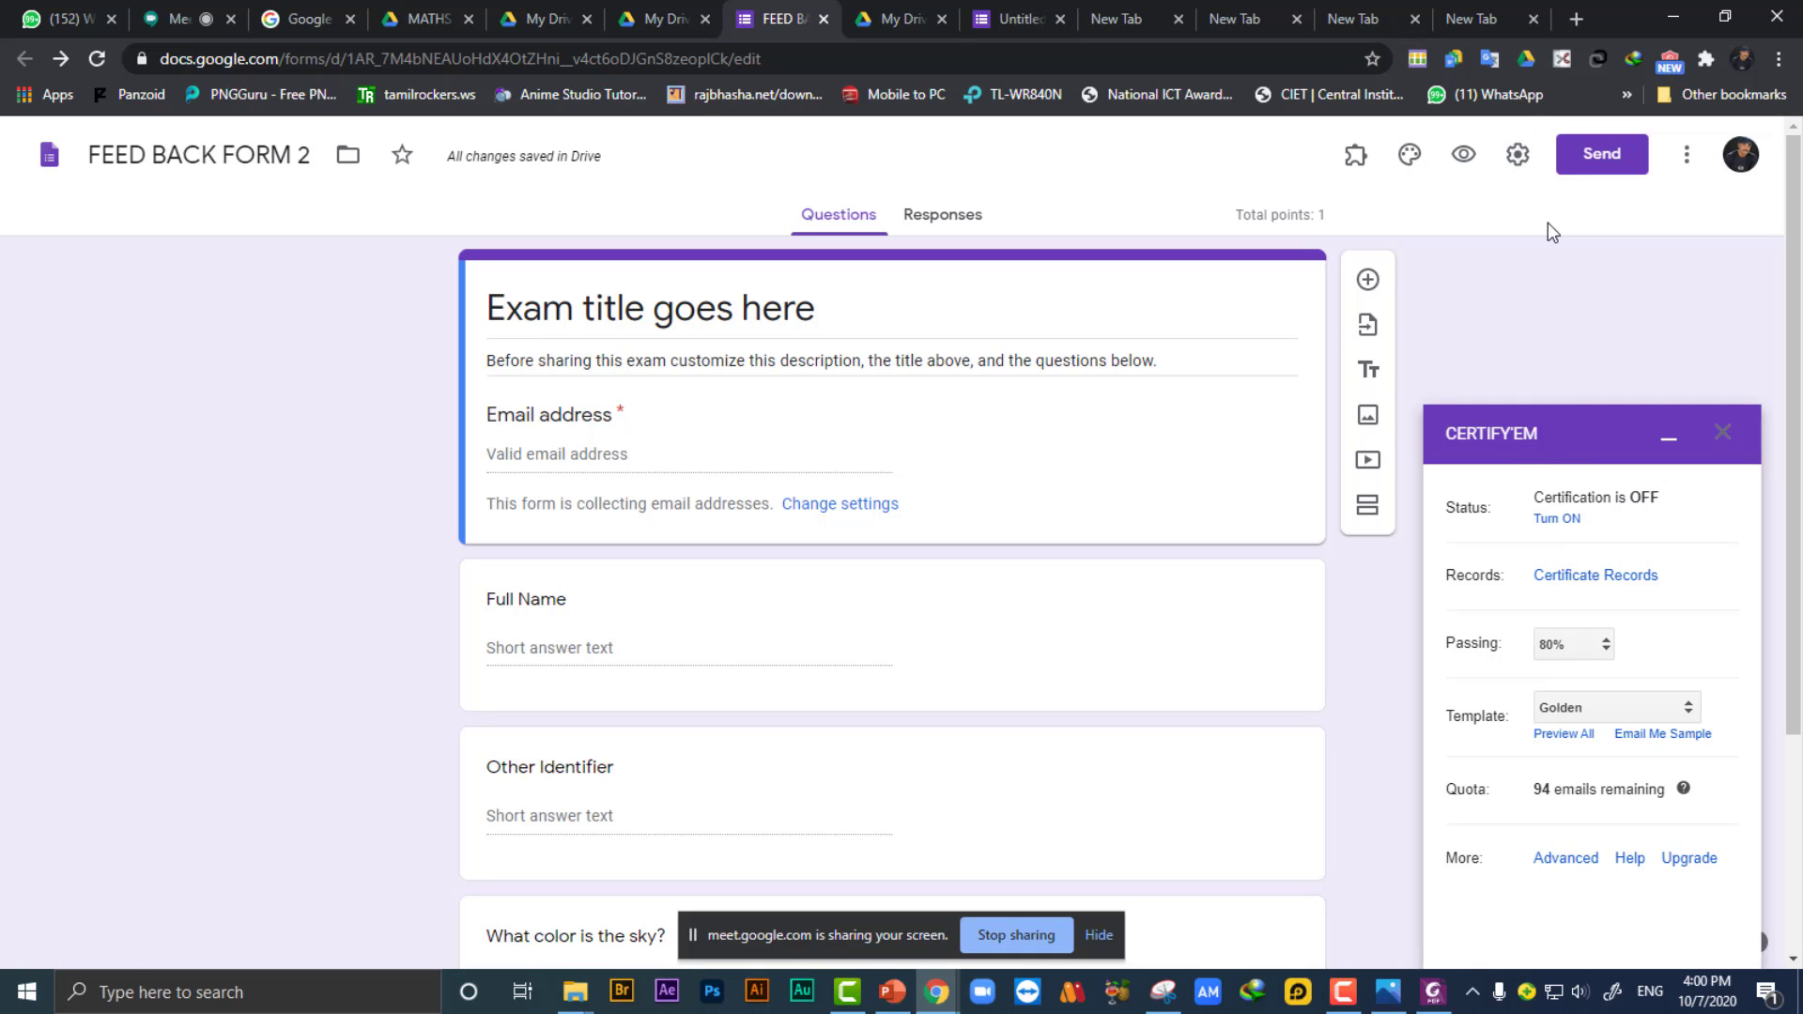
click(1517, 158)
click(1104, 278)
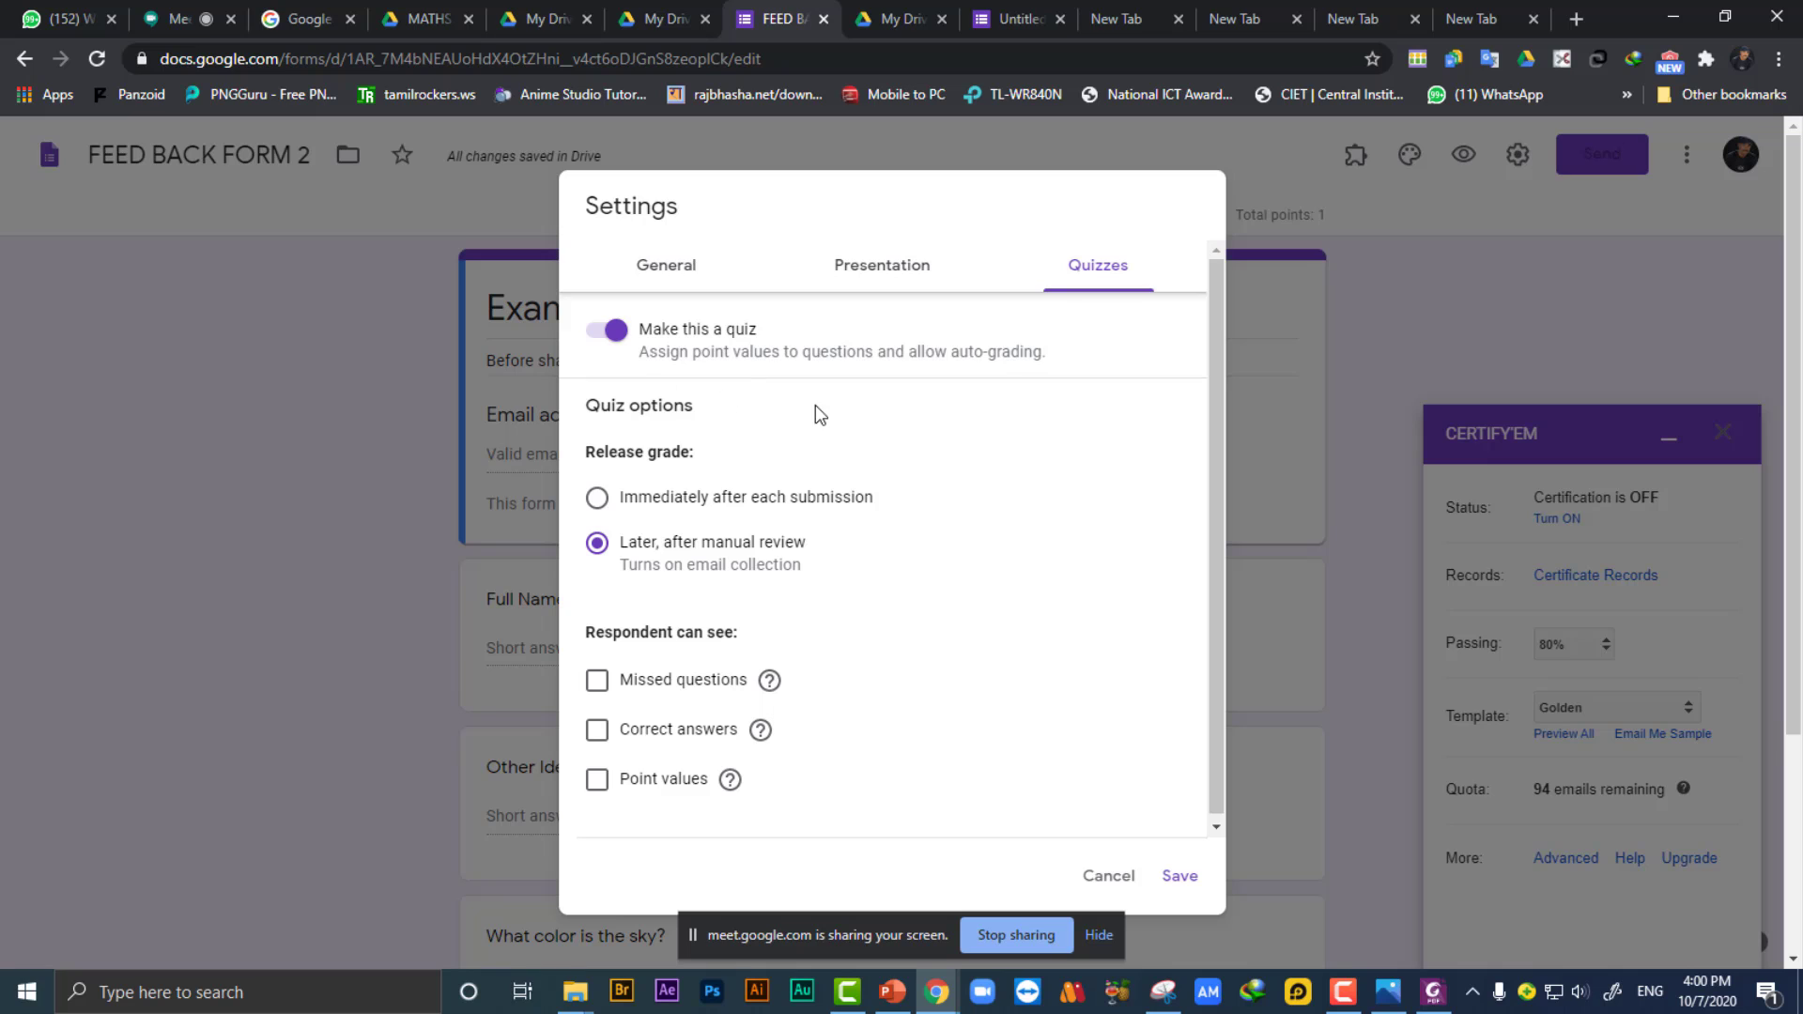
click(1108, 876)
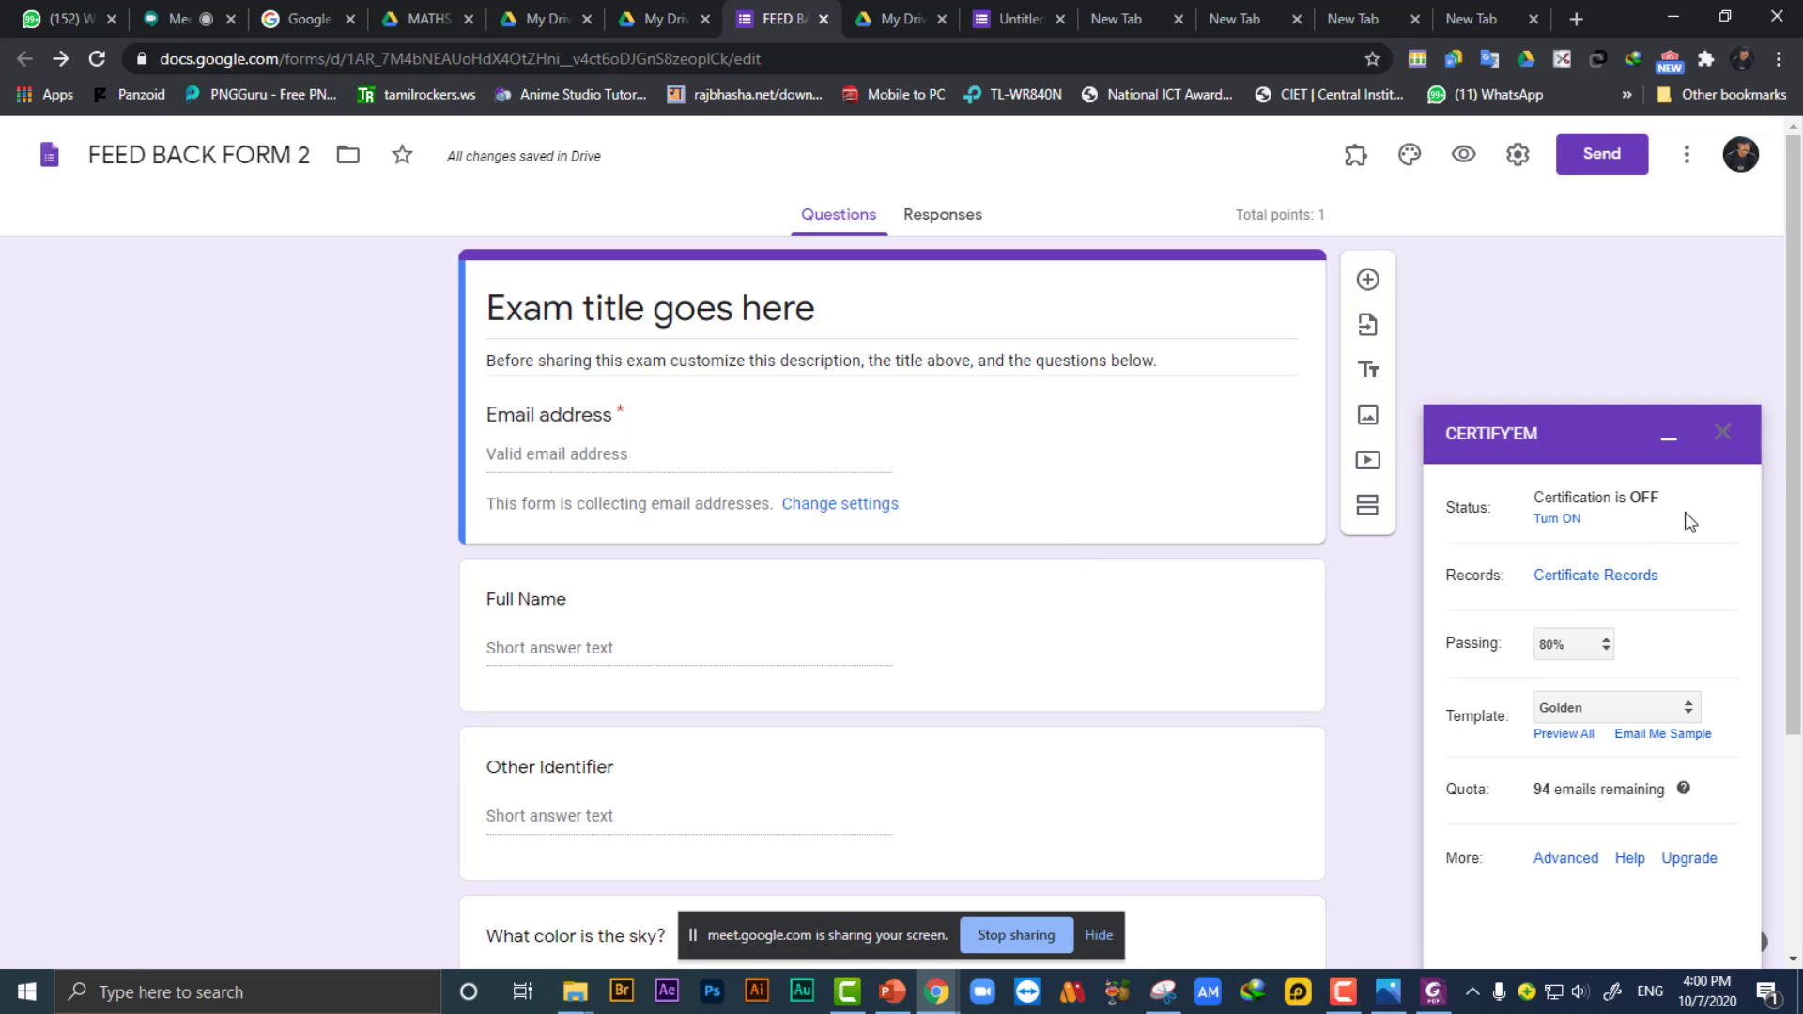
Turn on certification for the form in Certify'em and set the passing score to 100%.
click(1556, 522)
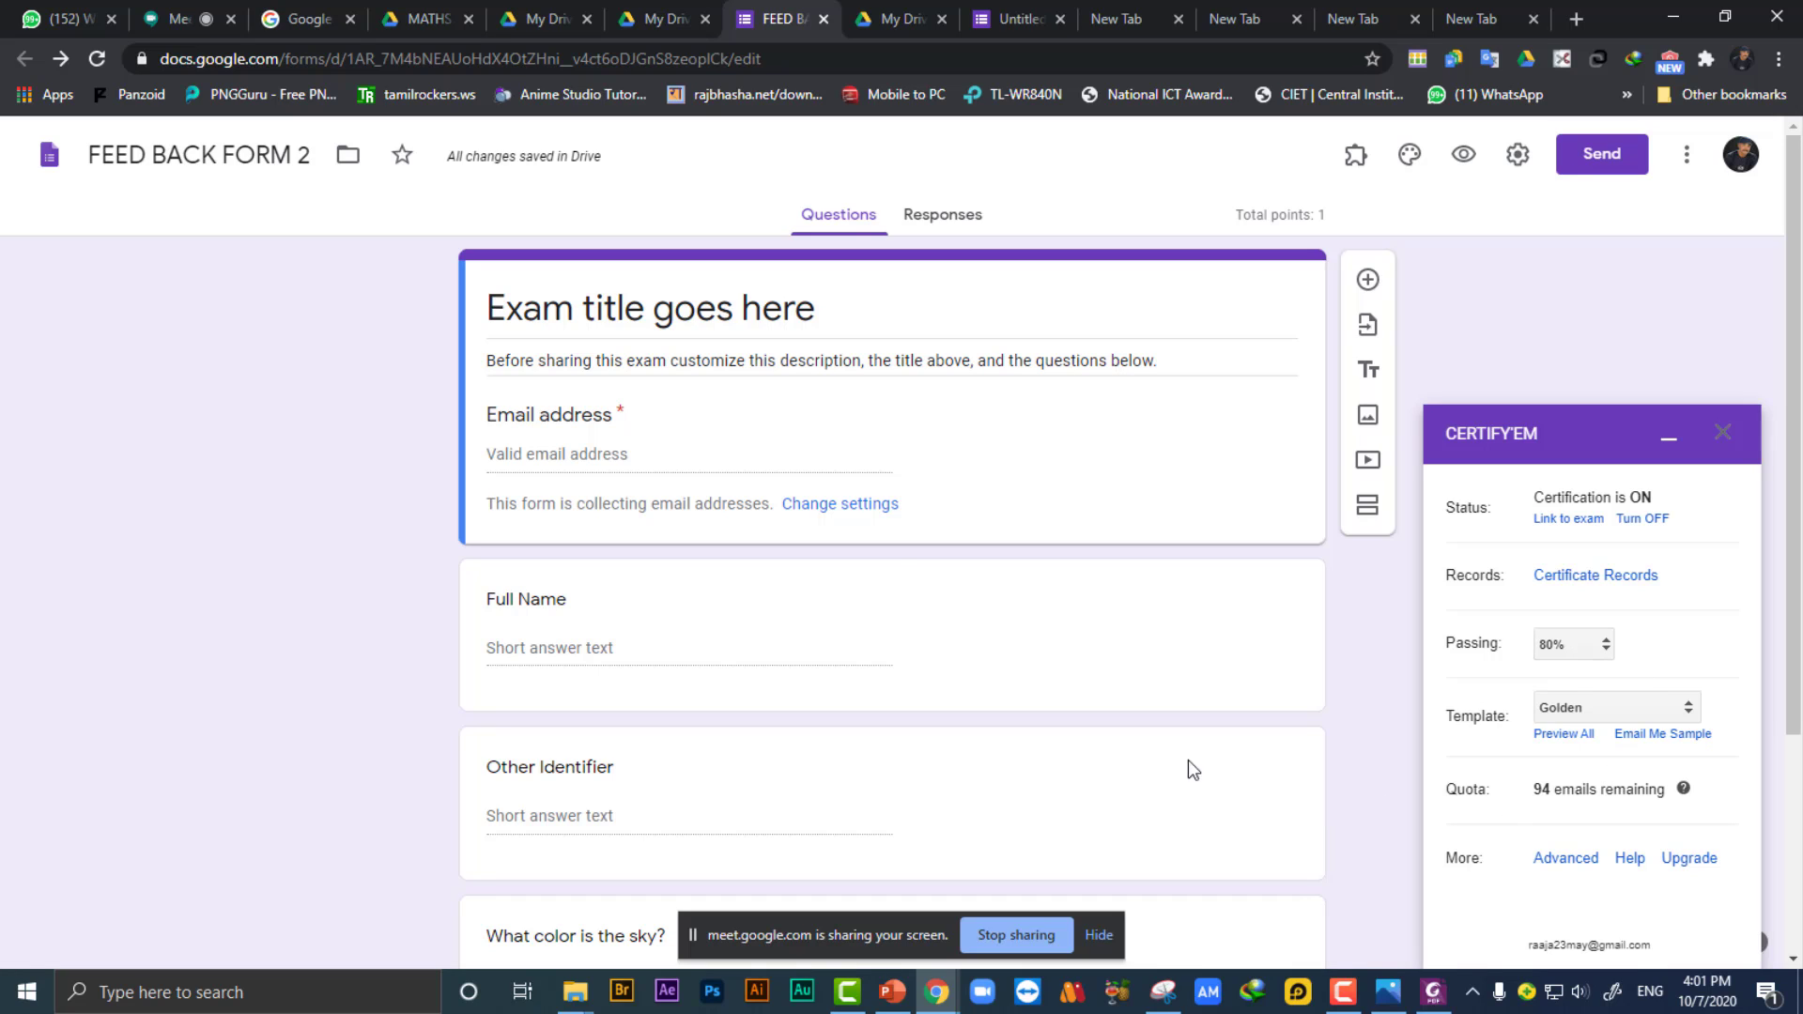
scroll(1050, 652, down, 3)
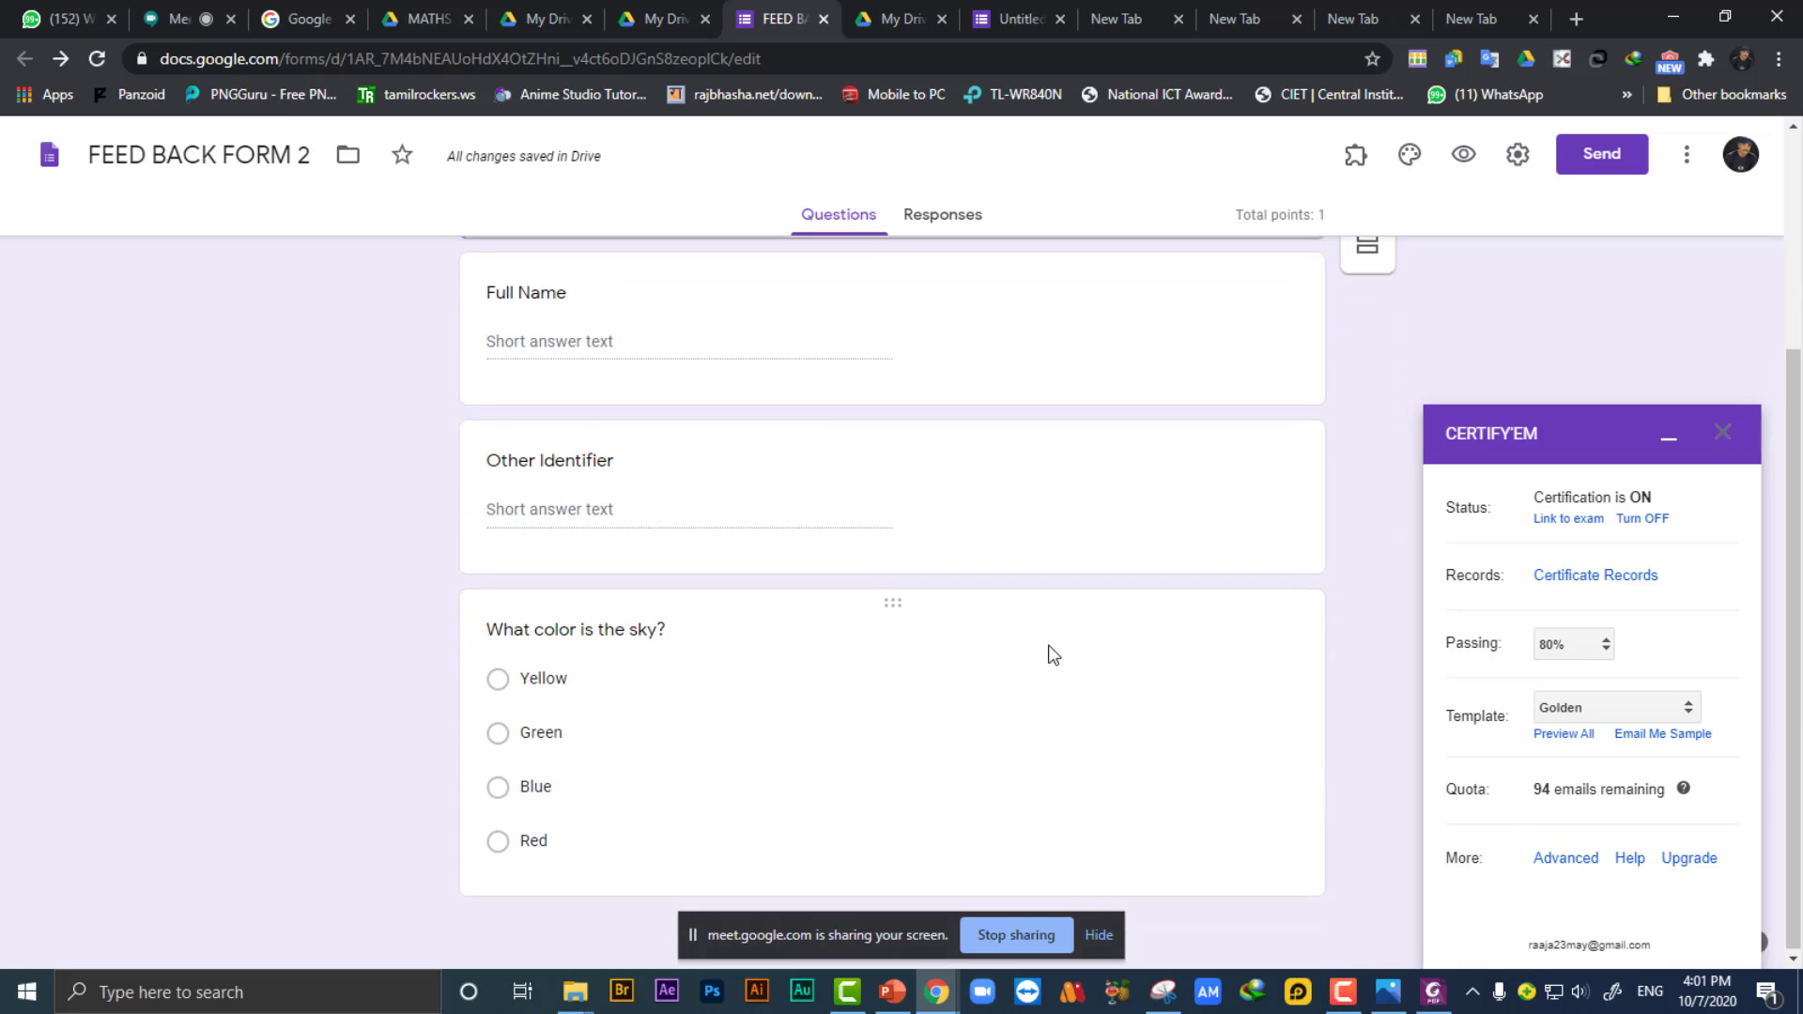
click(1570, 649)
click(1553, 665)
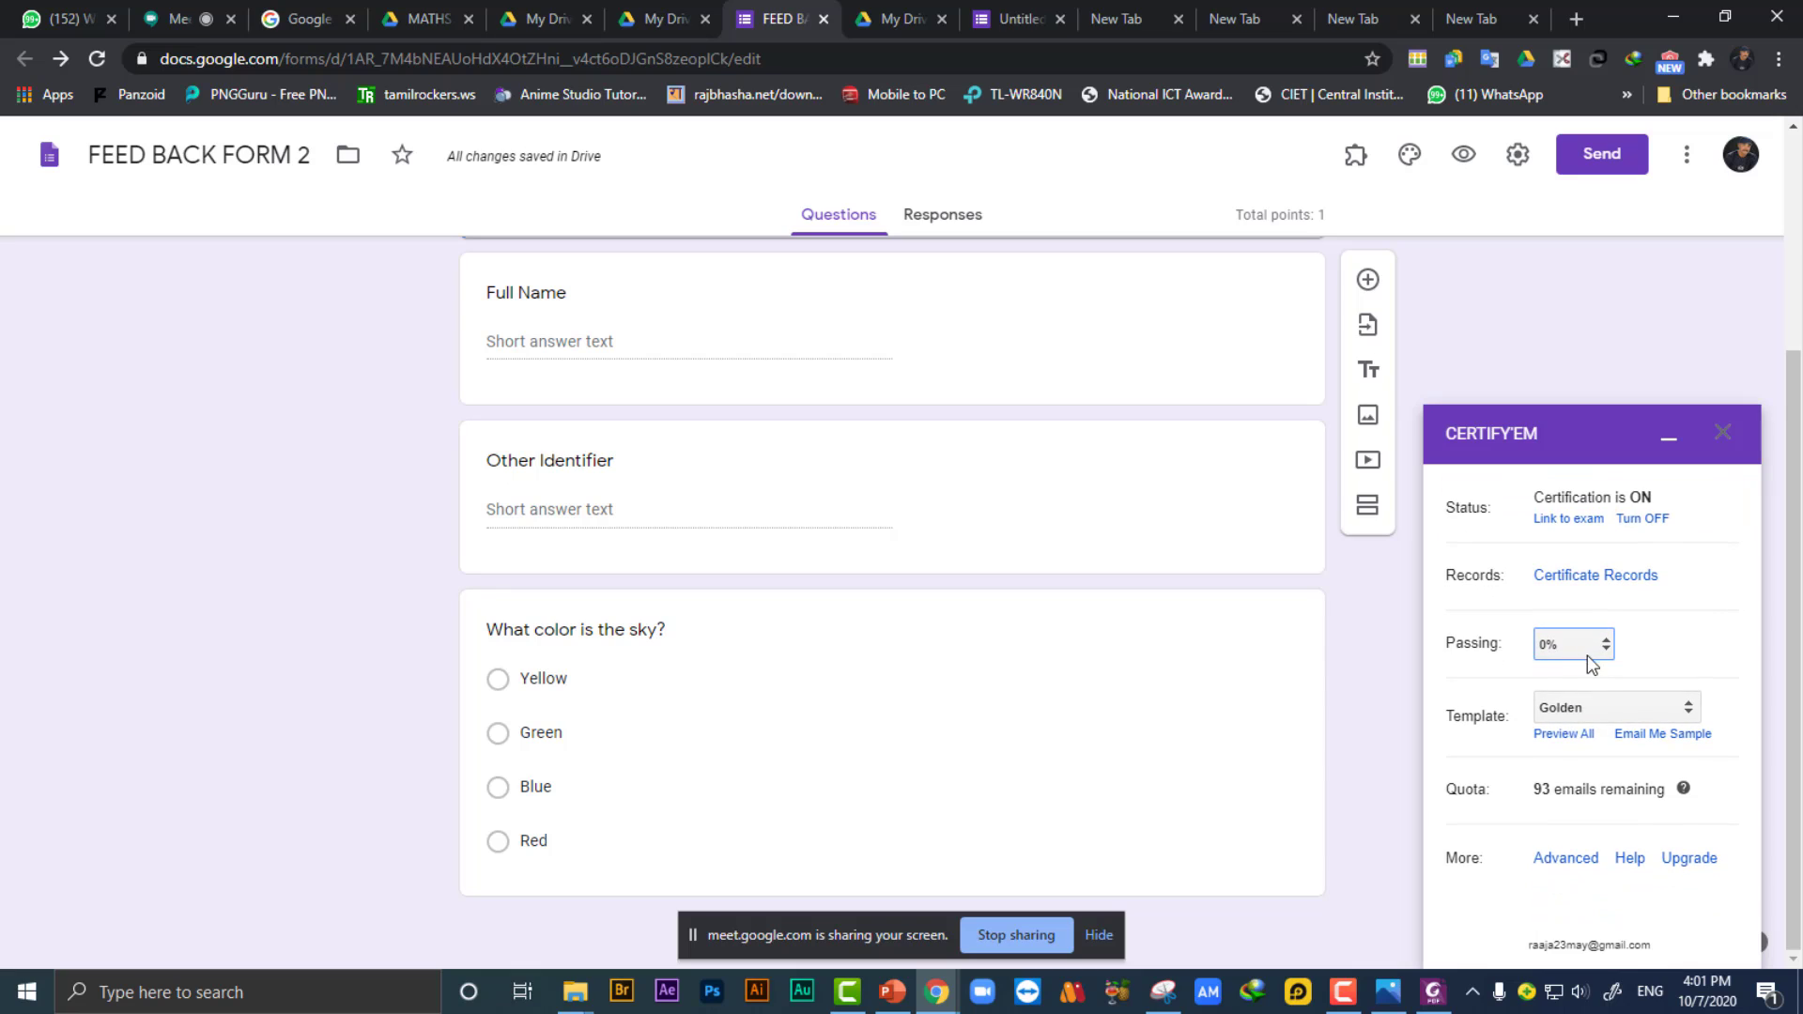
click(1586, 644)
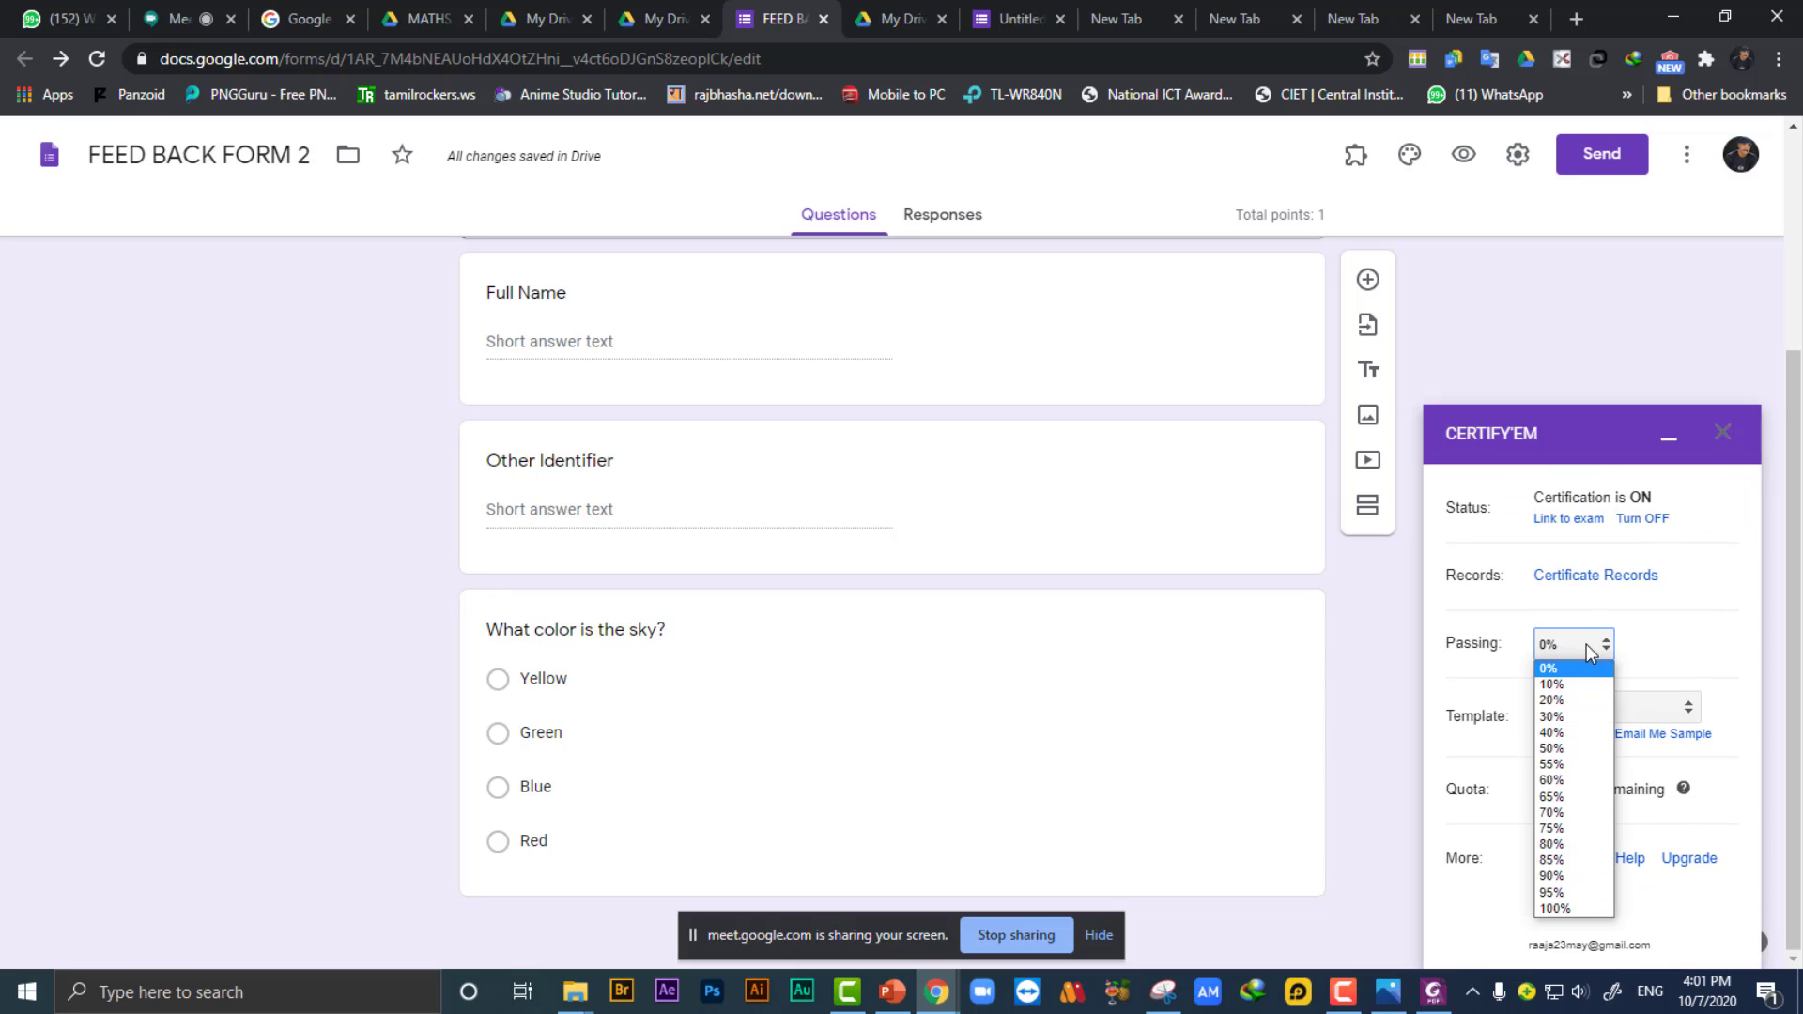
click(1551, 909)
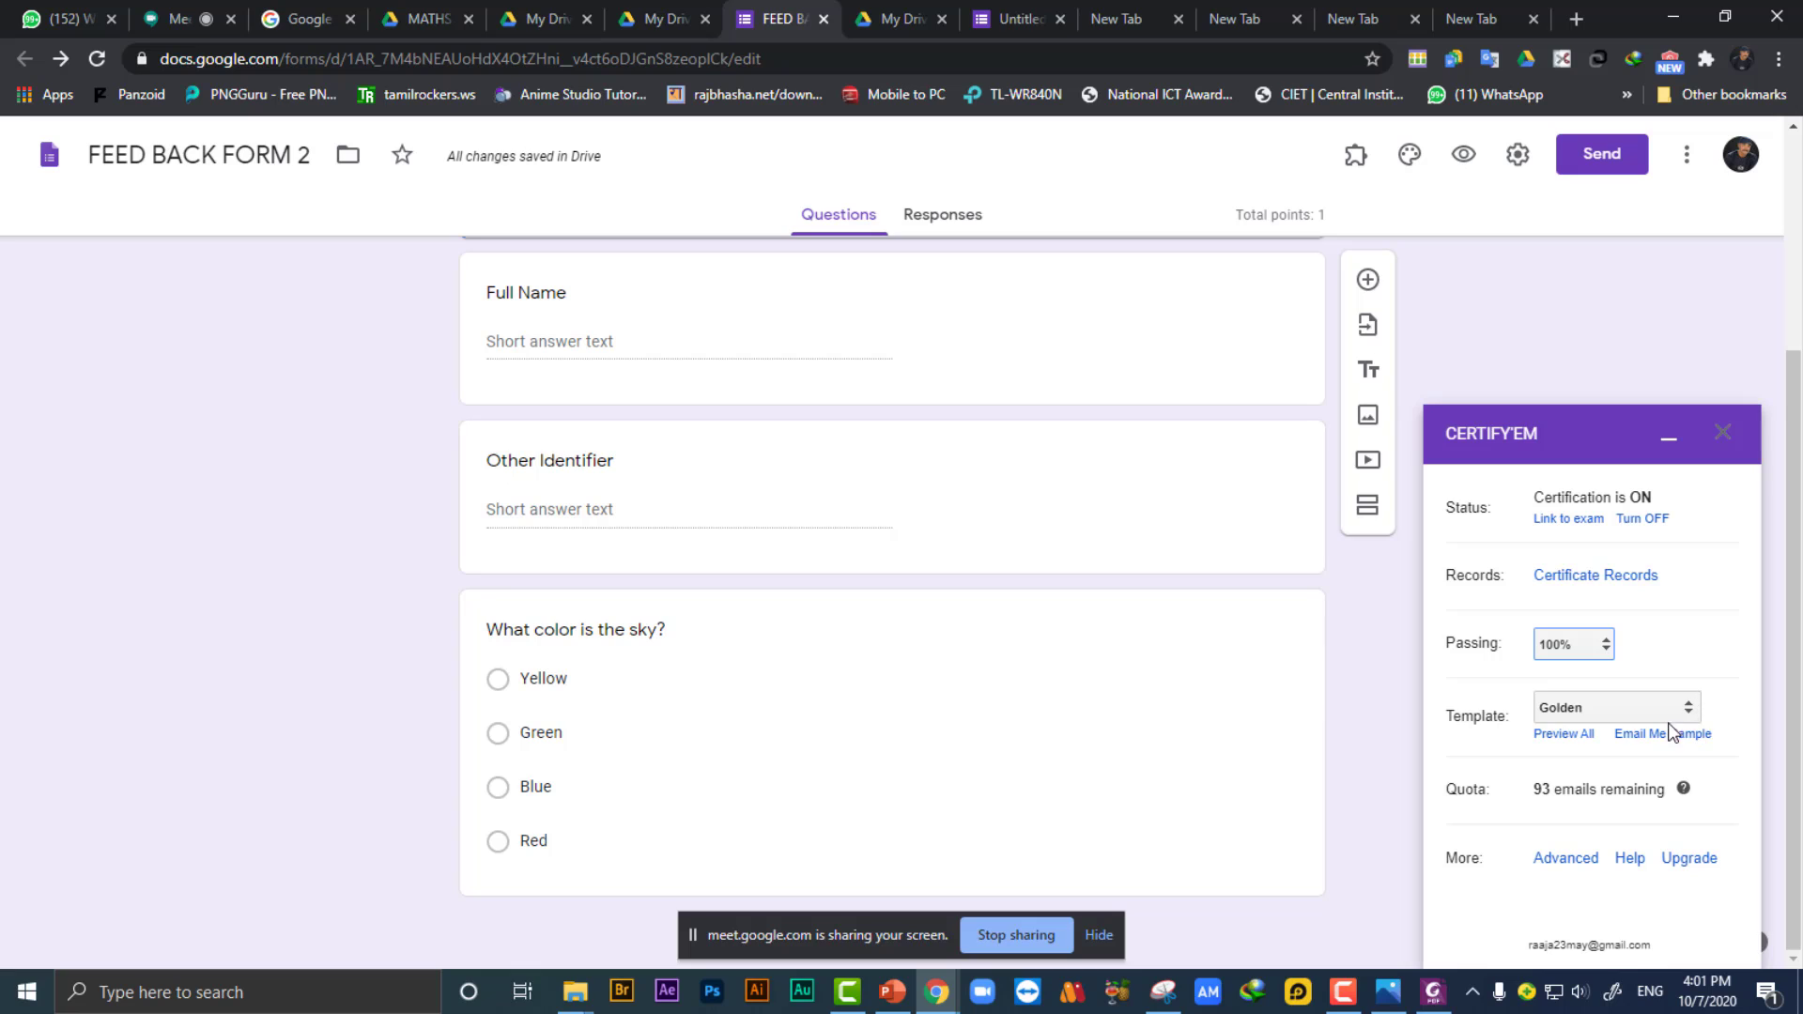
Preview all the Certify'em certificate templates and choose the Teal Banner template for the form.
click(1567, 737)
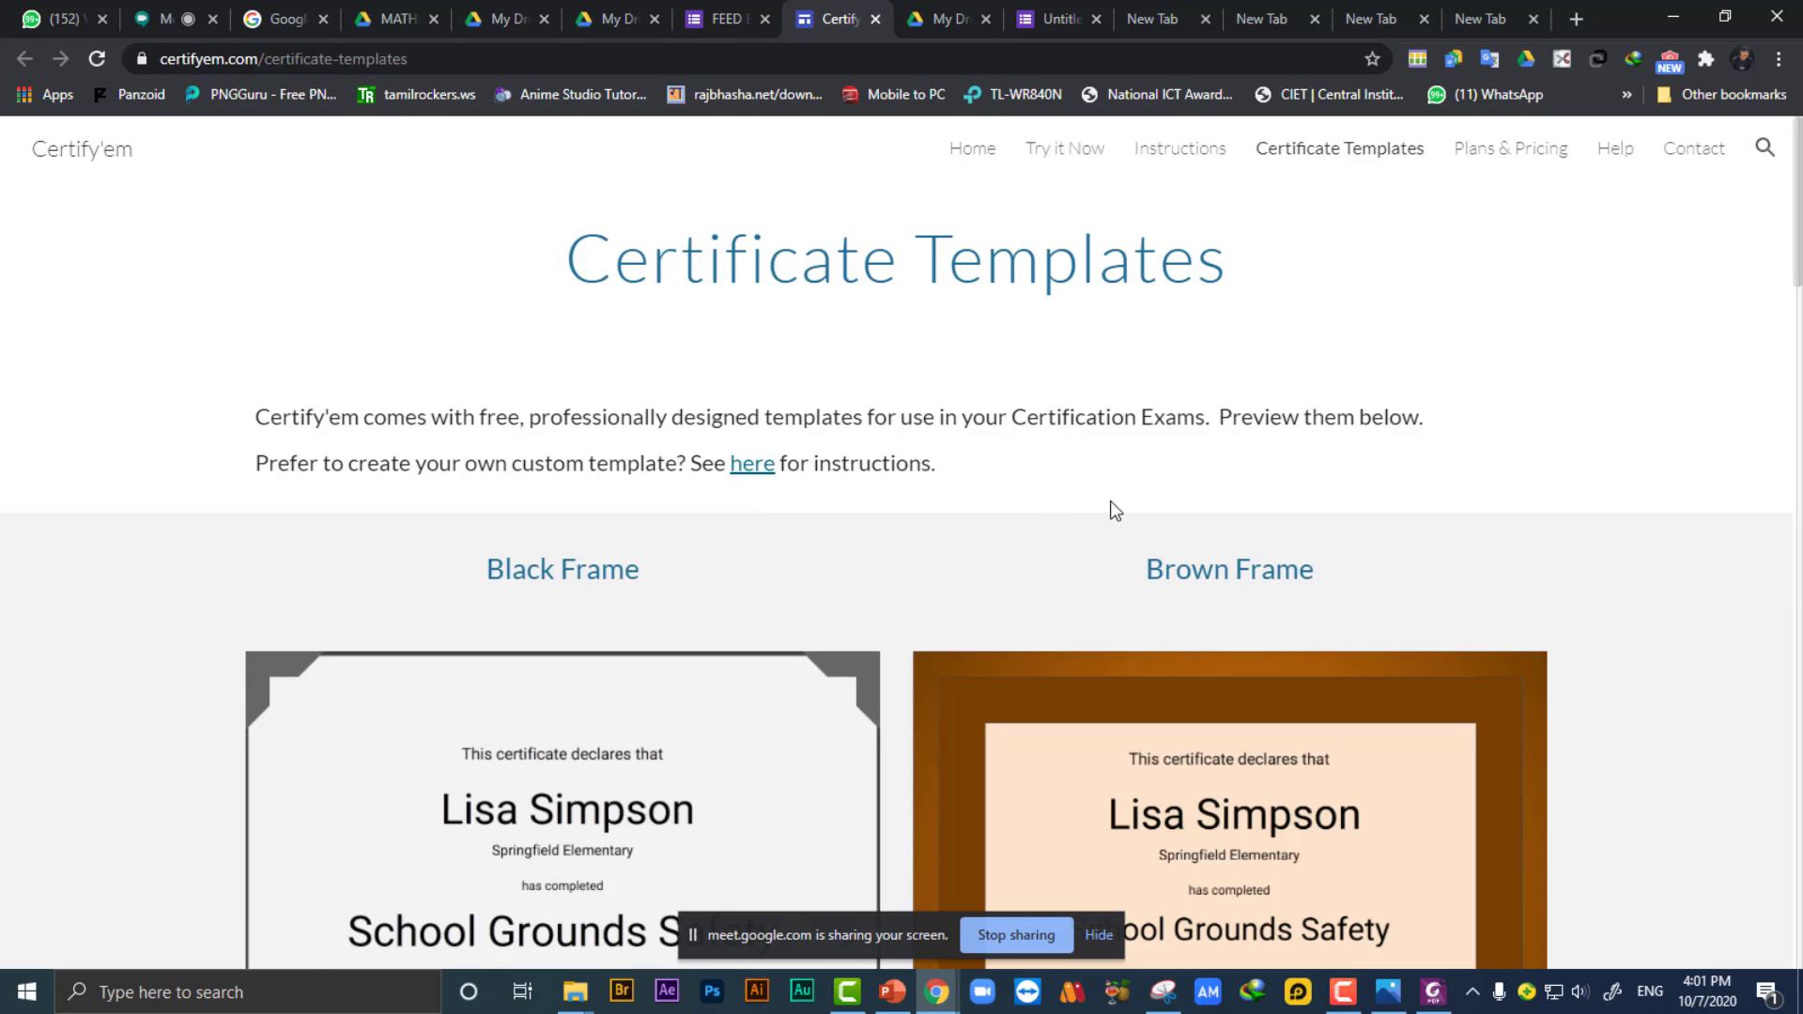
scroll(1117, 498, down, 4)
scroll(1273, 544, down, 7)
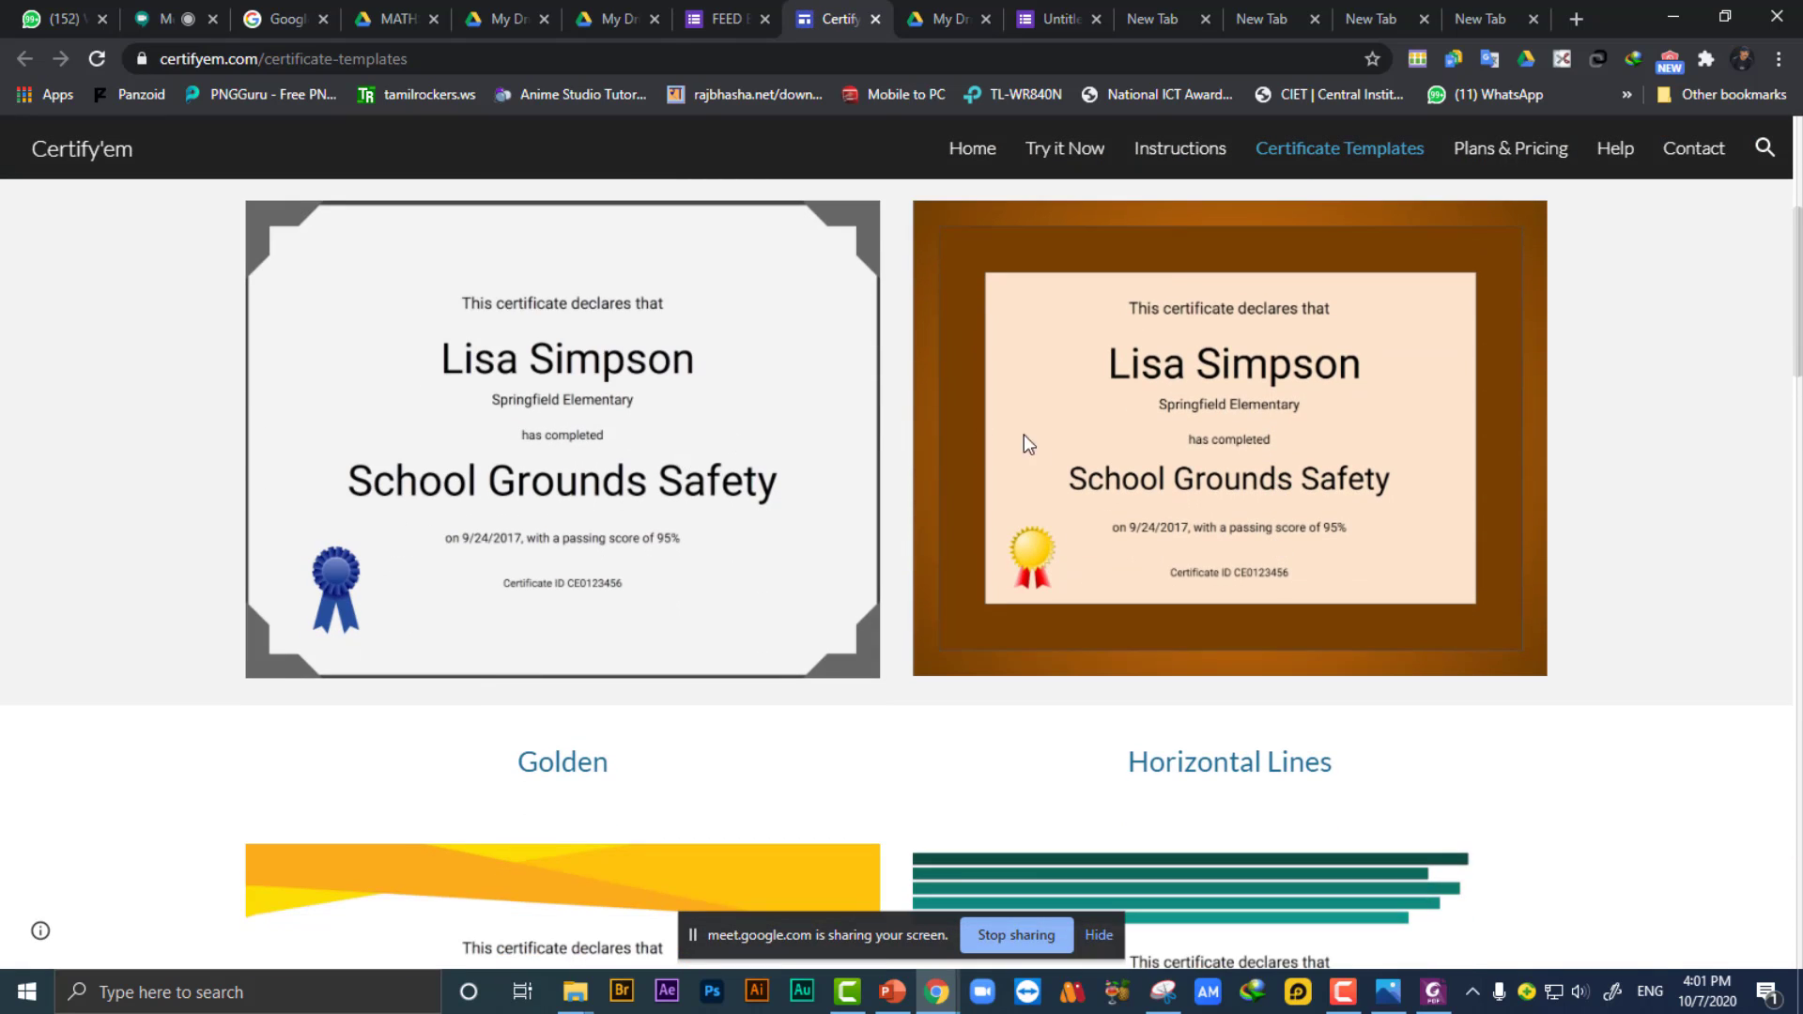
scroll(1432, 554, down, 10)
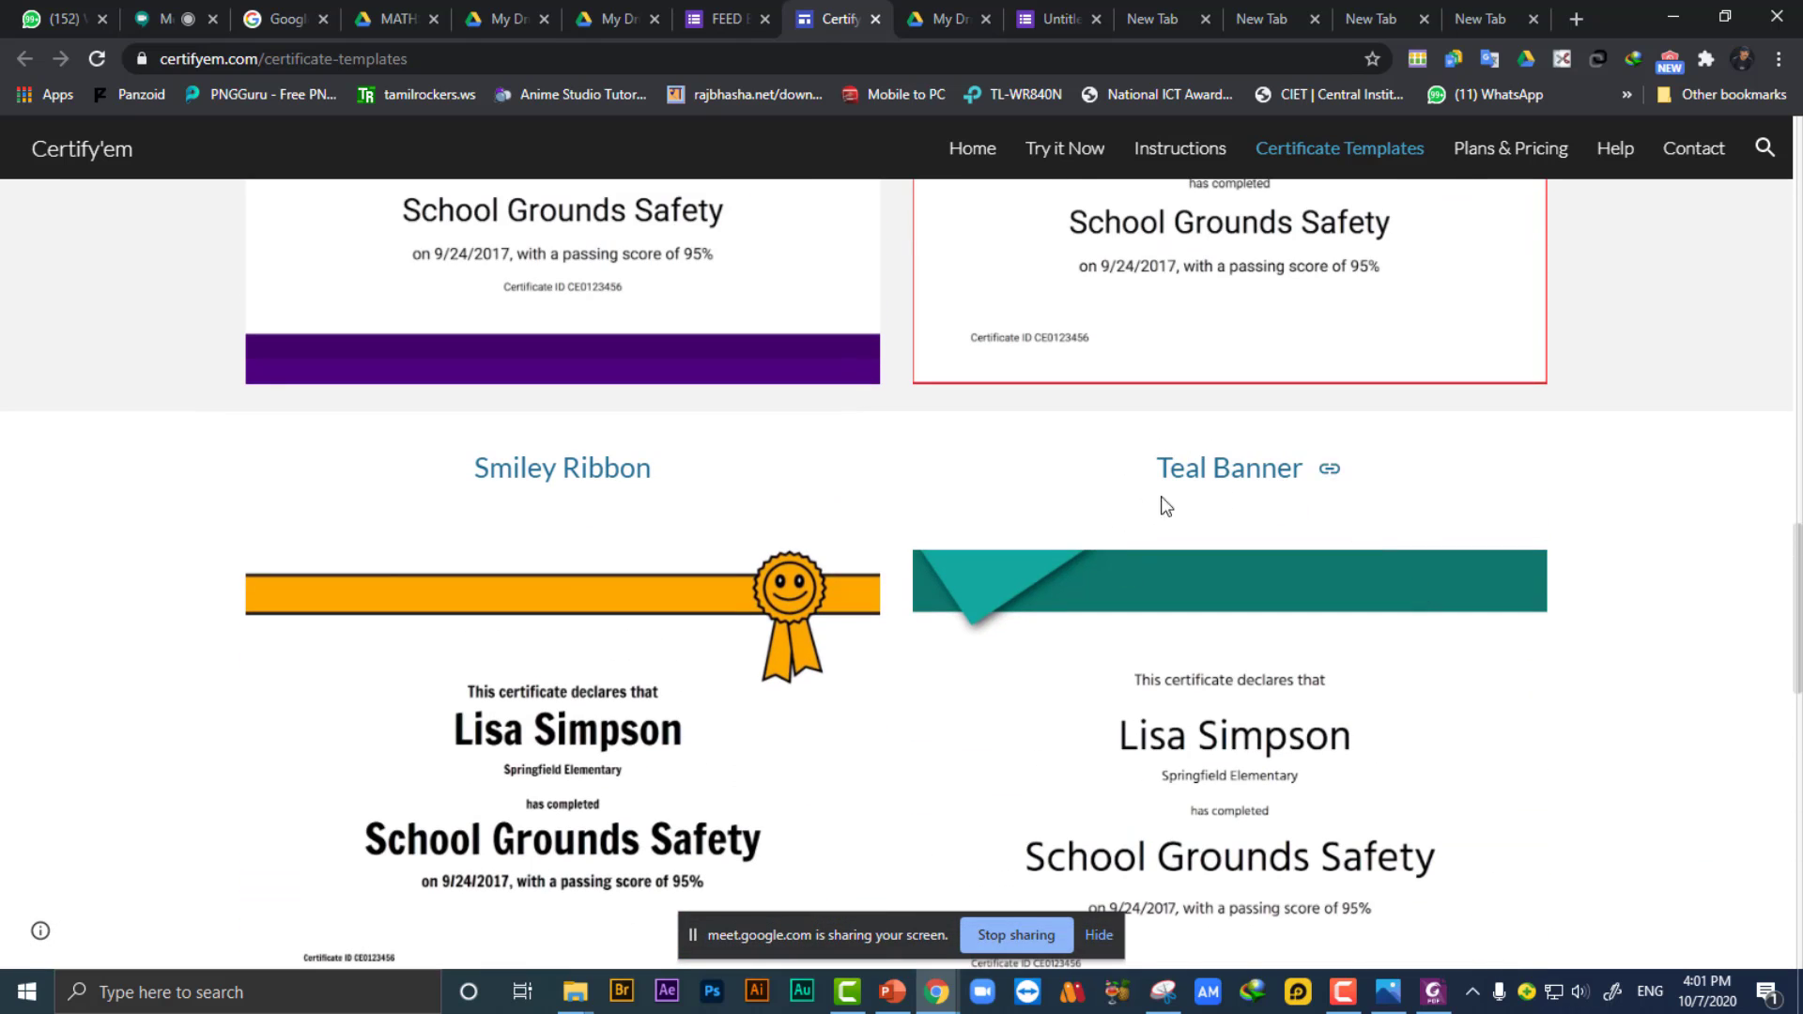
scroll(1290, 648, down, 10)
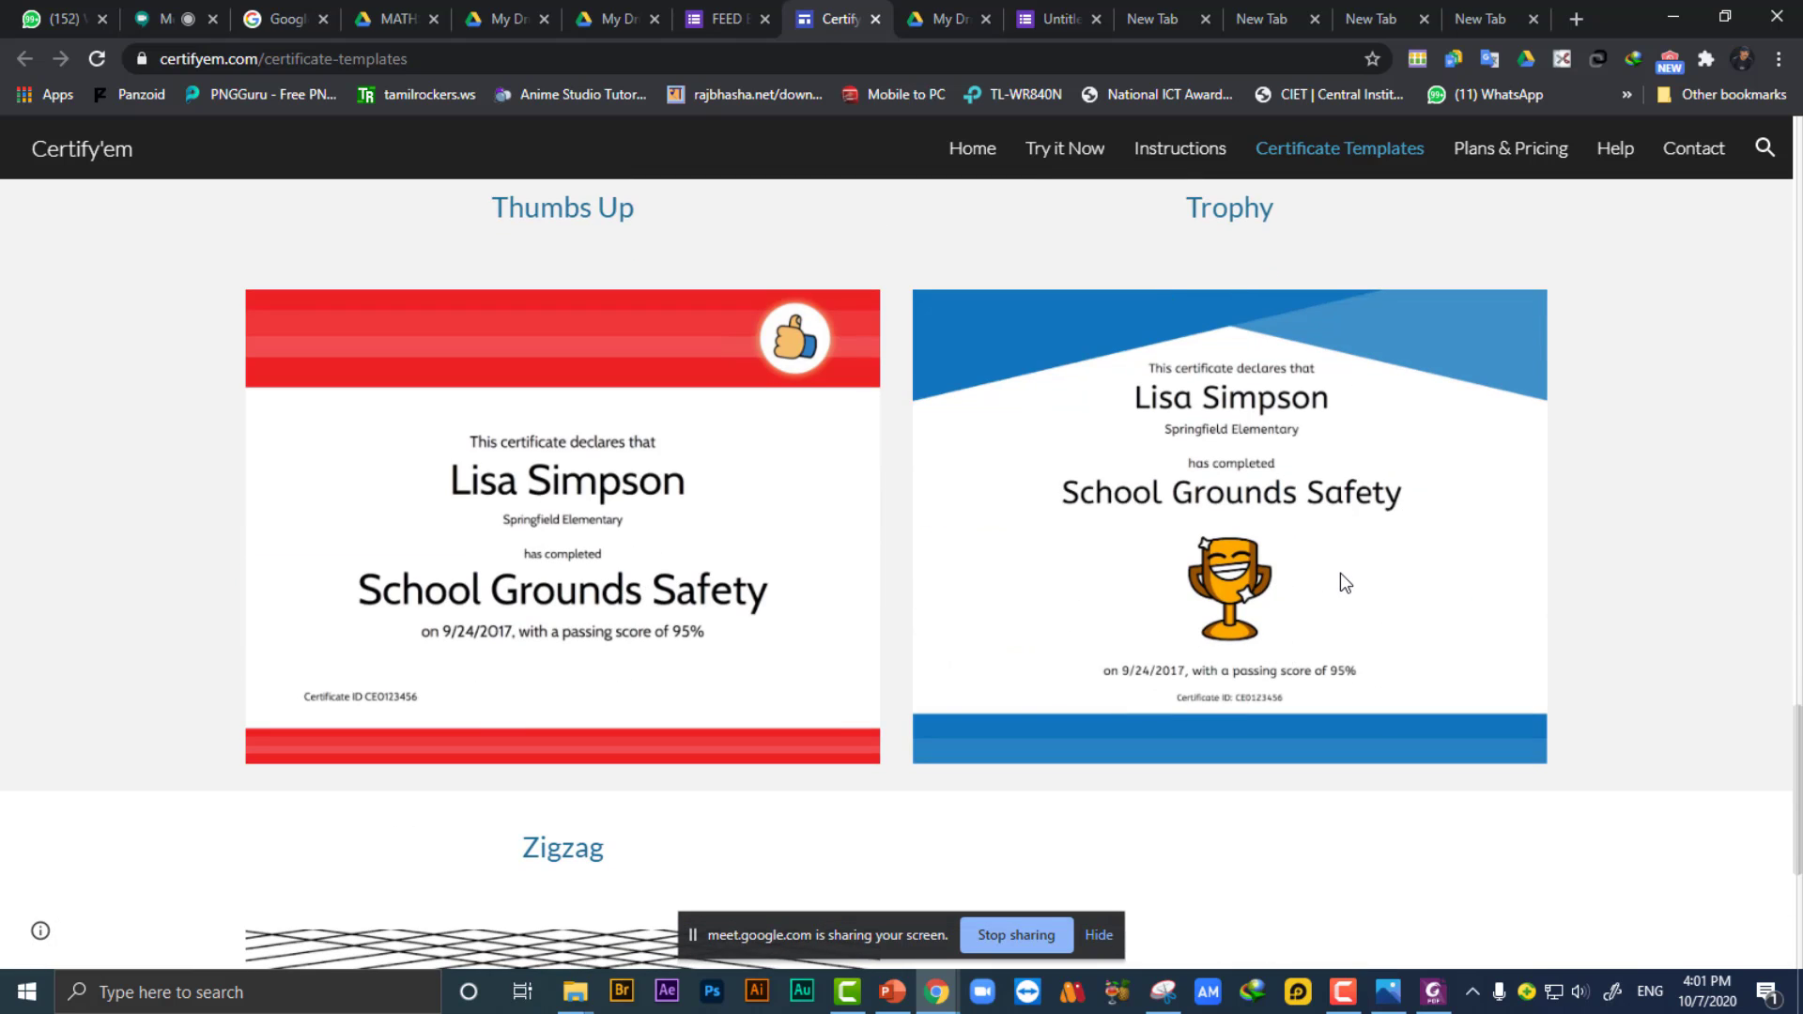
scroll(1238, 638, down, 1)
scroll(1238, 638, down, 4)
scroll(1236, 638, up, 15)
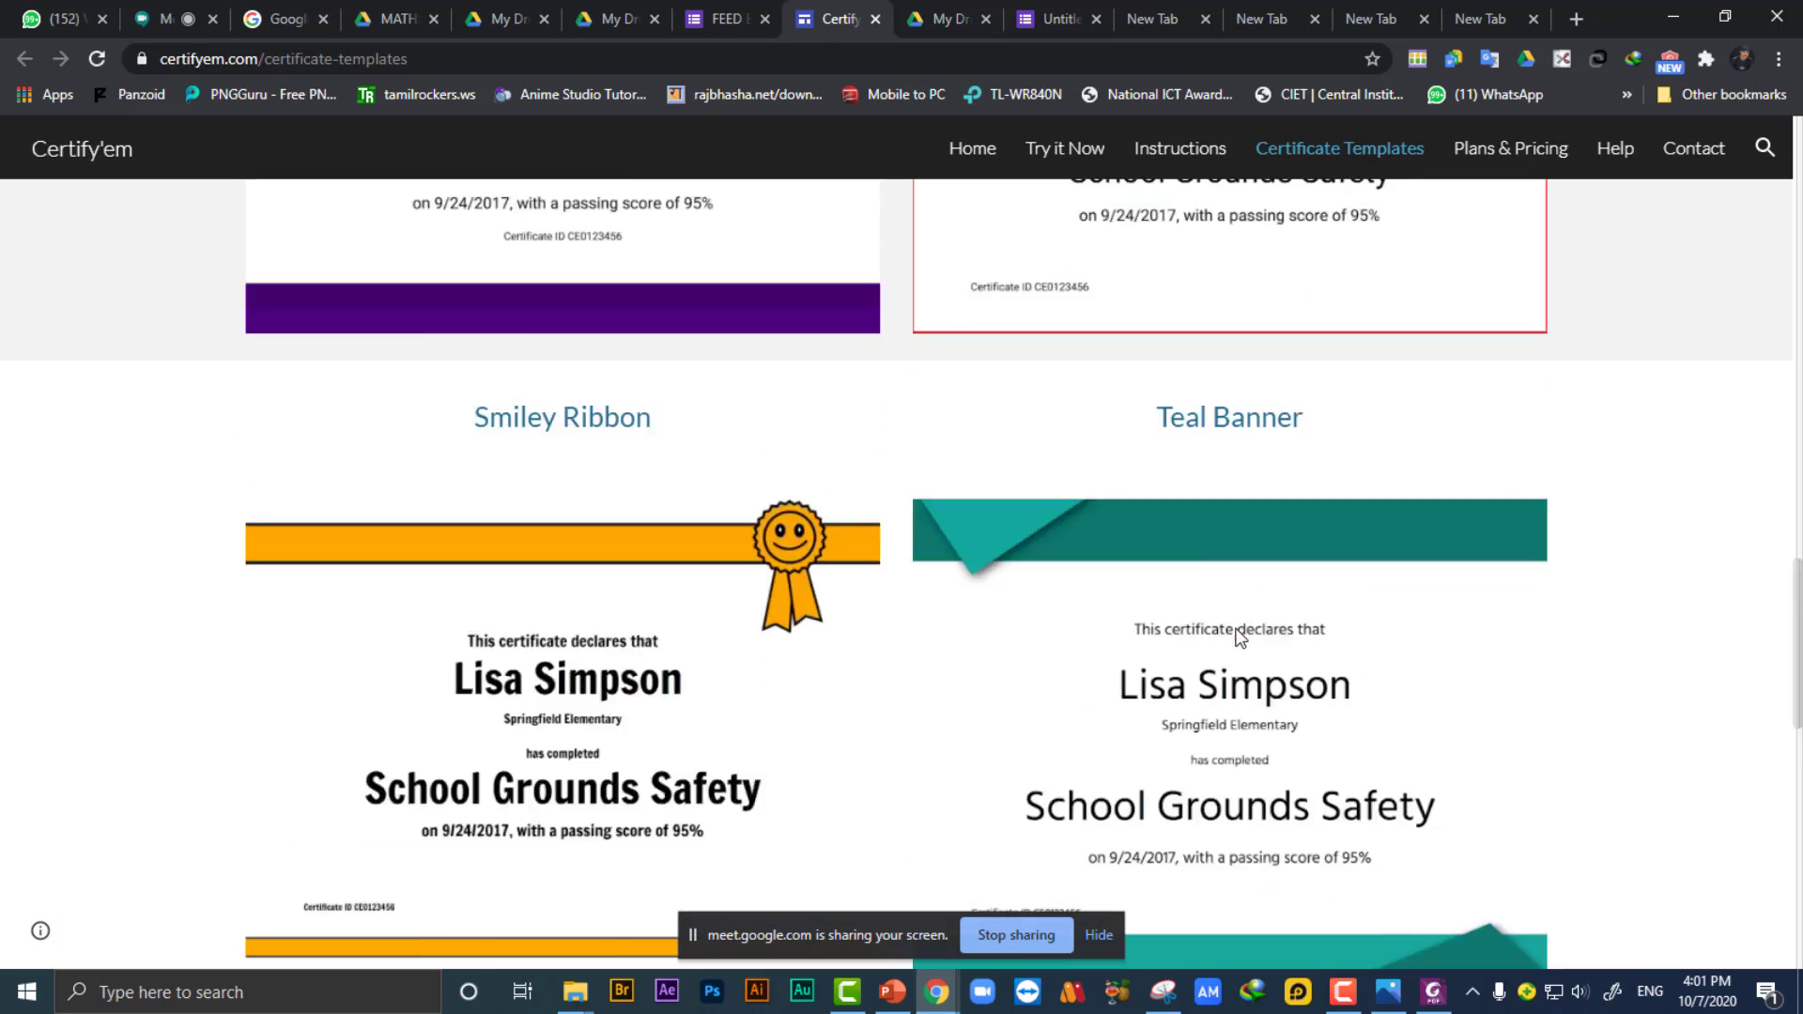
click(875, 20)
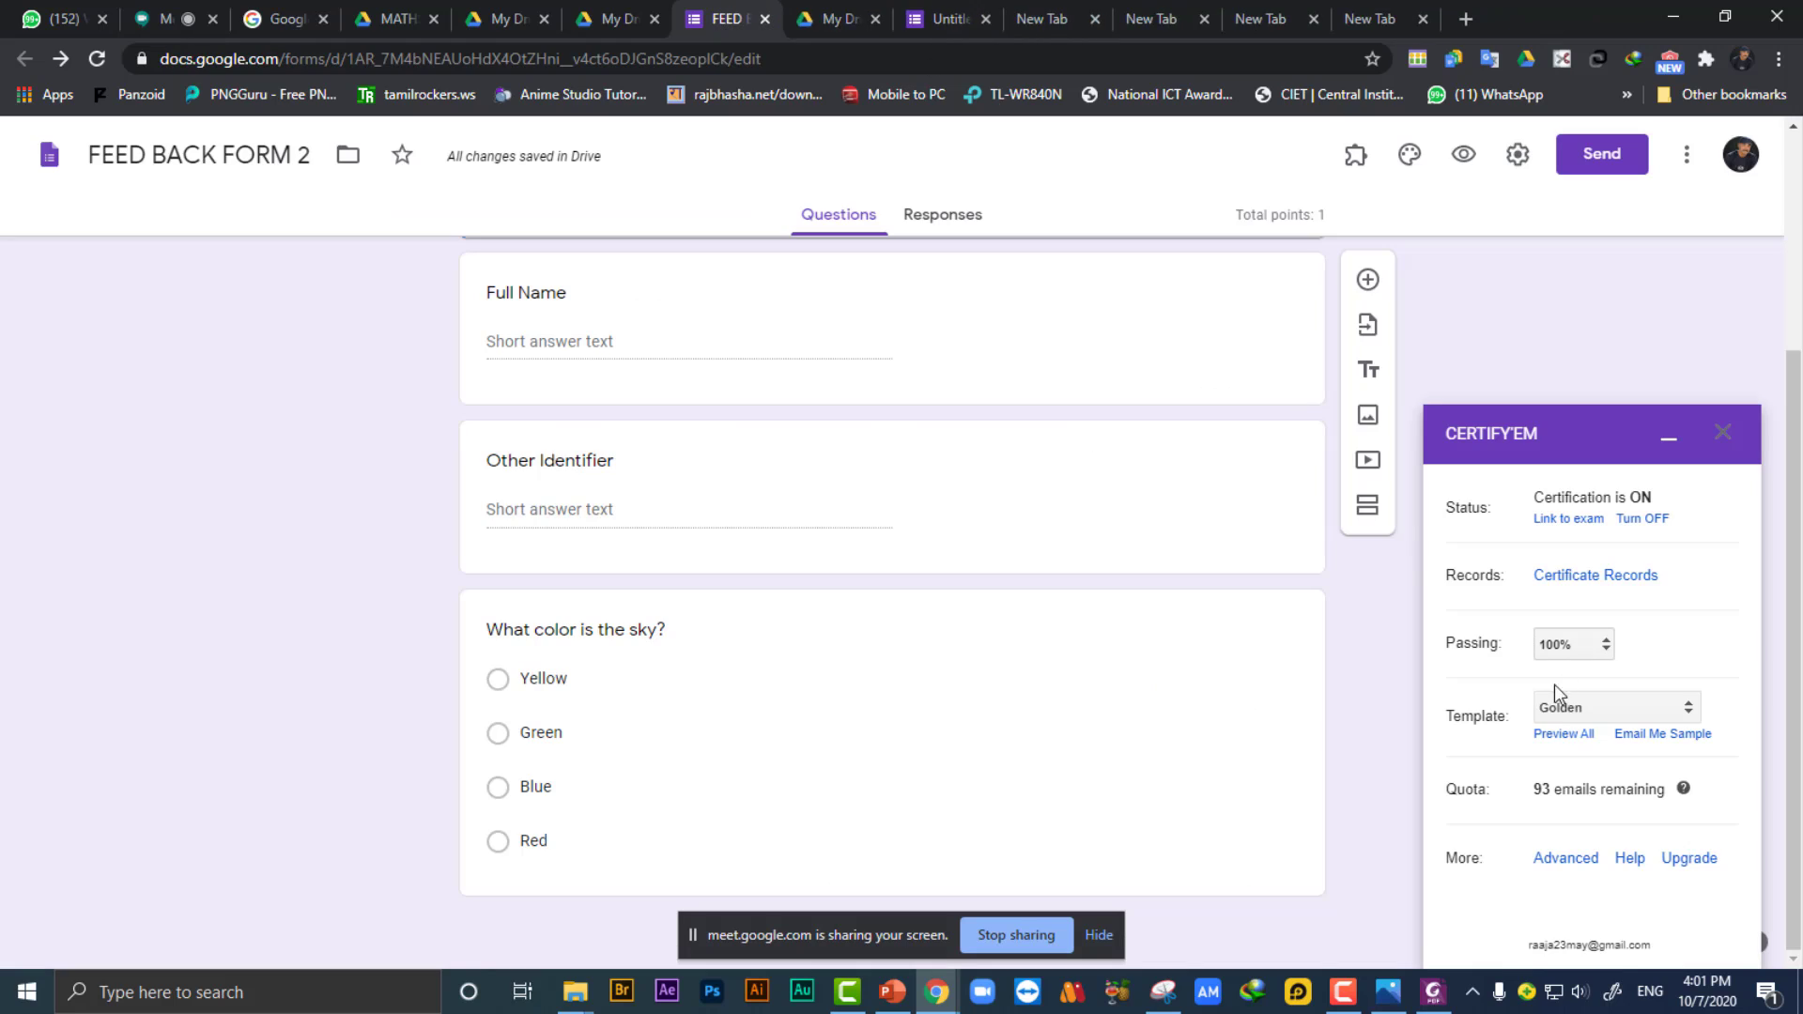
click(1613, 711)
click(1587, 844)
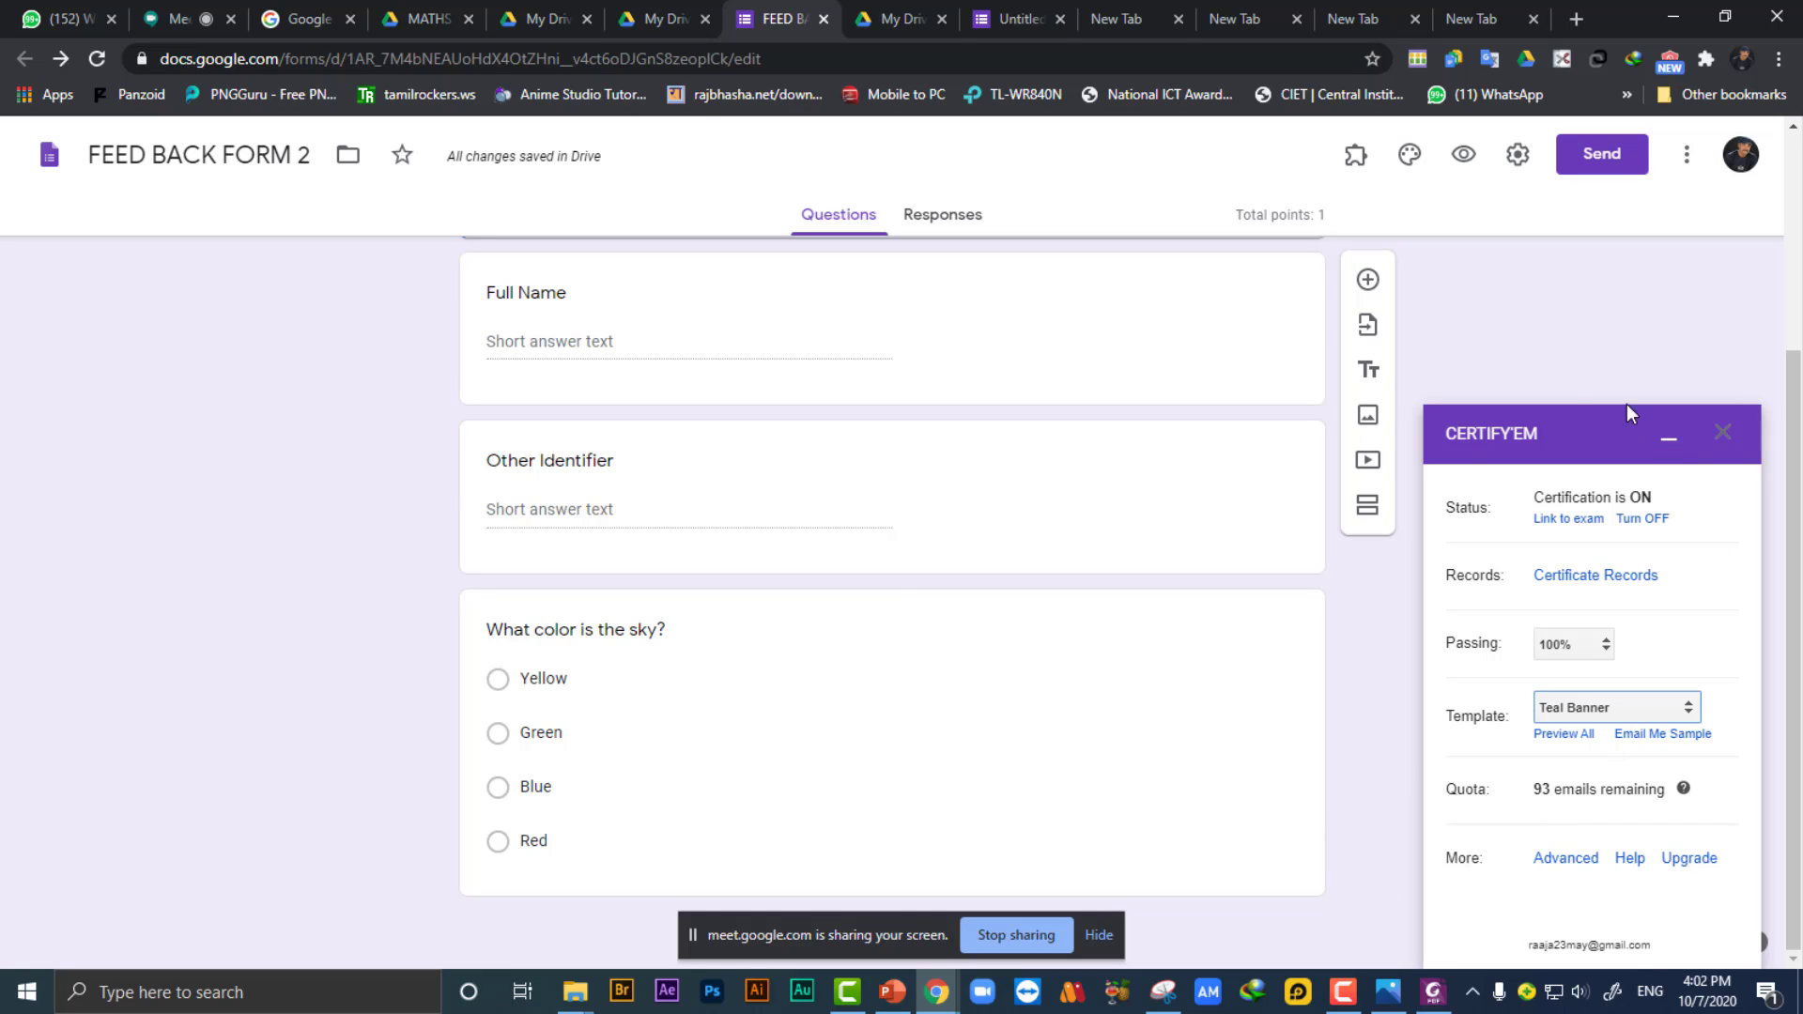
Open Certify'em's advanced options and set the body of the certificate email to "Great job".
click(1565, 858)
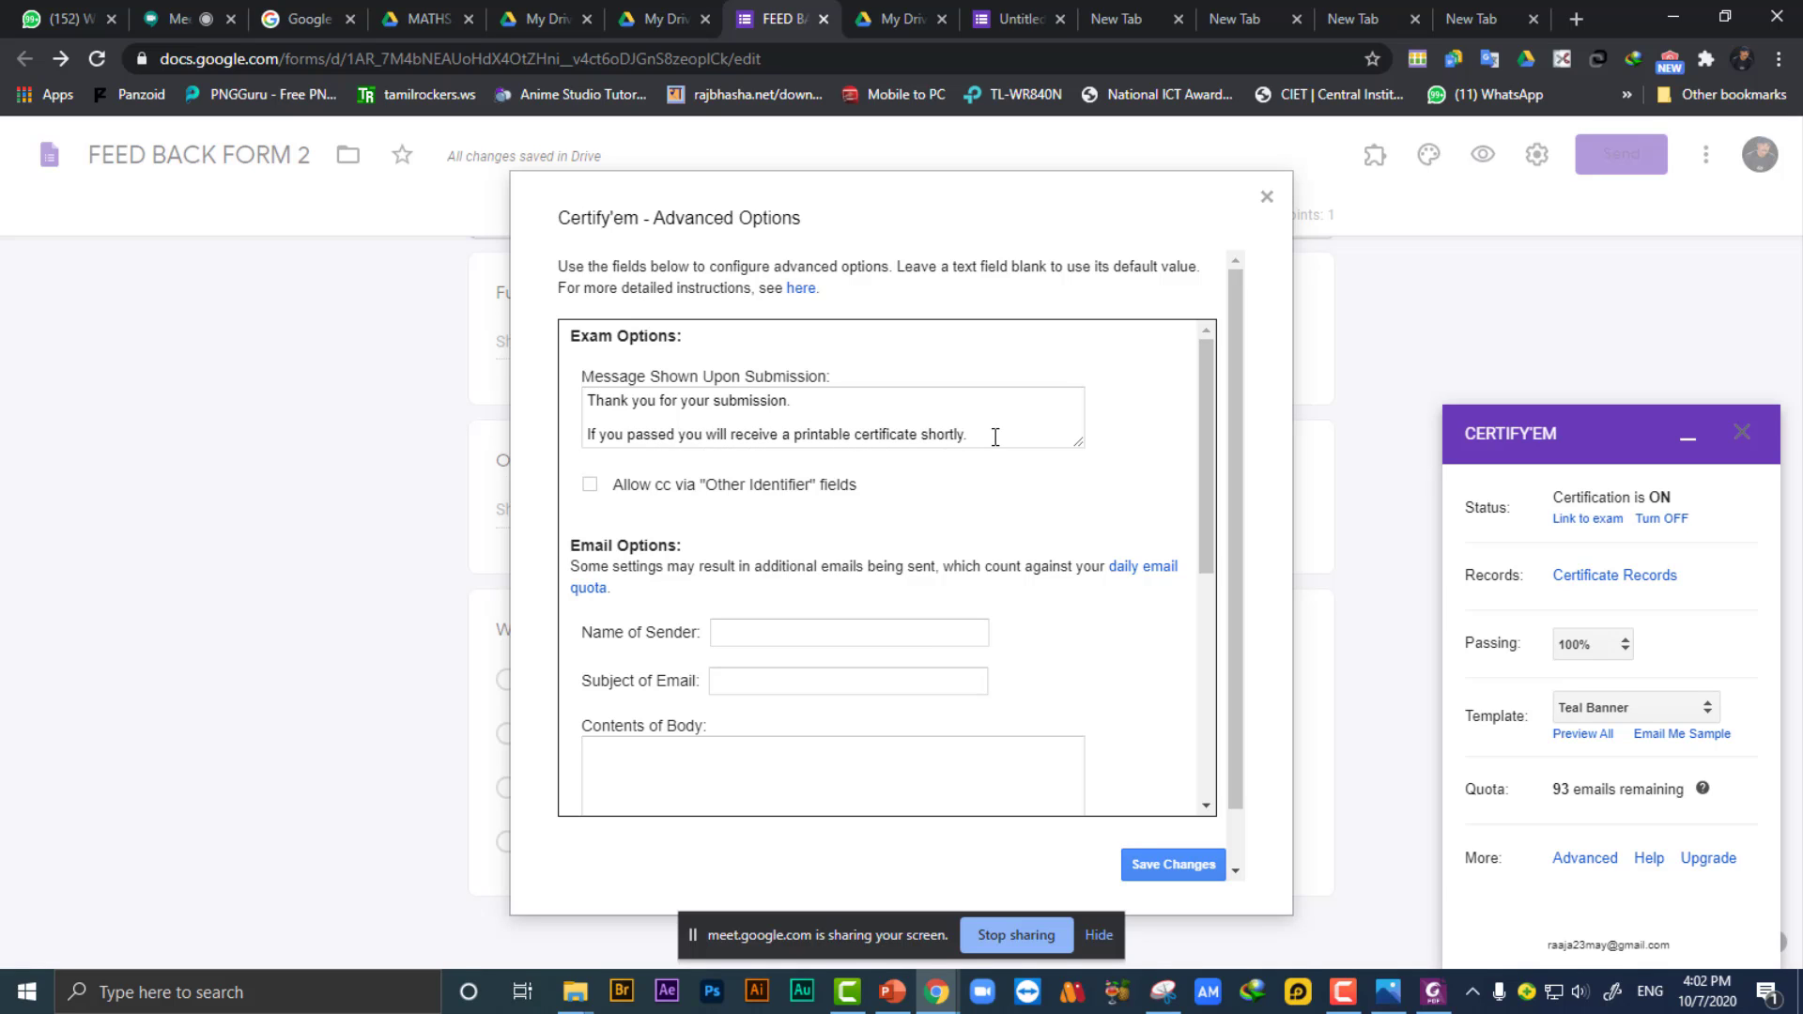
scroll(976, 540, down, 1)
scroll(977, 543, up, 1)
scroll(973, 537, down, 1)
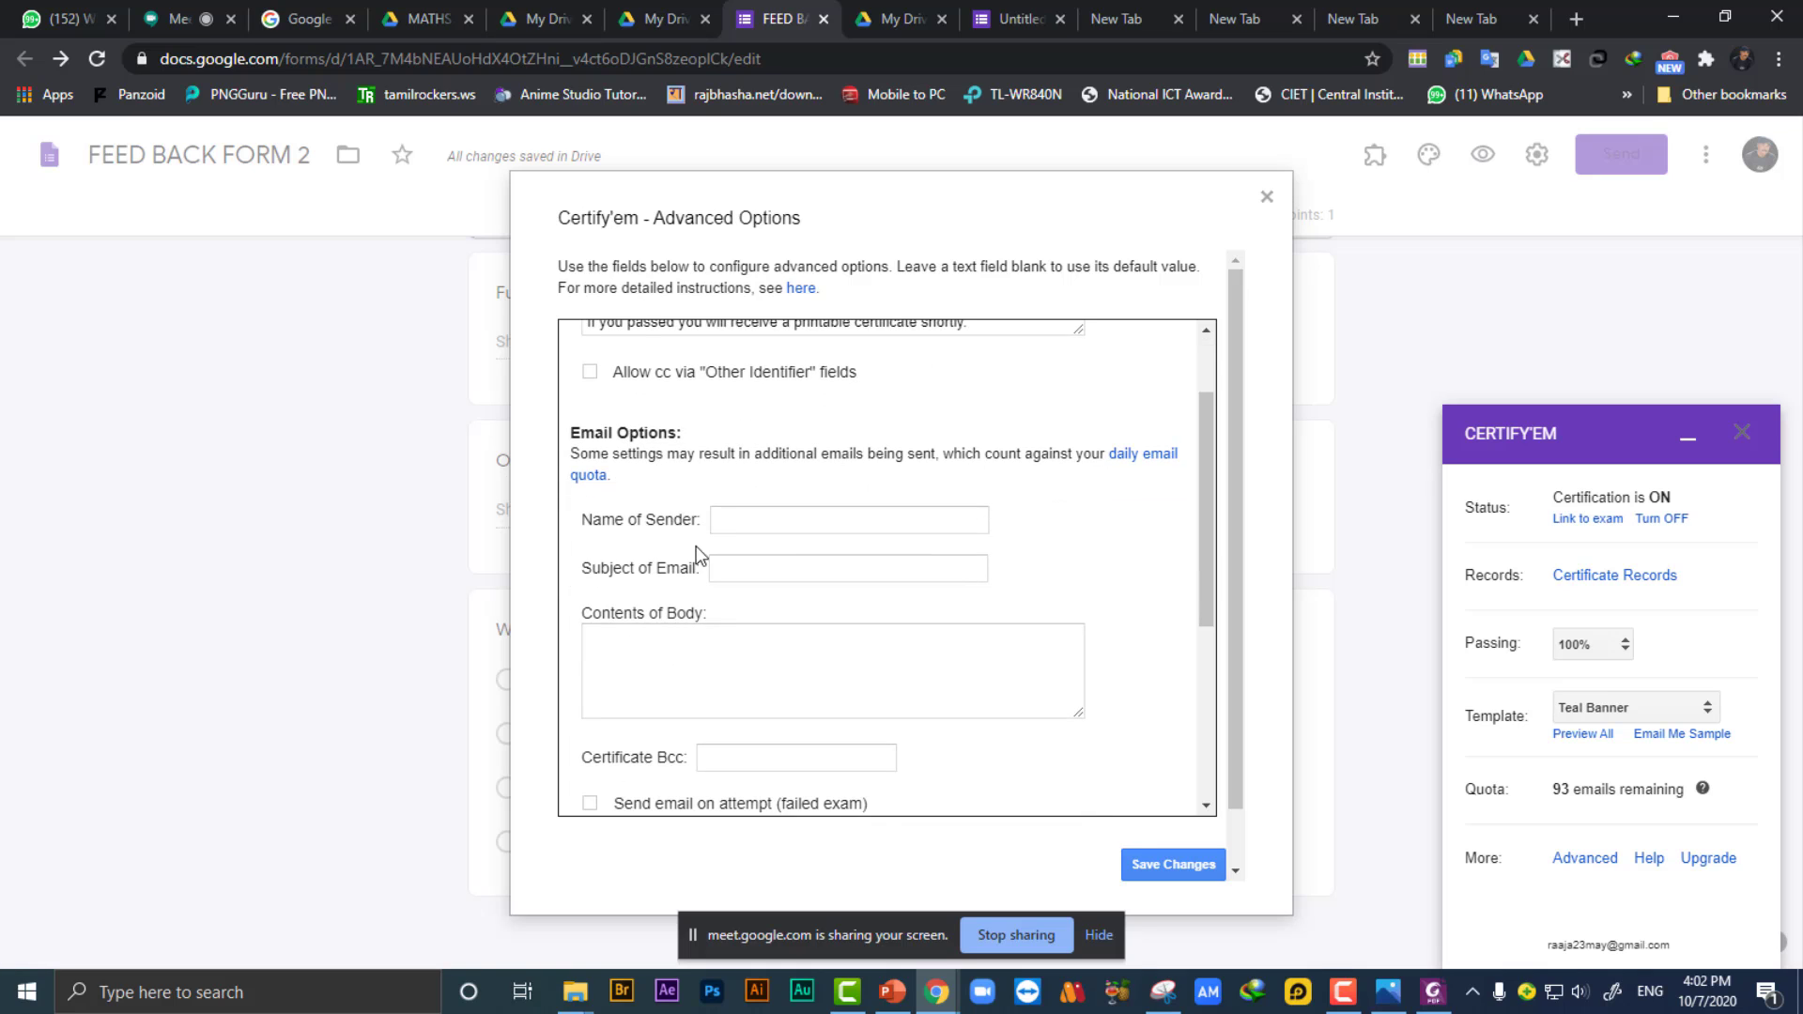
scroll(714, 535, down, 2)
scroll(736, 470, up, 1)
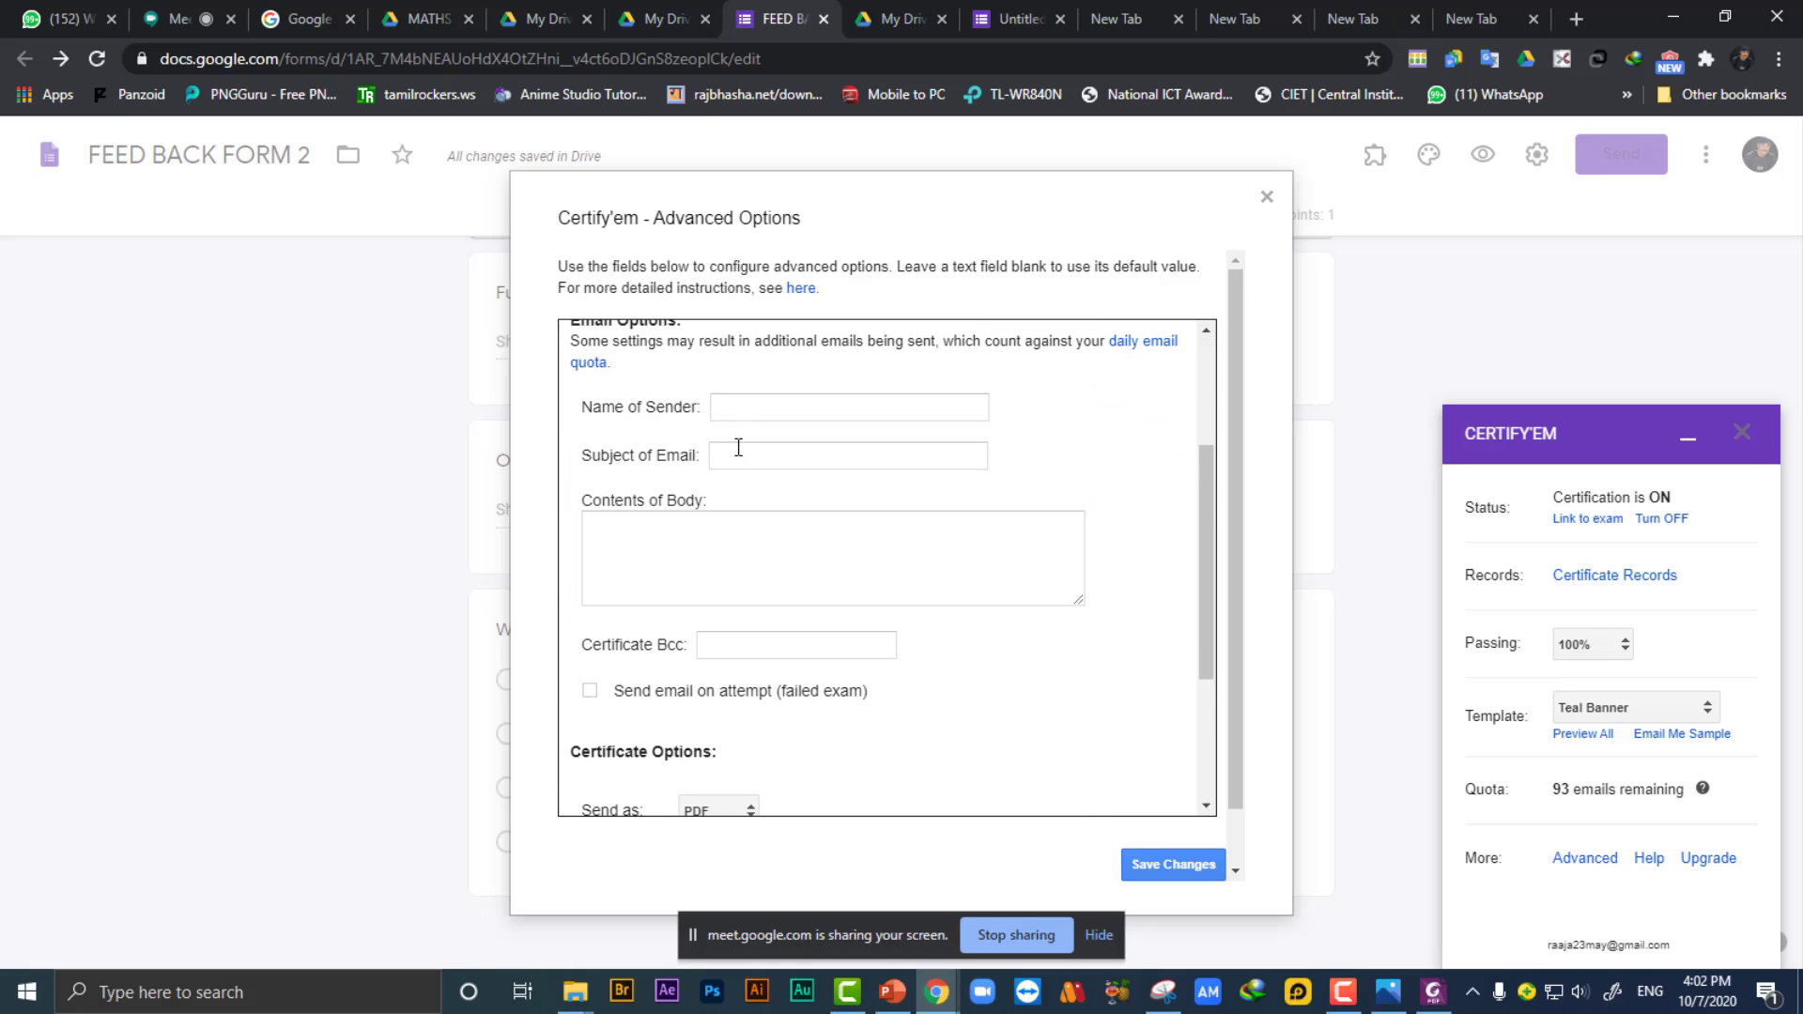
click(653, 545)
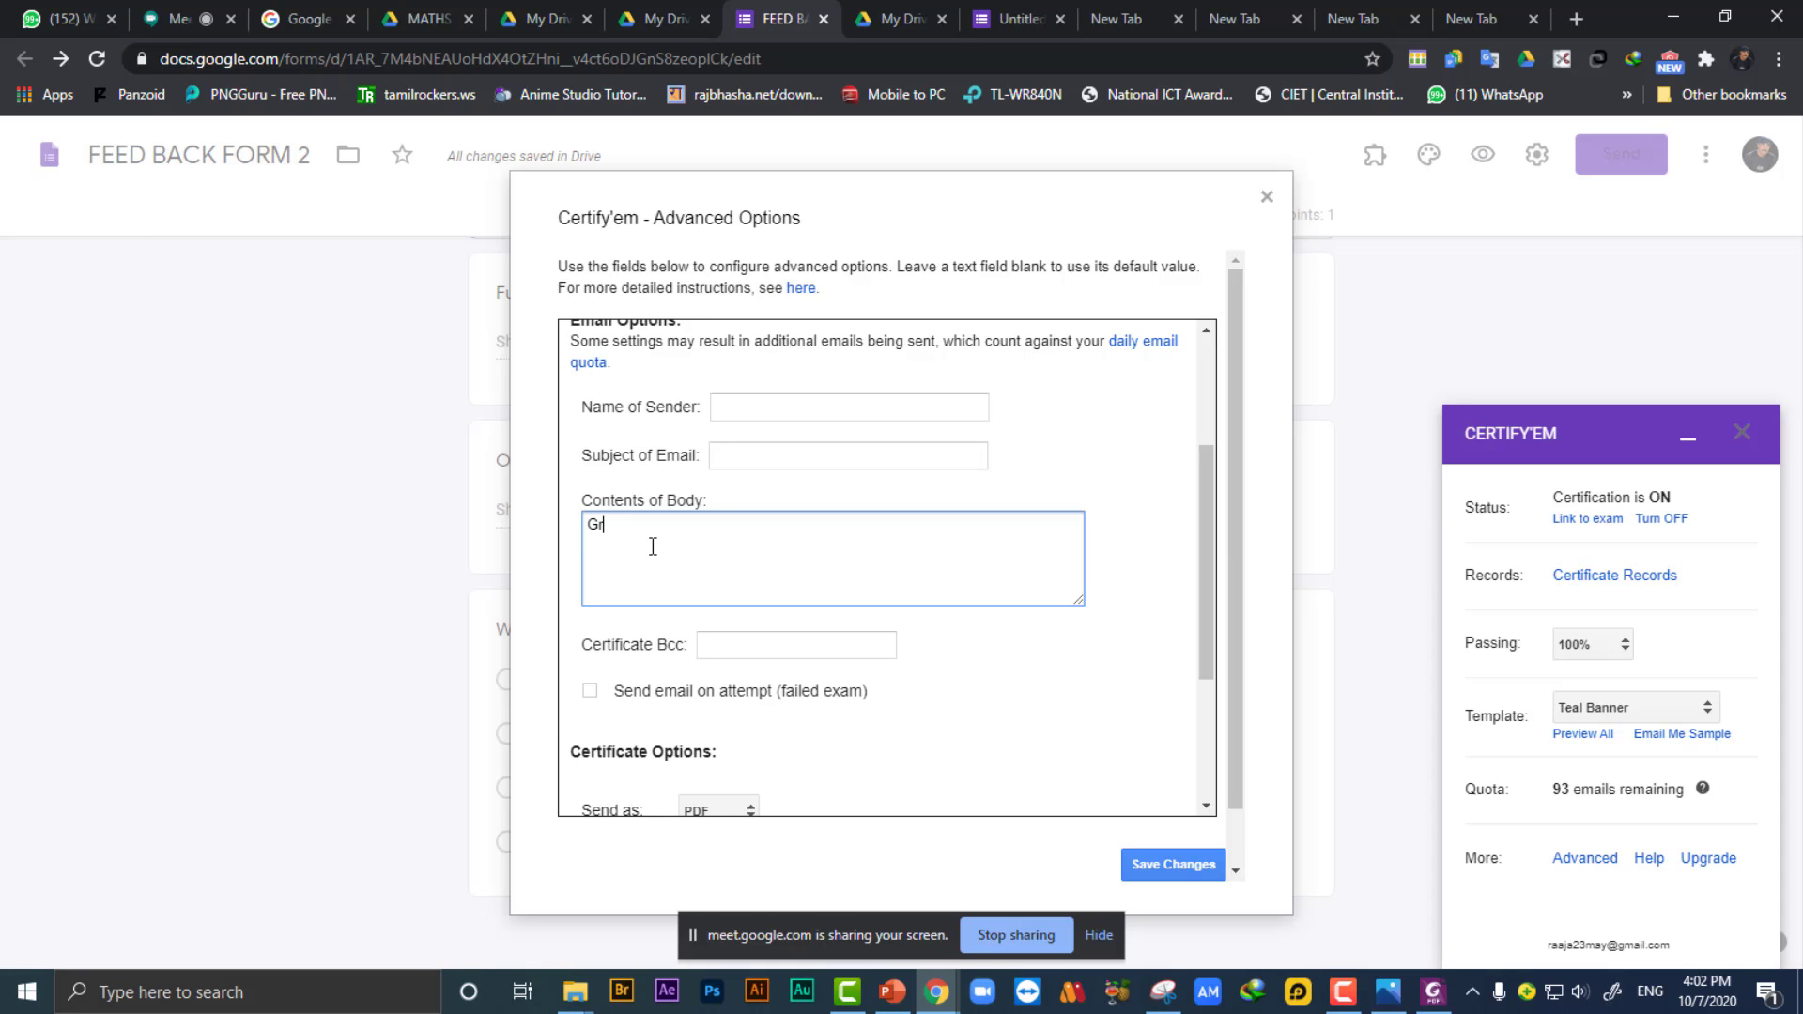
text(Grate)
key(BackSpace)
key(BackSpace)
text(eate)
key(BackSpace)
text(t job)
Set the certificate's sending format to IMAGE and check through the other advanced options.
scroll(1122, 695, down, 3)
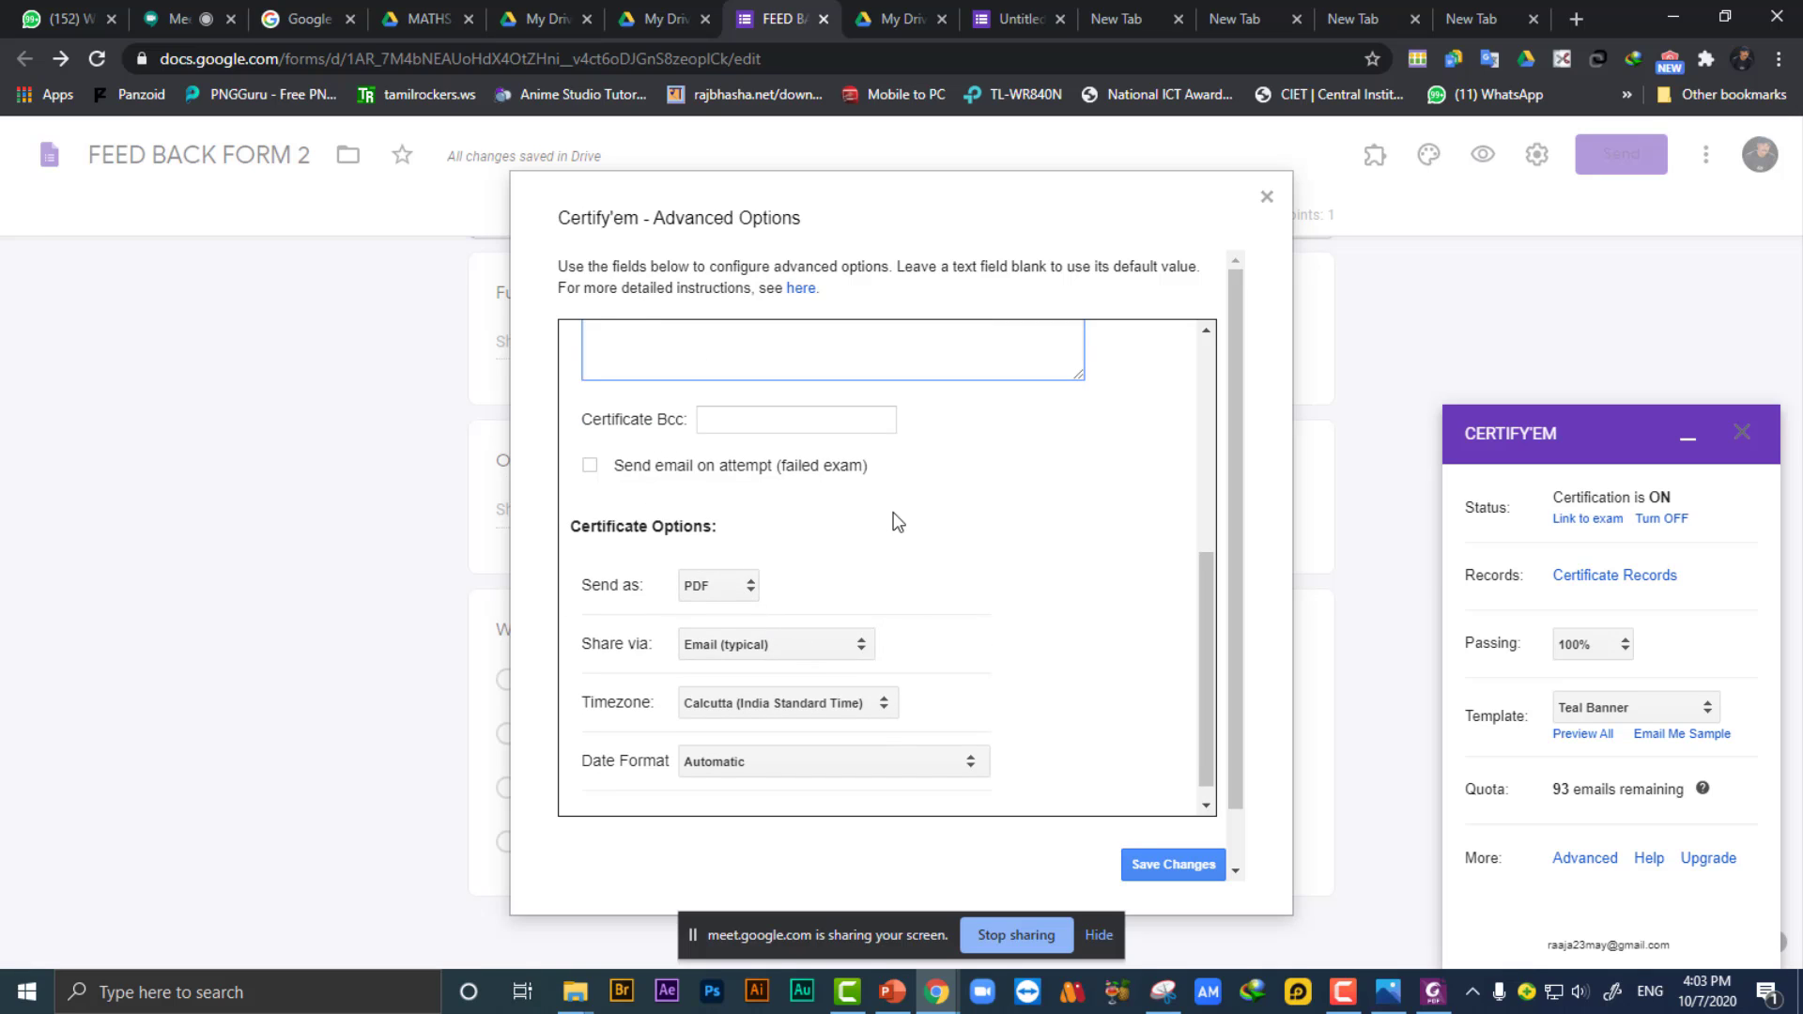
scroll(793, 523, up, 1)
scroll(837, 596, down, 1)
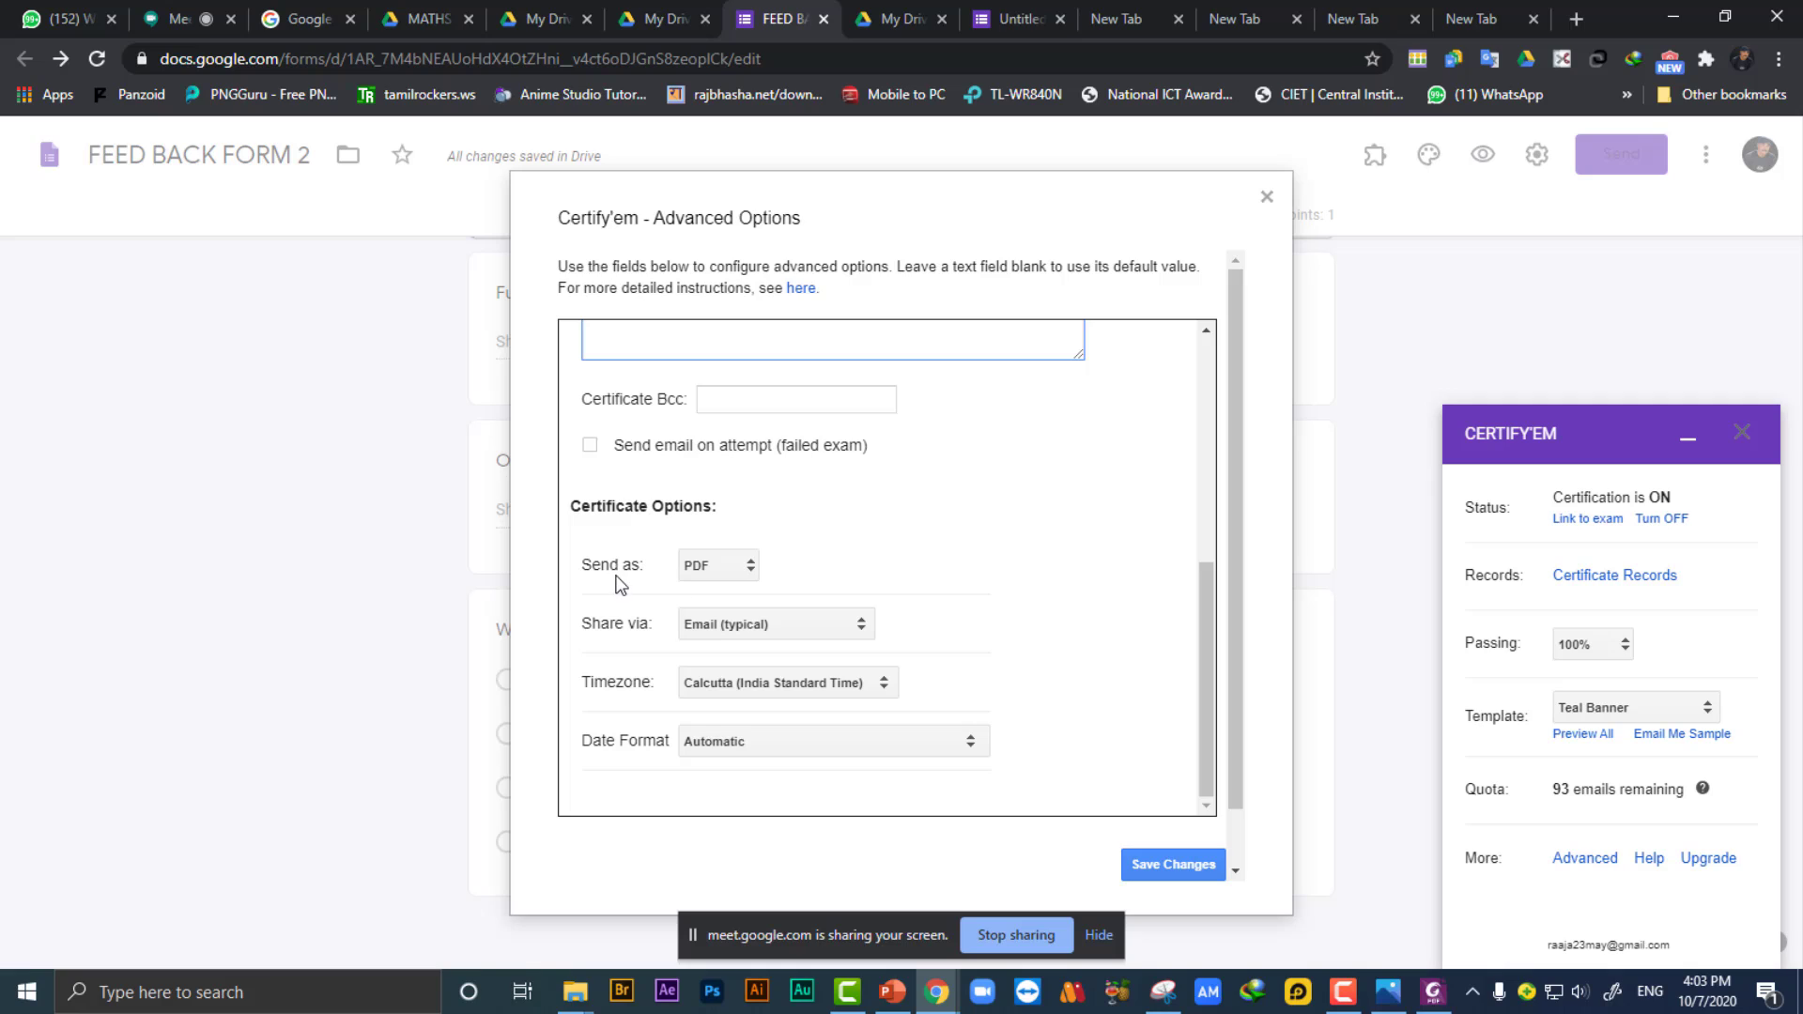
click(721, 567)
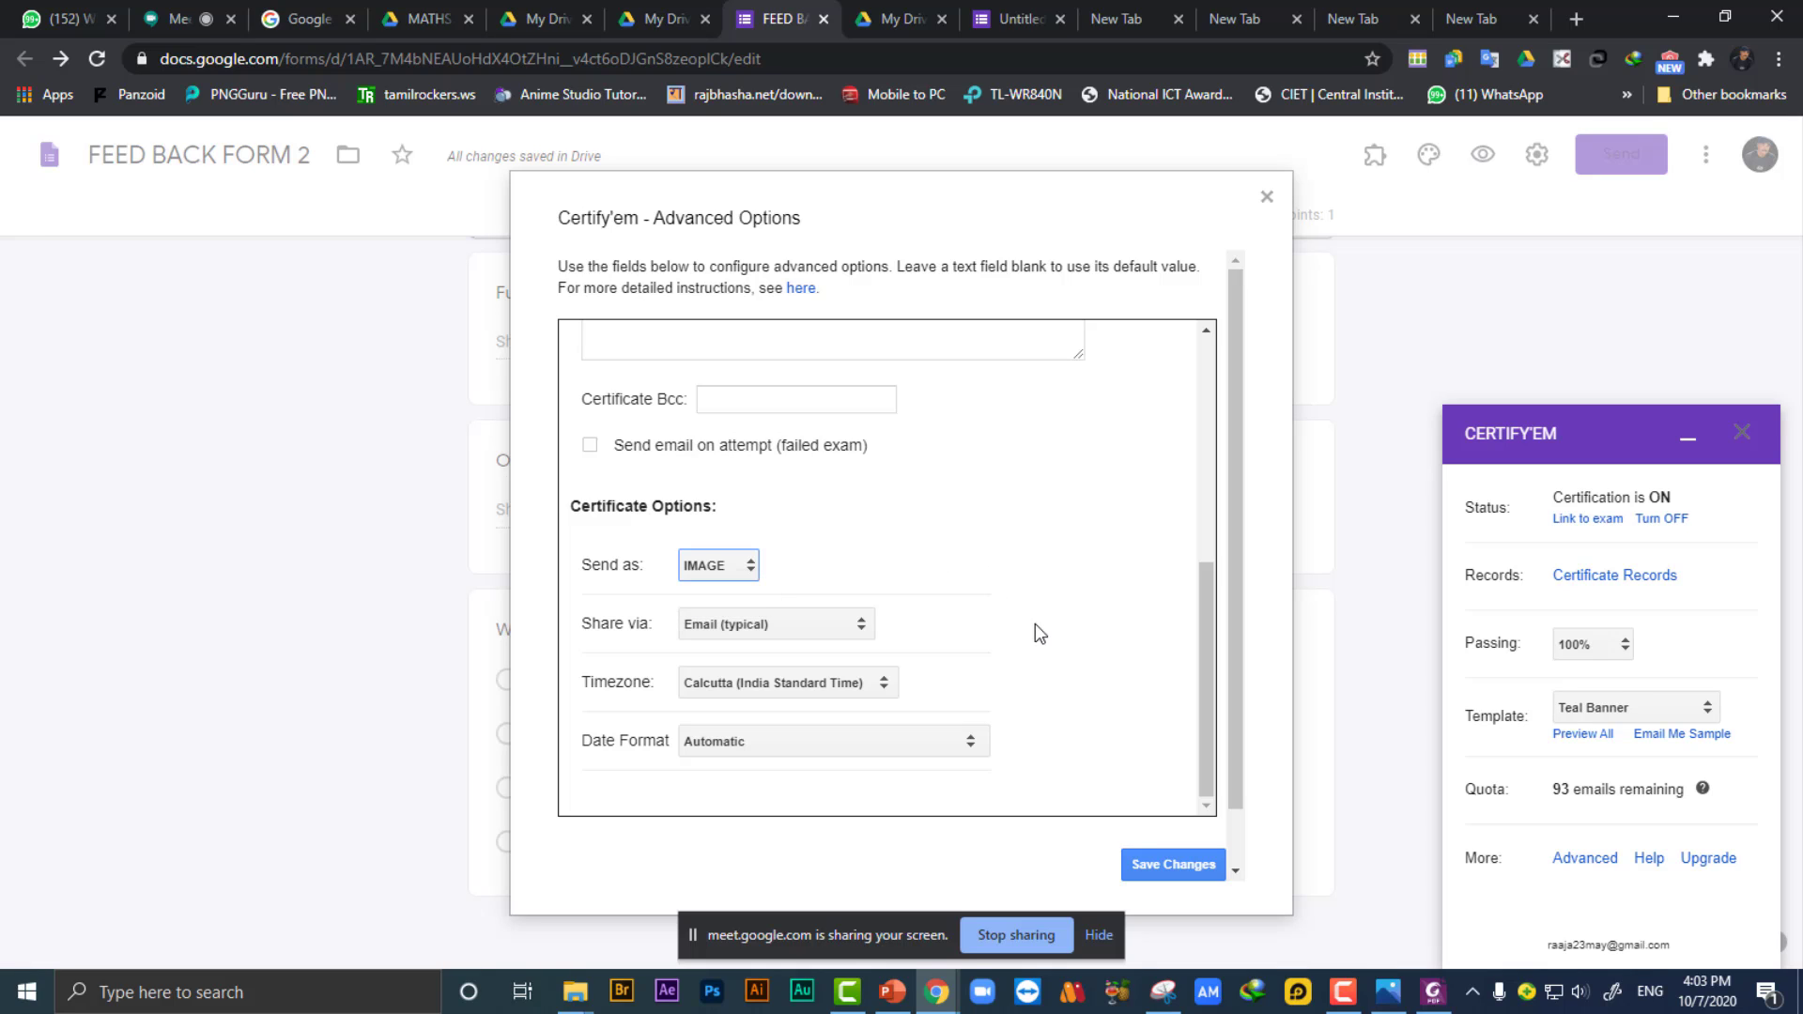
scroll(1113, 650, up, 5)
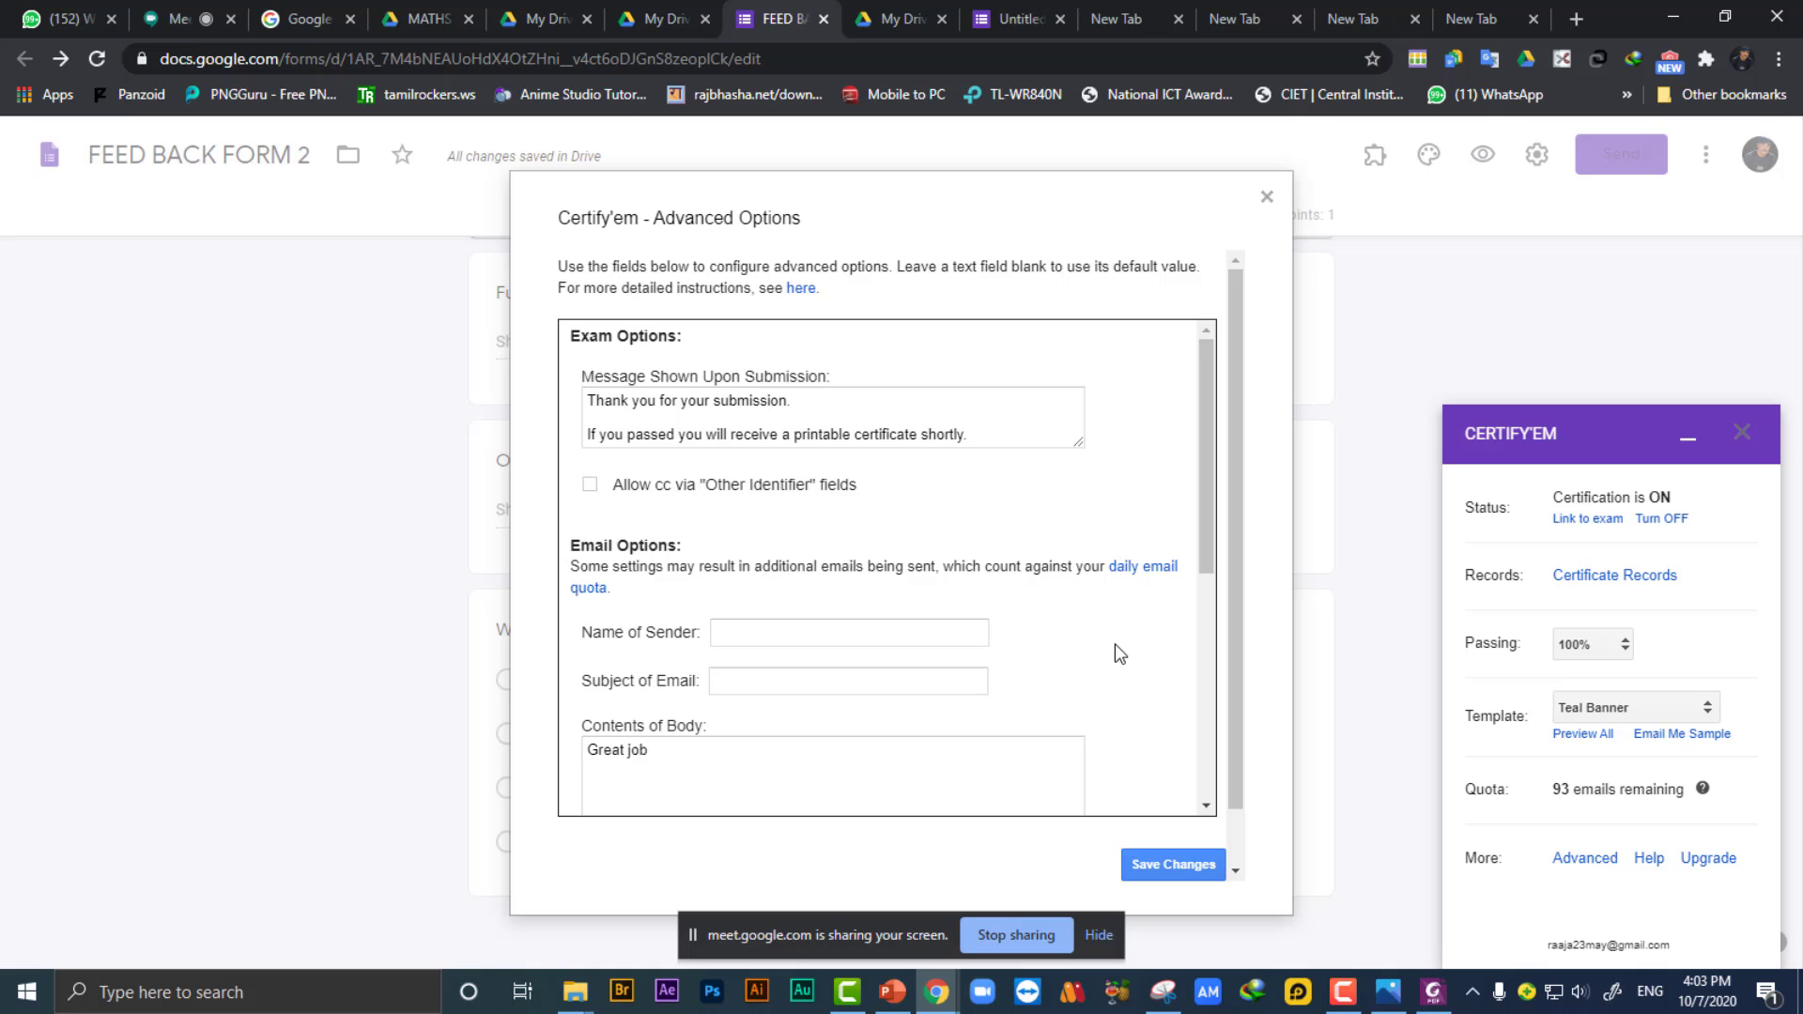
scroll(1114, 644, down, 5)
scroll(998, 583, up, 5)
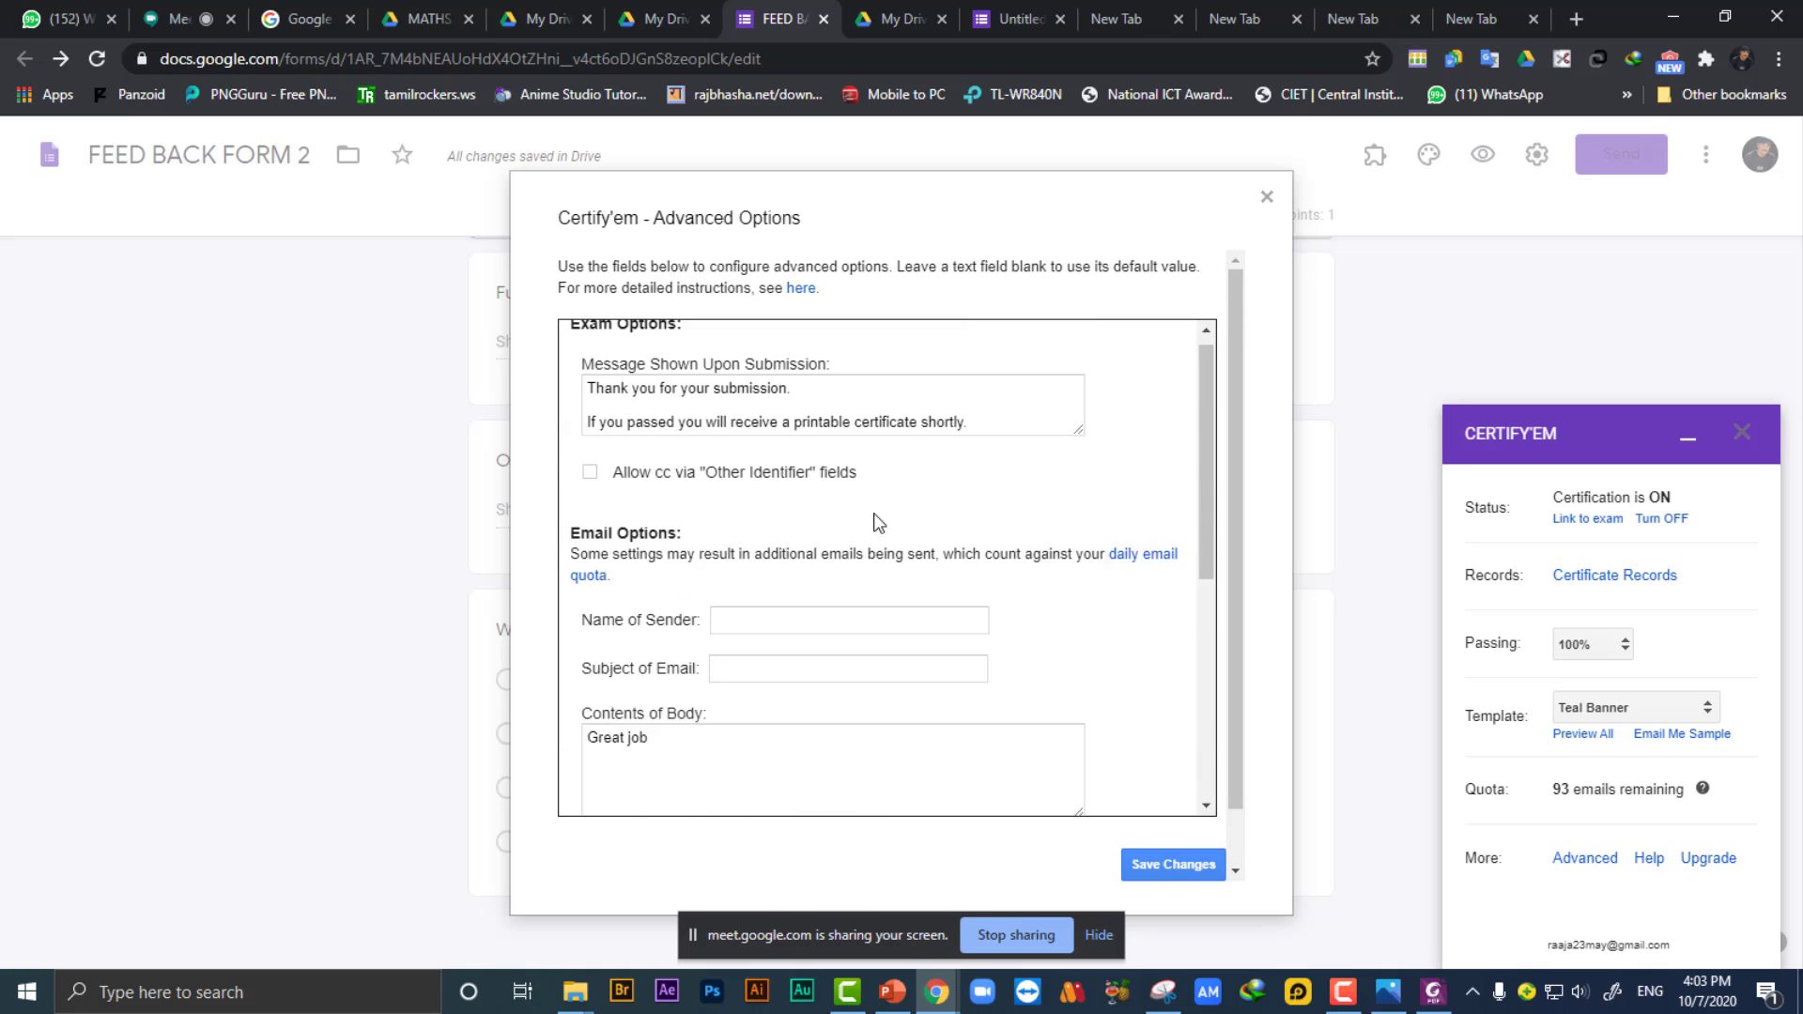
Review the remaining Certify'em advanced options and save the changes.
scroll(878, 523, up, 1)
scroll(966, 496, down, 5)
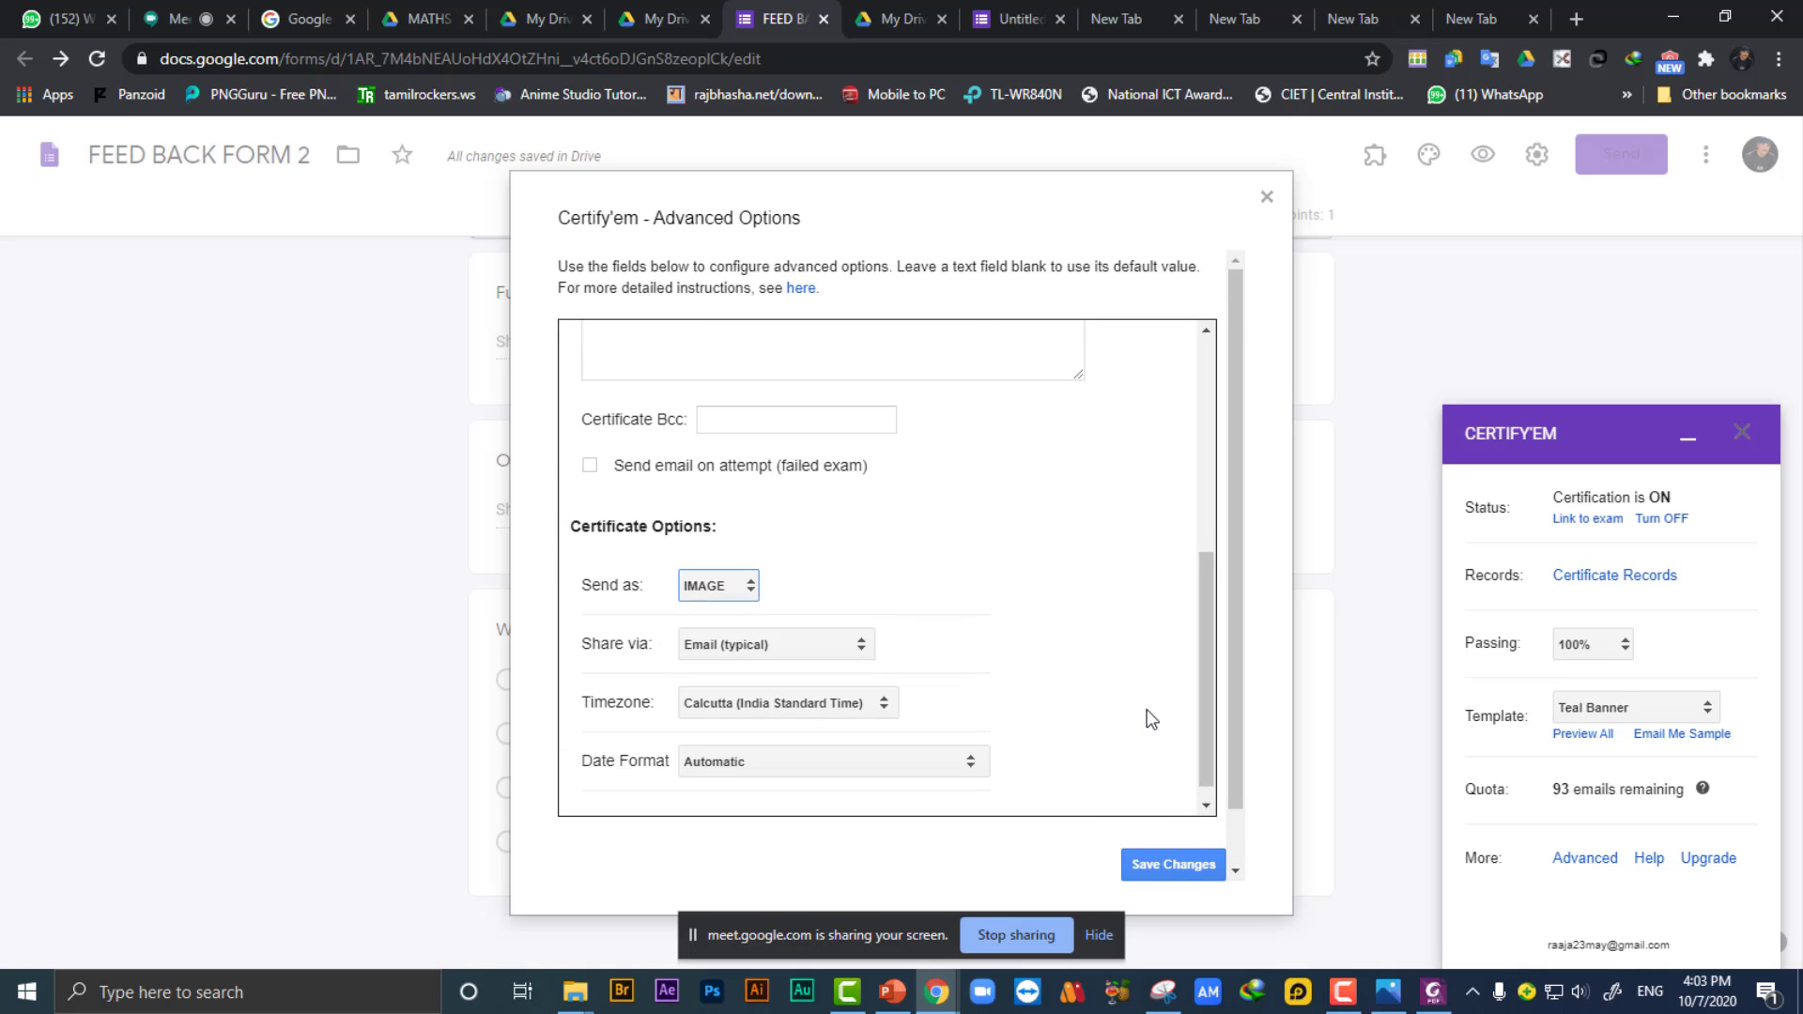
click(1180, 871)
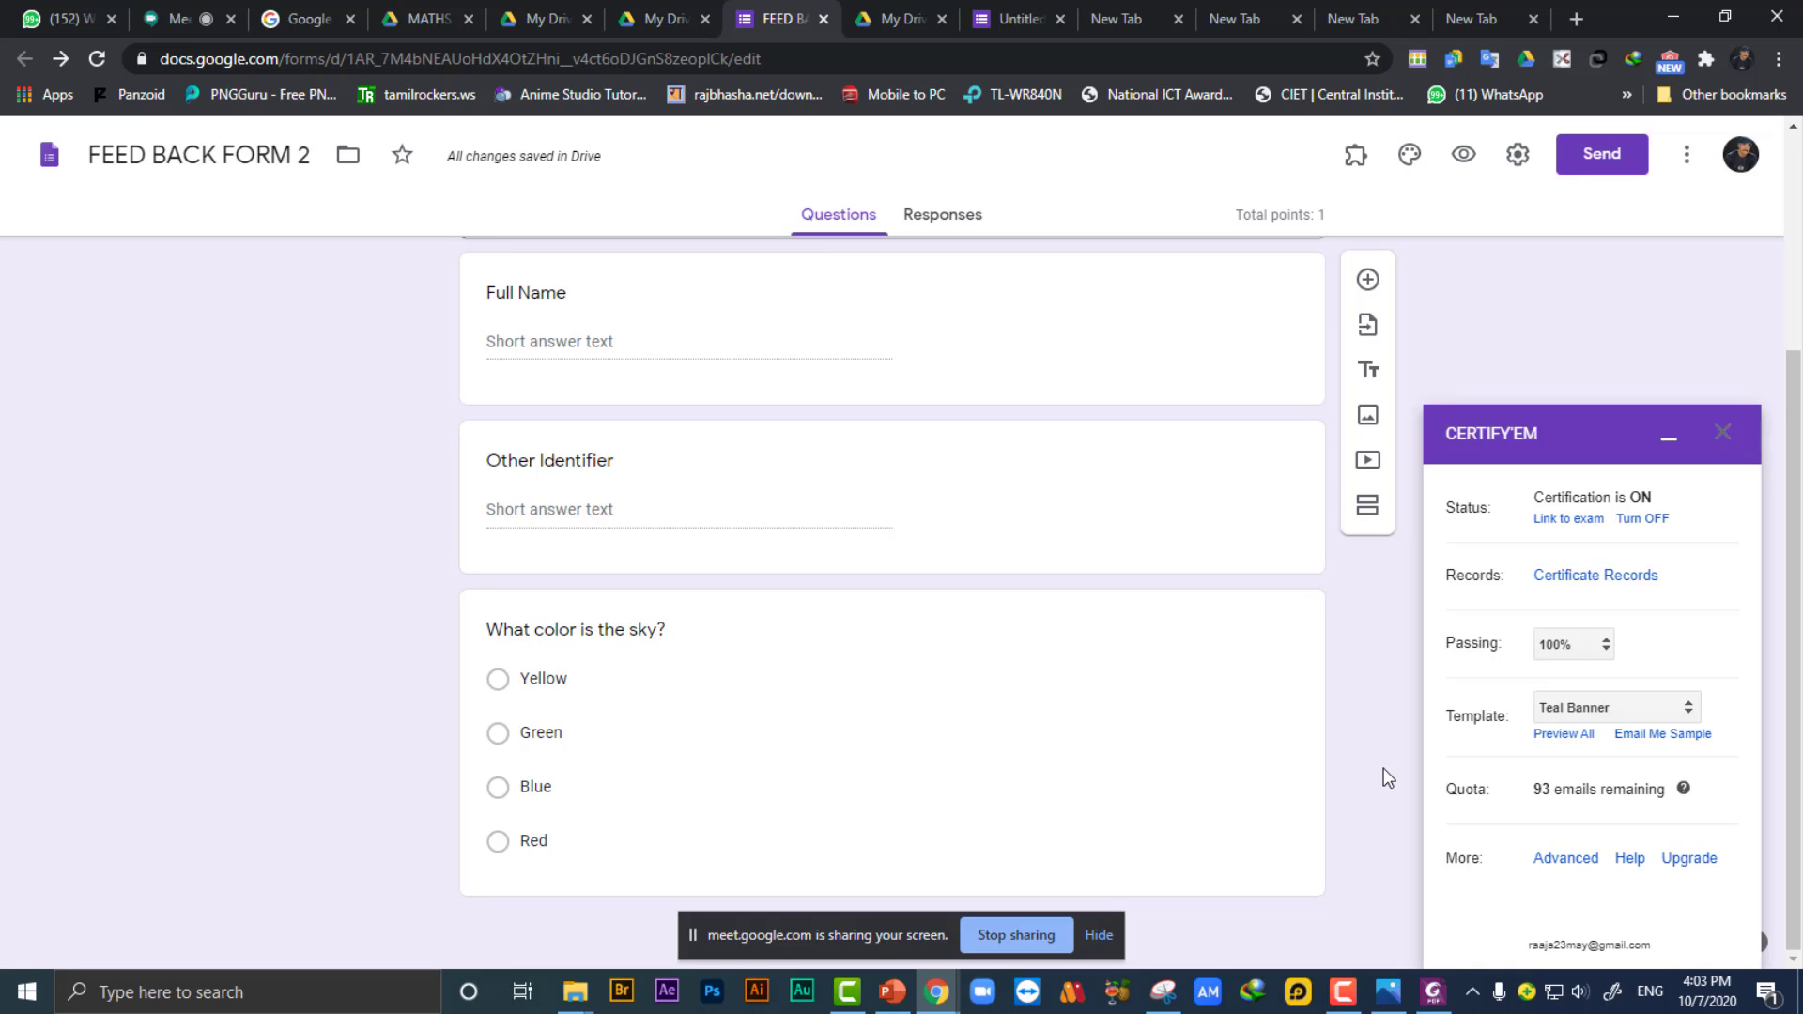
Check the template choices for a custom template, and view the certificate image CERTIFICATEy.PNG in the Downloads folder.
click(1655, 712)
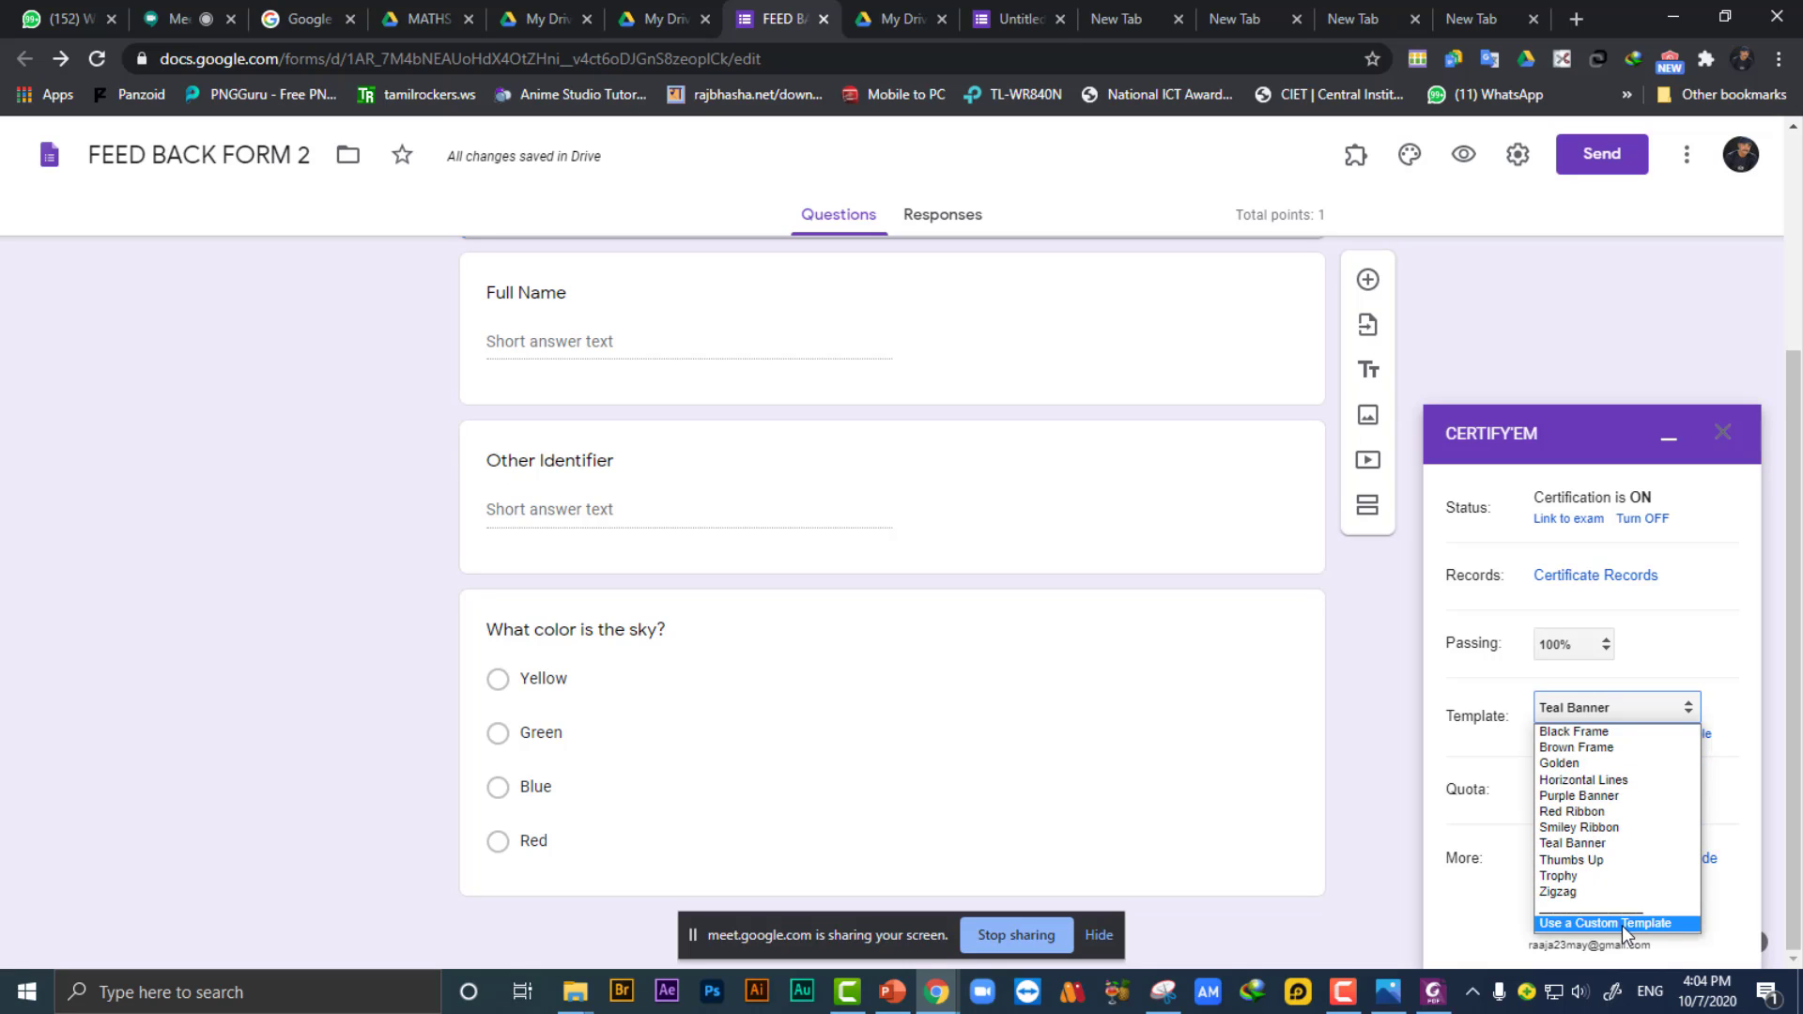
click(1361, 749)
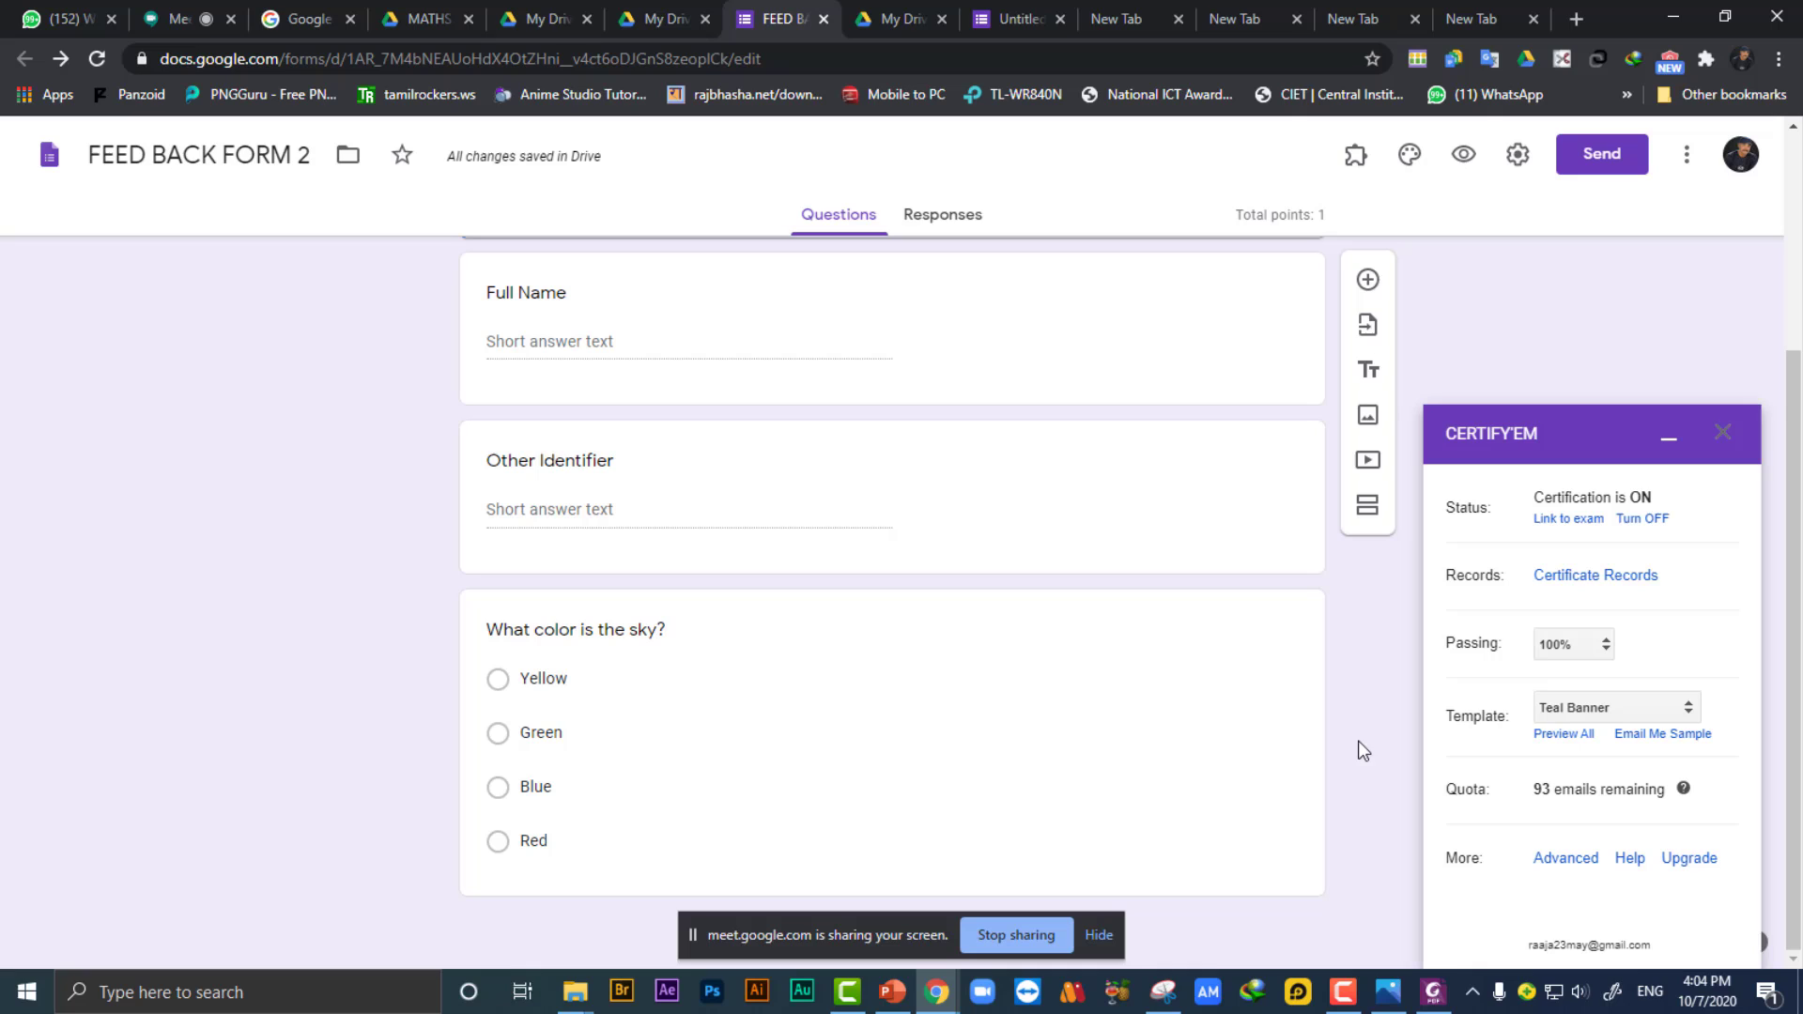
click(1674, 19)
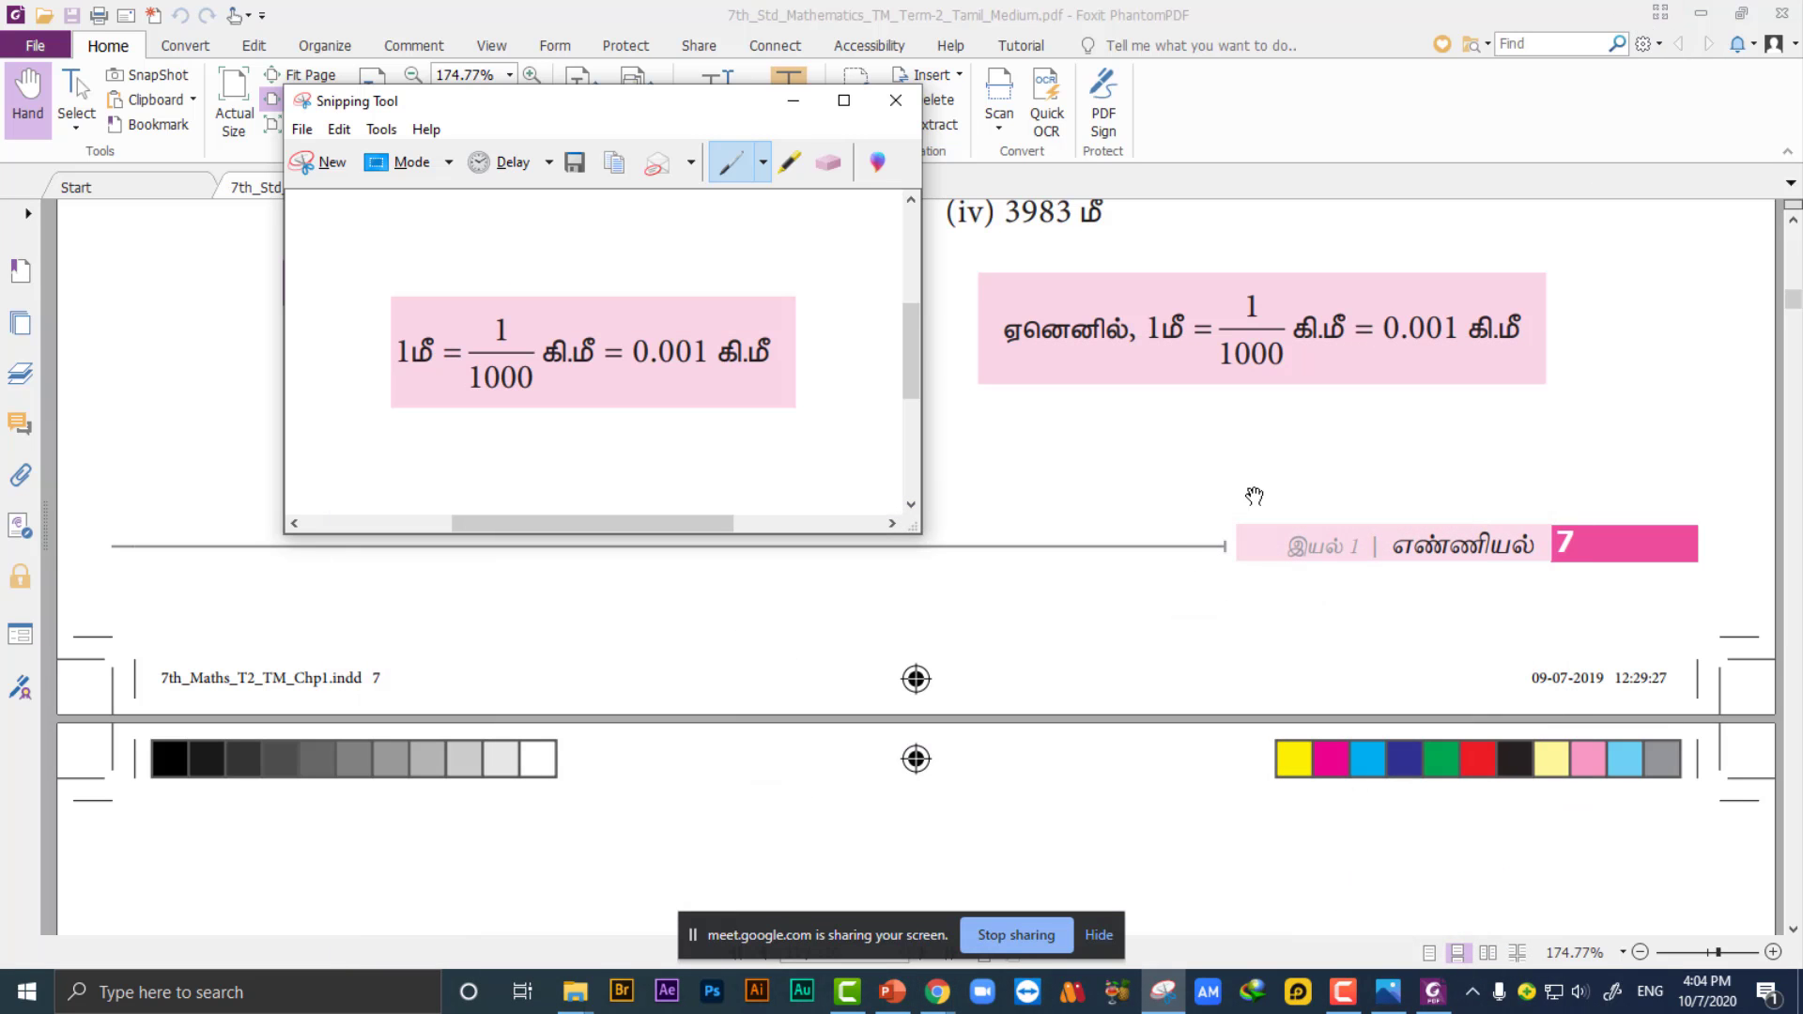
click(1714, 16)
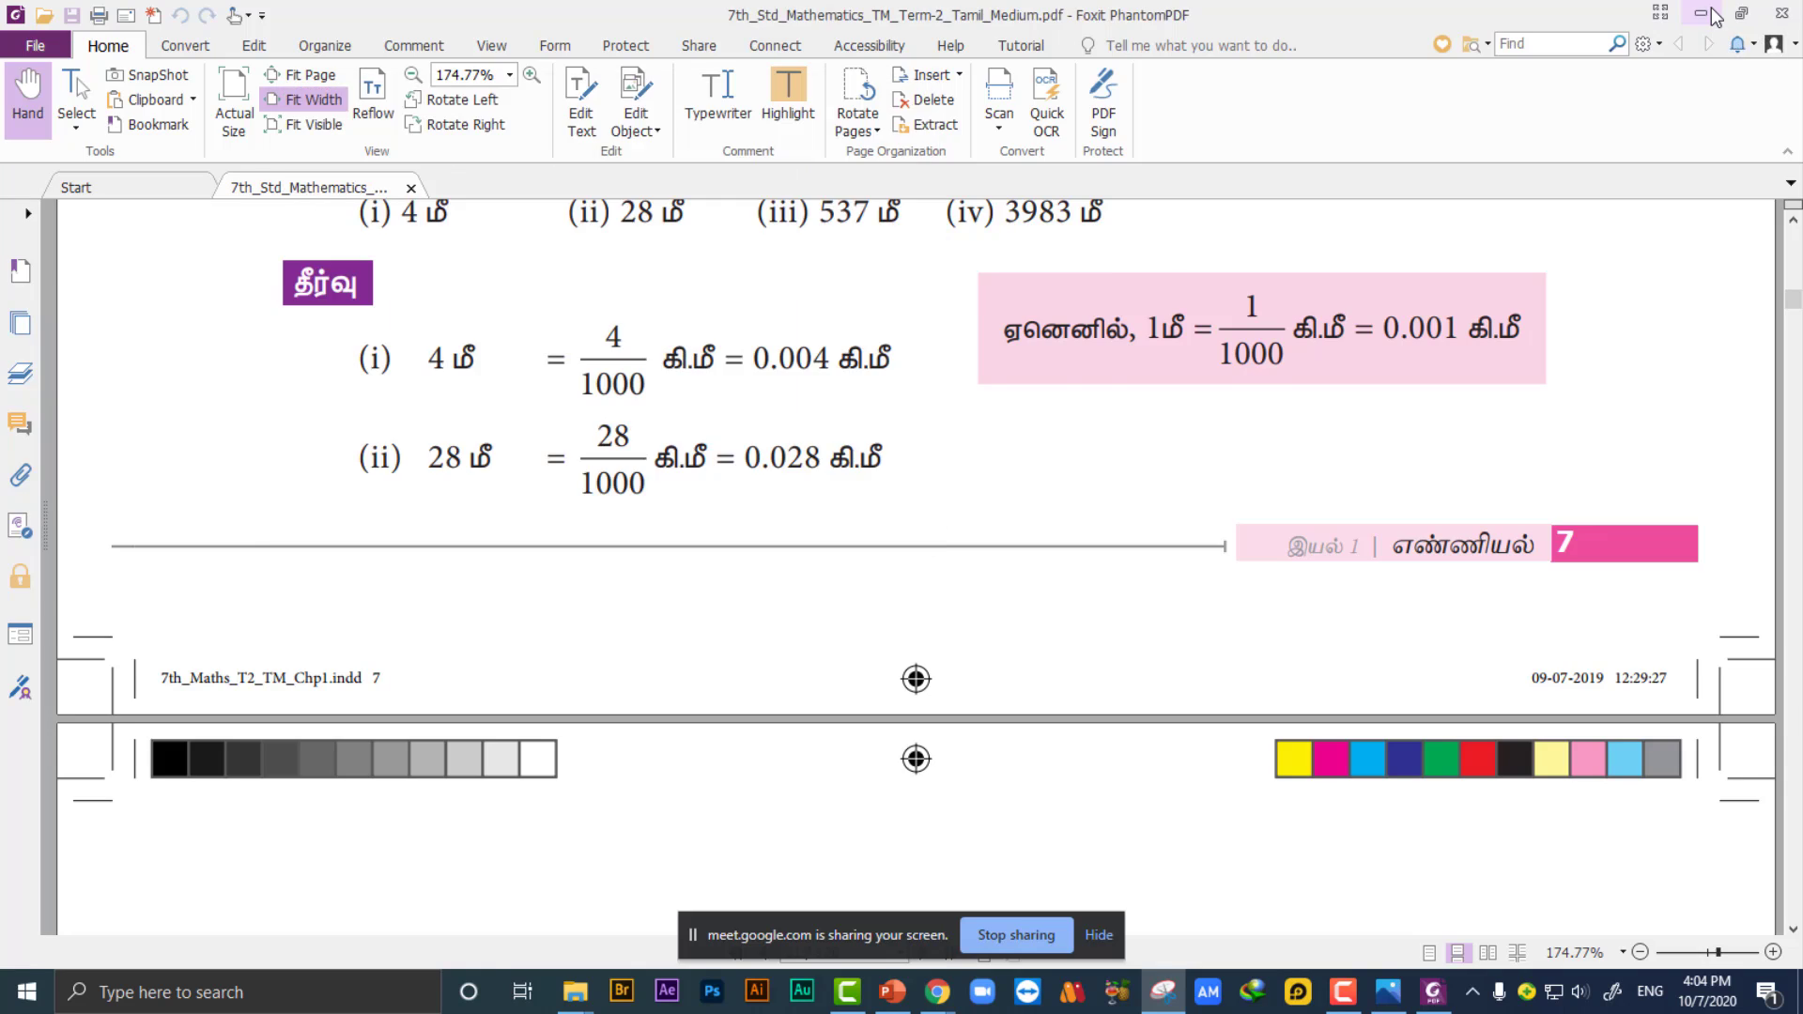
click(1710, 15)
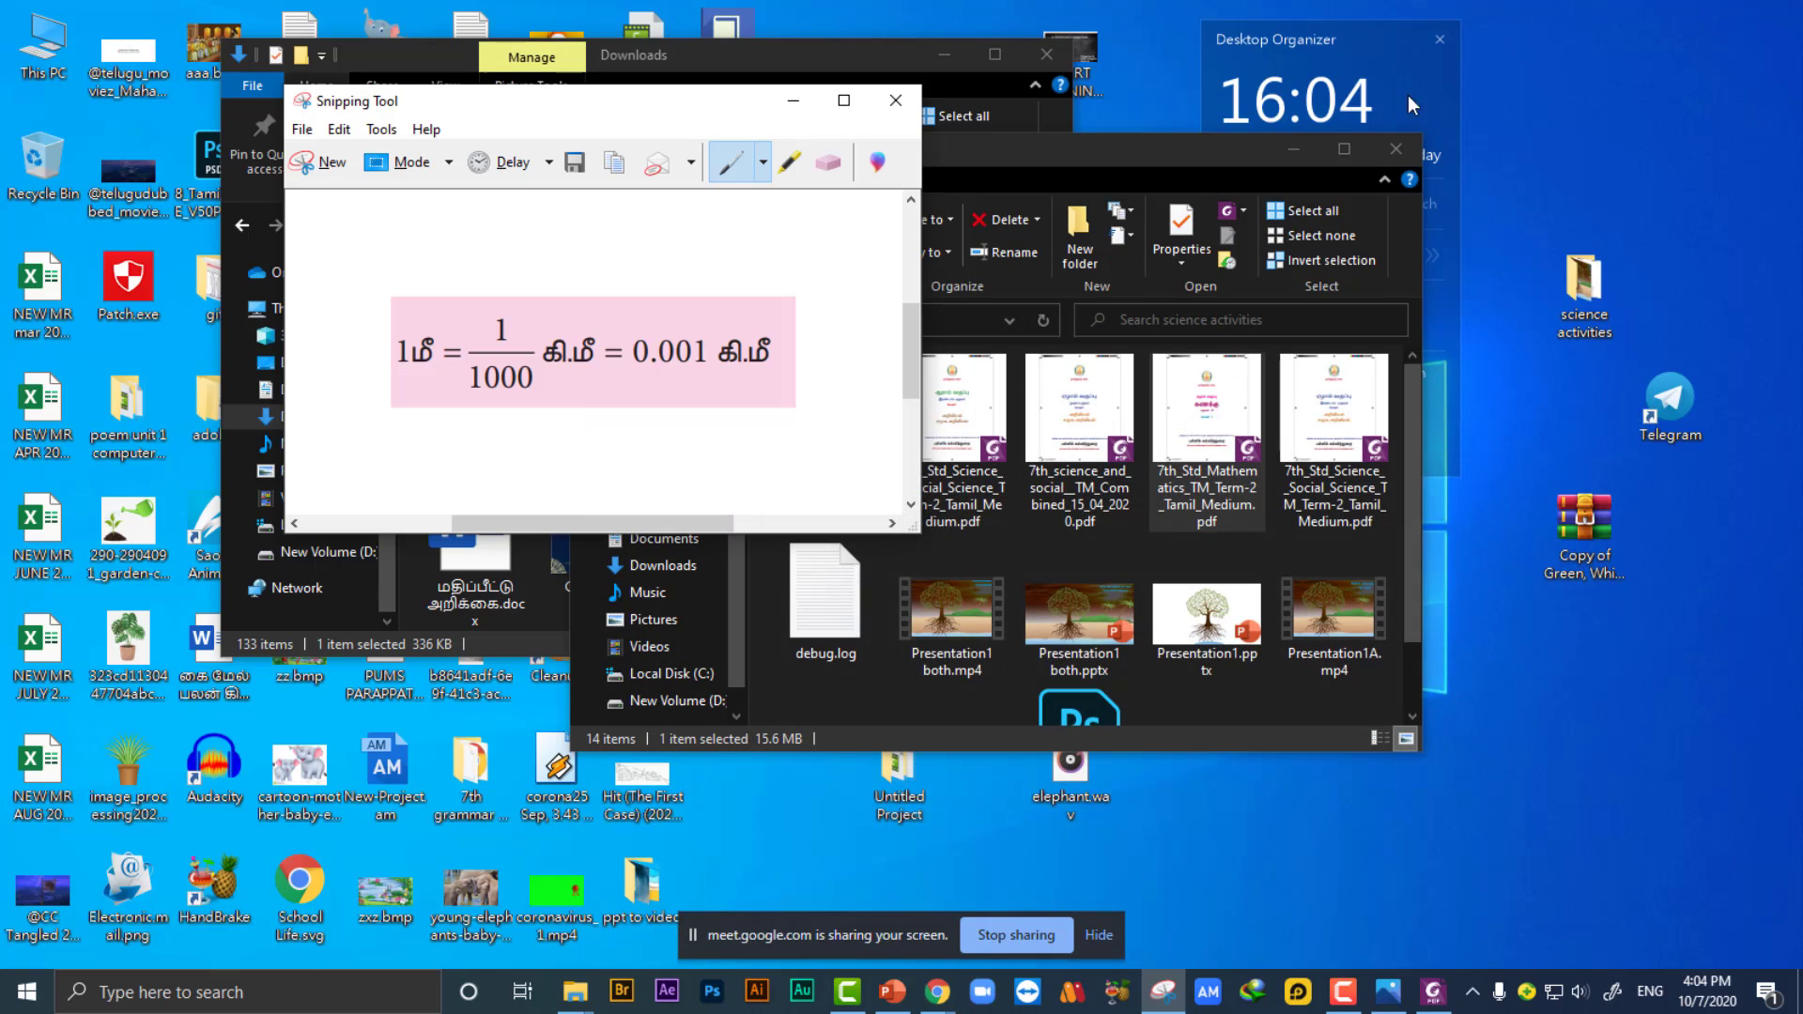
click(792, 105)
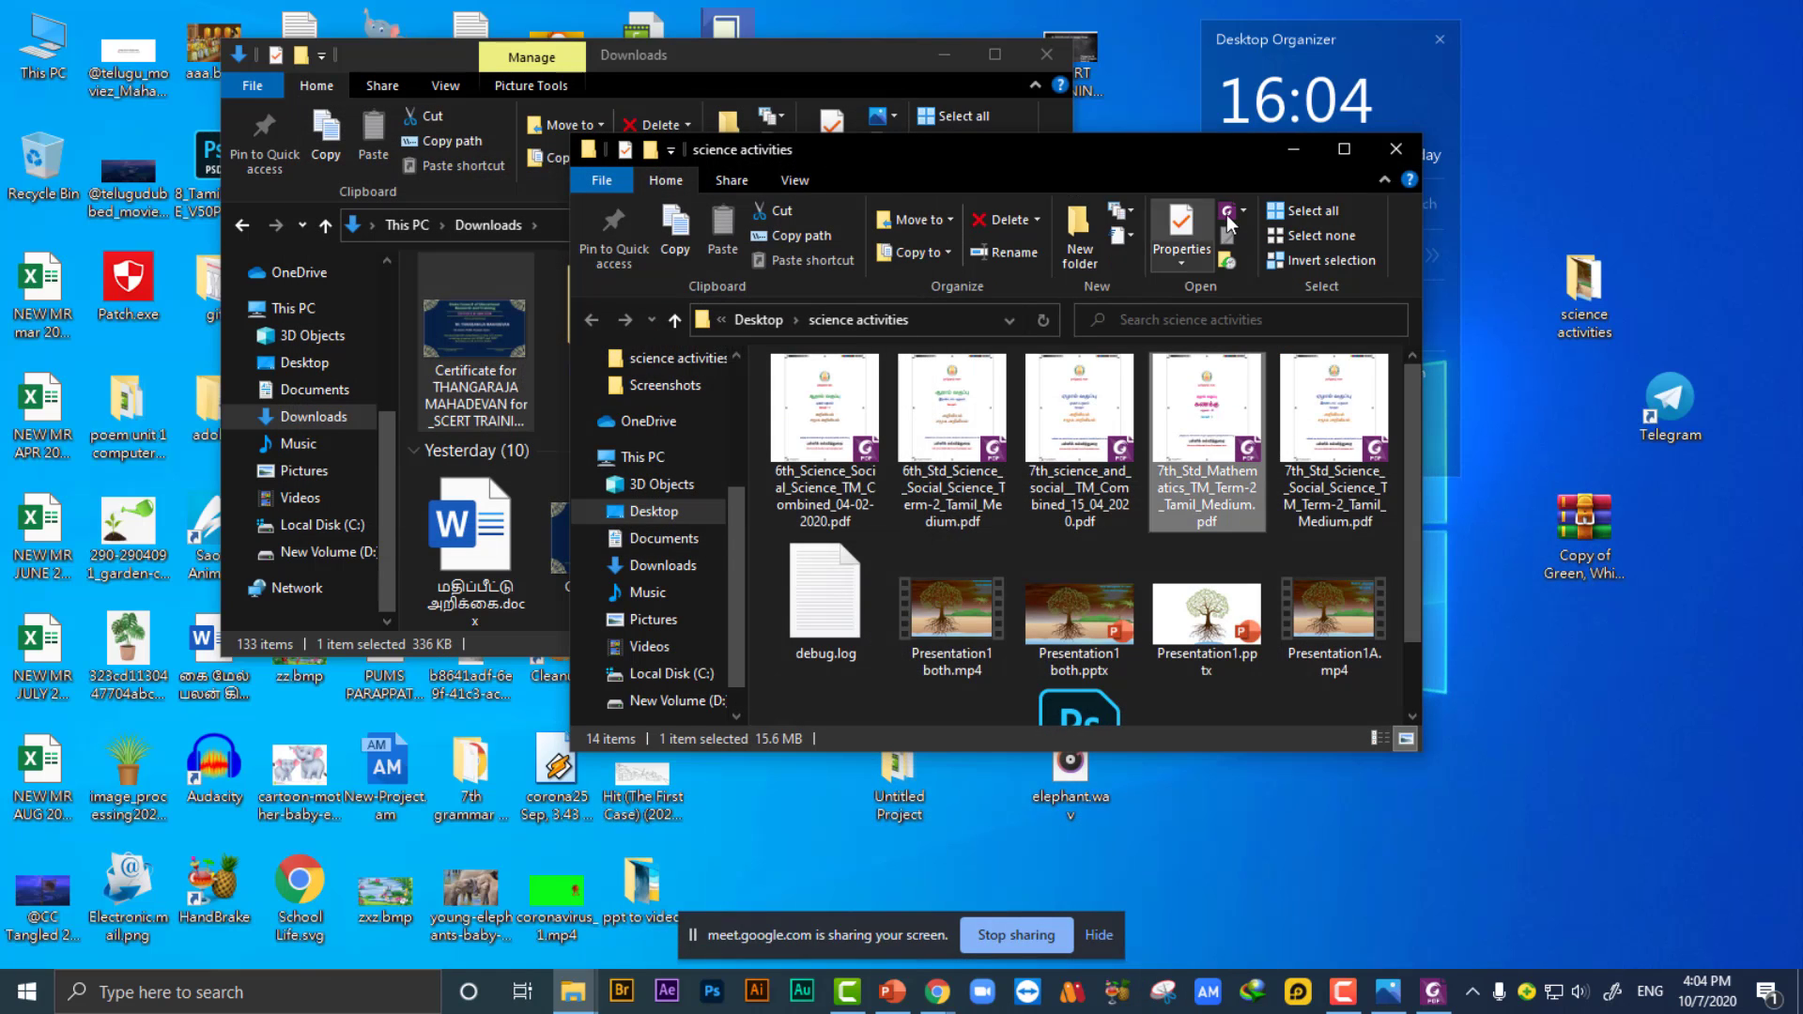
click(1295, 150)
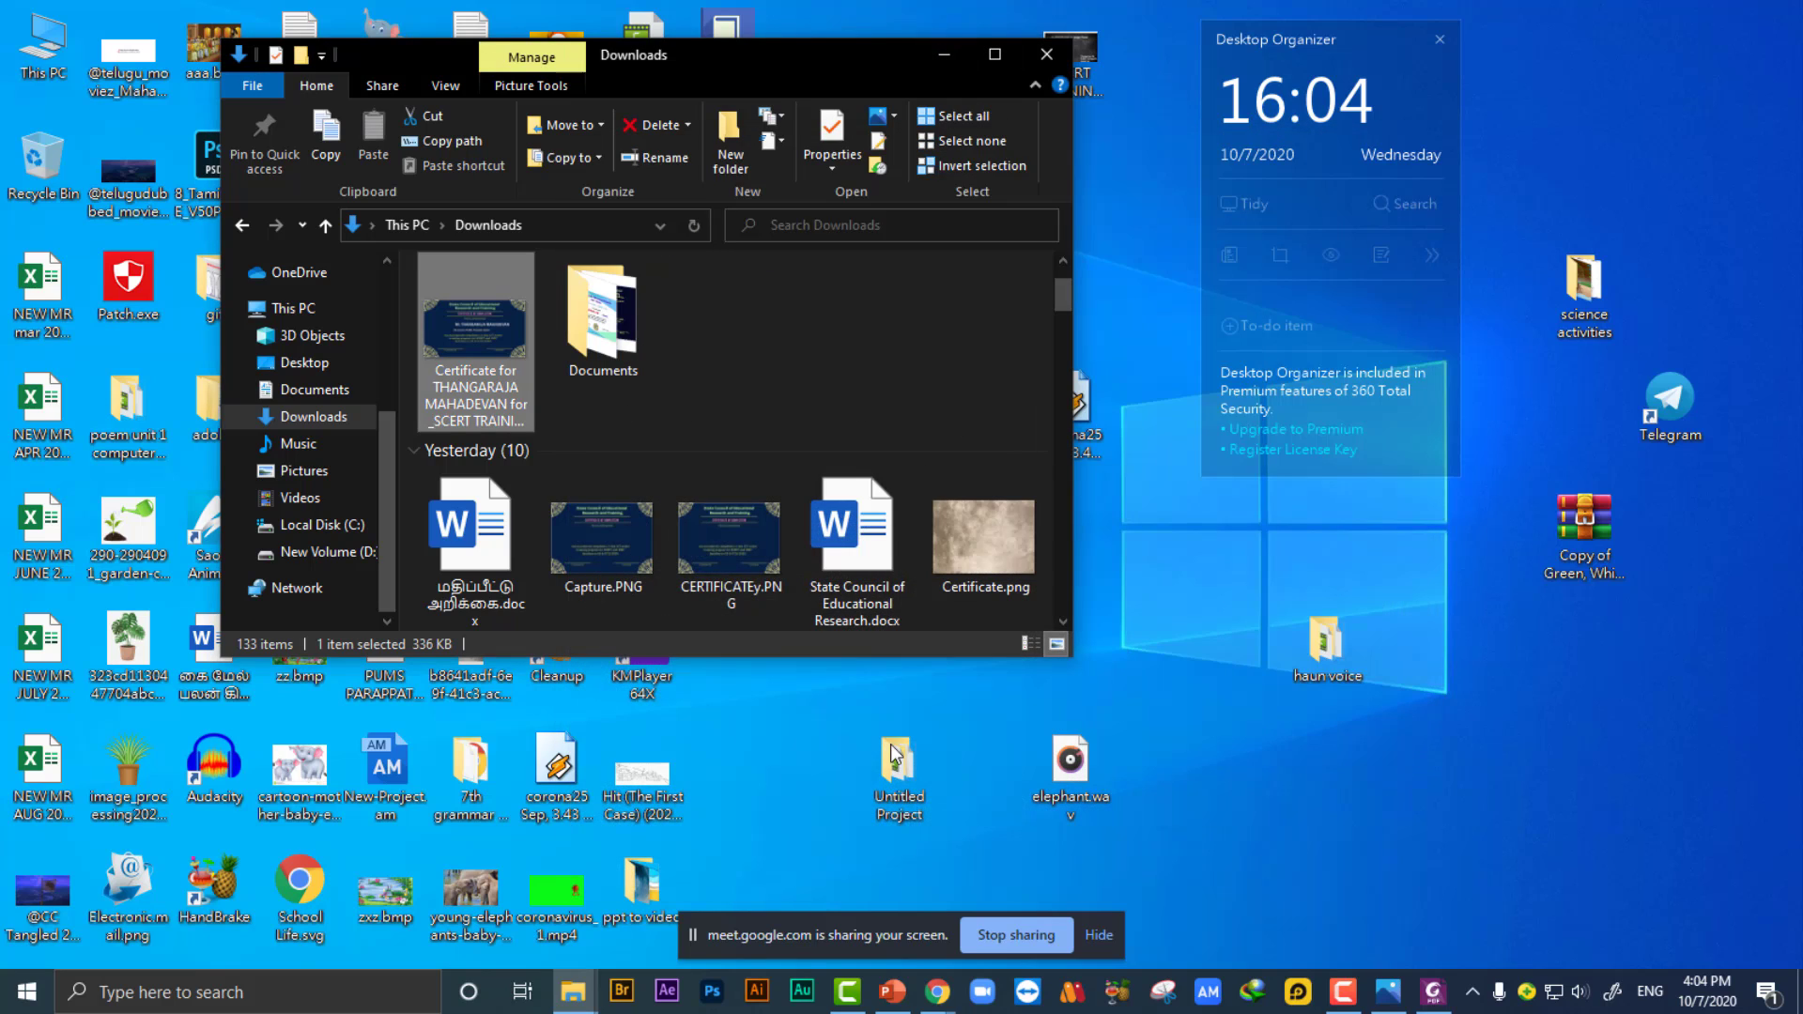
double_click(725, 542)
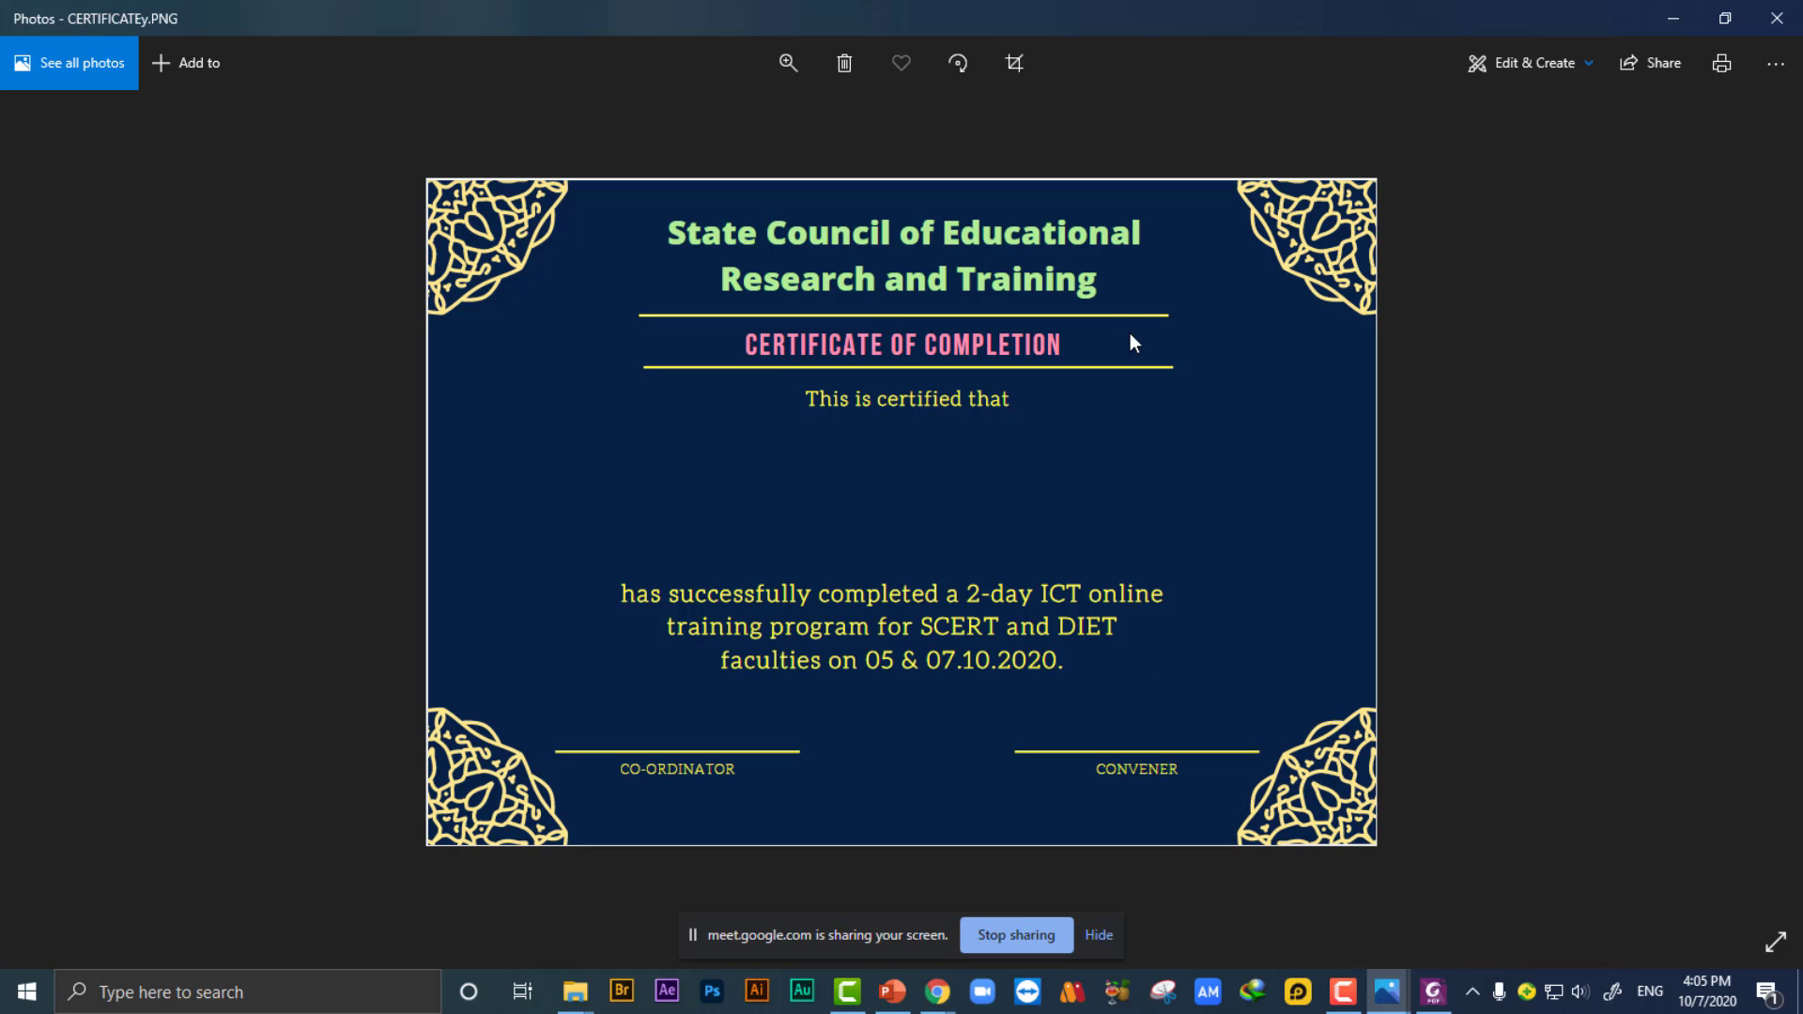
click(1755, 31)
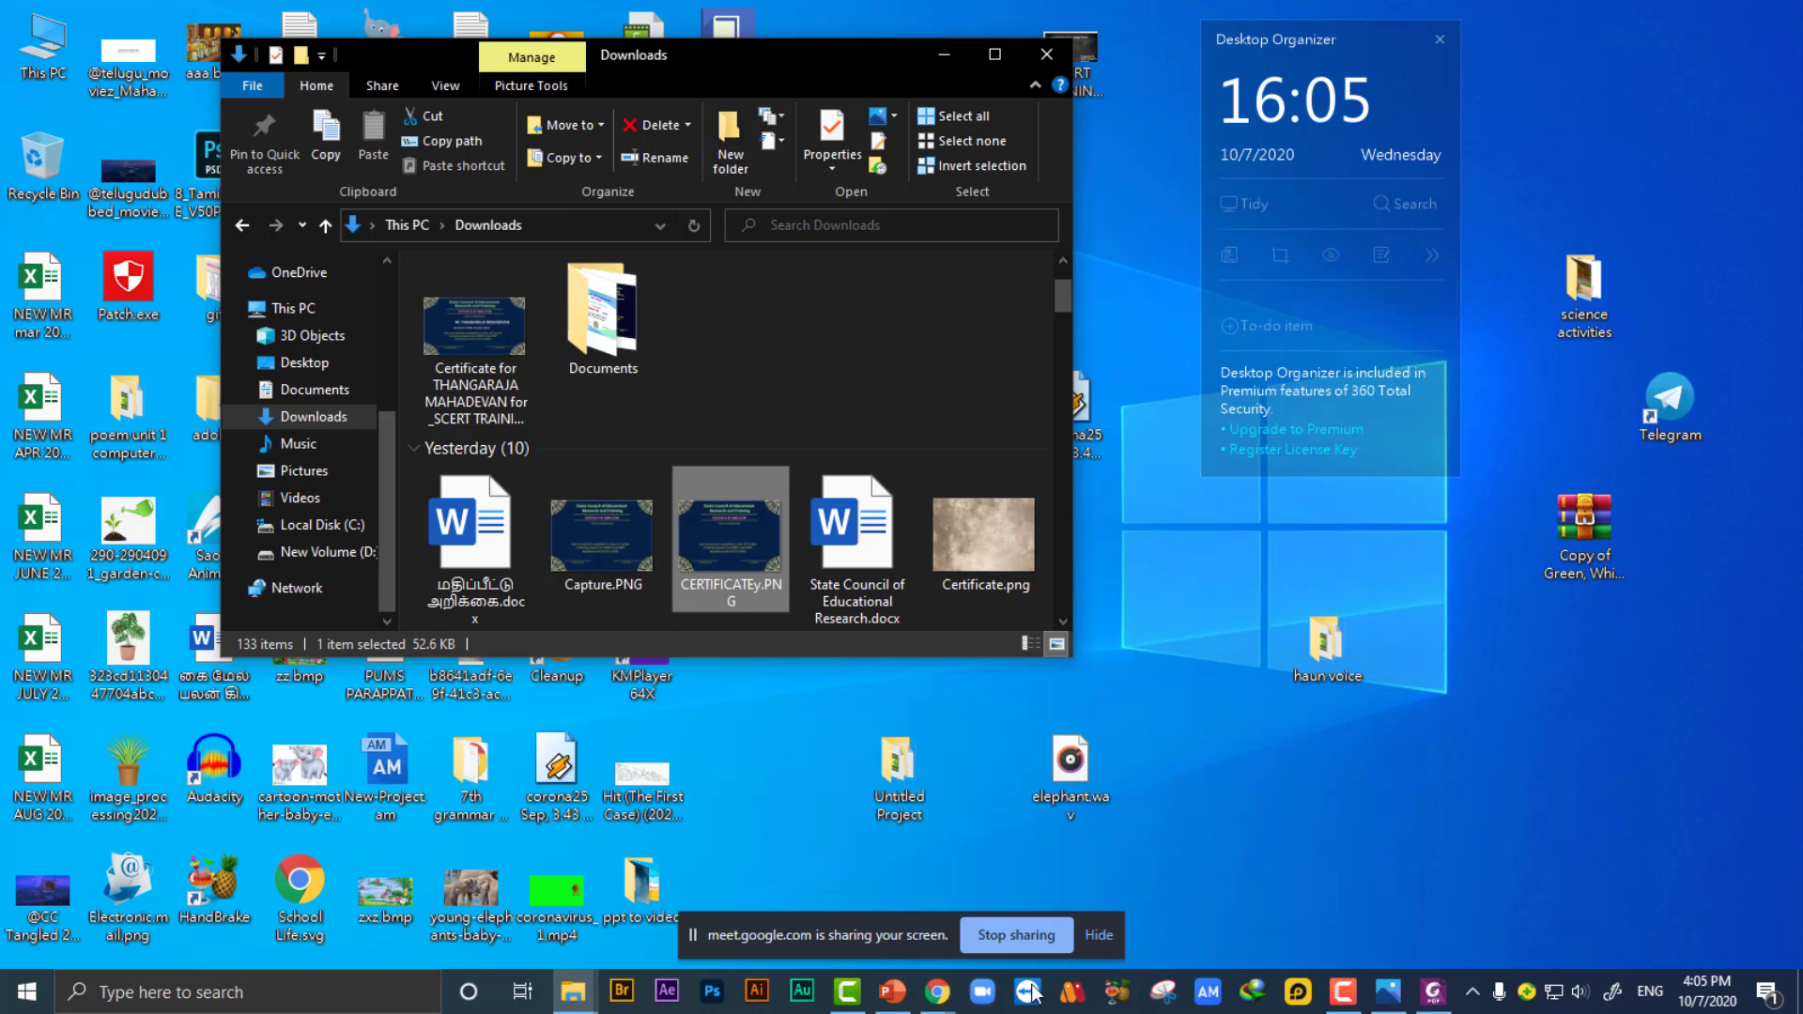
Switch back to FEED BACK FORM 2 in Chrome and look over its questions and Certify'em's certificate template choices.
click(939, 992)
click(835, 915)
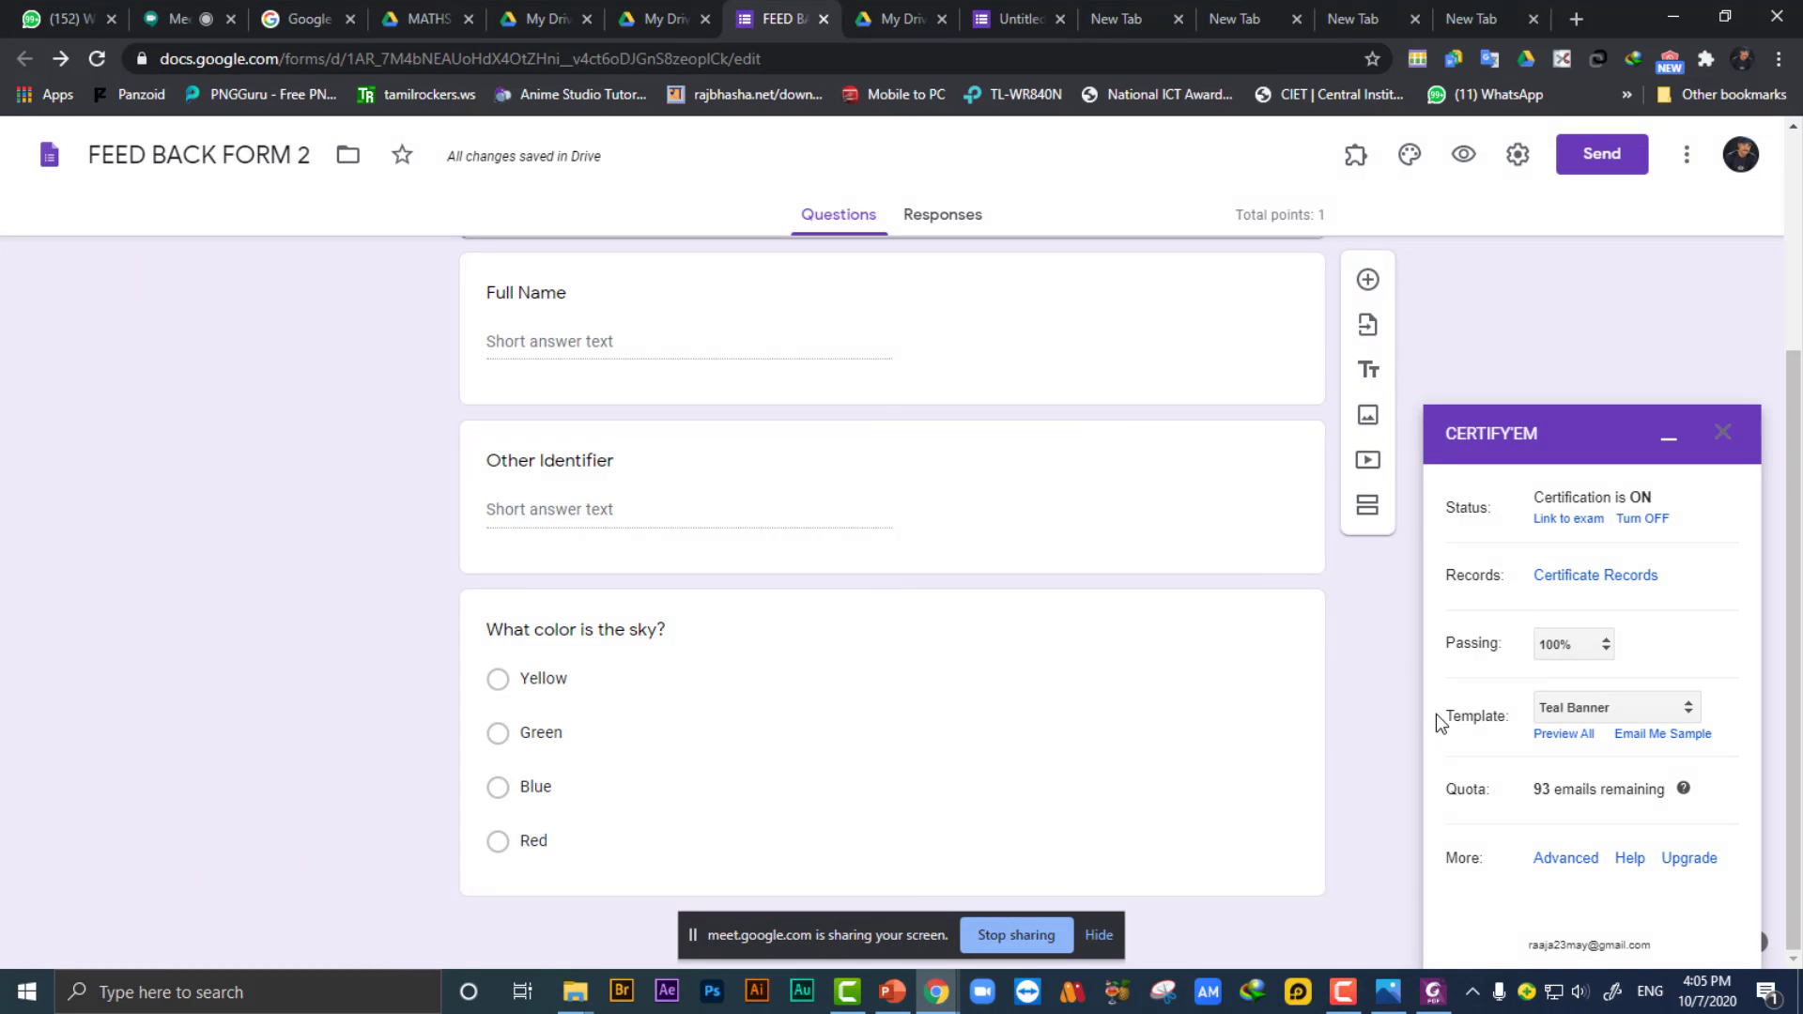
scroll(894, 599, up, 3)
scroll(934, 578, down, 3)
scroll(1172, 558, up, 3)
scroll(1172, 557, down, 3)
scroll(1056, 561, up, 3)
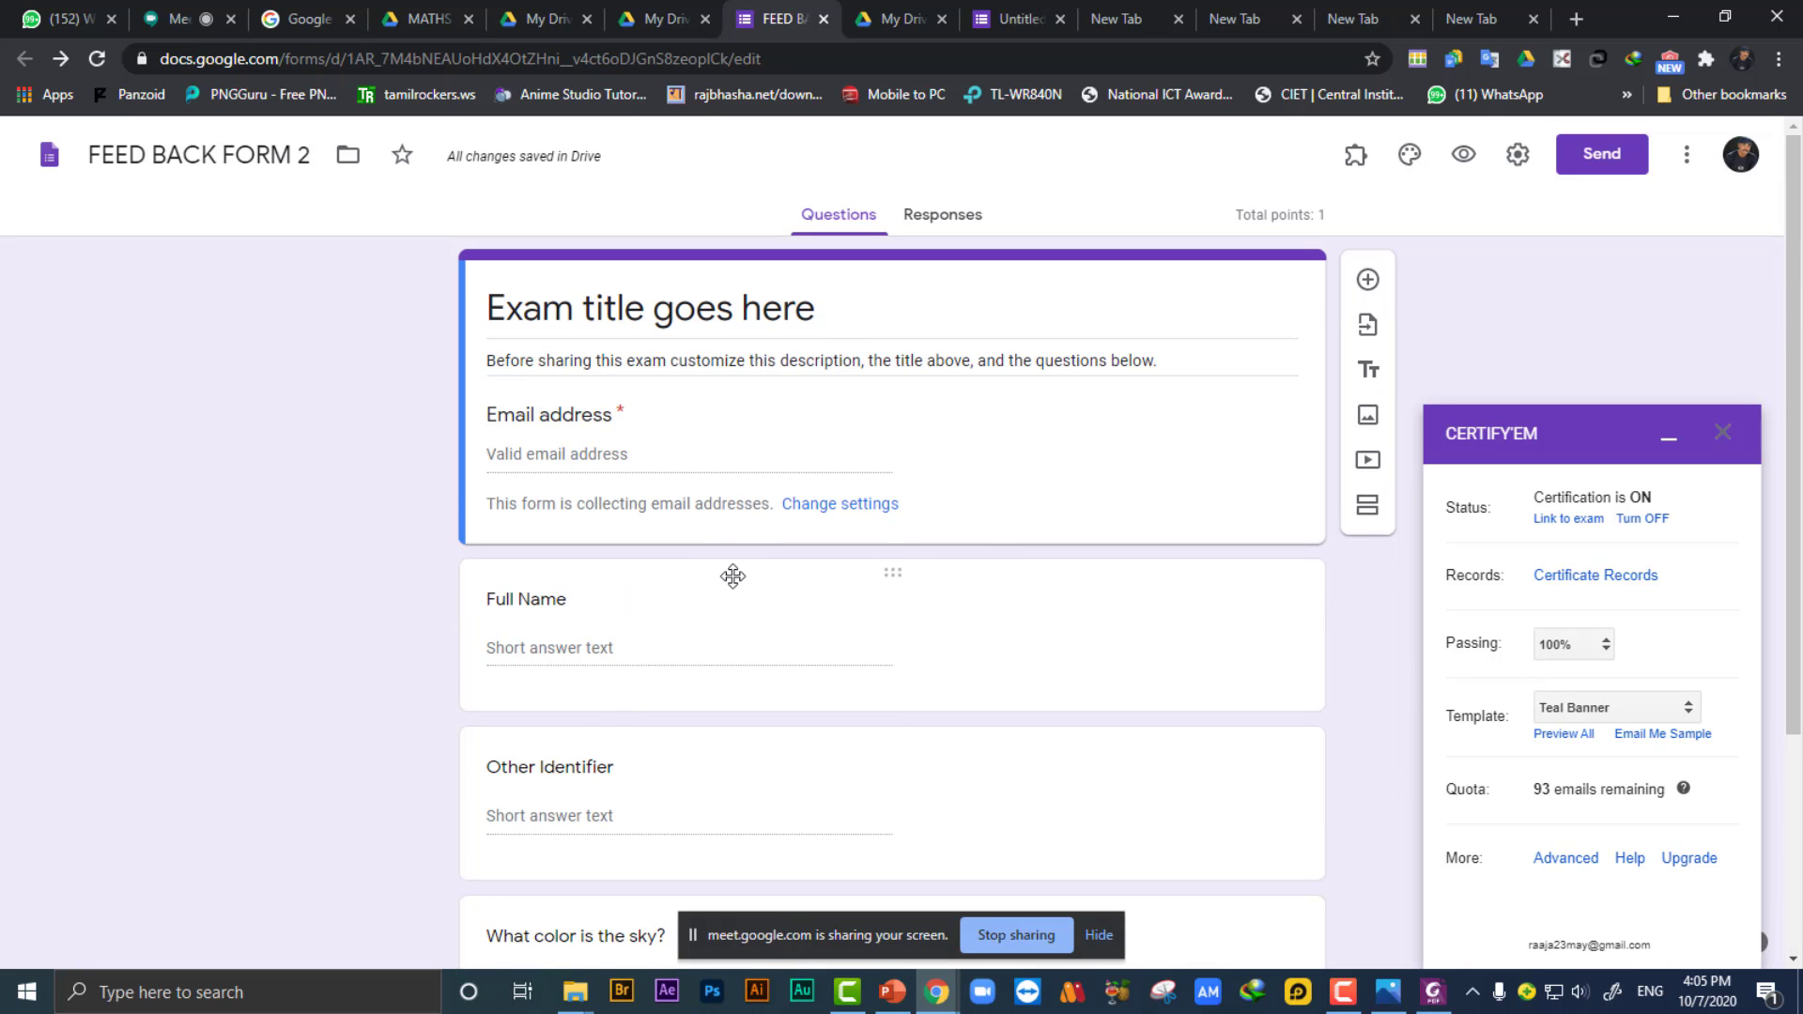
scroll(1195, 668, down, 3)
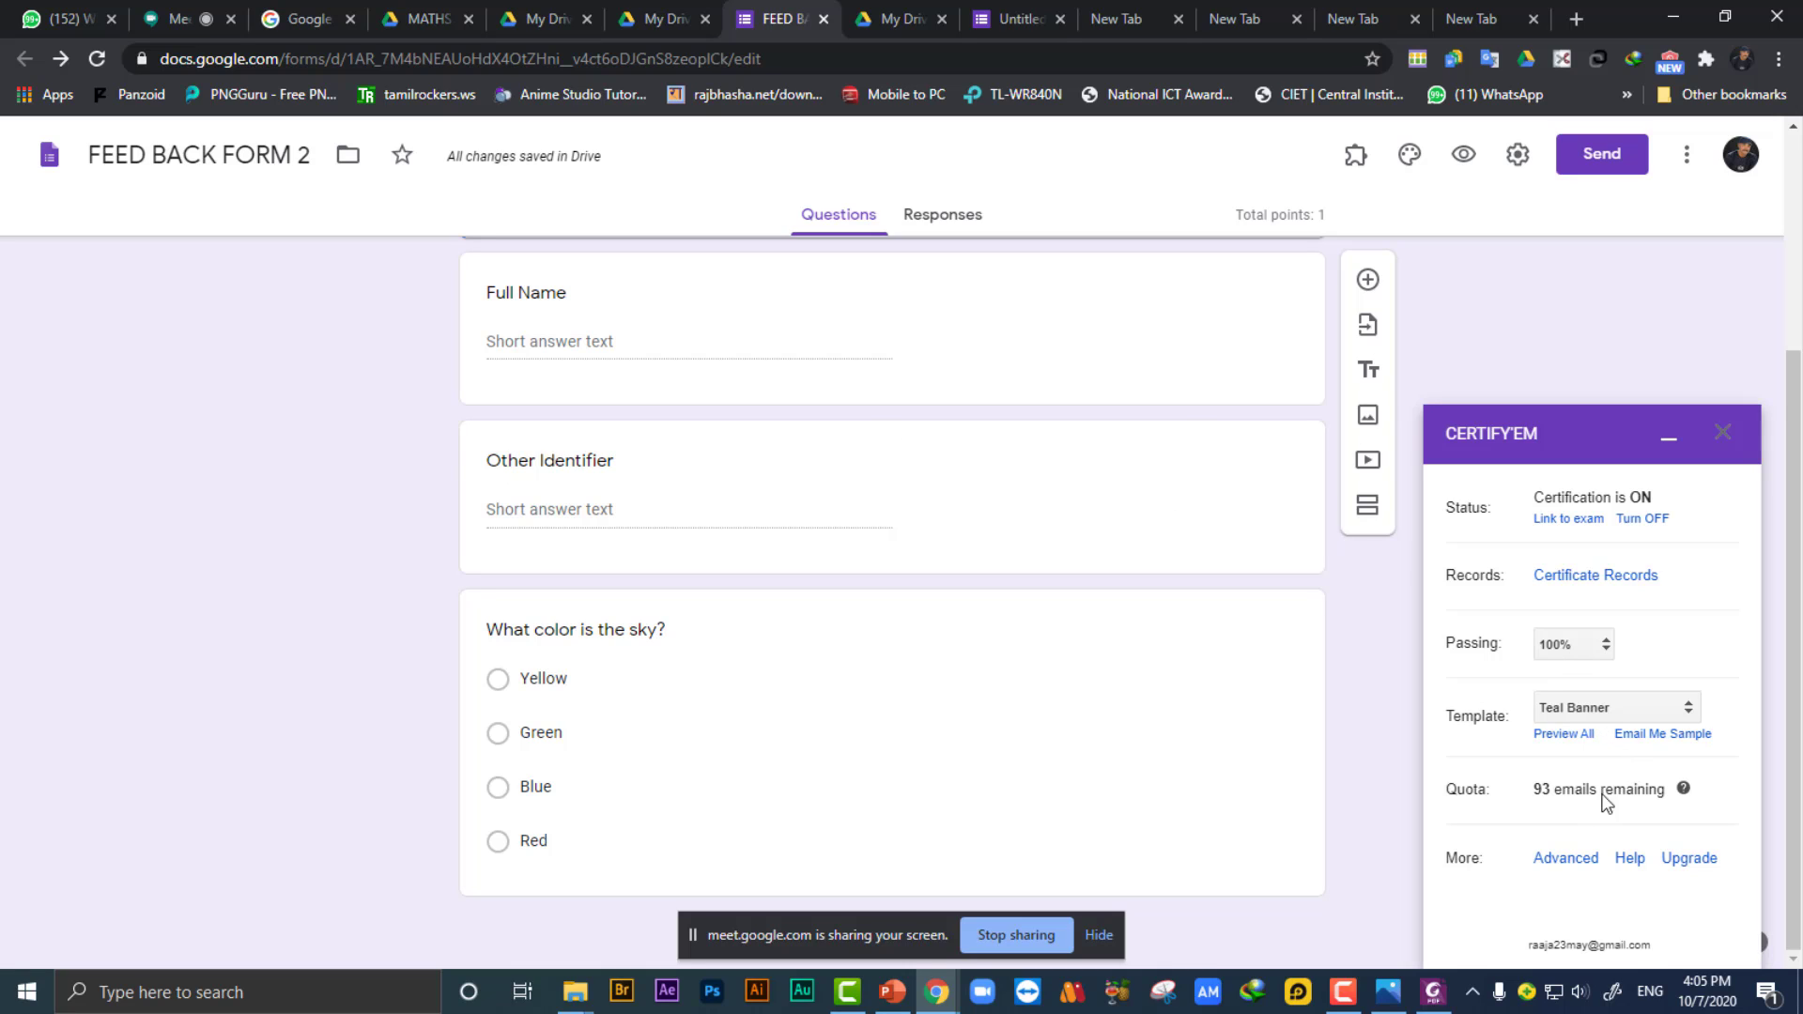
click(1603, 712)
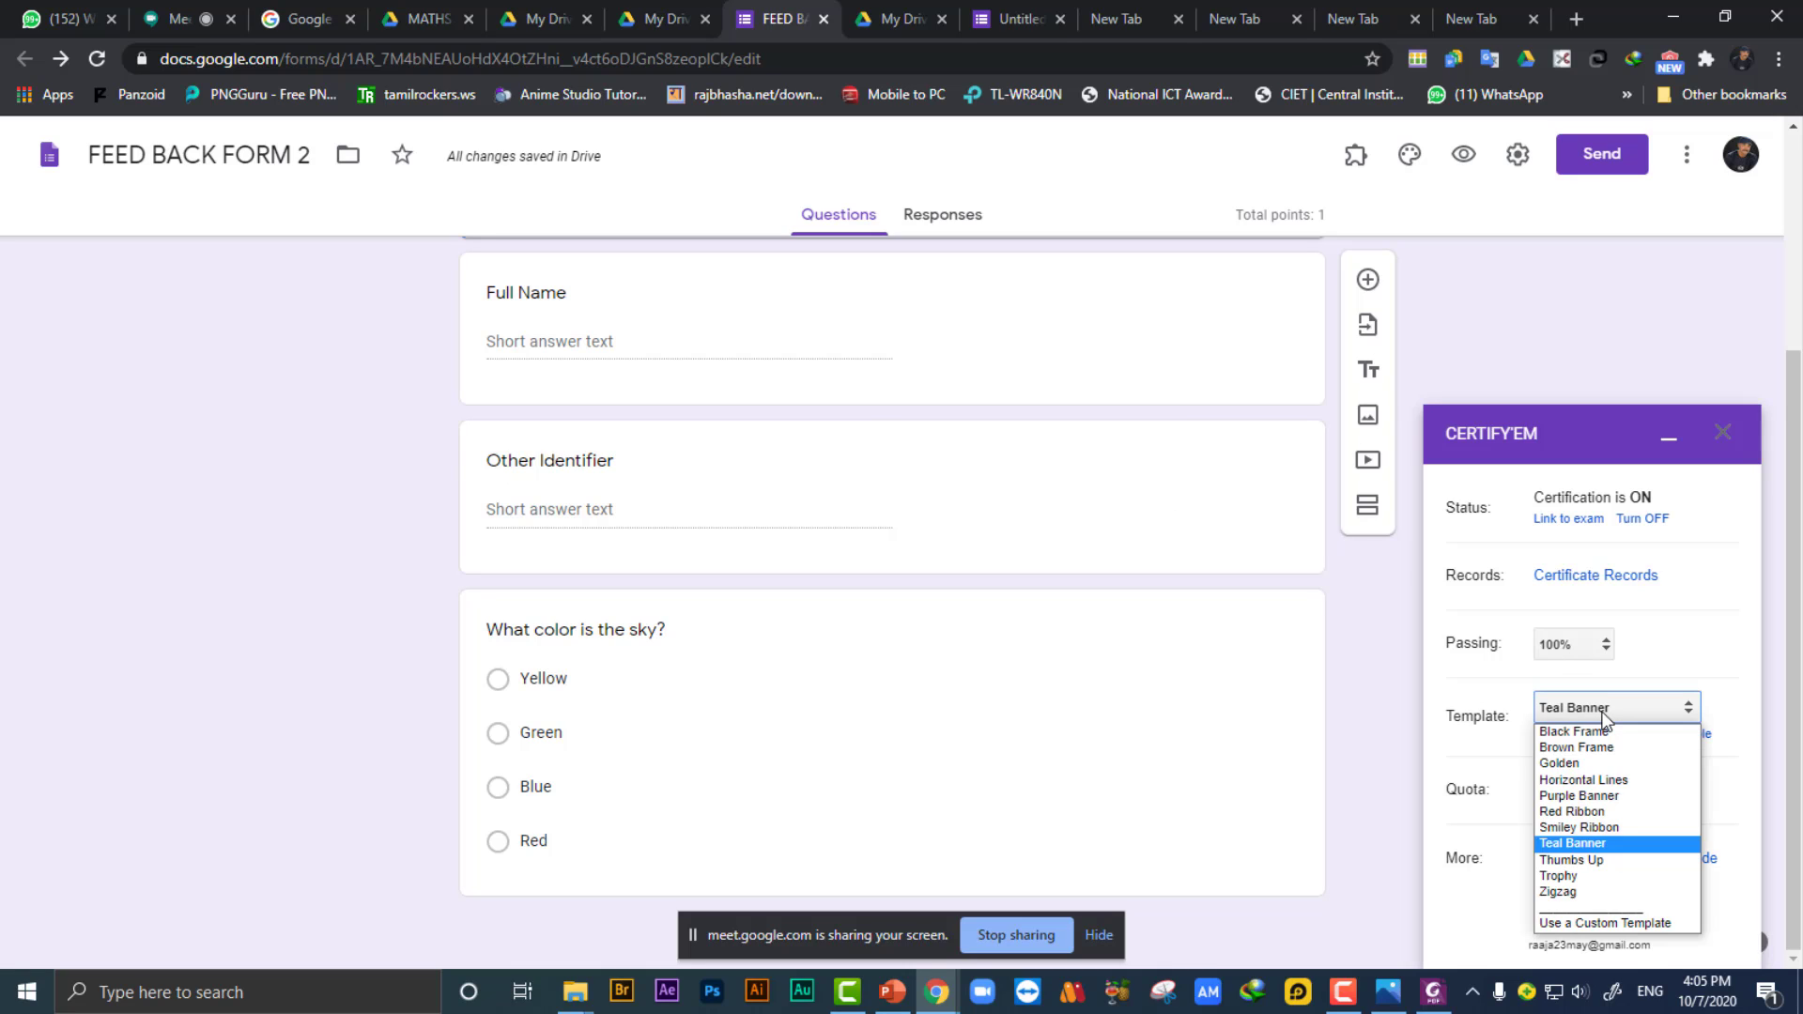
click(1505, 524)
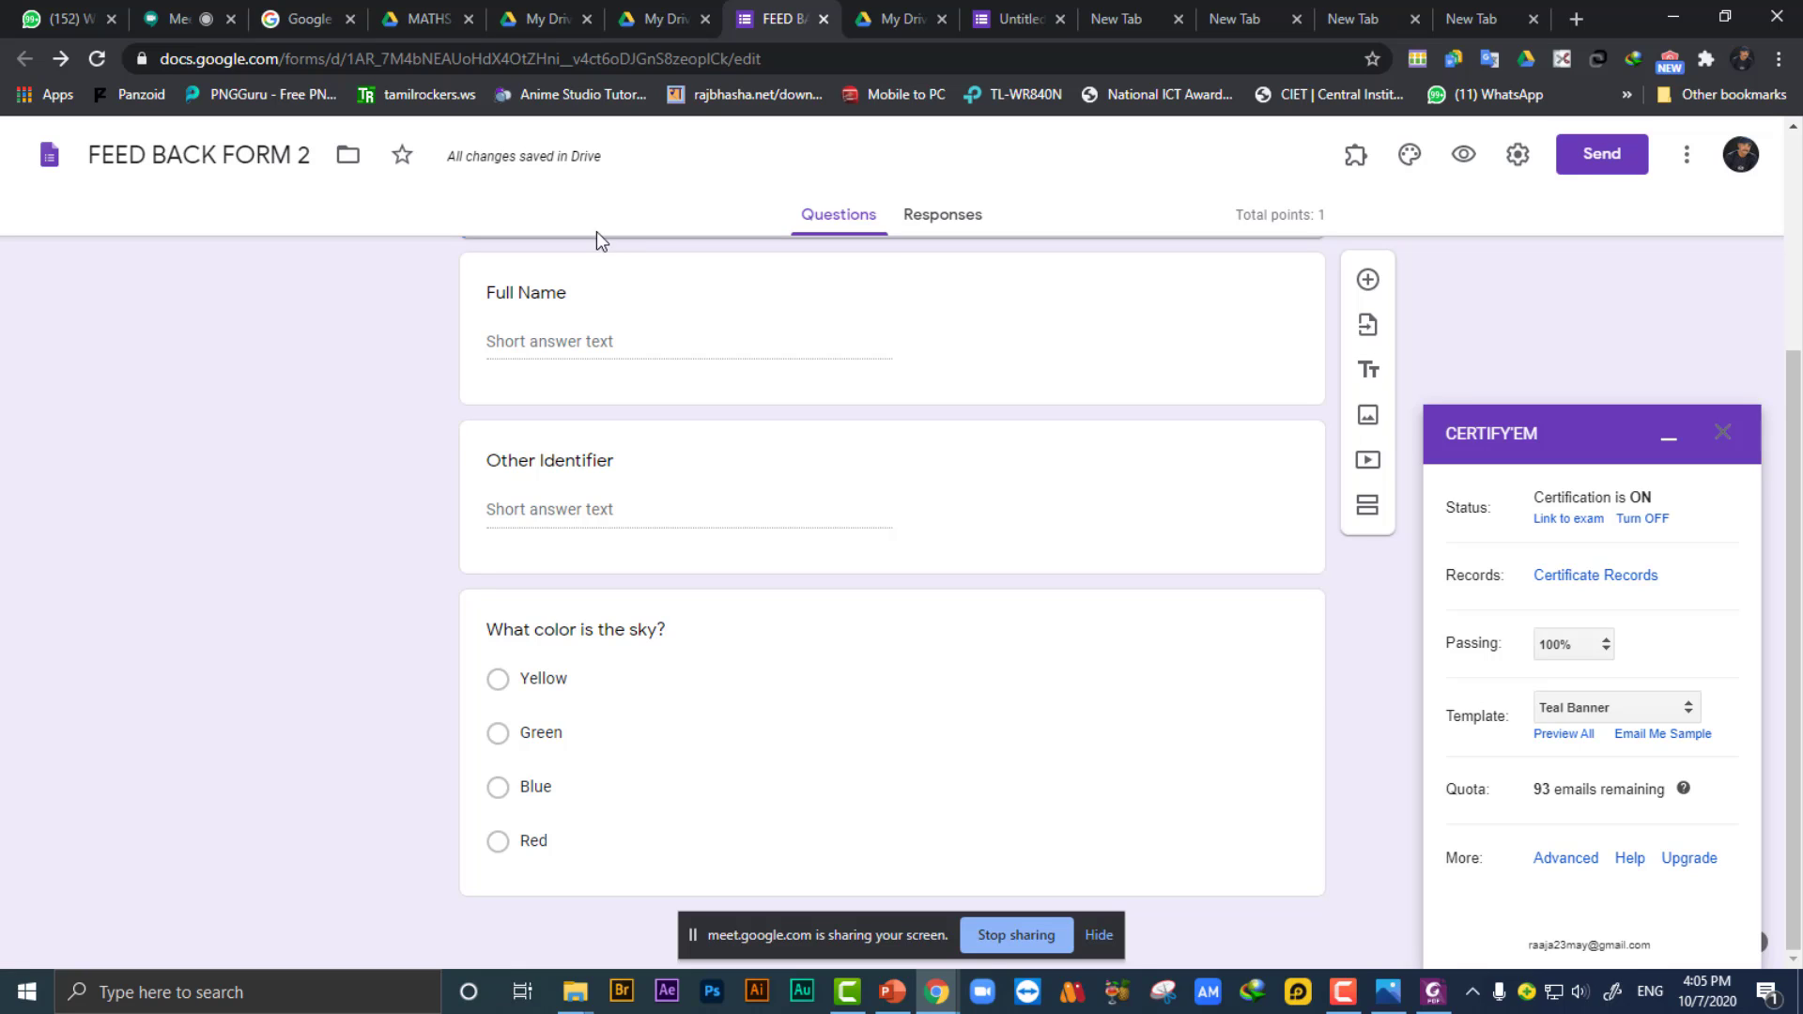
Look at the new file types offered in Google Drive, and return to FEED BACK FORM 2 to look over its questions.
click(648, 19)
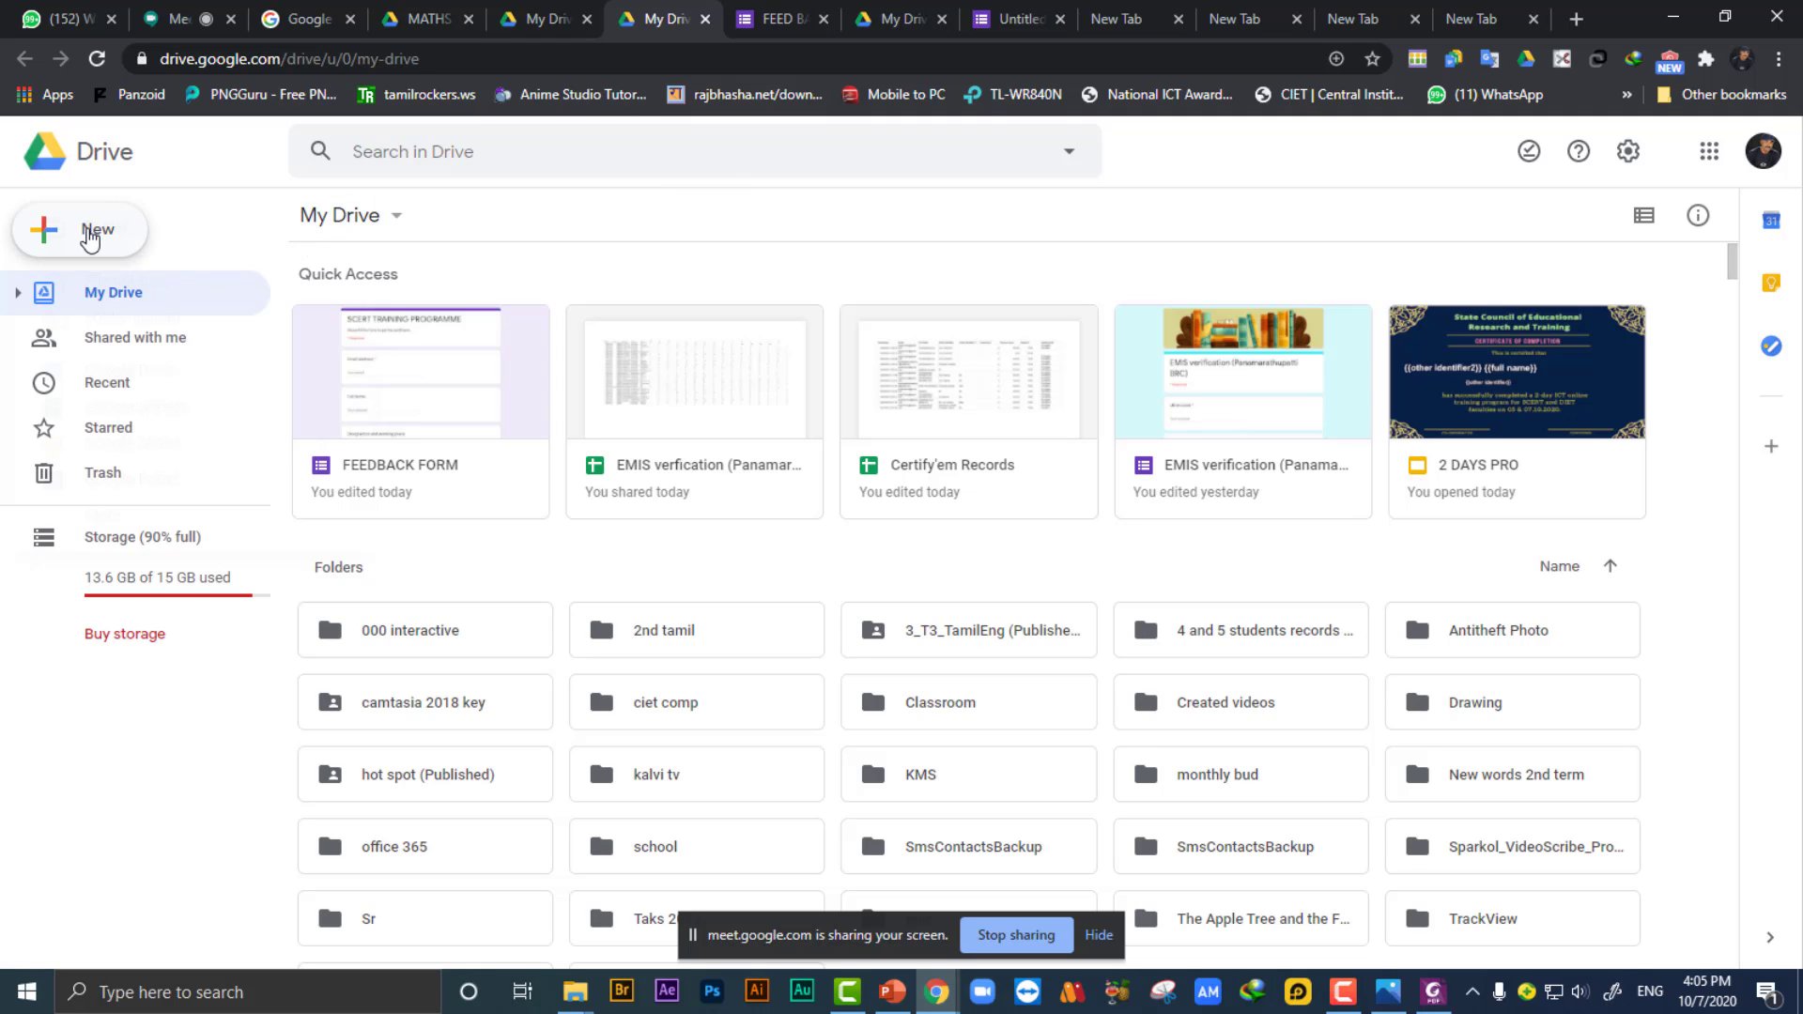
click(90, 235)
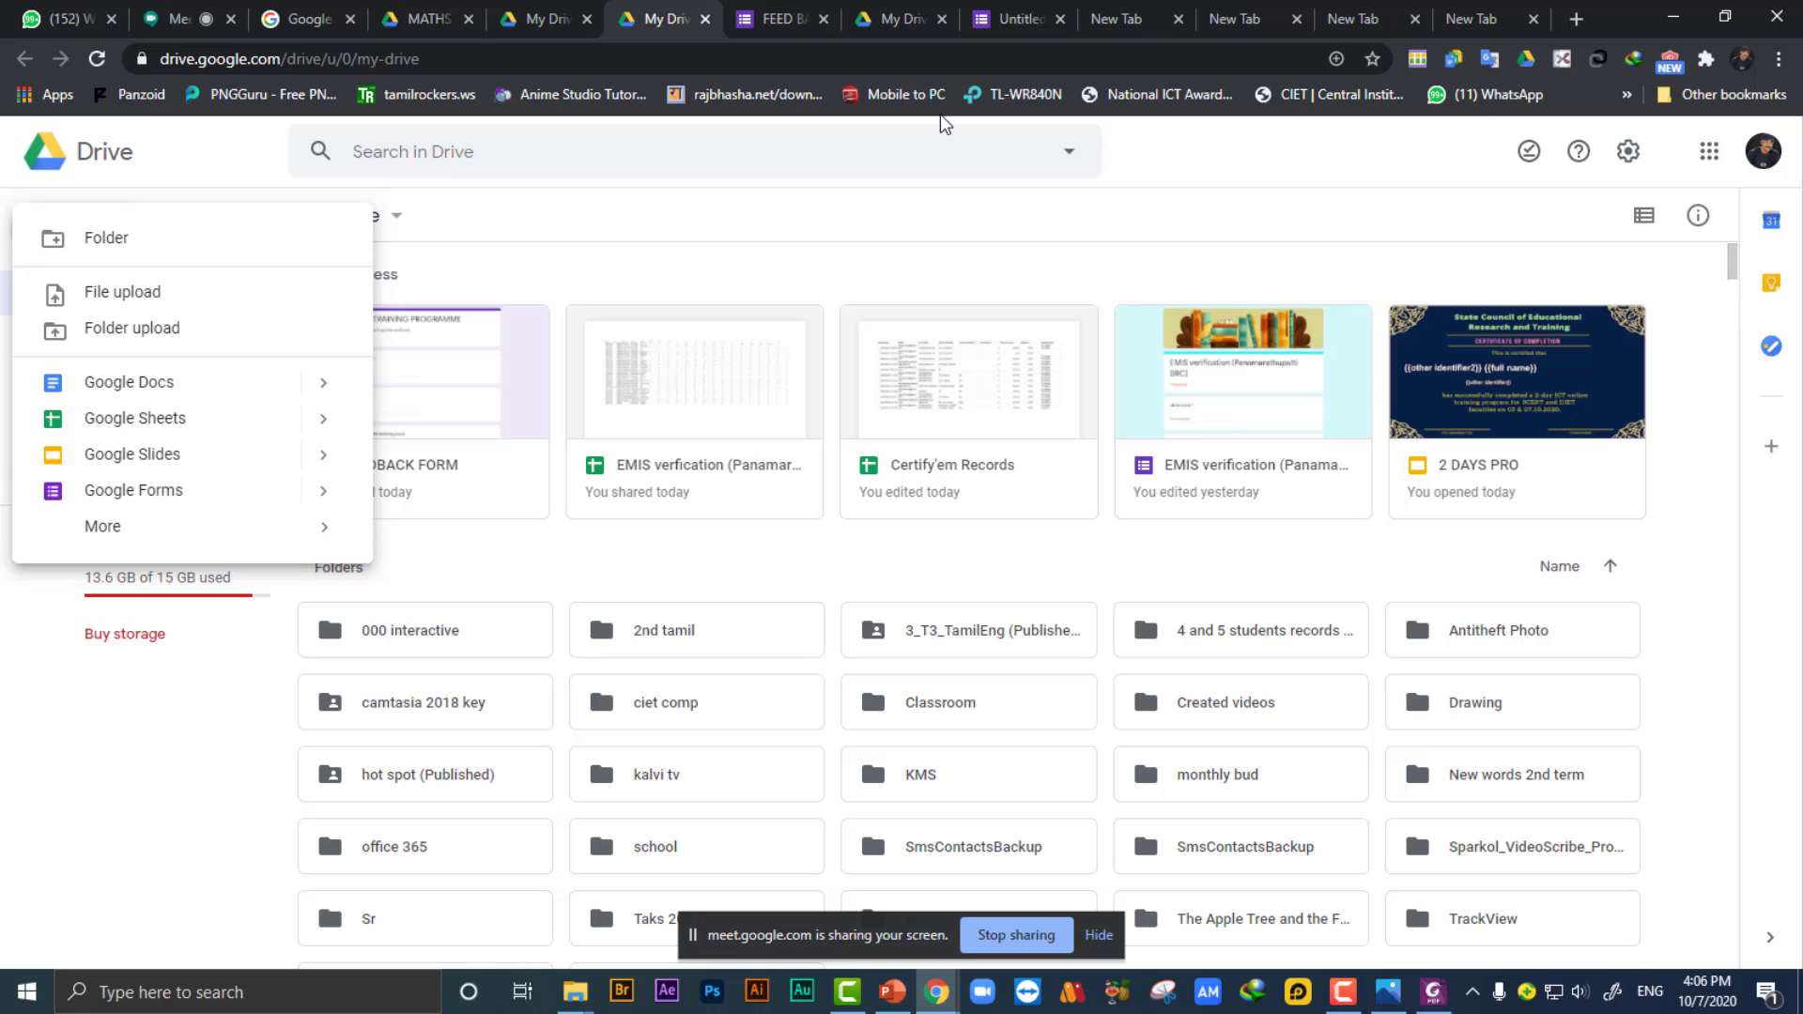
click(785, 24)
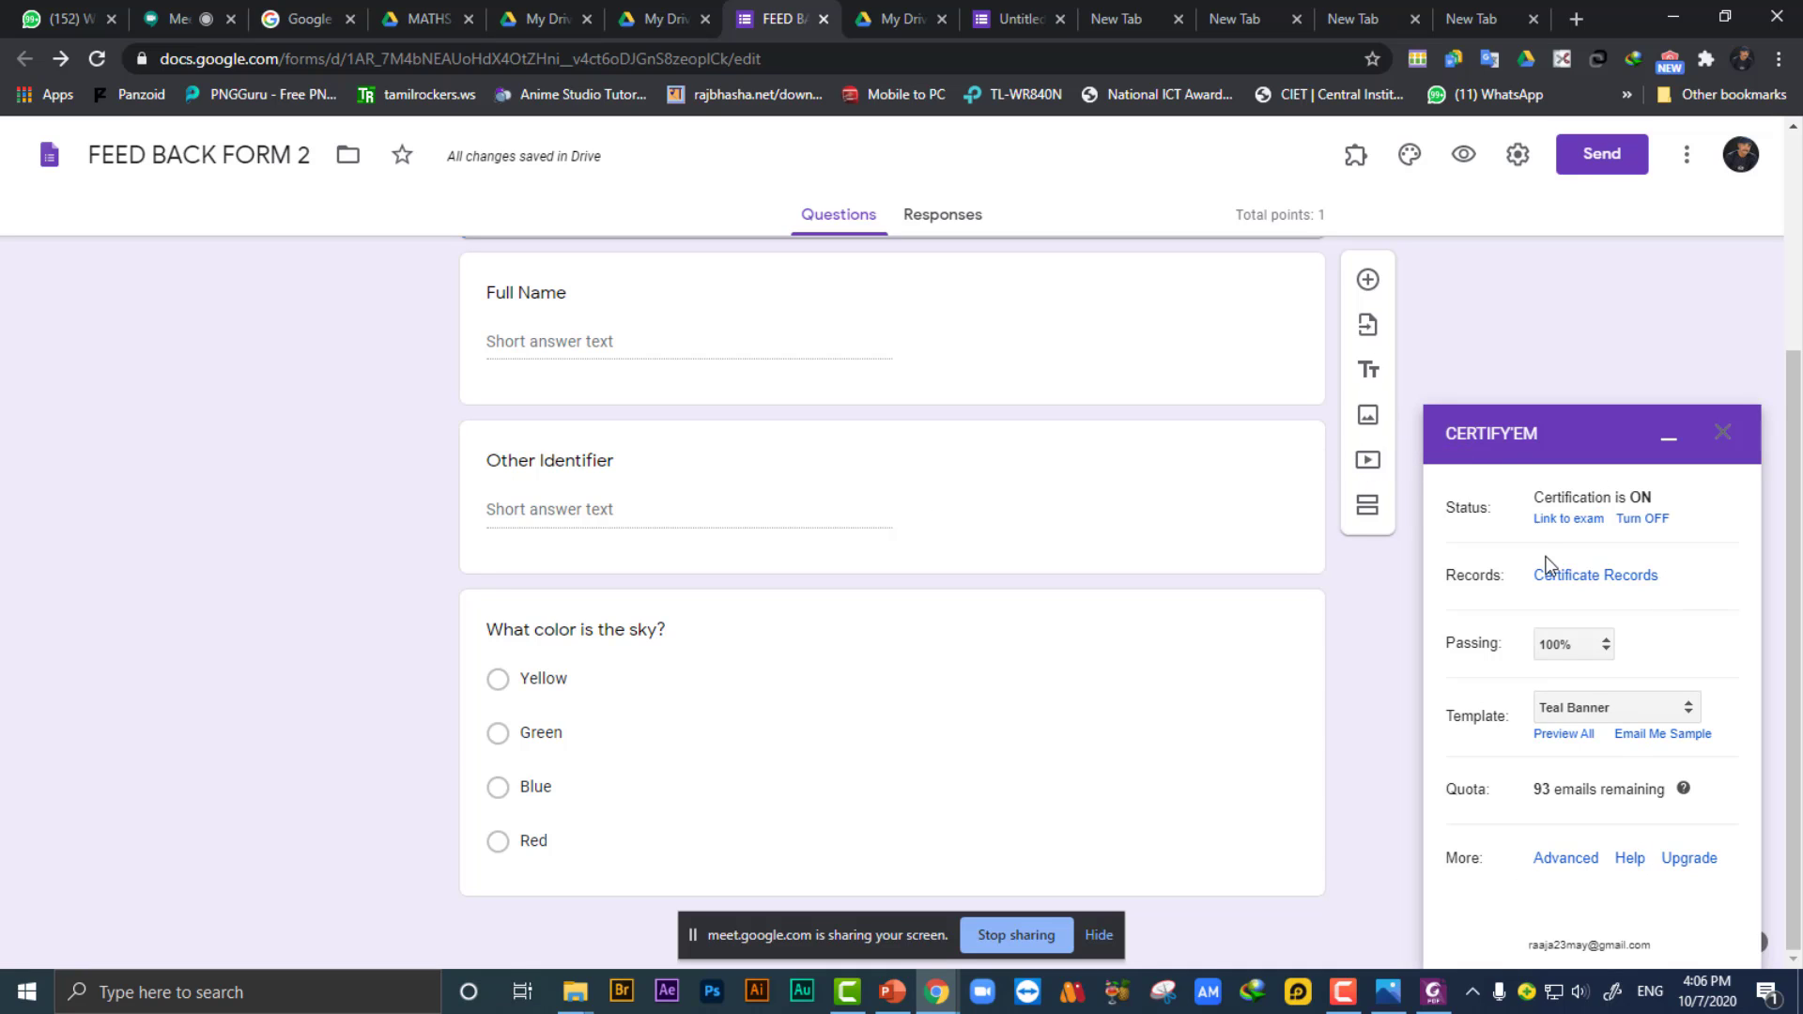
scroll(882, 432, up, 1)
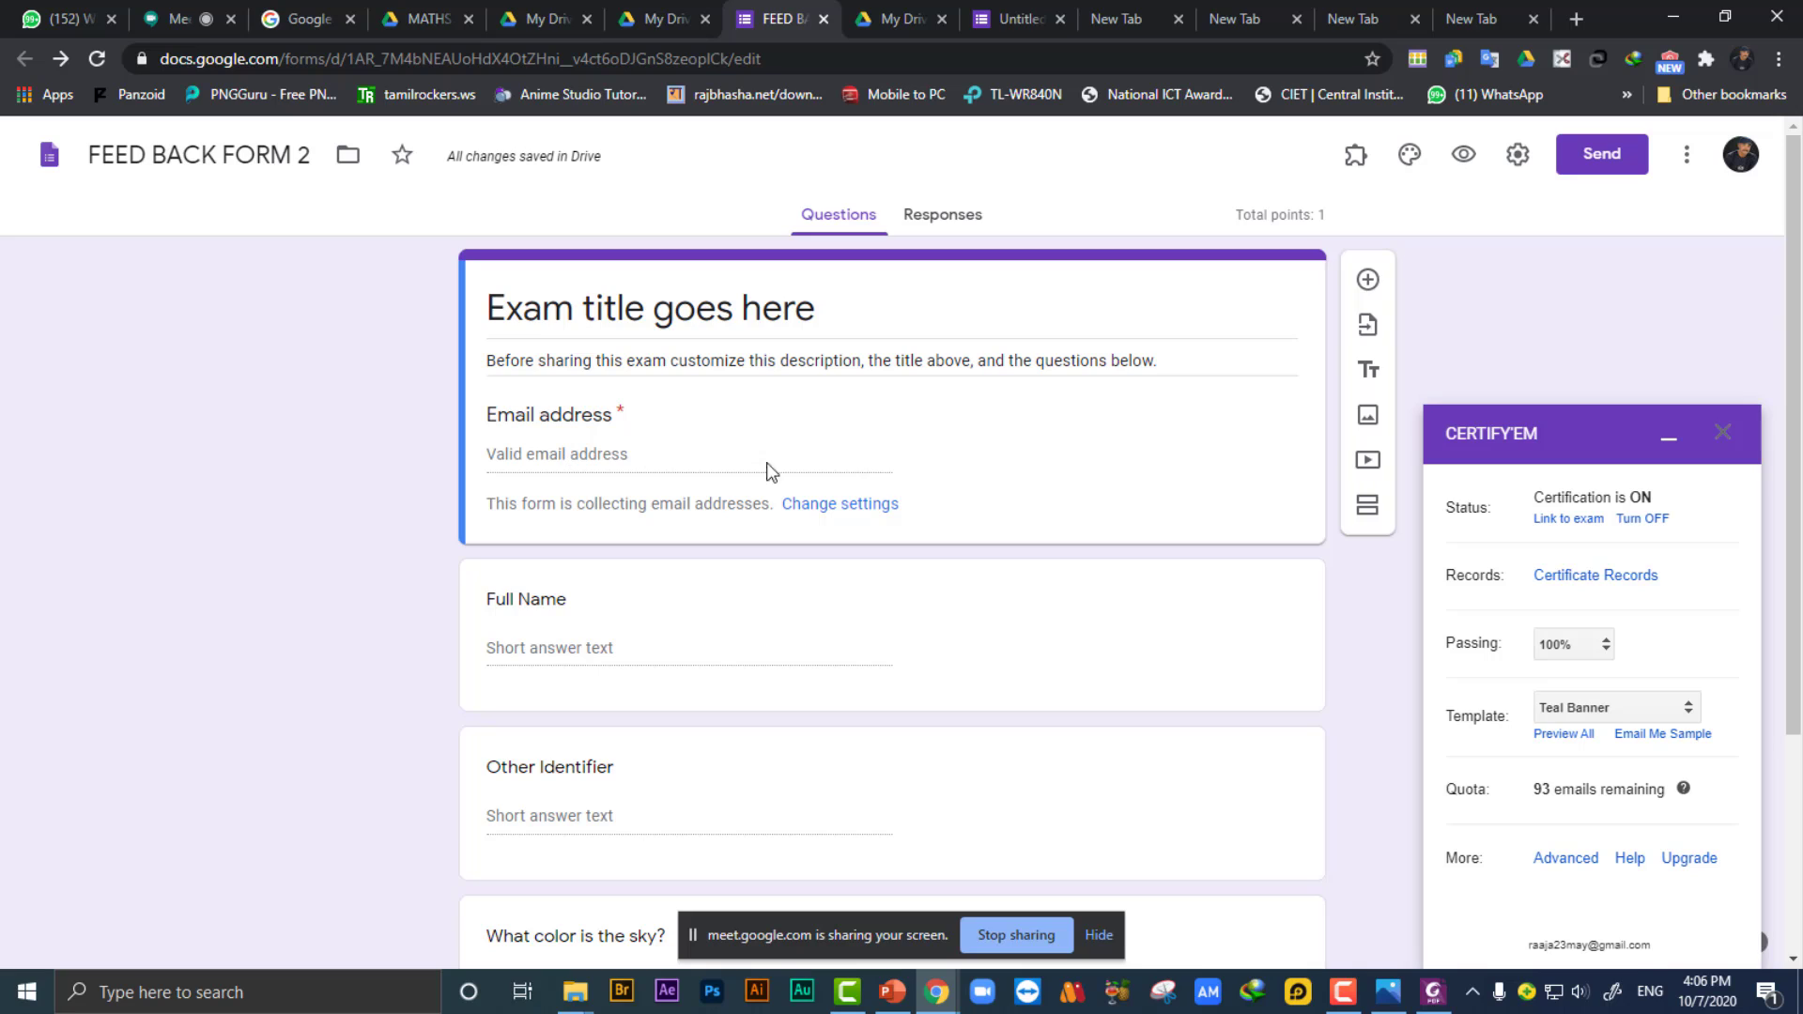
scroll(764, 470, down, 3)
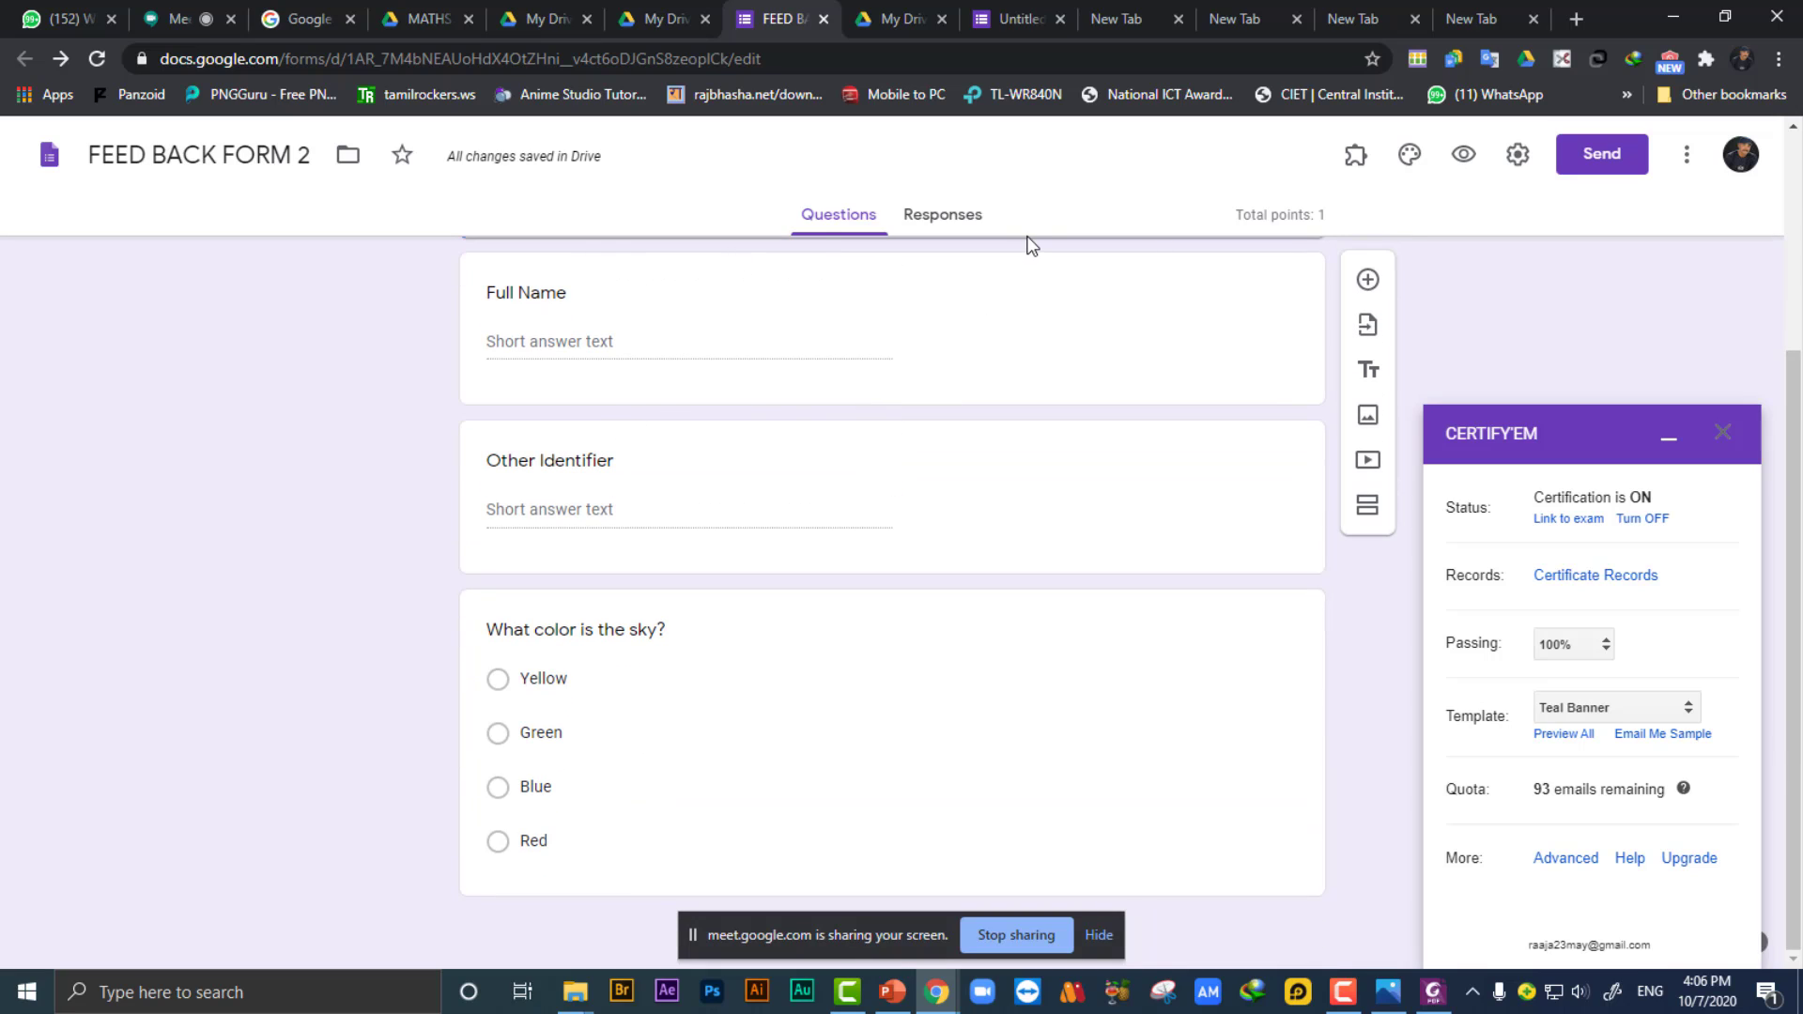
Preview the form and fill in the respondent's email address and full name from the saved autofill details.
click(1464, 161)
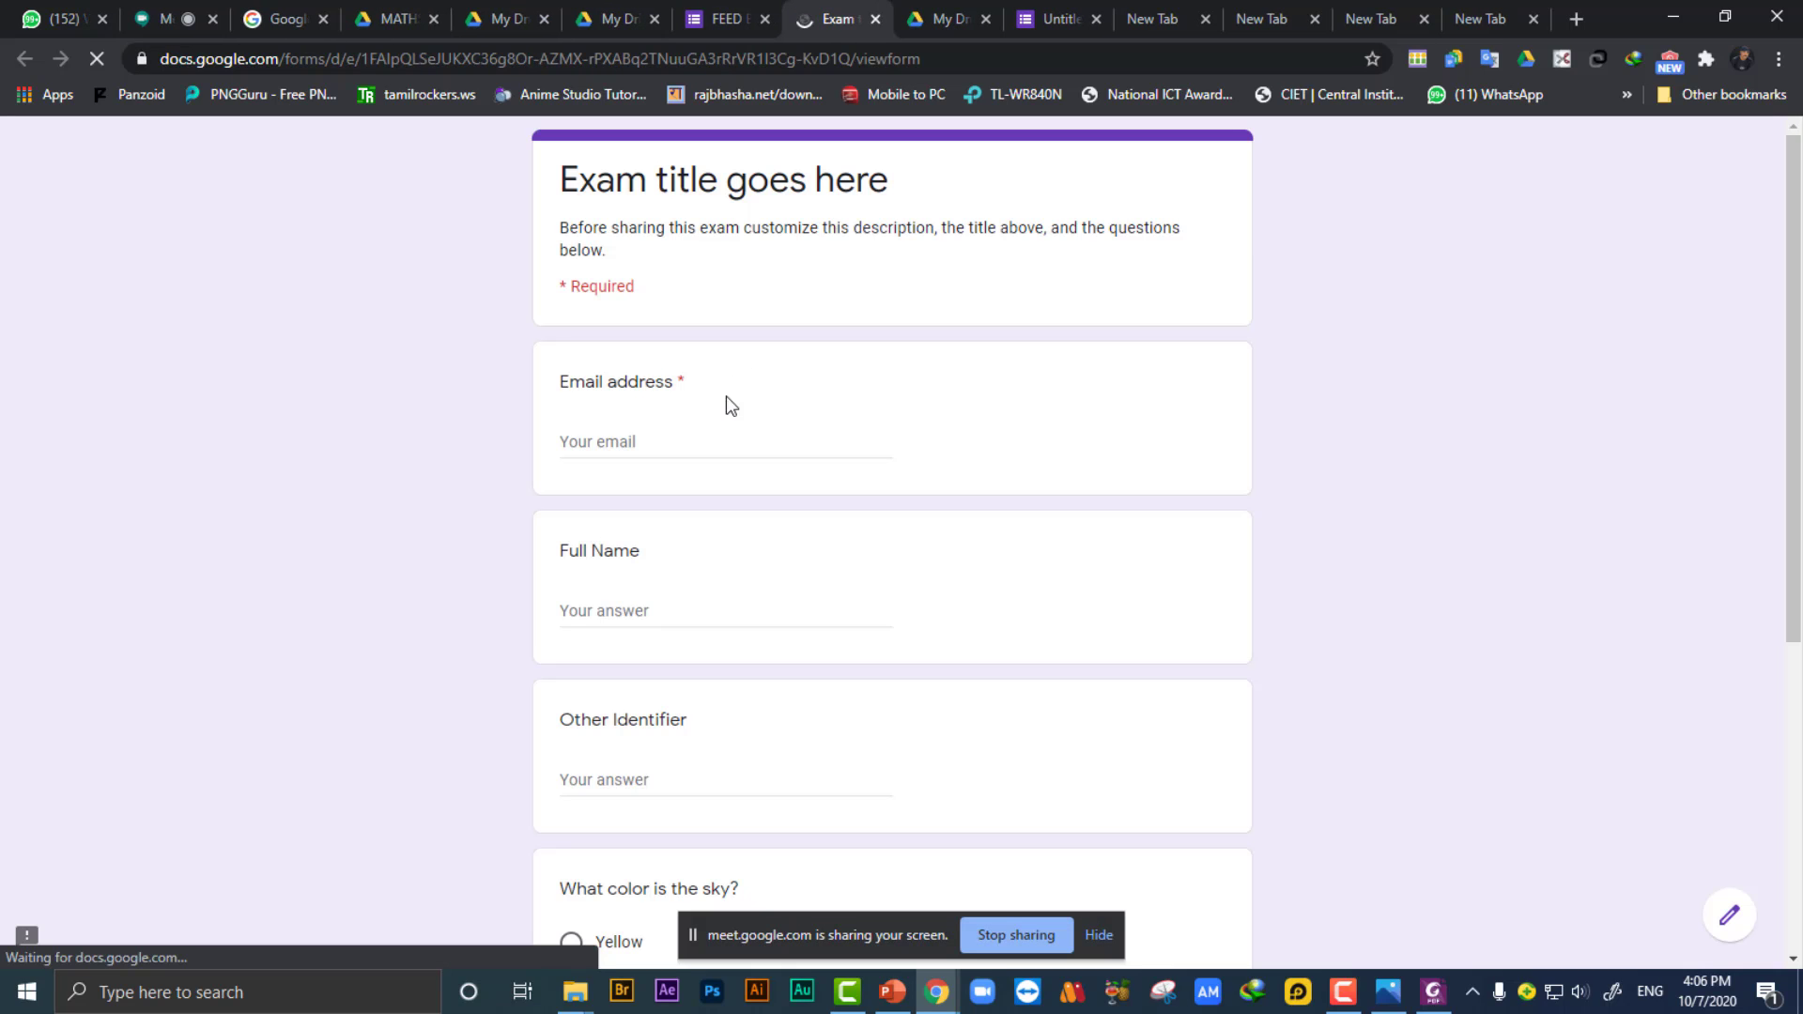
click(601, 442)
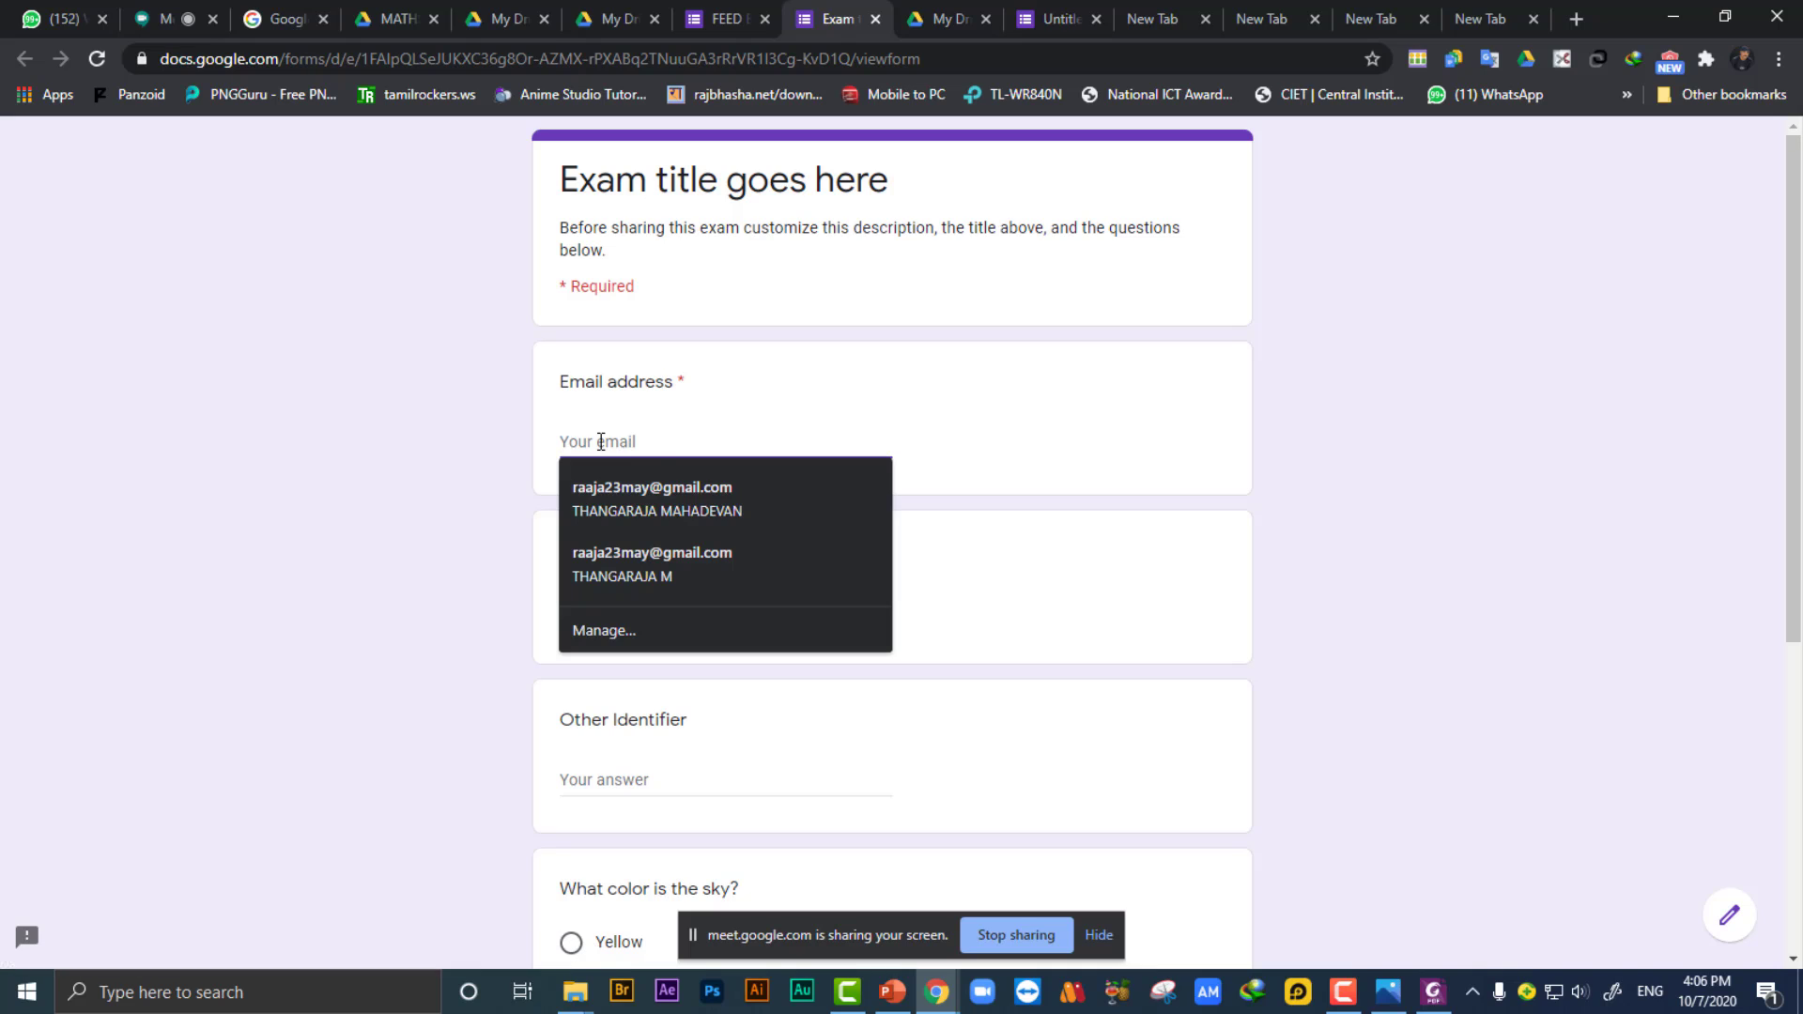
click(613, 488)
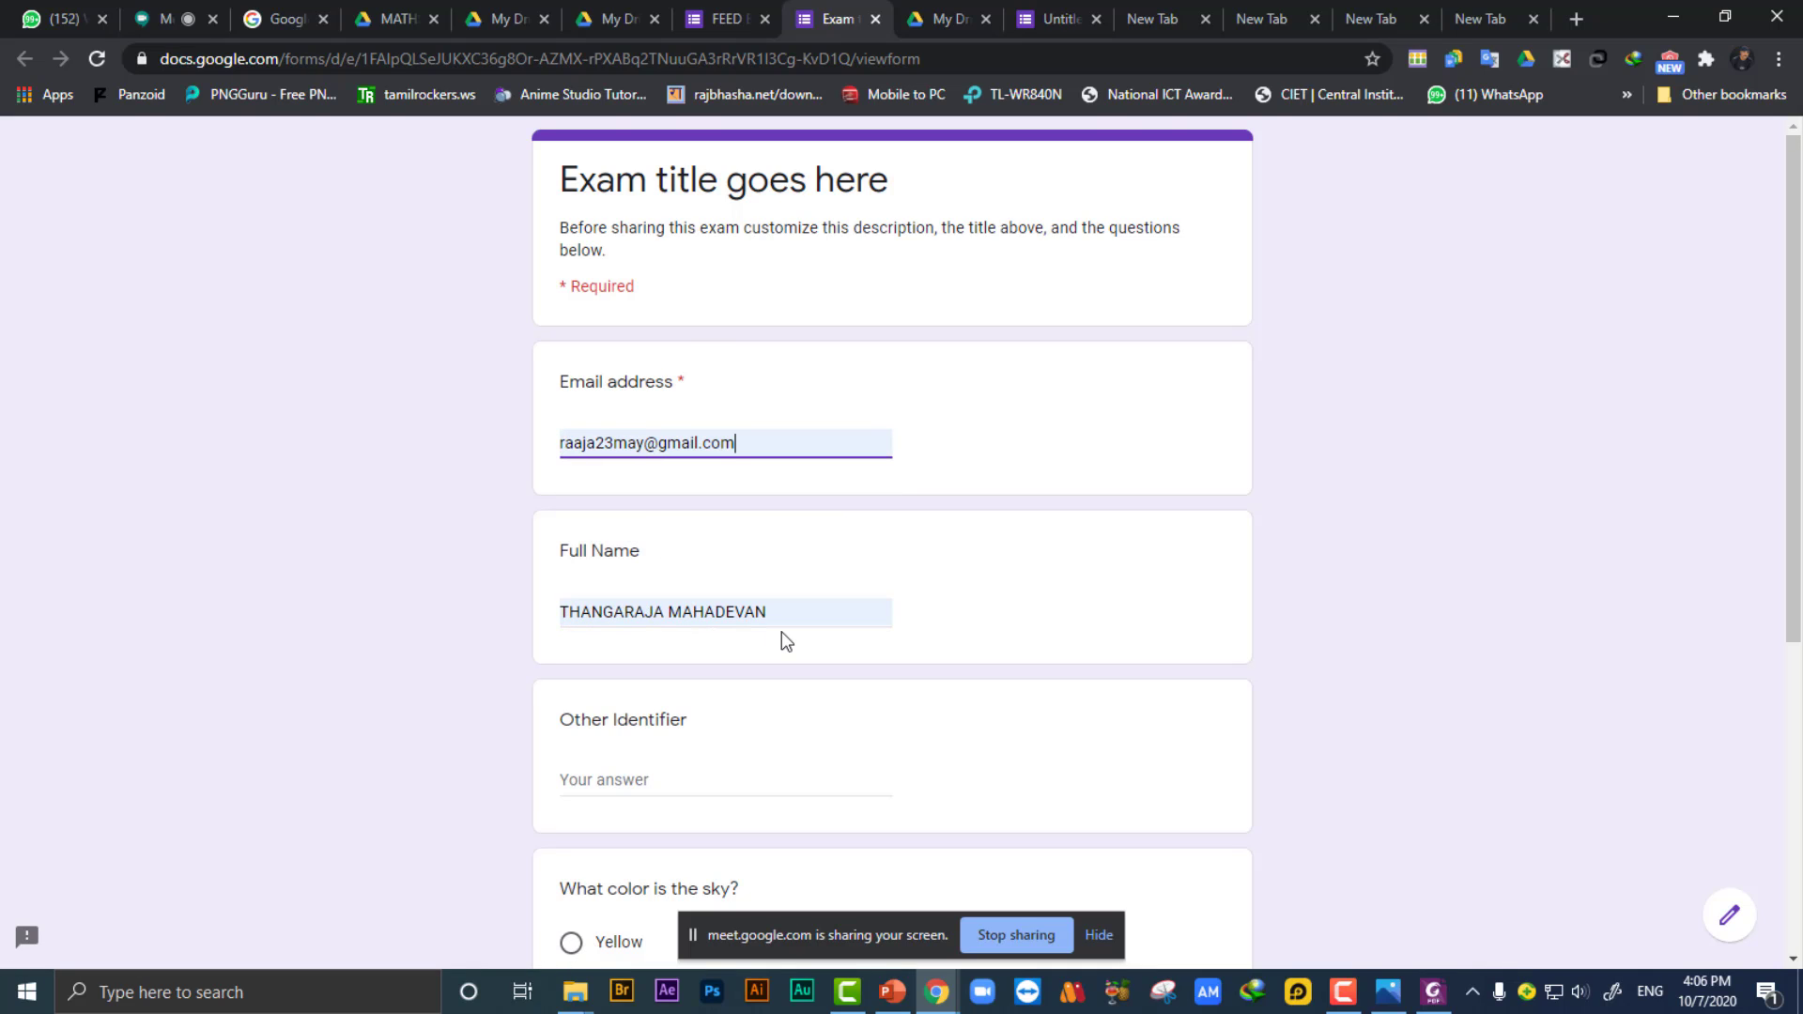
Enter "Teacher" as the Other Identifier, answer Blue to the sky color question, and submit the form.
scroll(781, 631, down, 1)
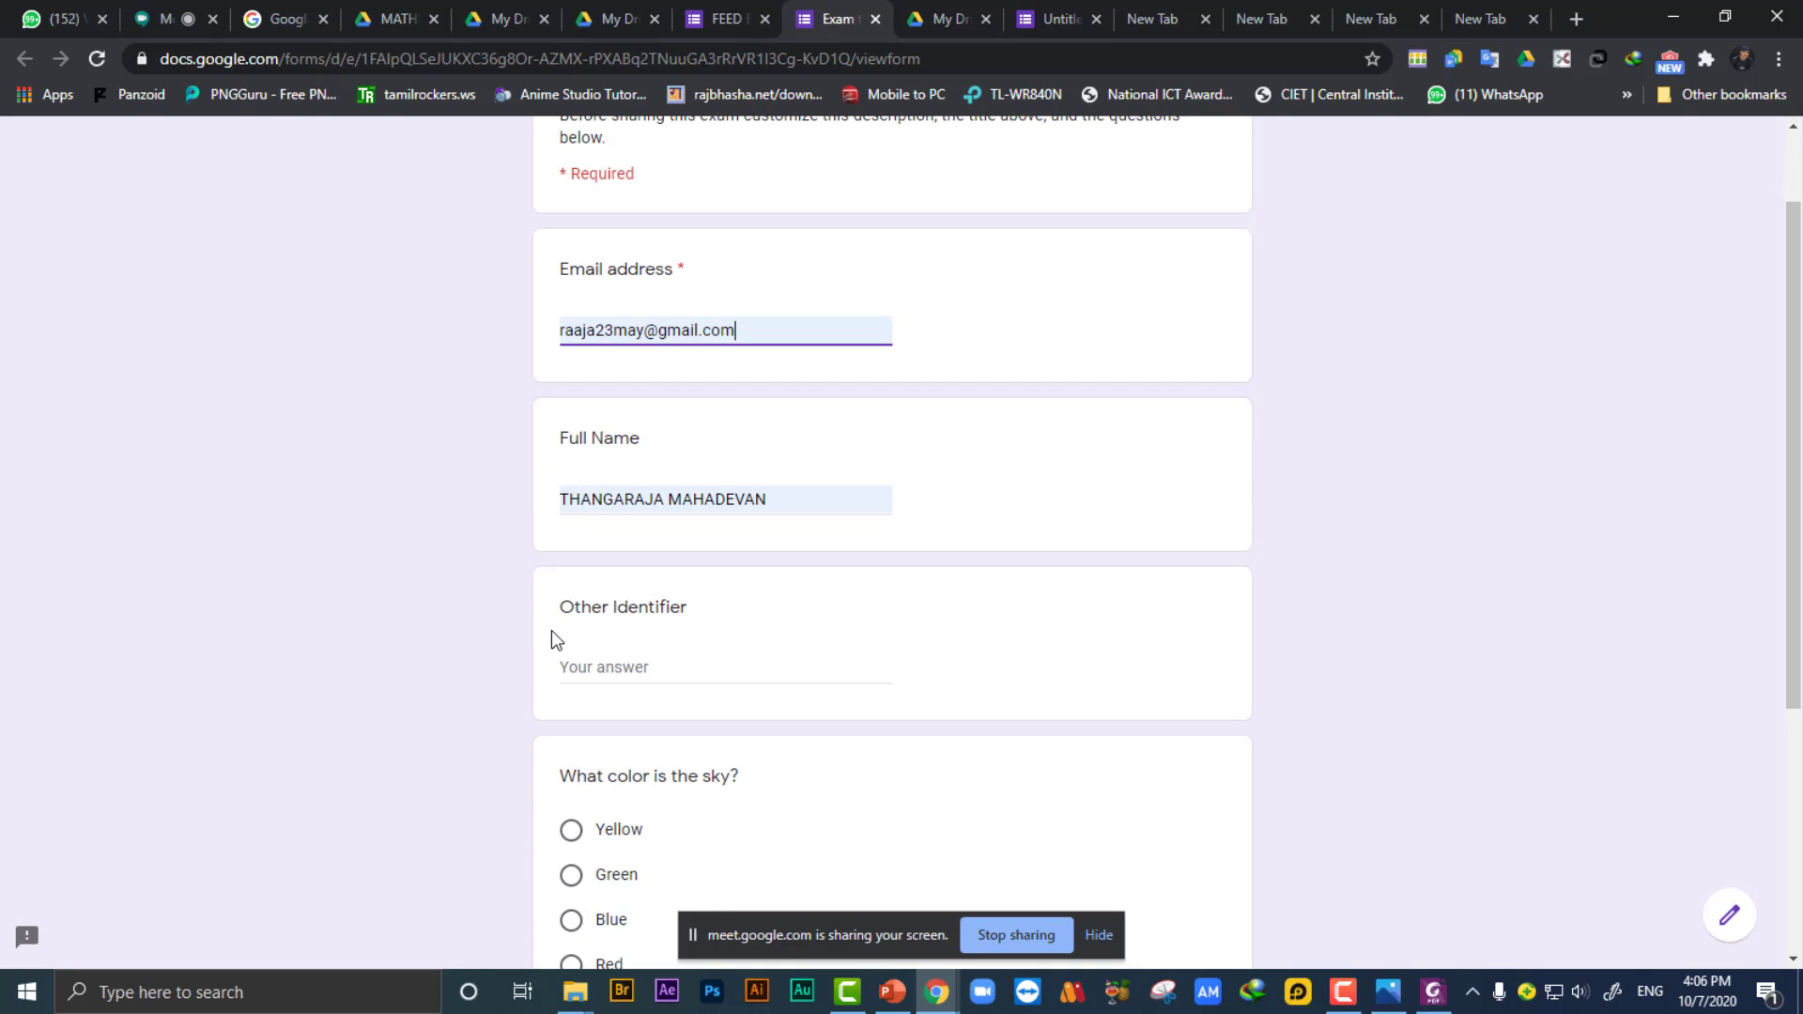
click(632, 665)
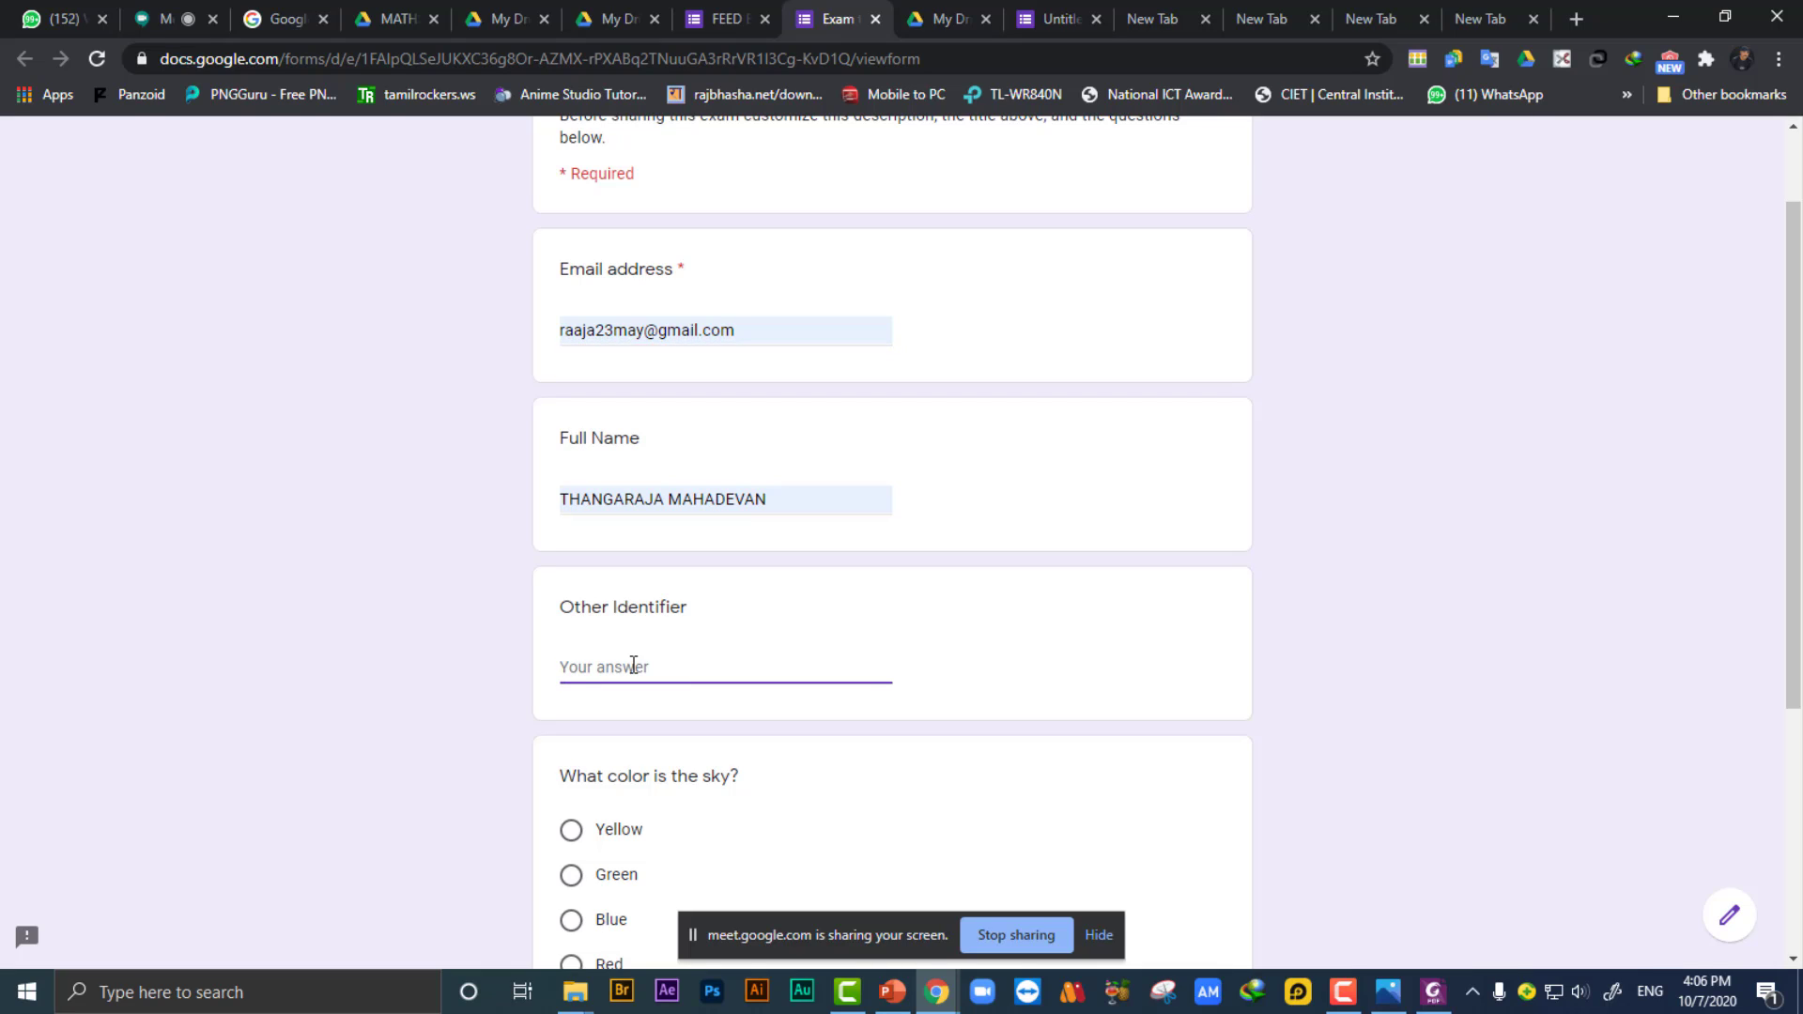
text(Teacher)
scroll(629, 664, down, 4)
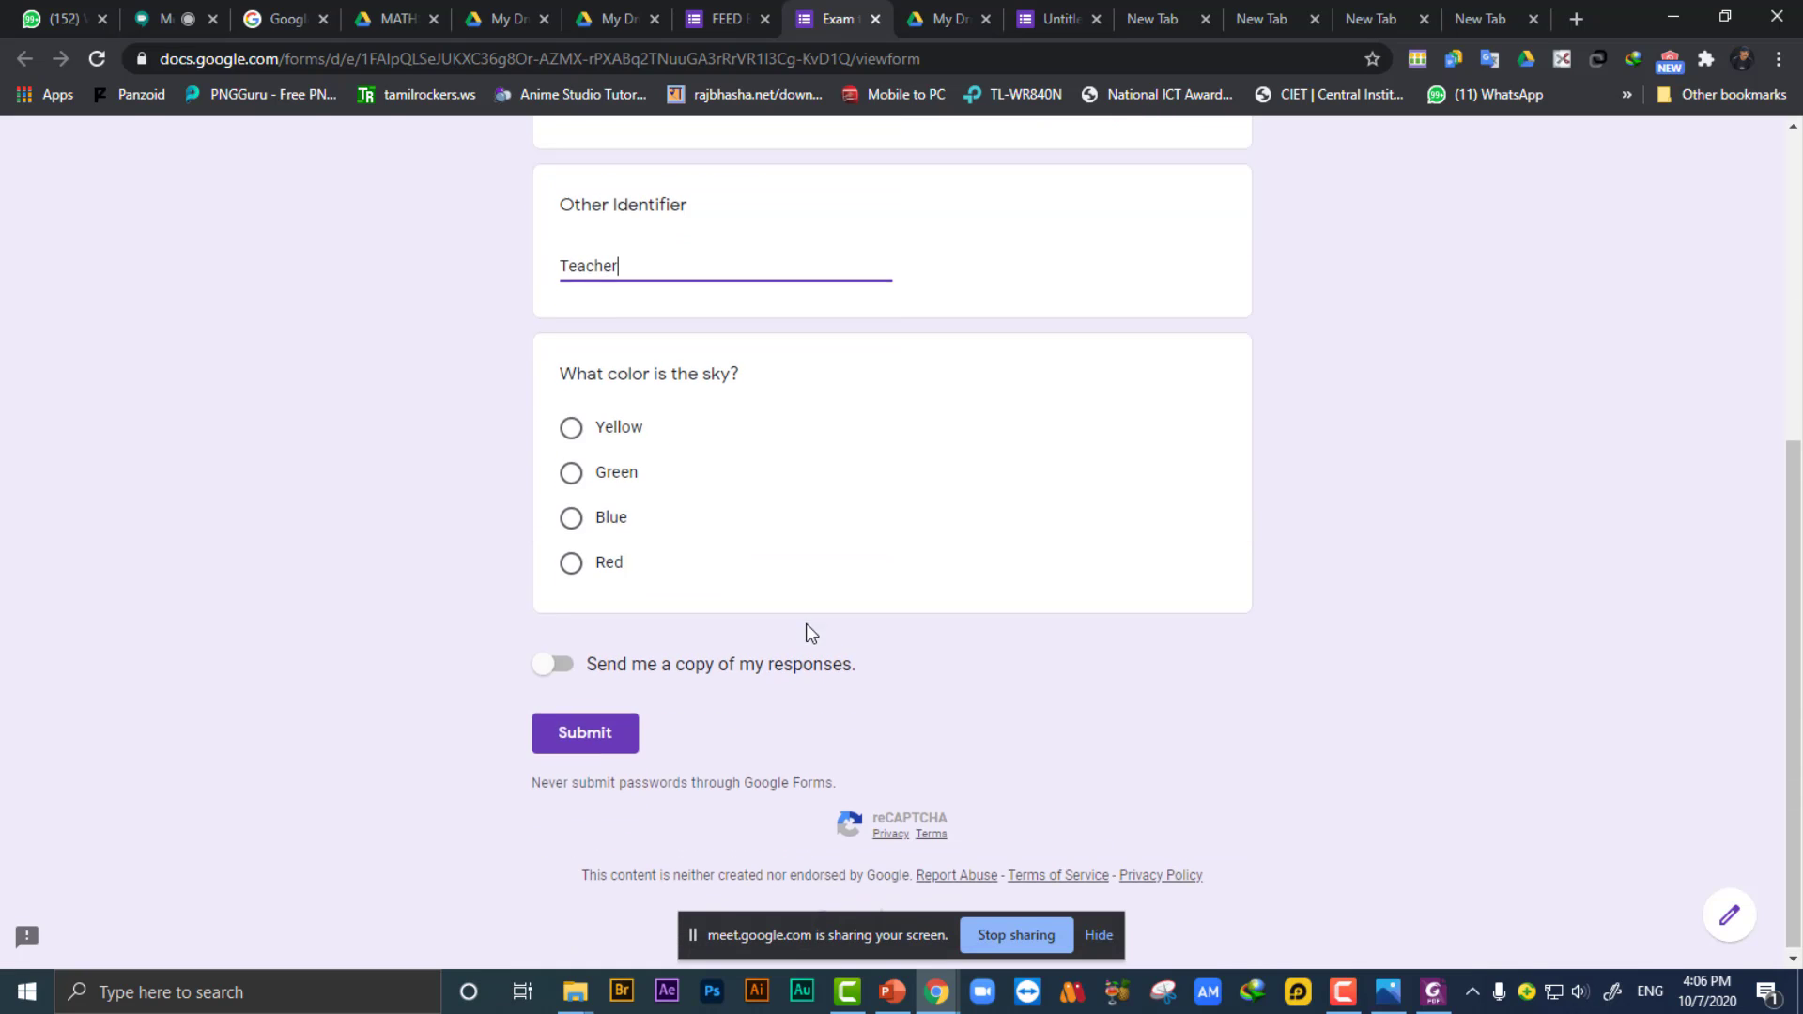
click(589, 527)
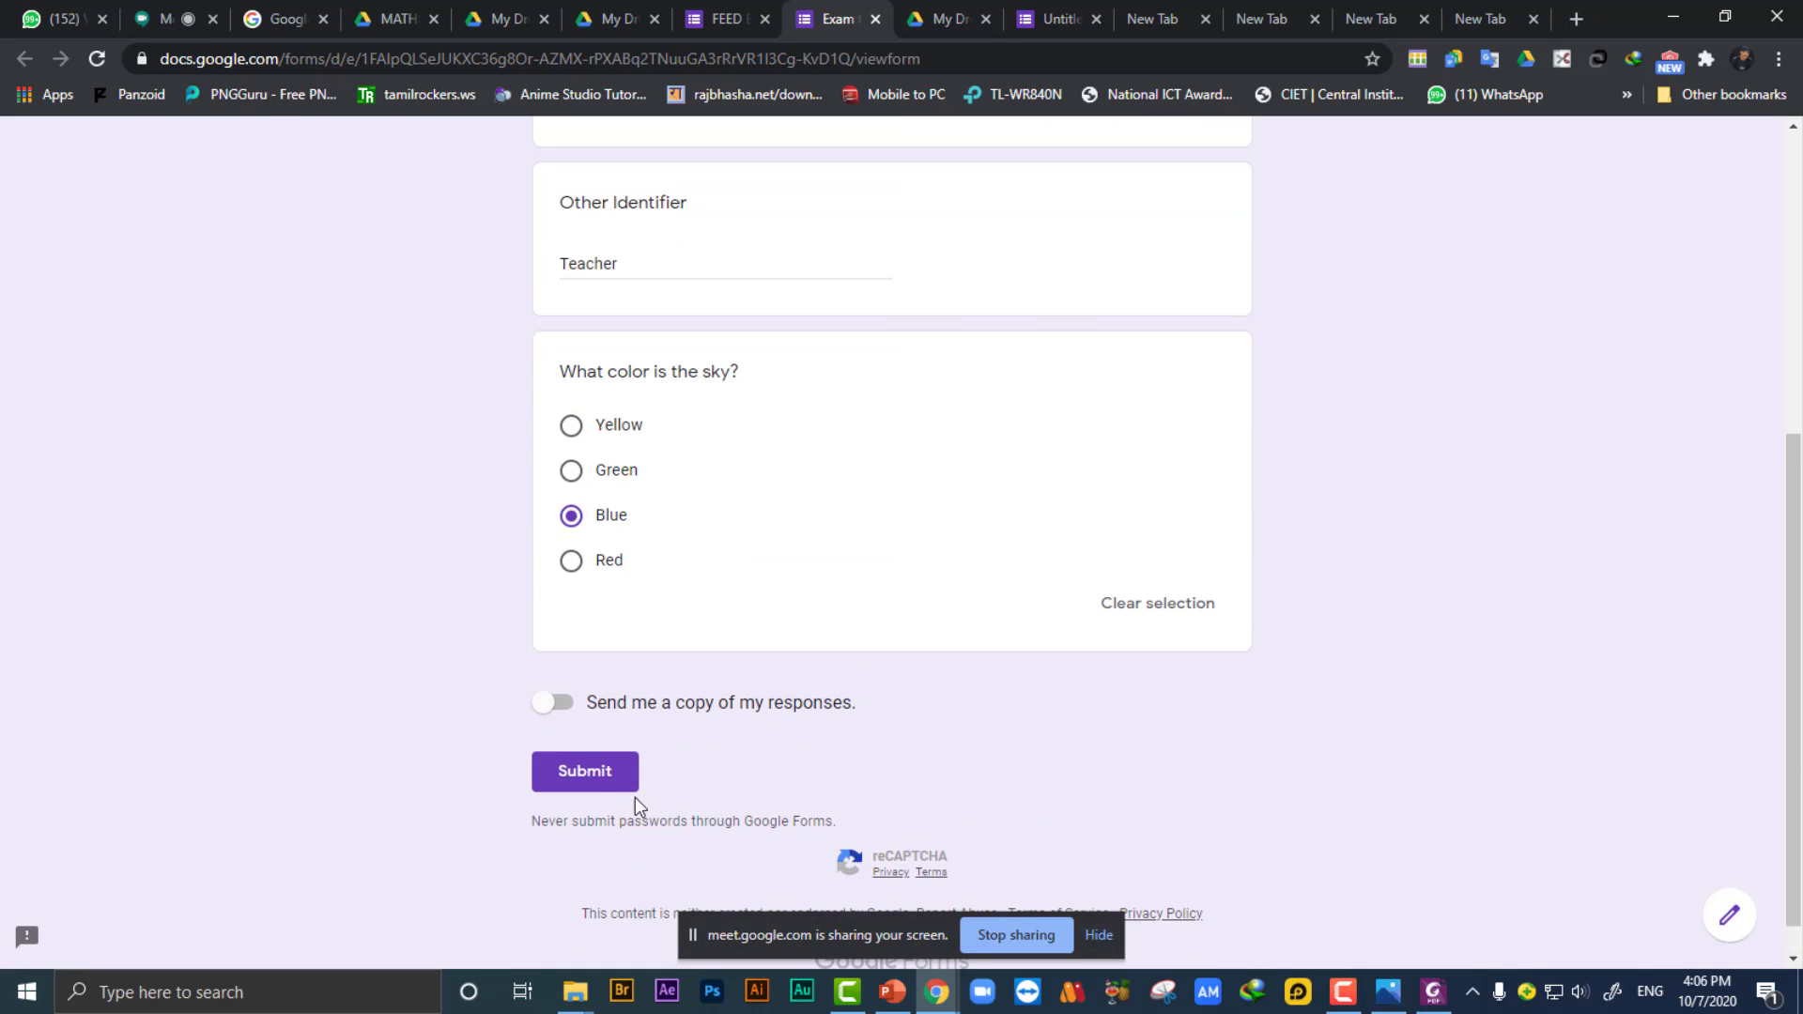
click(594, 785)
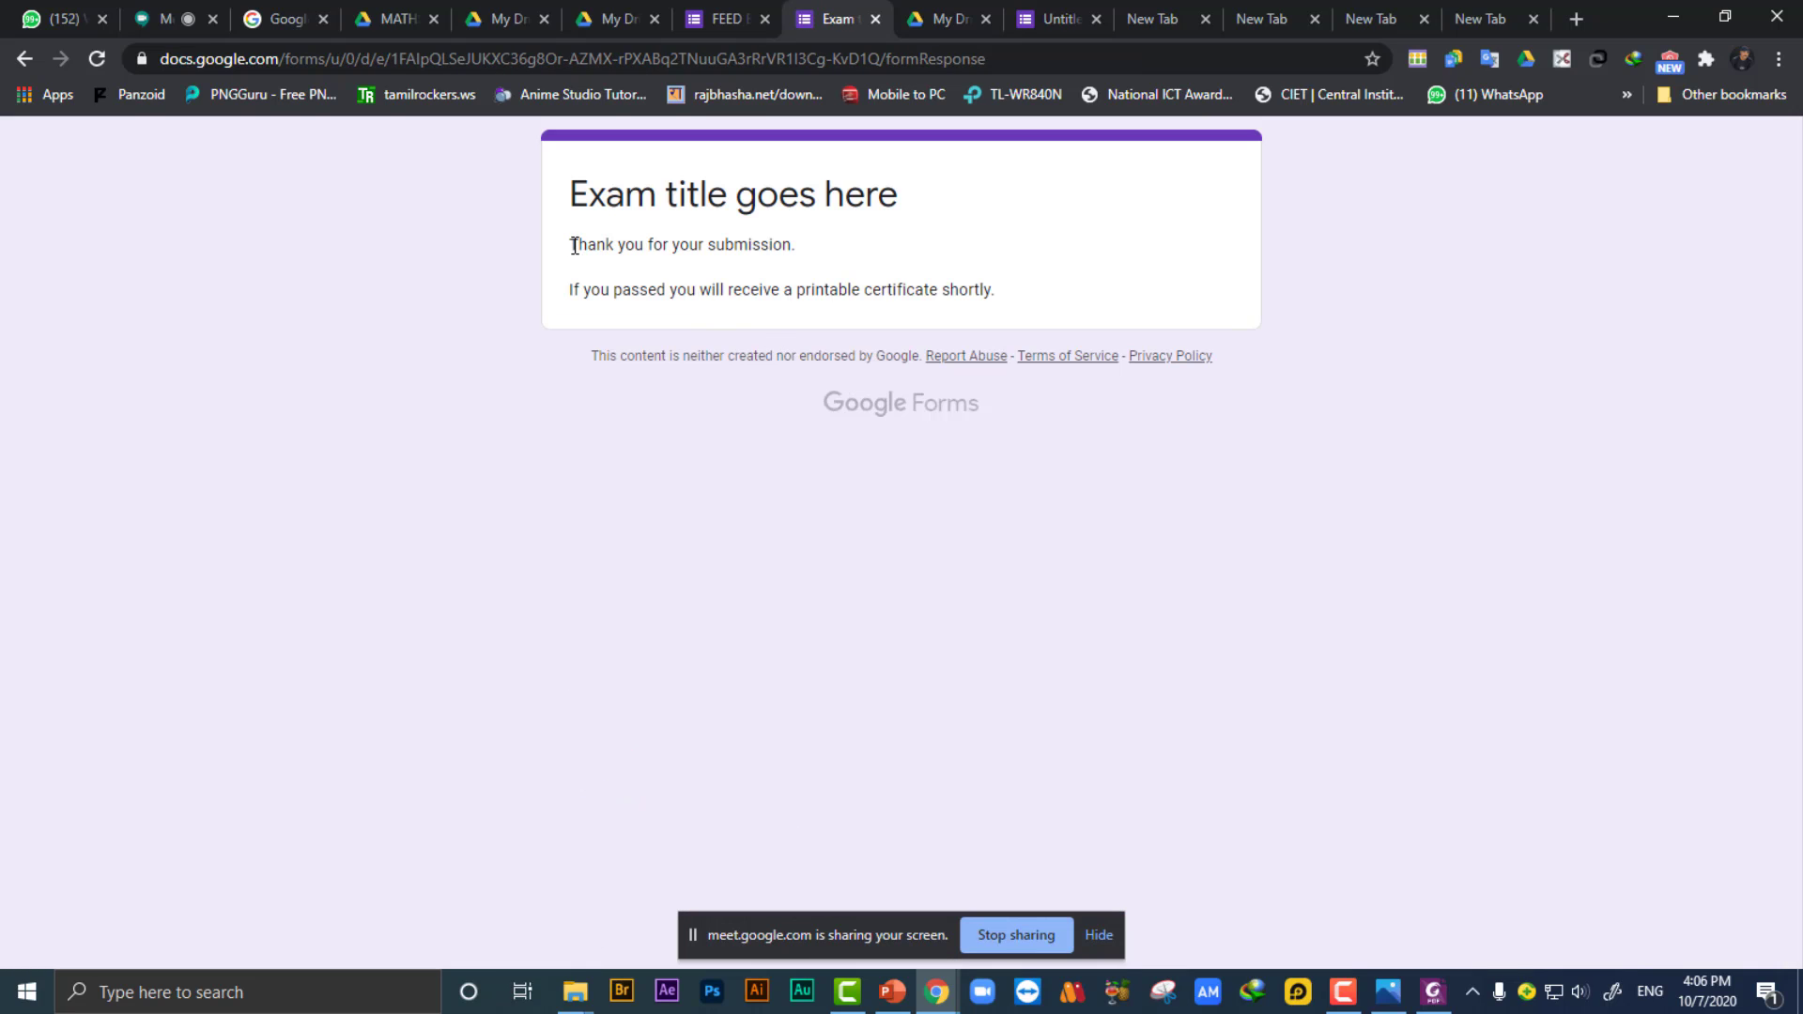
drag(574, 246, 814, 251)
drag(567, 290, 1068, 287)
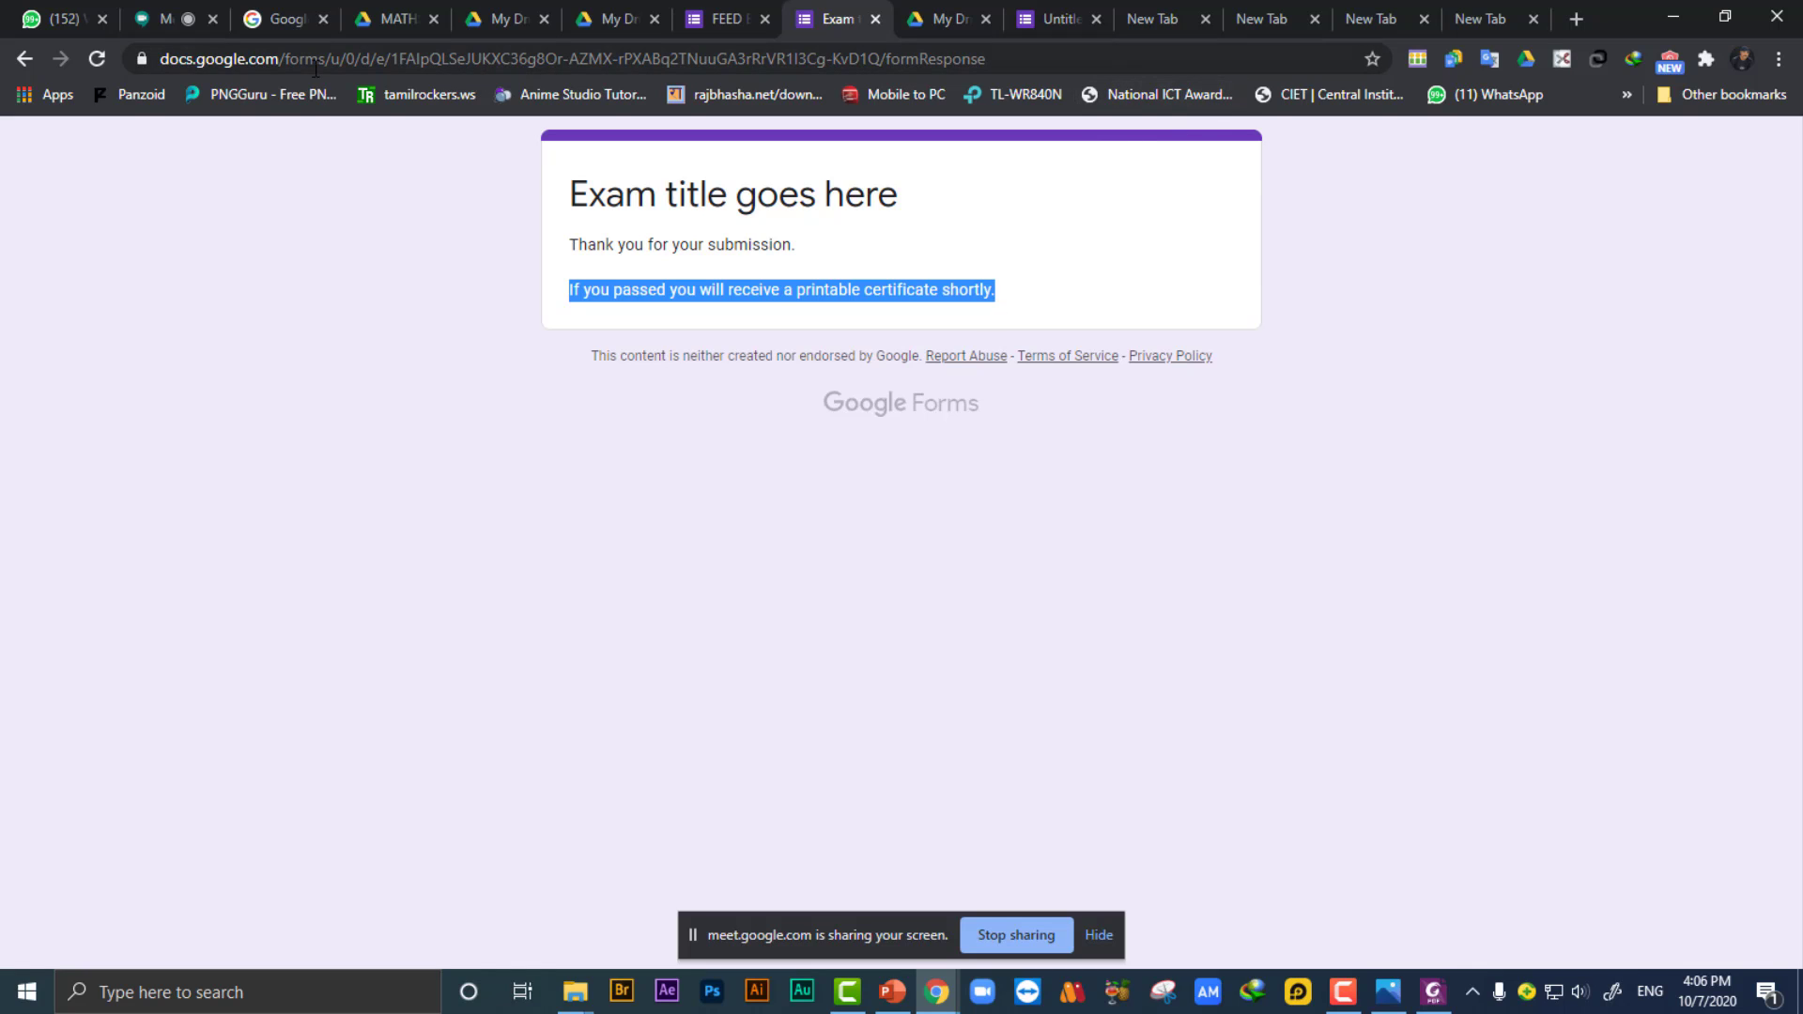
Open Gmail, view the Certify'em message about certification being turned on for the exam, and return to the inbox.
click(1142, 17)
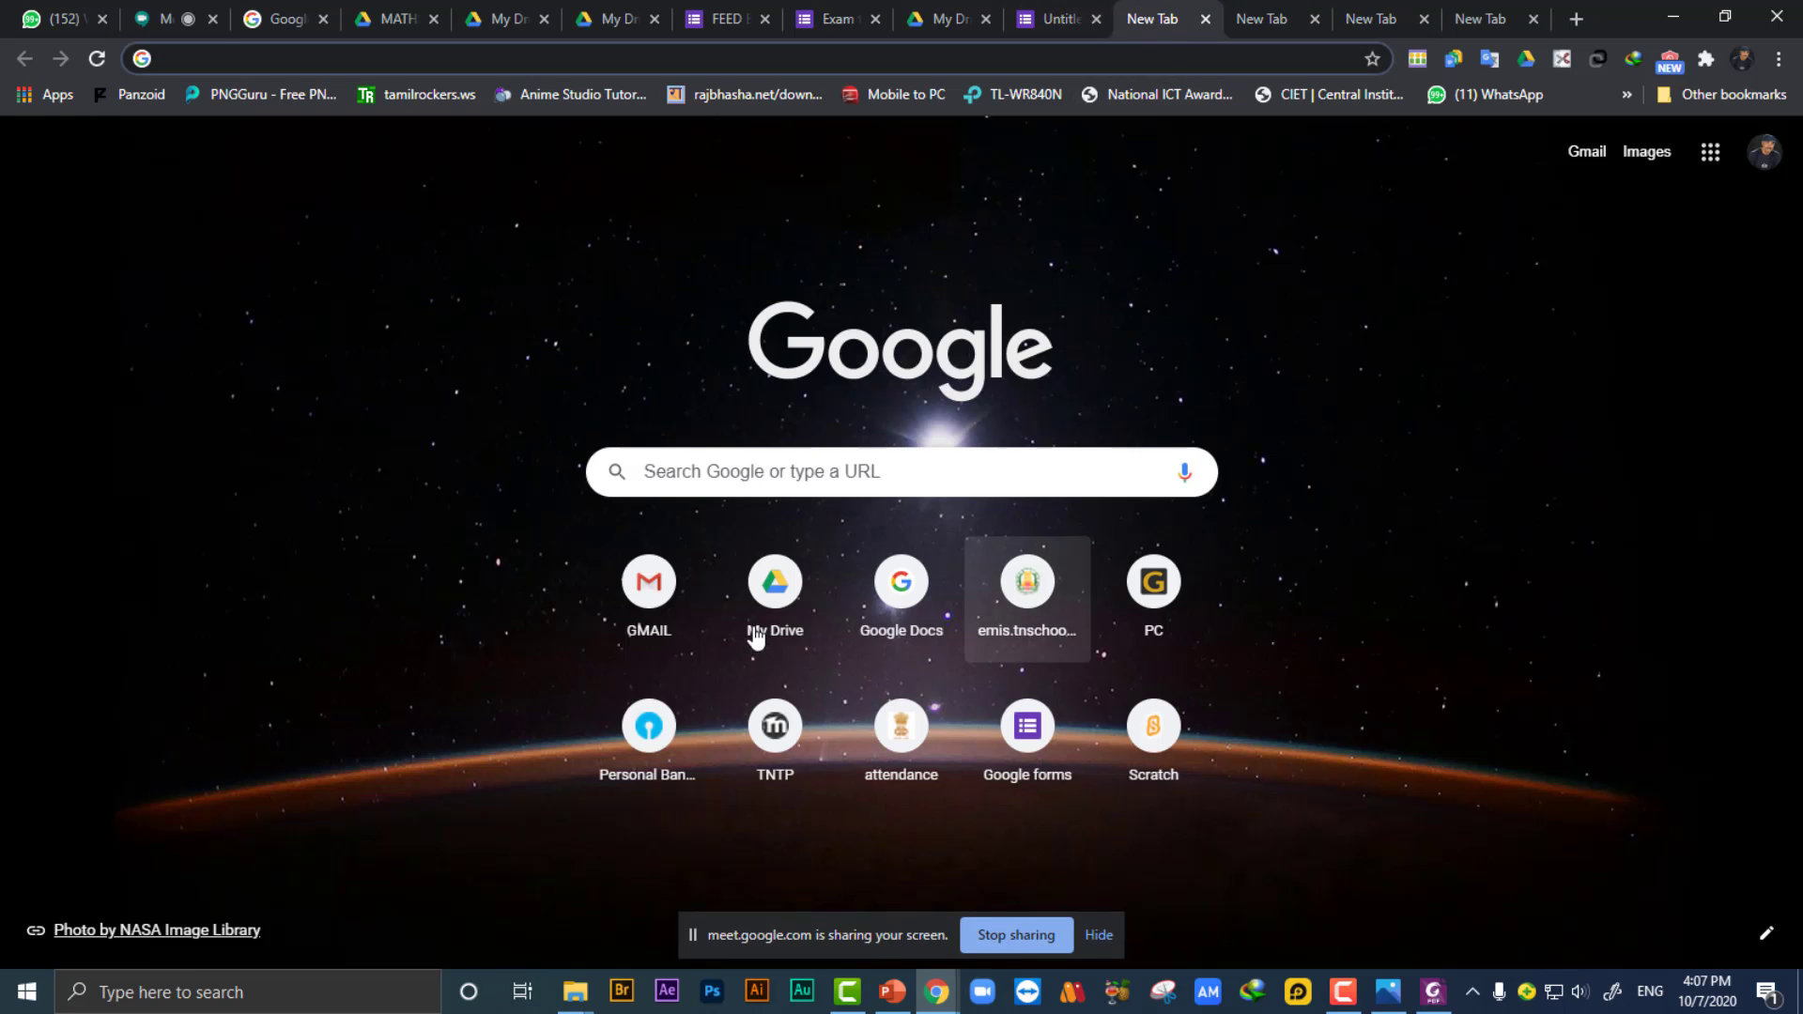
click(649, 590)
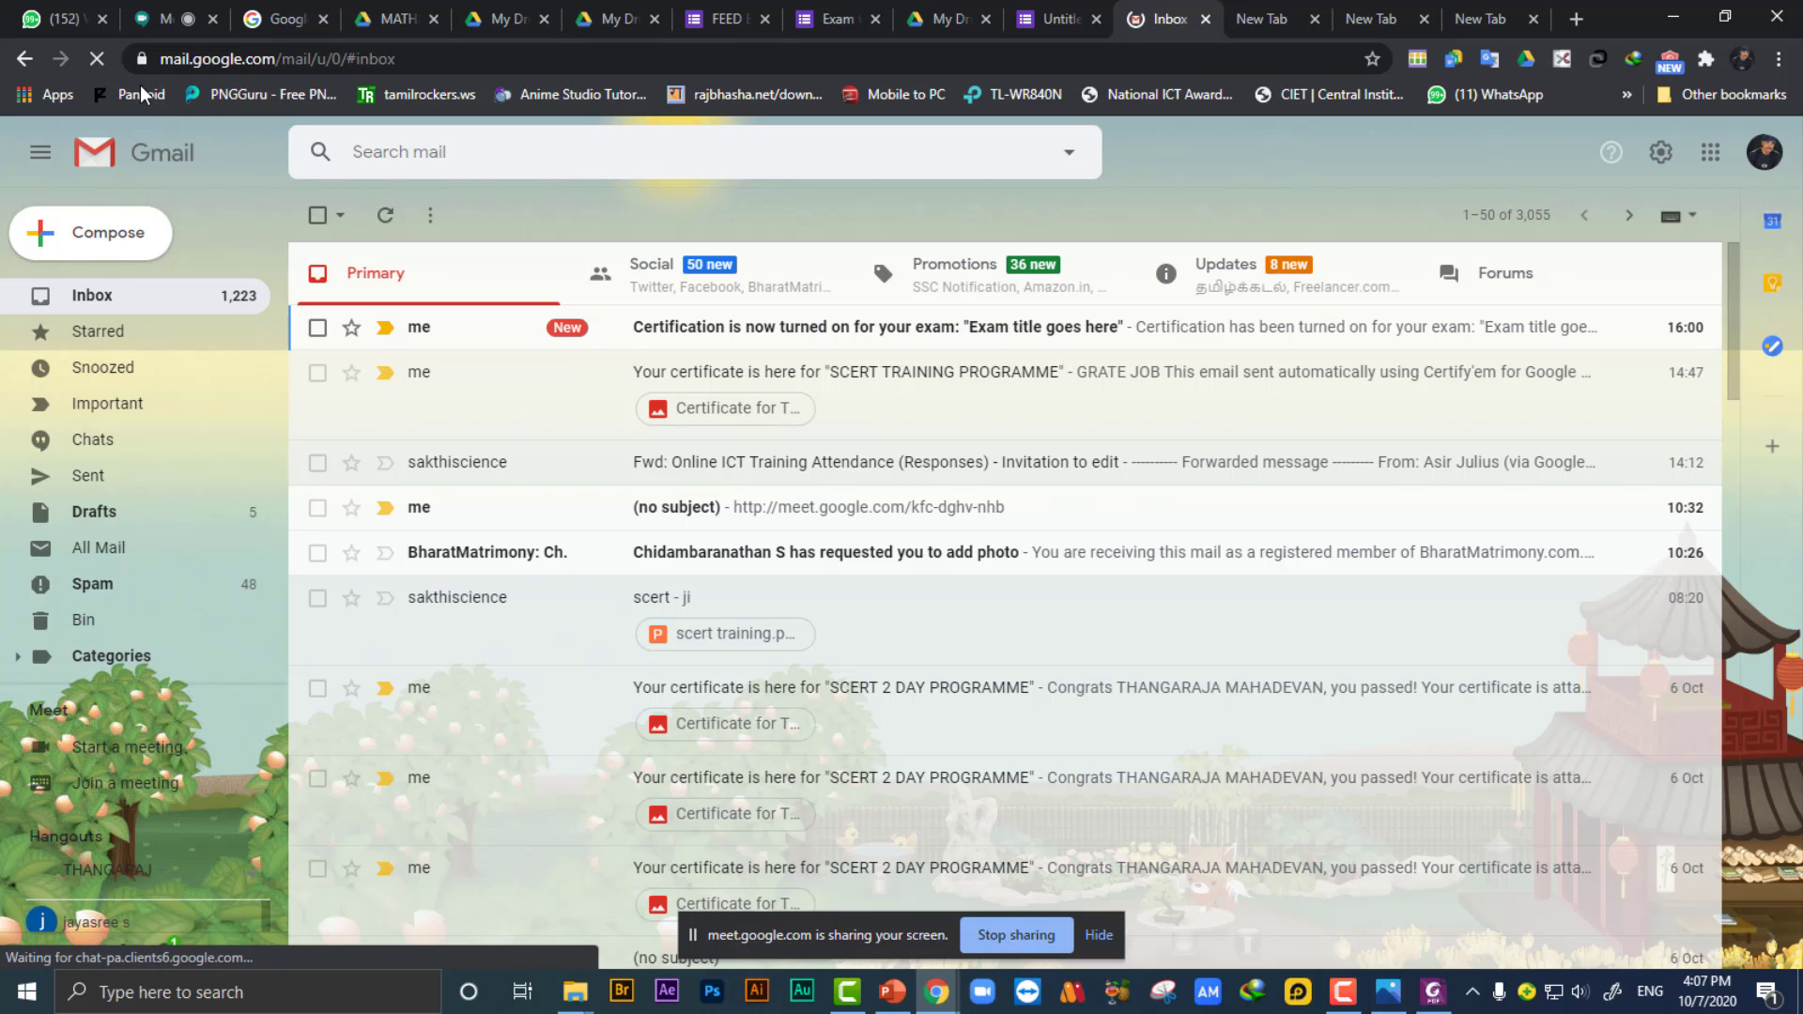
click(591, 340)
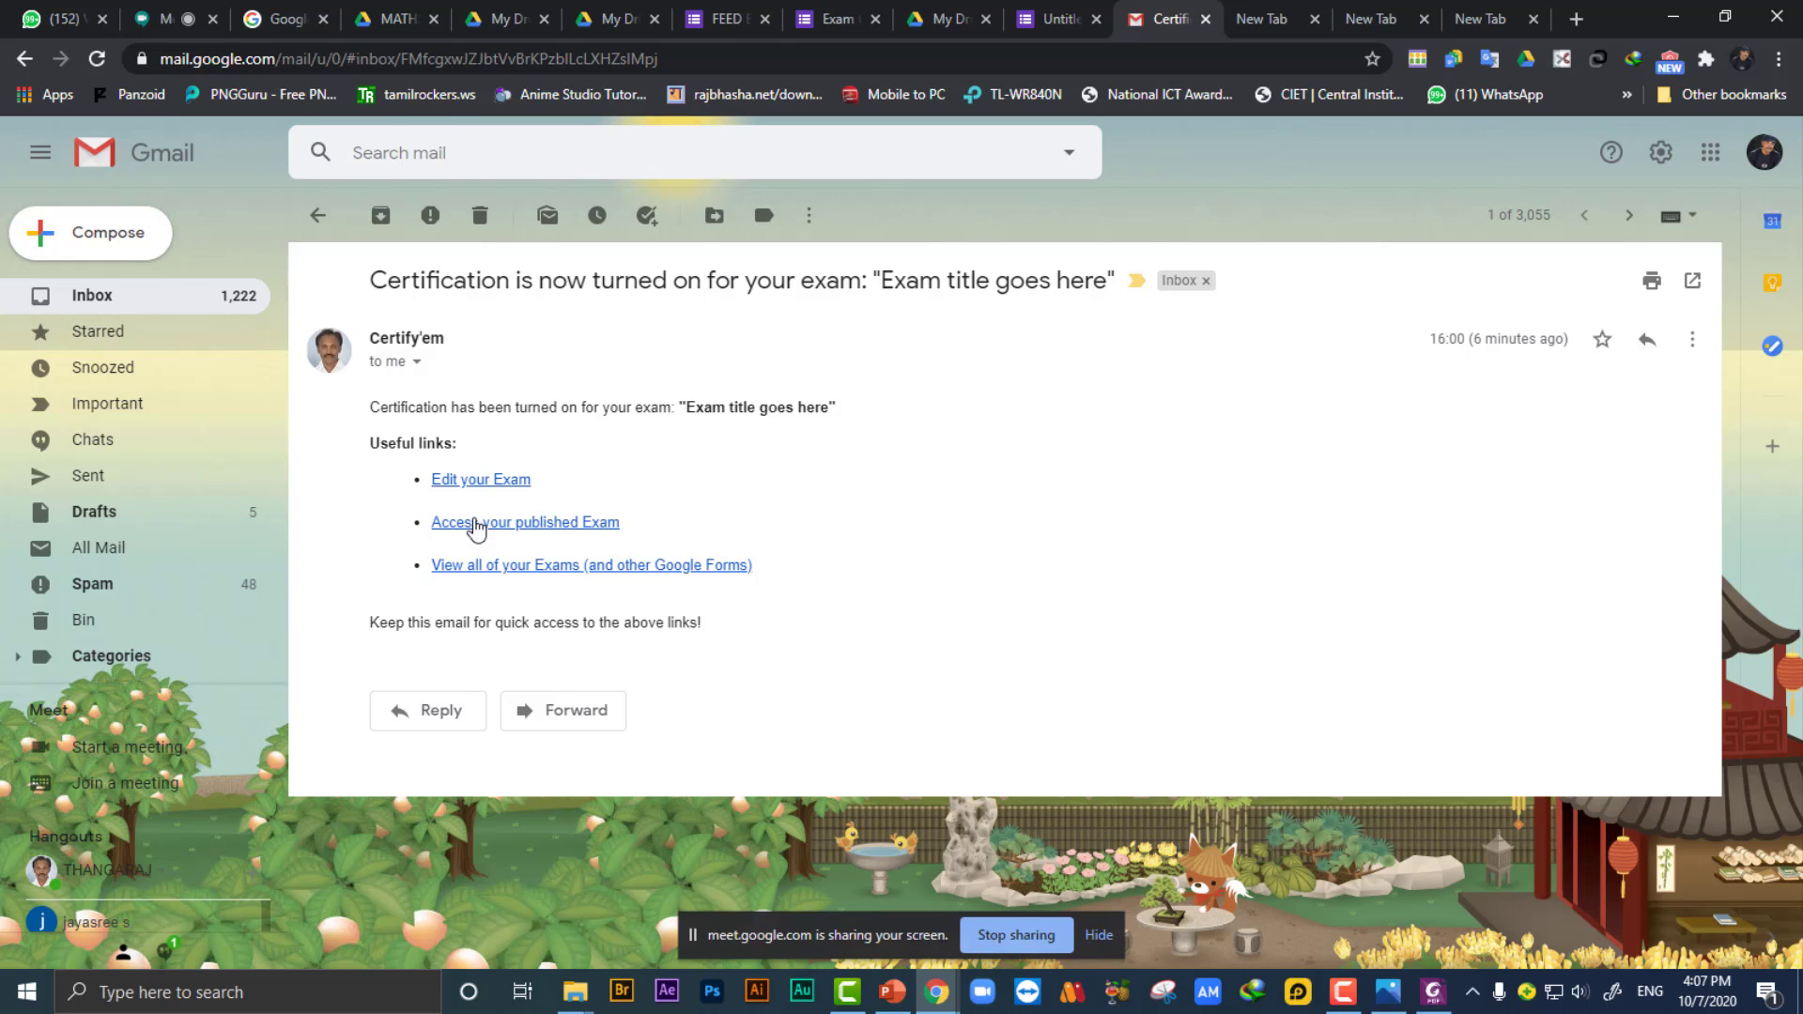
click(26, 59)
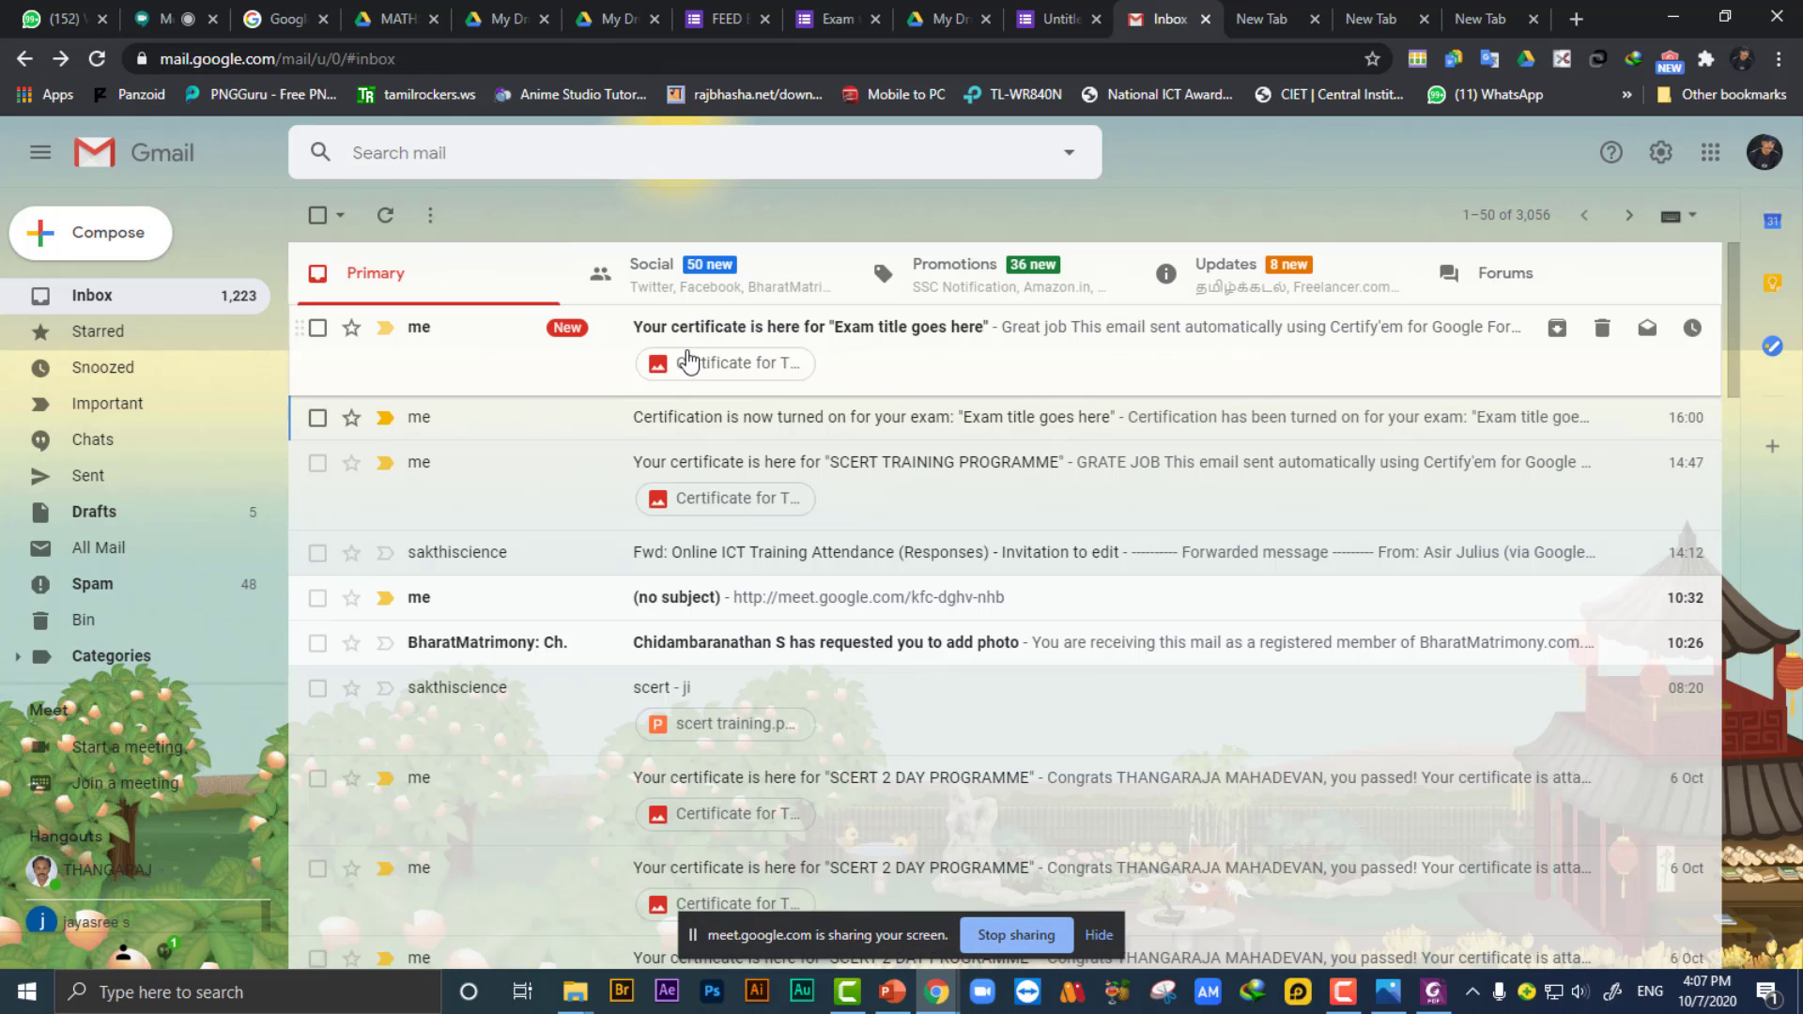
Open the certificate email for "Exam title goes here", download the attached certificate image and open it.
click(885, 362)
mouse_move(469, 610)
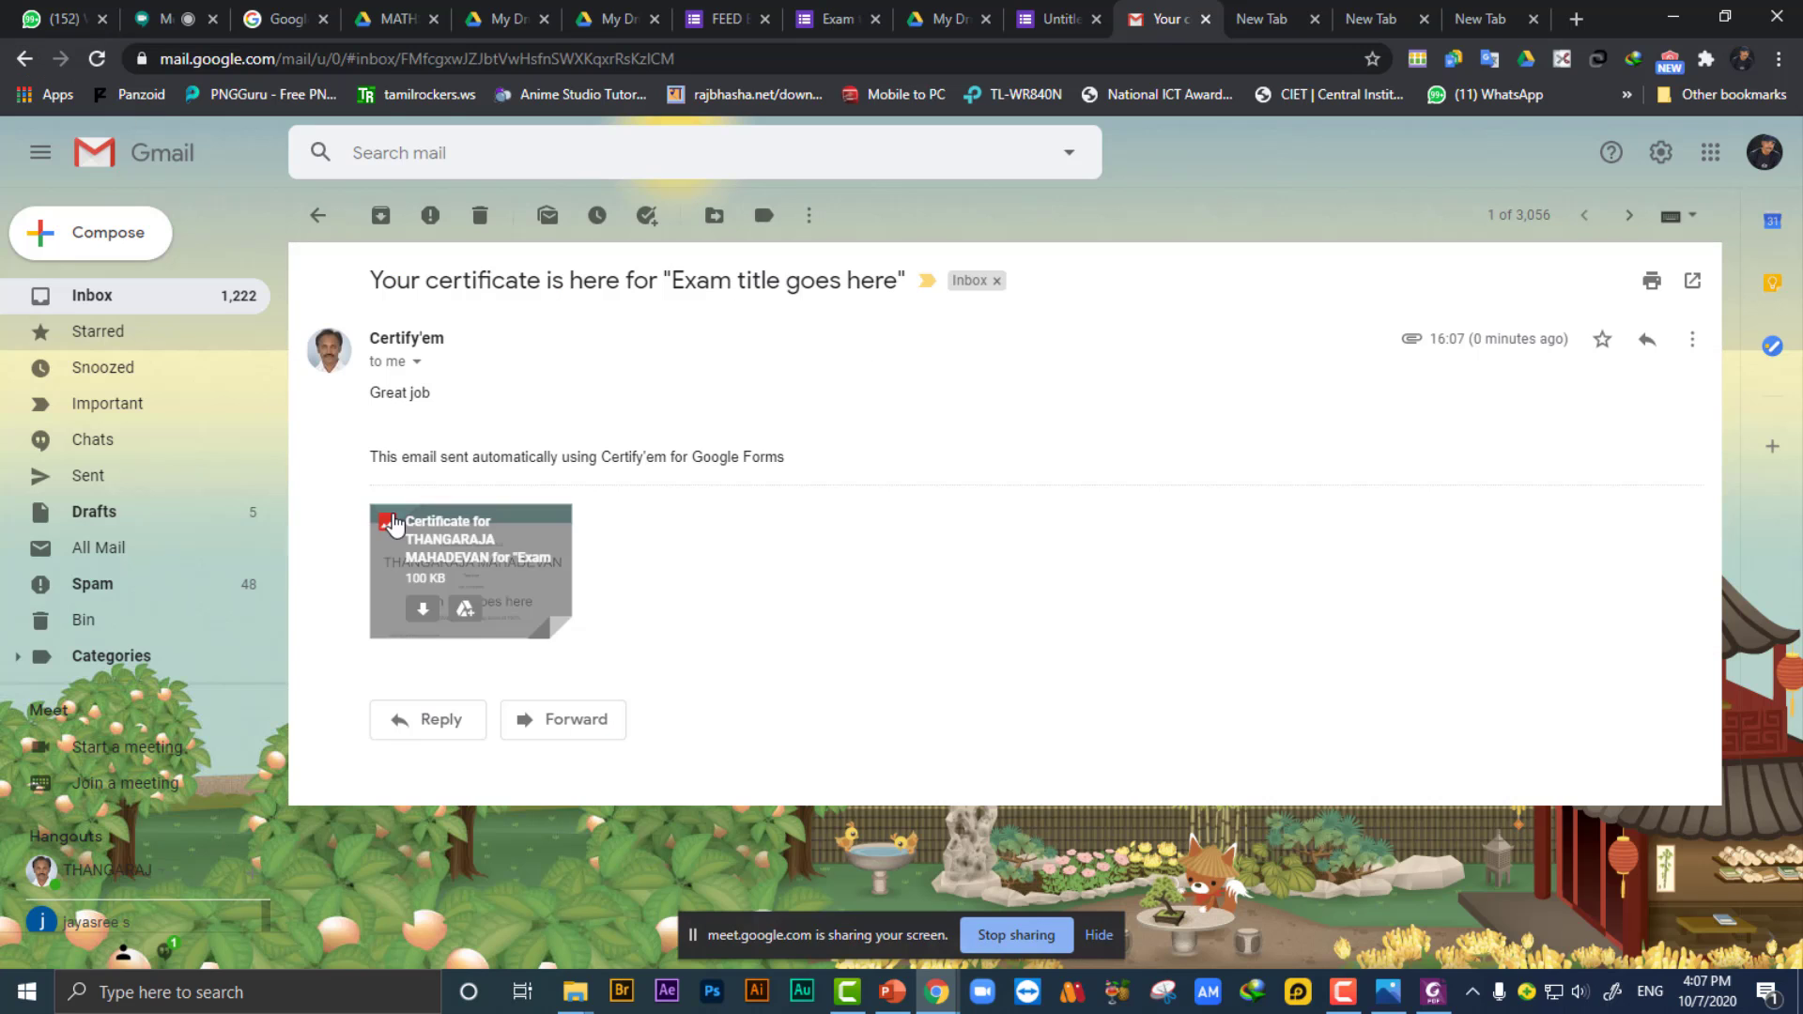
click(426, 612)
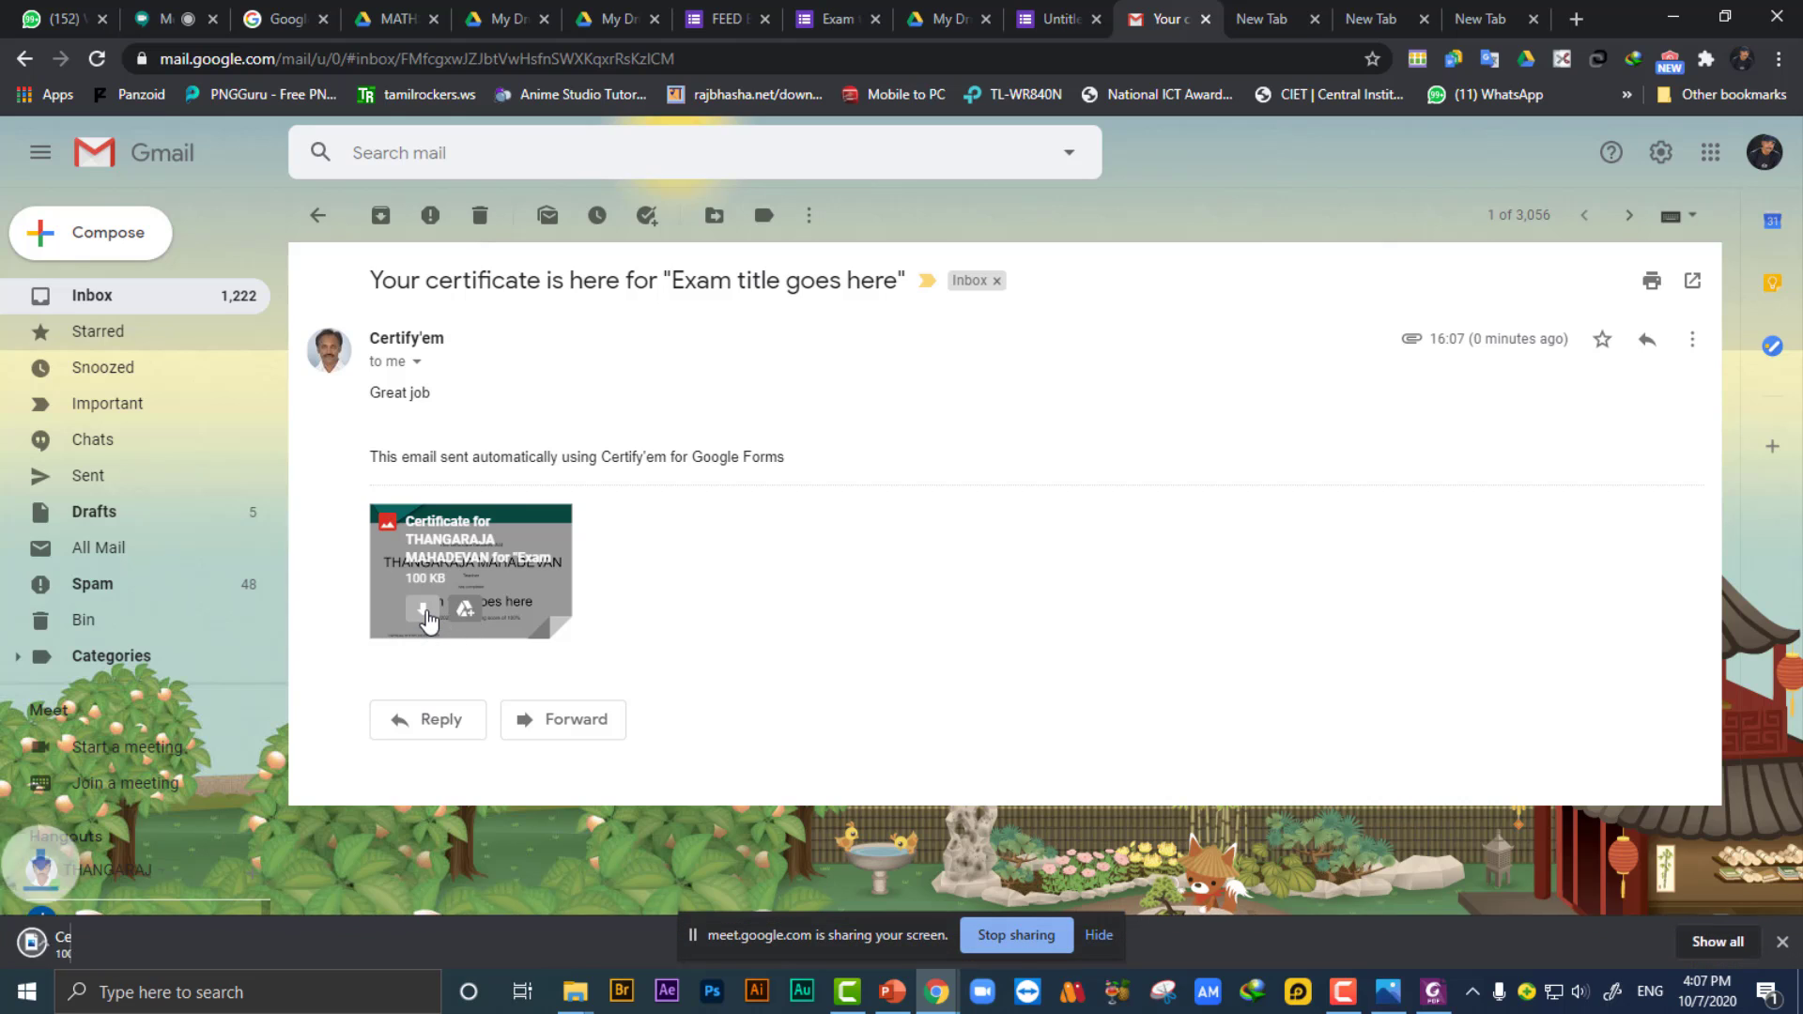
click(138, 945)
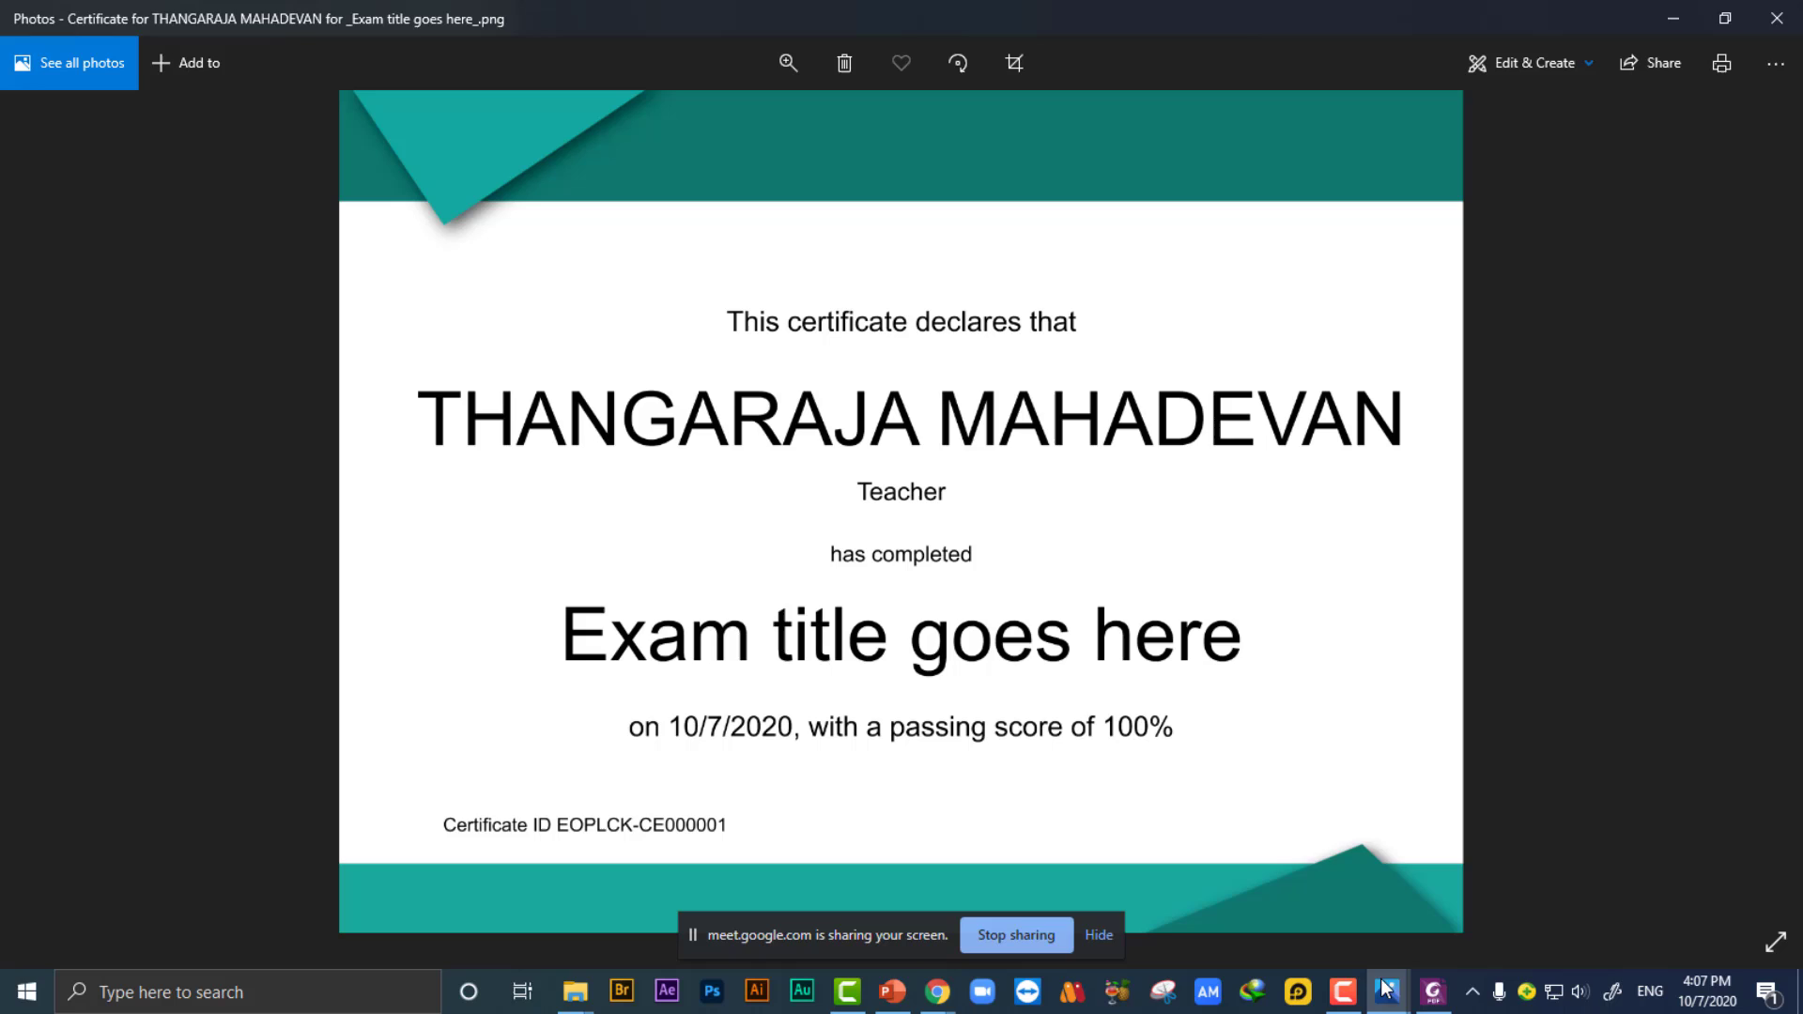
mouse_move(1387, 991)
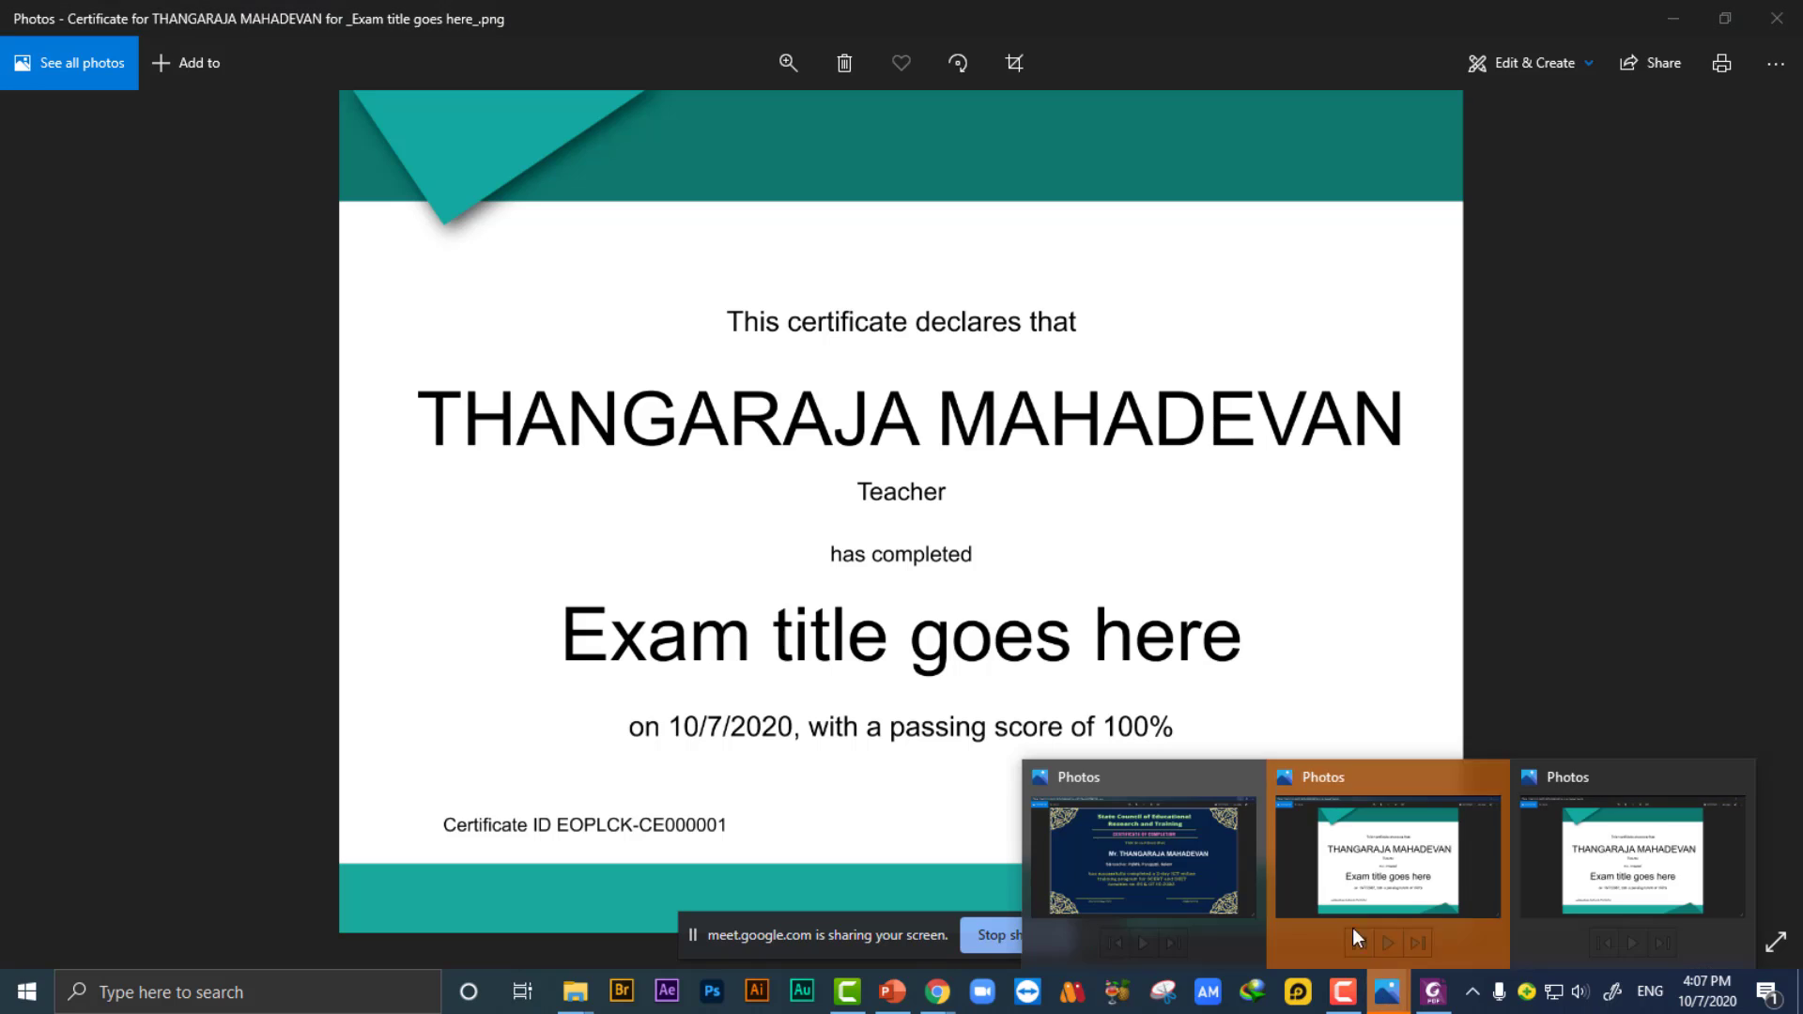